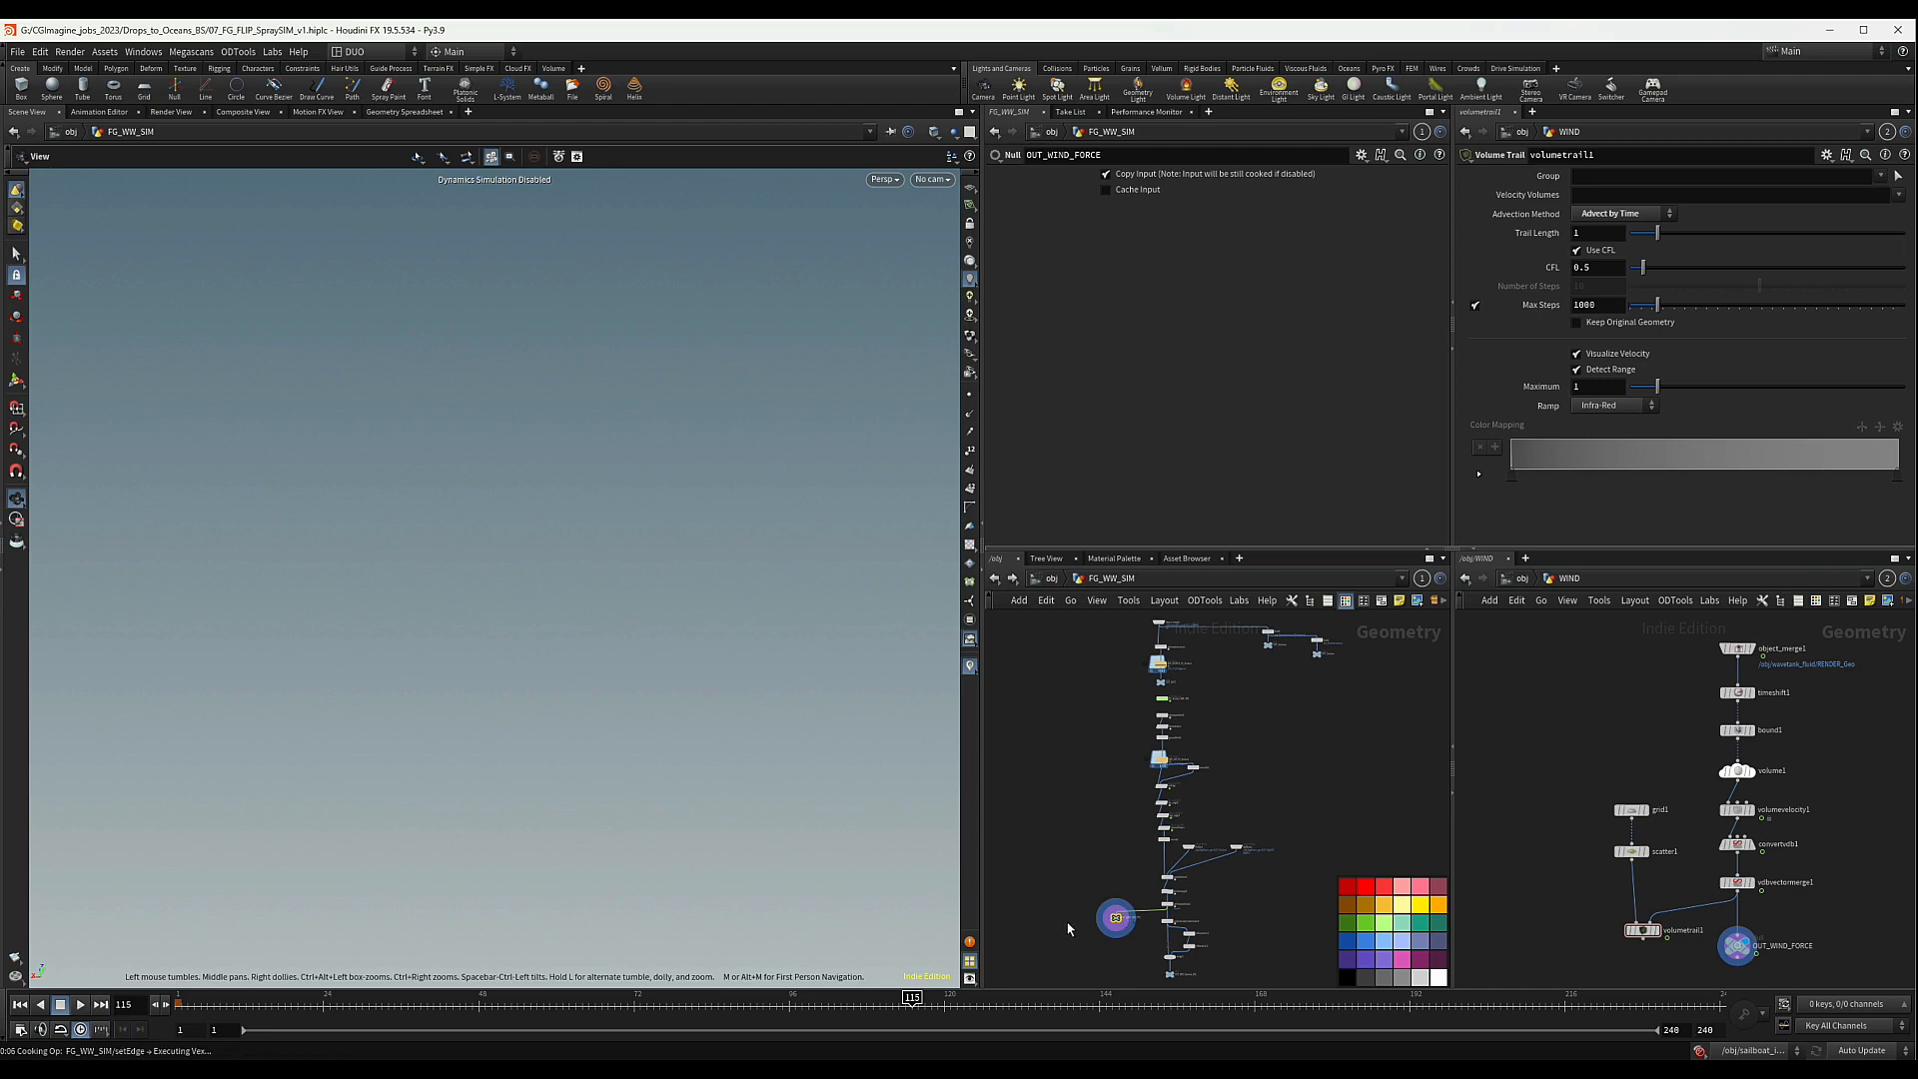
- Reposition the side-branch nodes at the top of the FG_WW_SIM chain and enclose the whole chain in a network box
{"action": "scroll", "coordinate": [1139, 781], "scroll_direction": "down", "scroll_amount": 3}
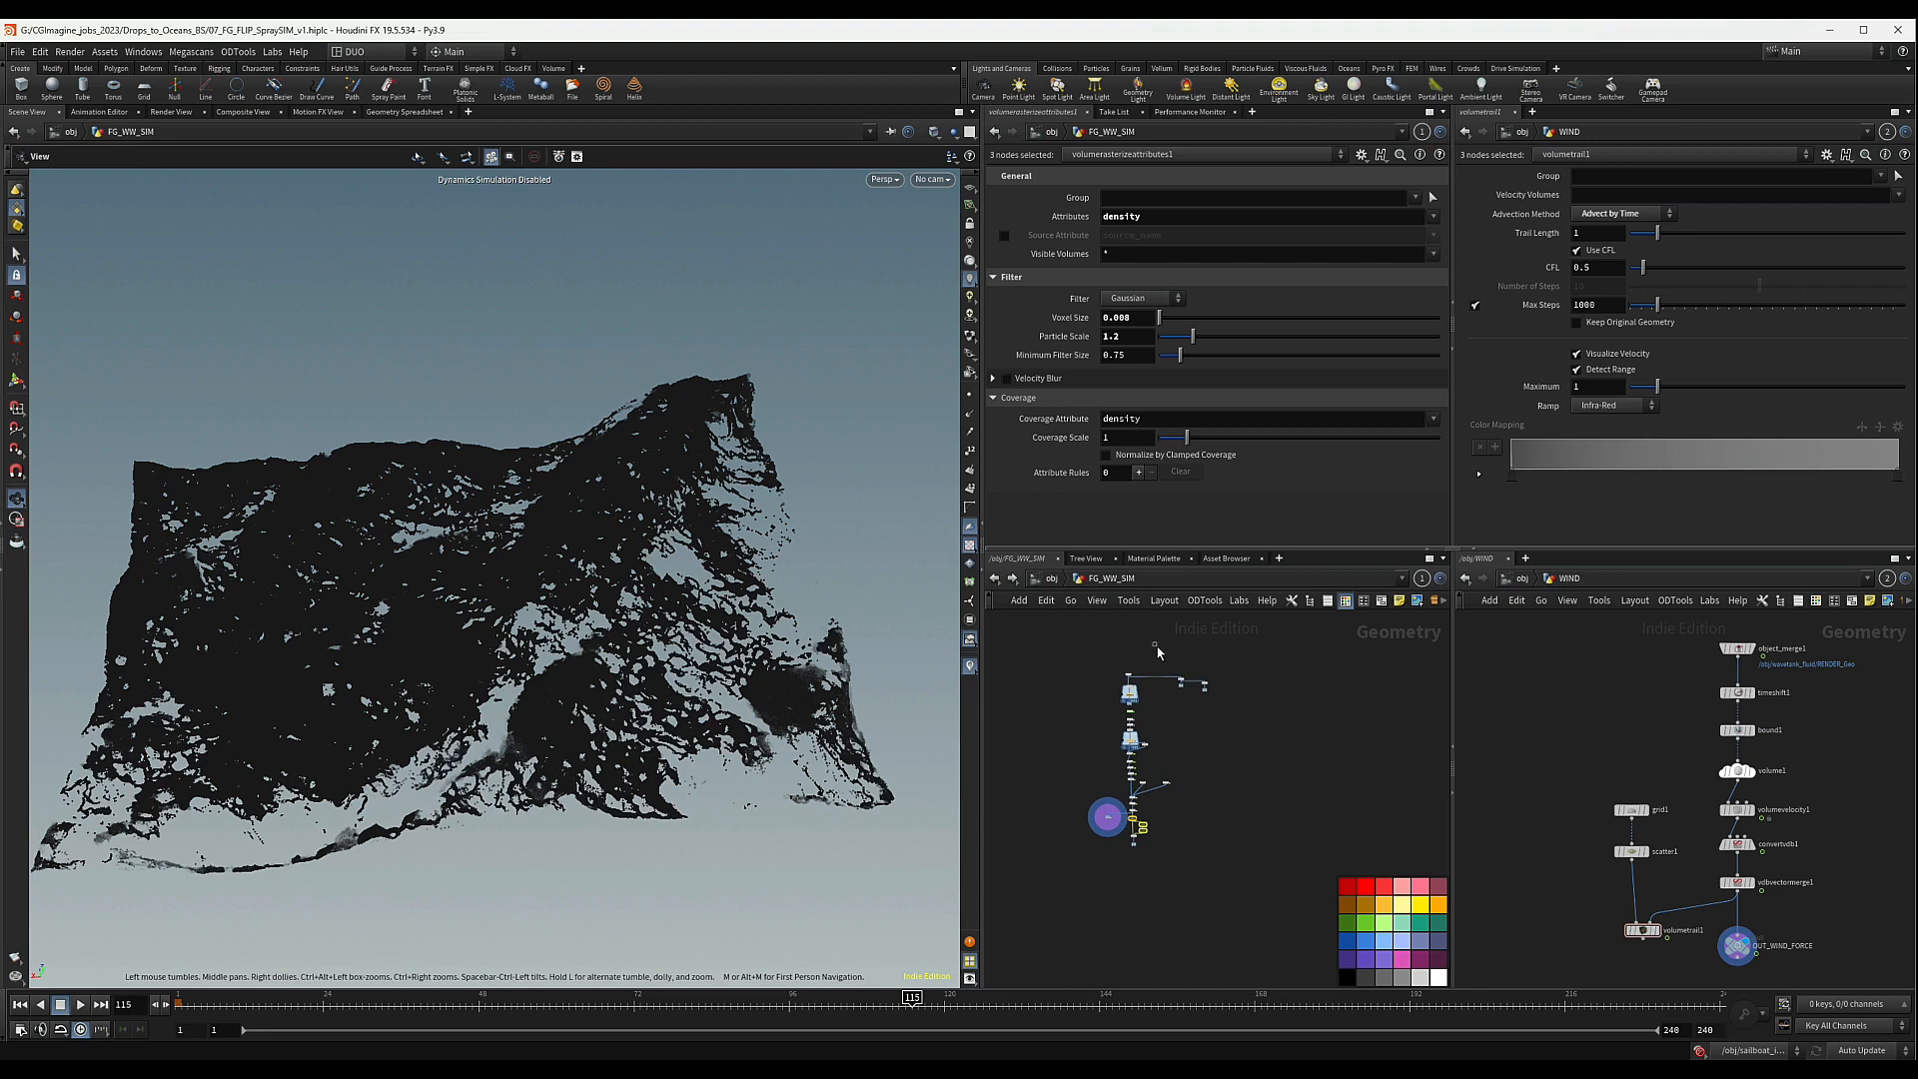
{"action": "mouse_move", "coordinate": [1151, 644]}
{"action": "left_mouse_down"}
{"action": "mouse_move", "coordinate": [1235, 716]}
{"action": "mouse_move", "coordinate": [1139, 681]}
{"action": "left_mouse_up"}
{"action": "scroll", "coordinate": [1180, 680], "scroll_direction": "up", "scroll_amount": 2}
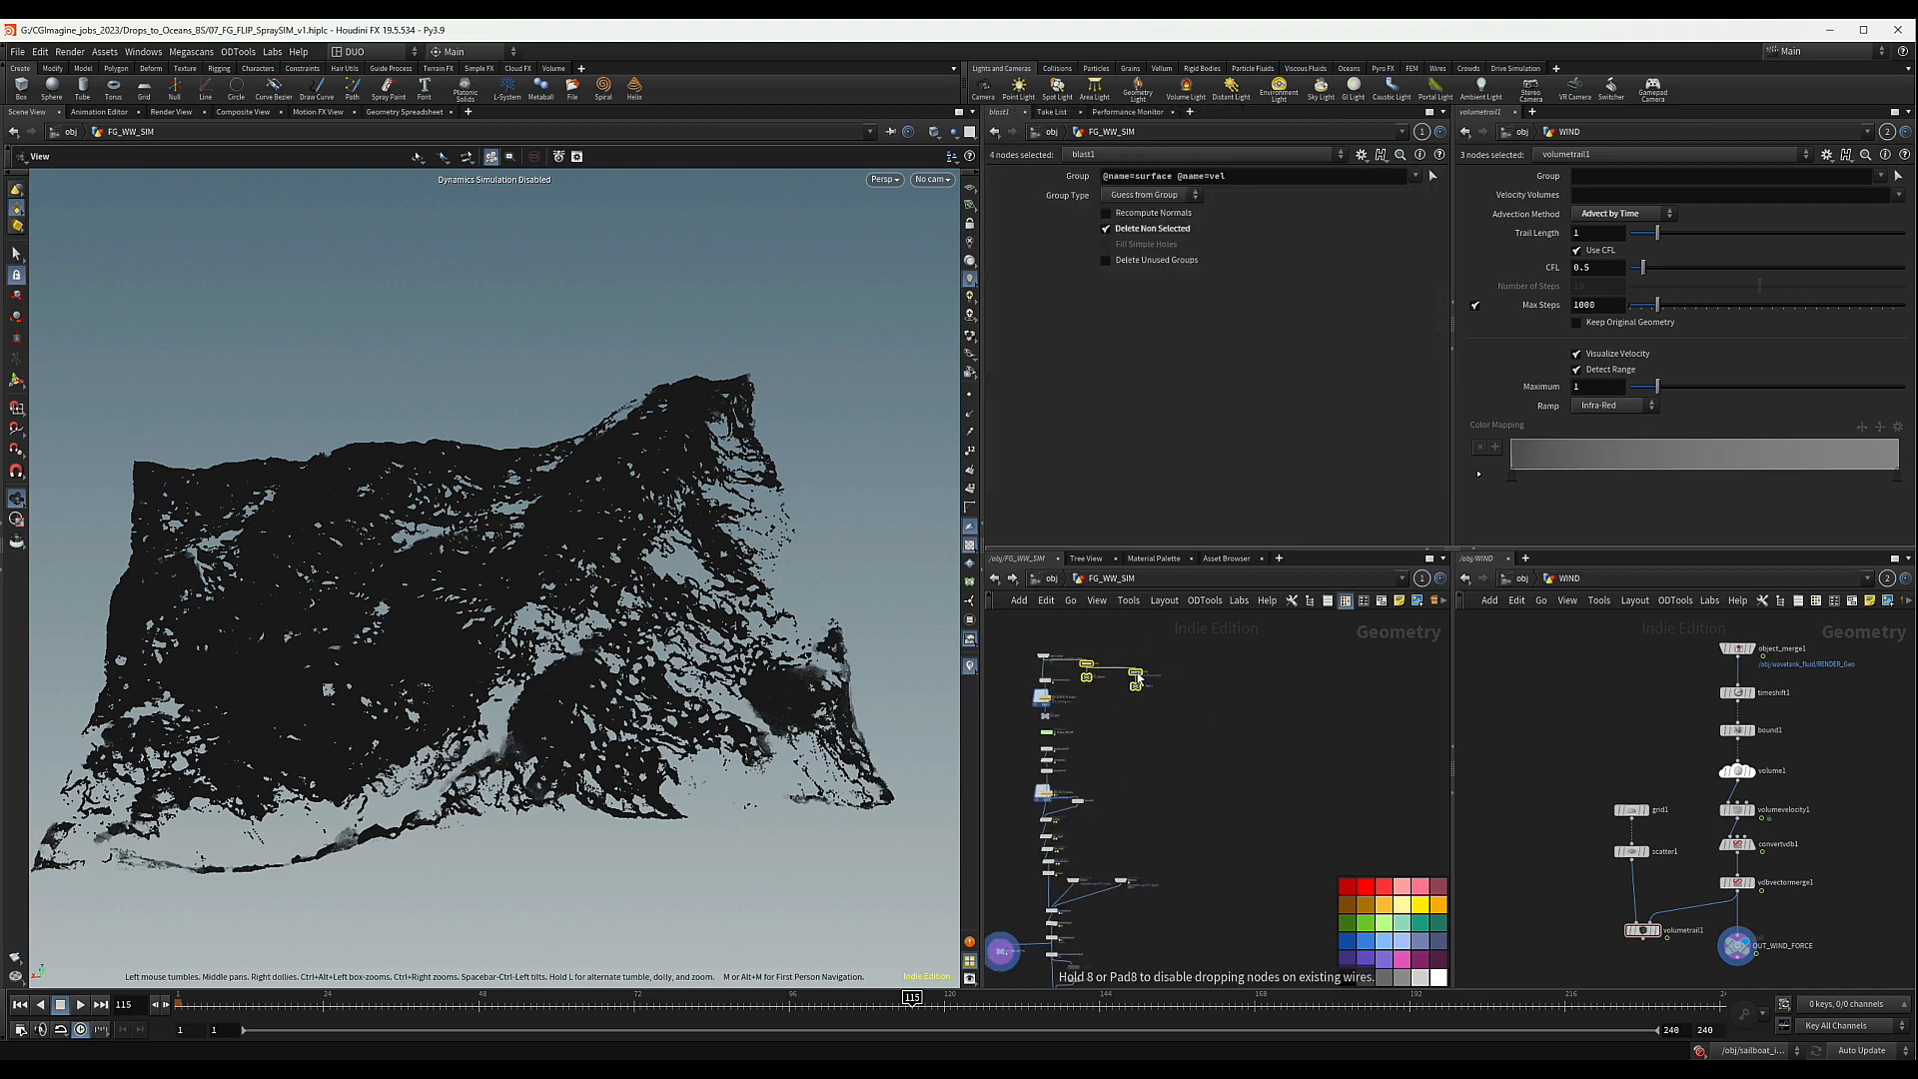
{"action": "scroll", "coordinate": [1194, 714], "scroll_direction": "down", "scroll_amount": 3}
{"action": "left_click_drag", "start_coordinate": [1030, 638], "coordinate": [1237, 904]}
{"action": "key", "text": "shift+o"}
{"action": "scroll", "coordinate": [1118, 635], "scroll_direction": "up", "scroll_amount": 4}
{"action": "left_click_drag", "start_coordinate": [1118, 635], "coordinate": [1119, 627]}
- Add a sticky note reading SURFACE_WW and place it at the top of the network box
{"action": "key", "text": "shift+p"}
{"action": "left_click", "coordinate": [1236, 776]}
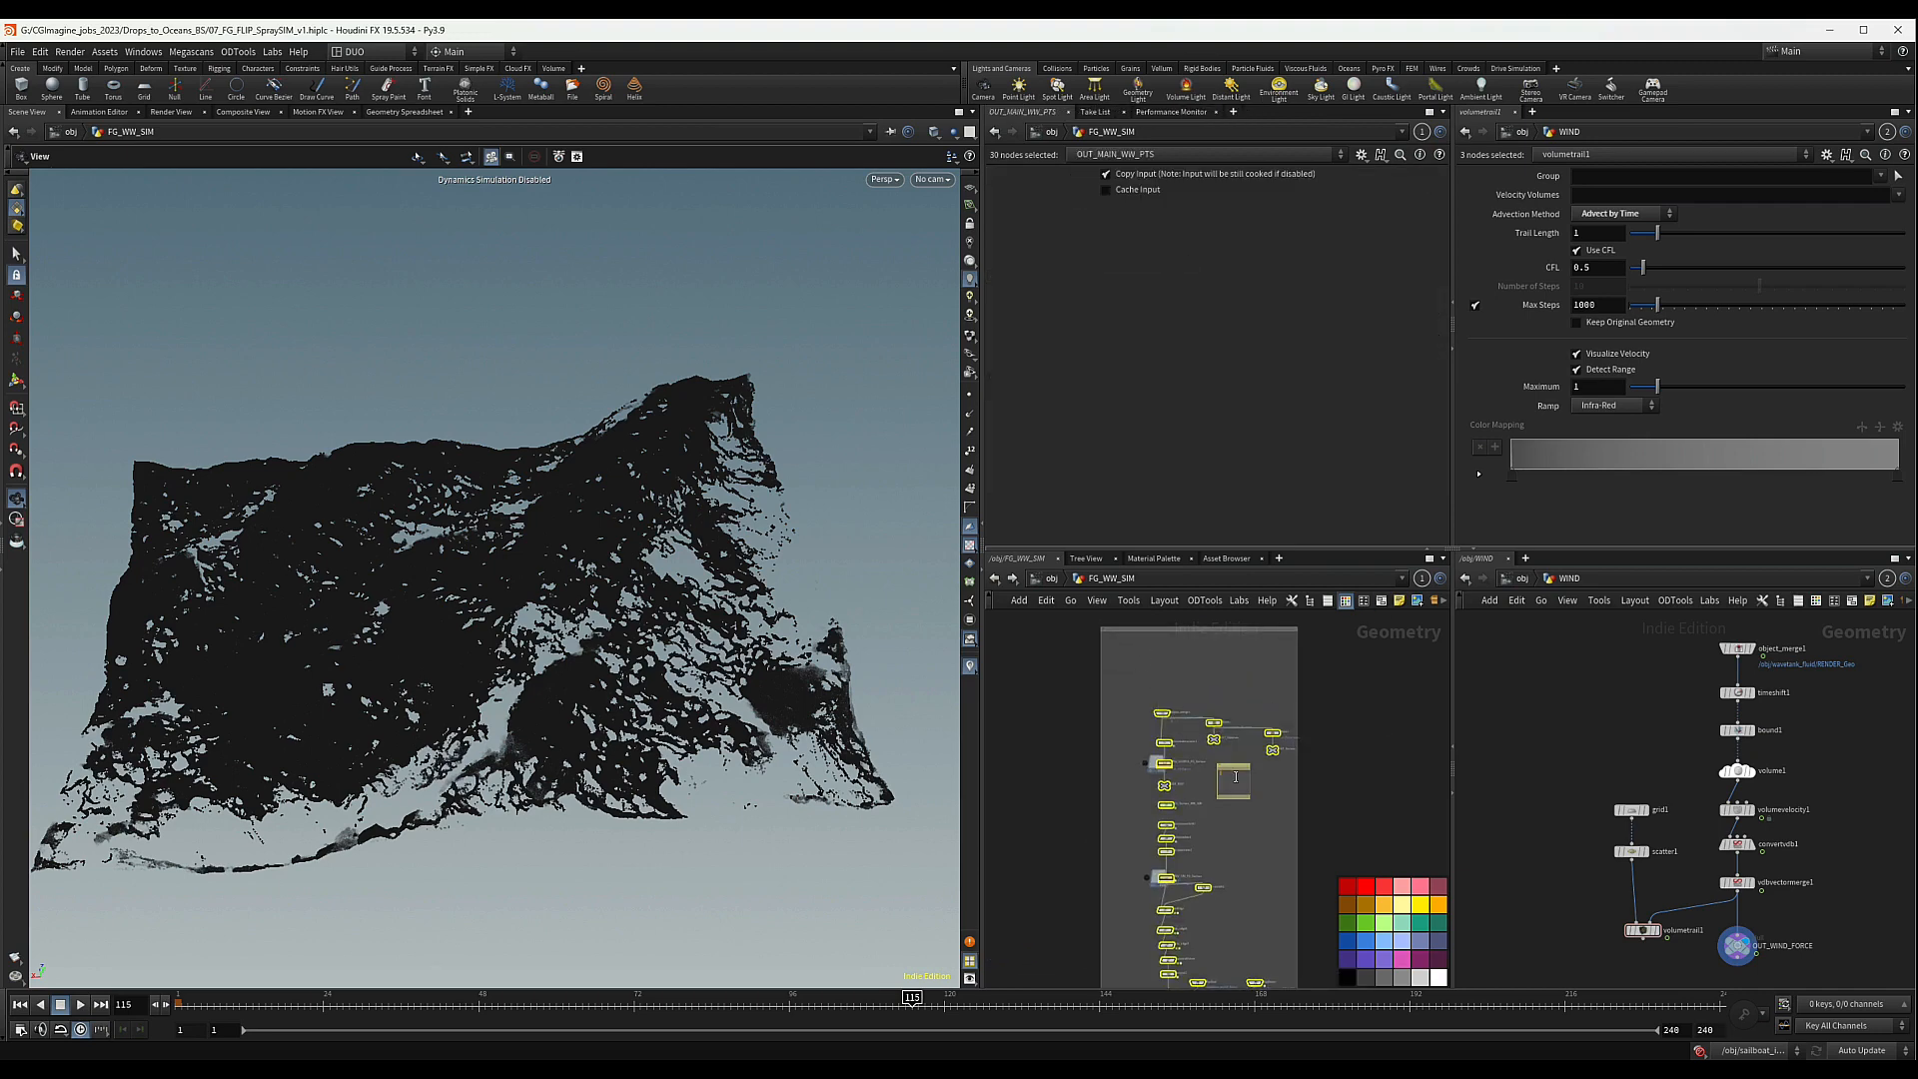
{"action": "type", "text": "SURFACE_WW"}
{"action": "scroll", "coordinate": [1236, 776], "scroll_direction": "up", "scroll_amount": 4}
{"action": "right_click", "coordinate": [1238, 799]}
{"action": "left_click", "coordinate": [1271, 871]}
{"action": "scroll", "coordinate": [1286, 735], "scroll_direction": "down", "scroll_amount": 2}
{"action": "left_click_drag", "start_coordinate": [1286, 730], "coordinate": [1109, 742]}
- Color the network box around the surface chain dark purple and frame the whole network
{"action": "left_click", "coordinate": [1087, 631]}
{"action": "key", "text": "shift+m"}
{"action": "left_click", "coordinate": [1348, 959]}
{"action": "key", "text": "h"}
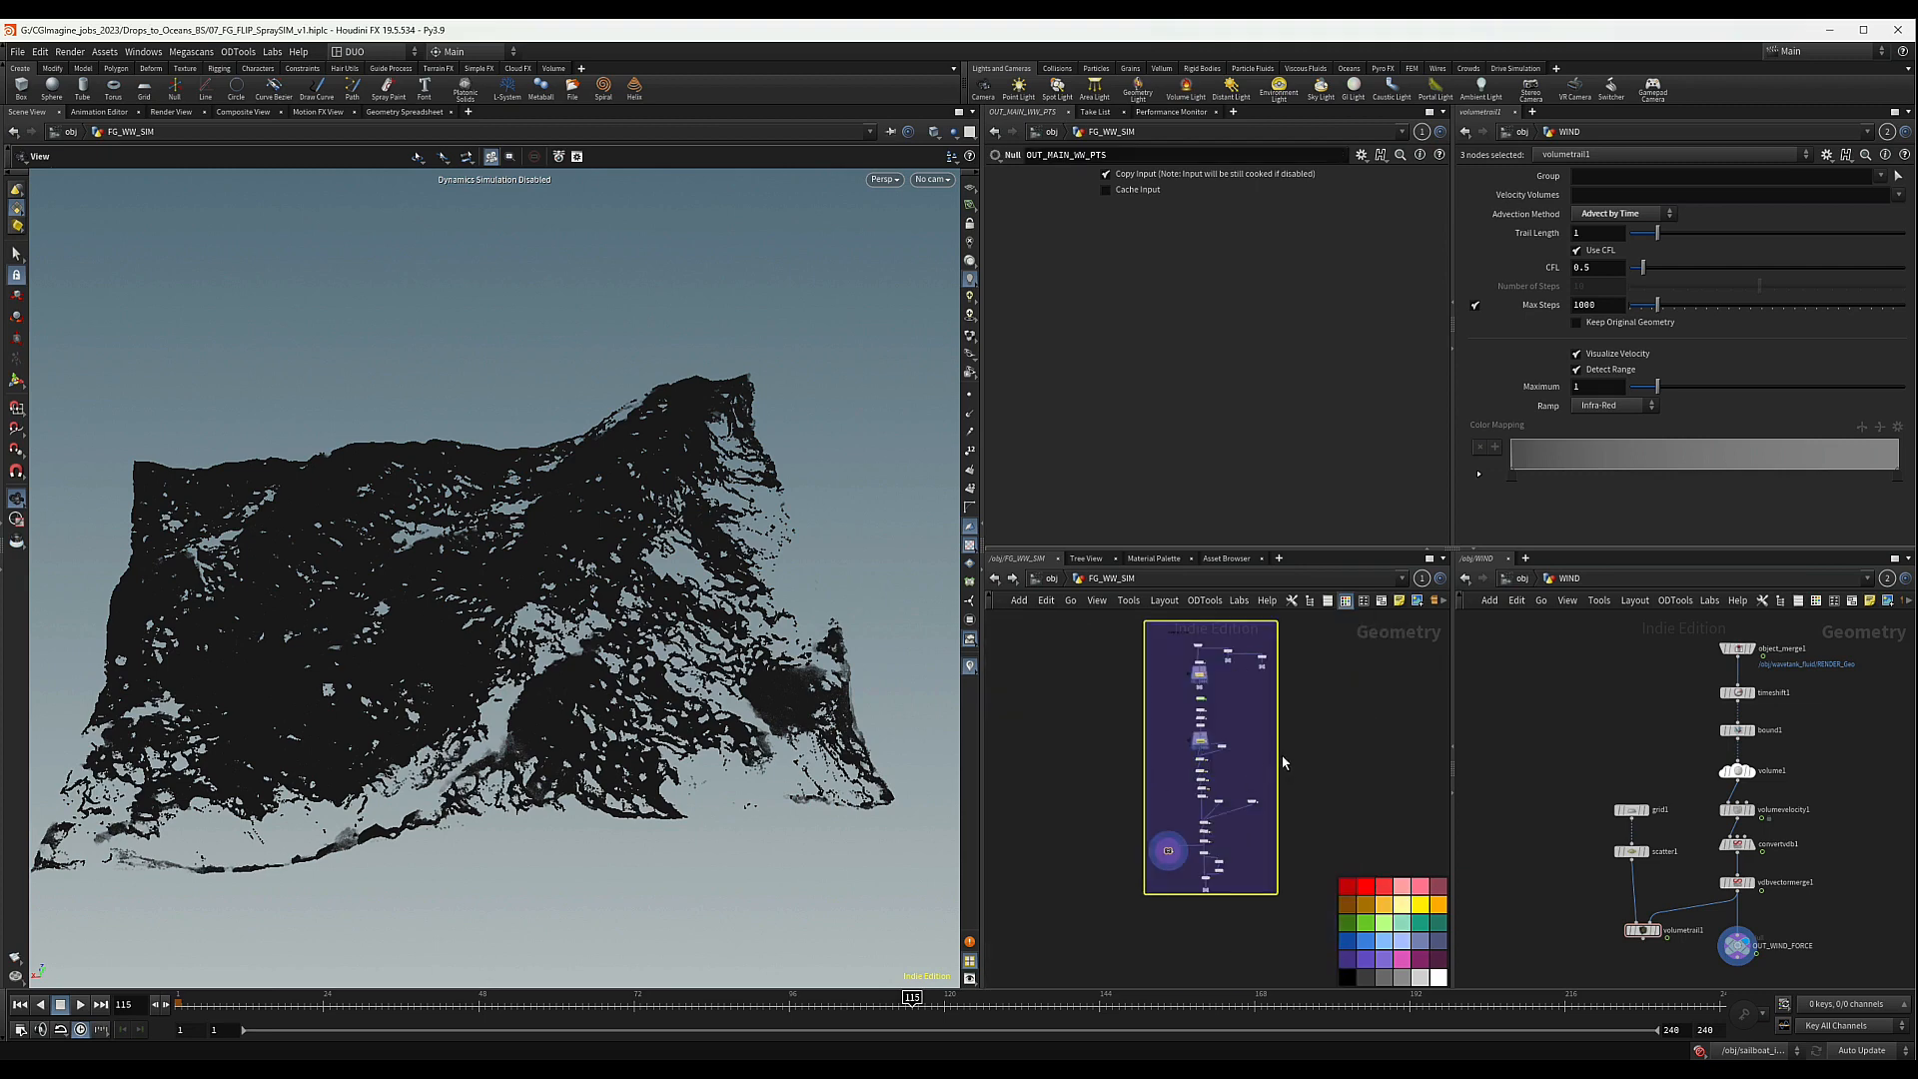
- Copy the OUT_MAIN_WW_PTS null node at the end of the surface chain
{"action": "scroll", "coordinate": [1165, 873], "scroll_direction": "up", "scroll_amount": 4}
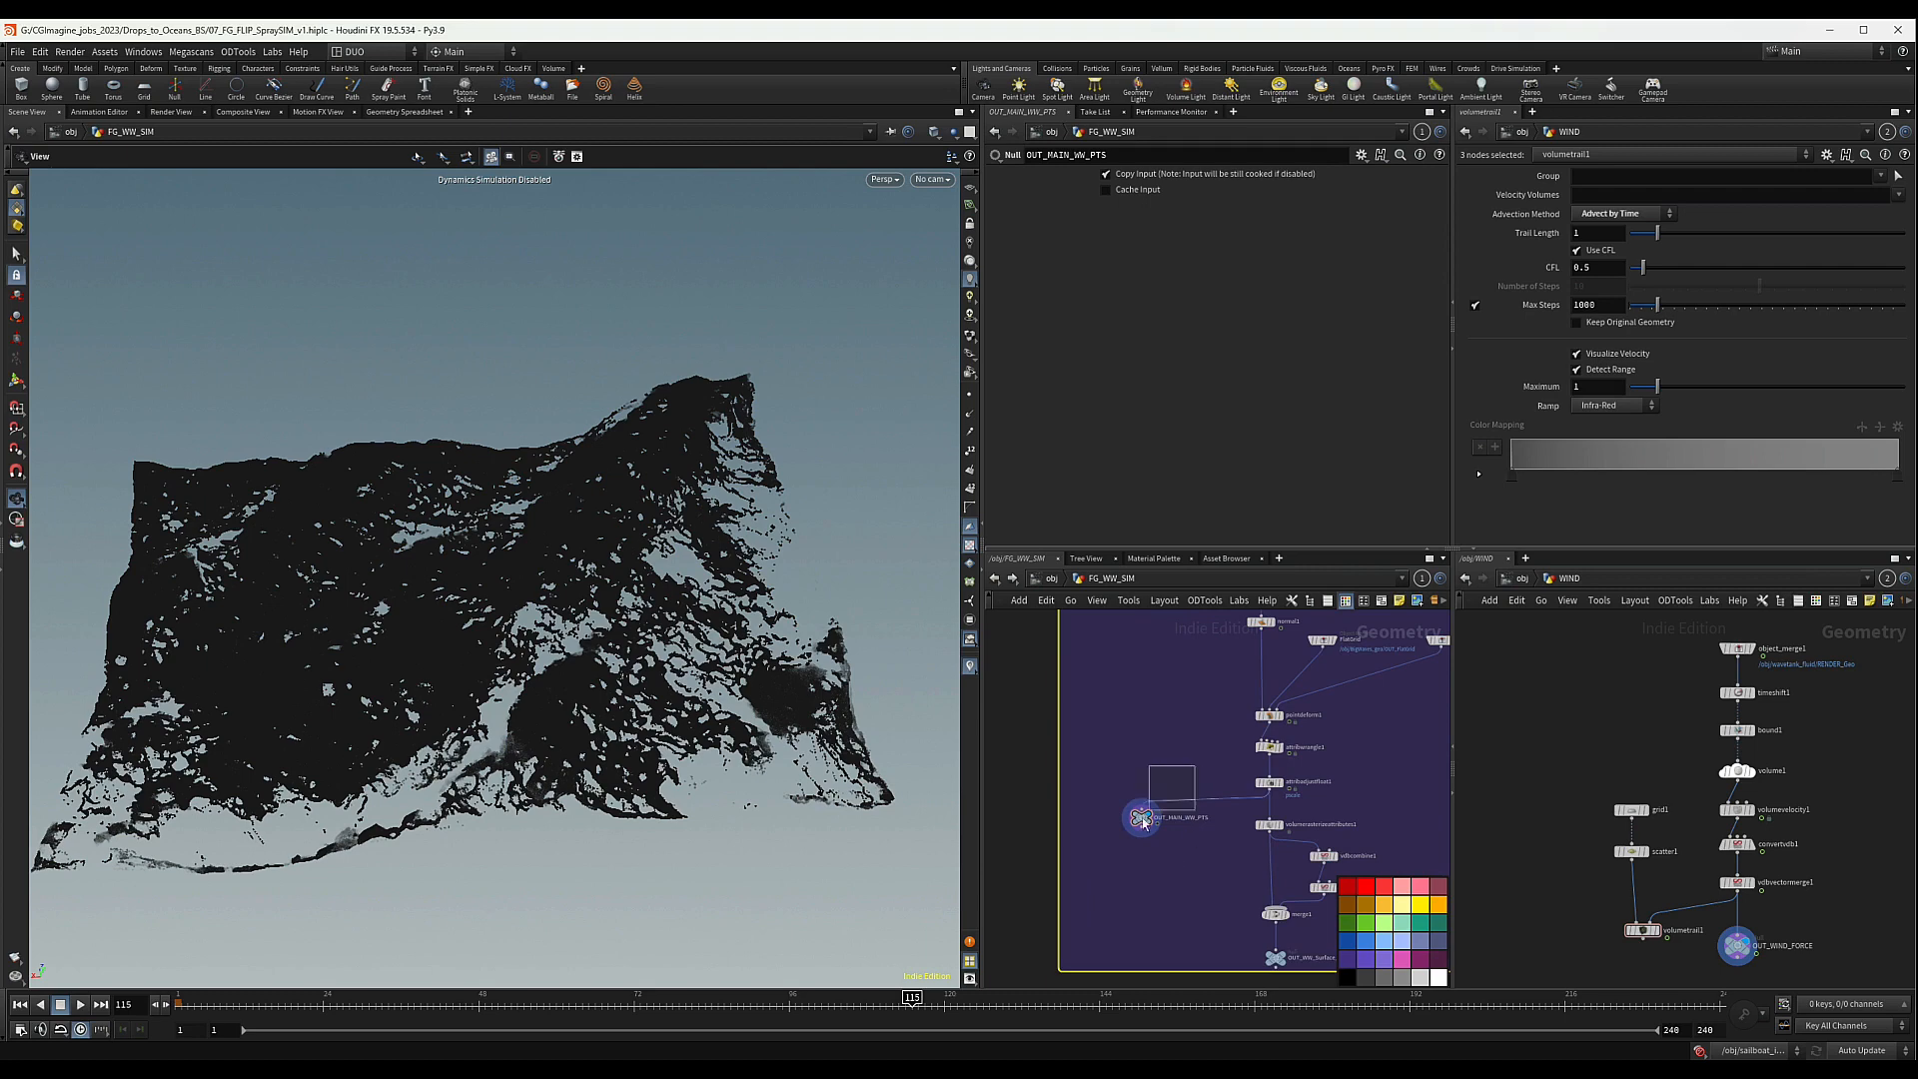
{"action": "left_click_drag", "start_coordinate": [1142, 818], "coordinate": [1104, 850]}
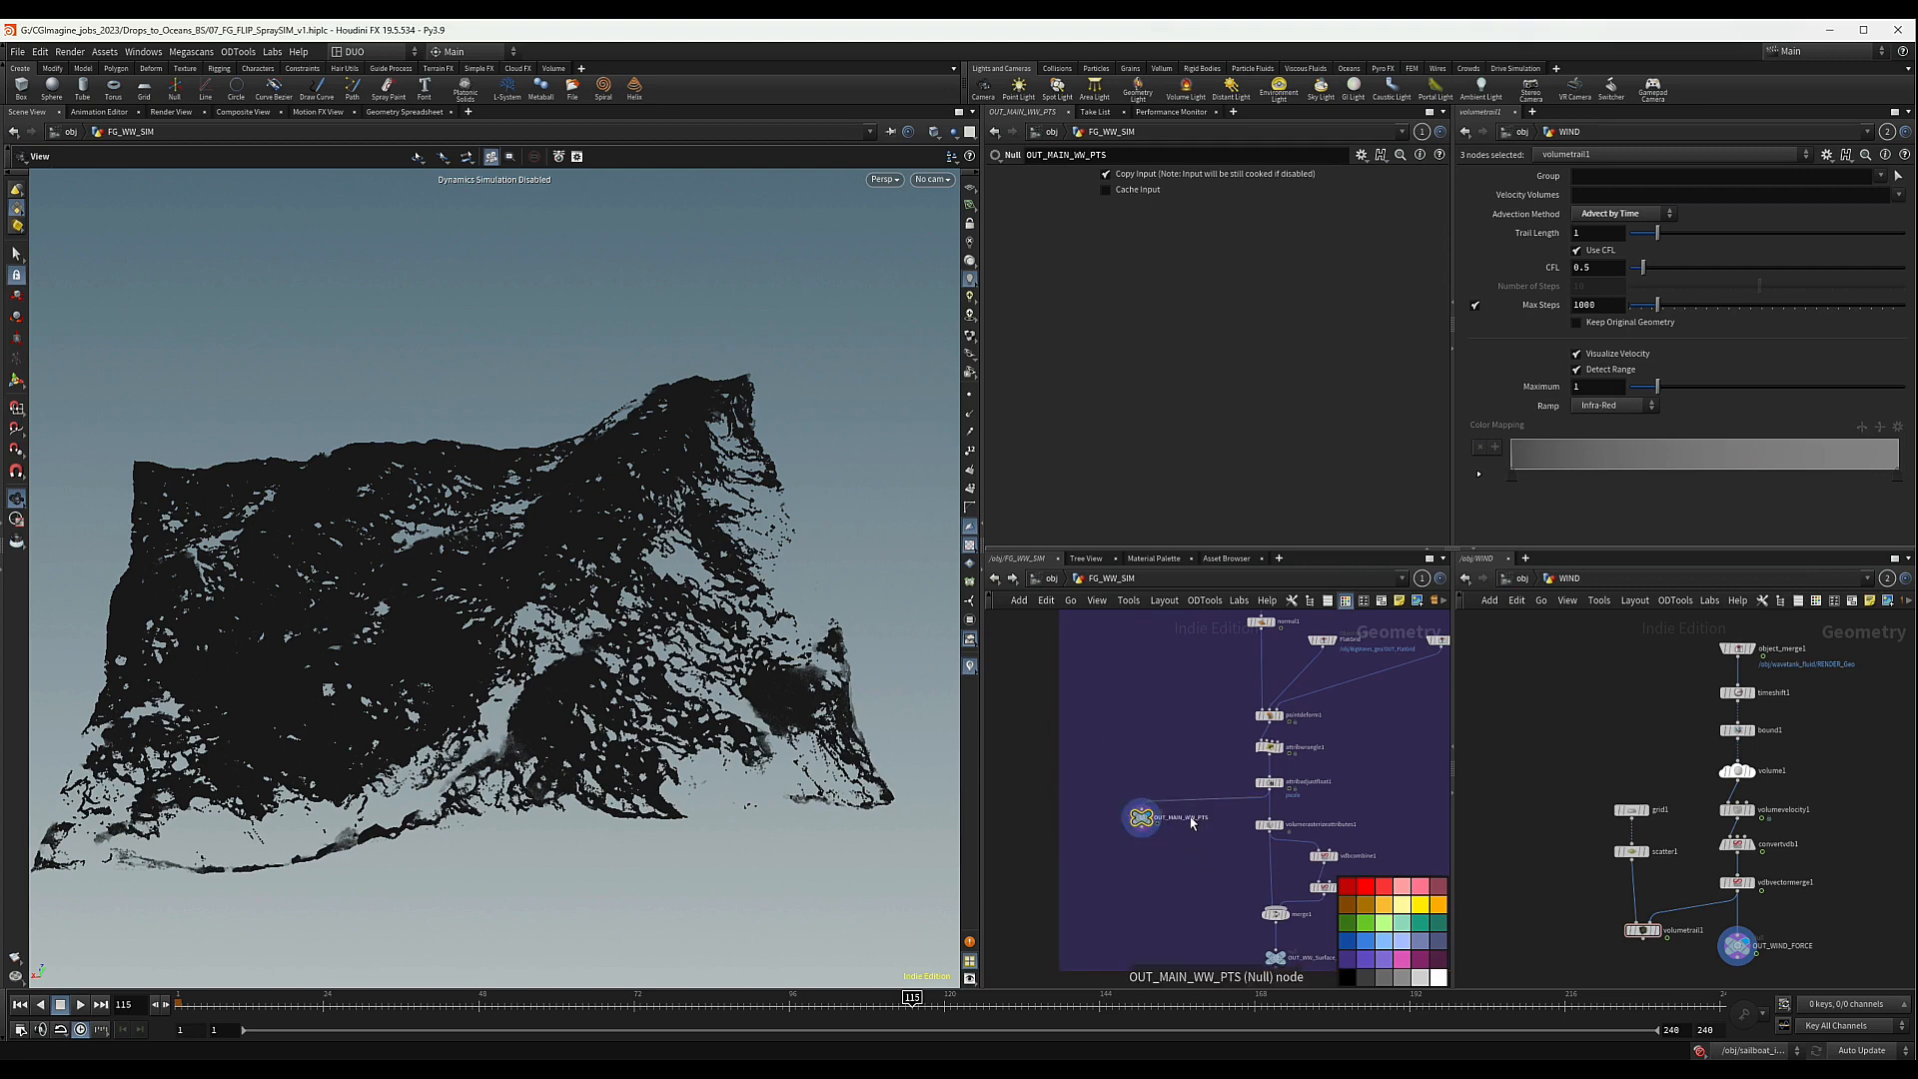
{"action": "key", "text": "ctrl+c"}
{"action": "scroll", "coordinate": [1189, 823], "scroll_direction": "down", "scroll_amount": 4}
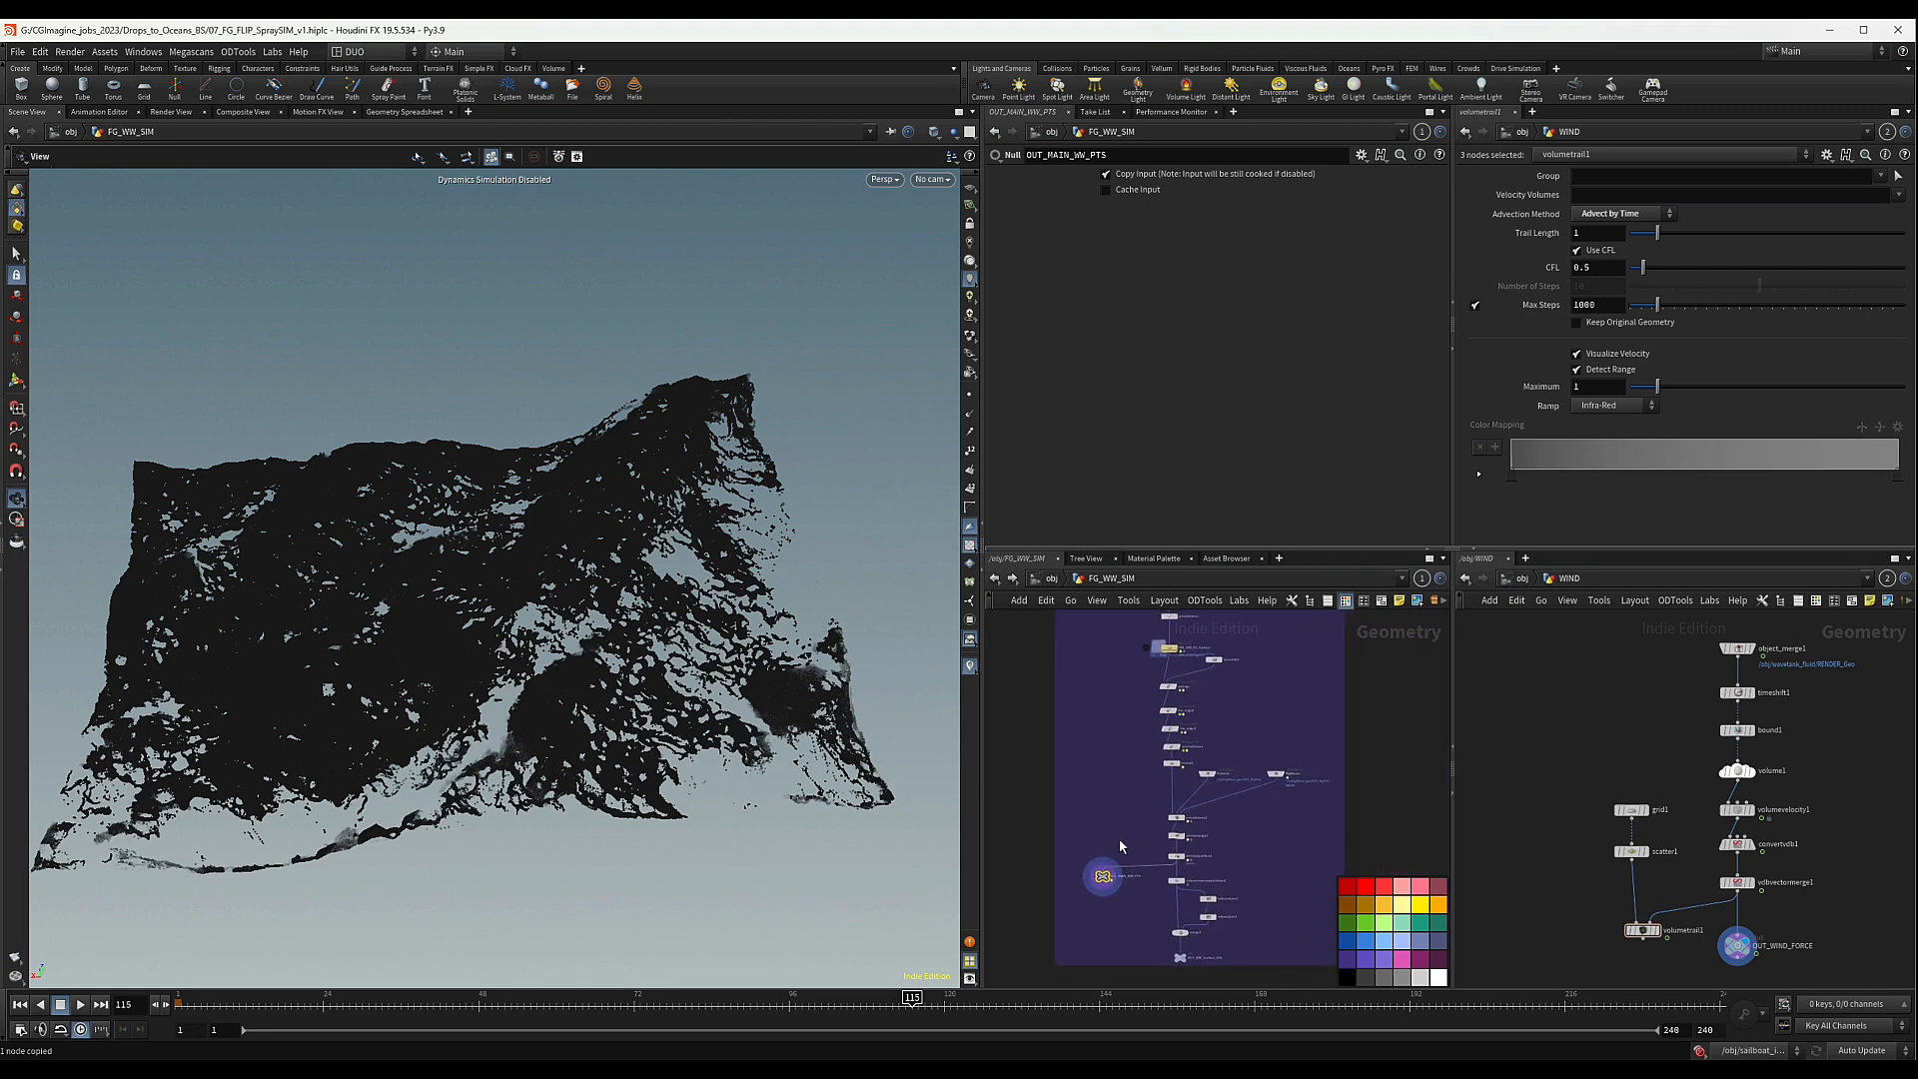
{"action": "scroll", "coordinate": [1305, 710], "scroll_direction": "down", "scroll_amount": 3}
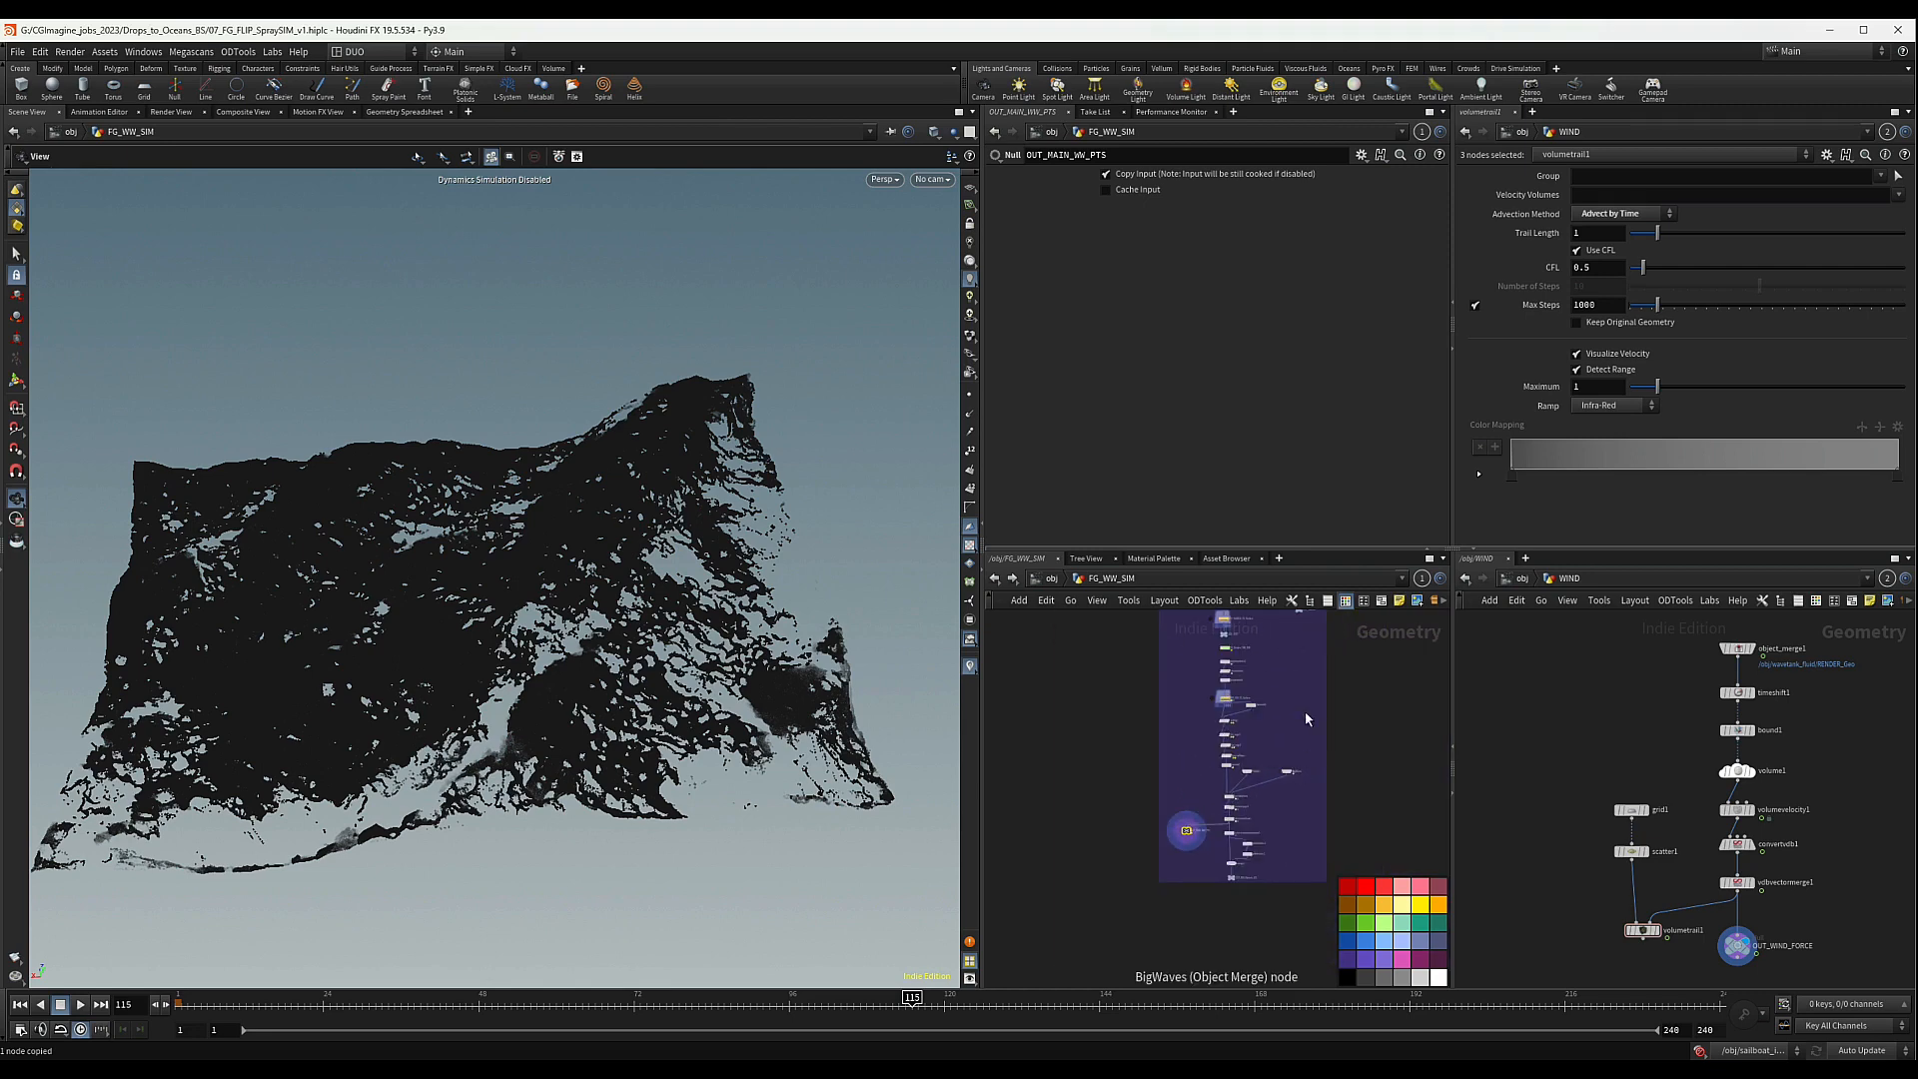
- Add an Object Merge node in the empty area beside the purple network box
{"action": "middle_click_drag", "start_coordinate": [1305, 710], "coordinate": [1153, 783]}
{"action": "scroll", "coordinate": [1153, 782], "scroll_direction": "down", "scroll_amount": 3}
{"action": "scroll", "coordinate": [1207, 735], "scroll_direction": "up", "scroll_amount": 3}
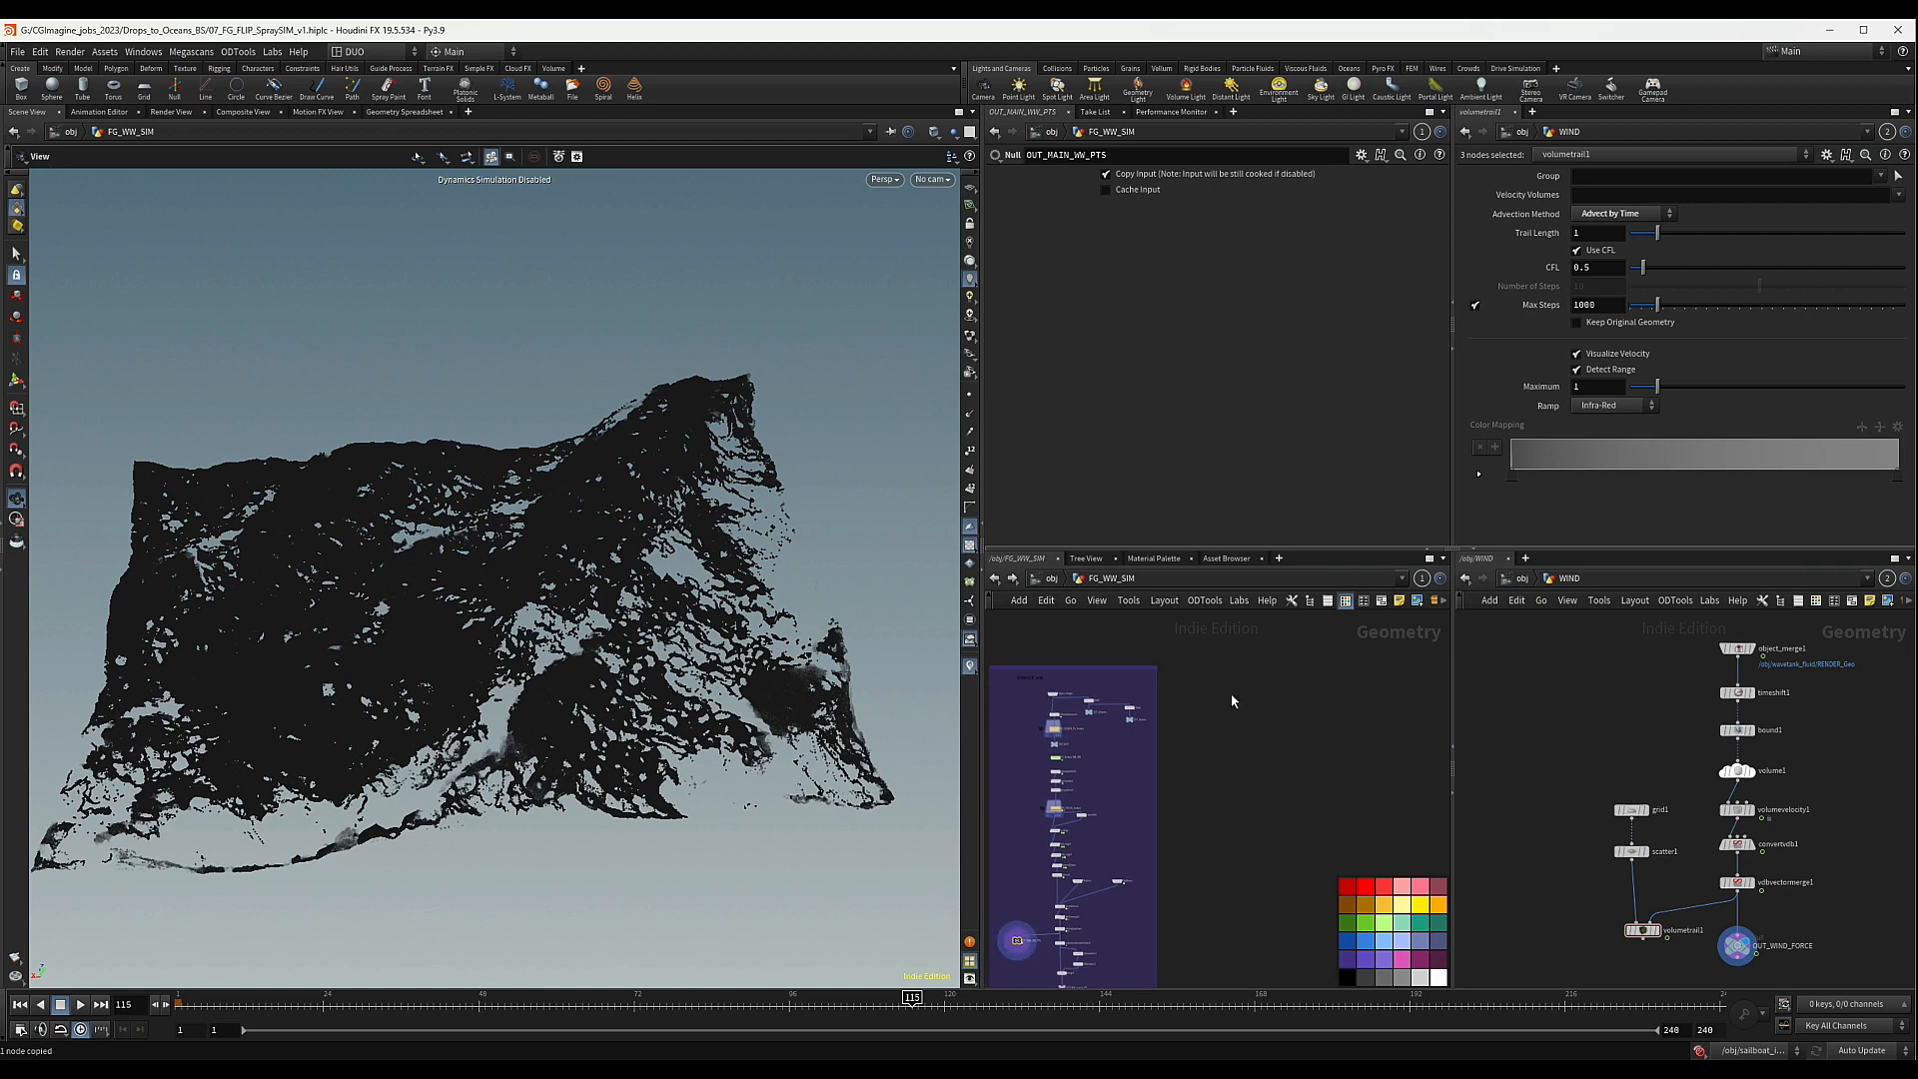
{"action": "key", "text": "Tab"}
{"action": "type", "text": "obmer"}
{"action": "key", "text": "Return"}
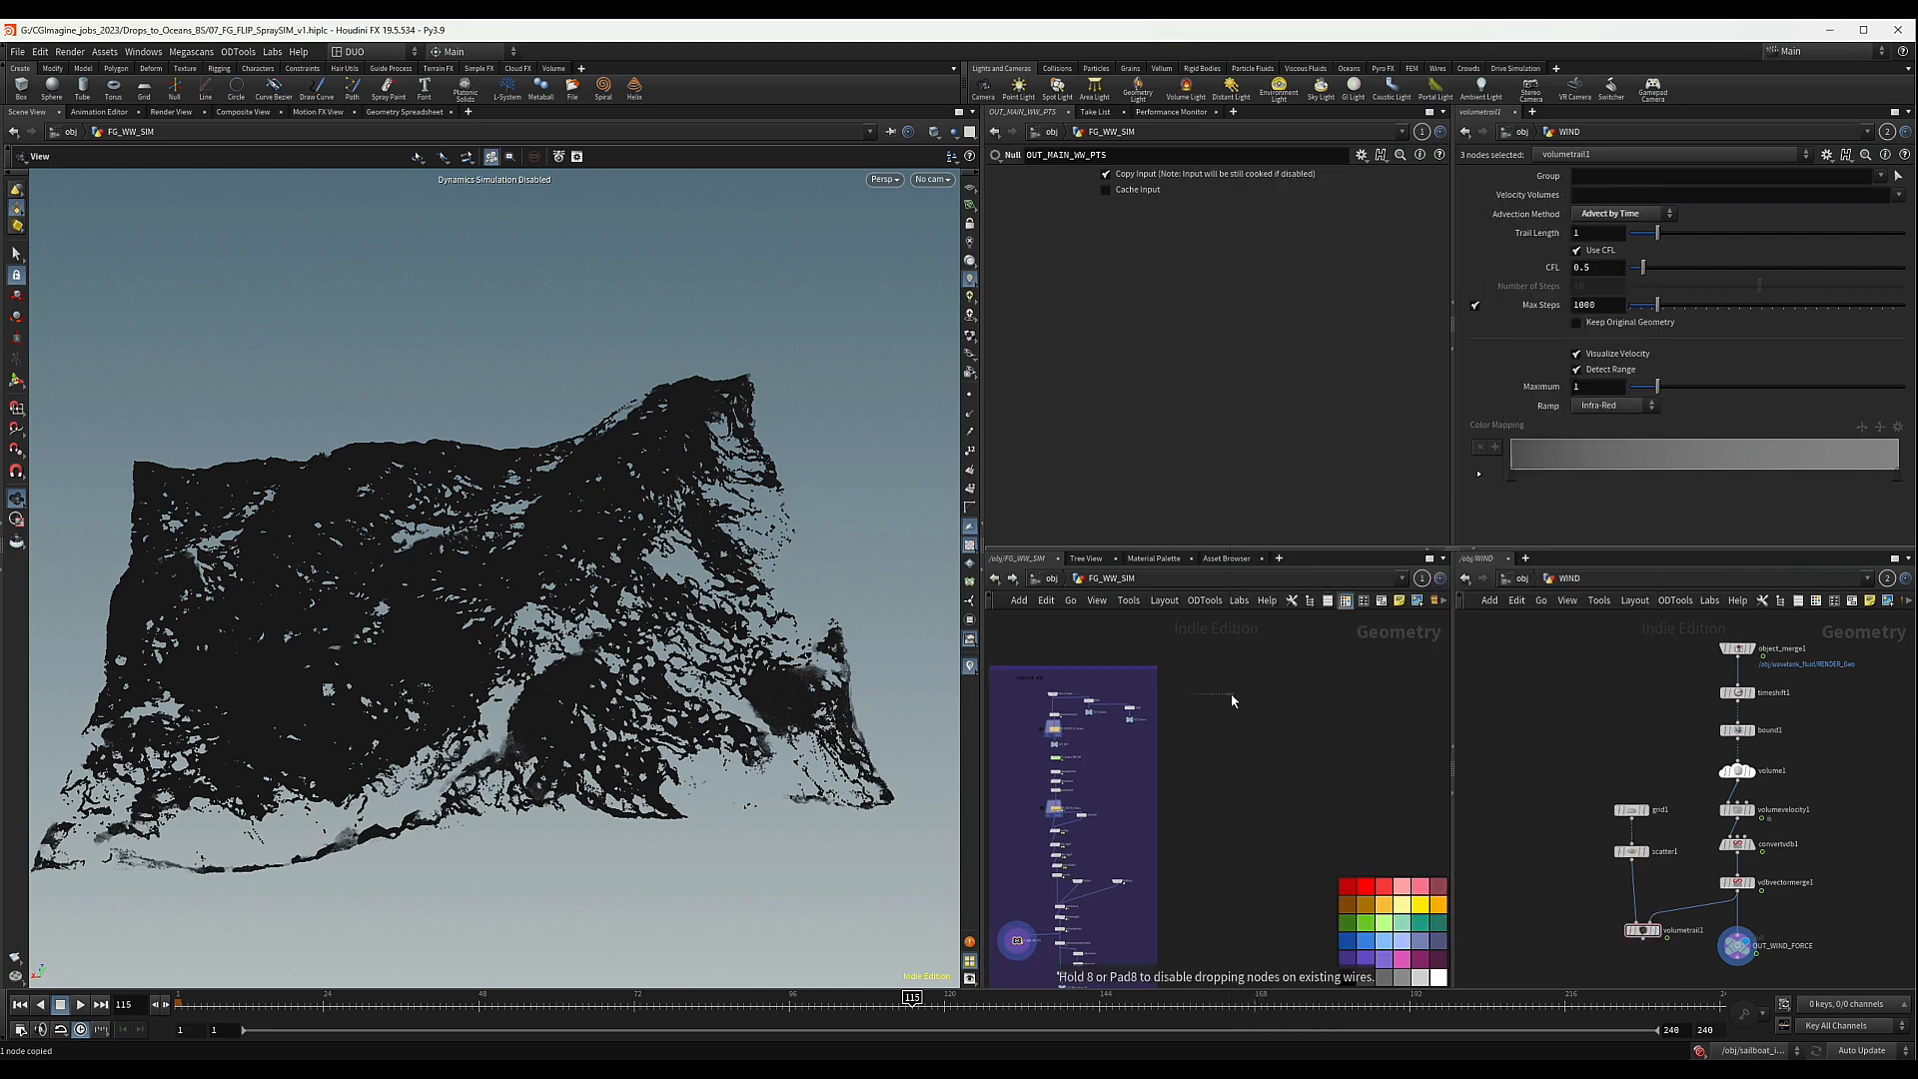
{"action": "left_click", "coordinate": [1240, 688]}
{"action": "scroll", "coordinate": [1240, 687], "scroll_direction": "up", "scroll_amount": 3}
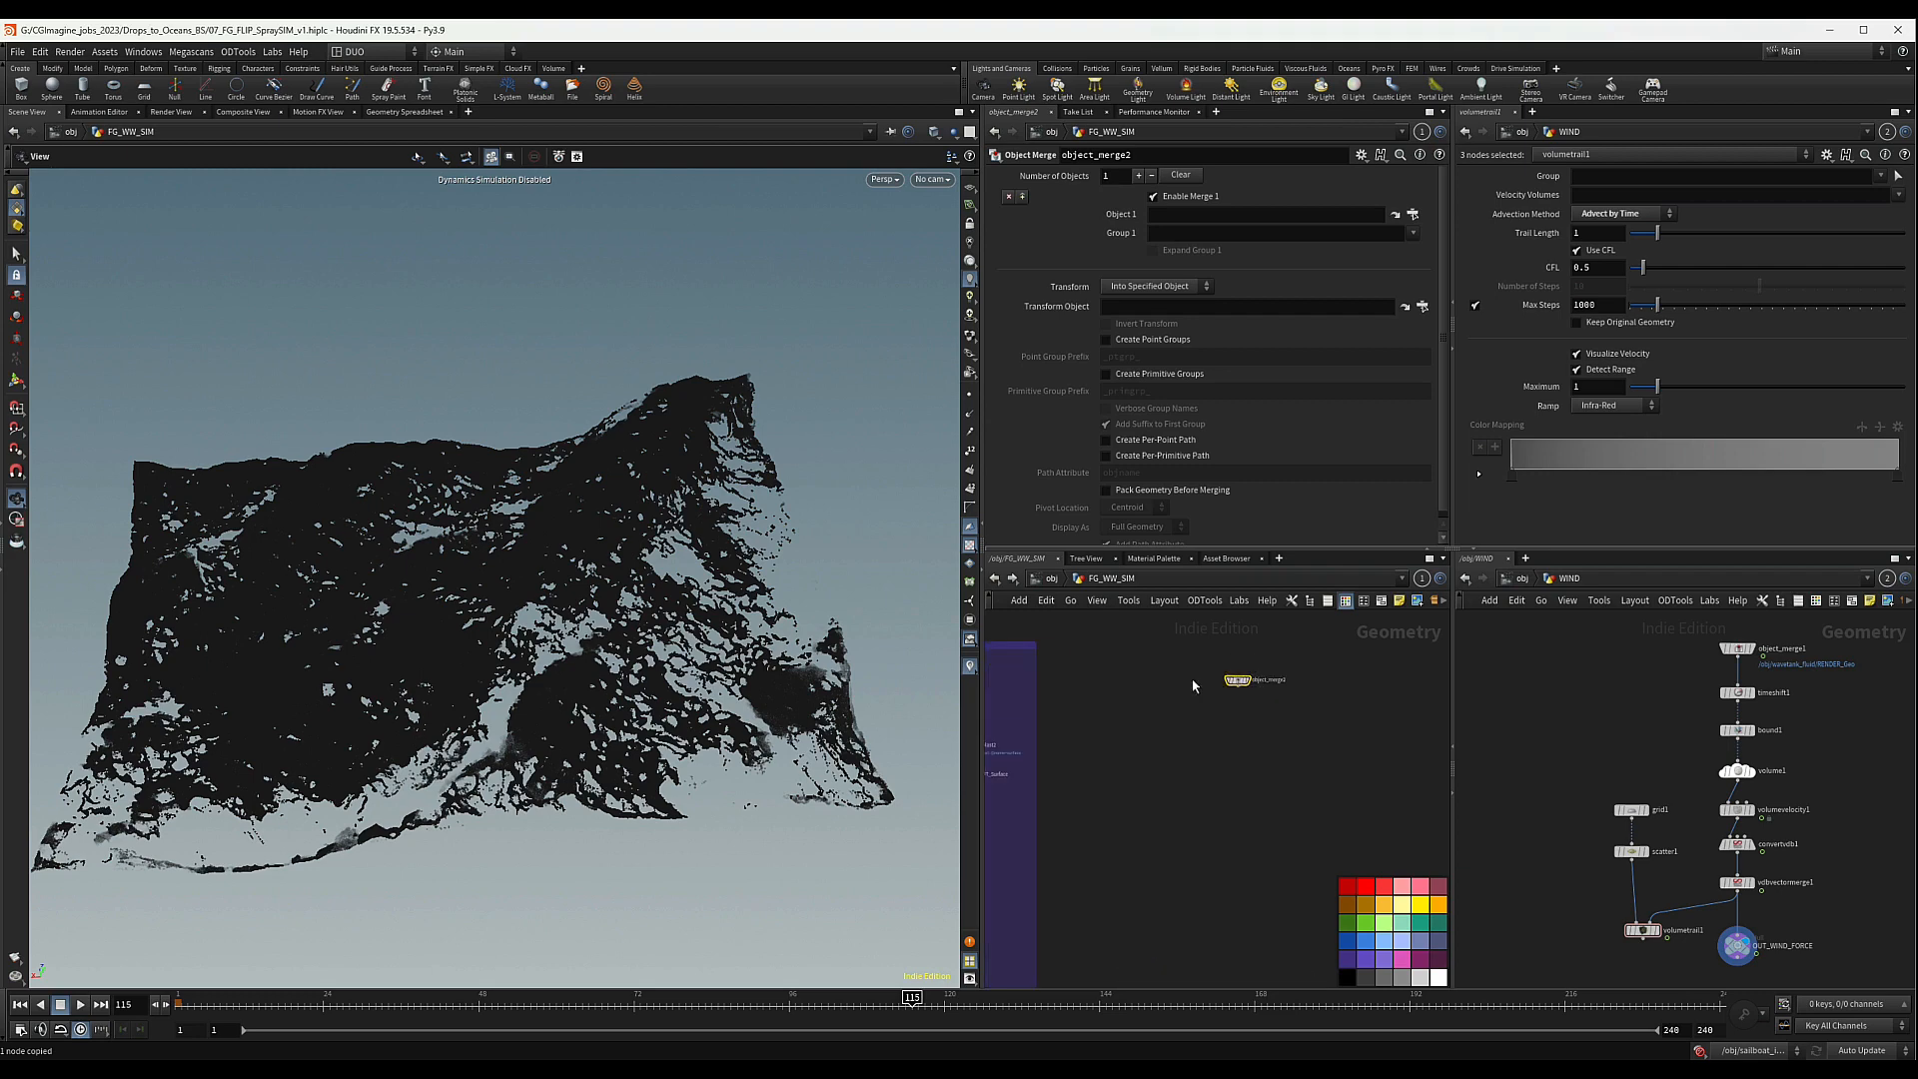
- Point the new Object Merge's Object 1 to /obj/FG_WW_SIM/OUT_MAIN_WW_PTS and display the node
{"action": "left_click", "coordinate": [1200, 216]}
{"action": "key", "text": "ctrl+v"}
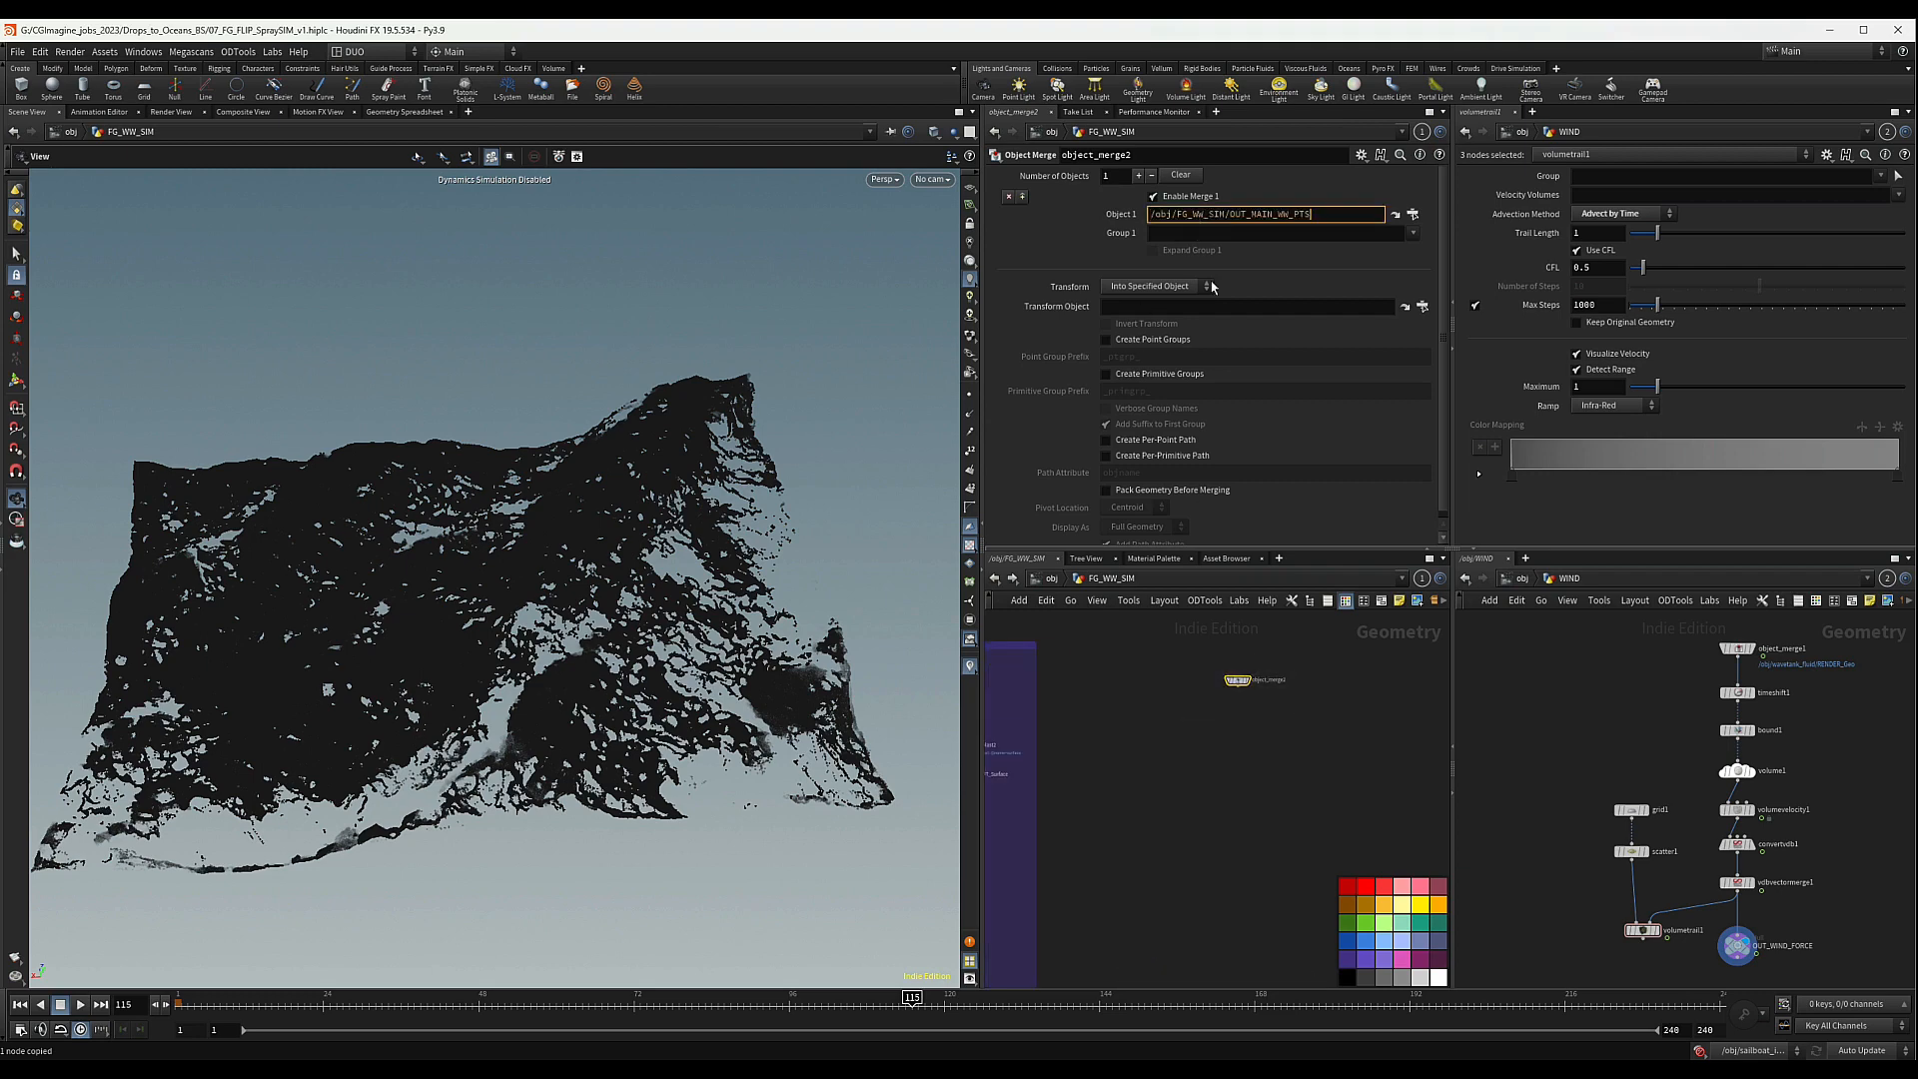
{"action": "scroll", "coordinate": [1224, 661], "scroll_direction": "up", "scroll_amount": 4}
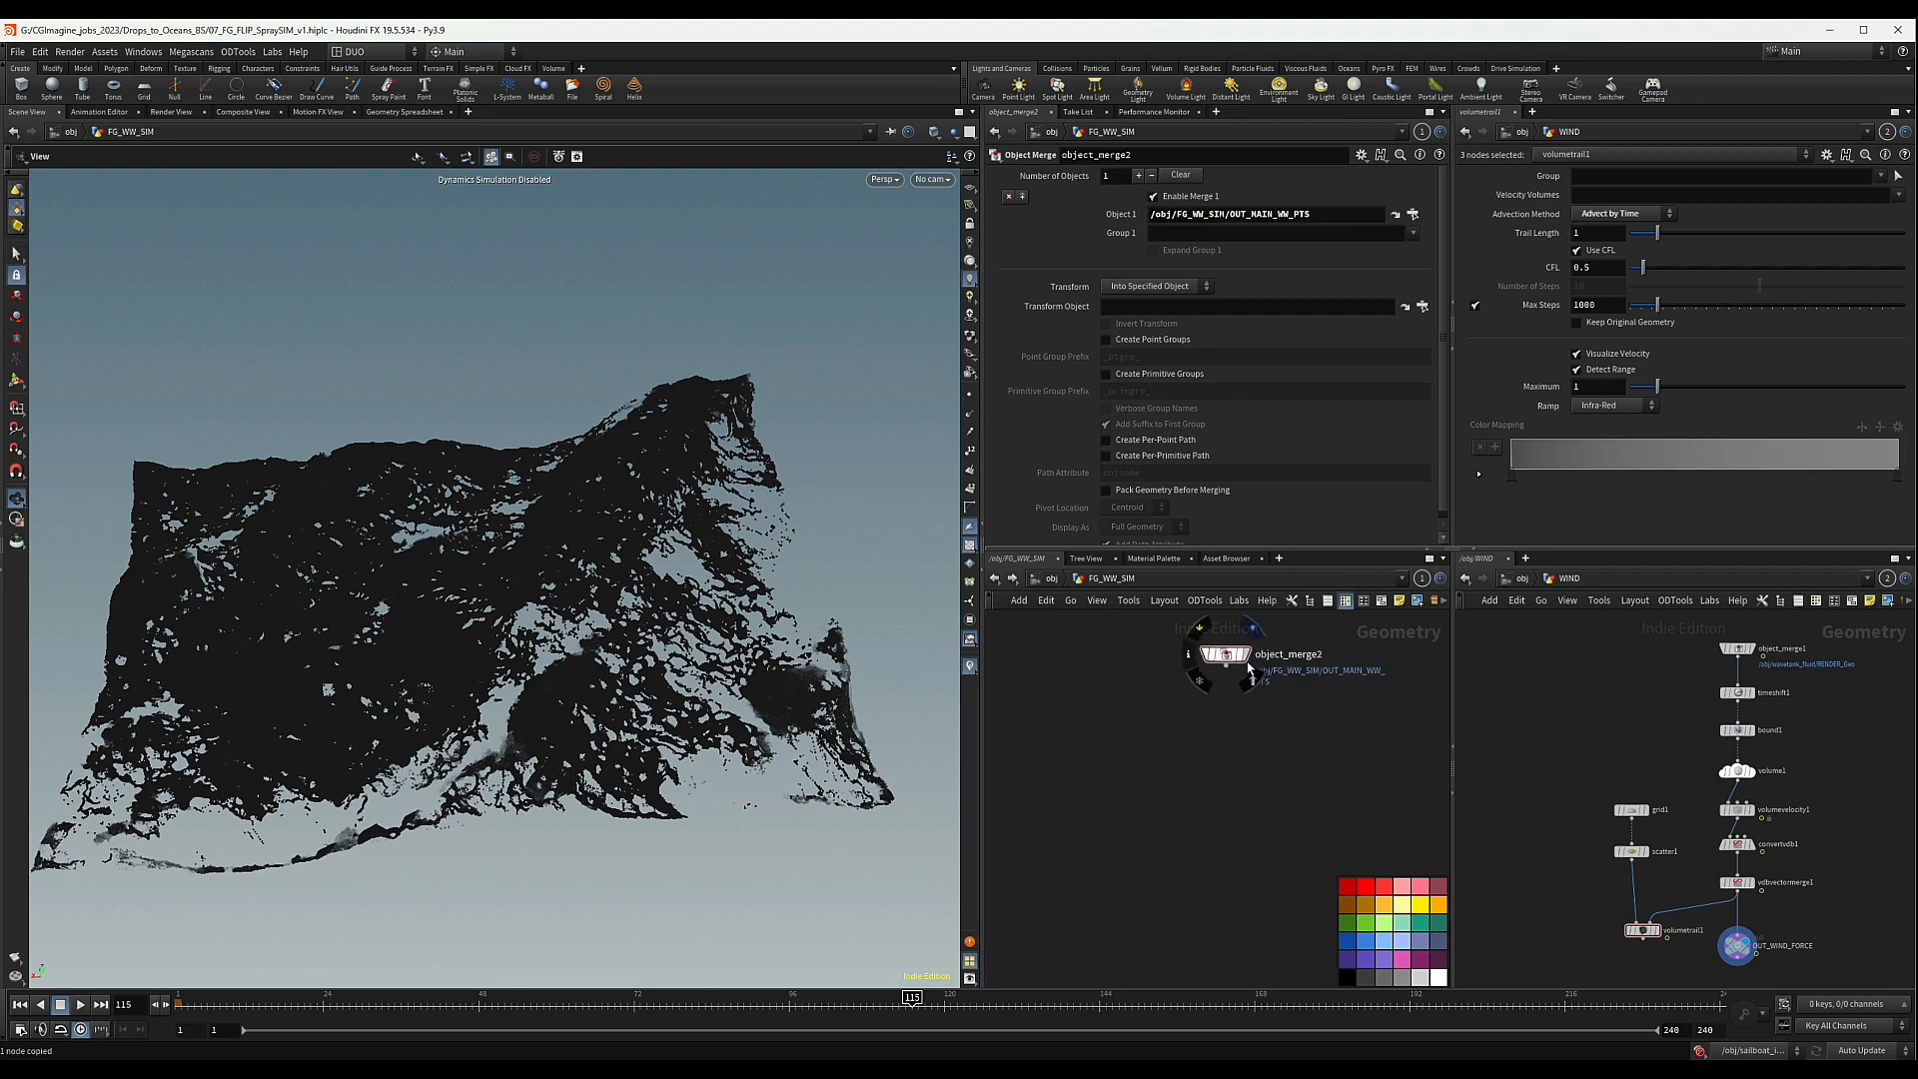
{"action": "left_click_drag", "start_coordinate": [1224, 661], "coordinate": [1199, 683]}
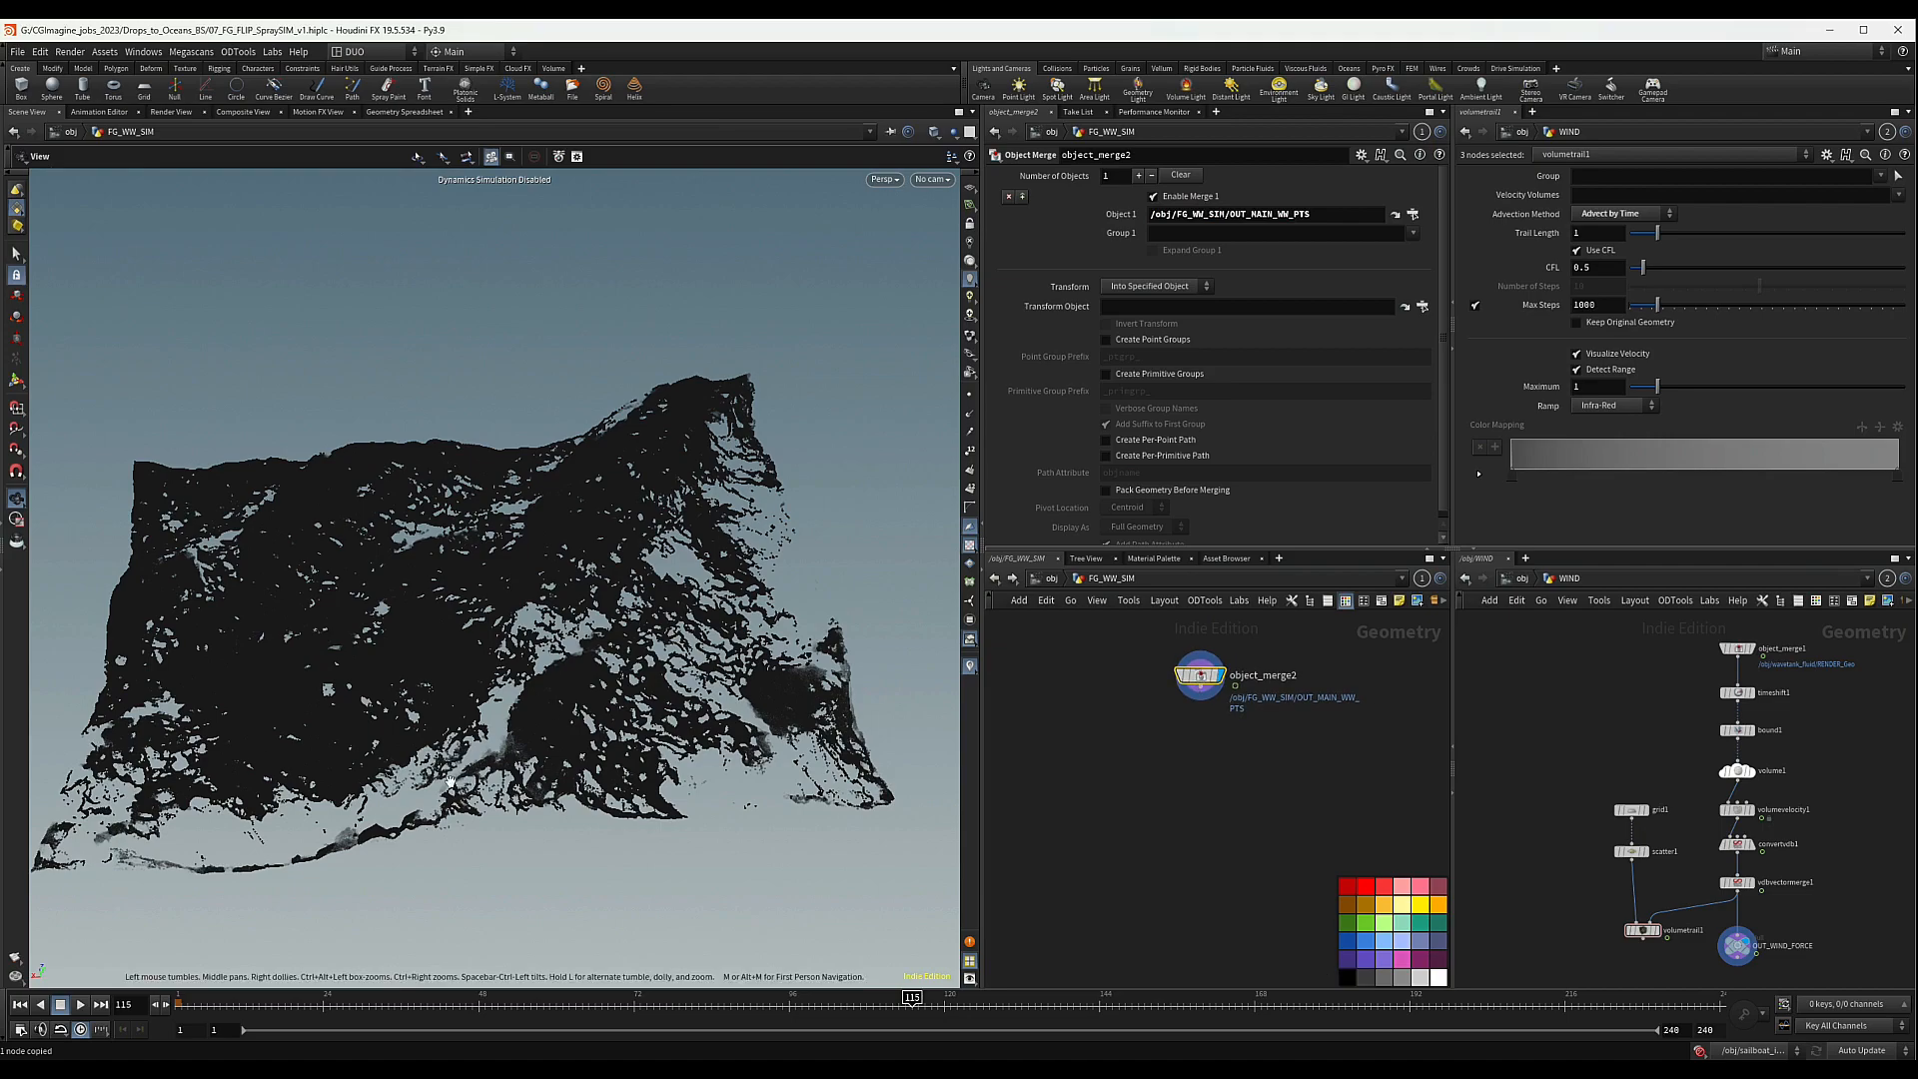
- Add a Blast node below the new Object Merge, wire it to the merge's output and display it
{"action": "scroll", "coordinate": [600, 670], "scroll_direction": "up", "scroll_amount": 6}
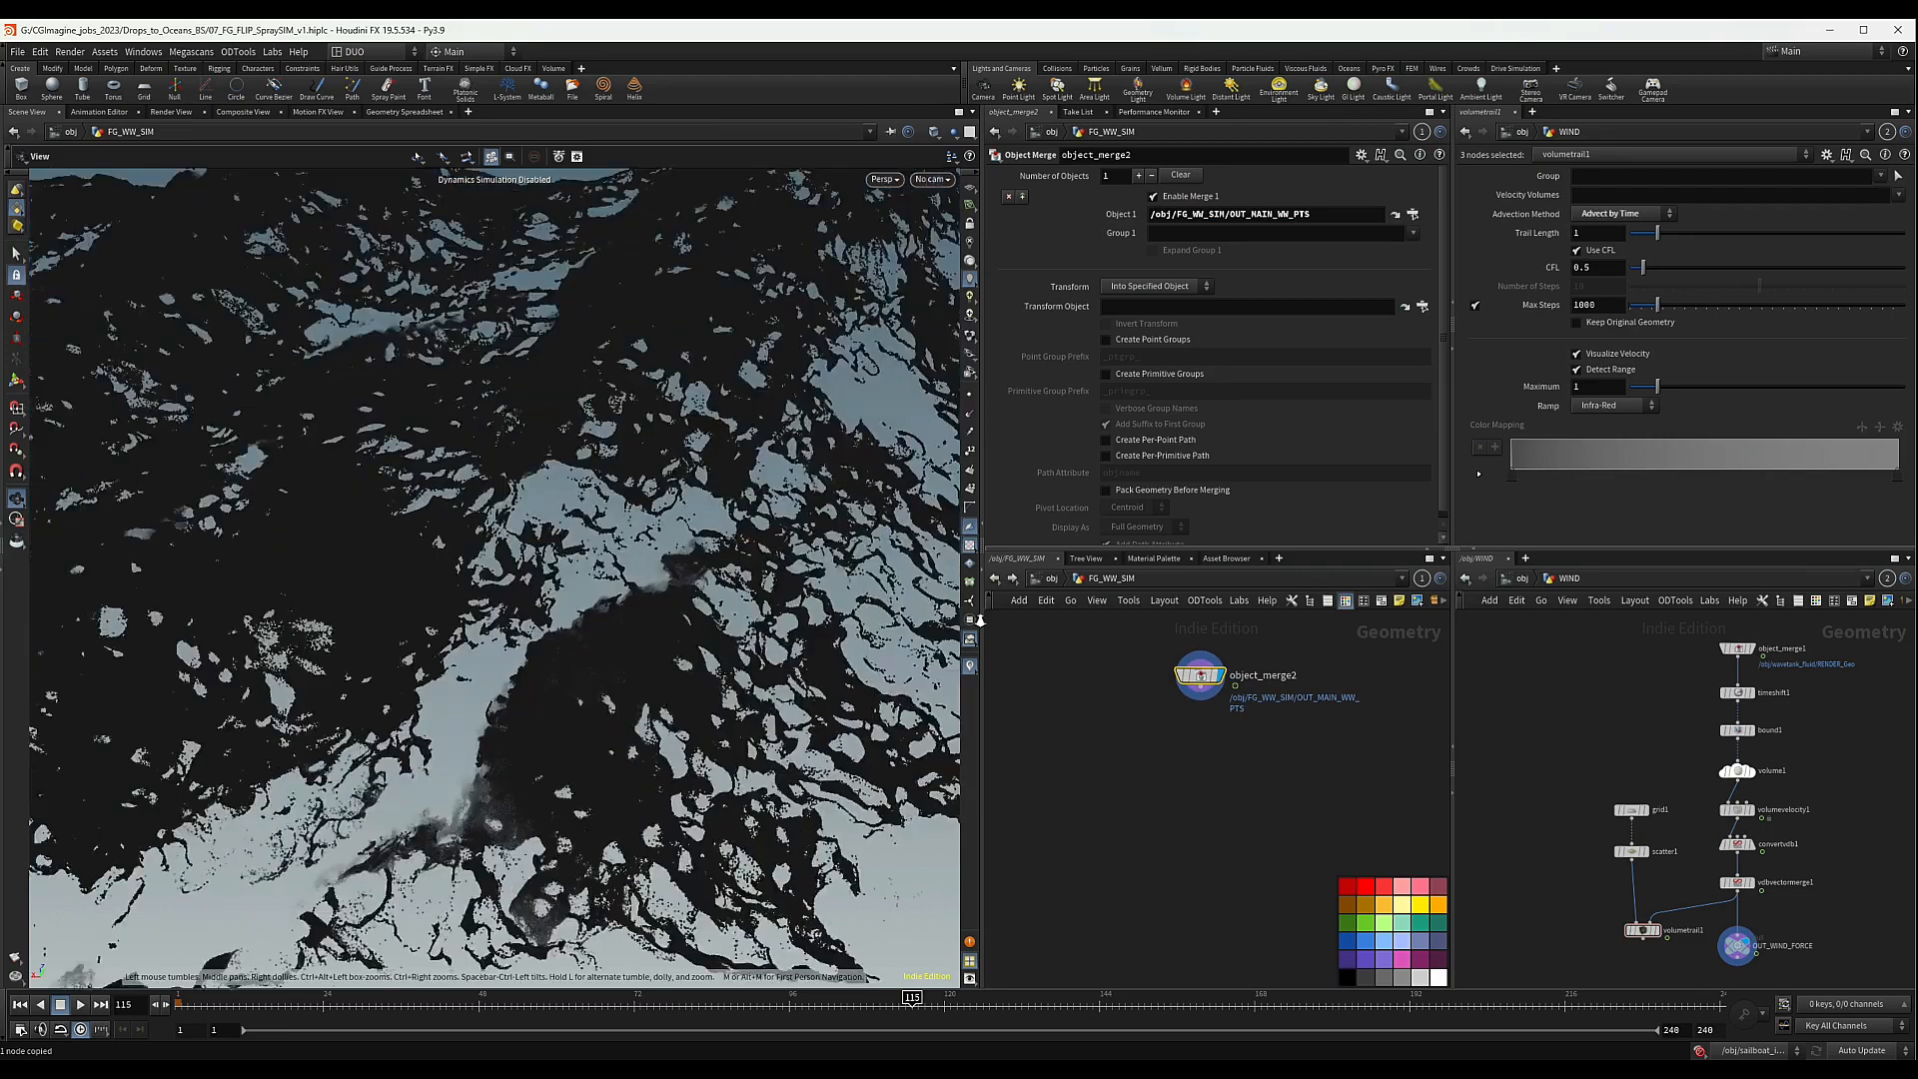
{"action": "left_click_drag", "start_coordinate": [605, 641], "coordinate": [613, 492]}
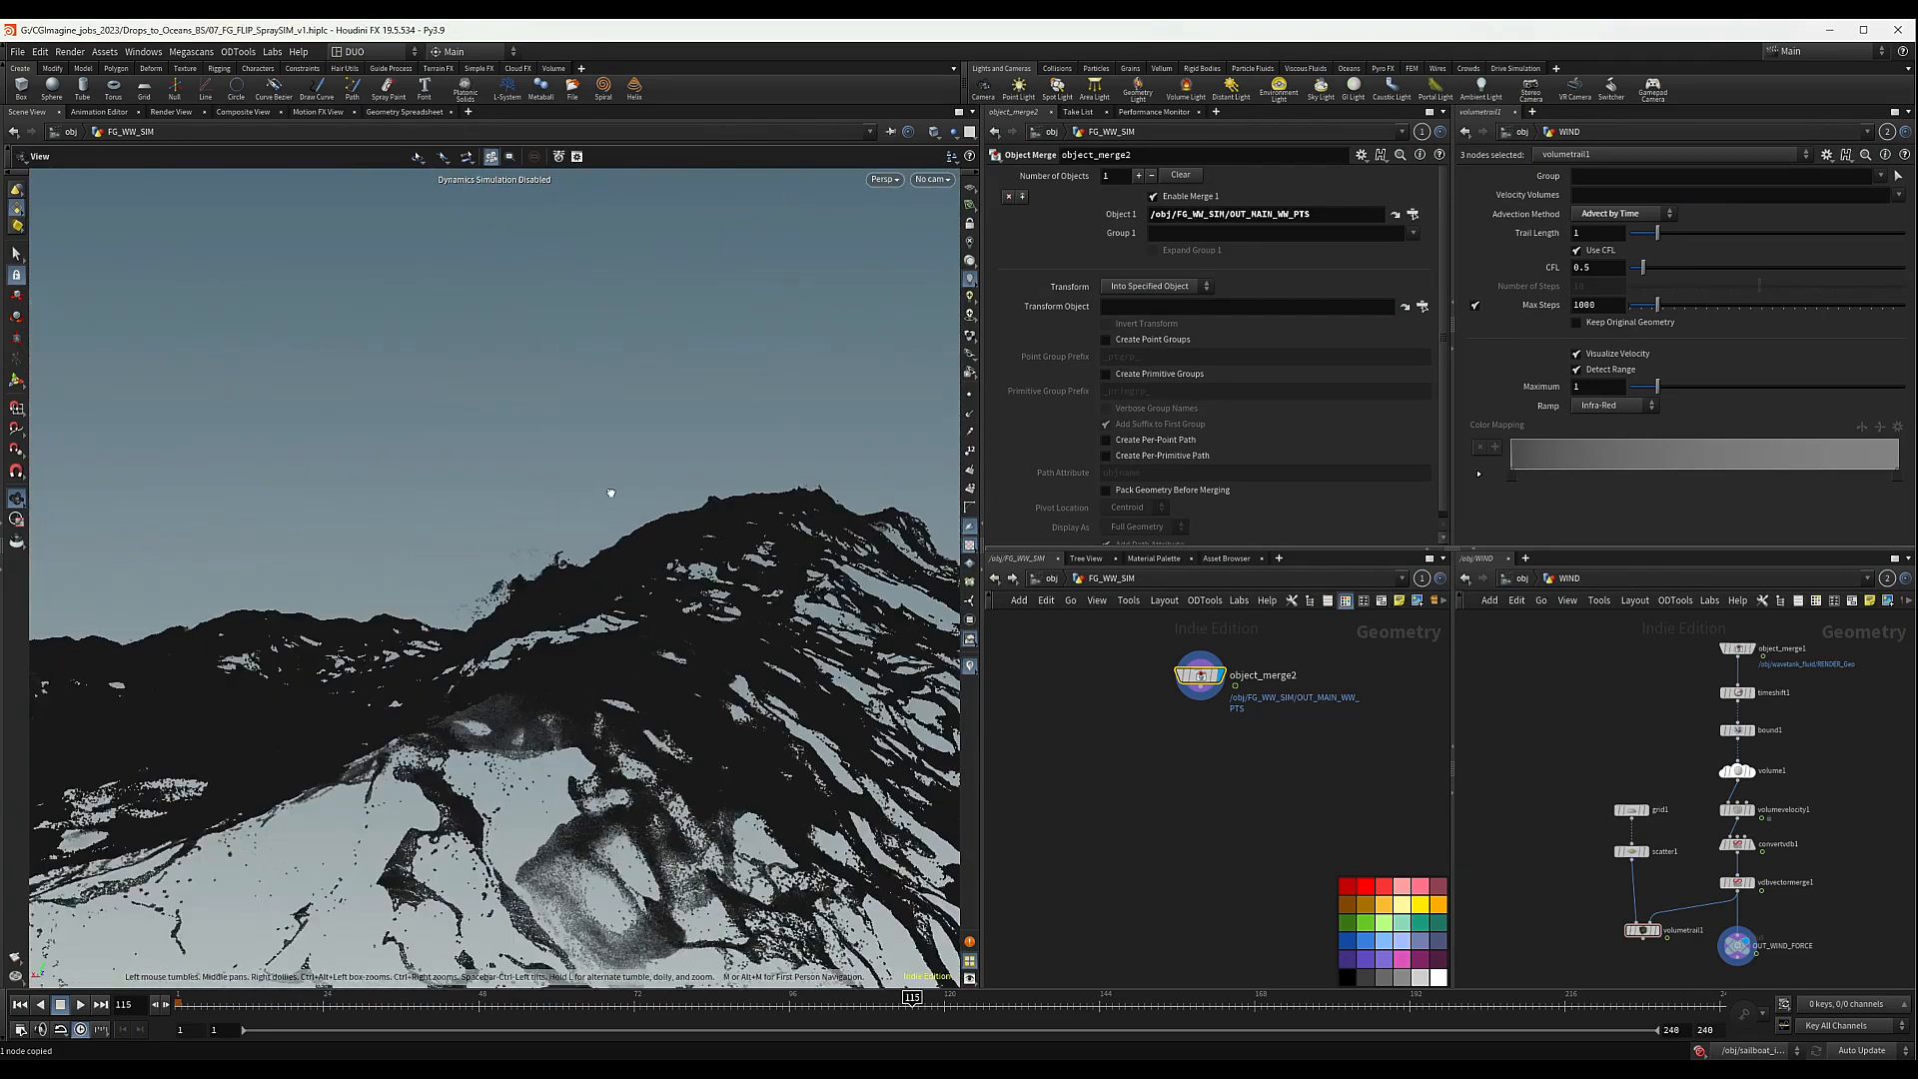
{"action": "key", "text": "Tab"}
{"action": "type", "text": "bl"}
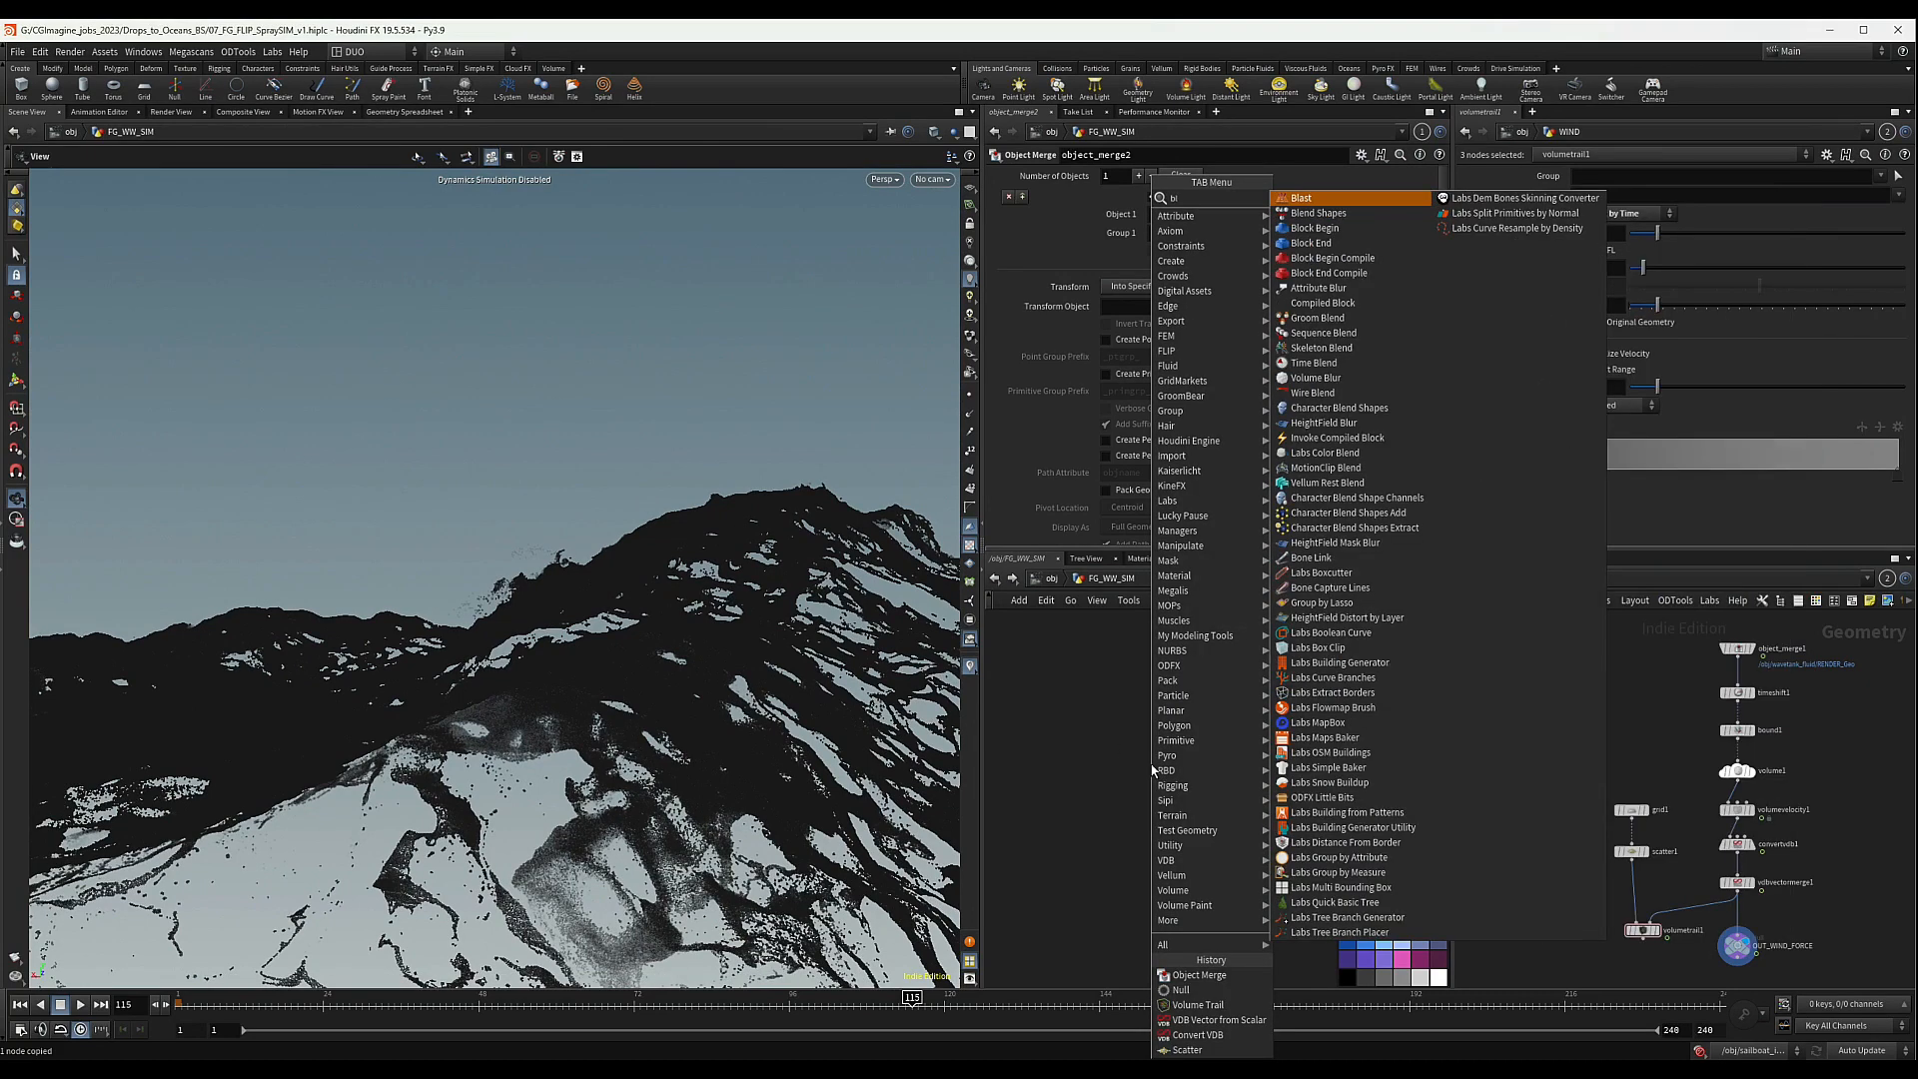
{"action": "key", "text": "Return"}
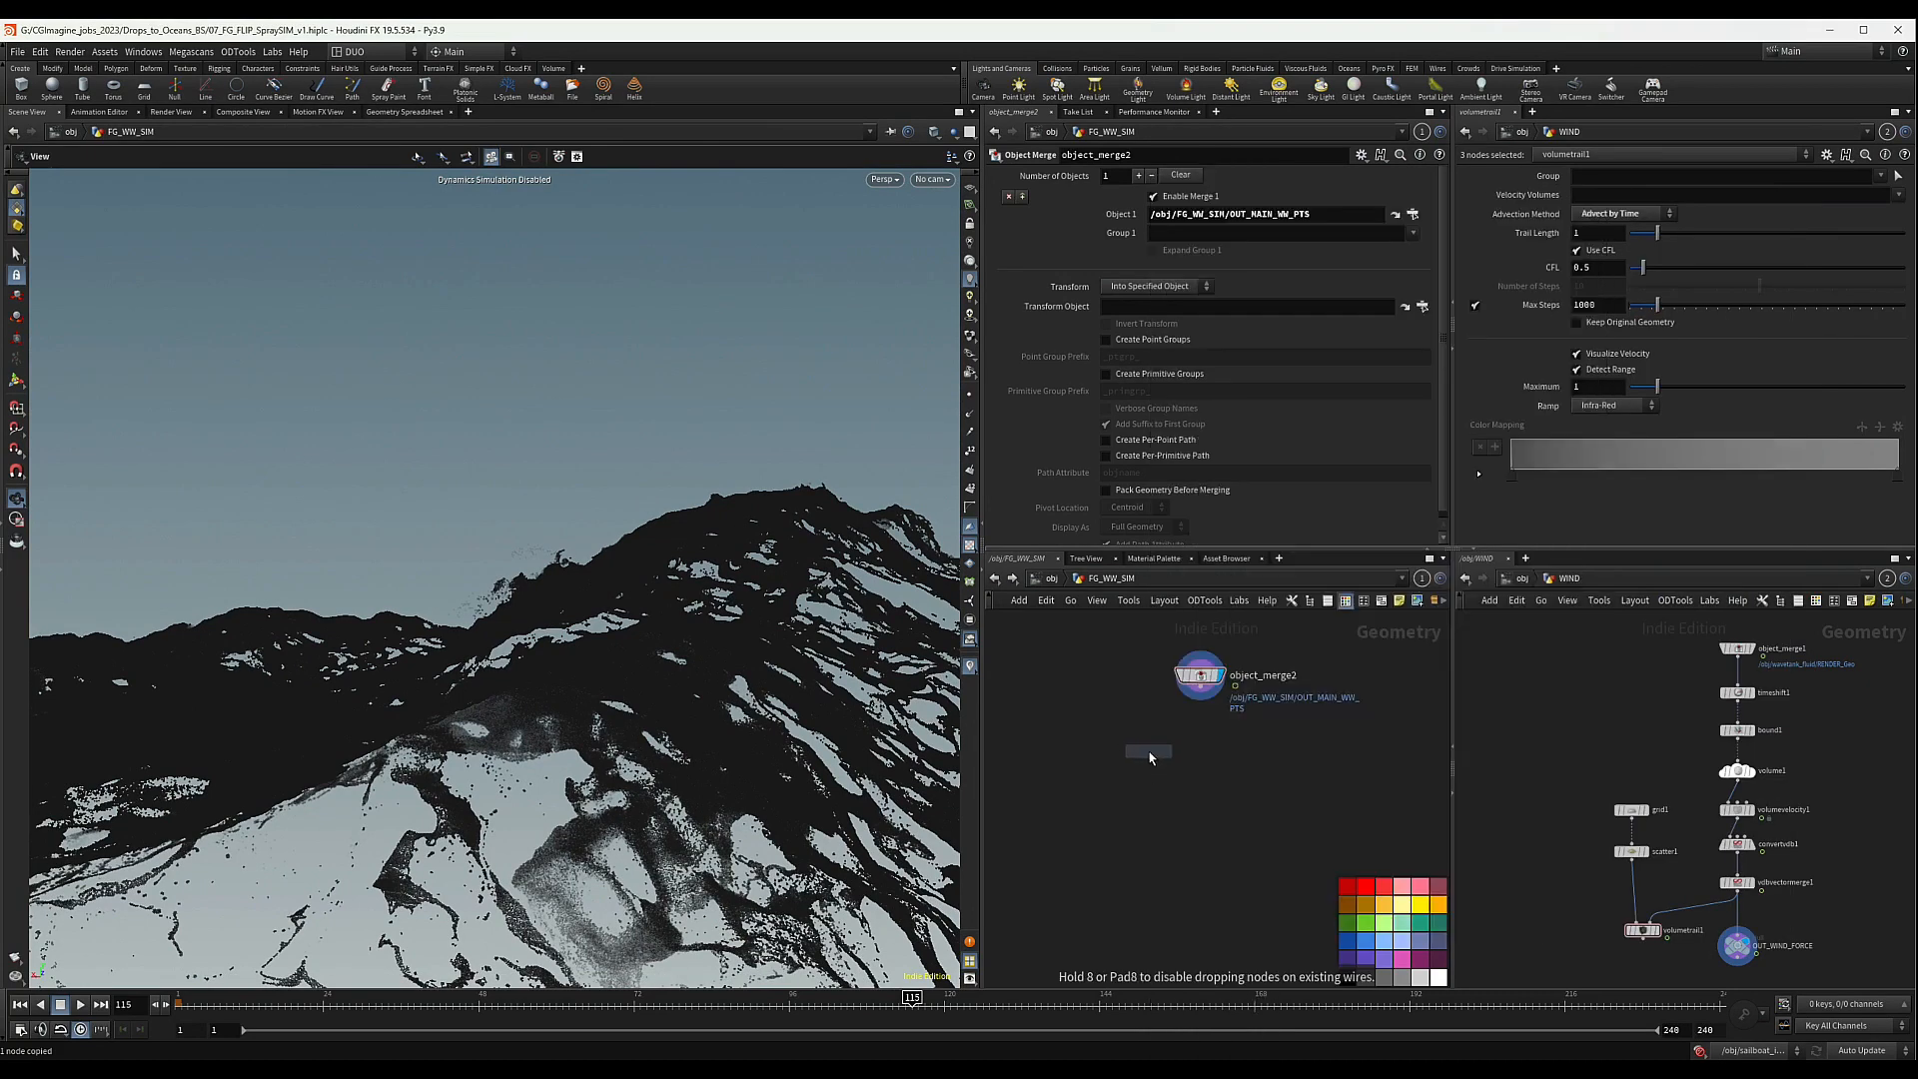
{"action": "left_click", "coordinate": [1200, 735]}
{"action": "left_click_drag", "start_coordinate": [1201, 687], "coordinate": [1200, 728]}
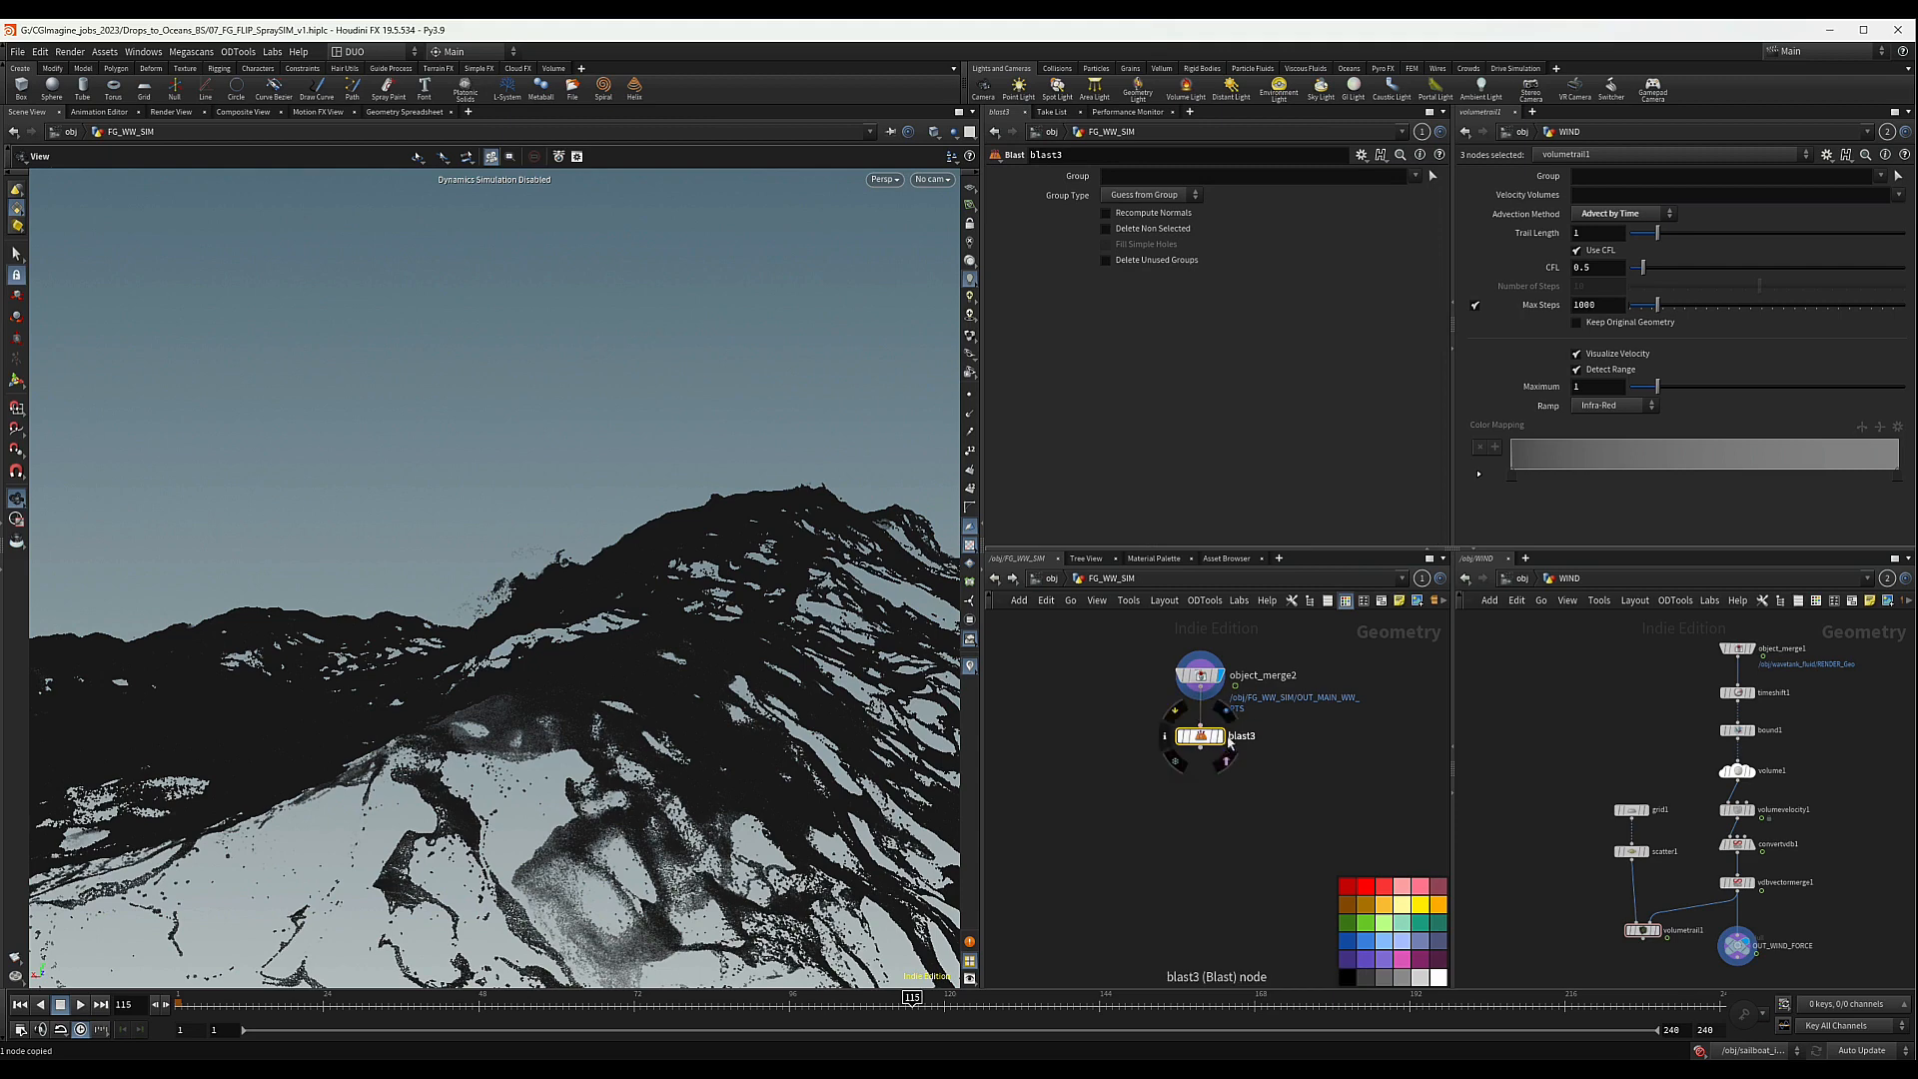
{"action": "left_click", "coordinate": [1220, 737]}
{"action": "left_click", "coordinate": [1135, 176]}
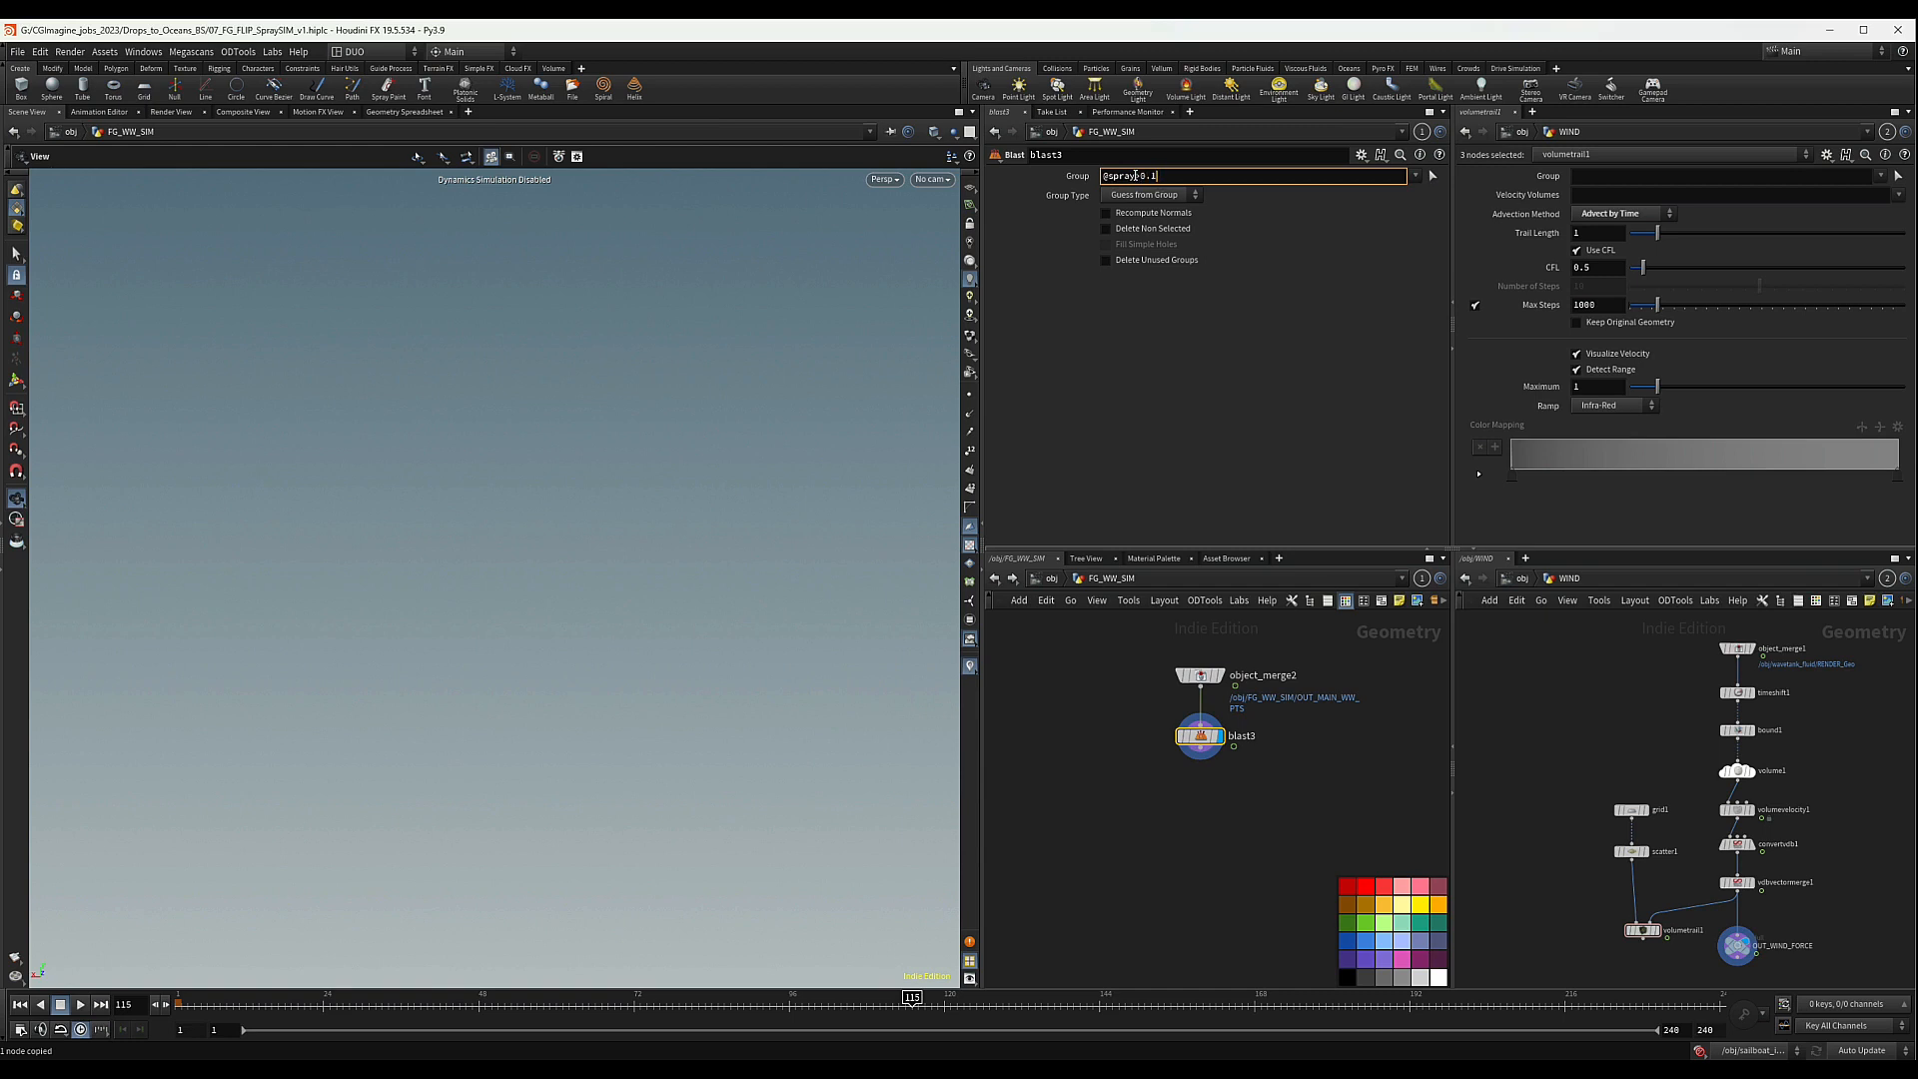
{"action": "key", "text": "Return"}
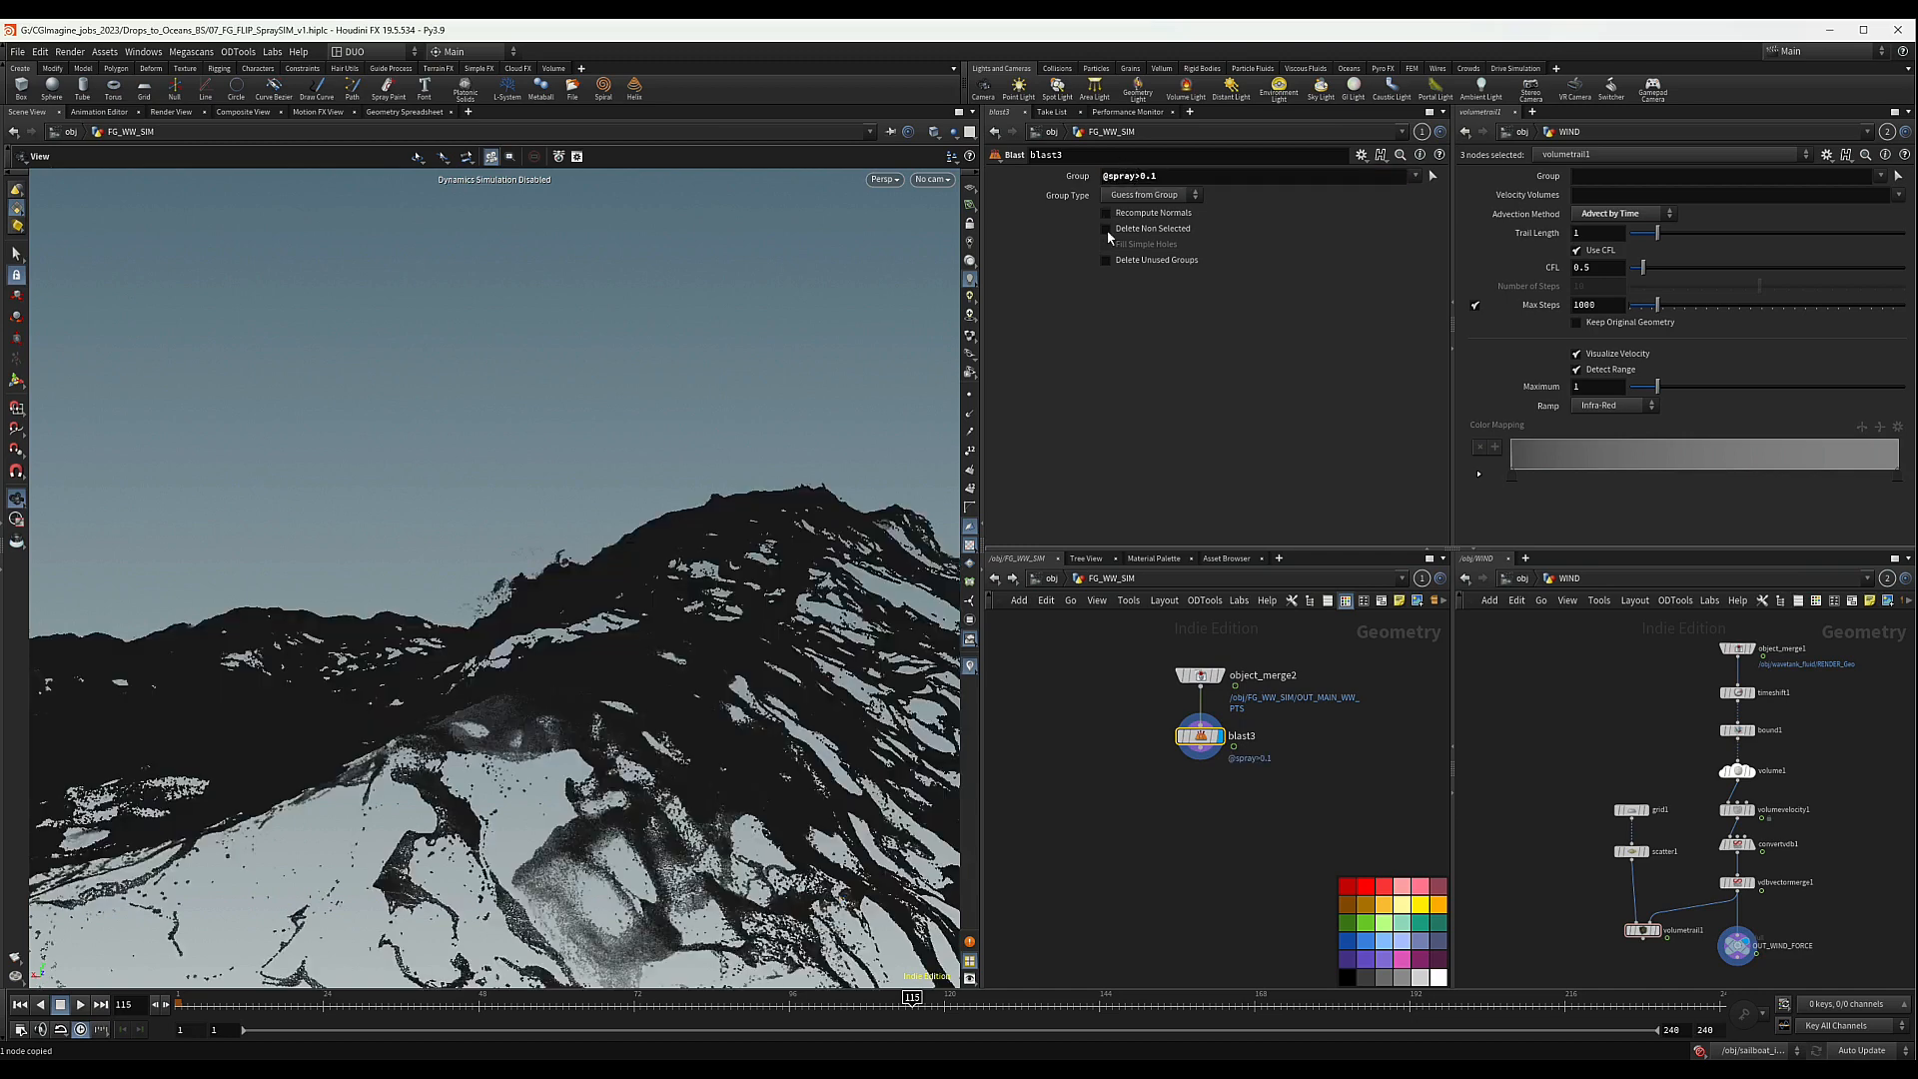
{"action": "left_click", "coordinate": [1106, 229]}
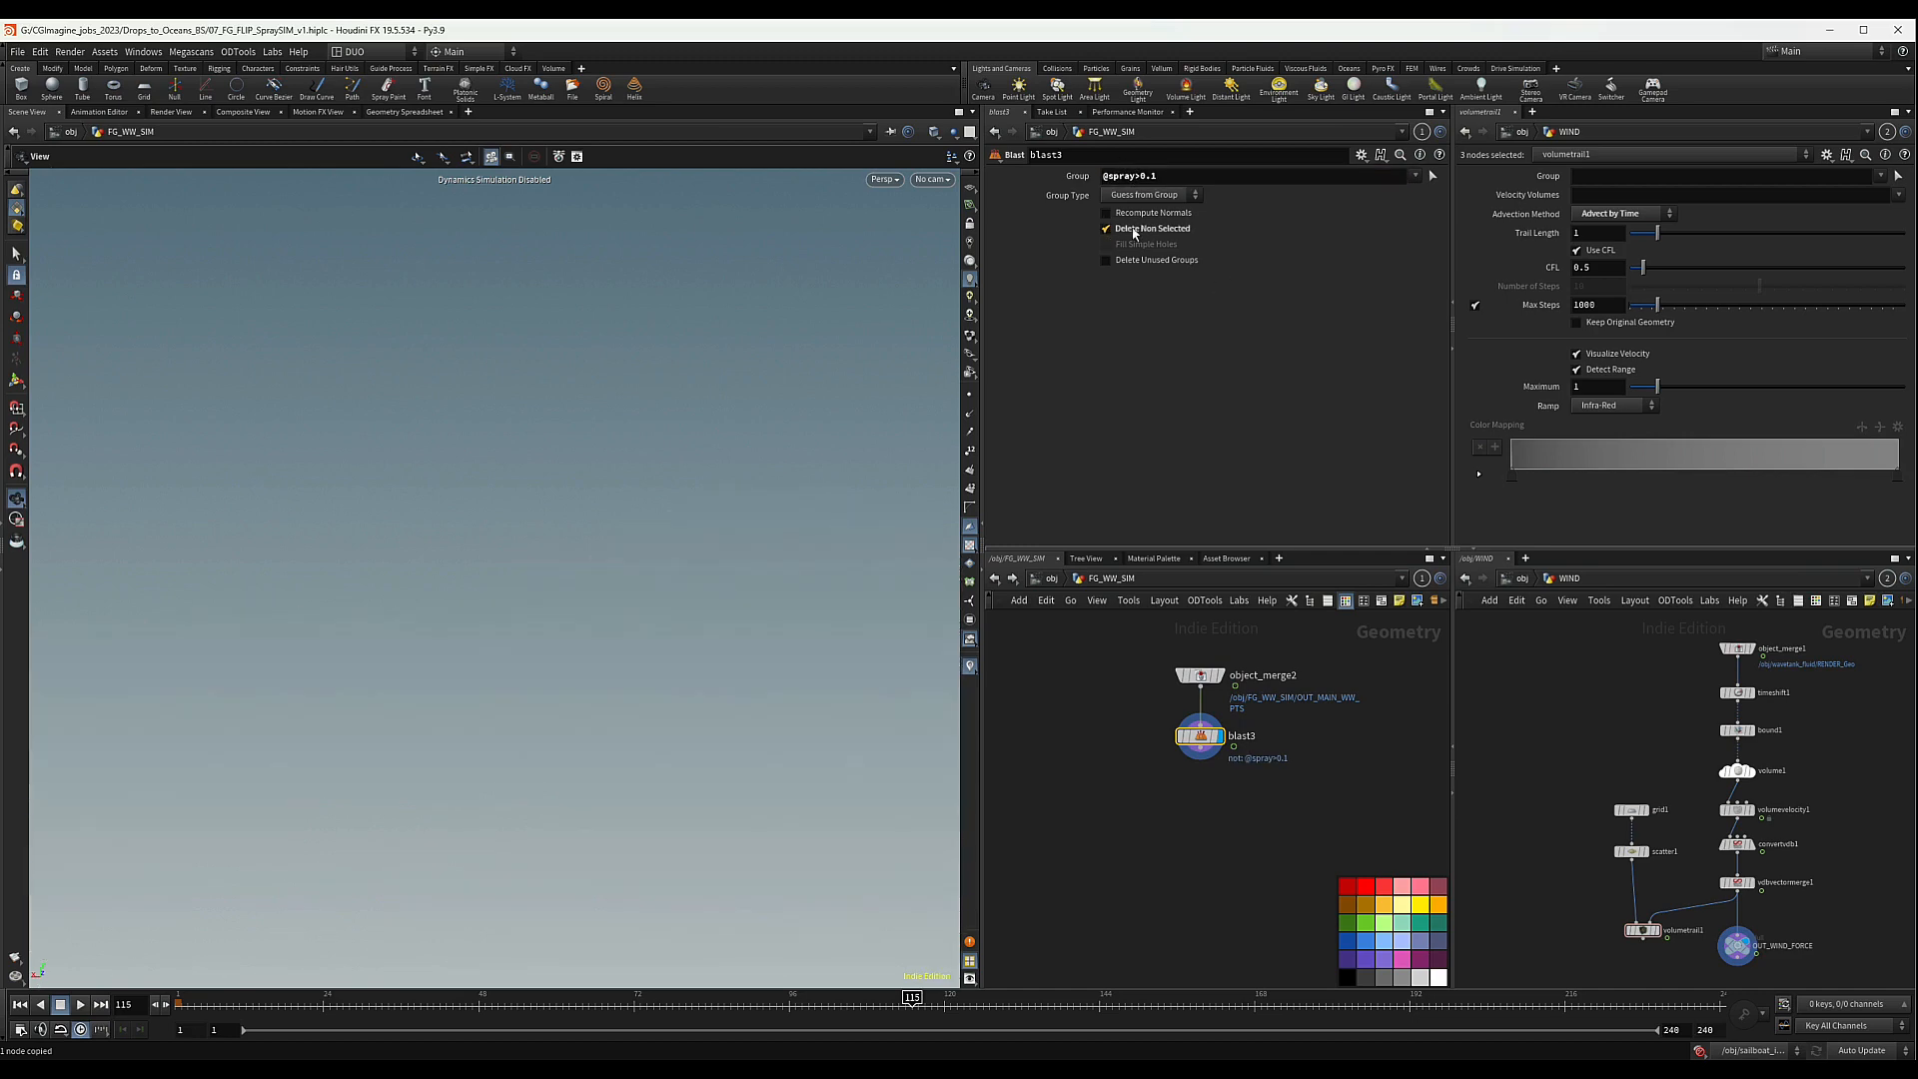
{"action": "middle_click", "coordinate": [1197, 746]}
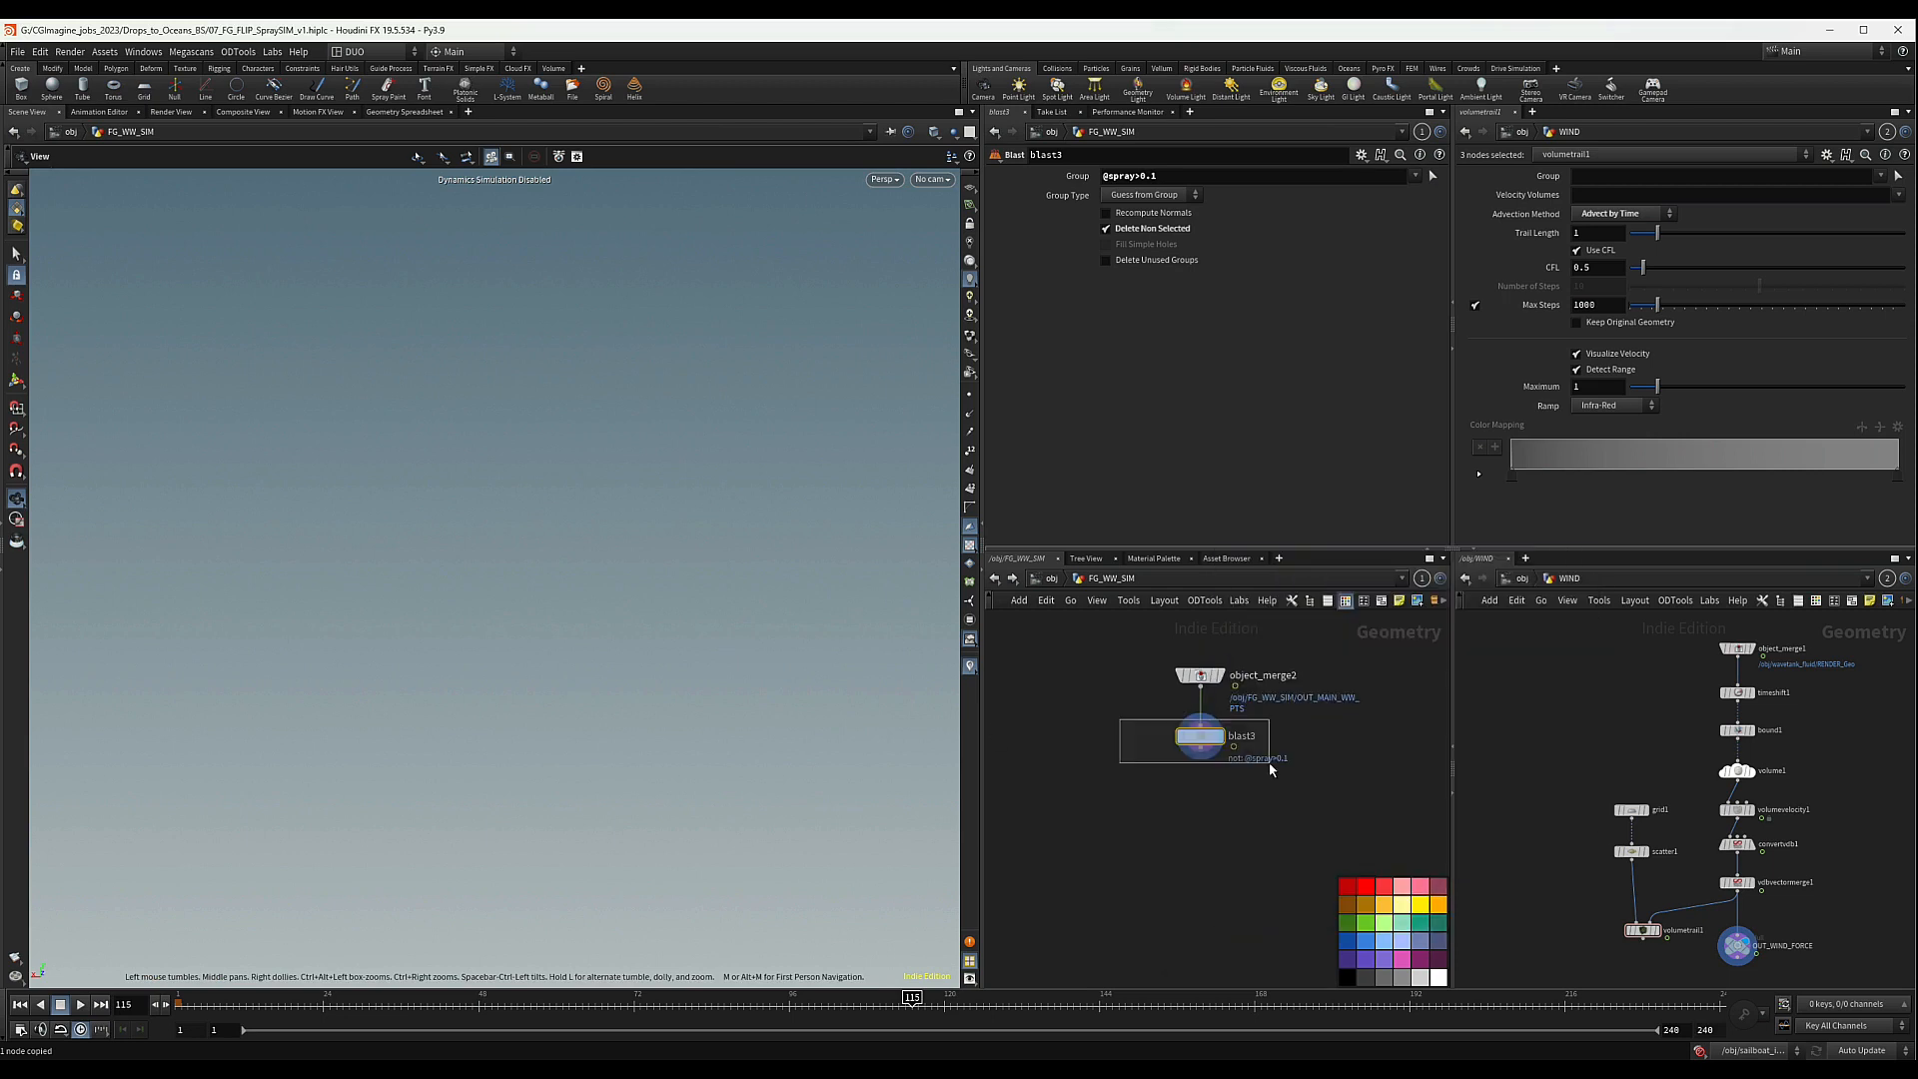
{"action": "left_click", "coordinate": [1169, 196]}
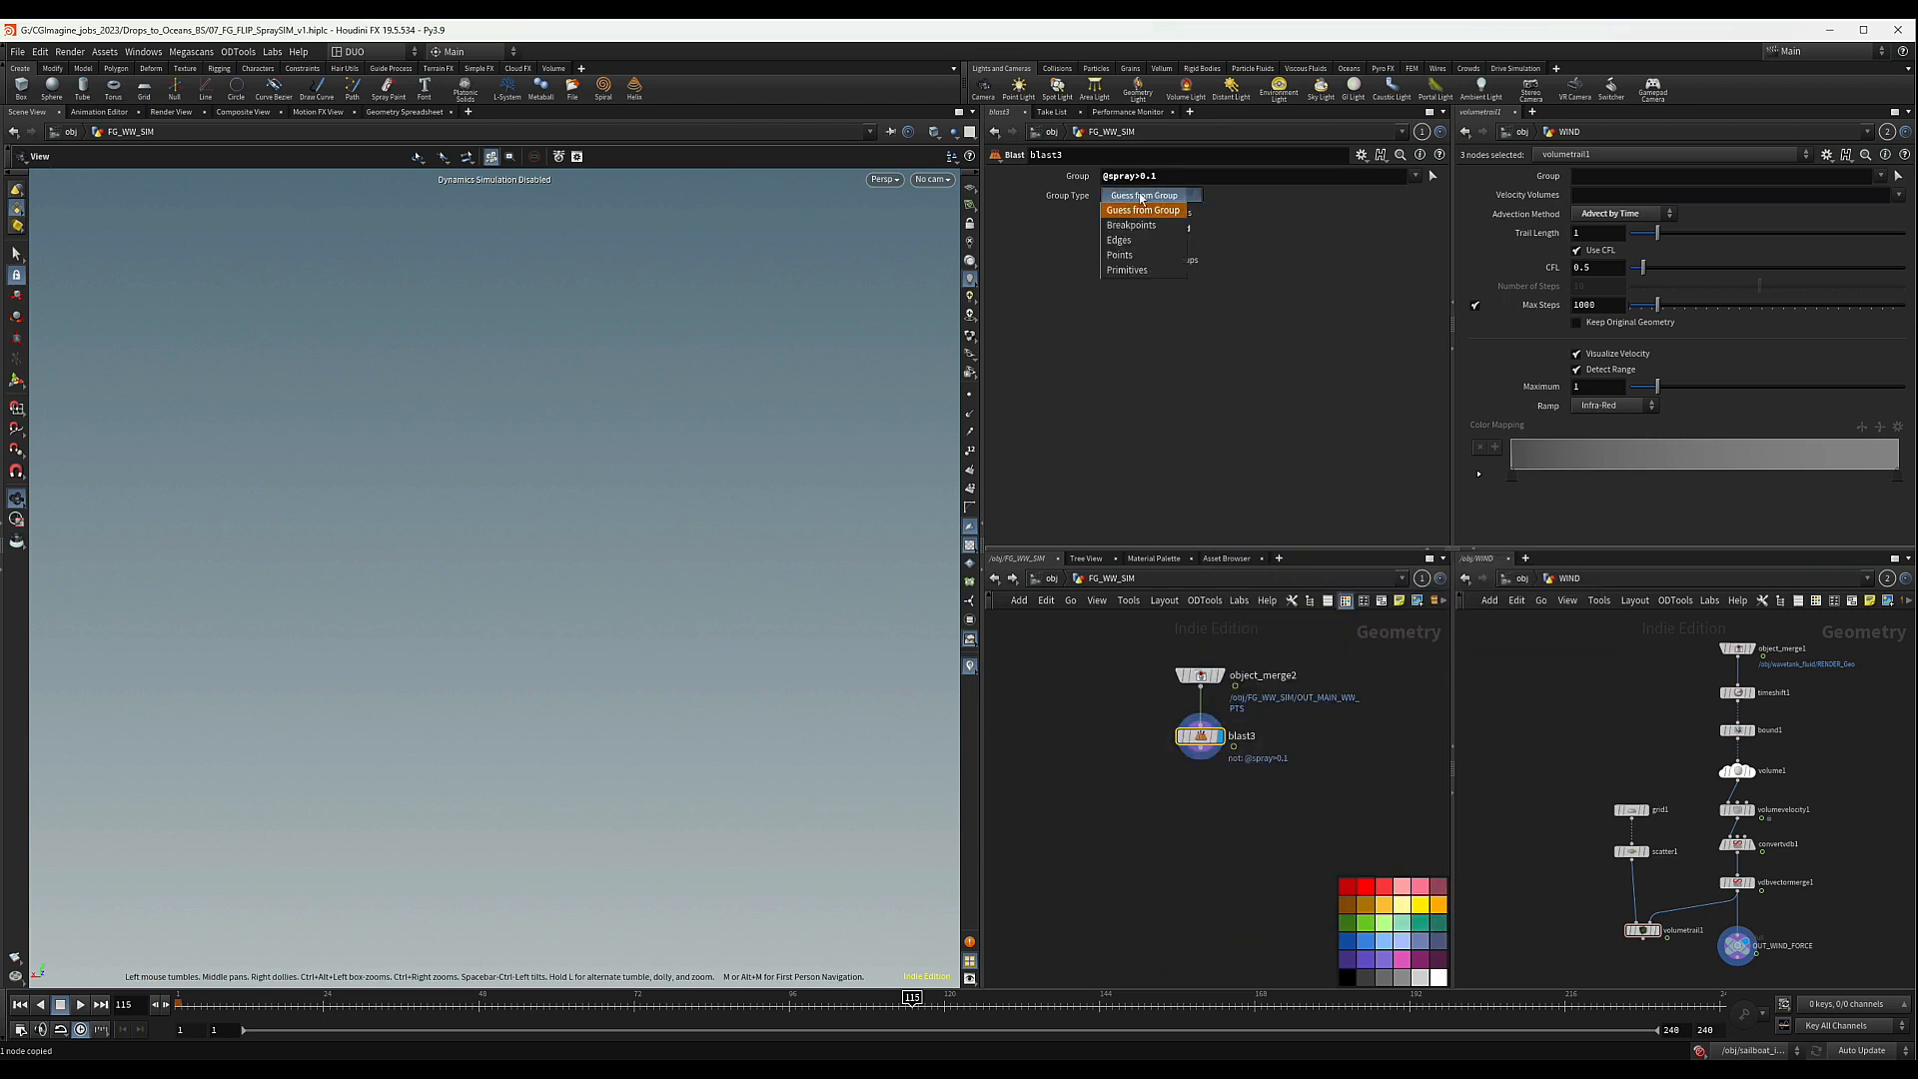
{"action": "left_click", "coordinate": [1131, 251]}
- Add a Group Expression node below the Blast, connect the Blast to its first input and display it
{"action": "mouse_move", "coordinate": [635, 561]}
{"action": "left_mouse_down"}
{"action": "mouse_move", "coordinate": [625, 596]}
{"action": "mouse_move", "coordinate": [497, 642]}
{"action": "mouse_move", "coordinate": [466, 762]}
{"action": "mouse_move", "coordinate": [689, 556]}
{"action": "mouse_move", "coordinate": [594, 704]}
{"action": "mouse_move", "coordinate": [721, 730]}
{"action": "mouse_move", "coordinate": [717, 754]}
{"action": "left_mouse_up"}
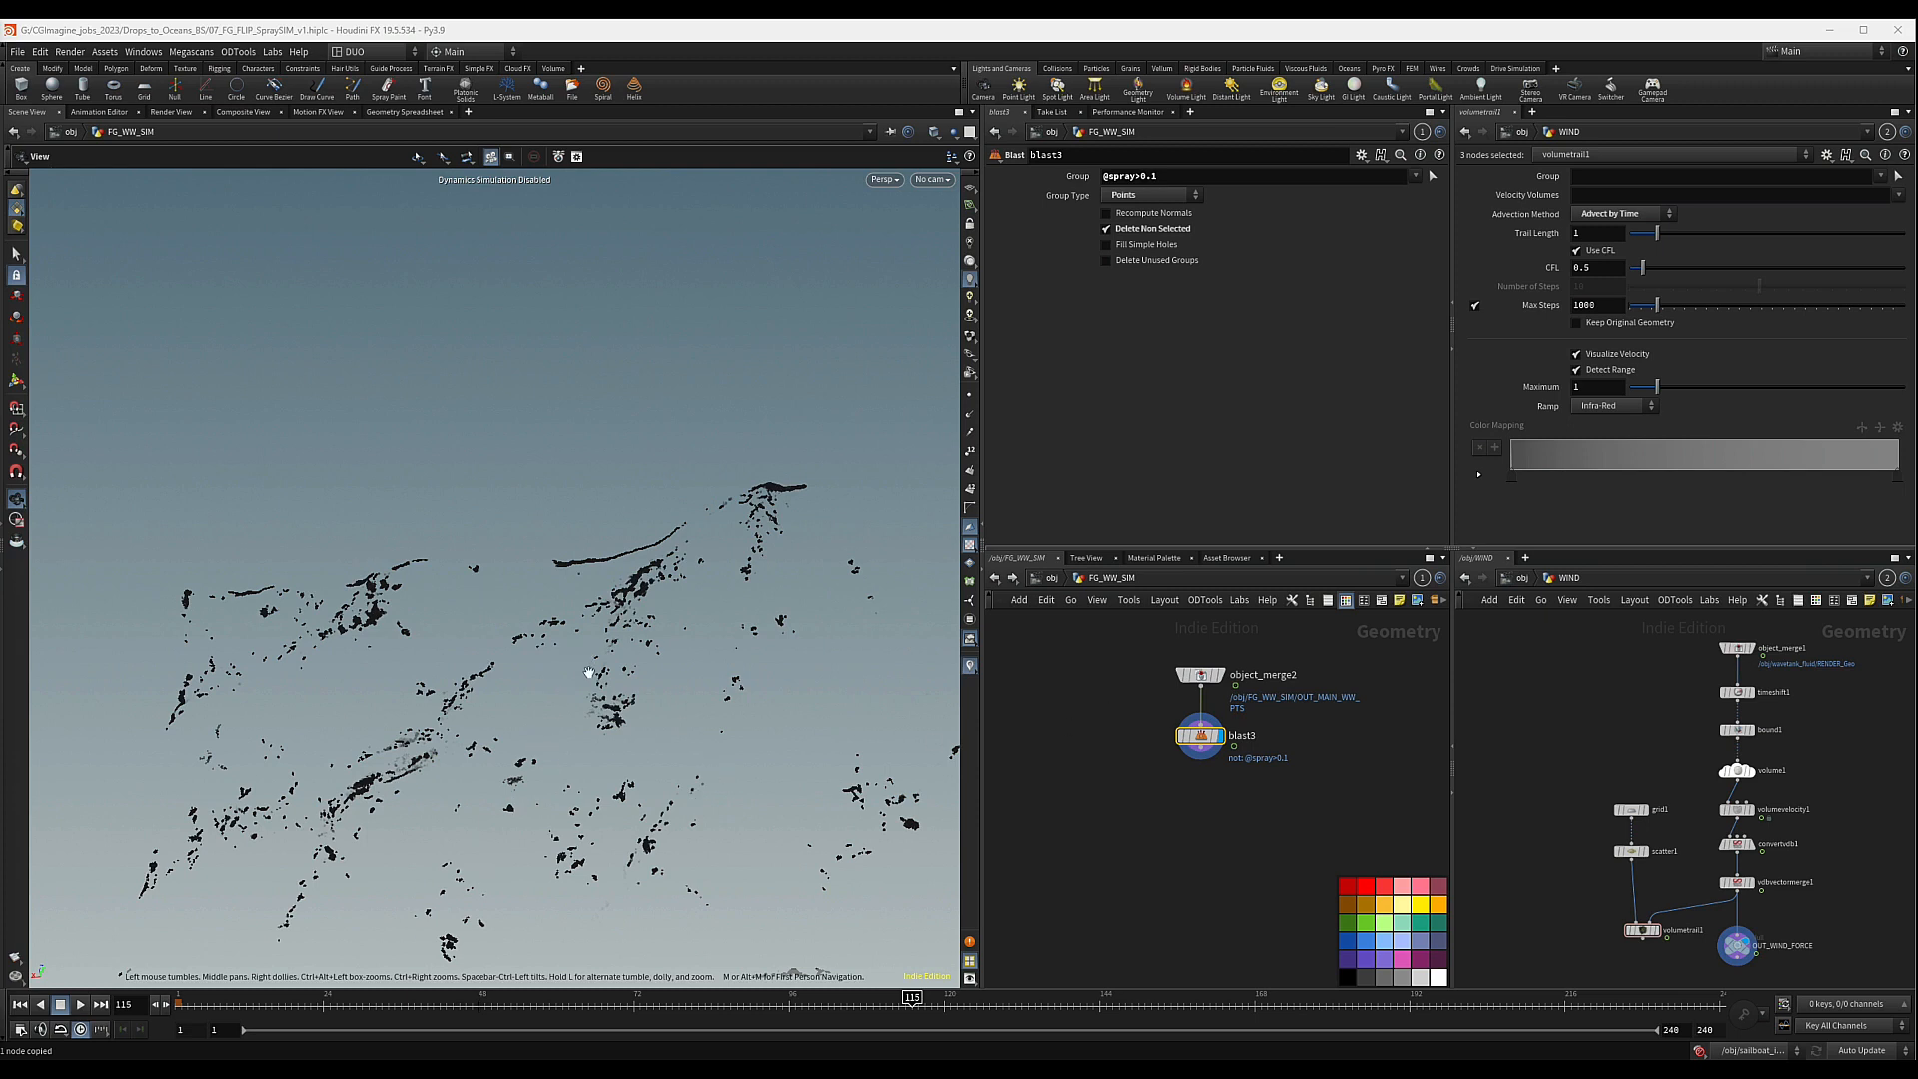
{"action": "left_click_drag", "start_coordinate": [589, 672], "coordinate": [527, 666]}
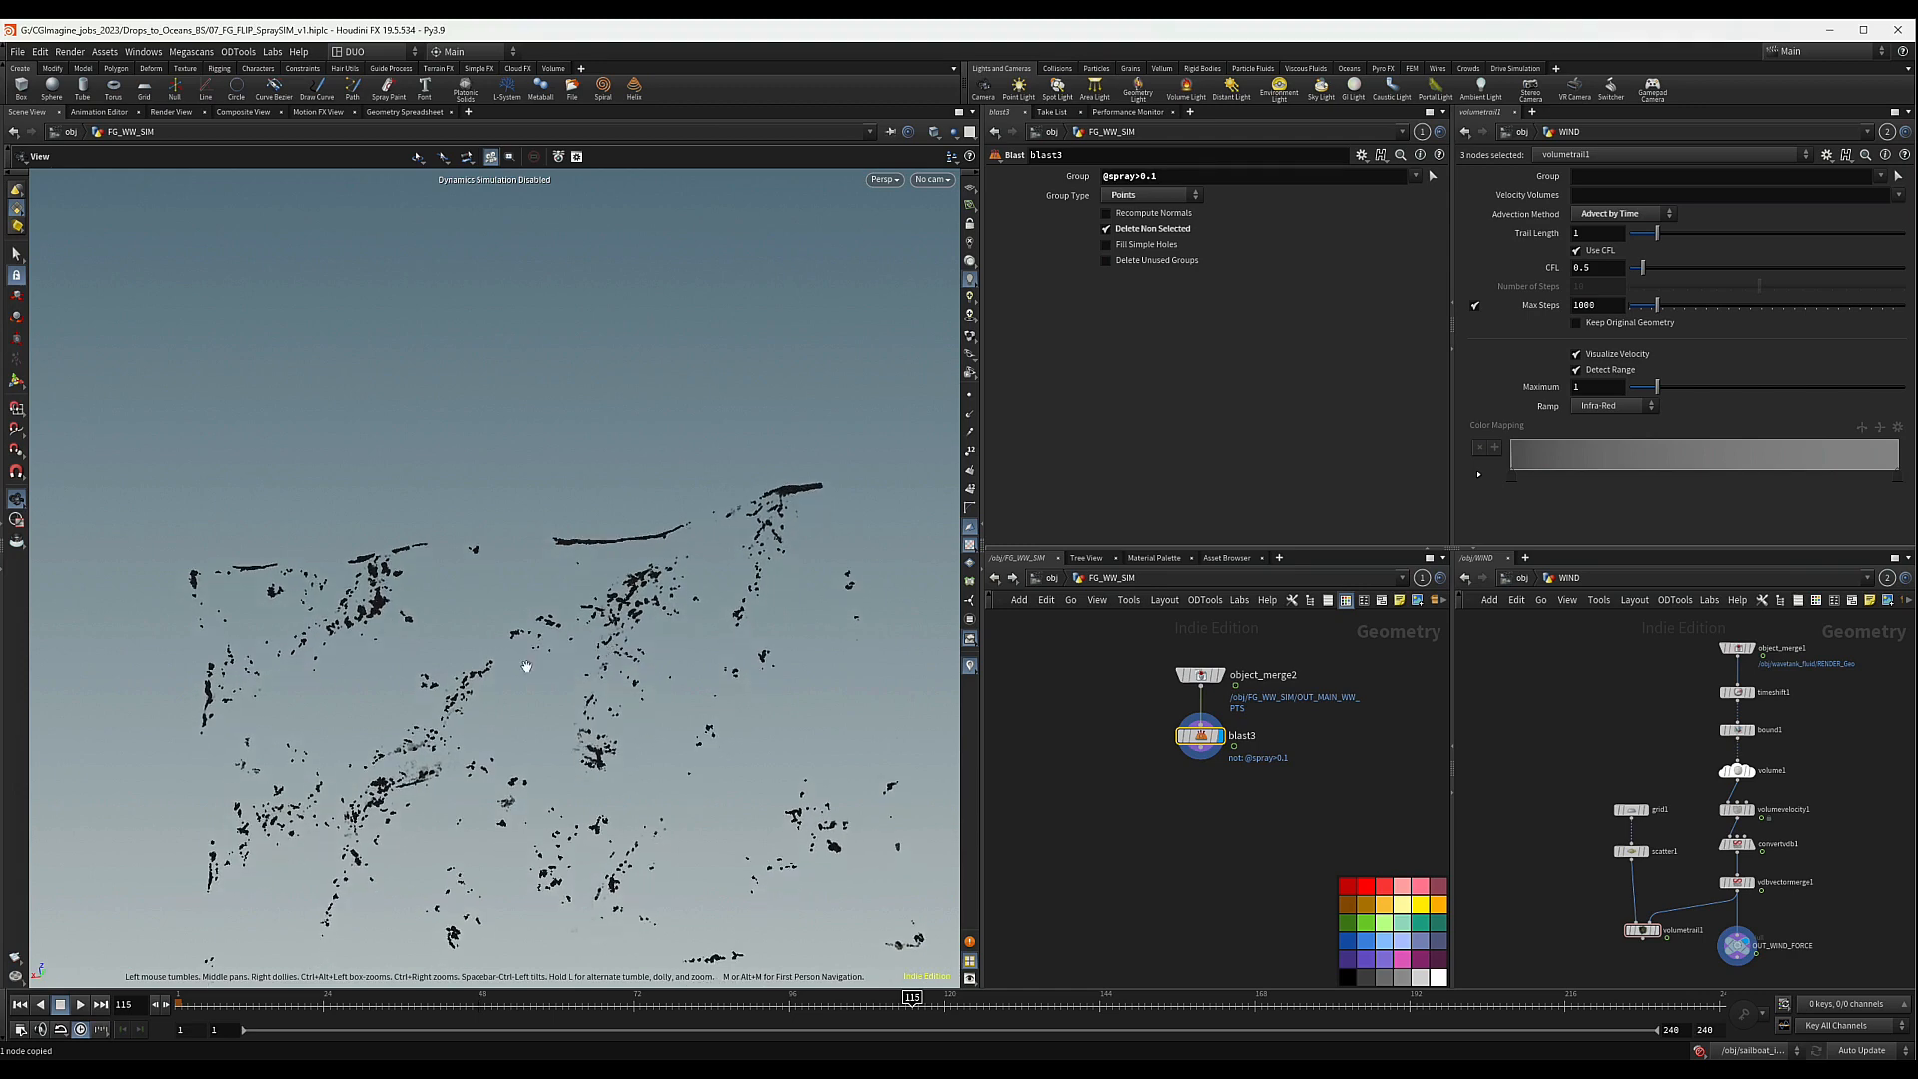
{"action": "middle_click_drag", "start_coordinate": [373, 718], "coordinate": [372, 676]}
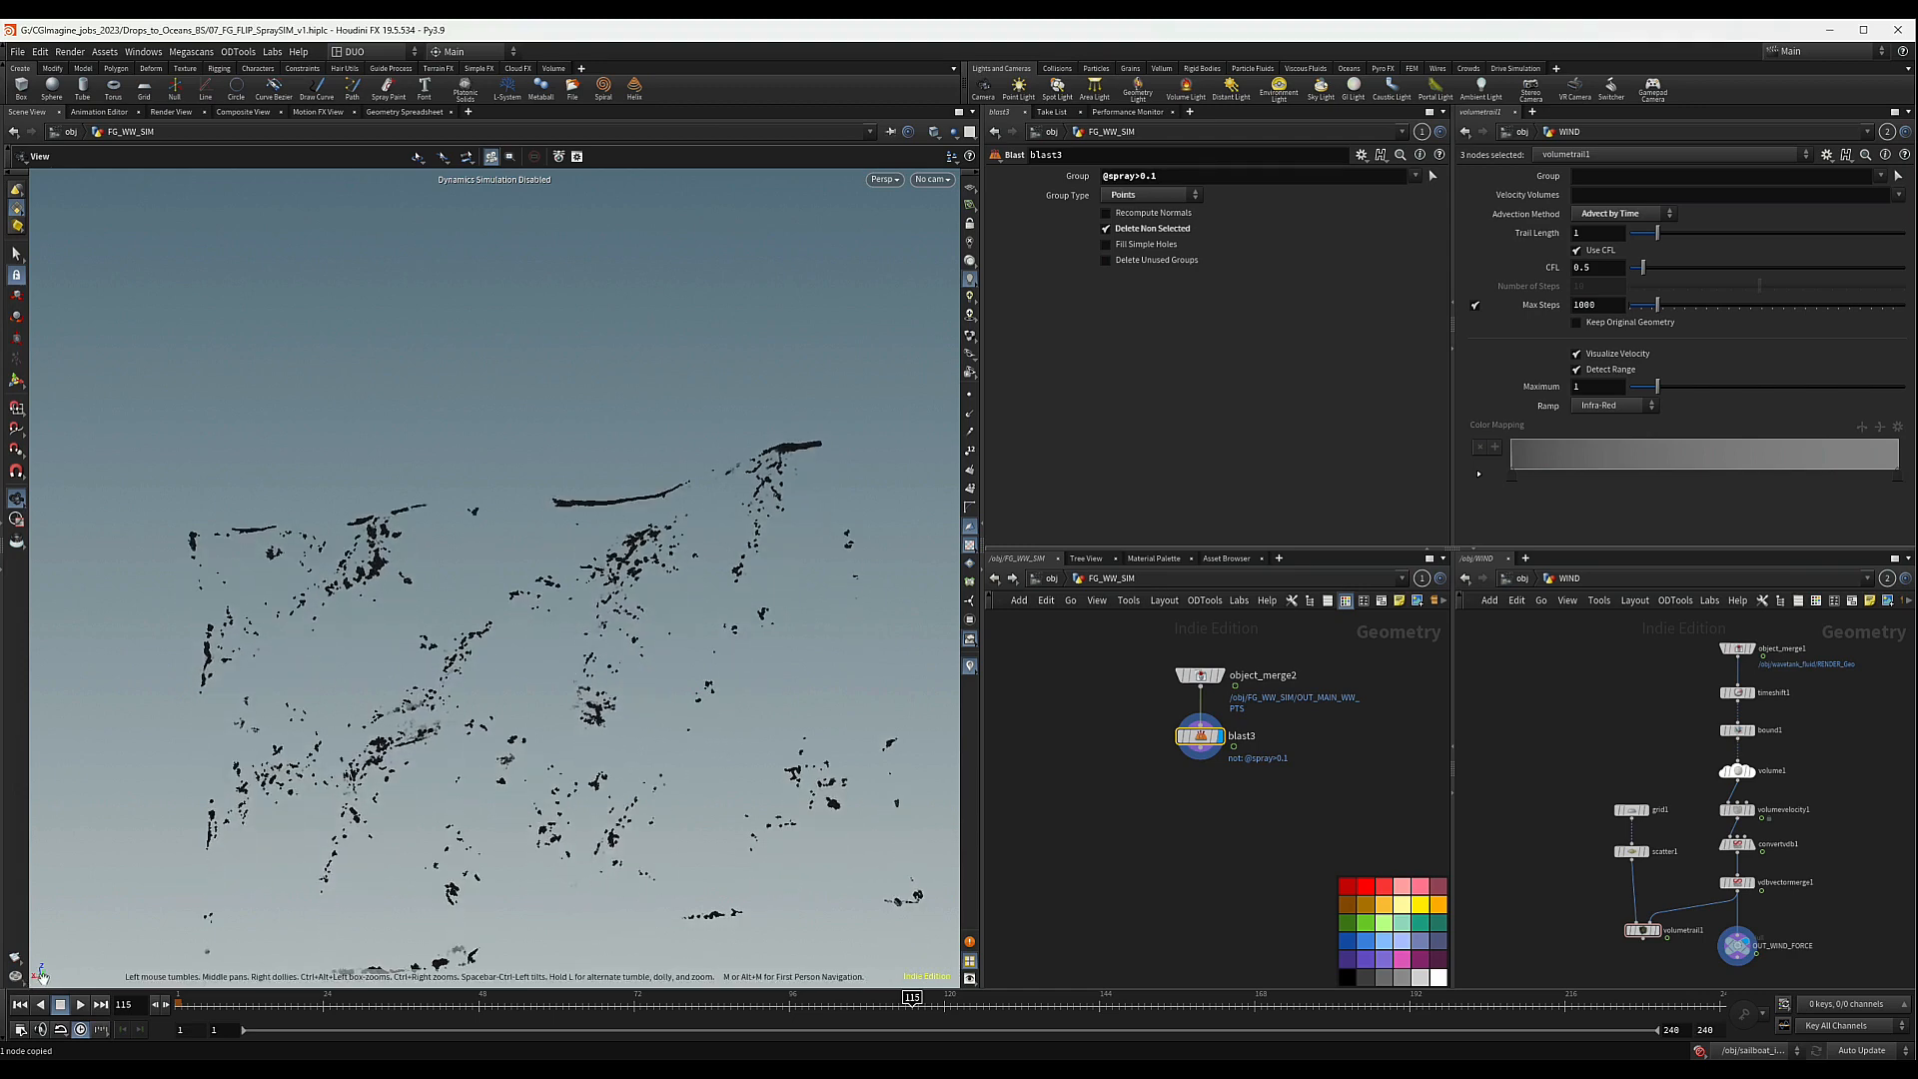
{"action": "key", "text": "Tab"}
{"action": "type", "text": "g"}
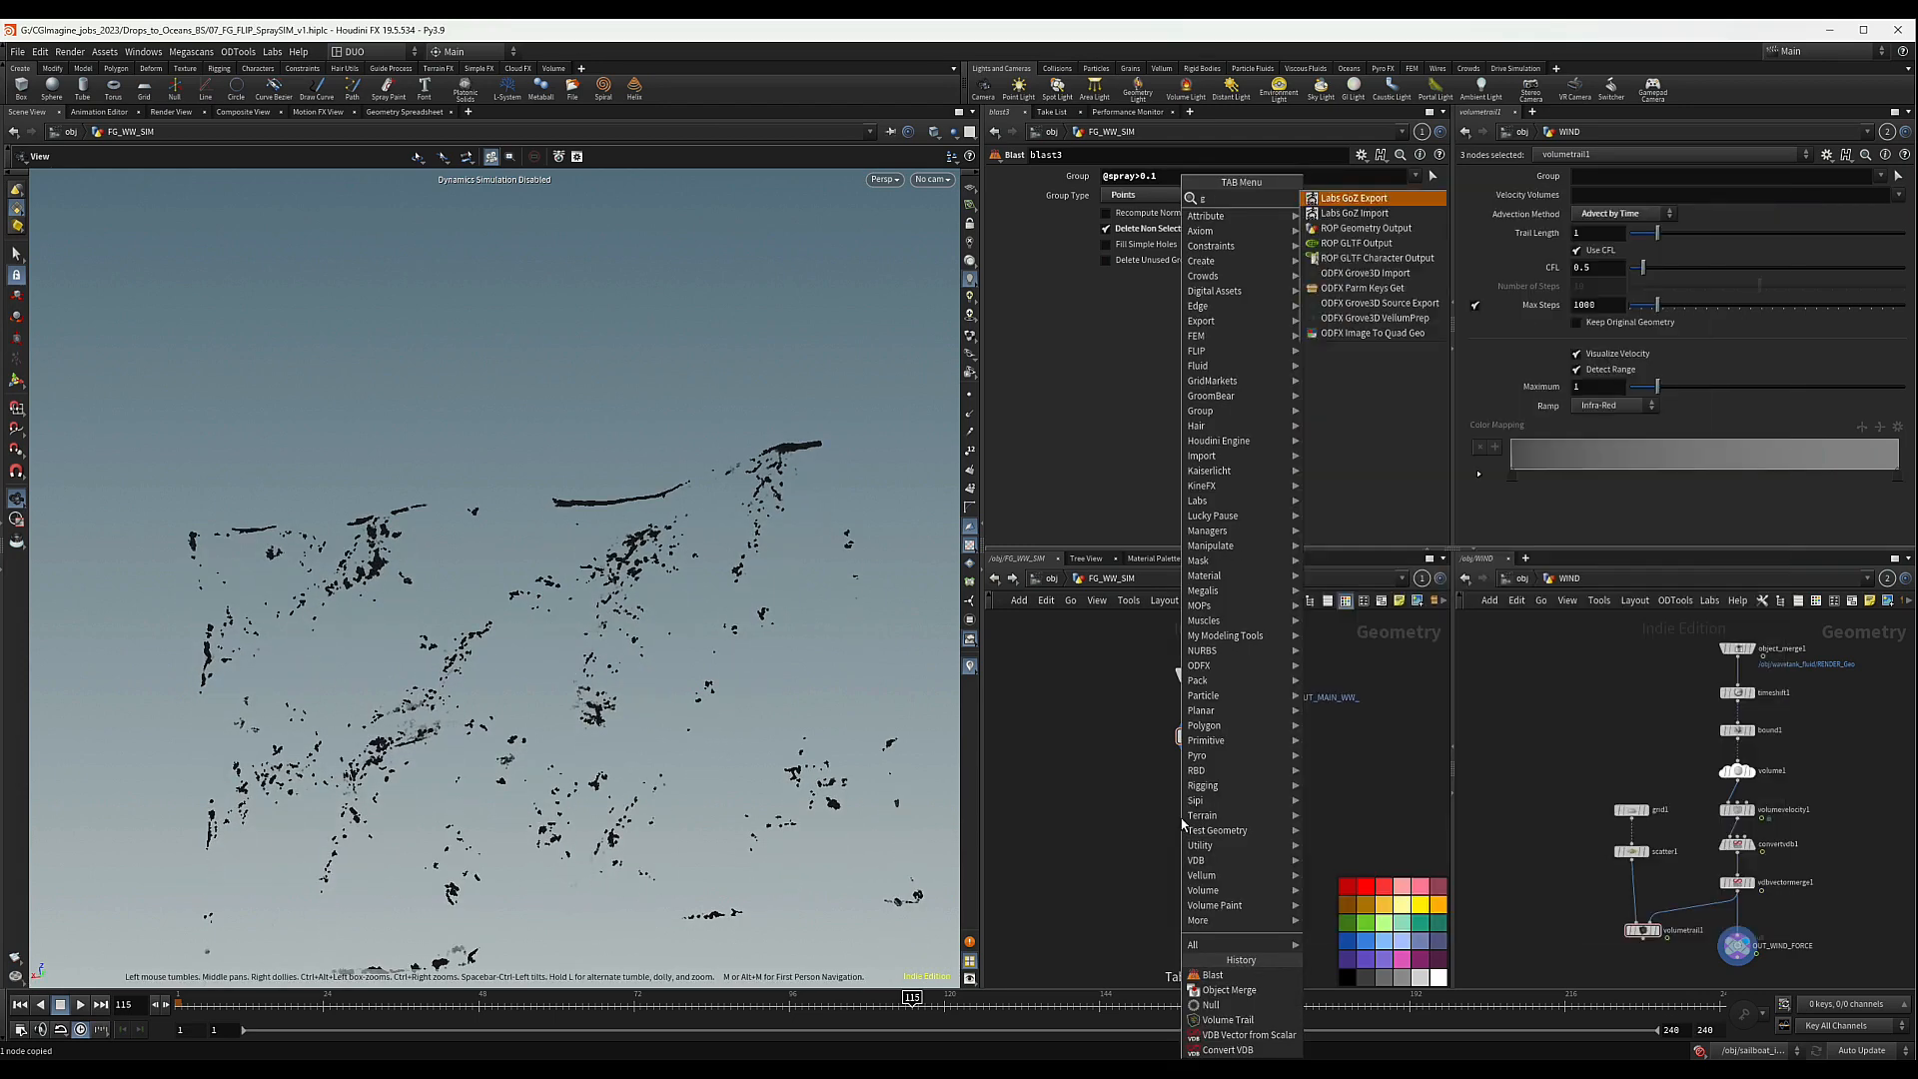
{"action": "type", "text": "roupe"}
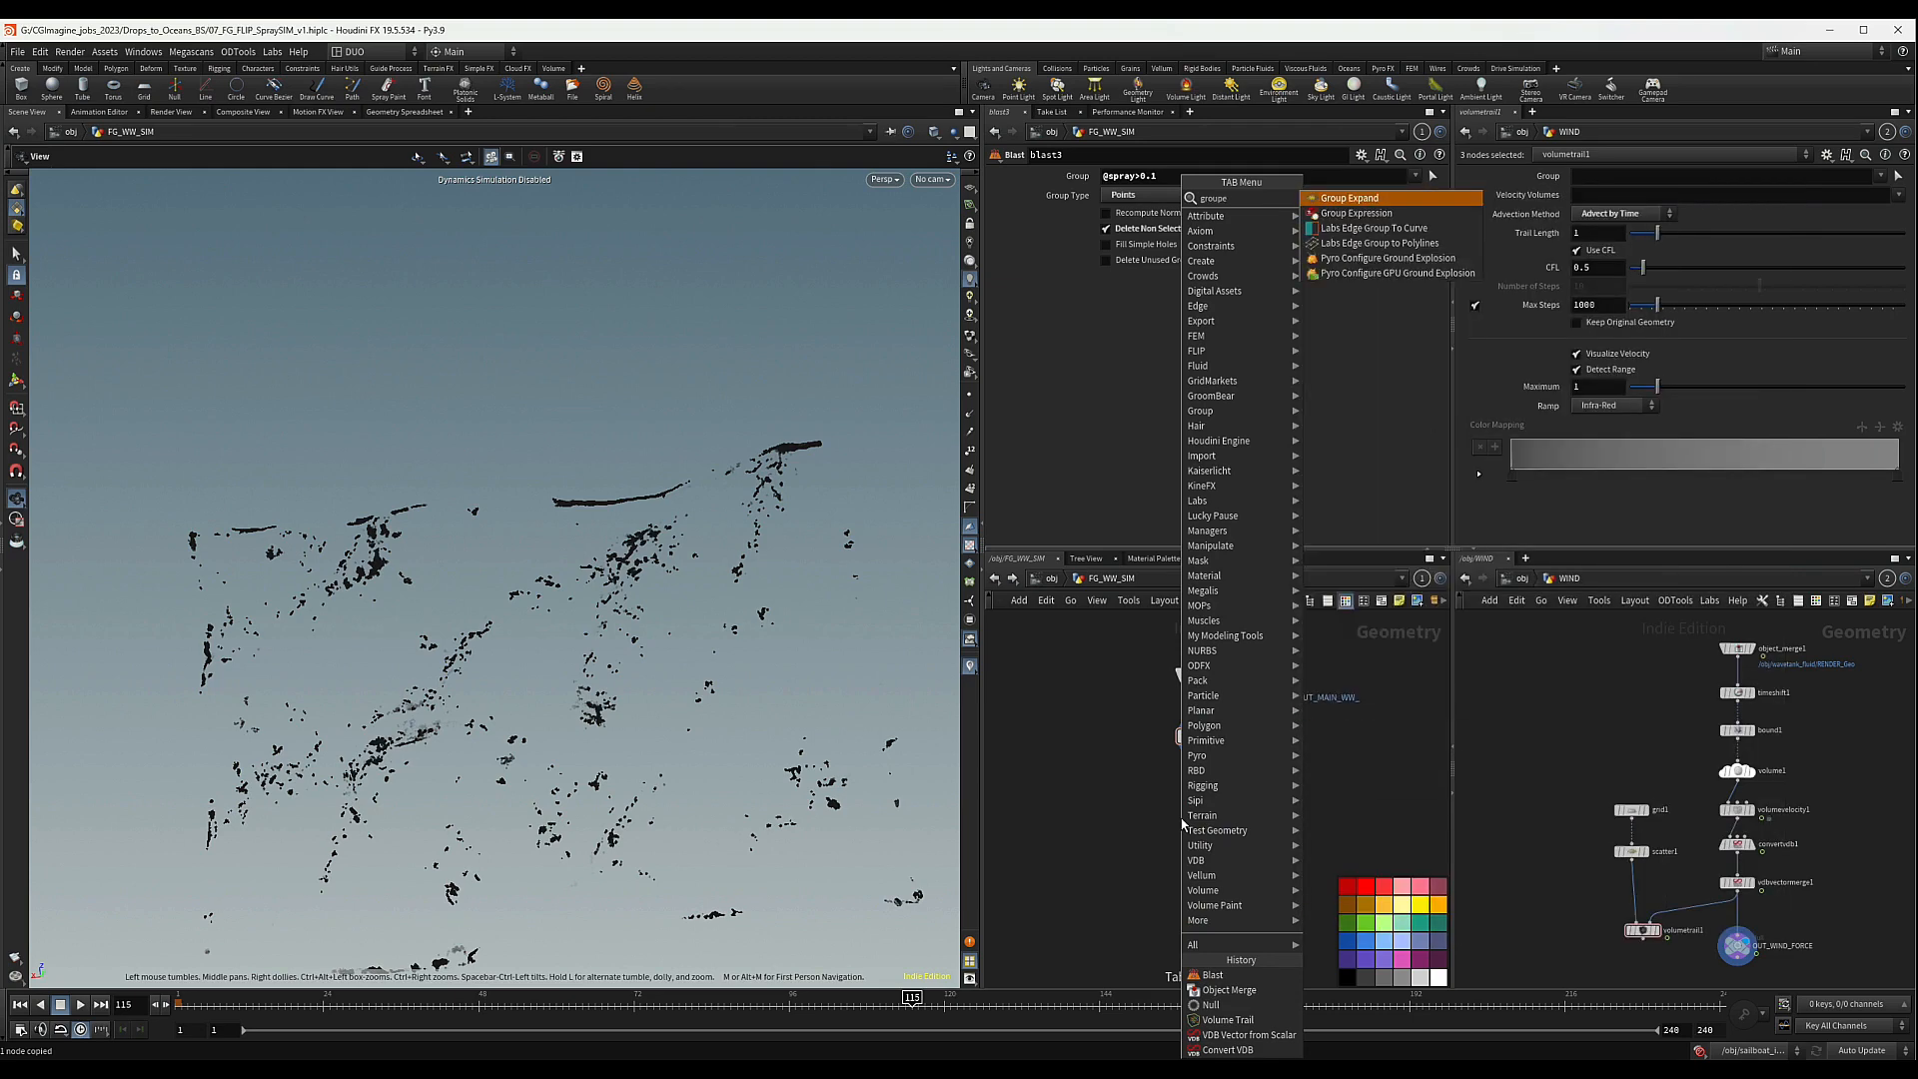
{"action": "key", "text": "Return"}
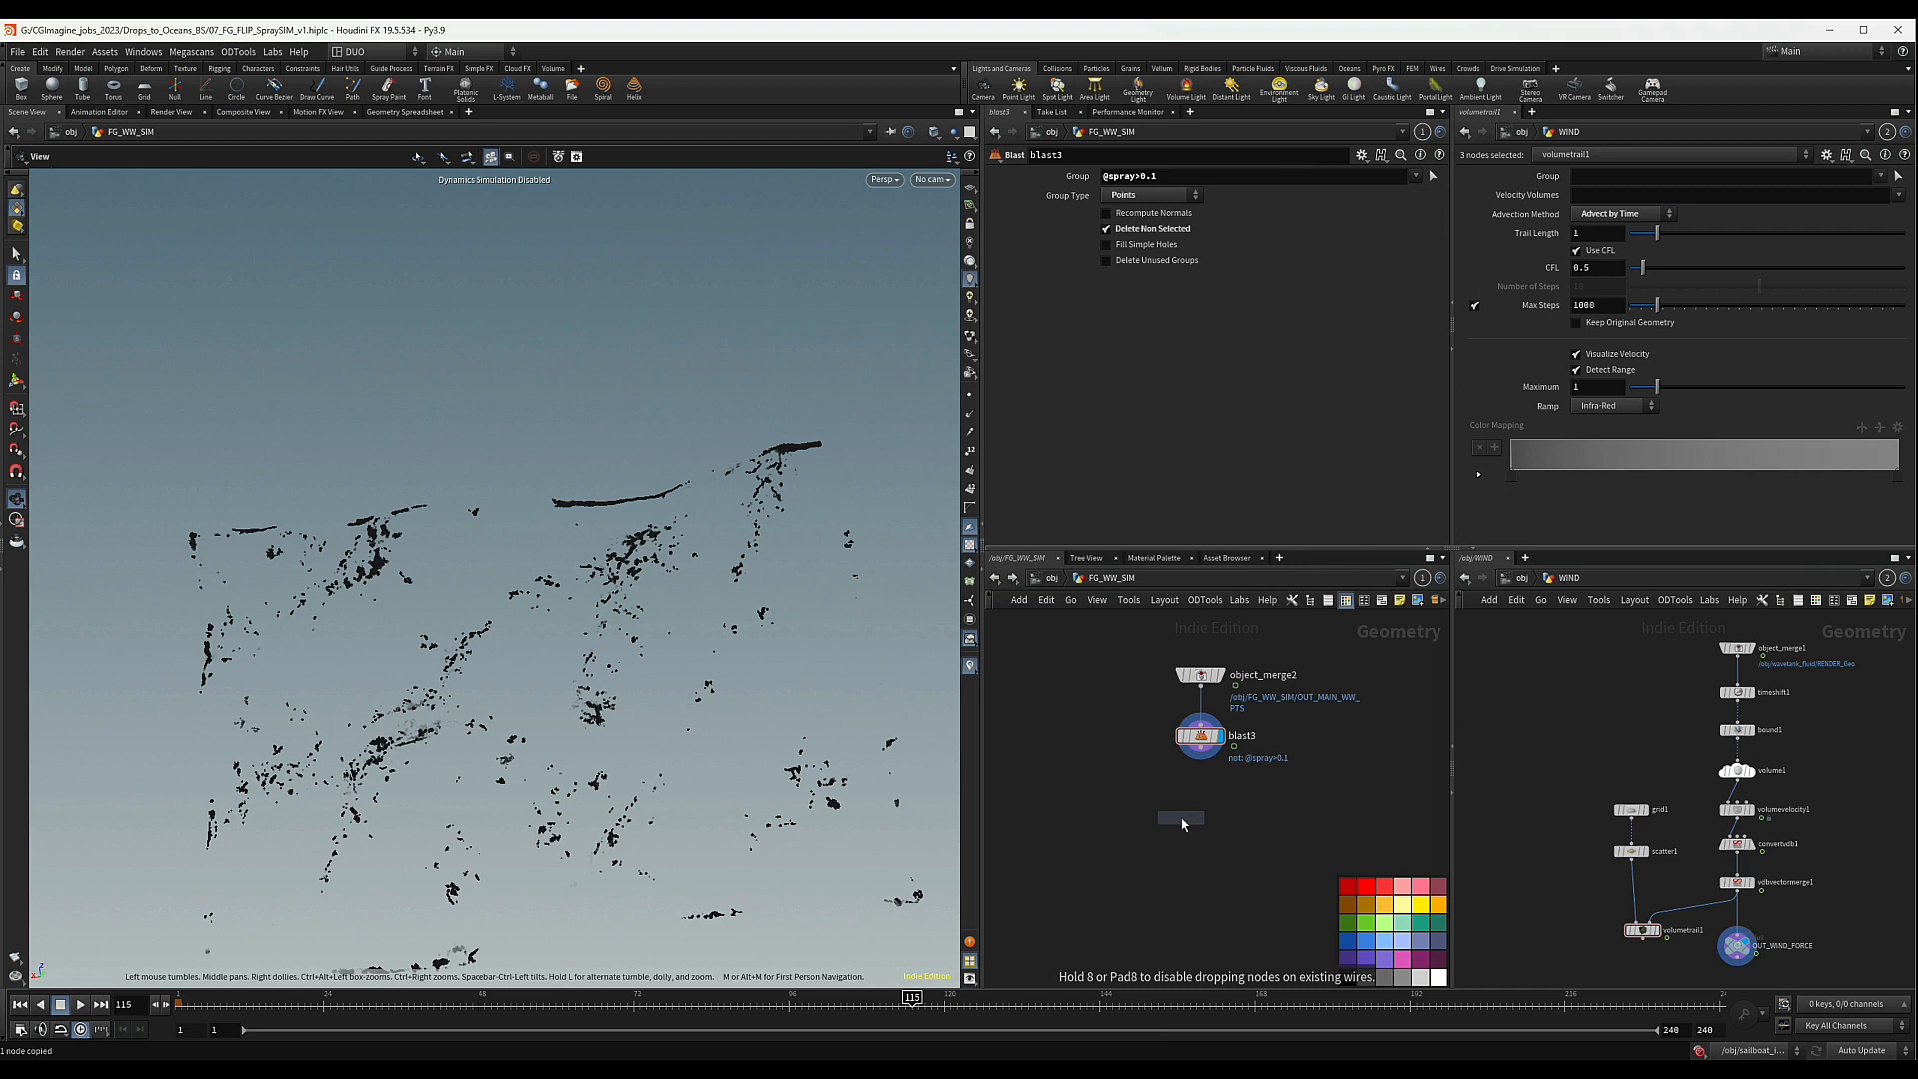
{"action": "left_click", "coordinate": [1189, 809]}
{"action": "scroll", "coordinate": [1199, 756], "scroll_direction": "up", "scroll_amount": 2}
{"action": "left_click", "coordinate": [1201, 765]}
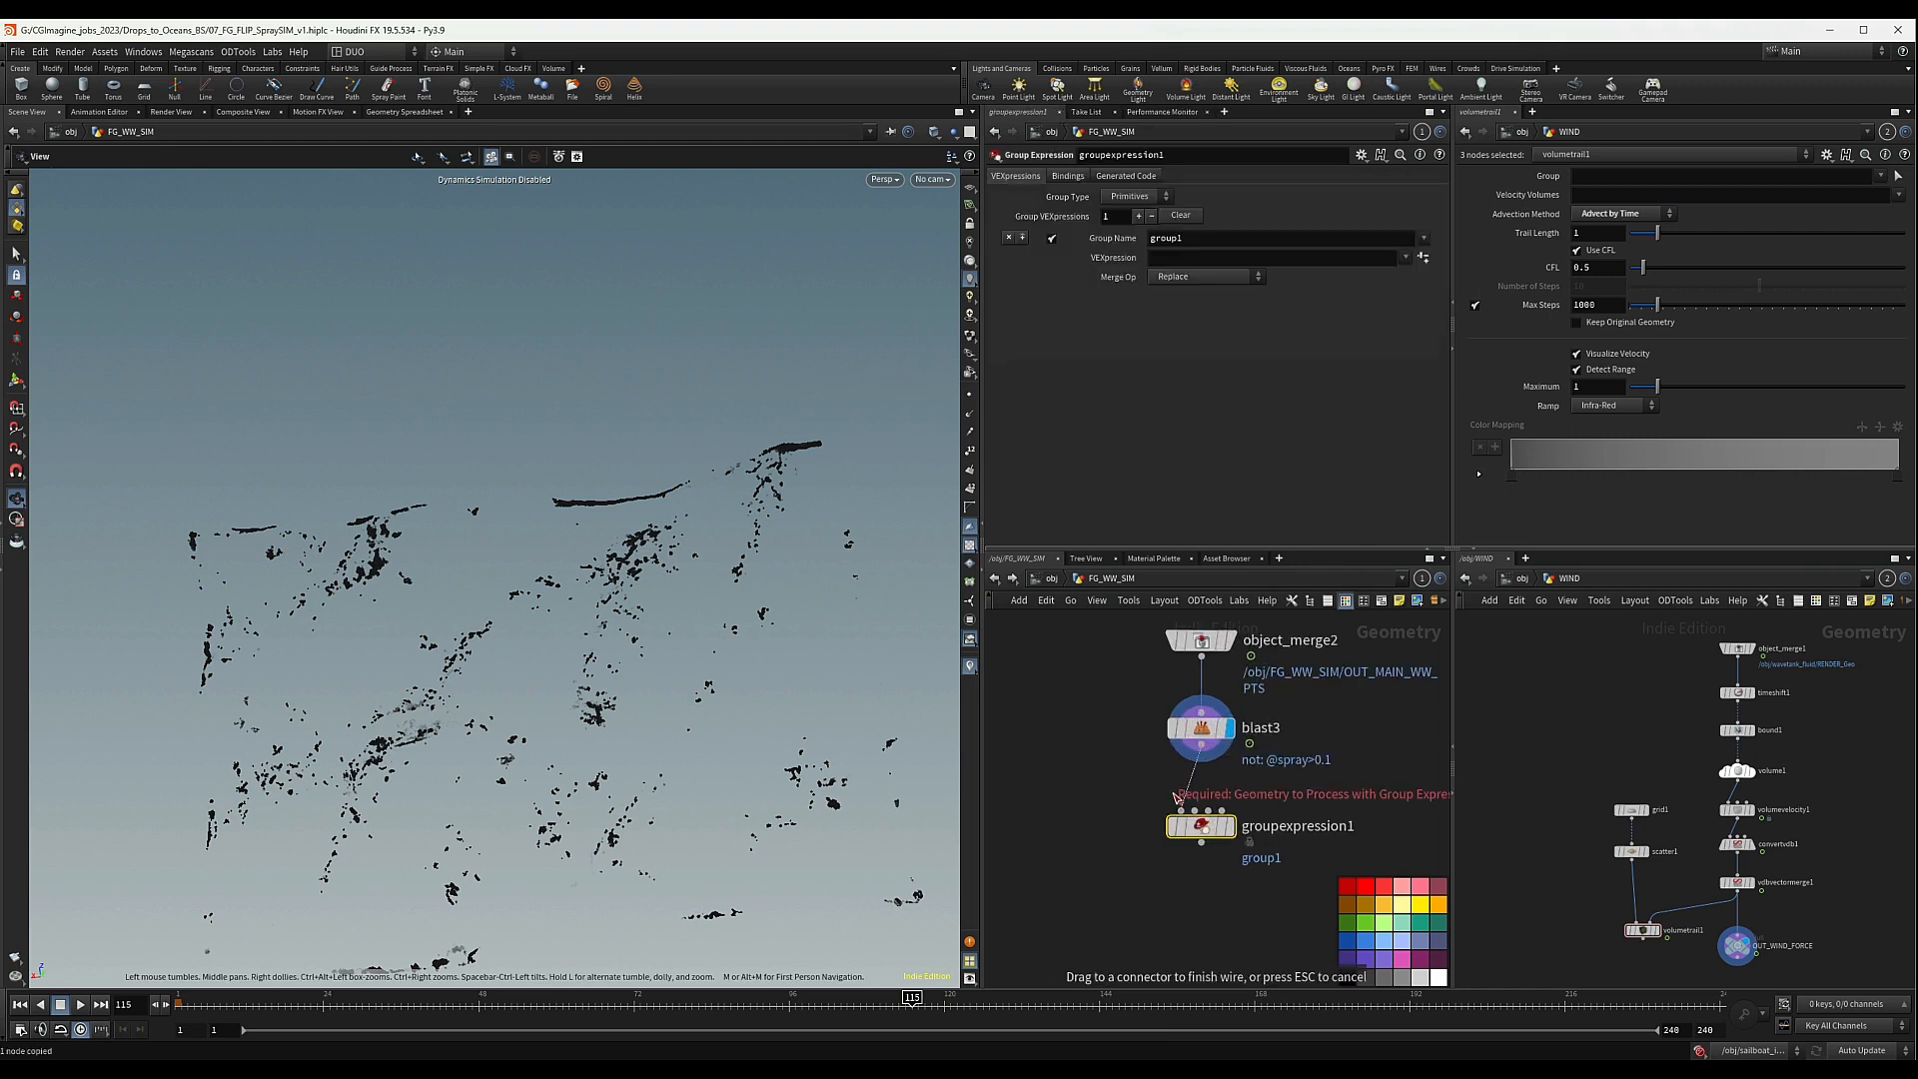
{"action": "left_click", "coordinate": [1182, 811]}
{"action": "left_click", "coordinate": [1229, 827]}
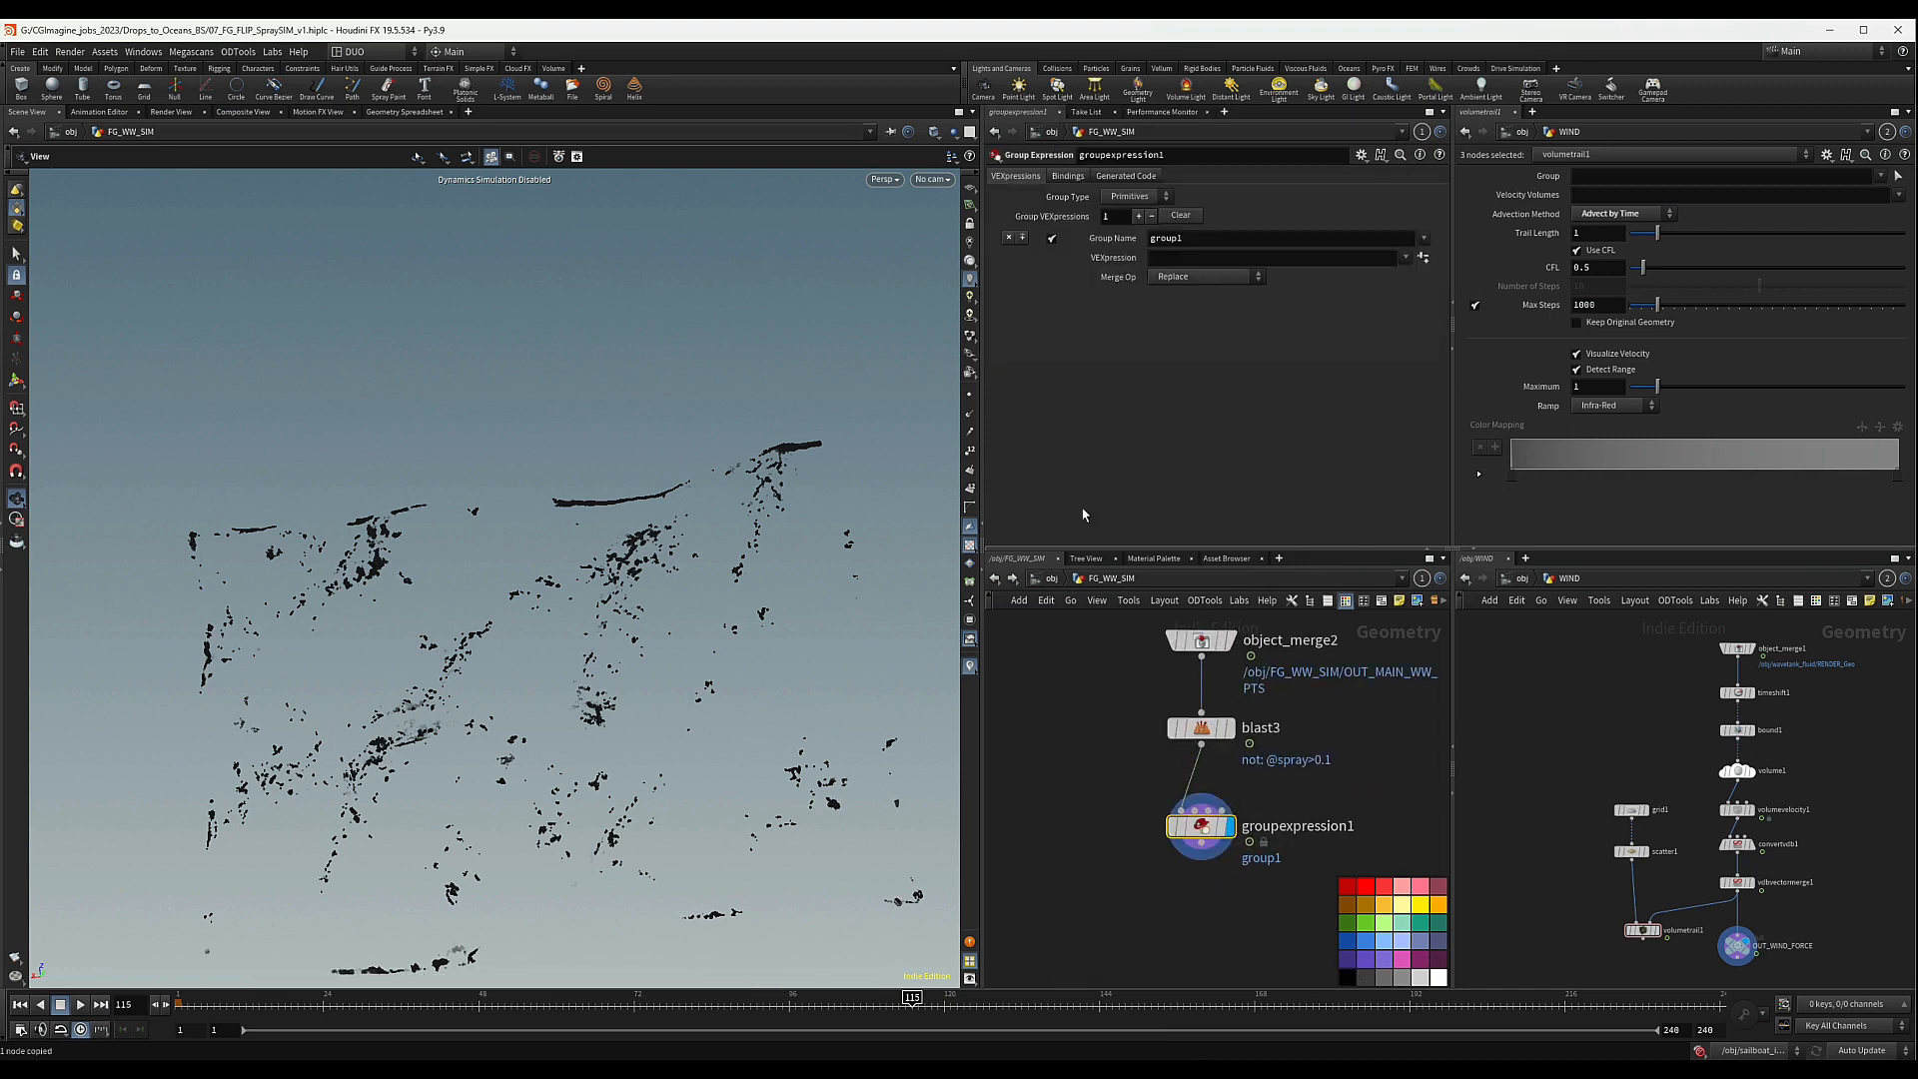
- Move the Group Expression node closer to the Blast, name its group Sprayemit and set the group type to Points
{"action": "left_click_drag", "start_coordinate": [1089, 775], "coordinate": [1299, 849]}
{"action": "mouse_move", "coordinate": [1249, 832]}
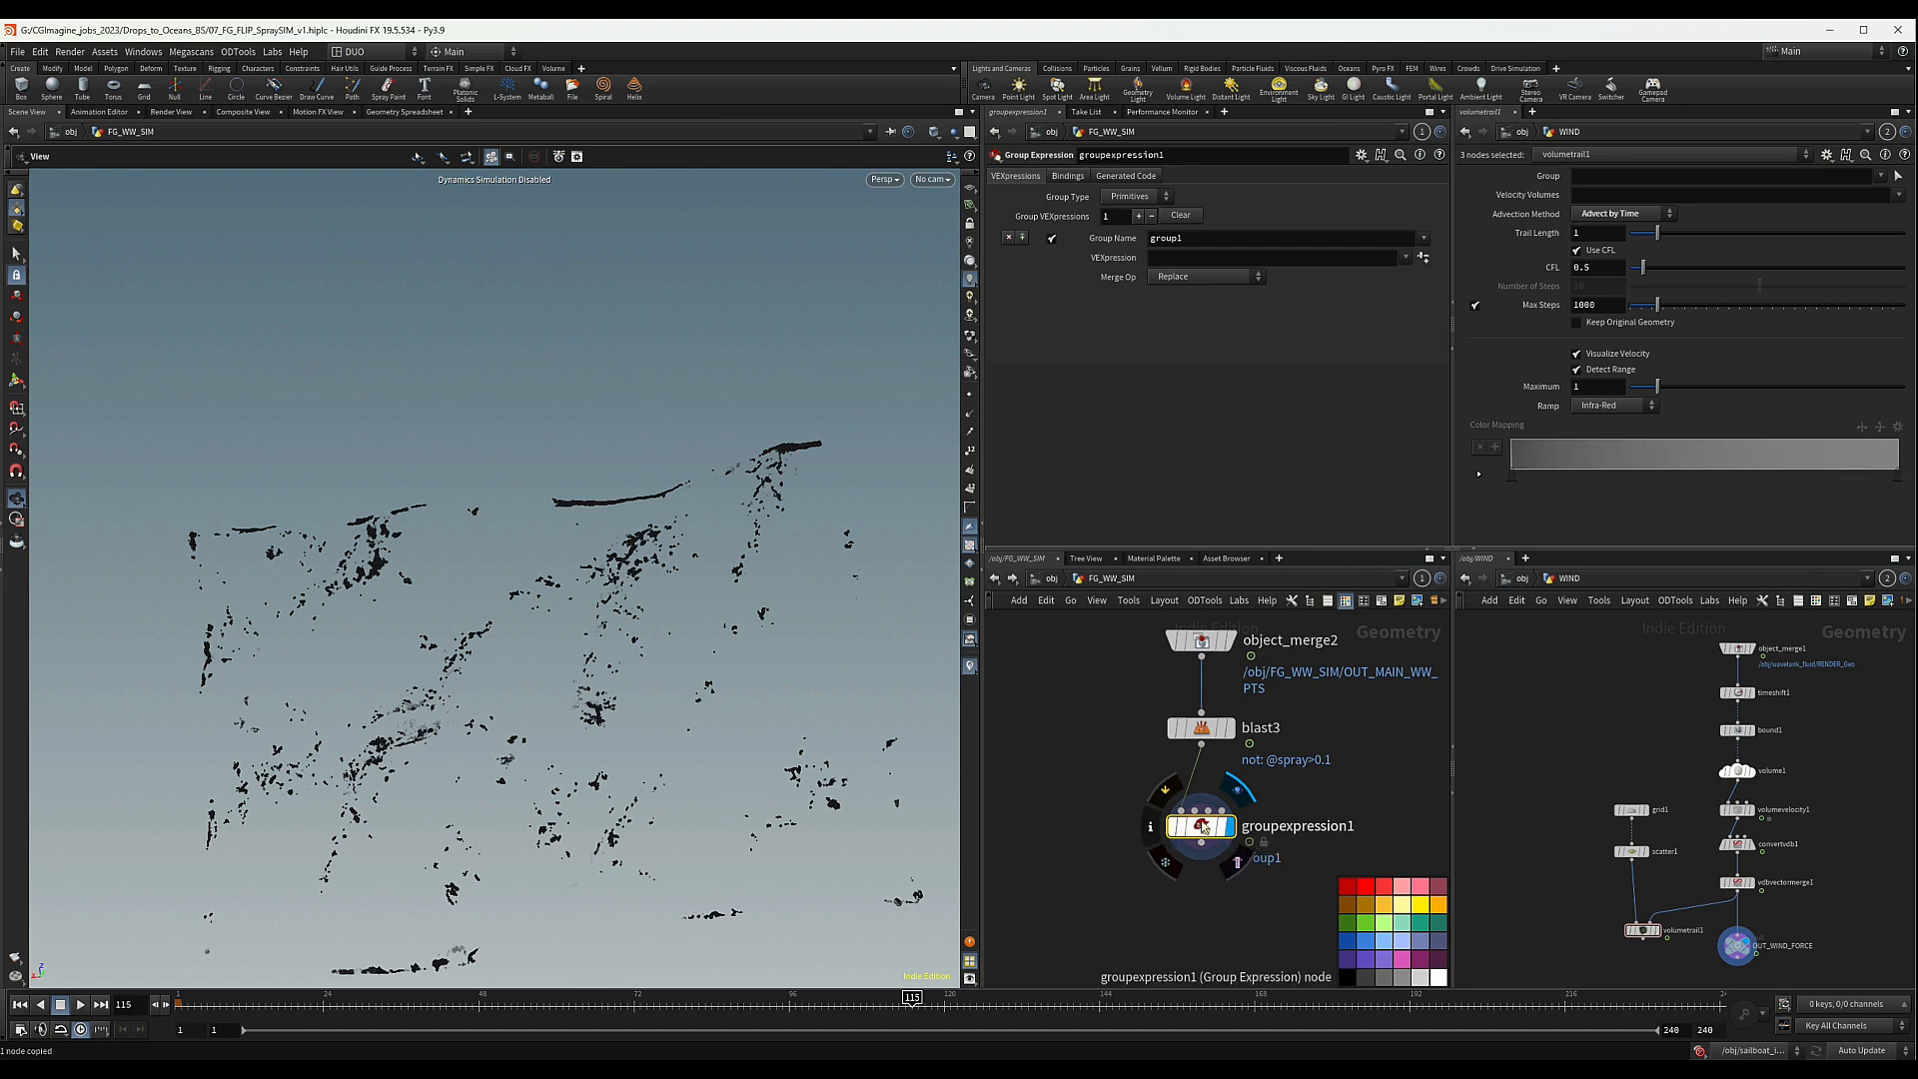
{"action": "left_click_drag", "start_coordinate": [1099, 798], "coordinate": [1375, 890]}
{"action": "left_click_drag", "start_coordinate": [1186, 830], "coordinate": [1291, 835]}
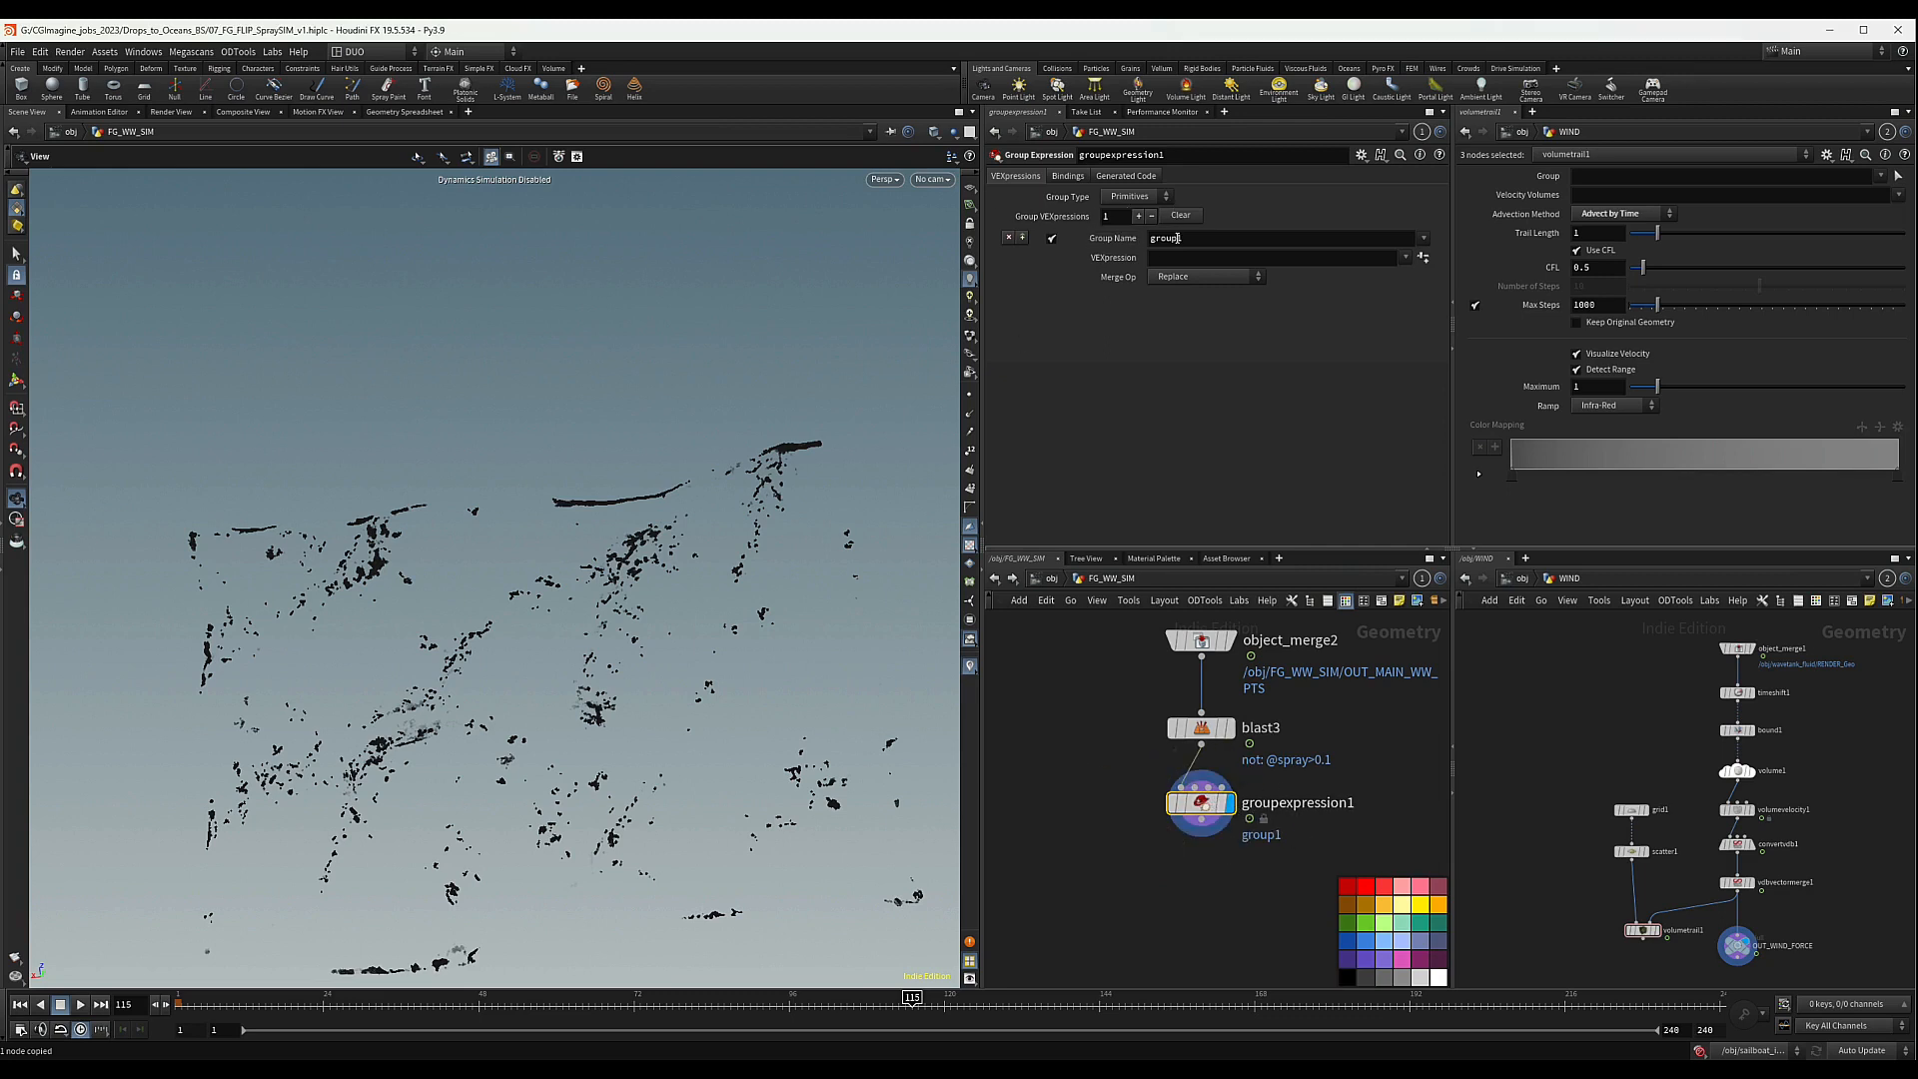
{"action": "double_click", "coordinate": [1200, 238]}
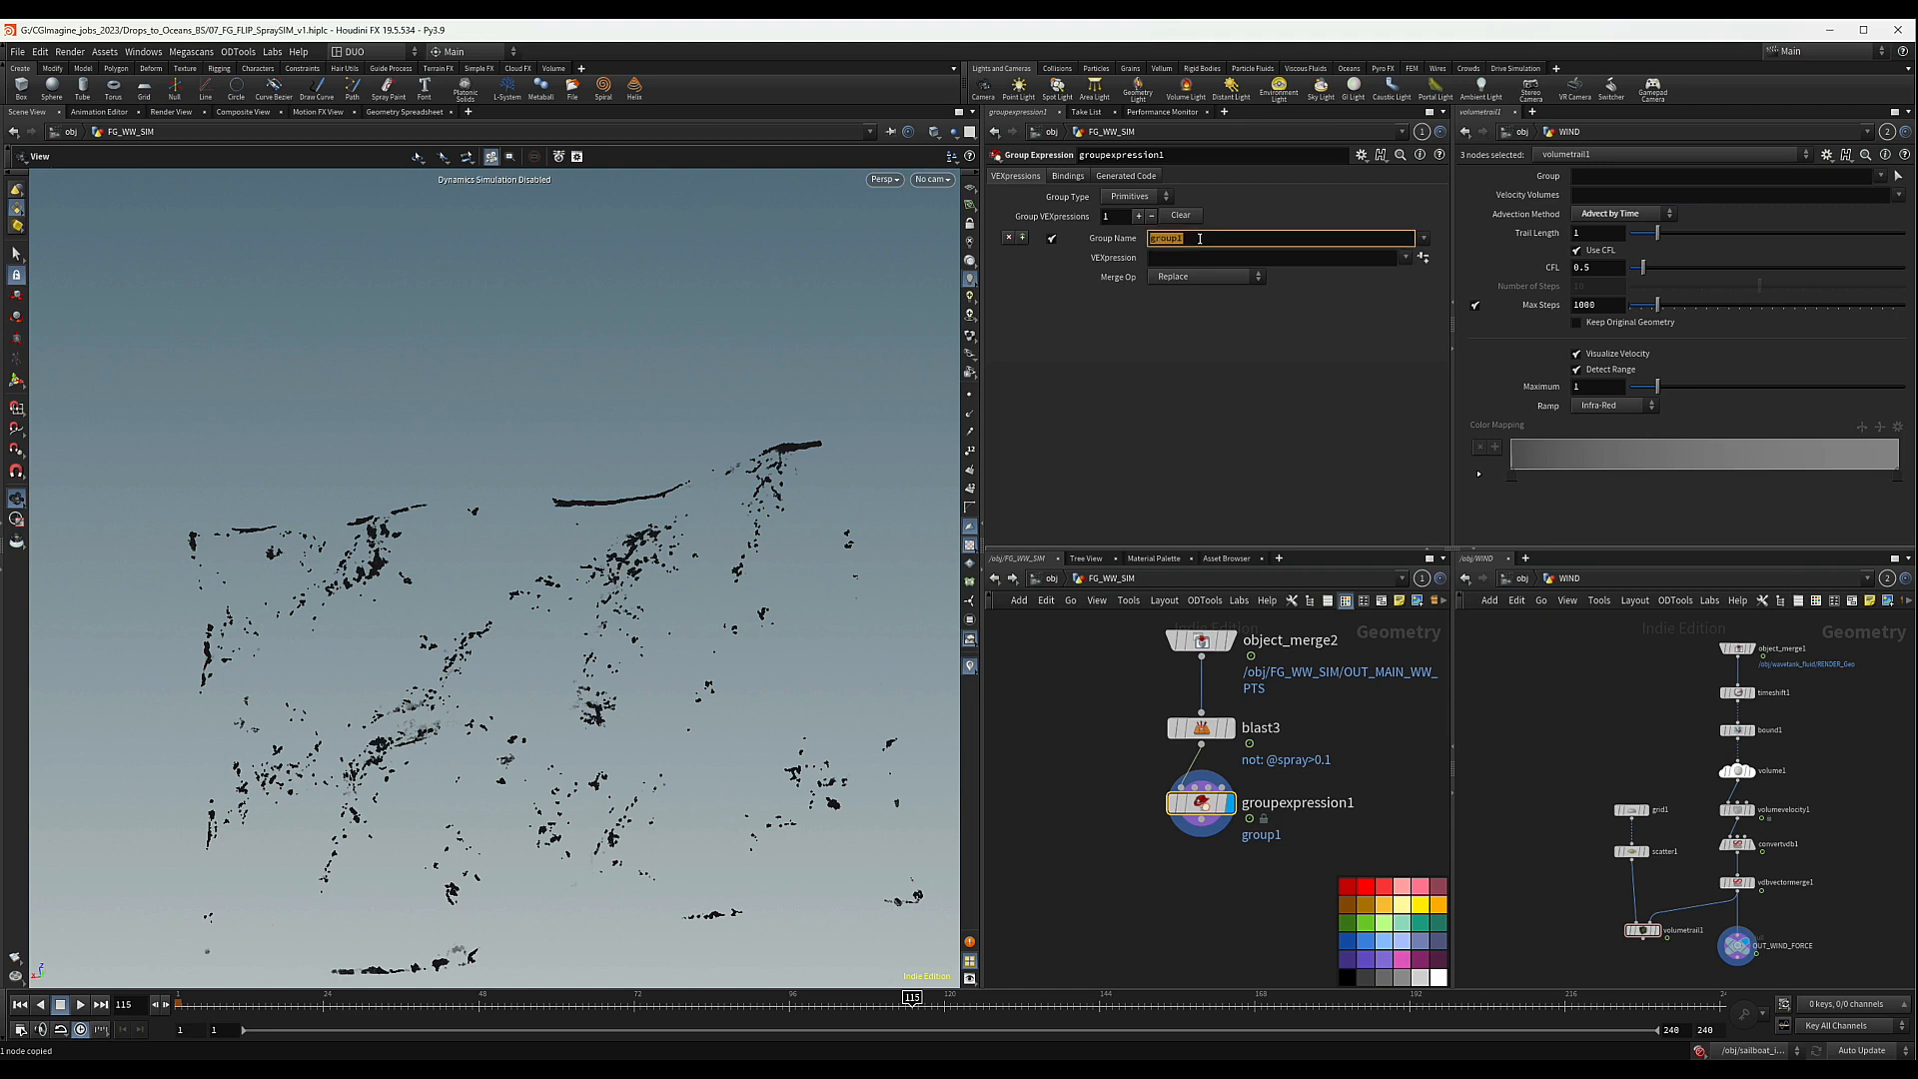
{"action": "type", "text": "Sprayemit"}
{"action": "key", "text": "Return"}
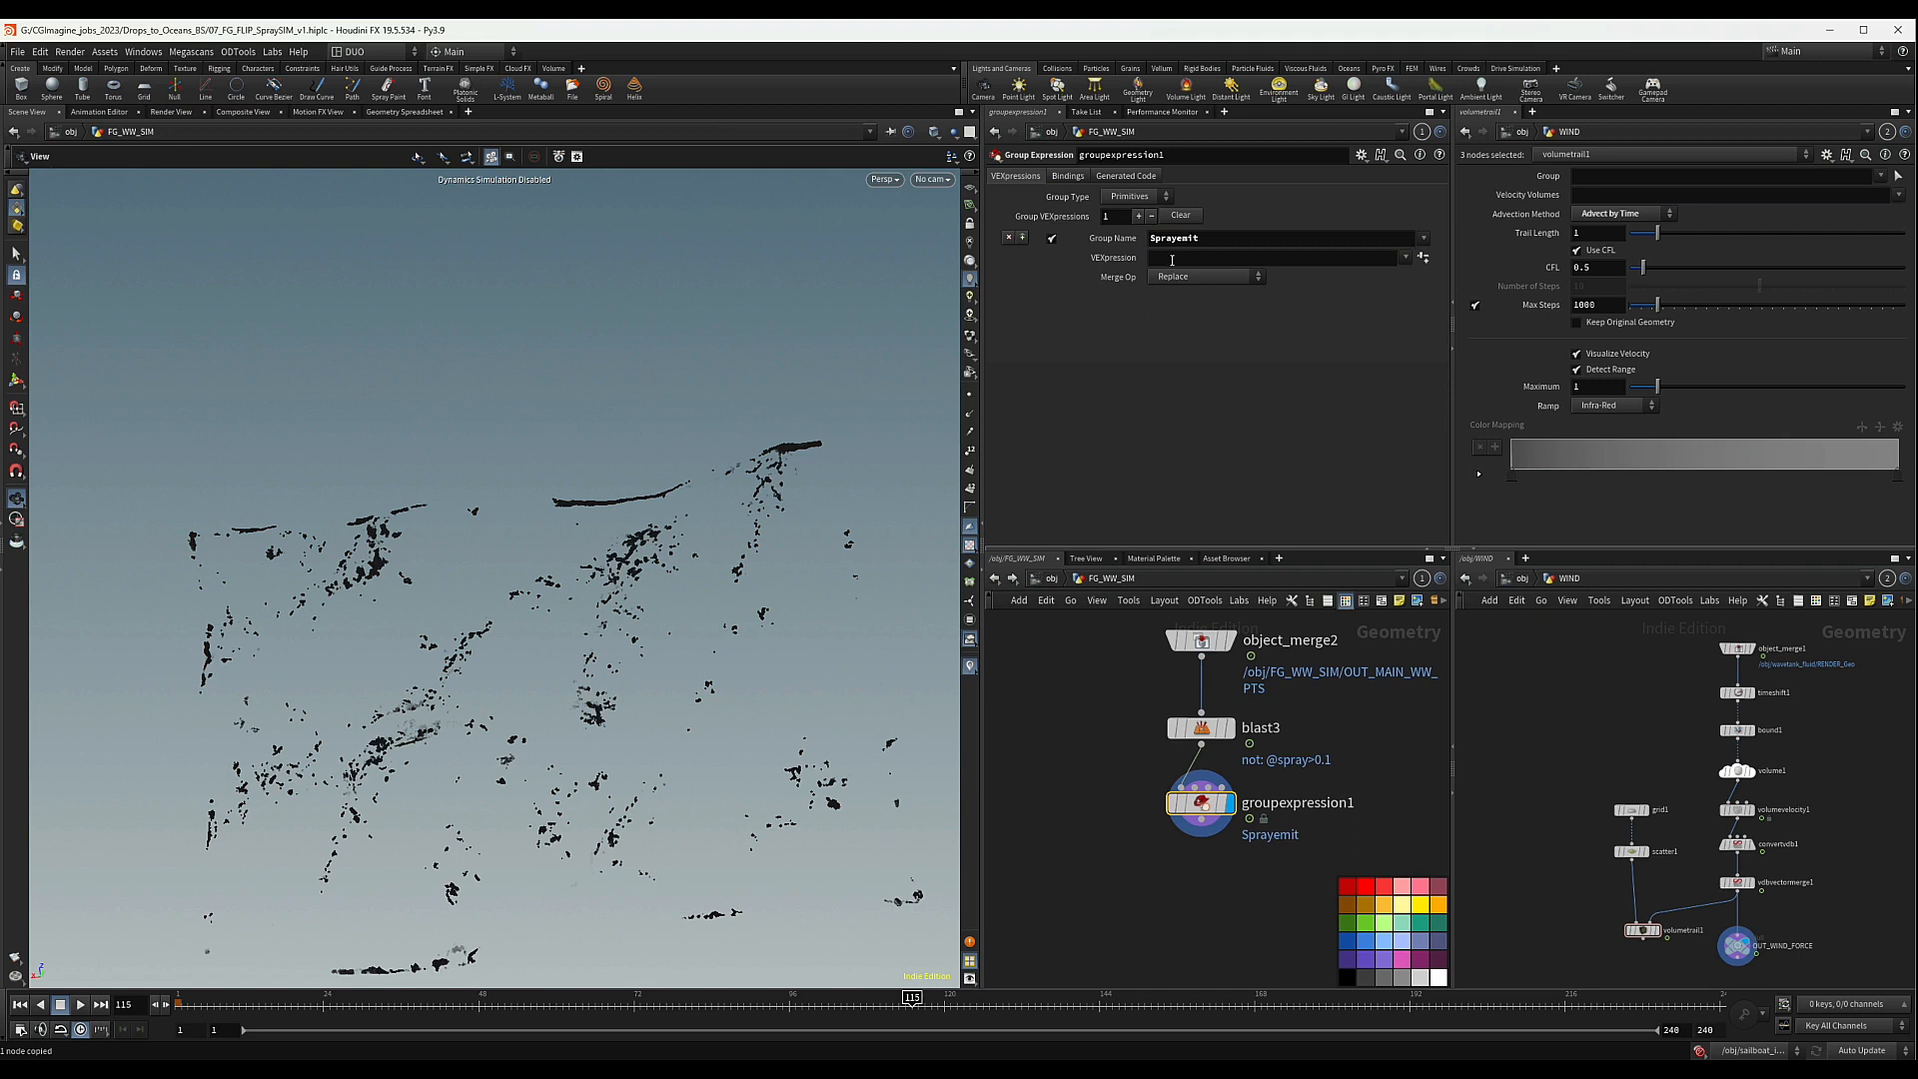
{"action": "left_click", "coordinate": [1134, 197]}
{"action": "left_click", "coordinate": [1124, 211]}
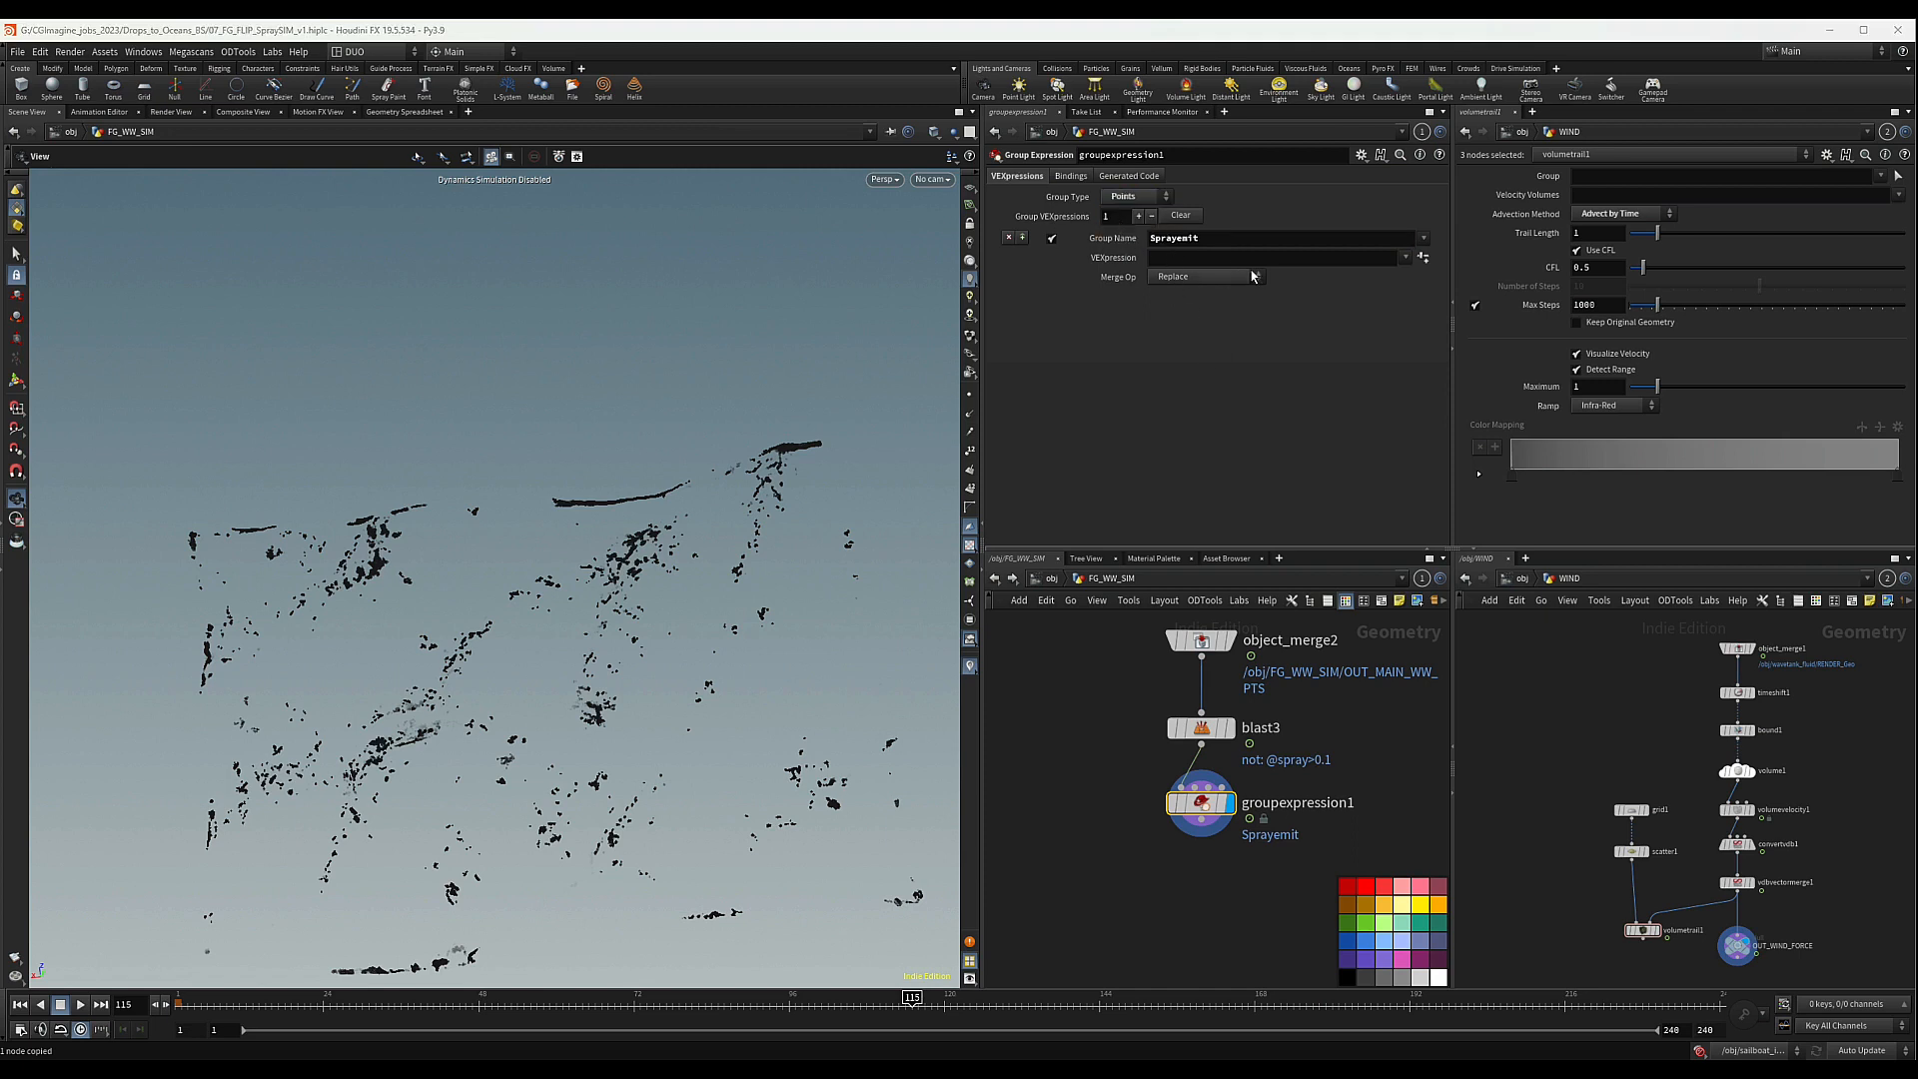
{"action": "left_click", "coordinate": [1406, 258]}
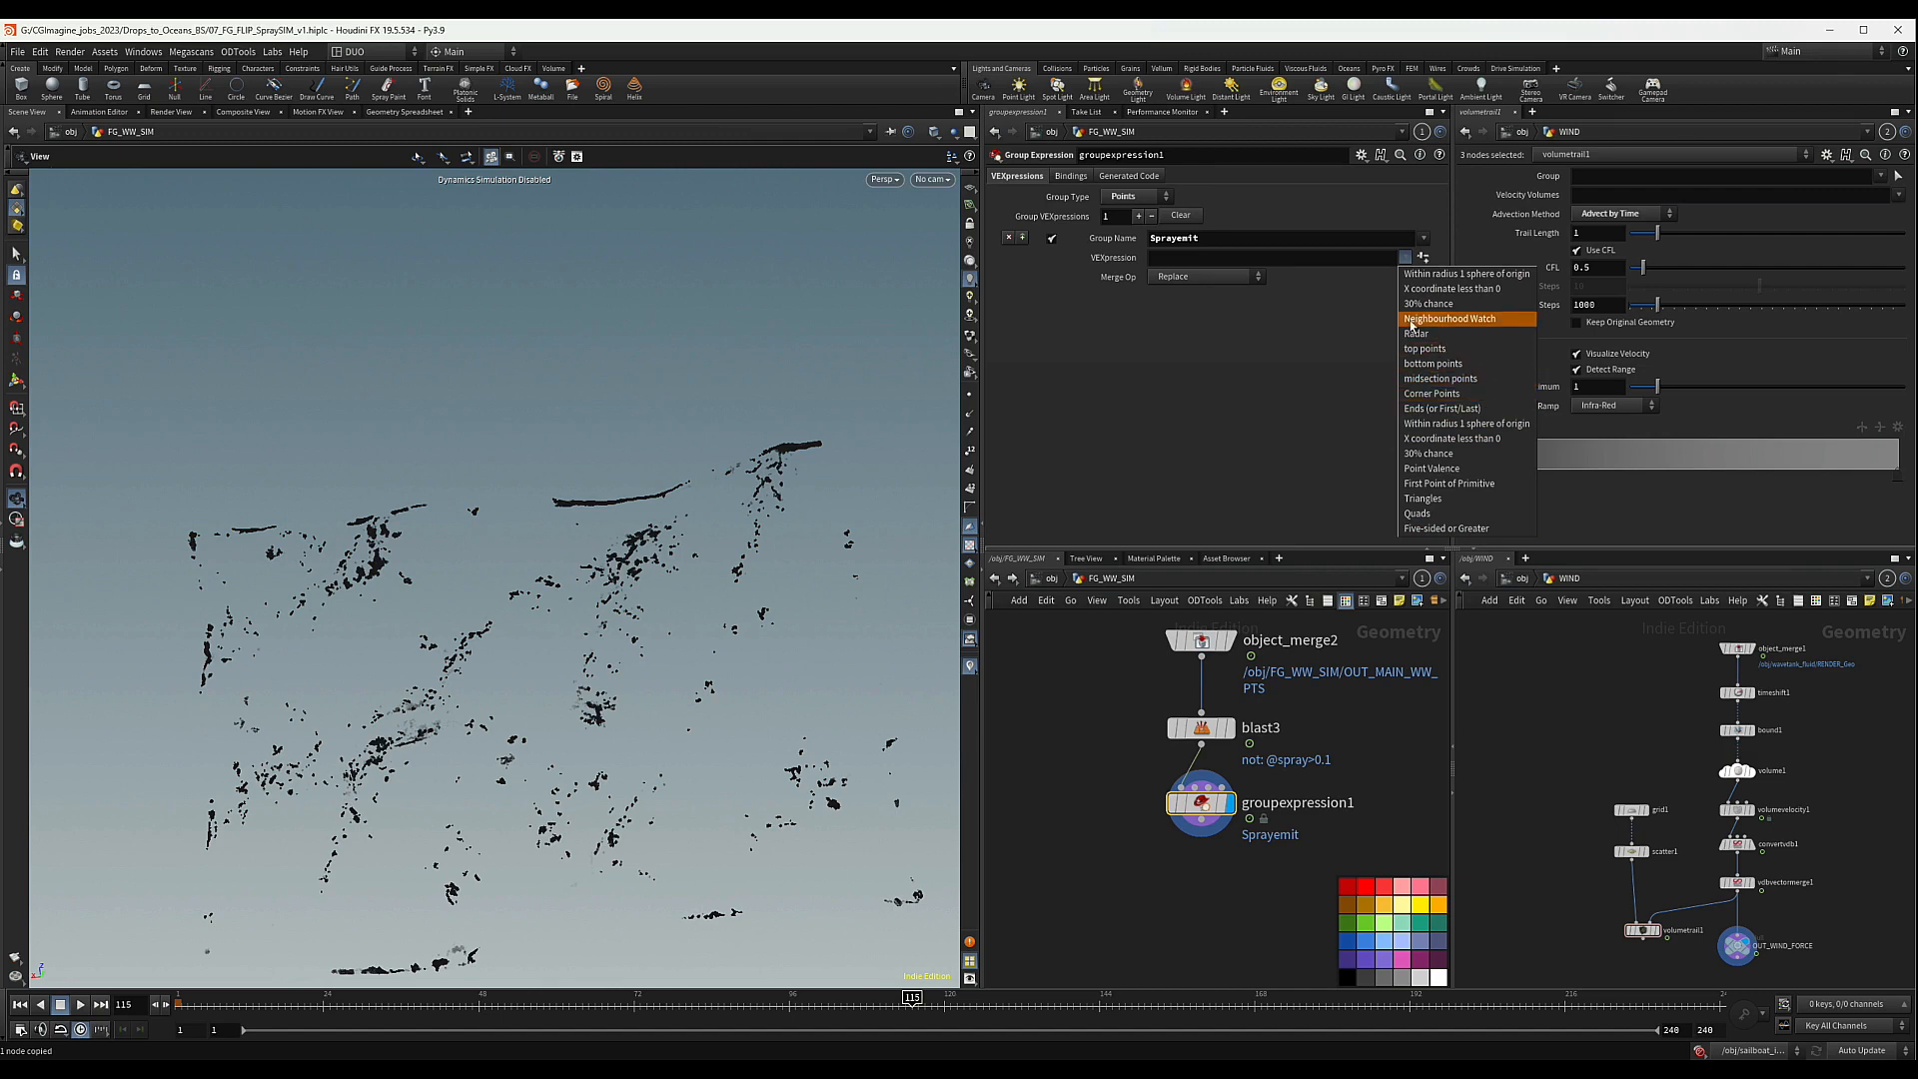
{"action": "left_click", "coordinate": [1483, 290]}
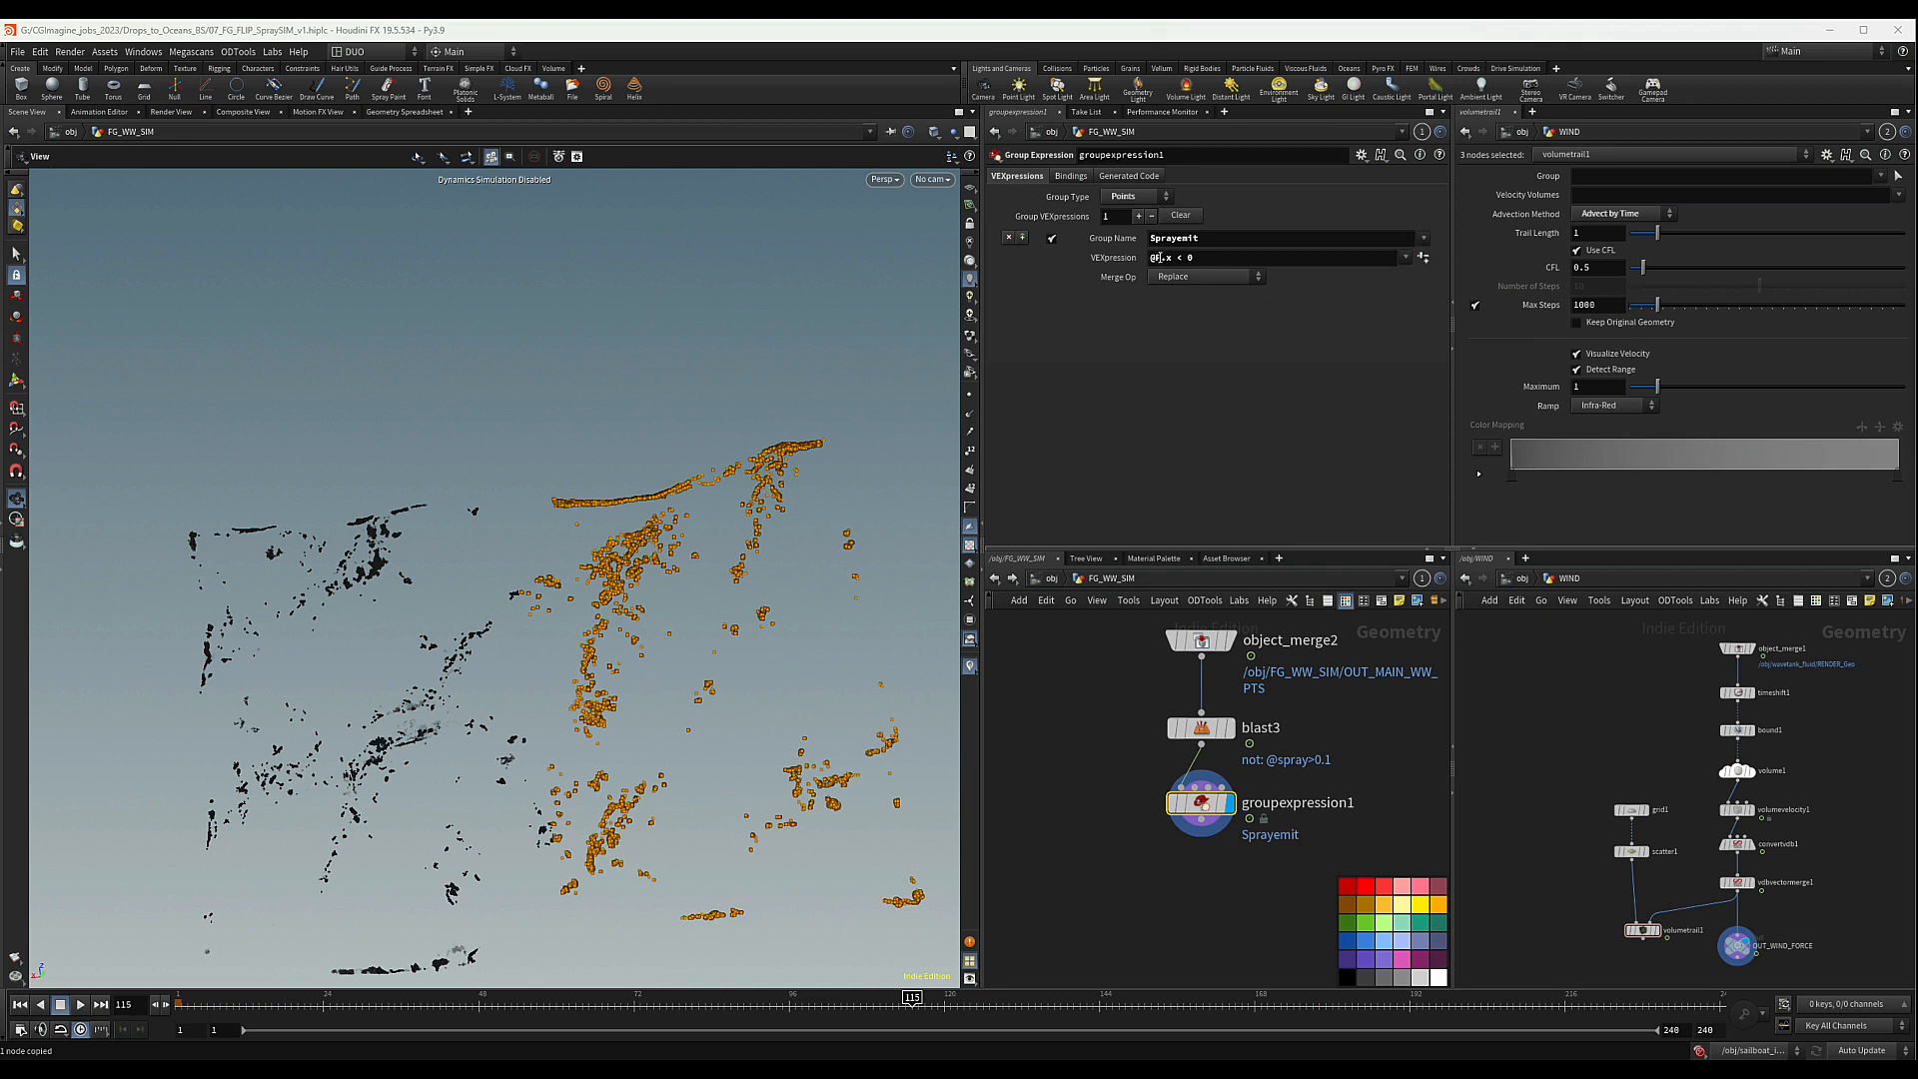
{"action": "left_click", "coordinate": [1157, 257]}
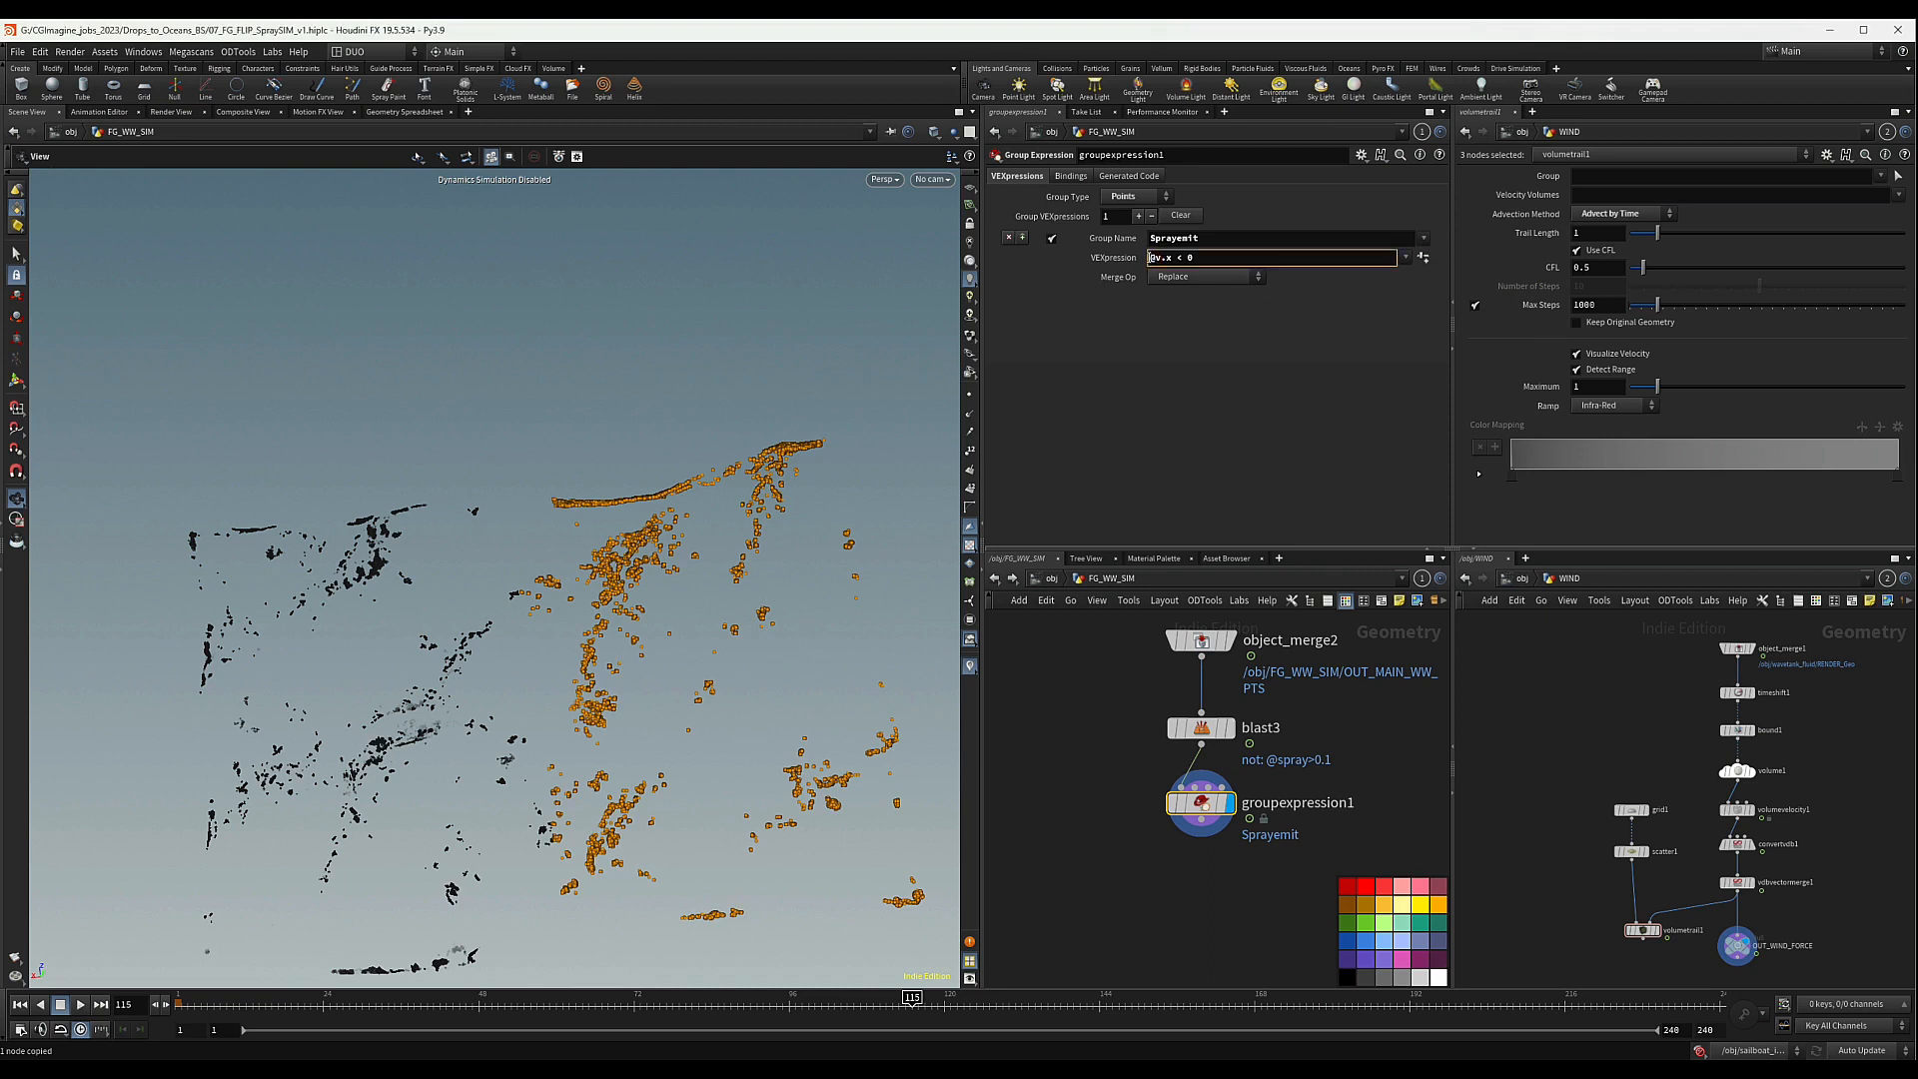
{"action": "type", "text": "v"}
{"action": "type", "text": ".5"}
{"action": "key", "text": "Return"}
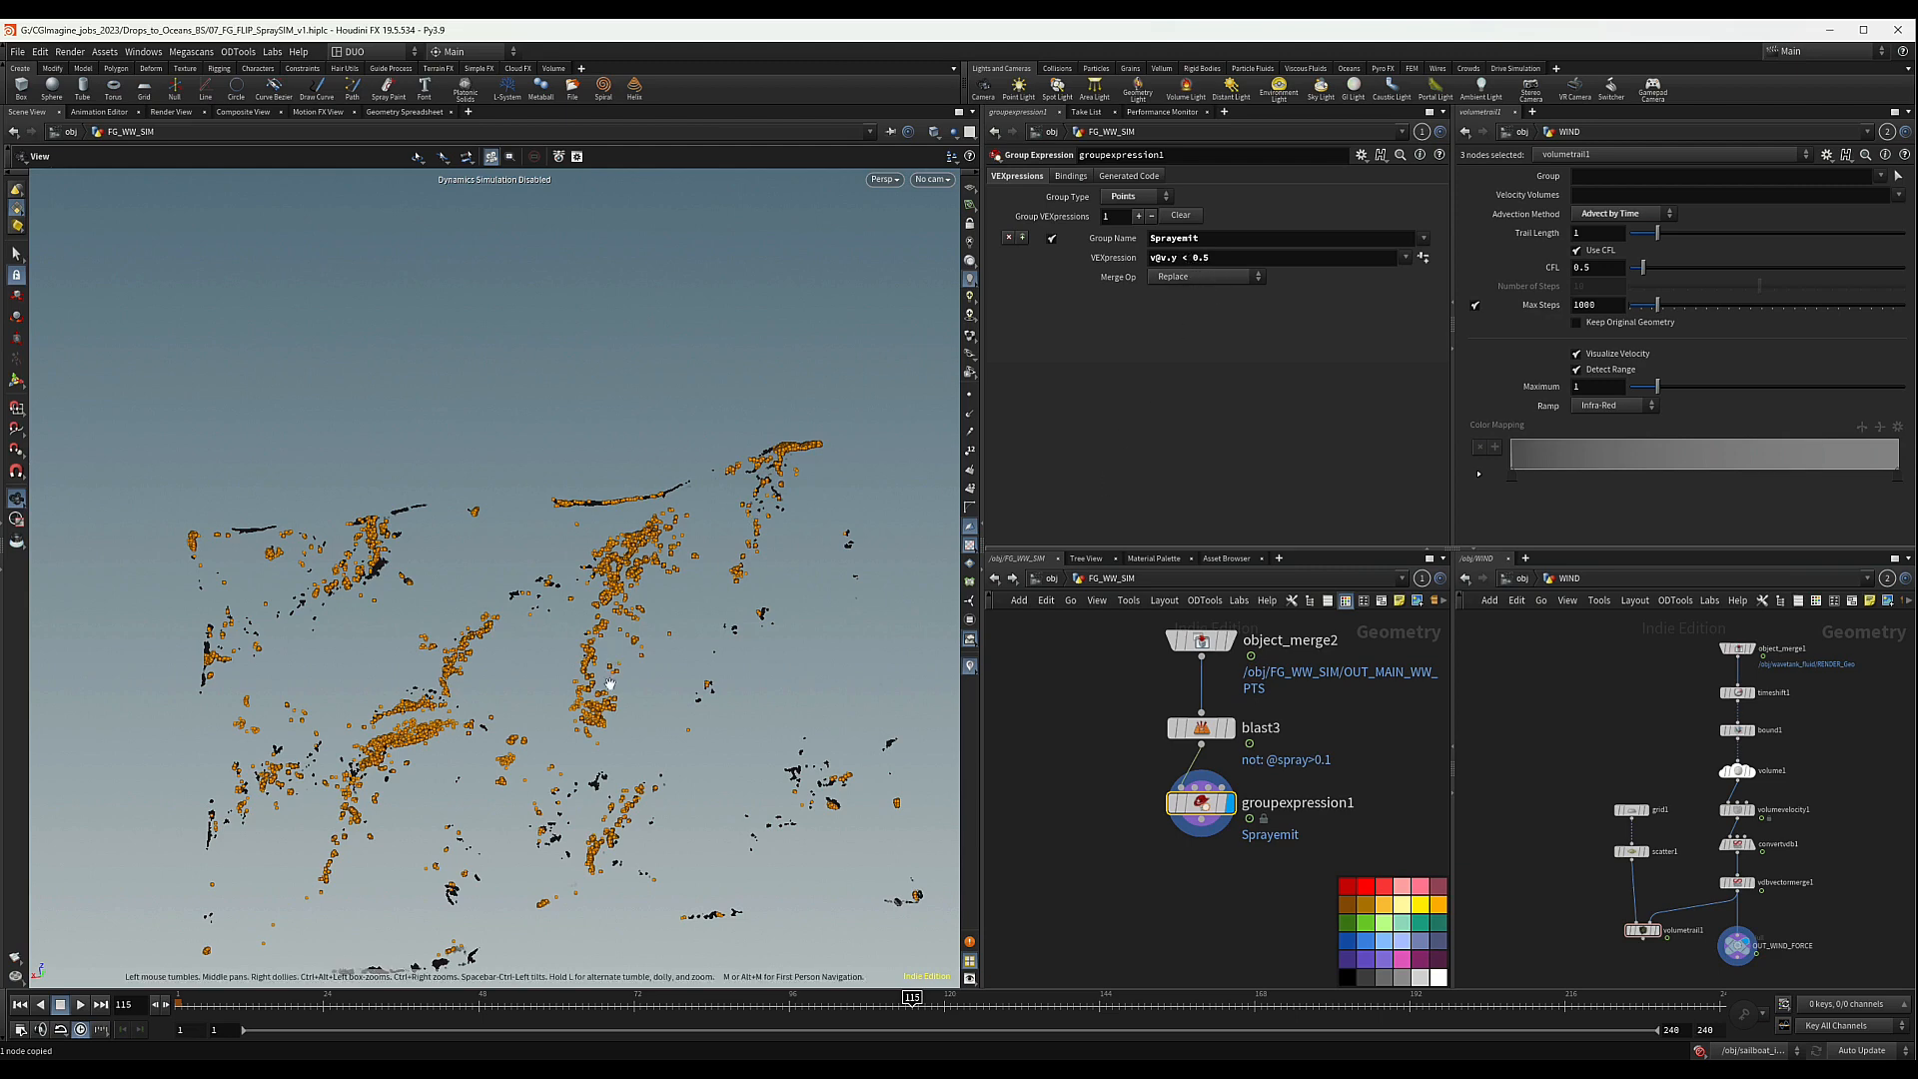
- Add another Blast node below the Group Expression, wire it to that node's output and display it
{"action": "left_click_drag", "start_coordinate": [610, 685], "coordinate": [694, 532]}
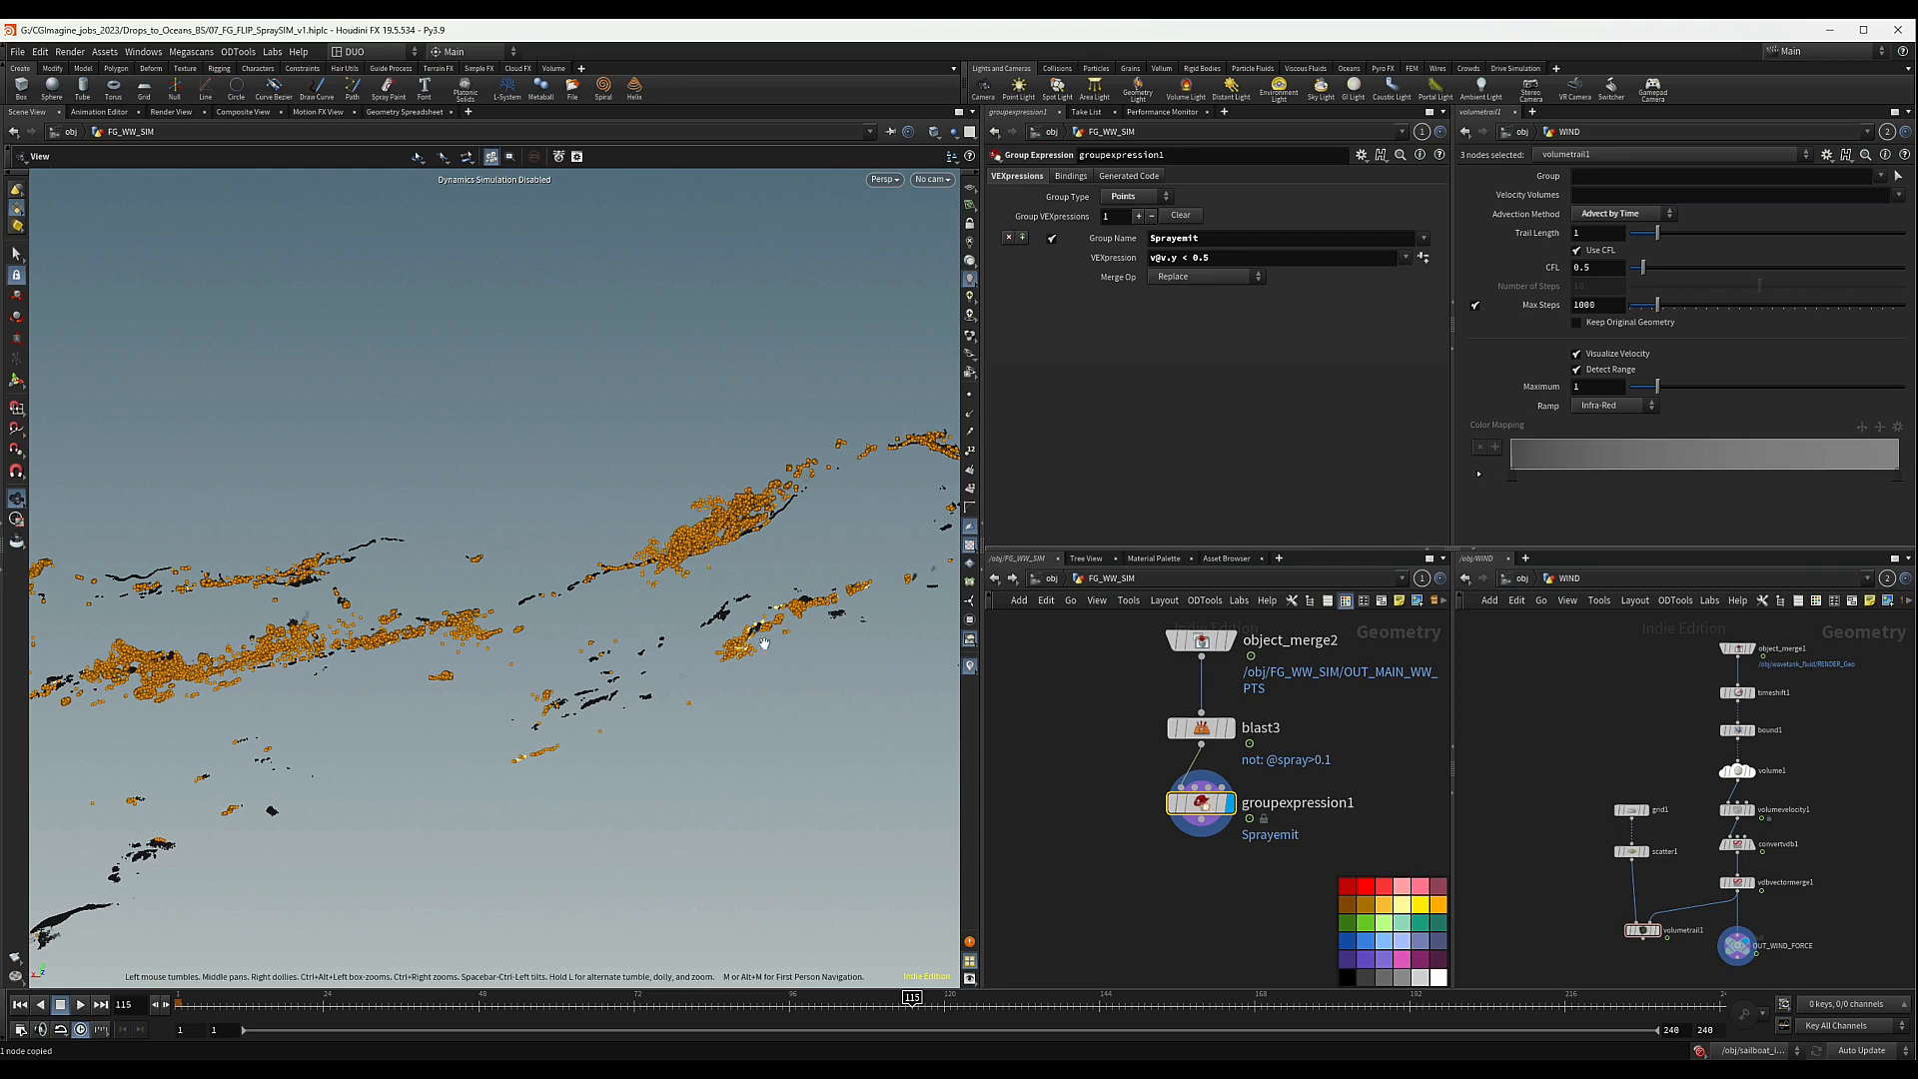
{"action": "left_click_drag", "start_coordinate": [704, 550], "coordinate": [737, 557]}
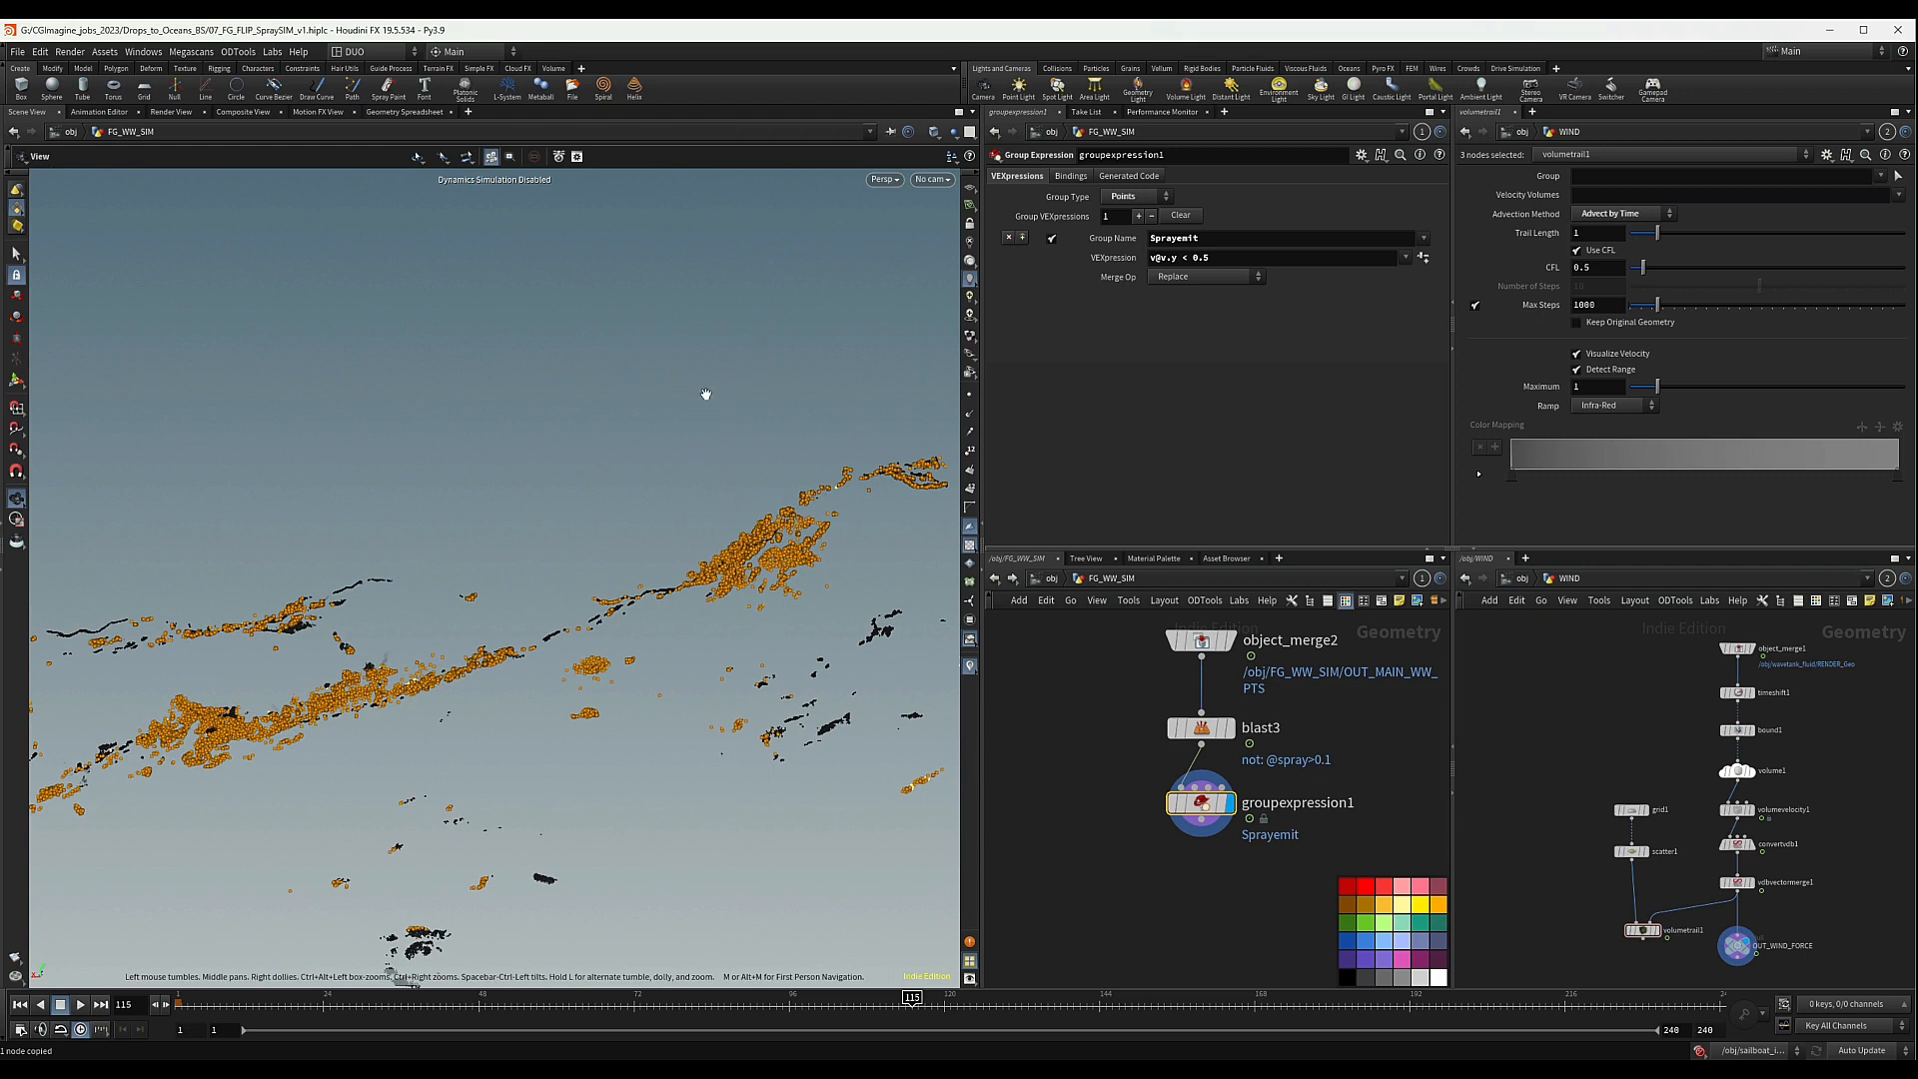
{"action": "left_click_drag", "start_coordinate": [890, 427], "coordinate": [747, 570]}
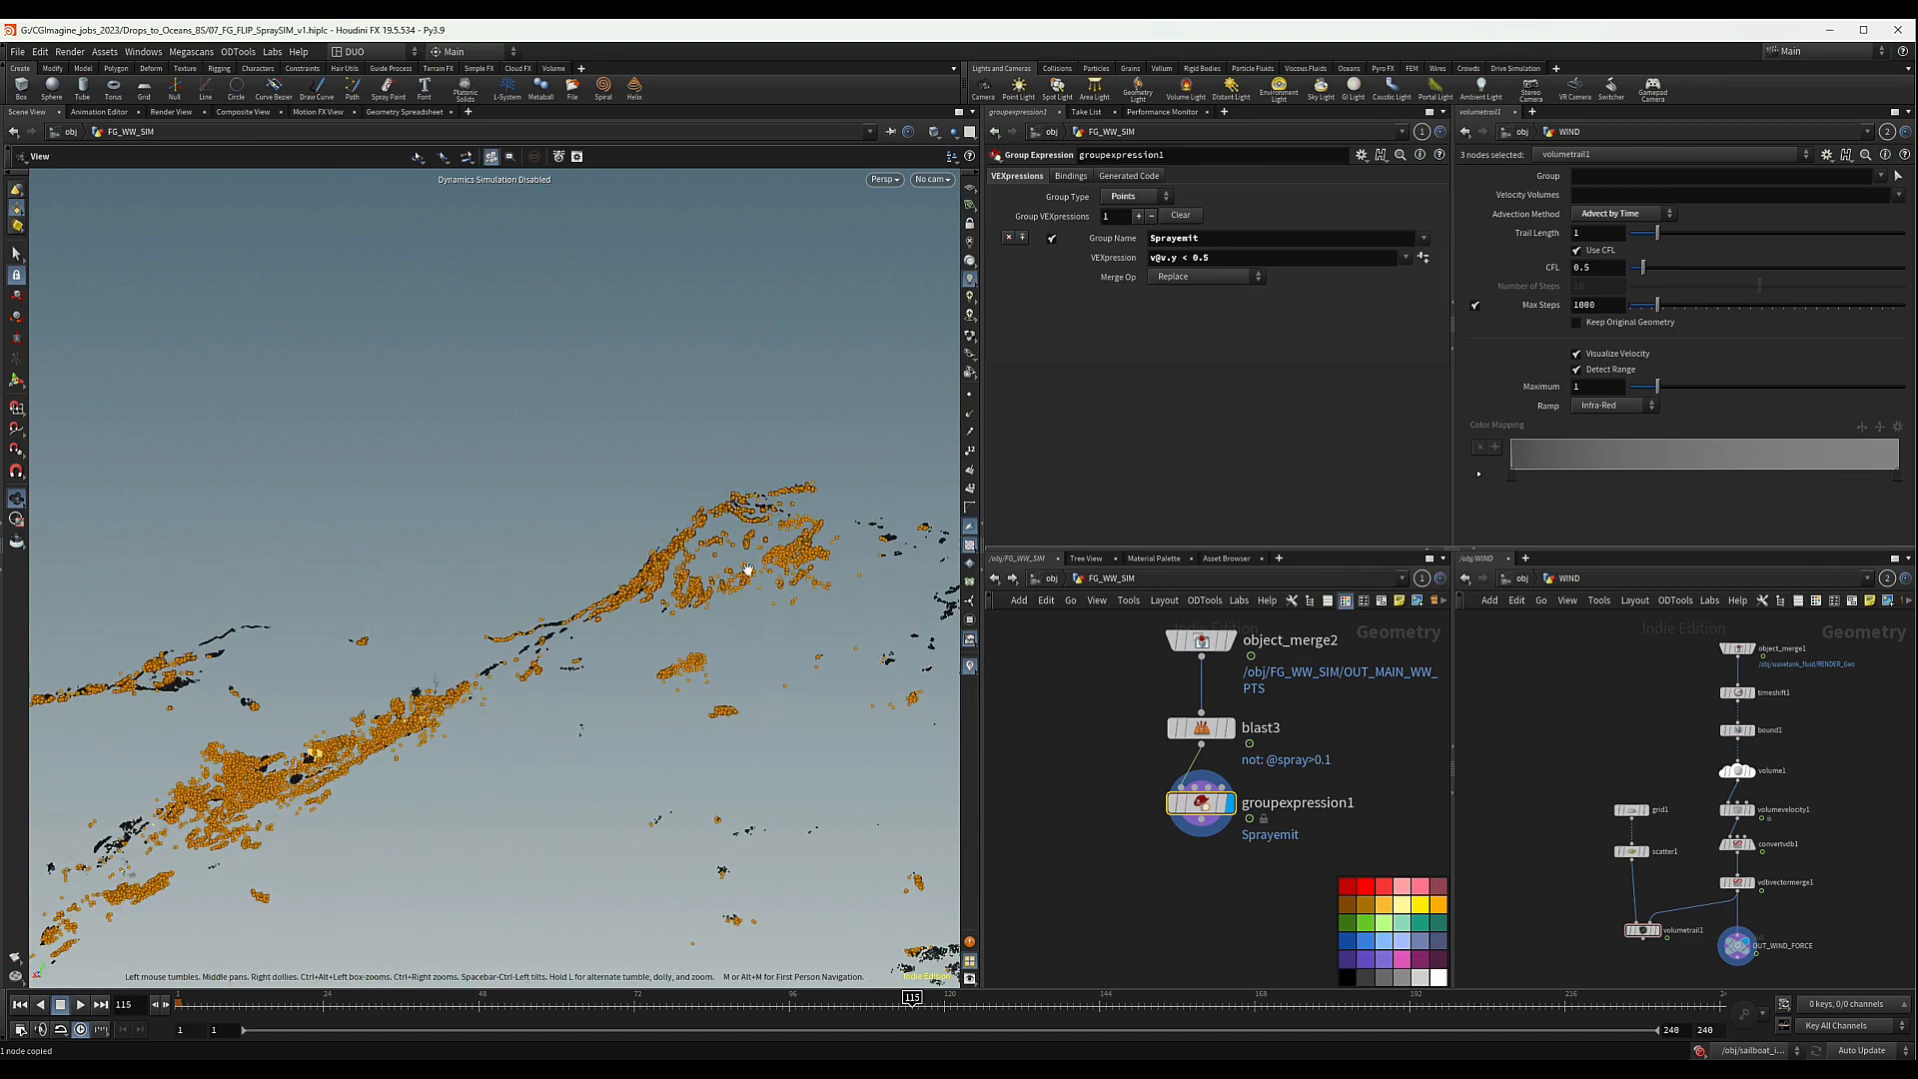
{"action": "left_click_drag", "start_coordinate": [650, 621], "coordinate": [519, 606]}
{"action": "middle_click_drag", "start_coordinate": [1153, 844], "coordinate": [1135, 784]}
{"action": "left_click", "coordinate": [1156, 816]}
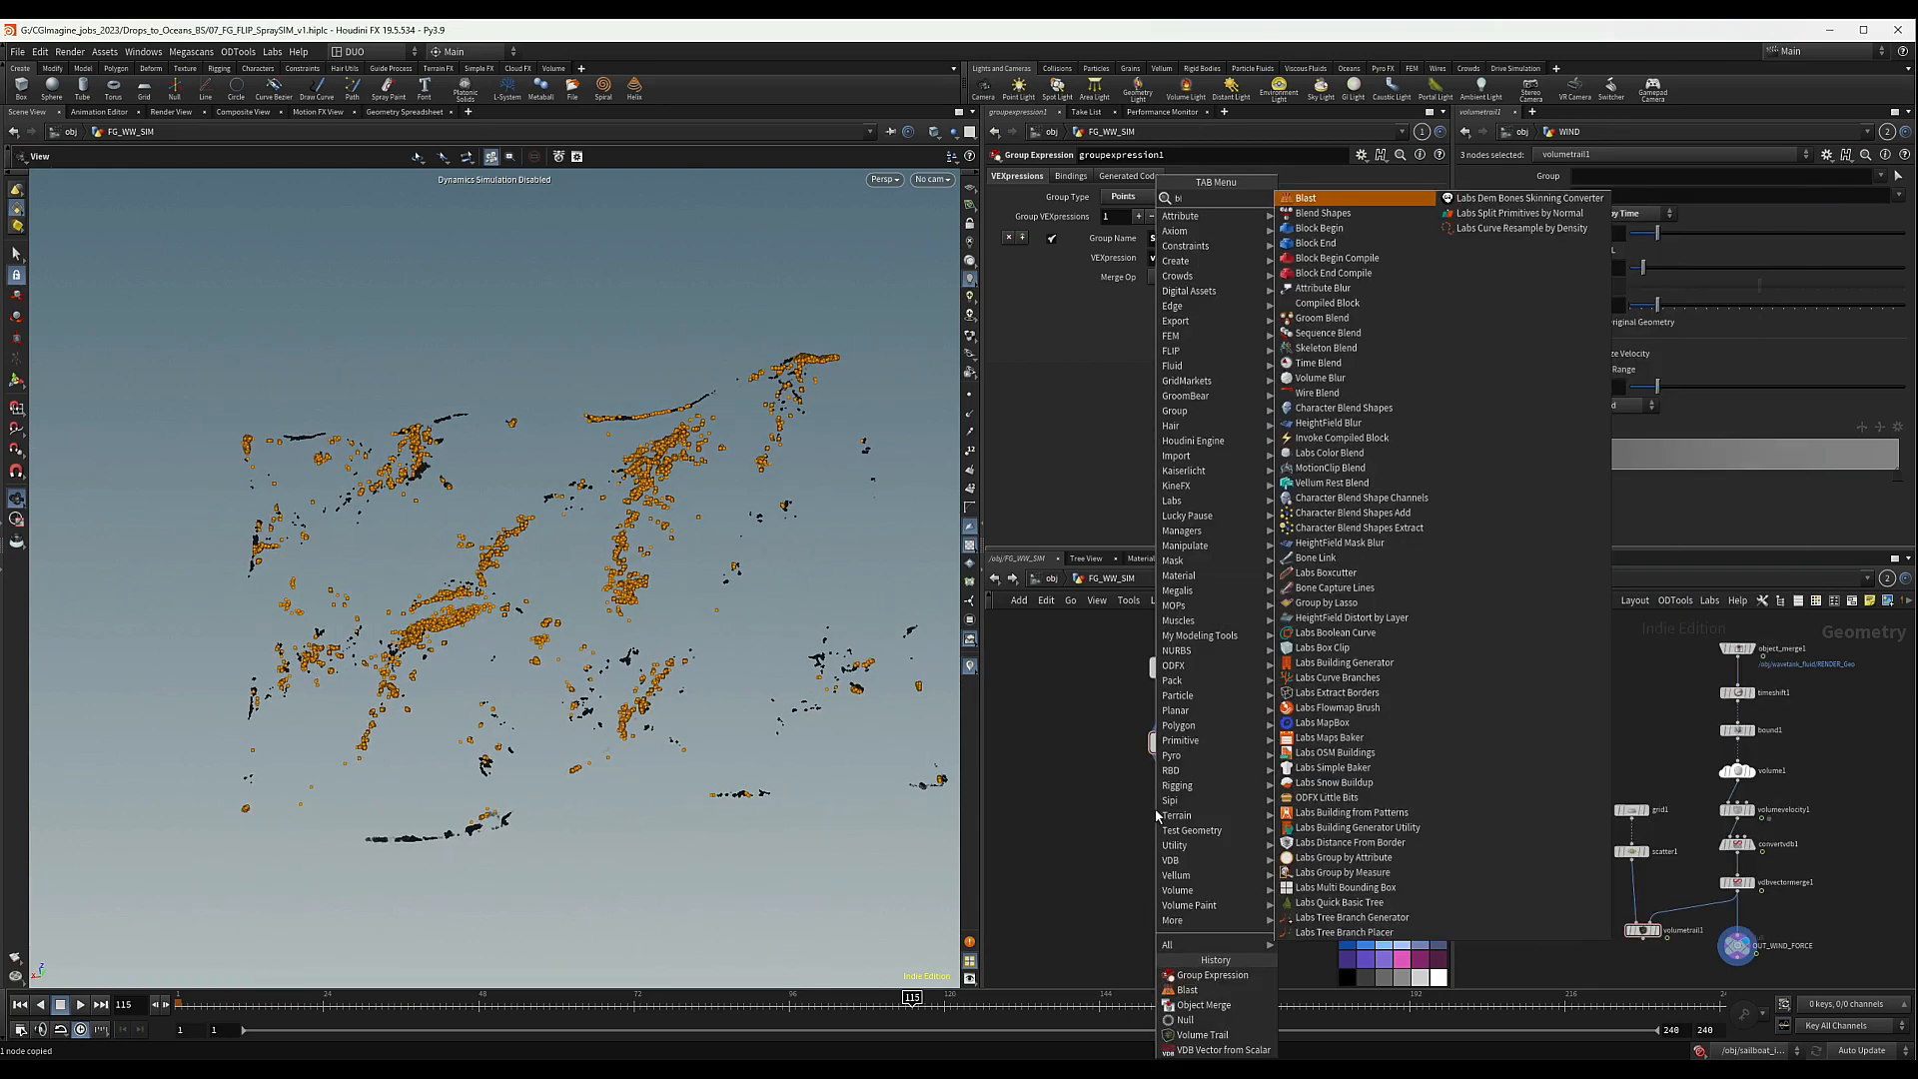
{"action": "left_click", "coordinate": [1187, 990]}
{"action": "left_click", "coordinate": [1174, 810]}
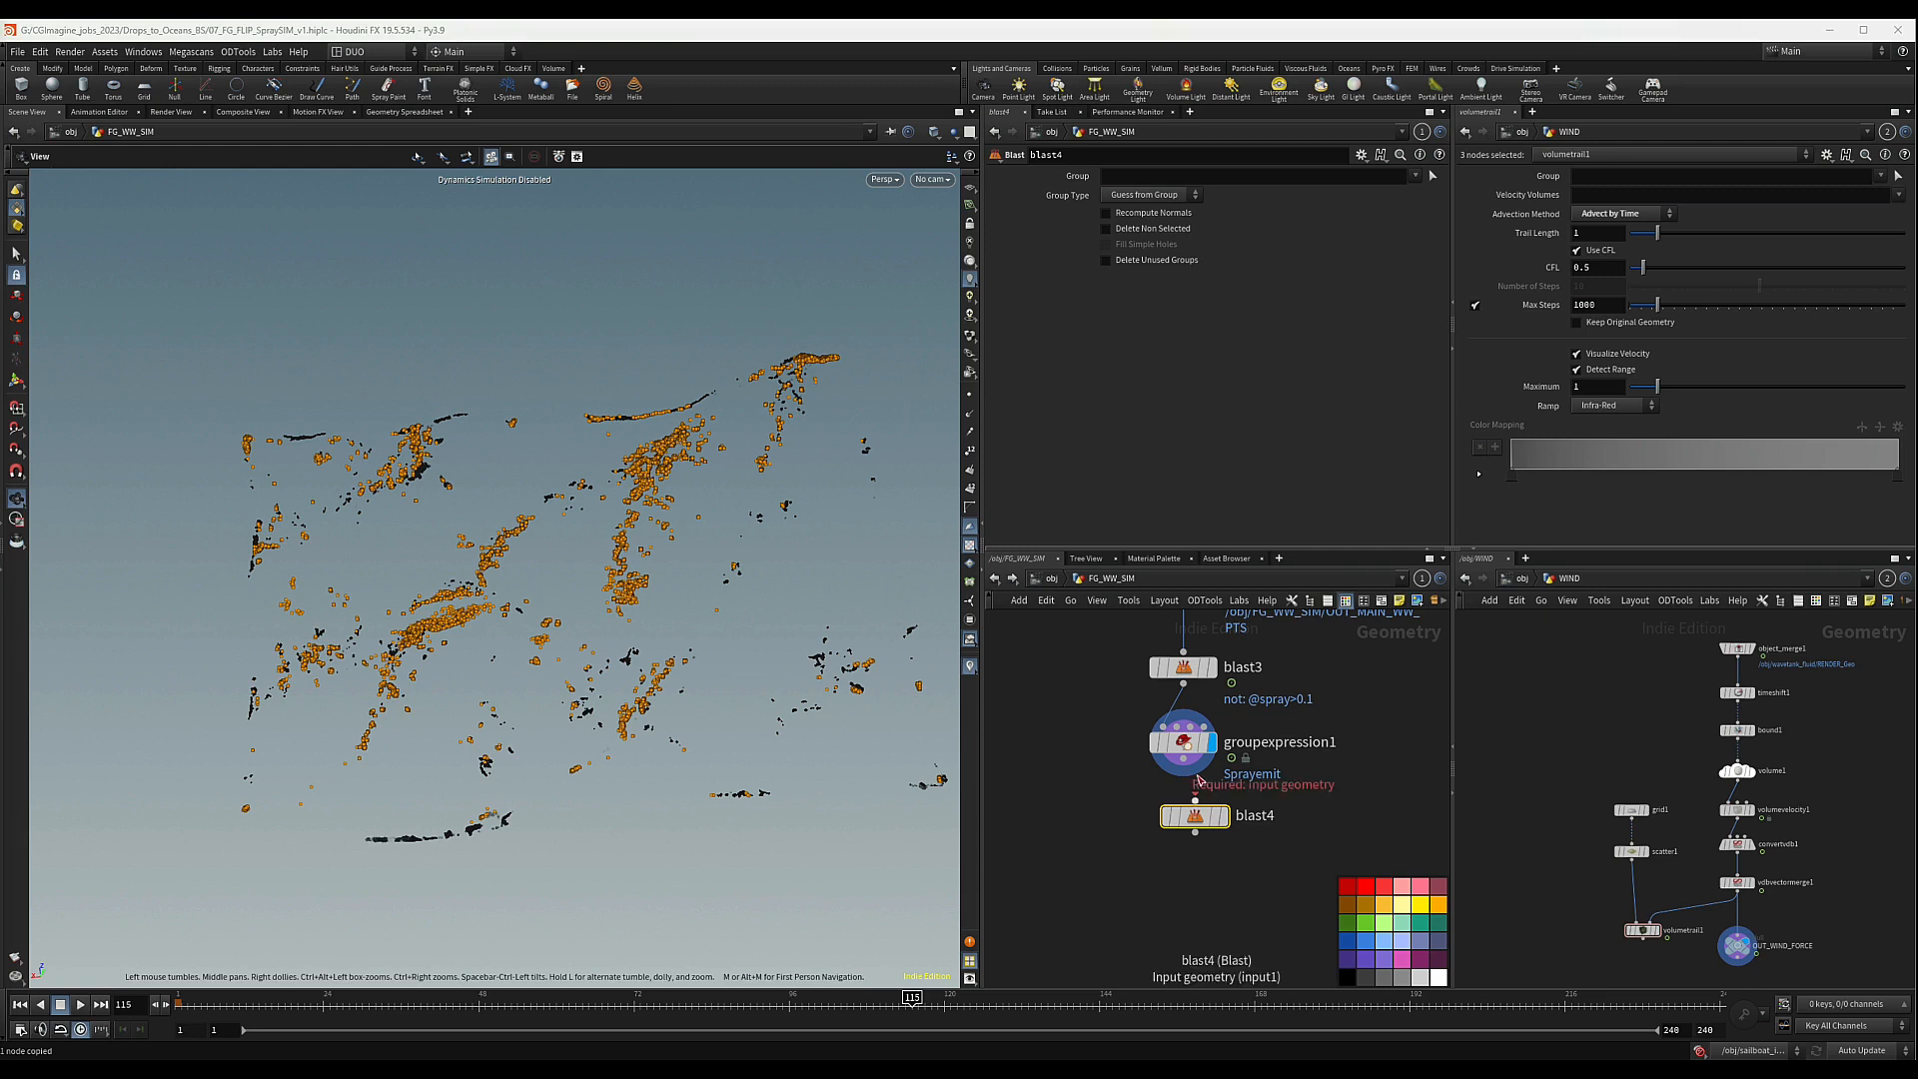
{"action": "left_click_drag", "start_coordinate": [1231, 821], "coordinate": [1219, 825]}
{"action": "left_click", "coordinate": [1214, 822]}
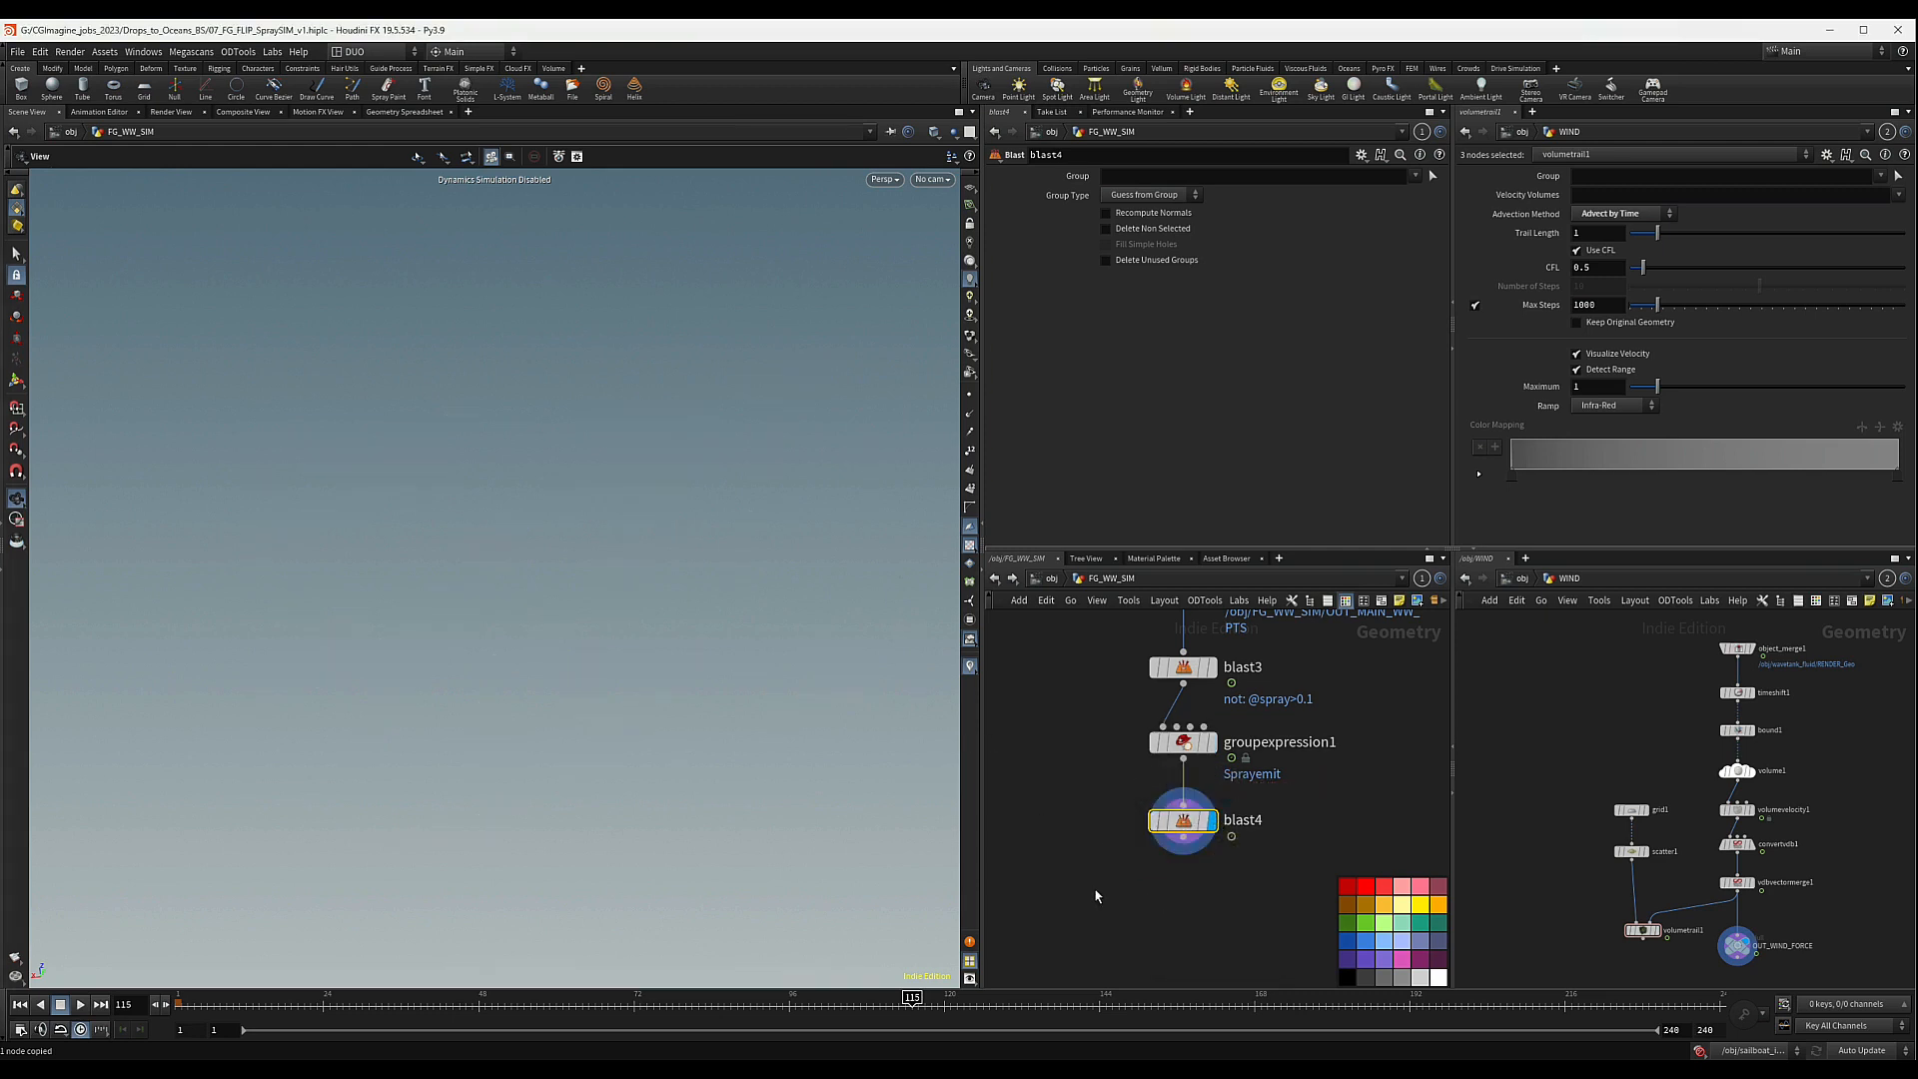
- Set the new Blast's group to Sprayemit so that those points are deleted, keeping the Blast displayed
{"action": "left_click", "coordinate": [1415, 176]}
{"action": "left_click", "coordinate": [1435, 207]}
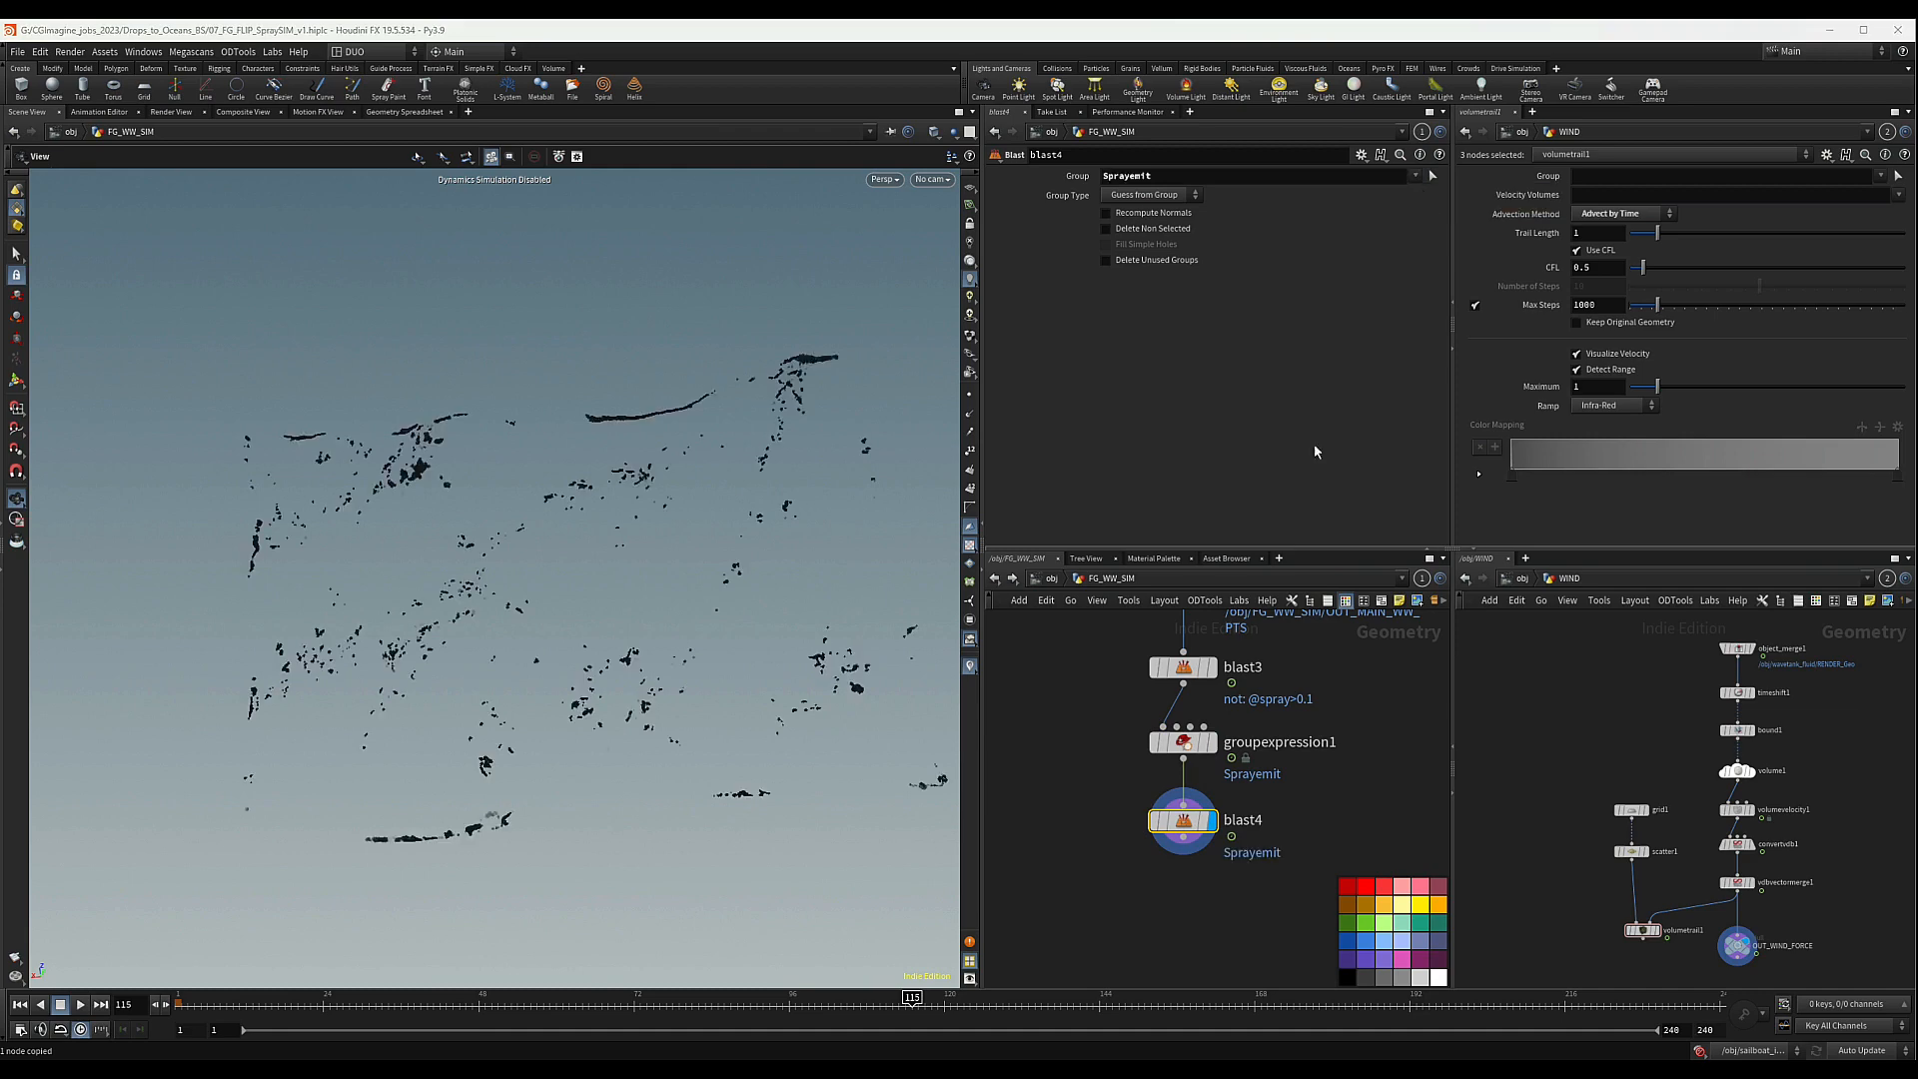
{"action": "left_click", "coordinate": [1212, 741]}
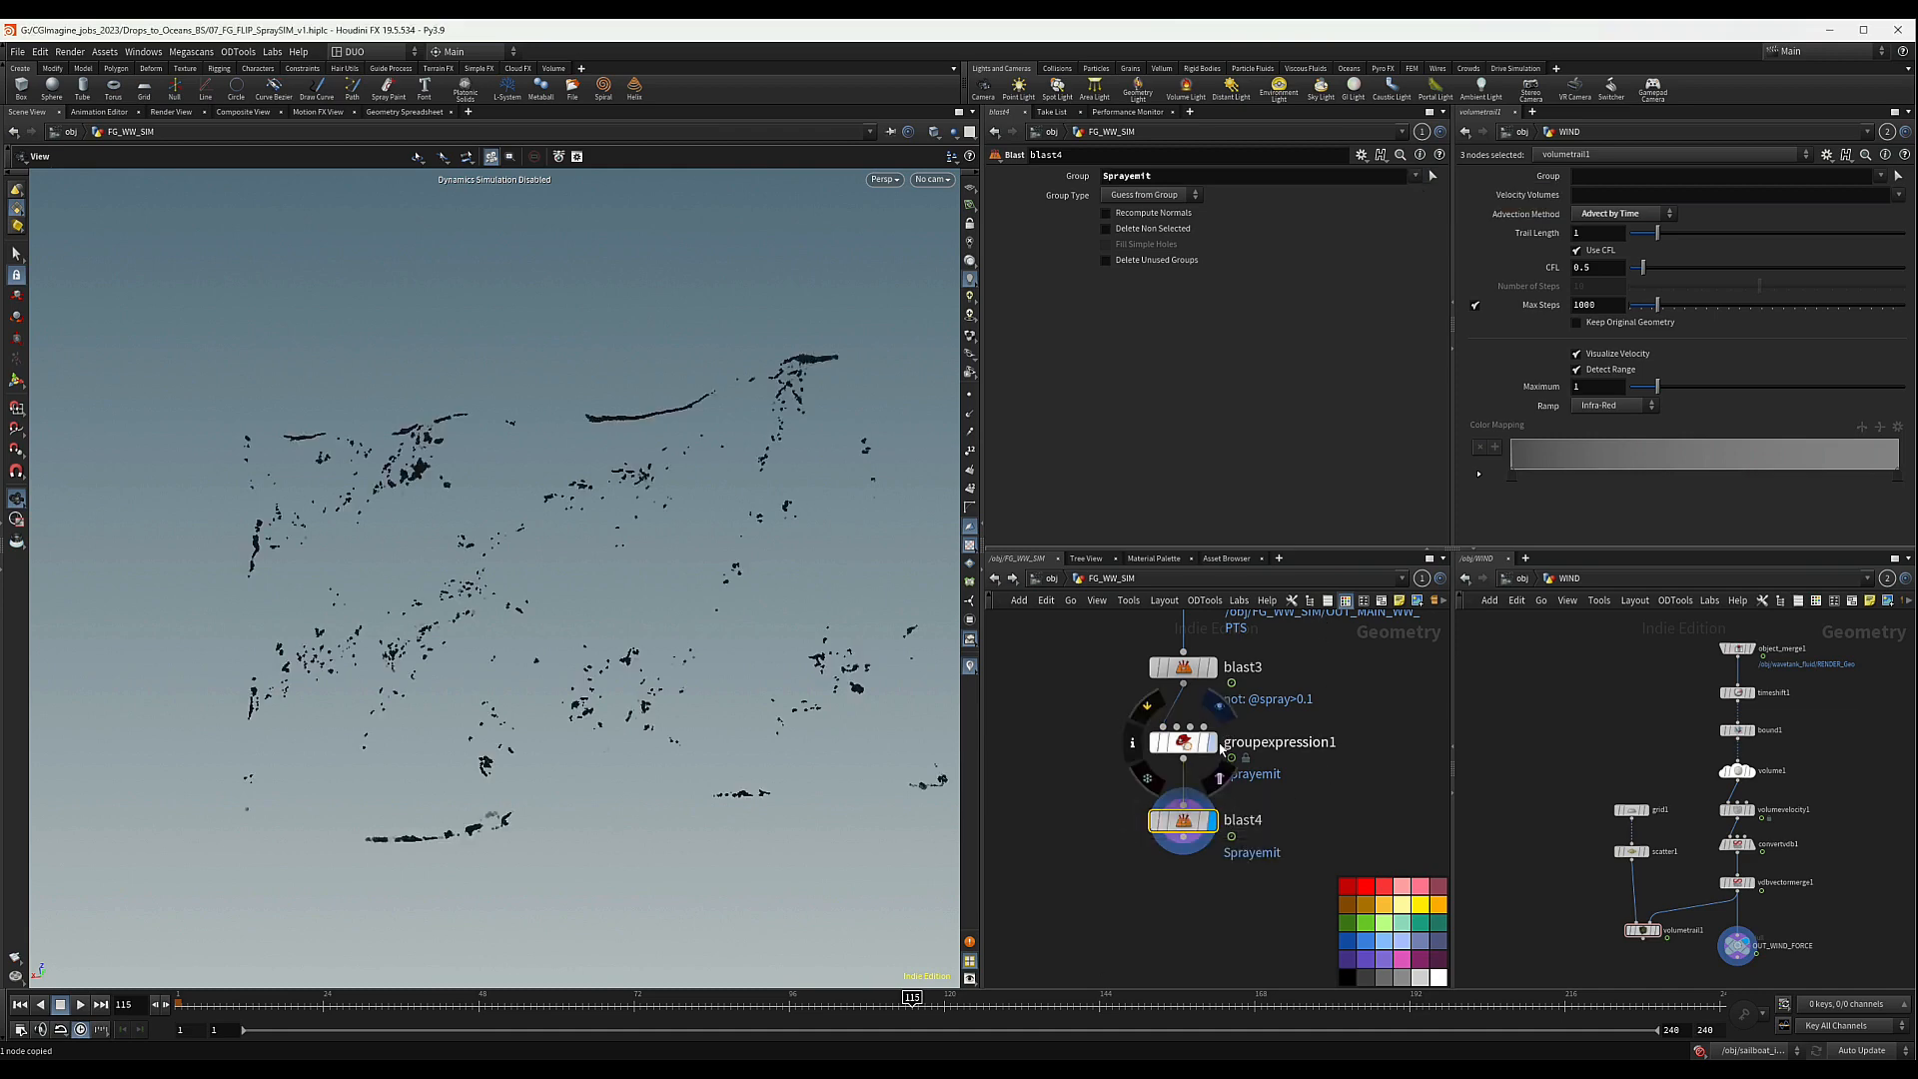
{"action": "left_click", "coordinate": [1215, 822]}
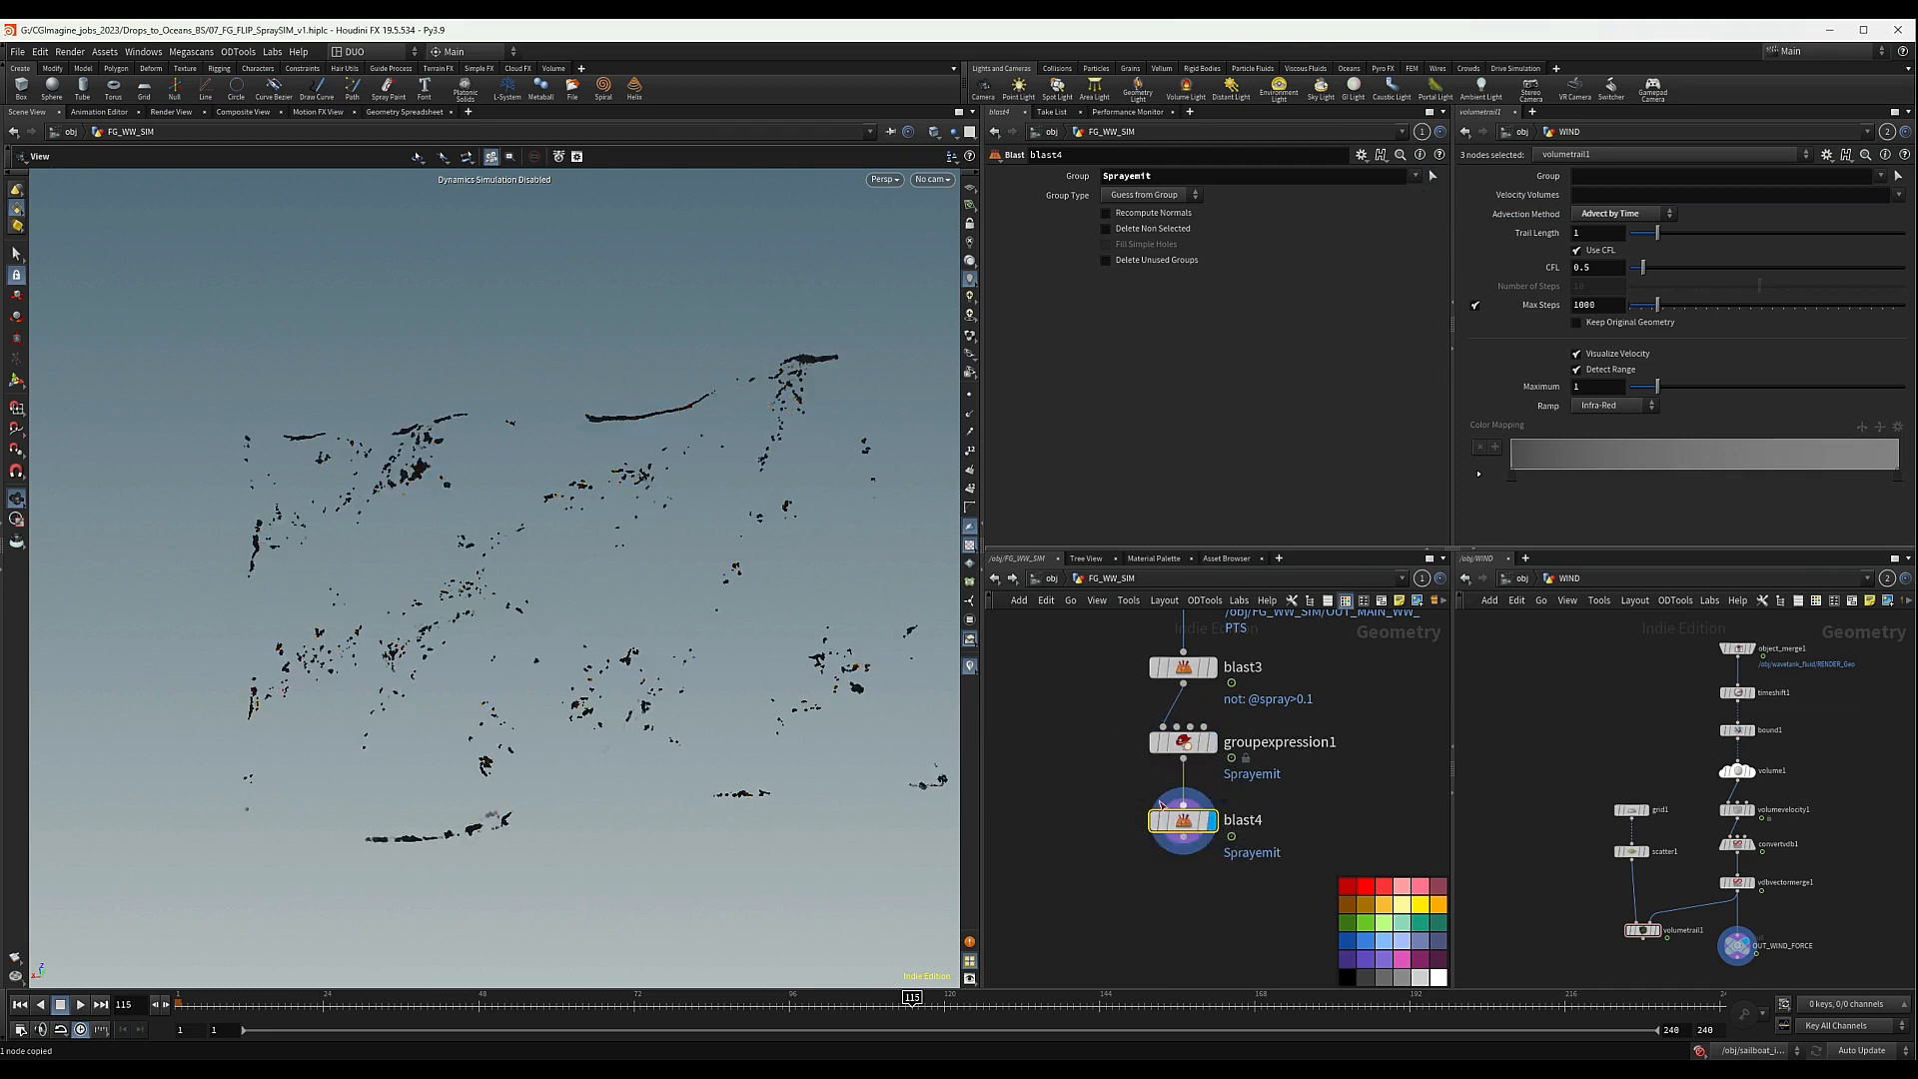
- Examine the velocity trails of the points left after the Blast, and turn the trail display off when finished
{"action": "scroll", "coordinate": [584, 747], "scroll_direction": "up", "scroll_amount": 5}
{"action": "scroll", "coordinate": [590, 741], "scroll_direction": "up", "scroll_amount": 3}
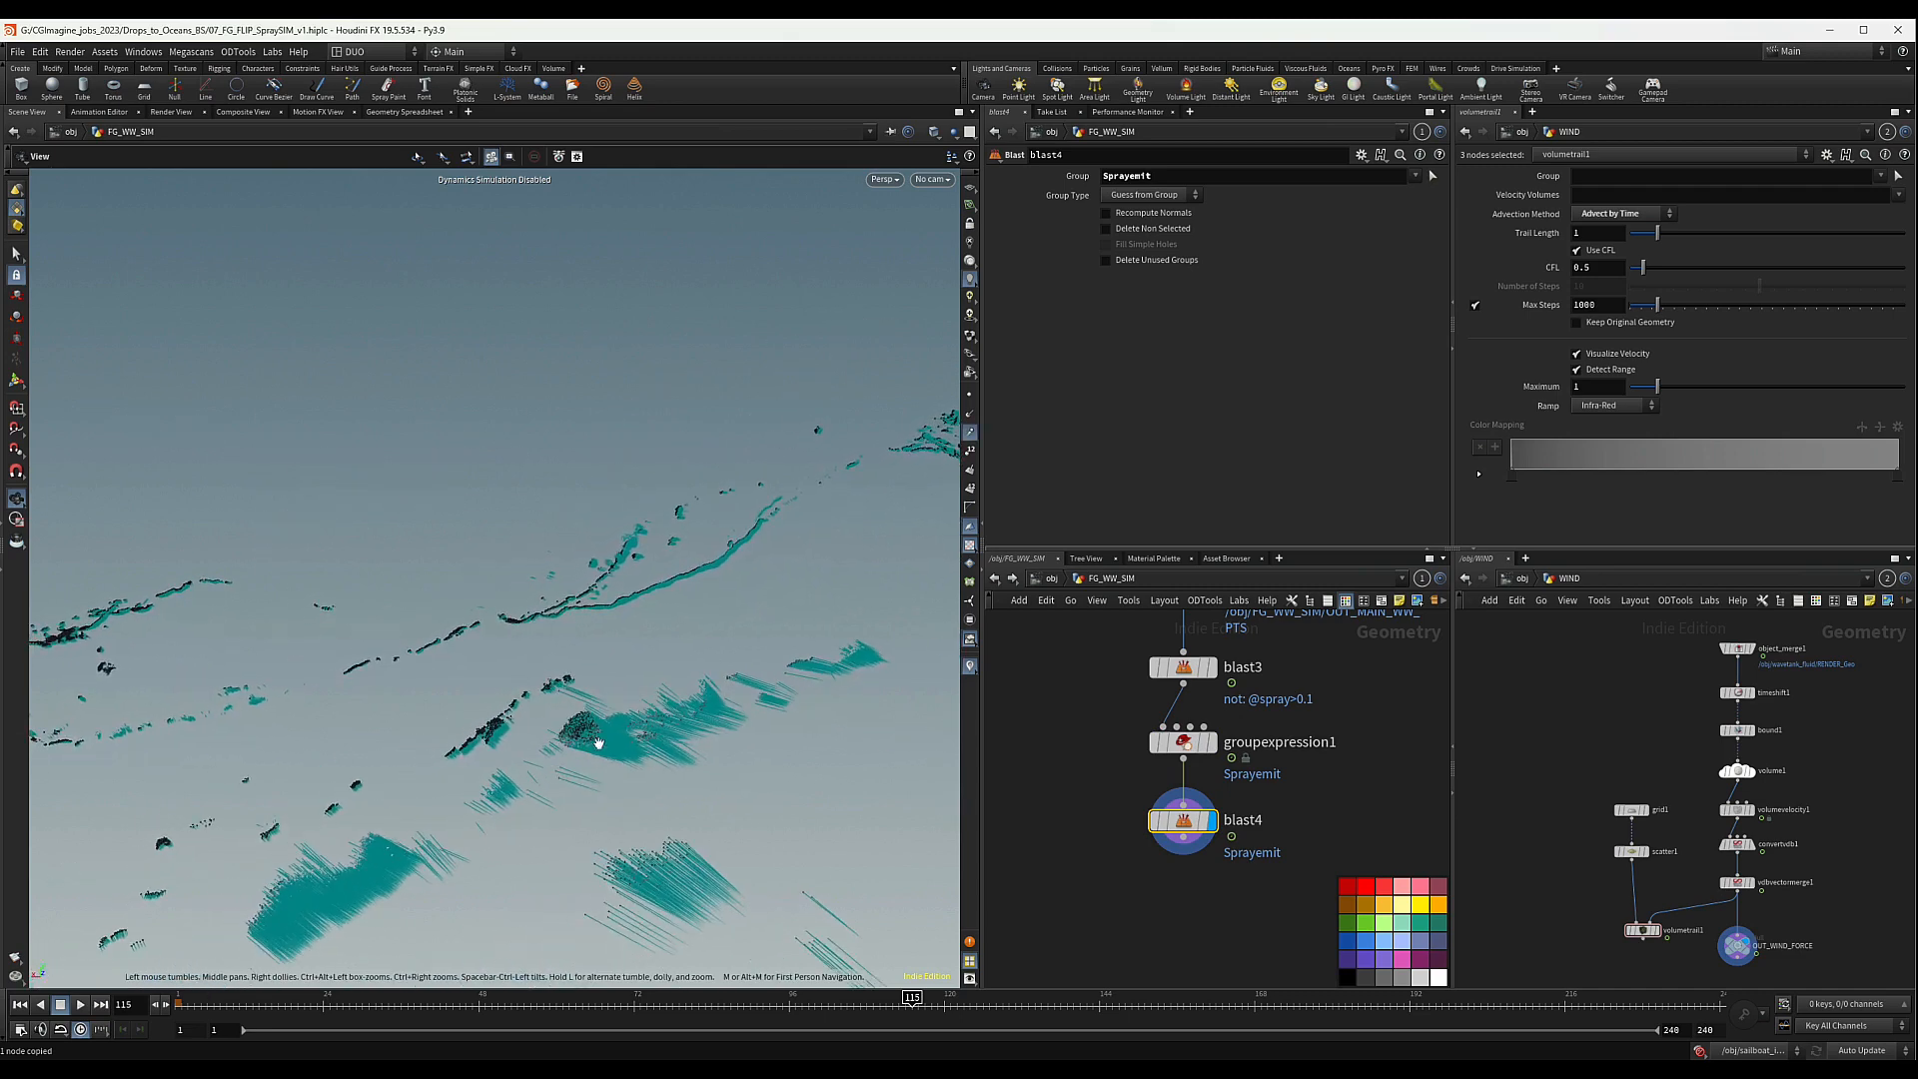
{"action": "scroll", "coordinate": [614, 751], "scroll_direction": "up", "scroll_amount": 4}
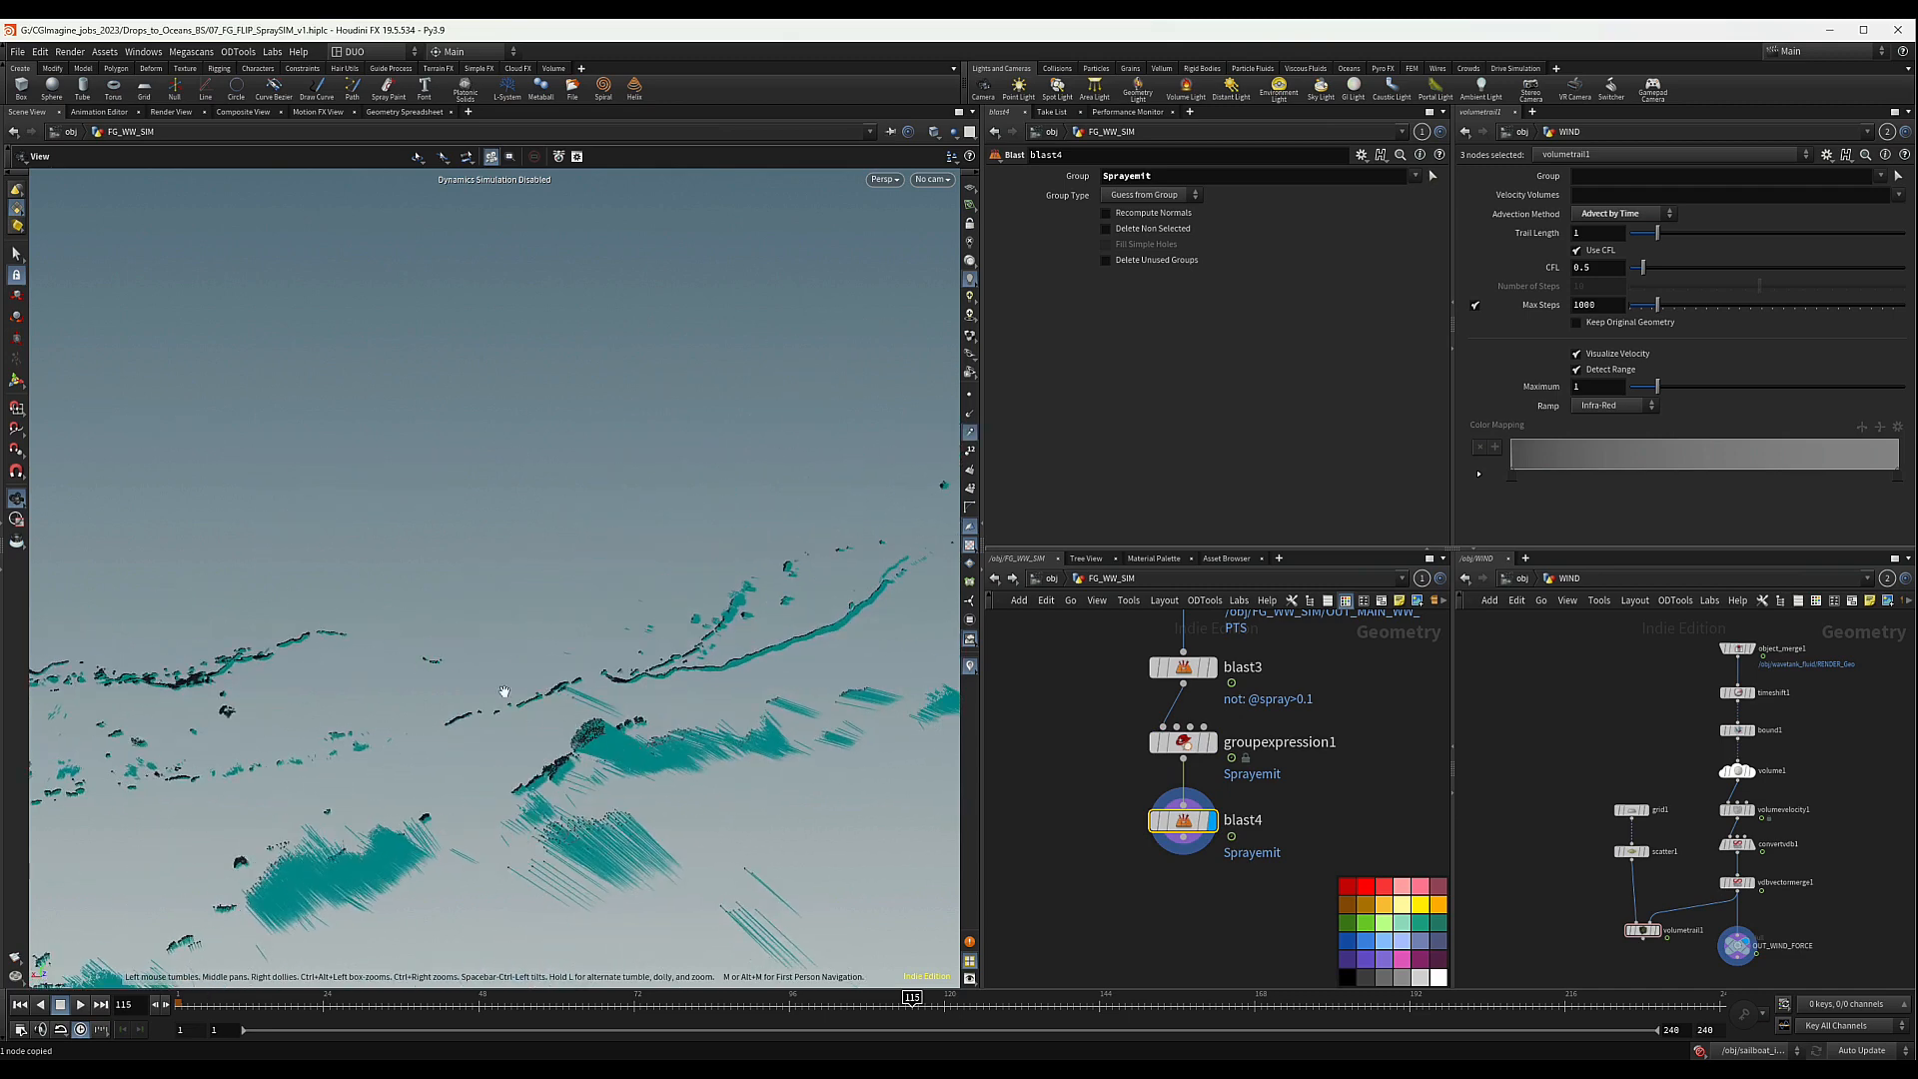
{"action": "scroll", "coordinate": [619, 740], "scroll_direction": "up", "scroll_amount": 3}
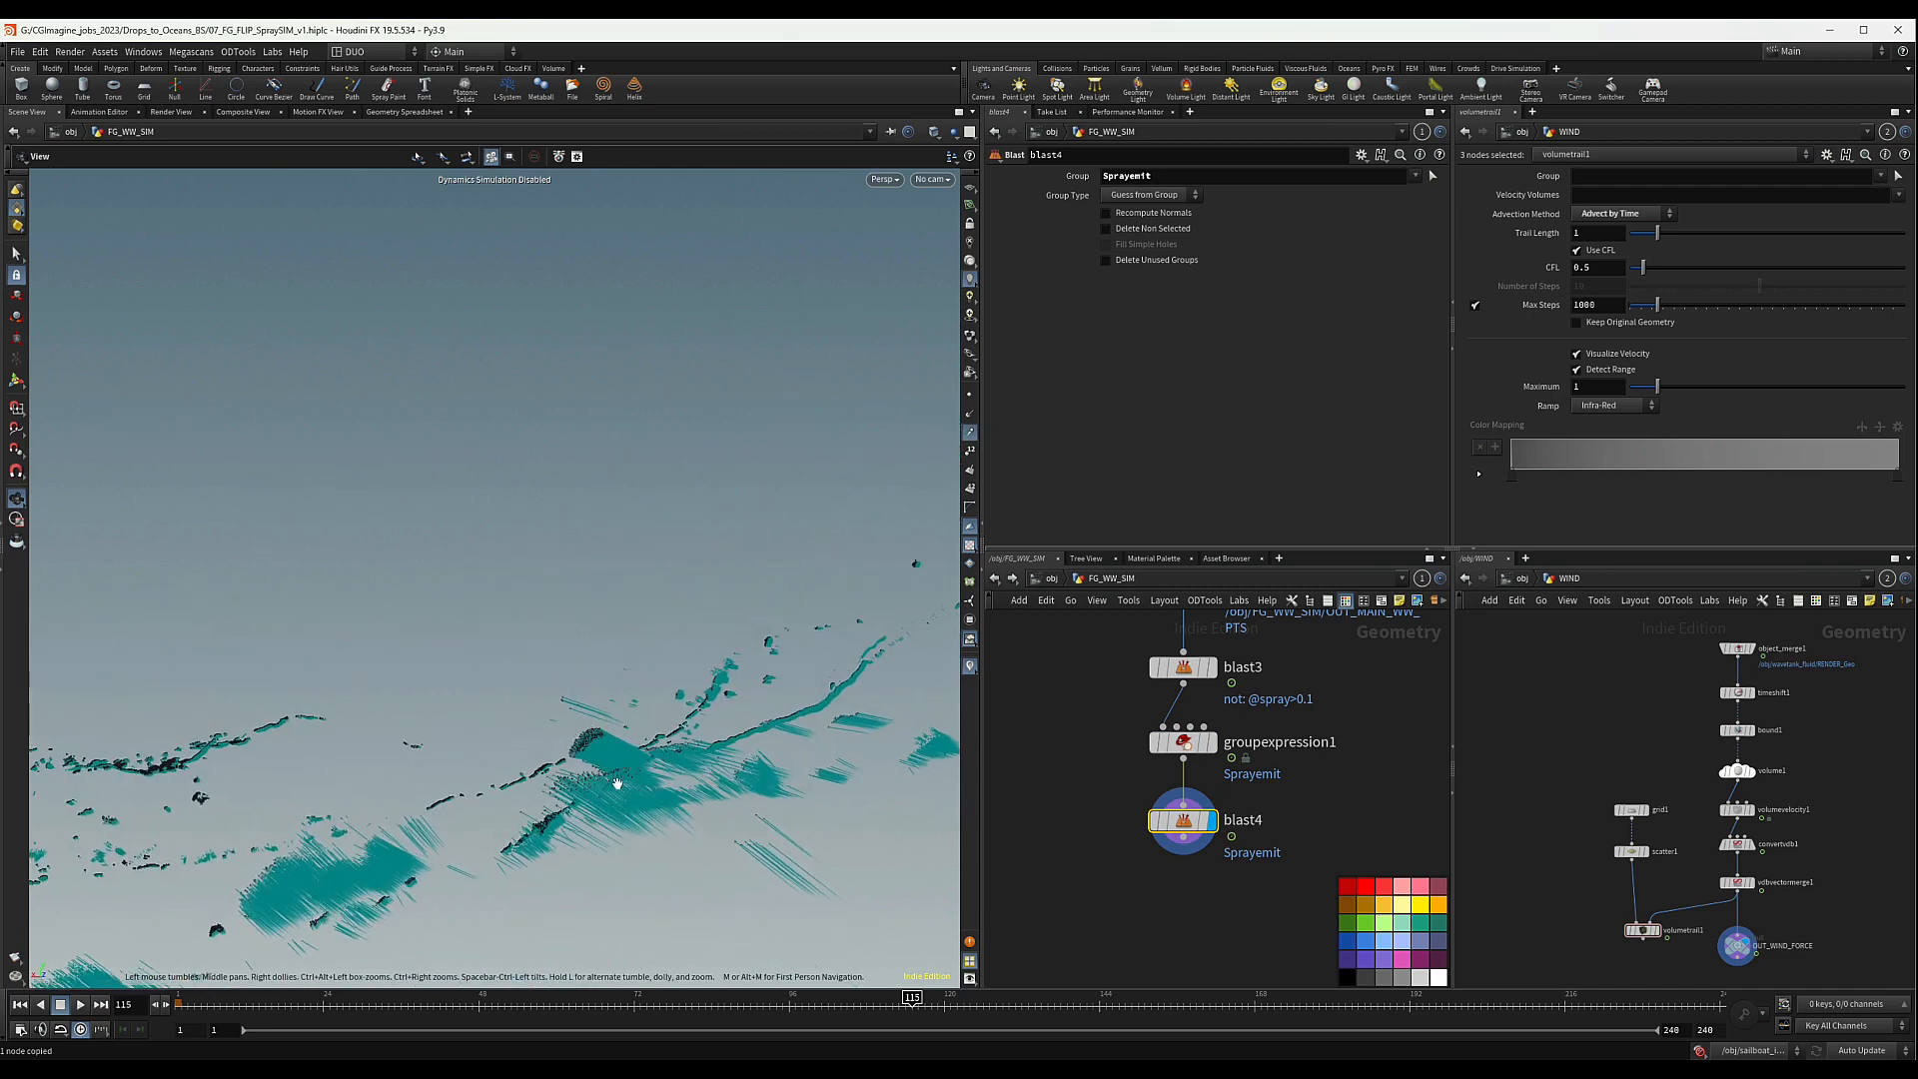
{"action": "mouse_move", "coordinate": [608, 749]}
{"action": "left_mouse_down"}
{"action": "mouse_move", "coordinate": [743, 747]}
{"action": "mouse_move", "coordinate": [663, 749]}
{"action": "left_mouse_up"}
{"action": "left_click_drag", "start_coordinate": [505, 757], "coordinate": [430, 749]}
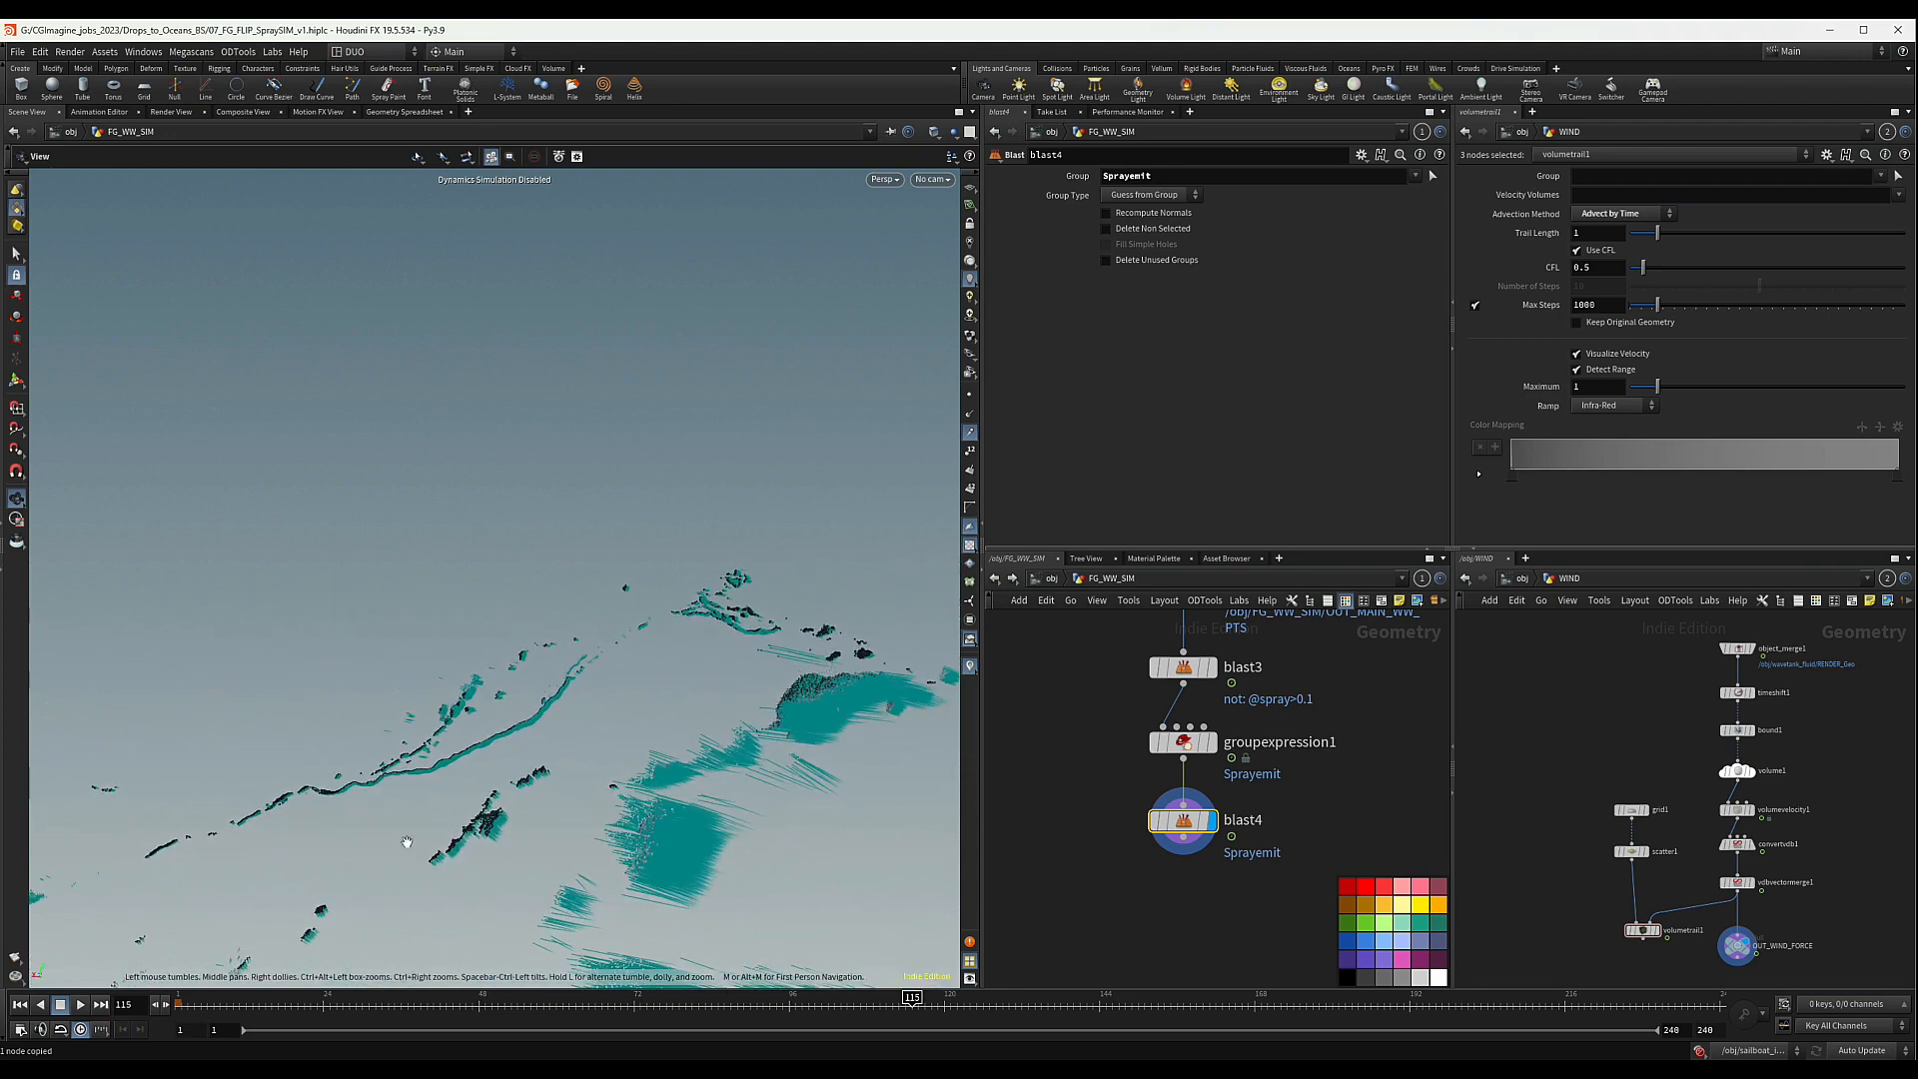
{"action": "left_click_drag", "start_coordinate": [410, 831], "coordinate": [563, 794]}
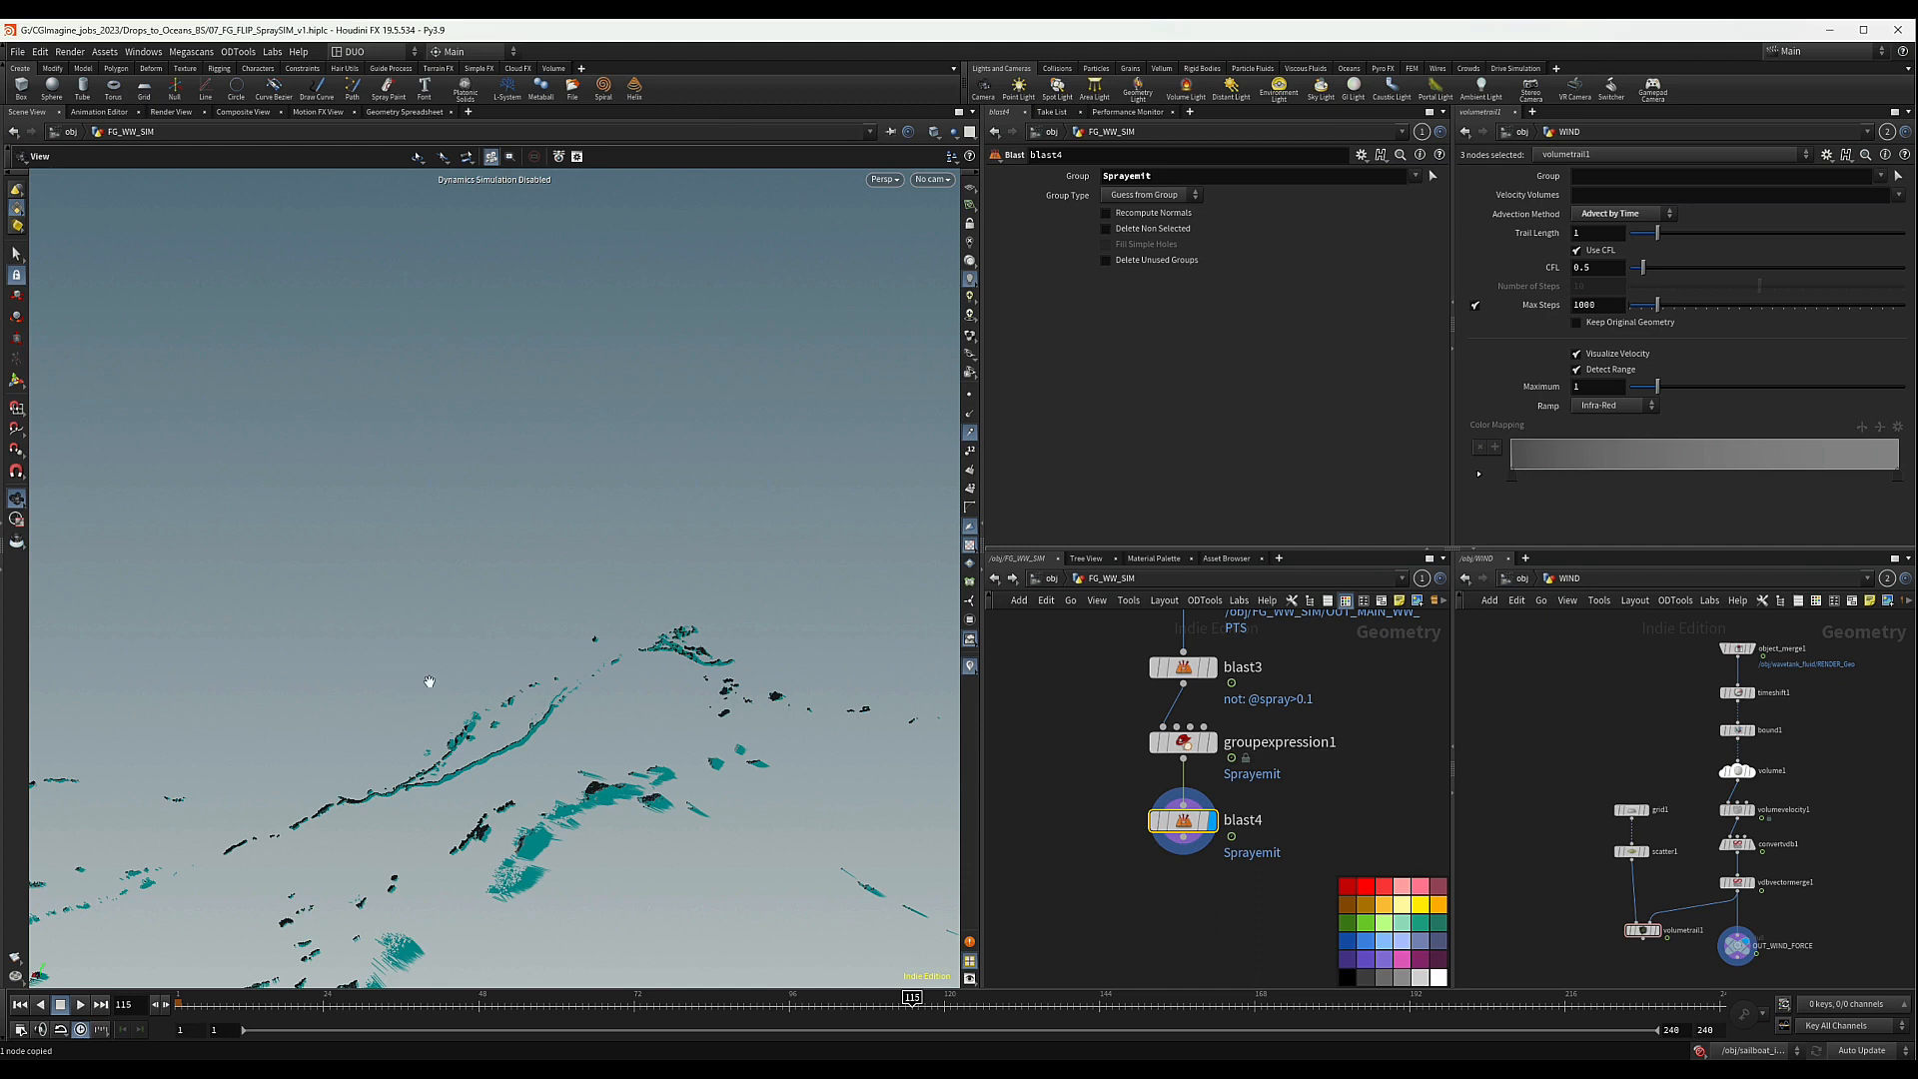
{"action": "left_click", "coordinate": [1154, 740]}
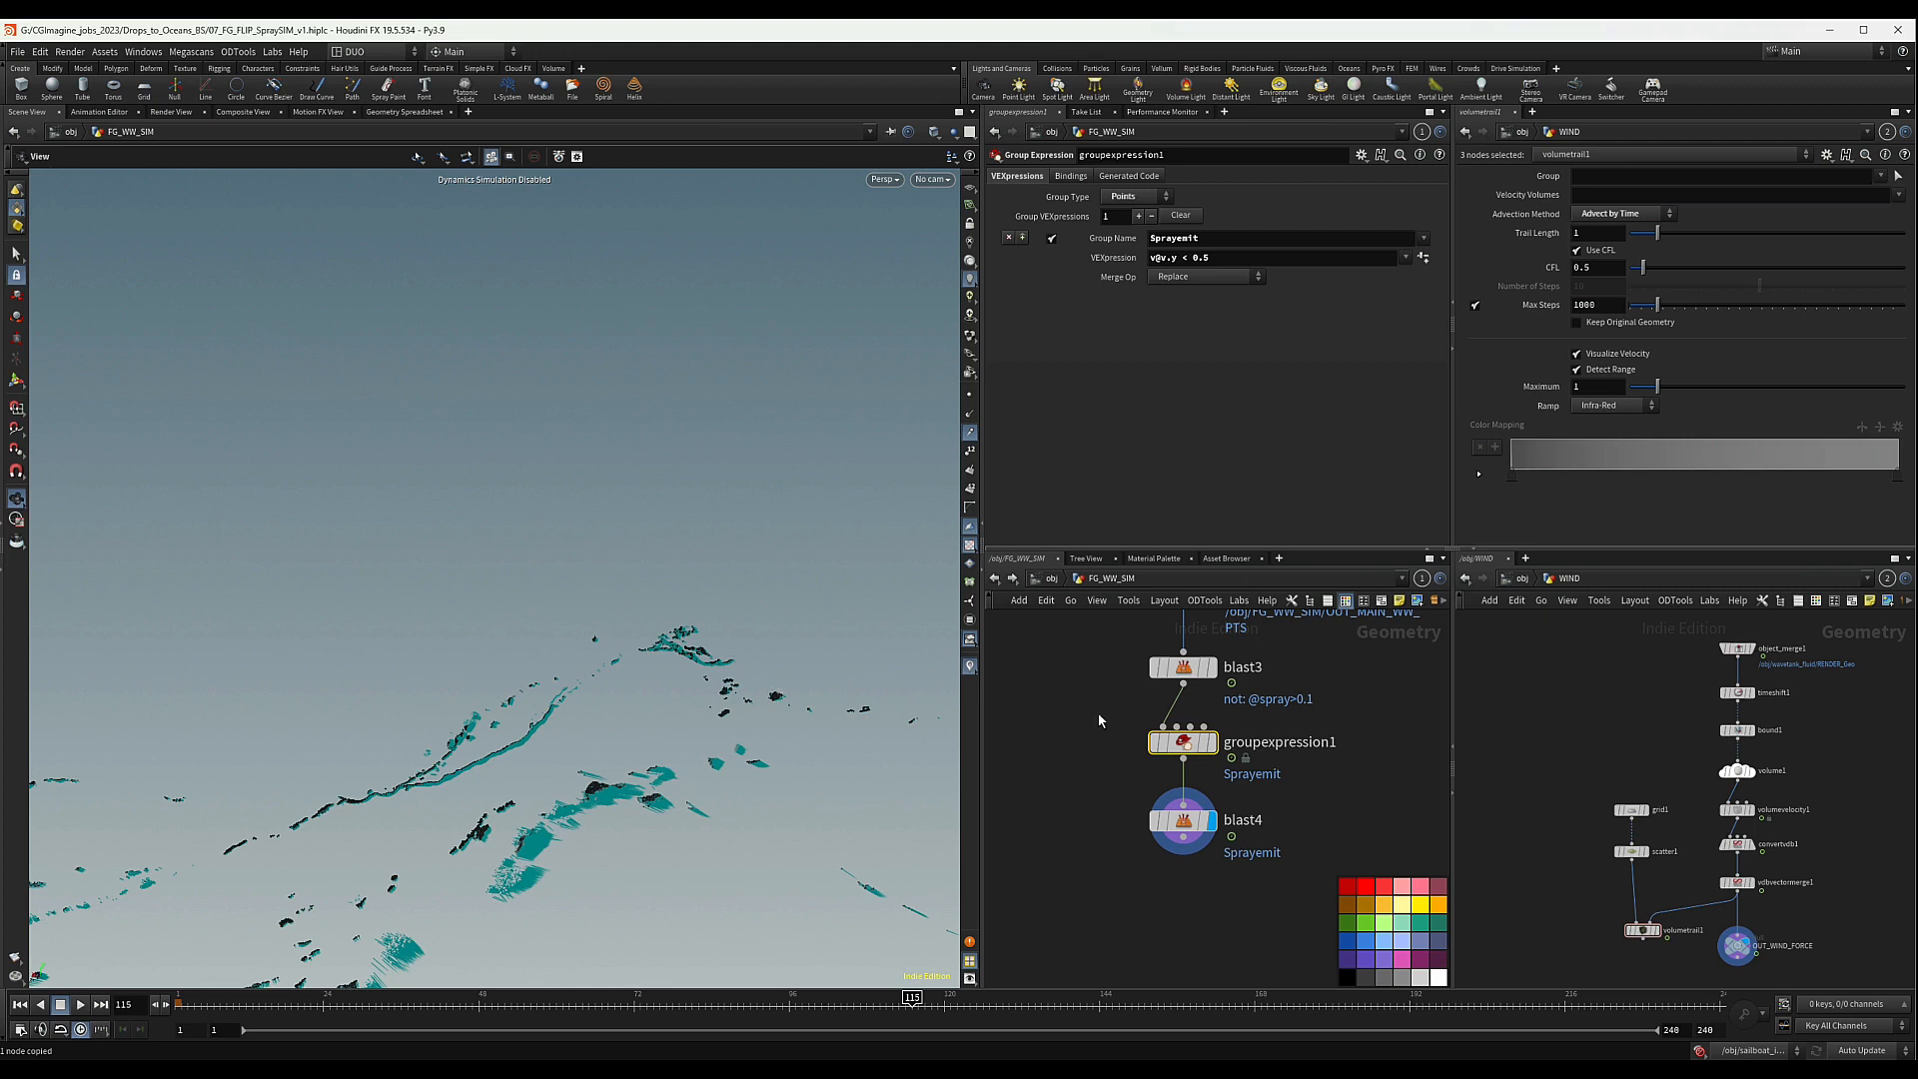
{"action": "middle_click_drag", "start_coordinate": [1092, 821], "coordinate": [1092, 794]}
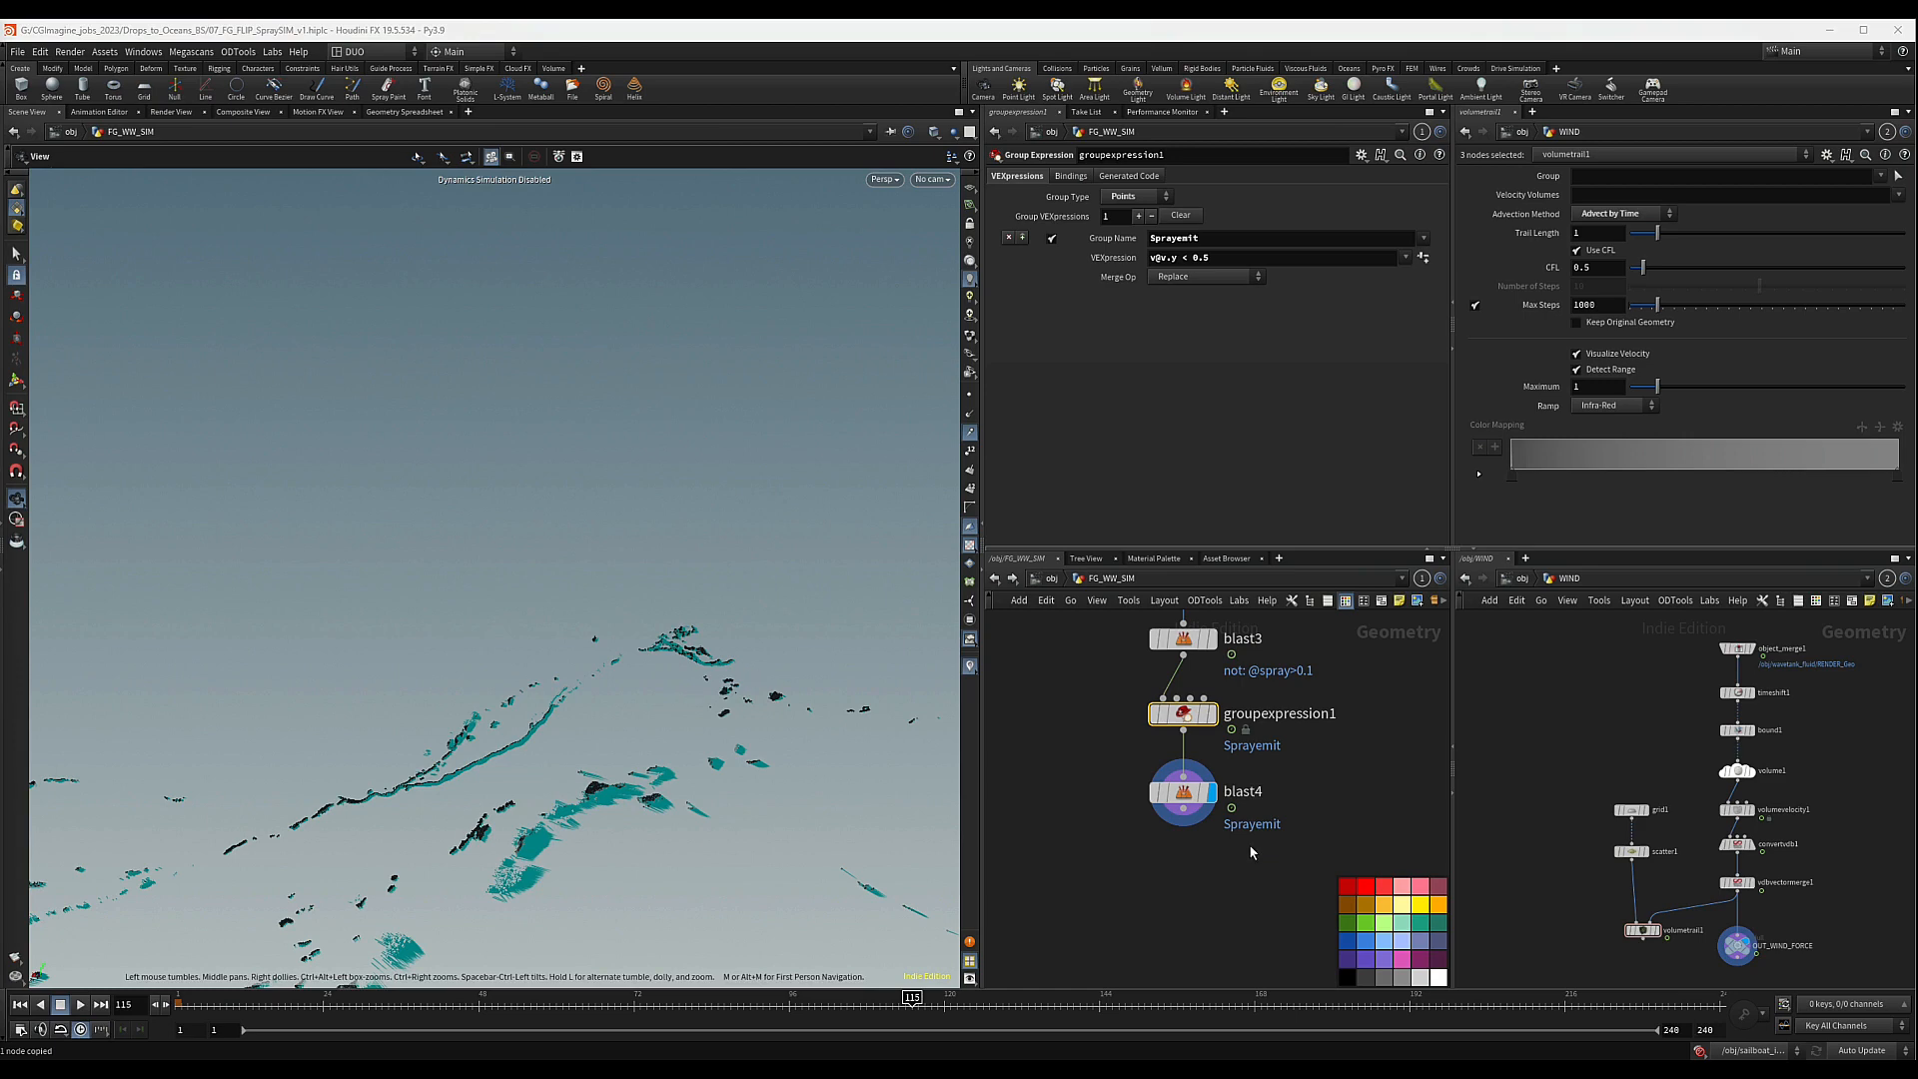
{"action": "scroll", "coordinate": [1251, 853], "scroll_direction": "down", "scroll_amount": 2}
{"action": "mouse_move", "coordinate": [617, 817]}
{"action": "left_mouse_down"}
{"action": "mouse_move", "coordinate": [639, 709]}
{"action": "mouse_move", "coordinate": [183, 797]}
{"action": "mouse_move", "coordinate": [516, 685]}
{"action": "mouse_move", "coordinate": [372, 594]}
{"action": "left_mouse_up"}
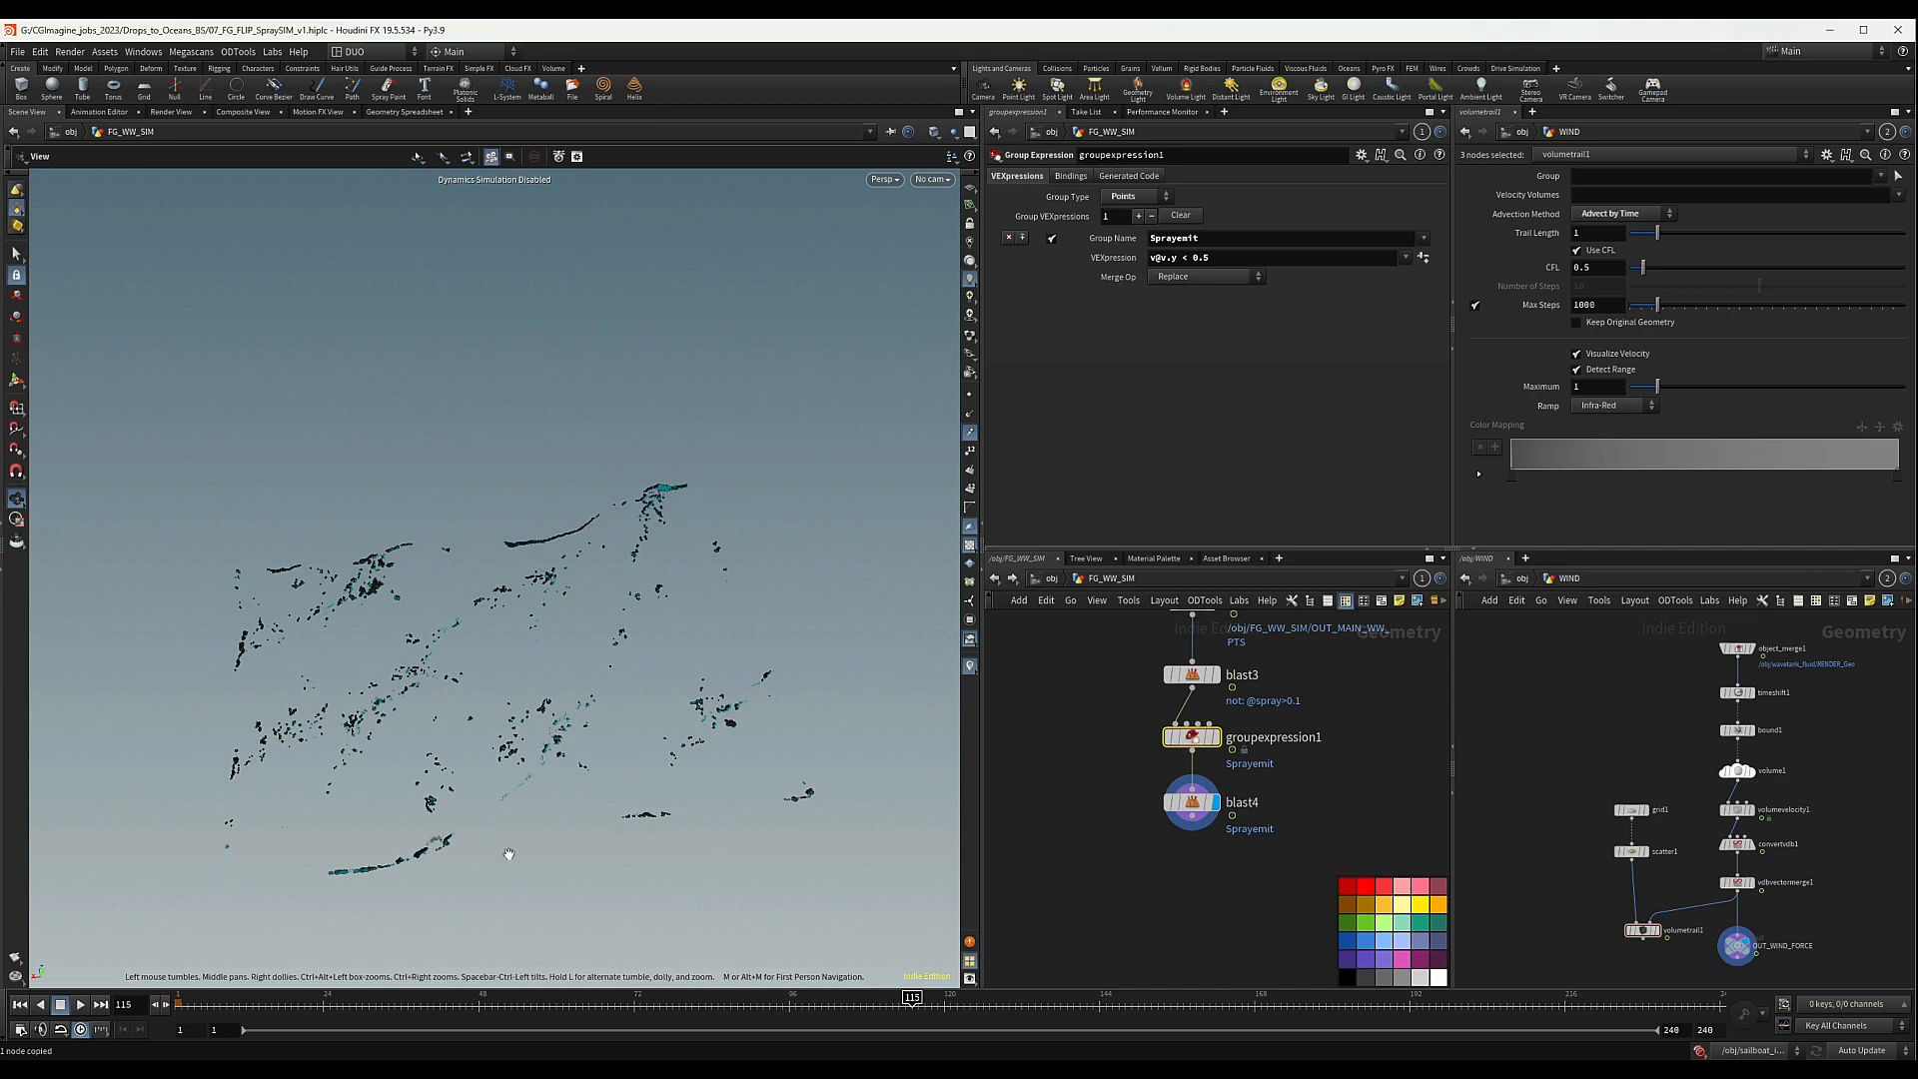
{"action": "left_click", "coordinate": [970, 433]}
- Add a Delete node below the Sprayemit Blast, leaving it unconnected
{"action": "scroll", "coordinate": [1212, 884], "scroll_direction": "down", "scroll_amount": 3}
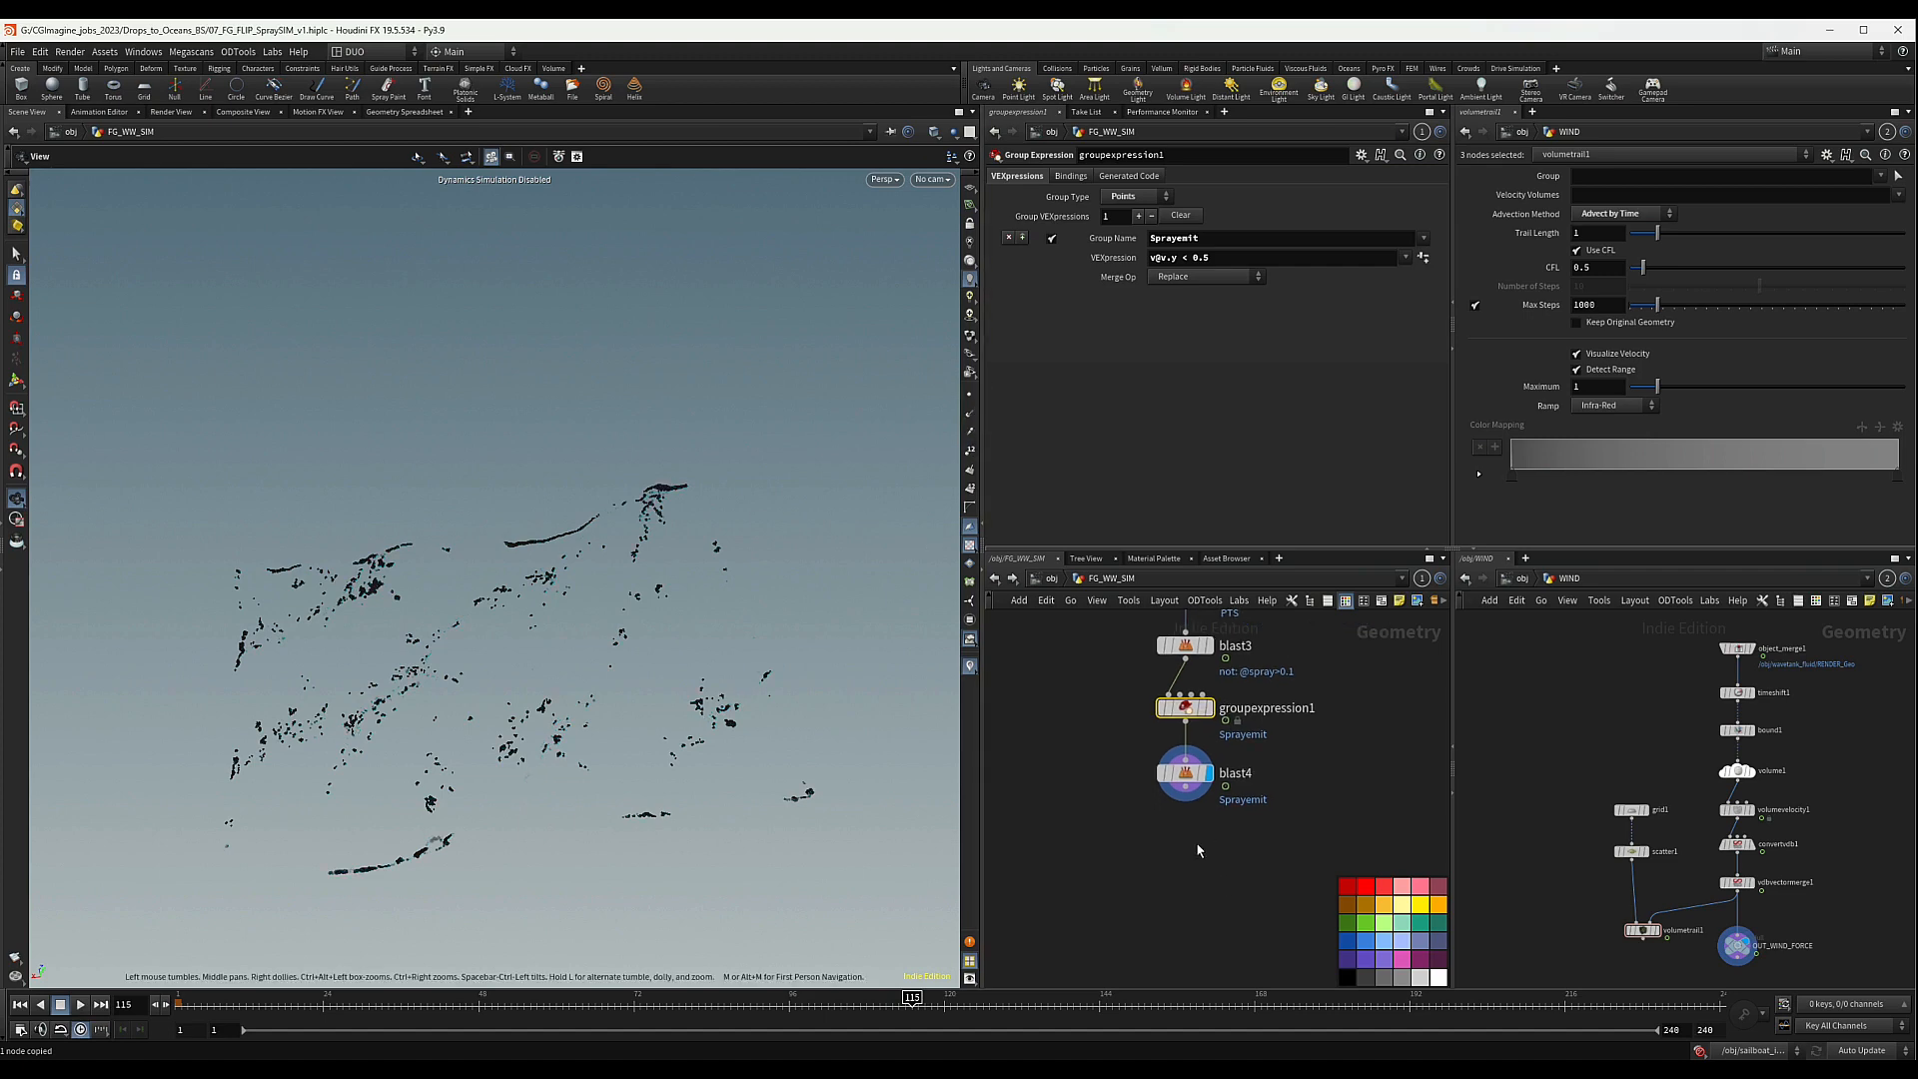
{"action": "key", "text": "Tab"}
{"action": "type", "text": "null"}
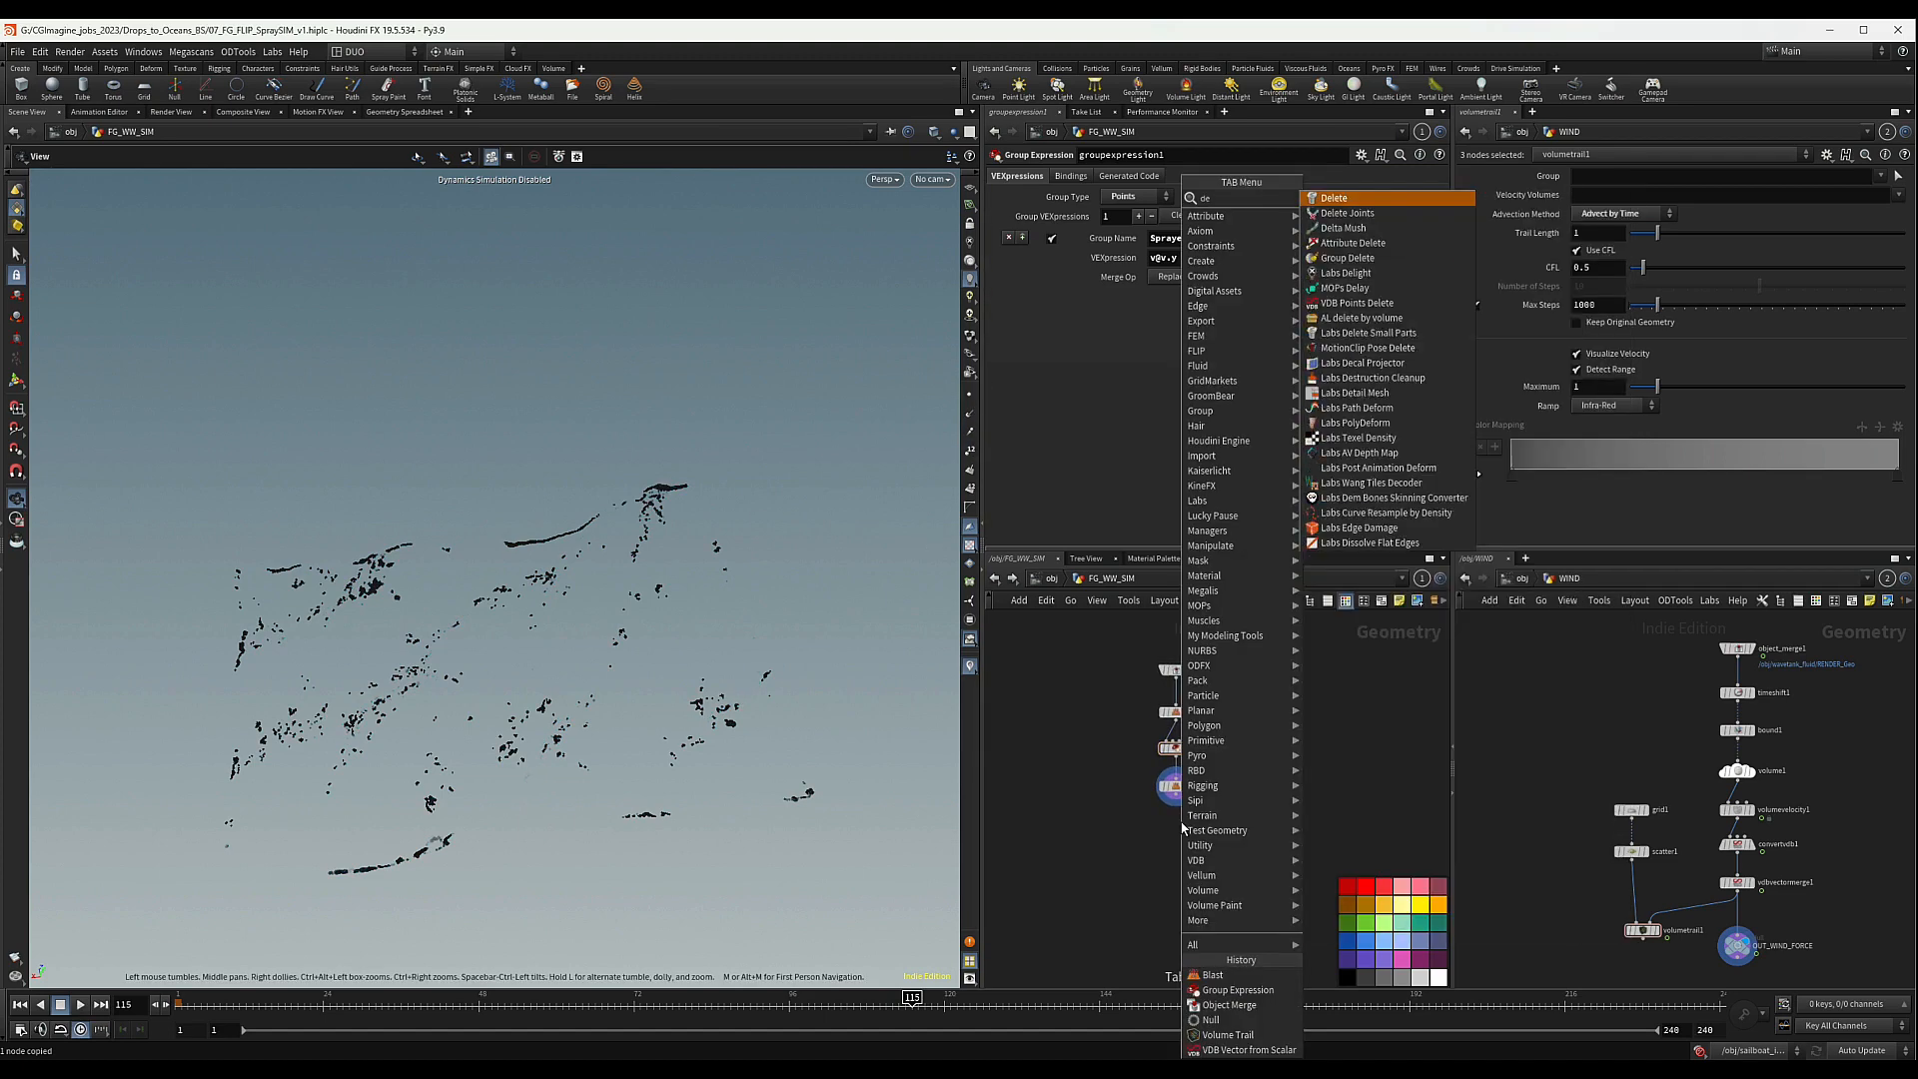
{"action": "key", "text": "Return"}
{"action": "left_click", "coordinate": [1187, 848]}
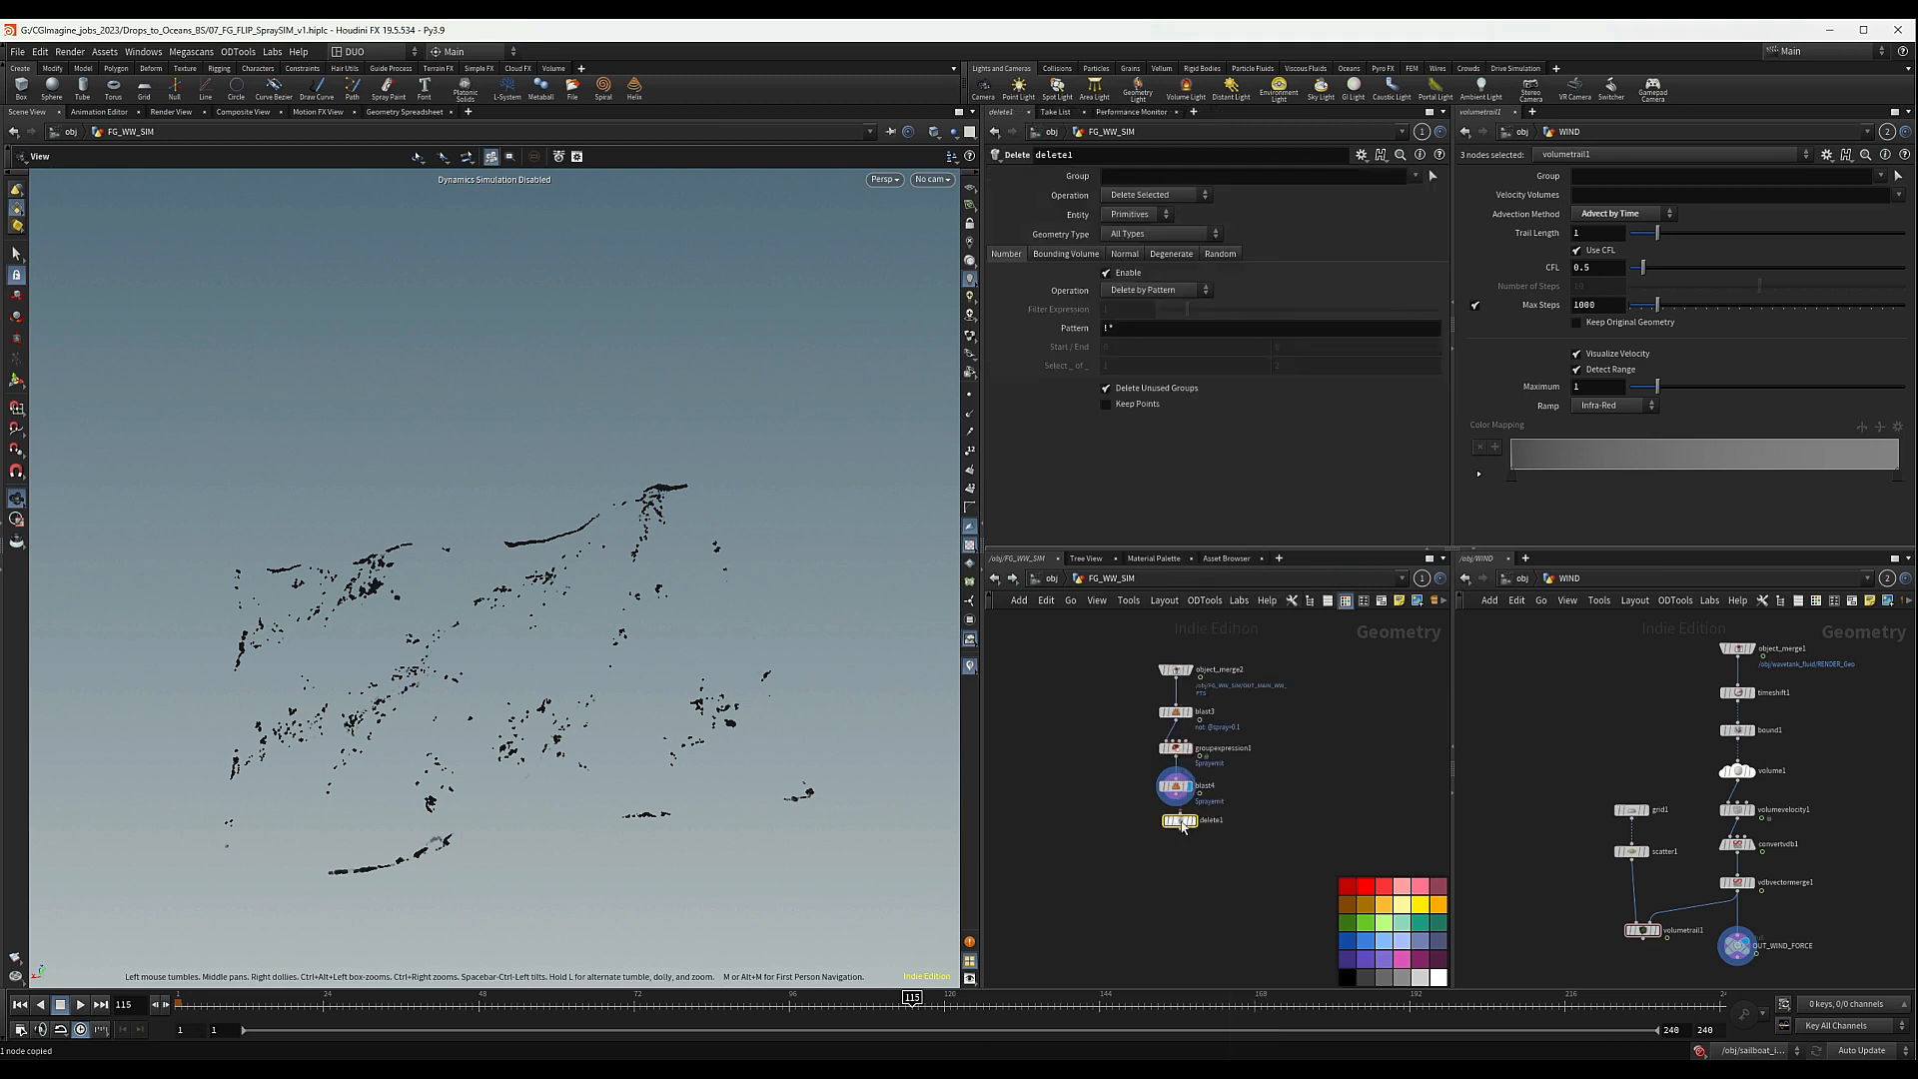
{"action": "scroll", "coordinate": [1189, 839], "scroll_direction": "up", "scroll_amount": 2}
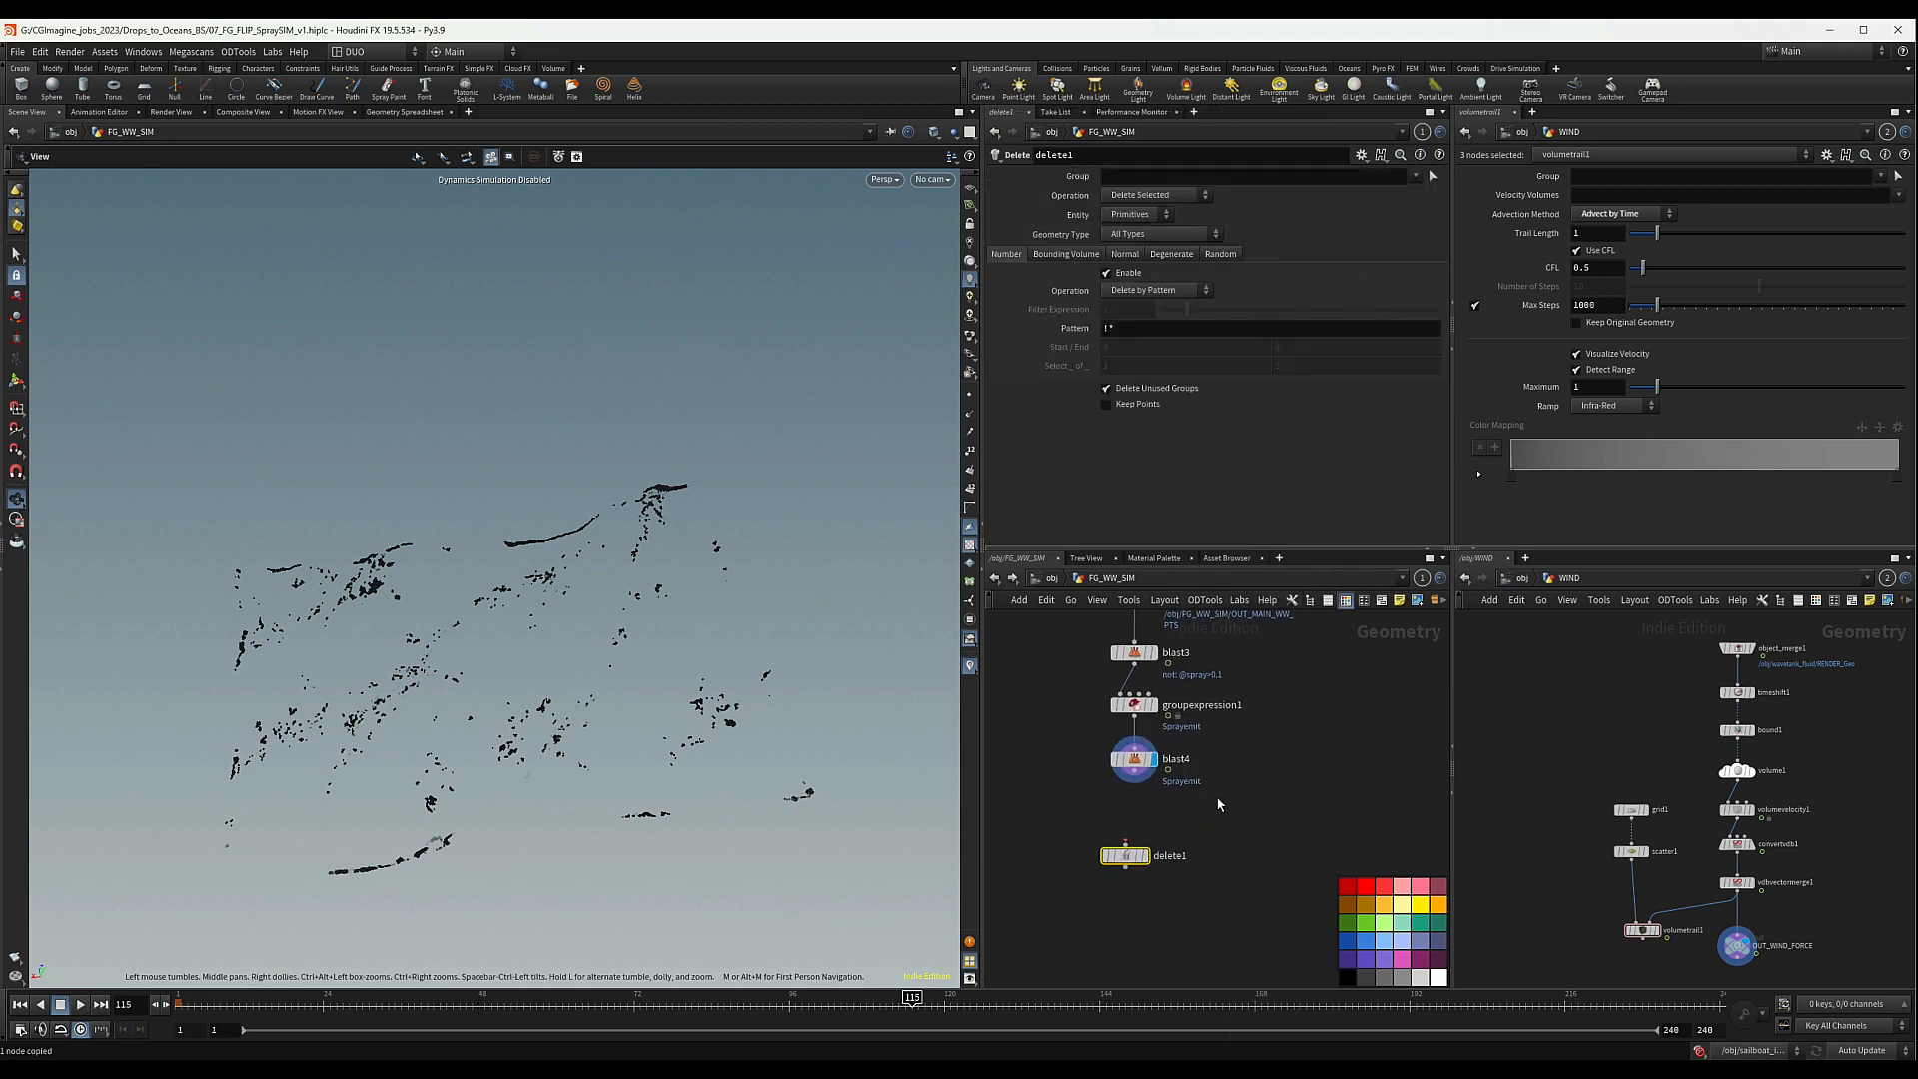
- Add a Time Shift node beside the Delete node, wire it to the Sprayemit Blast's output and remove the expression from its Frame parameter
{"action": "key", "text": "Tab"}
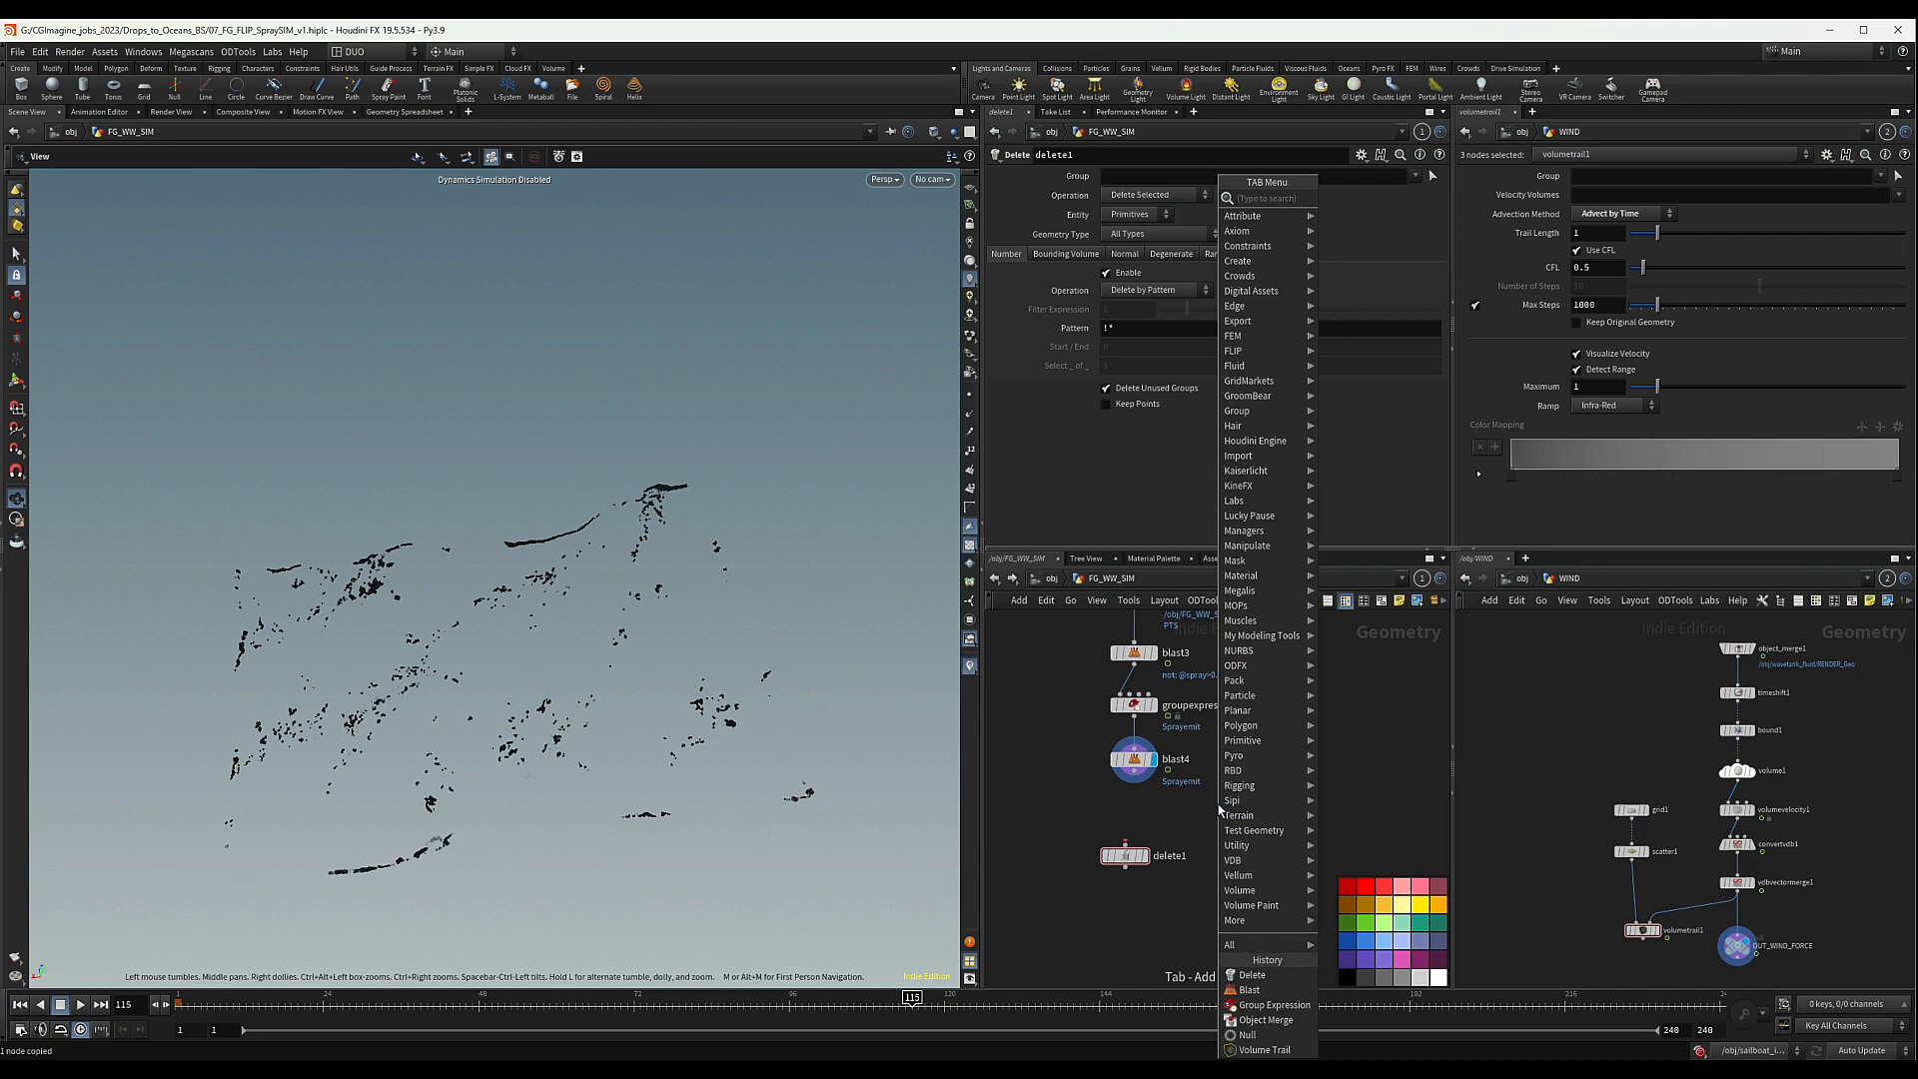
{"action": "type", "text": "sp"}
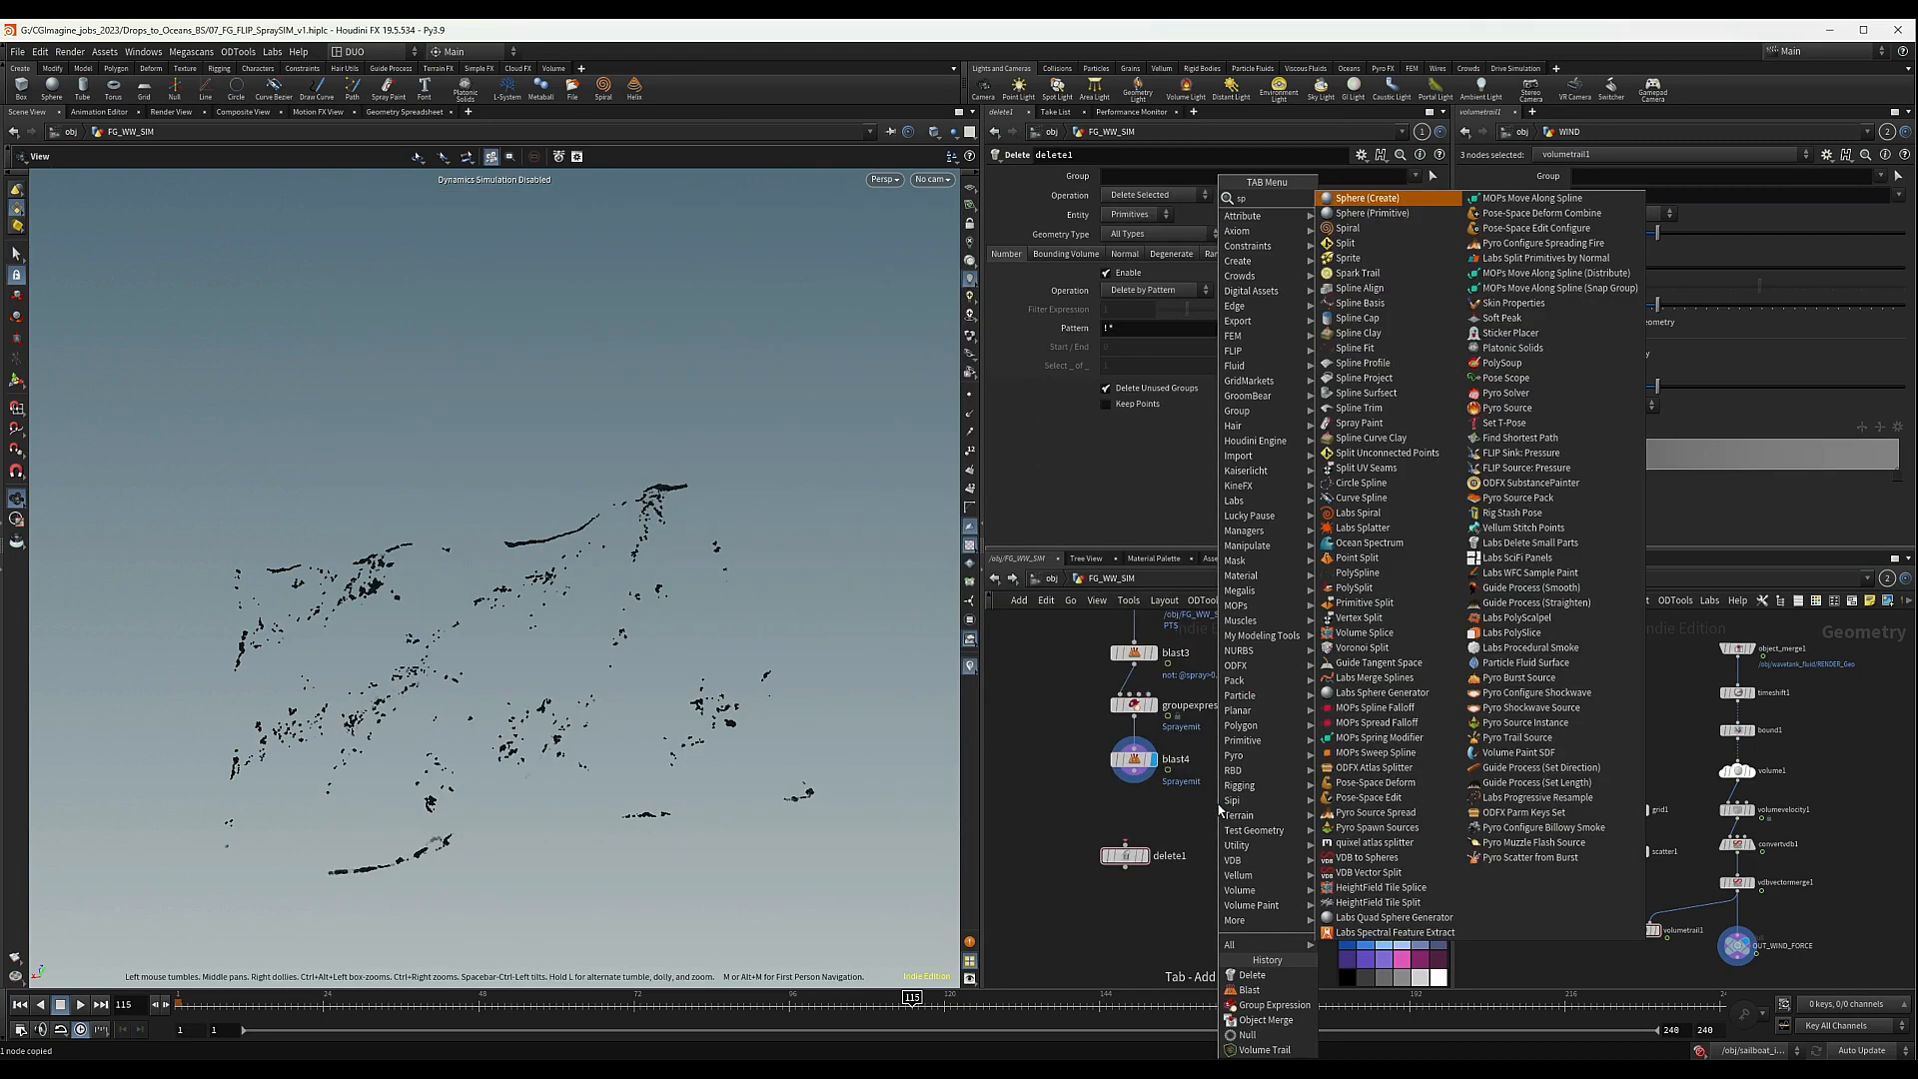
{"action": "key", "text": "BackSpace"}
{"action": "key", "text": "BackSpace"}
{"action": "type", "text": "time"}
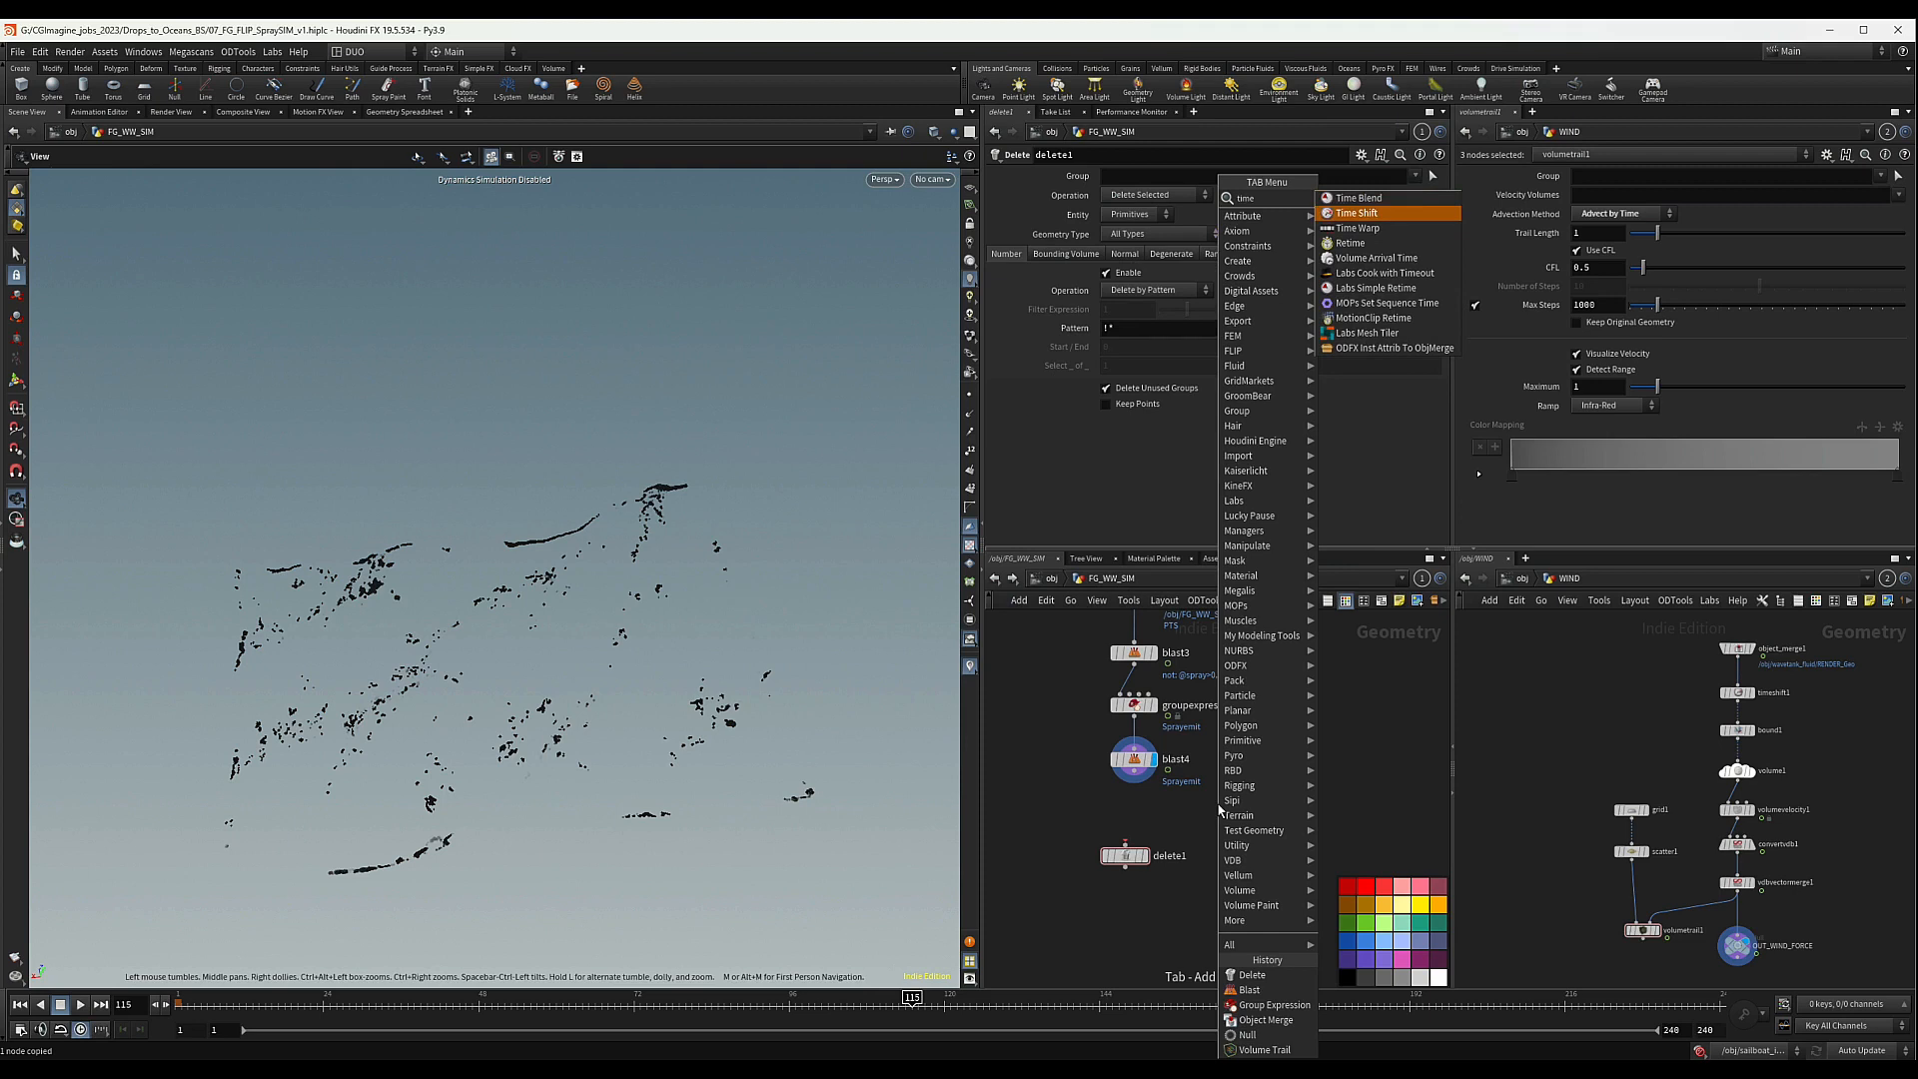
{"action": "key", "text": "Return"}
{"action": "left_click", "coordinate": [1221, 817]}
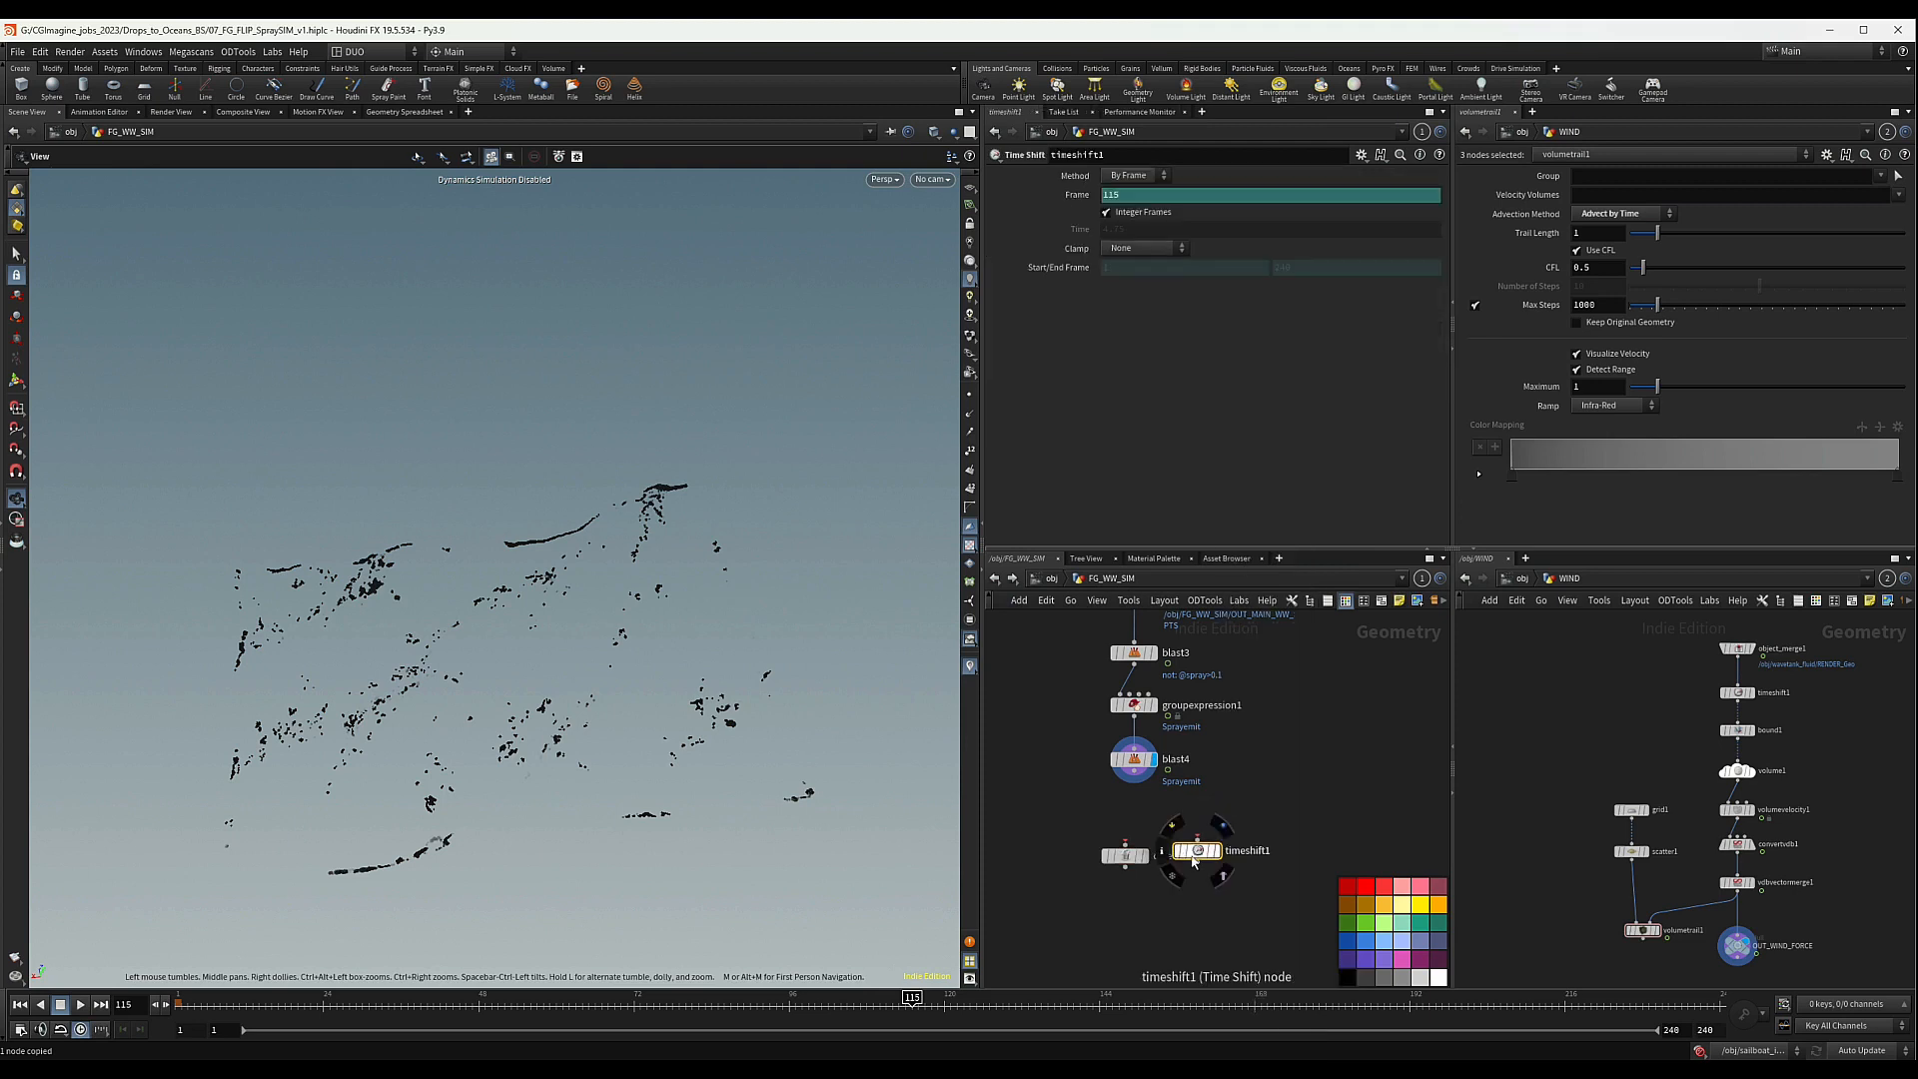
{"action": "left_click_drag", "start_coordinate": [1135, 781], "coordinate": [1229, 801]}
{"action": "left_click", "coordinate": [1132, 194], "text": "ctrl+shift"}
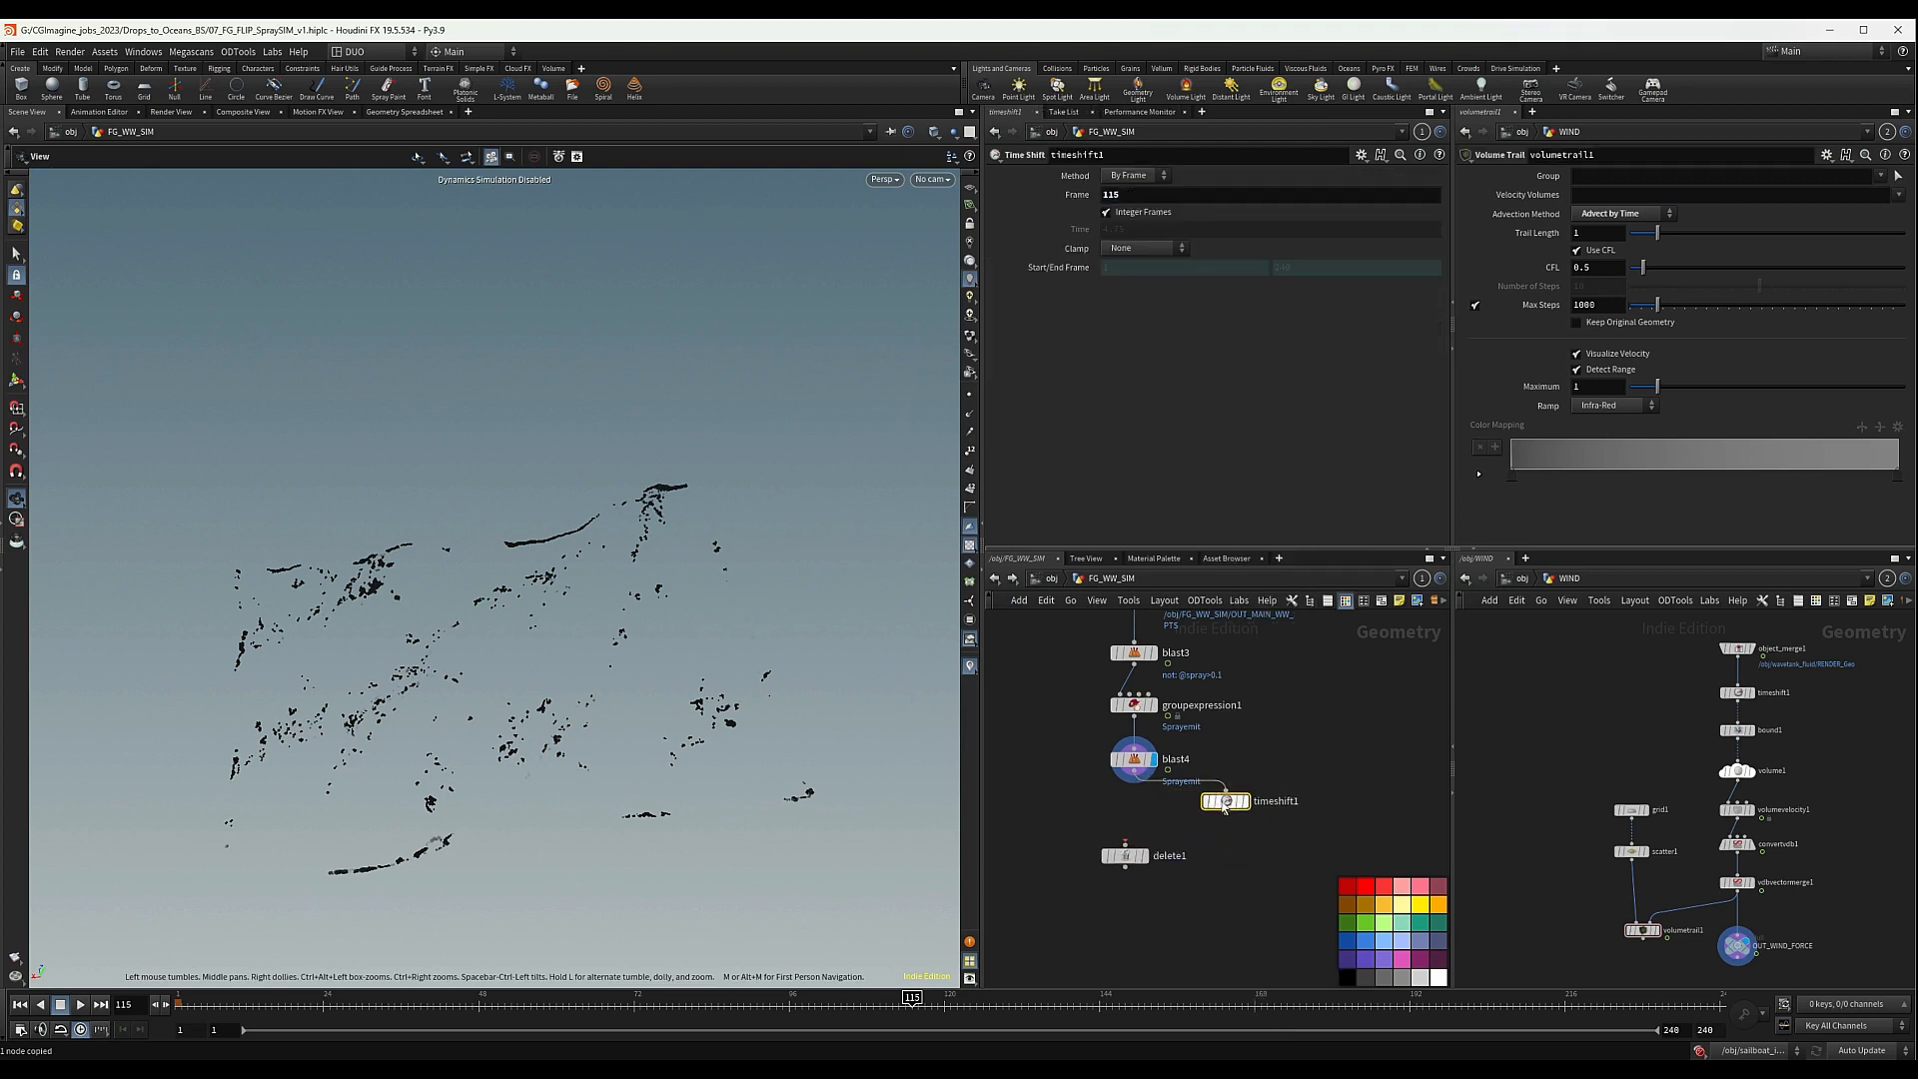
- Add a Bound node below the Time Shift node, wired to its output, and display it
{"action": "key", "text": "Tab"}
{"action": "type", "text": "bound"}
{"action": "key", "text": "Return"}
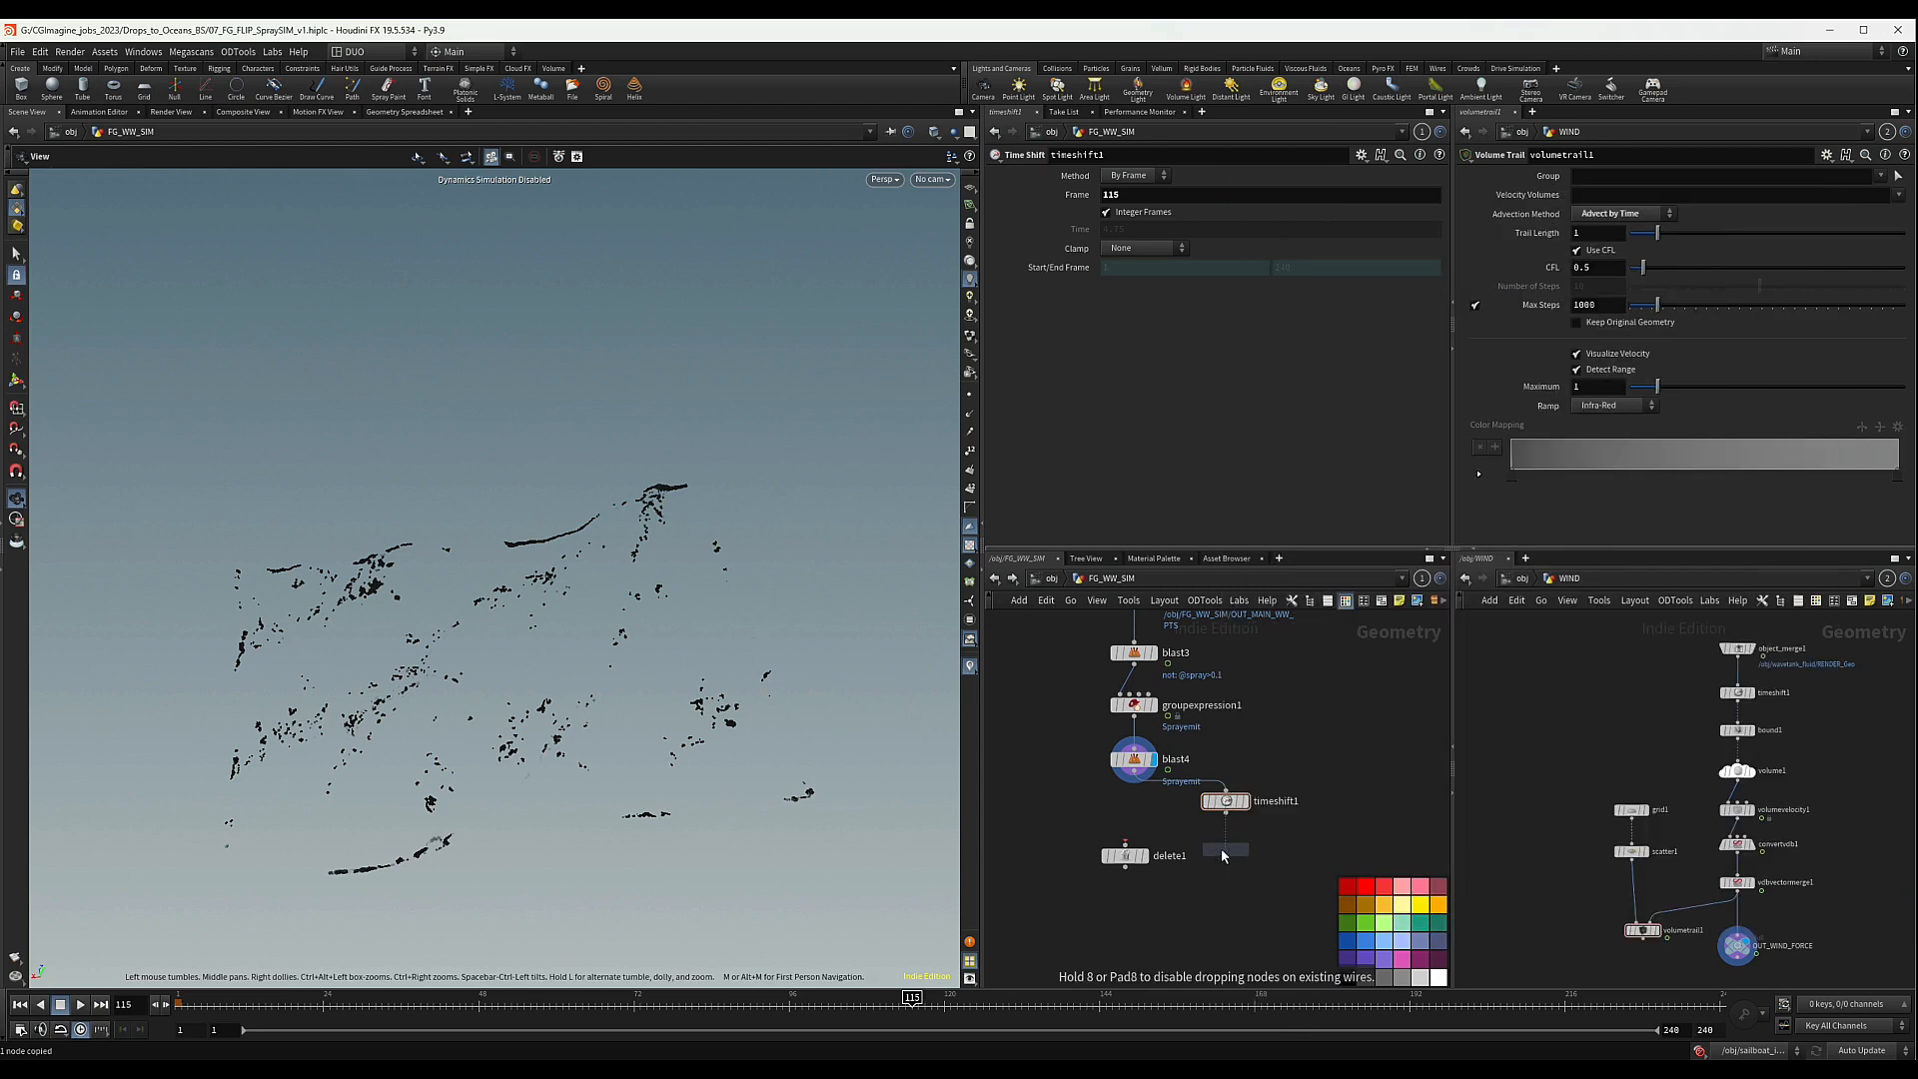
{"action": "left_click", "coordinate": [1221, 849]}
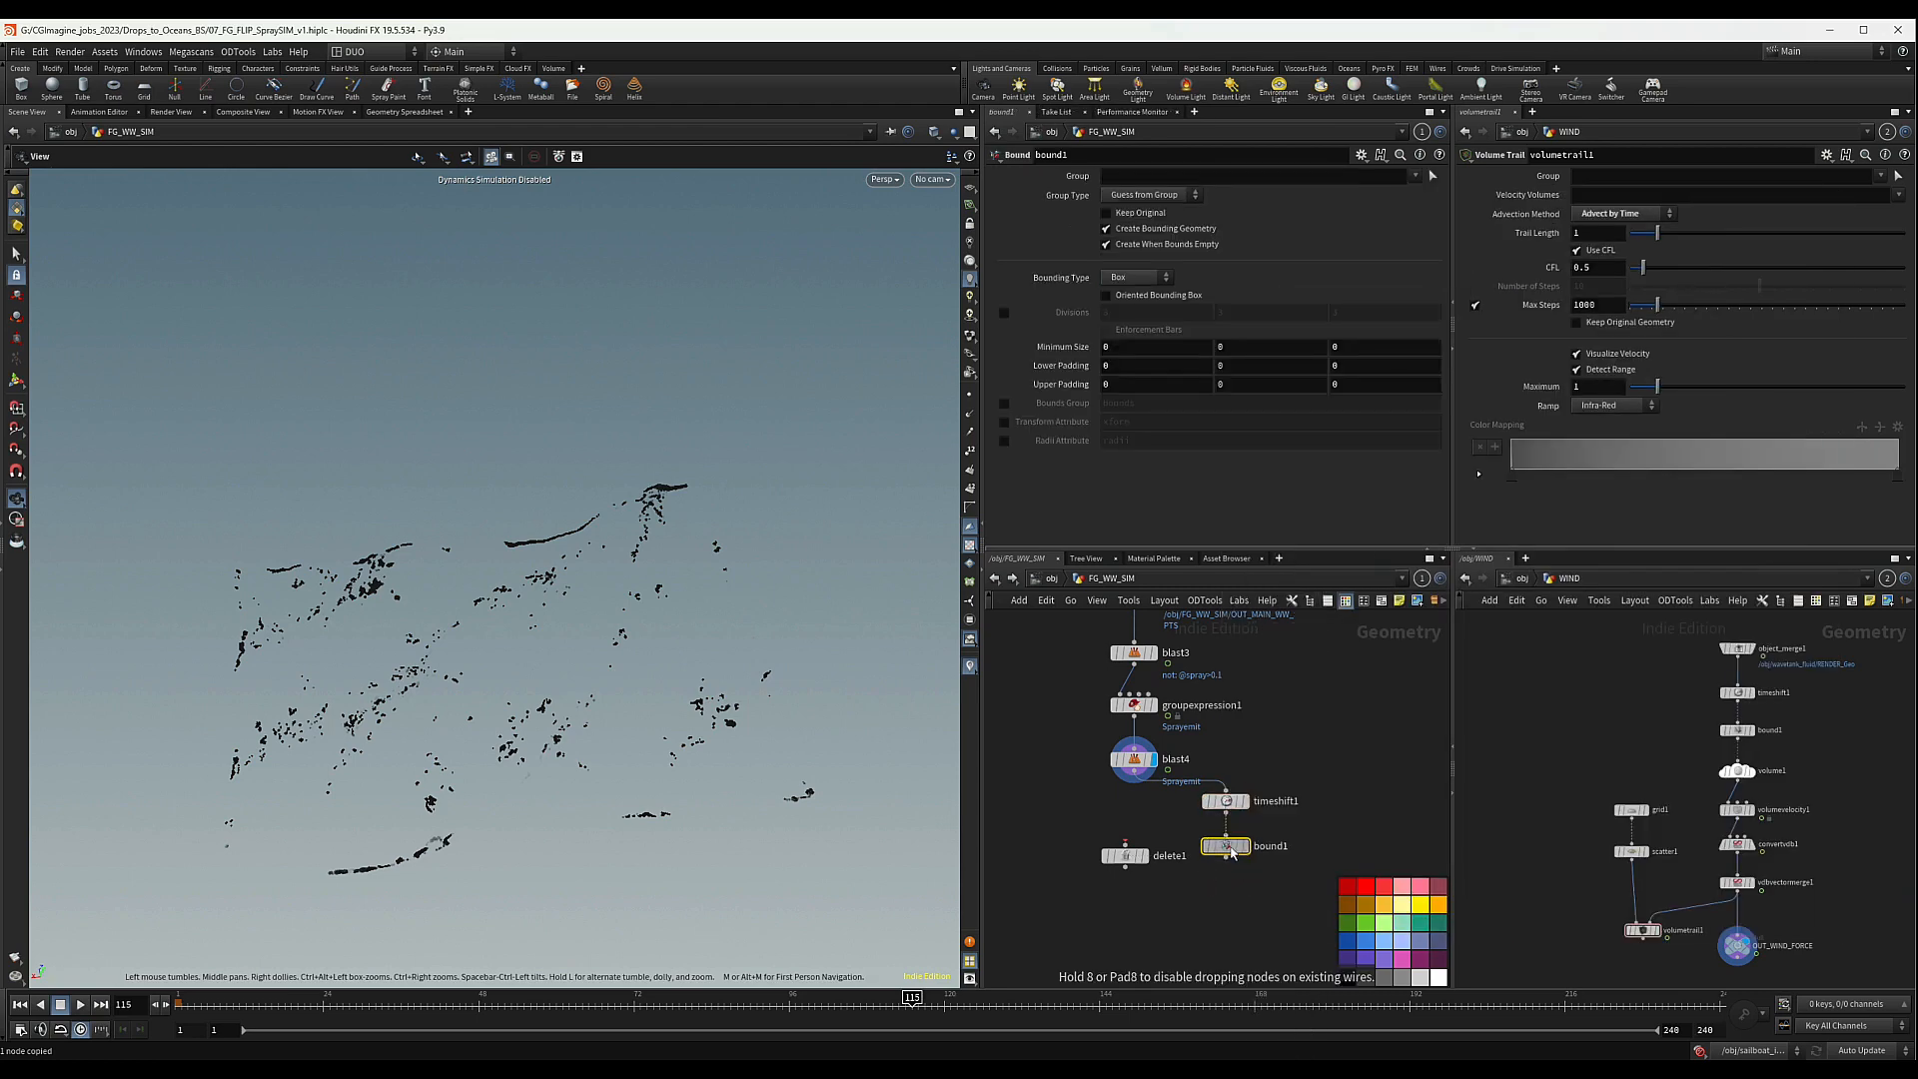
{"action": "left_click_drag", "start_coordinate": [1225, 857], "coordinate": [1225, 846]}
{"action": "left_click", "coordinate": [1249, 854]}
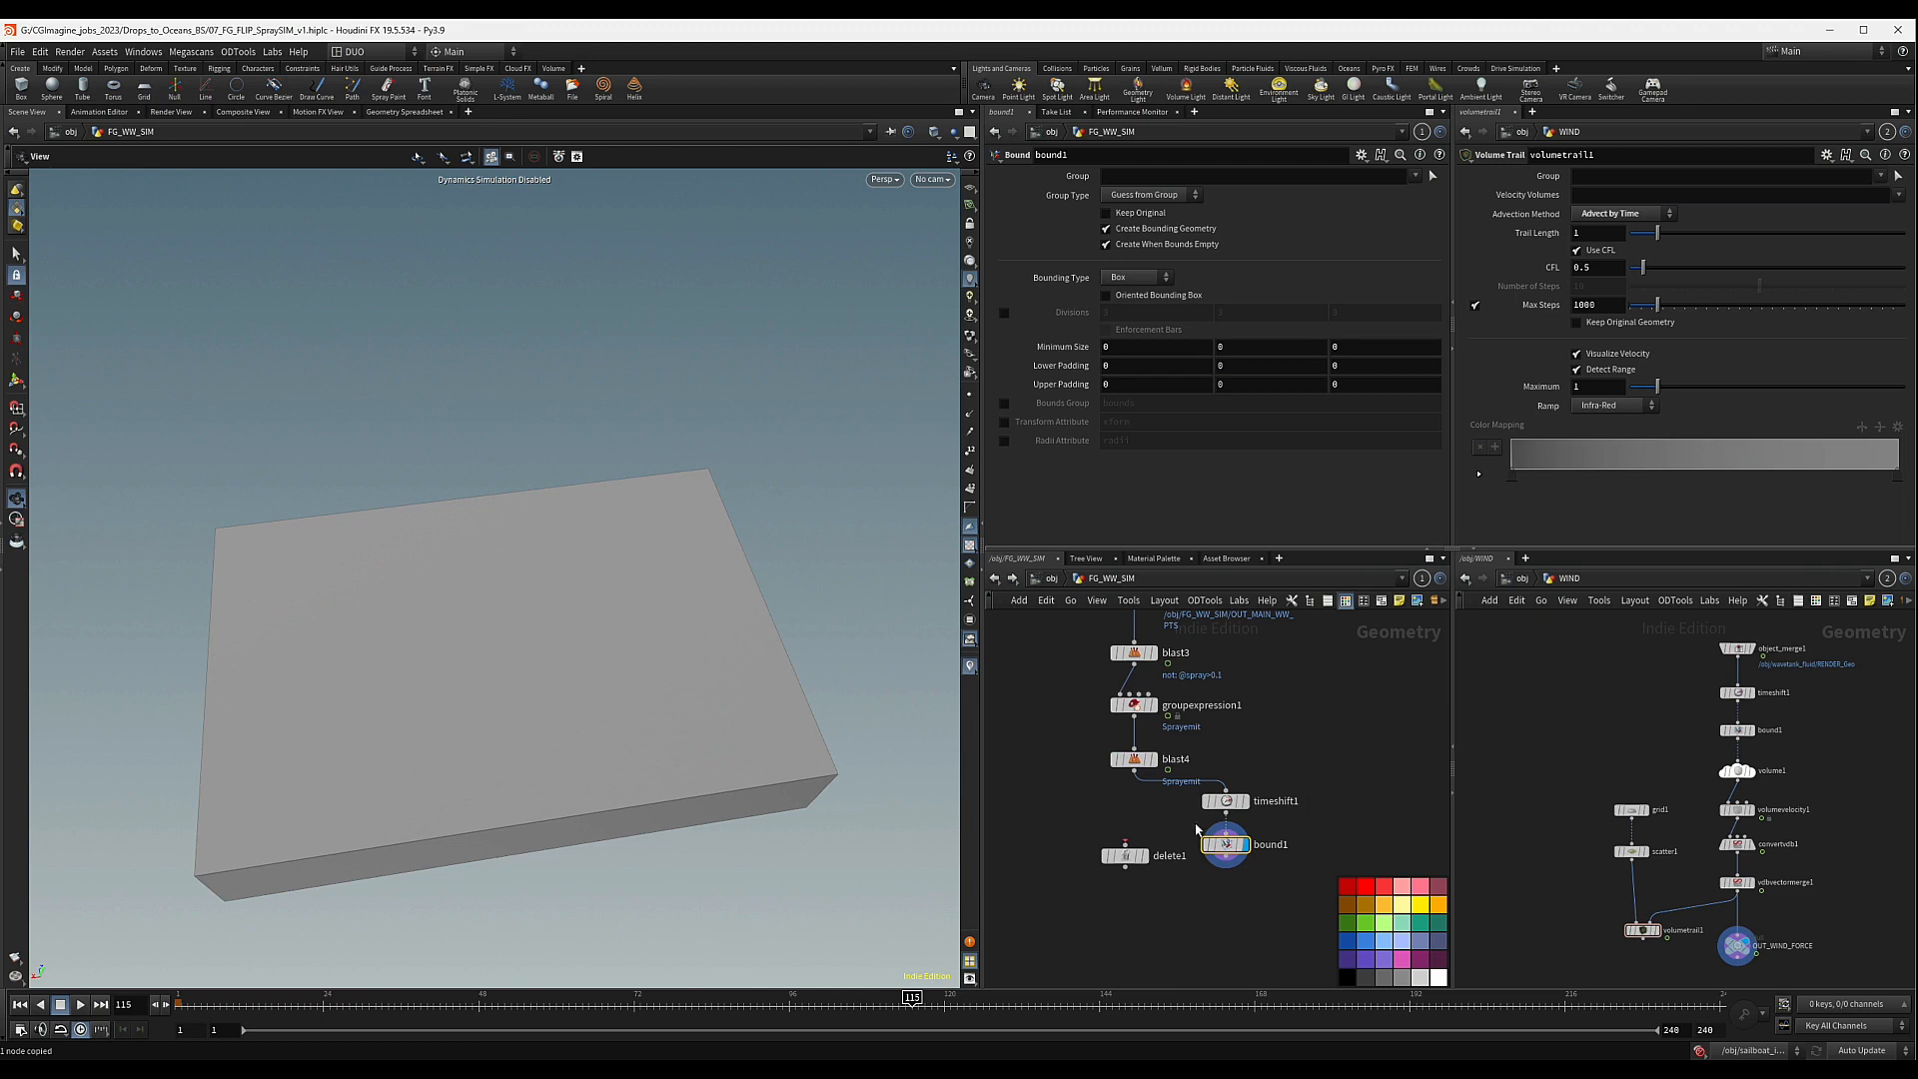
- Set the Bound's lower and upper padding to -1 in X and Z
{"action": "left_click", "coordinate": [1153, 350]}
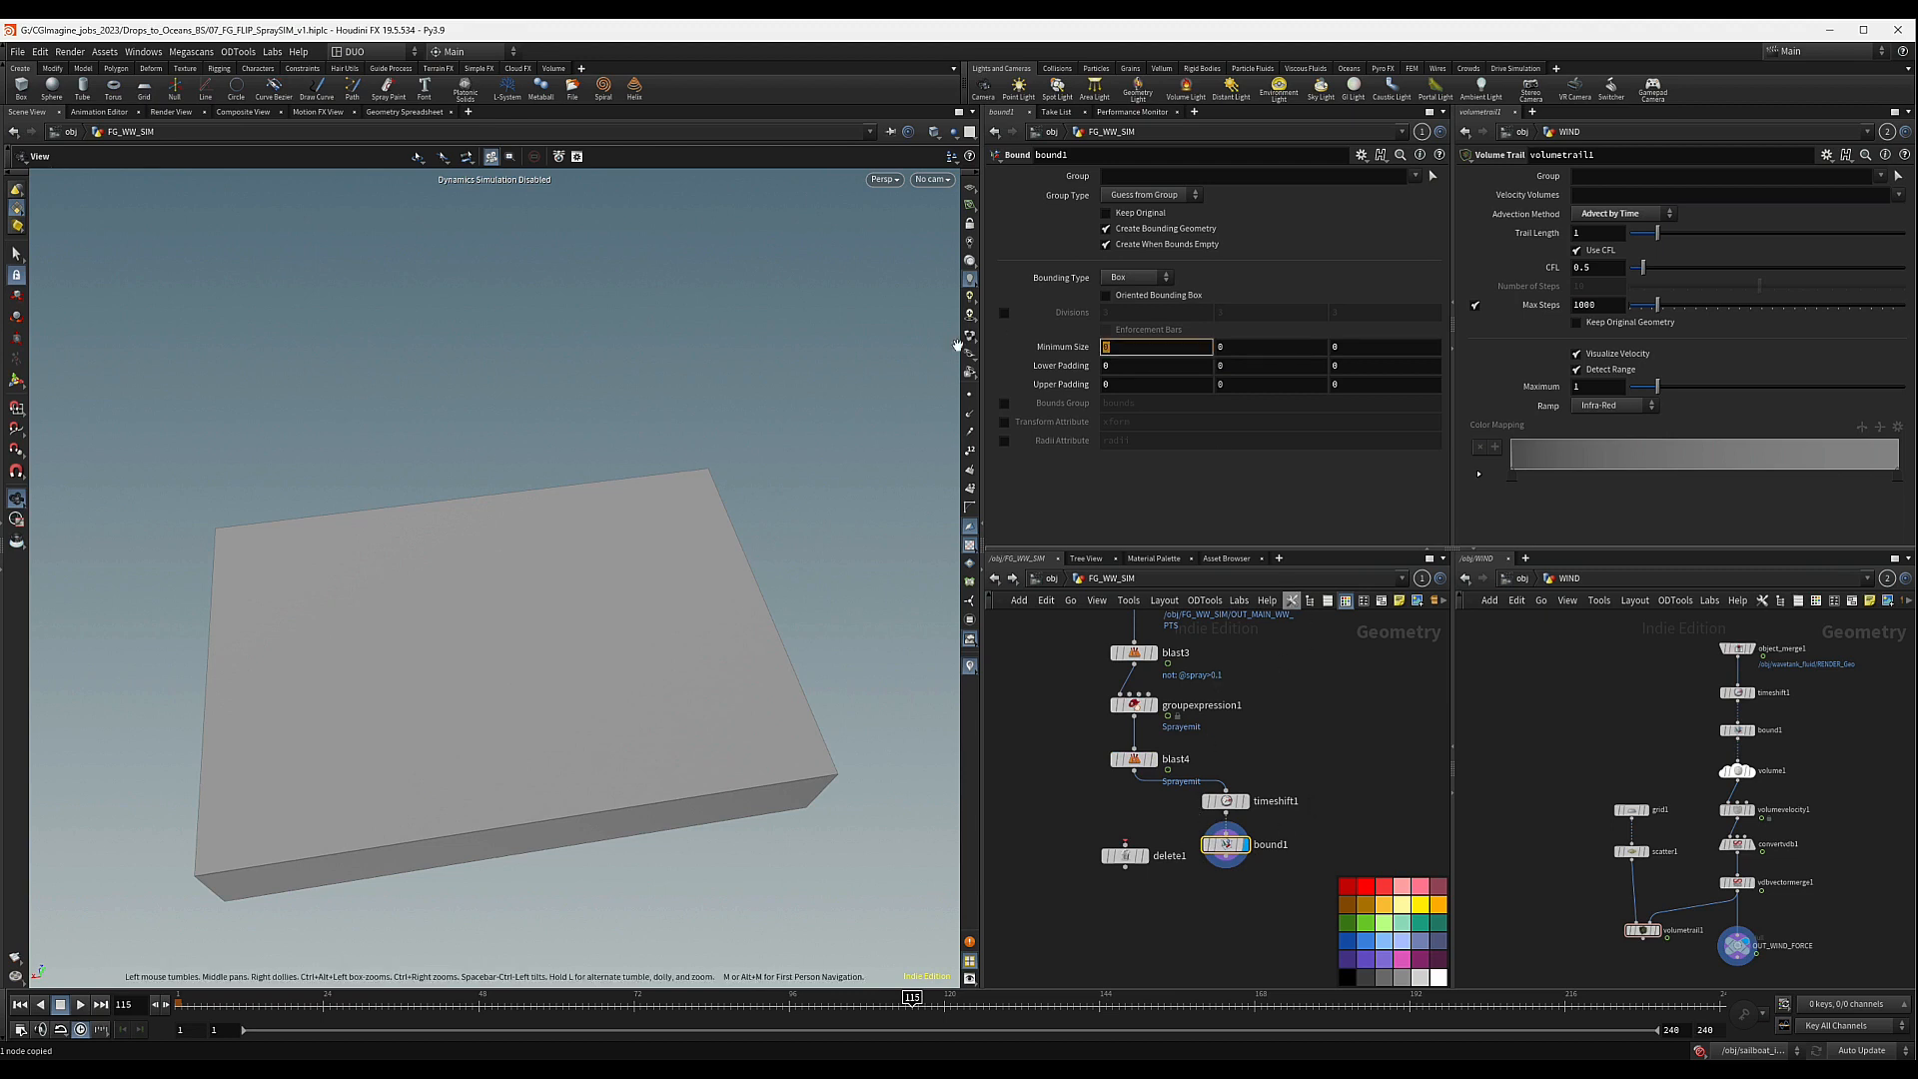
{"action": "left_click", "coordinate": [1051, 368]}
{"action": "type", "text": "-1"}
{"action": "key", "text": "Tab"}
{"action": "key", "text": "Tab"}
{"action": "type", "text": "-1"}
{"action": "key", "text": "Tab"}
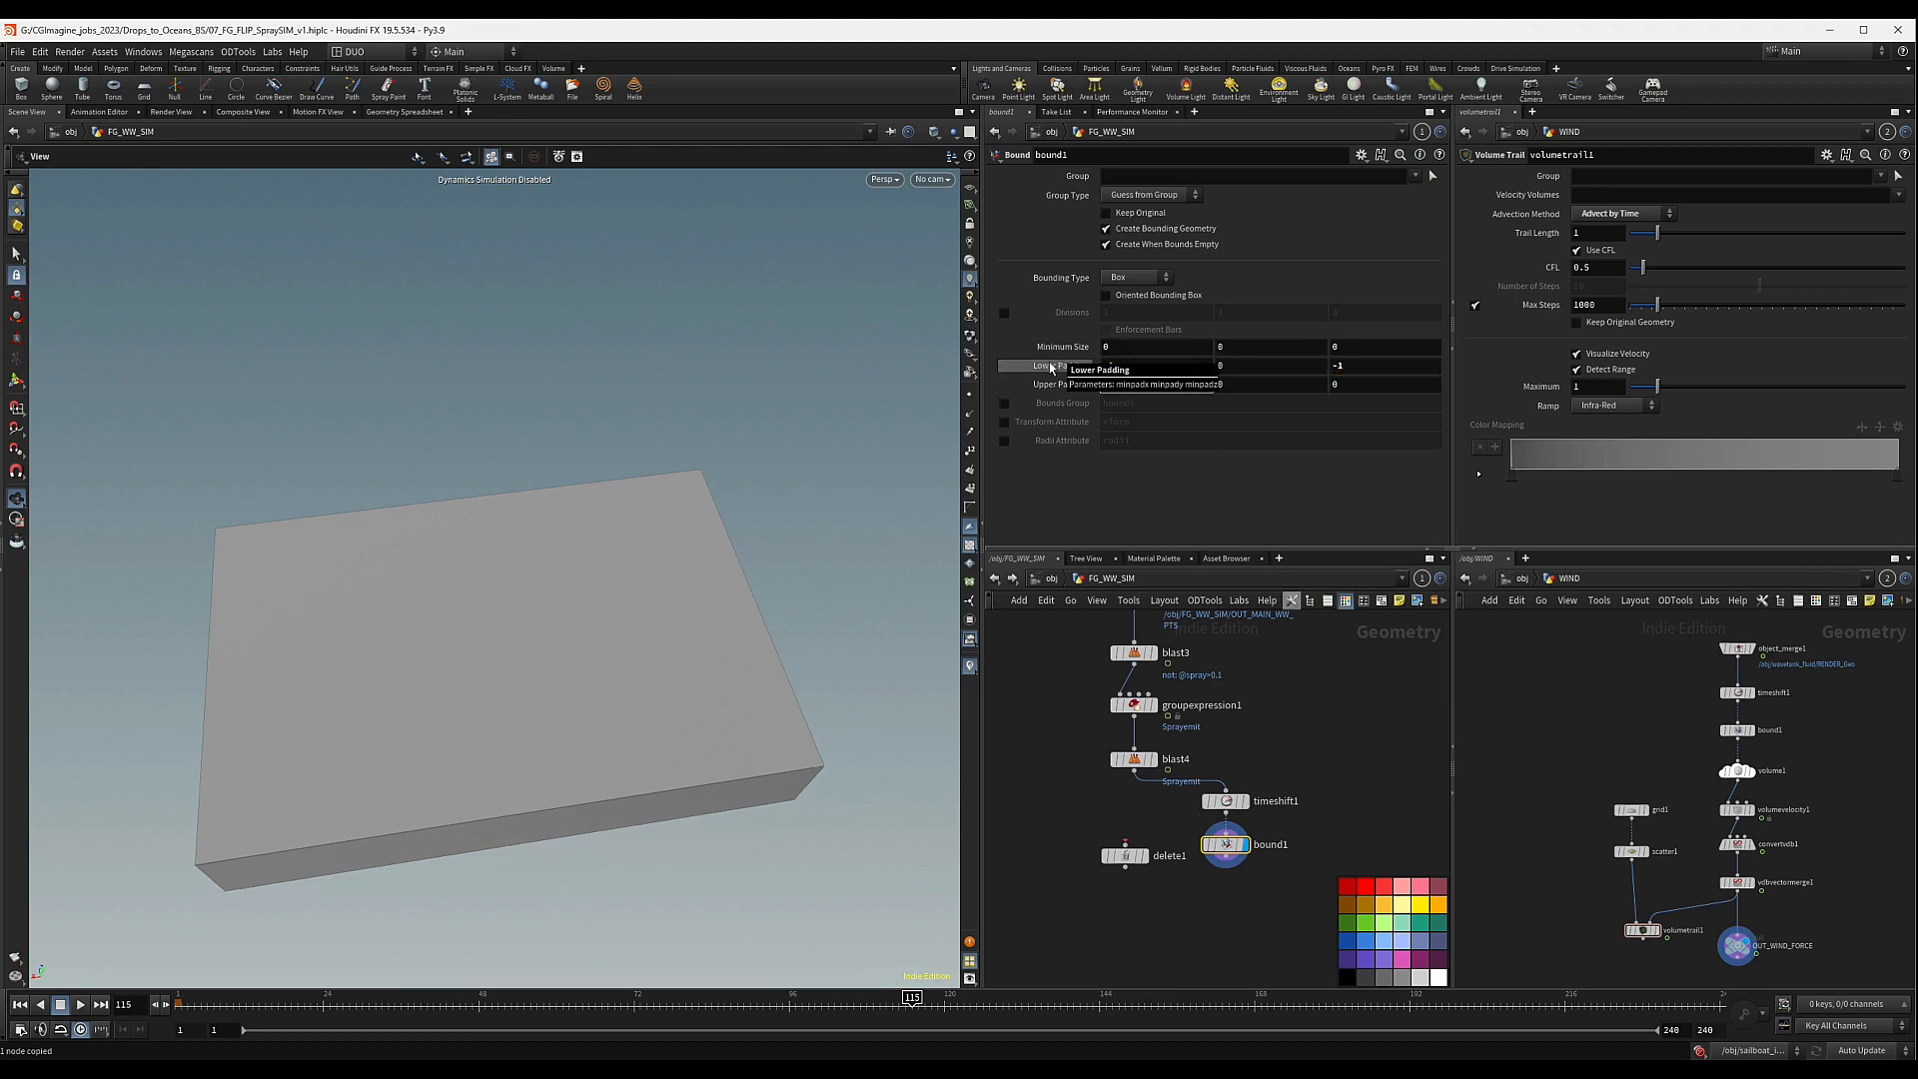
{"action": "type", "text": "-1"}
{"action": "key", "text": "Tab"}
{"action": "key", "text": "Tab"}
{"action": "type", "text": "-1"}
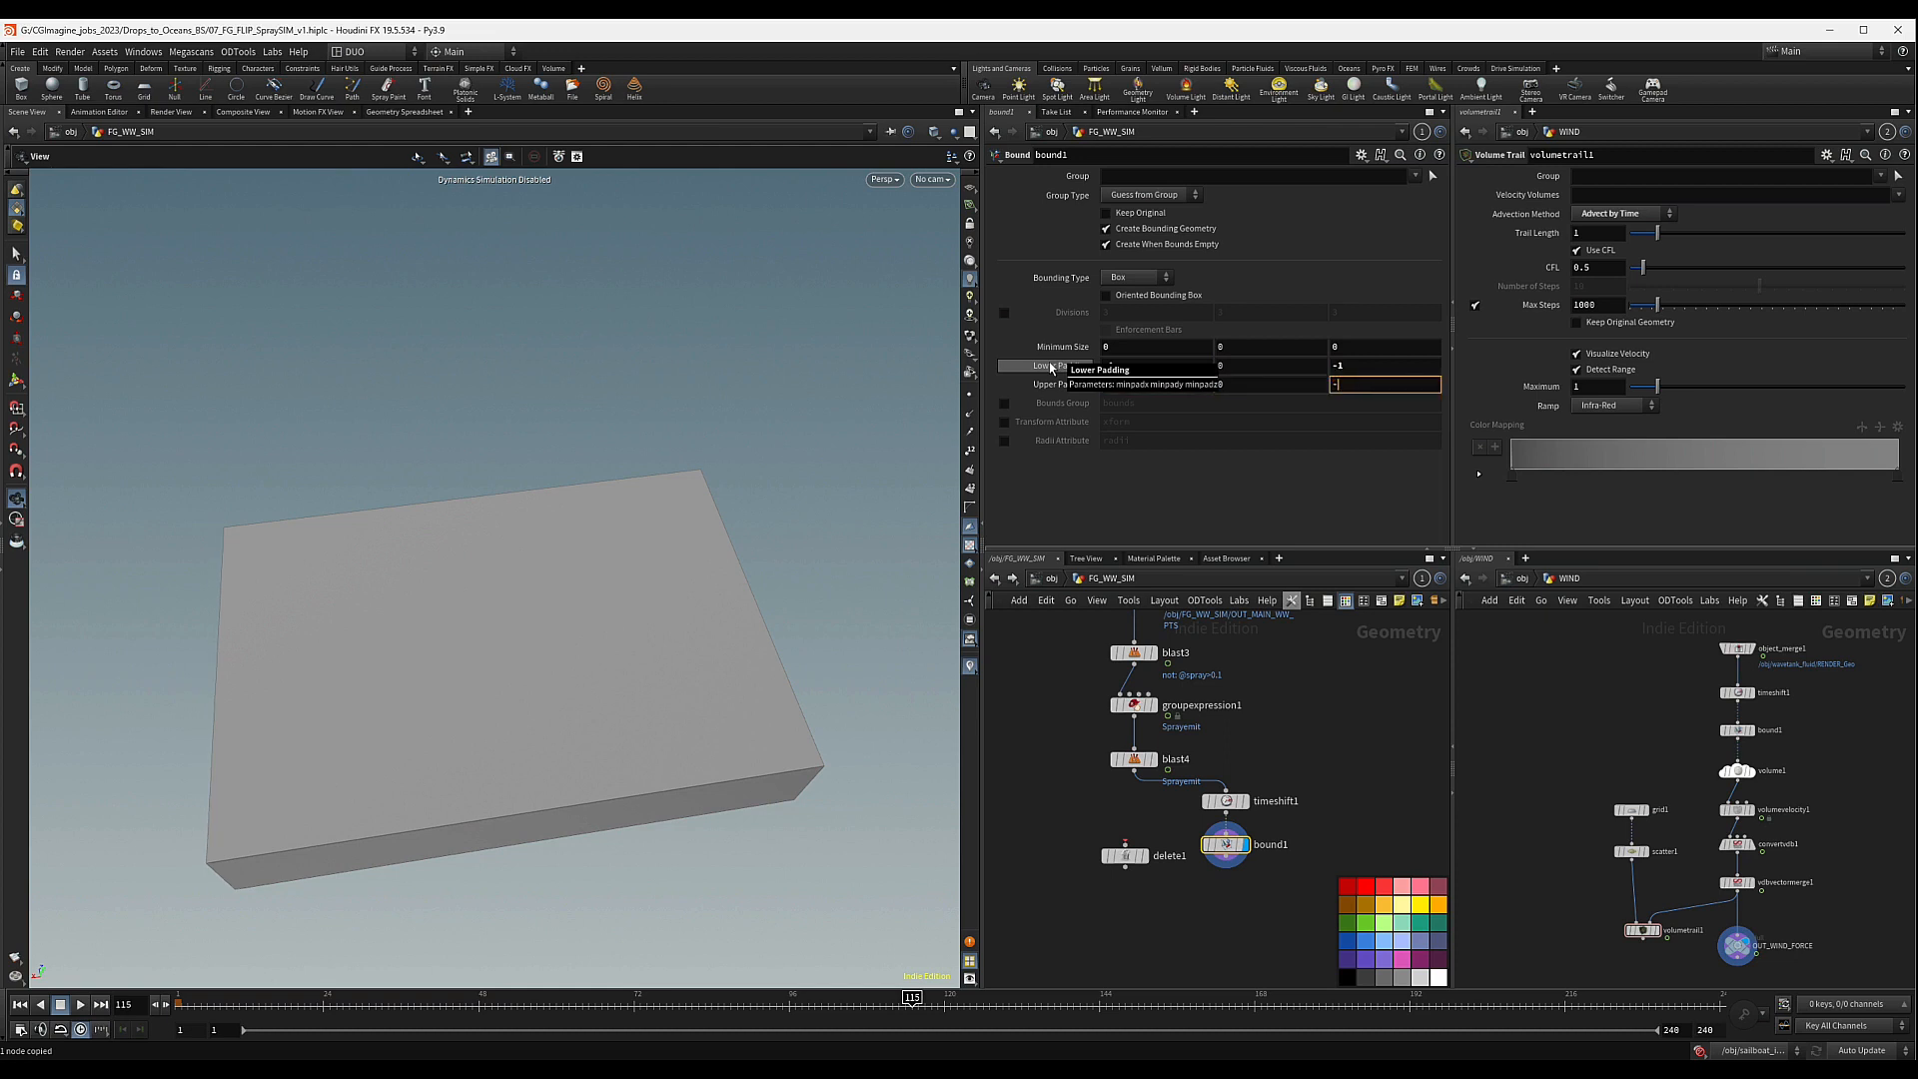
{"action": "key", "text": "Tab"}
- Set the Bound's lower and upper Y padding to 2 and check the box from the side
{"action": "left_click", "coordinate": [1244, 368]}
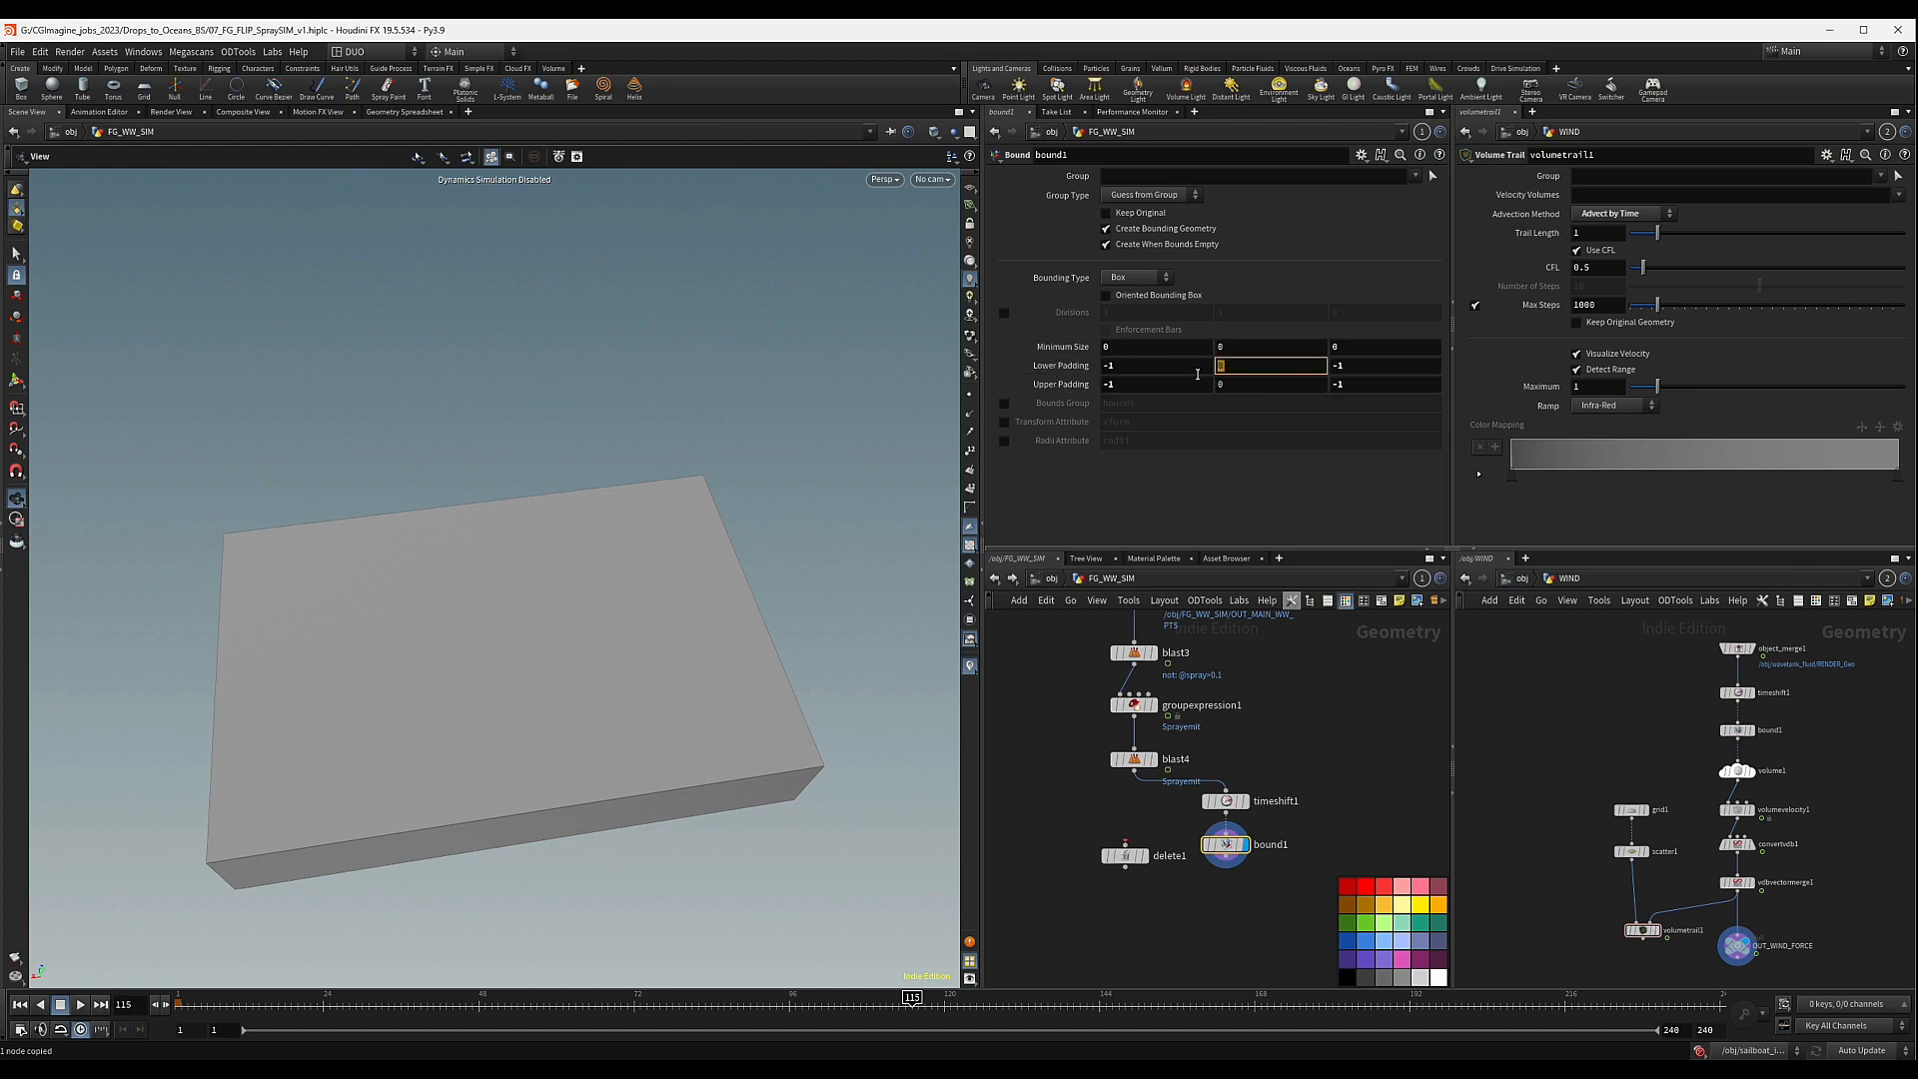
{"action": "type", "text": "2"}
{"action": "key", "text": "Tab"}
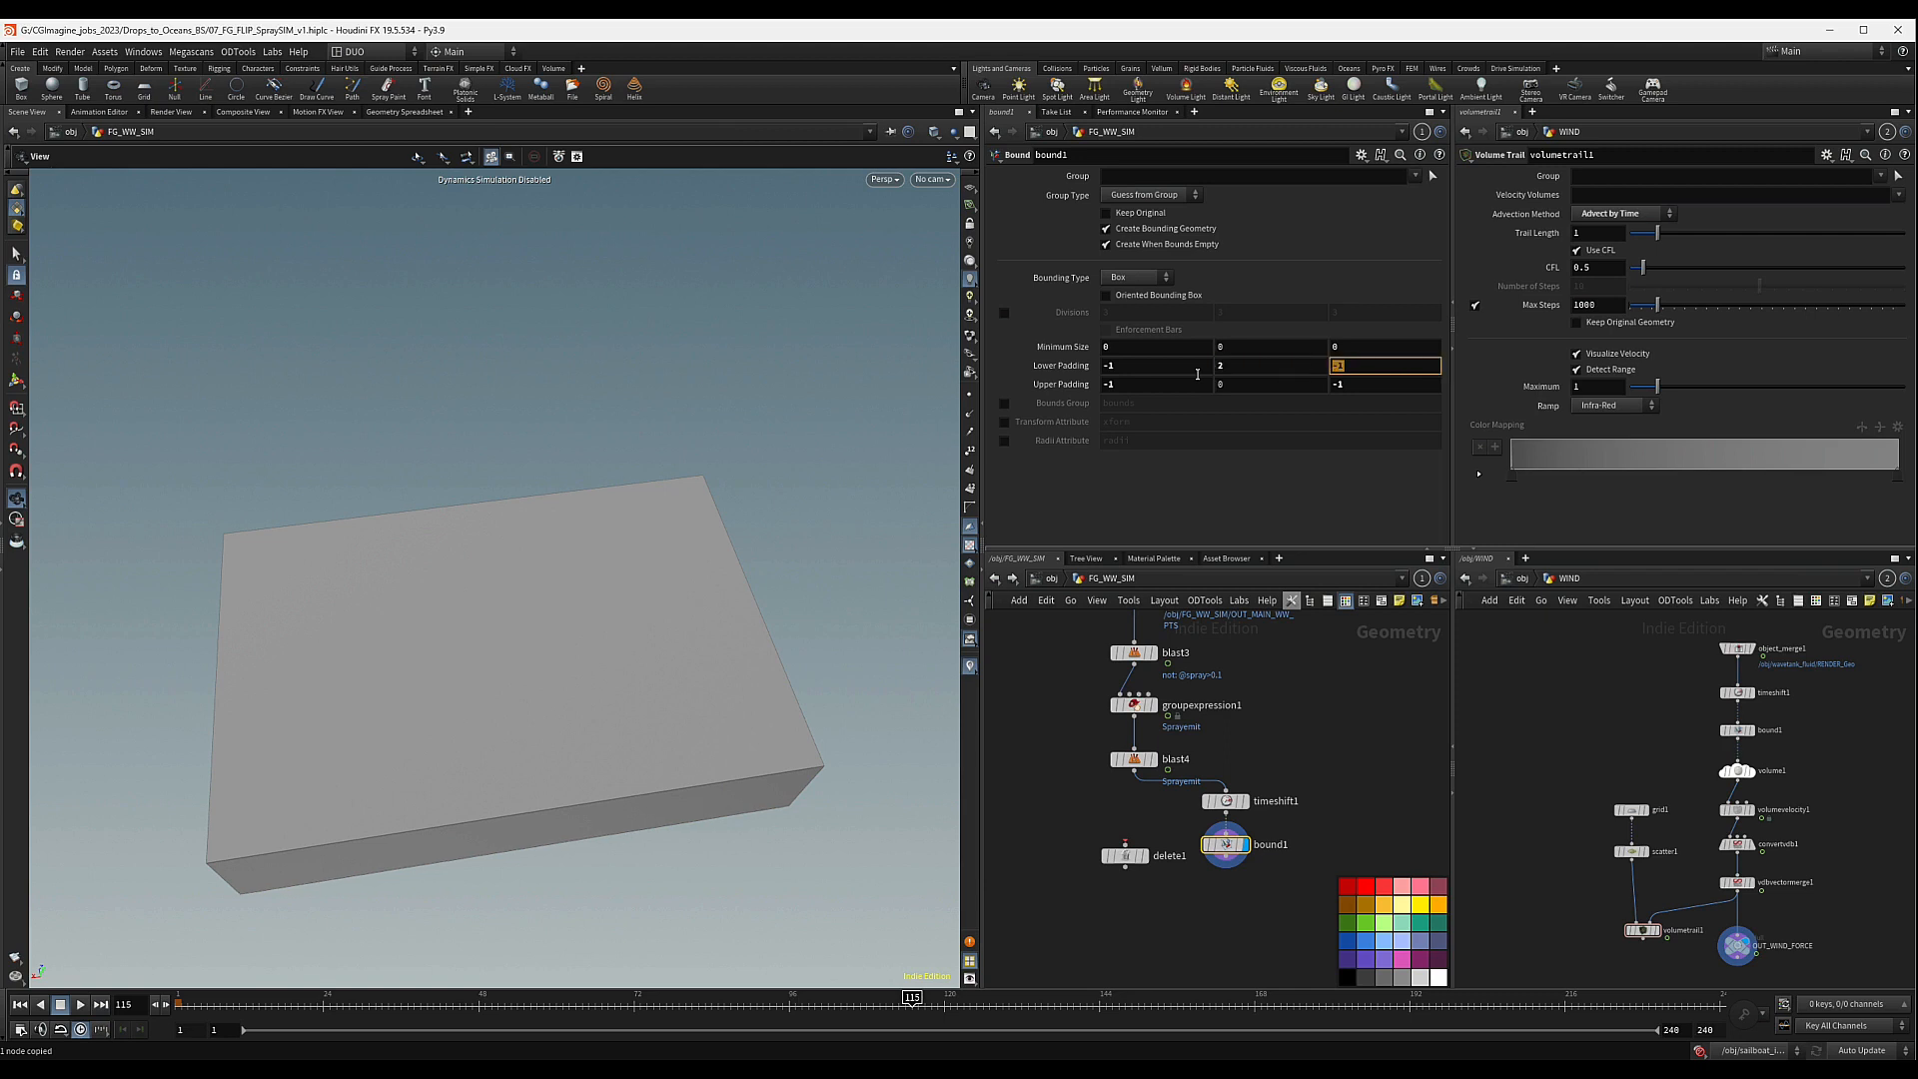
{"action": "left_click", "coordinate": [1244, 388]}
{"action": "key", "text": "Return"}
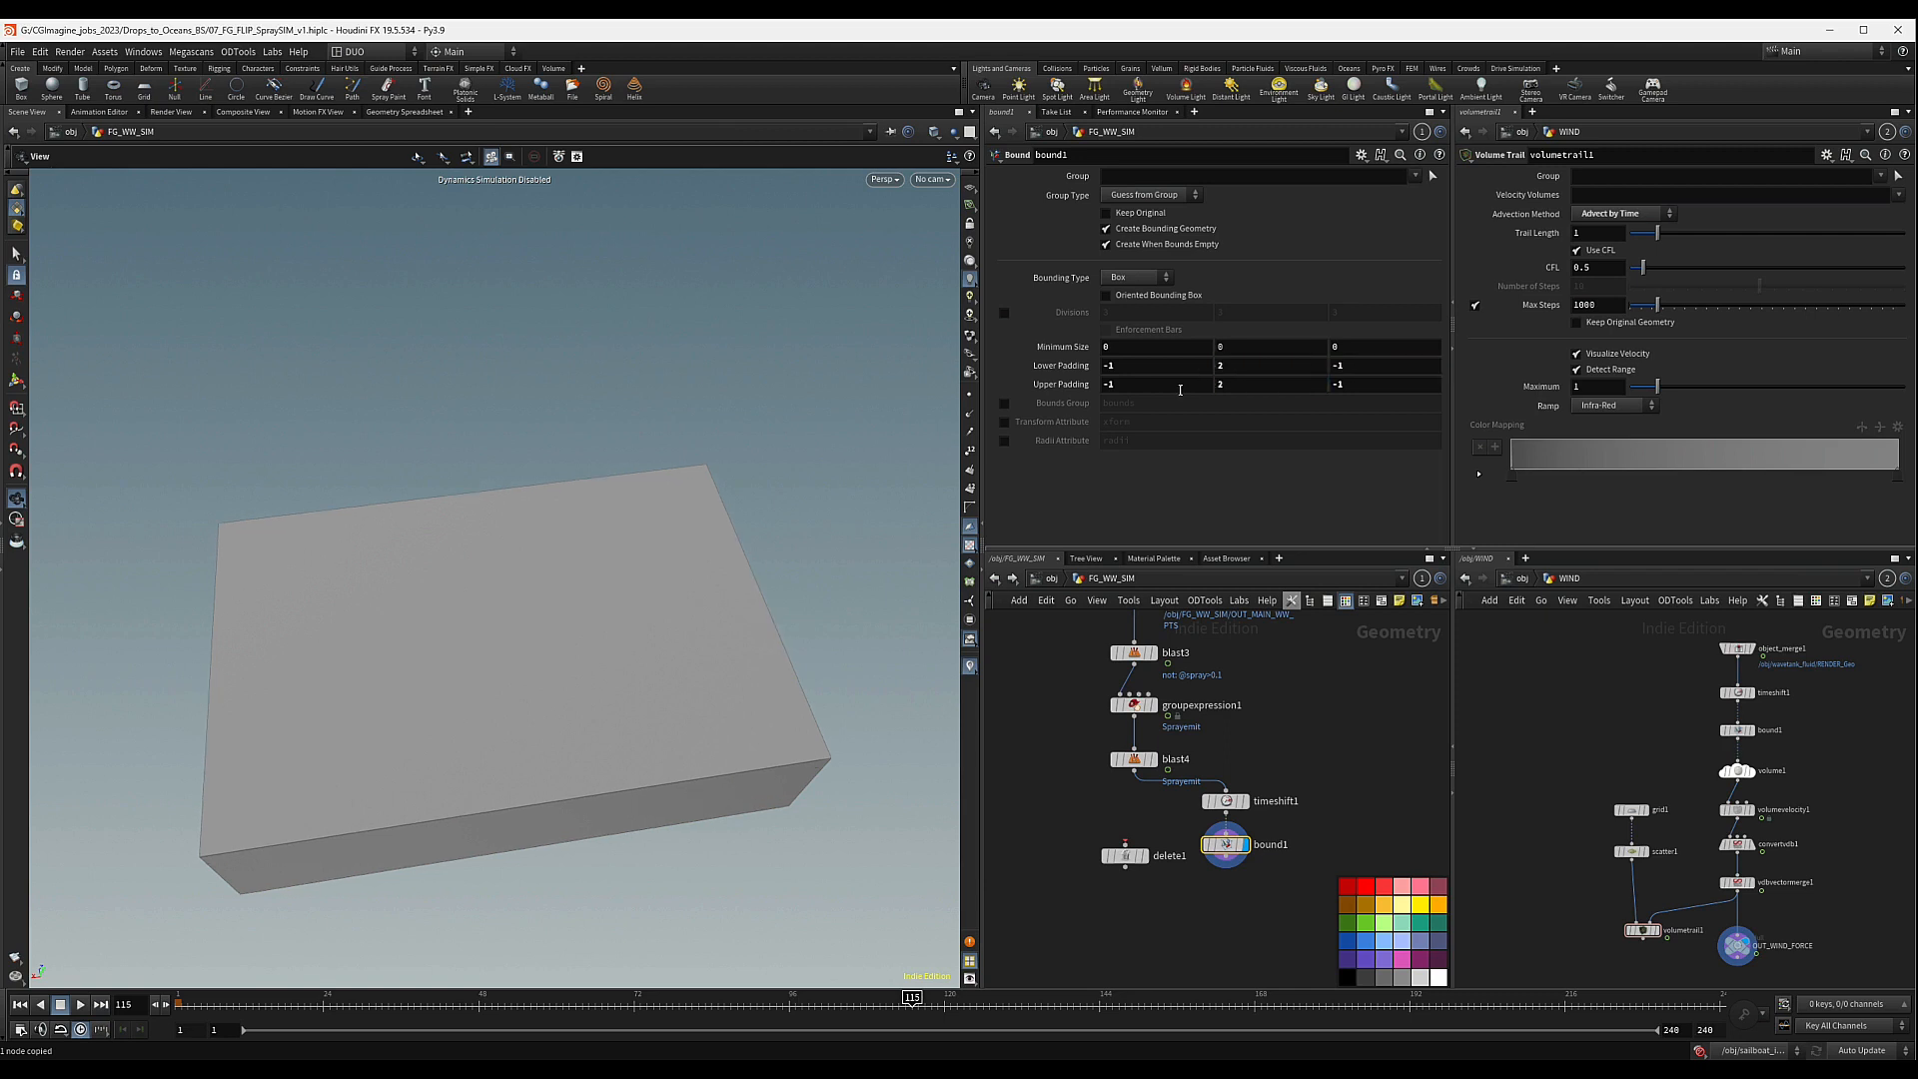
{"action": "left_click_drag", "start_coordinate": [603, 728], "coordinate": [275, 703]}
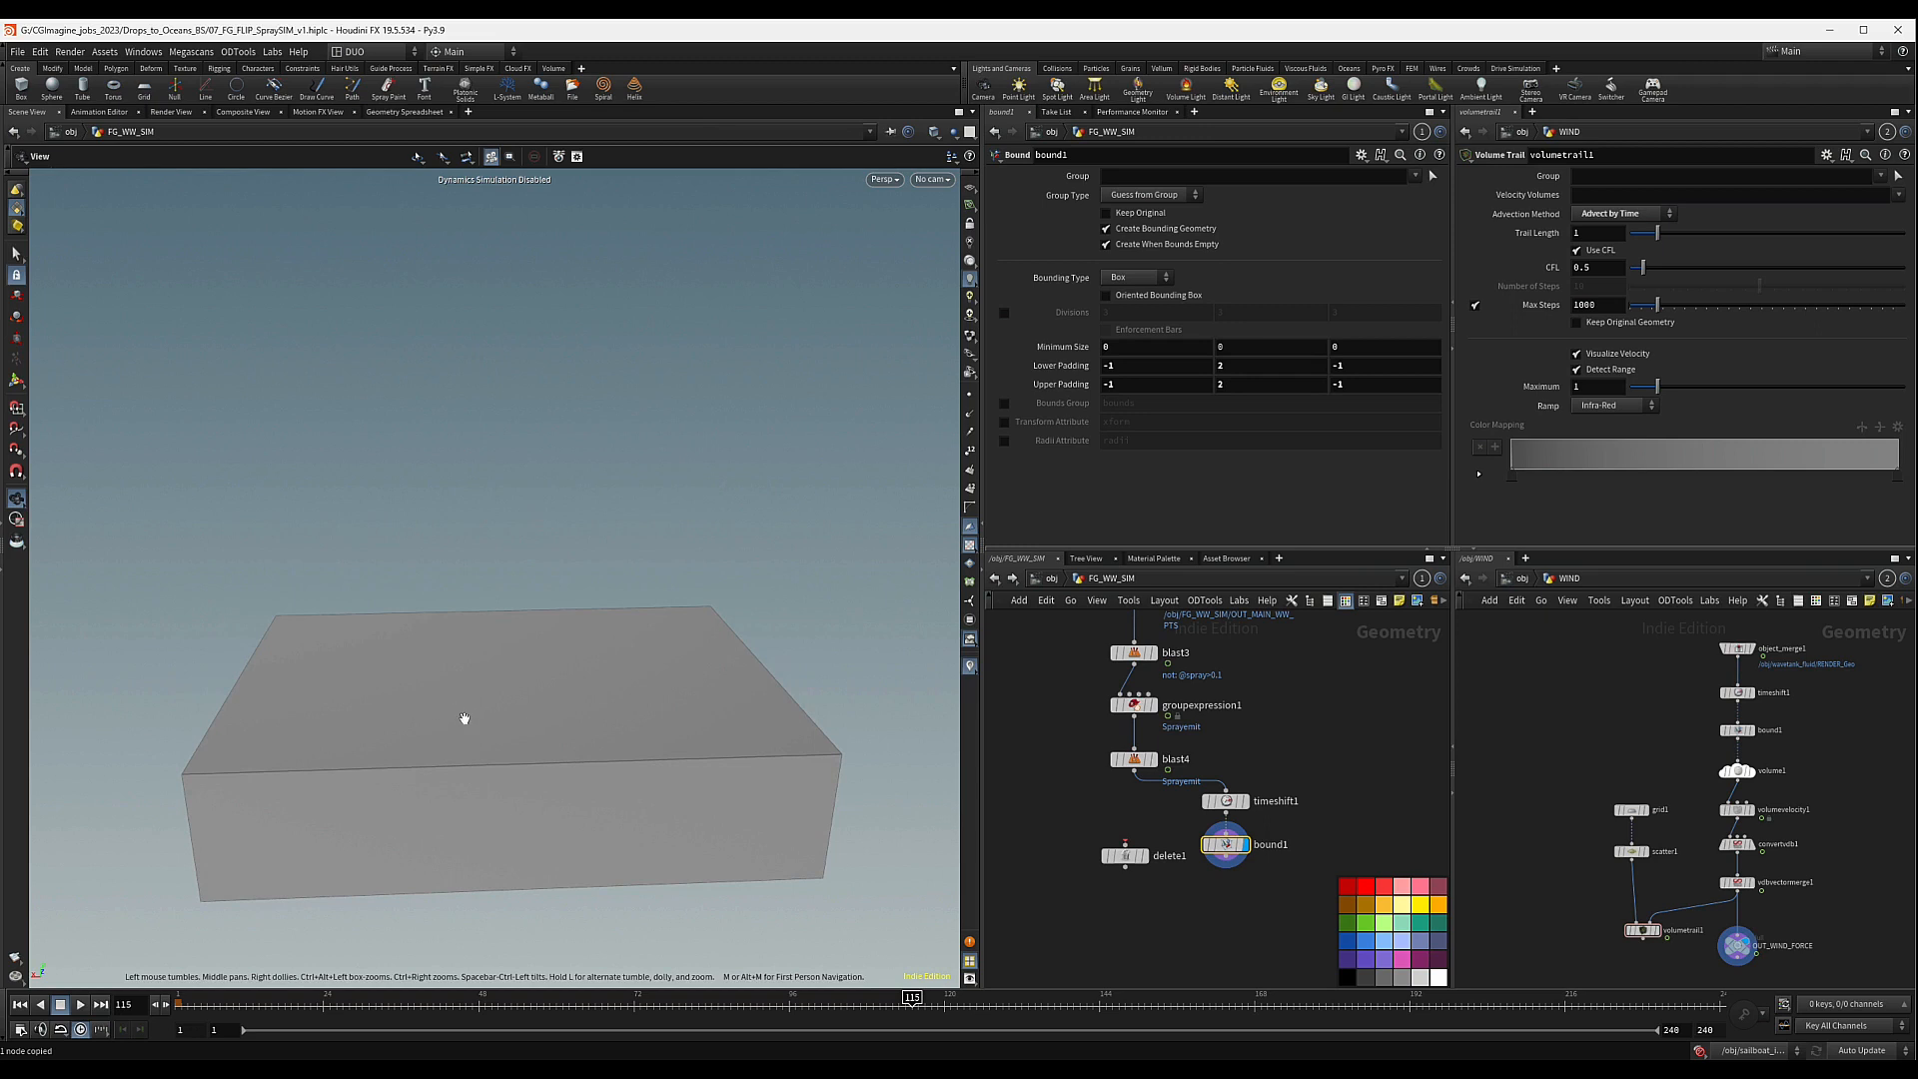
{"action": "left_click_drag", "start_coordinate": [465, 718], "coordinate": [458, 780]}
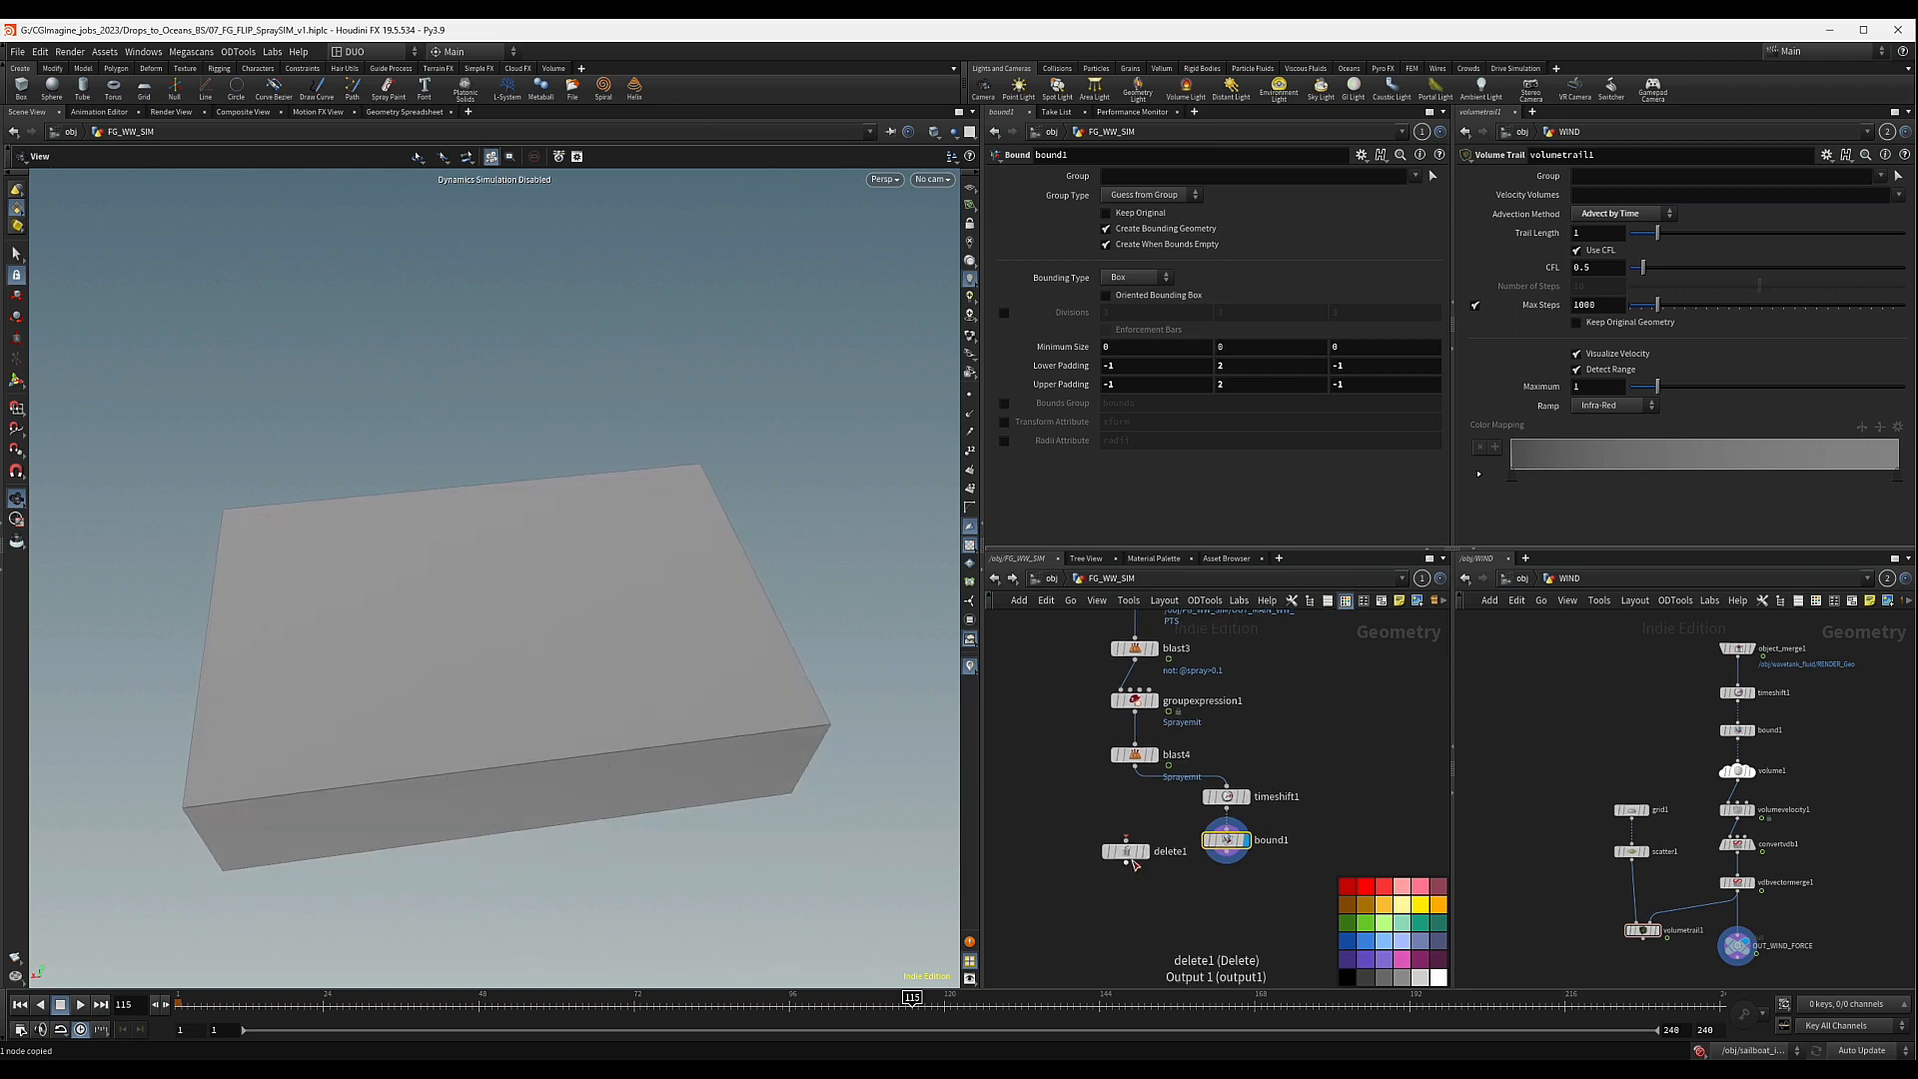
- Replace the unconnected Delete node with a Group node fed by the Sprayemit Blast and the Bound
{"action": "left_click_drag", "start_coordinate": [1135, 866], "coordinate": [1145, 899]}
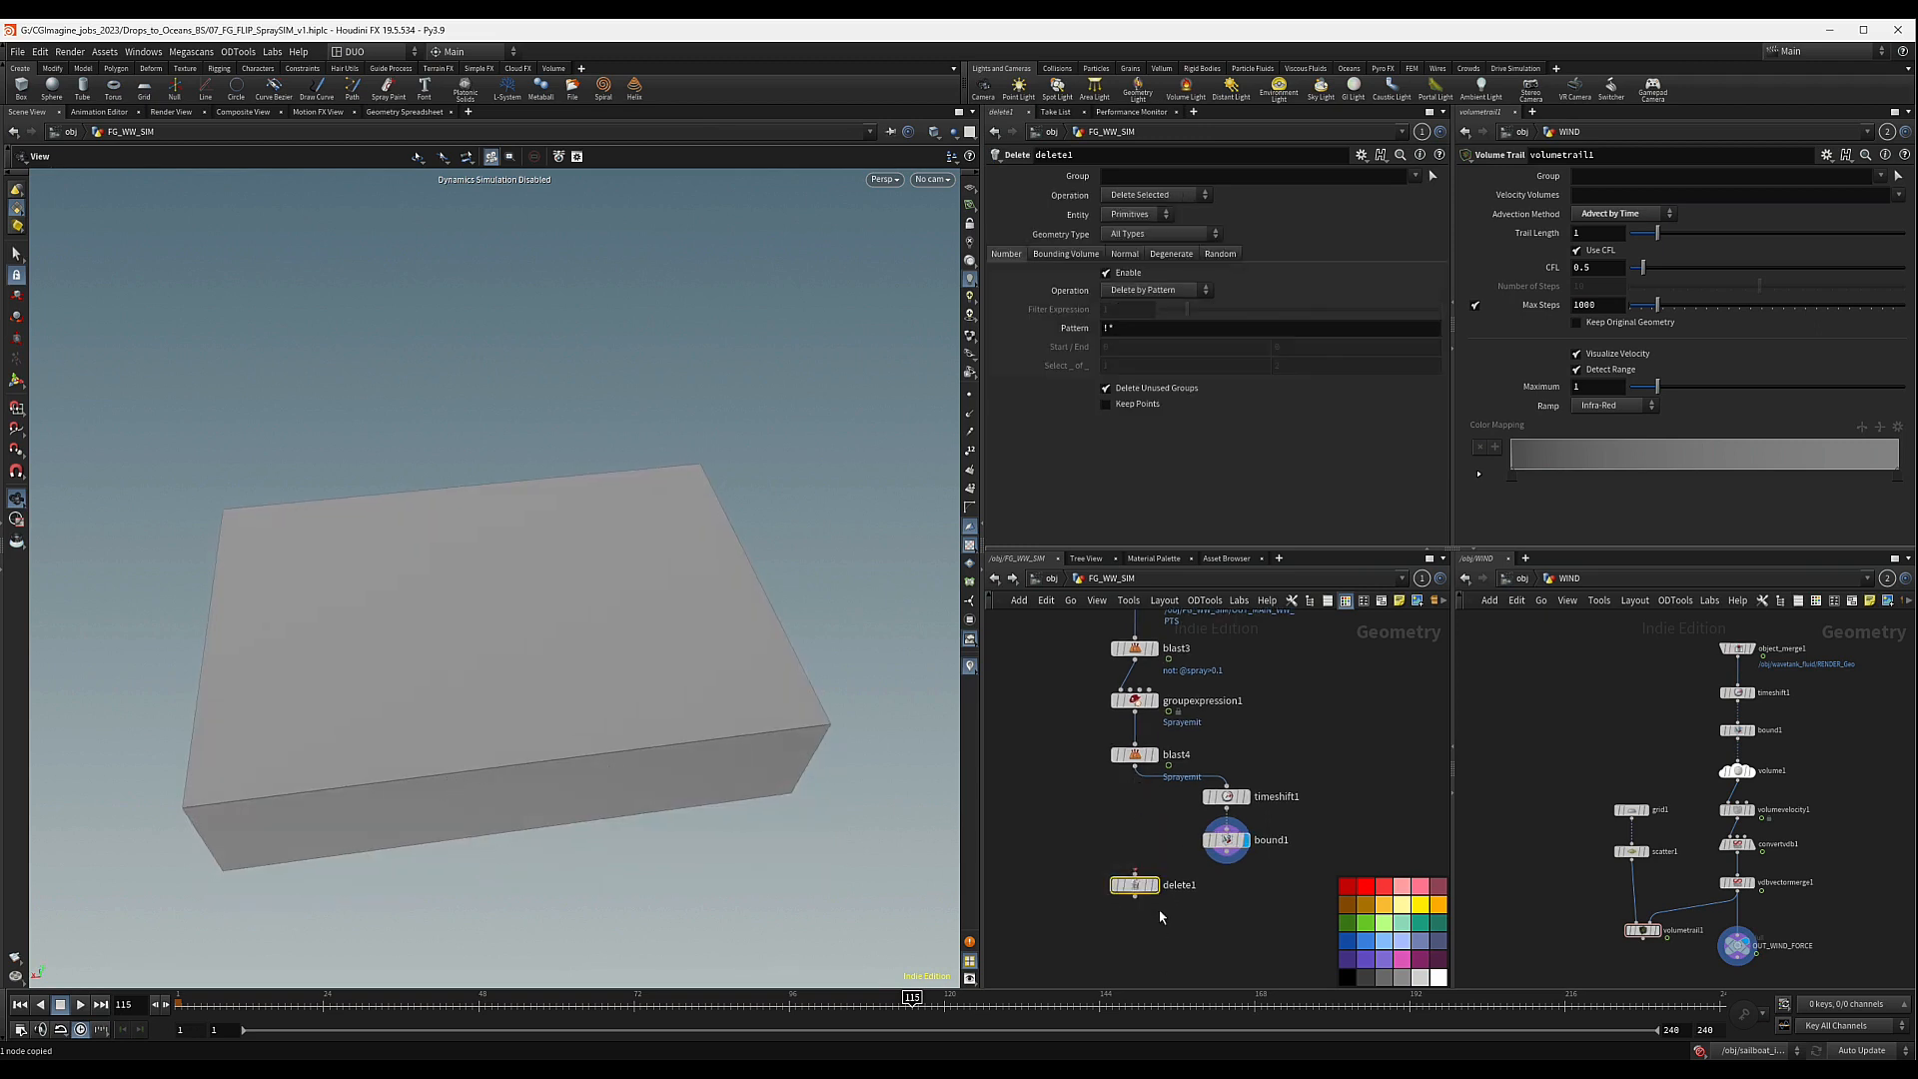
{"action": "key", "text": "Delete"}
{"action": "key", "text": "Tab"}
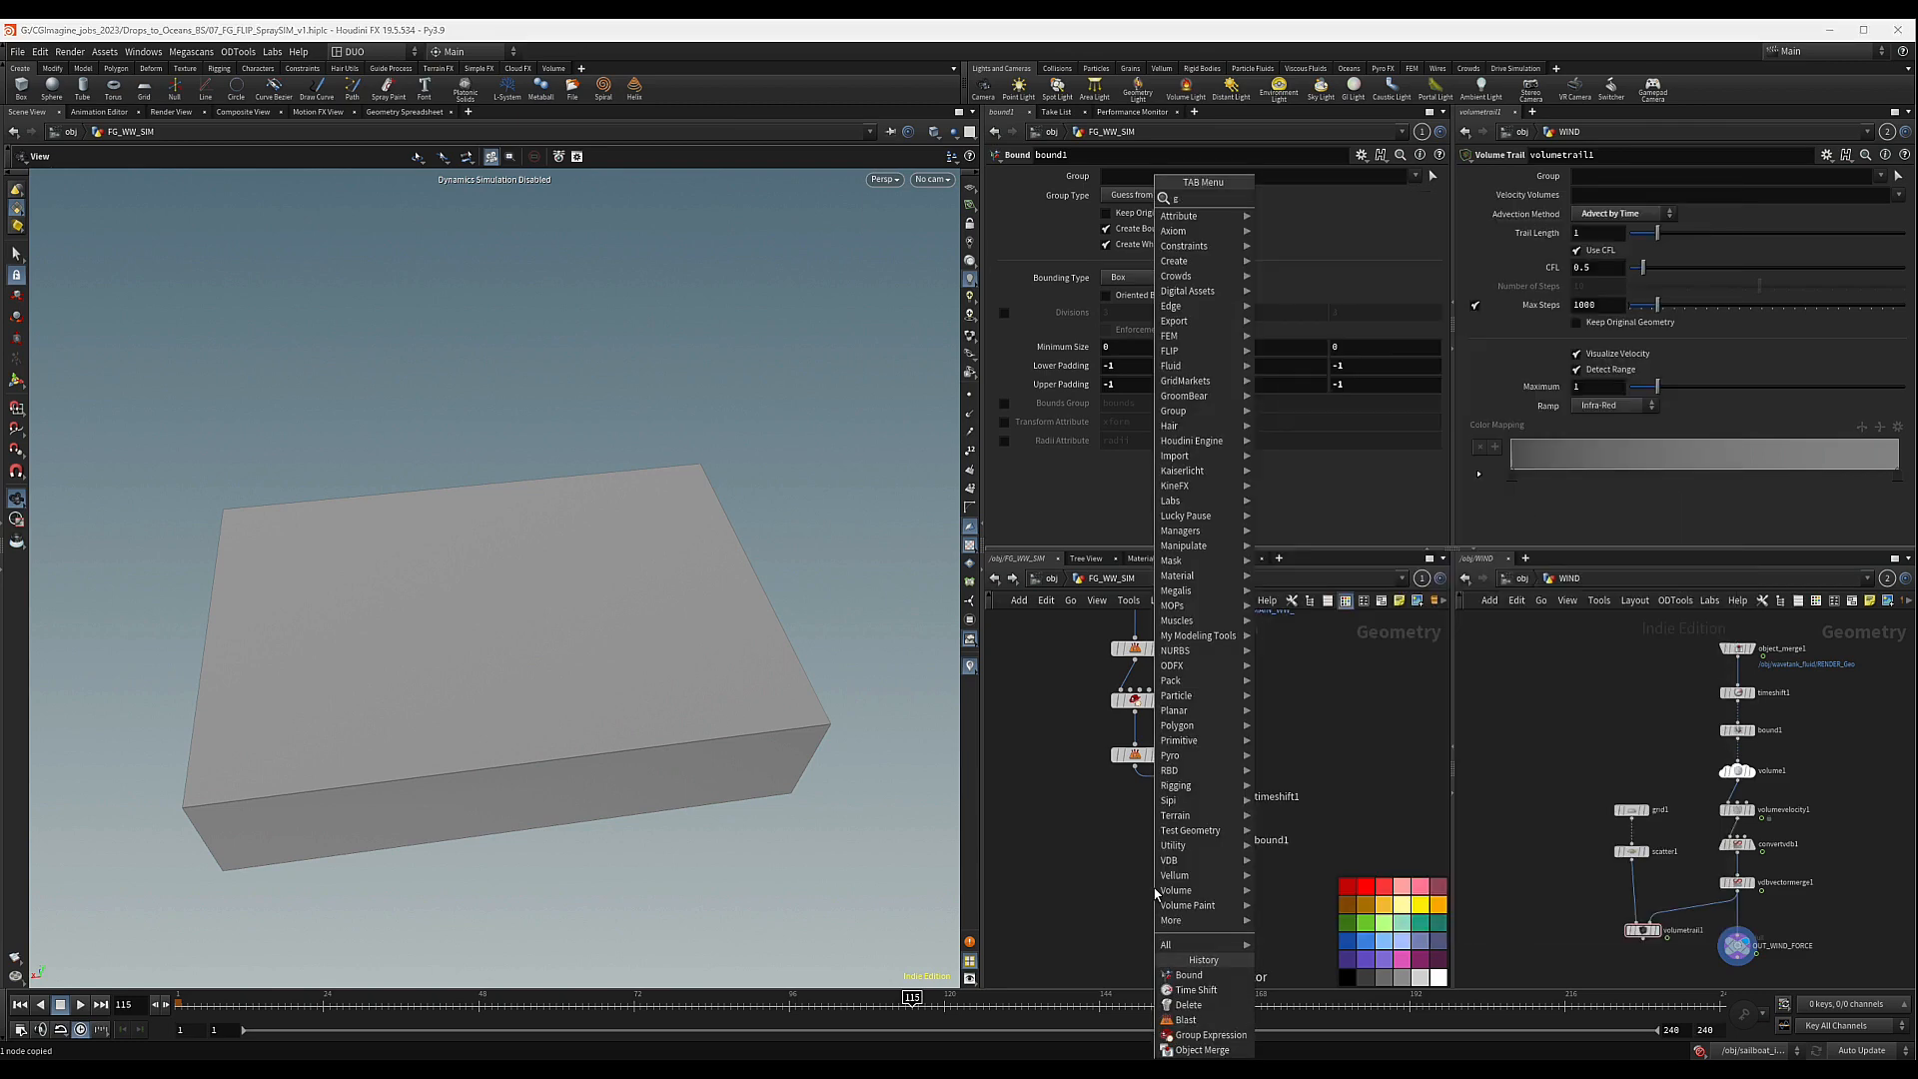
{"action": "type", "text": "group"}
{"action": "key", "text": "Return"}
{"action": "left_click", "coordinate": [1154, 888]}
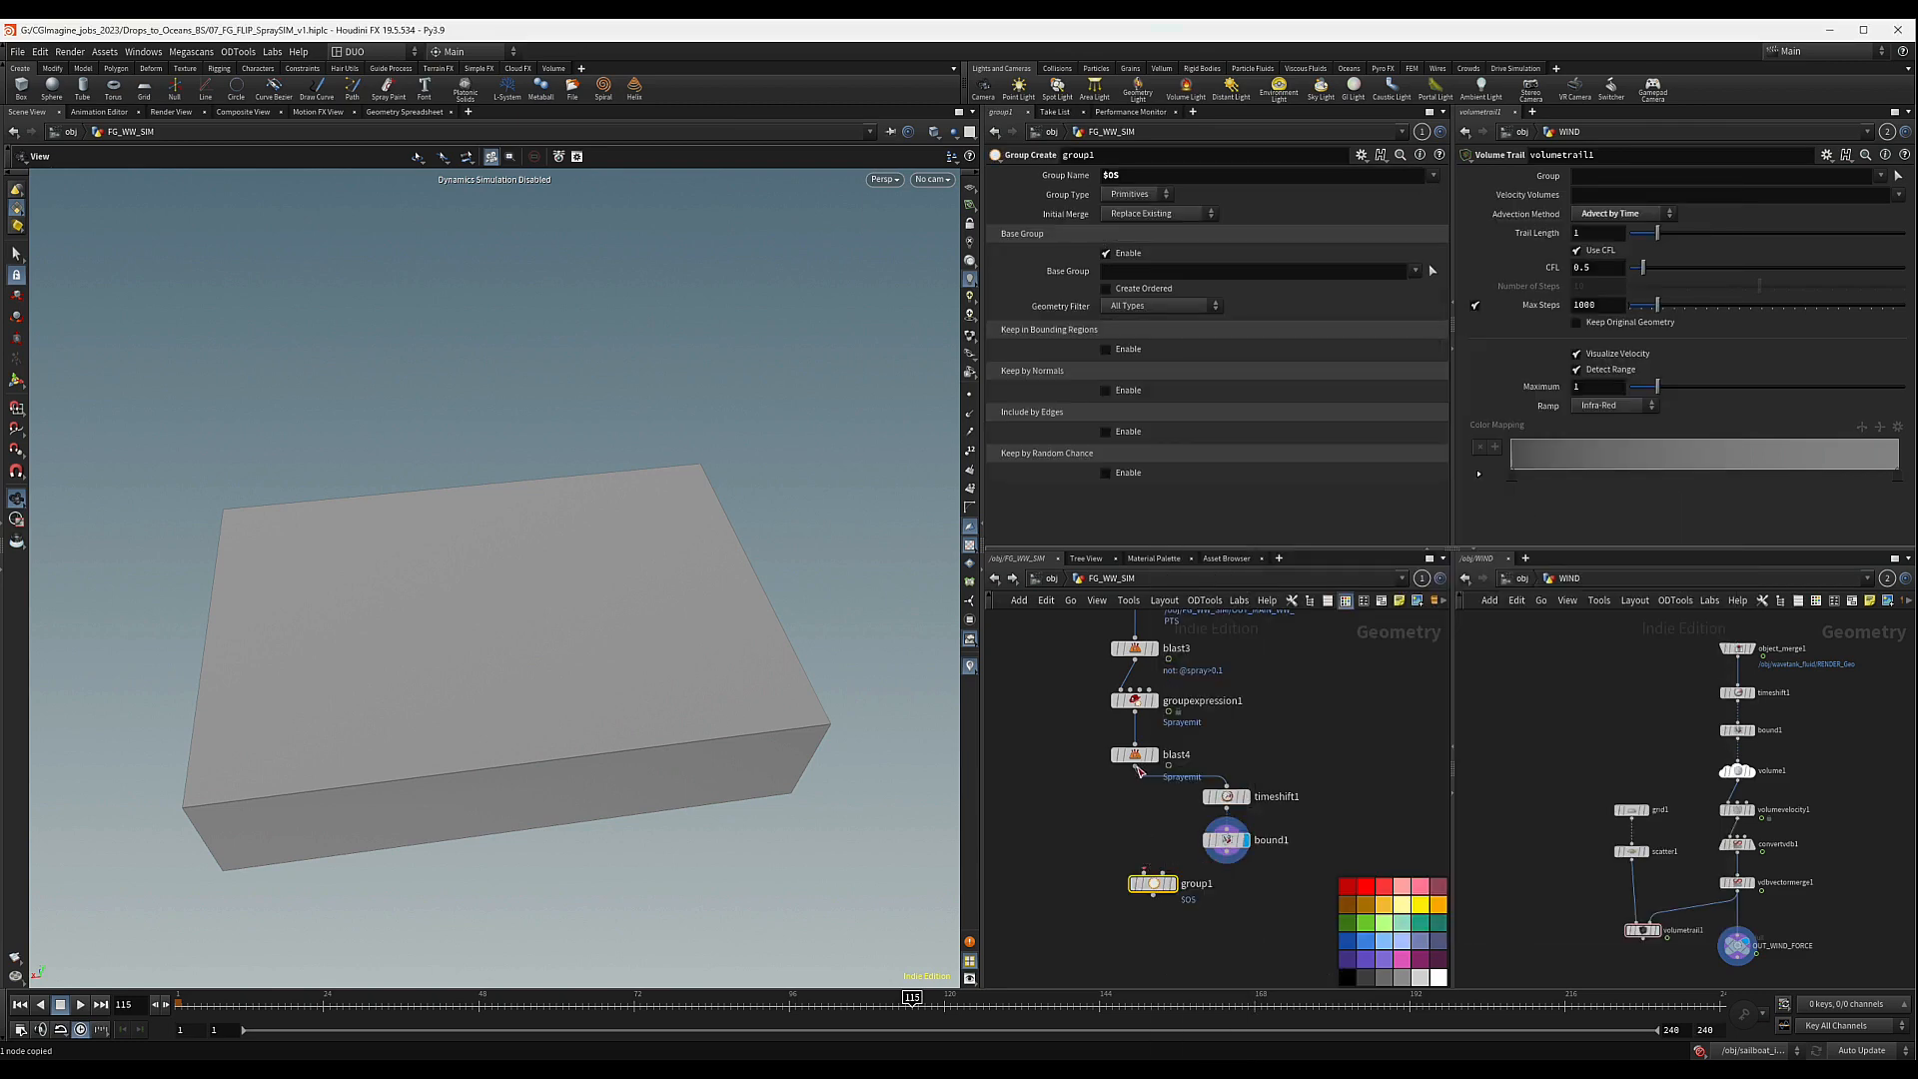
{"action": "left_click_drag", "start_coordinate": [1135, 772], "coordinate": [1144, 874]}
- Make the Group node group Points kept in a Bounding Object (points or vertices only), and display it
{"action": "left_click", "coordinate": [1136, 194]}
{"action": "left_click", "coordinate": [1131, 212]}
{"action": "left_click", "coordinate": [1106, 349]}
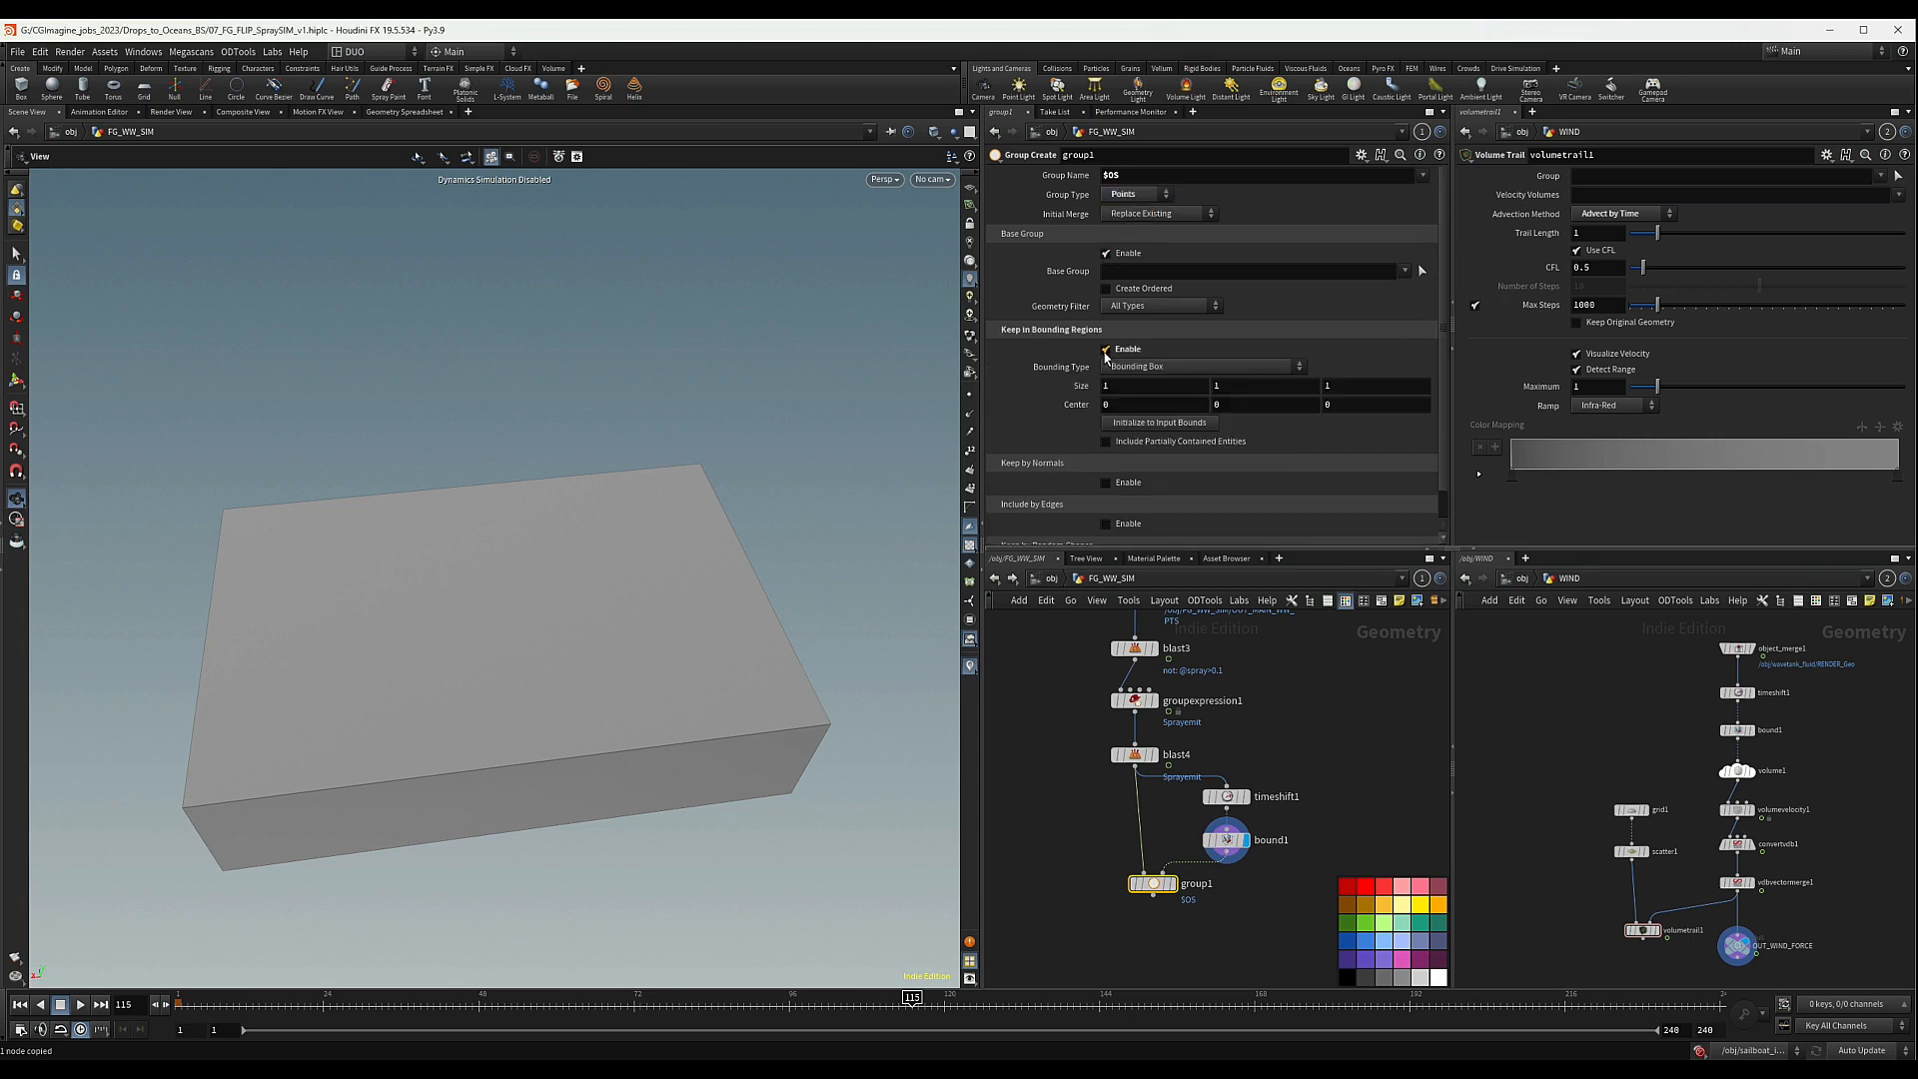
{"action": "left_click", "coordinate": [1149, 366]}
{"action": "left_click", "coordinate": [1149, 424]}
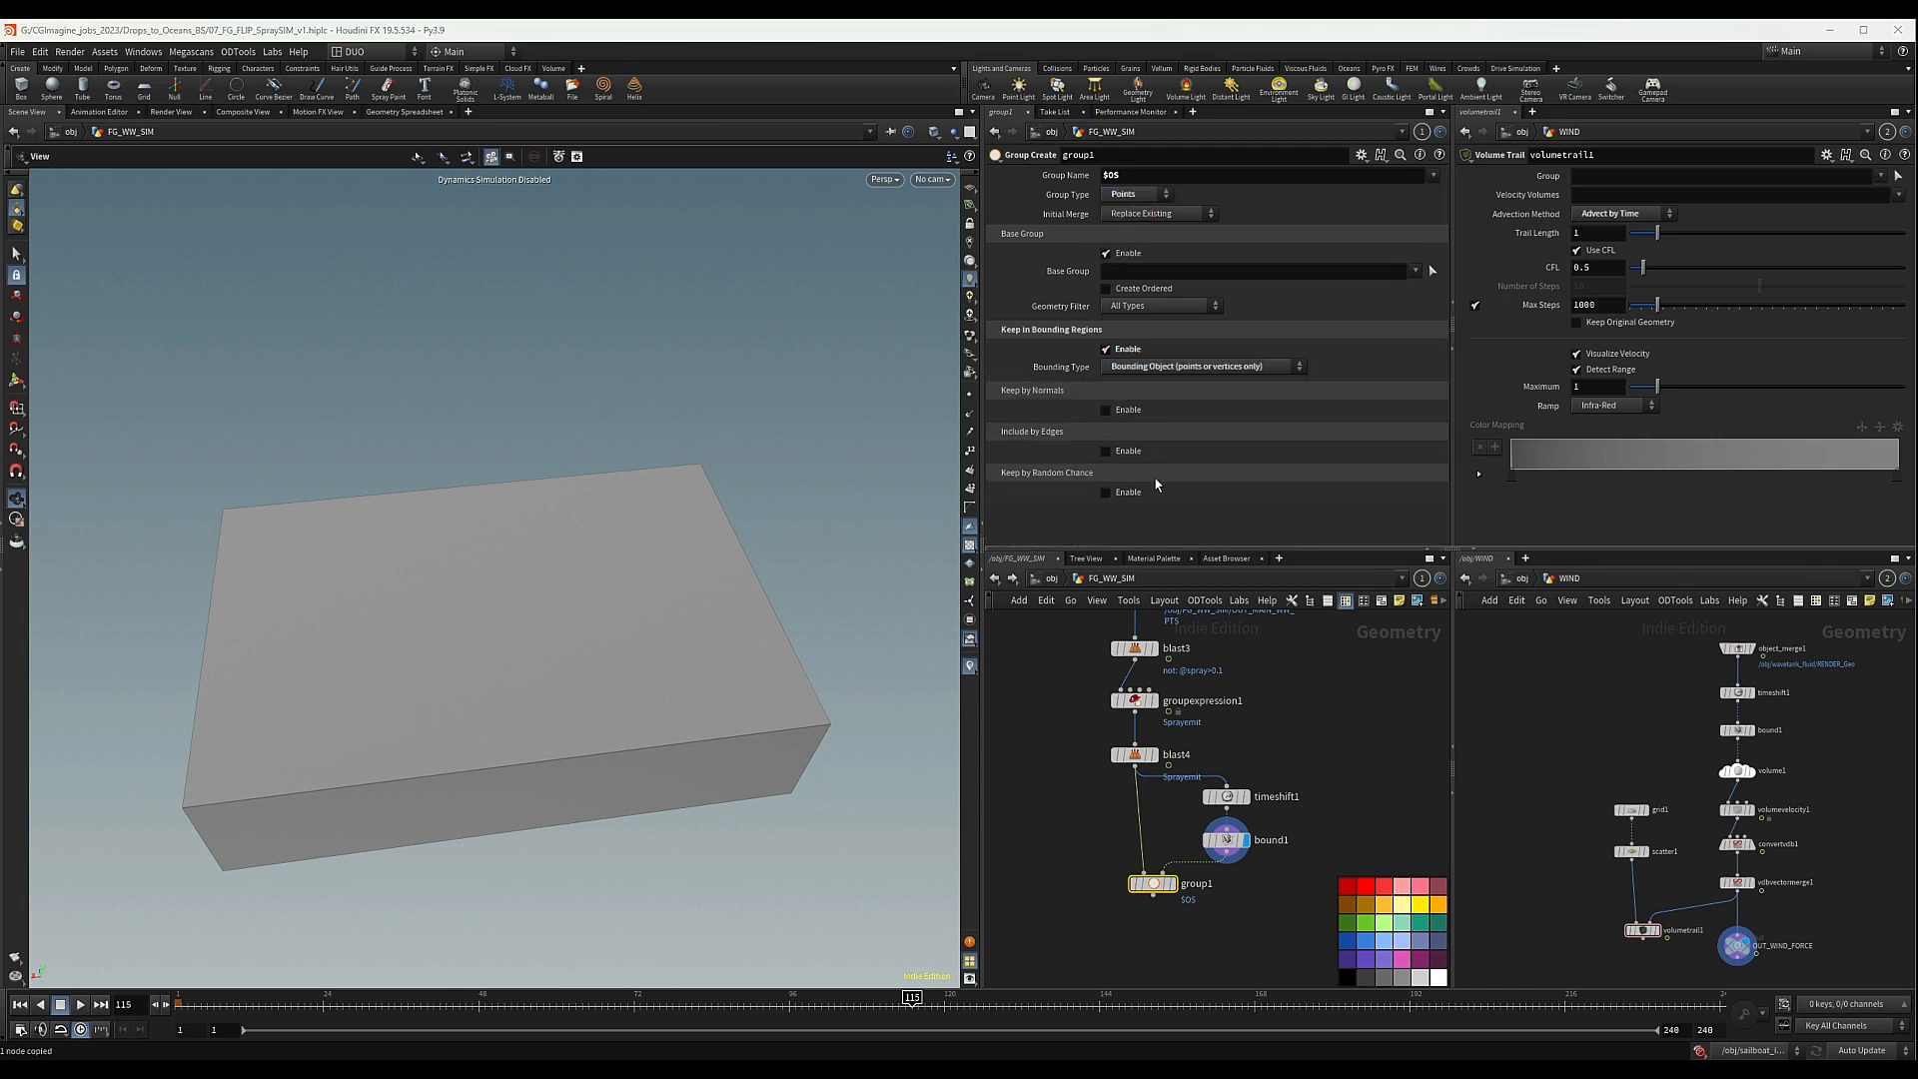
{"action": "left_click", "coordinate": [1165, 886]}
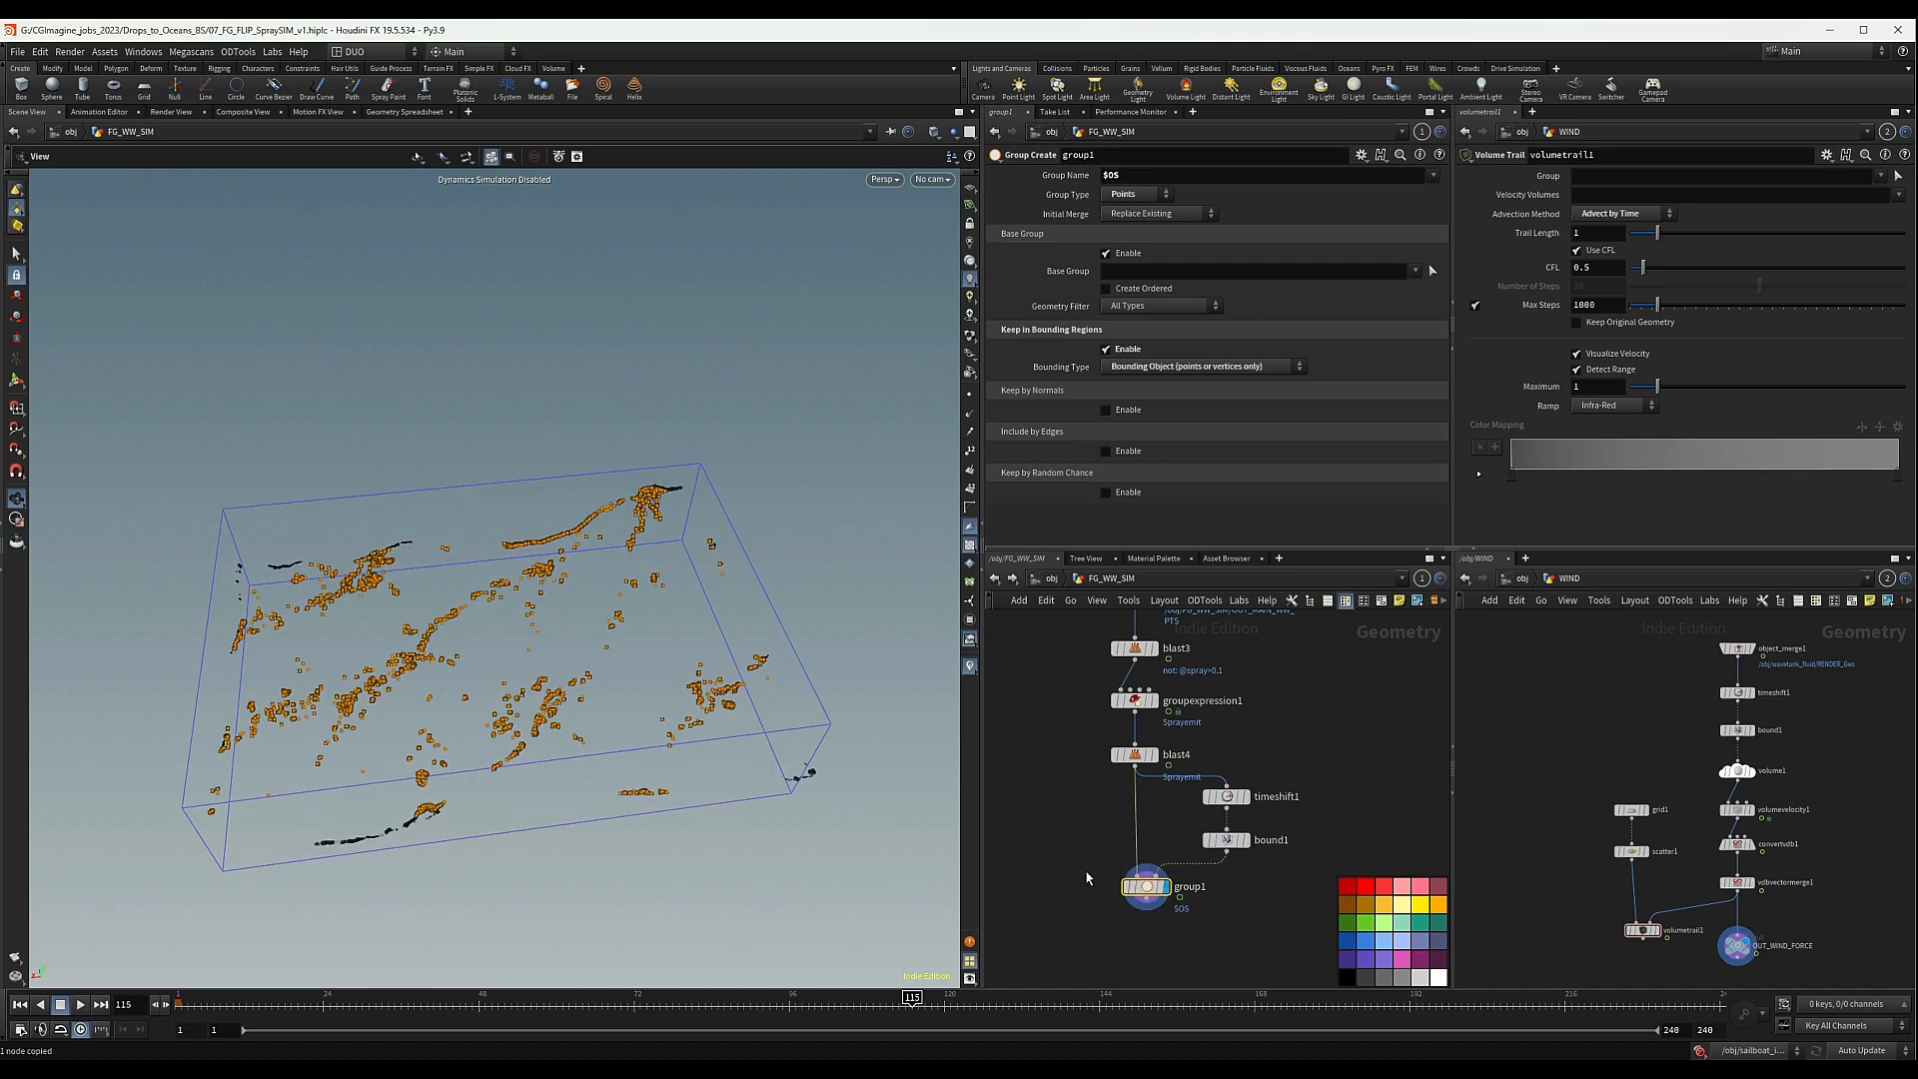
{"action": "left_click_drag", "start_coordinate": [640, 729], "coordinate": [662, 783]}
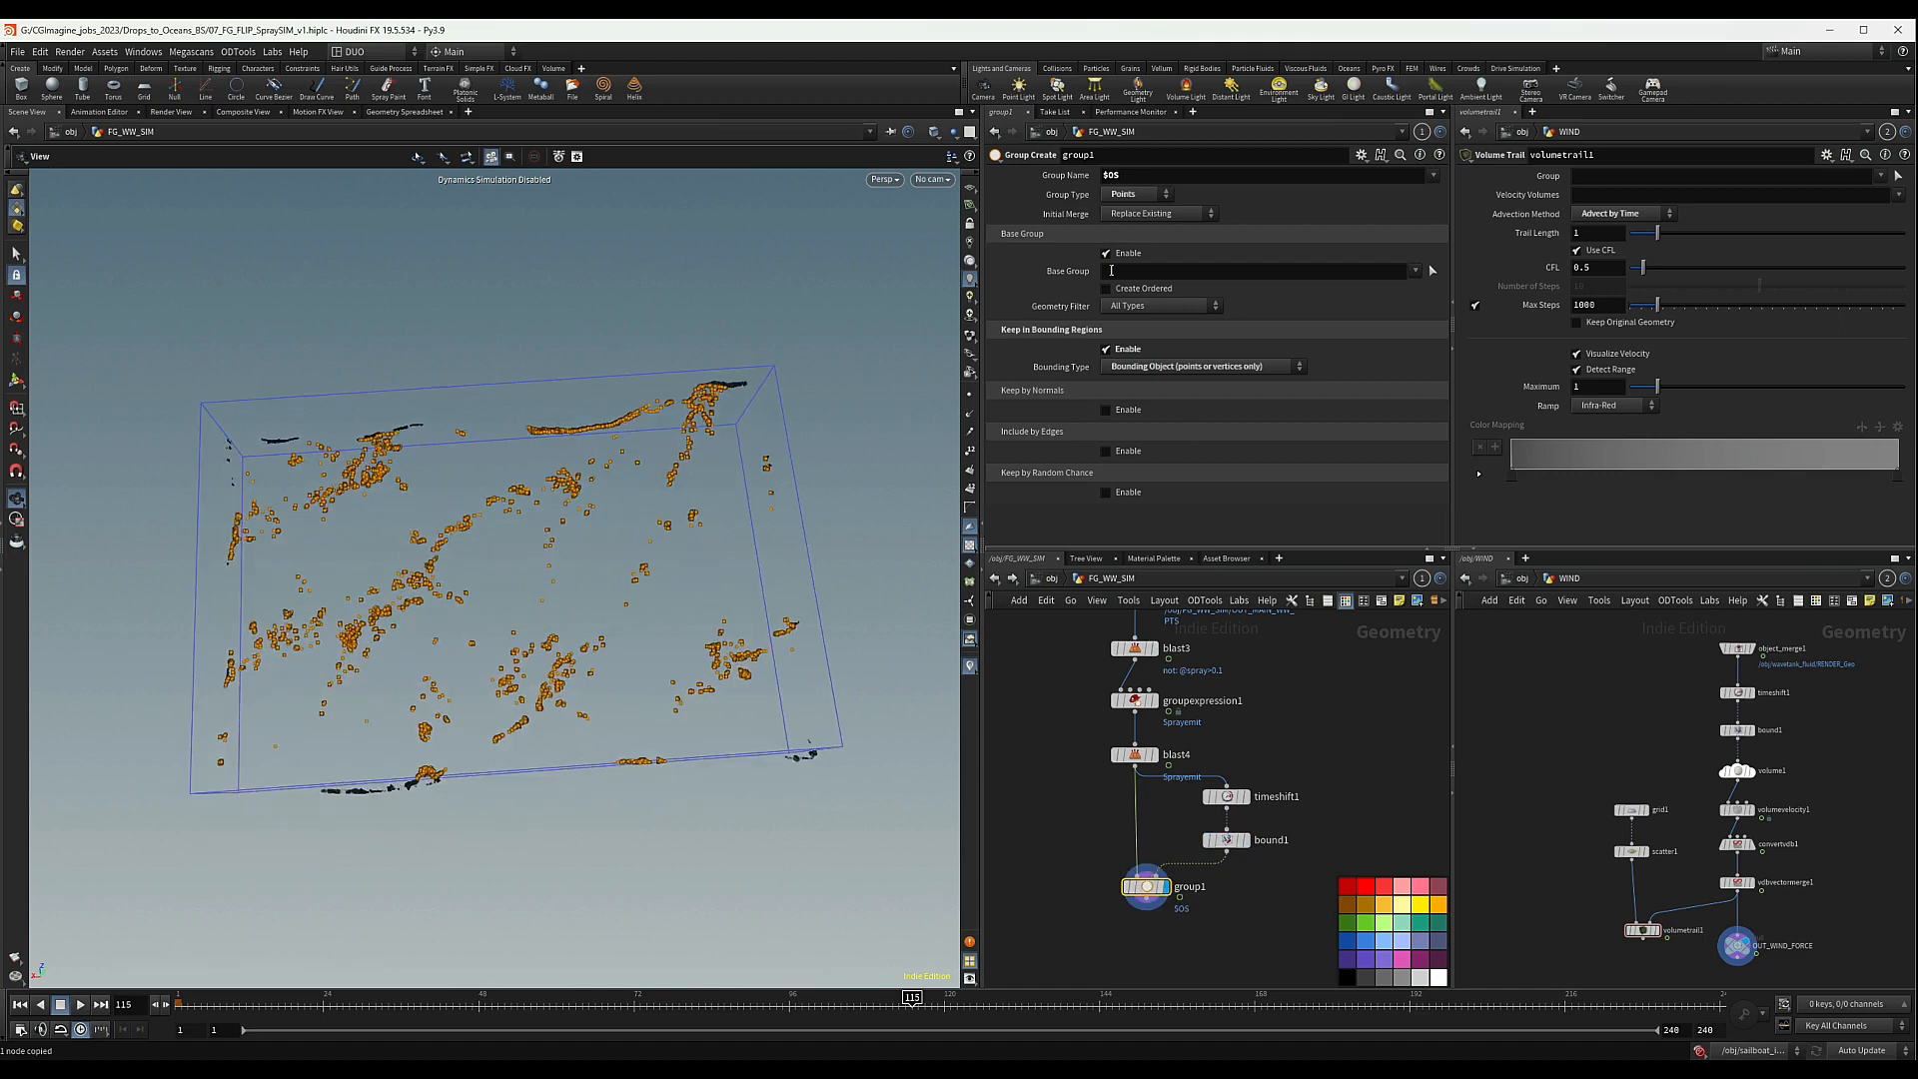
- Set the Bound's lower and upper padding to -1.5 in X and Z
{"action": "left_click", "coordinate": [1227, 839]}
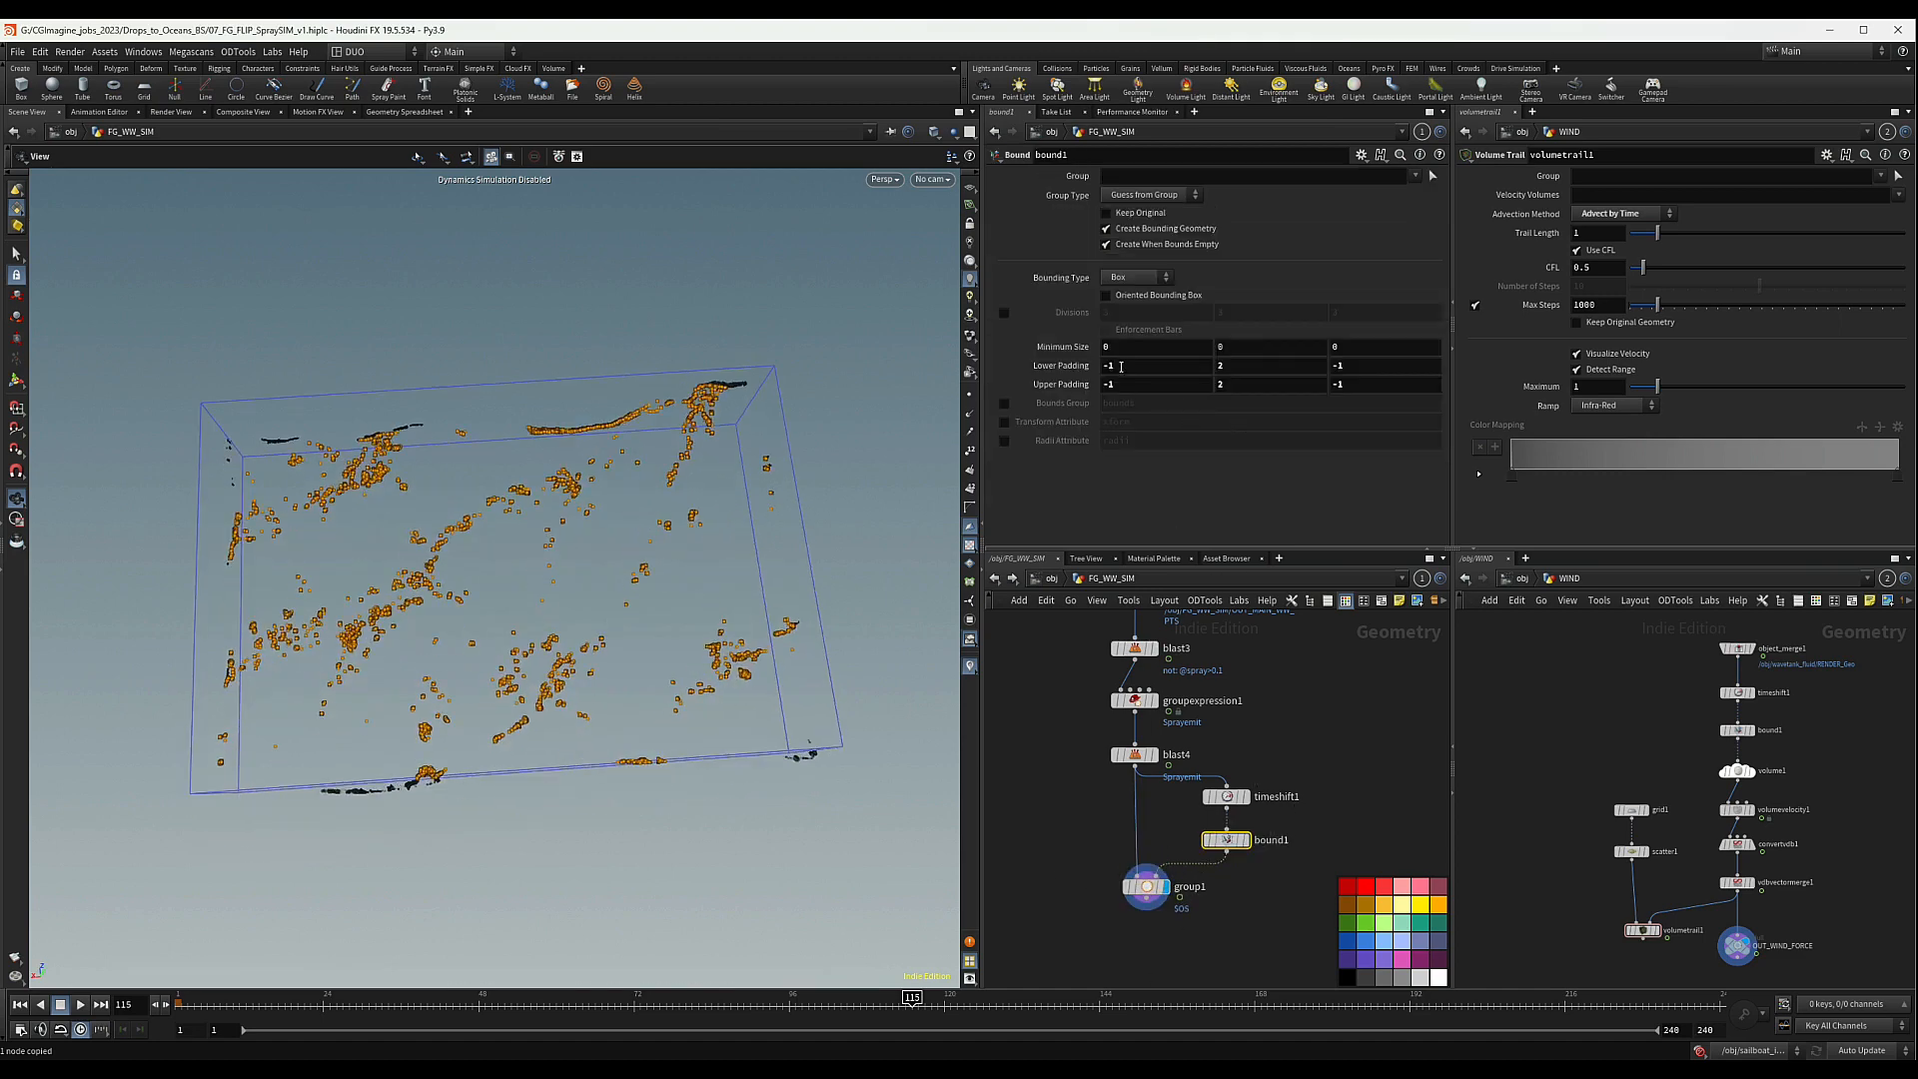
{"action": "left_click", "coordinate": [1136, 374]}
{"action": "type", "text": ".5"}
{"action": "key", "text": "Tab"}
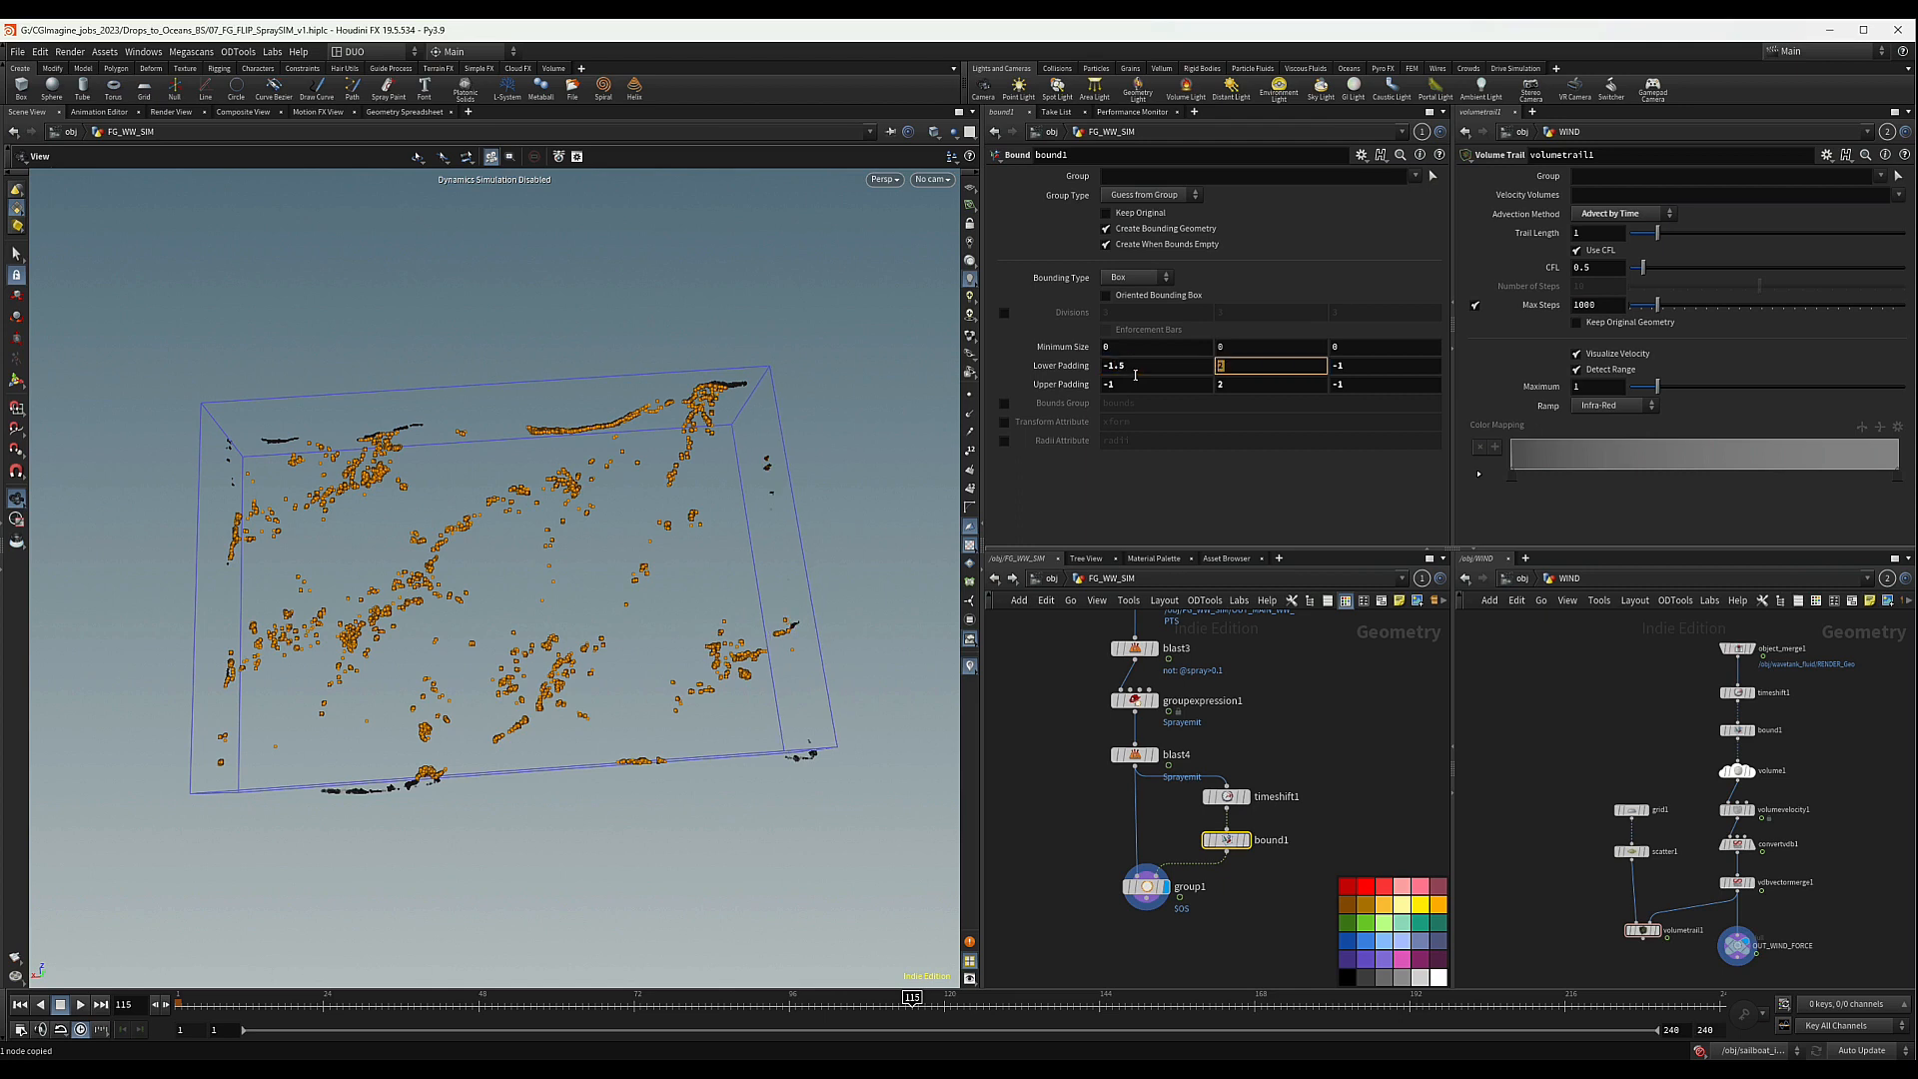
{"action": "key", "text": "Tab"}
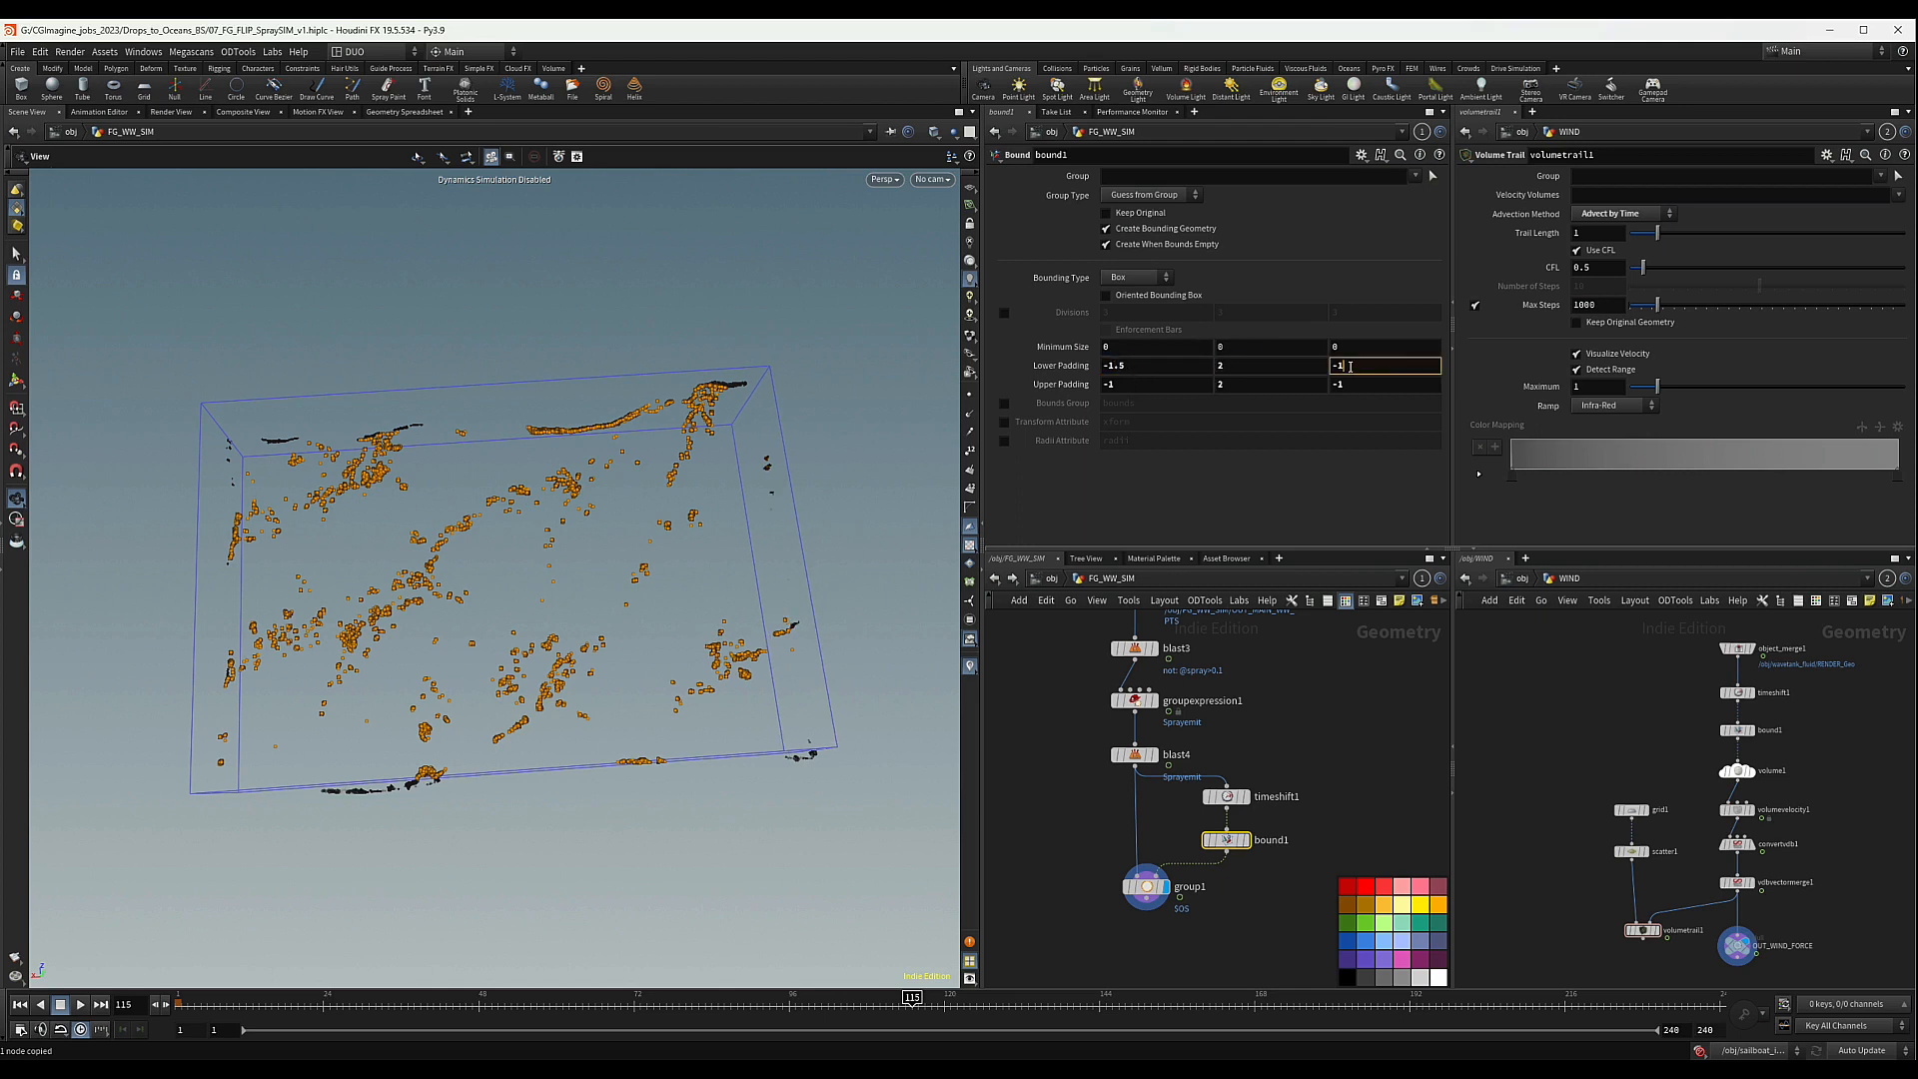
{"action": "type", "text": ".5"}
{"action": "key", "text": "Tab"}
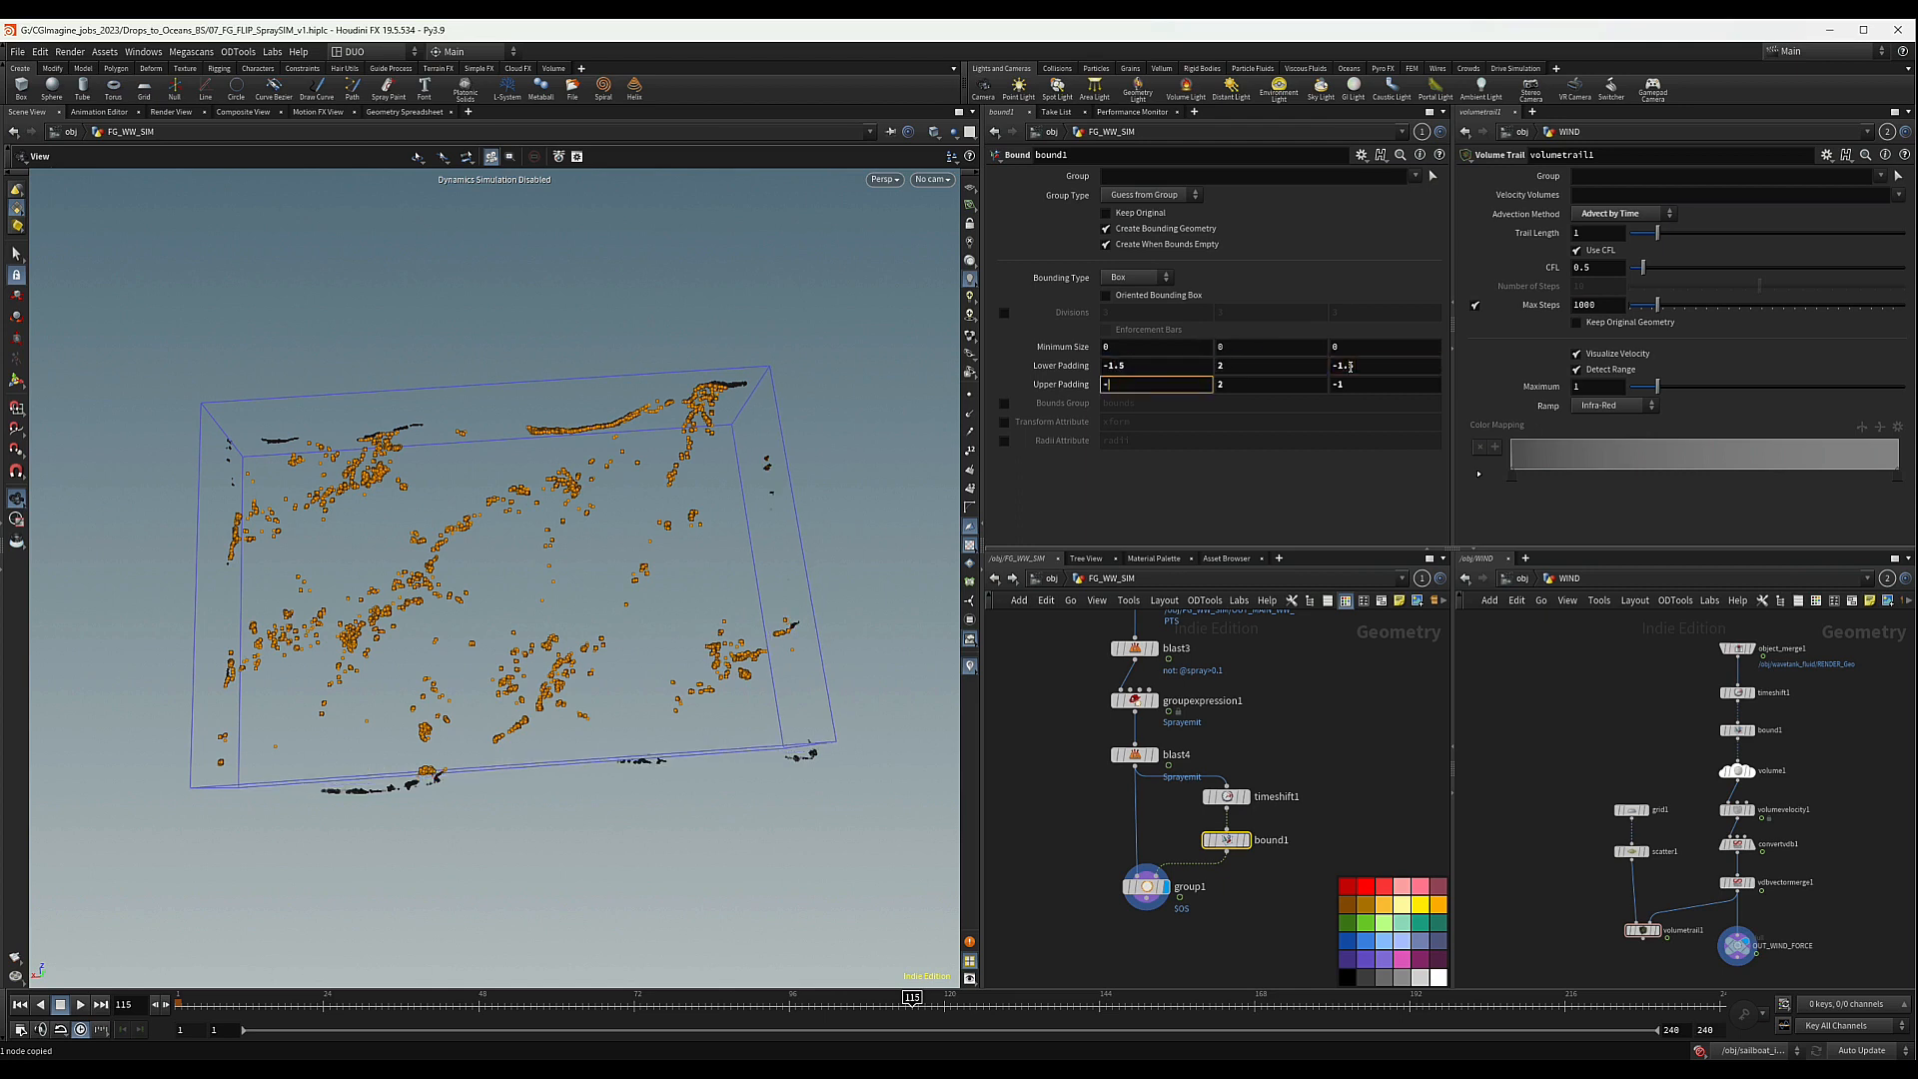
{"action": "type", "text": ".5"}
{"action": "key", "text": "Tab"}
{"action": "key", "text": "Tab"}
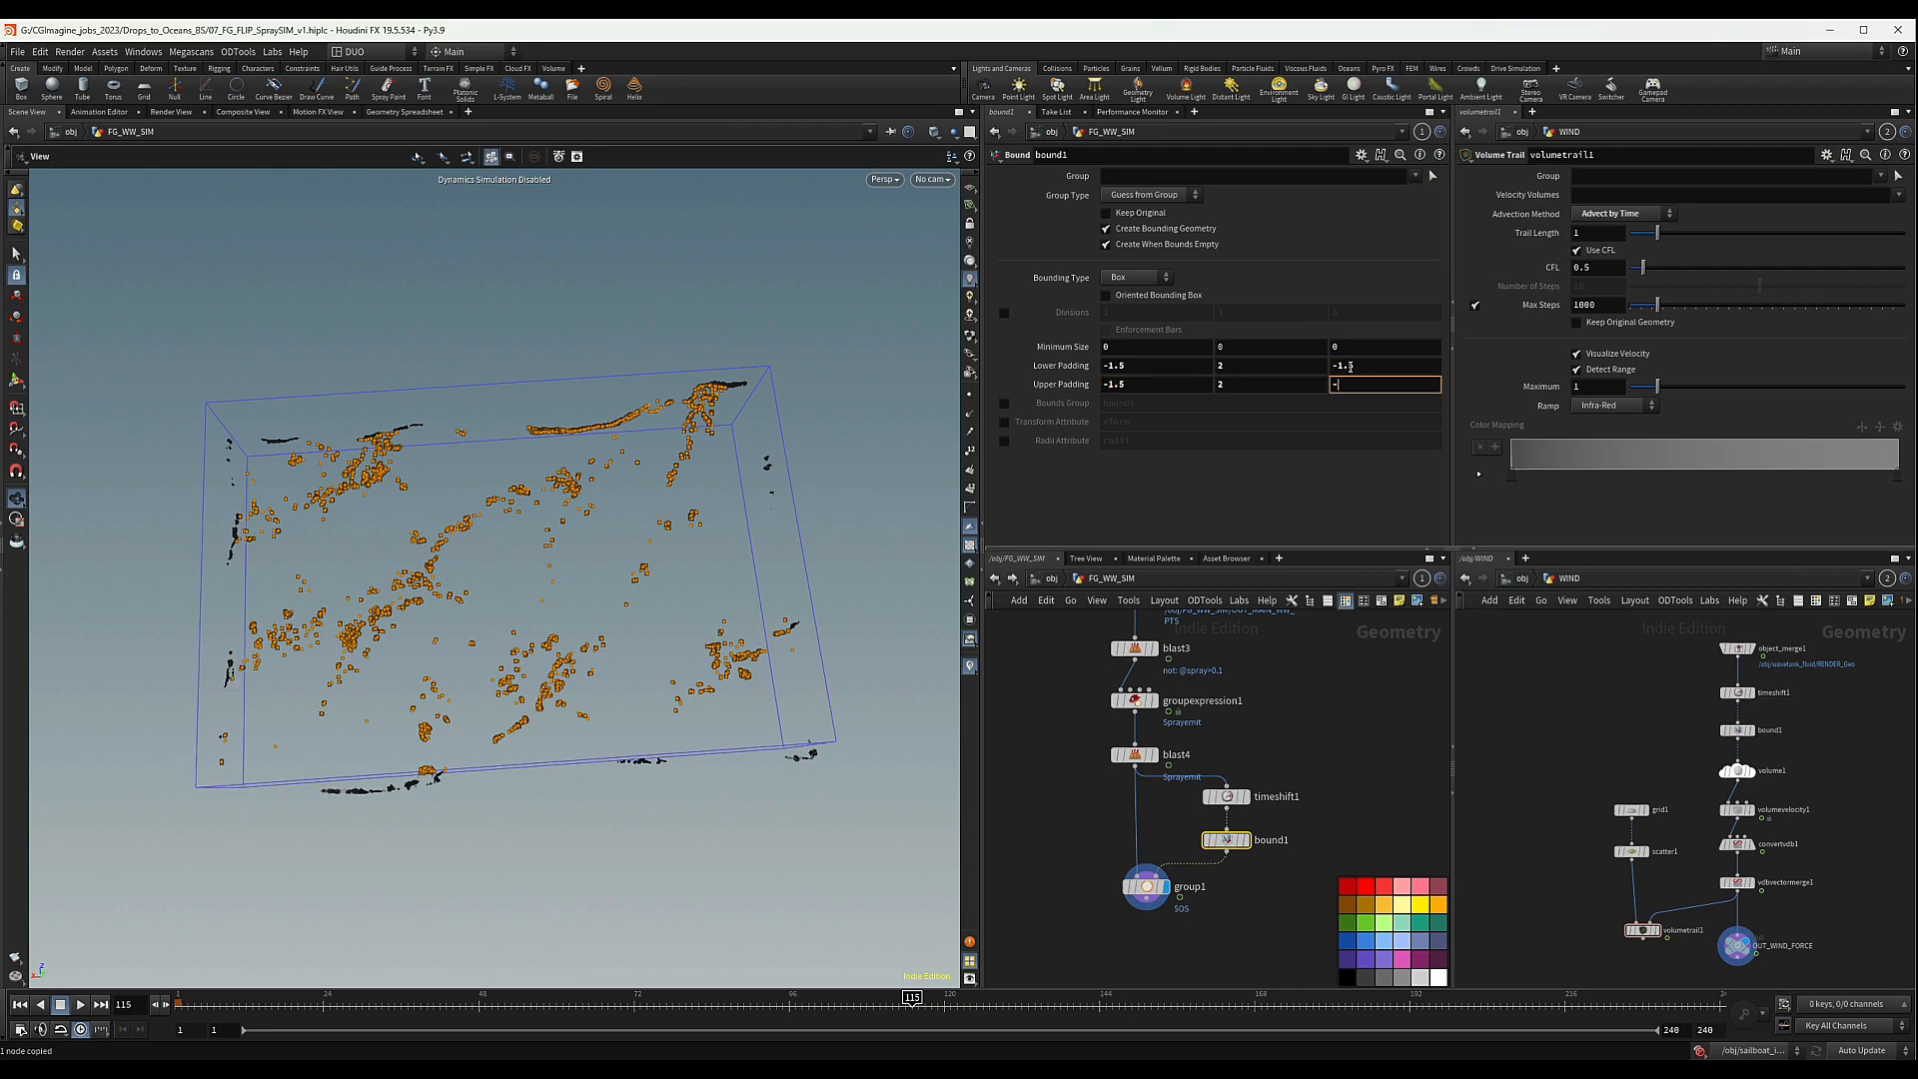
{"action": "key", "text": "Return"}
- Set the Bound's upper Z padding to -3 and check the grouped points against the box
{"action": "left_click_drag", "start_coordinate": [775, 394], "coordinate": [703, 510]}
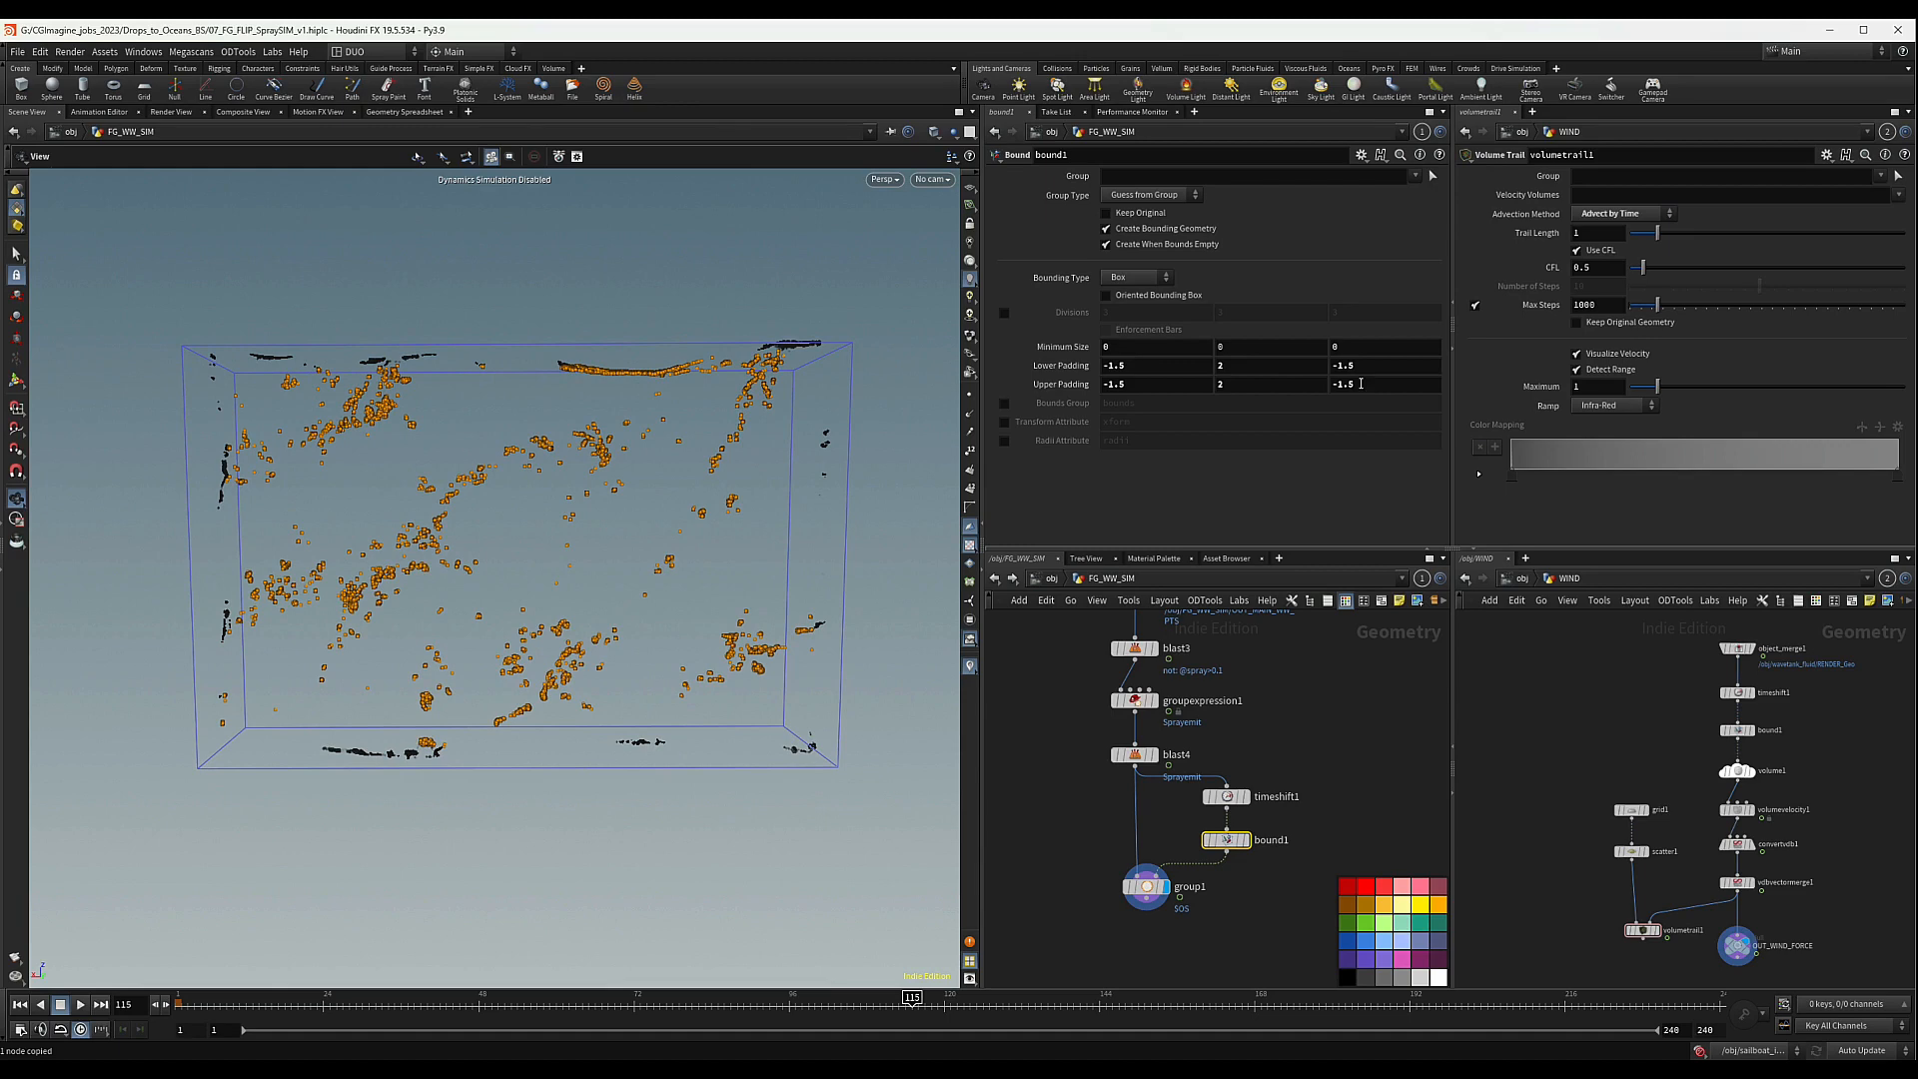
{"action": "left_click_drag", "start_coordinate": [1338, 385], "coordinate": [1337, 385]}
{"action": "type", "text": "3"}
{"action": "key", "text": "Return"}
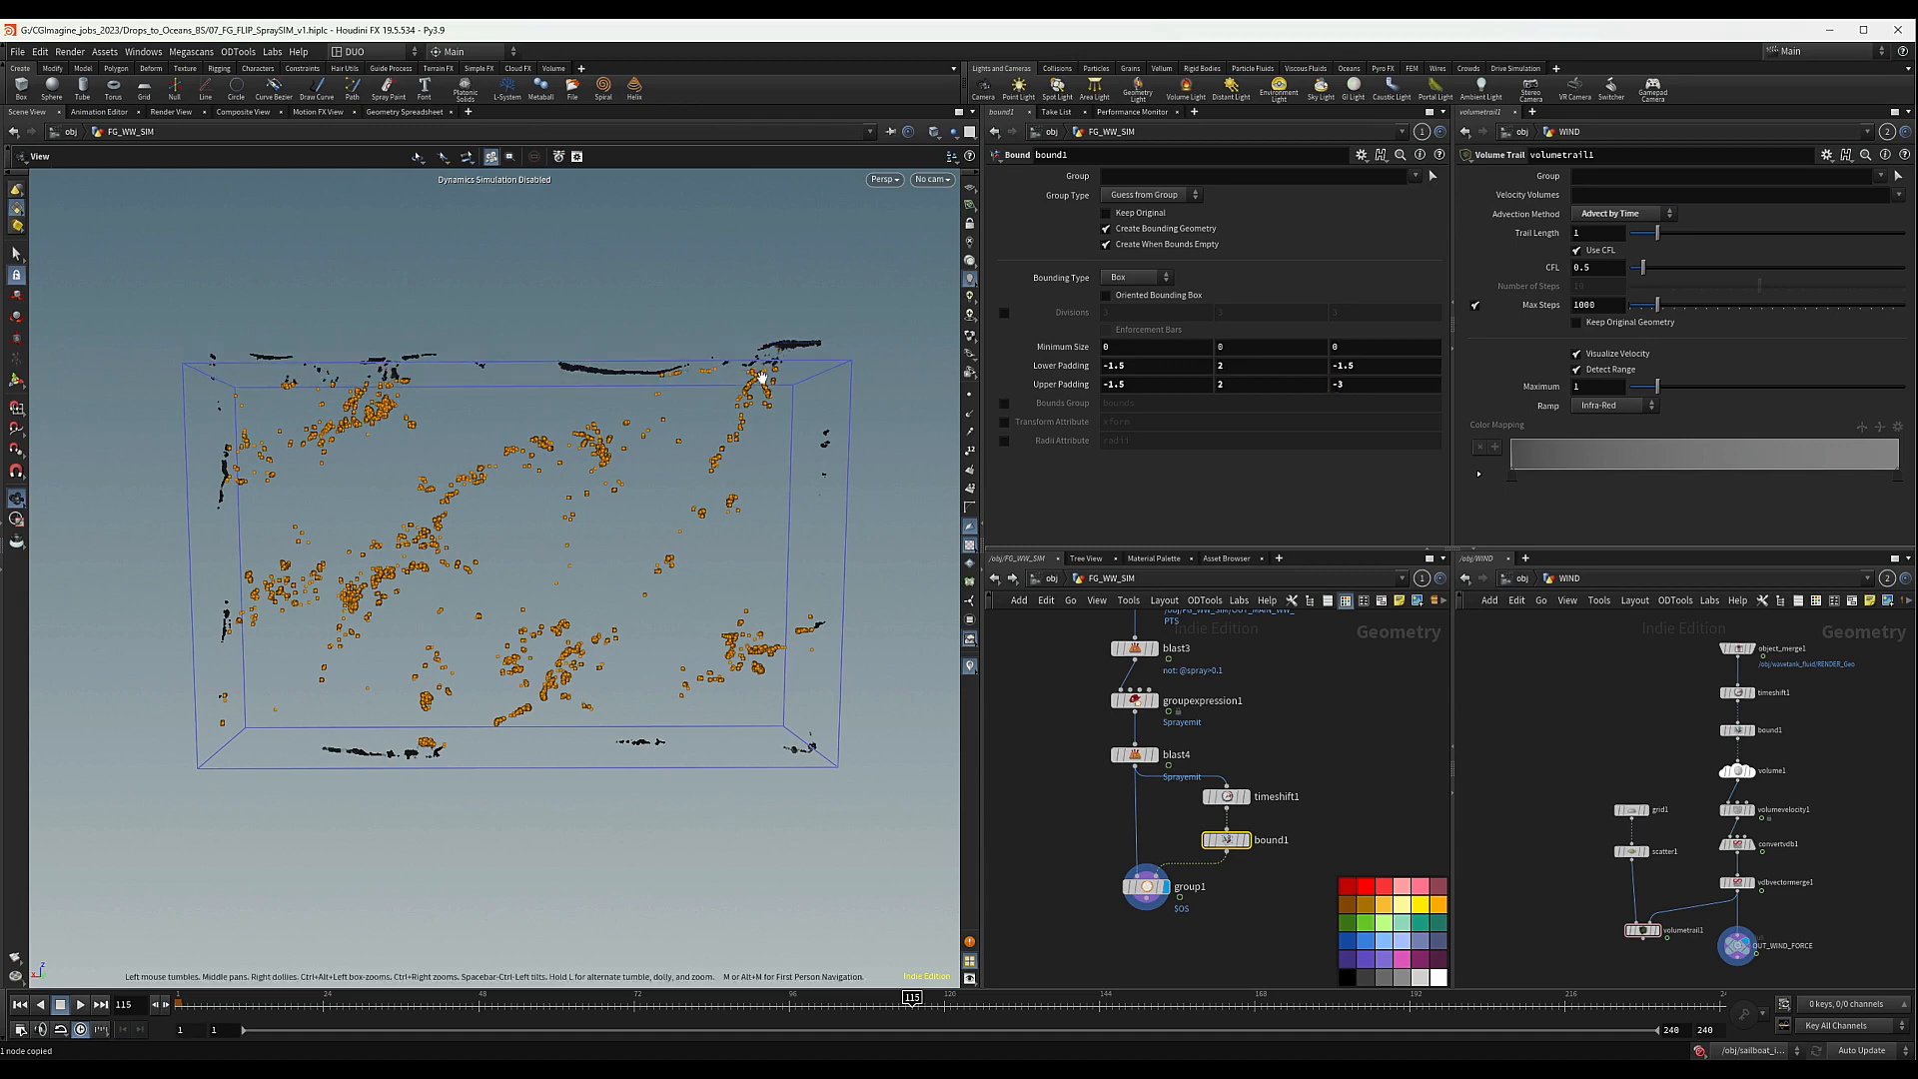
{"action": "left_click_drag", "start_coordinate": [760, 378], "coordinate": [564, 418]}
{"action": "mouse_move", "coordinate": [638, 517]}
{"action": "left_mouse_down"}
{"action": "mouse_move", "coordinate": [625, 459]}
{"action": "mouse_move", "coordinate": [637, 483]}
{"action": "left_mouse_up"}
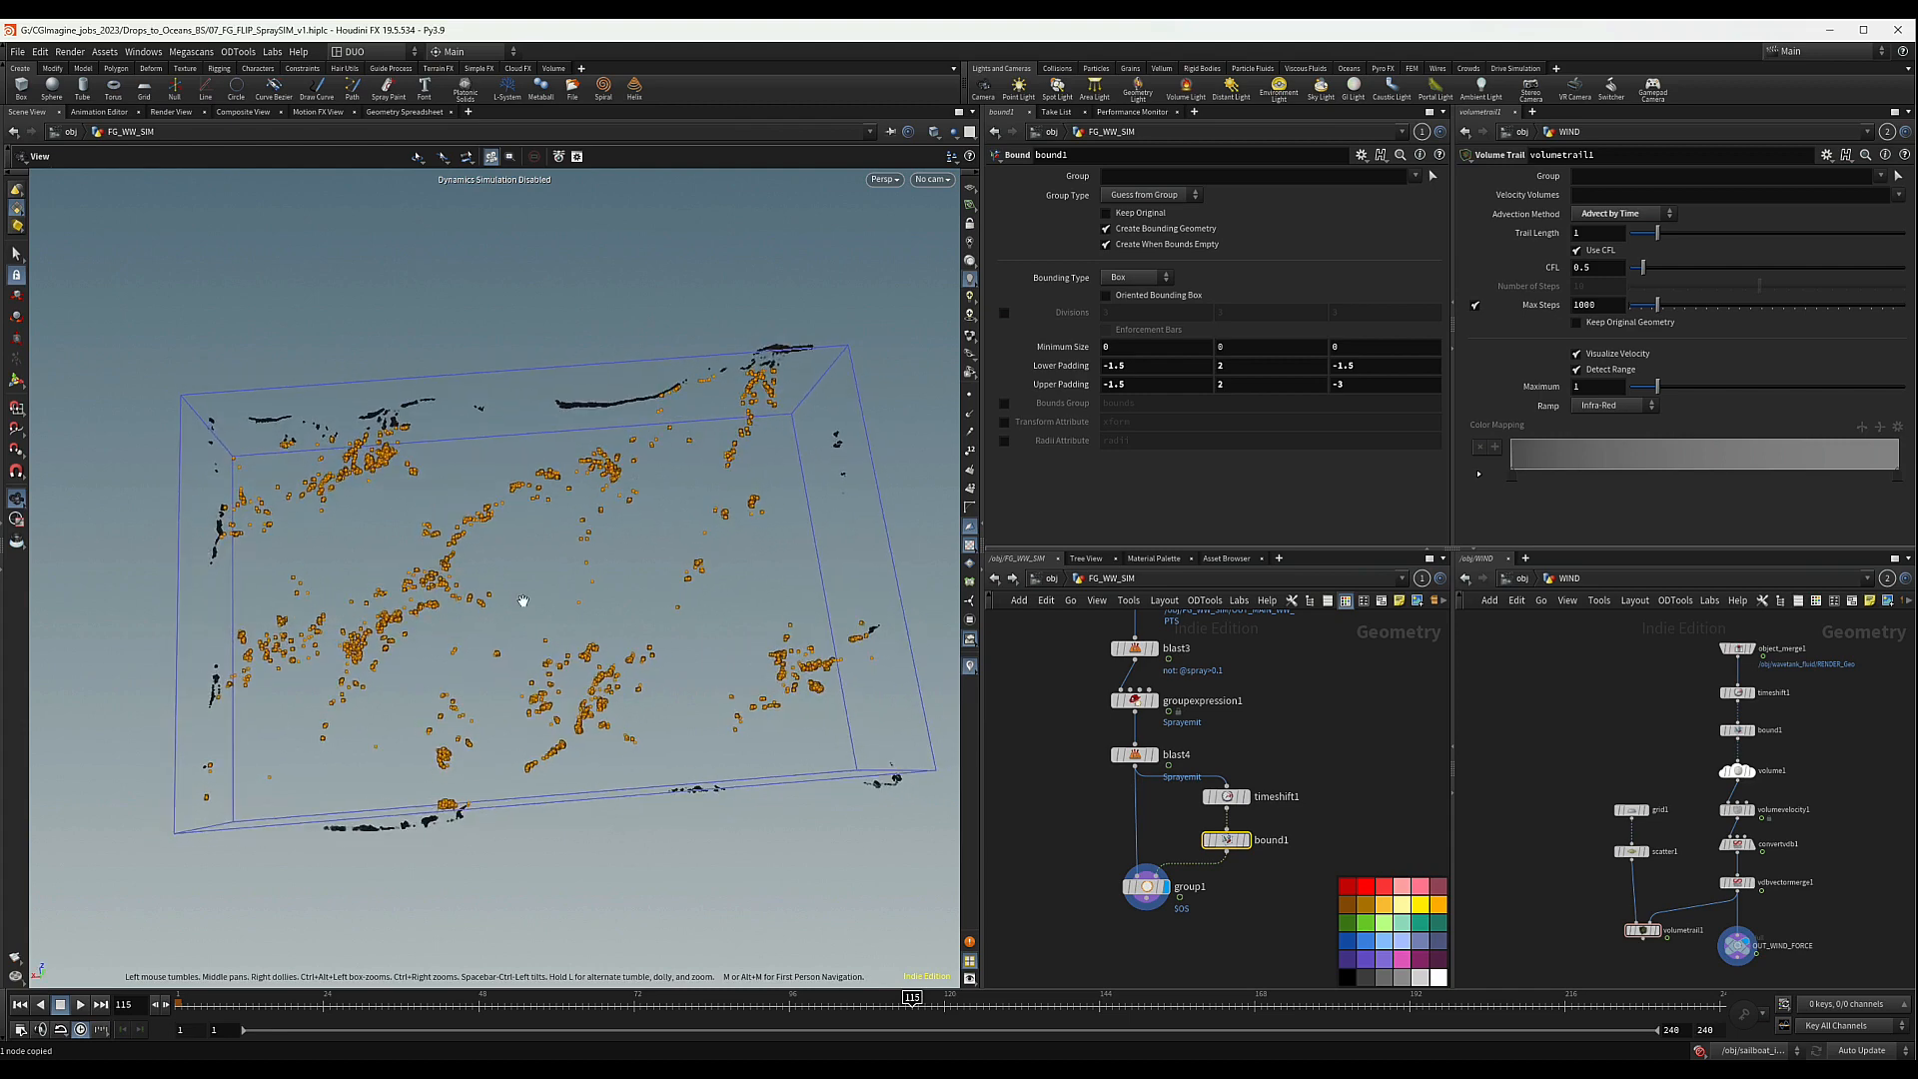
- Add a Blast node below the Group node
{"action": "middle_click_drag", "start_coordinate": [1203, 887], "coordinate": [1196, 812]}
{"action": "left_click", "coordinate": [1126, 881]}
{"action": "key", "text": "Tab"}
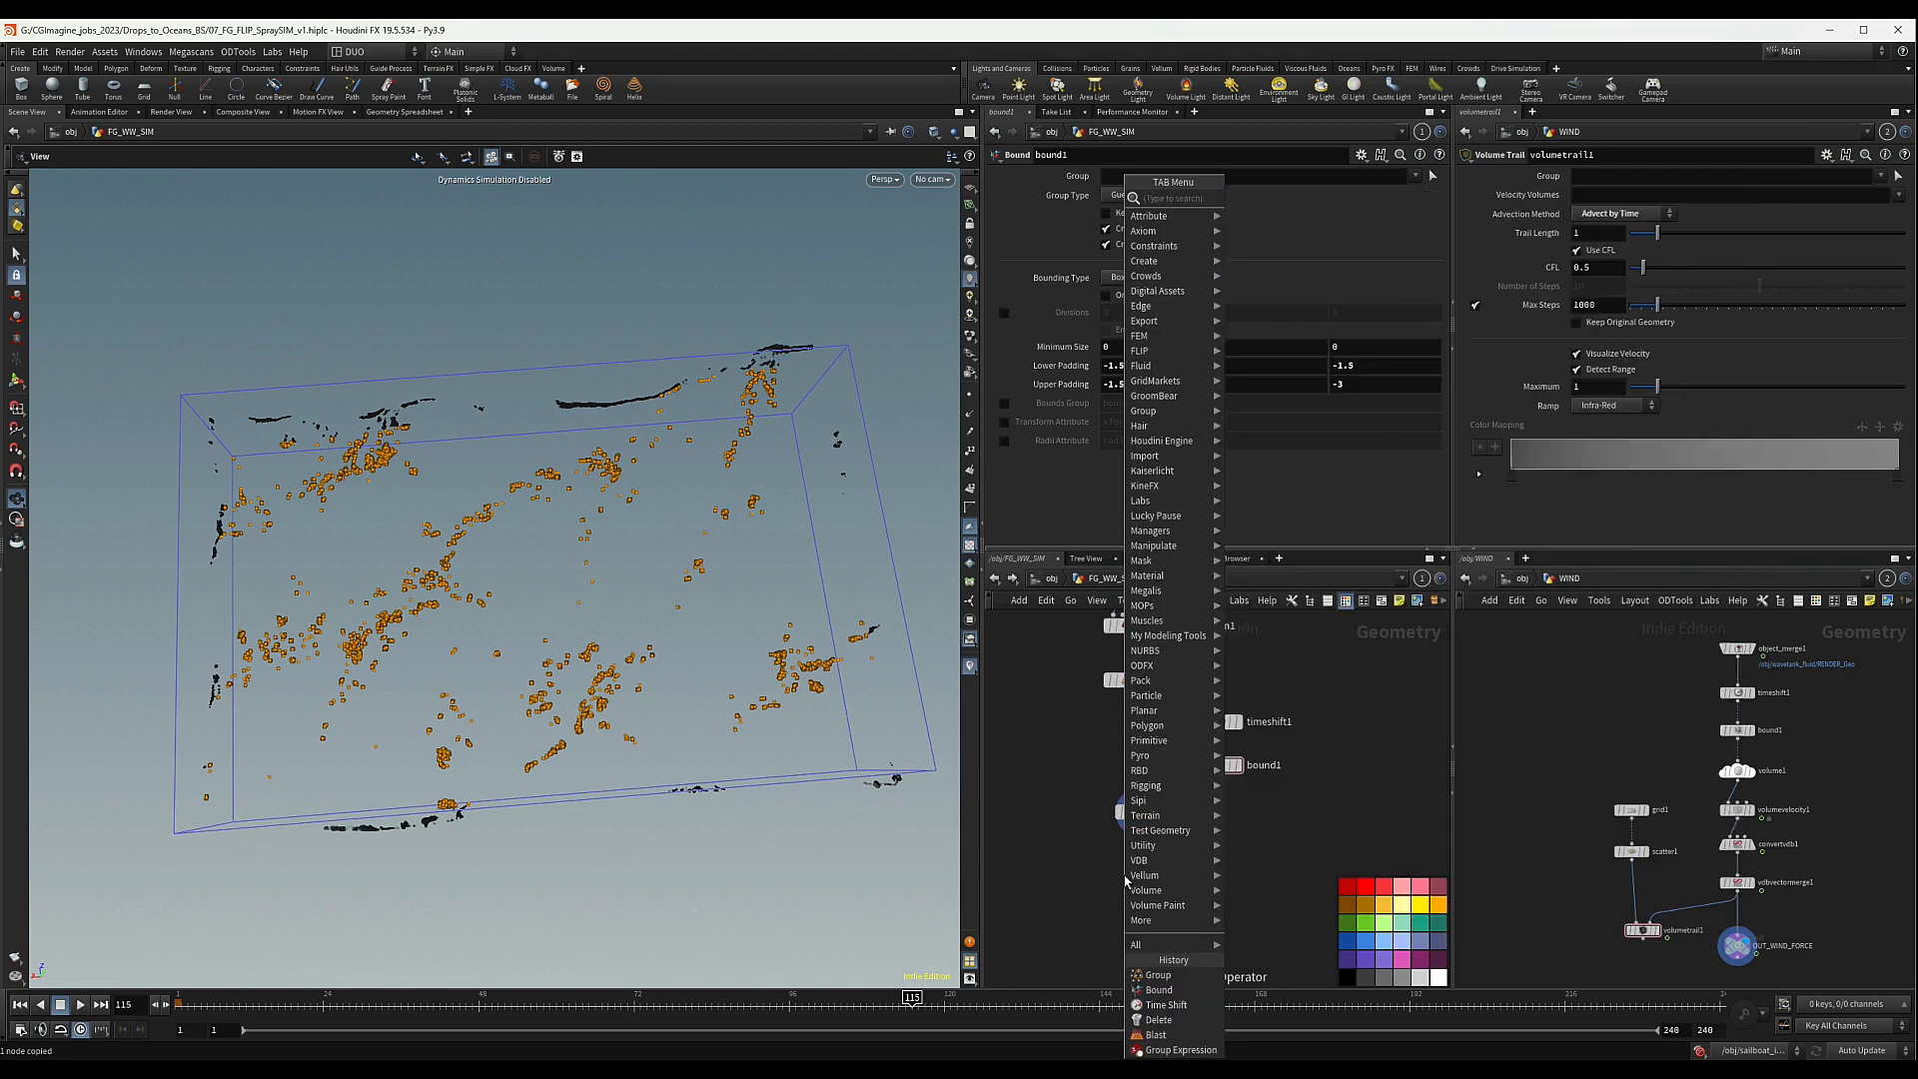
{"action": "type", "text": "bla"}
{"action": "key", "text": "Return"}
{"action": "left_click", "coordinate": [1126, 877]}
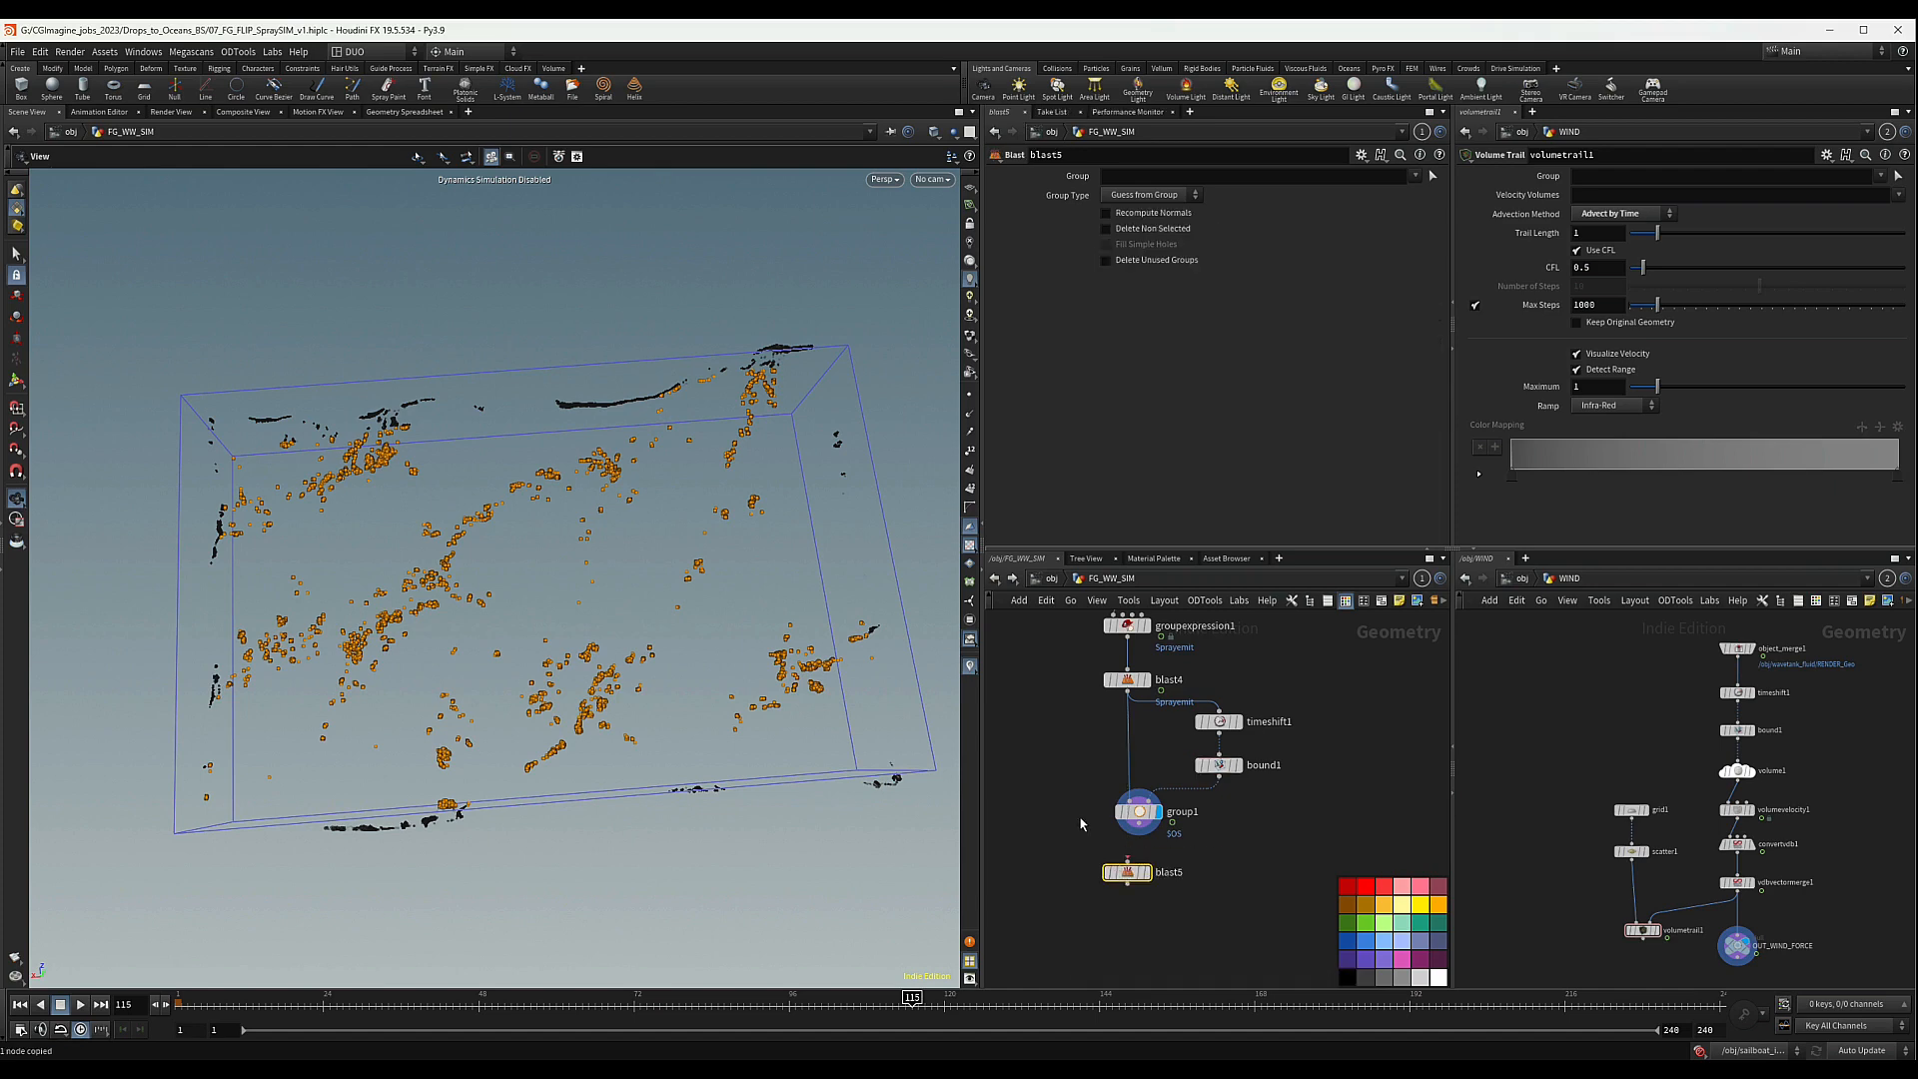
- Rename the Group node to groupD
{"action": "left_click", "coordinate": [1138, 812]}
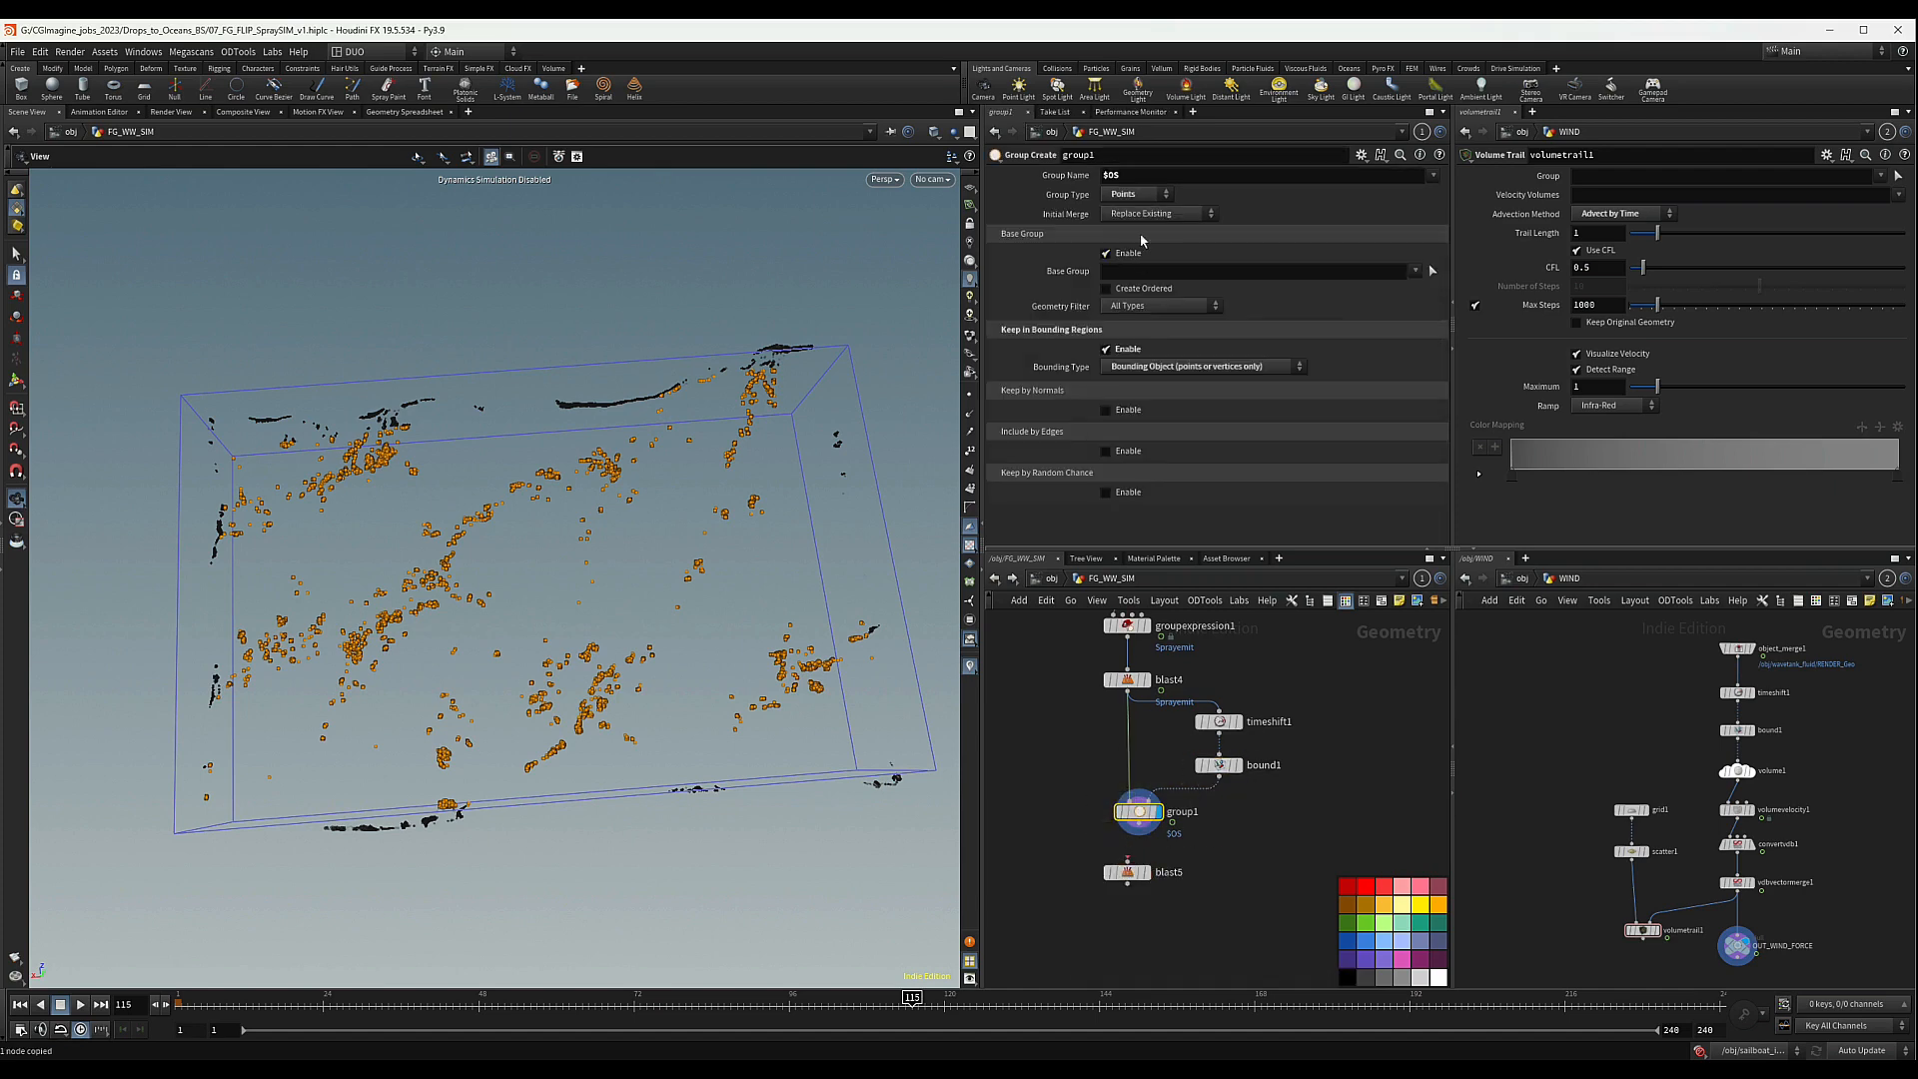
{"action": "double_click", "coordinate": [1197, 816]}
{"action": "type", "text": "D"}
{"action": "key", "text": "Return"}
- Connect the new Blast to groupD's output and display it
{"action": "left_click_drag", "start_coordinate": [1128, 873], "coordinate": [1084, 845]}
{"action": "left_click", "coordinate": [1154, 870]}
{"action": "left_click", "coordinate": [1139, 872]}
{"action": "left_click", "coordinate": [1159, 871]}
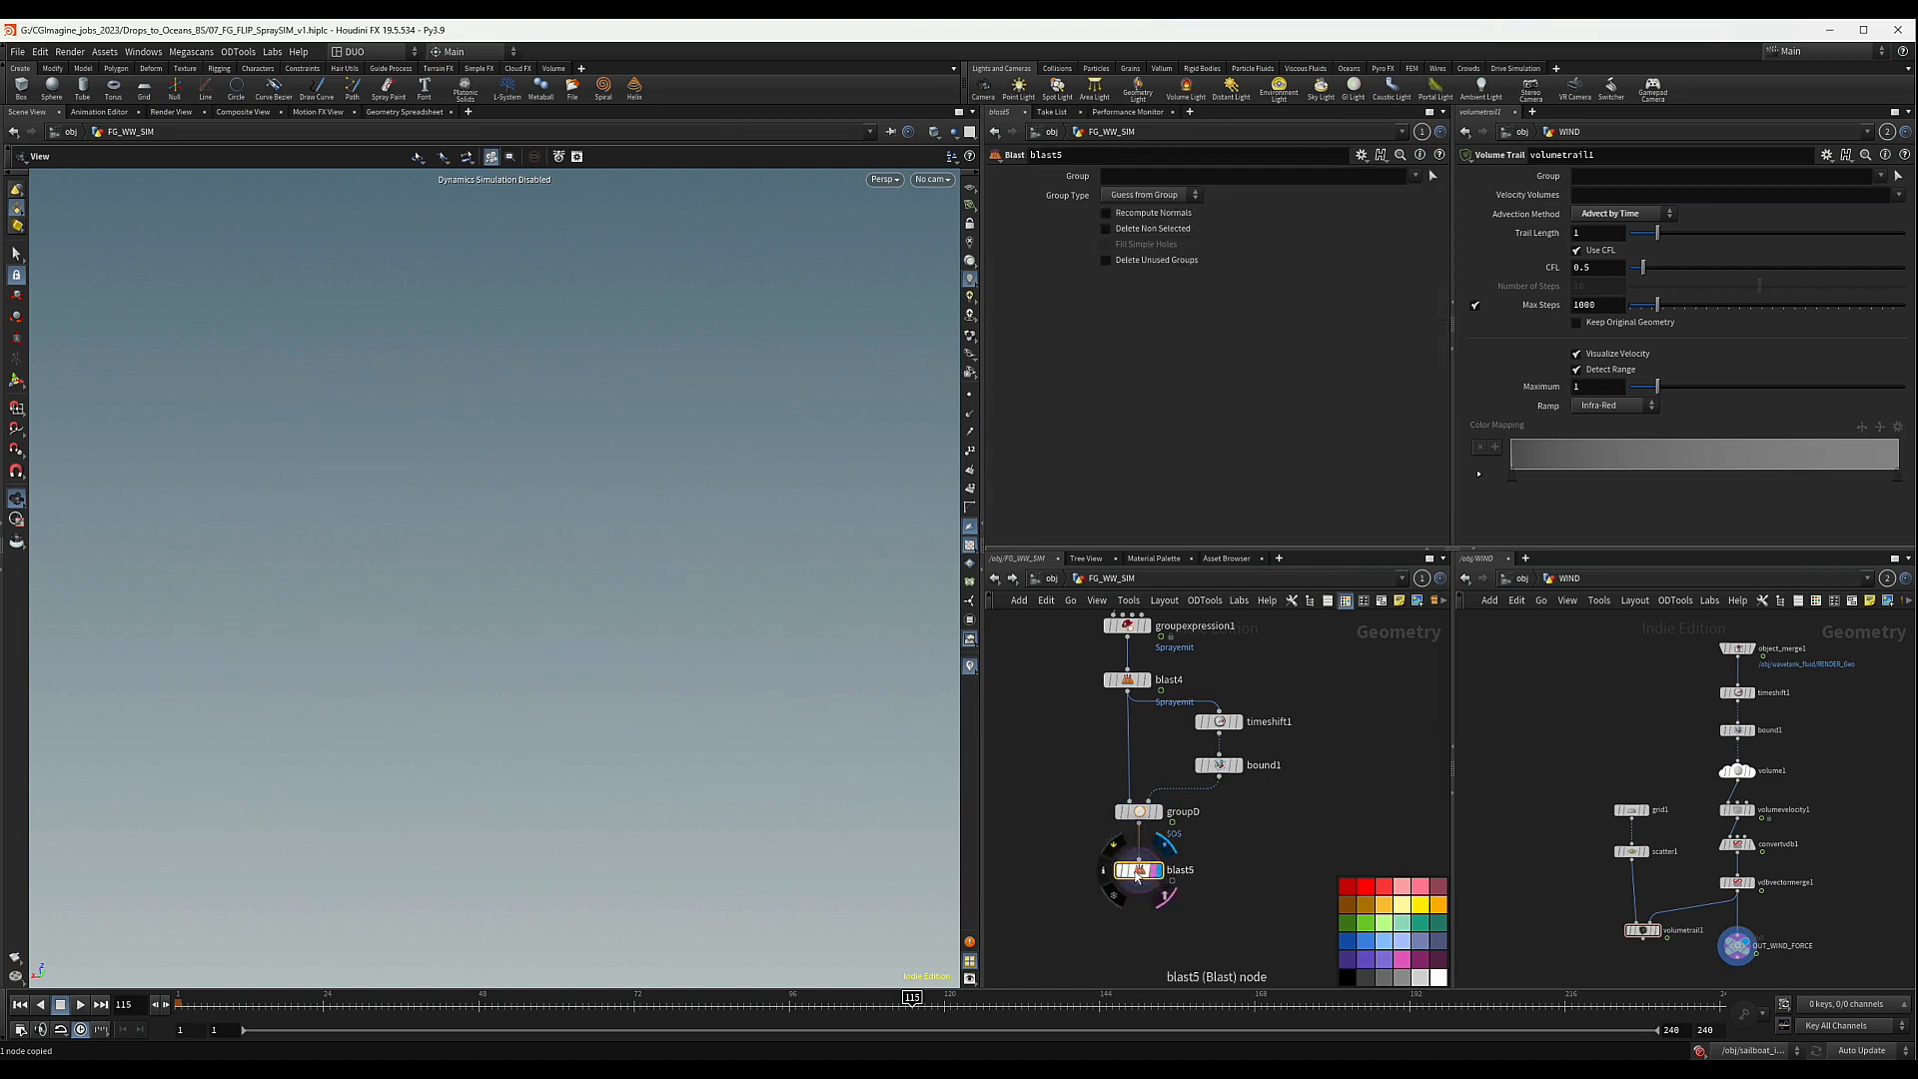
- Set the new Blast's group to groupD with Delete Non Selected enabled, and inspect the remaining points from a low angle
{"action": "left_click", "coordinate": [1121, 231]}
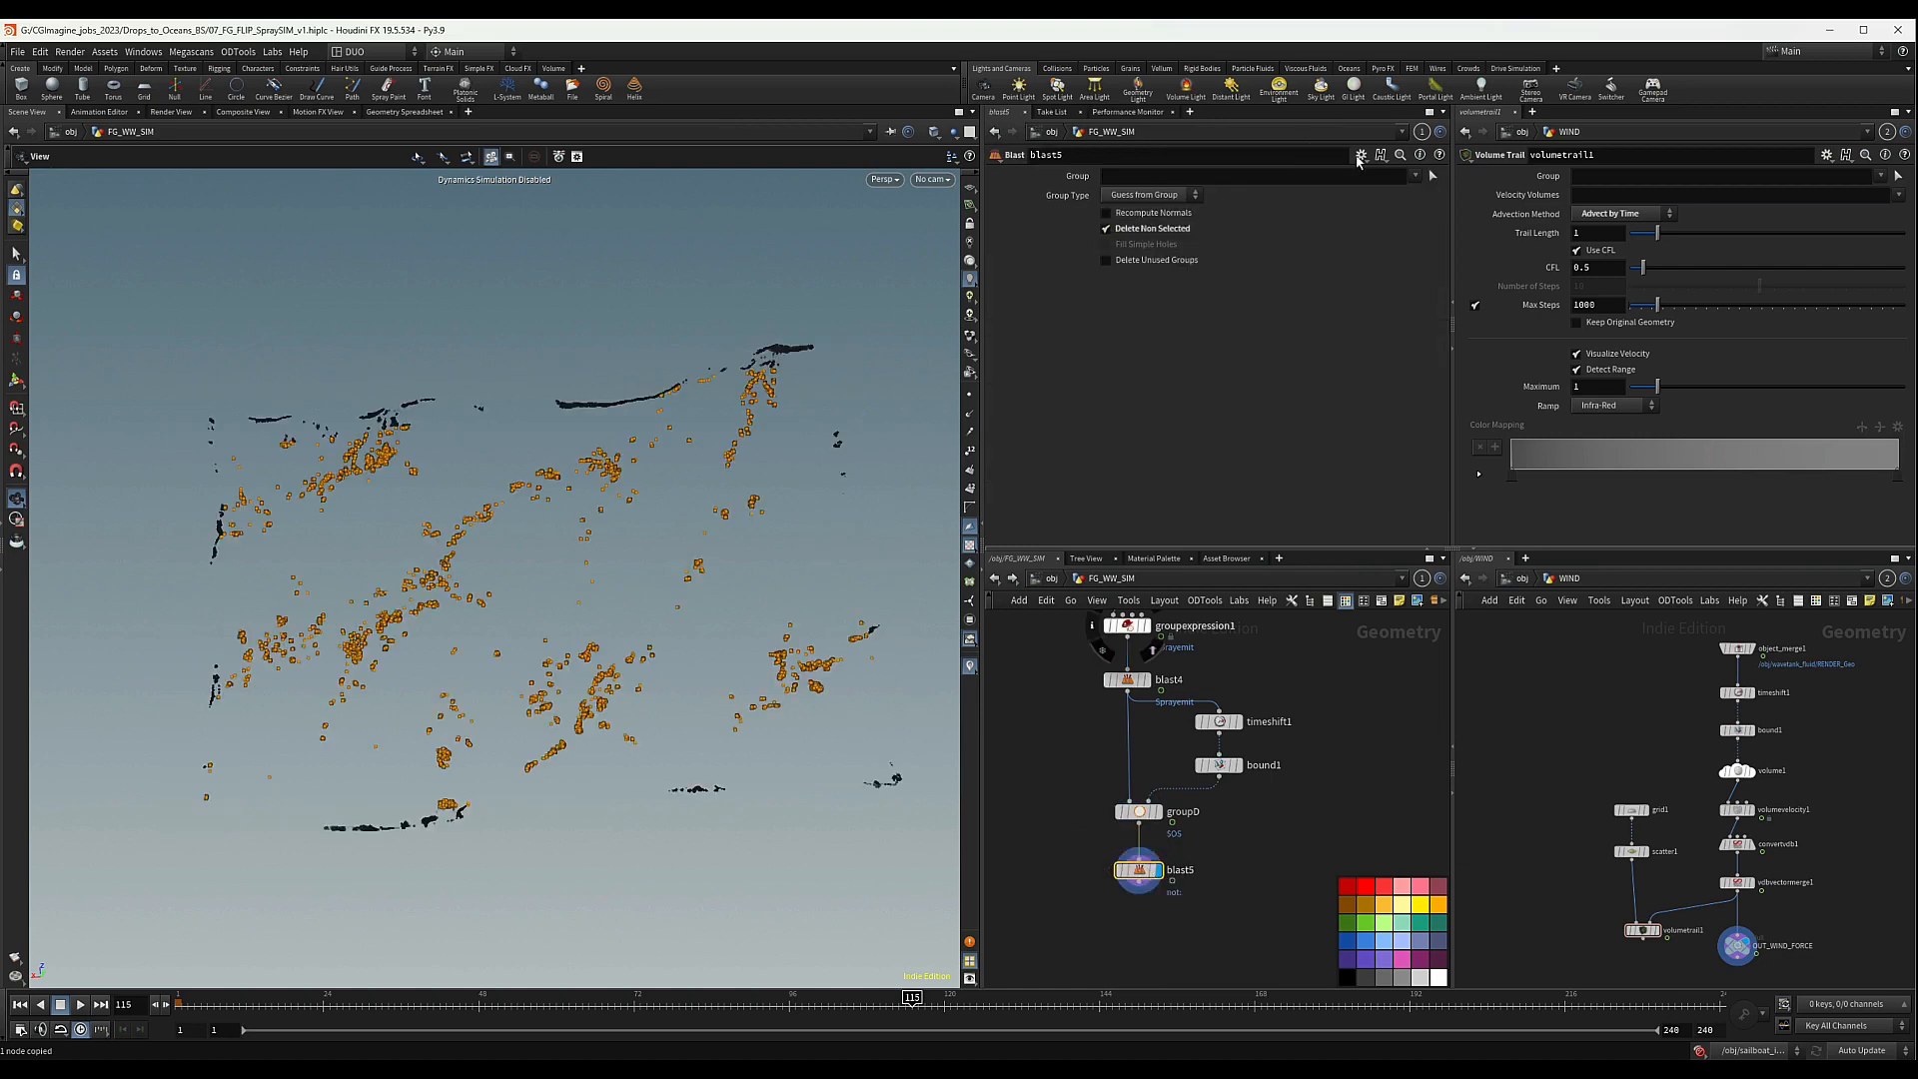
{"action": "left_click", "coordinate": [1415, 175]}
{"action": "left_click", "coordinate": [1429, 207]}
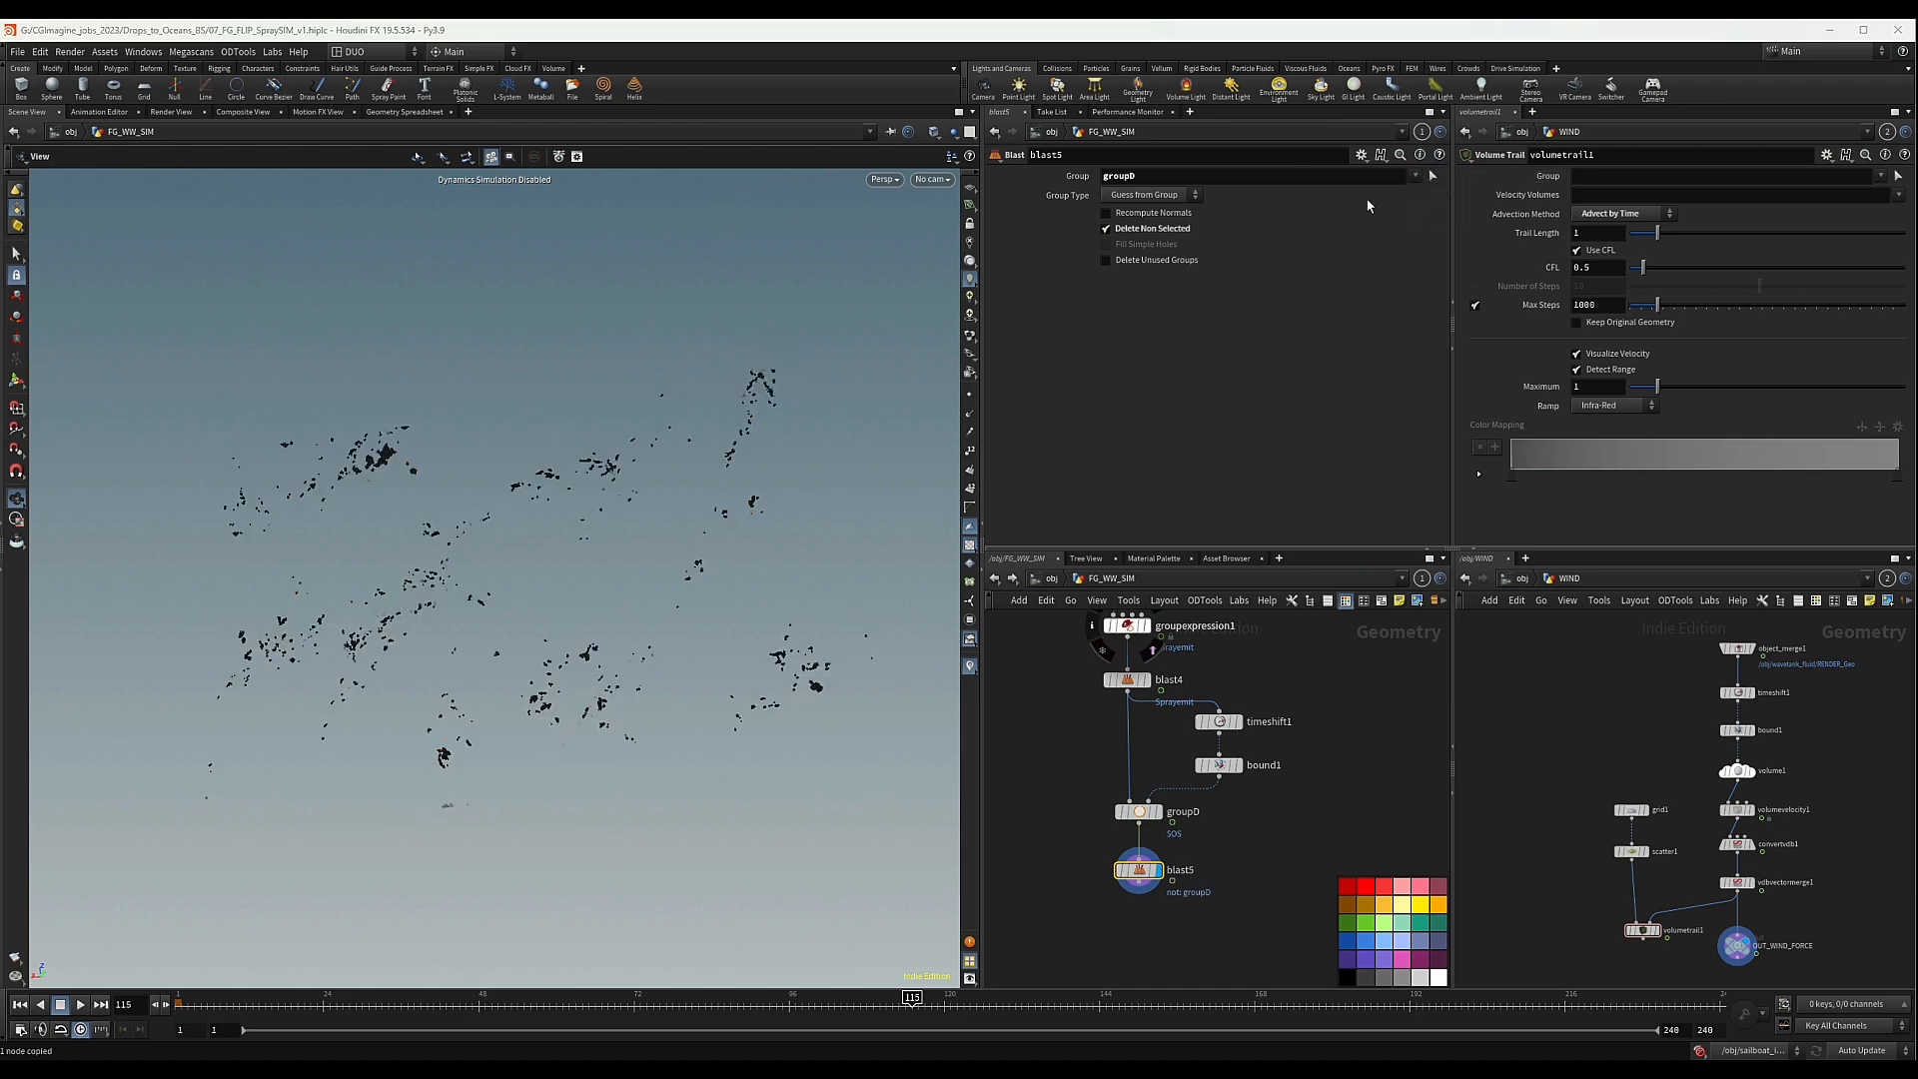
{"action": "mouse_move", "coordinate": [529, 680]}
{"action": "left_mouse_down"}
{"action": "mouse_move", "coordinate": [532, 501]}
{"action": "mouse_move", "coordinate": [596, 467]}
{"action": "left_mouse_up"}
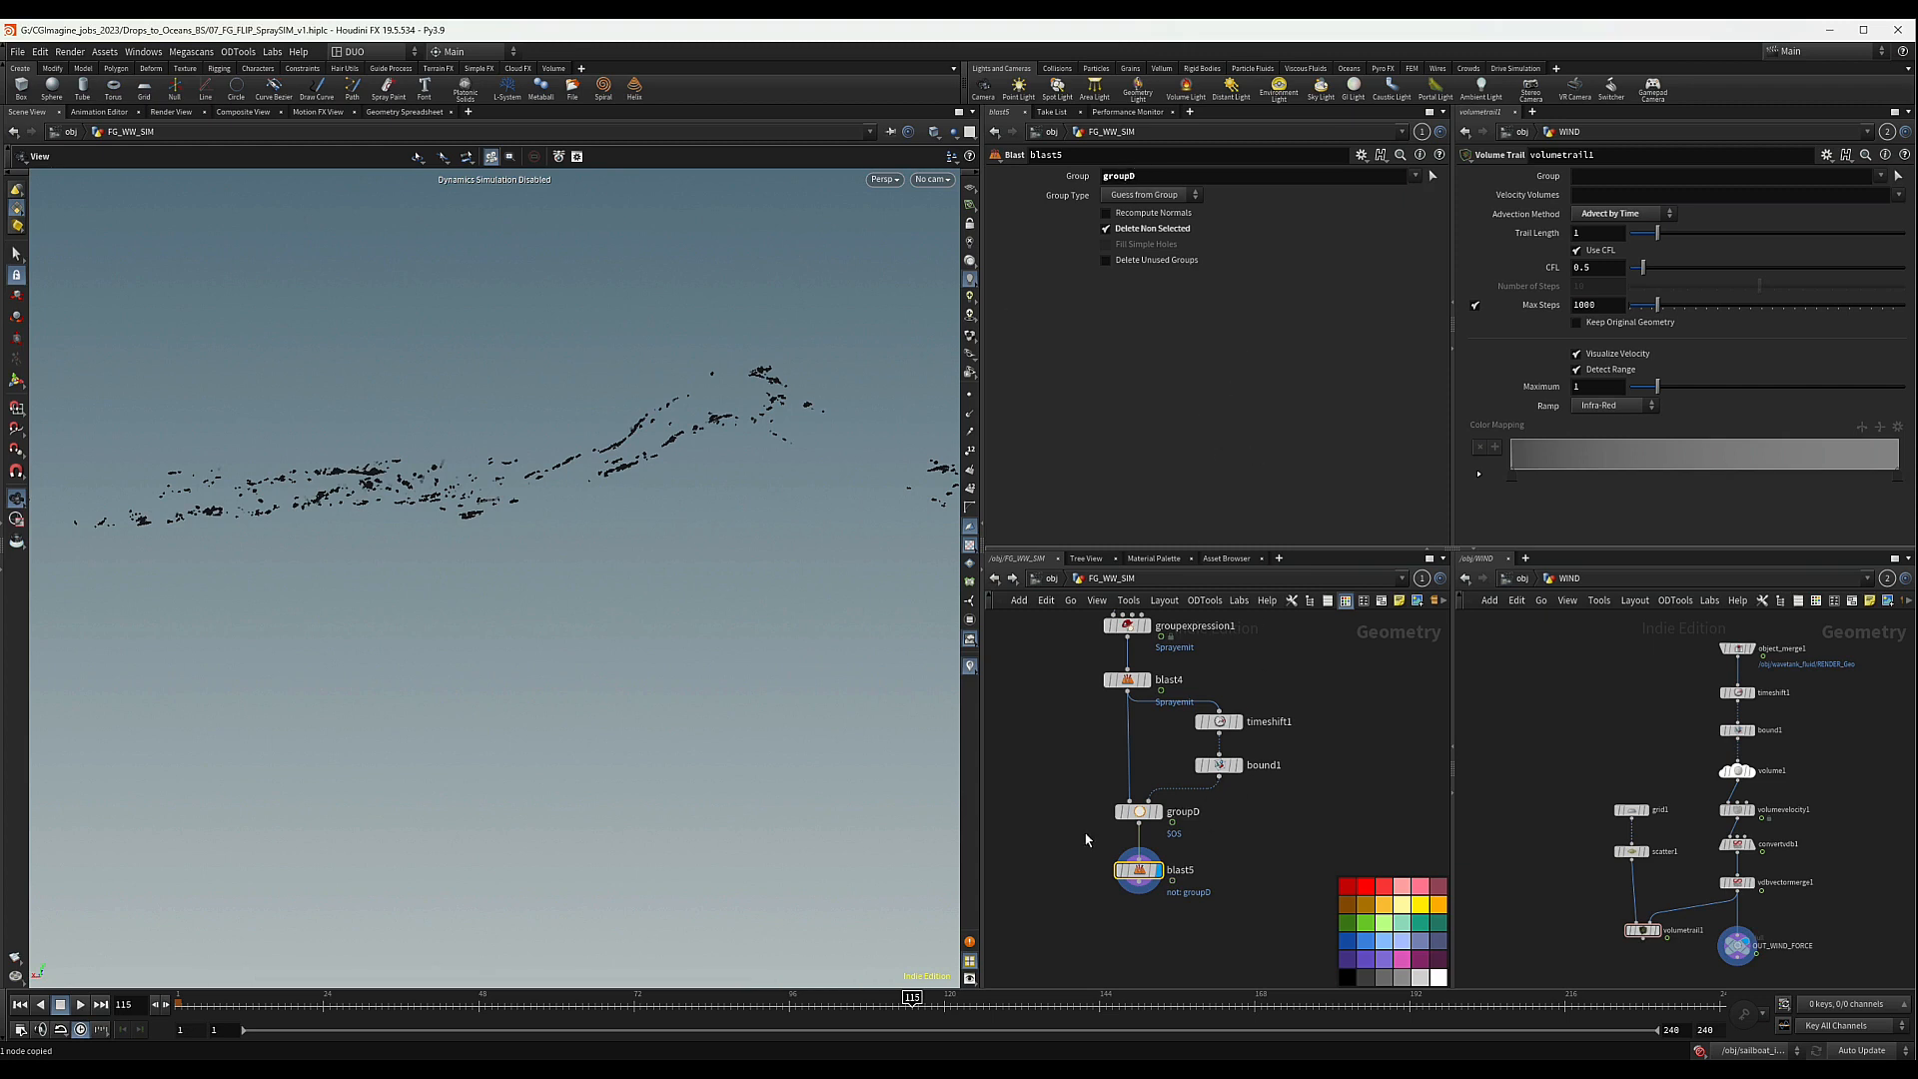
{"action": "left_click_drag", "start_coordinate": [1067, 805], "coordinate": [1249, 853]}
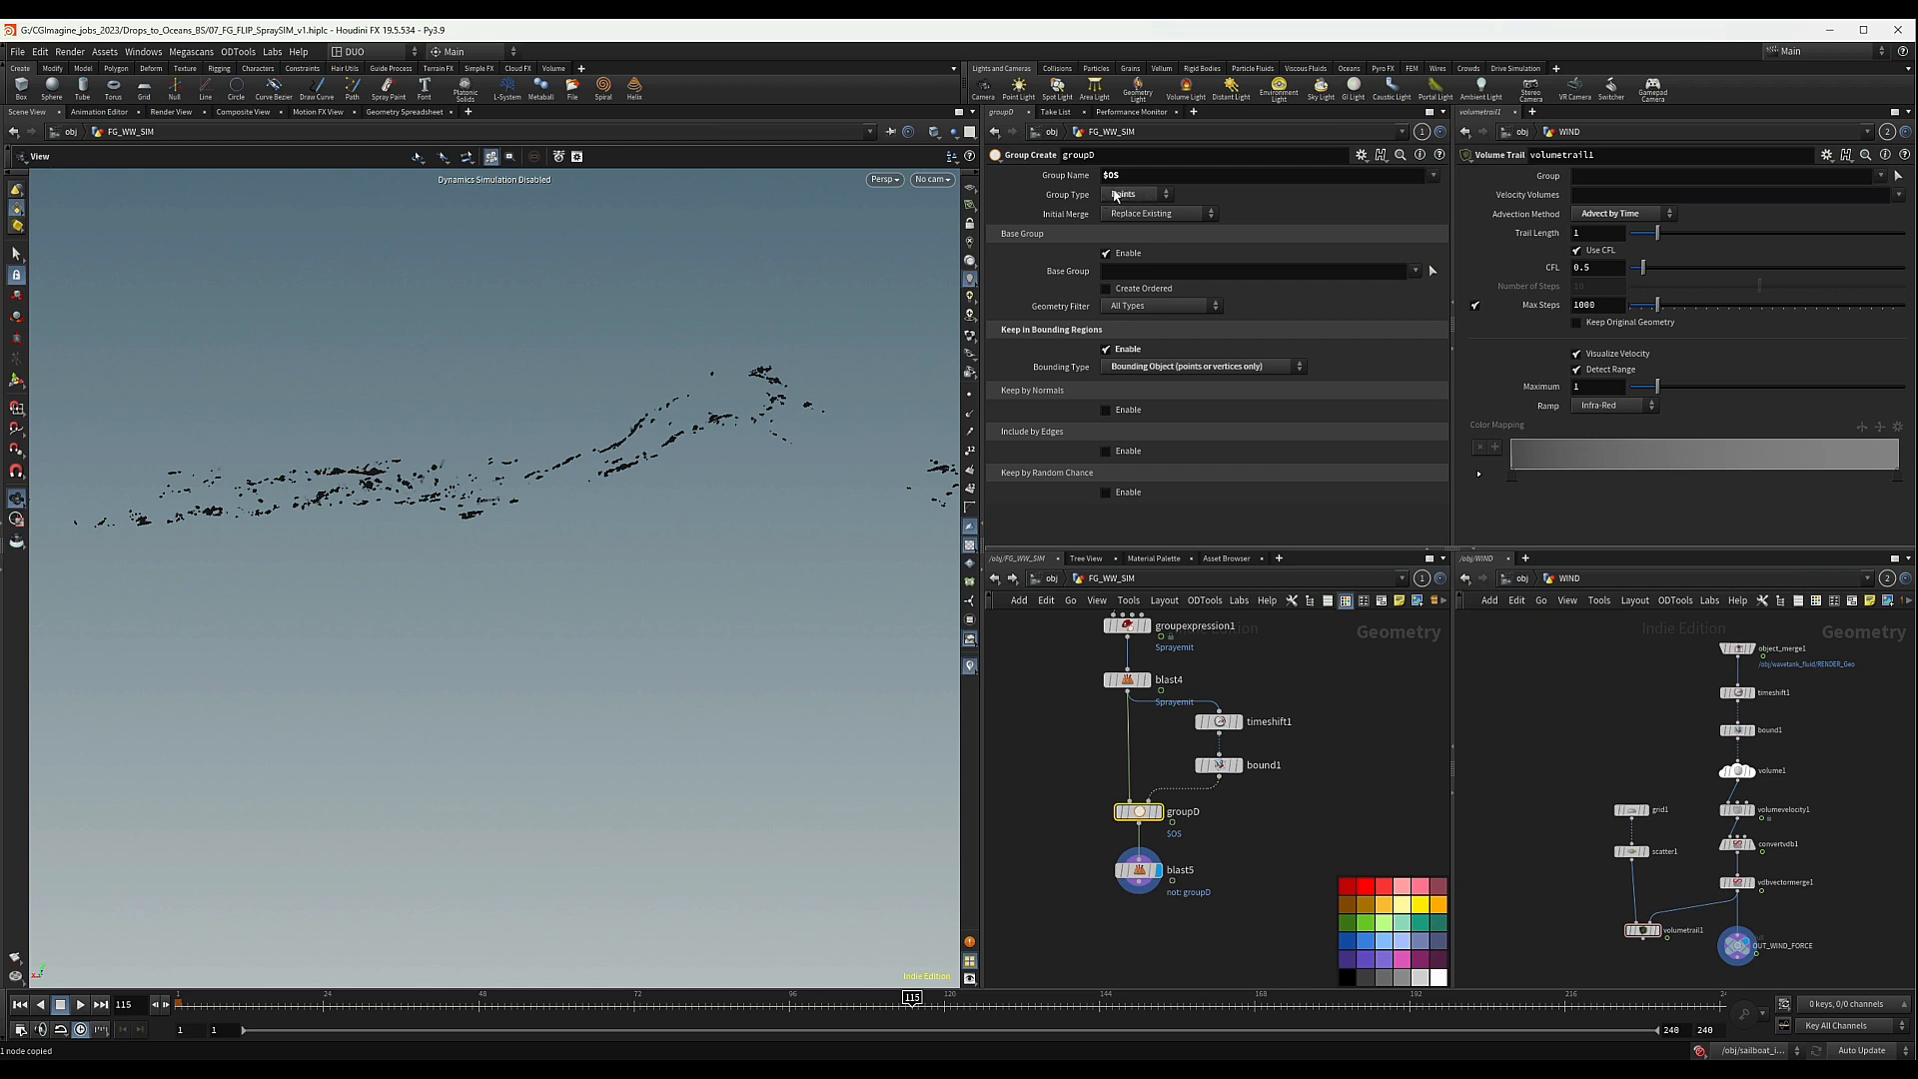
{"action": "left_click_drag", "start_coordinate": [1071, 857], "coordinate": [1289, 894]}
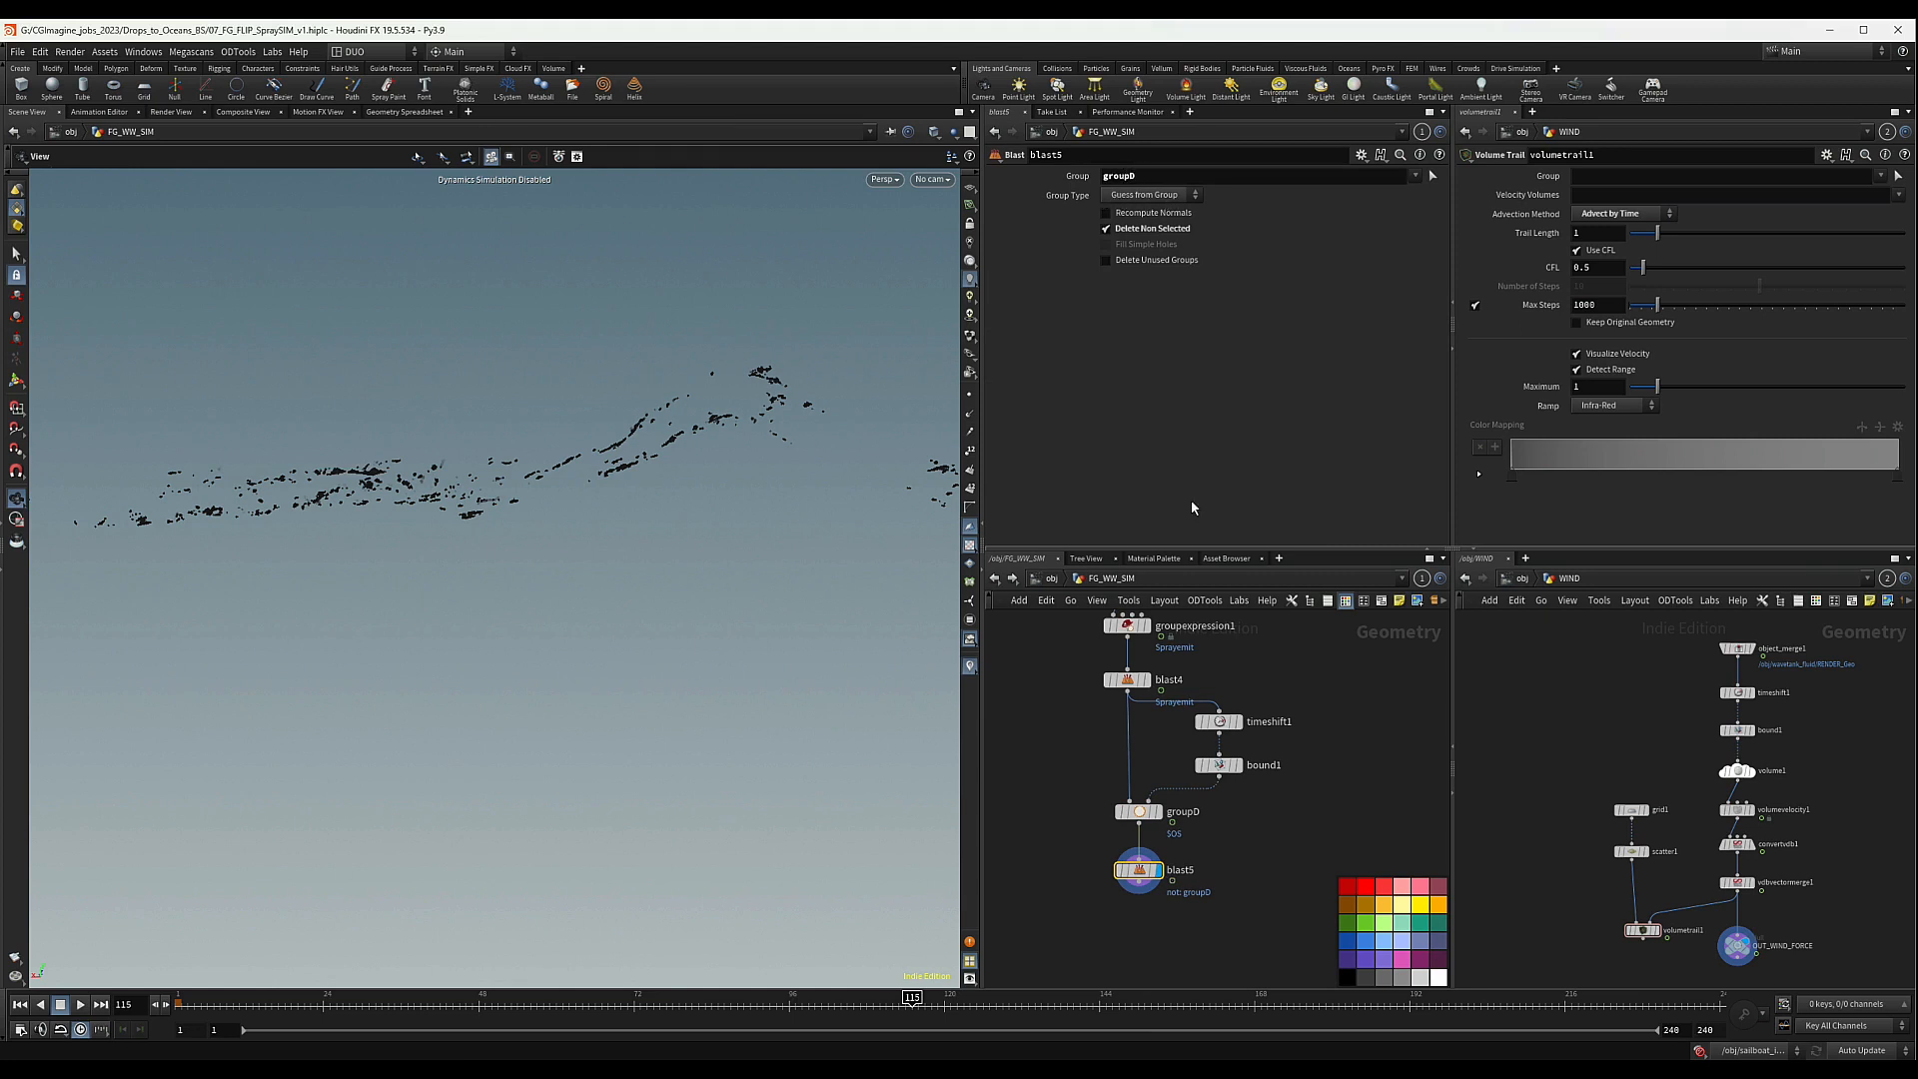
- Display blast3 and switch its group type to Guess from Group, and back to Points
{"action": "middle_click_drag", "start_coordinate": [1237, 611], "coordinate": [1245, 765]}
{"action": "left_click_drag", "start_coordinate": [1192, 734], "coordinate": [1196, 738]}
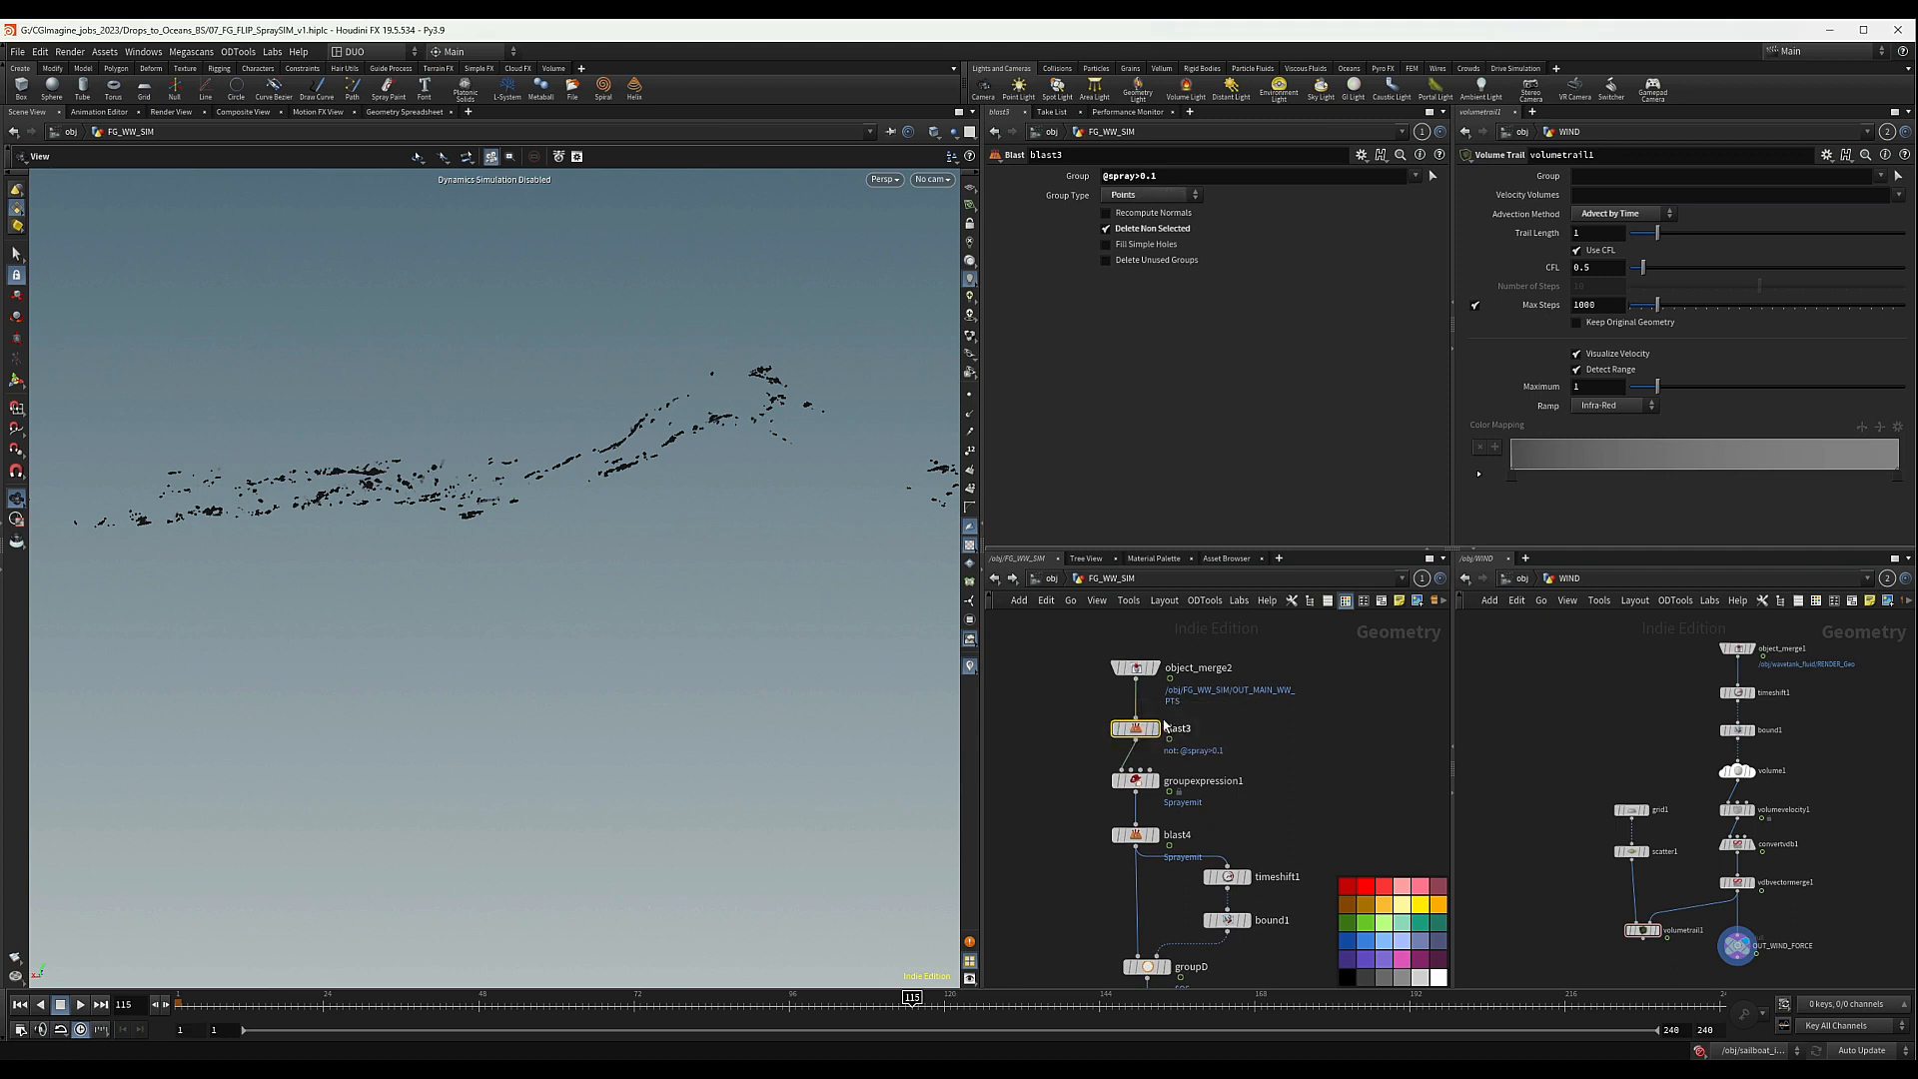
{"action": "left_click", "coordinate": [1140, 175]}
{"action": "left_click", "coordinate": [1149, 194]}
{"action": "left_click", "coordinate": [1144, 198]}
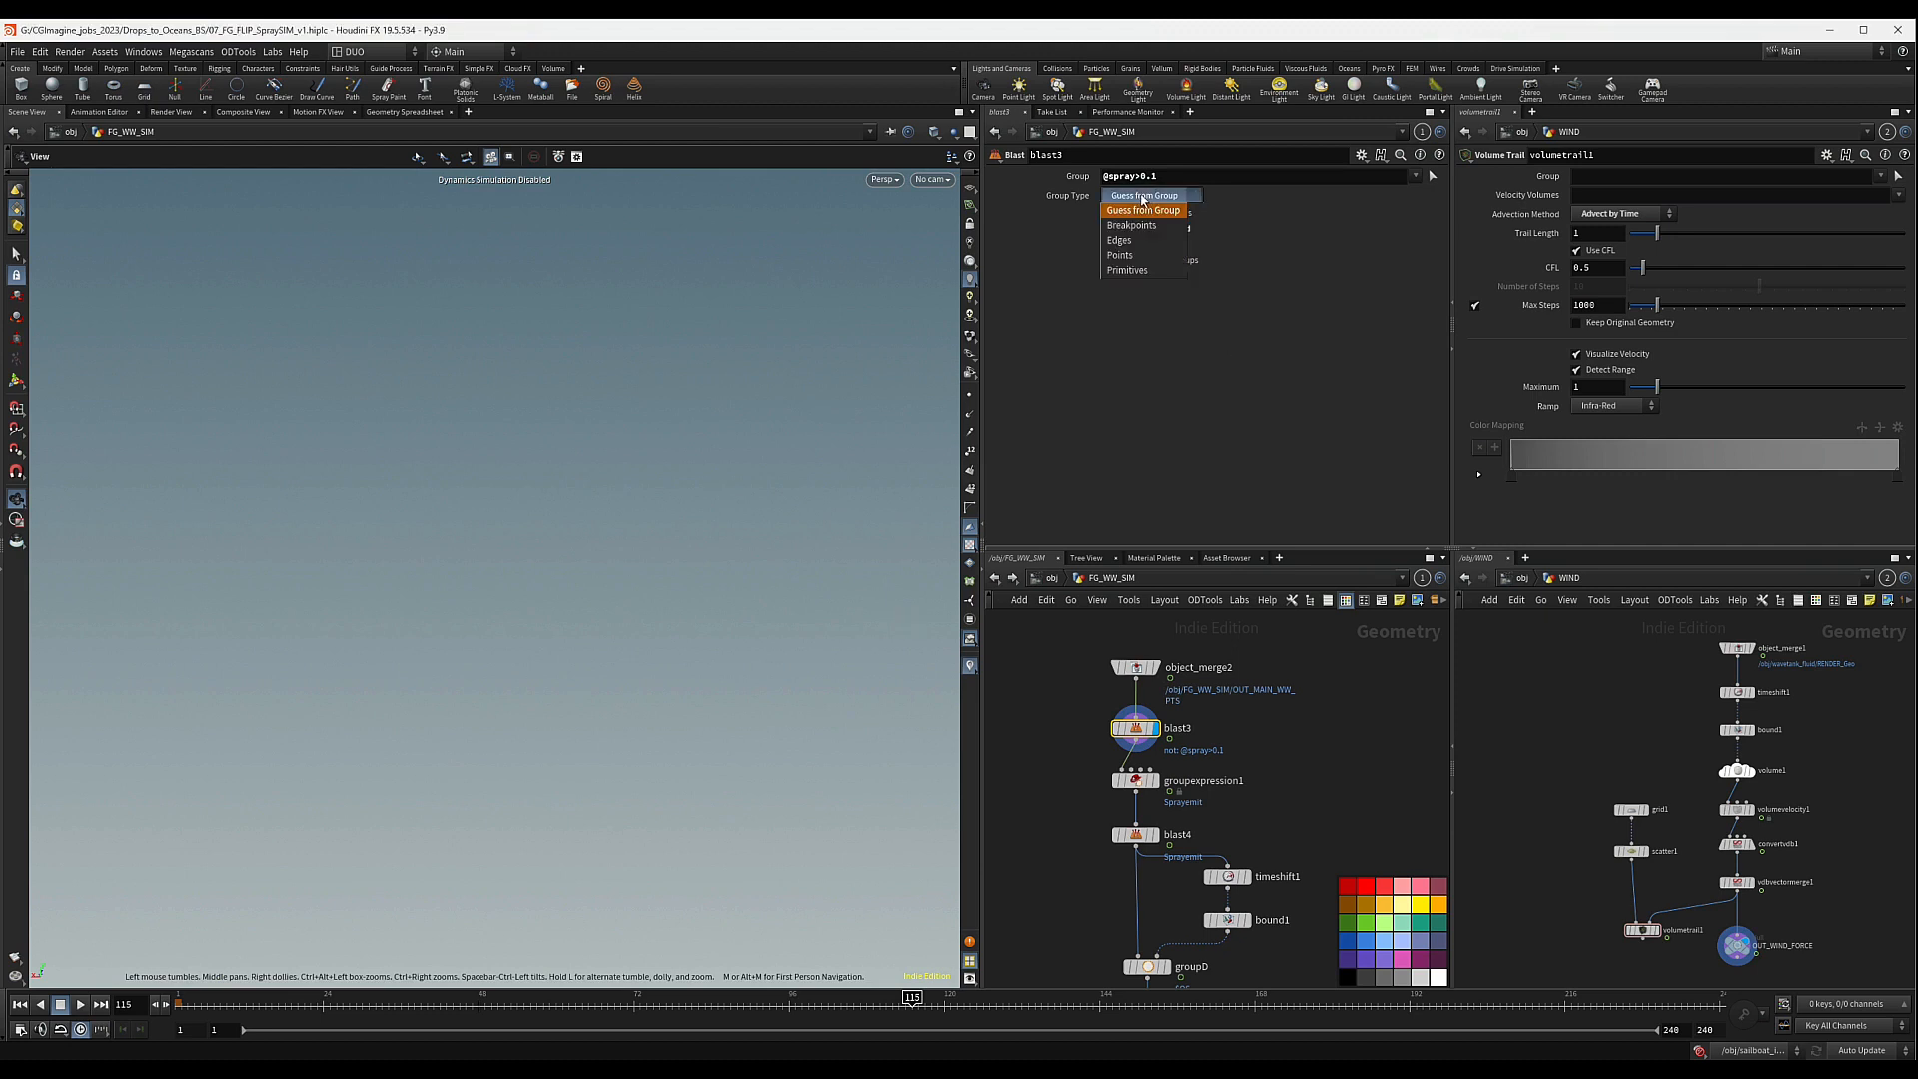
{"action": "left_click", "coordinate": [1147, 195]}
{"action": "left_click", "coordinate": [1120, 254]}
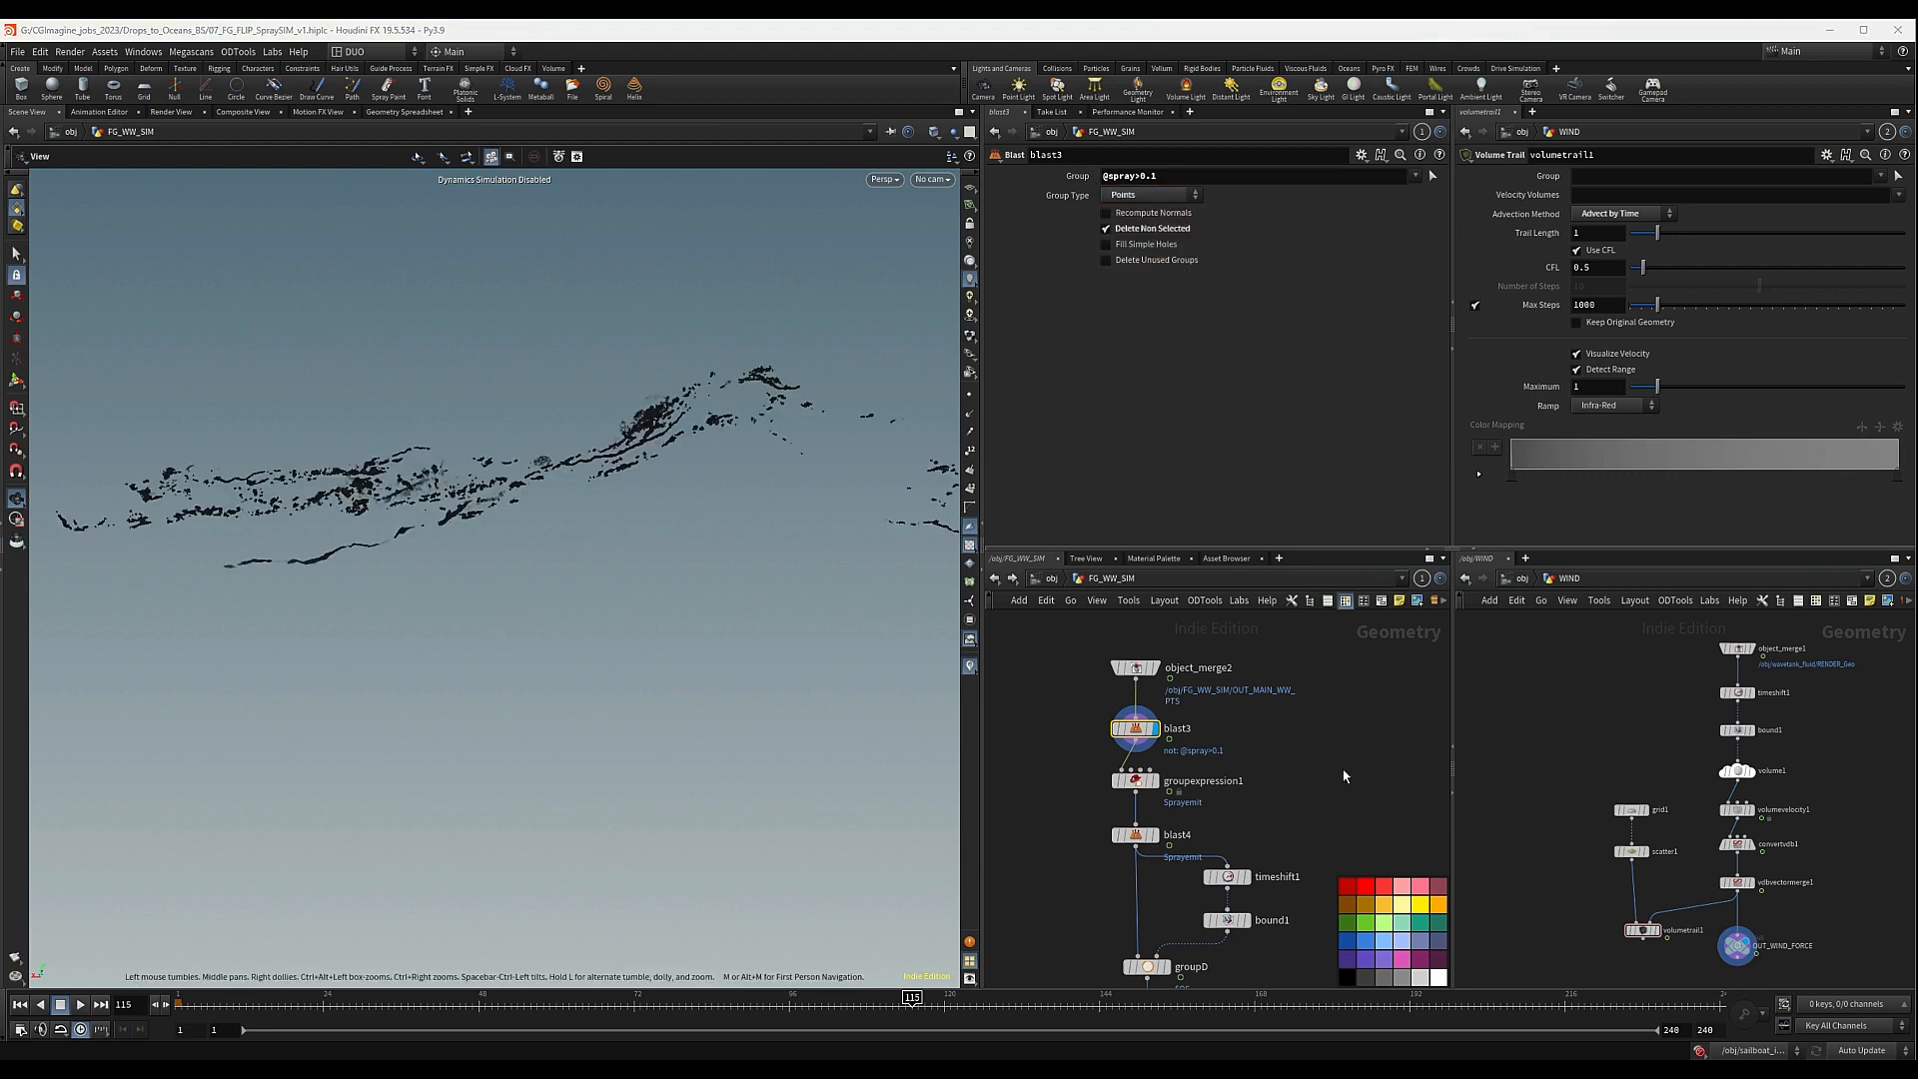
- Add an Attribute Delete node connected below blast5 and display it
{"action": "middle_click_drag", "start_coordinate": [1348, 776], "coordinate": [1302, 693]}
{"action": "scroll", "coordinate": [1247, 835], "scroll_direction": "down", "scroll_amount": 2}
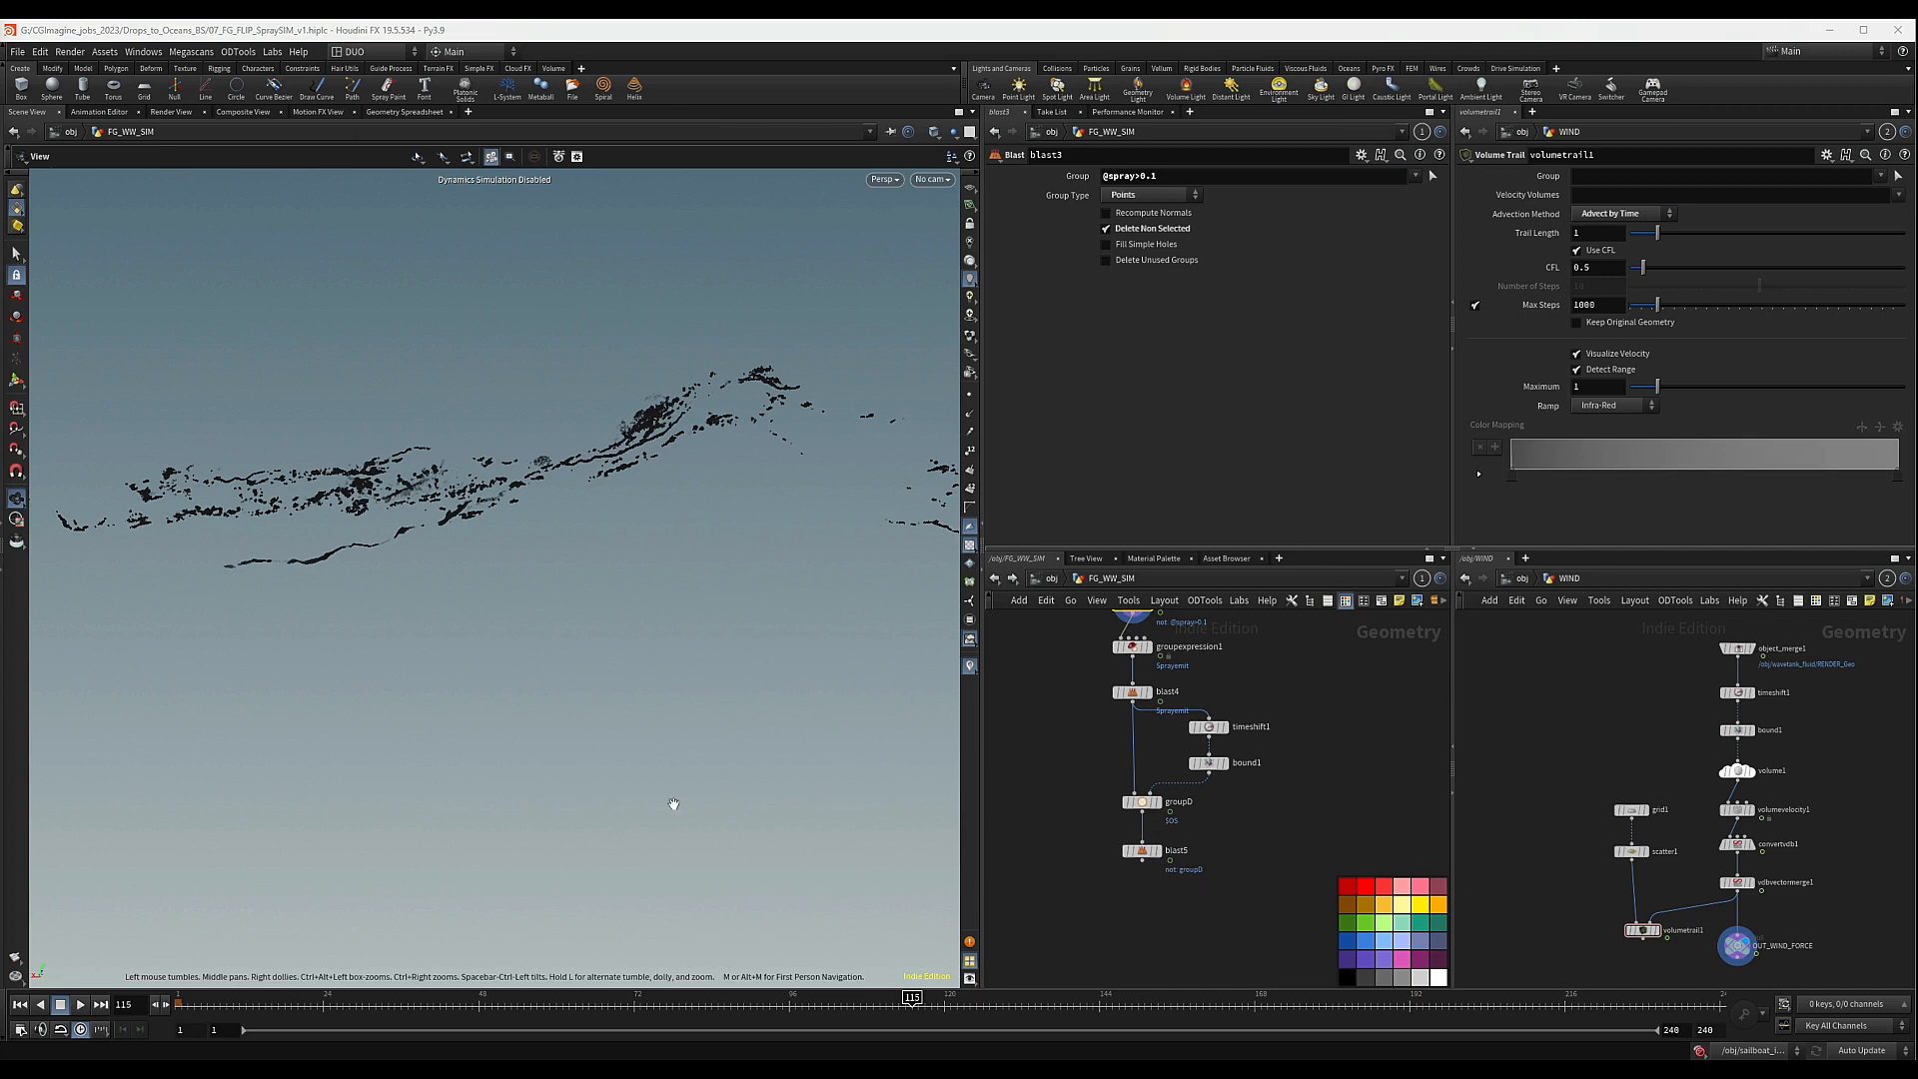
{"action": "middle_click_drag", "start_coordinate": [1139, 884], "coordinate": [1189, 813]}
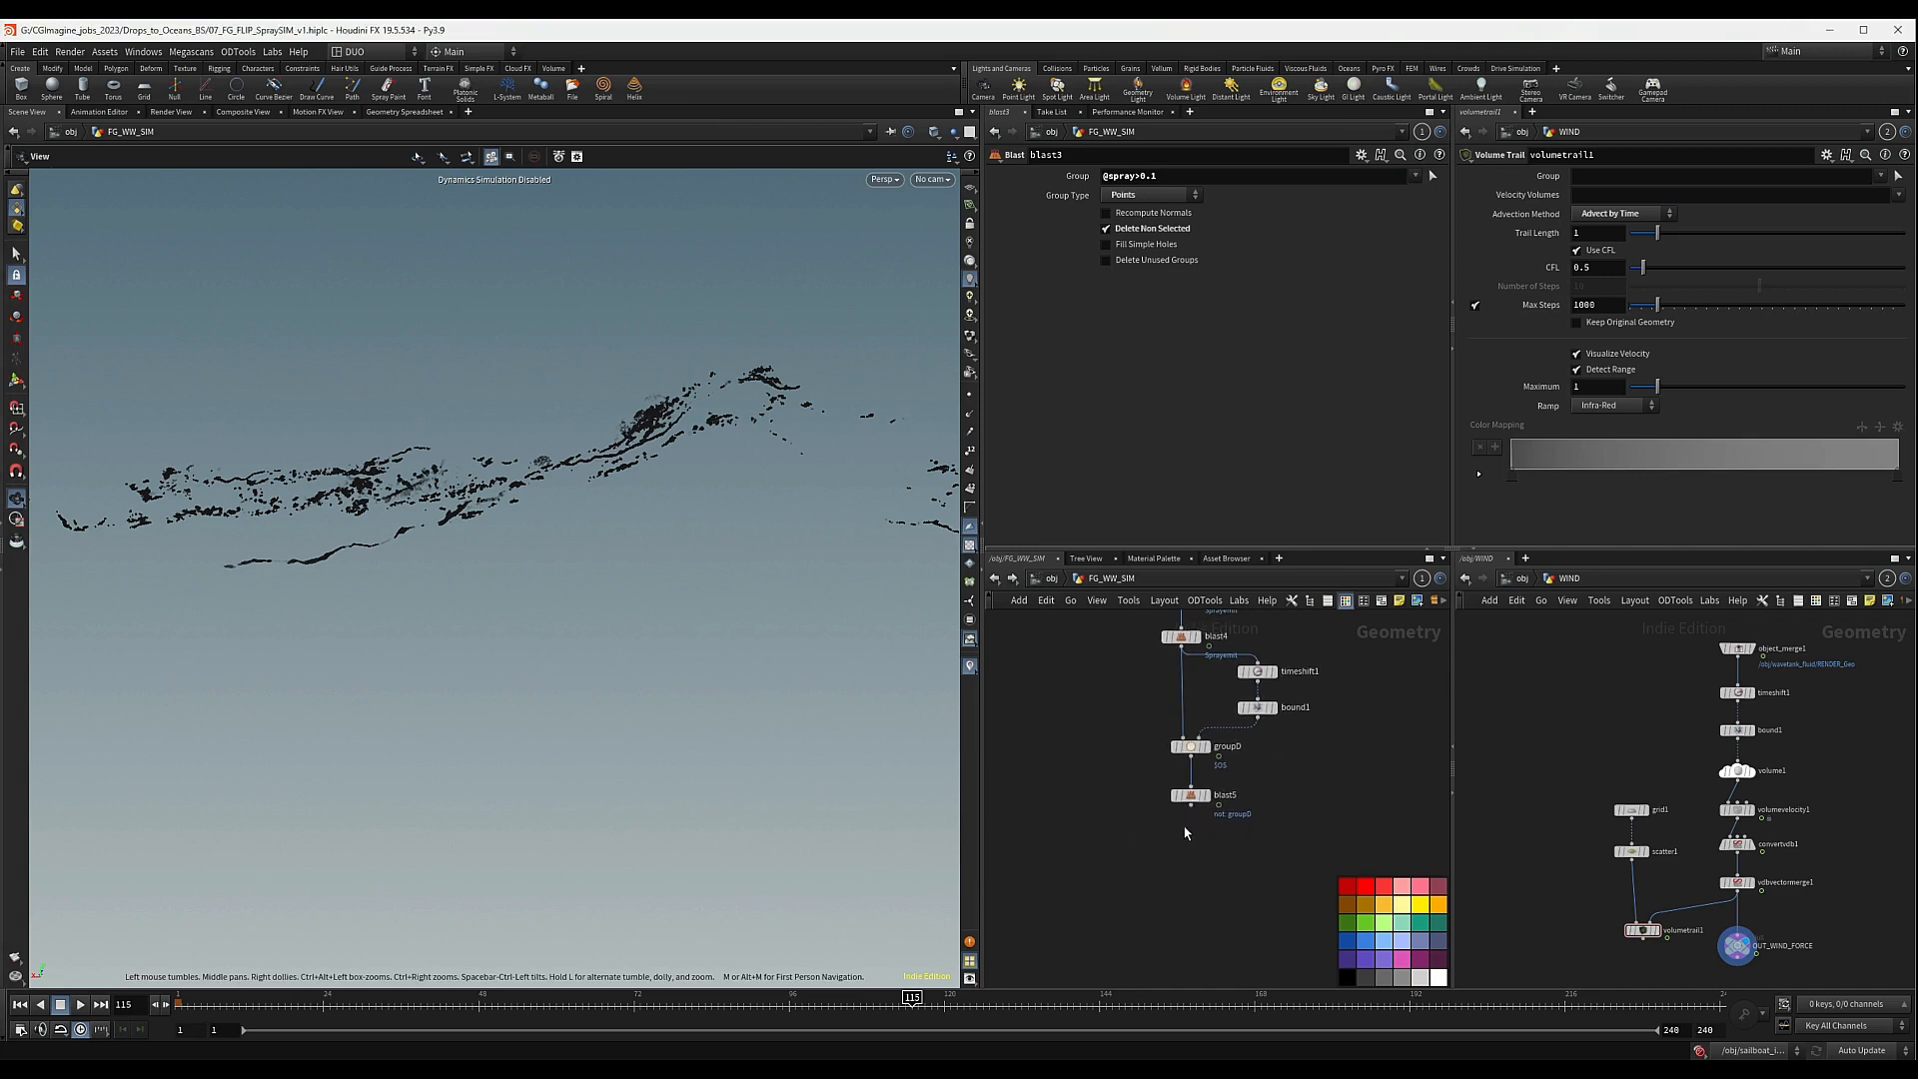
{"action": "scroll", "coordinate": [1186, 832], "scroll_direction": "up", "scroll_amount": 2}
{"action": "key", "text": "Tab"}
{"action": "type", "text": "null"}
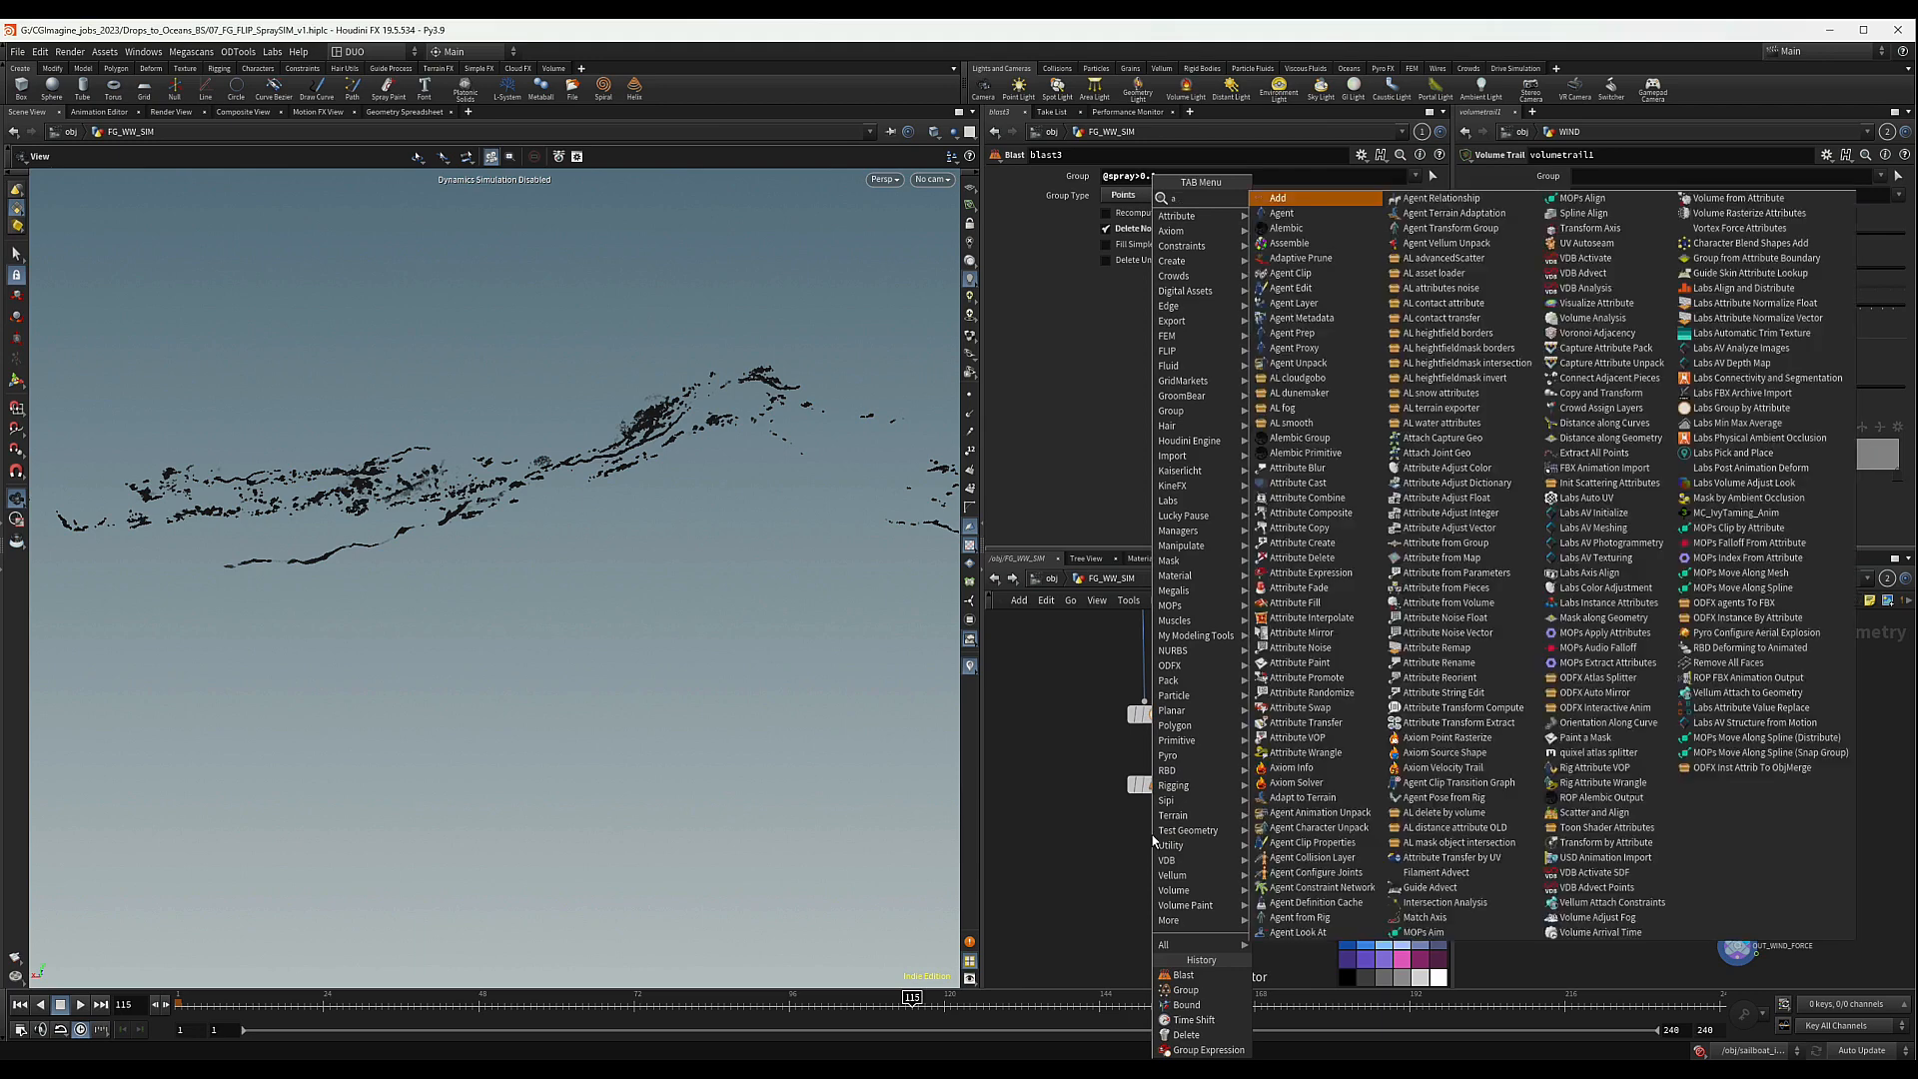
{"action": "key", "text": "Return"}
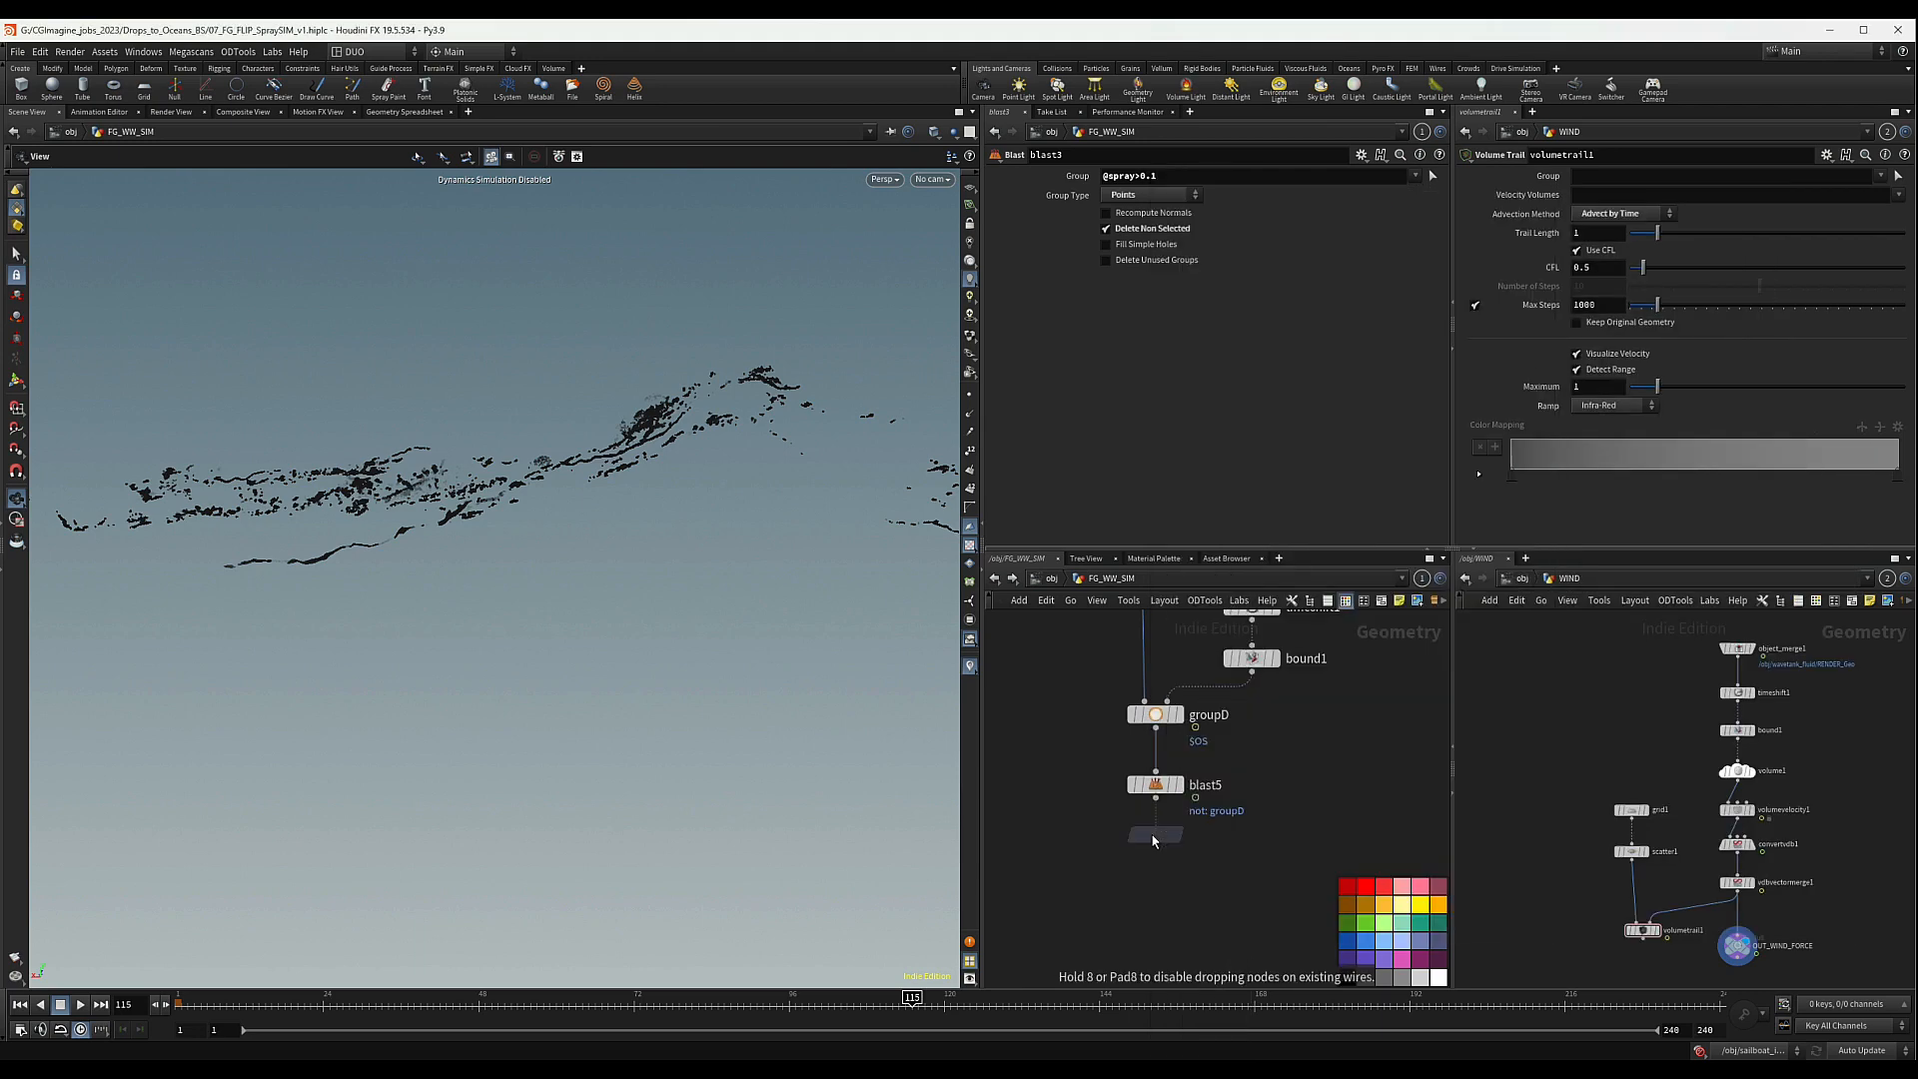
{"action": "left_click", "coordinate": [1154, 839]}
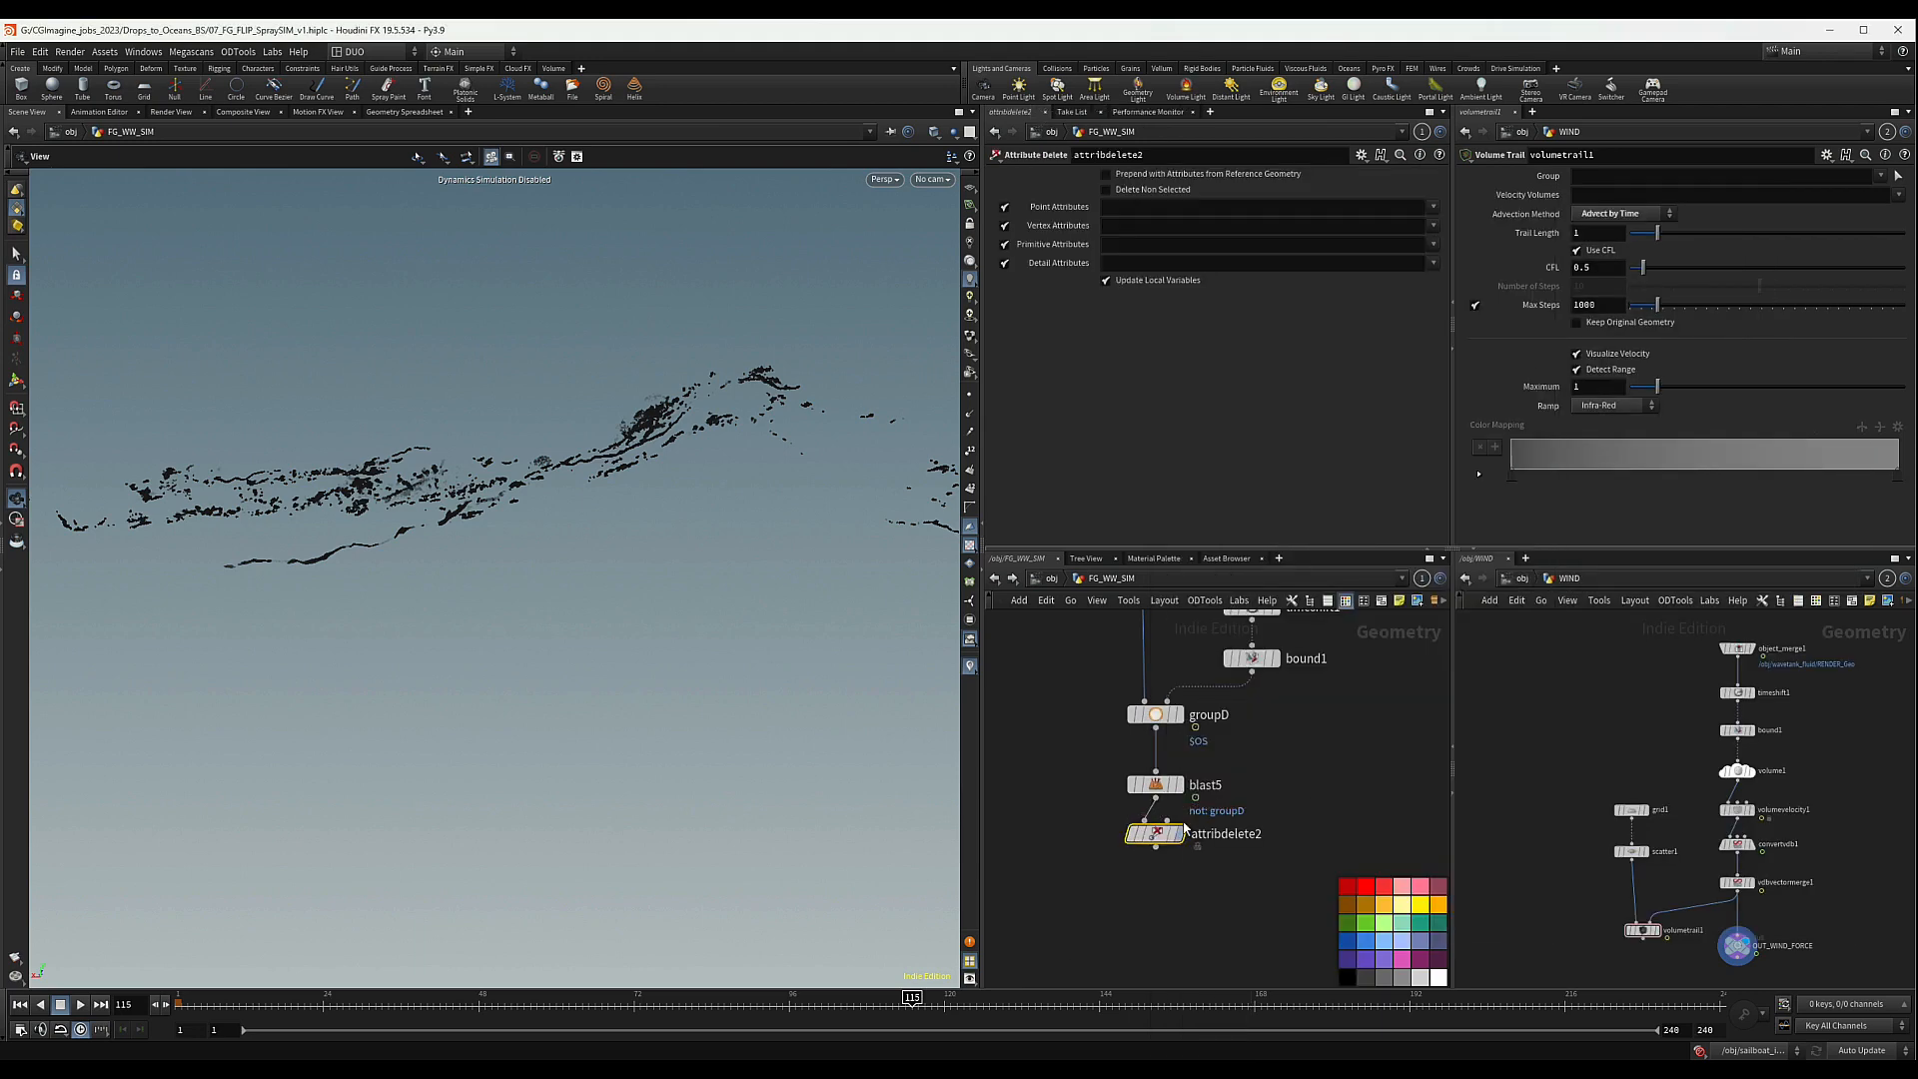
{"action": "left_click", "coordinate": [1182, 833]}
- Keep only the pscale and v point attributes by enabling Delete Non Selected, and check the node's attribute information
{"action": "left_click", "coordinate": [1433, 207]}
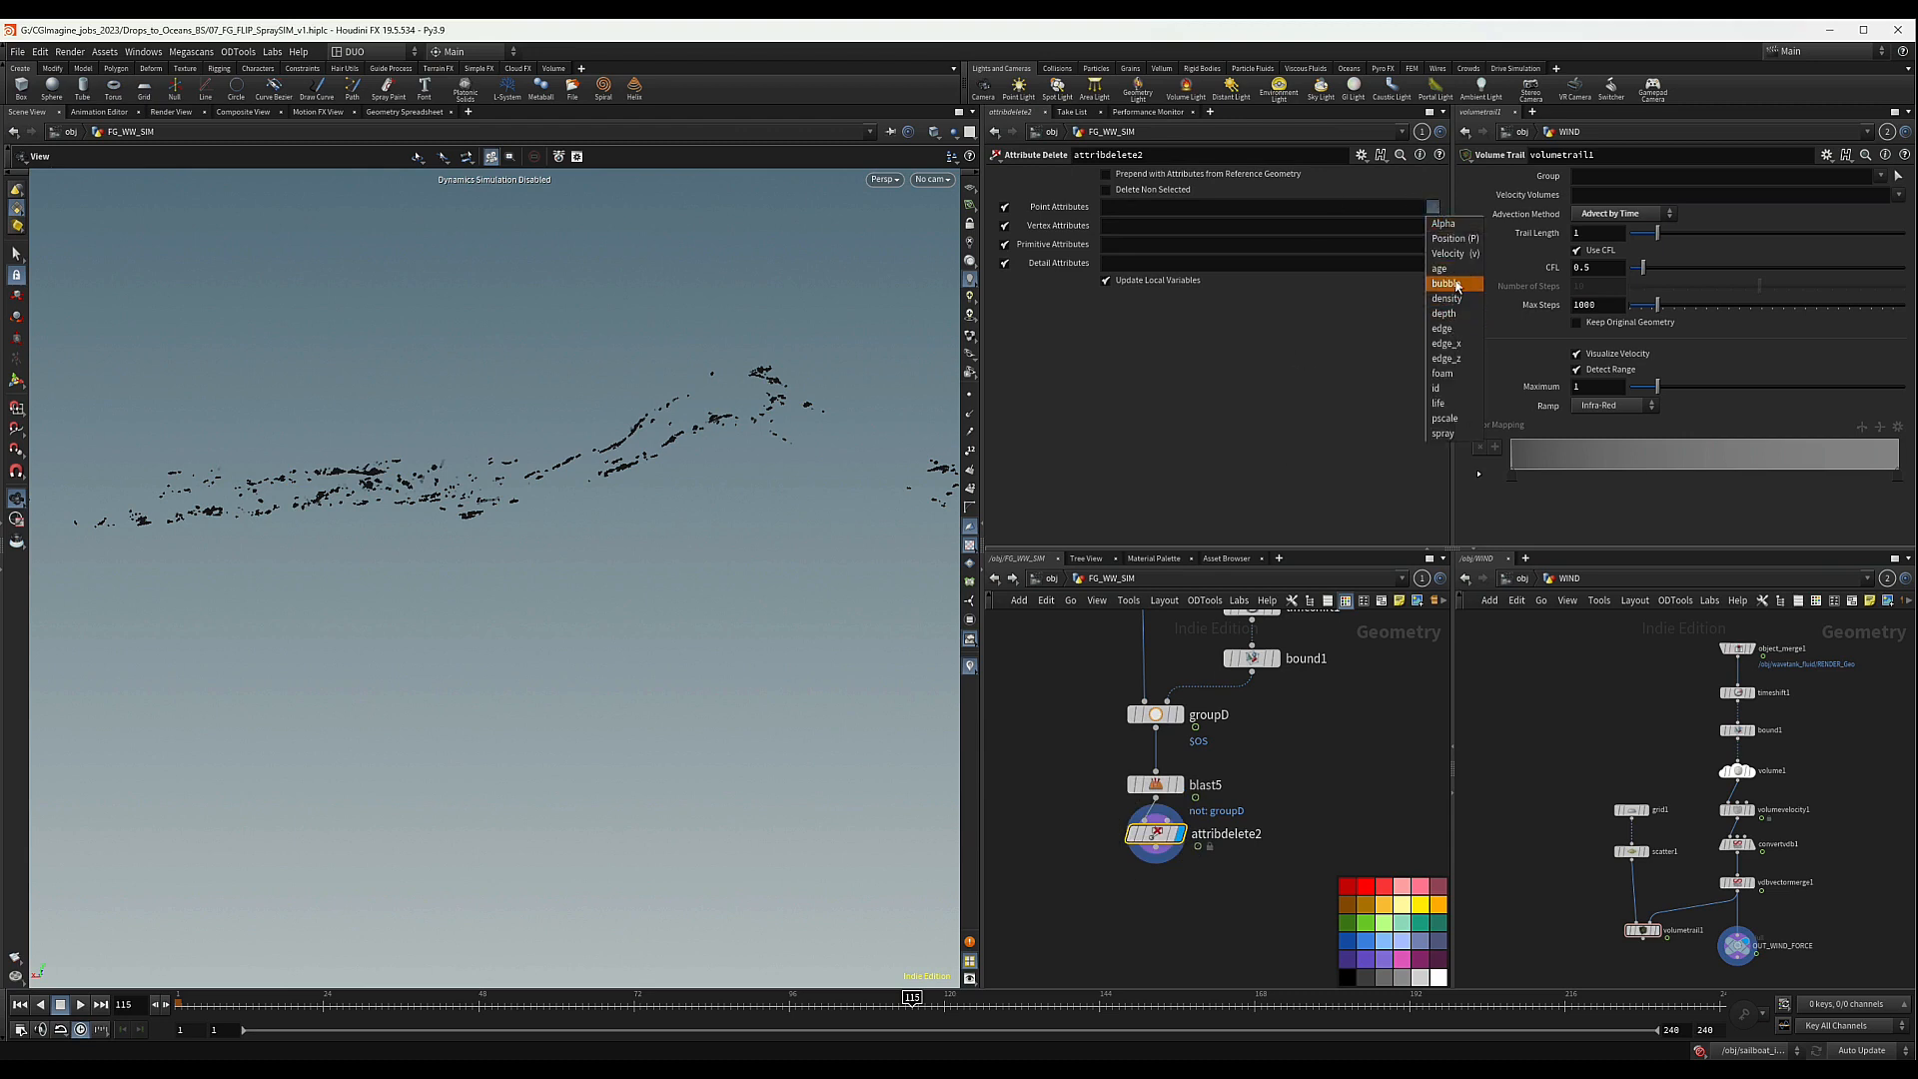
{"action": "left_click", "coordinate": [1445, 418]}
{"action": "left_click", "coordinate": [1433, 210]}
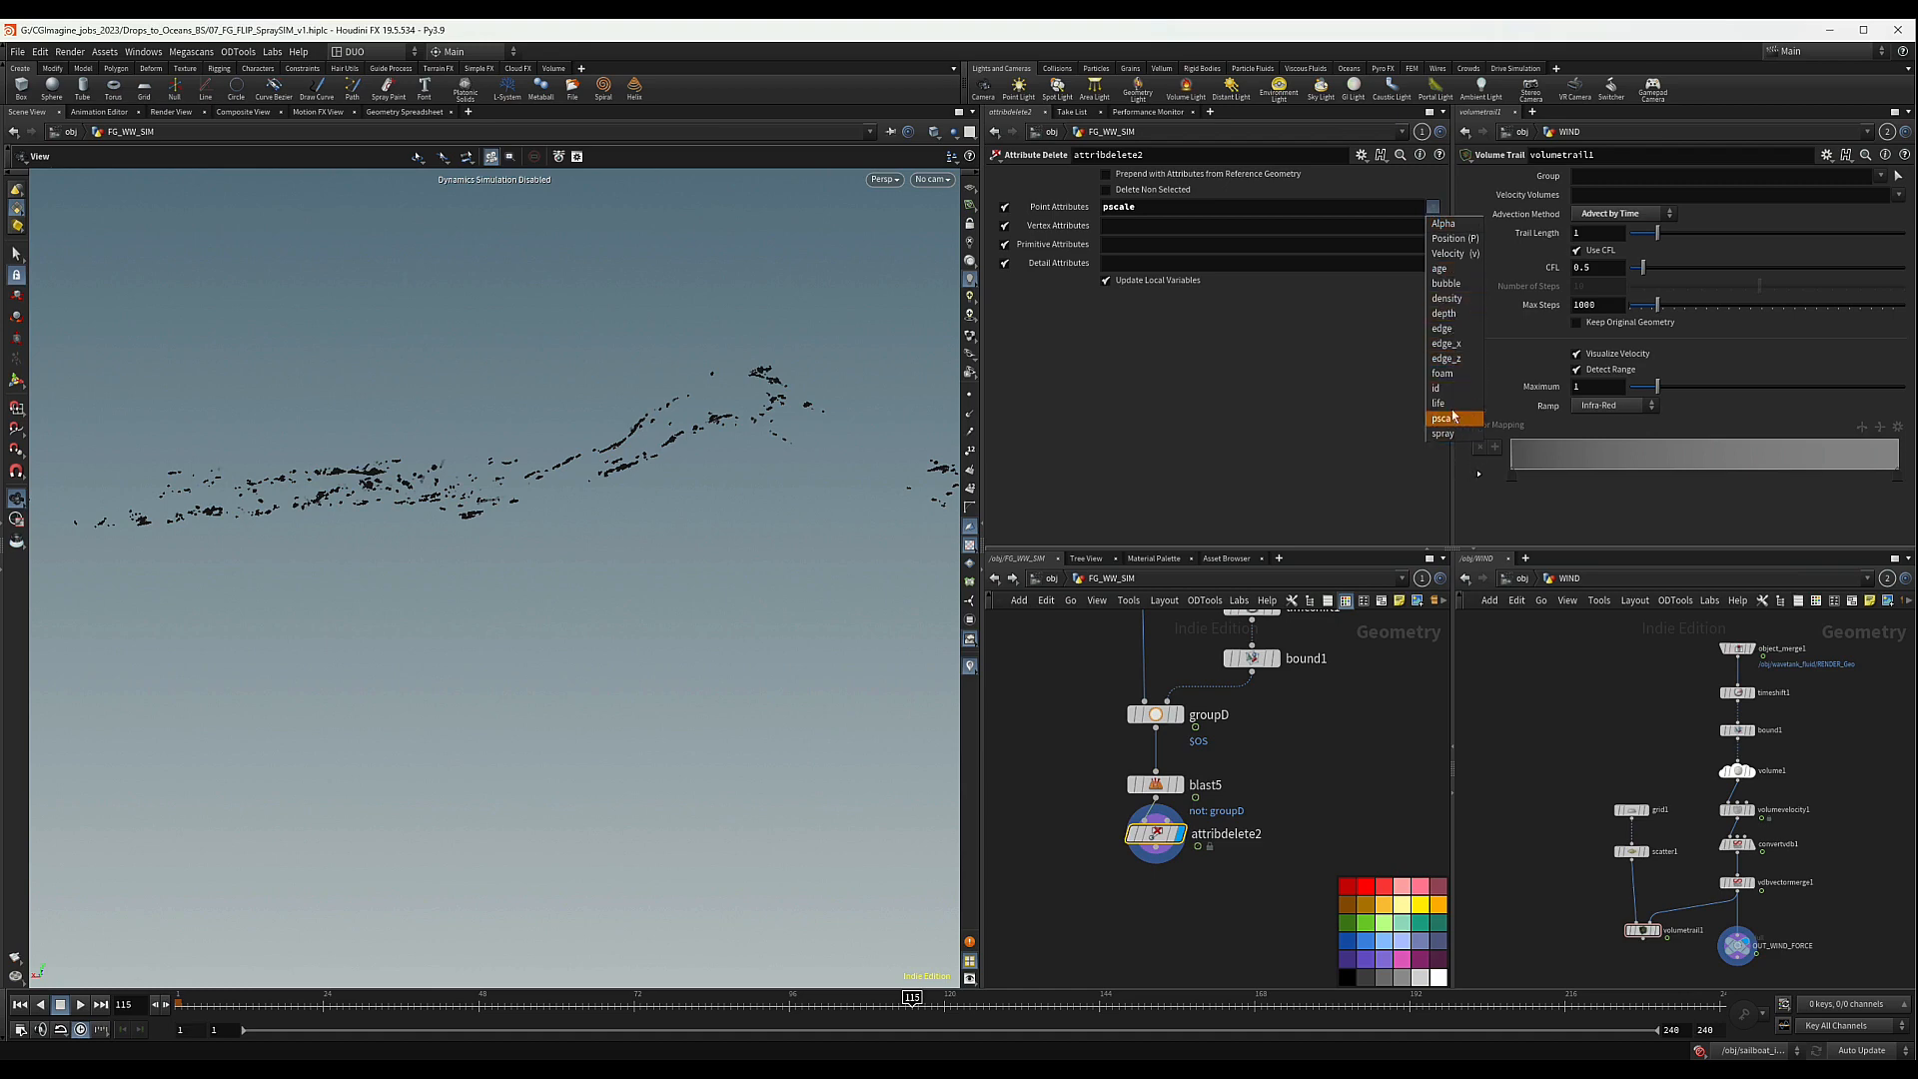
{"action": "left_click", "coordinate": [1451, 253]}
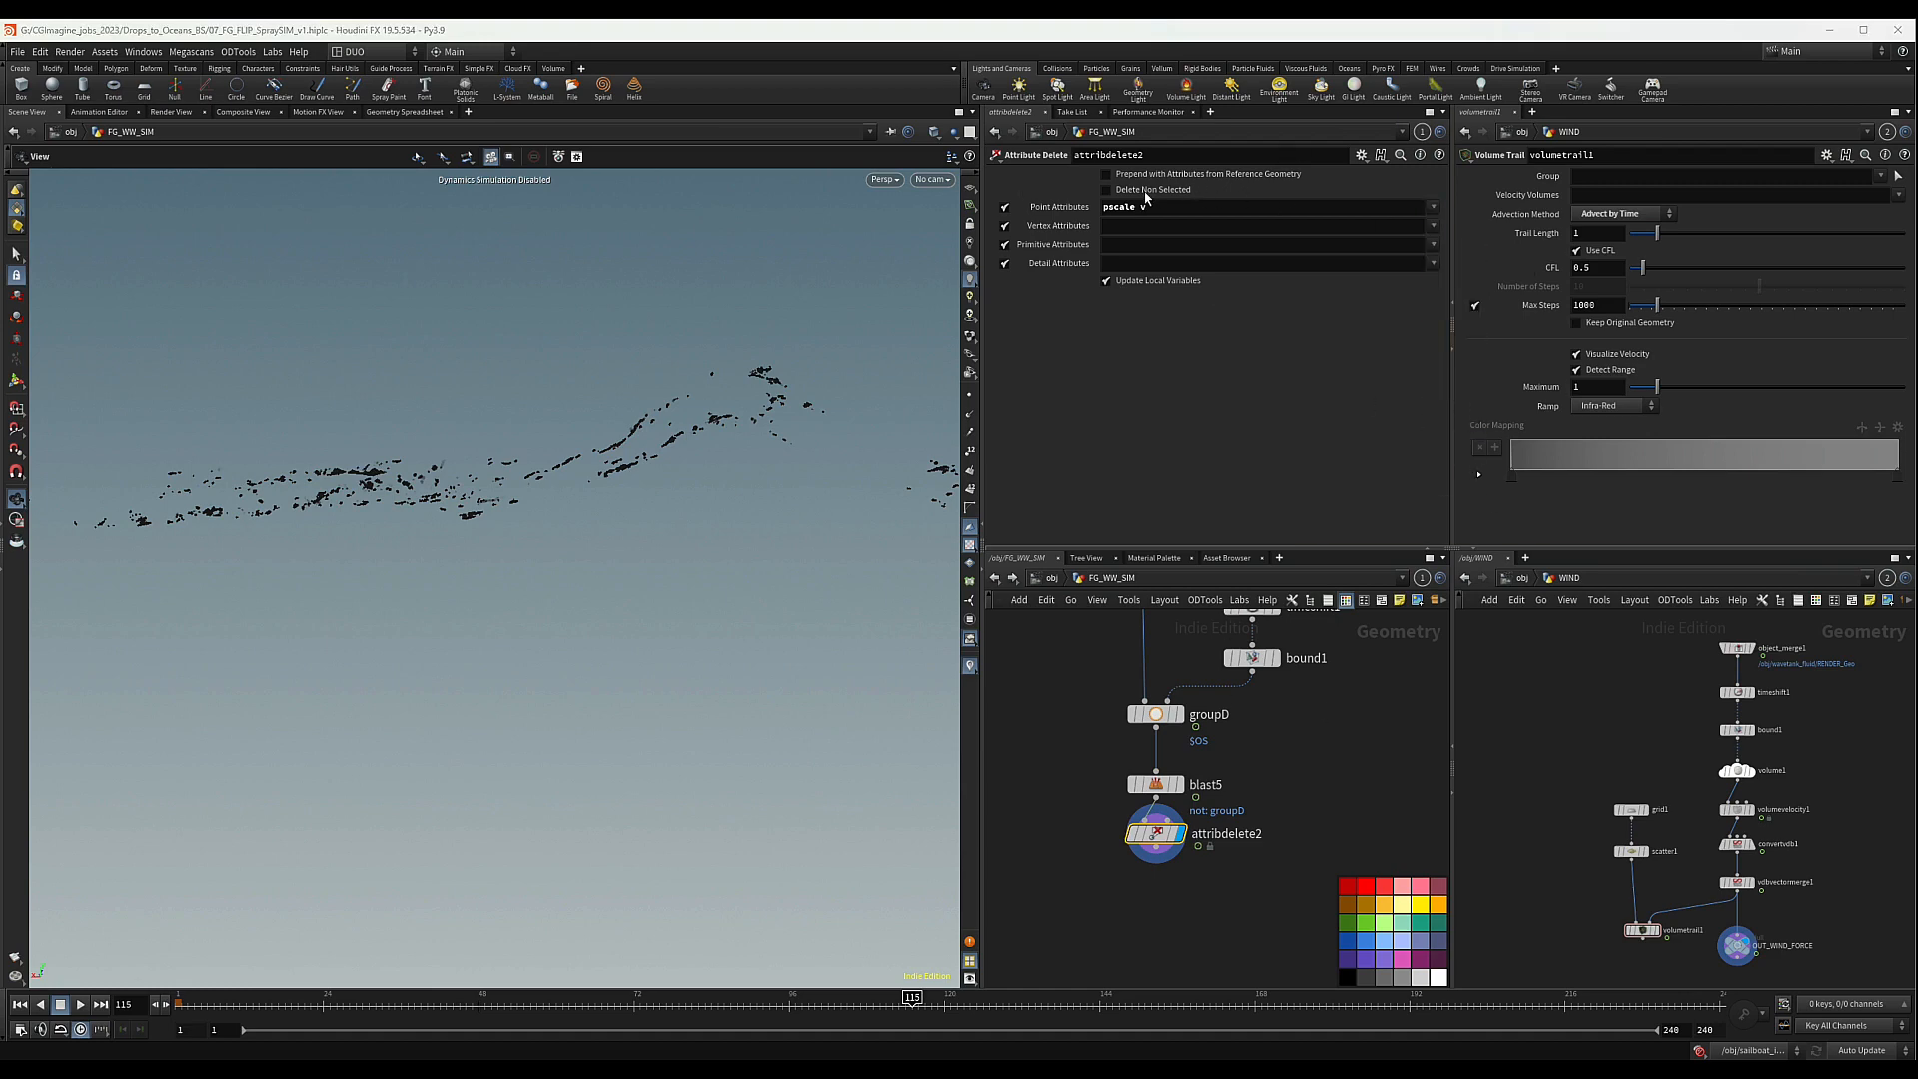
{"action": "left_click", "coordinate": [1106, 189]}
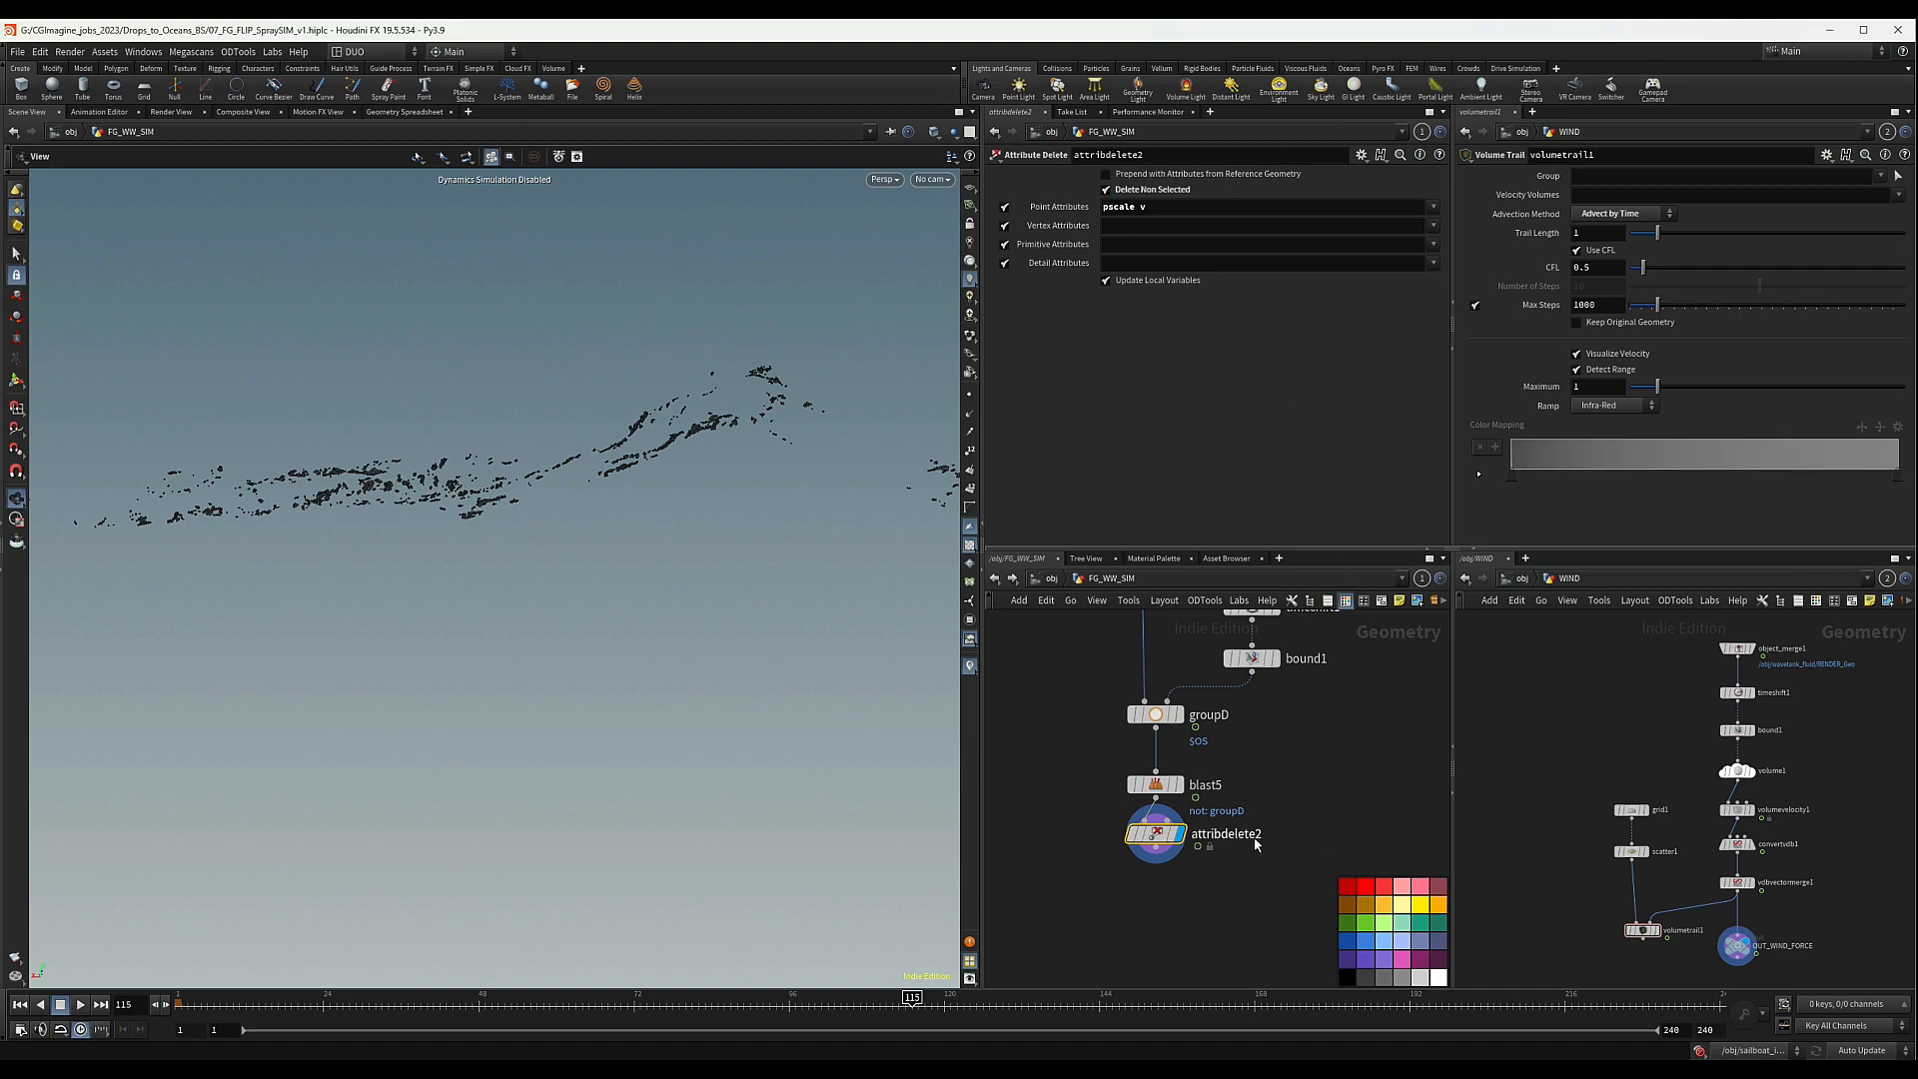
{"action": "middle_click", "coordinate": [1156, 833]}
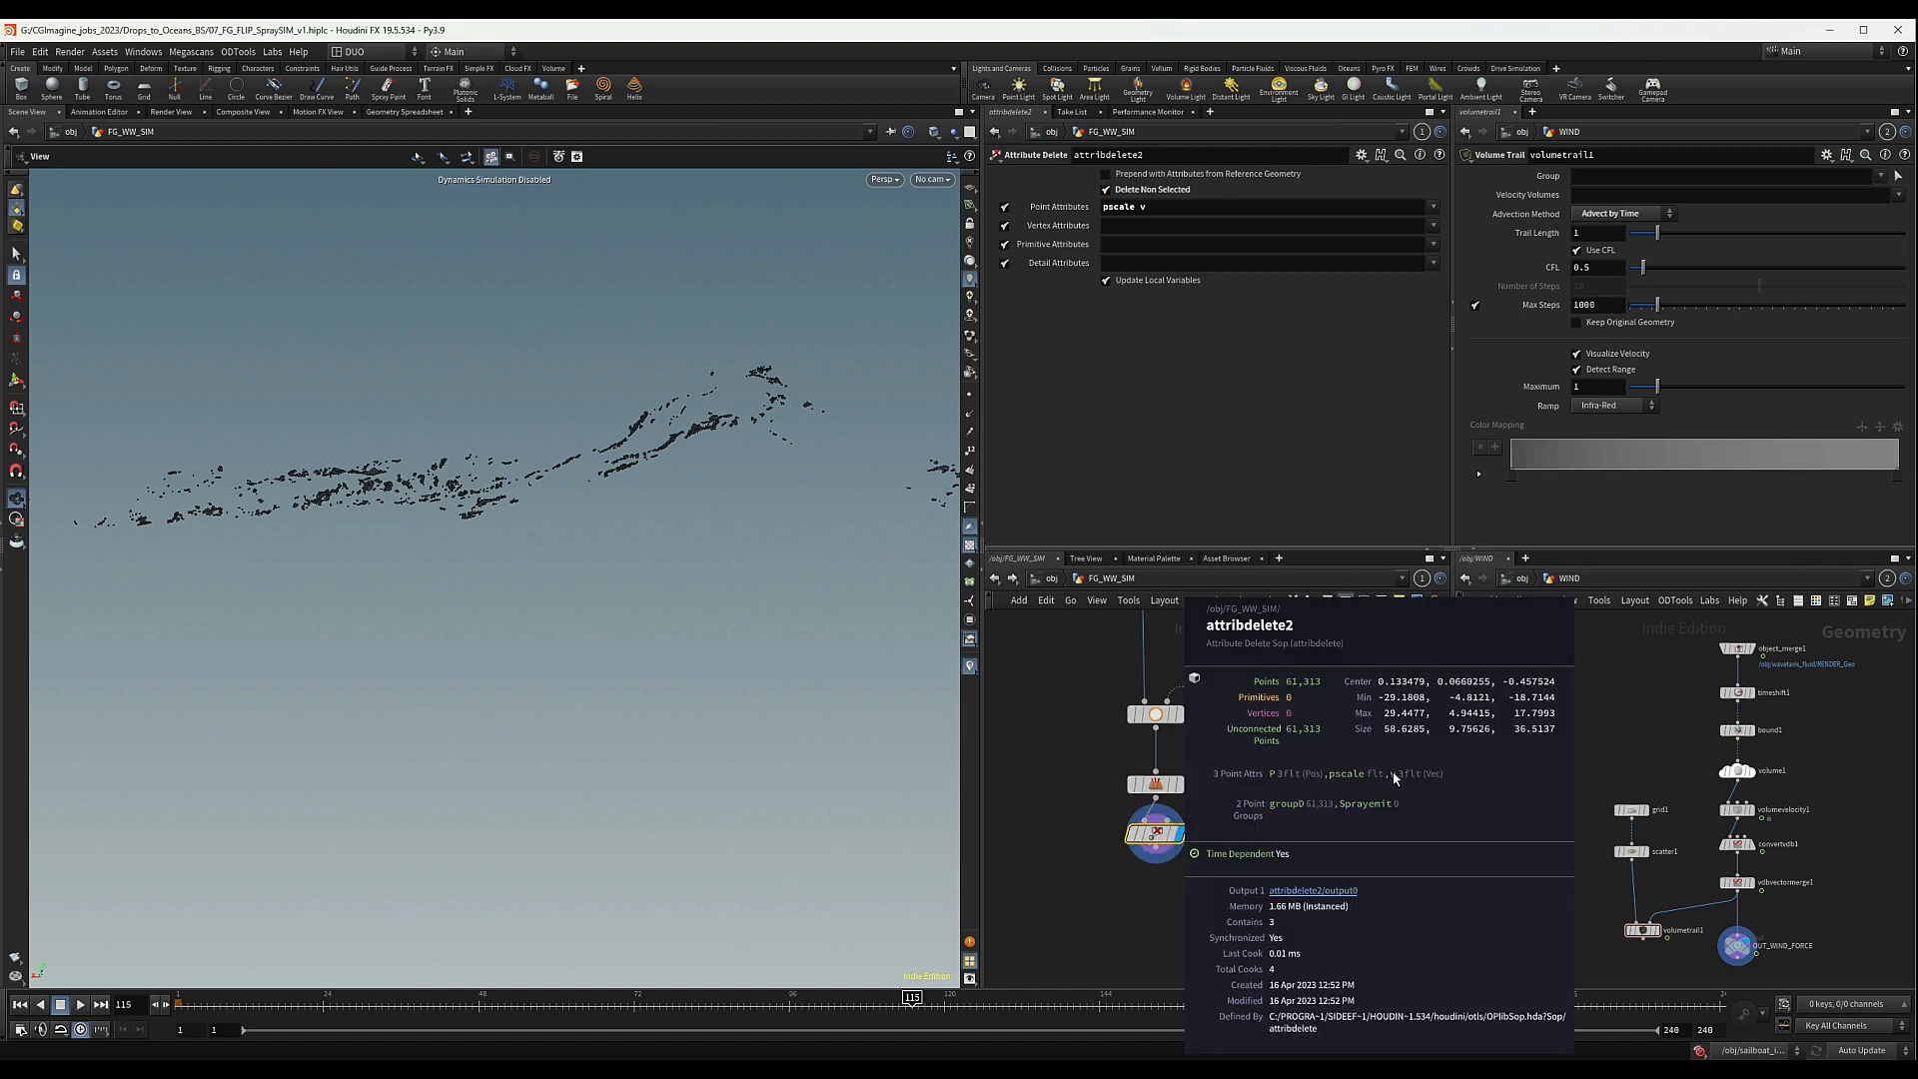
{"action": "key", "text": "c"}
- Add a File Cache node connected below the Attribute Delete node
{"action": "scroll", "coordinate": [1179, 859], "scroll_direction": "down", "scroll_amount": 5}
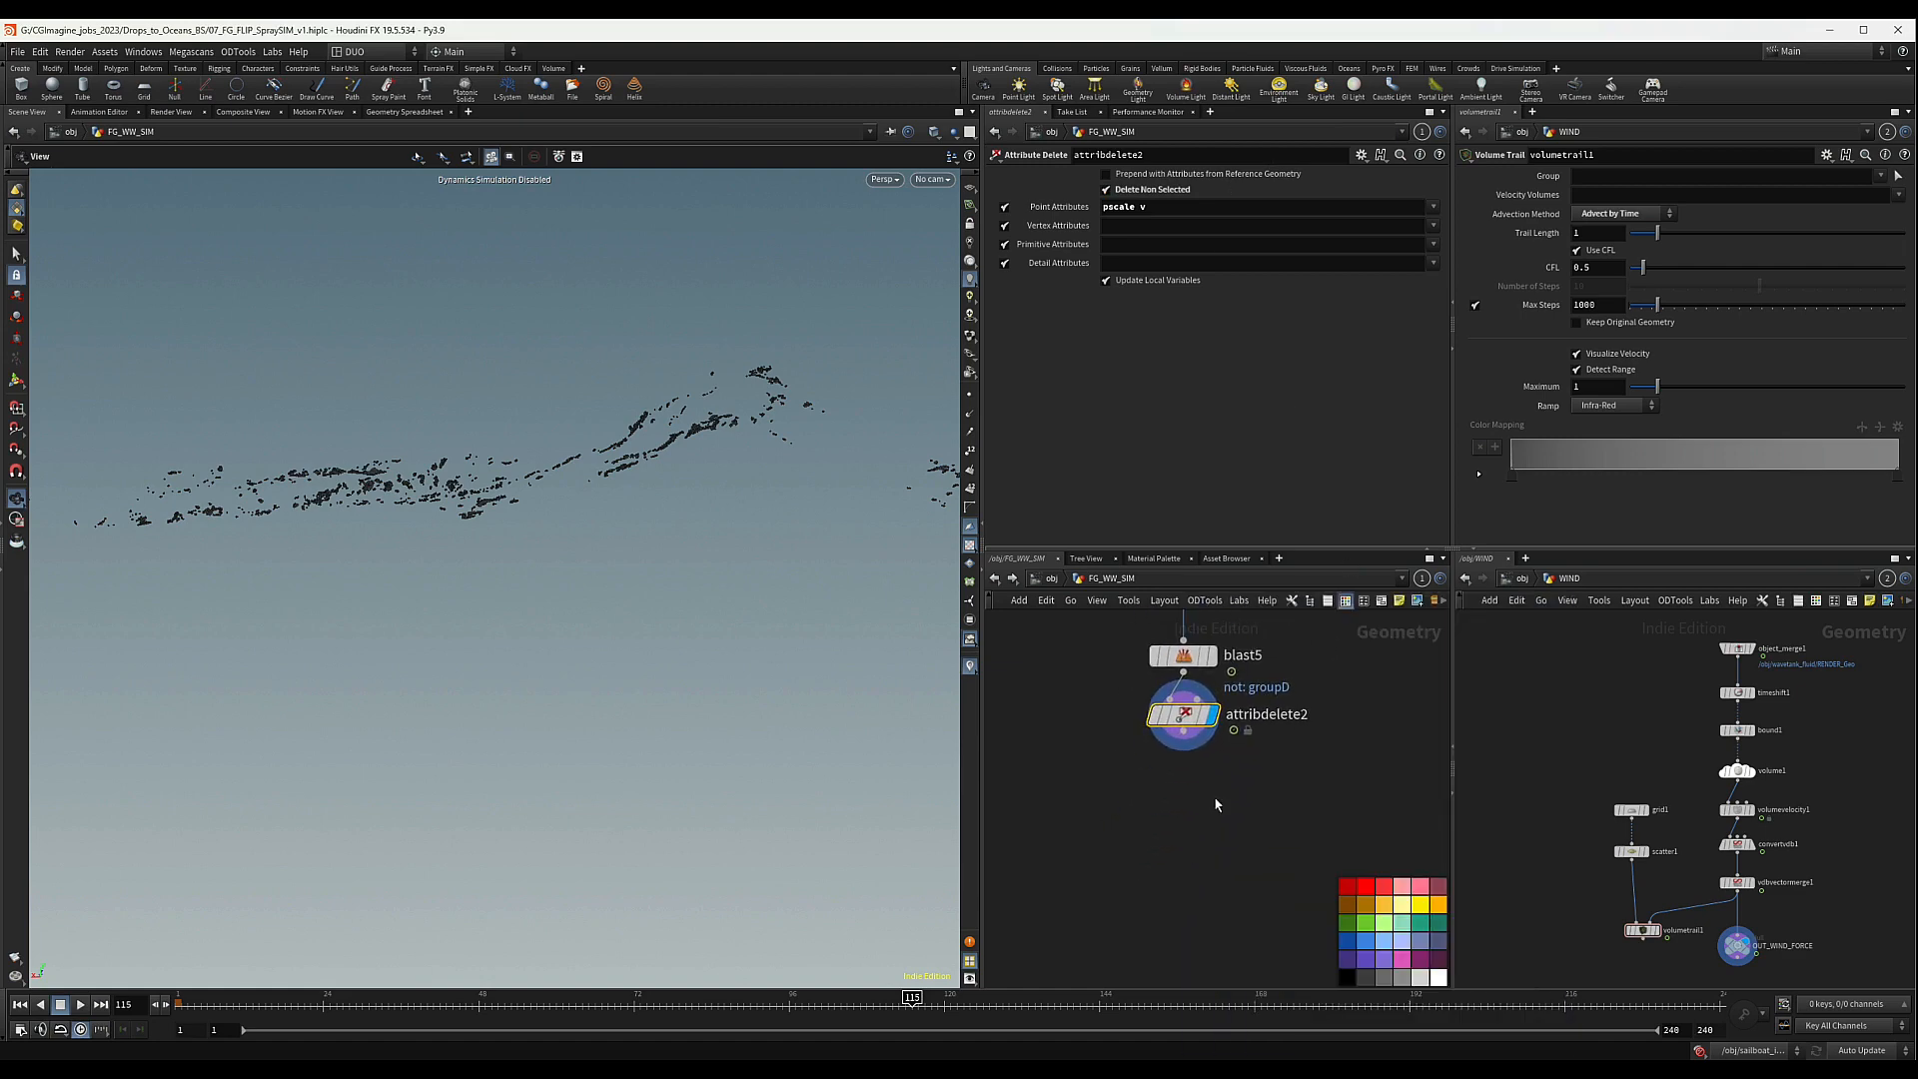
{"action": "scroll", "coordinate": [1207, 824], "scroll_direction": "down", "scroll_amount": 1}
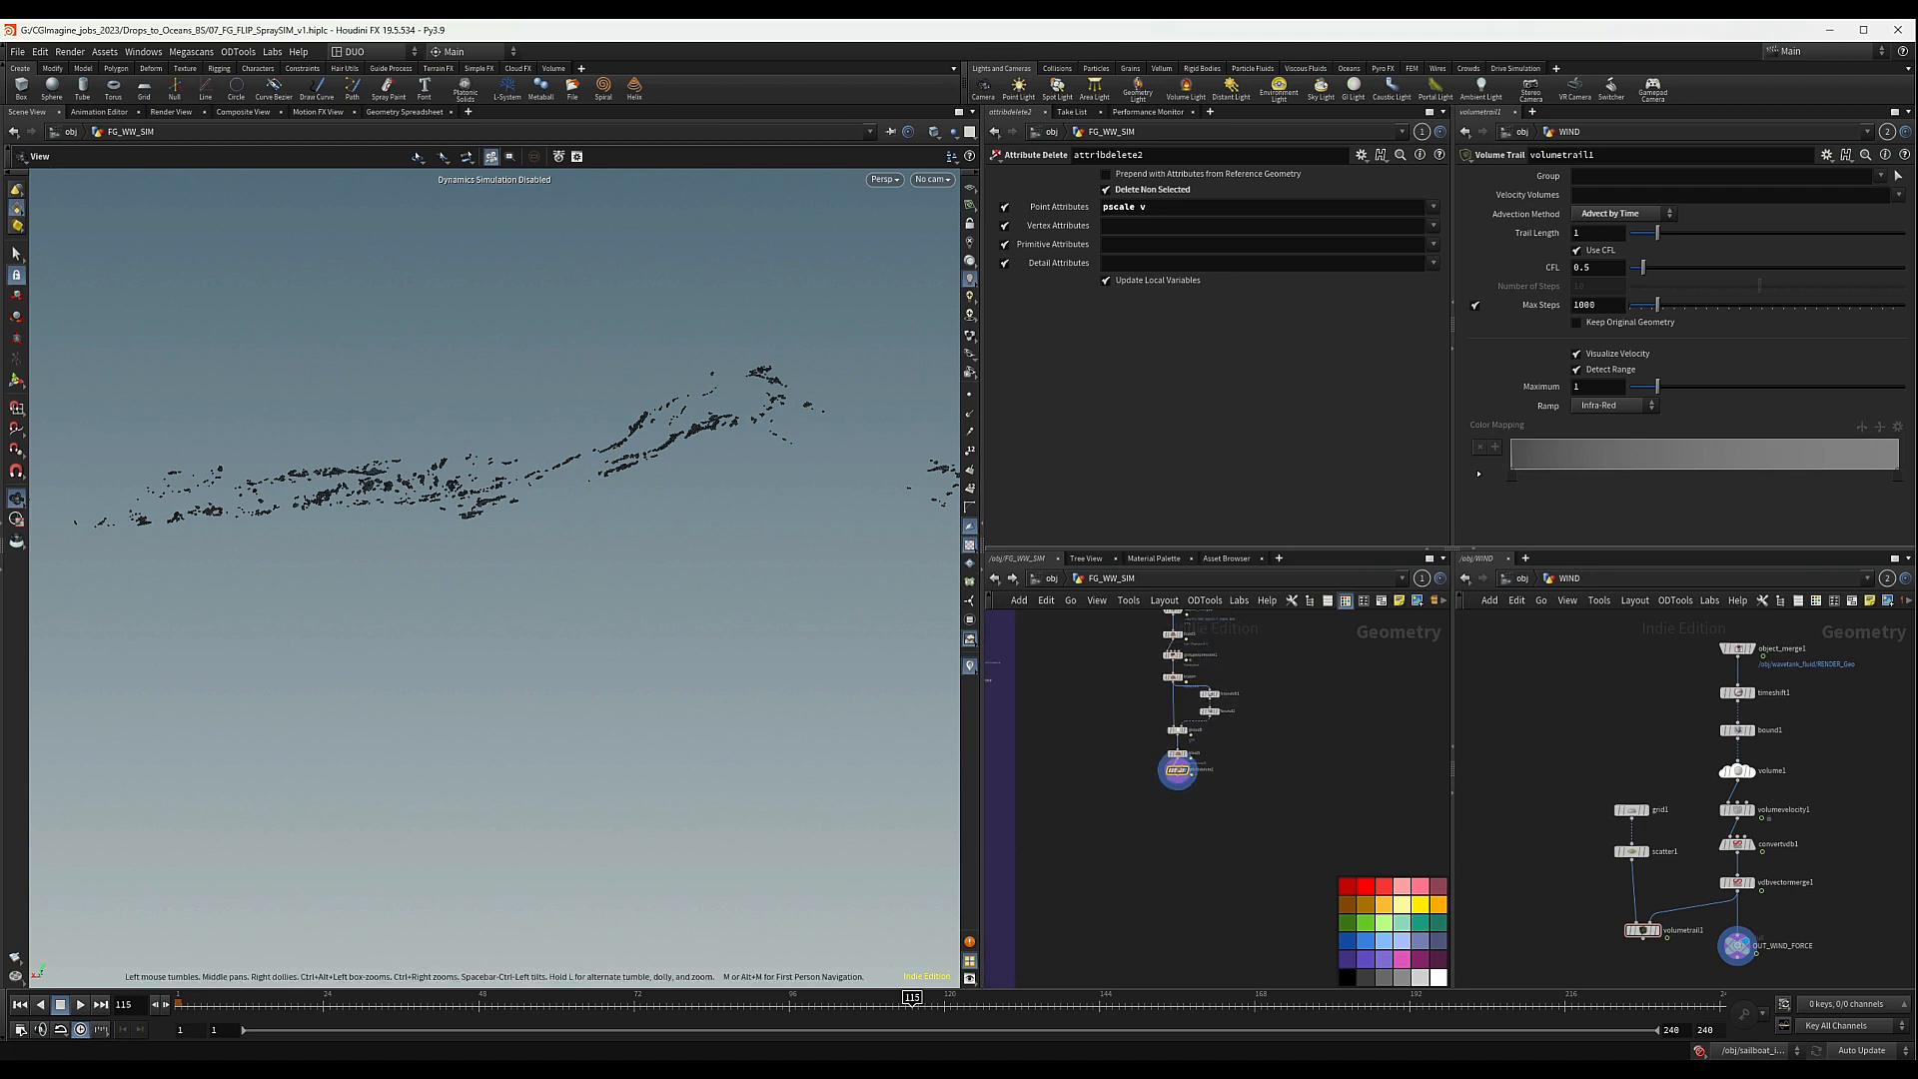
{"action": "scroll", "coordinate": [1109, 829], "scroll_direction": "up", "scroll_amount": 3}
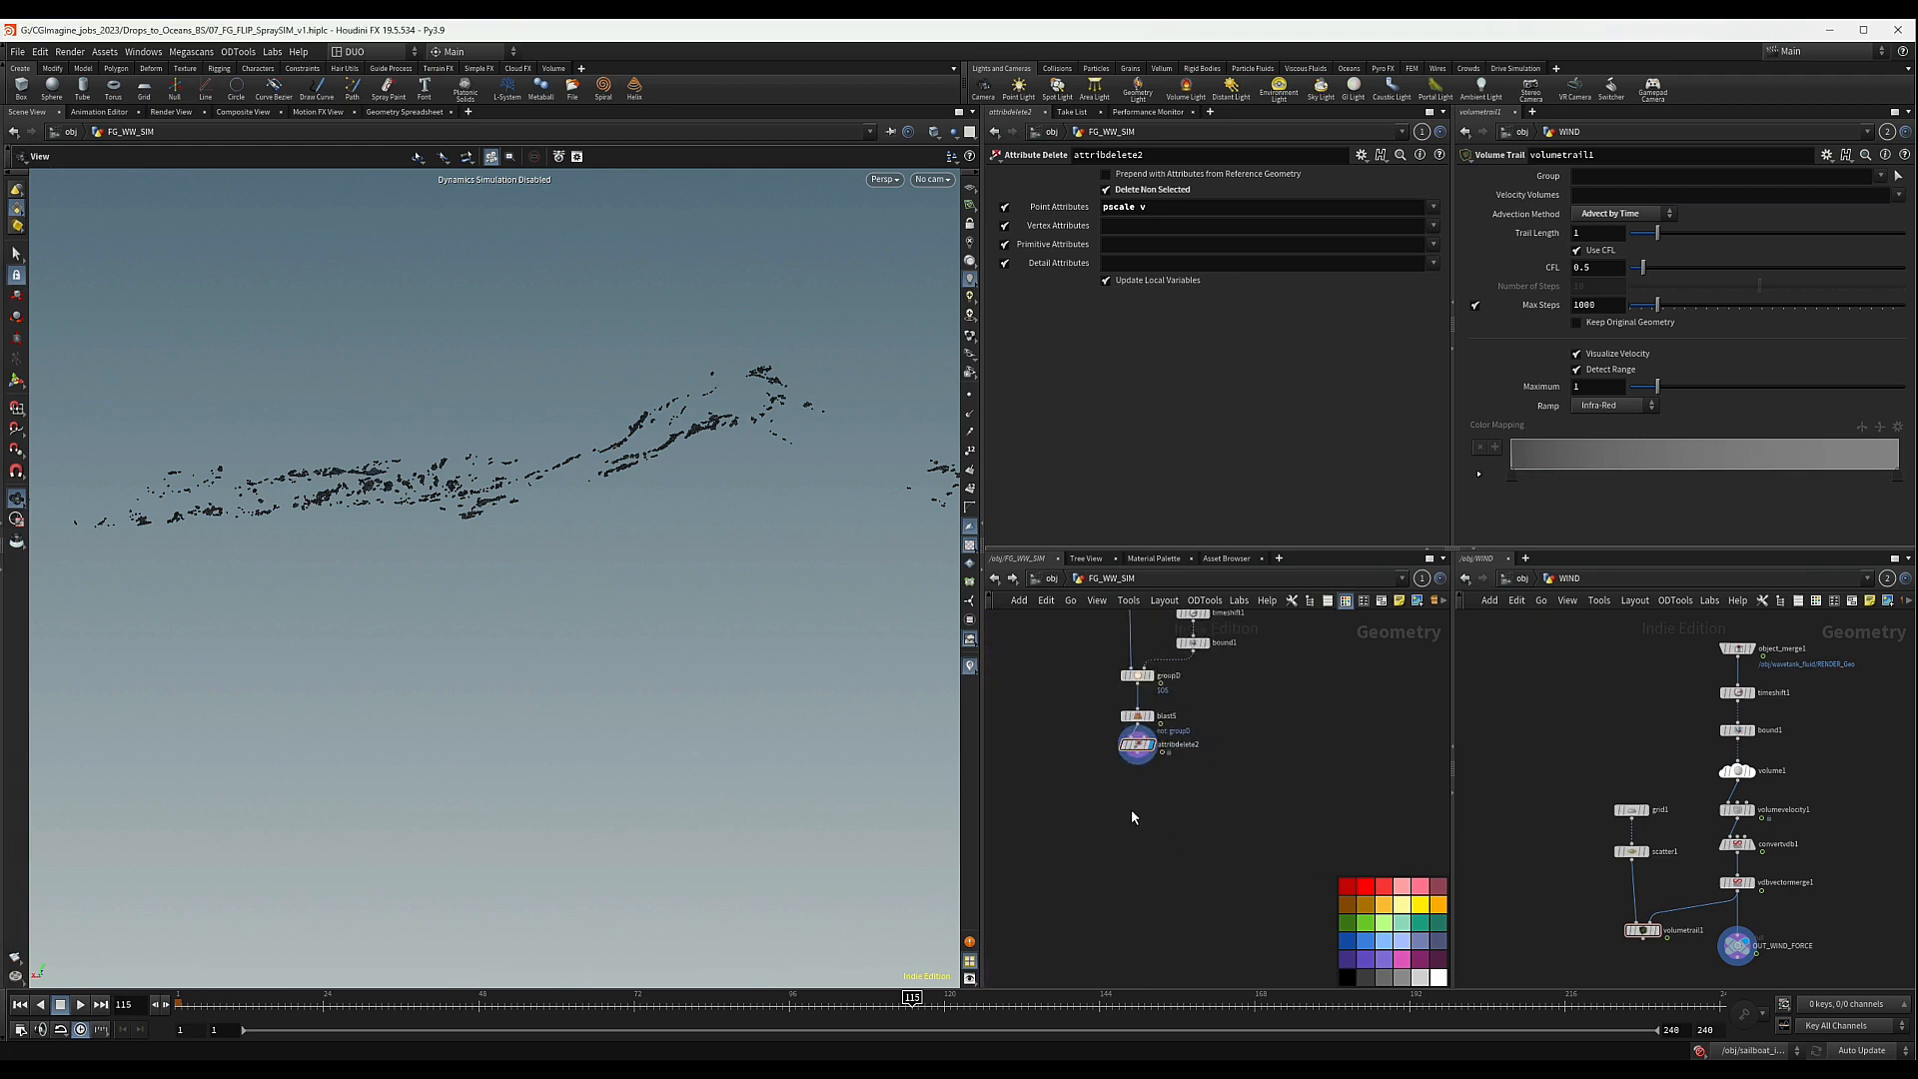
{"action": "key", "text": "Tab"}
{"action": "type", "text": "file"}
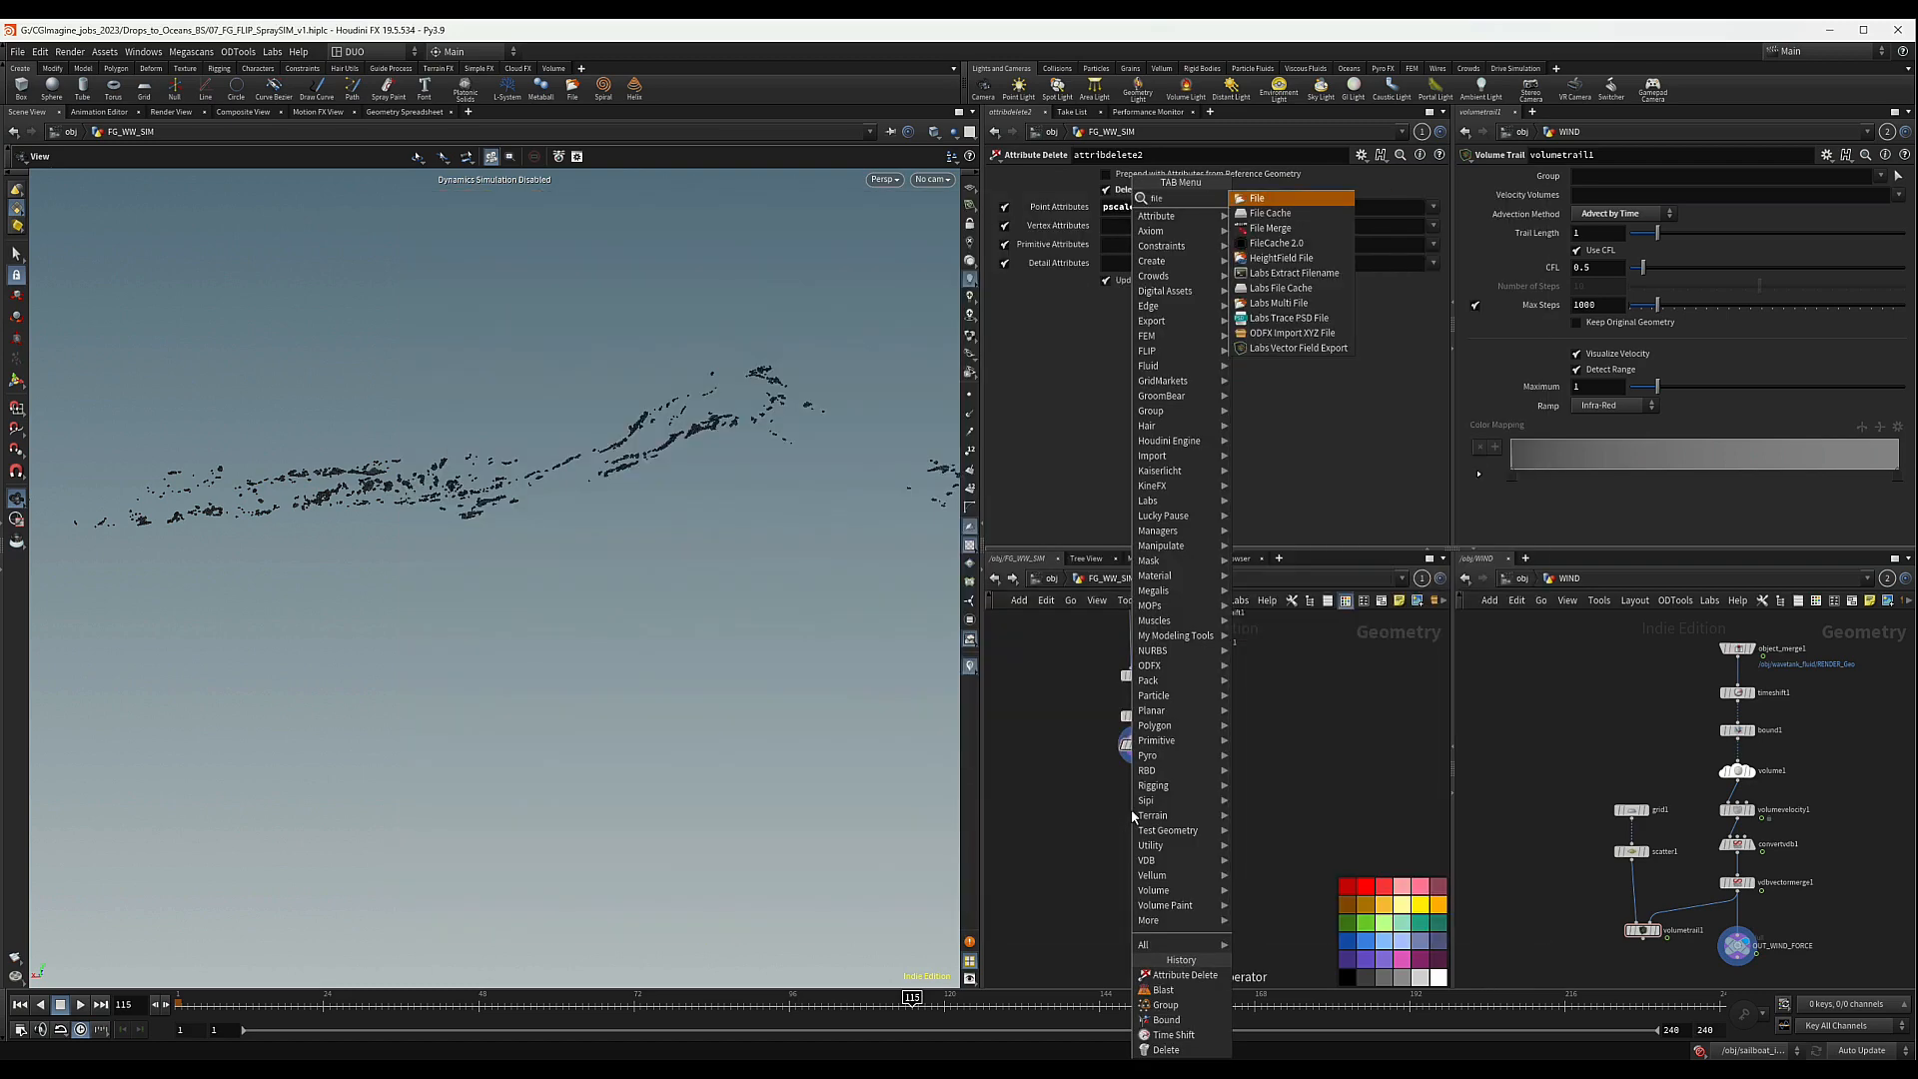
{"action": "key", "text": "Return"}
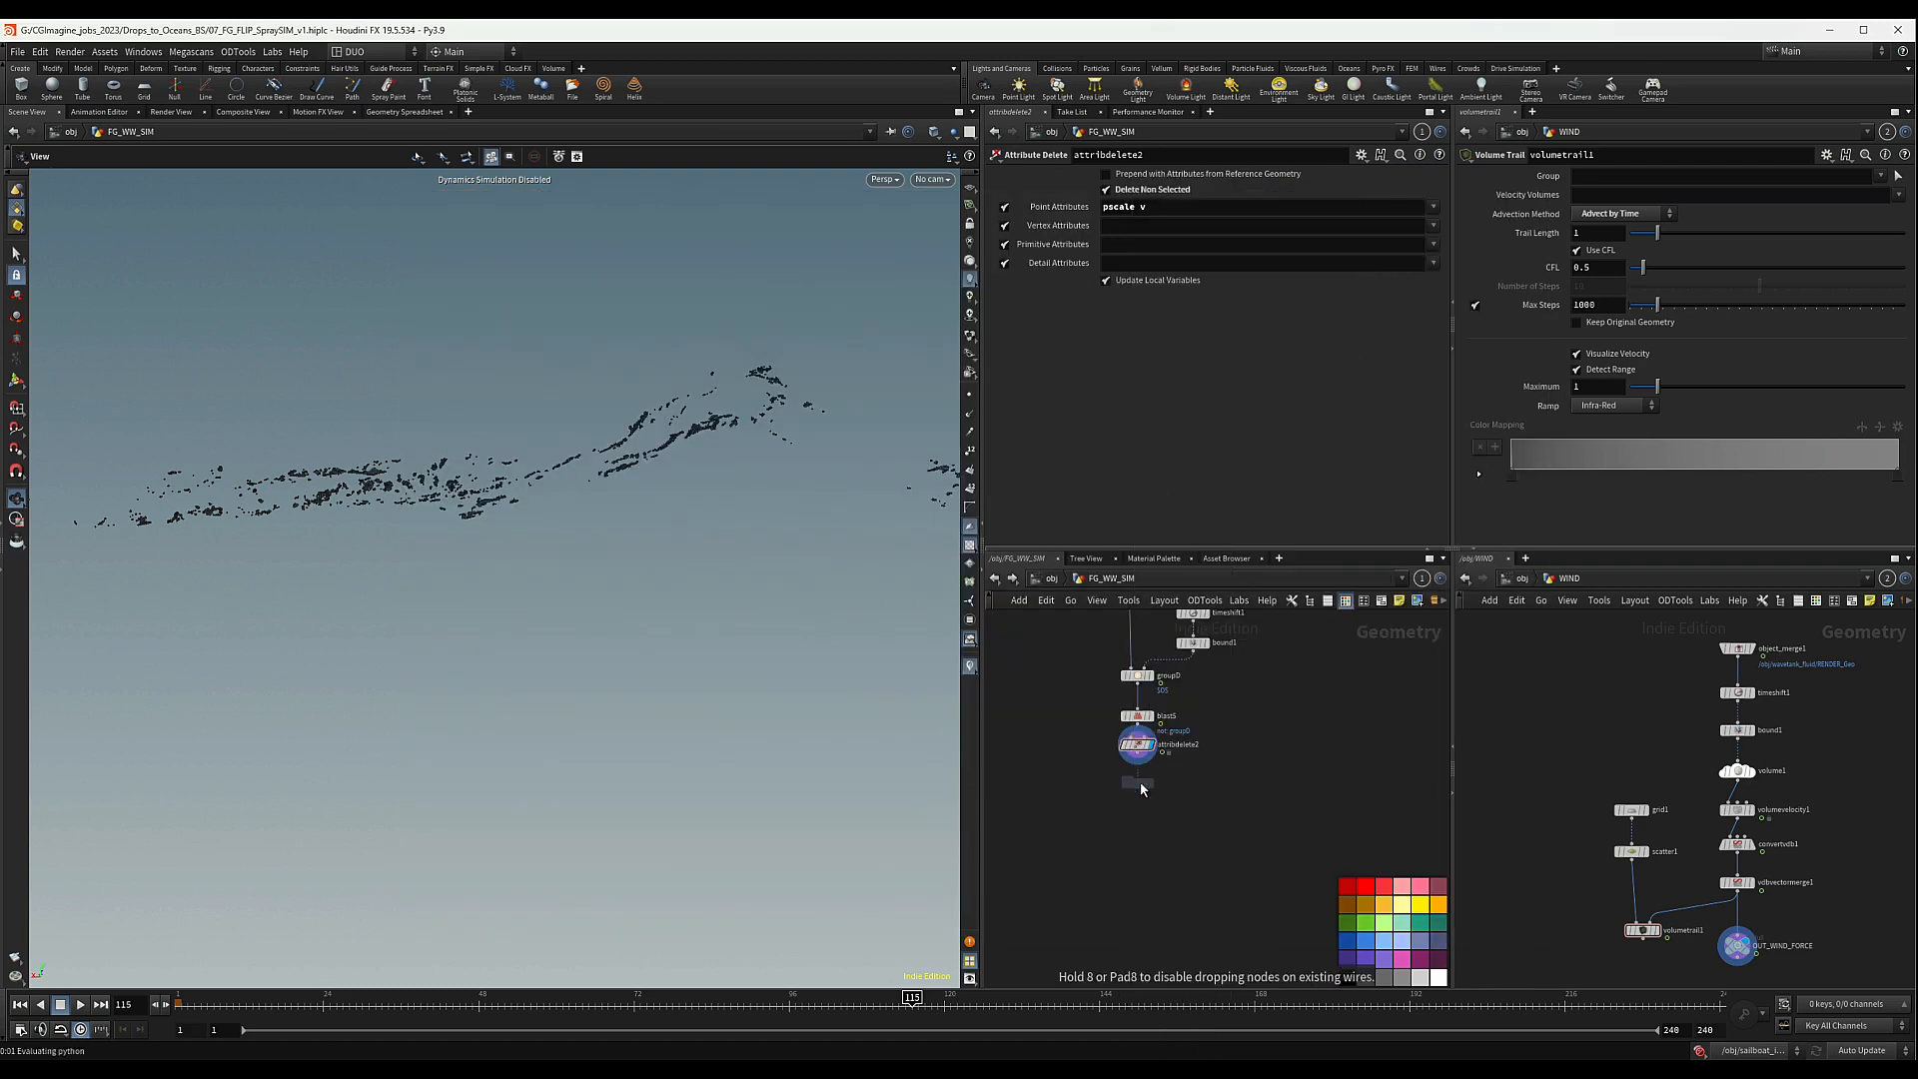
{"action": "left_click", "coordinate": [1137, 794]}
{"action": "scroll", "coordinate": [1137, 759], "scroll_direction": "up", "scroll_amount": 1}
{"action": "left_click_drag", "start_coordinate": [1137, 796], "coordinate": [1137, 798]}
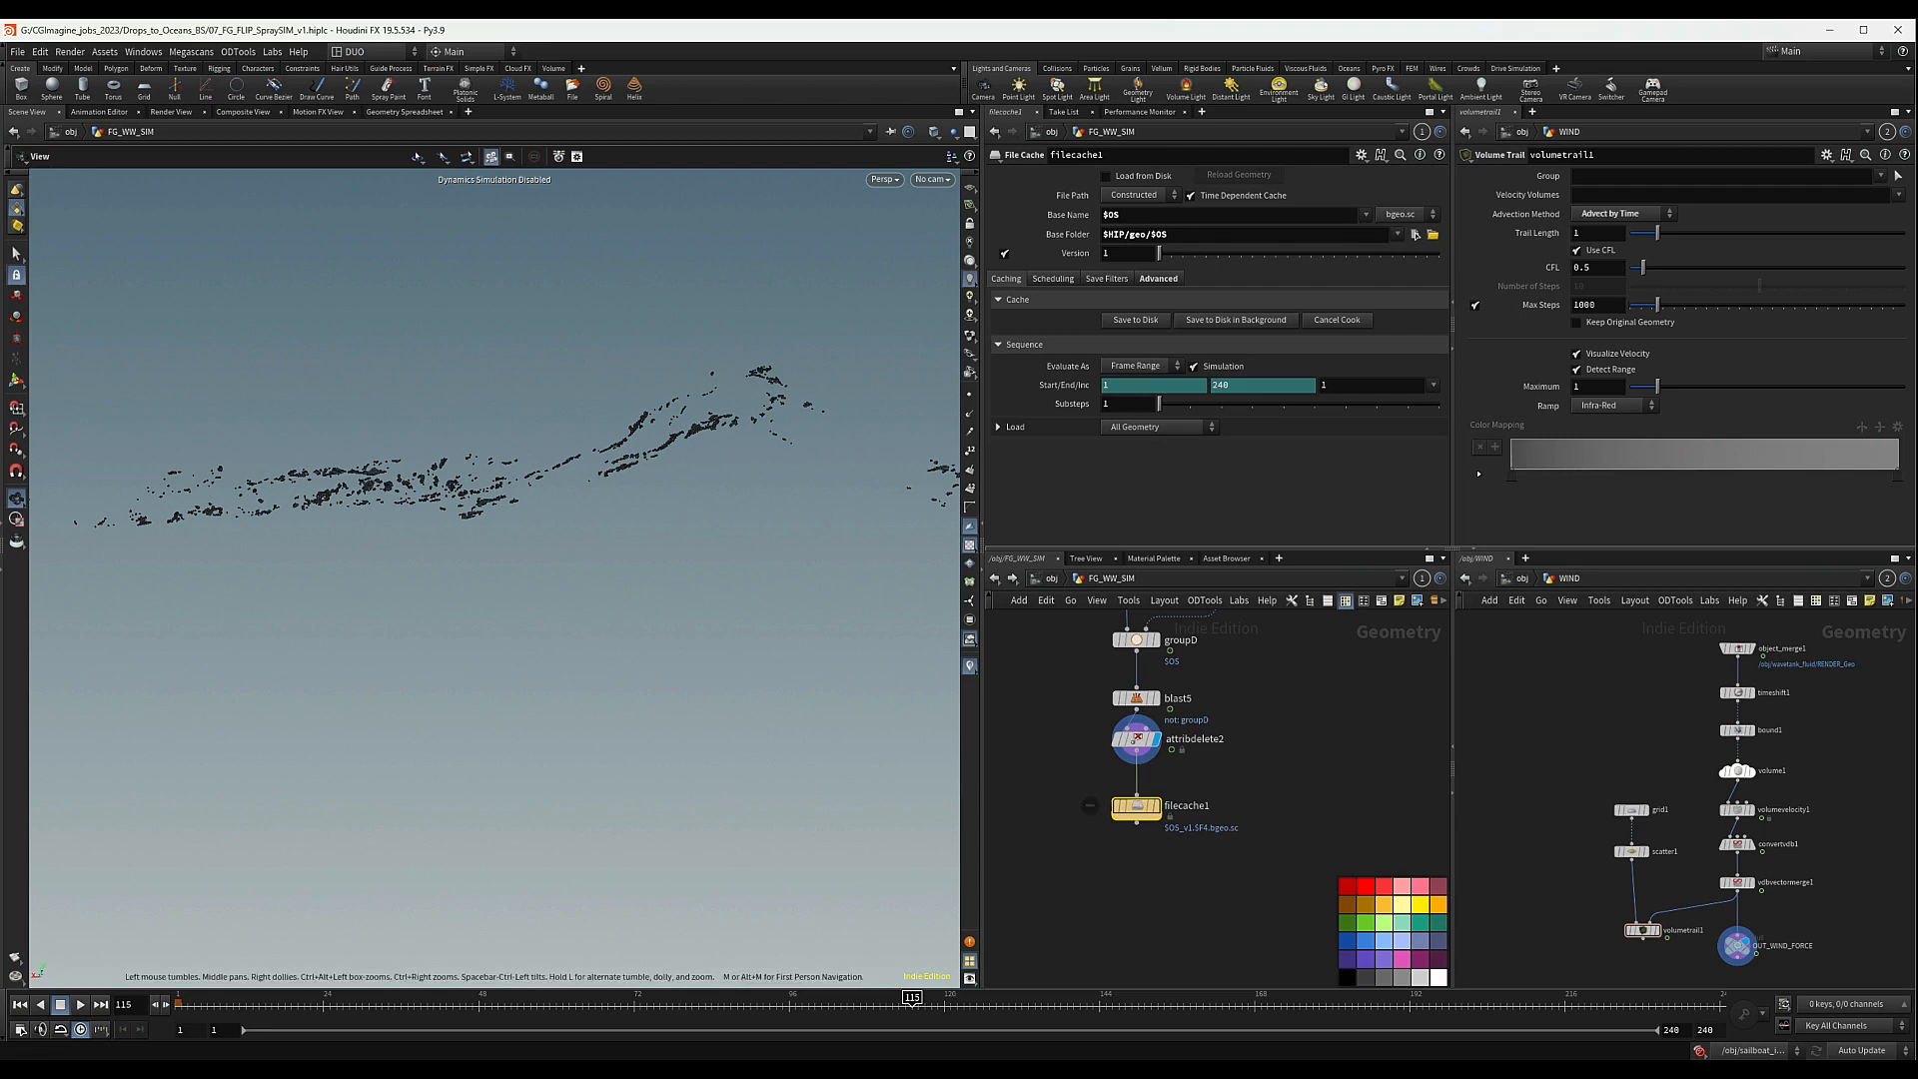
- Rename the File Cache node to FG_SprayEMIT
{"action": "left_click", "coordinate": [1186, 806]}
{"action": "type", "text": "FG_SprayEMIT"}
{"action": "key", "text": "Return"}
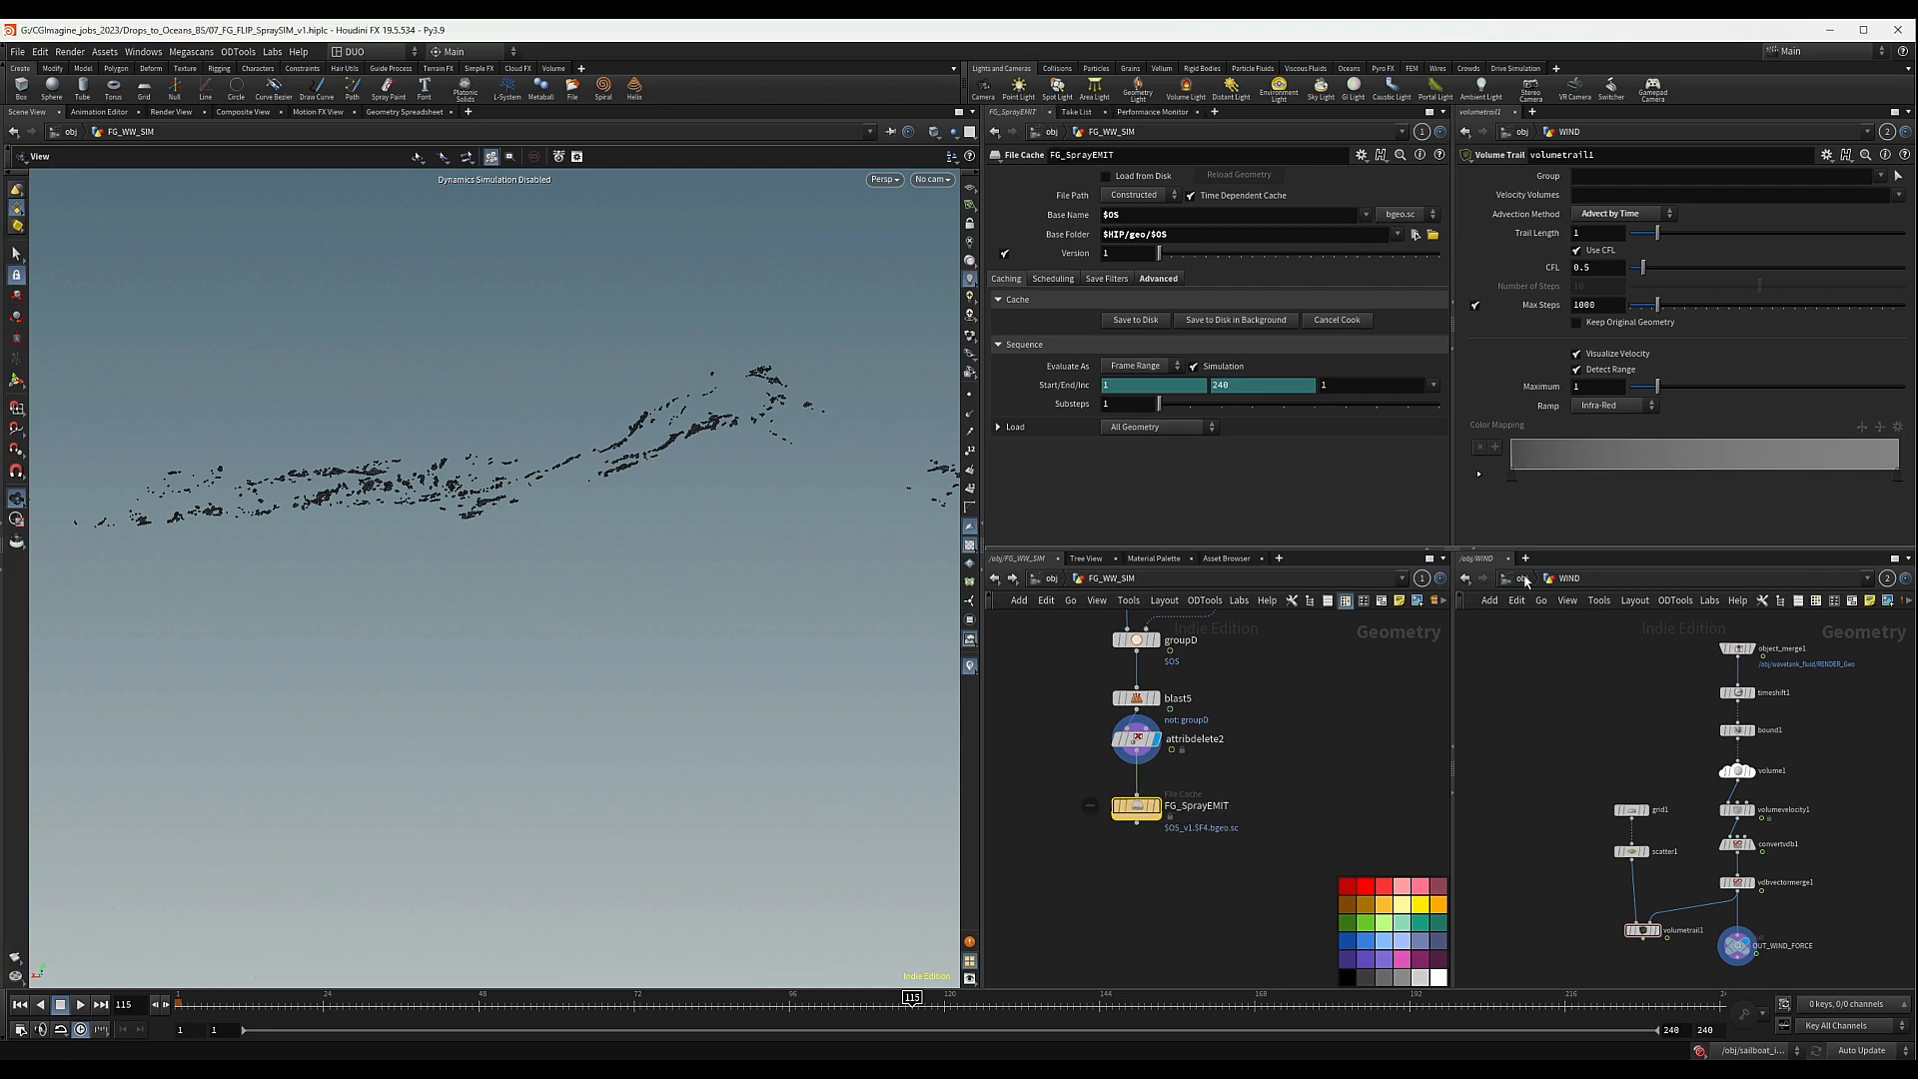
- Go up to the object level in the second network, enter topnet1 and add a ROP Fetch node
{"action": "scroll", "coordinate": [1145, 831], "scroll_direction": "down", "scroll_amount": 2}
{"action": "left_click", "coordinate": [1512, 578]}
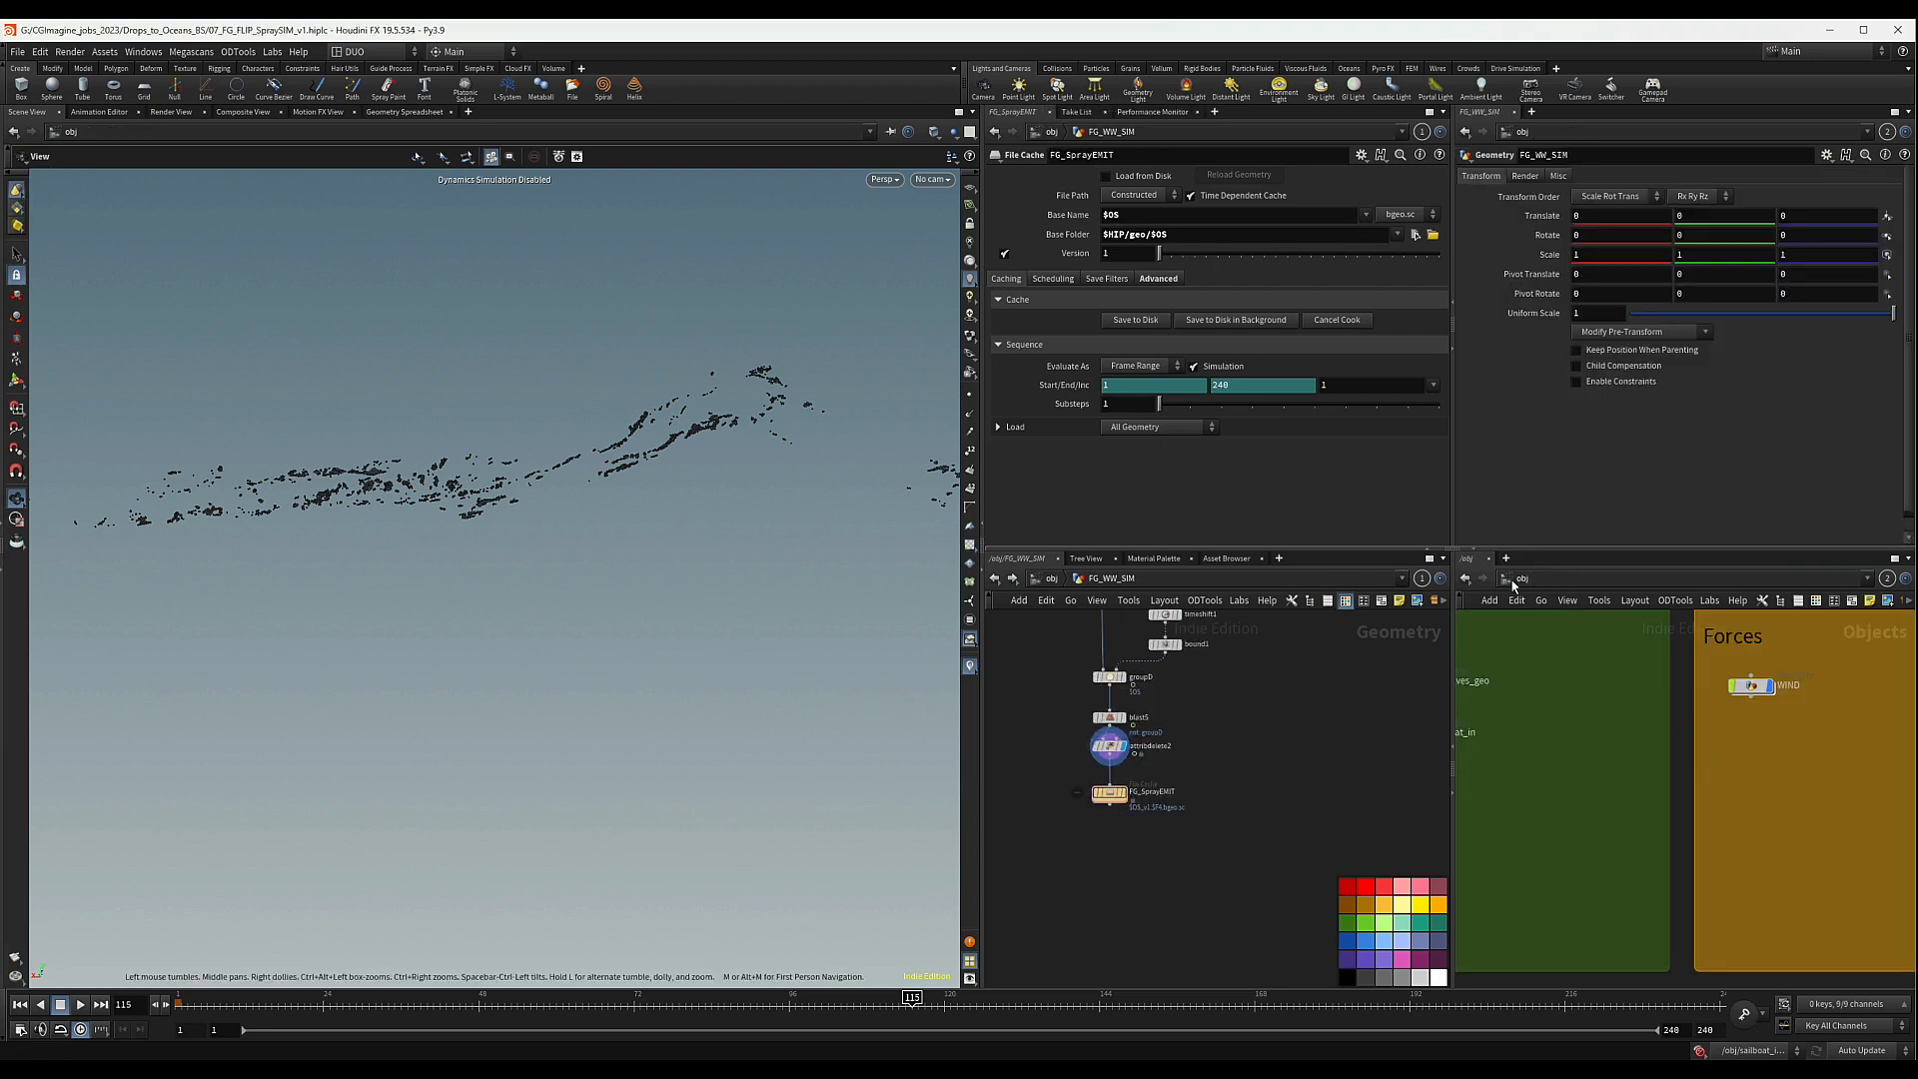
{"action": "scroll", "coordinate": [1748, 732], "scroll_direction": "down", "scroll_amount": 4}
{"action": "middle_click_drag", "start_coordinate": [1869, 745], "coordinate": [1614, 779]}
{"action": "middle_click_drag", "start_coordinate": [1818, 770], "coordinate": [1639, 767]}
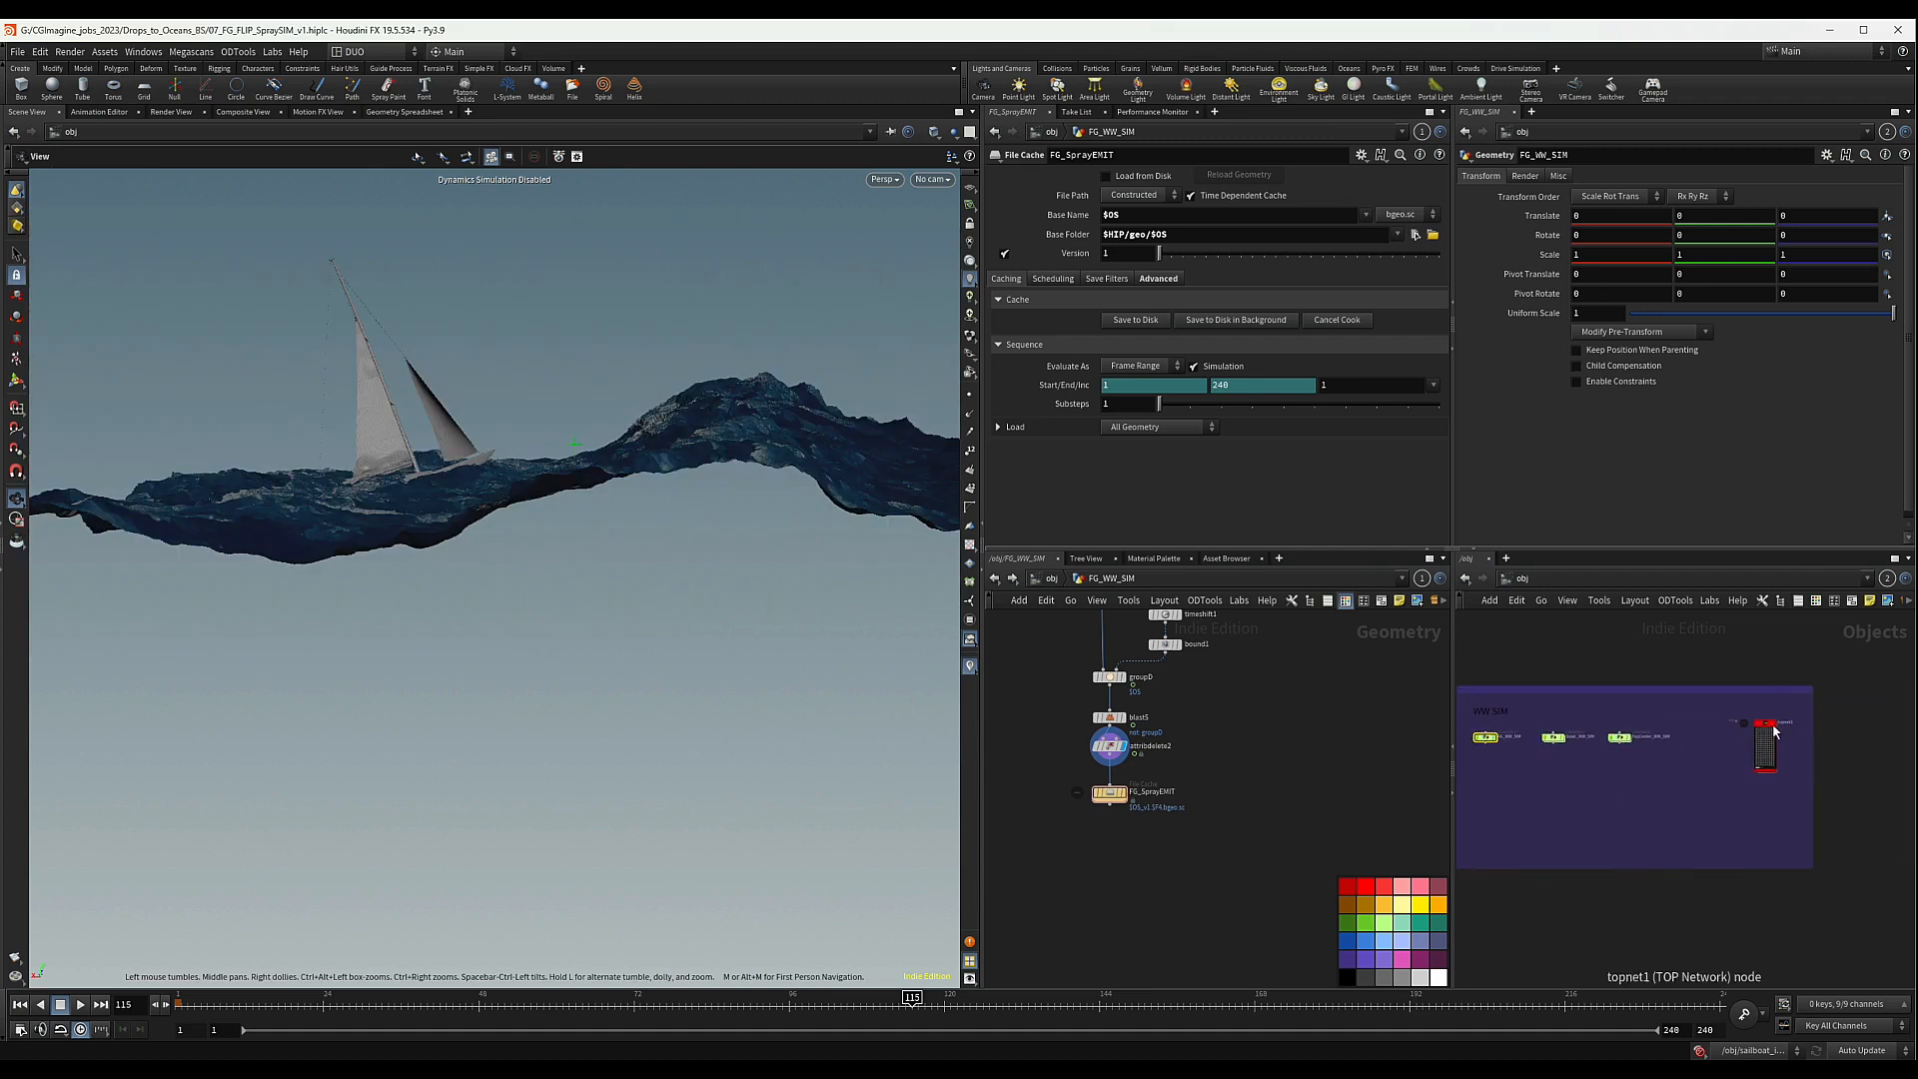
{"action": "double_click", "coordinate": [1764, 738]}
{"action": "key", "text": "Tab"}
{"action": "type", "text": "ropf"}
{"action": "key", "text": "Return"}
{"action": "left_click", "coordinate": [1669, 734]}
- Rename the new ROP Fetch node to FG_SprayEMIT, matching the file cache
{"action": "scroll", "coordinate": [1675, 754], "scroll_direction": "up", "scroll_amount": 5}
{"action": "left_click", "coordinate": [1682, 680]}
{"action": "key", "text": "ctrl+c"}
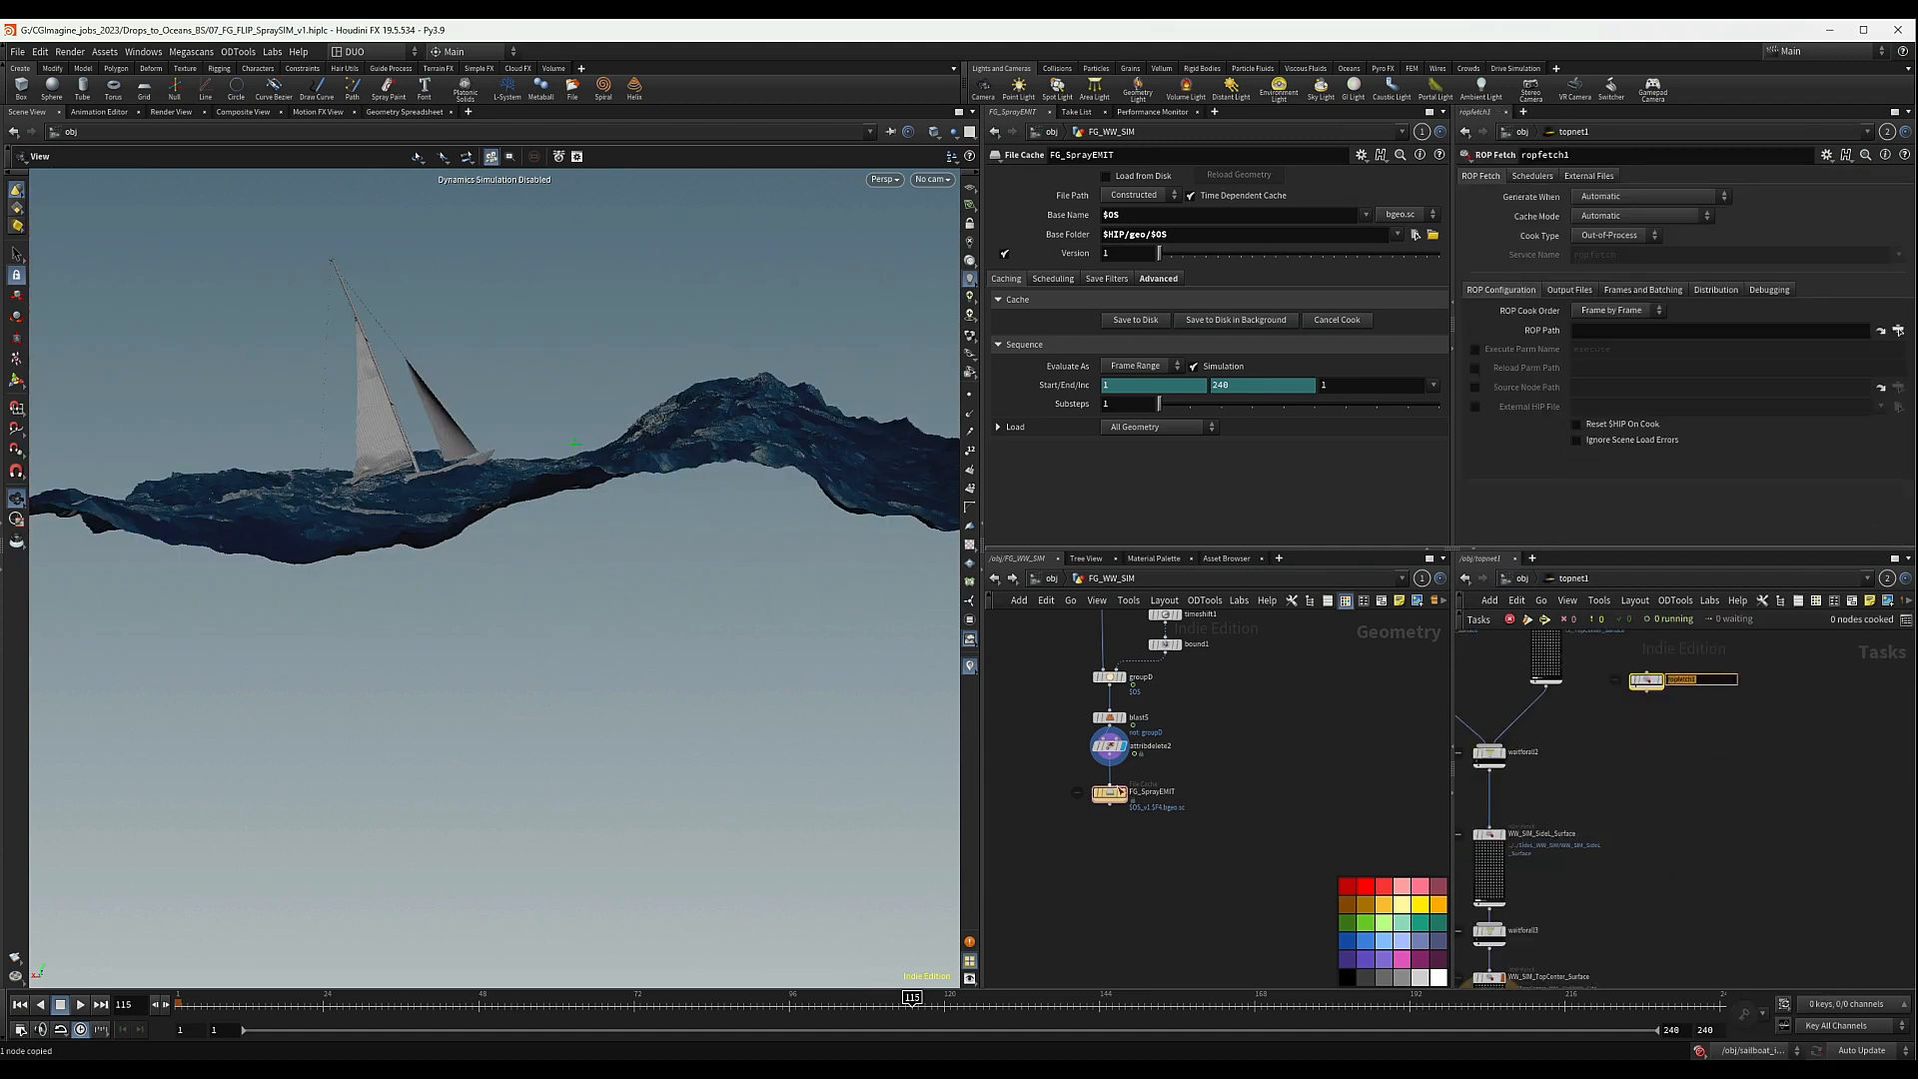
{"action": "key", "text": "ctrl+v"}
{"action": "key", "text": "Return"}
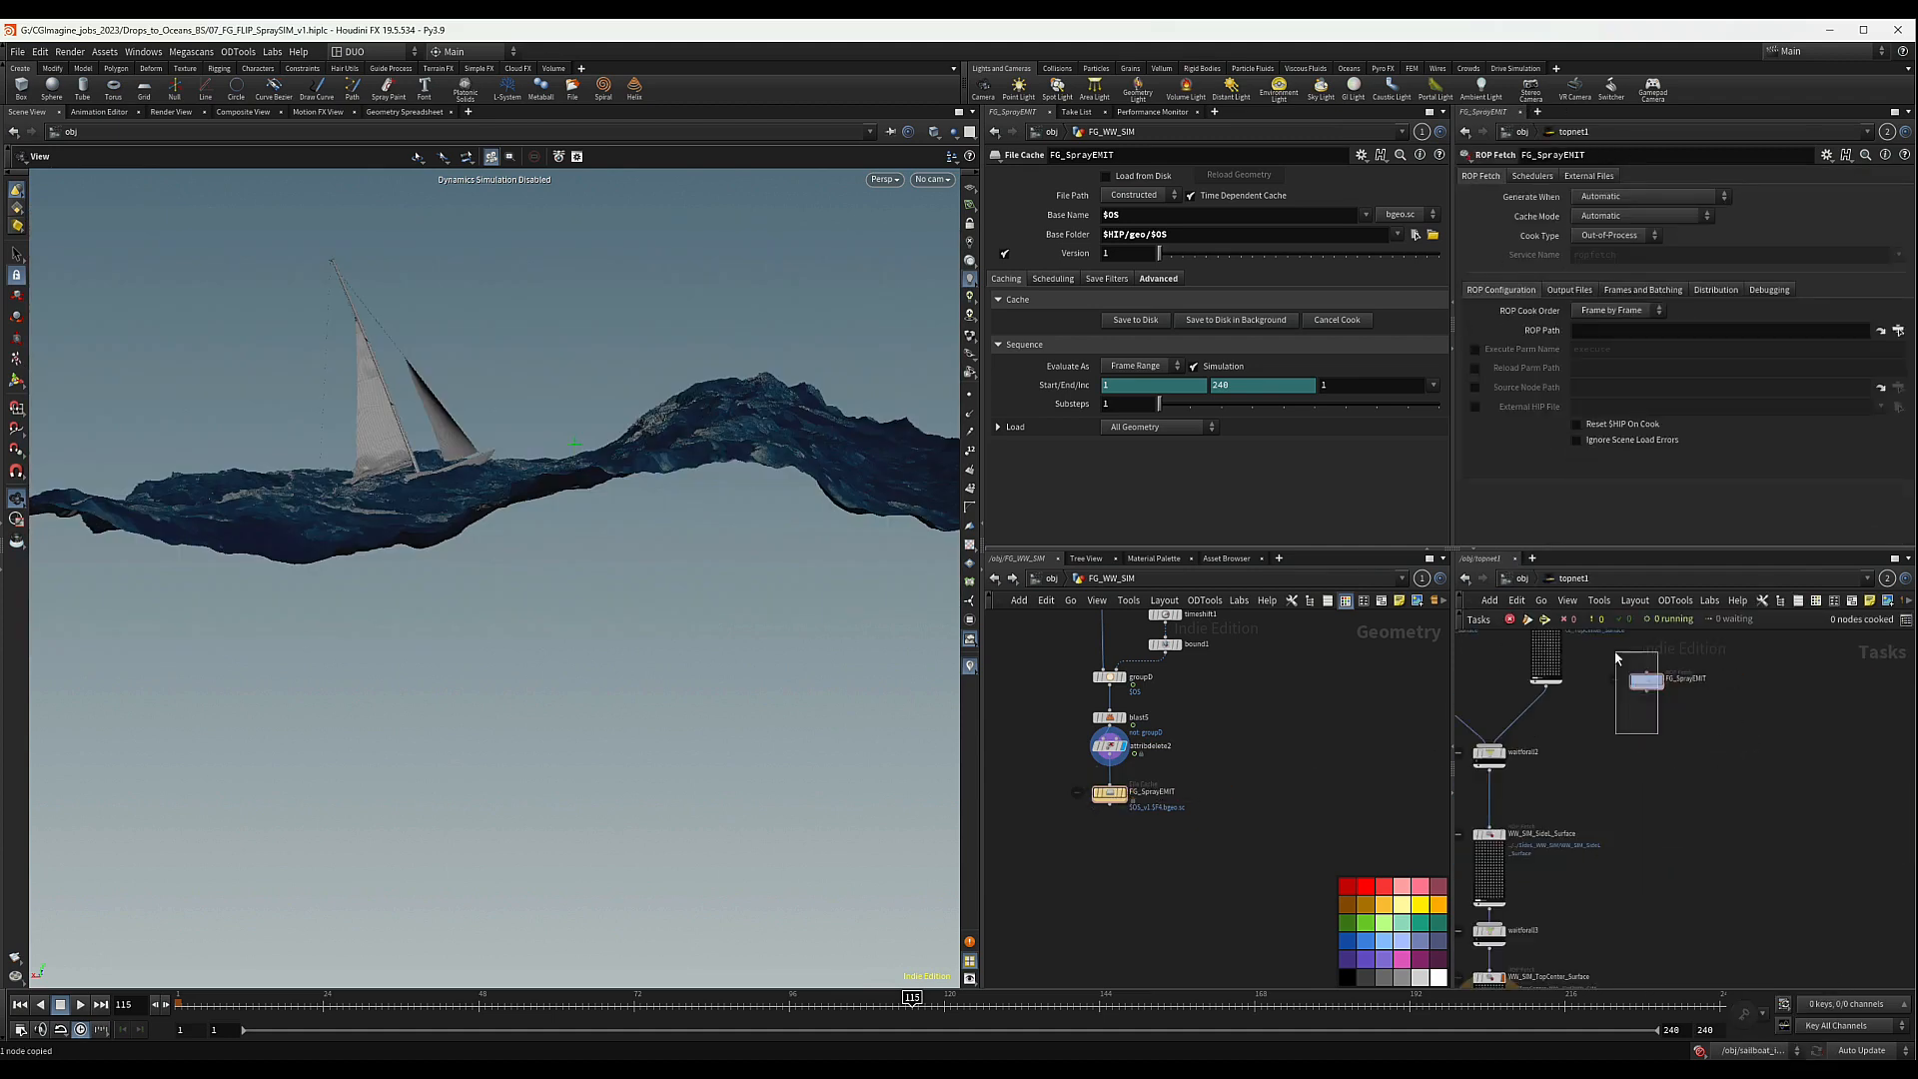
- Assign the FG_SprayEMIT file cache as the ROP path with Frame Range evaluation, and place the fetch node beside the source nodes
{"action": "left_click_drag", "start_coordinate": [1504, 393], "coordinate": [1619, 331]}
{"action": "left_click", "coordinate": [1644, 290]}
{"action": "left_click", "coordinate": [1620, 311]}
{"action": "left_click", "coordinate": [1605, 340]}
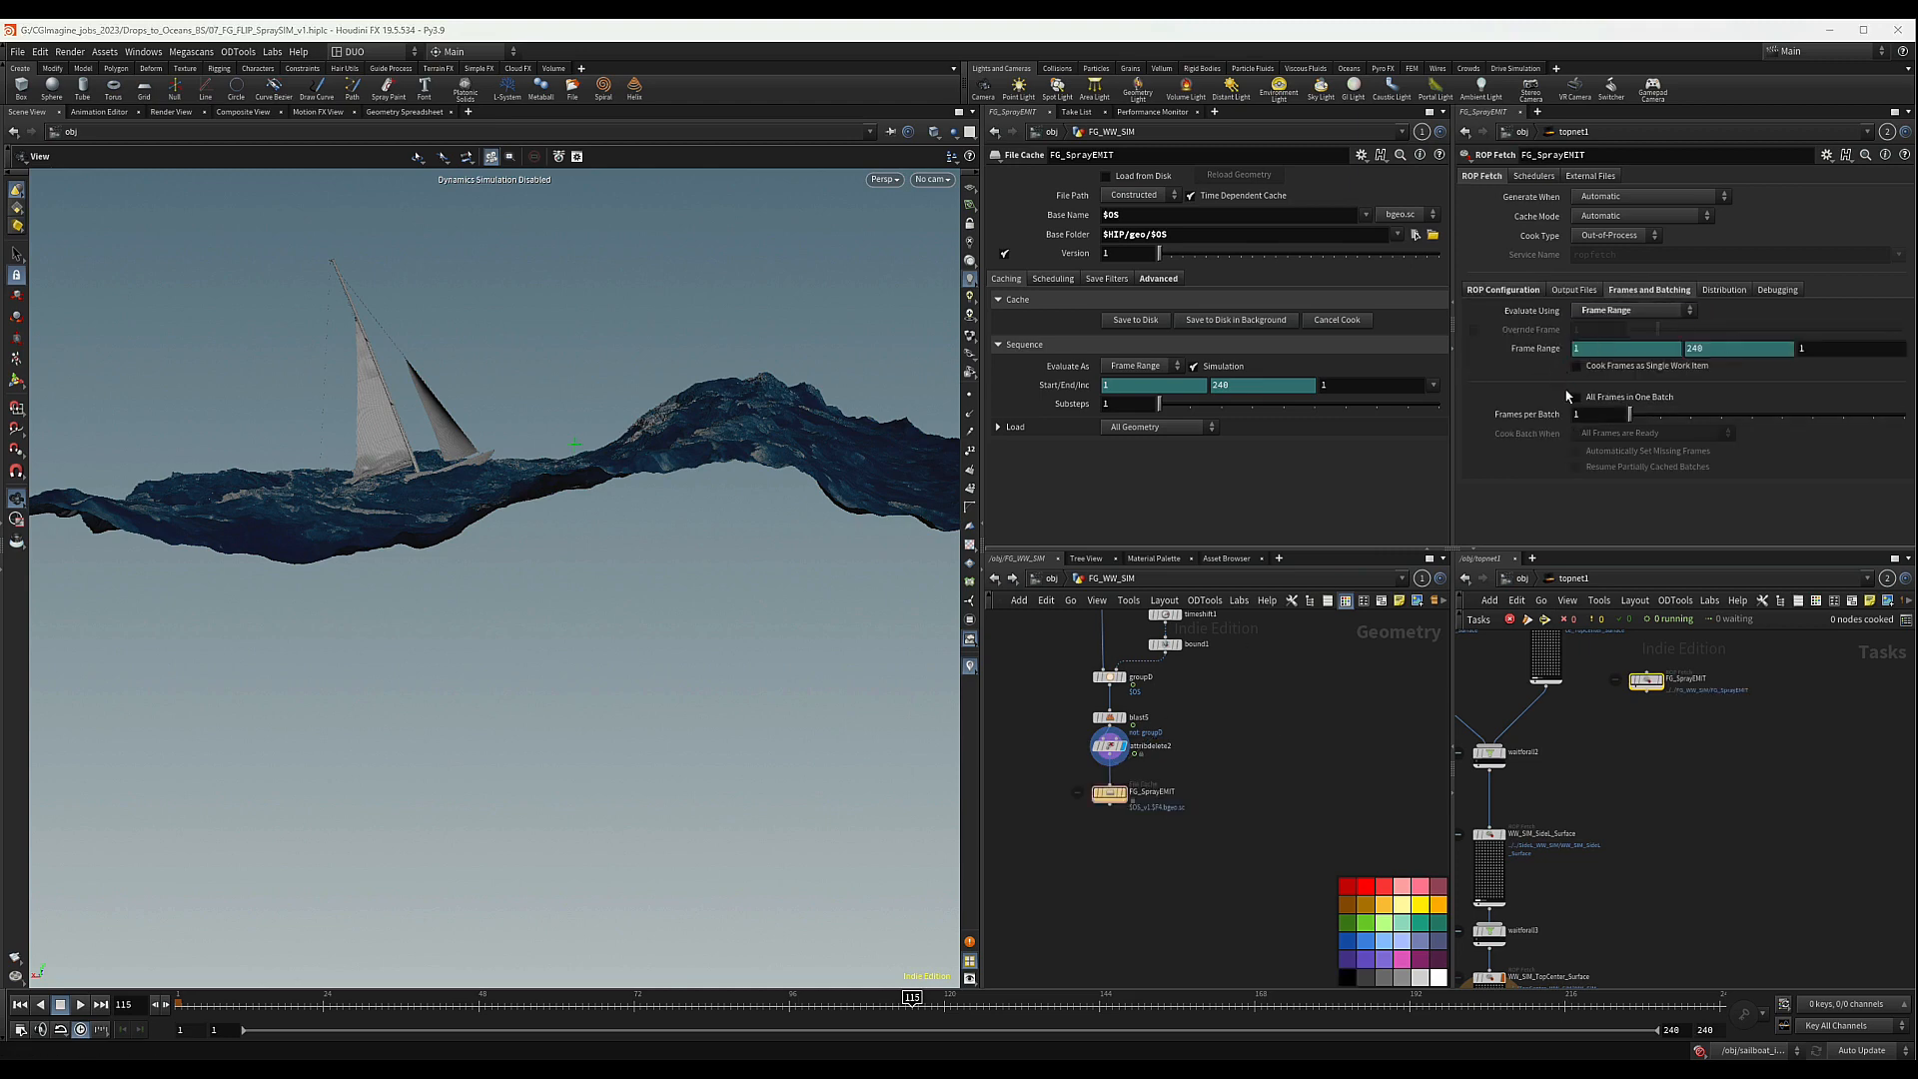
{"action": "middle_click_drag", "start_coordinate": [1651, 756], "coordinate": [1706, 811]}
{"action": "left_click_drag", "start_coordinate": [1701, 734], "coordinate": [1752, 669]}
- Add a POP Network in FG_WW_SIM and align it beneath the FG_SprayEMIT file cache
{"action": "scroll", "coordinate": [1131, 854], "scroll_direction": "up", "scroll_amount": 2}
{"action": "middle_click_drag", "start_coordinate": [1131, 855], "coordinate": [1162, 762]}
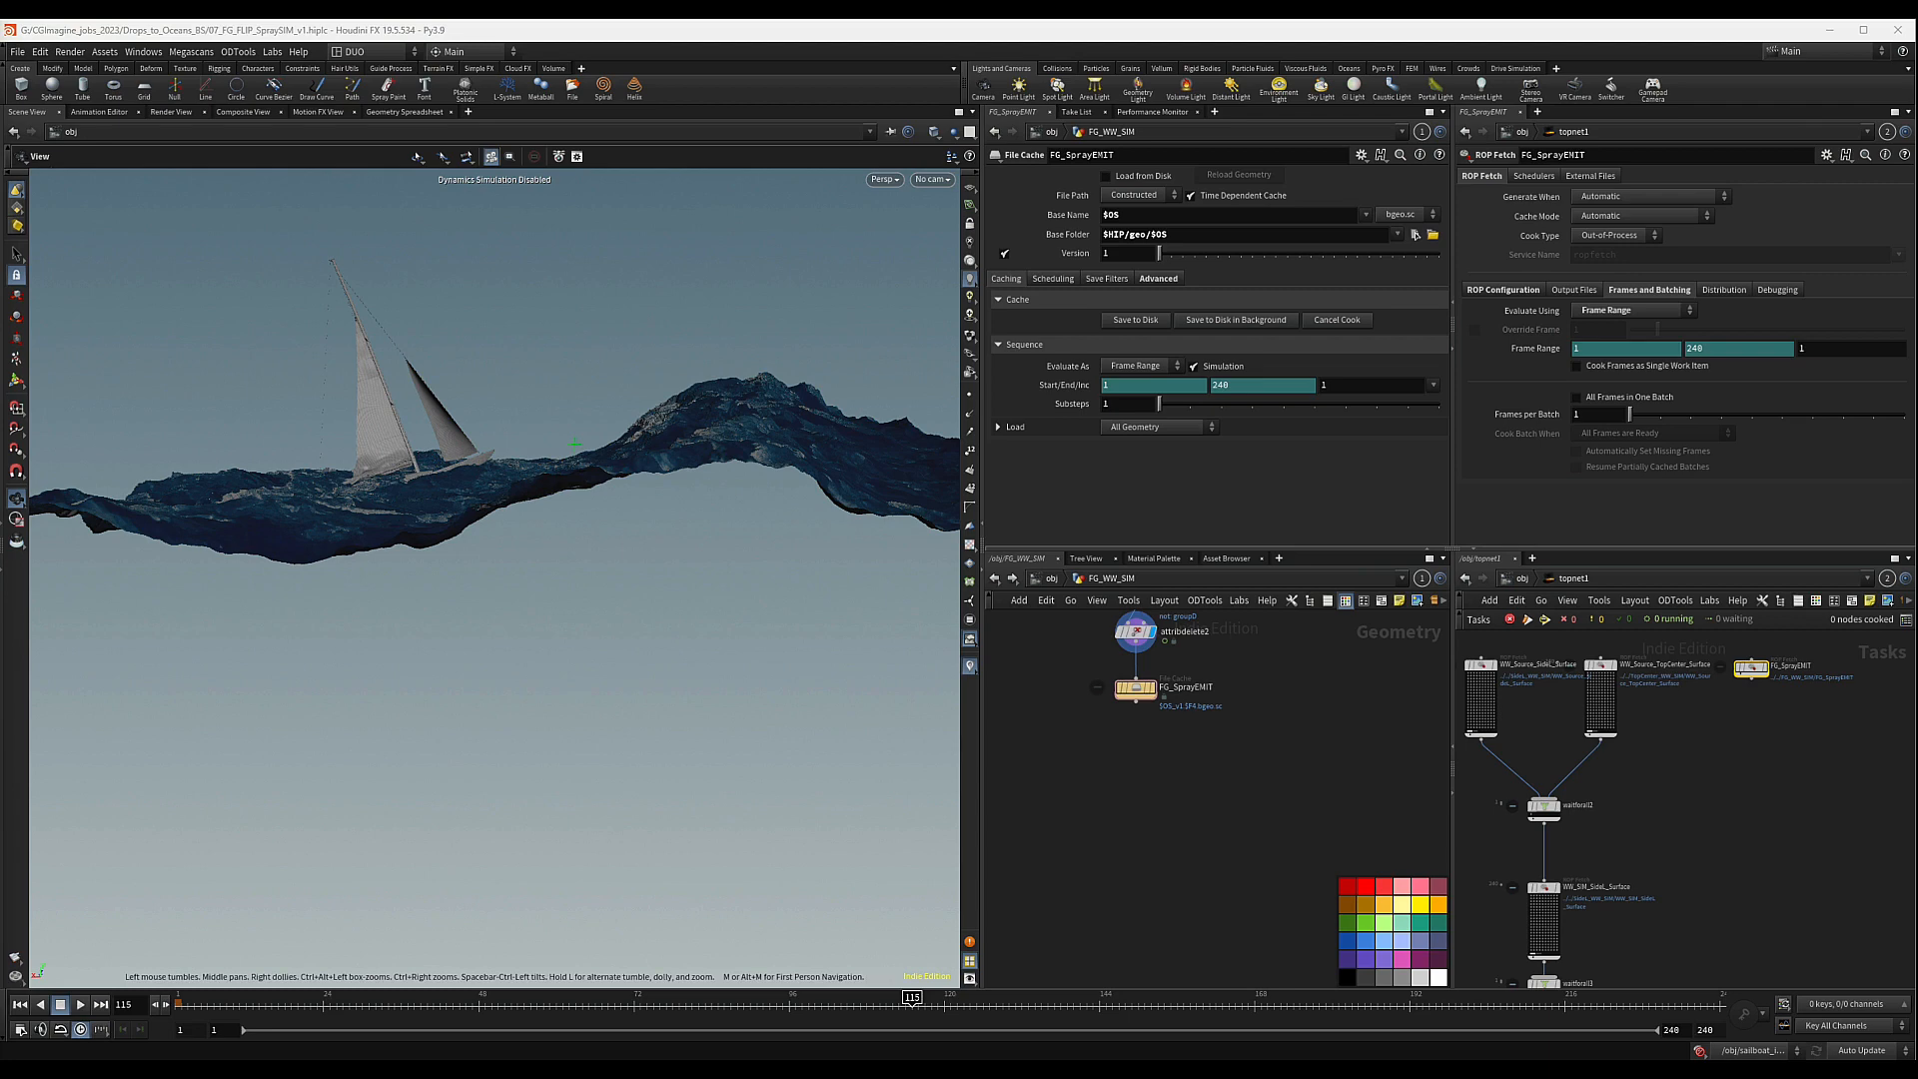
{"action": "key", "text": "Tab"}
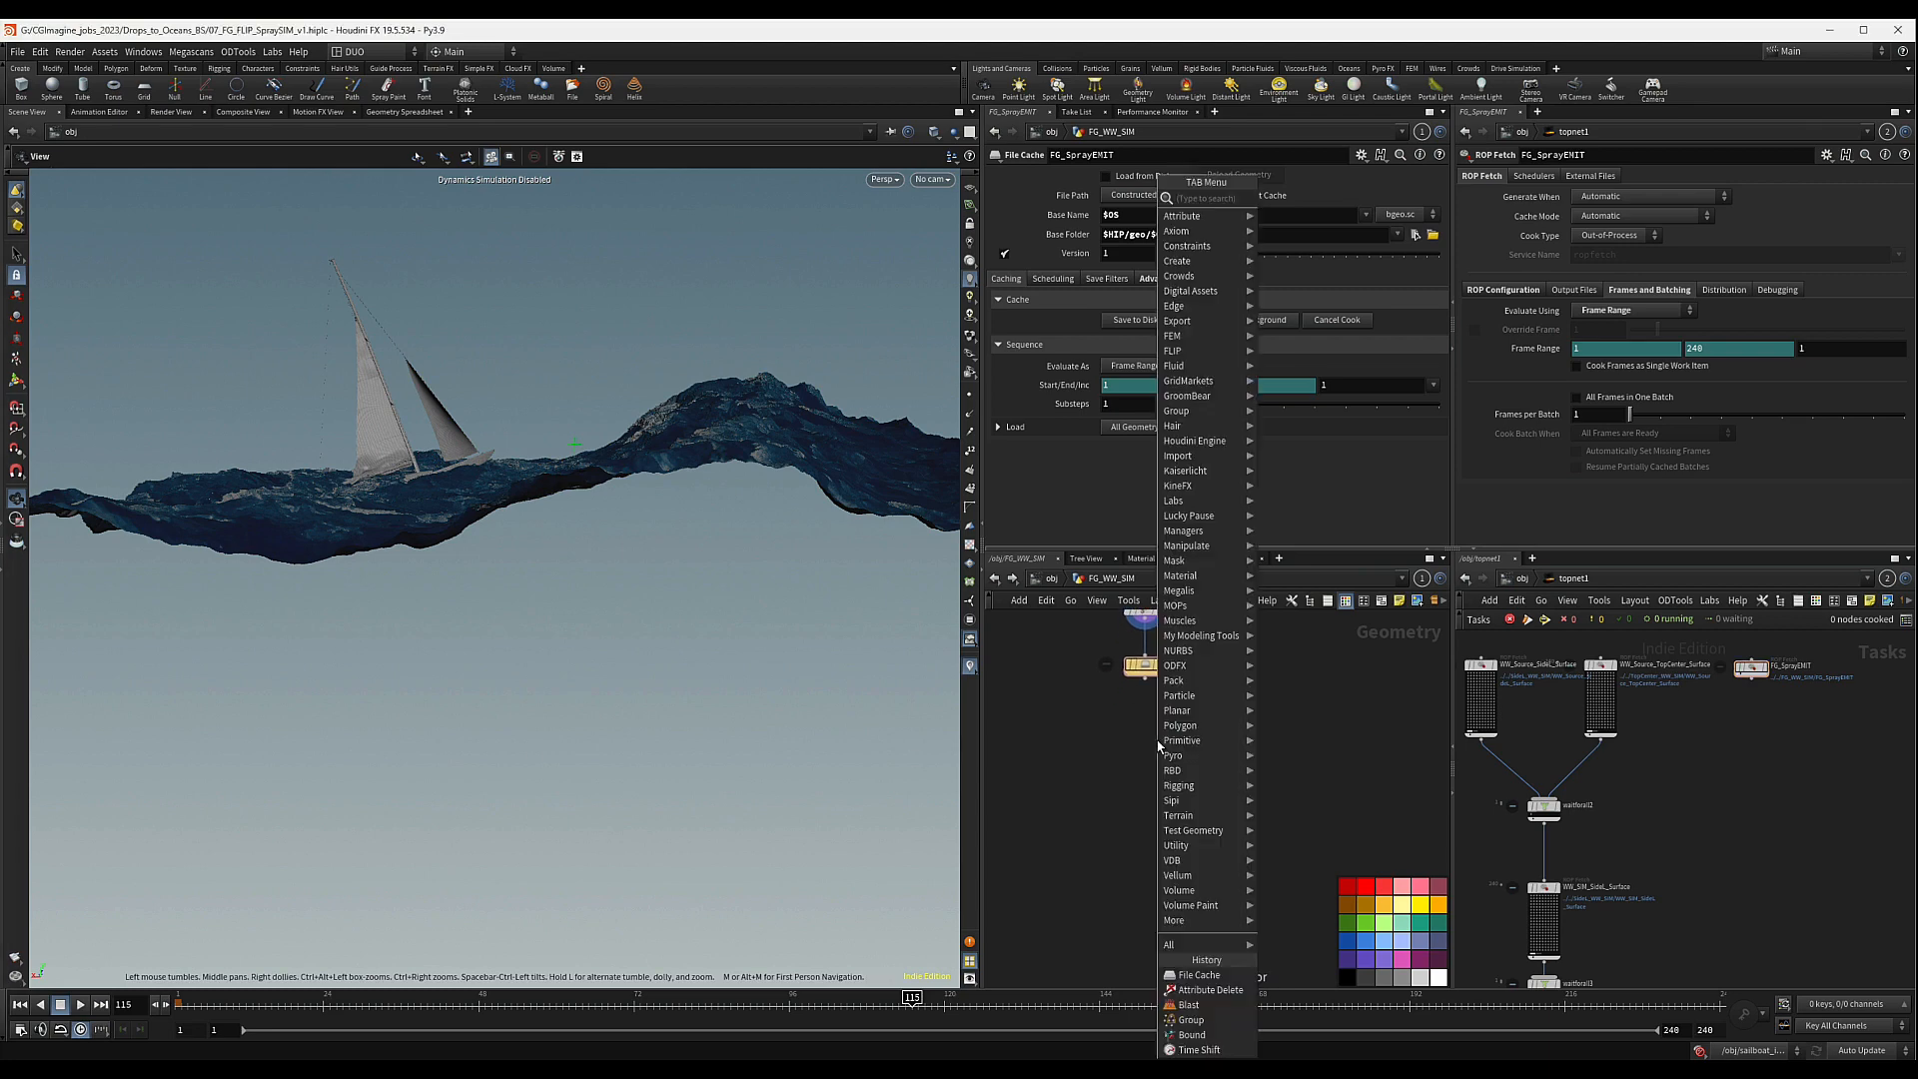
{"action": "type", "text": "pop"}
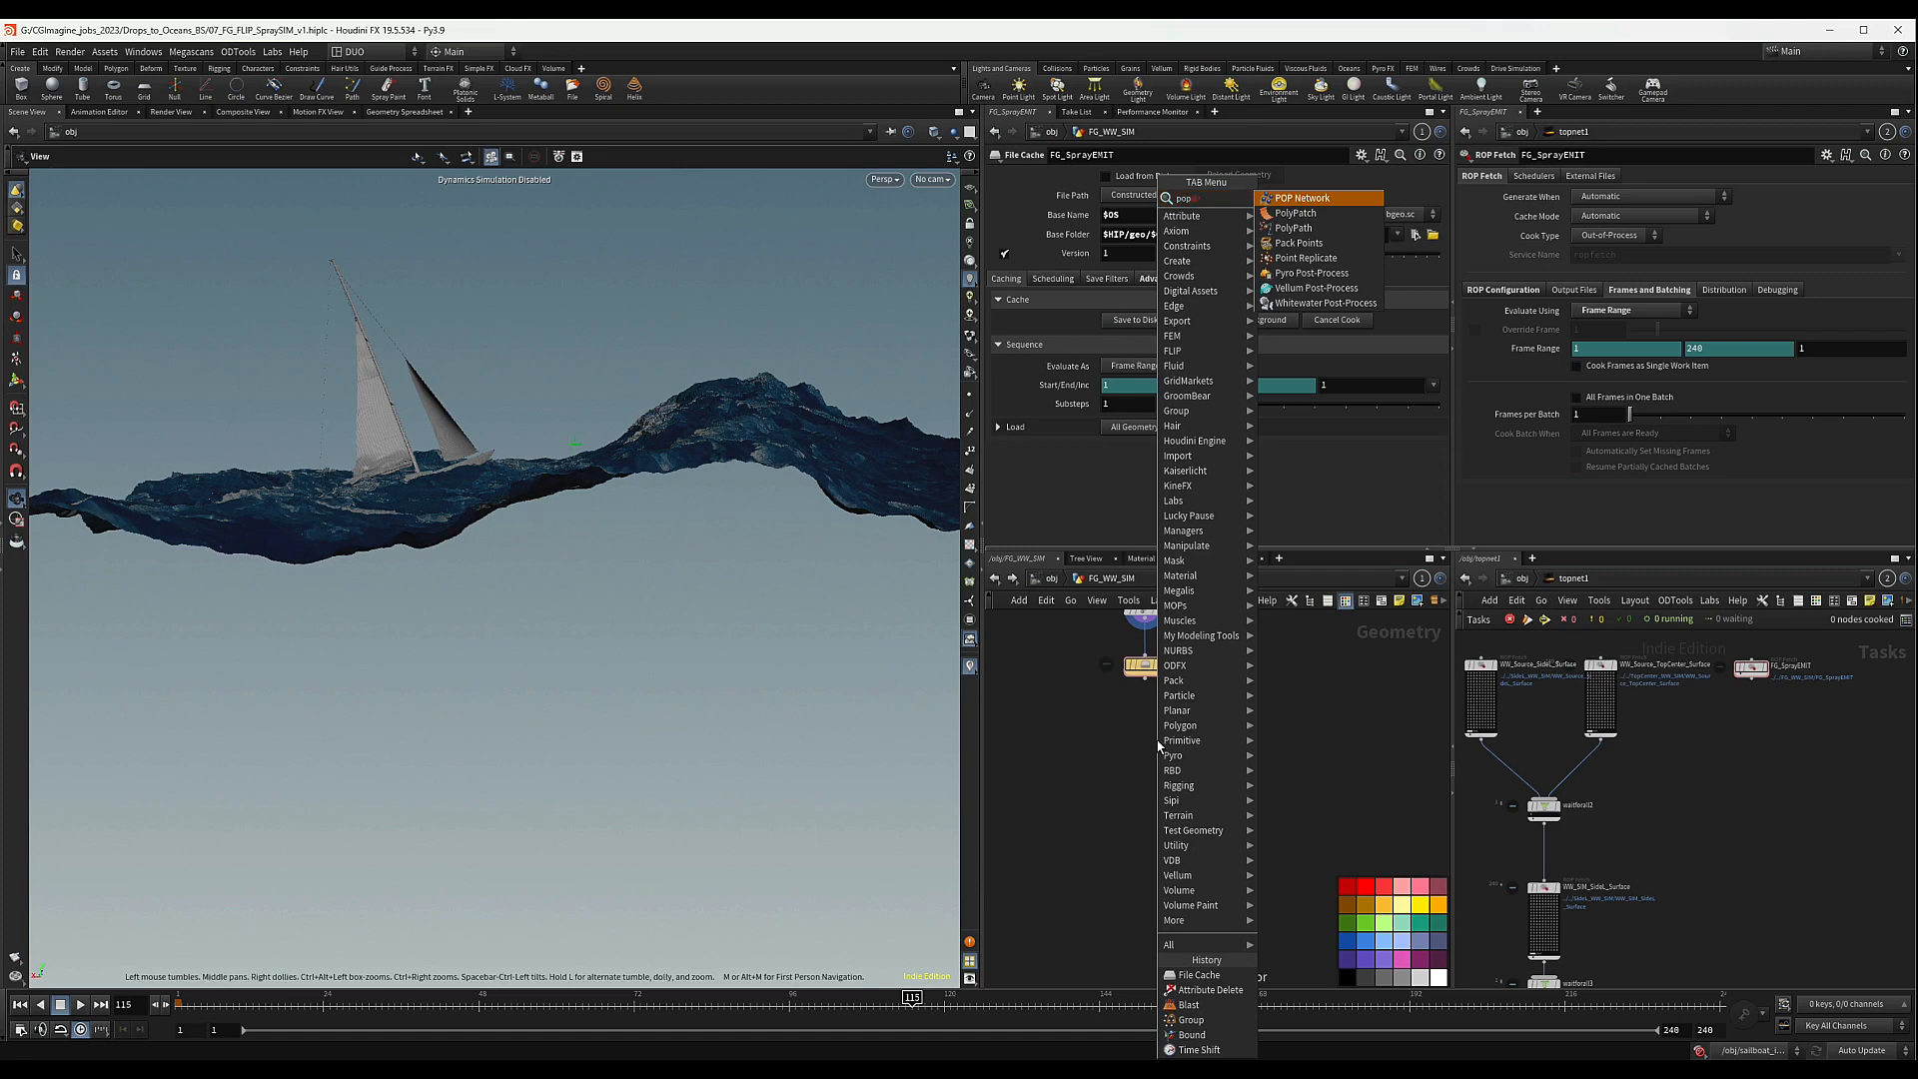
{"action": "key", "text": "Return"}
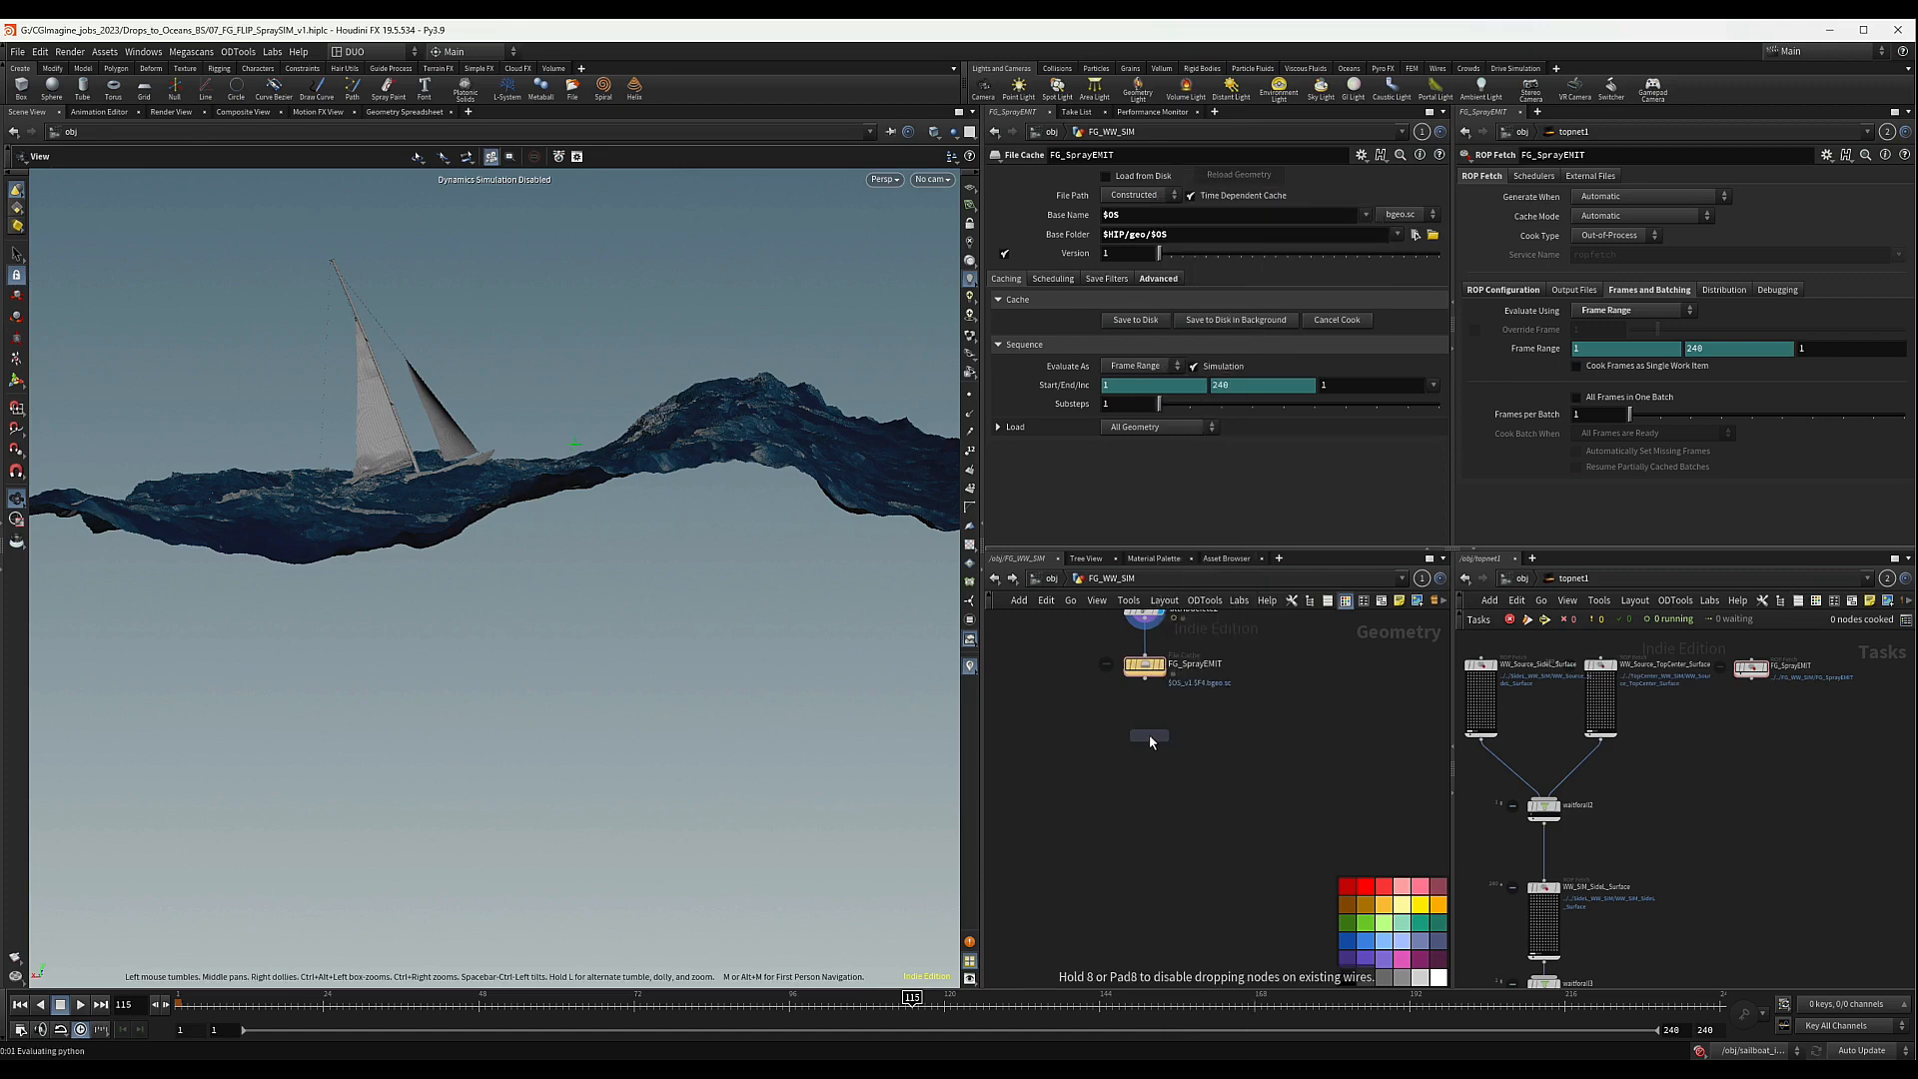
{"action": "left_click", "coordinate": [1149, 735]}
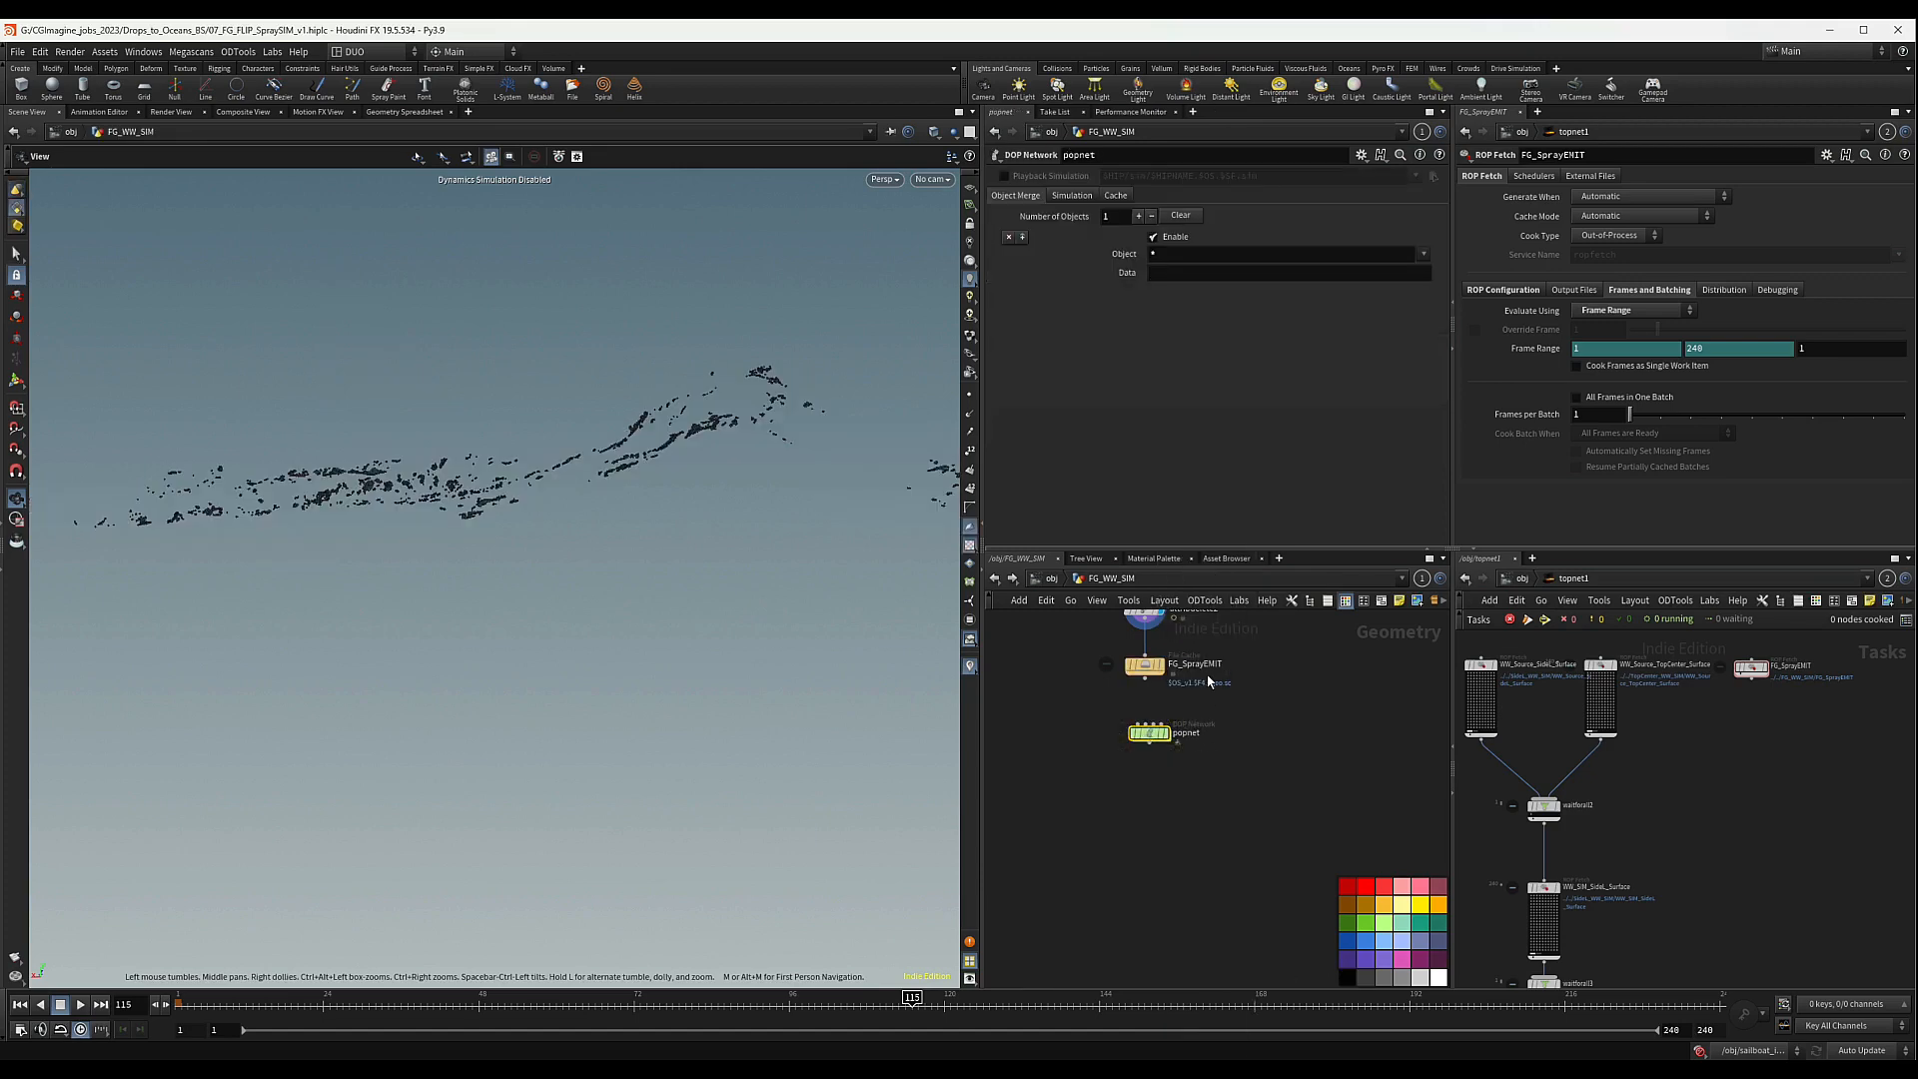
{"action": "scroll", "coordinate": [1169, 739], "scroll_direction": "up", "scroll_amount": 4}
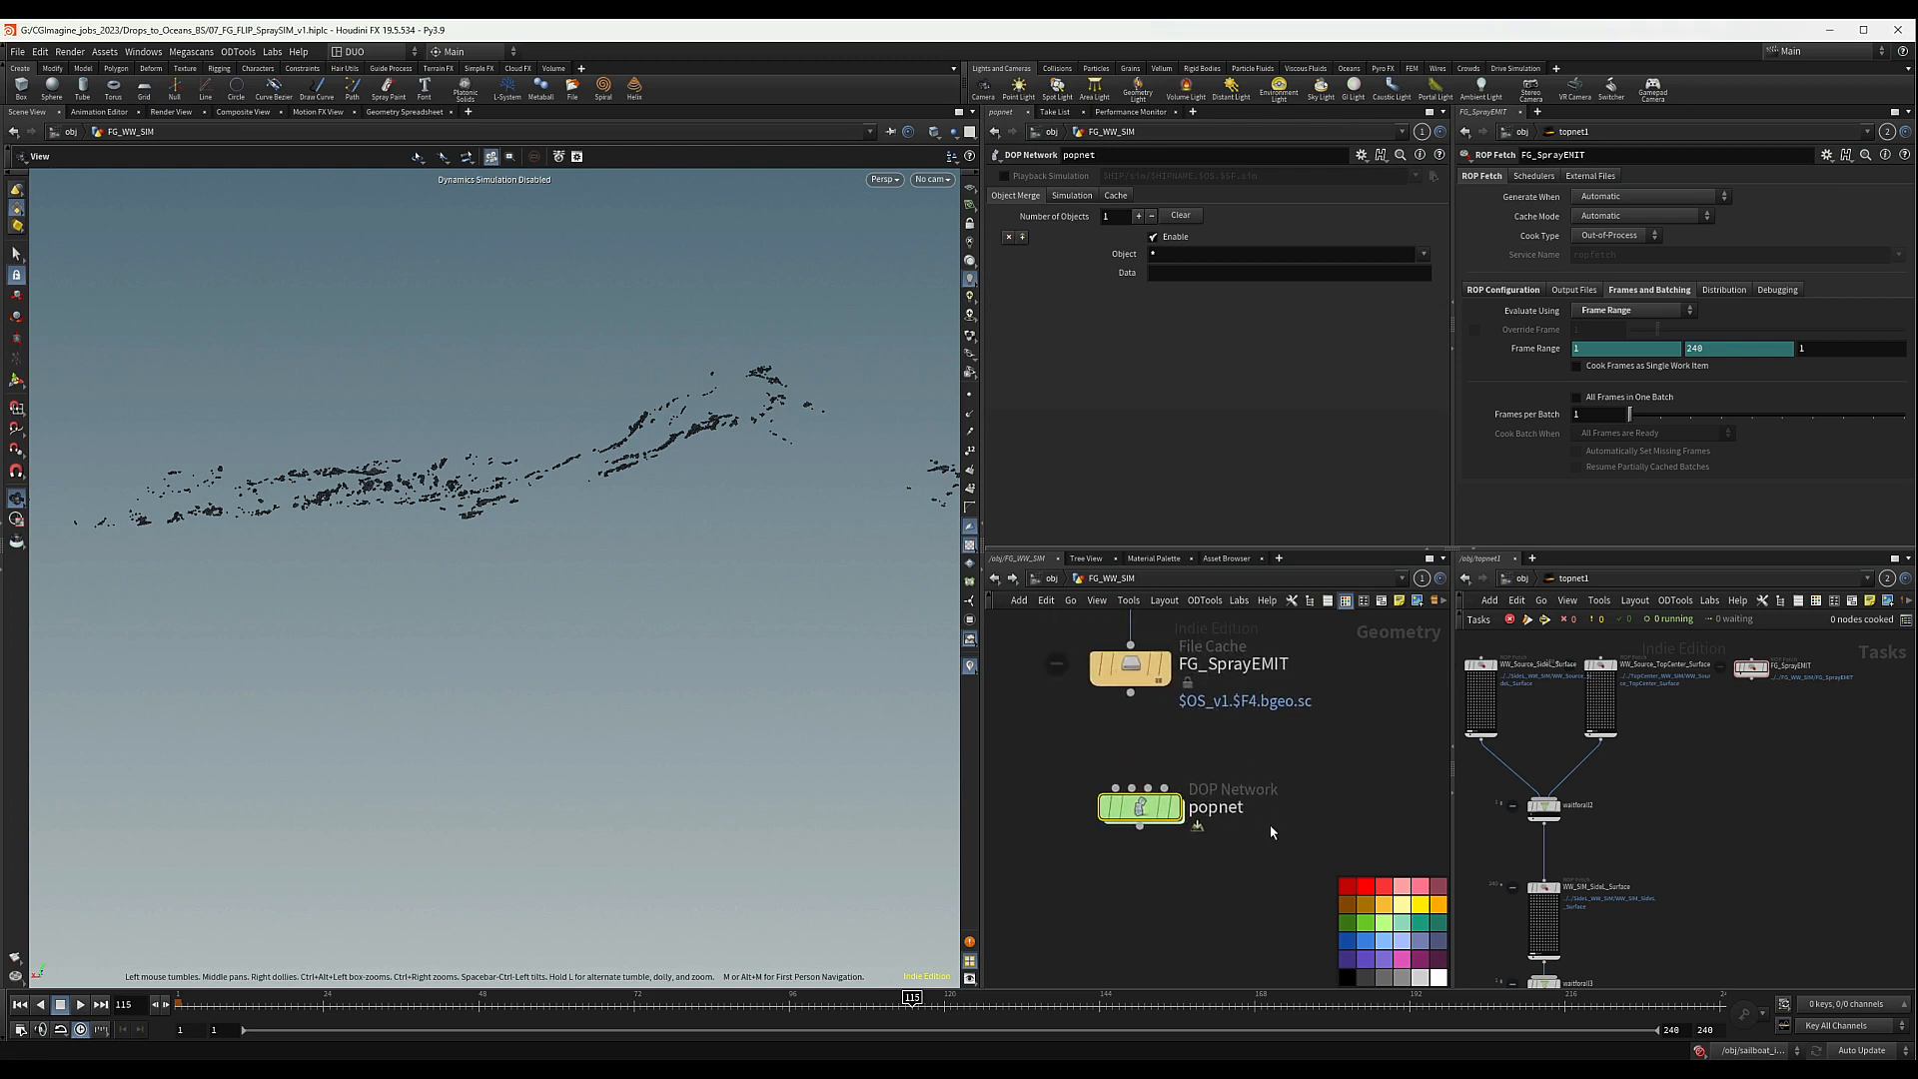
{"action": "mouse_move", "coordinate": [1141, 818]}
{"action": "left_mouse_down"}
{"action": "mouse_move", "coordinate": [1144, 785]}
{"action": "mouse_move", "coordinate": [1127, 800]}
{"action": "left_mouse_up"}
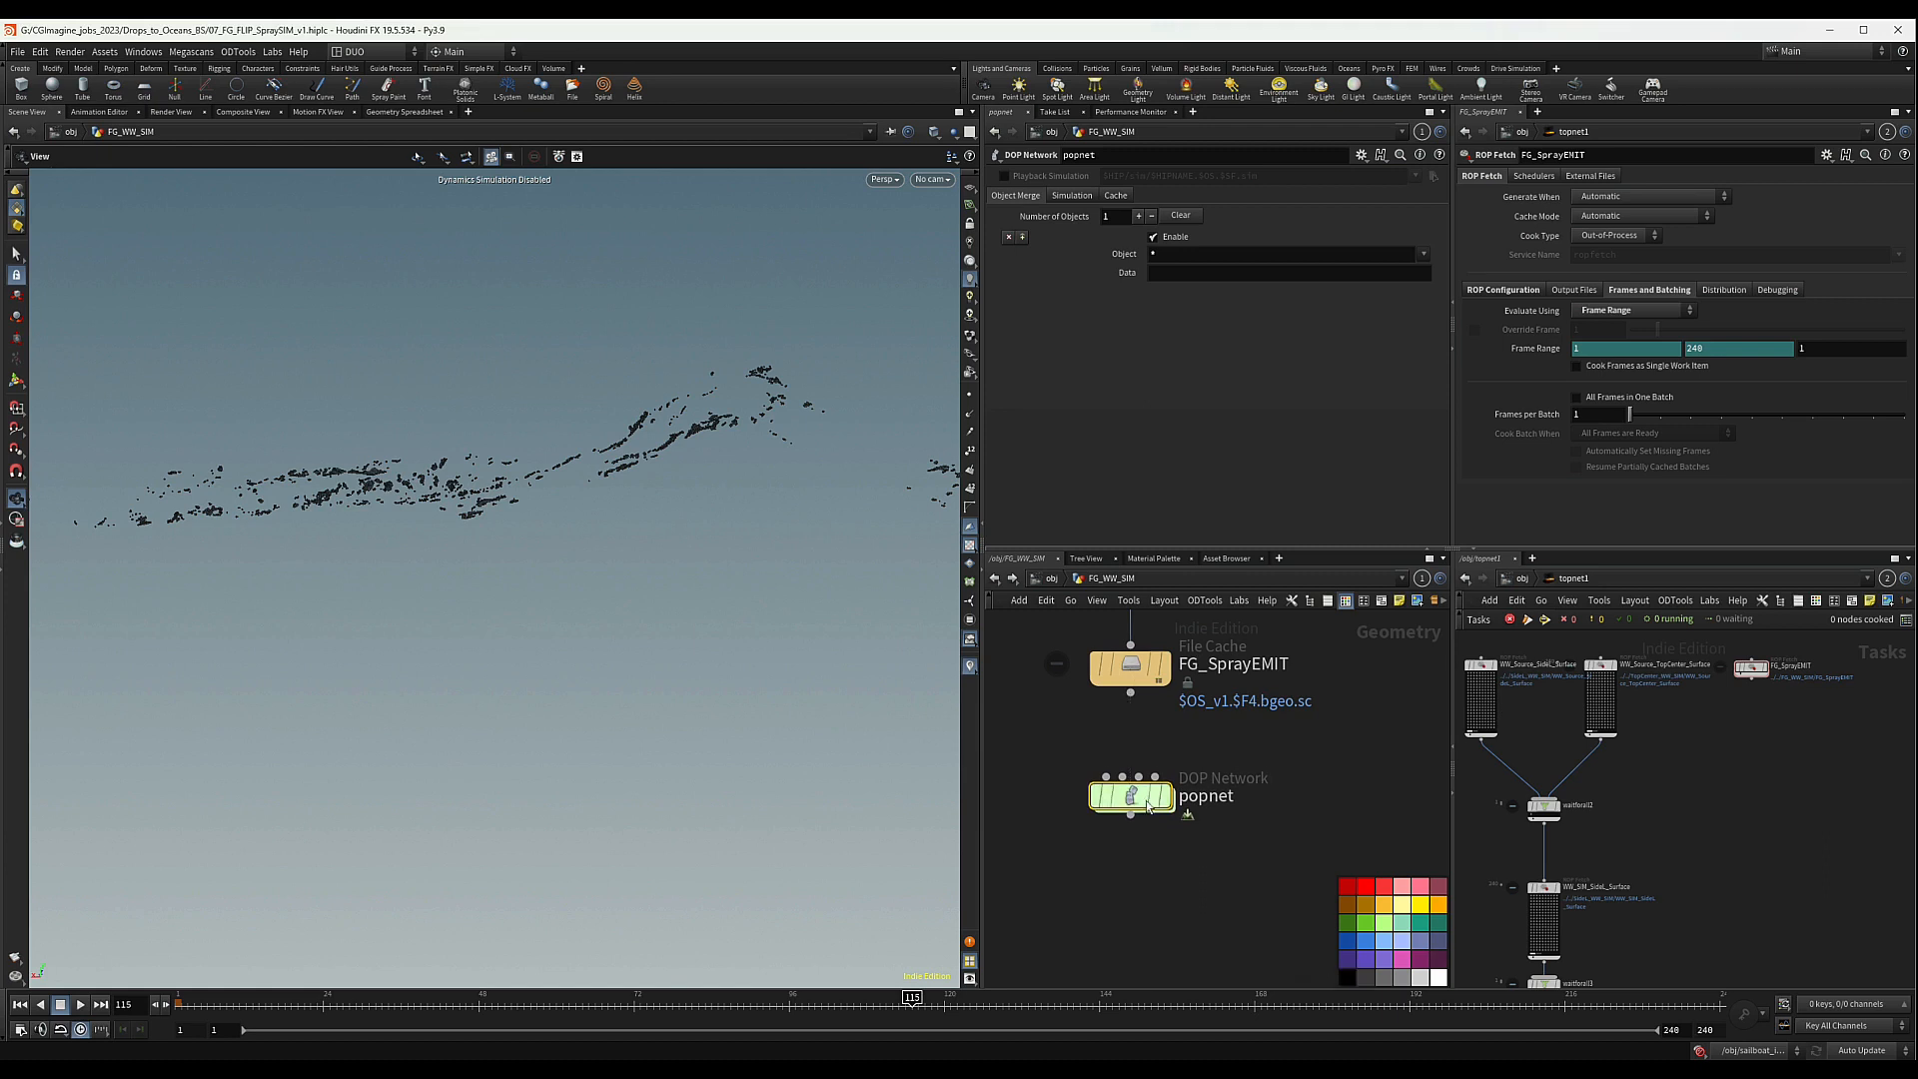
- Inspect the emission points from another angle and connect FG_SprayEMIT to the POP network's first input
{"action": "mouse_move", "coordinate": [1129, 797]}
{"action": "mouse_move", "coordinate": [434, 467]}
{"action": "left_mouse_down"}
{"action": "mouse_move", "coordinate": [400, 483]}
{"action": "mouse_move", "coordinate": [668, 451]}
{"action": "mouse_move", "coordinate": [480, 530]}
{"action": "mouse_move", "coordinate": [493, 483]}
{"action": "mouse_move", "coordinate": [758, 475]}
{"action": "left_mouse_up"}
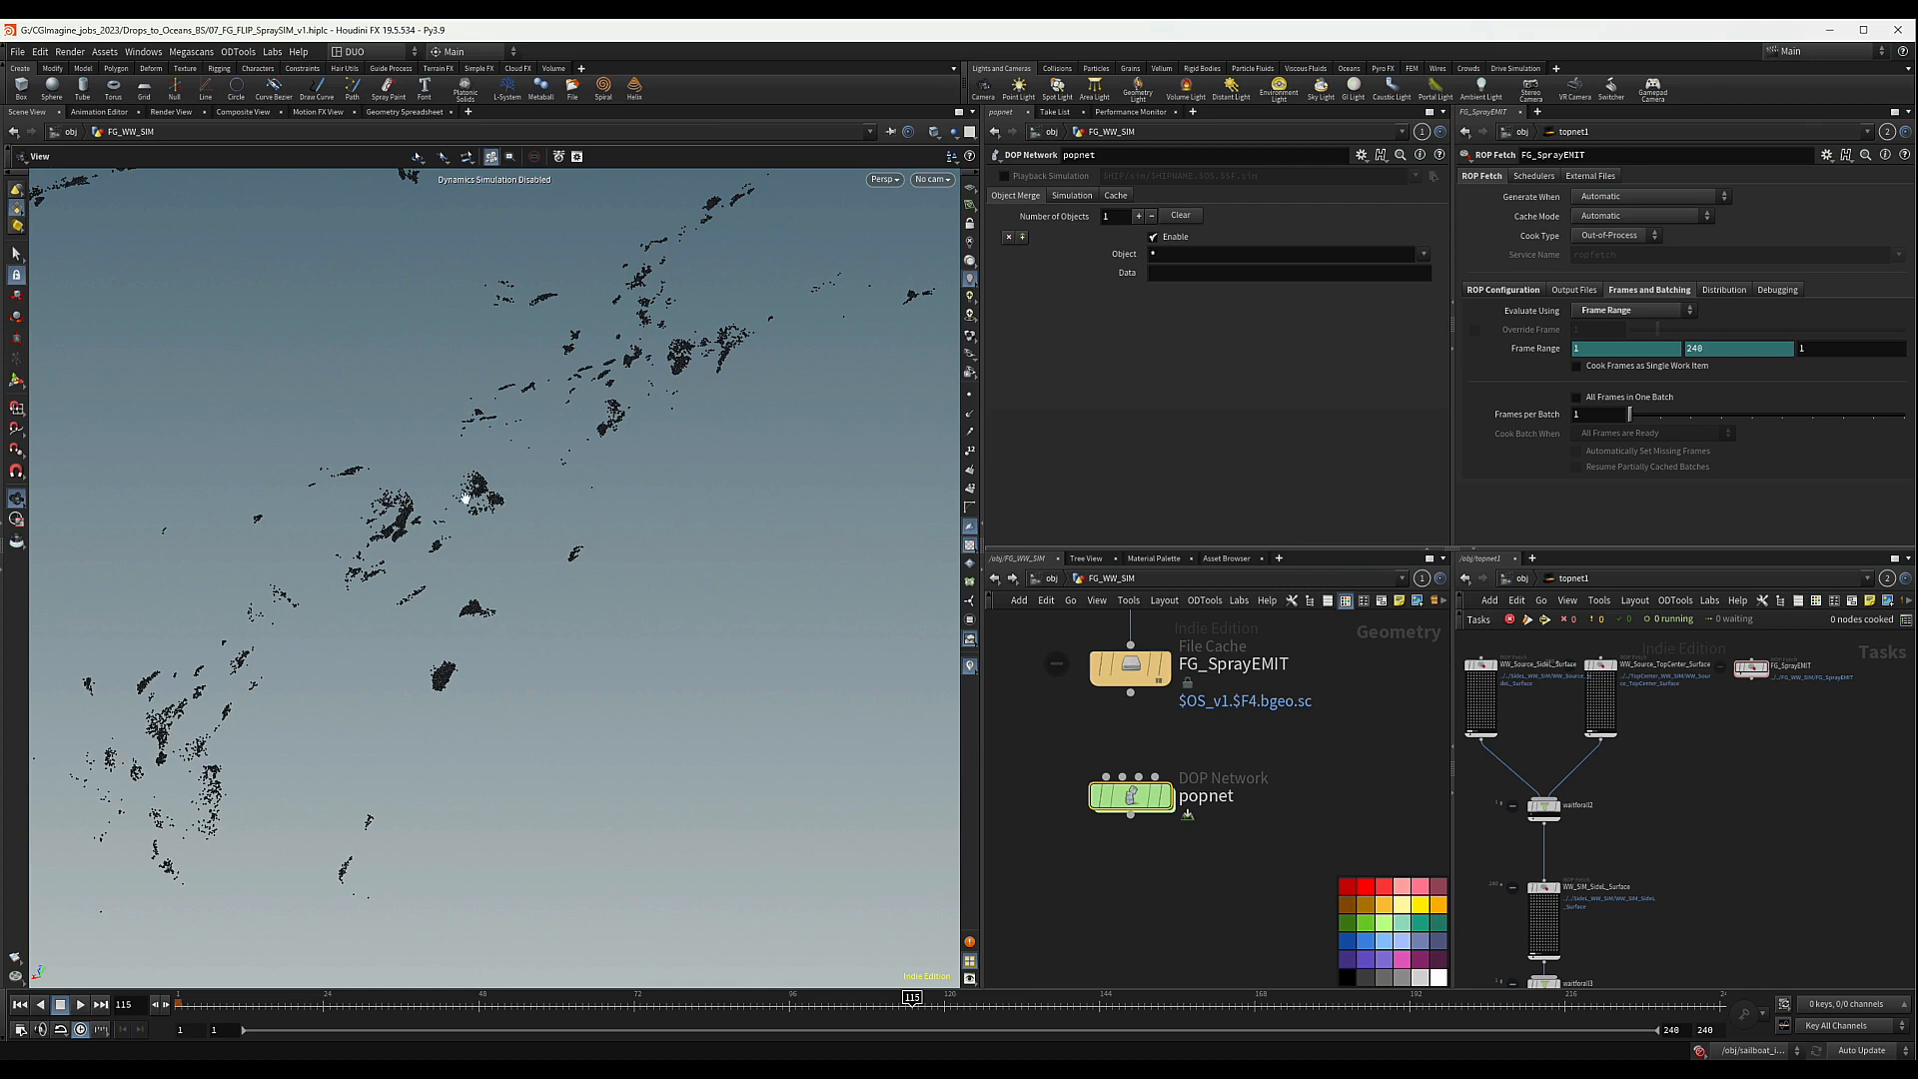
{"action": "left_click_drag", "start_coordinate": [480, 507], "coordinate": [491, 490]}
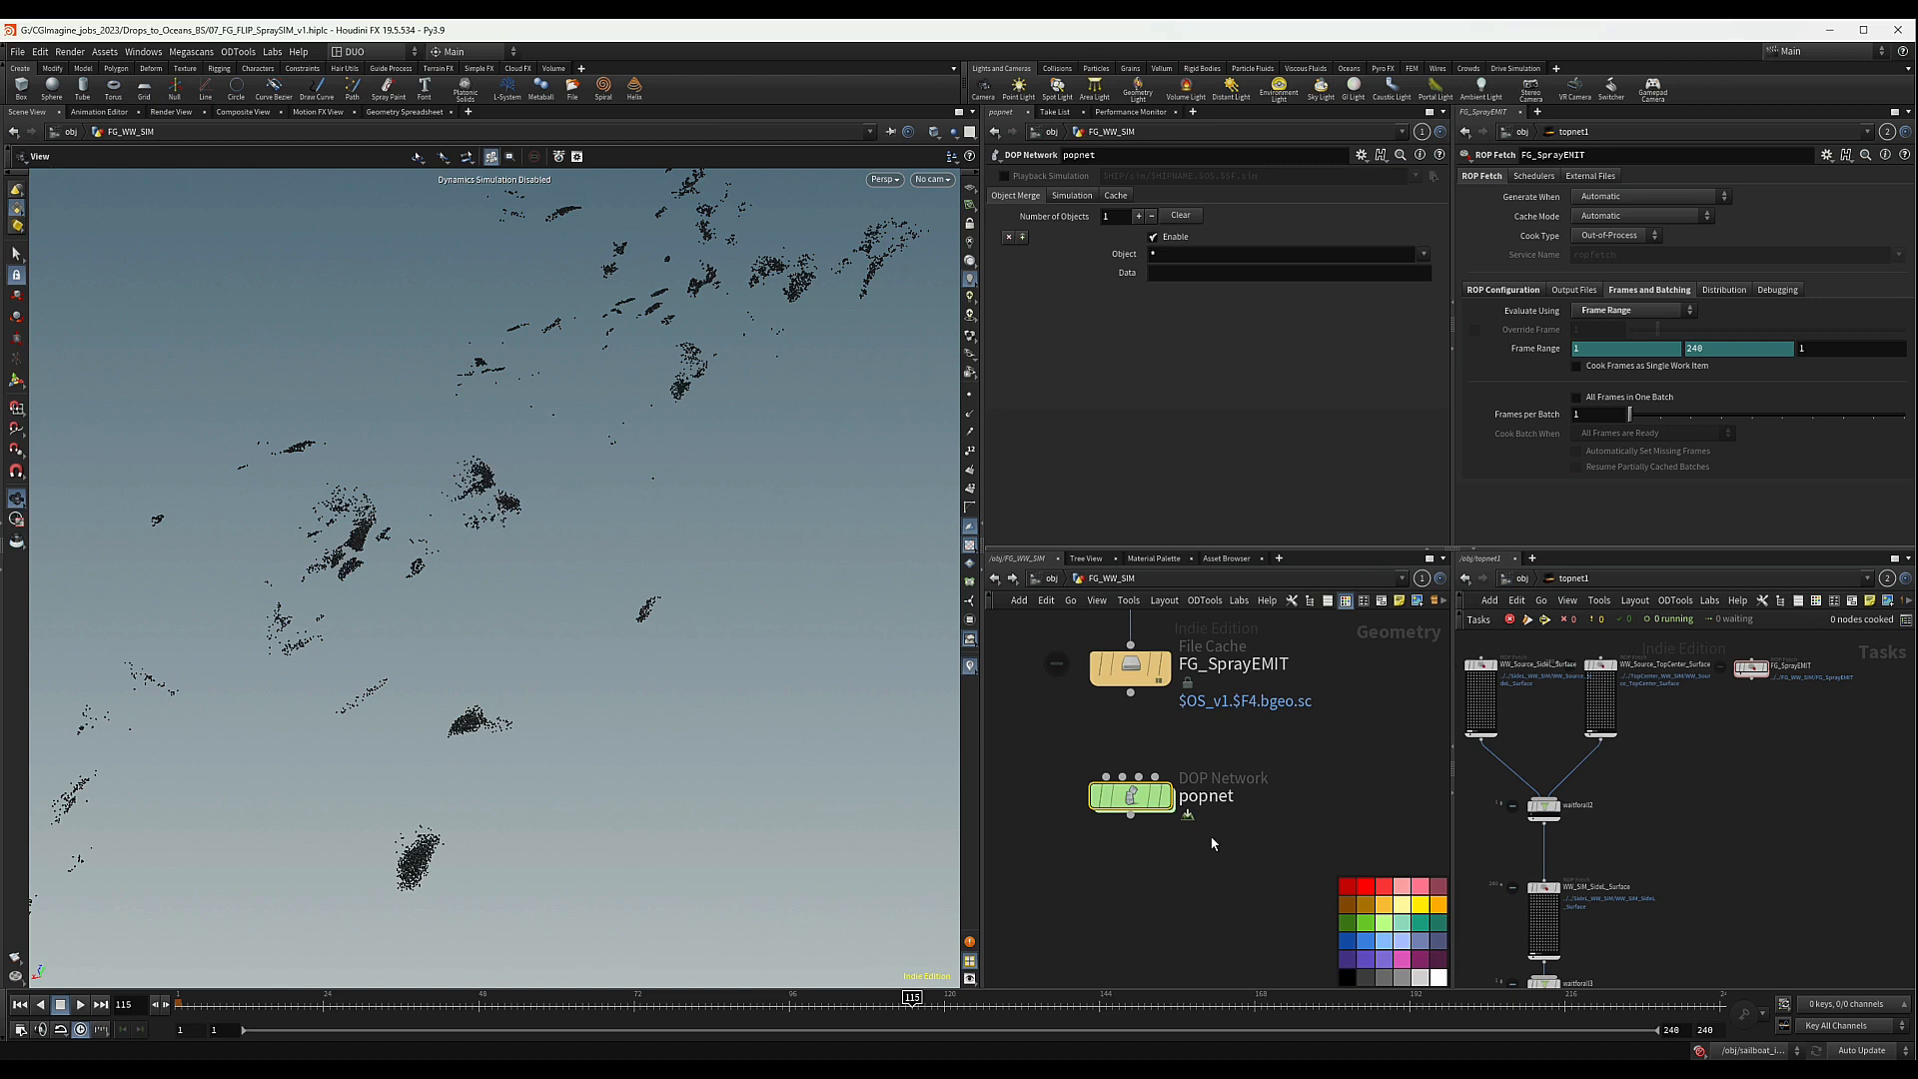
{"action": "middle_click_drag", "start_coordinate": [1122, 727], "coordinate": [1155, 713]}
{"action": "left_click_drag", "start_coordinate": [1163, 679], "coordinate": [1139, 763]}
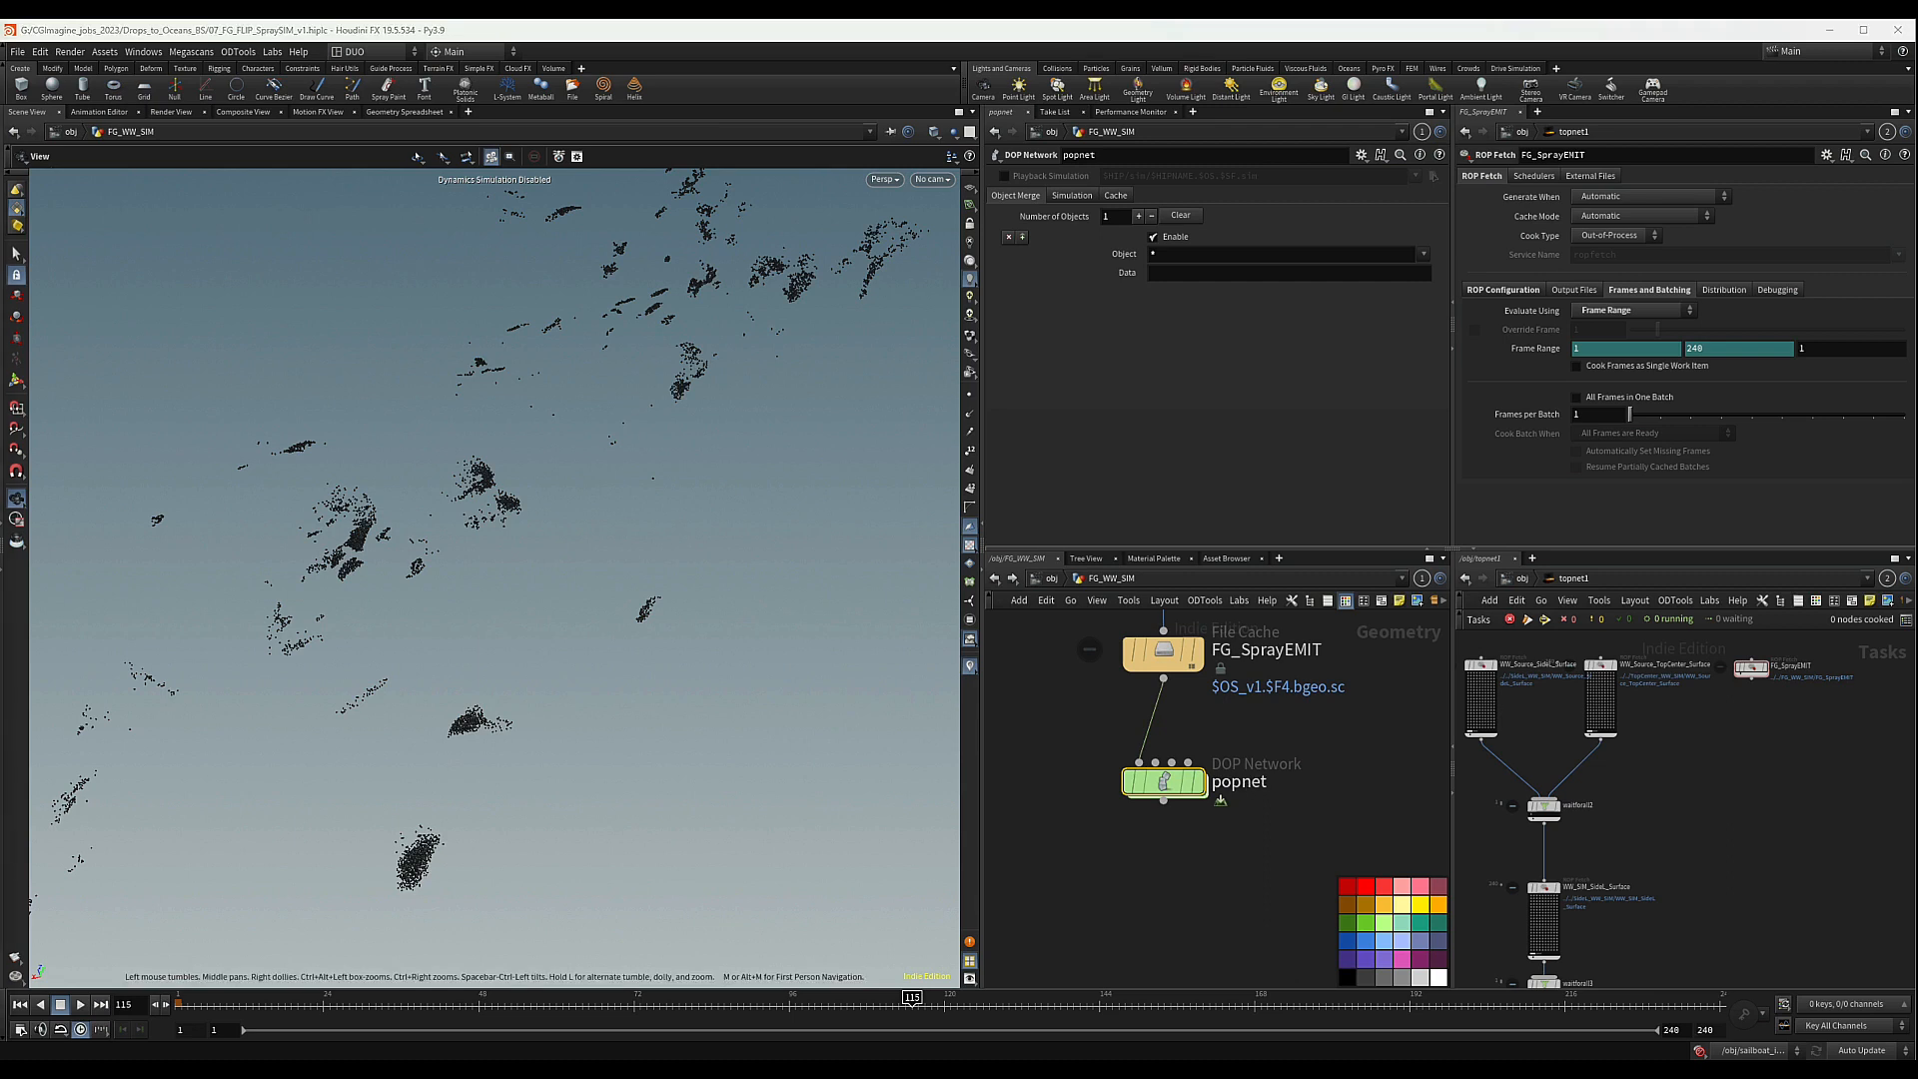
- Rename the POP network as WaveSpraySim
{"action": "double_click", "coordinate": [1244, 782]}
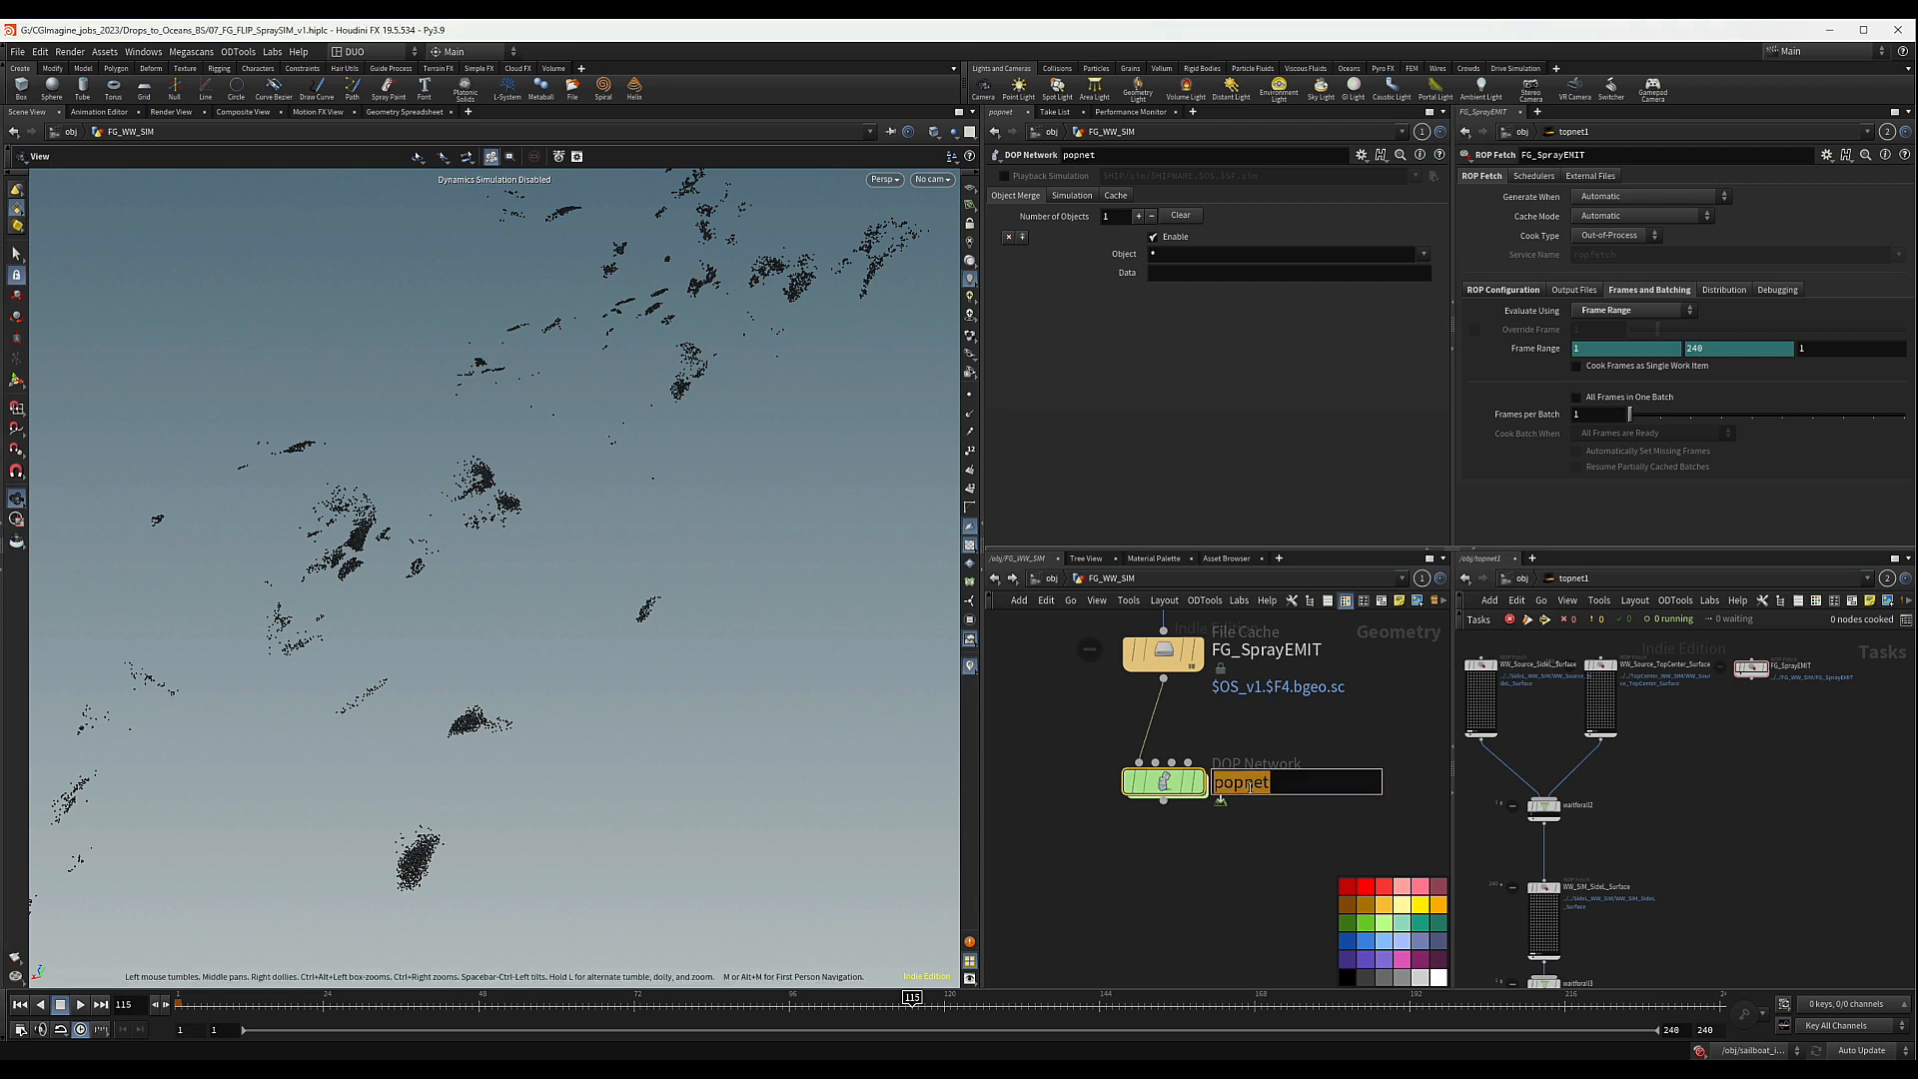
{"action": "type", "text": "WaveSpraySim"}
{"action": "key", "text": "Return"}
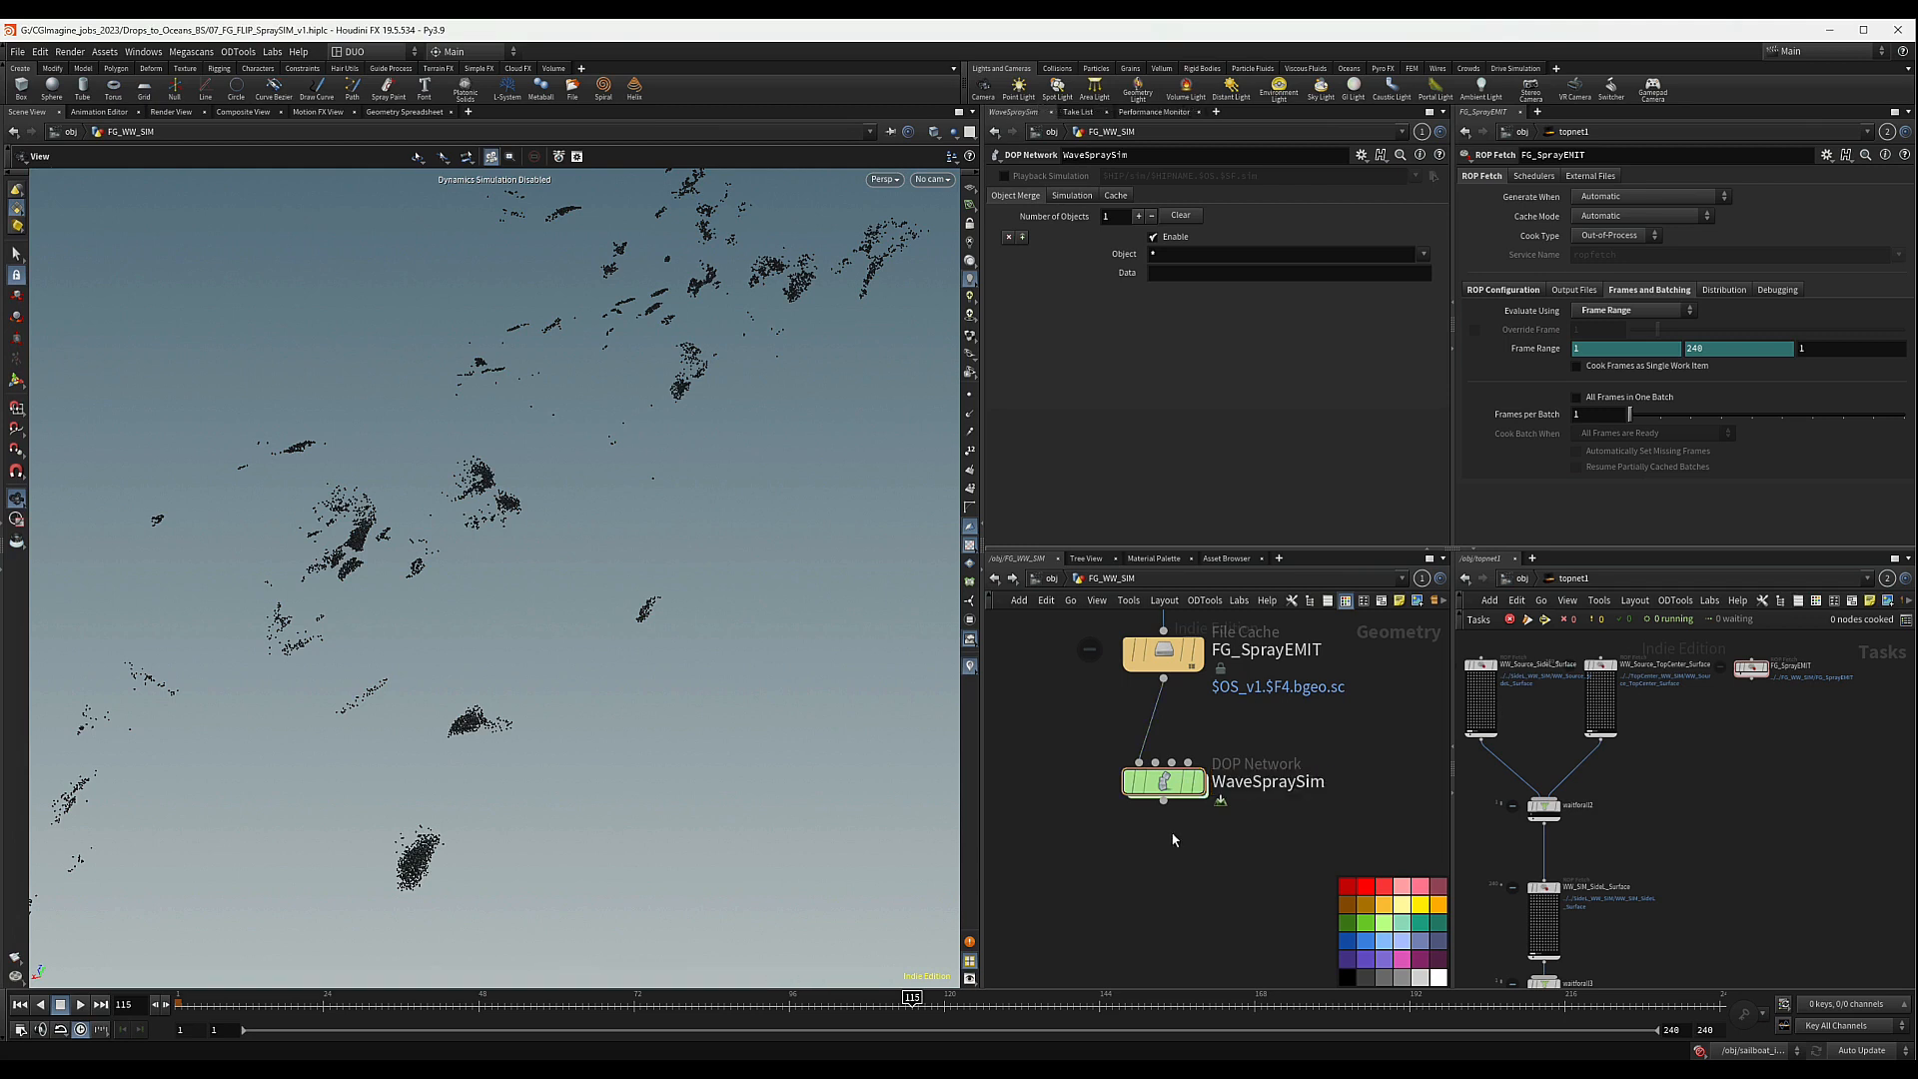
- Enter the WaveSpraySim network and move the POP source and merge nodes upward, leaving free space between the two
{"action": "scroll", "coordinate": [1149, 779], "scroll_direction": "down", "scroll_amount": 3}
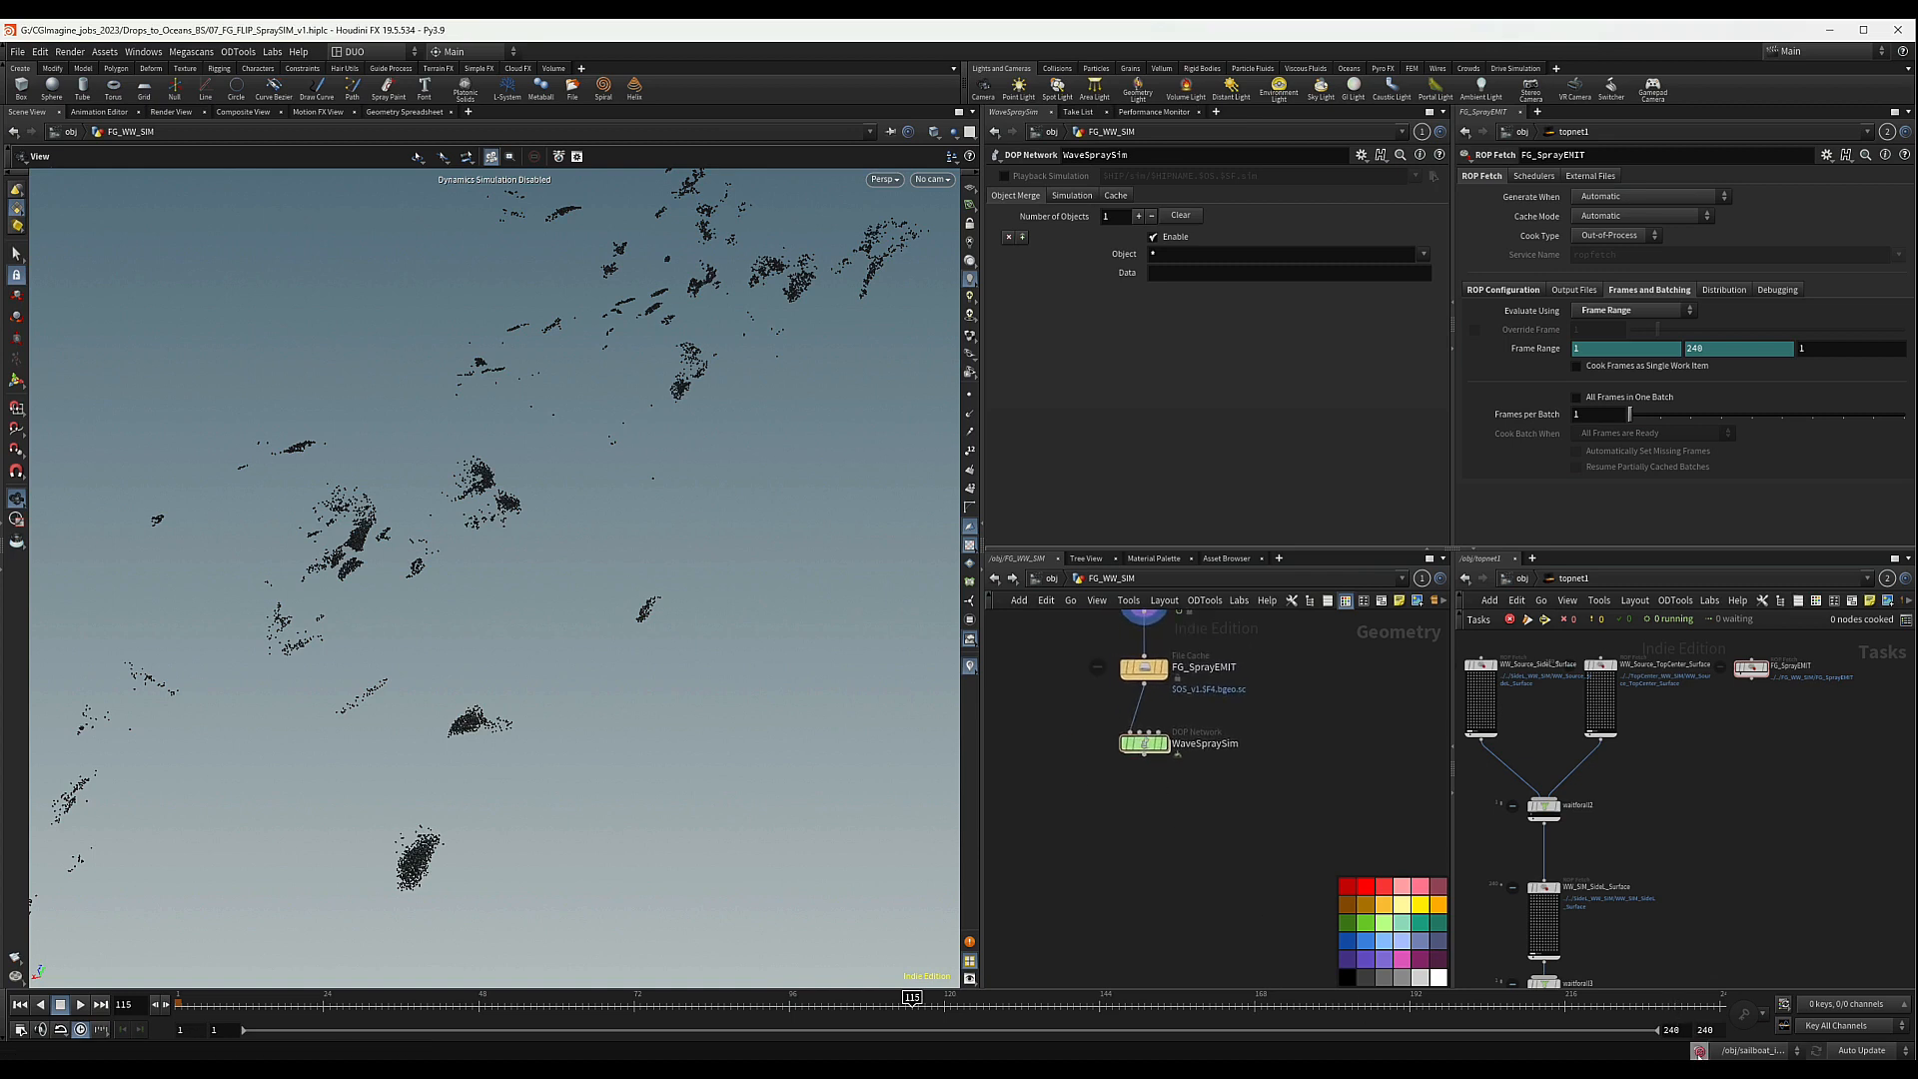
{"action": "double_click", "coordinate": [1144, 743]}
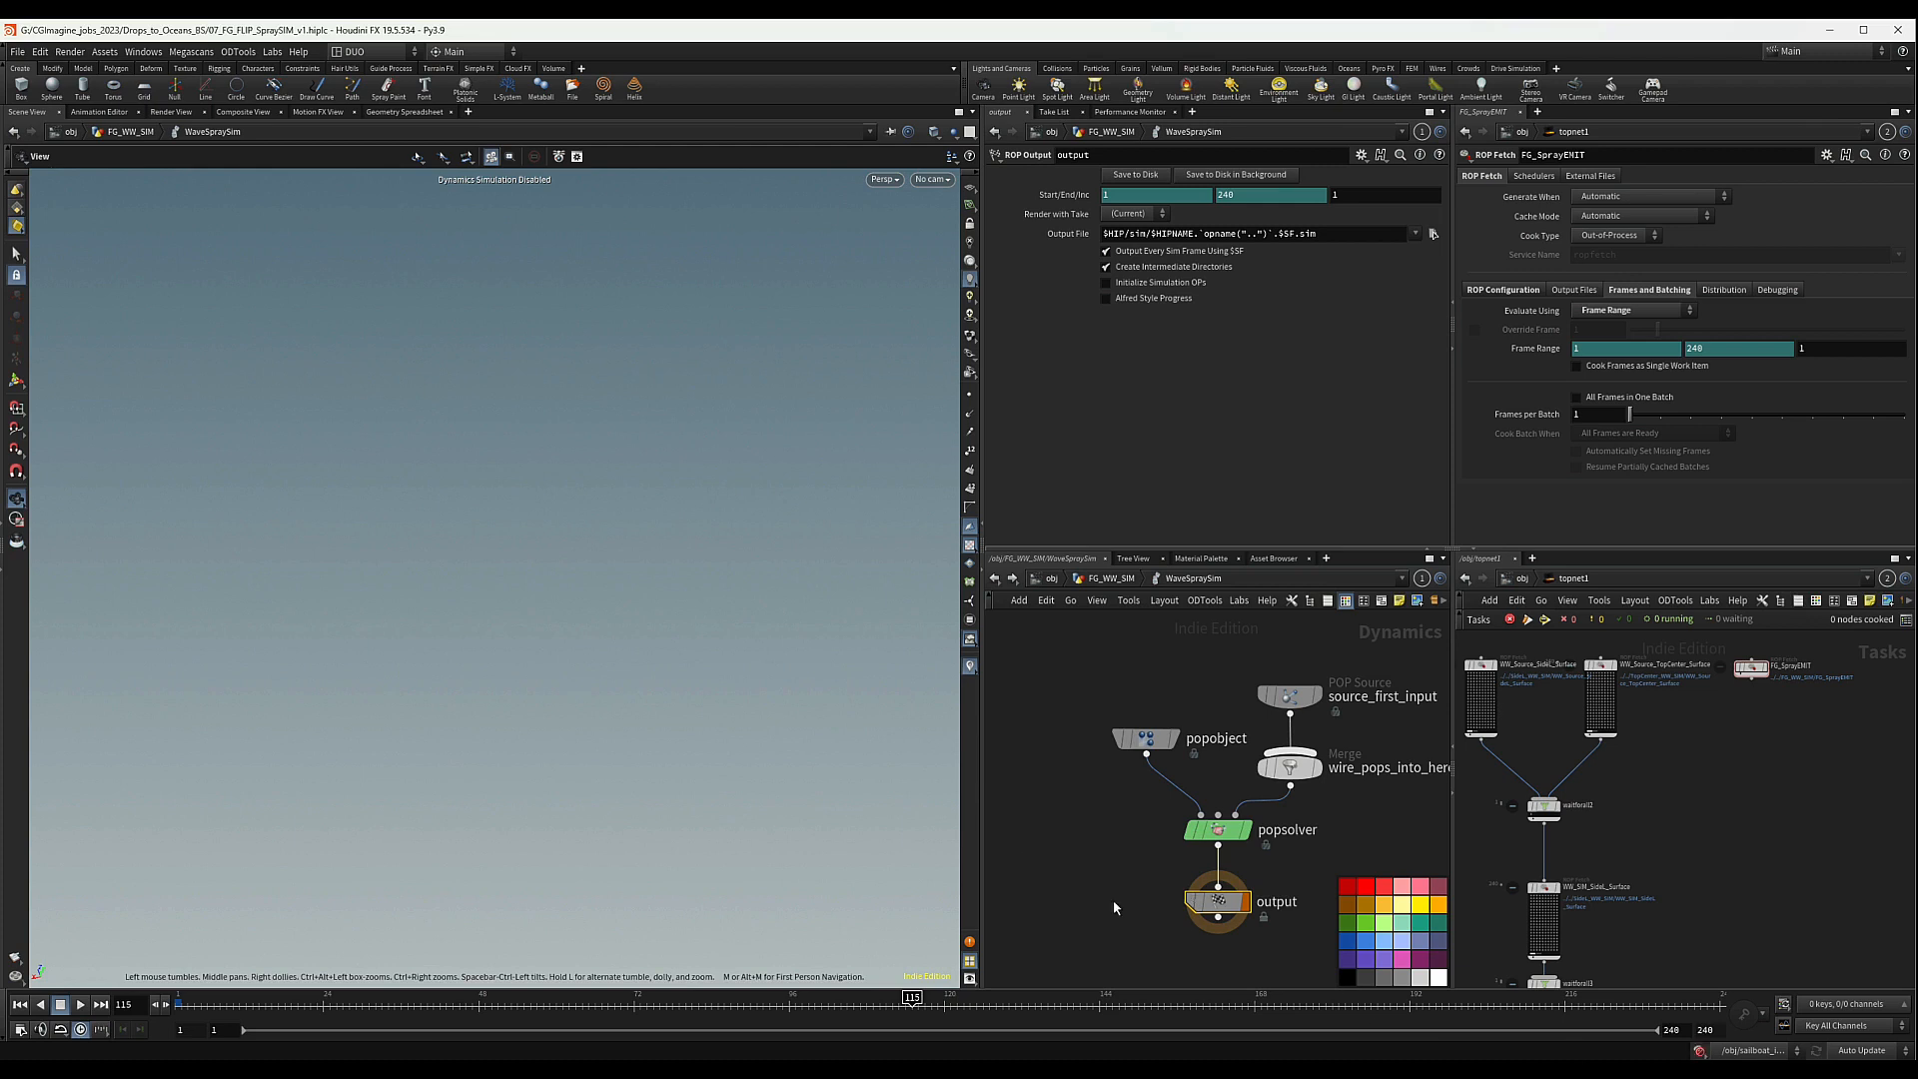
{"action": "scroll", "coordinate": [1258, 819], "scroll_direction": "down", "scroll_amount": 3}
{"action": "middle_click_drag", "start_coordinate": [1142, 740], "coordinate": [1093, 771]}
{"action": "left_click_drag", "start_coordinate": [1069, 719], "coordinate": [1322, 947]}
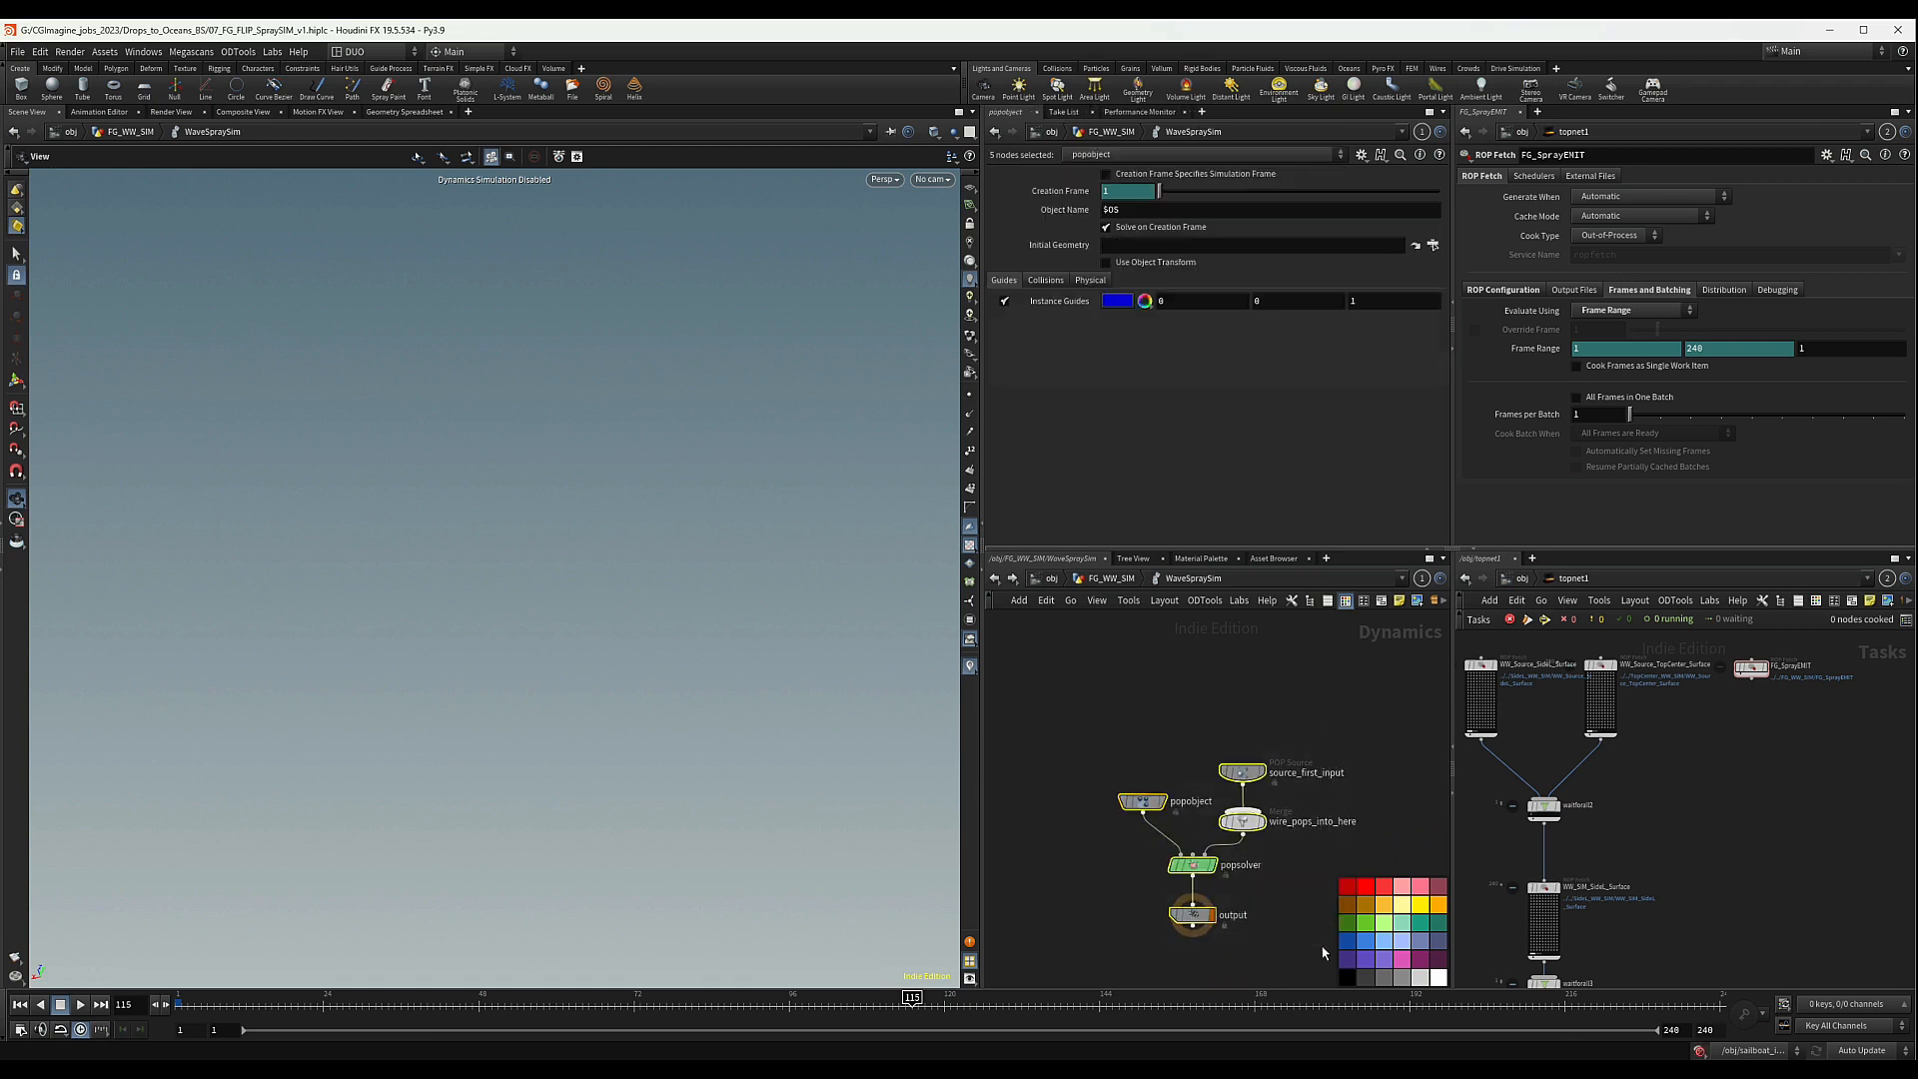
{"action": "scroll", "coordinate": [1249, 959], "scroll_direction": "up", "scroll_amount": 2}
{"action": "left_click", "coordinate": [1276, 792]}
{"action": "middle_click_drag", "start_coordinate": [1276, 792], "coordinate": [1219, 873]}
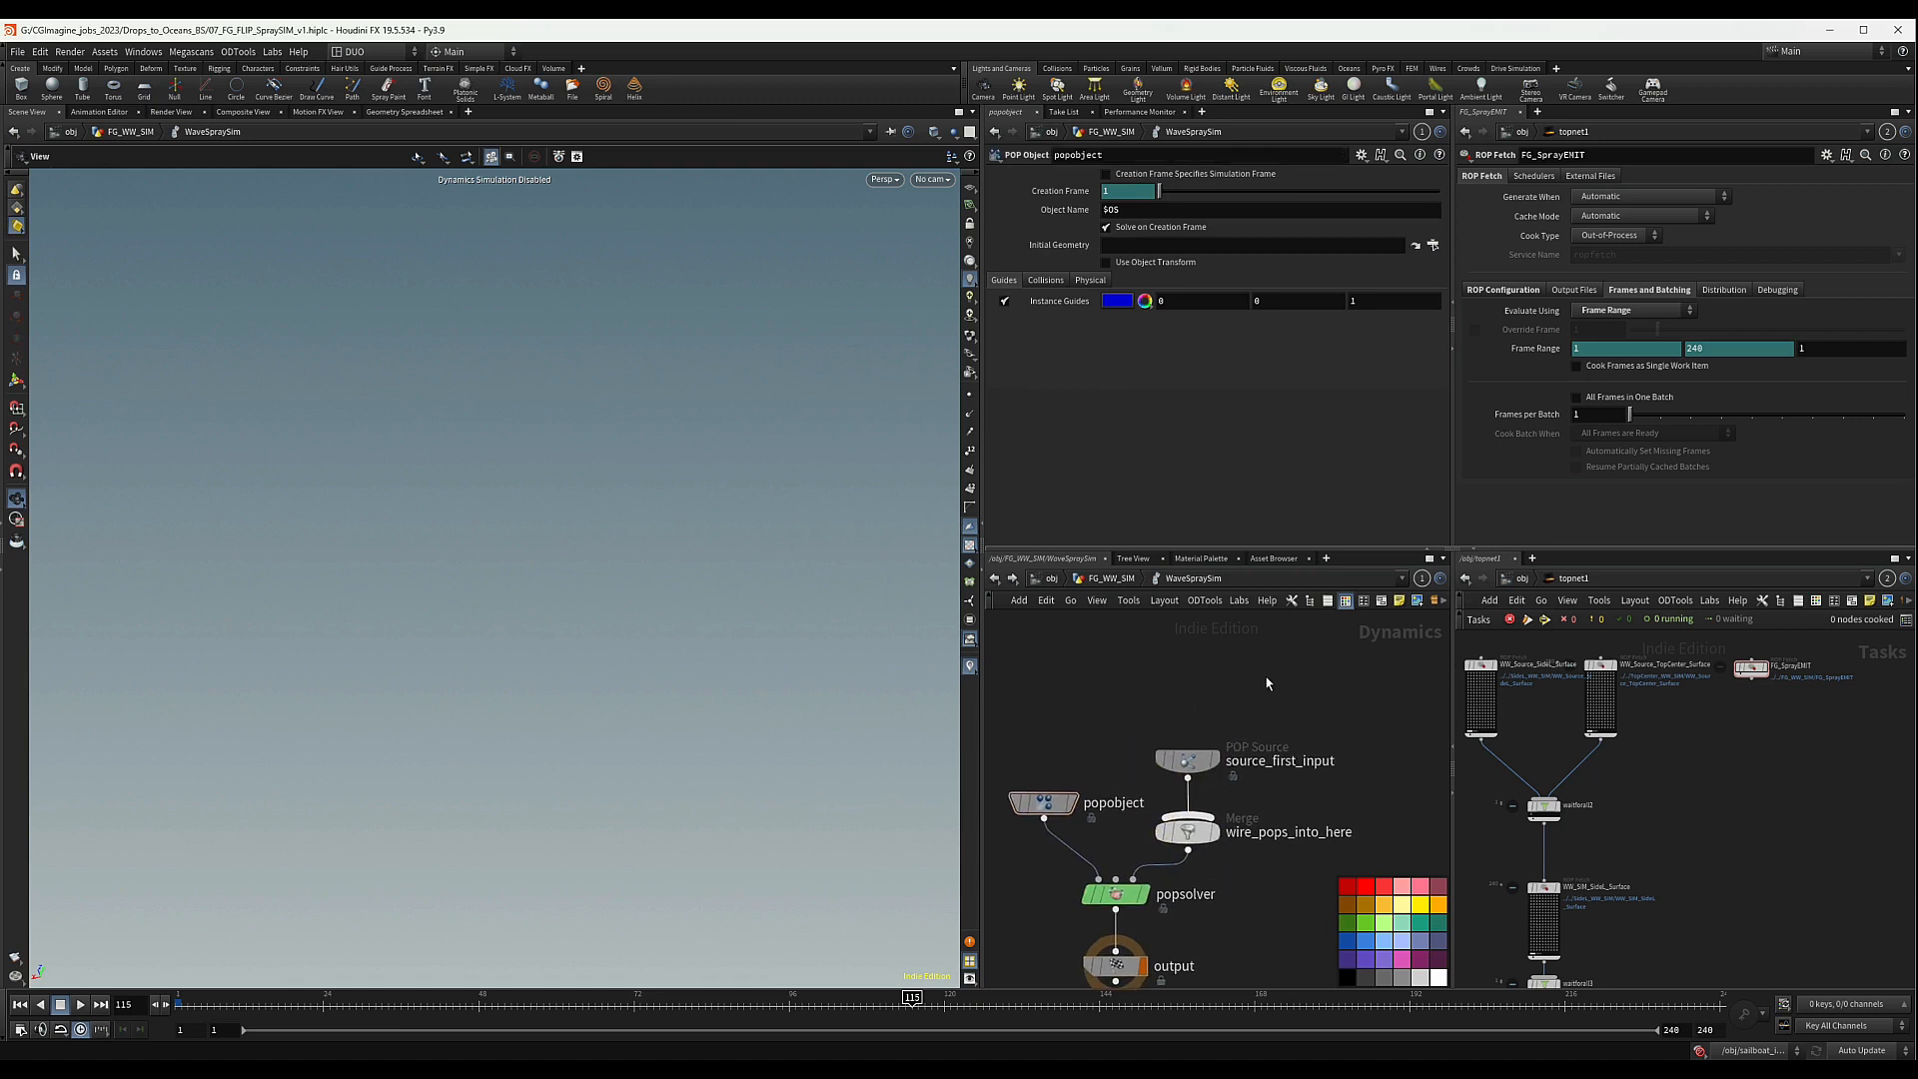
{"action": "left_click_drag", "start_coordinate": [1268, 680], "coordinate": [1159, 884]}
{"action": "left_click_drag", "start_coordinate": [1187, 764], "coordinate": [1205, 664]}
{"action": "left_click", "coordinate": [1126, 711]}
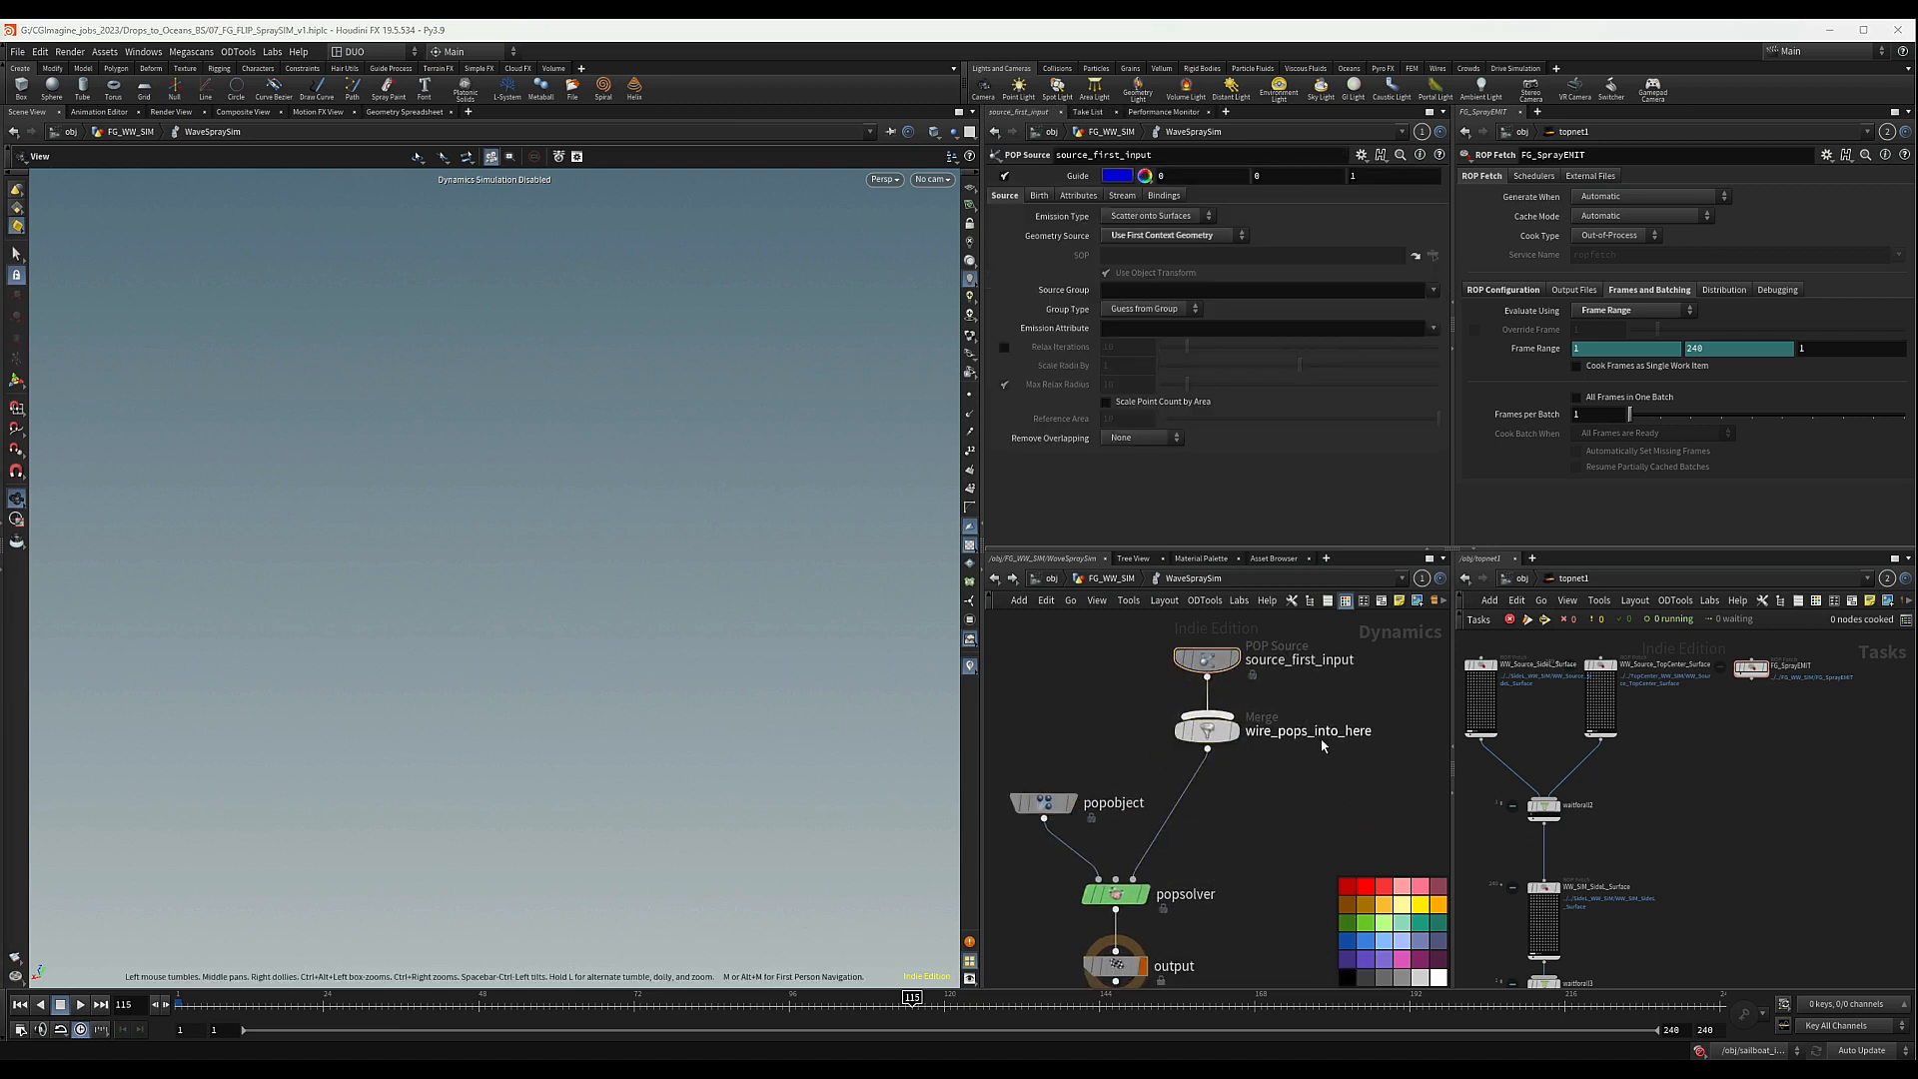
{"action": "key", "text": "f"}
{"action": "left_click_drag", "start_coordinate": [1214, 804], "coordinate": [1214, 655]}
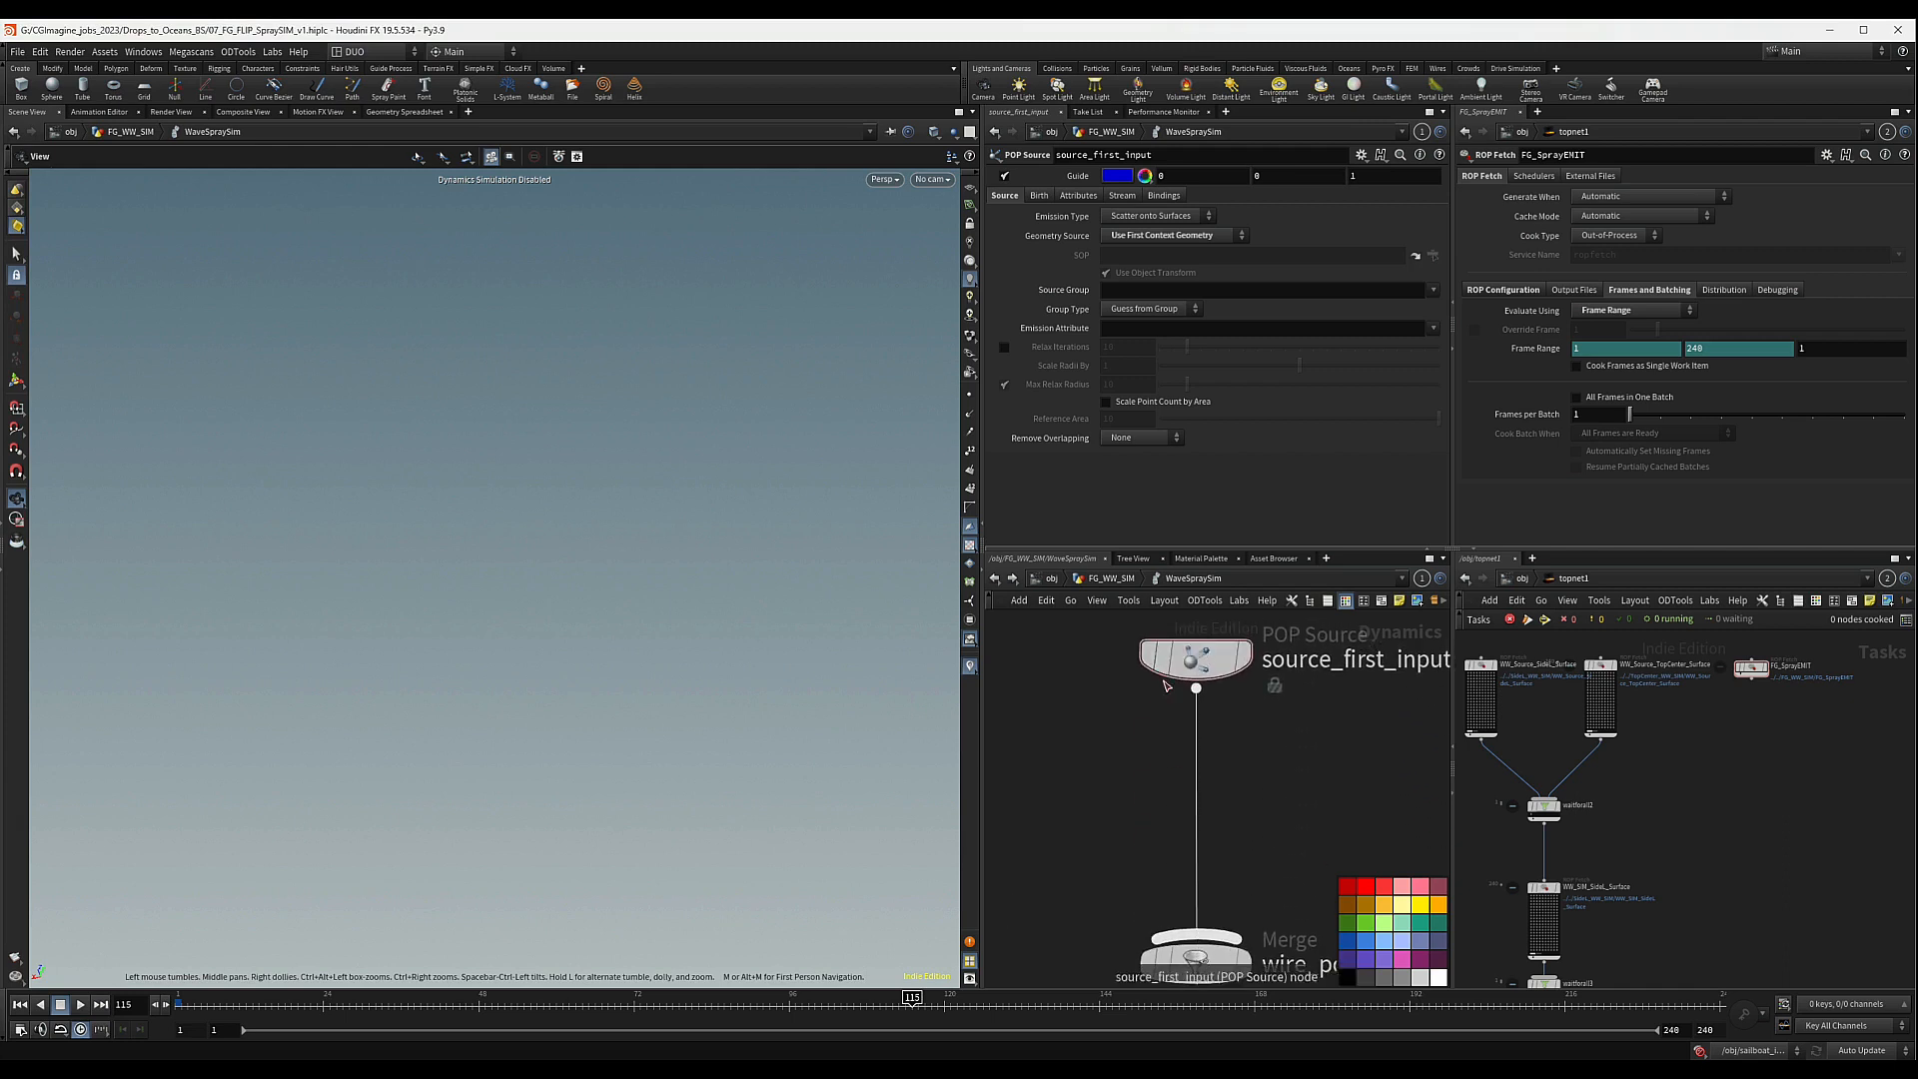
{"action": "middle_click_drag", "start_coordinate": [1079, 738], "coordinate": [1075, 811]}
- Set the source_first_input emission type to All Points, with Use First Context Geometry as its geometry source
{"action": "left_click", "coordinate": [1183, 734]}
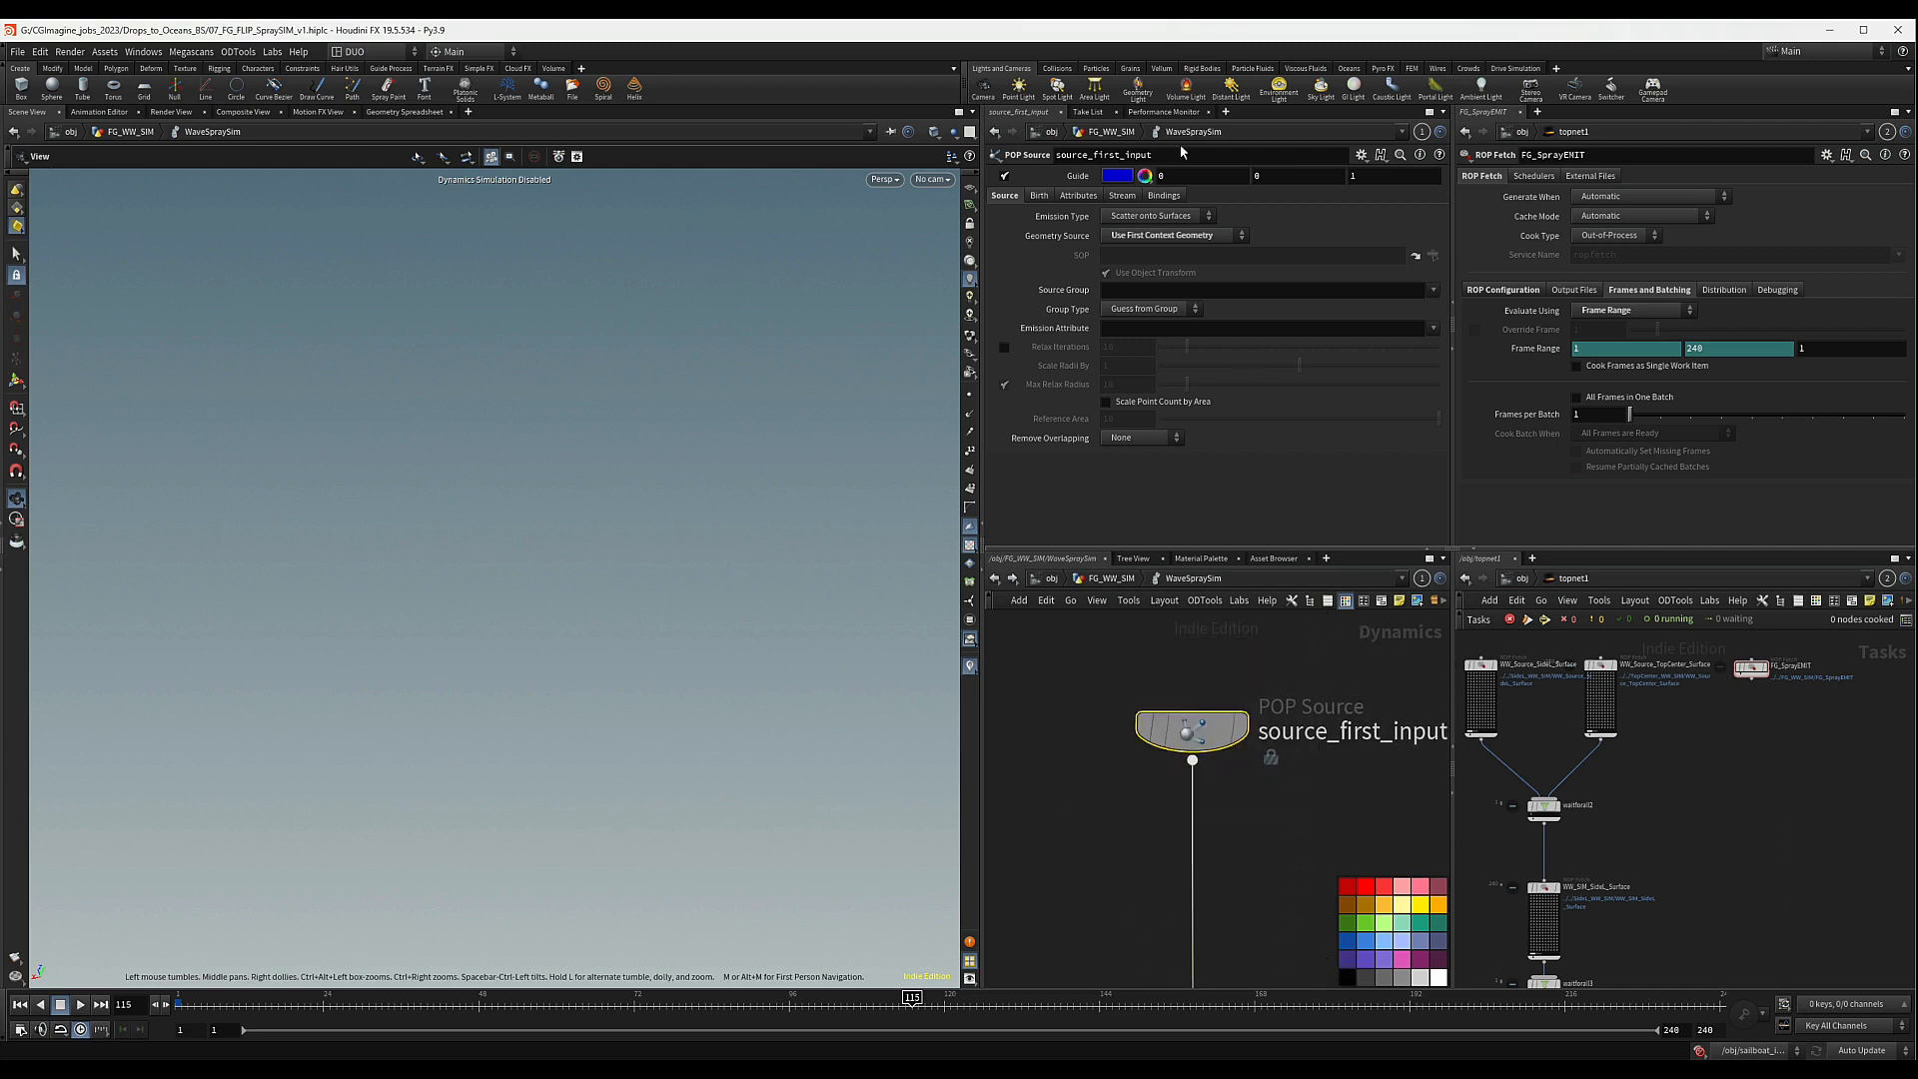
{"action": "left_click", "coordinate": [1174, 218]}
{"action": "left_click", "coordinate": [1142, 231]}
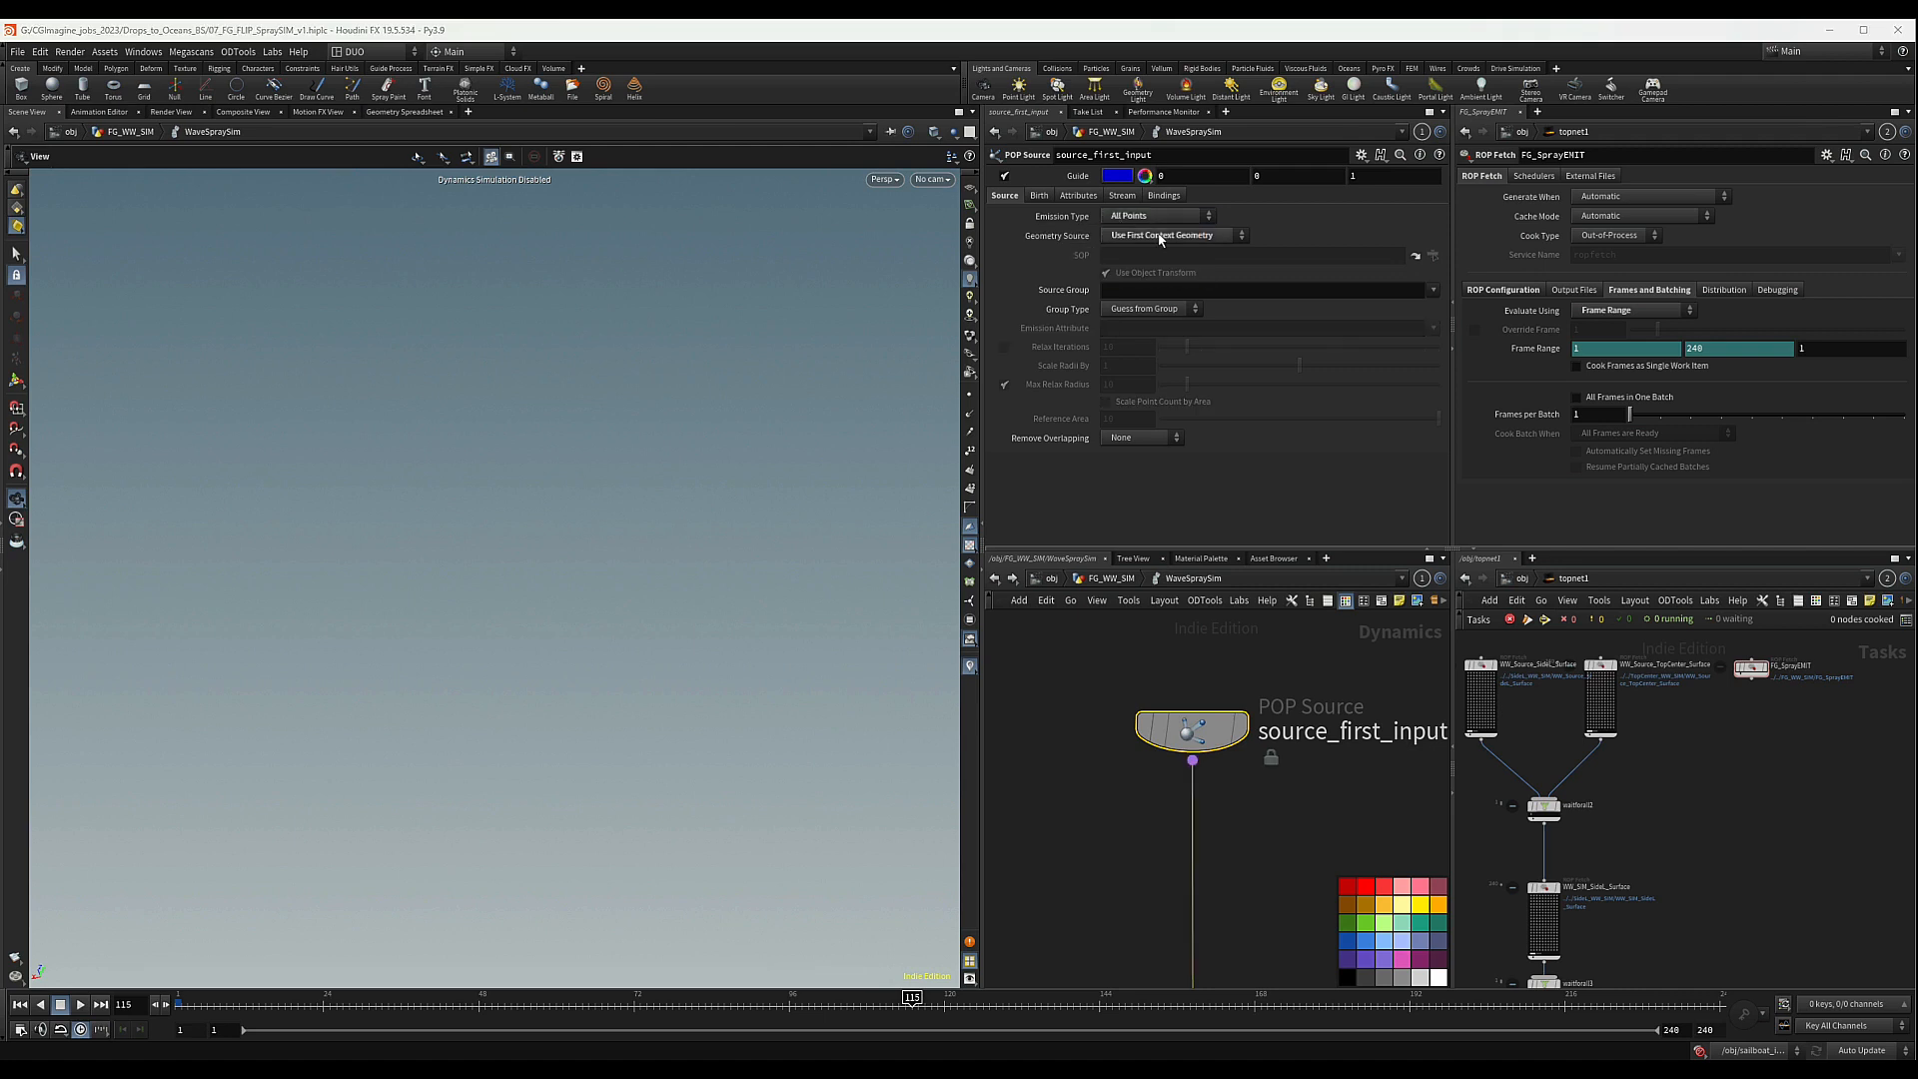
{"action": "left_click", "coordinate": [1161, 238]}
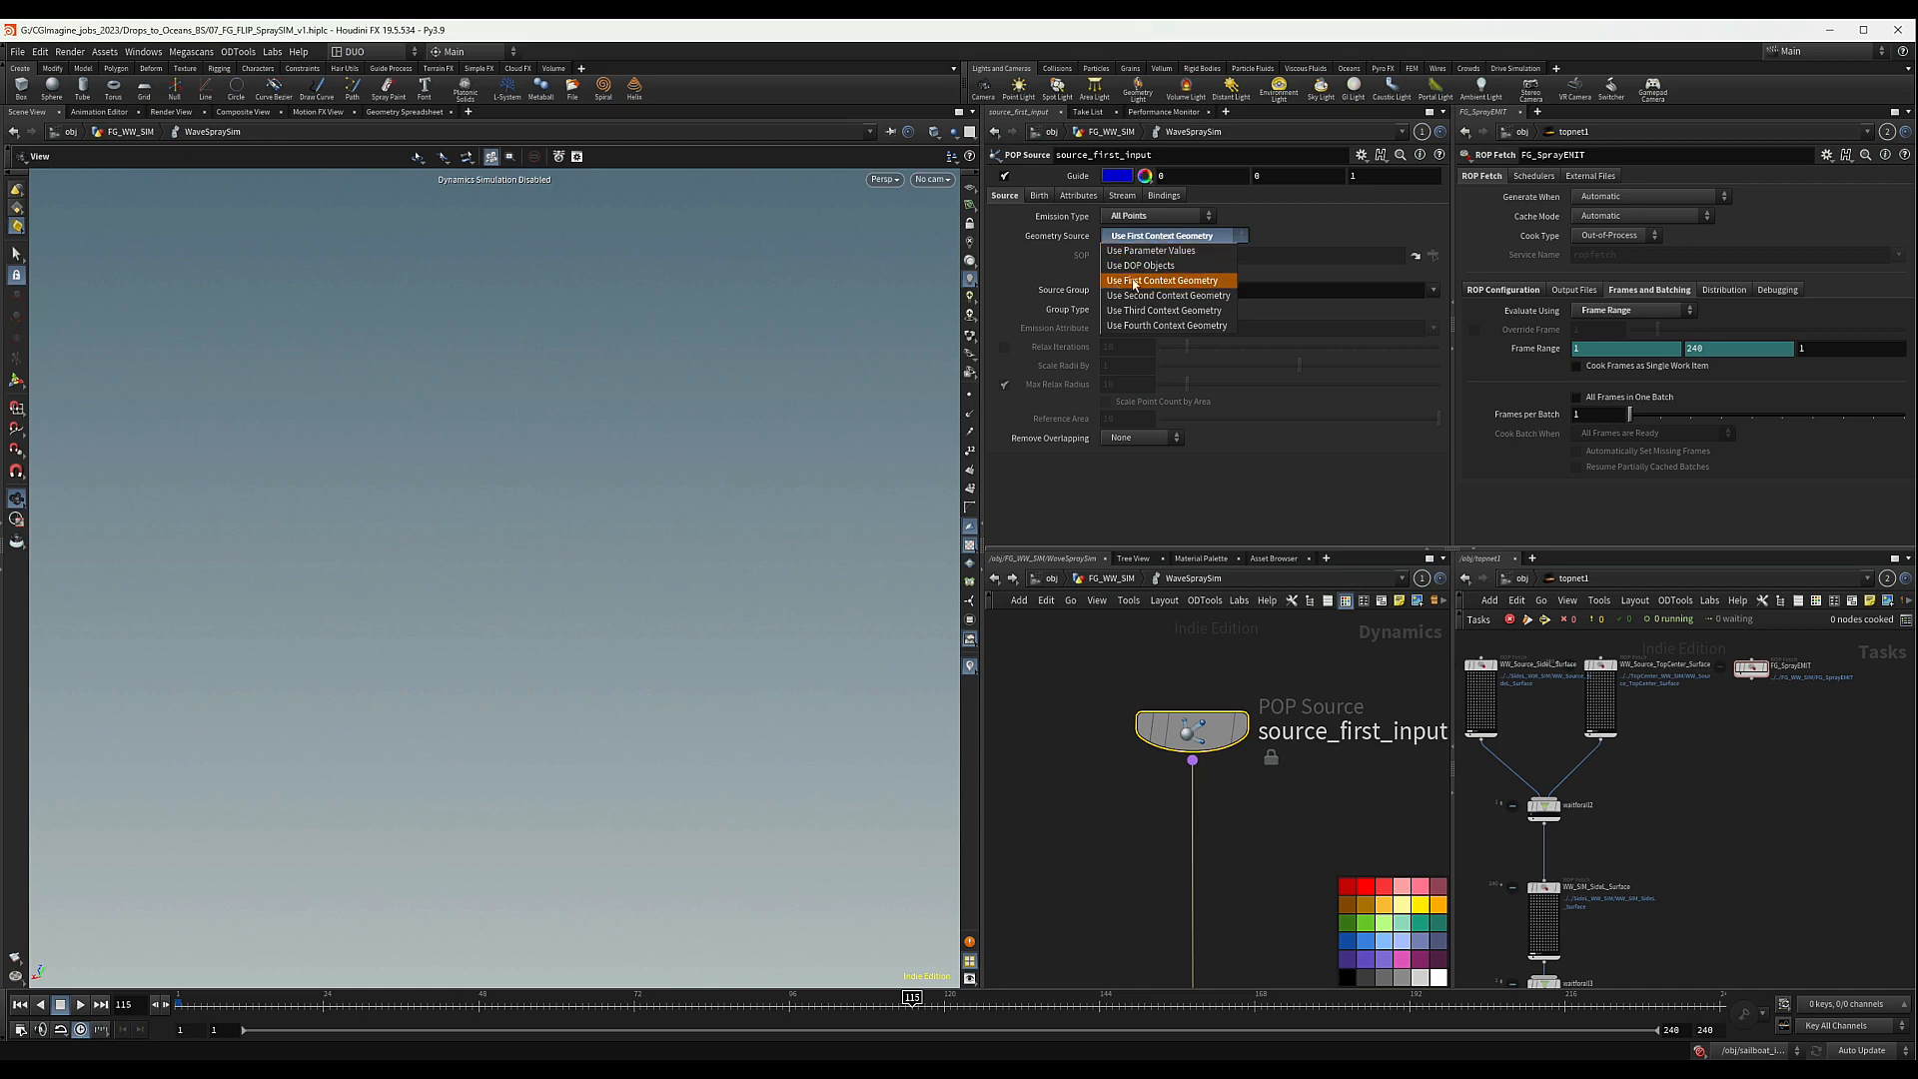
{"action": "left_click", "coordinate": [1199, 282]}
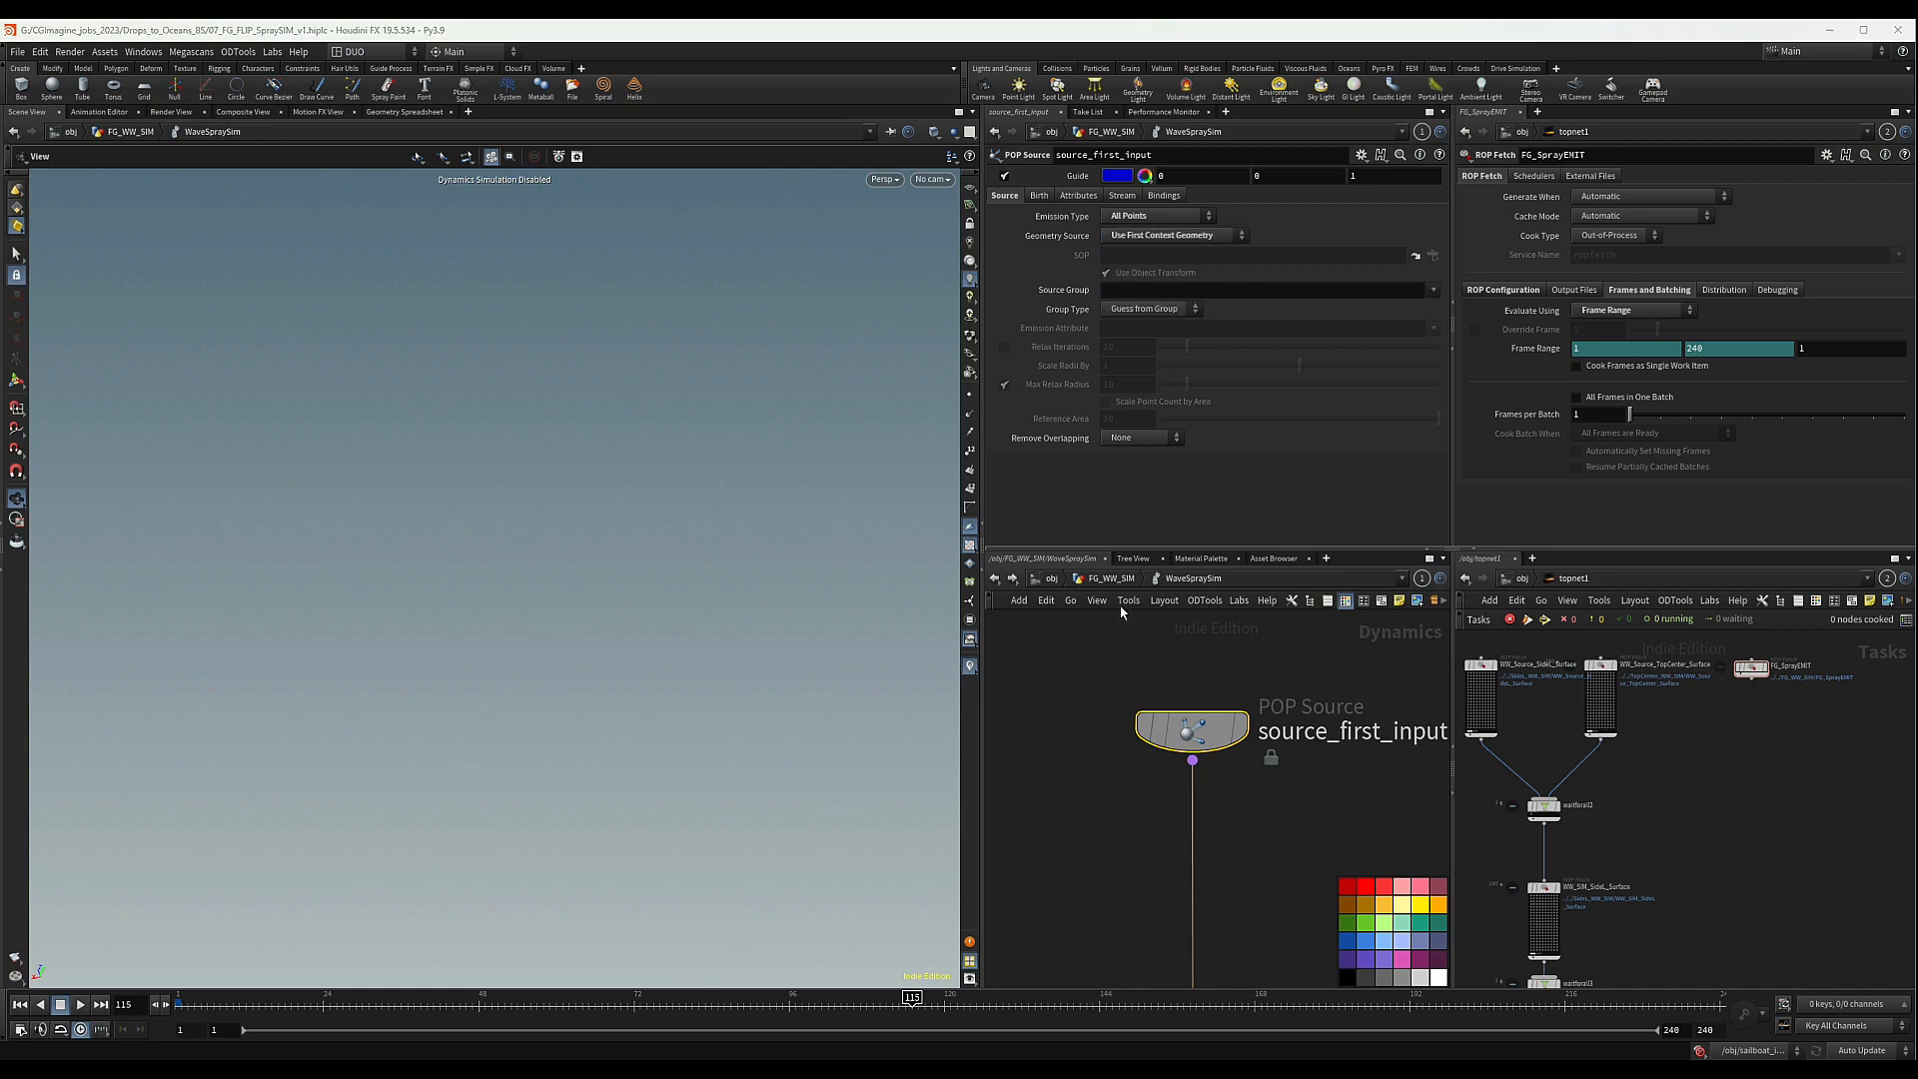
- Check which node feeds the first input of WaveSpraySim and review the POP source's geometry source options
{"action": "key", "text": "u"}
{"action": "mouse_move", "coordinate": [1149, 749]}
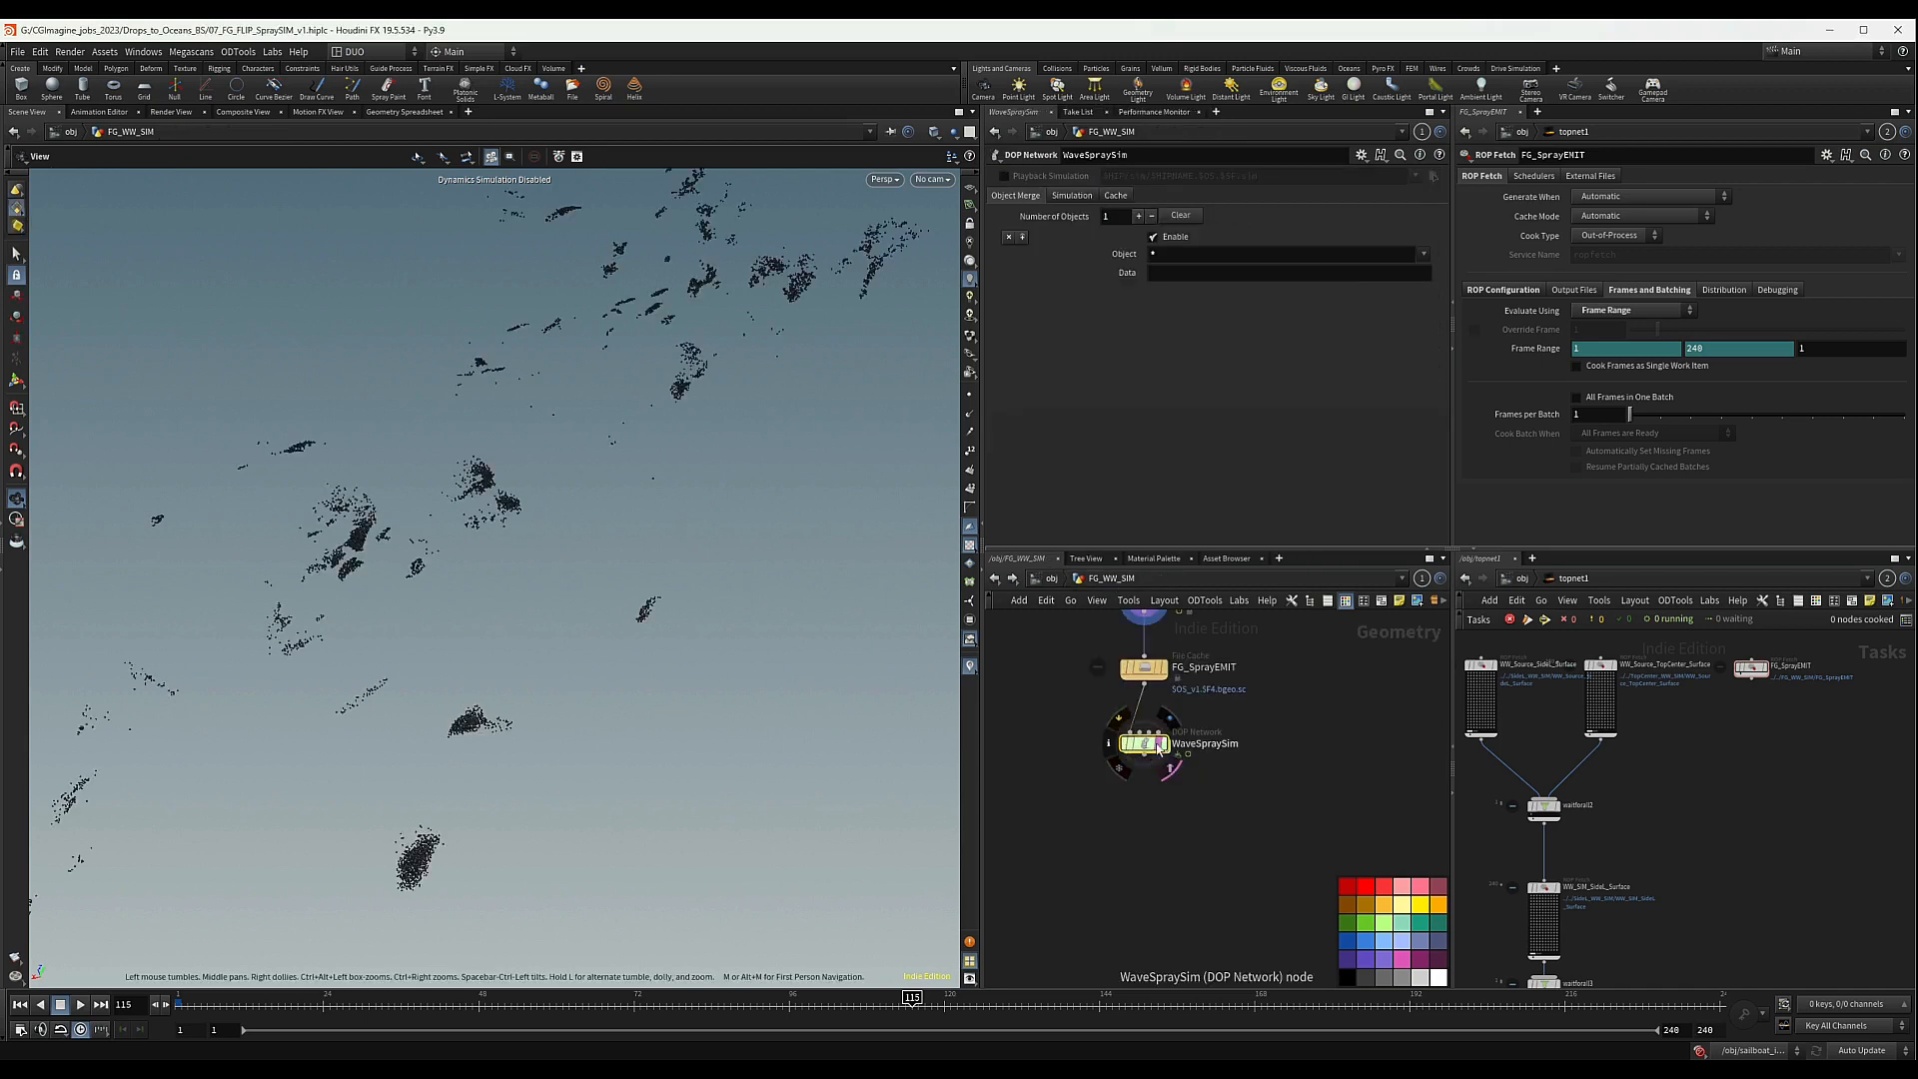
{"action": "double_click", "coordinate": [1152, 751]}
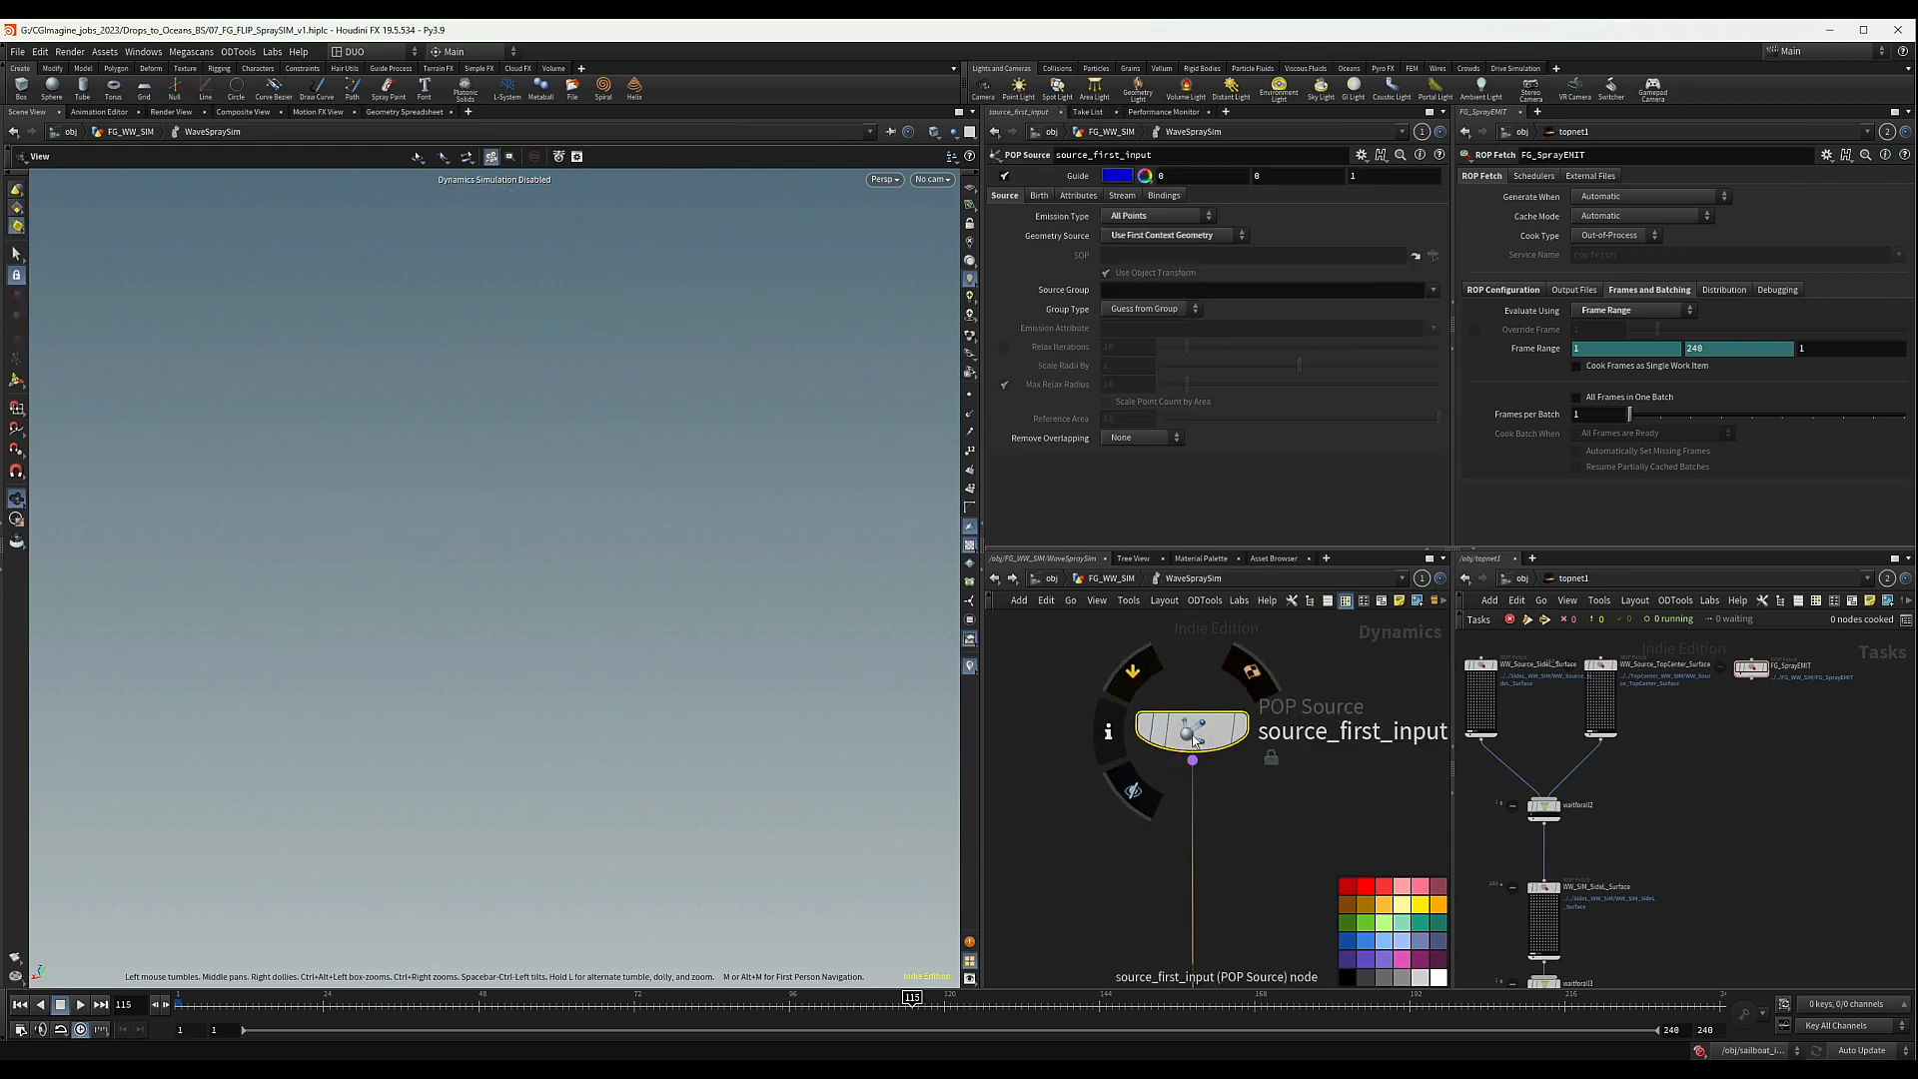
{"action": "scroll", "coordinate": [1219, 741], "scroll_direction": "up", "scroll_amount": 2}
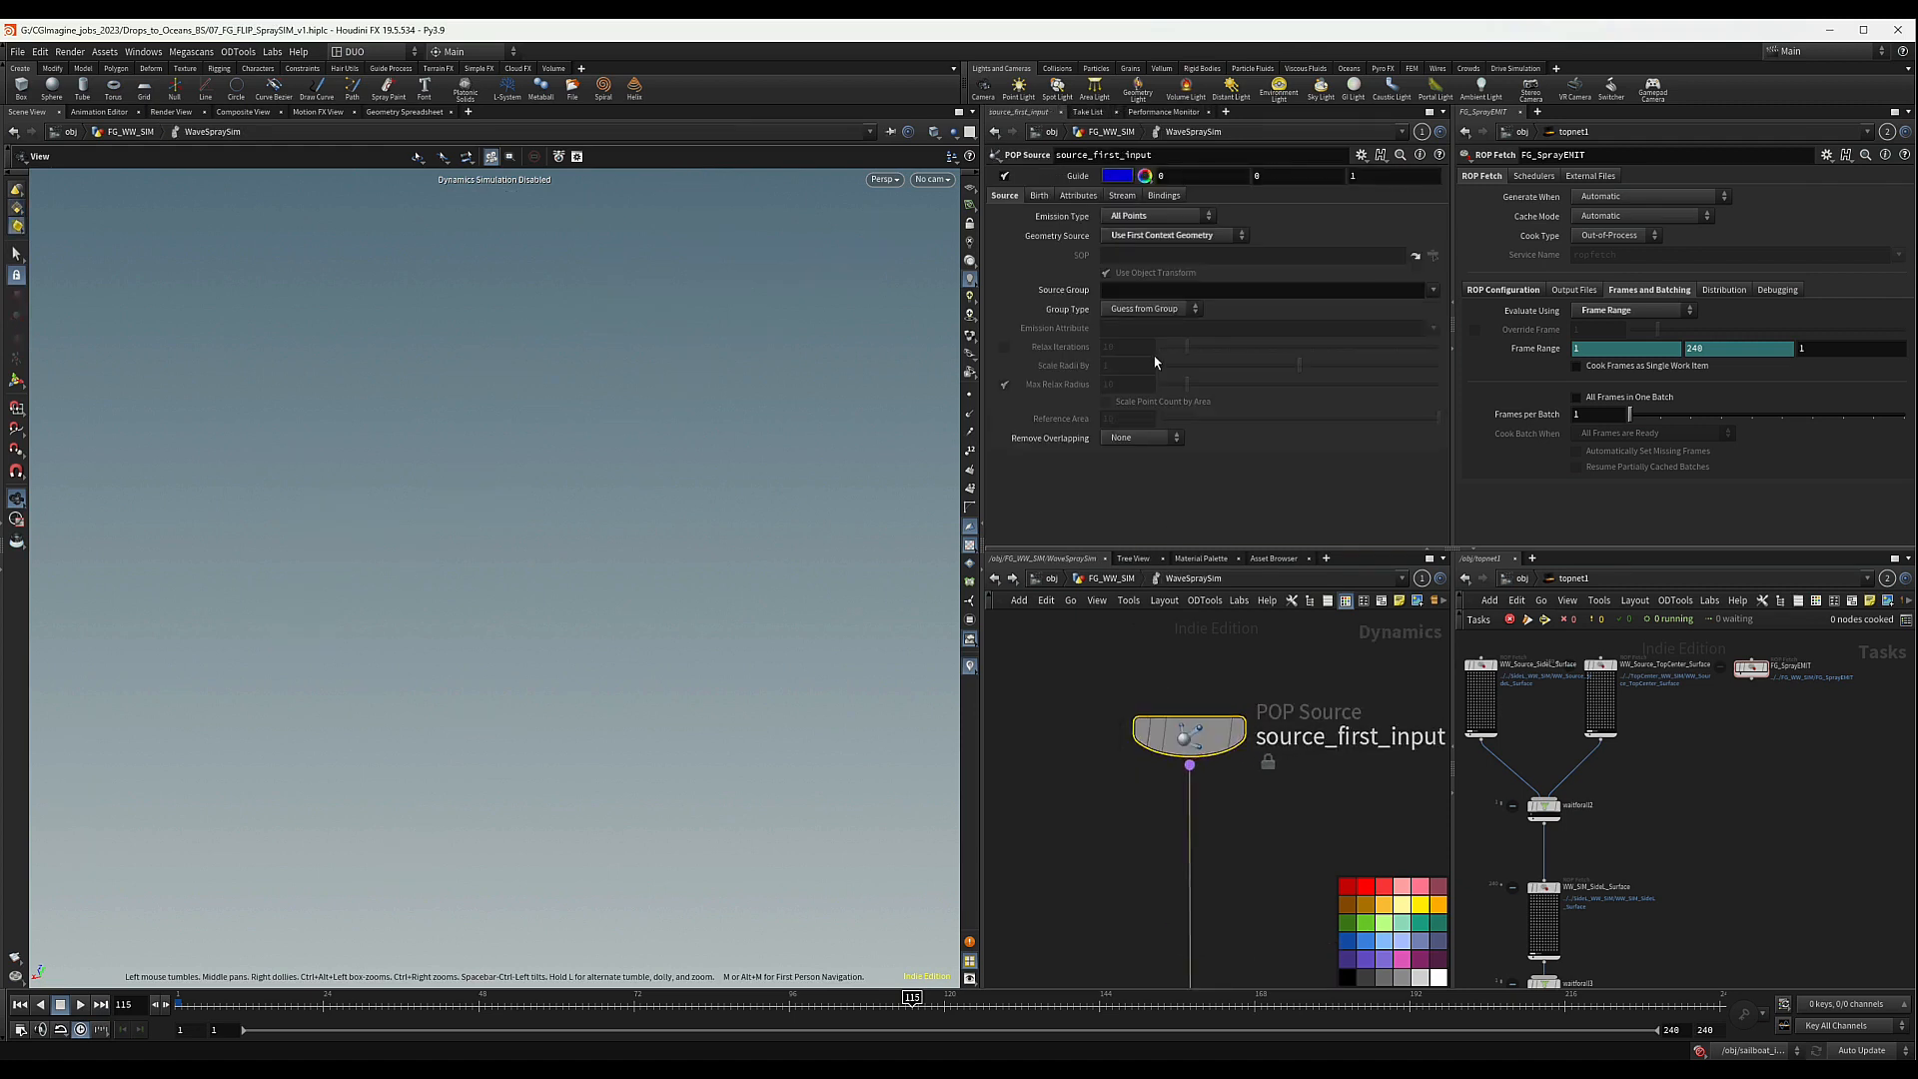
{"action": "left_click", "coordinate": [1150, 240]}
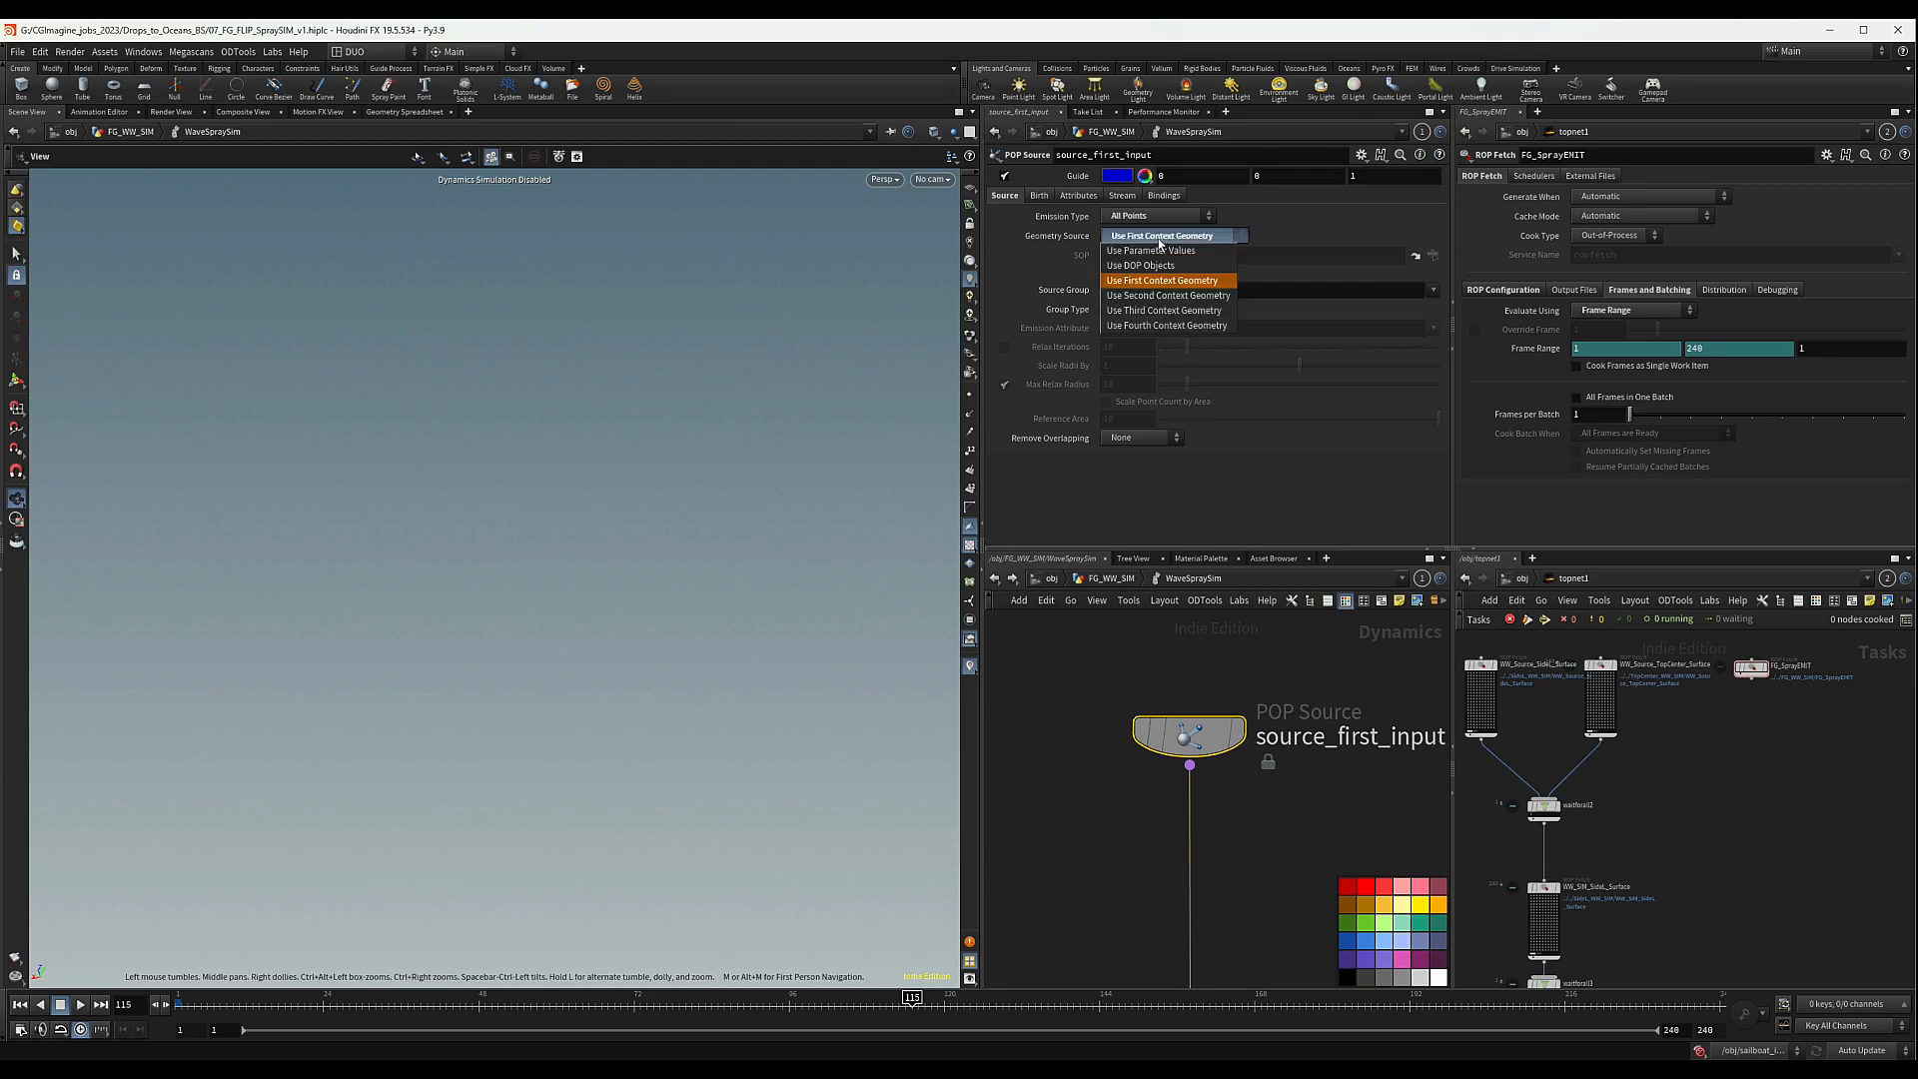
{"action": "left_click", "coordinate": [1159, 239]}
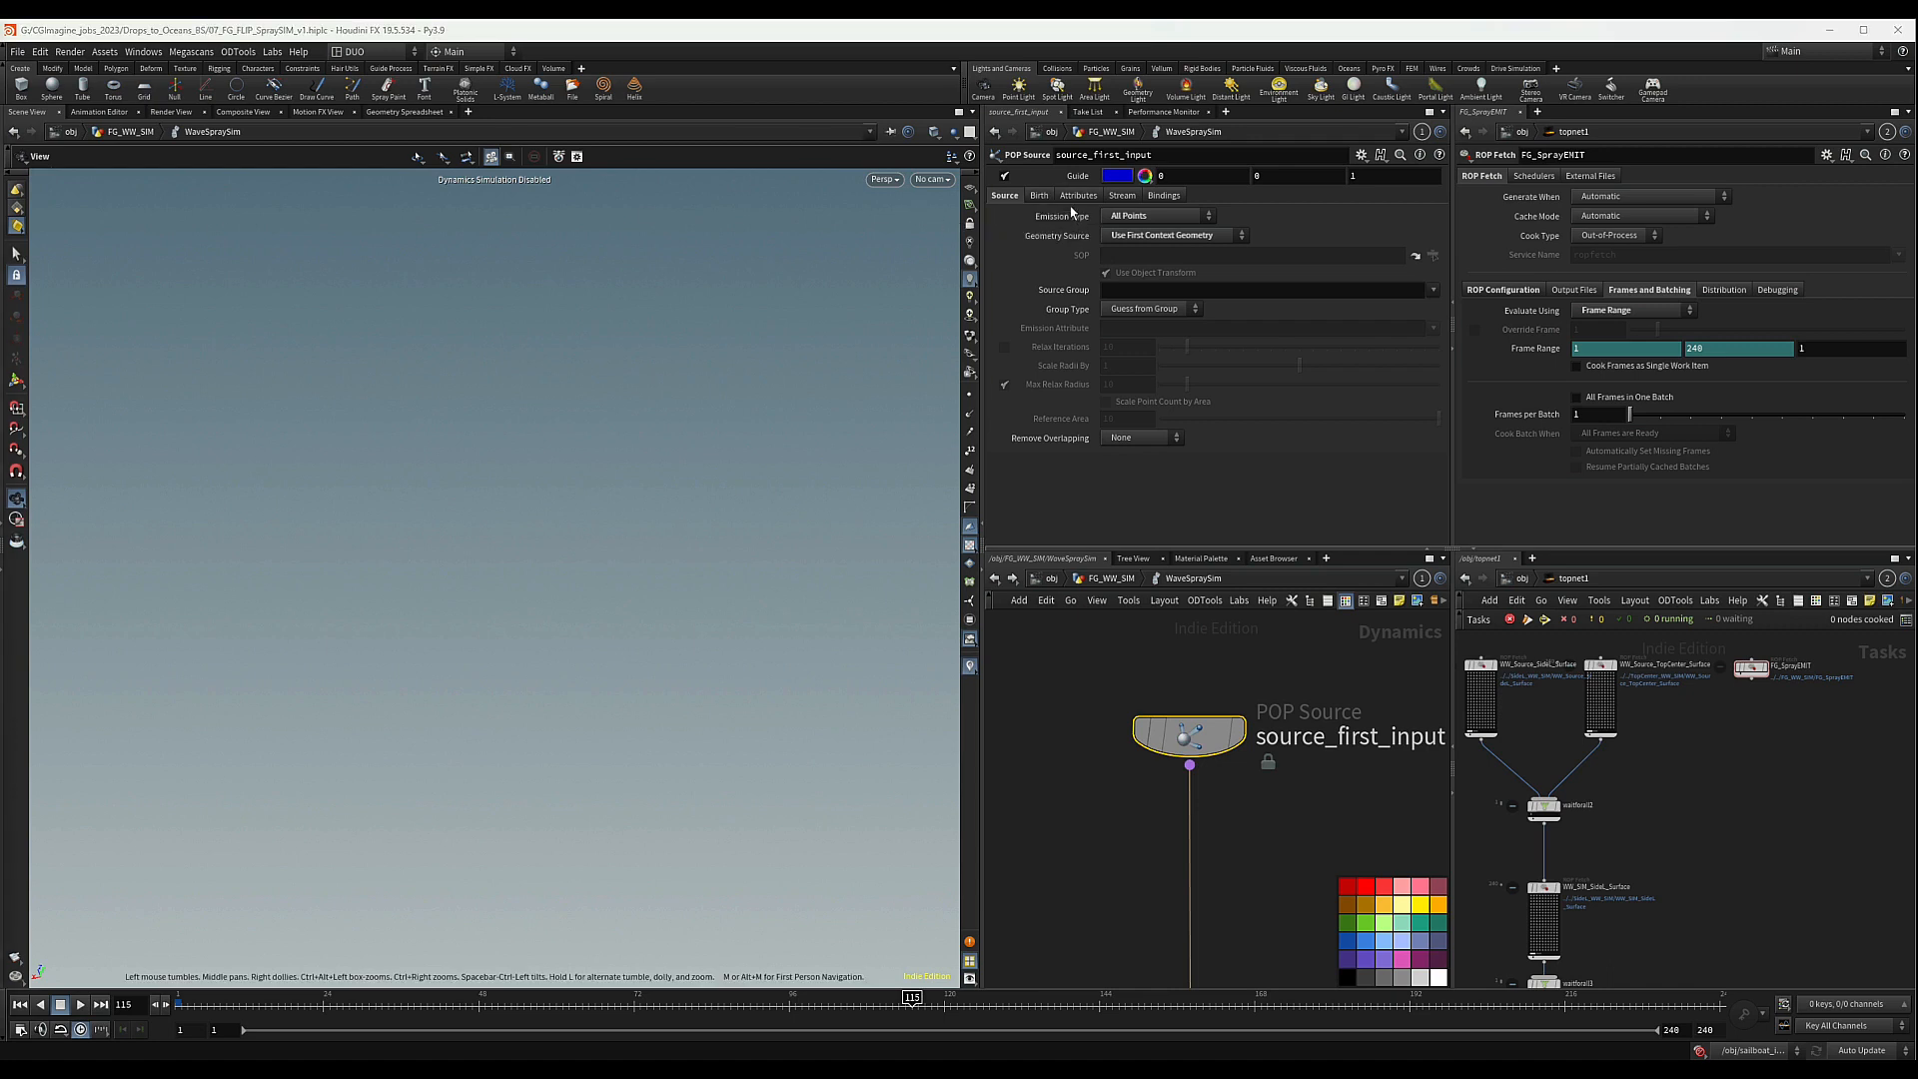
- Set the POP source's life expectancy to 2 and life variance to 0.25 in its birth settings
{"action": "left_click", "coordinate": [1041, 197]}
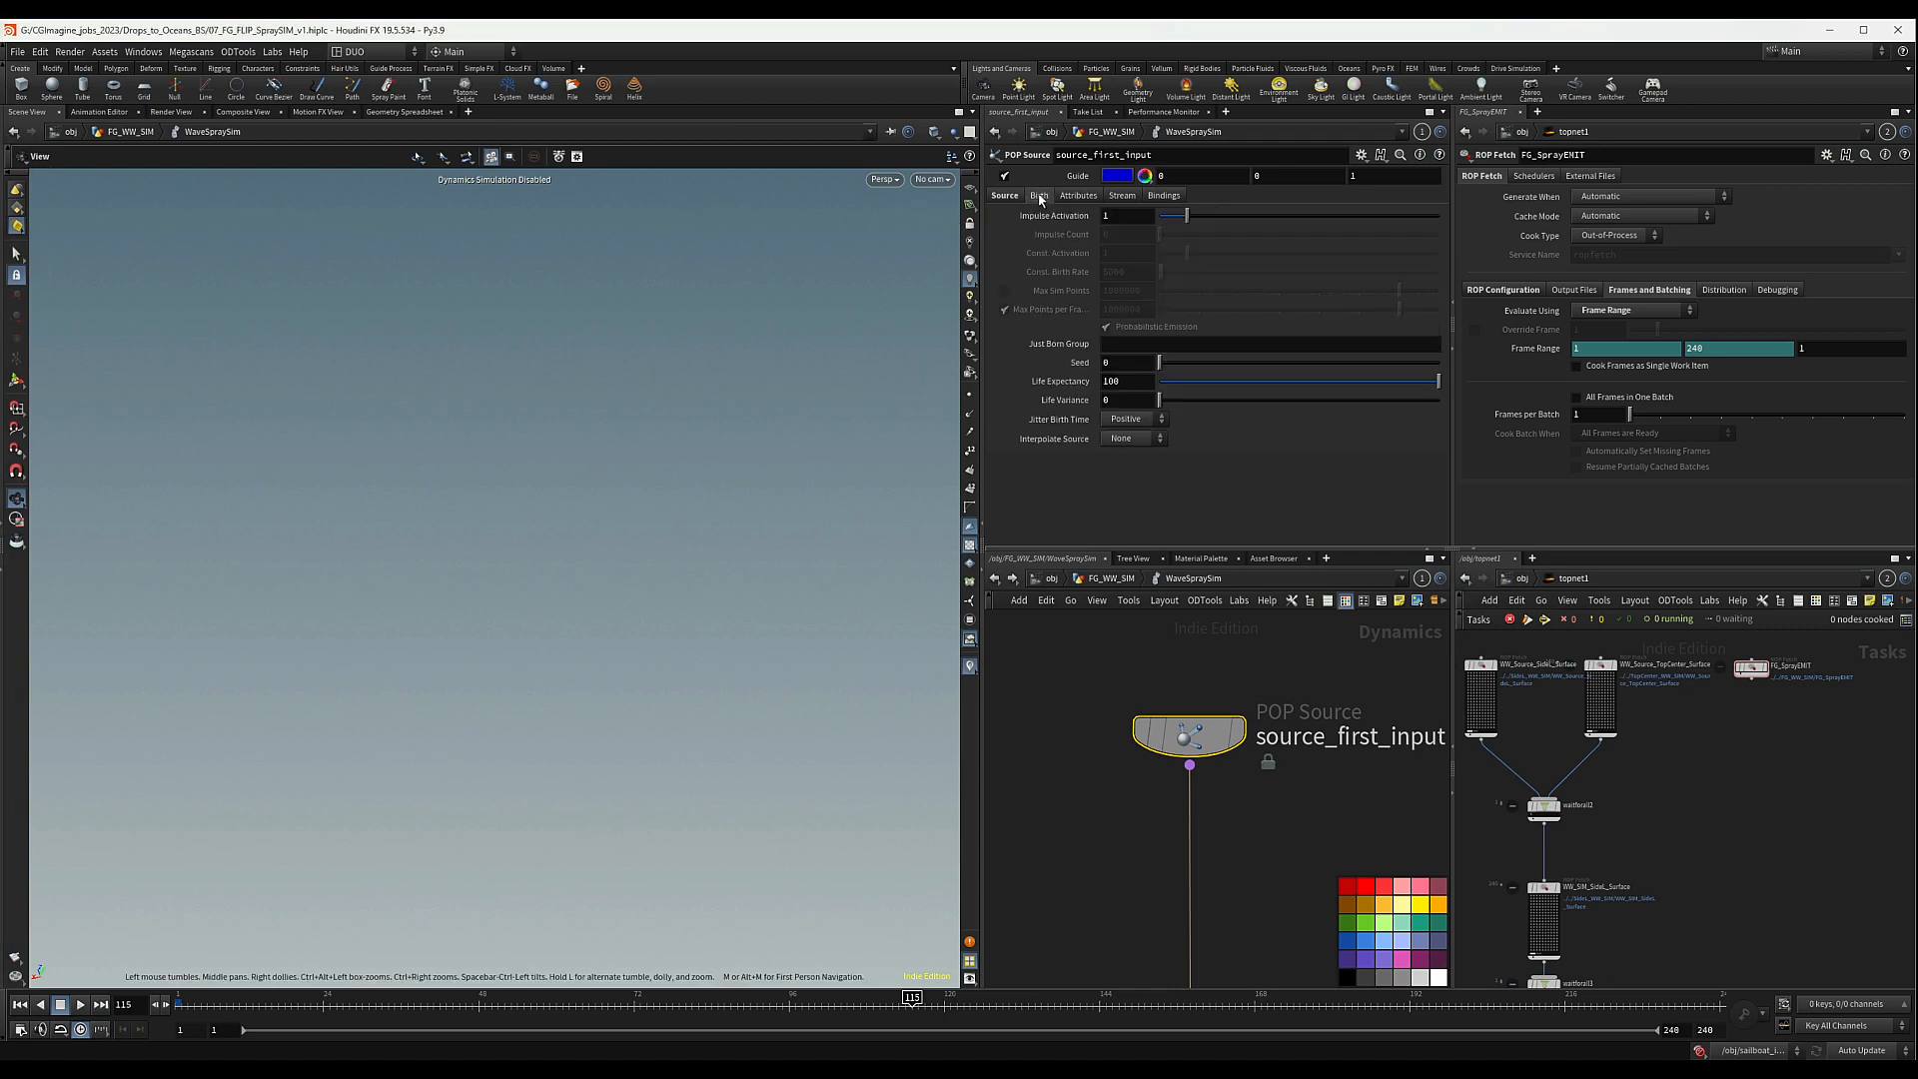
{"action": "double_click", "coordinate": [1127, 380]}
{"action": "type", "text": "2"}
{"action": "key", "text": "Return"}
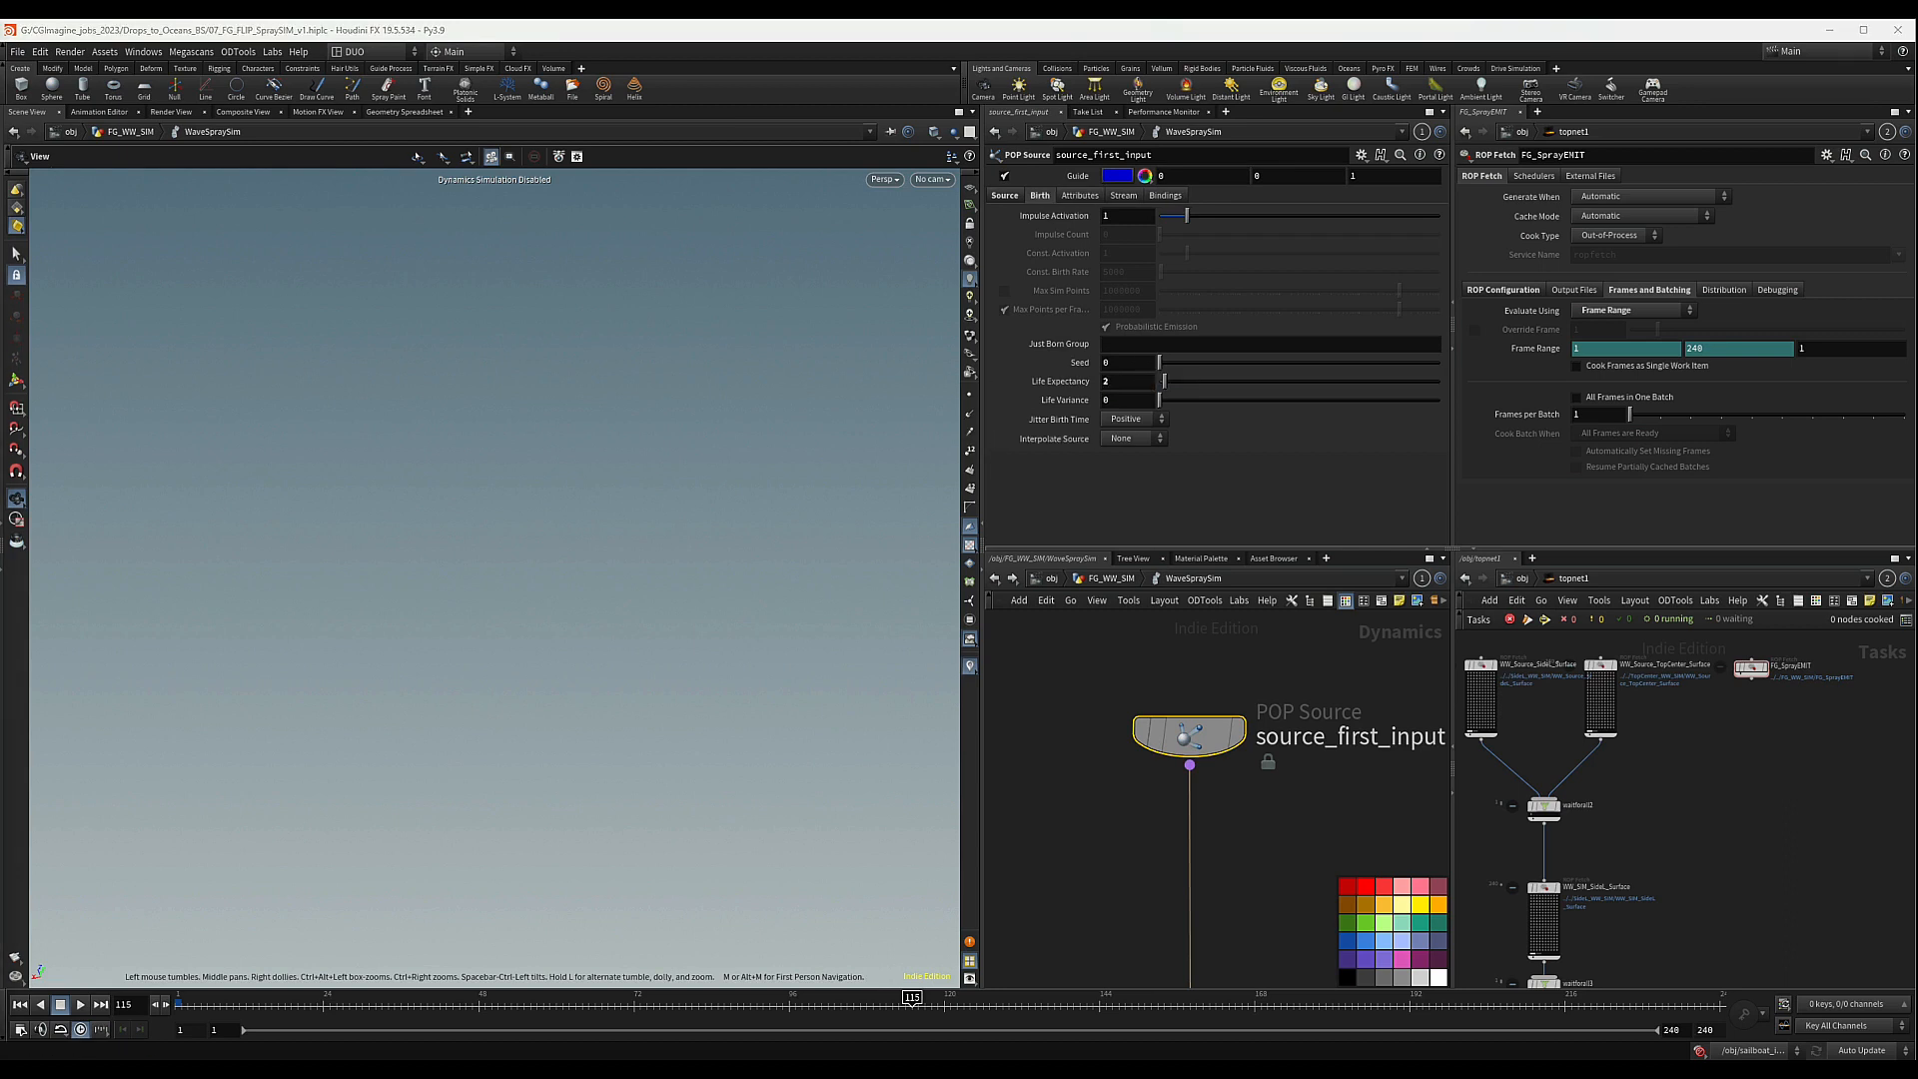
{"action": "key", "text": "Tab"}
{"action": "type", "text": "0.2"}
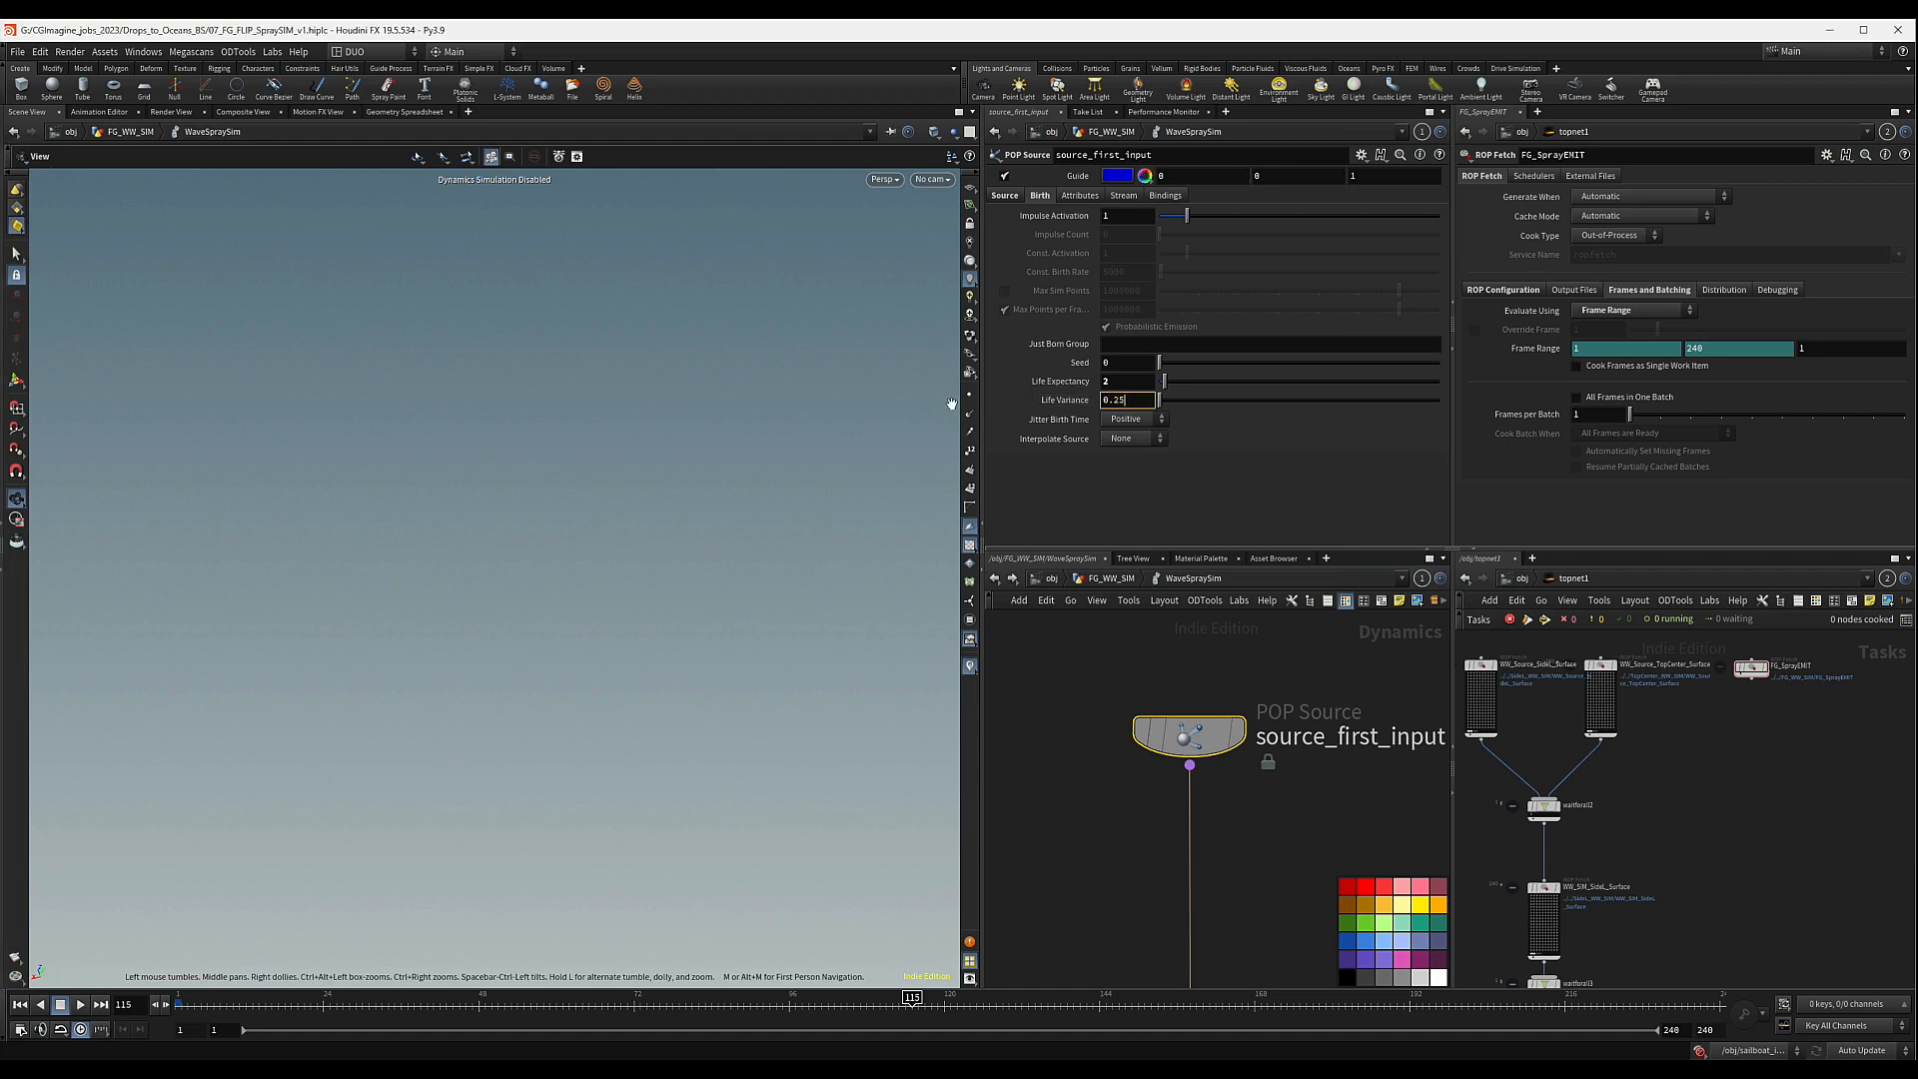
- Set the POP source's Jitter Birth Time to Negative
{"action": "left_click", "coordinate": [1121, 419]}
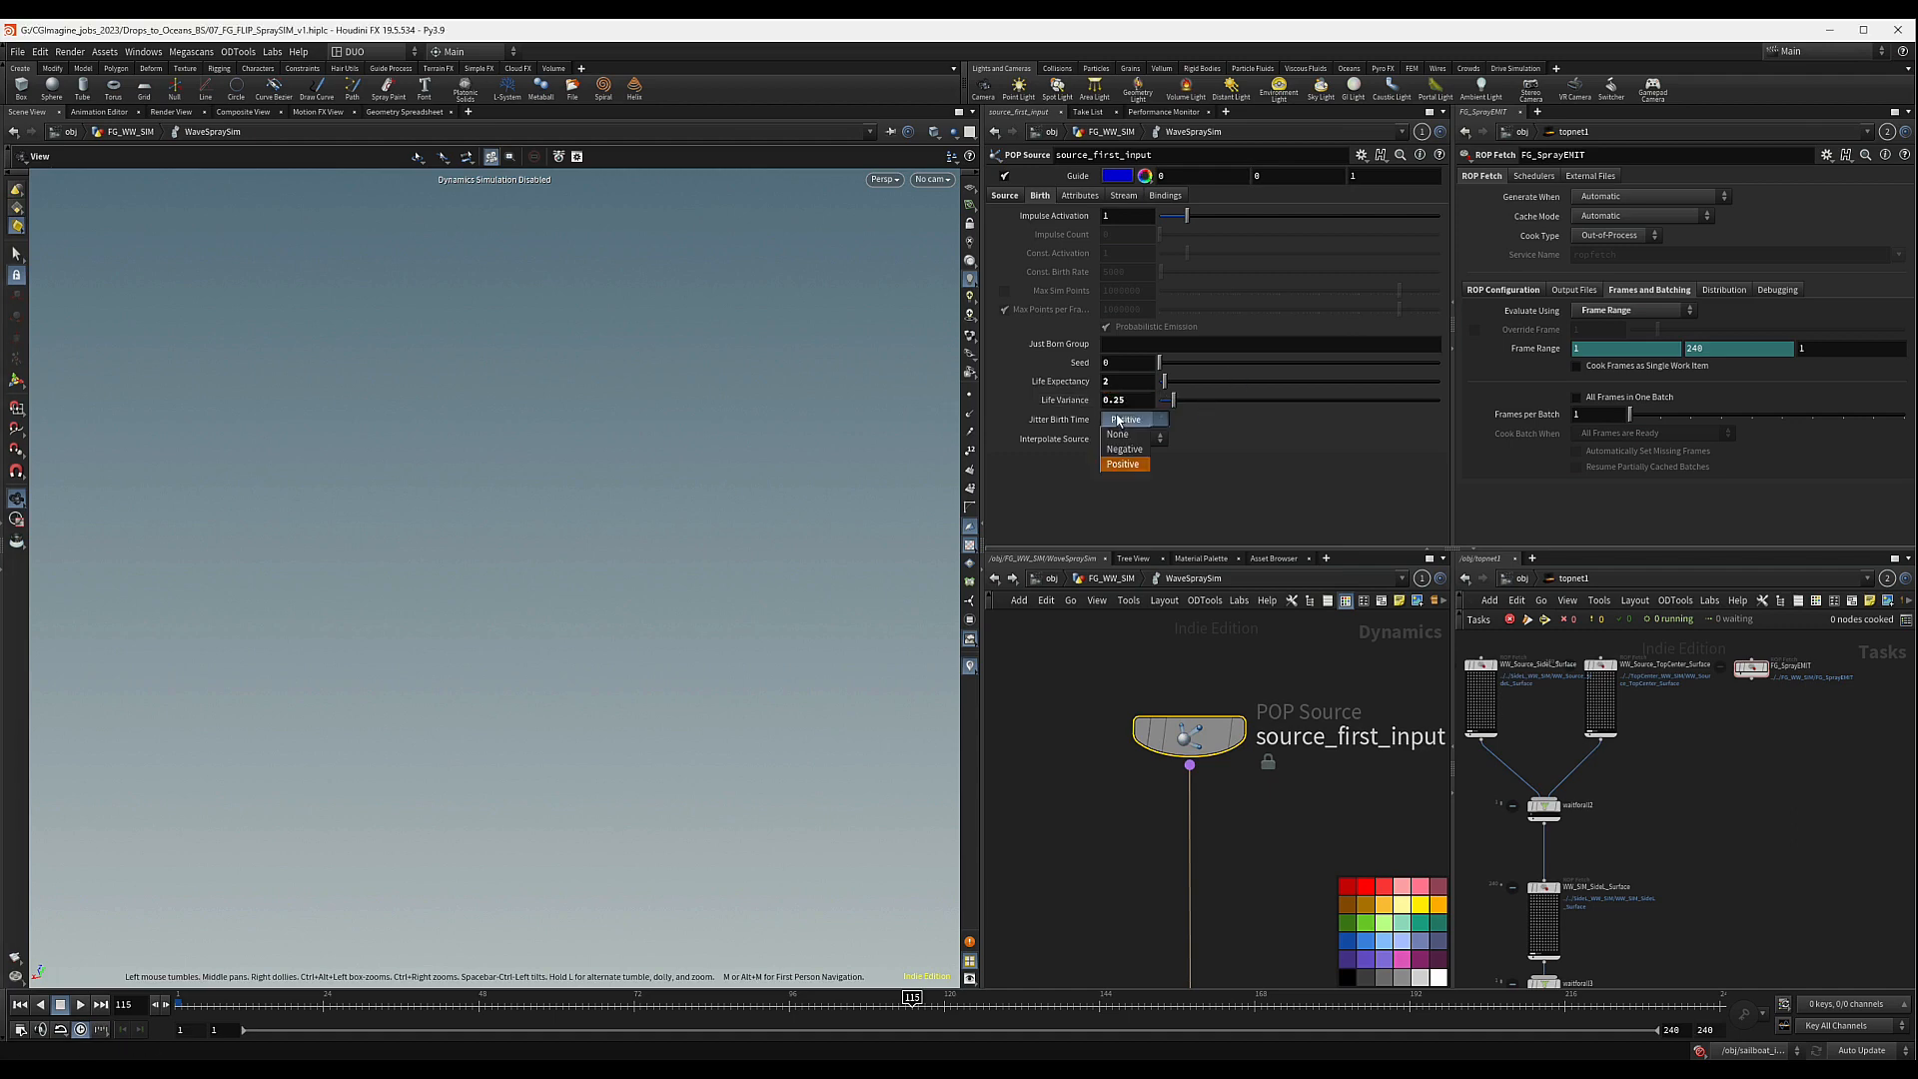
{"action": "left_click", "coordinate": [1121, 418]}
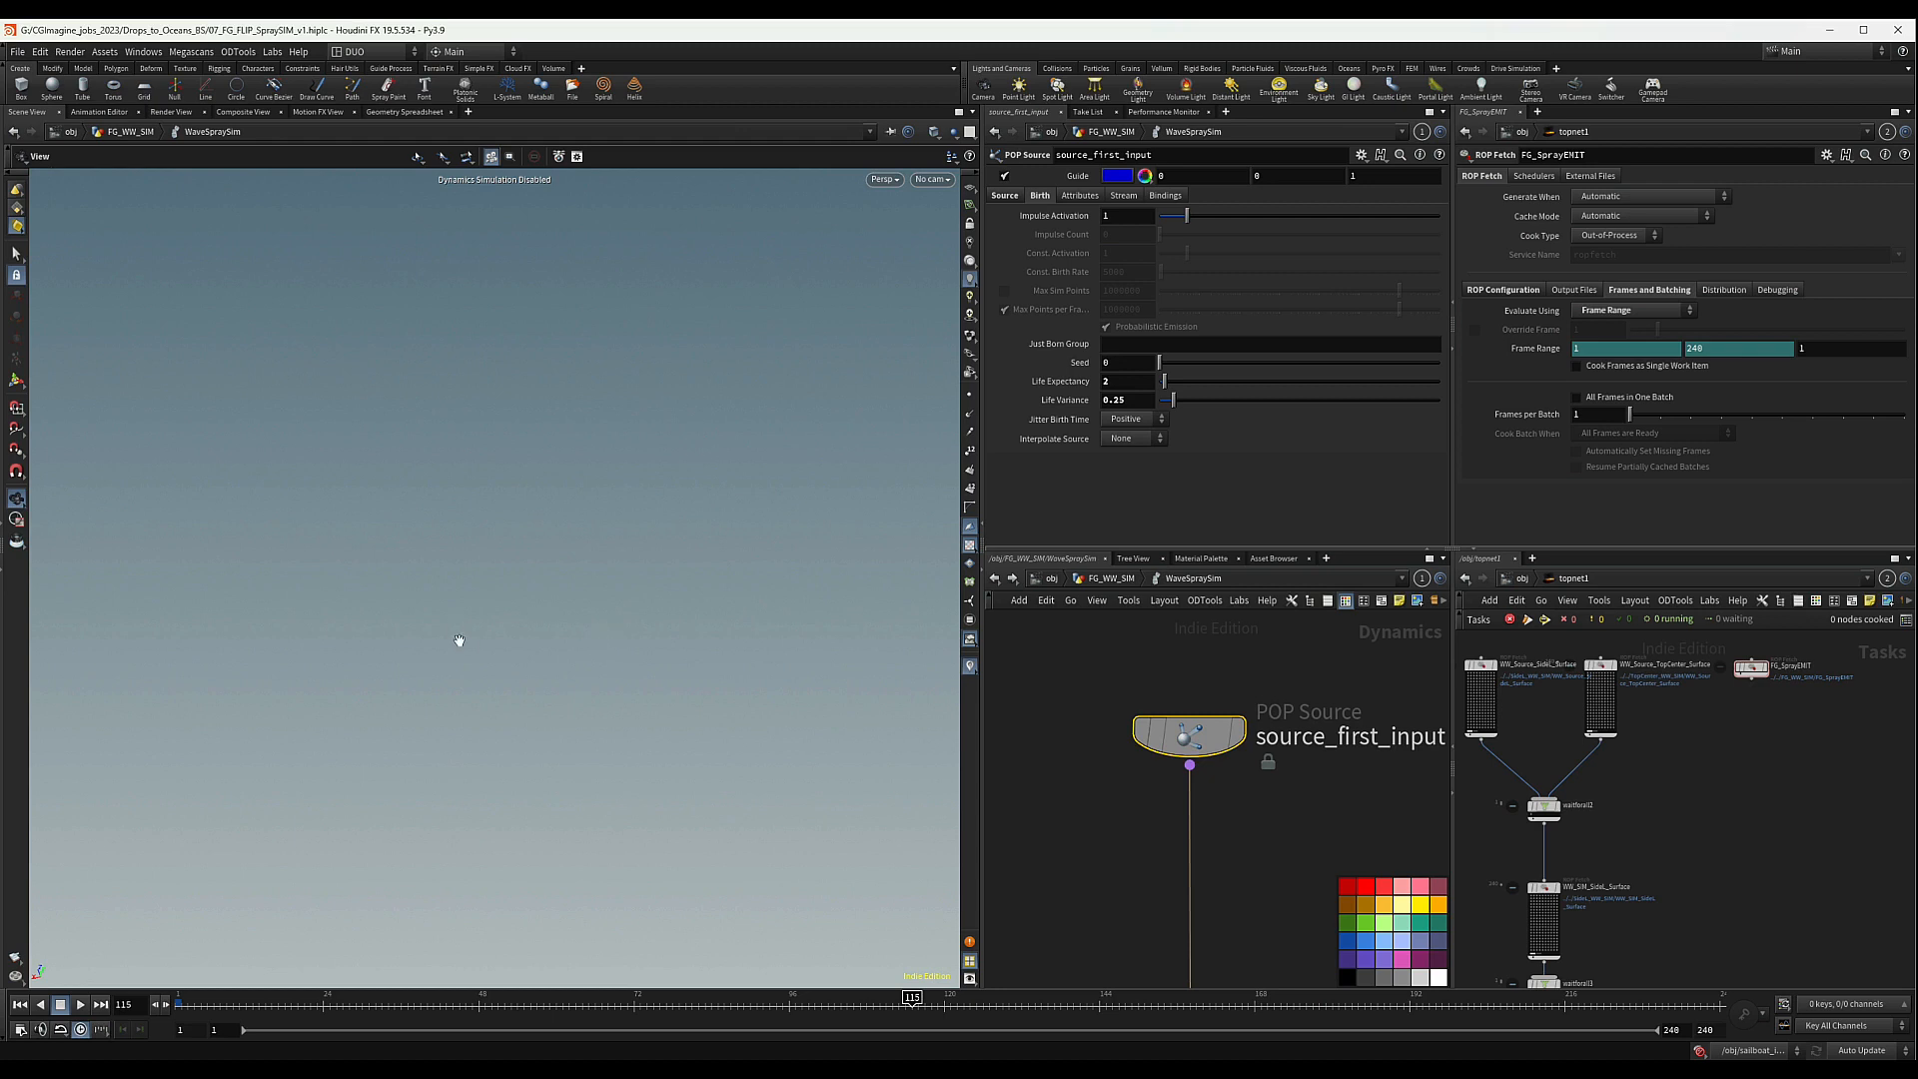
{"action": "left_click", "coordinate": [1128, 421]}
{"action": "left_click", "coordinate": [1134, 462]}
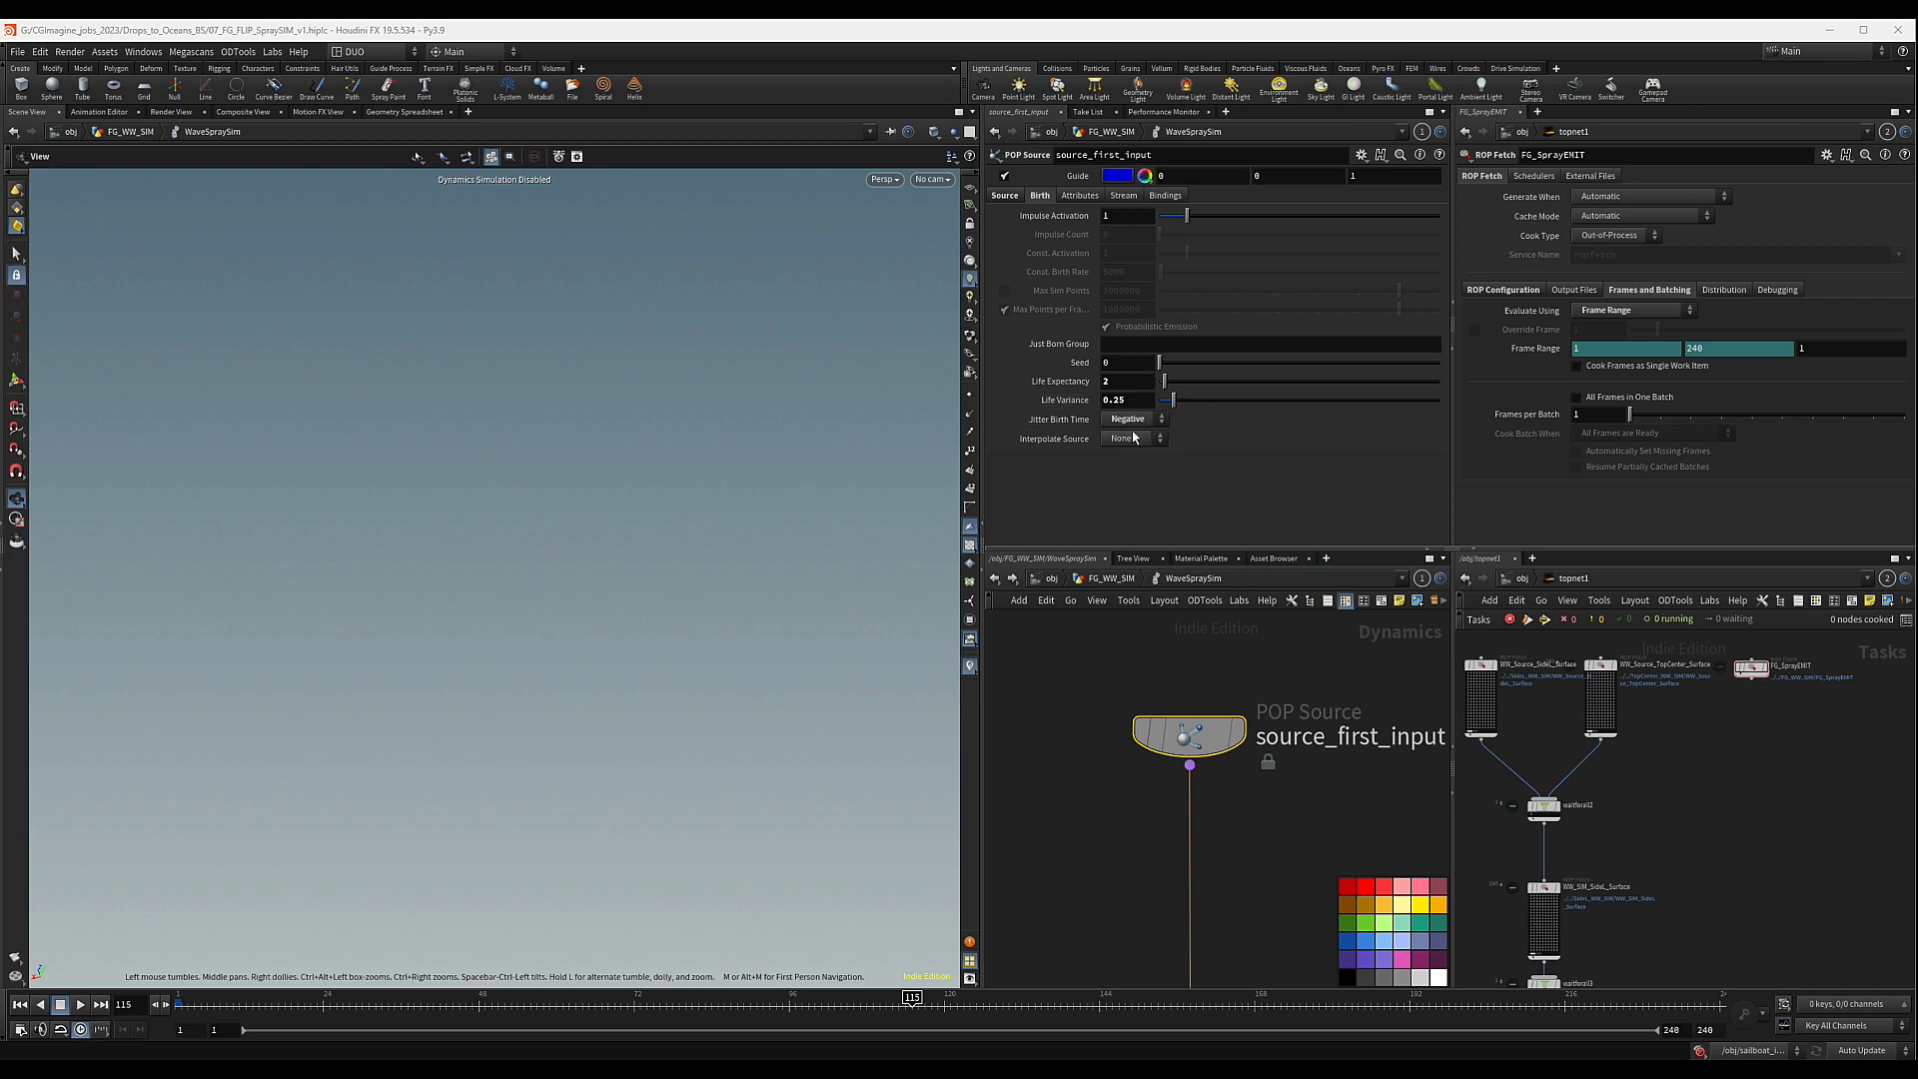
- Set the POP source's initial velocity to Add to inherited velocity, with a variance of 0.25, 0, 0.25
{"action": "left_click", "coordinate": [1085, 198]}
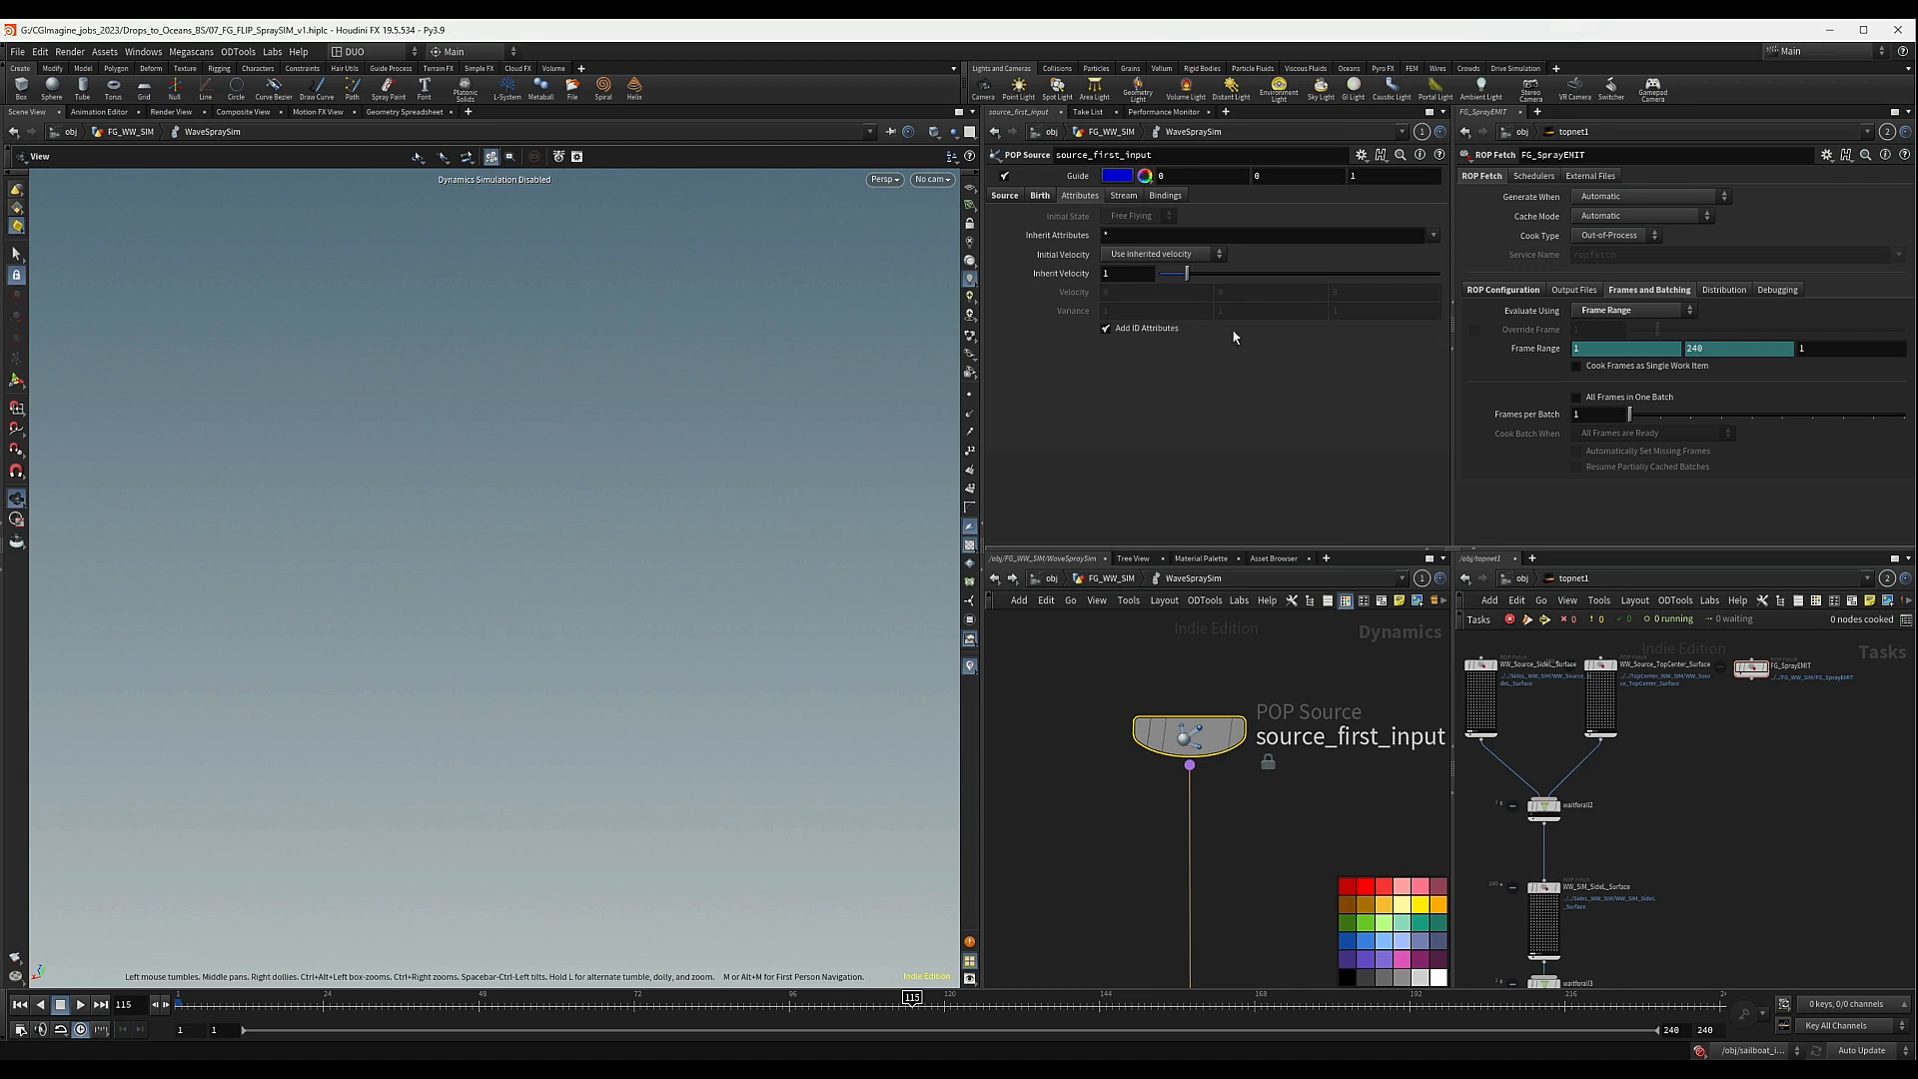
{"action": "left_click", "coordinate": [1167, 255]}
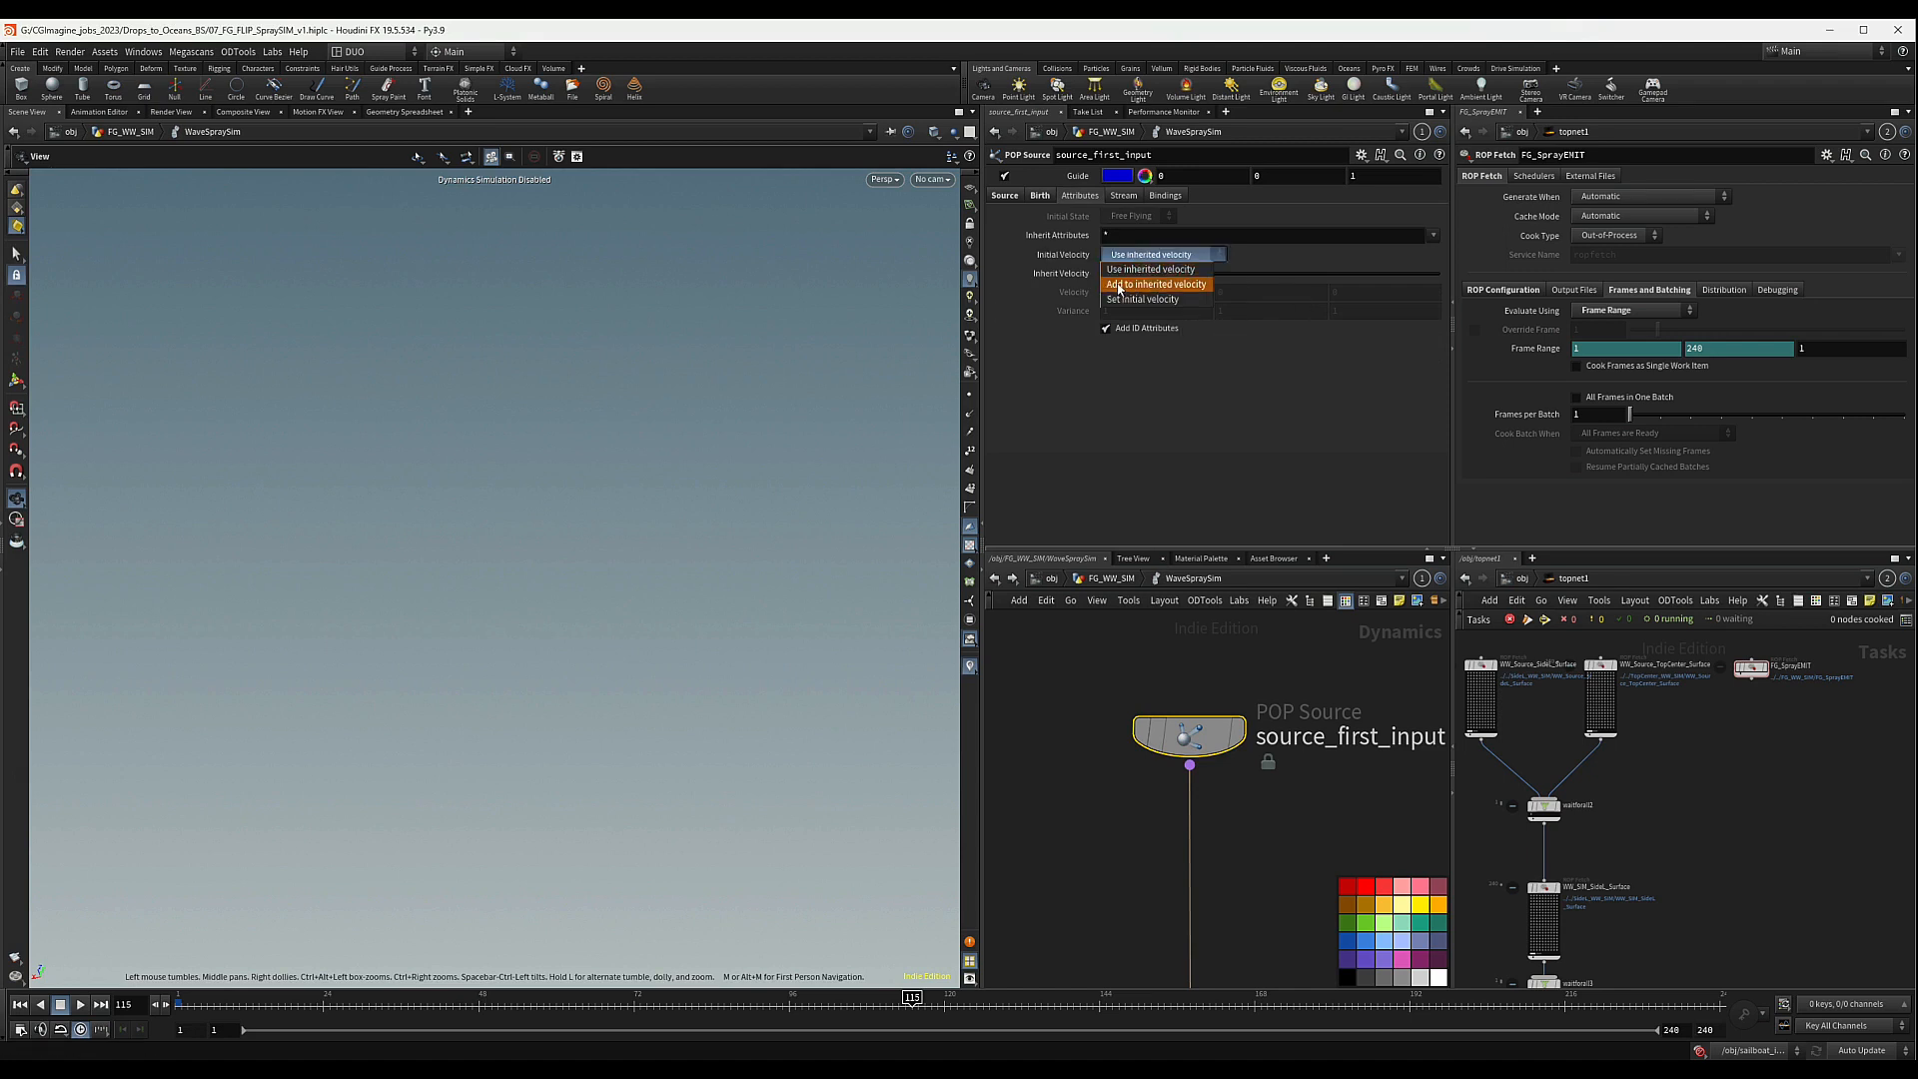
{"action": "left_click", "coordinate": [1149, 286]}
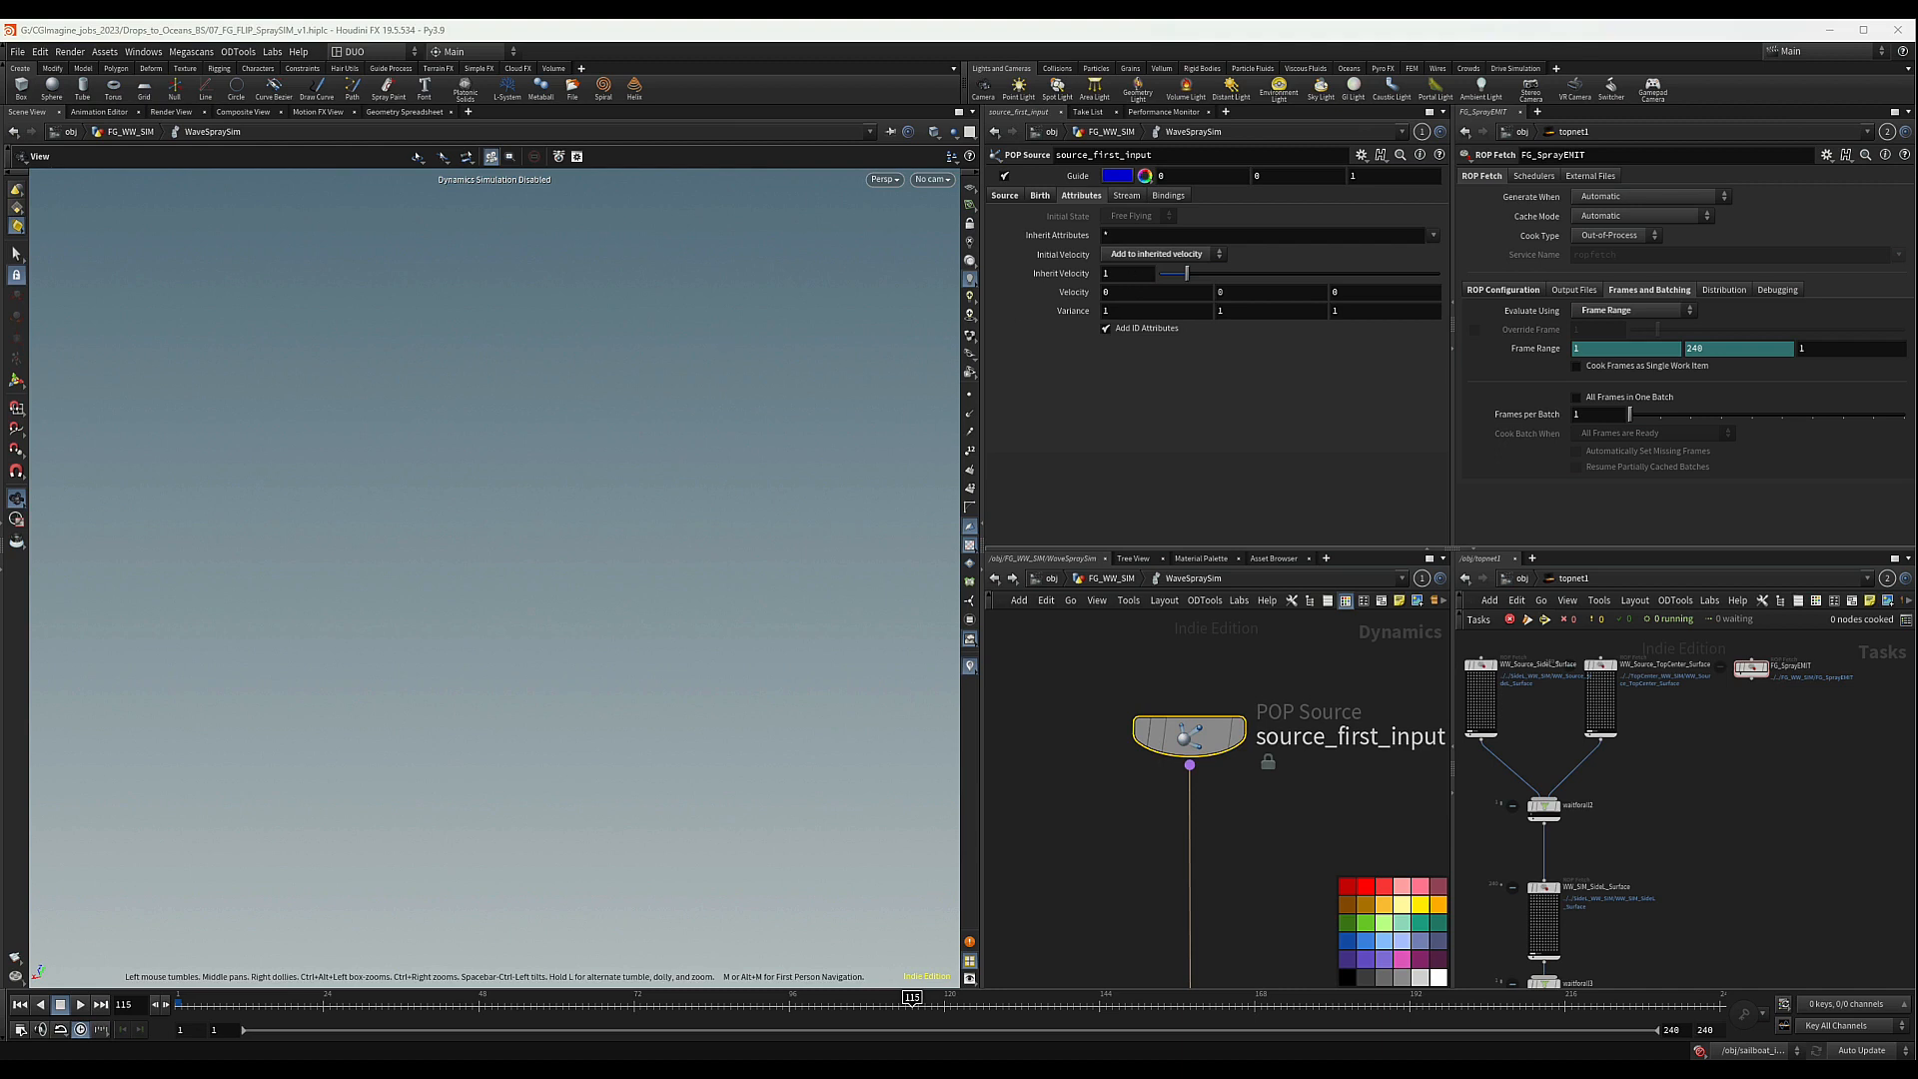
{"action": "left_click", "coordinate": [1143, 310]}
{"action": "type", "text": "0.25"}
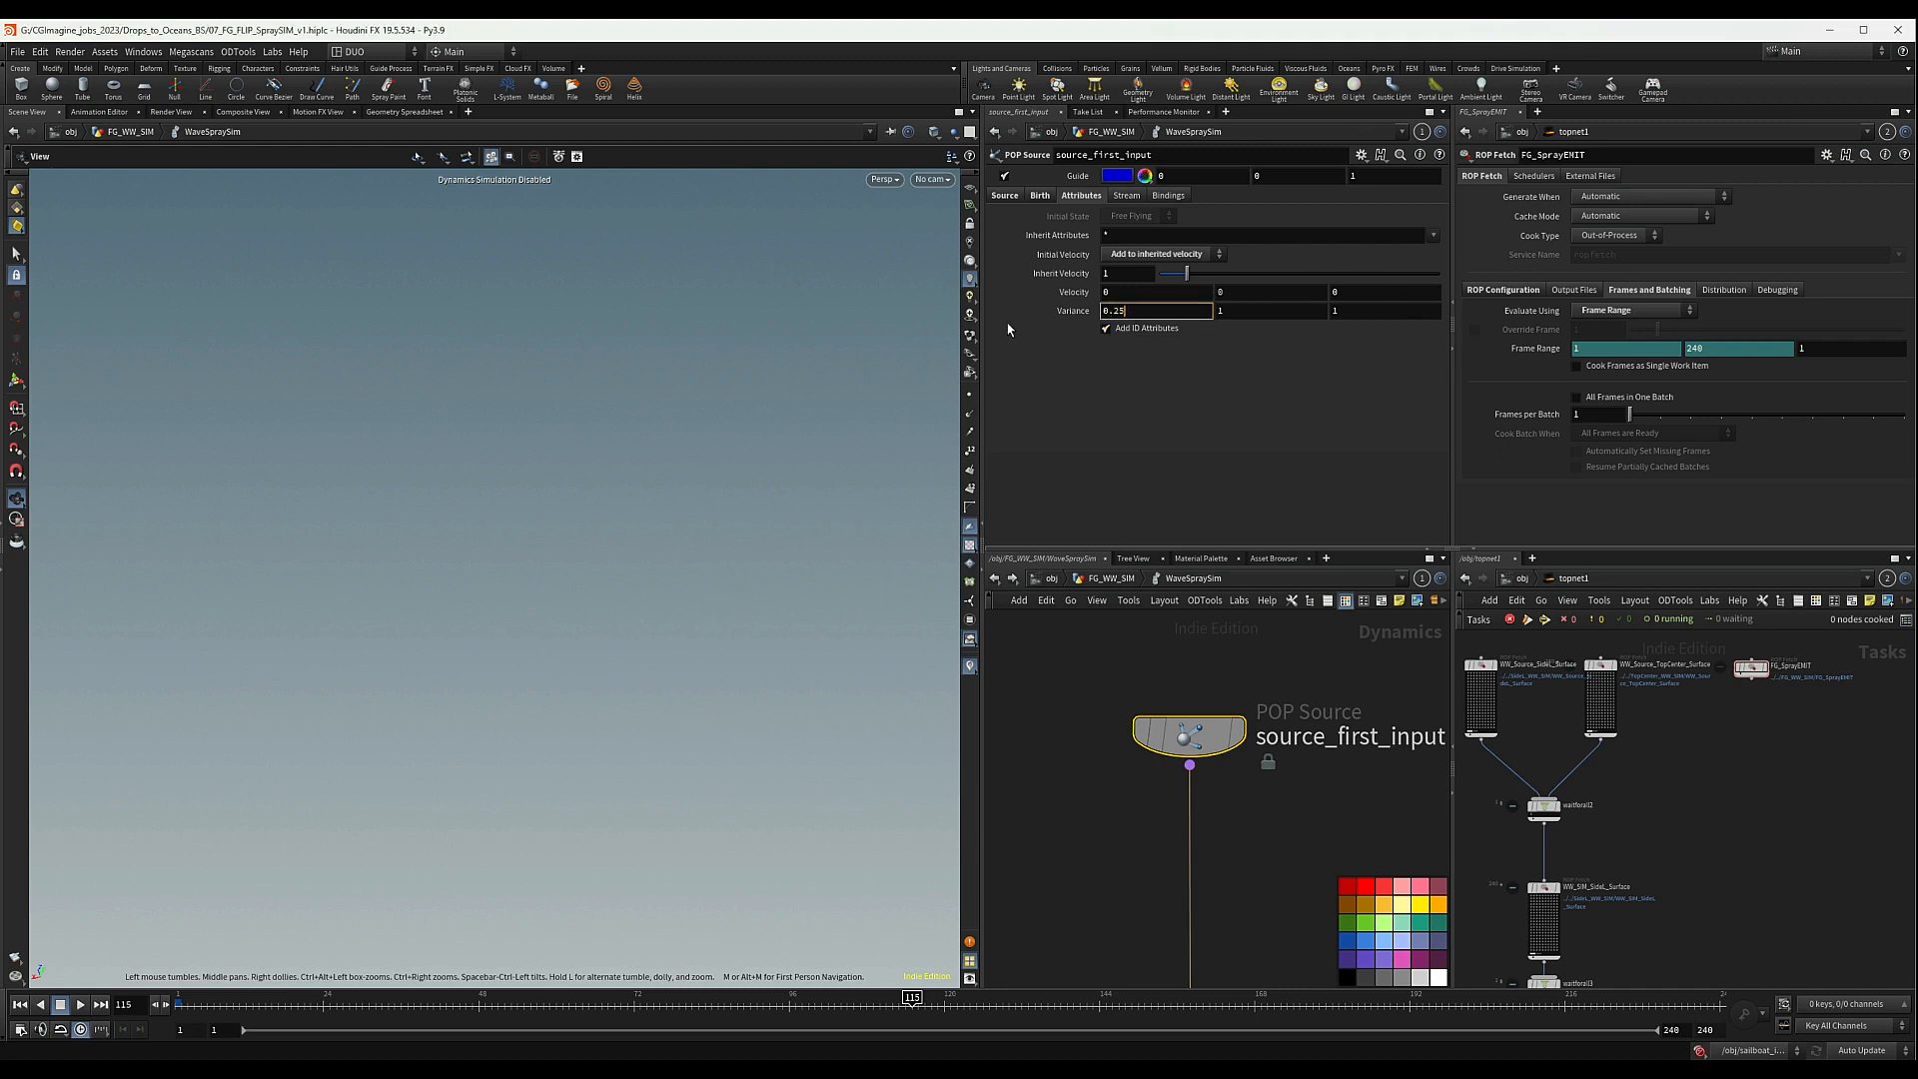
{"action": "key", "text": "Tab"}
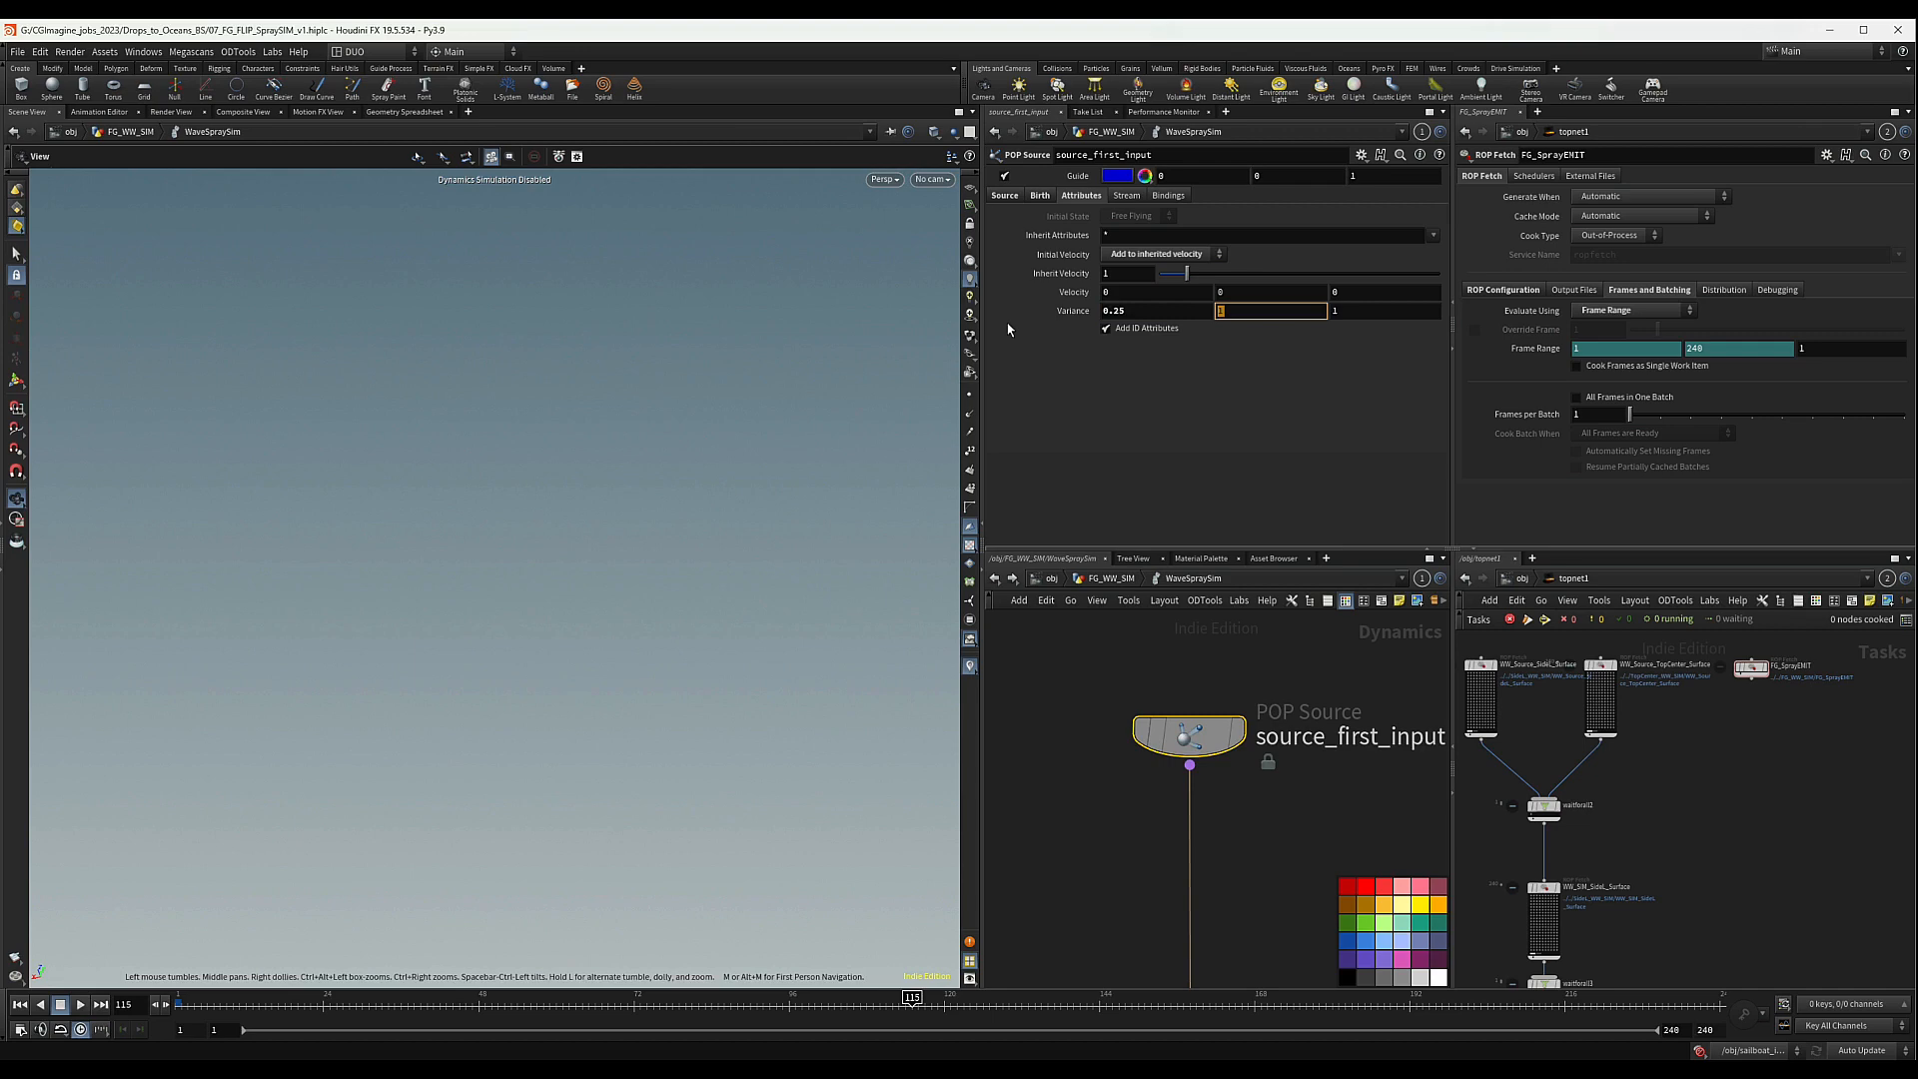
{"action": "type", "text": "0"}
{"action": "key", "text": "Tab"}
{"action": "type", "text": "0.25"}
{"action": "key", "text": "Return"}
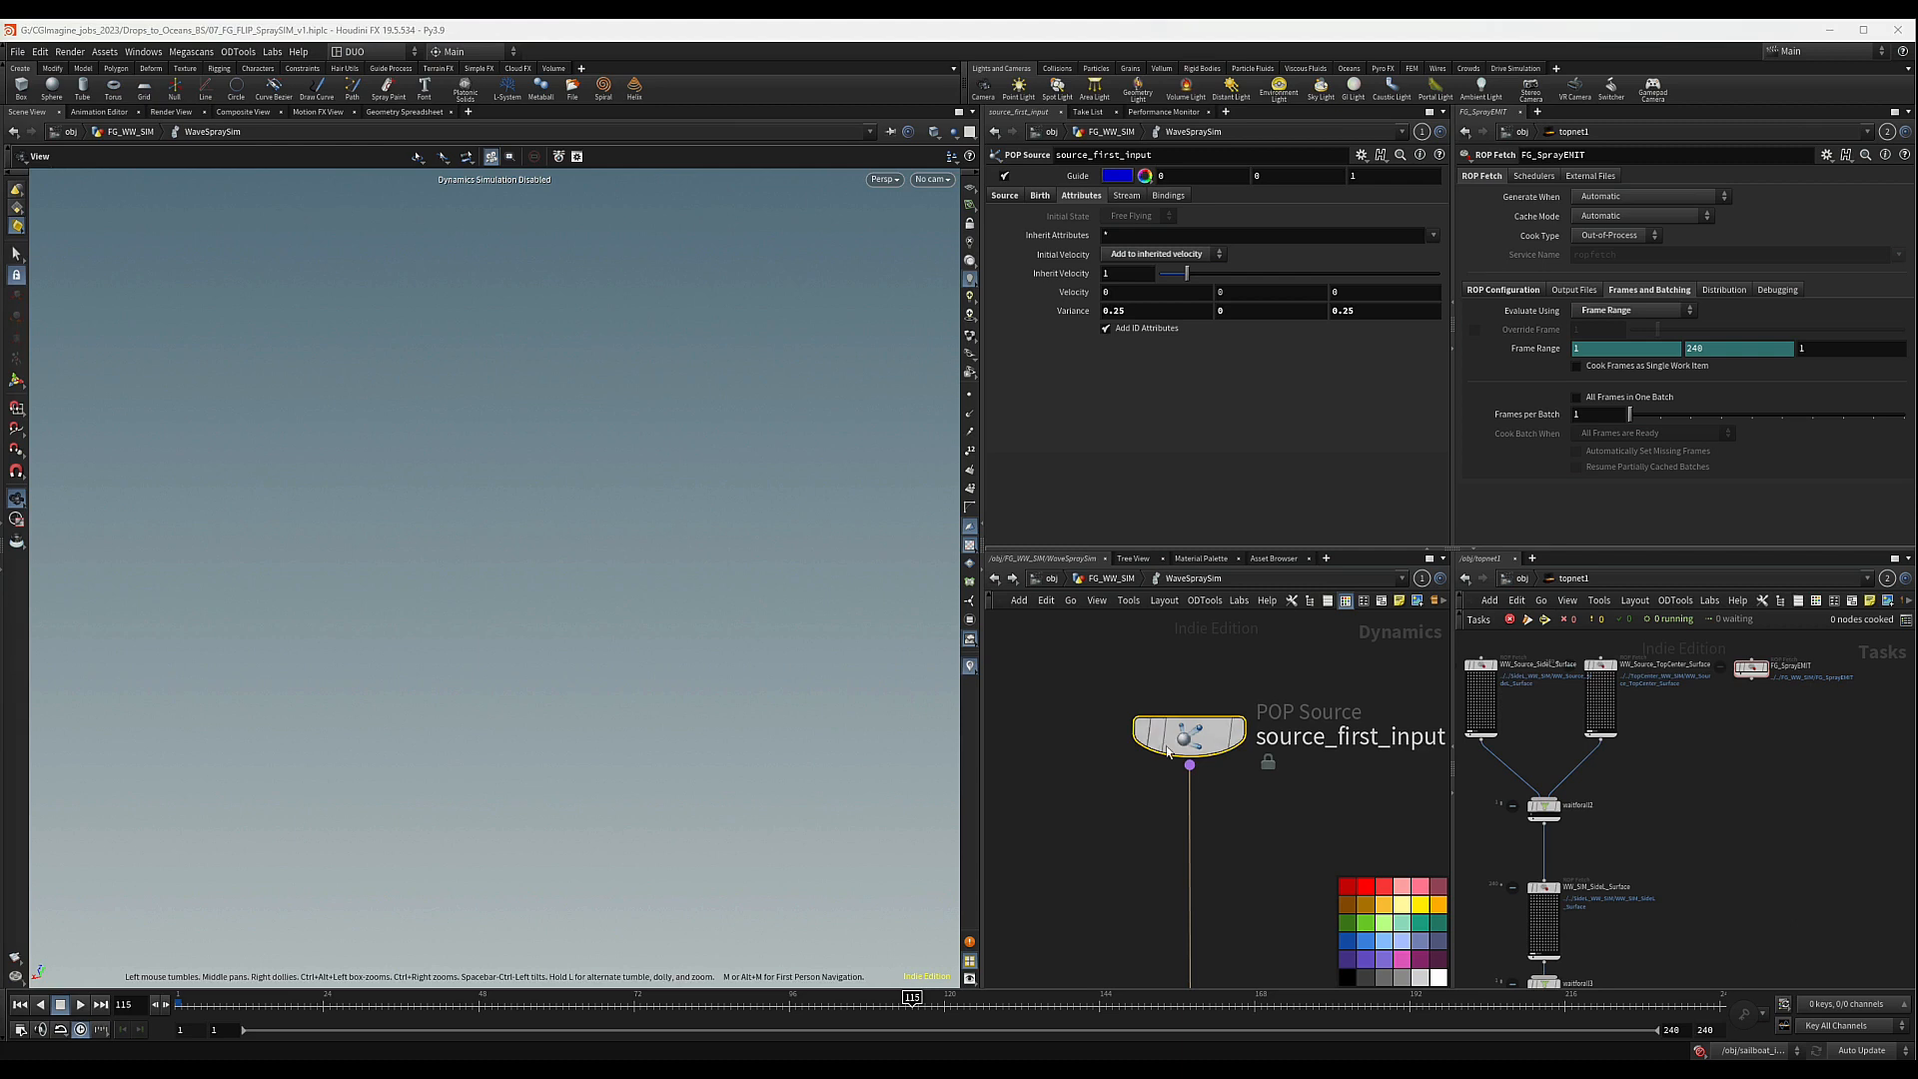
- Insert a POP Advect by Volumes node on the wire between source_first_input and the merge node
{"action": "scroll", "coordinate": [1212, 775], "scroll_direction": "down", "scroll_amount": 2}
{"action": "key", "text": "Tab"}
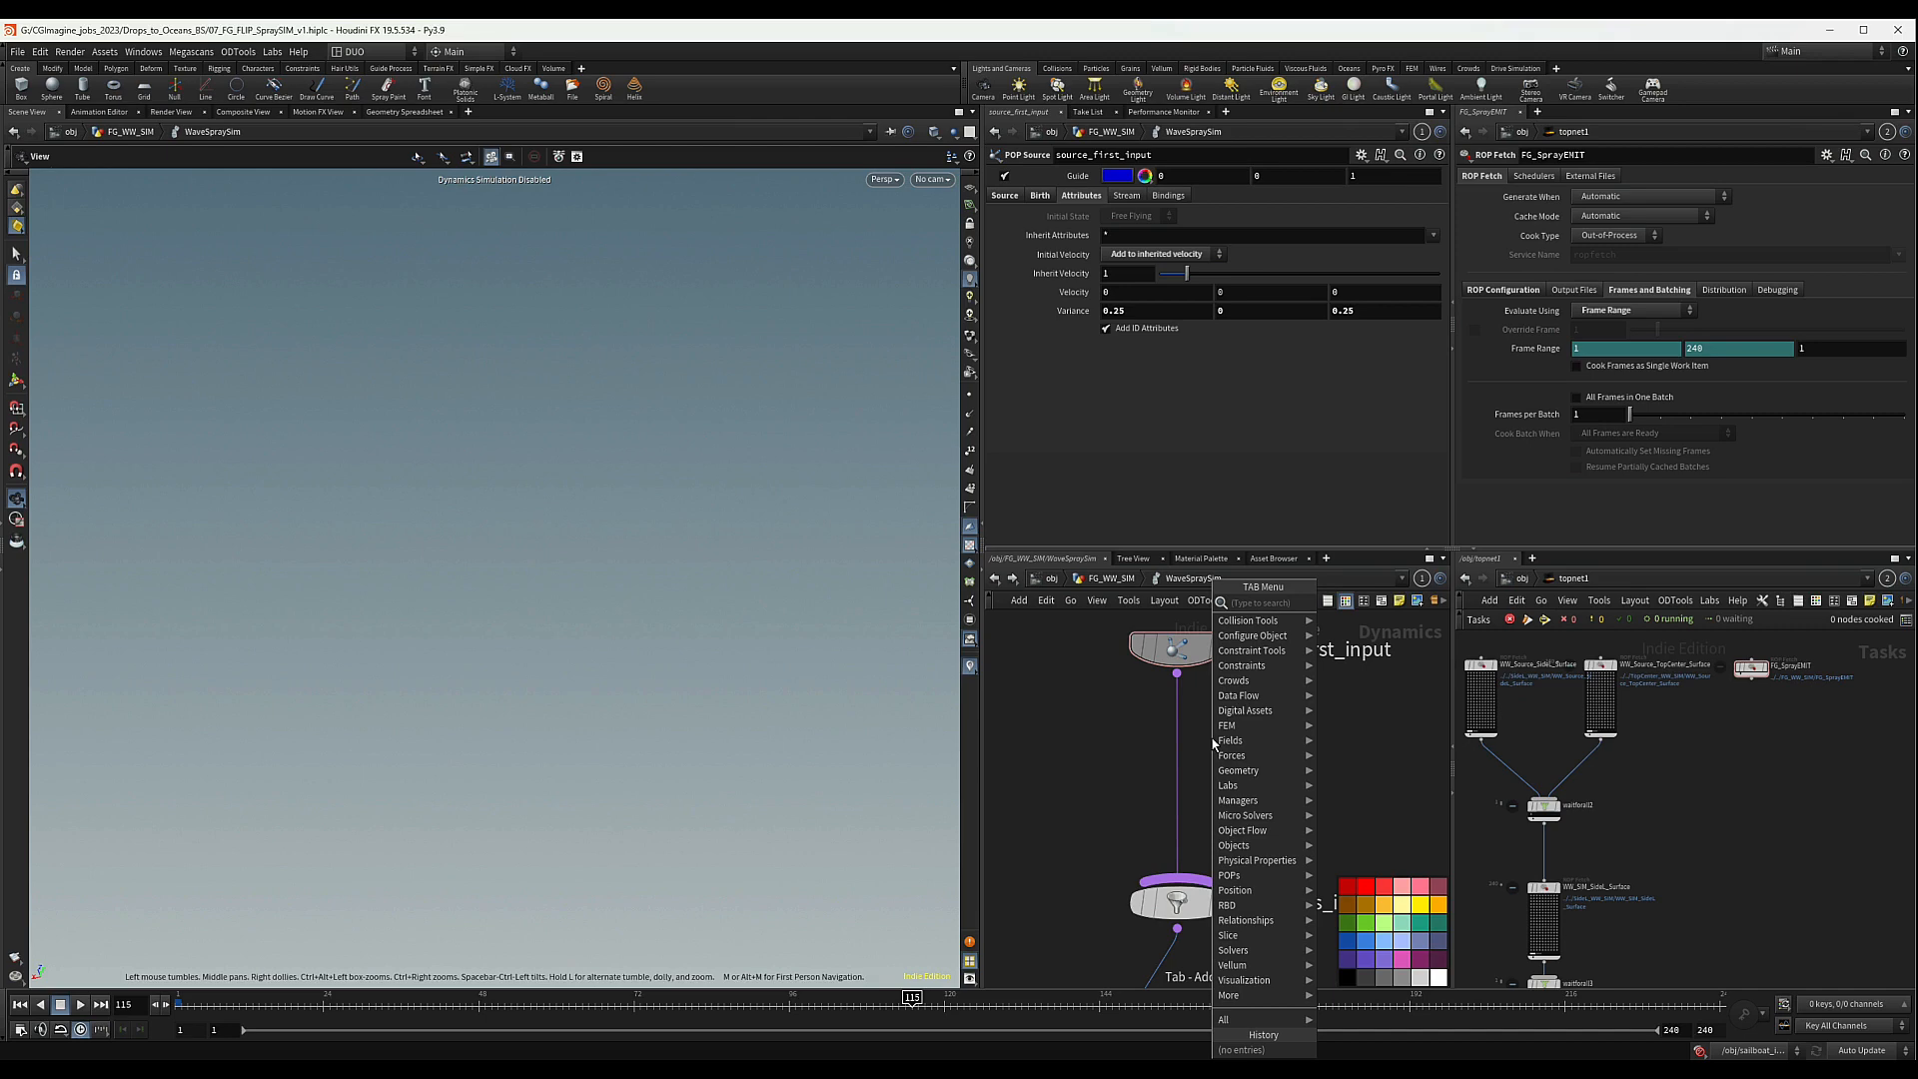
{"action": "type", "text": "popad"}
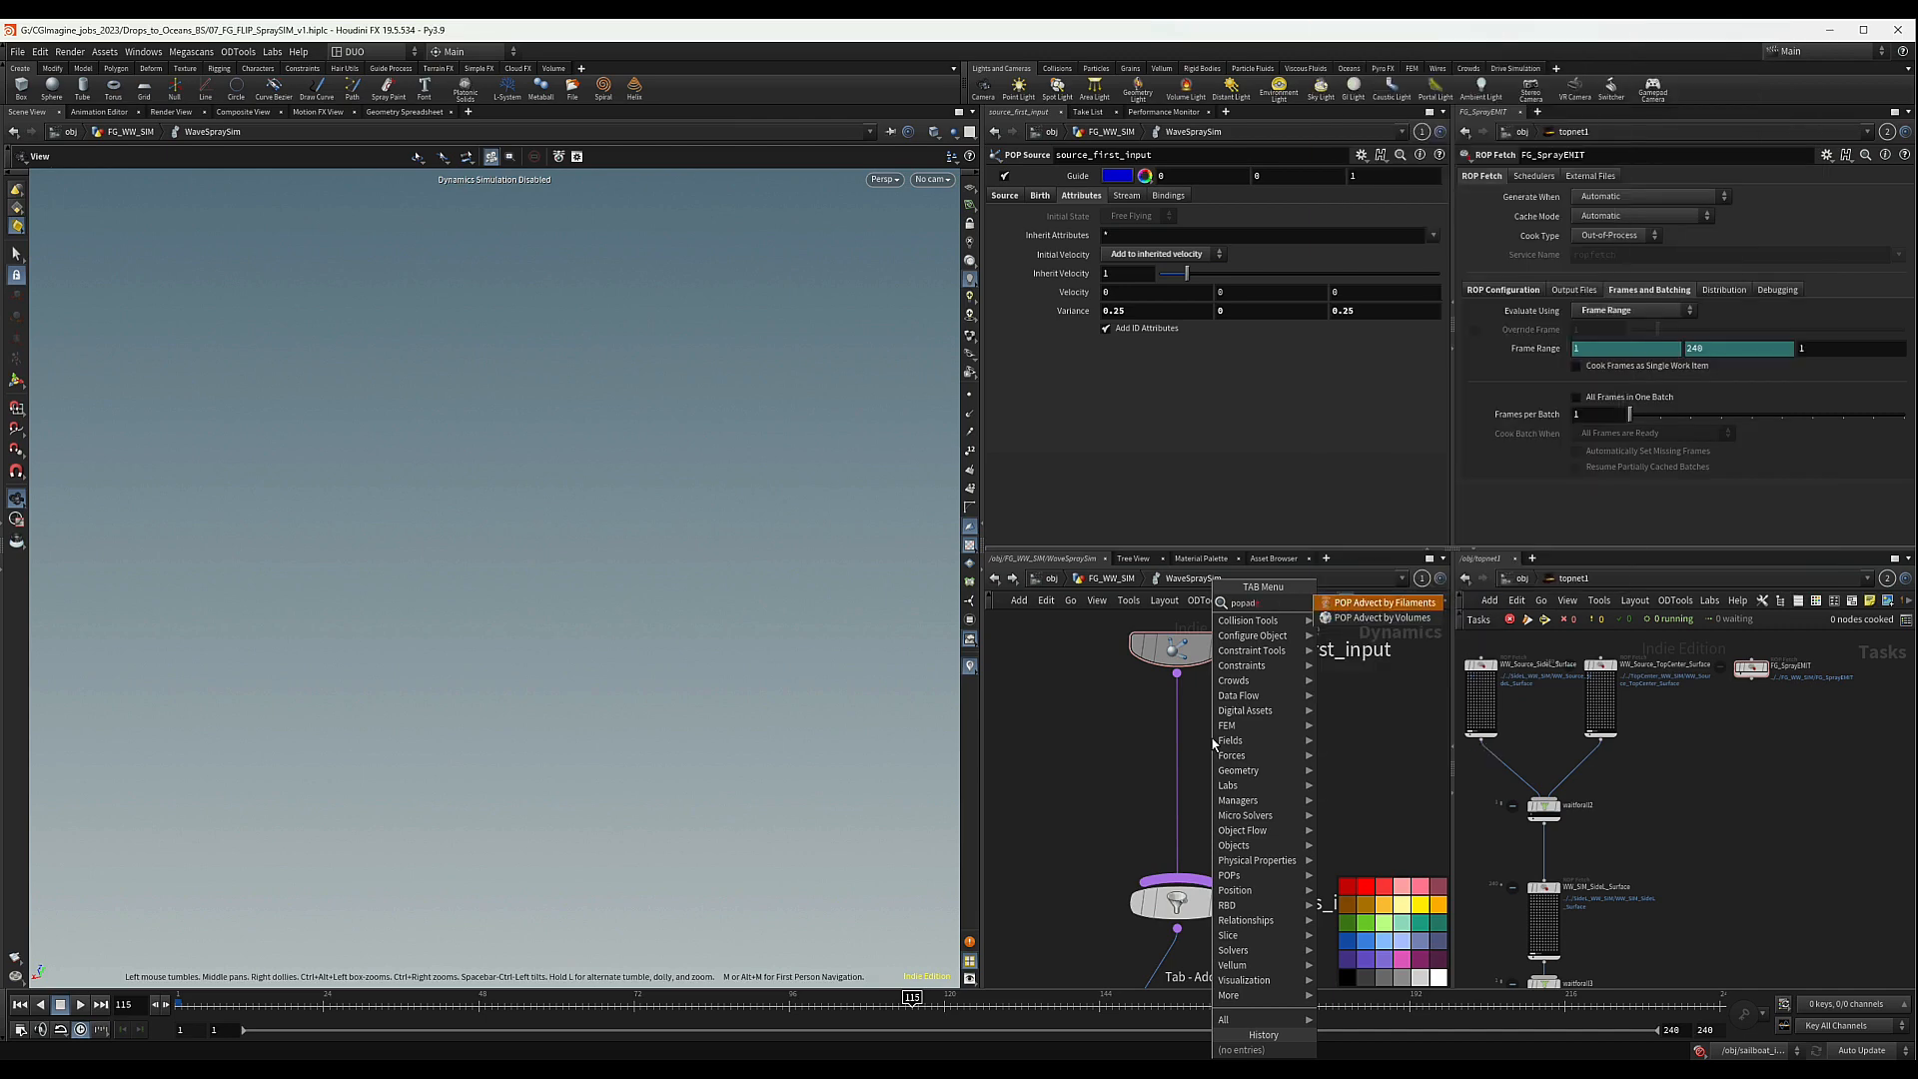
{"action": "key", "text": "Return"}
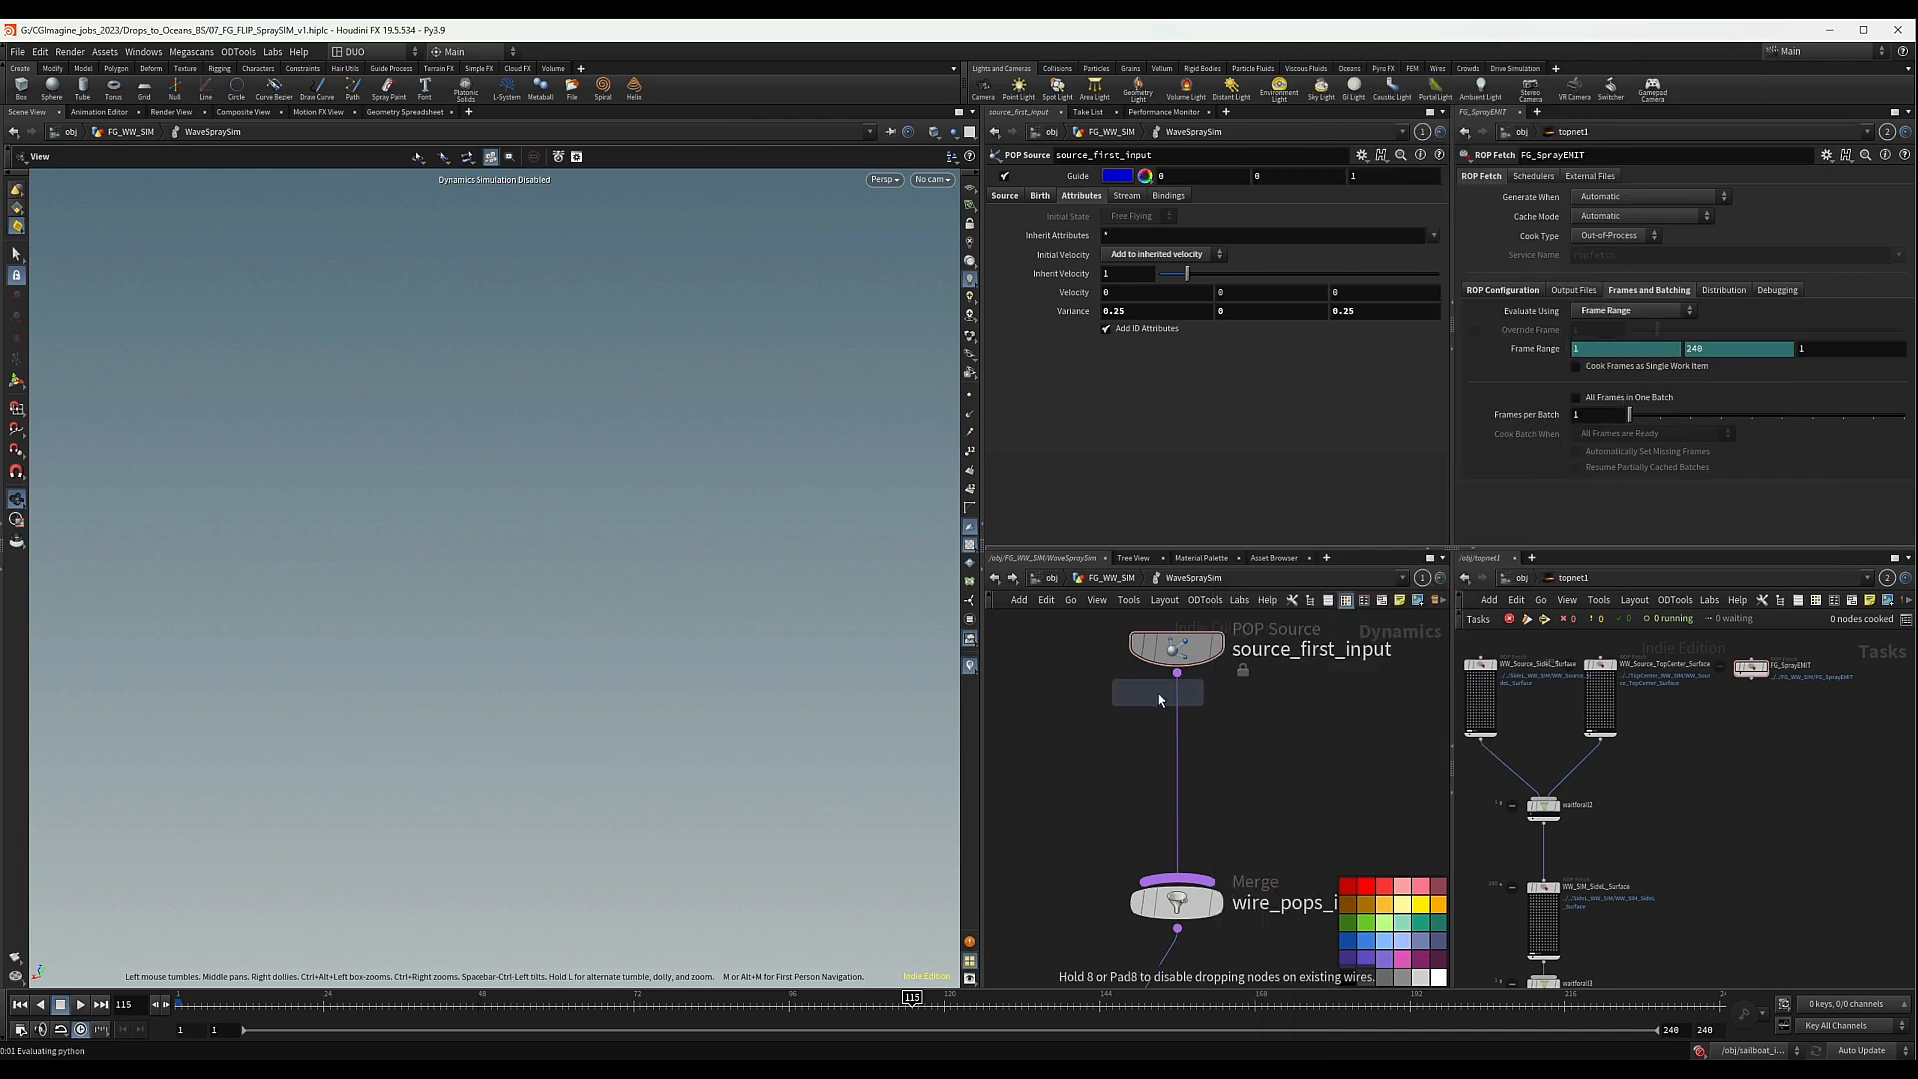
{"action": "left_click", "coordinate": [1177, 739]}
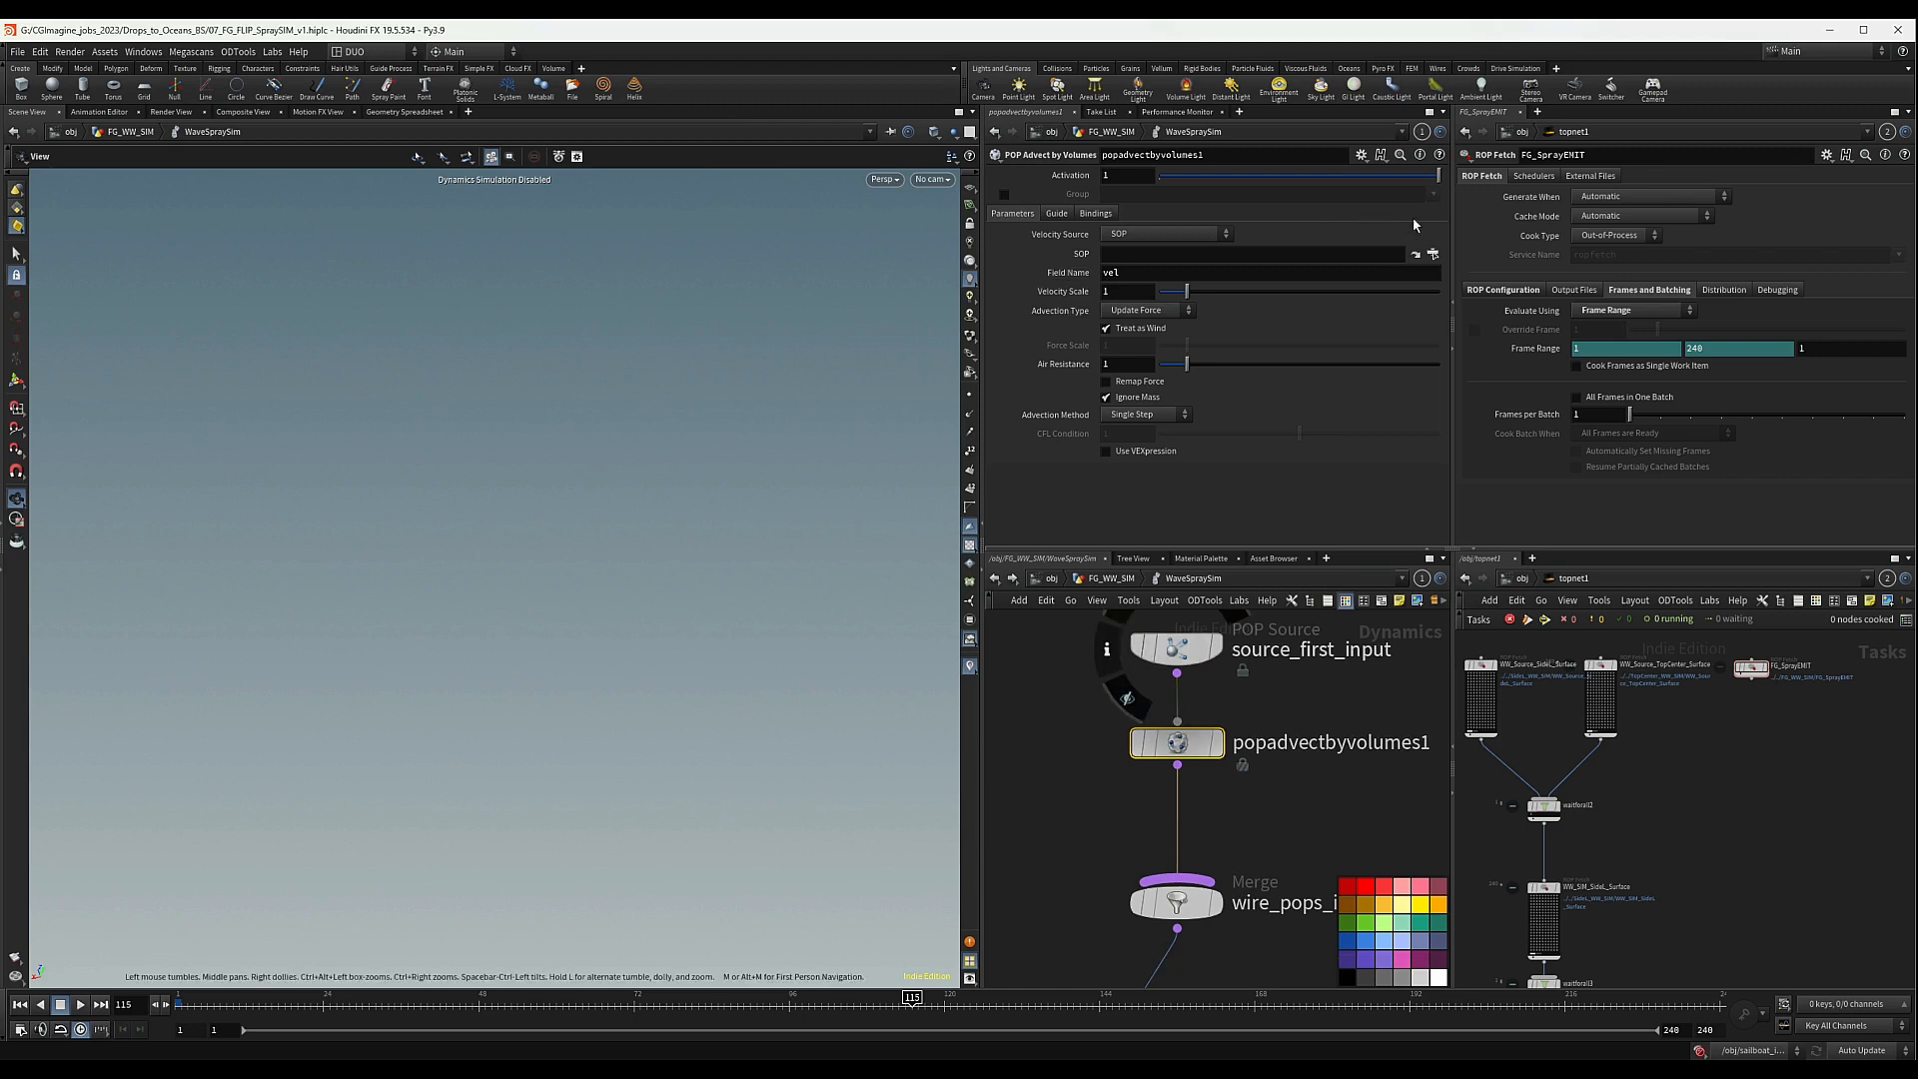
- Set the POP Advect by Volumes node's SOP source to /obj/WIND/OUT_WIND_FORCE
{"action": "left_click", "coordinate": [1433, 254]}
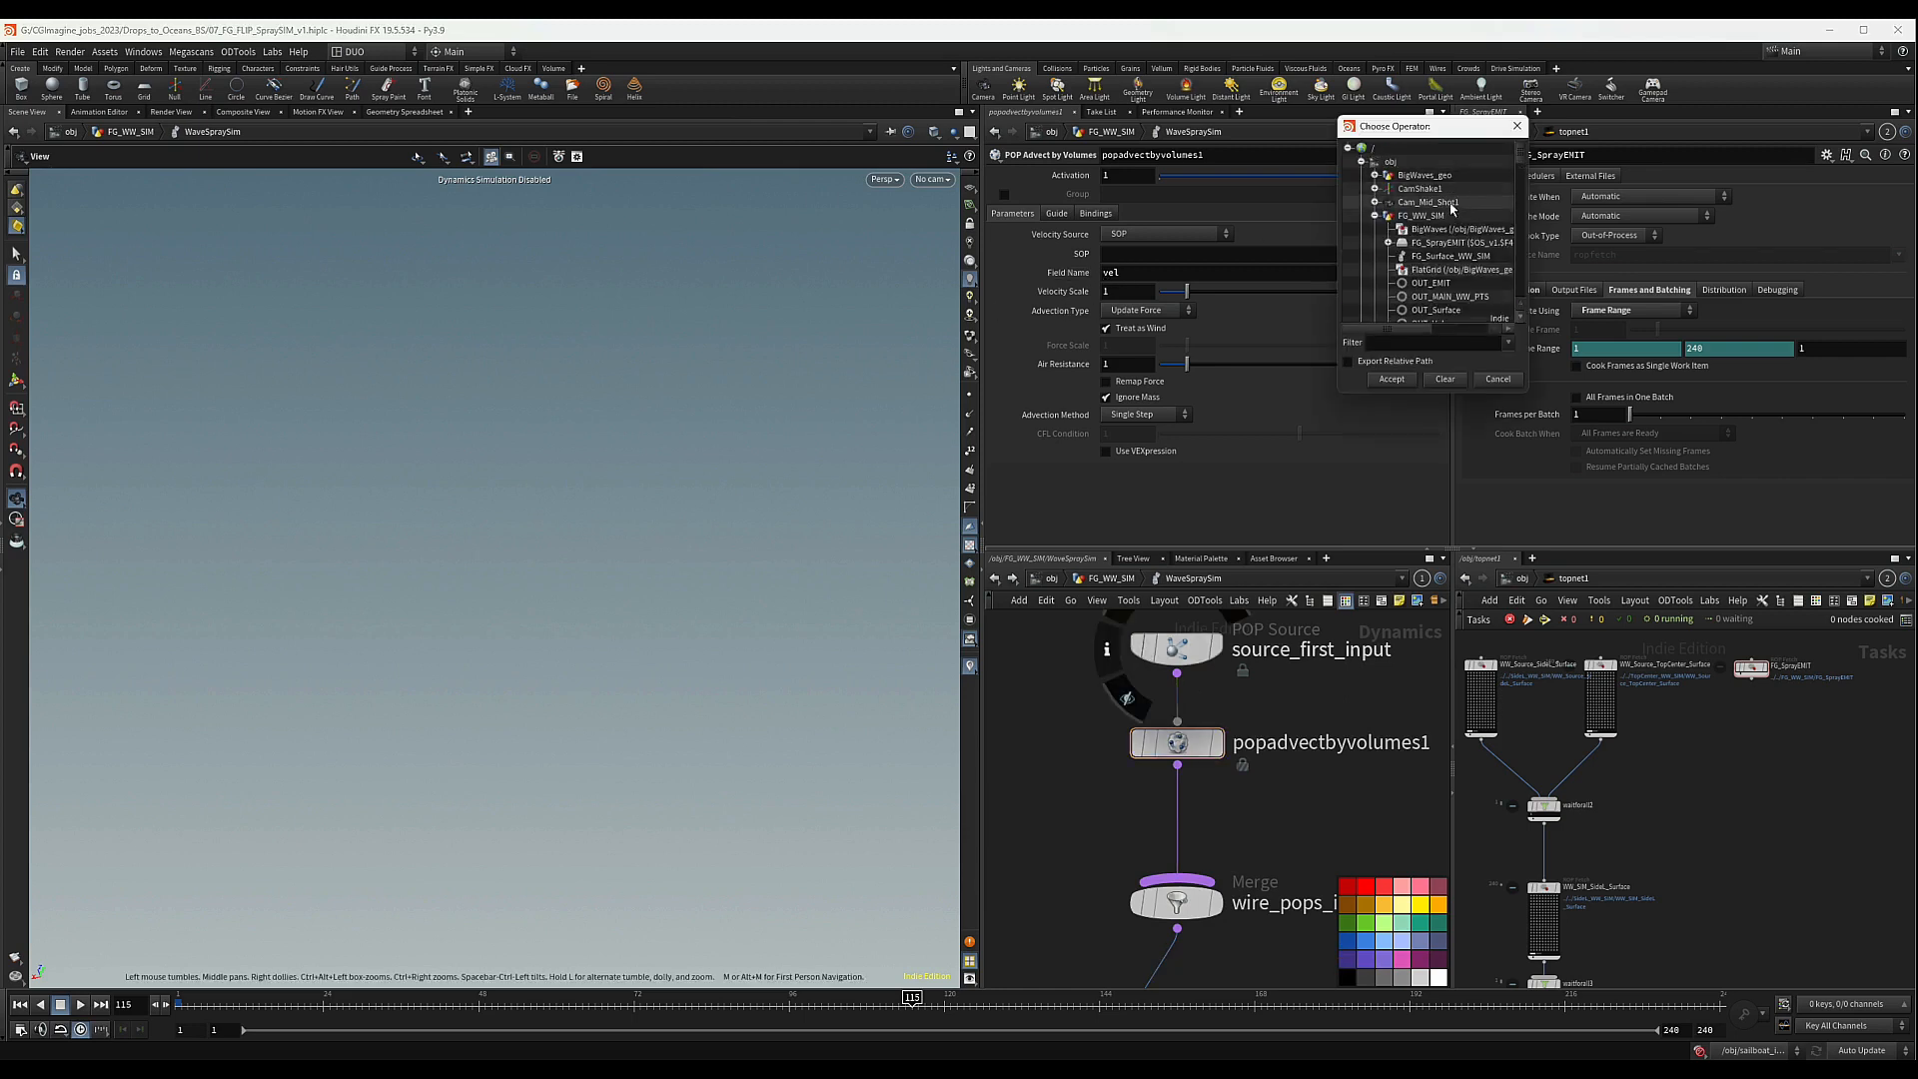
{"action": "left_click", "coordinate": [1390, 216]}
{"action": "left_click", "coordinate": [1376, 216]}
{"action": "left_click", "coordinate": [1376, 257]}
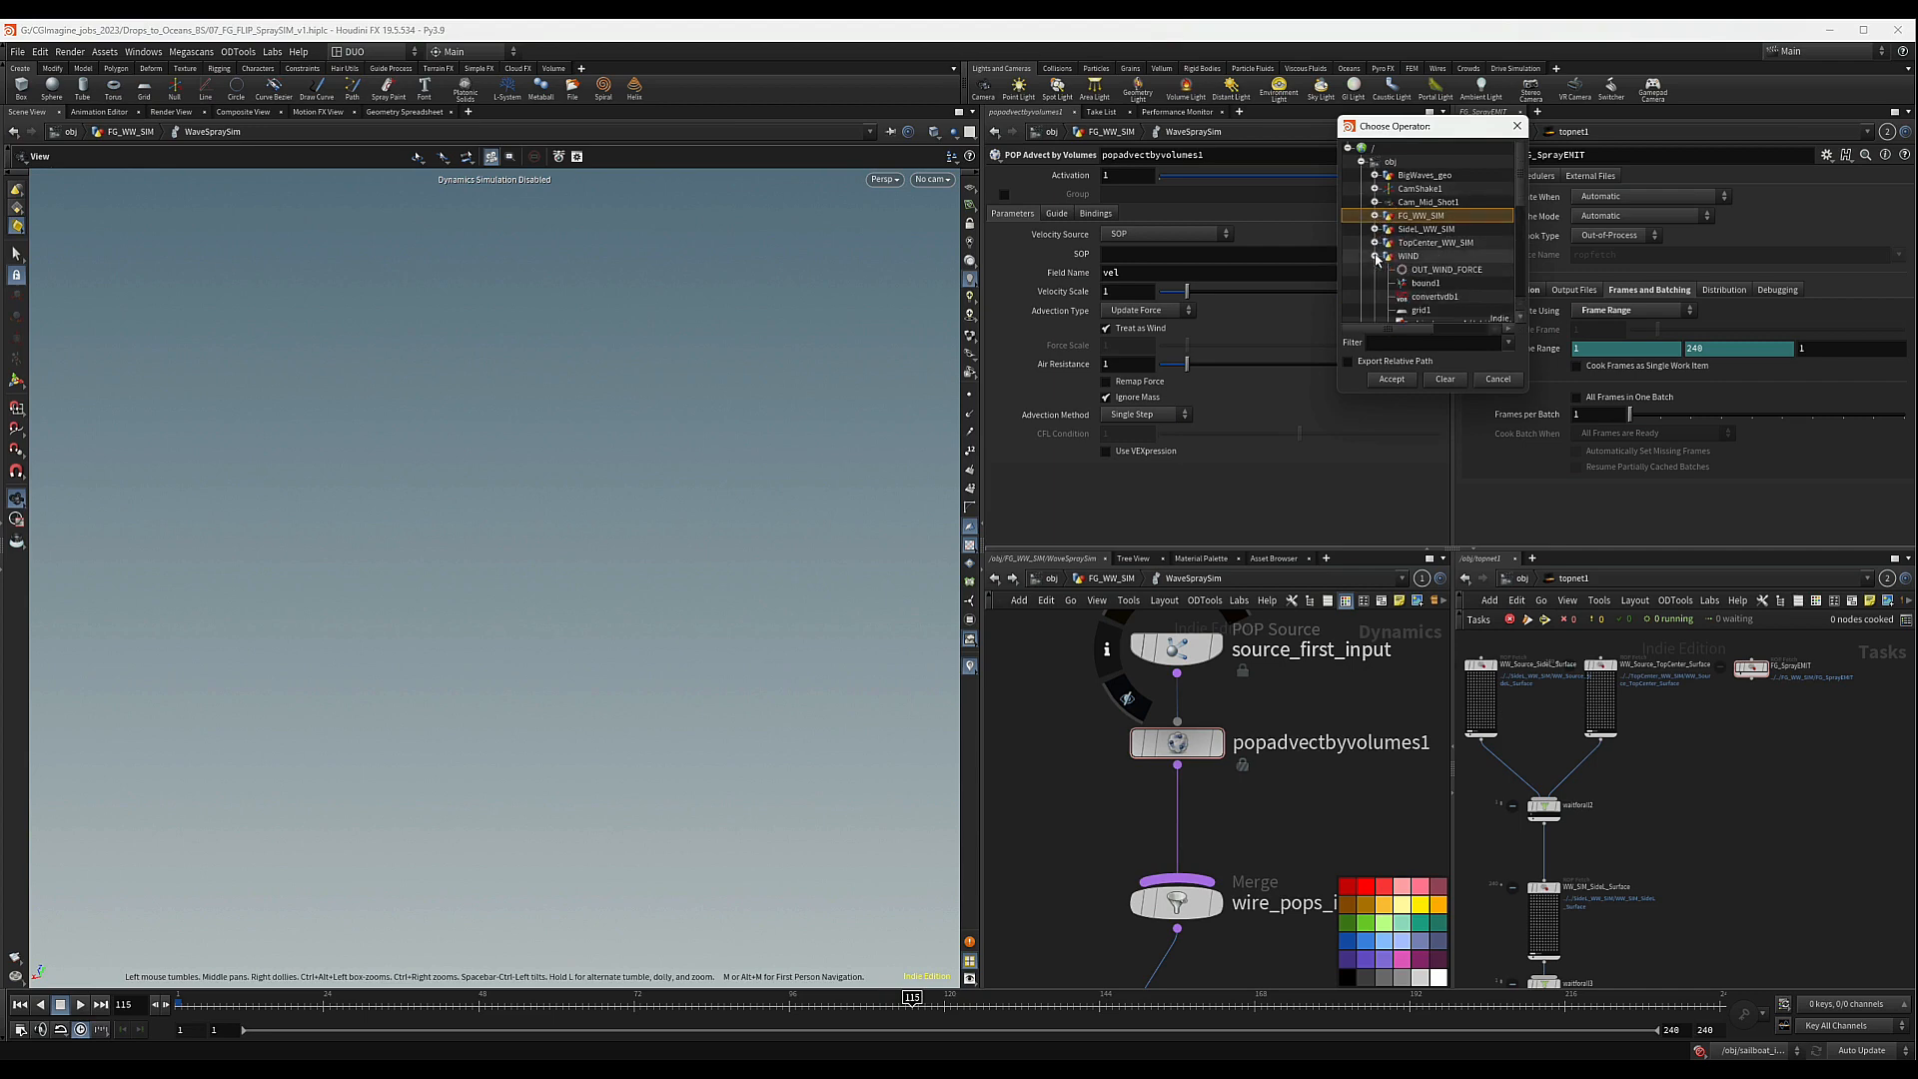
{"action": "double_click", "coordinate": [1421, 271]}
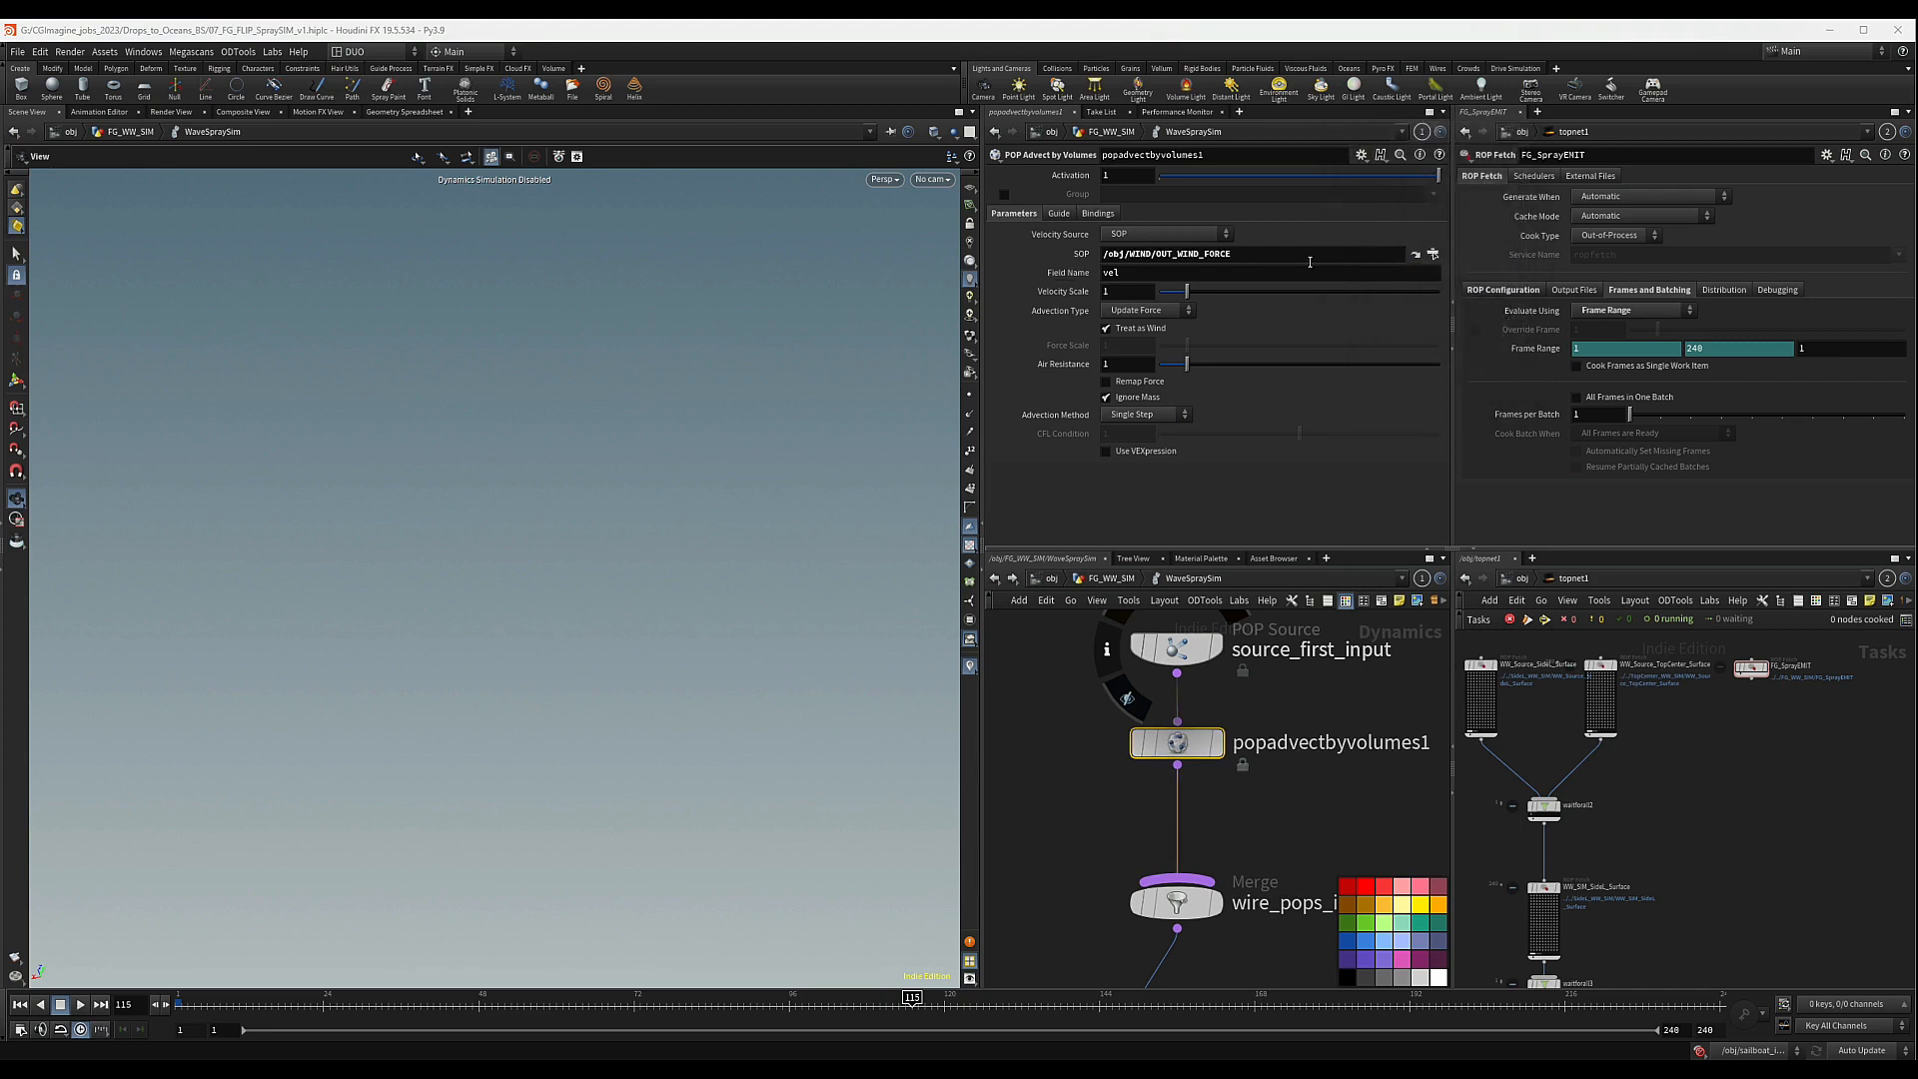
- Disable Treat as Wind on the POP Advect by Volumes node and set its force scale to 2
{"action": "left_click", "coordinate": [1106, 327]}
{"action": "left_click", "coordinate": [1126, 349]}
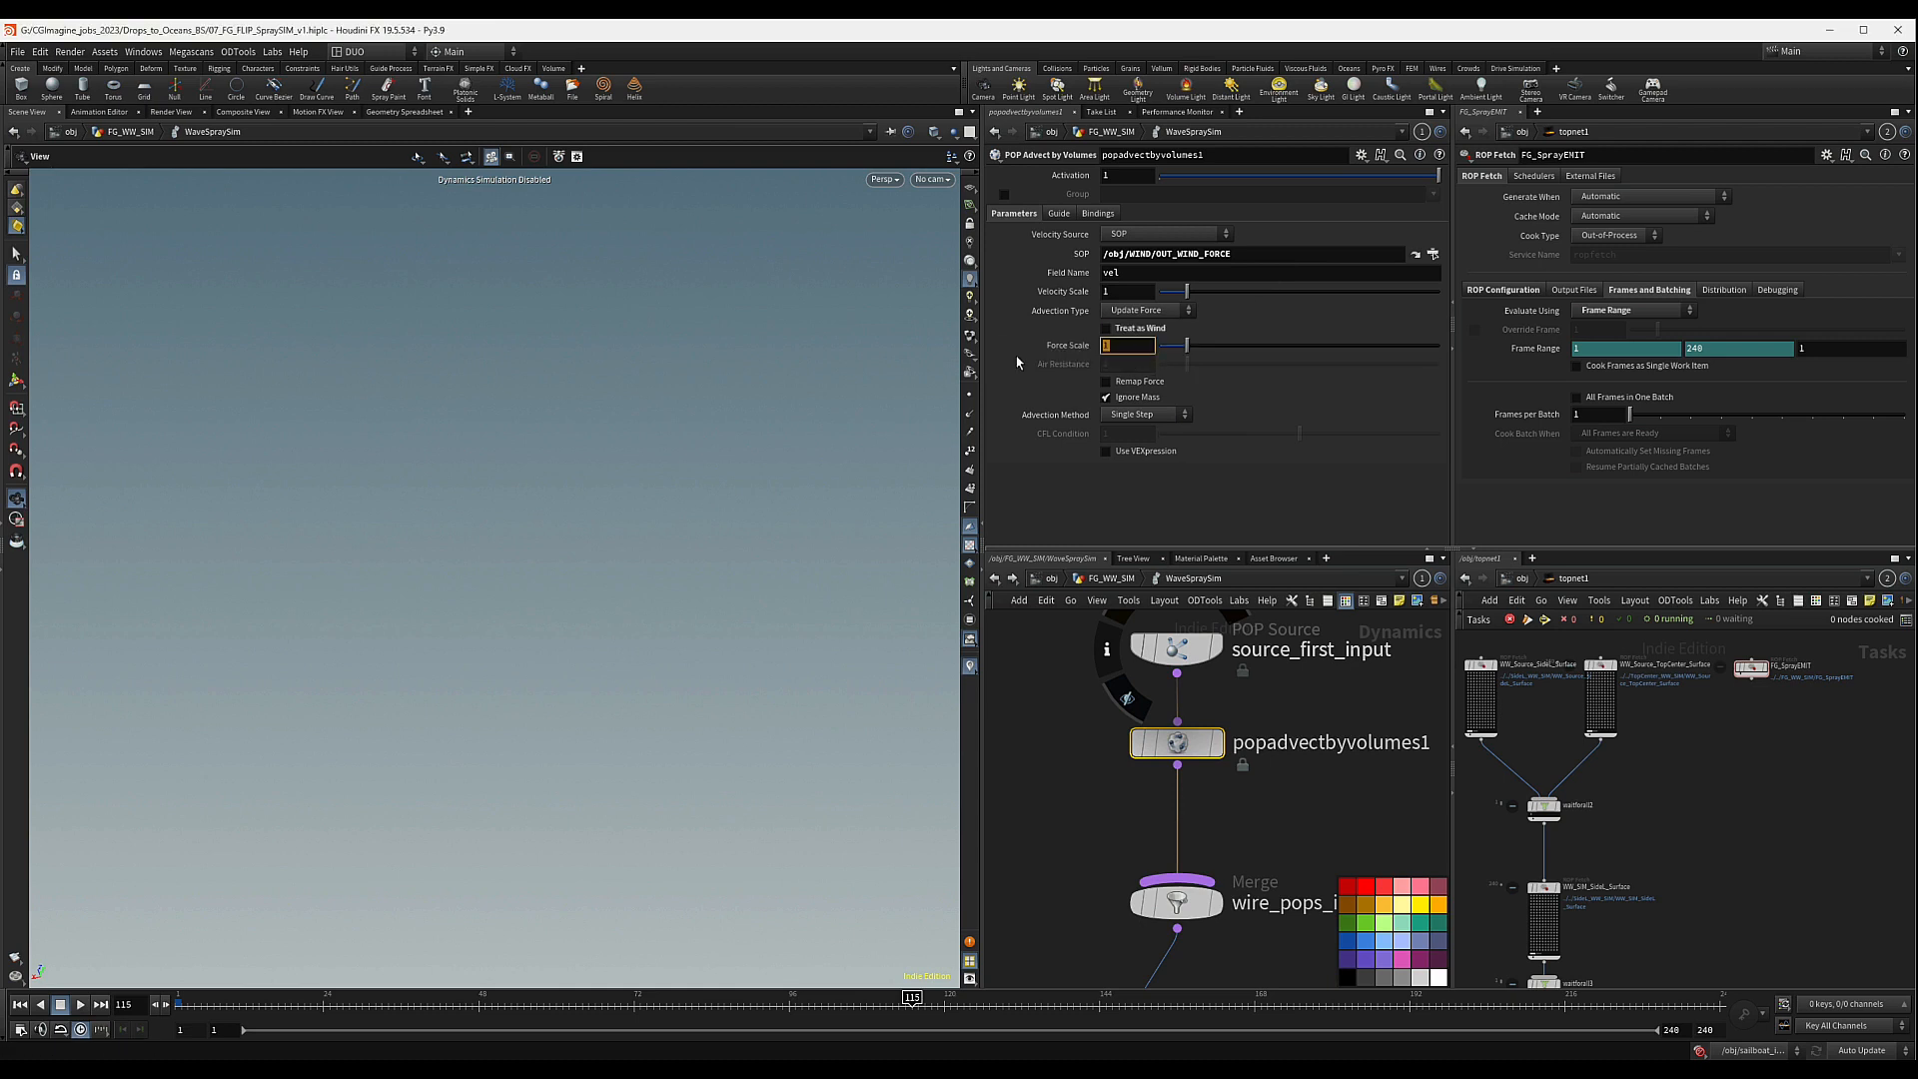
{"action": "key", "text": "Return"}
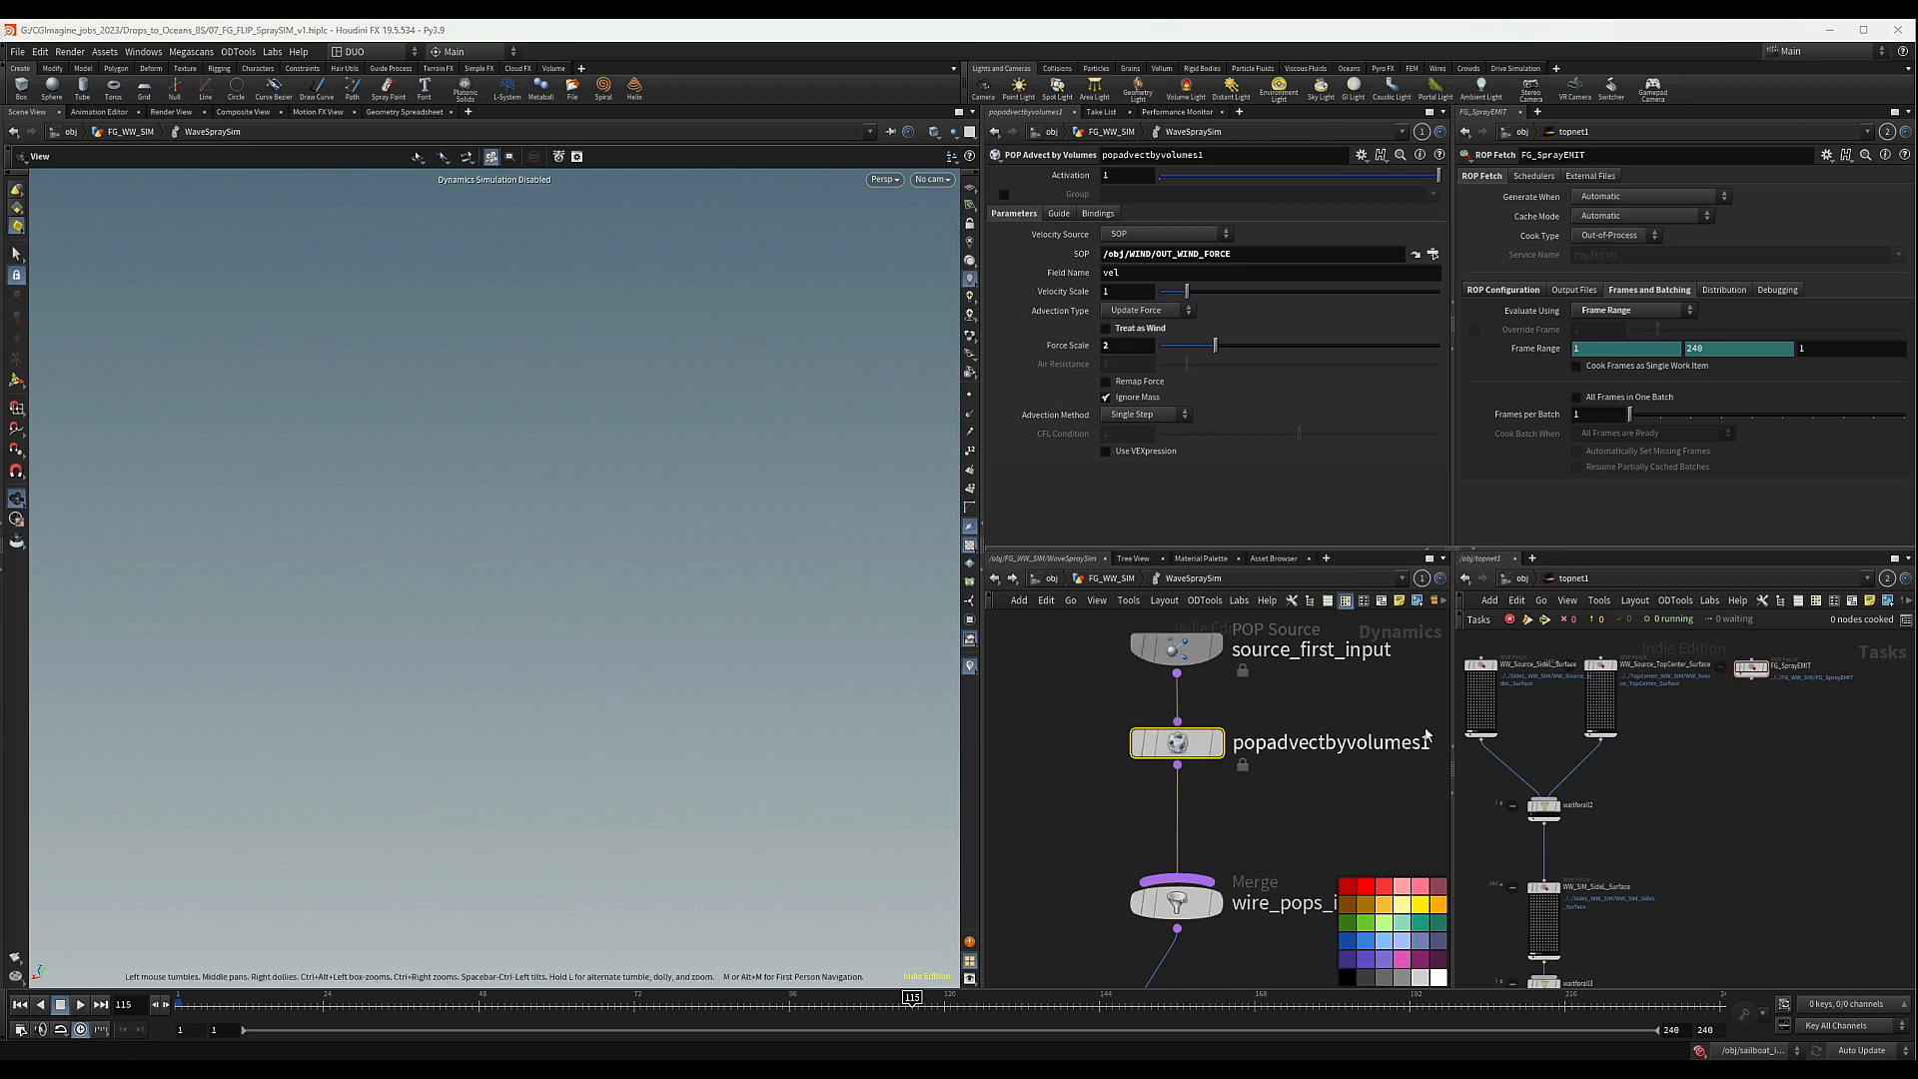
- Add a POP Drag node beside the wire between popadvectbyvolumes1 and the merge node
{"action": "scroll", "coordinate": [1243, 743], "scroll_direction": "down", "scroll_amount": 3}
{"action": "left_click_drag", "start_coordinate": [1175, 797], "coordinate": [1175, 833]}
{"action": "key", "text": "Tab"}
{"action": "type", "text": "popdr"}
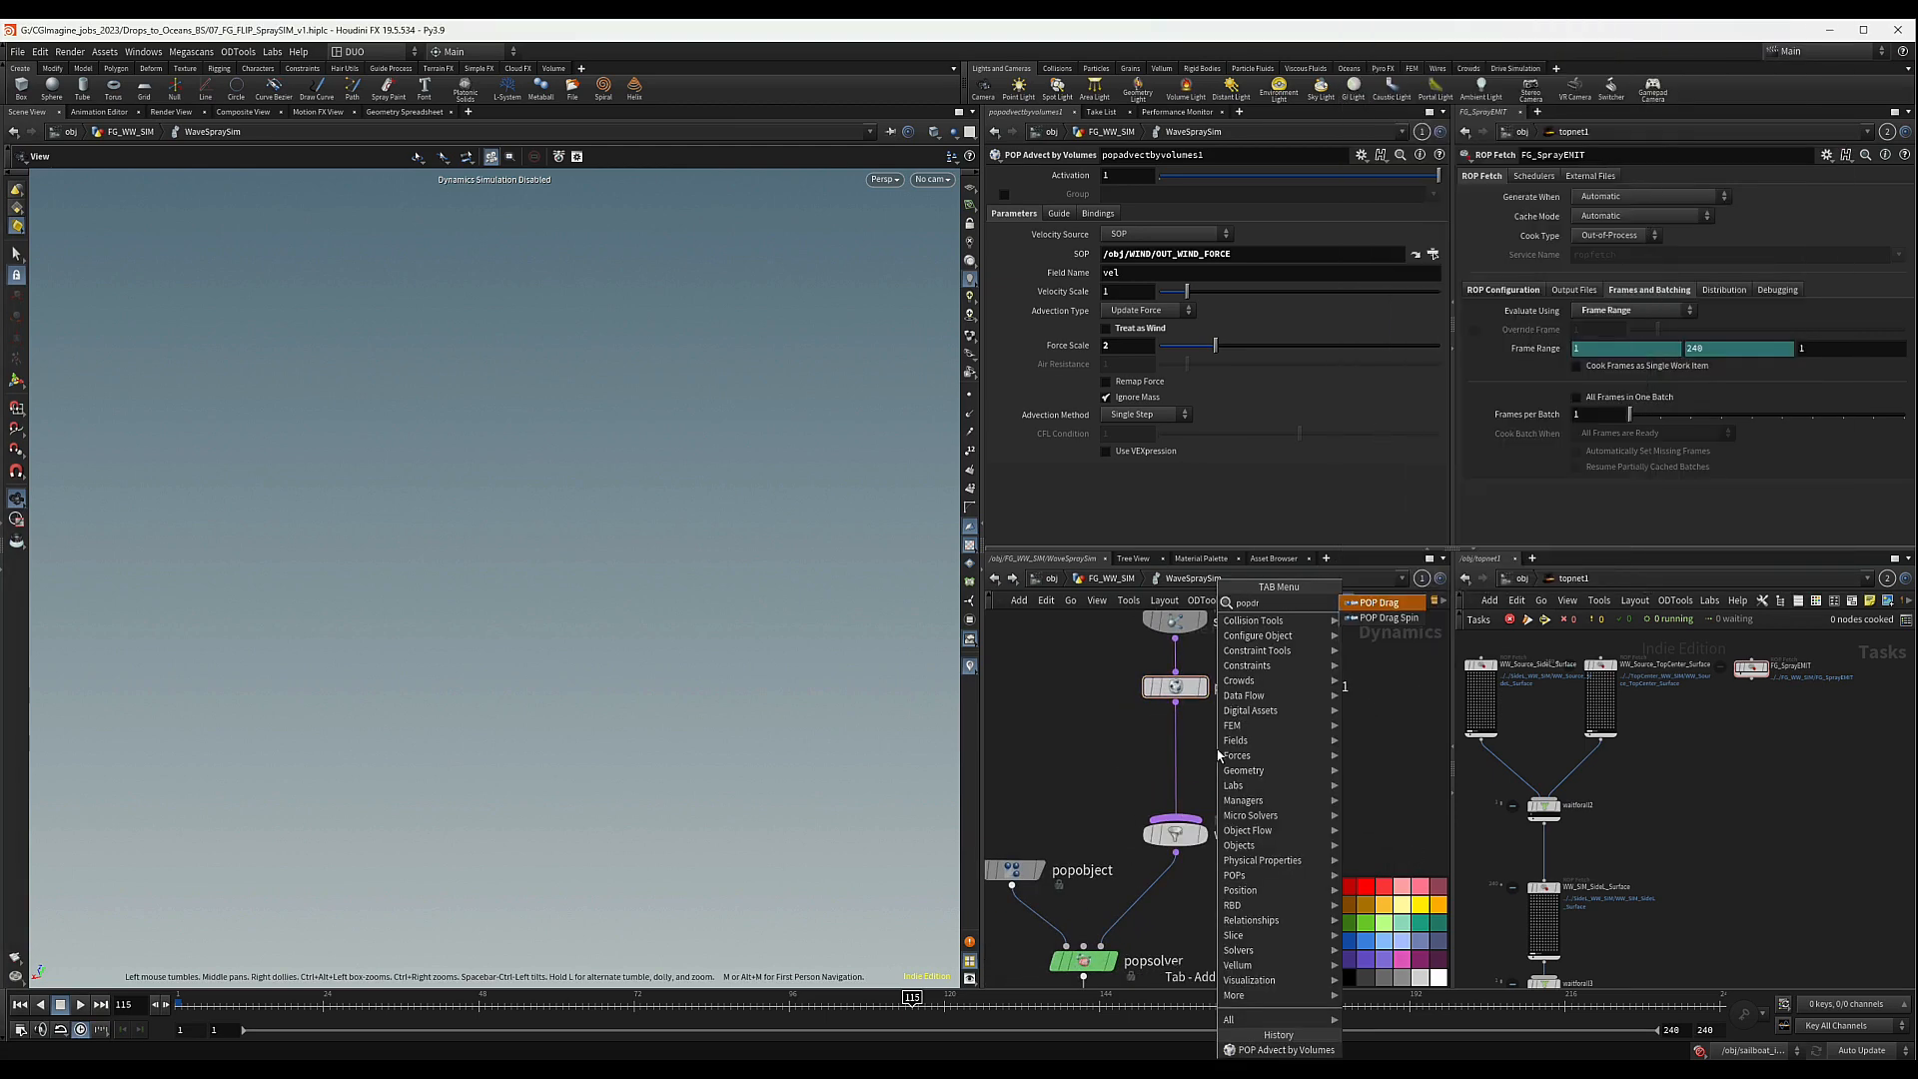
{"action": "key", "text": "Return"}
{"action": "left_click", "coordinate": [1217, 748]}
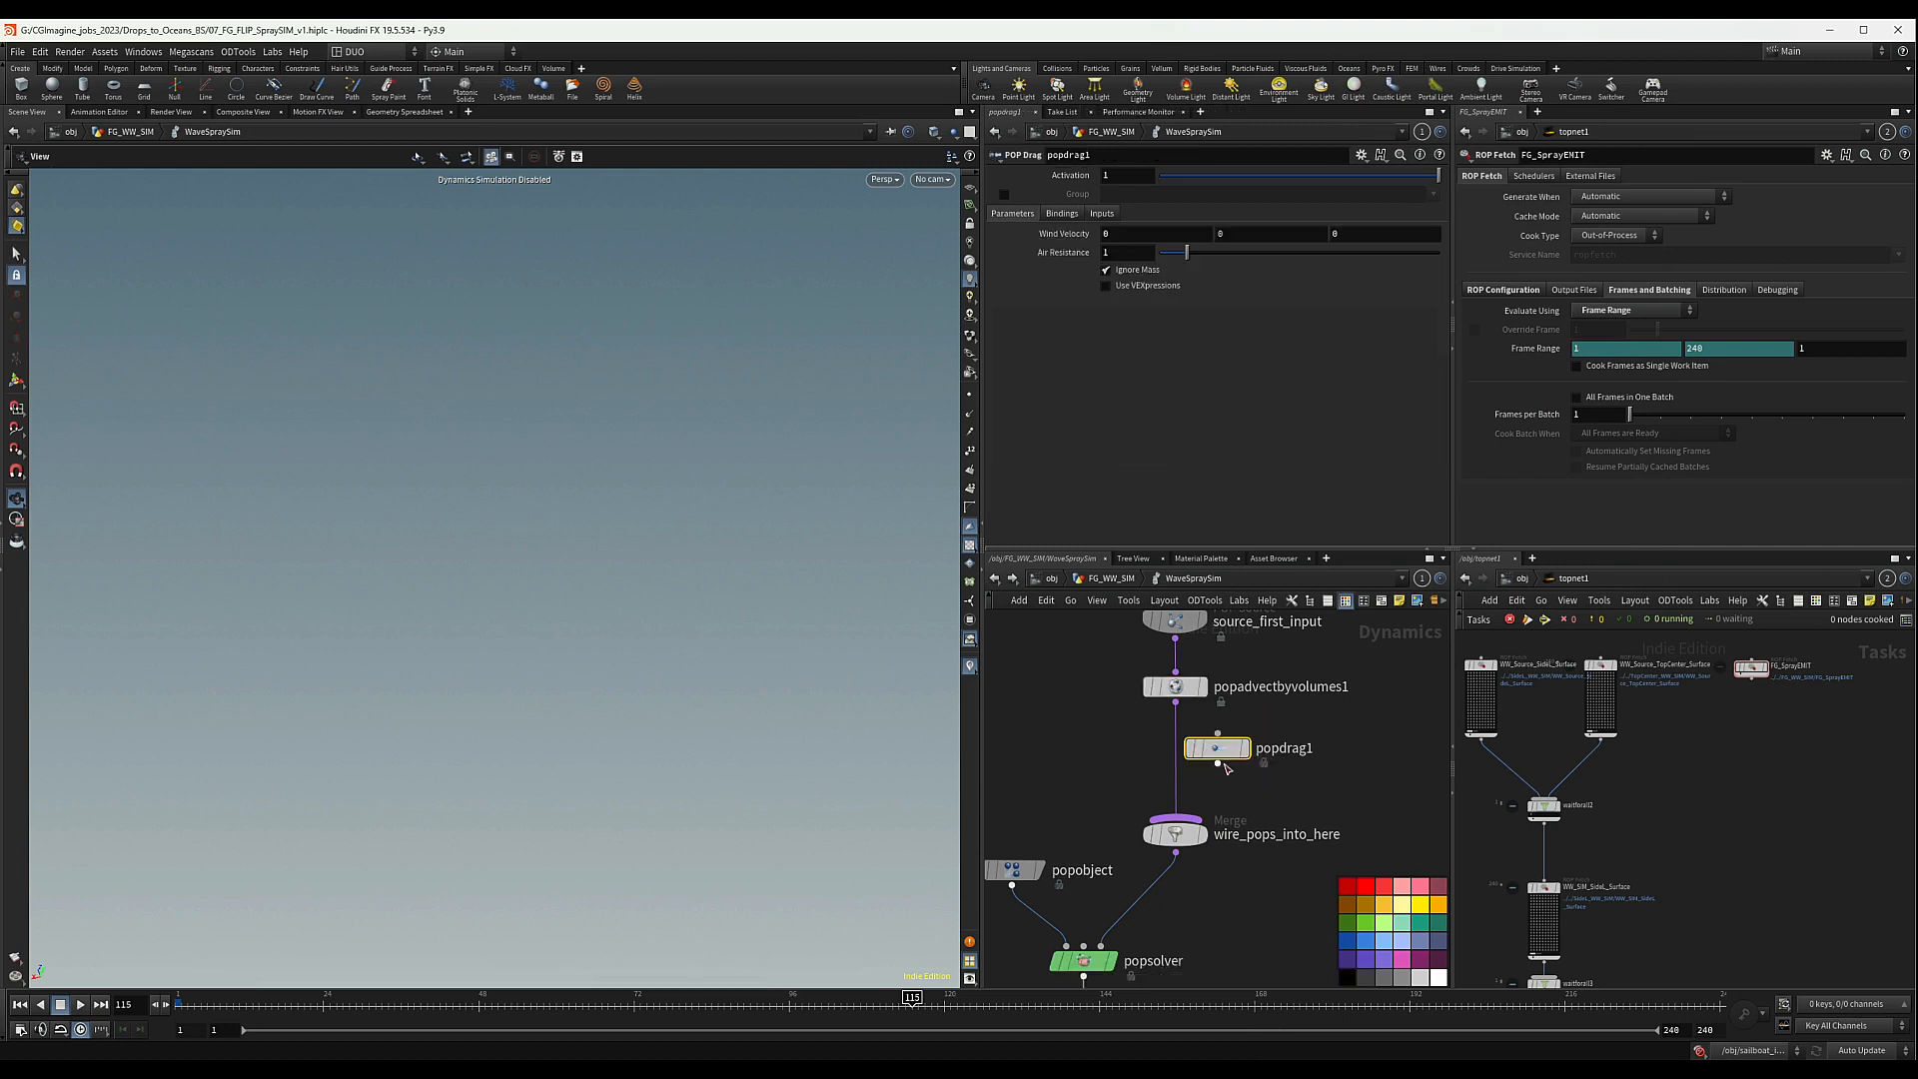
- Cut the existing wire into the merge node and connect the POP Drag node between popadvectbyvolumes1 and wire_pops_into_here
{"action": "left_click", "coordinate": [1217, 764]}
{"action": "left_click", "coordinate": [1237, 791]}
{"action": "key", "text": "y"}
{"action": "left_click_drag", "start_coordinate": [1243, 801], "coordinate": [1187, 749]}
{"action": "left_click", "coordinate": [1176, 703]}
{"action": "left_click", "coordinate": [1177, 732]}
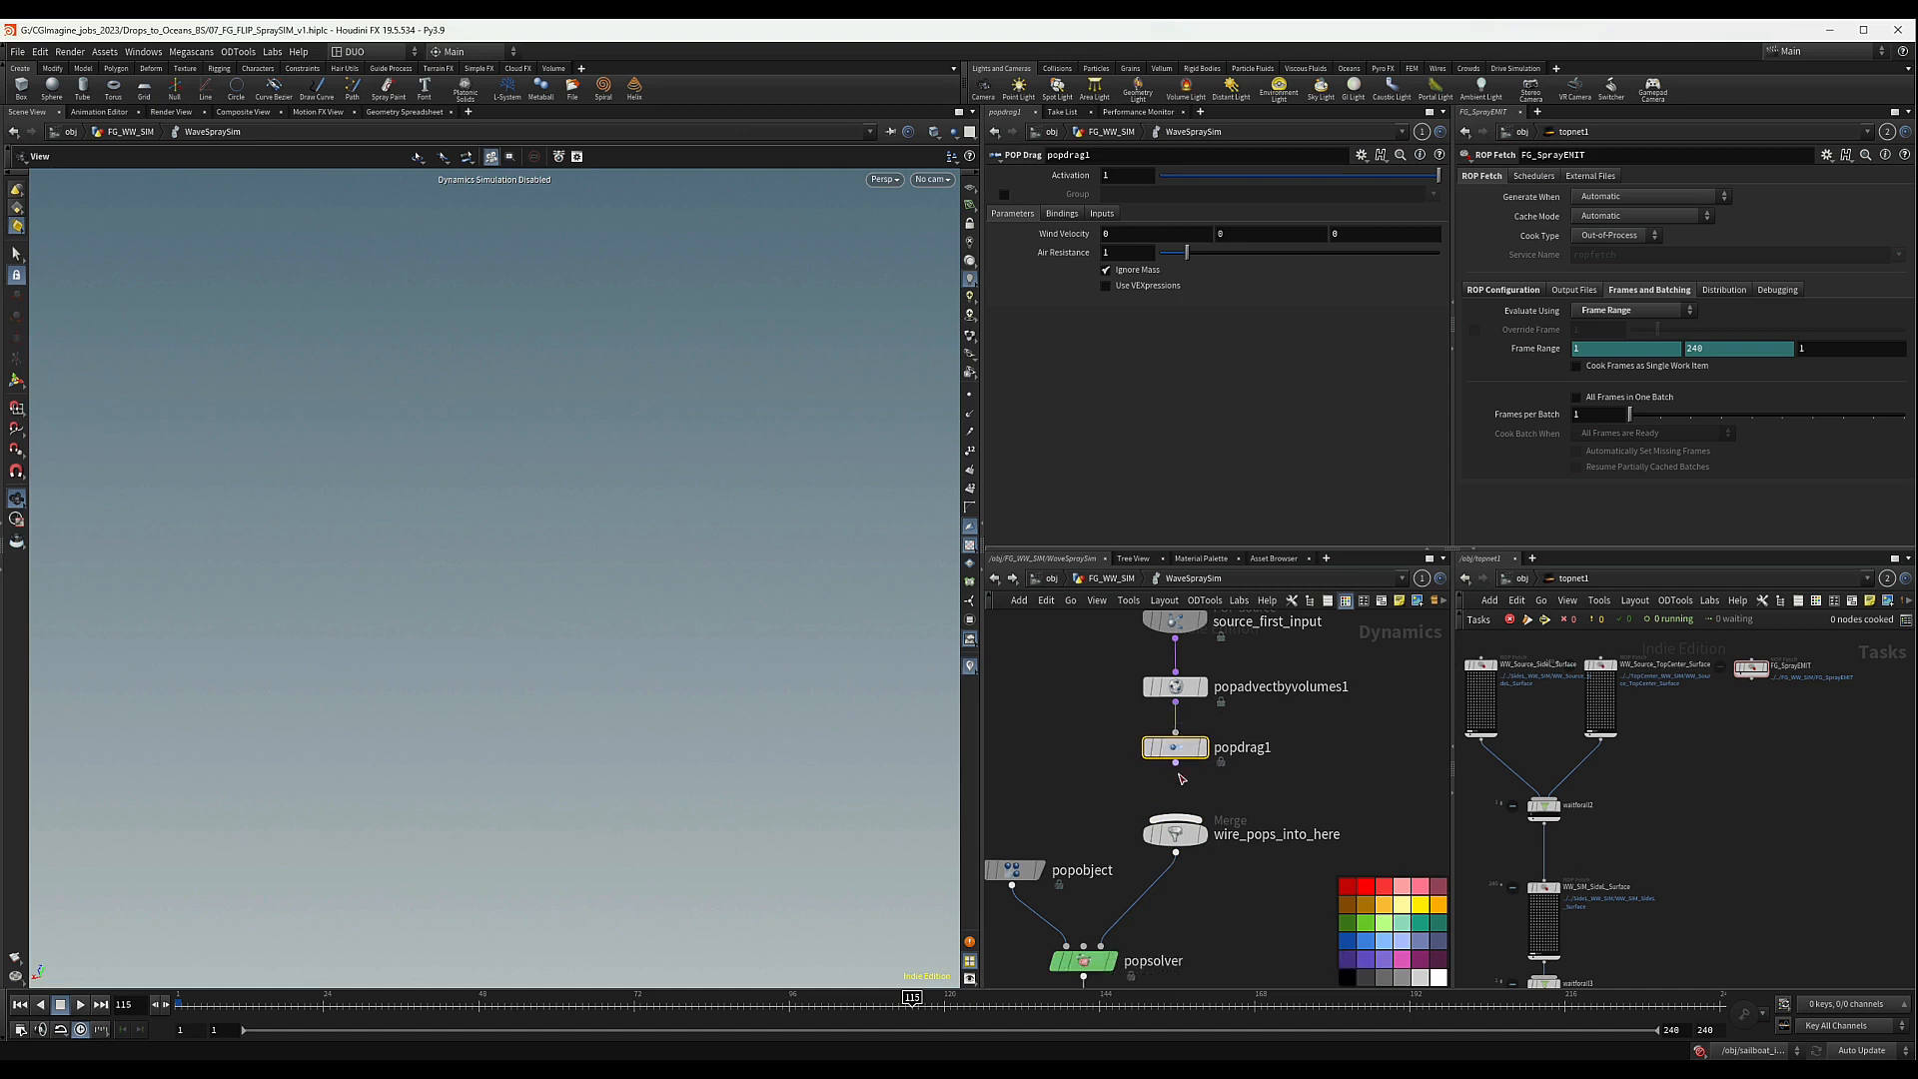
{"action": "left_click", "coordinate": [1176, 765]}
{"action": "left_click", "coordinate": [1186, 819]}
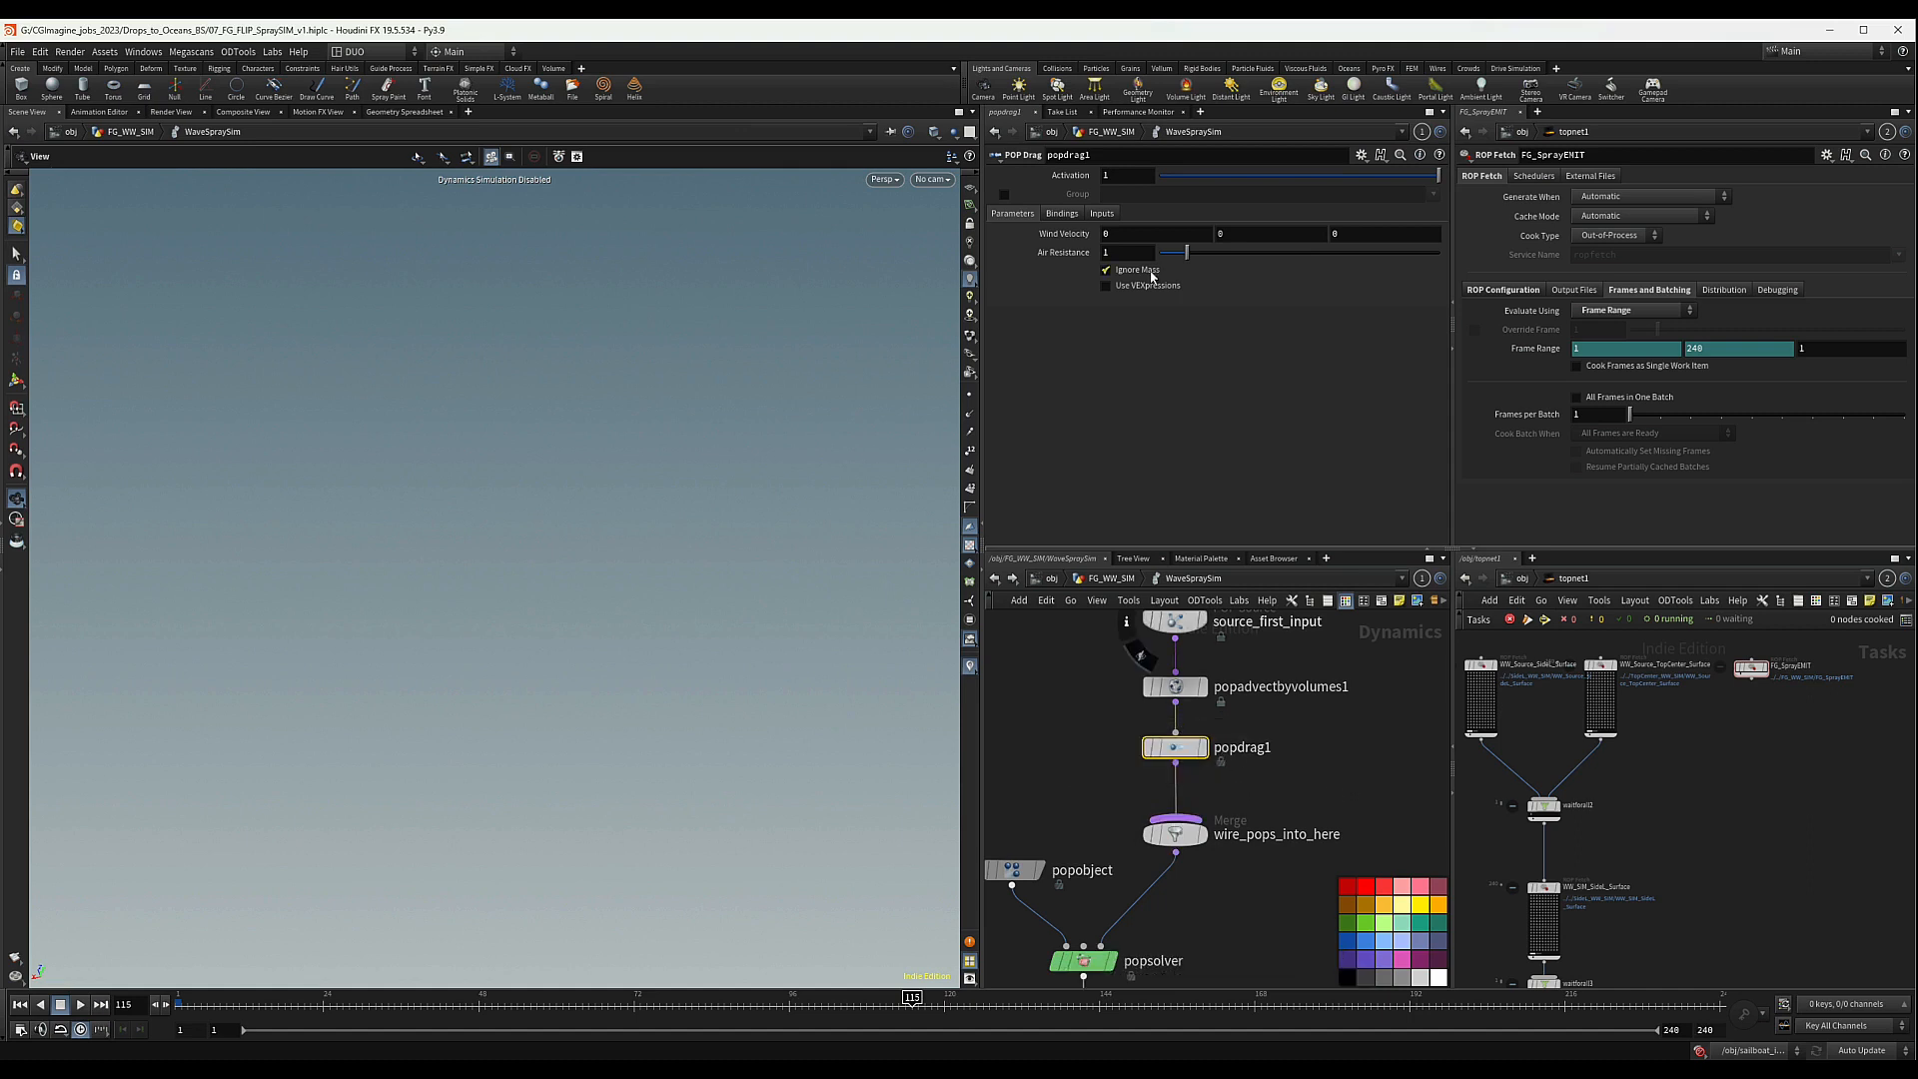
- Set the POP Drag's air resistance to 0.01 and enable Use VEXpressions
{"action": "left_click_drag", "start_coordinate": [1133, 254], "coordinate": [936, 294]}
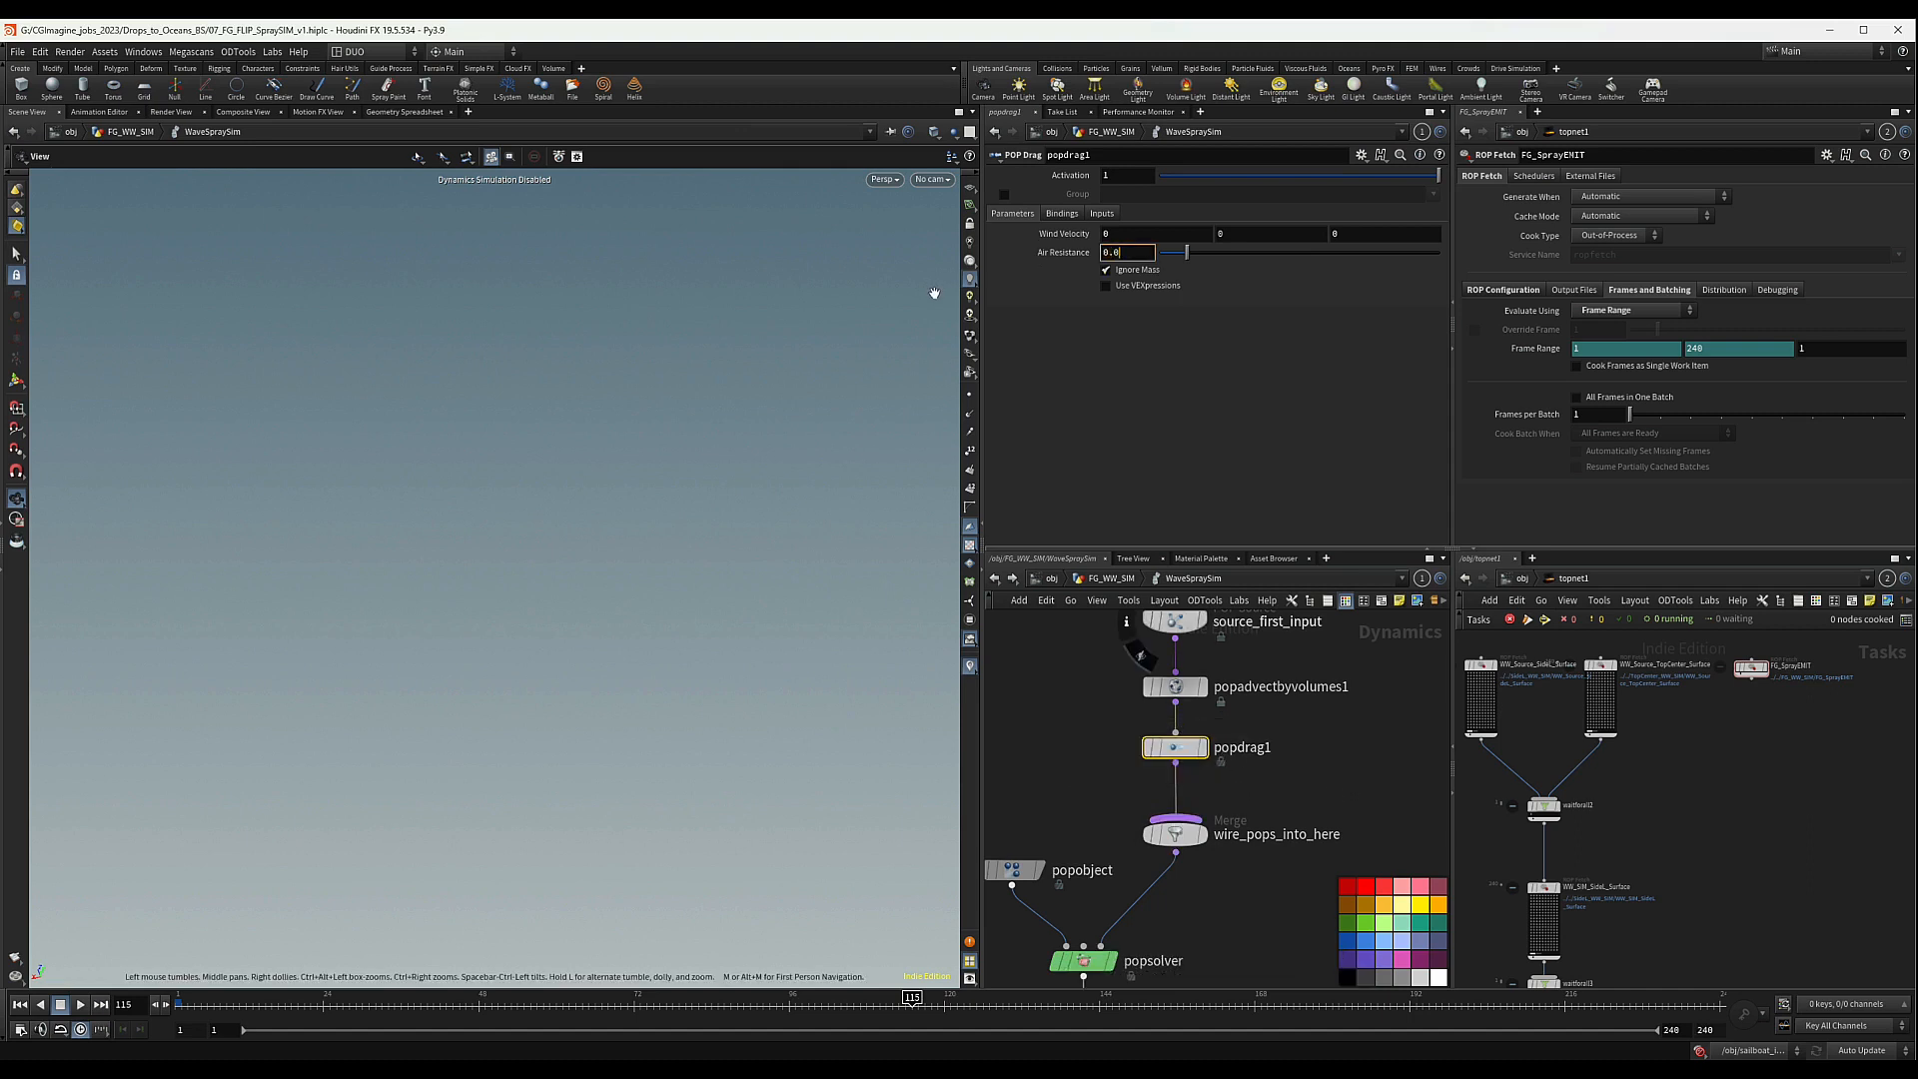
{"action": "key", "text": "Return"}
{"action": "left_click", "coordinate": [1105, 287]}
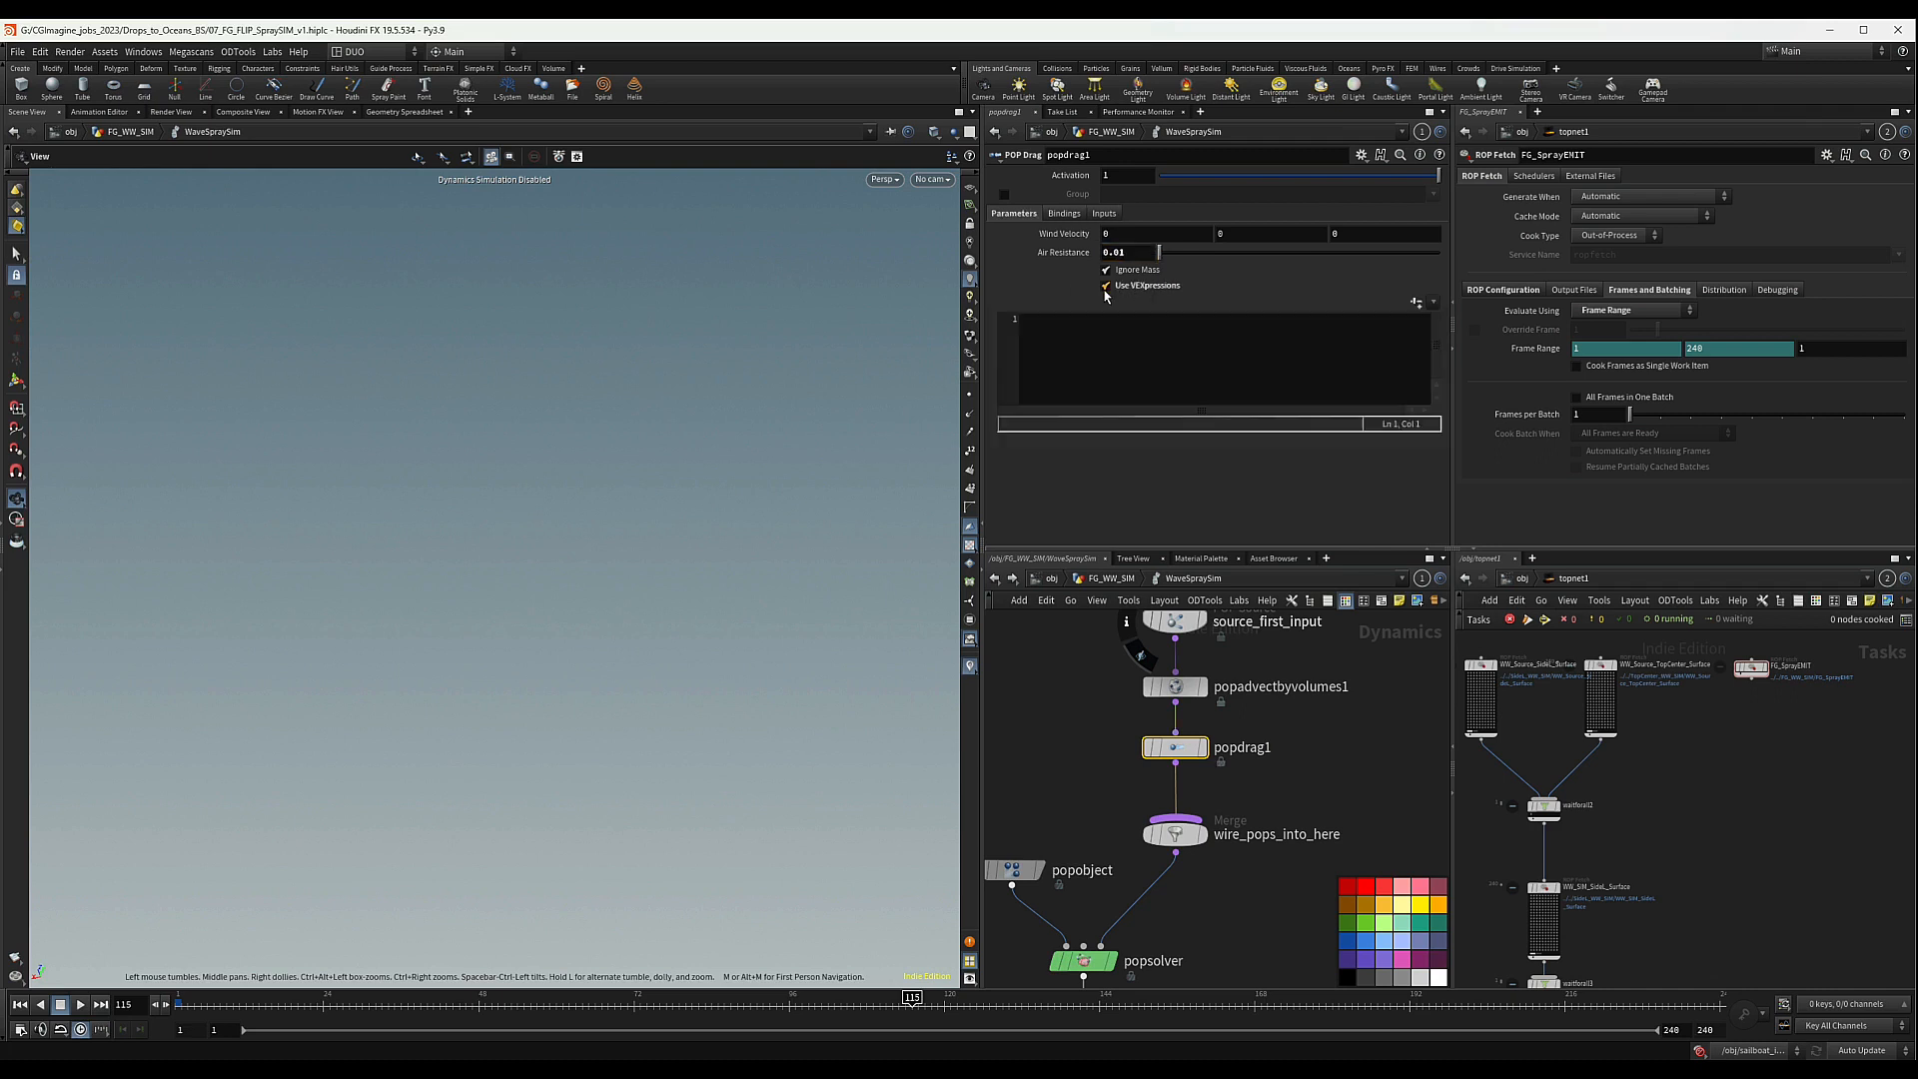
- Load the Drag by Proximity to Point expression preset and delete all its code except the airresist line
{"action": "left_click", "coordinate": [1063, 321]}
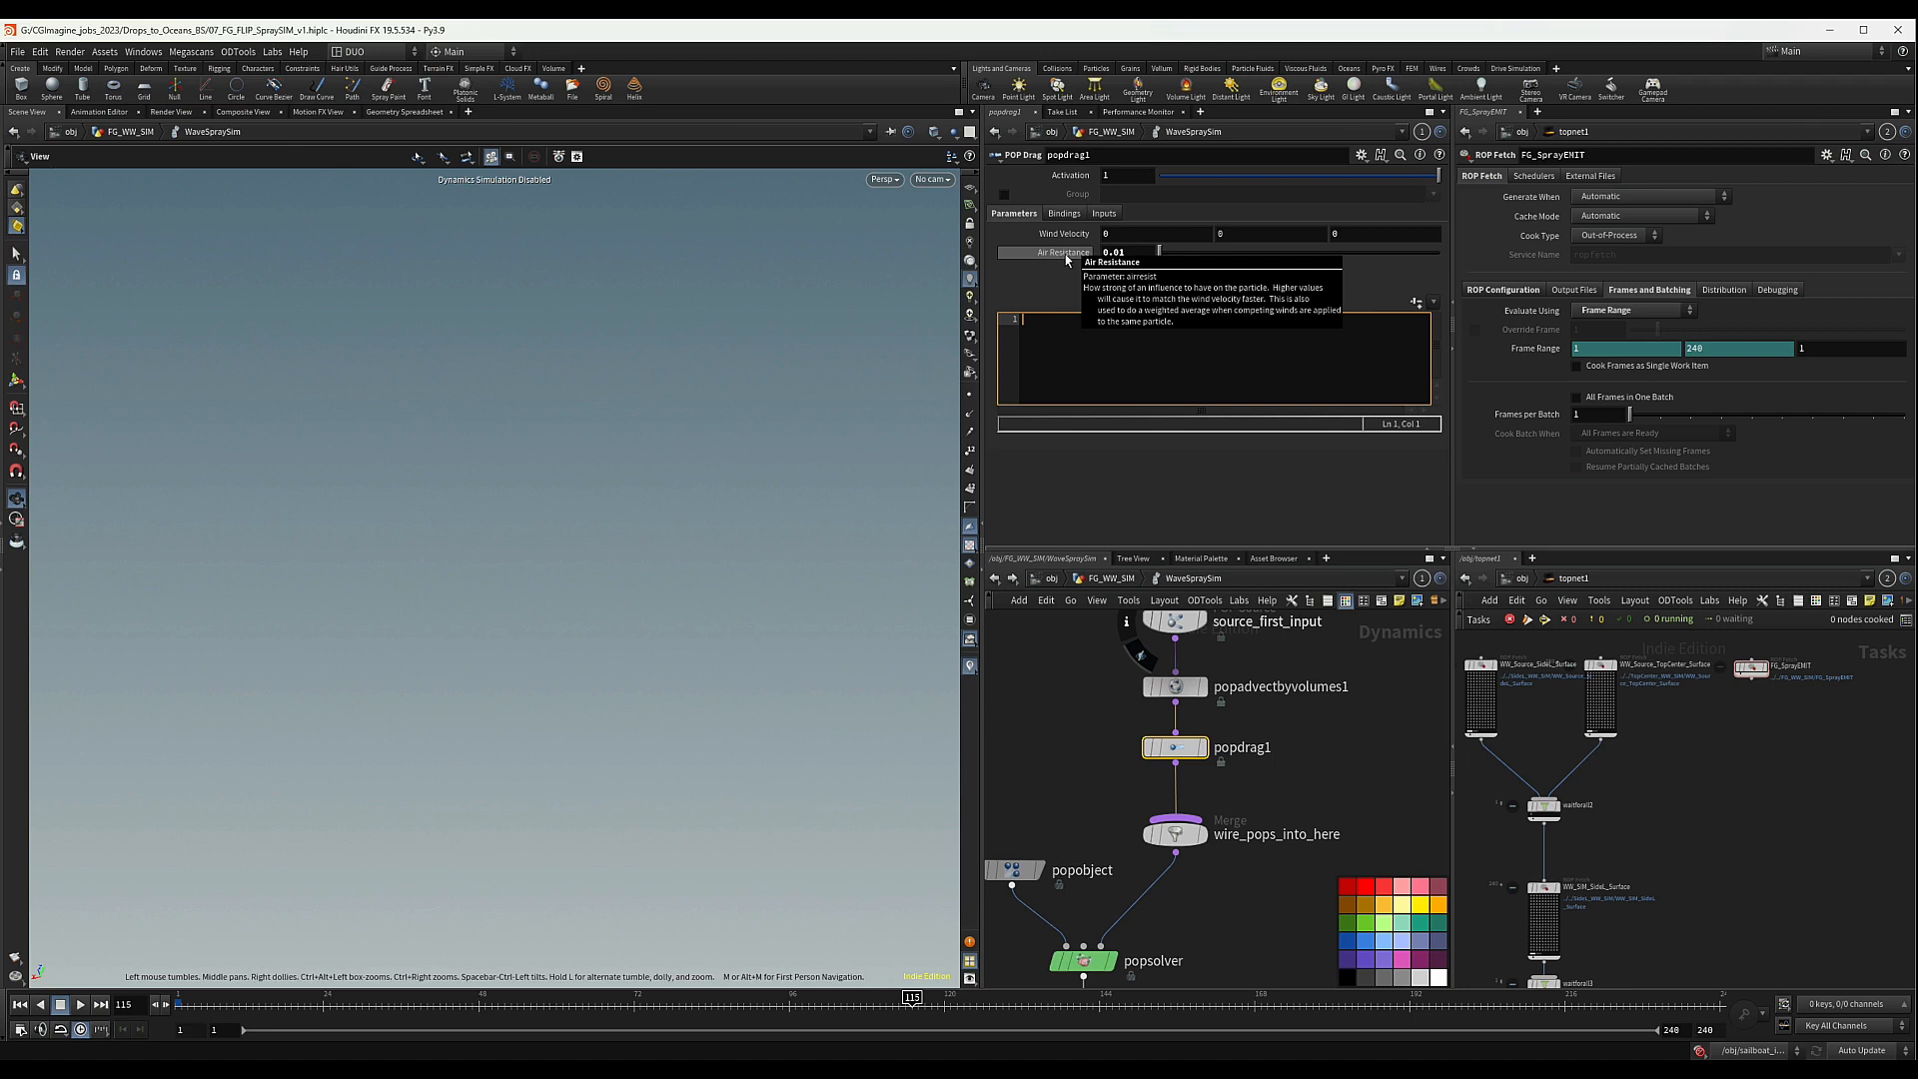
{"action": "left_click", "coordinate": [1433, 301]}
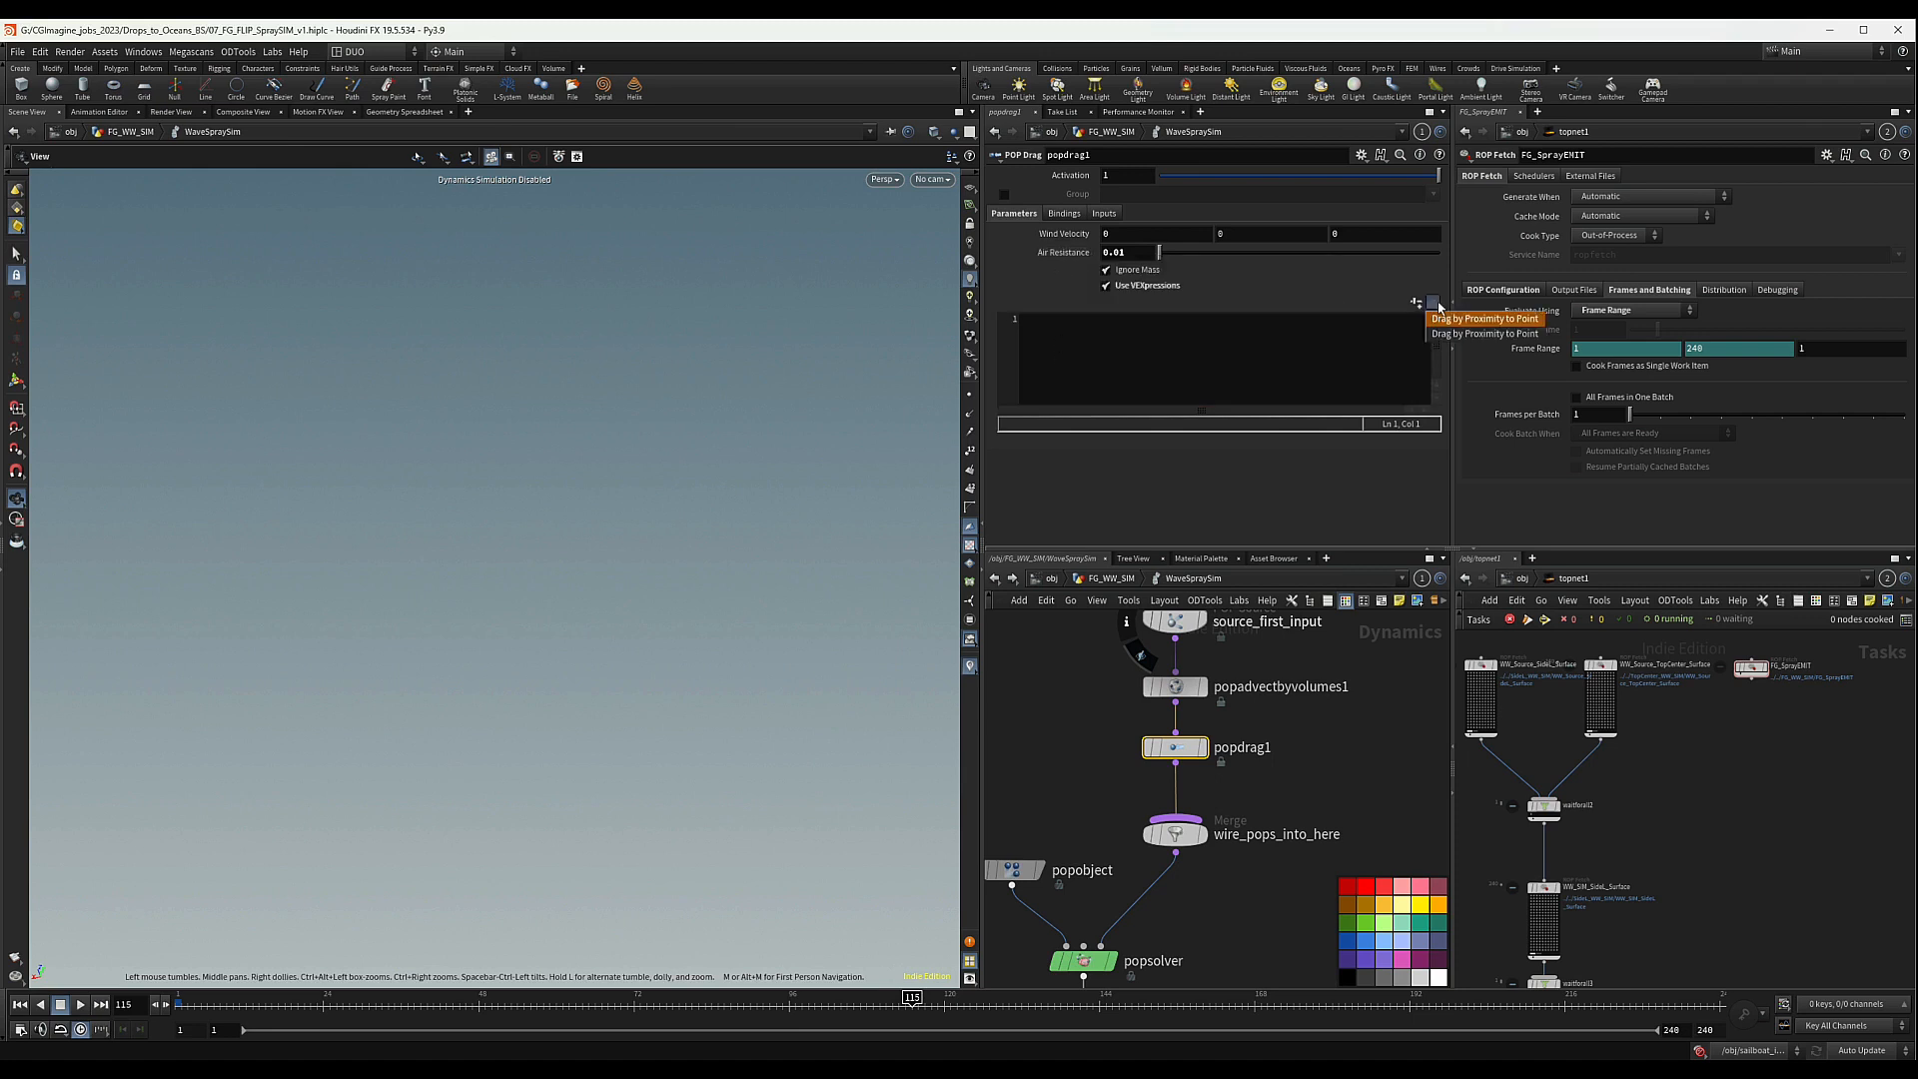
{"action": "left_click", "coordinate": [1474, 312]}
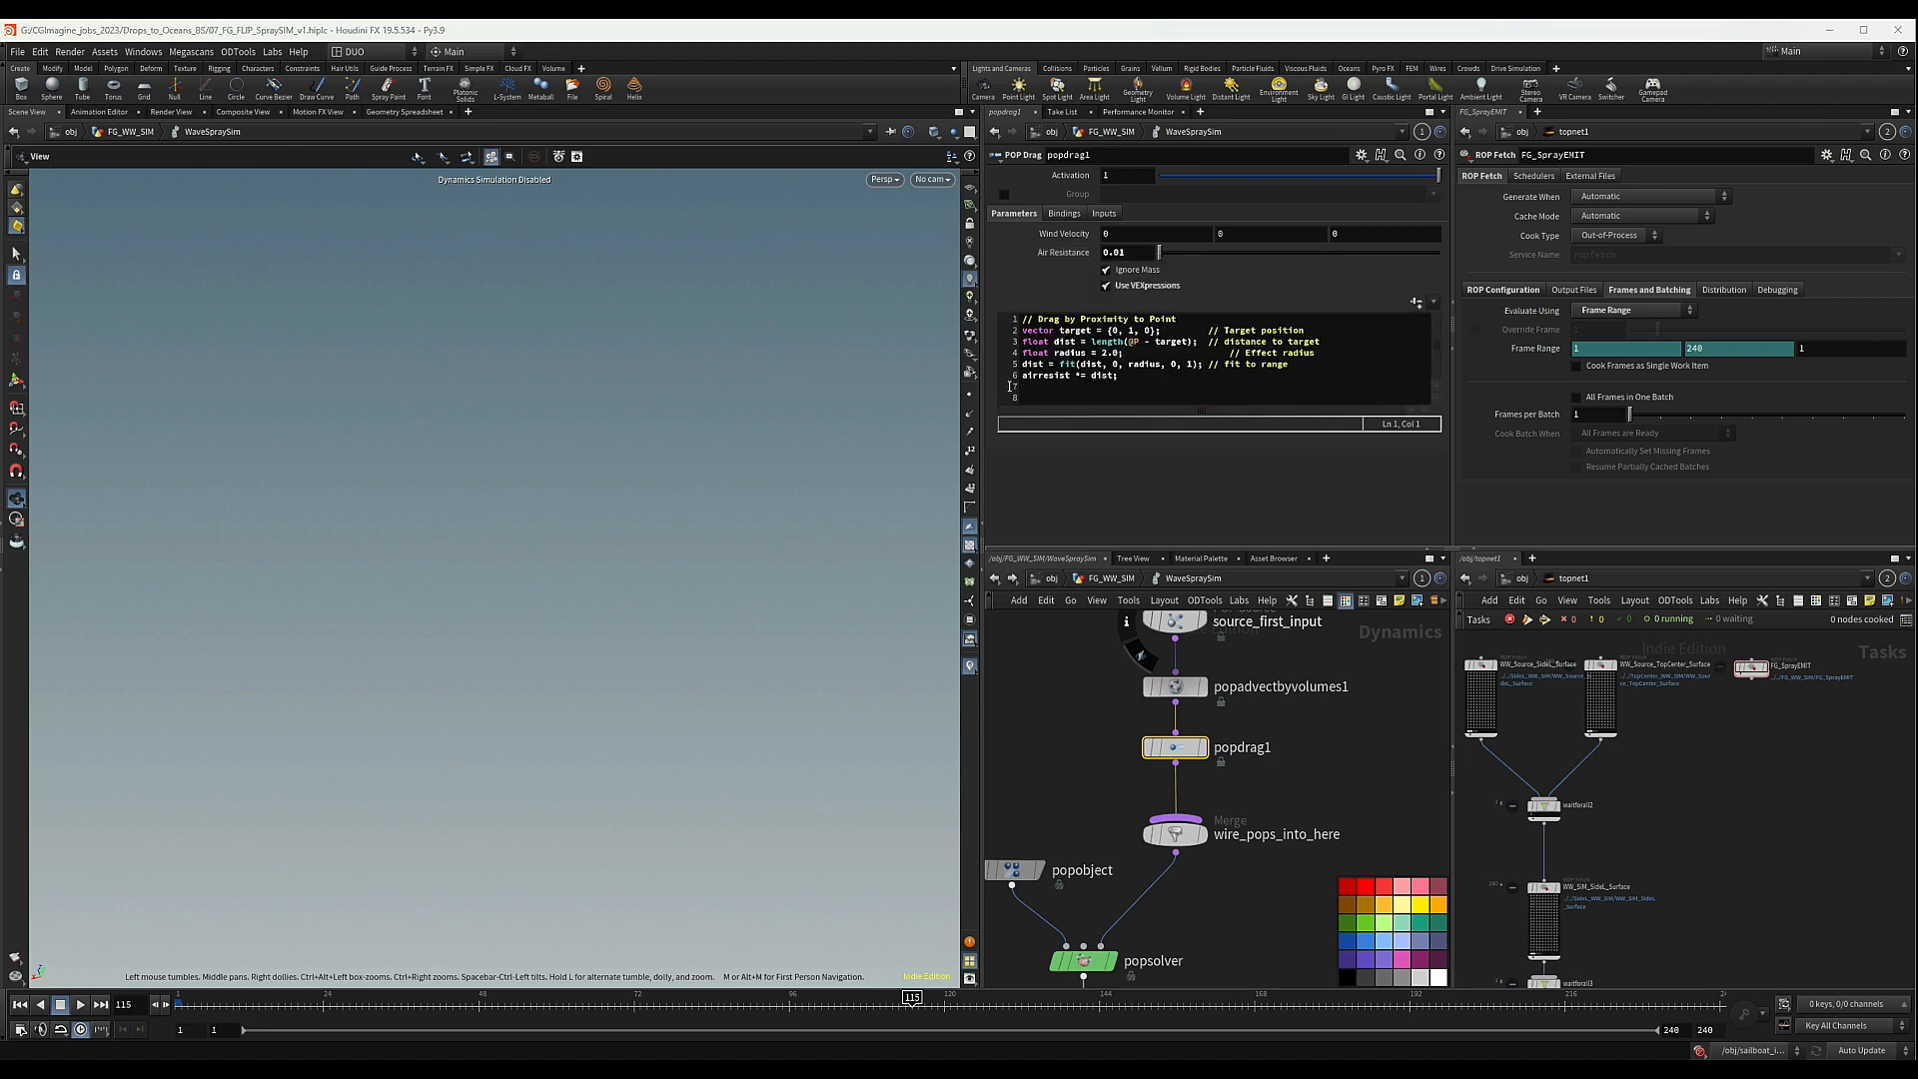
{"action": "left_click_drag", "start_coordinate": [1307, 365], "coordinate": [1074, 318]}
{"action": "key", "text": "Delete"}
{"action": "key", "text": "Delete"}
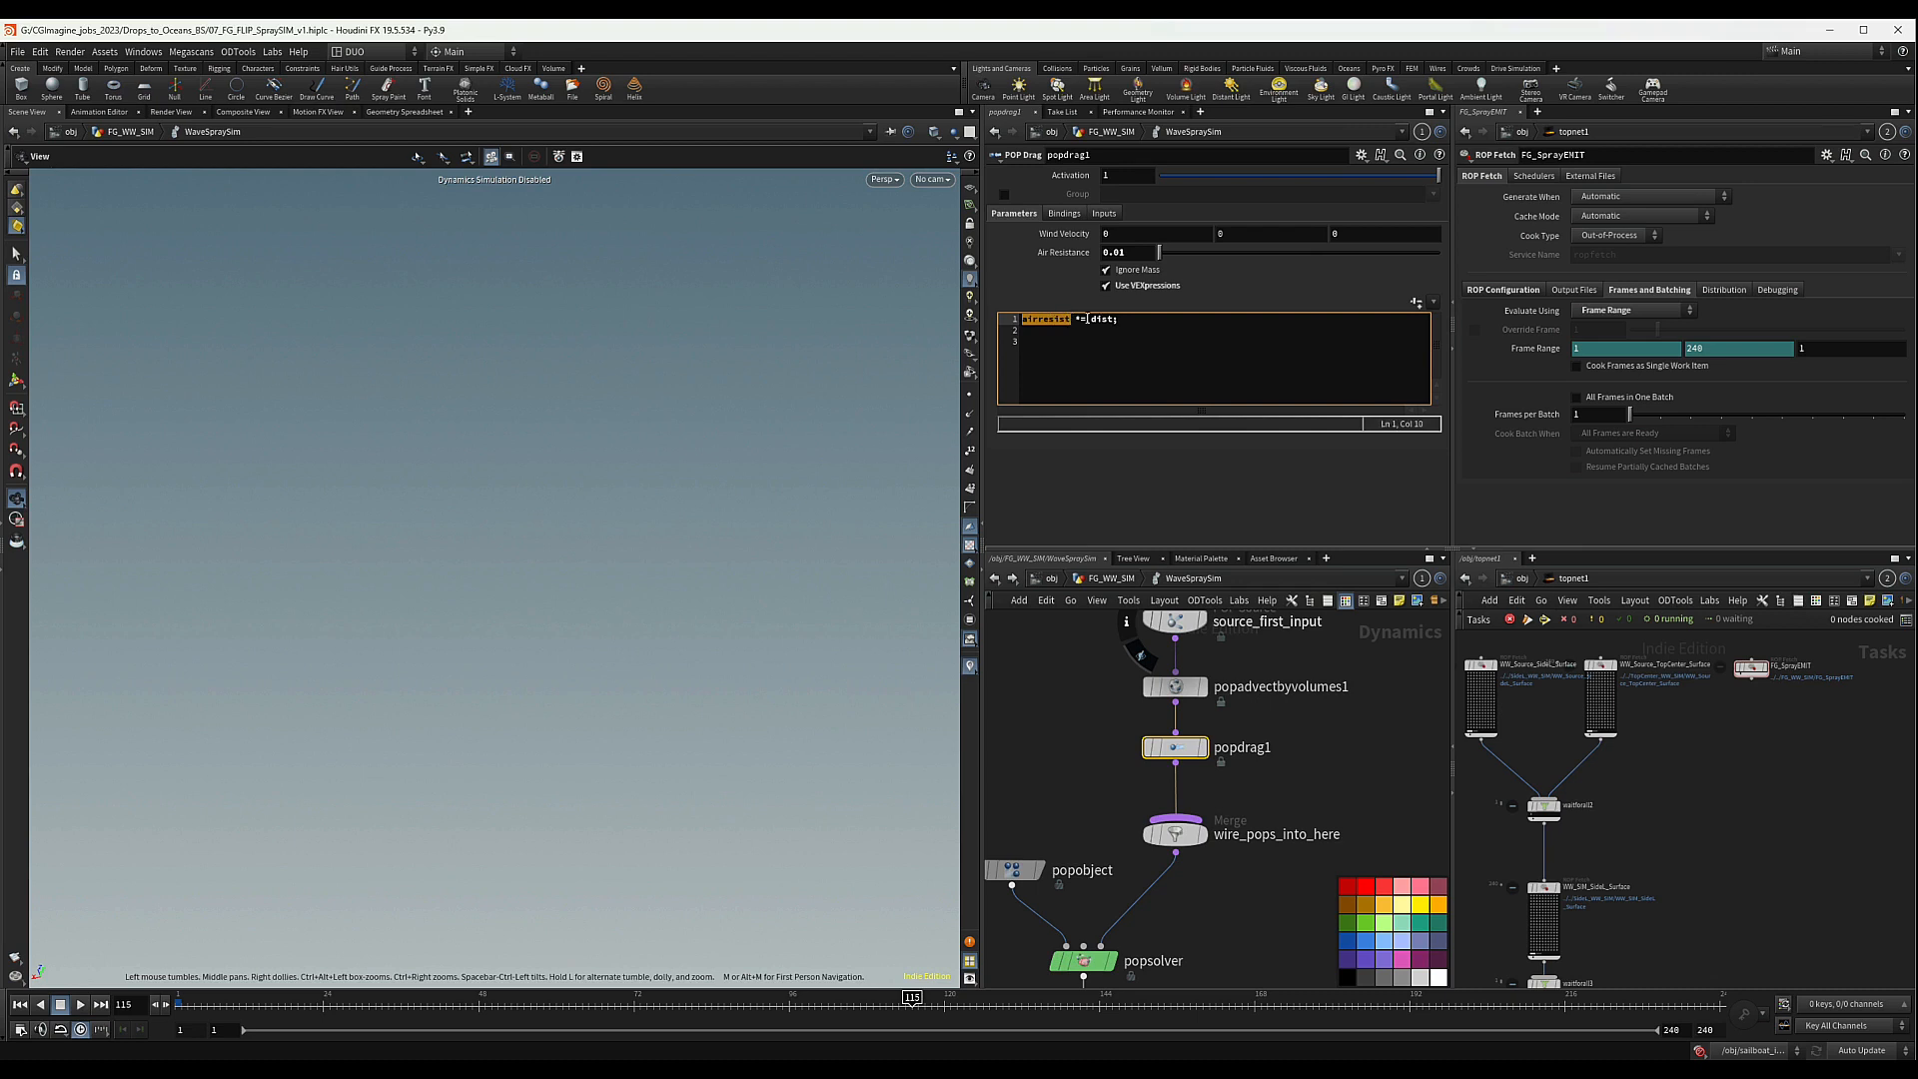
{"action": "left_click_drag", "start_coordinate": [1091, 318], "coordinate": [1113, 319]}
{"action": "type", "text": "fit"}
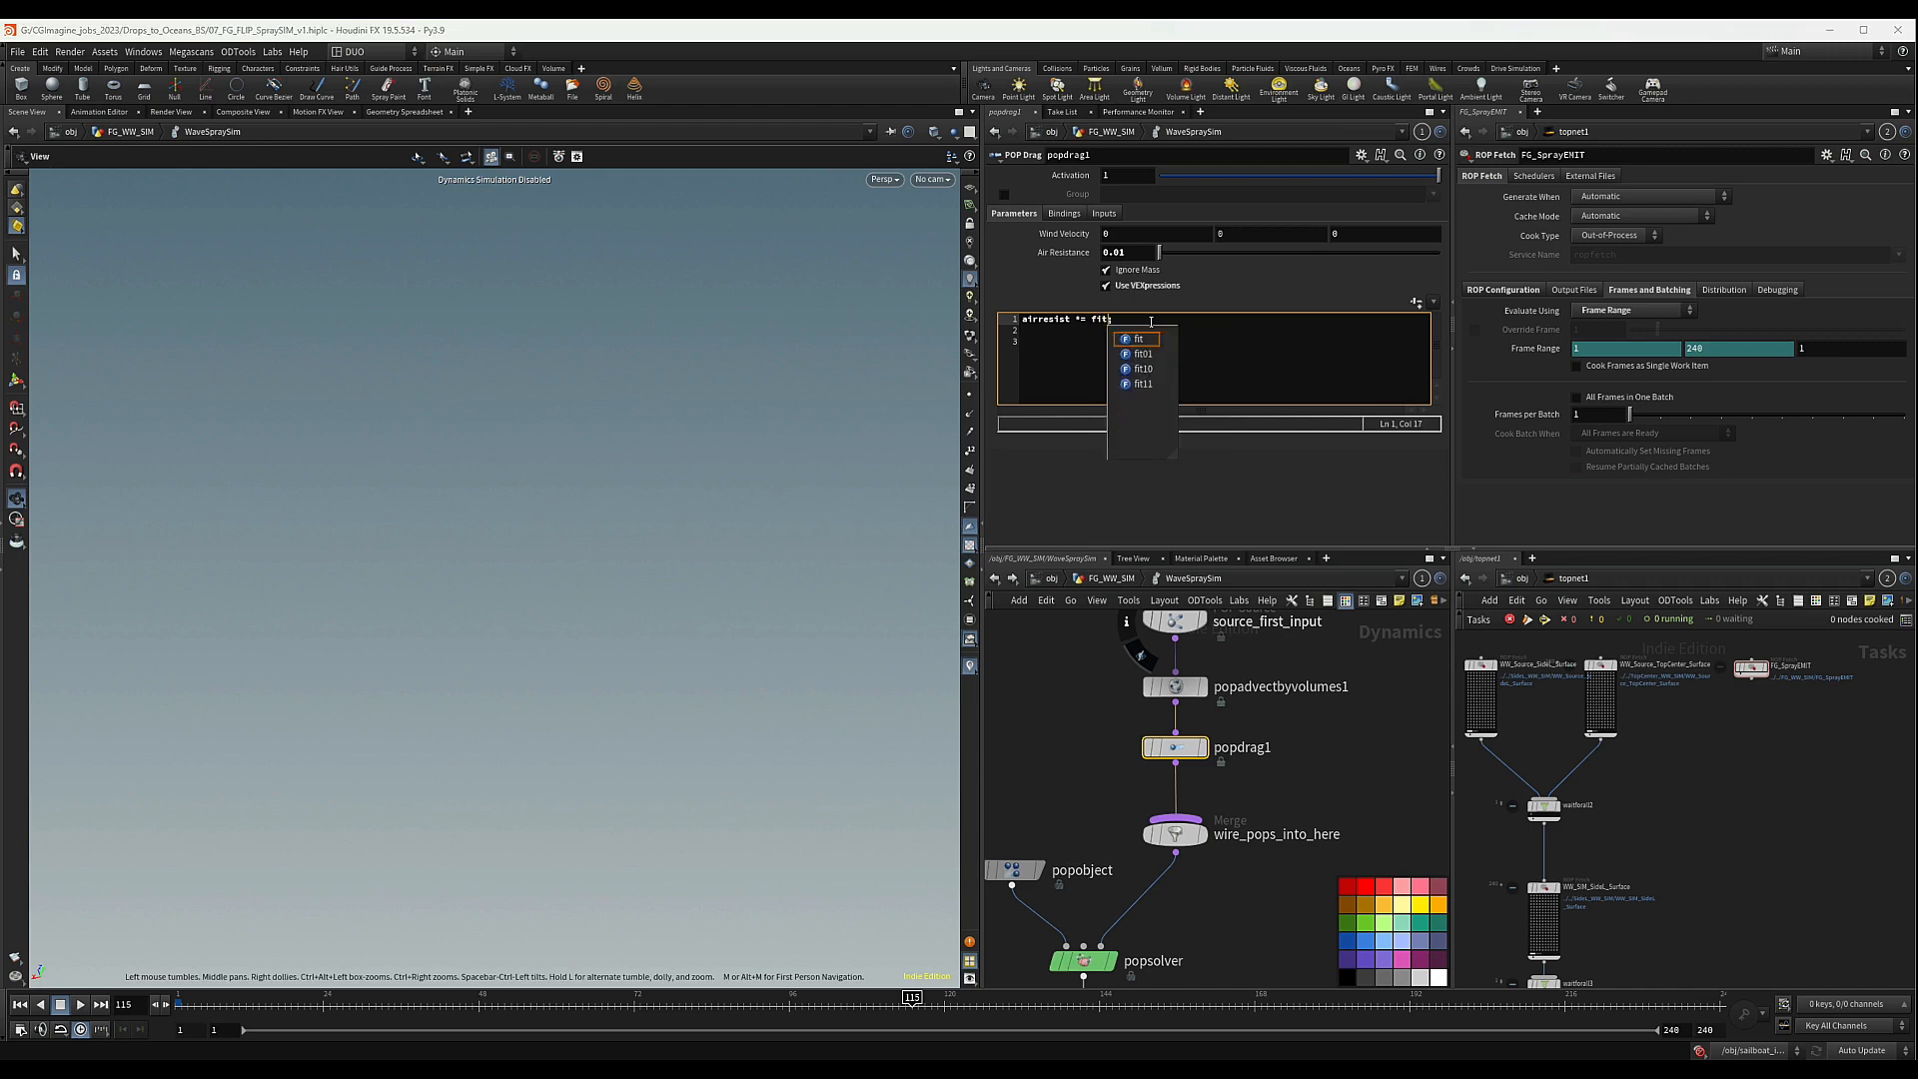
{"action": "type", "text": "01"}
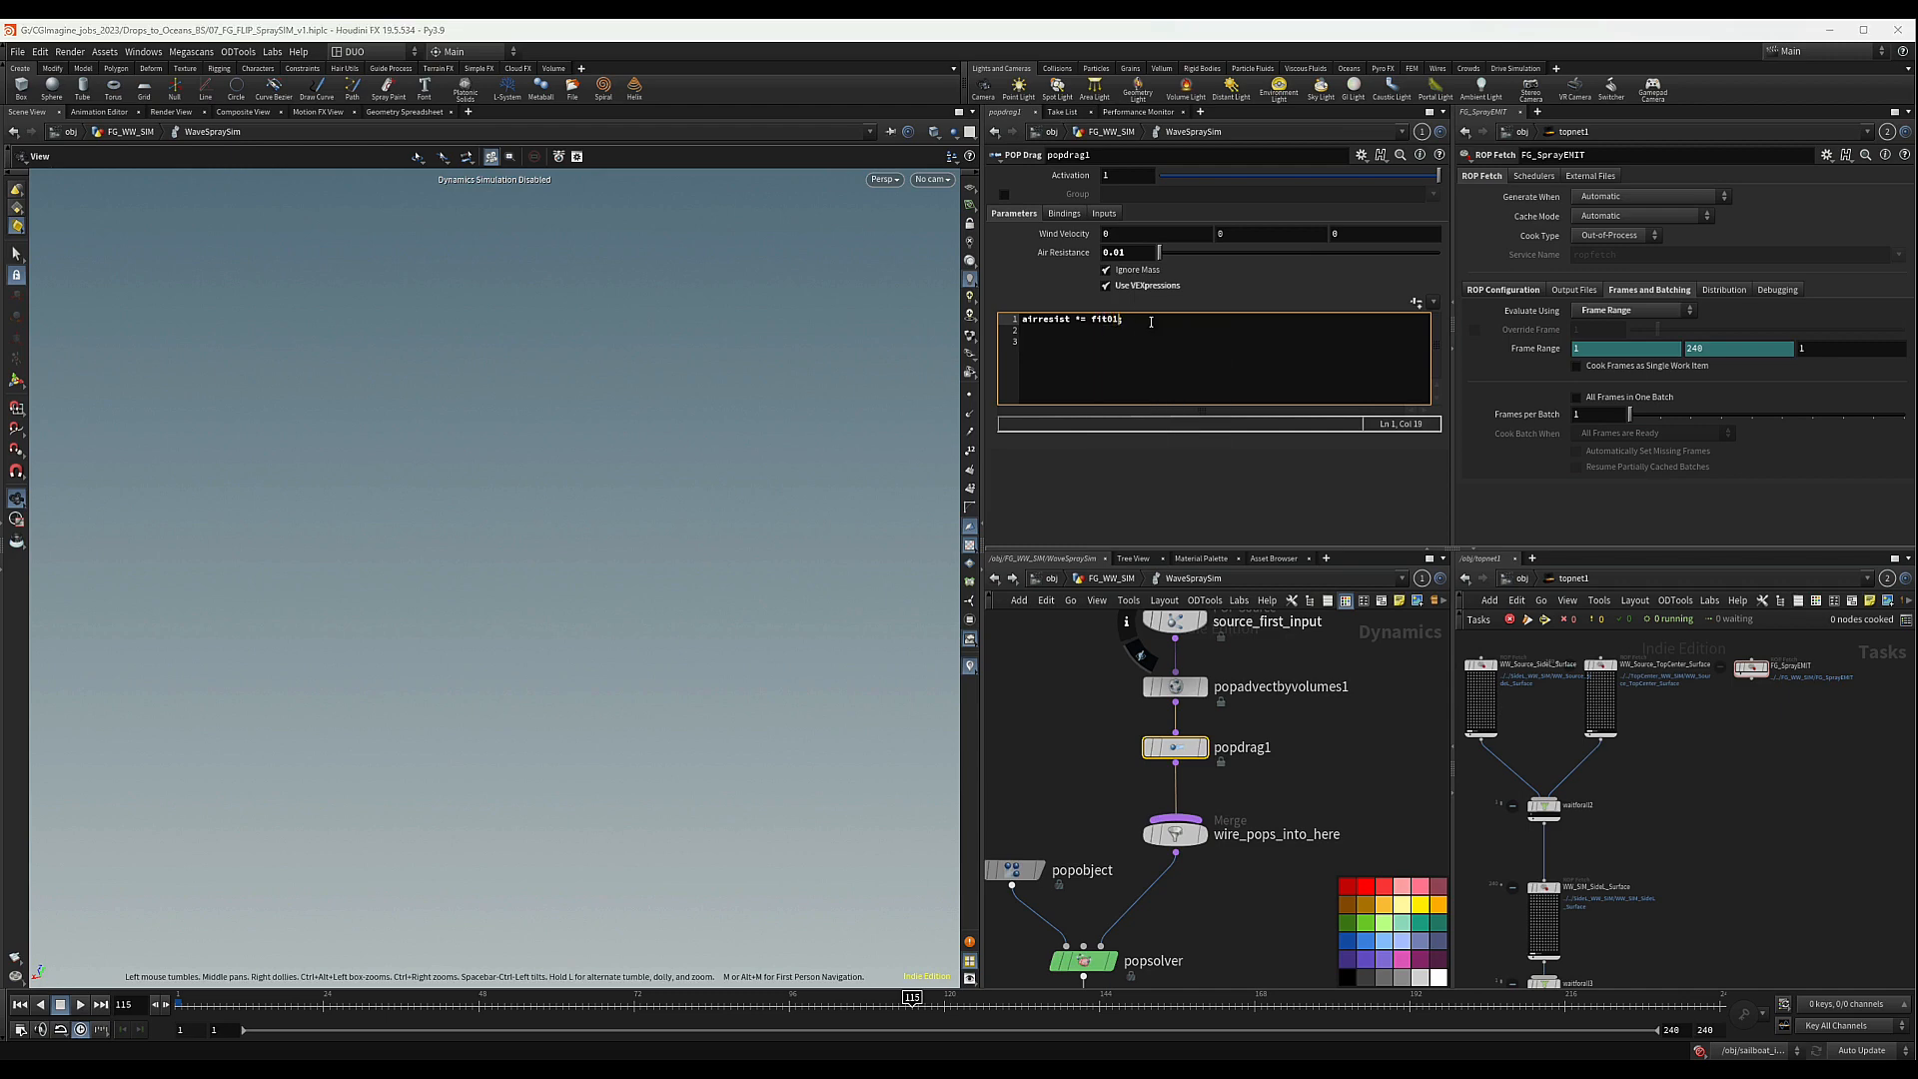
{"action": "type", "text": "(ran"}
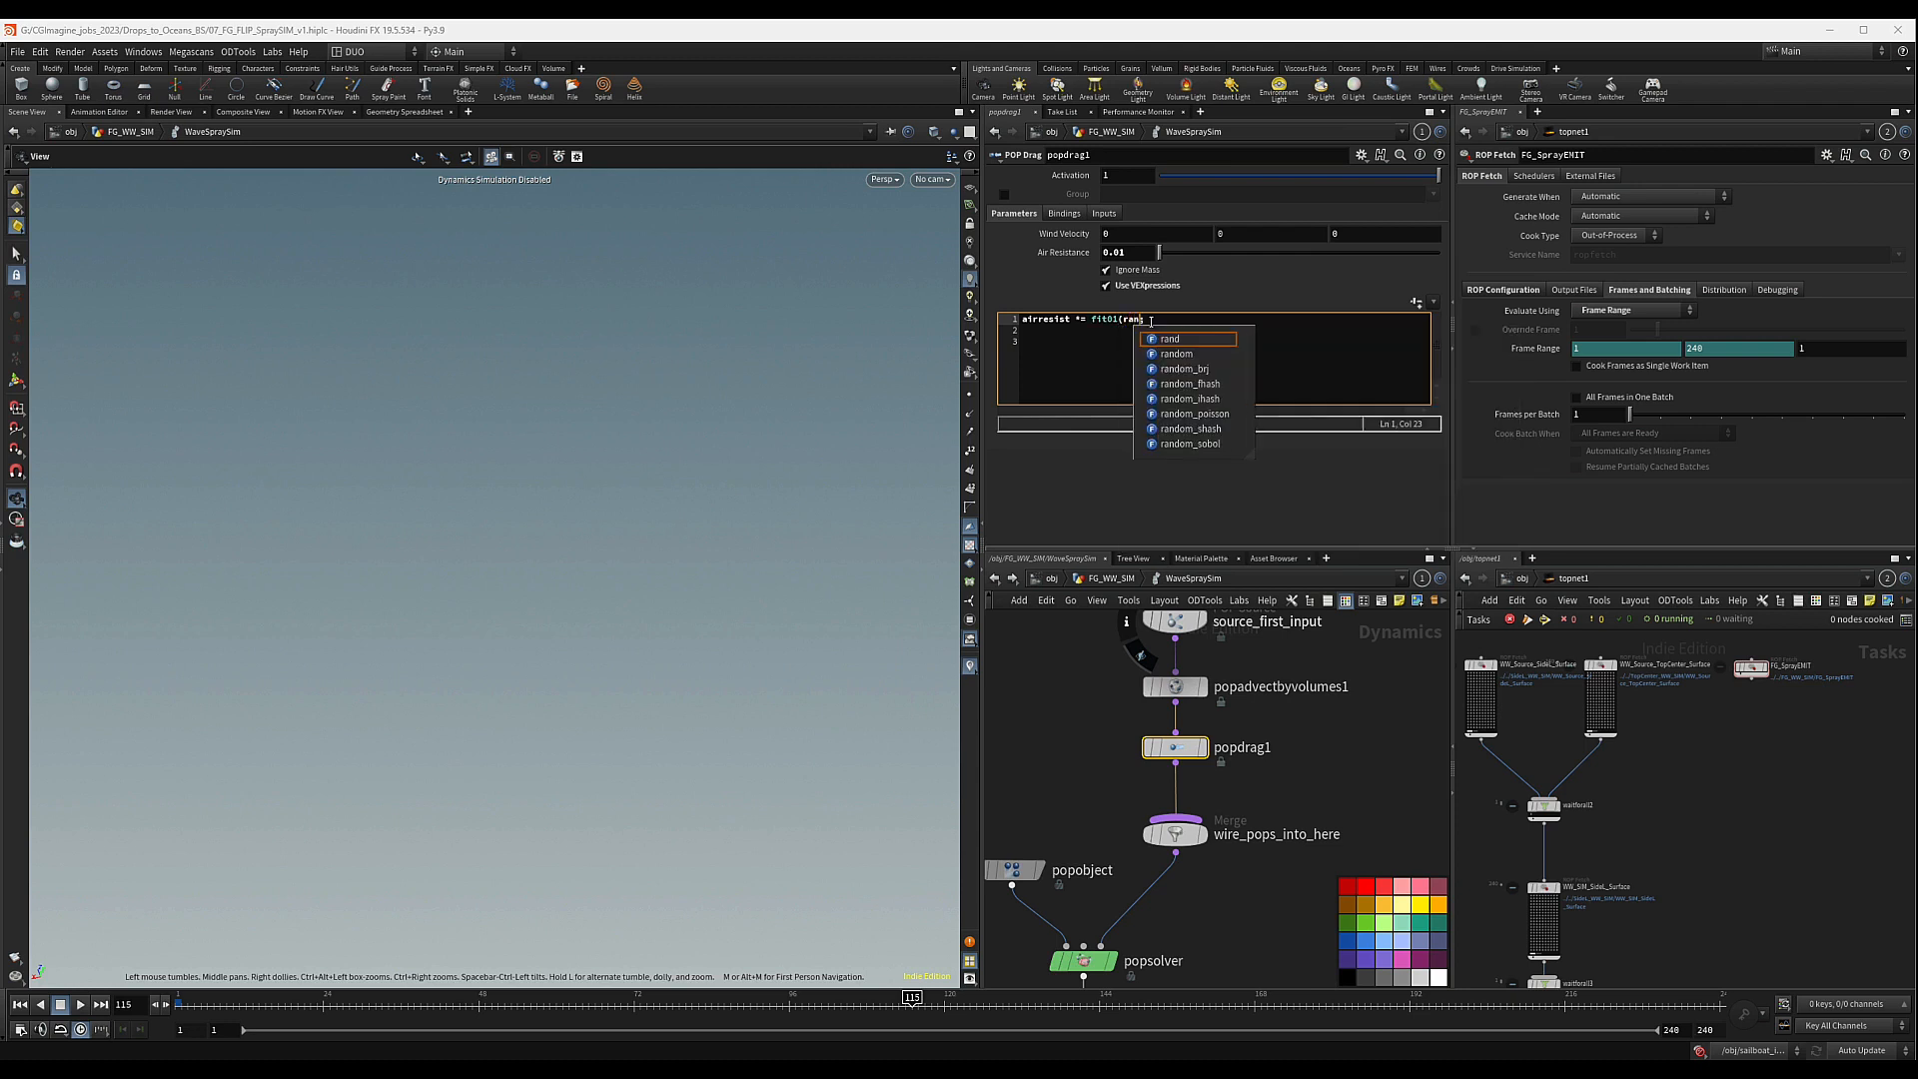
{"action": "type", "text": "d"}
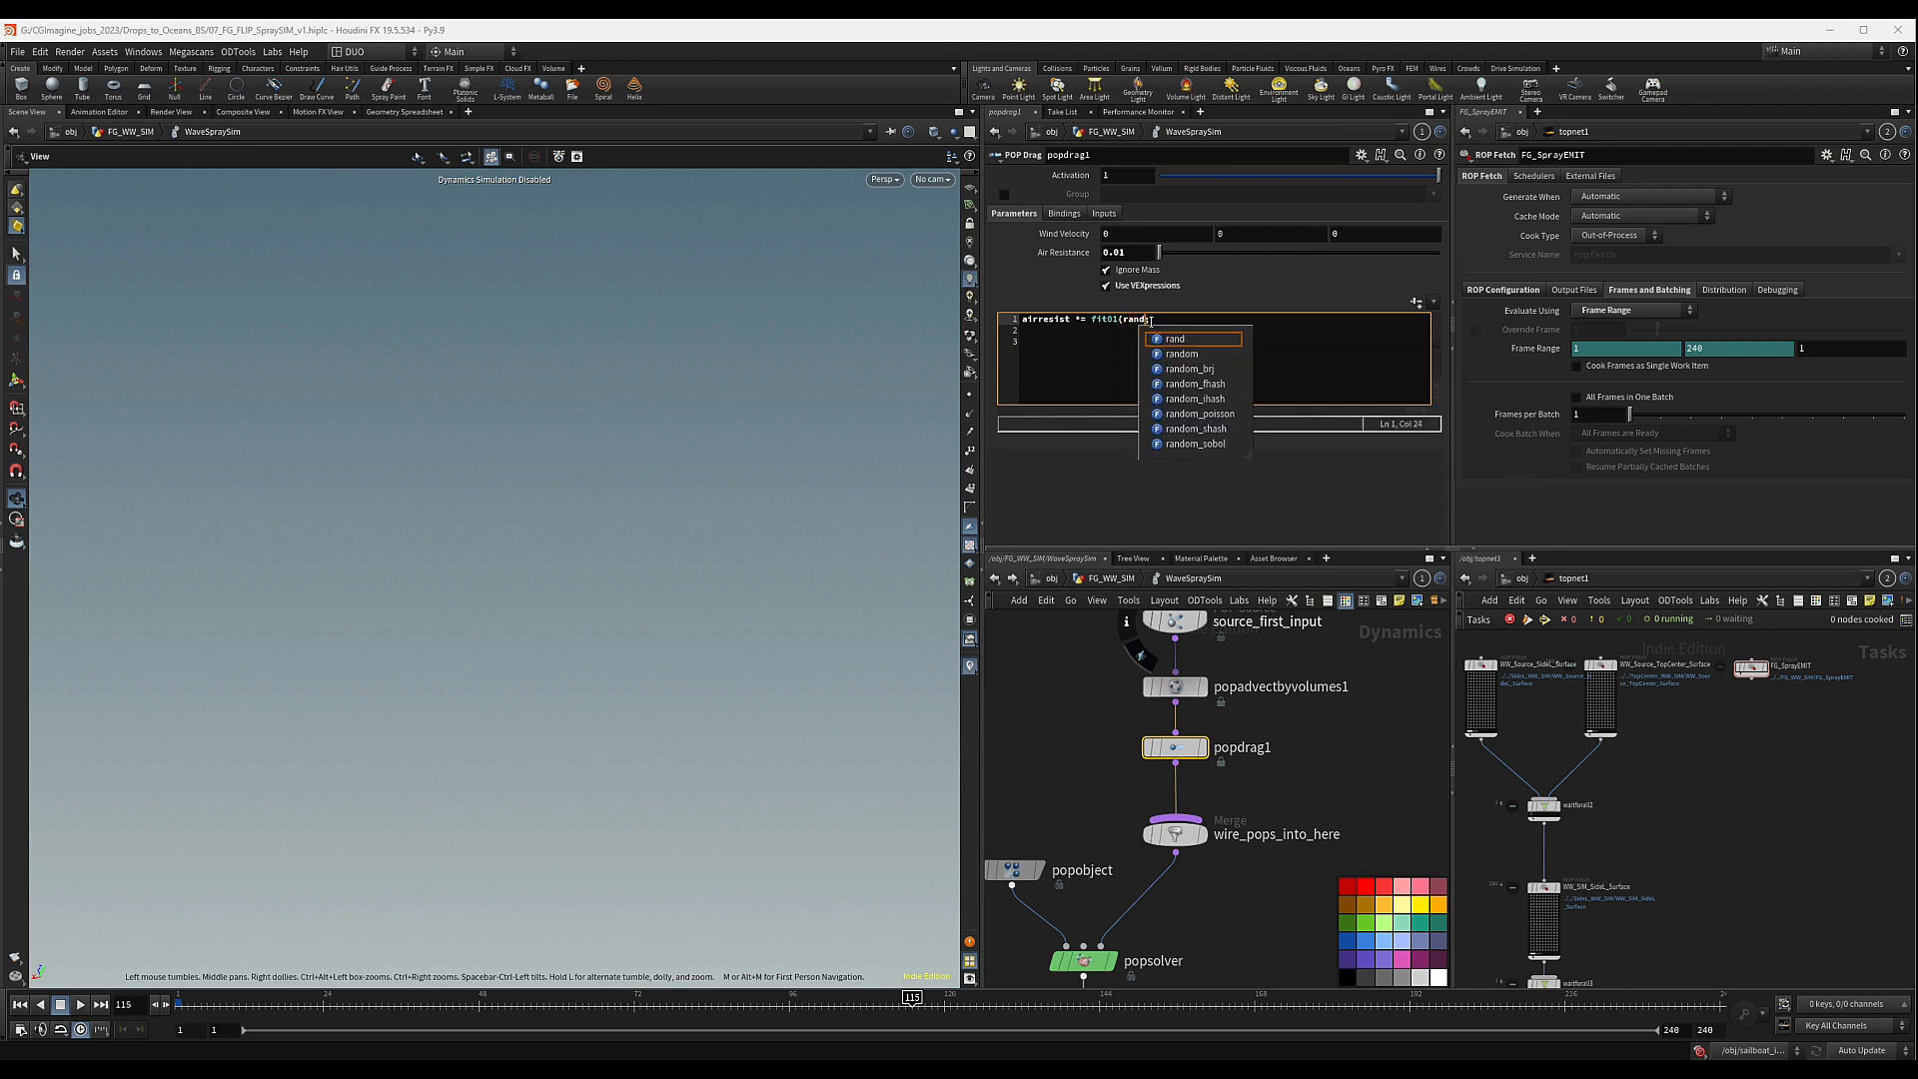
{"action": "type", "text": "(@"}
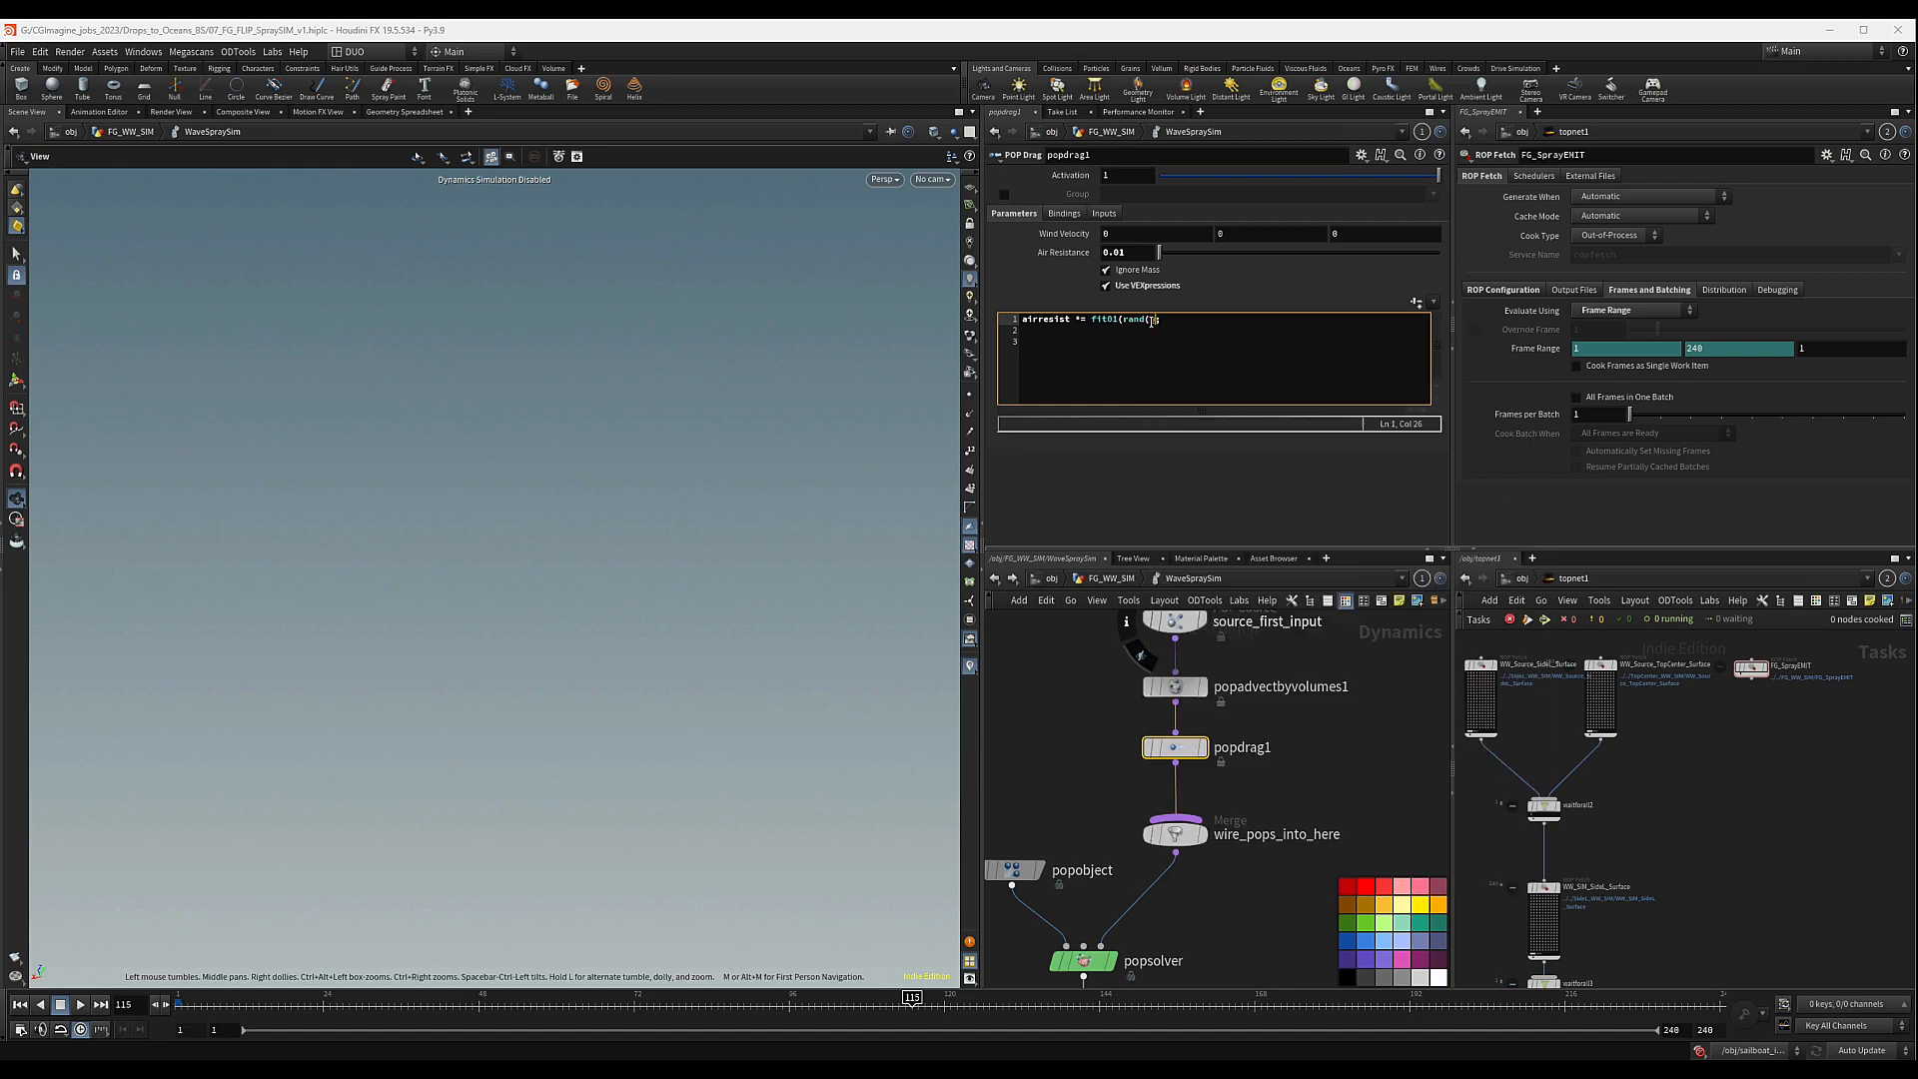
{"action": "type", "text": "id"}
{"action": "type", "text": "0.6,1);"}
{"action": "key", "text": "Down"}
{"action": "key", "text": "Down"}
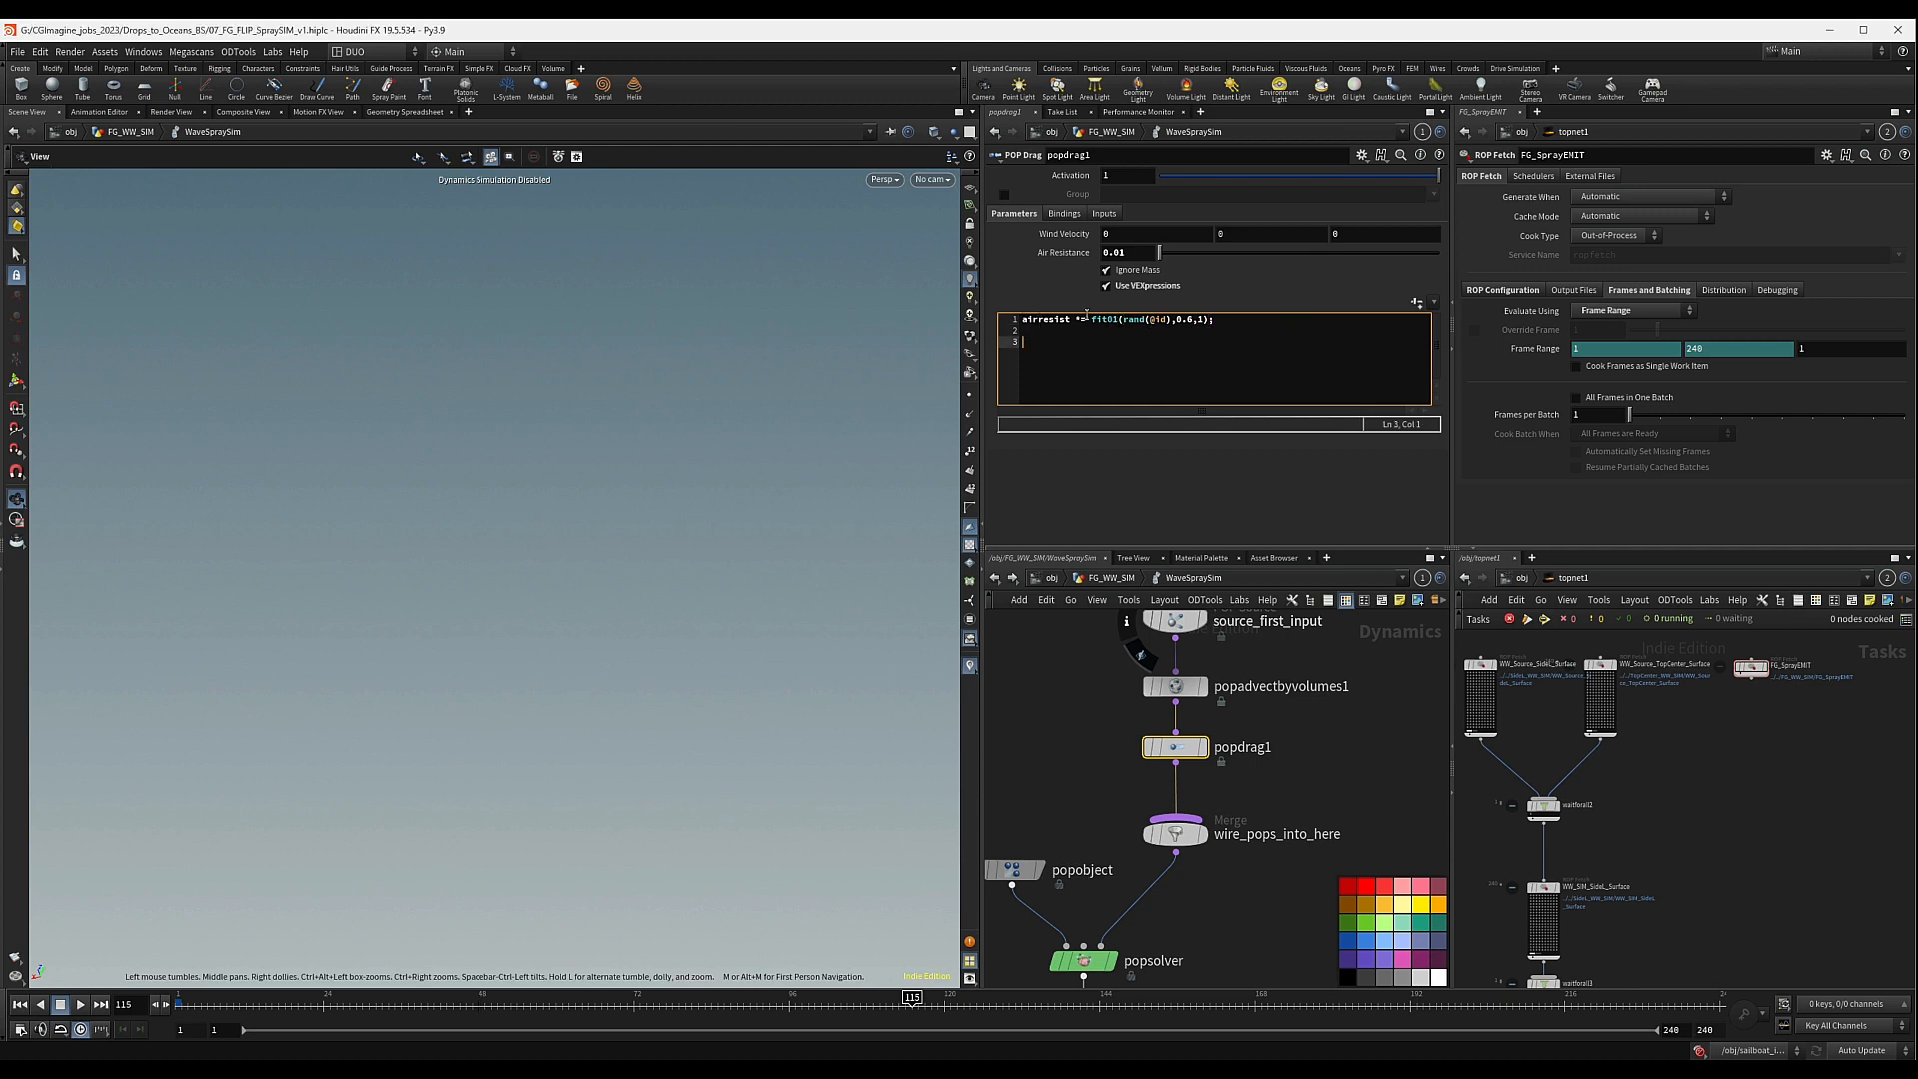
{"action": "left_click_drag", "start_coordinate": [1189, 318], "coordinate": [1176, 318]}
{"action": "left_click_drag", "start_coordinate": [1128, 251], "coordinate": [1099, 254]}
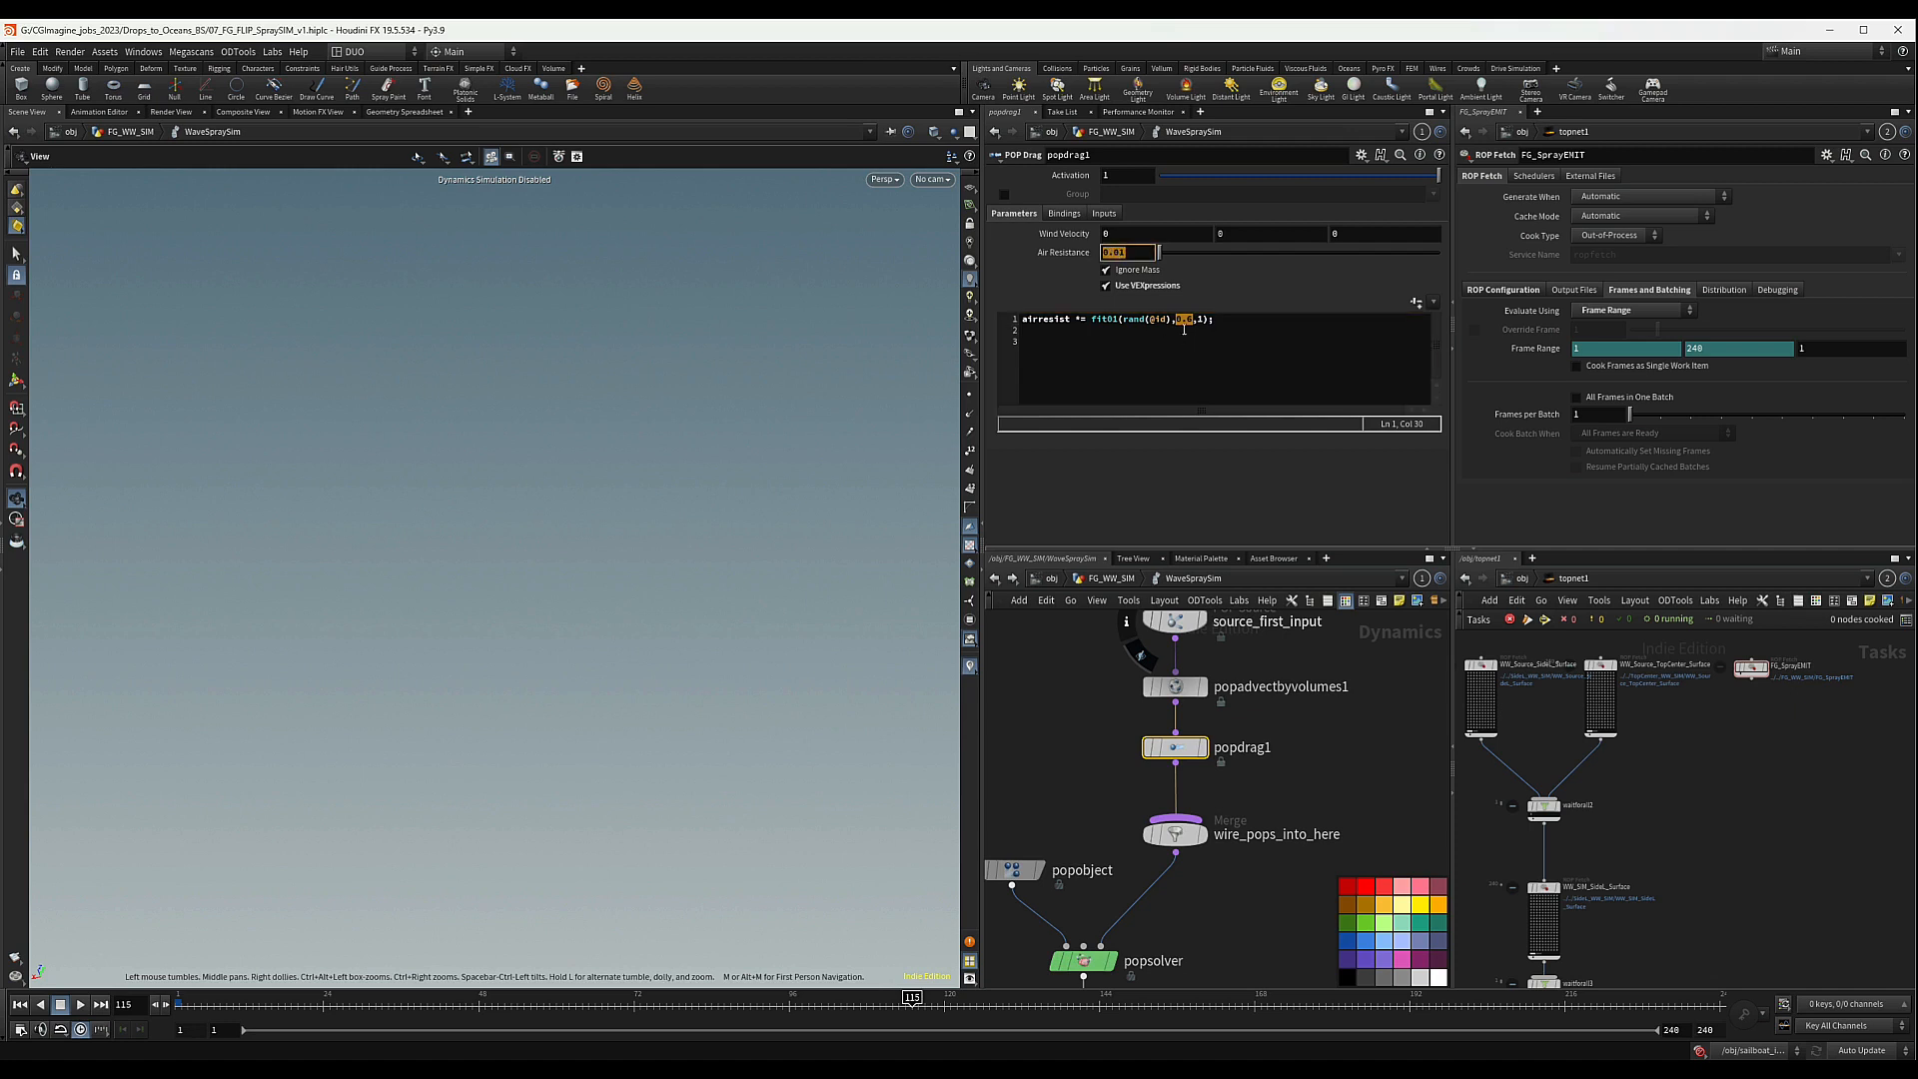
{"action": "left_click", "coordinate": [1198, 319]}
{"action": "left_click", "coordinate": [1141, 251]}
{"action": "left_click", "coordinate": [1230, 340]}
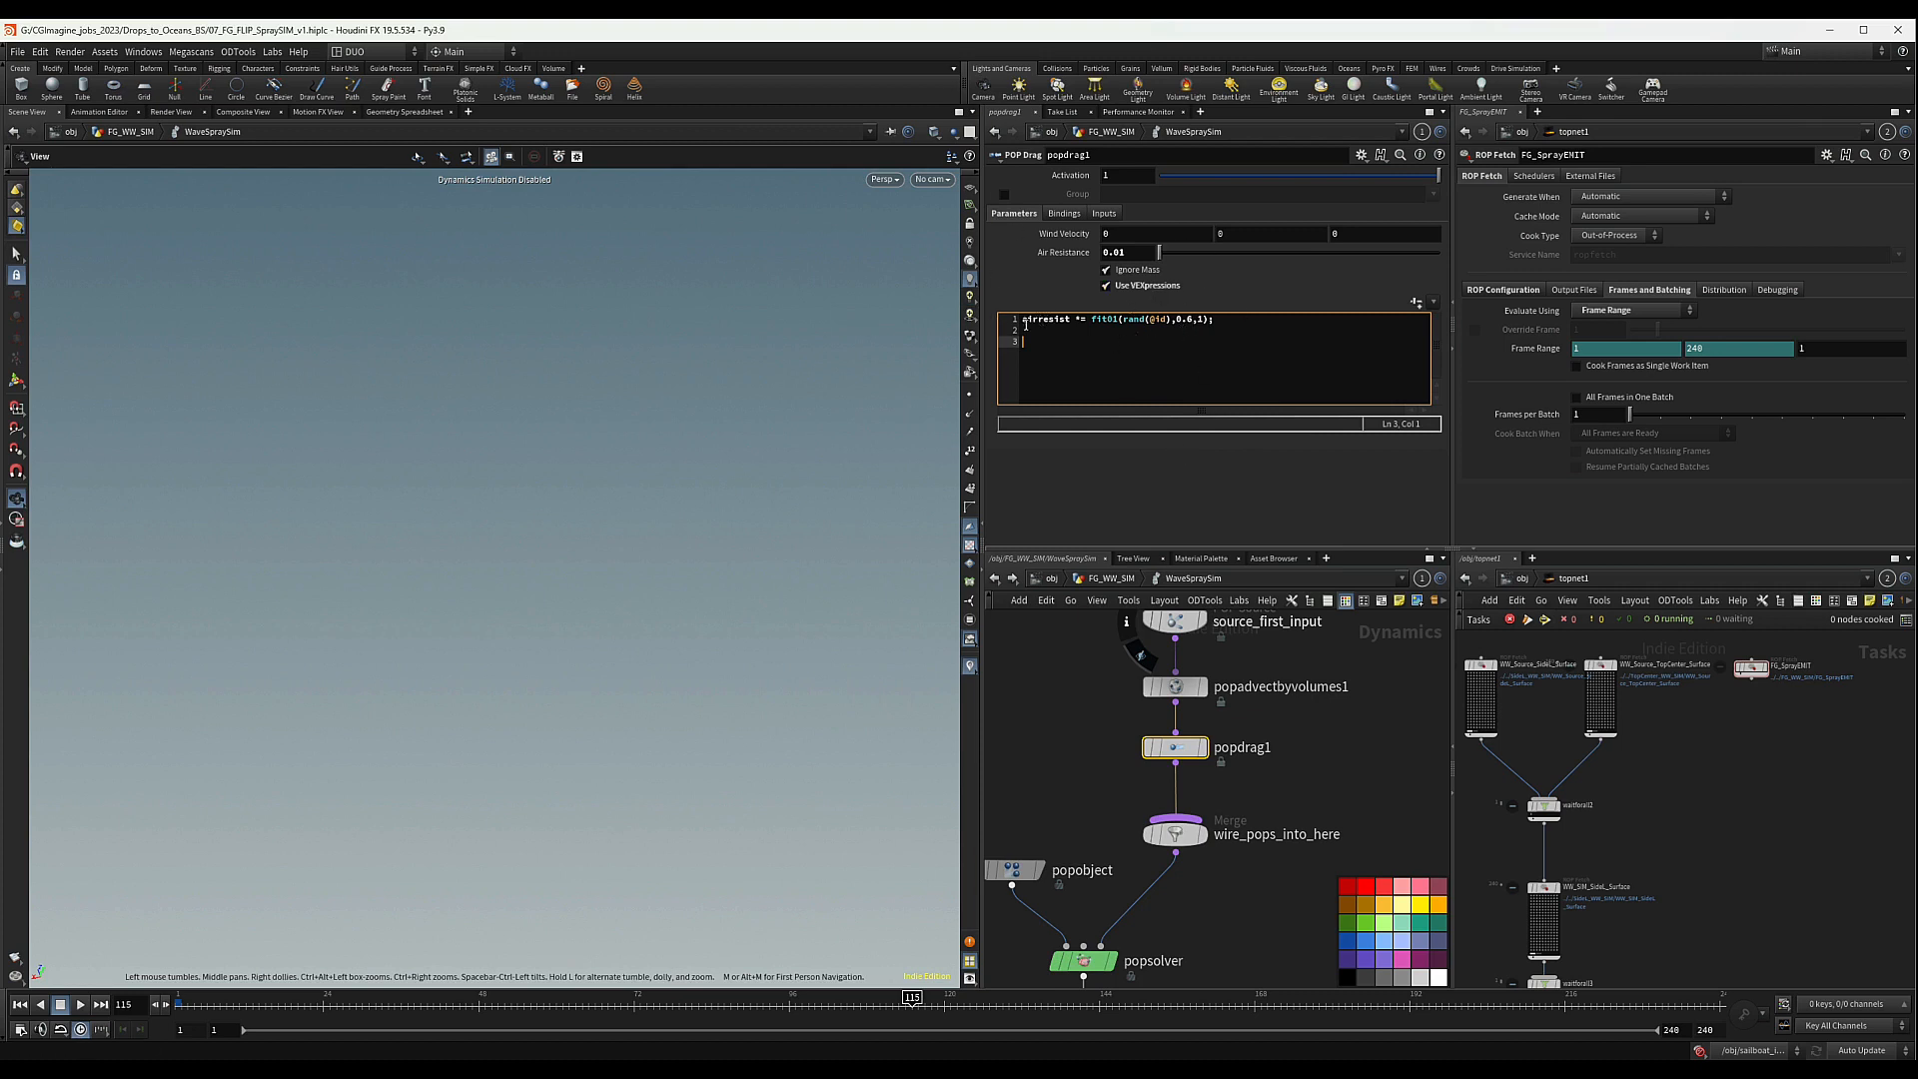
{"action": "left_click", "coordinate": [1210, 322]}
{"action": "key", "text": "shift+Home"}
{"action": "key", "text": "Down"}
- Save the POP Drag node's settings as a preset named random_id
{"action": "left_click", "coordinate": [1361, 156]}
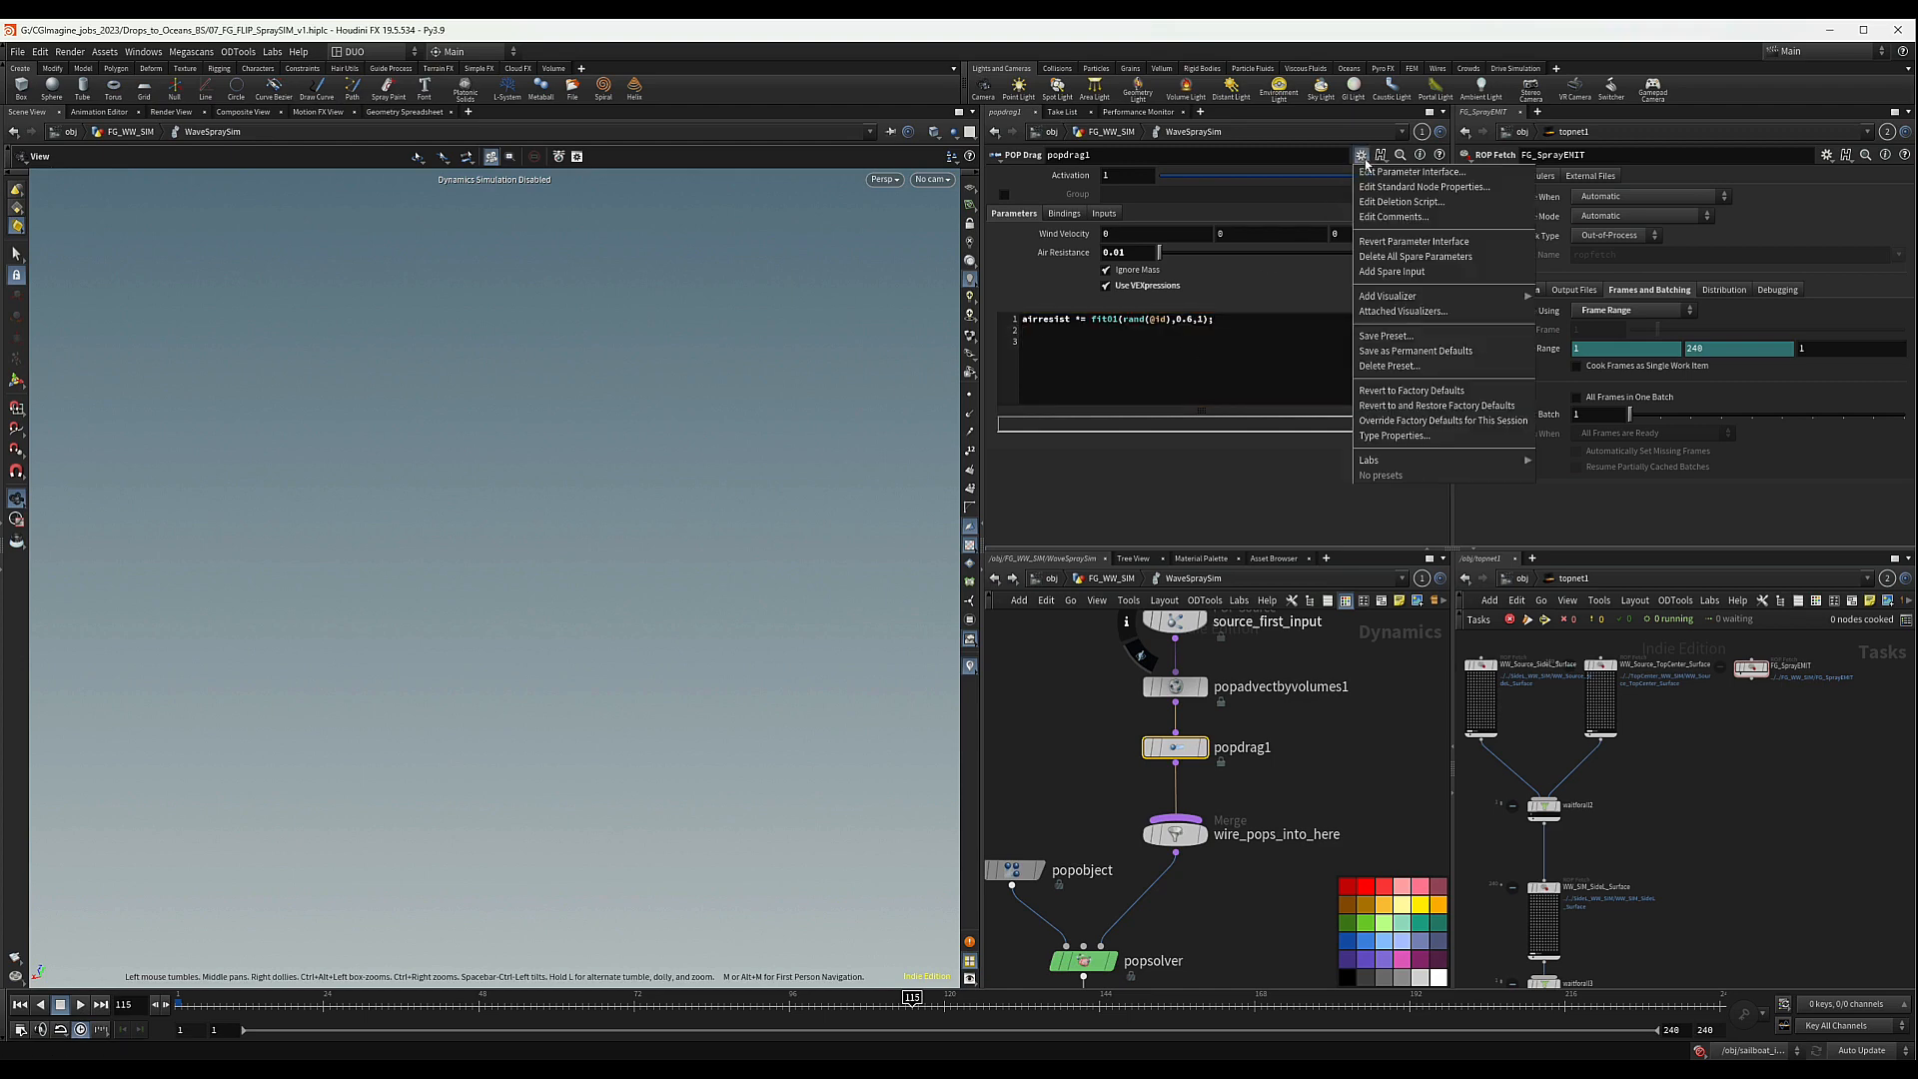
{"action": "left_click", "coordinate": [1403, 338]}
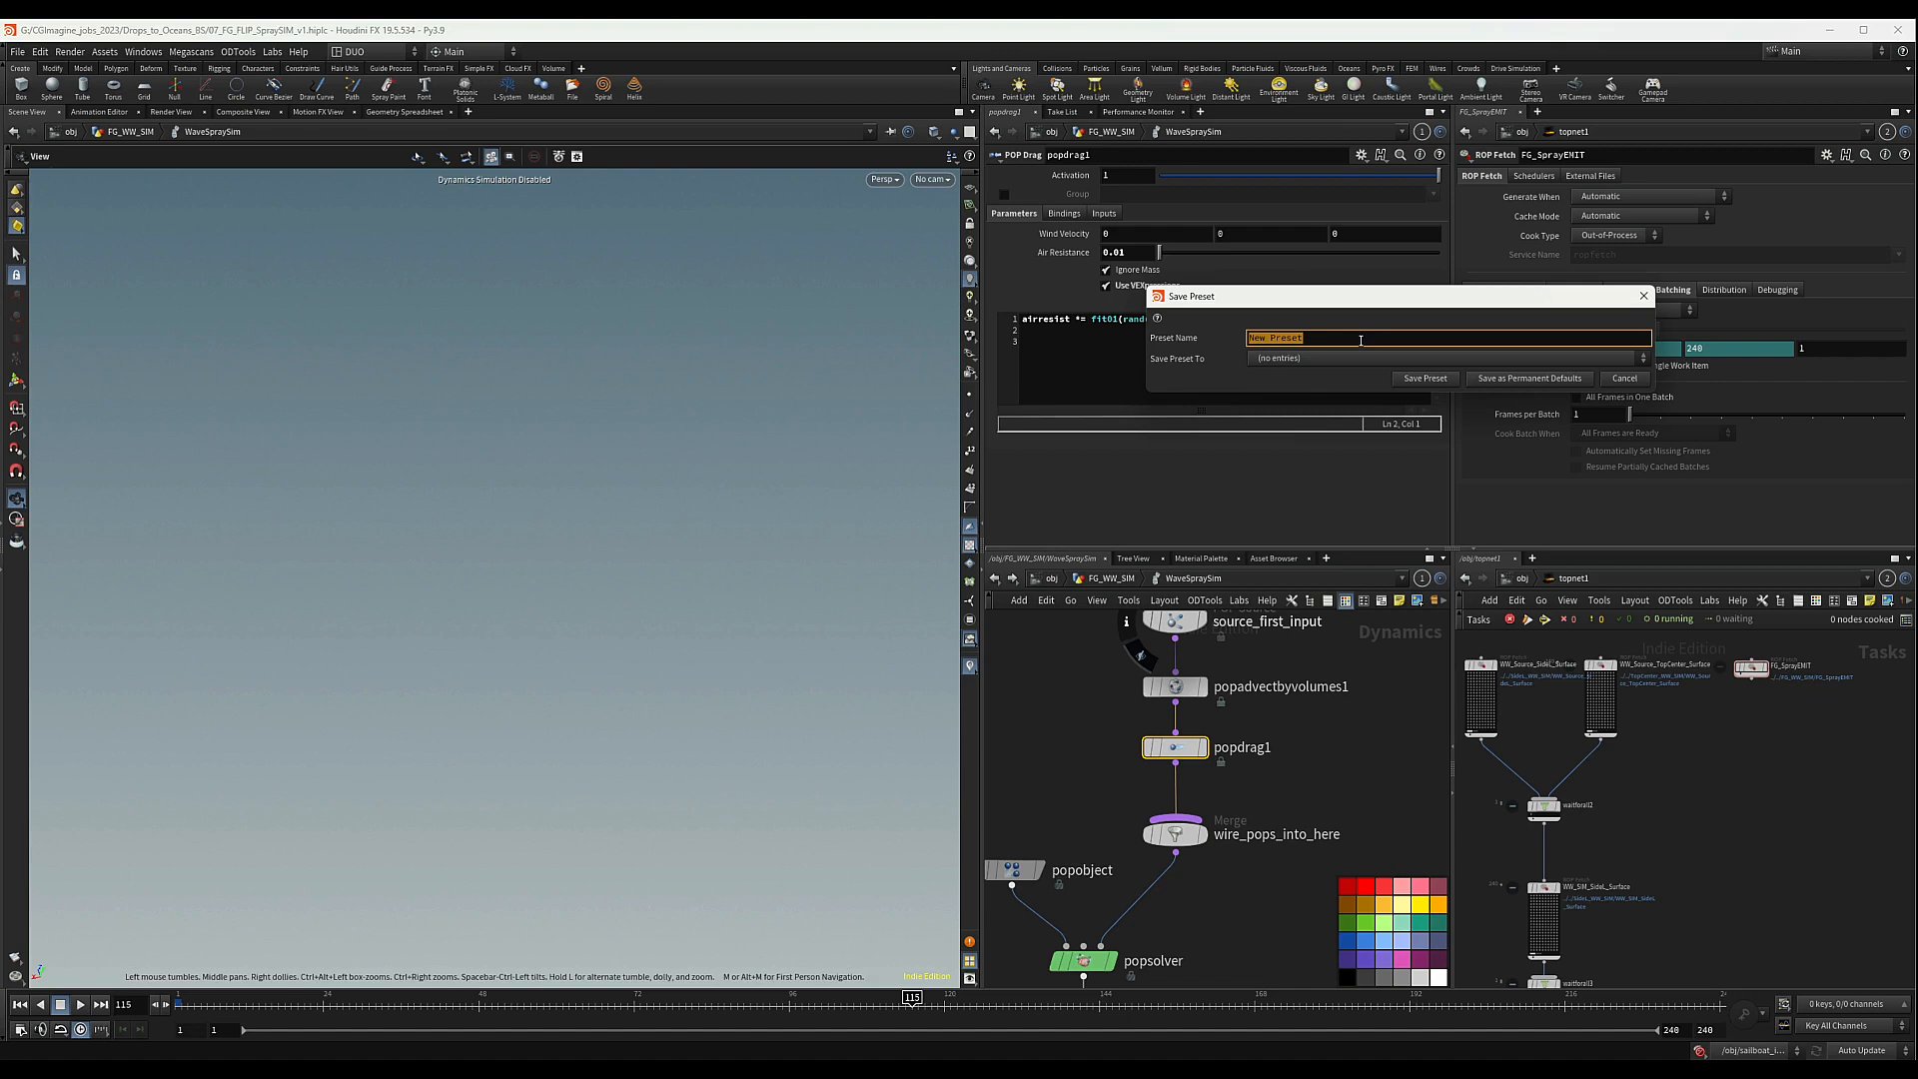
{"action": "type", "text": "r"}
{"action": "type", "text": "andom_id"}
{"action": "left_click", "coordinate": [1349, 358]}
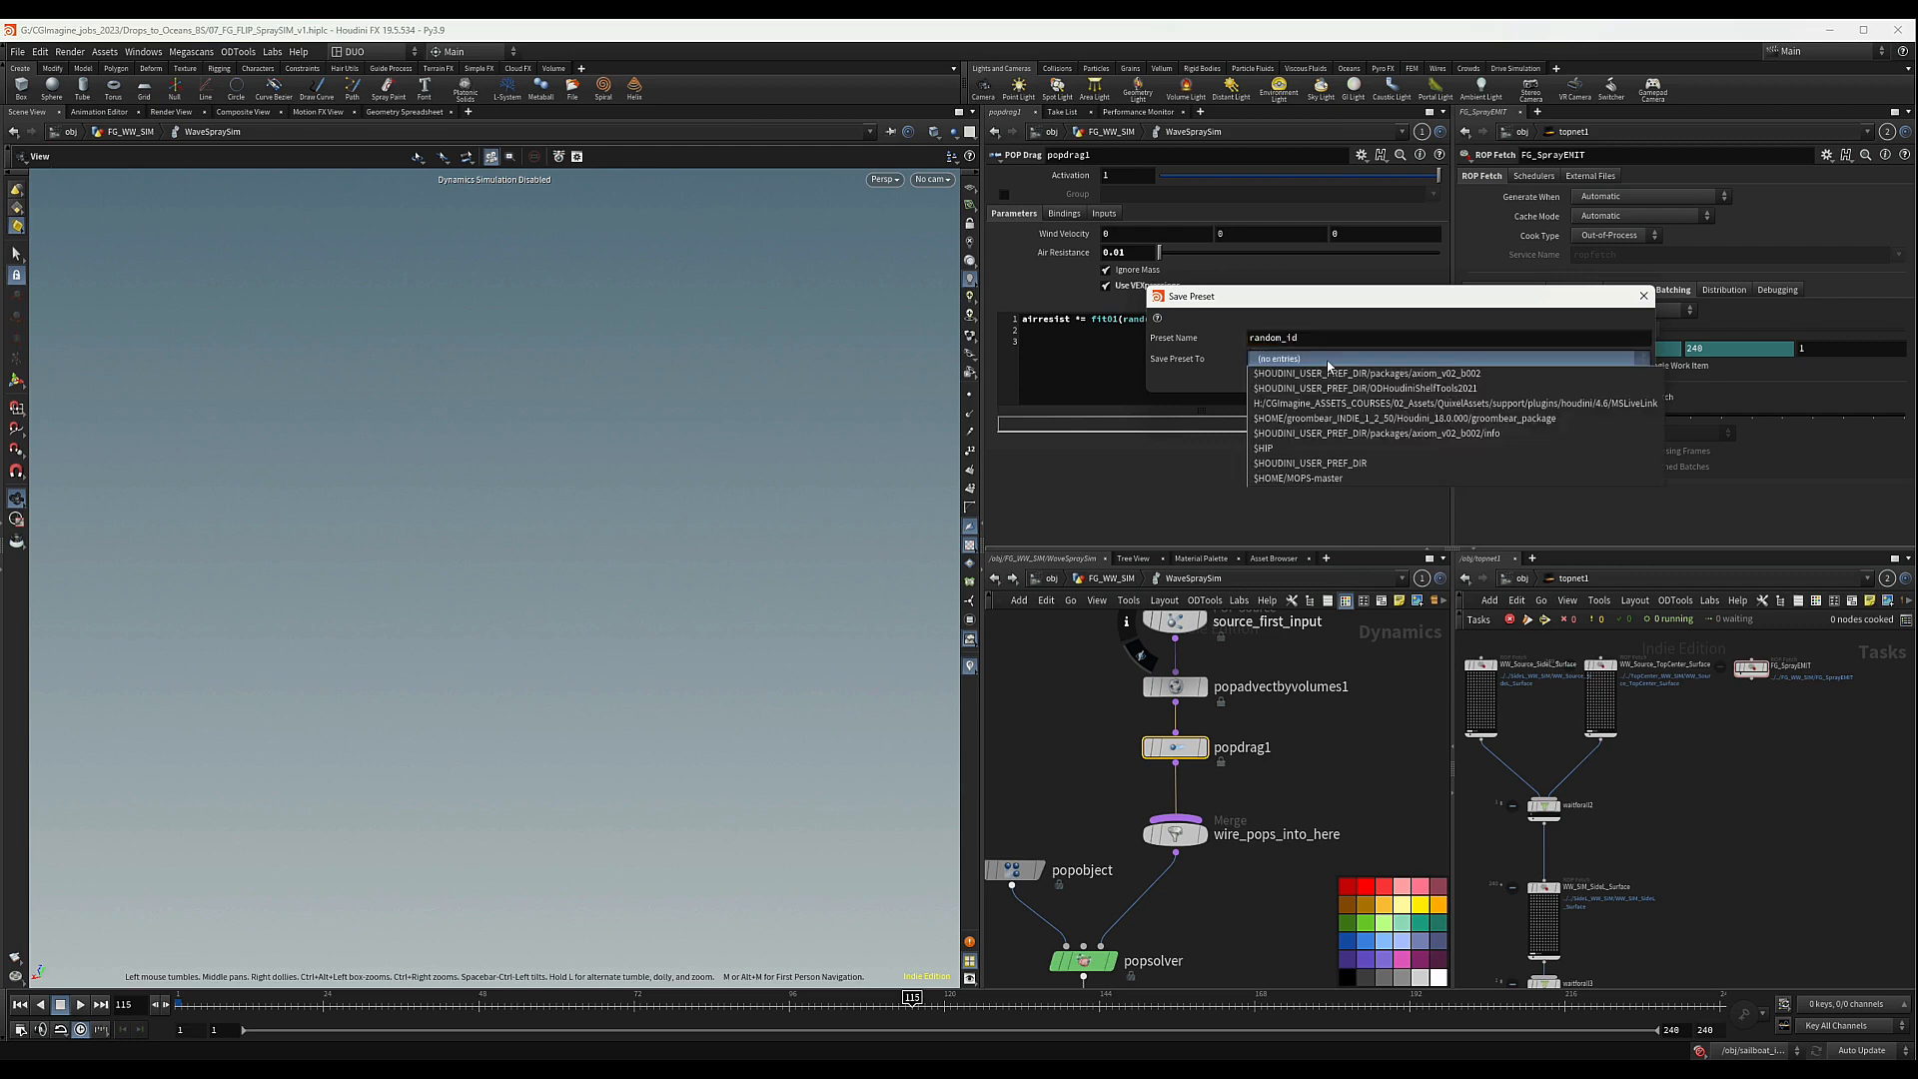
{"action": "left_click", "coordinate": [1344, 452]}
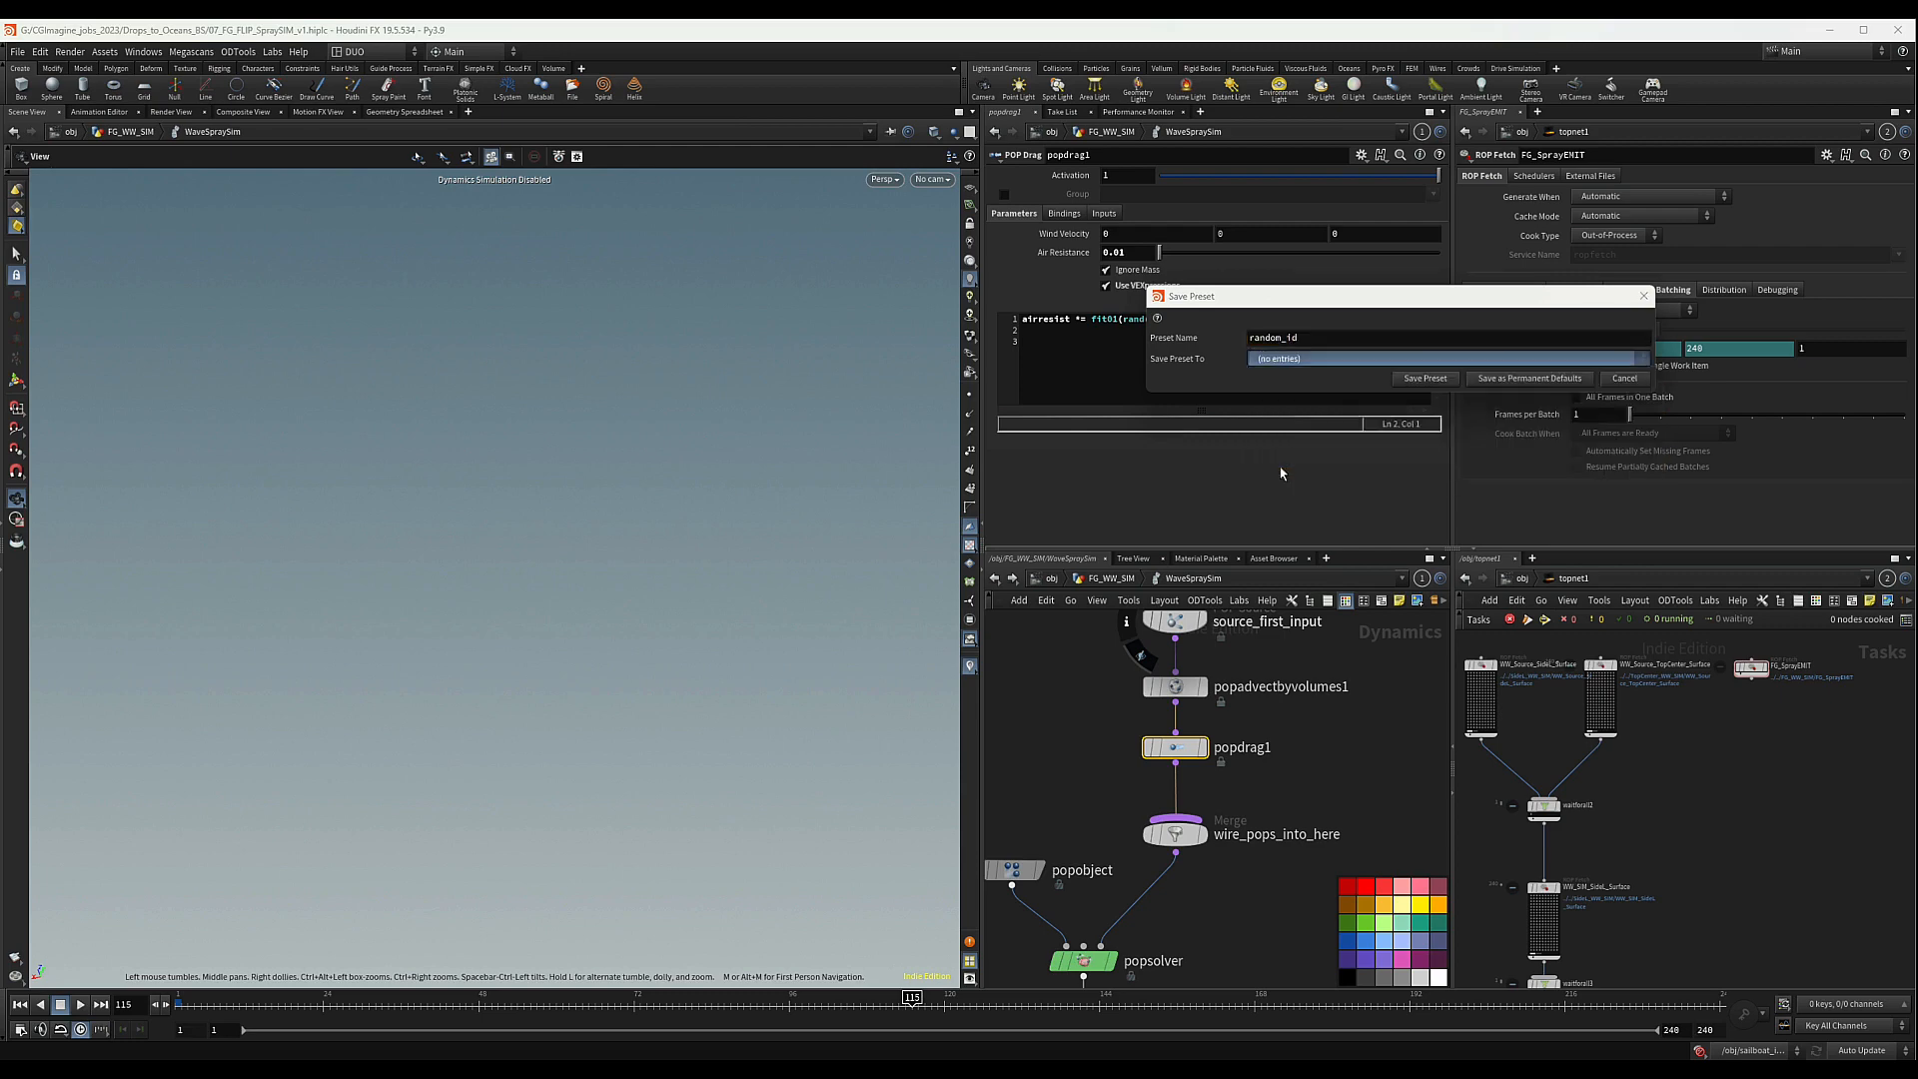
{"action": "left_click", "coordinate": [1425, 377]}
- Test the random_id preset on a temporary second POP Drag node and delete that node
{"action": "middle_click_drag", "start_coordinate": [1392, 747], "coordinate": [1345, 747]}
{"action": "left_click", "coordinate": [1345, 746]}
{"action": "key", "text": "Tab"}
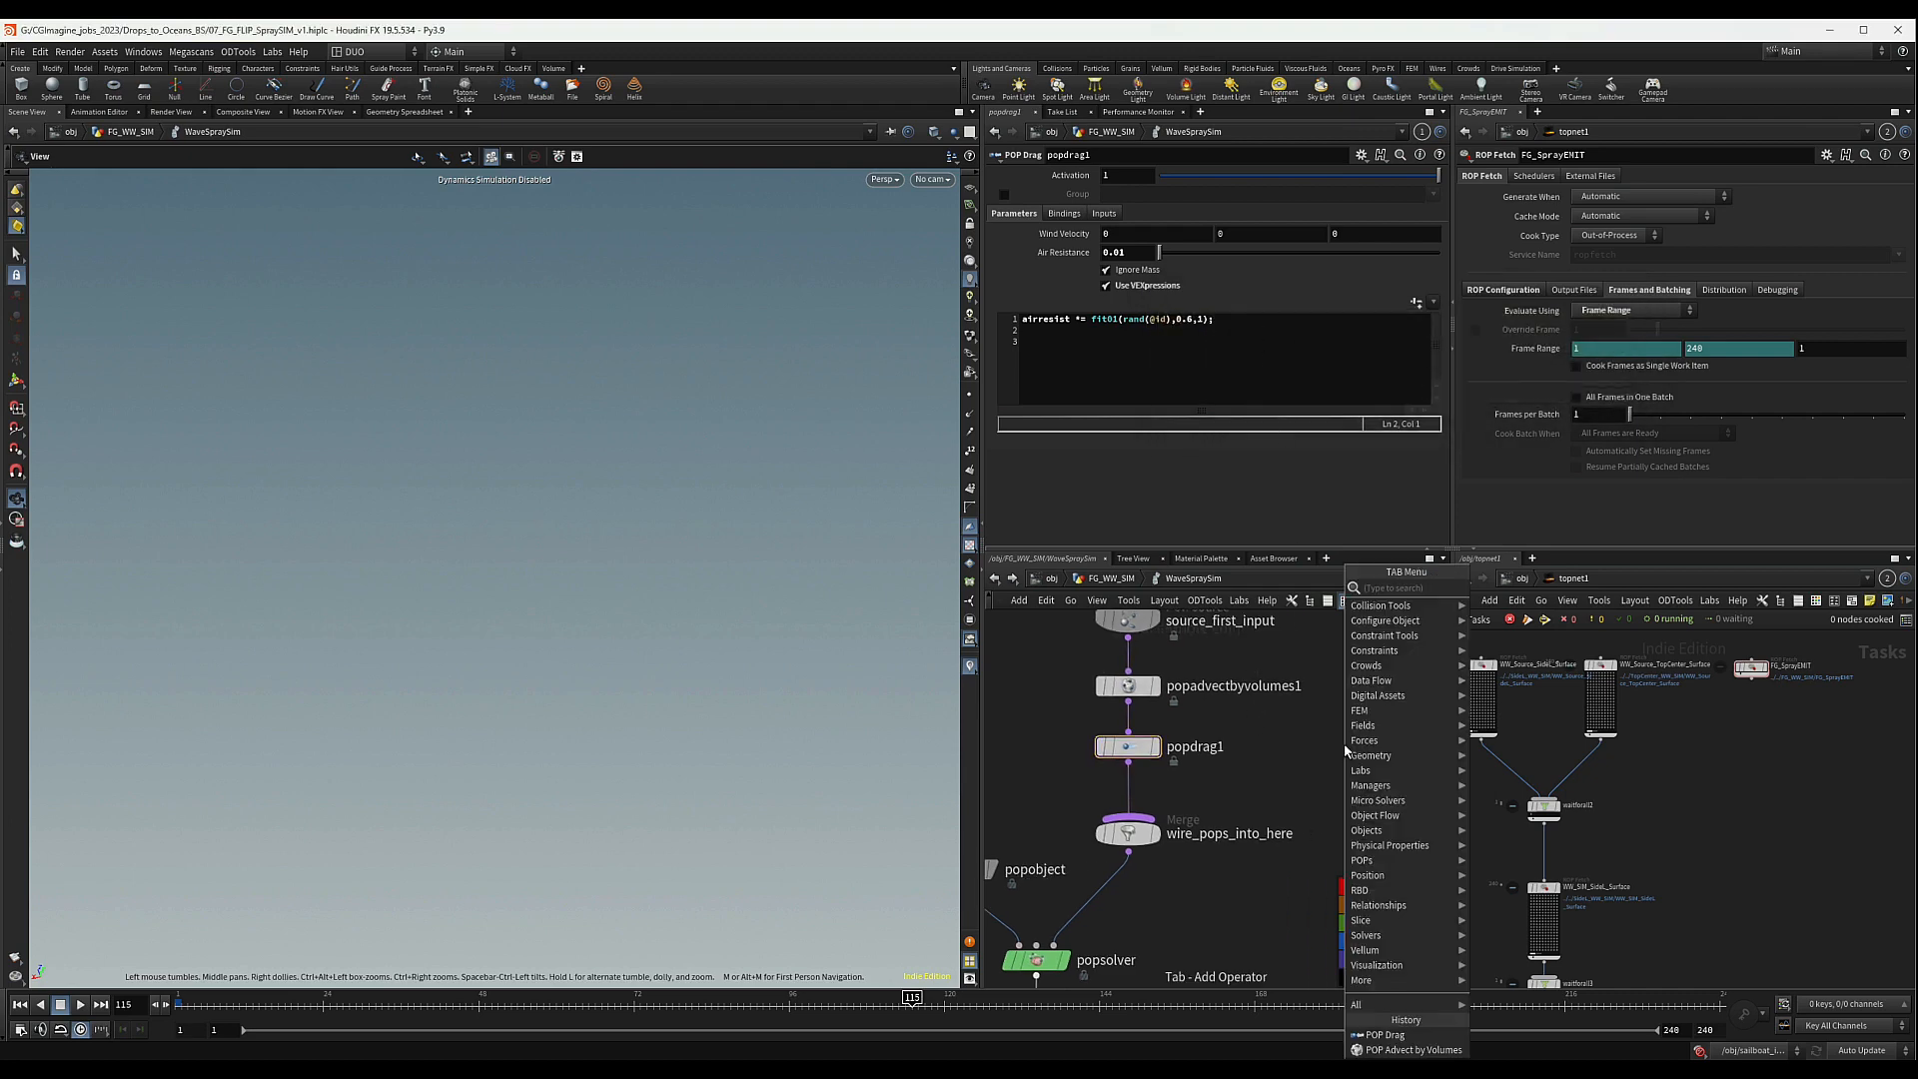
{"action": "type", "text": "popd"}
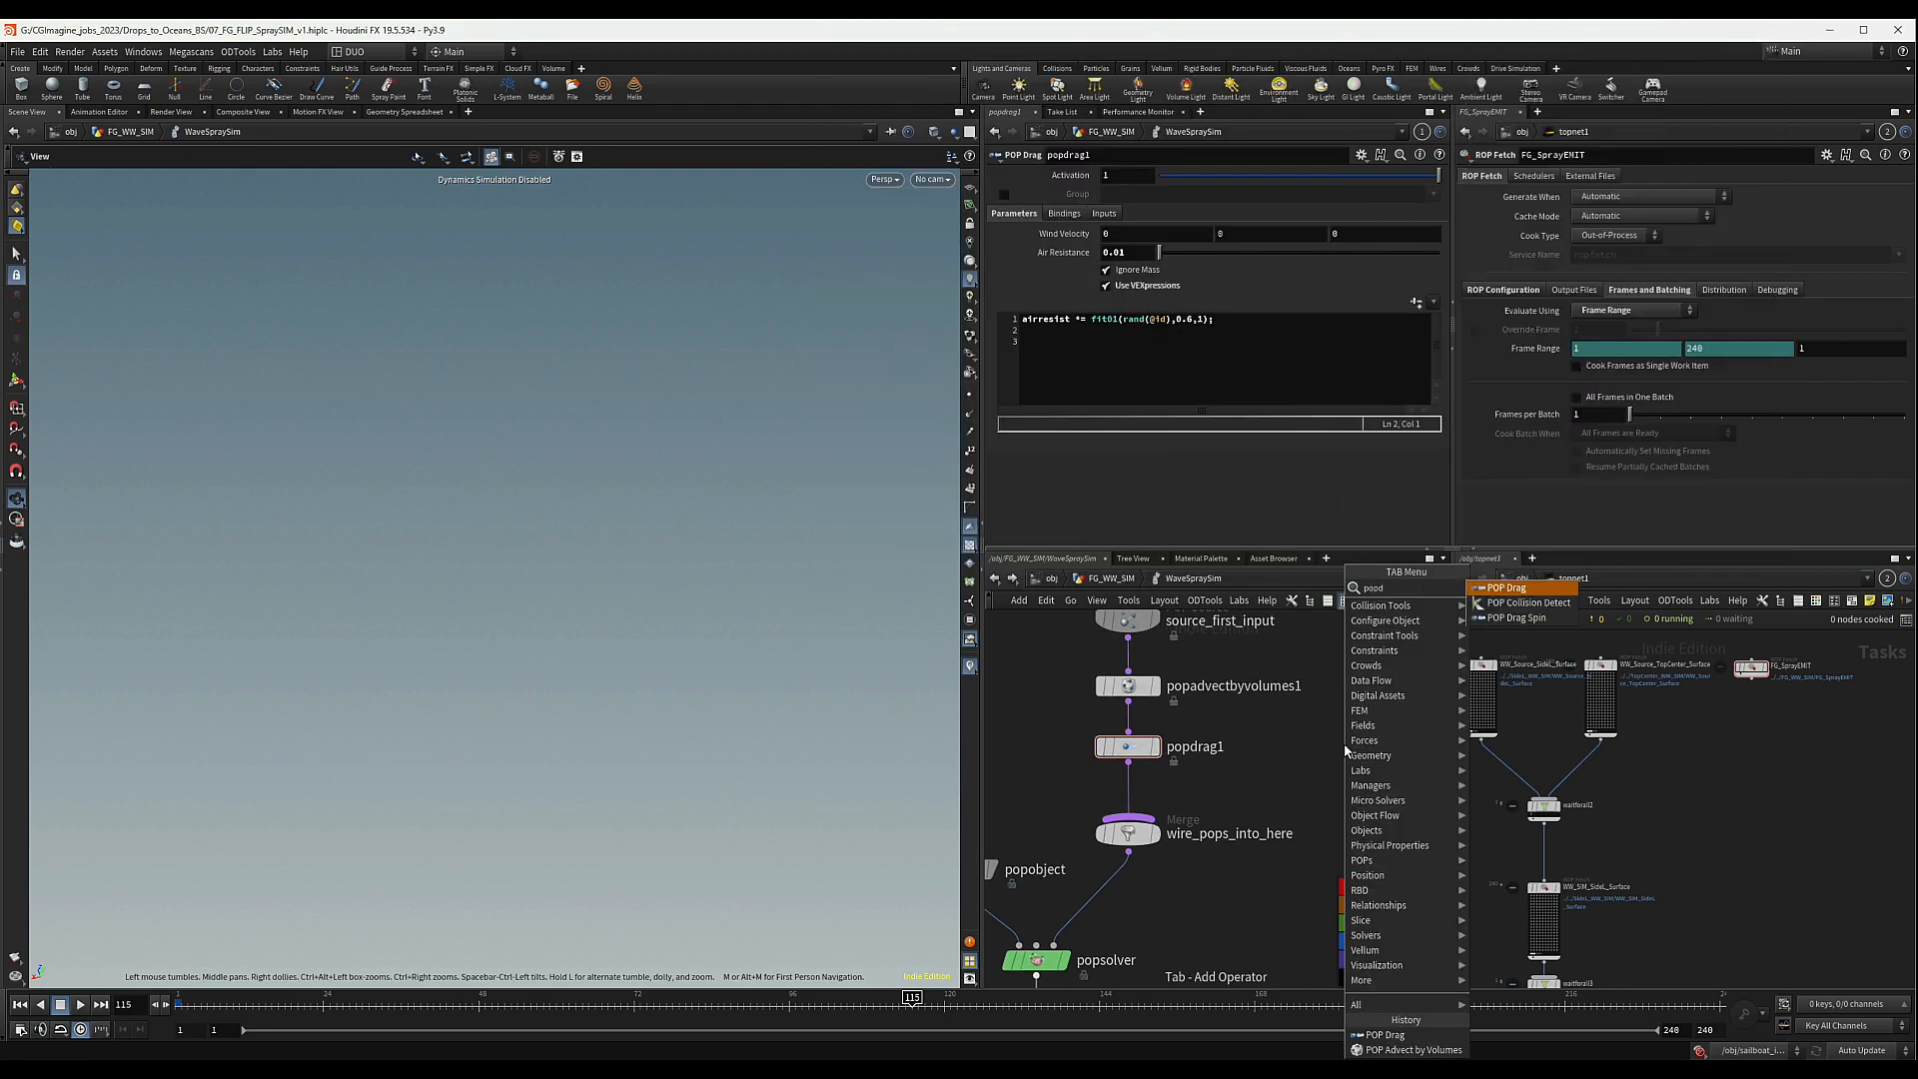
{"action": "key", "text": "Return"}
{"action": "left_click", "coordinate": [1345, 746]}
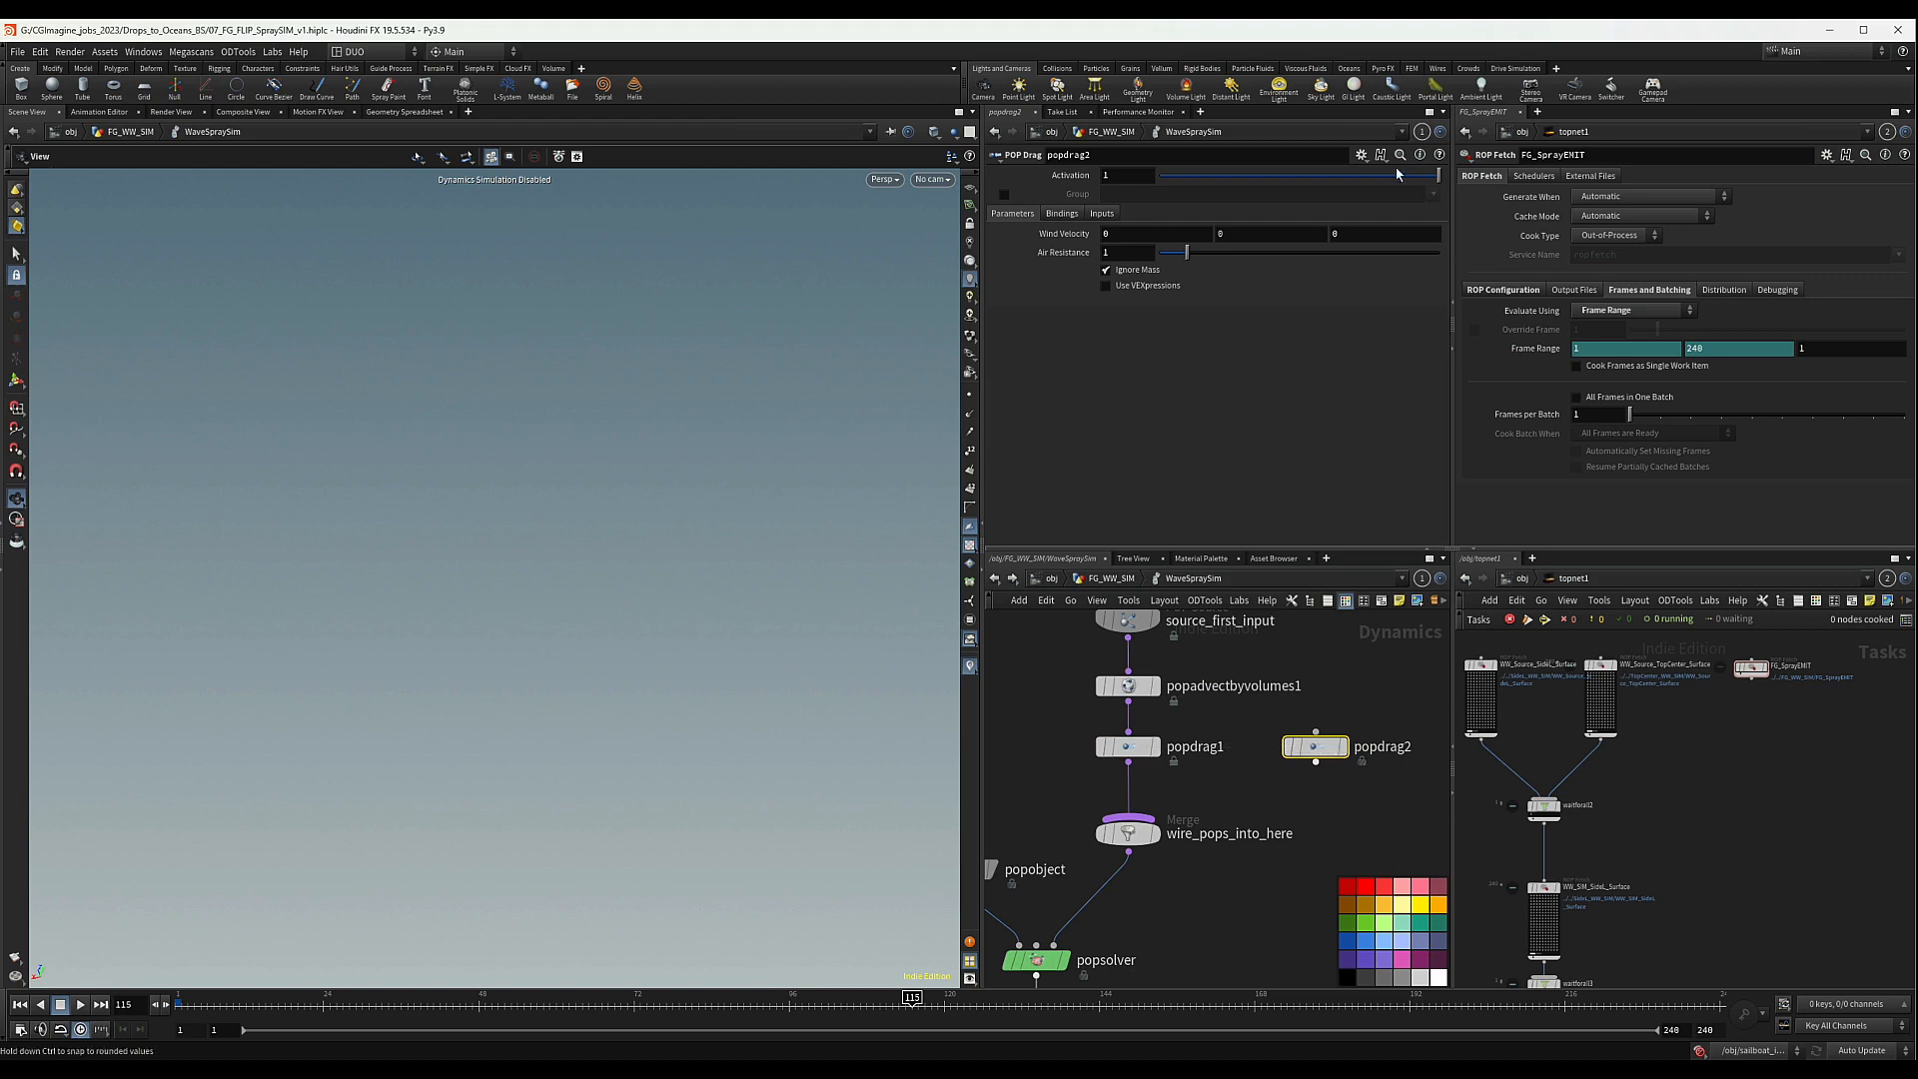
{"action": "left_click", "coordinate": [1361, 156]}
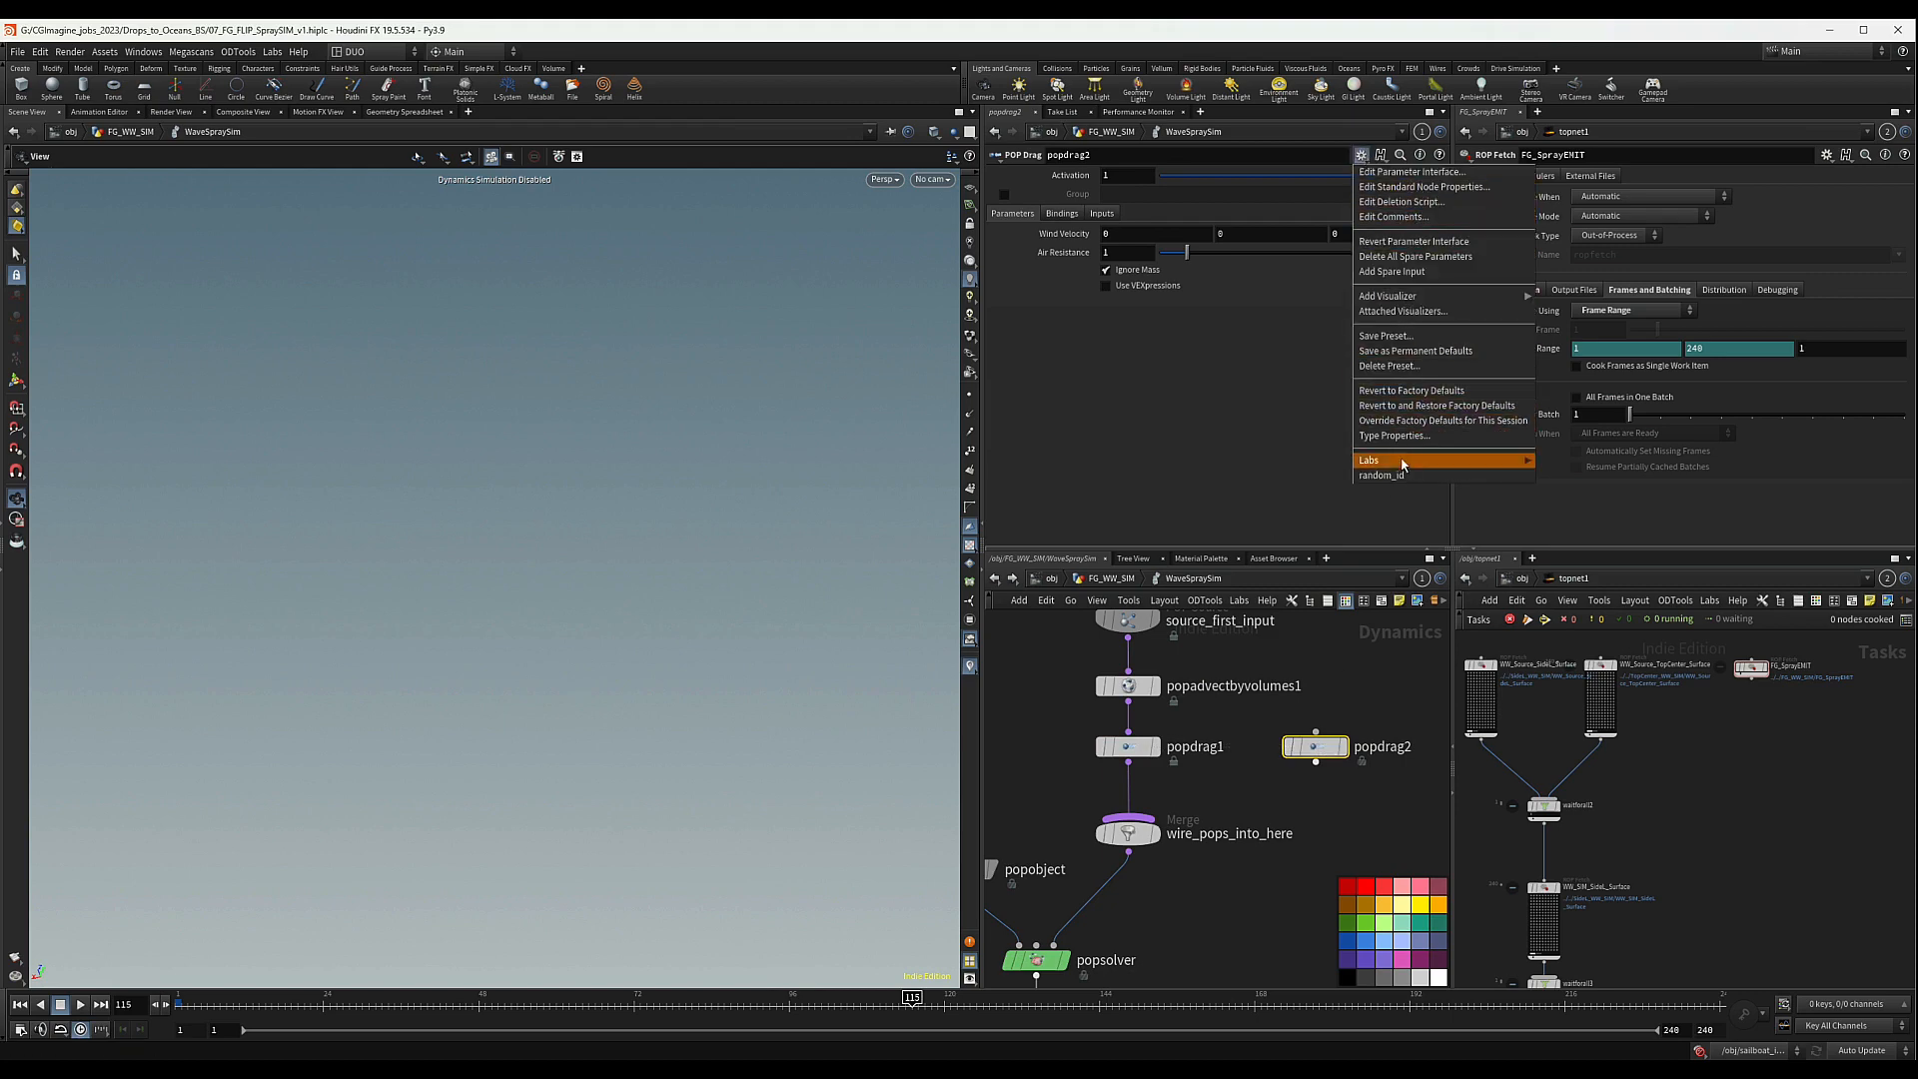
{"action": "left_click", "coordinate": [1389, 476]}
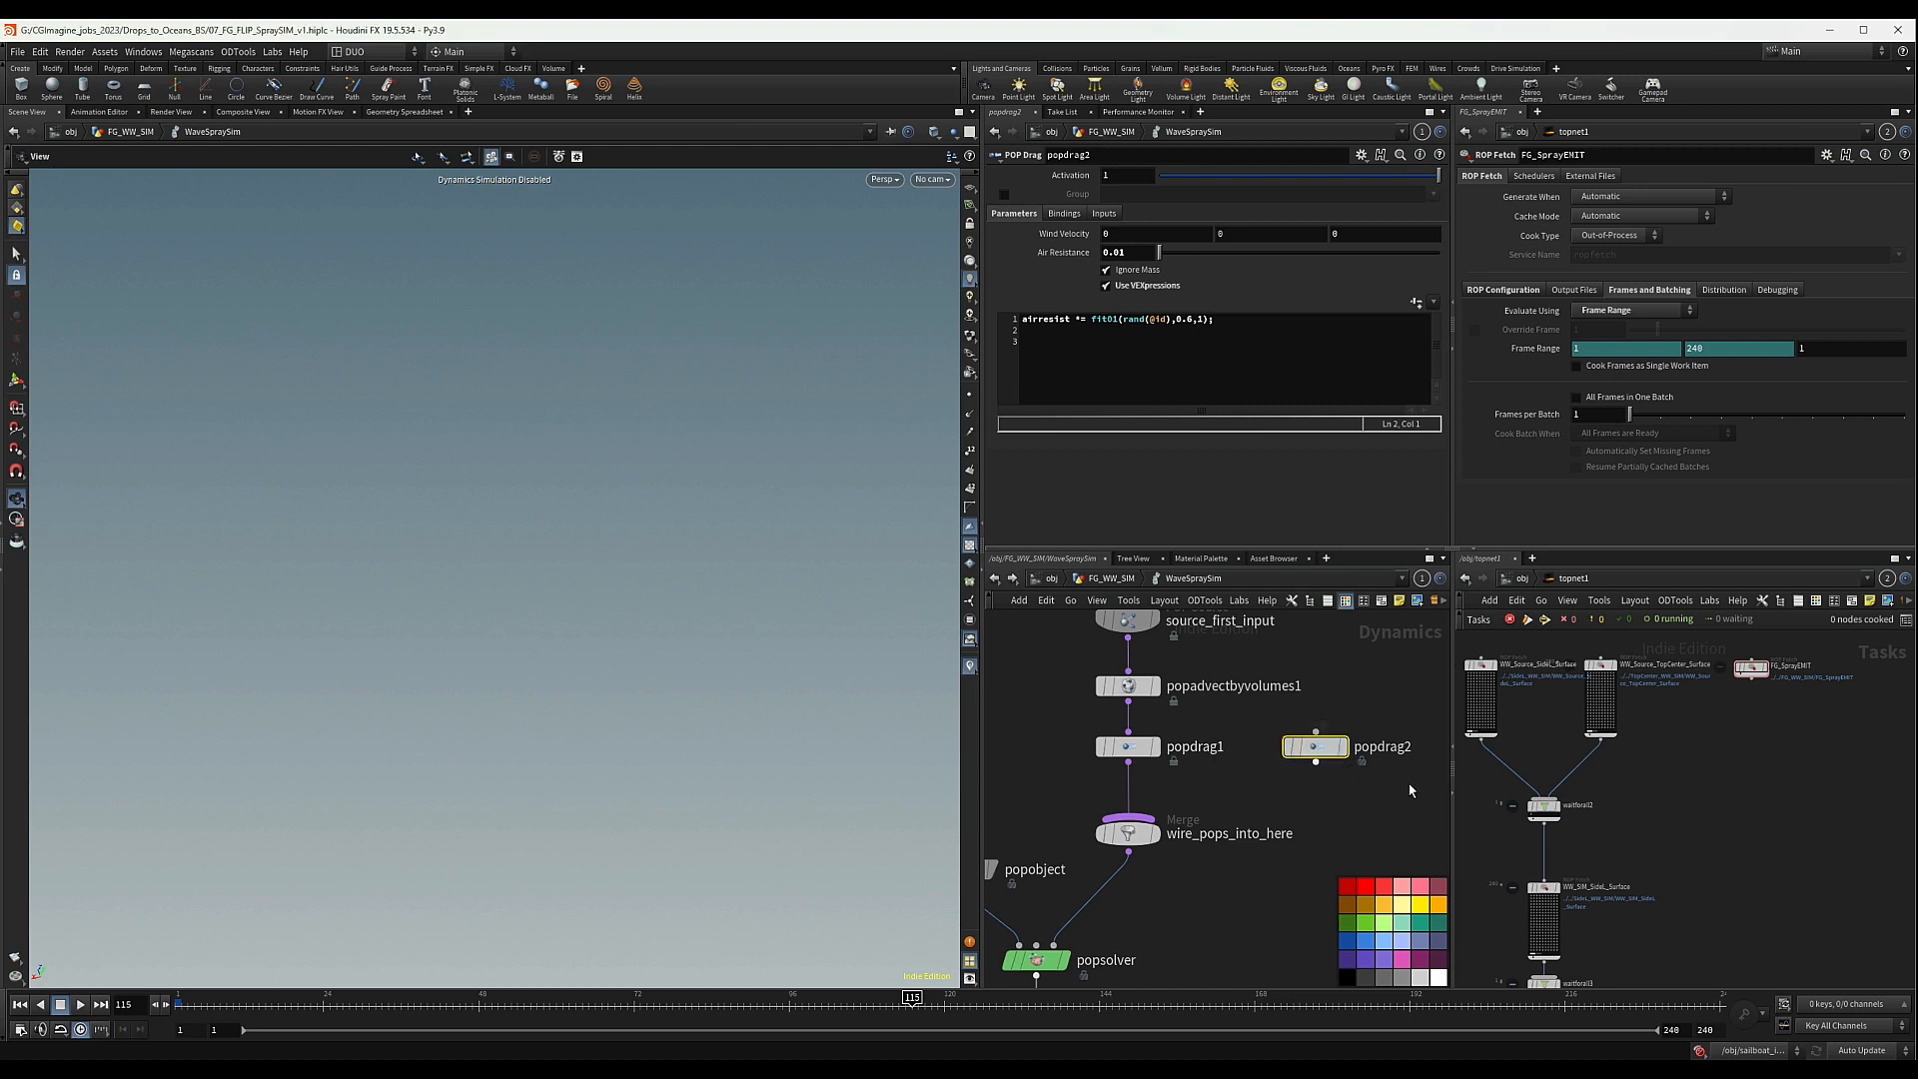
{"action": "key", "text": "Delete"}
- Examine the POP Solver's update, collision behavior, sleeping, bindings and distribution settings
{"action": "scroll", "coordinate": [1287, 795], "scroll_direction": "down", "scroll_amount": 3}
{"action": "middle_click_drag", "start_coordinate": [1293, 790], "coordinate": [1279, 709]}
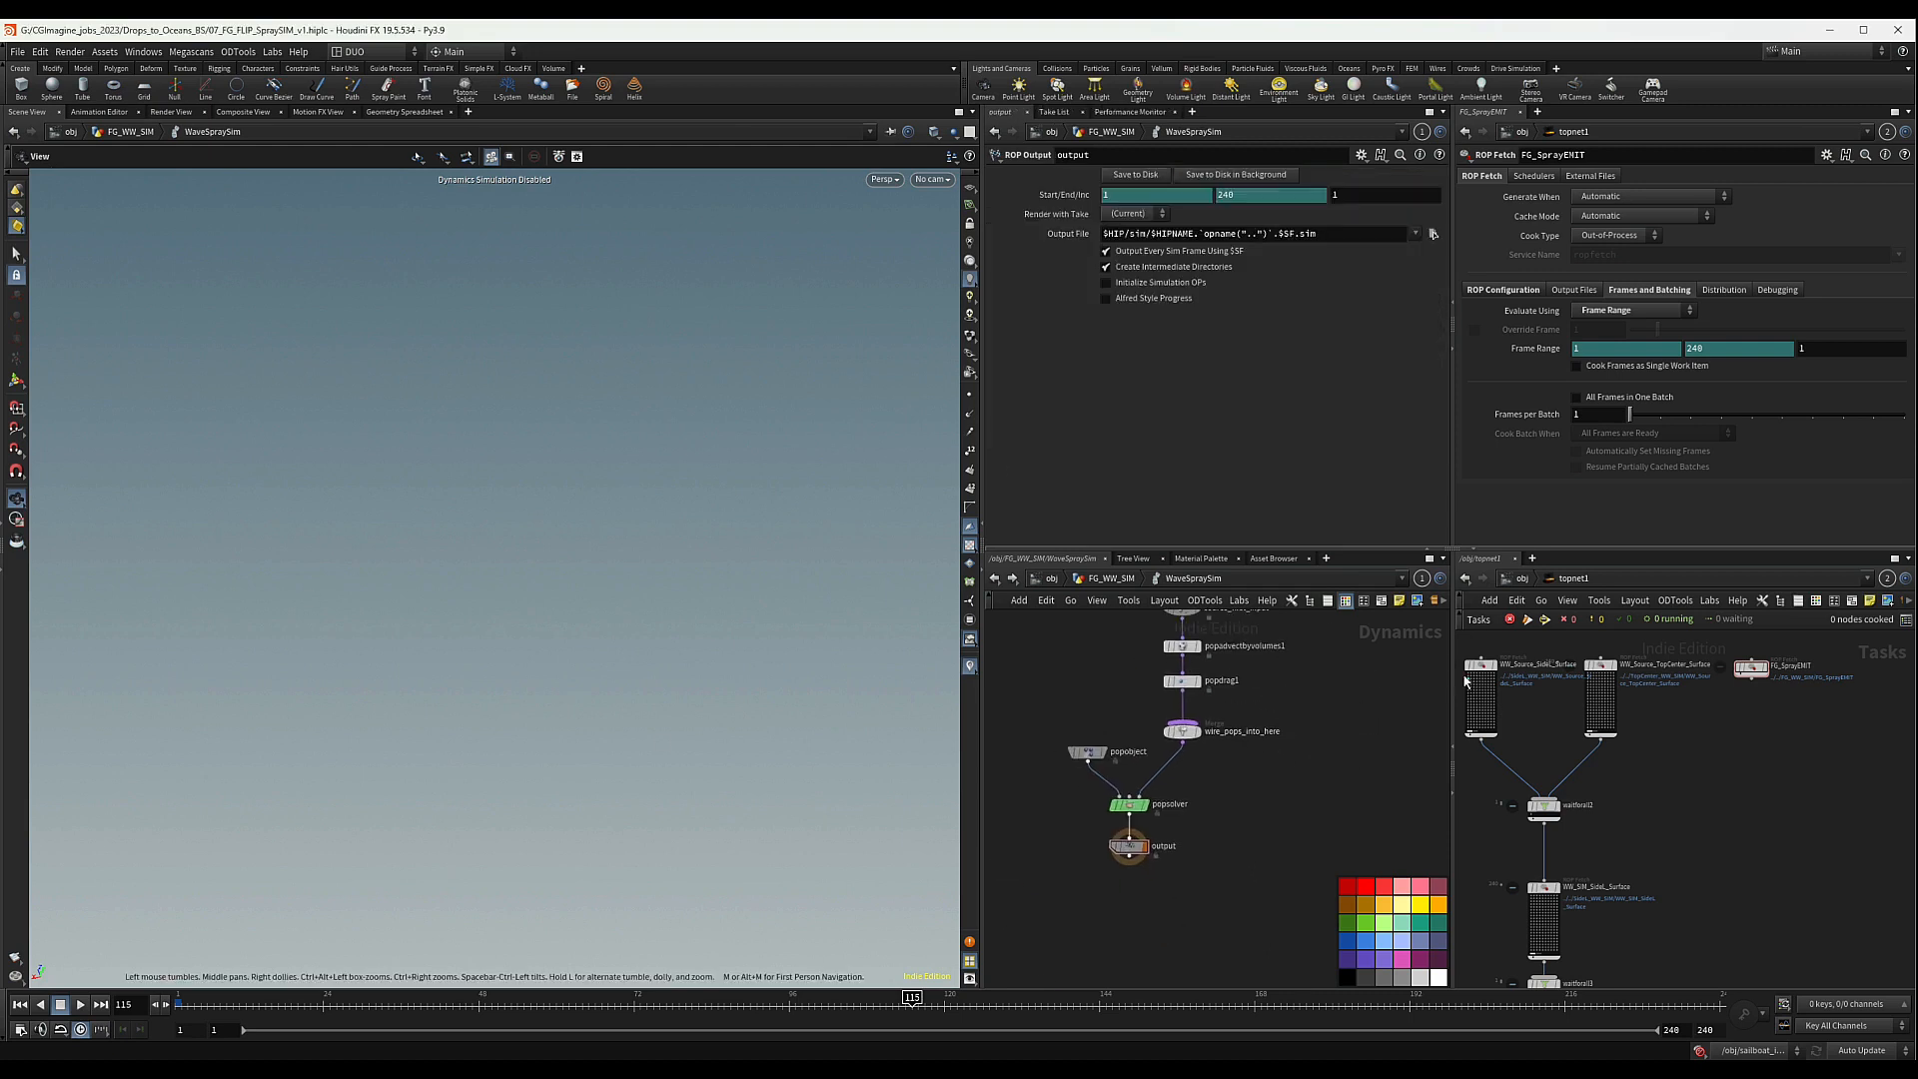
{"action": "middle_click_drag", "start_coordinate": [1362, 684], "coordinate": [1323, 758]}
{"action": "scroll", "coordinate": [1189, 783], "scroll_direction": "down", "scroll_amount": 2}
{"action": "middle_click_drag", "start_coordinate": [1184, 858], "coordinate": [1186, 812]}
{"action": "left_click_drag", "start_coordinate": [1193, 786], "coordinate": [1029, 836]}
{"action": "left_click", "coordinate": [1050, 176]}
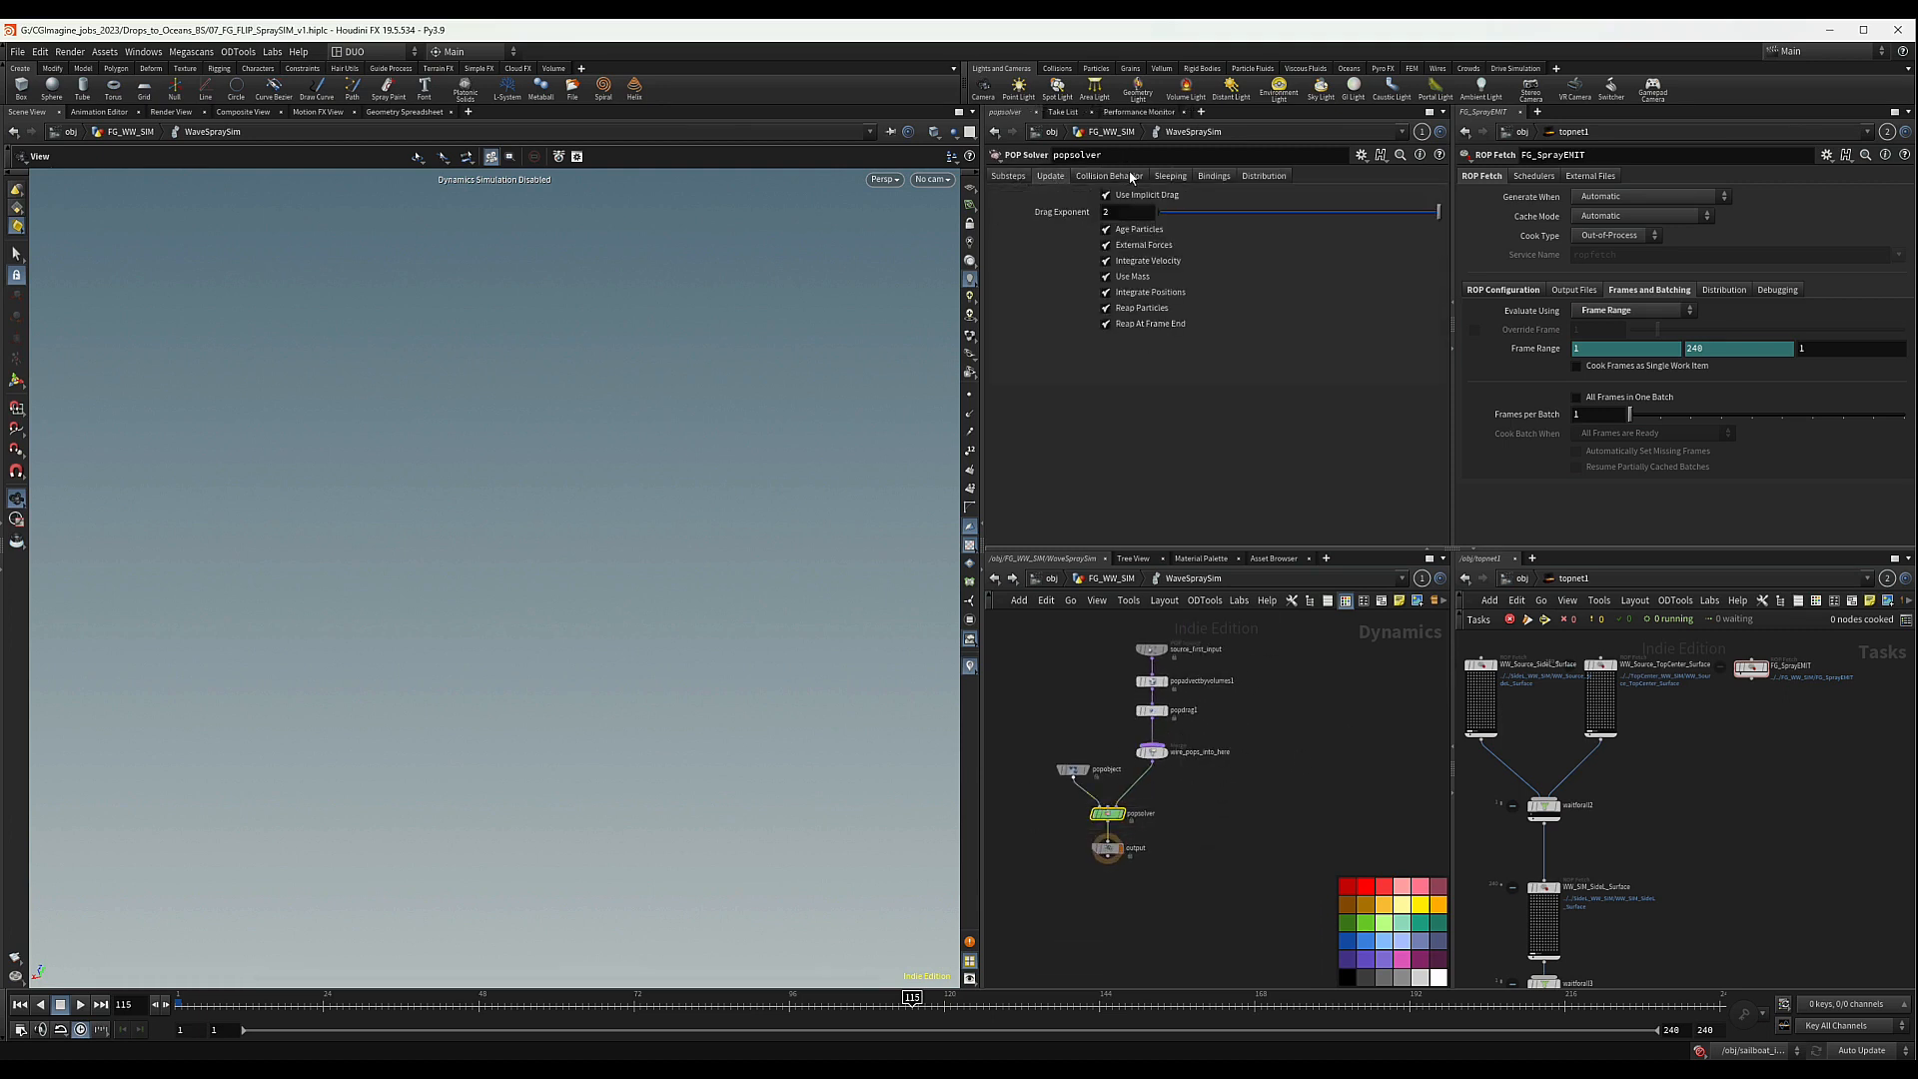
{"action": "left_click", "coordinate": [1109, 176]}
{"action": "left_click", "coordinate": [1170, 176]}
{"action": "left_click", "coordinate": [1215, 176]}
{"action": "left_click", "coordinate": [1269, 176]}
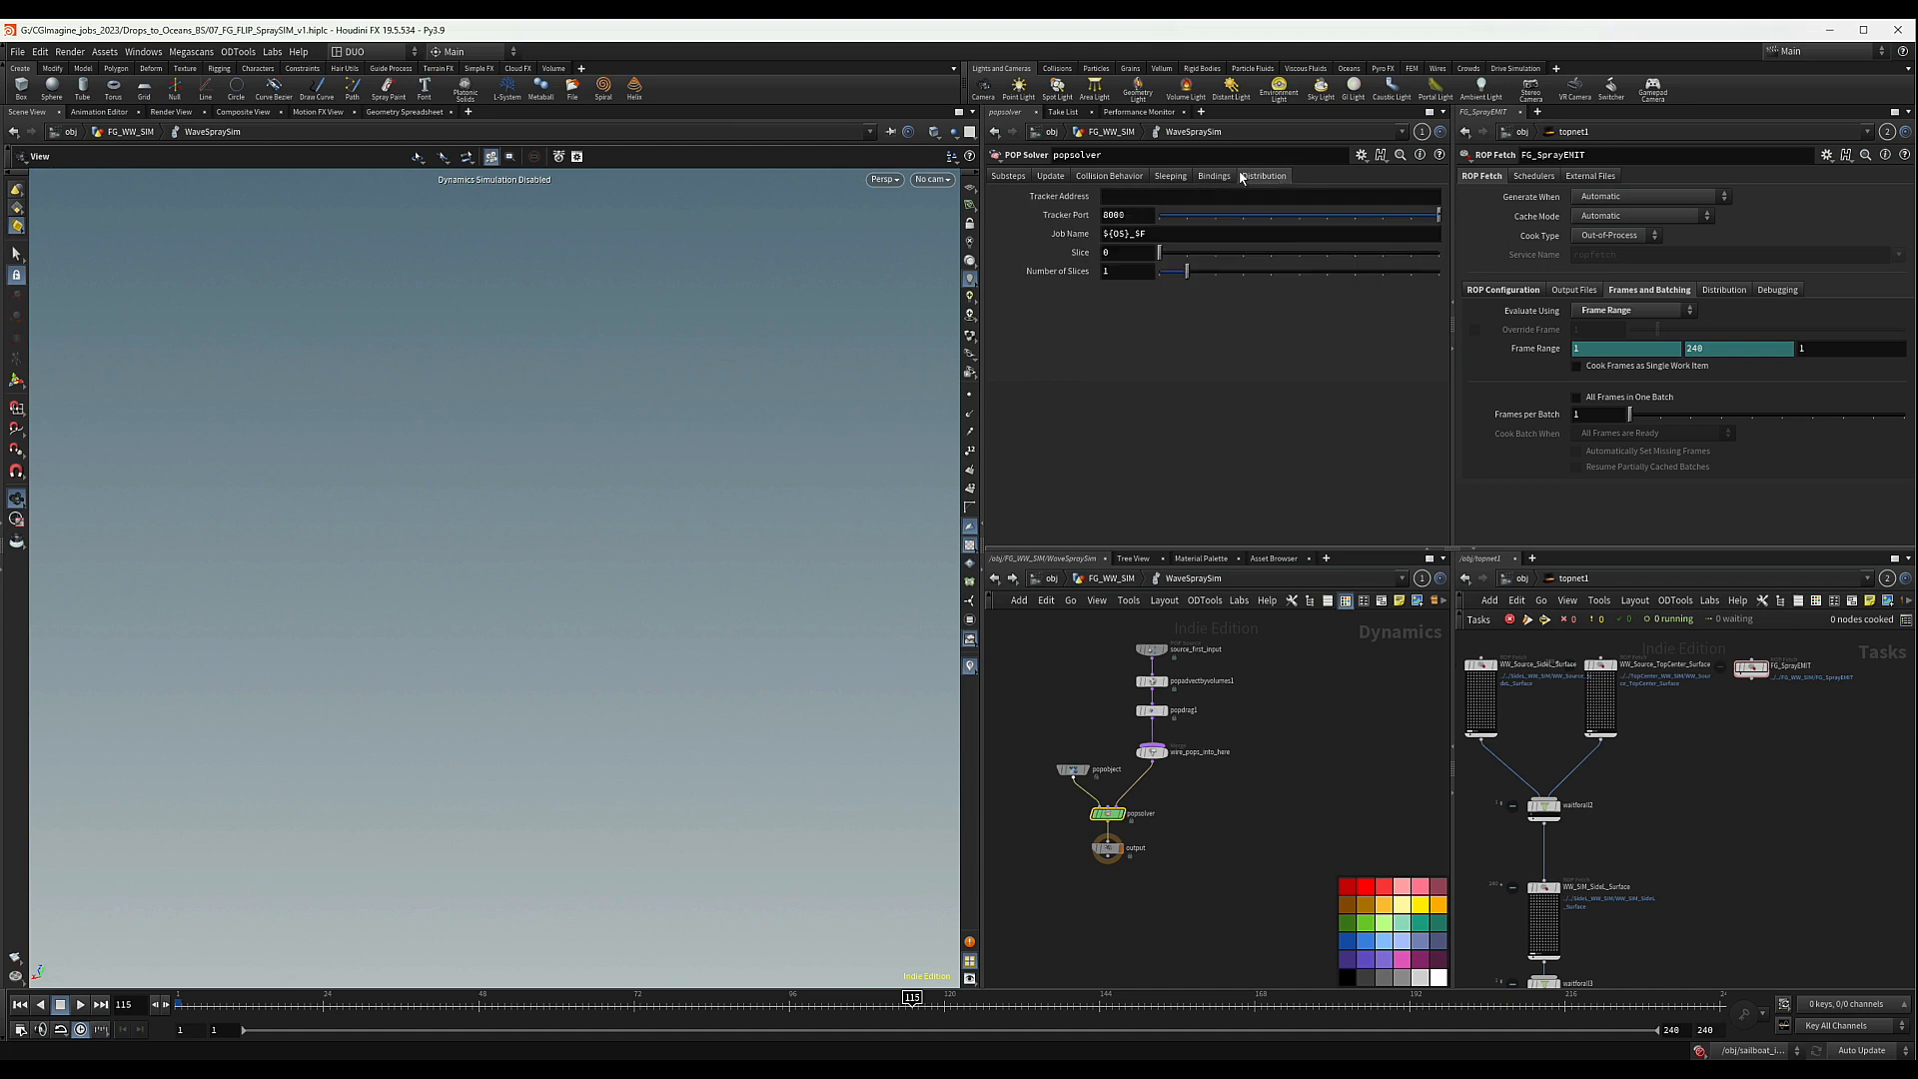
- Look back through the POP Solver's bindings, sleeping, collision behavior, update and substeps settings
{"action": "left_click", "coordinate": [1214, 176]}
{"action": "left_click", "coordinate": [1166, 178]}
{"action": "left_click", "coordinate": [1109, 176]}
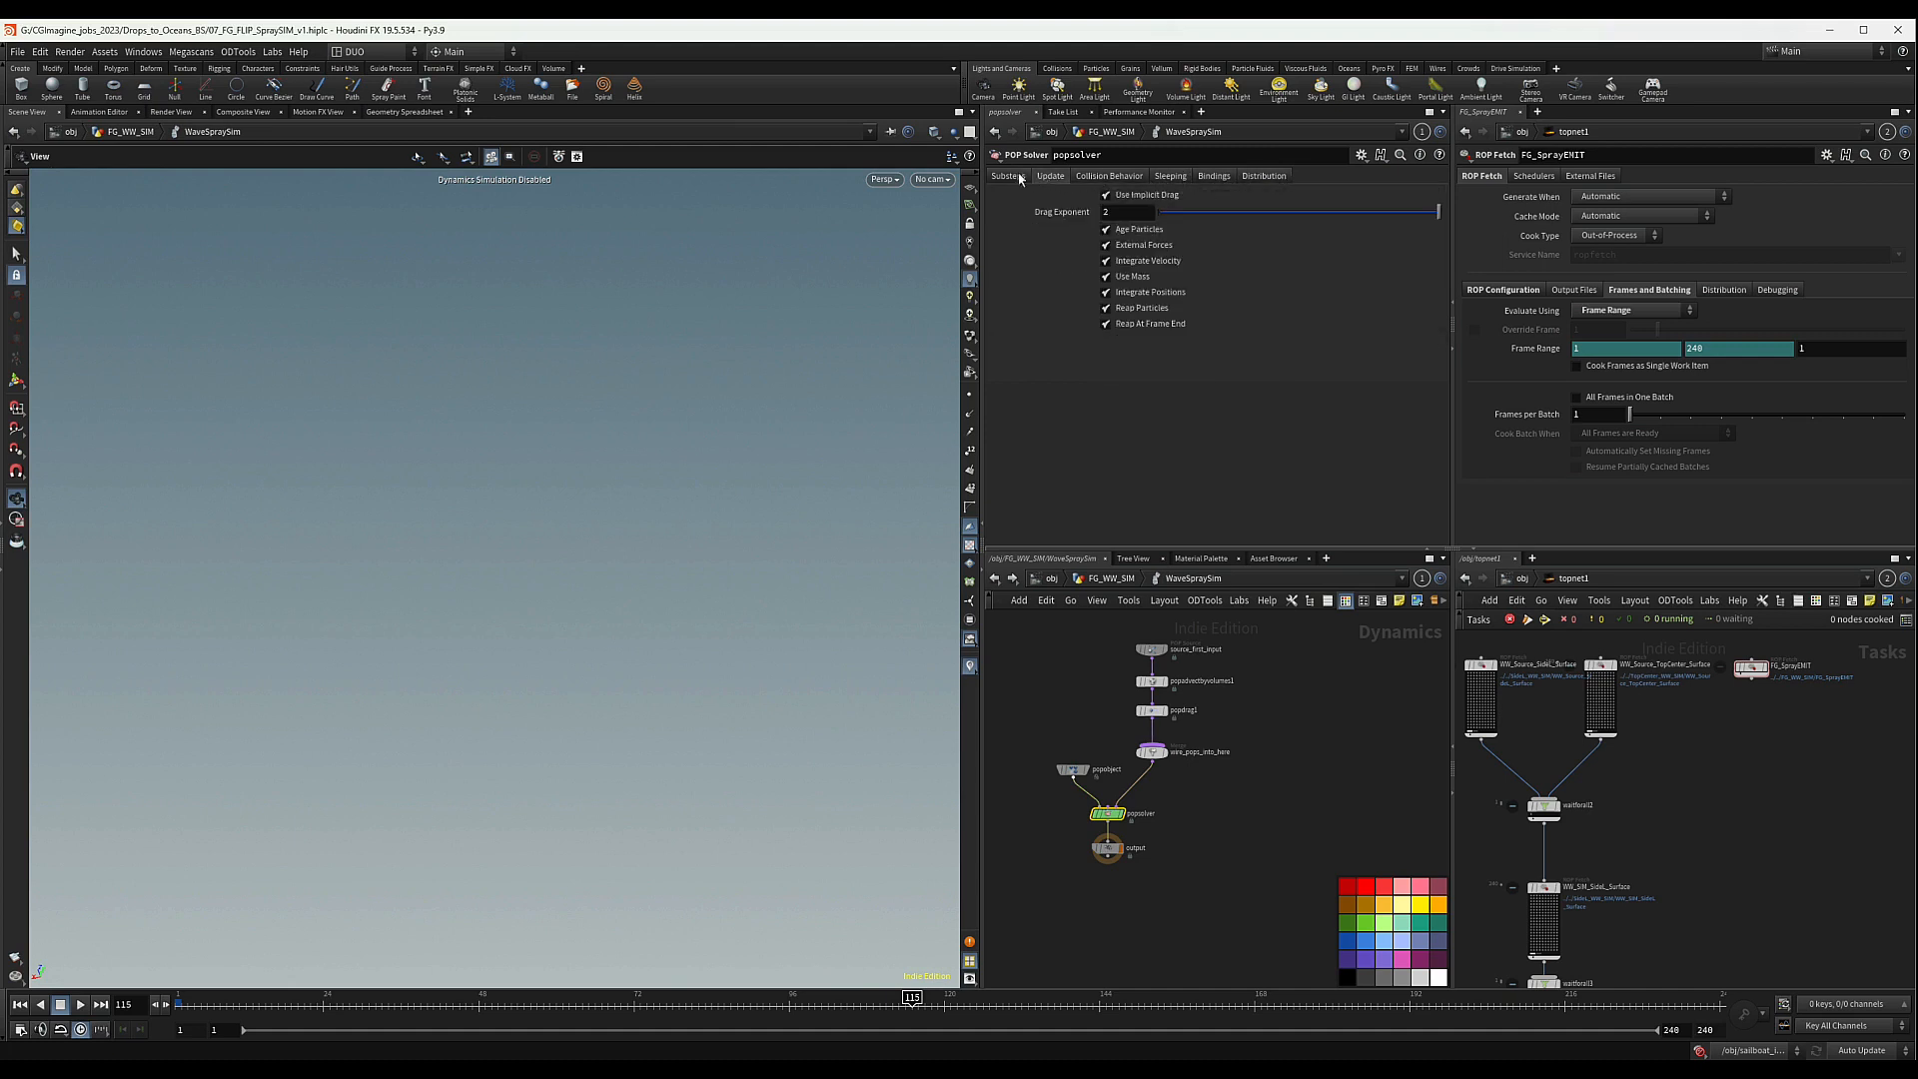
{"action": "left_click", "coordinate": [1008, 176]}
- Add a POP Kill node beside the POP Drag node and wire it into the wire_pops_into_here merge
{"action": "scroll", "coordinate": [1254, 674], "scroll_direction": "up", "scroll_amount": 4}
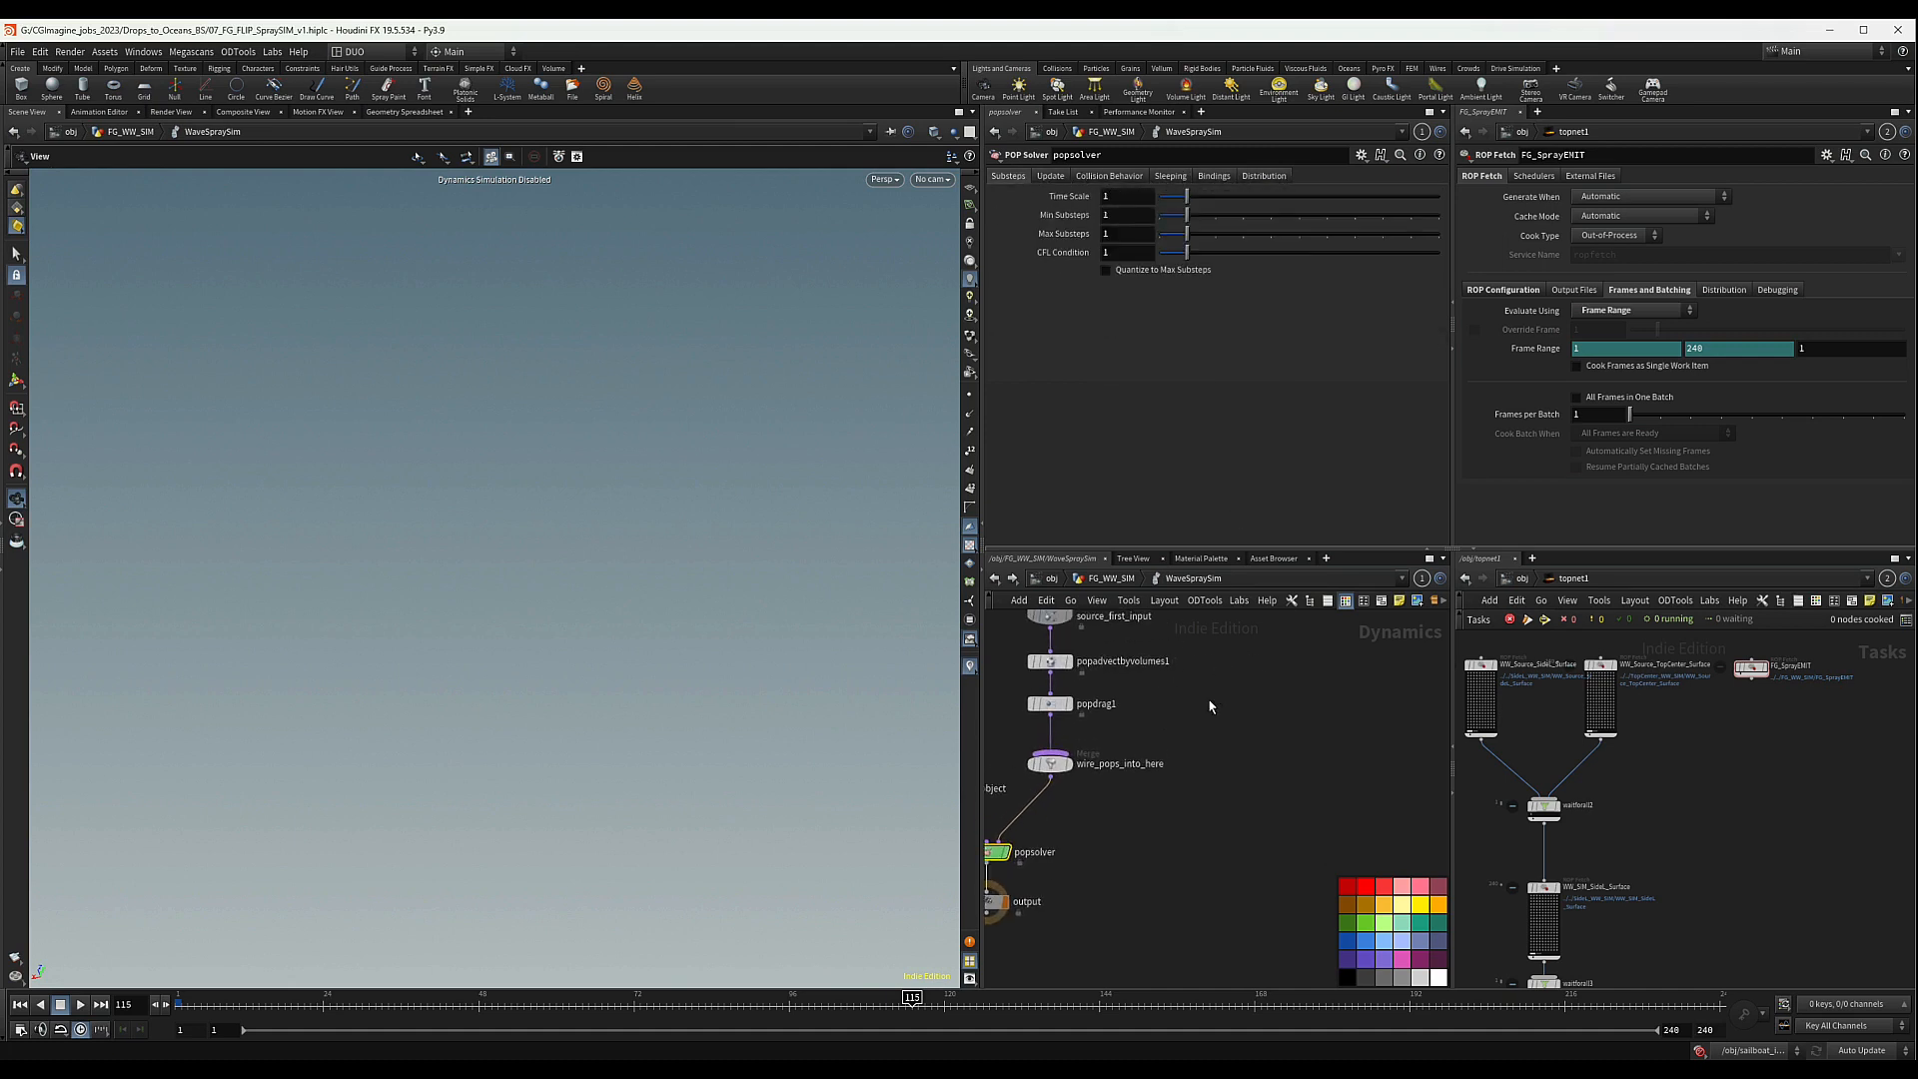
{"action": "key", "text": "Tab"}
{"action": "type", "text": "po"}
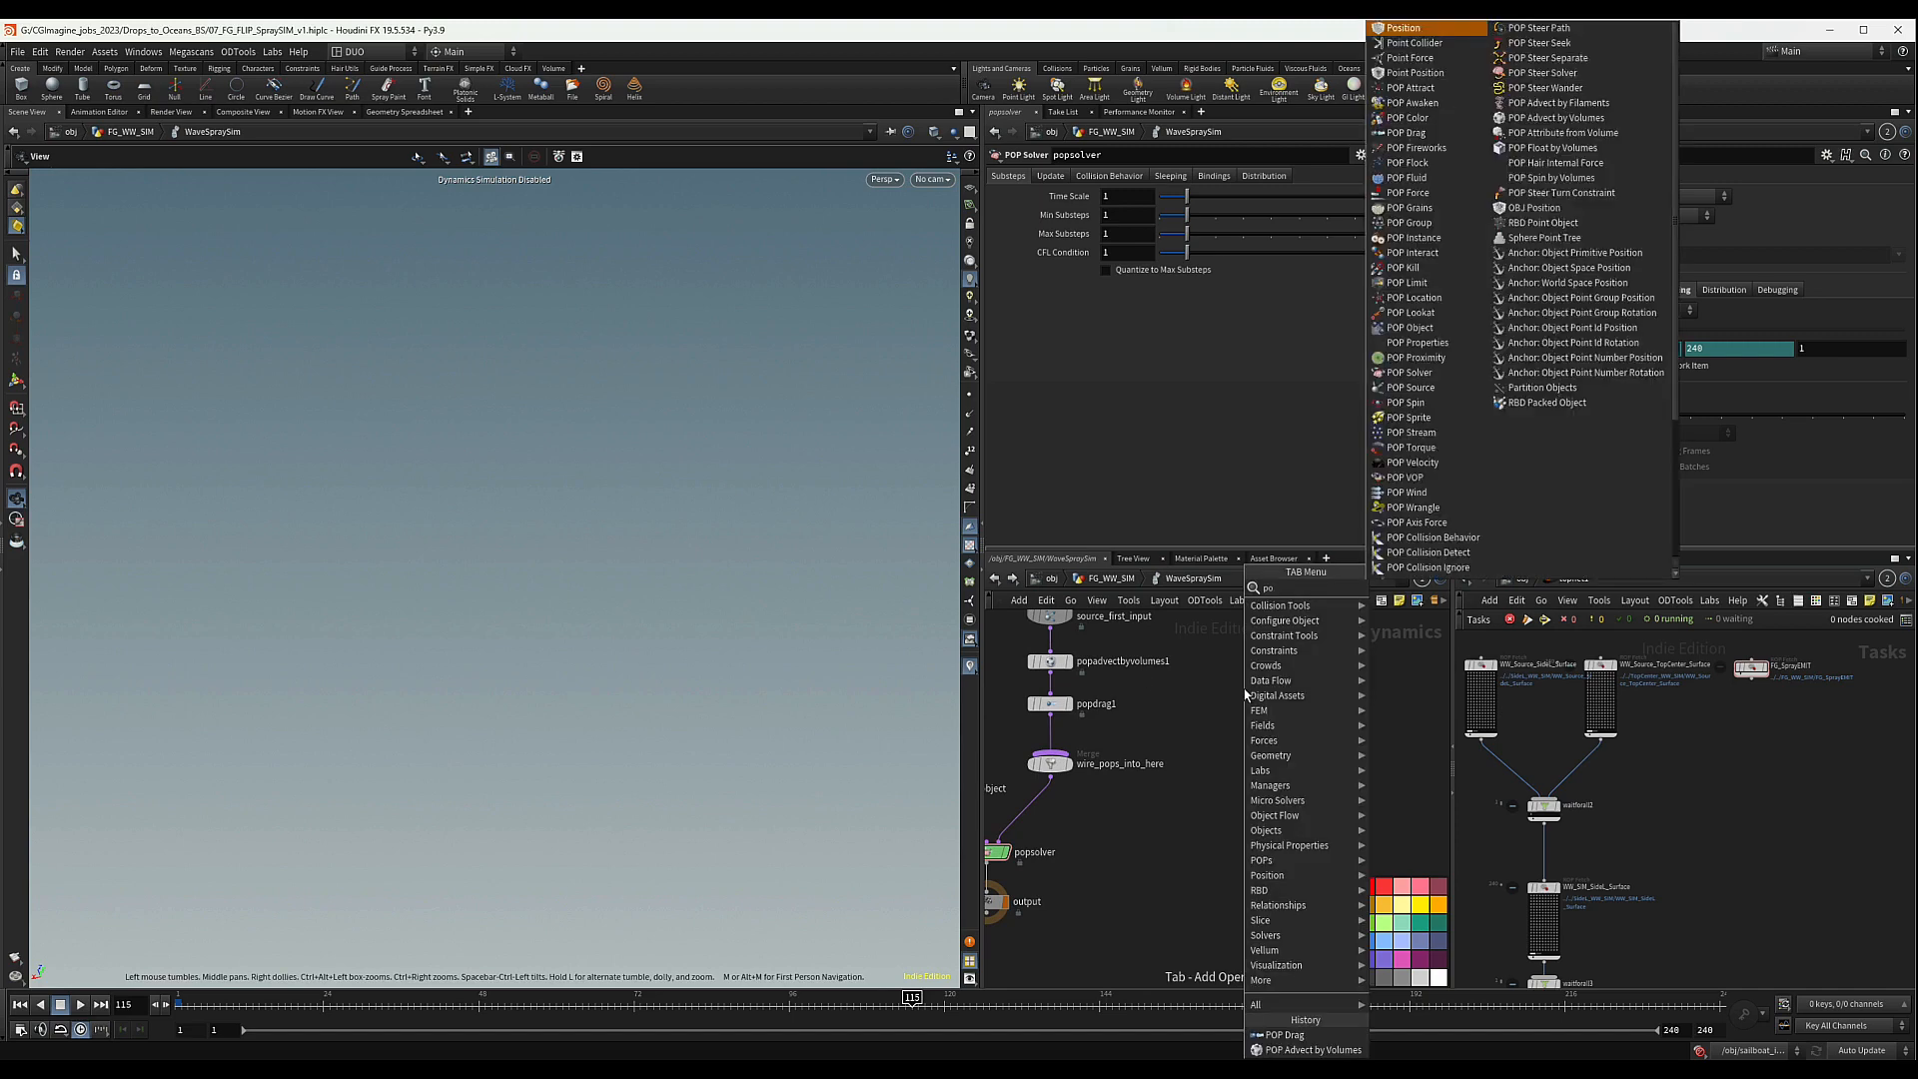
{"action": "type", "text": "pkill"}
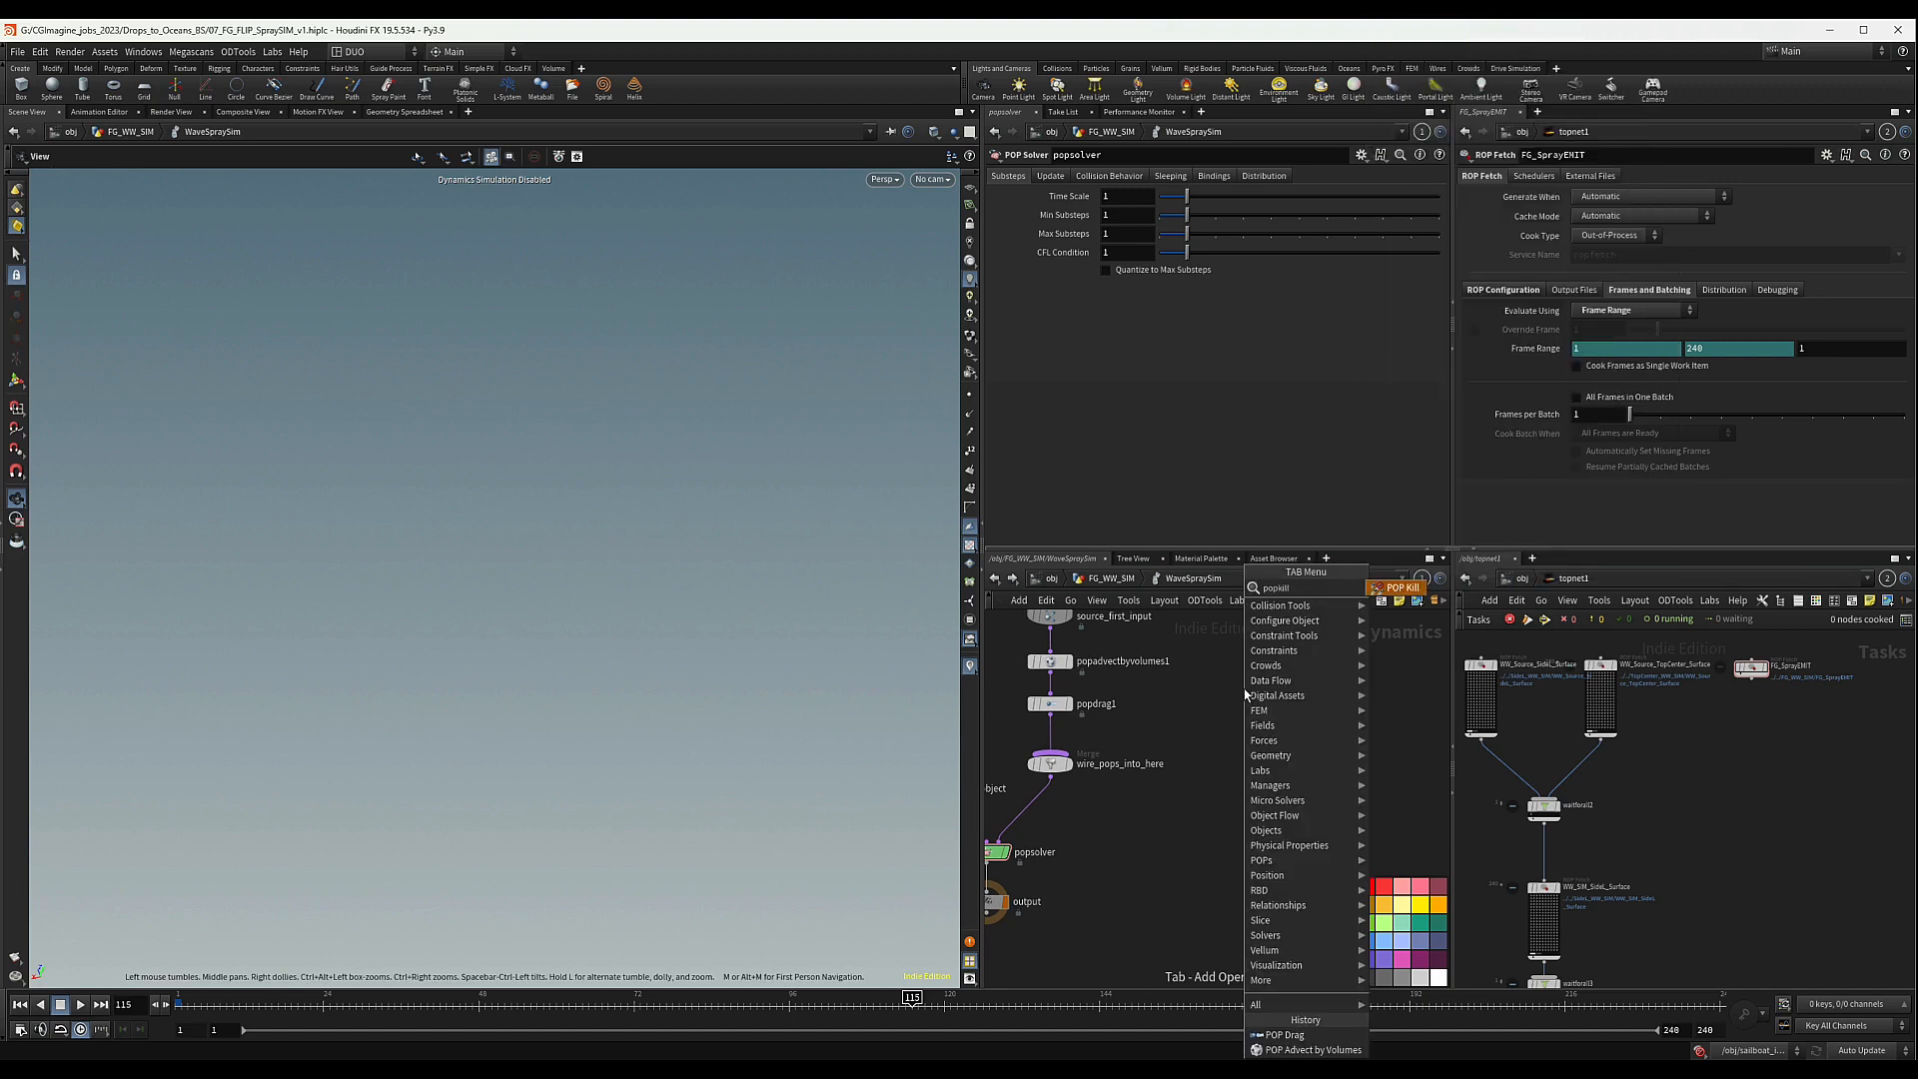
{"action": "key", "text": "Return"}
{"action": "left_click", "coordinate": [1209, 690]}
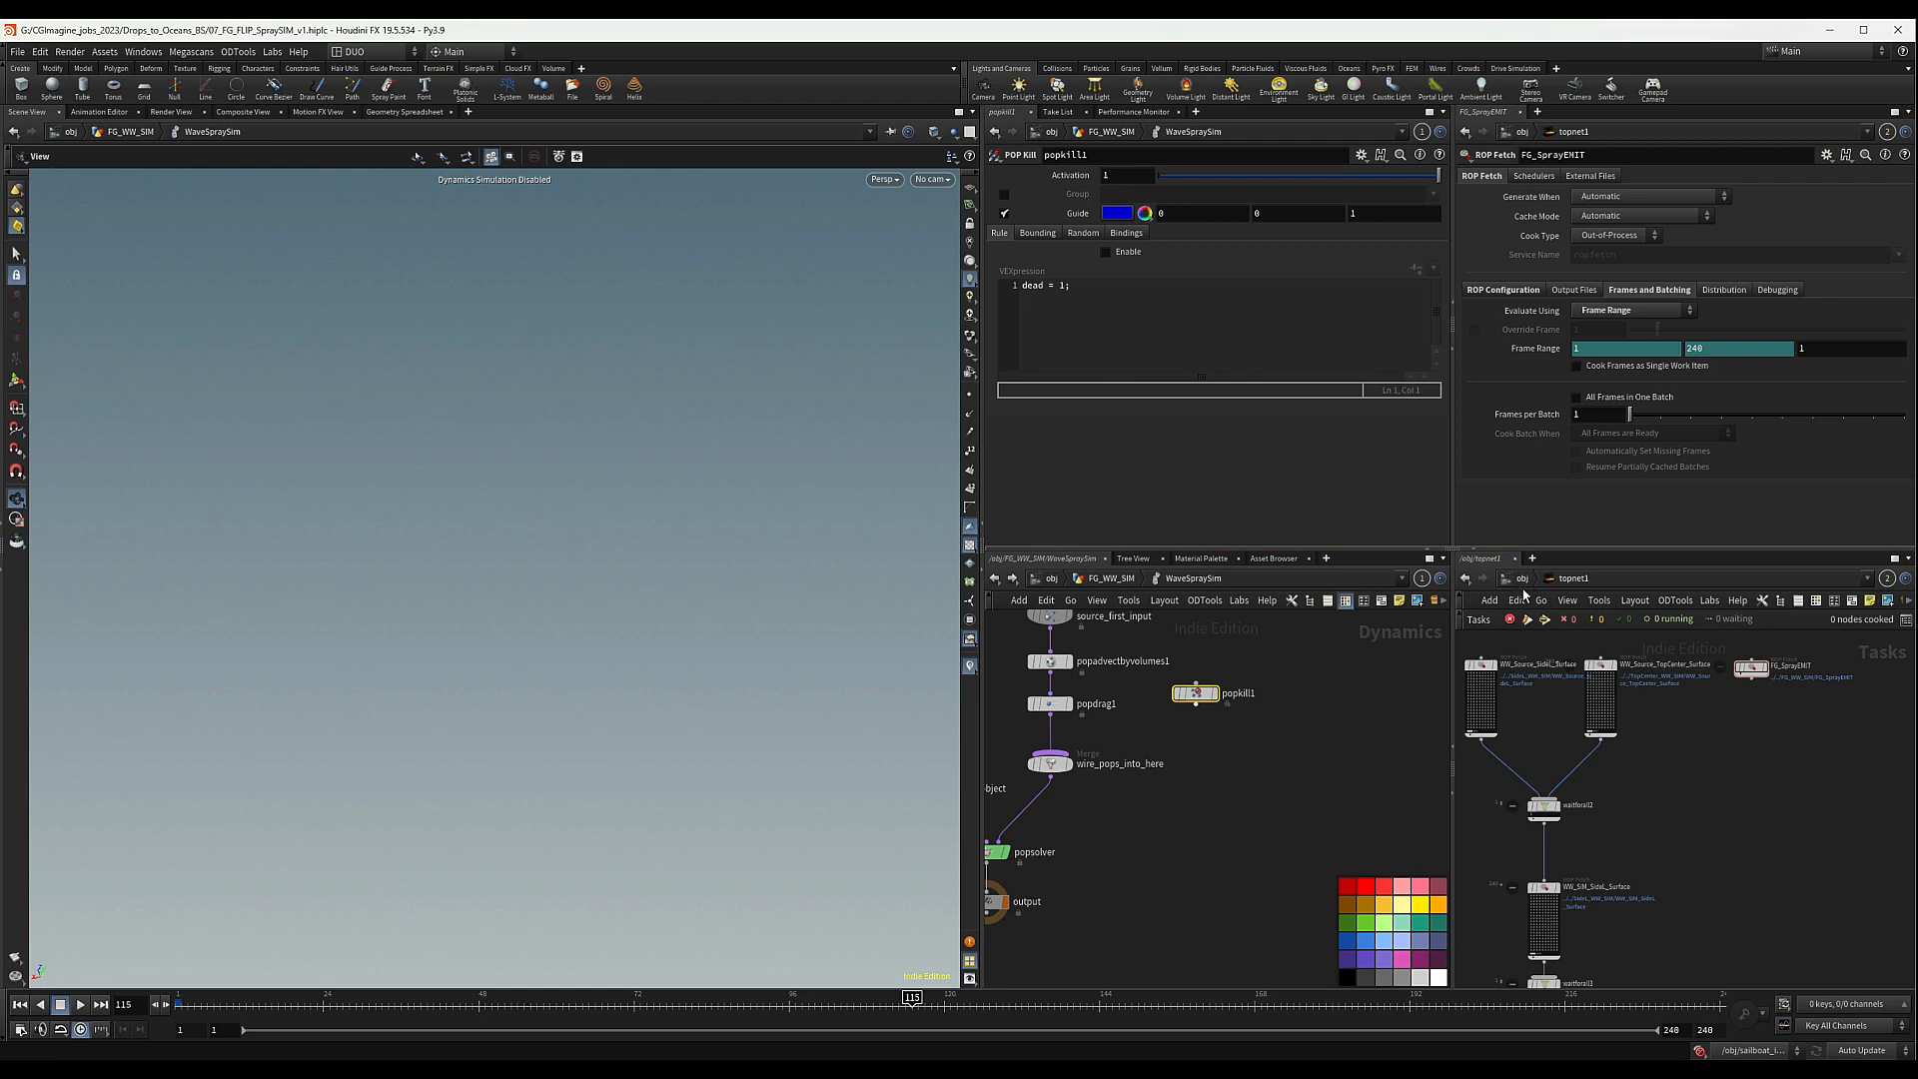
{"action": "middle_click_drag", "start_coordinate": [1161, 739], "coordinate": [1178, 740]}
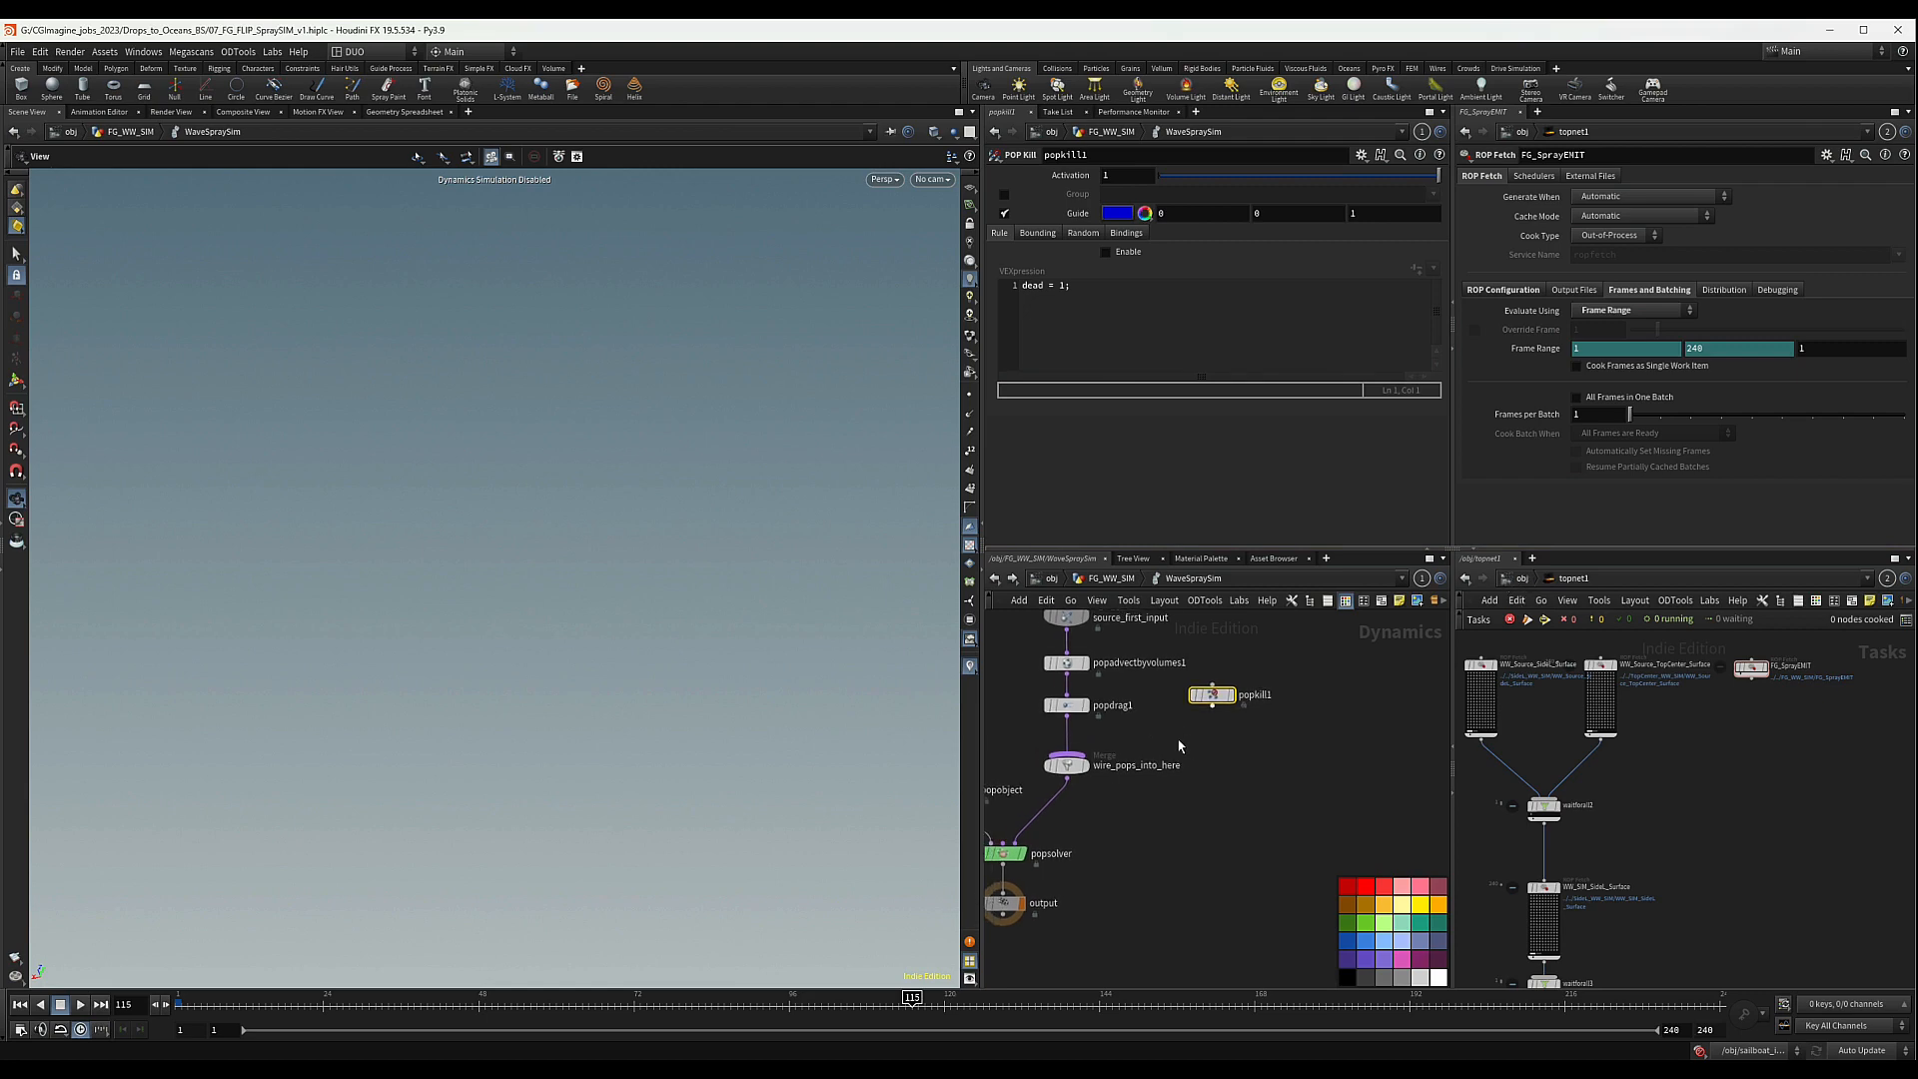
{"action": "scroll", "coordinate": [1159, 741], "scroll_direction": "up", "scroll_amount": 1}
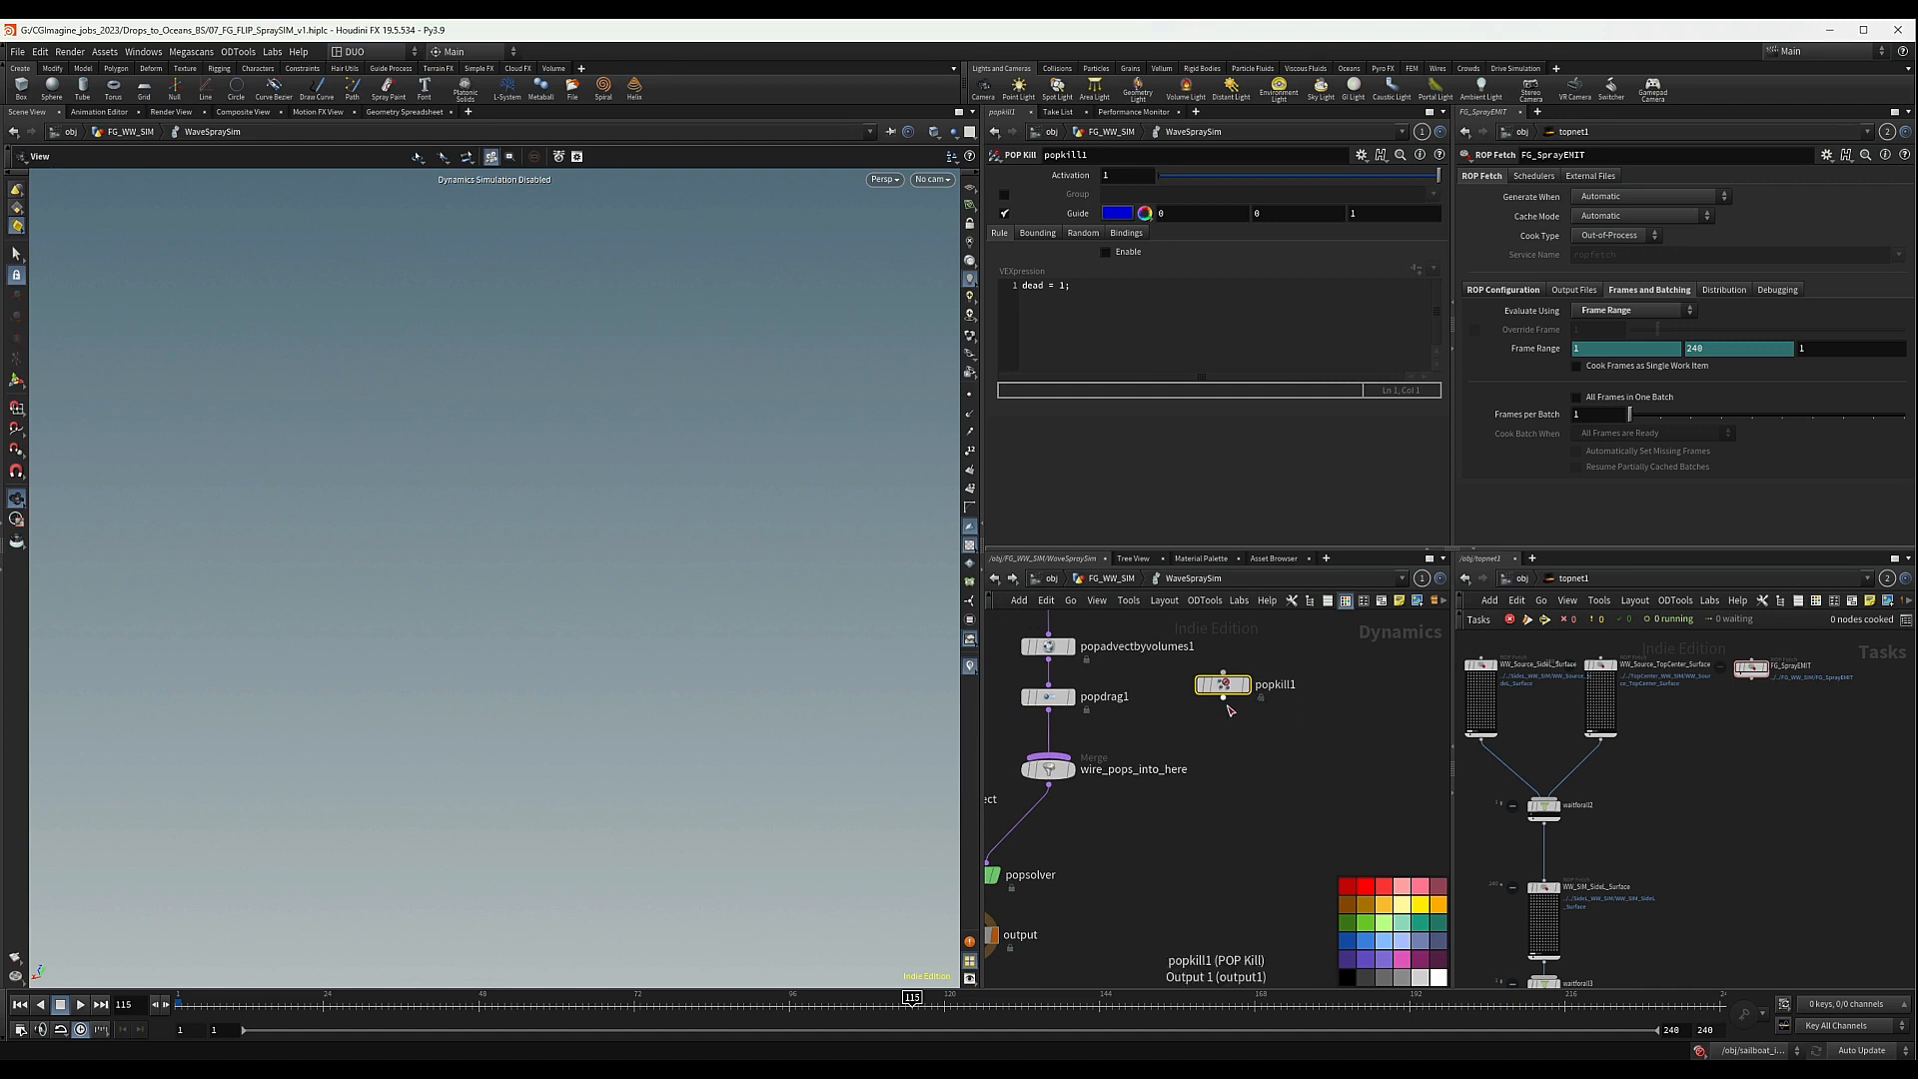
{"action": "left_click_drag", "start_coordinate": [1223, 698], "coordinate": [1049, 759]}
- Go up to the object level in the second network view and hide the wavetank_fluid object in the FlipSIM group
{"action": "left_click", "coordinate": [1519, 582]}
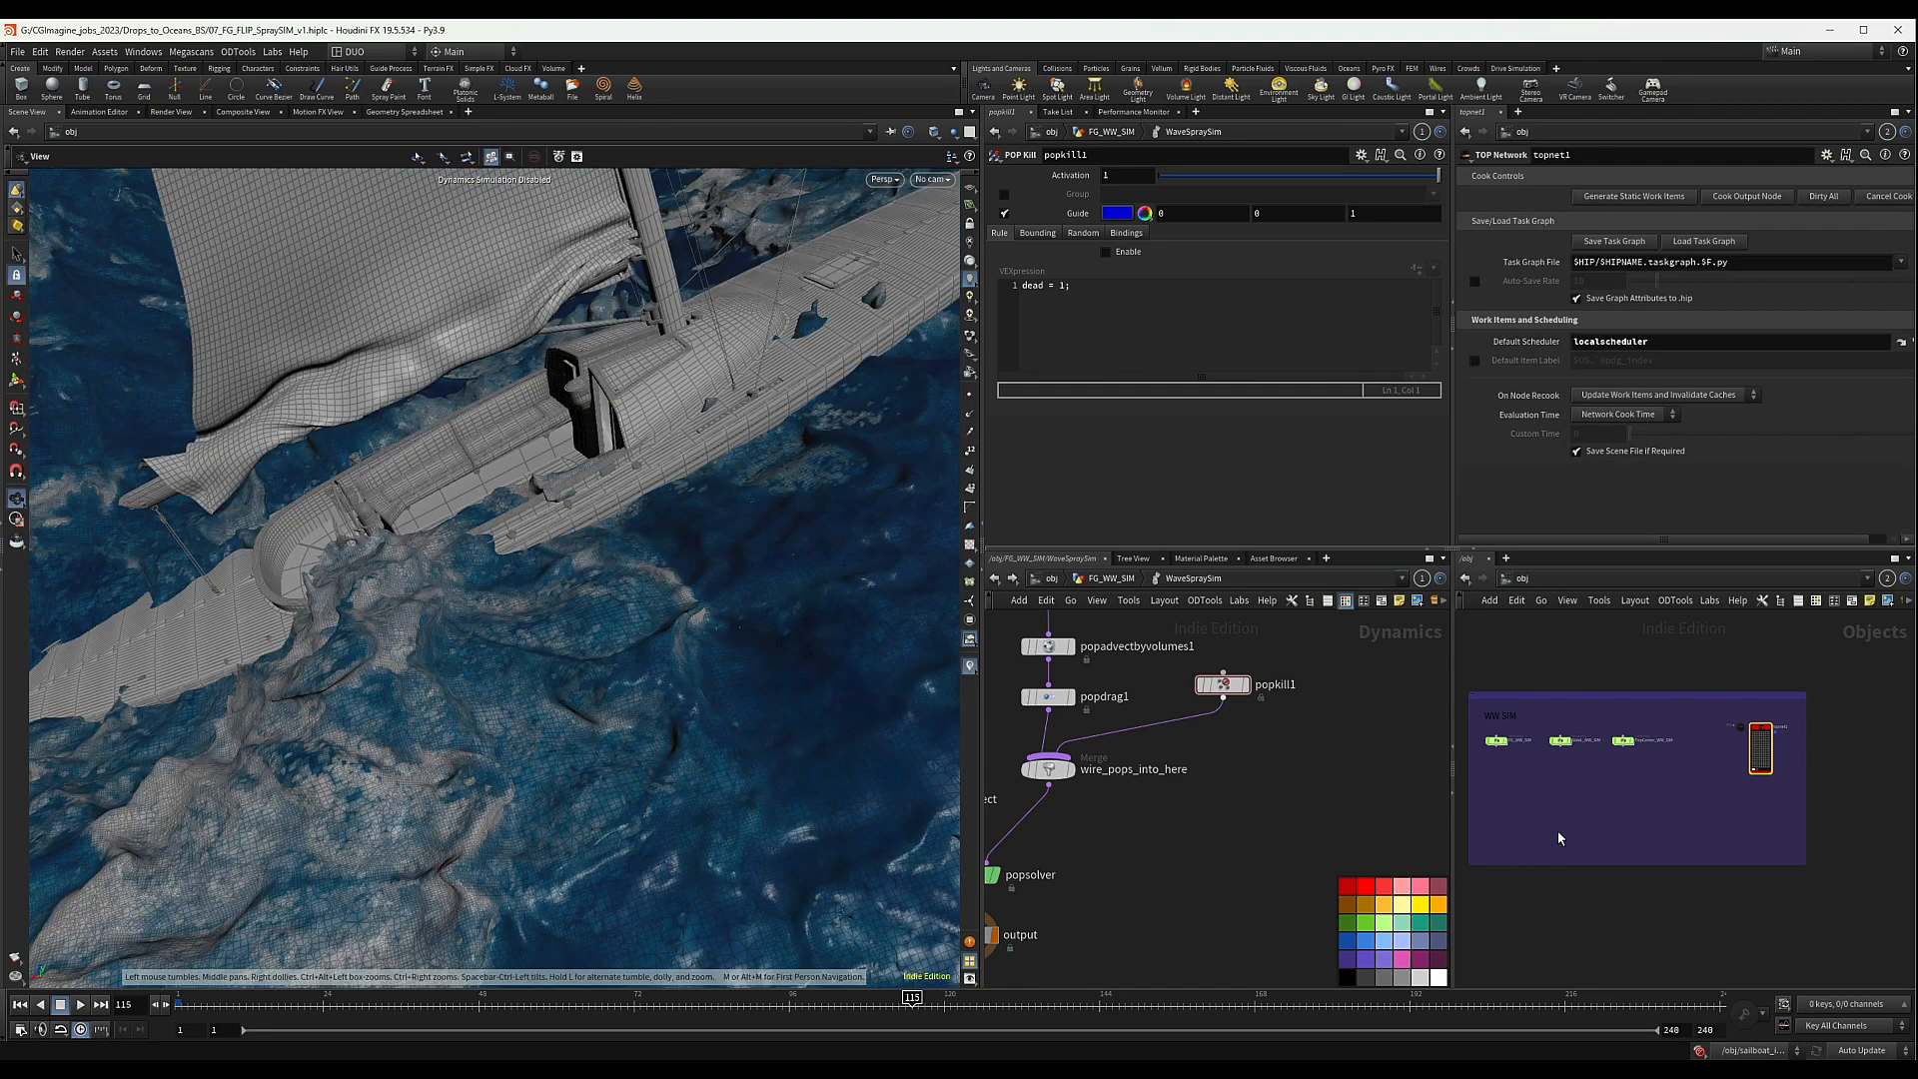
{"action": "middle_click_drag", "start_coordinate": [1558, 832], "coordinate": [1820, 838]}
{"action": "right_click_drag", "start_coordinate": [1821, 838], "coordinate": [1652, 805]}
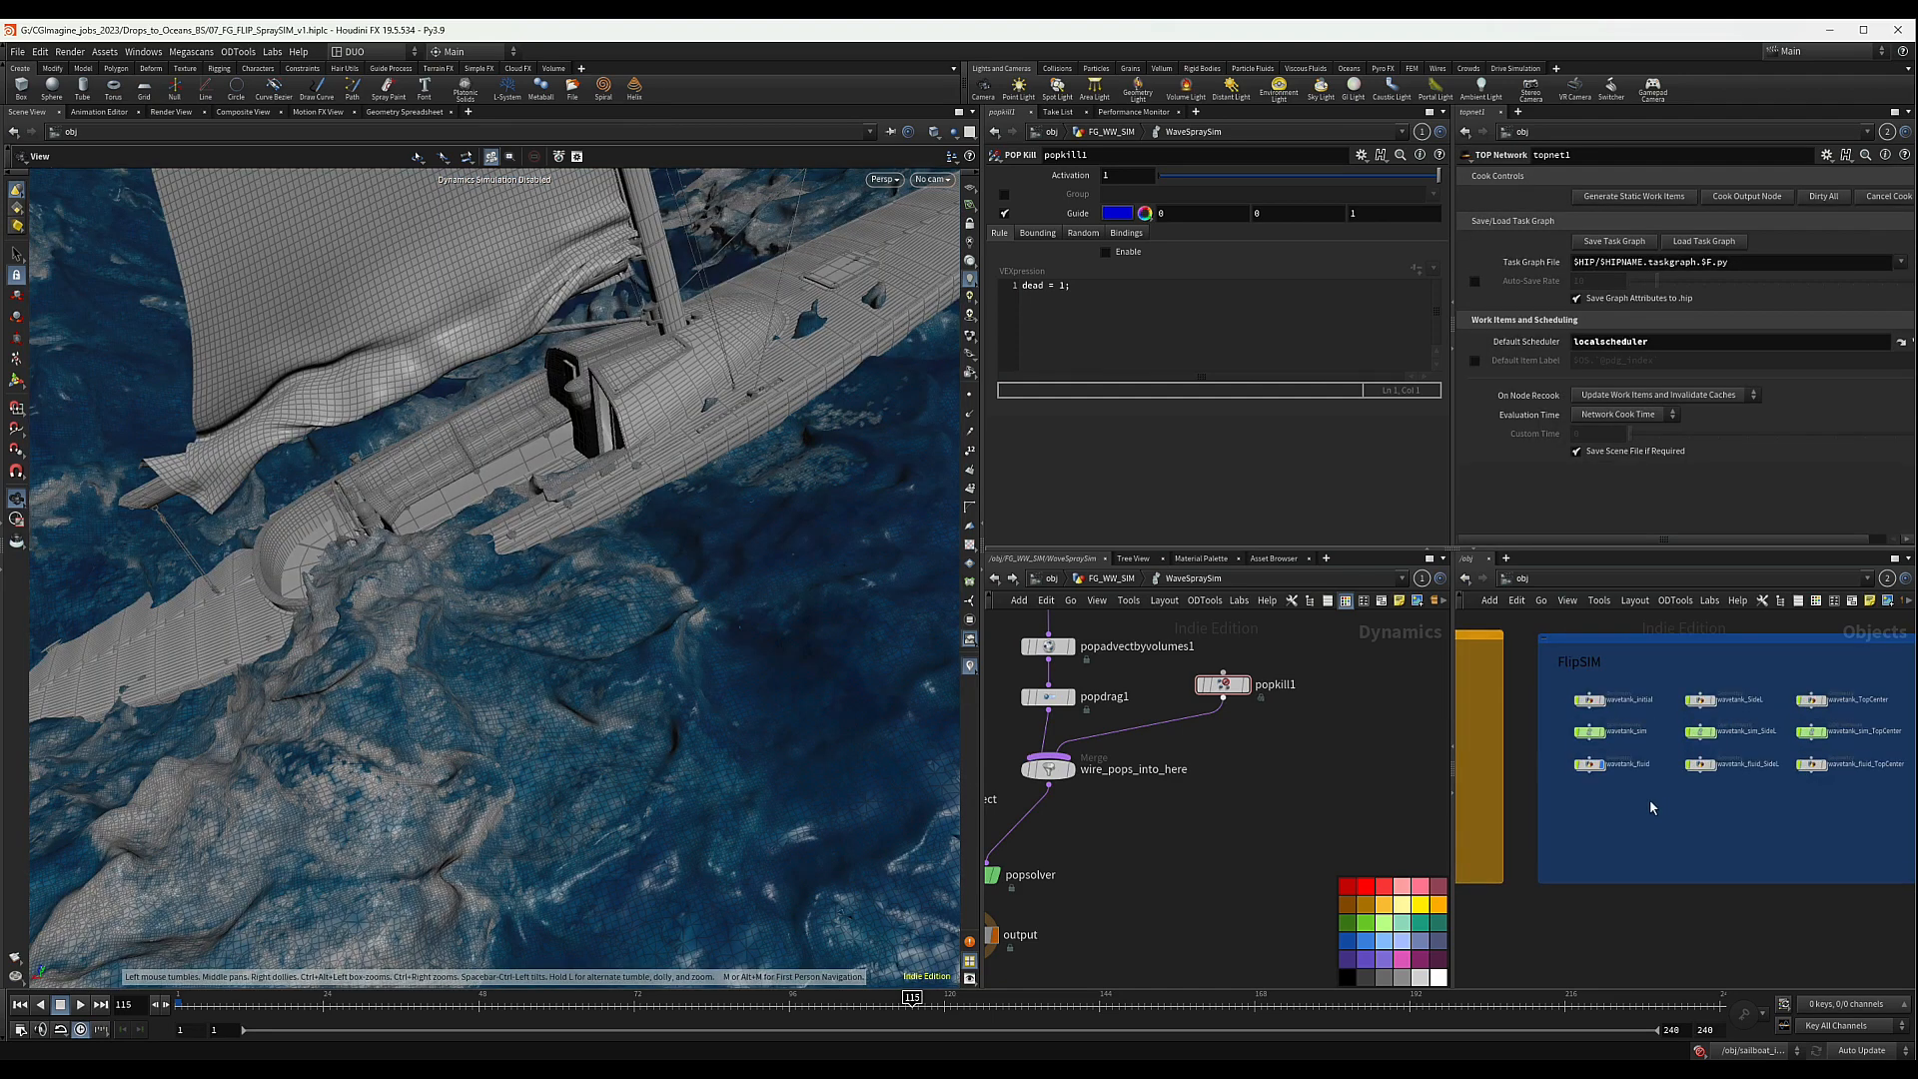
{"action": "left_click", "coordinate": [1600, 768]}
- Enter the WIND geometry object in the Forces group, then display and select its bound1 node
{"action": "middle_click_drag", "start_coordinate": [1576, 836], "coordinate": [1768, 850]}
{"action": "right_click_drag", "start_coordinate": [1768, 849], "coordinate": [1682, 828]}
{"action": "scroll", "coordinate": [1684, 830], "scroll_direction": "up", "scroll_amount": 3}
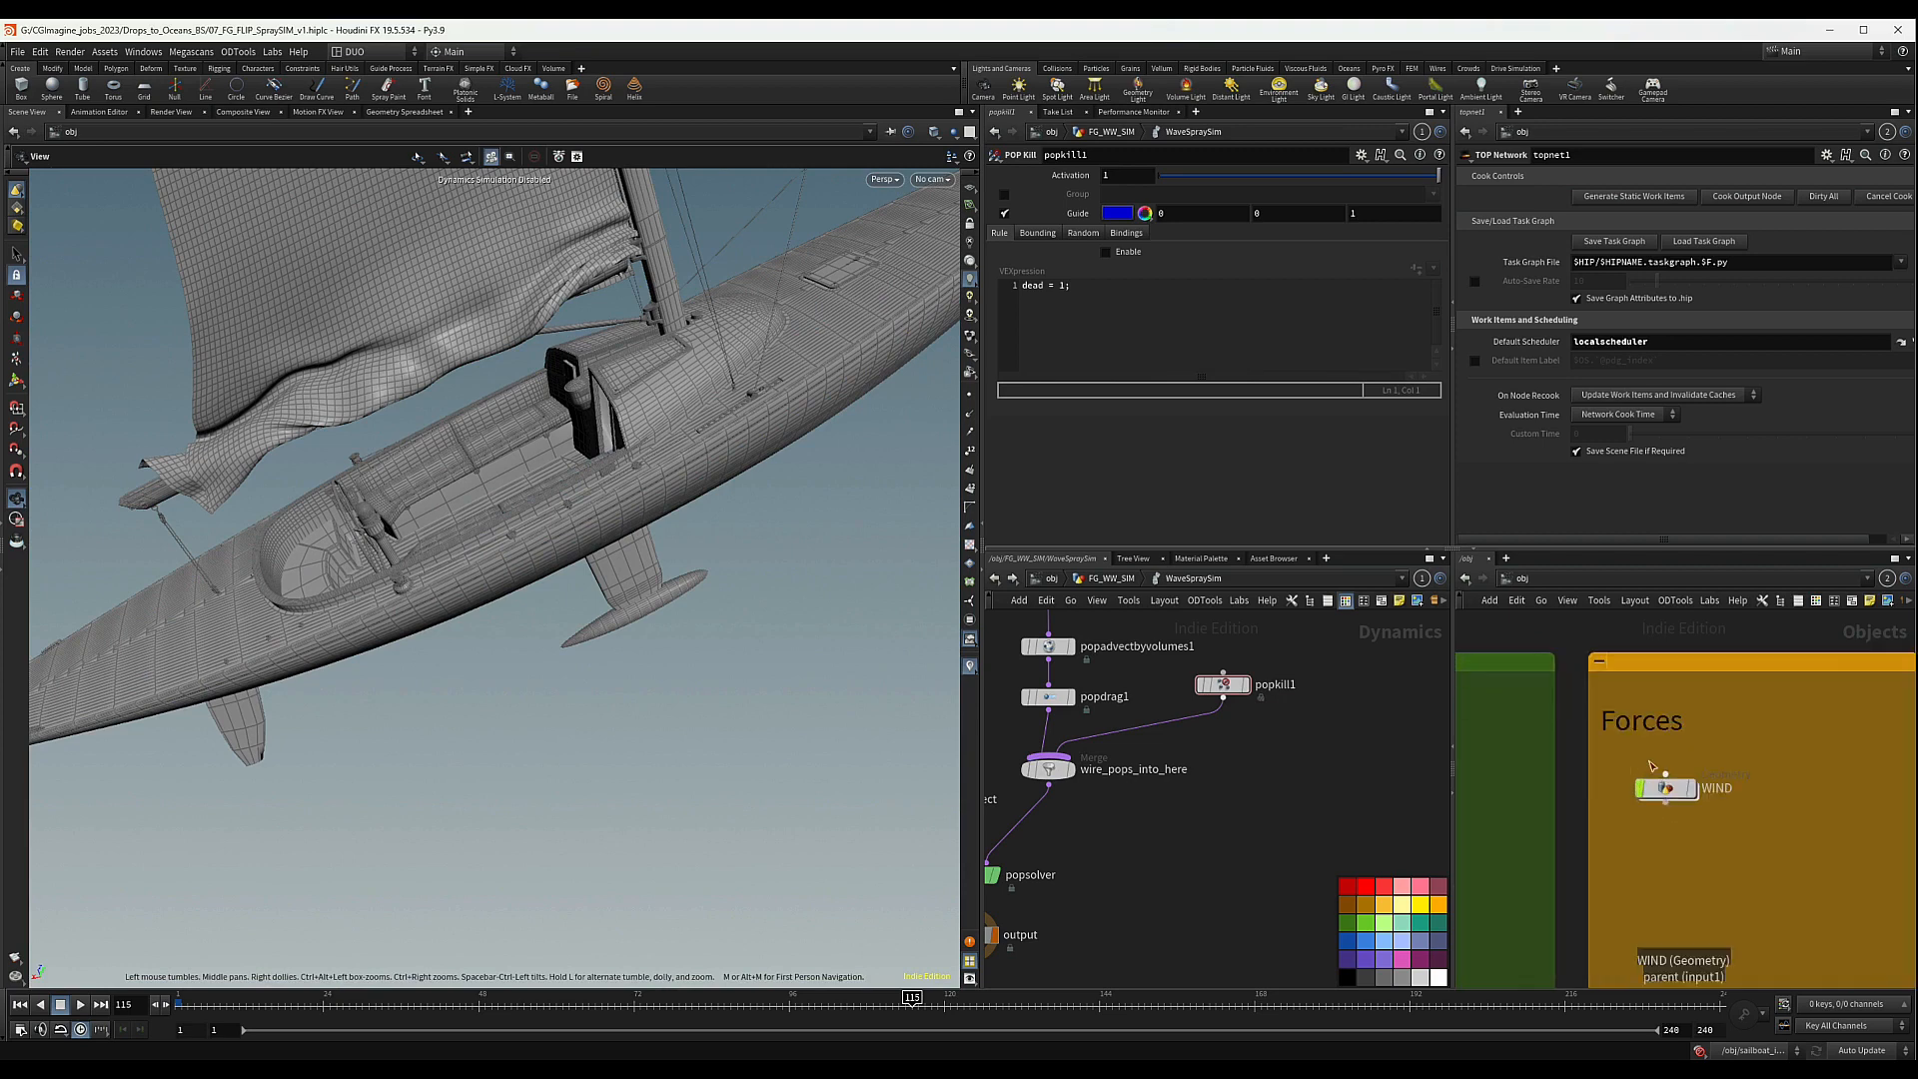
{"action": "double_click", "coordinate": [1668, 787]}
{"action": "middle_click_drag", "start_coordinate": [1660, 808], "coordinate": [1564, 865]}
{"action": "scroll", "coordinate": [1699, 822], "scroll_direction": "down", "scroll_amount": 2}
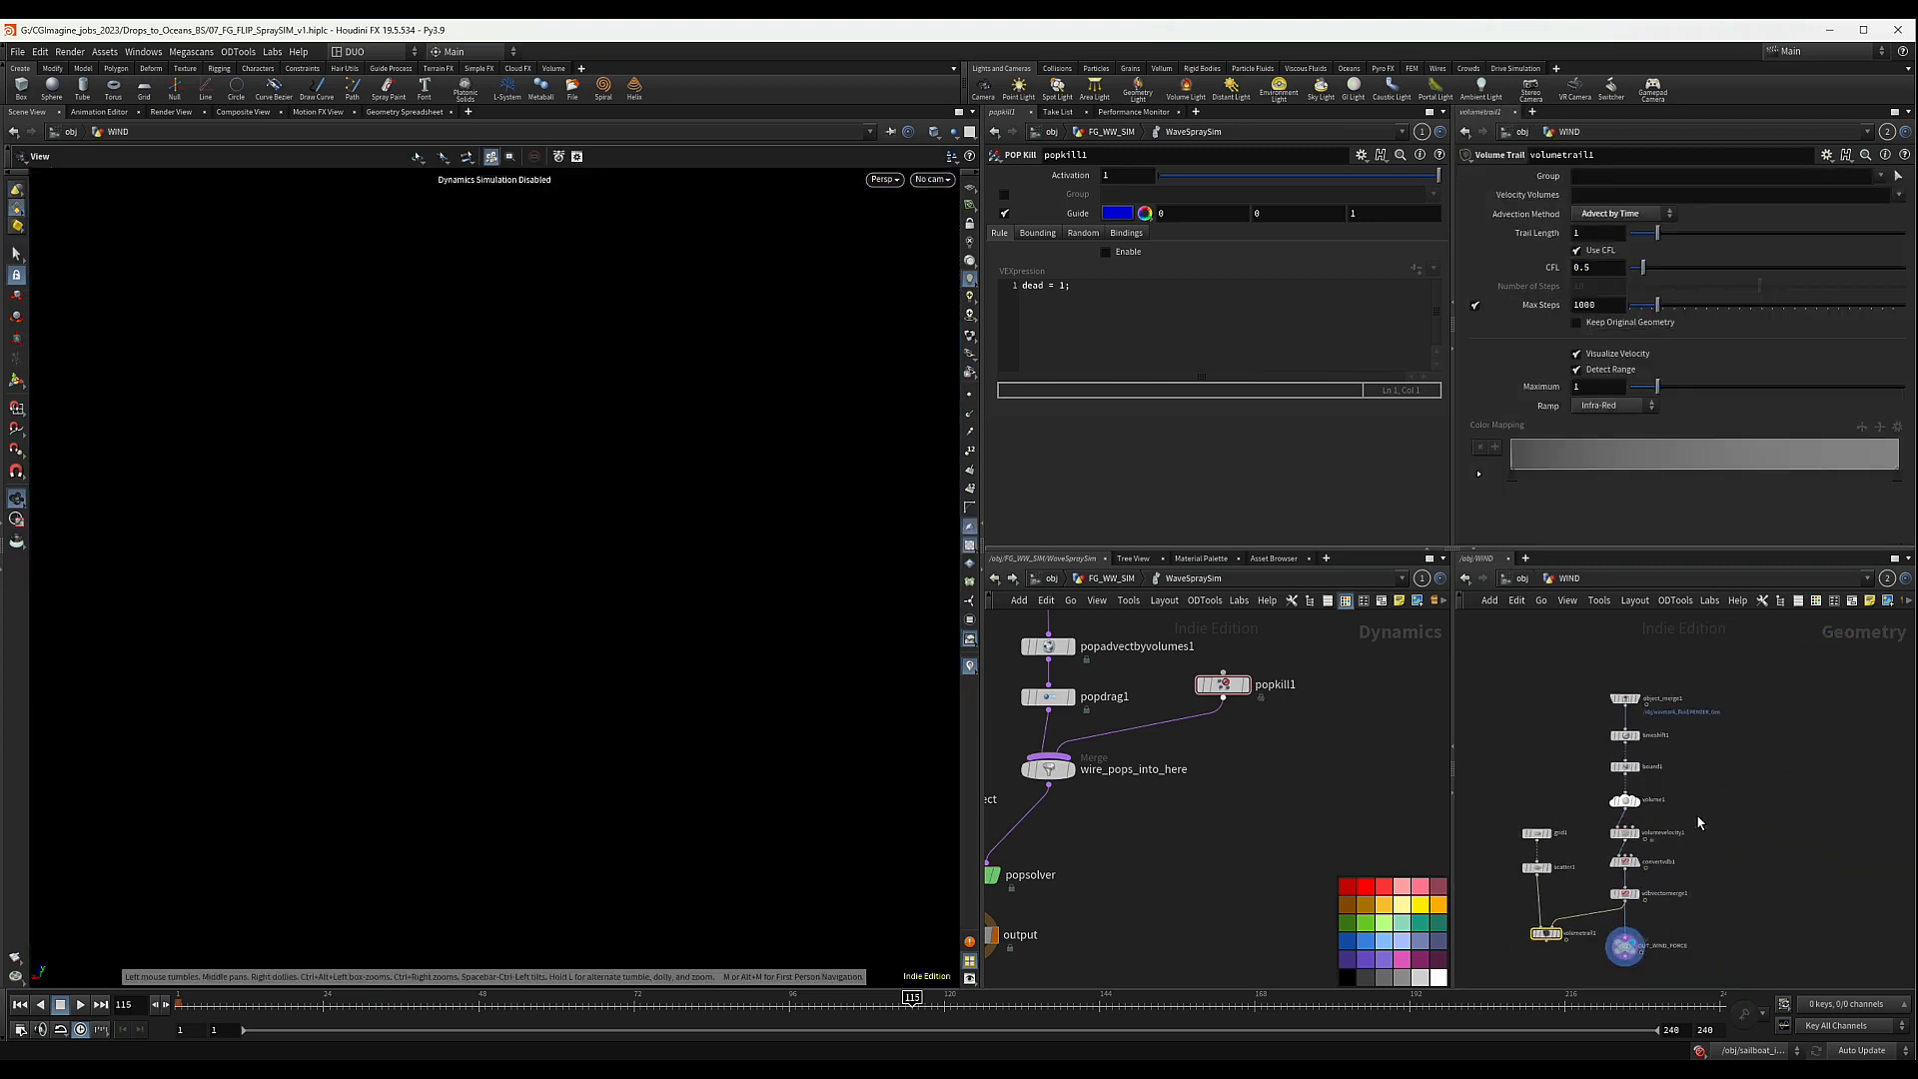
{"action": "scroll", "coordinate": [1699, 761], "scroll_direction": "up", "scroll_amount": 4}
{"action": "left_click", "coordinate": [1587, 771]}
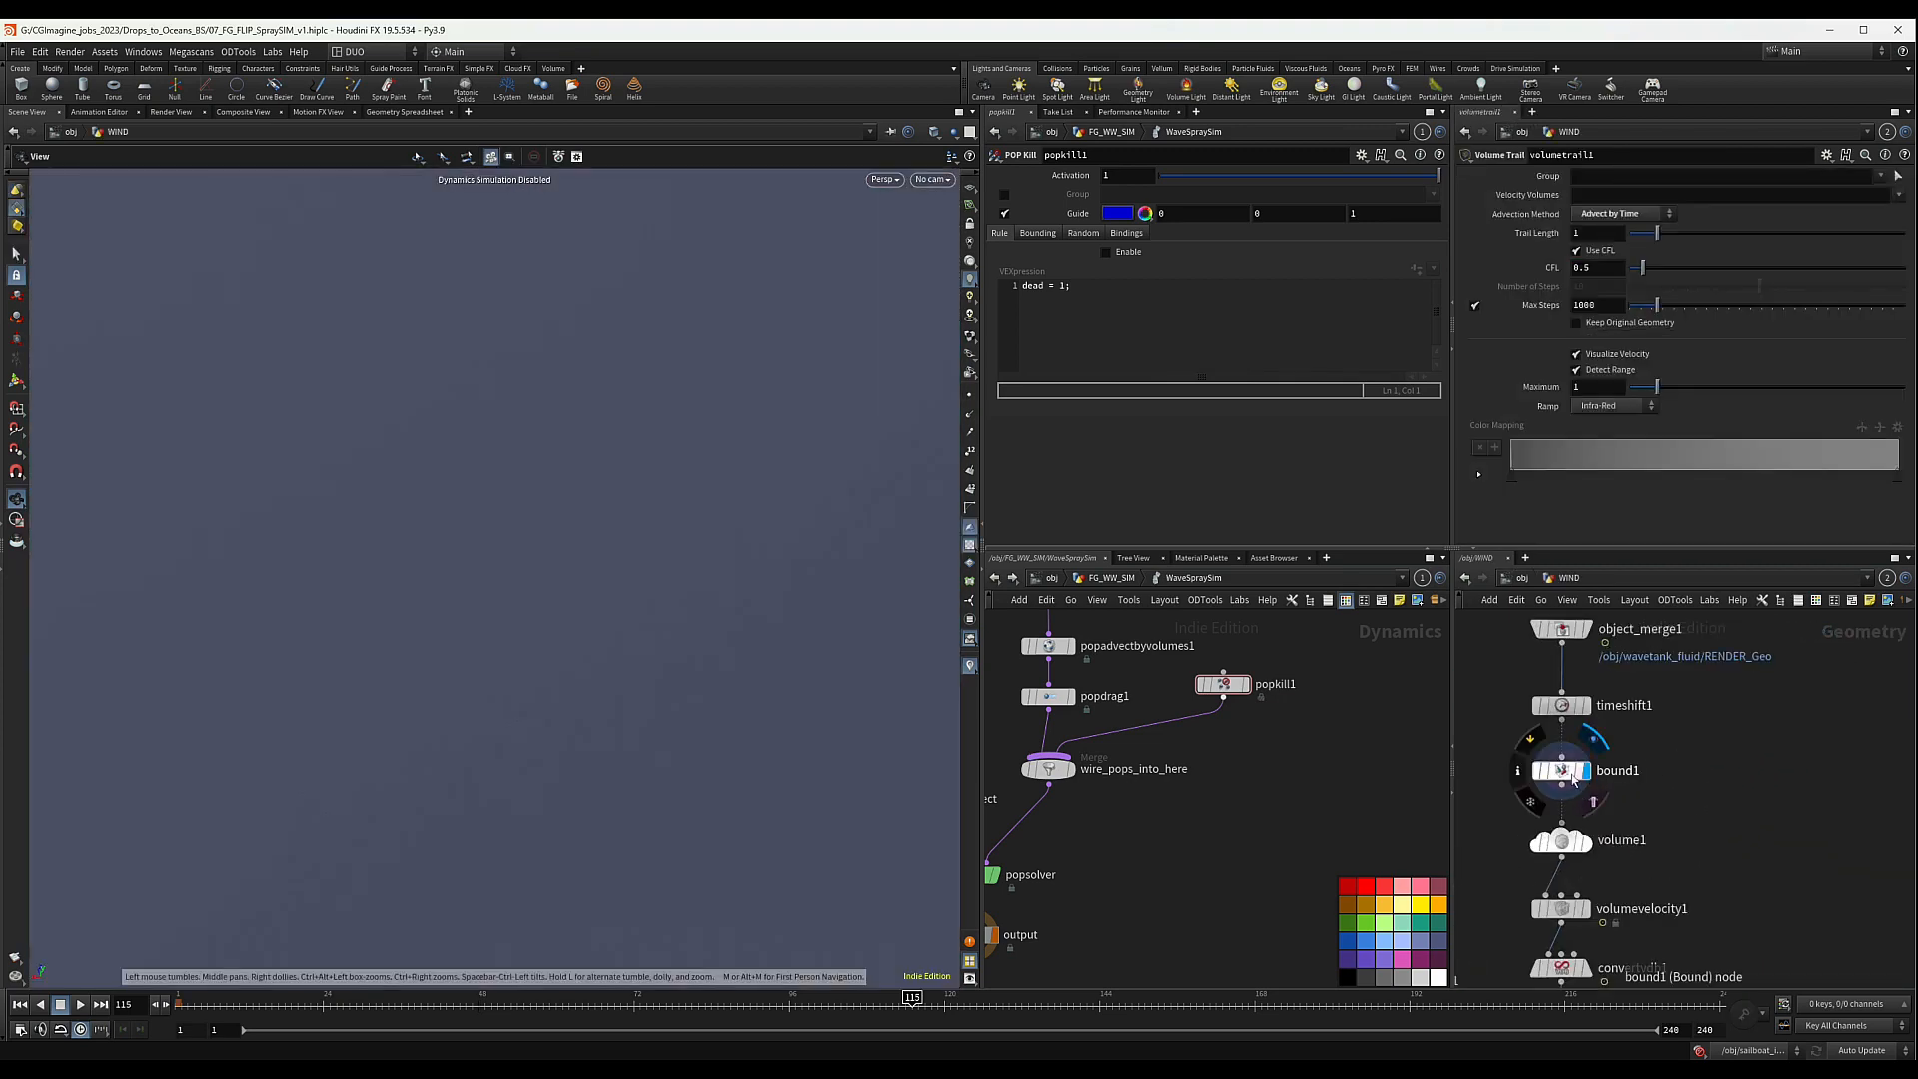
{"action": "left_click", "coordinate": [1562, 770]}
- Branch a Null node off bound1 and name it OUT_BOUND
{"action": "left_click", "coordinate": [1563, 794]}
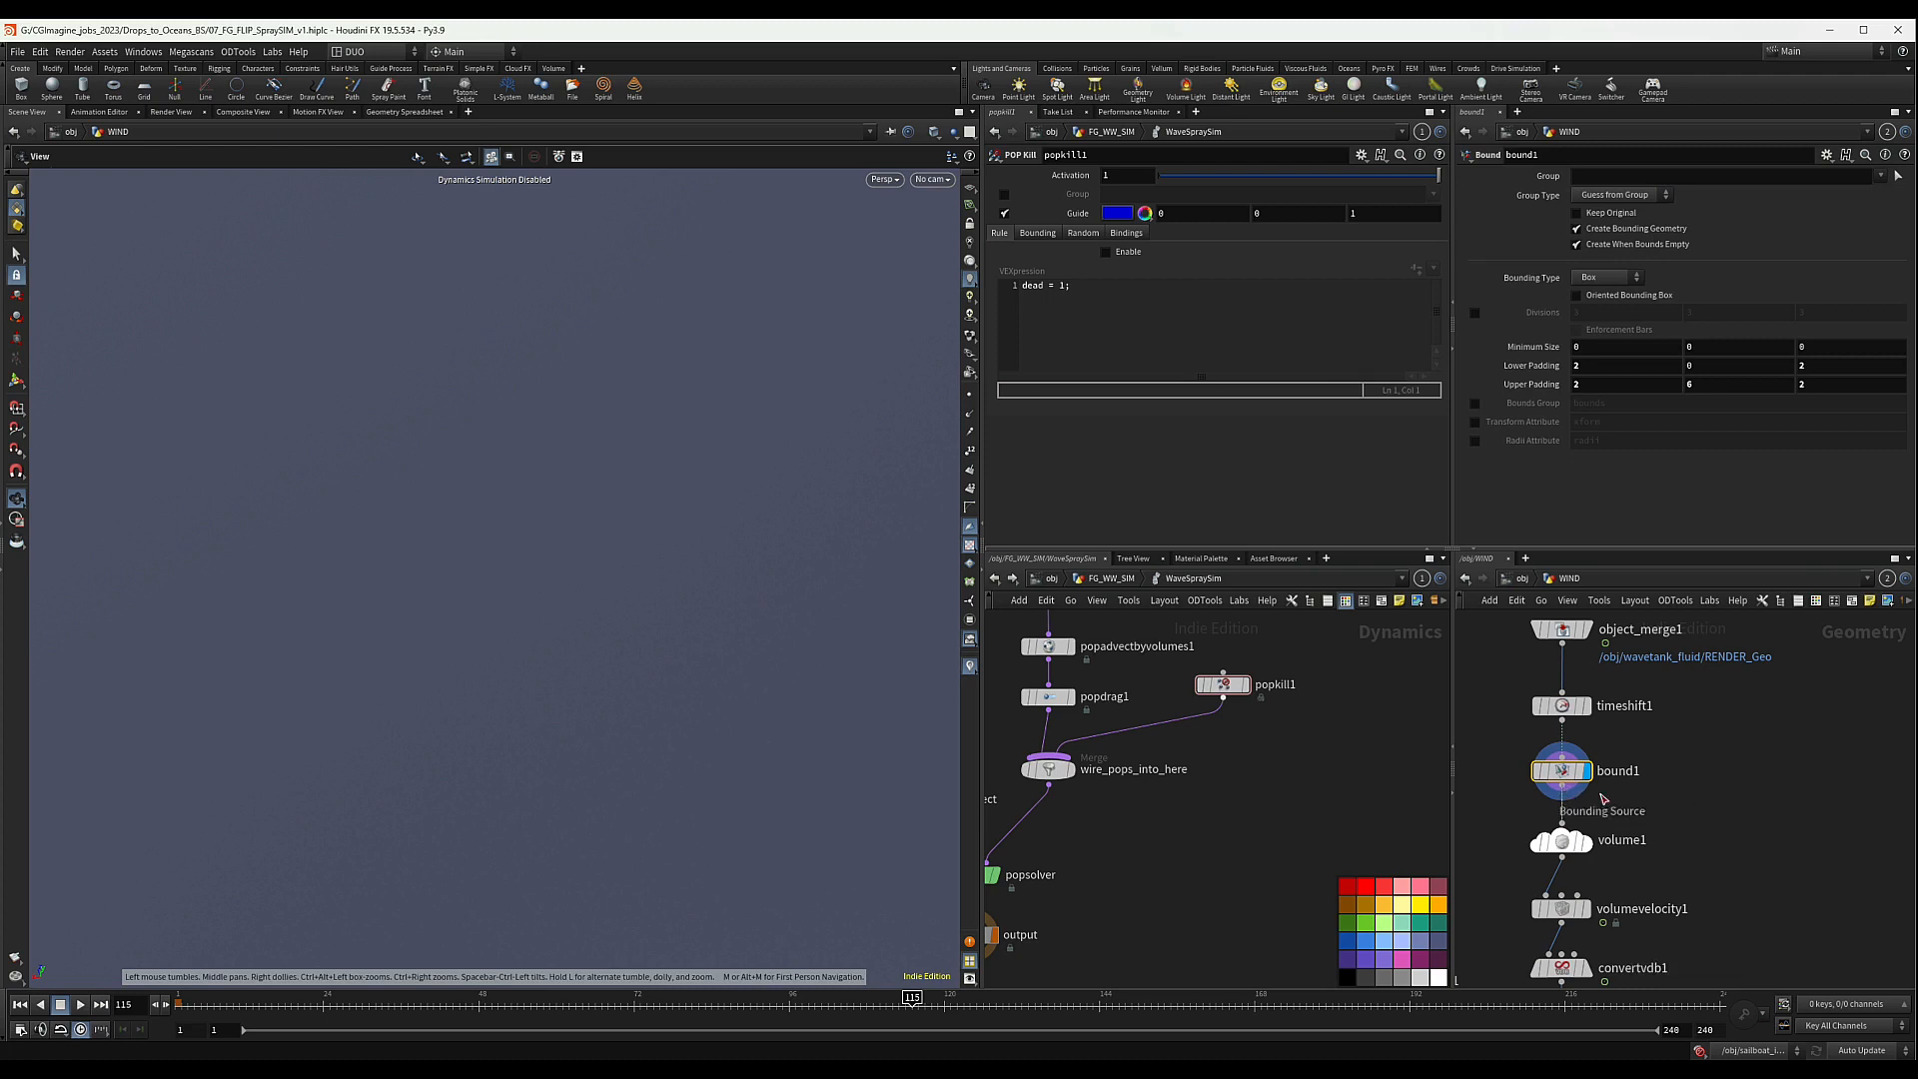
{"action": "key", "text": "Tab"}
{"action": "type", "text": "null"}
{"action": "key", "text": "Return"}
{"action": "left_click", "coordinate": [1756, 797]}
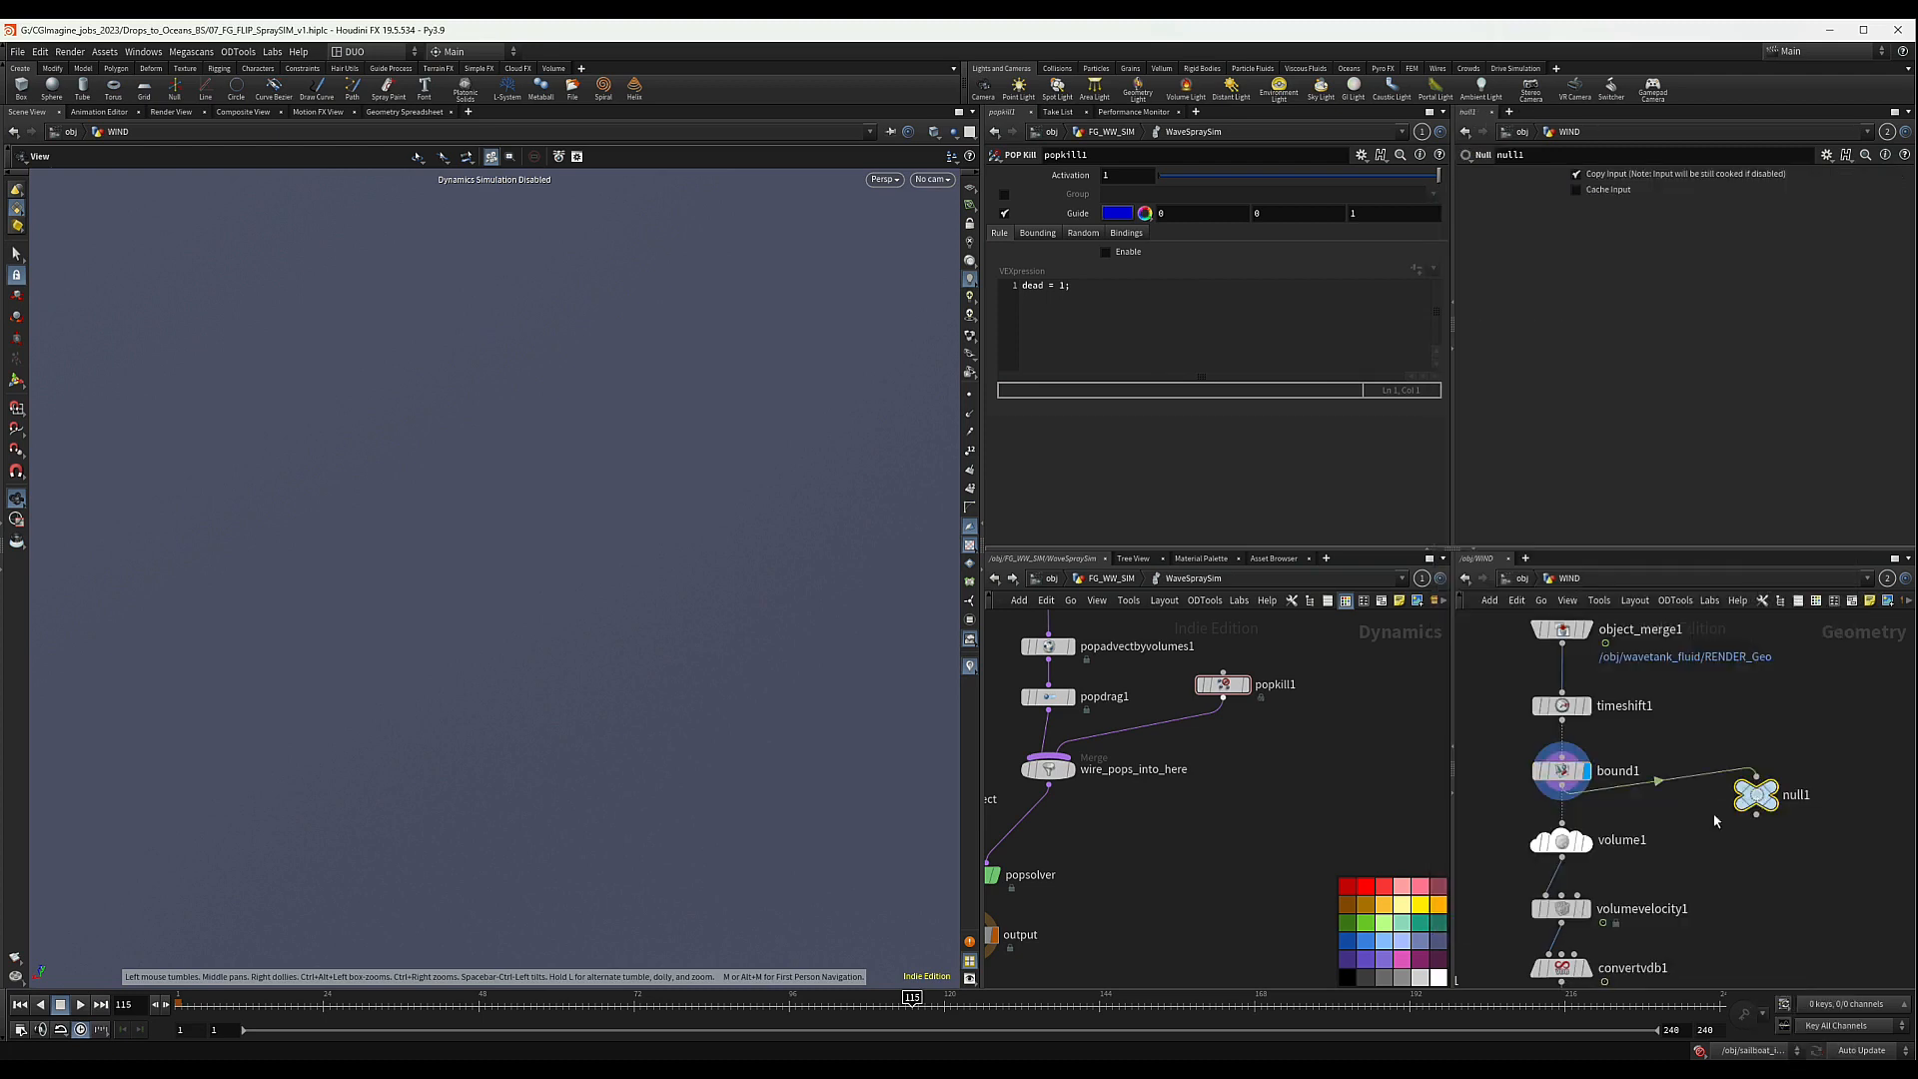
{"action": "double_click", "coordinate": [1798, 796]}
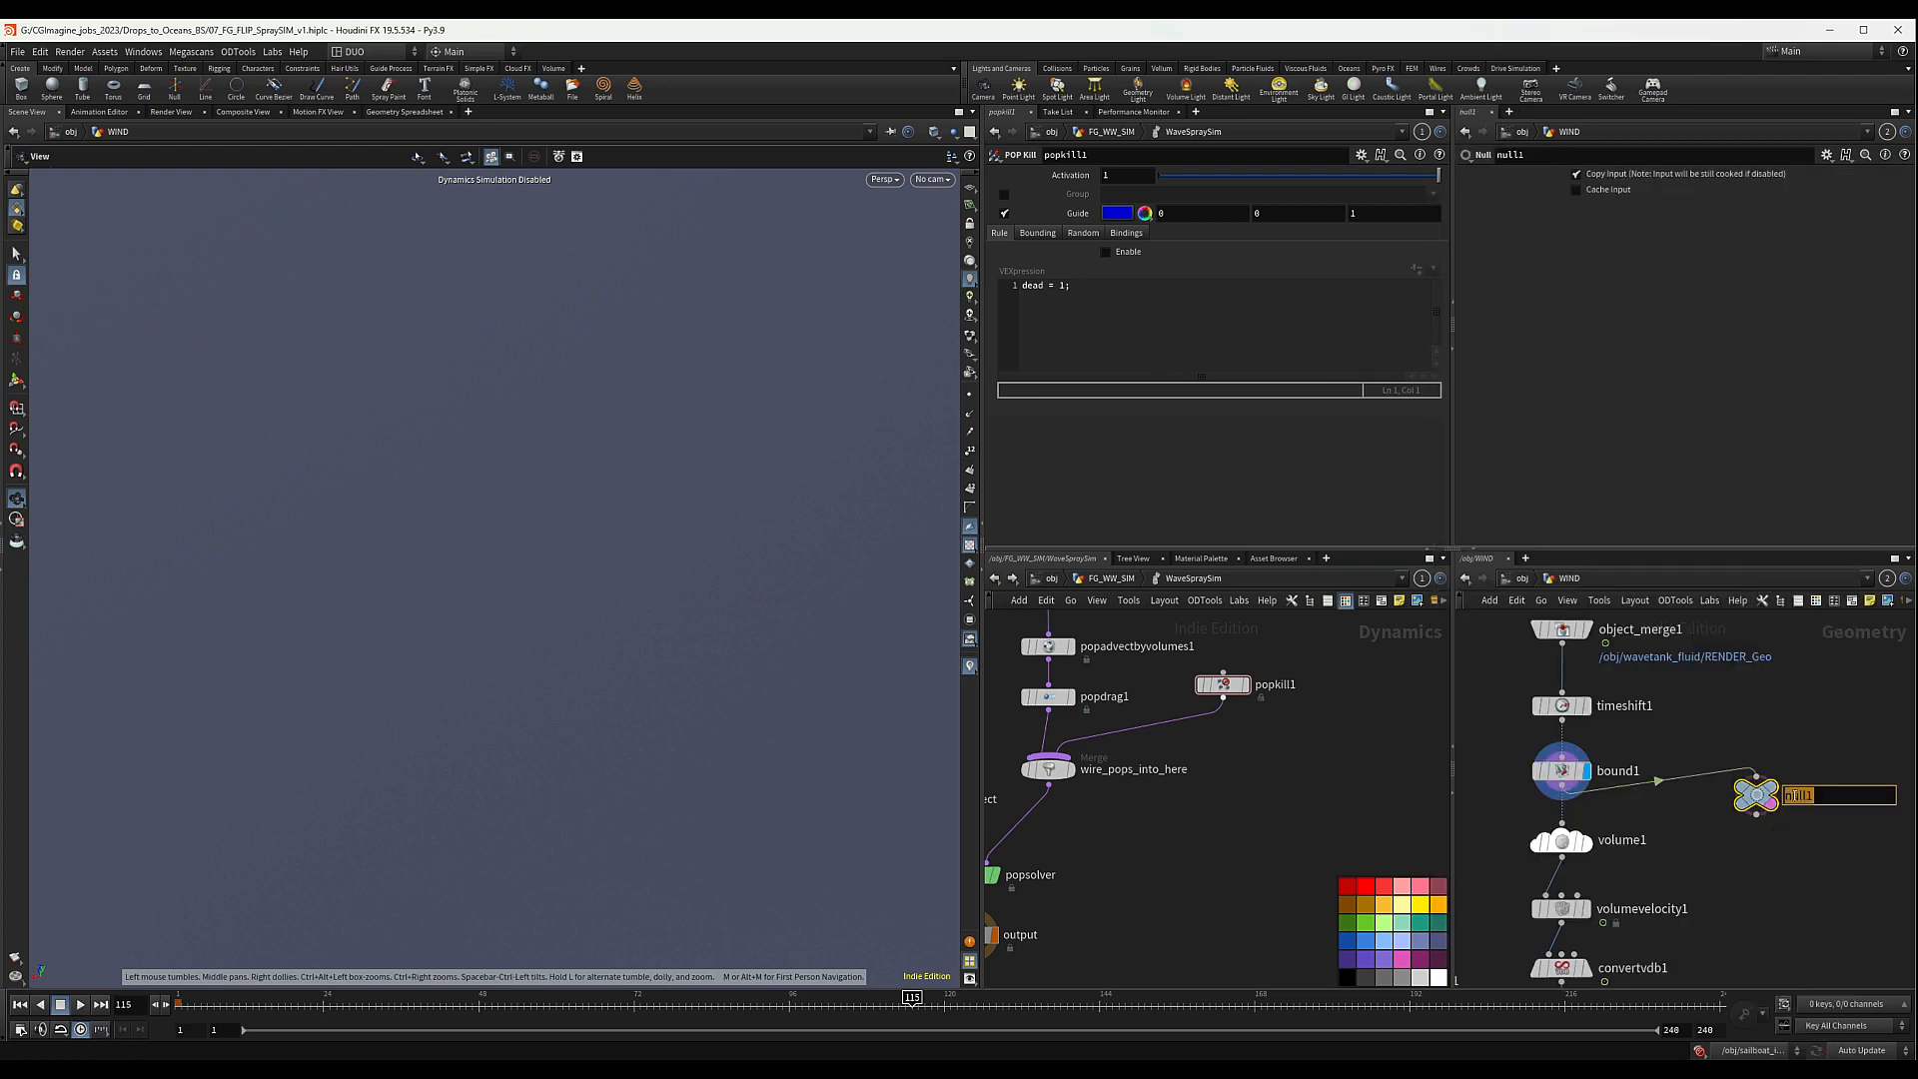
{"action": "type", "text": "OUT_BOUND"}
{"action": "key", "text": "Return"}
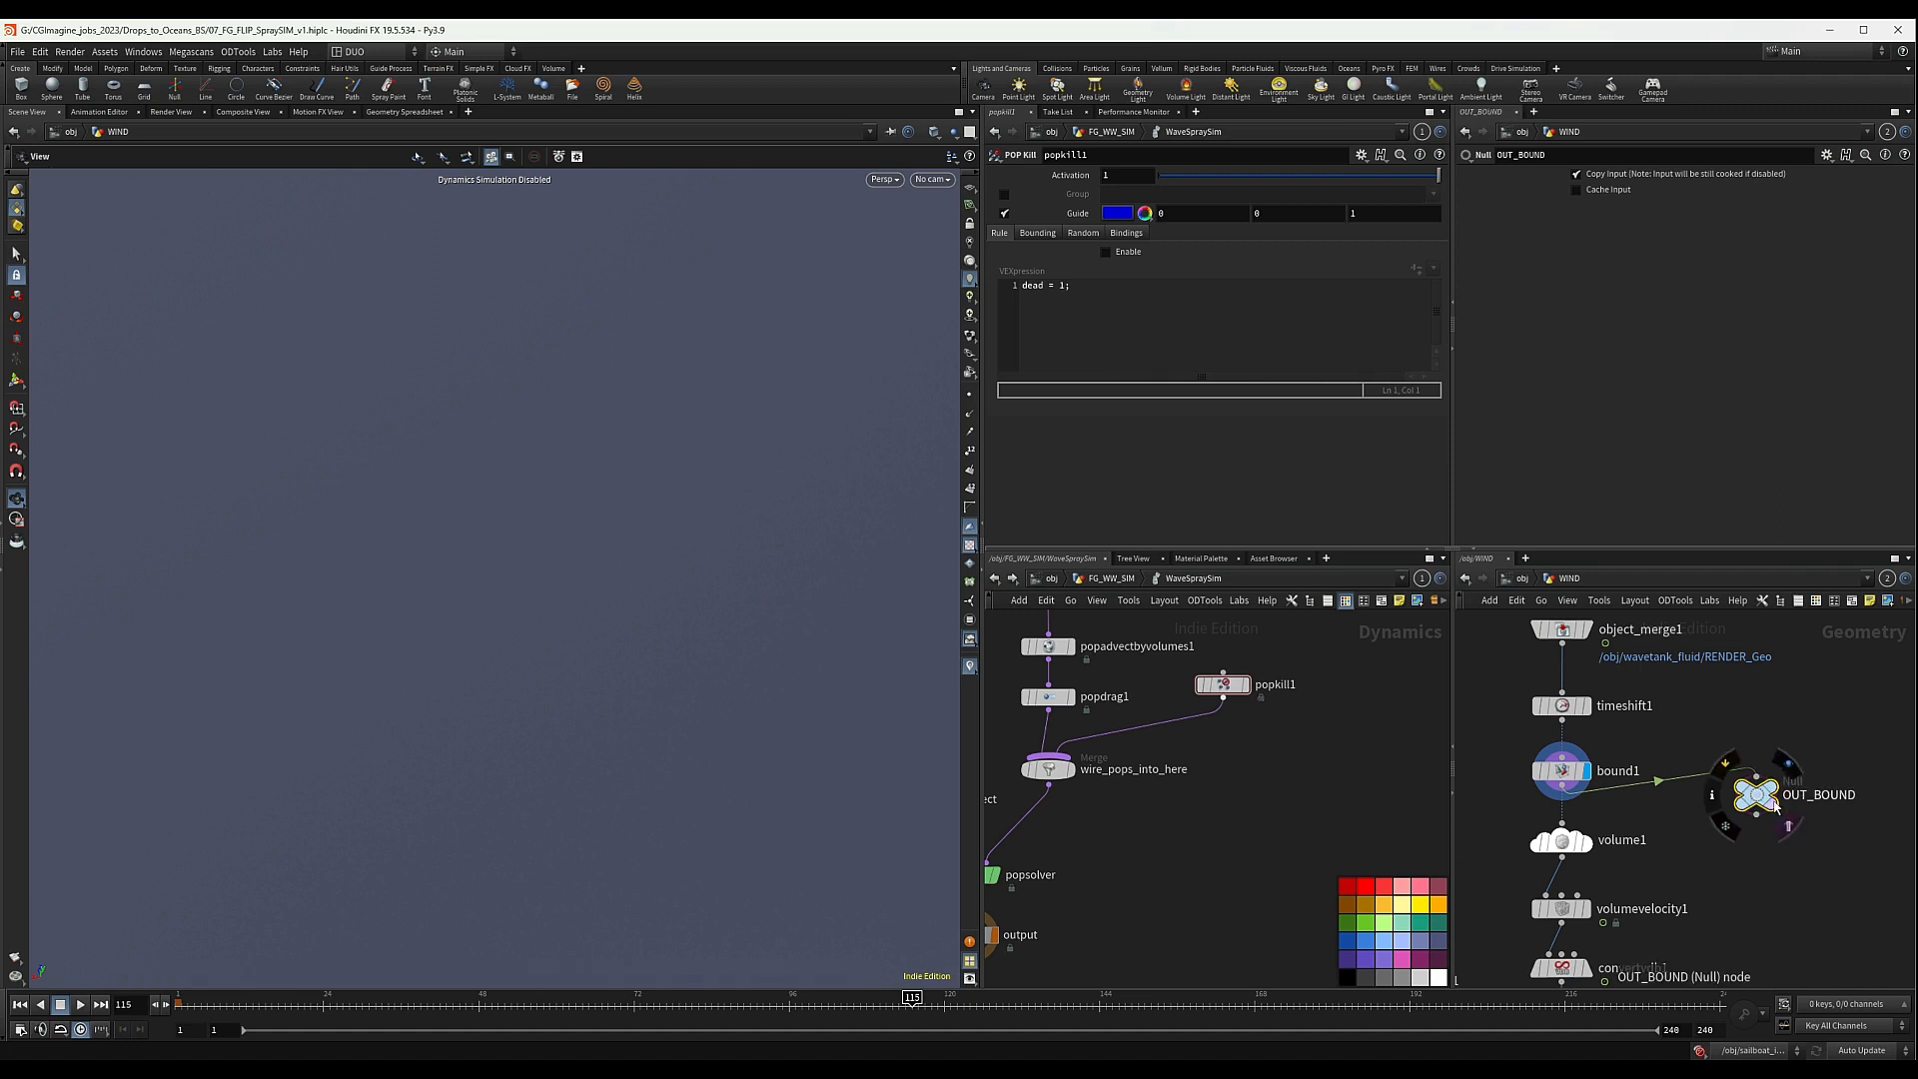
{"action": "left_click_drag", "start_coordinate": [1776, 806], "coordinate": [1772, 828]}
- Set the scene's update mode to Manual and enable bounding on the popkill1 node
{"action": "left_click", "coordinate": [1862, 1050]}
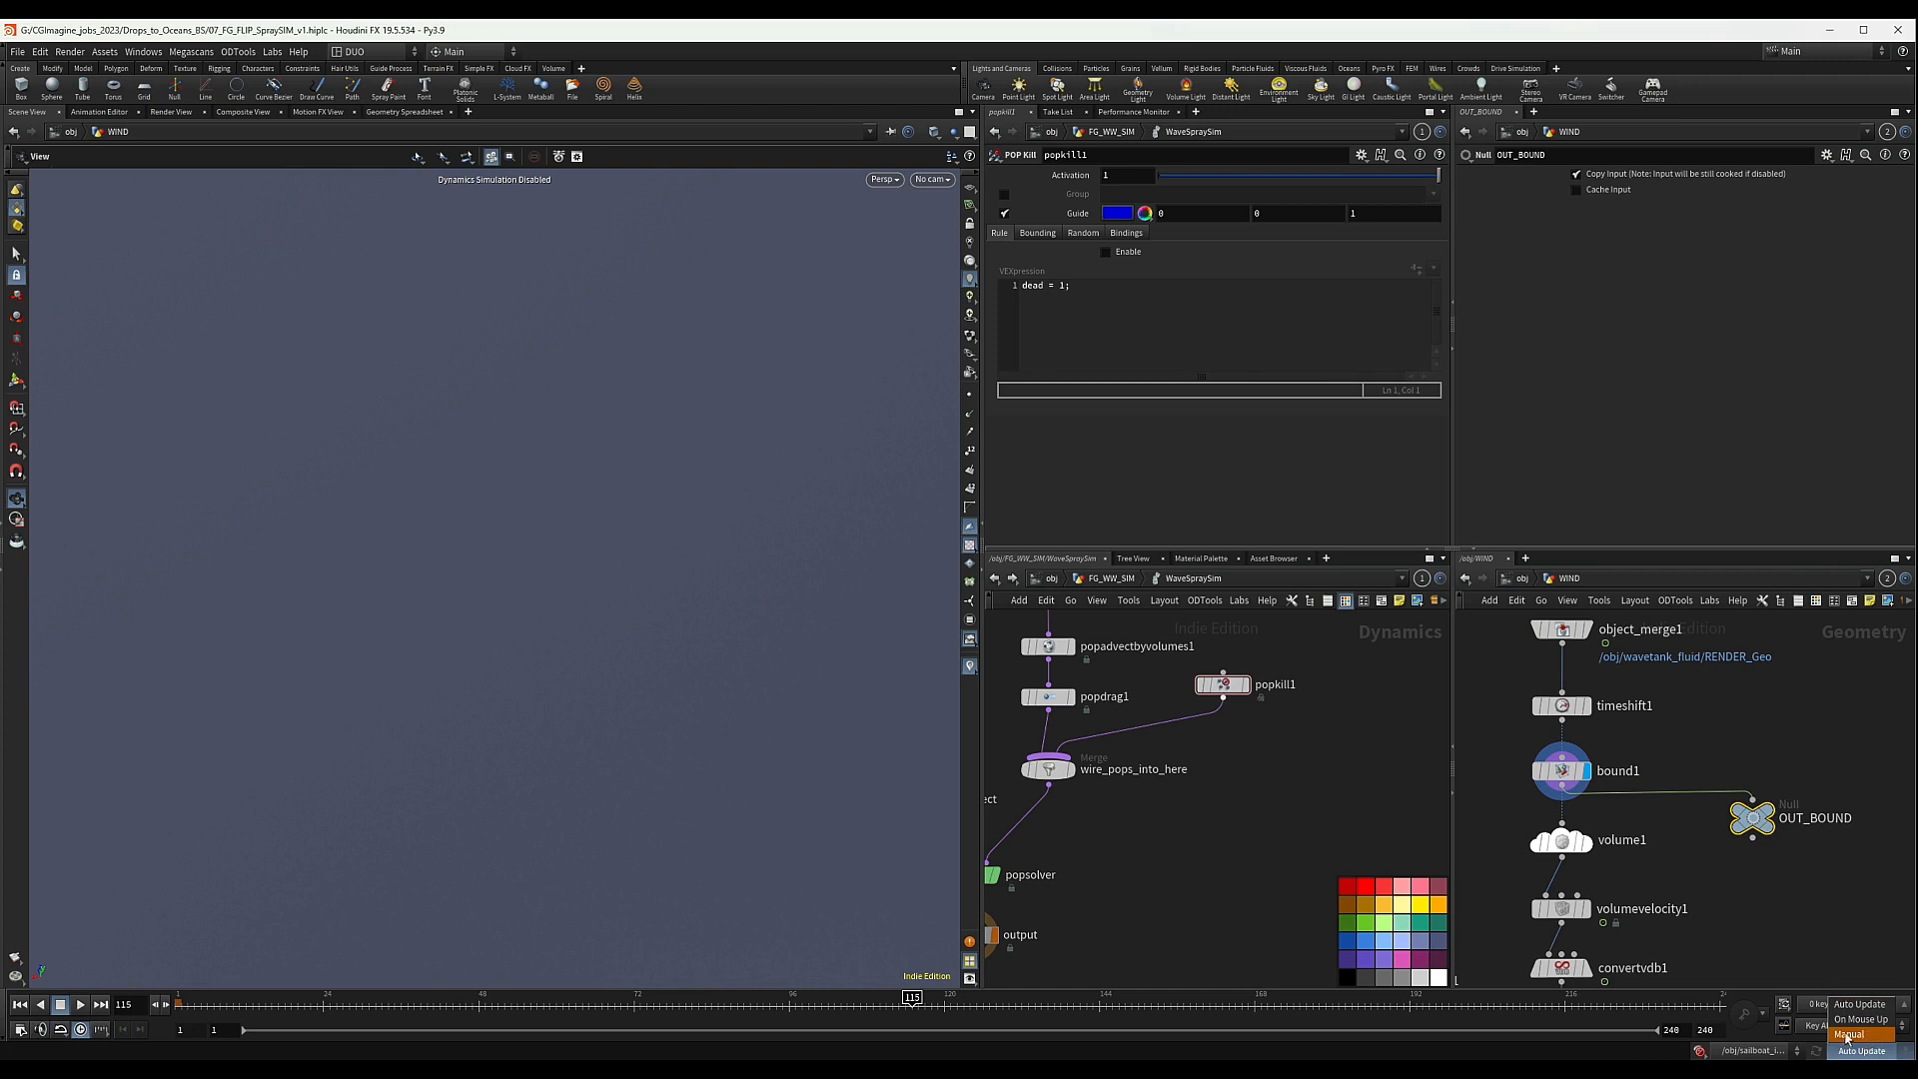
{"action": "left_click", "coordinate": [1849, 1035]}
{"action": "left_click_drag", "start_coordinate": [1341, 647], "coordinate": [1057, 753]}
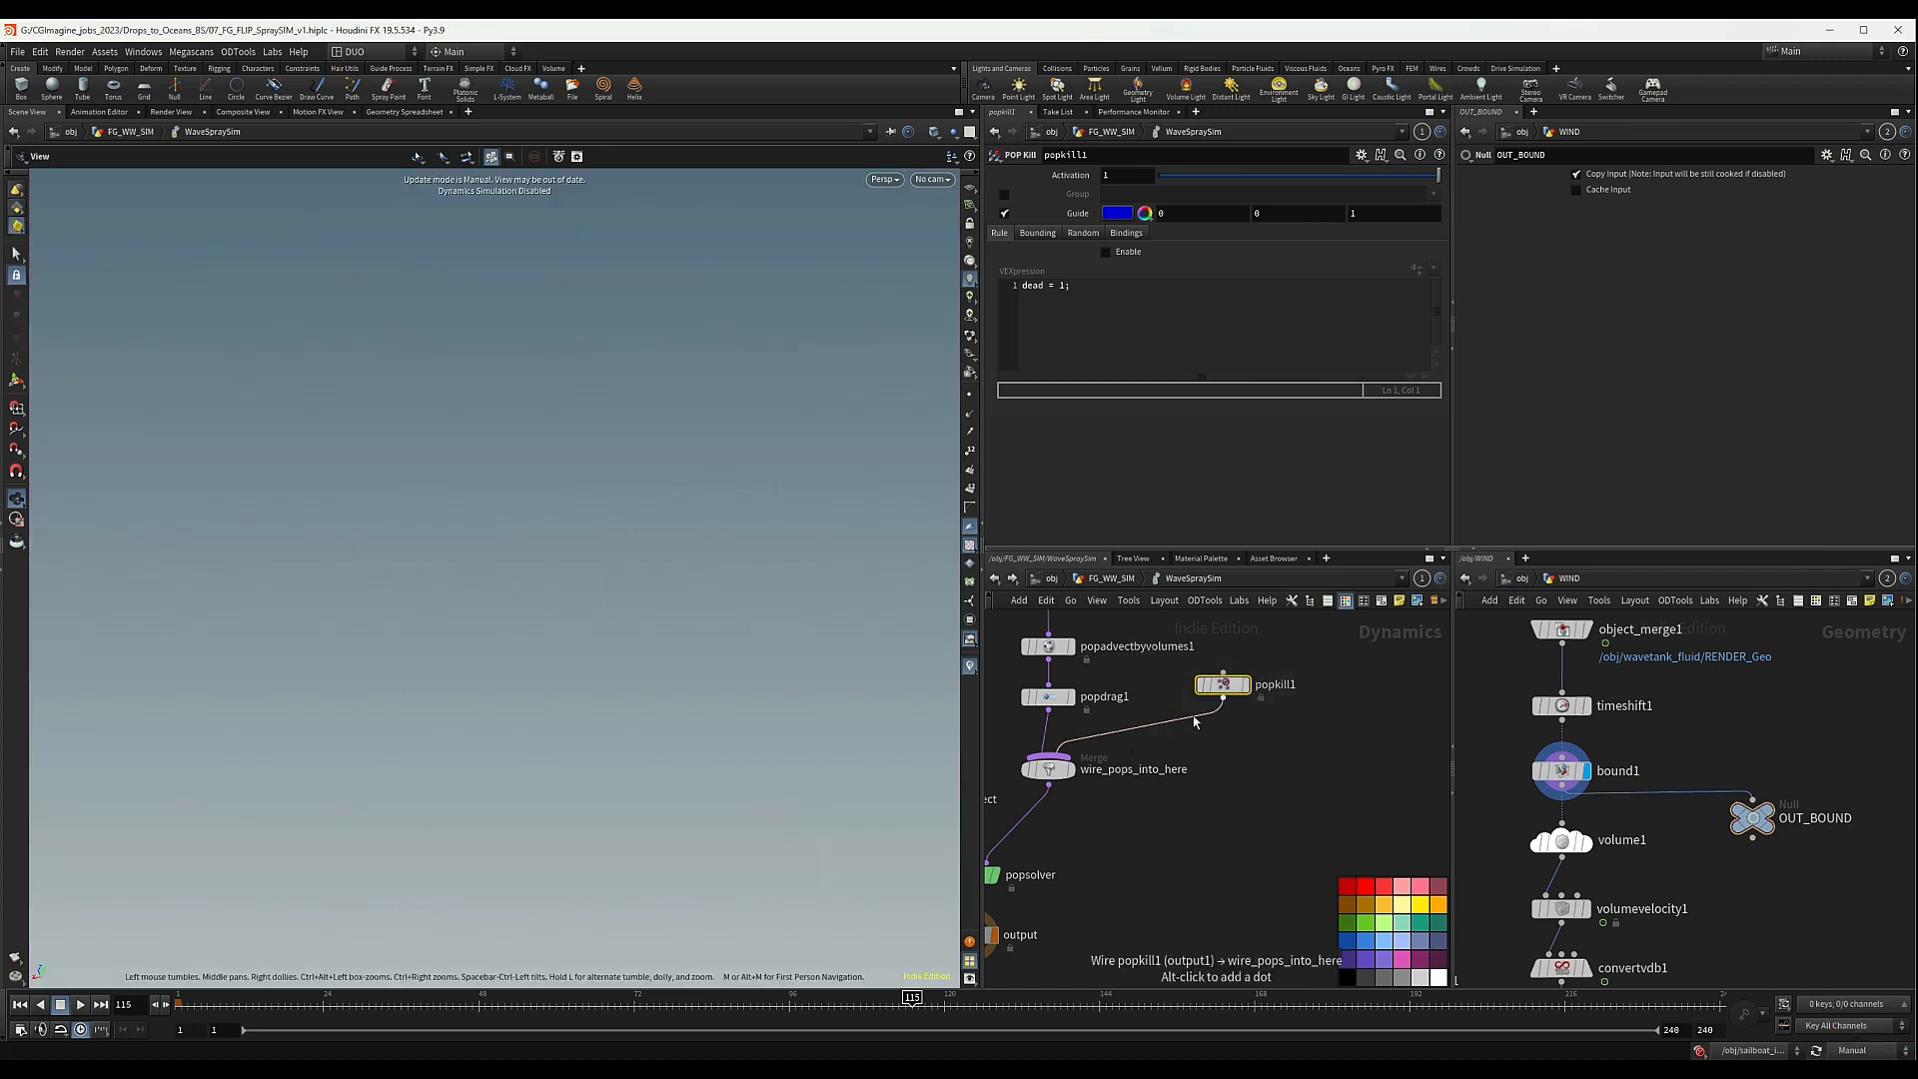
{"action": "left_click", "coordinate": [1039, 234]}
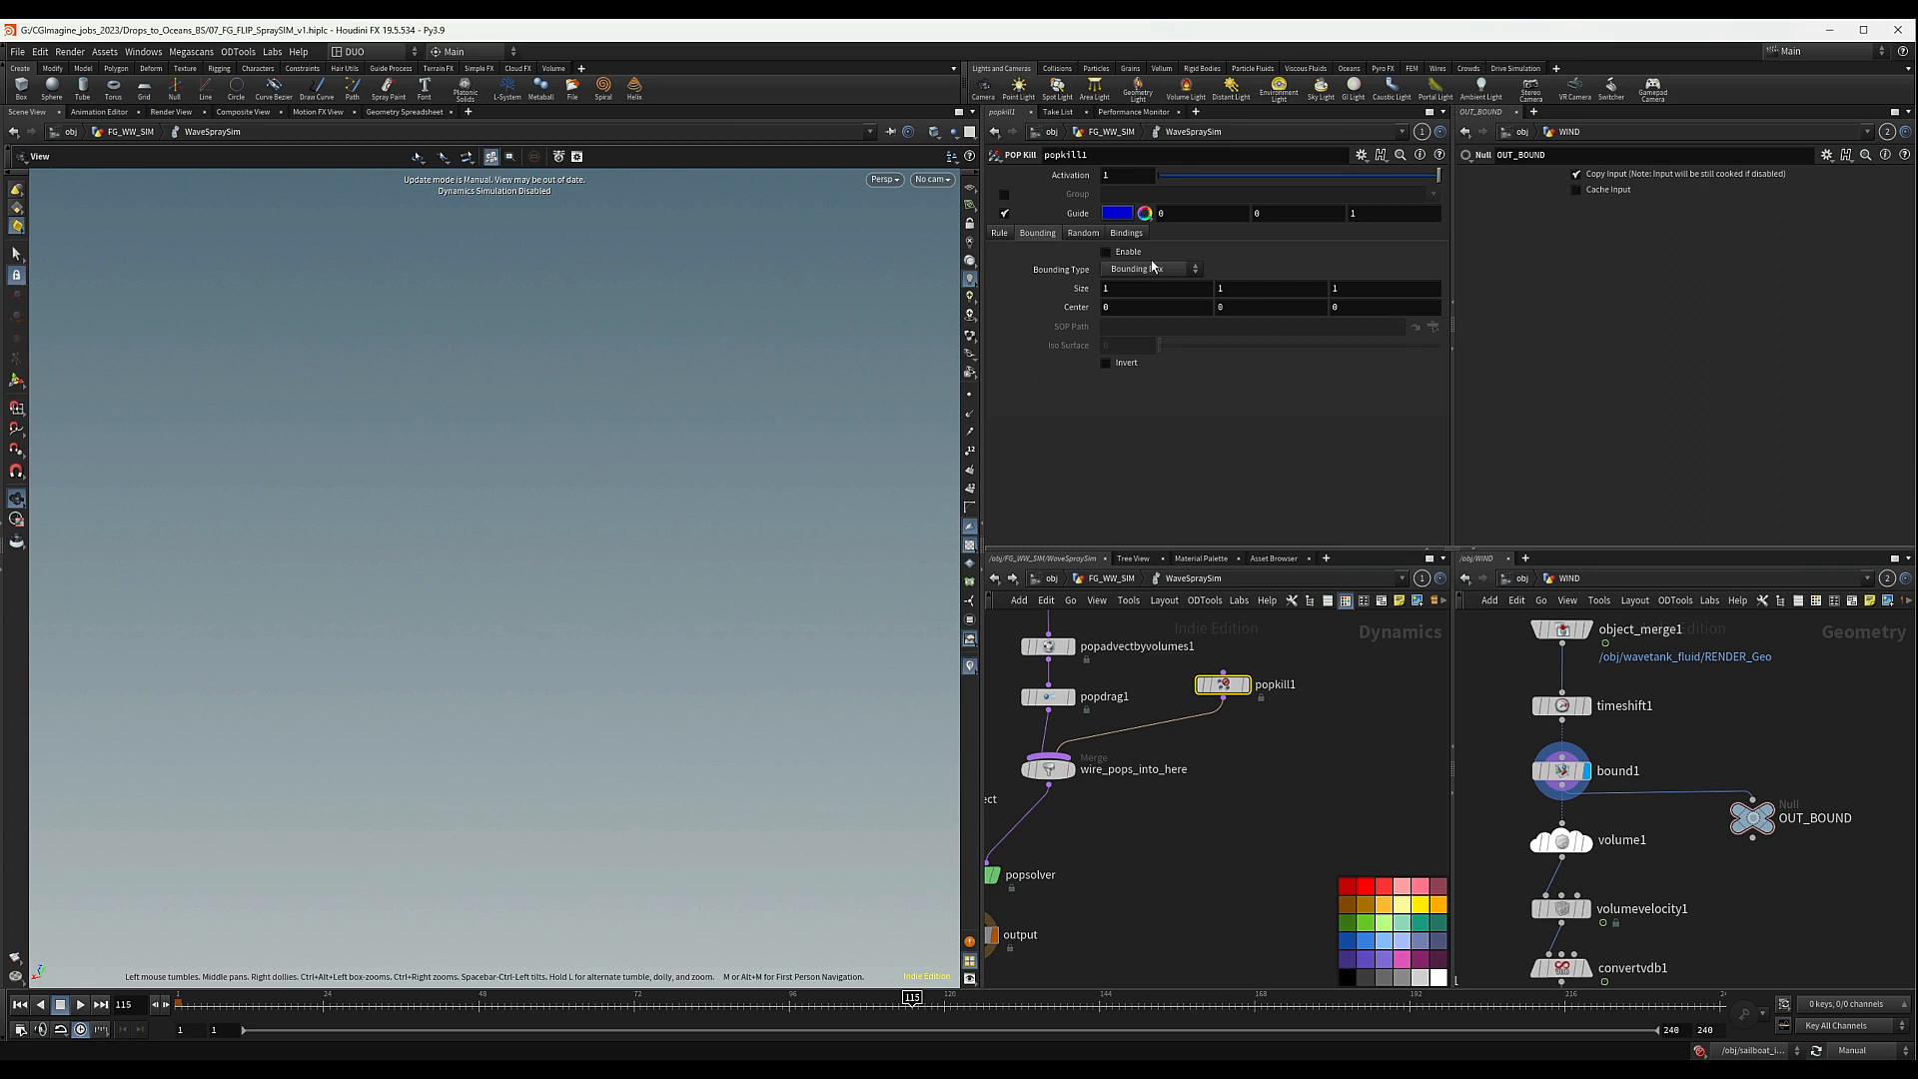
{"action": "left_click", "coordinate": [1106, 252]}
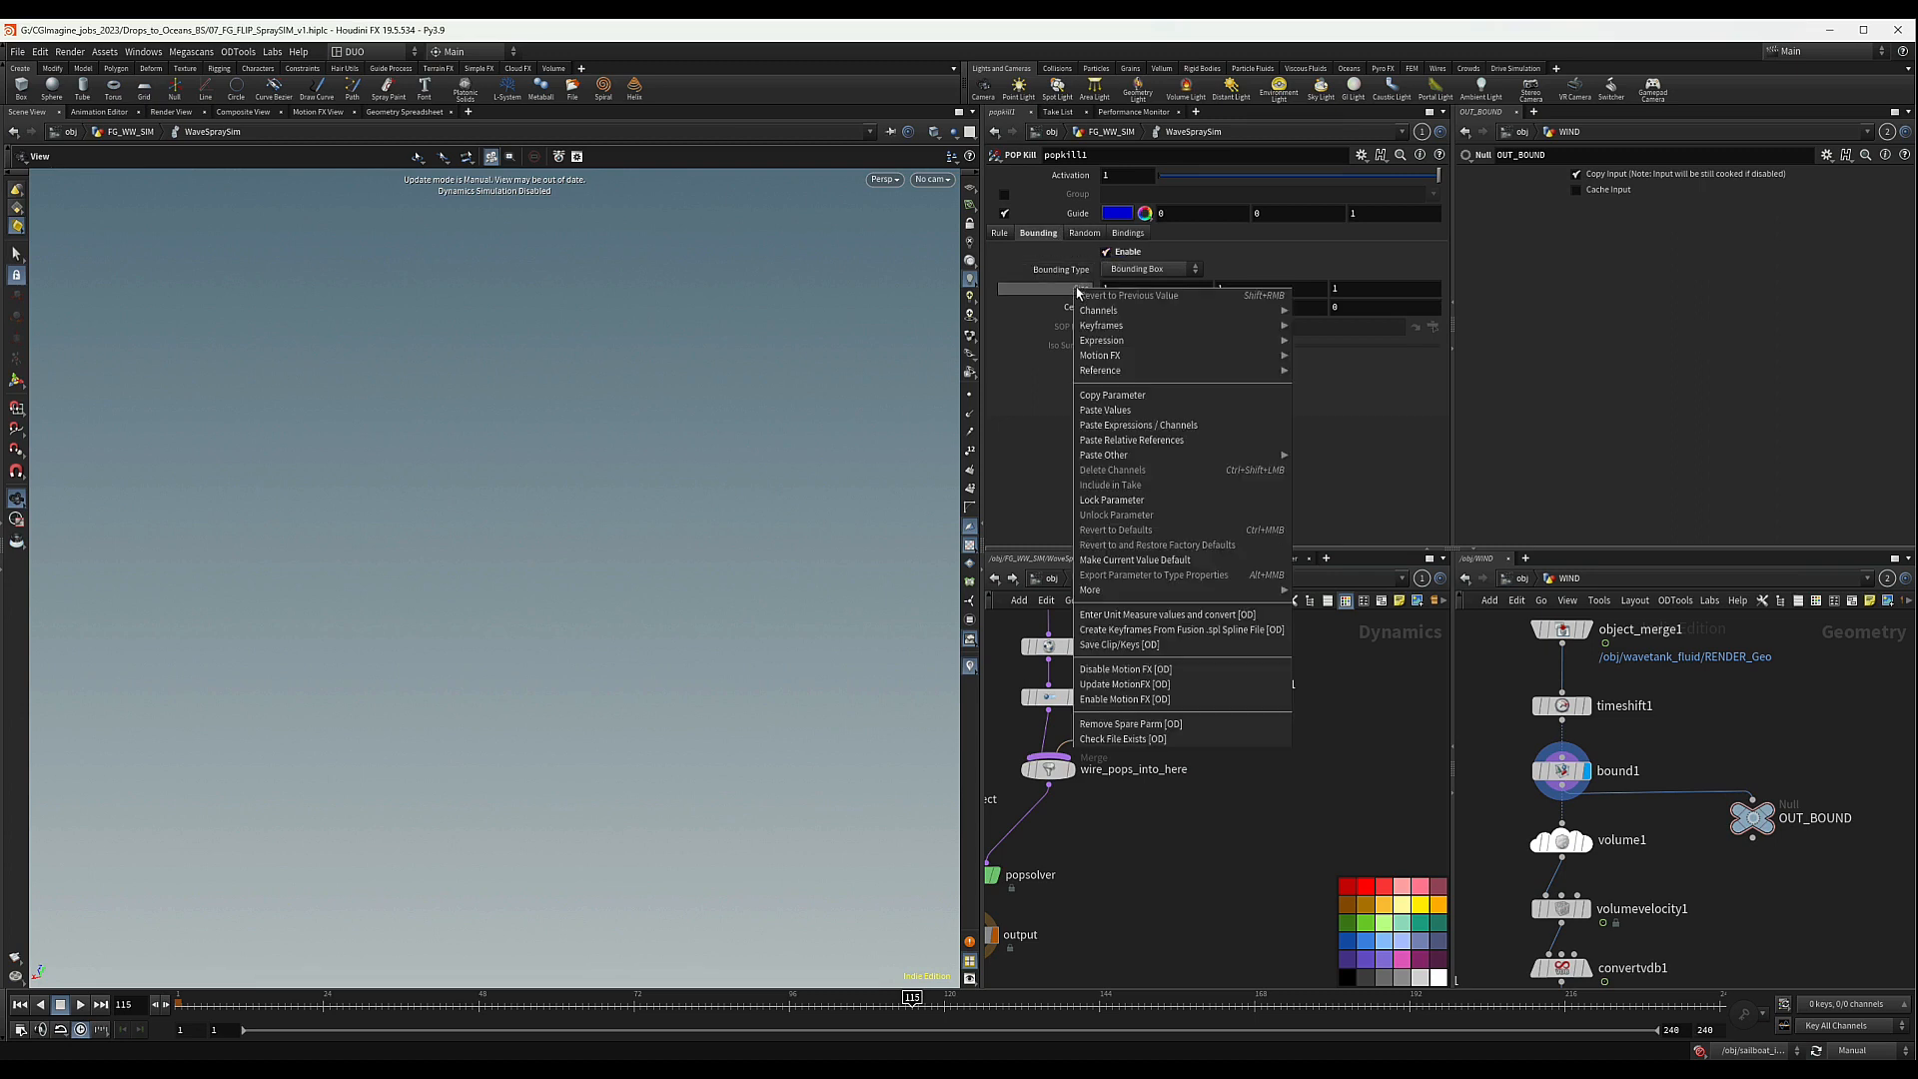
- Reference the POP Kill's bounding size to the bounding box Size of OUT_BOUND in the WIND object's scene data
{"action": "right_click", "coordinate": [1077, 288]}
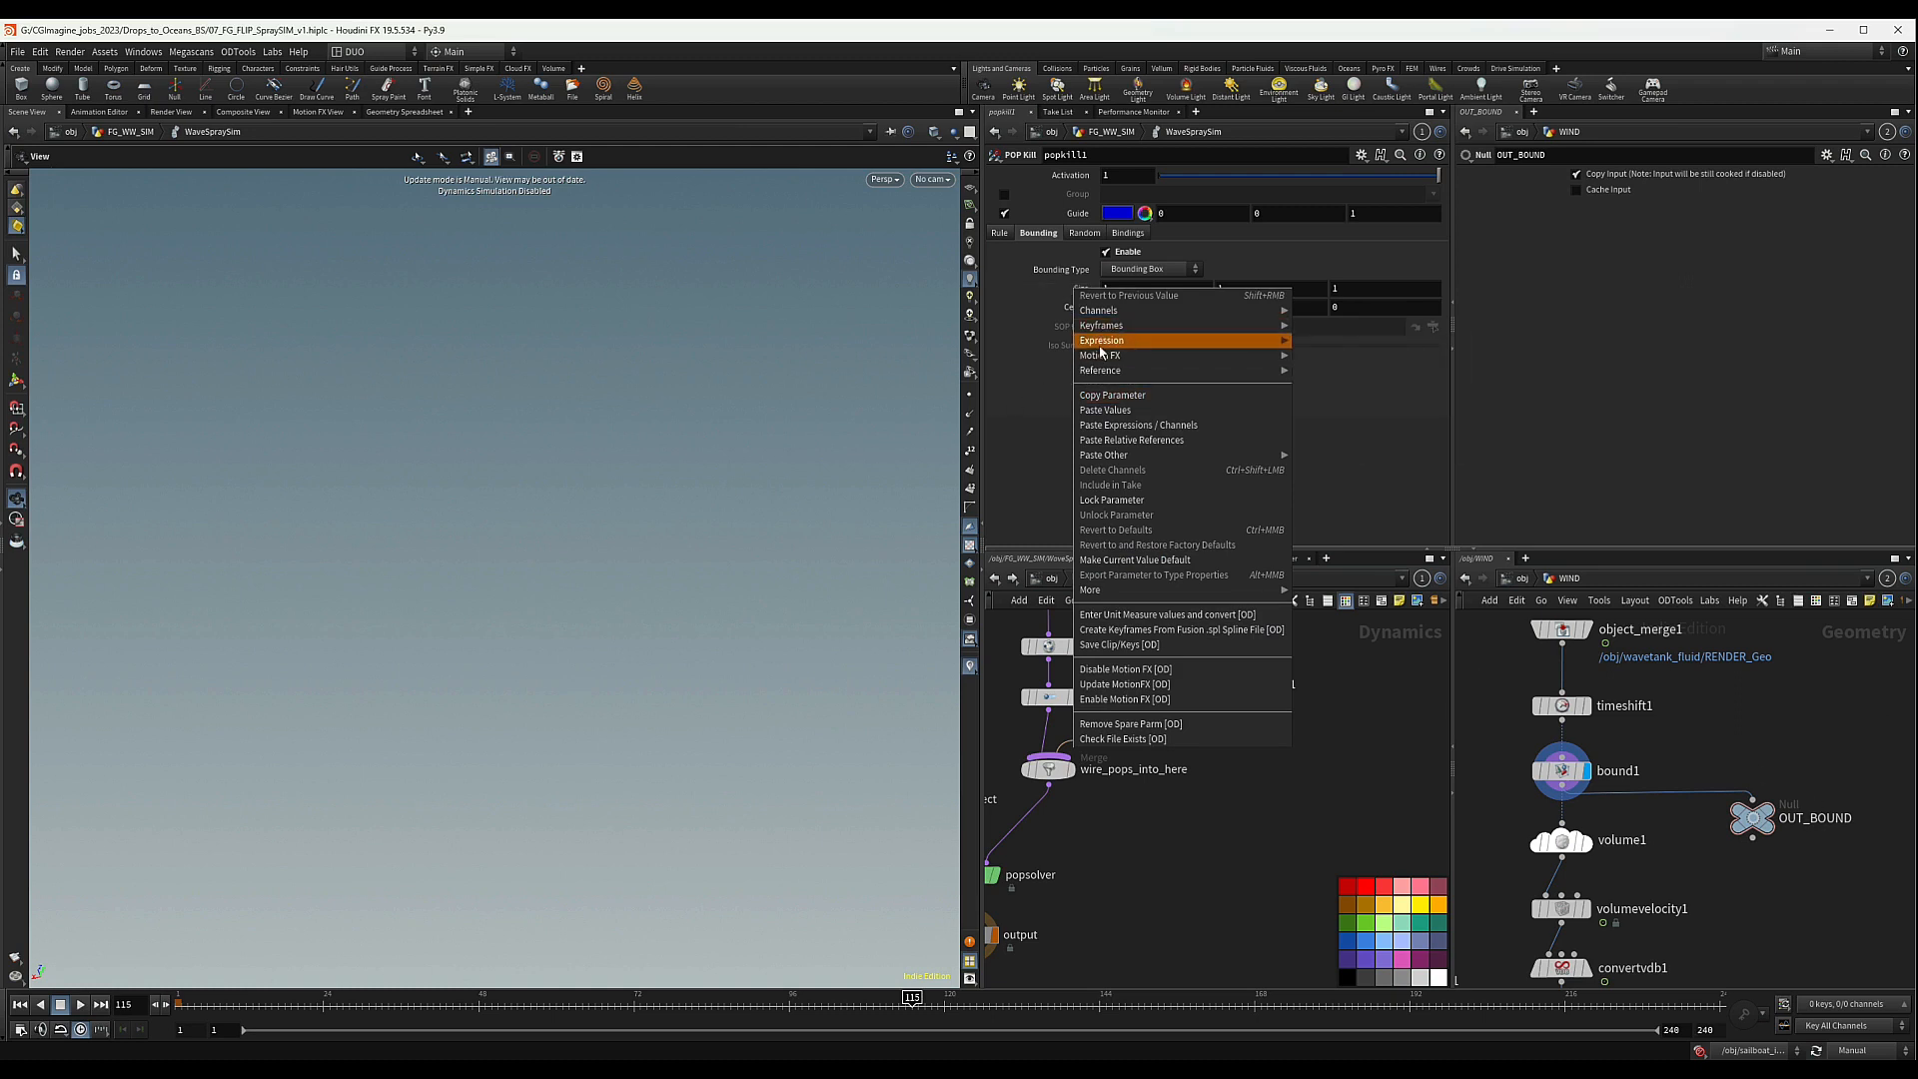
{"action": "mouse_move", "coordinate": [1100, 372]}
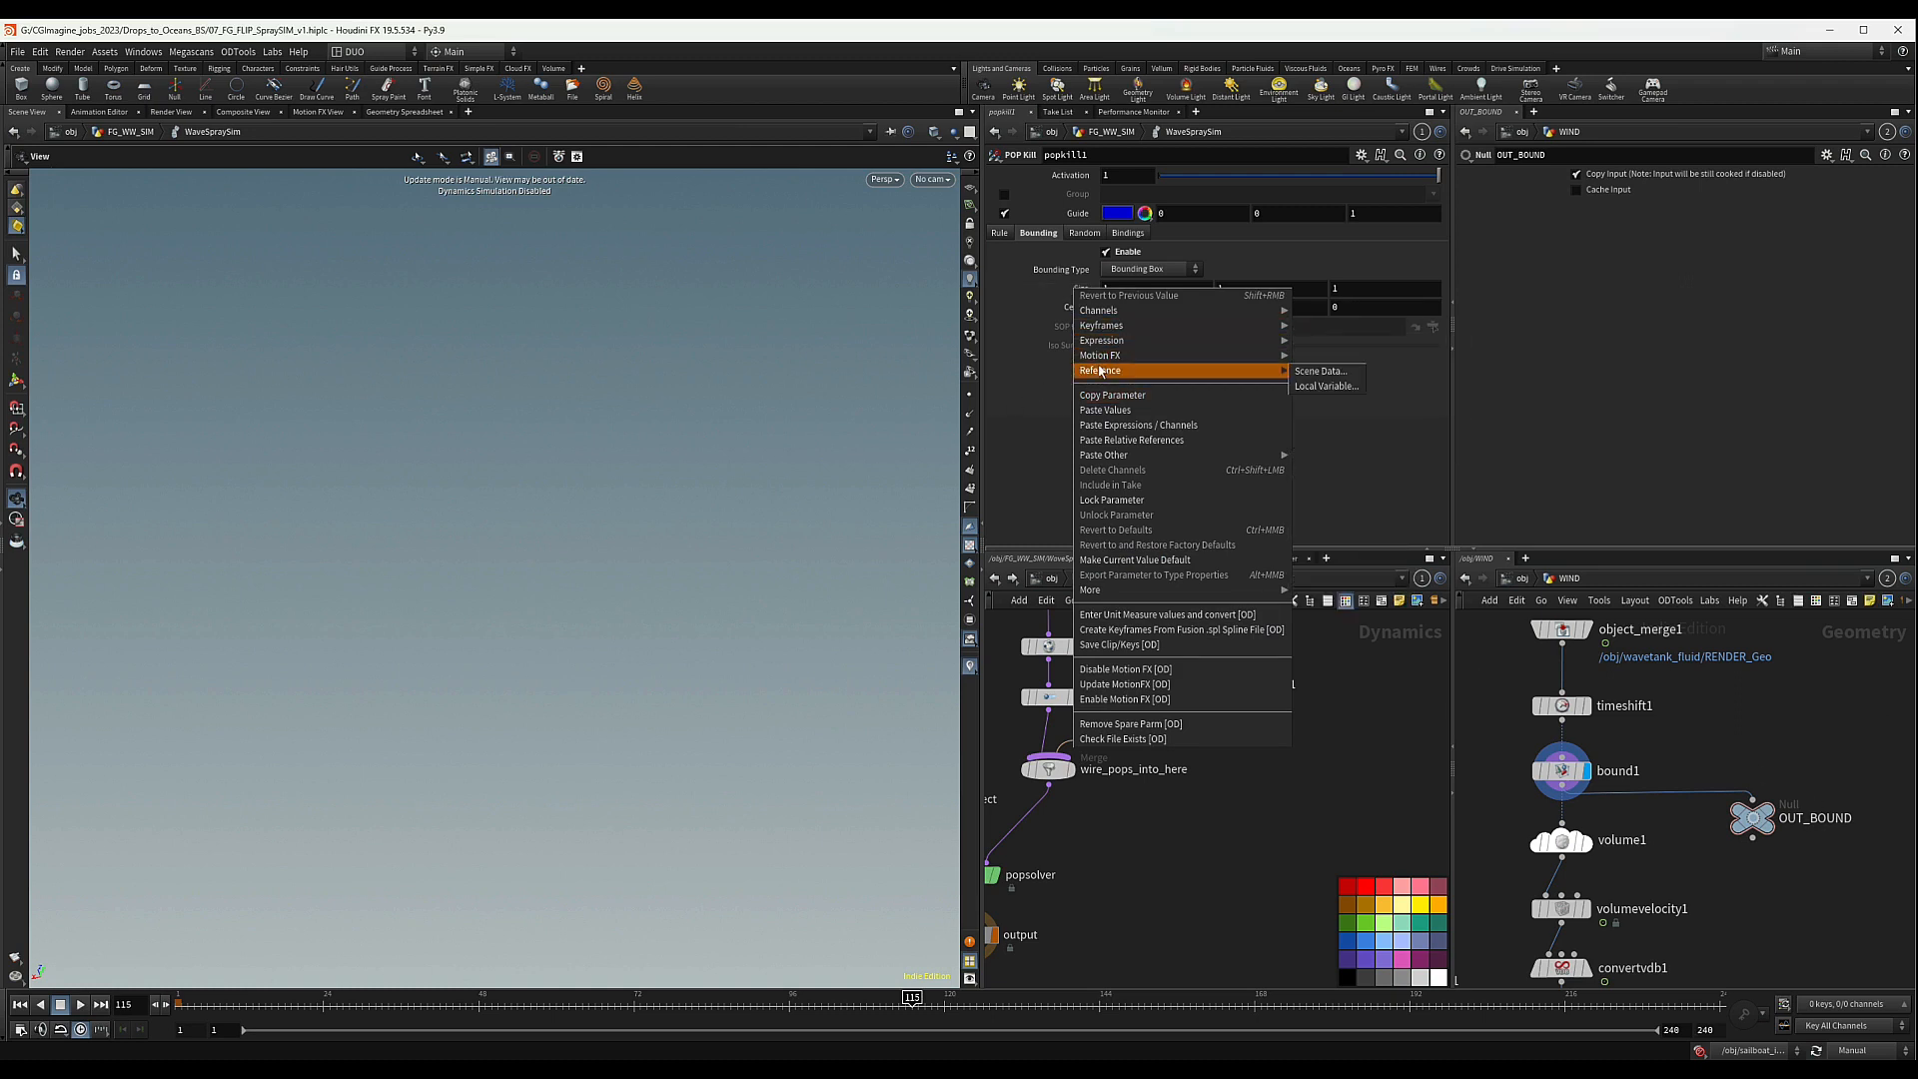
{"action": "left_click", "coordinate": [1321, 372]}
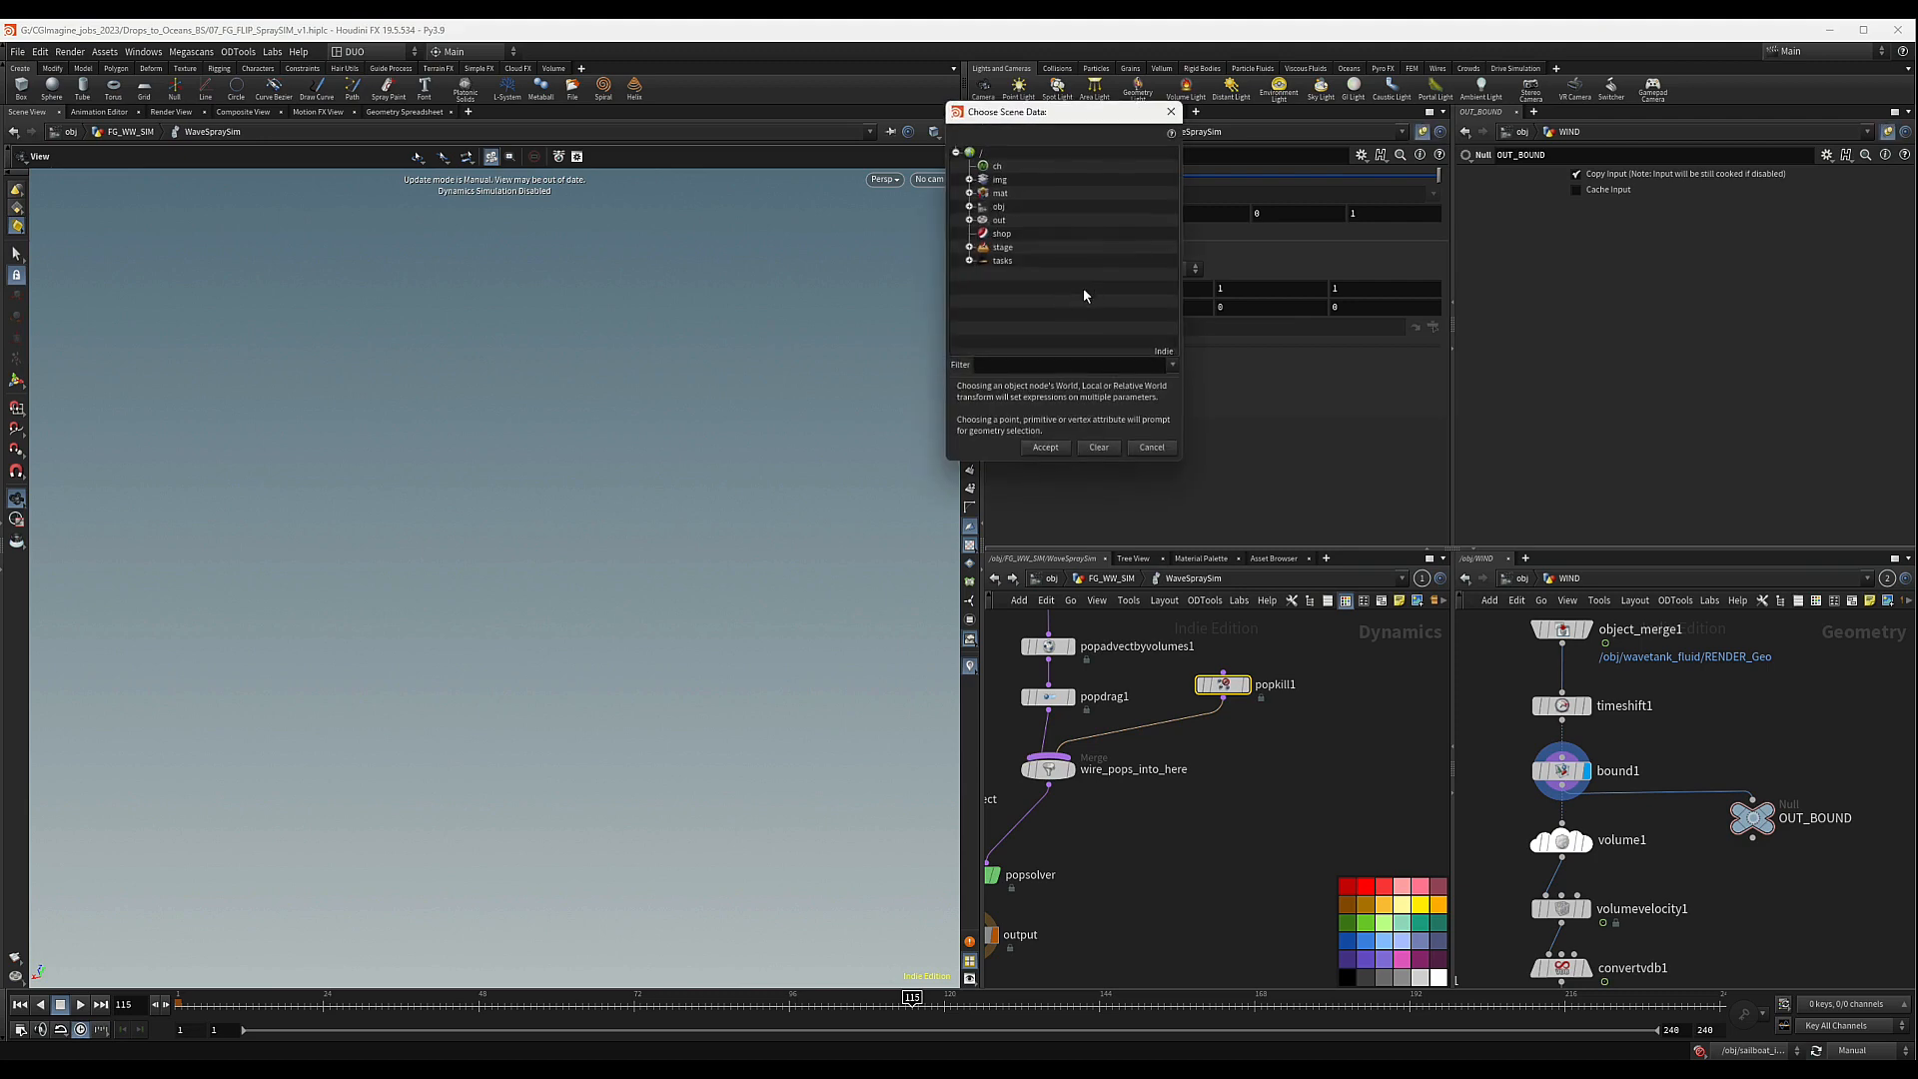
{"action": "left_click", "coordinate": [970, 207]}
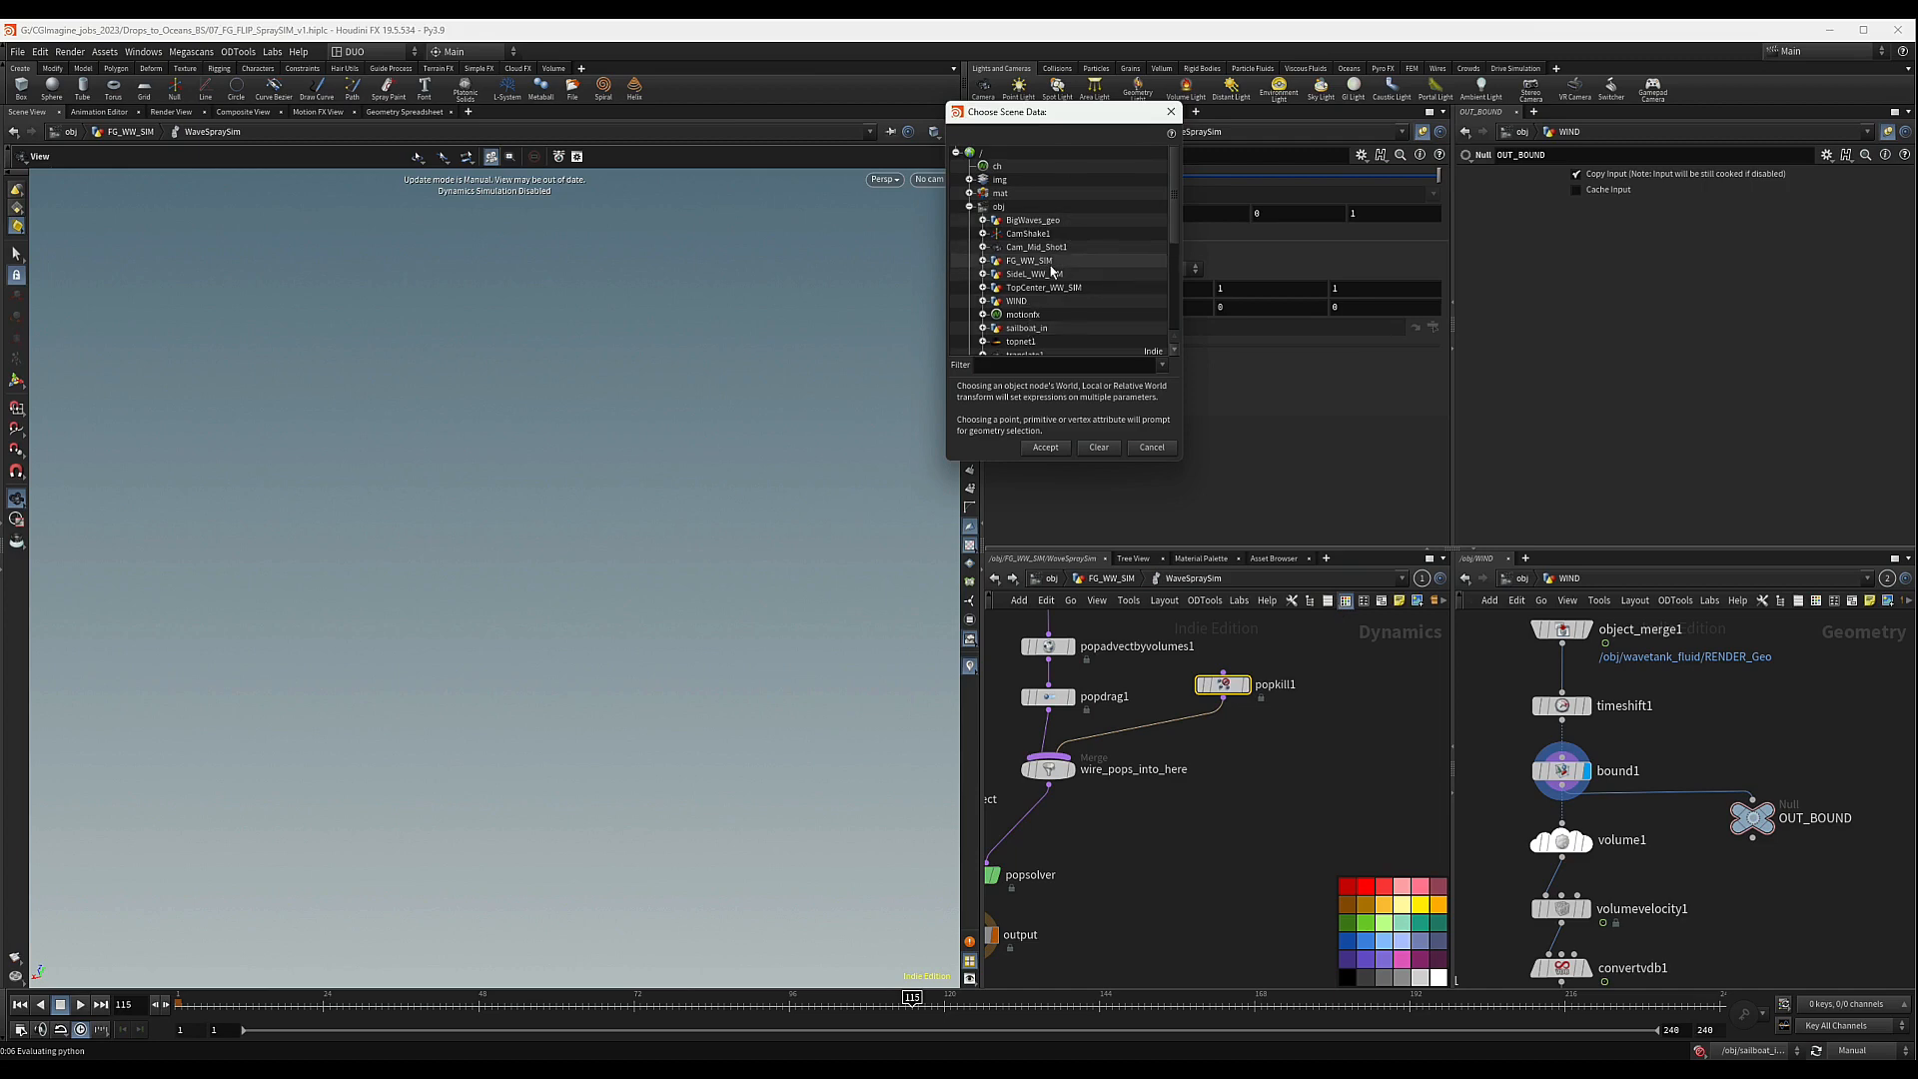
{"action": "left_click", "coordinate": [983, 301]}
{"action": "scroll", "coordinate": [1039, 307], "scroll_direction": "down", "scroll_amount": 1}
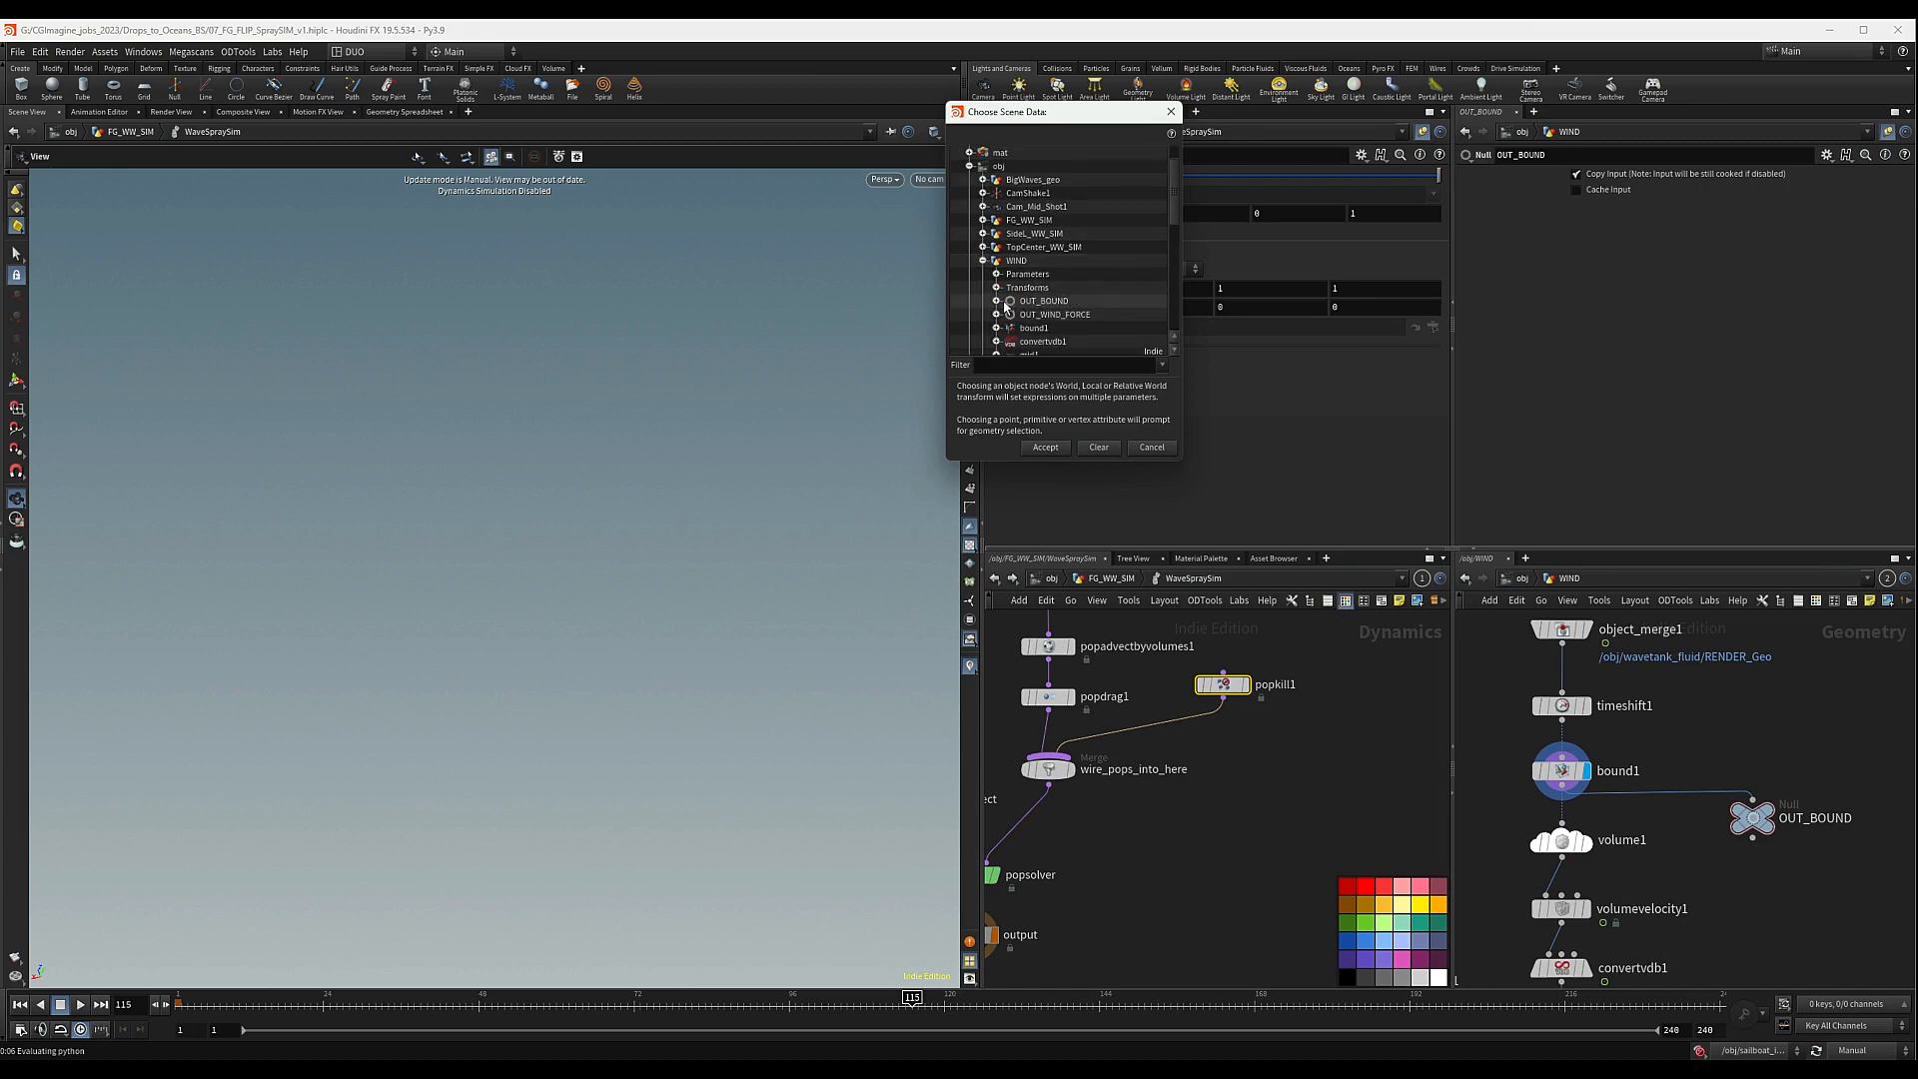
{"action": "left_click", "coordinate": [996, 302]}
{"action": "scroll", "coordinate": [1004, 297], "scroll_direction": "down", "scroll_amount": 1}
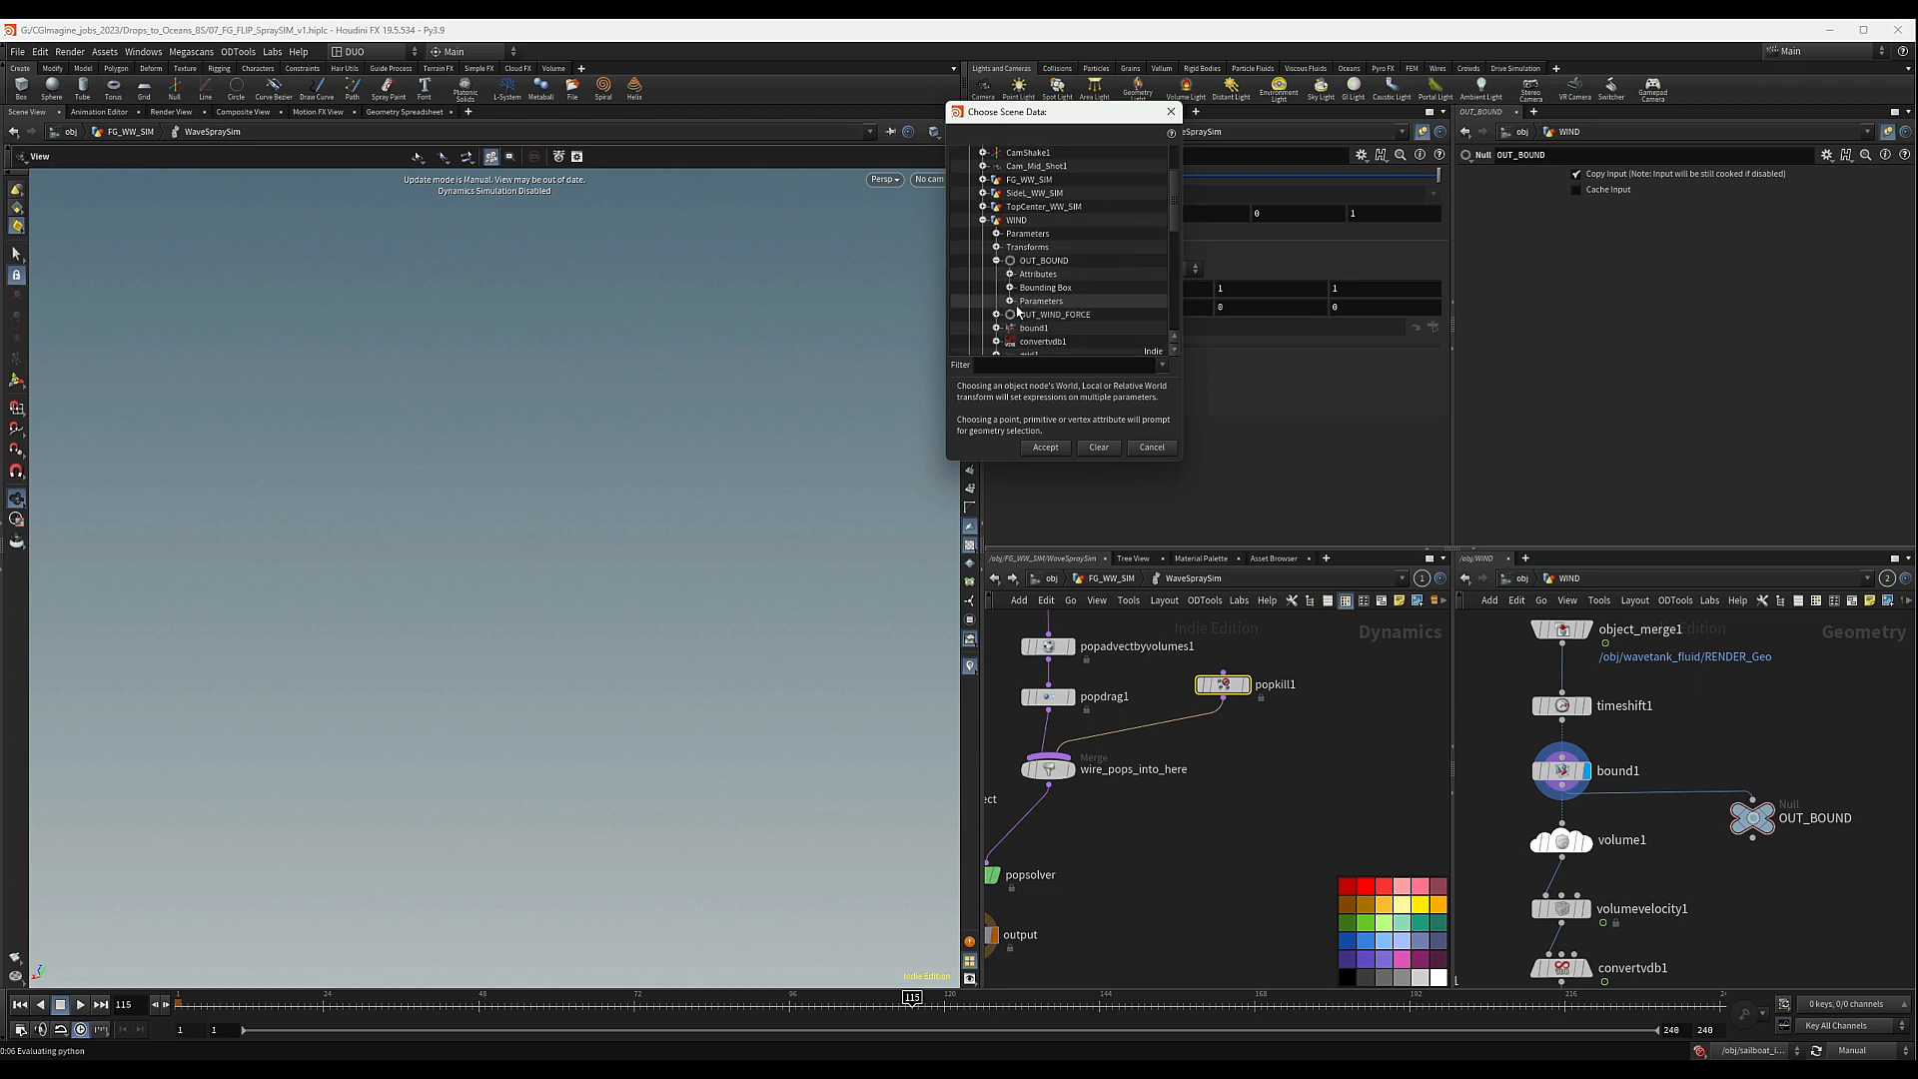
{"action": "left_click", "coordinate": [1011, 288]}
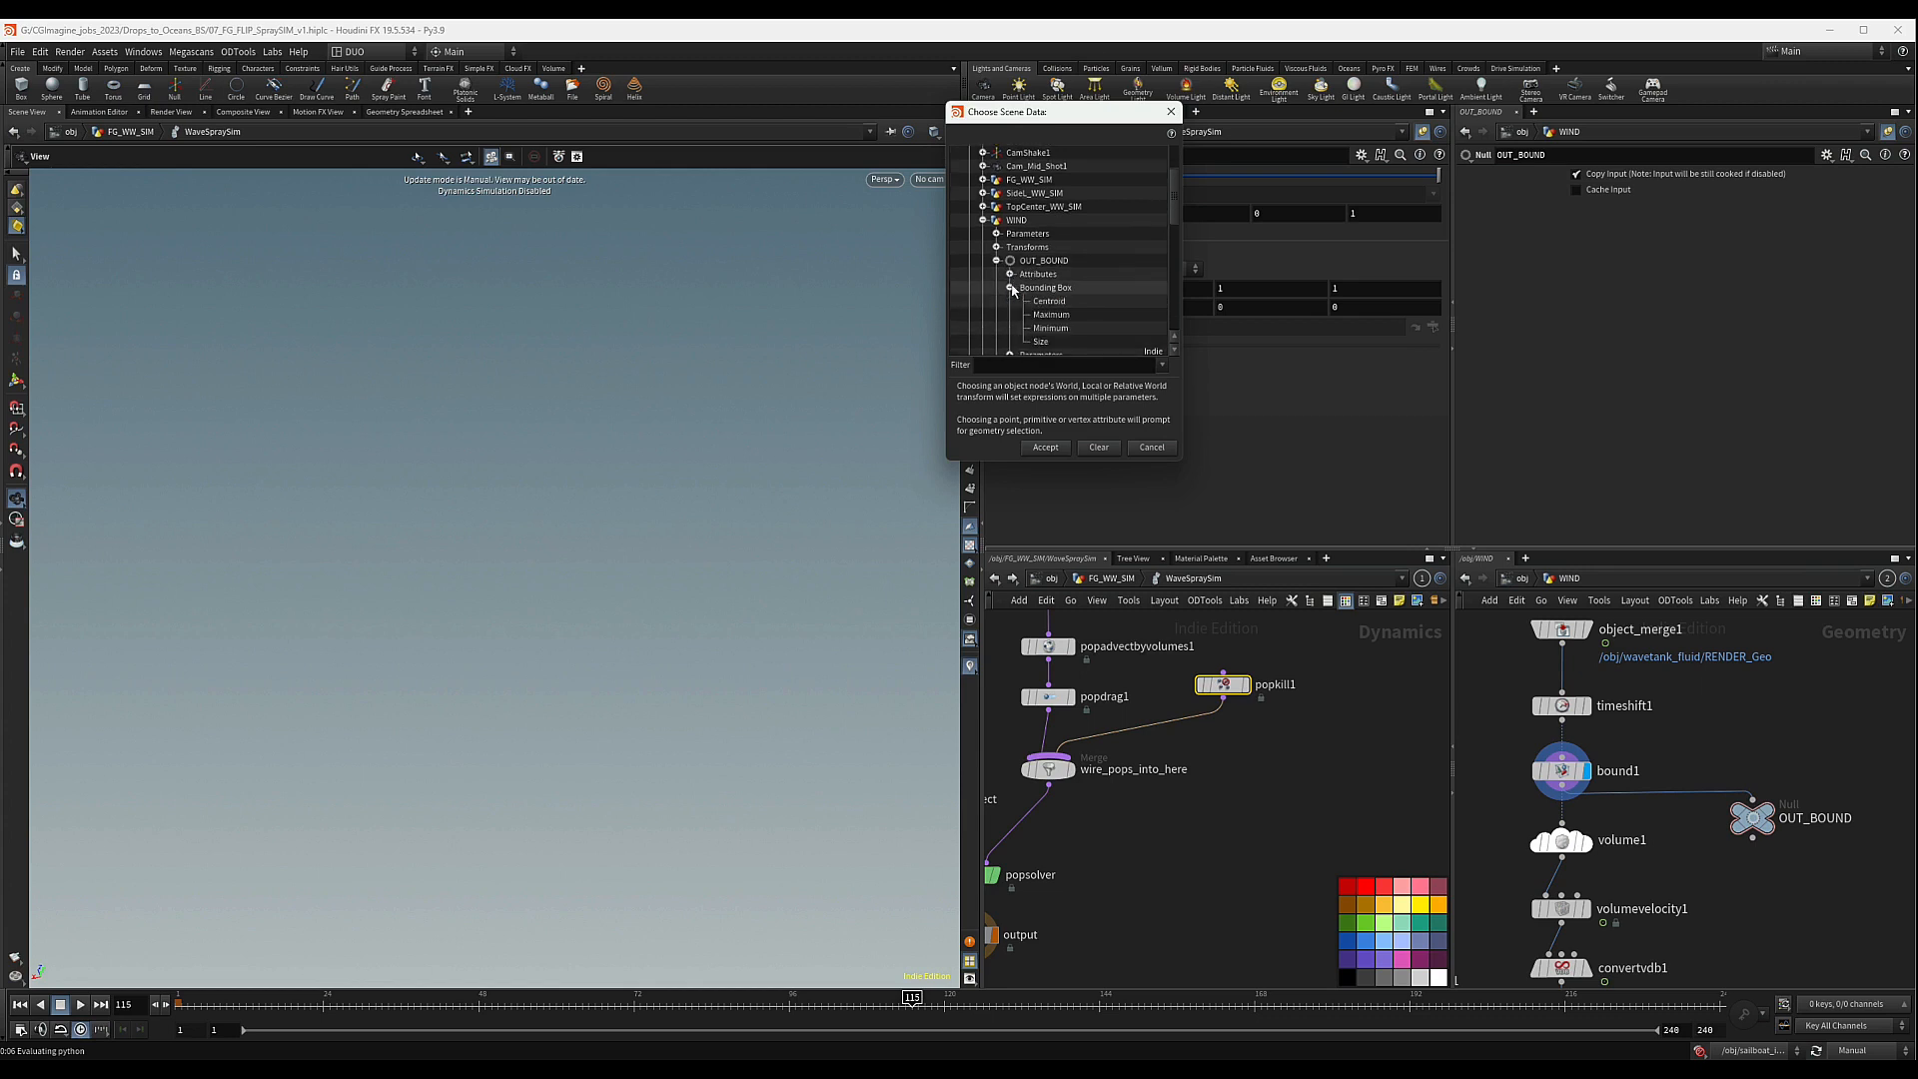
{"action": "left_click", "coordinate": [1041, 343]}
{"action": "left_click", "coordinate": [1045, 446]}
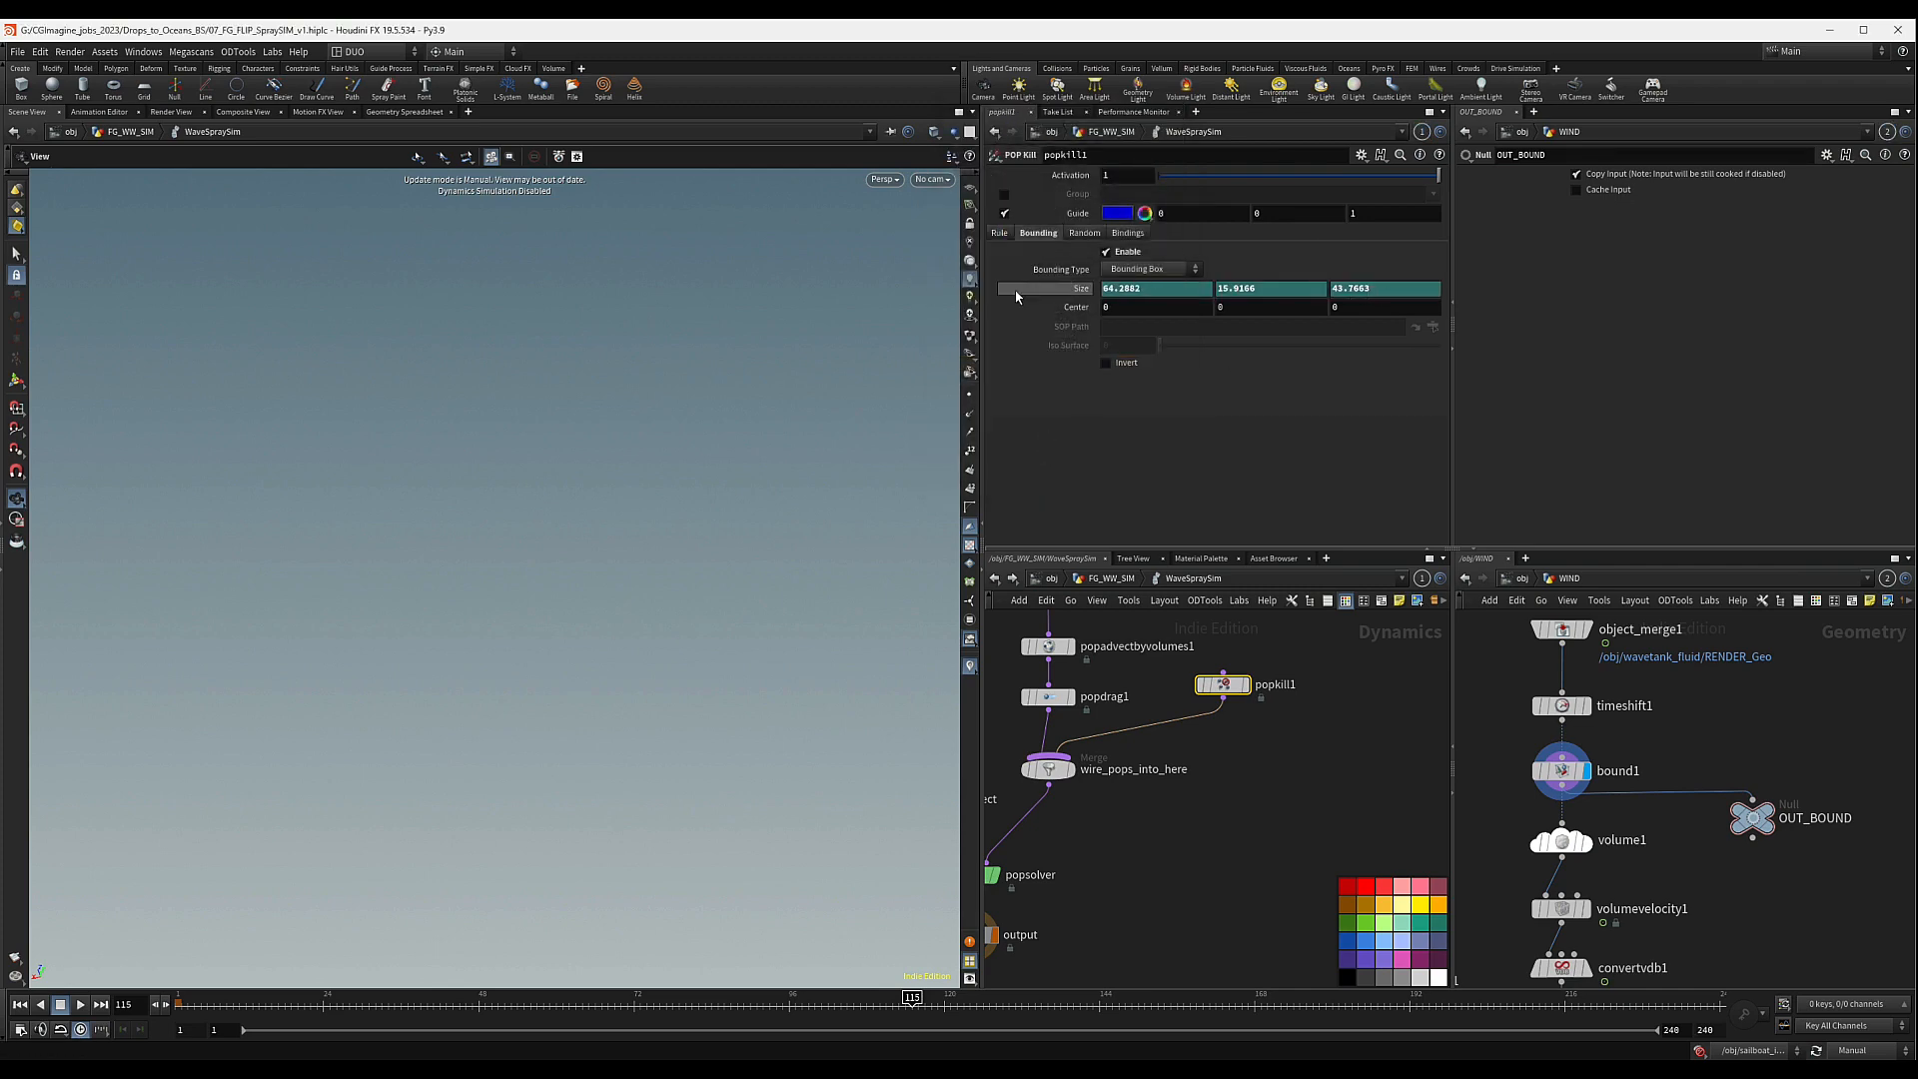
- Reference the POP Kill's bounding center to the bounding box Centroid of OUT_BOUND in the WIND object
{"action": "right_click", "coordinate": [1076, 306]}
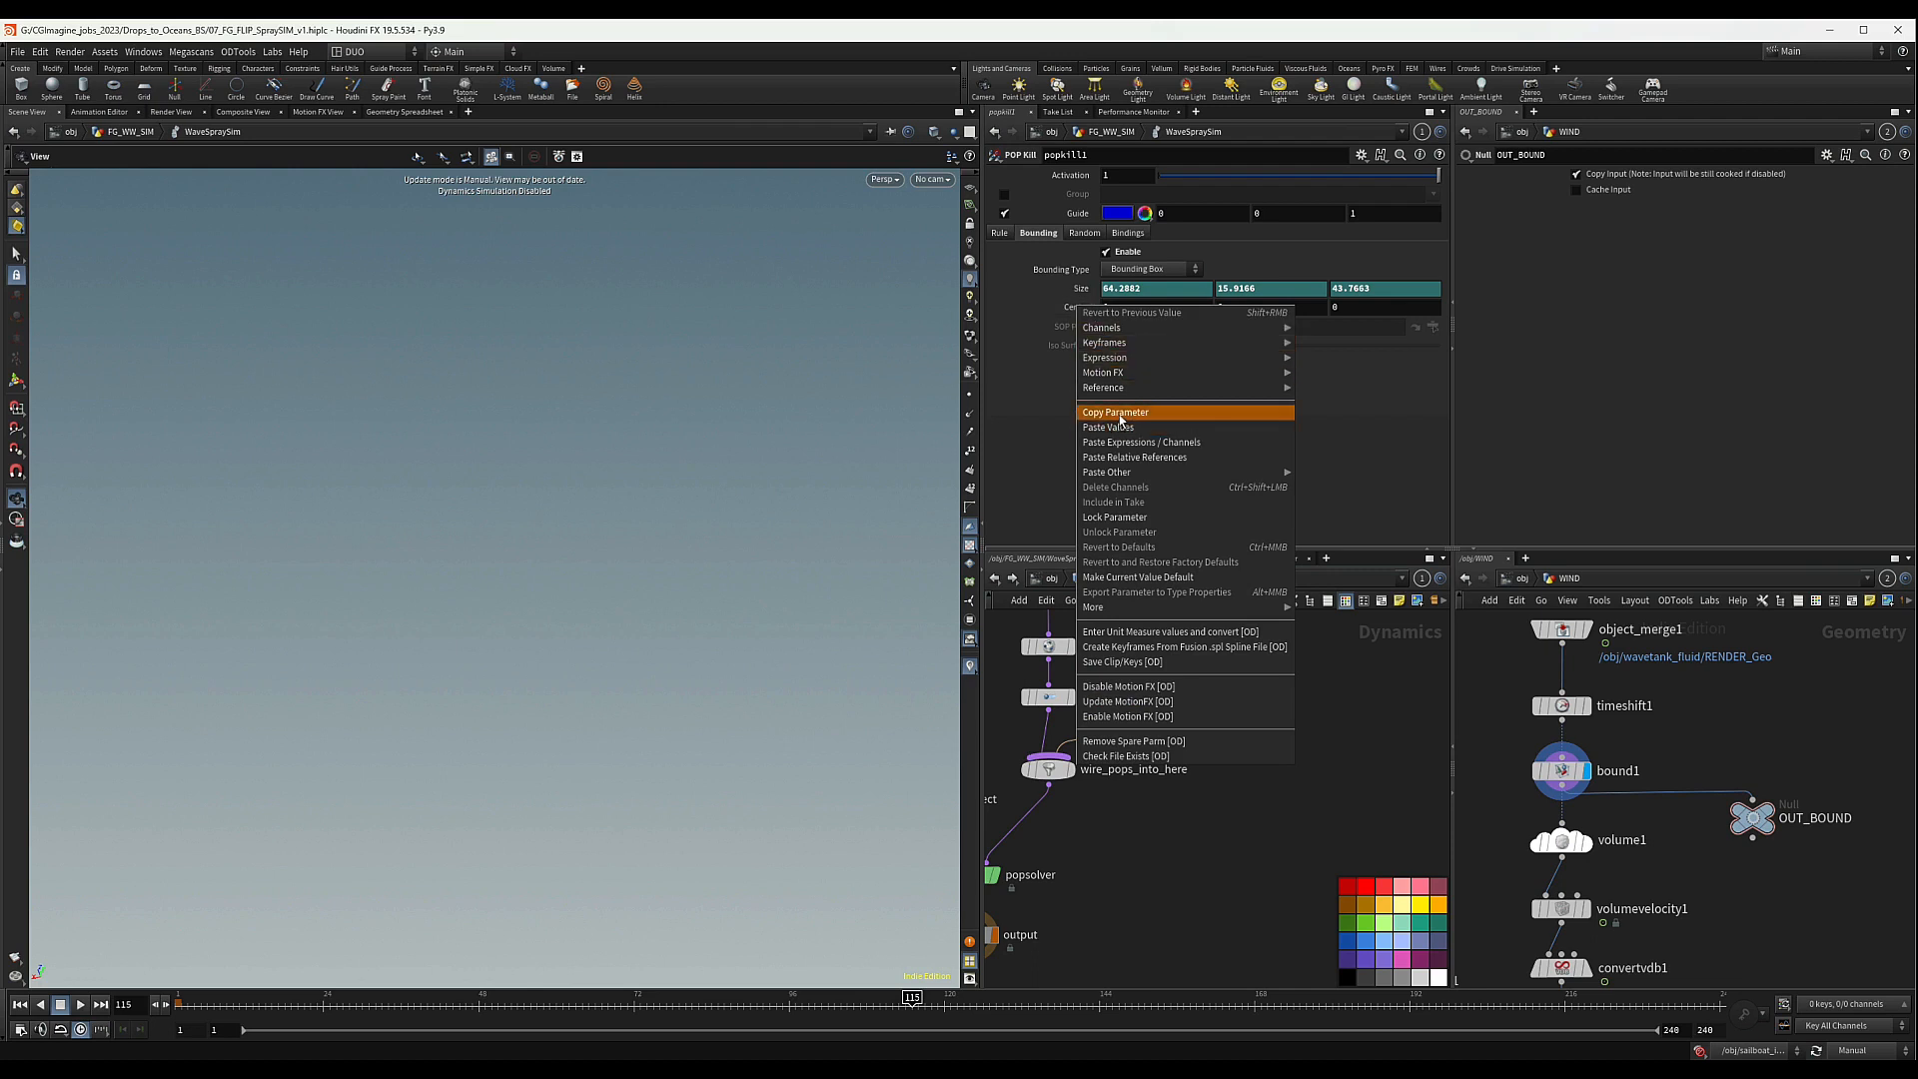
{"action": "mouse_move", "coordinate": [1120, 390]}
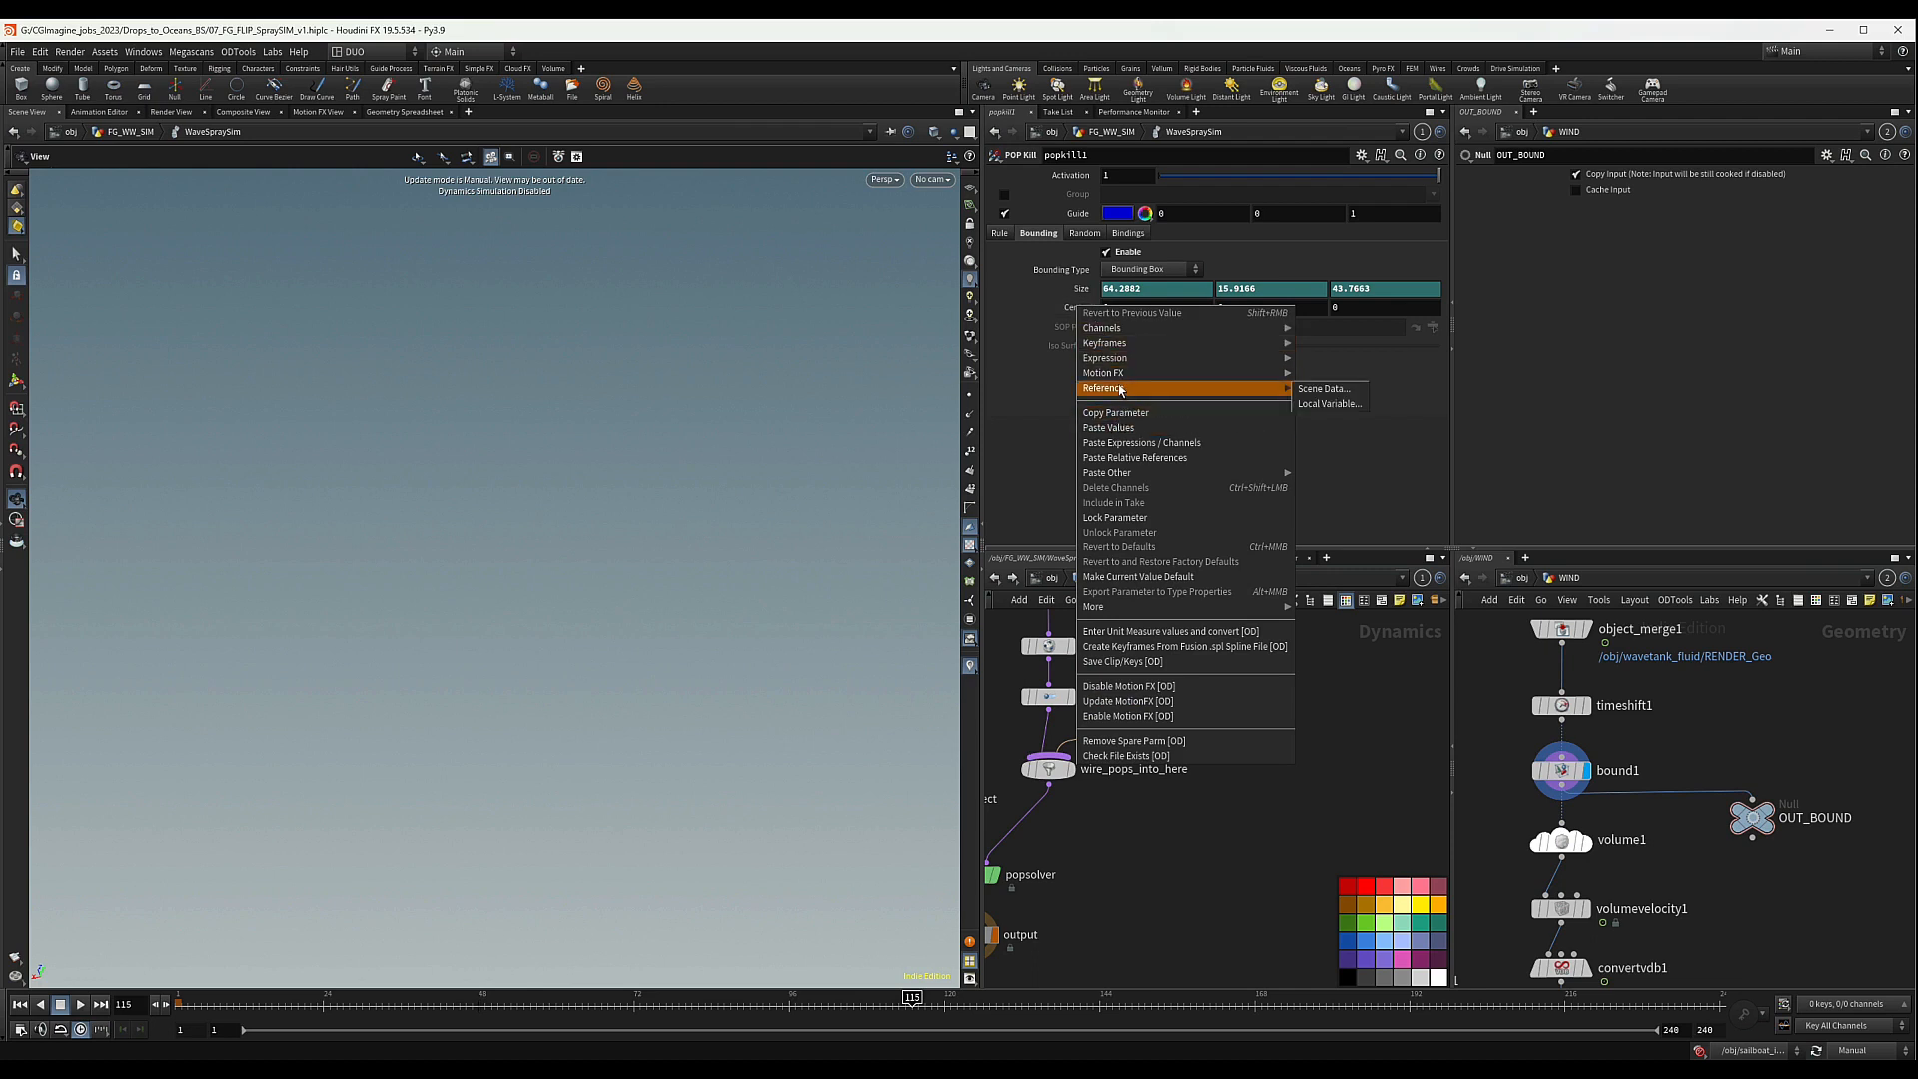
{"action": "left_click", "coordinate": [1324, 388]}
{"action": "left_click", "coordinate": [1239, 315]}
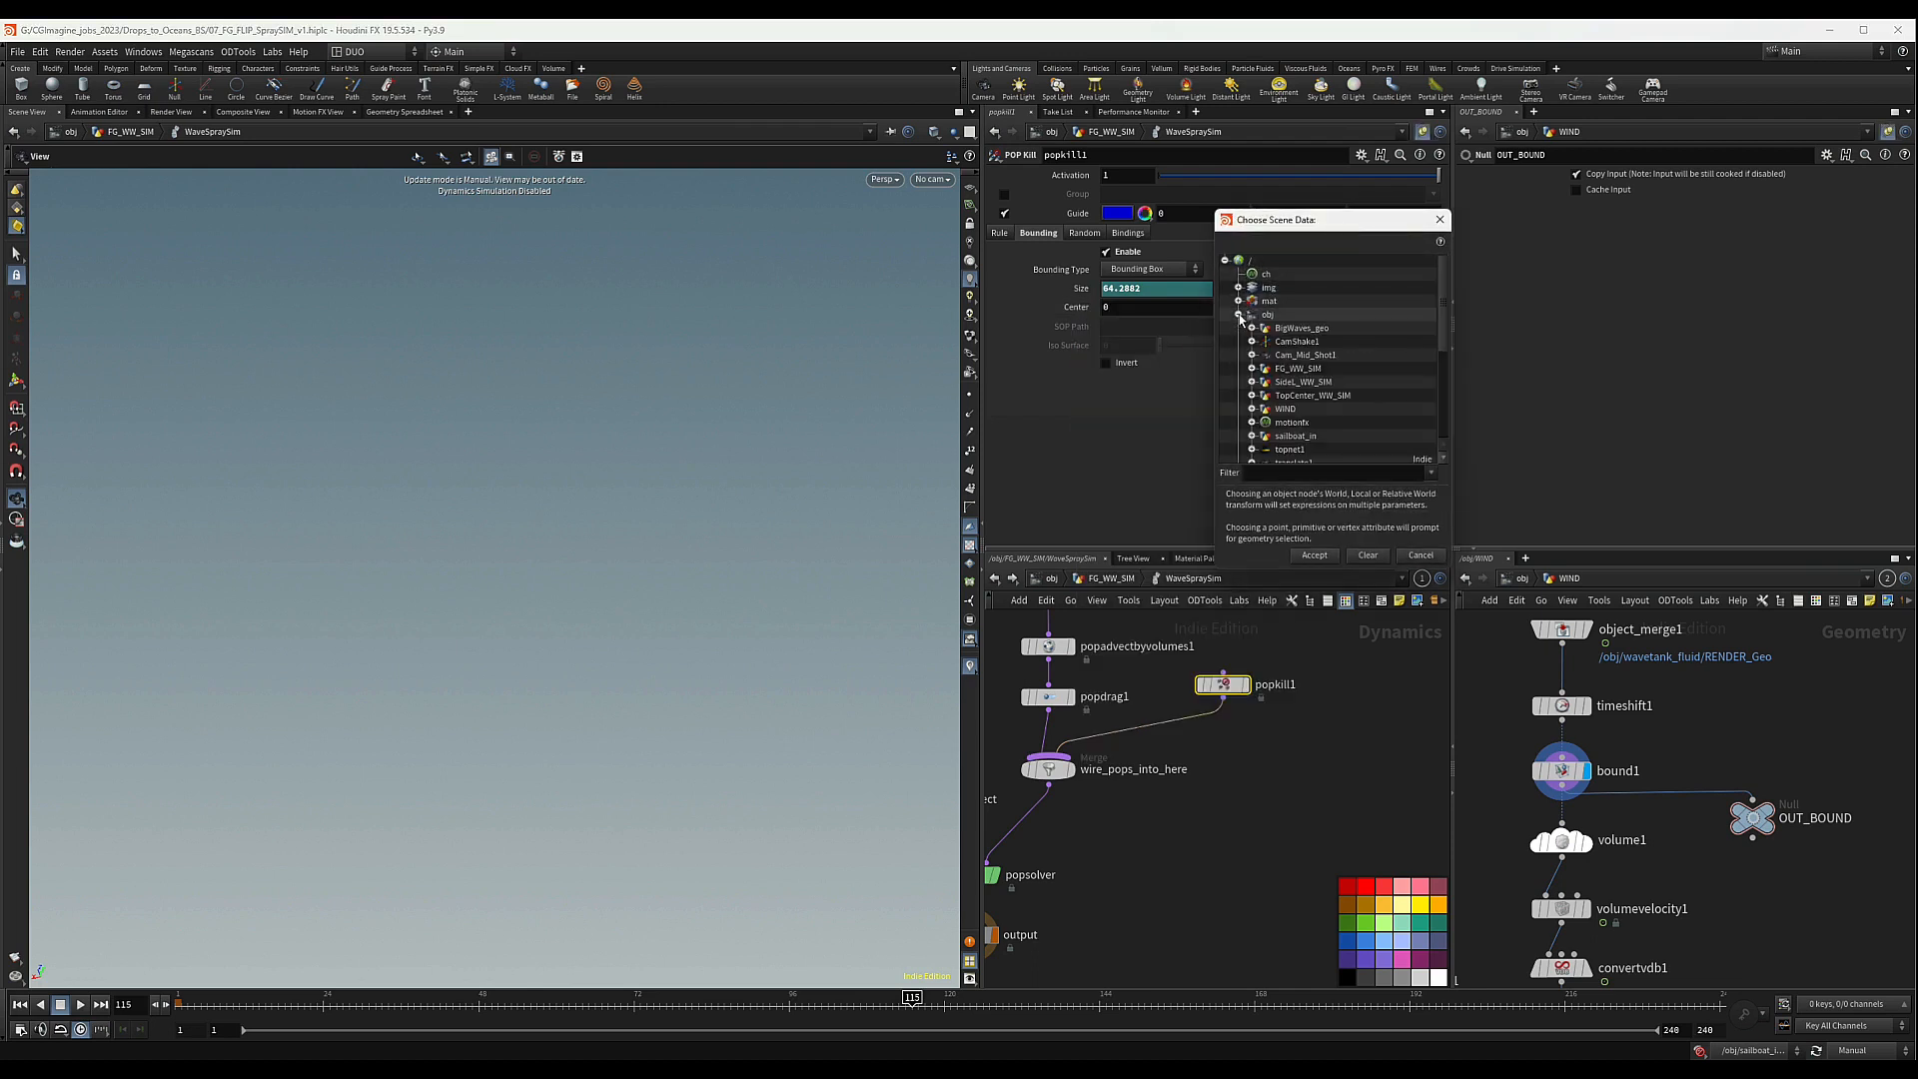
{"action": "left_click", "coordinate": [1253, 409]}
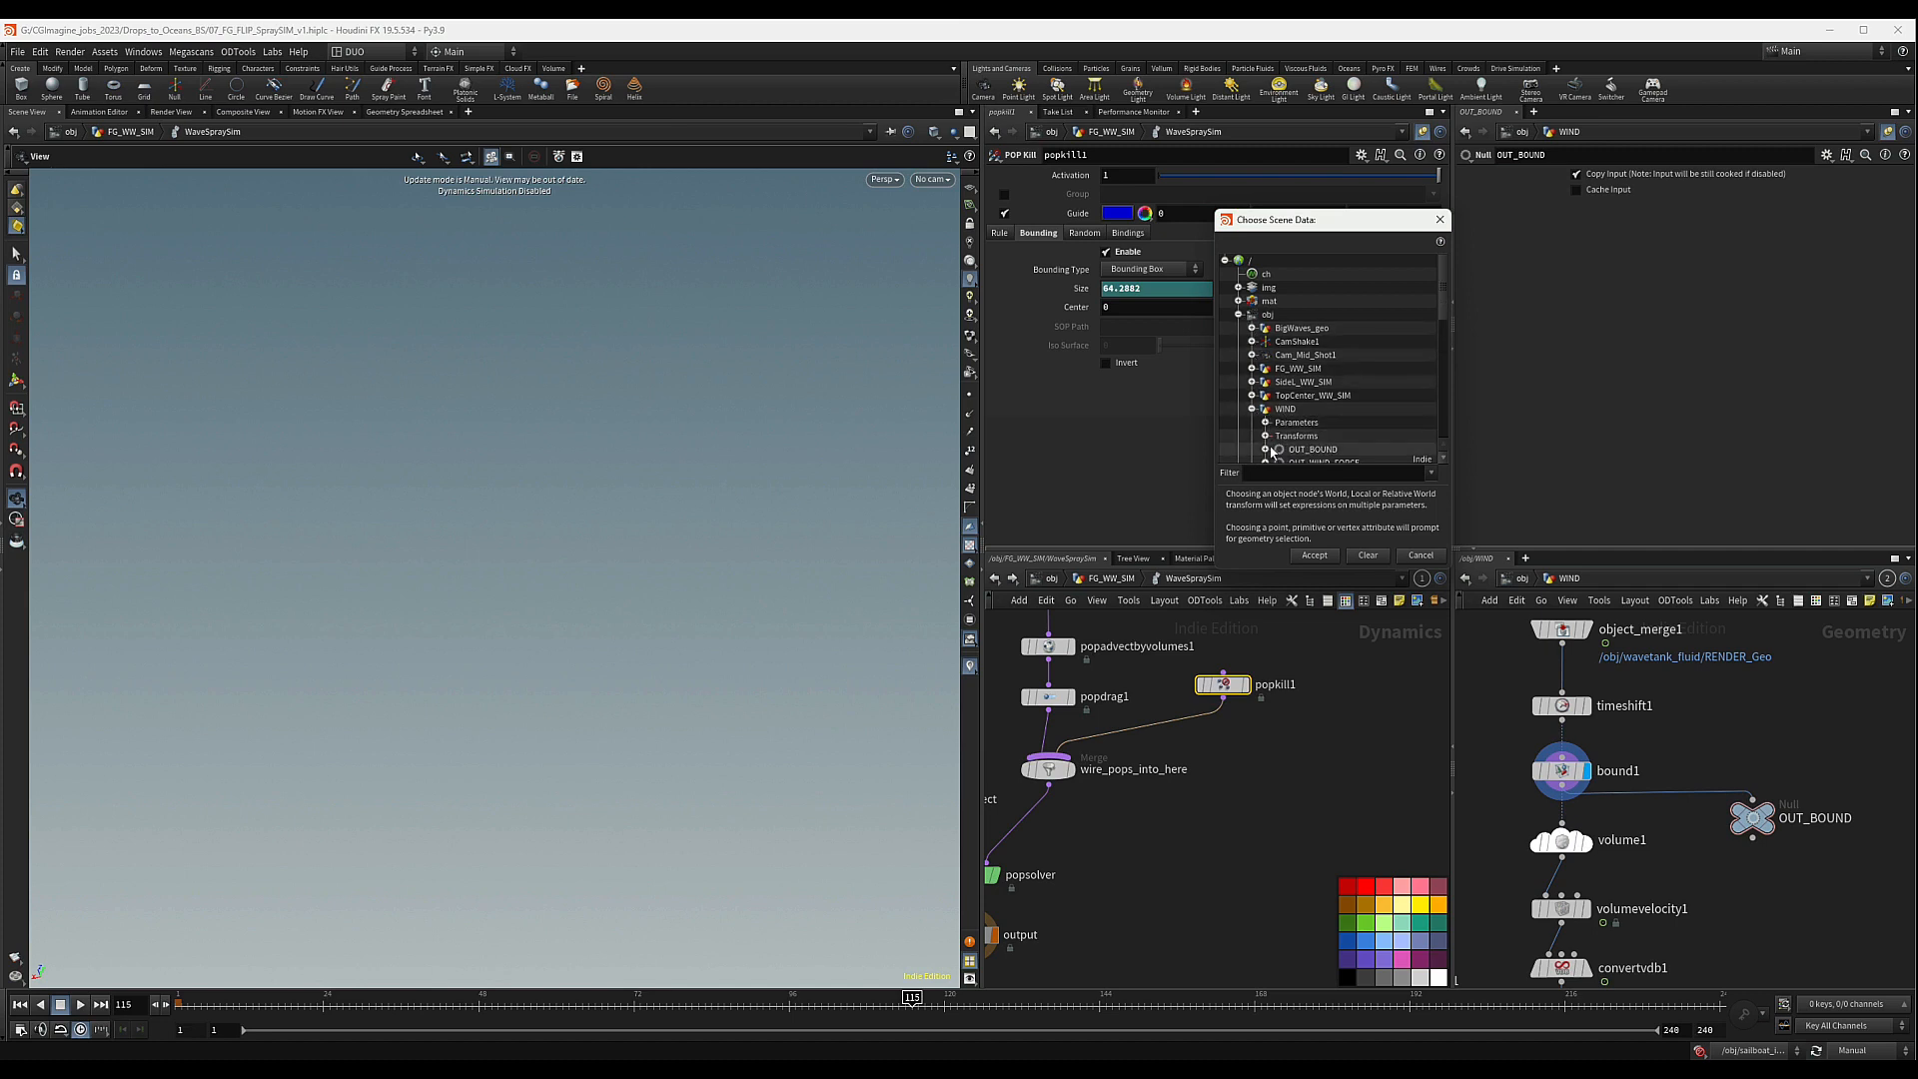
{"action": "left_click", "coordinate": [1266, 448]}
{"action": "scroll", "coordinate": [1289, 404], "scroll_direction": "down", "scroll_amount": 2}
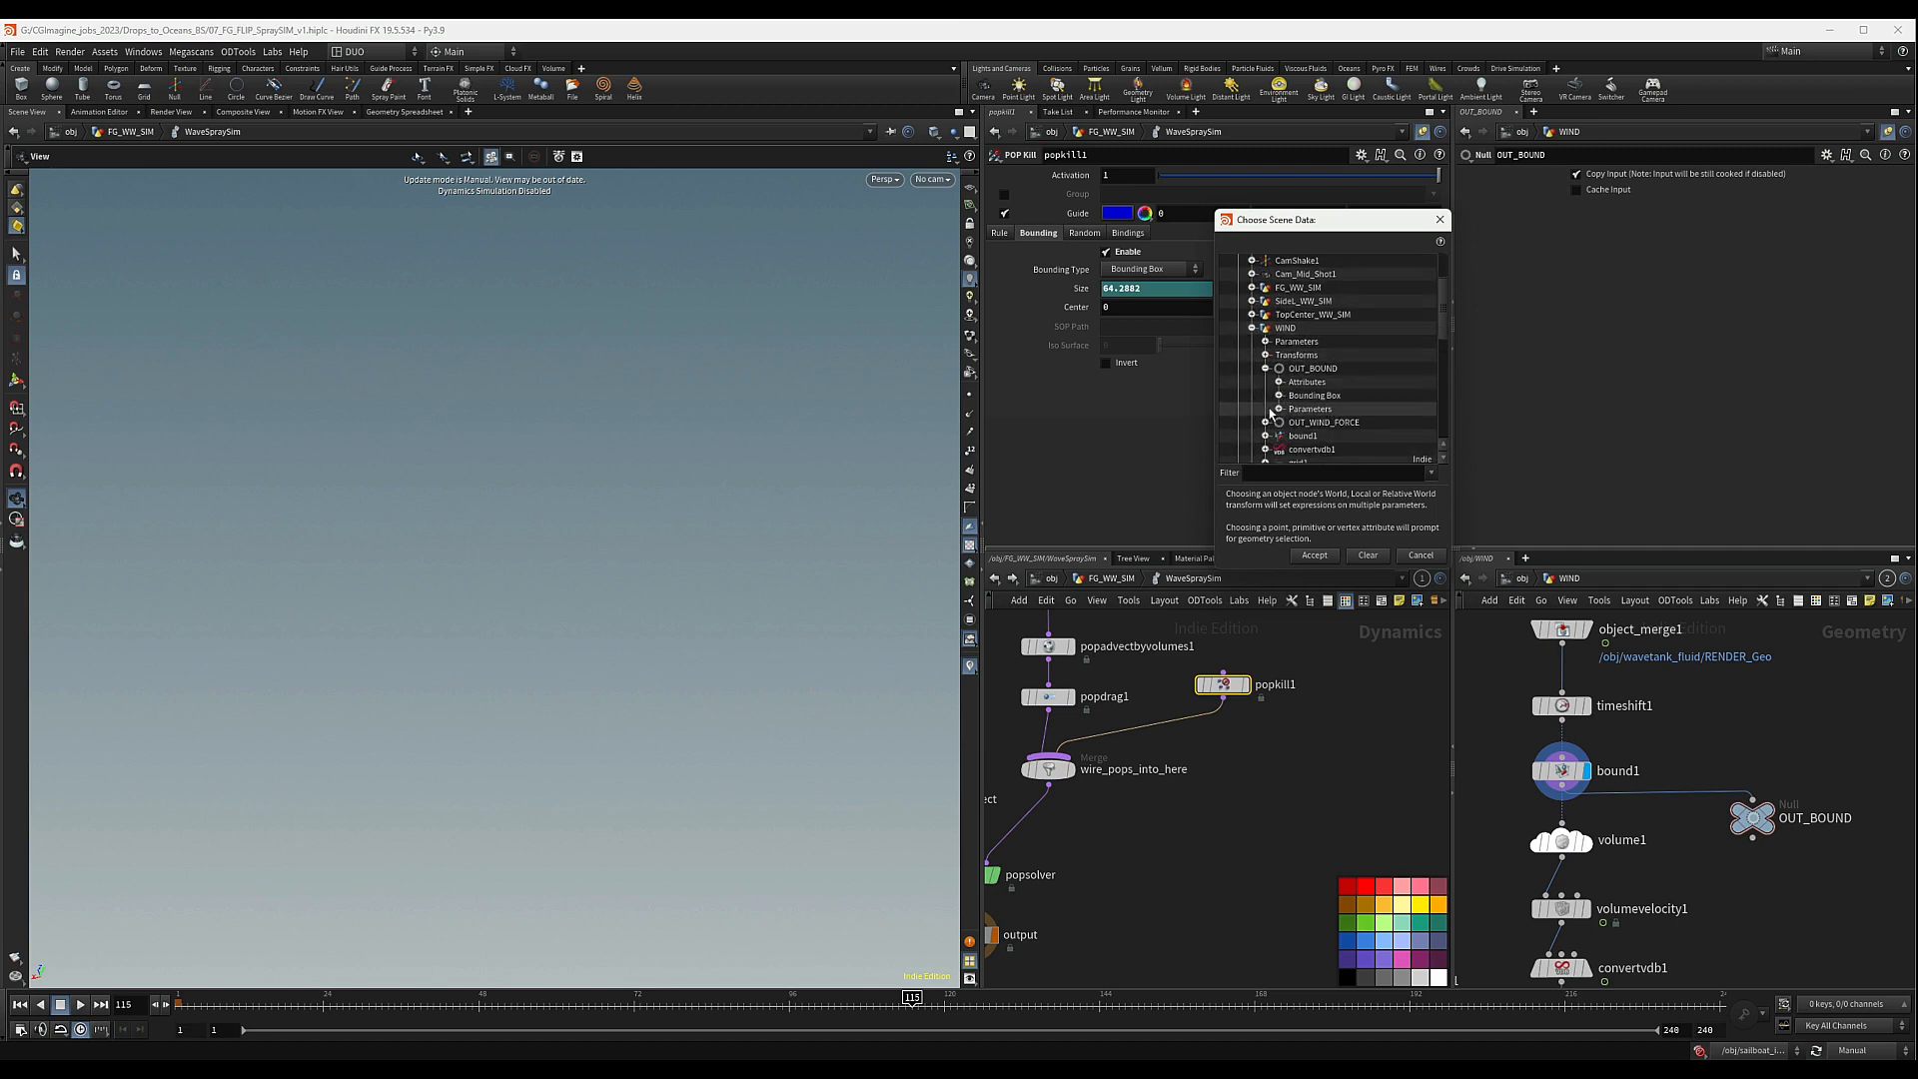
{"action": "left_click", "coordinate": [1280, 396]}
{"action": "left_click", "coordinate": [1311, 410]}
{"action": "double_click", "coordinate": [1311, 410]}
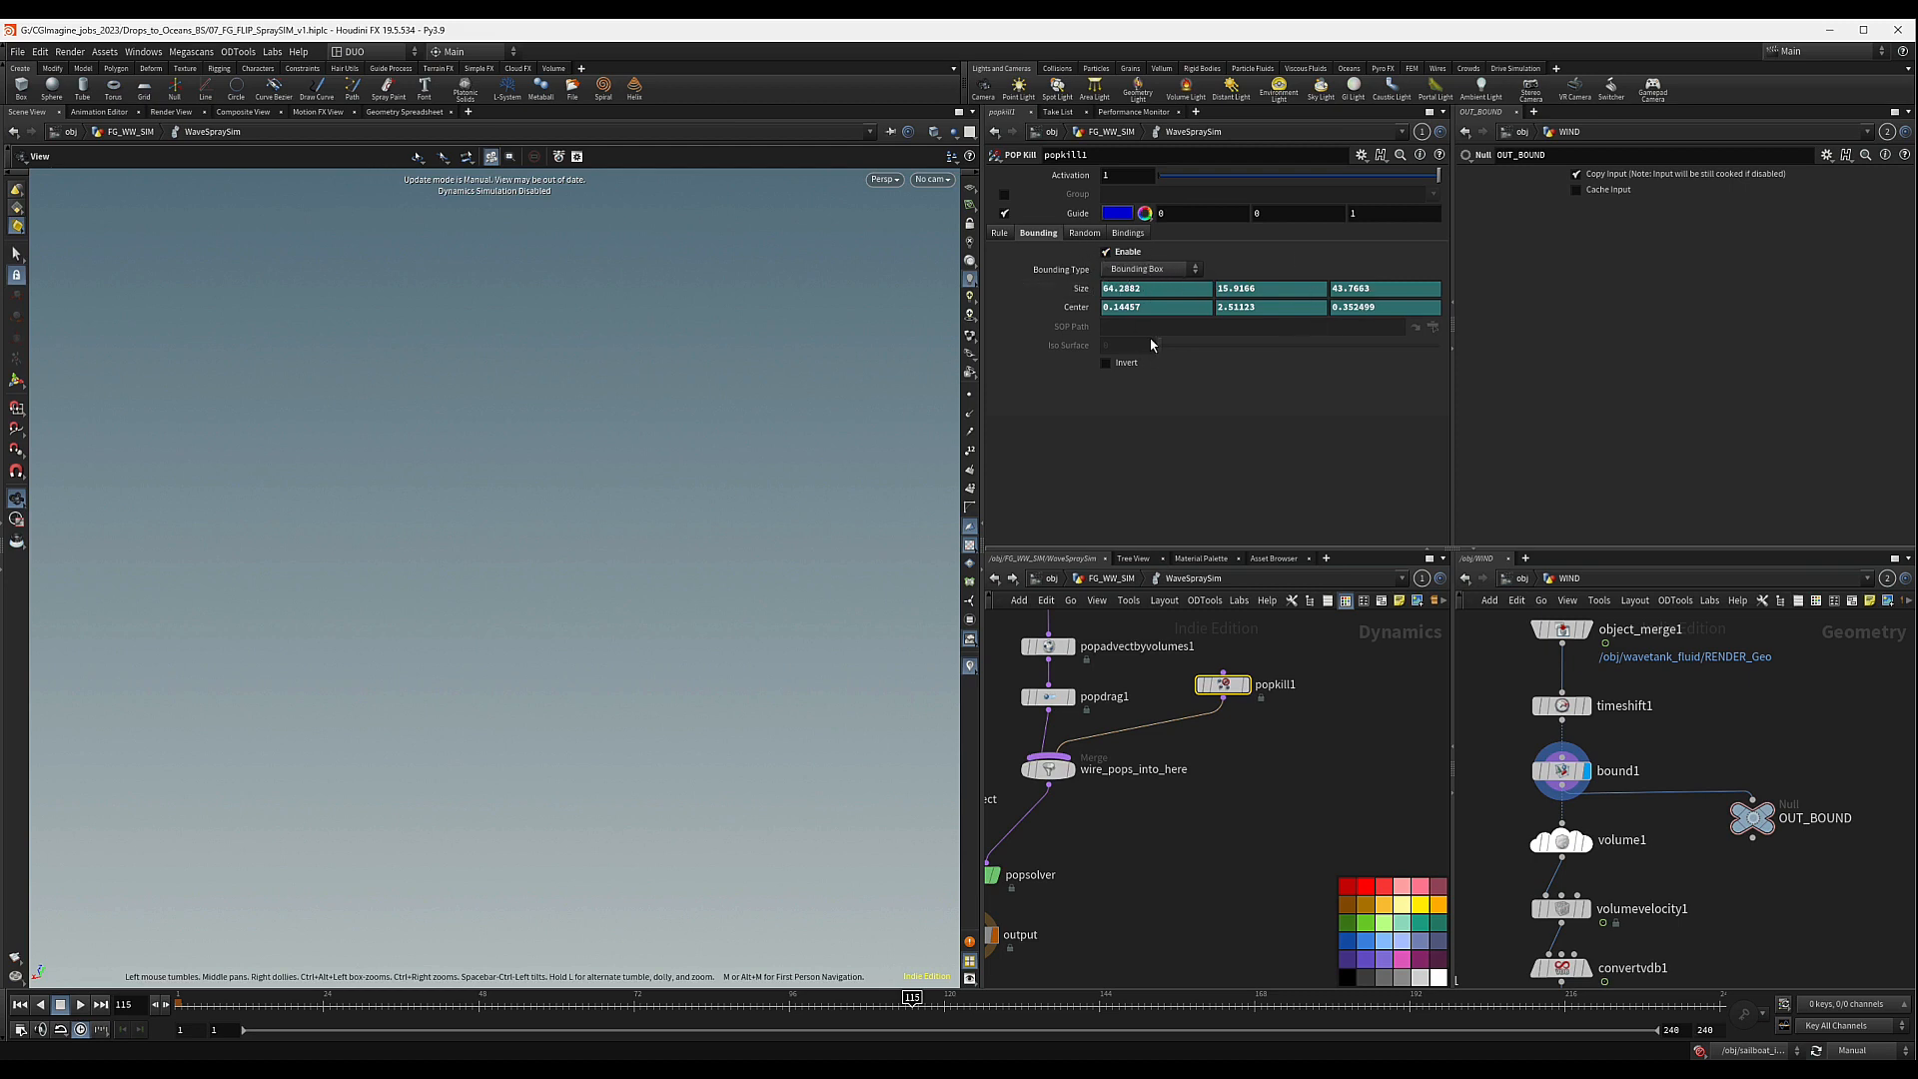
- Invert the POP Kill's bounding region and set its random kill chance to 0.4 with a seed of 3.94
{"action": "left_click", "coordinate": [1108, 364]}
{"action": "left_click", "coordinate": [1082, 233]}
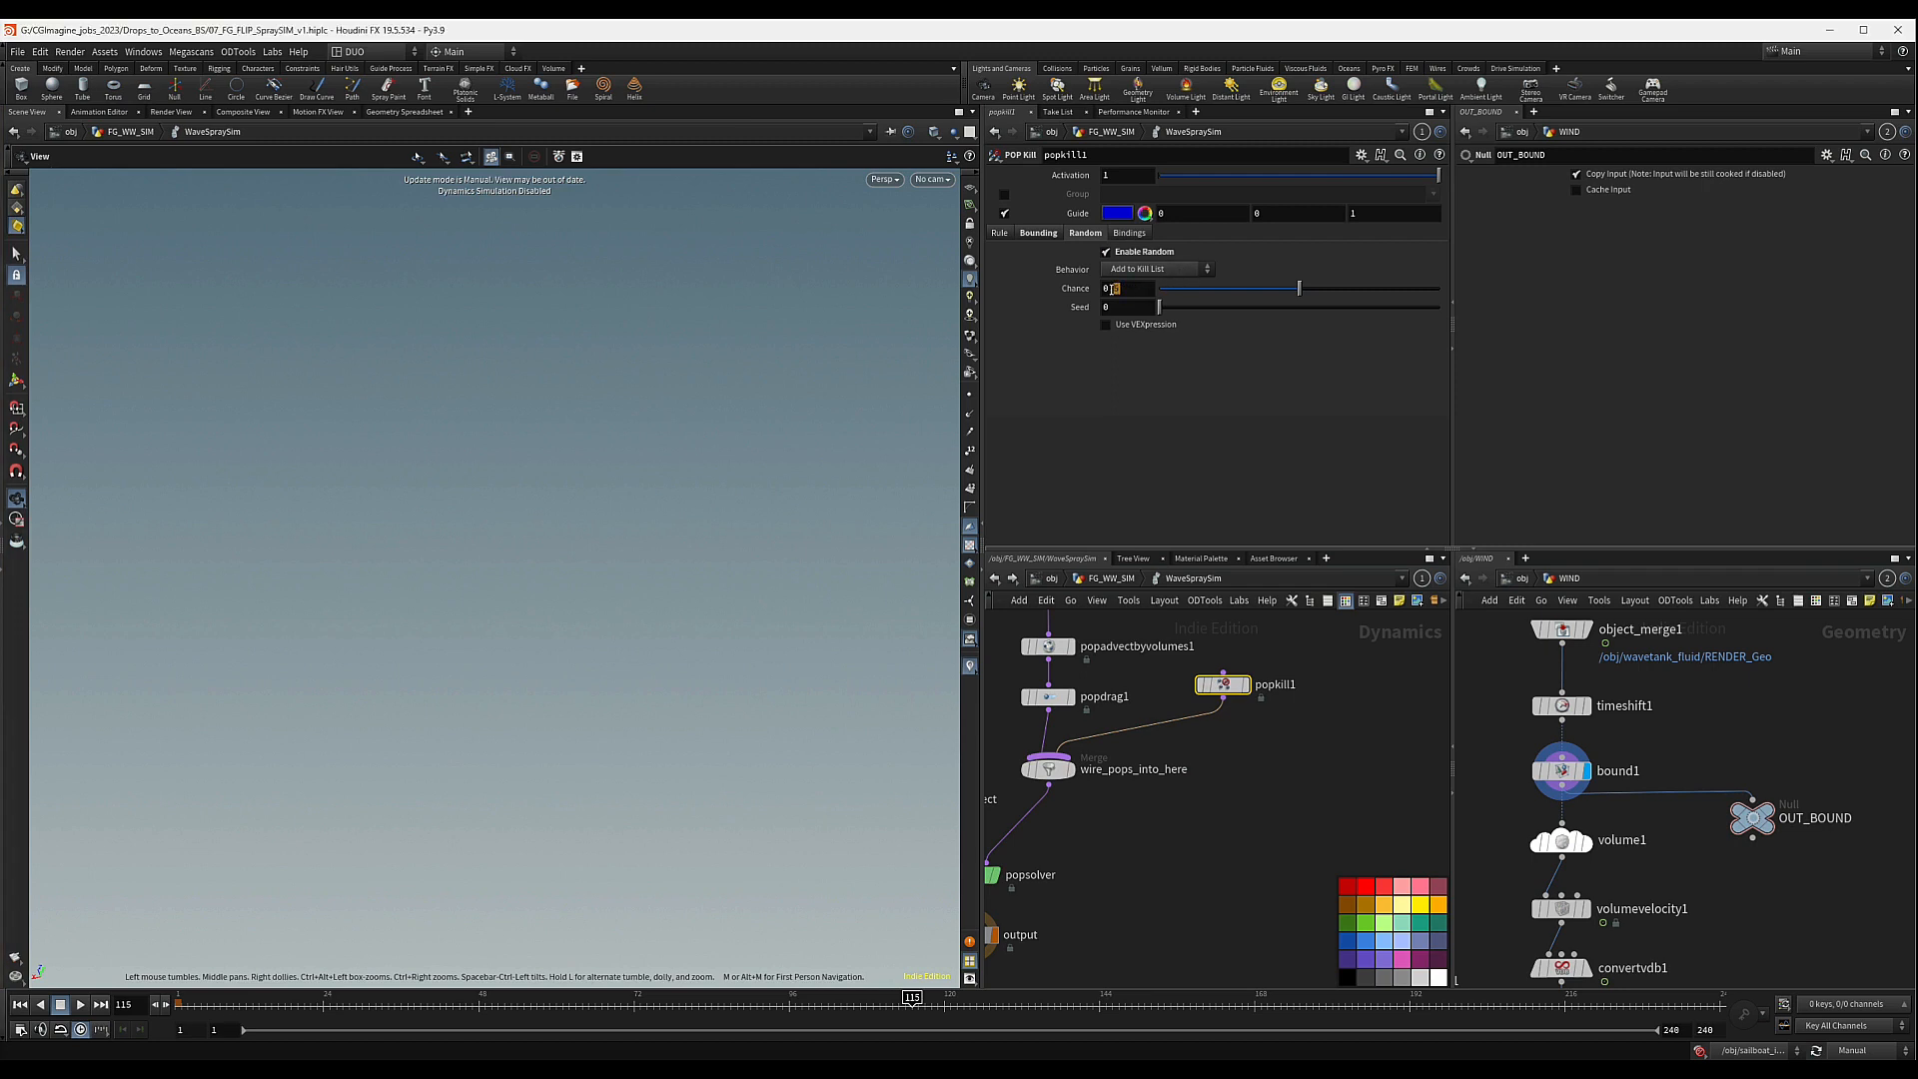
{"action": "left_click", "coordinate": [1114, 288]}
{"action": "type", "text": "4"}
{"action": "key", "text": "Return"}
{"action": "left_click_drag", "start_coordinate": [1159, 306], "coordinate": [1269, 306]}
- Examine the popobject parameters and the popsolver's substep, update, collision, sleeping, bindings and distribution settings
{"action": "scroll", "coordinate": [1323, 818], "scroll_direction": "down", "scroll_amount": 1}
{"action": "scroll", "coordinate": [1349, 712], "scroll_direction": "down", "scroll_amount": 2}
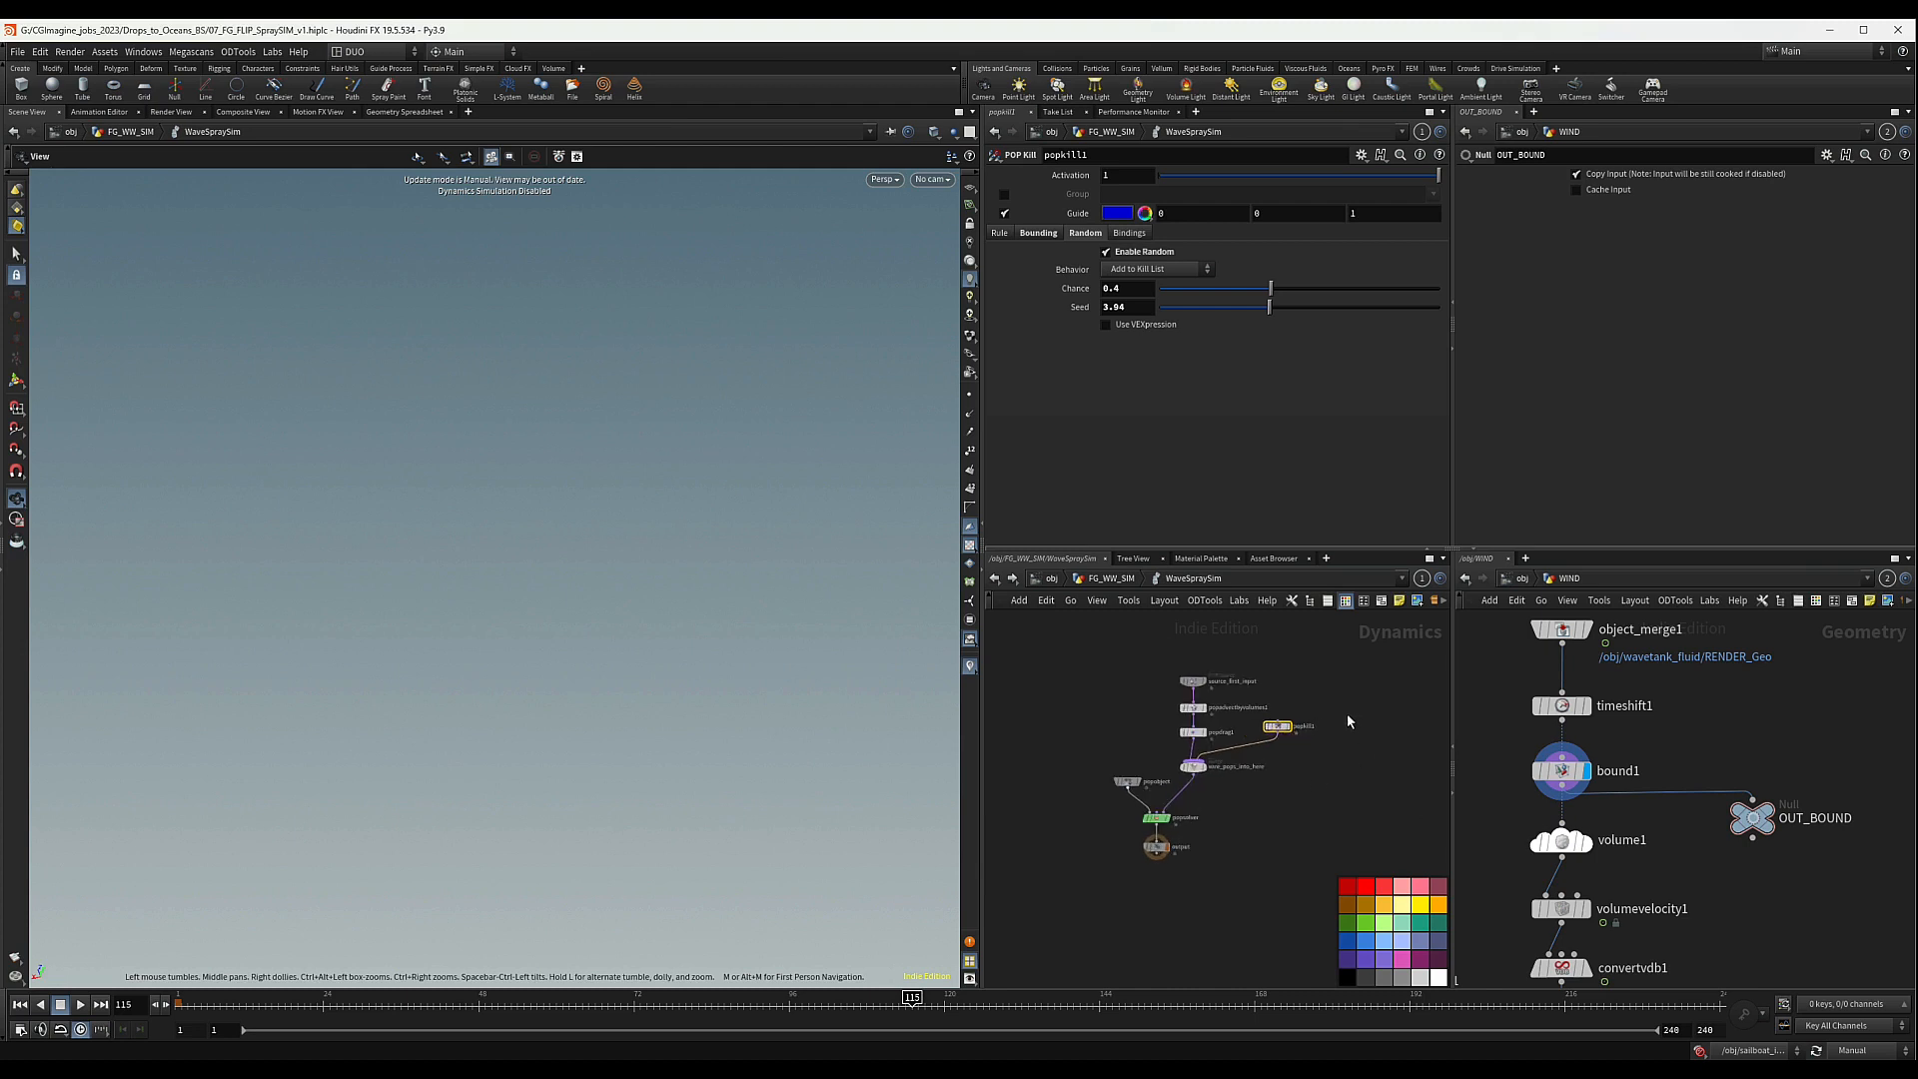
{"action": "scroll", "coordinate": [1371, 680], "scroll_direction": "down", "scroll_amount": 2}
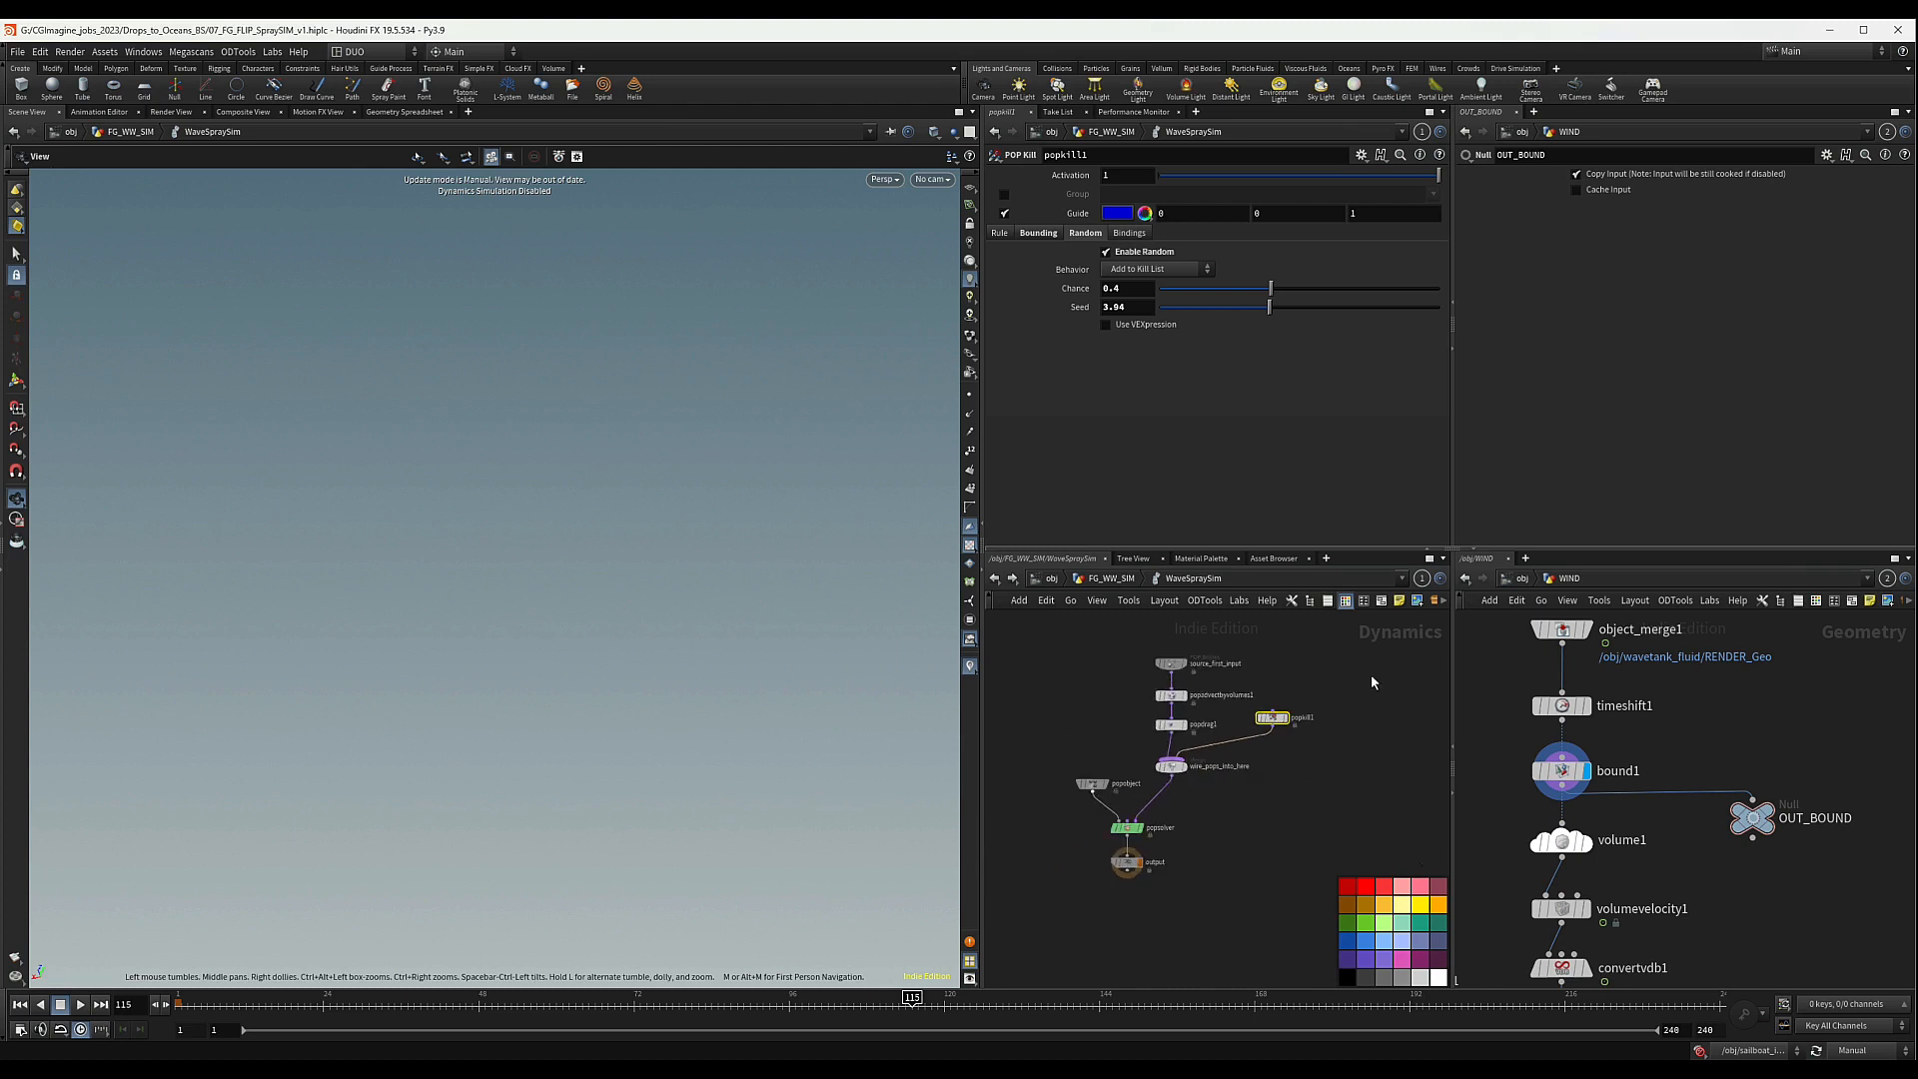
{"action": "middle_click_drag", "start_coordinate": [1231, 807], "coordinate": [1288, 799]}
{"action": "left_click_drag", "start_coordinate": [1053, 808], "coordinate": [1240, 737]}
{"action": "left_click_drag", "start_coordinate": [1084, 797], "coordinate": [1179, 742]}
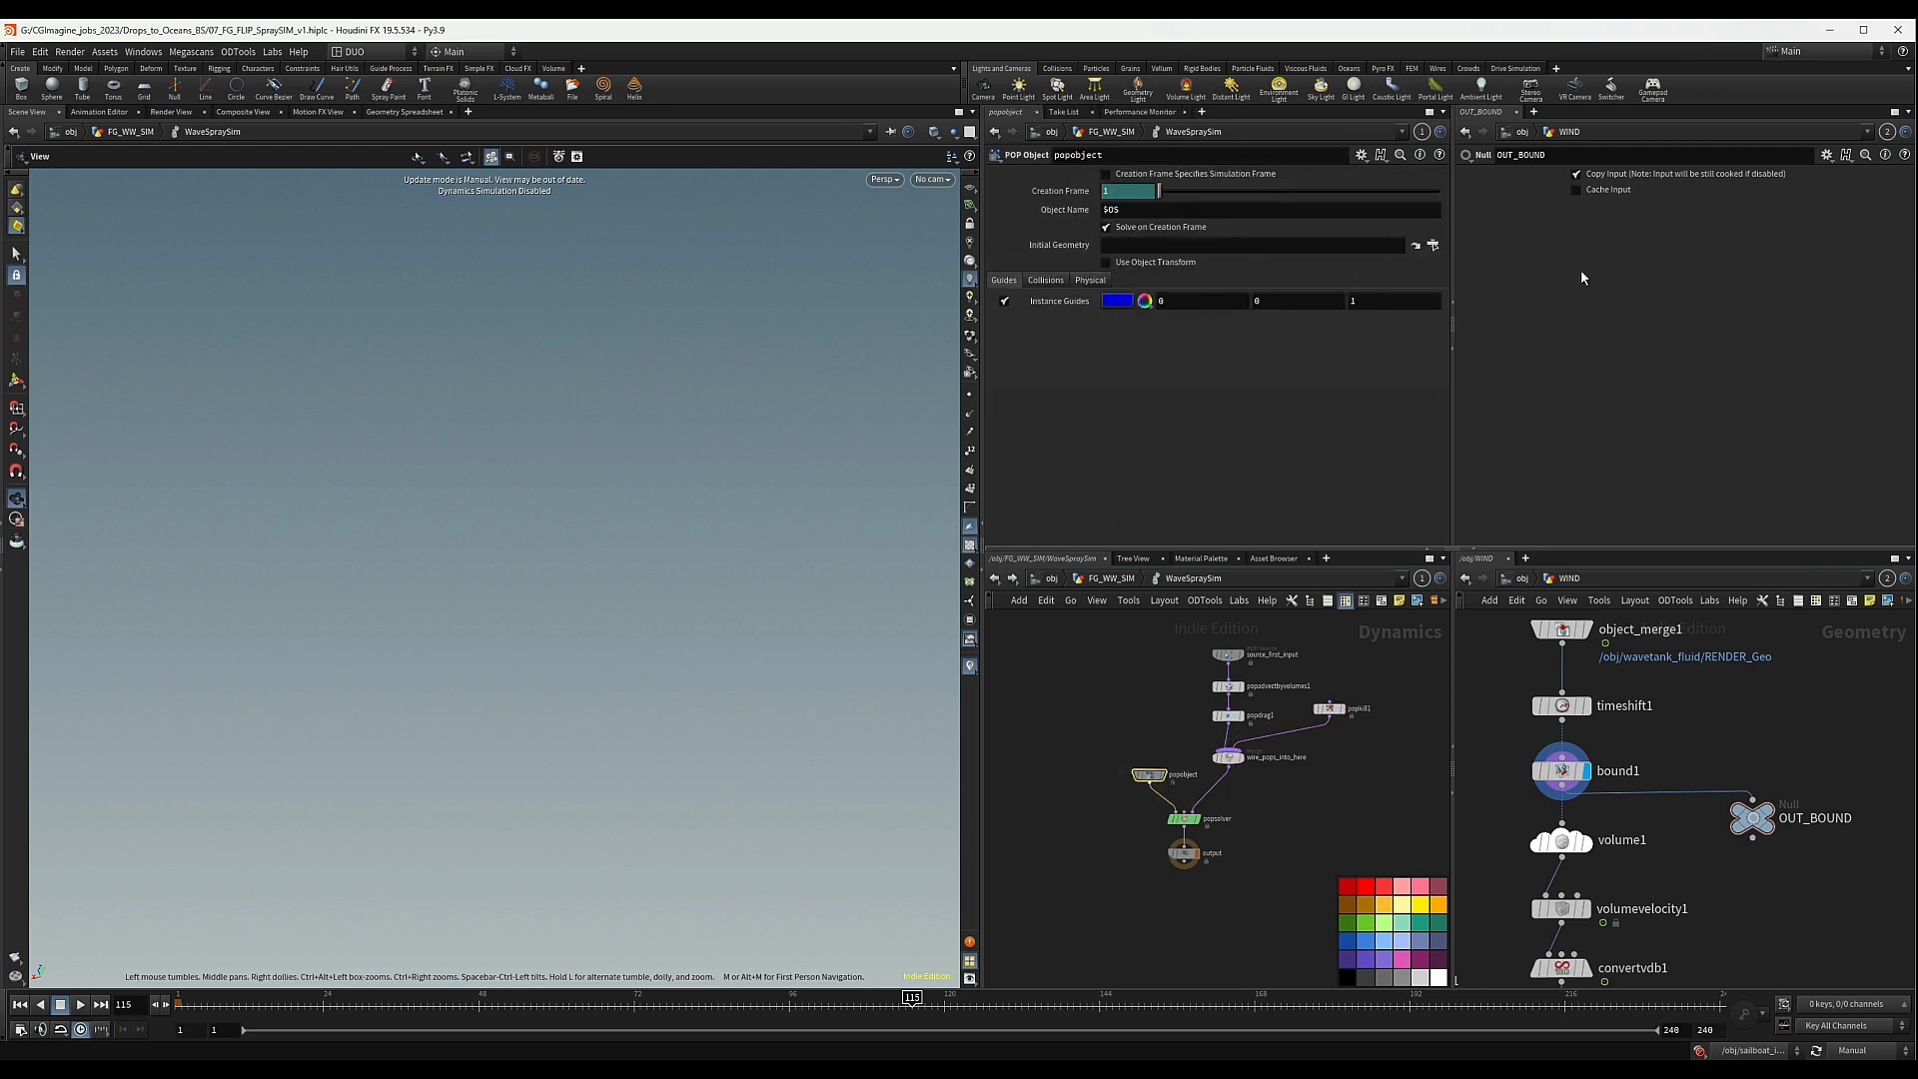
{"action": "left_click", "coordinate": [1184, 819]}
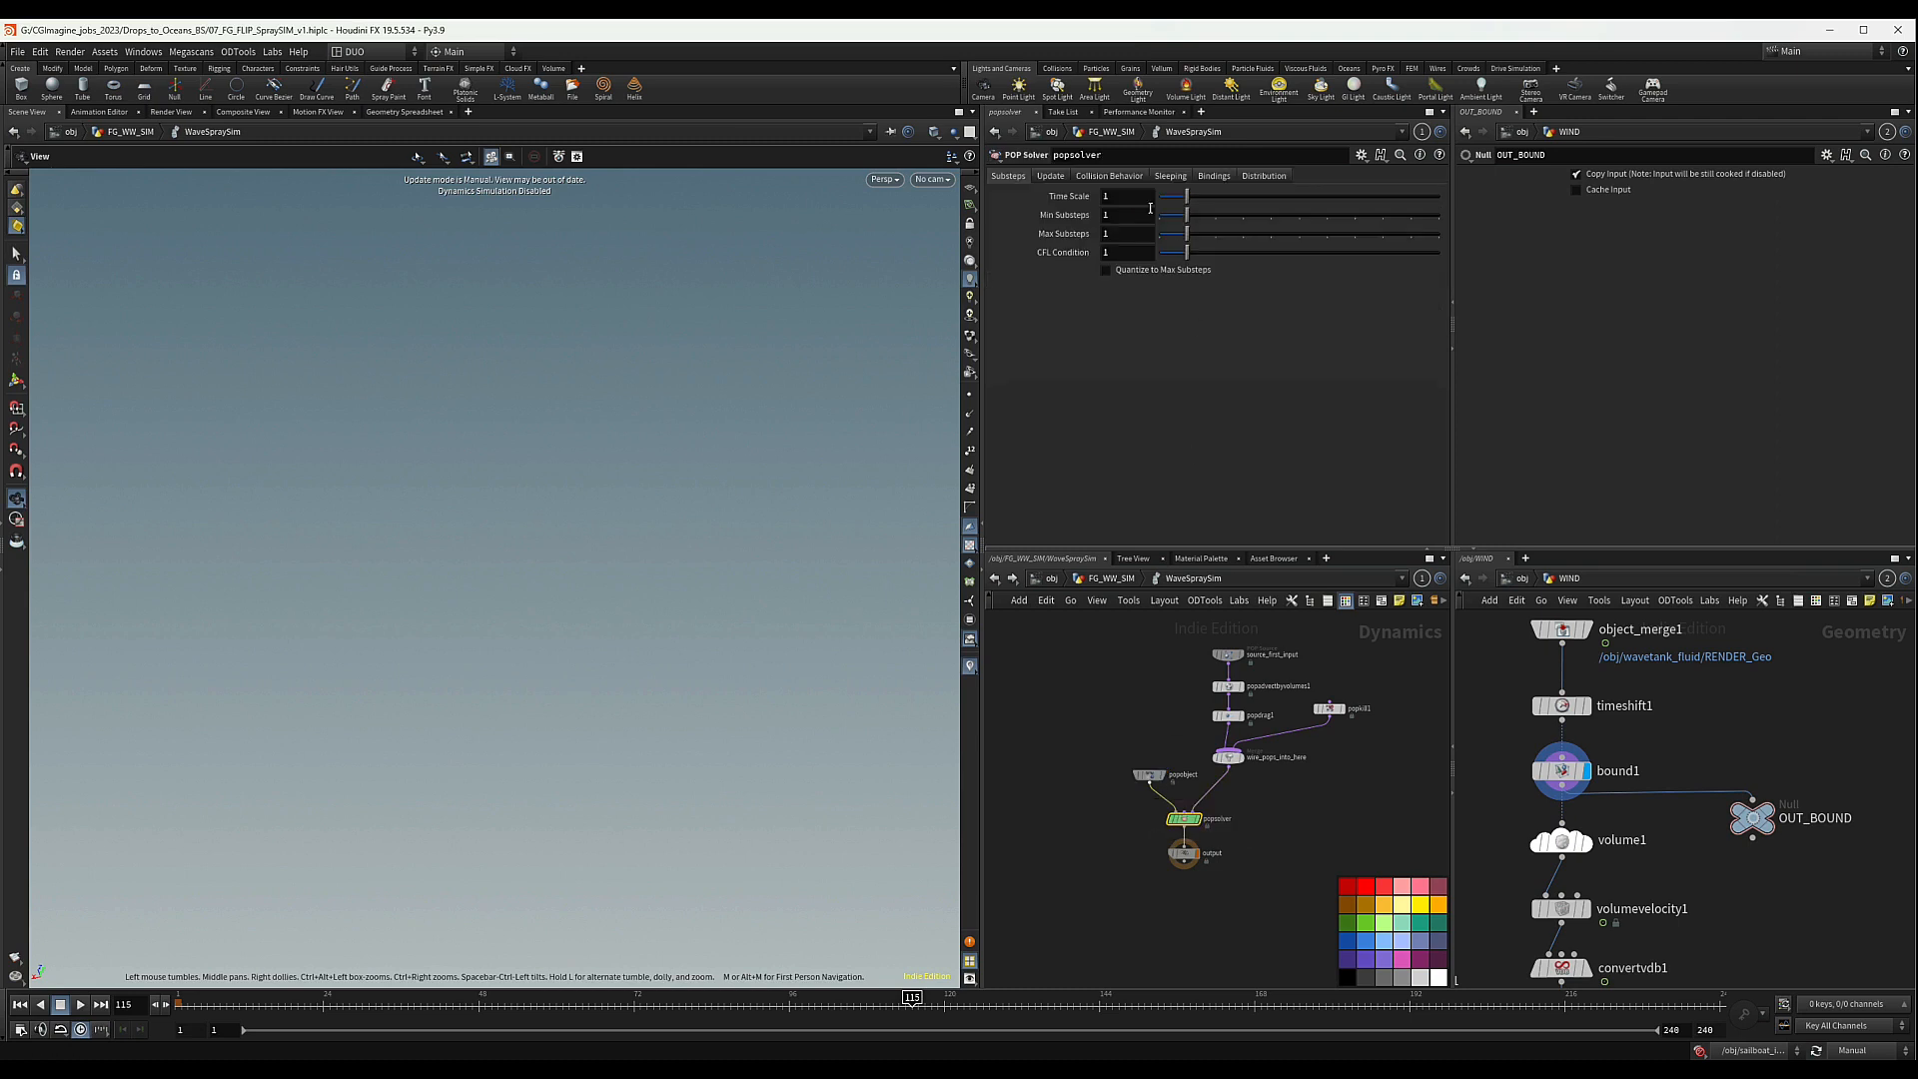
{"action": "left_click", "coordinate": [1051, 177]}
{"action": "left_click", "coordinate": [1103, 177]}
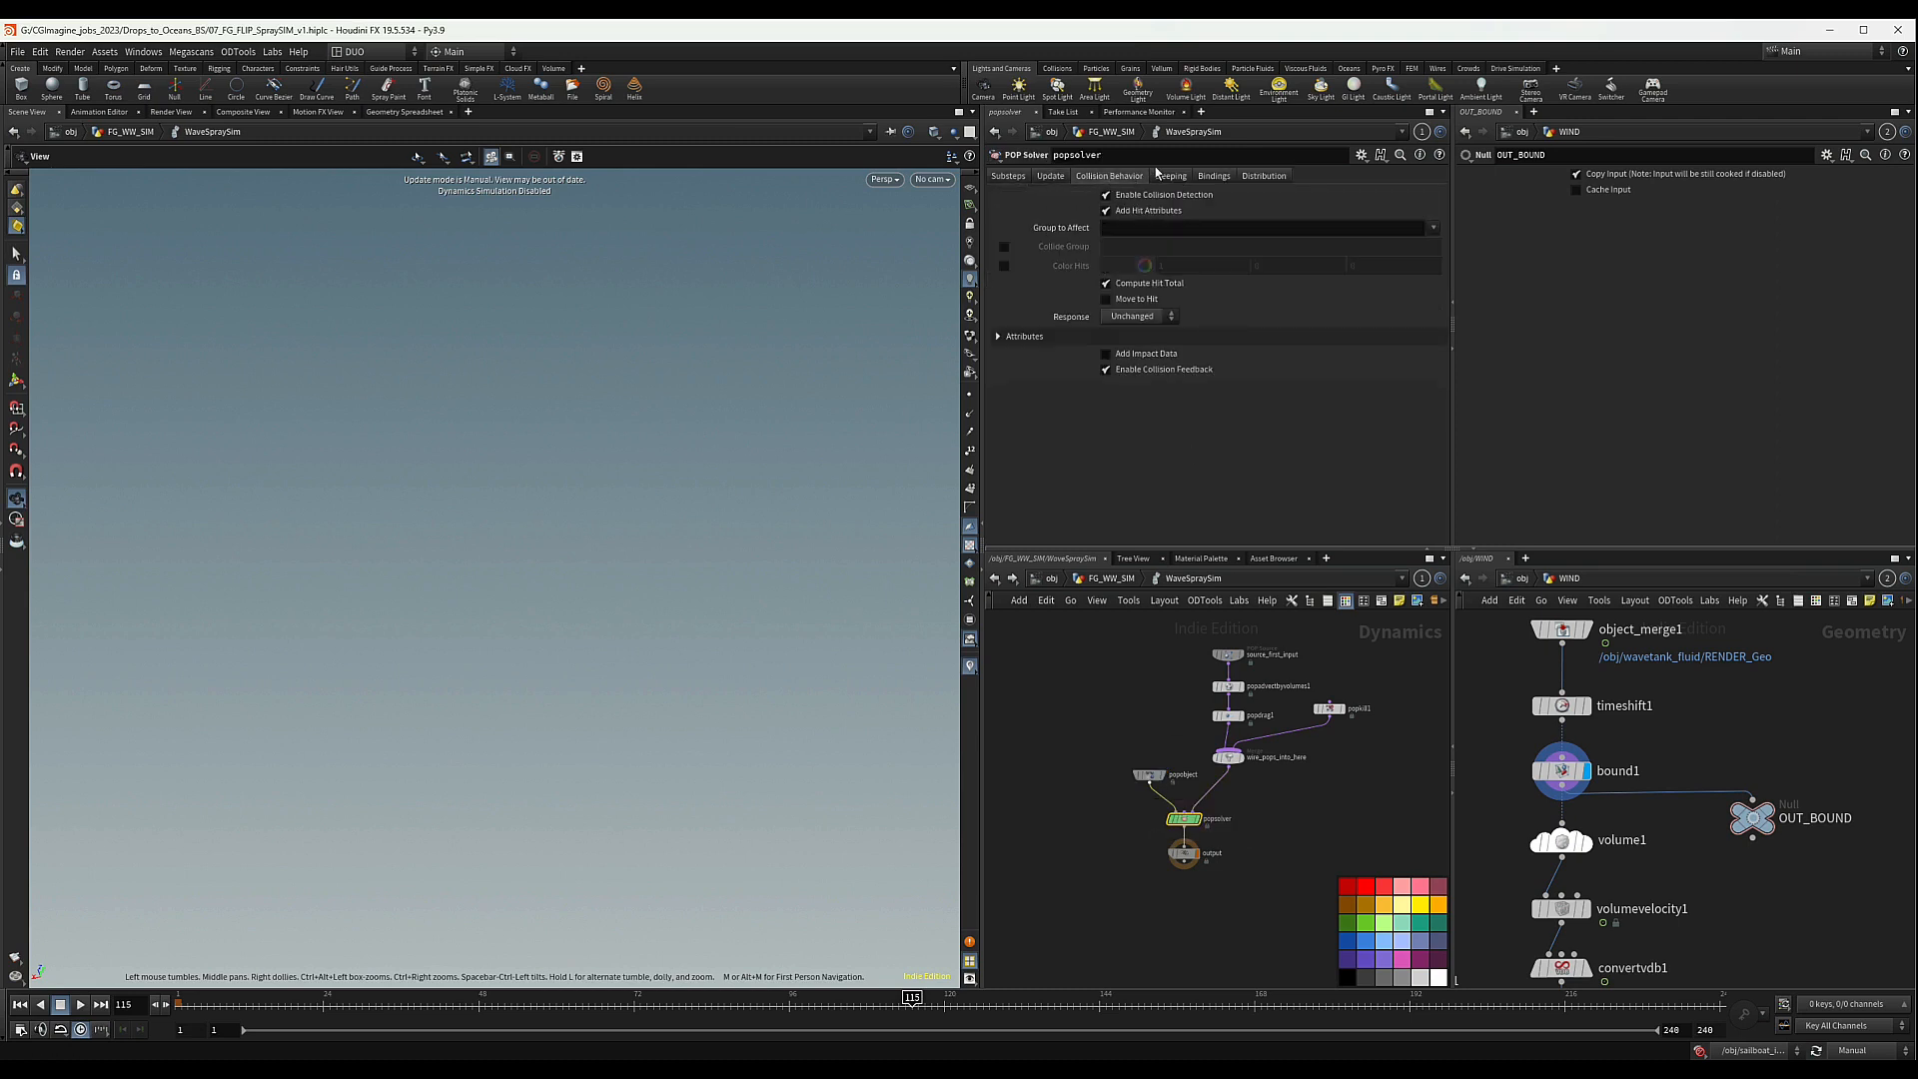
{"action": "left_click", "coordinate": [1170, 177]}
{"action": "left_click", "coordinate": [1214, 177]}
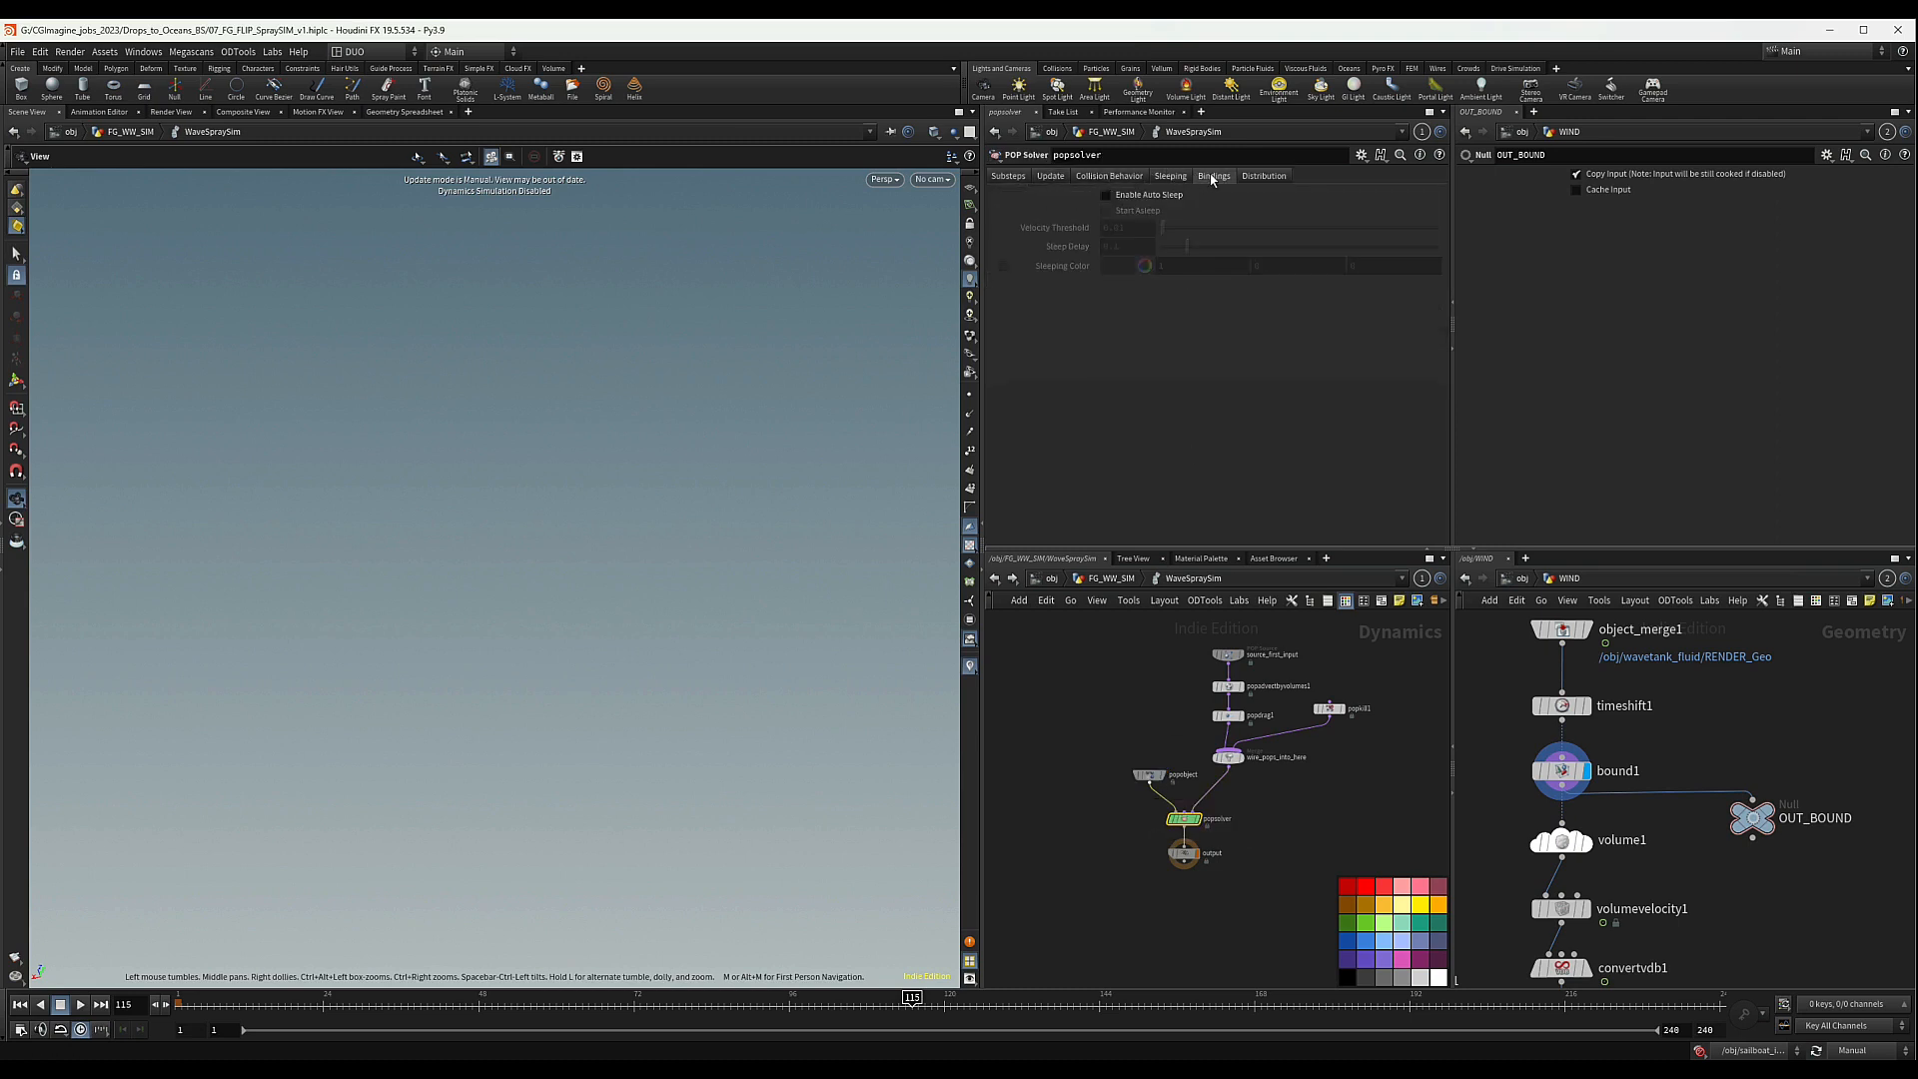
{"action": "left_click", "coordinate": [1265, 177]}
{"action": "left_click", "coordinate": [1008, 176]}
{"action": "scroll", "coordinate": [1280, 776], "scroll_direction": "down", "scroll_amount": 2}
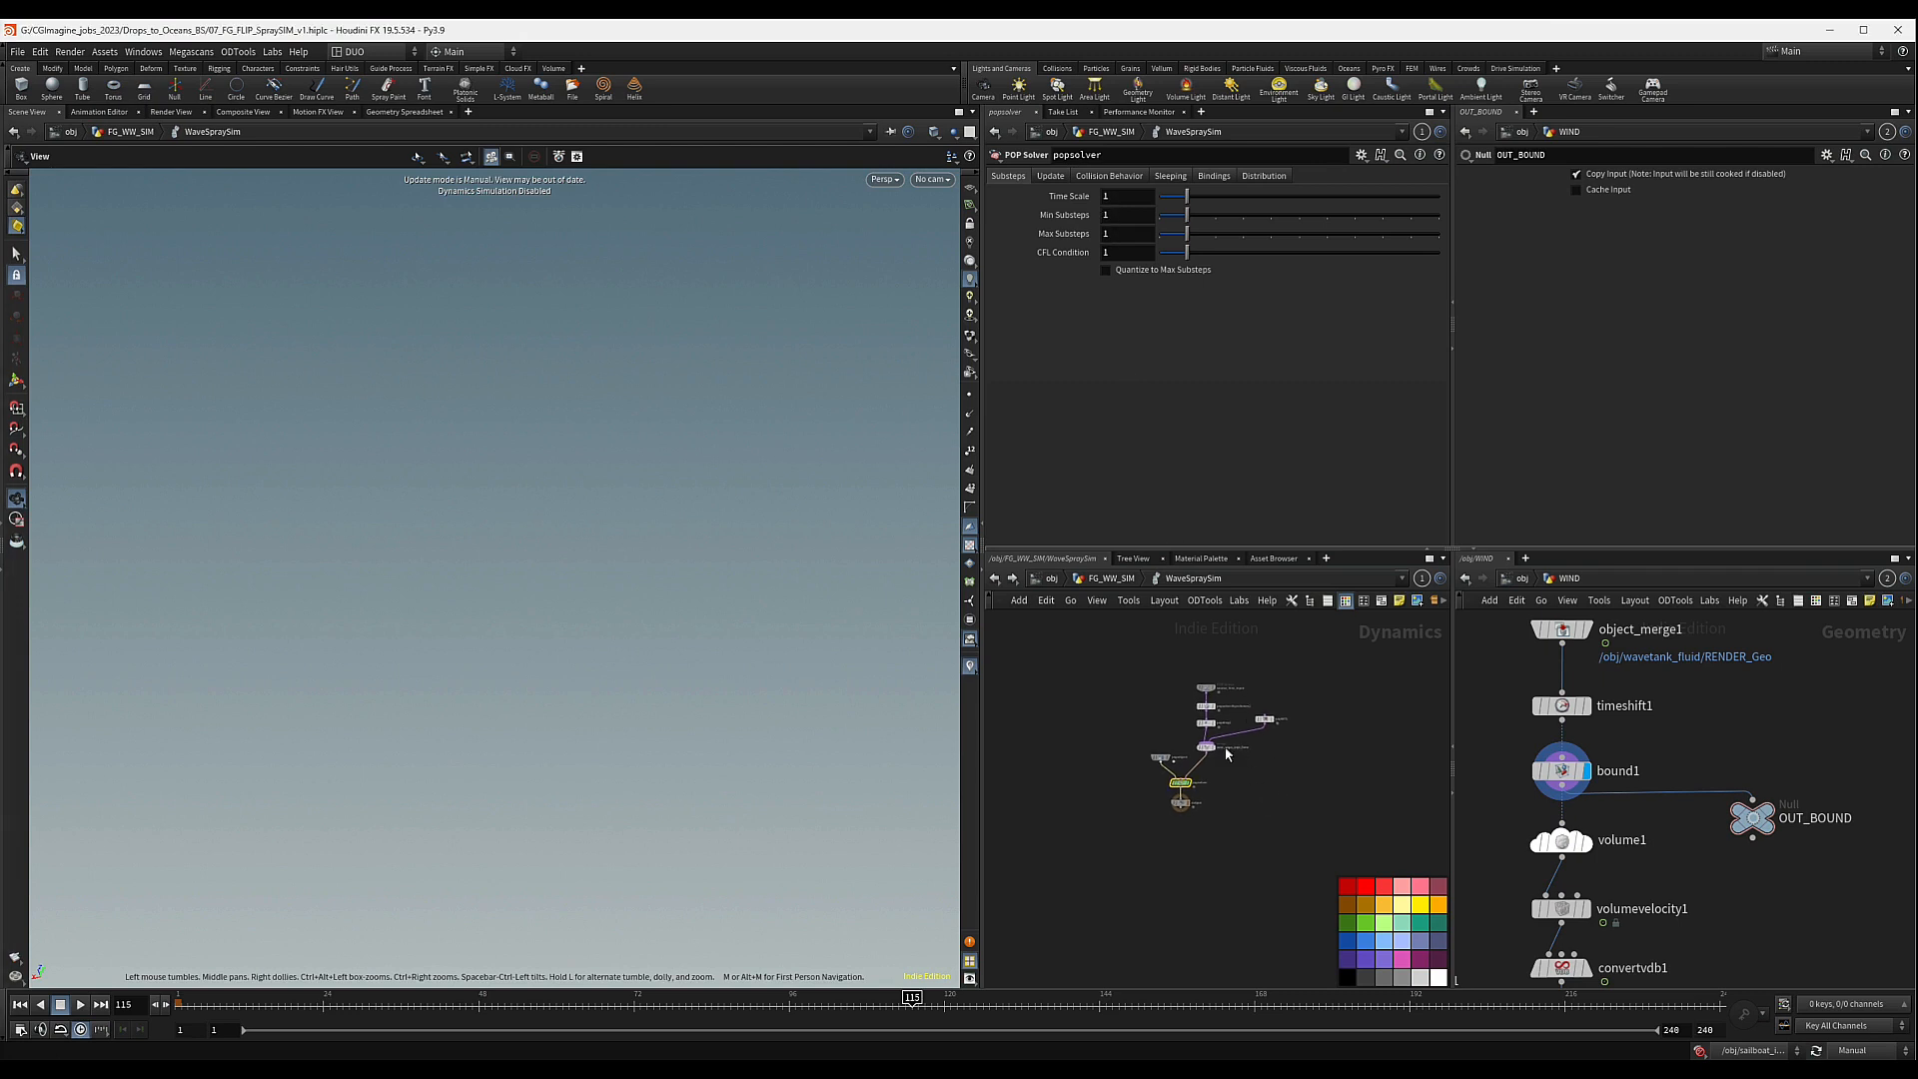
- Return to the FG_WW_SIM geometry network and add a DOP I/O import with file cache below WaveSpraySim
{"action": "key", "text": "u"}
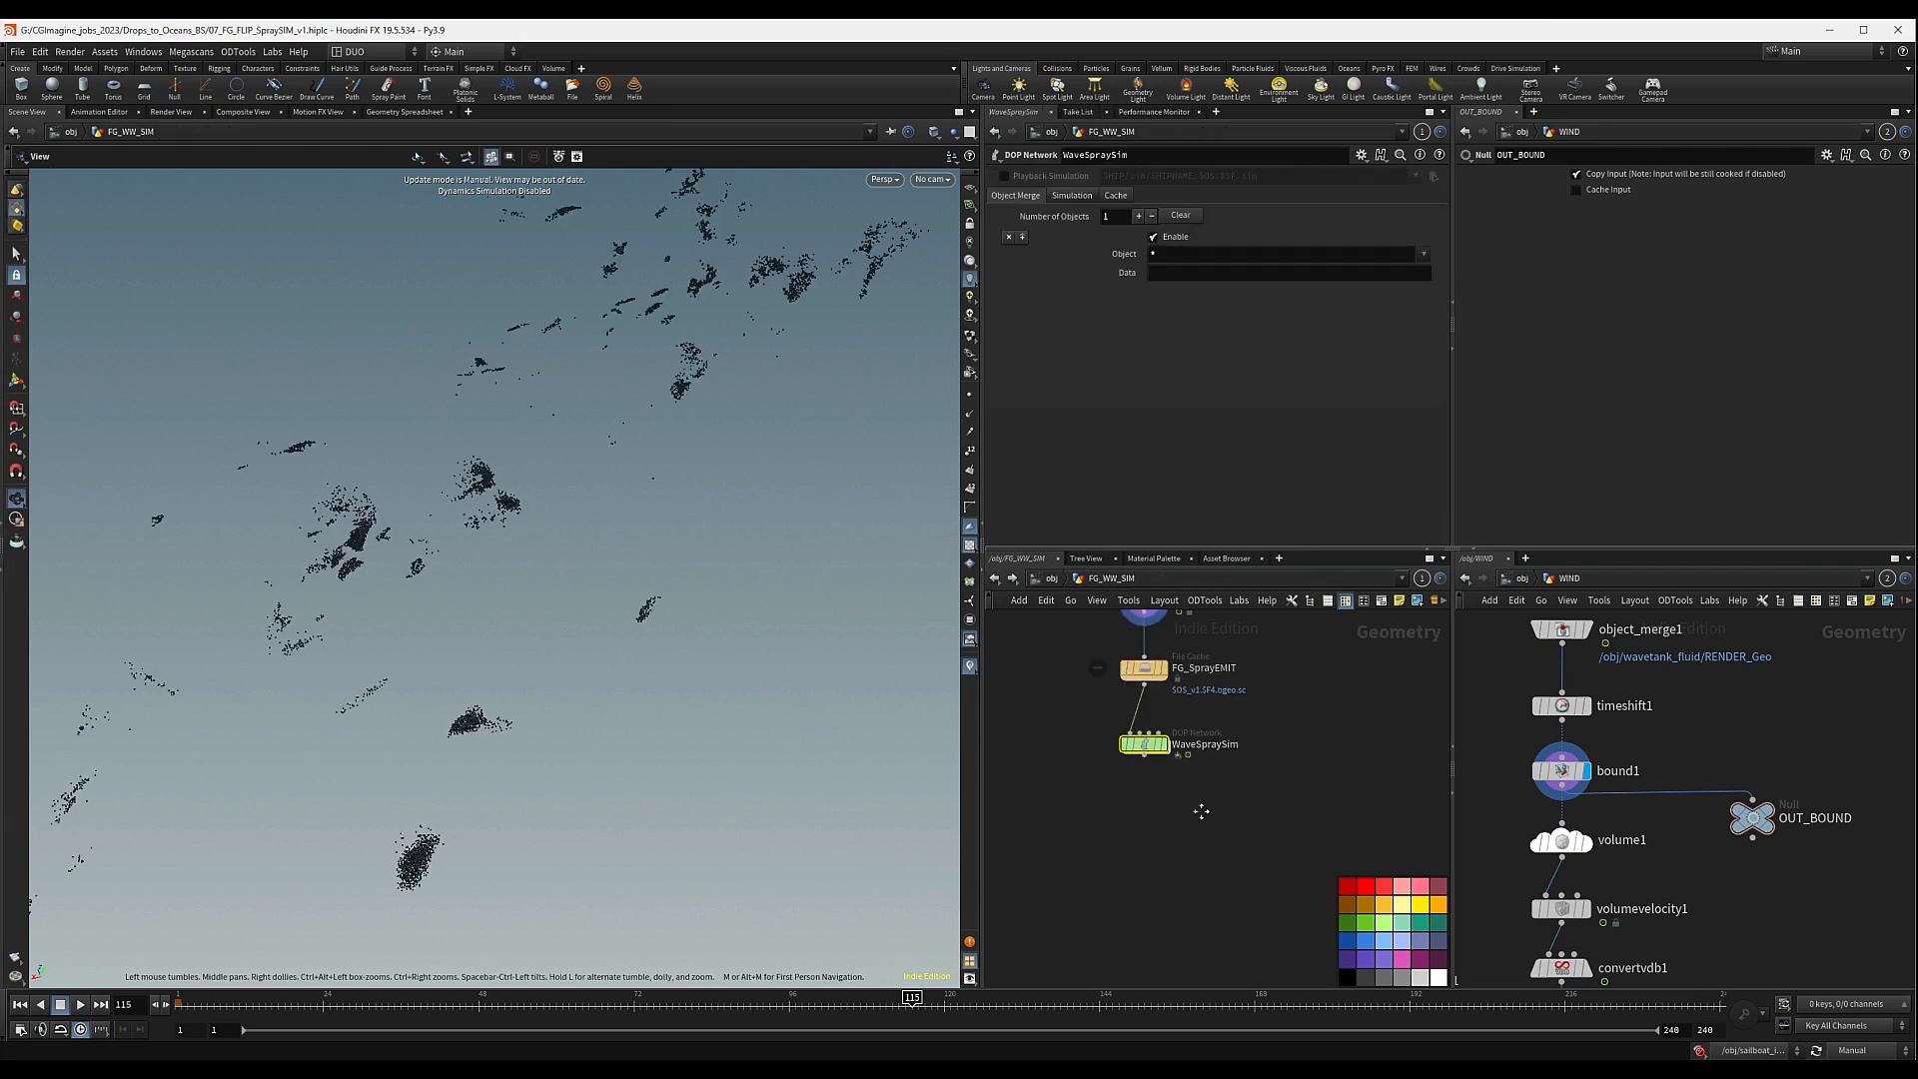
{"action": "scroll", "coordinate": [1194, 799], "scroll_direction": "down", "scroll_amount": 5}
{"action": "middle_click_drag", "start_coordinate": [1217, 836], "coordinate": [1144, 742]}
{"action": "scroll", "coordinate": [1141, 786], "scroll_direction": "up", "scroll_amount": 5}
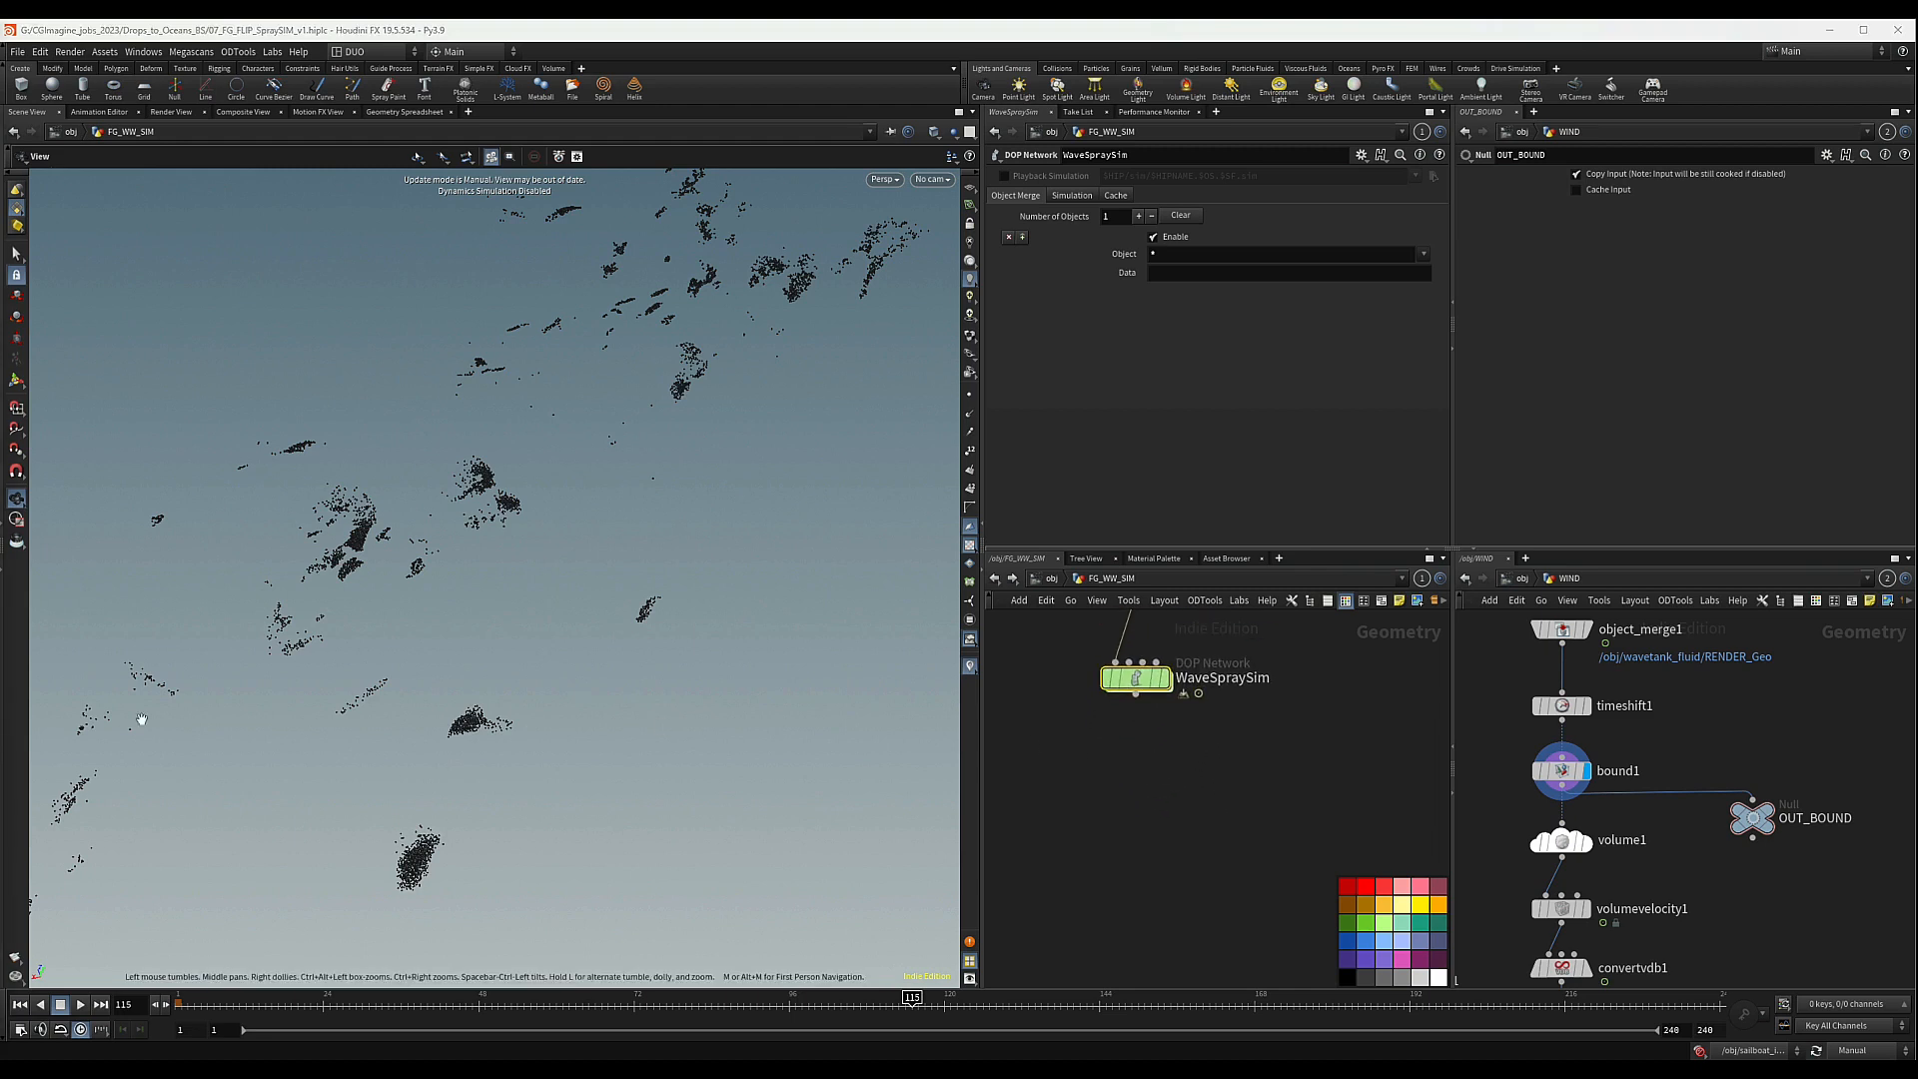
{"action": "middle_click_drag", "start_coordinate": [1176, 835], "coordinate": [1147, 800]}
{"action": "key", "text": "Tab"}
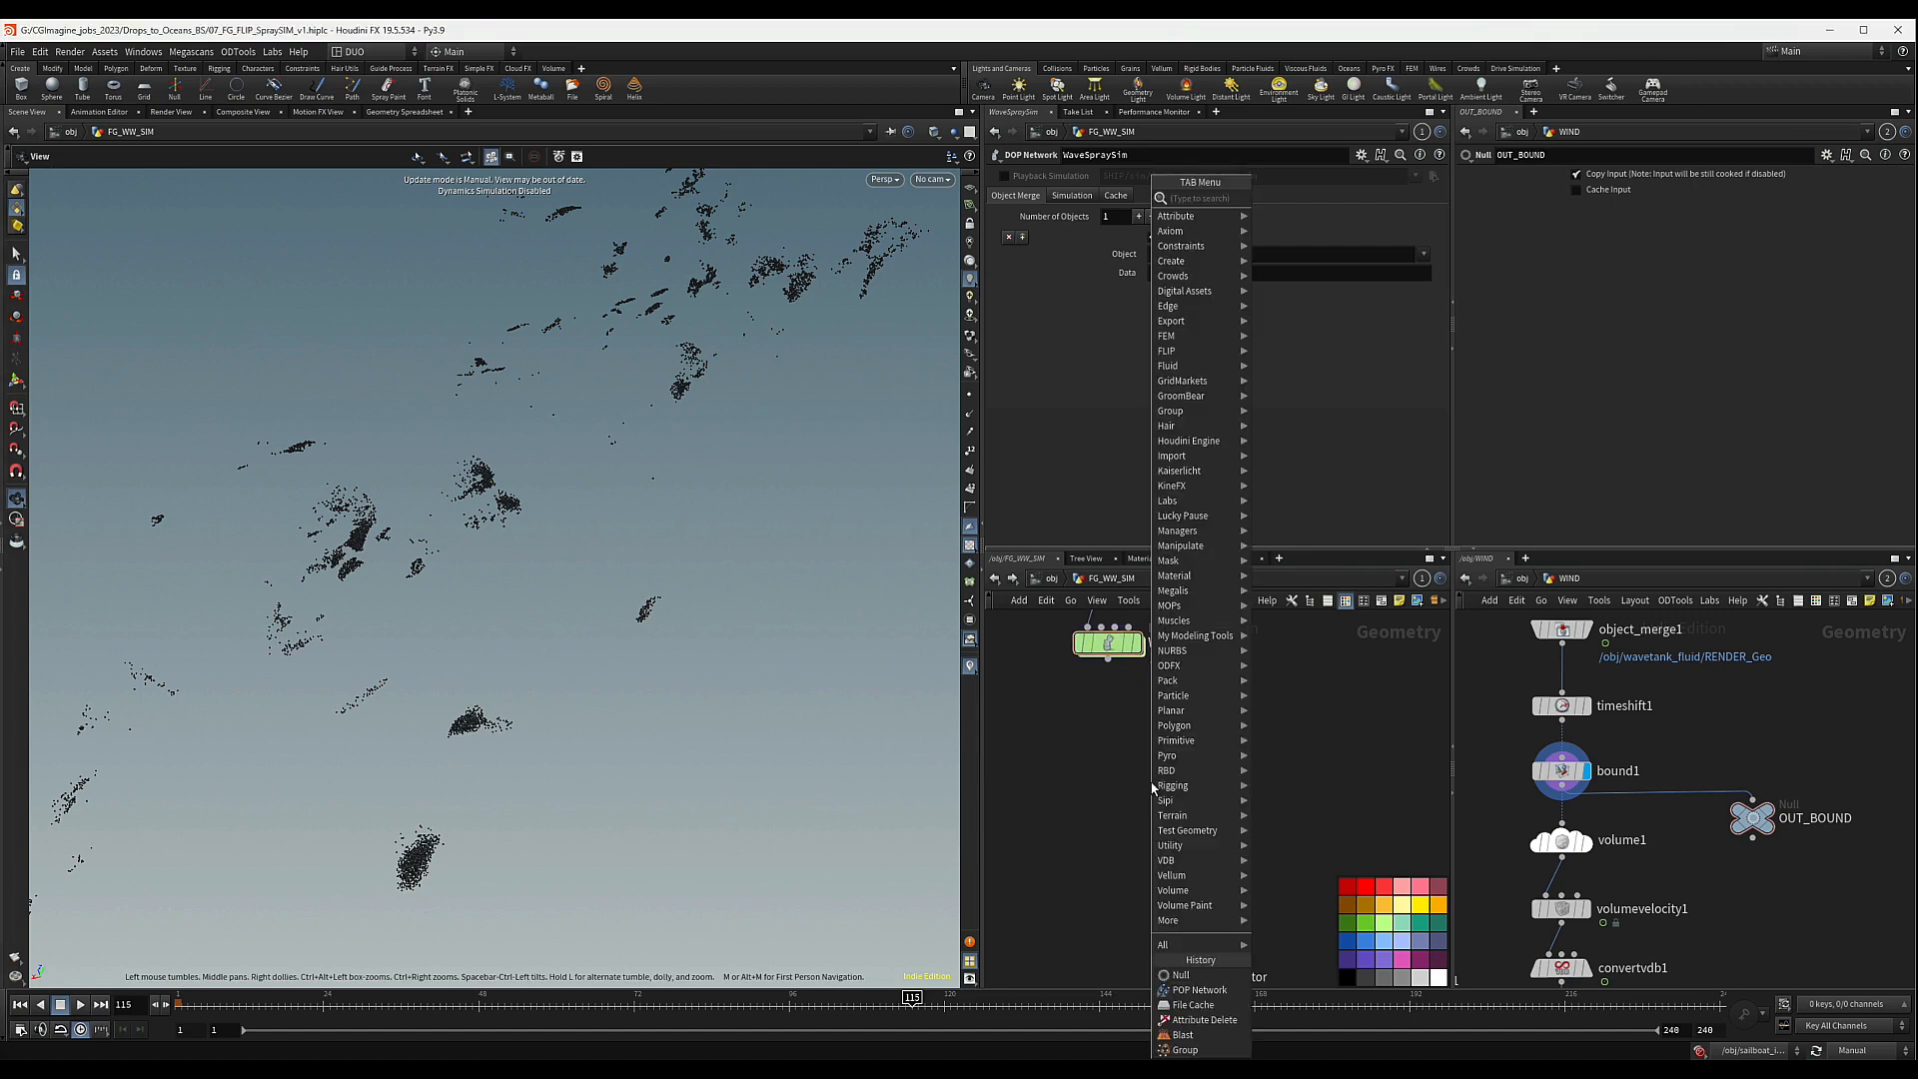
{"action": "type", "text": "dop"}
{"action": "key", "text": "Down"}
{"action": "key", "text": "Down"}
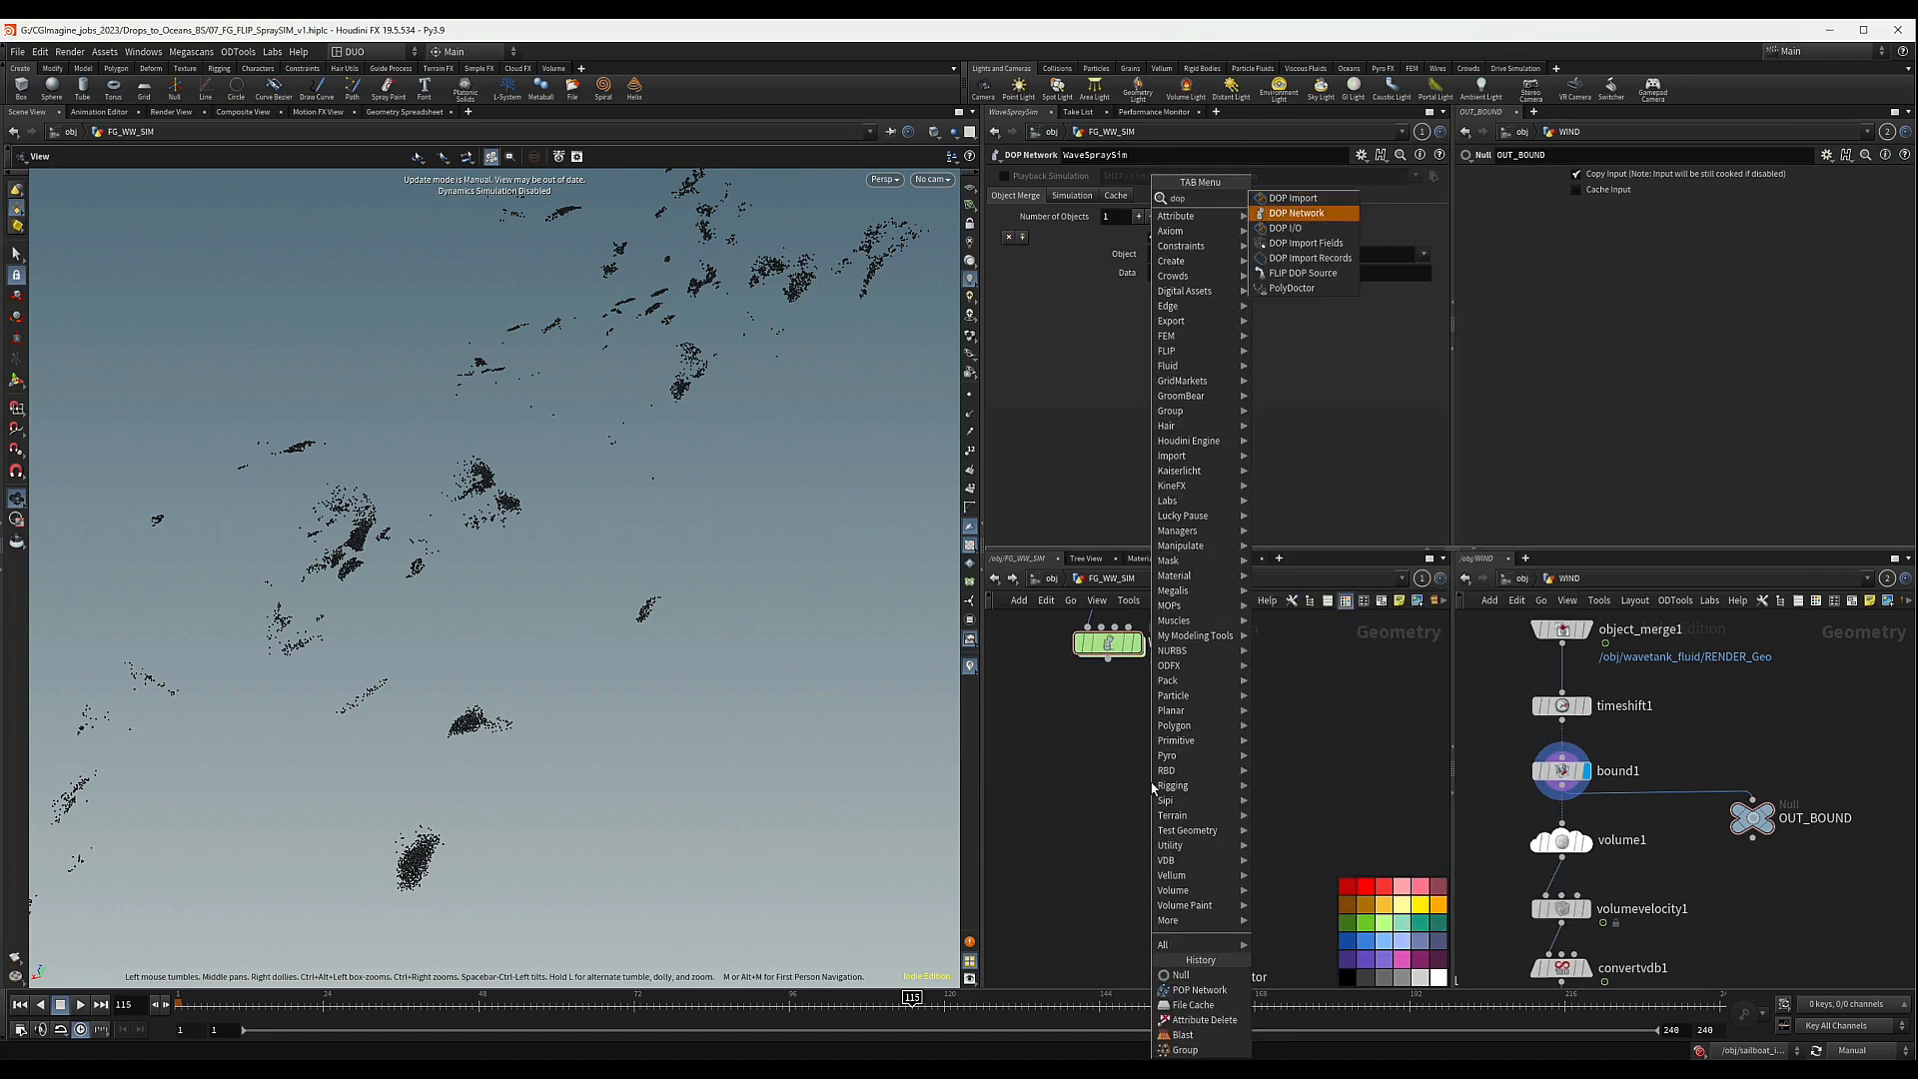
{"action": "key", "text": "Return"}
{"action": "left_click", "coordinate": [1110, 720]}
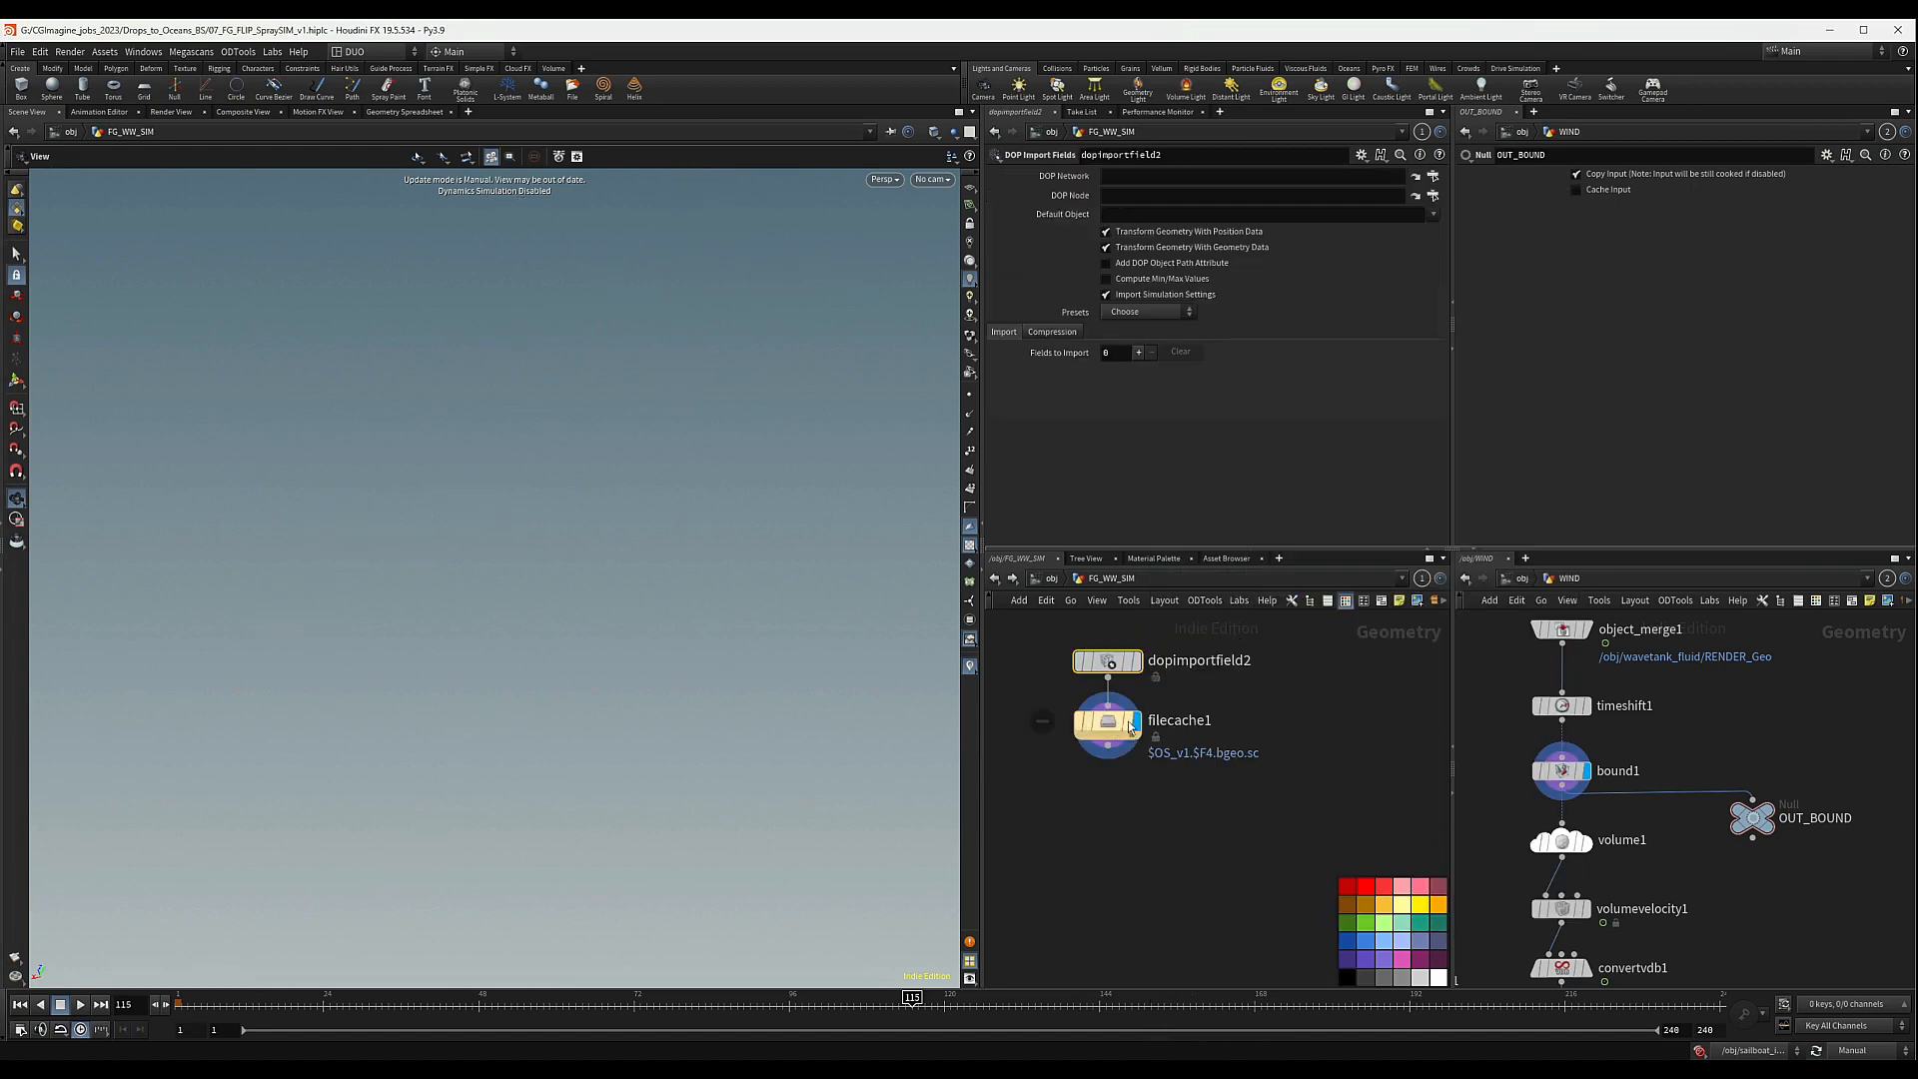
- Set the dopimportfield2 node's DOP Network to ../WaveSpraySim and its DOP Node to ../WaveSpraySim/popobject/
{"action": "scroll", "coordinate": [1199, 765], "scroll_direction": "down", "scroll_amount": 3}
{"action": "left_click_drag", "start_coordinate": [1168, 733], "coordinate": [1201, 409]}
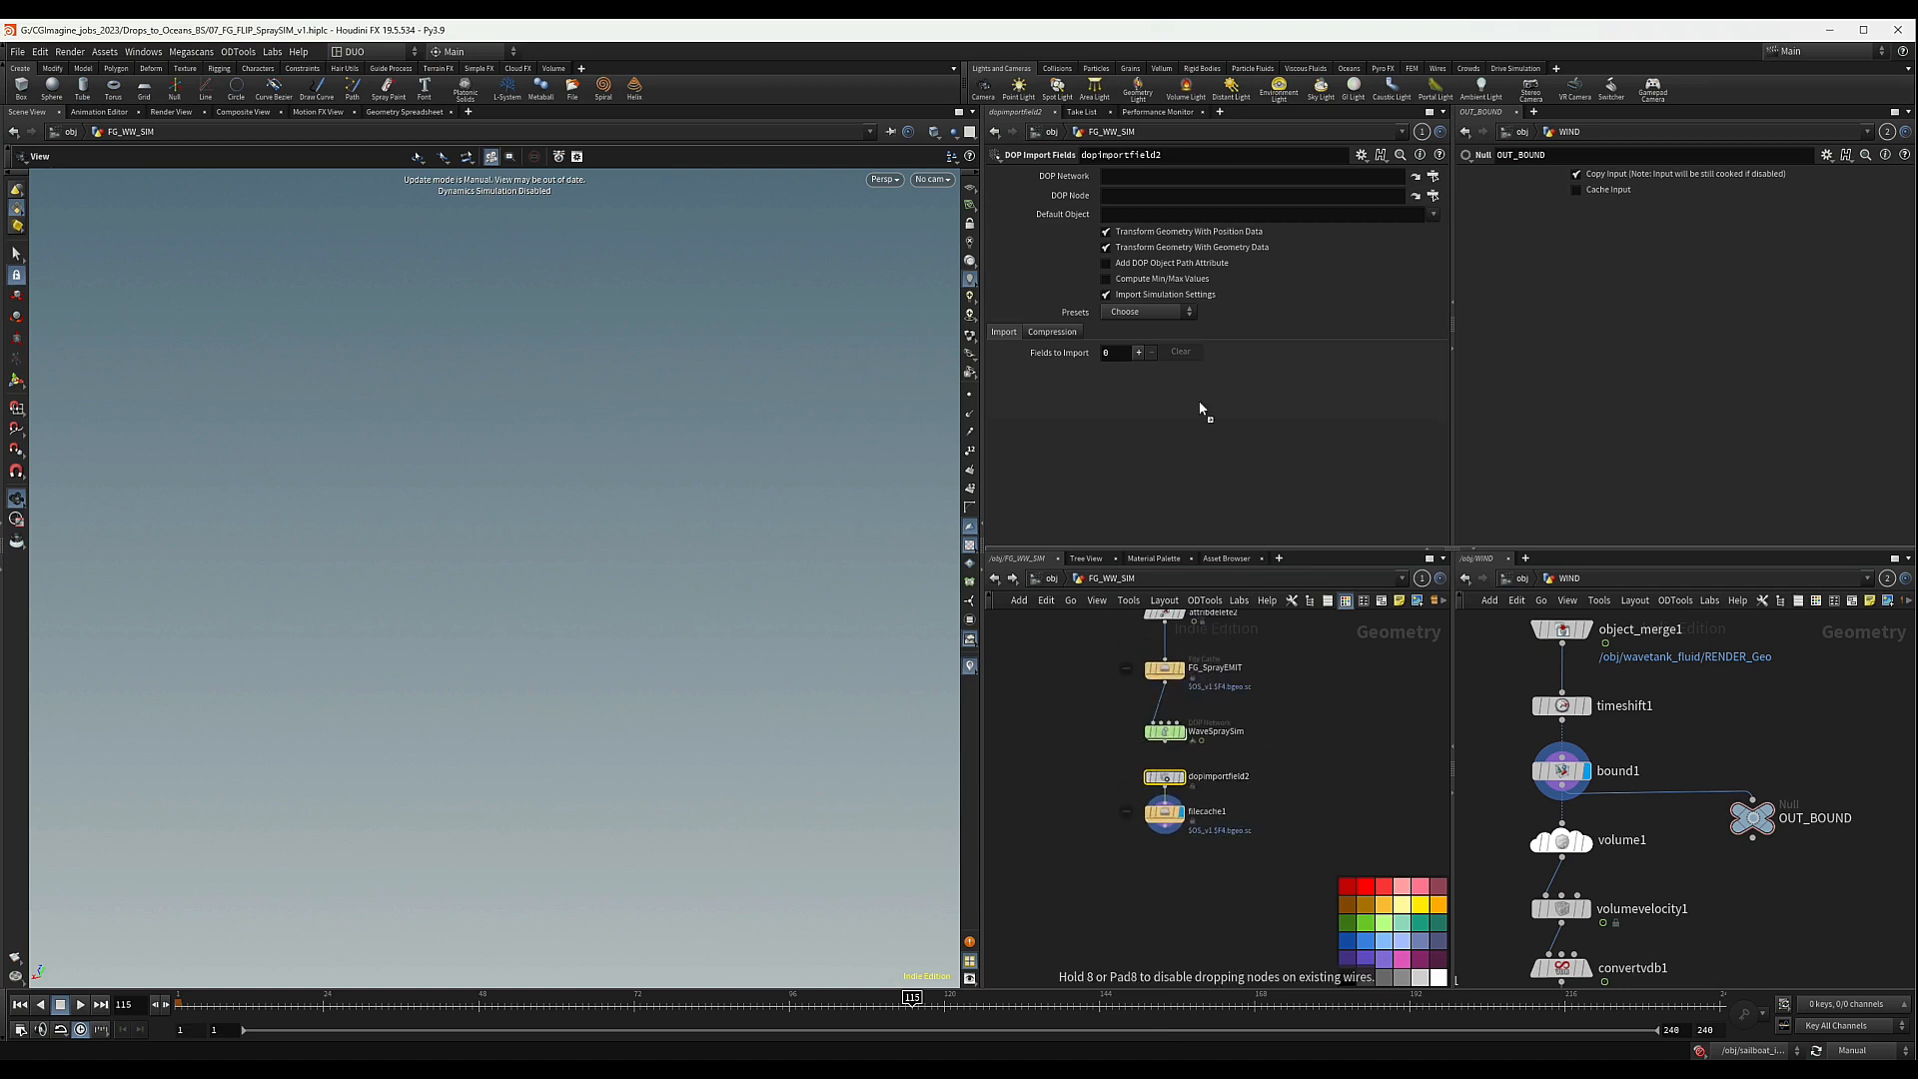
{"action": "left_click_drag", "start_coordinate": [1139, 188], "coordinate": [1116, 196]}
{"action": "left_click", "coordinate": [1210, 195]}
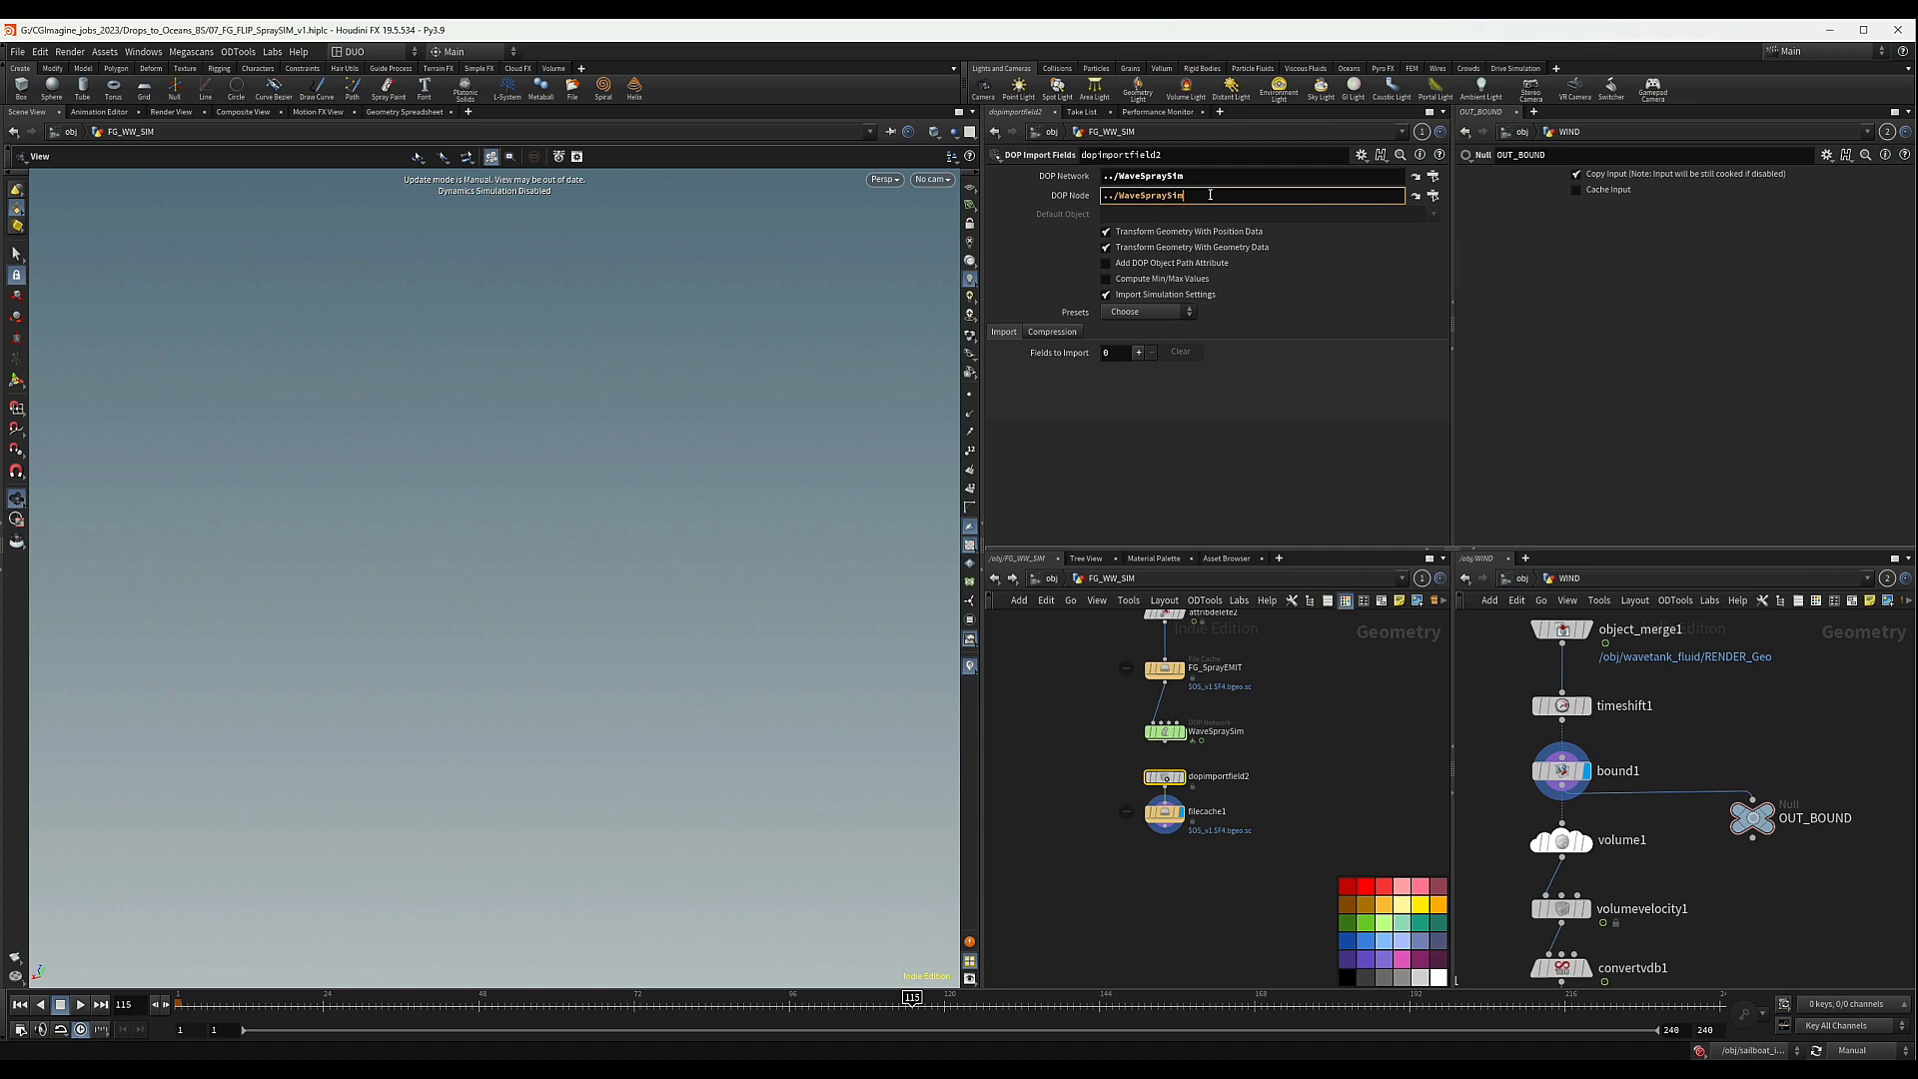
{"action": "type", "text": "/pop"}
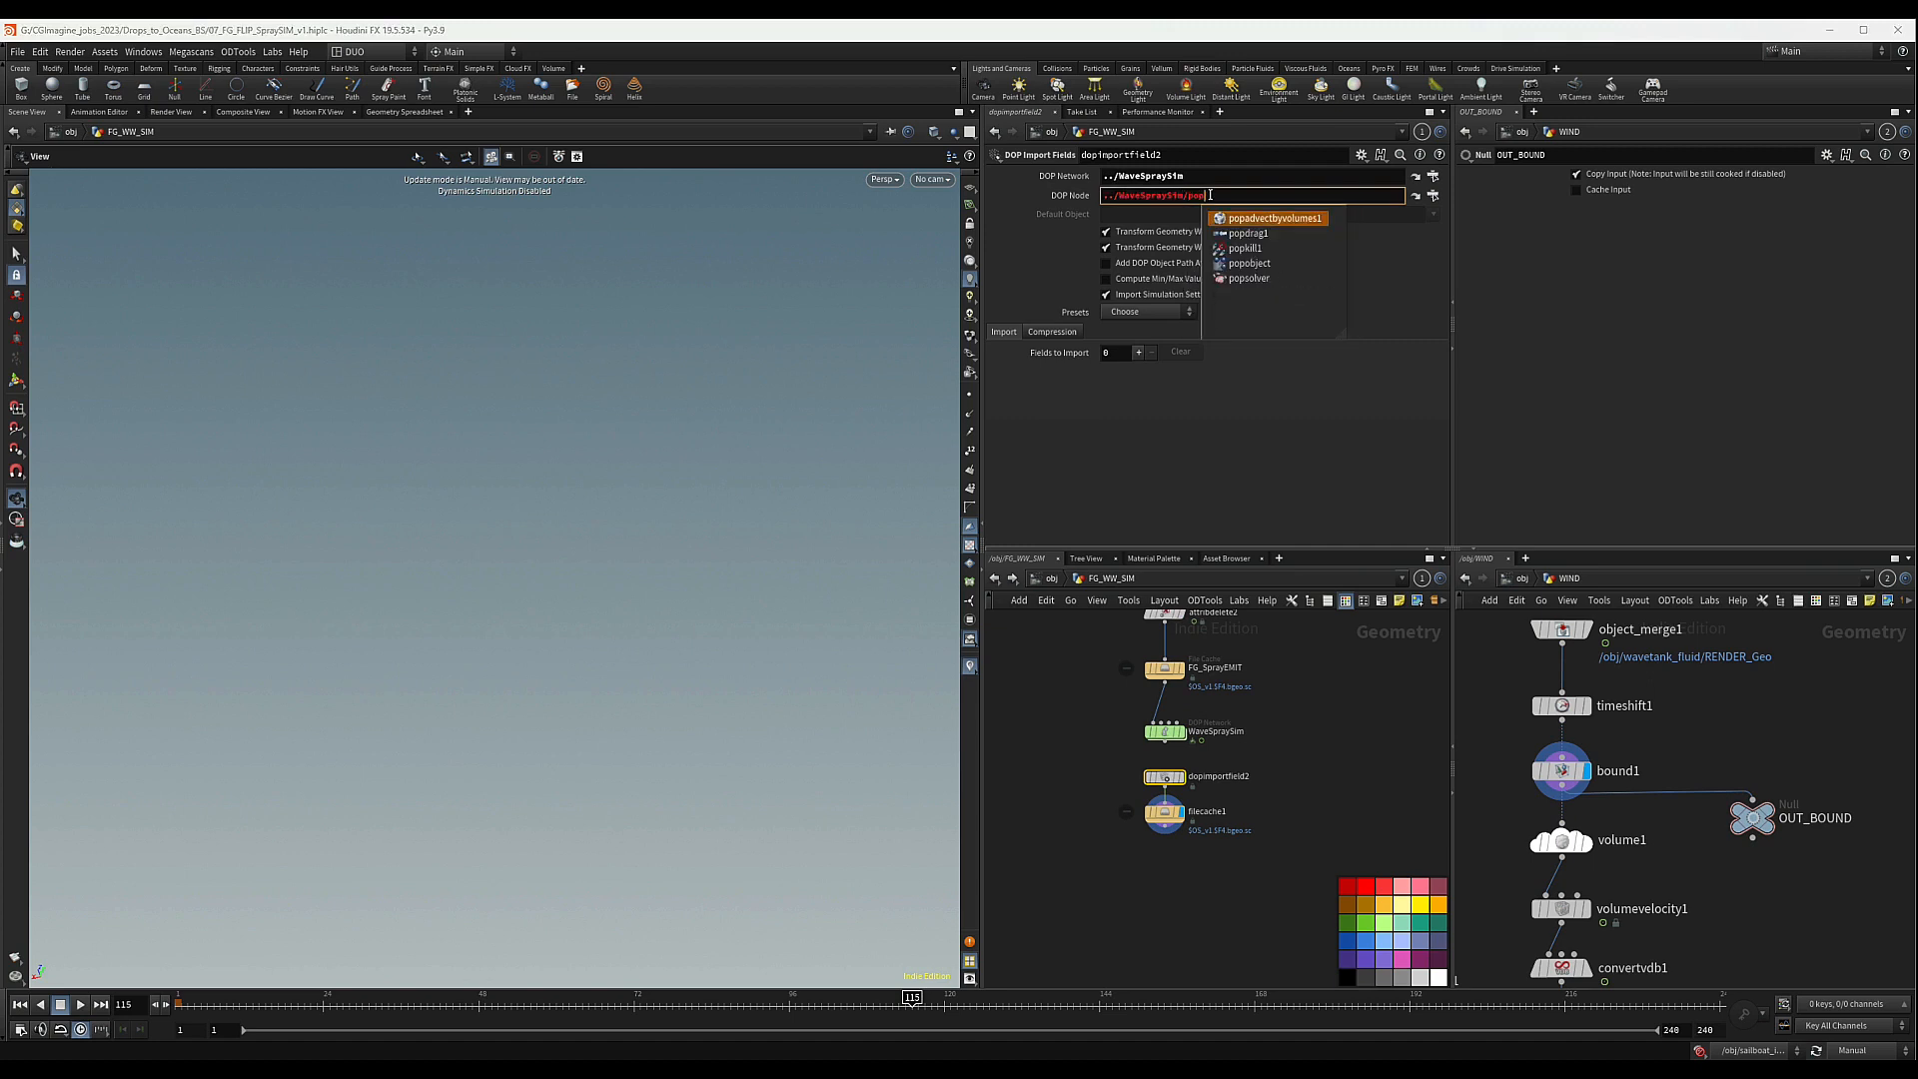
{"action": "key", "text": "Down"}
{"action": "key", "text": "Down"}
{"action": "key", "text": "Down"}
{"action": "key", "text": "Return"}
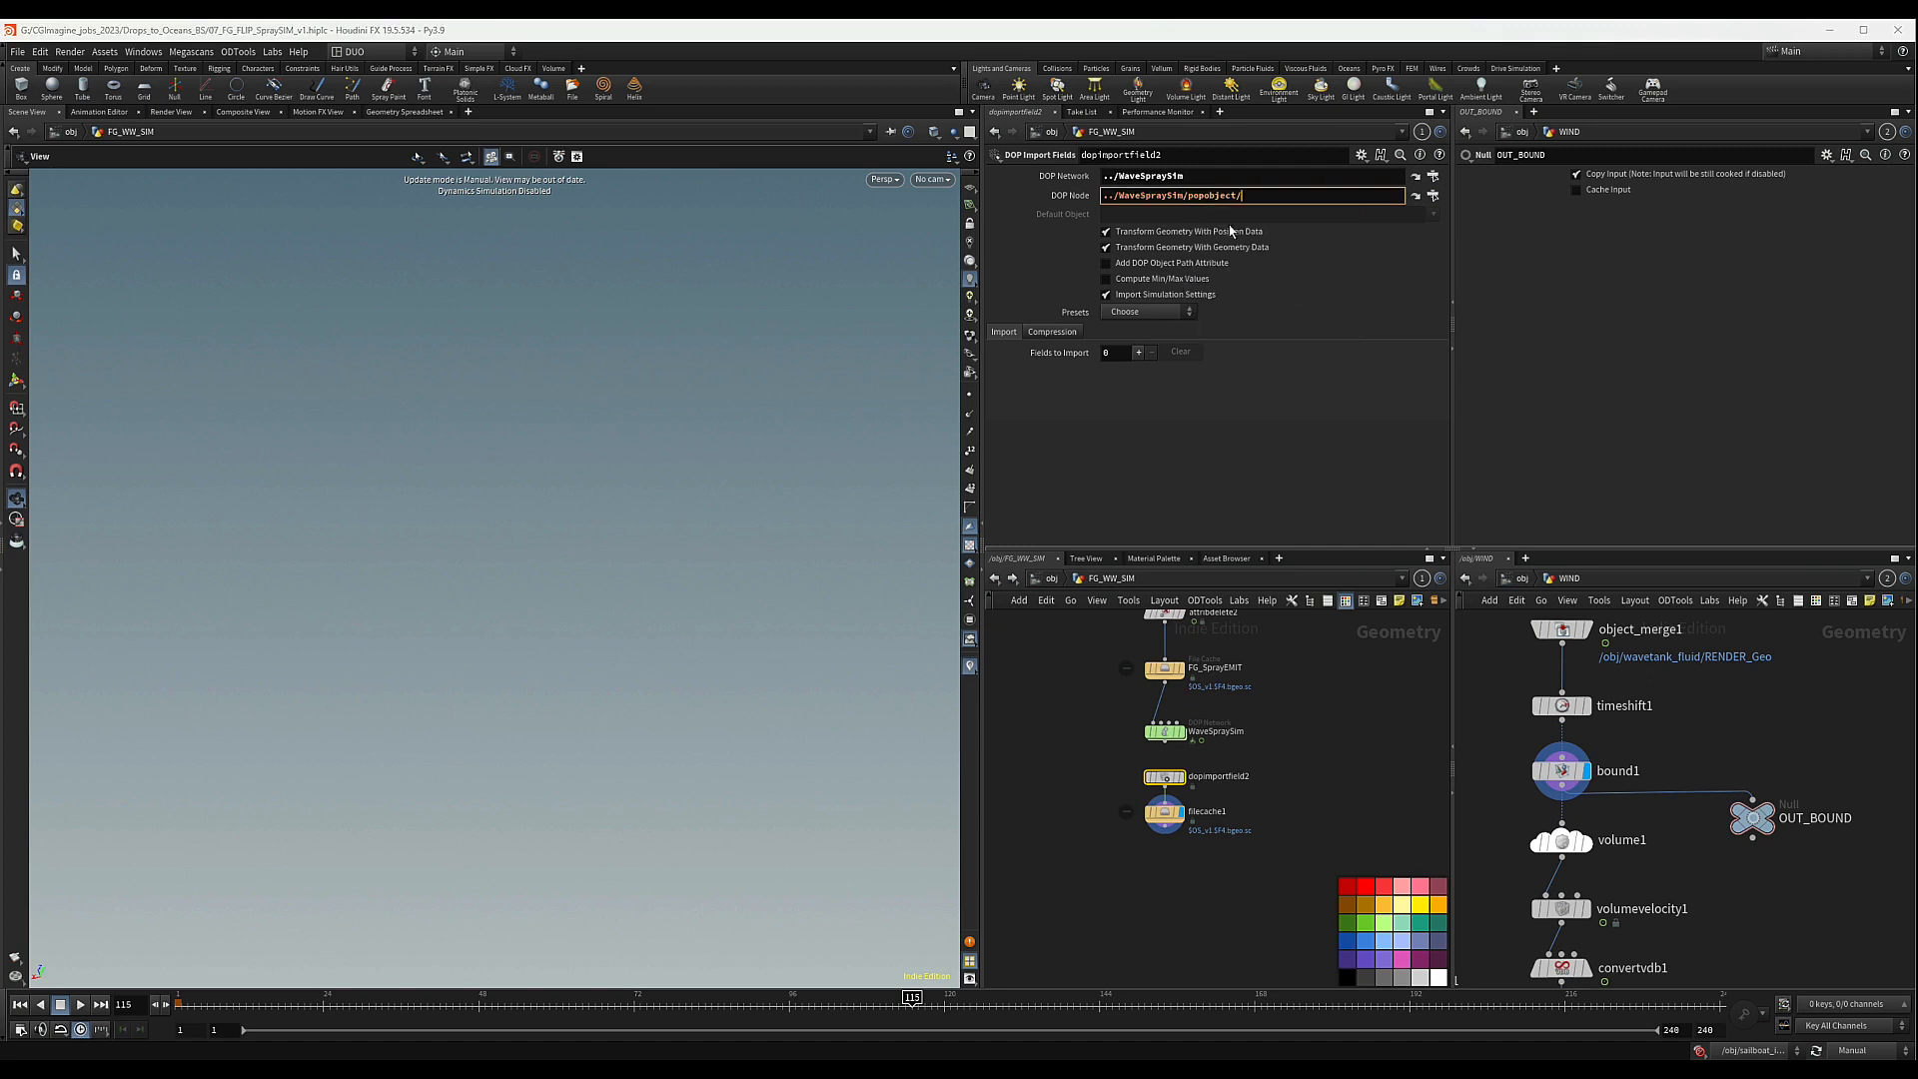
- Apply the preset on dopimportfield2 that imports the Geometry field
{"action": "left_click", "coordinate": [1145, 312]}
{"action": "left_click", "coordinate": [1139, 451]}
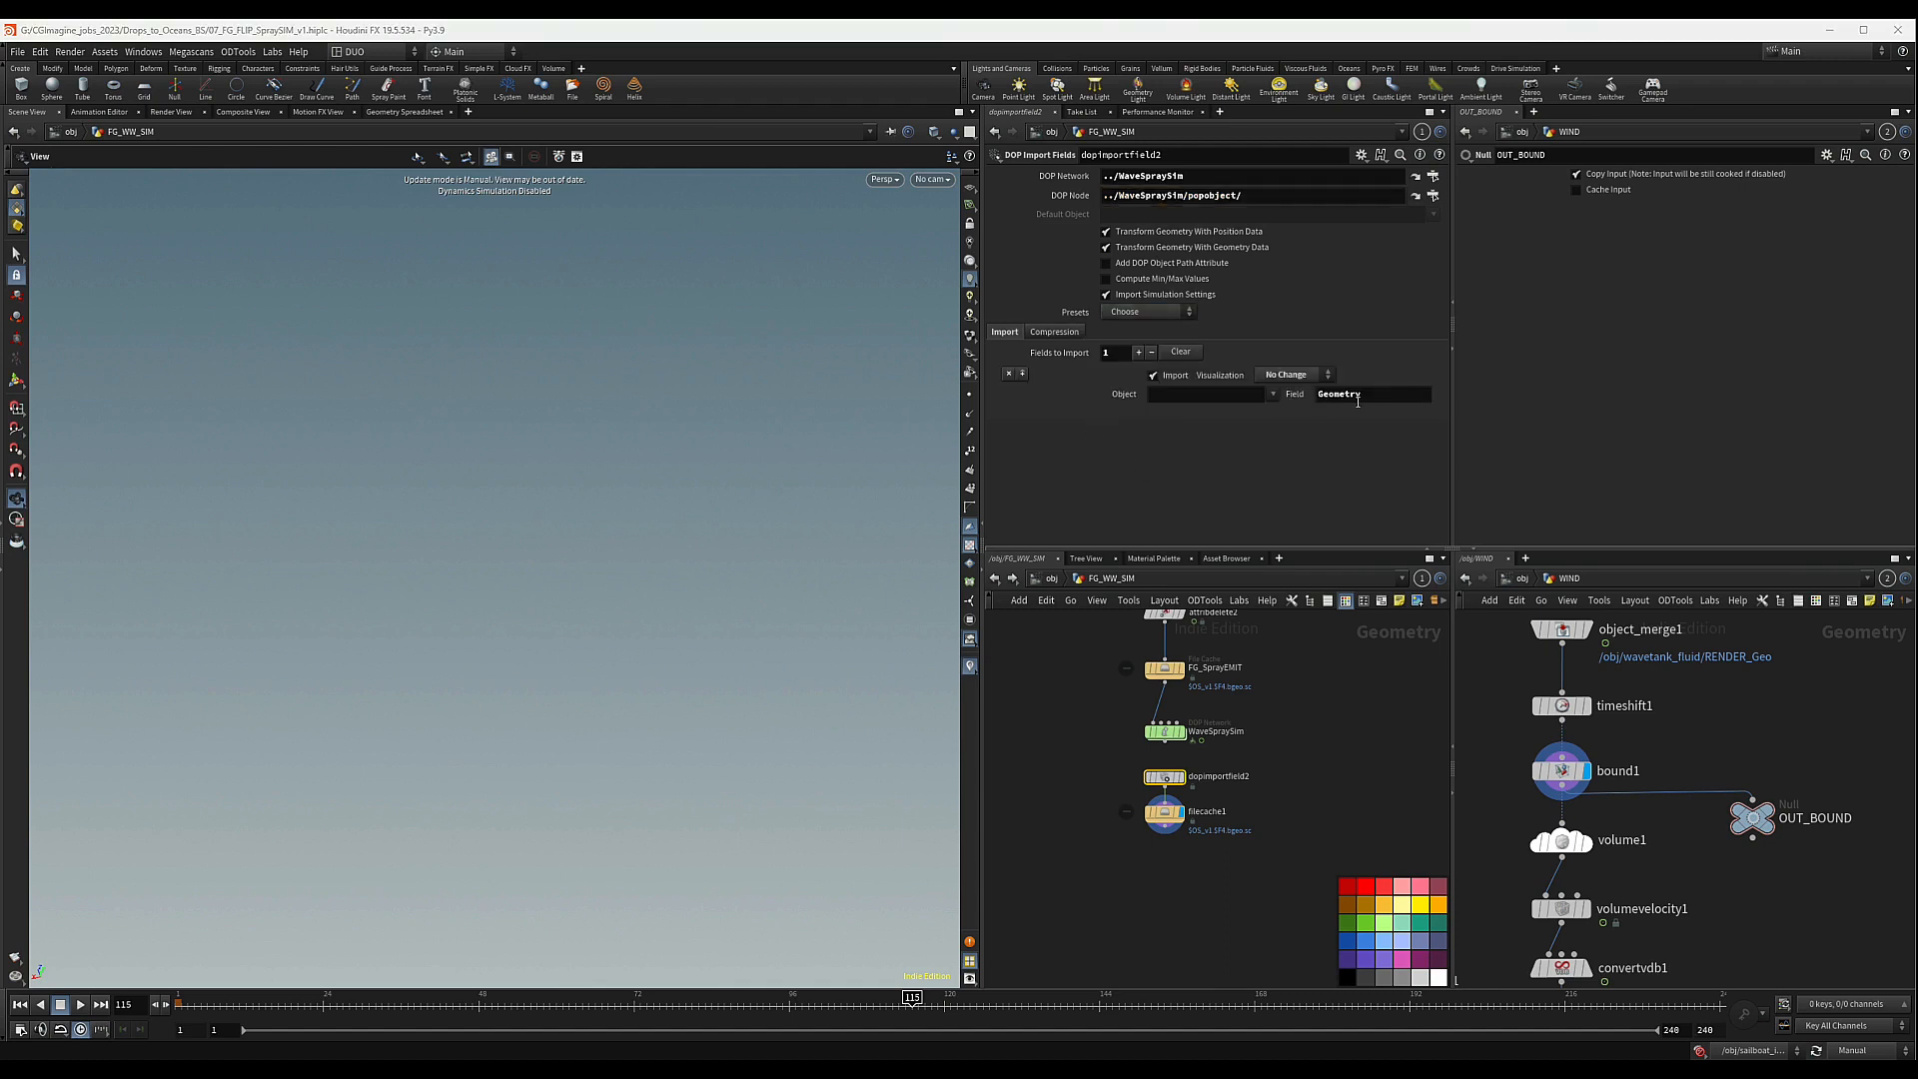
{"action": "middle_click_drag", "start_coordinate": [1192, 879], "coordinate": [1200, 853]}
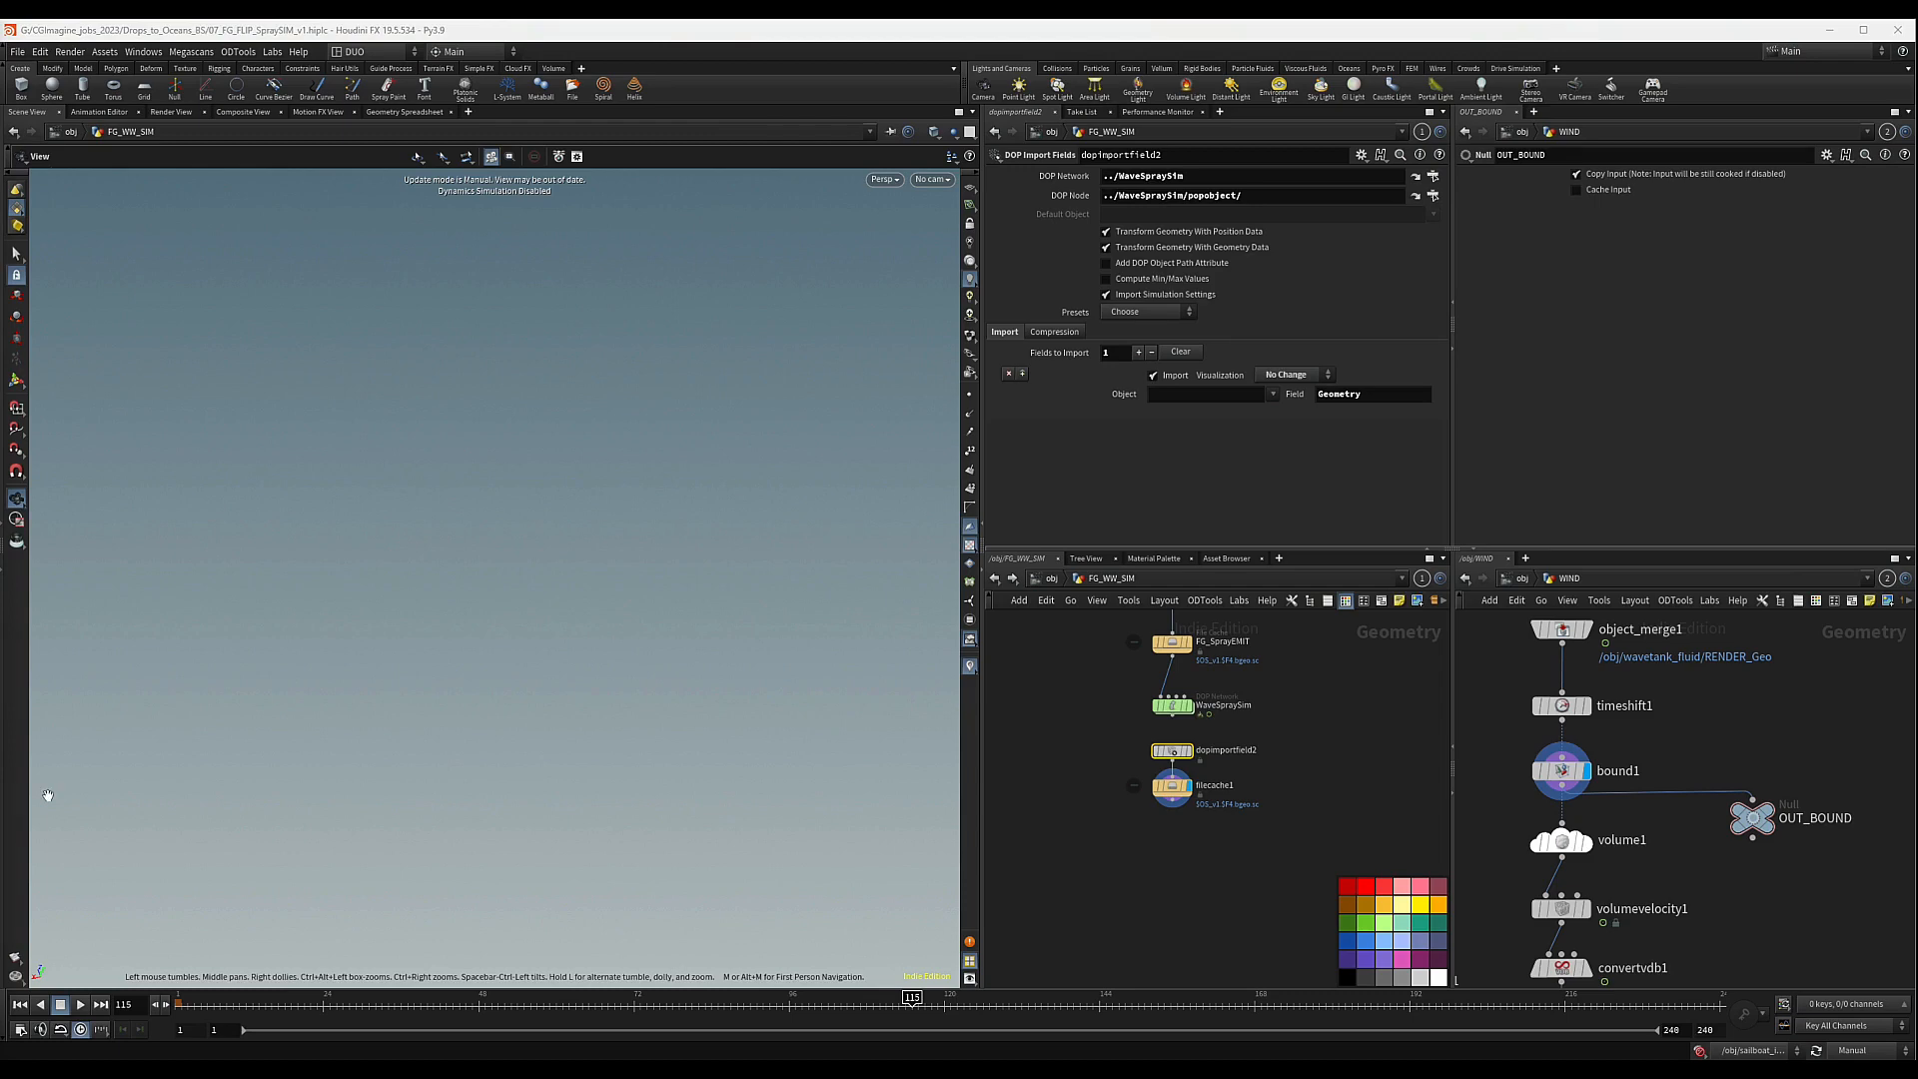
- Add an Attribute Delete node, wire it after filecache1 and set the display flag on it
{"action": "middle_click_drag", "start_coordinate": [1160, 844], "coordinate": [1165, 836]}
{"action": "left_click", "coordinate": [1165, 839]}
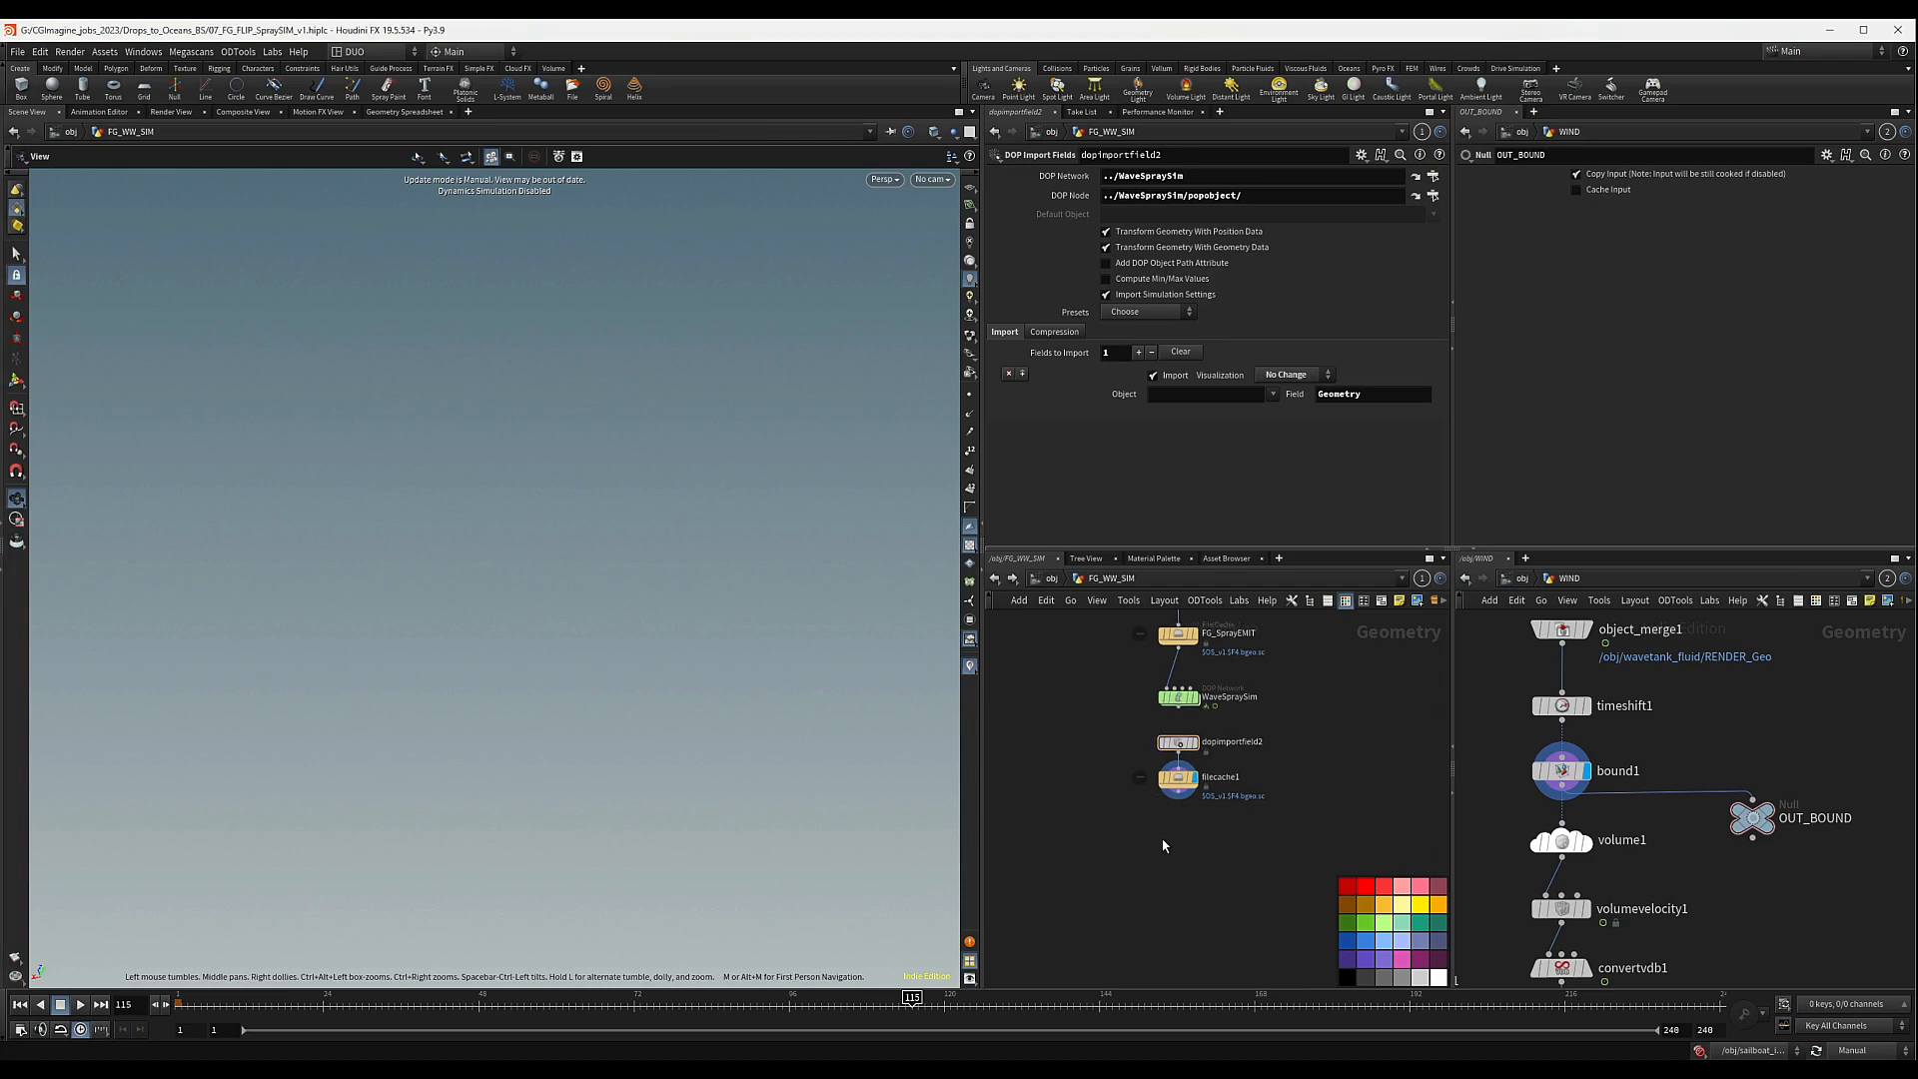
{"action": "key", "text": "Tab"}
{"action": "type", "text": "attrid"}
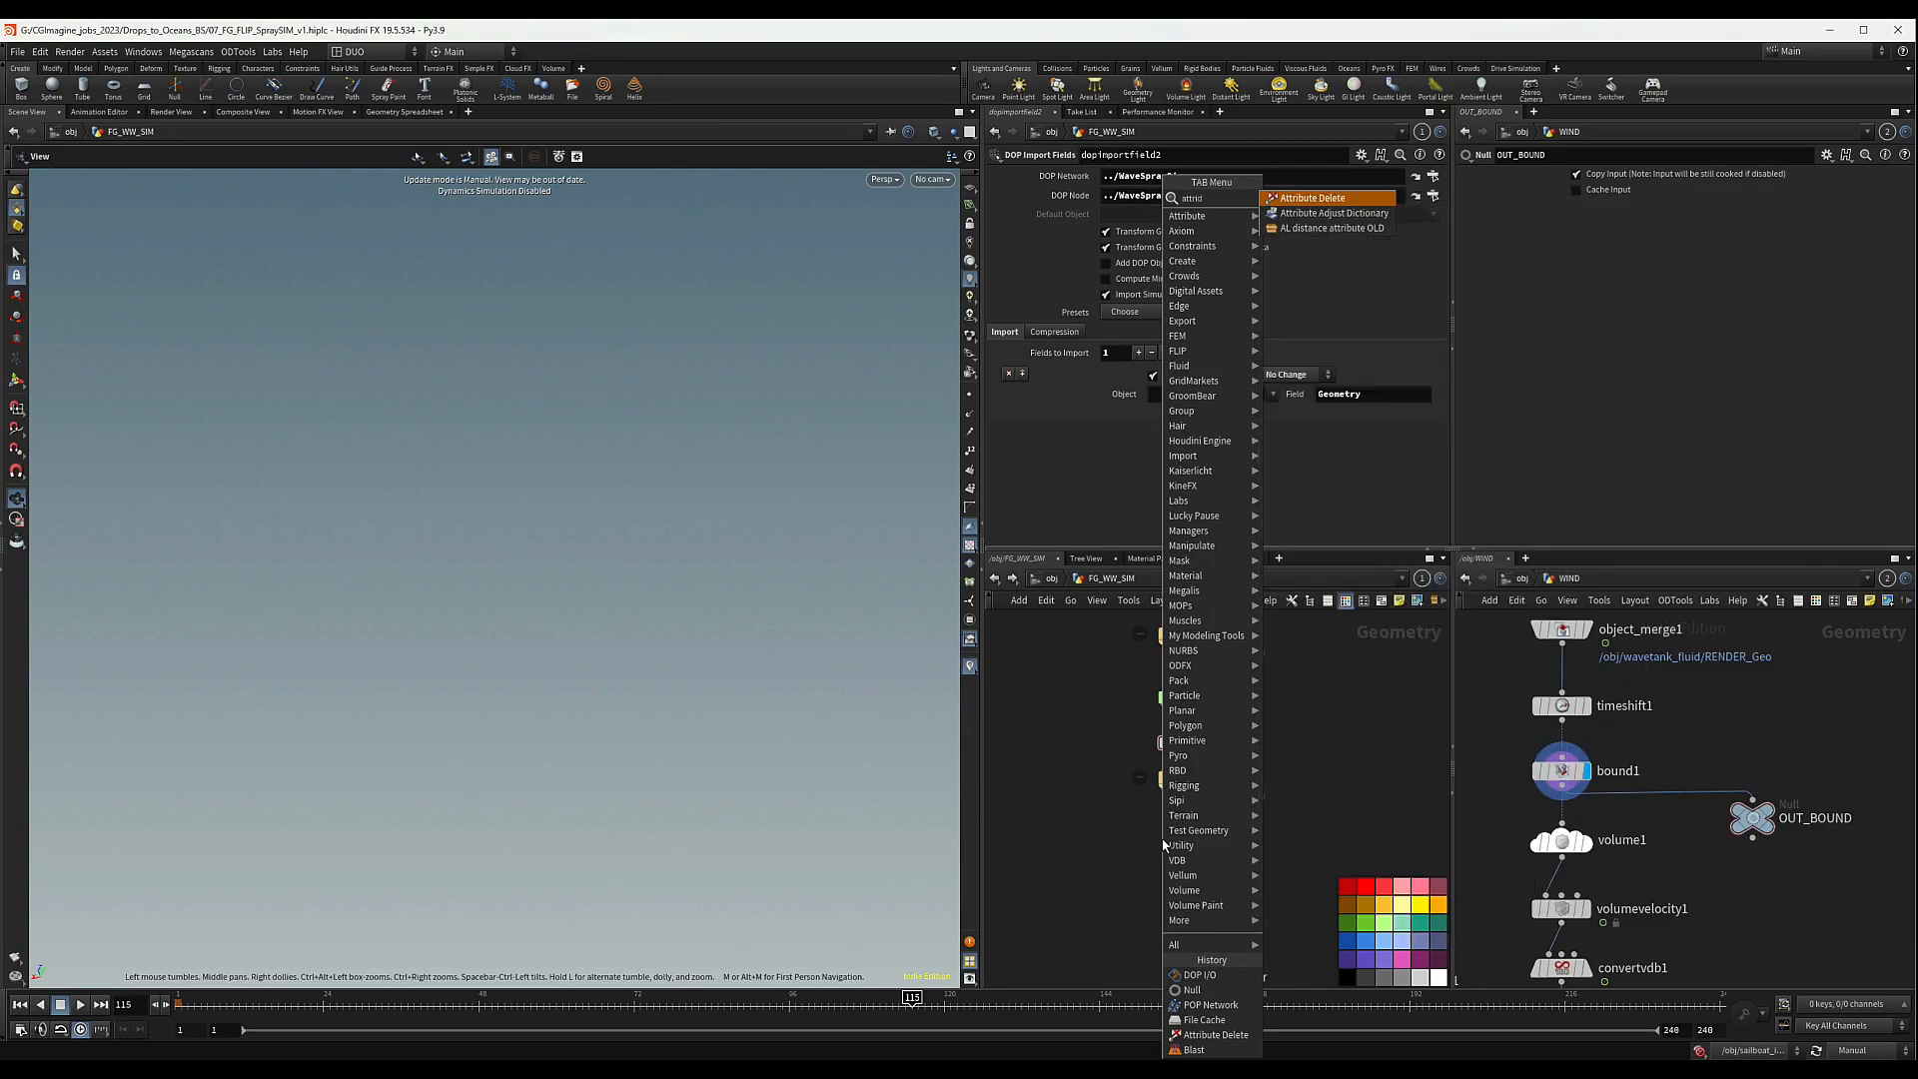
{"action": "key", "text": "Return"}
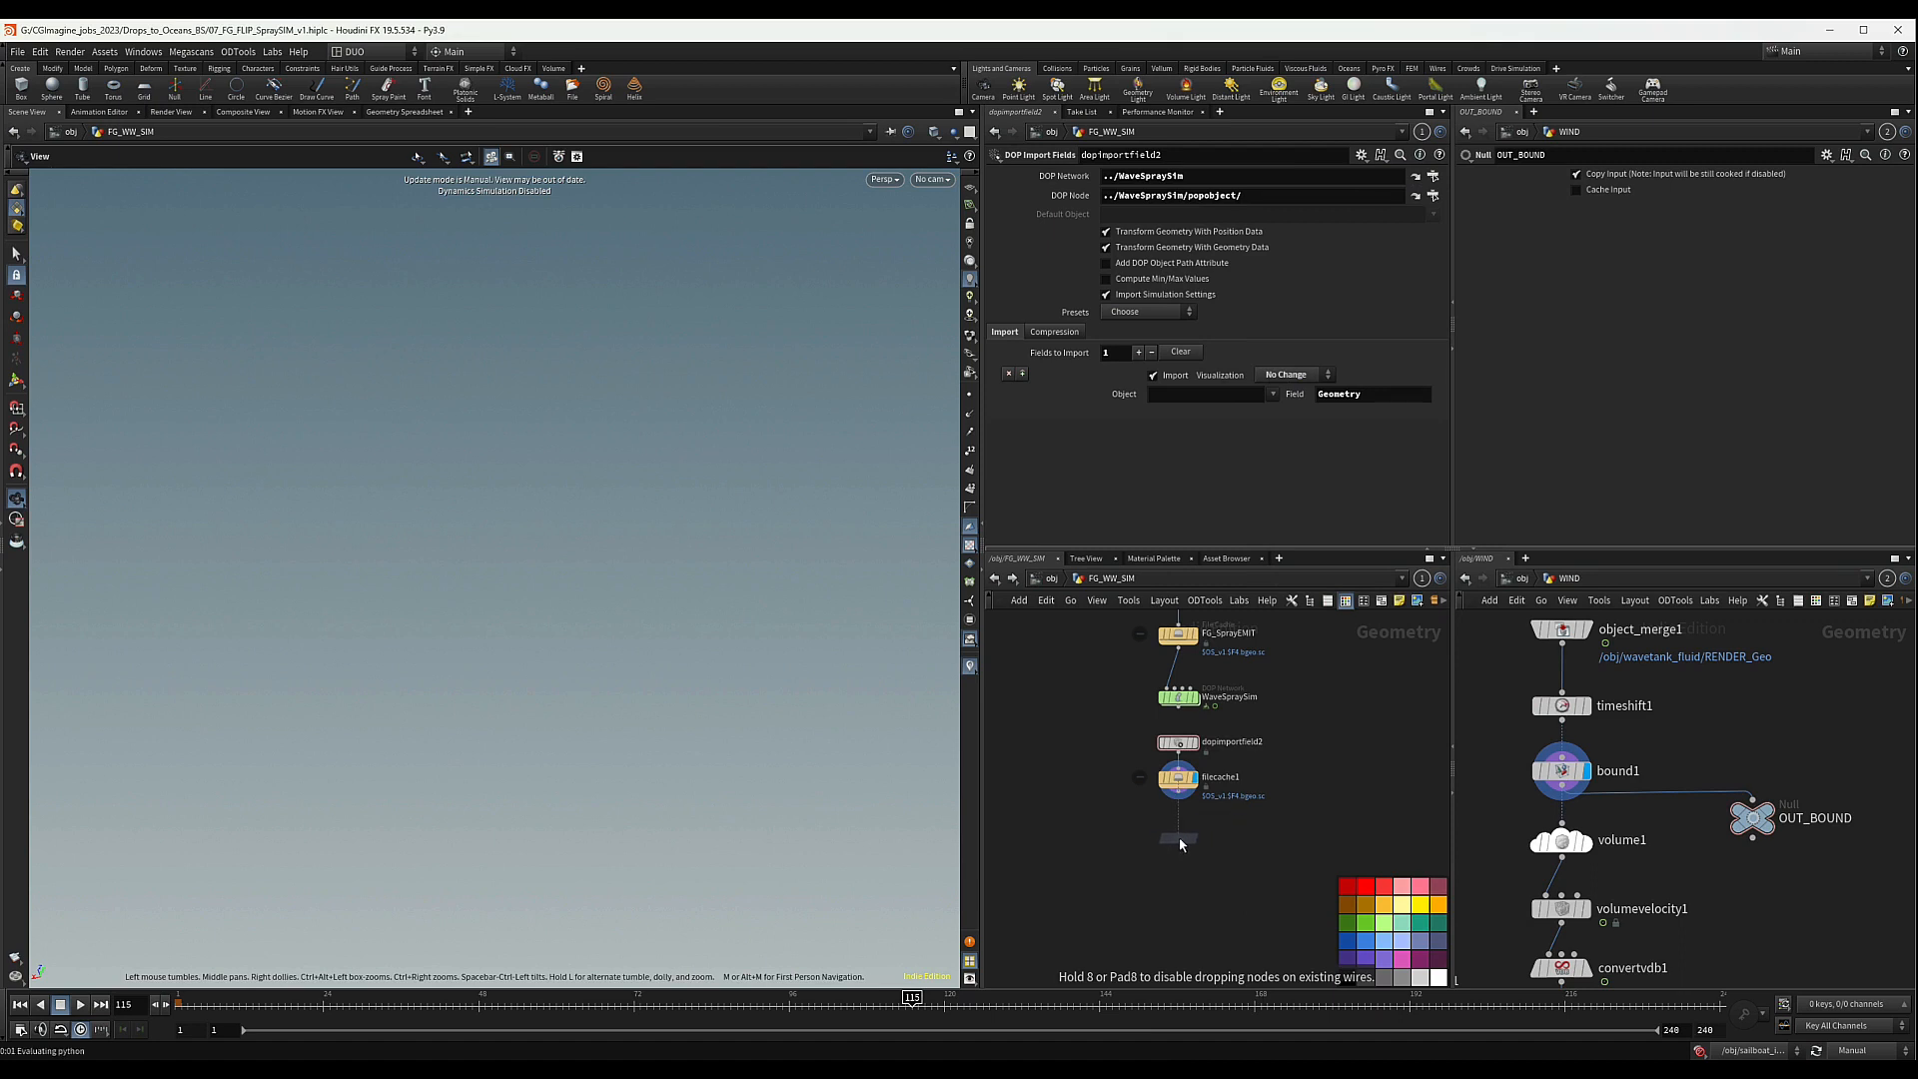
{"action": "left_click", "coordinate": [1180, 844]}
{"action": "scroll", "coordinate": [1182, 847], "scroll_direction": "up", "scroll_amount": 2}
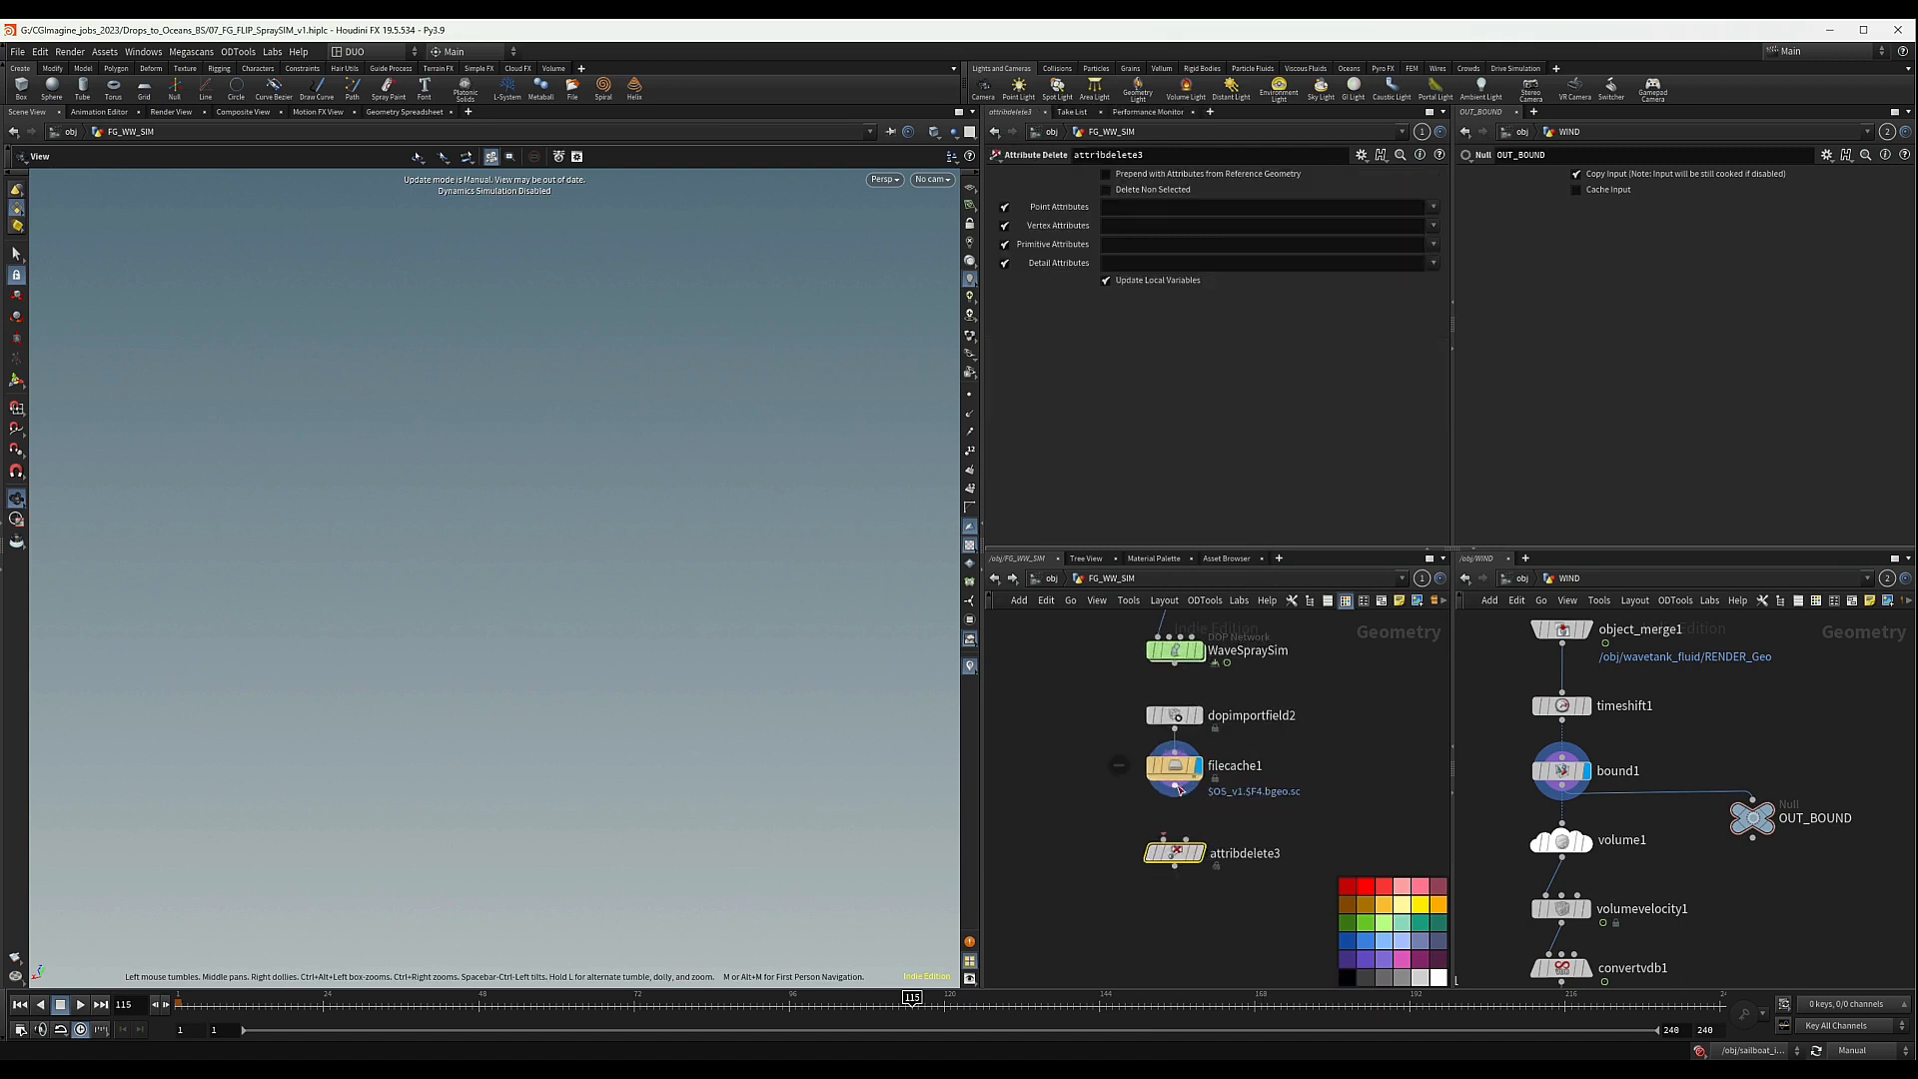
{"action": "left_click", "coordinate": [1200, 855]}
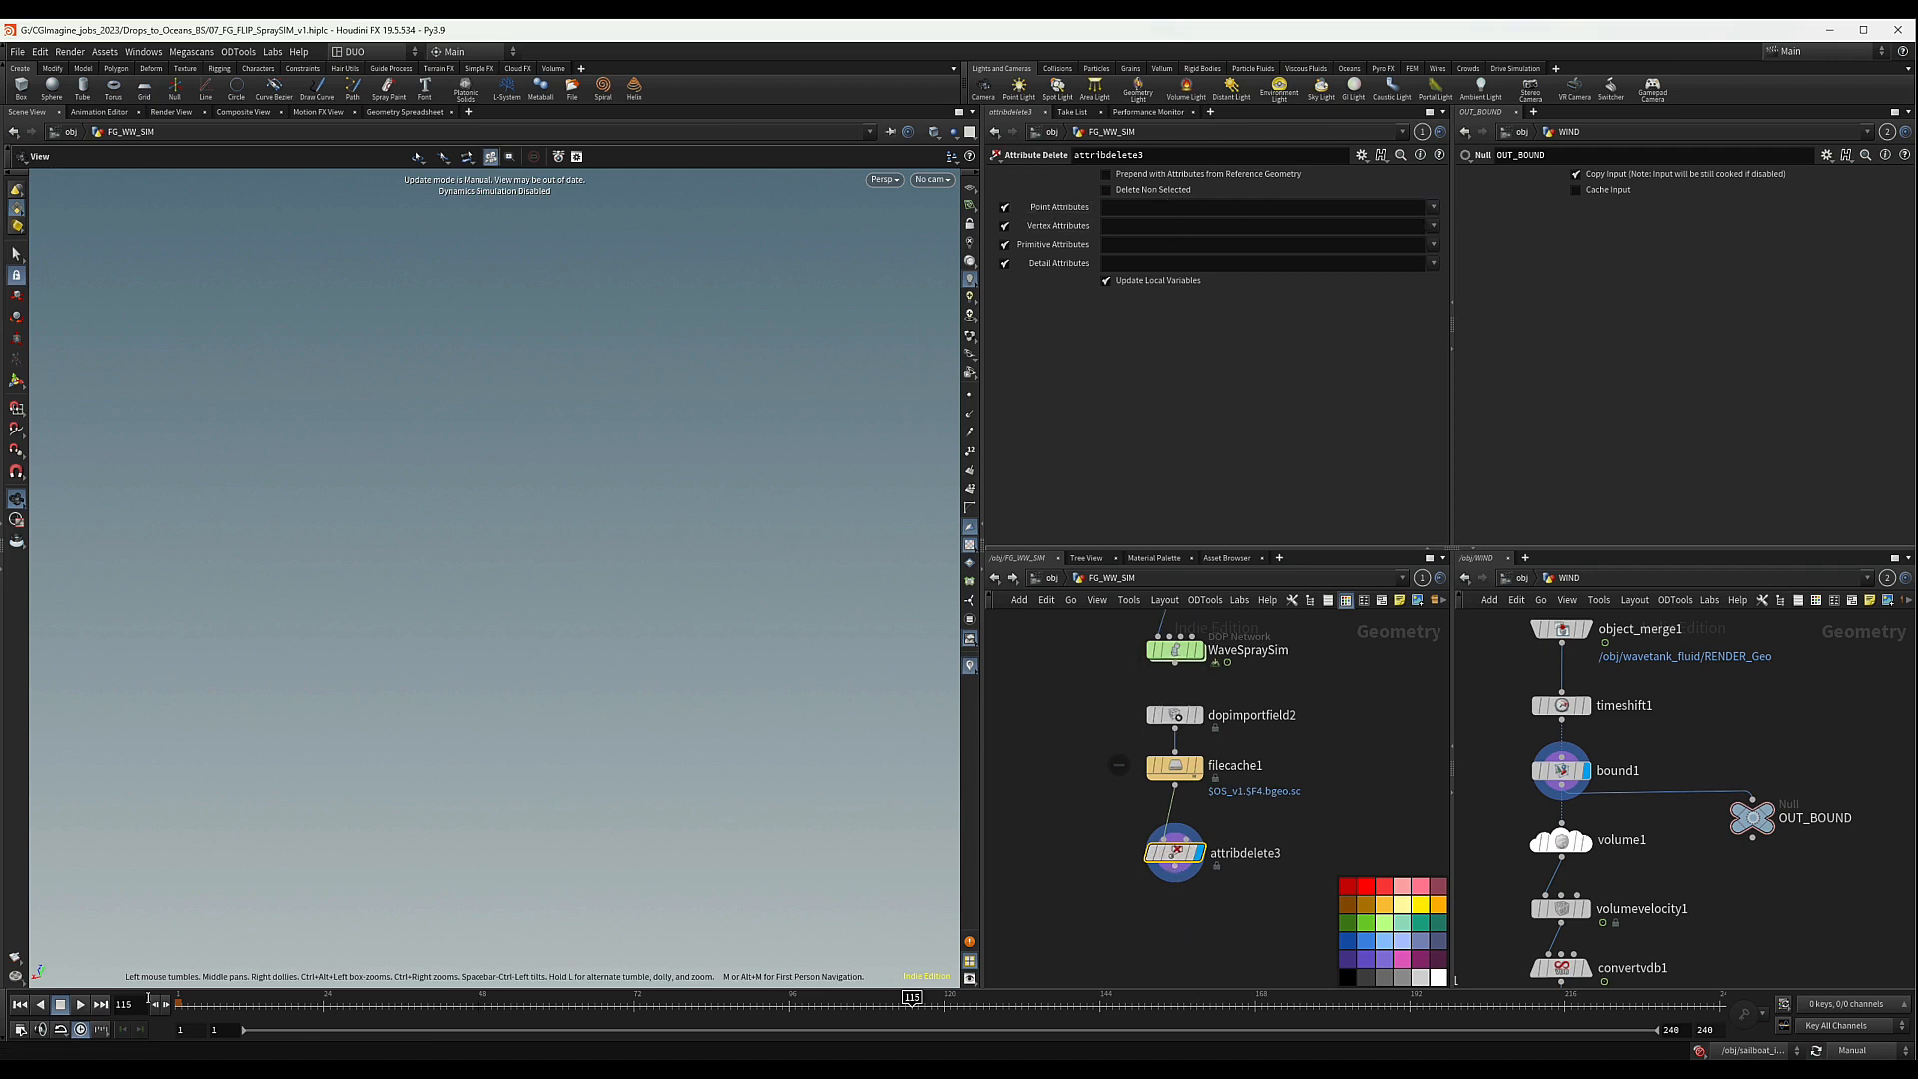
- Display the FG_SprayEMIT cache with automatic updating and scrub the timeline to examine the emitted particles
{"action": "left_click", "coordinate": [20, 1004]}
{"action": "scroll", "coordinate": [1290, 804], "scroll_direction": "down", "scroll_amount": 3}
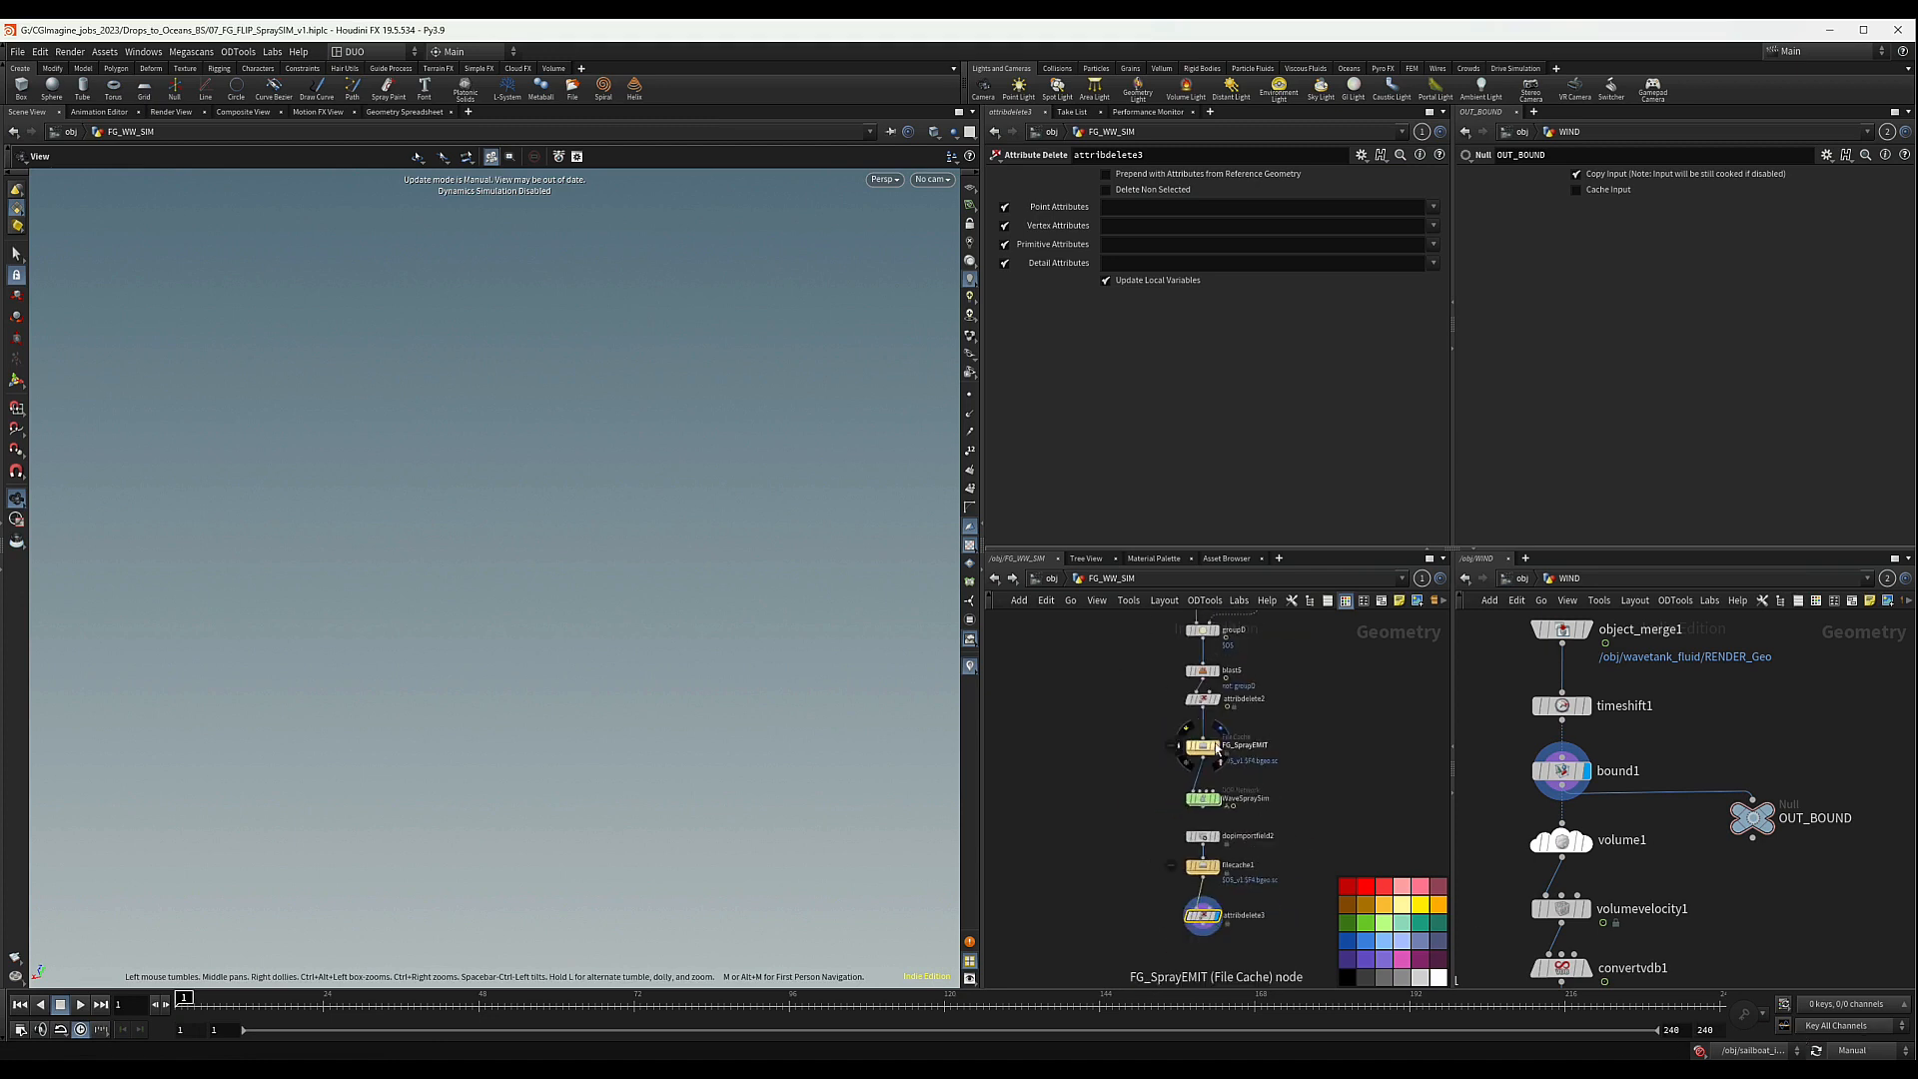
{"action": "left_click_drag", "start_coordinate": [1054, 718], "coordinate": [1296, 781]}
{"action": "scroll", "coordinate": [1290, 750], "scroll_direction": "up", "scroll_amount": 3}
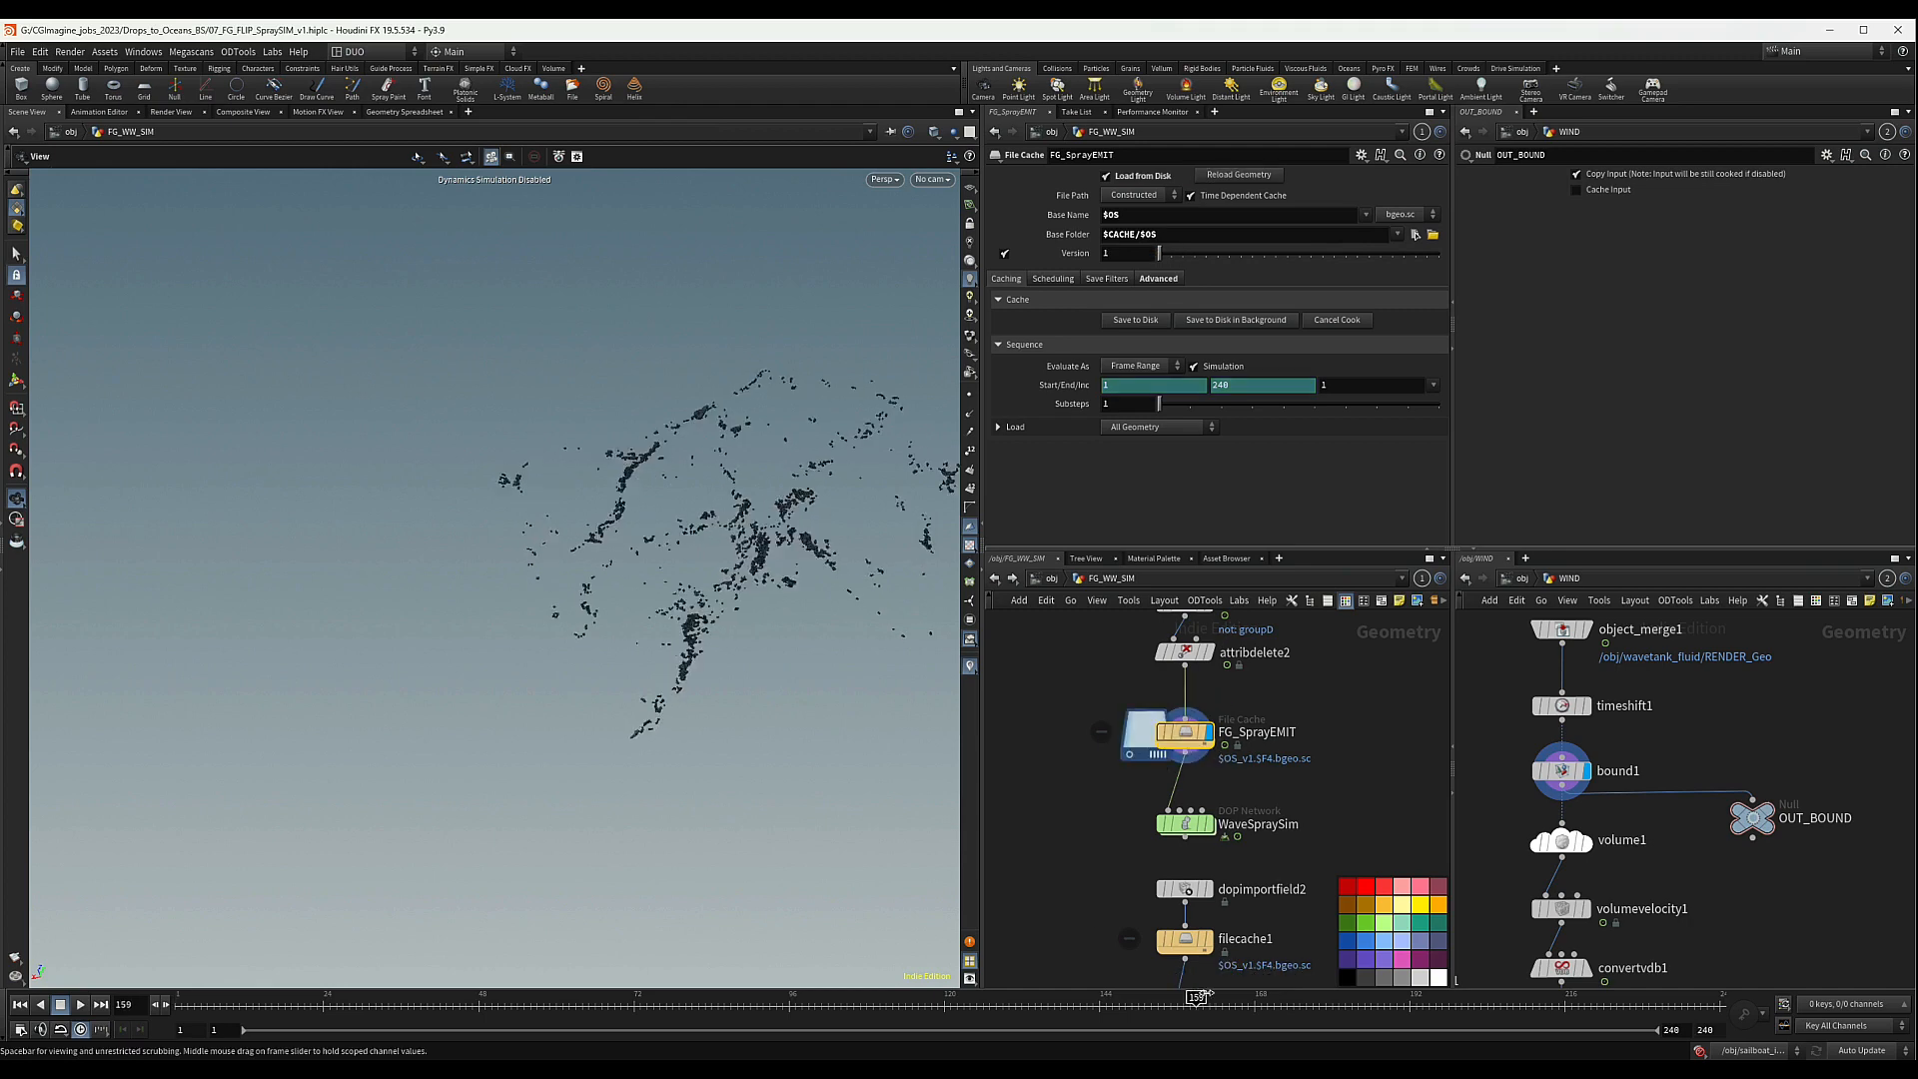
{"action": "left_click_drag", "start_coordinate": [924, 1000], "coordinate": [376, 994]}
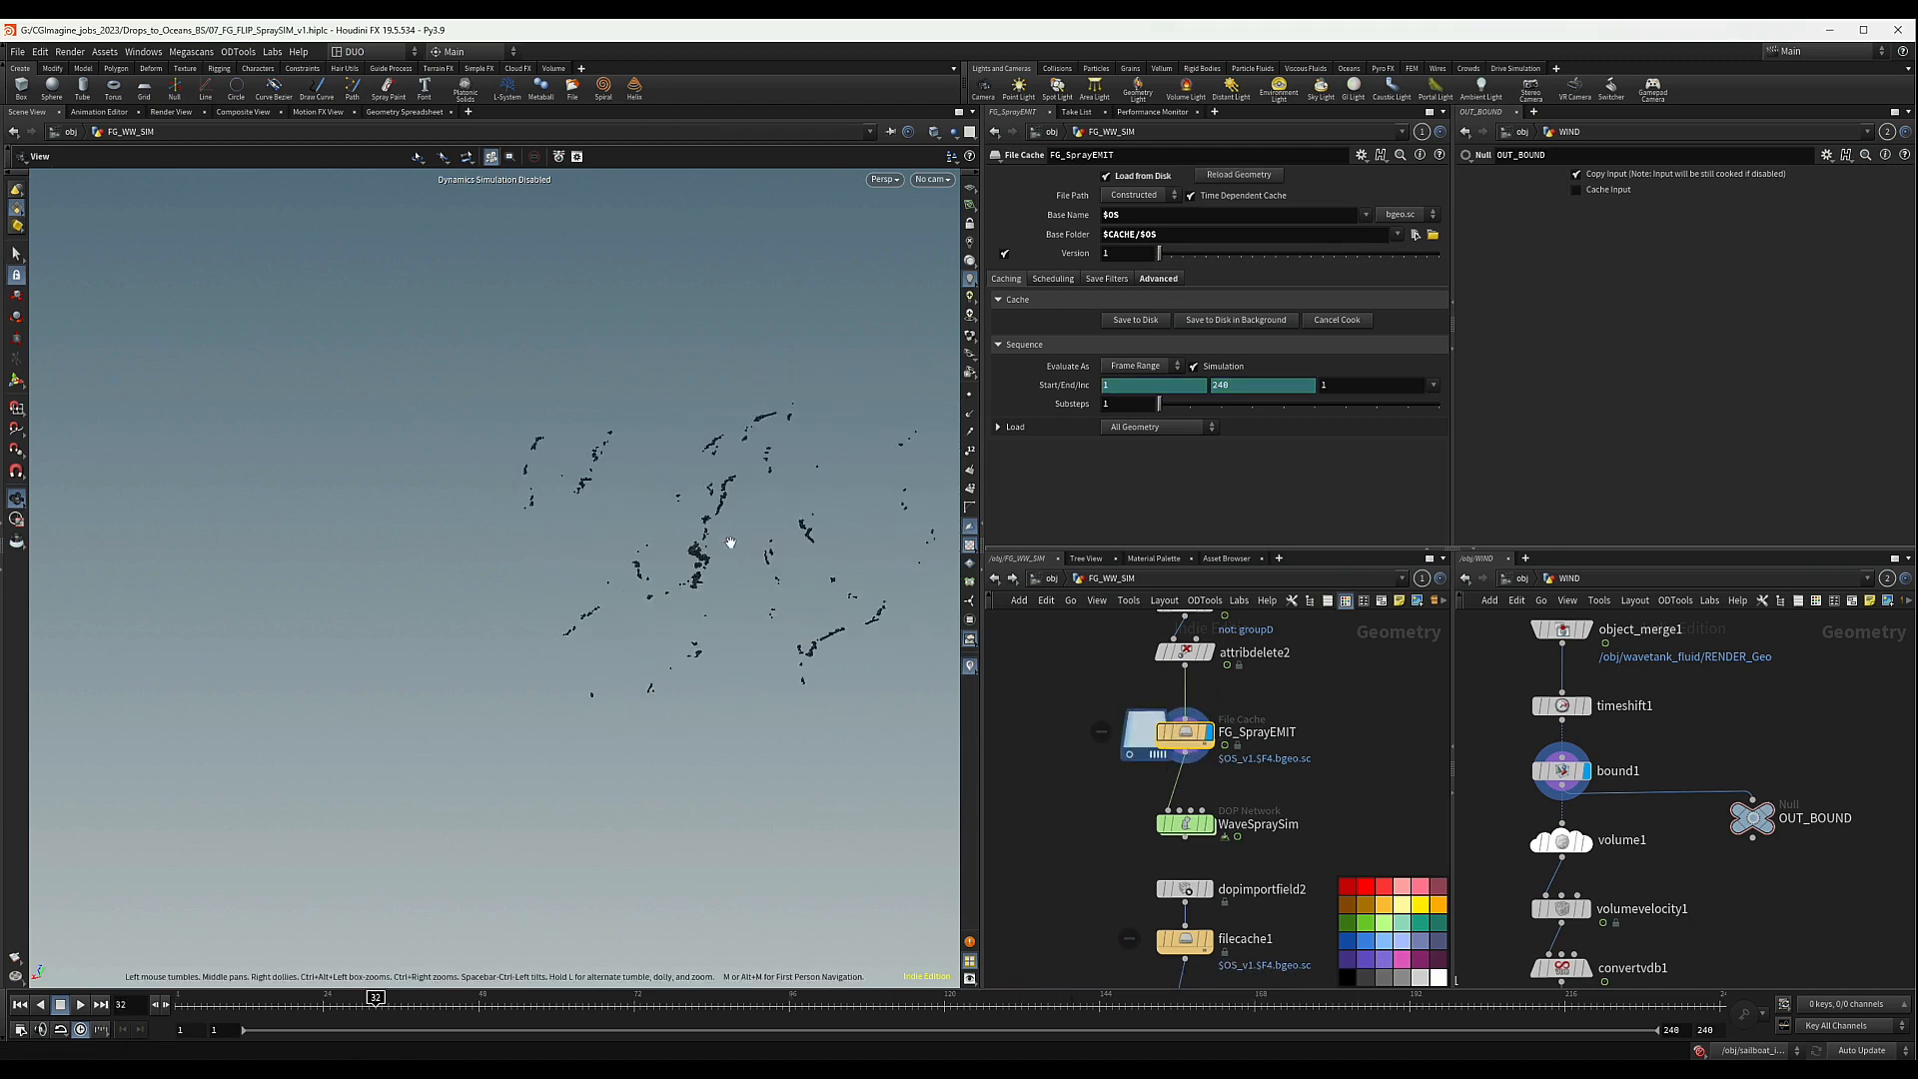
{"action": "middle_click_drag", "start_coordinate": [729, 544], "coordinate": [330, 549]}
{"action": "left_click_drag", "start_coordinate": [457, 505], "coordinate": [500, 534]}
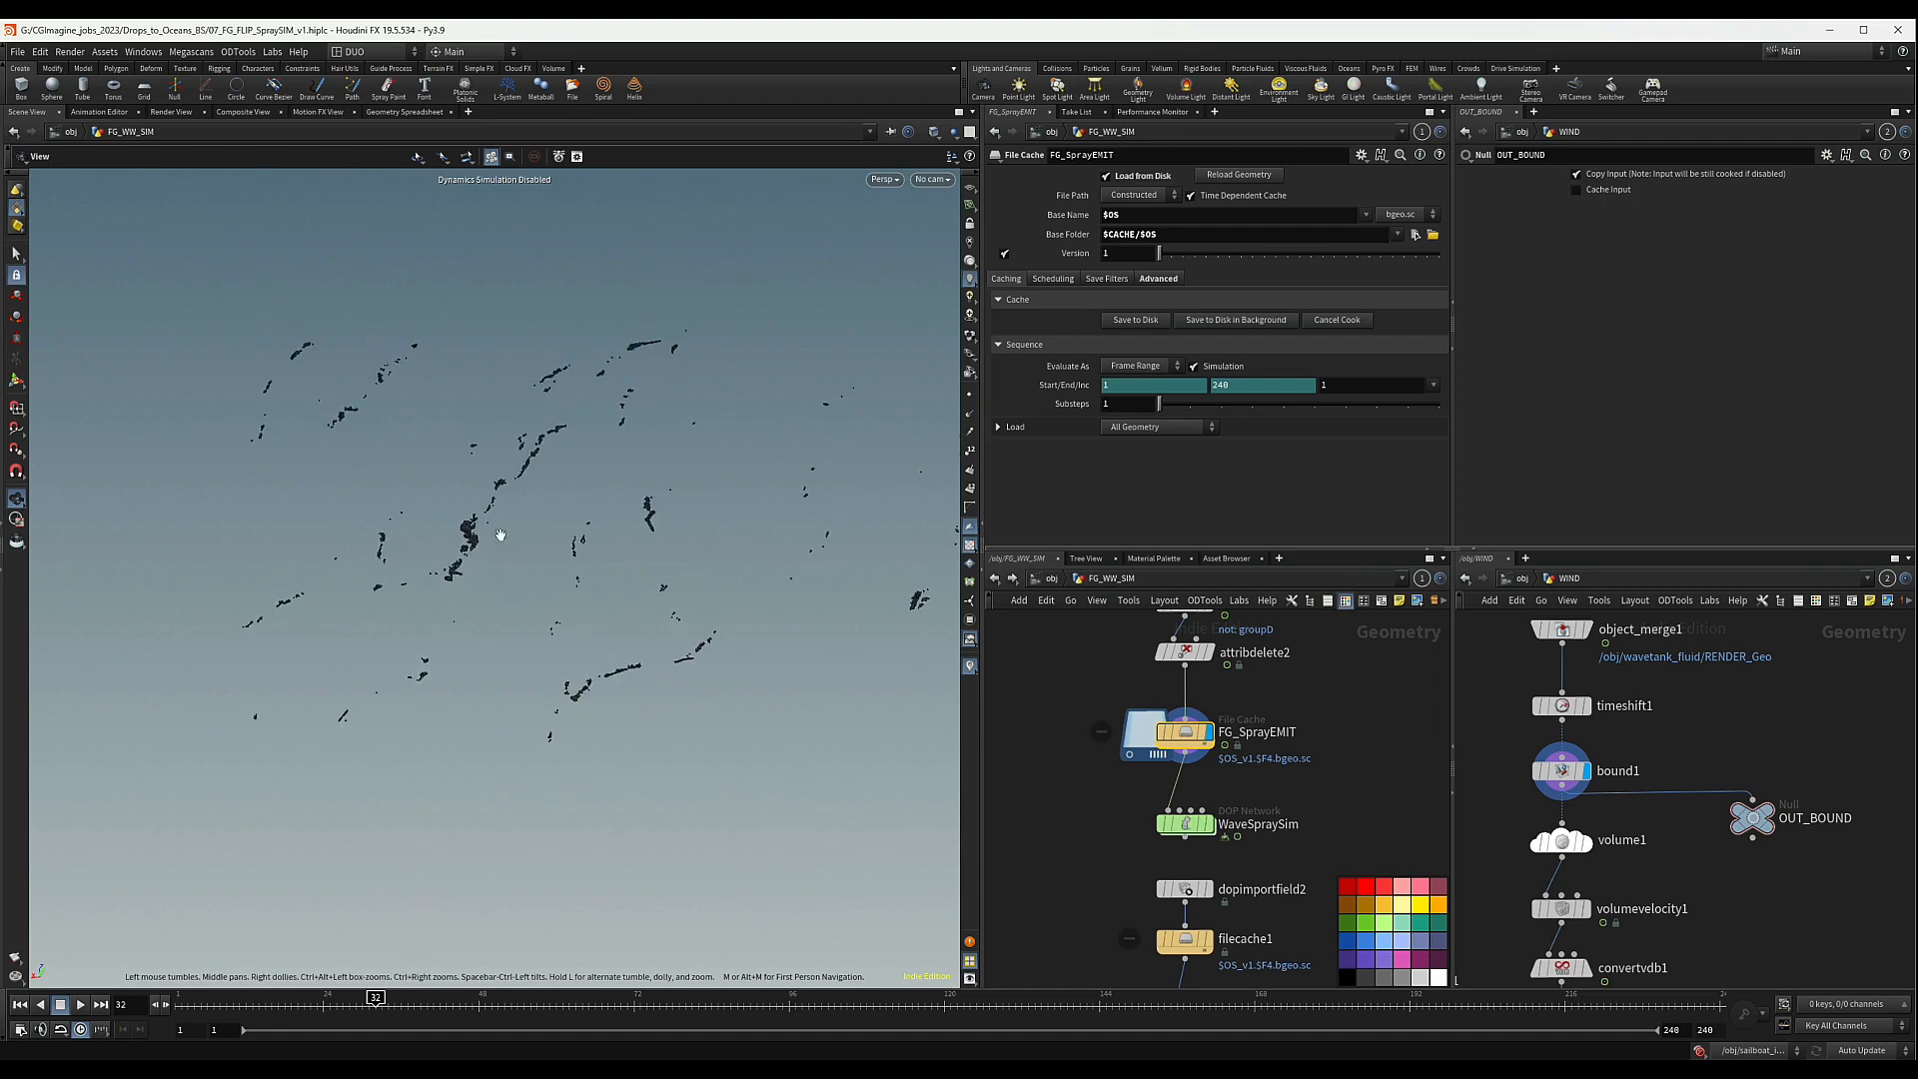
{"action": "left_click_drag", "start_coordinate": [376, 984], "coordinate": [621, 907]}
{"action": "scroll", "coordinate": [1345, 848], "scroll_direction": "down", "scroll_amount": 3}
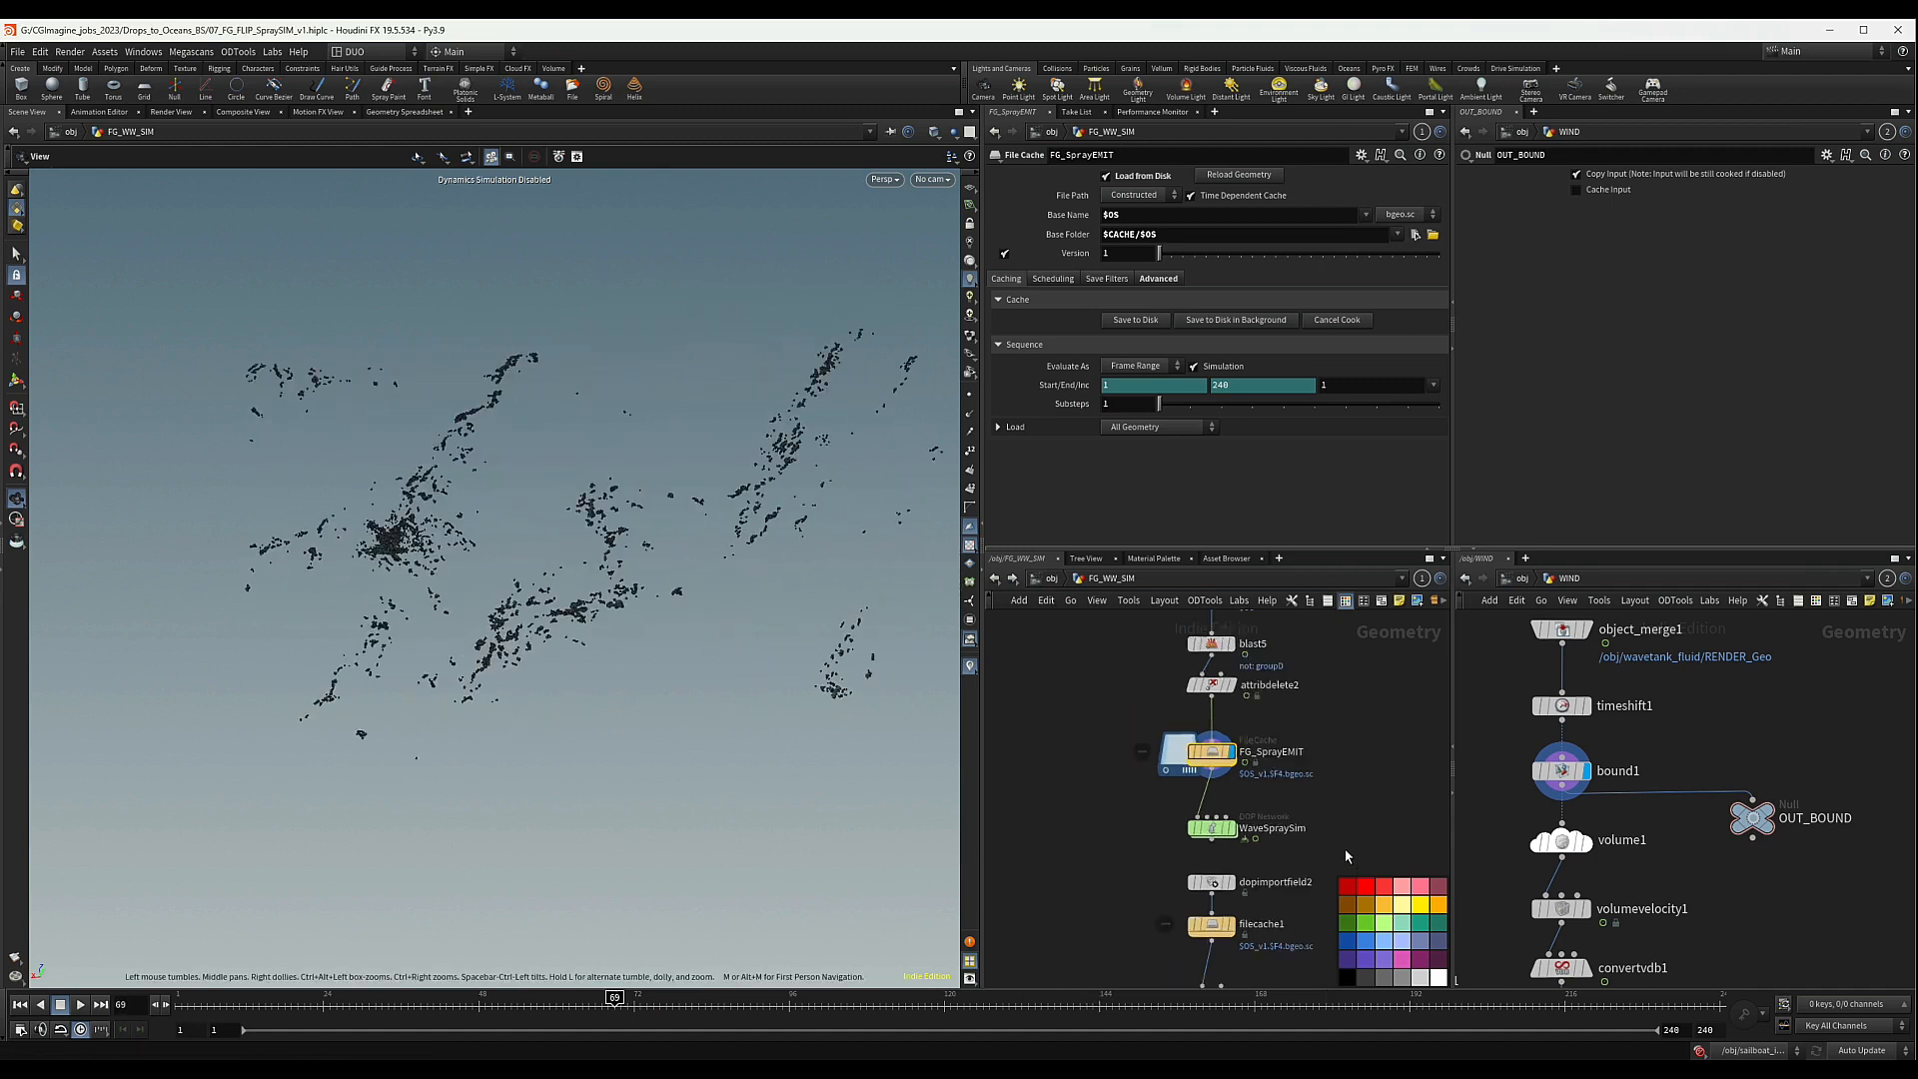
{"action": "middle_click_drag", "start_coordinate": [1257, 768], "coordinate": [1265, 730]}
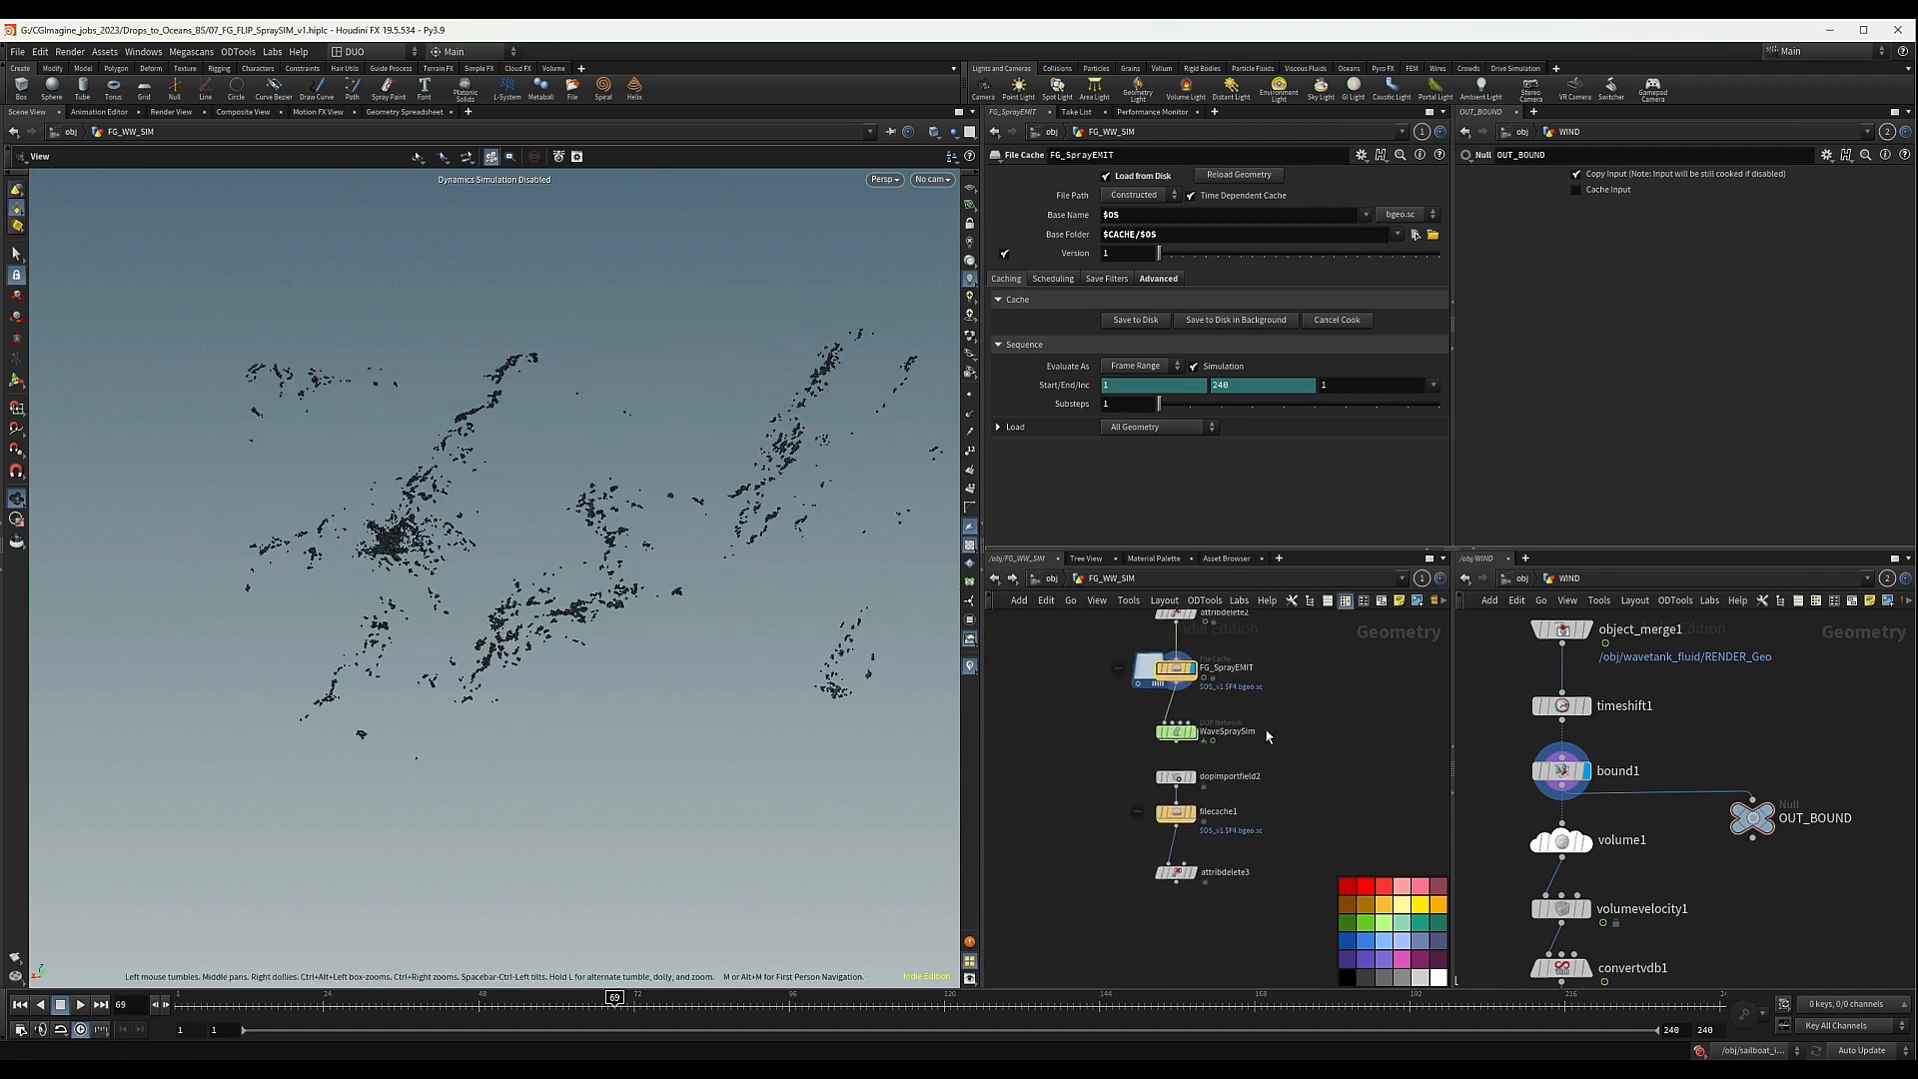
{"action": "middle_click_drag", "start_coordinate": [1338, 792], "coordinate": [1324, 723]}
- Rewind to frame 1, display attribdelete3 between the DOP import and the file cache, and rename filecache1 to FG_SprayCACHE
{"action": "left_click", "coordinate": [20, 1004]}
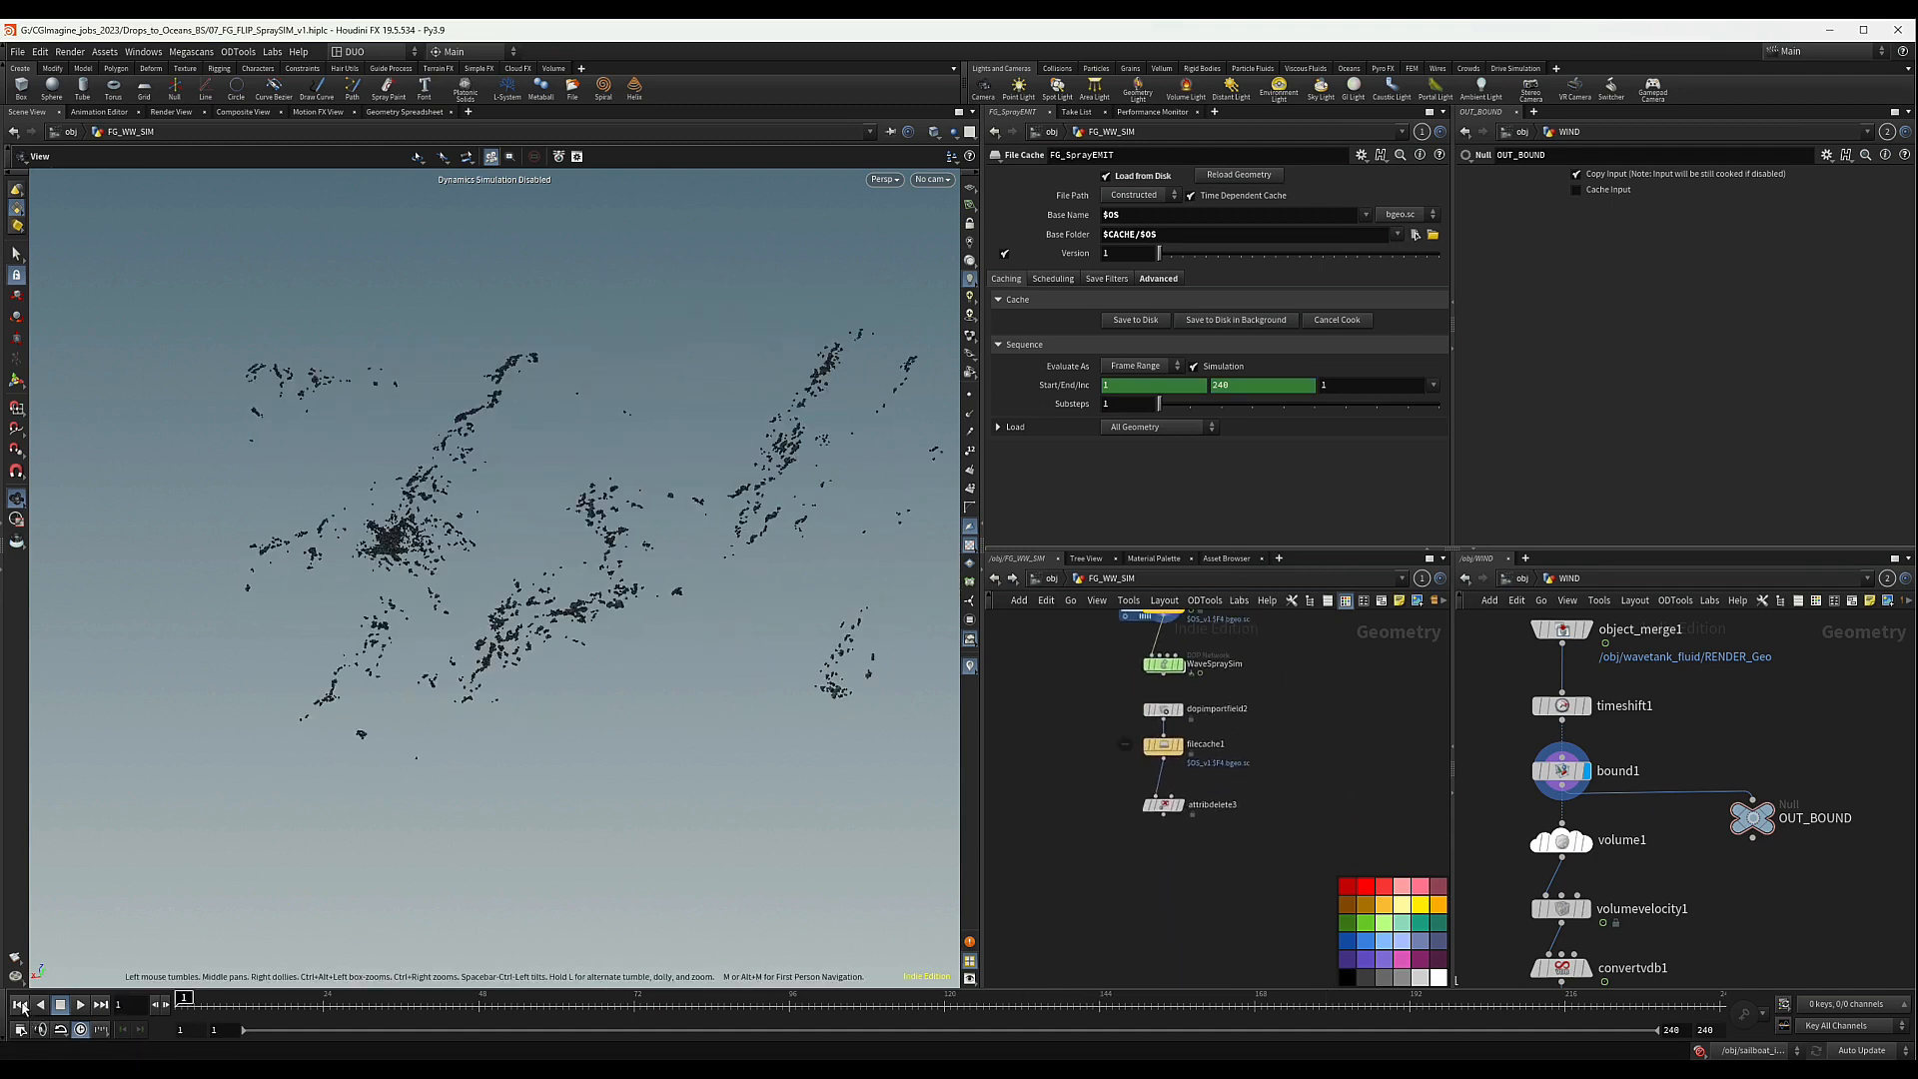
{"action": "scroll", "coordinate": [1171, 794], "scroll_direction": "up", "scroll_amount": 4}
{"action": "mouse_move", "coordinate": [1117, 885]}
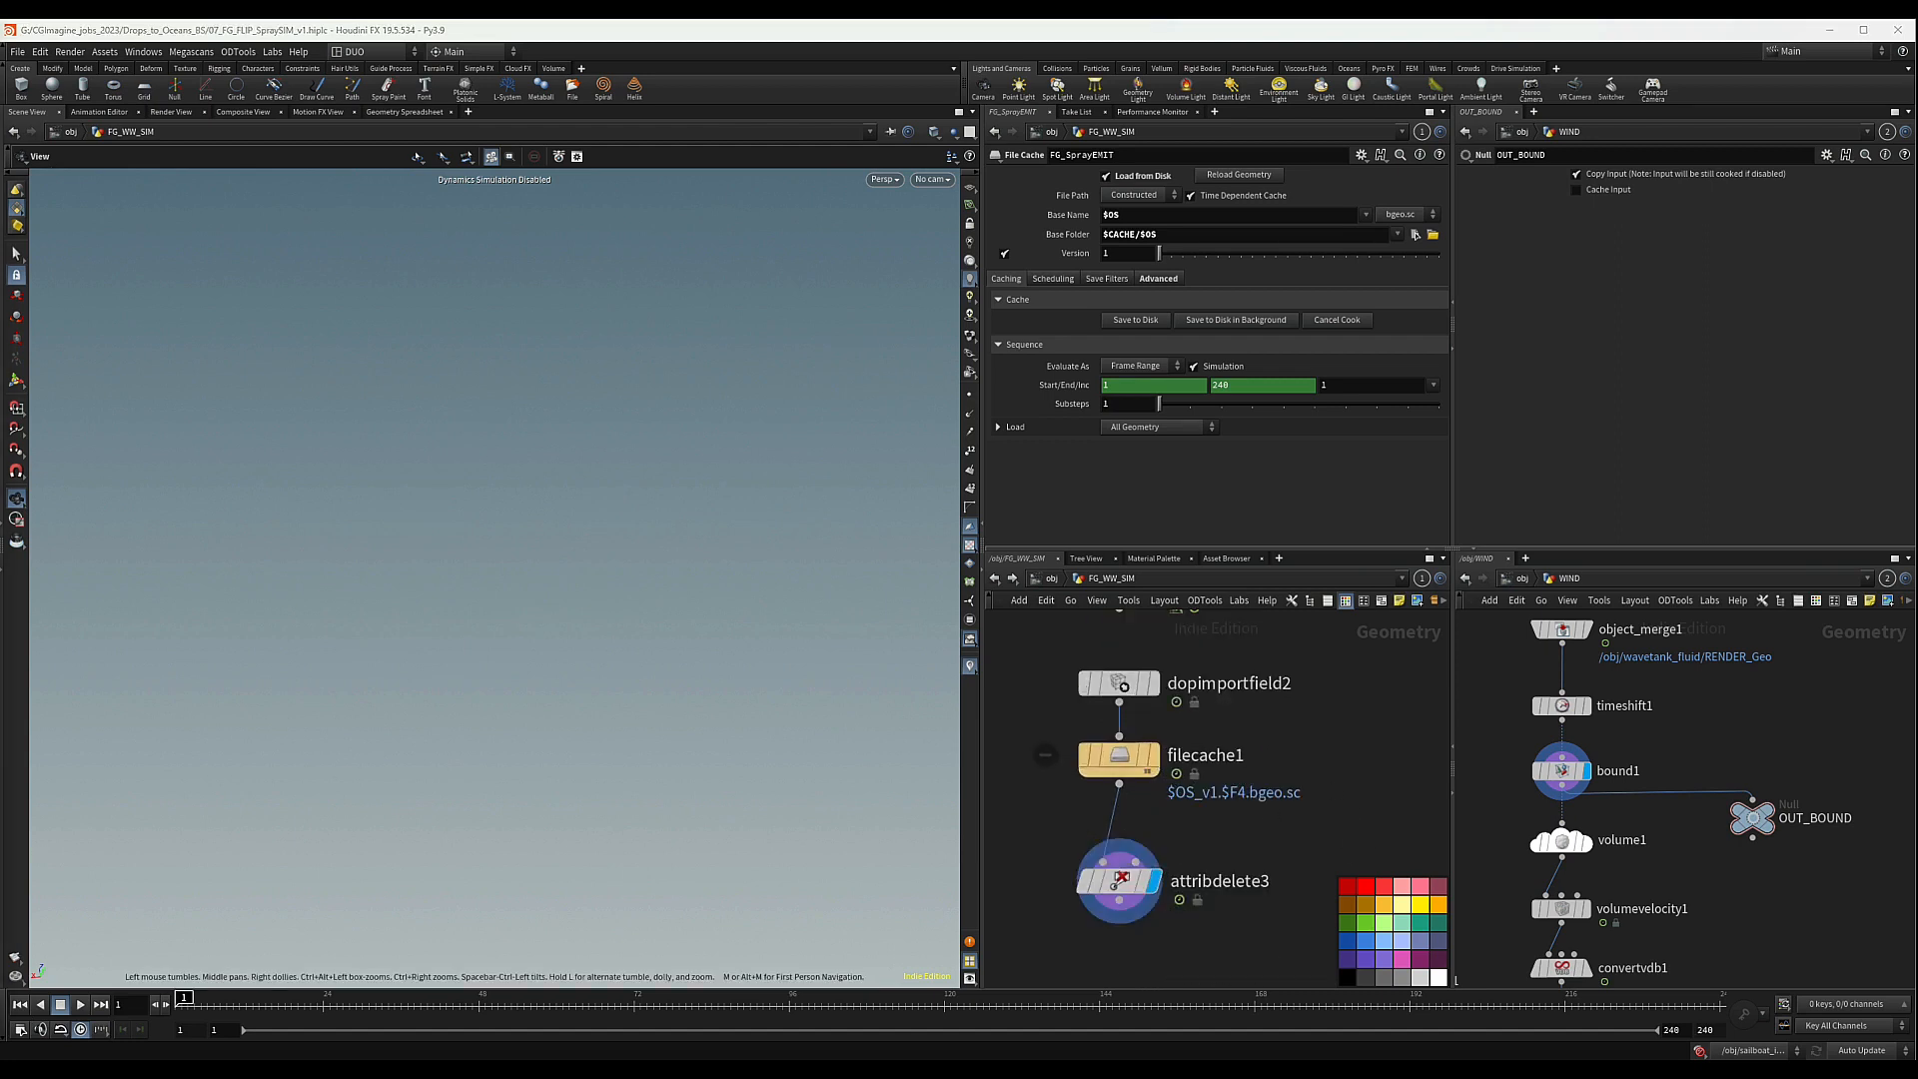
{"action": "double_click", "coordinate": [1204, 756]}
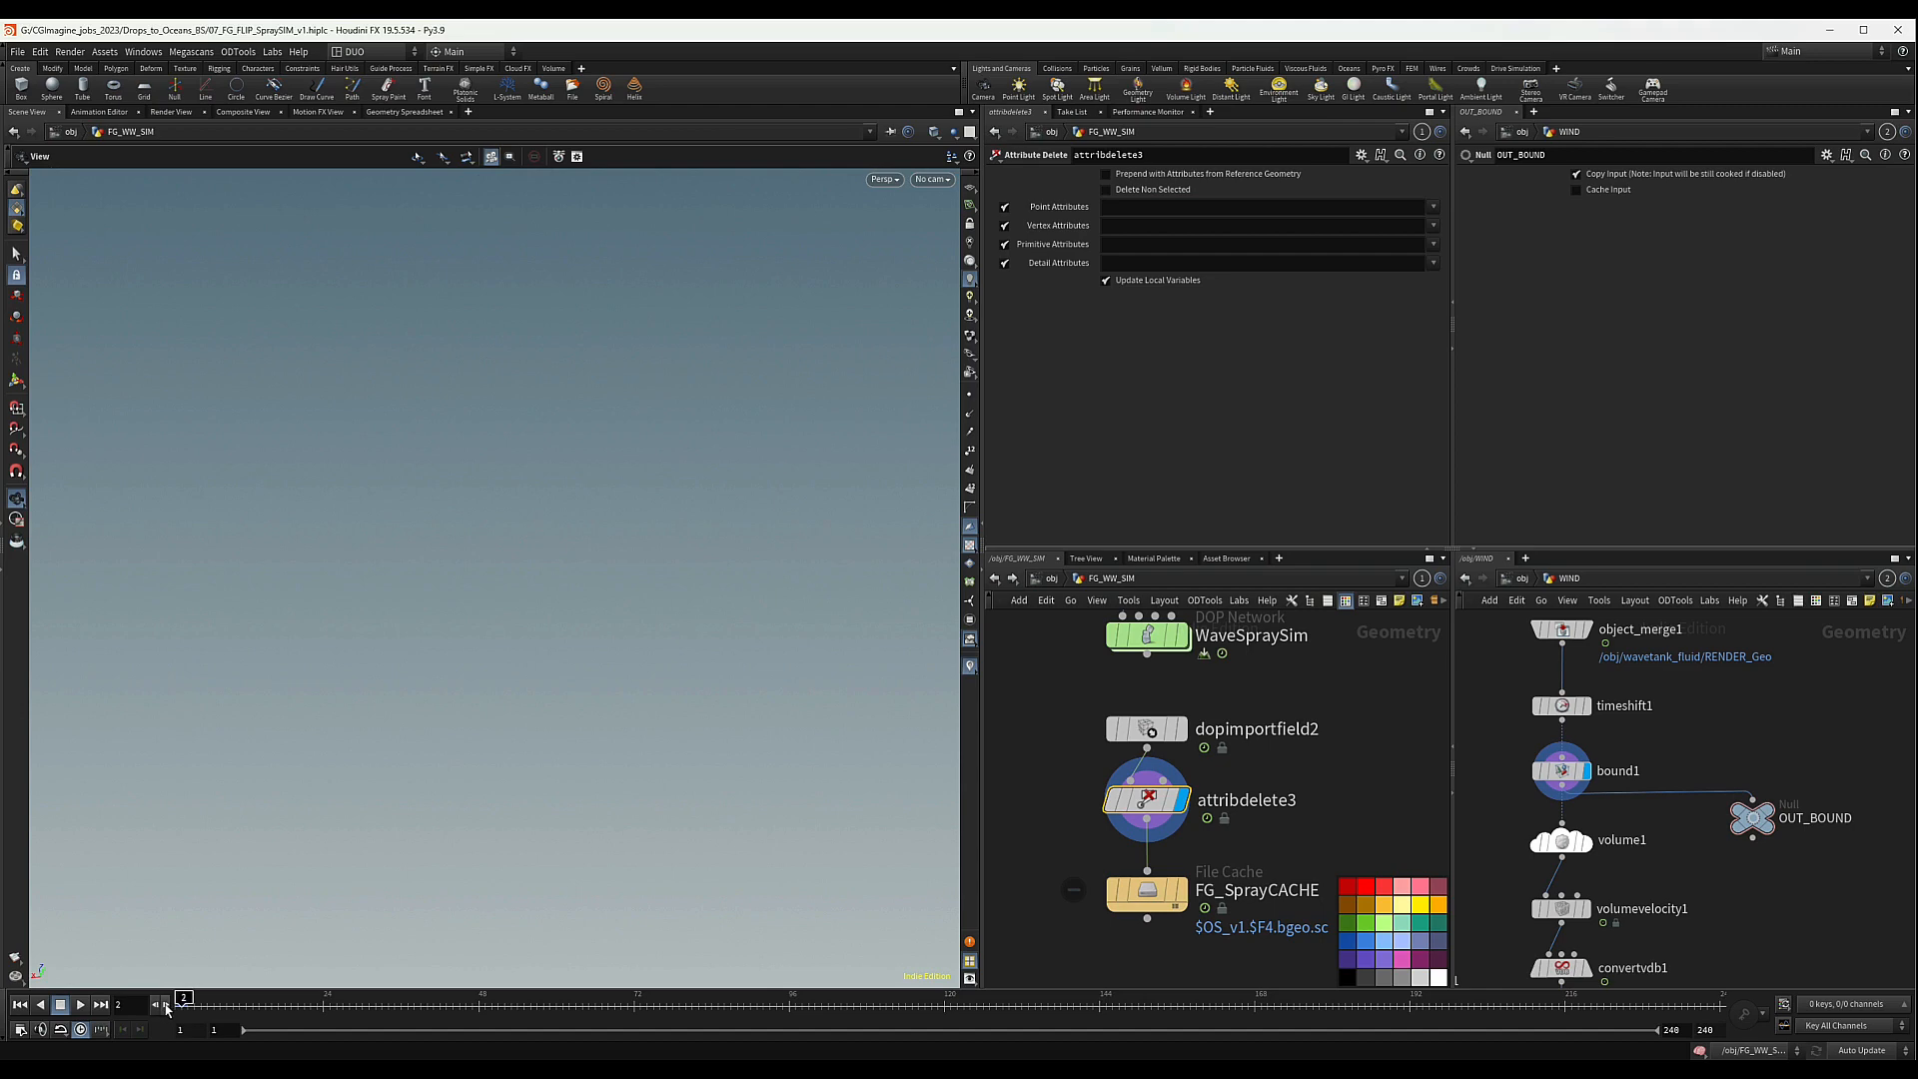
- Set attribdelete3 to delete the non-selected attributes, keeping only the point attributes v, age, id and life
{"action": "middle_click", "coordinate": [1149, 810]}
{"action": "left_click", "coordinate": [1434, 207]}
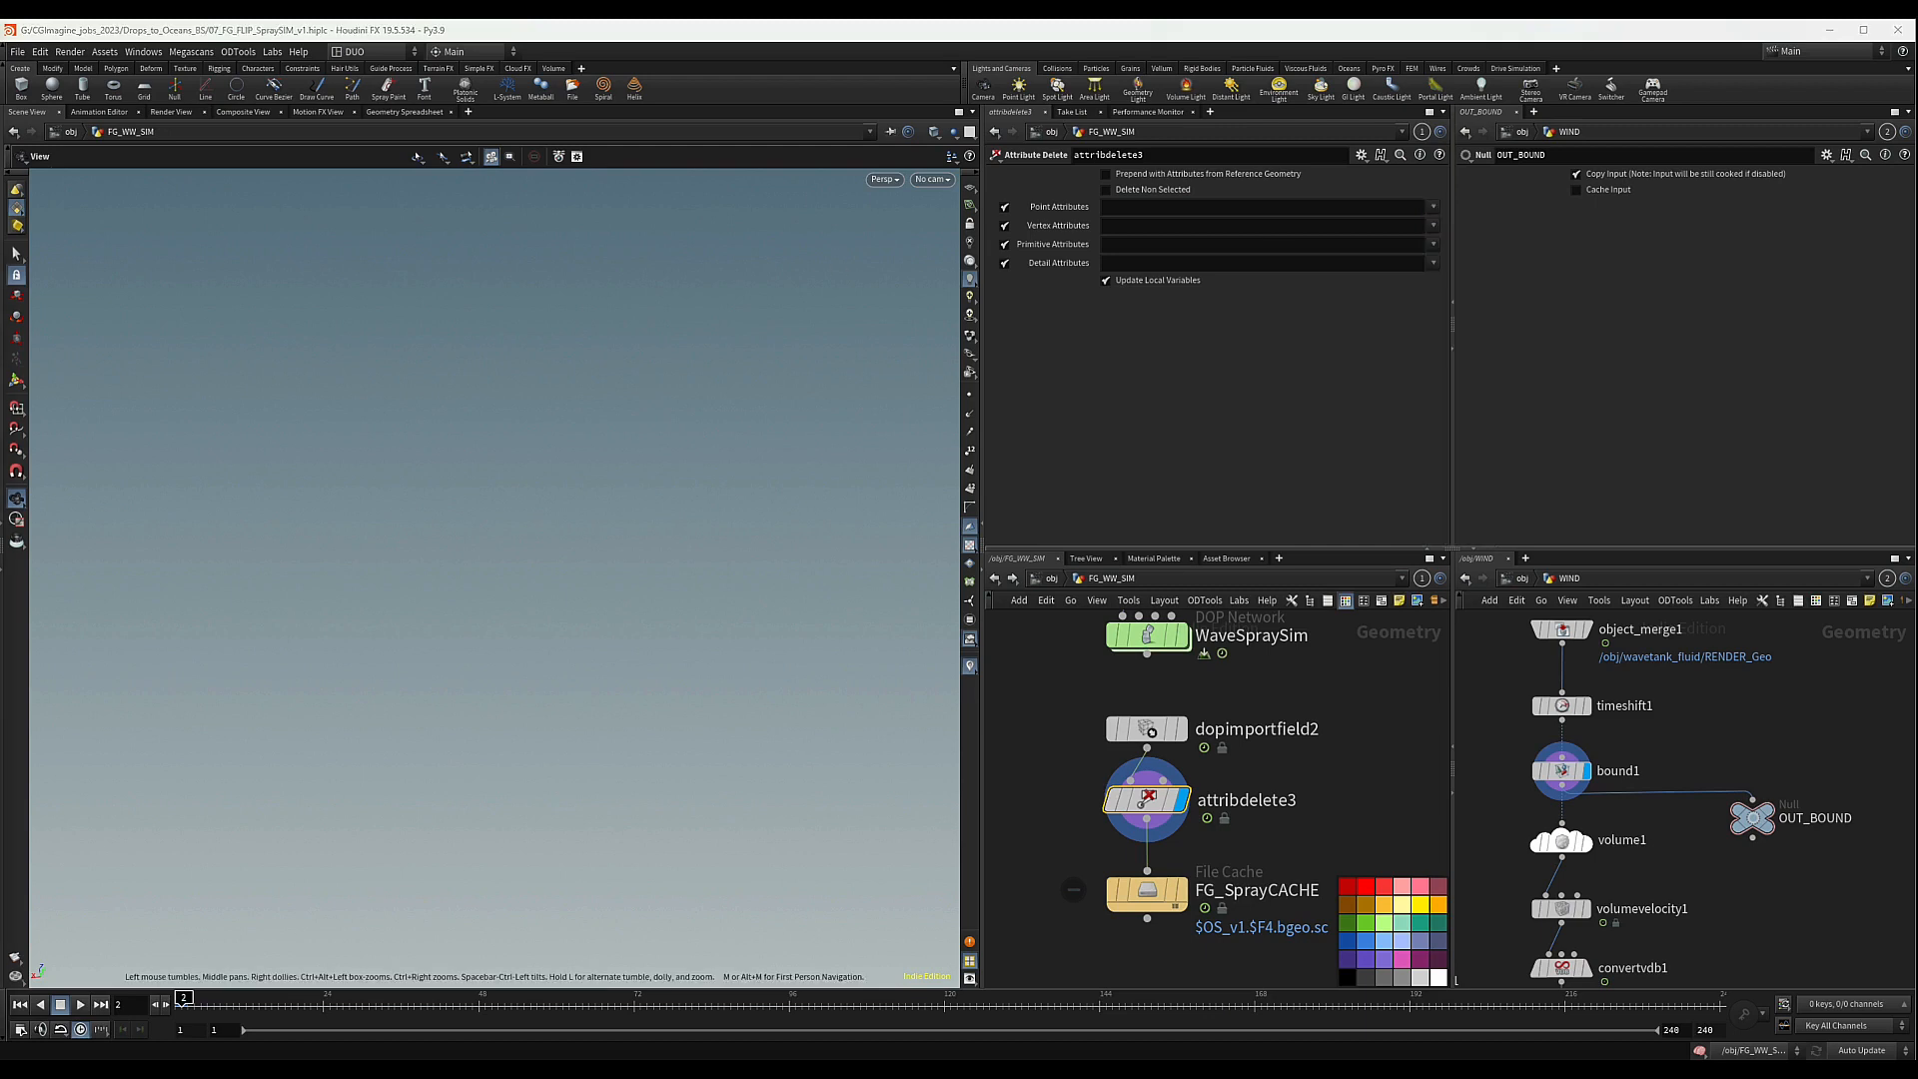
{"action": "left_click", "coordinate": [1435, 207]}
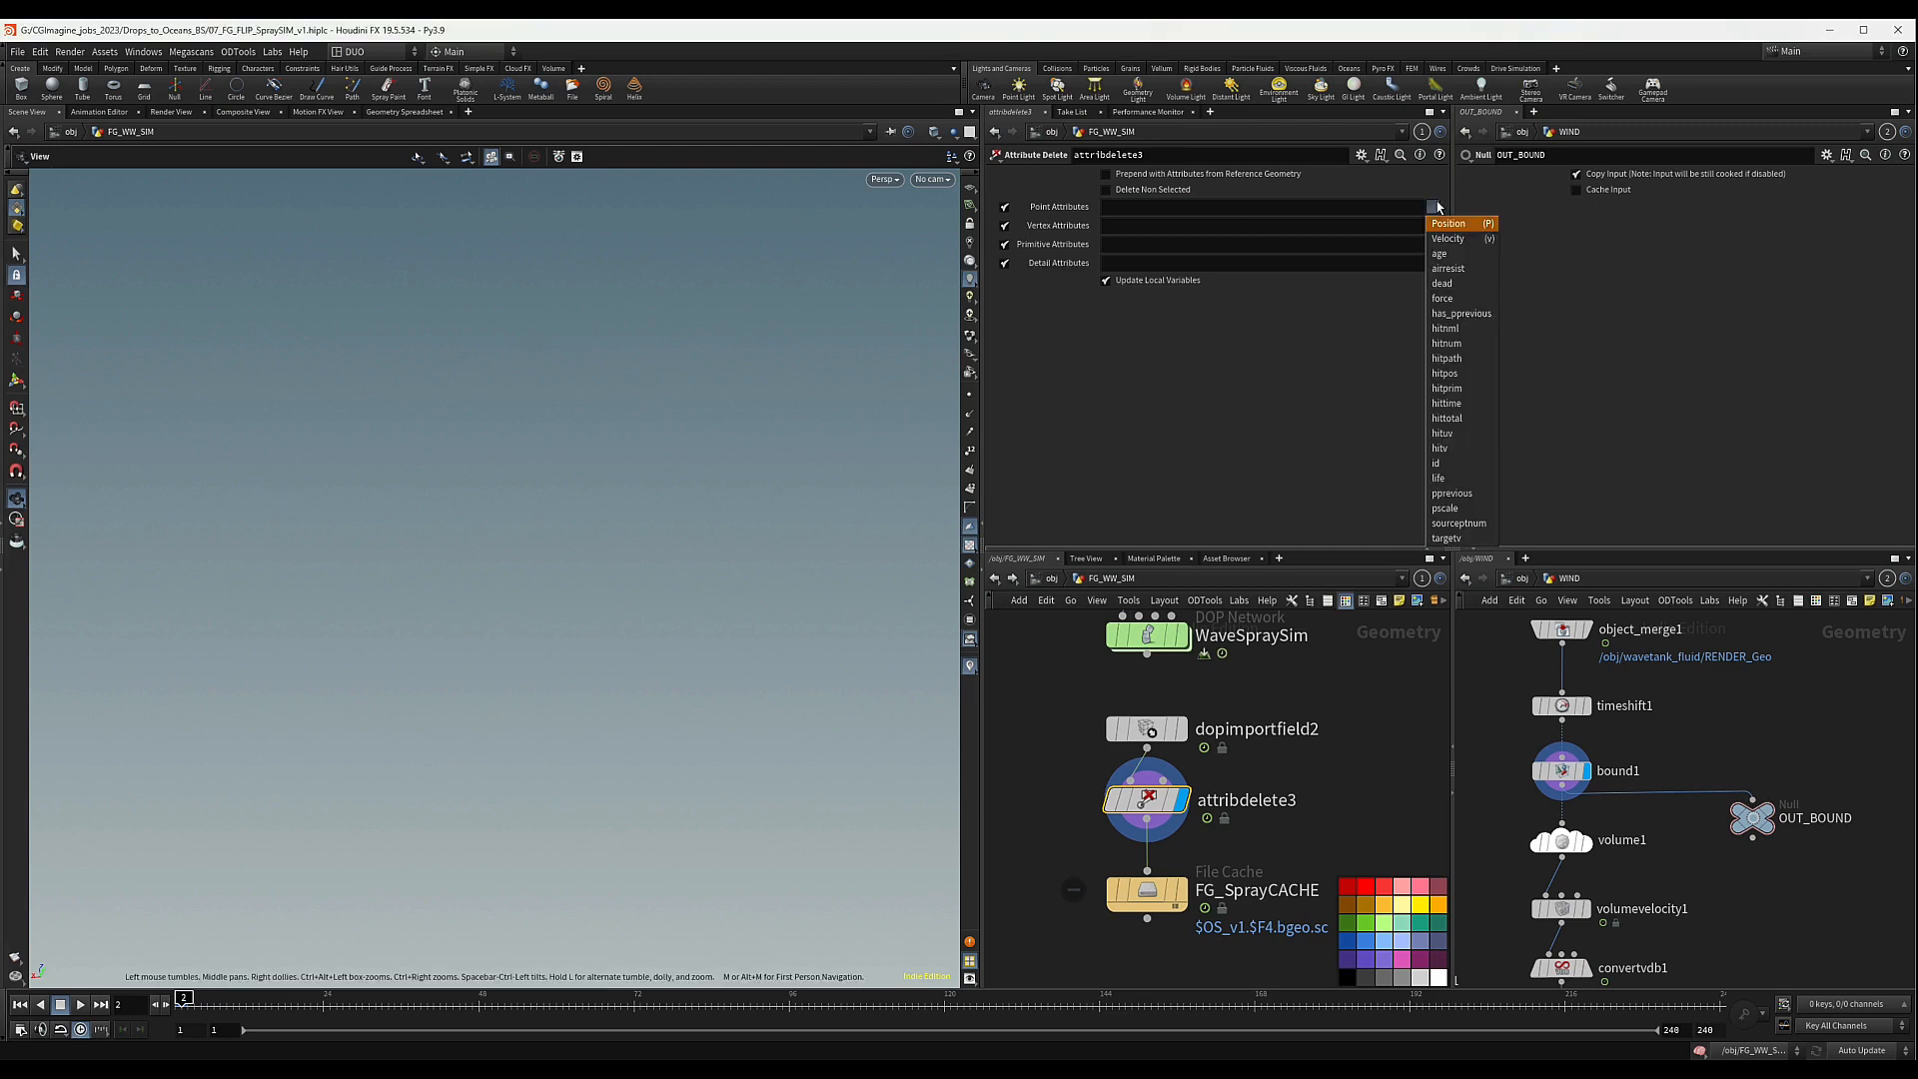
{"action": "left_click", "coordinate": [1450, 239]}
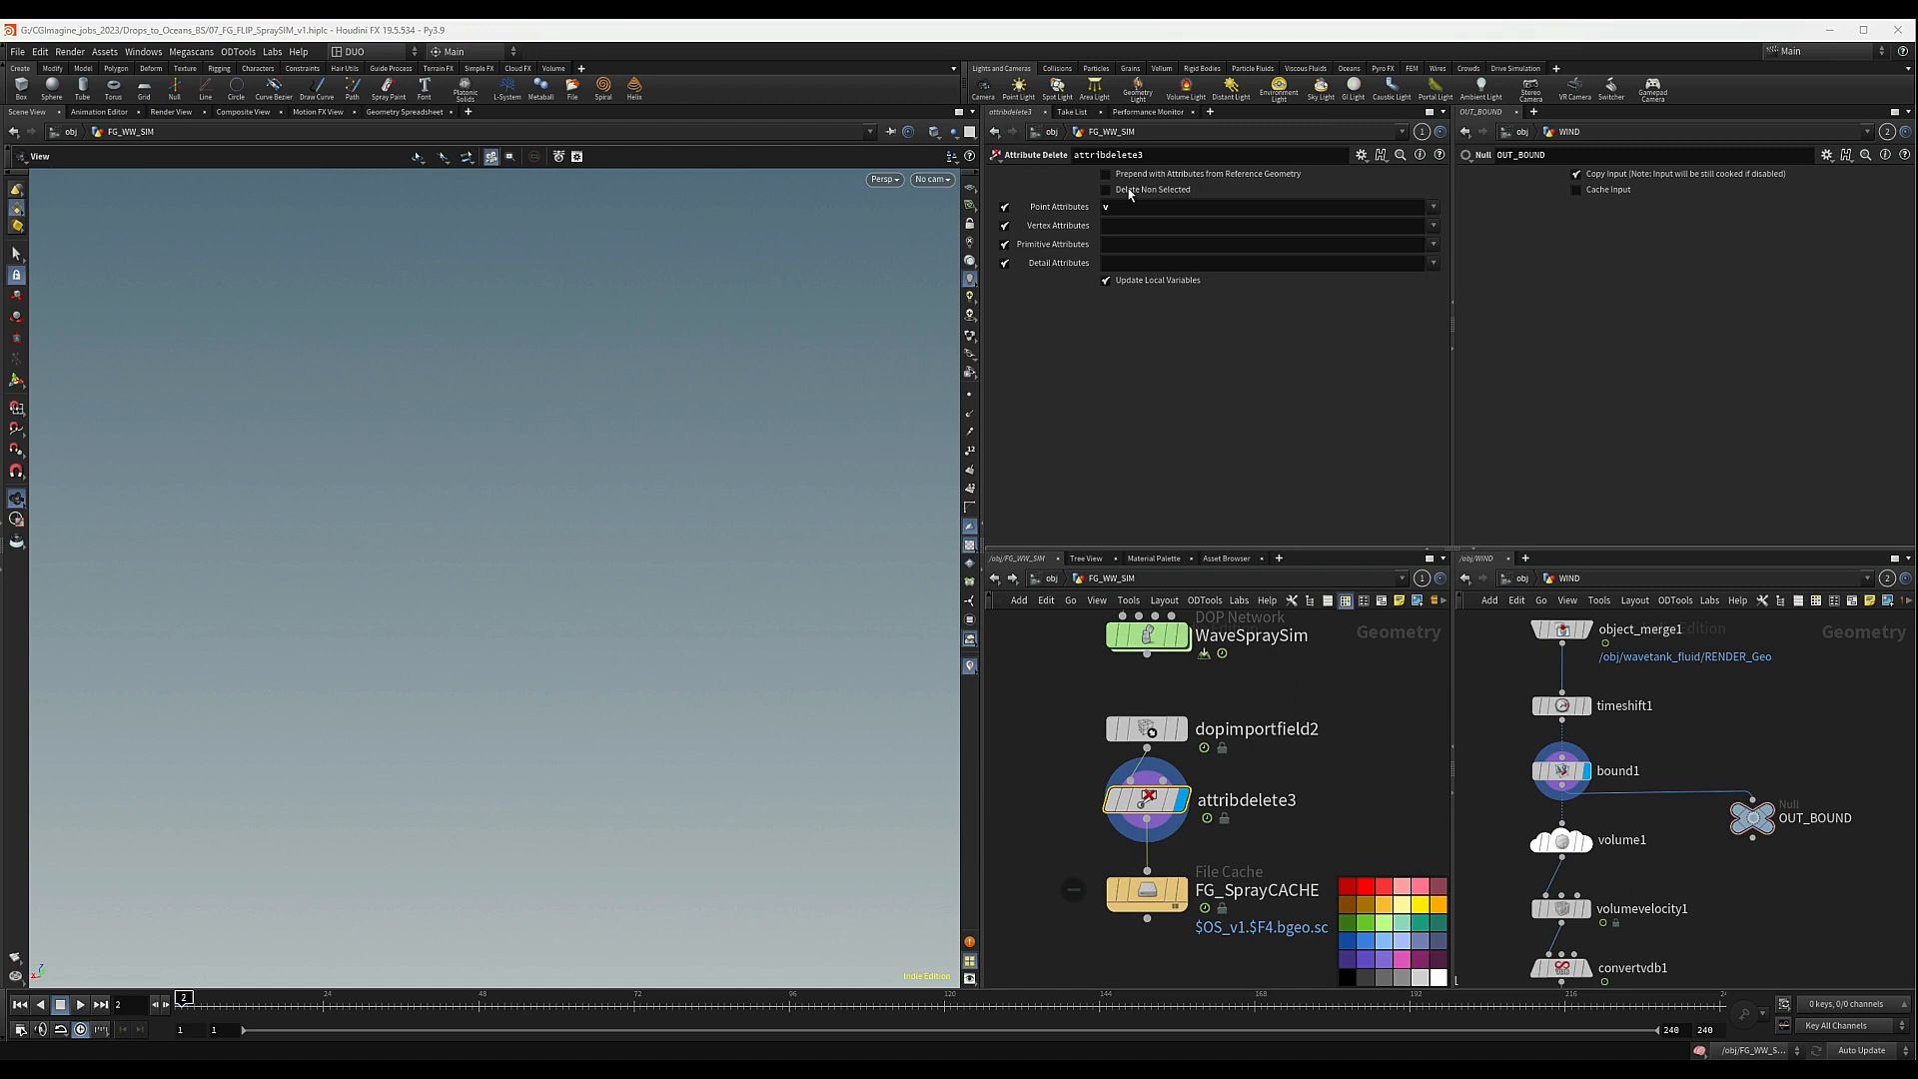
{"action": "left_click", "coordinate": [1131, 193]}
{"action": "left_click", "coordinate": [1436, 207]}
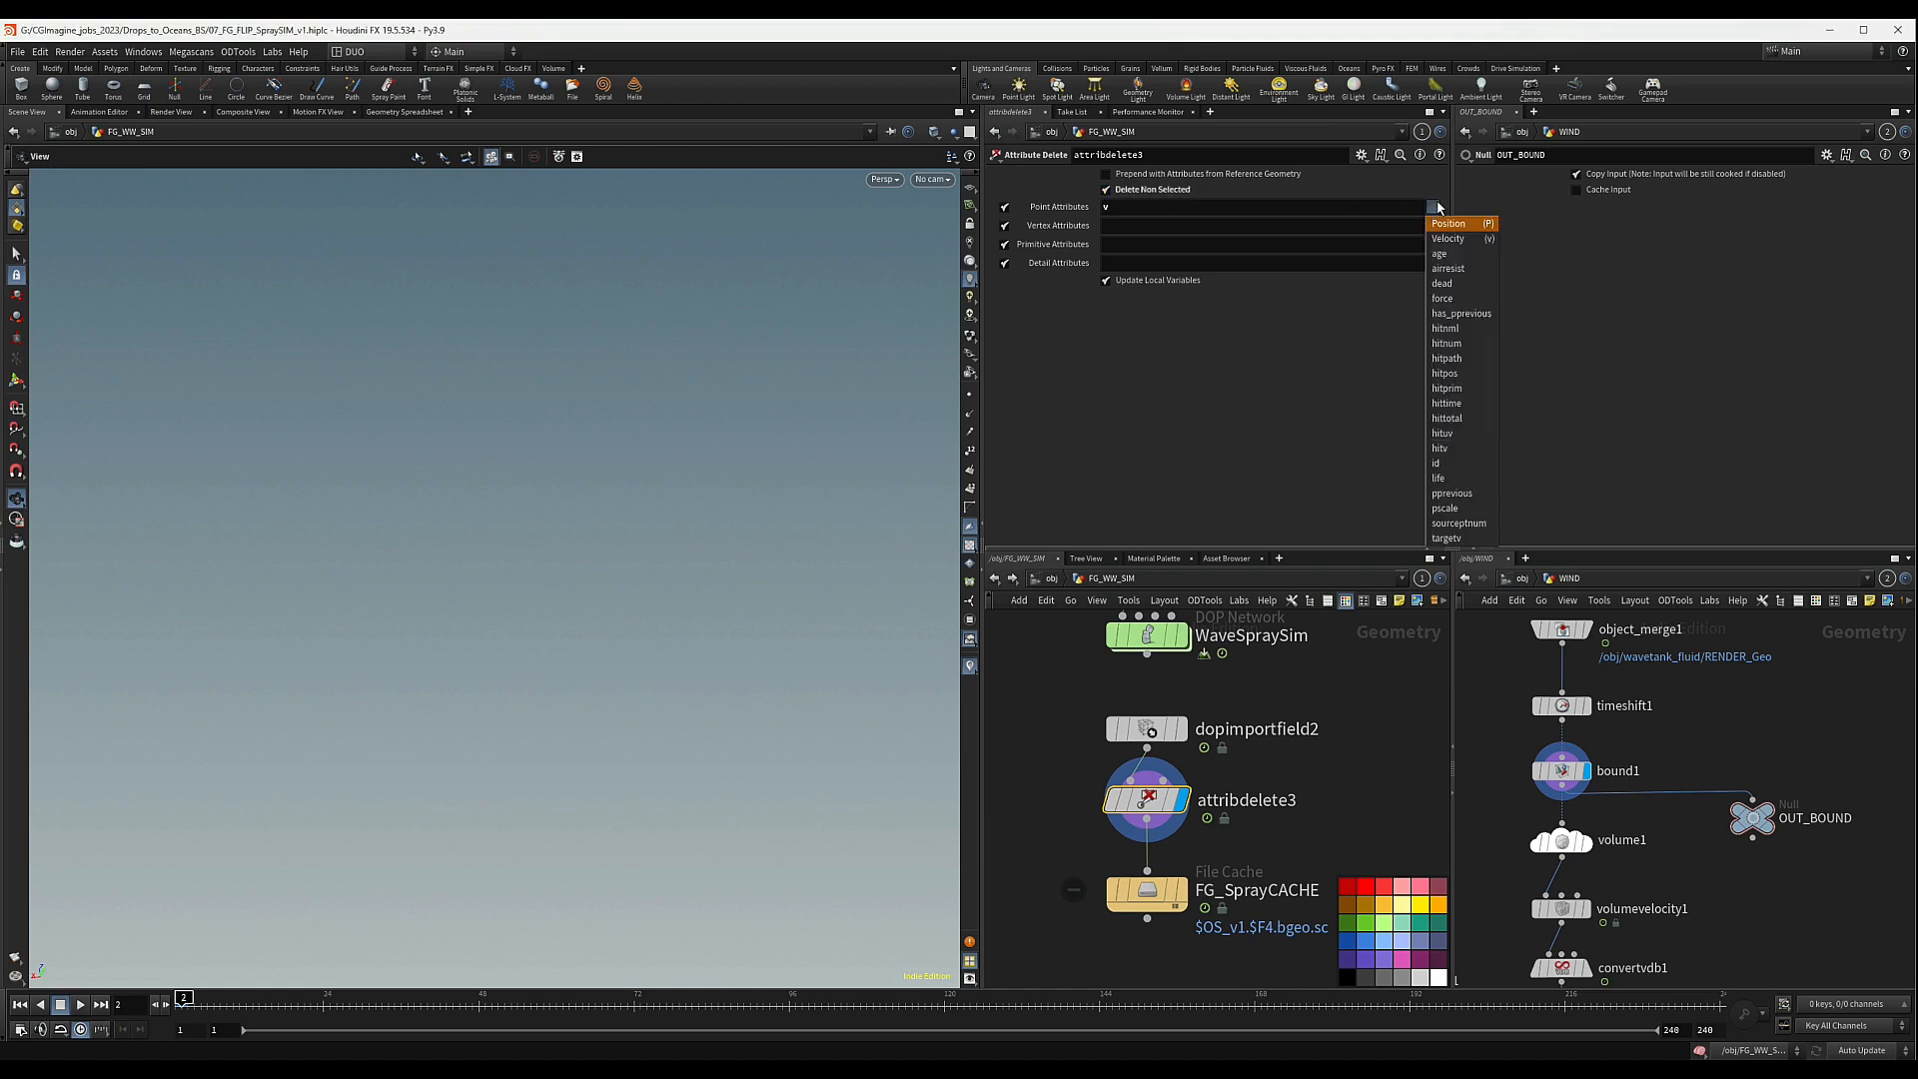
{"action": "left_click", "coordinate": [1439, 252]}
{"action": "left_click", "coordinate": [1439, 463]}
{"action": "left_click", "coordinate": [1455, 479]}
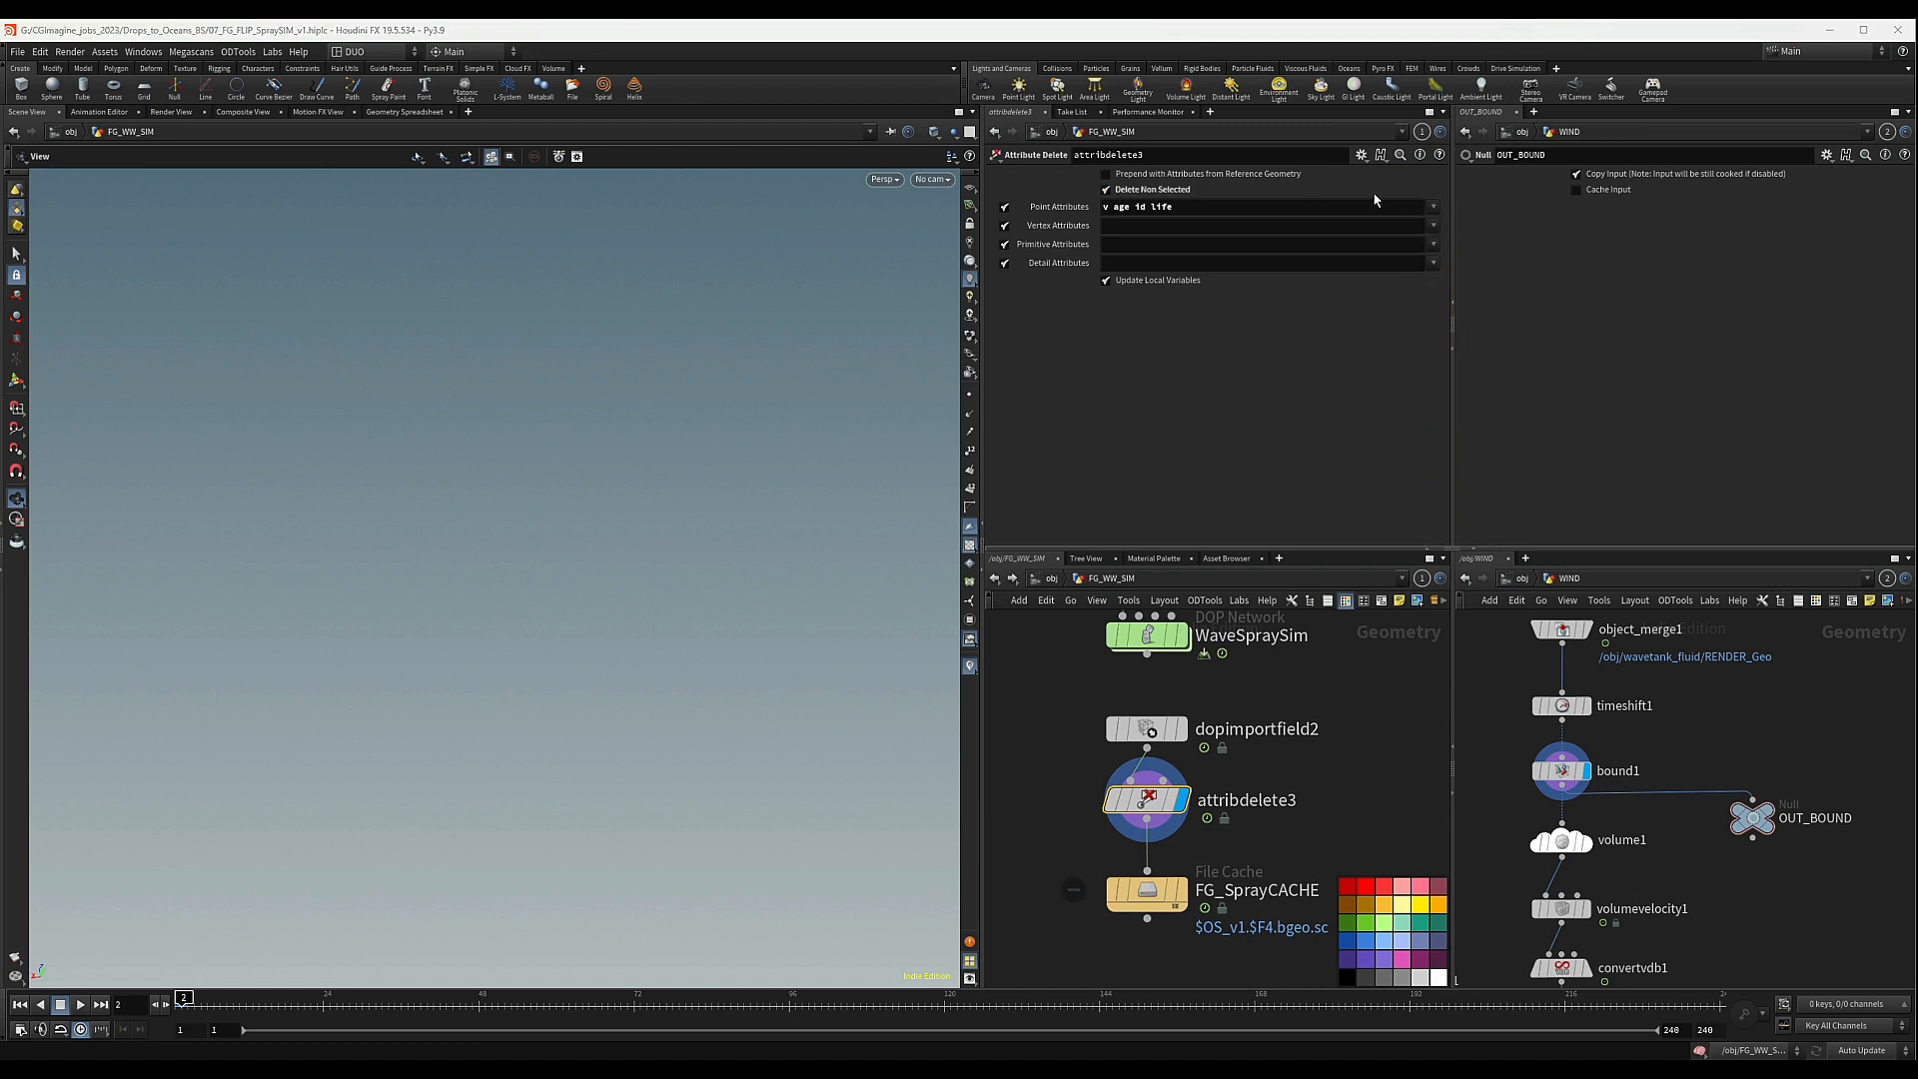
- Insert a Group Delete node between attribdelete3 and FG_SprayCACHE and set its group names to *
{"action": "scroll", "coordinate": [1221, 799], "scroll_direction": "down", "scroll_amount": 2}
{"action": "middle_click_drag", "start_coordinate": [1181, 879], "coordinate": [1189, 792]}
{"action": "left_click_drag", "start_coordinate": [1189, 790], "coordinate": [1189, 851]}
{"action": "key", "text": "Tab"}
{"action": "type", "text": "group"}
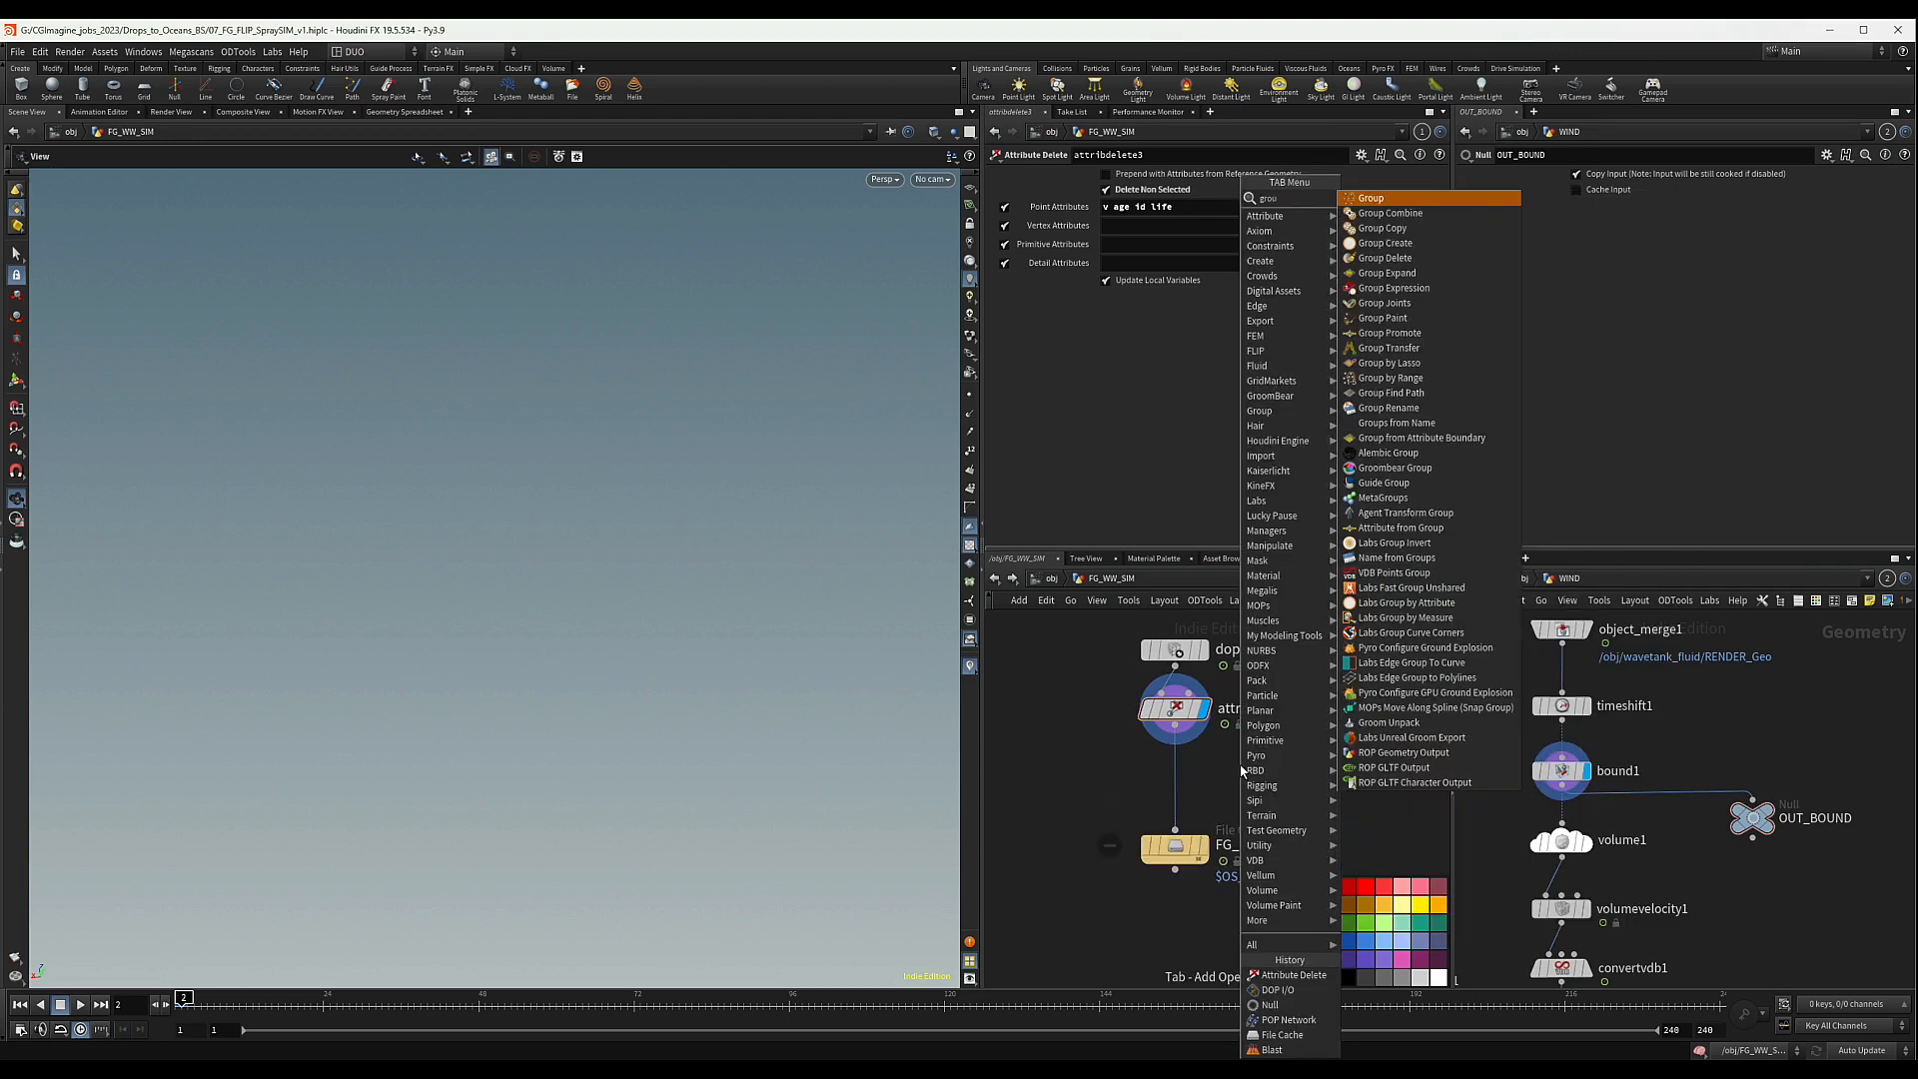
{"action": "key", "text": "Down"}
{"action": "key", "text": "Down"}
{"action": "key", "text": "Down"}
{"action": "key", "text": "Down"}
{"action": "key", "text": "Return"}
{"action": "left_click", "coordinate": [1183, 777]}
{"action": "left_click", "coordinate": [1306, 217]}
{"action": "type", "text": "*"}
{"action": "key", "text": "Return"}
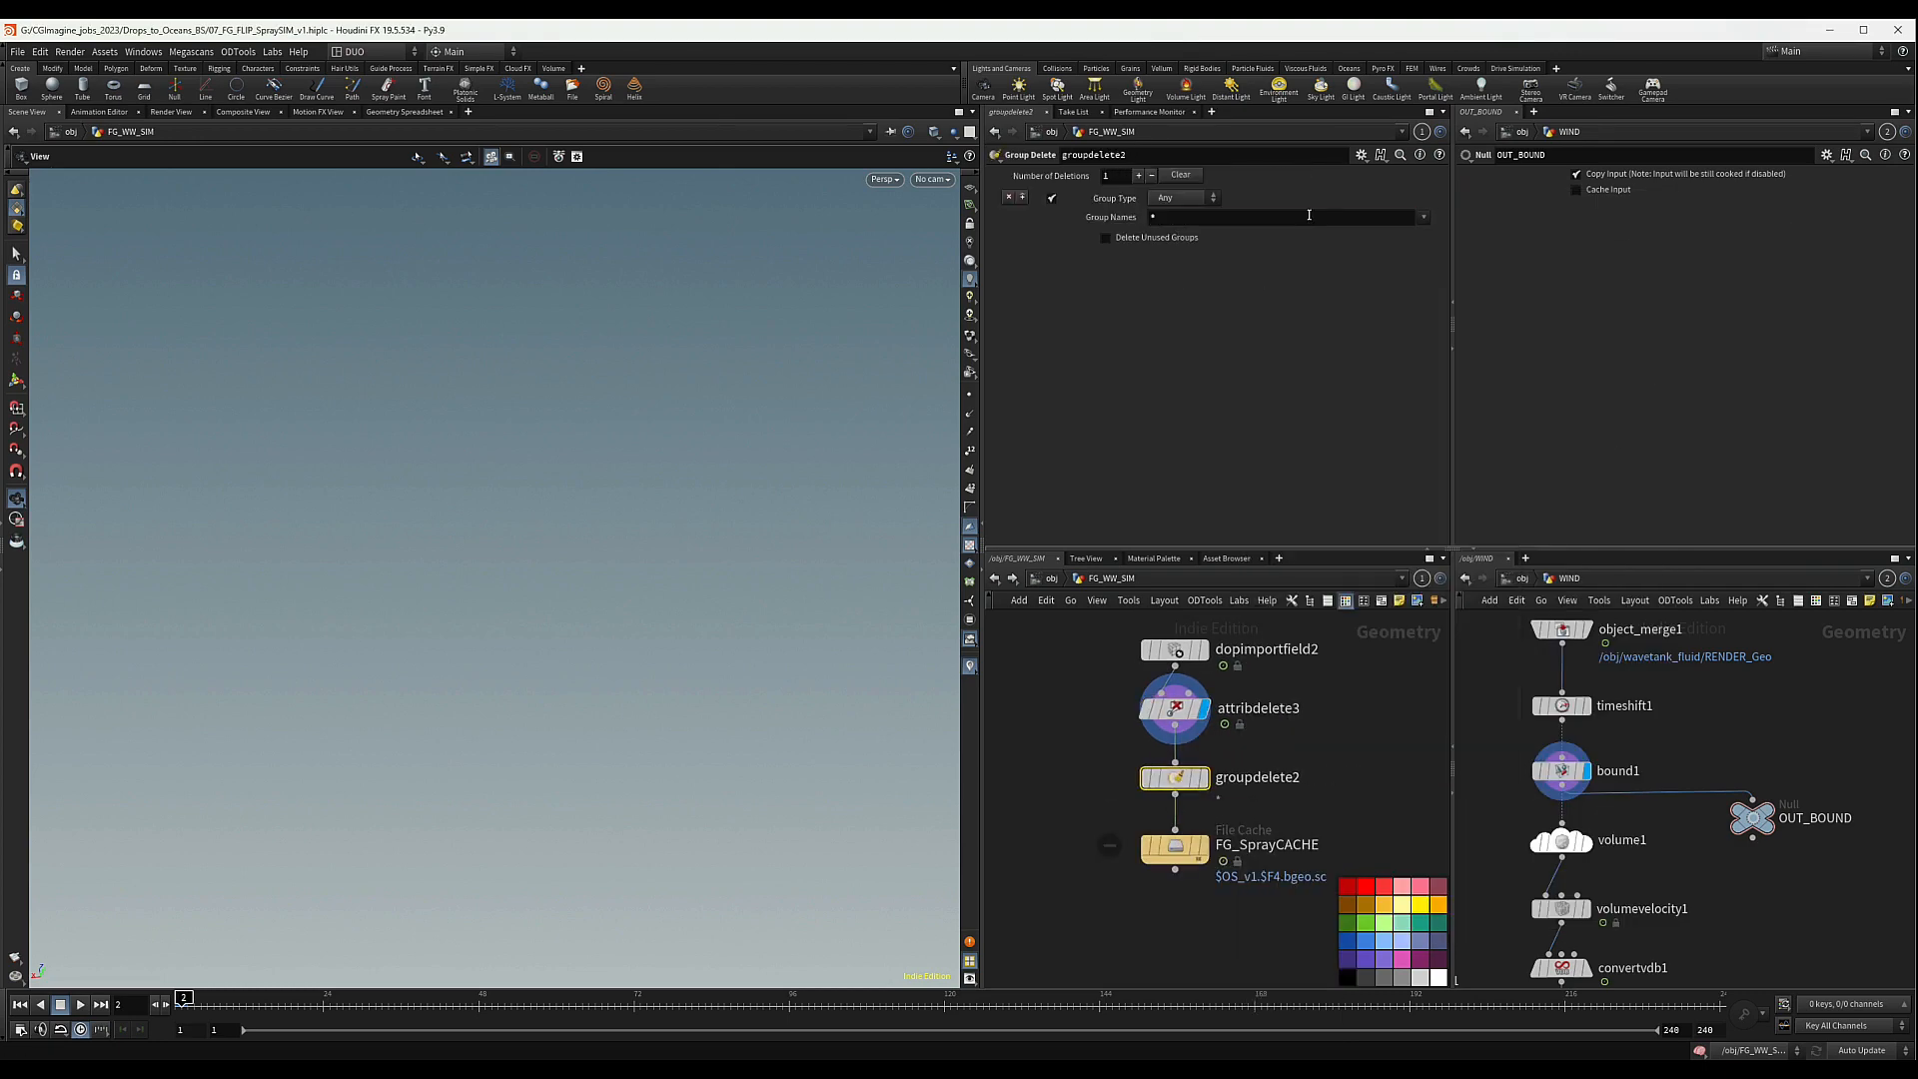
- Go into topnet1 and add a Wait for All node wired after the FG_SprayEMIT fetch
{"action": "middle_click_drag", "start_coordinate": [1259, 849], "coordinate": [1205, 771]}
{"action": "left_click", "coordinate": [1121, 771]}
{"action": "scroll", "coordinate": [1360, 784], "scroll_direction": "down", "scroll_amount": 4}
{"action": "key", "text": "u"}
{"action": "middle_click_drag", "start_coordinate": [1807, 783], "coordinate": [1498, 778]}
{"action": "double_click", "coordinate": [1608, 756]}
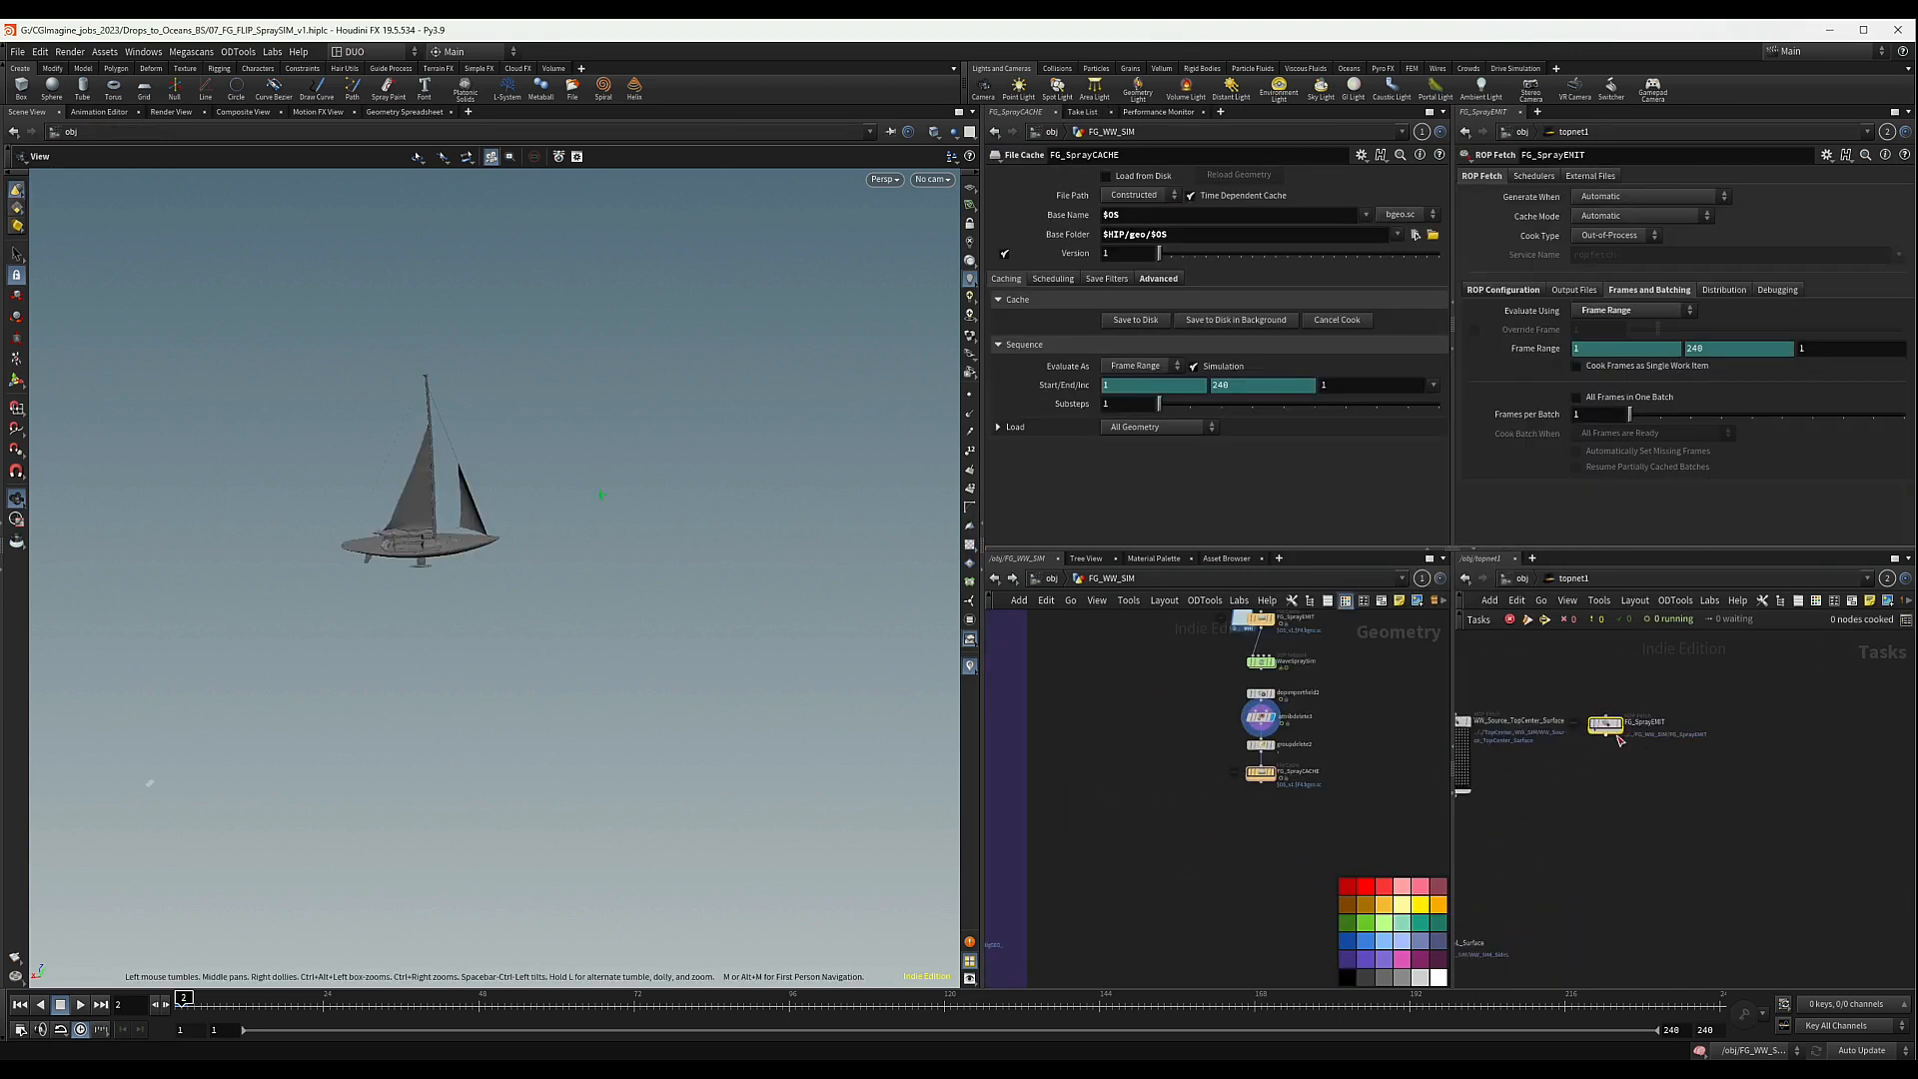
{"action": "middle_click_drag", "start_coordinate": [1620, 736], "coordinate": [1673, 710]}
{"action": "key", "text": "Tab"}
{"action": "type", "text": "wait"}
{"action": "key", "text": "Return"}
{"action": "left_click", "coordinate": [1663, 776]}
{"action": "left_click_drag", "start_coordinate": [1663, 715], "coordinate": [1663, 765]}
- Add a ROP Fetch node named FG_SprayCACHE and wire it after waitforall4
{"action": "scroll", "coordinate": [1638, 850], "scroll_direction": "down", "scroll_amount": 3}
{"action": "key", "text": "Tab"}
{"action": "type", "text": "fetch"}
{"action": "key", "text": "Return"}
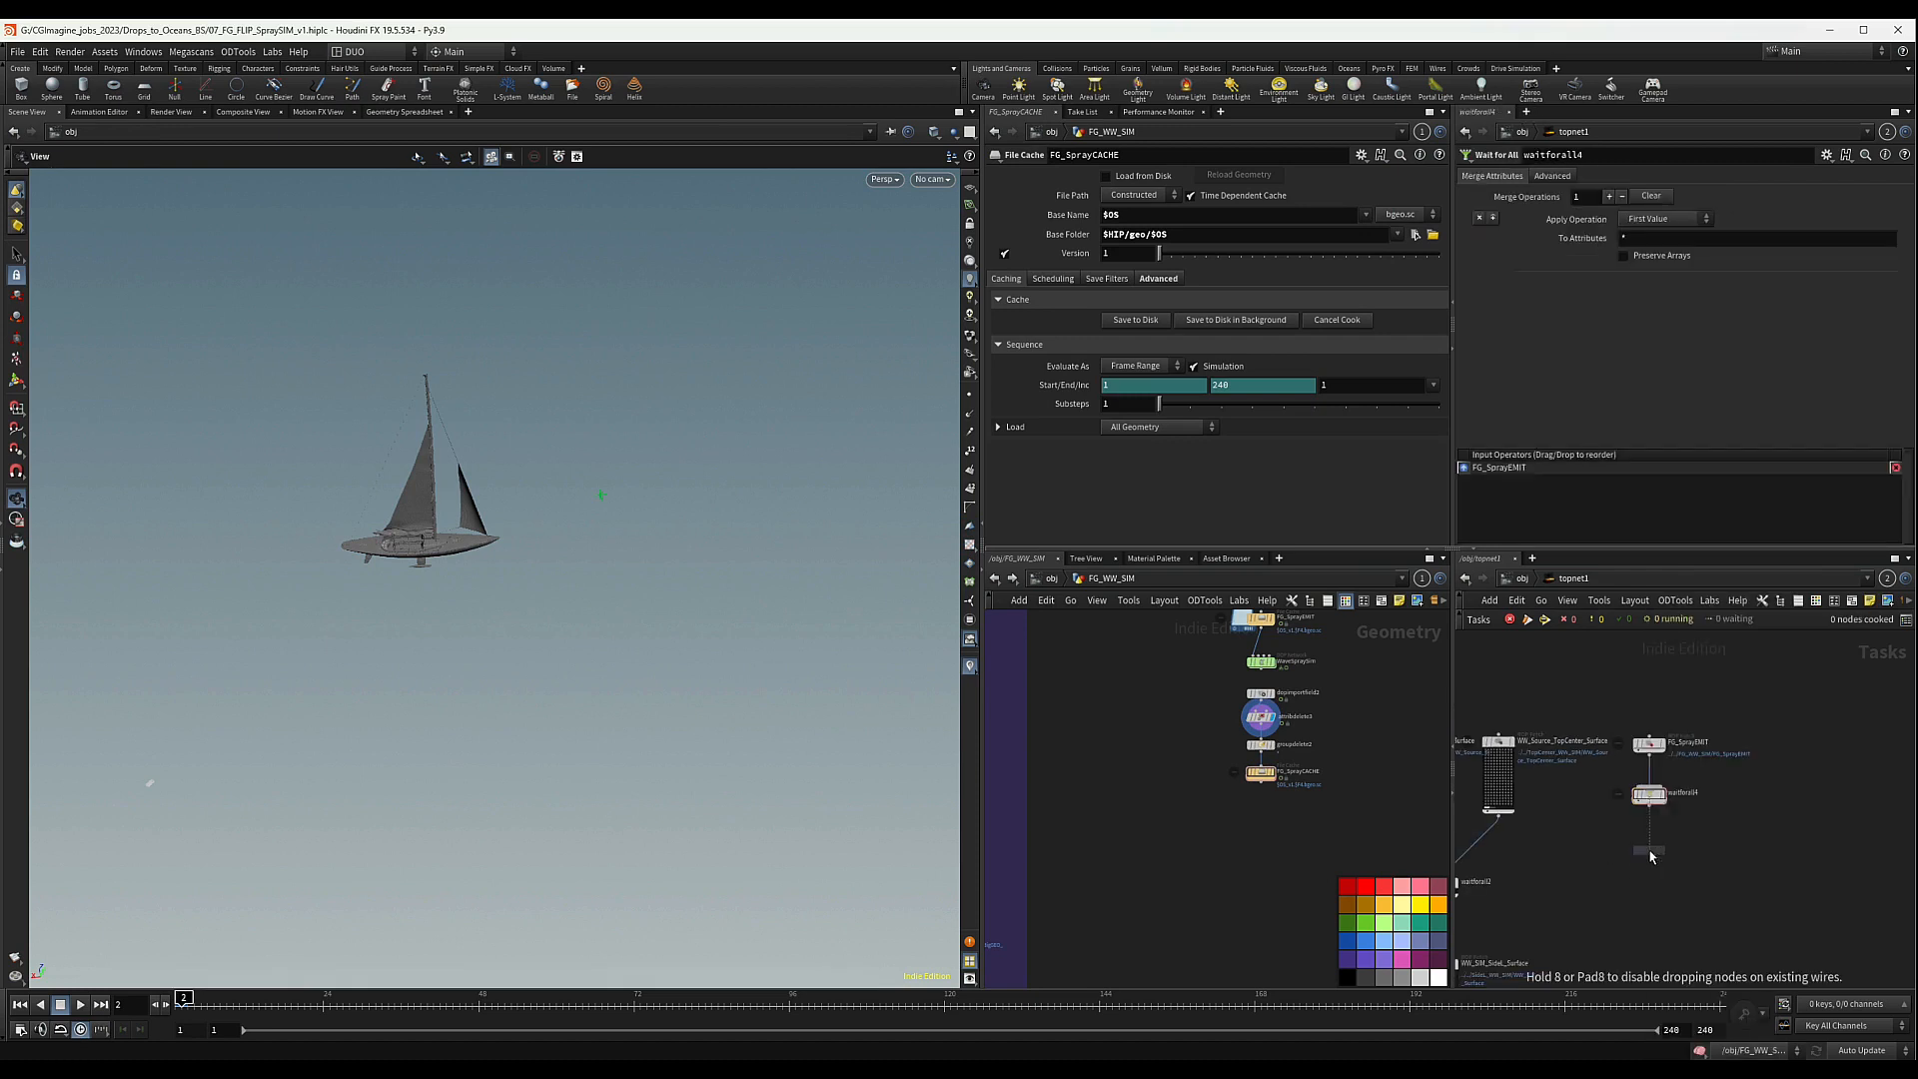
{"action": "left_click", "coordinate": [1650, 862]}
{"action": "left_click", "coordinate": [1320, 771]}
{"action": "scroll", "coordinate": [1691, 873], "scroll_direction": "up", "scroll_amount": 3}
{"action": "left_click", "coordinate": [1682, 863]}
{"action": "type", "text": "FG_SprayCACHE"}
{"action": "key", "text": "Return"}
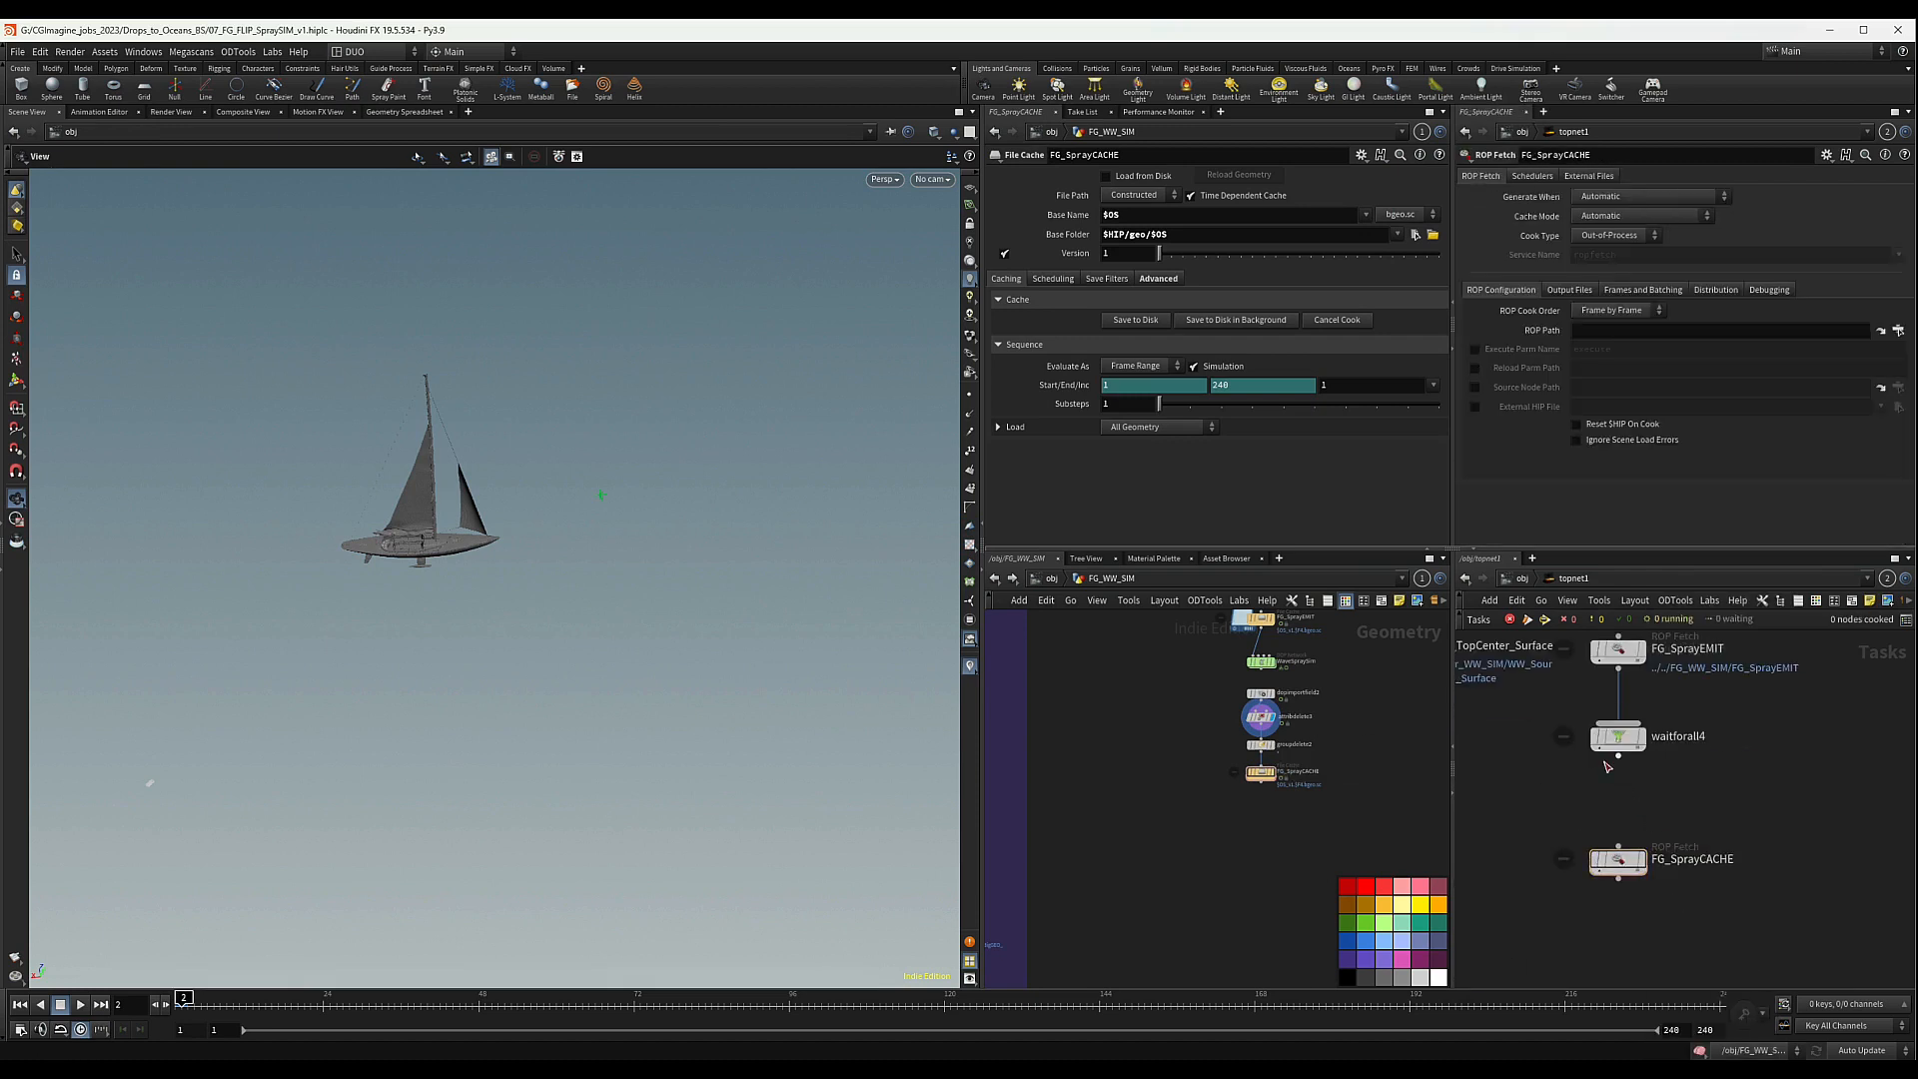
{"action": "left_click_drag", "start_coordinate": [1618, 757], "coordinate": [1619, 848]}
- Point the fetch's ROP path at the FG_SprayCACHE file cache, evaluate it by Frame Range and put all frames in one batch
{"action": "left_click_drag", "start_coordinate": [1261, 773], "coordinate": [1604, 332]}
{"action": "left_click", "coordinate": [1639, 290]}
{"action": "left_click", "coordinate": [1610, 311]}
{"action": "left_click", "coordinate": [1603, 356]}
{"action": "left_click", "coordinate": [1620, 398]}
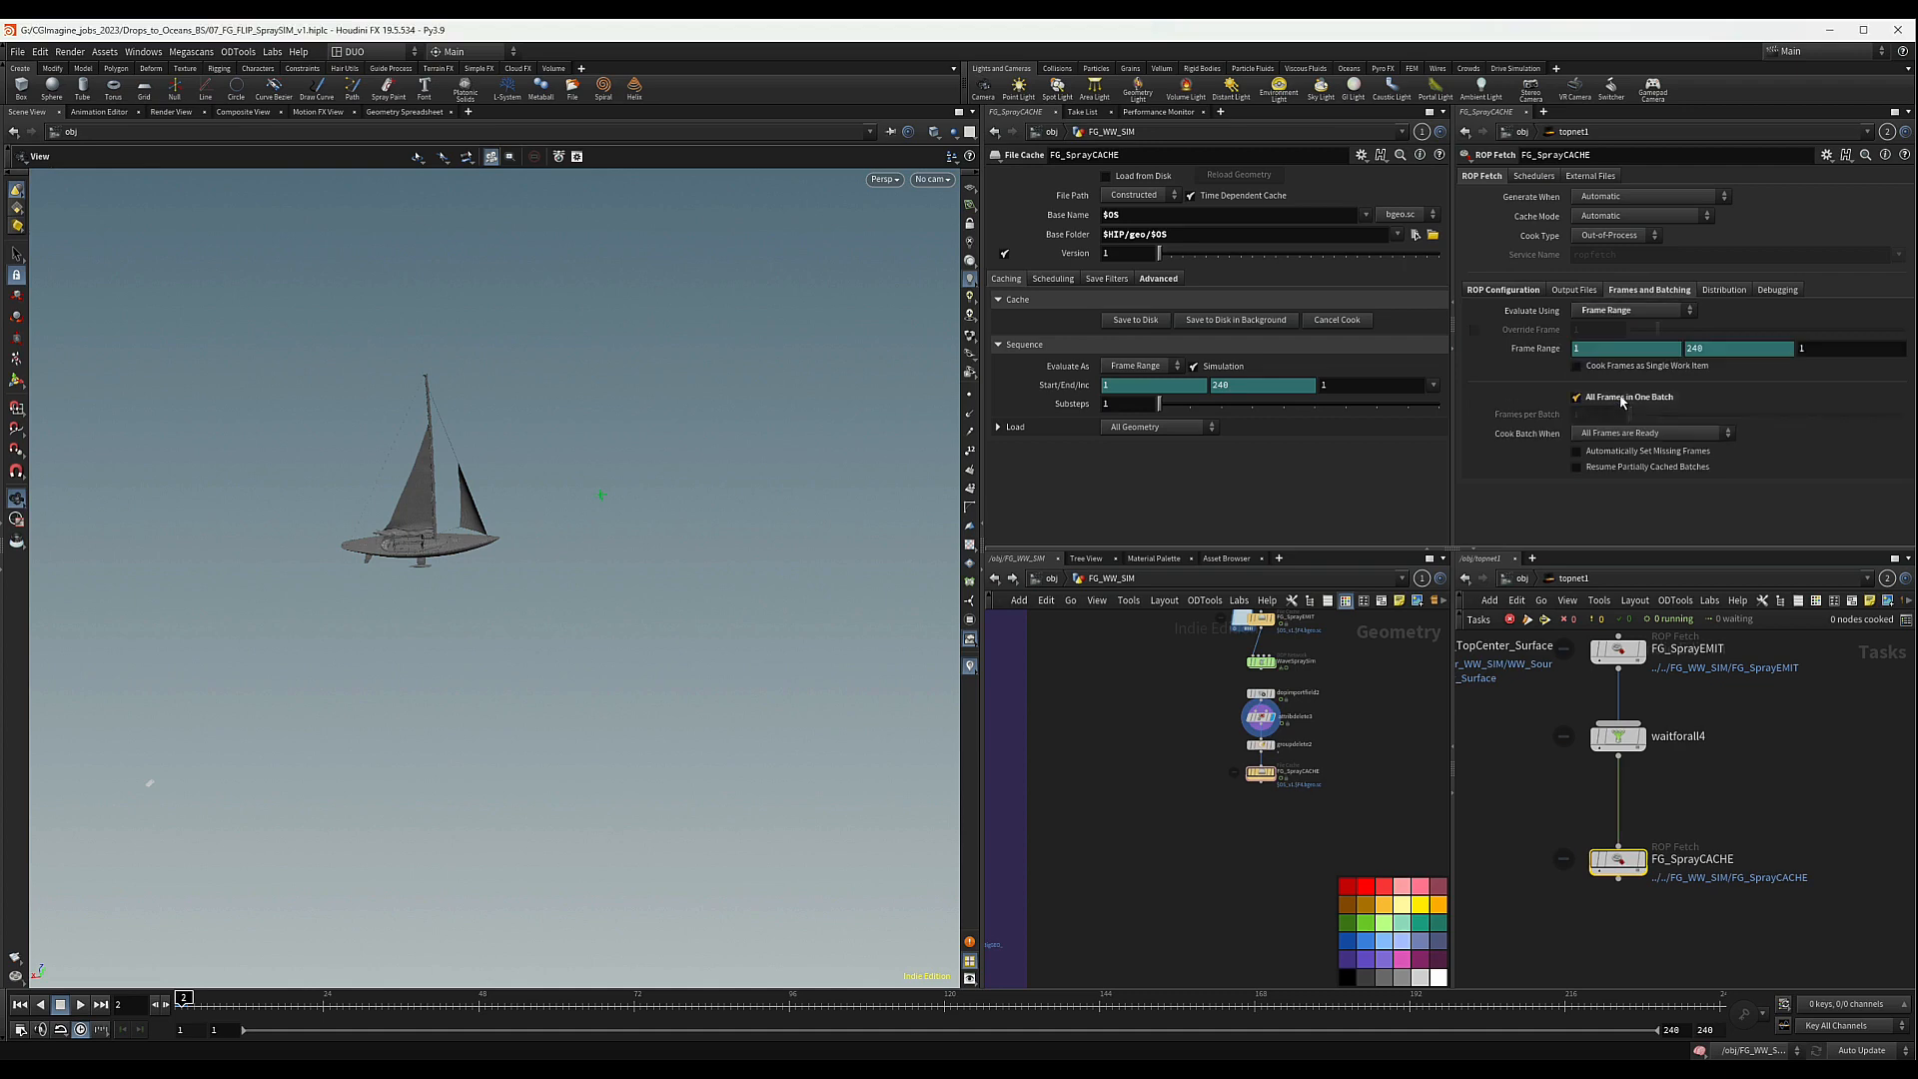
- Generate the work items for the FG_SprayCACHE fetch and space it and waitforall4 further below FG_SprayEMIT
{"action": "middle_click_drag", "start_coordinate": [1623, 860], "coordinate": [1606, 793]}
{"action": "scroll", "coordinate": [1618, 757], "scroll_direction": "down", "scroll_amount": 3}
{"action": "right_click", "coordinate": [1623, 757]}
{"action": "left_click", "coordinate": [1644, 704]}
{"action": "scroll", "coordinate": [1725, 795], "scroll_direction": "down", "scroll_amount": 4}
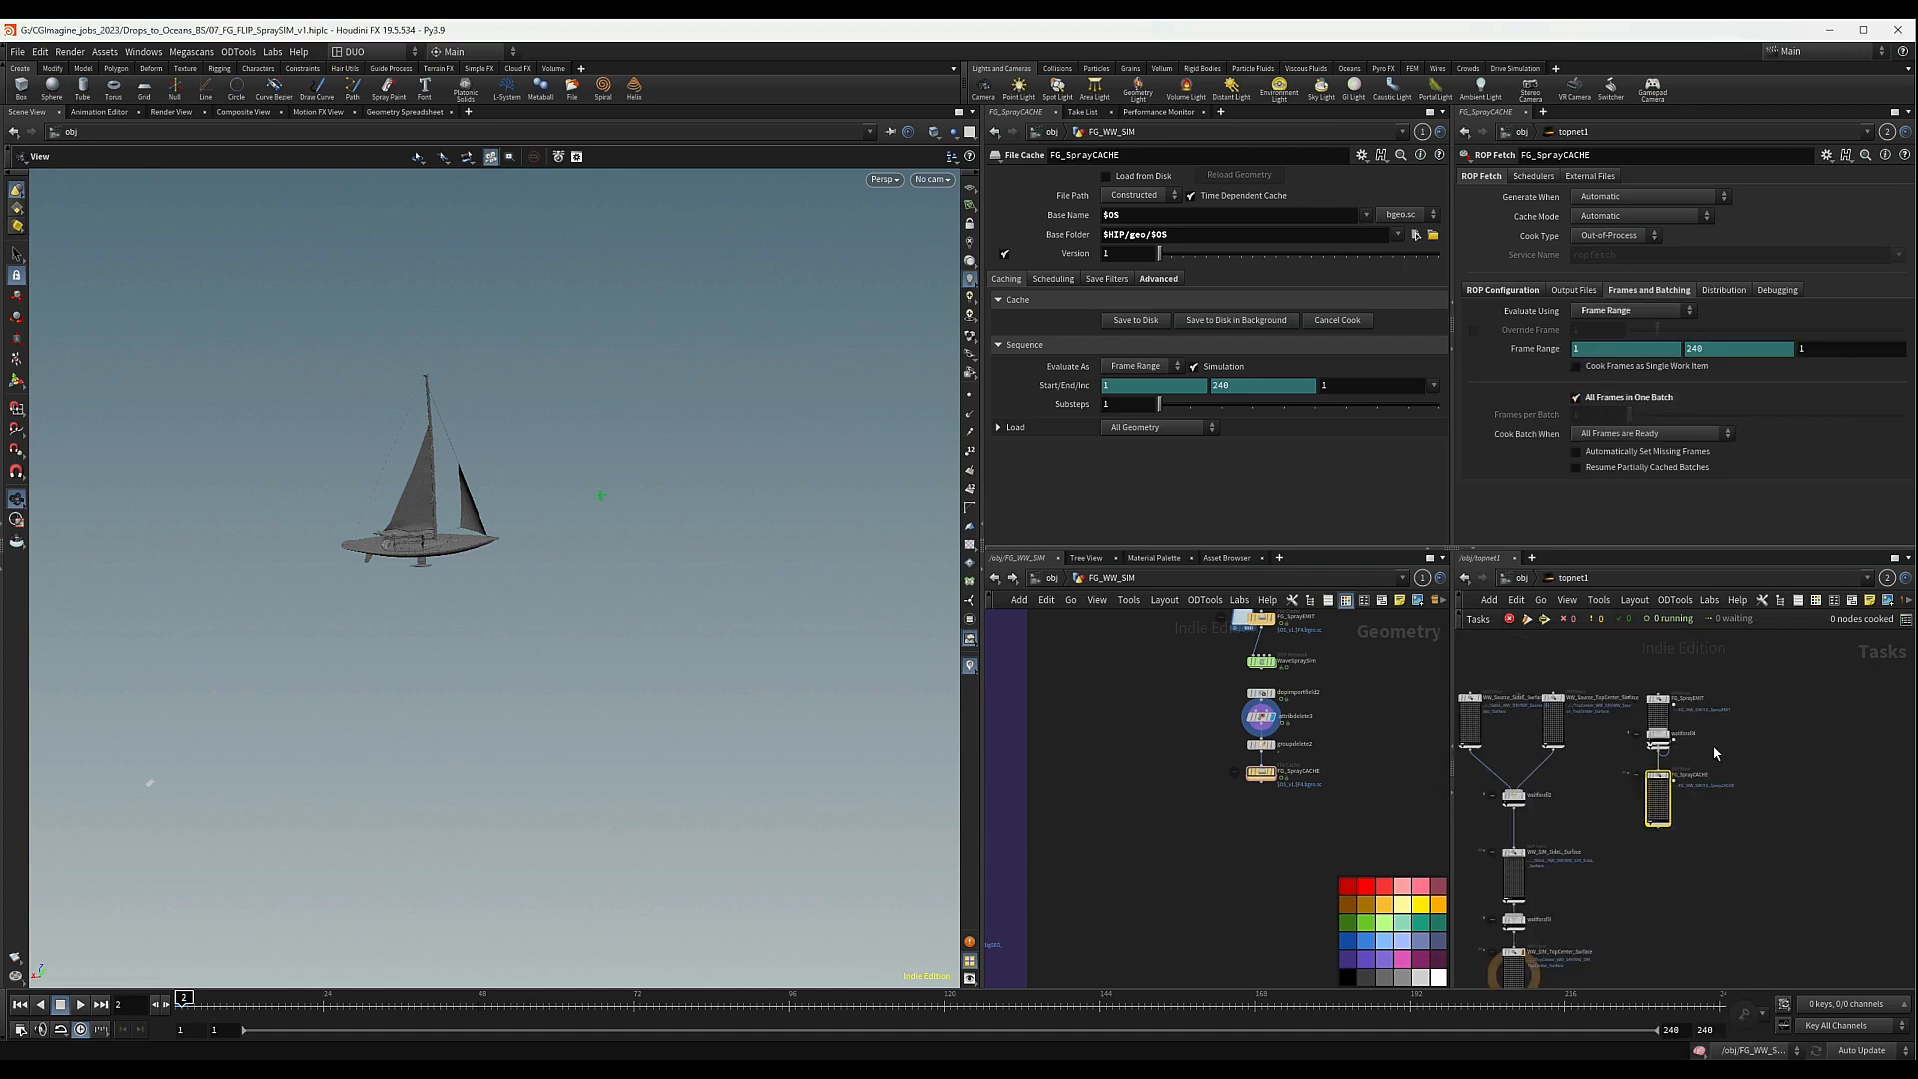
{"action": "left_click_drag", "start_coordinate": [1661, 781], "coordinate": [1662, 828]}
{"action": "left_click_drag", "start_coordinate": [1664, 745], "coordinate": [1664, 781]}
{"action": "middle_click_drag", "start_coordinate": [1638, 861], "coordinate": [1637, 828]}
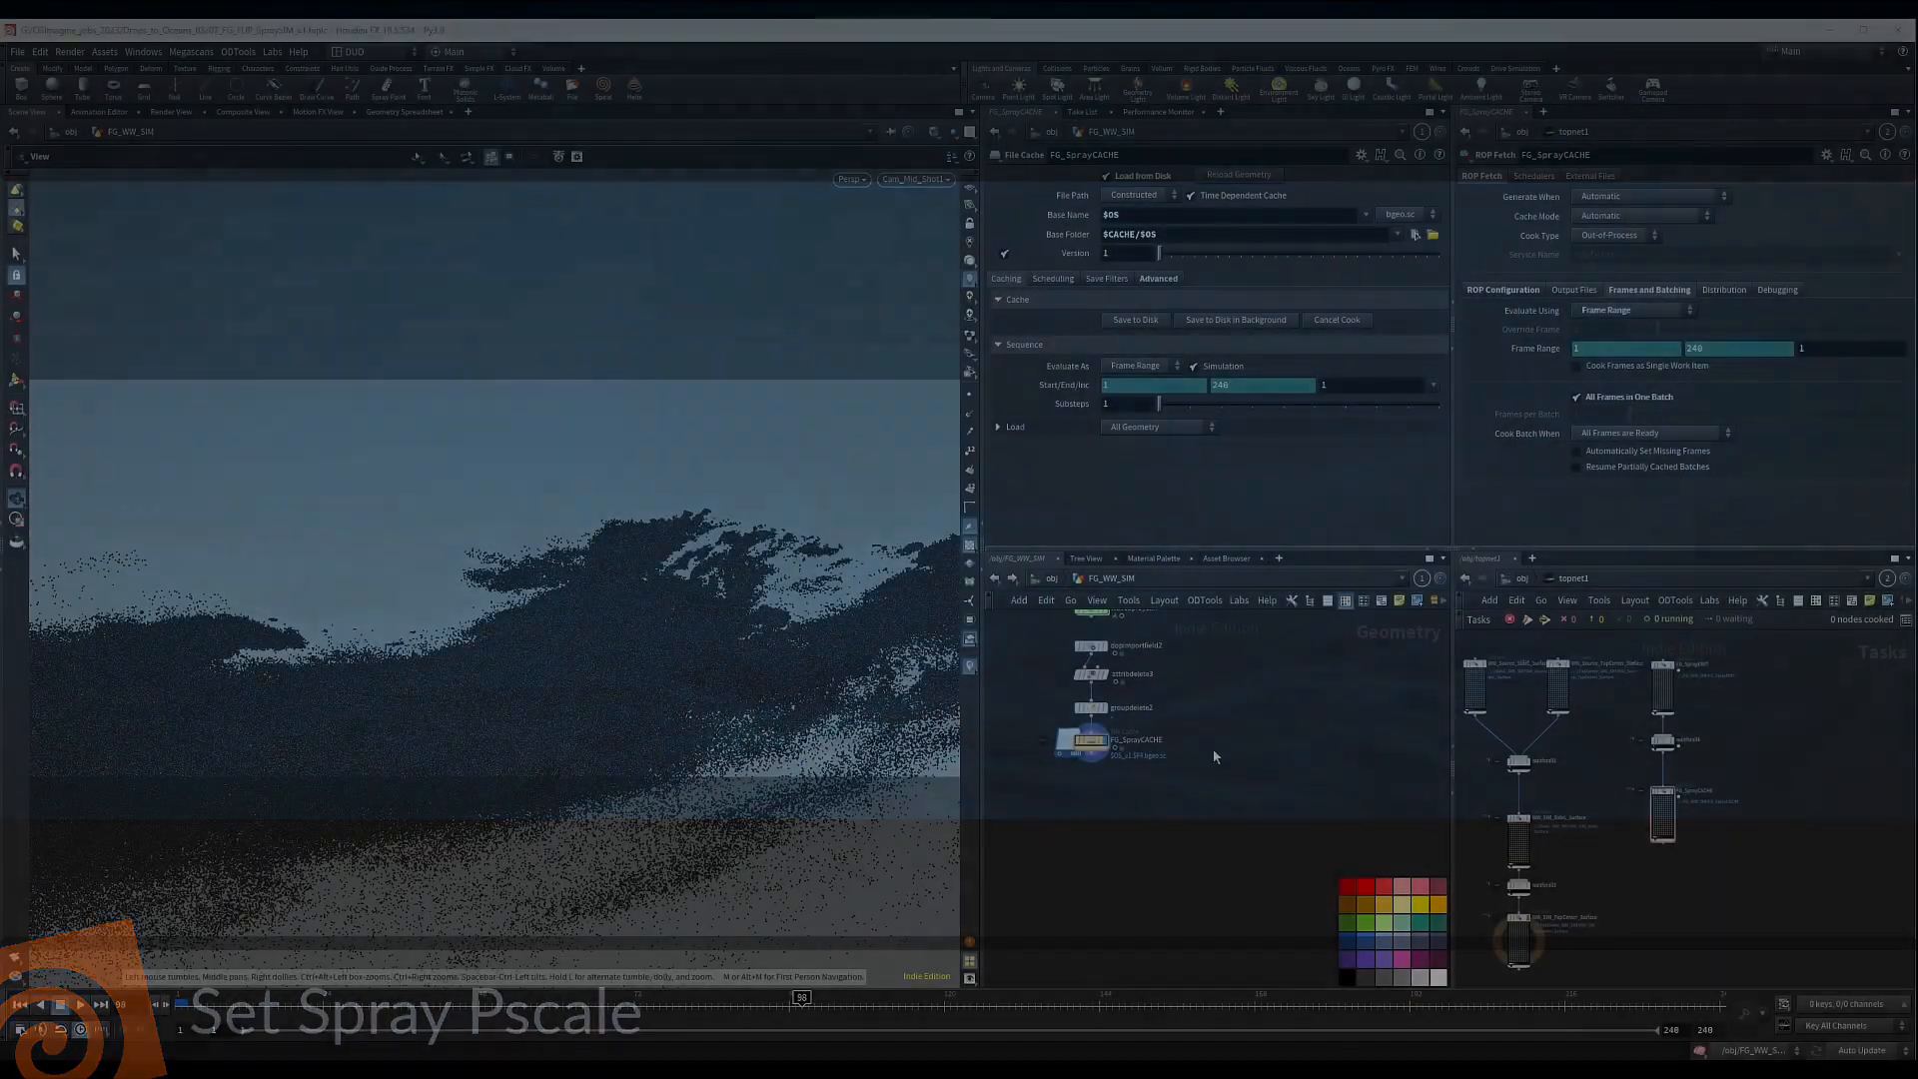
- Check the node info of FG_SprayCACHE and scrub the timeline to examine the cached spray particles
{"action": "middle_click", "coordinate": [1092, 750]}
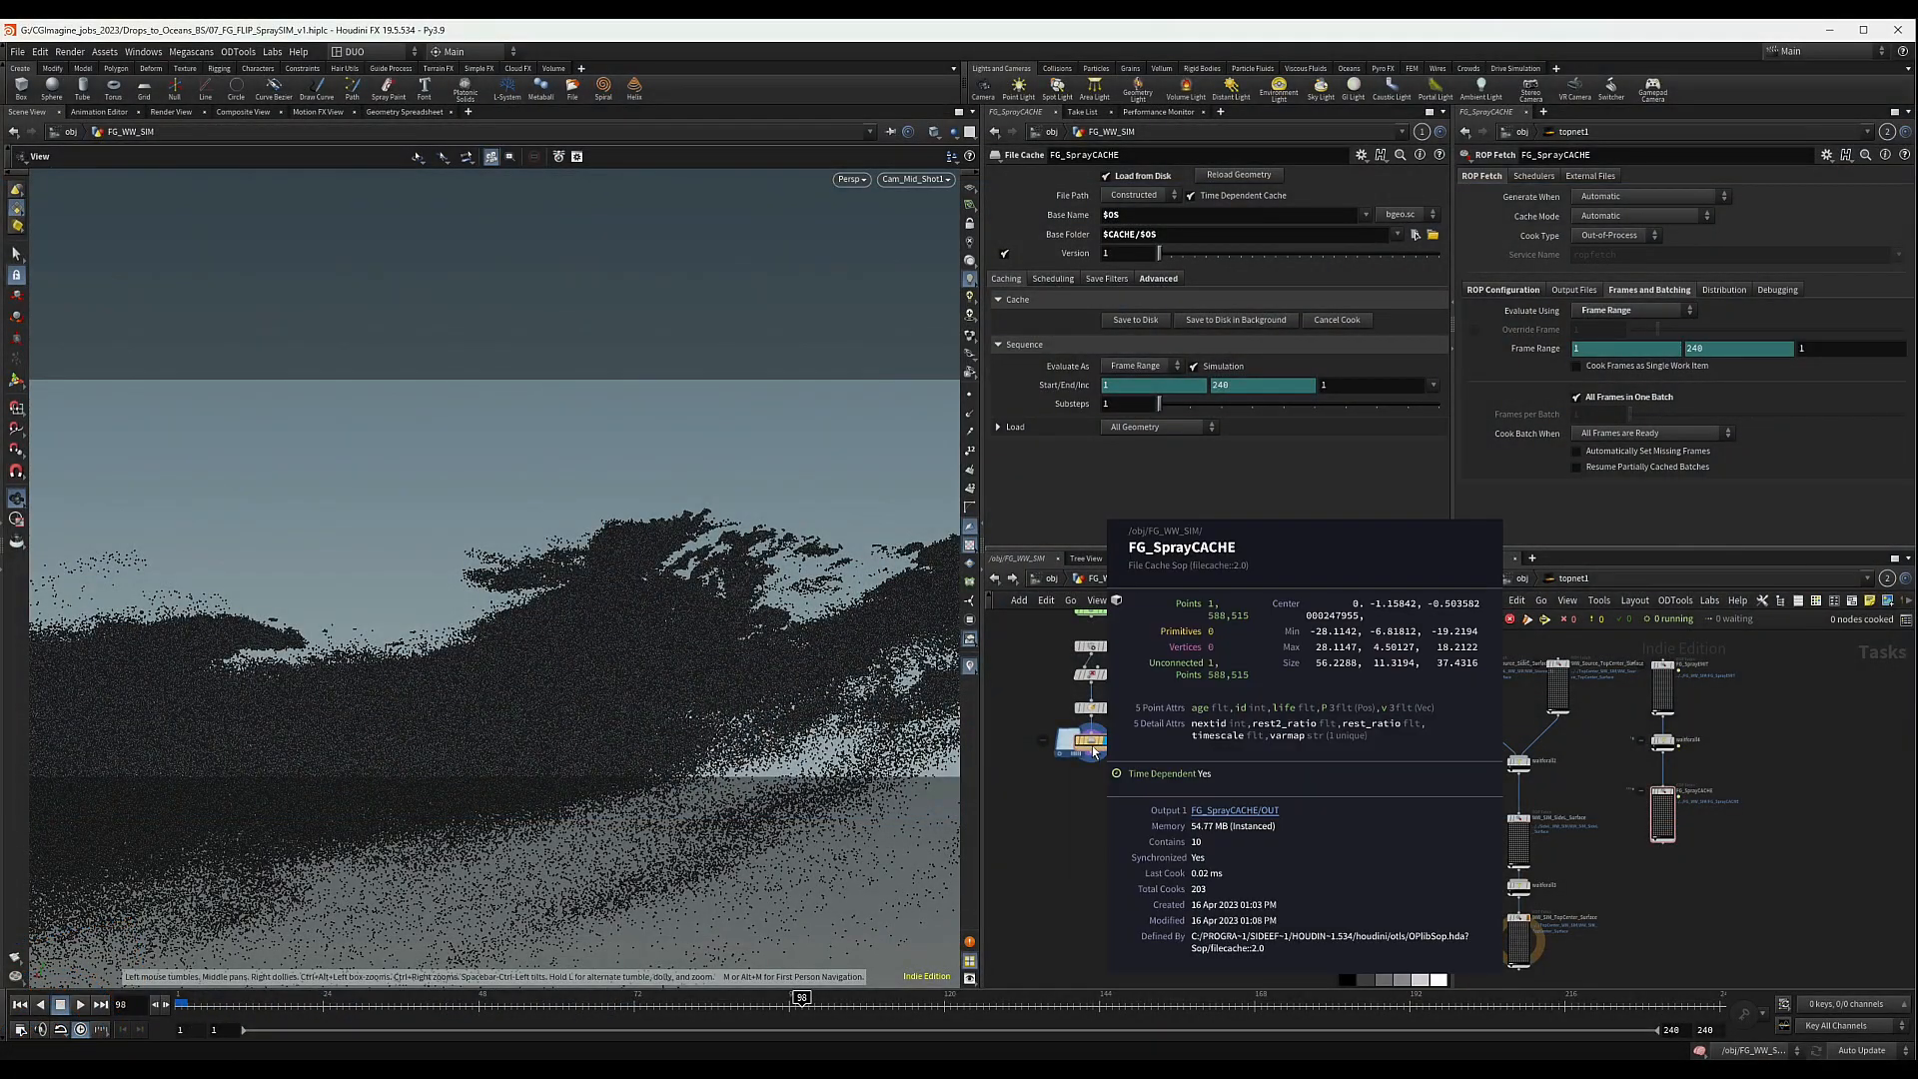
{"action": "mouse_move", "coordinate": [805, 999]}
{"action": "left_mouse_down"}
{"action": "mouse_move", "coordinate": [1486, 1004]}
{"action": "mouse_move", "coordinate": [703, 1036]}
{"action": "mouse_move", "coordinate": [524, 1020]}
{"action": "mouse_move", "coordinate": [1292, 997]}
{"action": "mouse_move", "coordinate": [362, 998]}
{"action": "left_mouse_up"}
{"action": "mouse_move", "coordinate": [583, 999]}
{"action": "left_mouse_down"}
{"action": "mouse_move", "coordinate": [1258, 1013]}
{"action": "mouse_move", "coordinate": [1729, 989]}
{"action": "mouse_move", "coordinate": [908, 1002]}
{"action": "mouse_move", "coordinate": [596, 967]}
{"action": "left_mouse_up"}
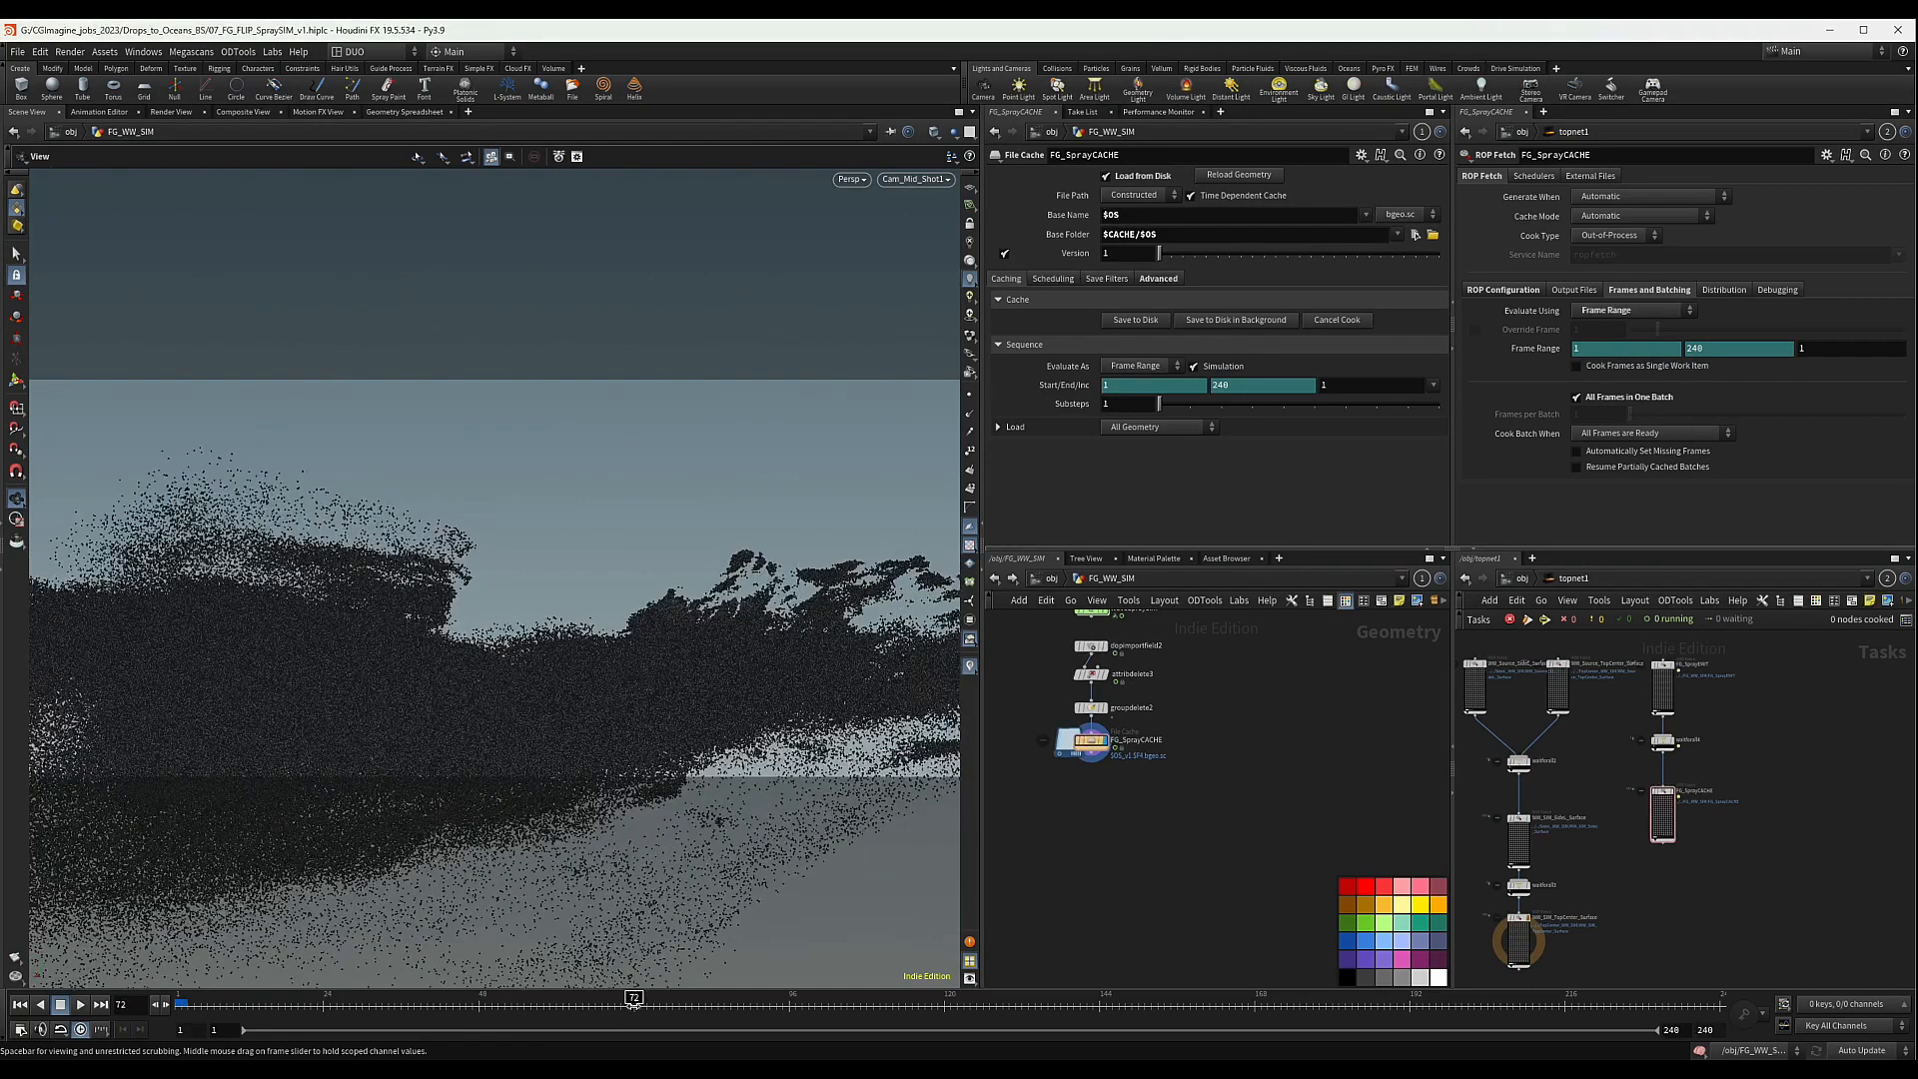
{"action": "left_click_drag", "start_coordinate": [633, 1000], "coordinate": [711, 1024]}
{"action": "mouse_move", "coordinate": [295, 1023]}
{"action": "left_mouse_down"}
{"action": "mouse_move", "coordinate": [640, 1000]}
{"action": "mouse_move", "coordinate": [615, 999]}
{"action": "left_mouse_up"}
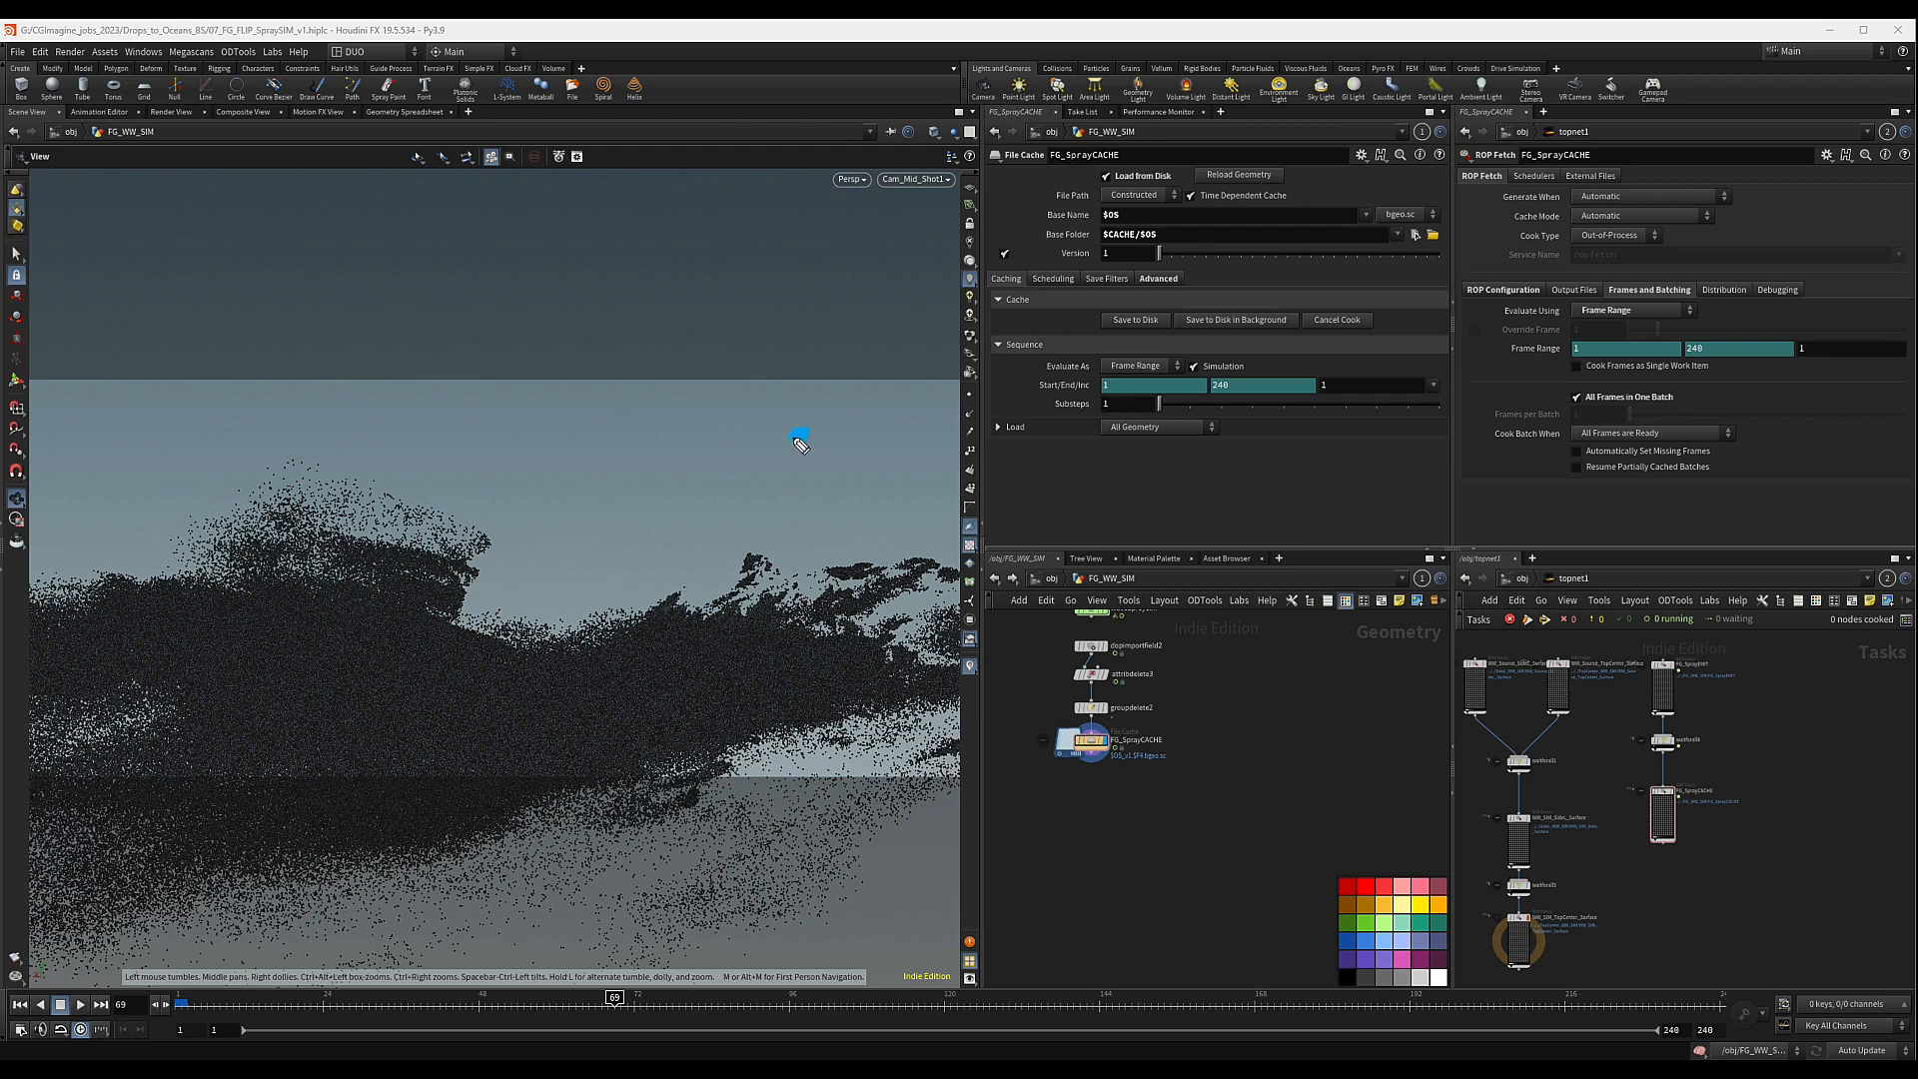
{"action": "mouse_move", "coordinate": [782, 439]}
{"action": "left_mouse_down"}
{"action": "mouse_move", "coordinate": [686, 446]}
{"action": "mouse_move", "coordinate": [724, 452]}
{"action": "left_mouse_up"}
{"action": "left_click_drag", "start_coordinate": [801, 481], "coordinate": [798, 485]}
{"action": "left_click", "coordinate": [714, 485]}
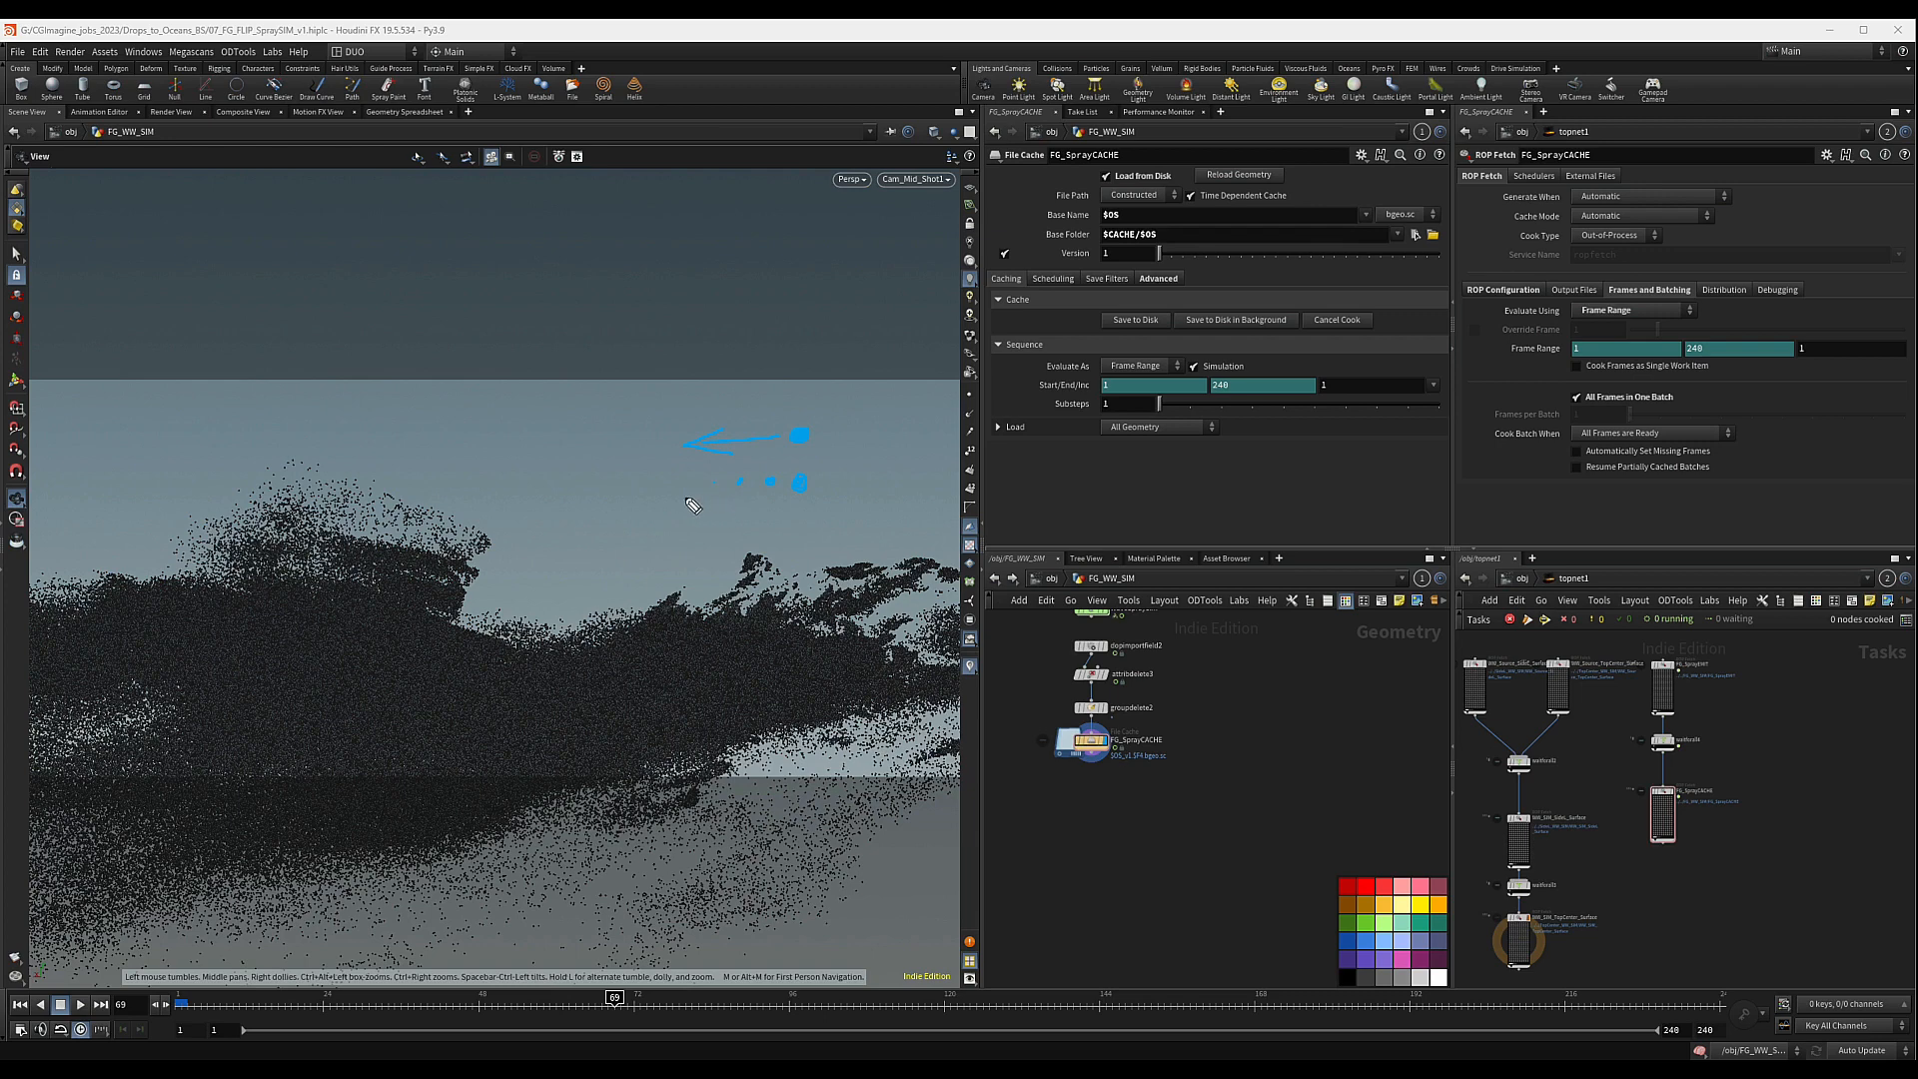
{"action": "mouse_move", "coordinate": [697, 512]}
{"action": "left_mouse_down"}
{"action": "mouse_move", "coordinate": [588, 507]}
{"action": "mouse_move", "coordinate": [704, 503]}
{"action": "mouse_move", "coordinate": [704, 519]}
{"action": "mouse_move", "coordinate": [548, 536]}
{"action": "mouse_move", "coordinate": [633, 543]}
{"action": "mouse_move", "coordinate": [620, 571]}
{"action": "mouse_move", "coordinate": [663, 552]}
{"action": "left_mouse_up"}
{"action": "left_click_drag", "start_coordinate": [493, 573], "coordinate": [639, 567]}
{"action": "left_click_drag", "start_coordinate": [510, 481], "coordinate": [652, 493]}
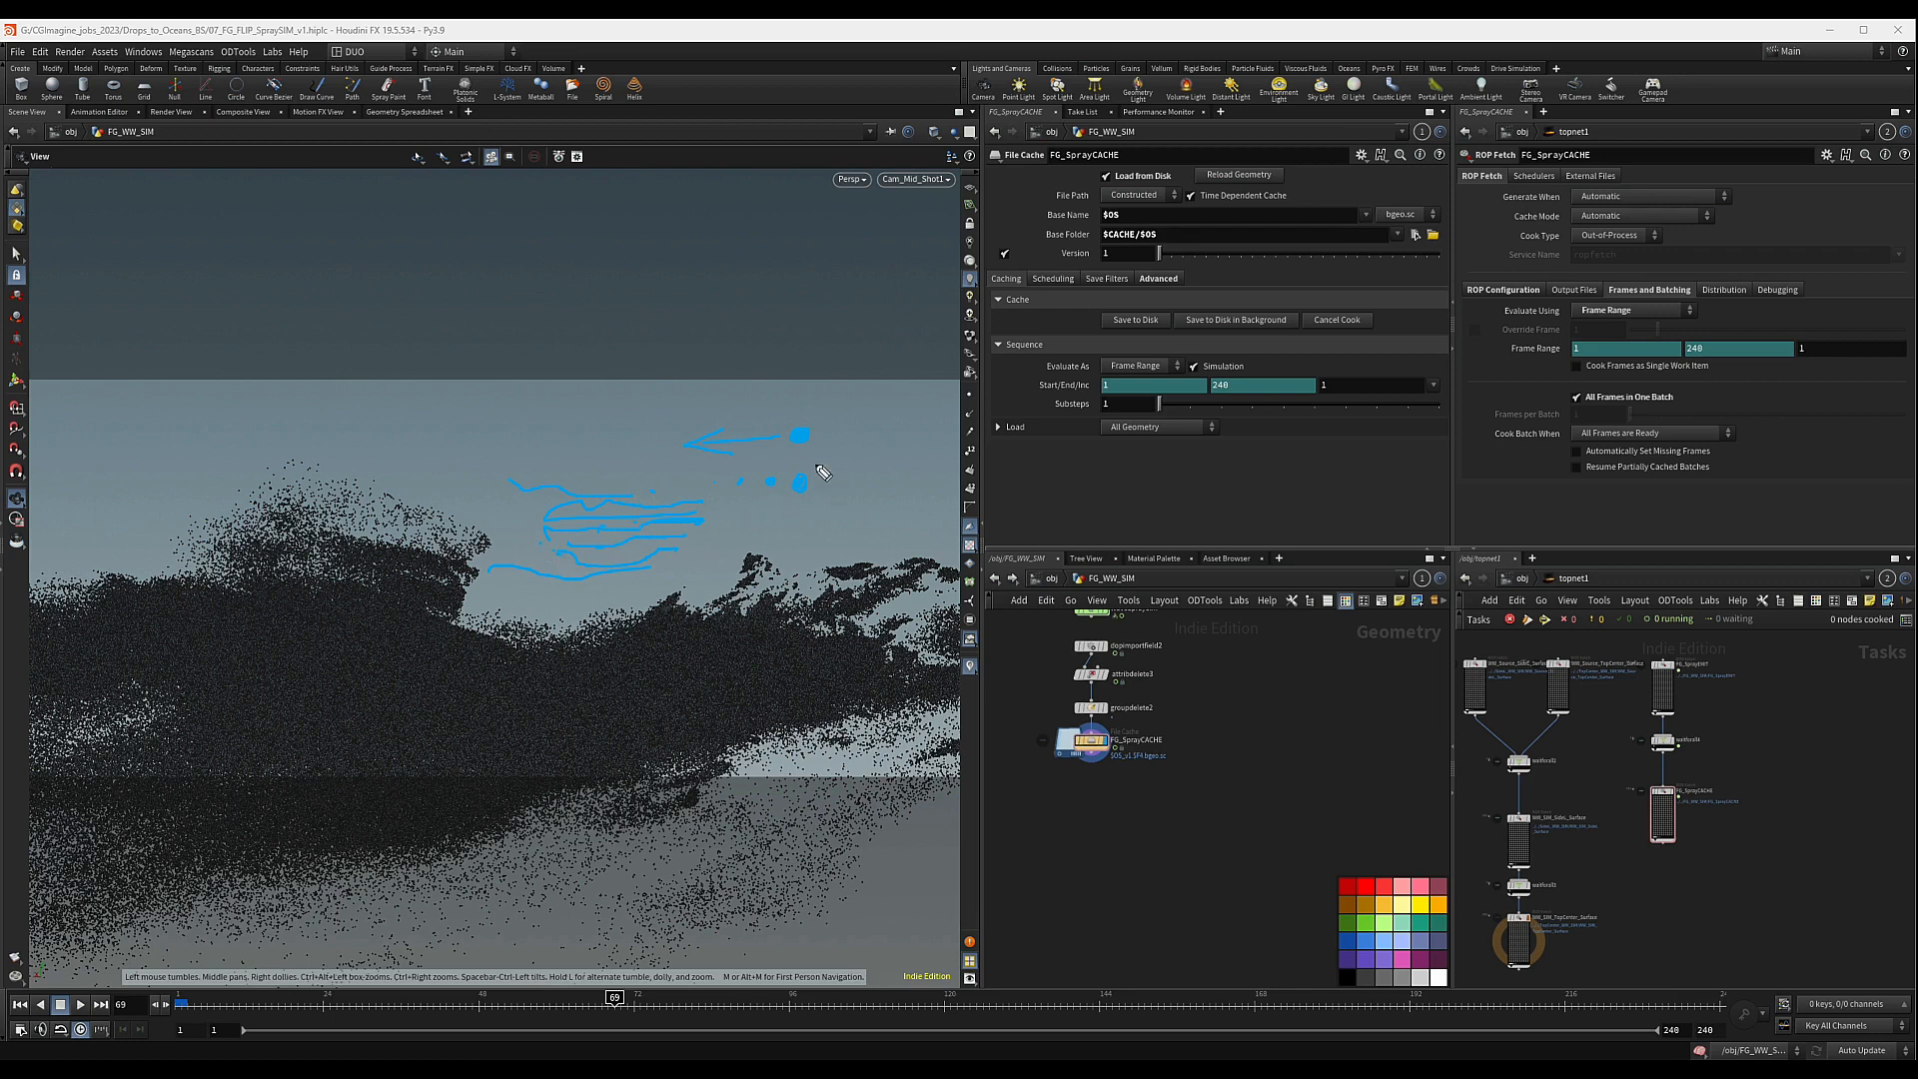
{"action": "mouse_move", "coordinate": [798, 502]}
{"action": "left_mouse_down"}
{"action": "mouse_move", "coordinate": [765, 464]}
{"action": "mouse_move", "coordinate": [737, 483]}
{"action": "left_mouse_up"}
{"action": "middle_click_drag", "start_coordinate": [1152, 785], "coordinate": [1204, 768]}
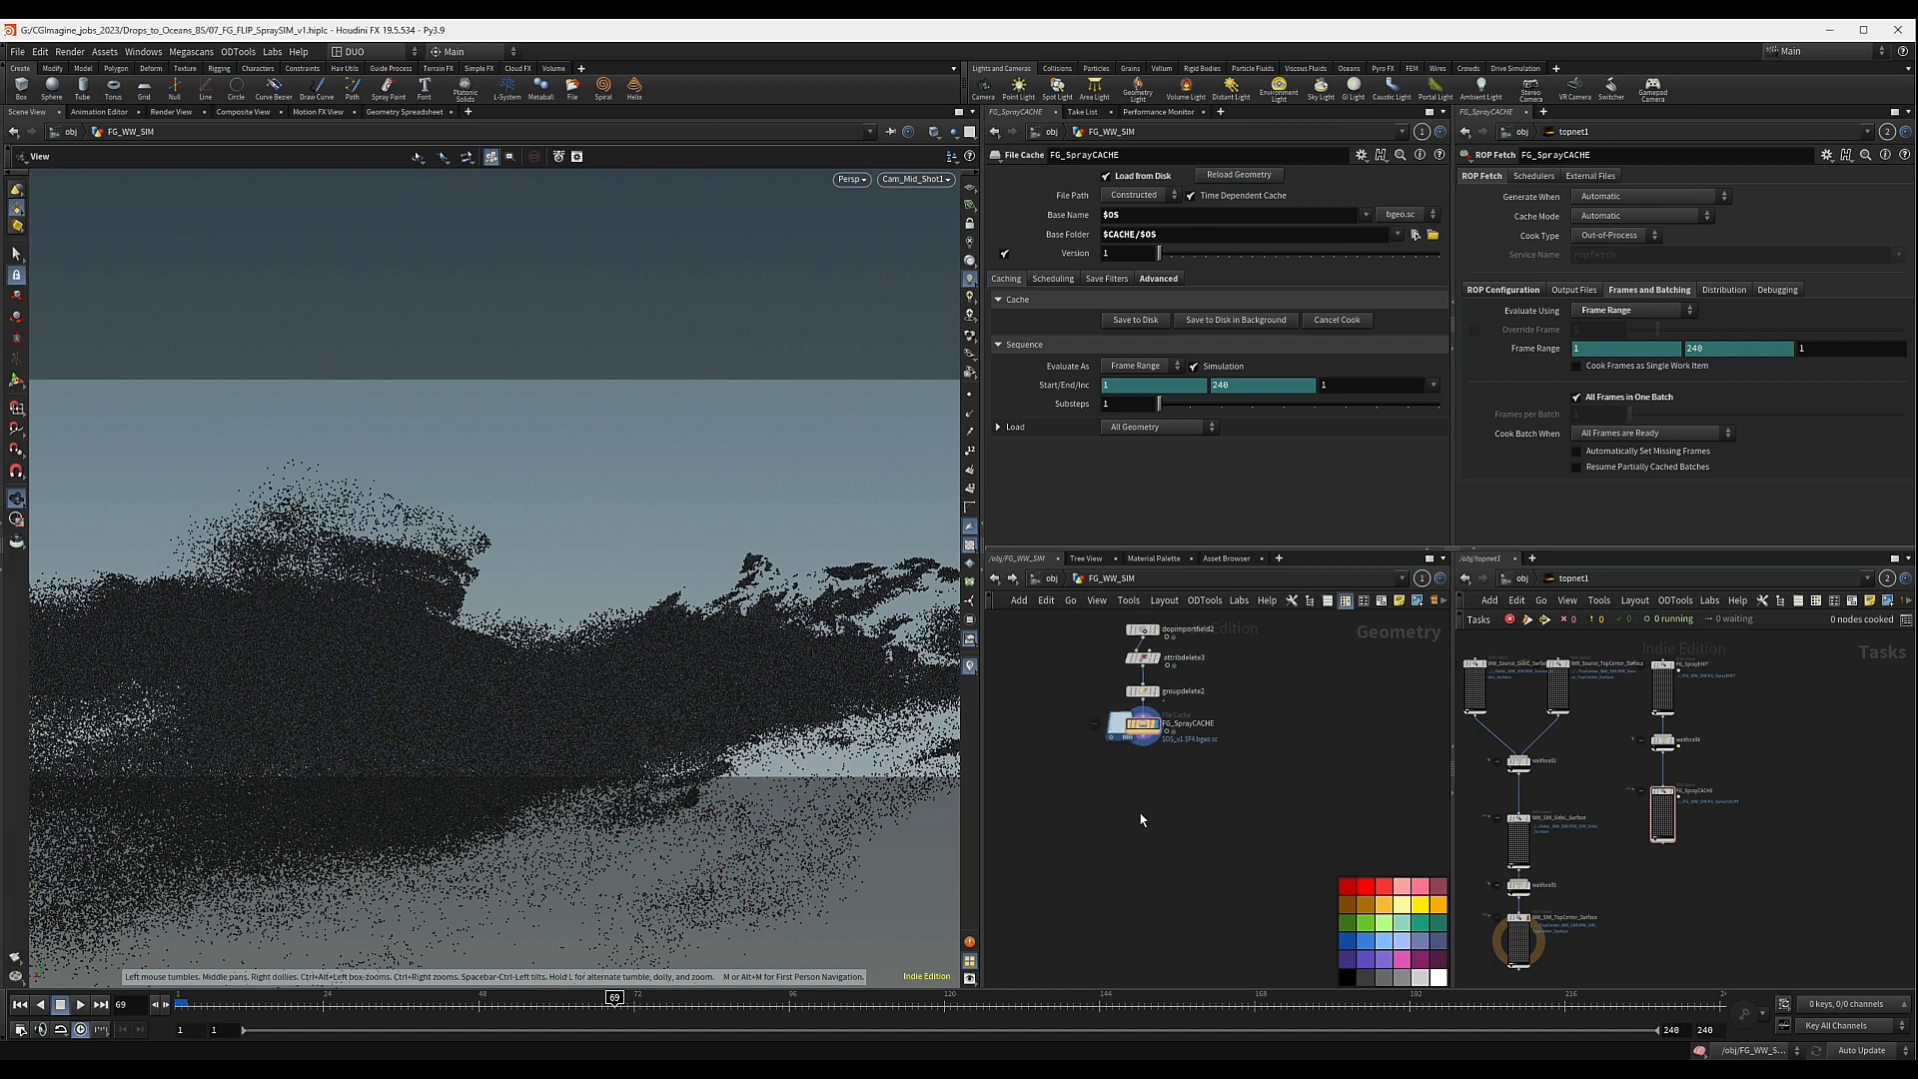
{"action": "key", "text": "Caps_Lock"}
{"action": "key", "text": "Tab"}
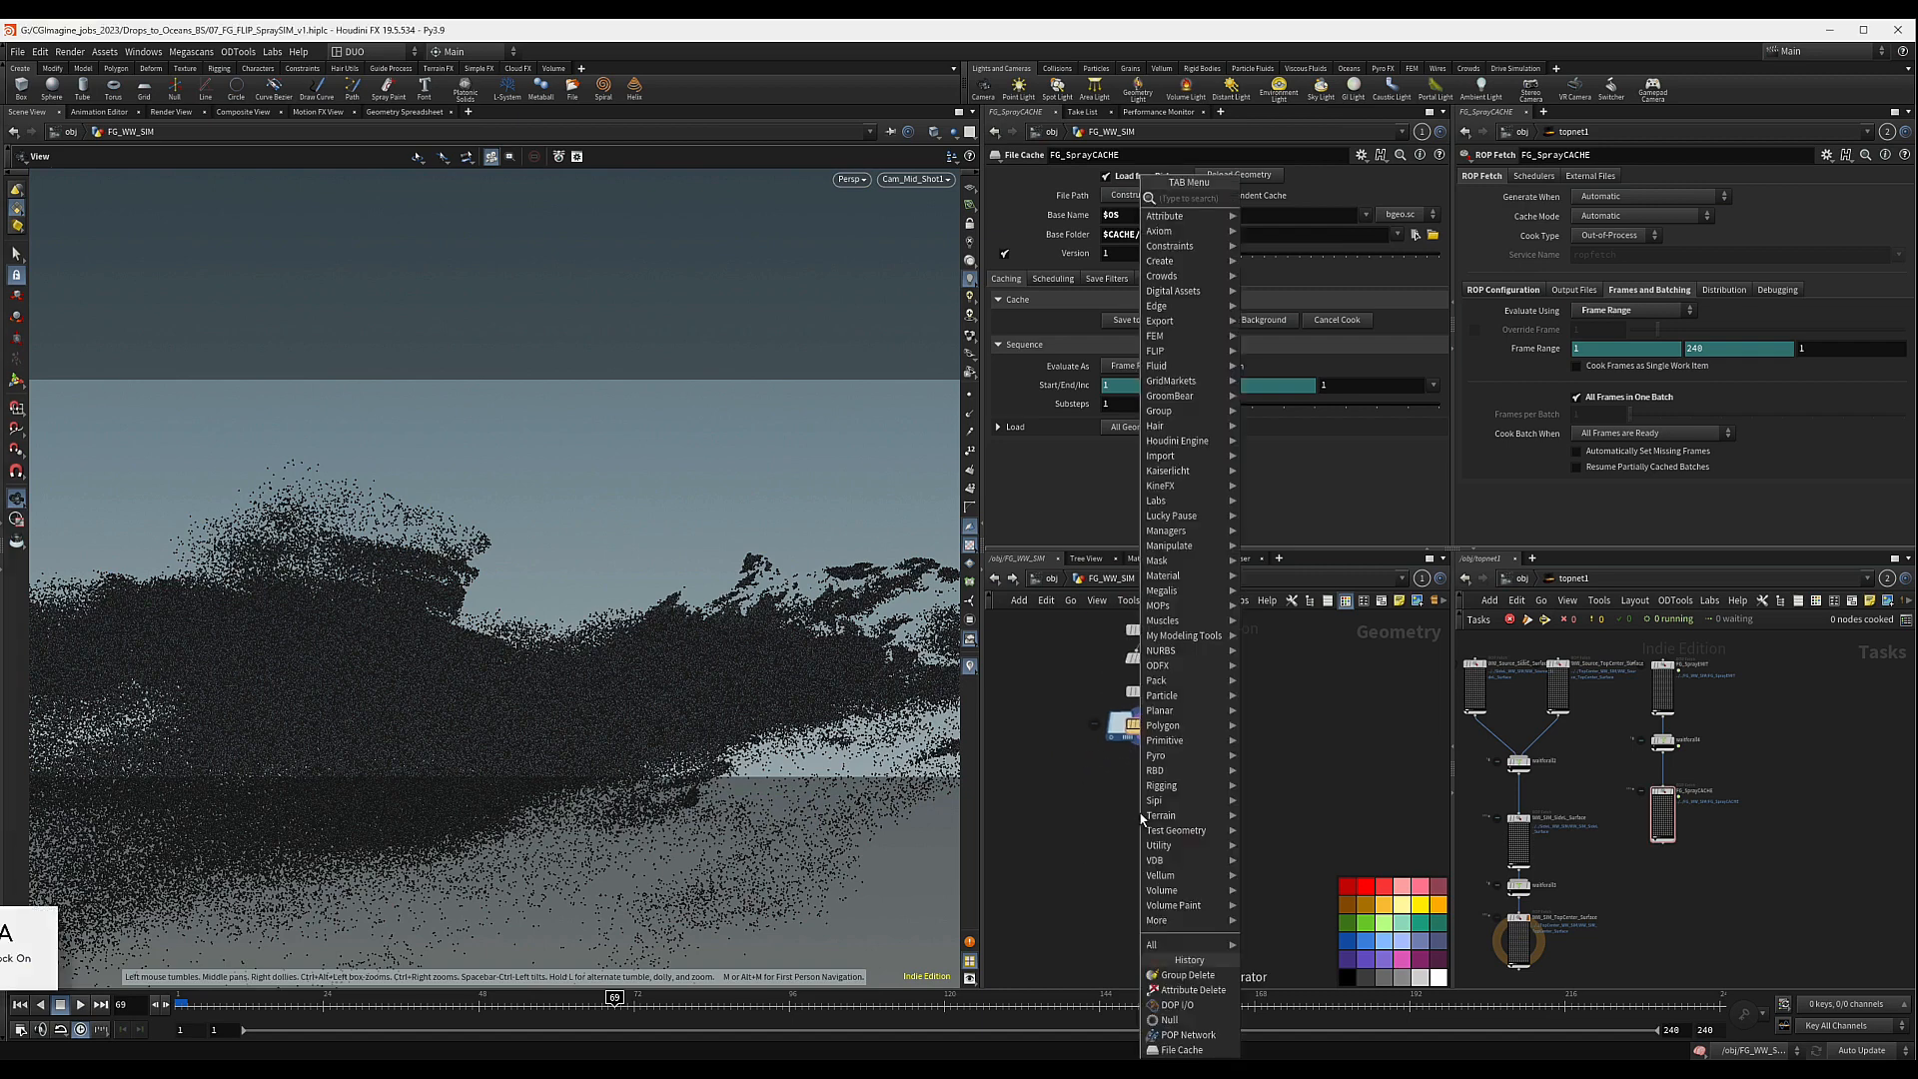
{"action": "key", "text": "Caps_Lock"}
{"action": "key", "text": "Escape"}
{"action": "key", "text": "p"}
{"action": "key", "text": "i"}
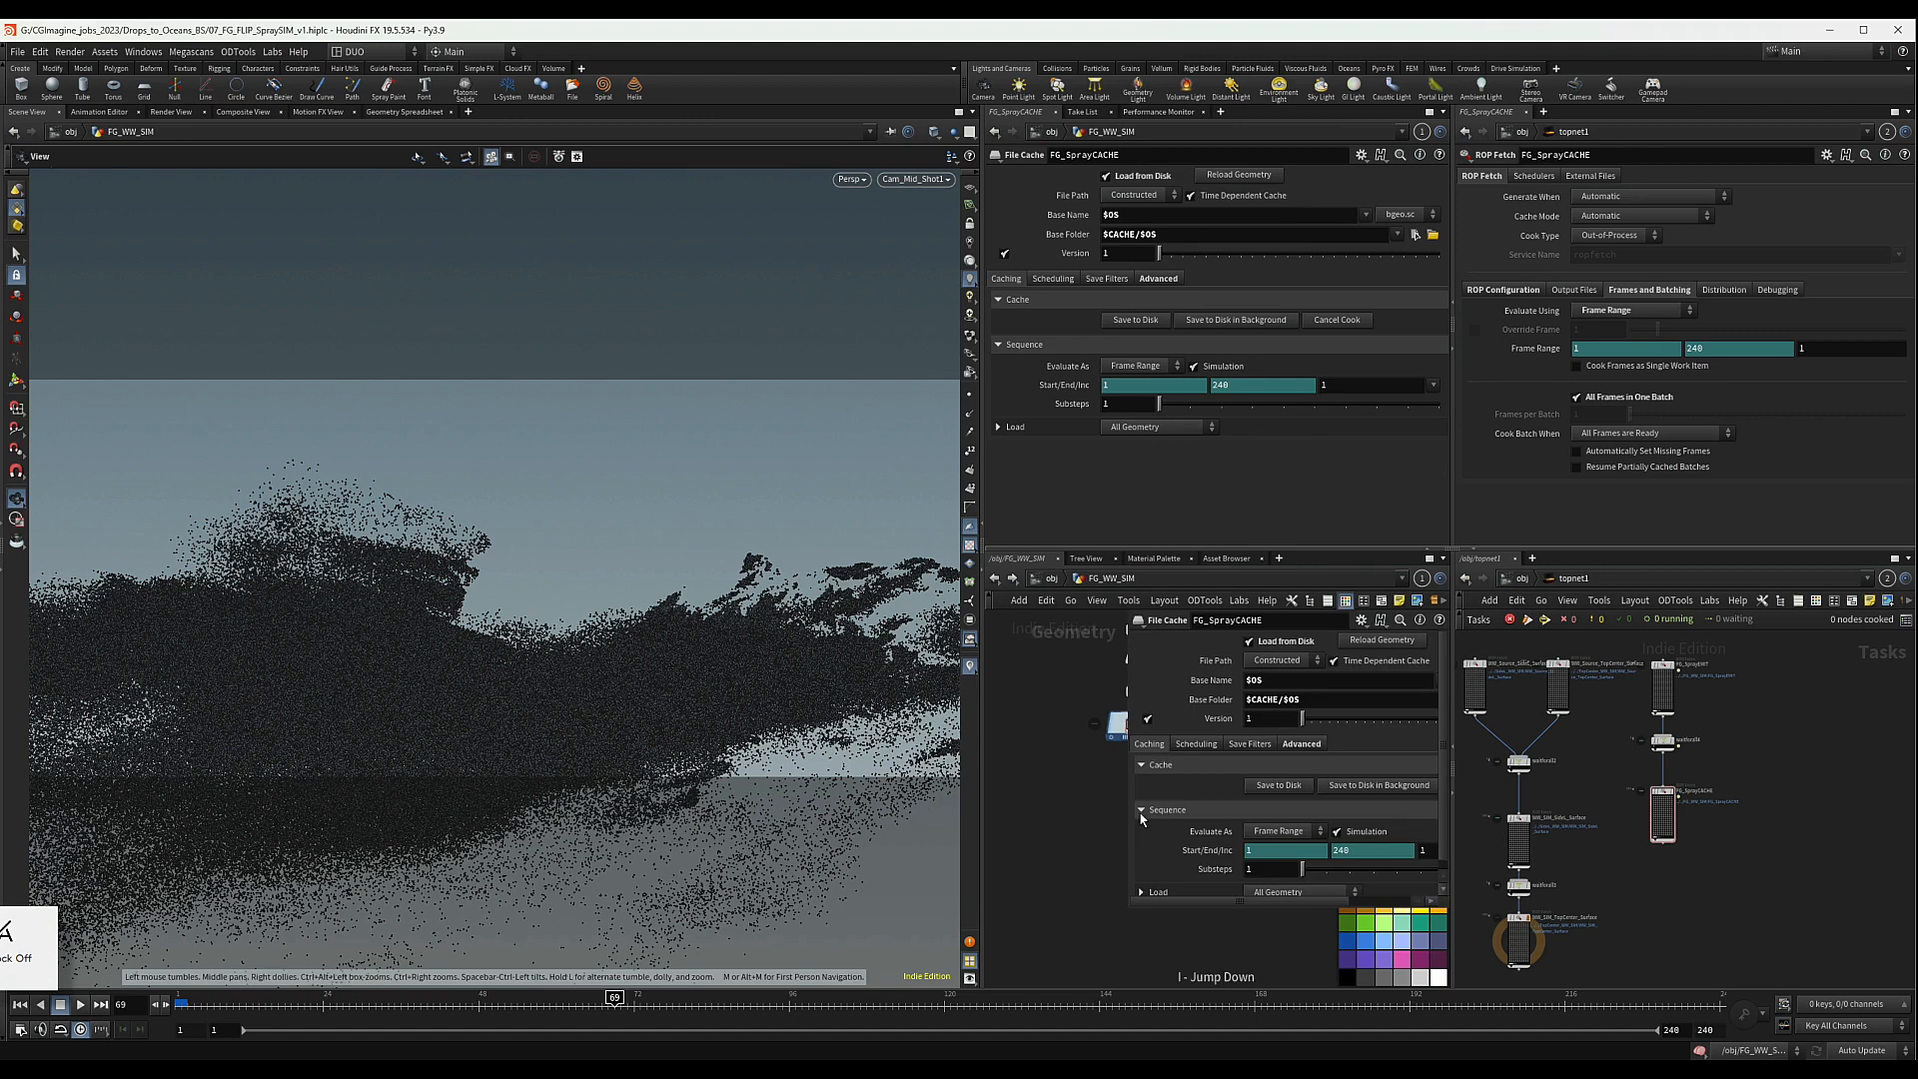
{"action": "key", "text": "p"}
- Add a Point VOP wired after FG_SprayCACHE and rename it pscale_by_age
{"action": "key", "text": "Tab"}
{"action": "type", "text": "poin"}
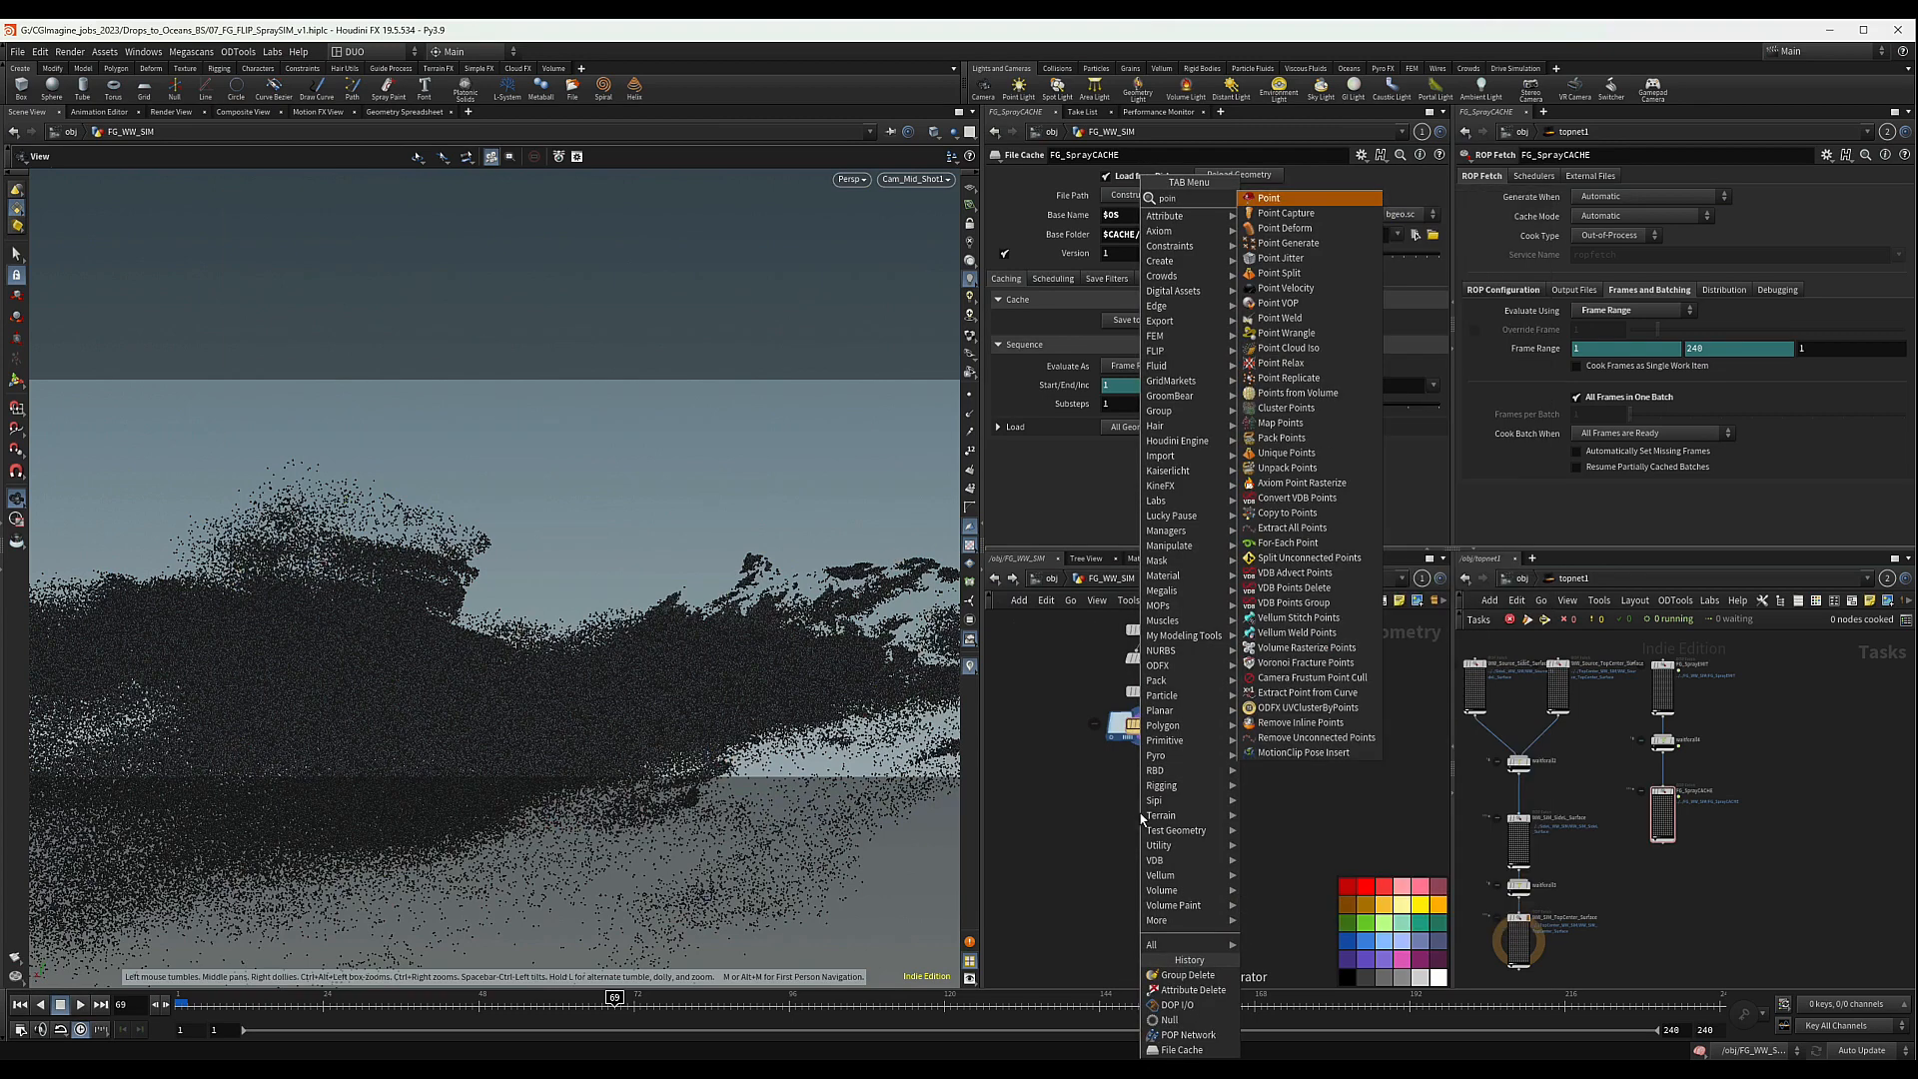
{"action": "type", "text": "t"}
{"action": "key", "text": "Return"}
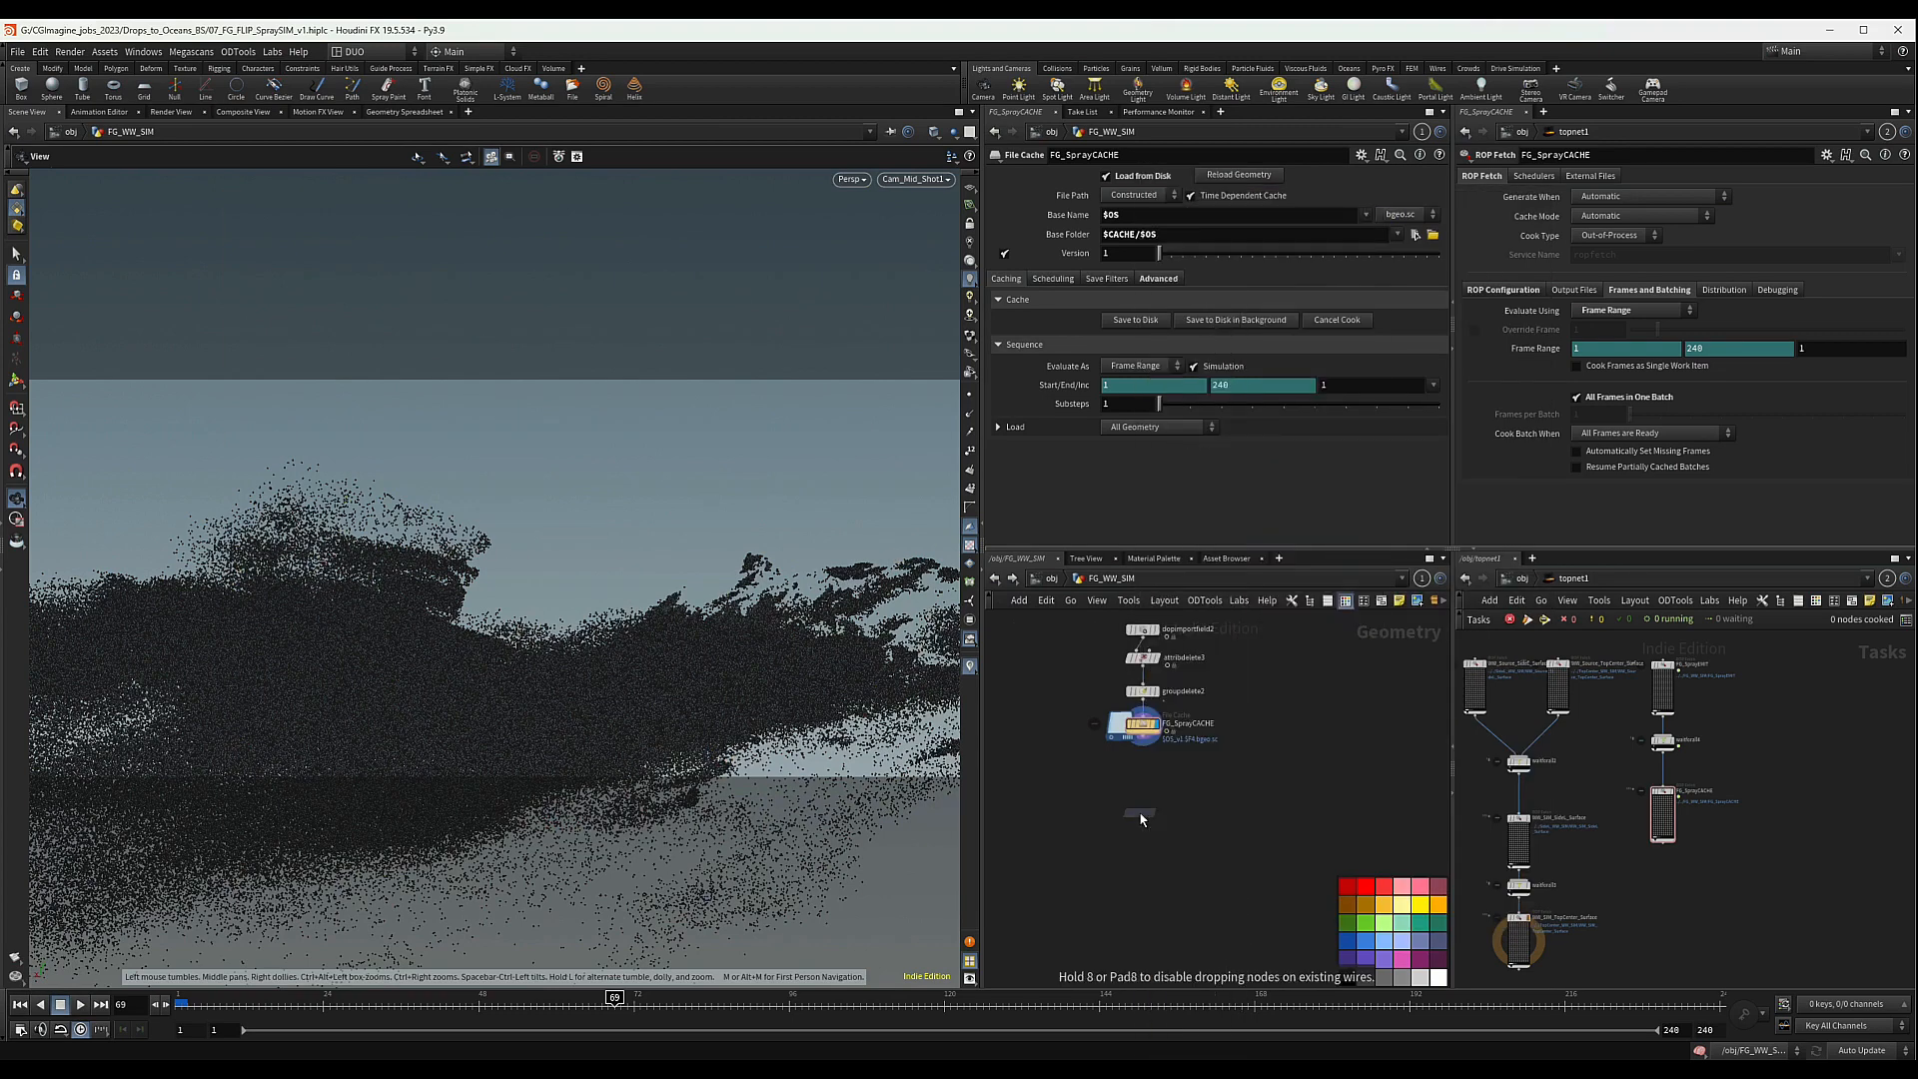
{"action": "left_click", "coordinate": [1149, 795]}
{"action": "scroll", "coordinate": [1149, 790], "scroll_direction": "up", "scroll_amount": 3}
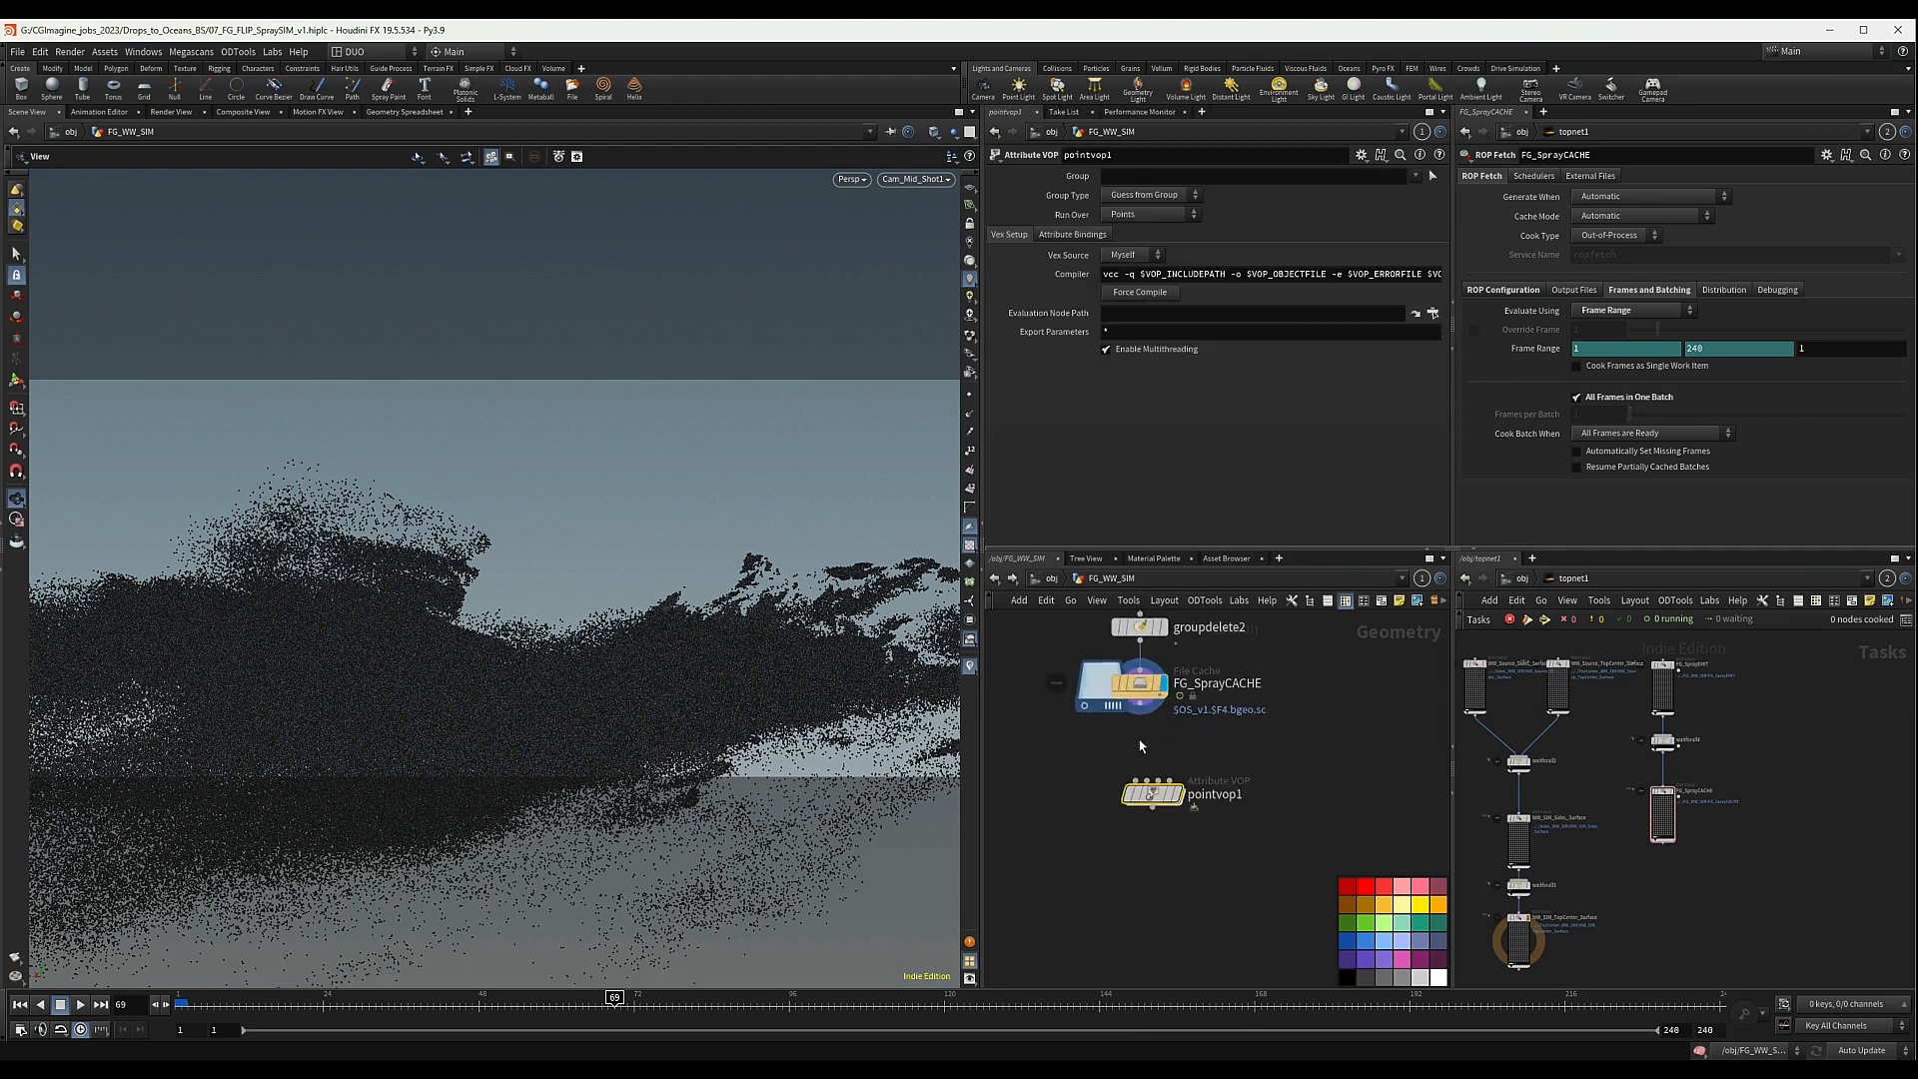
{"action": "left_click_drag", "start_coordinate": [1140, 715], "coordinate": [1151, 780]}
{"action": "double_click", "coordinate": [1225, 797]}
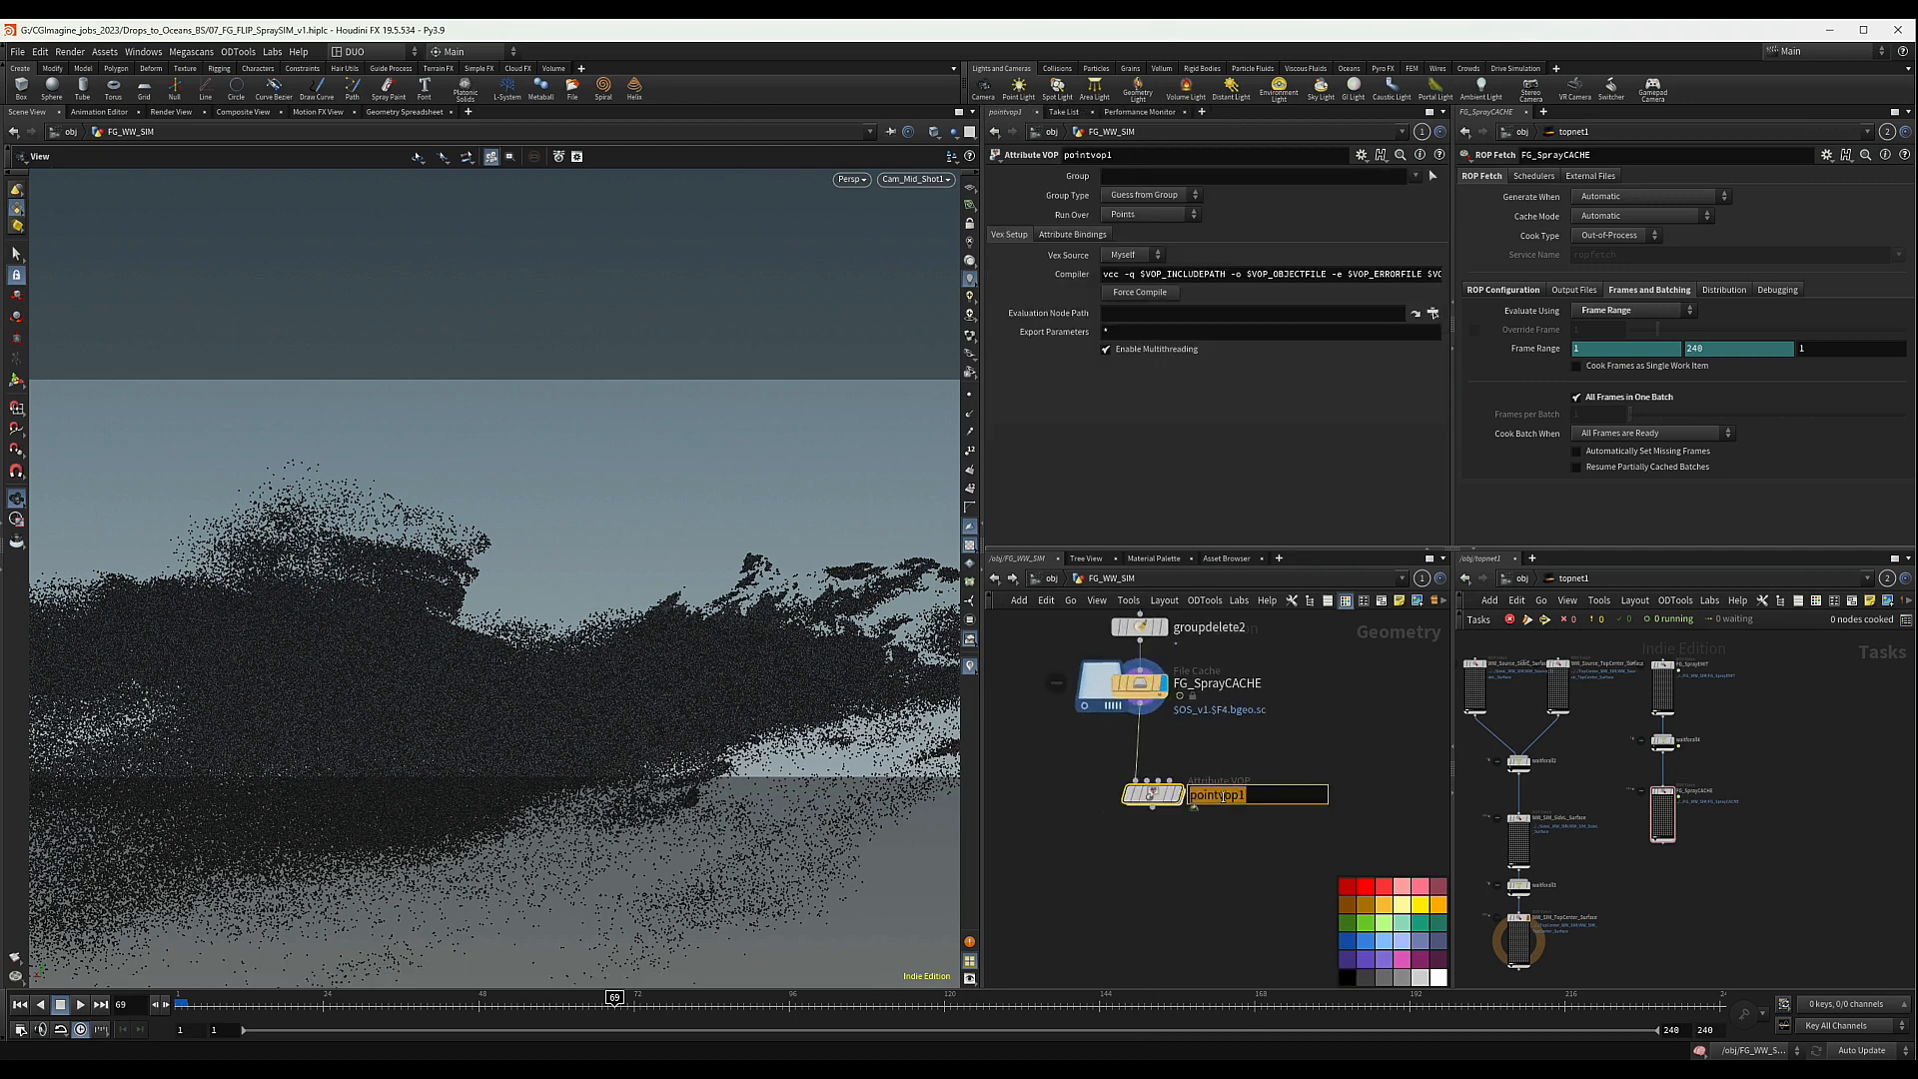
{"action": "type", "text": "pscale_by_age"}
{"action": "key", "text": "Return"}
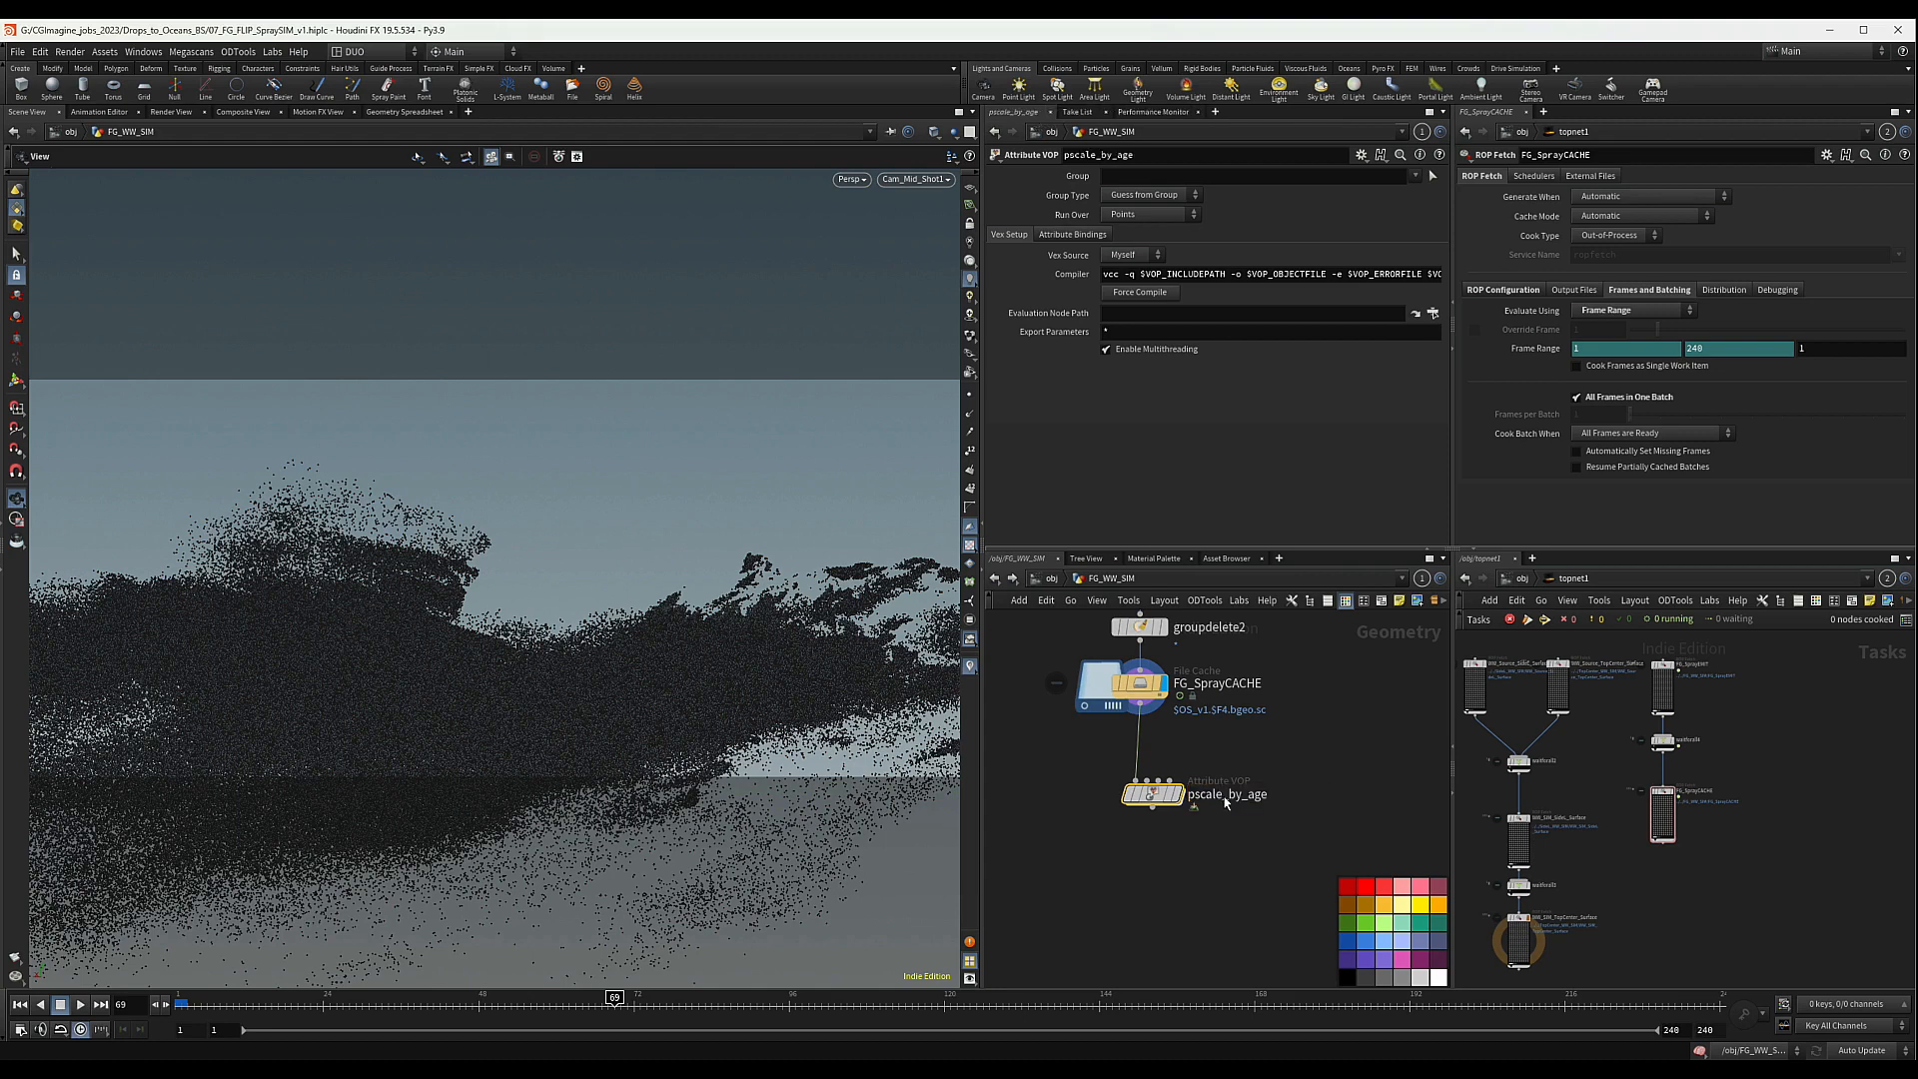
- Open the pscale_by_age Attribute VOP's network and spread the global and output nodes apart
{"action": "mouse_move", "coordinate": [1152, 800]}
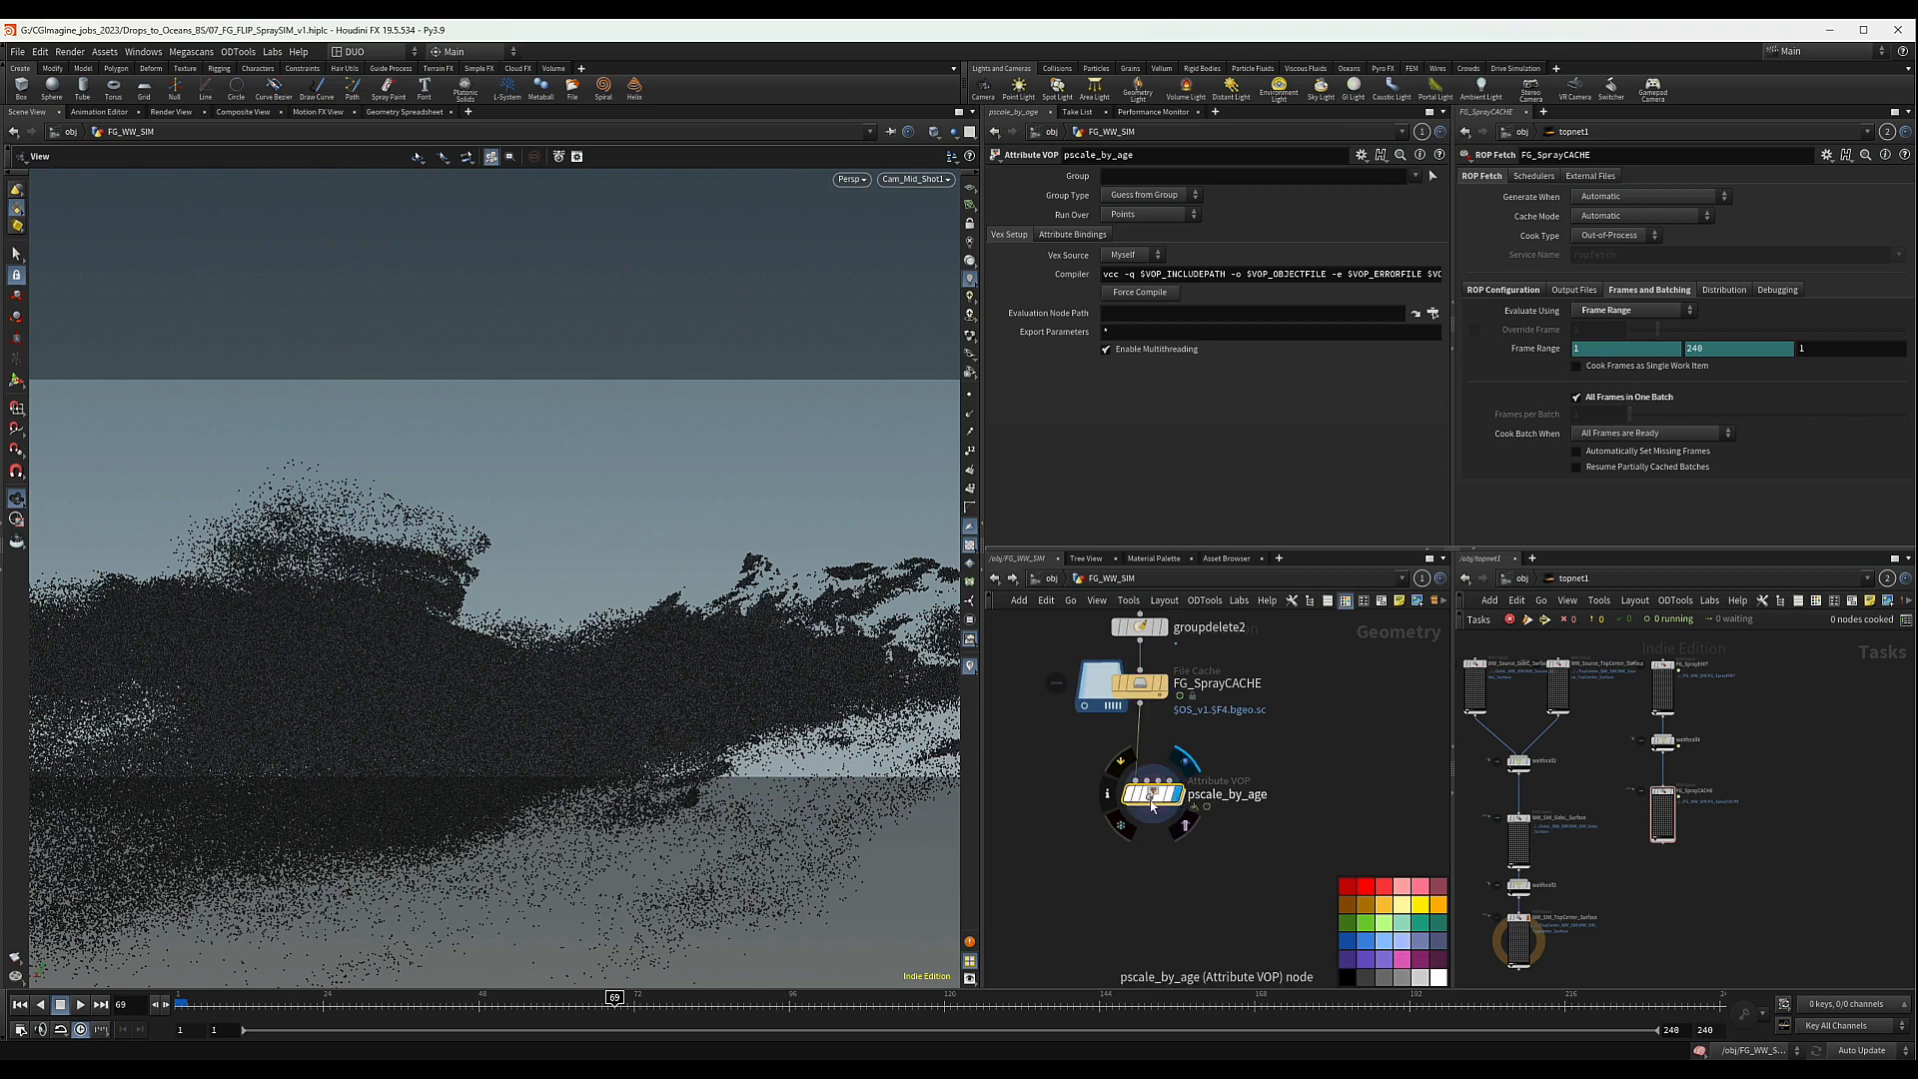
{"action": "double_click", "coordinate": [1152, 800]}
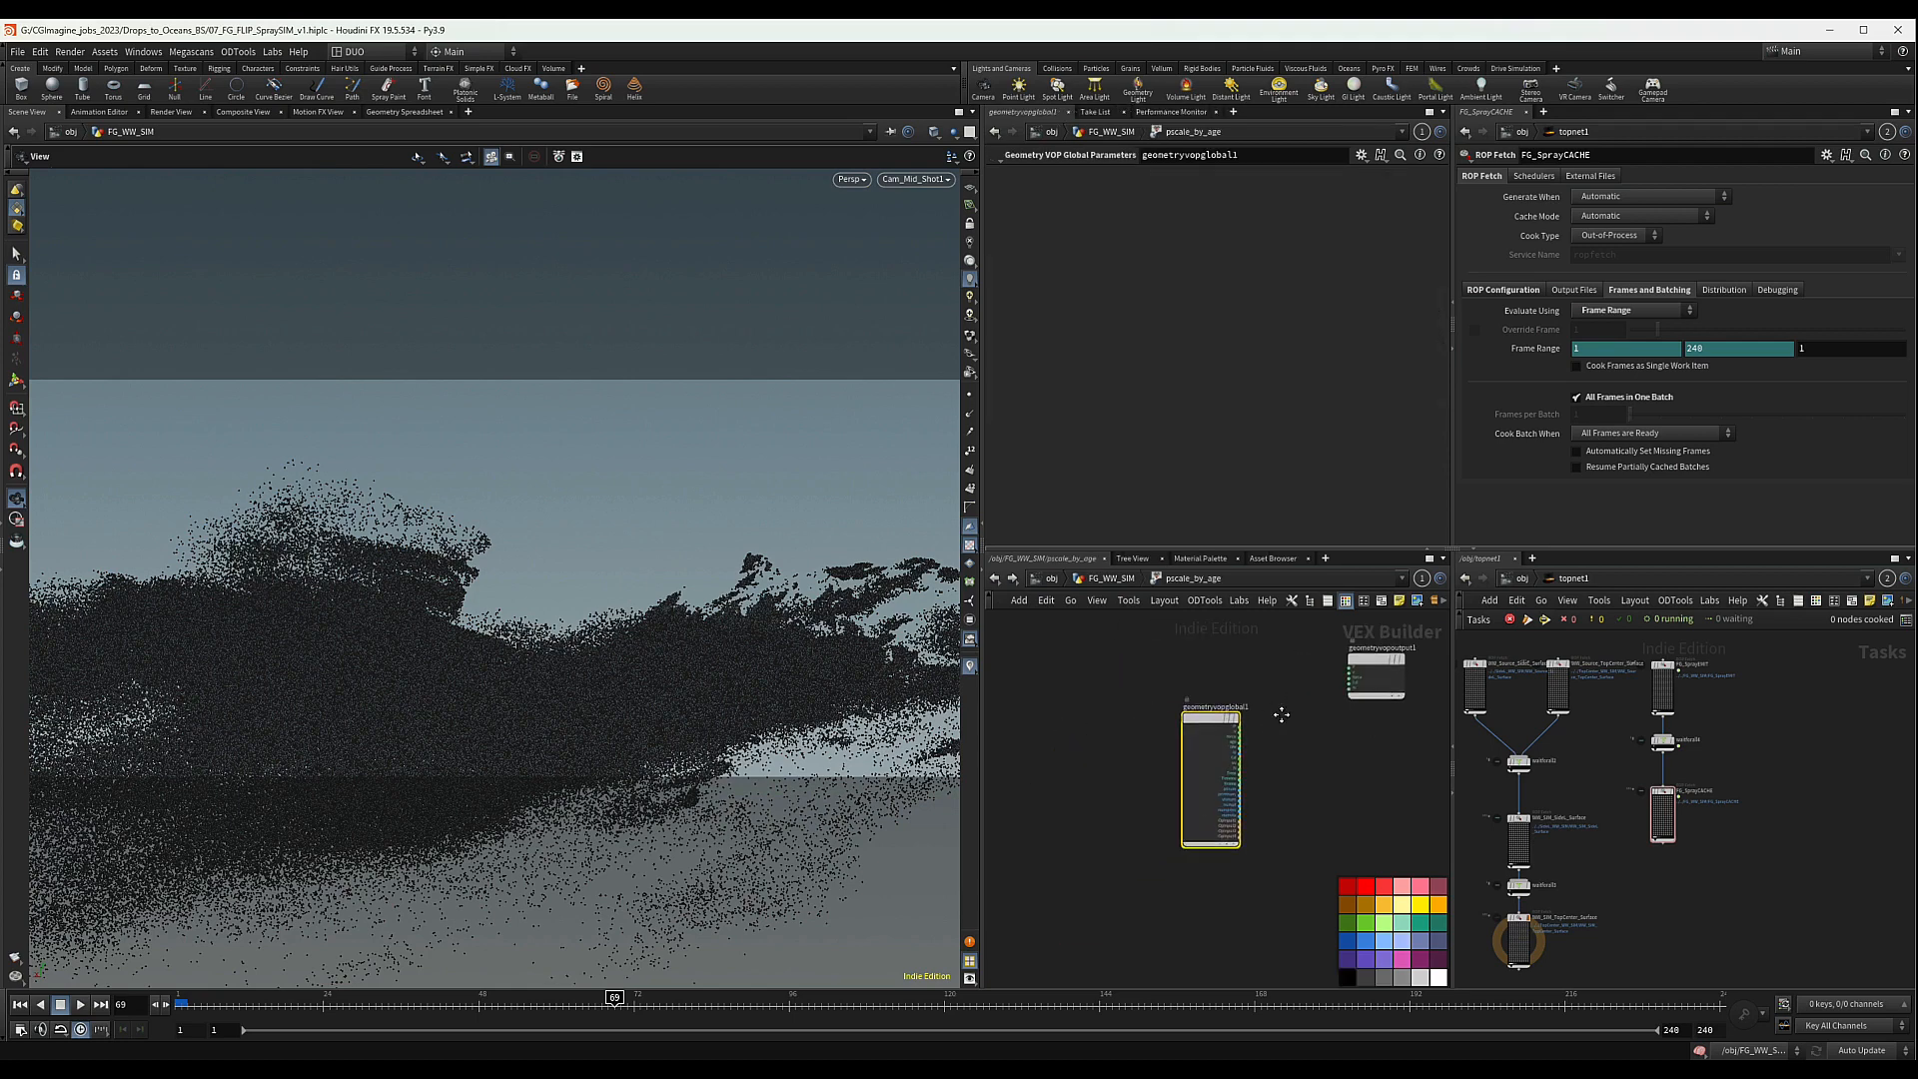
{"action": "left_click_drag", "start_coordinate": [1216, 719], "coordinate": [1086, 668]}
{"action": "left_click_drag", "start_coordinate": [1375, 661], "coordinate": [1391, 668]}
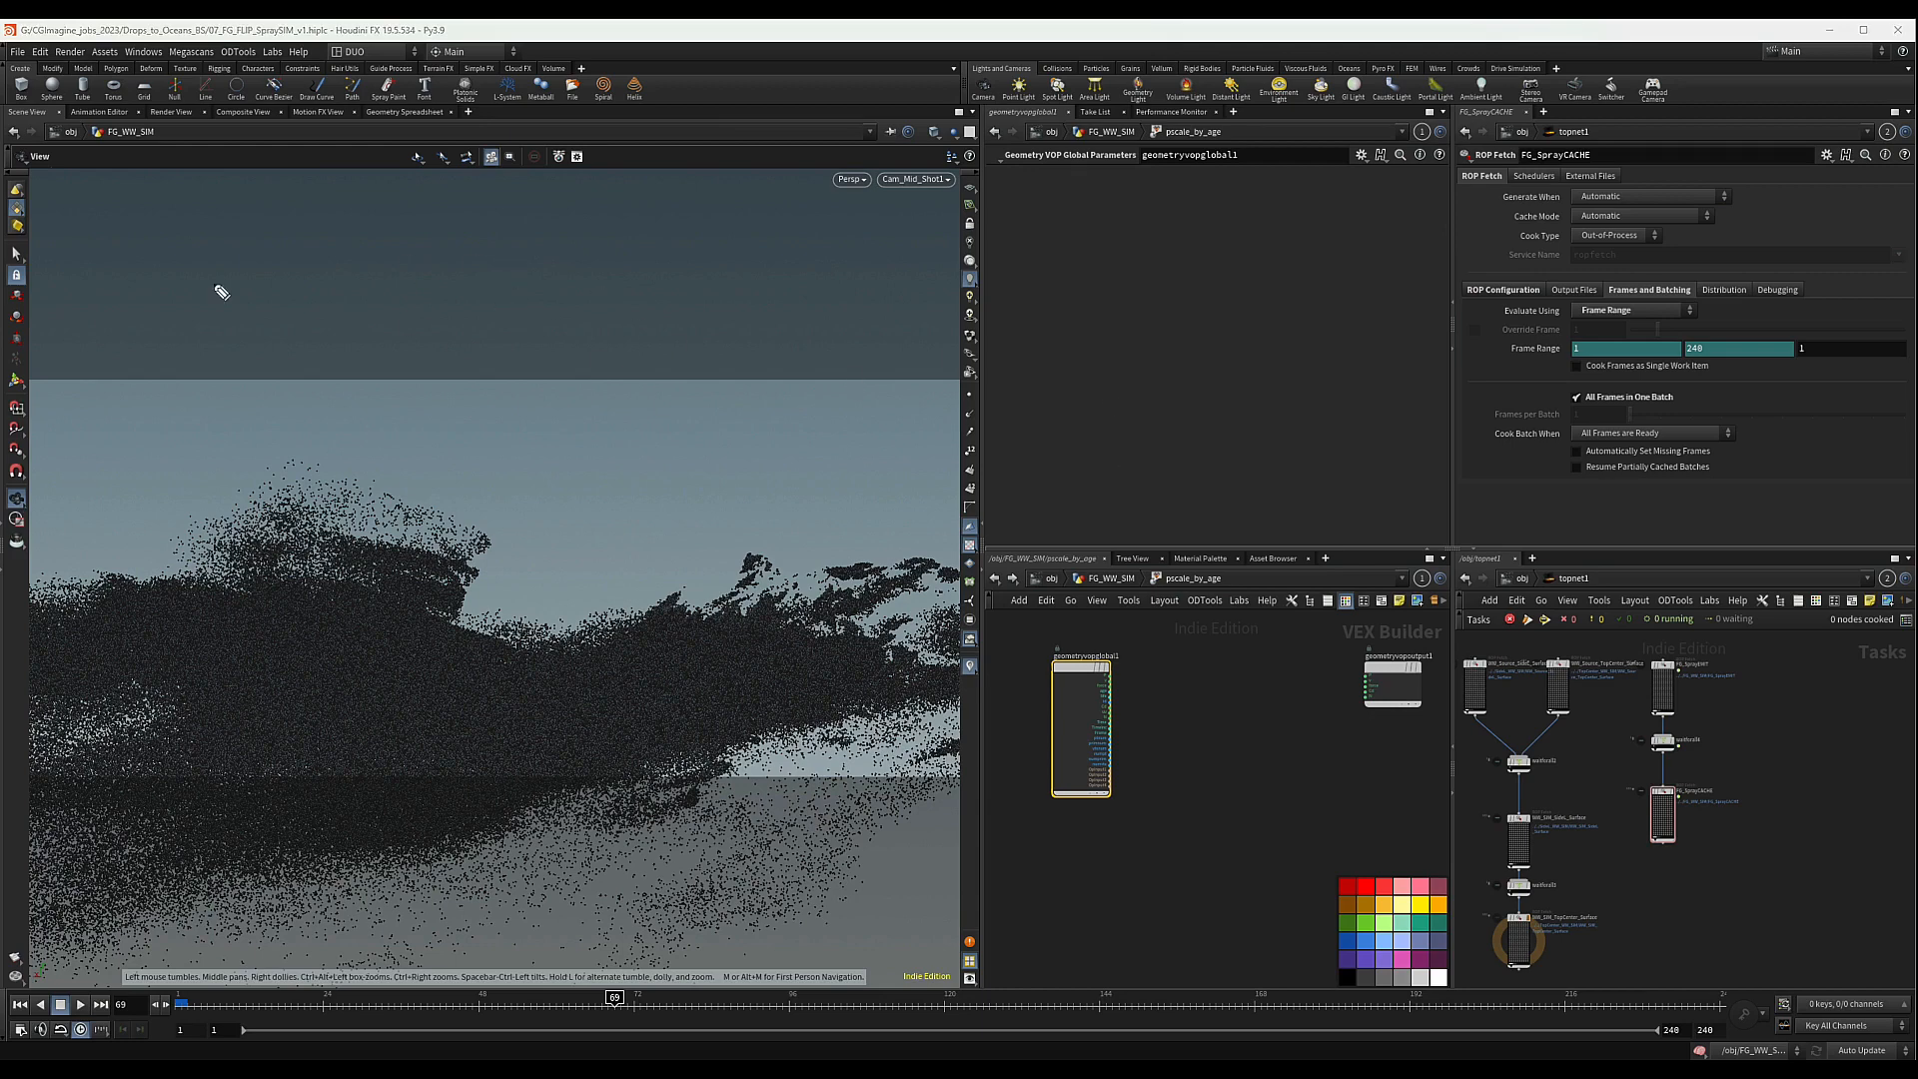
{"action": "left_click_drag", "start_coordinate": [158, 329], "coordinate": [177, 330]}
{"action": "left_click_drag", "start_coordinate": [163, 320], "coordinate": [270, 325]}
{"action": "left_click_drag", "start_coordinate": [250, 316], "coordinate": [346, 326]}
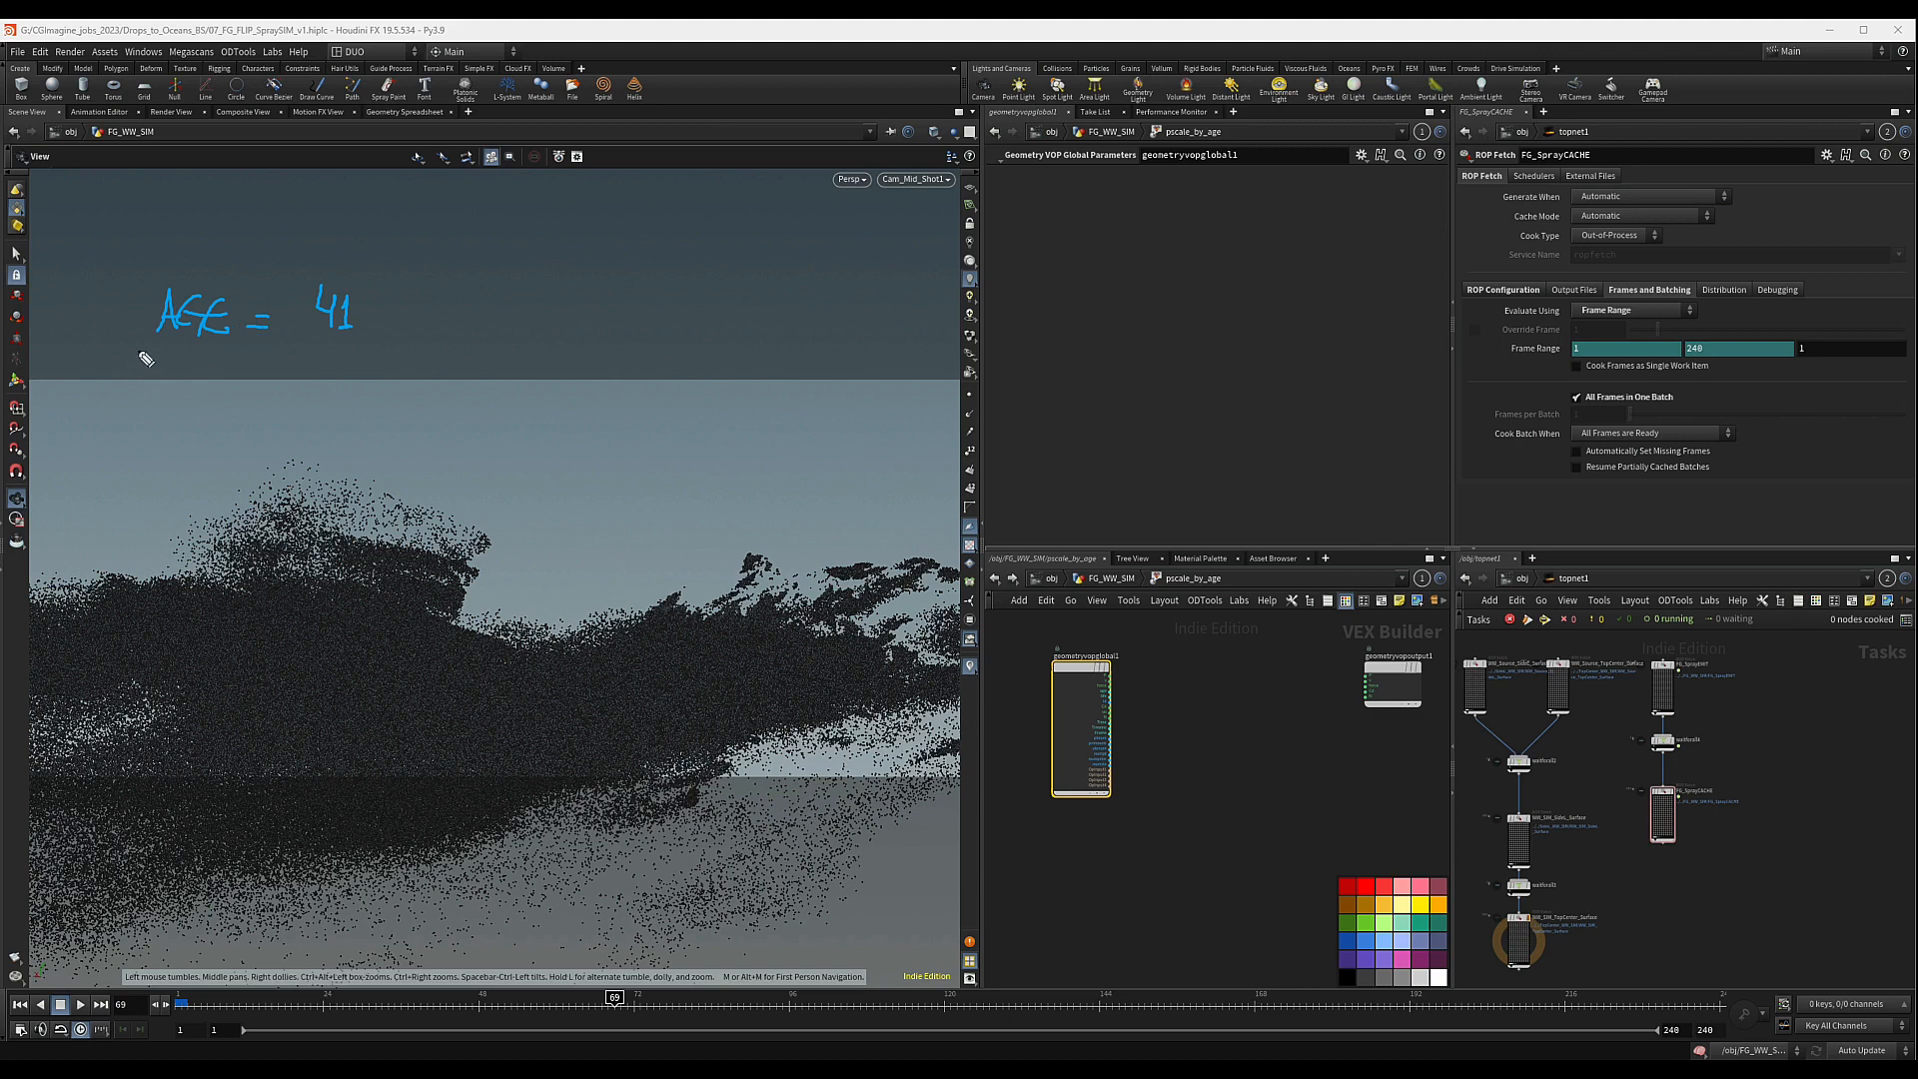
{"action": "mouse_move", "coordinate": [166, 348]}
{"action": "left_mouse_down"}
{"action": "mouse_move", "coordinate": [190, 373]}
{"action": "mouse_move", "coordinate": [212, 349]}
{"action": "mouse_move", "coordinate": [216, 370]}
{"action": "left_mouse_up"}
{"action": "left_click", "coordinate": [191, 339]}
{"action": "left_click_drag", "start_coordinate": [216, 349], "coordinate": [227, 360]}
{"action": "left_click_drag", "start_coordinate": [215, 371], "coordinate": [266, 360]}
{"action": "mouse_move", "coordinate": [300, 345]}
{"action": "left_mouse_down"}
{"action": "mouse_move", "coordinate": [291, 362]}
{"action": "mouse_move", "coordinate": [300, 346]}
{"action": "mouse_move", "coordinate": [318, 377]}
{"action": "mouse_move", "coordinate": [324, 347]}
{"action": "left_mouse_up"}
{"action": "left_click_drag", "start_coordinate": [478, 323], "coordinate": [492, 342]}
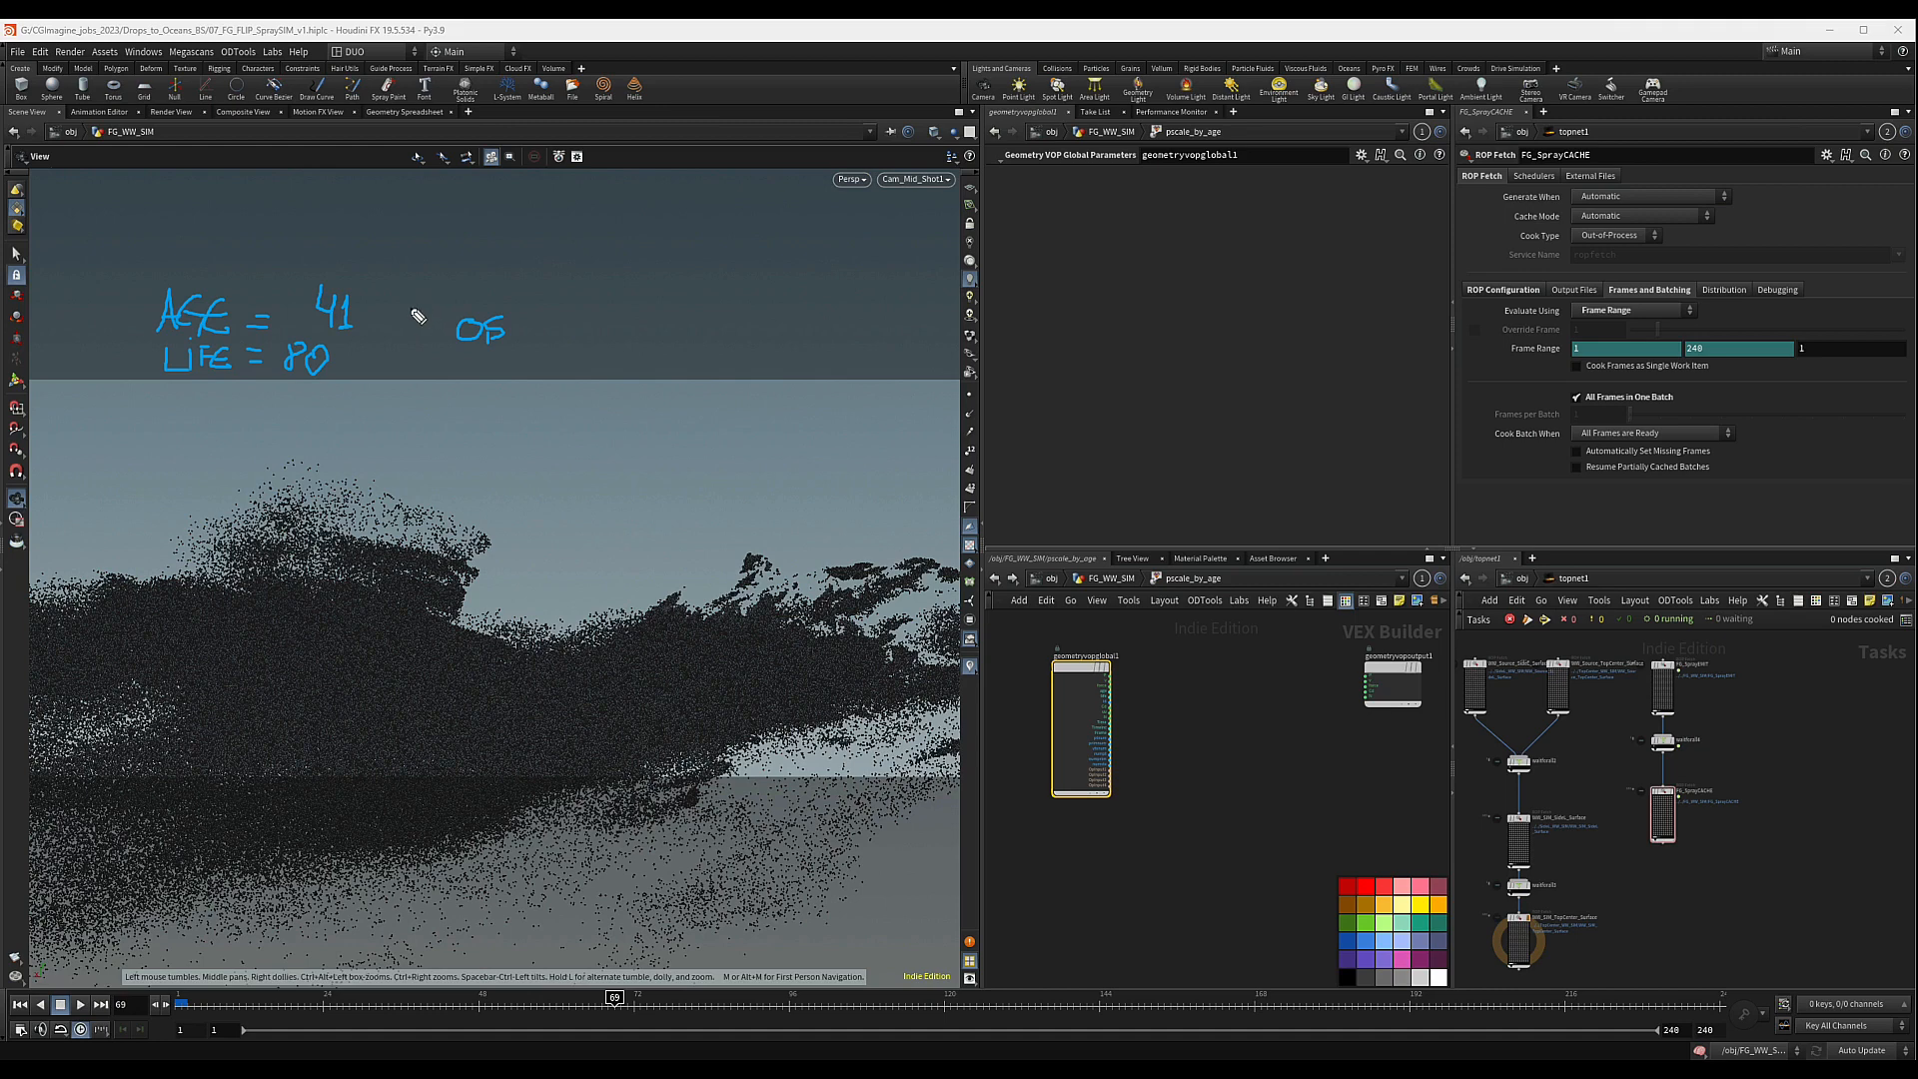
{"action": "left_click_drag", "start_coordinate": [411, 289], "coordinate": [414, 306]}
{"action": "mouse_move", "coordinate": [415, 313]}
{"action": "left_mouse_down"}
{"action": "mouse_move", "coordinate": [424, 290]}
{"action": "mouse_move", "coordinate": [437, 309]}
{"action": "mouse_move", "coordinate": [416, 300]}
{"action": "mouse_move", "coordinate": [407, 352]}
{"action": "left_mouse_up"}
{"action": "left_click_drag", "start_coordinate": [322, 230], "coordinate": [341, 242]}
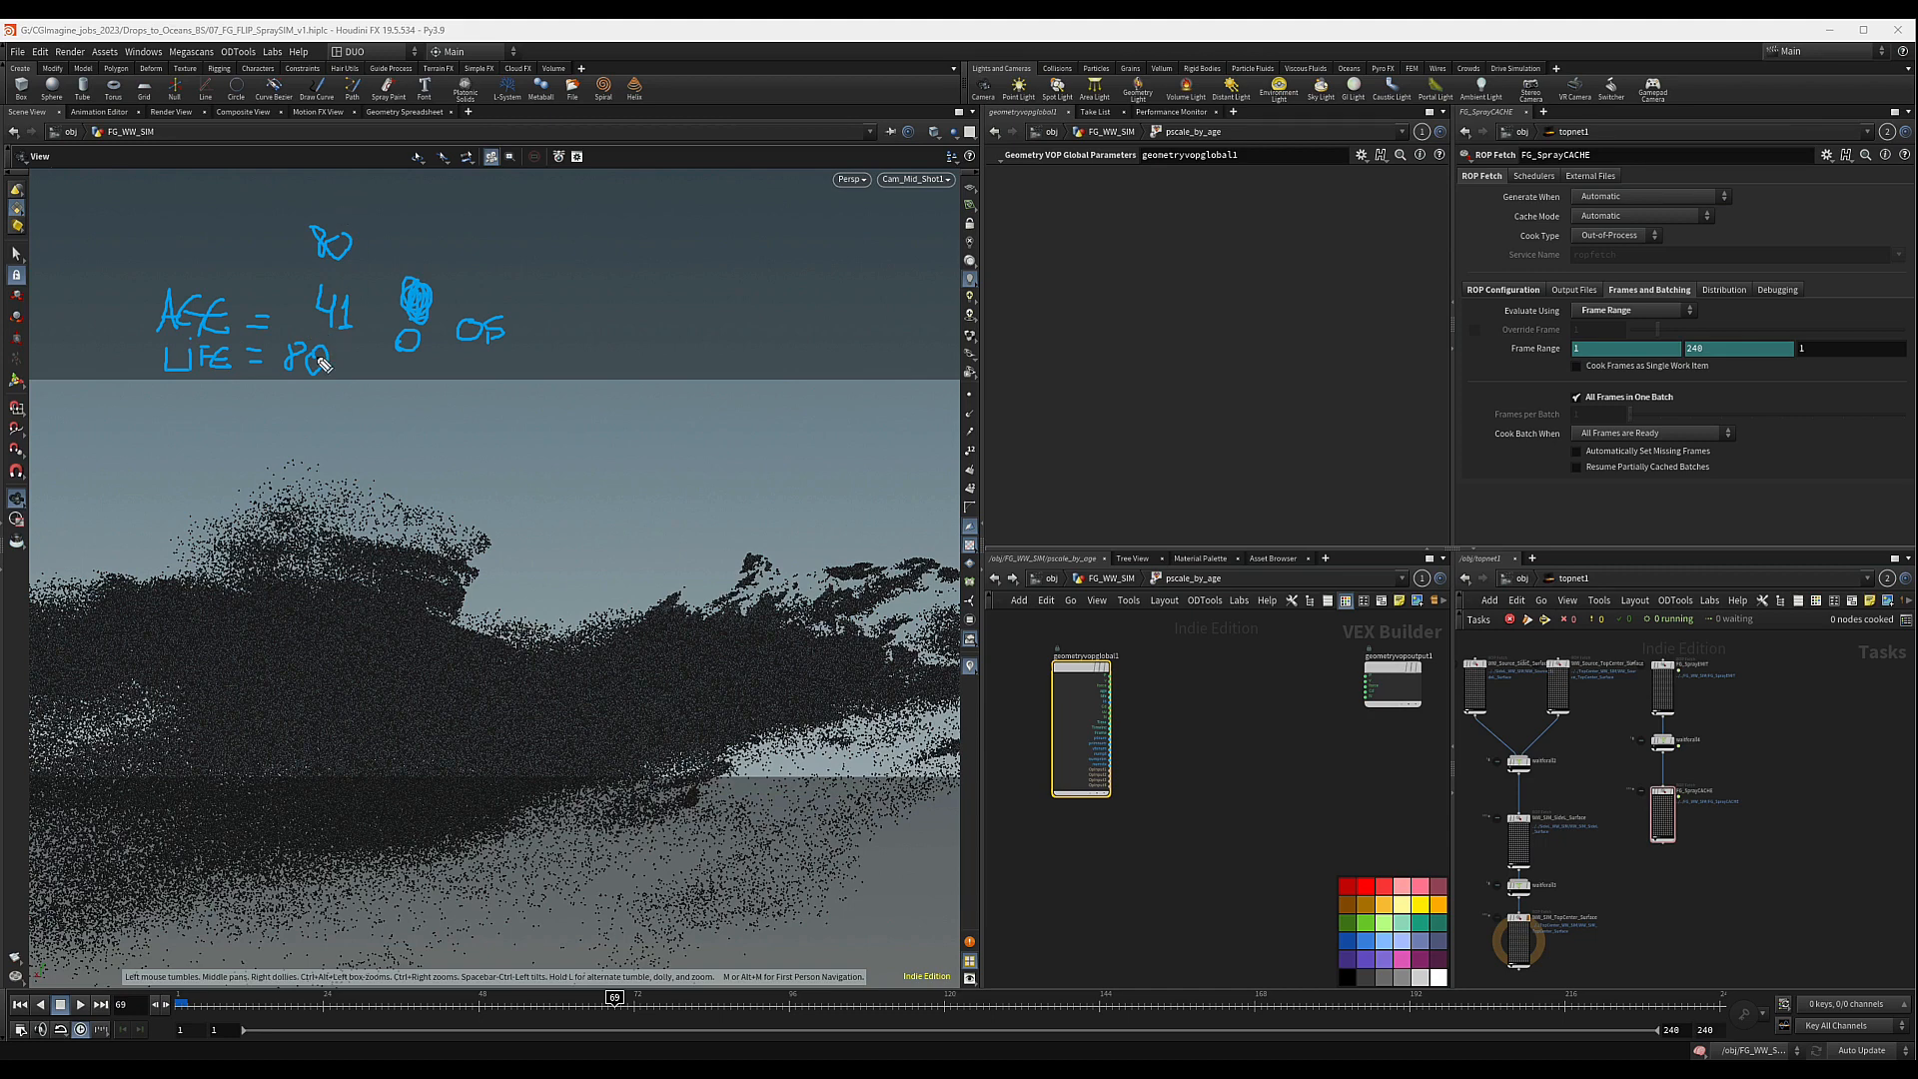
{"action": "left_click_drag", "start_coordinate": [569, 308], "coordinate": [577, 341]}
{"action": "left_click_drag", "start_coordinate": [391, 356], "coordinate": [620, 335]}
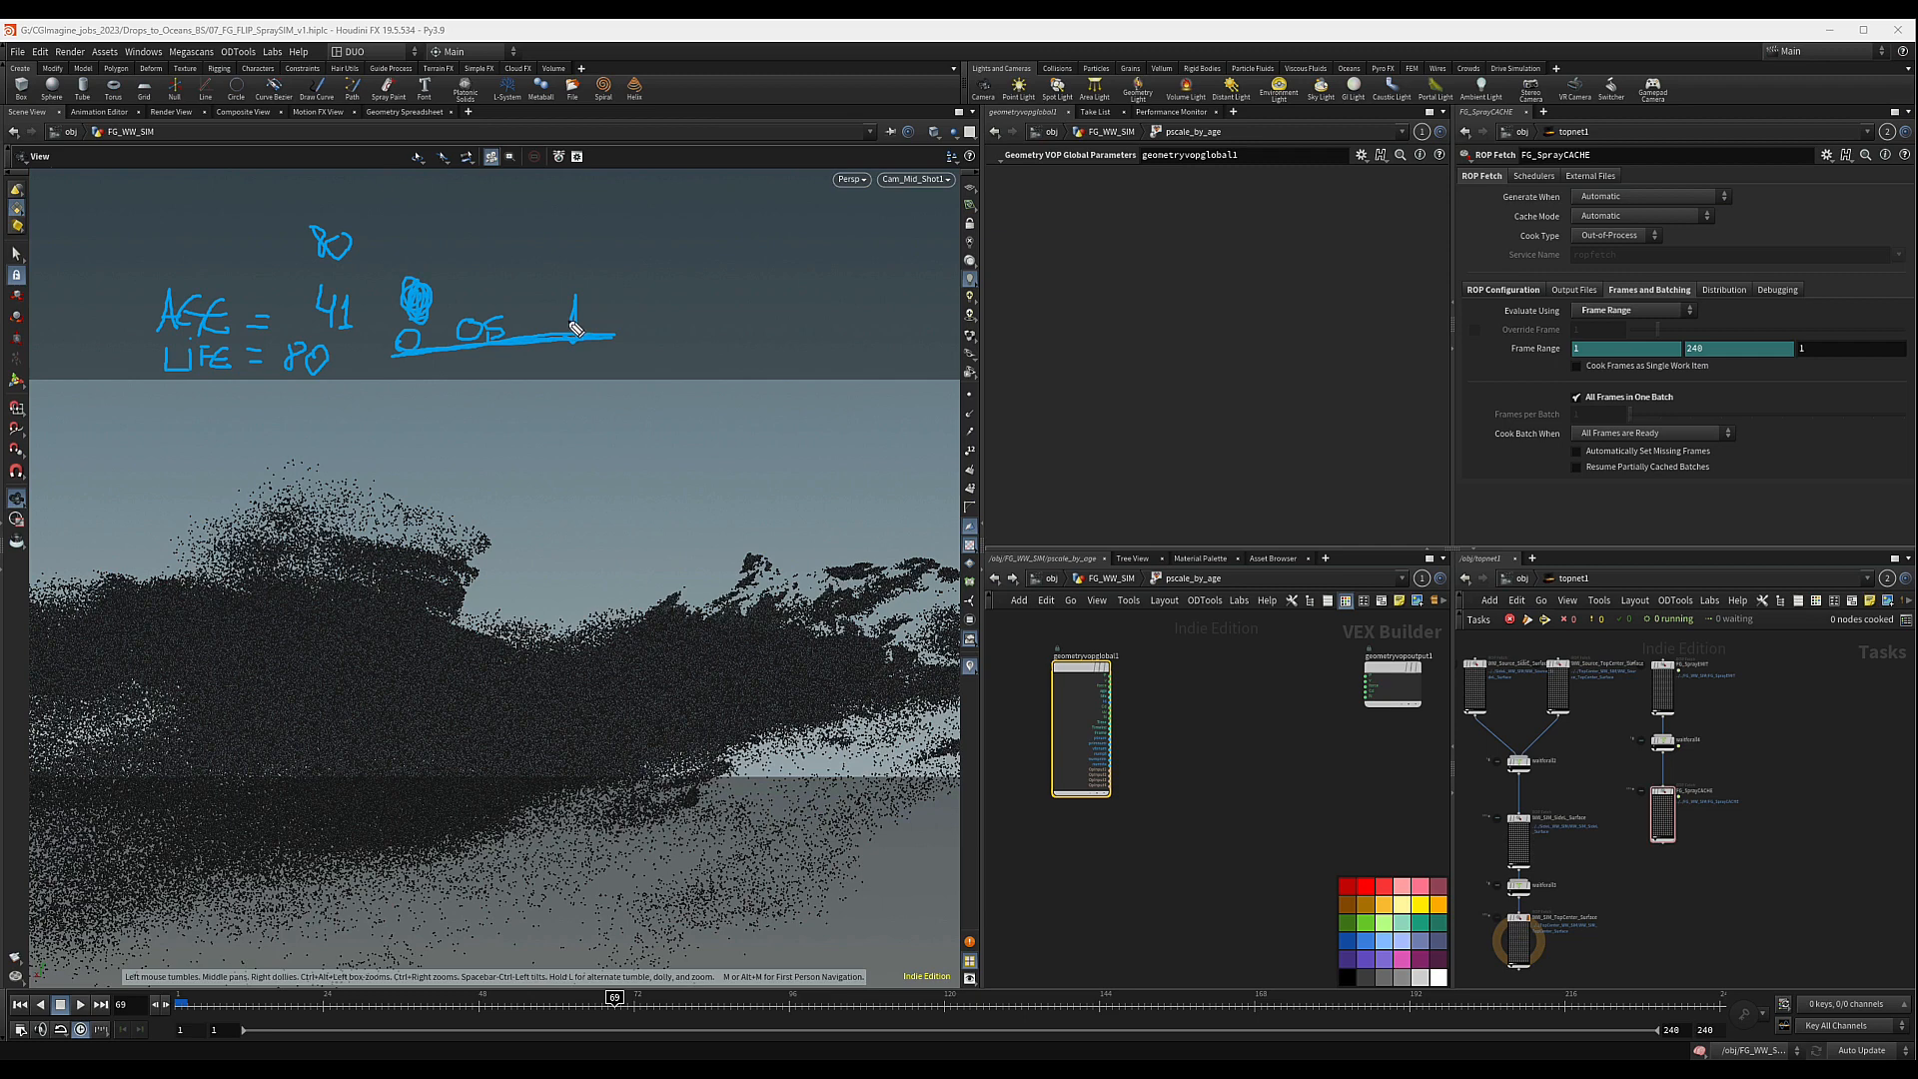
{"action": "left_click_drag", "start_coordinate": [574, 295], "coordinate": [577, 338]}
{"action": "key", "text": "Escape"}
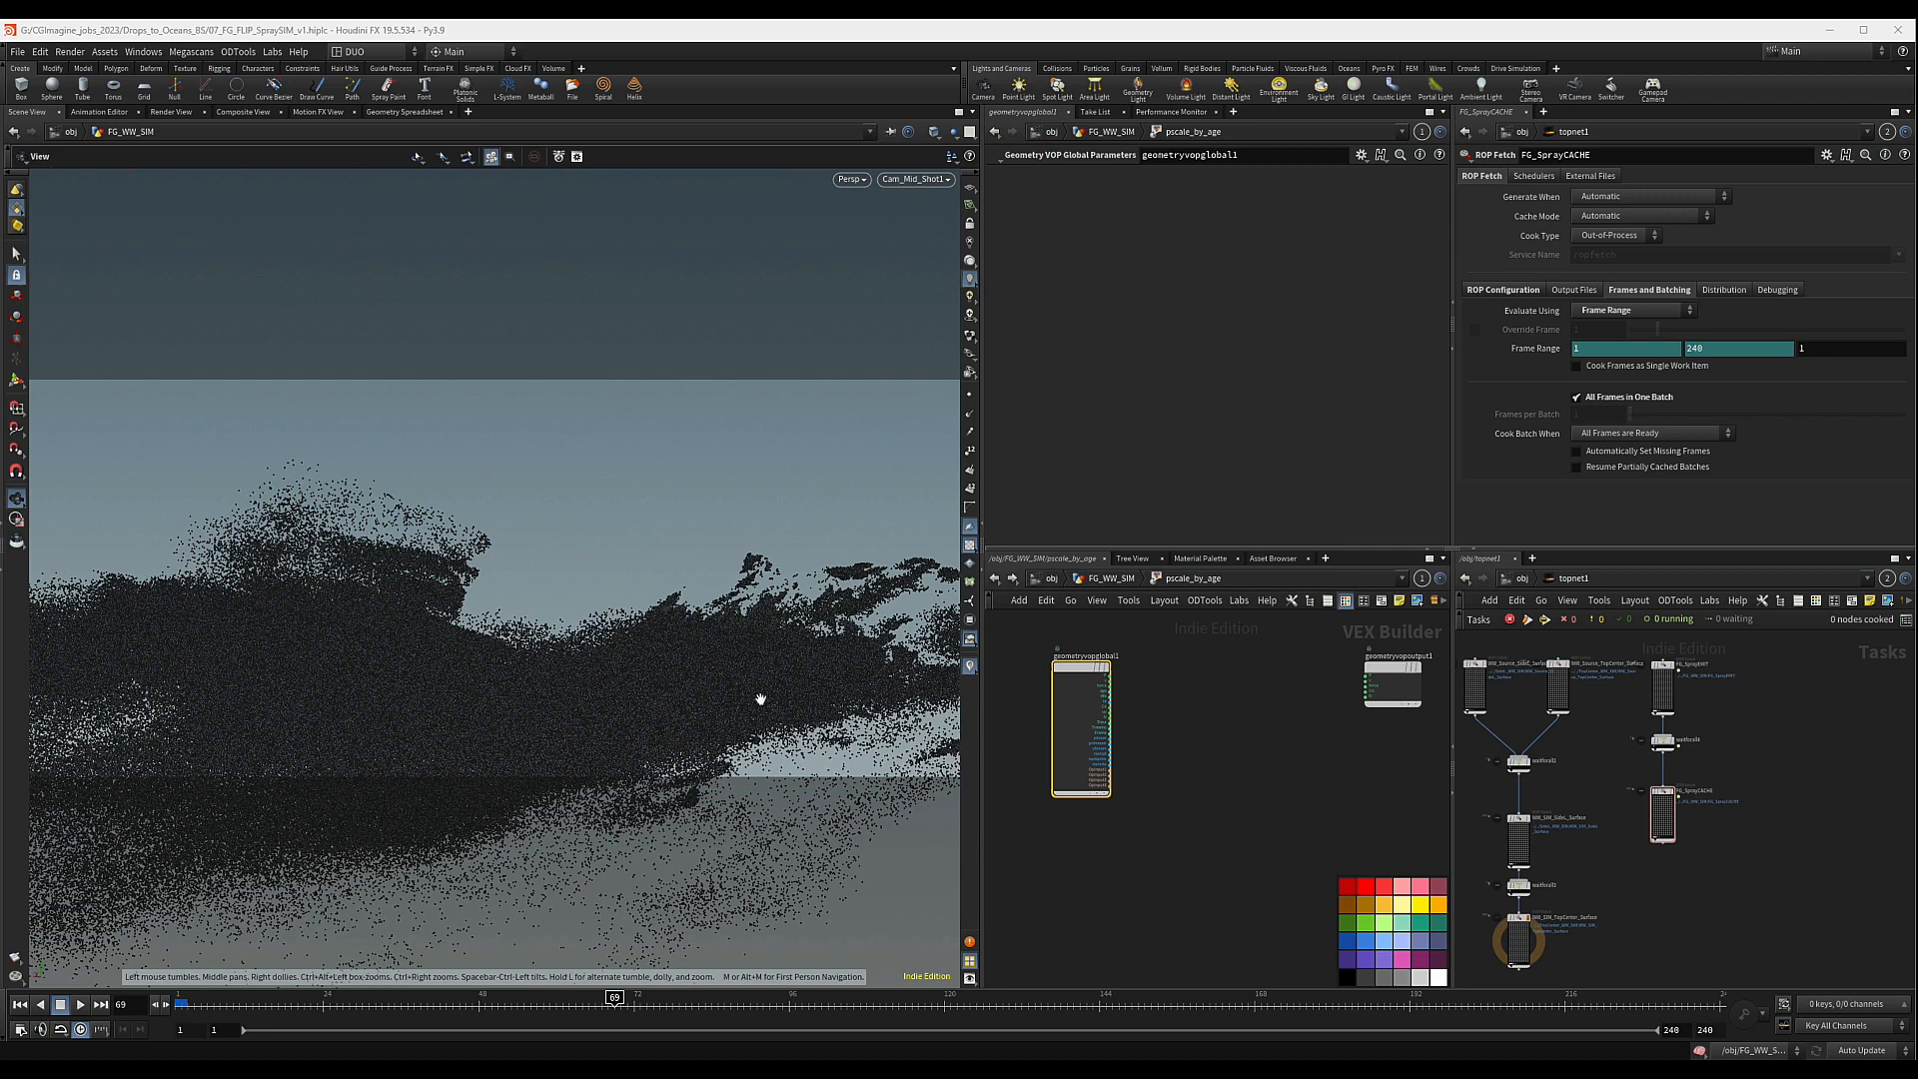
- Add a Divide node between the geometry global node and the output node
{"action": "scroll", "coordinate": [1199, 704], "scroll_direction": "down", "scroll_amount": 1}
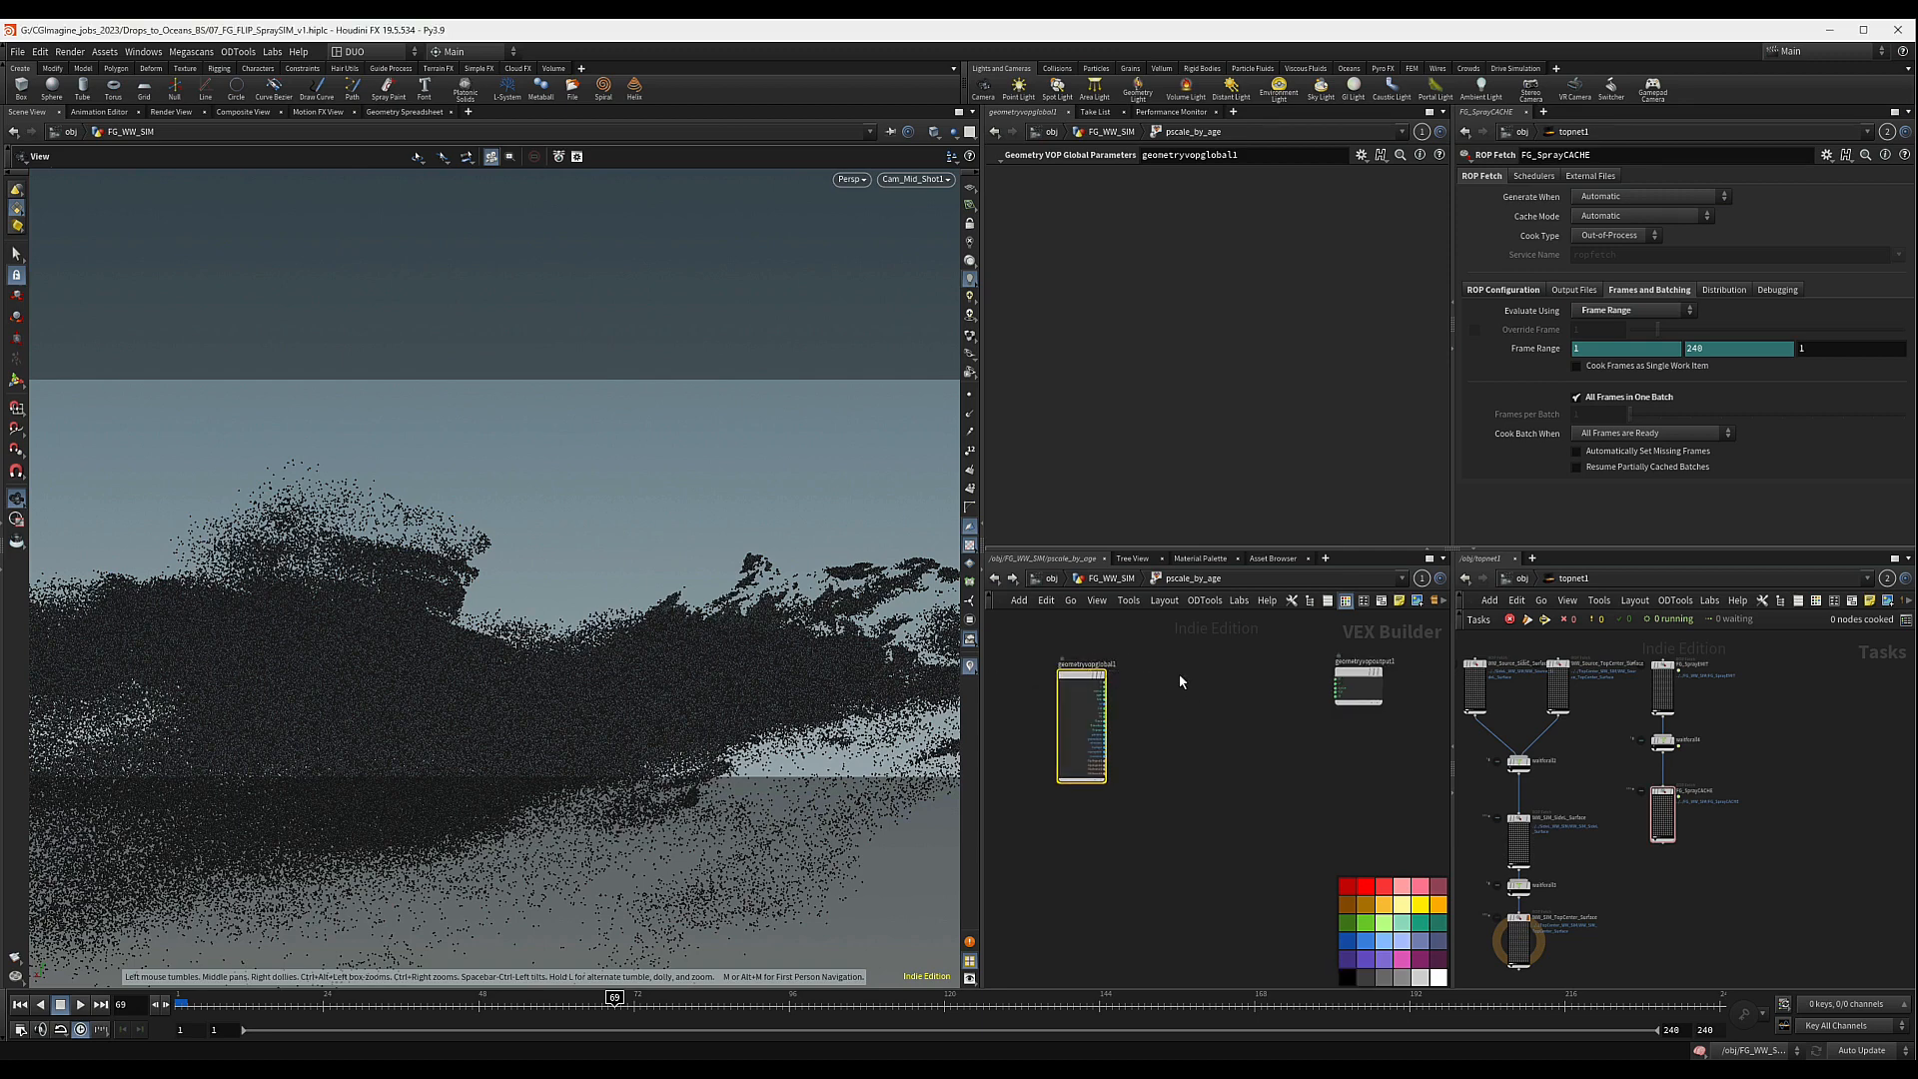
{"action": "scroll", "coordinate": [1180, 674], "scroll_direction": "up", "scroll_amount": 2}
{"action": "middle_click_drag", "start_coordinate": [1179, 675], "coordinate": [1240, 679]}
{"action": "key", "text": "Tab"}
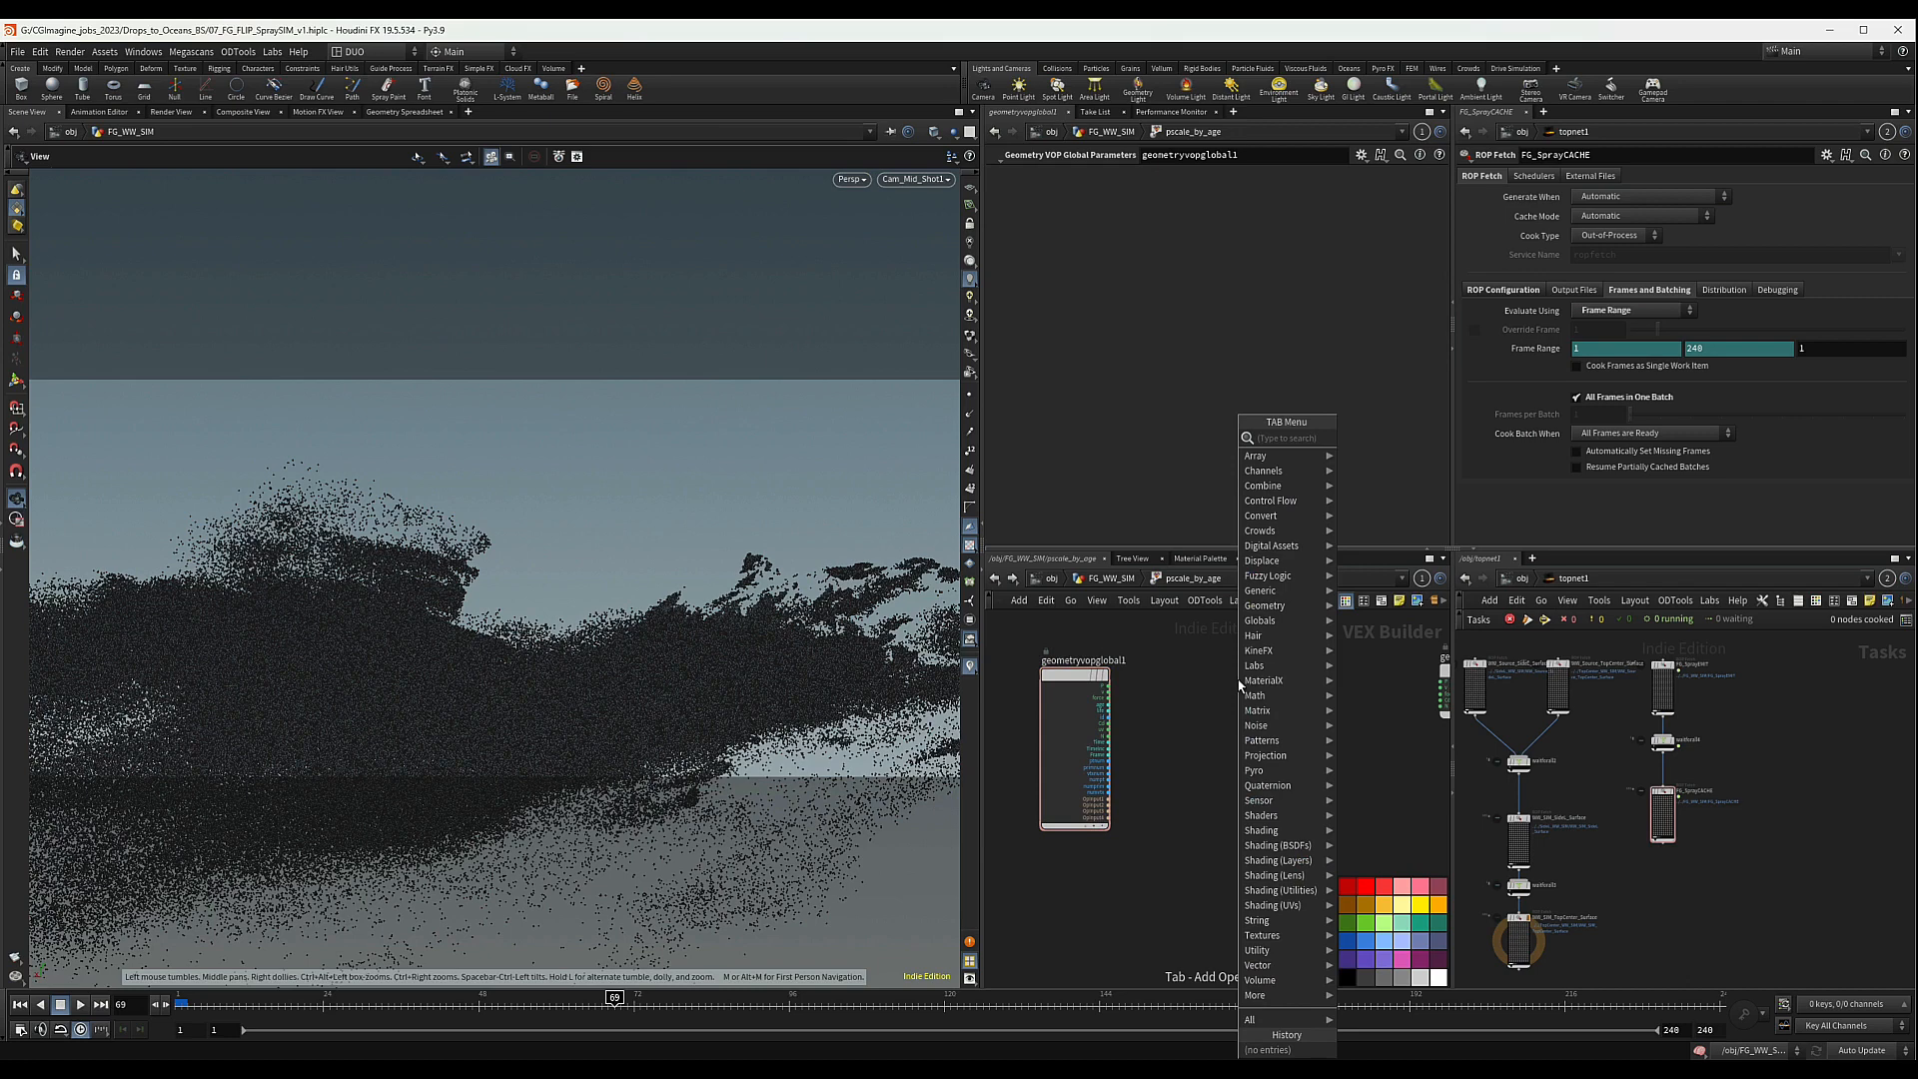
{"action": "type", "text": "div"}
{"action": "key", "text": "Return"}
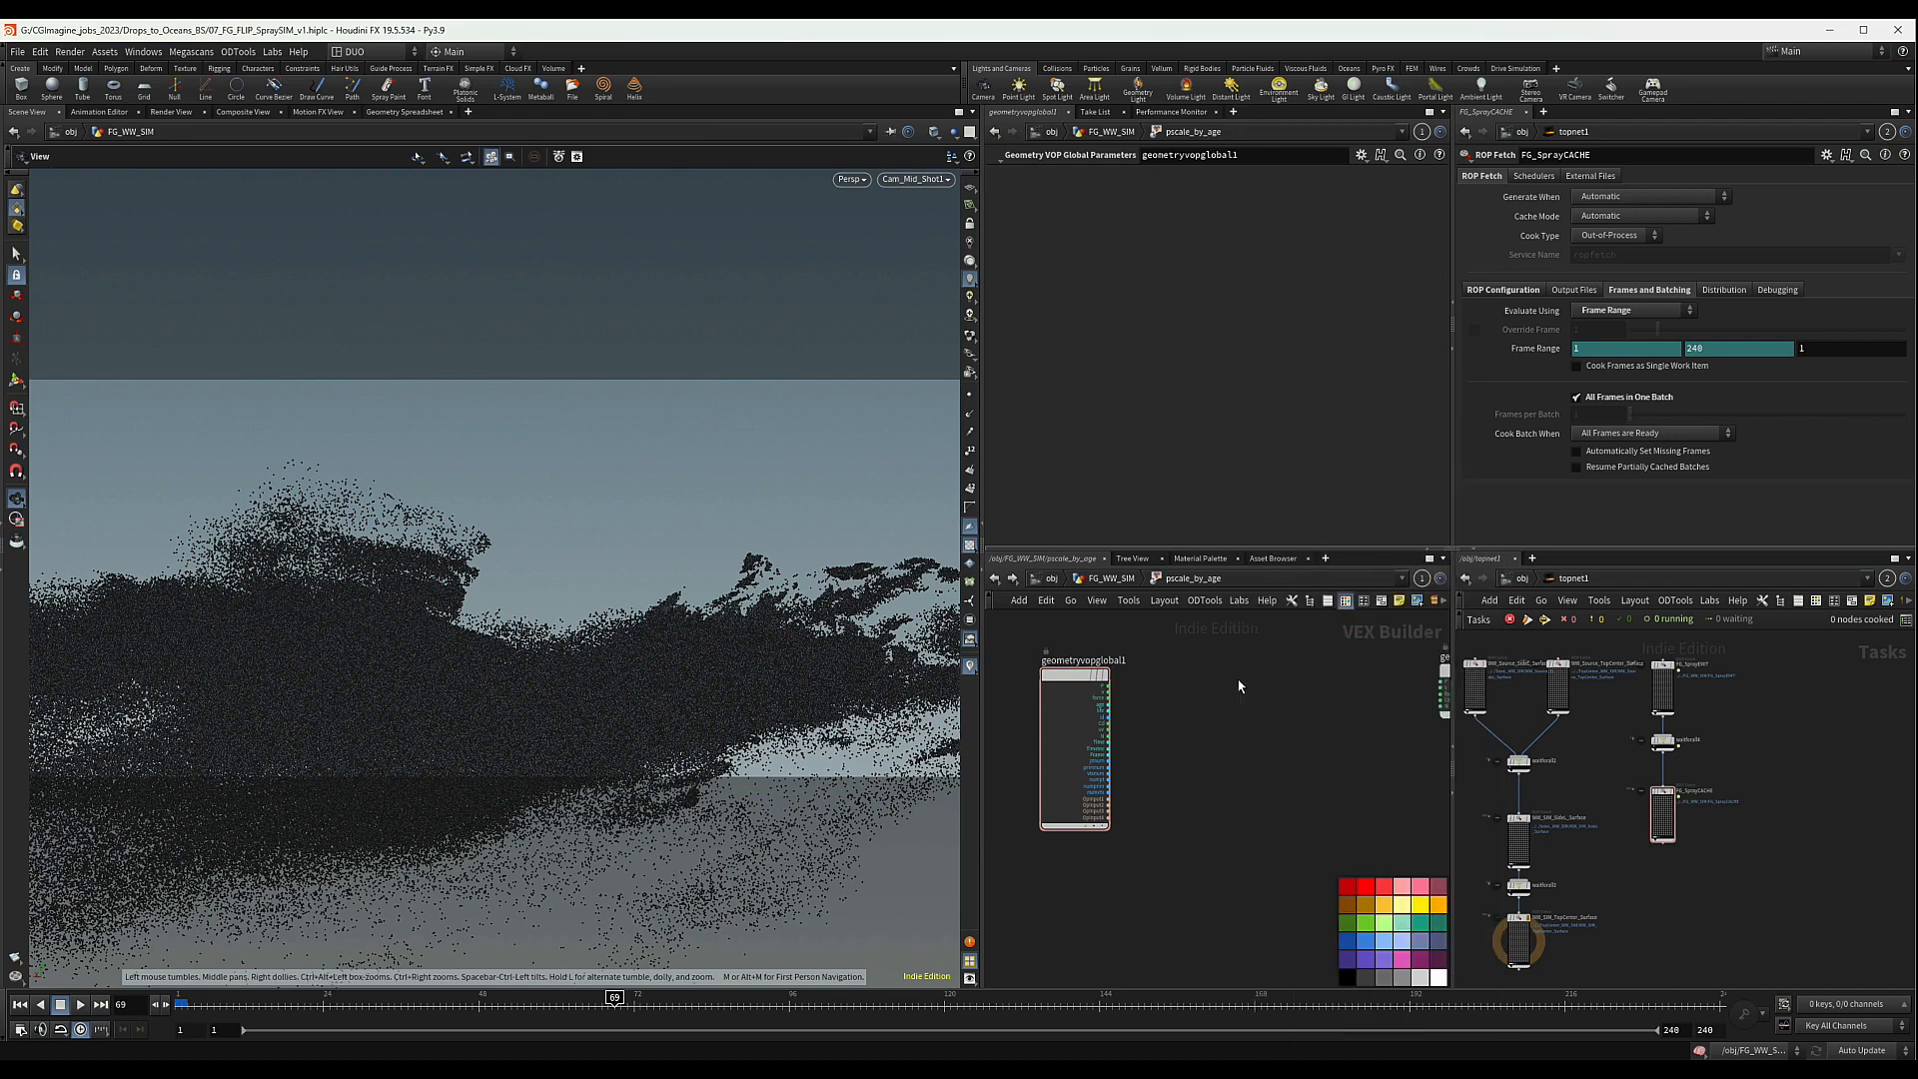
{"action": "left_click", "coordinate": [1183, 692]}
- Wire age and life into the Divide node's first and second inputs, and its result into the output node's colour input
{"action": "scroll", "coordinate": [1130, 704], "scroll_direction": "up", "scroll_amount": 5}
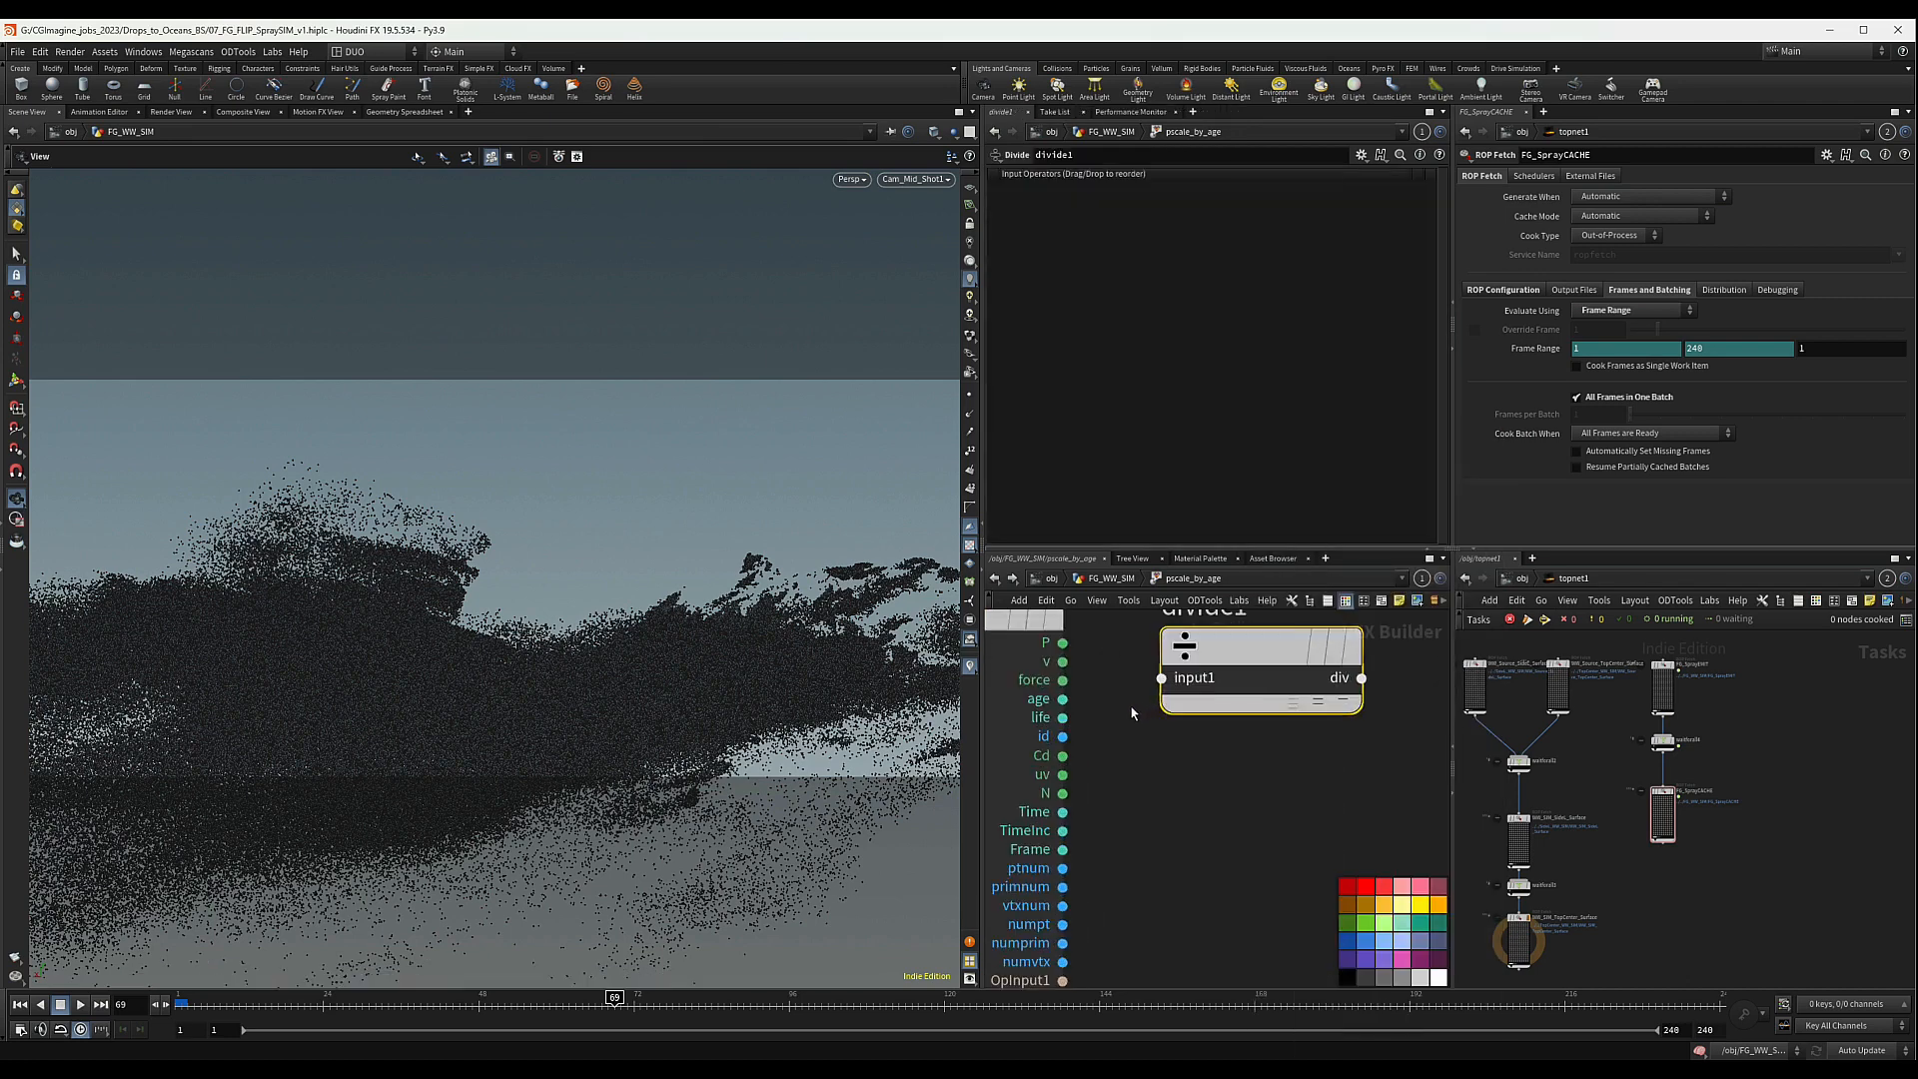
{"action": "left_click_drag", "start_coordinate": [1063, 698], "coordinate": [1174, 678]}
{"action": "left_click", "coordinate": [1169, 678]}
{"action": "left_click", "coordinate": [1062, 717]}
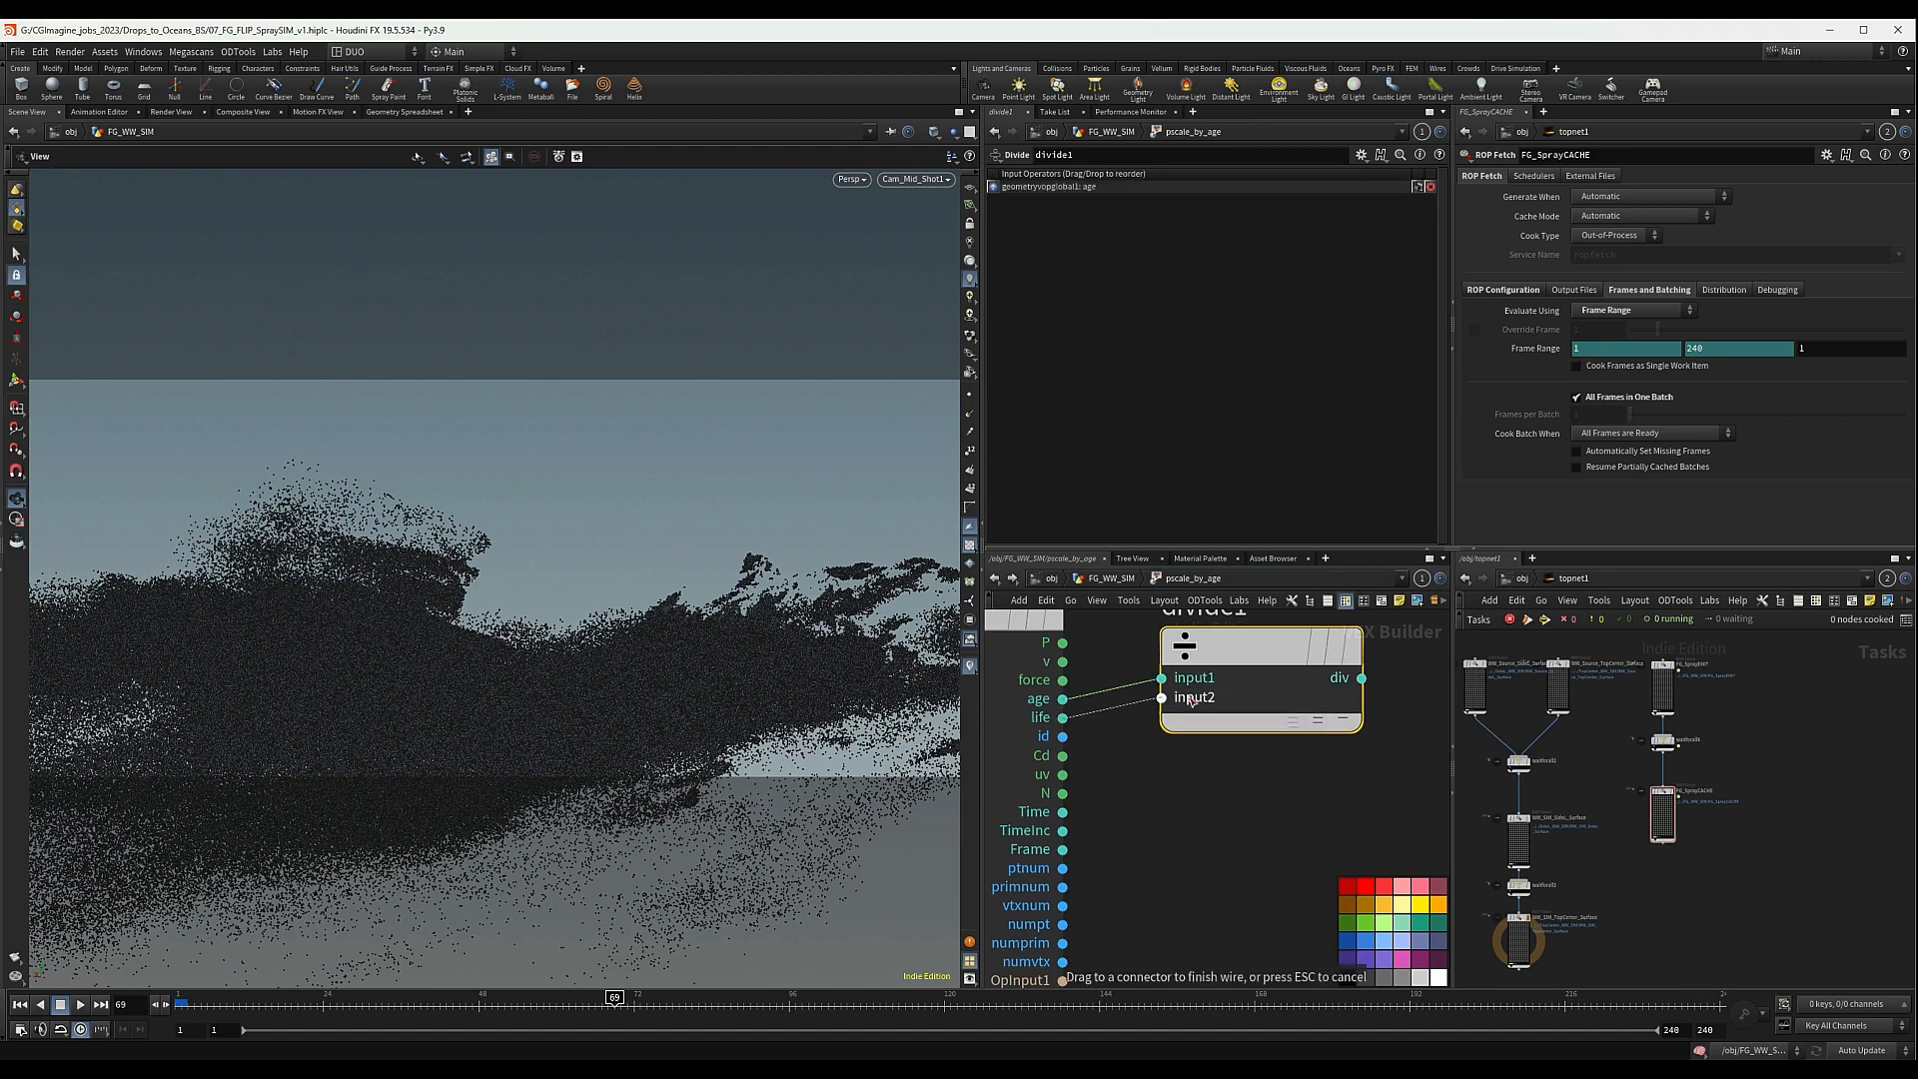
{"action": "left_click", "coordinate": [1163, 698]}
{"action": "scroll", "coordinate": [1109, 759], "scroll_direction": "down", "scroll_amount": 5}
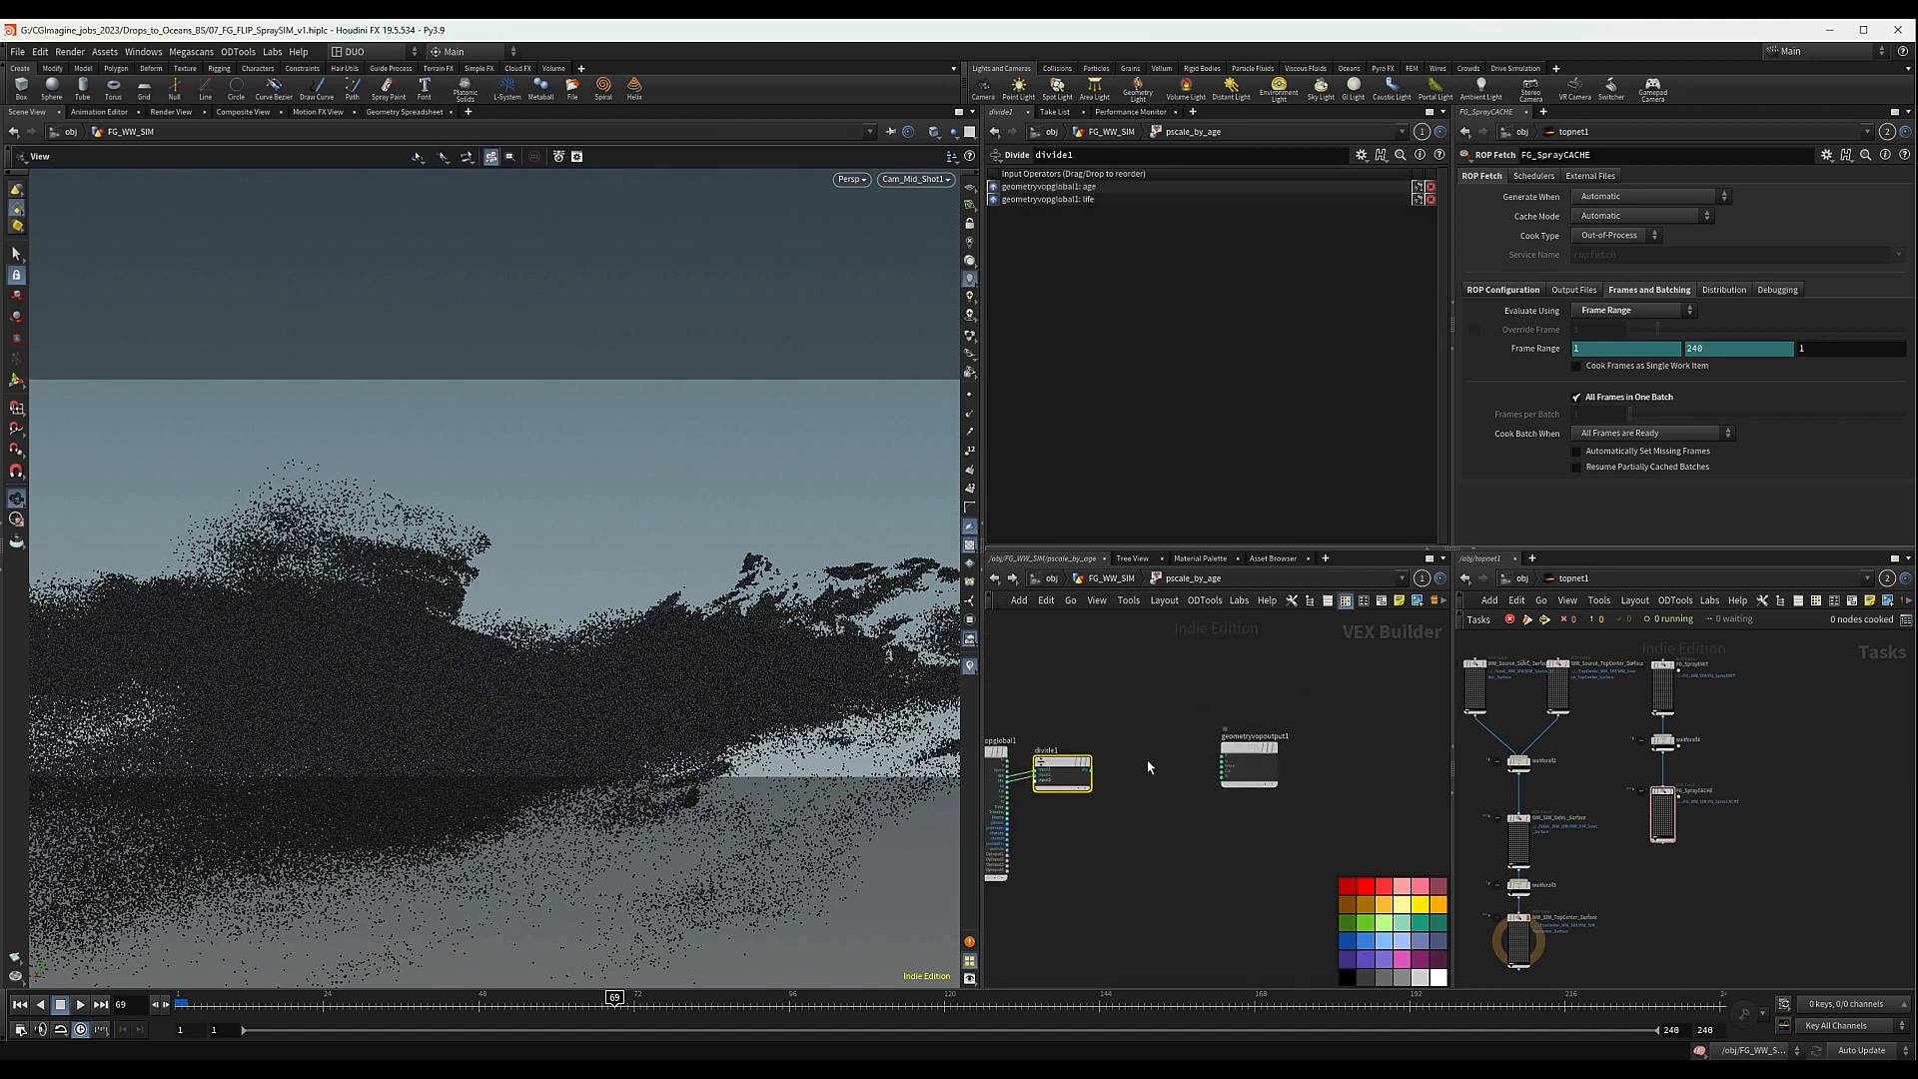
{"action": "left_click_drag", "start_coordinate": [1086, 767], "coordinate": [1223, 772]}
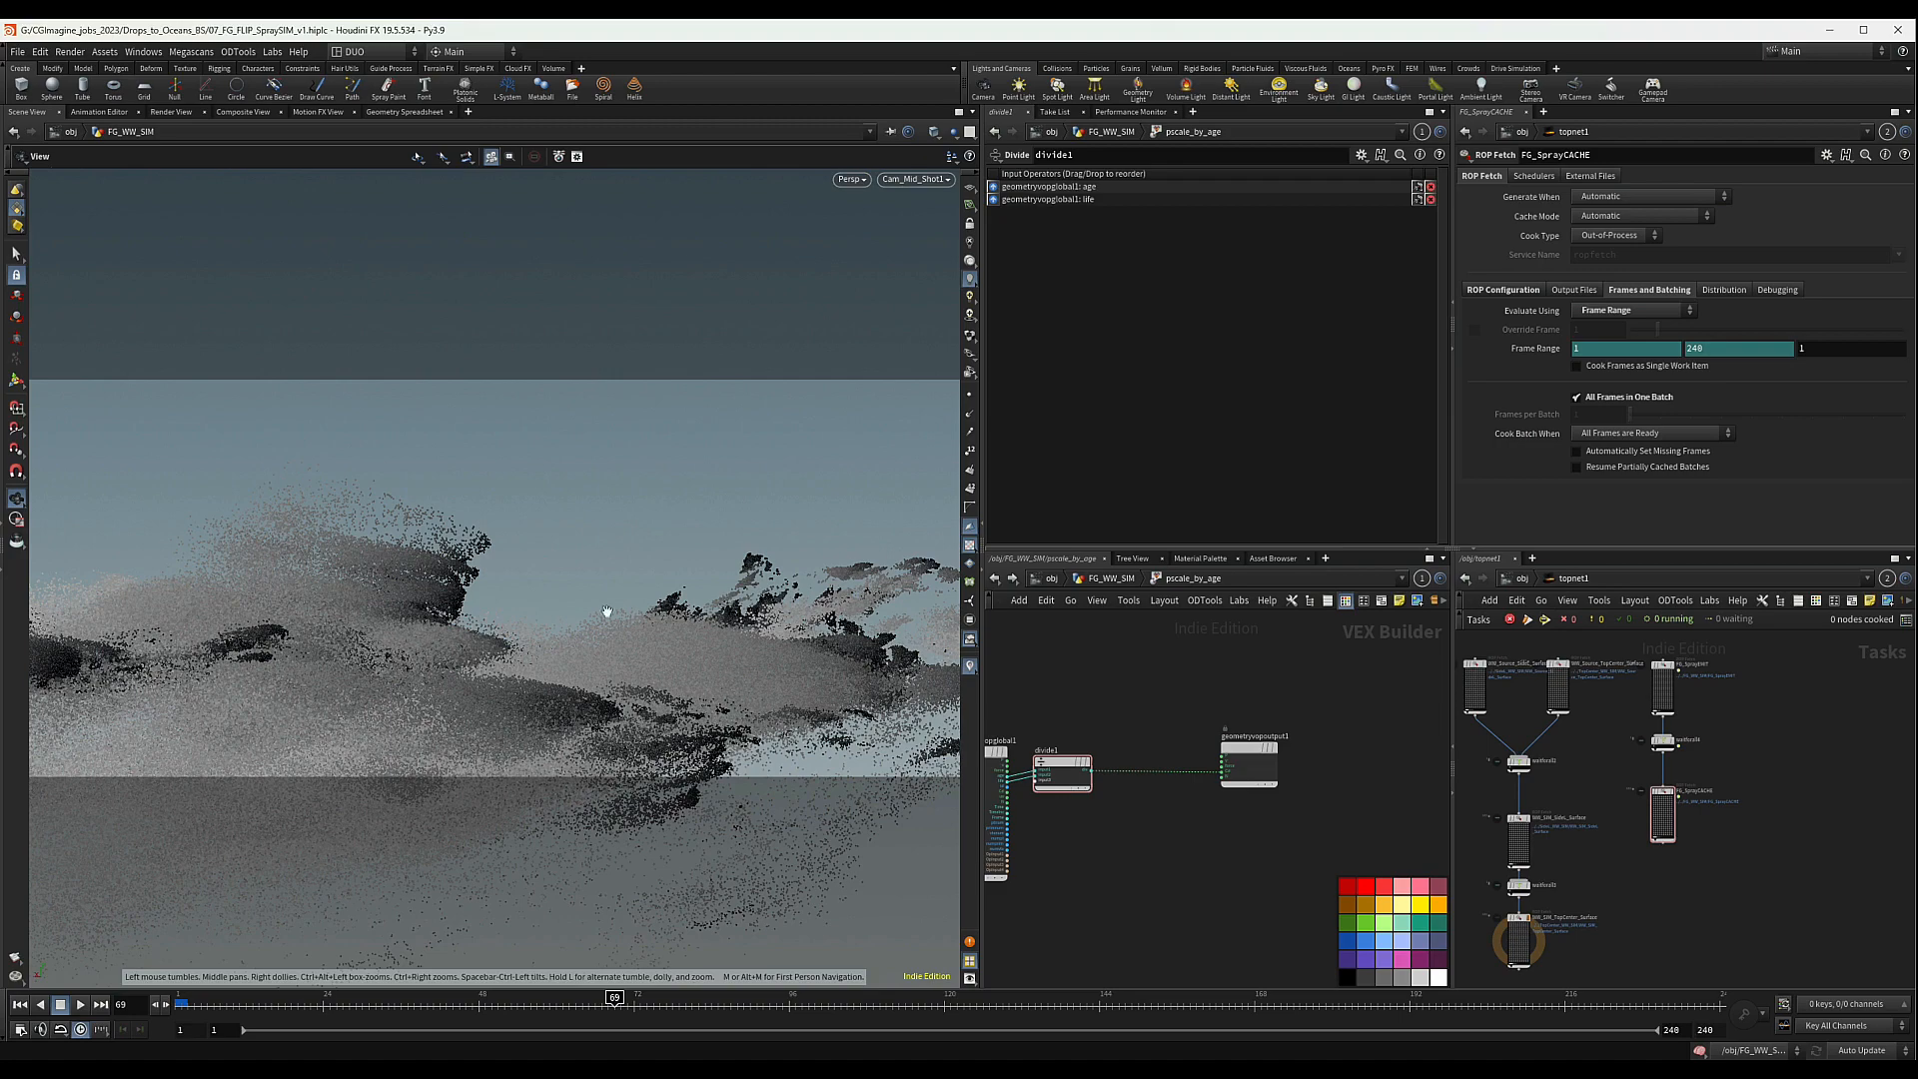
- Move the timeline to frame 43 and insert a Fit Range node between the Divide and output nodes
{"action": "left_click_drag", "start_coordinate": [457, 670], "coordinate": [633, 879]}
{"action": "left_click_drag", "start_coordinate": [561, 1009], "coordinate": [866, 997]}
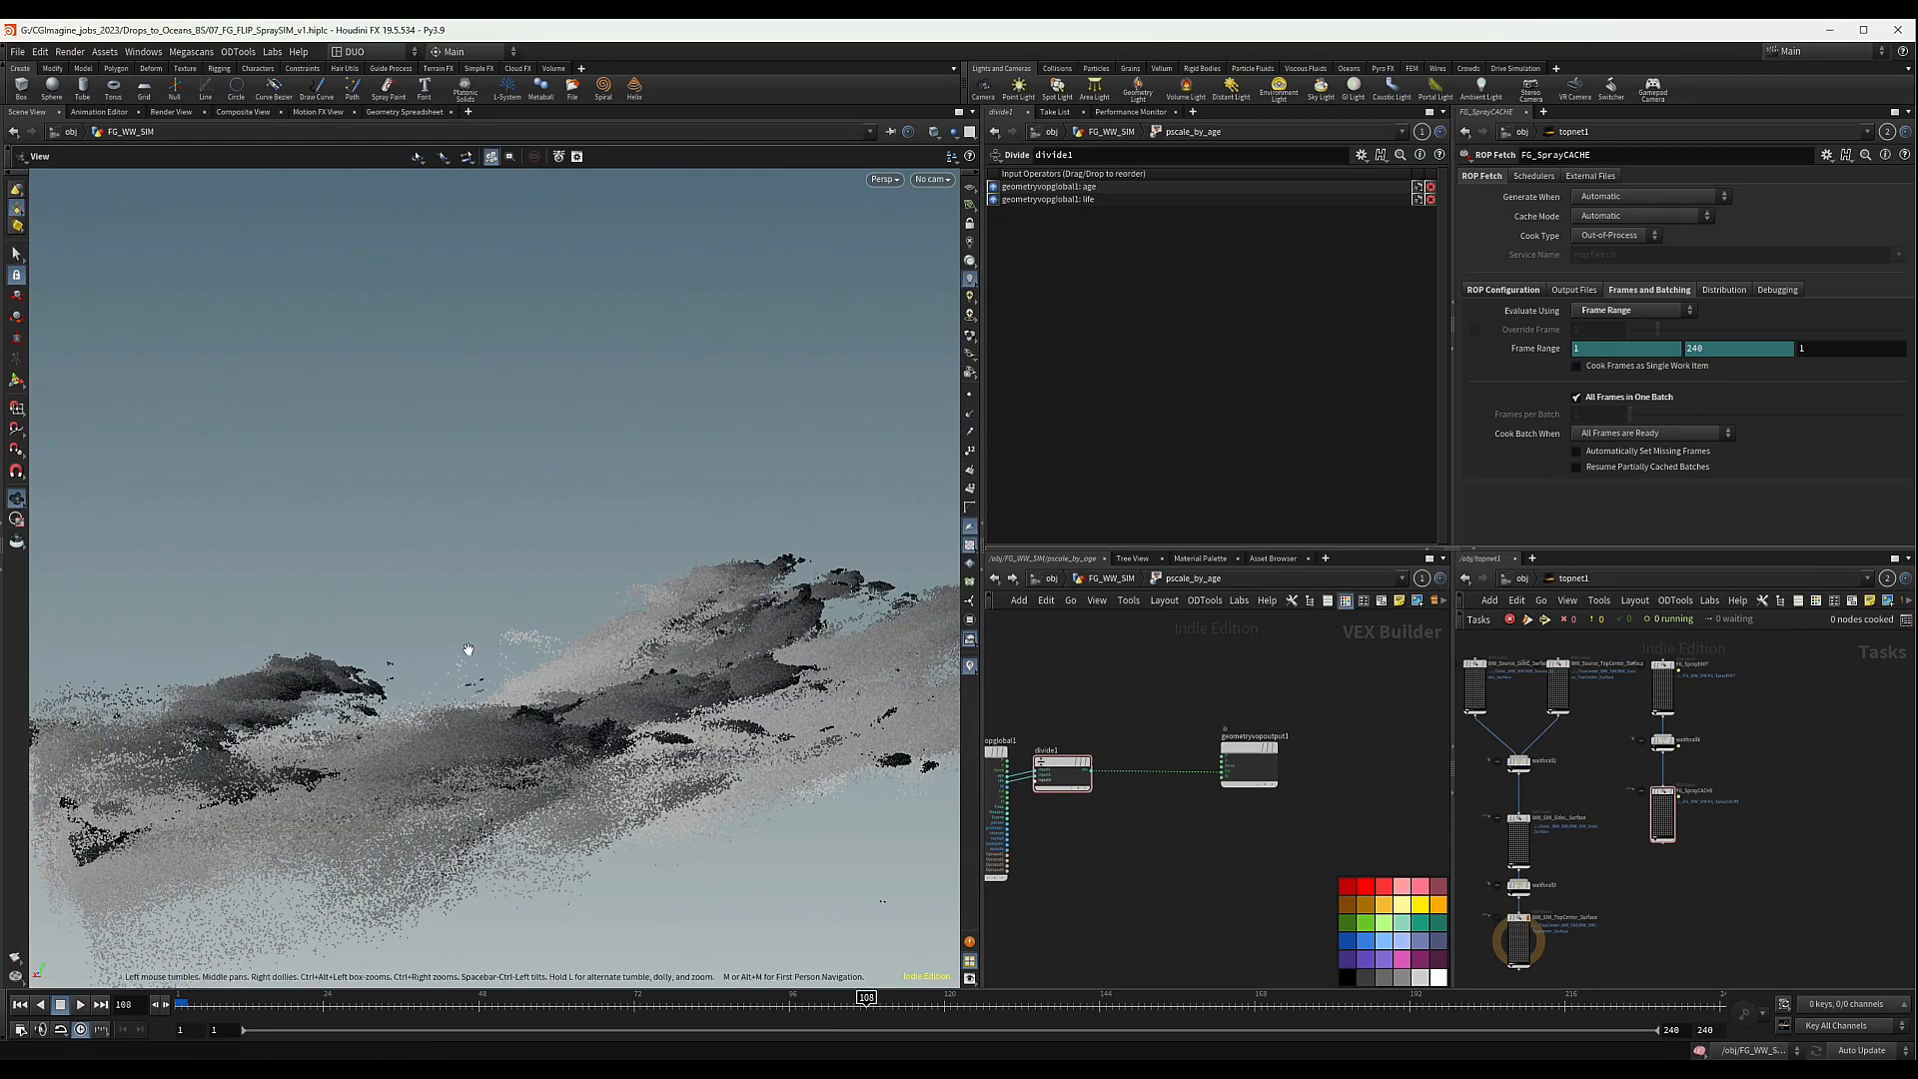
{"action": "mouse_move", "coordinate": [866, 998]}
{"action": "left_mouse_down"}
{"action": "mouse_move", "coordinate": [906, 998]}
{"action": "mouse_move", "coordinate": [413, 1014]}
{"action": "mouse_move", "coordinate": [446, 998]}
{"action": "left_mouse_up"}
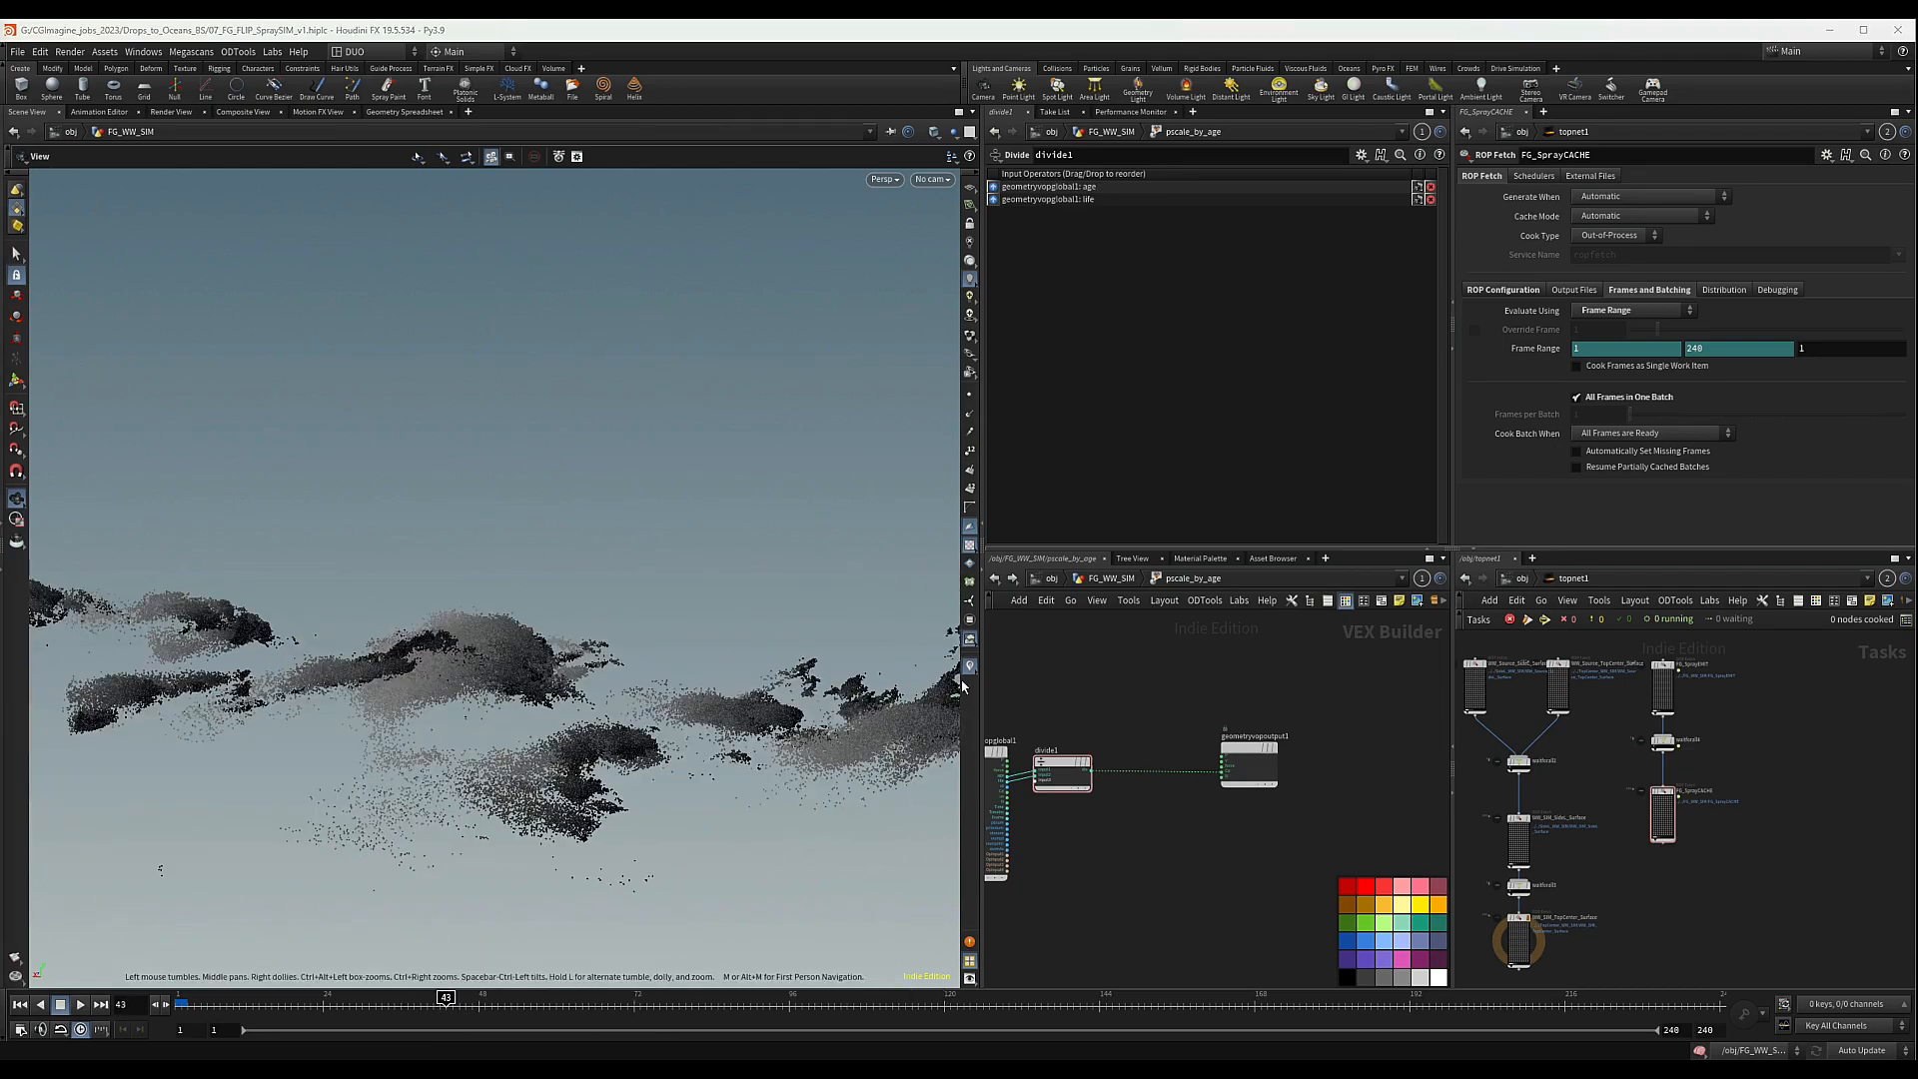
{"action": "middle_click_drag", "start_coordinate": [1099, 795], "coordinate": [1195, 788]}
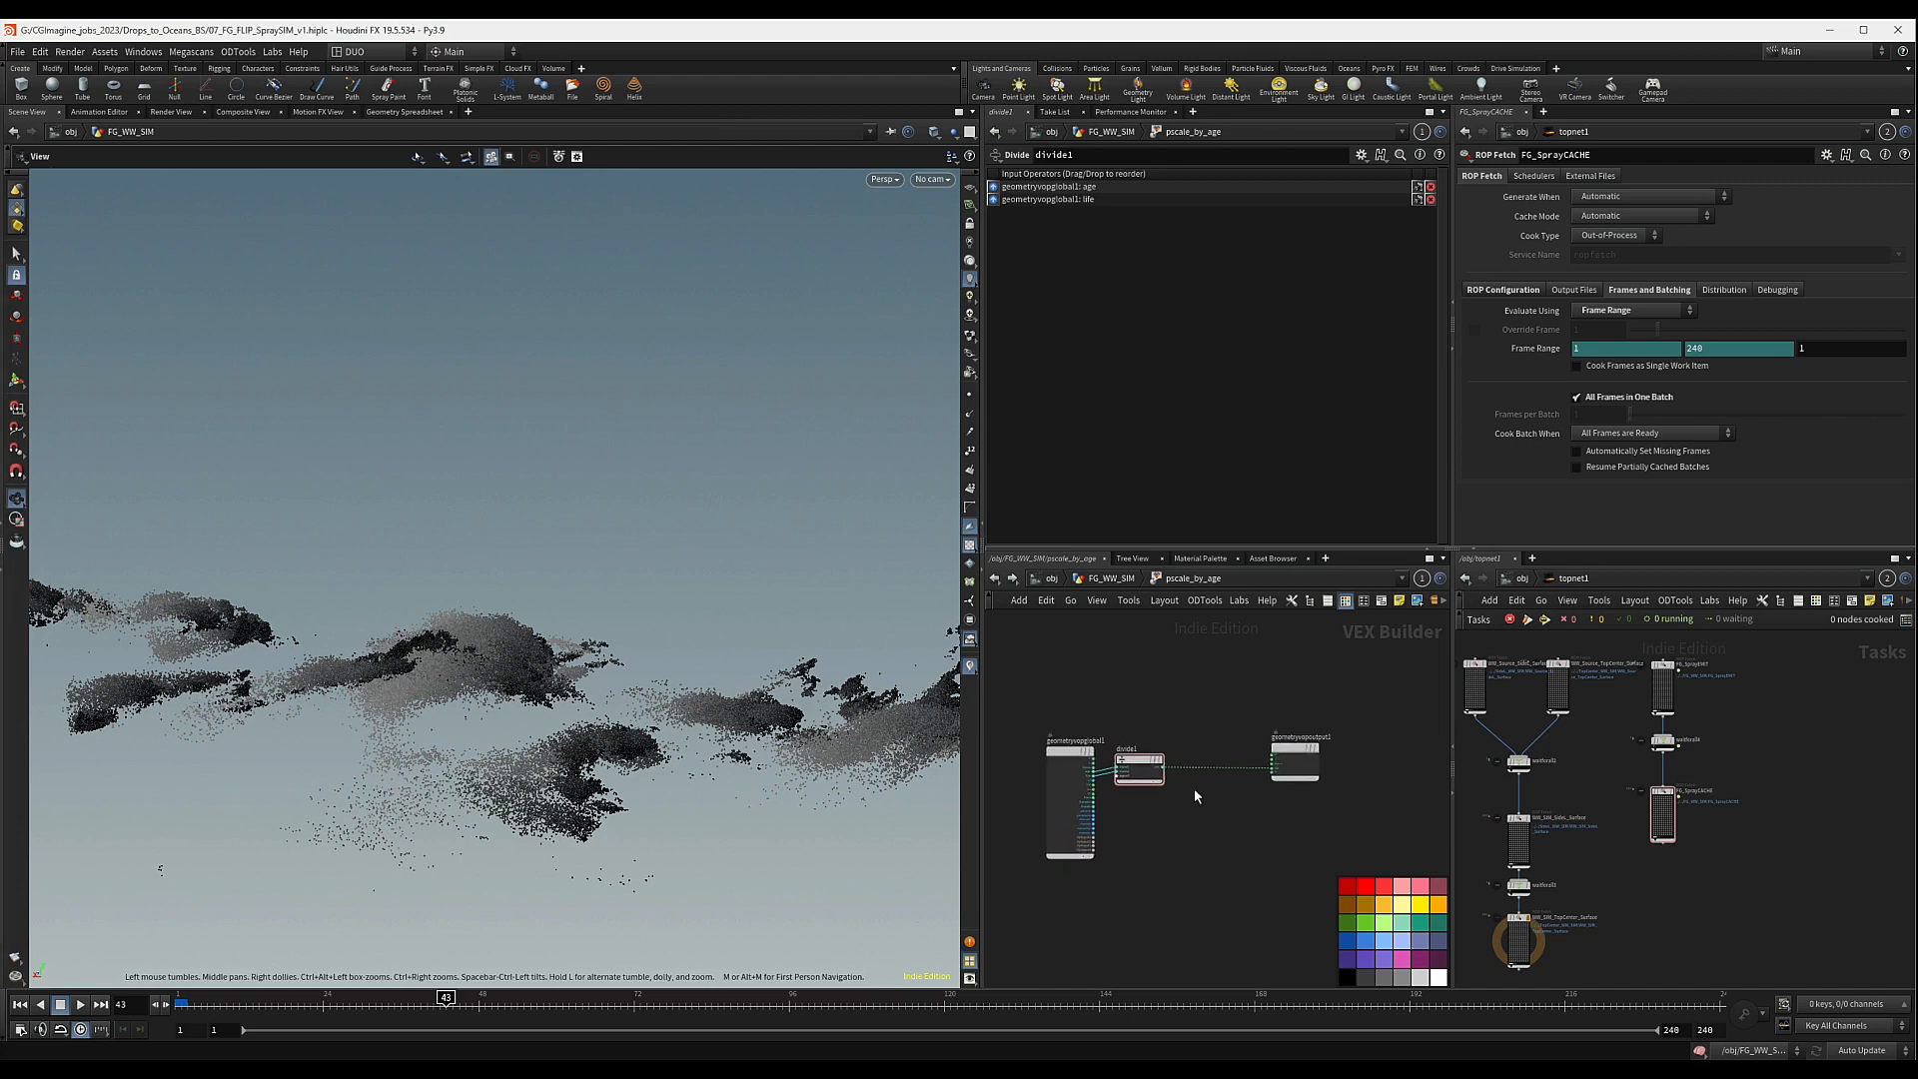
{"action": "key", "text": "Tab"}
{"action": "type", "text": "fit"}
{"action": "key", "text": "Return"}
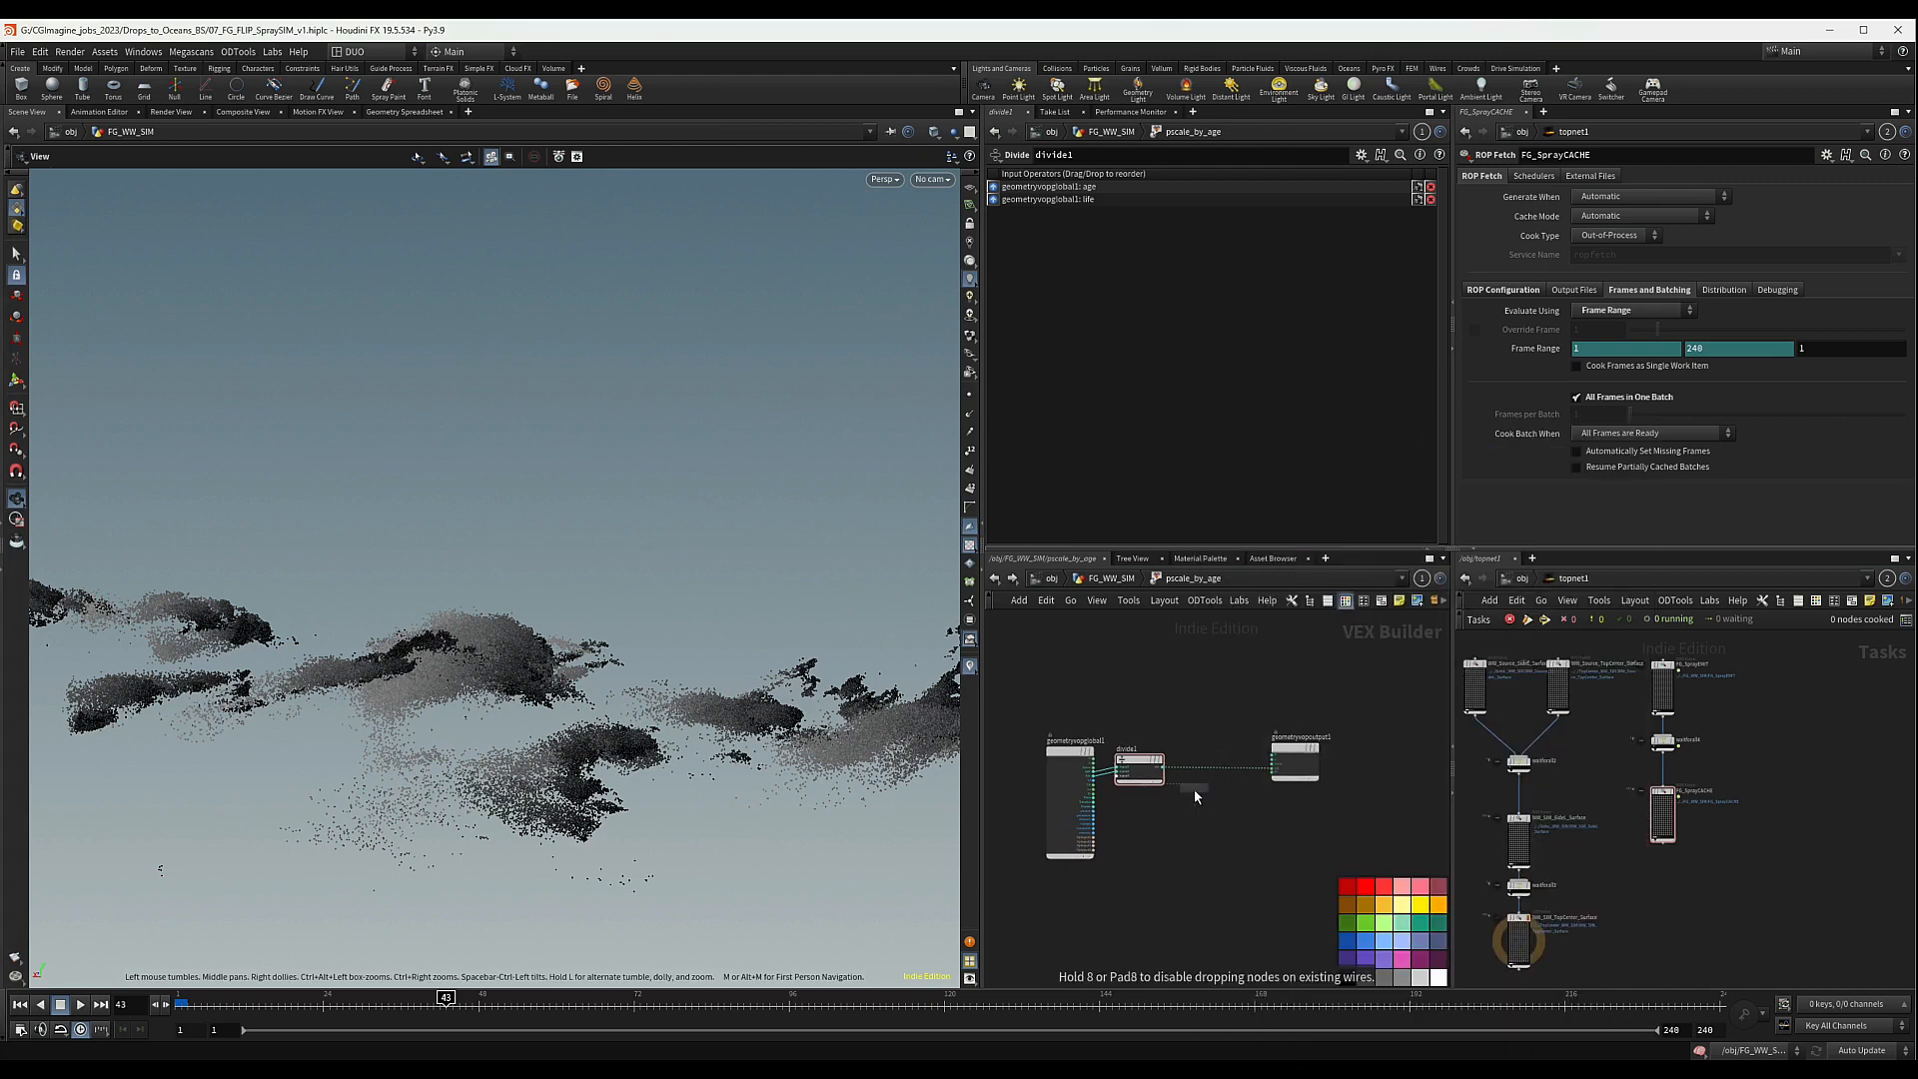
{"action": "left_click", "coordinate": [1219, 781]}
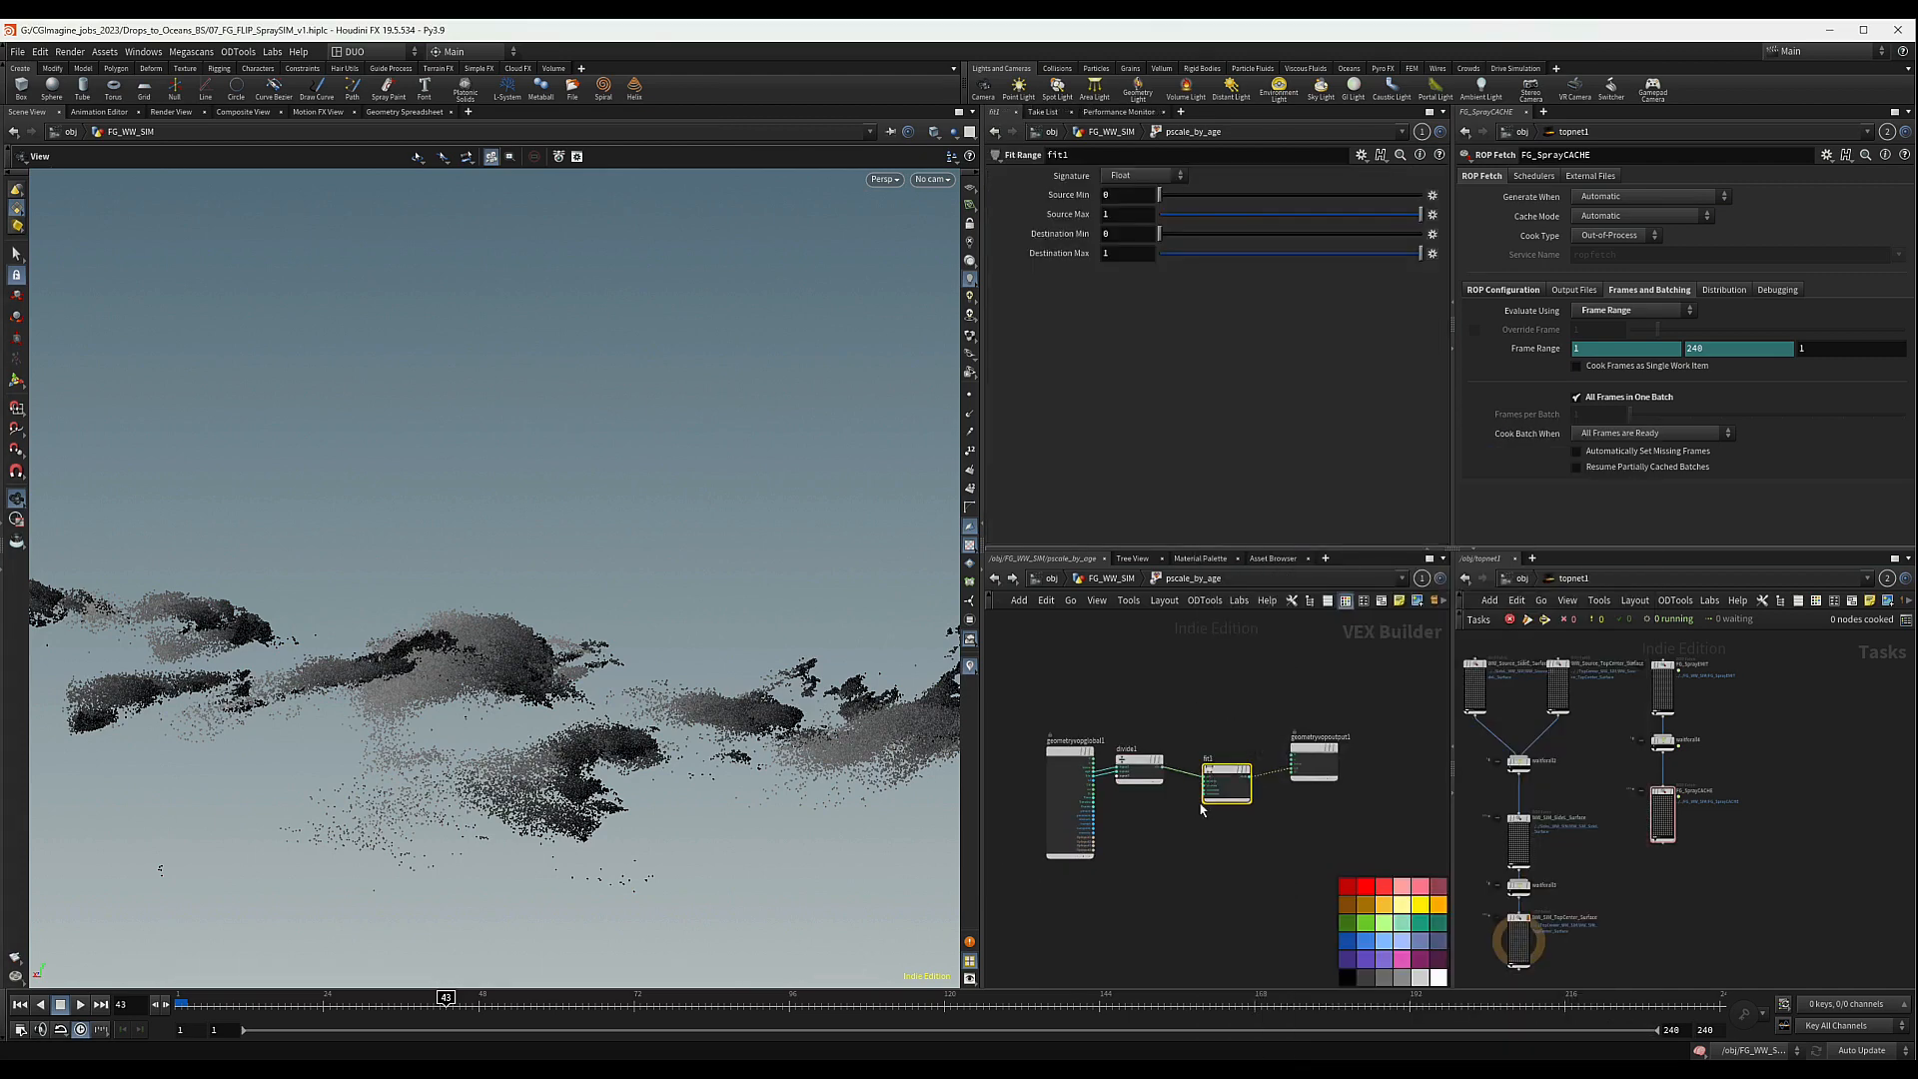
- Invert the Fit Range mapping by setting Destination Min to 1 and Destination Max to 0
{"action": "left_click", "coordinate": [1060, 242]}
{"action": "key", "text": "Tab"}
{"action": "type", "text": "0"}
{"action": "key", "text": "Return"}
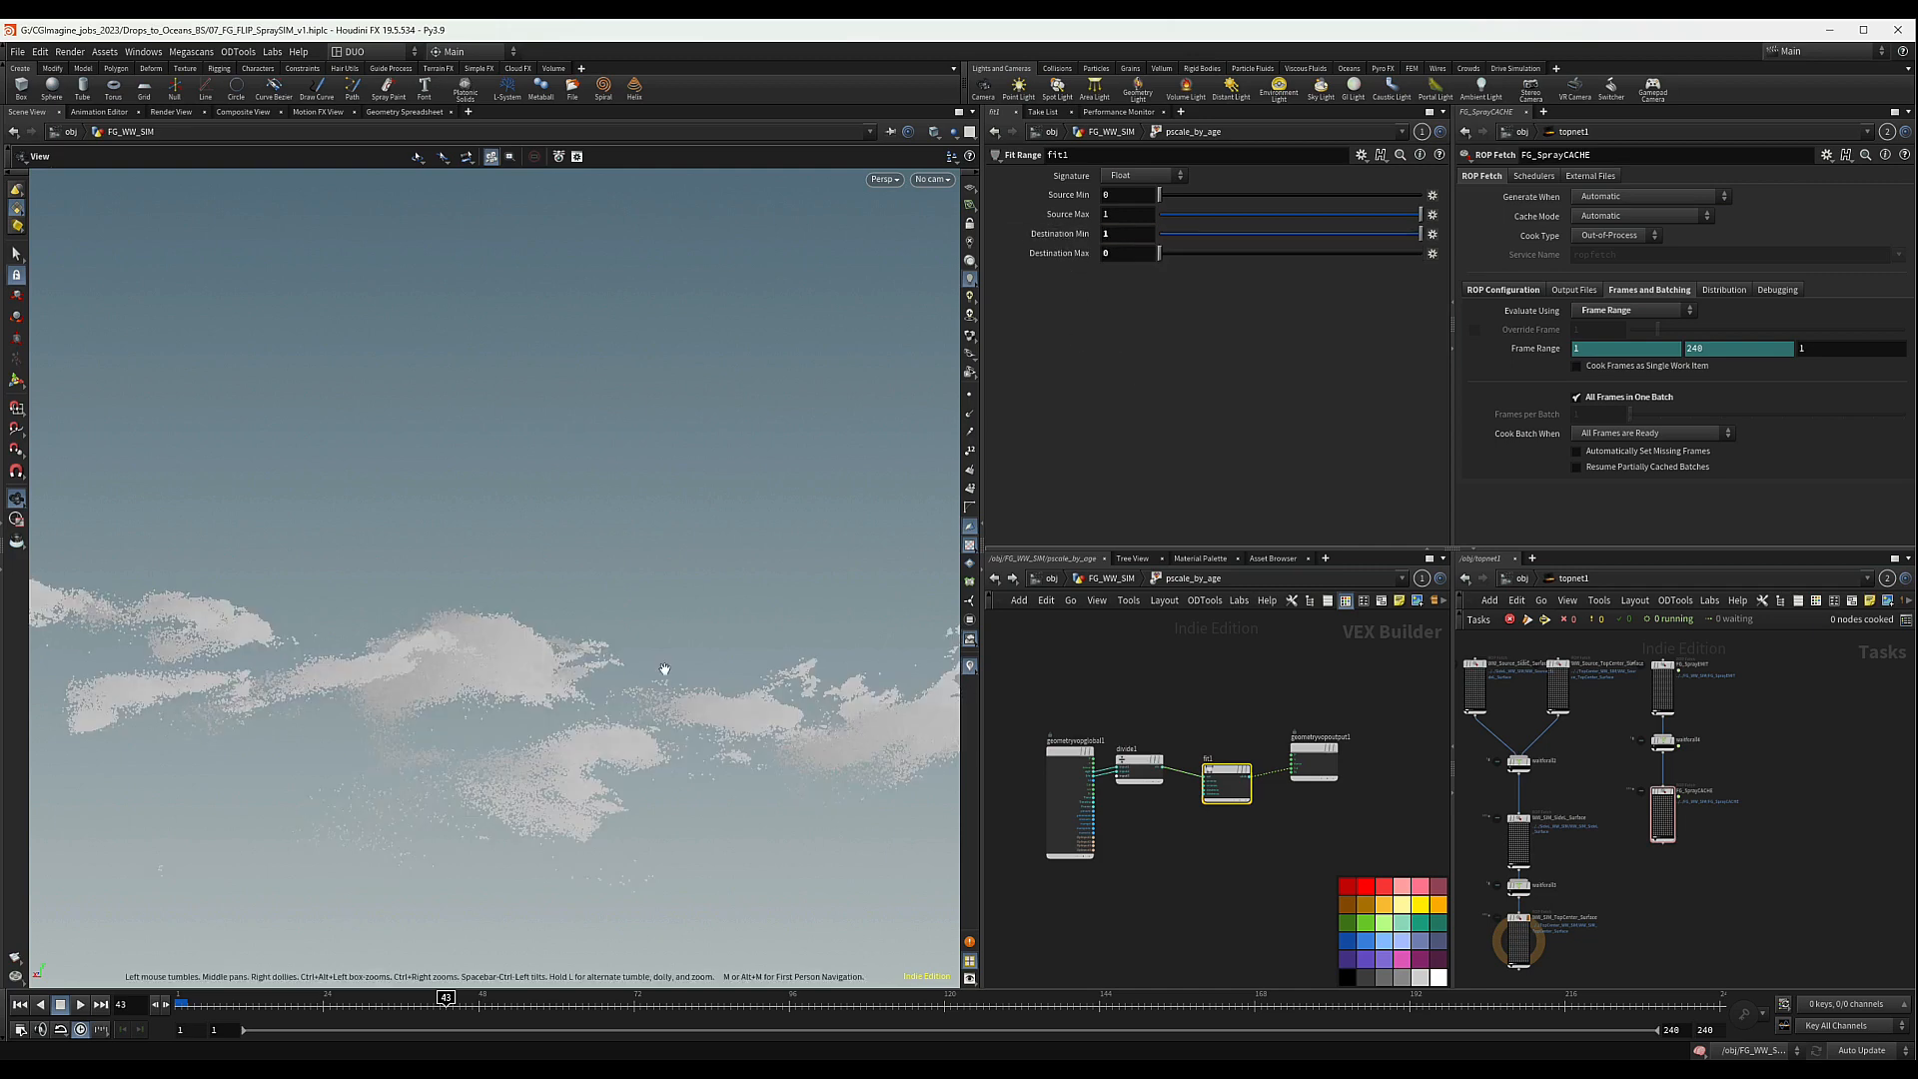
- Move the timeline to frame 119 and pull the output node away from the Fit Range node to make room
{"action": "left_click_drag", "start_coordinate": [600, 664], "coordinate": [566, 589]}
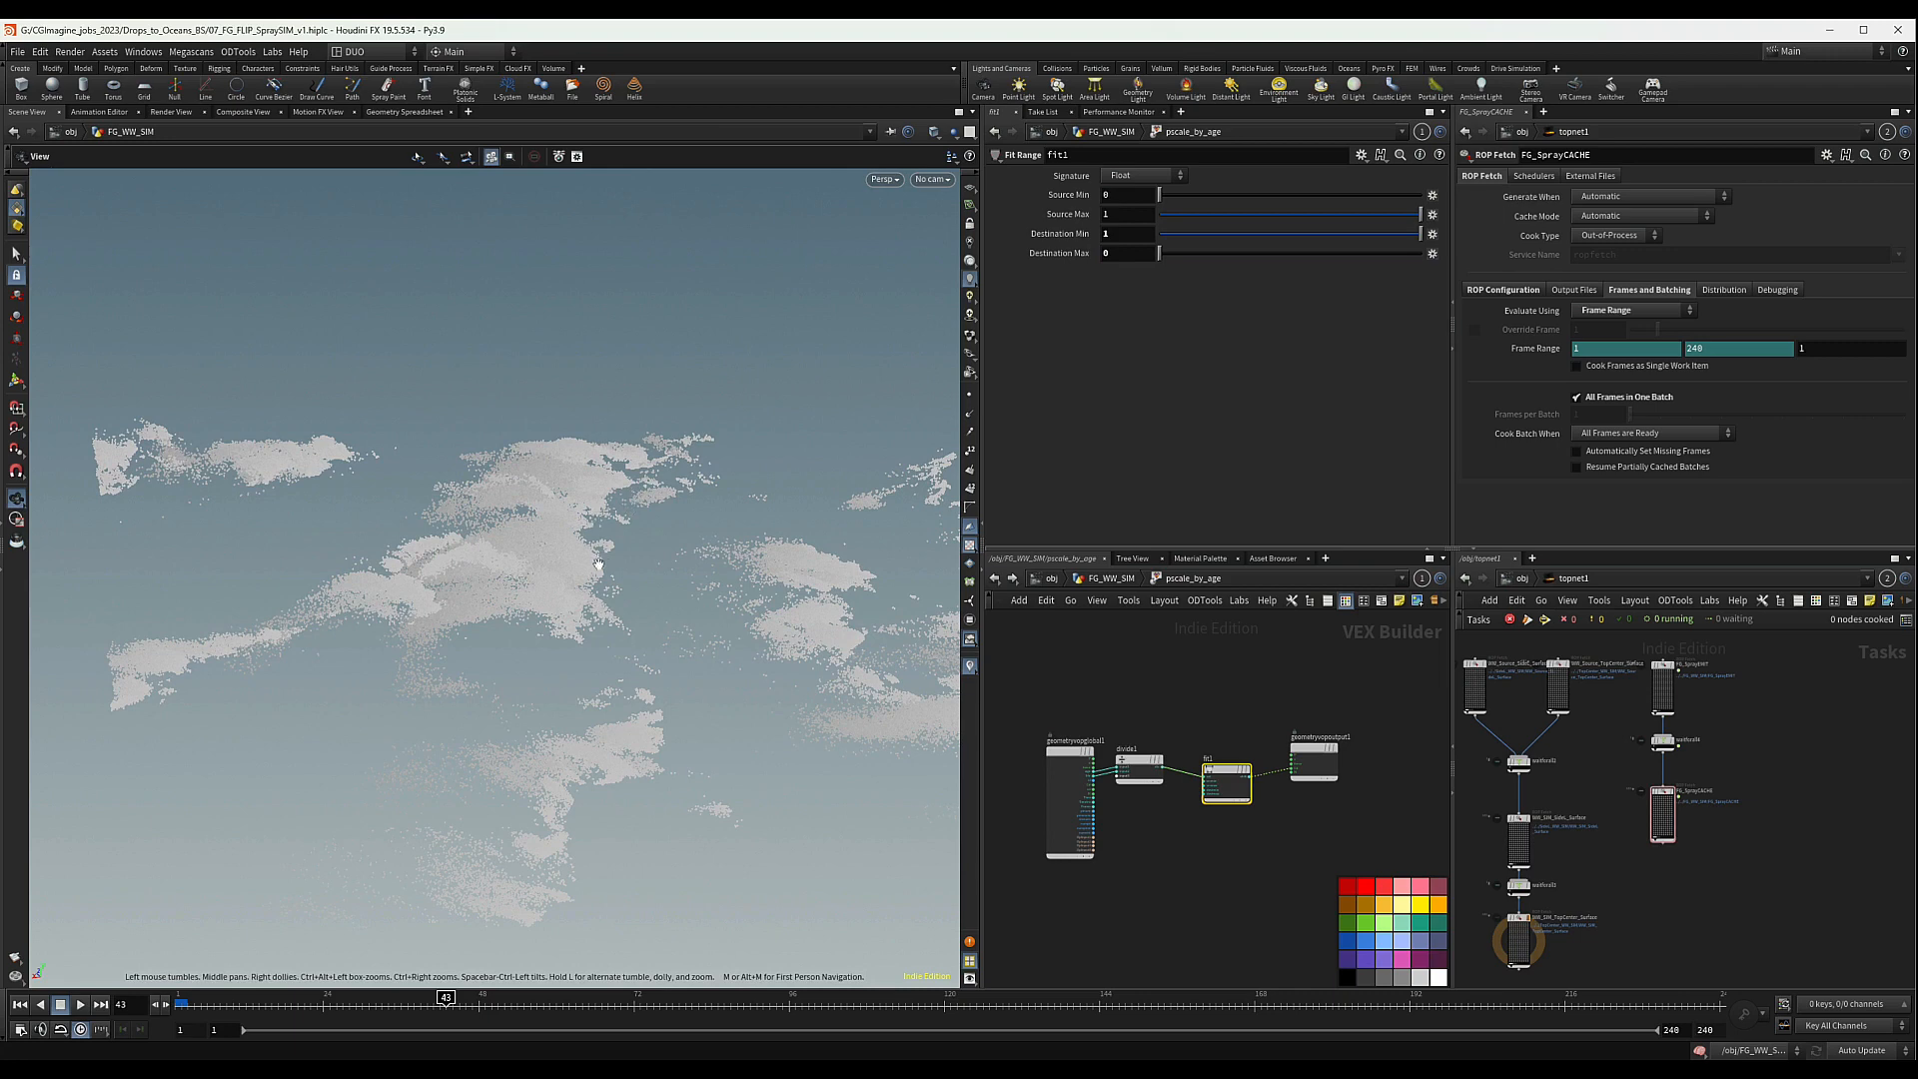
{"action": "middle_click_drag", "start_coordinate": [867, 588], "coordinate": [744, 593]}
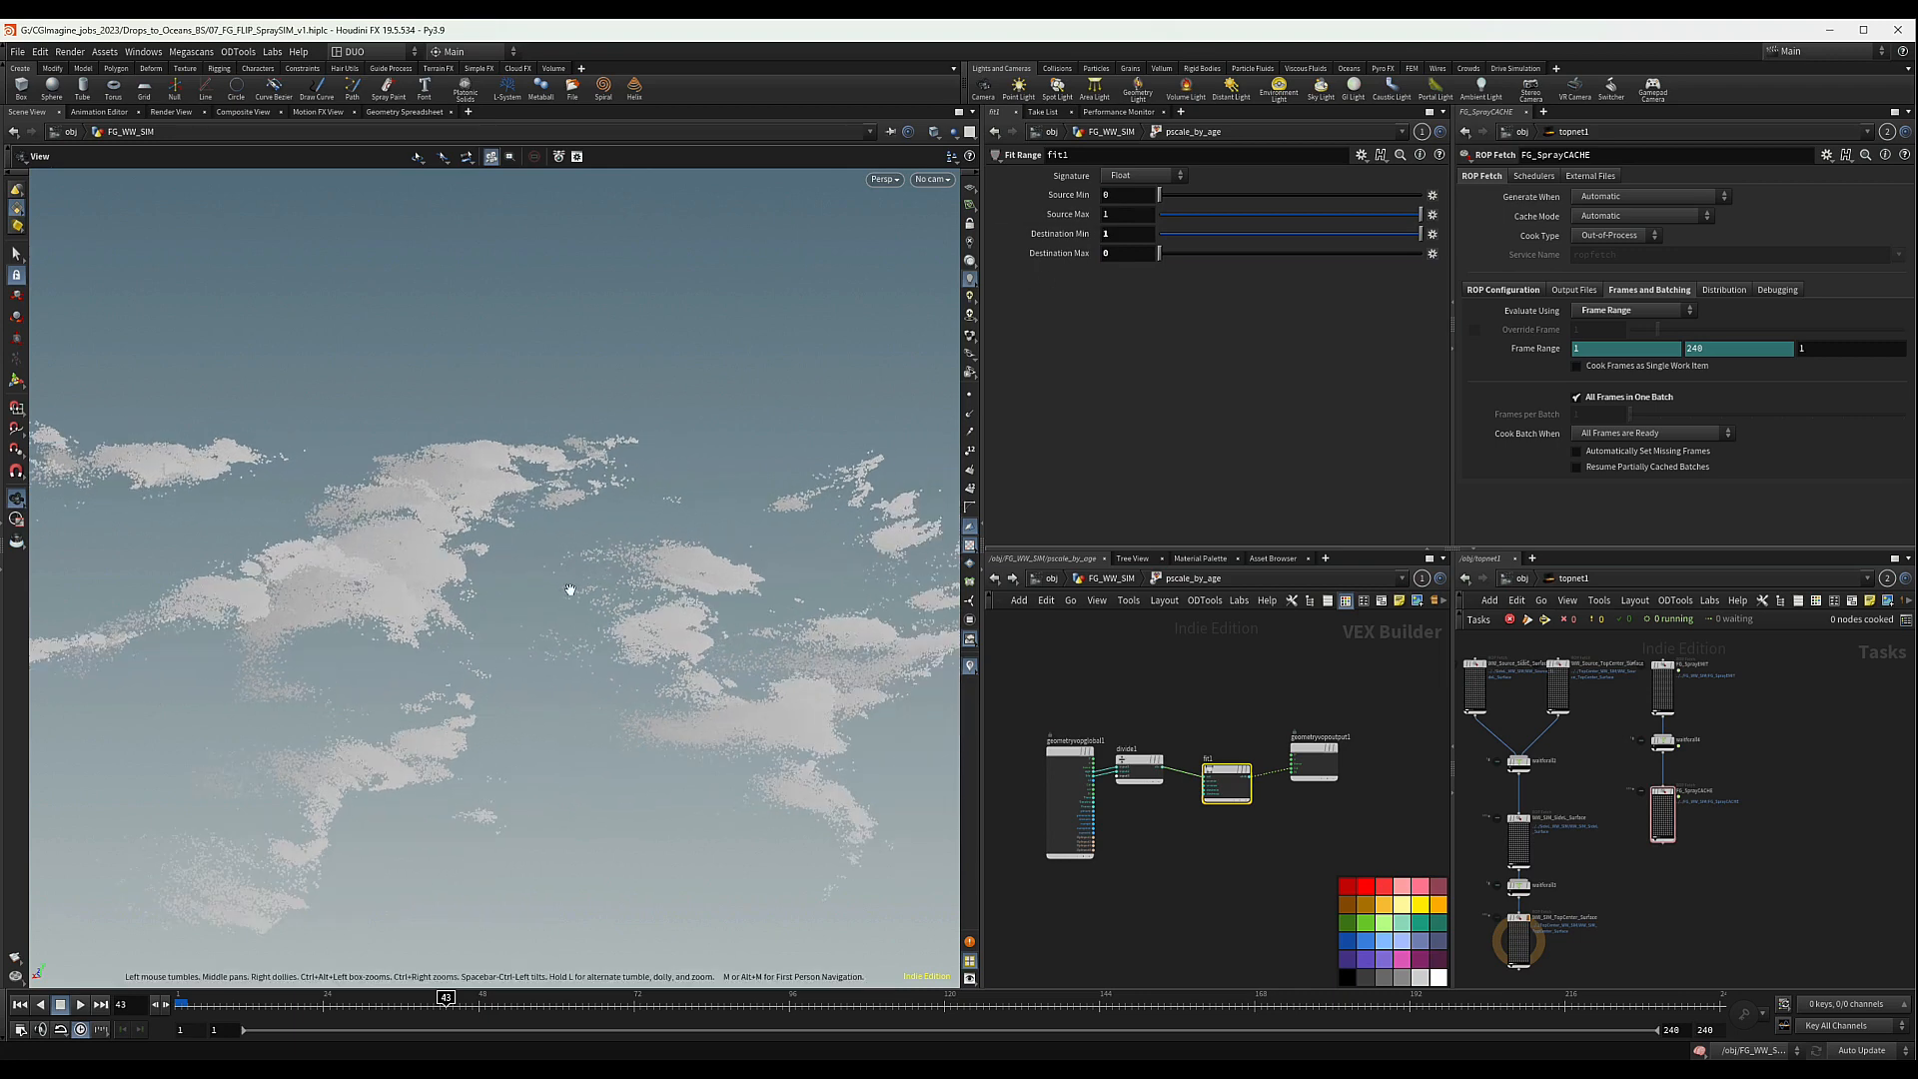
{"action": "left_click_drag", "start_coordinate": [570, 590], "coordinate": [639, 700]}
{"action": "left_click_drag", "start_coordinate": [503, 997], "coordinate": [937, 997]}
{"action": "scroll", "coordinate": [1267, 770], "scroll_direction": "down", "scroll_amount": 3}
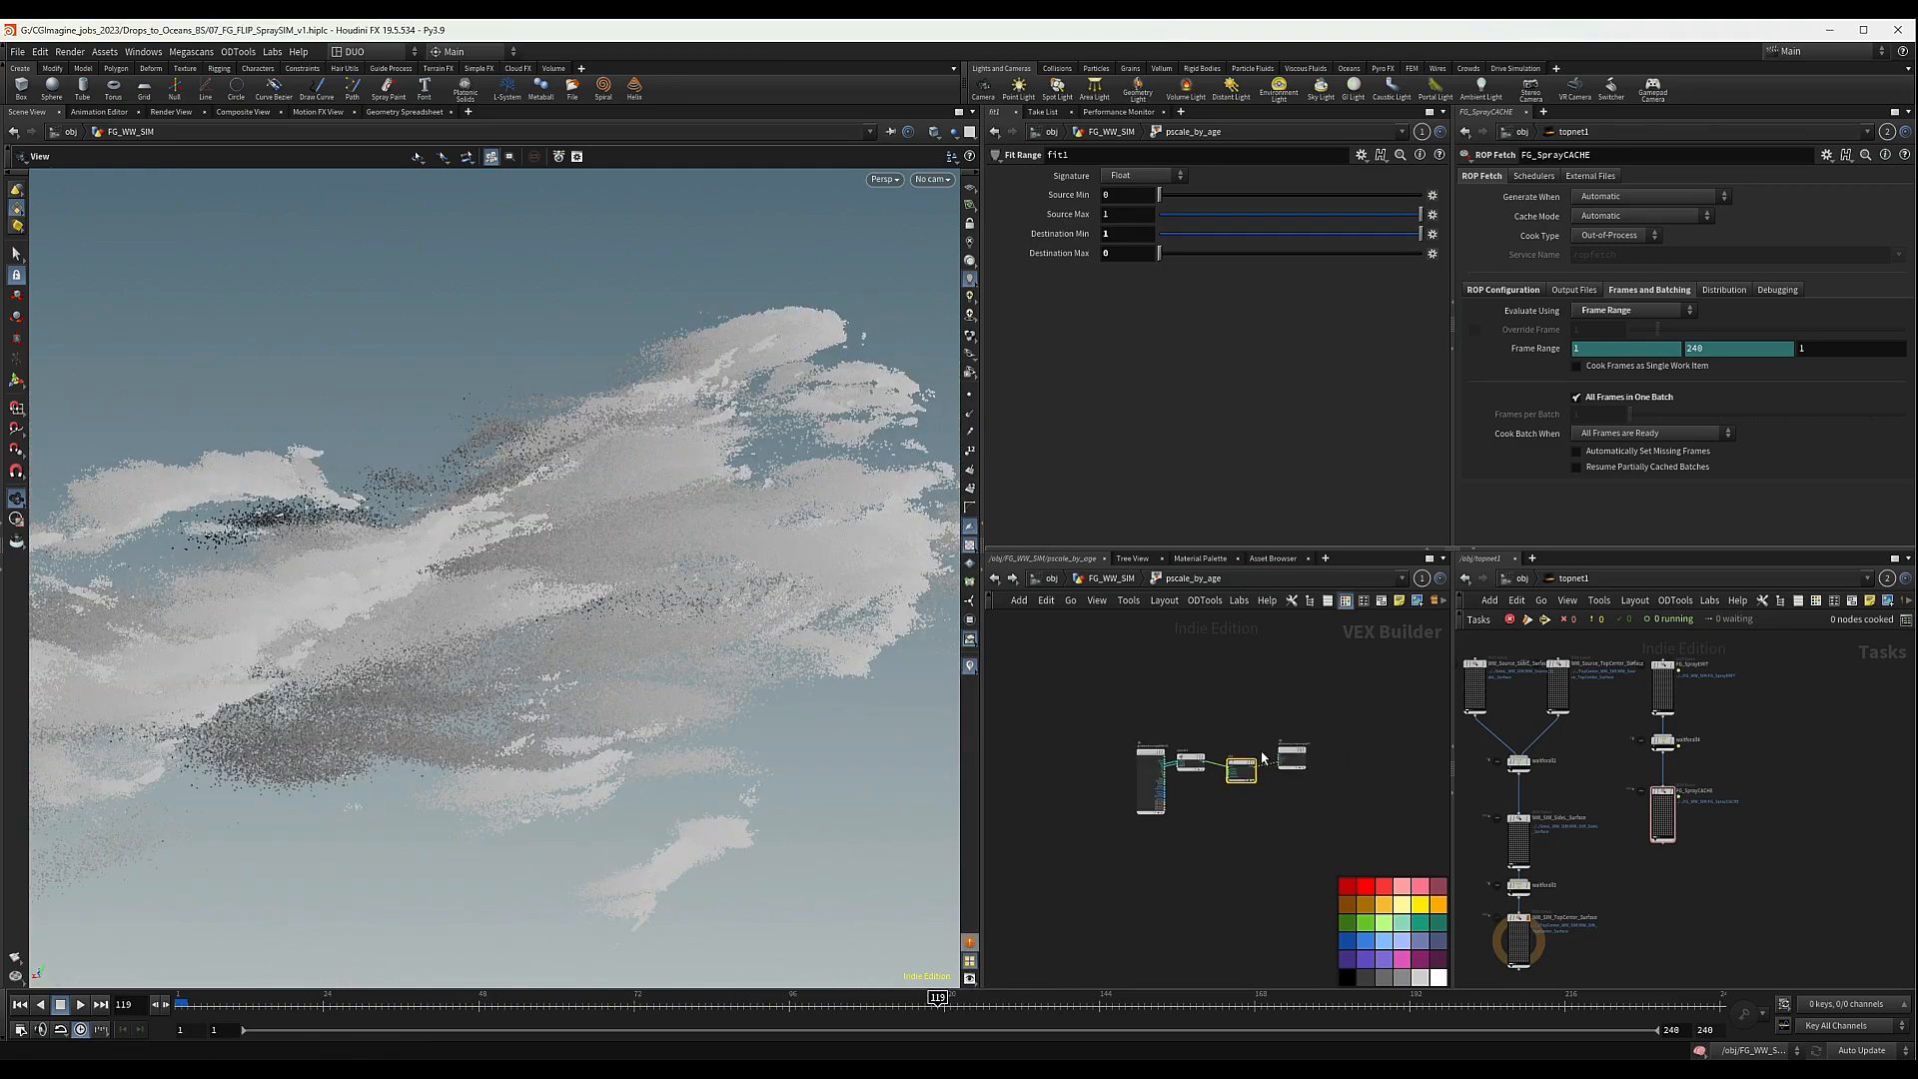
{"action": "middle_click_drag", "start_coordinate": [1238, 705], "coordinate": [1114, 710]}
{"action": "scroll", "coordinate": [1174, 761], "scroll_direction": "up", "scroll_amount": 1}
{"action": "left_click_drag", "start_coordinate": [1175, 754], "coordinate": [1277, 771]}
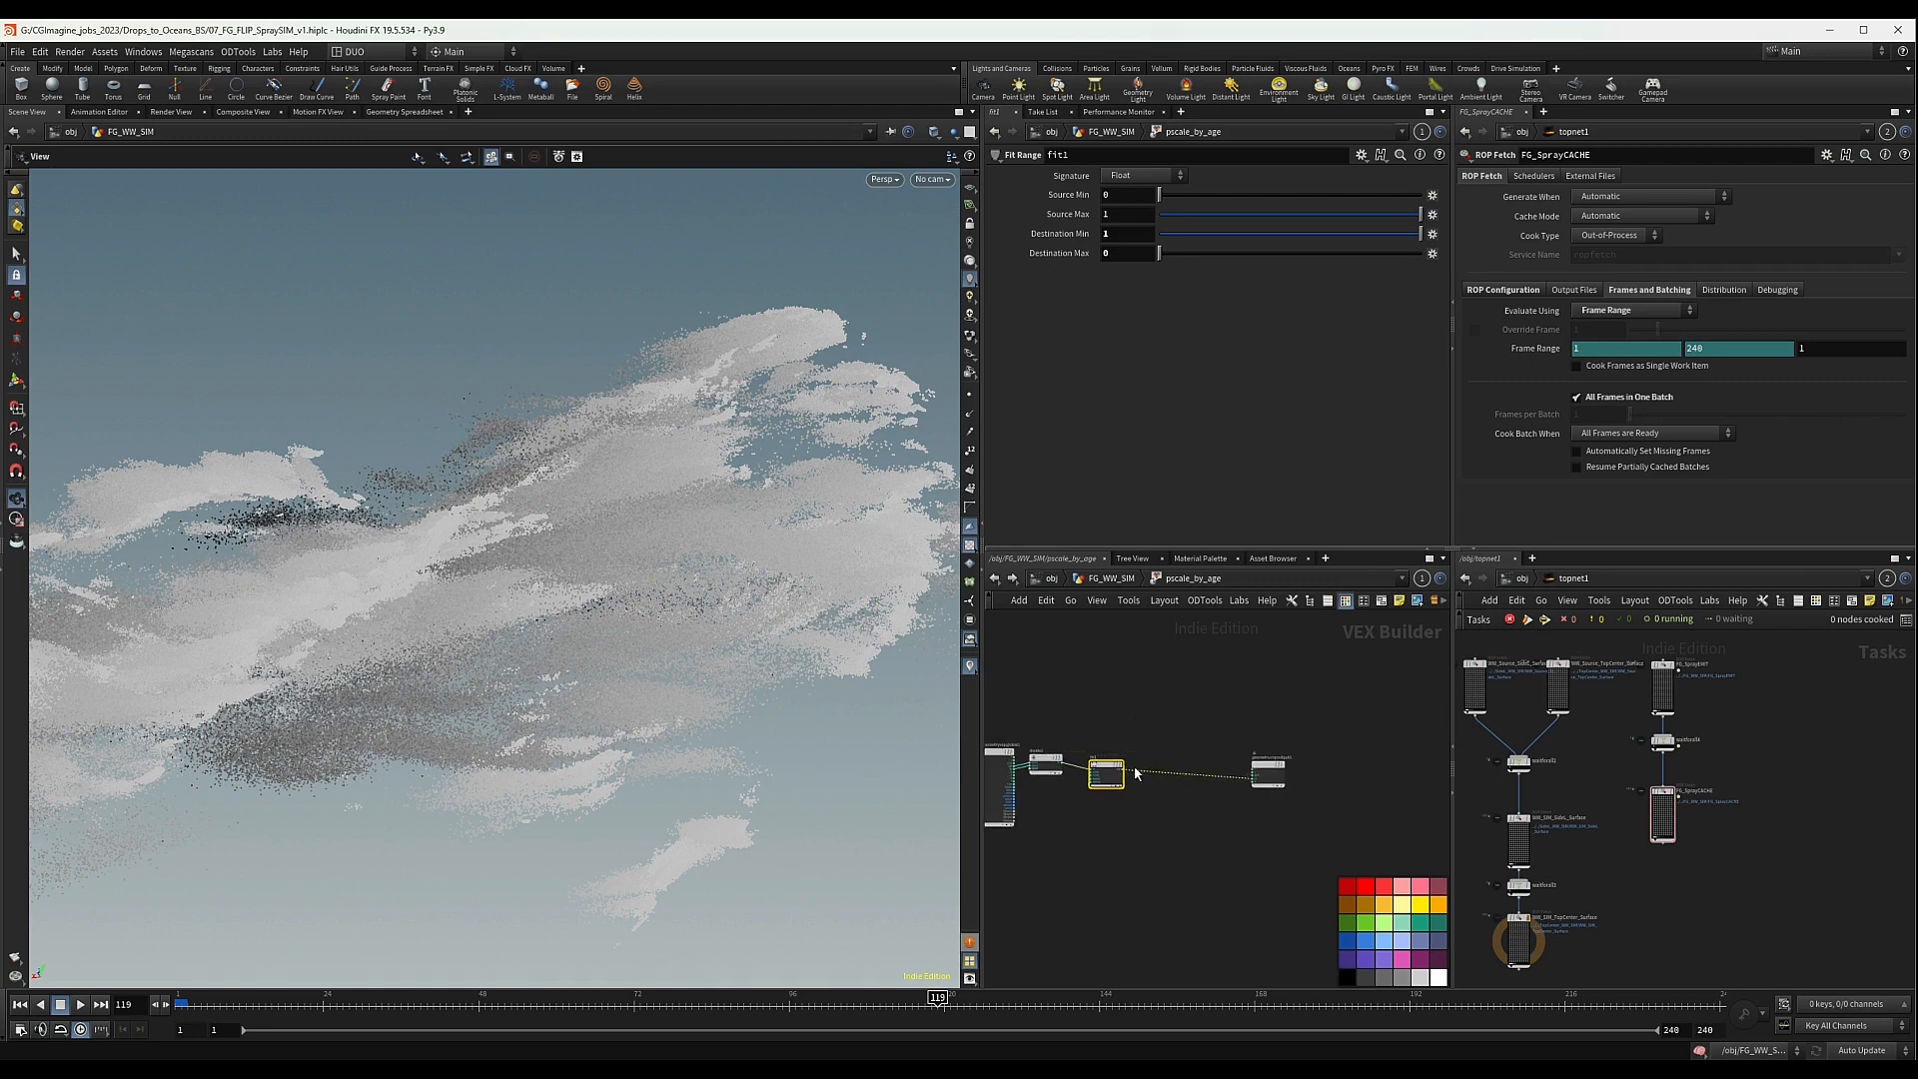
{"action": "left_click_drag", "start_coordinate": [1106, 770], "coordinate": [1100, 766]}
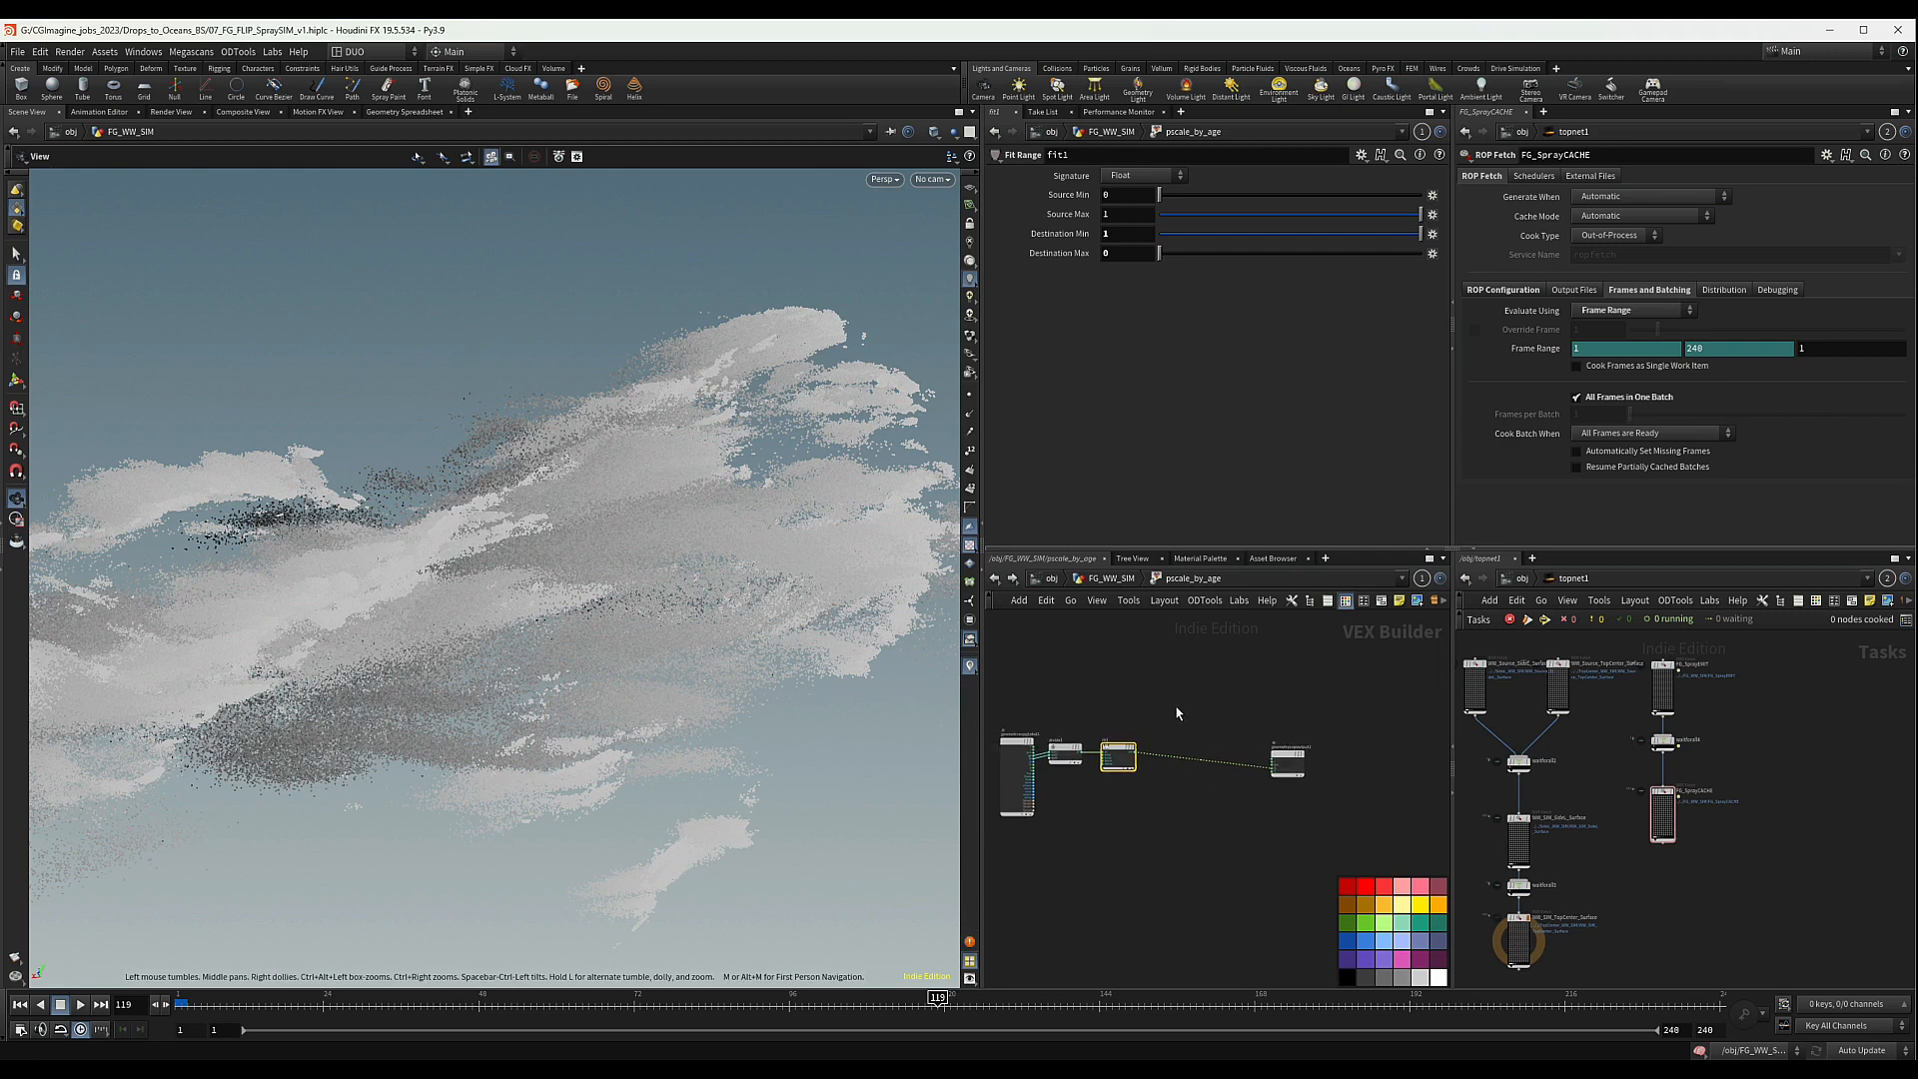
- Insert a Ramp Parameter node on the wire between the Fit Range and output nodes
{"action": "key", "text": "Tab"}
{"action": "type", "text": "ram"}
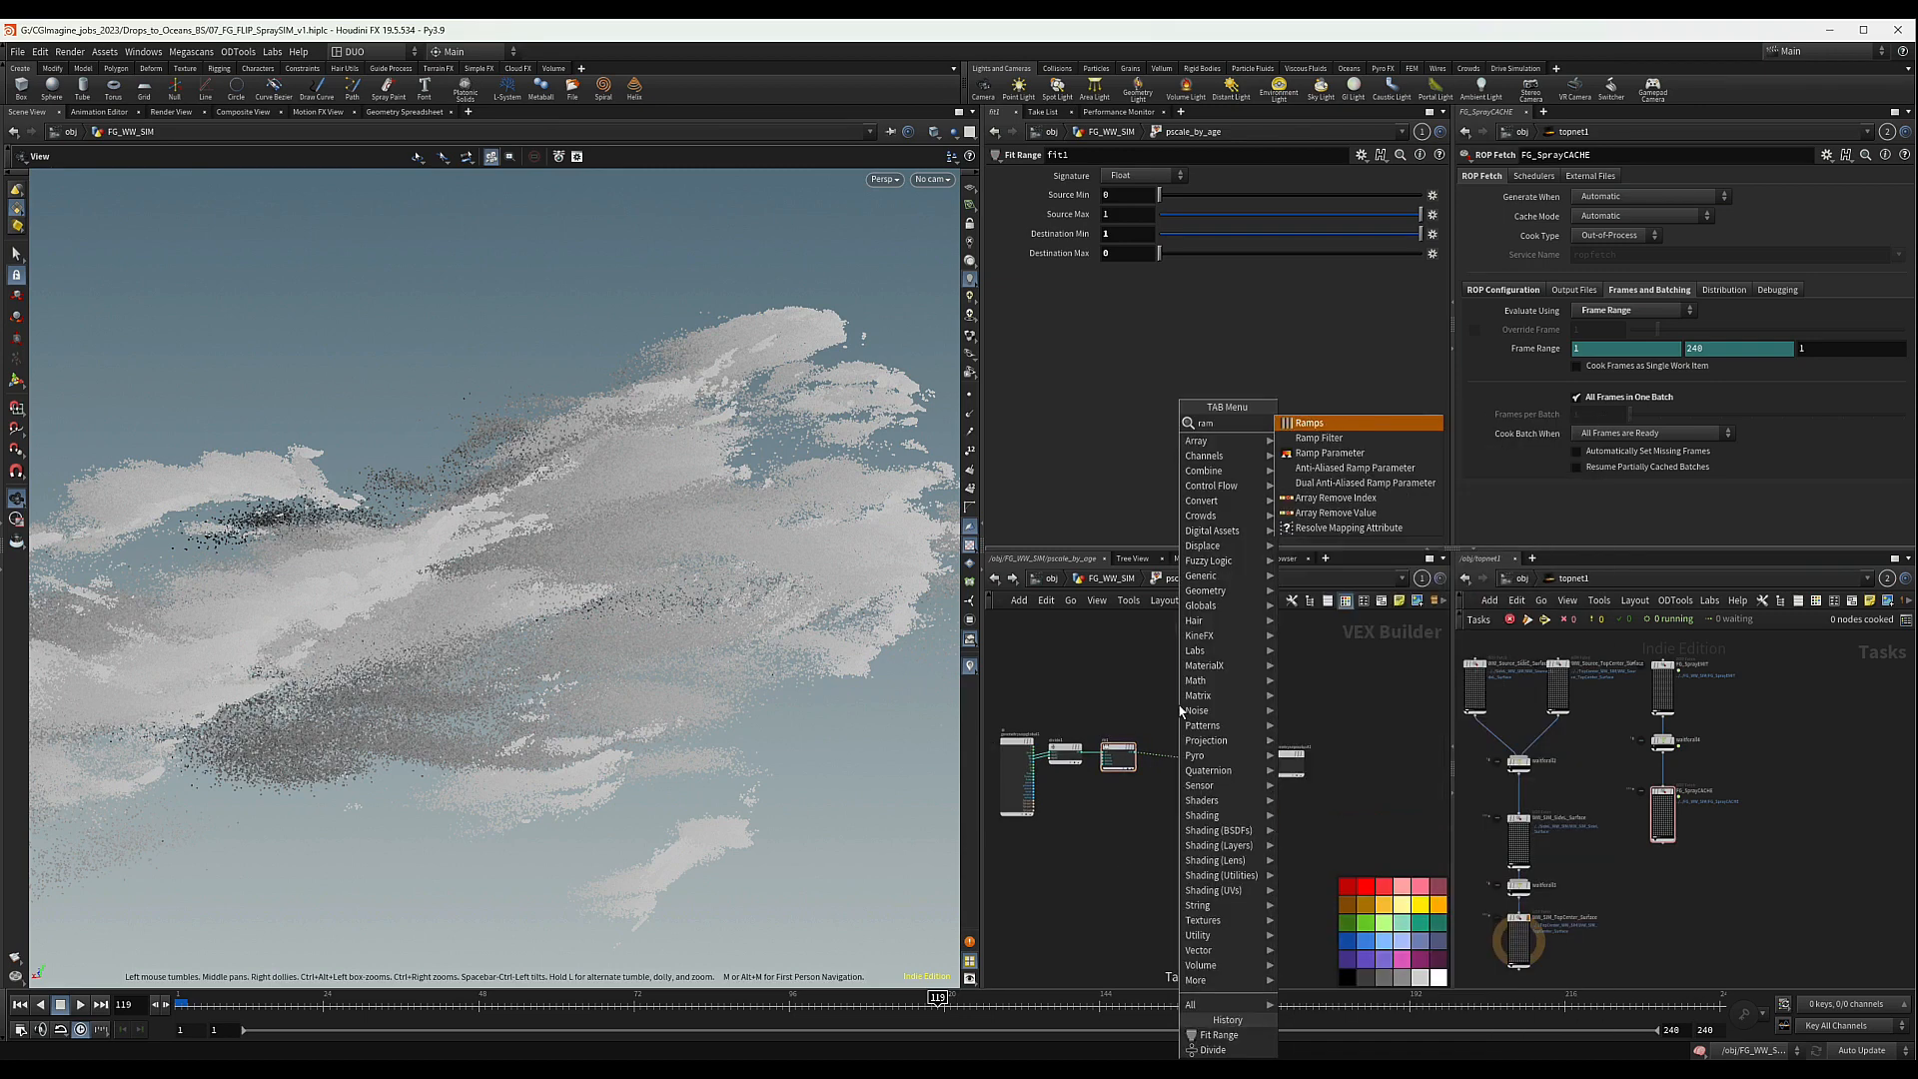
{"action": "key", "text": "Down"}
{"action": "key", "text": "Down"}
{"action": "key", "text": "Return"}
{"action": "left_click", "coordinate": [1197, 745]}
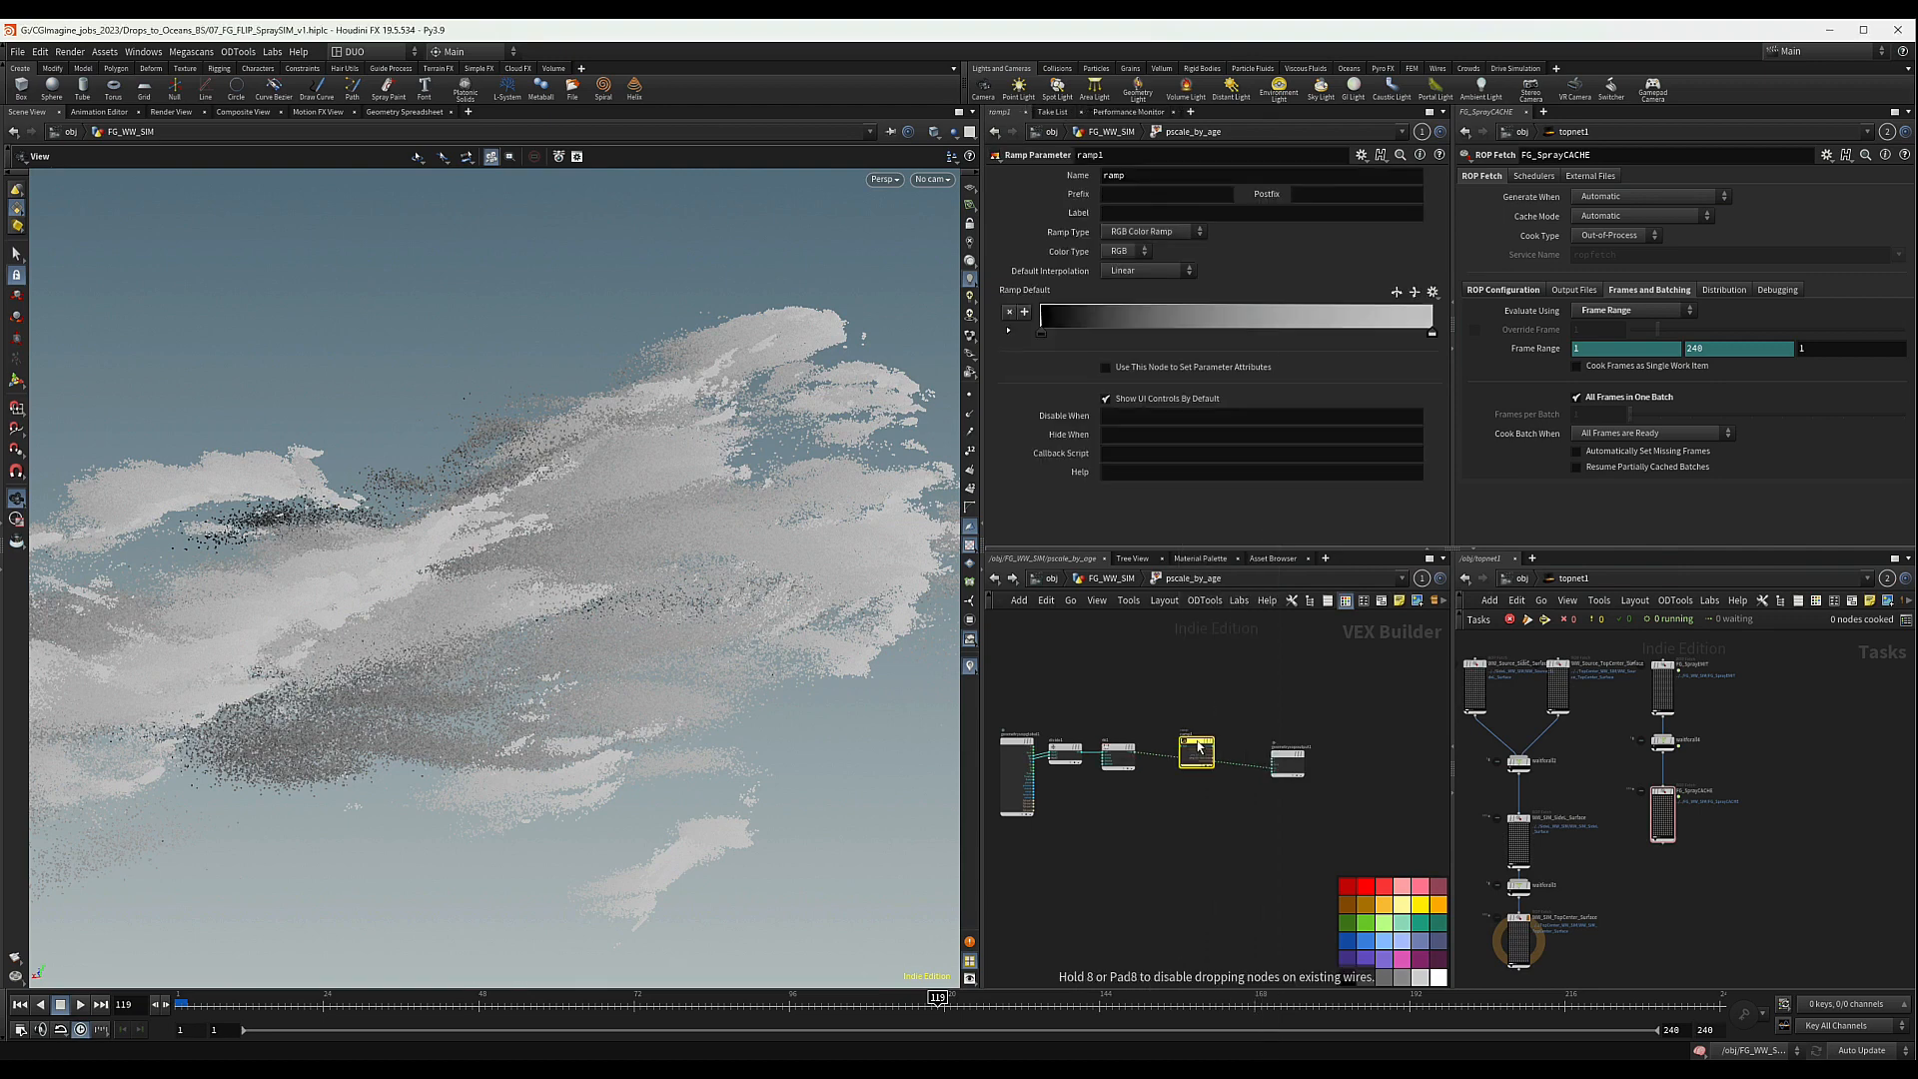
{"action": "scroll", "coordinate": [1202, 748], "scroll_direction": "up", "scroll_amount": 1}
{"action": "mouse_move", "coordinate": [1202, 747]}
{"action": "left_mouse_down"}
{"action": "mouse_move", "coordinate": [1205, 770]}
{"action": "mouse_move", "coordinate": [1197, 756]}
{"action": "left_mouse_up"}
- Name the ramp parameter rampAge, label it Age, and set its type to Spline Ramp (float)
{"action": "left_click", "coordinate": [1139, 178]}
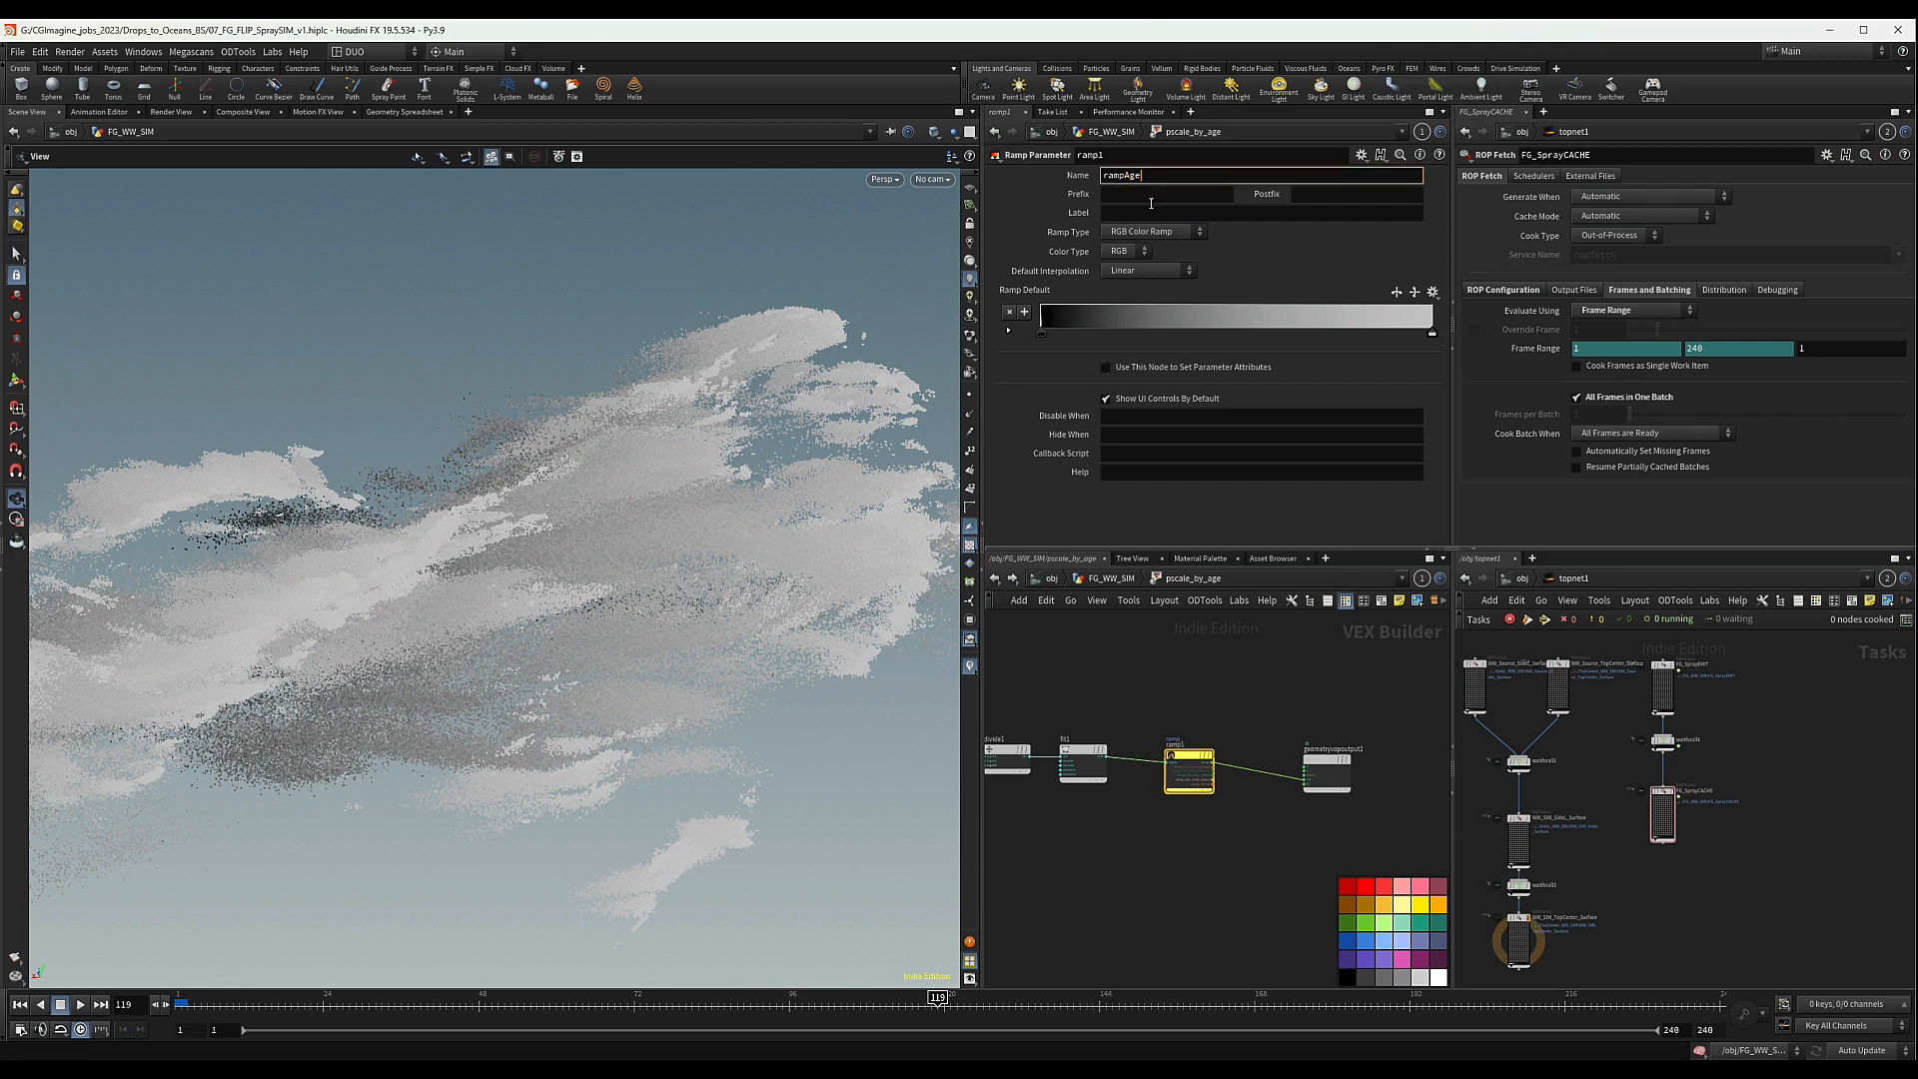
{"action": "left_click", "coordinate": [1148, 212]}
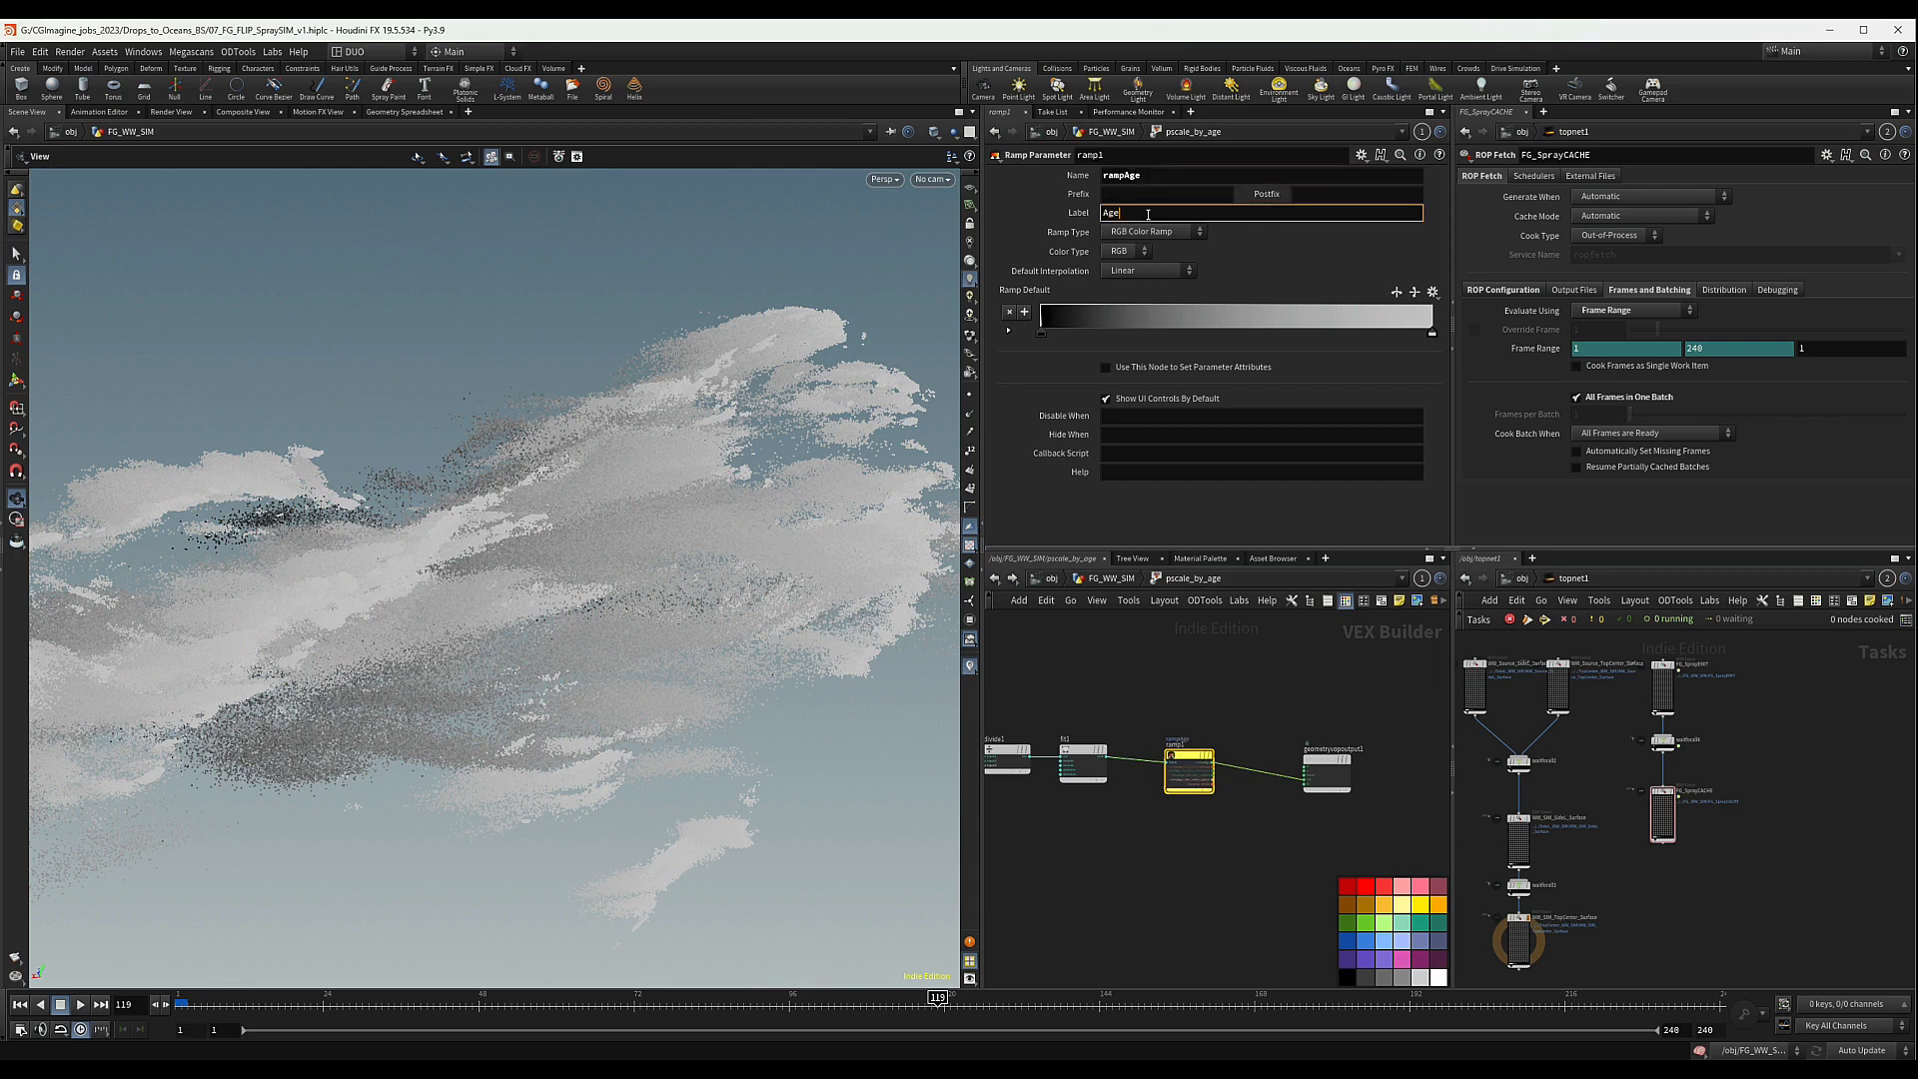
{"action": "type", "text": "Age"}
{"action": "left_click", "coordinate": [1154, 231]}
{"action": "left_click", "coordinate": [1149, 255]}
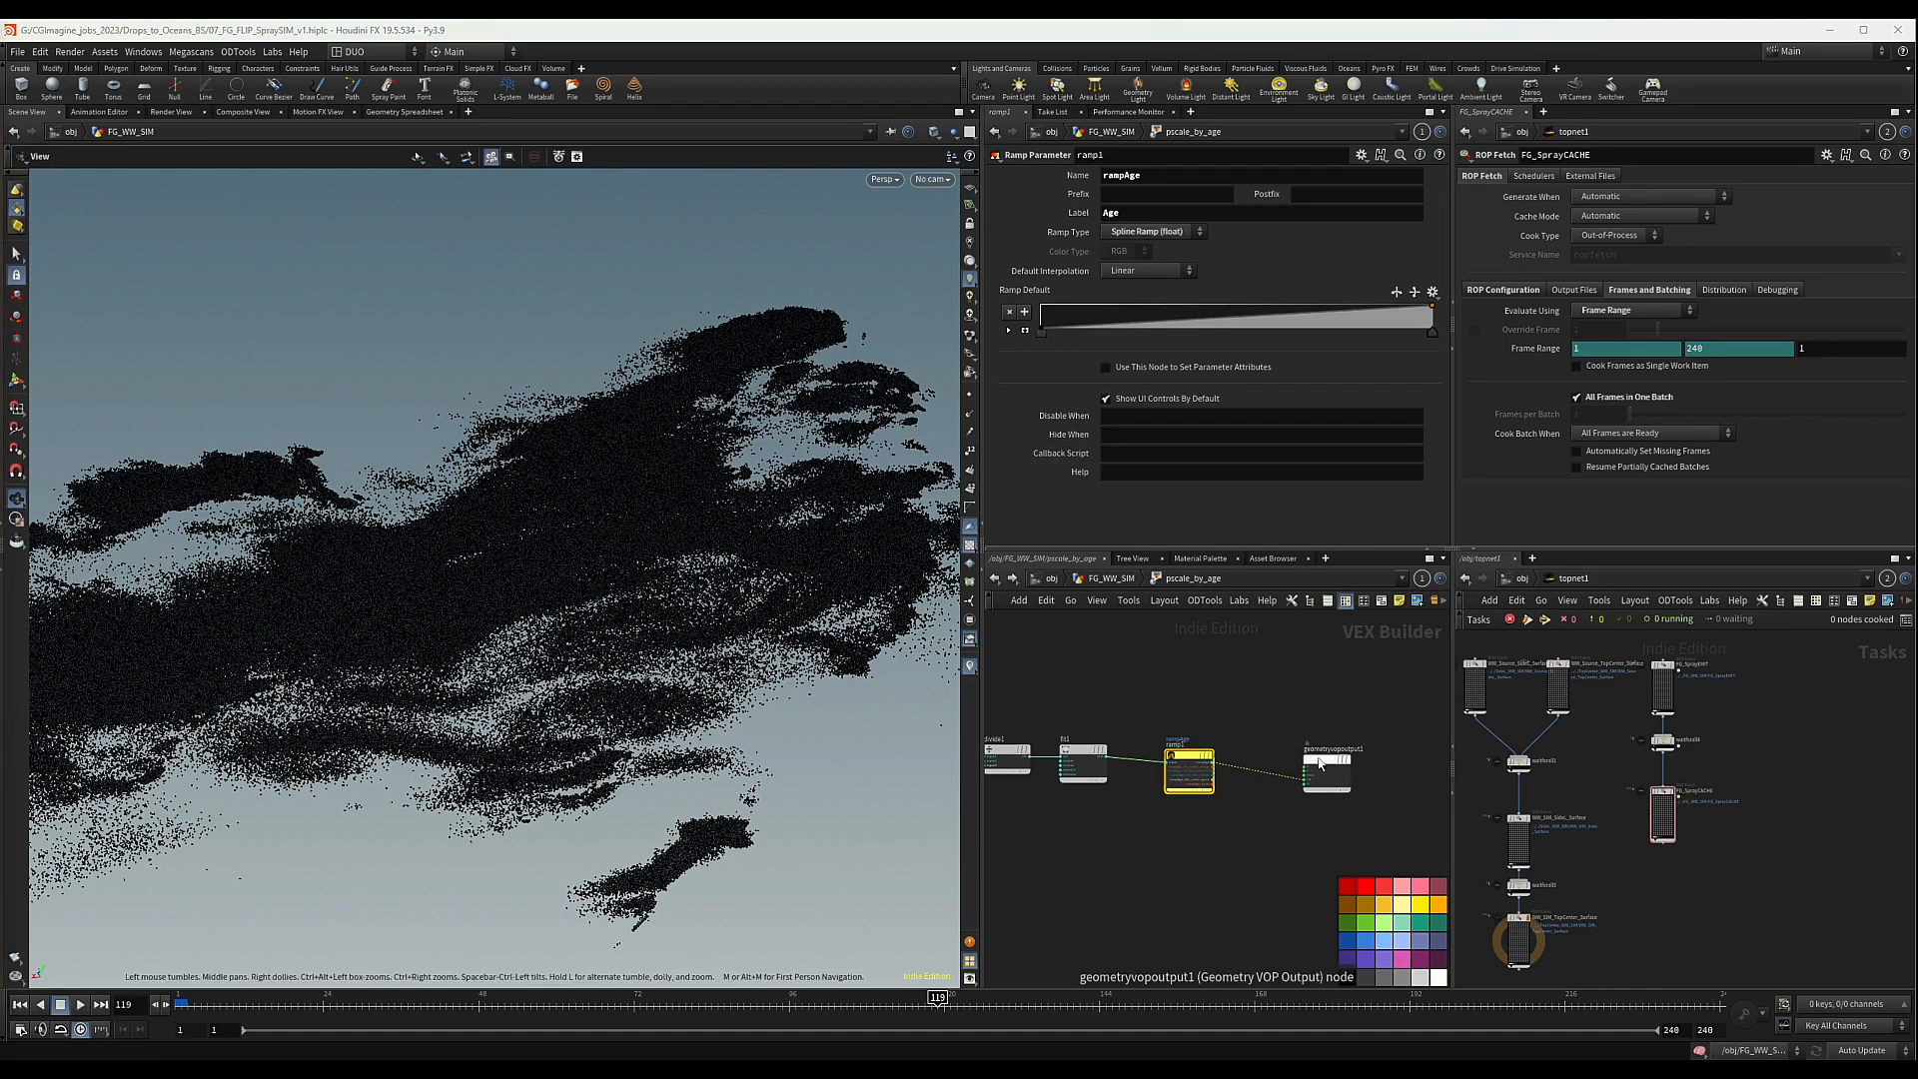
- Return to the FG_WW_SIM network and shape the Age ramp with value 1 near its end and a third point of value 0 at position 1
{"action": "left_click_drag", "start_coordinate": [1327, 770], "coordinate": [1365, 761]}
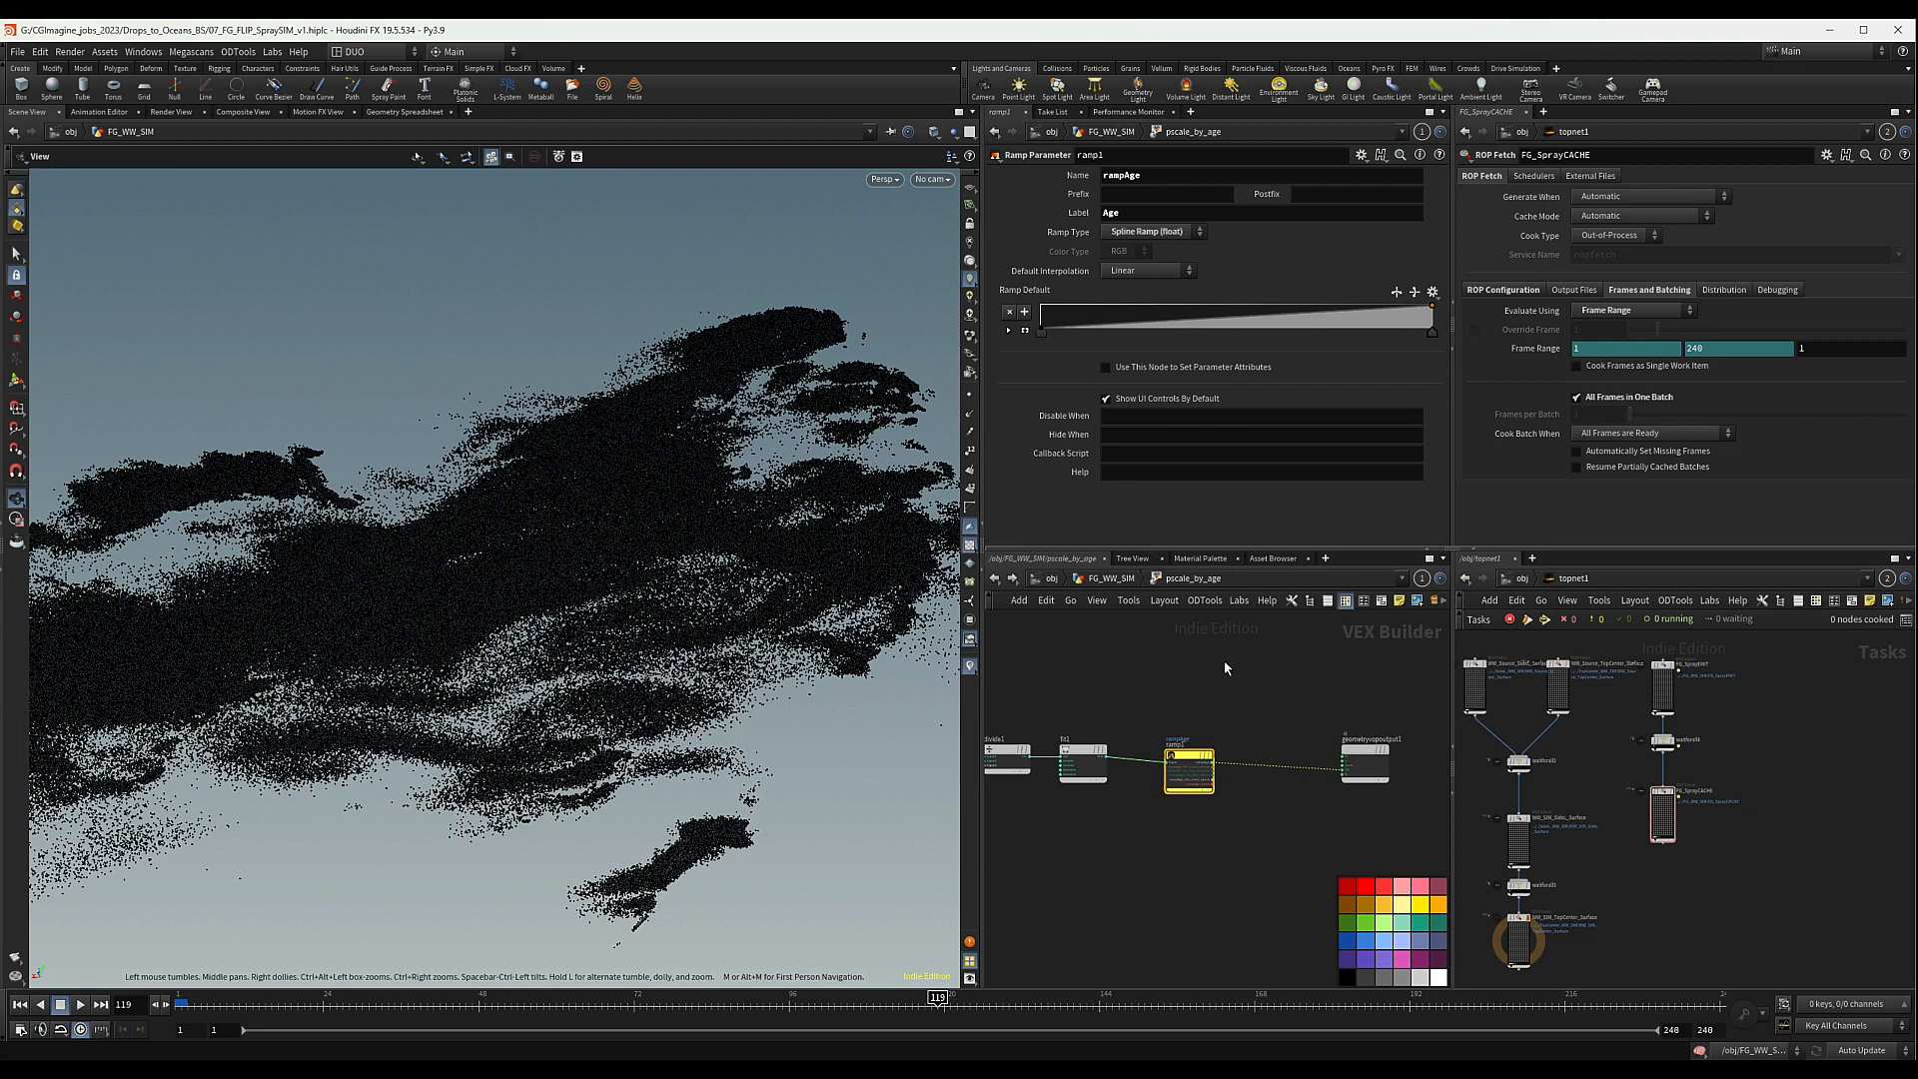
{"action": "left_click", "coordinate": [1109, 579]}
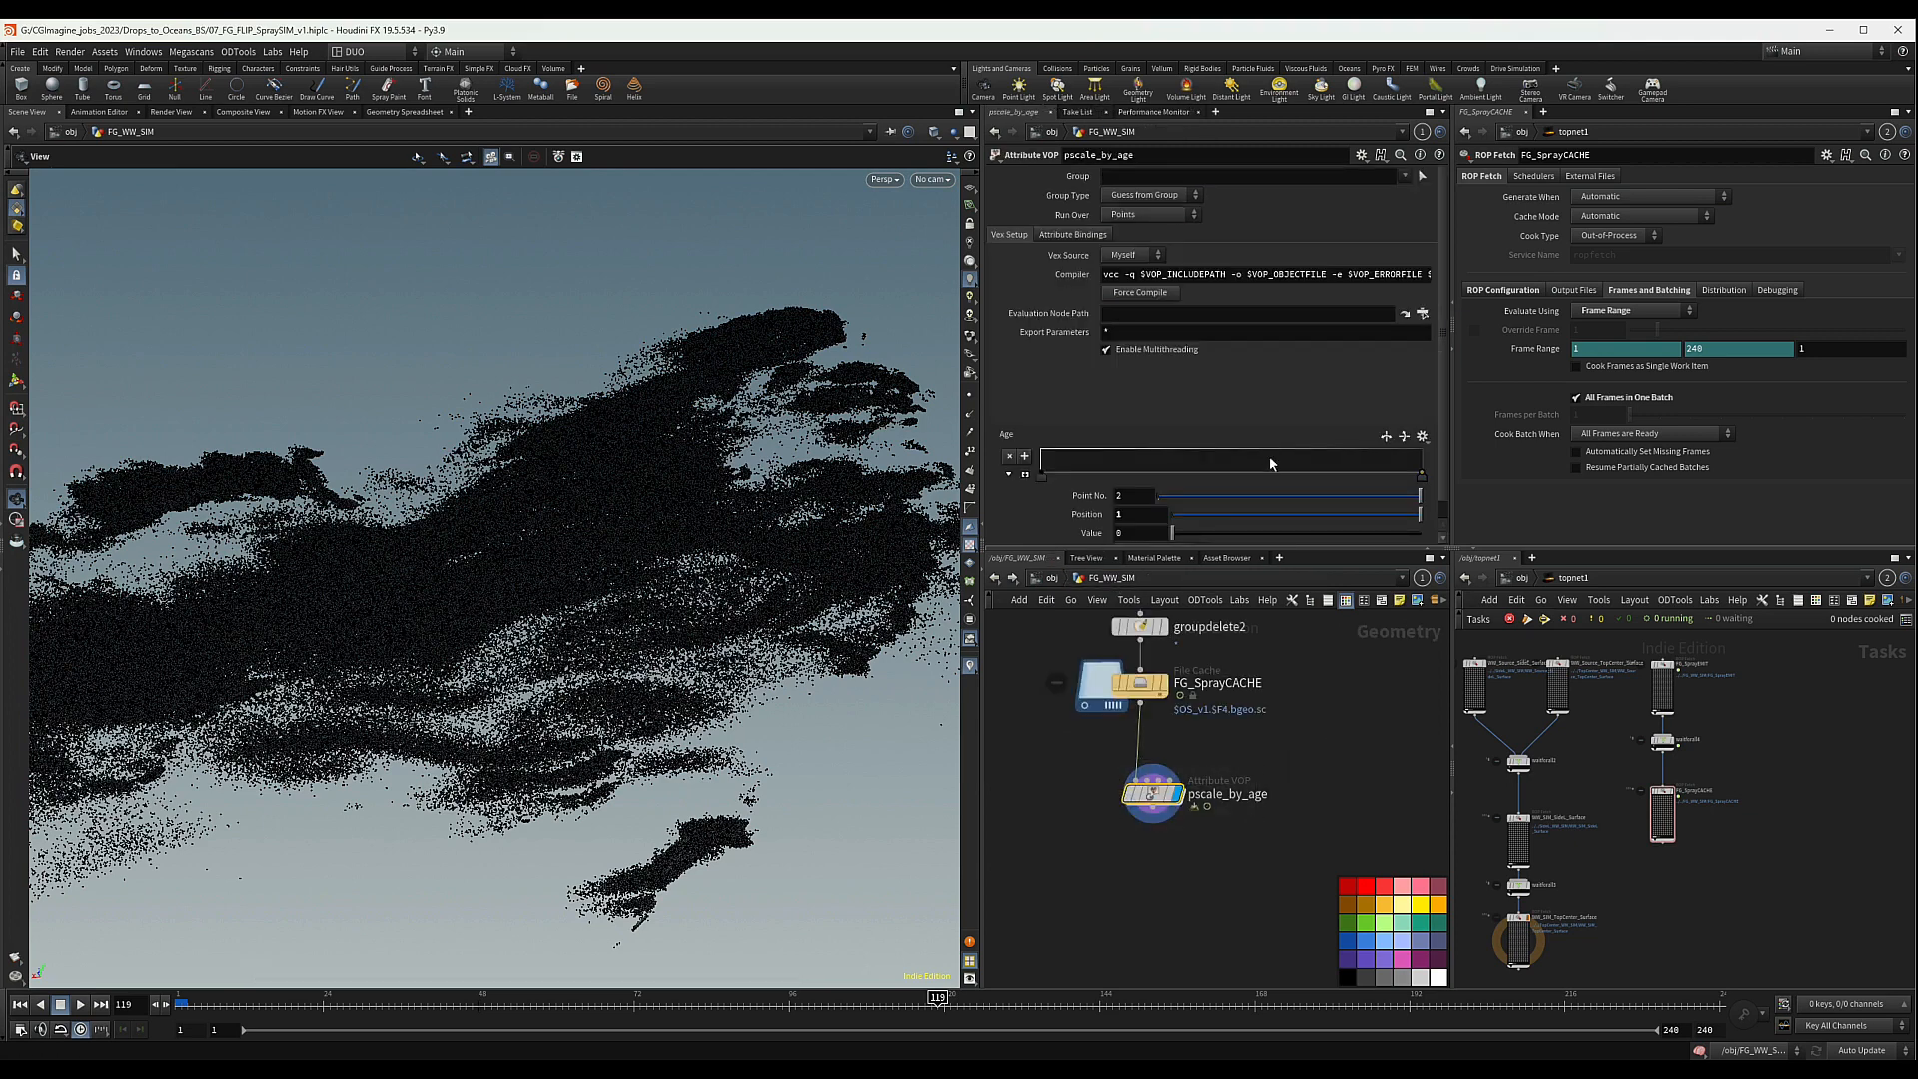
{"action": "left_click_drag", "start_coordinate": [1423, 475], "coordinate": [1424, 454]}
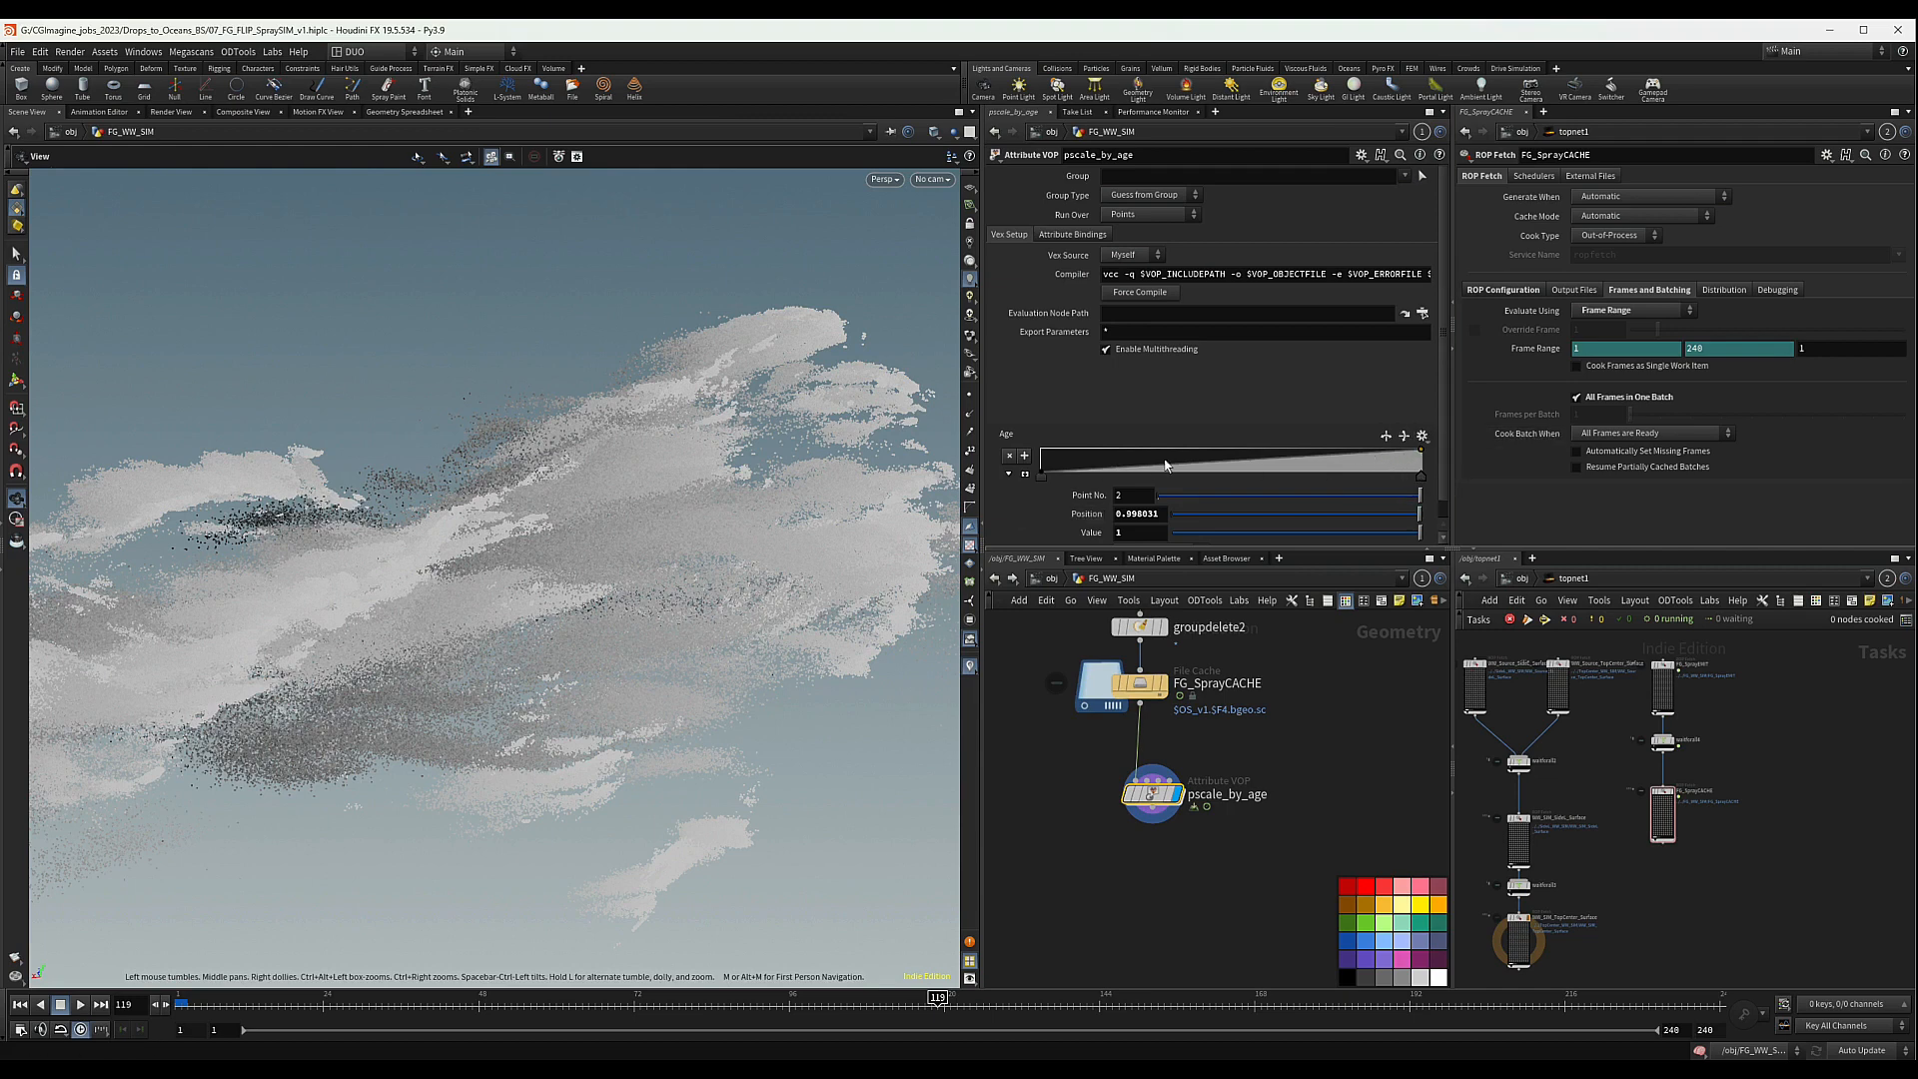
{"action": "left_click_drag", "start_coordinate": [1412, 473], "coordinate": [1425, 478]}
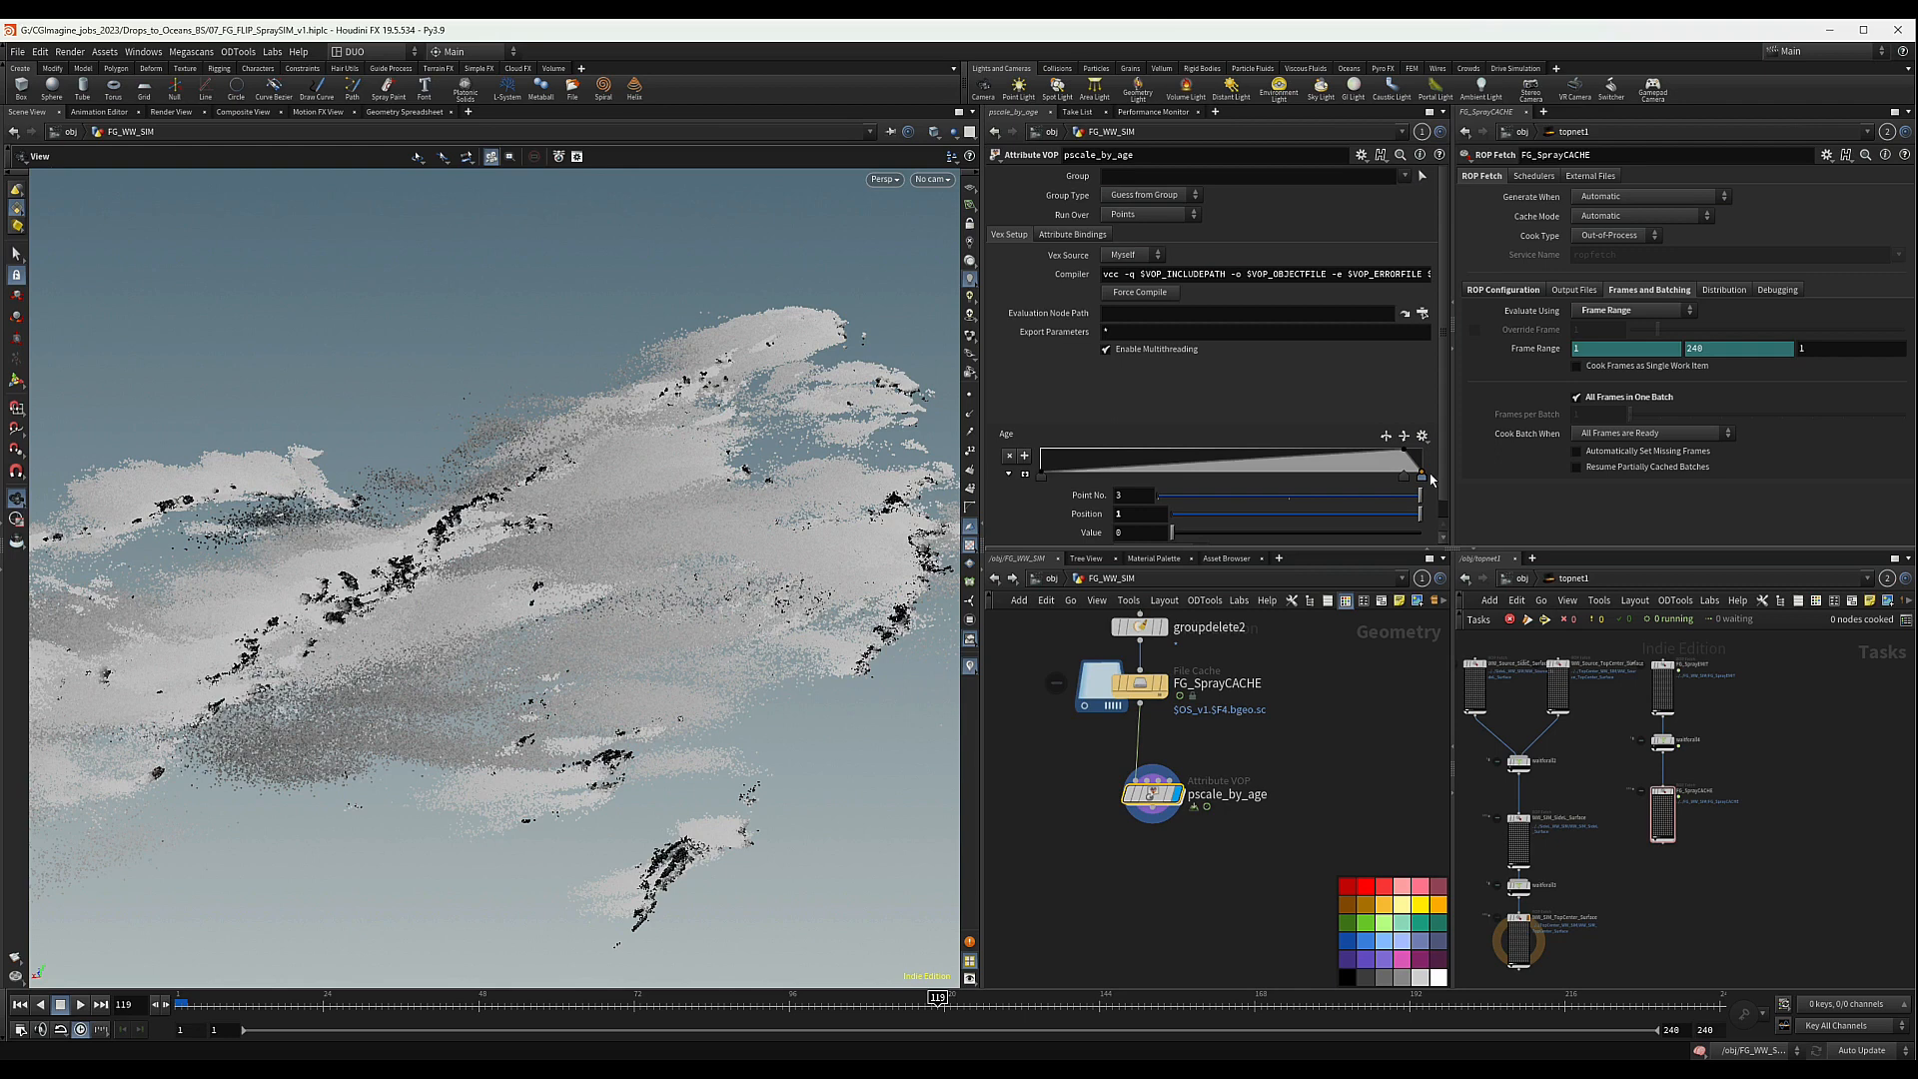
- Refine the end of the Age ramp: value-1 points at about 0.97 and 0.91, and the end point's value at about 0.43
{"action": "left_click_drag", "start_coordinate": [1404, 477], "coordinate": [1411, 477]}
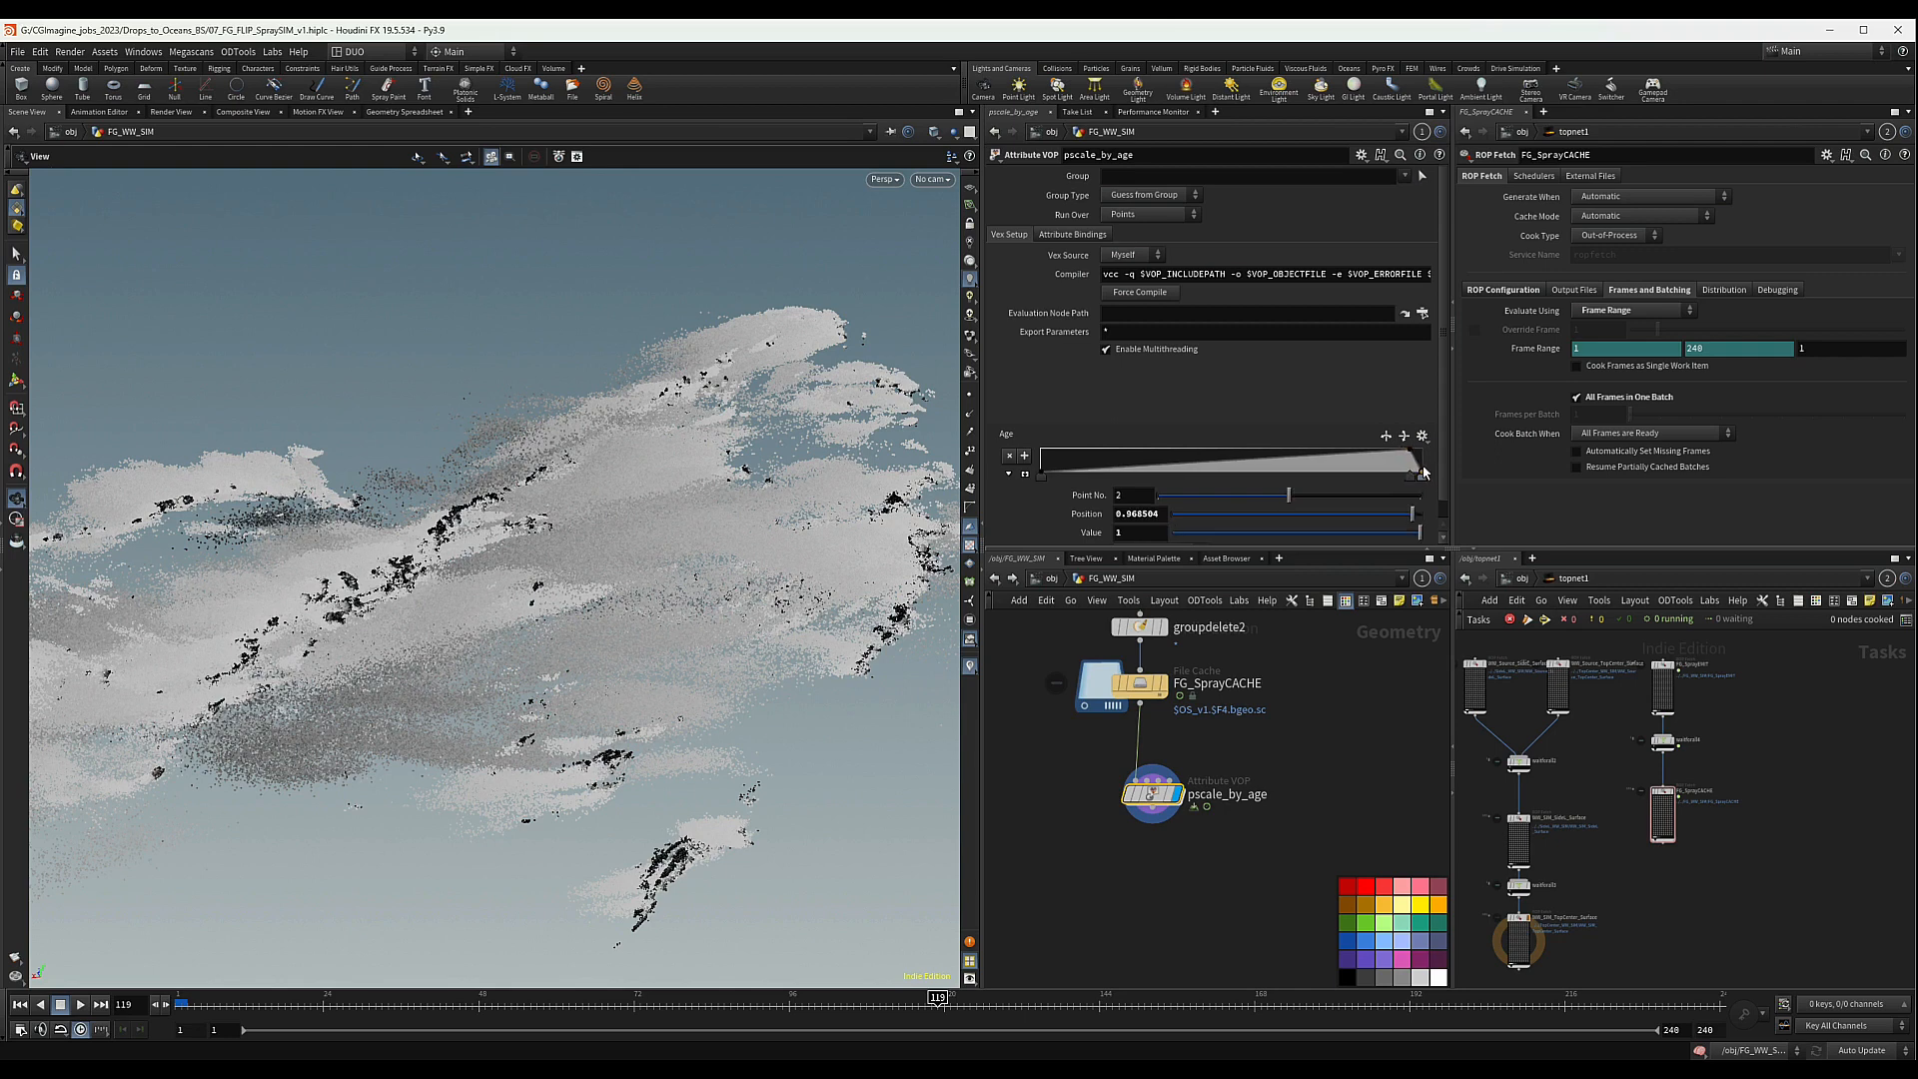
{"action": "left_click", "coordinate": [1423, 475]}
{"action": "left_click_drag", "start_coordinate": [1424, 476], "coordinate": [1423, 465]}
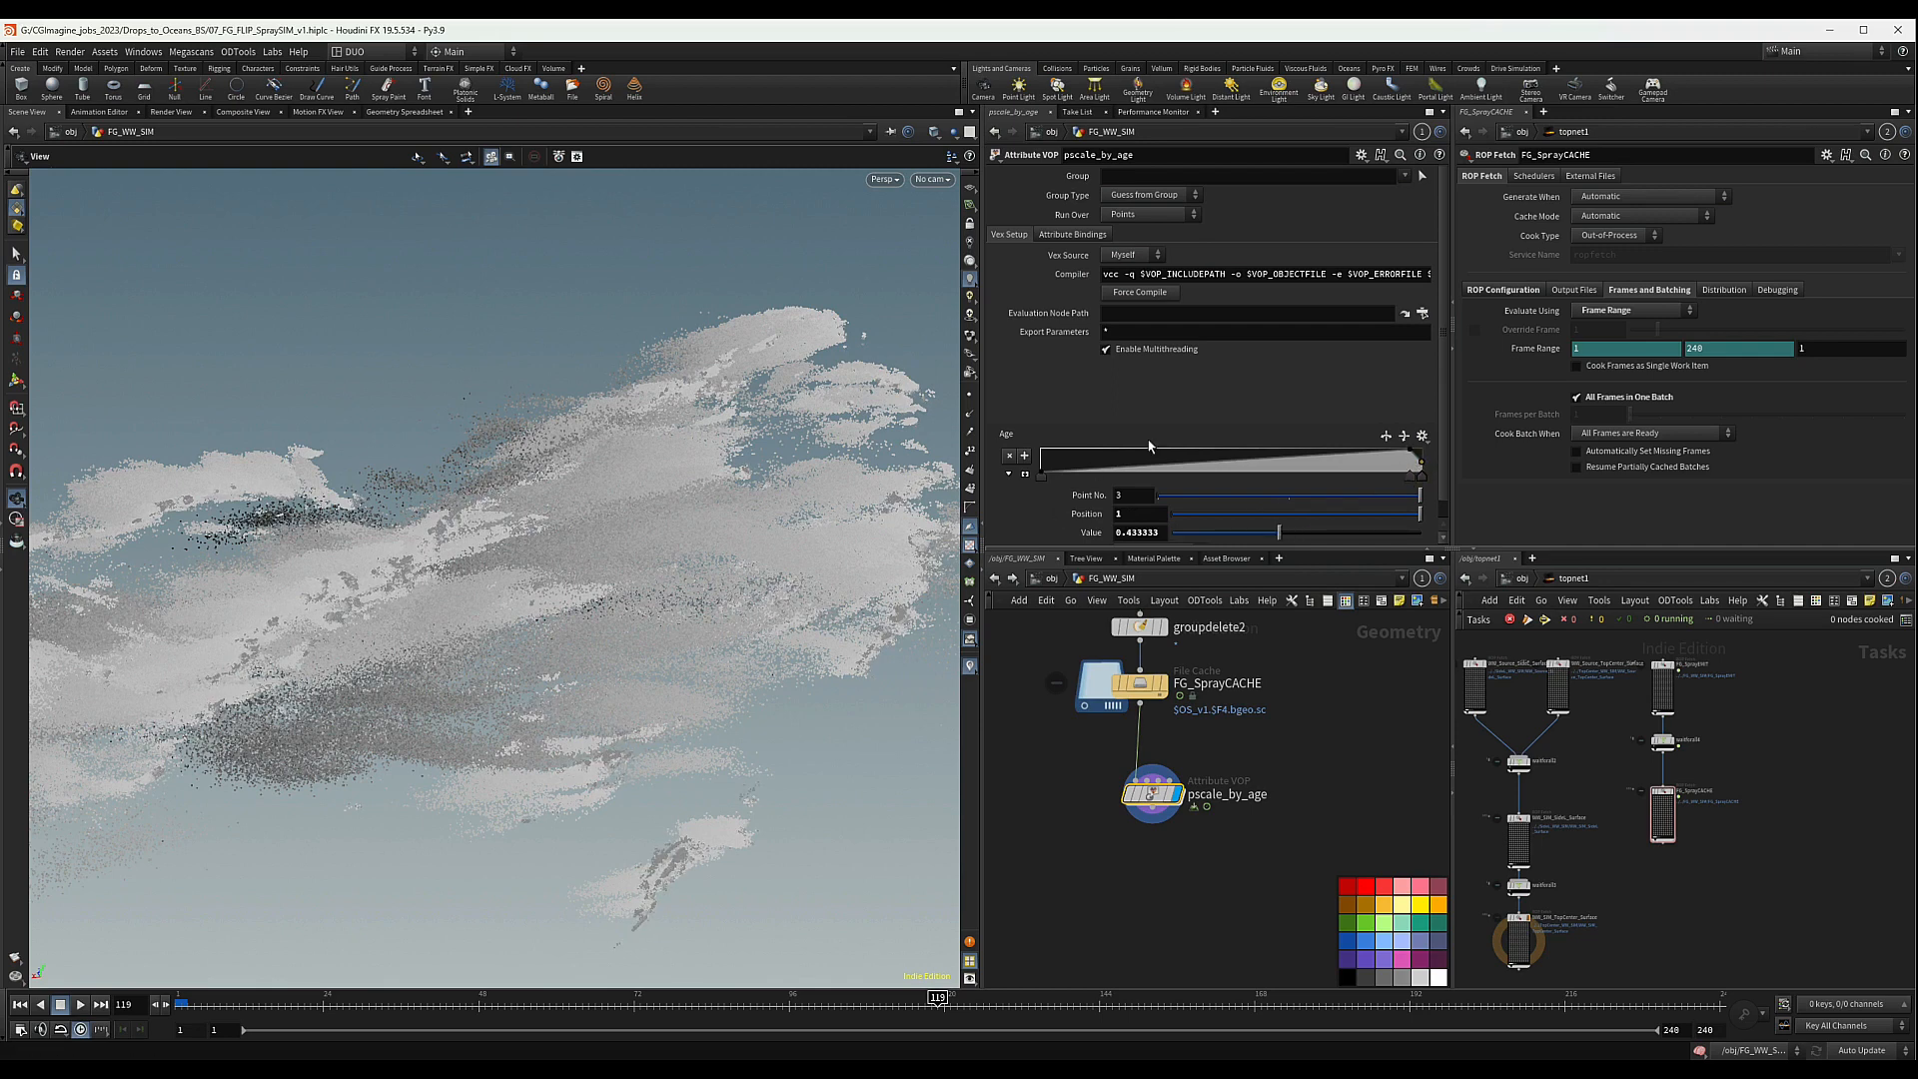
{"action": "left_click", "coordinate": [1386, 451]}
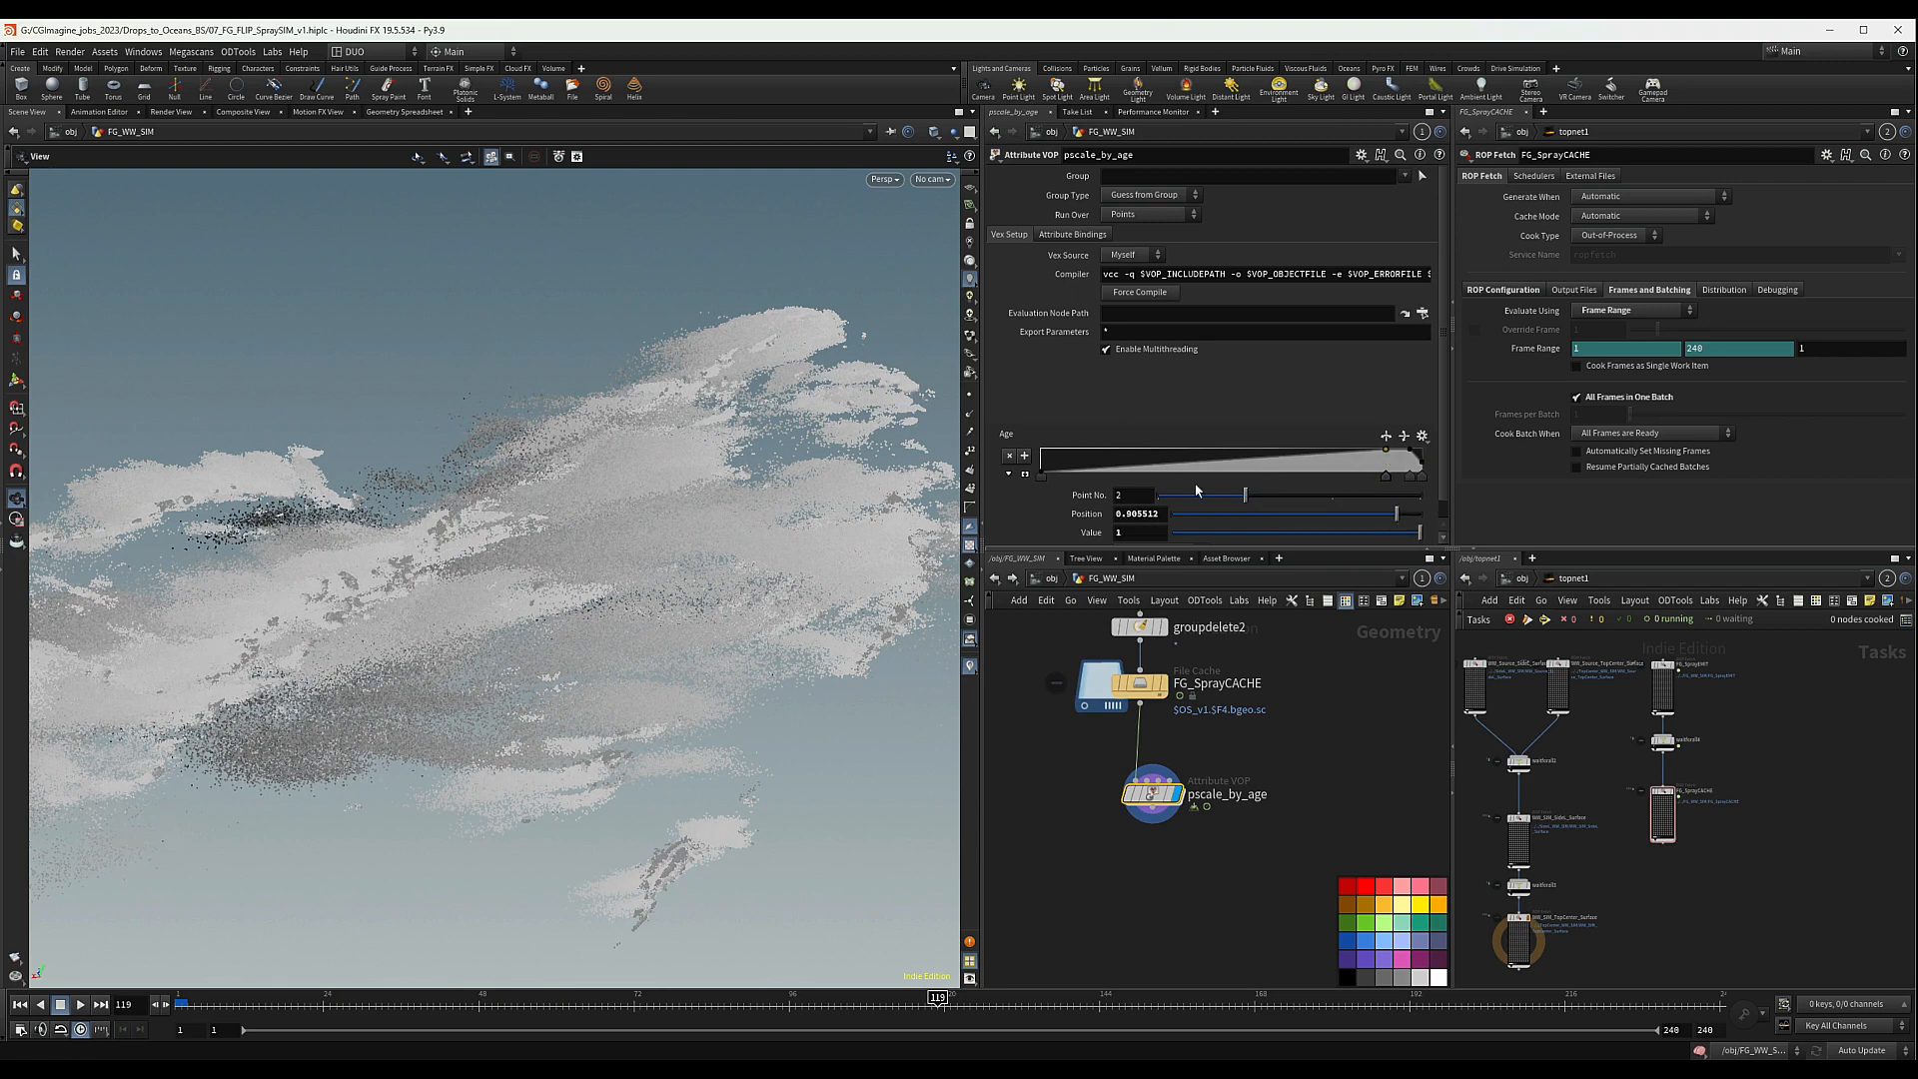
- Set the Age ramp points to B-Spline and add points along the slope for a rounded rise, with the fourth point at about 0.89, value 1
{"action": "left_click", "coordinate": [1041, 476]}
{"action": "left_click", "coordinate": [1422, 477], "text": "shift"}
{"action": "scroll", "coordinate": [1134, 534], "scroll_direction": "down", "scroll_amount": 1}
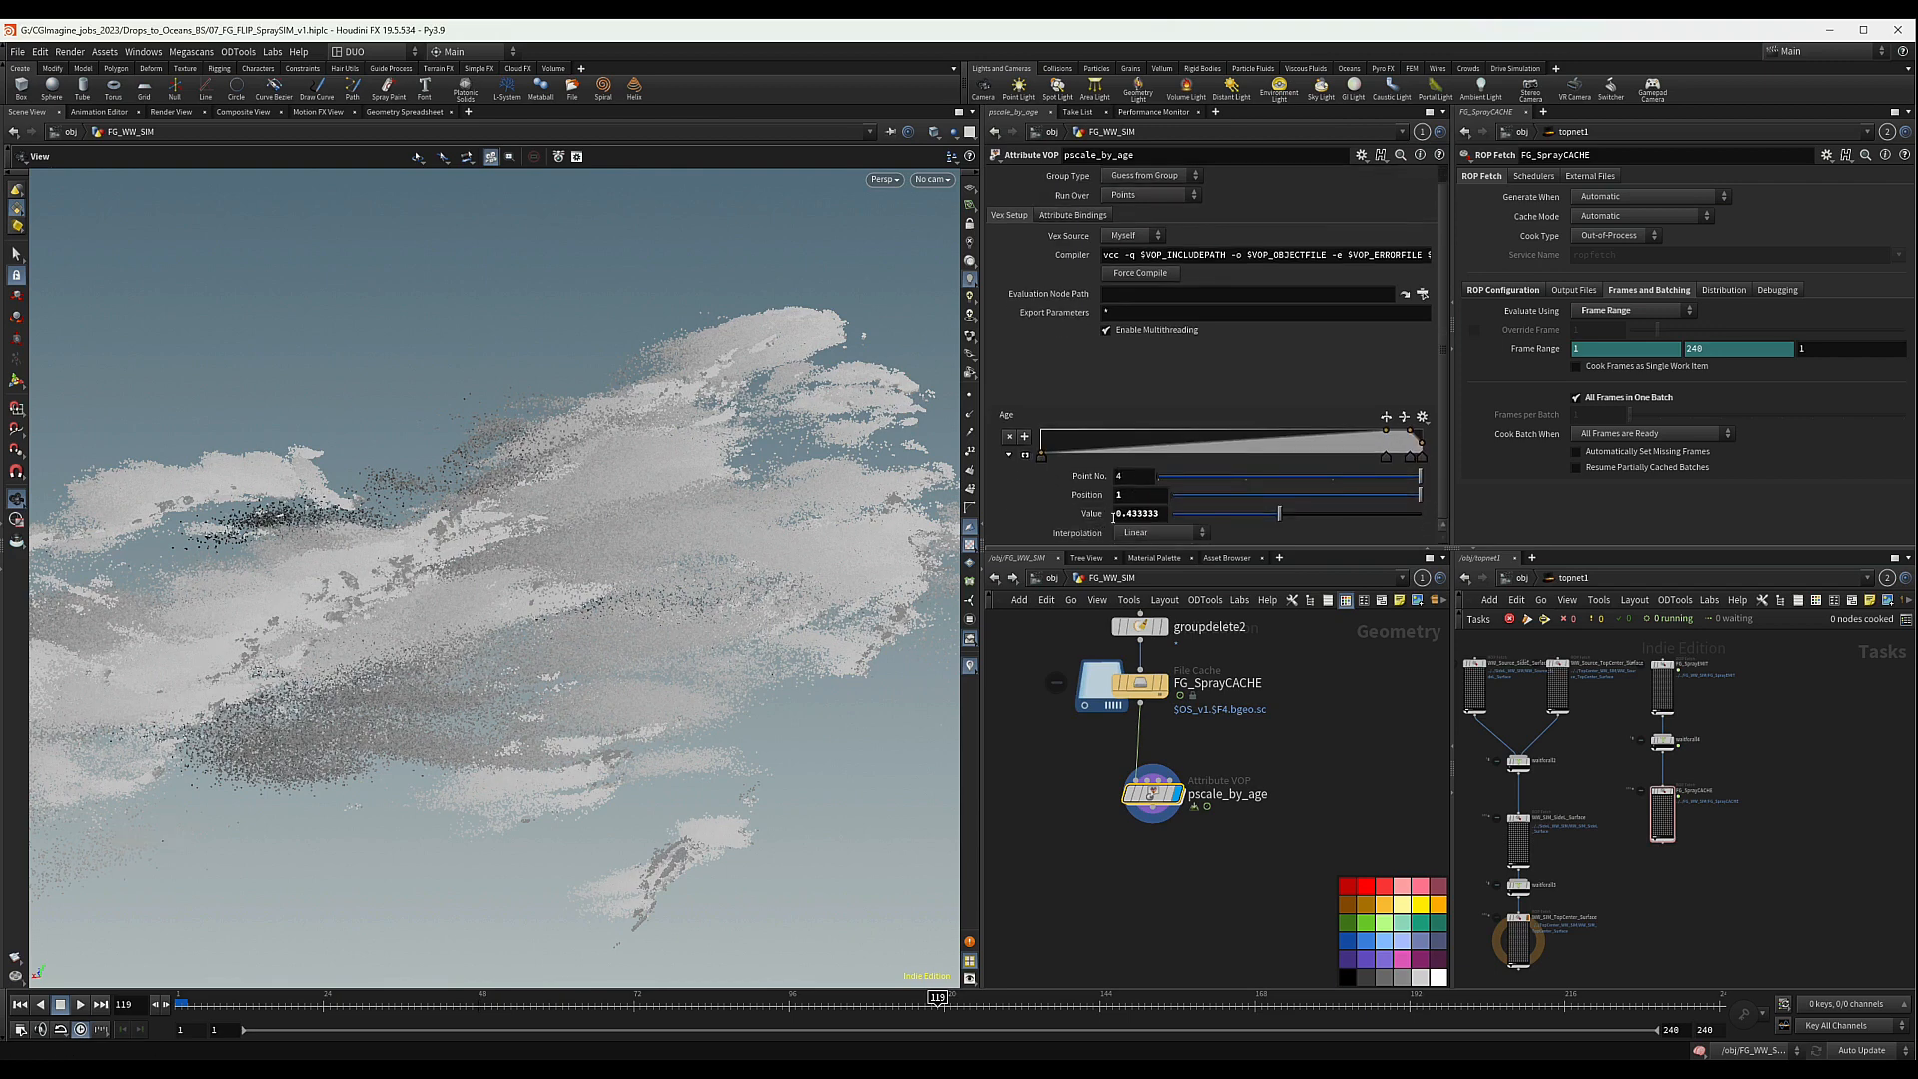
{"action": "left_click", "coordinate": [1159, 532]}
{"action": "left_click", "coordinate": [1150, 624]}
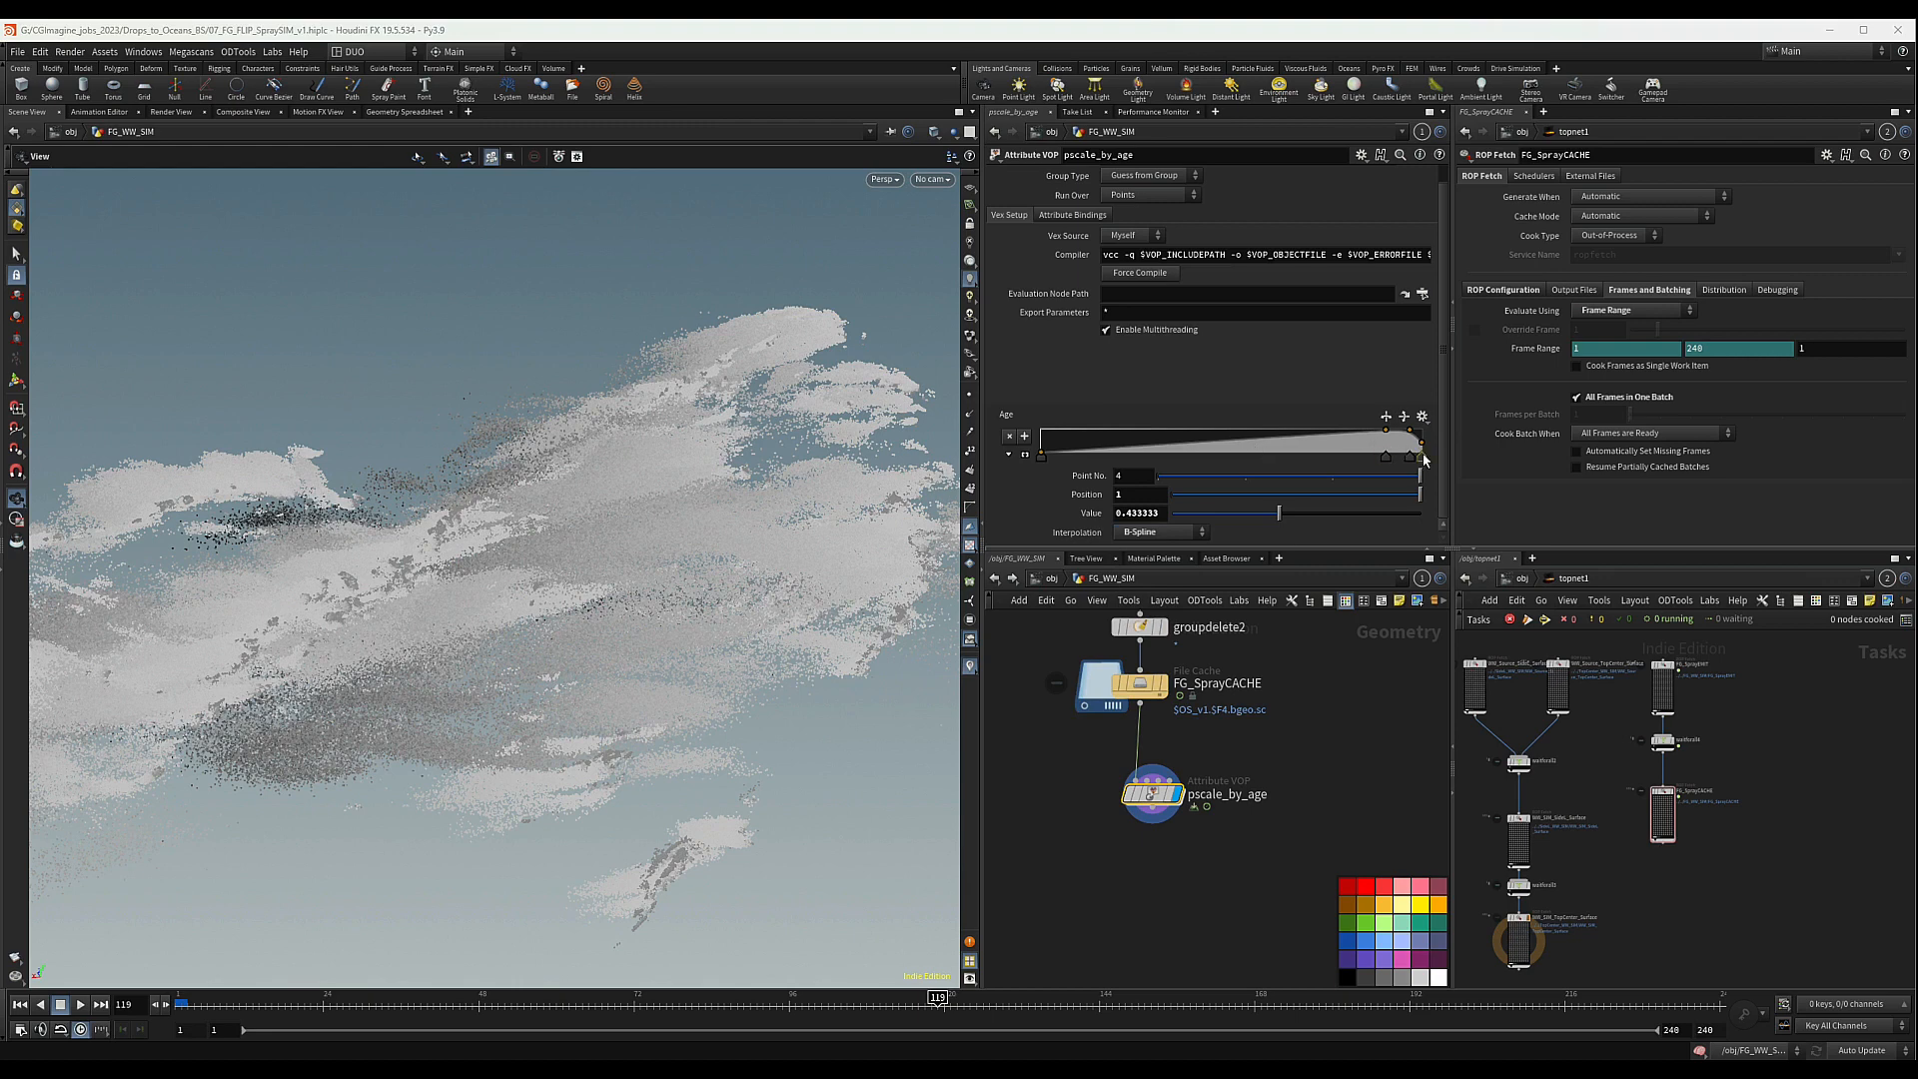
{"action": "mouse_move", "coordinate": [1234, 442]}
{"action": "left_mouse_down"}
{"action": "mouse_move", "coordinate": [1105, 450]}
{"action": "mouse_move", "coordinate": [1228, 457]}
{"action": "left_mouse_up"}
{"action": "mouse_move", "coordinate": [1386, 457]}
{"action": "left_mouse_down"}
{"action": "mouse_move", "coordinate": [1365, 457]}
{"action": "mouse_move", "coordinate": [1405, 459]}
{"action": "left_mouse_up"}
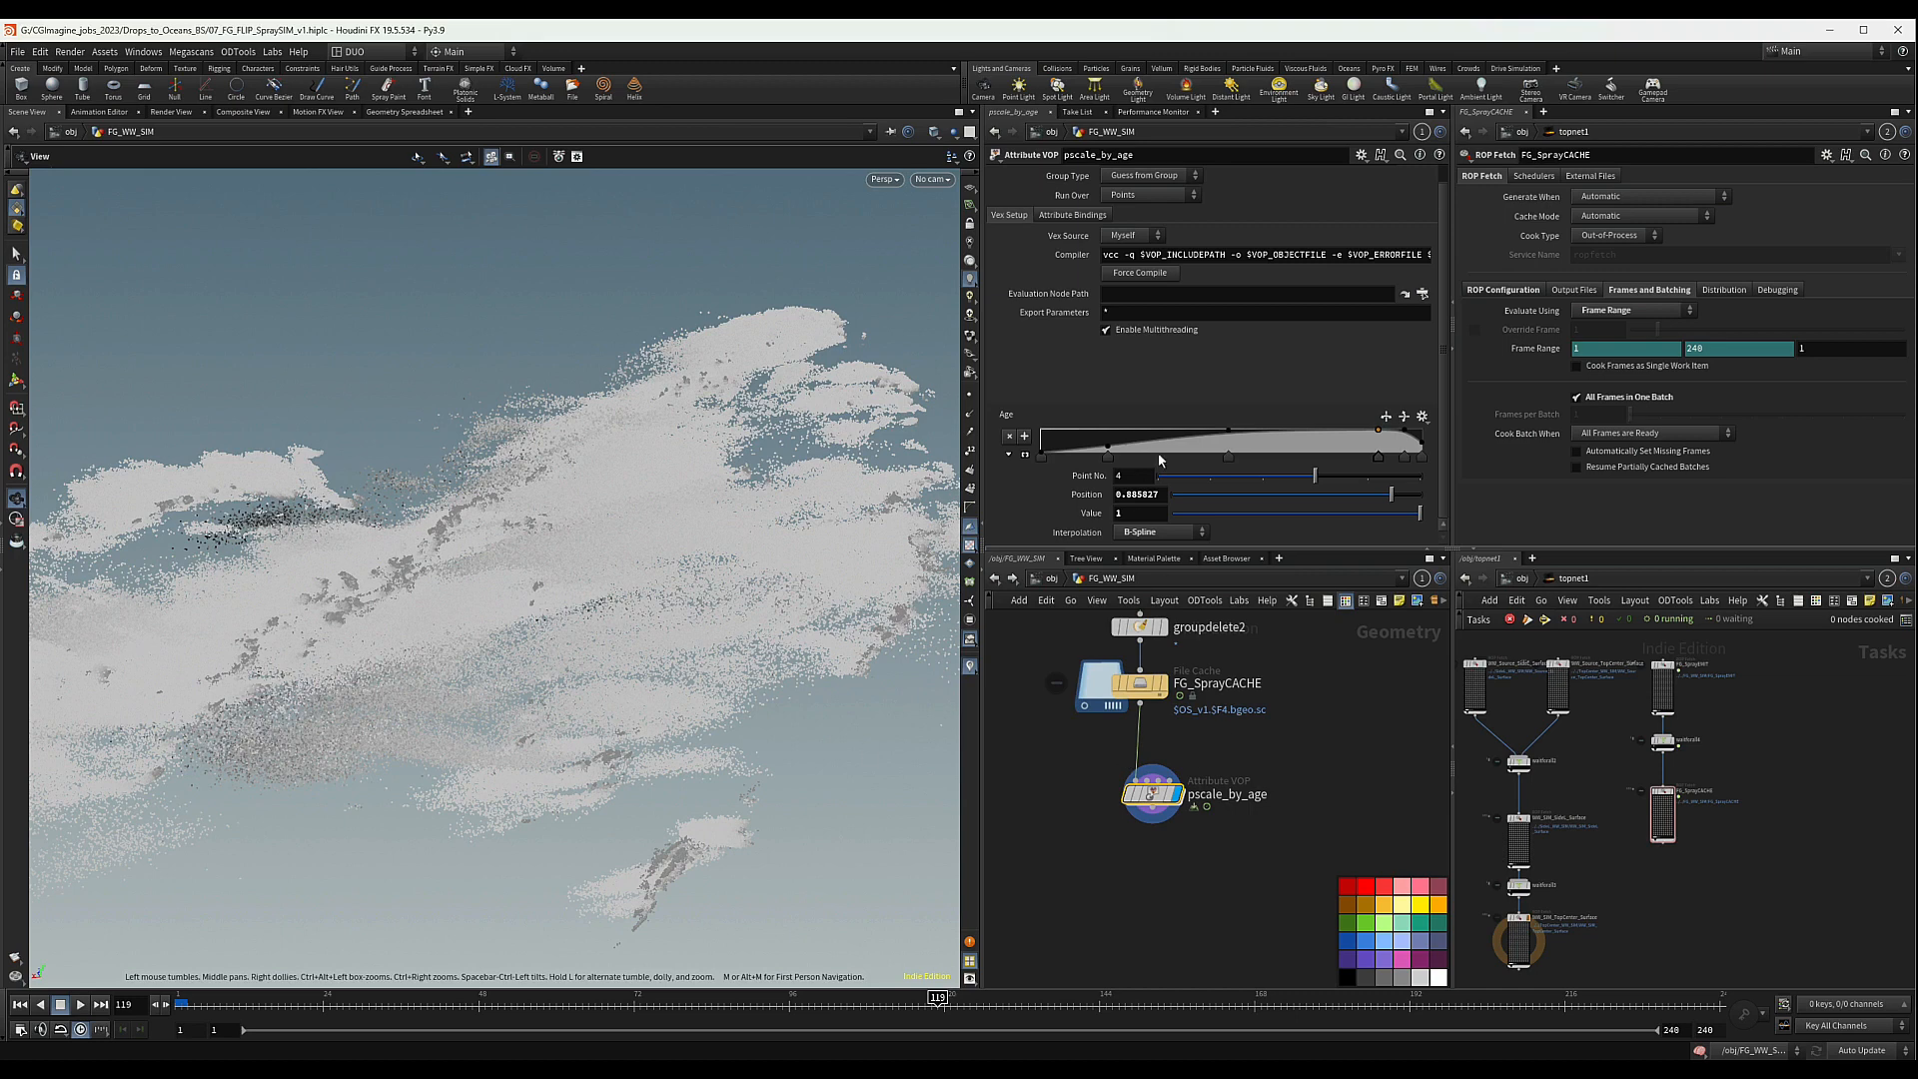
- Enter the pscale_by_age VOP network and move the geometry output node farther from the ramp
{"action": "double_click", "coordinate": [1154, 795]}
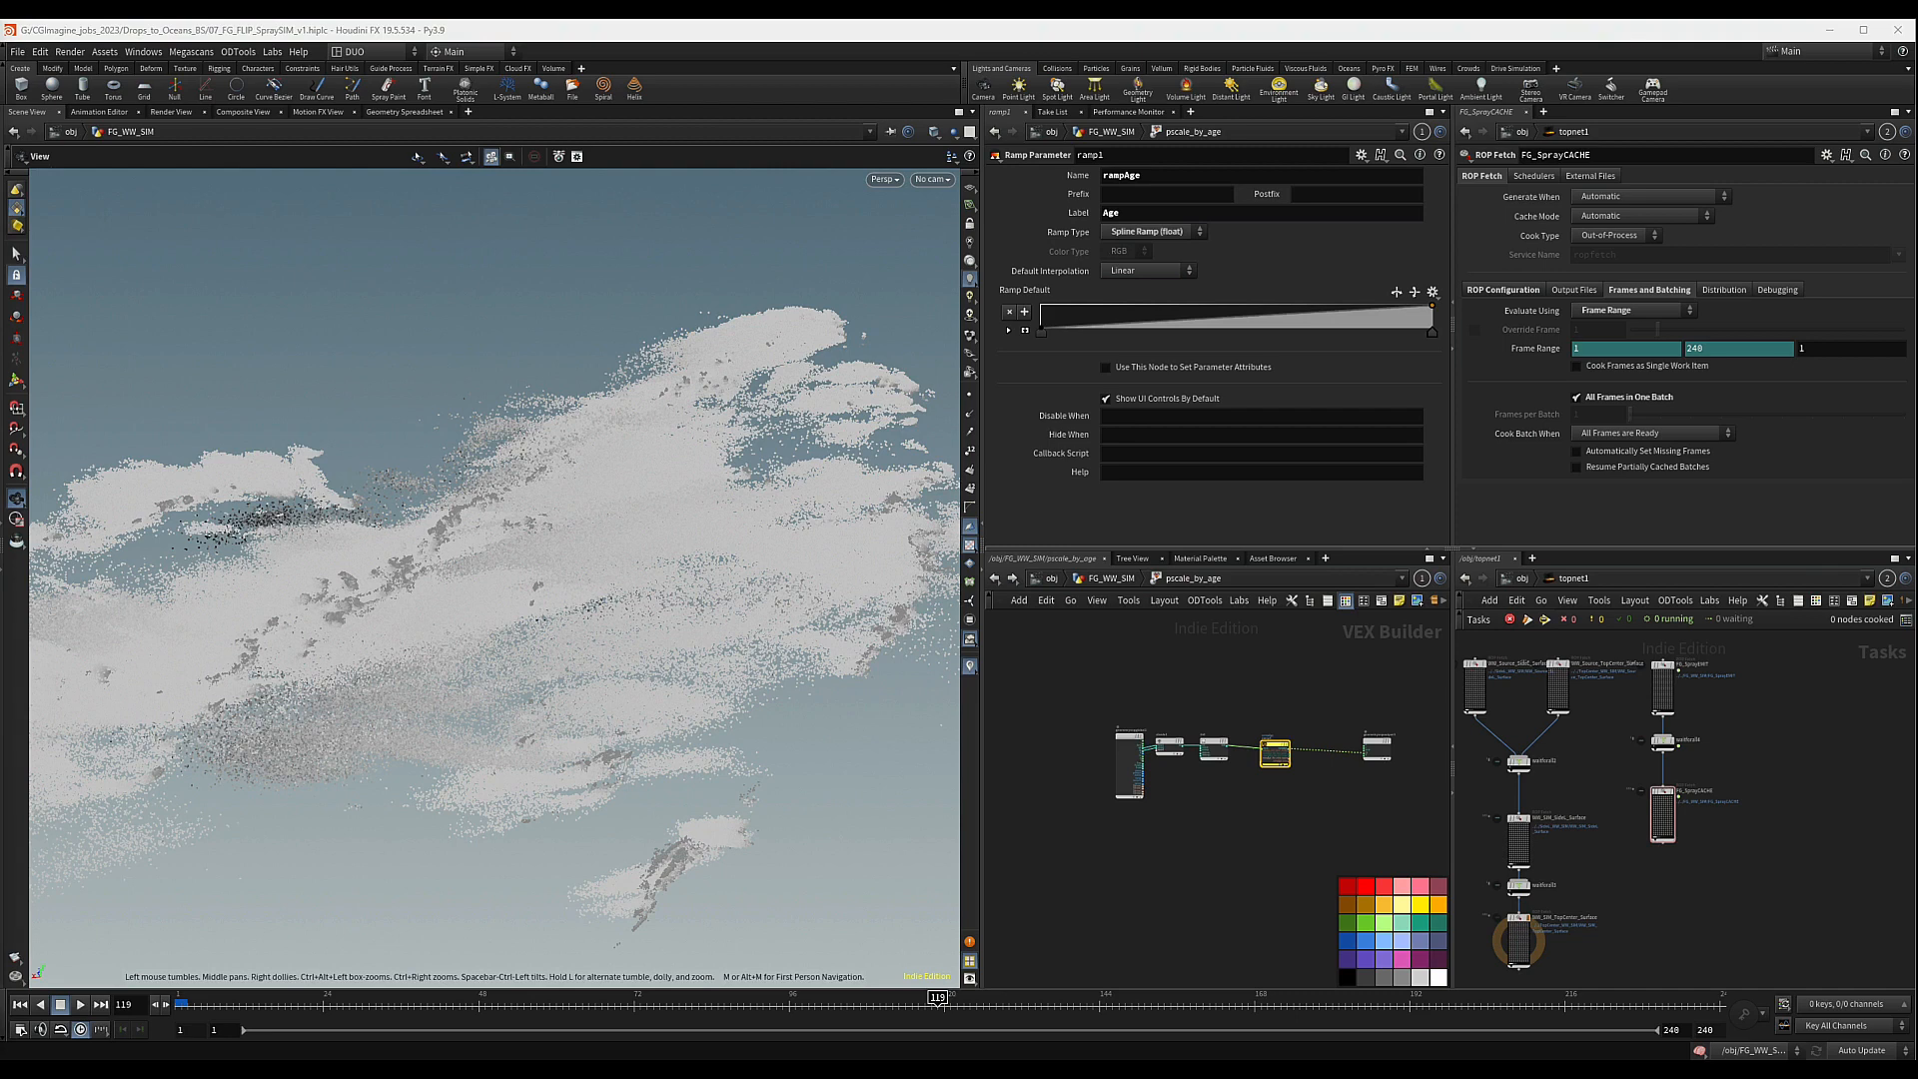
{"action": "middle_click_drag", "start_coordinate": [1288, 803], "coordinate": [1120, 788]}
{"action": "scroll", "coordinate": [1204, 761], "scroll_direction": "up", "scroll_amount": 5}
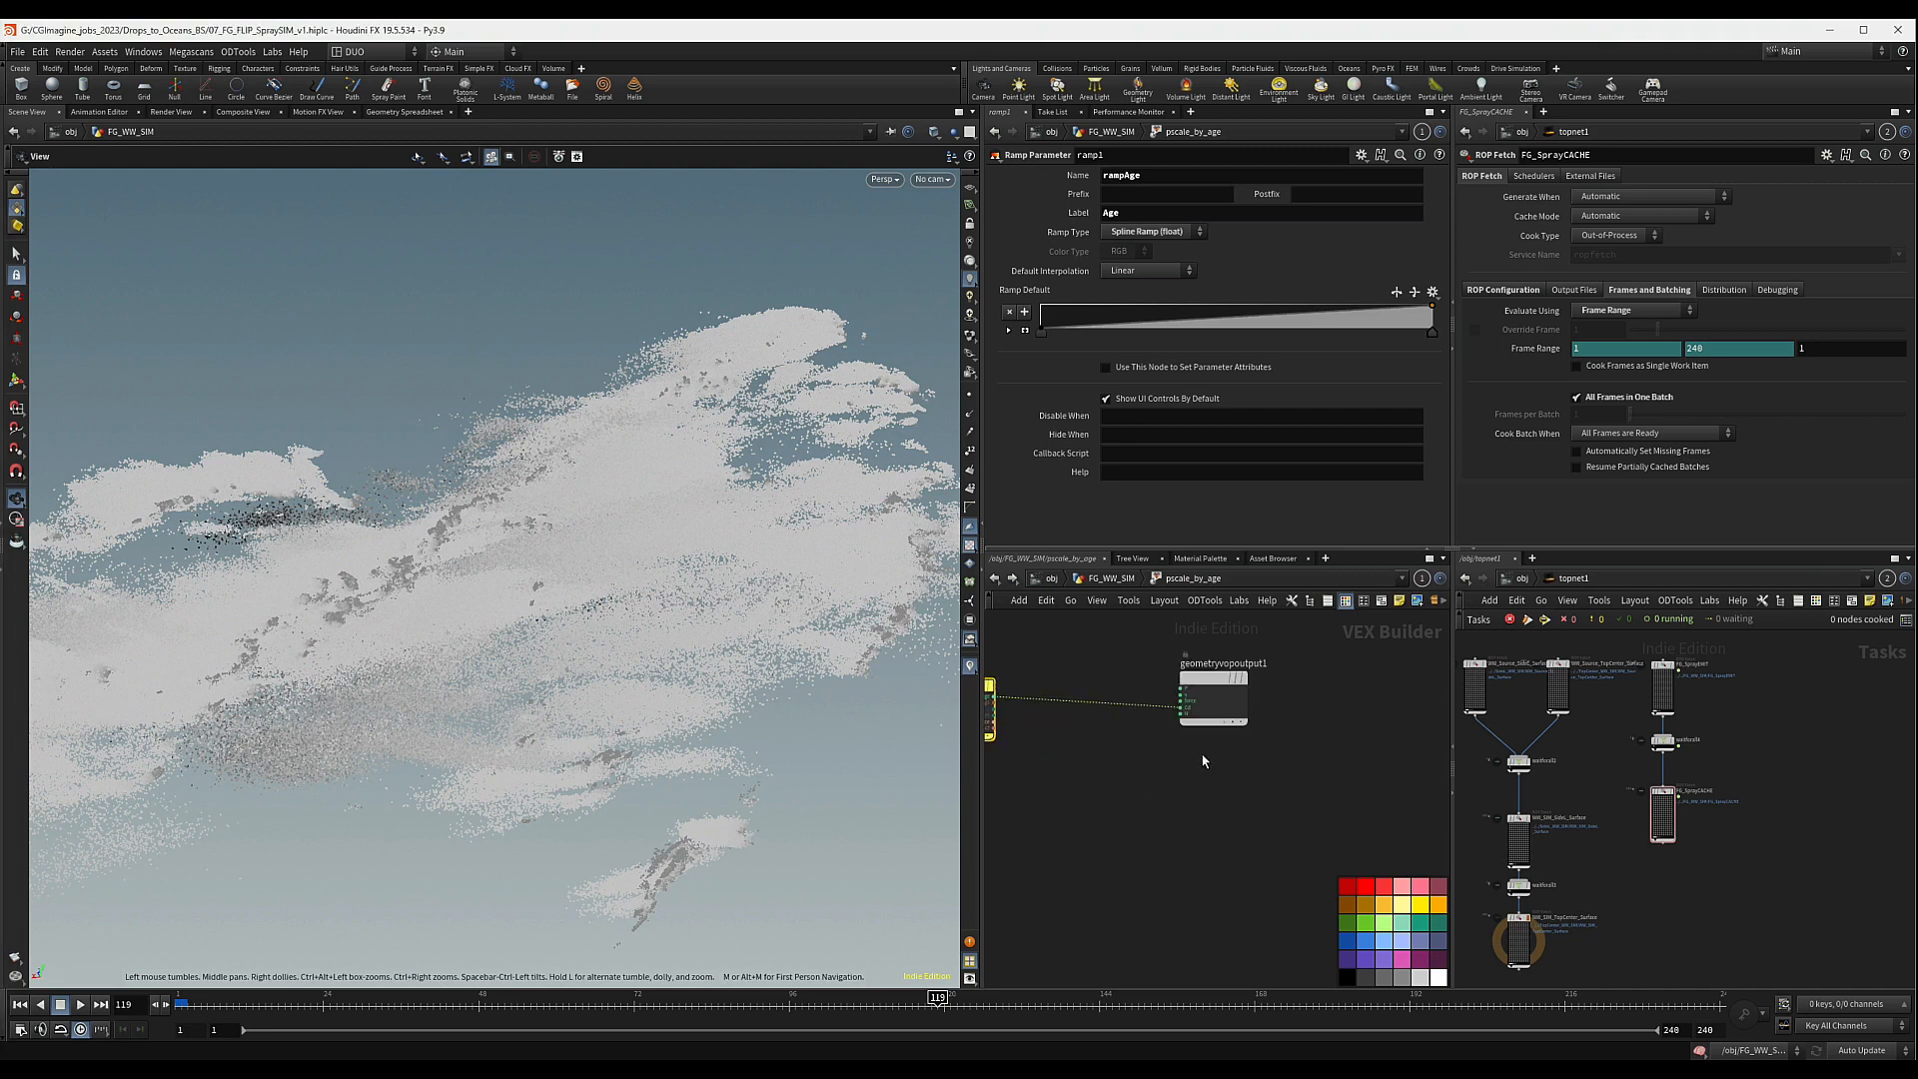
{"action": "left_click_drag", "start_coordinate": [1214, 686], "coordinate": [1303, 681]}
{"action": "key", "text": "h"}
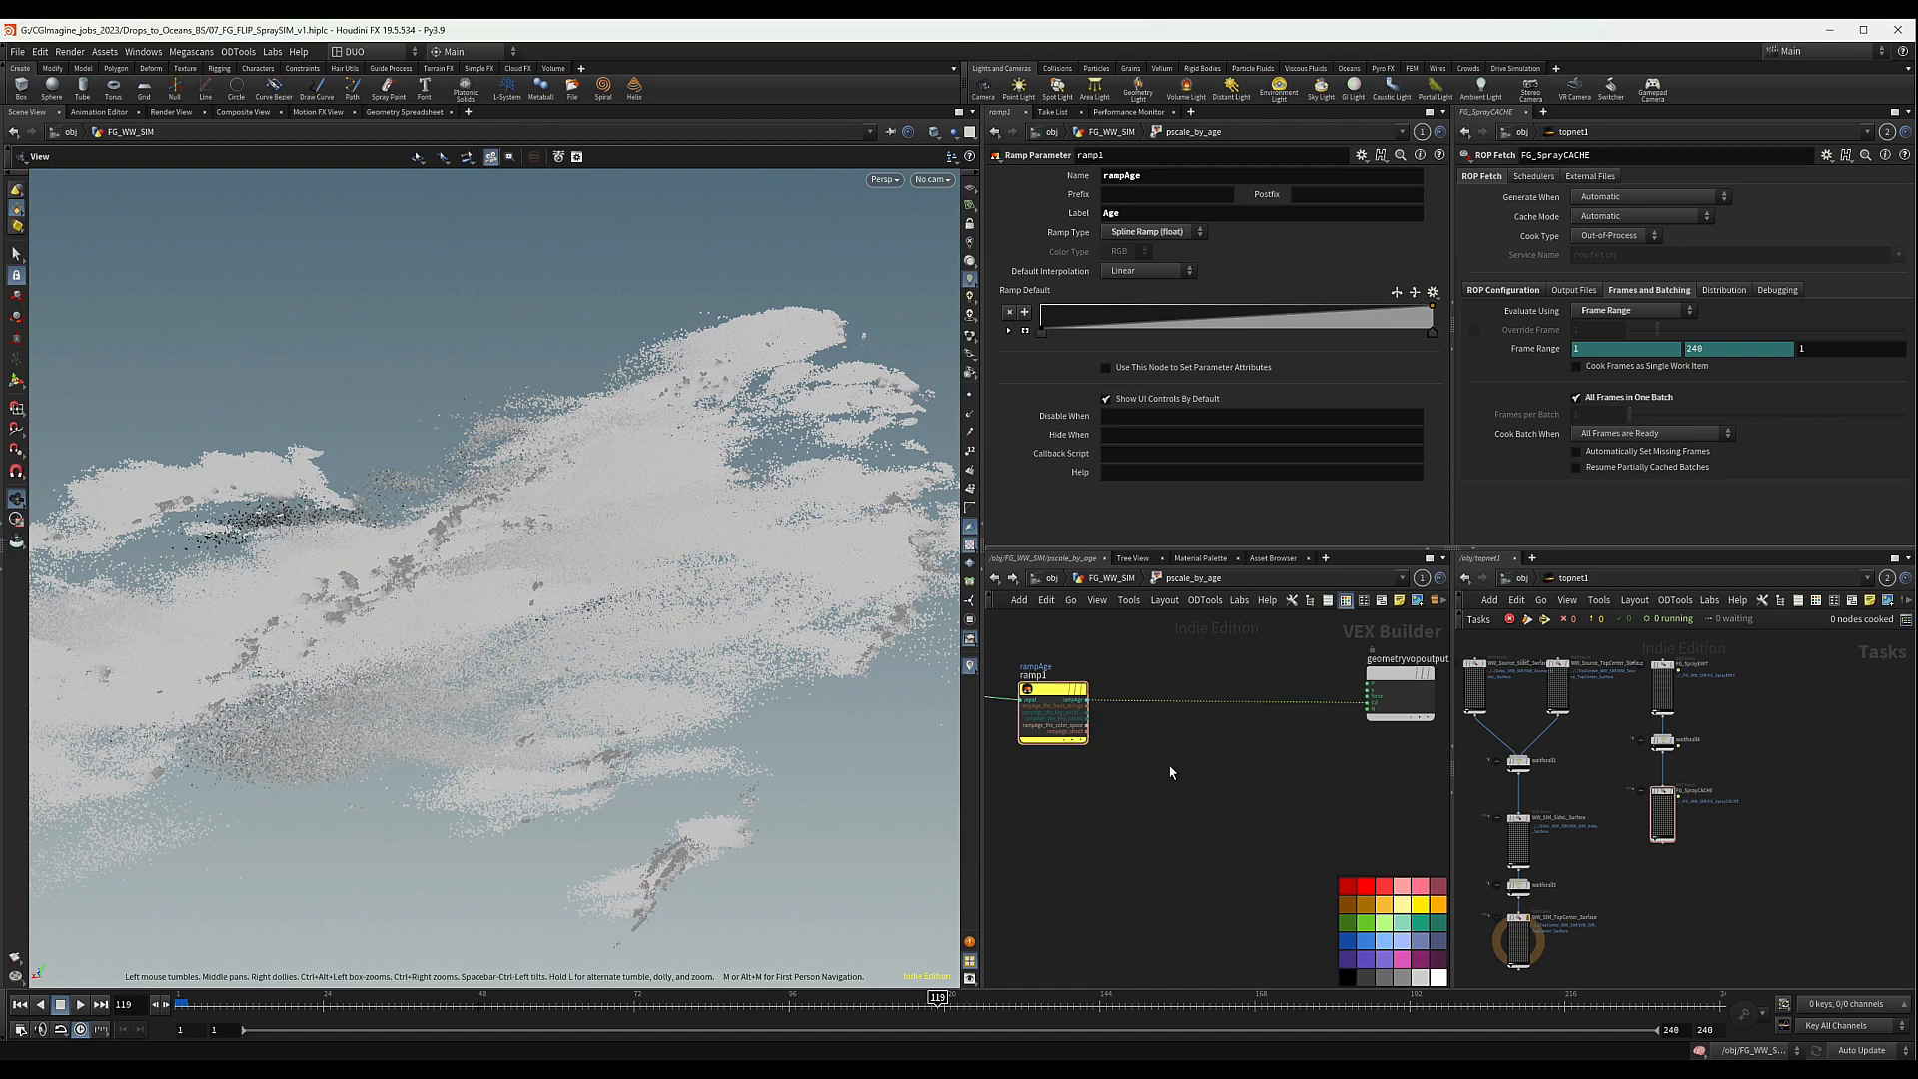
- Add a second Fit Range node below the wire and feed it from the rampAge output
{"action": "key", "text": "Tab"}
{"action": "type", "text": "mul"}
{"action": "key", "text": "Return"}
{"action": "left_click", "coordinate": [1169, 773]}
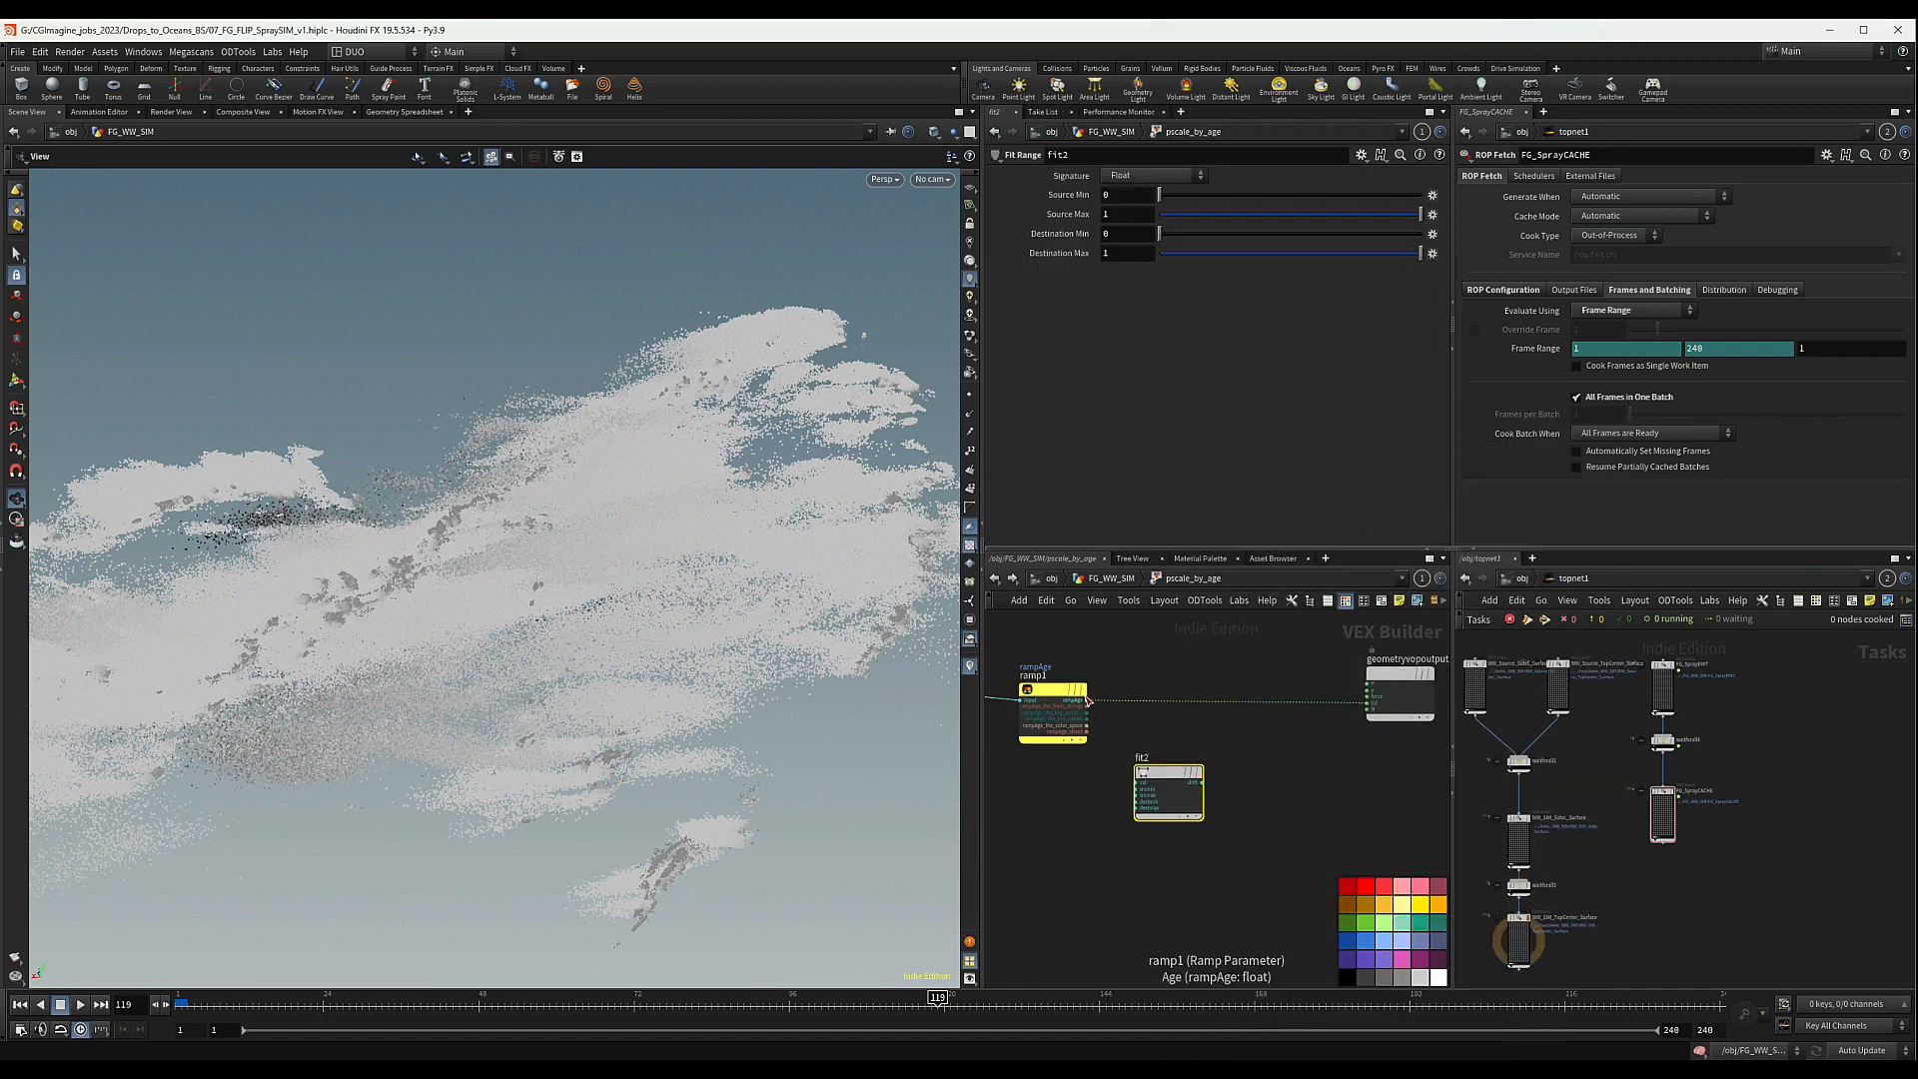
{"action": "left_click_drag", "start_coordinate": [1089, 700], "coordinate": [1136, 784]}
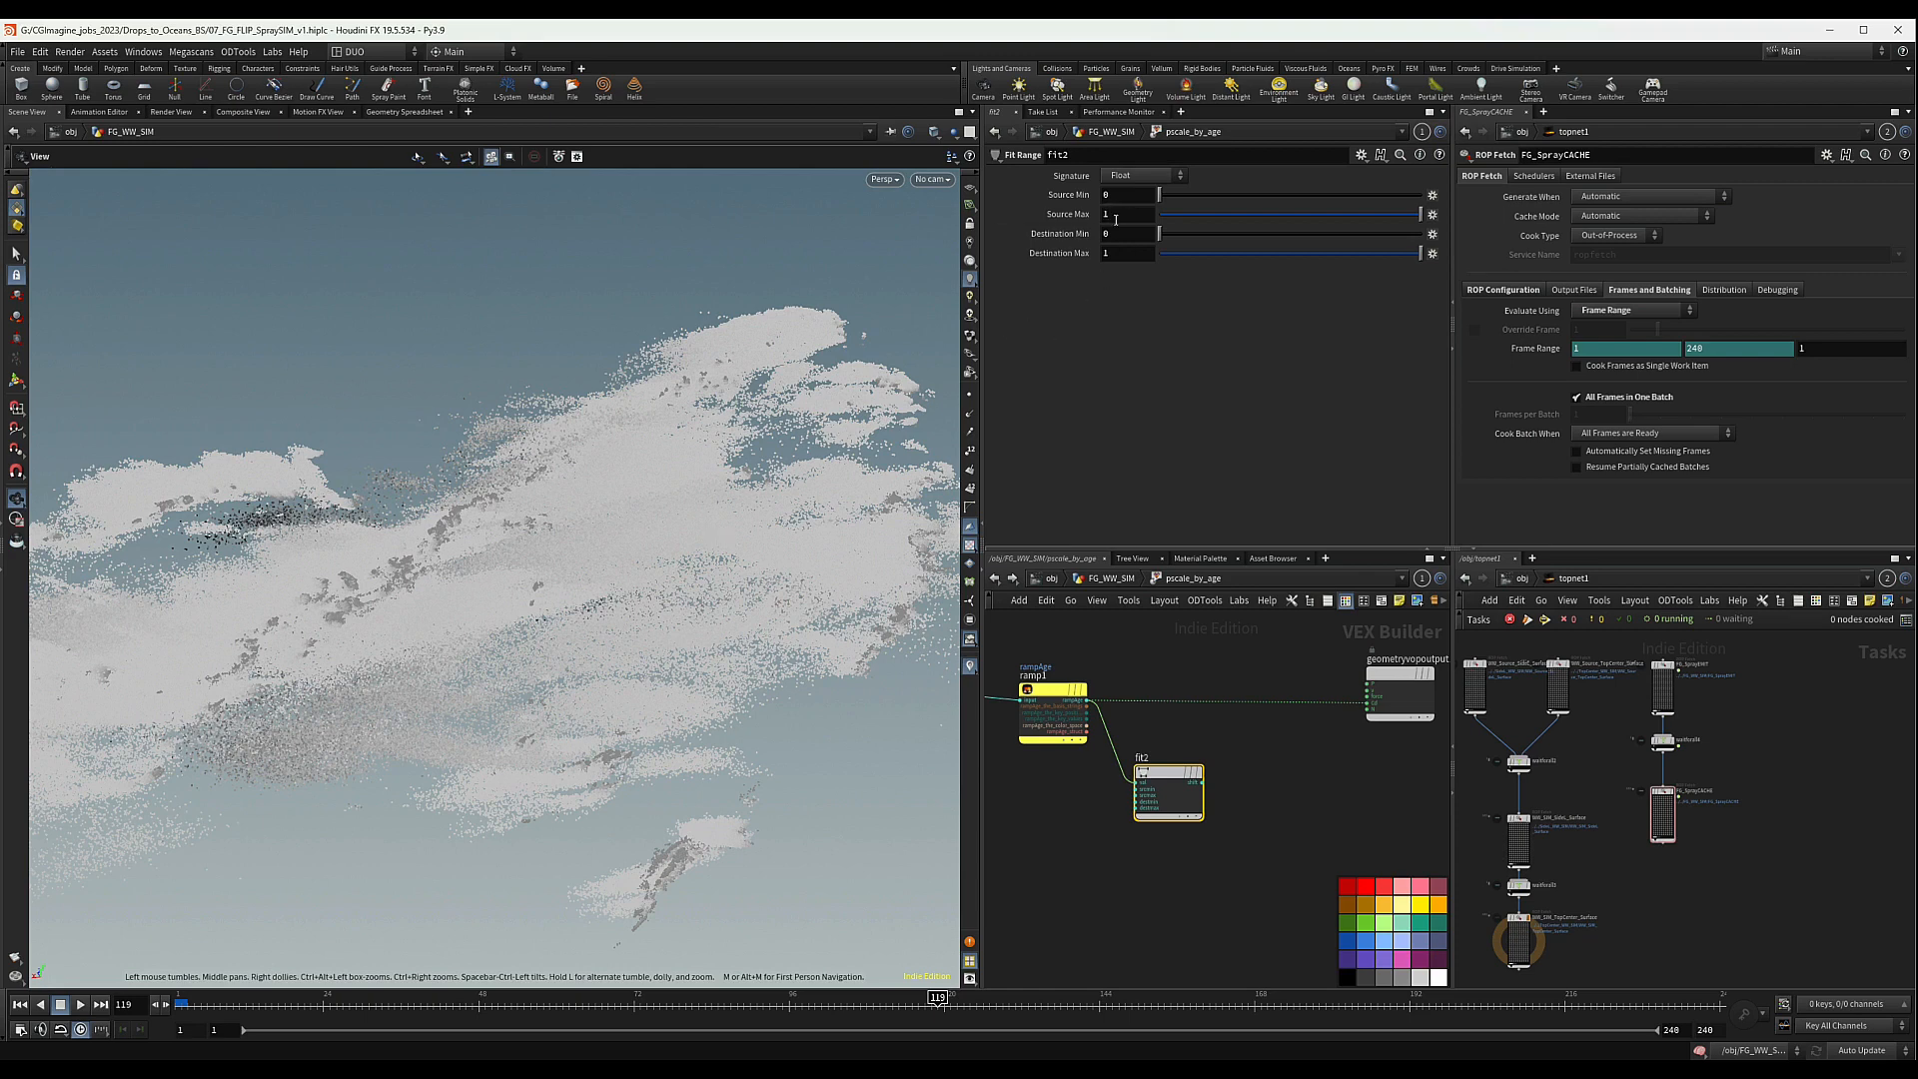
- Set the new Fit Range node's Destination Min to 0.002 and Destination Max to 0.0045
{"action": "left_click", "coordinate": [1117, 233]}
{"action": "type", "text": "0.002"}
{"action": "key", "text": "Tab"}
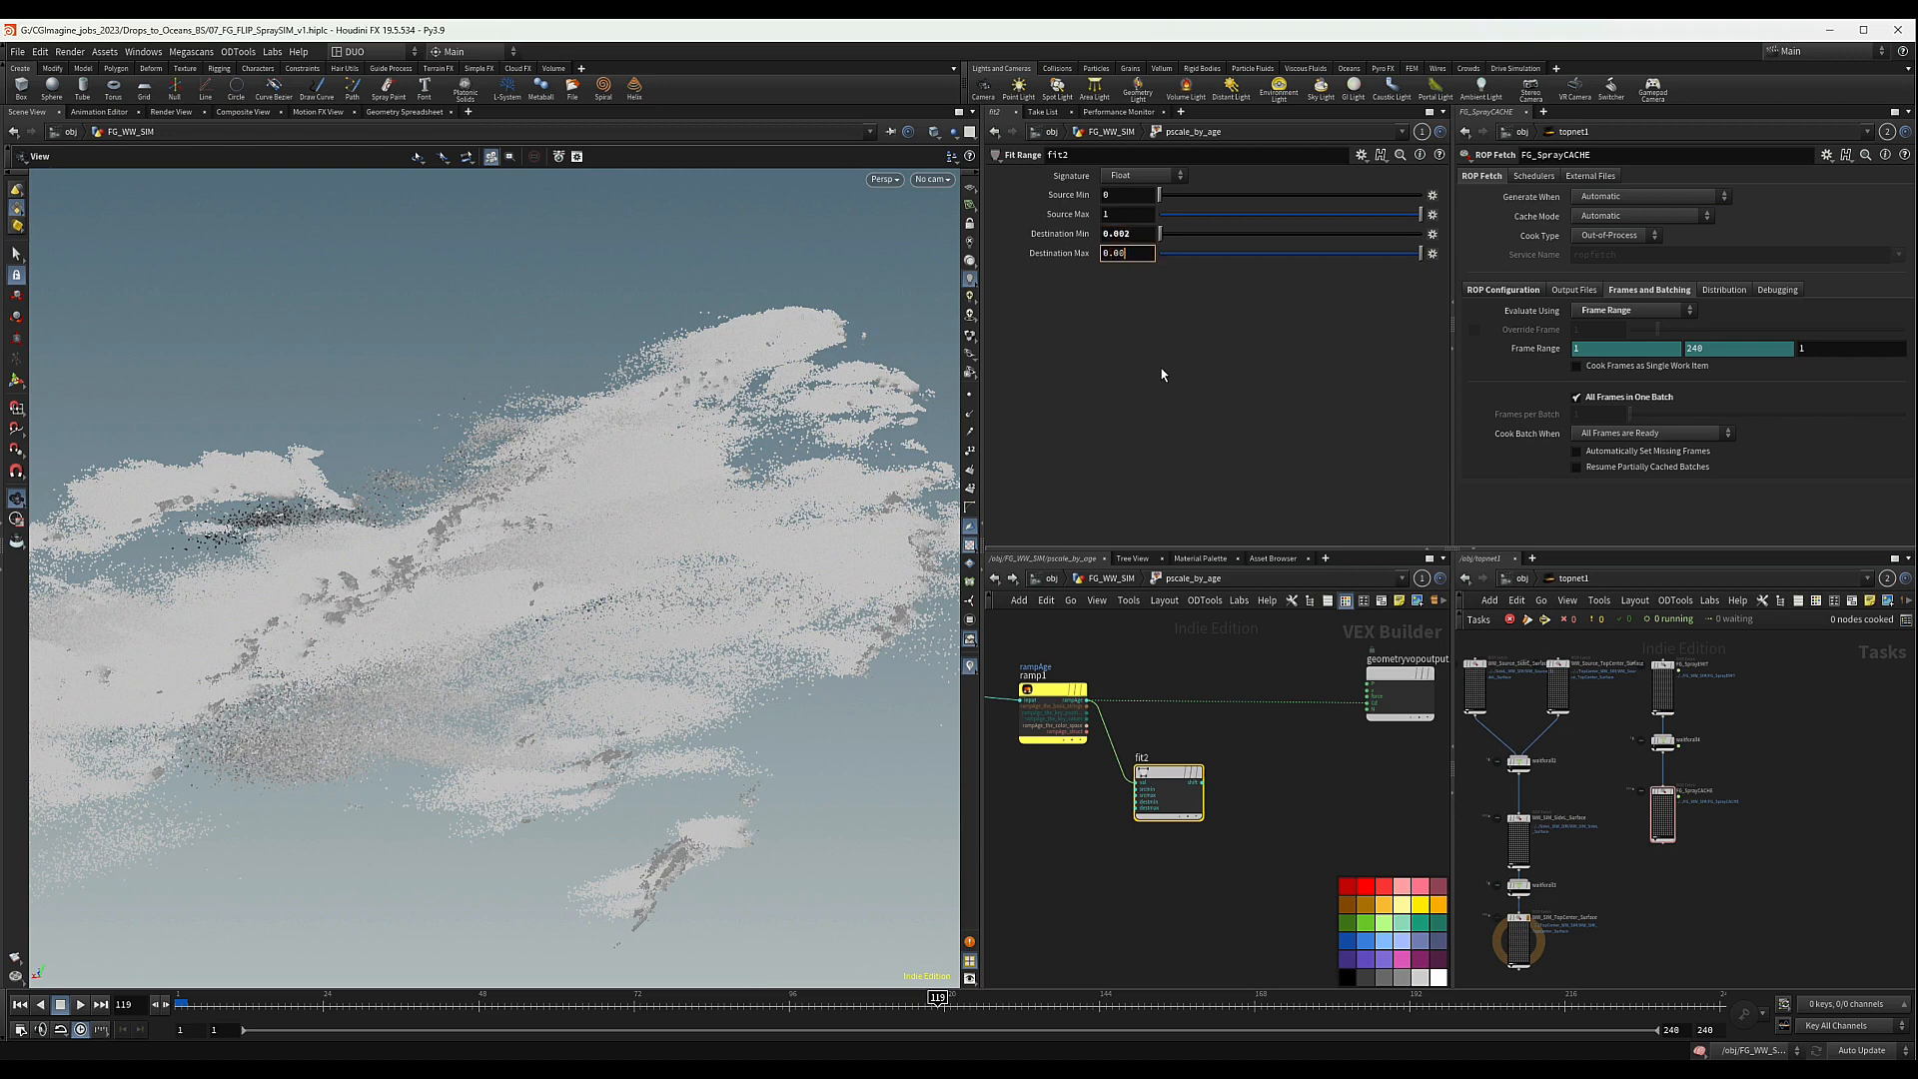
{"action": "type", "text": "0.0045"}
{"action": "key", "text": "Return"}
- Add a Bind Export node fed by the new Fit Range node and name its attribute pscale
{"action": "middle_click_drag", "start_coordinate": [1293, 717], "coordinate": [1235, 744]}
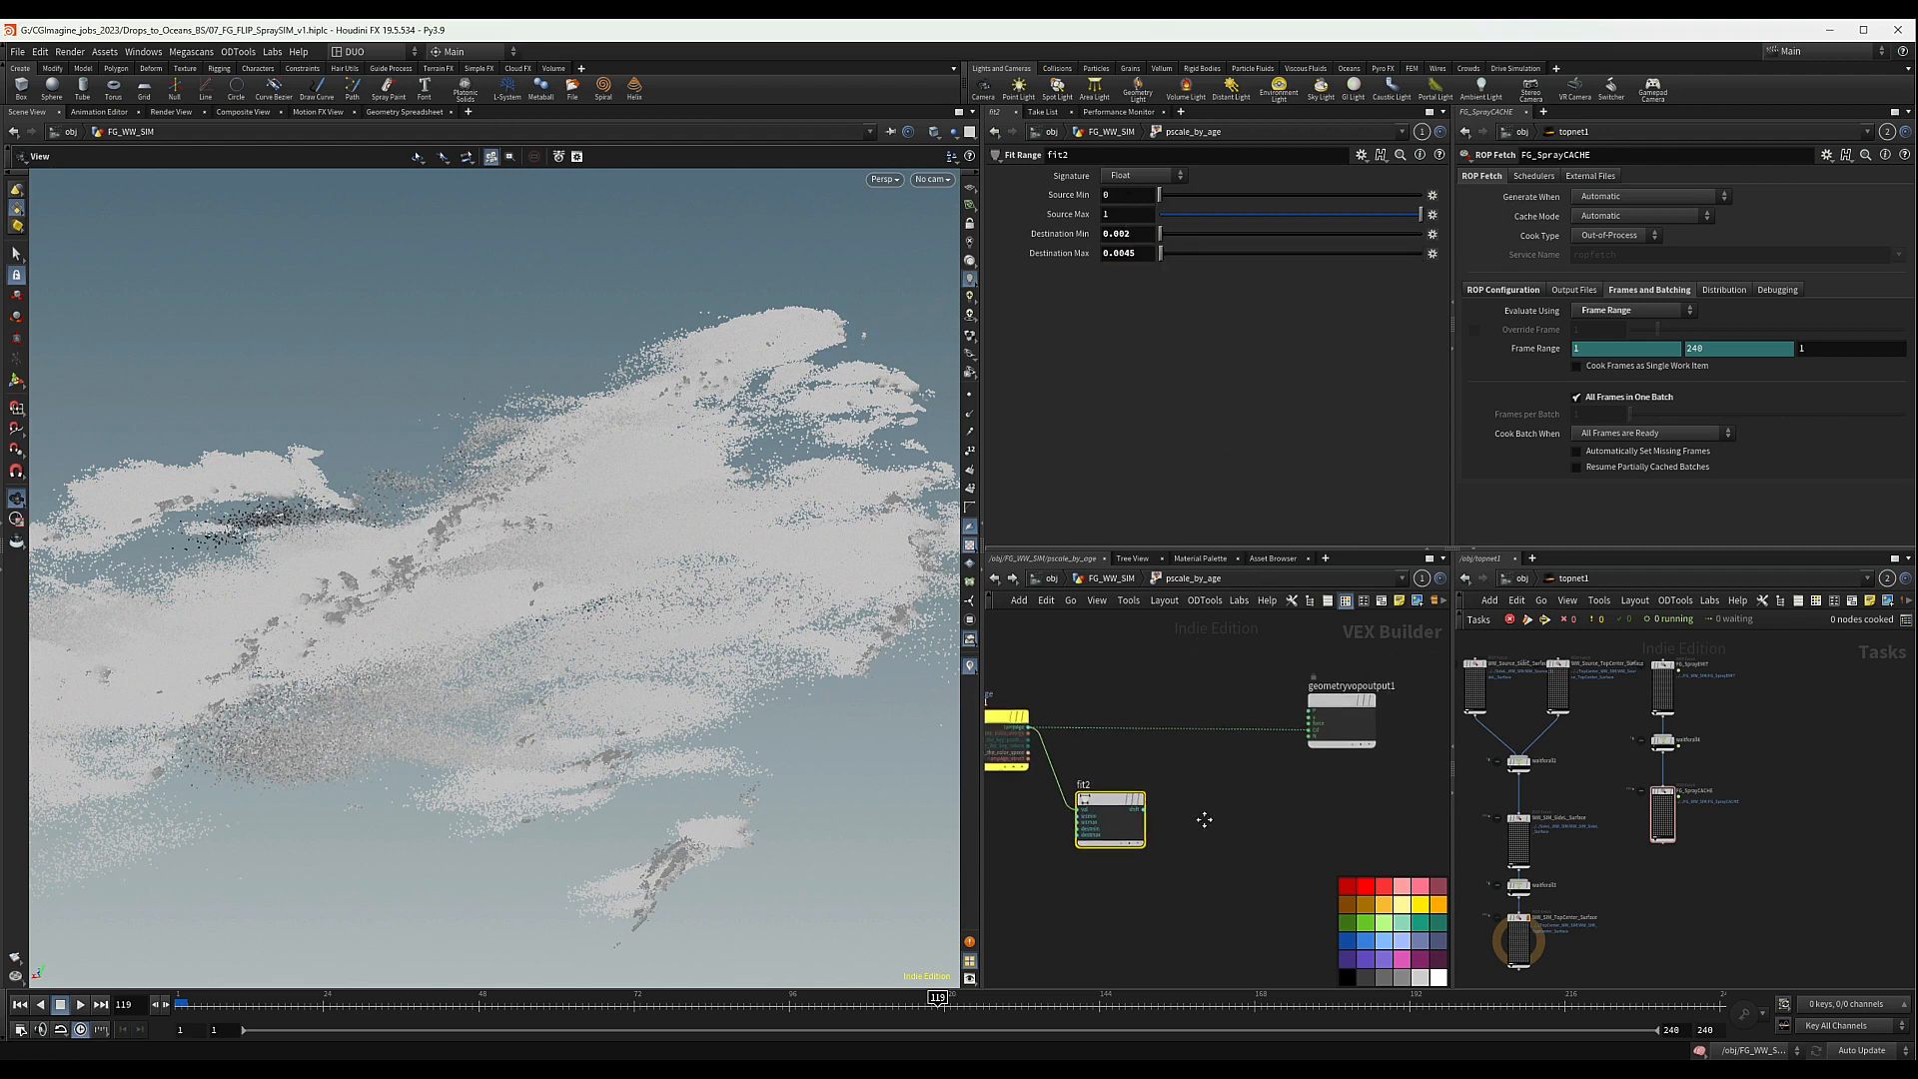
{"action": "key", "text": "Tab"}
{"action": "type", "text": "bin"}
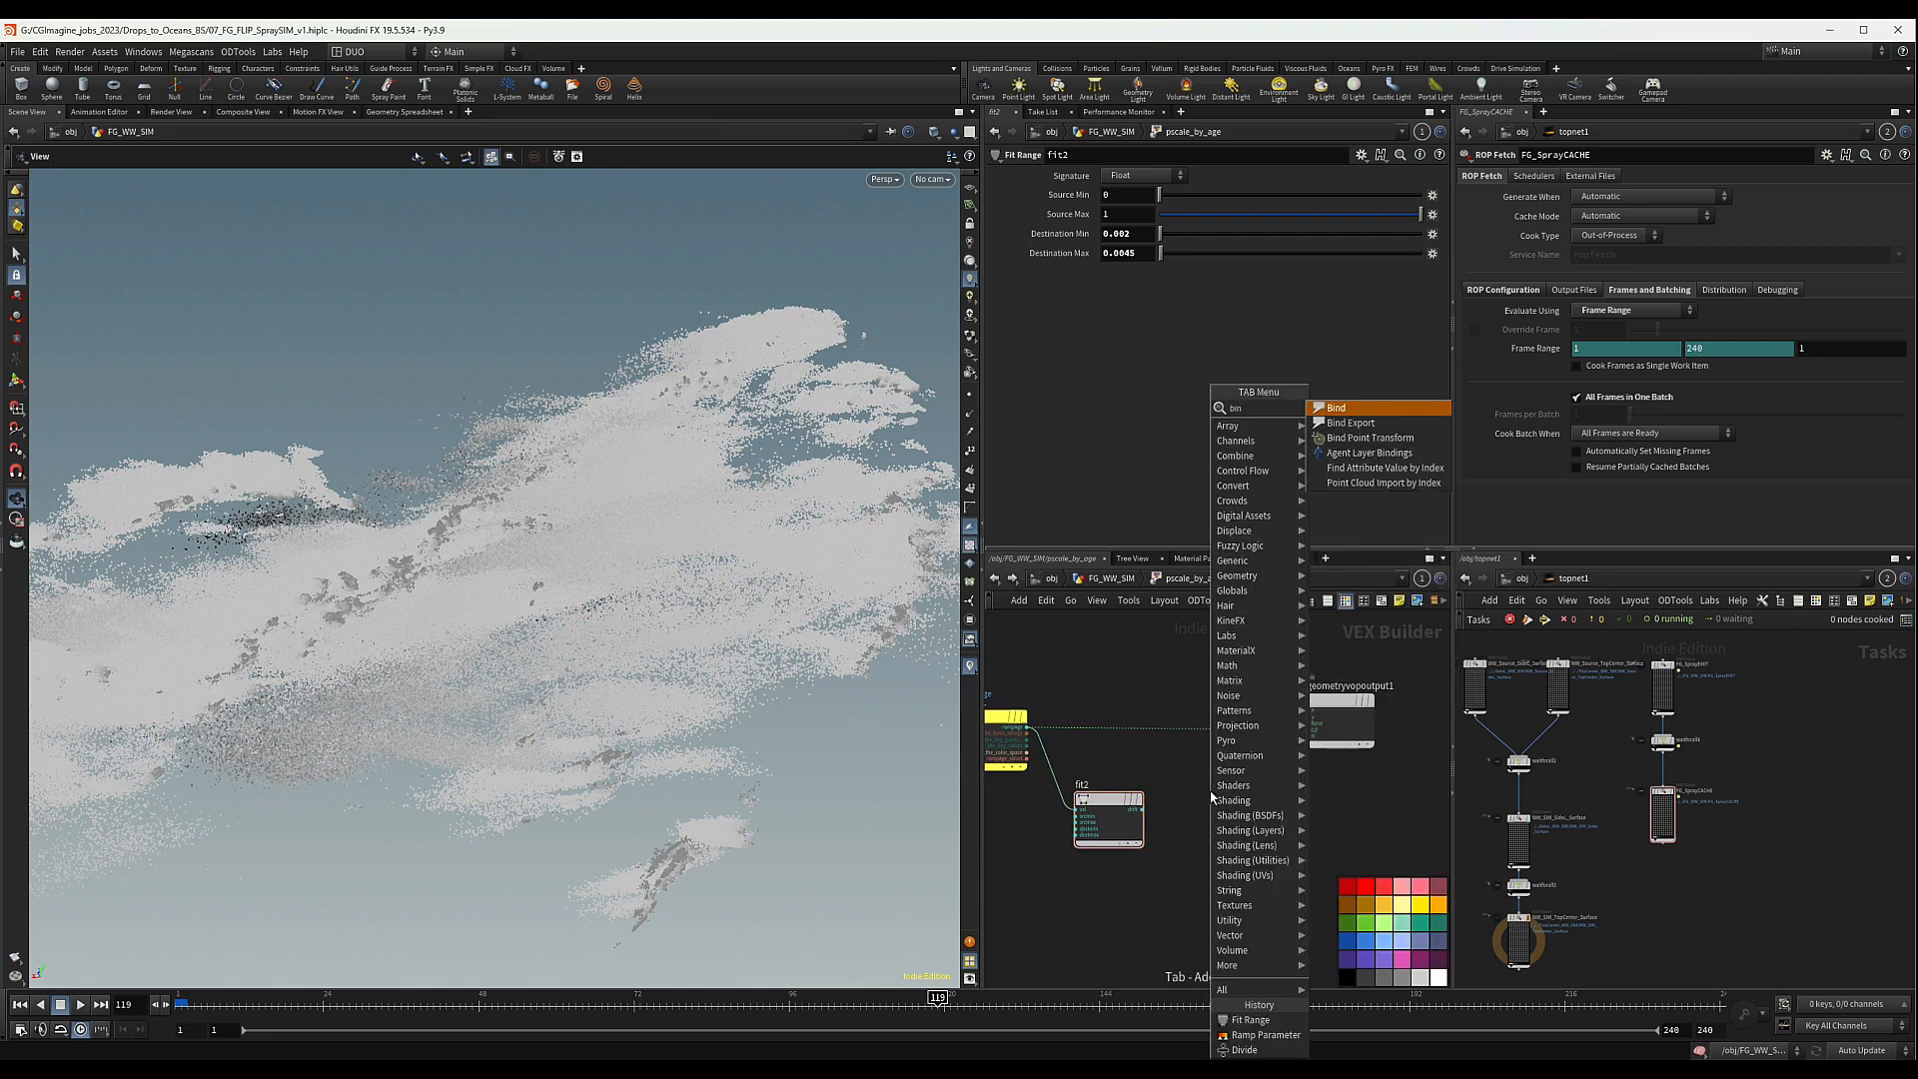
{"action": "key", "text": "Down"}
{"action": "key", "text": "Return"}
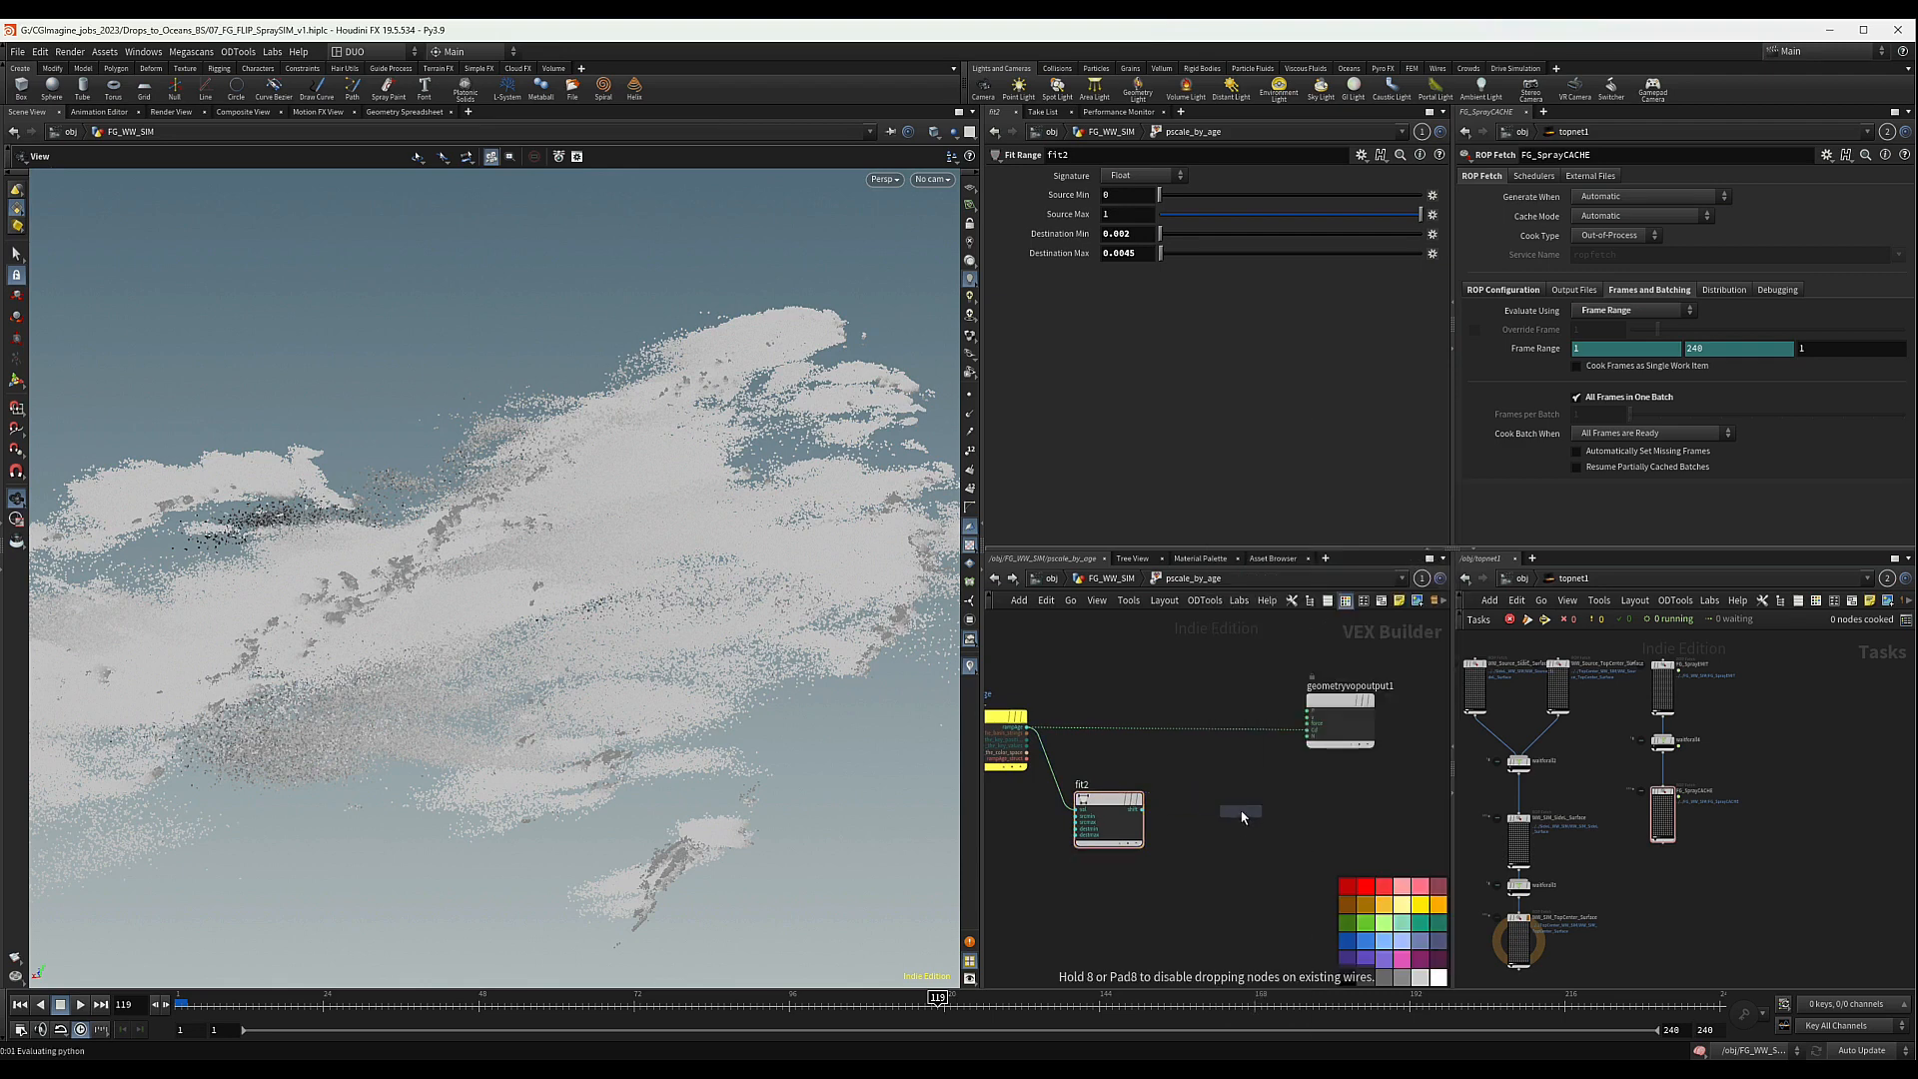
{"action": "left_click", "coordinate": [1214, 799]}
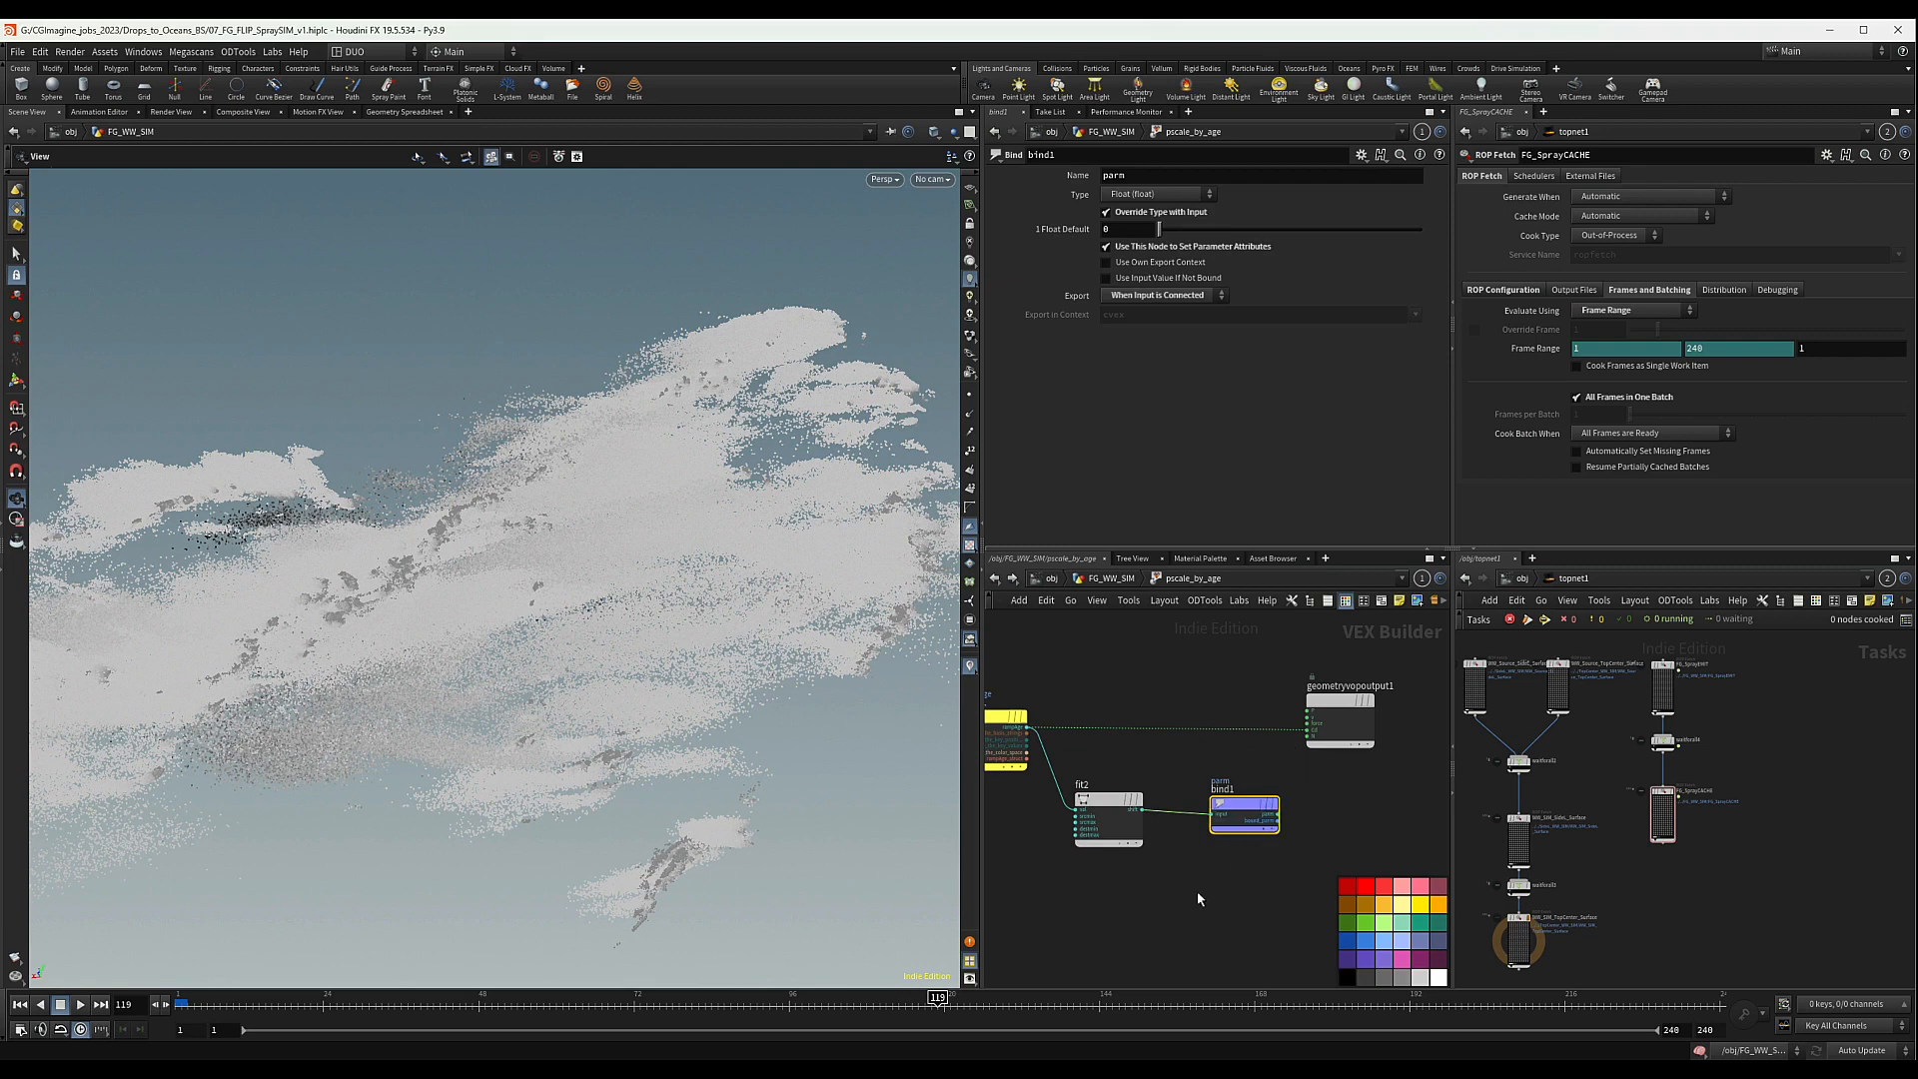
{"action": "double_click", "coordinate": [1113, 175]}
{"action": "type", "text": "ps"}
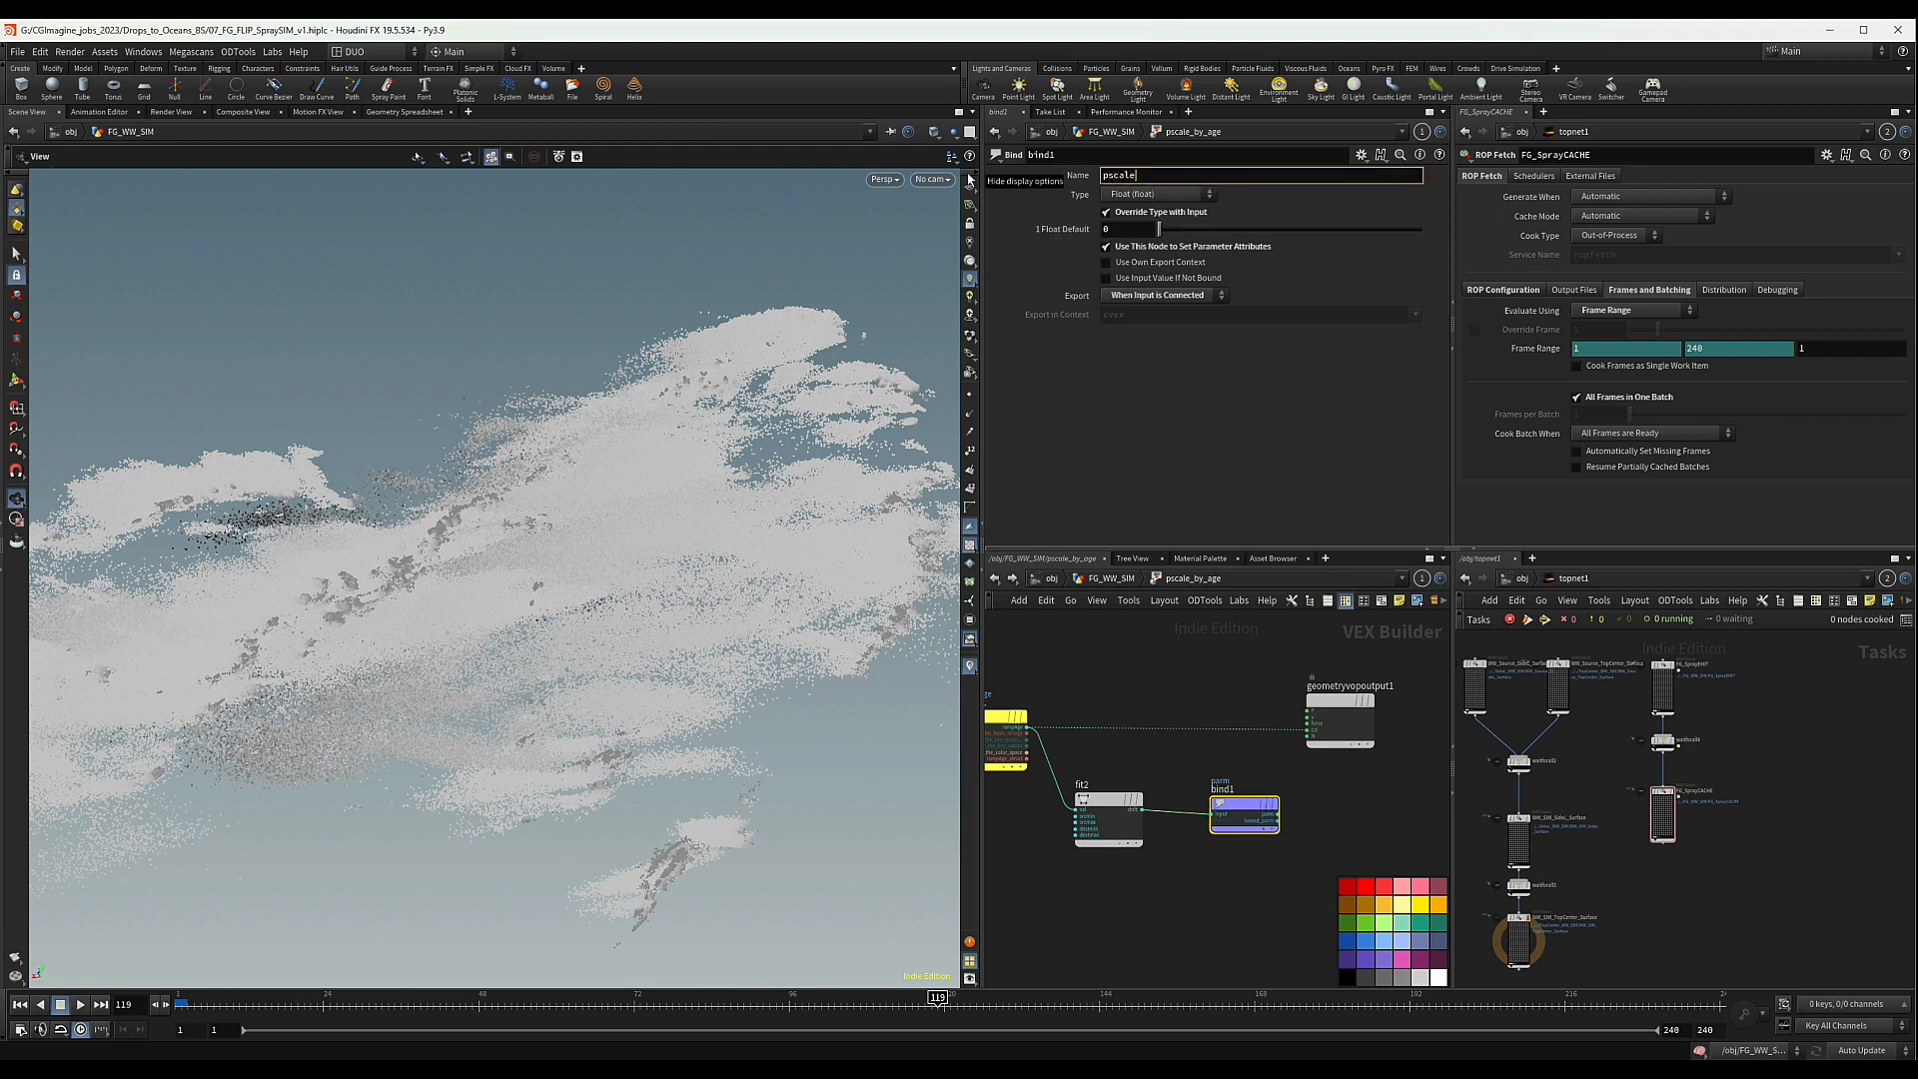
{"action": "type", "text": "cale"}
{"action": "key", "text": "Return"}
- Duplicate the pscale Fit Range node above the main wire, keeping its ramp input, and make room around the output node
{"action": "middle_click_drag", "start_coordinate": [1165, 668], "coordinate": [1171, 708]}
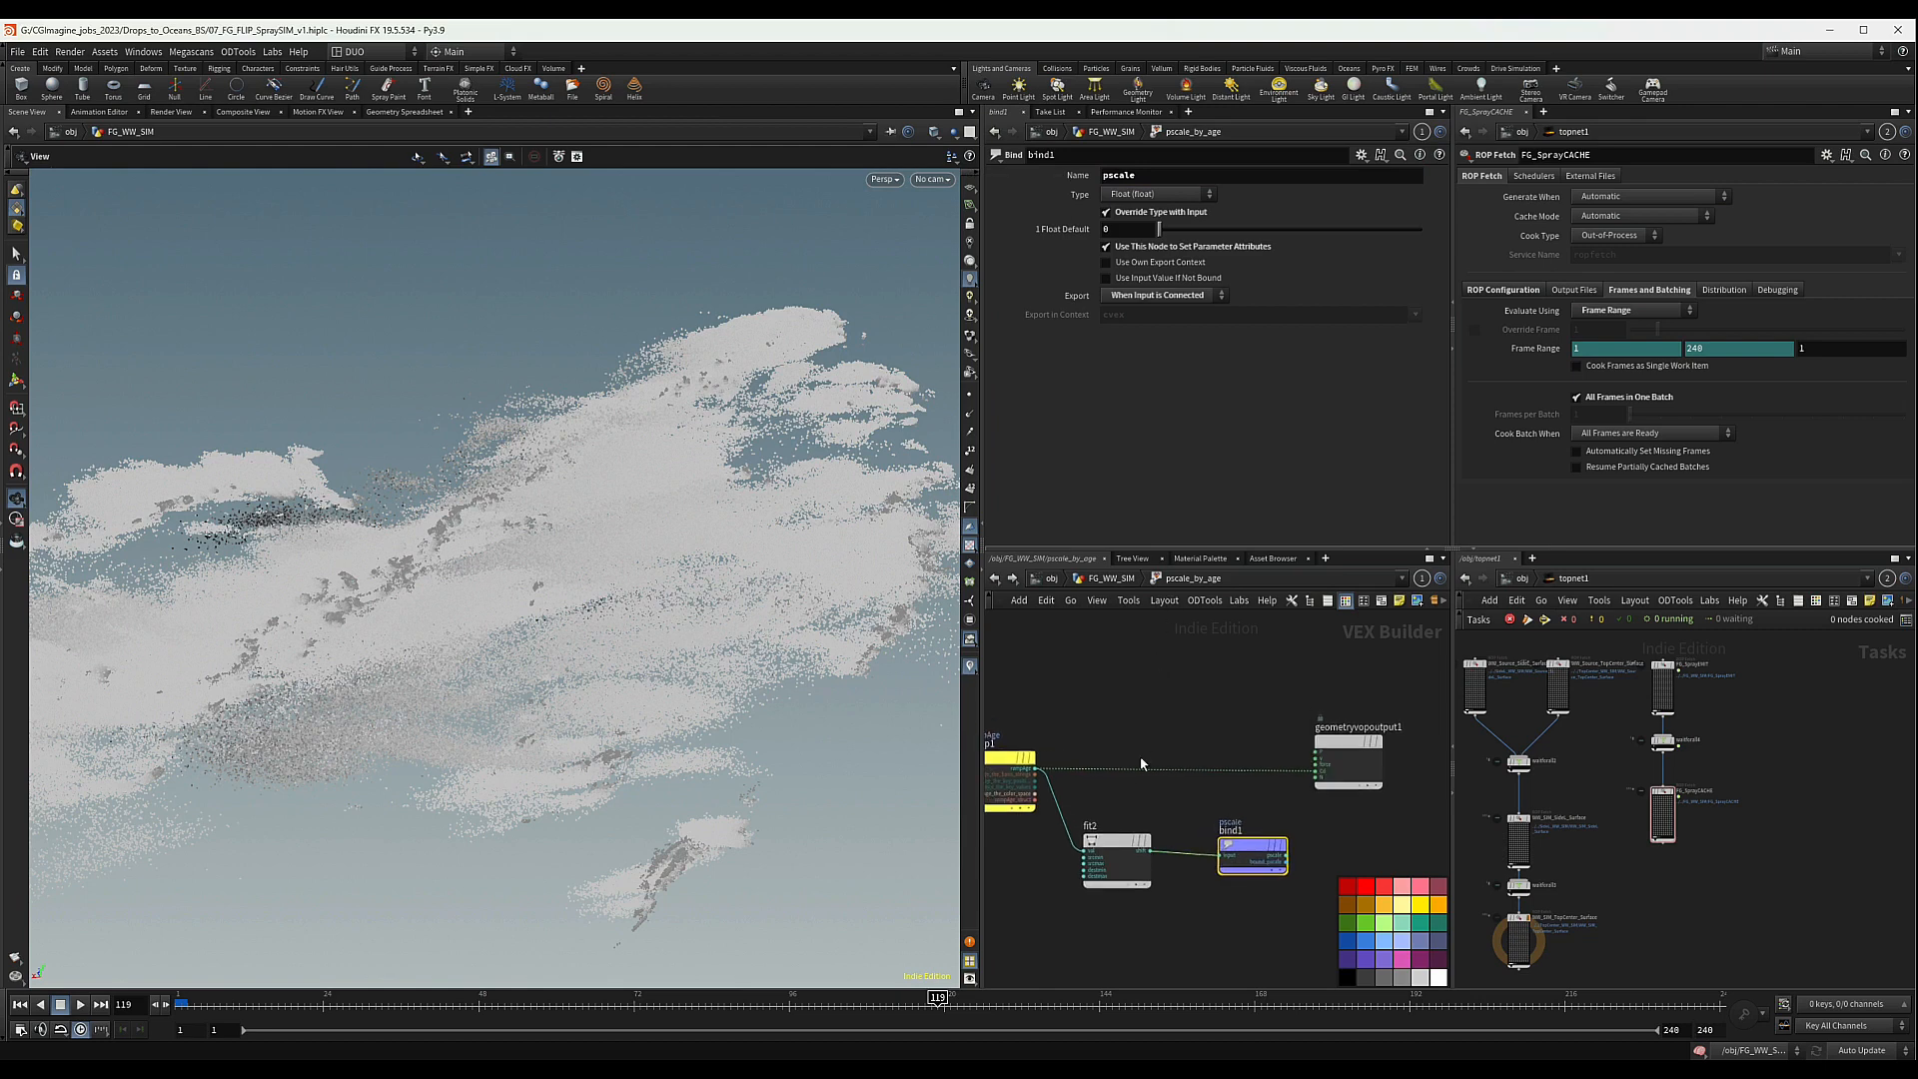
{"action": "left_click_drag", "start_coordinate": [1119, 844], "coordinate": [1126, 685], "text": "alt"}
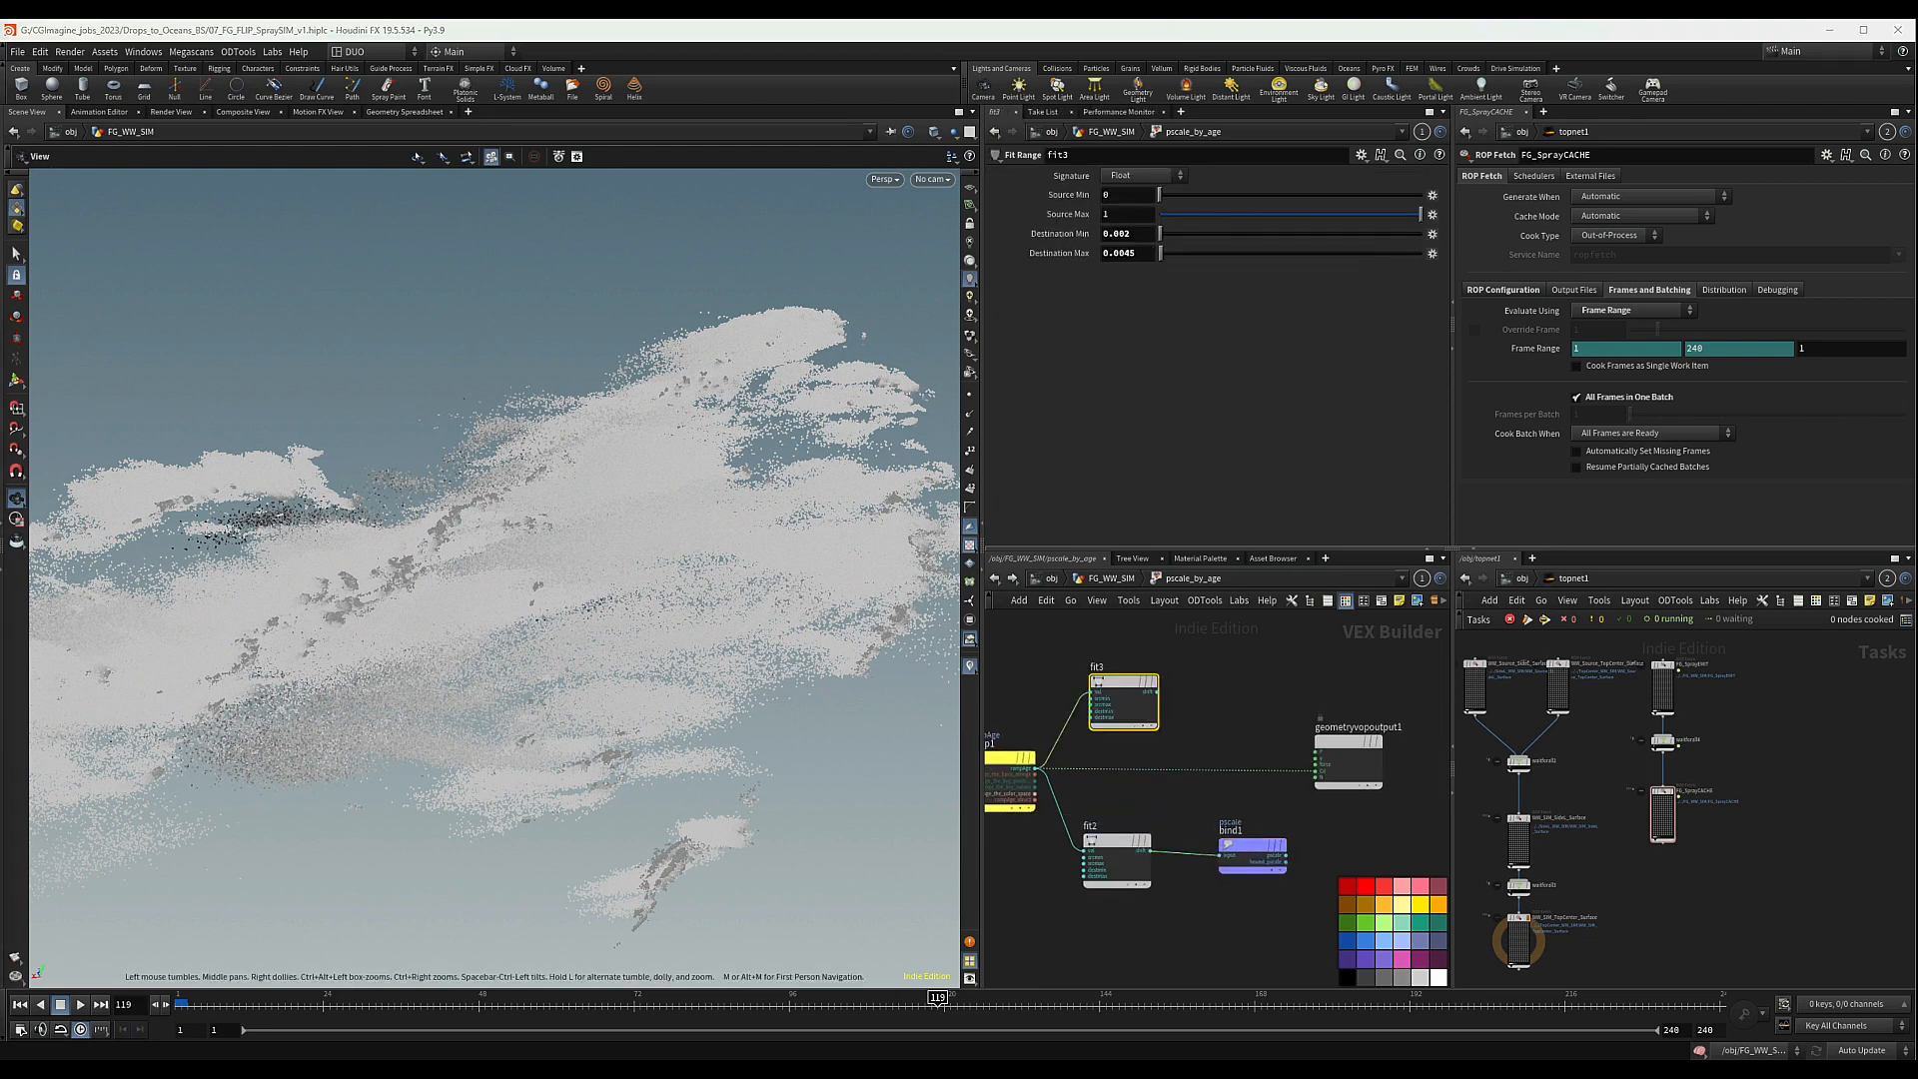
{"action": "mouse_move", "coordinate": [1236, 761]}
{"action": "middle_mouse_down"}
{"action": "mouse_move", "coordinate": [1237, 783]}
{"action": "mouse_move", "coordinate": [1246, 769]}
{"action": "middle_mouse_up"}
{"action": "left_click_drag", "start_coordinate": [1299, 784], "coordinate": [1343, 788]}
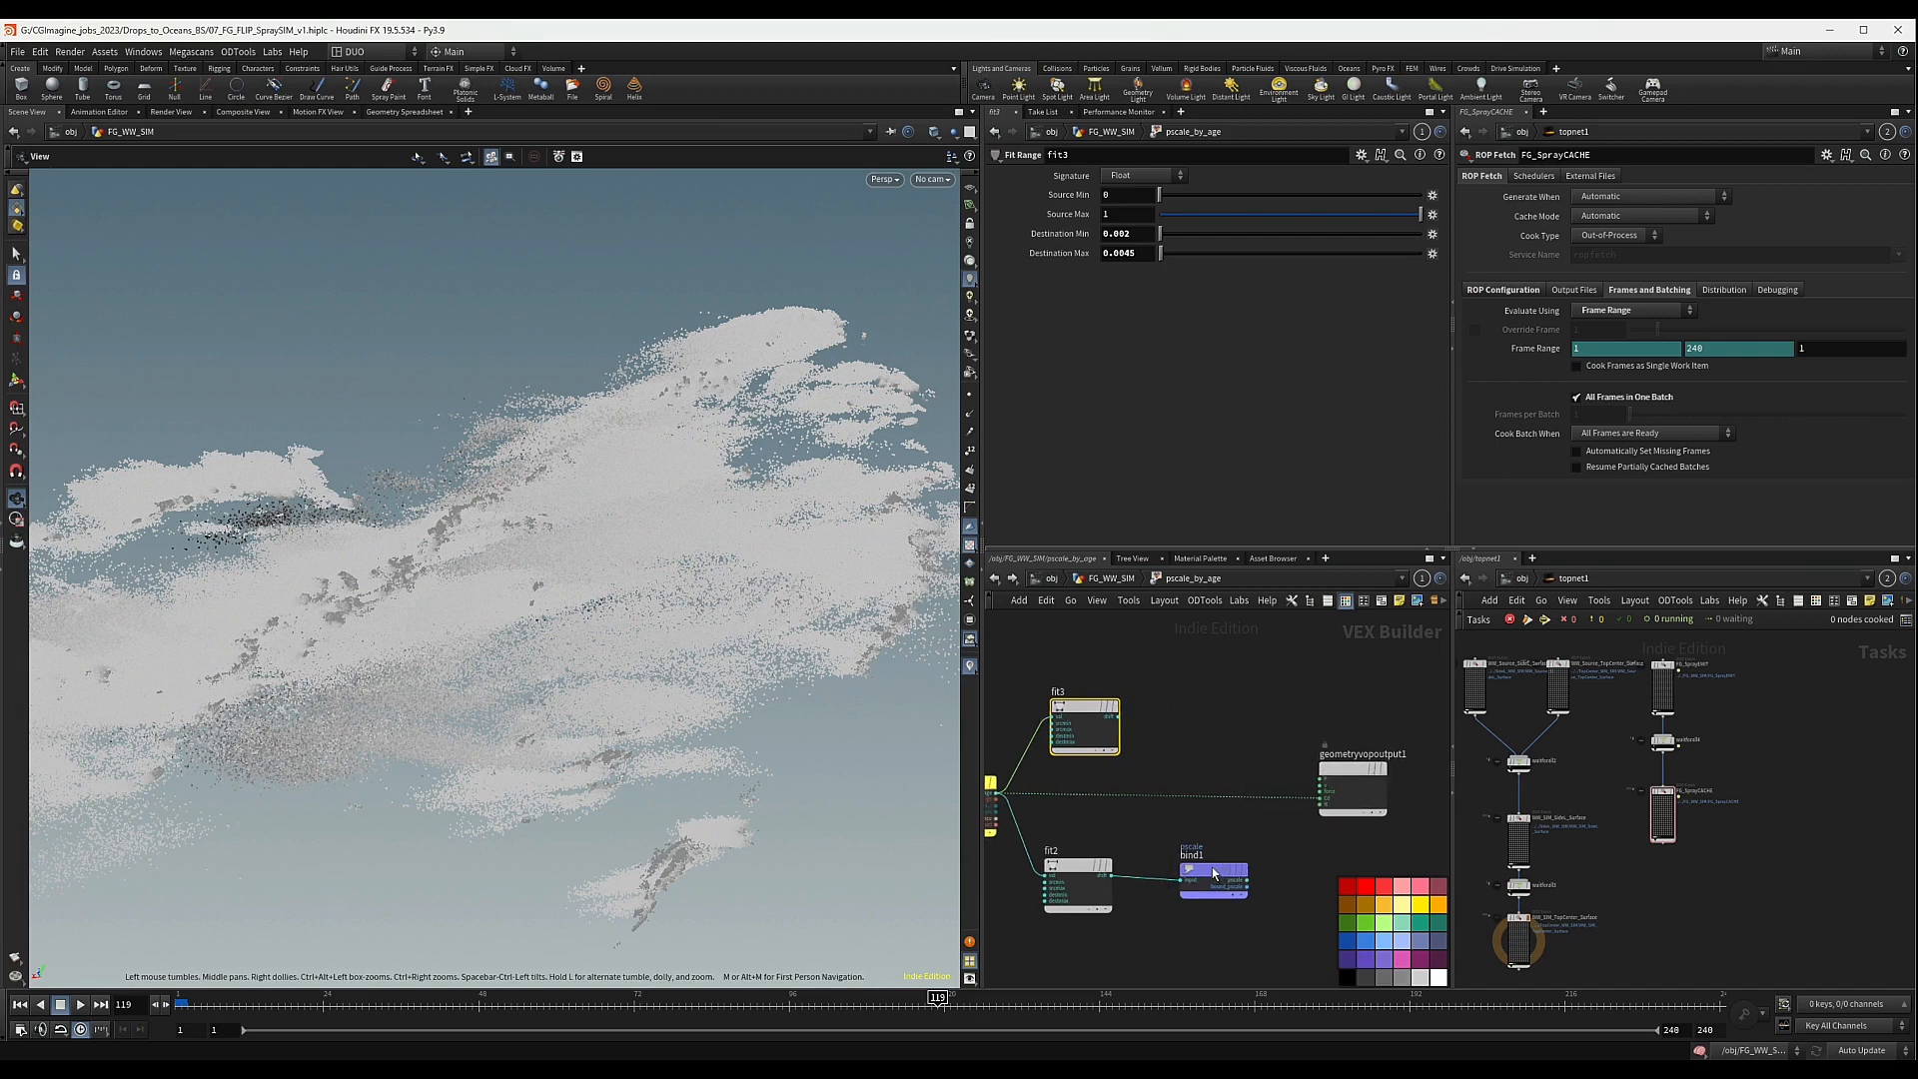
- Duplicate the pscale bind, wire the duplicated Fit Range node into it, and name its attribute density
{"action": "left_click", "coordinate": [1204, 705]}
{"action": "left_click_drag", "start_coordinate": [1117, 716], "coordinate": [1180, 711]}
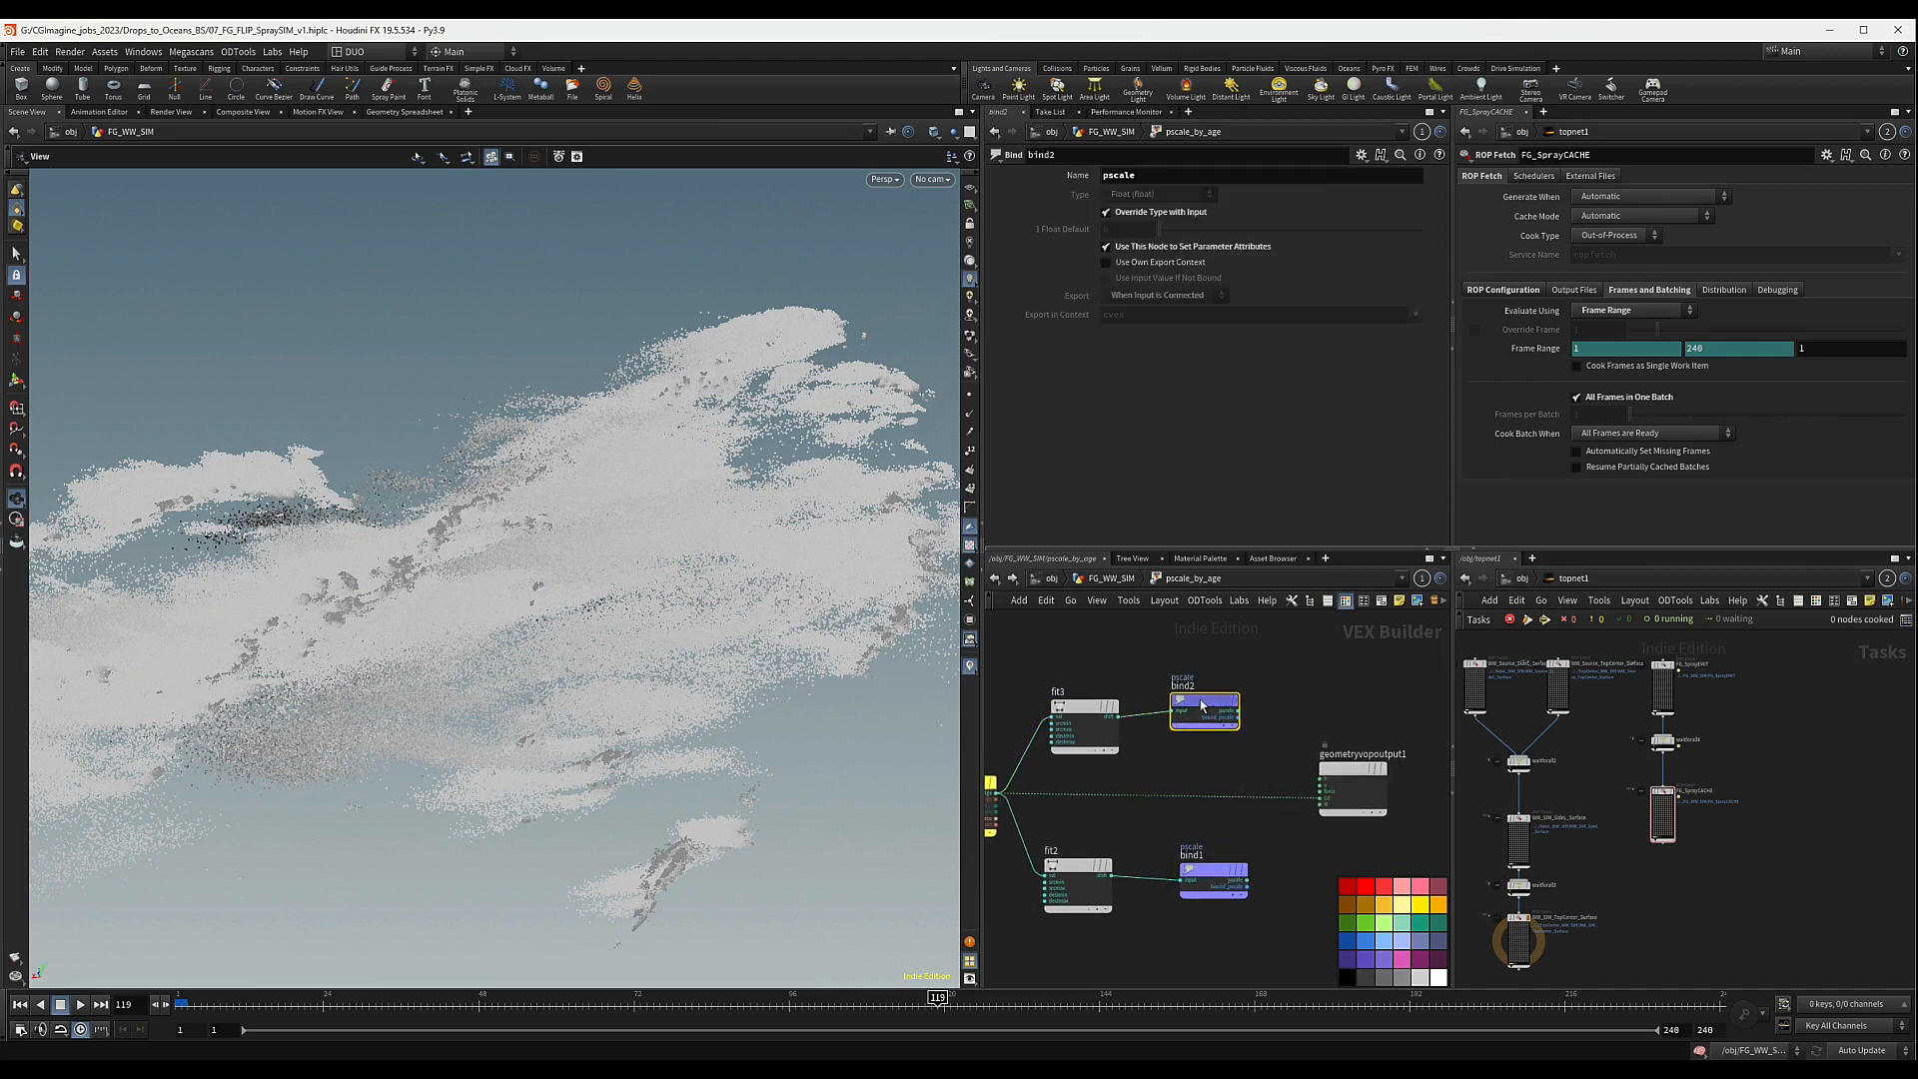
{"action": "double_click", "coordinate": [1149, 177]}
{"action": "type", "text": "density"}
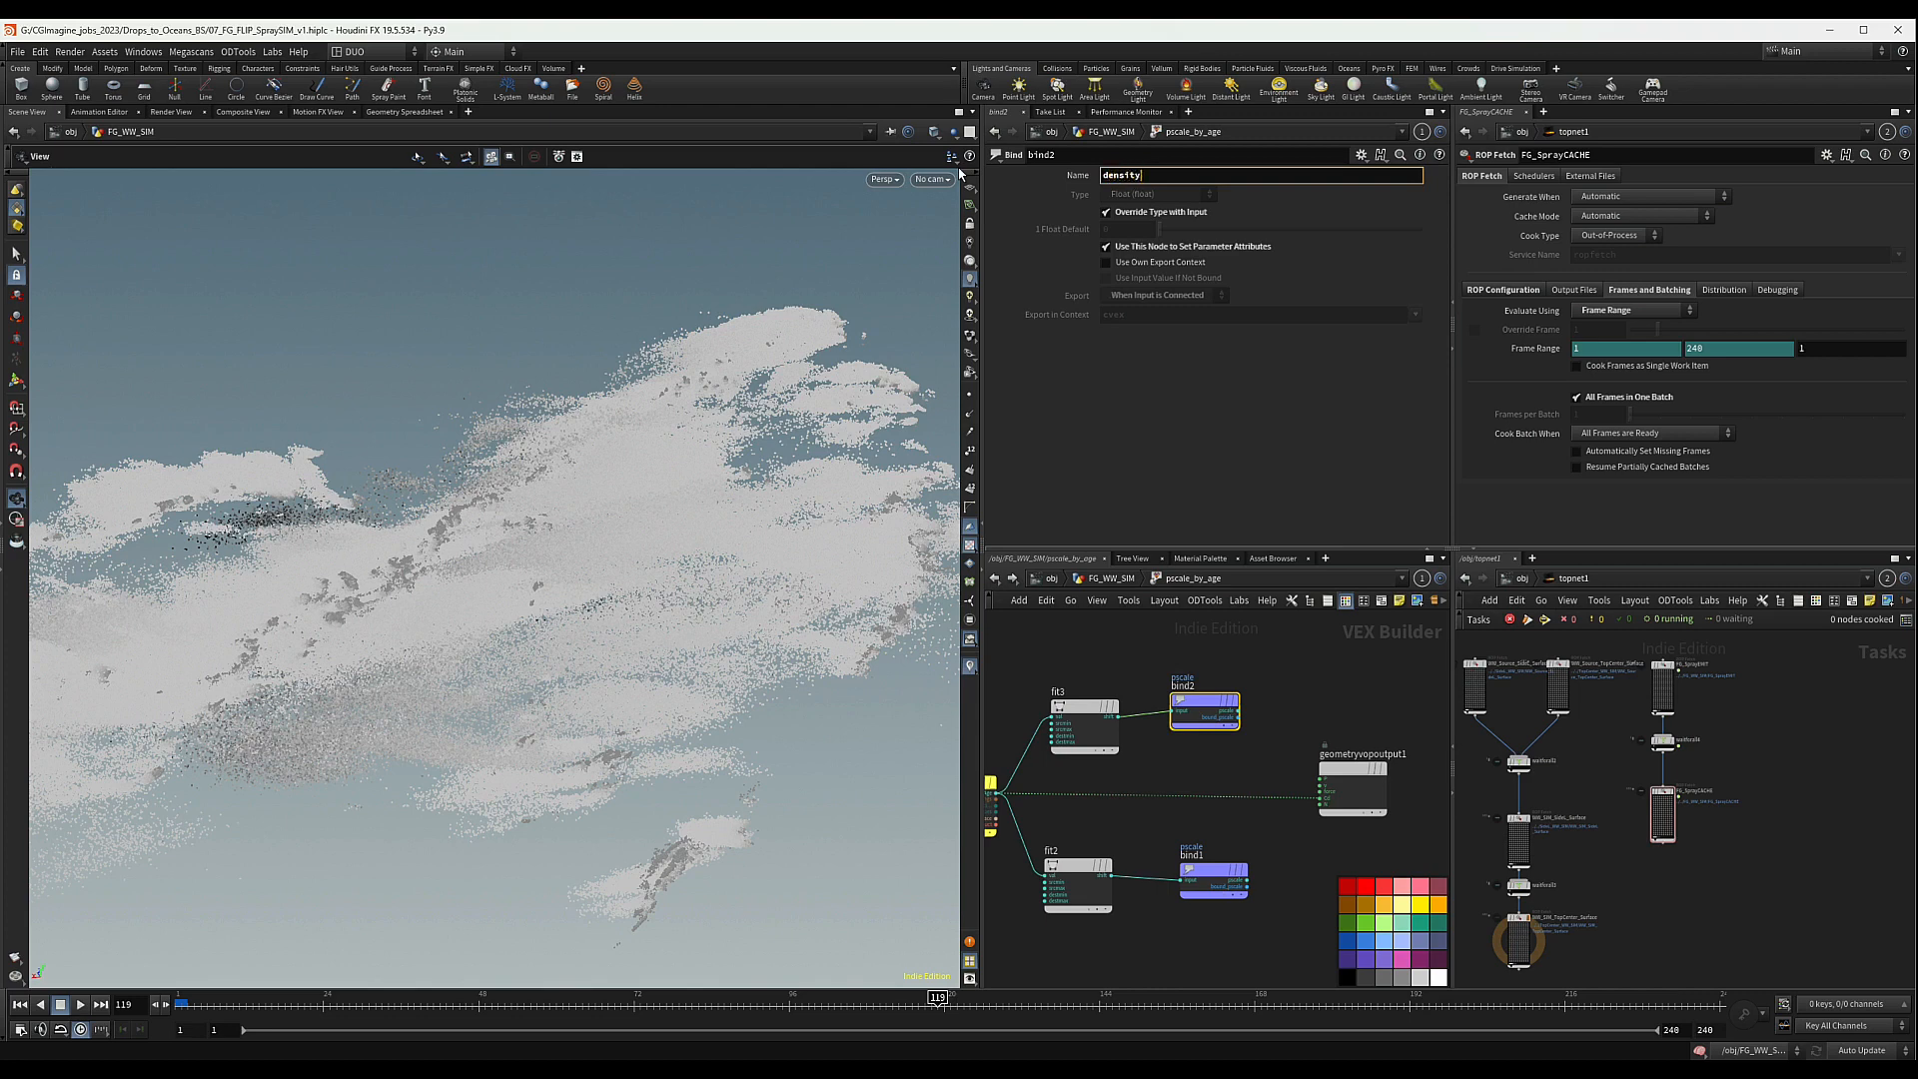
{"action": "key", "text": "Return"}
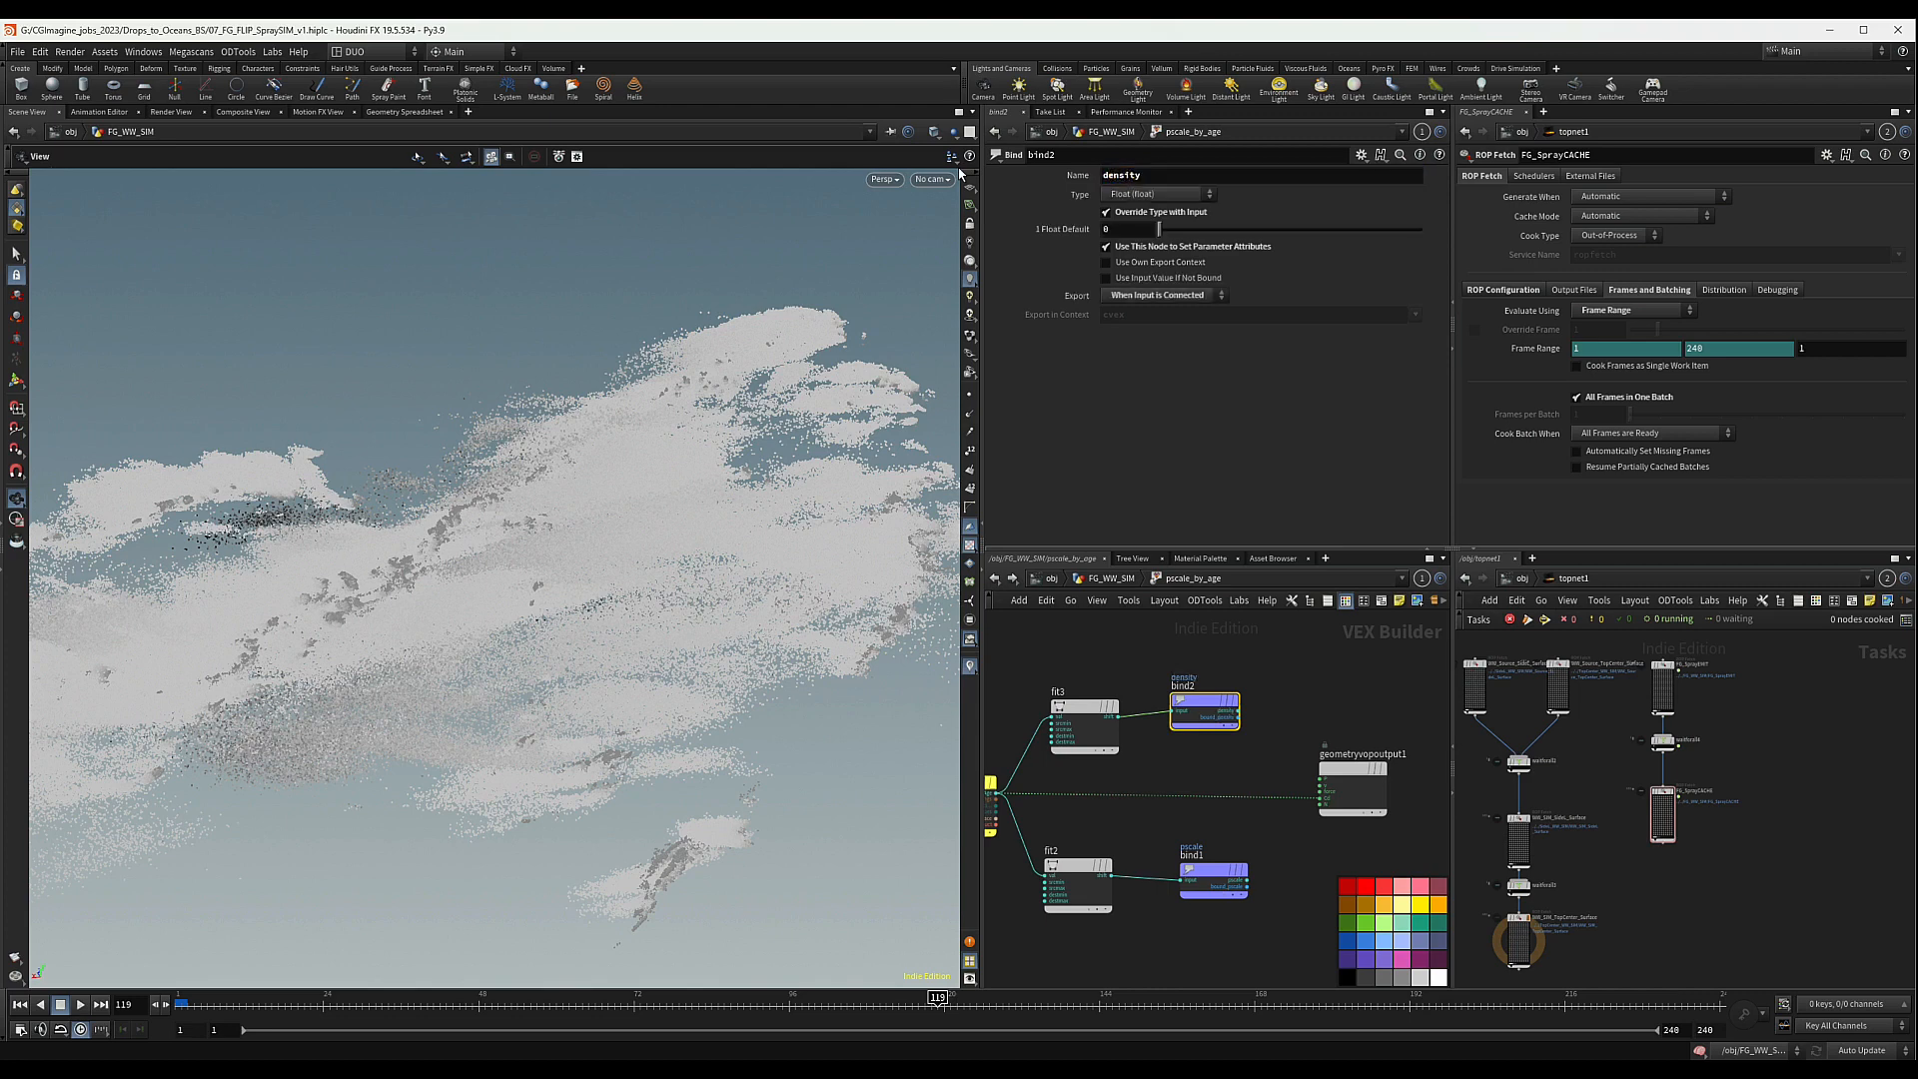
- Set the density branch's Fit Range node to Destination Min 0.8 and Destination Max 3
{"action": "left_click", "coordinate": [1073, 704]}
{"action": "left_click", "coordinate": [1116, 234]}
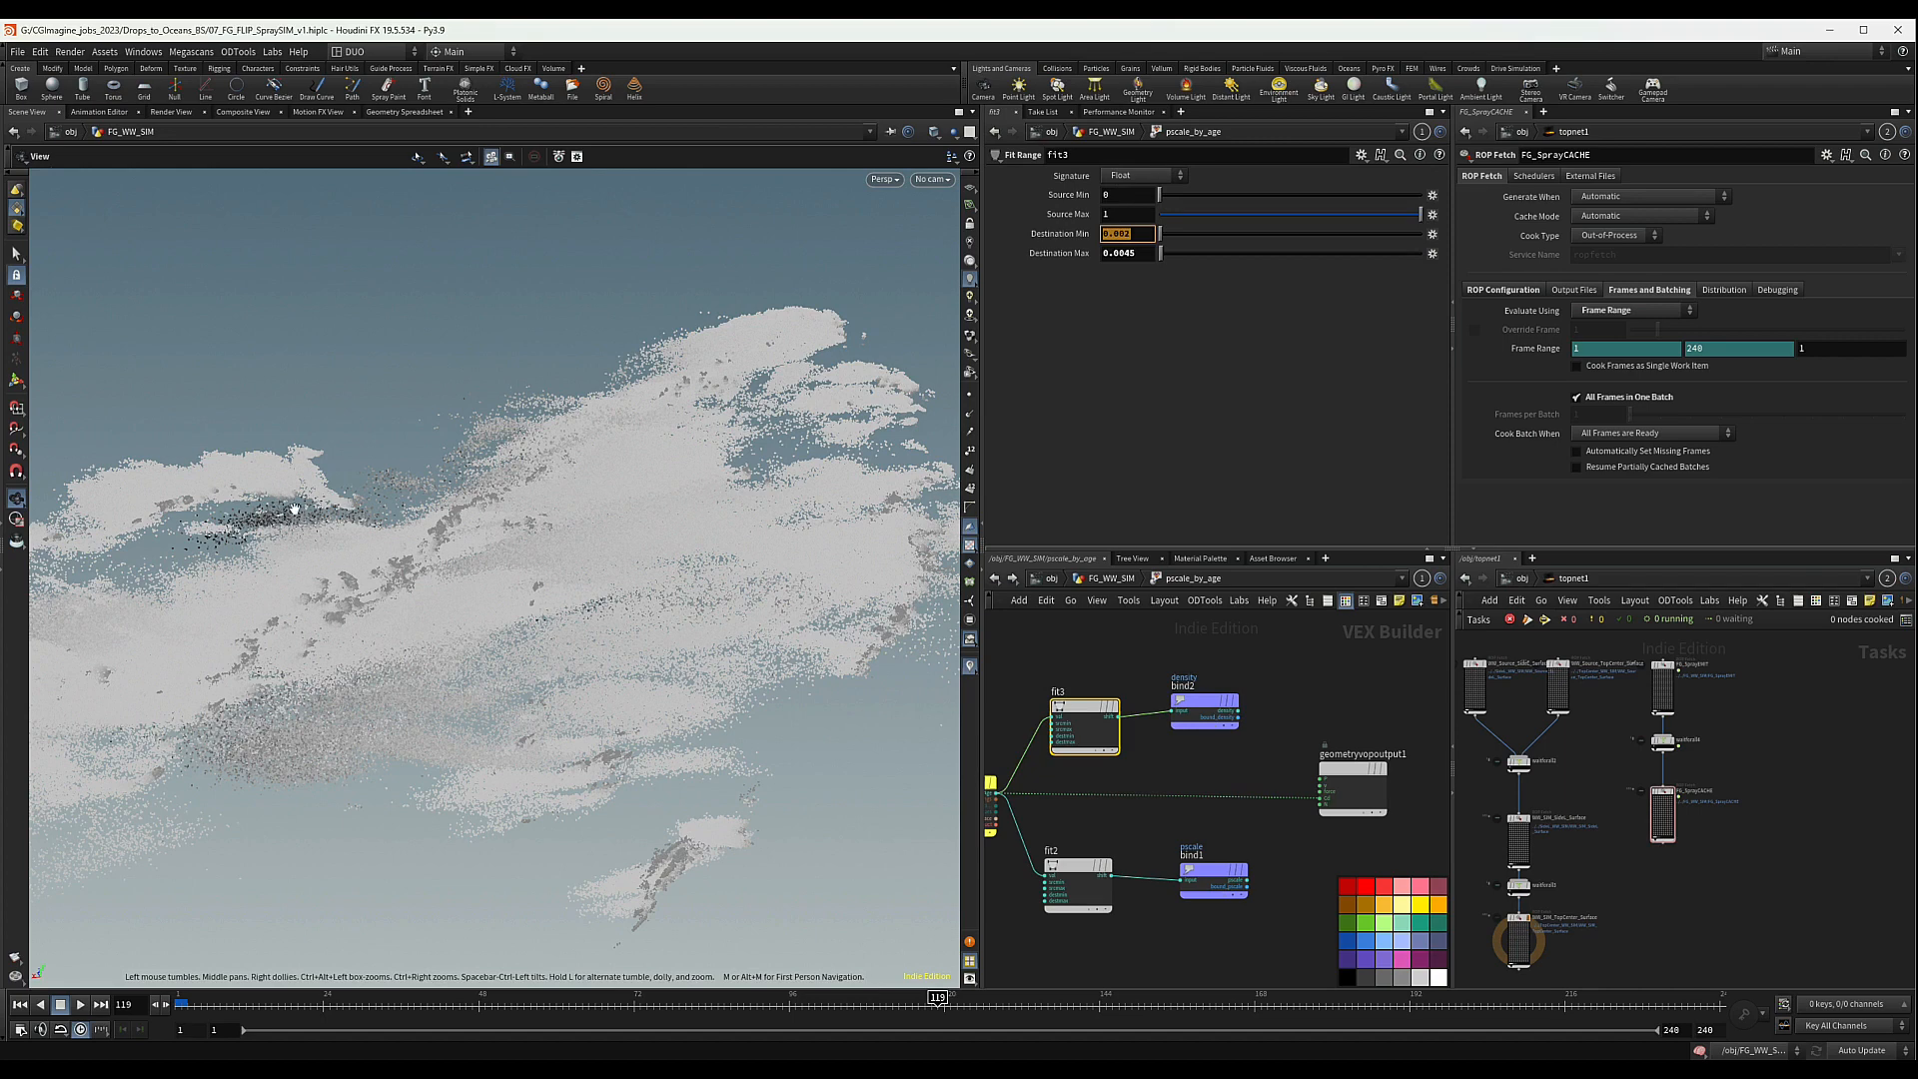
{"action": "type", "text": ".8"}
{"action": "key", "text": "Return"}
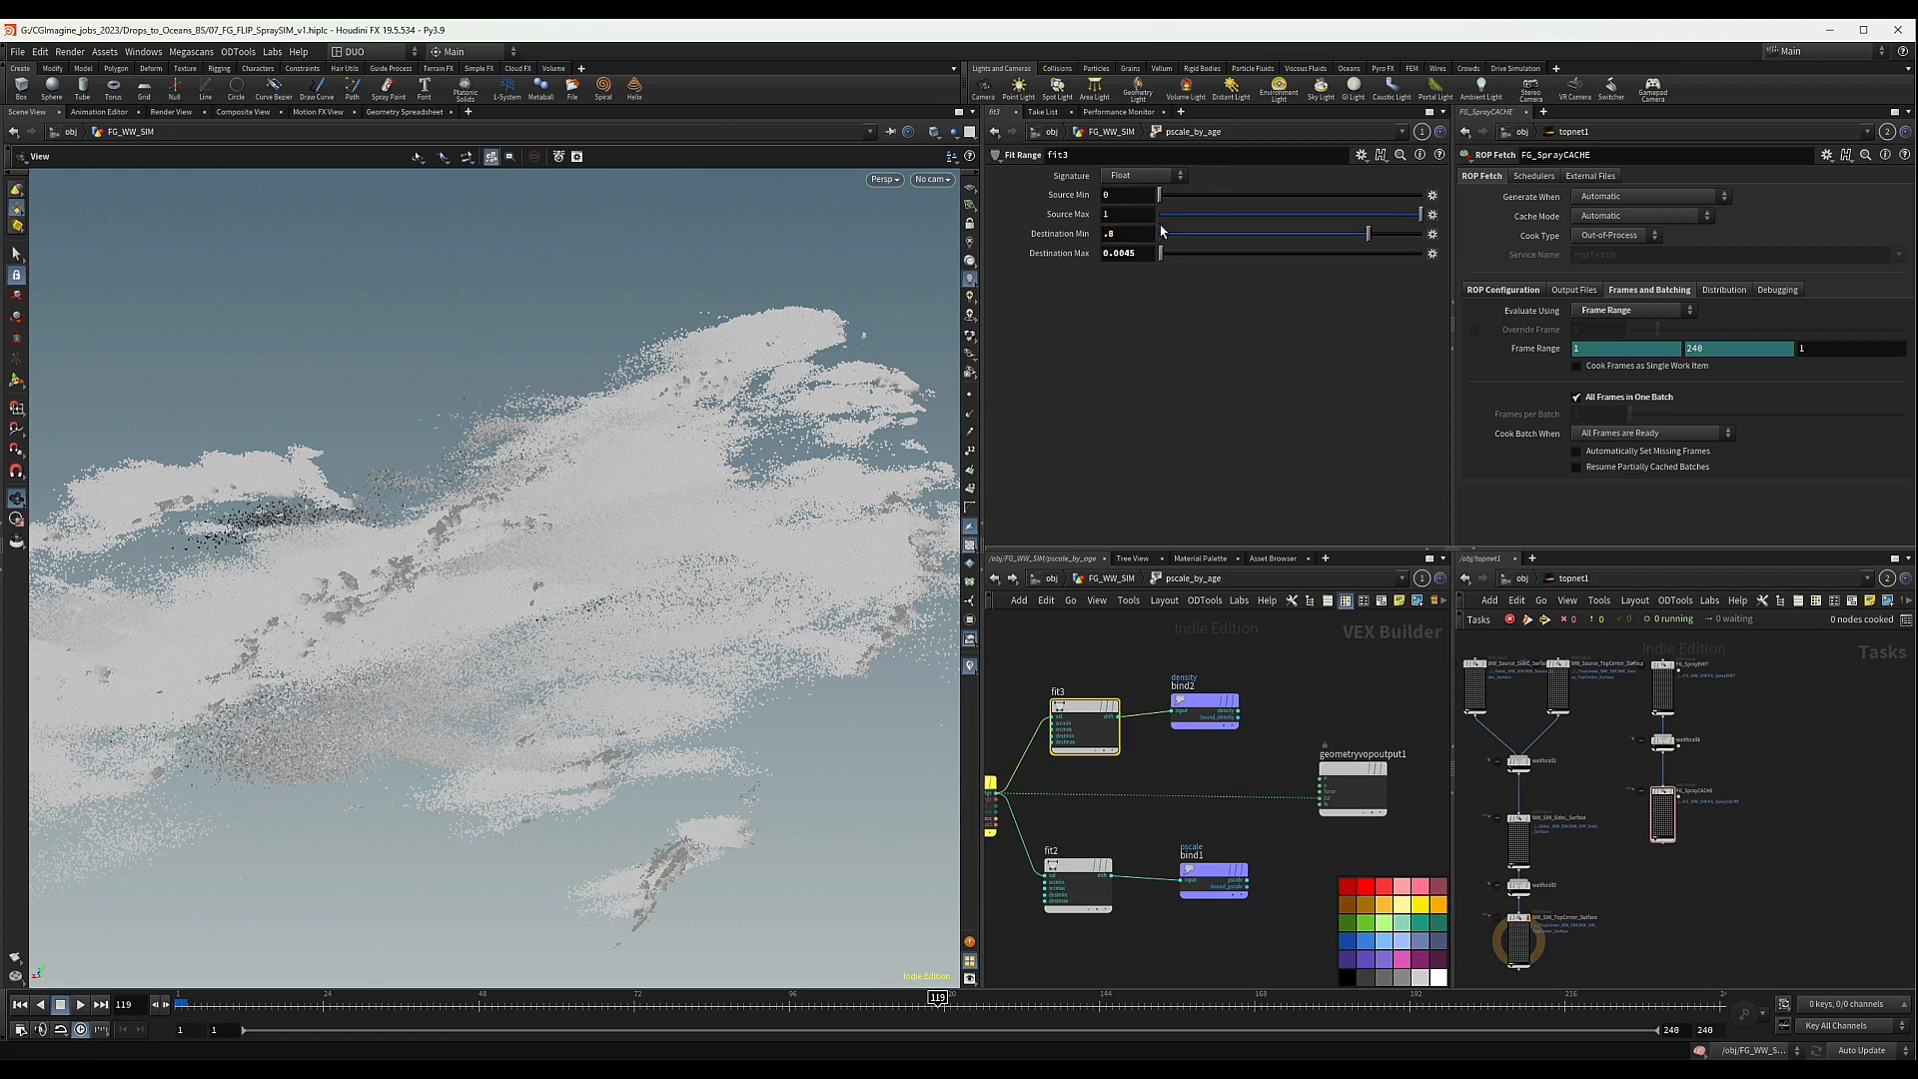
{"action": "key", "text": "Tab"}
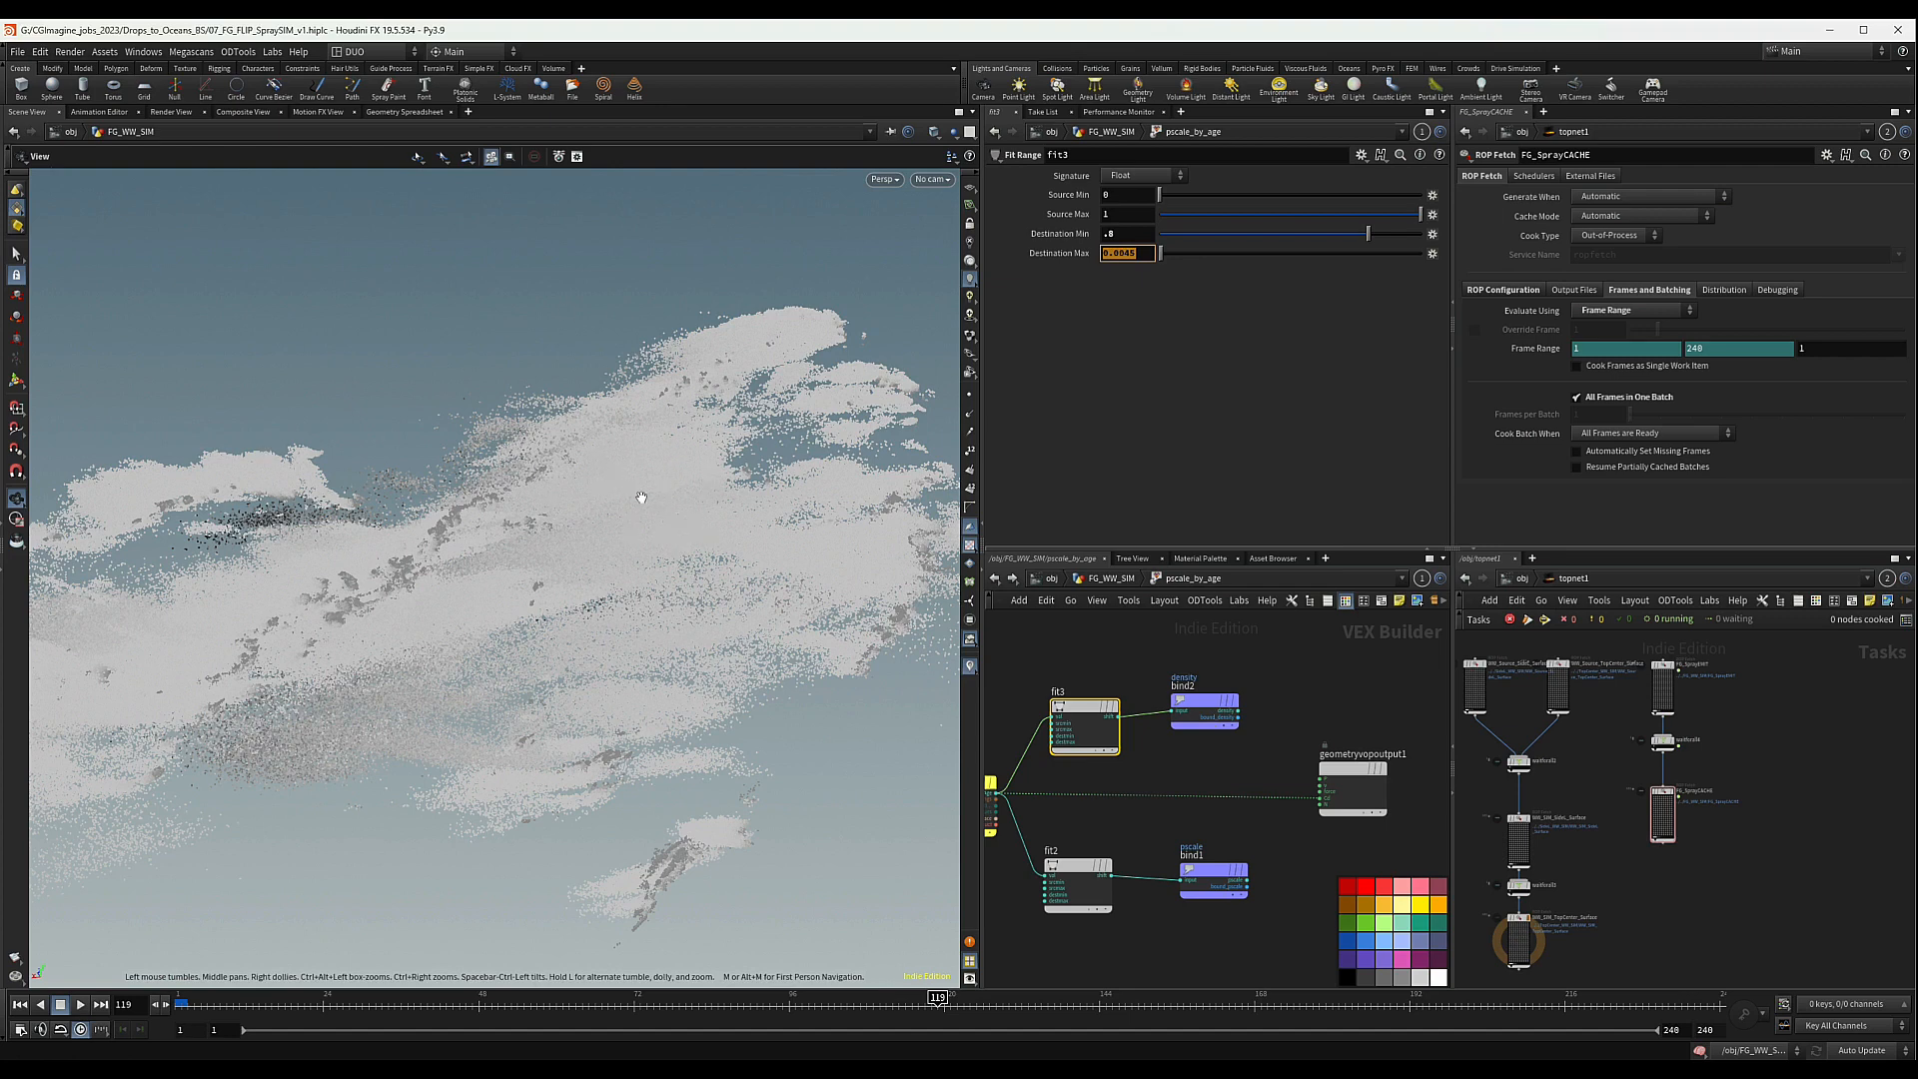
{"action": "left_click_drag", "start_coordinate": [614, 529], "coordinate": [655, 589]}
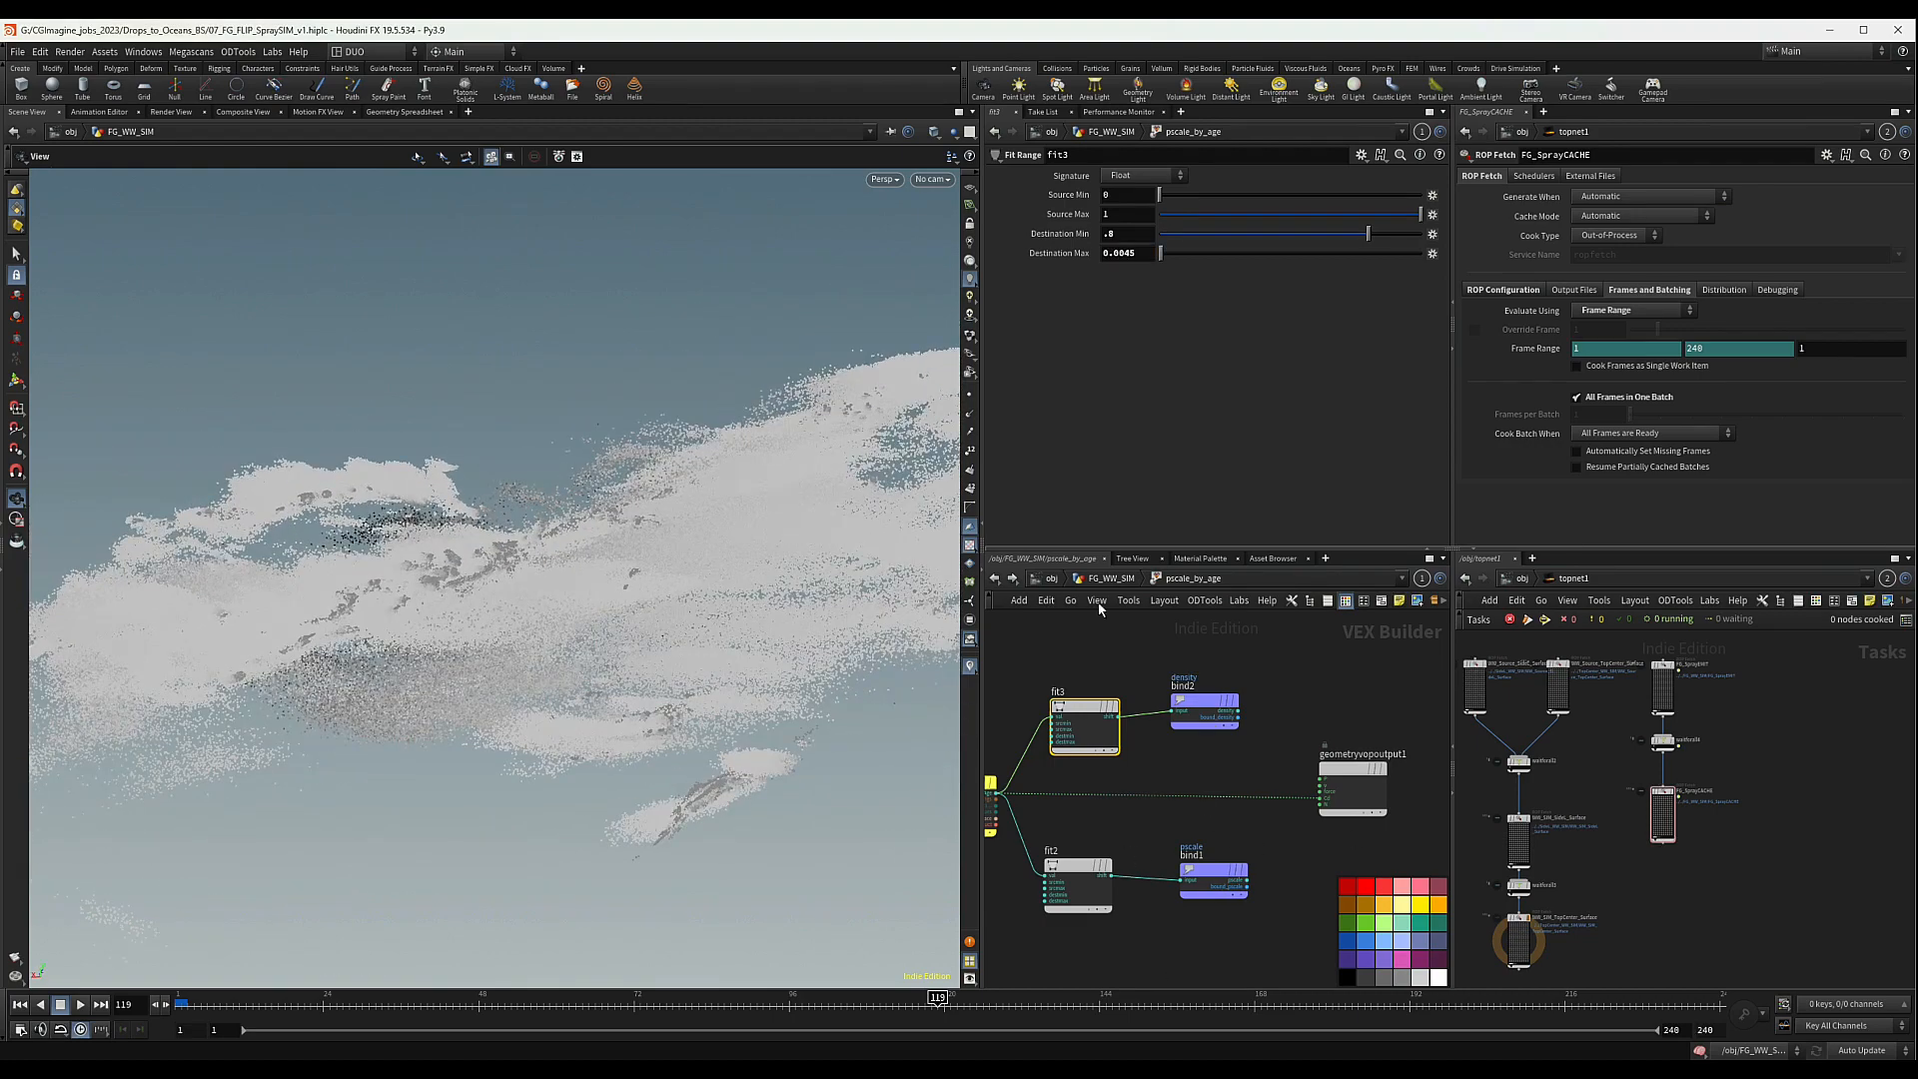
{"action": "double_click", "coordinate": [1141, 257]}
{"action": "type", "text": "3"}
{"action": "key", "text": "Return"}
- Cut the direct wire between the ramp and the geometry output node
{"action": "scroll", "coordinate": [1265, 651], "scroll_direction": "down", "scroll_amount": 2}
{"action": "middle_click_drag", "start_coordinate": [1282, 721], "coordinate": [1287, 705]}
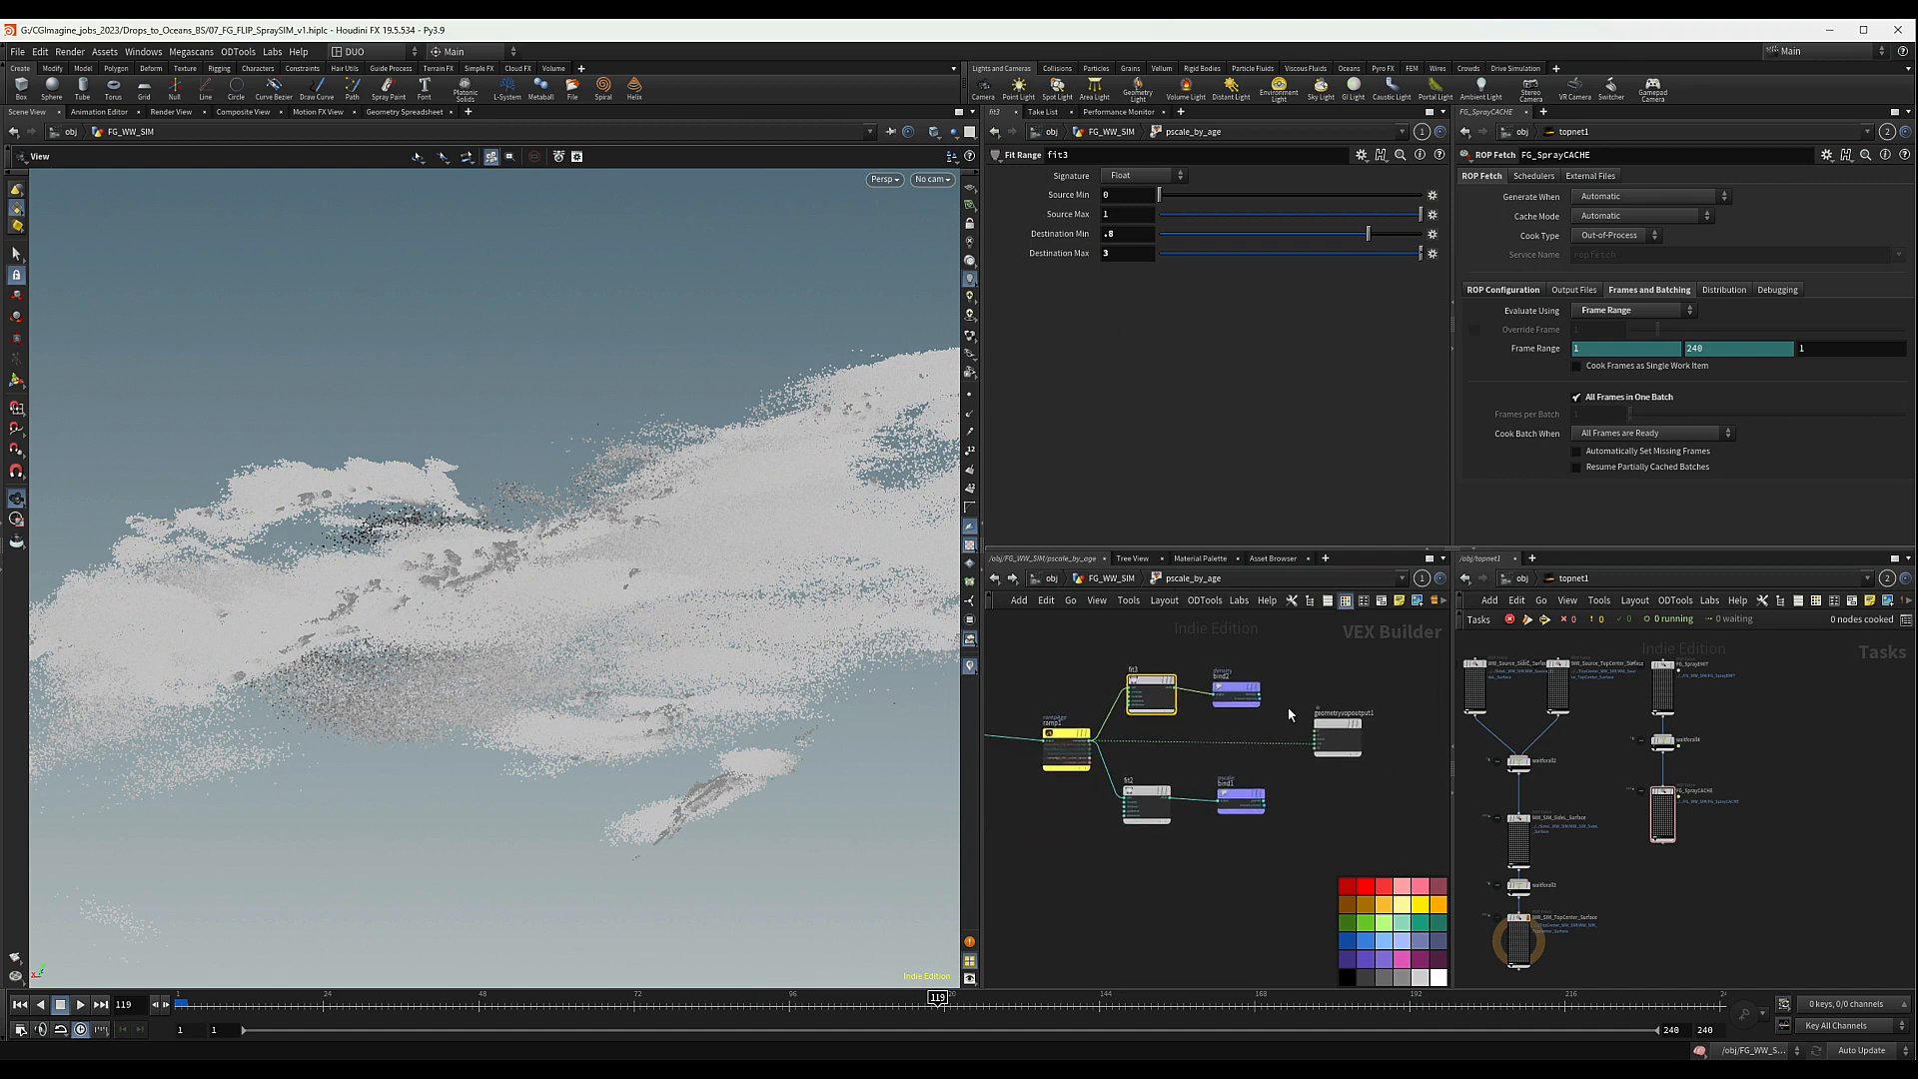
{"action": "key", "text": "y"}
{"action": "left_click_drag", "start_coordinate": [1280, 722], "coordinate": [1273, 761]}
- Look through the Cam_Mid_Shot1 camera and change how the viewport displays the spray particles
{"action": "left_click", "coordinate": [932, 178]}
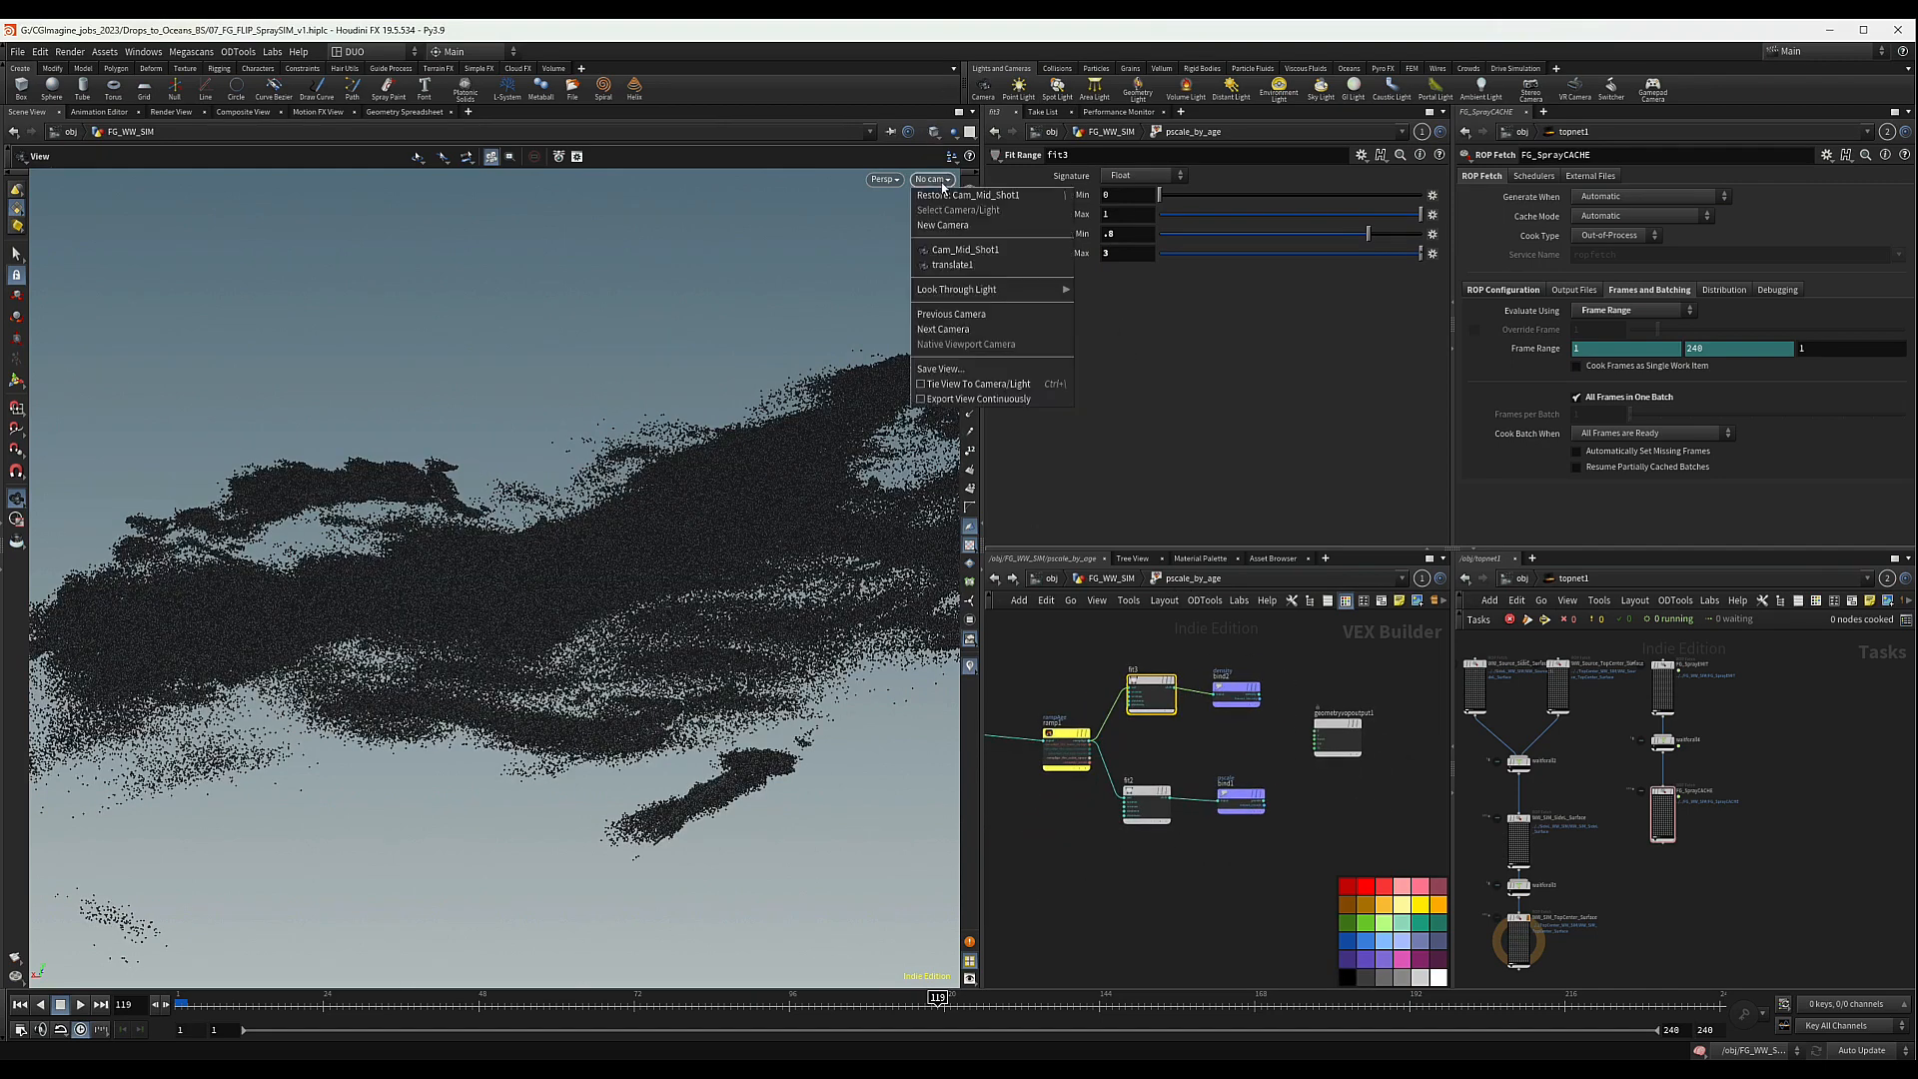
{"action": "left_click", "coordinate": [979, 251]}
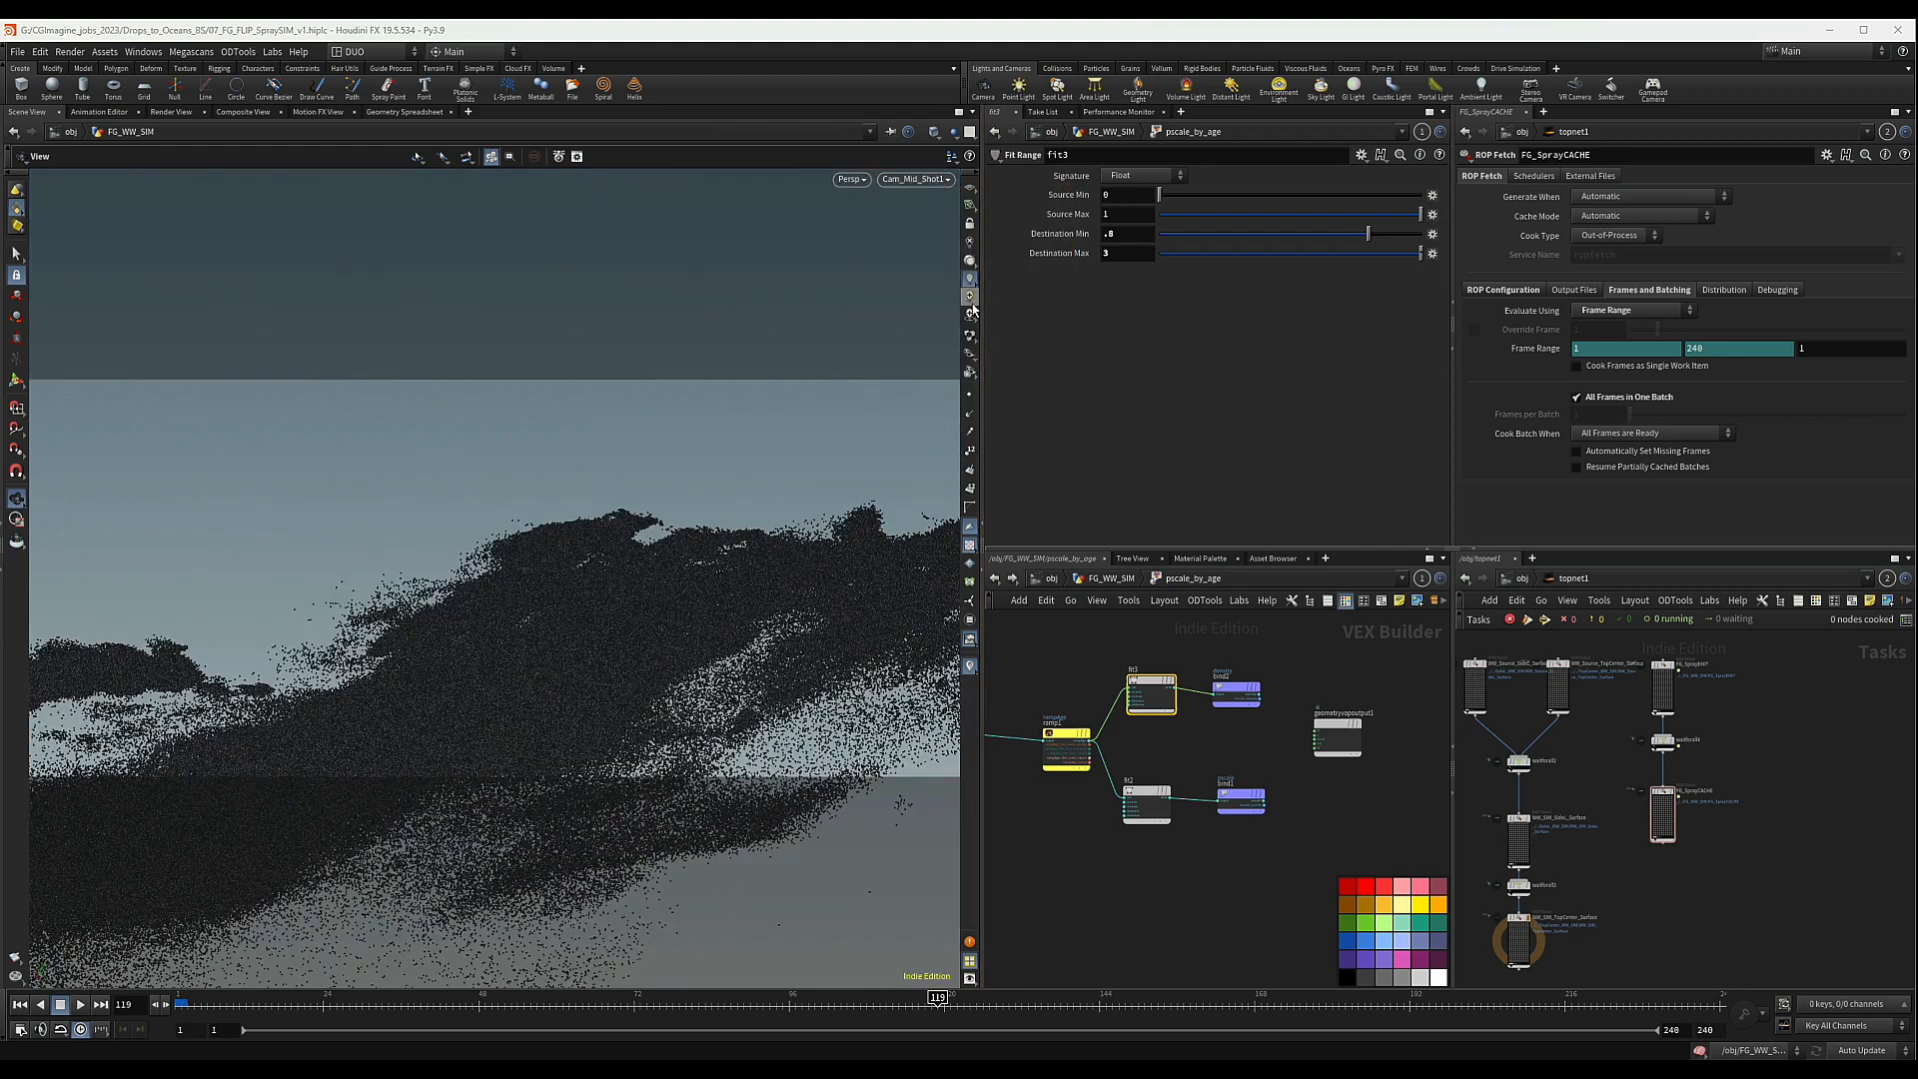
{"action": "right_click", "coordinate": [969, 337]}
{"action": "left_click", "coordinate": [1000, 720]}
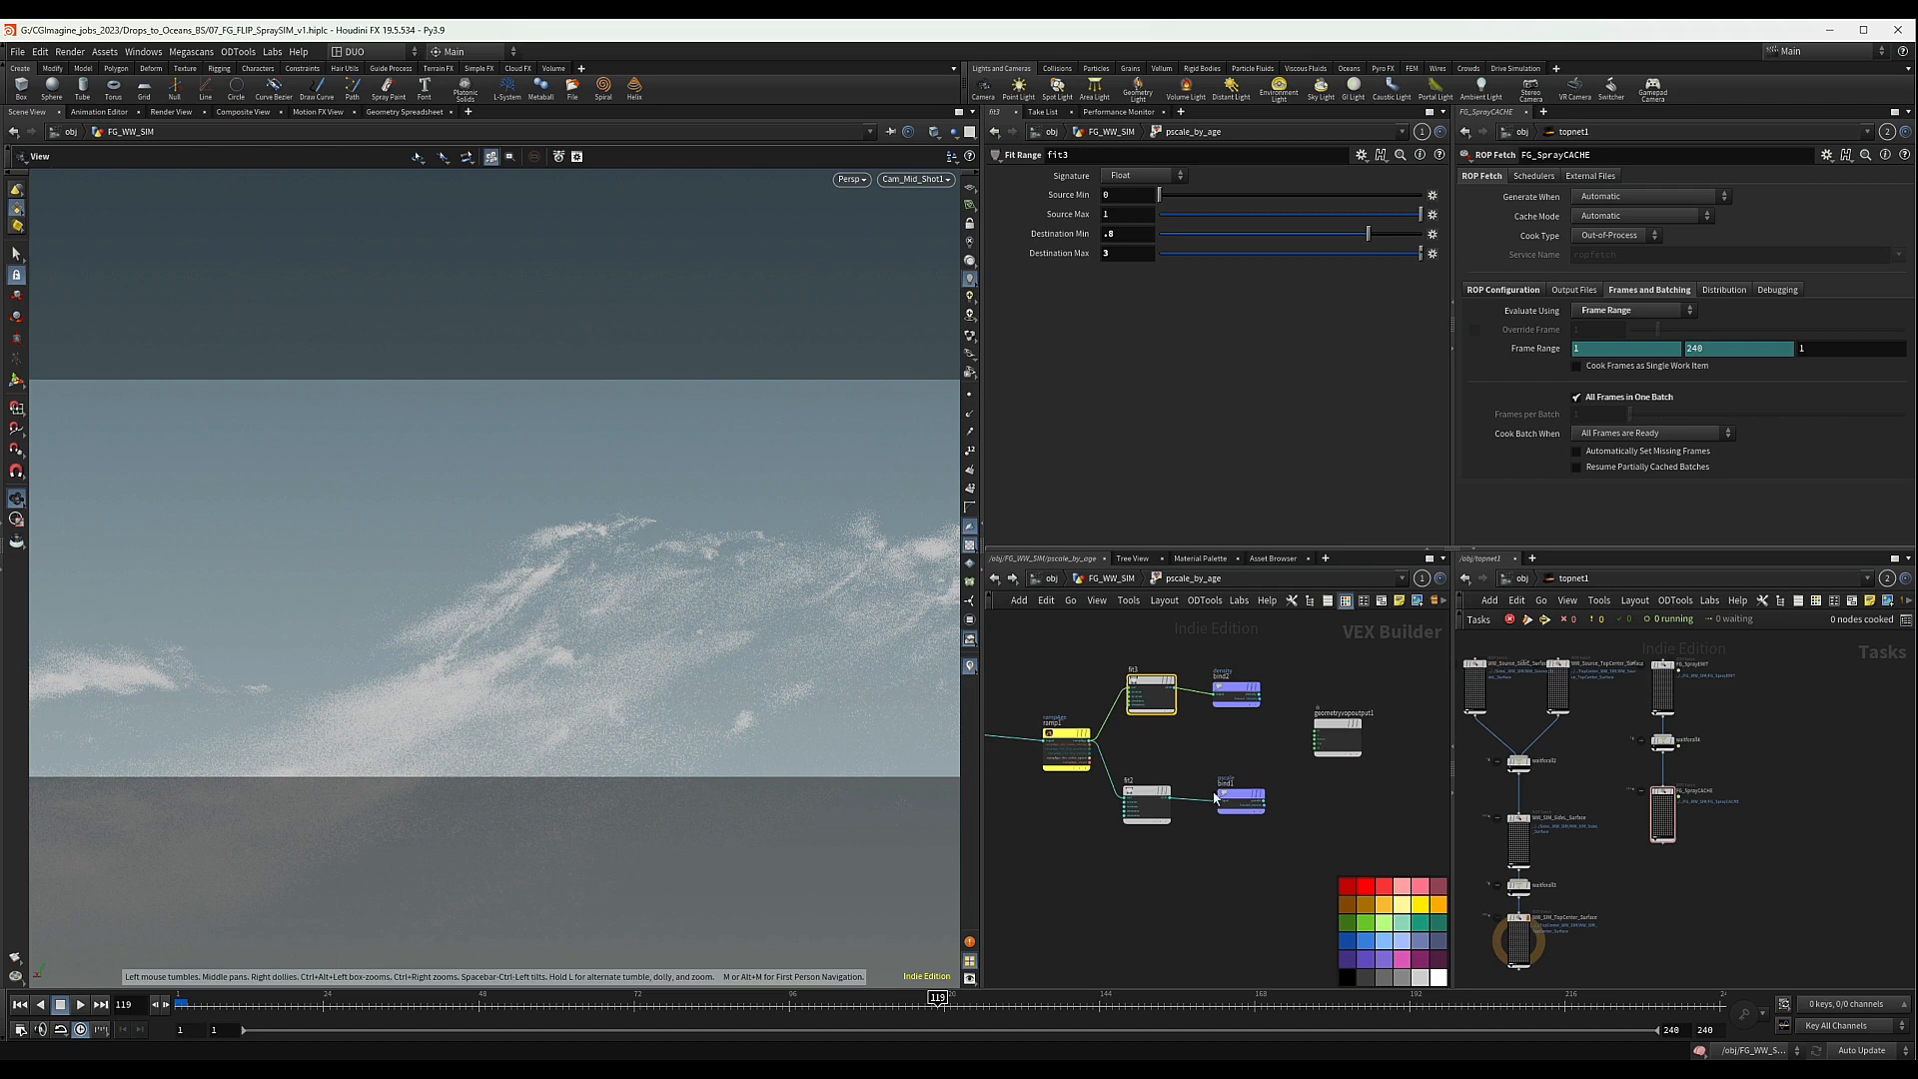
- Return to the FG_WW_SIM network and save the scene file
{"action": "key", "text": "u"}
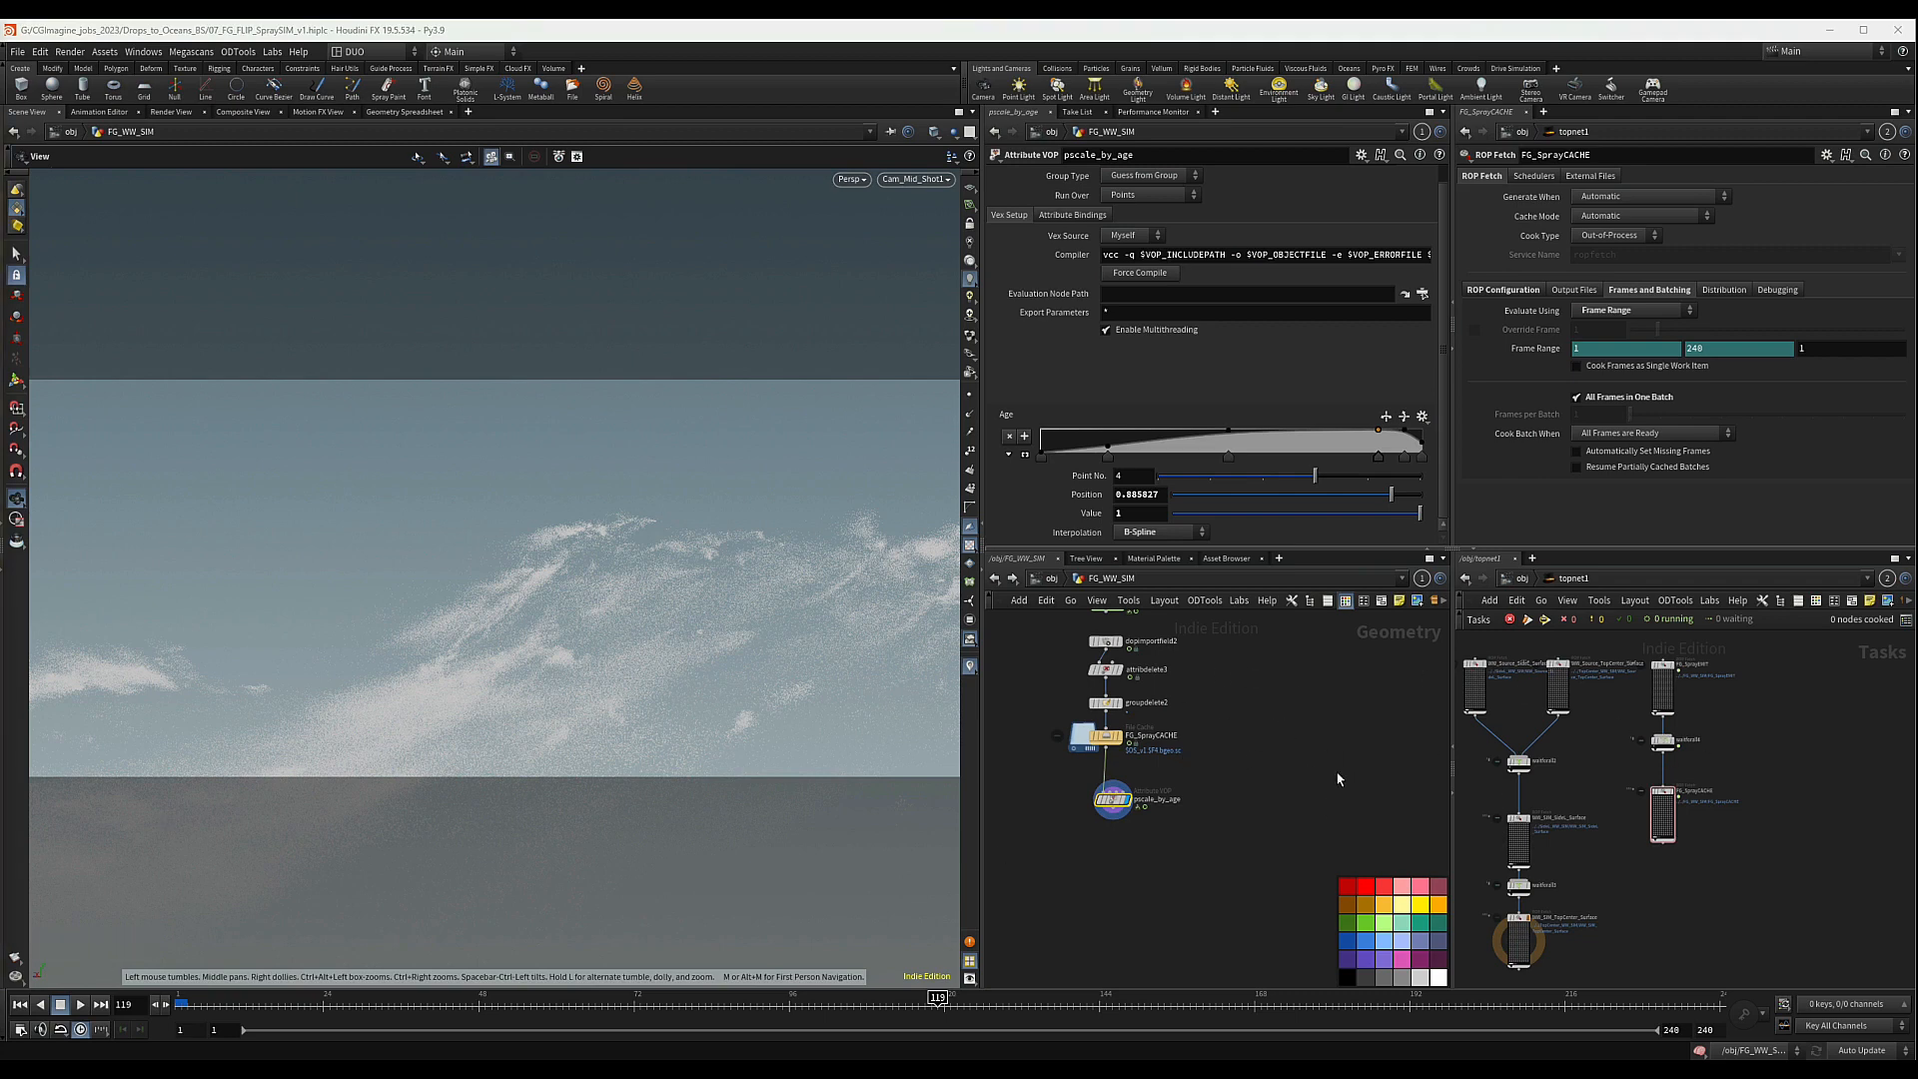
{"action": "scroll", "coordinate": [1262, 759], "scroll_direction": "down", "scroll_amount": 1}
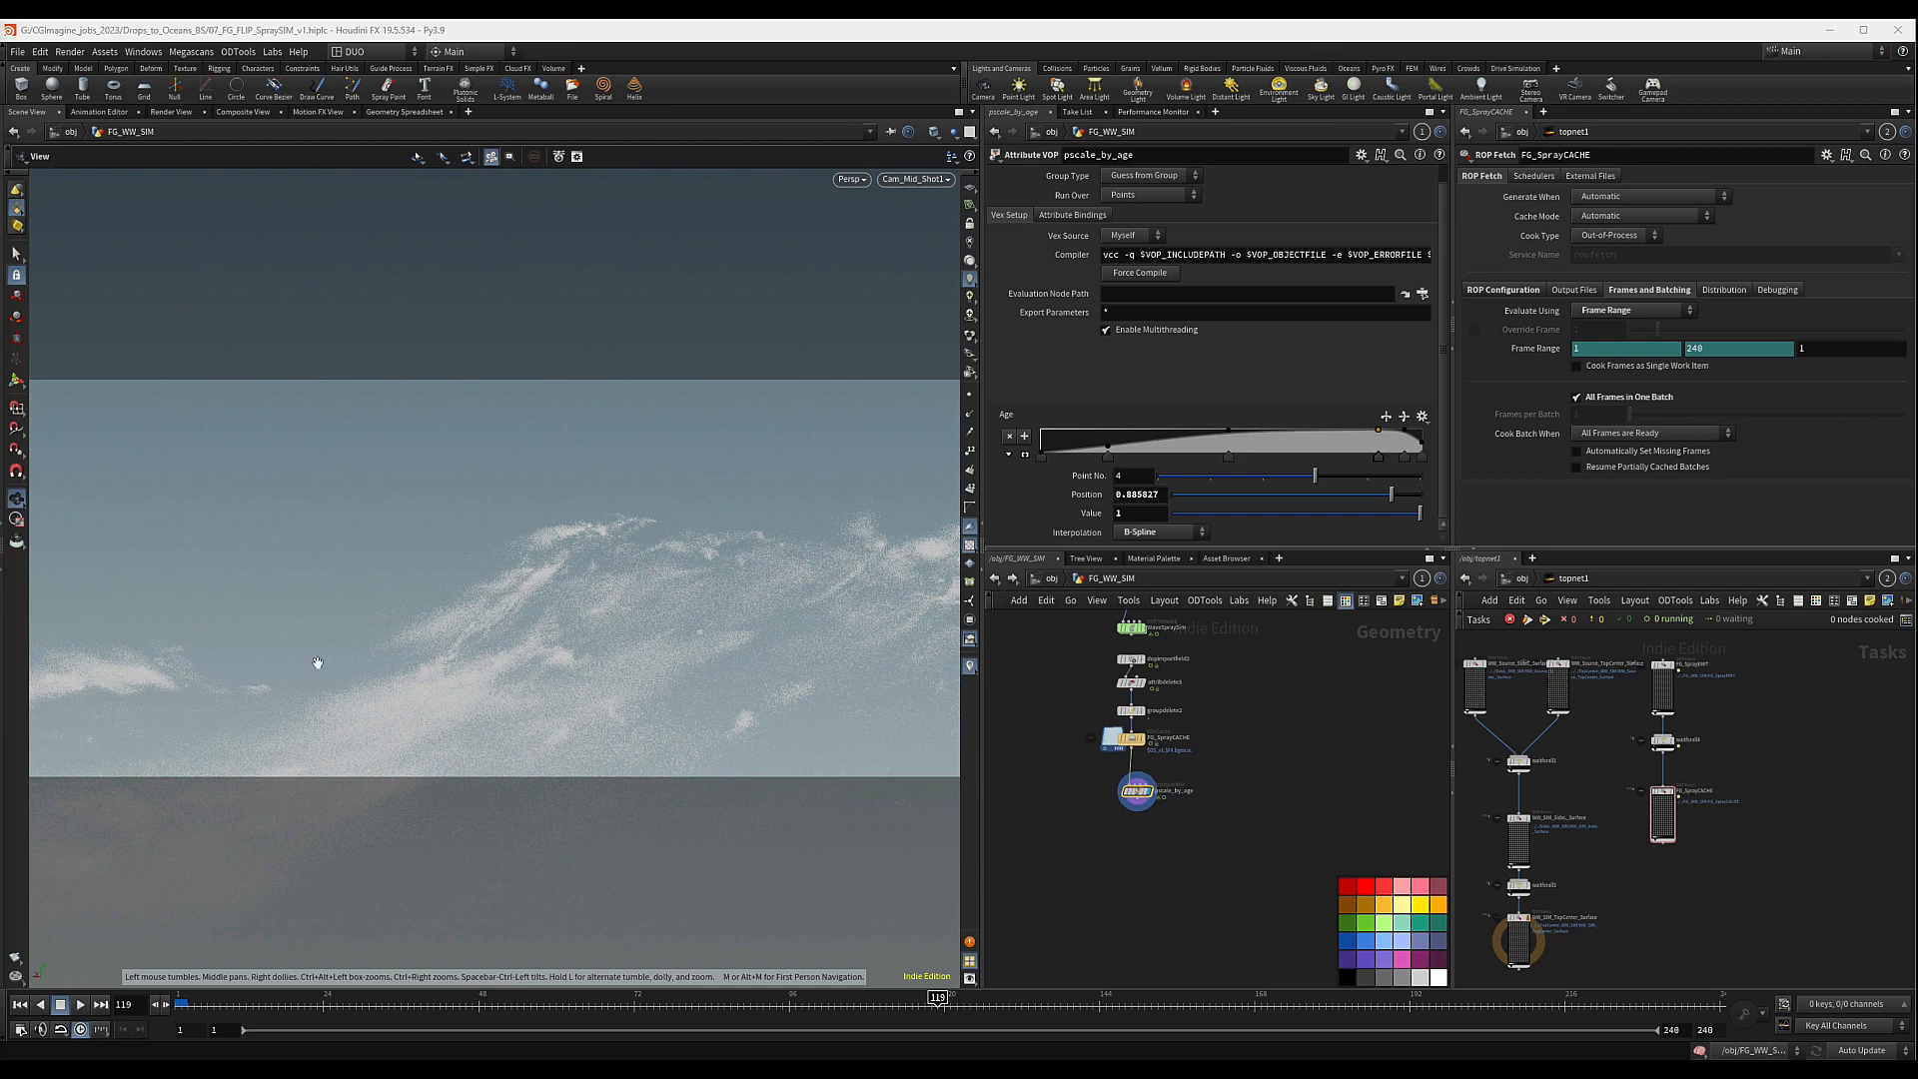
{"action": "middle_click_drag", "start_coordinate": [1207, 846], "coordinate": [1210, 850]}
{"action": "left_click", "coordinate": [1211, 859]}
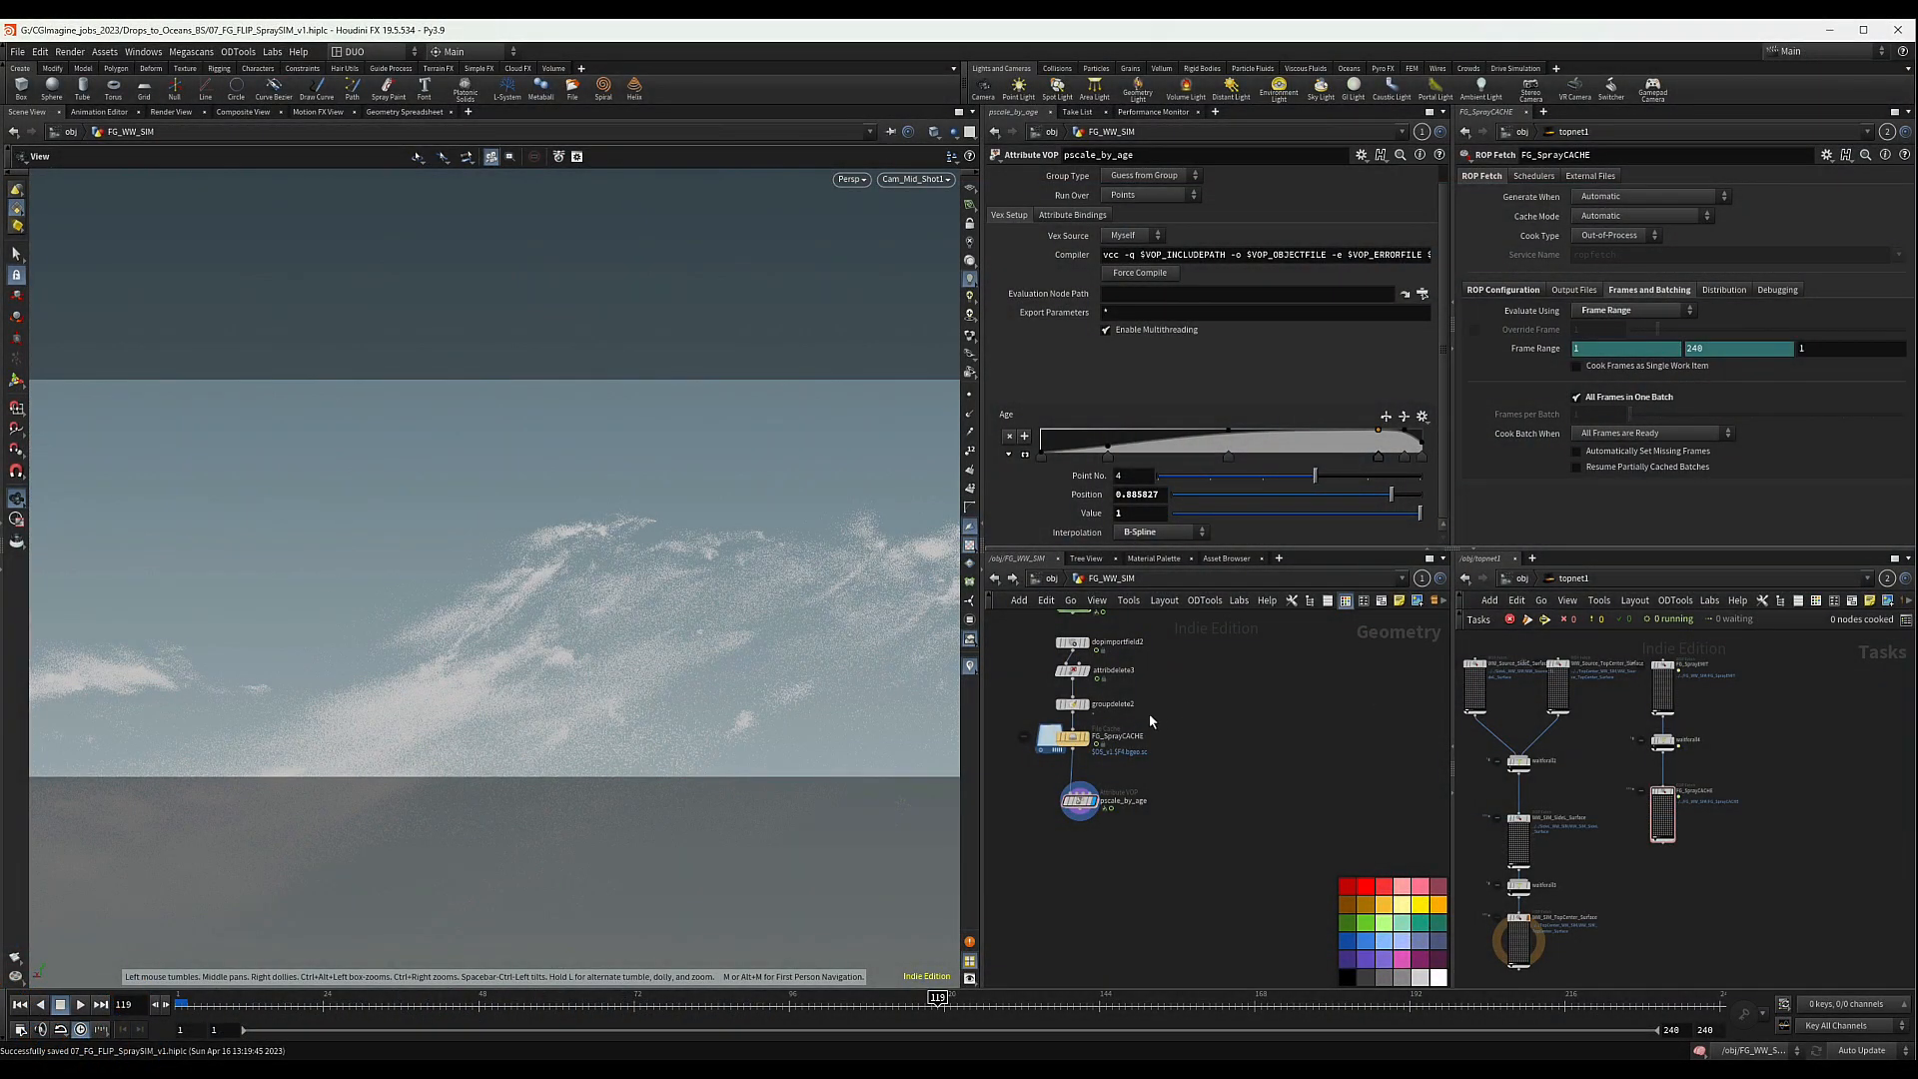
{"action": "scroll", "coordinate": [1149, 714], "scroll_direction": "up", "scroll_amount": 3}
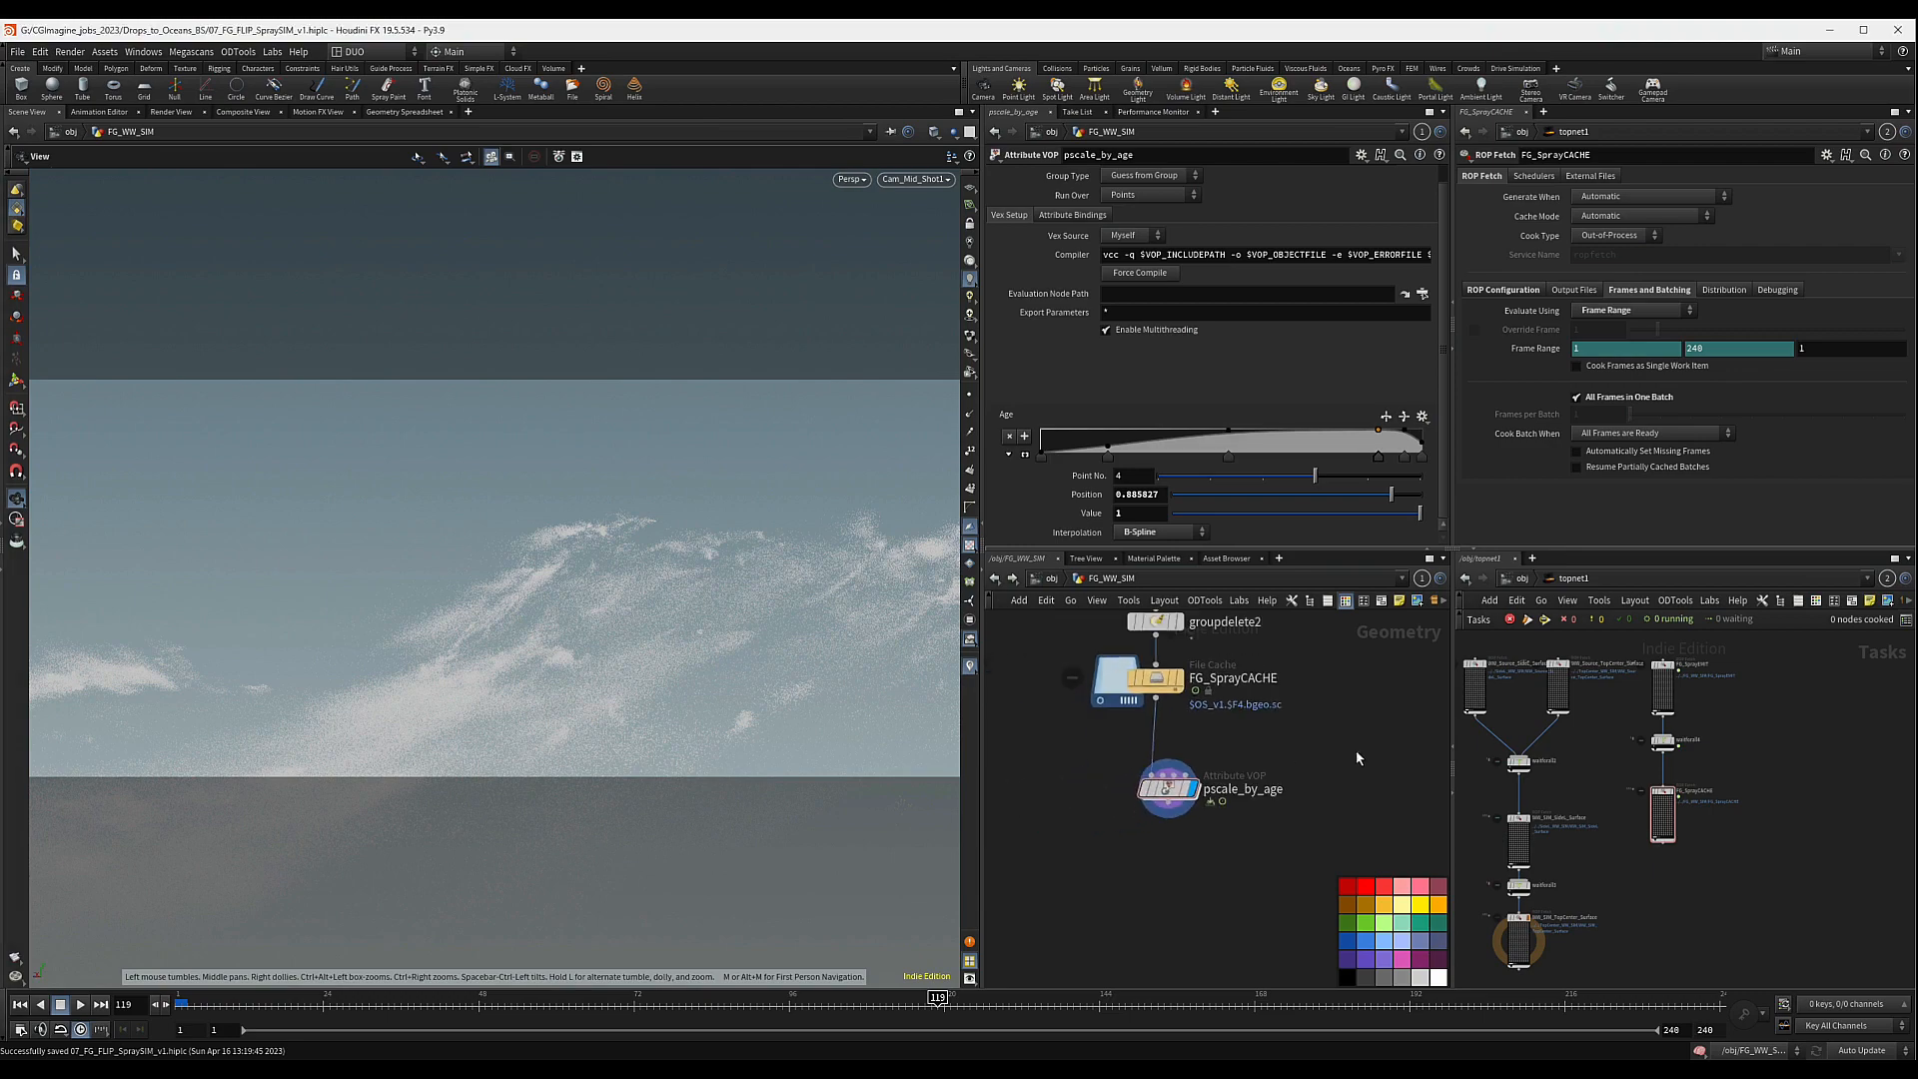
{"action": "scroll", "coordinate": [1349, 749], "scroll_direction": "down", "scroll_amount": 3}
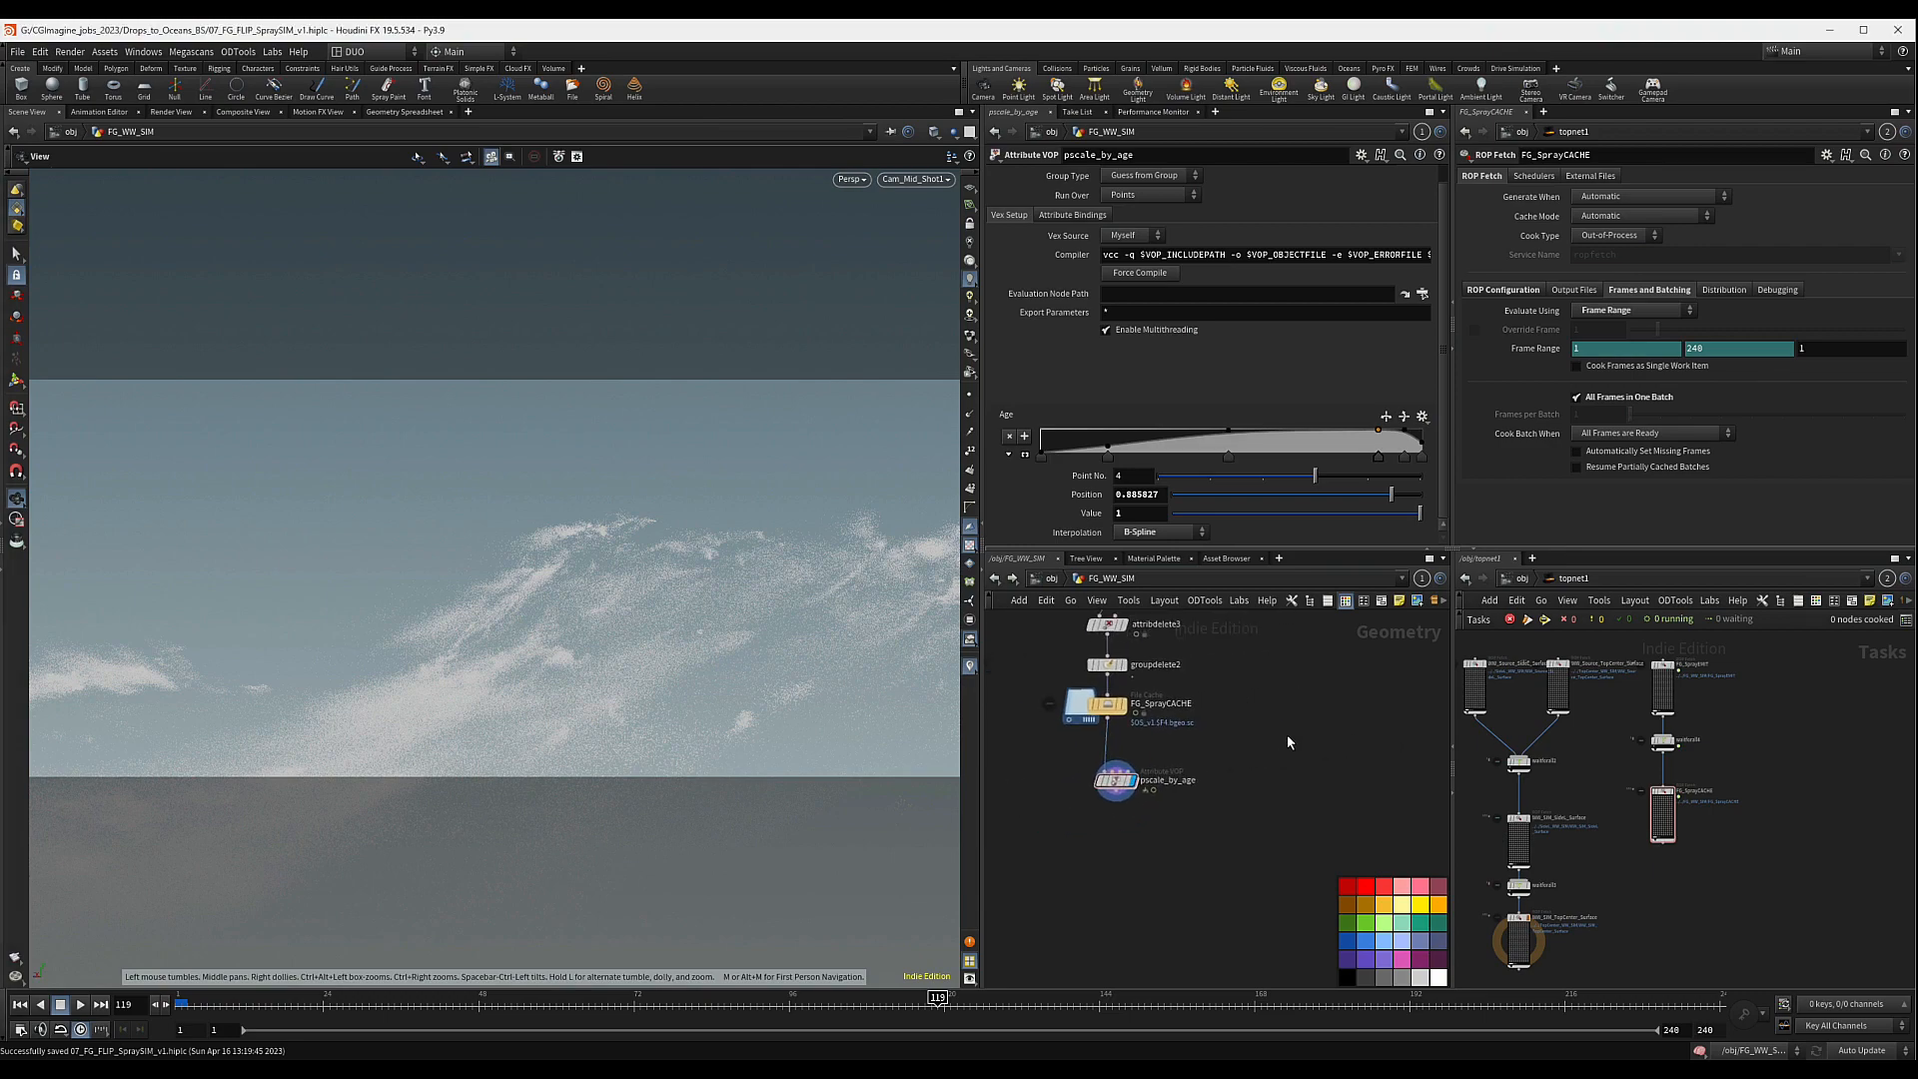
{"action": "middle_click_drag", "start_coordinate": [1328, 734], "coordinate": [1301, 742]}
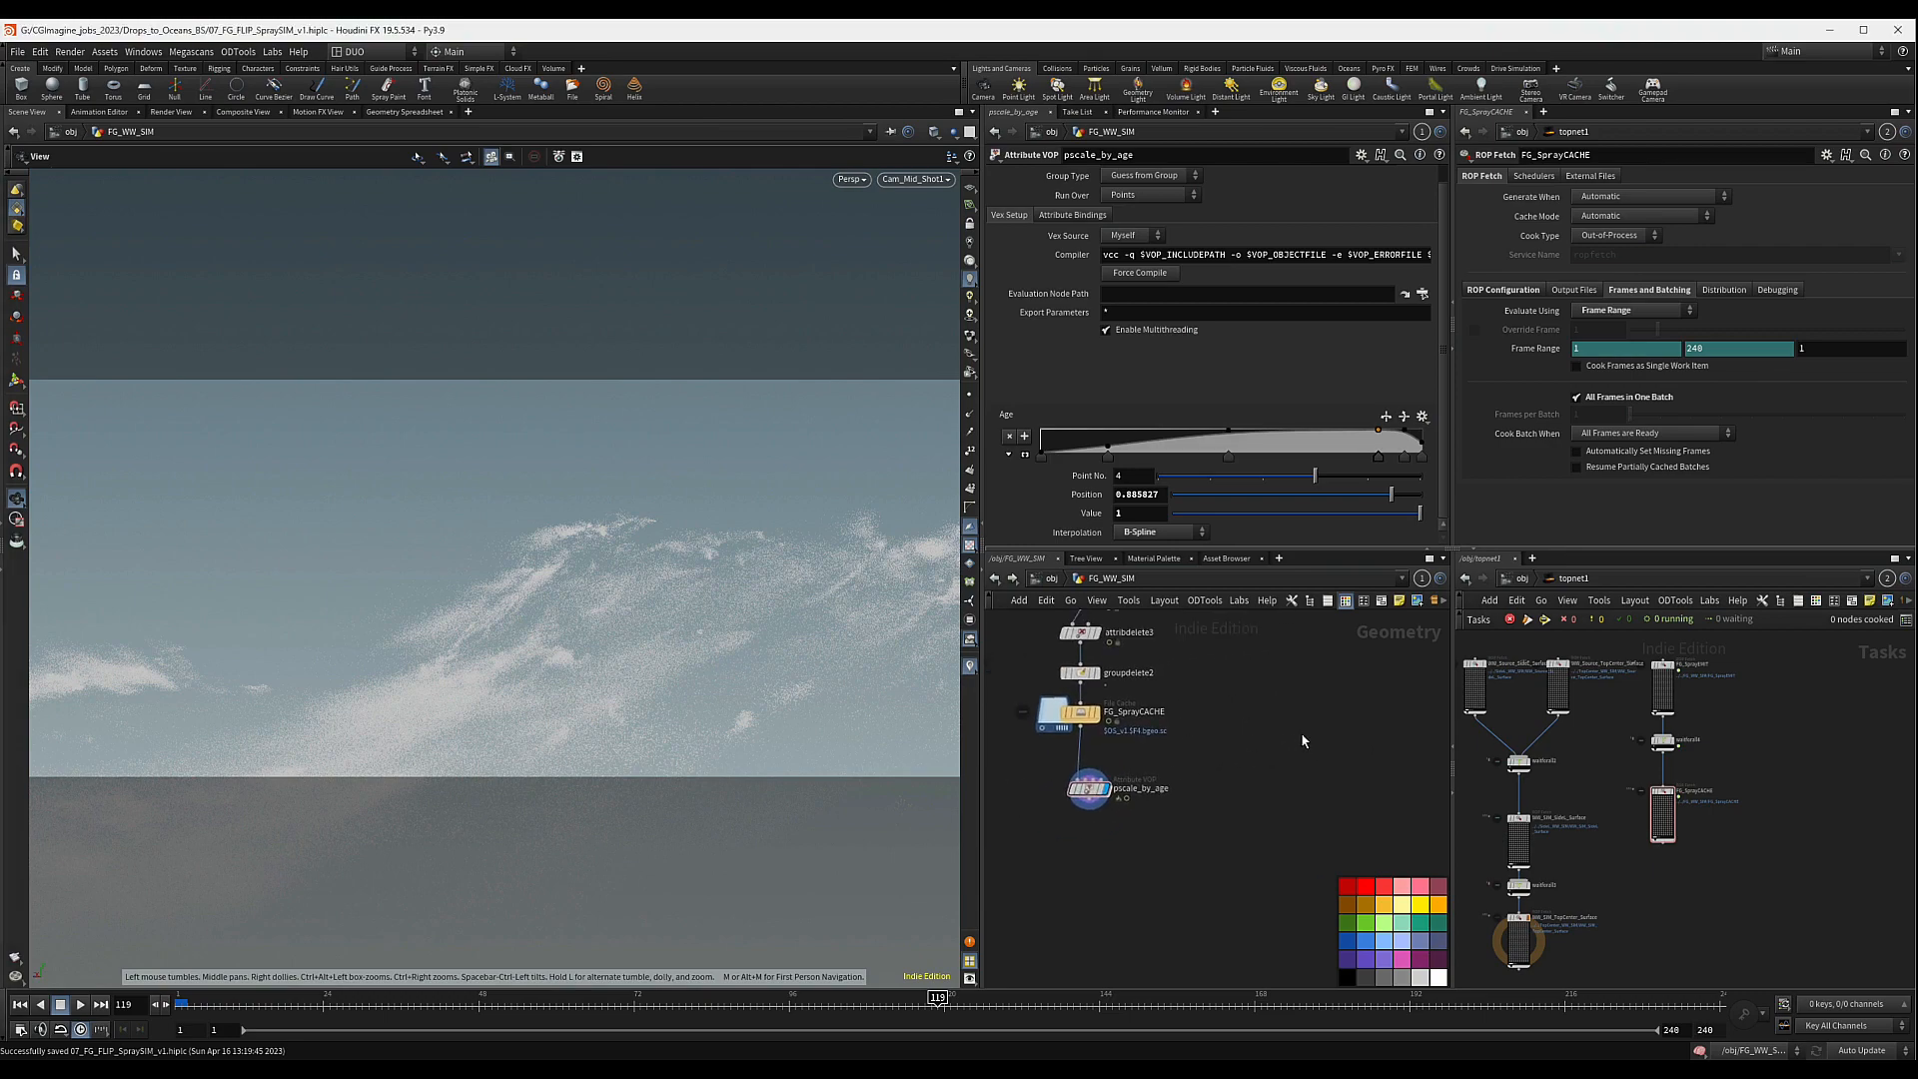
{"action": "key", "text": "Tab"}
{"action": "type", "text": "null"}
{"action": "key", "text": "Return"}
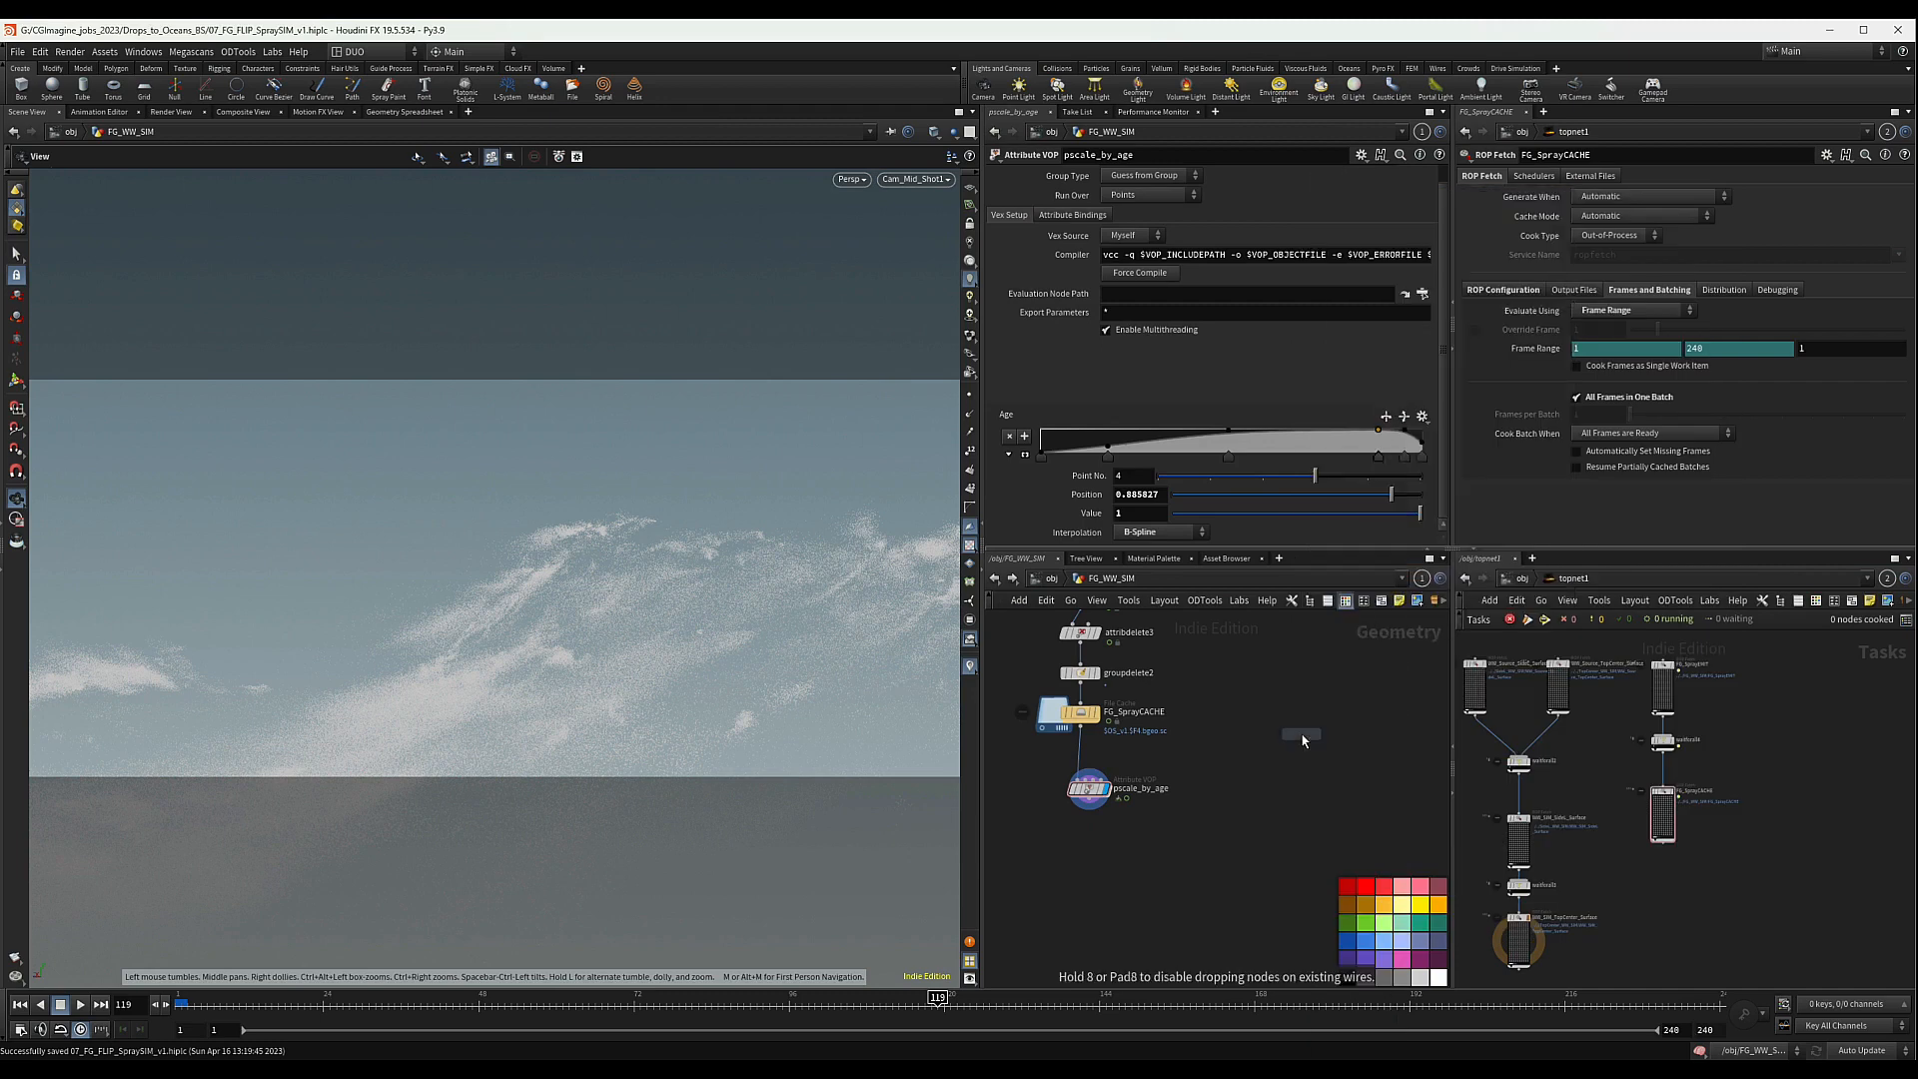
{"action": "left_click", "coordinate": [1302, 739]}
{"action": "left_click_drag", "start_coordinate": [1080, 728], "coordinate": [1292, 750]}
{"action": "left_click", "coordinate": [1117, 175]}
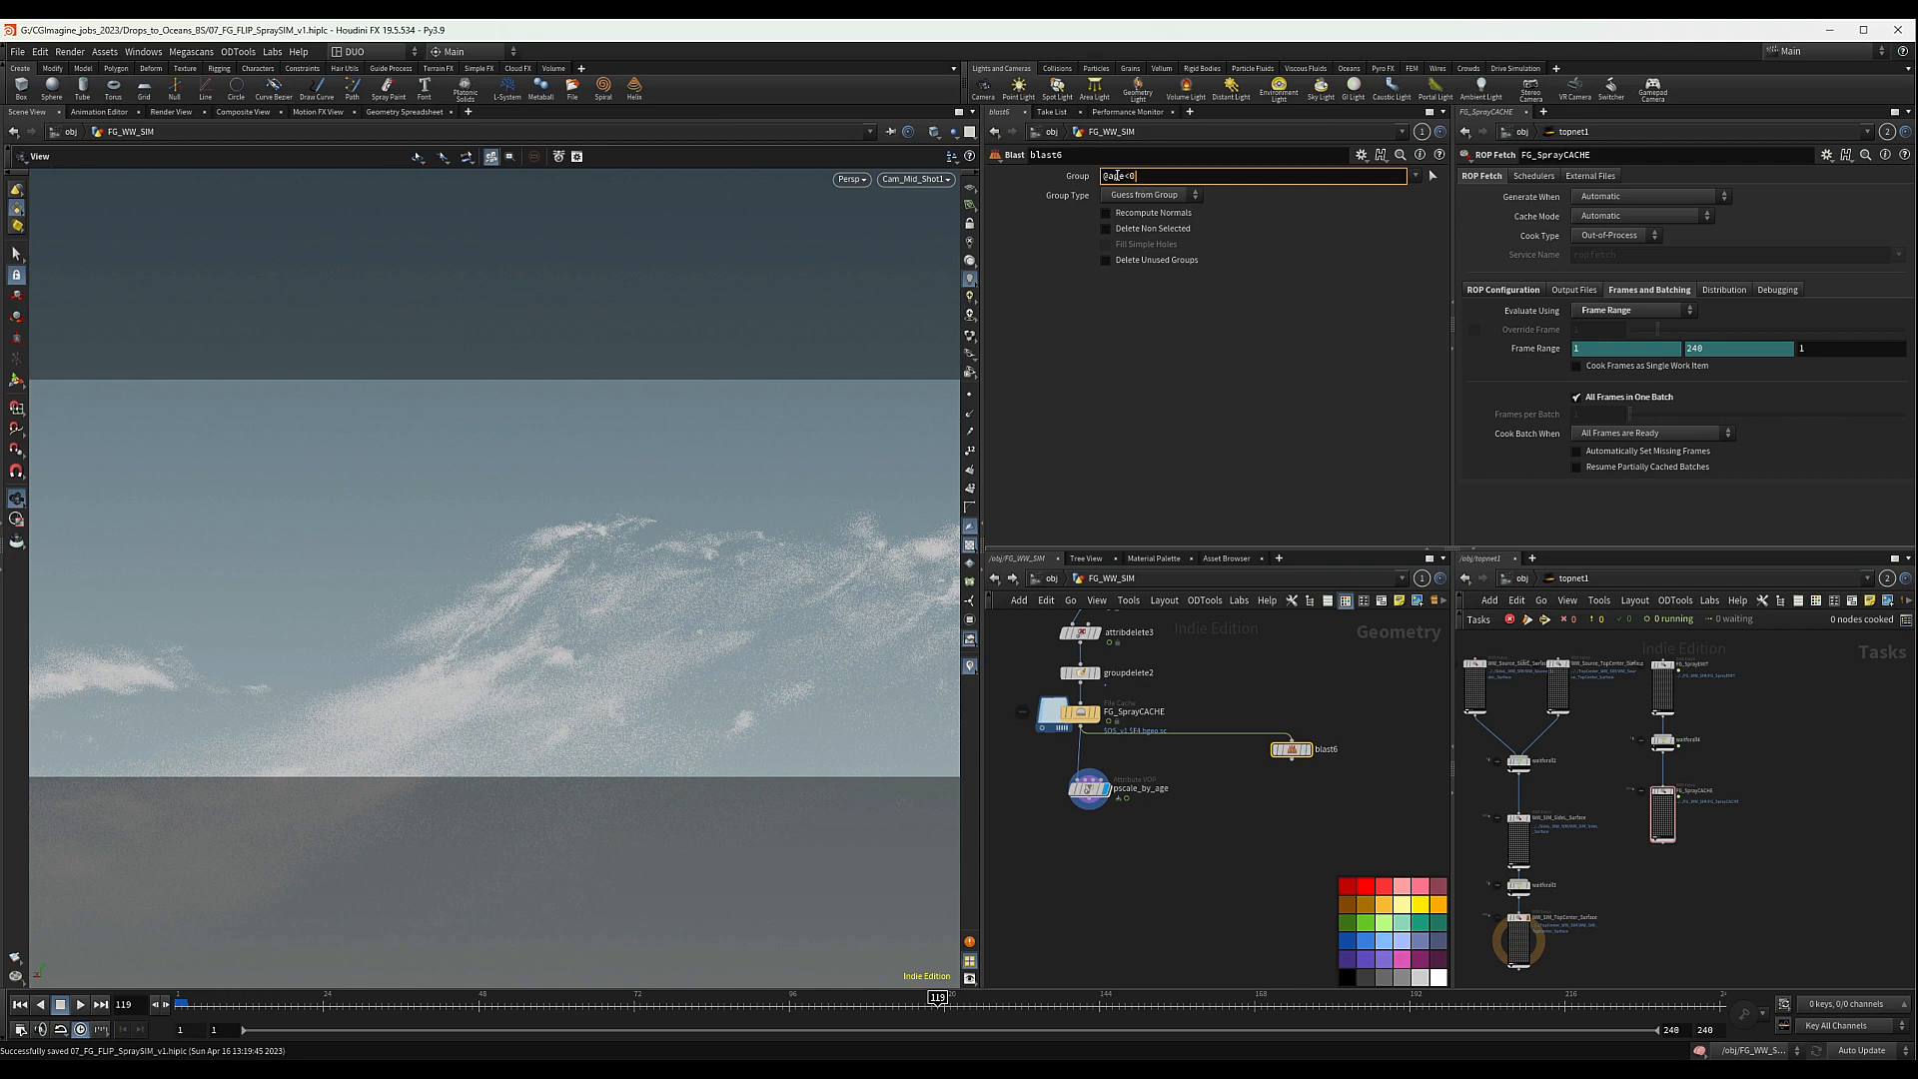
{"action": "key", "text": "Return"}
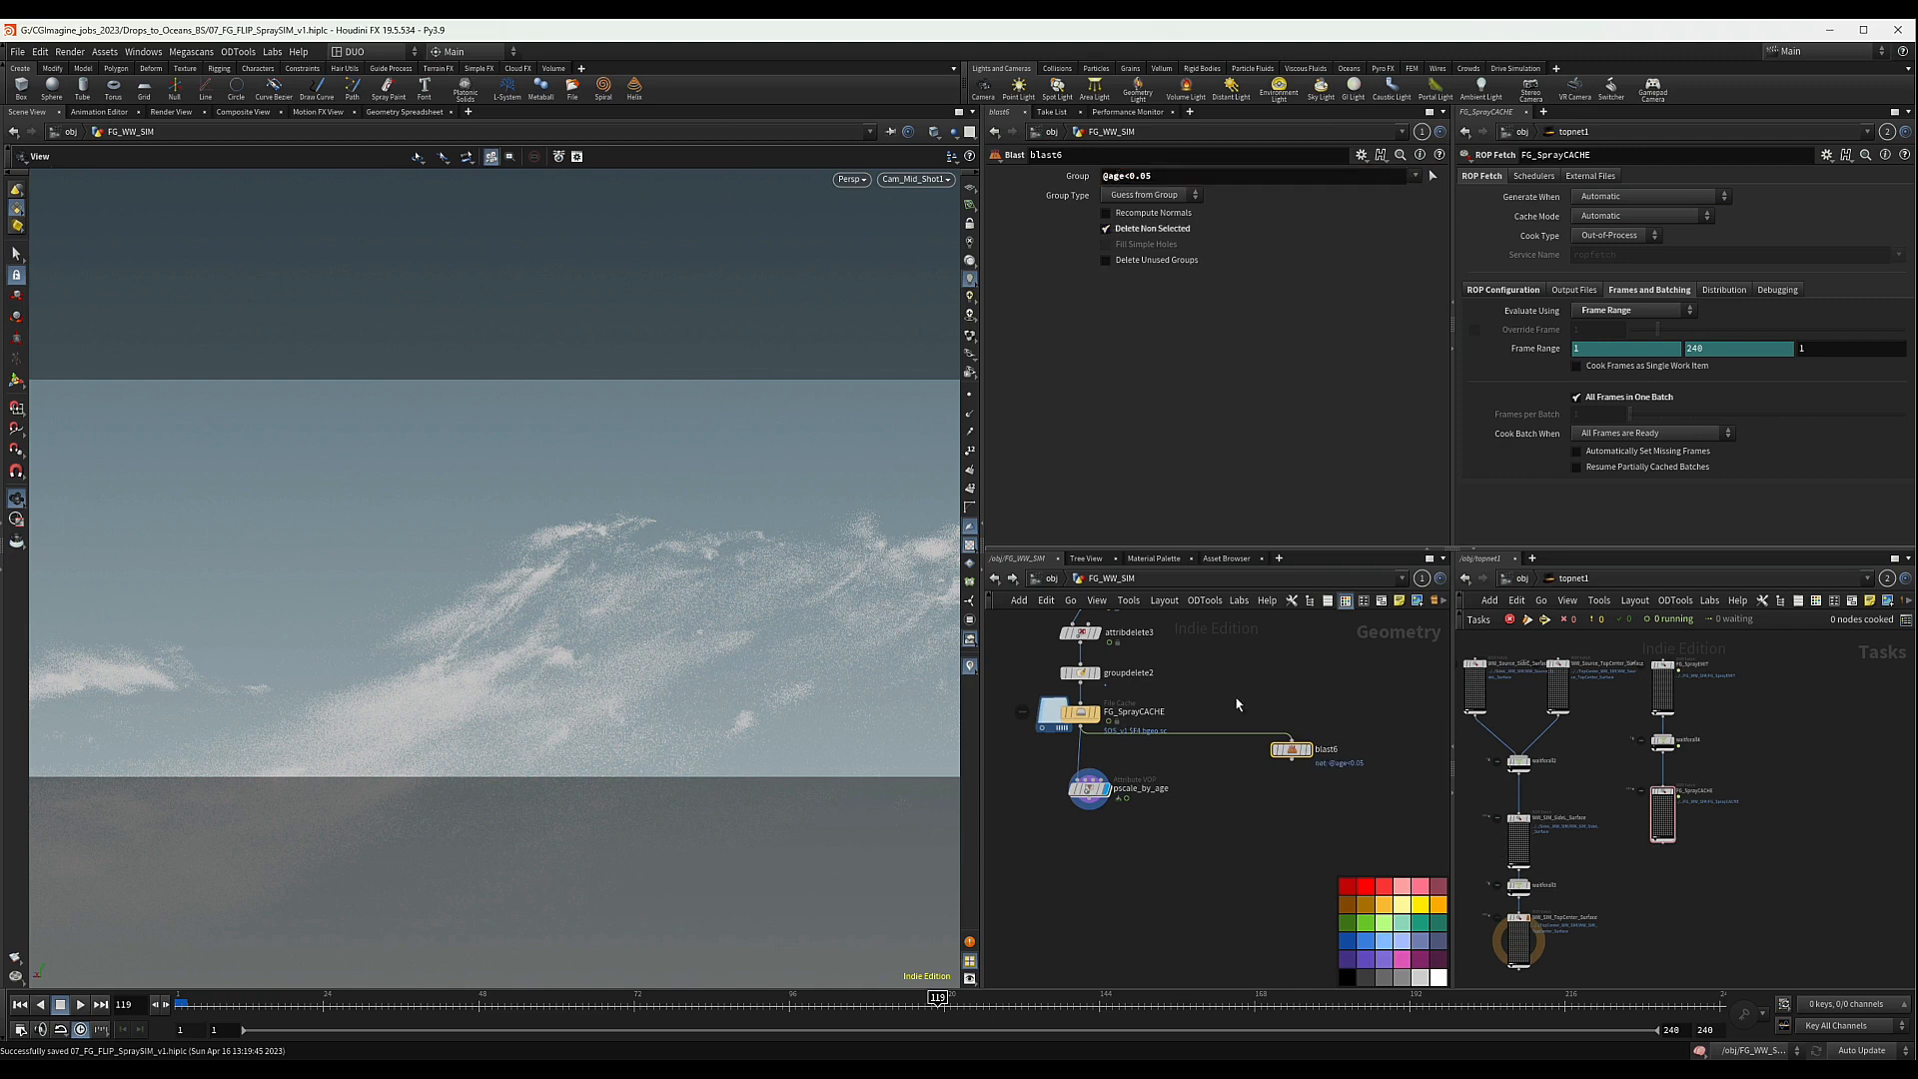
- Display the Blast node's output and set the viewport's particle display to Points
{"action": "left_click", "coordinate": [1316, 759]}
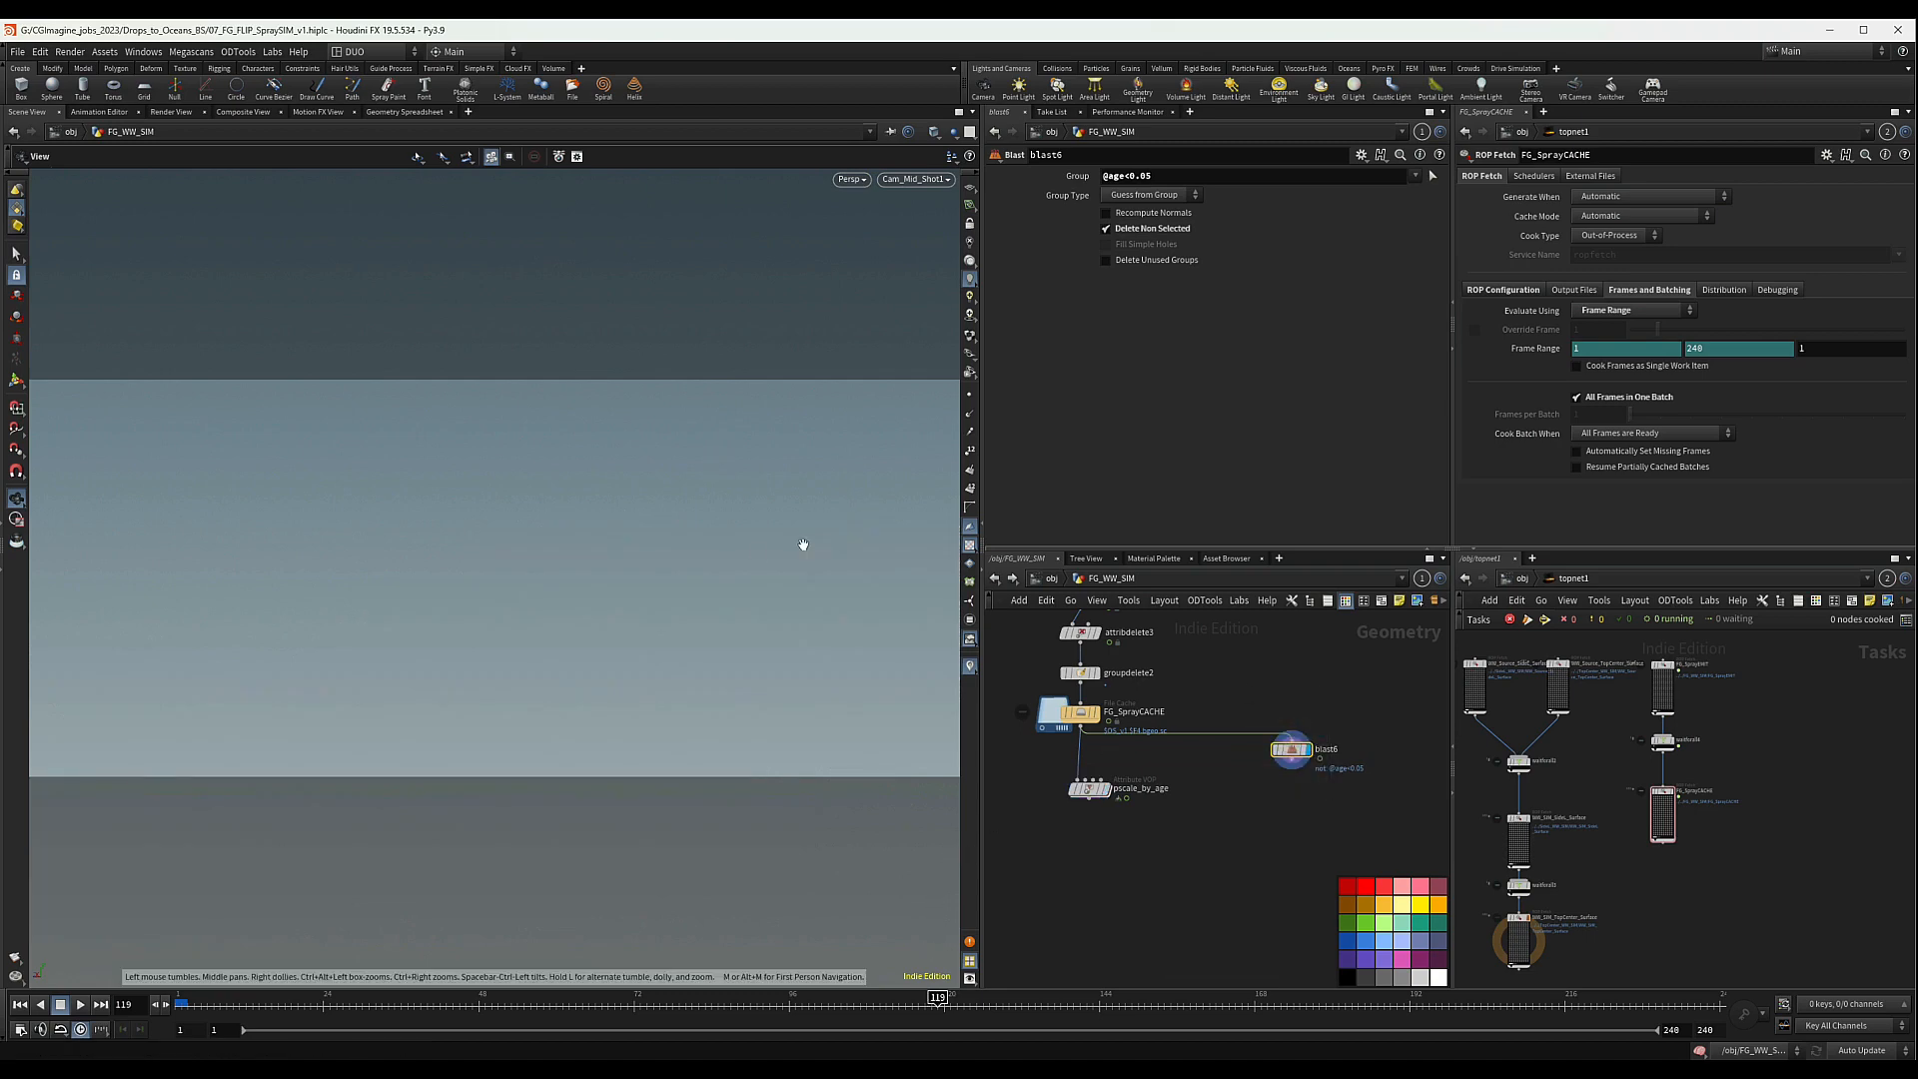
{"action": "left_click", "coordinate": [969, 335]}
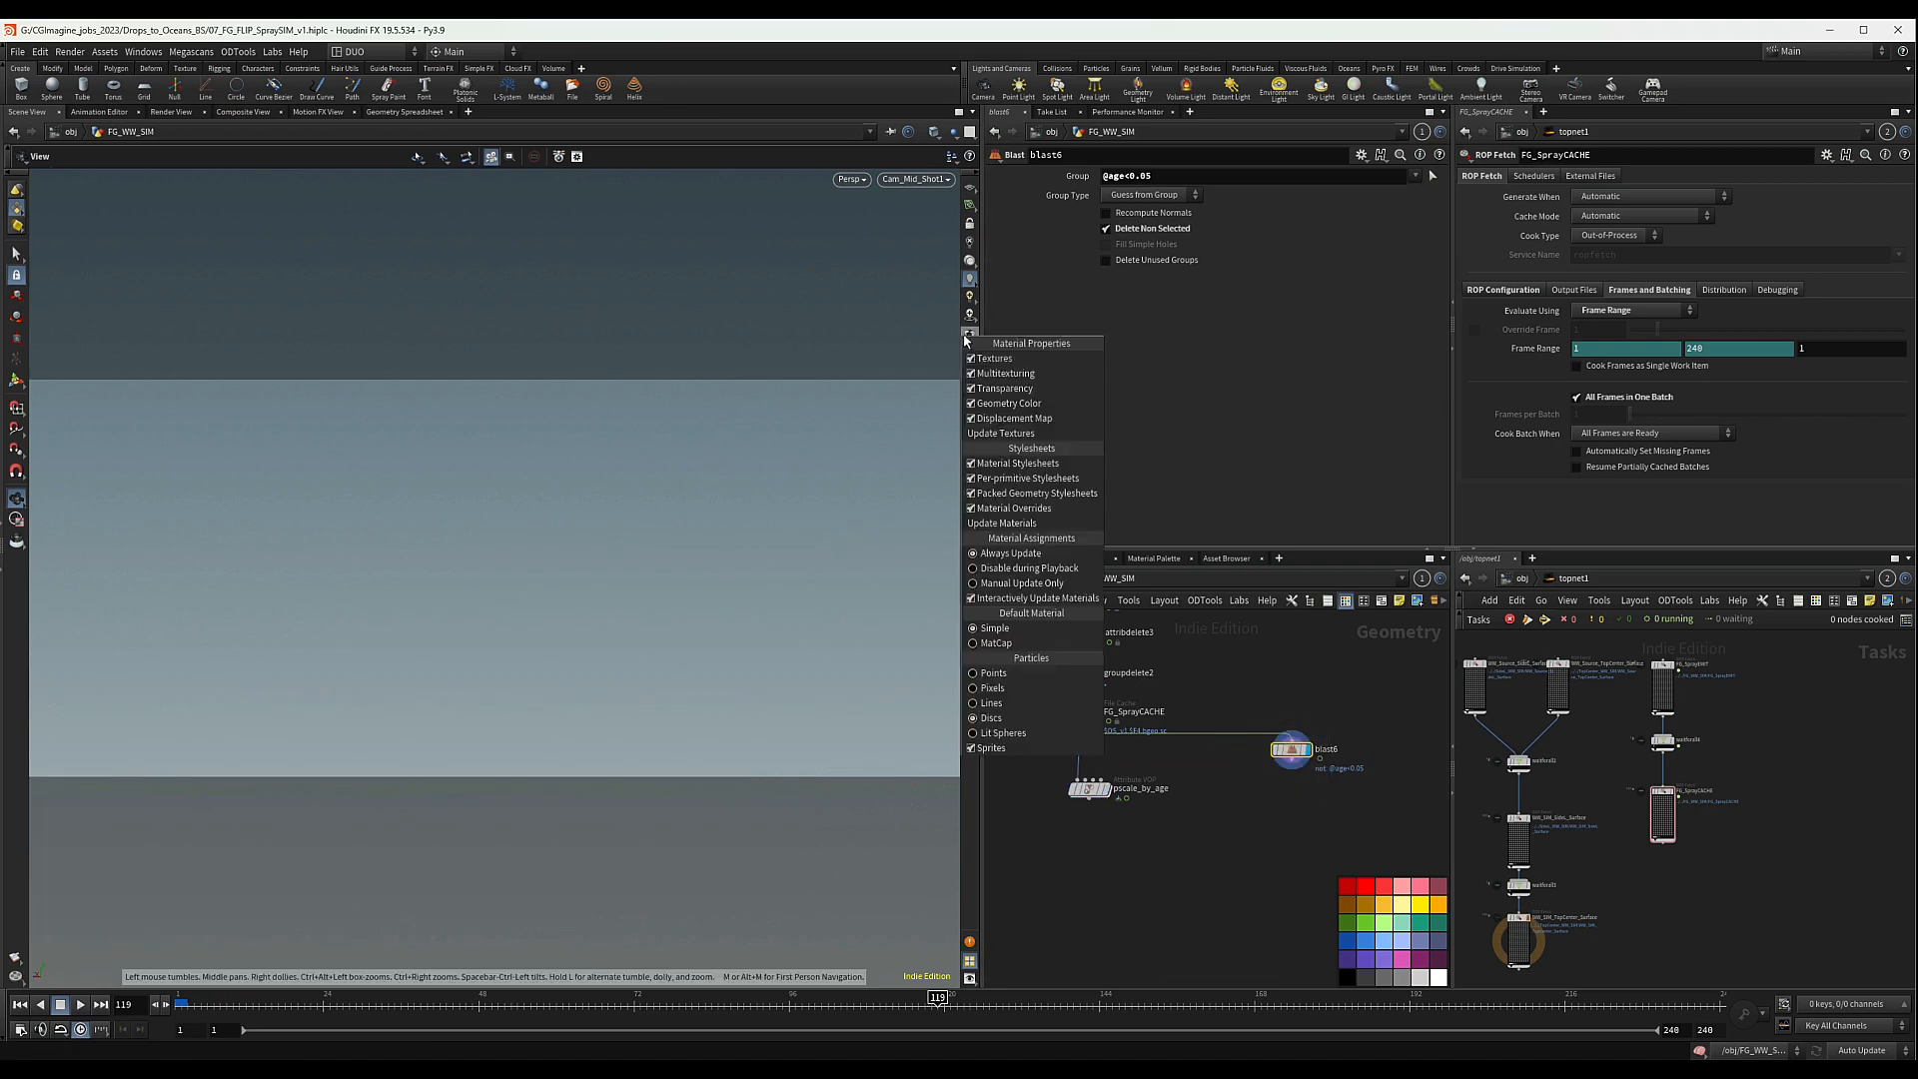
{"action": "left_click", "coordinate": [1007, 676]}
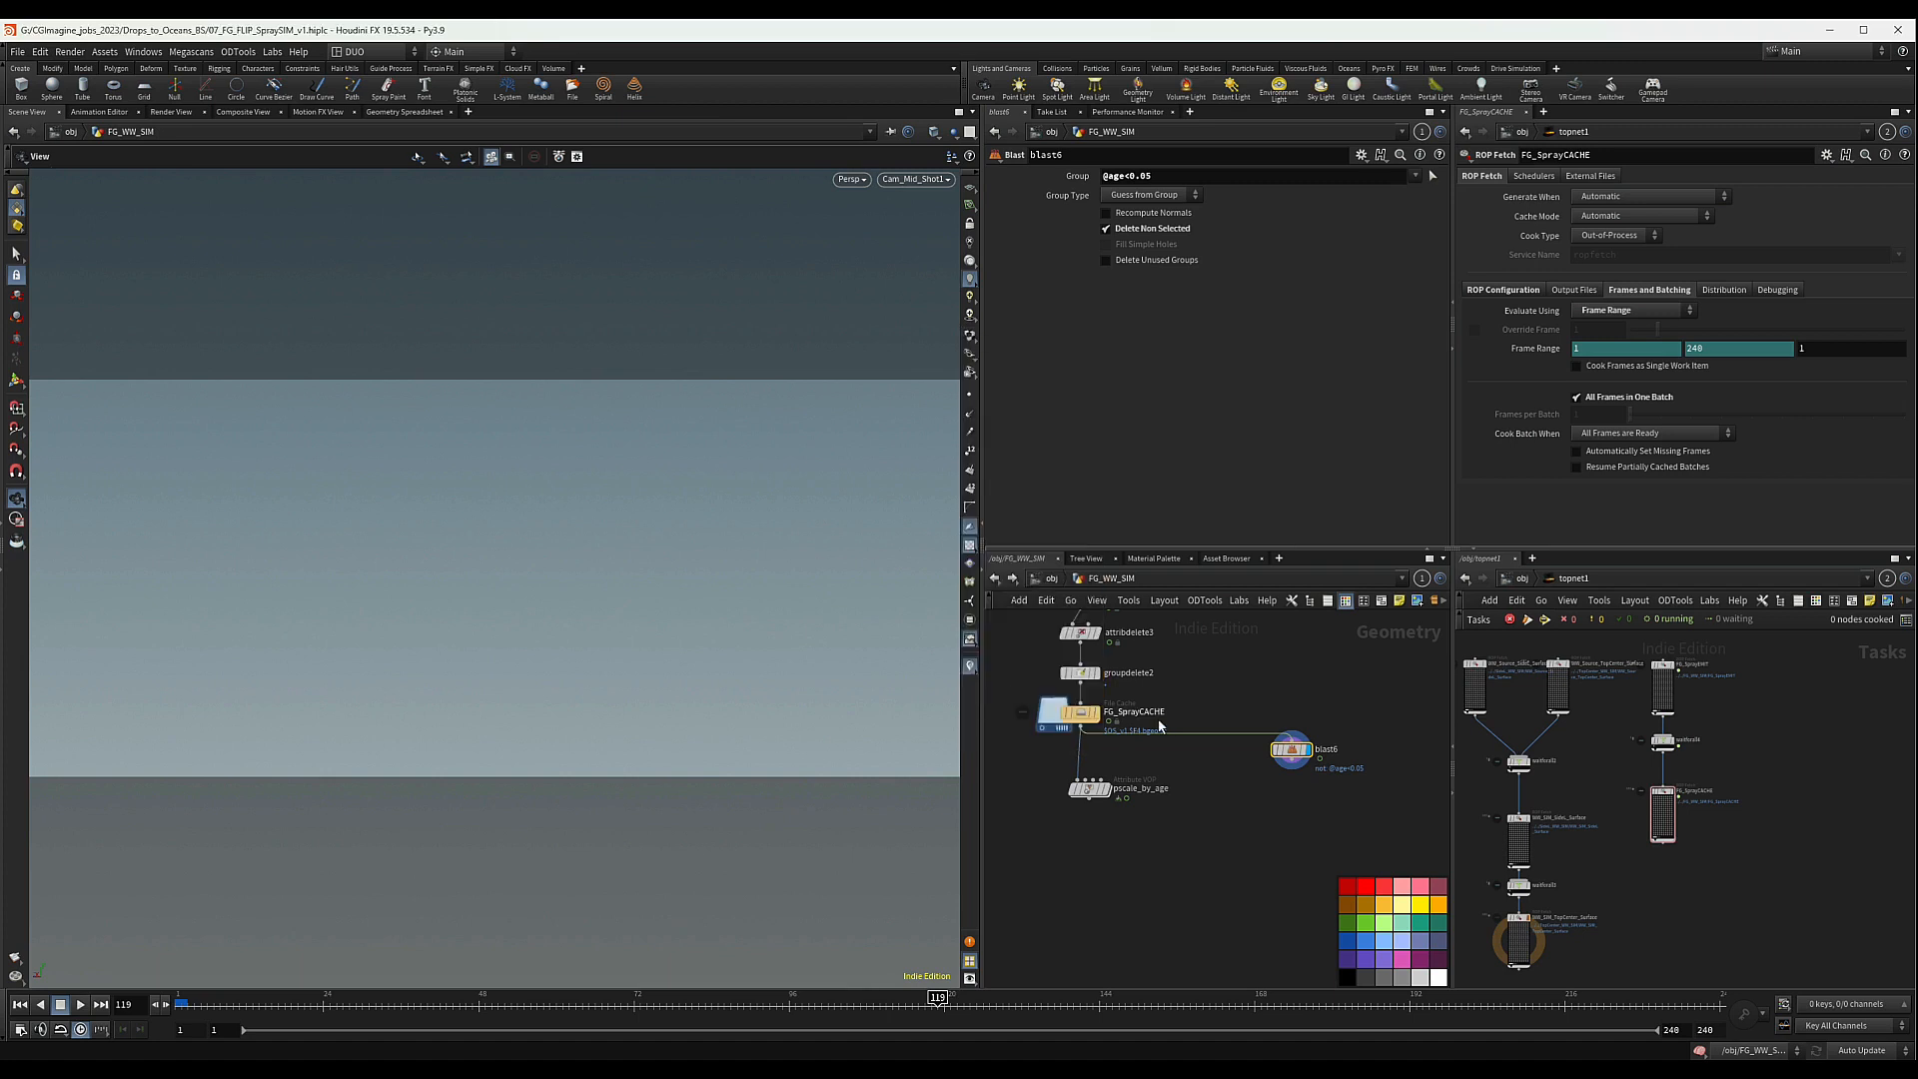
- Set the Blast node's Group Type to Points and check the young particles at frame 180
{"action": "middle_click", "coordinate": [1304, 754]}
{"action": "left_click", "coordinate": [1122, 196]}
{"action": "left_click", "coordinate": [1134, 272]}
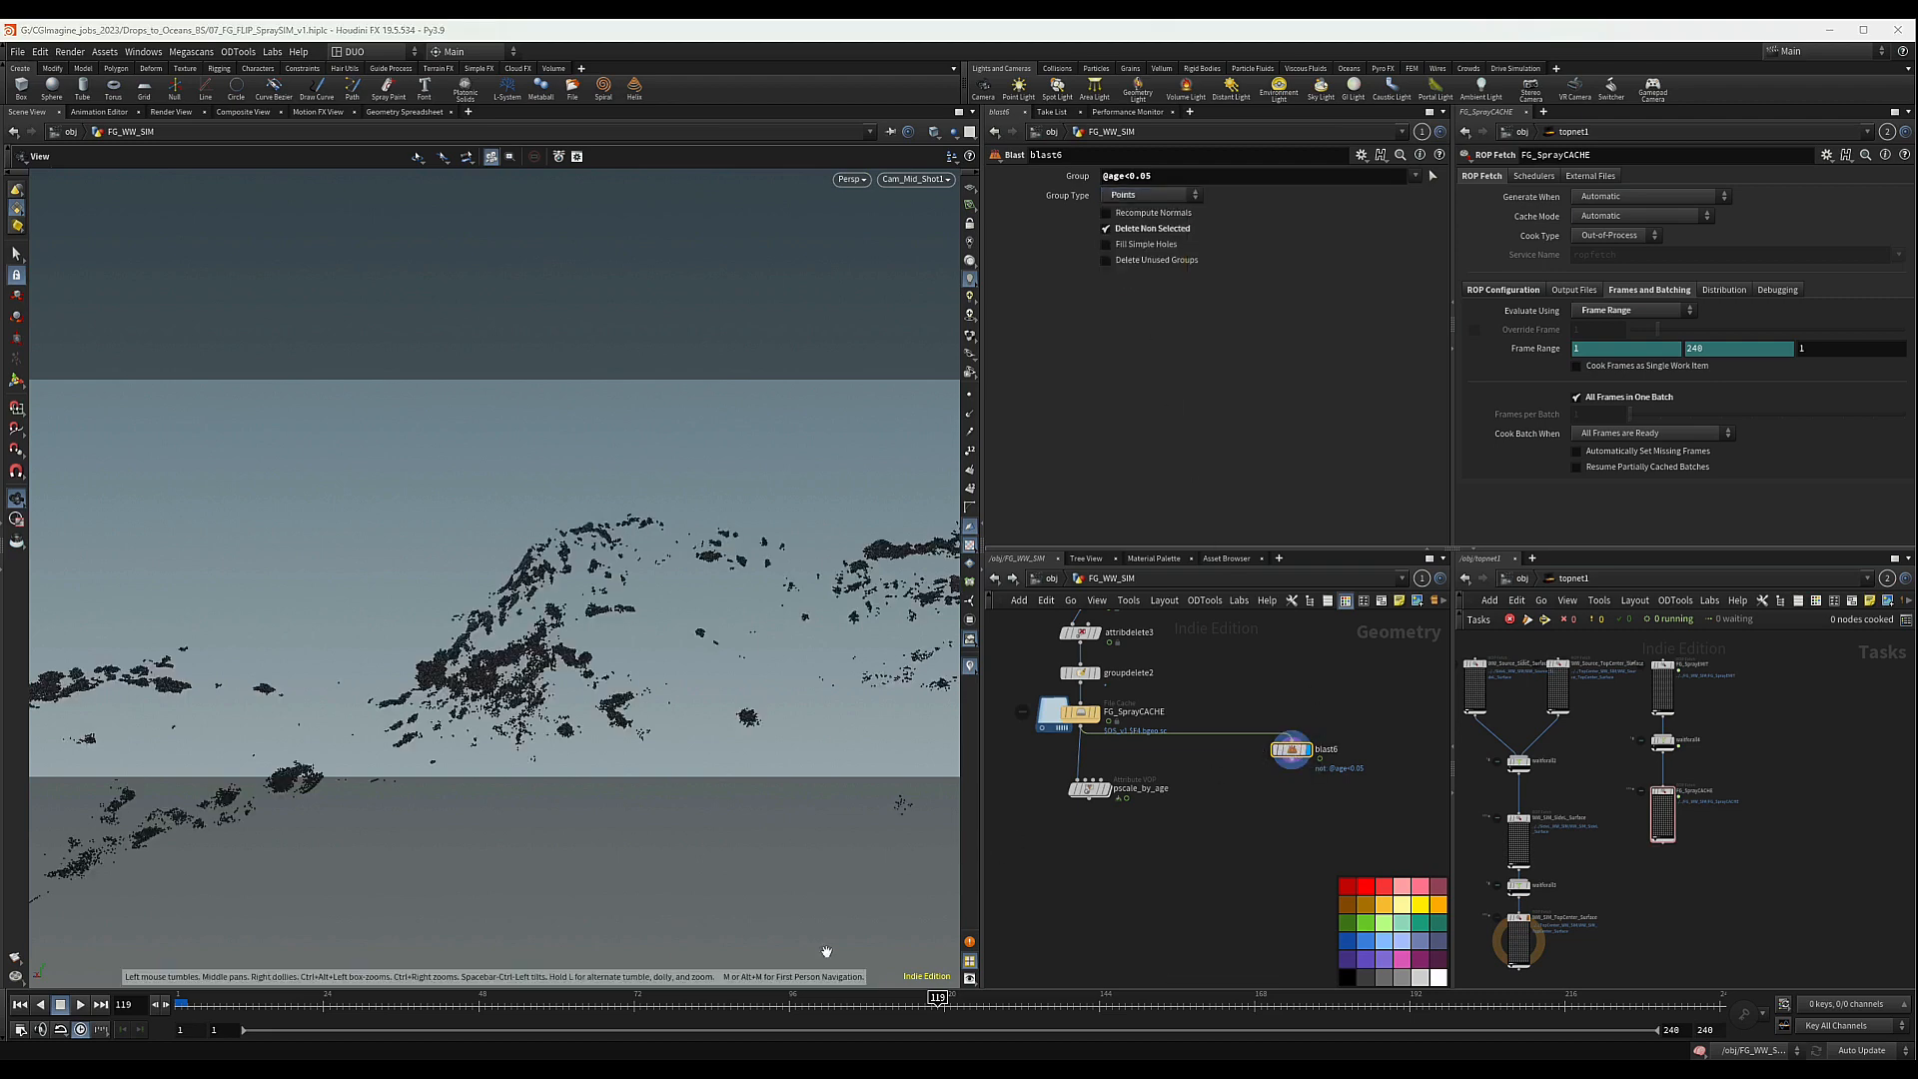
{"action": "mouse_move", "coordinate": [947, 1005]}
{"action": "left_mouse_down"}
{"action": "mouse_move", "coordinate": [1345, 1006]}
{"action": "mouse_move", "coordinate": [660, 1001]}
{"action": "mouse_move", "coordinate": [1333, 1001]}
{"action": "left_mouse_up"}
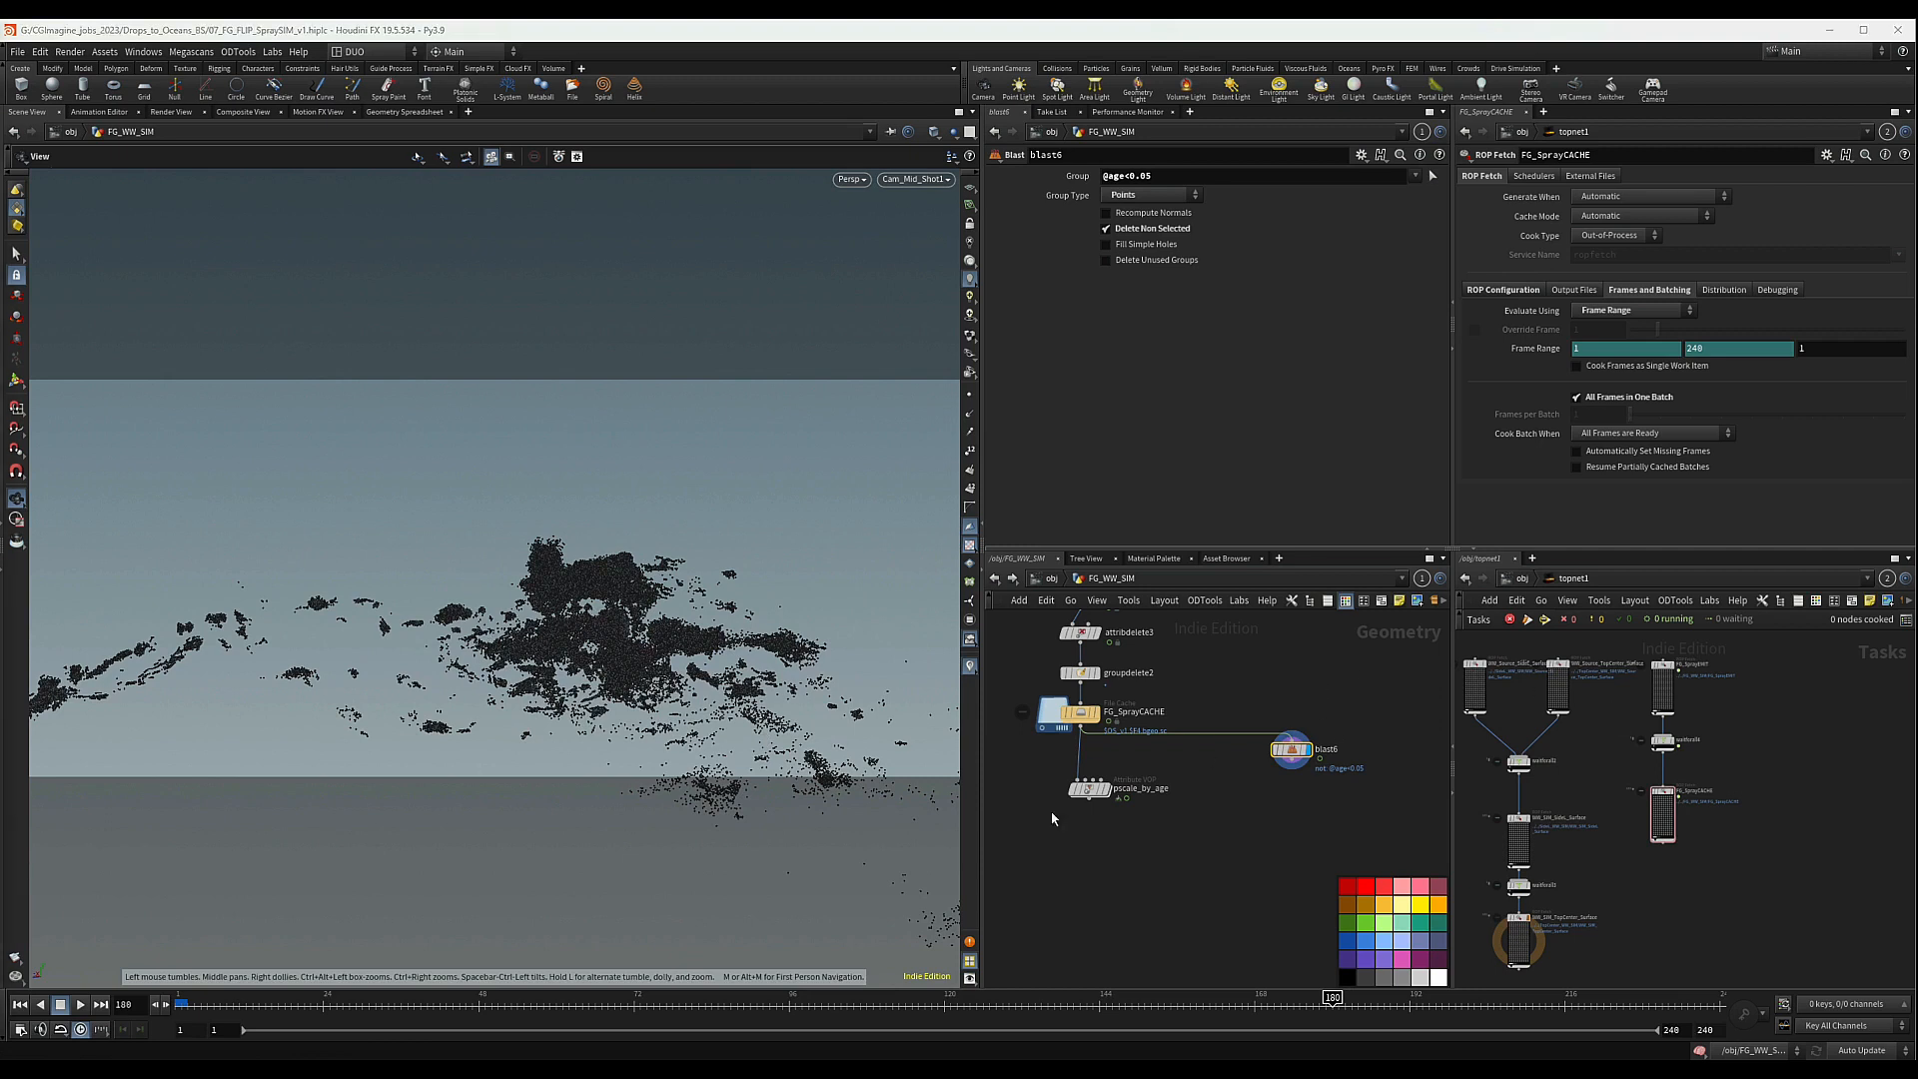
- Rewire the Blast node so it takes its input from pscale_by_age, and place it slightly lower in the network
{"action": "middle_click_drag", "start_coordinate": [1321, 809], "coordinate": [1264, 800]}
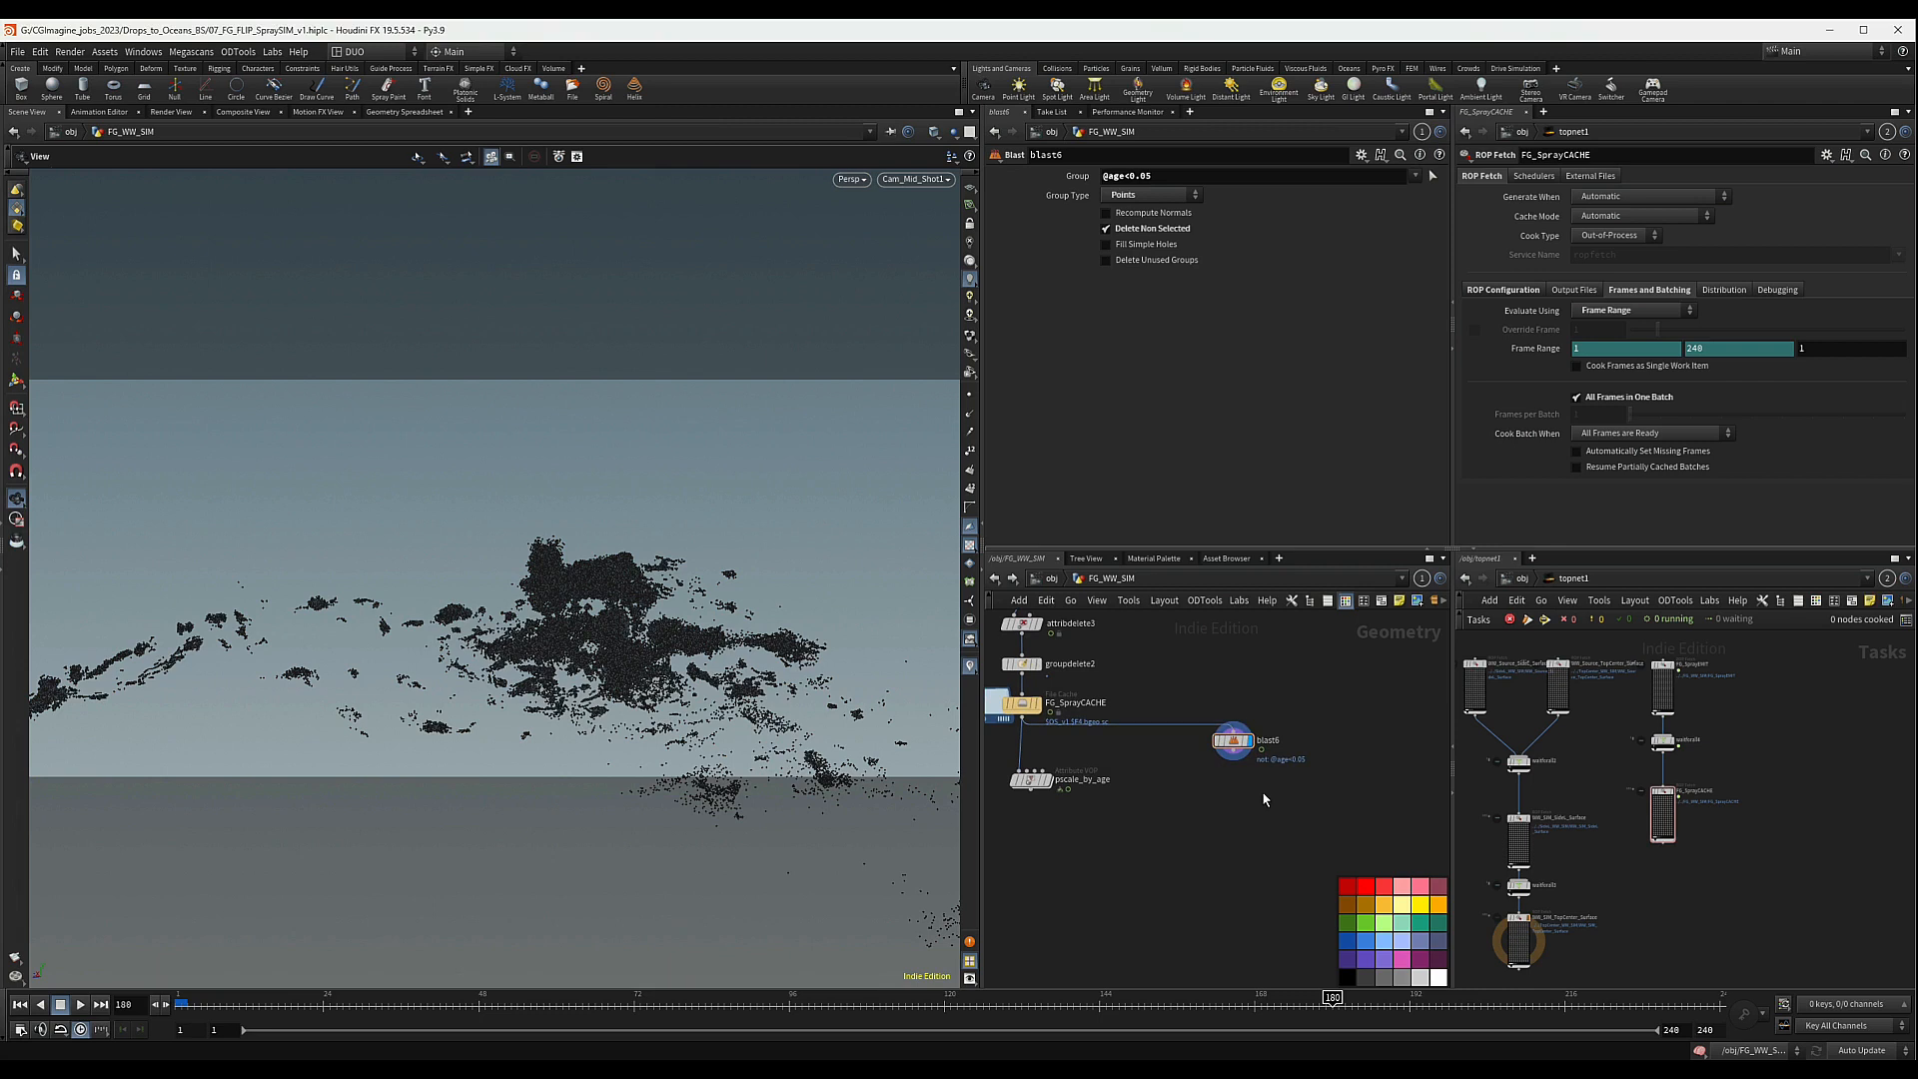
{"action": "key", "text": "Tab"}
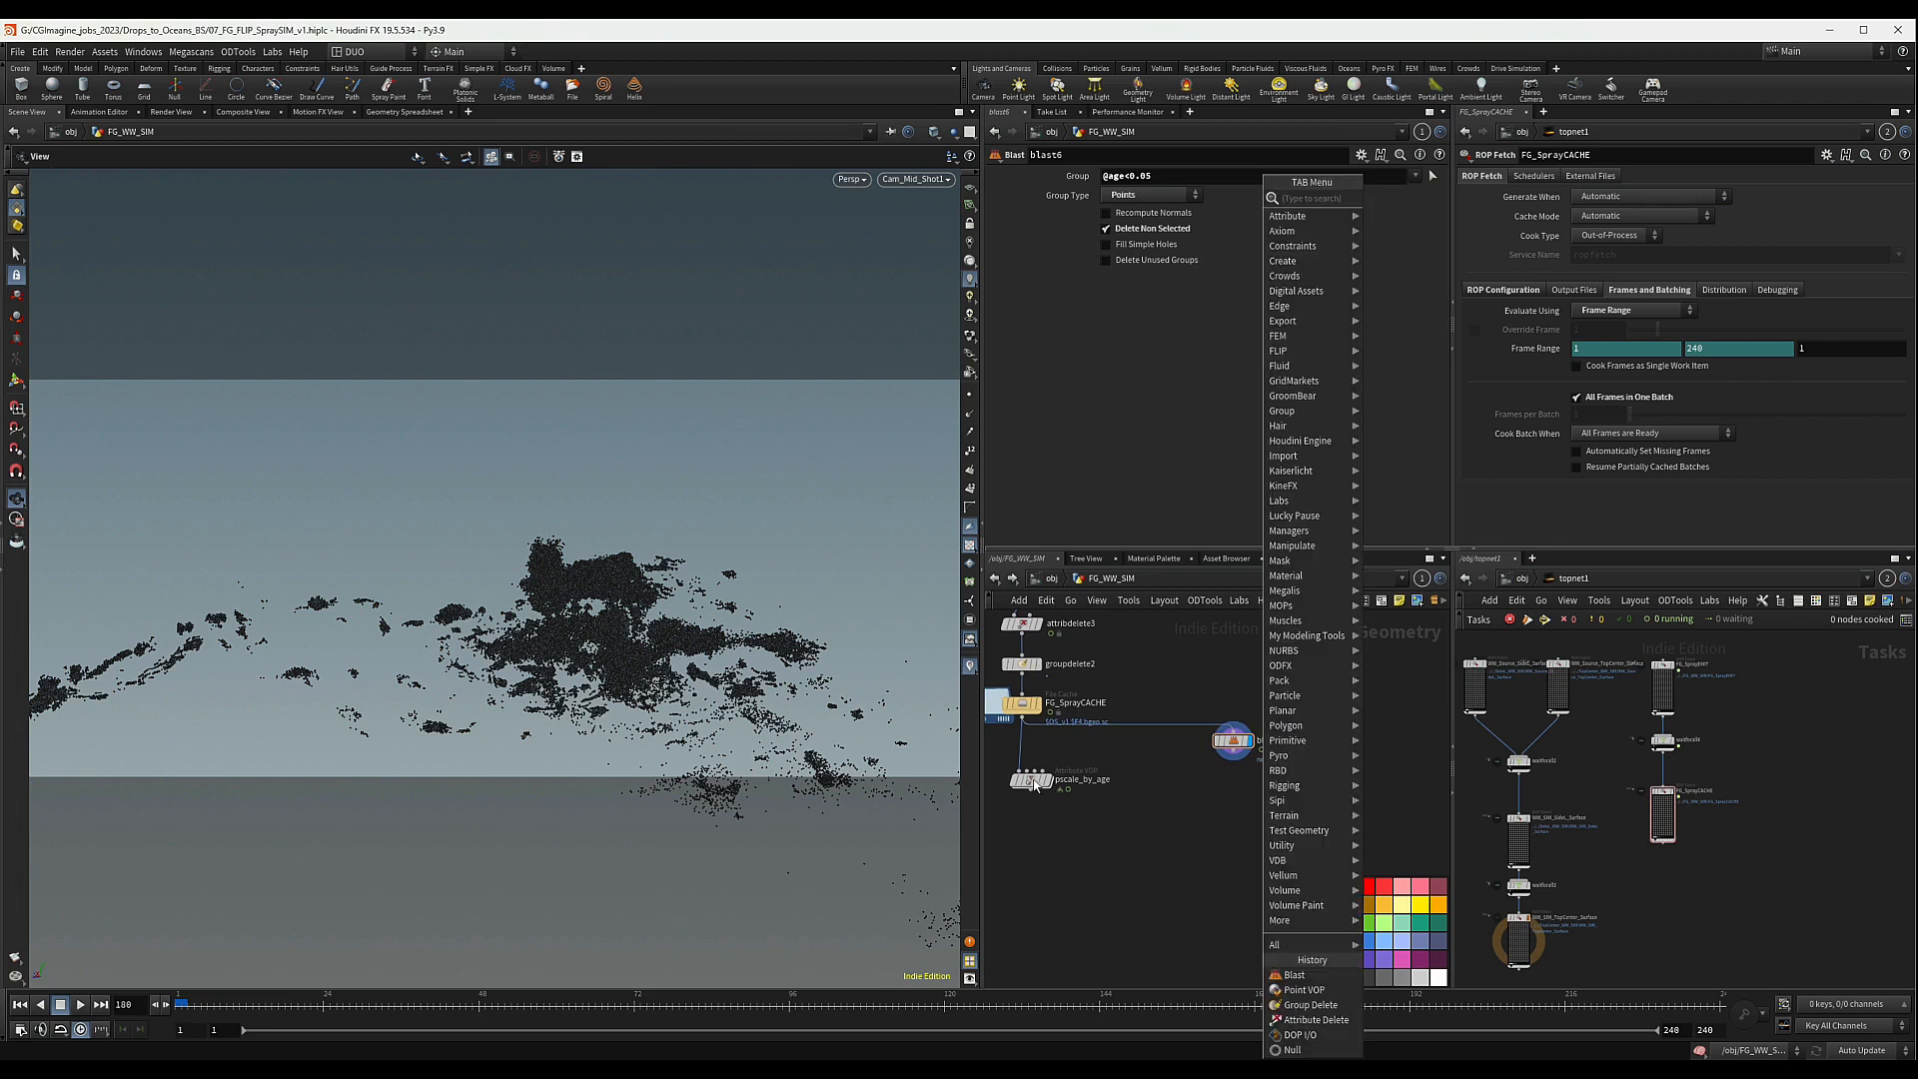
{"action": "left_click", "coordinate": [1169, 776]}
{"action": "middle_click_drag", "start_coordinate": [1129, 796], "coordinate": [1196, 748]}
{"action": "left_click_drag", "start_coordinate": [1126, 677], "coordinate": [1087, 752]}
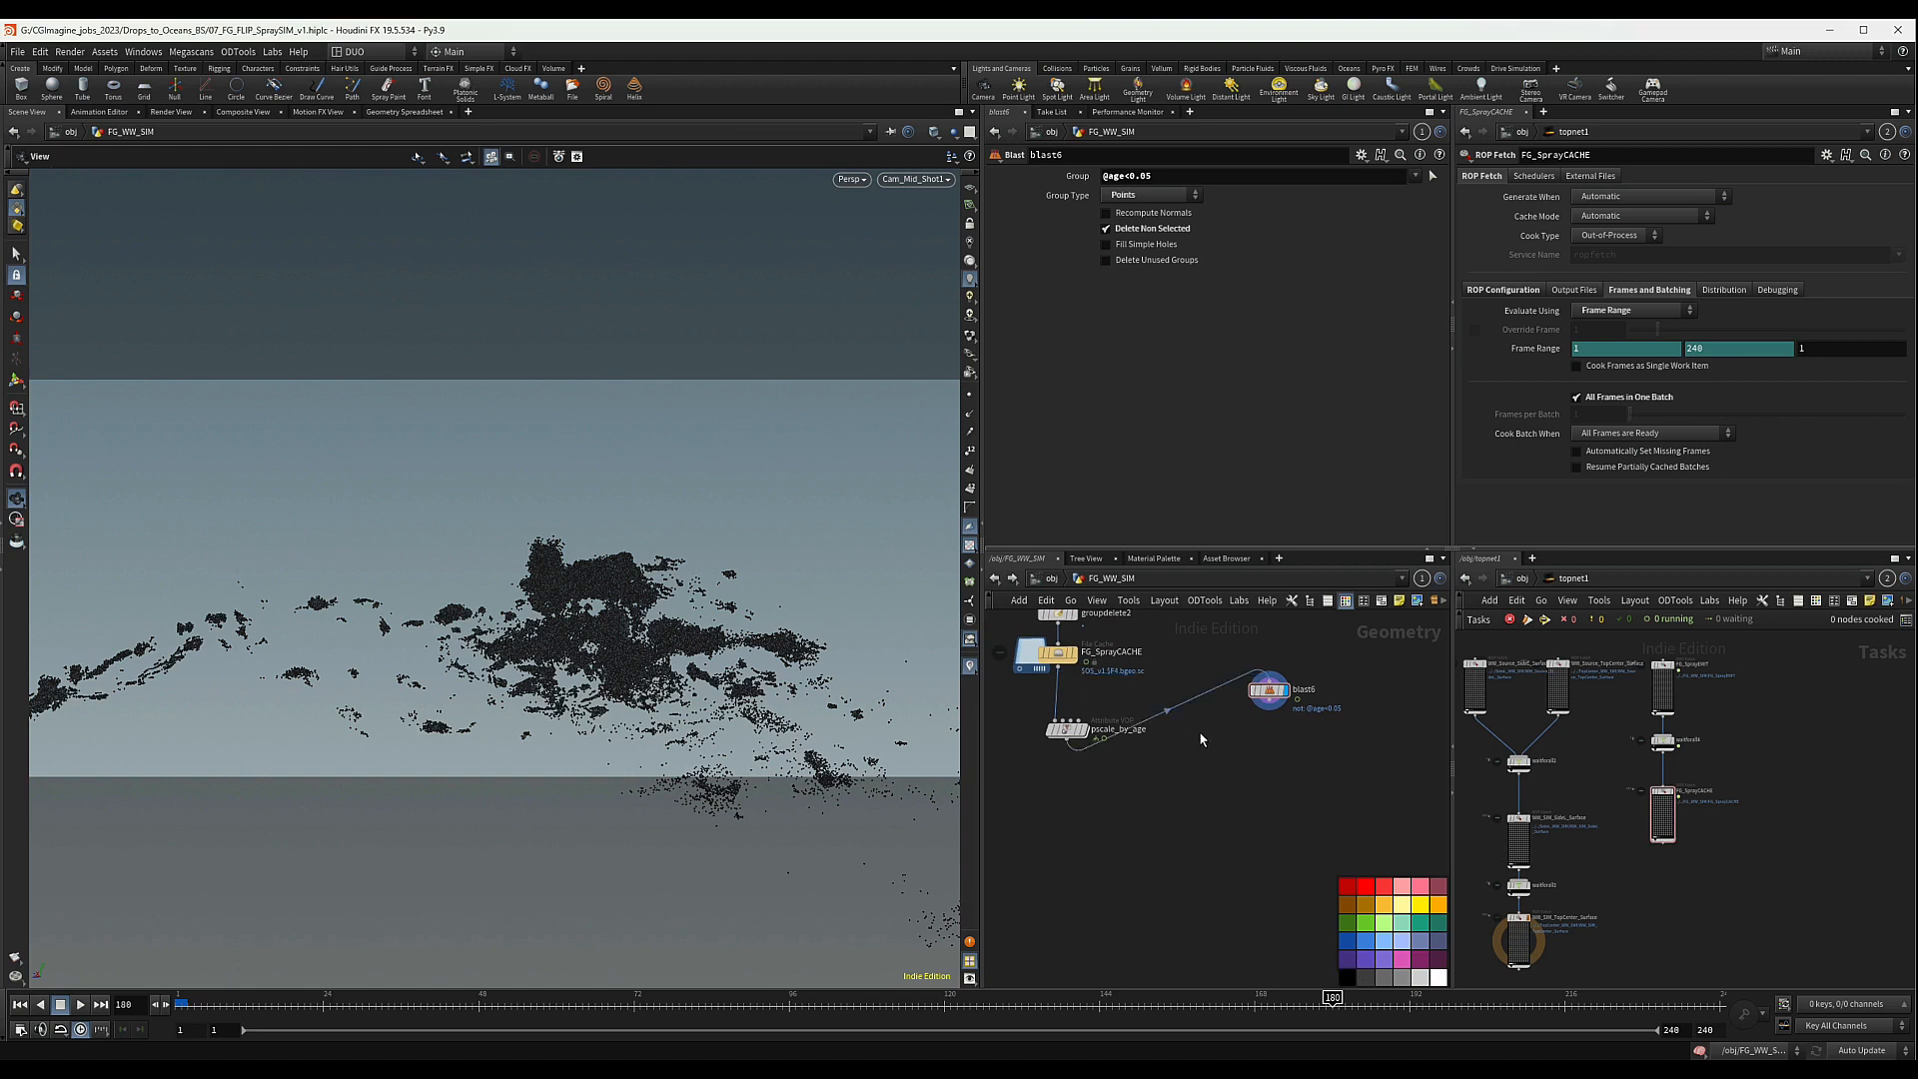
{"action": "middle_click_drag", "start_coordinate": [1239, 721], "coordinate": [1254, 697]}
{"action": "left_click_drag", "start_coordinate": [1285, 664], "coordinate": [1290, 735]}
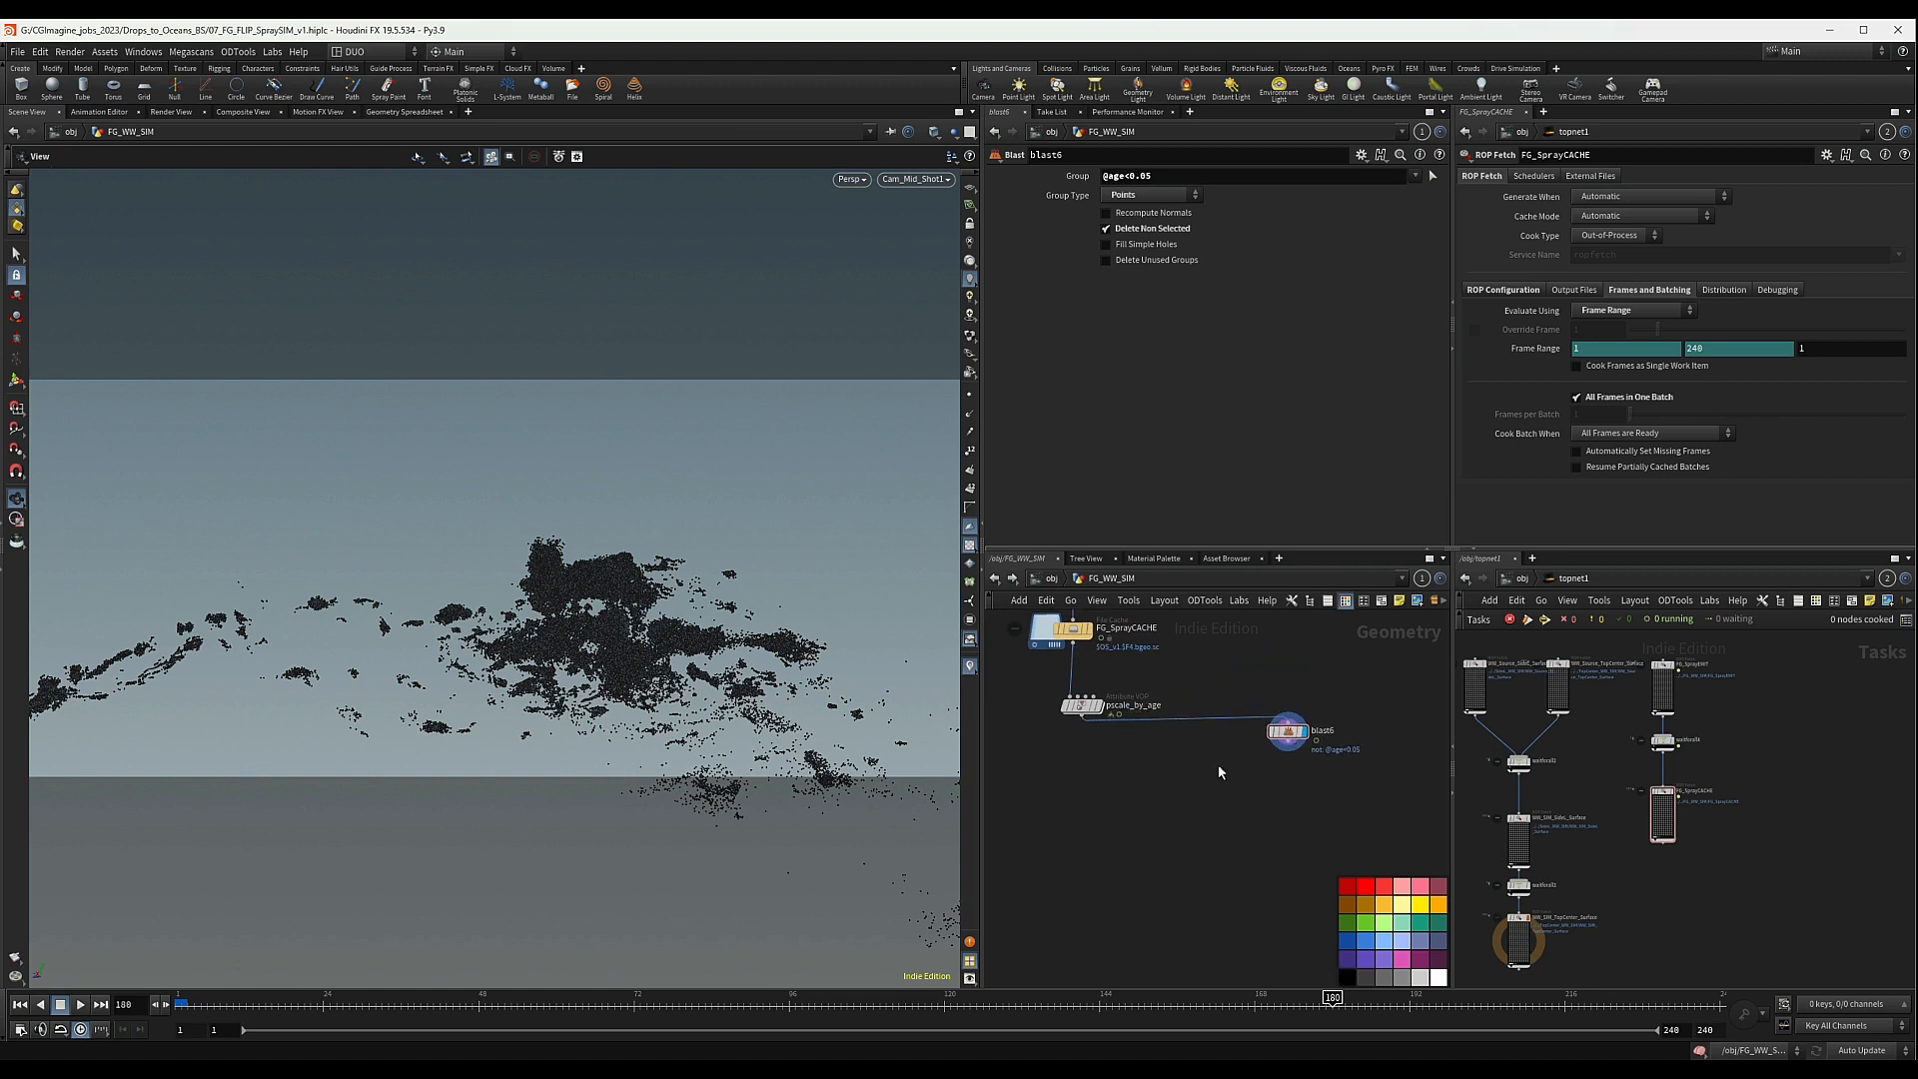
{"action": "middle_click_drag", "start_coordinate": [1194, 784], "coordinate": [1196, 767]}
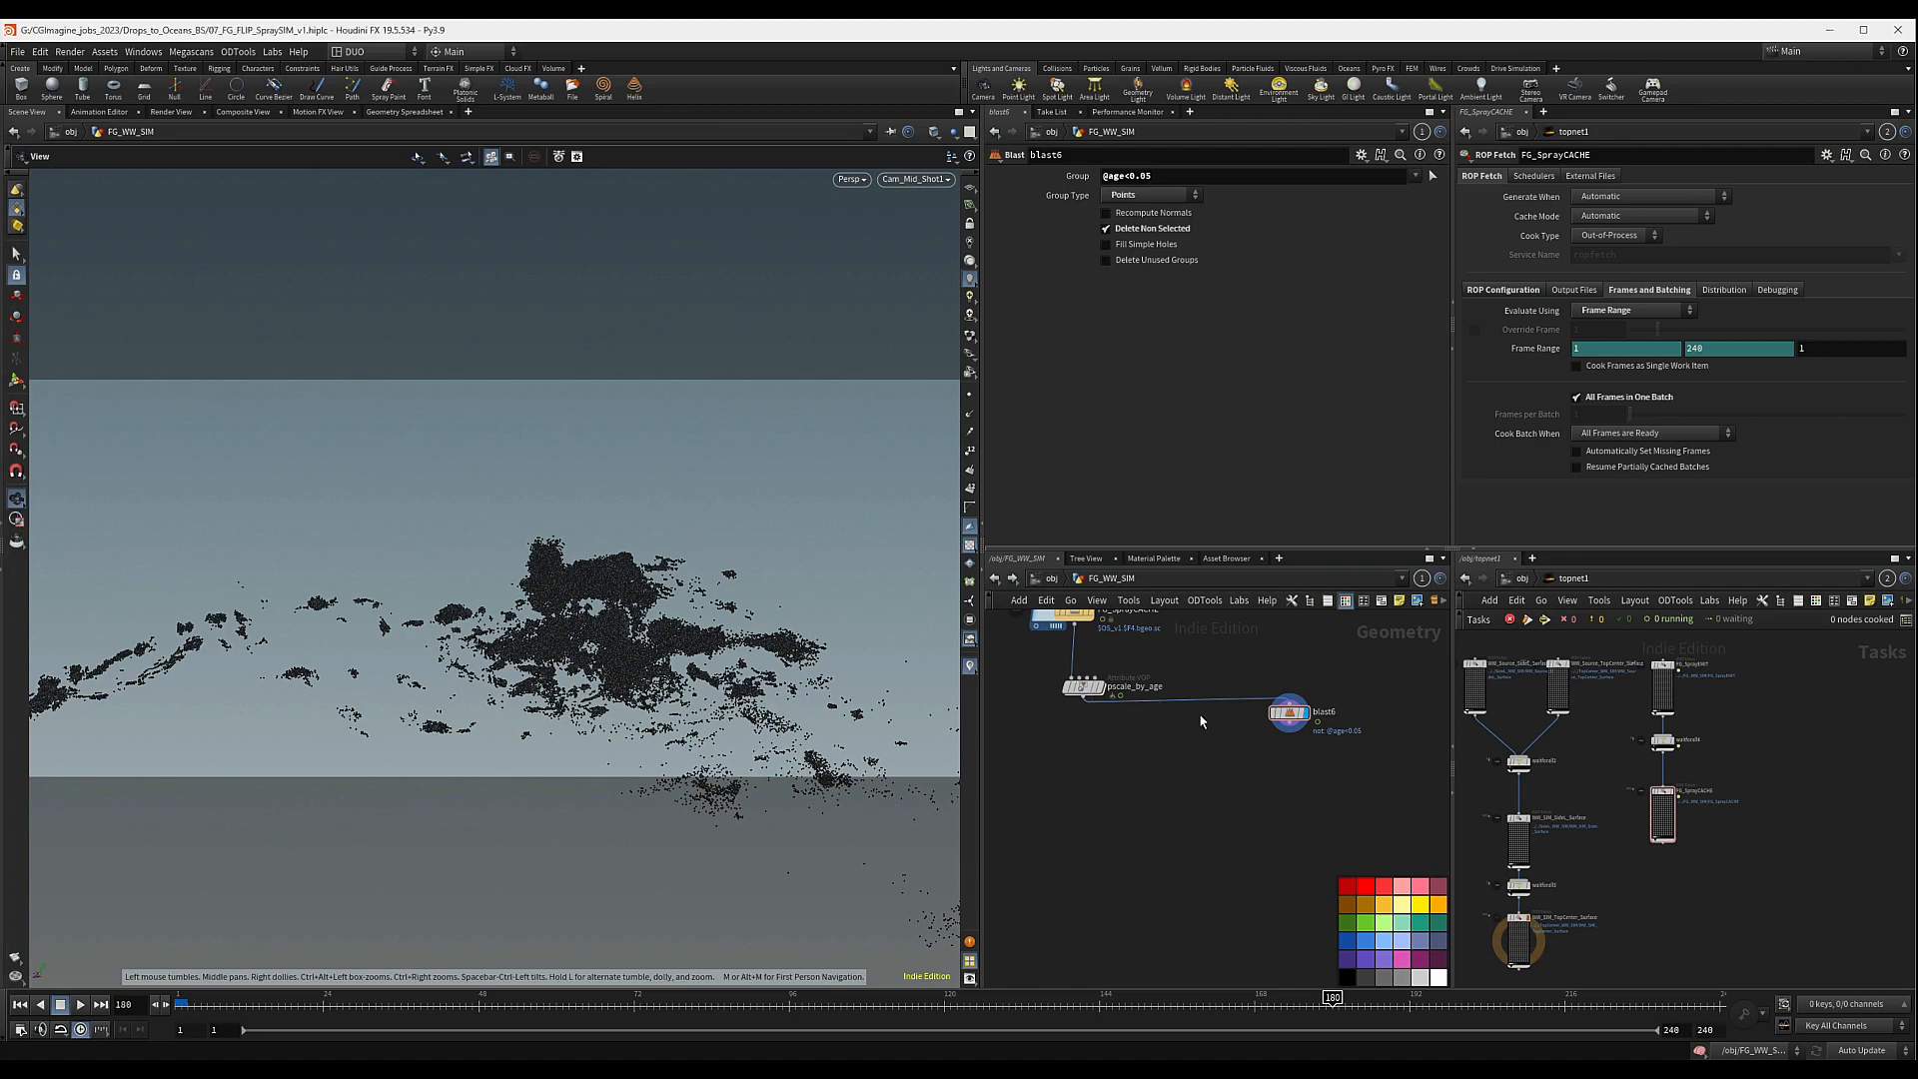
- Add a Point VOP below the Blast node, connect the Blast output to its first input, and name it DeleteSolo
{"action": "left_click_drag", "start_coordinate": [502, 673], "coordinate": [478, 722]}
{"action": "middle_click_drag", "start_coordinate": [1244, 794], "coordinate": [1240, 796]}
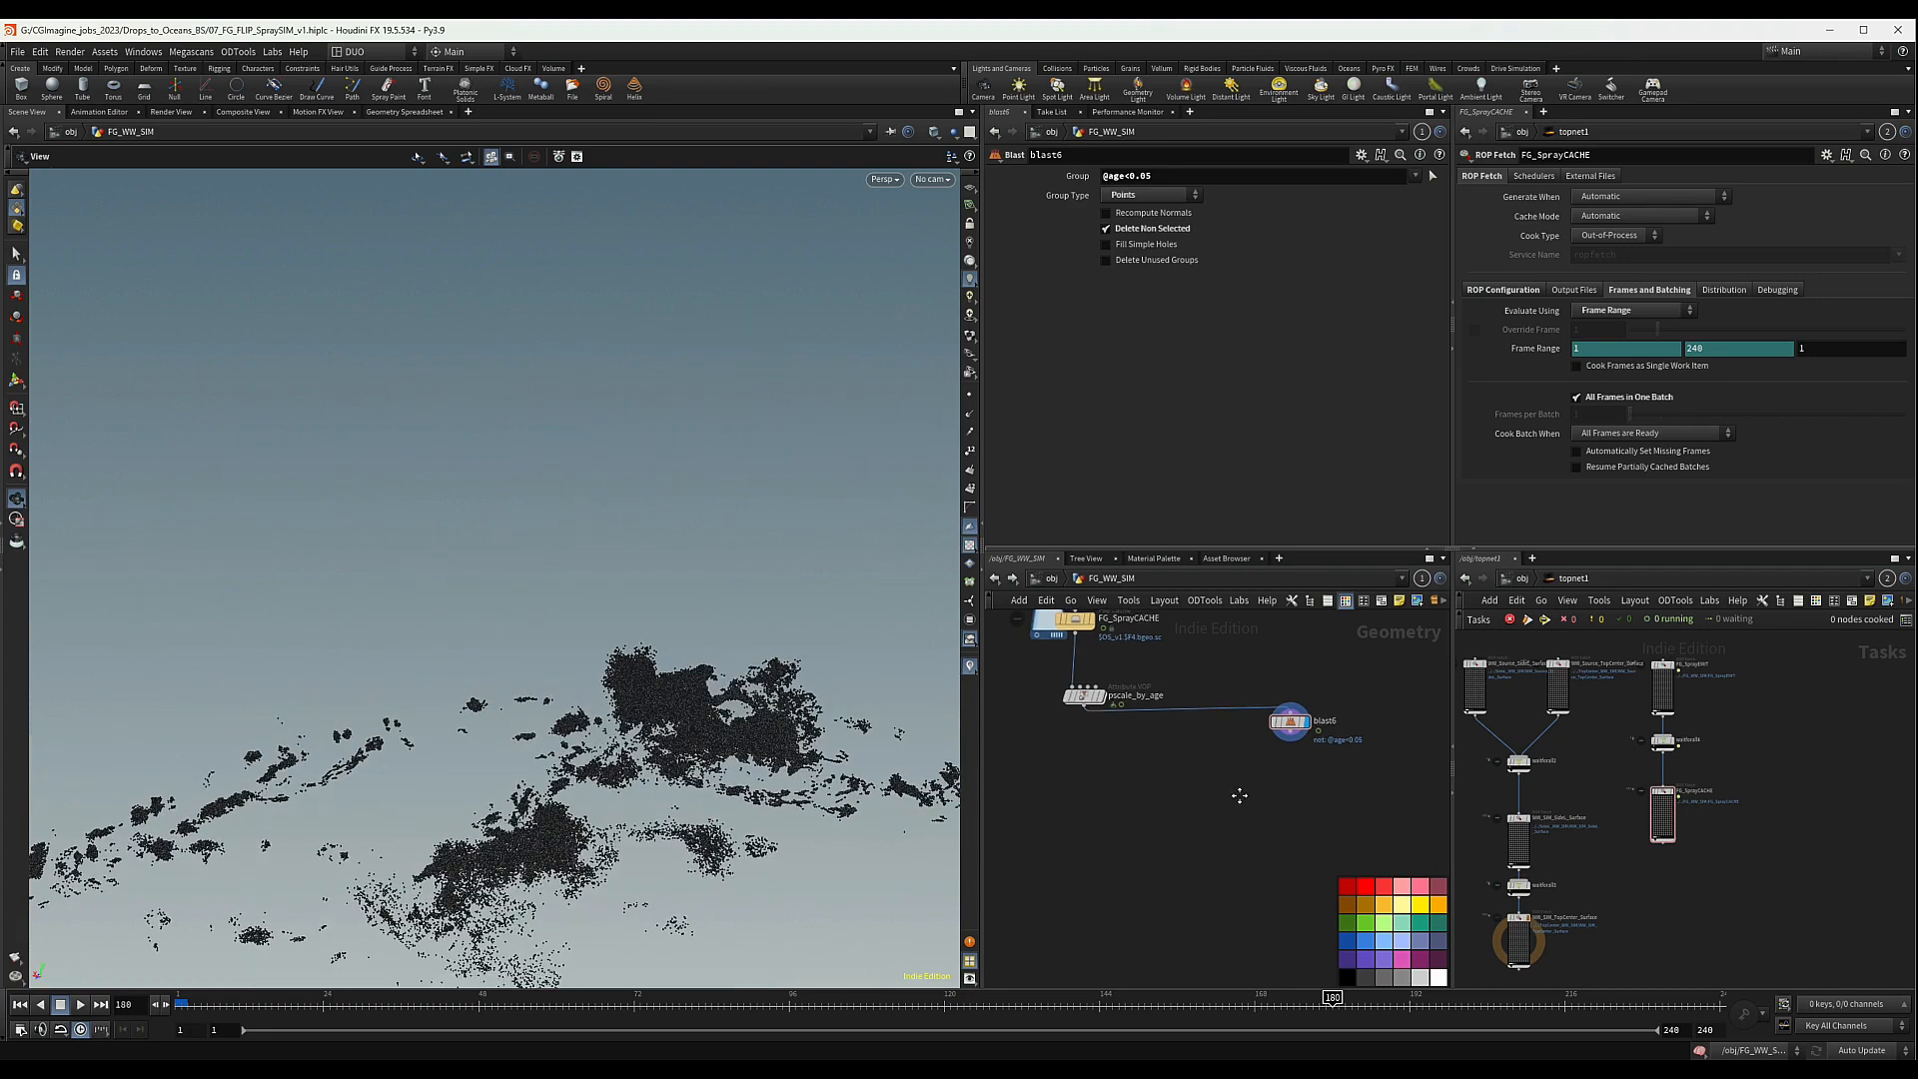
{"action": "scroll", "coordinate": [1224, 781], "scroll_direction": "up", "scroll_amount": 4}
{"action": "key", "text": "Tab"}
{"action": "type", "text": "poin"}
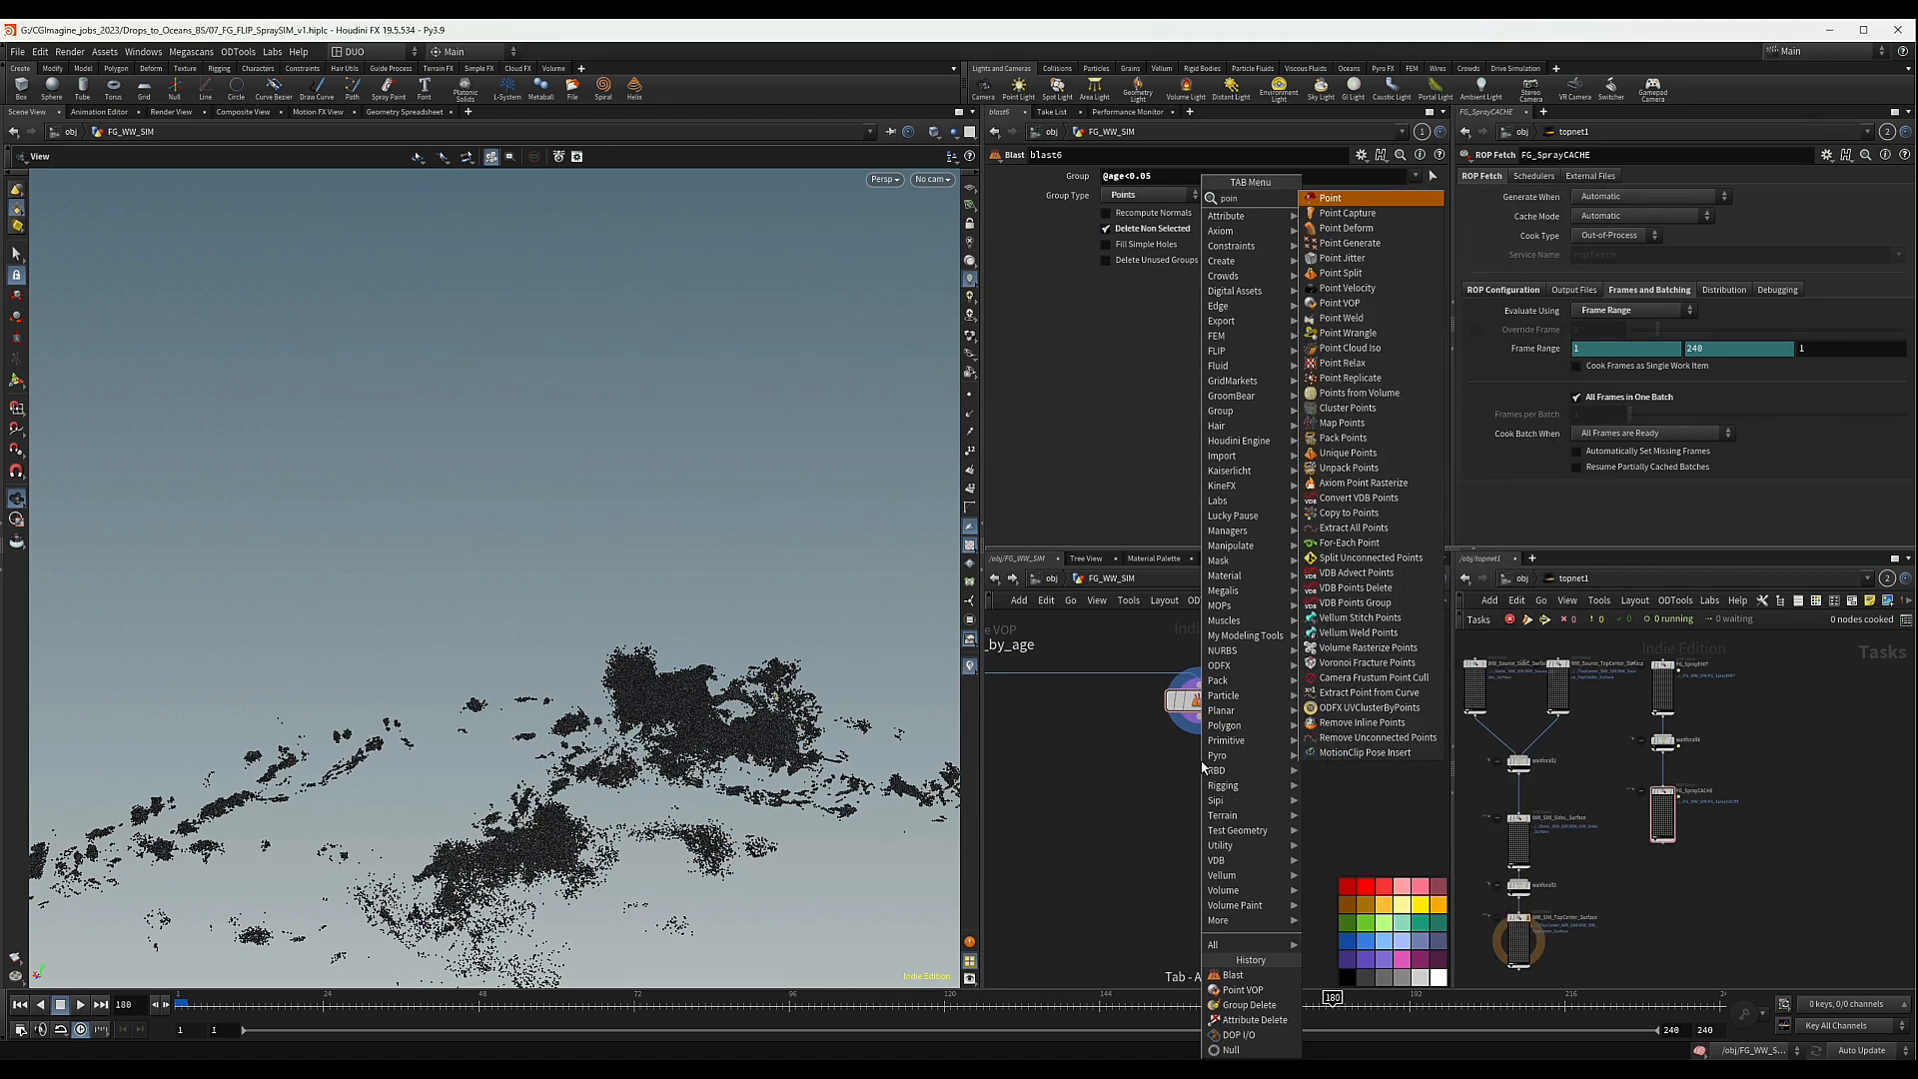
{"action": "key", "text": "Return"}
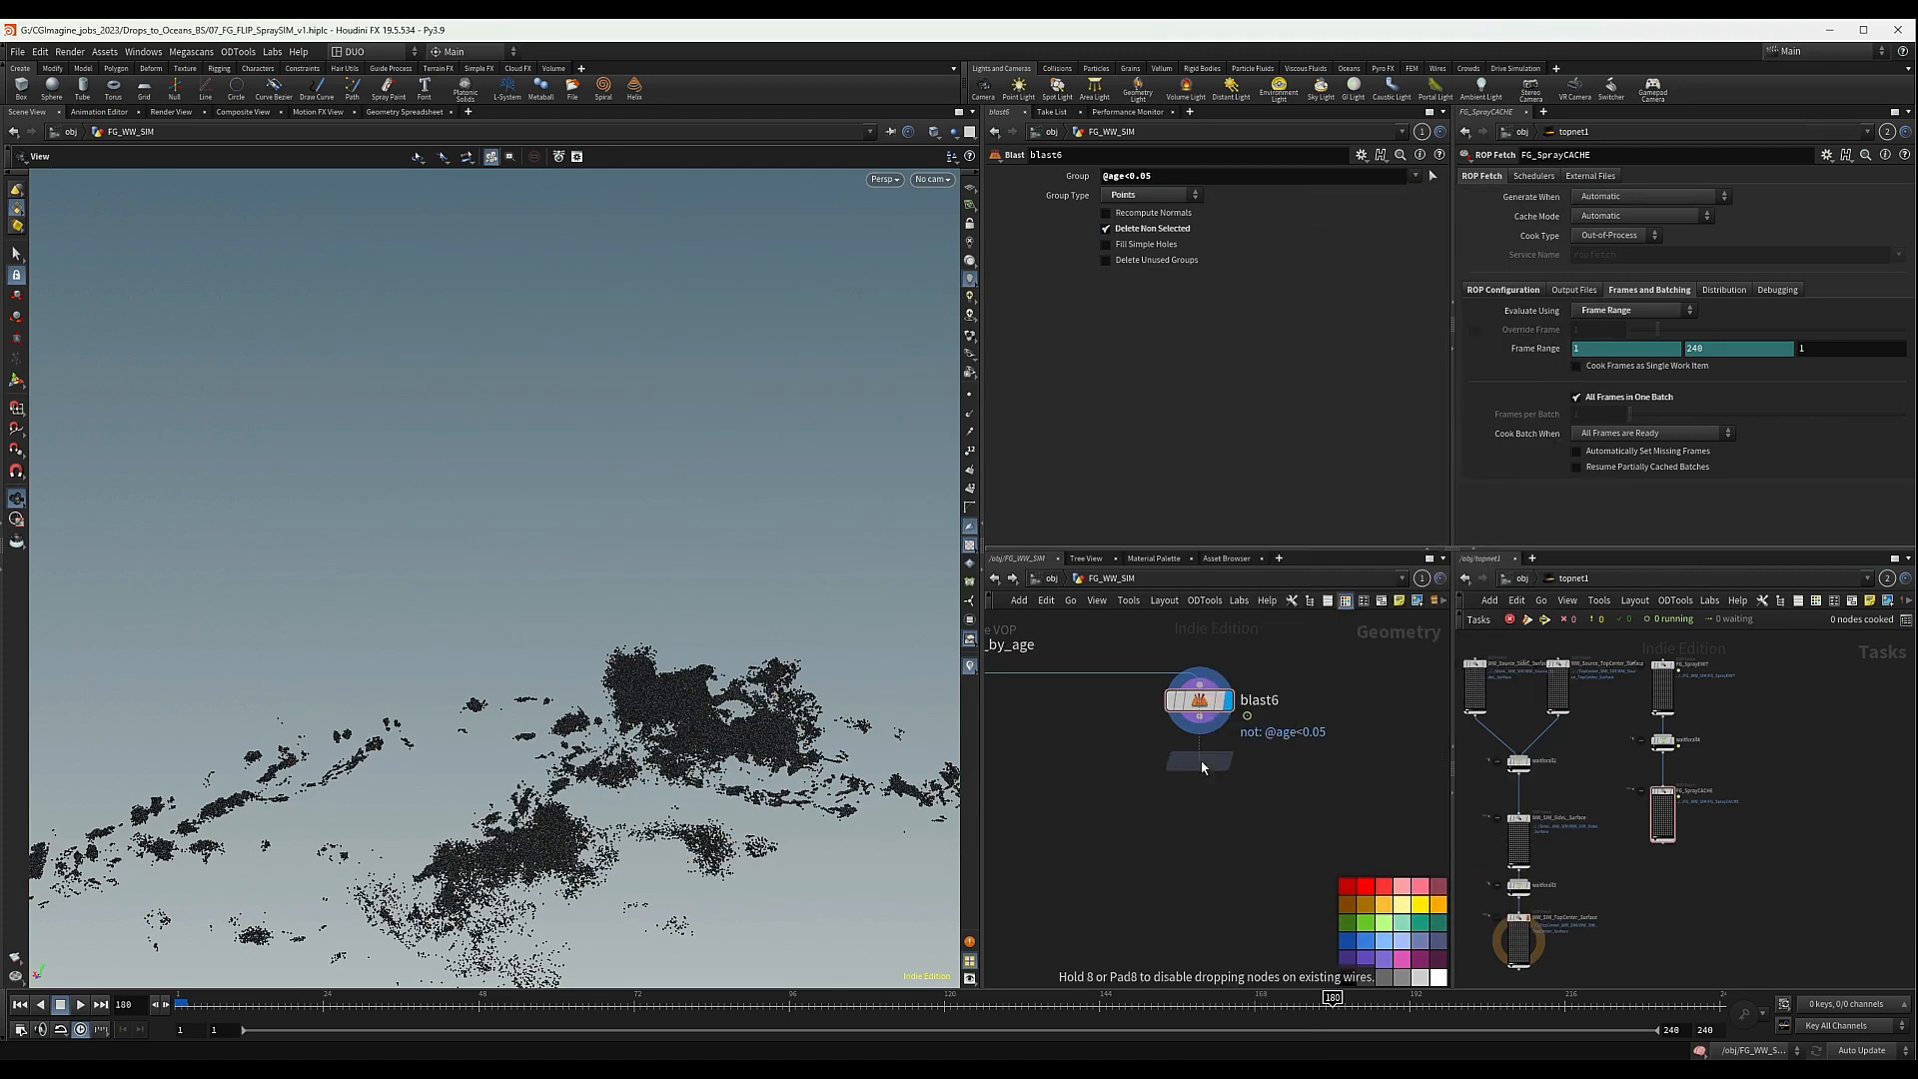
{"action": "left_click", "coordinate": [1201, 787]}
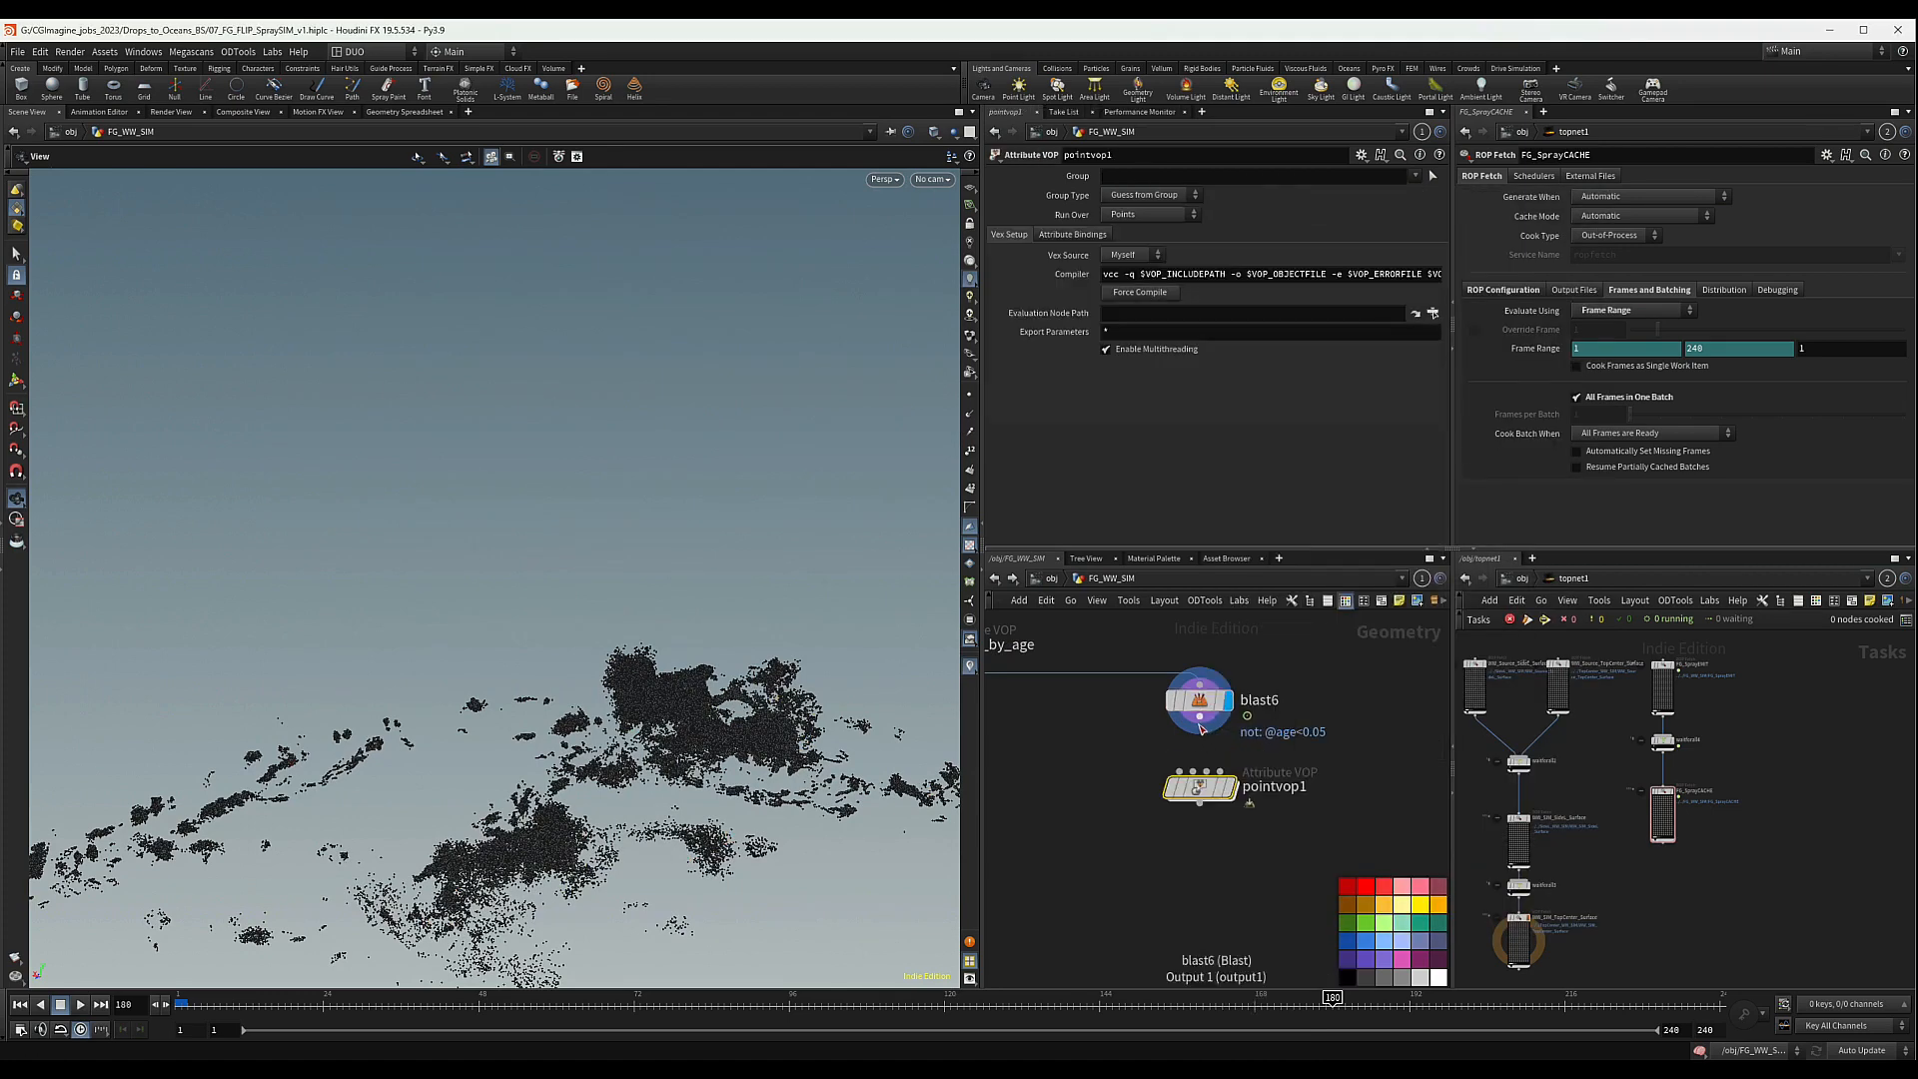
{"action": "double_click", "coordinate": [1256, 788]}
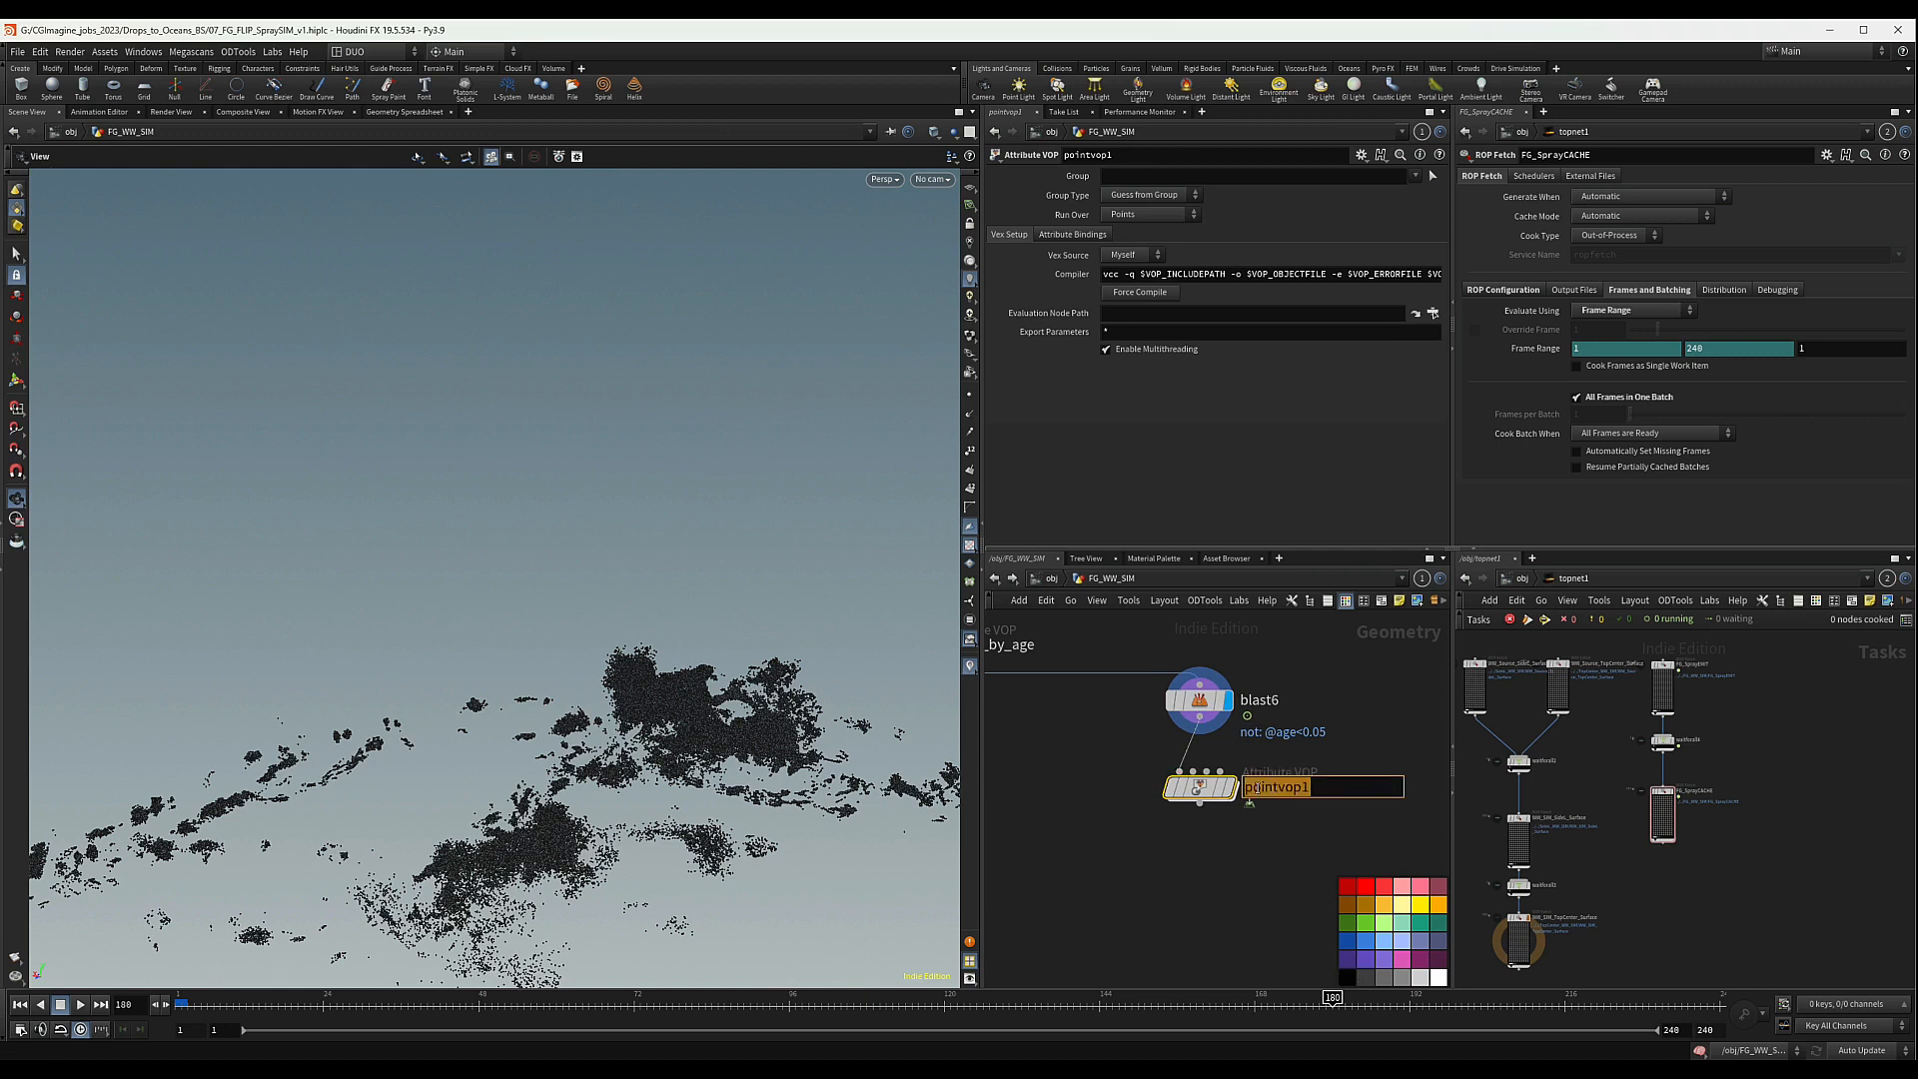
{"action": "type", "text": "DeleteSolo"}
{"action": "key", "text": "Return"}
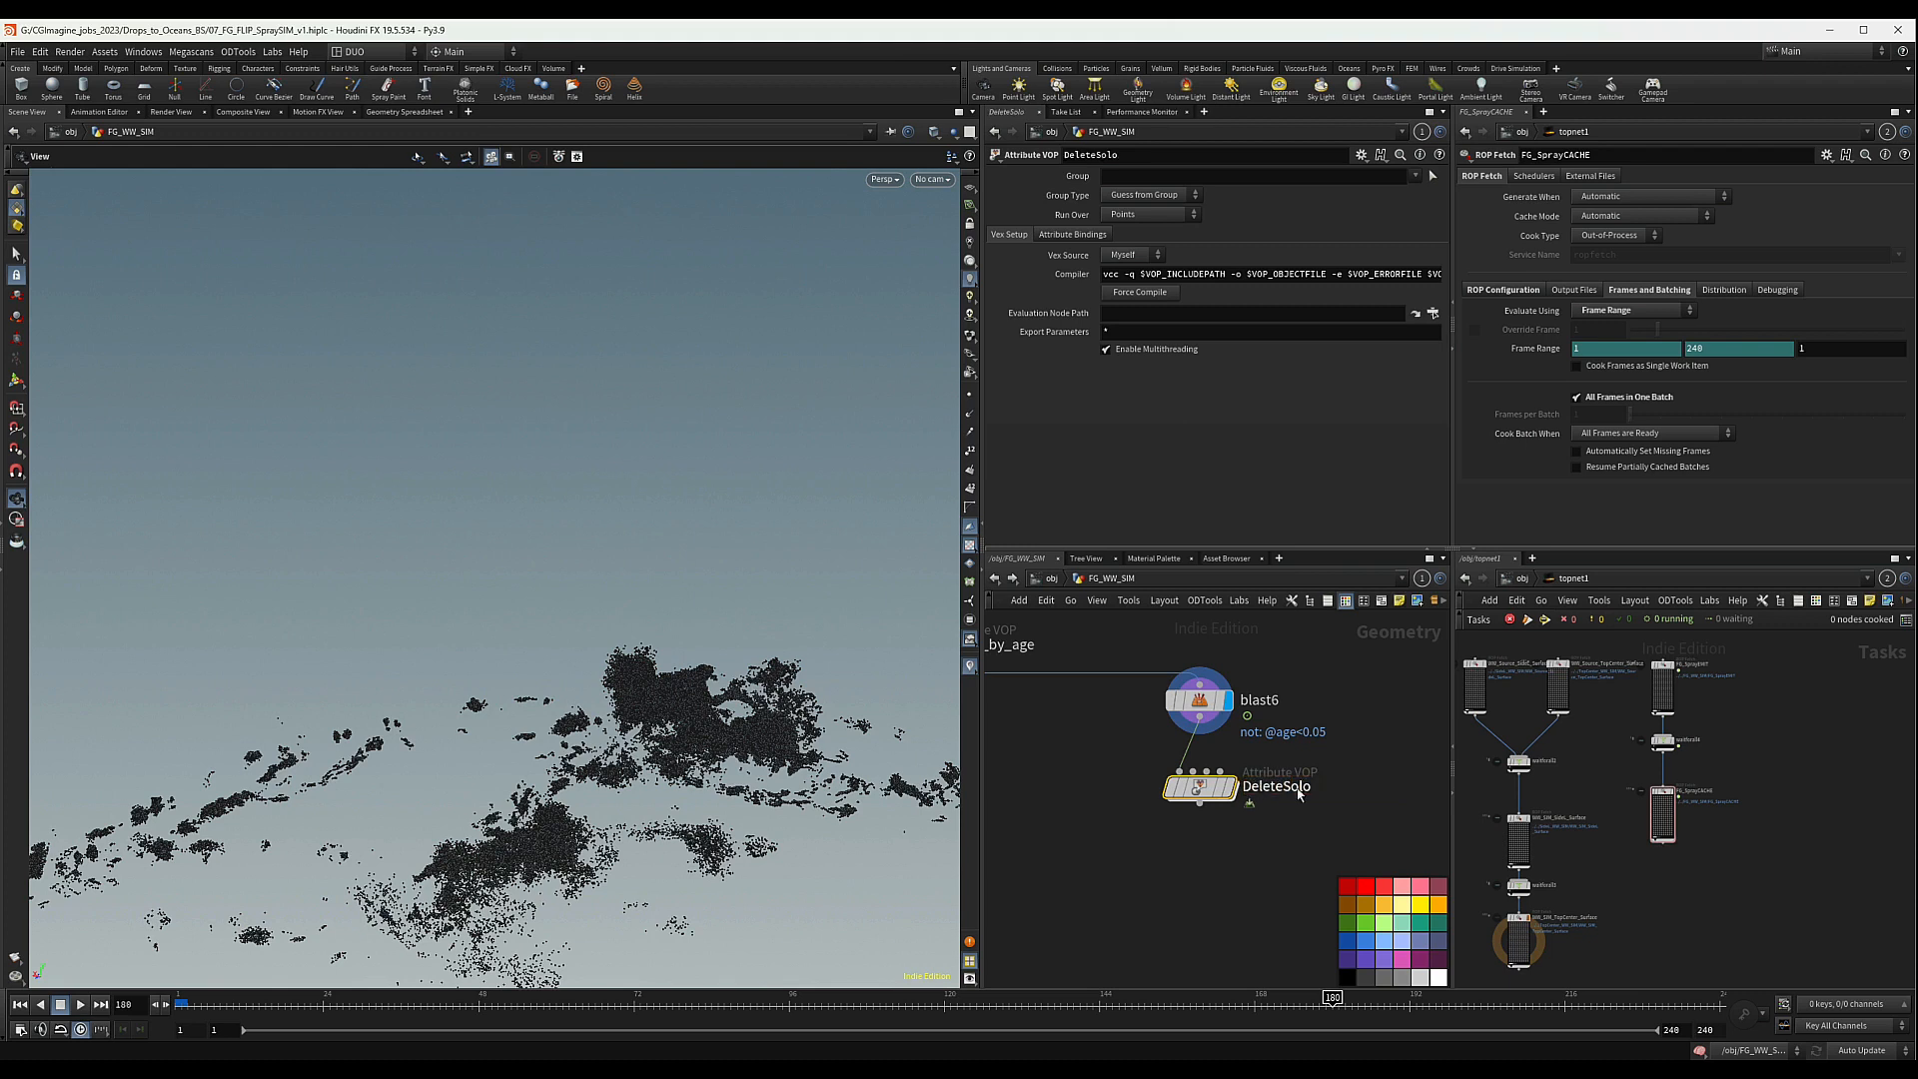
- Display DeleteSolo, go inside its network, and move the global parameters and output nodes farther apart
{"action": "mouse_move", "coordinate": [1248, 802]}
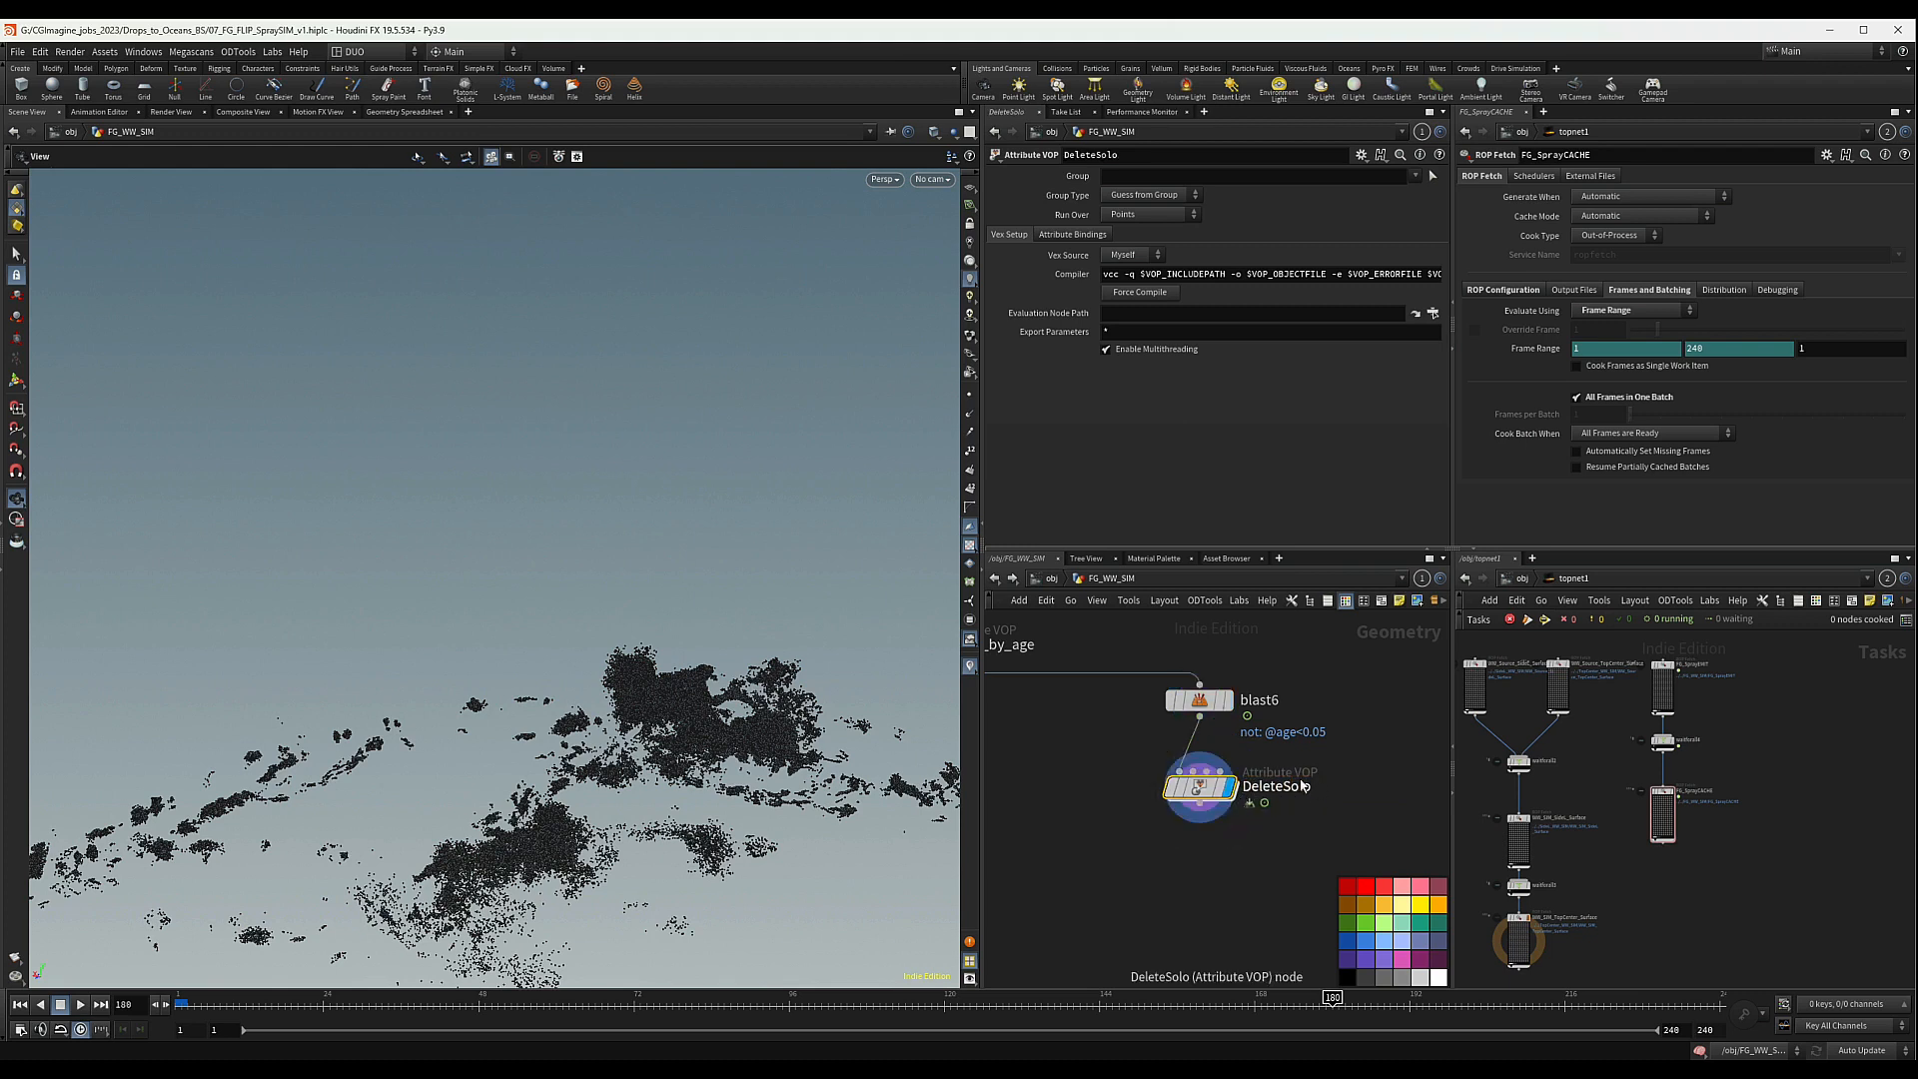
{"action": "double_click", "coordinate": [1203, 793]}
{"action": "left_click_drag", "start_coordinate": [1093, 756], "coordinate": [1060, 736]}
{"action": "left_click_drag", "start_coordinate": [1331, 668], "coordinate": [1372, 704]}
{"action": "left_click_drag", "start_coordinate": [1089, 751], "coordinate": [1065, 729]}
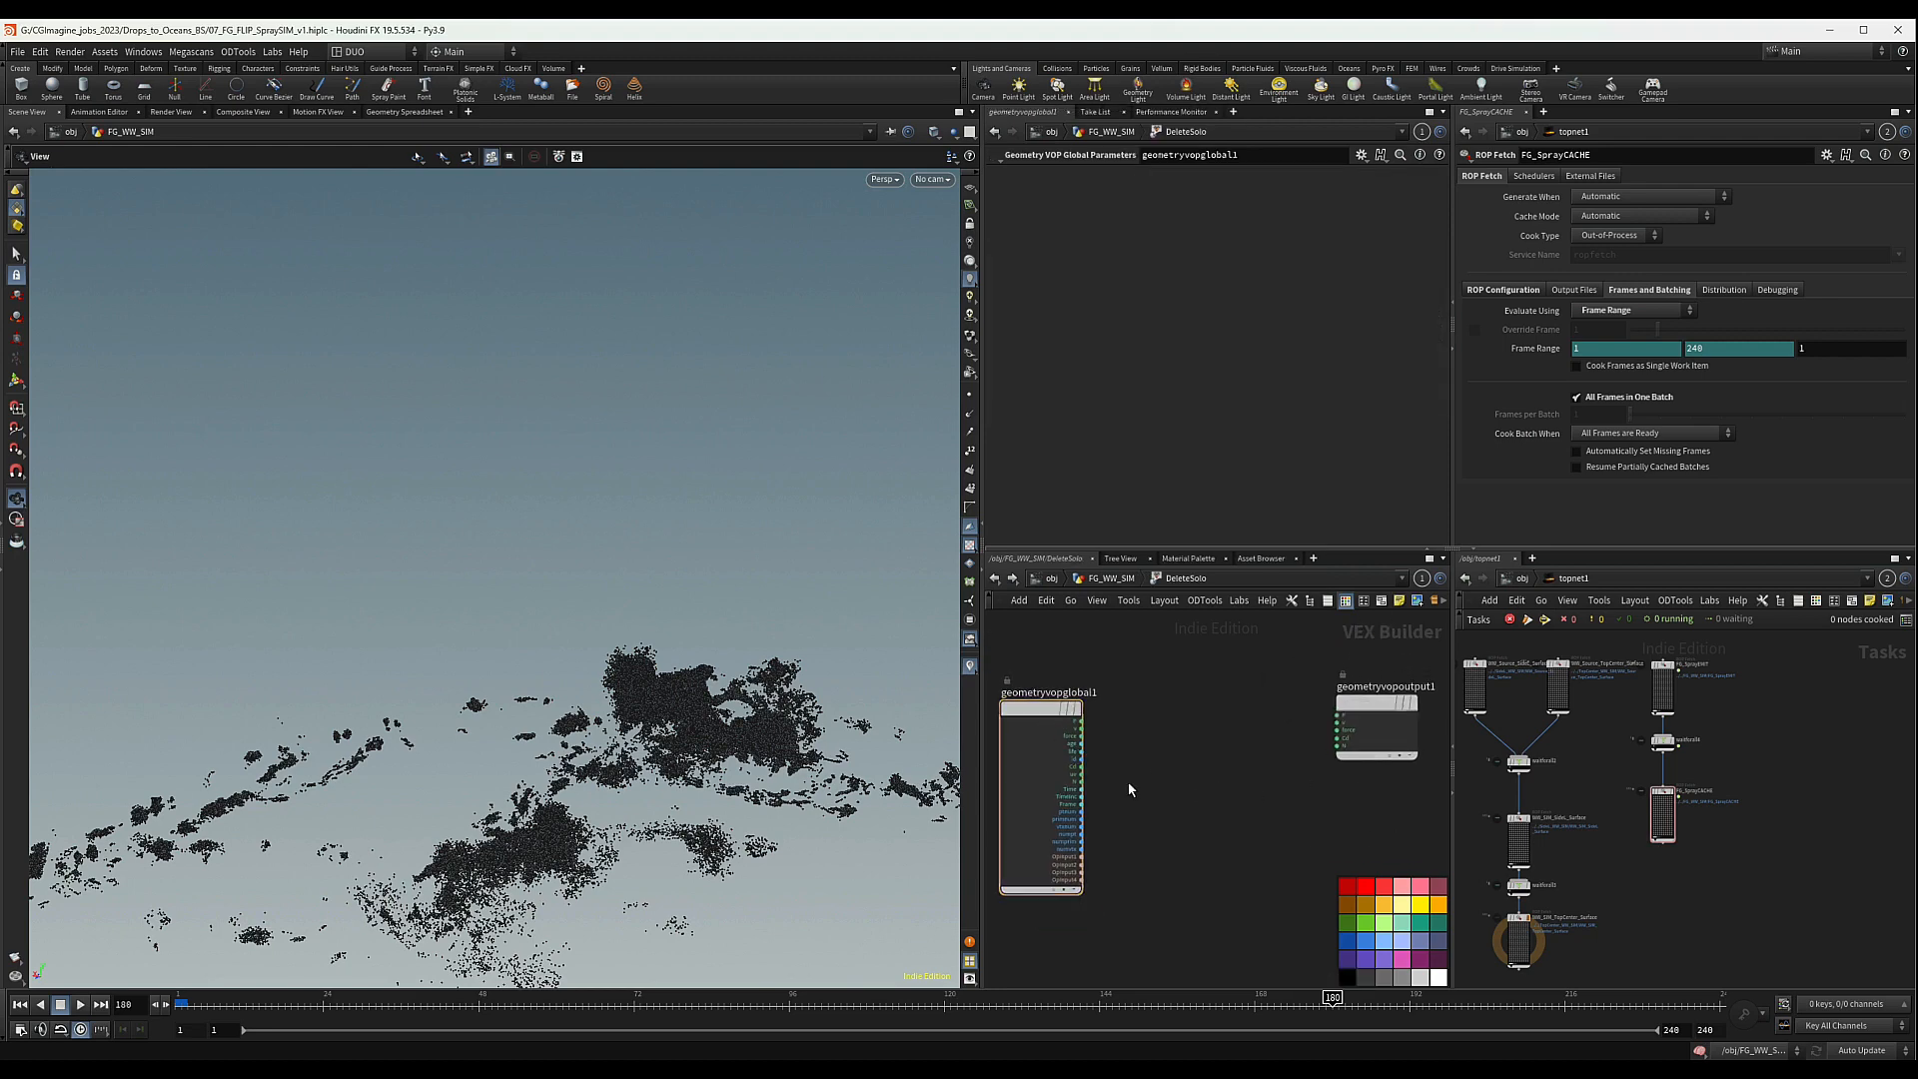
- Add a Point Cloud Open node between the global parameters and the geometry output node
{"action": "key", "text": "Tab"}
{"action": "type", "text": "pco"}
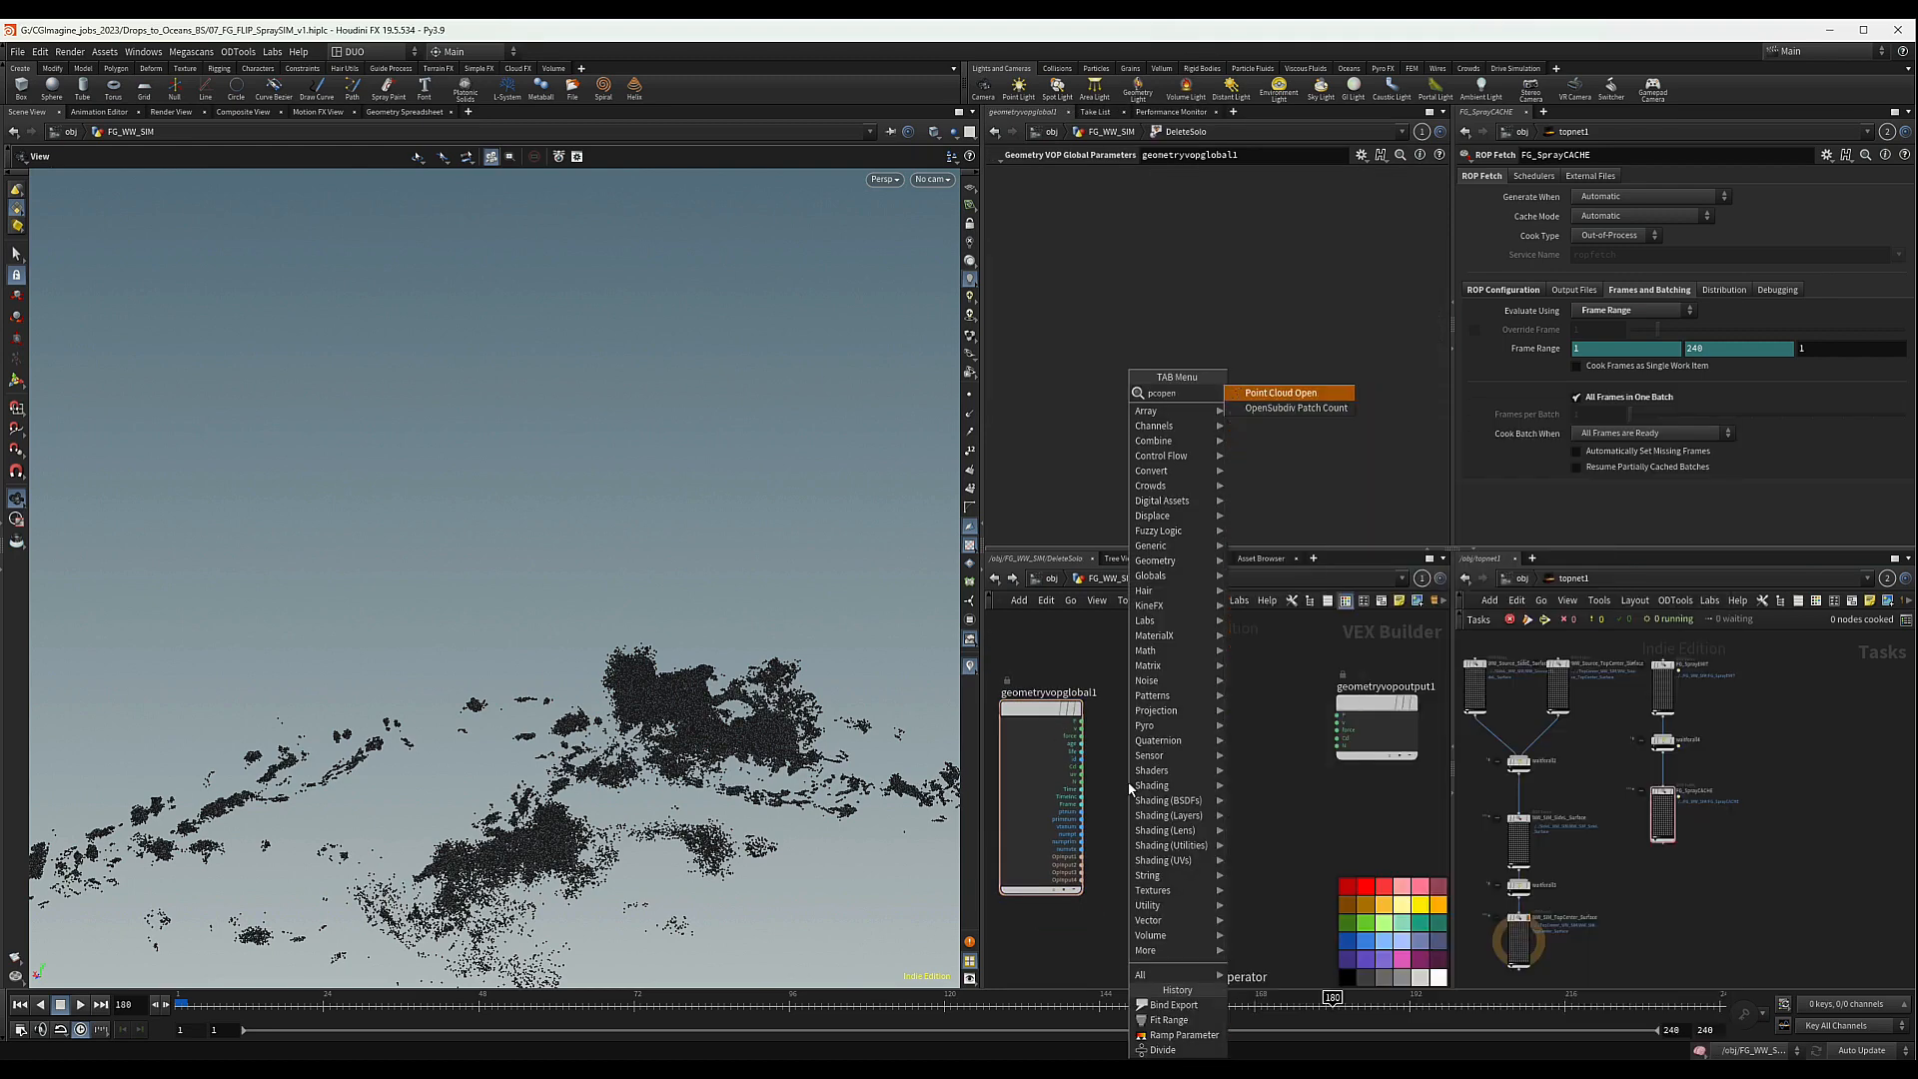
{"action": "type", "text": "pen"}
{"action": "key", "text": "Return"}
{"action": "left_click", "coordinate": [1201, 833]}
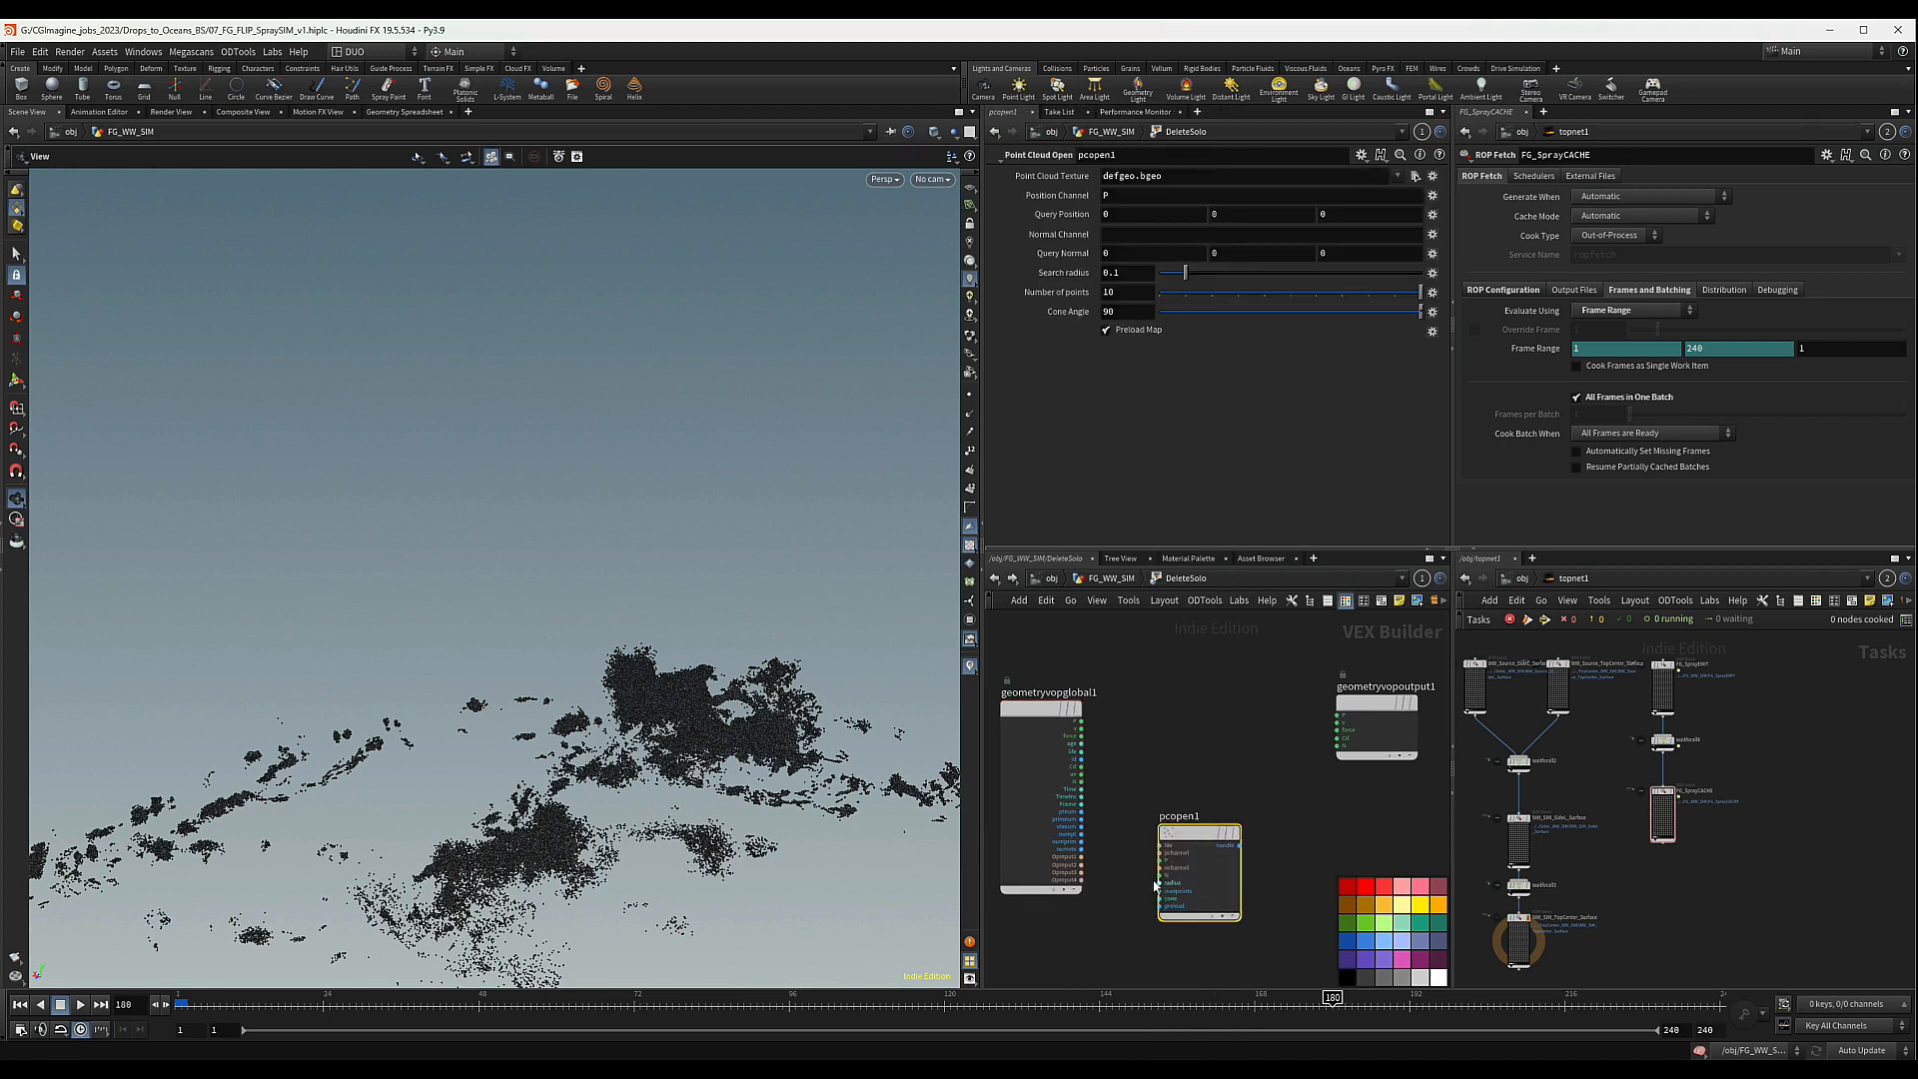
- Connect OpInput1 to the Point Cloud Open node's file input and the global P to its P input
{"action": "scroll", "coordinate": [1156, 885], "scroll_direction": "up", "scroll_amount": 3}
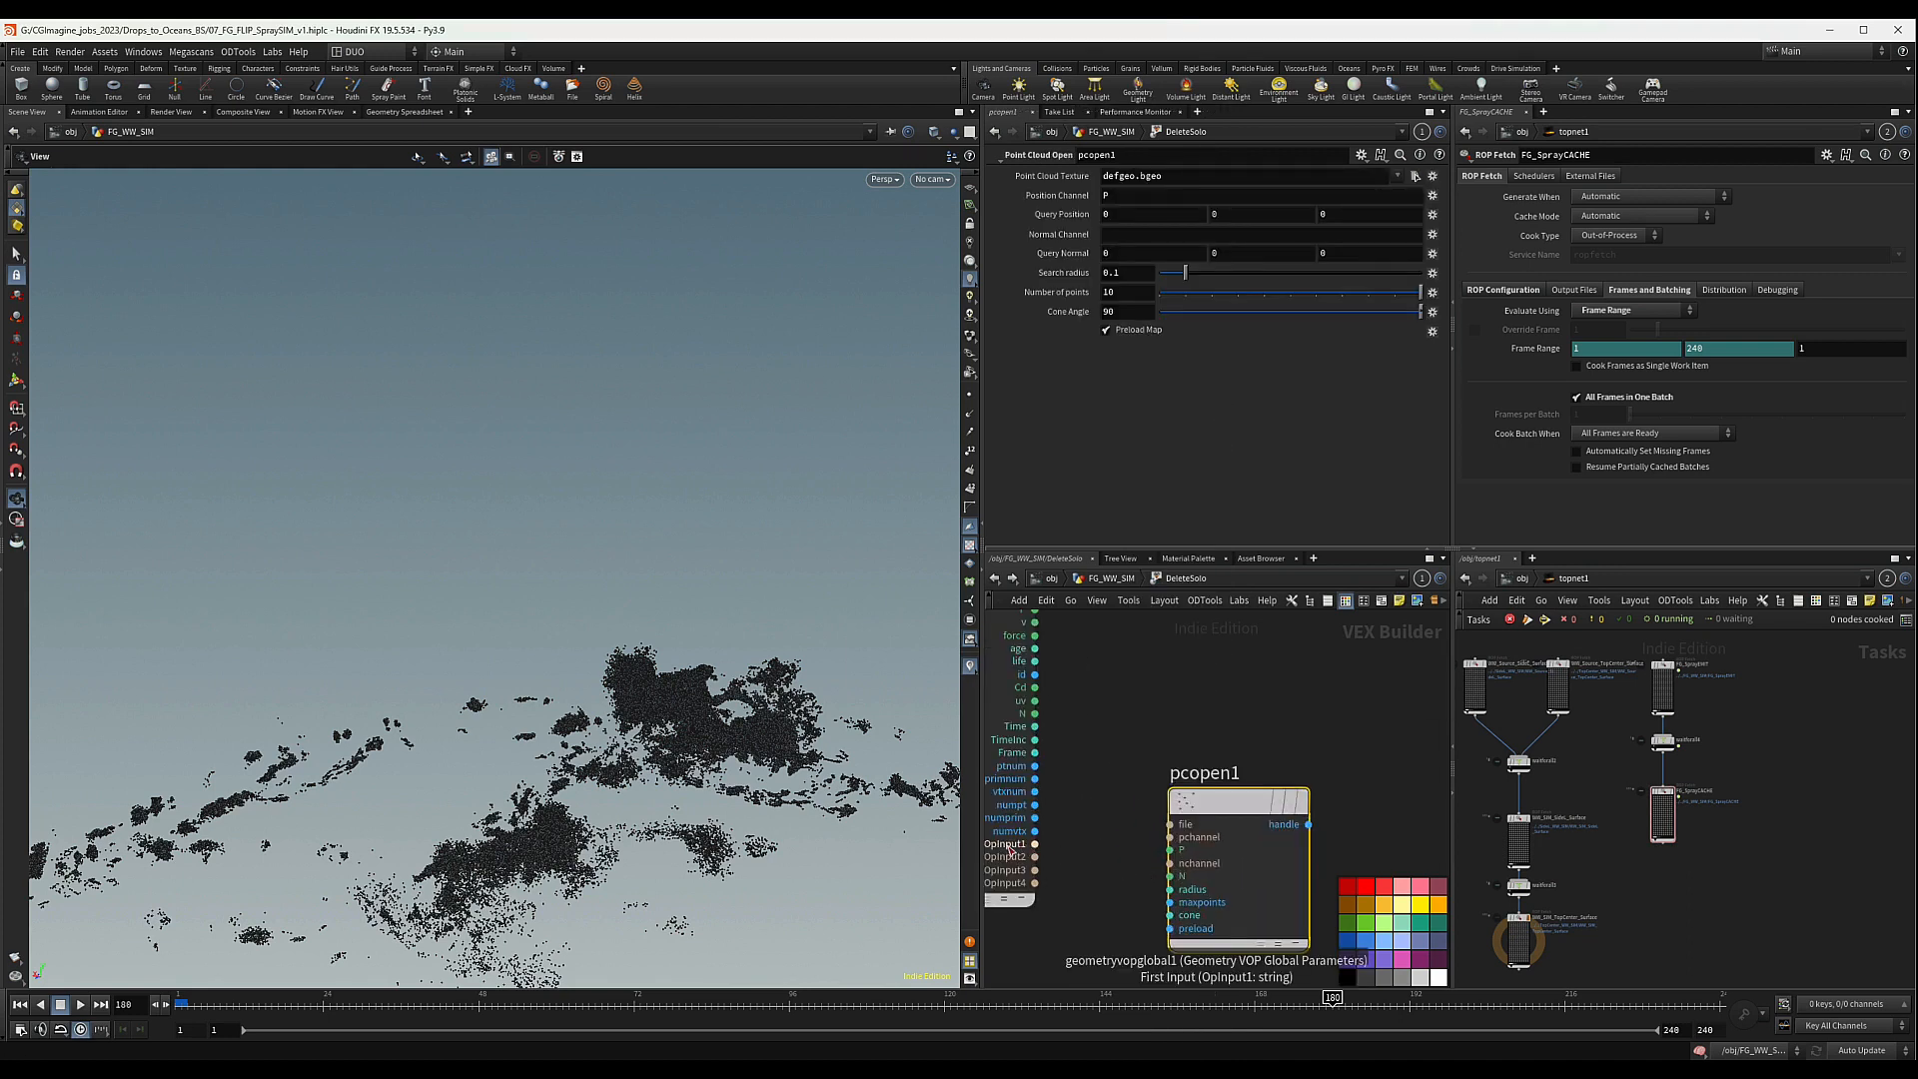
{"action": "left_click_drag", "start_coordinate": [1035, 847], "coordinate": [1171, 824]}
{"action": "scroll", "coordinate": [1169, 718], "scroll_direction": "down", "scroll_amount": 3}
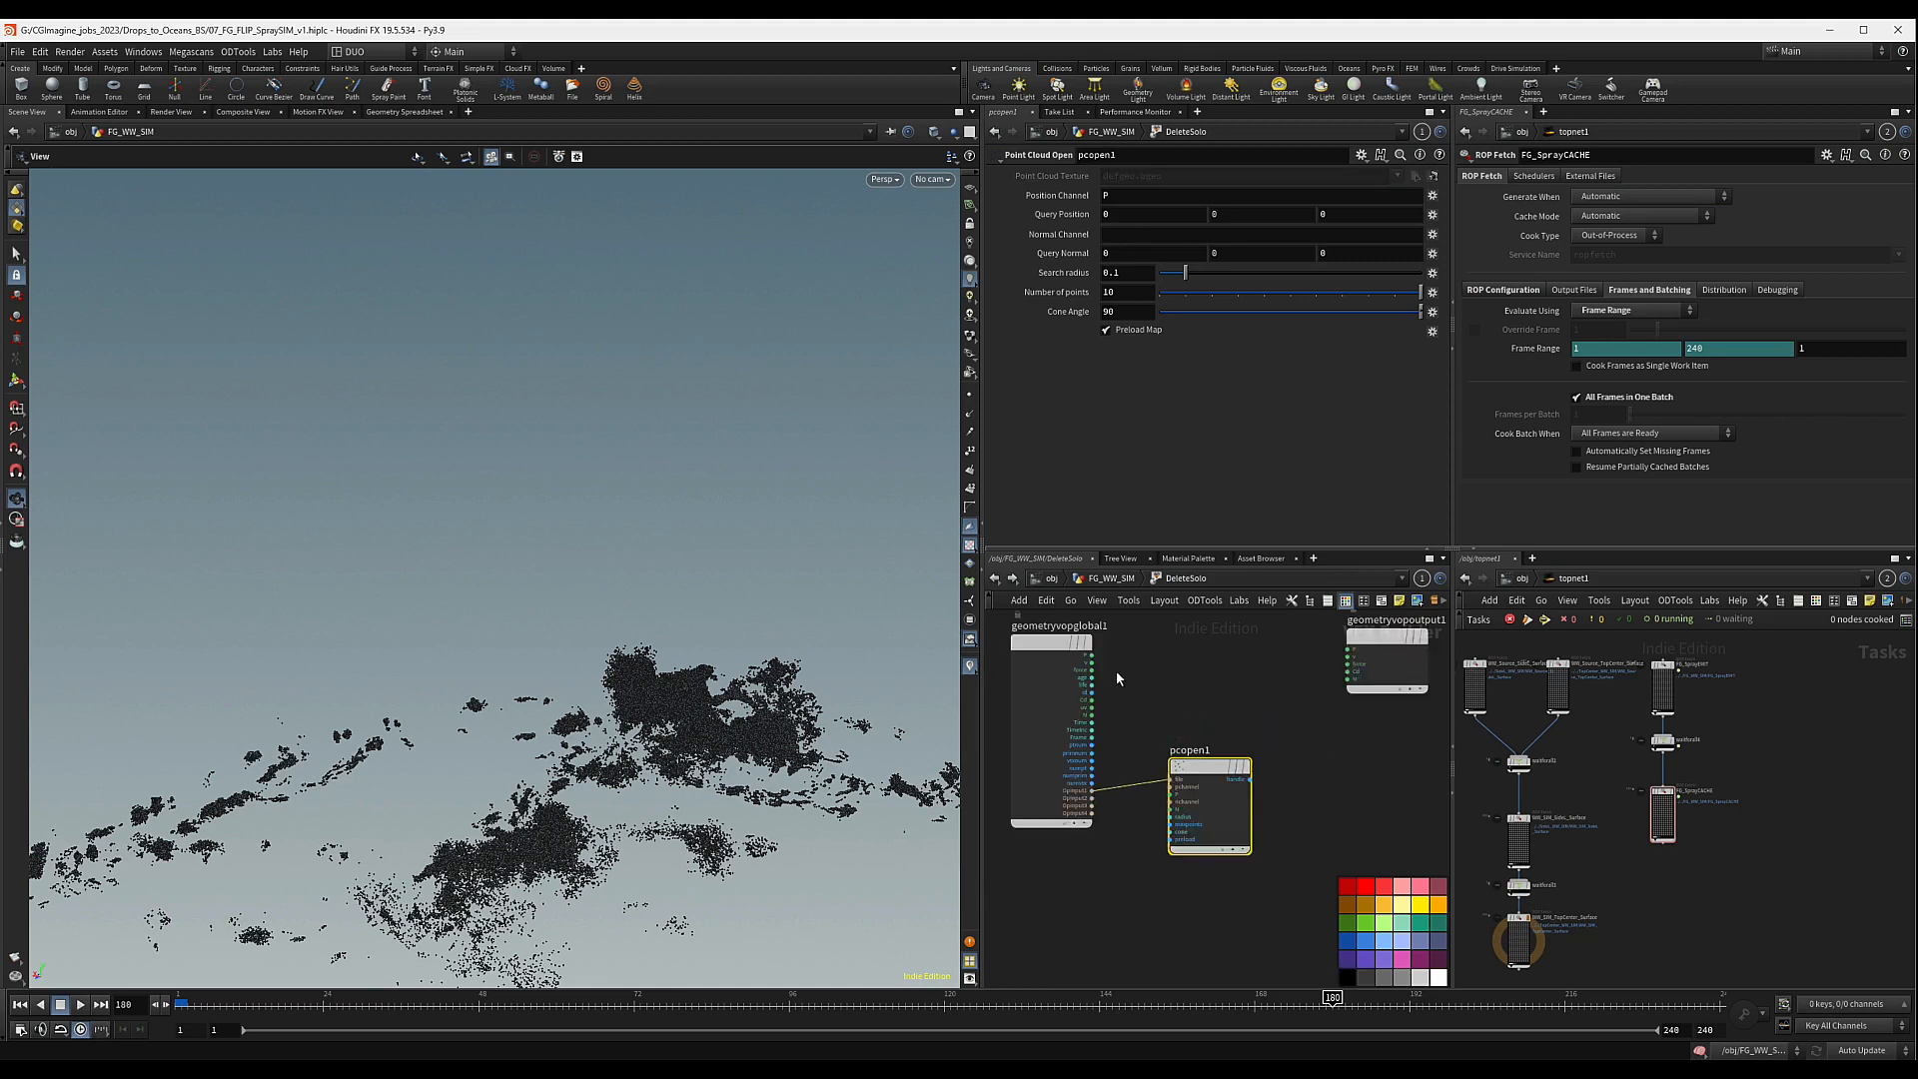
{"action": "left_click_drag", "start_coordinate": [1096, 661], "coordinate": [1179, 795]}
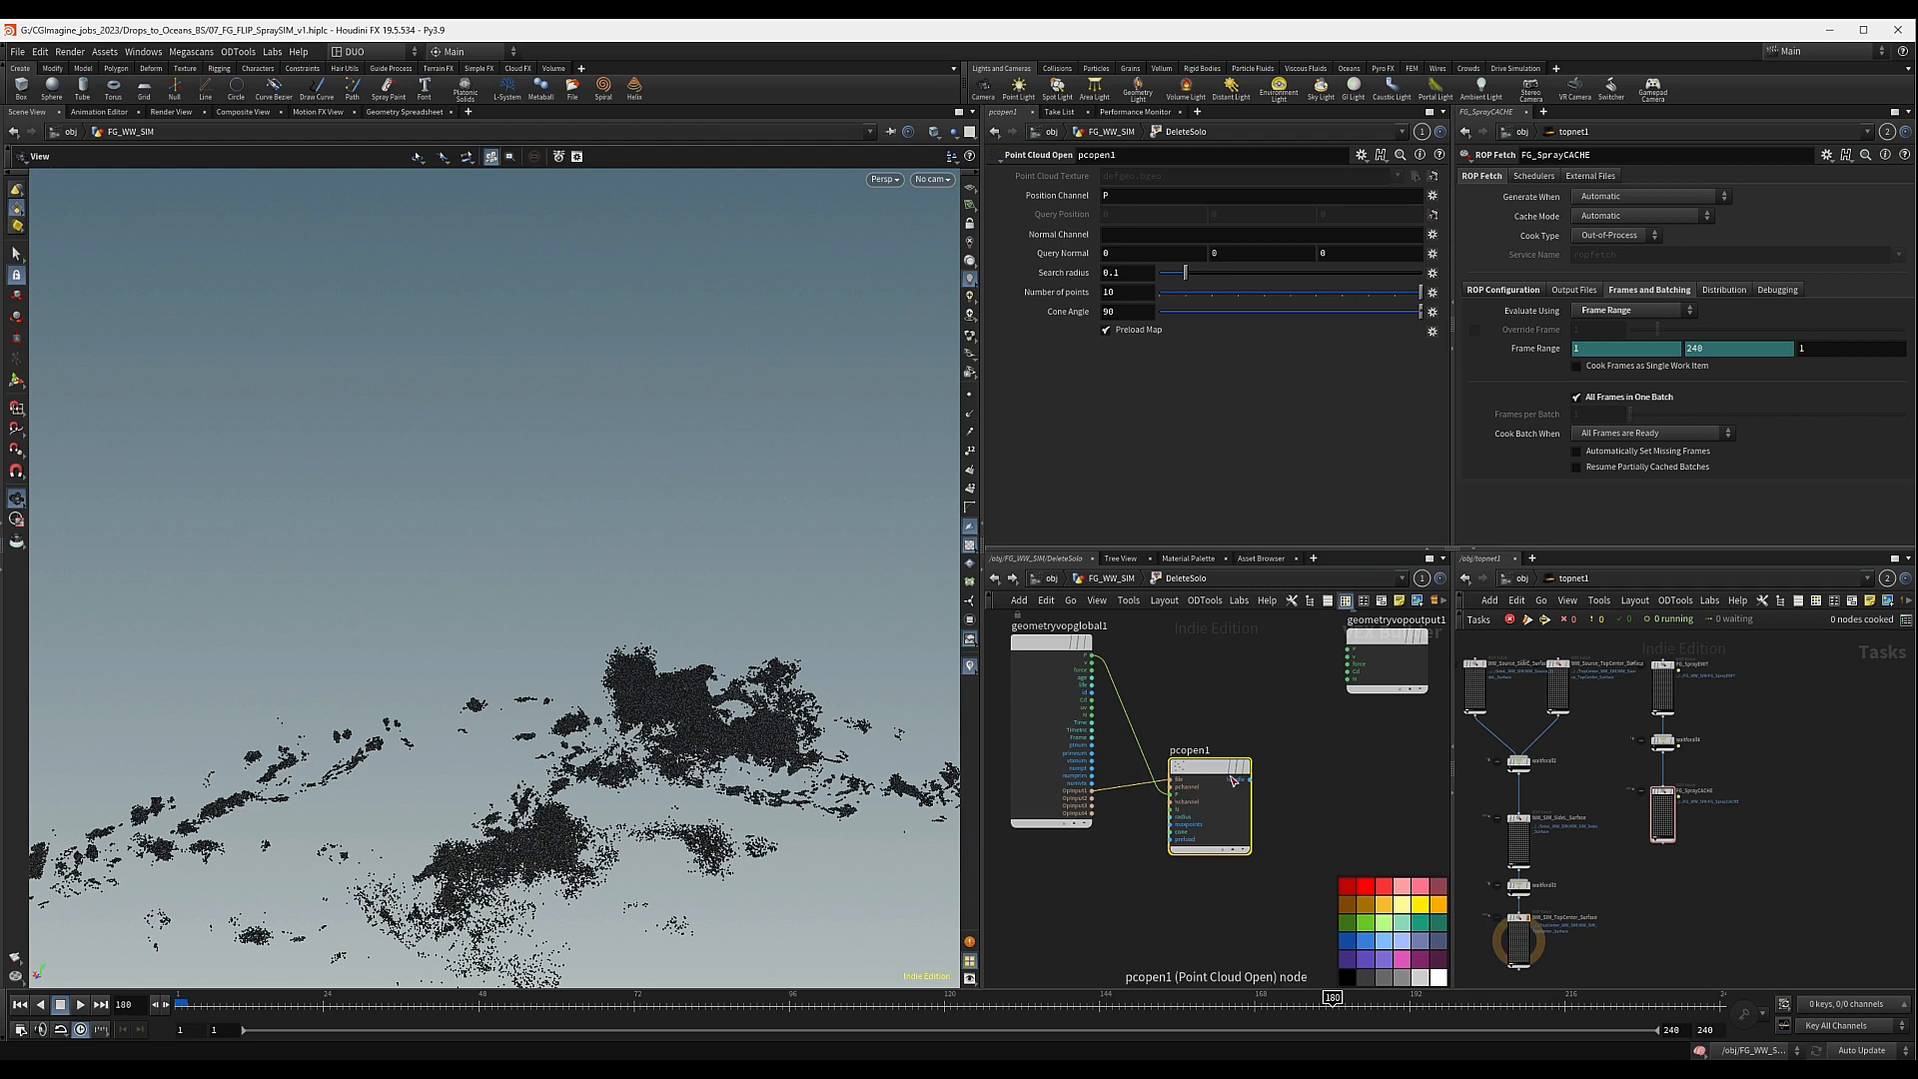
{"action": "scroll", "coordinate": [1130, 718], "scroll_direction": "down", "scroll_amount": 2}
{"action": "left_click_drag", "start_coordinate": [1166, 715], "coordinate": [1256, 719]}
{"action": "middle_click_drag", "start_coordinate": [1129, 741], "coordinate": [1249, 738]}
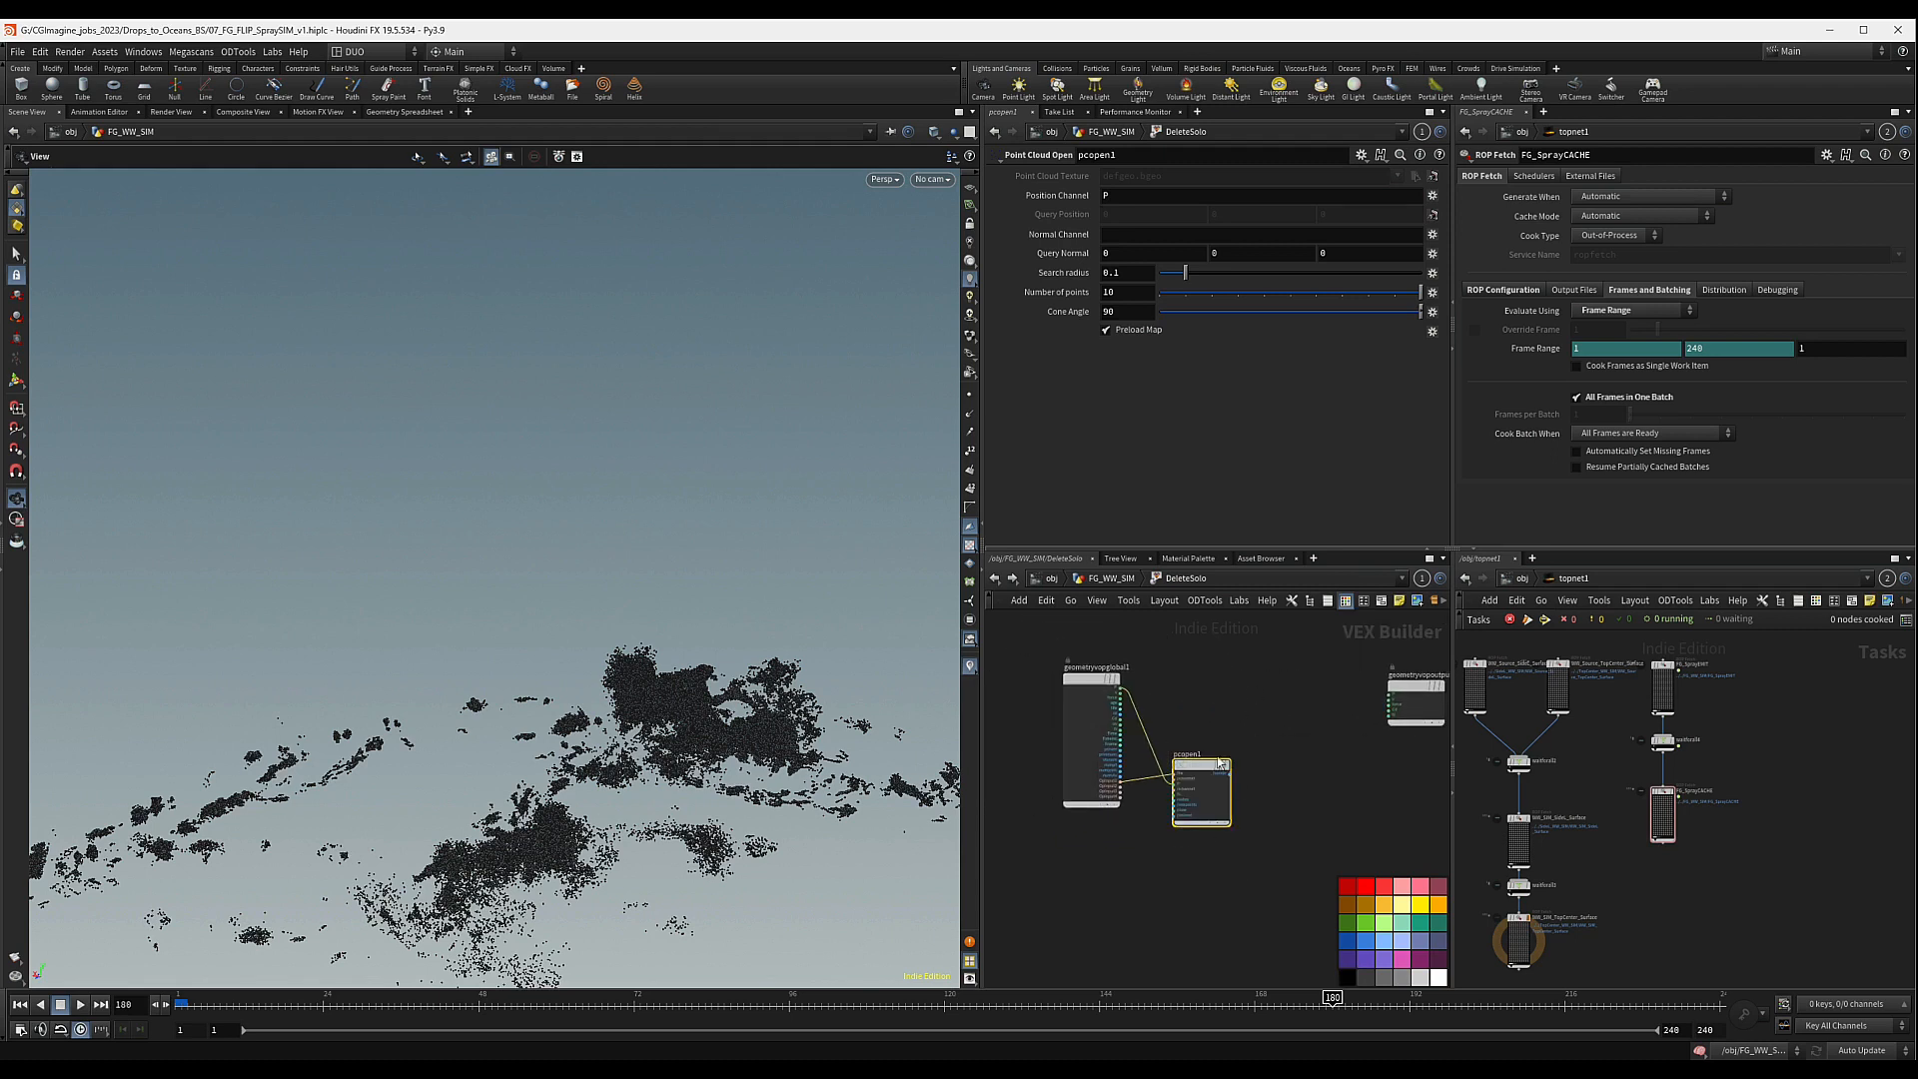
{"action": "scroll", "coordinate": [1220, 763], "scroll_direction": "up", "scroll_amount": 4}
{"action": "scroll", "coordinate": [1220, 764], "scroll_direction": "down", "scroll_amount": 2}
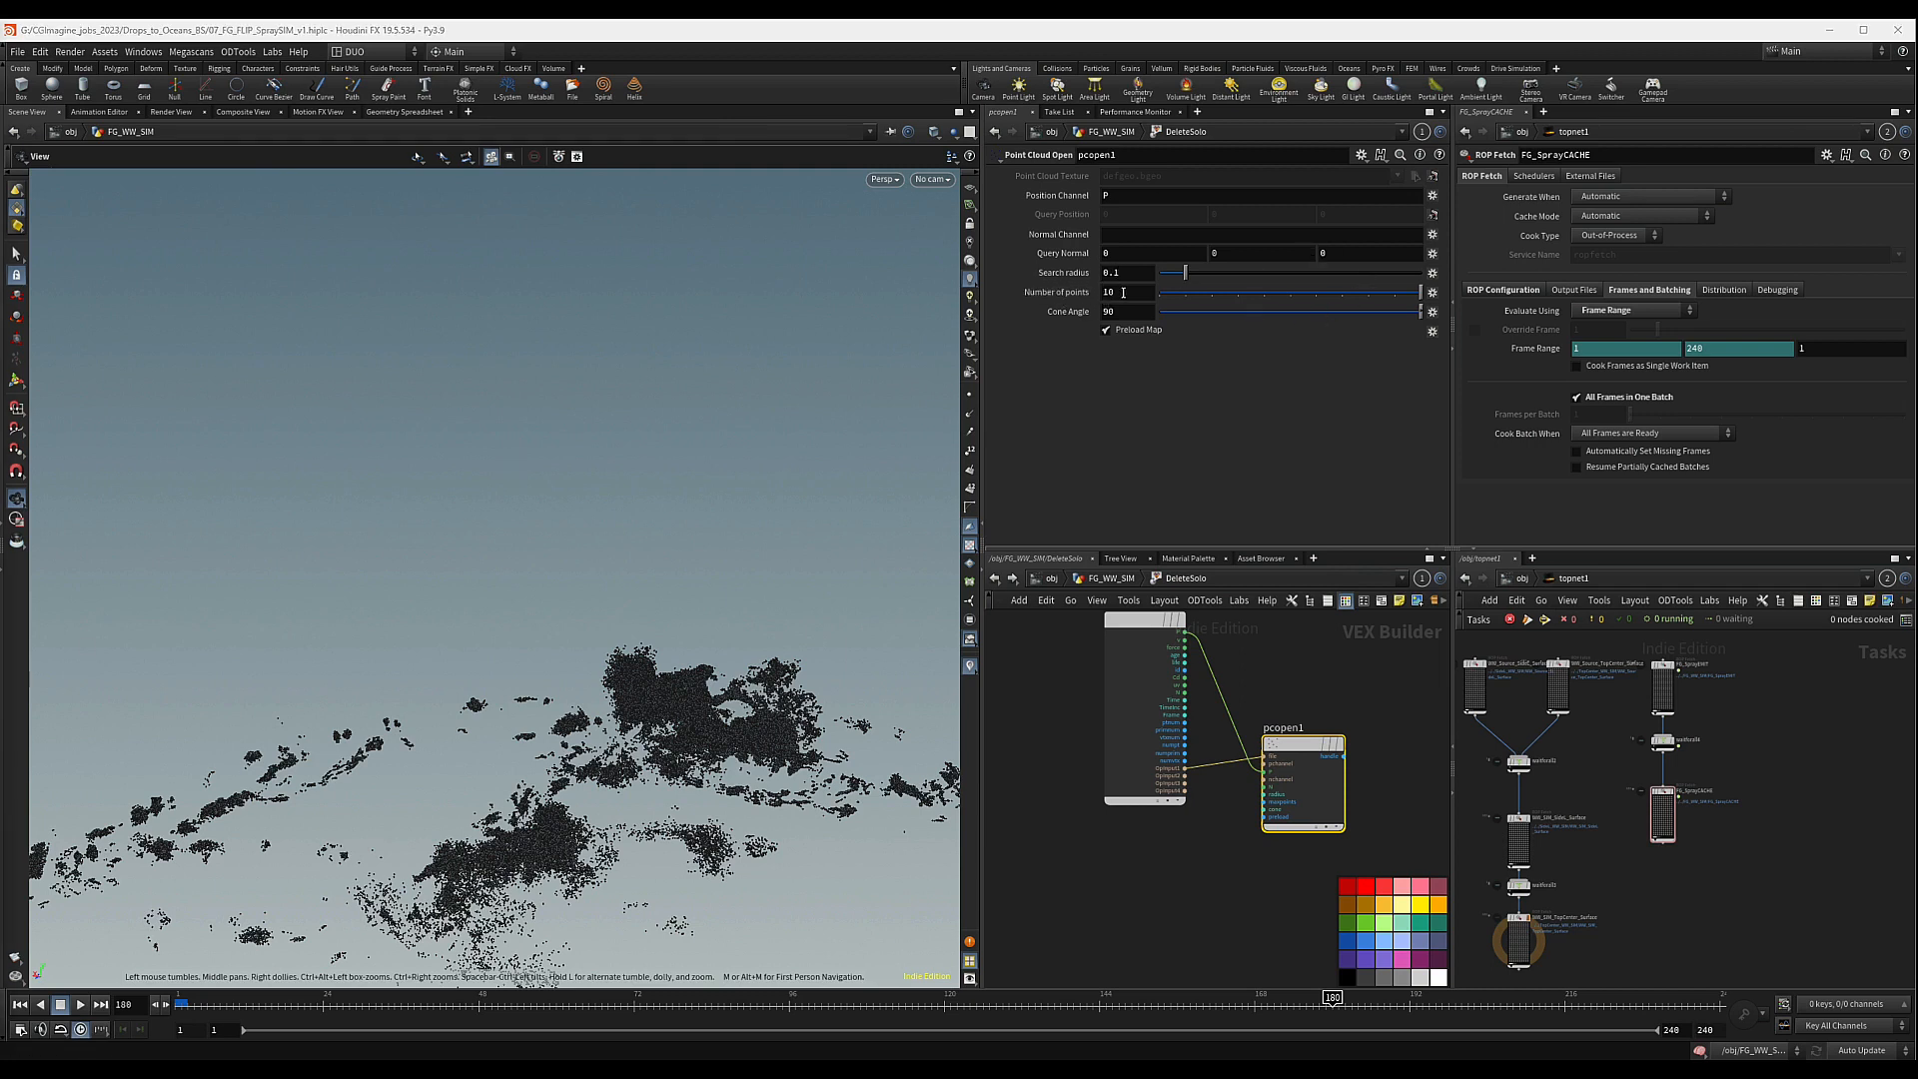
- Add a Point Cloud Num Found node between Point Cloud Open and the geometry output node
{"action": "middle_click_drag", "start_coordinate": [1404, 742], "coordinate": [1206, 748]}
{"action": "scroll", "coordinate": [1206, 748], "scroll_direction": "down", "scroll_amount": 3}
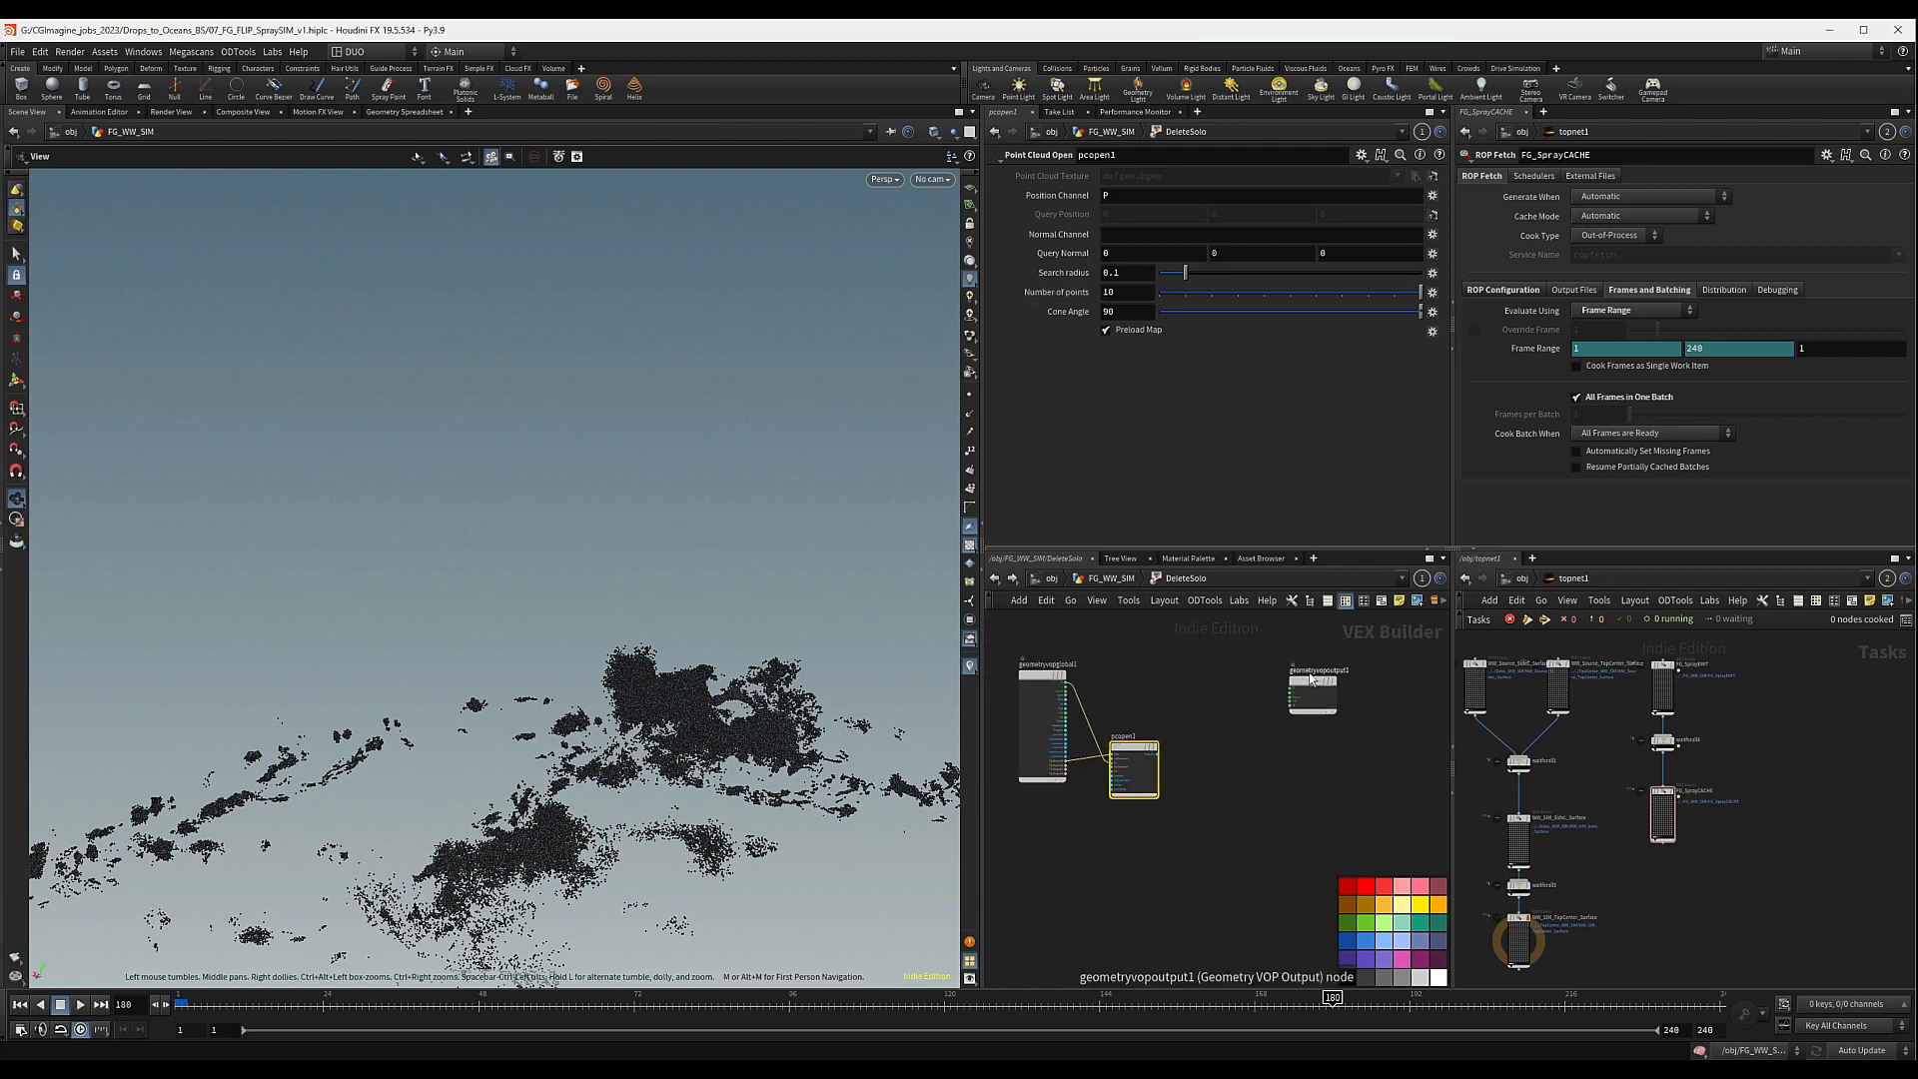
{"action": "left_click", "coordinate": [1276, 734]}
{"action": "key", "text": "Tab"}
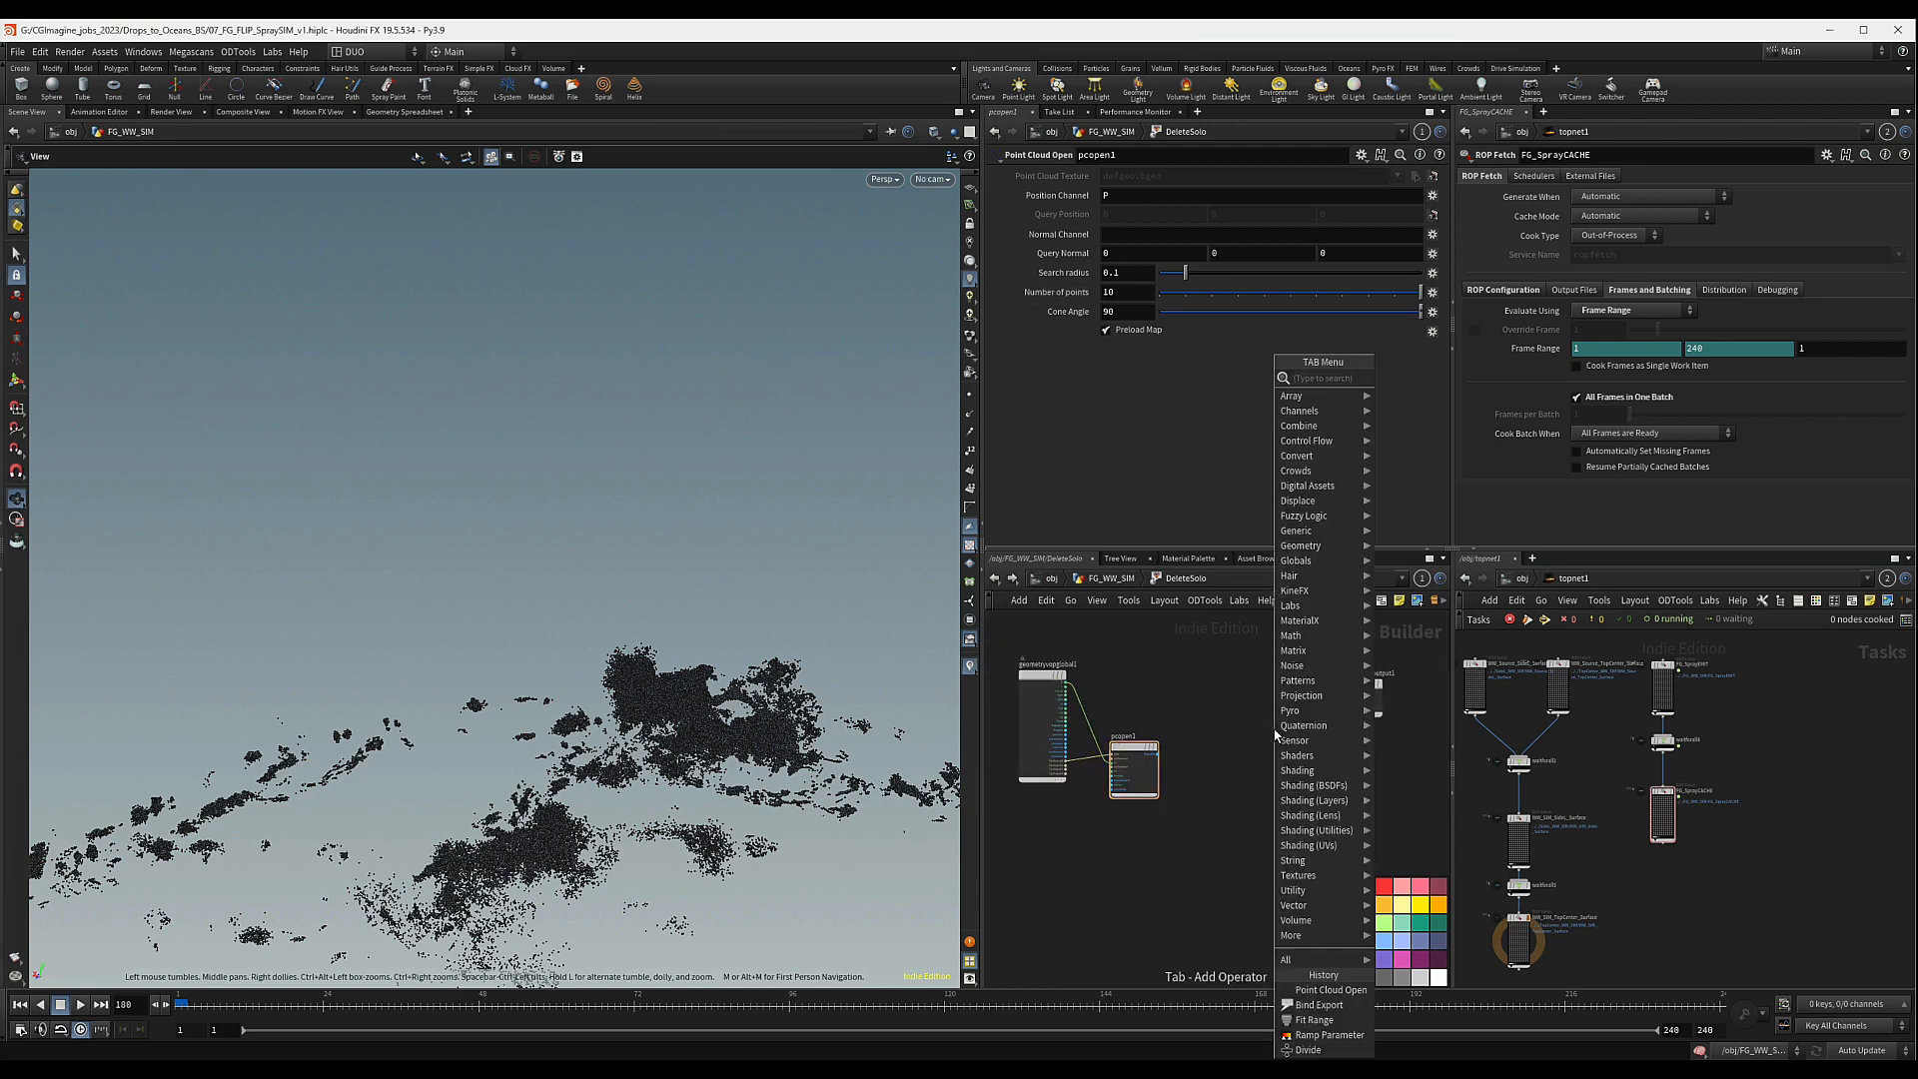
{"action": "type", "text": "pcfilter"}
{"action": "key", "text": "Return"}
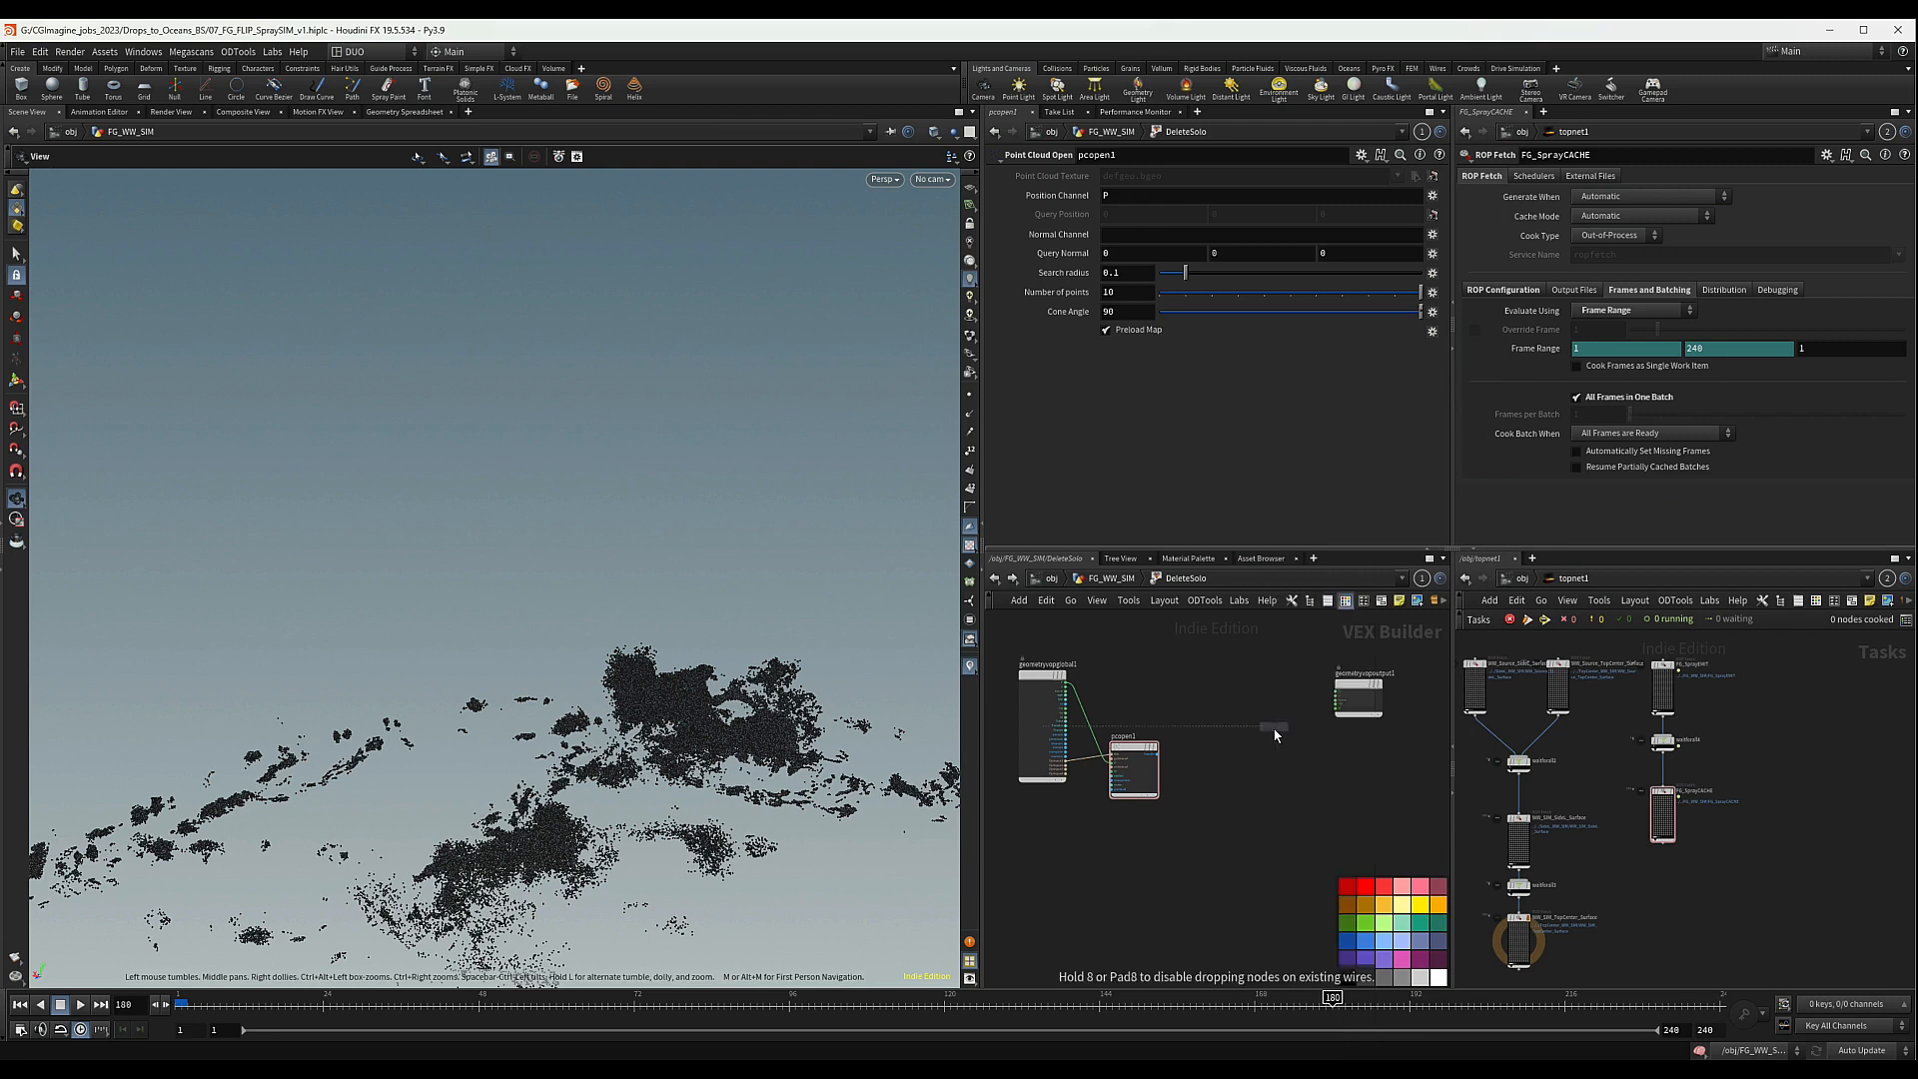
{"action": "left_click", "coordinate": [1251, 747]}
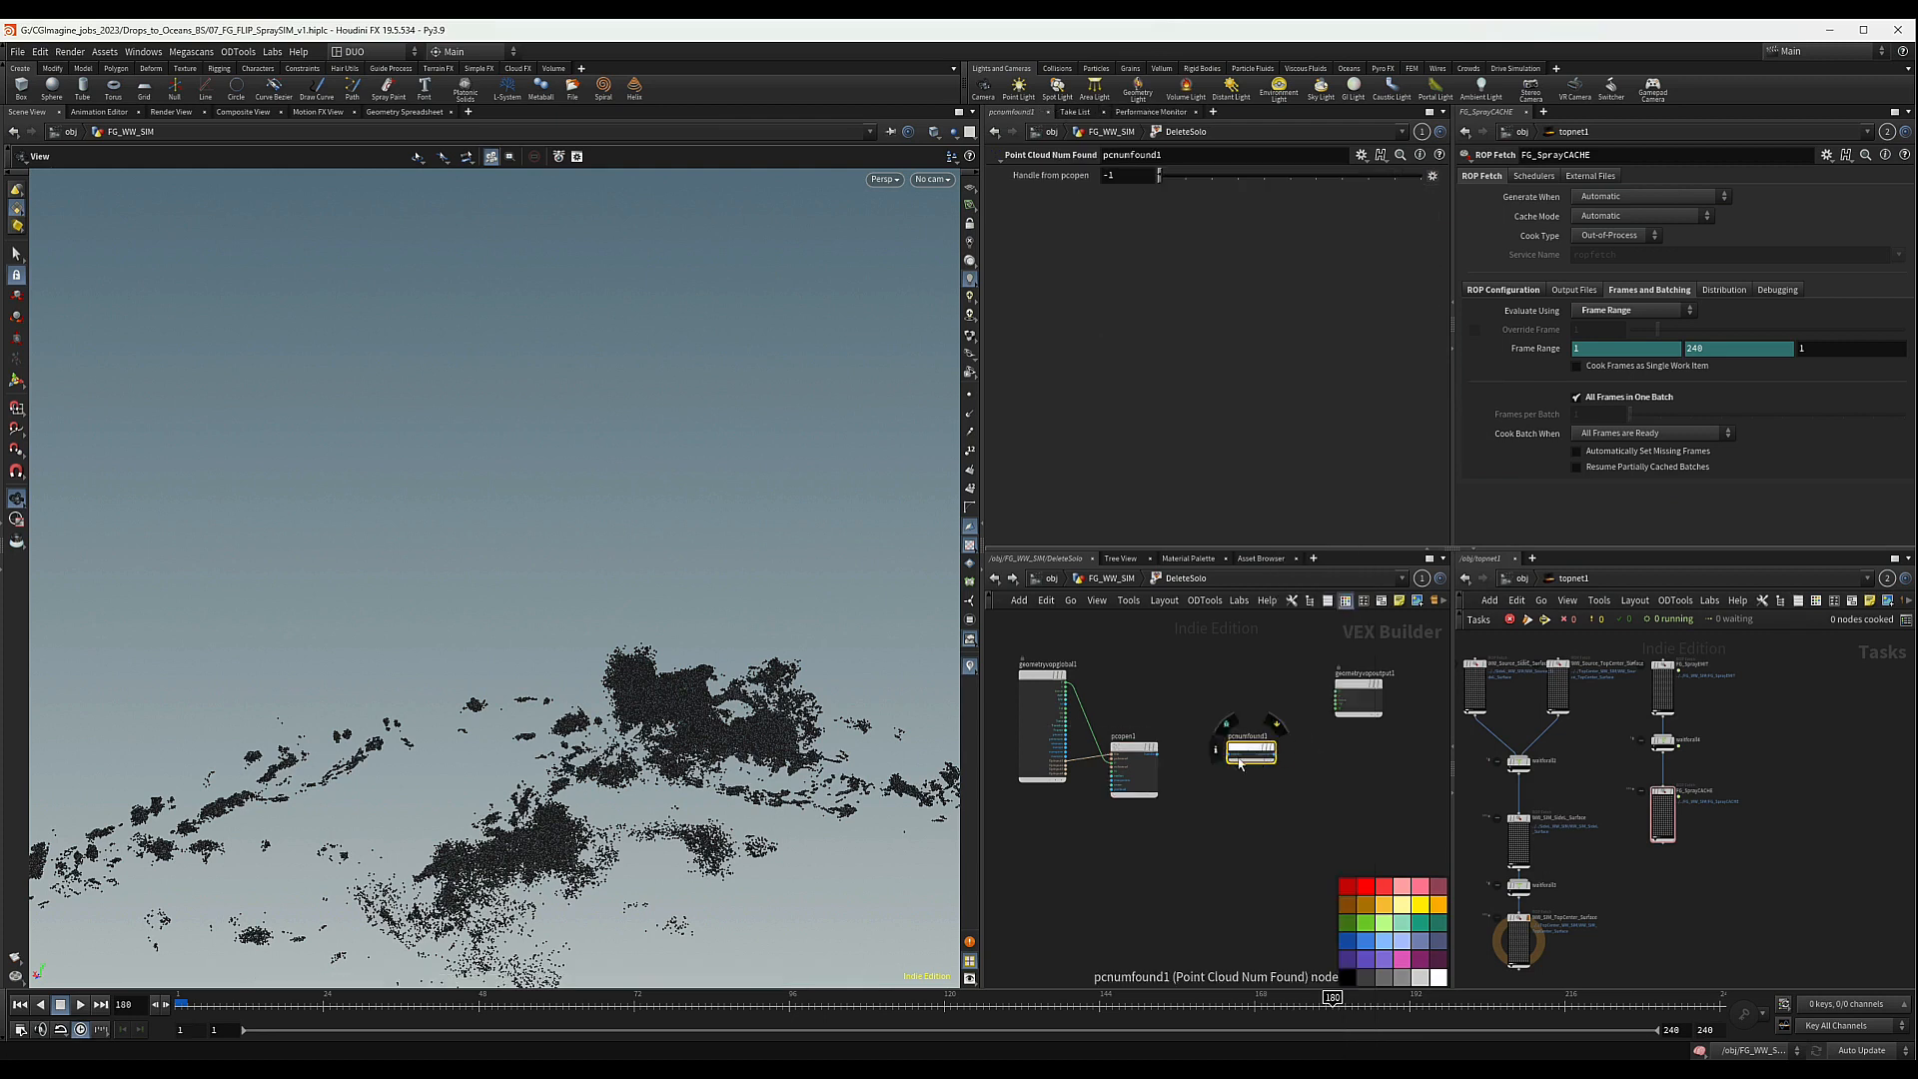
{"action": "scroll", "coordinate": [1194, 760], "scroll_direction": "up", "scroll_amount": 3}
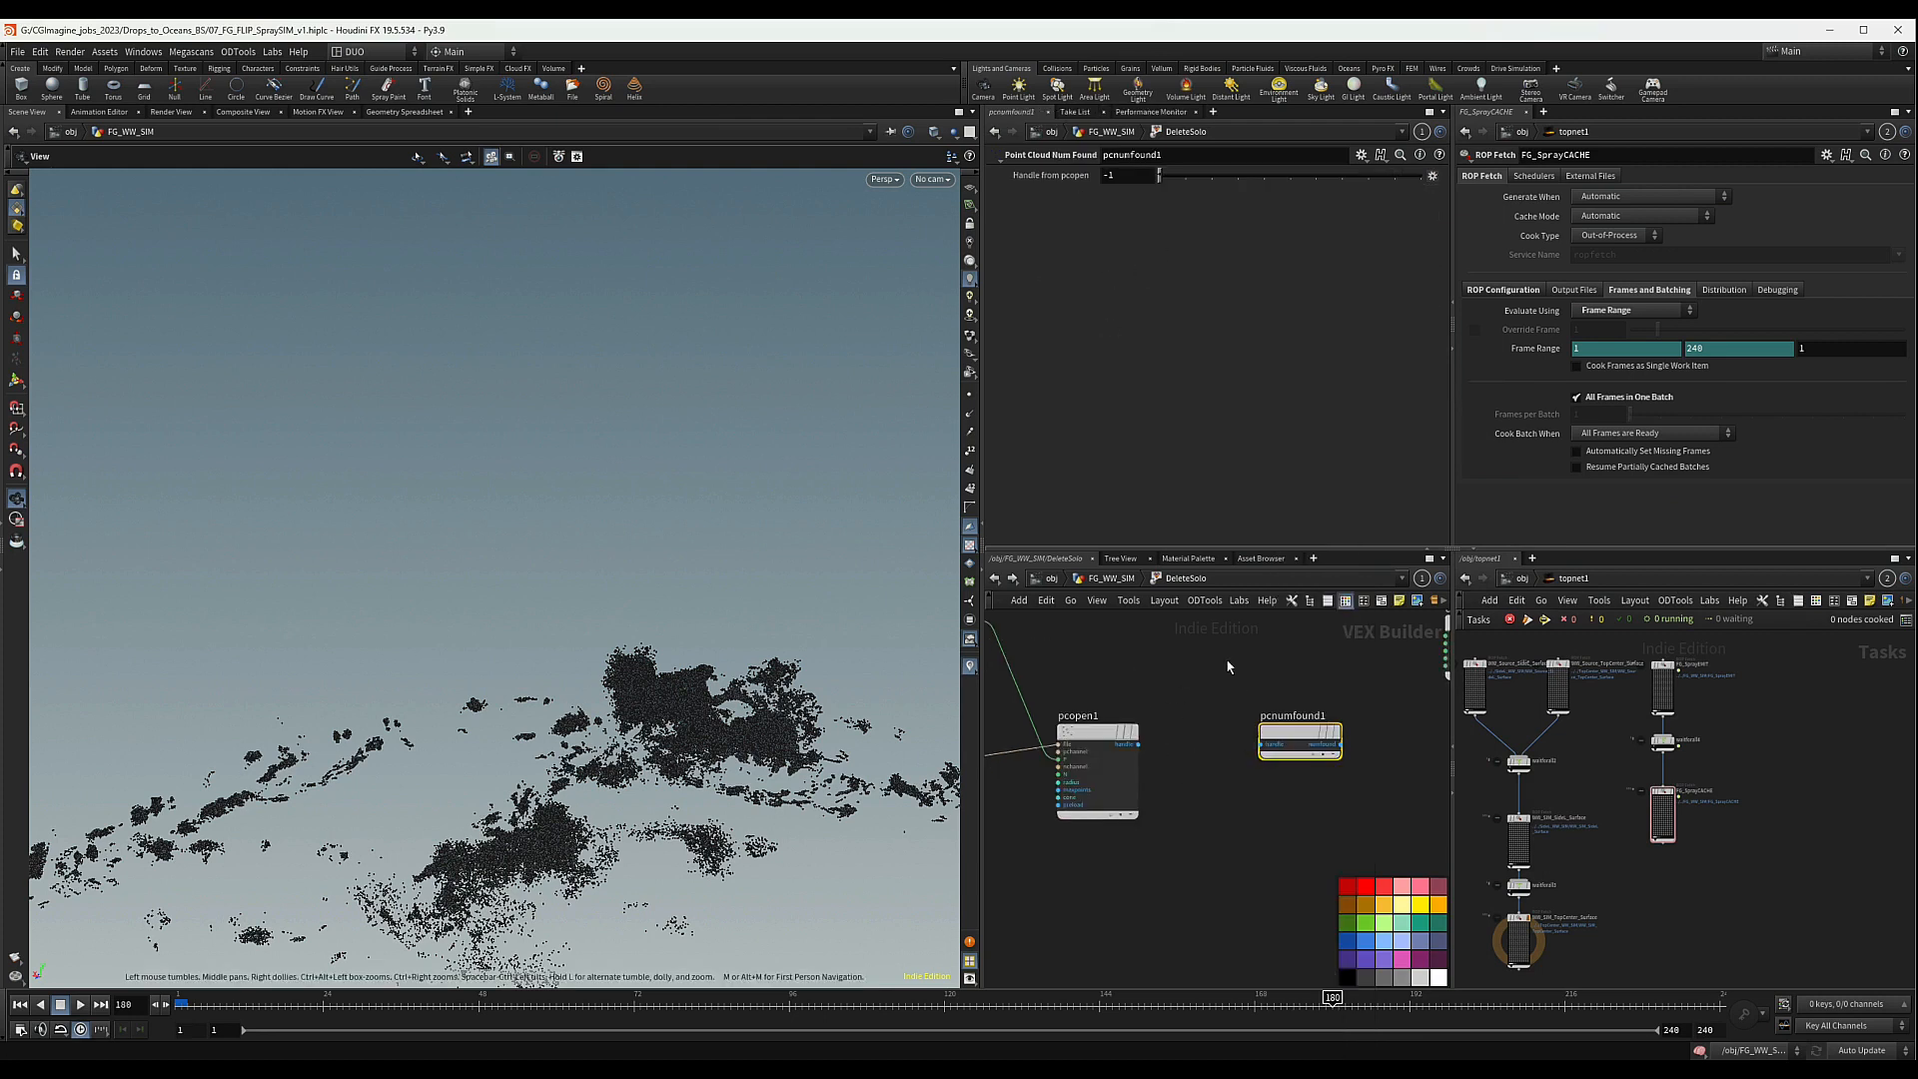
- Connect the Point Cloud Open handle to the Point Cloud Num Found node and move the geometry output node farther away
{"action": "scroll", "coordinate": [1237, 759], "scroll_direction": "up", "scroll_amount": 1}
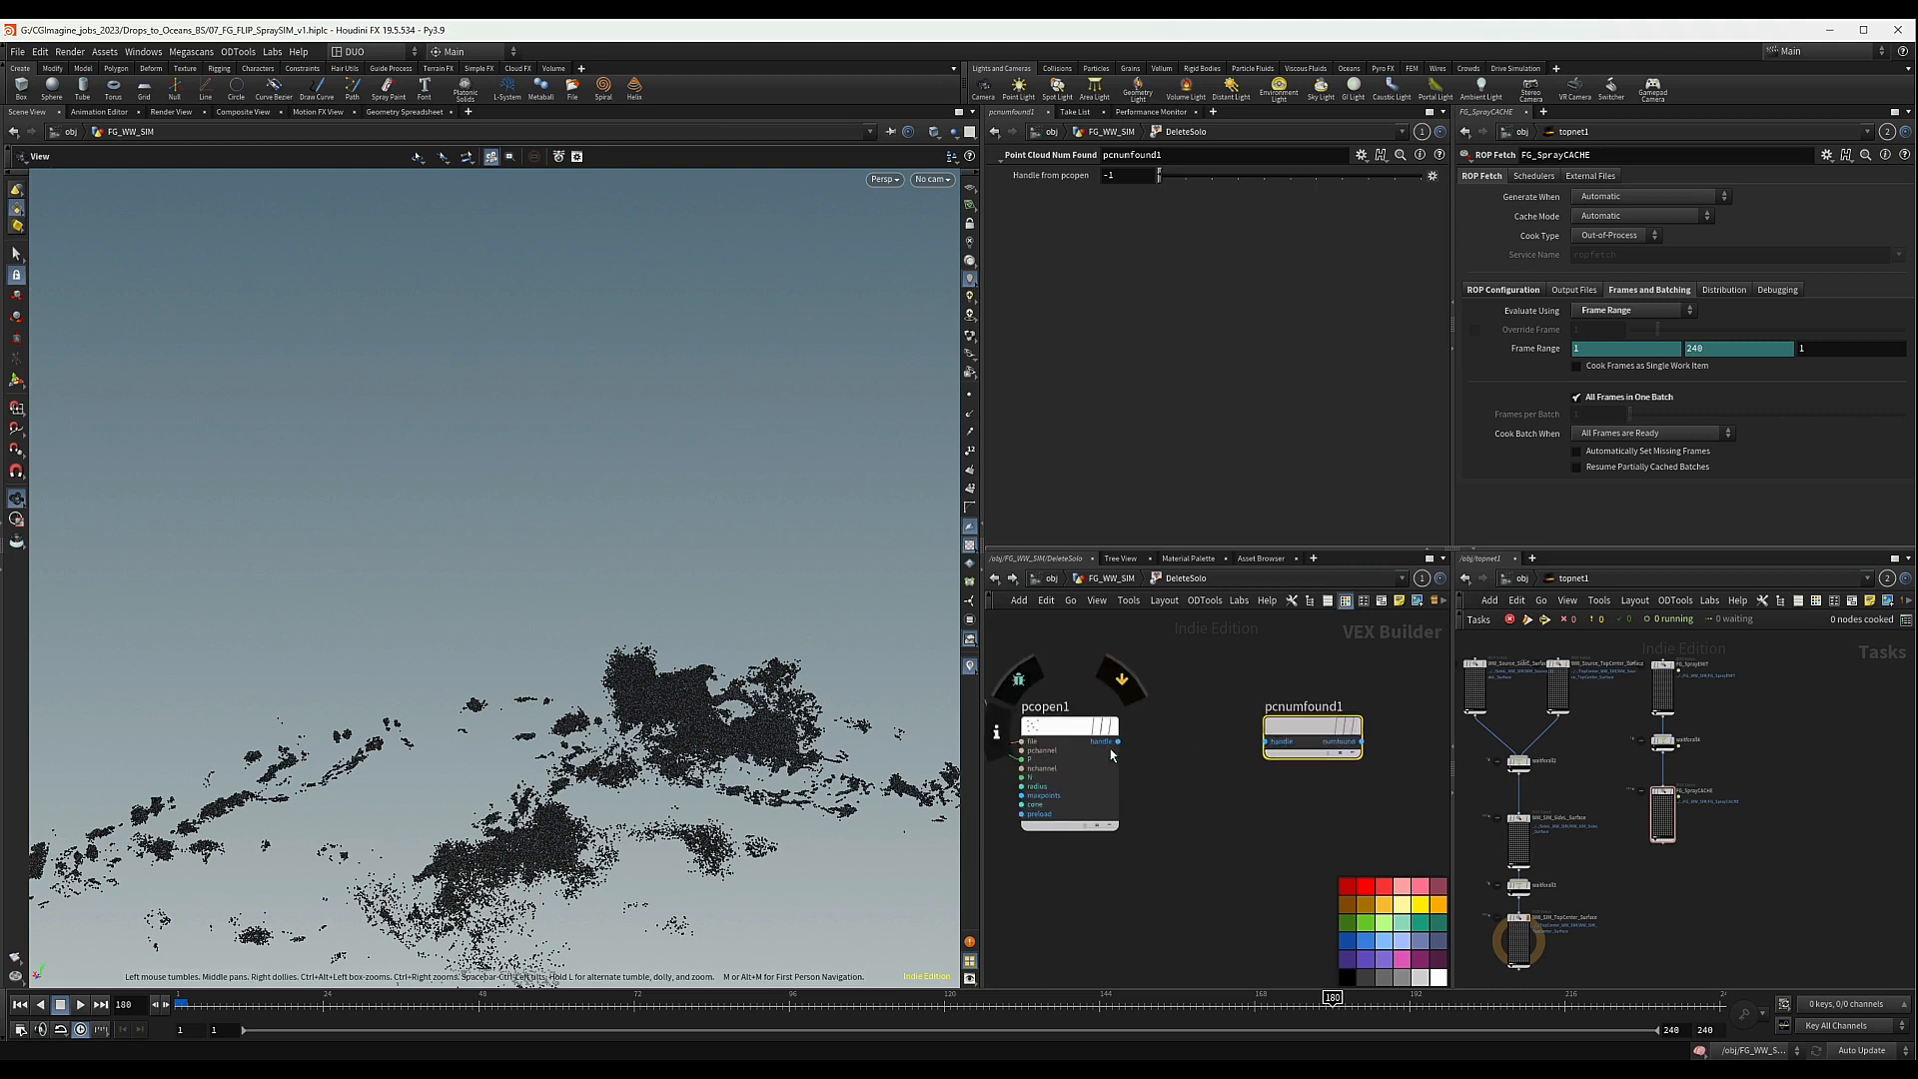
{"action": "left_click_drag", "start_coordinate": [1118, 741], "coordinate": [1255, 759]}
{"action": "scroll", "coordinate": [1287, 784], "scroll_direction": "down", "scroll_amount": 3}
{"action": "middle_click_drag", "start_coordinate": [1351, 765], "coordinate": [1302, 764]}
{"action": "left_click_drag", "start_coordinate": [1381, 667], "coordinate": [1425, 656]}
{"action": "mouse_move", "coordinate": [1301, 766]}
{"action": "middle_mouse_down"}
{"action": "mouse_move", "coordinate": [1287, 747]}
{"action": "mouse_move", "coordinate": [1308, 736]}
{"action": "middle_mouse_up"}
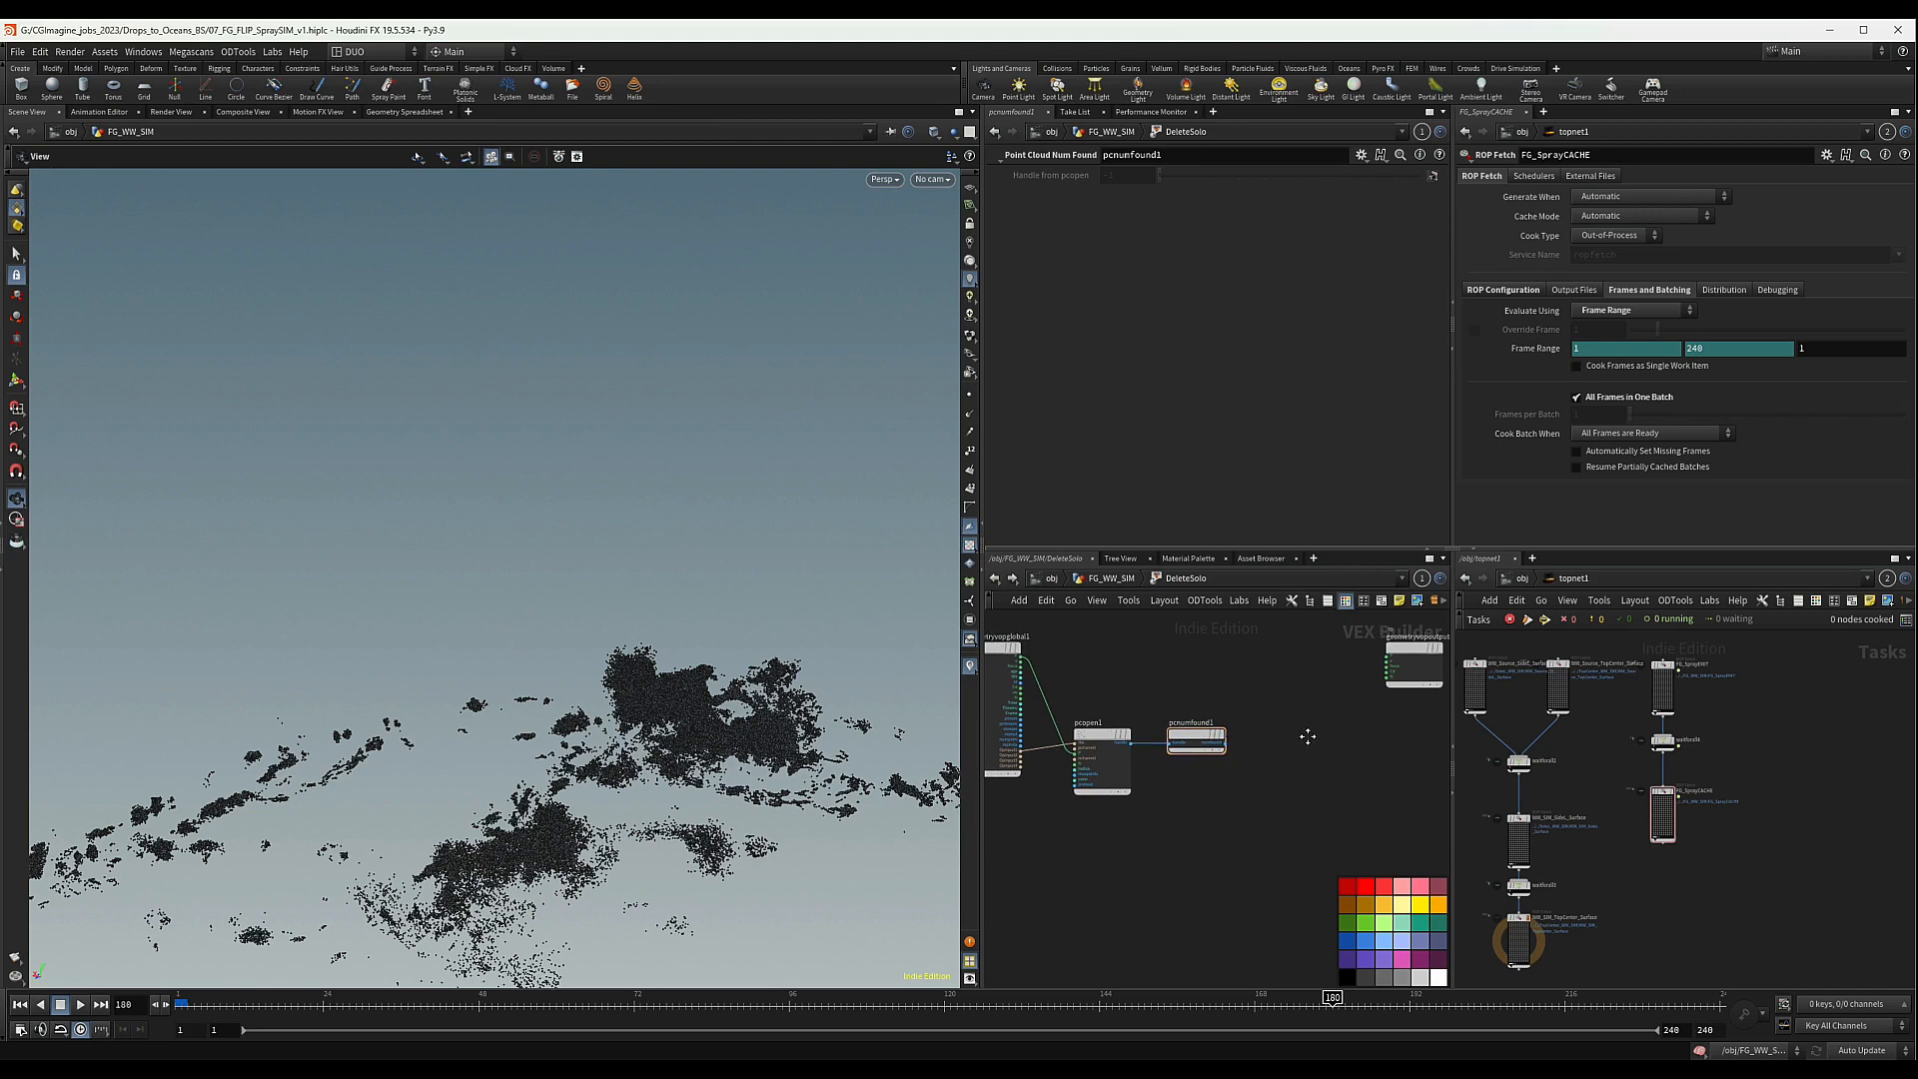
- Add a Fit Range node after Point Cloud Num Found and feed the number of found points into its value input
{"action": "key", "text": "Tab"}
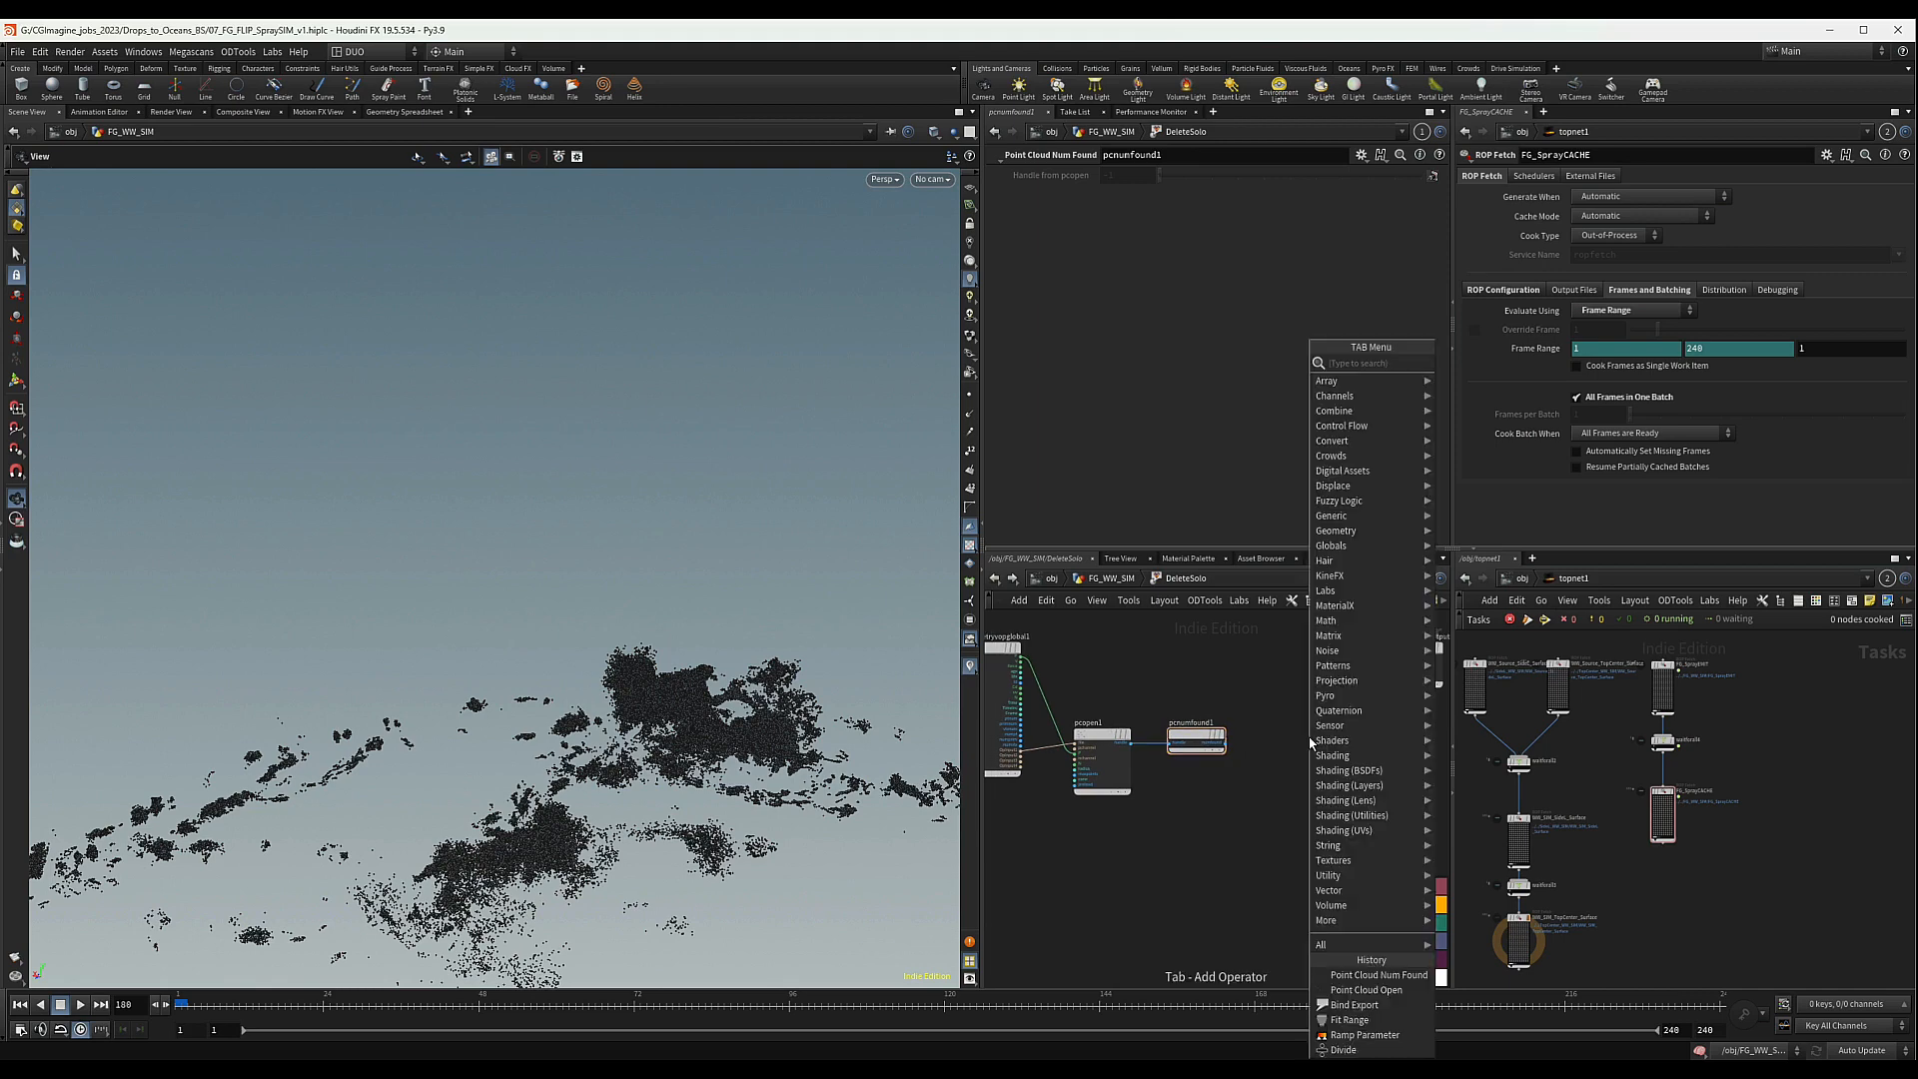
{"action": "type", "text": "com"}
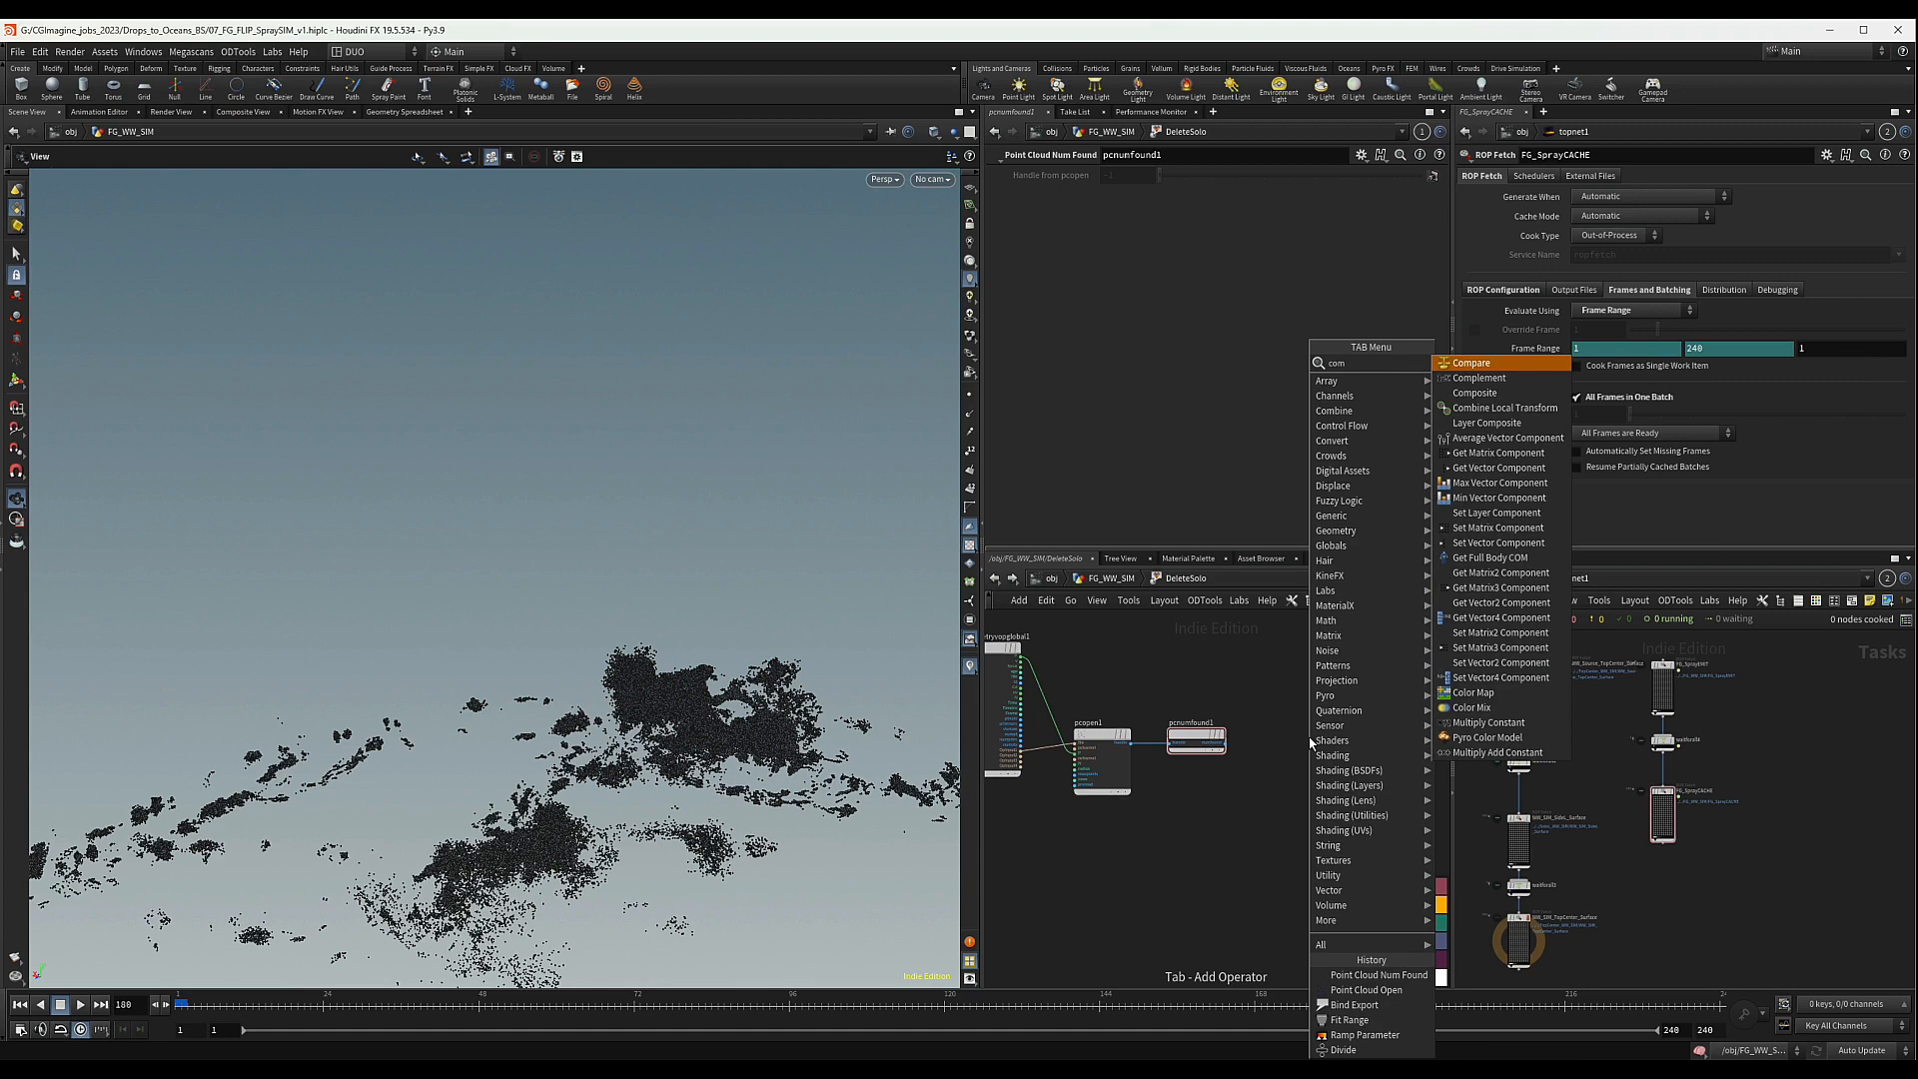
{"action": "key", "text": "BackSpace"}
{"action": "key", "text": "BackSpace"}
{"action": "key", "text": "BackSpace"}
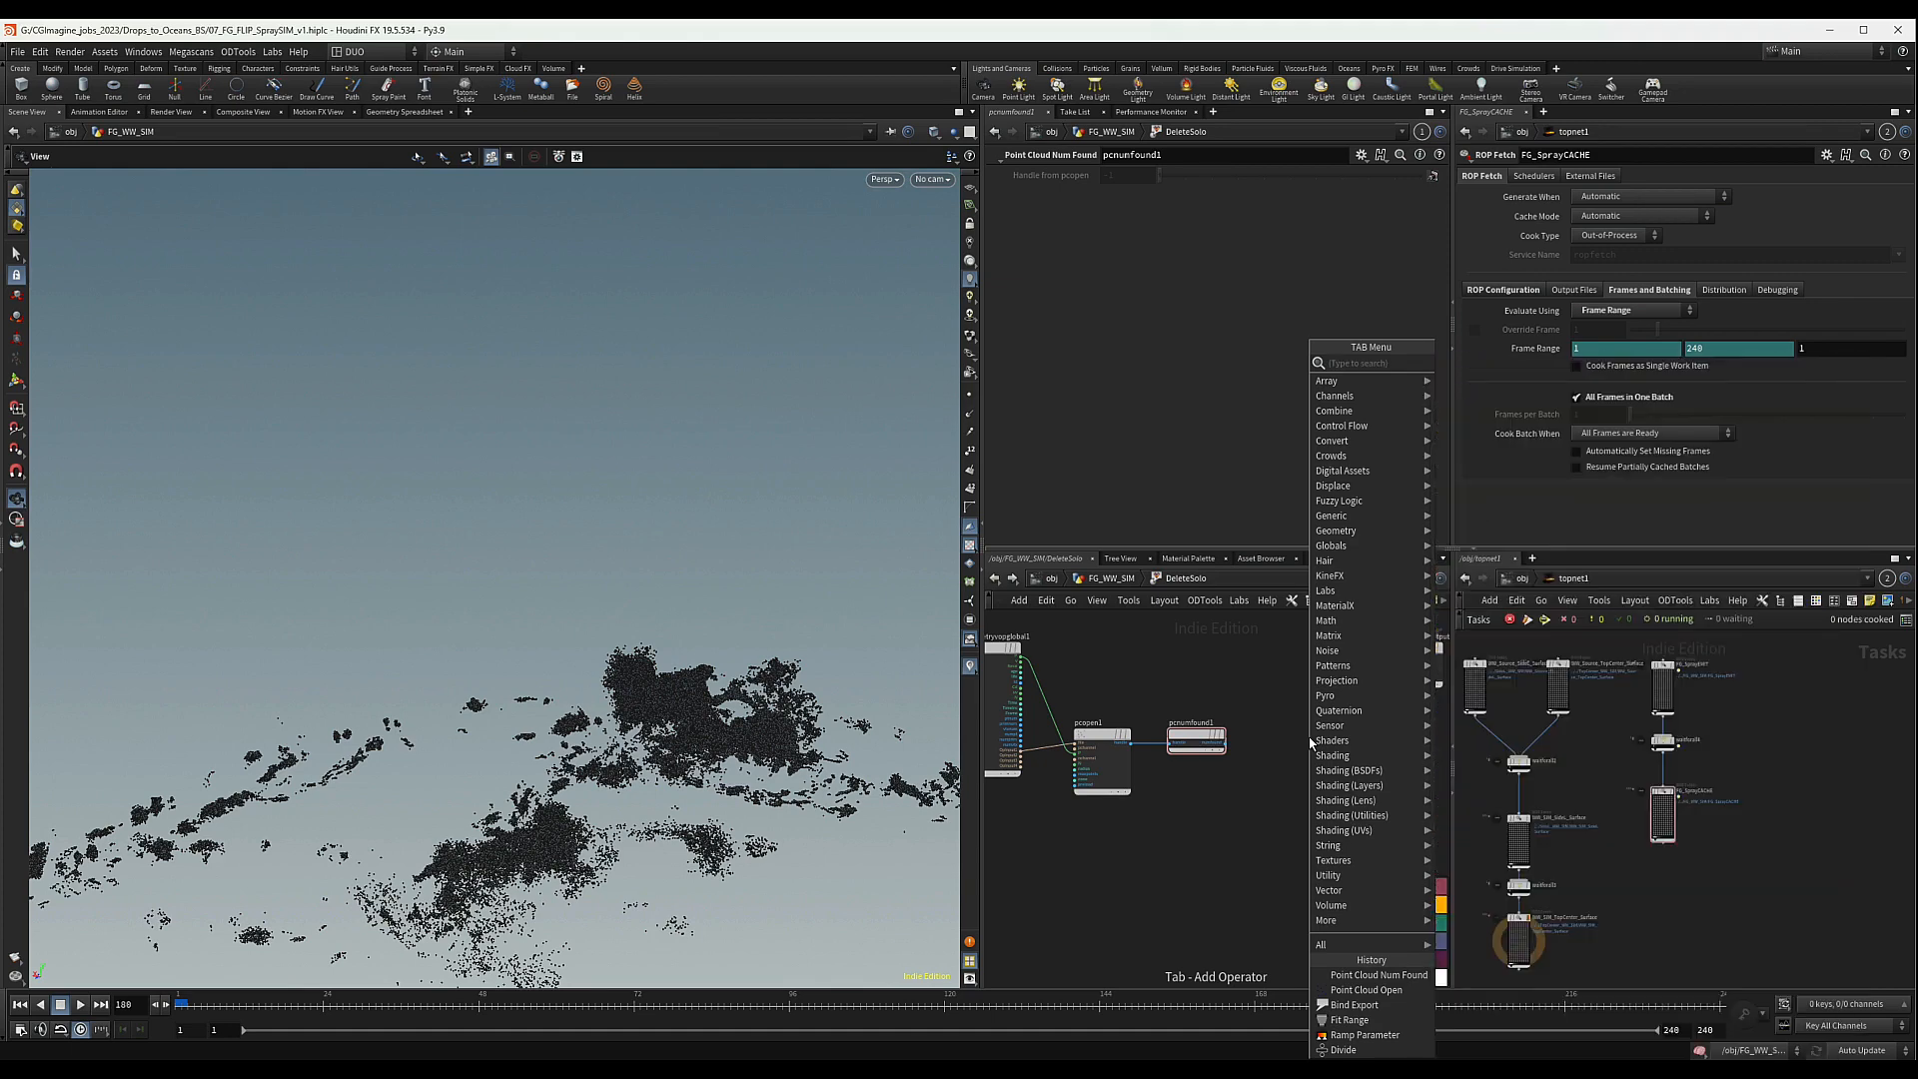
{"action": "type", "text": "fit"}
{"action": "key", "text": "Return"}
{"action": "left_click", "coordinate": [1312, 743]}
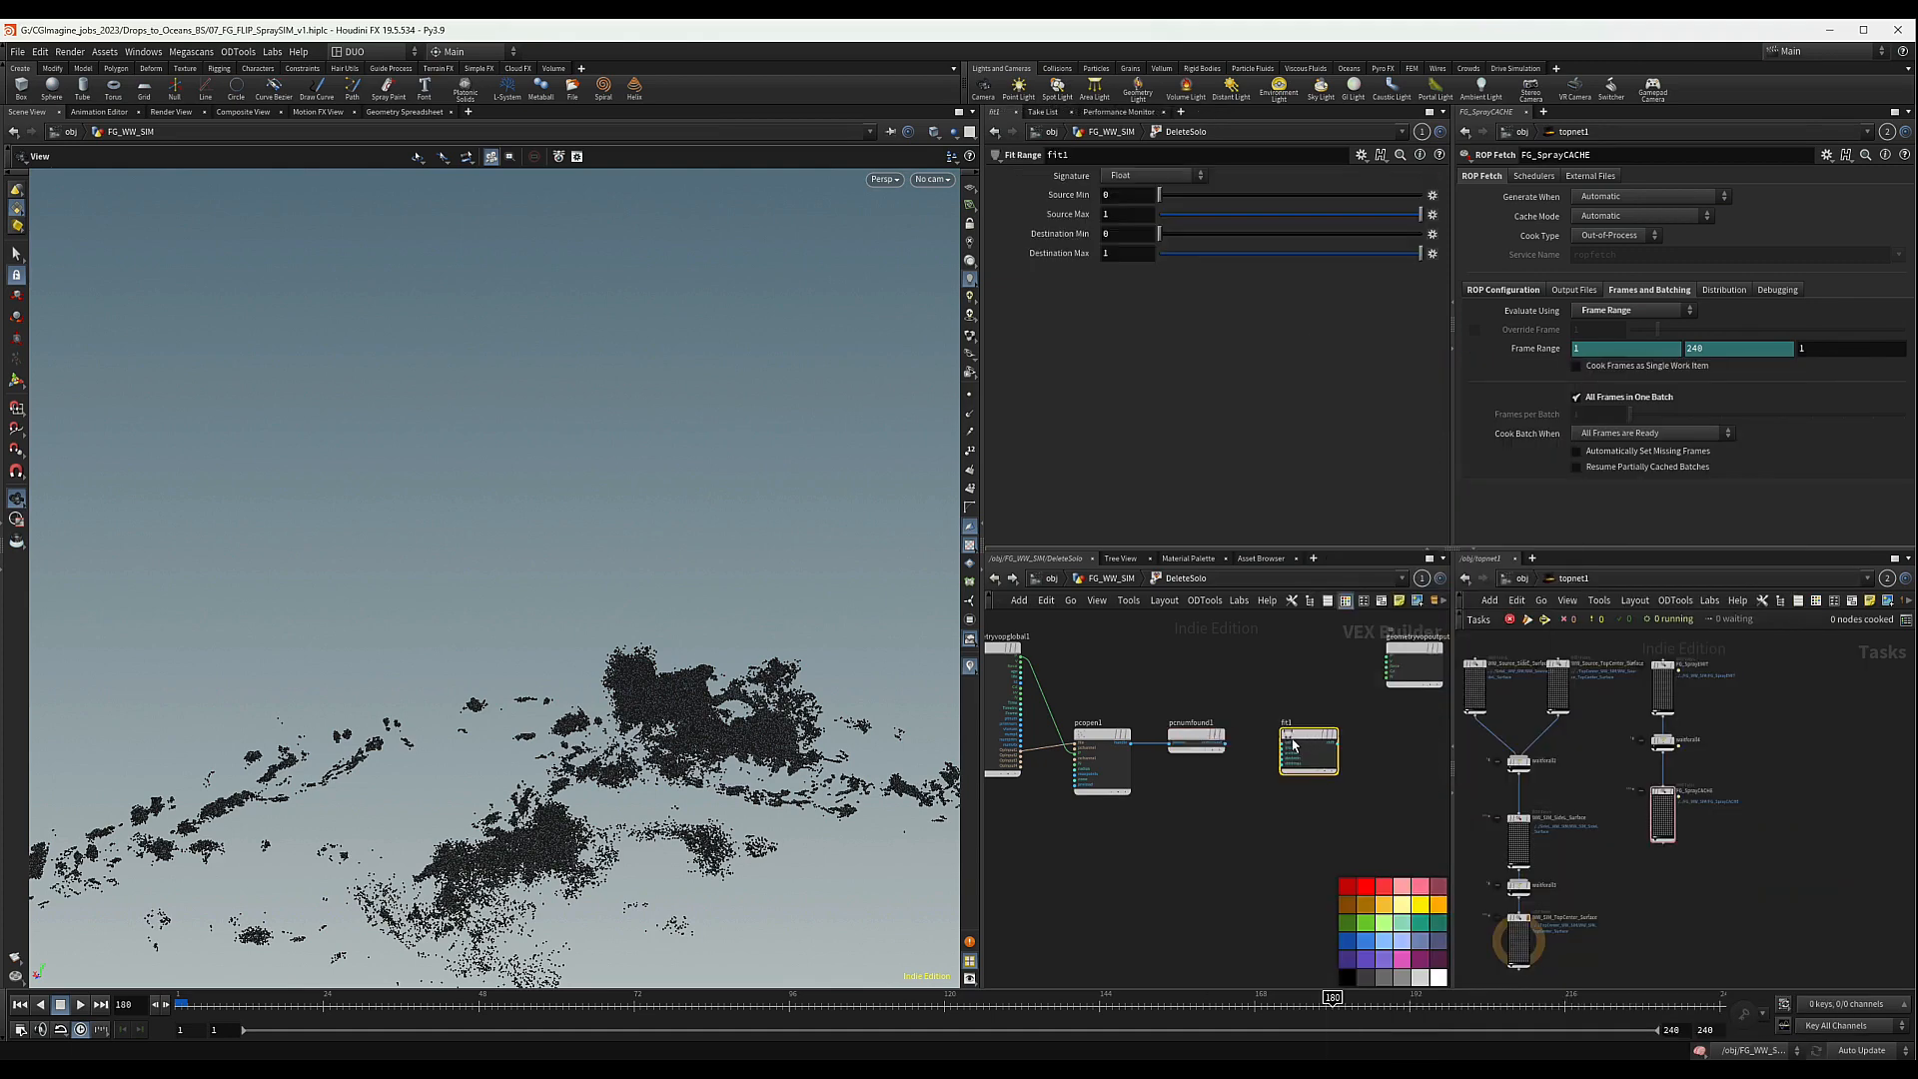
{"action": "scroll", "coordinate": [1212, 783], "scroll_direction": "up", "scroll_amount": 2}
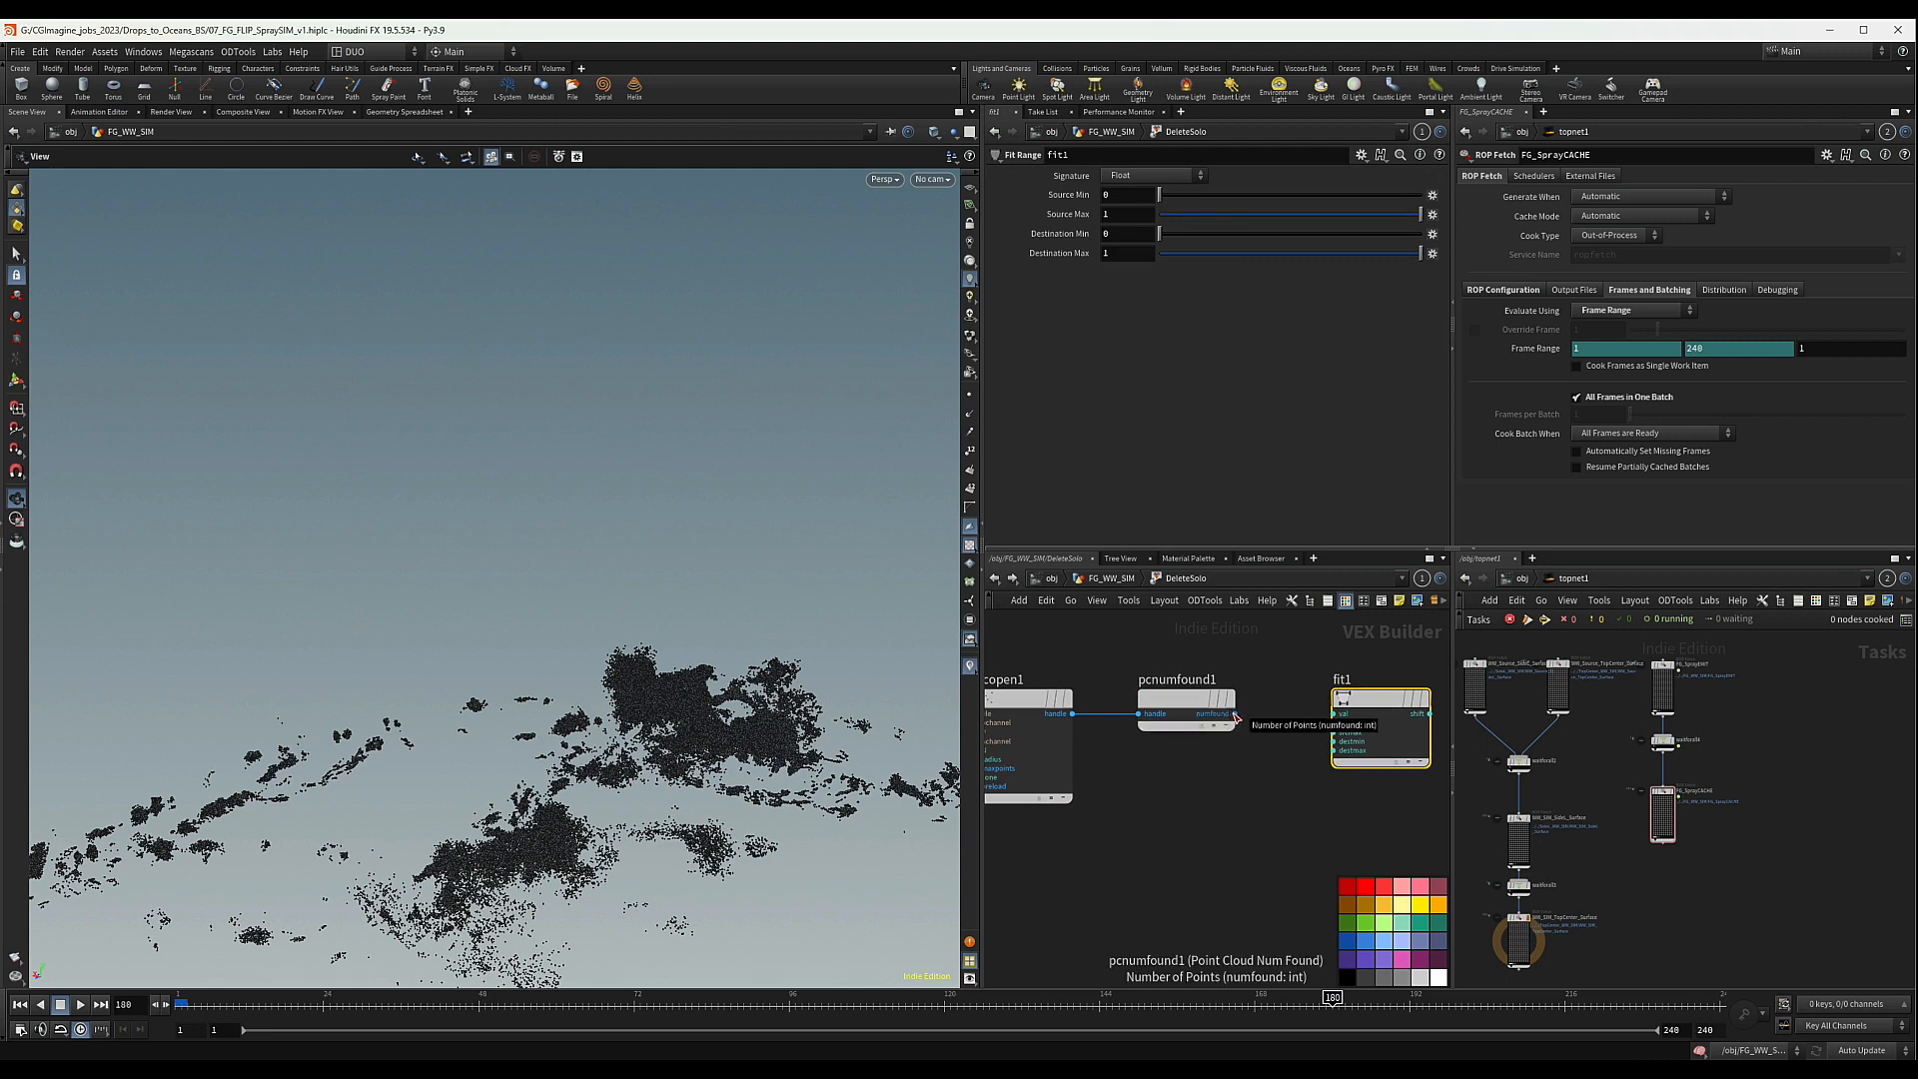
{"action": "left_click_drag", "start_coordinate": [1236, 717], "coordinate": [1336, 714]}
- Create a constant for Point Cloud Open's maxpoints input and connect it to the Fit Range node's source maximum as well
{"action": "scroll", "coordinate": [1293, 776], "scroll_direction": "down", "scroll_amount": 3}
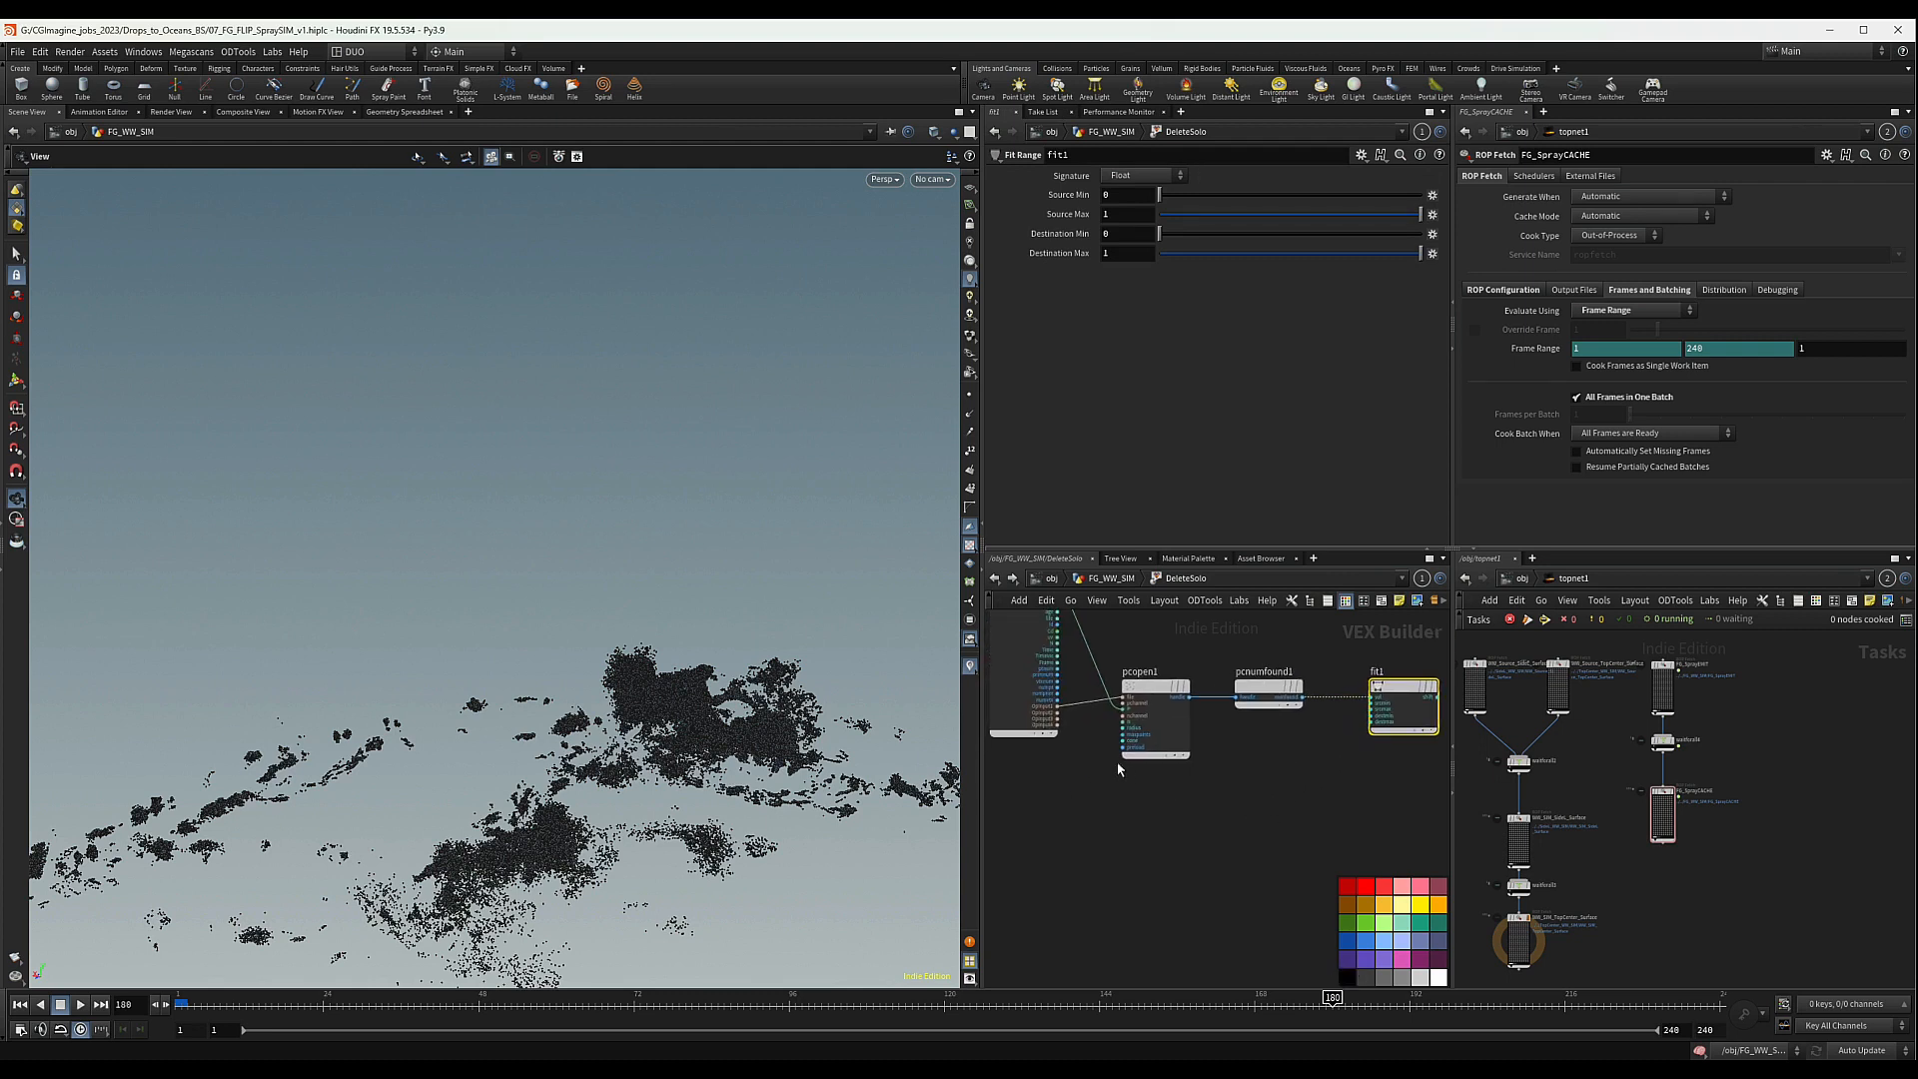
{"action": "scroll", "coordinate": [1119, 769], "scroll_direction": "up", "scroll_amount": 3}
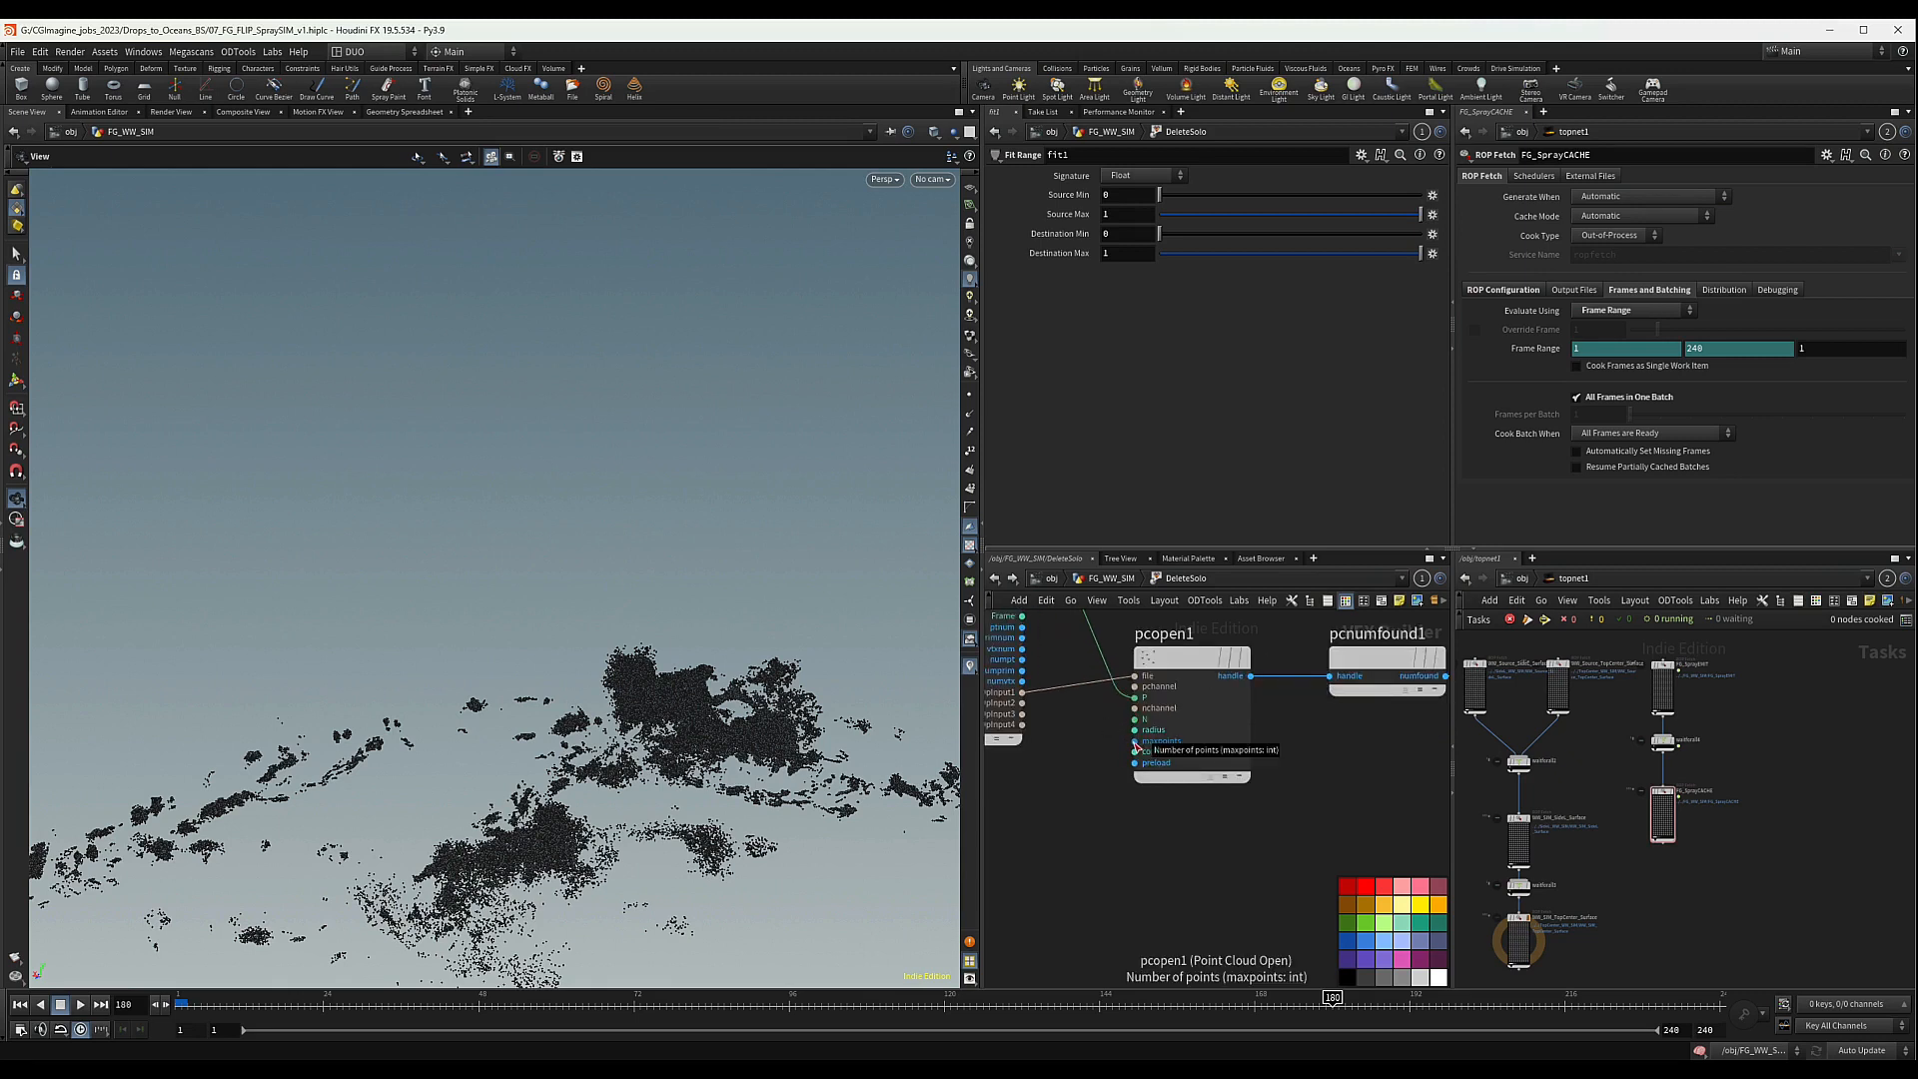
{"action": "right_click", "coordinate": [1135, 743]}
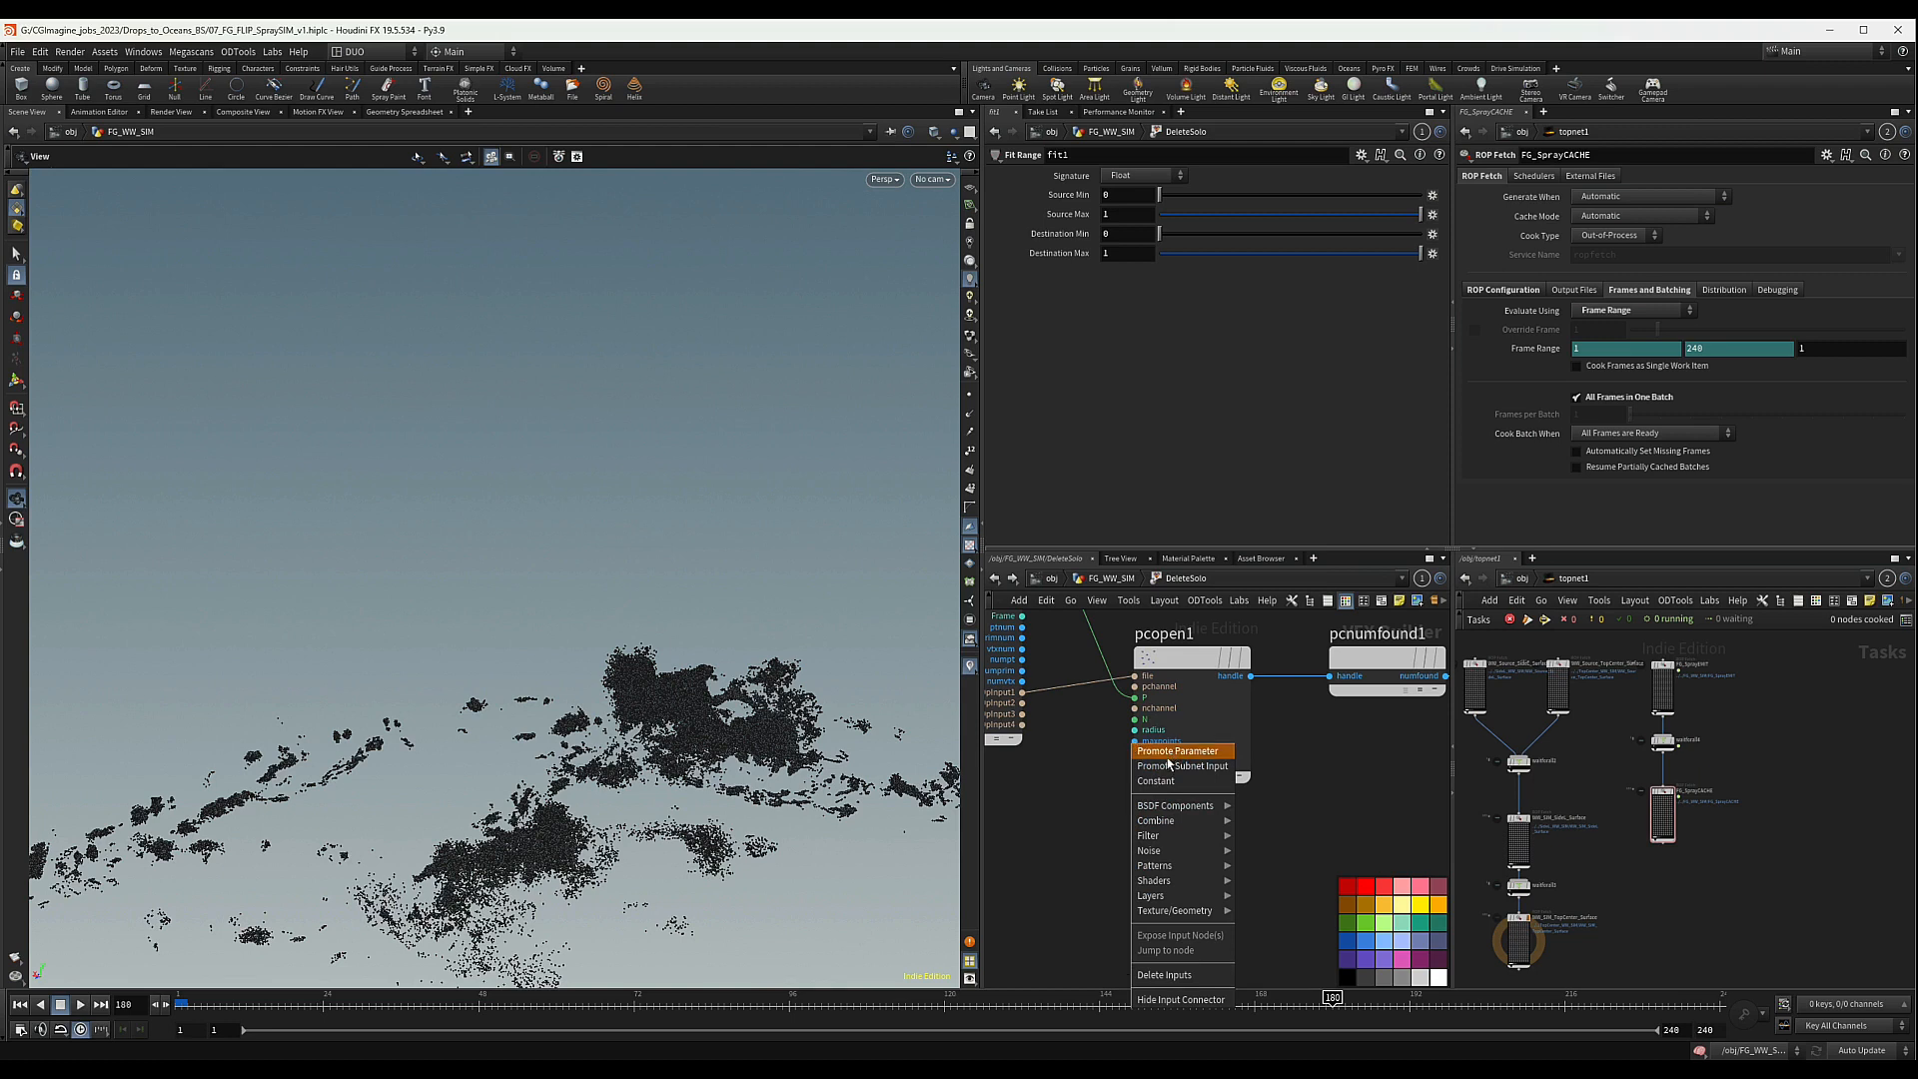
{"action": "left_click", "coordinate": [1160, 786]}
{"action": "scroll", "coordinate": [1094, 802], "scroll_direction": "down", "scroll_amount": 3}
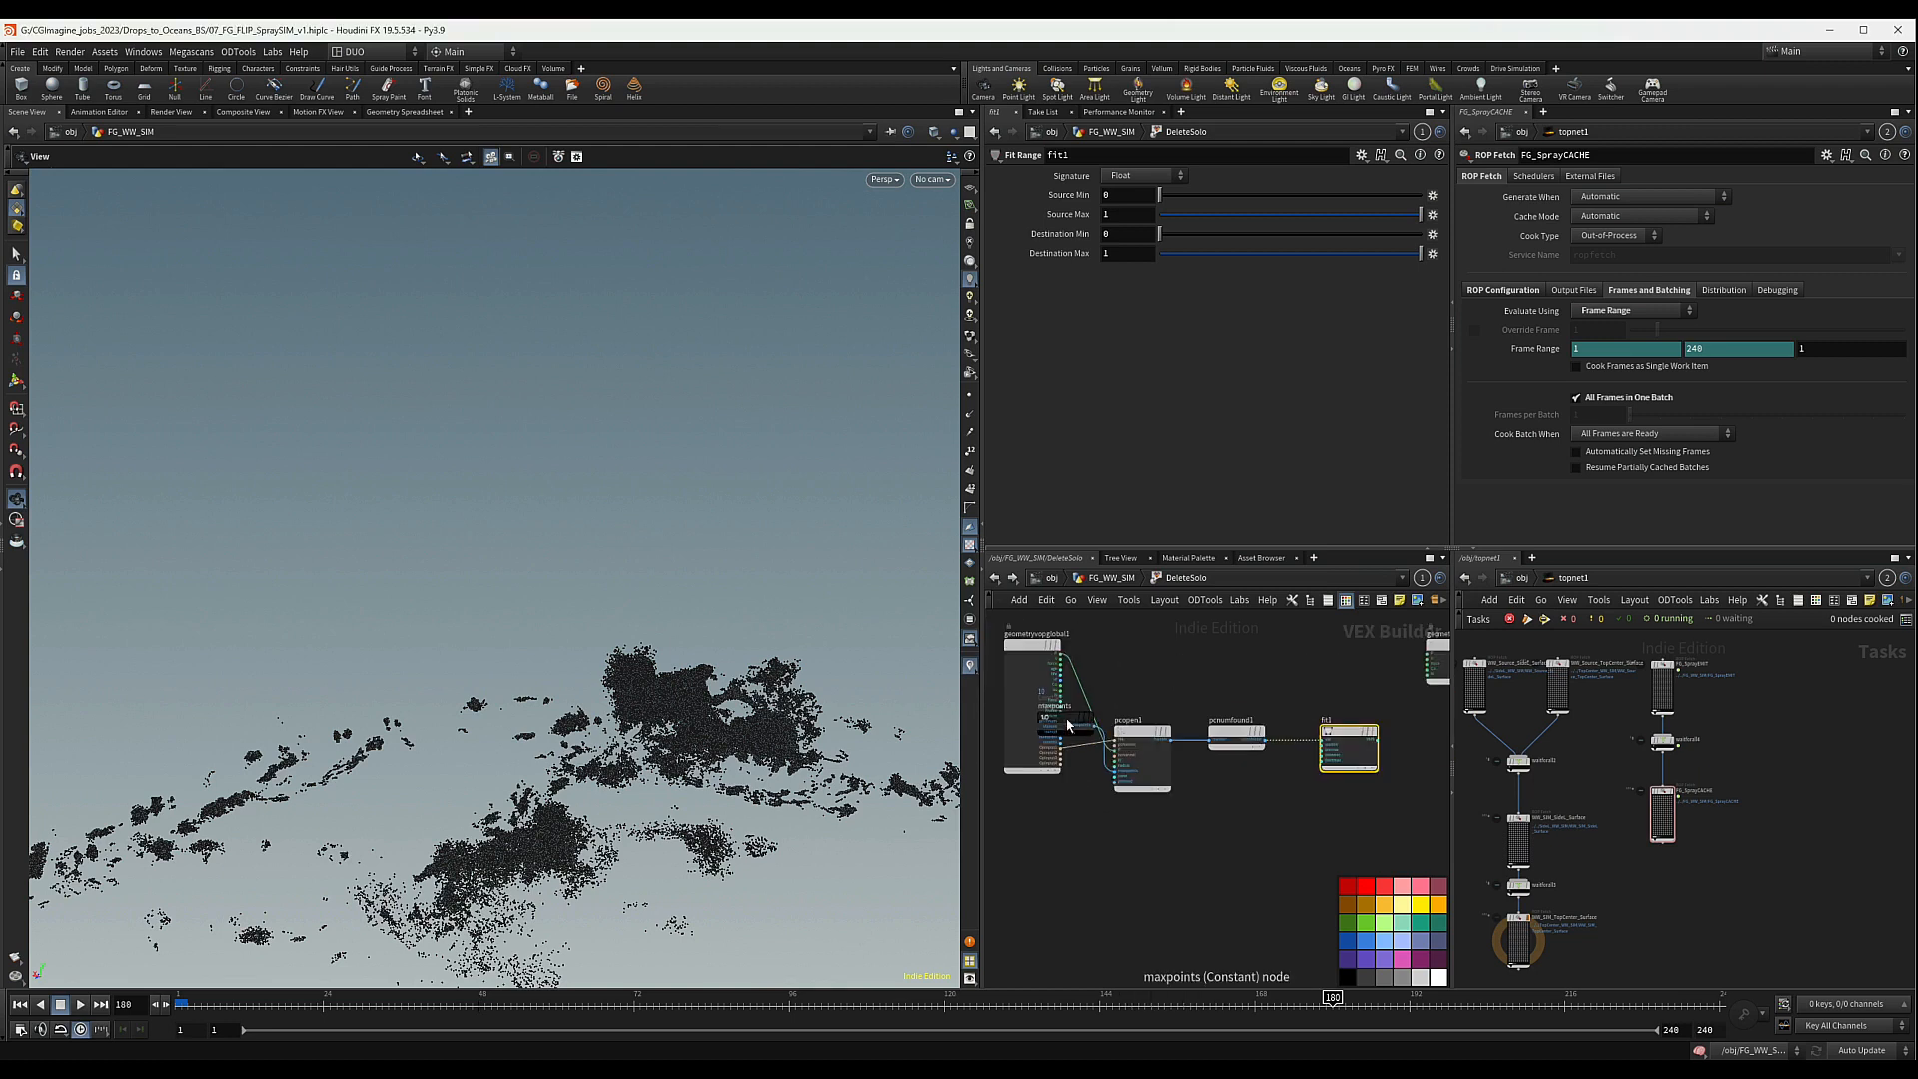
{"action": "left_click_drag", "start_coordinate": [1071, 727], "coordinate": [1329, 752]}
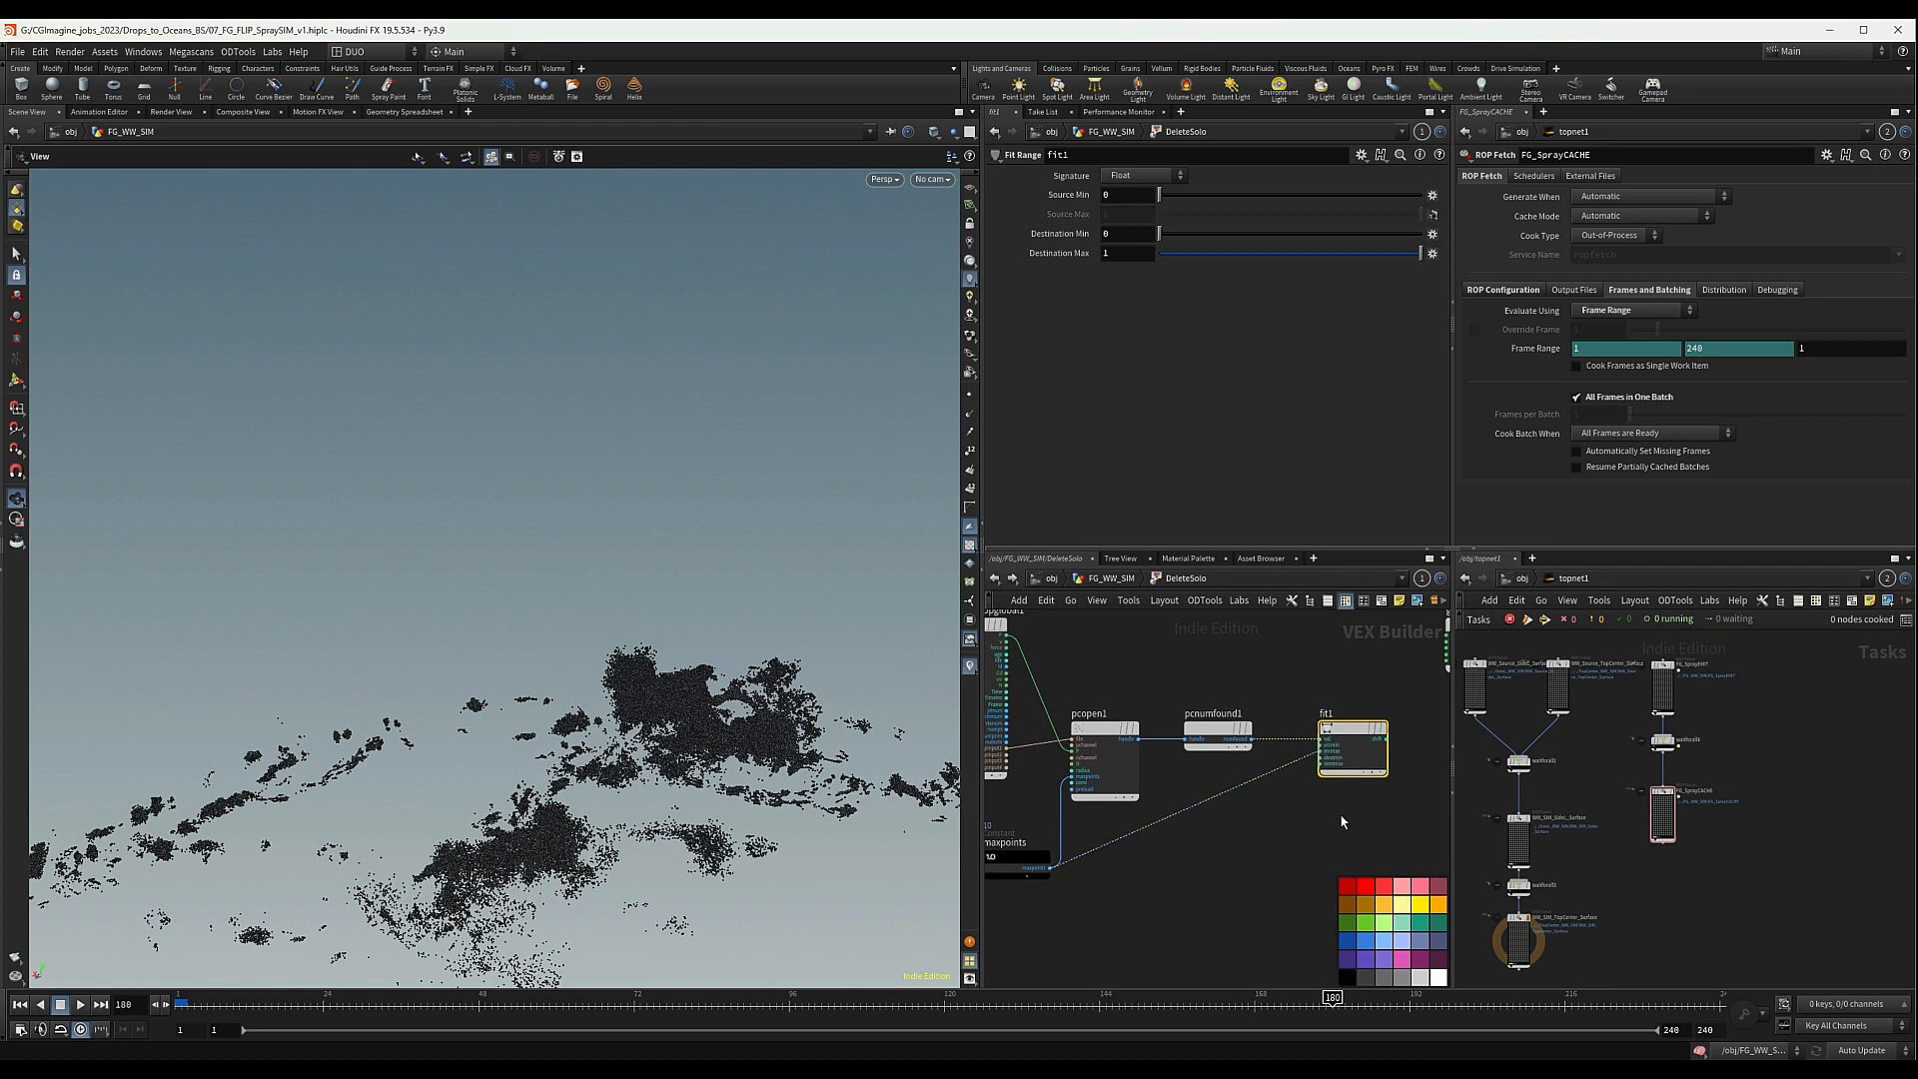
- Inspect the Fit Range node's source and destination settings and the Point Cloud Open node's search parameters
{"action": "scroll", "coordinate": [1340, 813], "scroll_direction": "up", "scroll_amount": 5}
{"action": "scroll", "coordinate": [1329, 817], "scroll_direction": "down", "scroll_amount": 3}
{"action": "middle_click_drag", "start_coordinate": [1329, 816], "coordinate": [1332, 832]}
{"action": "middle_click_drag", "start_coordinate": [1356, 682], "coordinate": [1344, 692]}
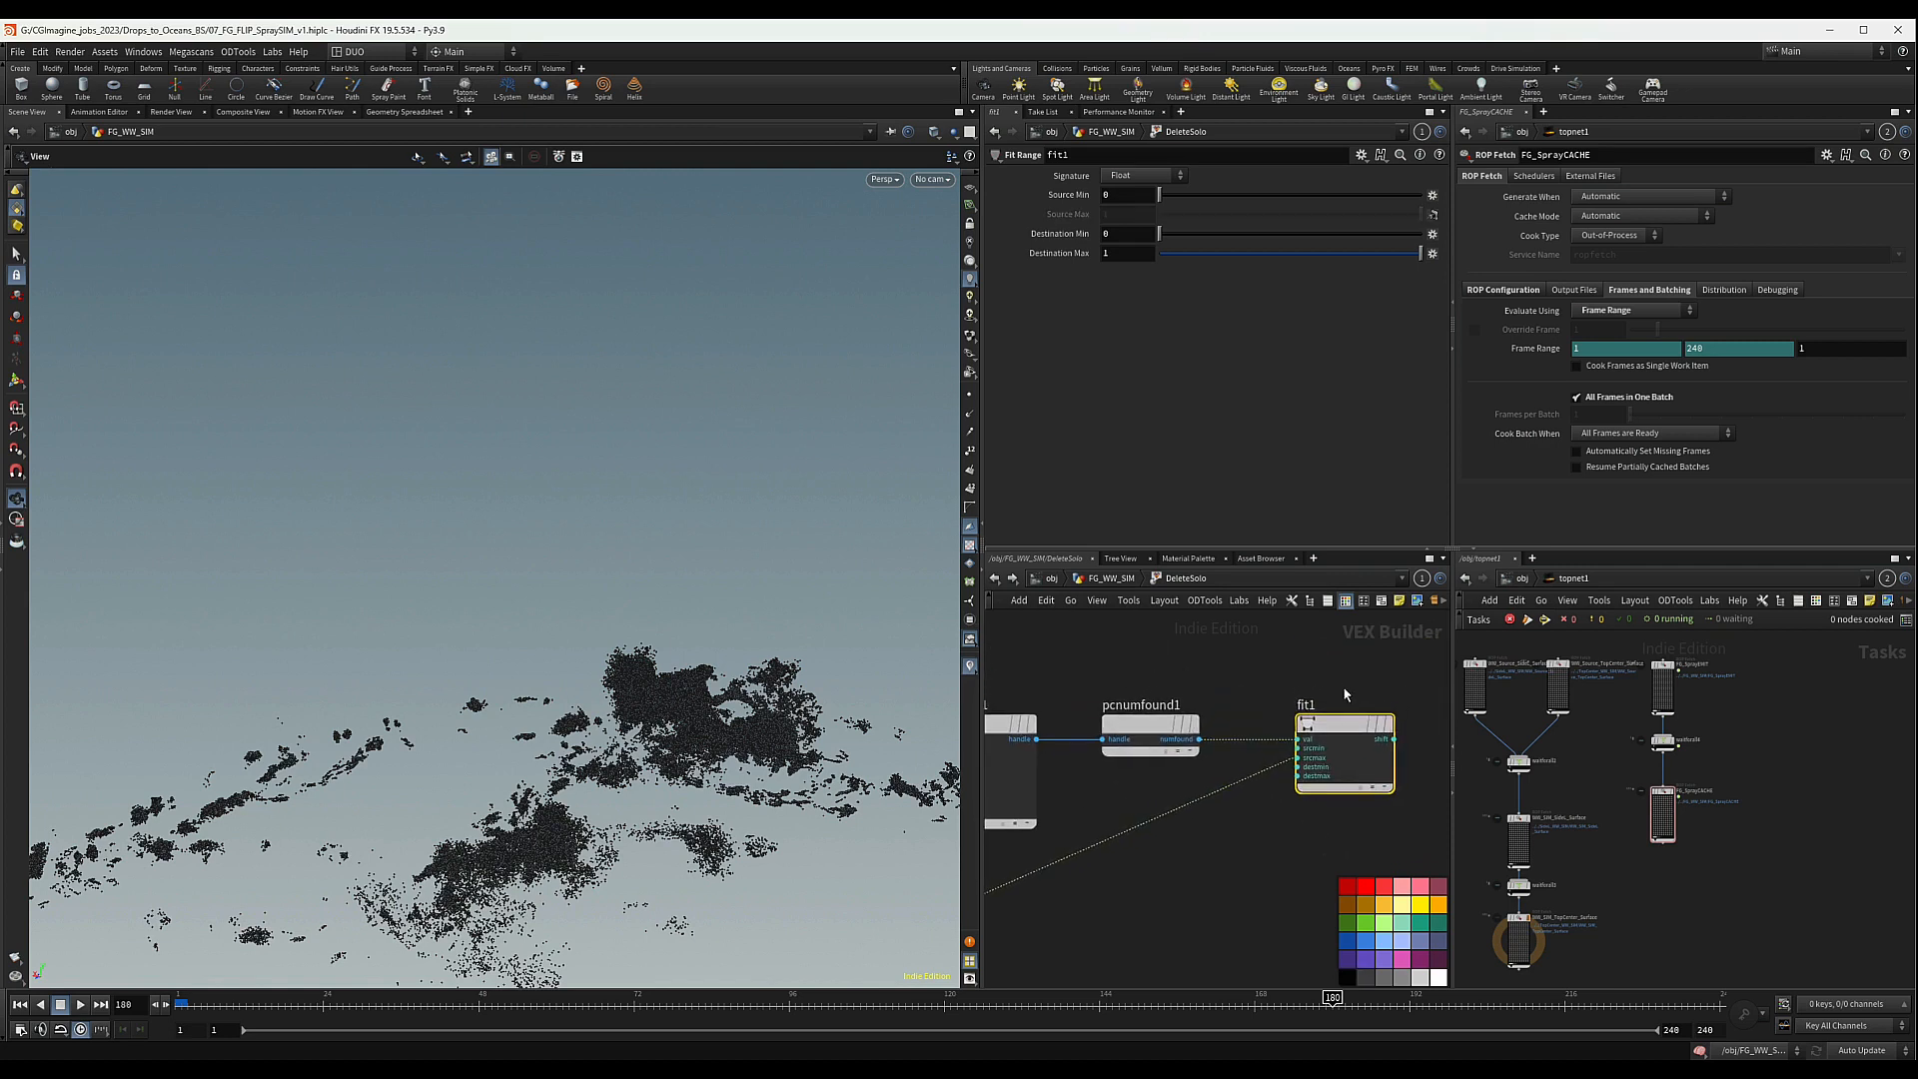
{"action": "left_click_drag", "start_coordinate": [1354, 679], "coordinate": [1345, 706]}
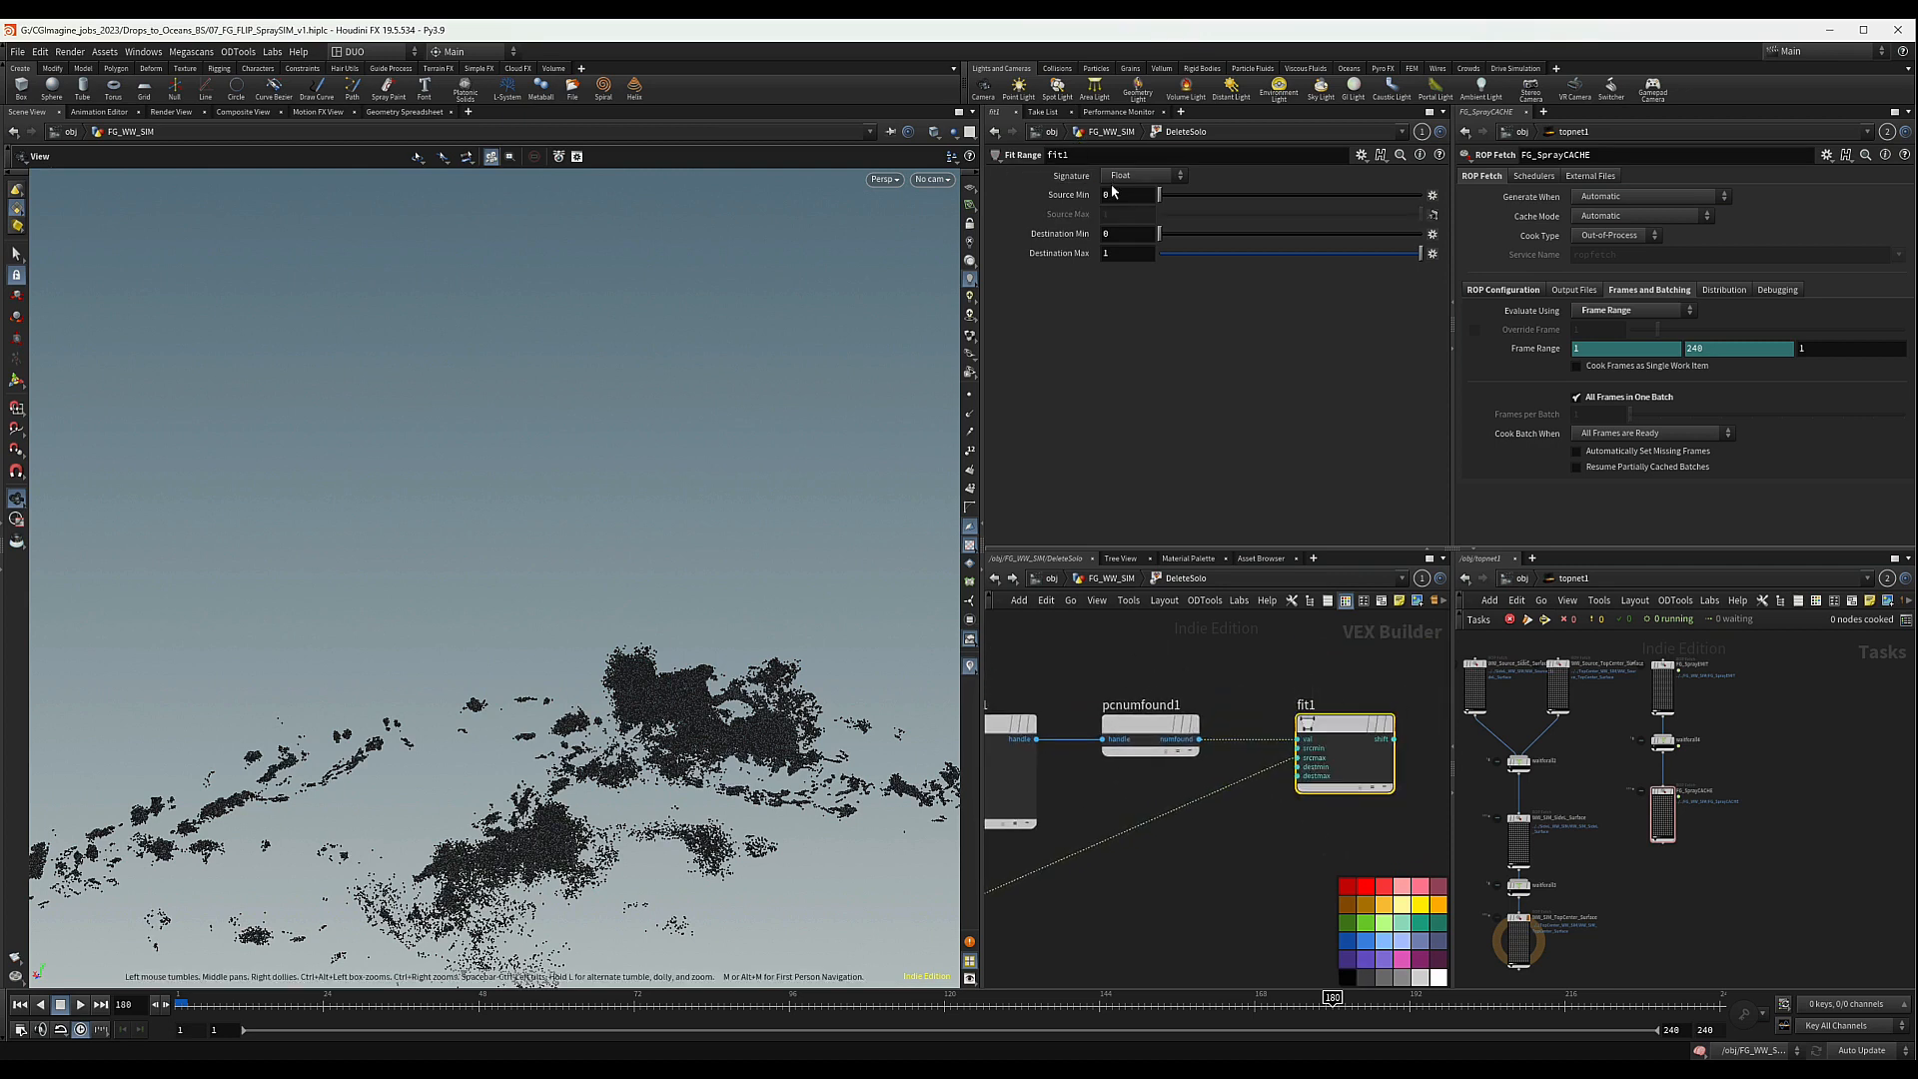
{"action": "middle_click_drag", "start_coordinate": [1201, 777], "coordinate": [1426, 732]}
{"action": "left_click_drag", "start_coordinate": [1256, 633], "coordinate": [1203, 684]}
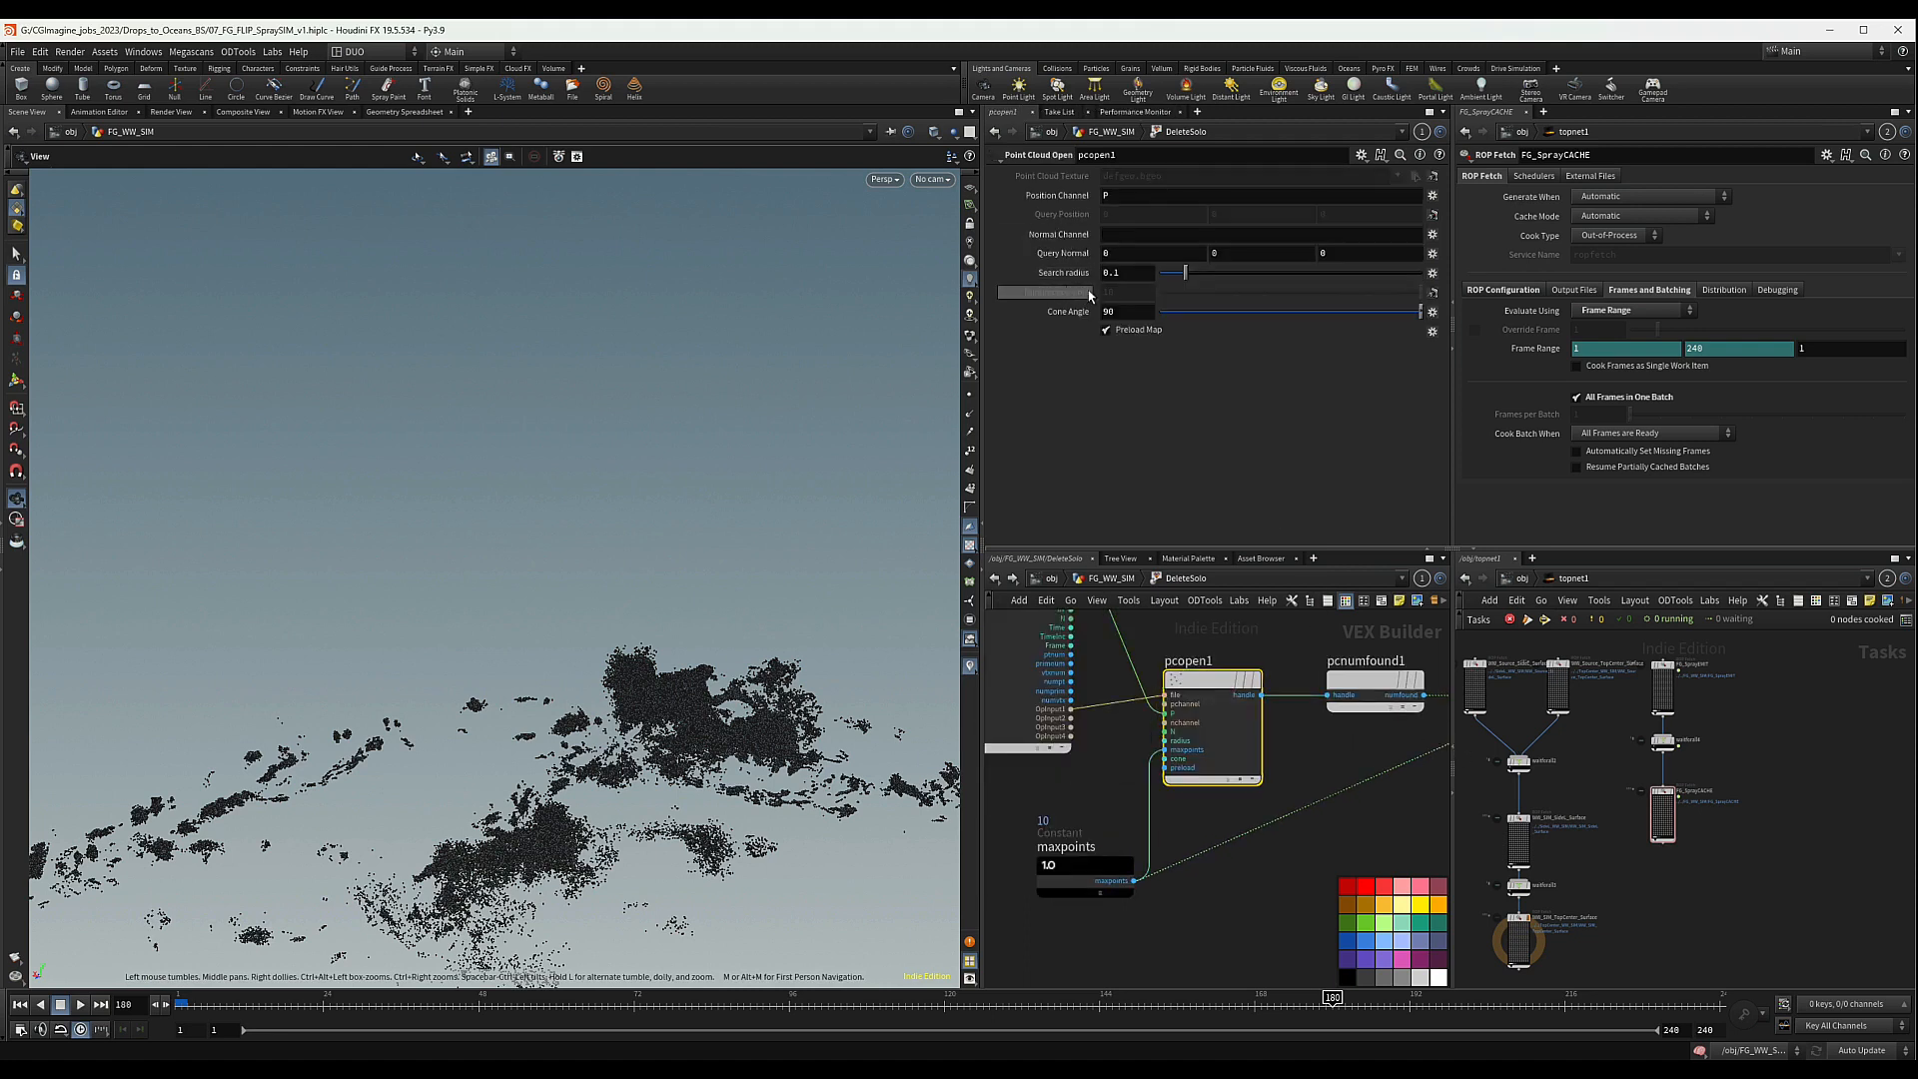
- Connect the Fit Range output to the Cd input of the geometry output node
{"action": "scroll", "coordinate": [1361, 755], "scroll_direction": "down", "scroll_amount": 2}
{"action": "middle_click_drag", "start_coordinate": [1358, 757], "coordinate": [1197, 791]}
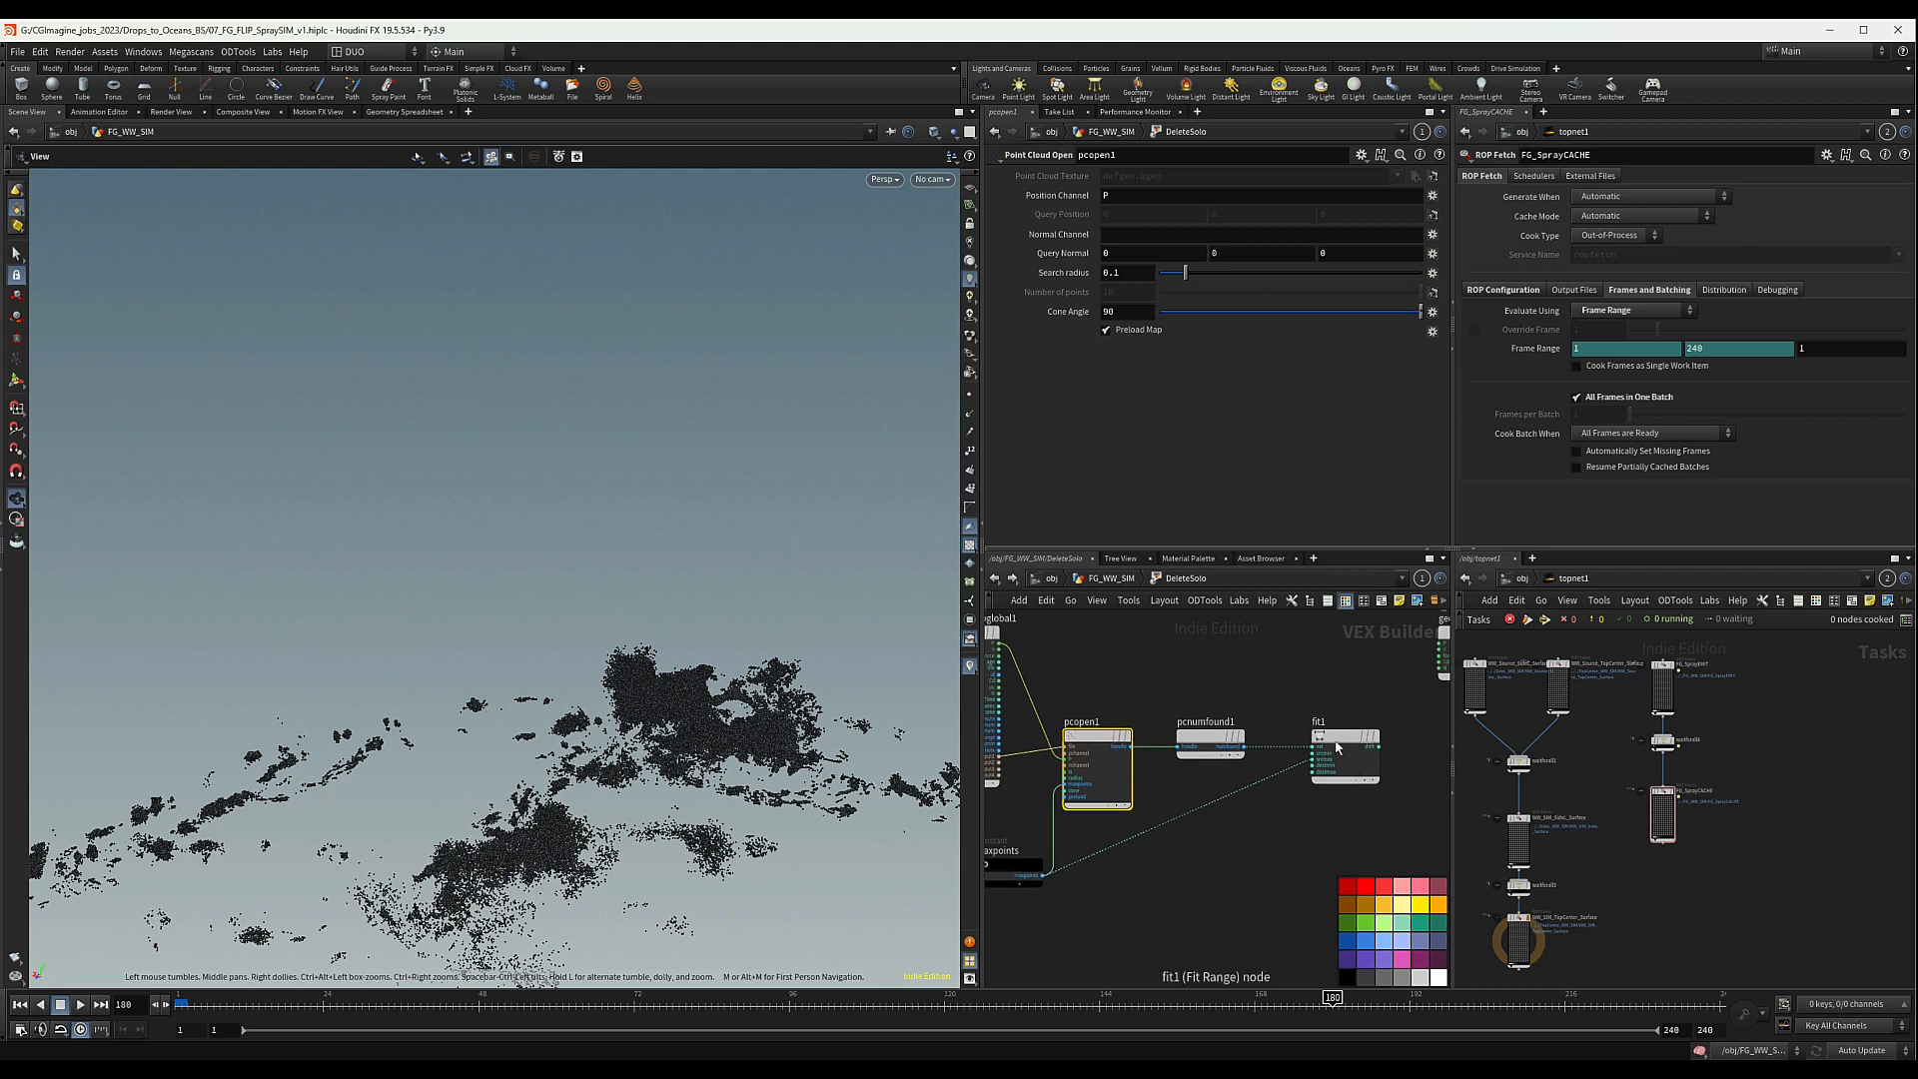
{"action": "middle_click_drag", "start_coordinate": [1375, 694], "coordinate": [1219, 687]}
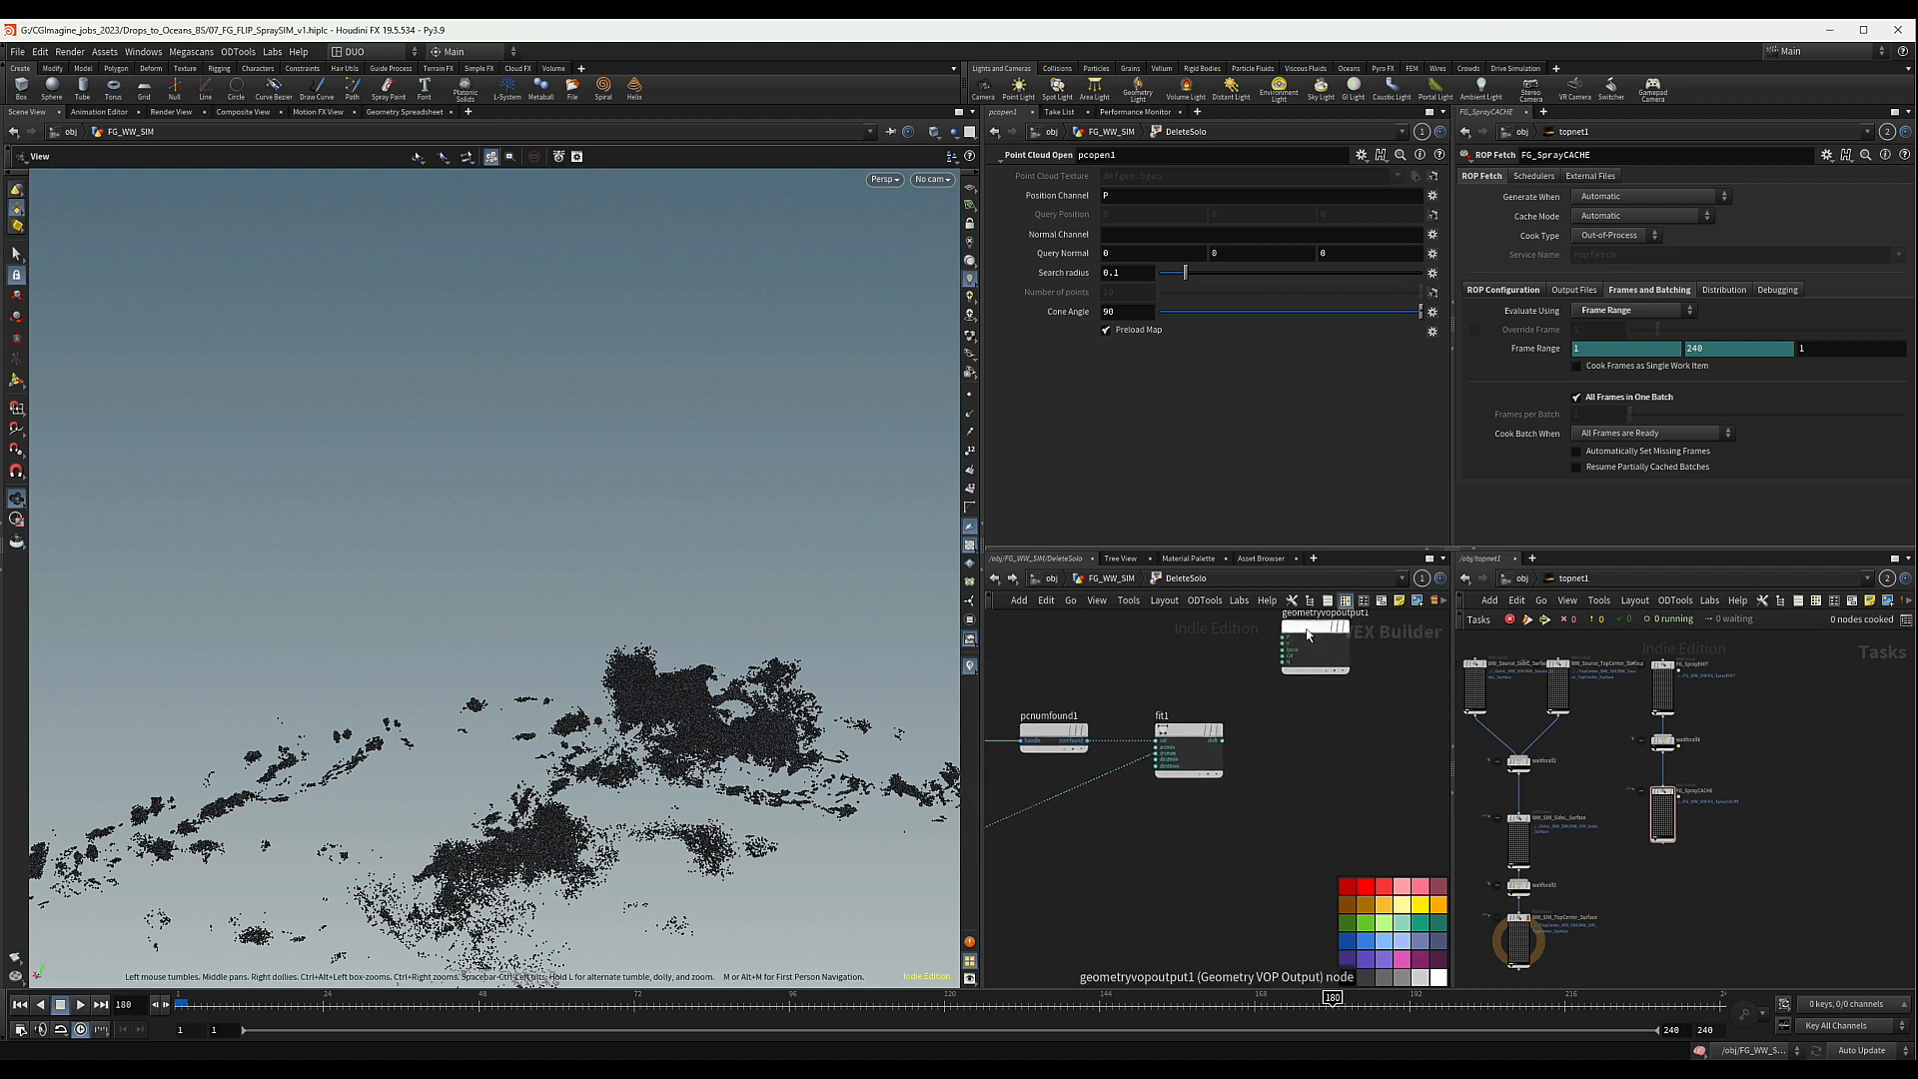
{"action": "scroll", "coordinate": [1225, 750], "scroll_direction": "up", "scroll_amount": 3}
{"action": "left_click", "coordinate": [1217, 730]}
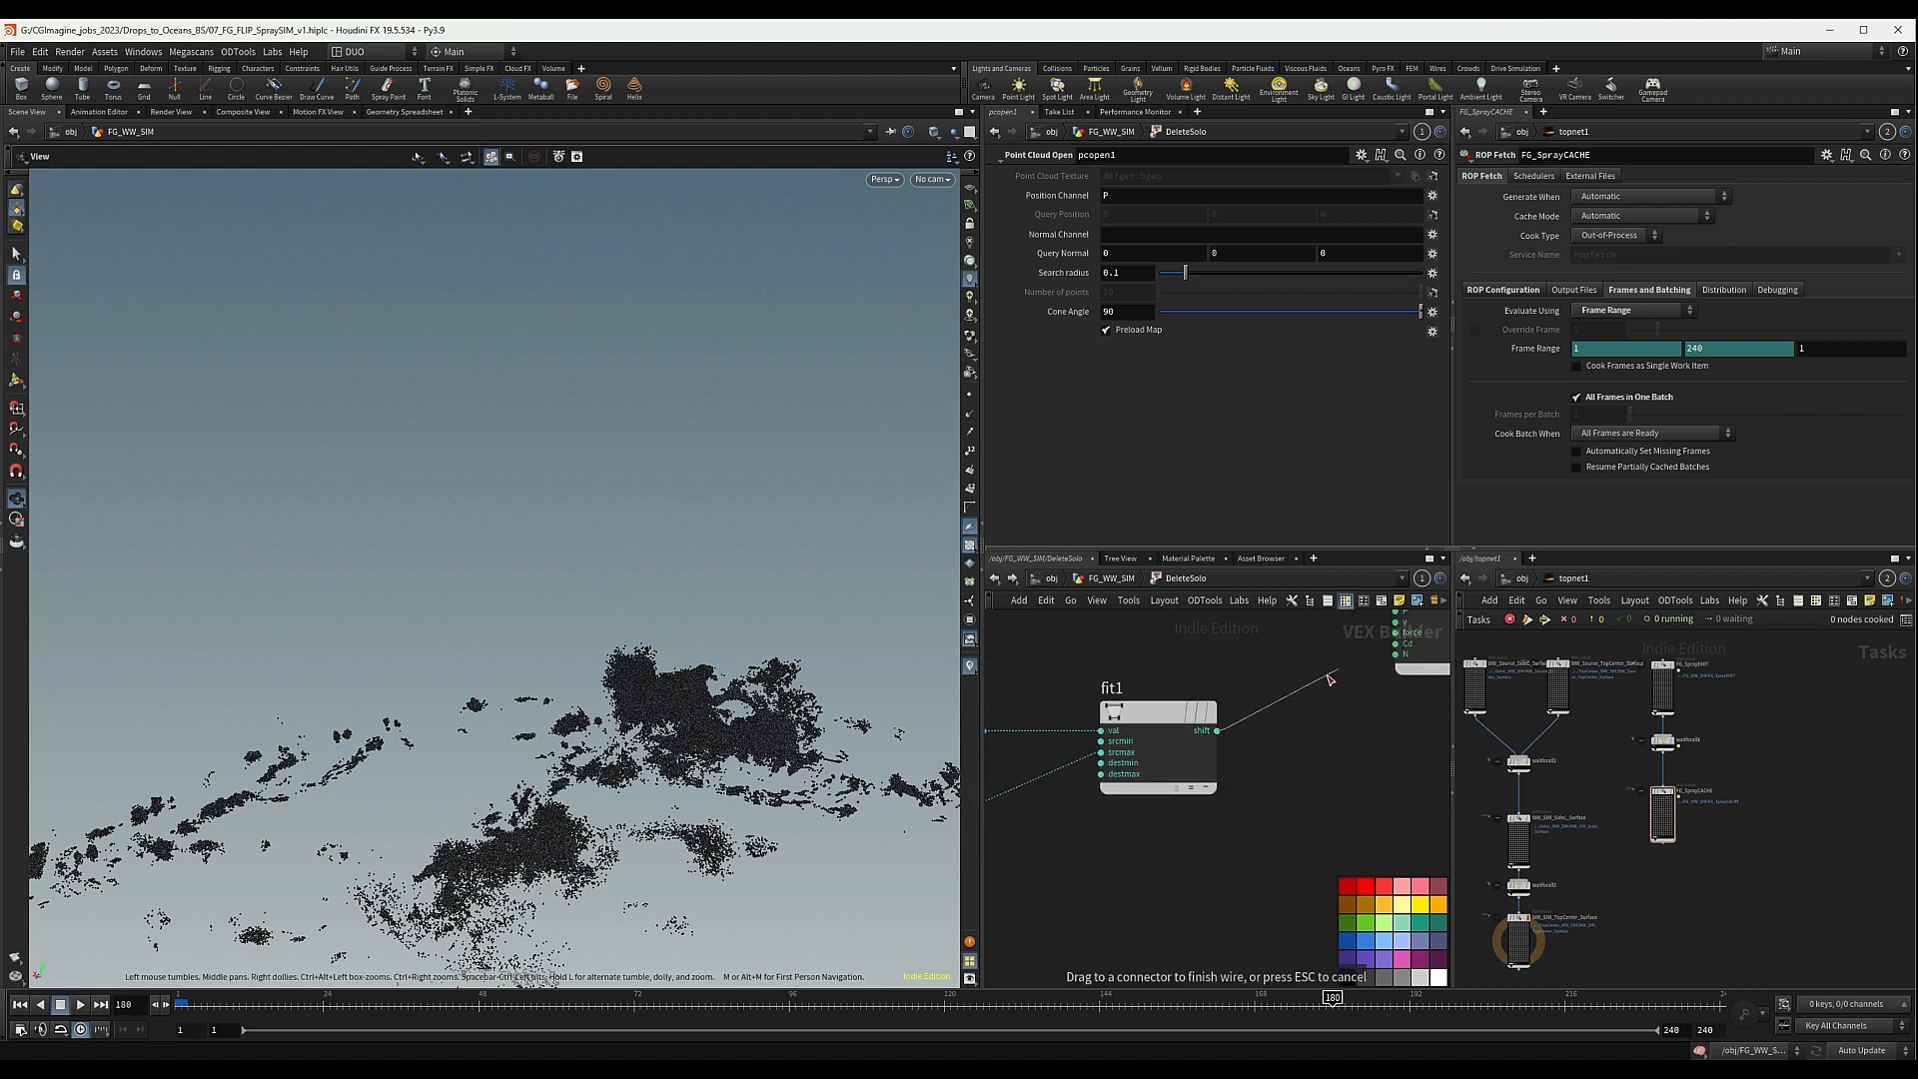
{"action": "left_click", "coordinate": [1396, 660]}
{"action": "scroll", "coordinate": [1229, 686], "scroll_direction": "down", "scroll_amount": 2}
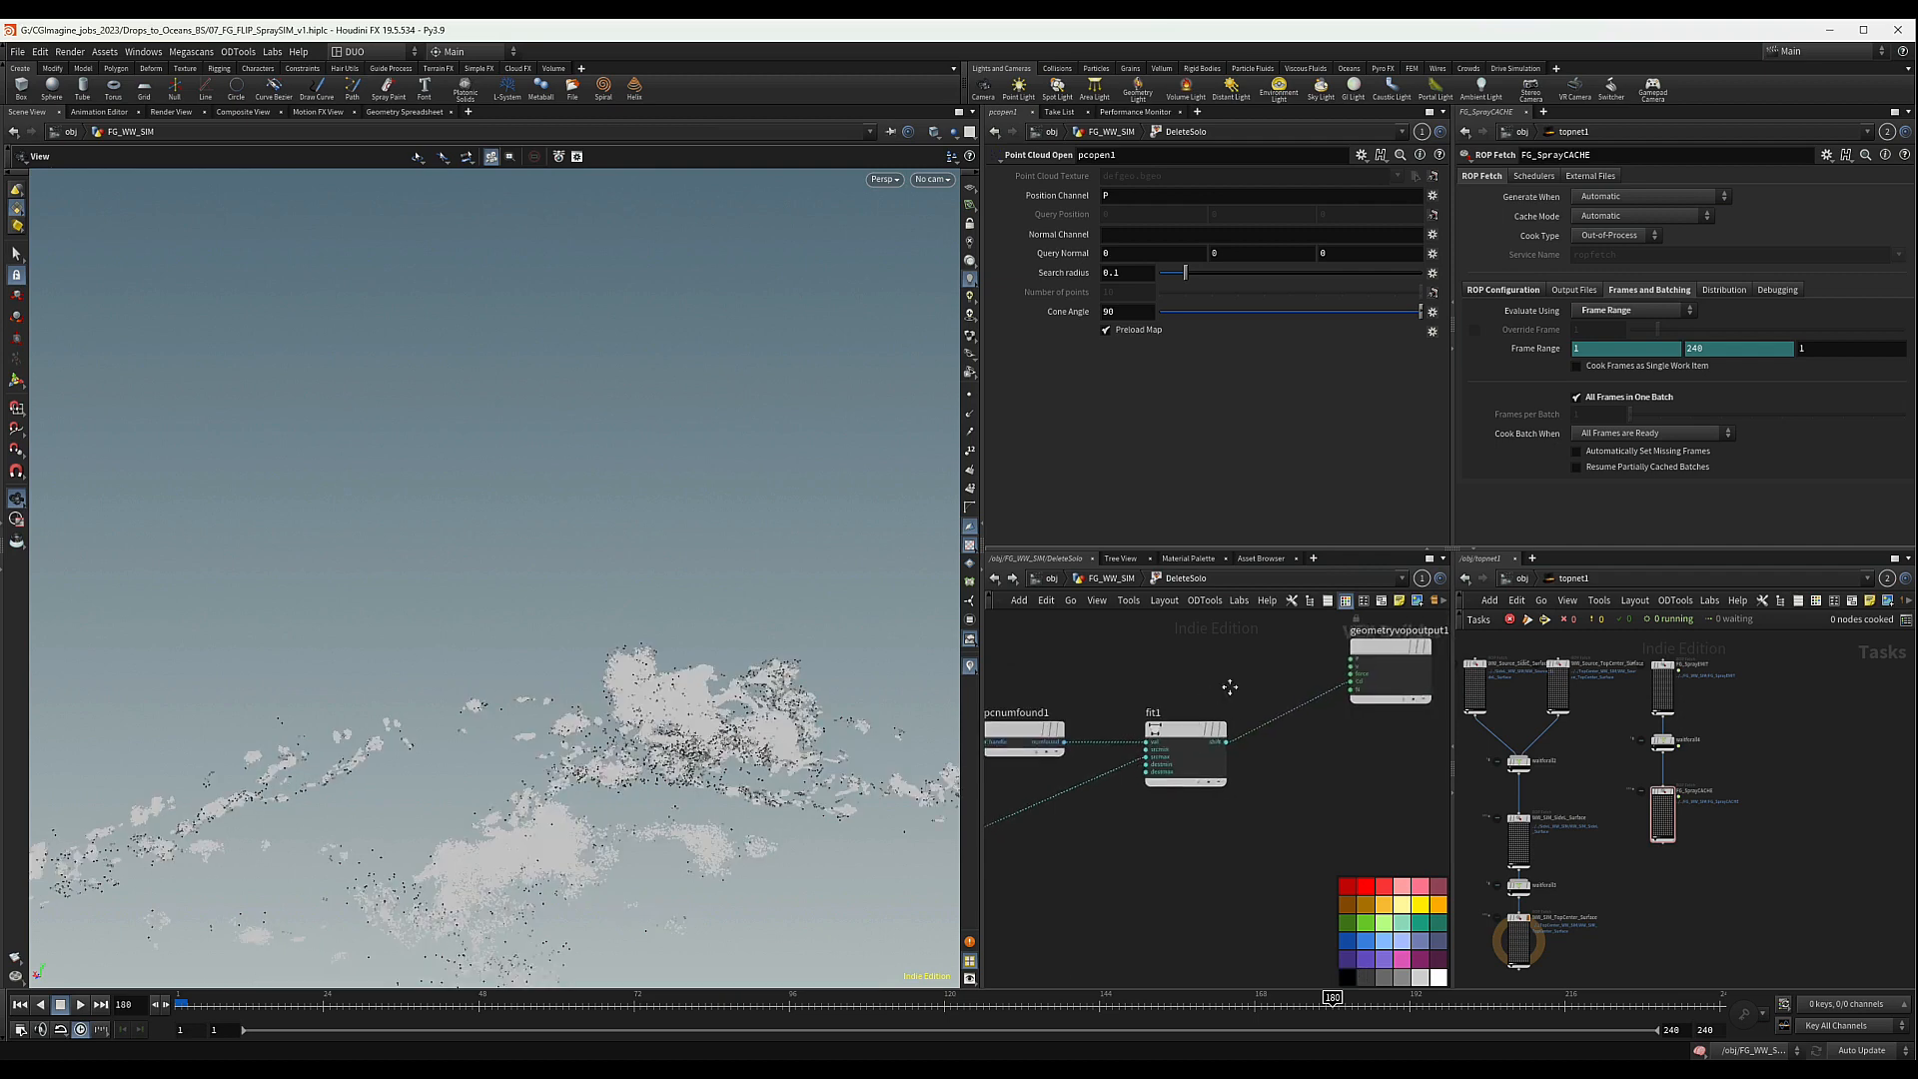
- Set the maxpoints constant's integer default to 50 and check the particle colouring in the viewport
{"action": "middle_click_drag", "start_coordinate": [1229, 685], "coordinate": [1289, 675]}
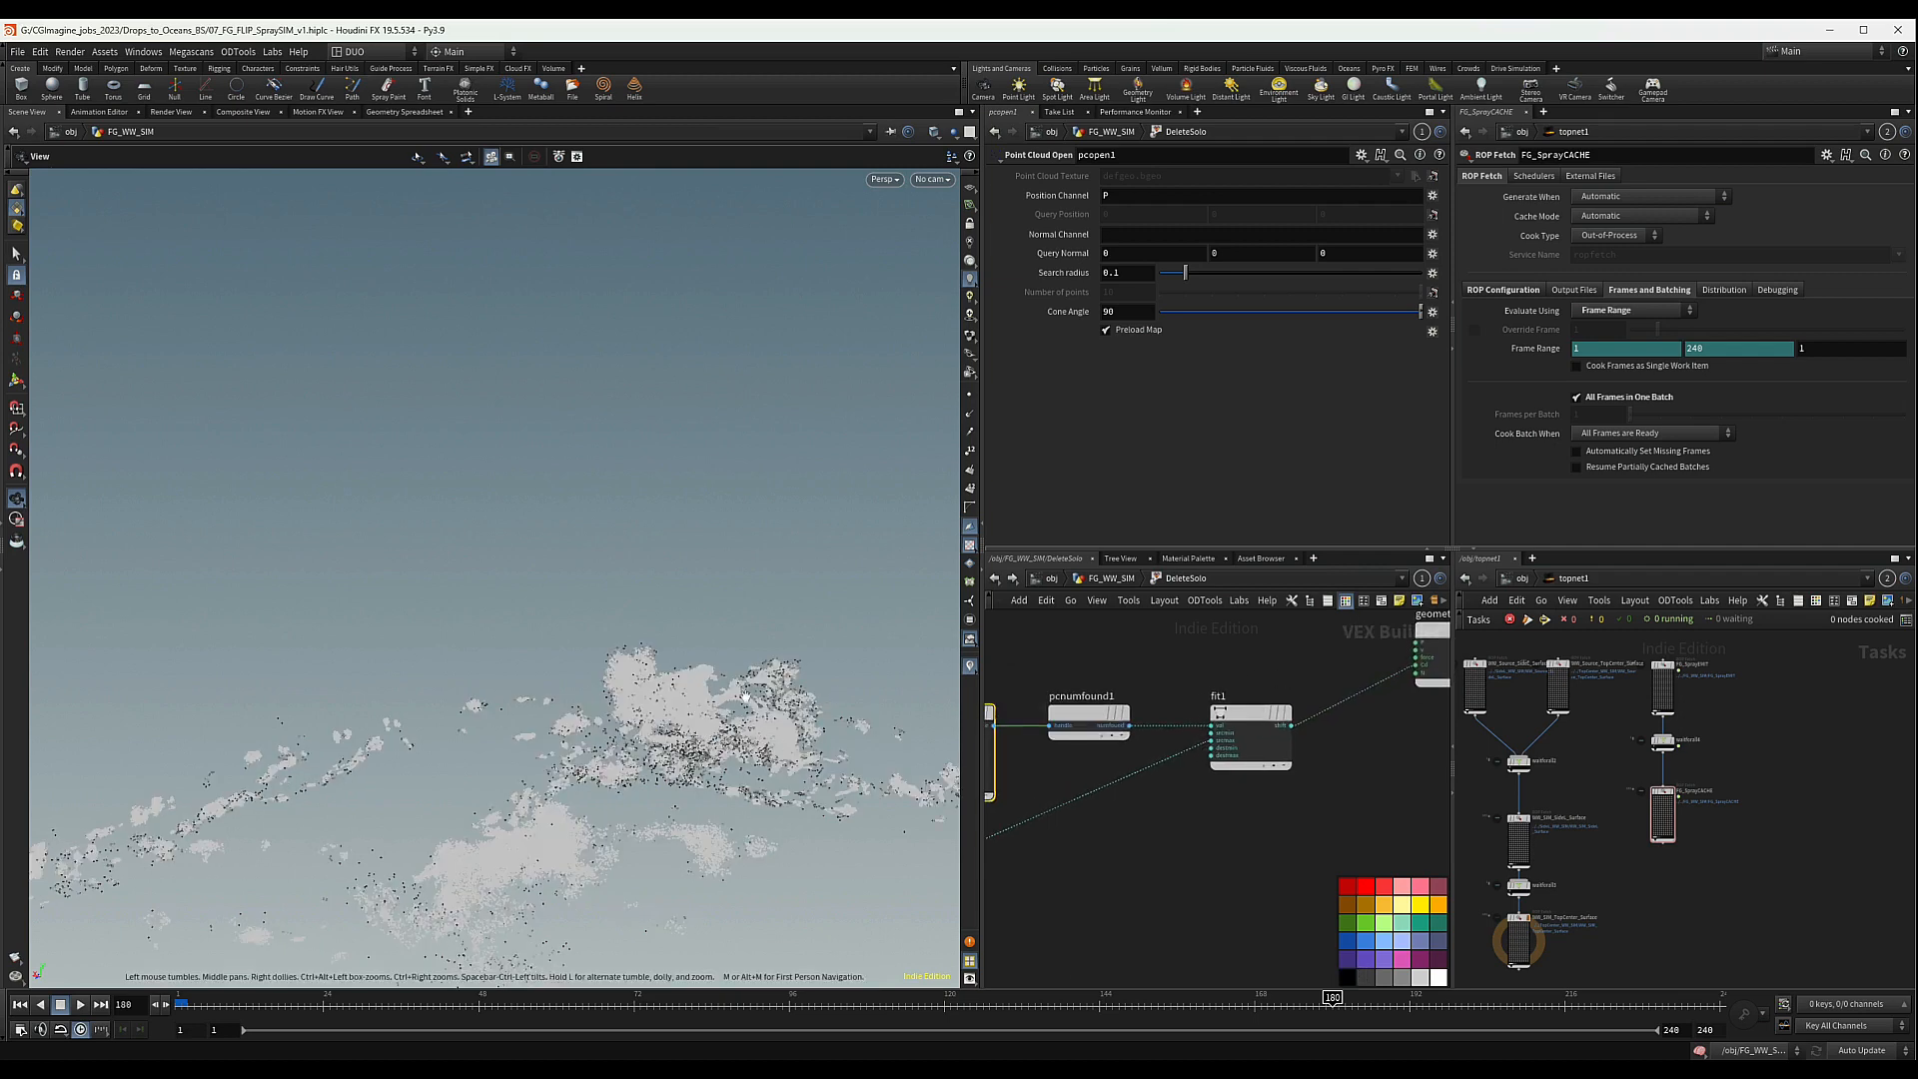
{"action": "middle_click_drag", "start_coordinate": [1037, 849], "coordinate": [1227, 824]}
{"action": "scroll", "coordinate": [1270, 825], "scroll_direction": "down", "scroll_amount": 3}
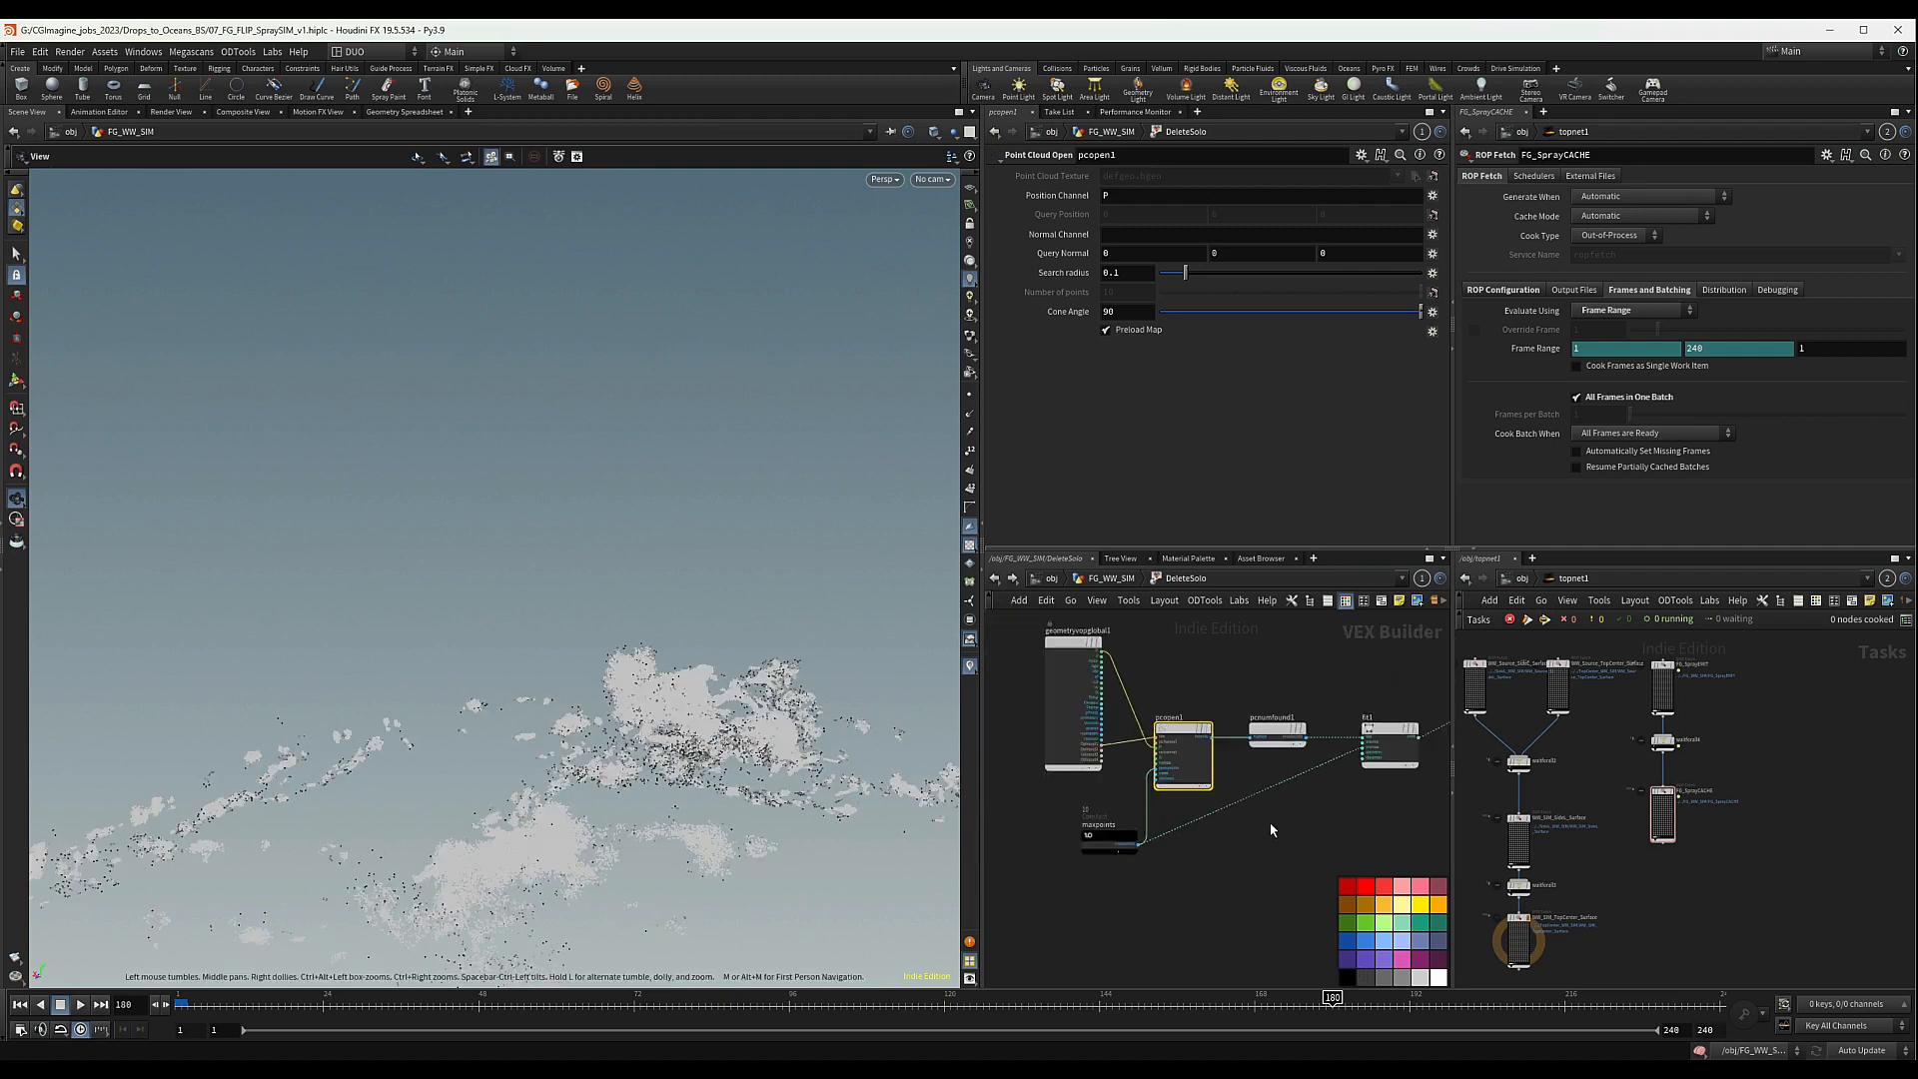
{"action": "left_click", "coordinate": [1135, 835]}
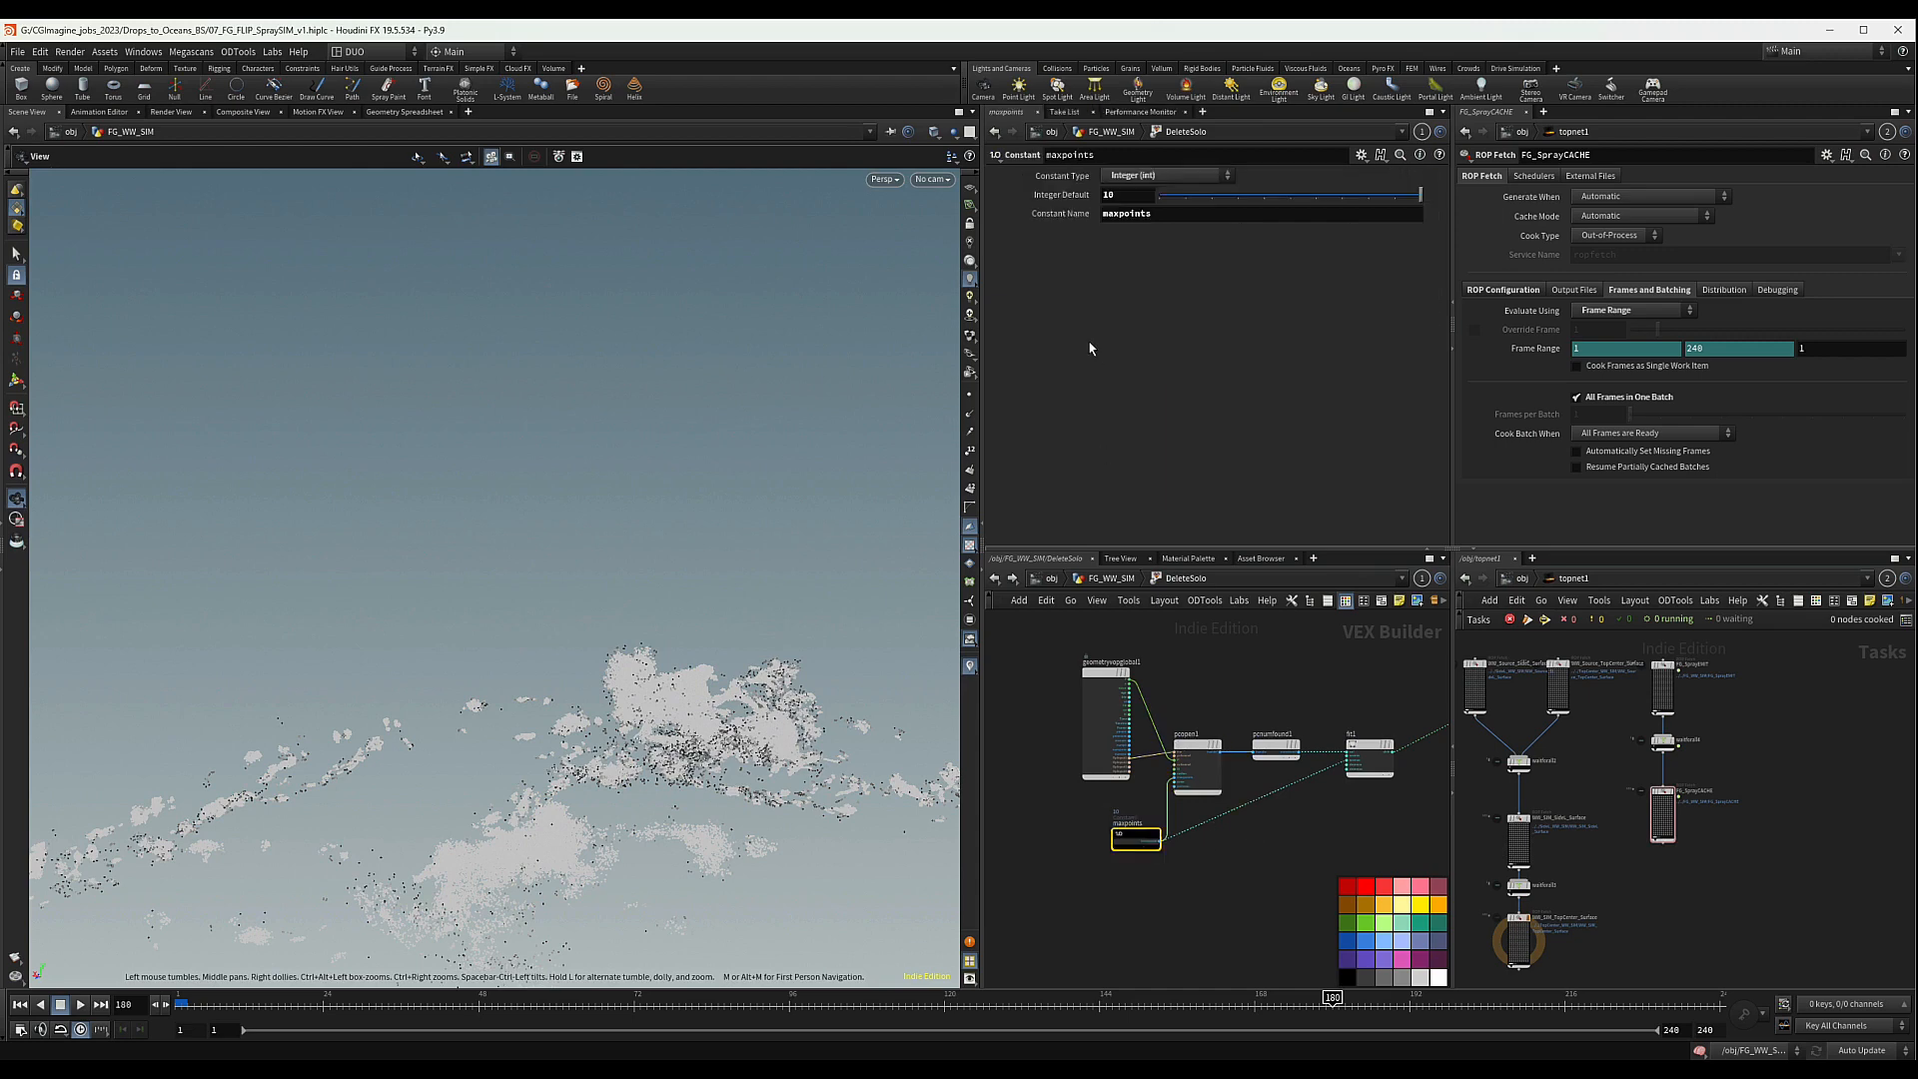
{"action": "double_click", "coordinate": [1126, 193]}
{"action": "type", "text": "50"}
{"action": "key", "text": "Return"}
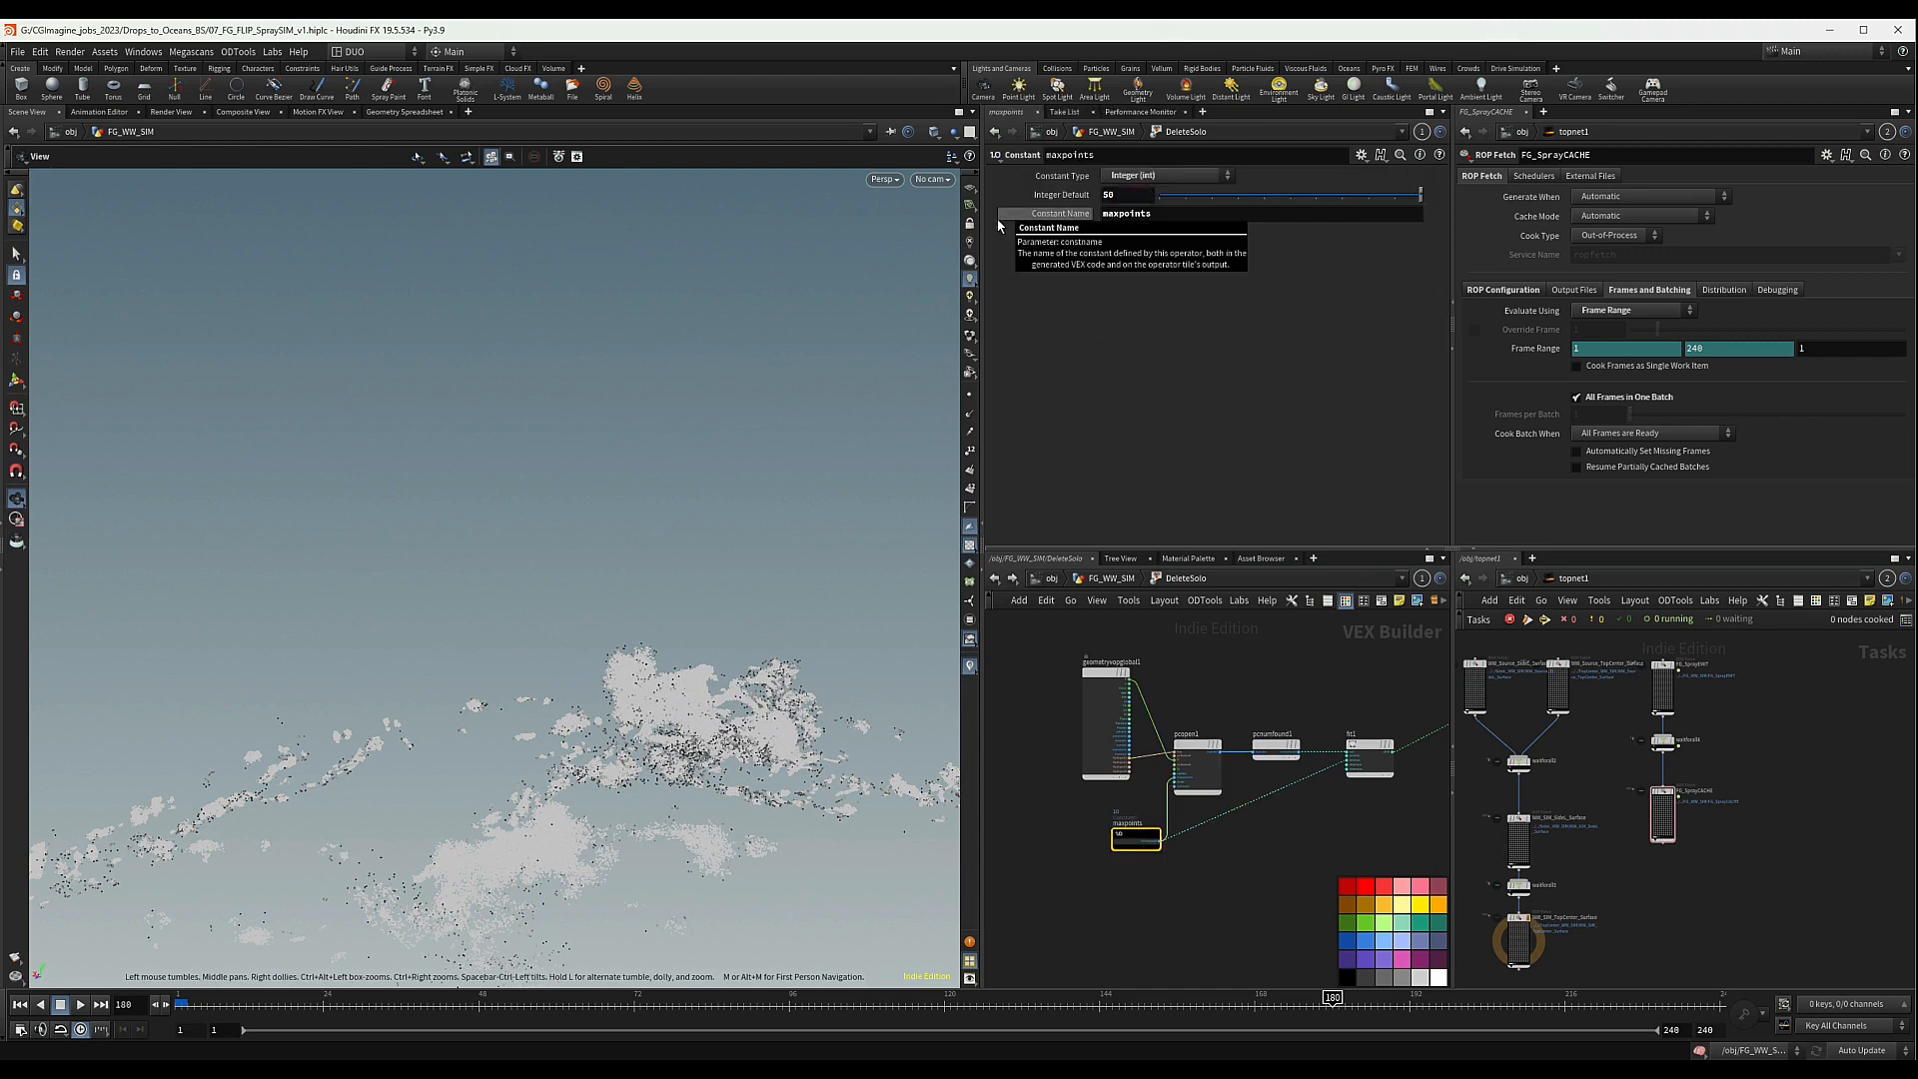
{"action": "left_click_drag", "start_coordinate": [605, 679], "coordinate": [559, 600]}
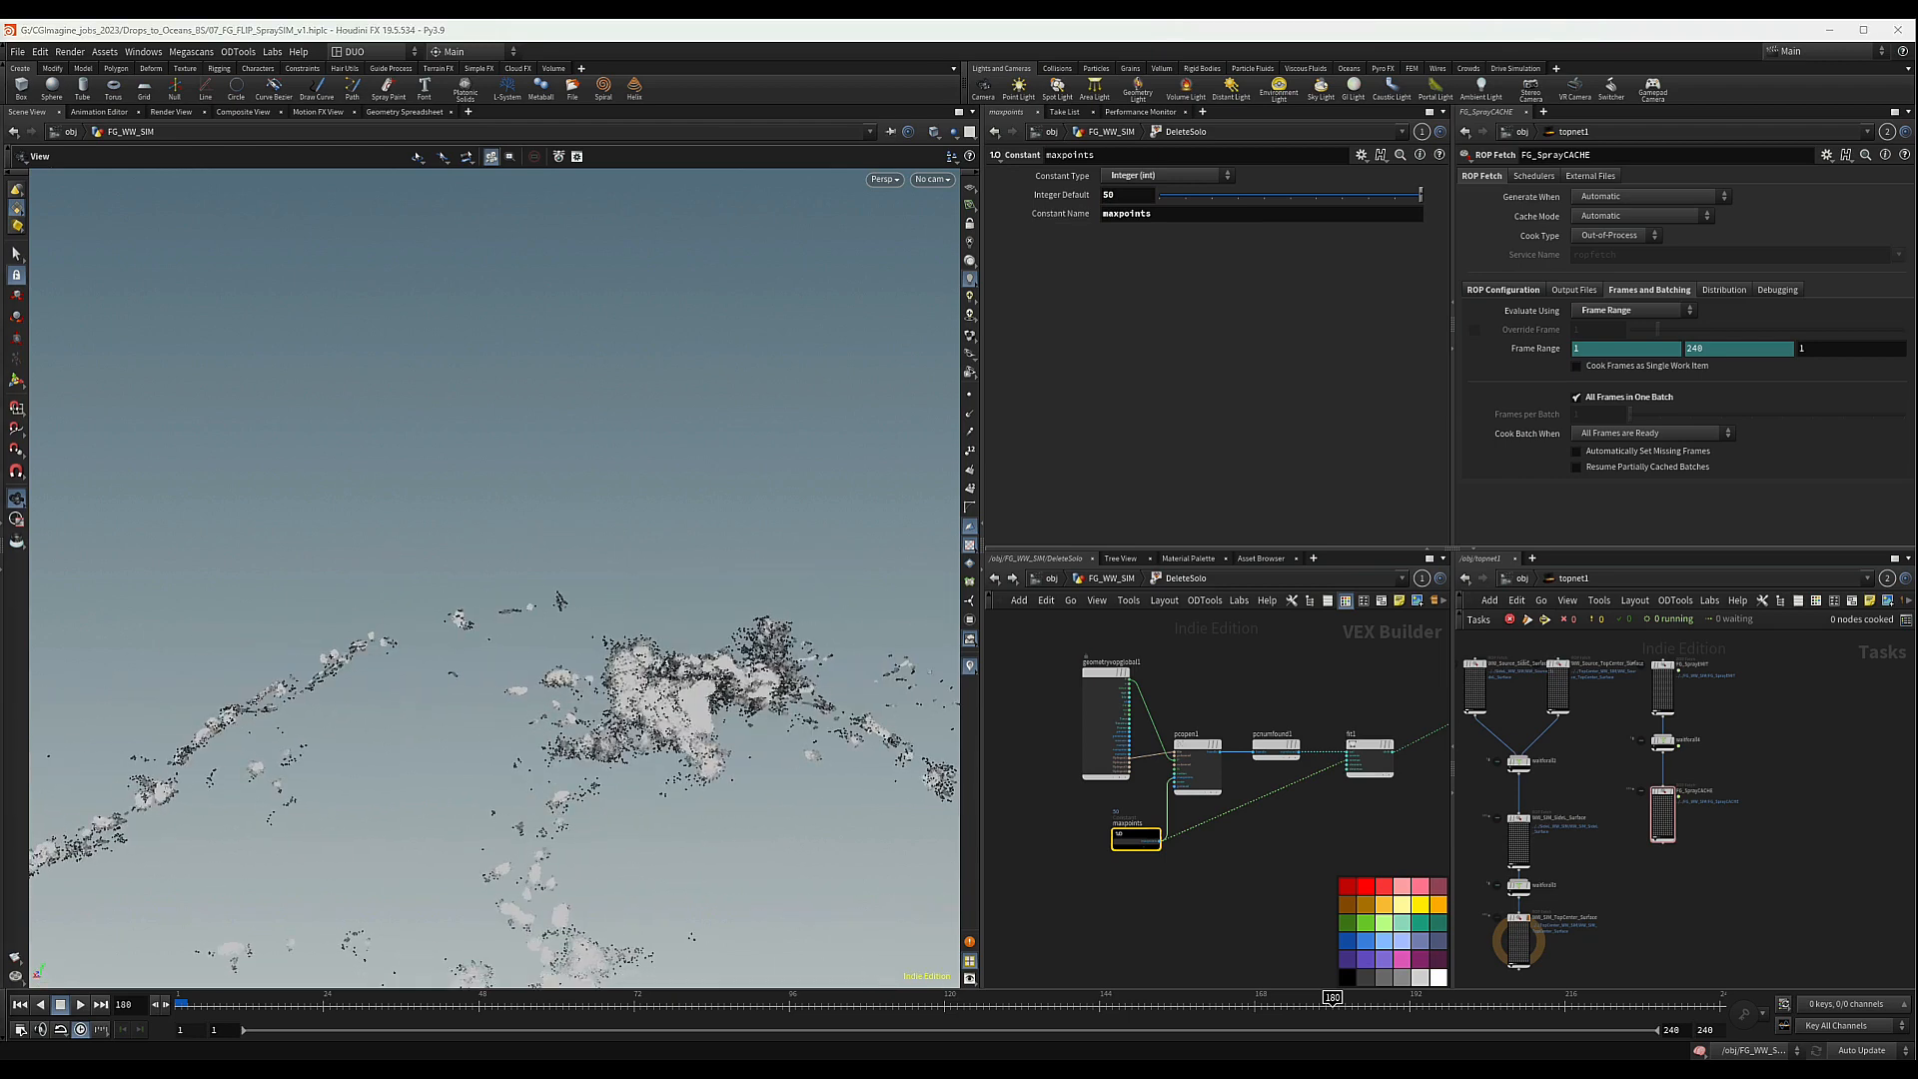
- Move the geometry output node farther from Fit Range and examine the coloured particle clusters up close
{"action": "middle_click_drag", "start_coordinate": [1319, 691], "coordinate": [1126, 692]}
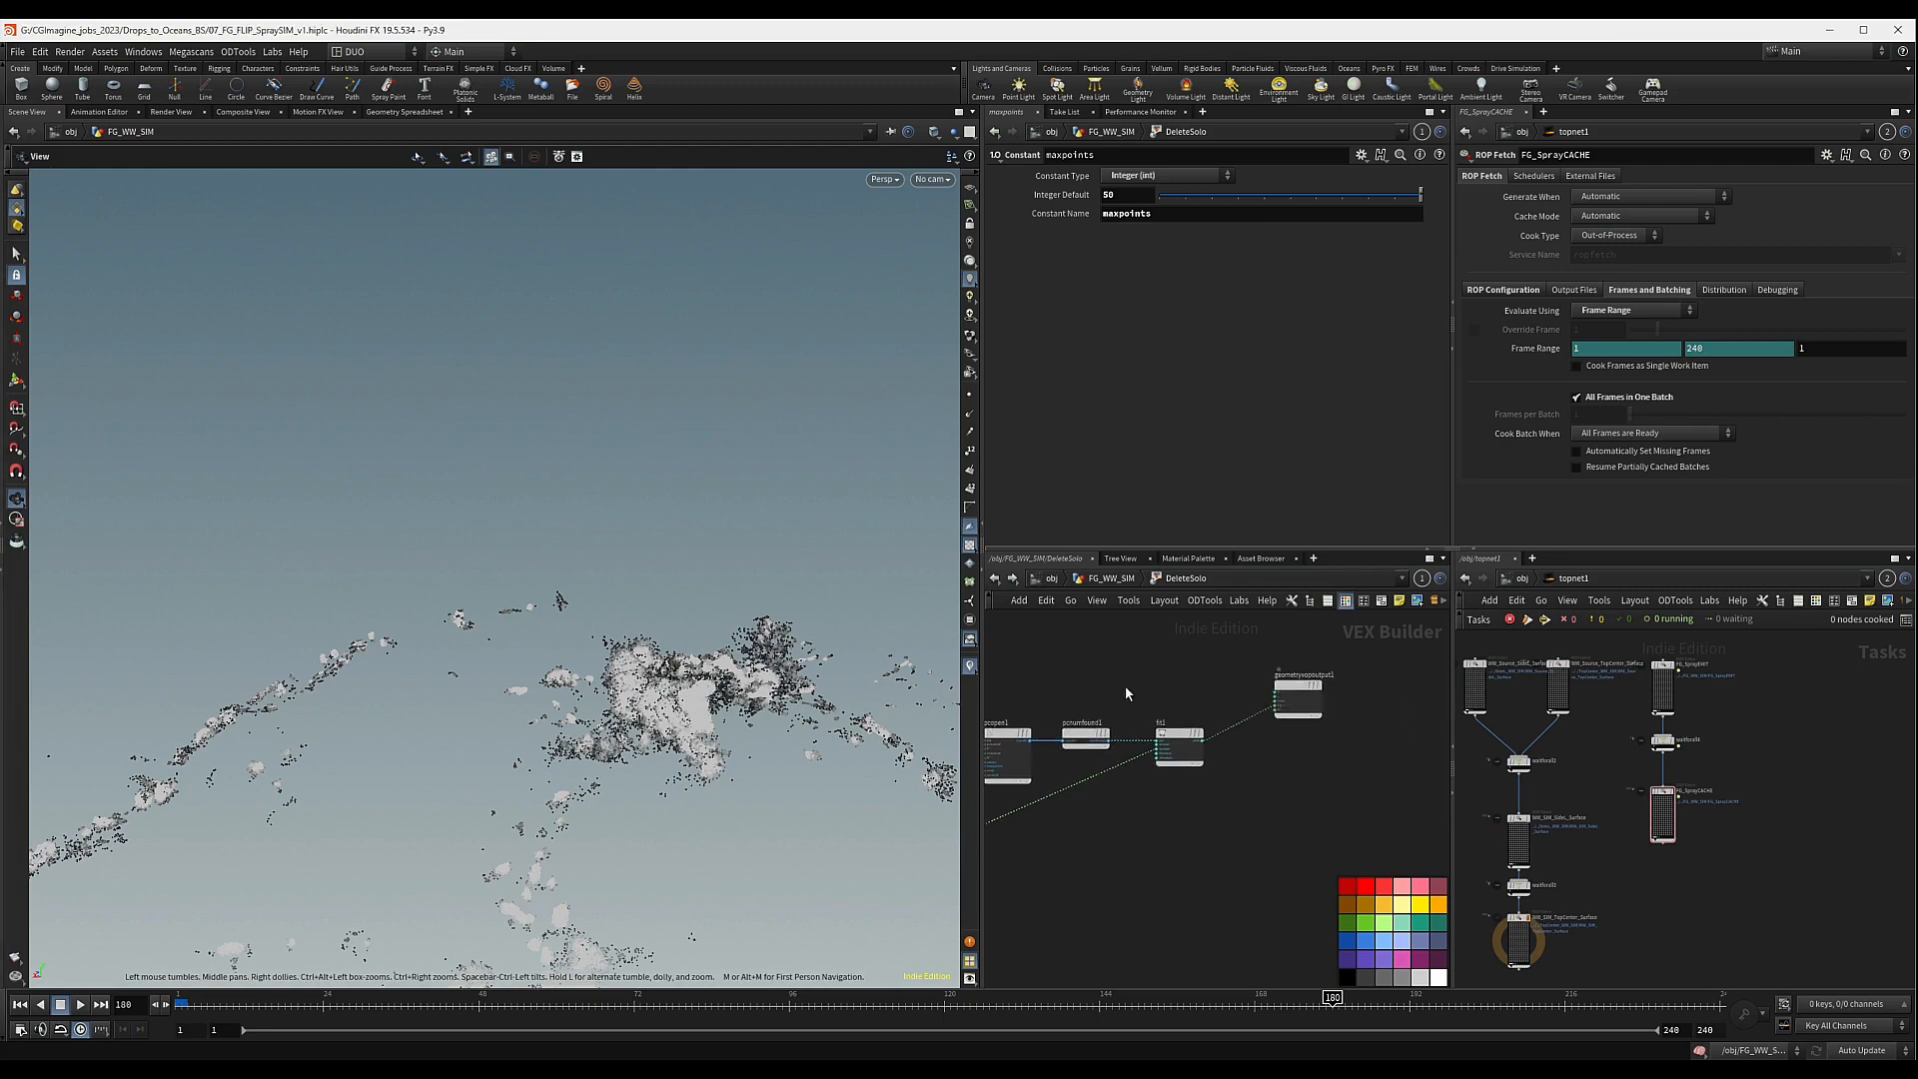
{"action": "scroll", "coordinate": [1224, 691], "scroll_direction": "down", "scroll_amount": 3}
{"action": "left_click_drag", "start_coordinate": [1274, 696], "coordinate": [1338, 713]}
{"action": "mouse_move", "coordinate": [623, 639]}
{"action": "left_mouse_down"}
{"action": "mouse_move", "coordinate": [637, 680]}
{"action": "mouse_move", "coordinate": [506, 617]}
{"action": "mouse_move", "coordinate": [865, 626]}
{"action": "mouse_move", "coordinate": [849, 640]}
{"action": "left_mouse_up"}
{"action": "right_click_drag", "start_coordinate": [849, 640], "coordinate": [1145, 638]}
{"action": "mouse_move", "coordinate": [559, 654]}
{"action": "left_mouse_down"}
{"action": "mouse_move", "coordinate": [575, 672]}
{"action": "mouse_move", "coordinate": [483, 720]}
{"action": "mouse_move", "coordinate": [424, 672]}
{"action": "mouse_move", "coordinate": [681, 652]}
{"action": "mouse_move", "coordinate": [459, 710]}
{"action": "mouse_move", "coordinate": [615, 618]}
{"action": "mouse_move", "coordinate": [647, 575]}
{"action": "mouse_move", "coordinate": [685, 642]}
{"action": "mouse_move", "coordinate": [734, 580]}
{"action": "mouse_move", "coordinate": [733, 648]}
{"action": "left_mouse_up"}
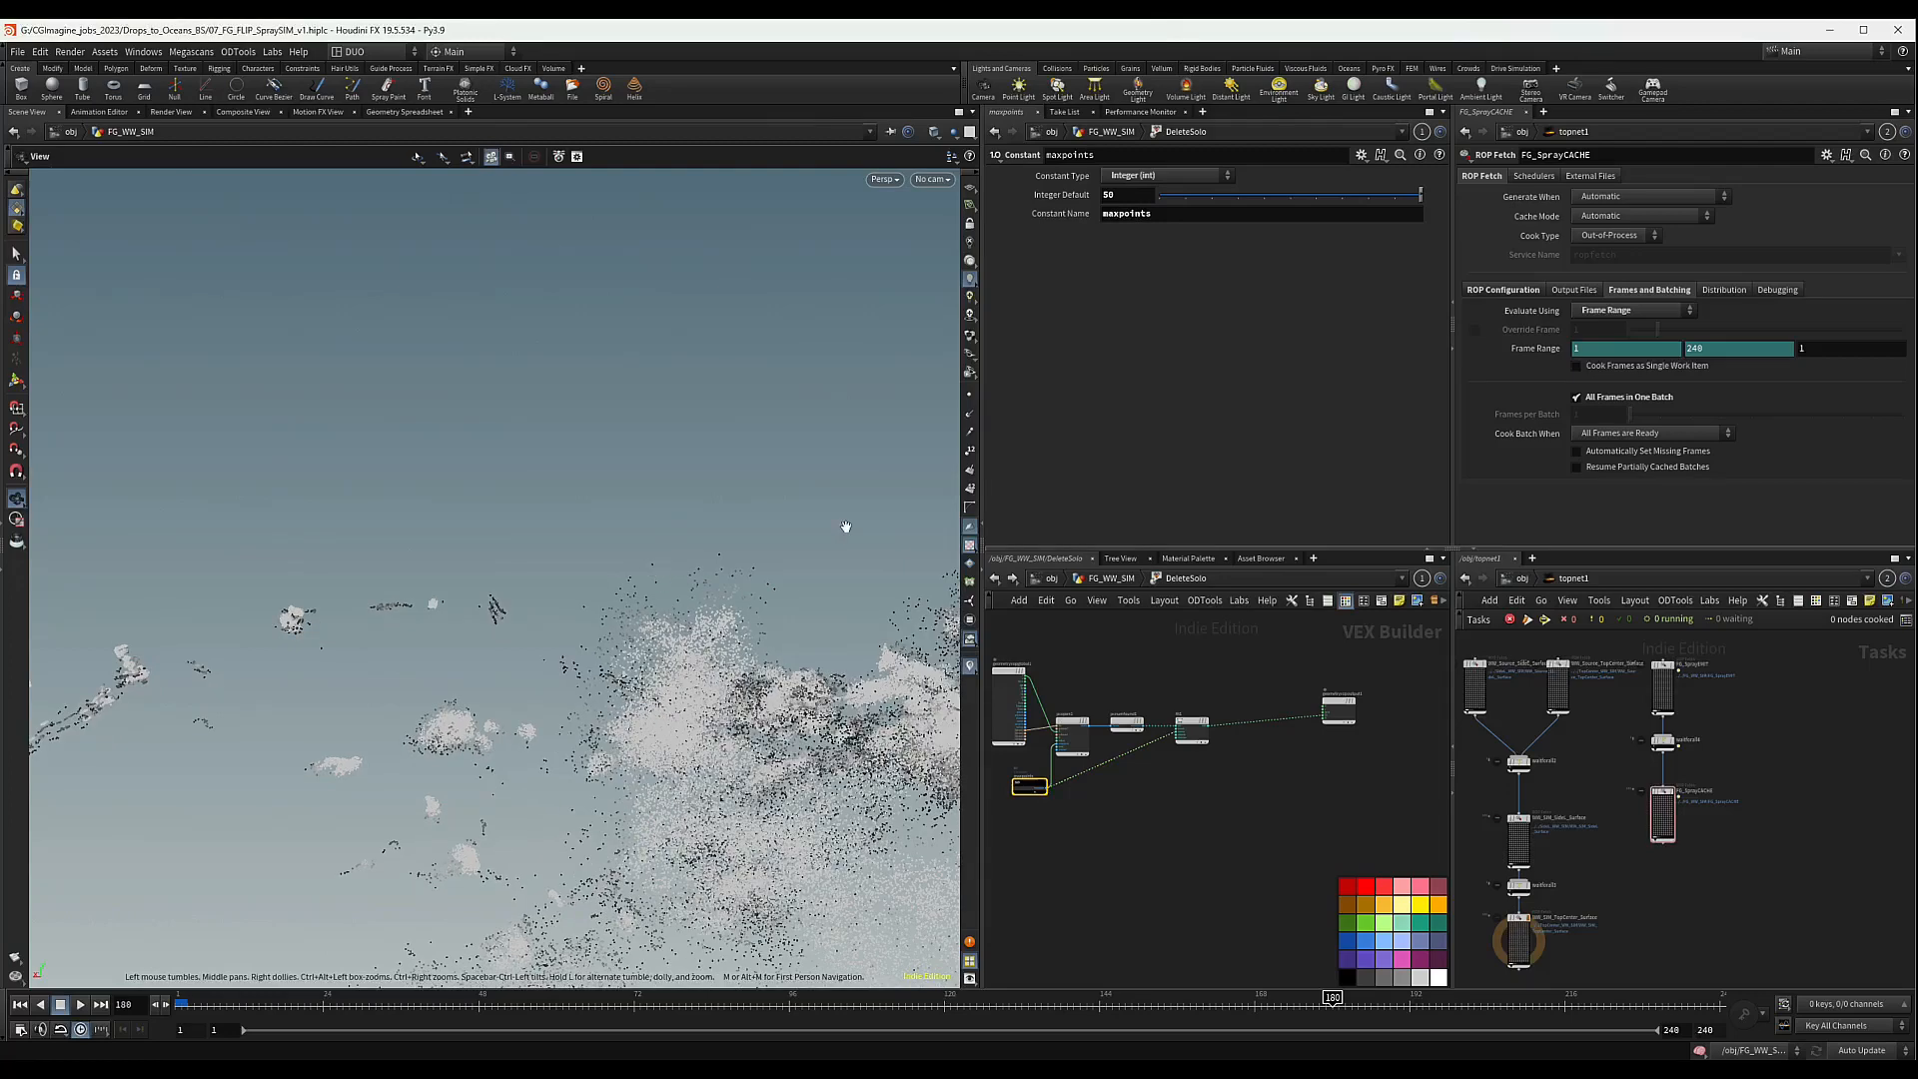
{"action": "scroll", "coordinate": [1216, 813], "scroll_direction": "down", "scroll_amount": 1}
- Add a Compare node between Fit Range and the geometry output, and connect the Fit Range output to its first input
{"action": "scroll", "coordinate": [1239, 751], "scroll_direction": "up", "scroll_amount": 3}
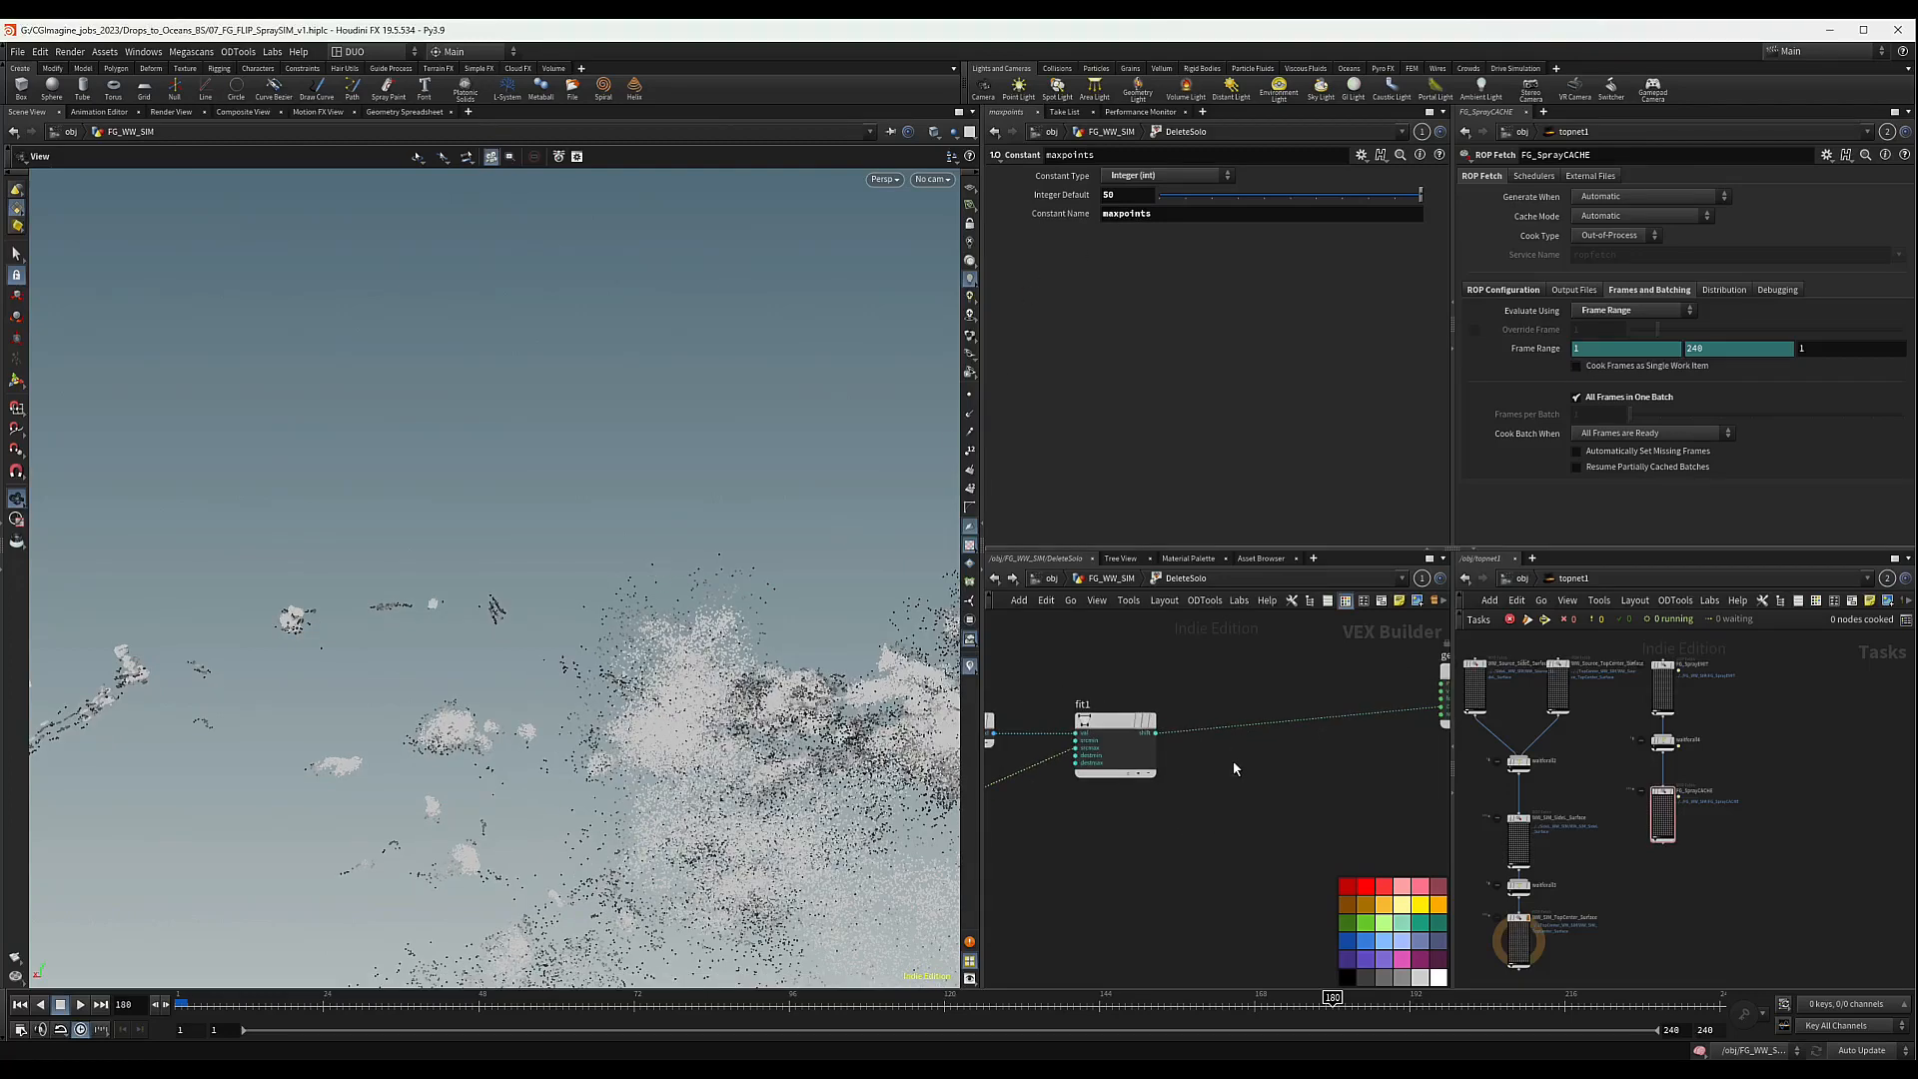
{"action": "key", "text": "Tab"}
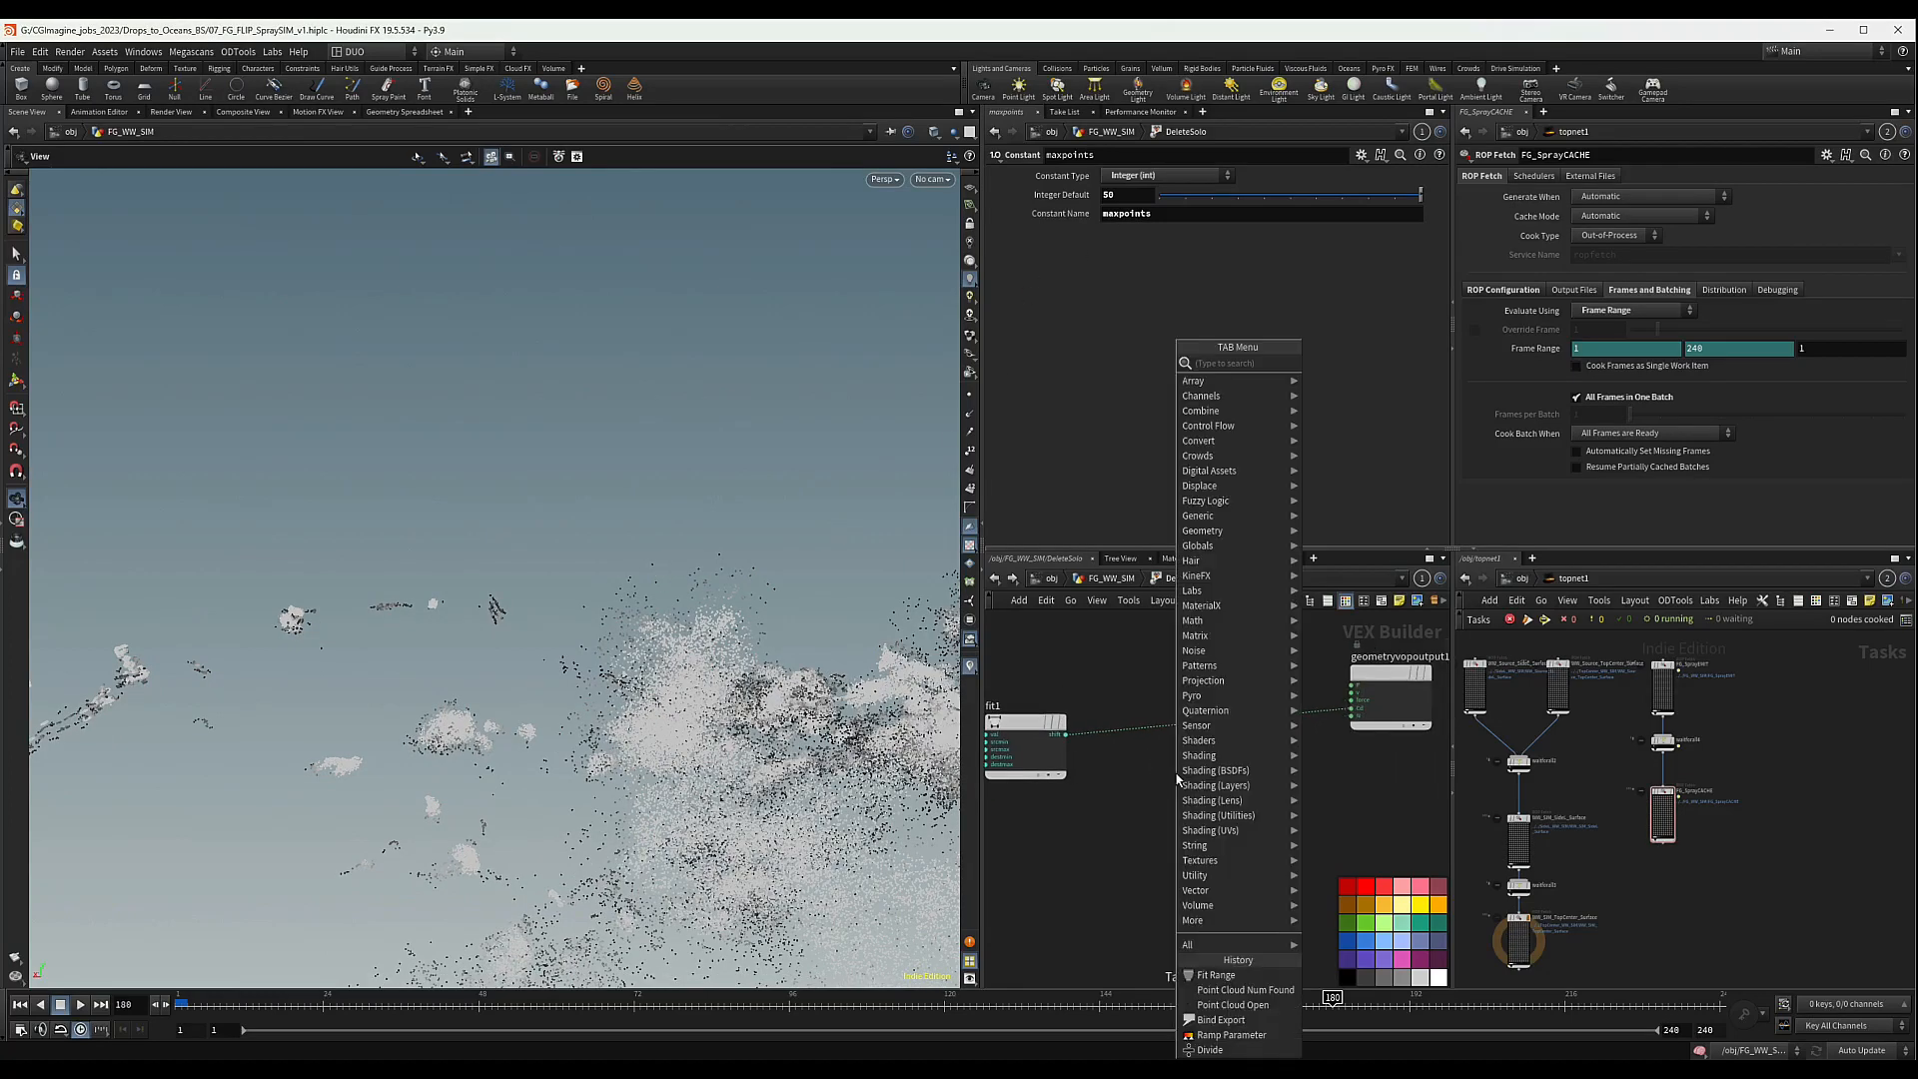
{"action": "type", "text": "compare"}
{"action": "key", "text": "Return"}
{"action": "left_click", "coordinate": [1176, 777]}
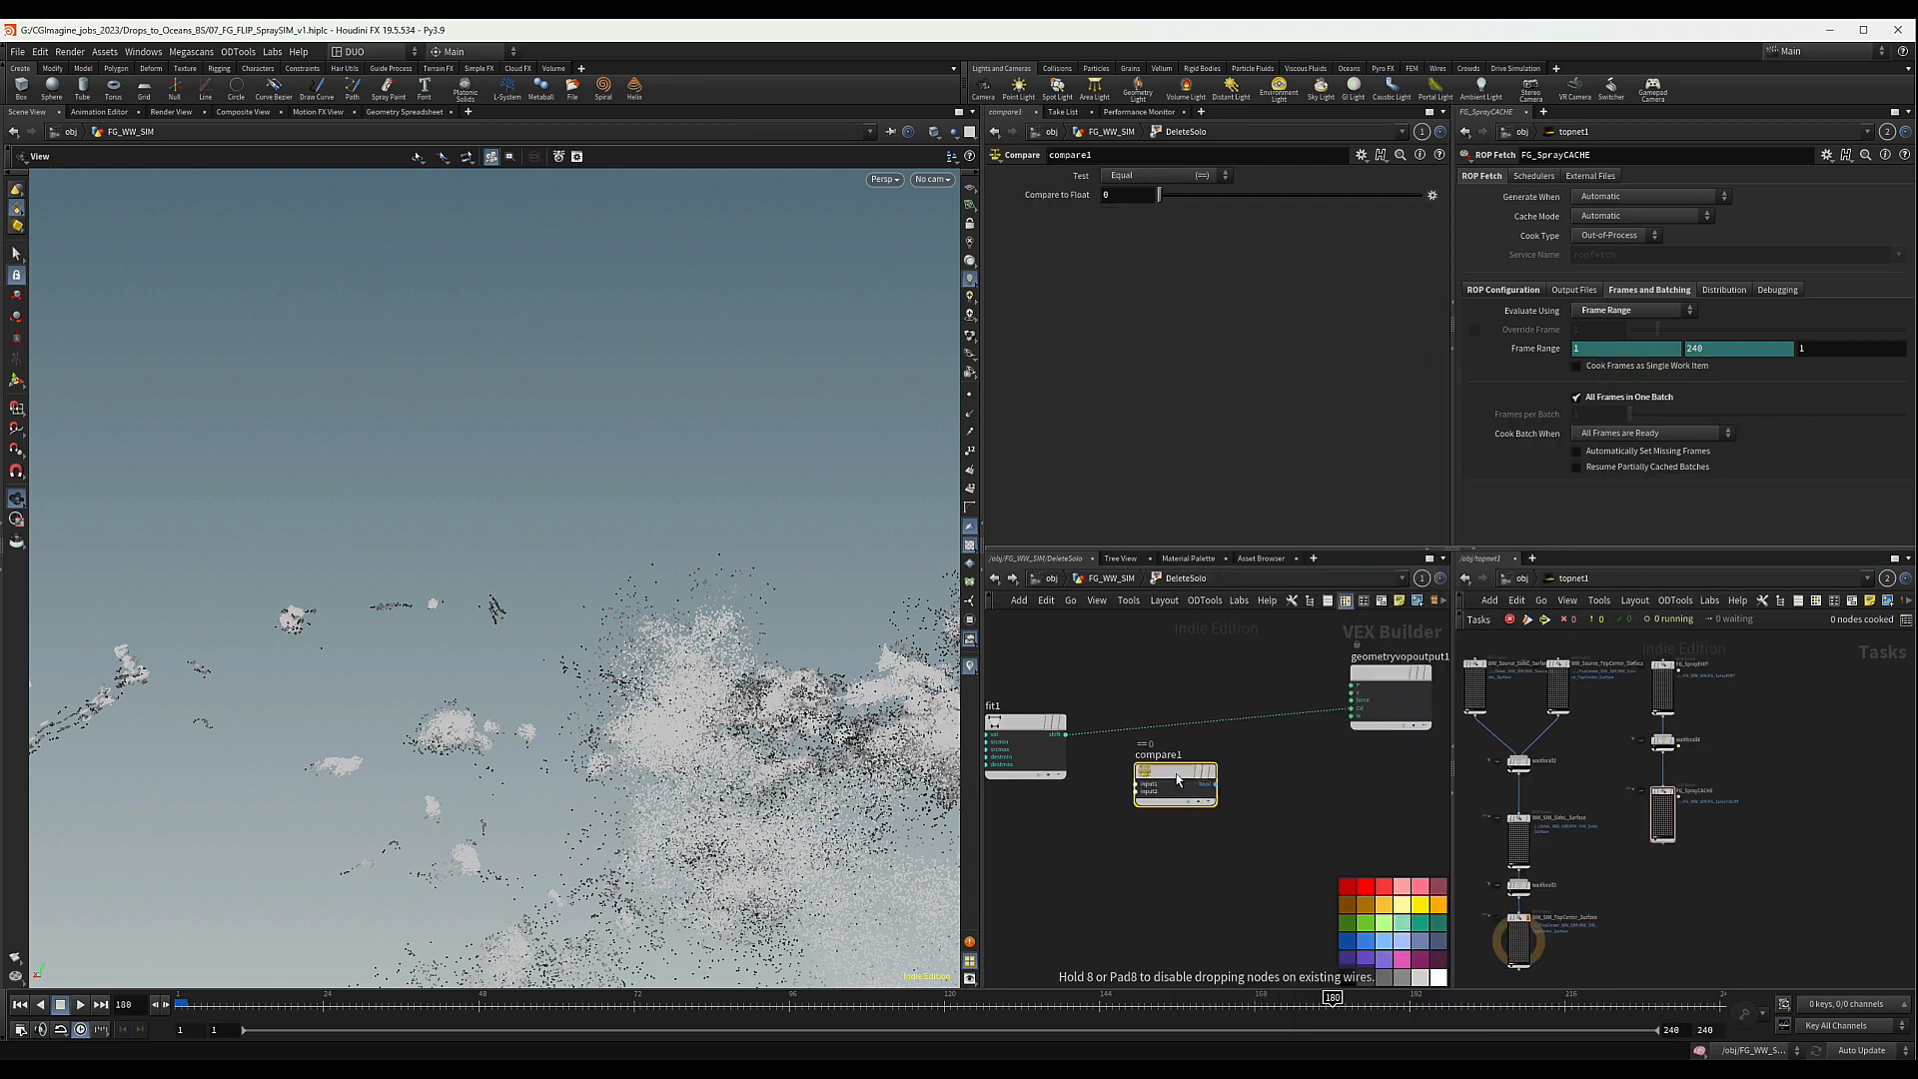
{"action": "left_click", "coordinate": [1066, 735]}
{"action": "left_click", "coordinate": [1137, 783]}
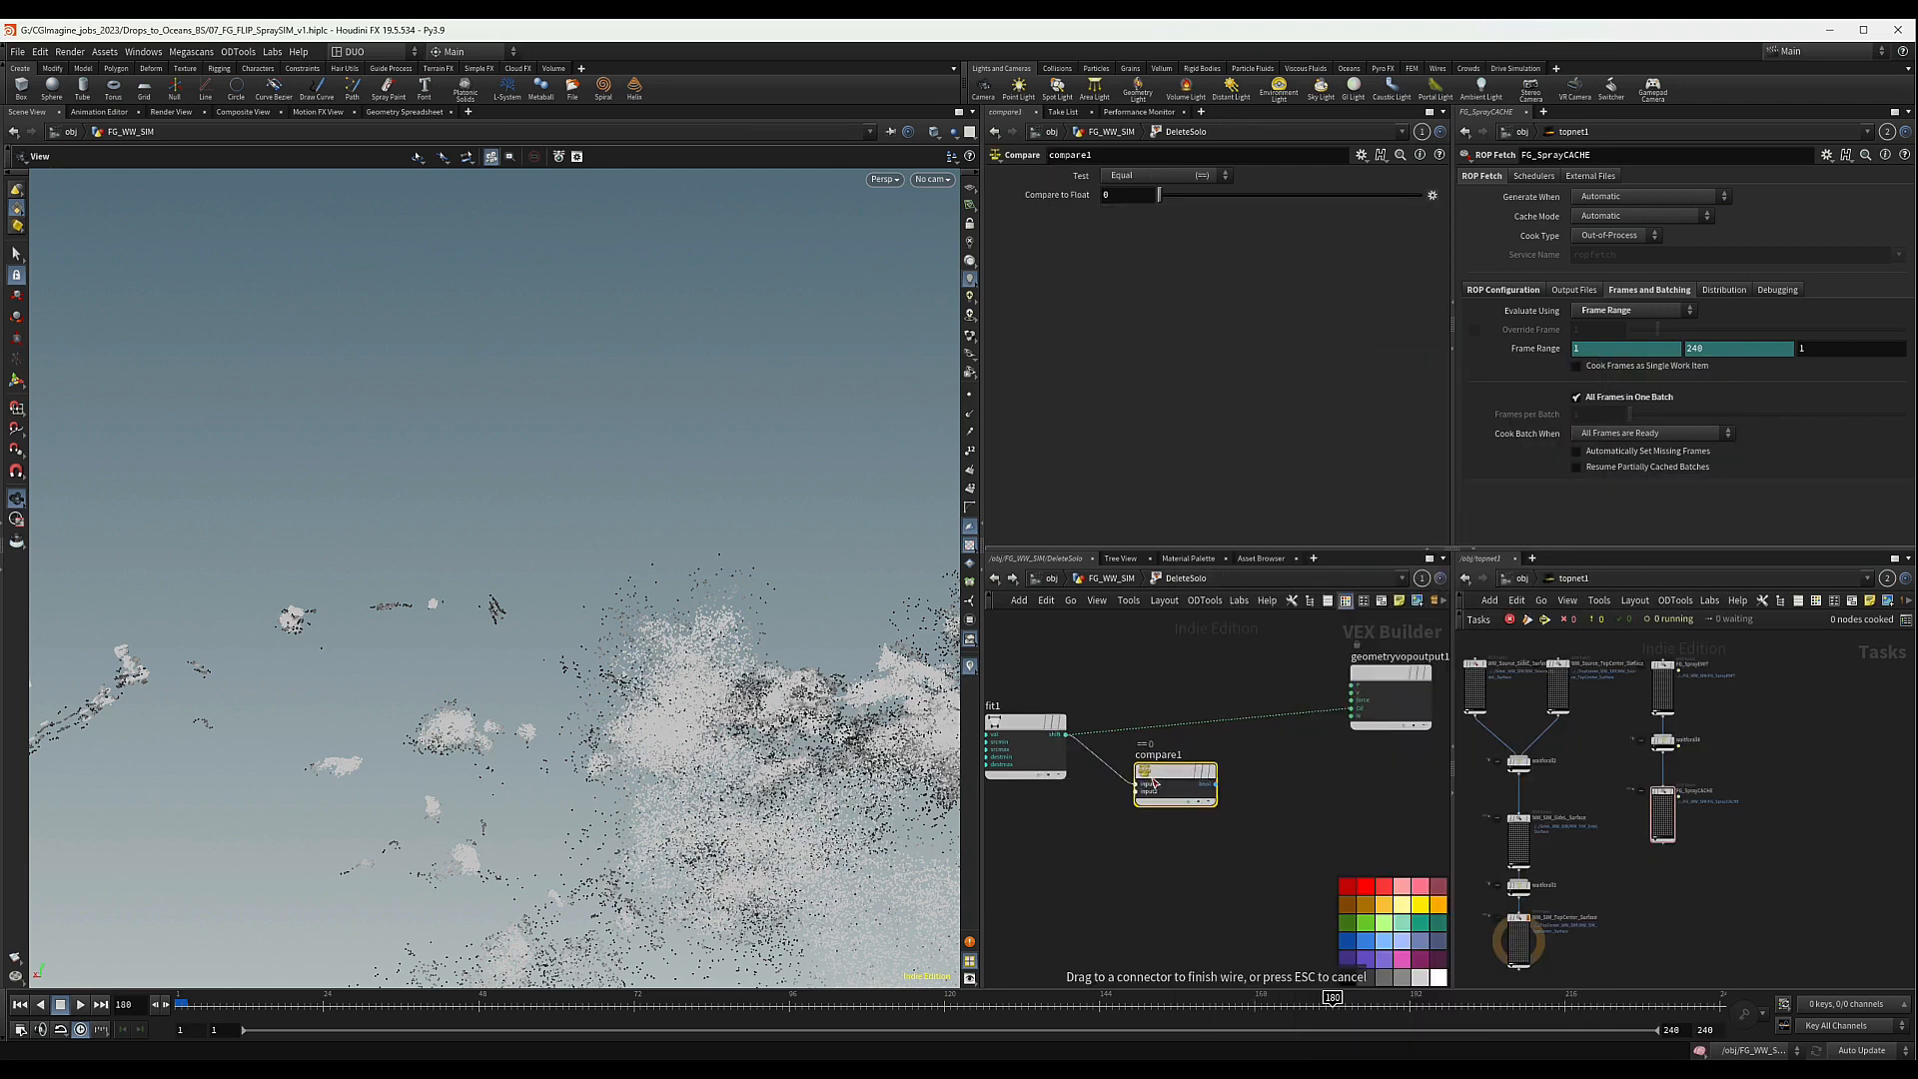
{"action": "left_click_drag", "start_coordinate": [1120, 842], "coordinate": [1263, 734]}
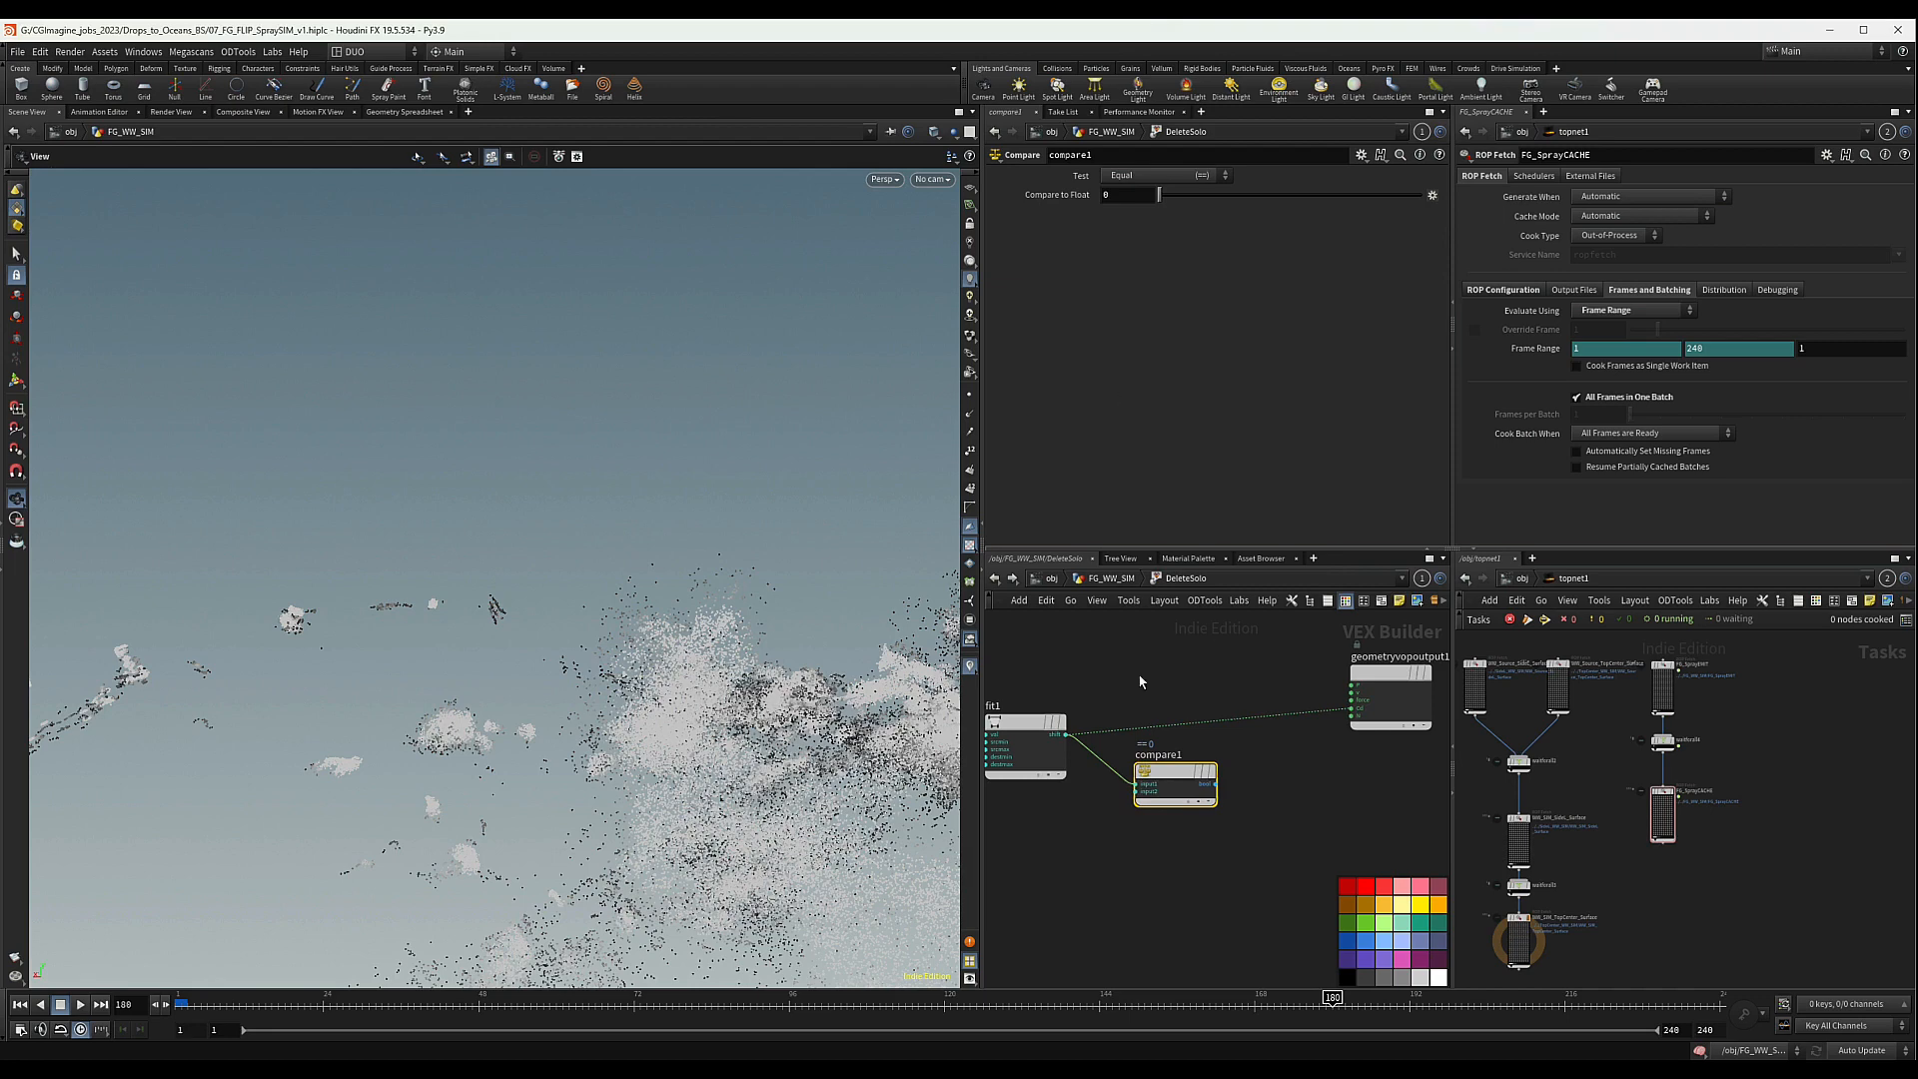
- Connect the Compare node's result to the geometry output's Cd input, replacing the direct Fit Range connection
{"action": "middle_click_drag", "start_coordinate": [1150, 705], "coordinate": [1092, 706]}
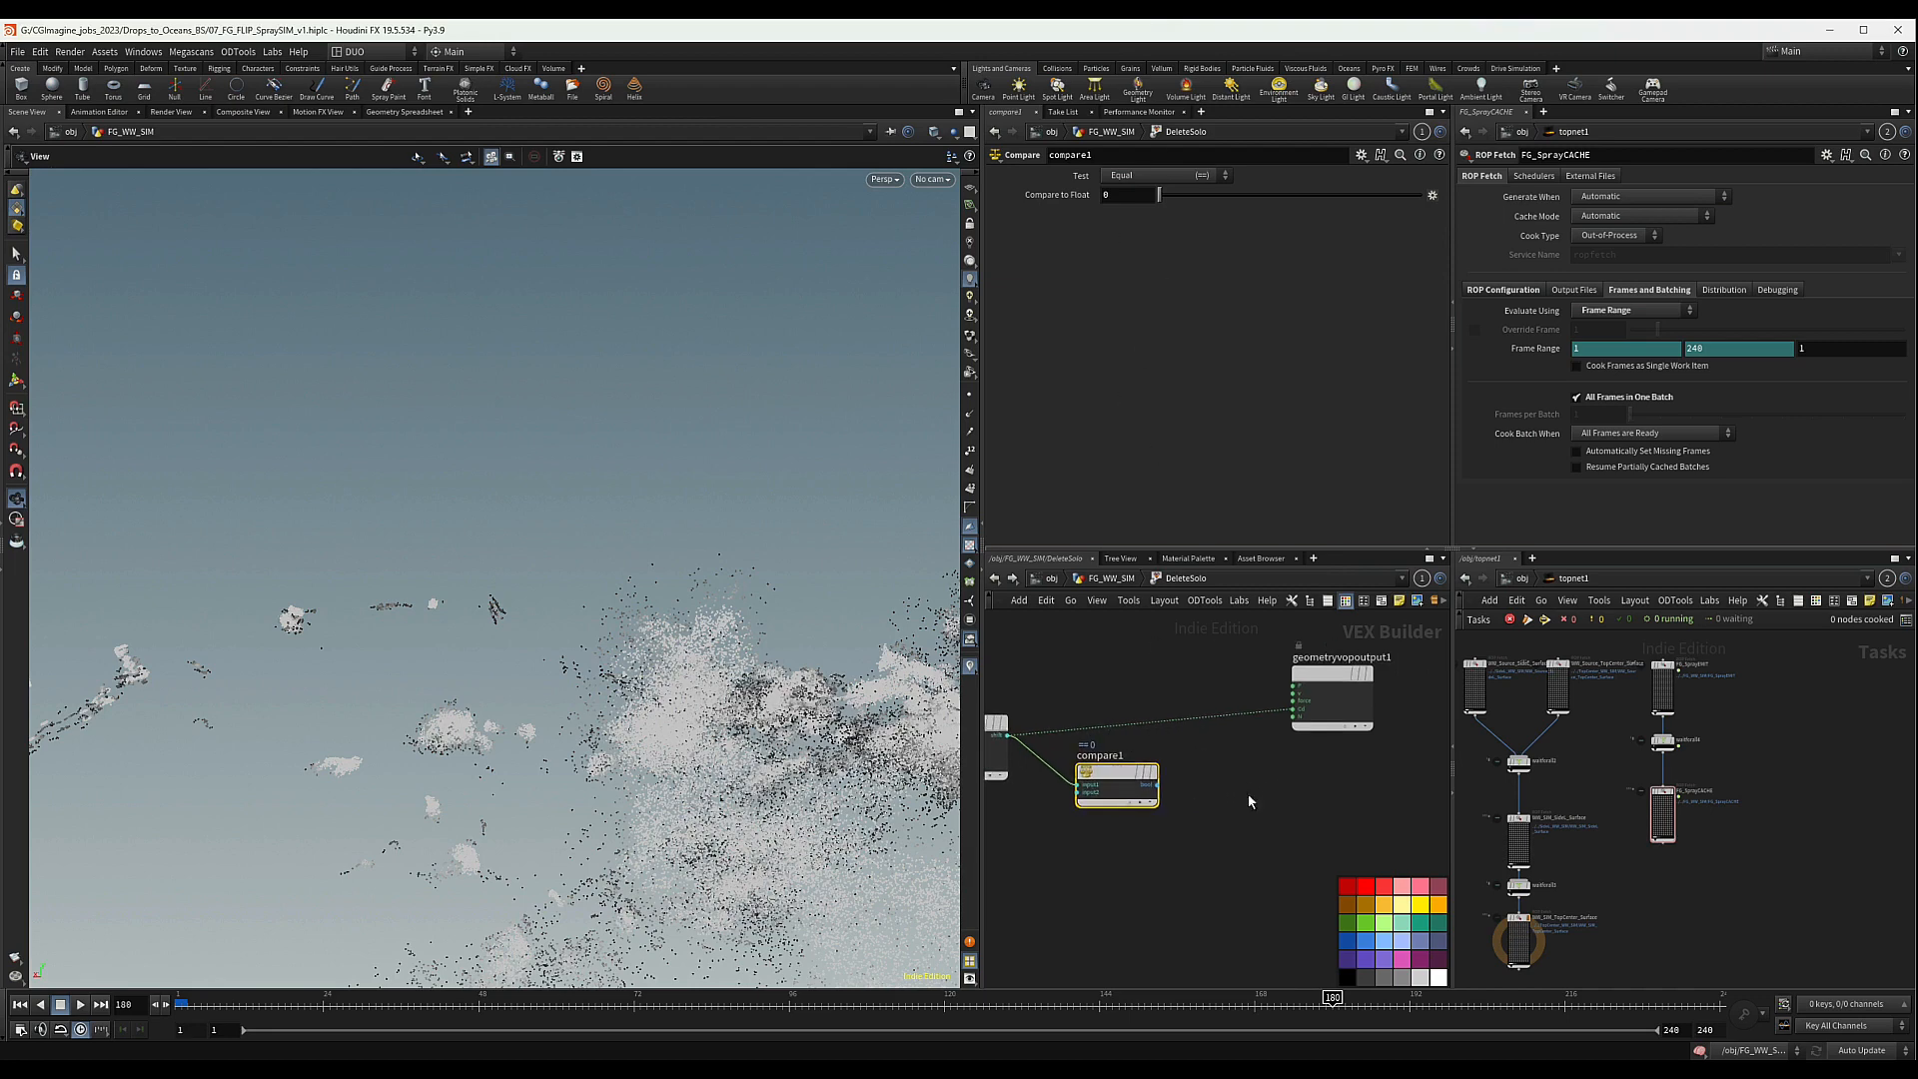
{"action": "left_click", "coordinate": [1156, 784]}
{"action": "left_click", "coordinate": [1294, 712]}
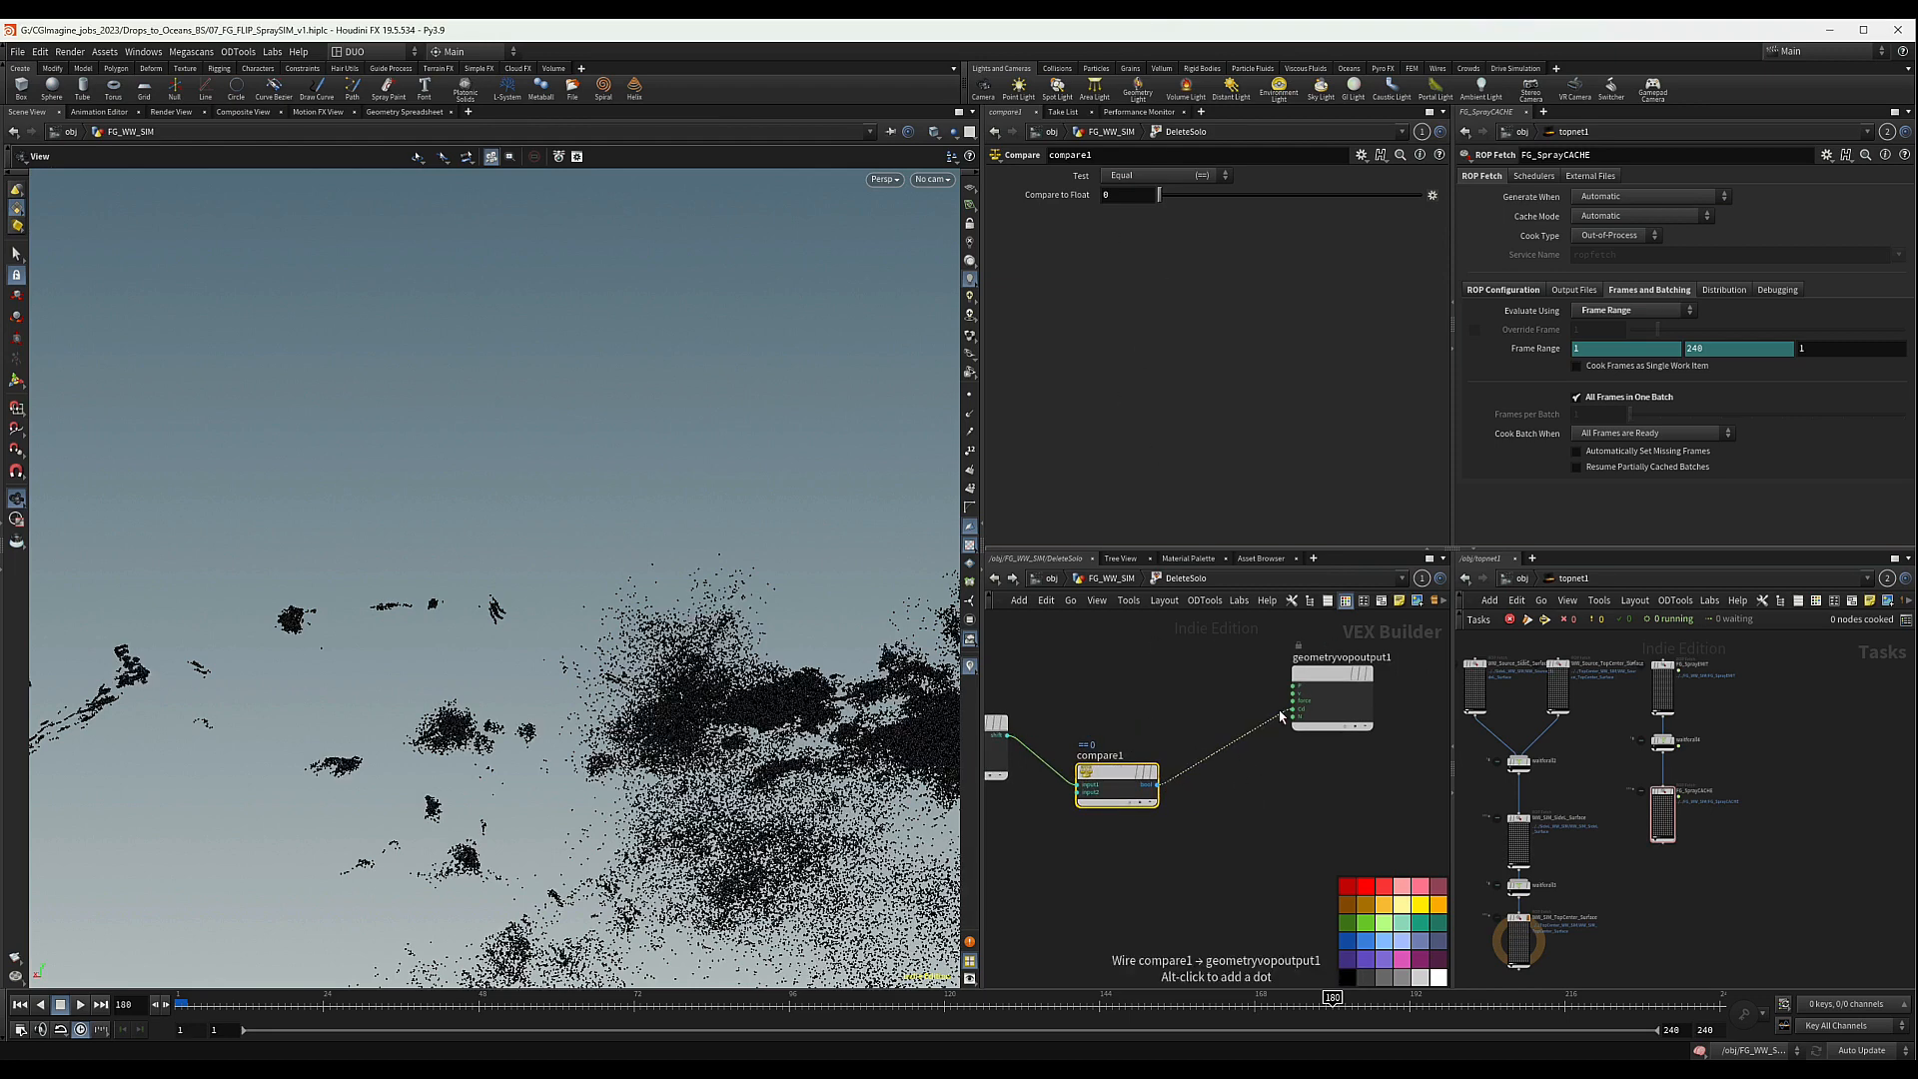
- Set the Compare node's test to Less Than with a compare-to float of 0.01
{"action": "scroll", "coordinate": [1242, 807], "scroll_direction": "down", "scroll_amount": 2}
{"action": "scroll", "coordinate": [1242, 808], "scroll_direction": "down", "scroll_amount": 1}
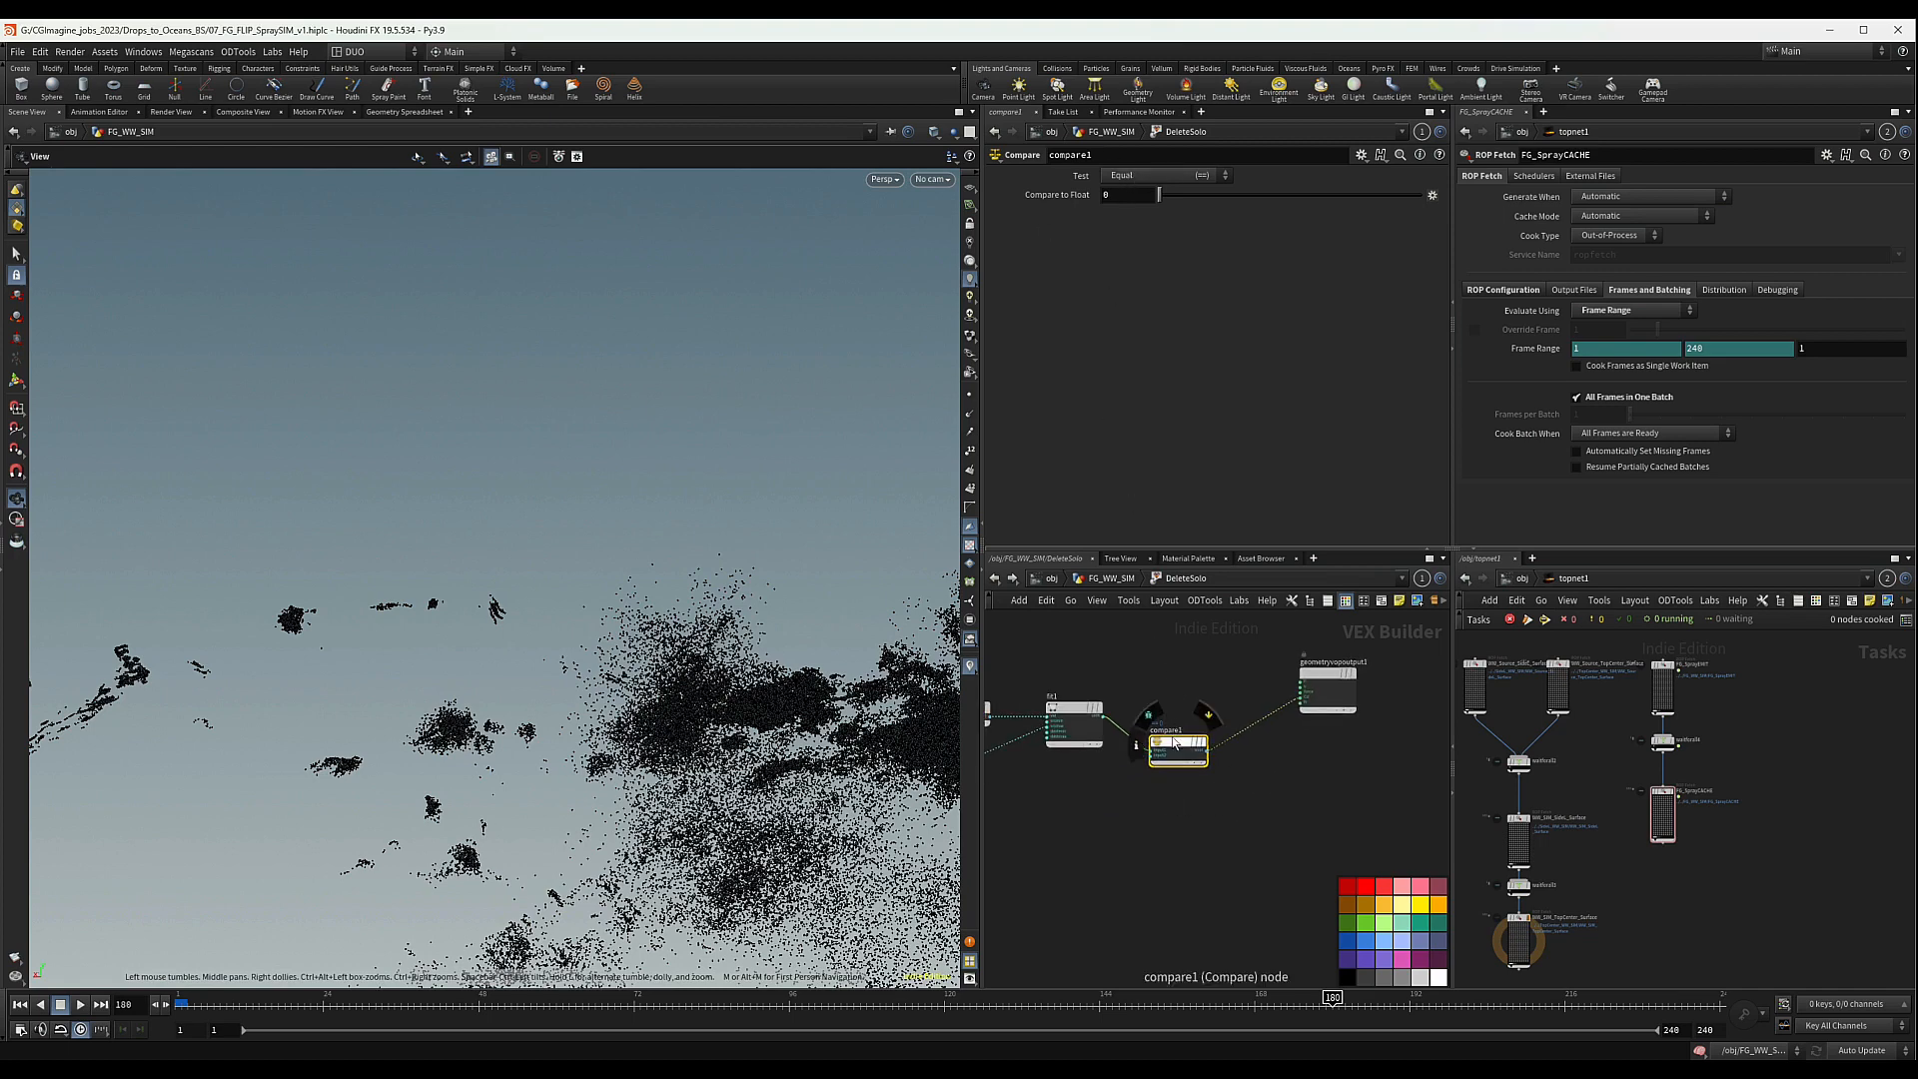
{"action": "left_click", "coordinate": [1156, 184]}
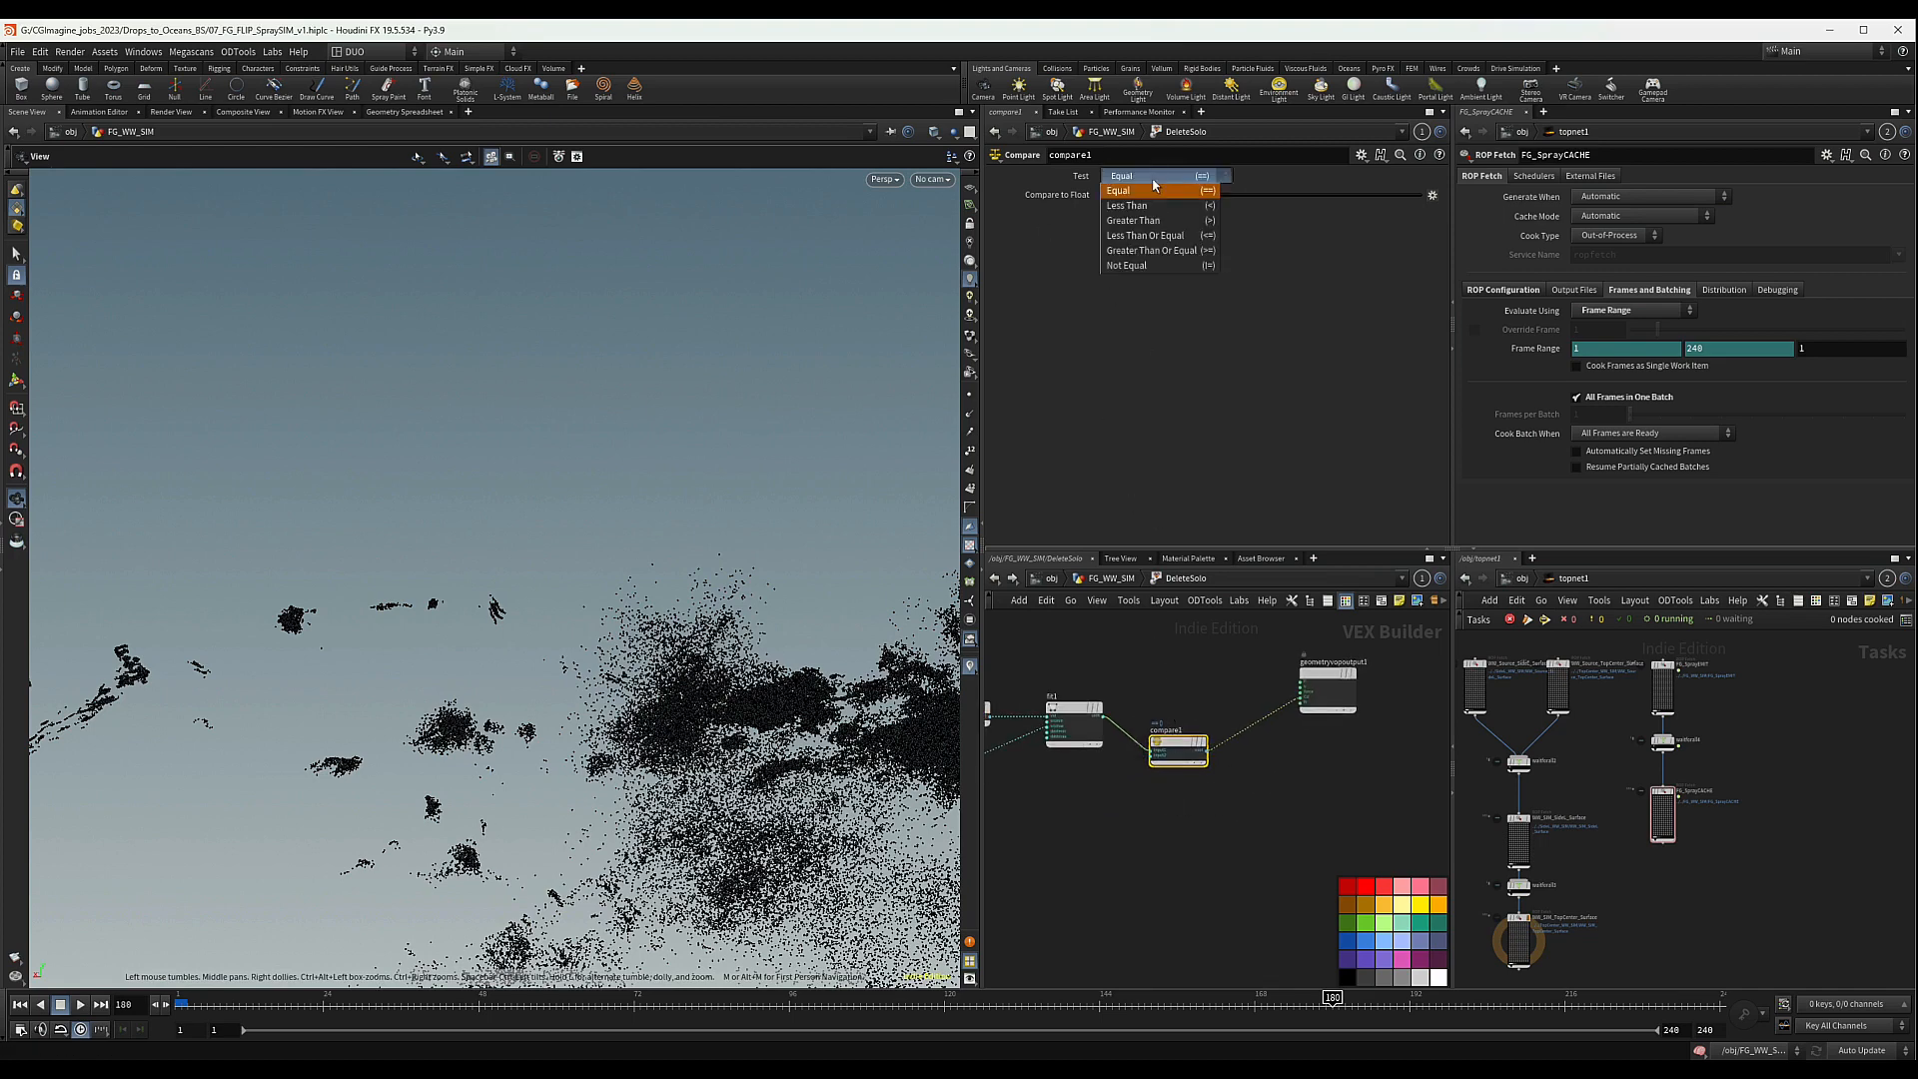
{"action": "left_click", "coordinate": [1147, 203]}
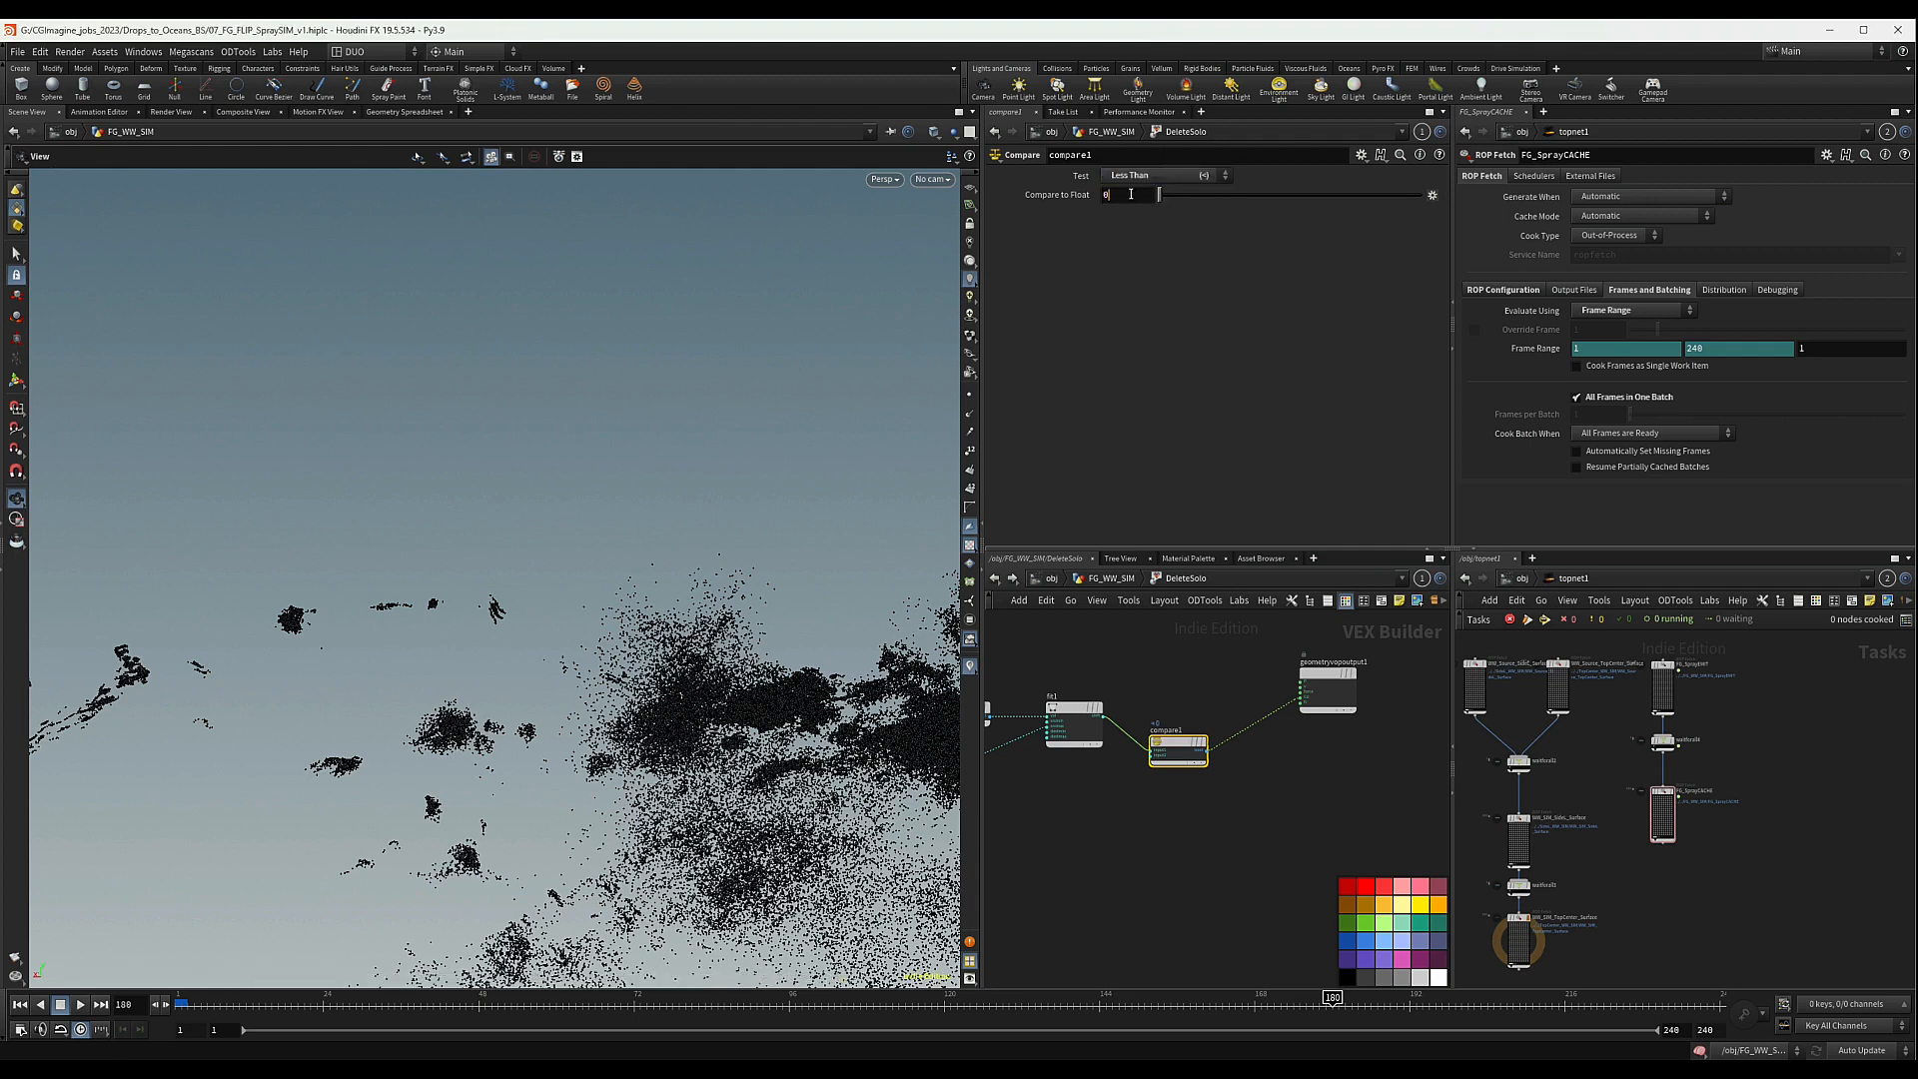
{"action": "left_click", "coordinate": [1124, 195]}
{"action": "type", "text": ".01"}
{"action": "key", "text": "Return"}
{"action": "scroll", "coordinate": [1219, 810], "scroll_direction": "down", "scroll_amount": 3}
{"action": "middle_click_drag", "start_coordinate": [1237, 793], "coordinate": [1320, 773]}
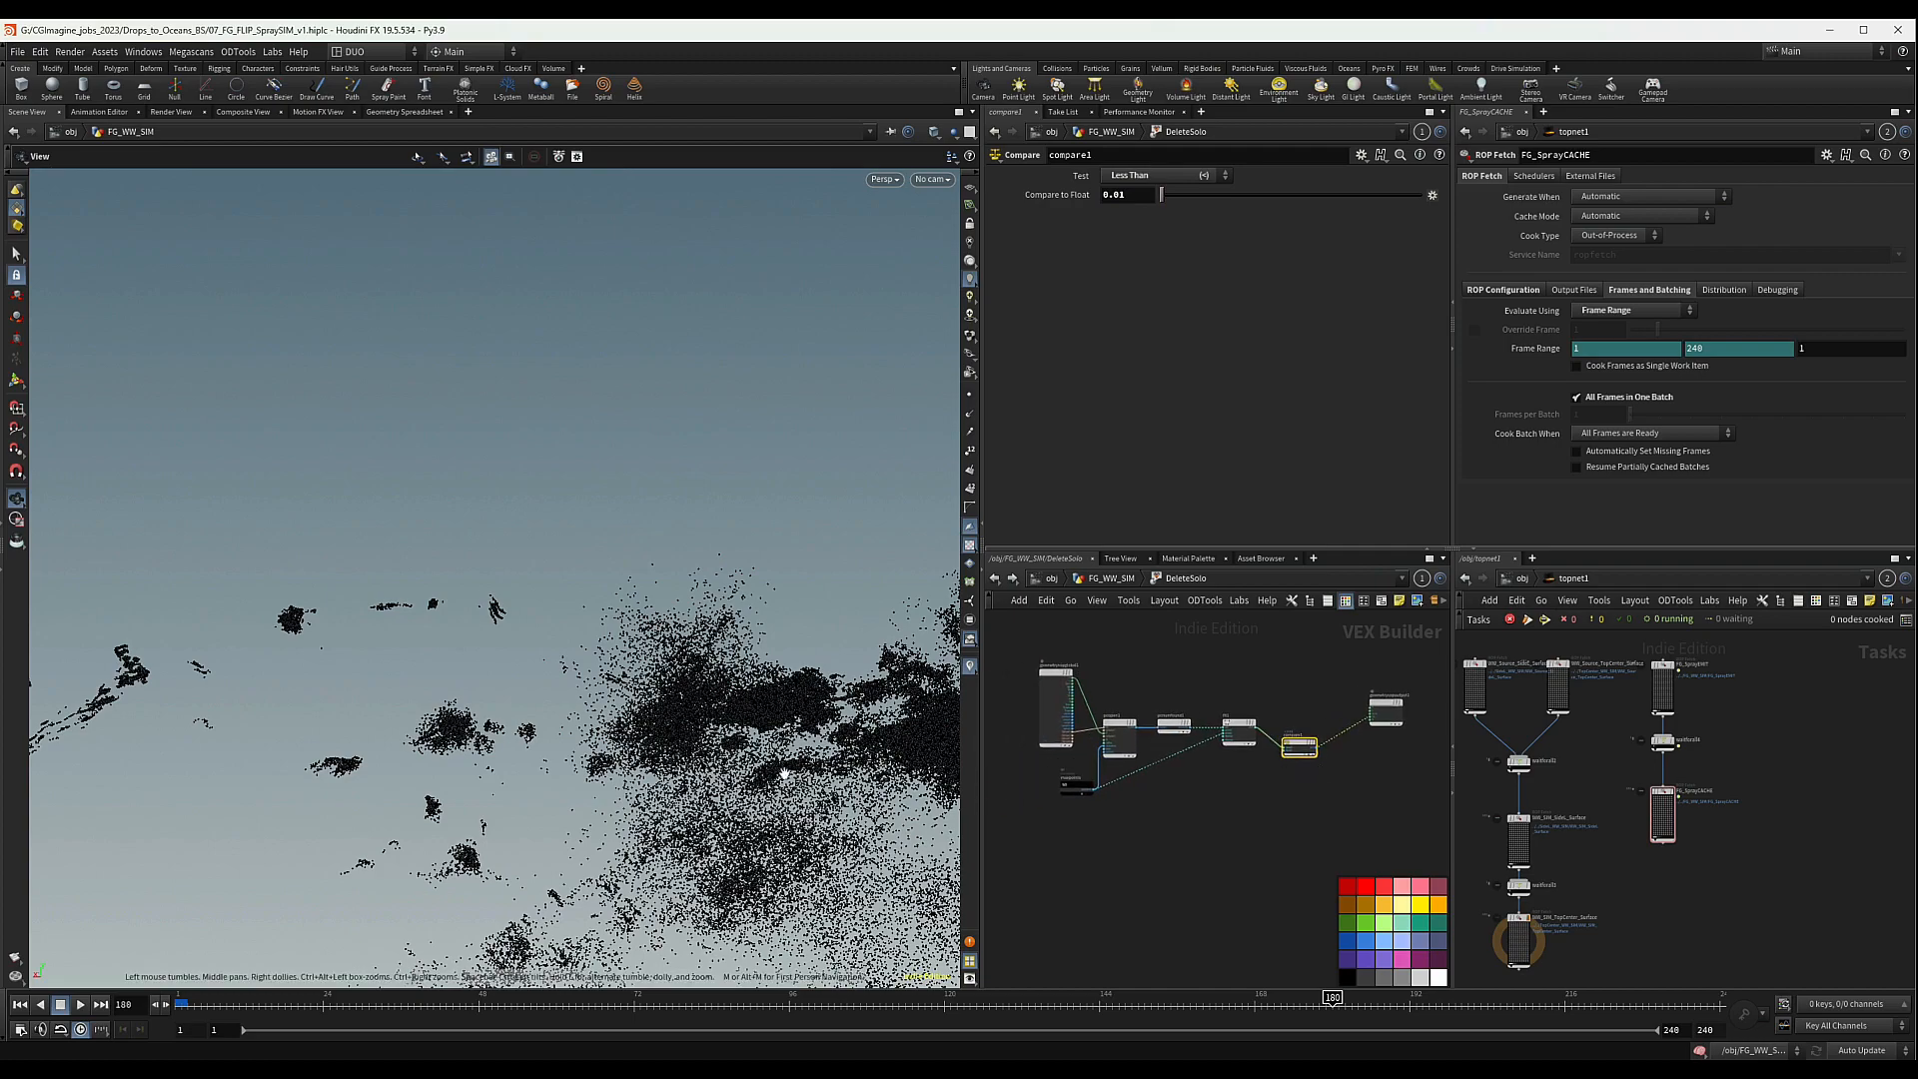
- Add a Cg removepoints node beside the Compare node and connect the Compare node's bool output to its input
{"action": "left_click_drag", "start_coordinate": [509, 770], "coordinate": [571, 735]}
{"action": "scroll", "coordinate": [1283, 739], "scroll_direction": "up", "scroll_amount": 5}
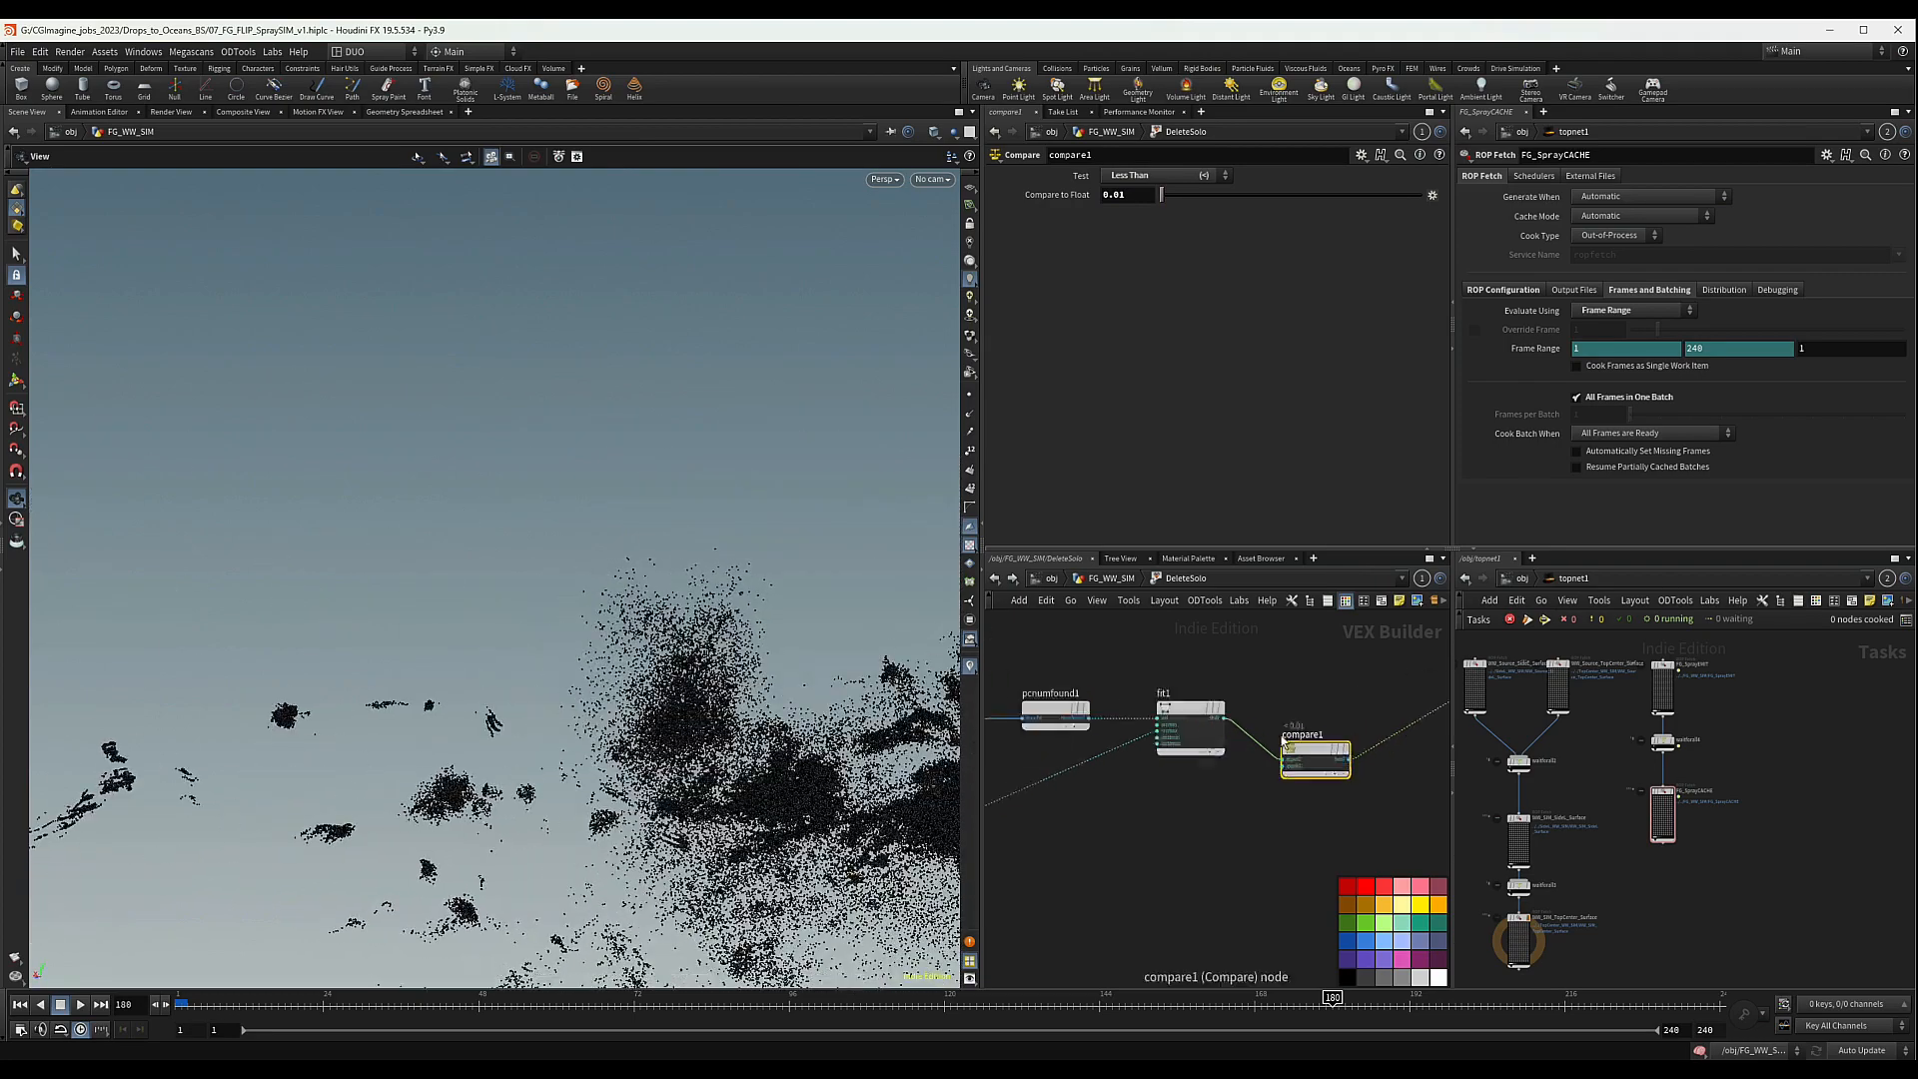
{"action": "middle_click_drag", "start_coordinate": [1329, 814], "coordinate": [1152, 802]}
{"action": "scroll", "coordinate": [1244, 803], "scroll_direction": "down", "scroll_amount": 3}
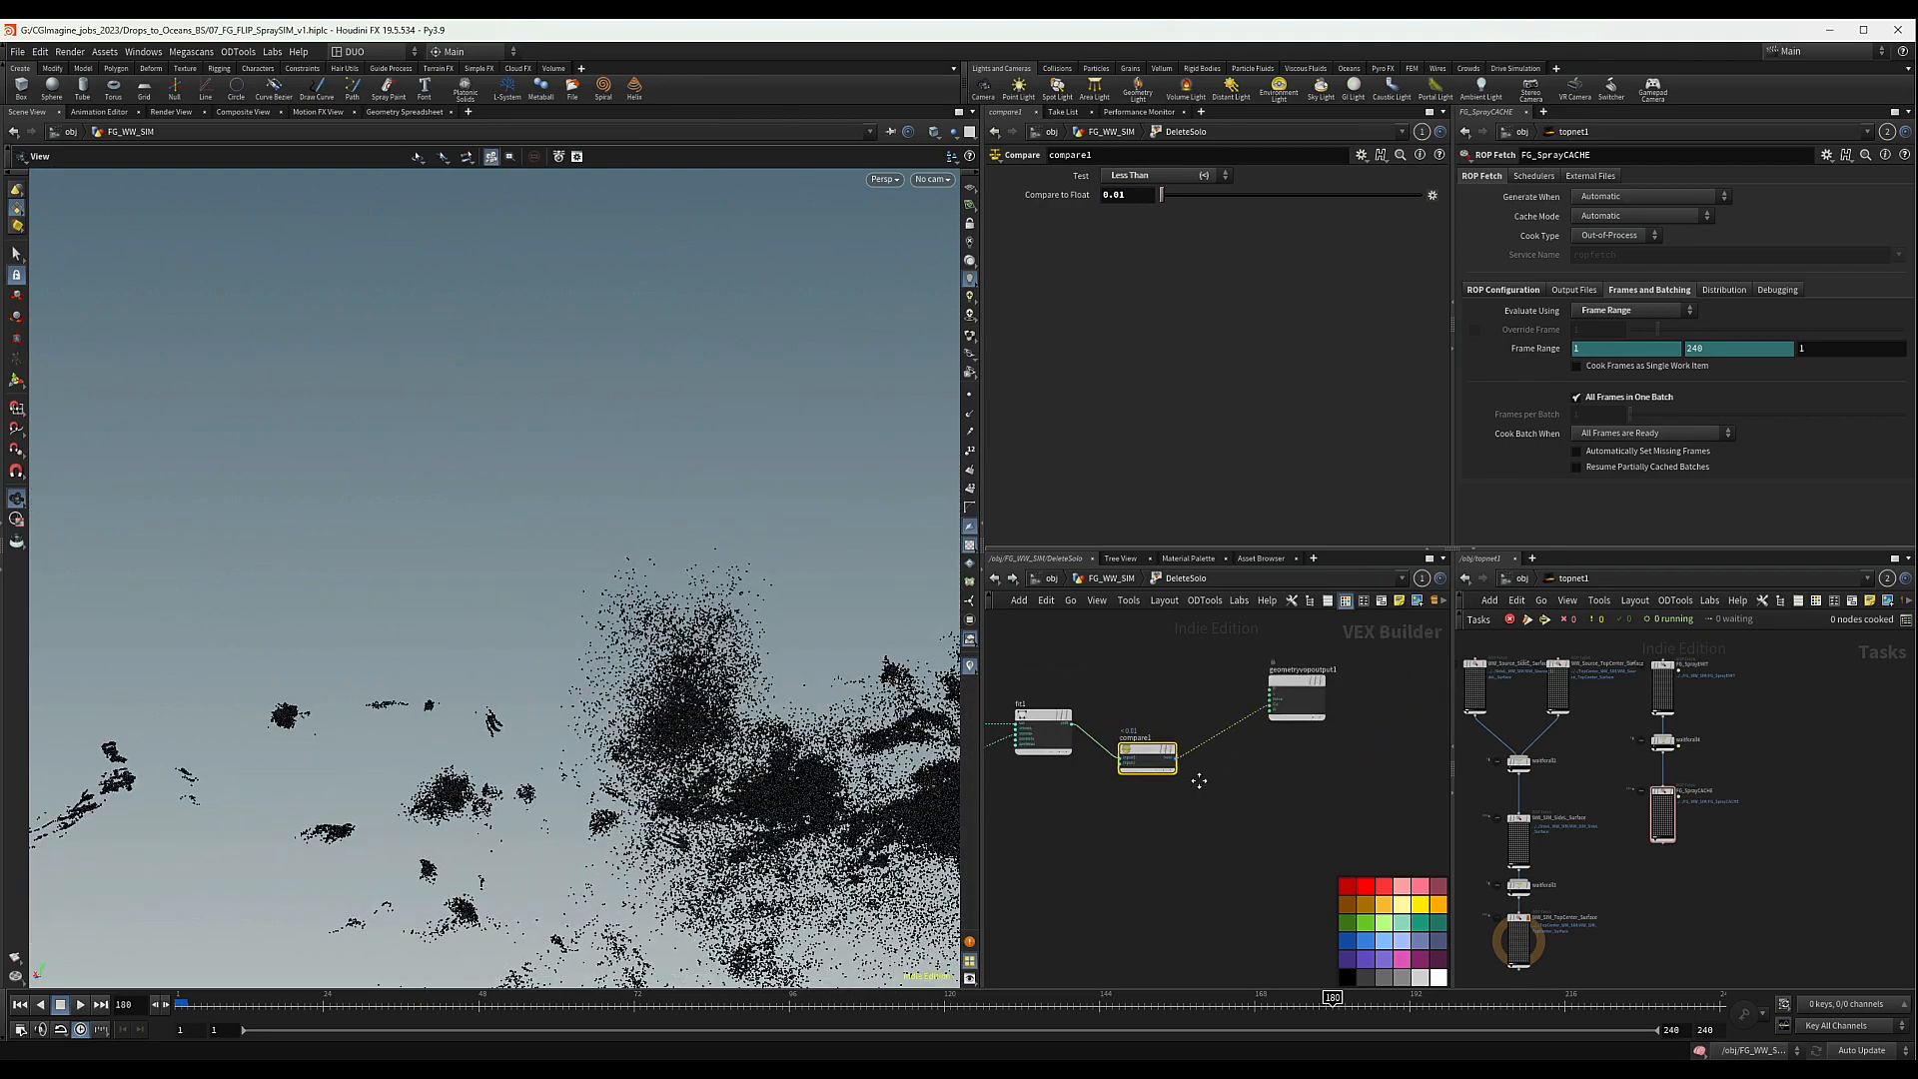
{"action": "key", "text": "Tab"}
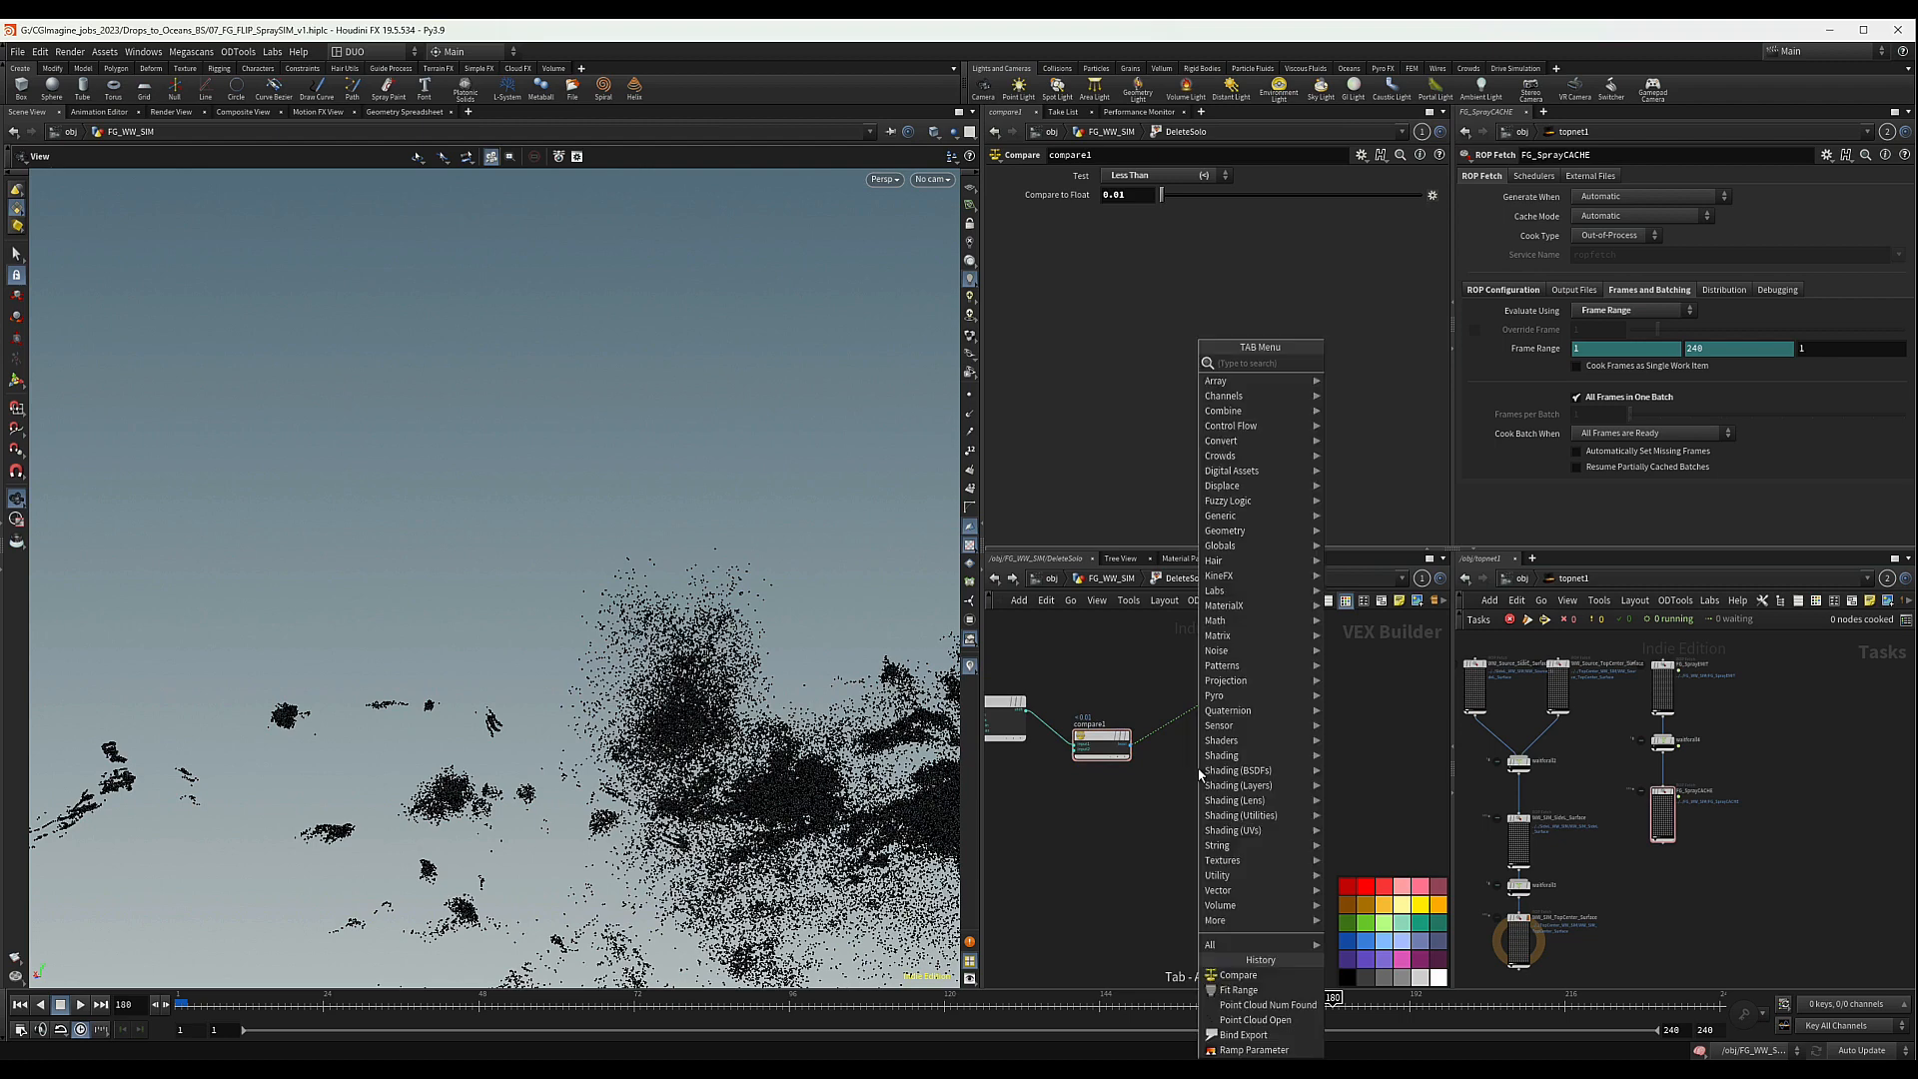
{"action": "type", "text": "cg"}
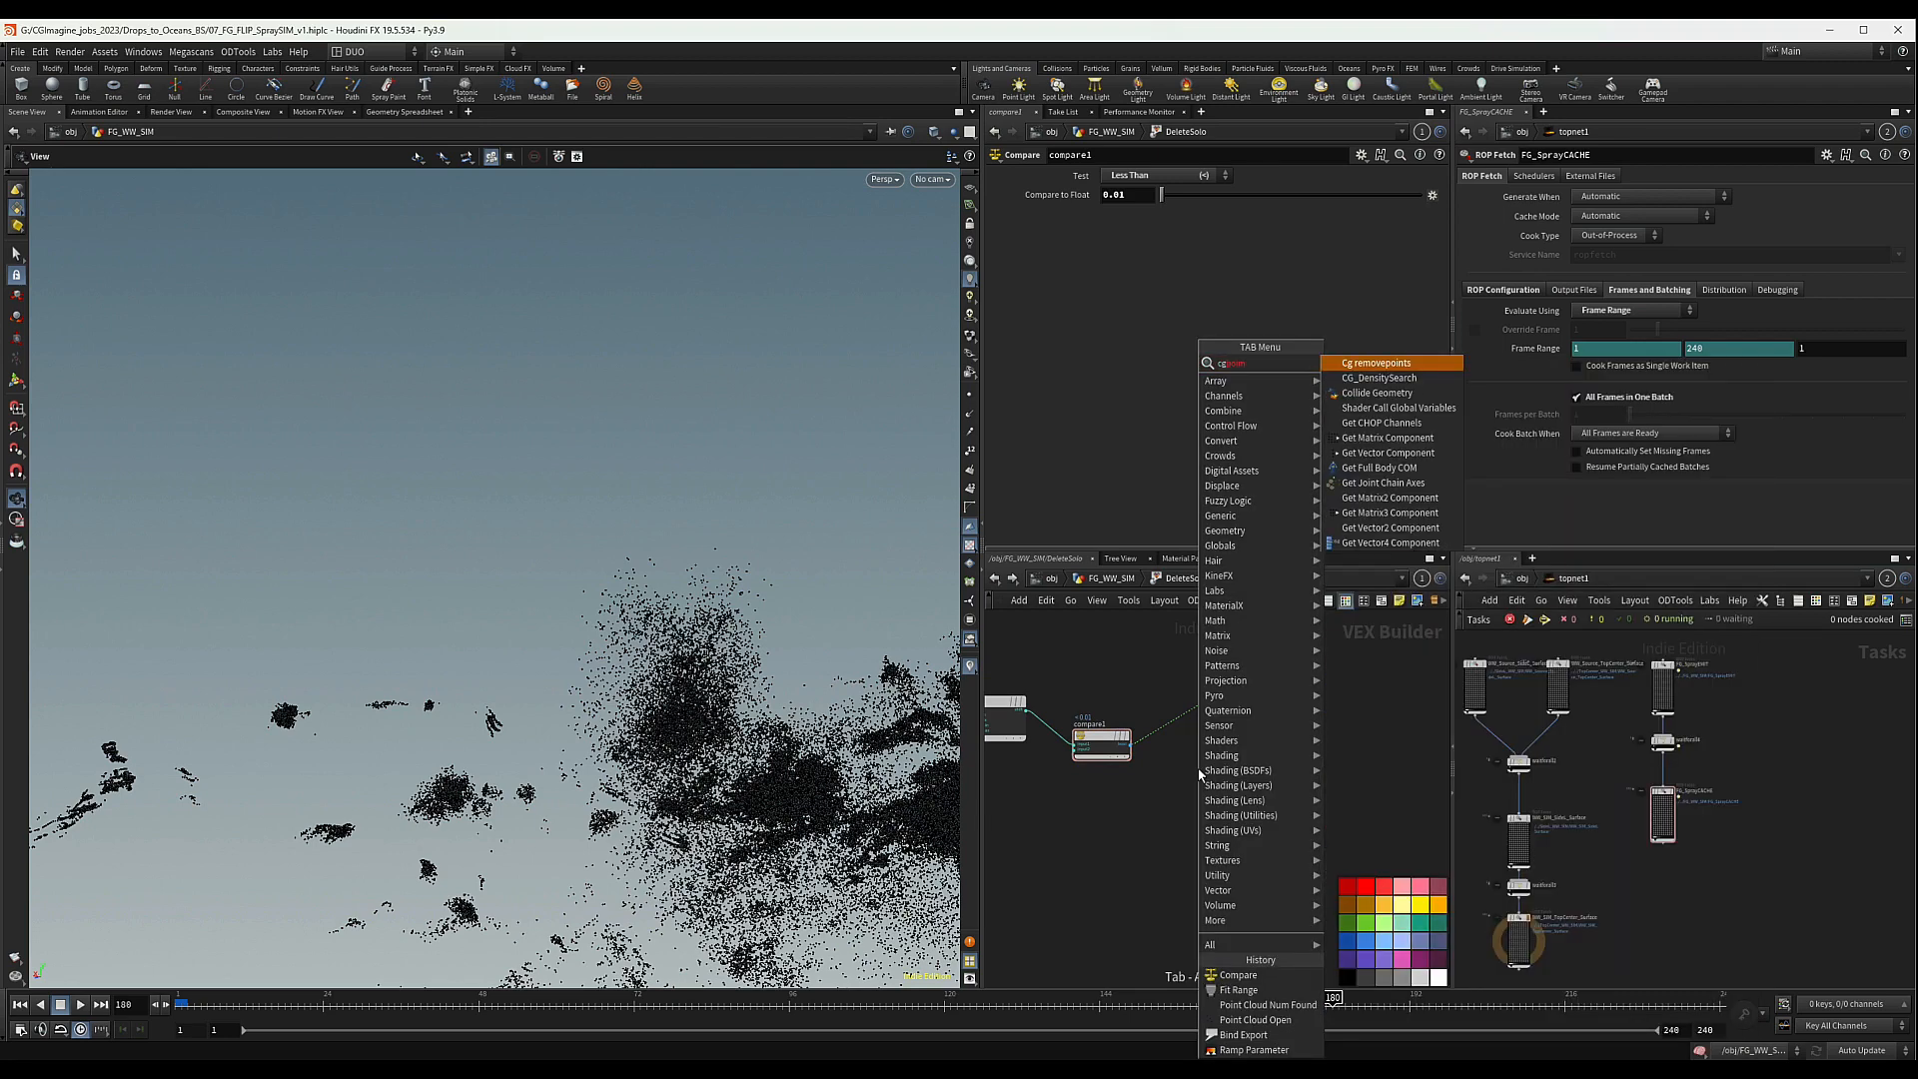
{"action": "key", "text": "Return"}
{"action": "left_click", "coordinate": [1233, 757]}
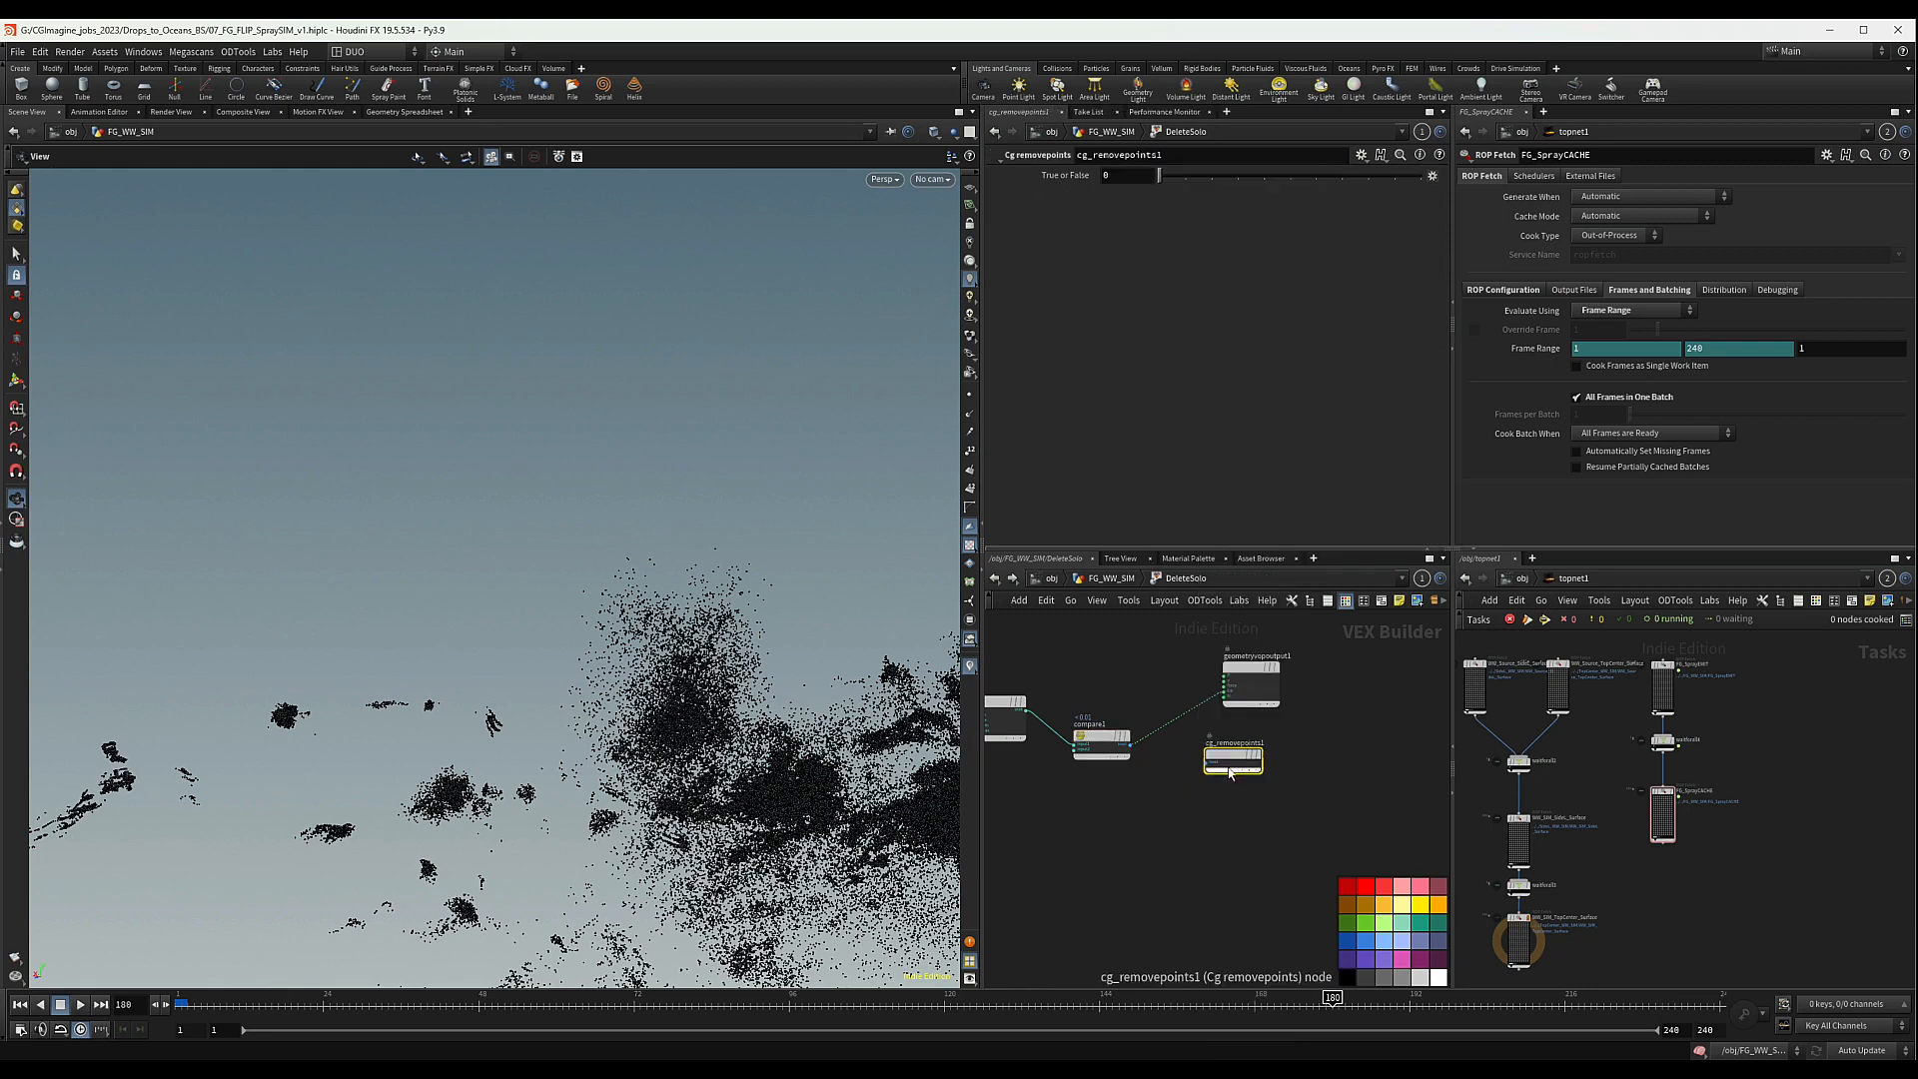
{"action": "scroll", "coordinate": [1087, 740], "scroll_direction": "up", "scroll_amount": 2}
{"action": "left_click_drag", "start_coordinate": [1062, 731], "coordinate": [1220, 769]}
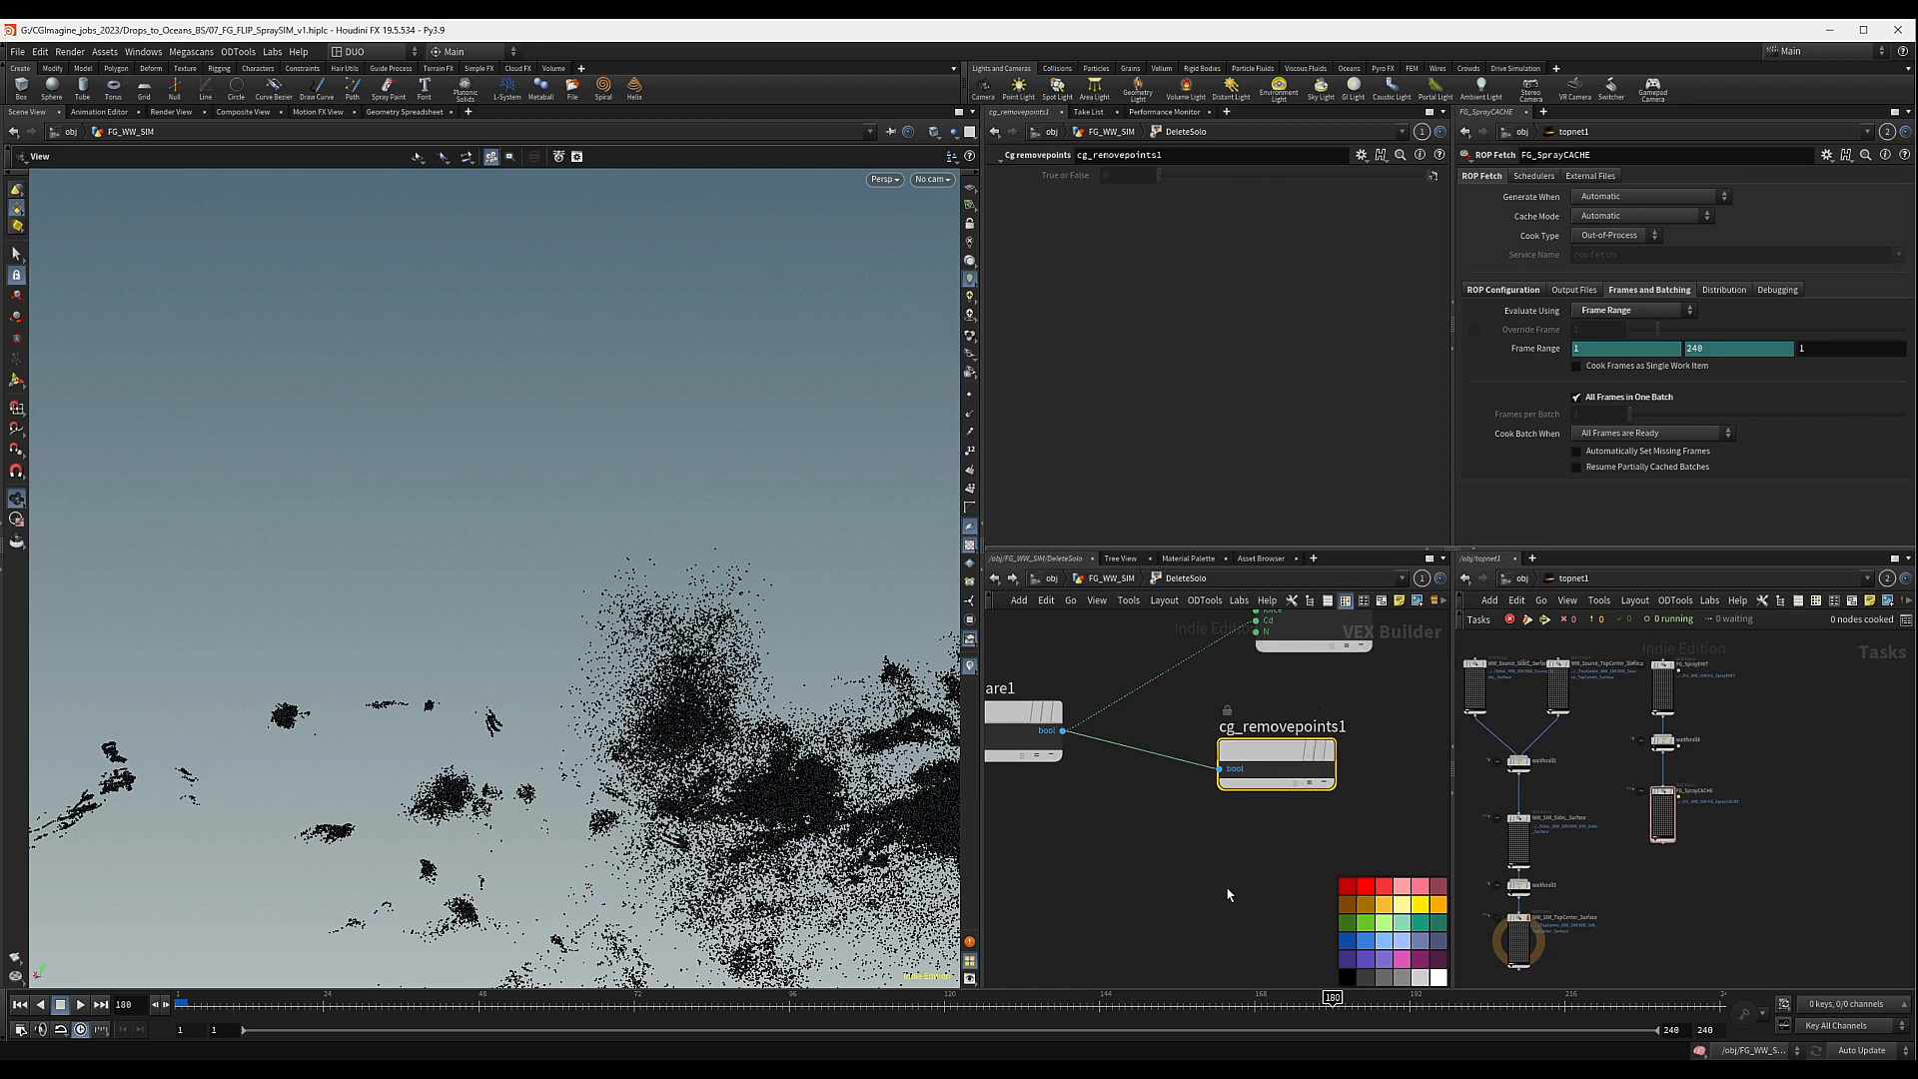
- Disconnect the Compare node's result from the geometry output's Cd input, keeping its link to the Cg removepoints node
{"action": "scroll", "coordinate": [1216, 909], "scroll_direction": "down", "scroll_amount": 2}
{"action": "middle_click_drag", "start_coordinate": [1173, 888], "coordinate": [1289, 886]}
{"action": "middle_click_drag", "start_coordinate": [1133, 834], "coordinate": [1272, 851]}
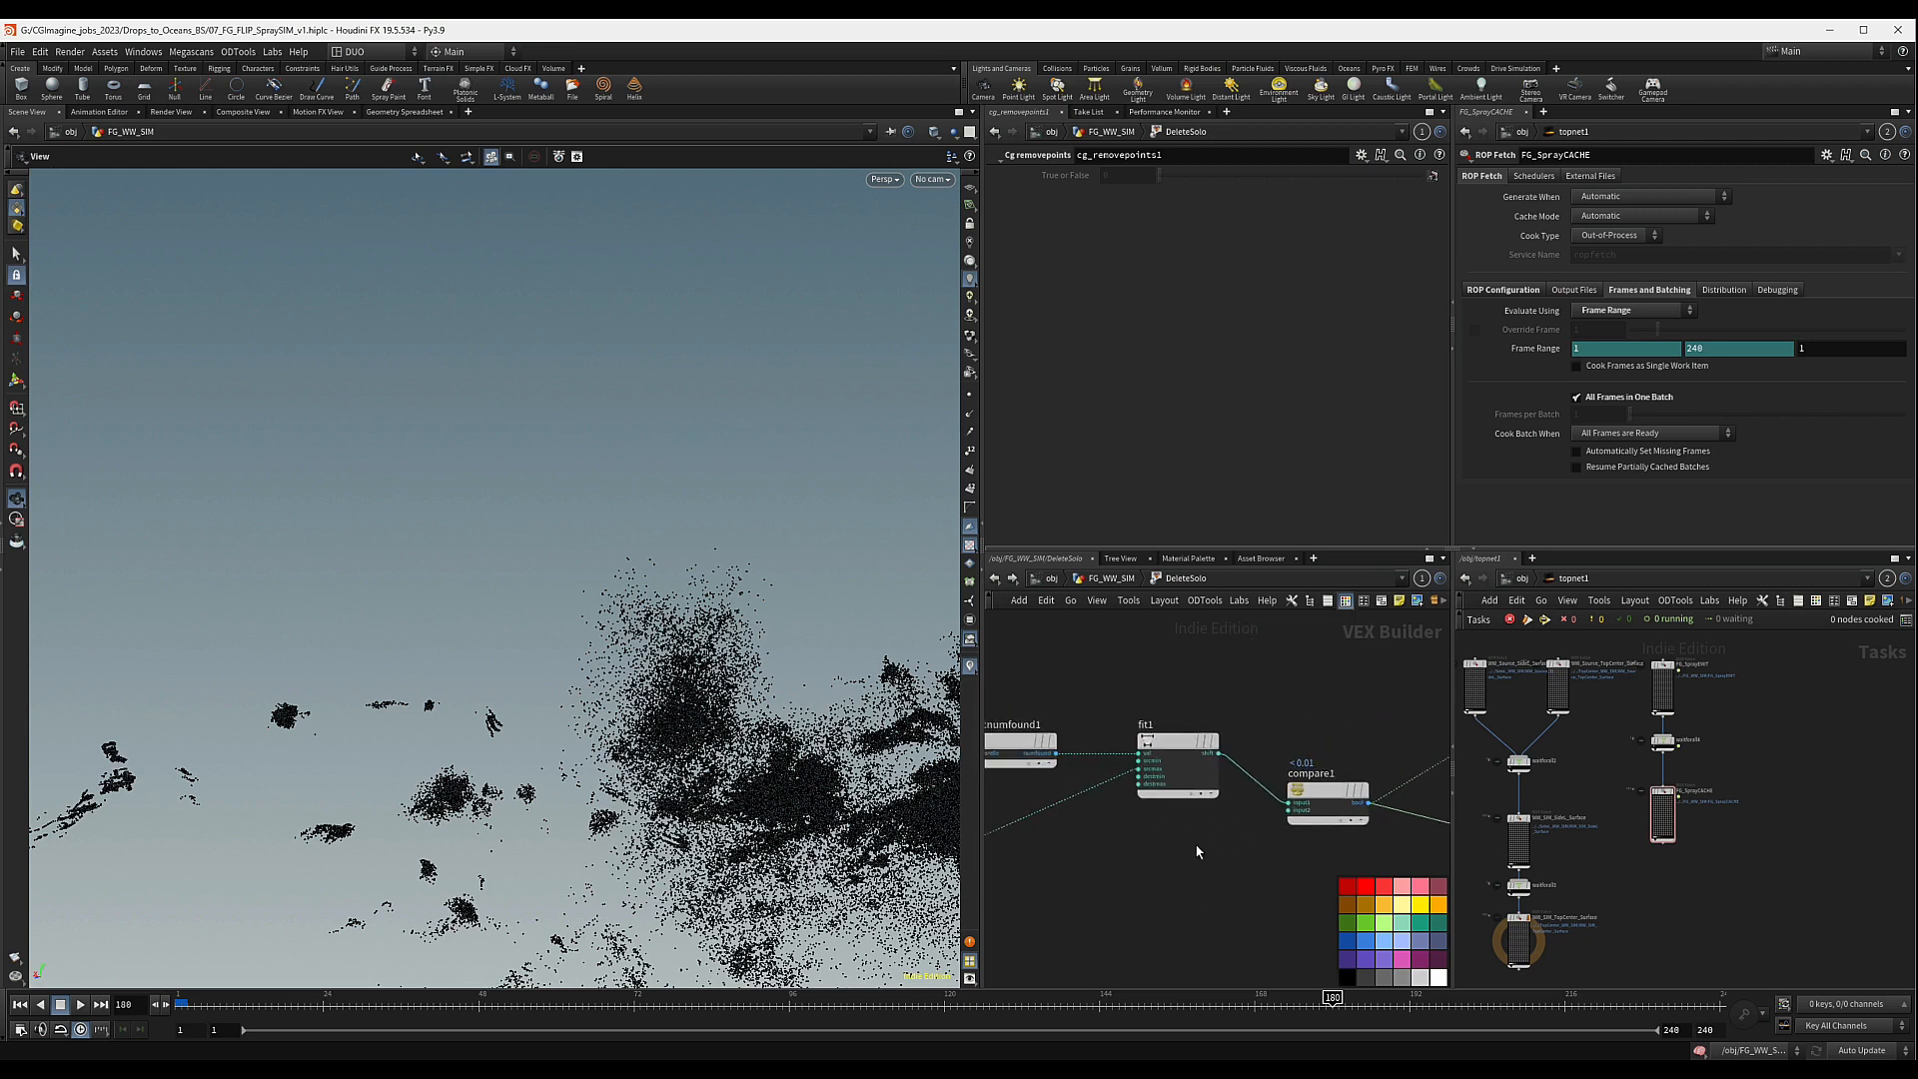
{"action": "scroll", "coordinate": [1203, 848], "scroll_direction": "down", "scroll_amount": 2}
{"action": "left_click", "coordinate": [1287, 815]}
{"action": "scroll", "coordinate": [1159, 835], "scroll_direction": "up", "scroll_amount": 3}
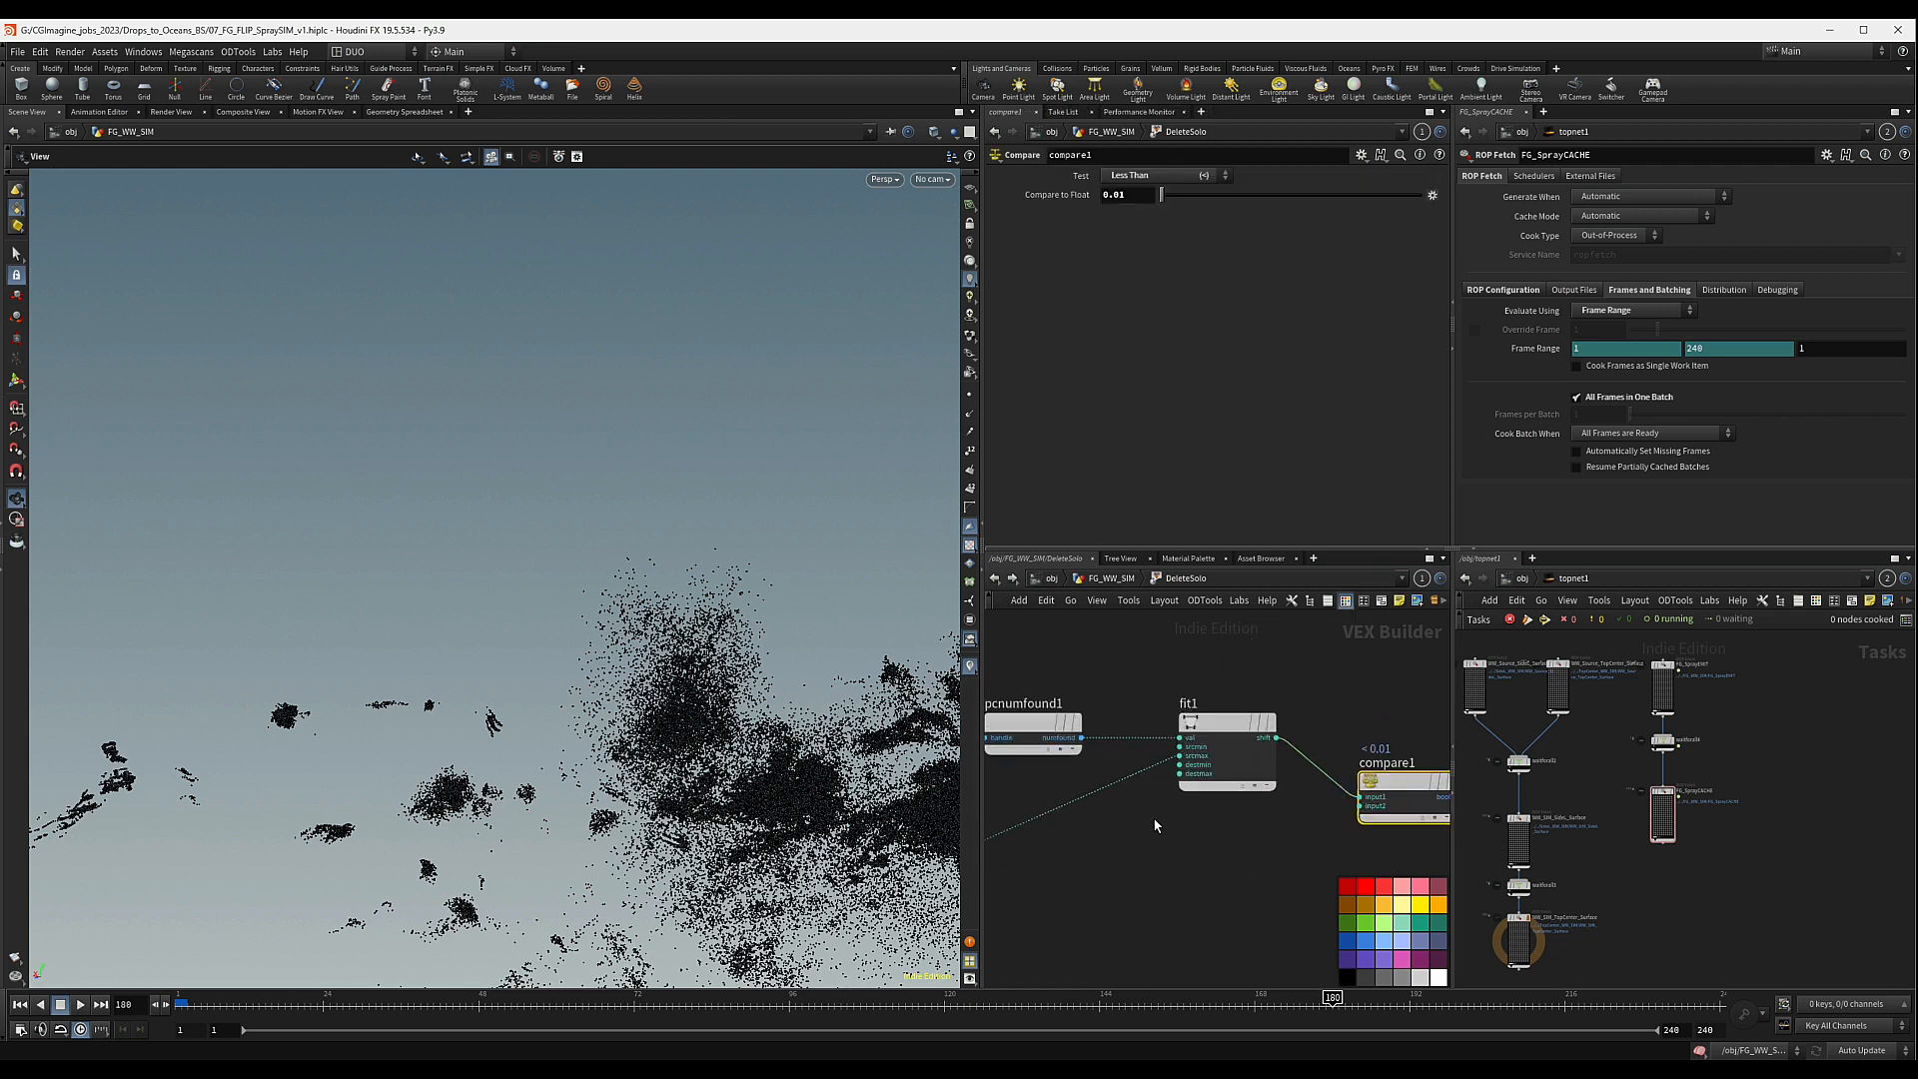
{"action": "middle_click_drag", "start_coordinate": [1156, 822], "coordinate": [1075, 839]}
{"action": "middle_click_drag", "start_coordinate": [1256, 754], "coordinate": [1169, 742]}
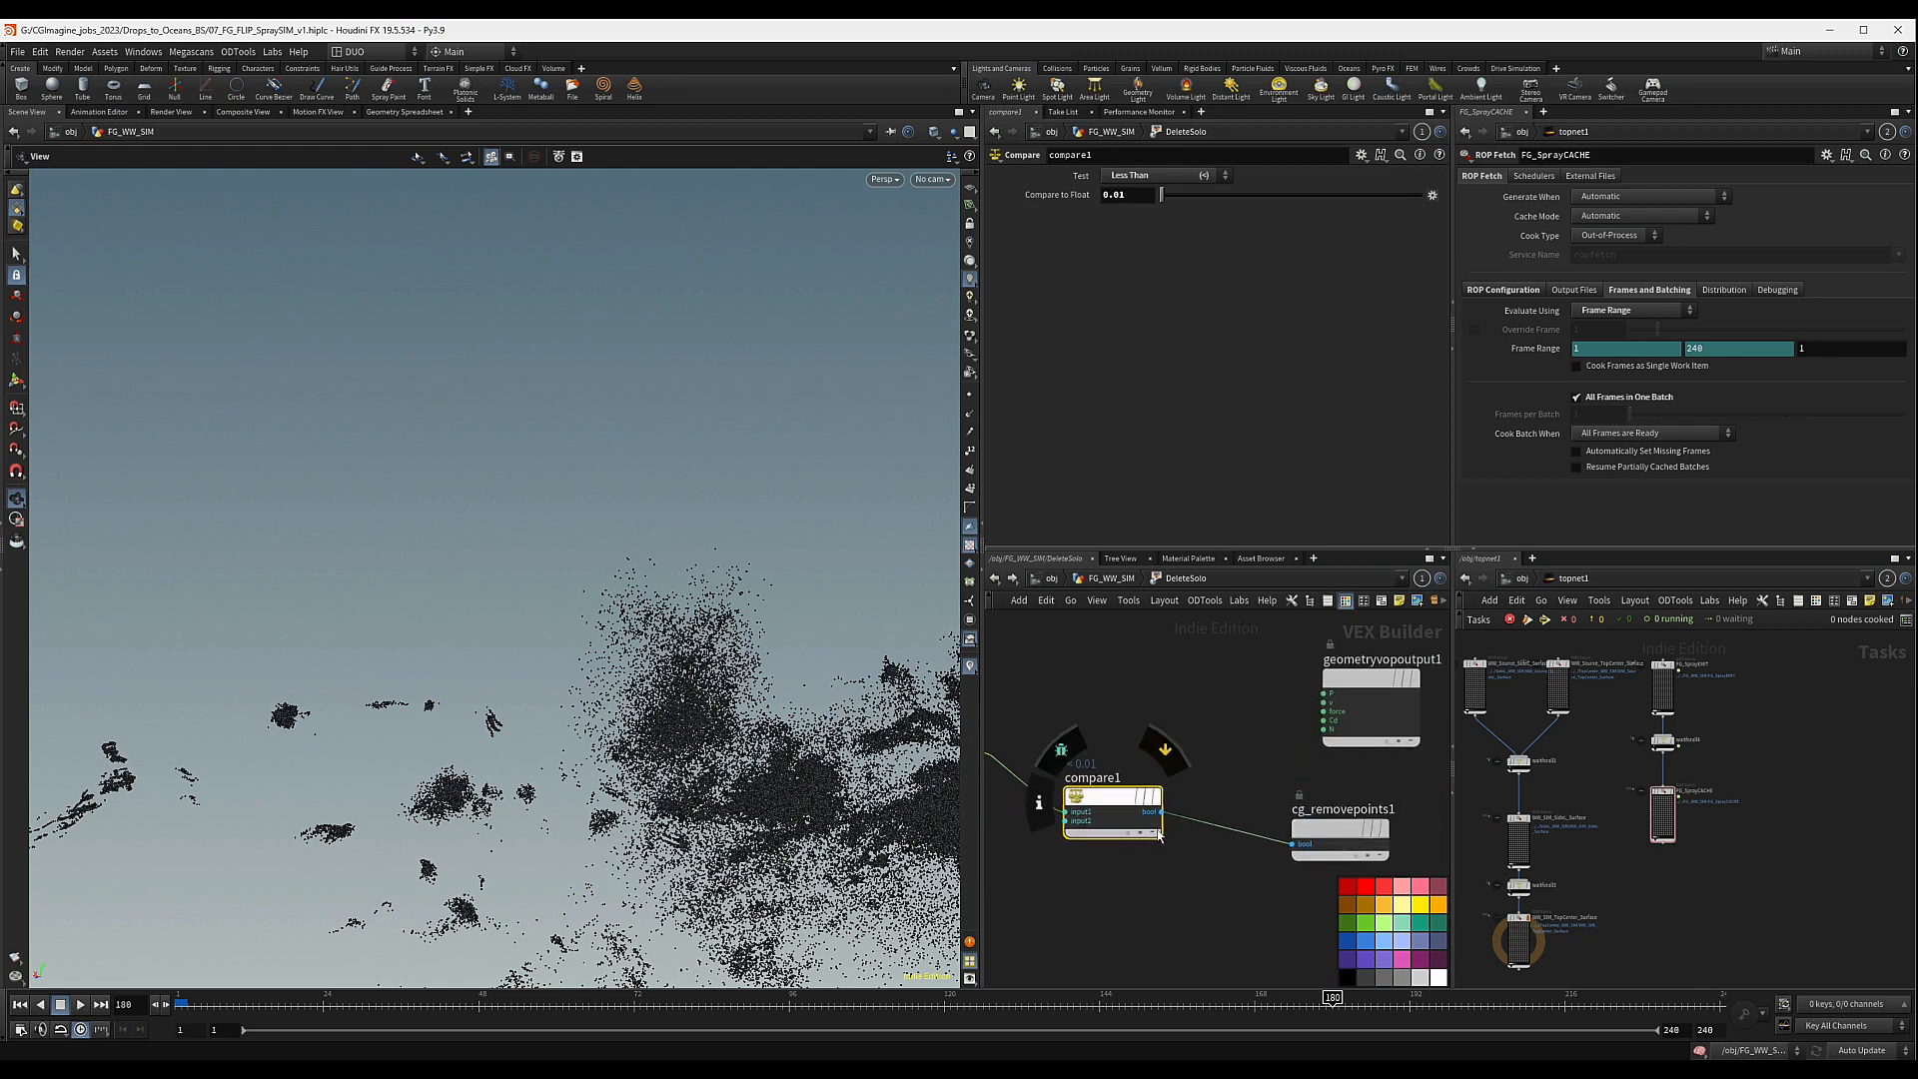
- Check the point counts of DeleteSolo and the blast node above it in FG_WW_SIM, and return inside DeleteSolo
{"action": "left_click", "coordinate": [1100, 574]}
{"action": "middle_click", "coordinate": [1202, 789]}
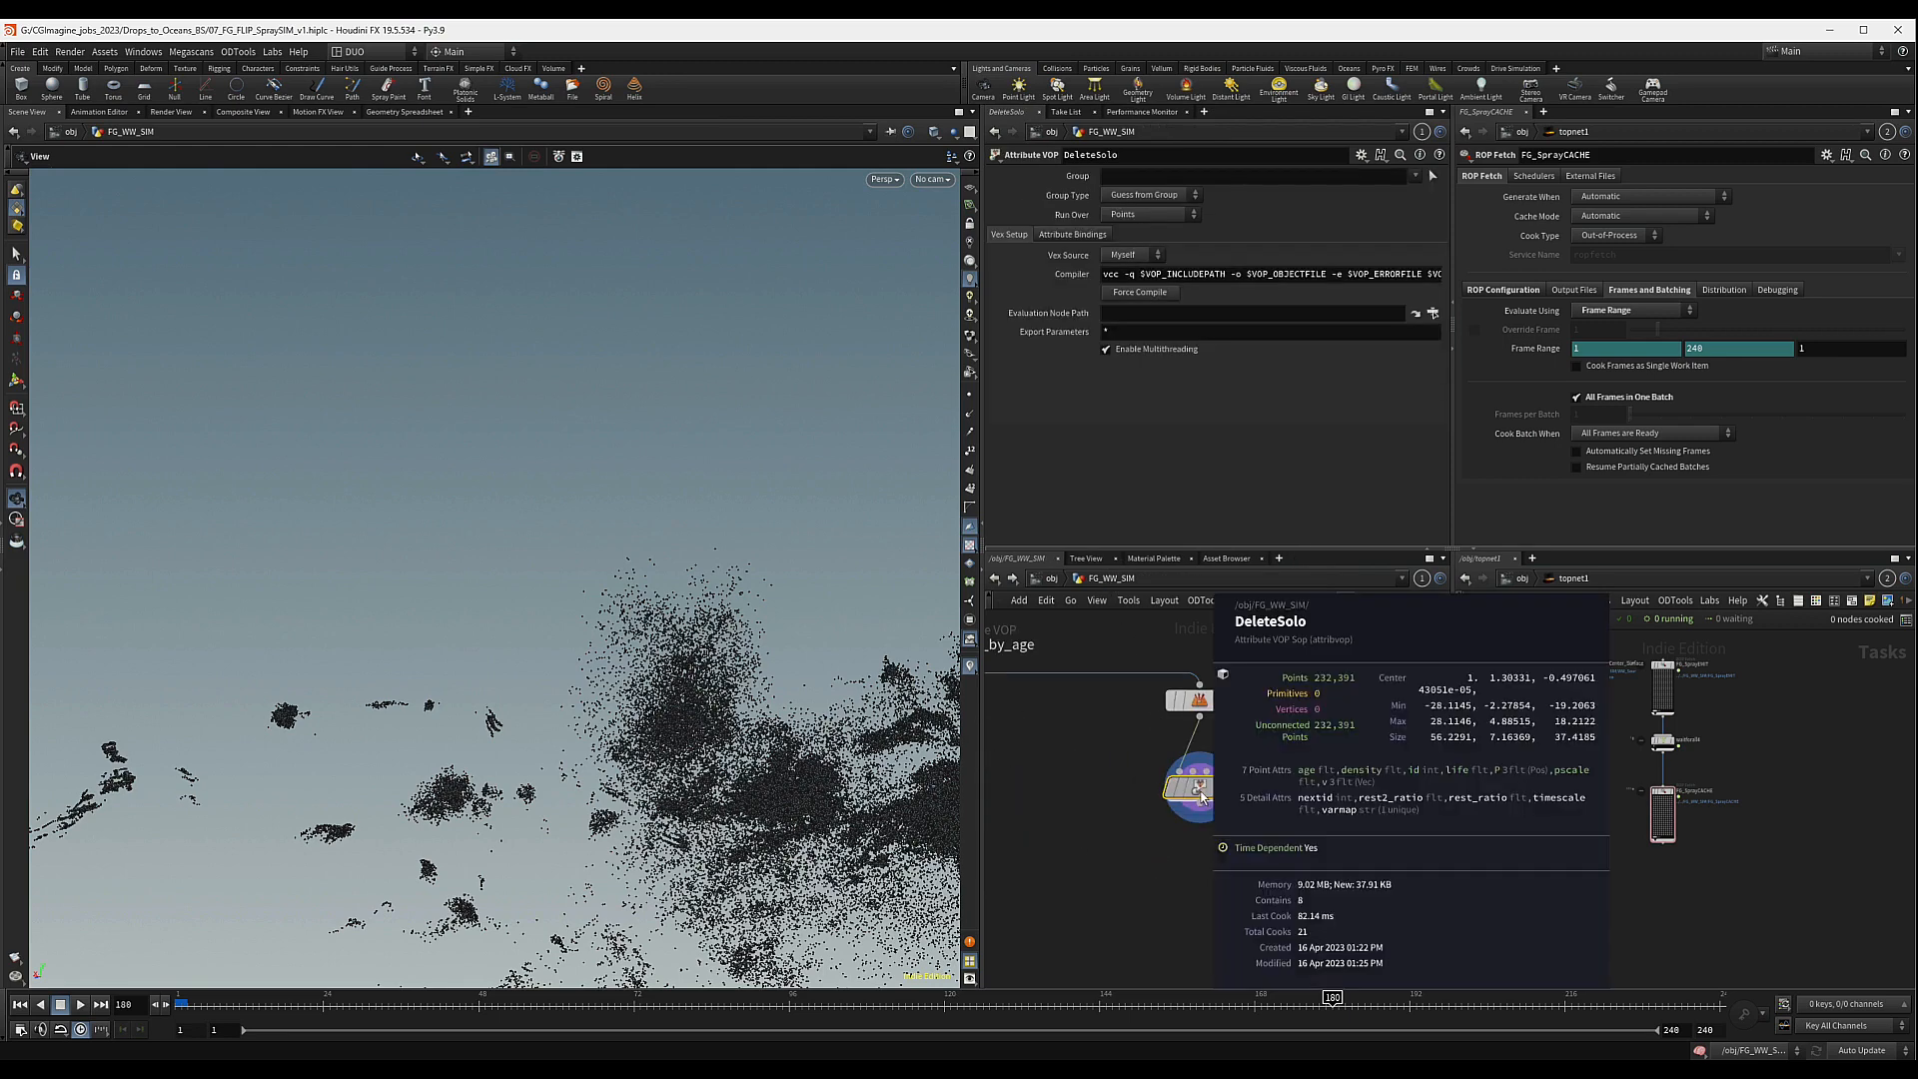
{"action": "middle_click", "coordinate": [1205, 707]}
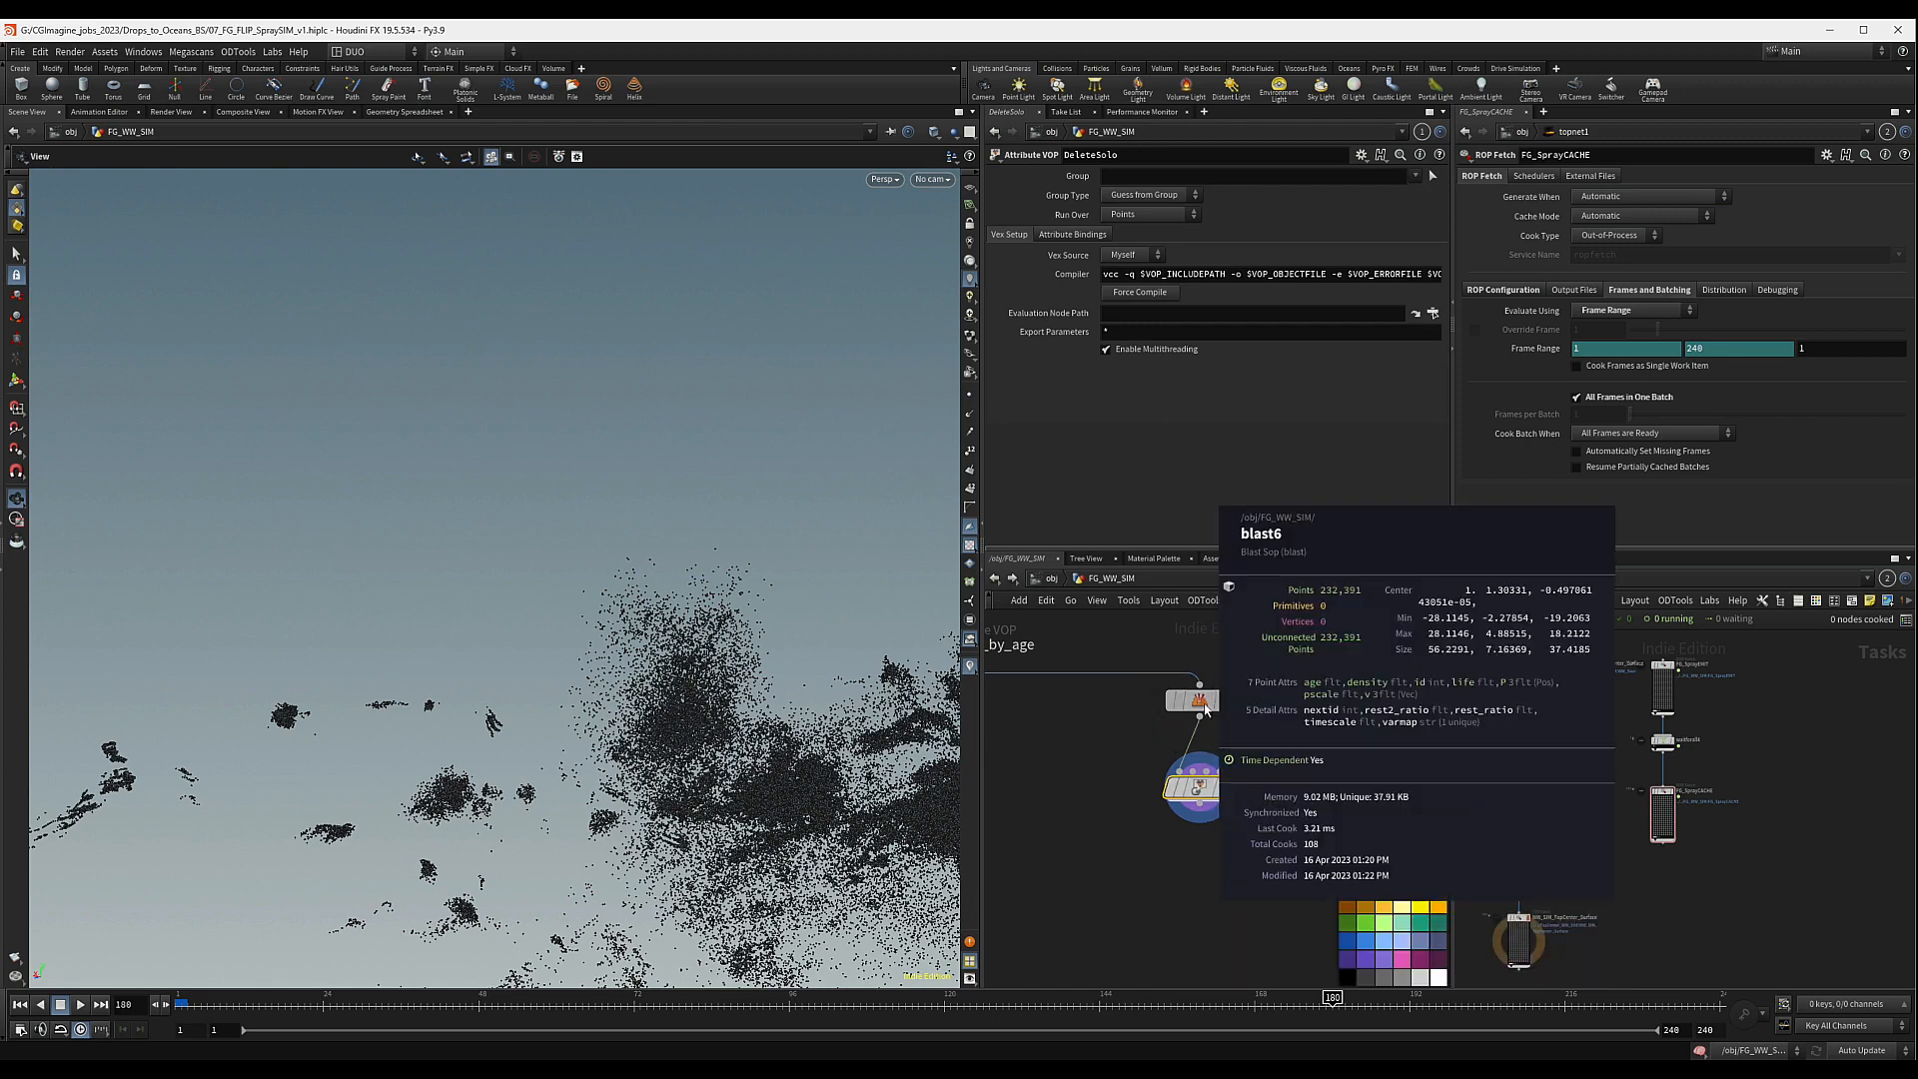
{"action": "middle_click", "coordinate": [1202, 787]}
{"action": "double_click", "coordinate": [1197, 795]}
{"action": "scroll", "coordinate": [1190, 802], "scroll_direction": "down", "scroll_amount": 3}
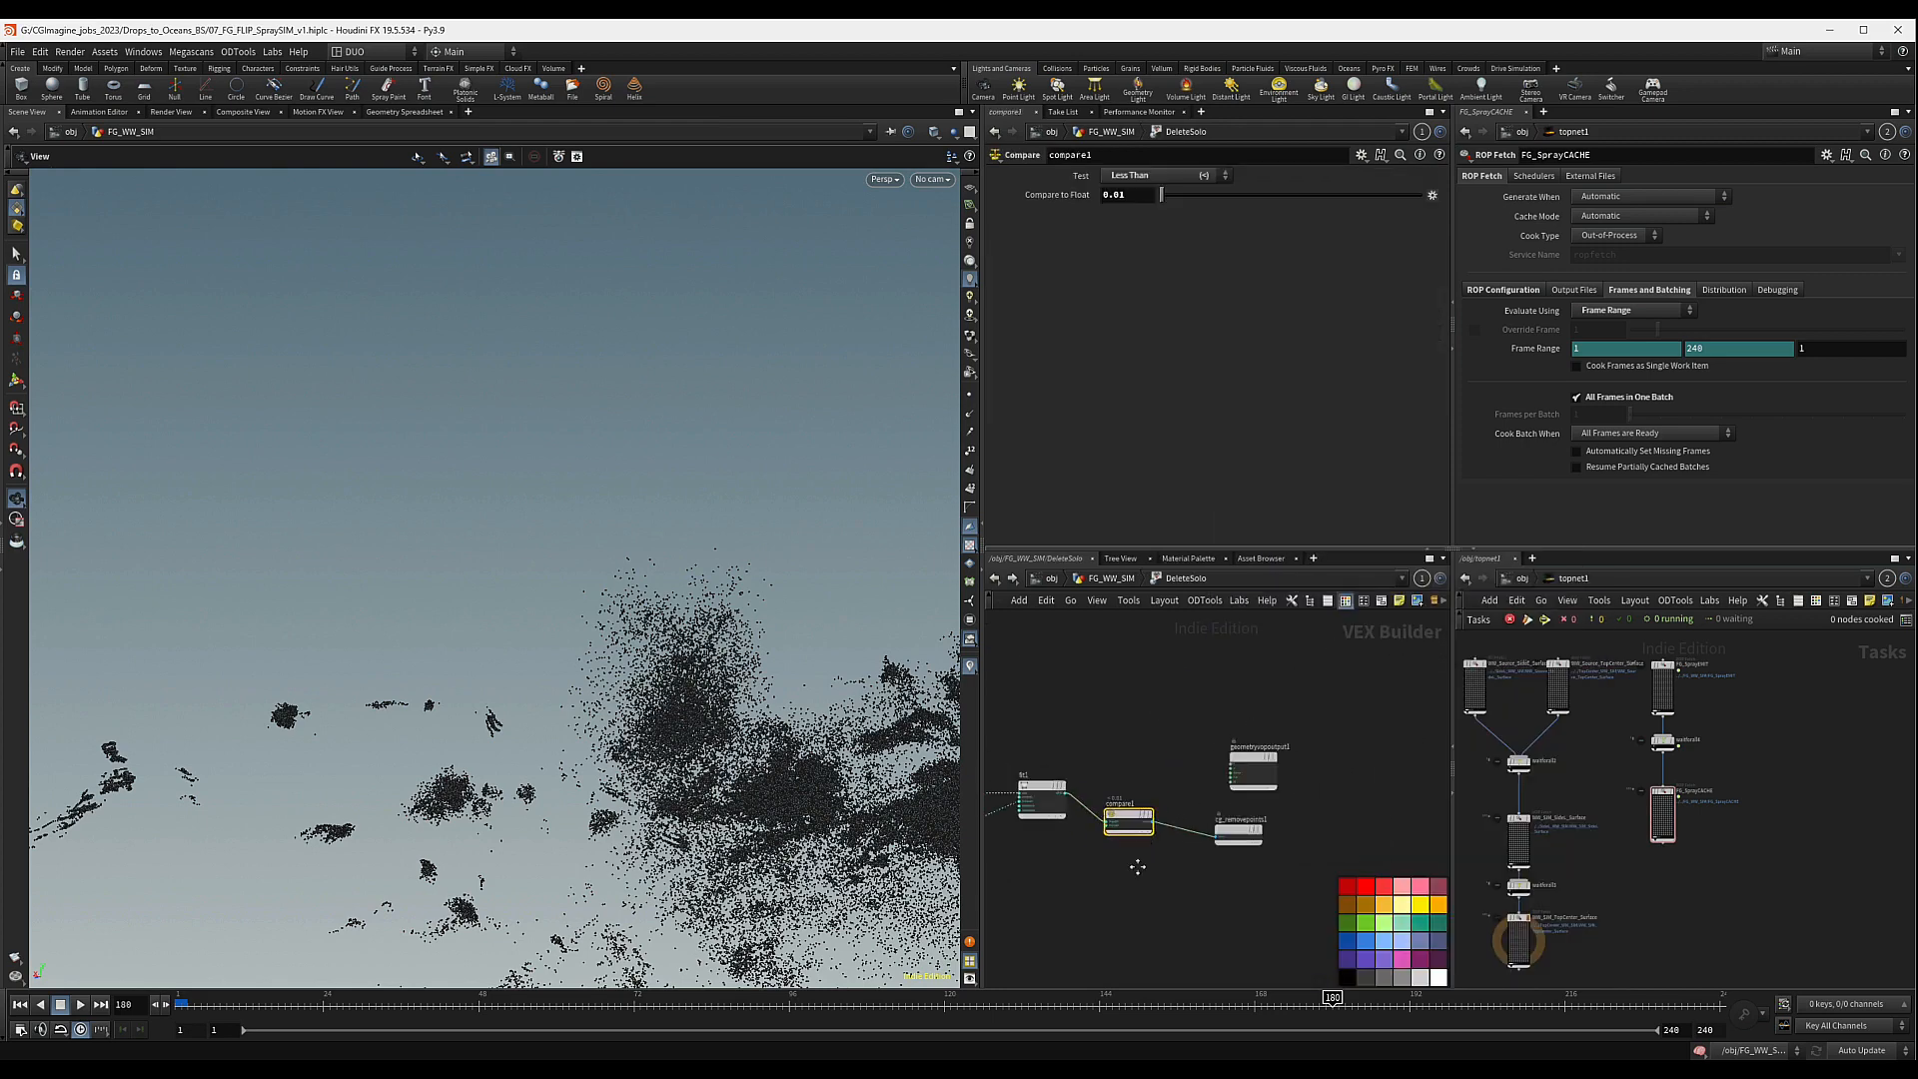
- Move the Compare node slightly up beside Fit Range and raise its compare-to float to about 0.209
{"action": "middle_click_drag", "start_coordinate": [1151, 830], "coordinate": [1213, 826]}
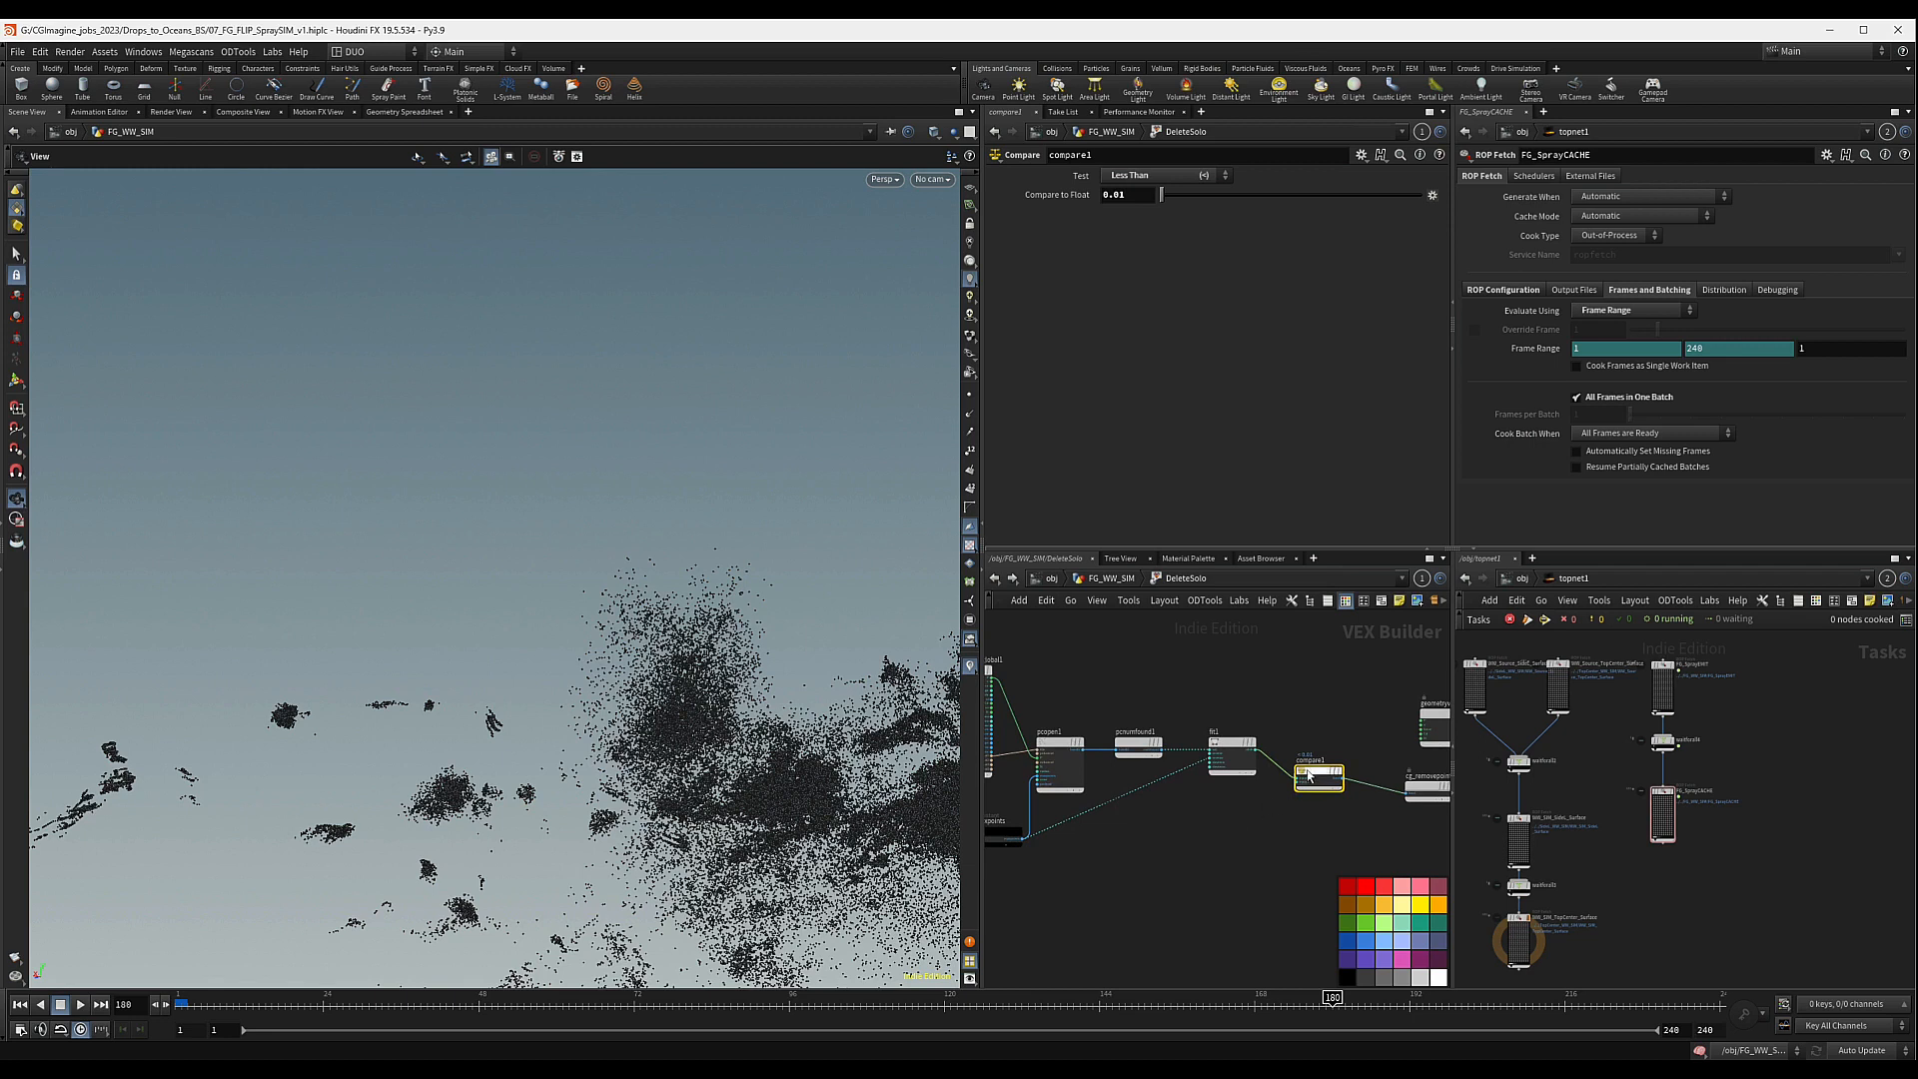
{"action": "left_click_drag", "start_coordinate": [1318, 777], "coordinate": [1320, 750]}
{"action": "scroll", "coordinate": [1257, 753], "scroll_direction": "up", "scroll_amount": 4}
{"action": "middle_click_drag", "start_coordinate": [1309, 754], "coordinate": [1092, 800]}
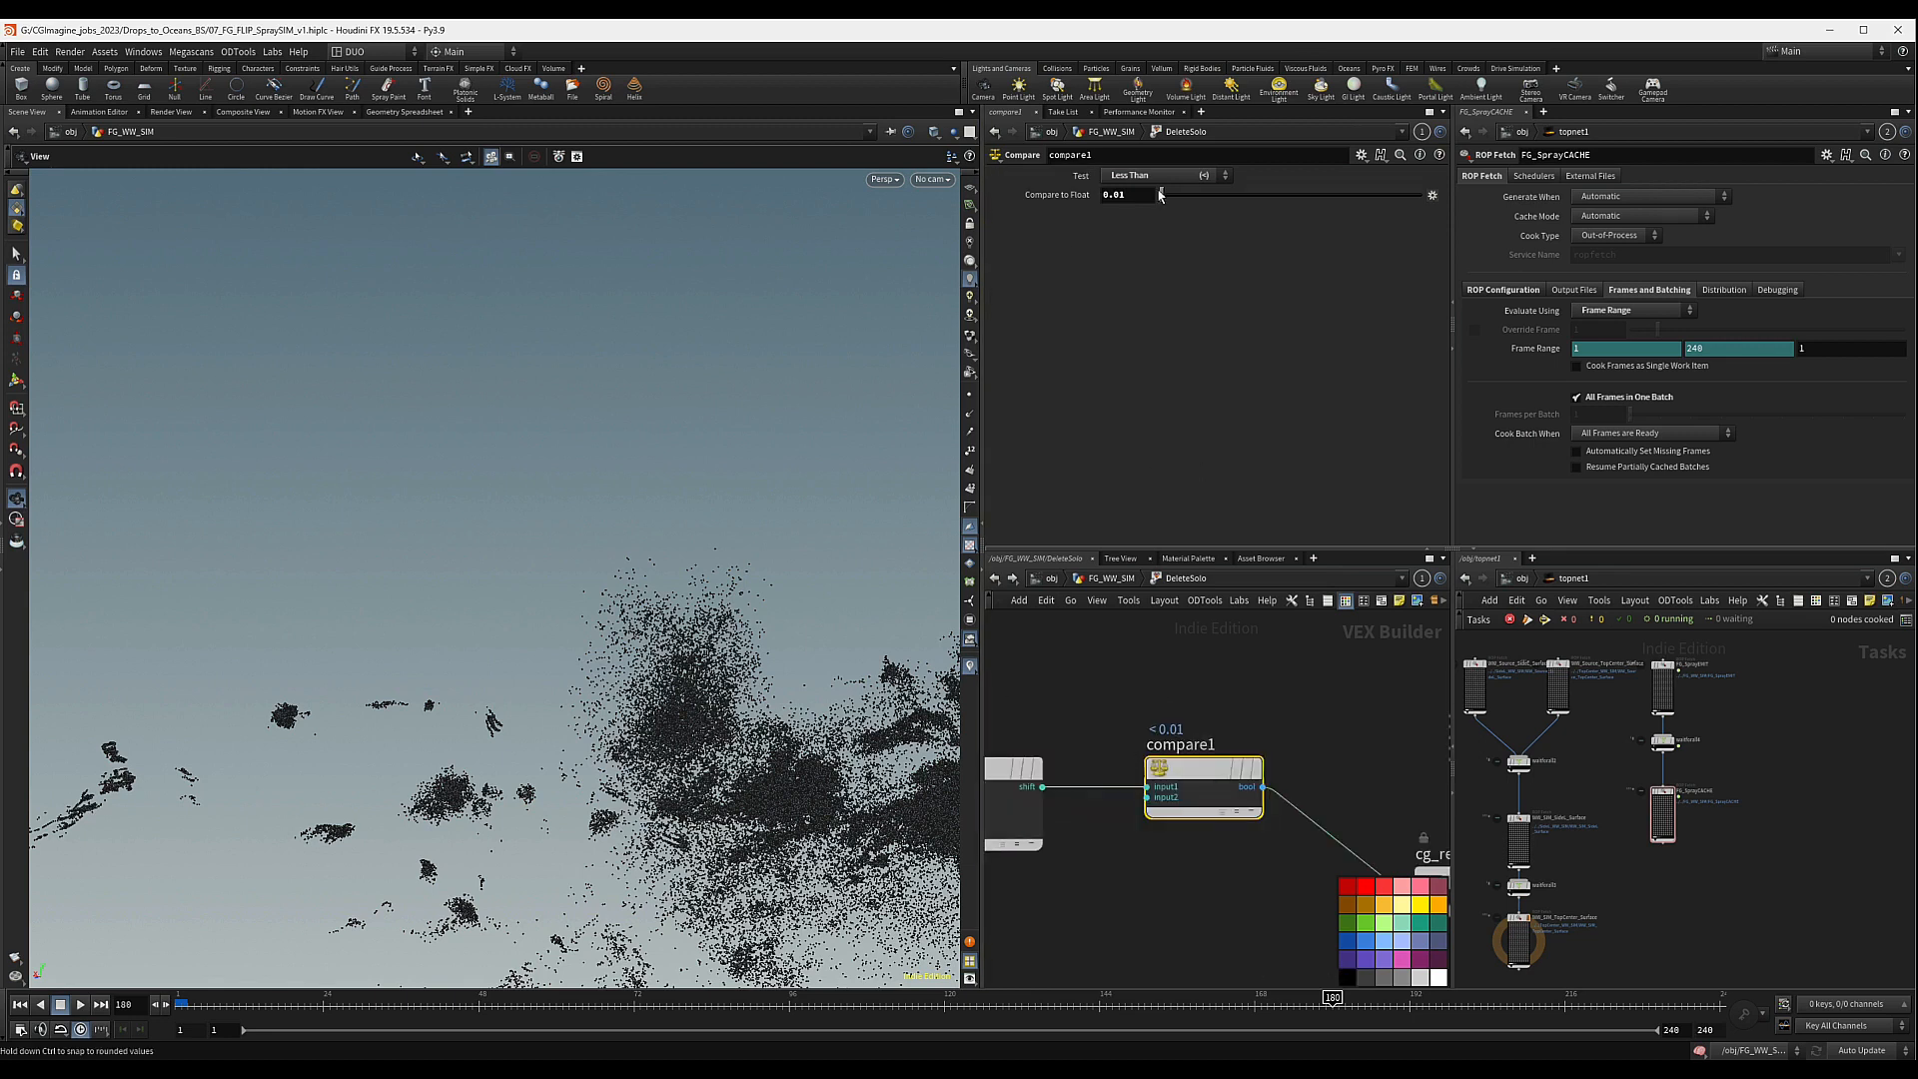
{"action": "left_click_drag", "start_coordinate": [1167, 197], "coordinate": [1227, 194]}
- Set the maxpoints constant's integer default to 10
{"action": "middle_click_drag", "start_coordinate": [1073, 730], "coordinate": [1384, 671]}
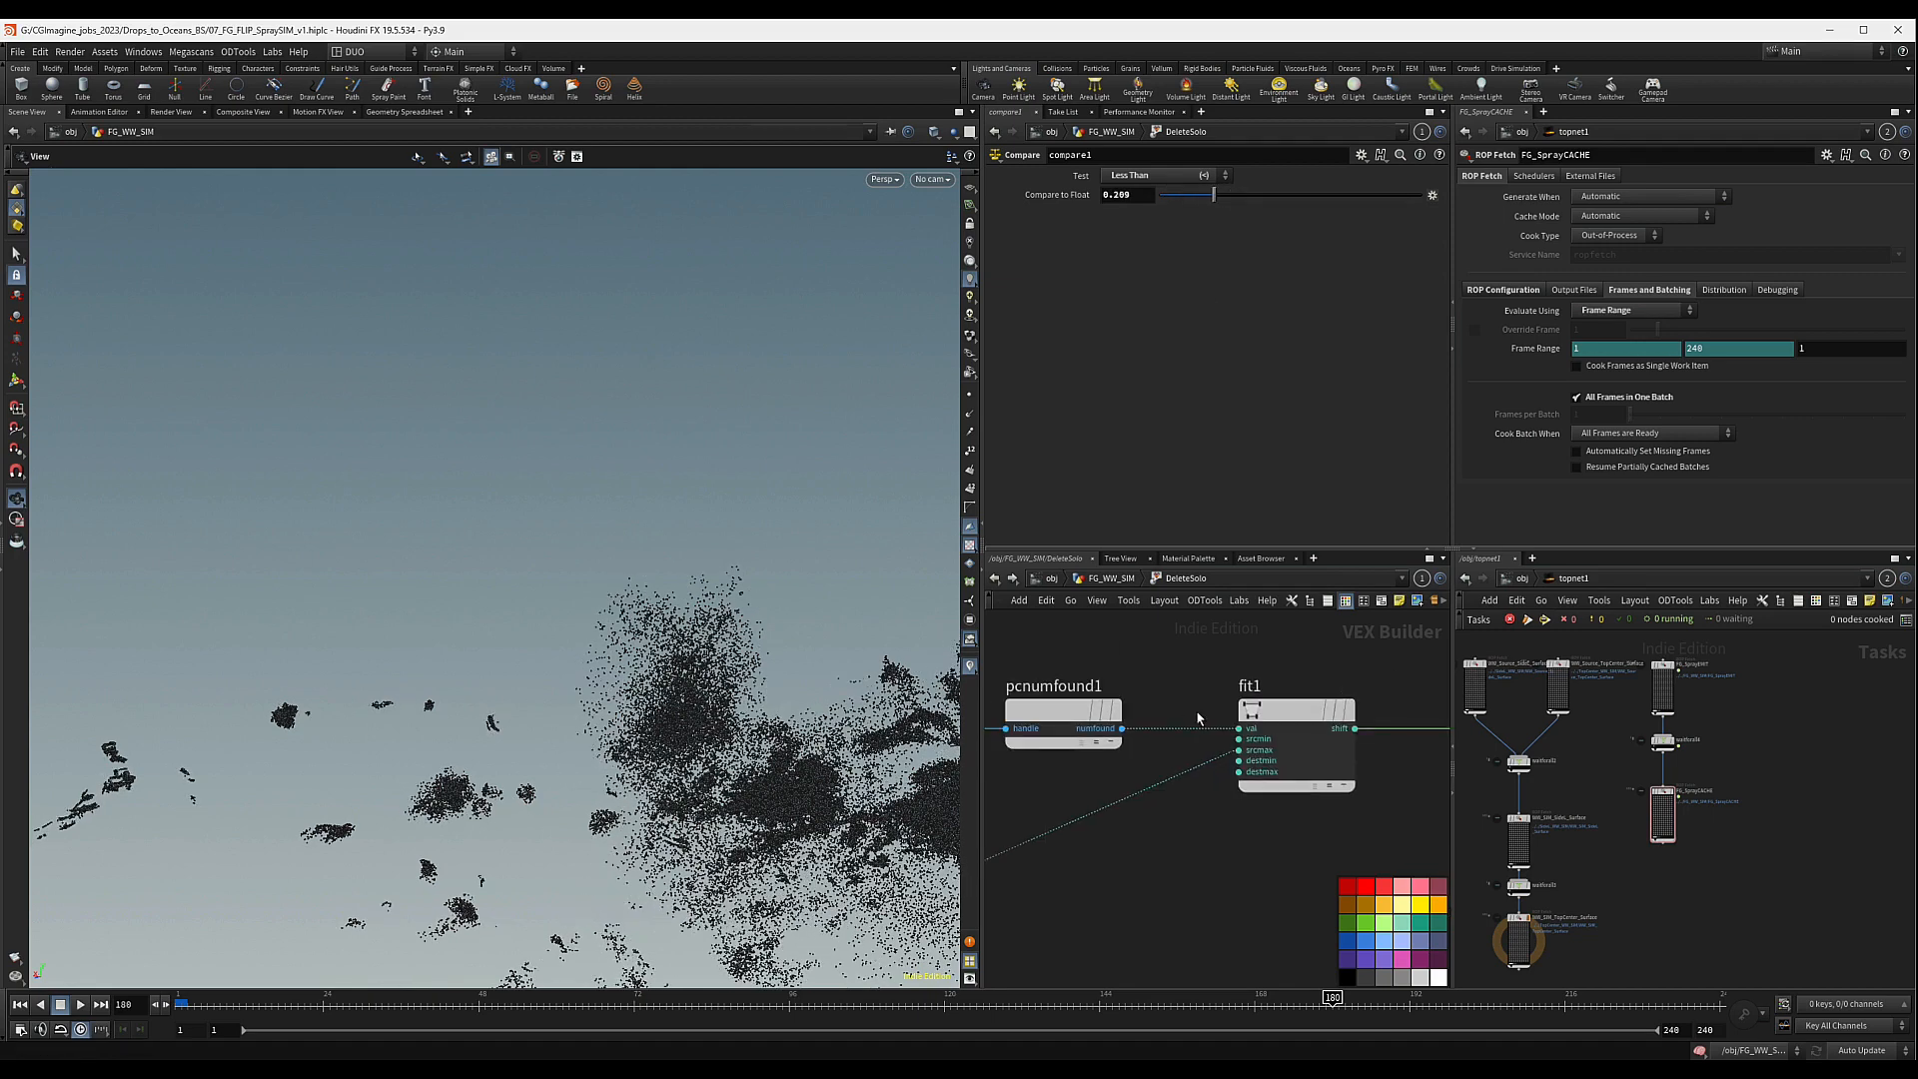
{"action": "left_click_drag", "start_coordinate": [1307, 653], "coordinate": [1246, 747]}
{"action": "middle_click_drag", "start_coordinate": [1083, 796], "coordinate": [1489, 744]}
{"action": "left_click_drag", "start_coordinate": [1094, 822], "coordinate": [1070, 885]}
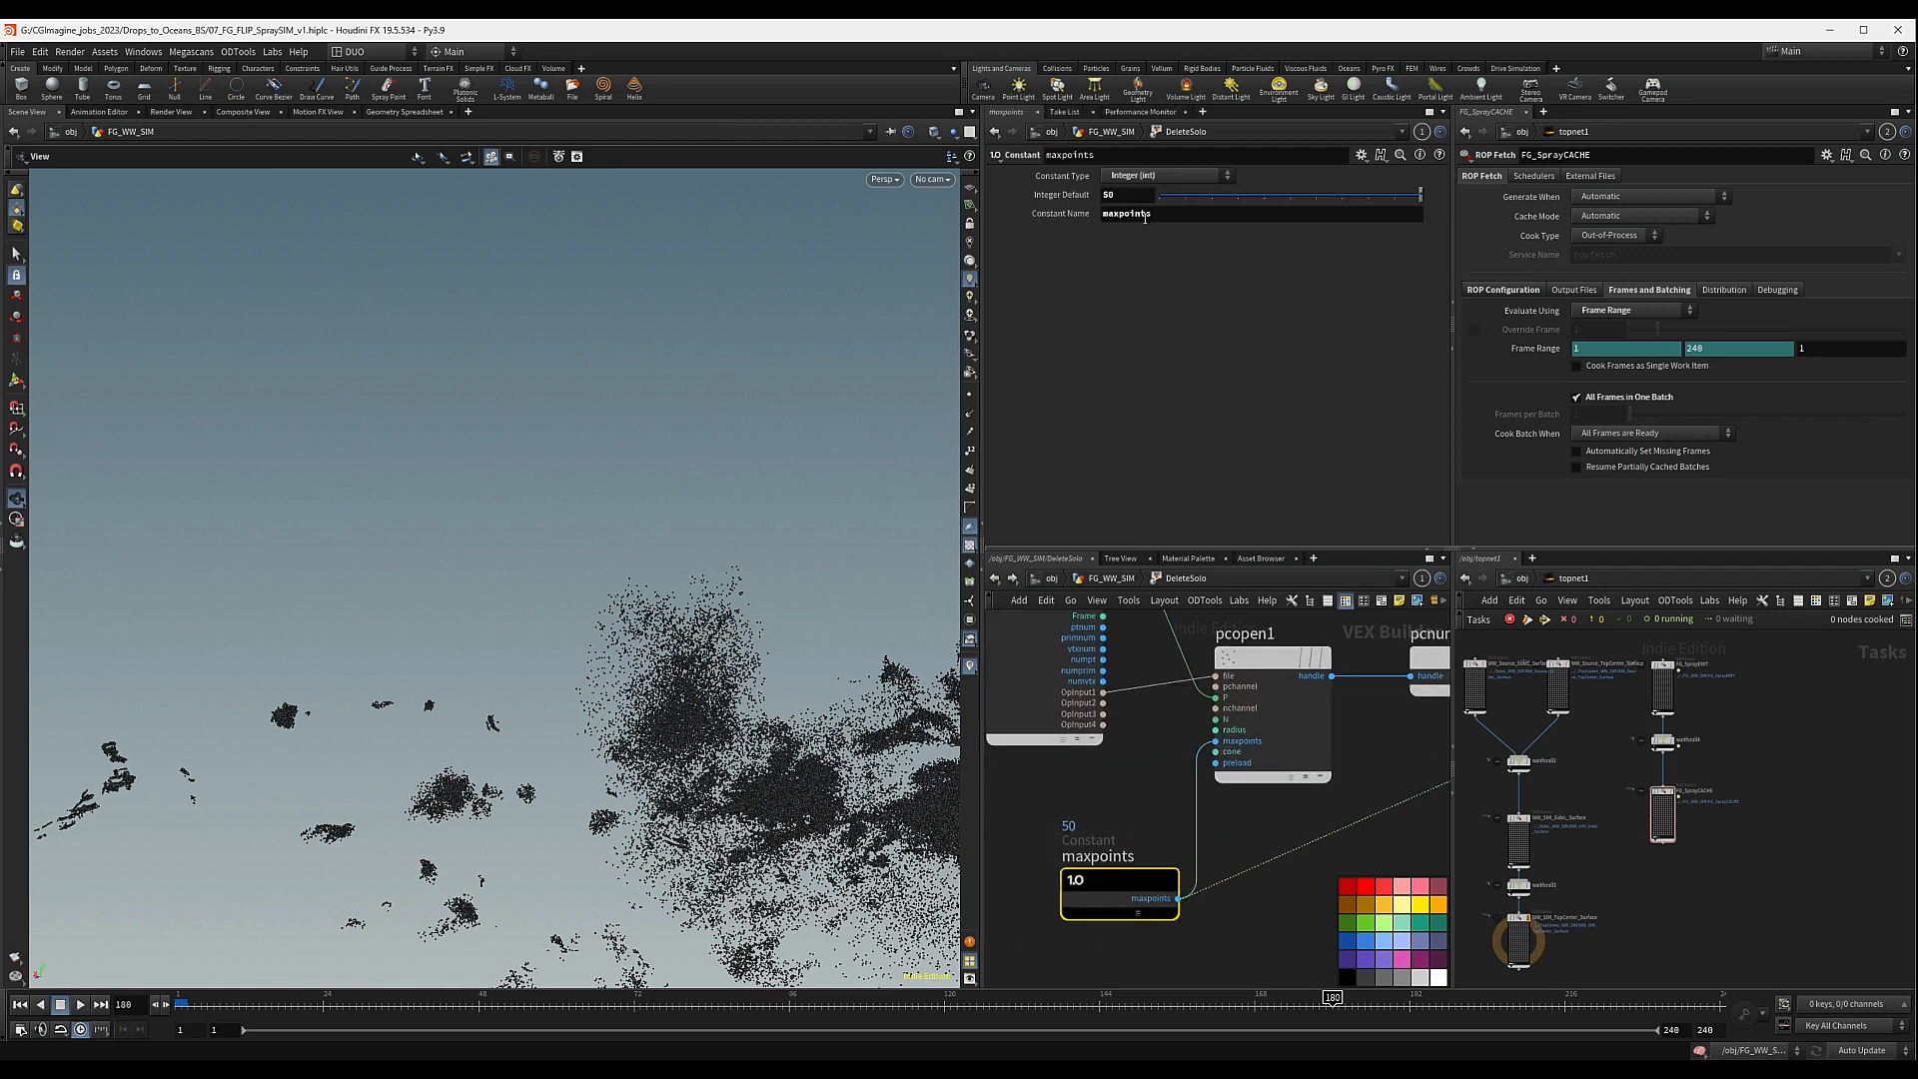
{"action": "left_click_drag", "start_coordinate": [1127, 195], "coordinate": [989, 212]}
{"action": "type", "text": "10"}
{"action": "key", "text": "Return"}
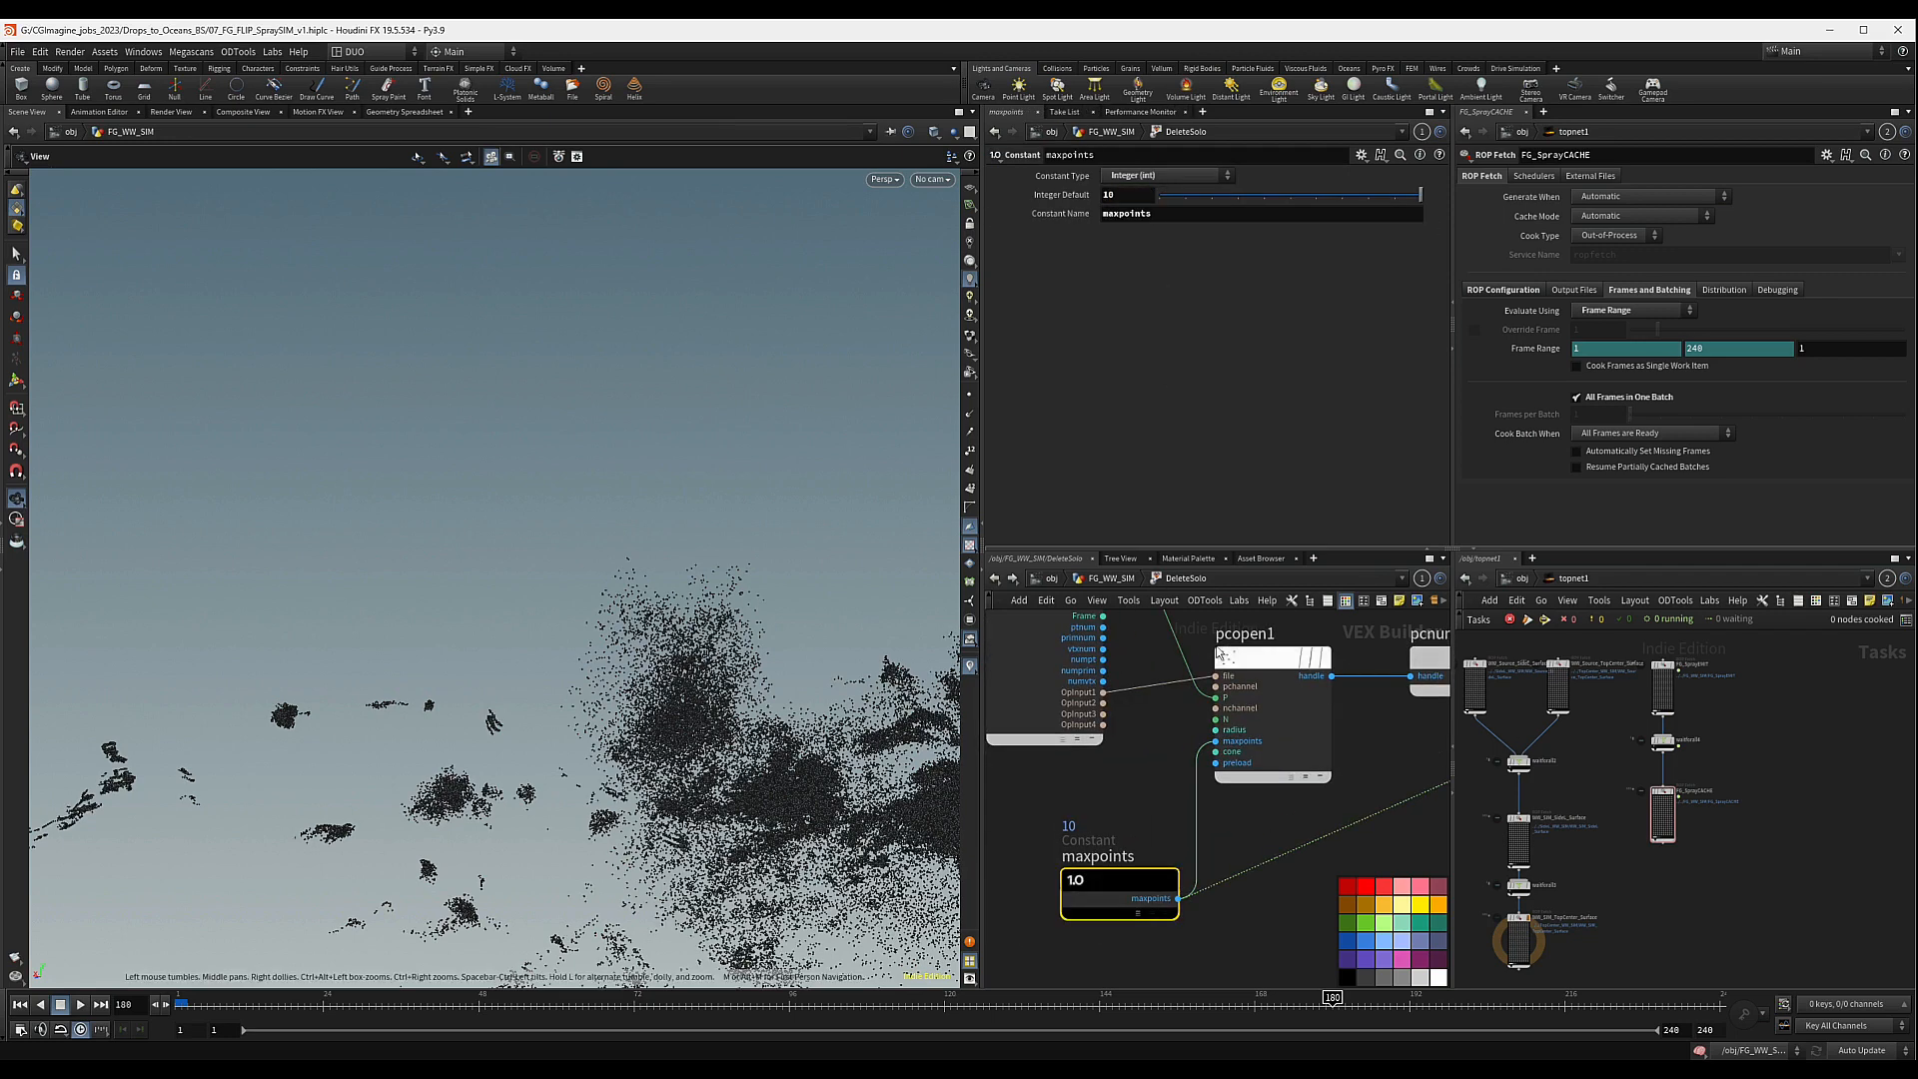
- Set the Point Cloud Open node's search radius to 0.15
{"action": "middle_click_drag", "start_coordinate": [1304, 644], "coordinate": [1232, 704]}
{"action": "left_click", "coordinate": [1232, 704]}
{"action": "left_click", "coordinate": [1123, 272]}
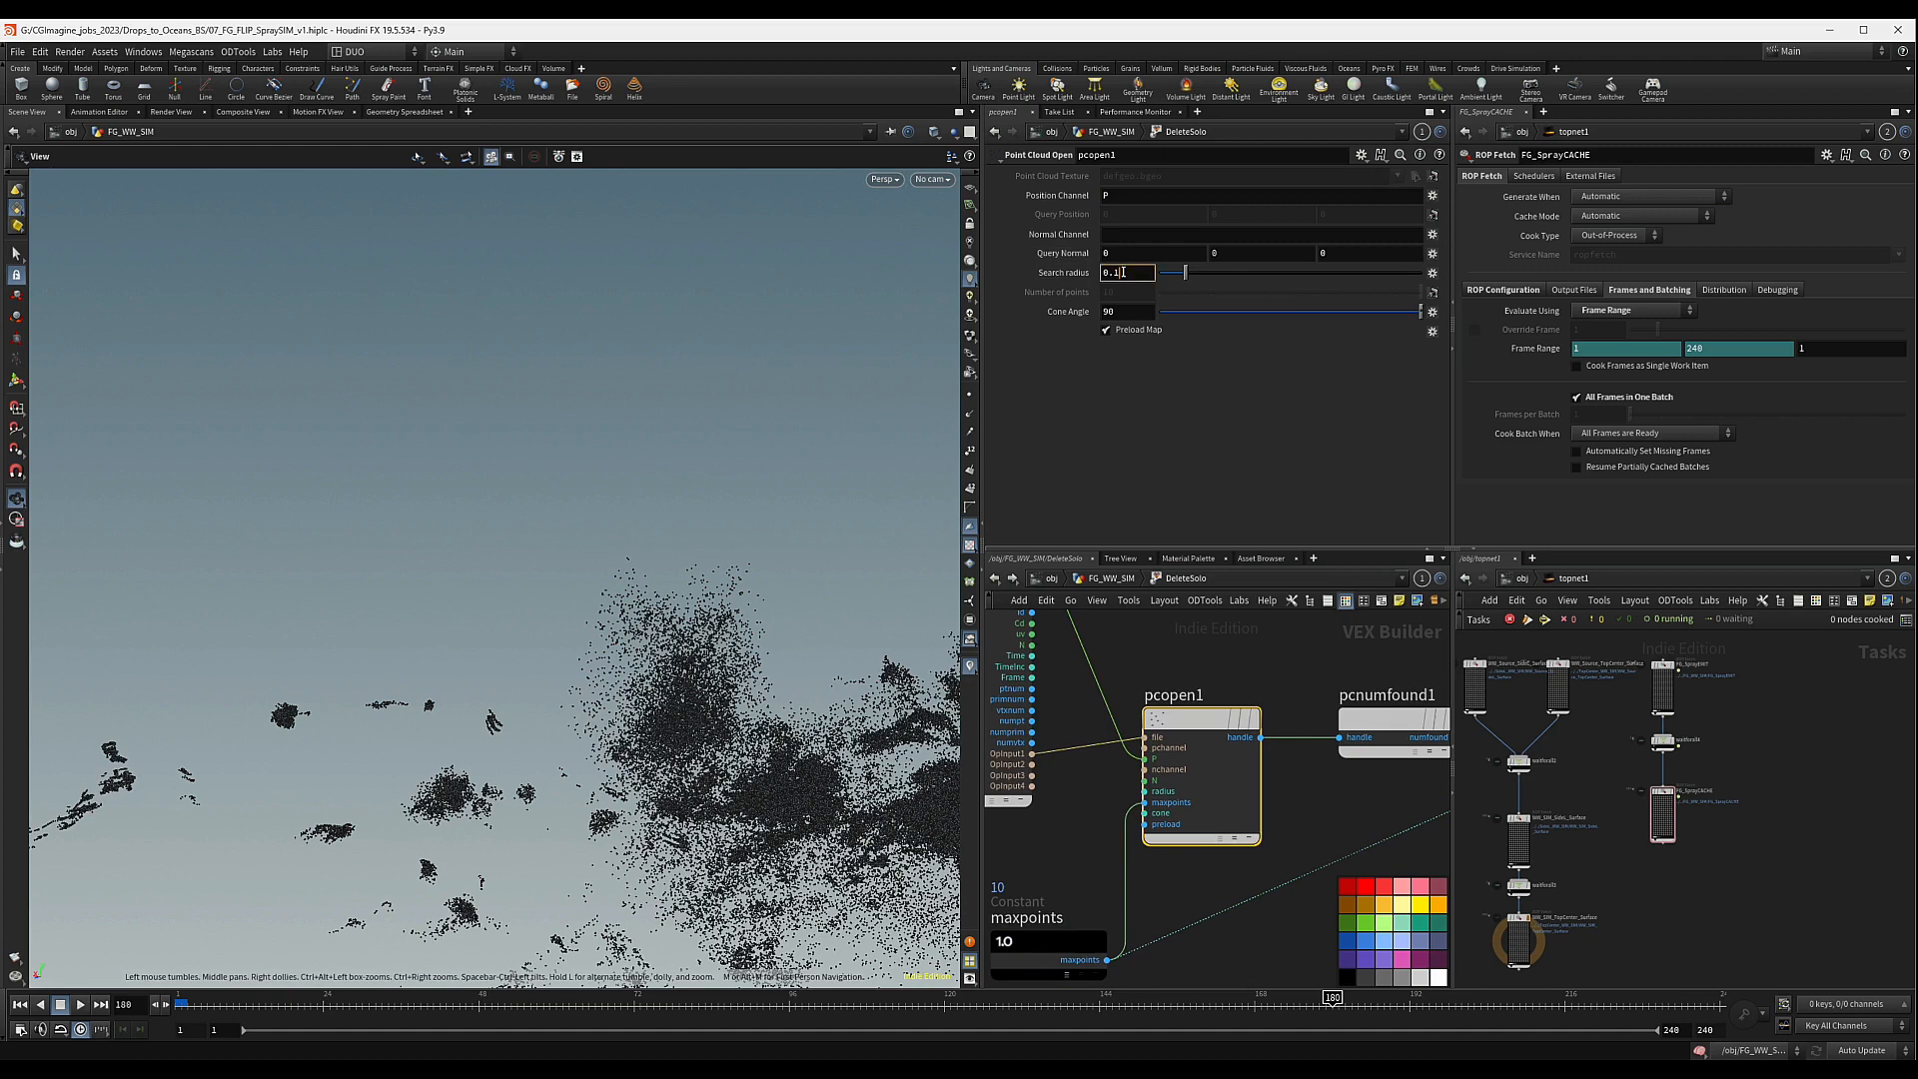
{"action": "type", "text": "5"}
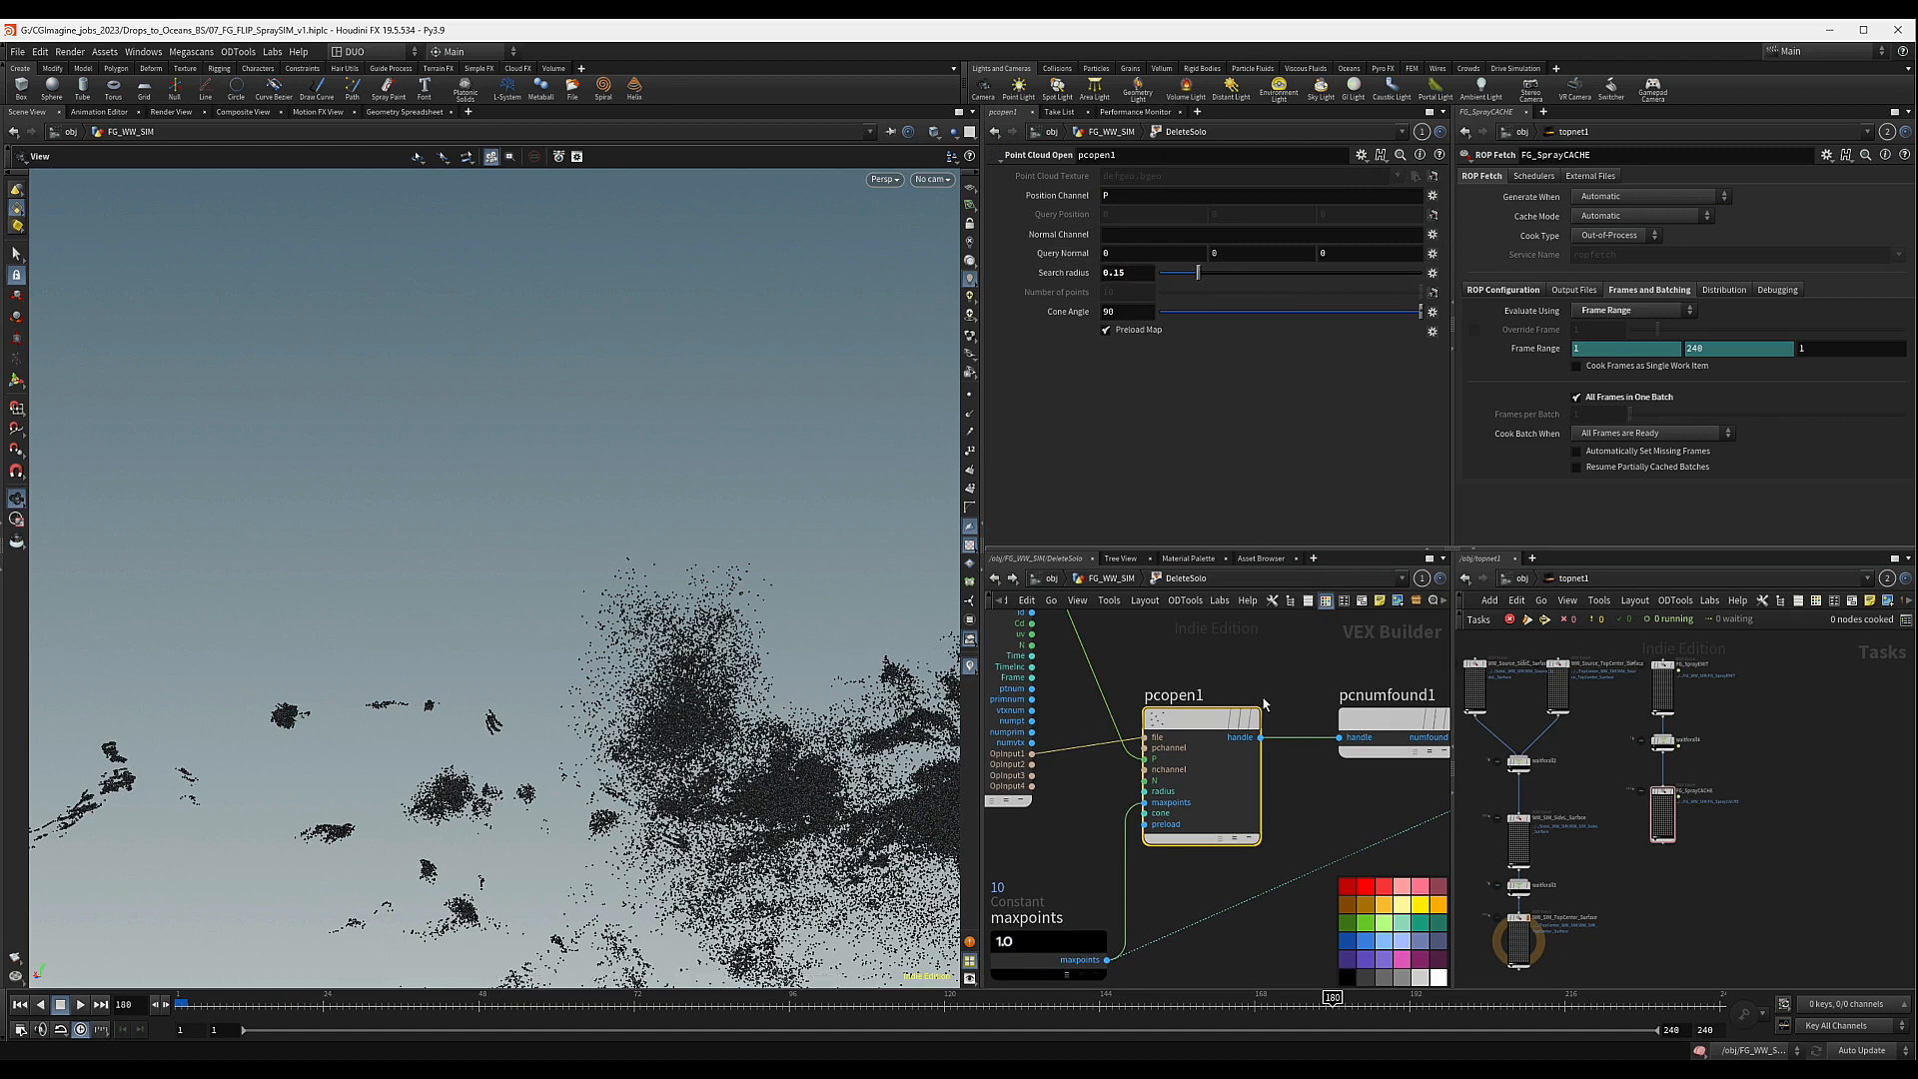
- Restore the maxpoints constant's integer default to 50
{"action": "scroll", "coordinate": [1263, 706], "scroll_direction": "down", "scroll_amount": 2}
{"action": "middle_click_drag", "start_coordinate": [1307, 670], "coordinate": [1428, 656]}
{"action": "scroll", "coordinate": [1129, 697], "scroll_direction": "down", "scroll_amount": 3}
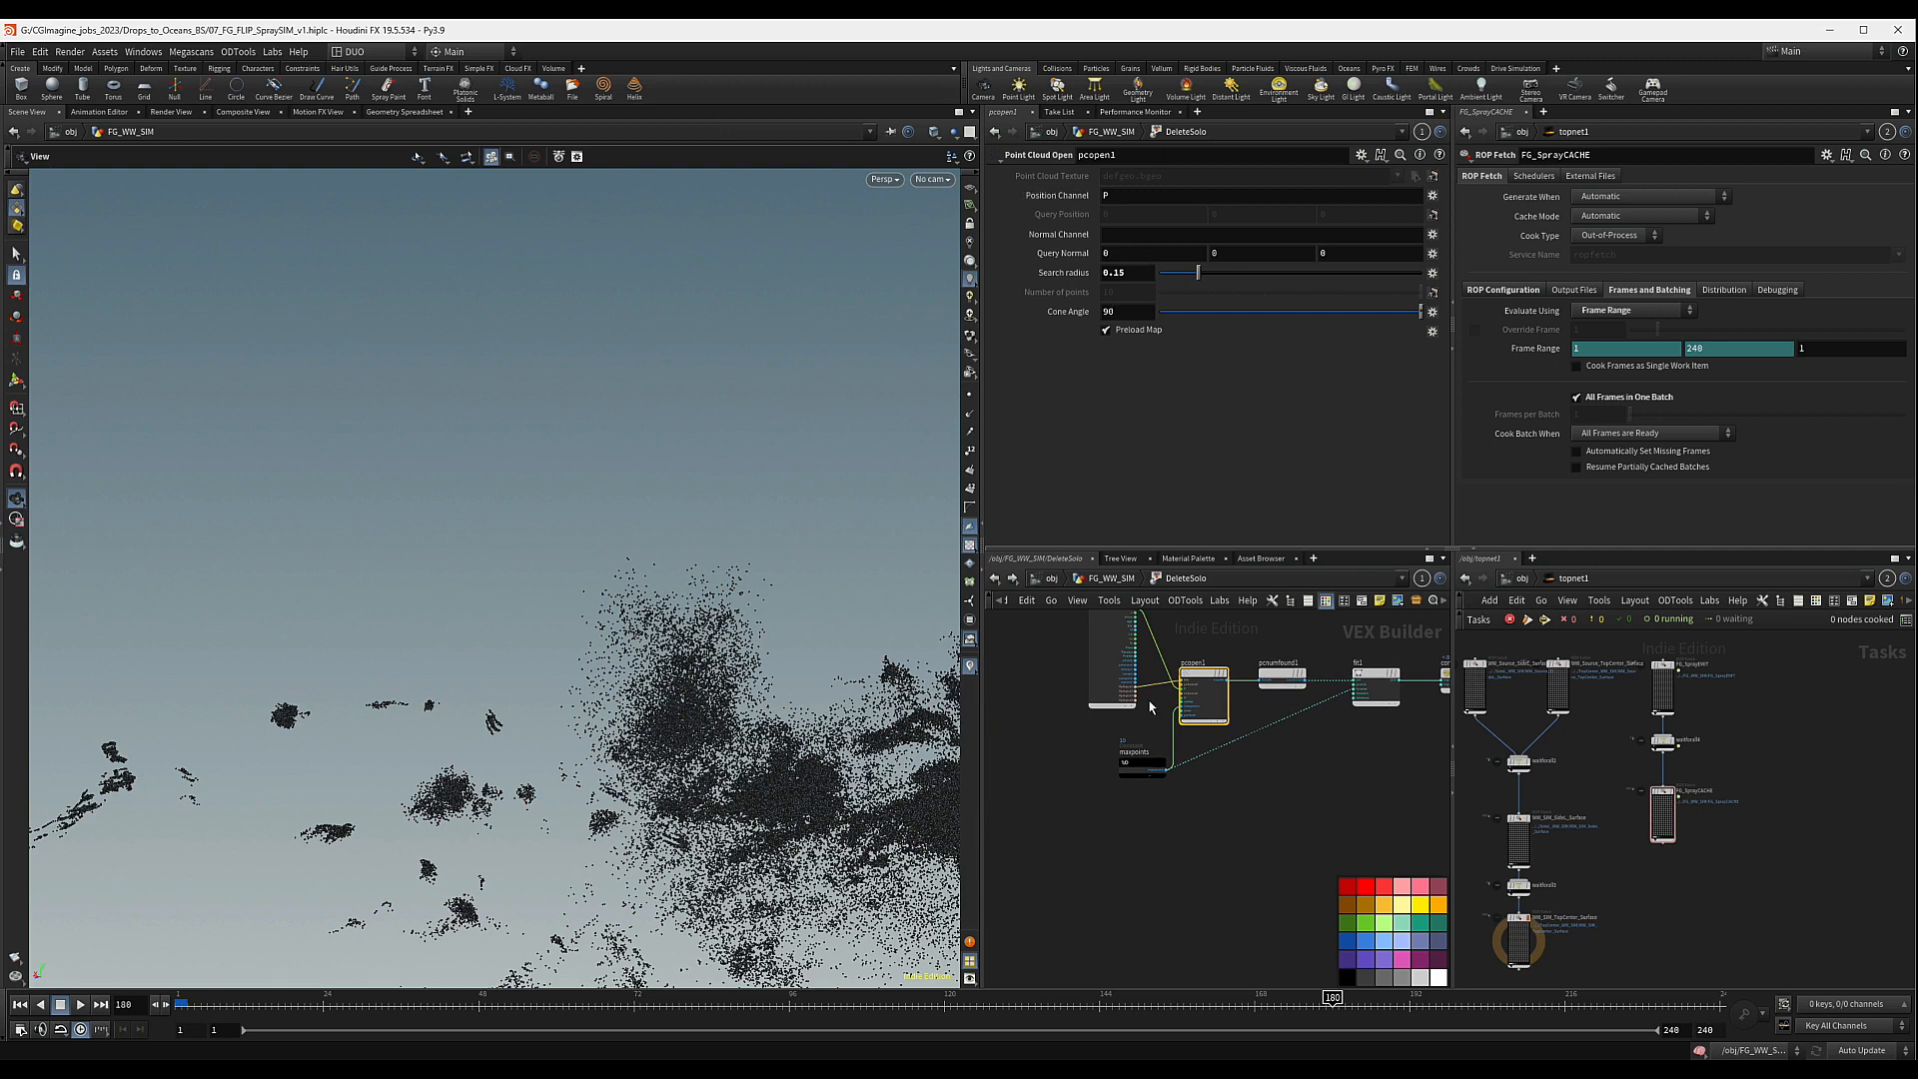
{"action": "left_click", "coordinate": [1142, 766]}
{"action": "left_click_drag", "start_coordinate": [1128, 196], "coordinate": [1015, 204]}
{"action": "type", "text": "50"}
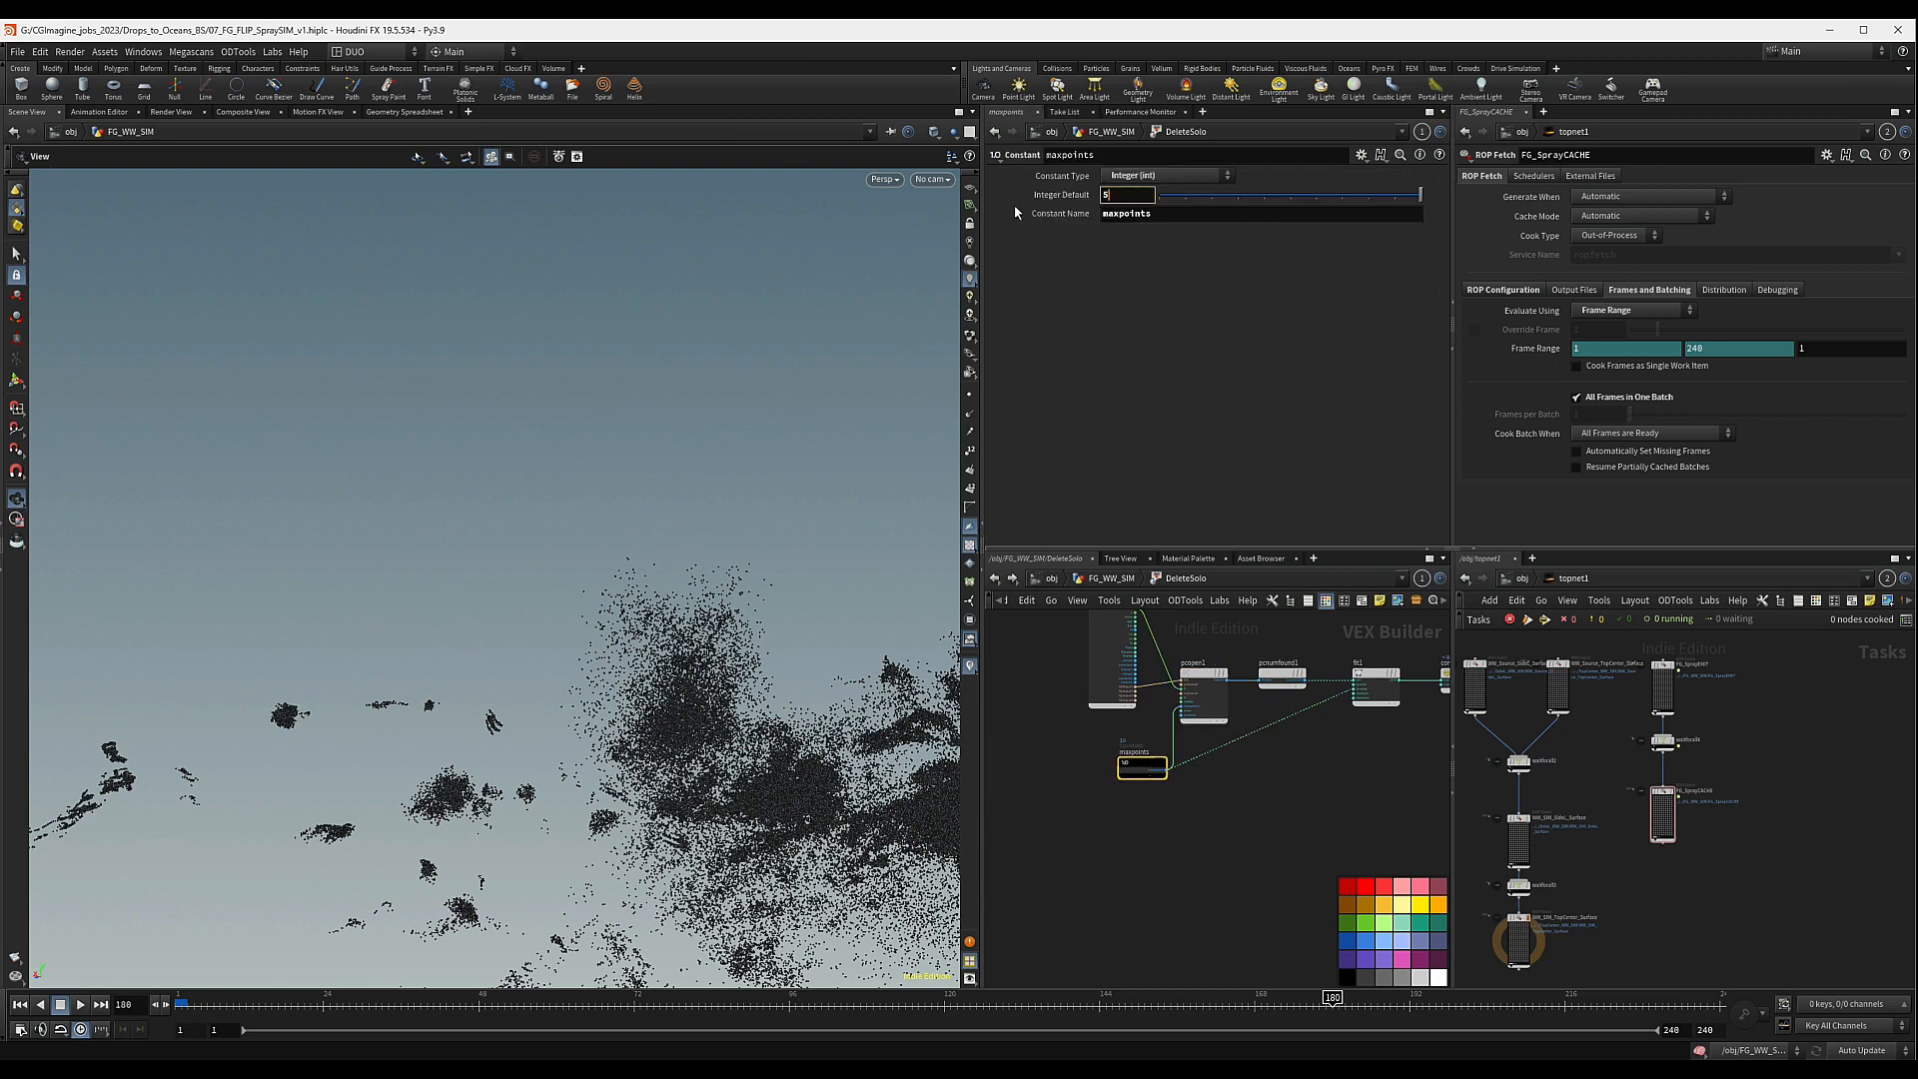
{"action": "key", "text": "Return"}
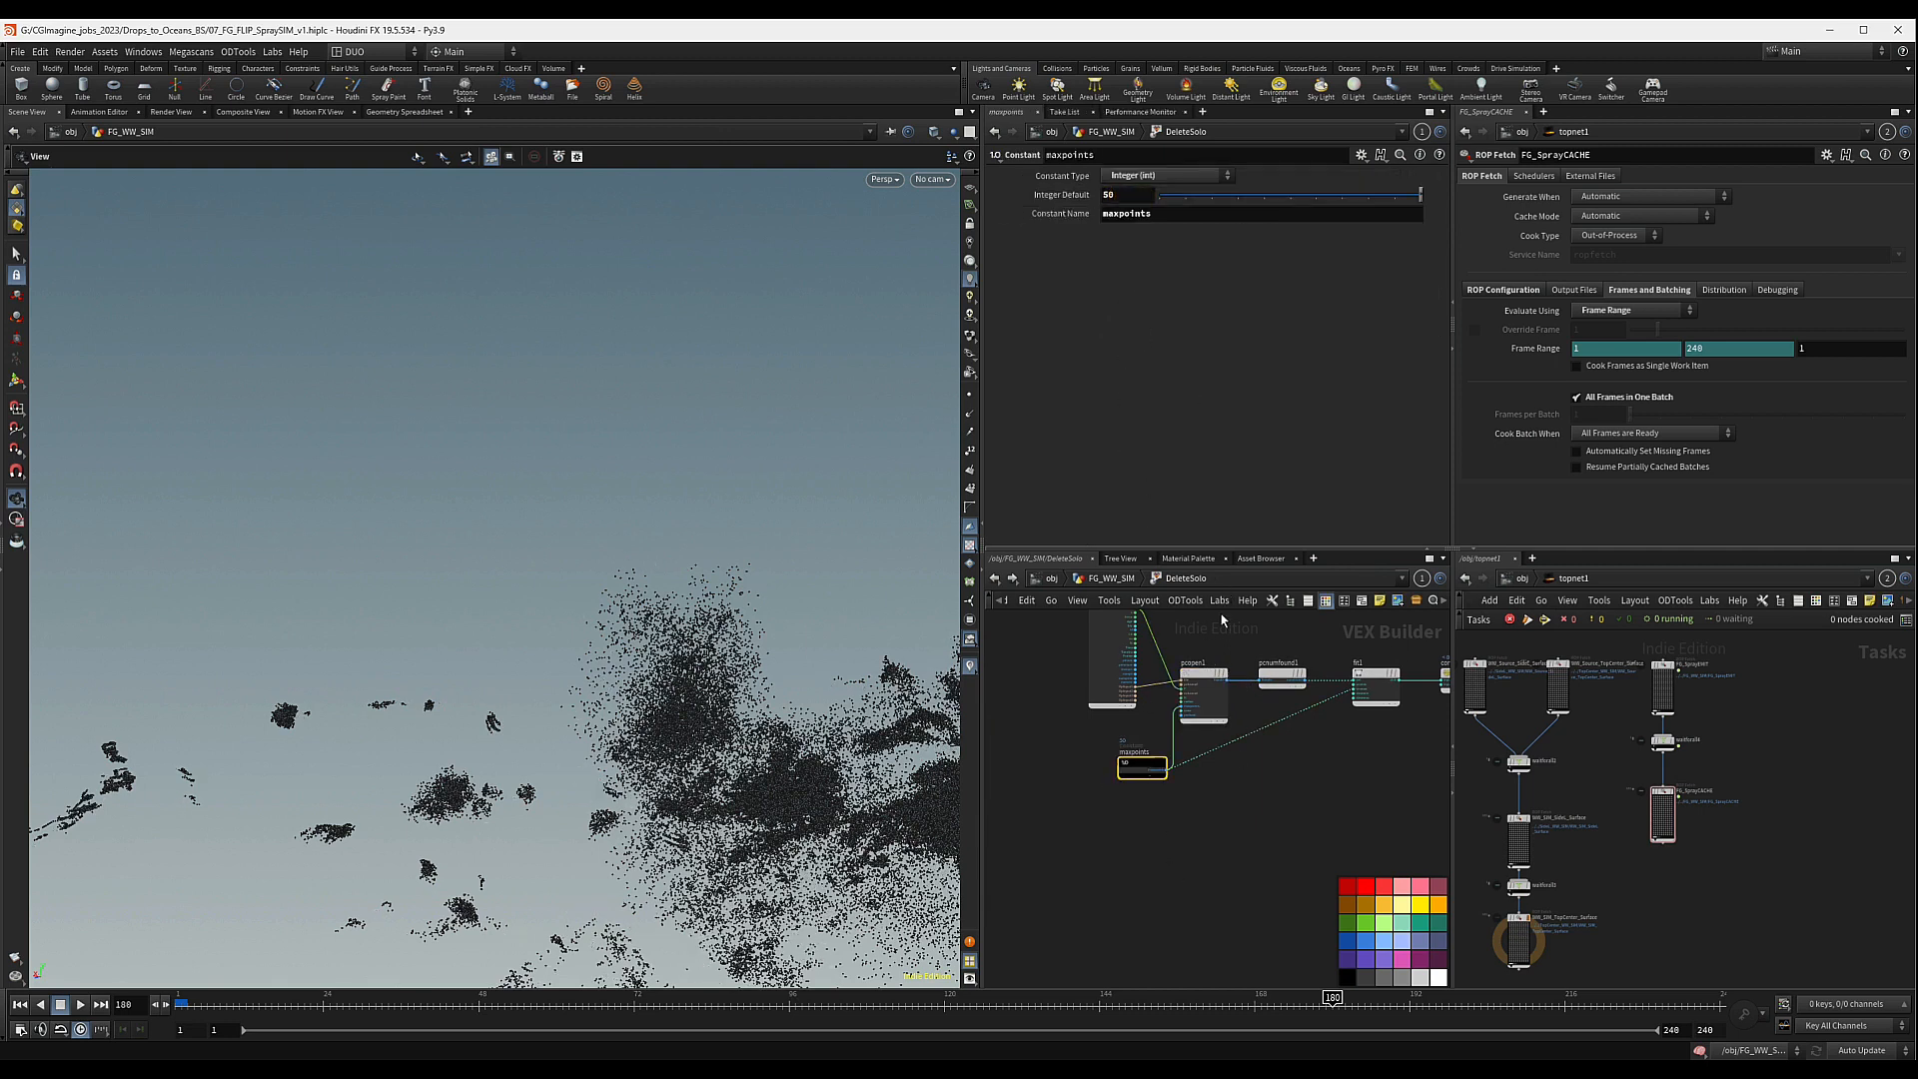
- Set the Point Cloud Open node's search radius to 0.075
{"action": "left_click", "coordinate": [1204, 694]}
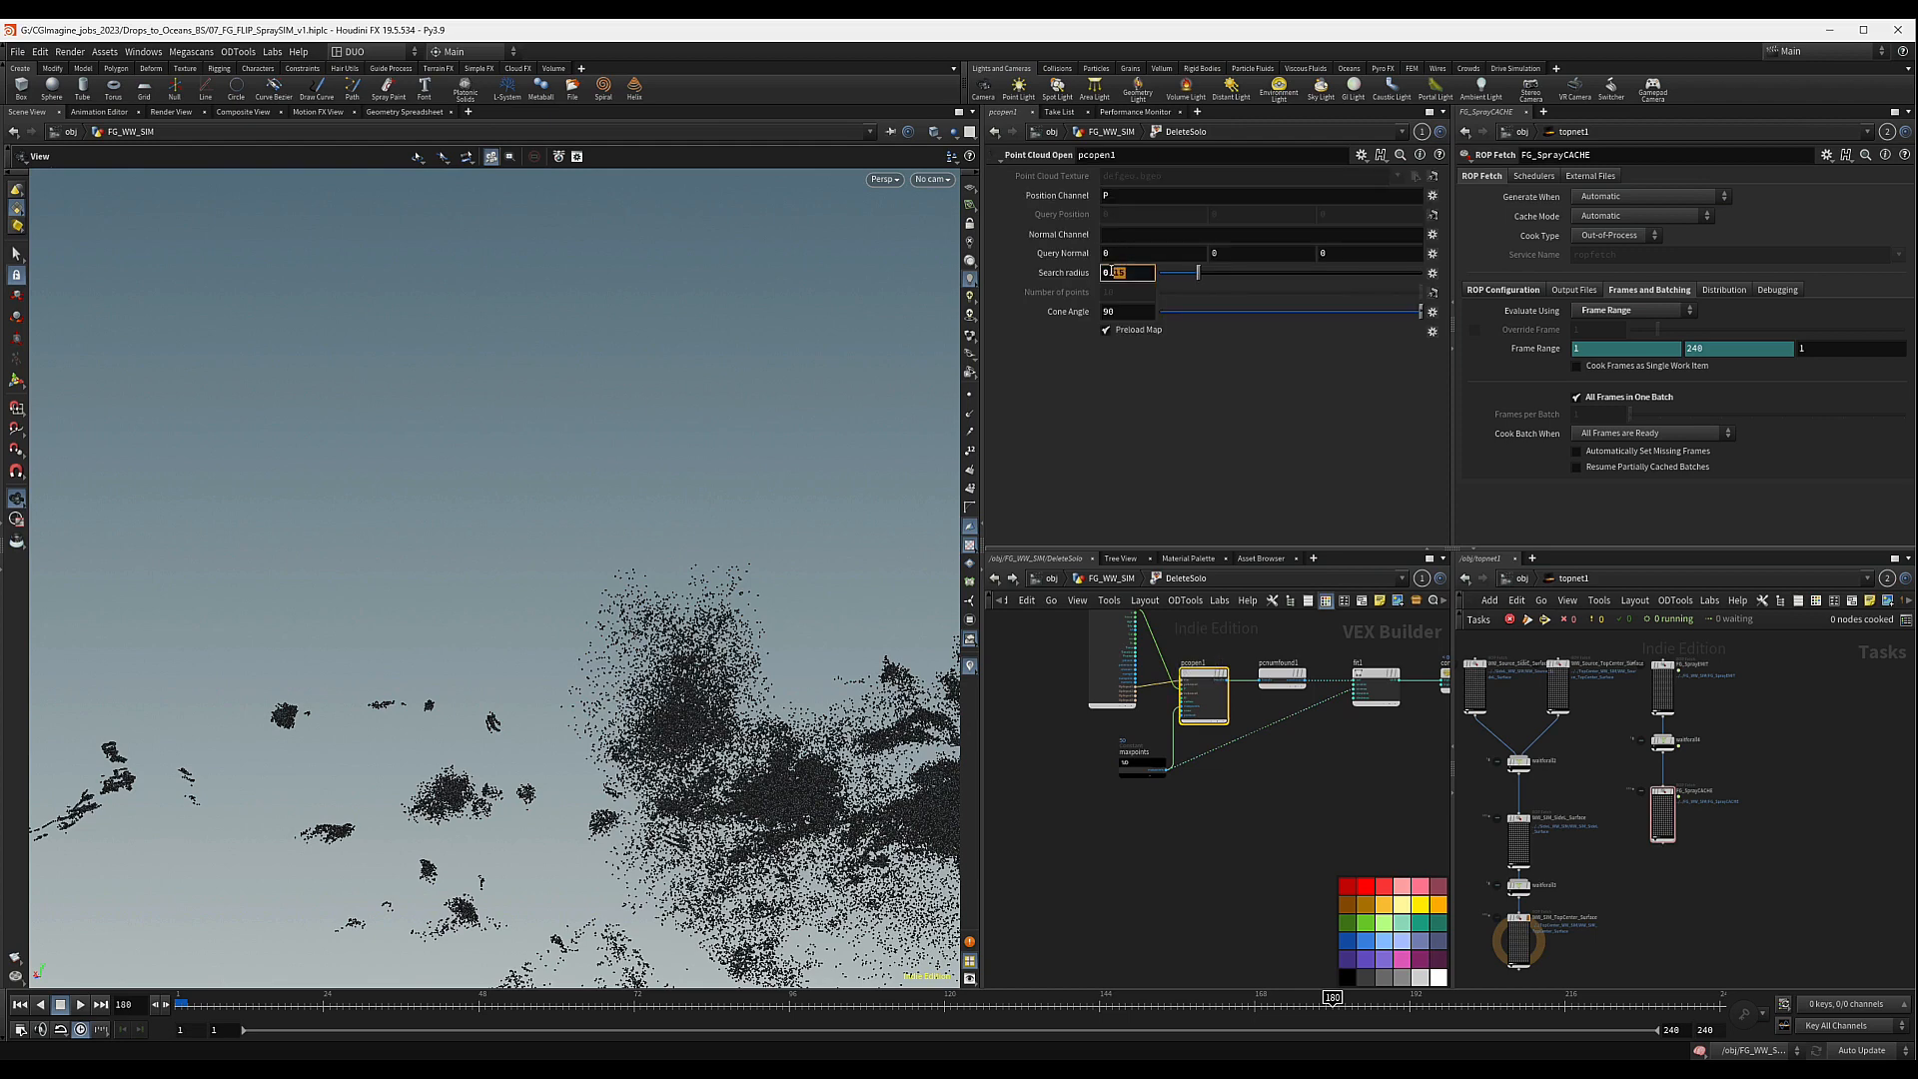
{"action": "left_click", "coordinate": [1112, 272]}
{"action": "type", "text": "0.075"}
{"action": "key", "text": "Return"}
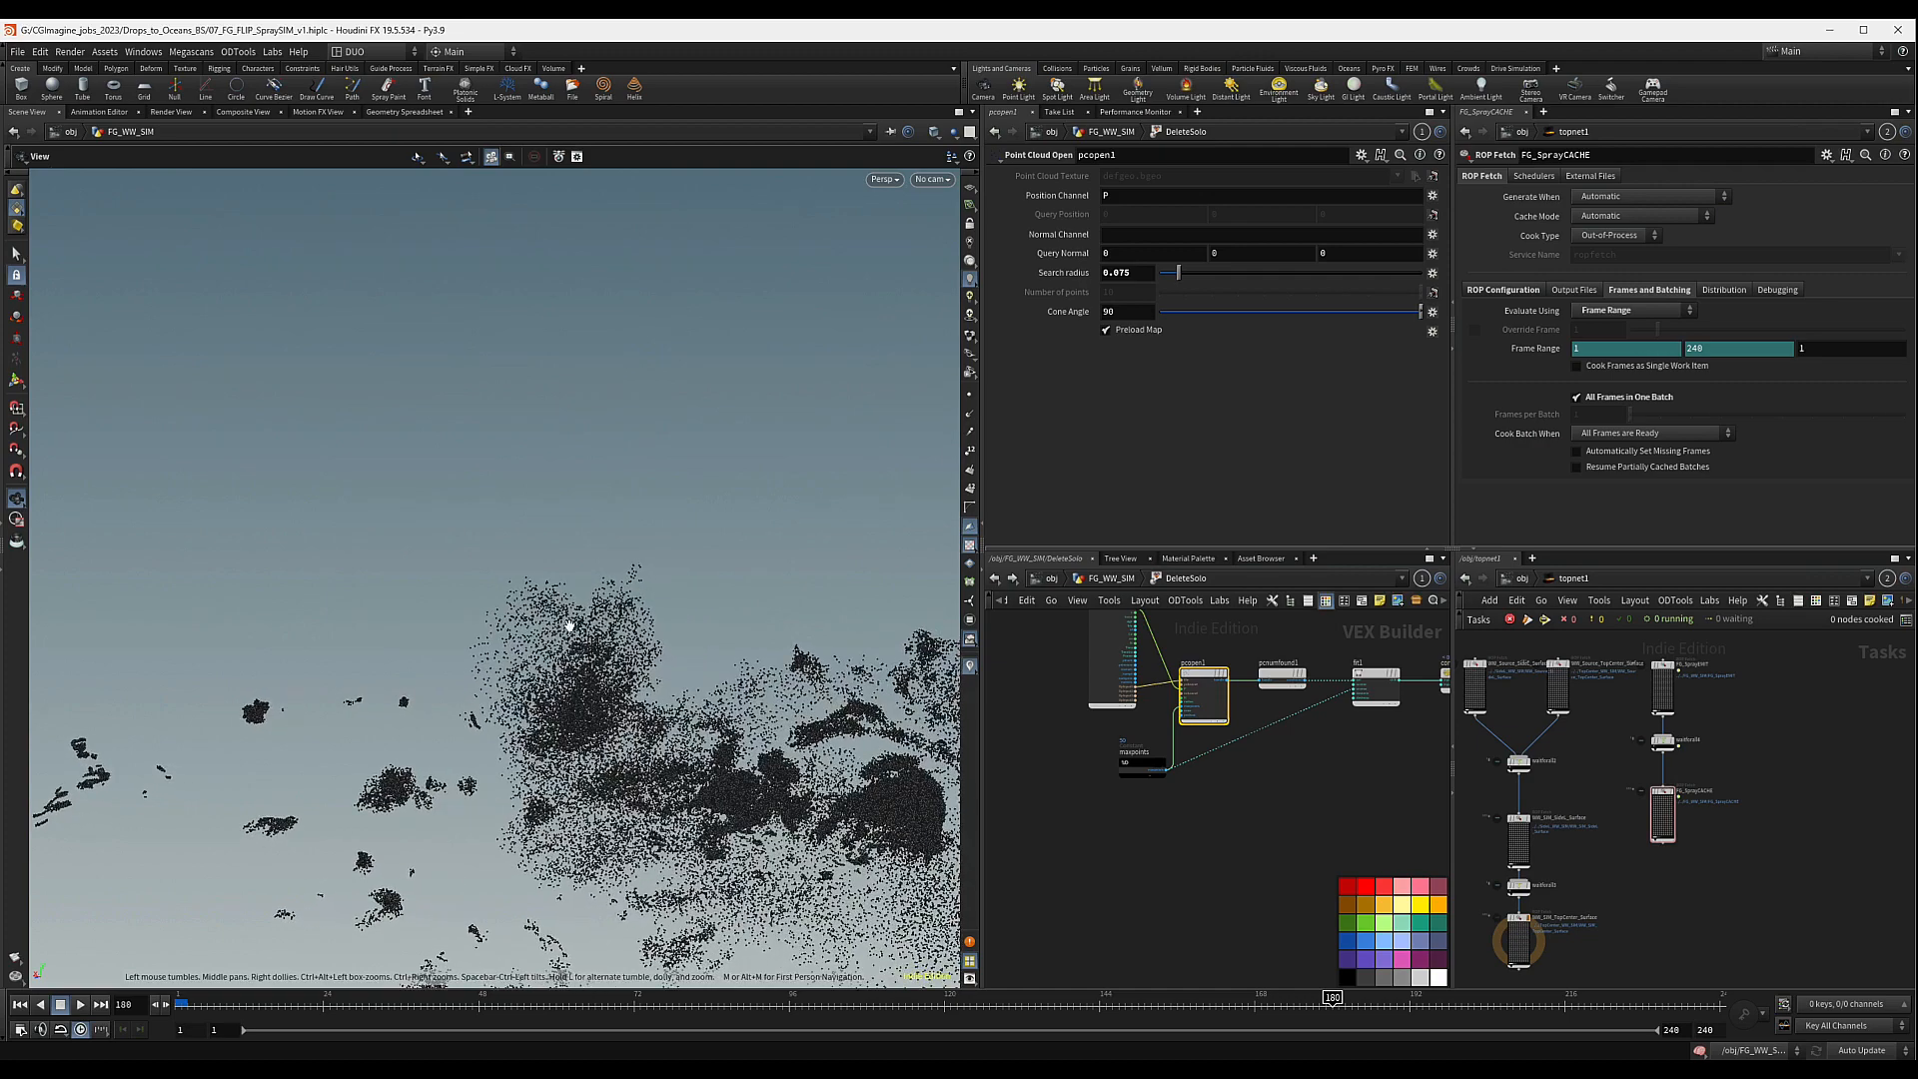
- Space out the geometry output and Cg removepoints nodes, and check the remaining spray particles in the viewport
{"action": "scroll", "coordinate": [1167, 782], "scroll_direction": "down", "scroll_amount": 3}
{"action": "scroll", "coordinate": [1170, 784], "scroll_direction": "up", "scroll_amount": 4}
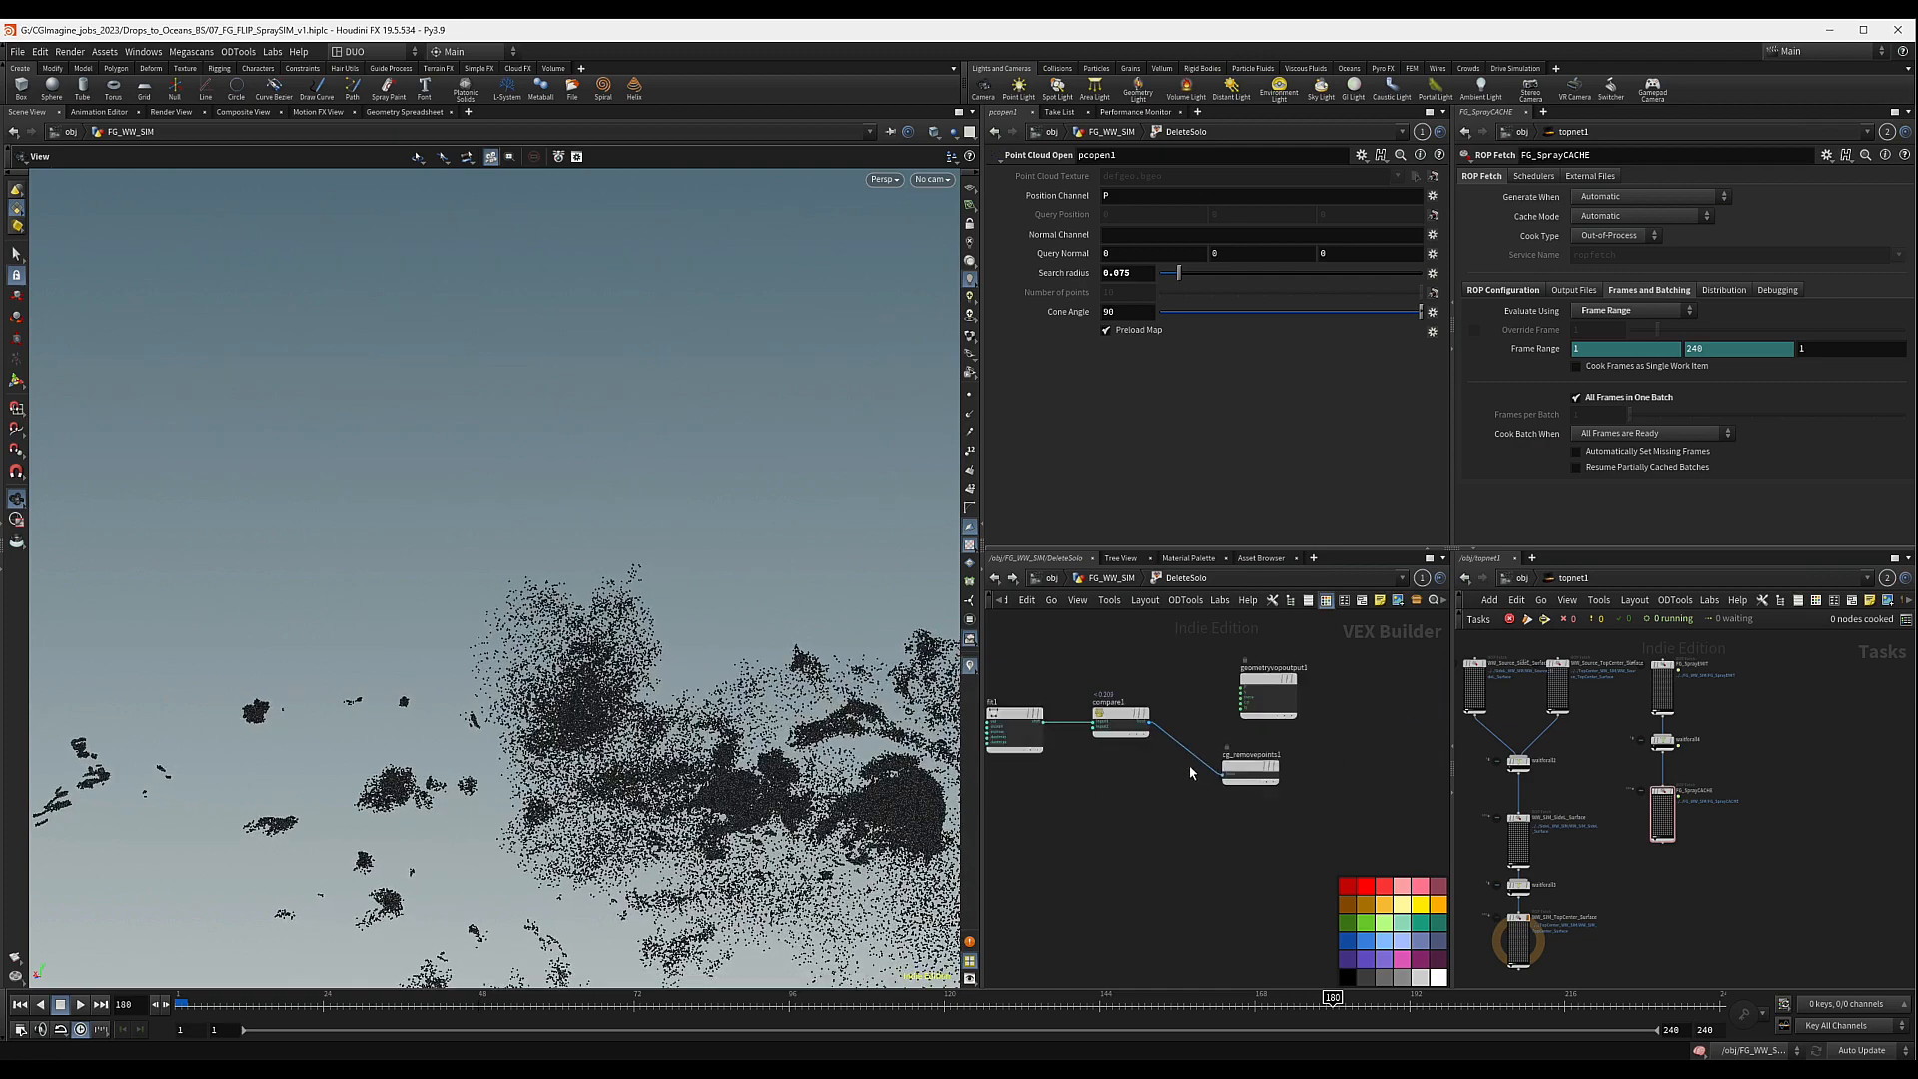
{"action": "scroll", "coordinate": [1227, 701], "scroll_direction": "up", "scroll_amount": 1}
{"action": "left_click_drag", "start_coordinate": [1269, 684], "coordinate": [1355, 668]}
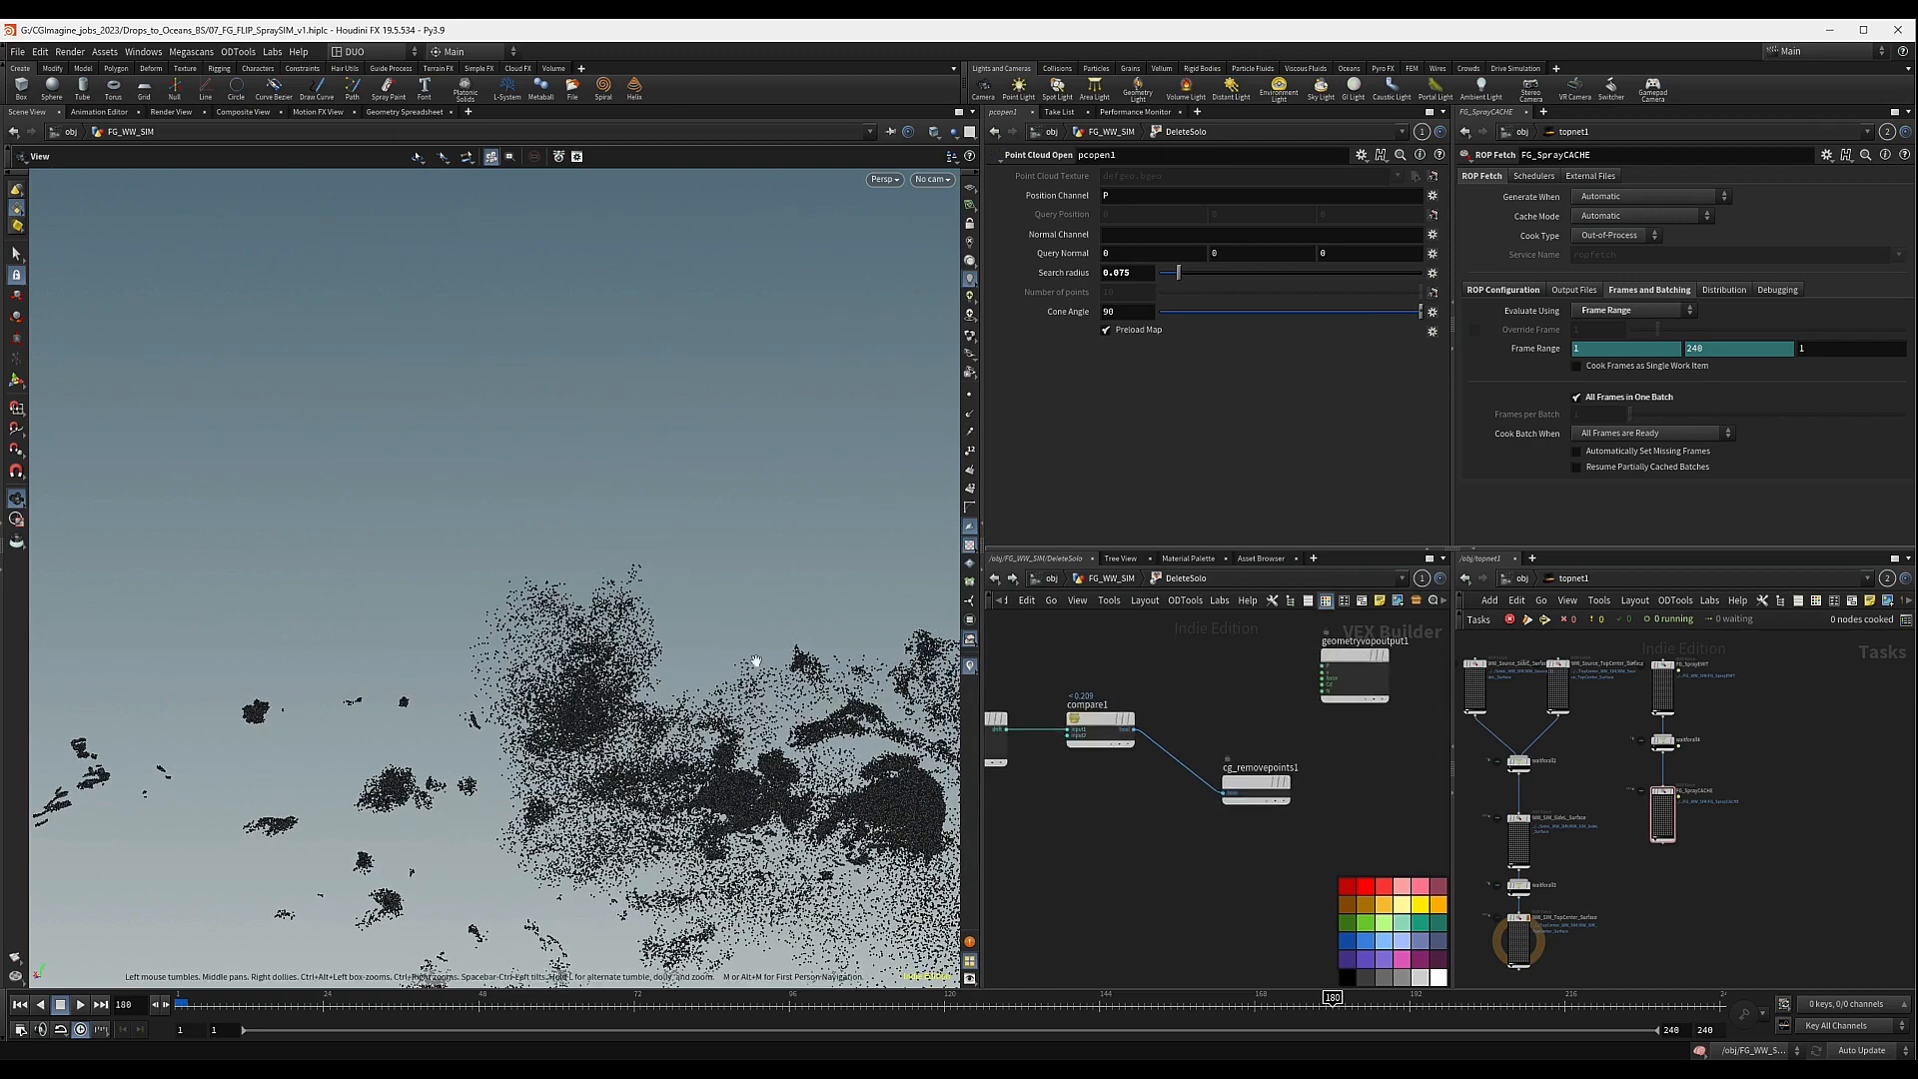
{"action": "left_click_drag", "start_coordinate": [627, 634], "coordinate": [600, 597]}
{"action": "left_click_drag", "start_coordinate": [1248, 790], "coordinate": [1221, 734]}
- Open the Cg removepoints node and examine how its constant, ptnum bind and switch feed the remove point node
{"action": "double_click", "coordinate": [1221, 734]}
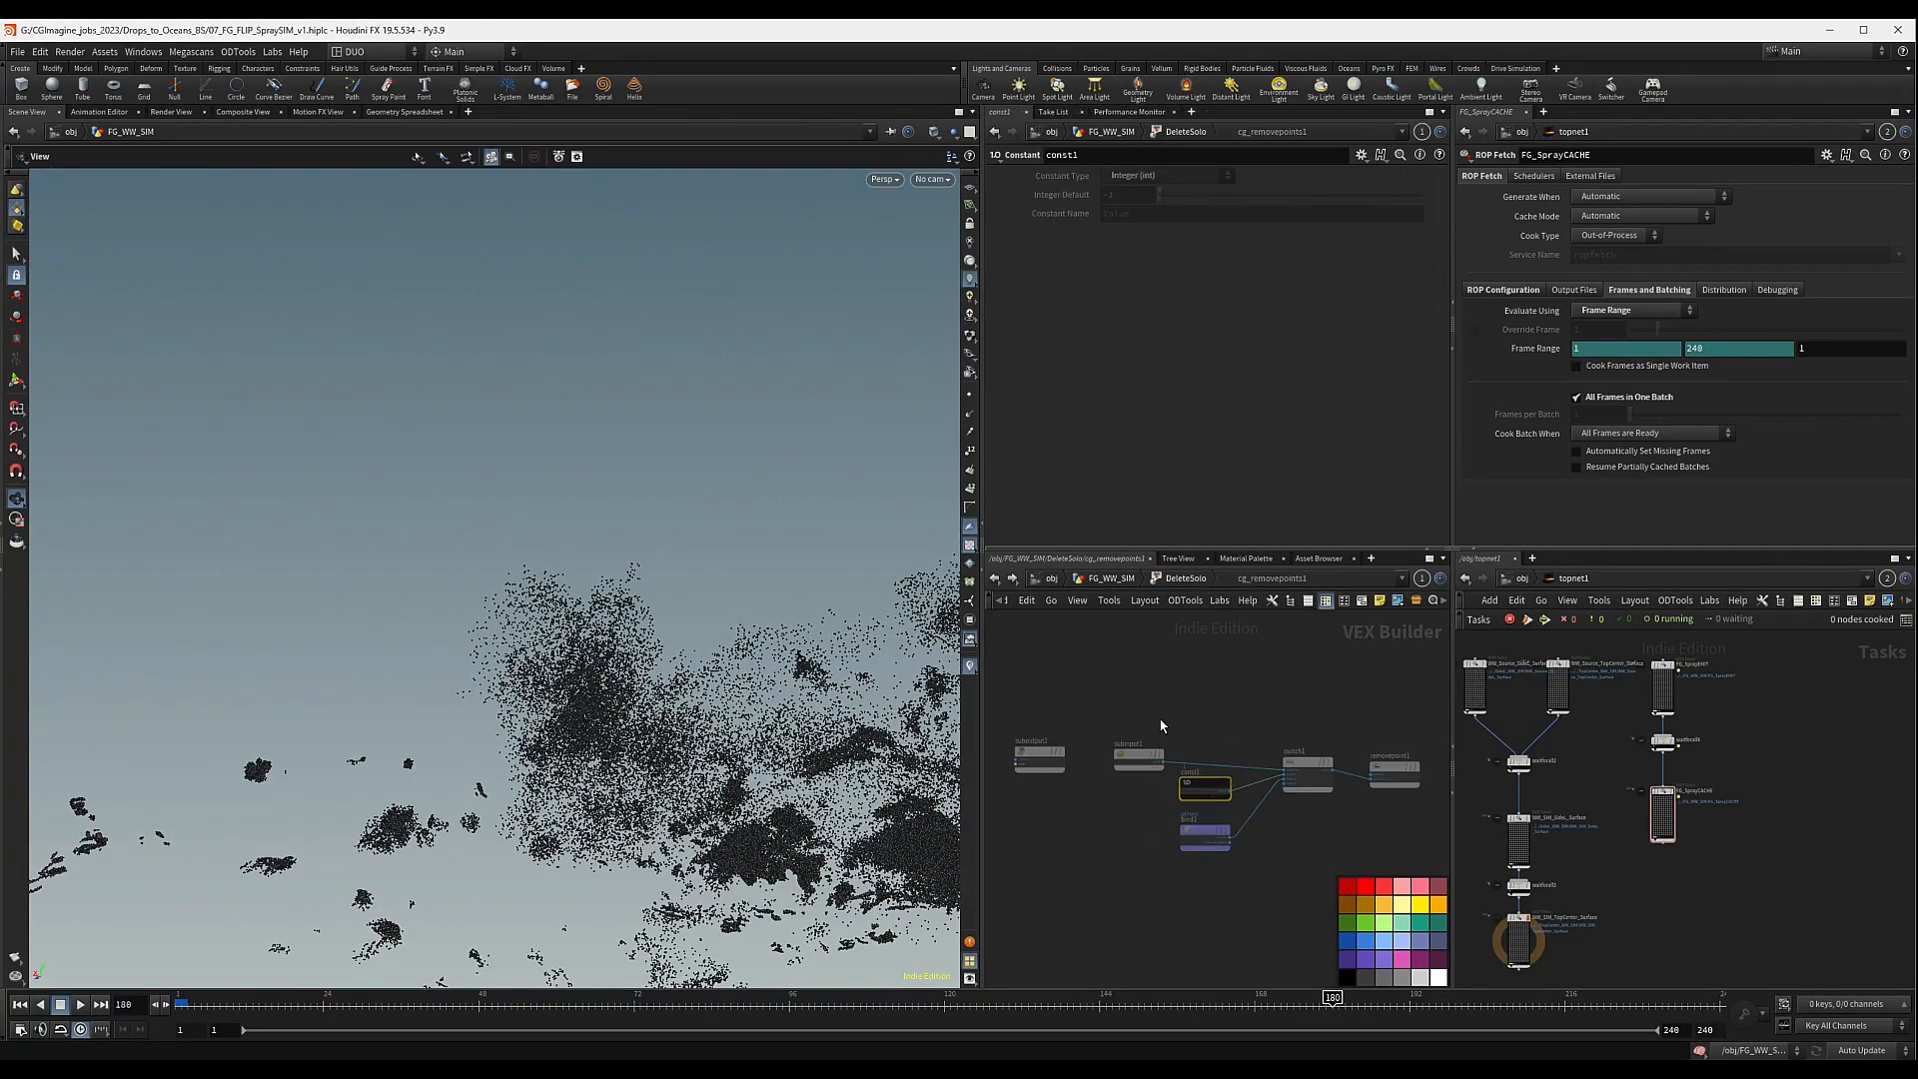
{"action": "scroll", "coordinate": [1294, 772], "scroll_direction": "up", "scroll_amount": 2}
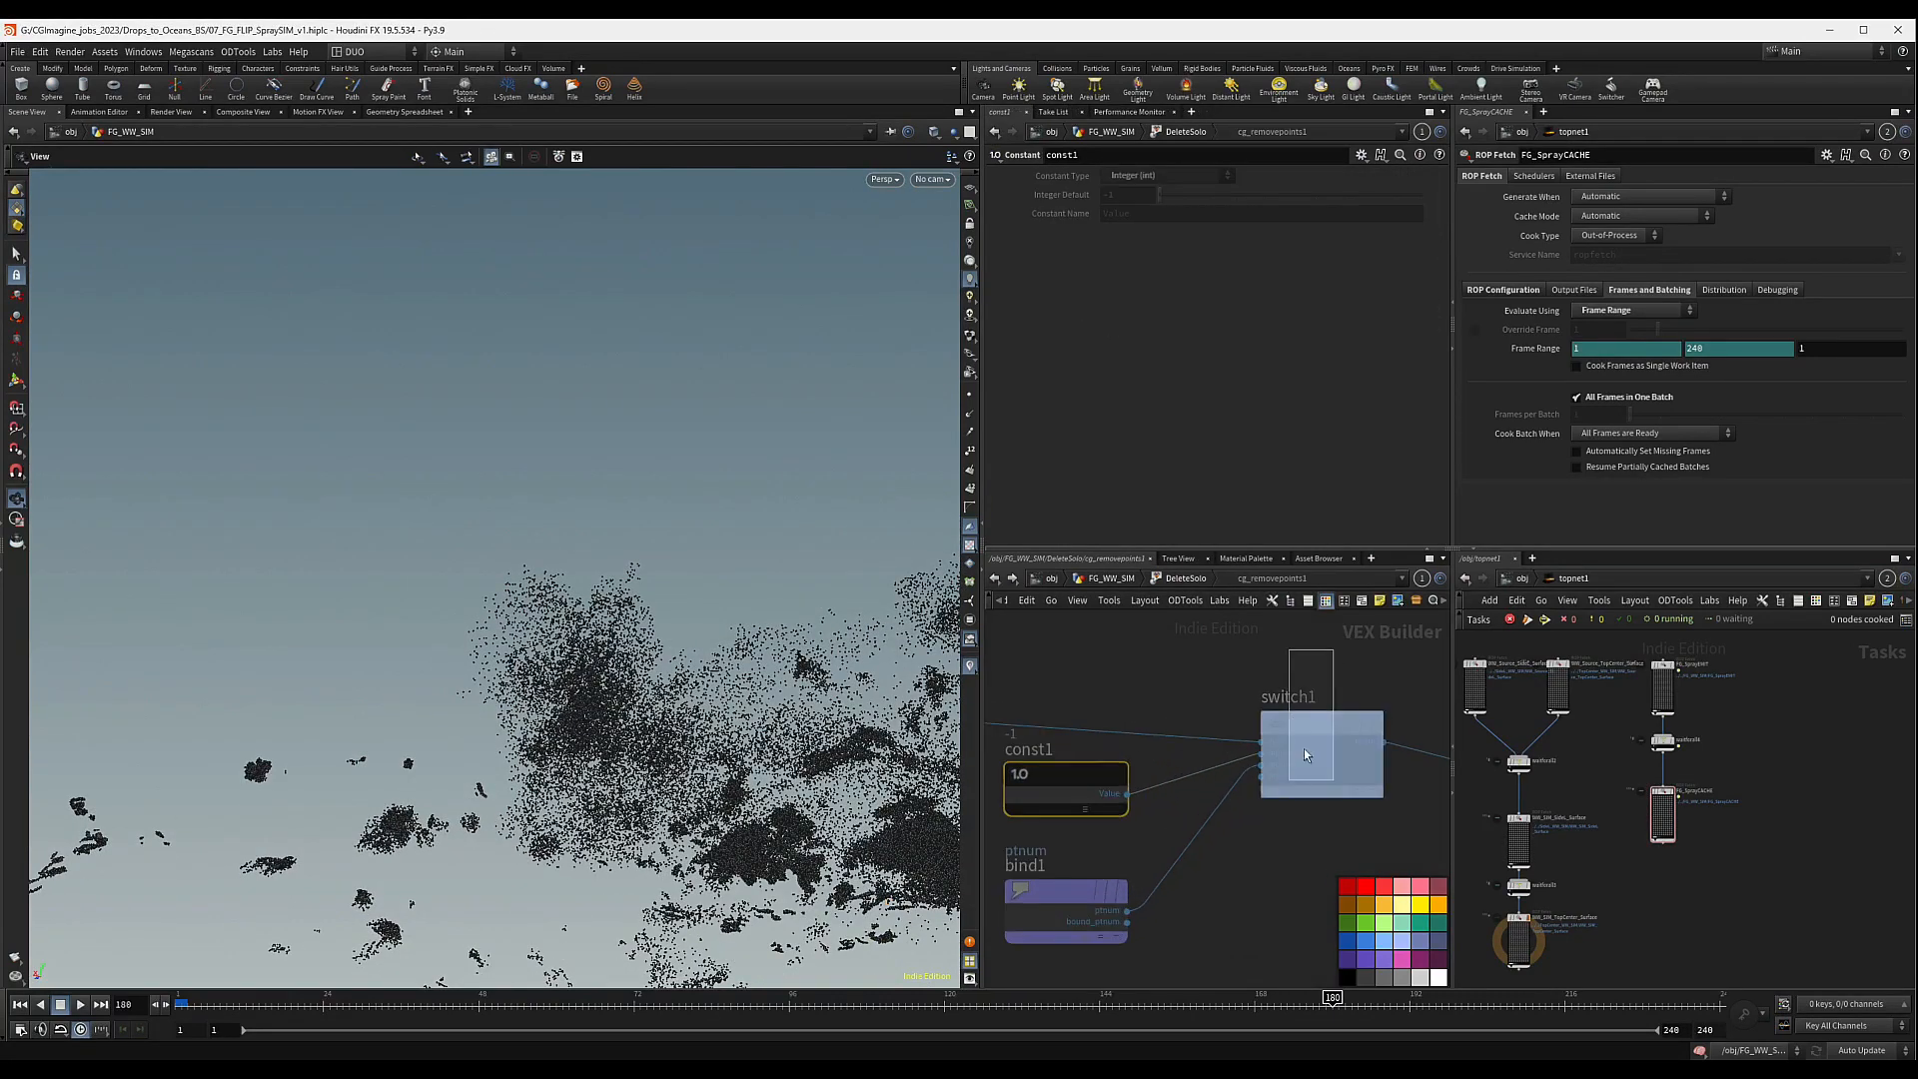
{"action": "left_click", "coordinate": [1304, 747]}
{"action": "scroll", "coordinate": [1240, 835], "scroll_direction": "down", "scroll_amount": 2}
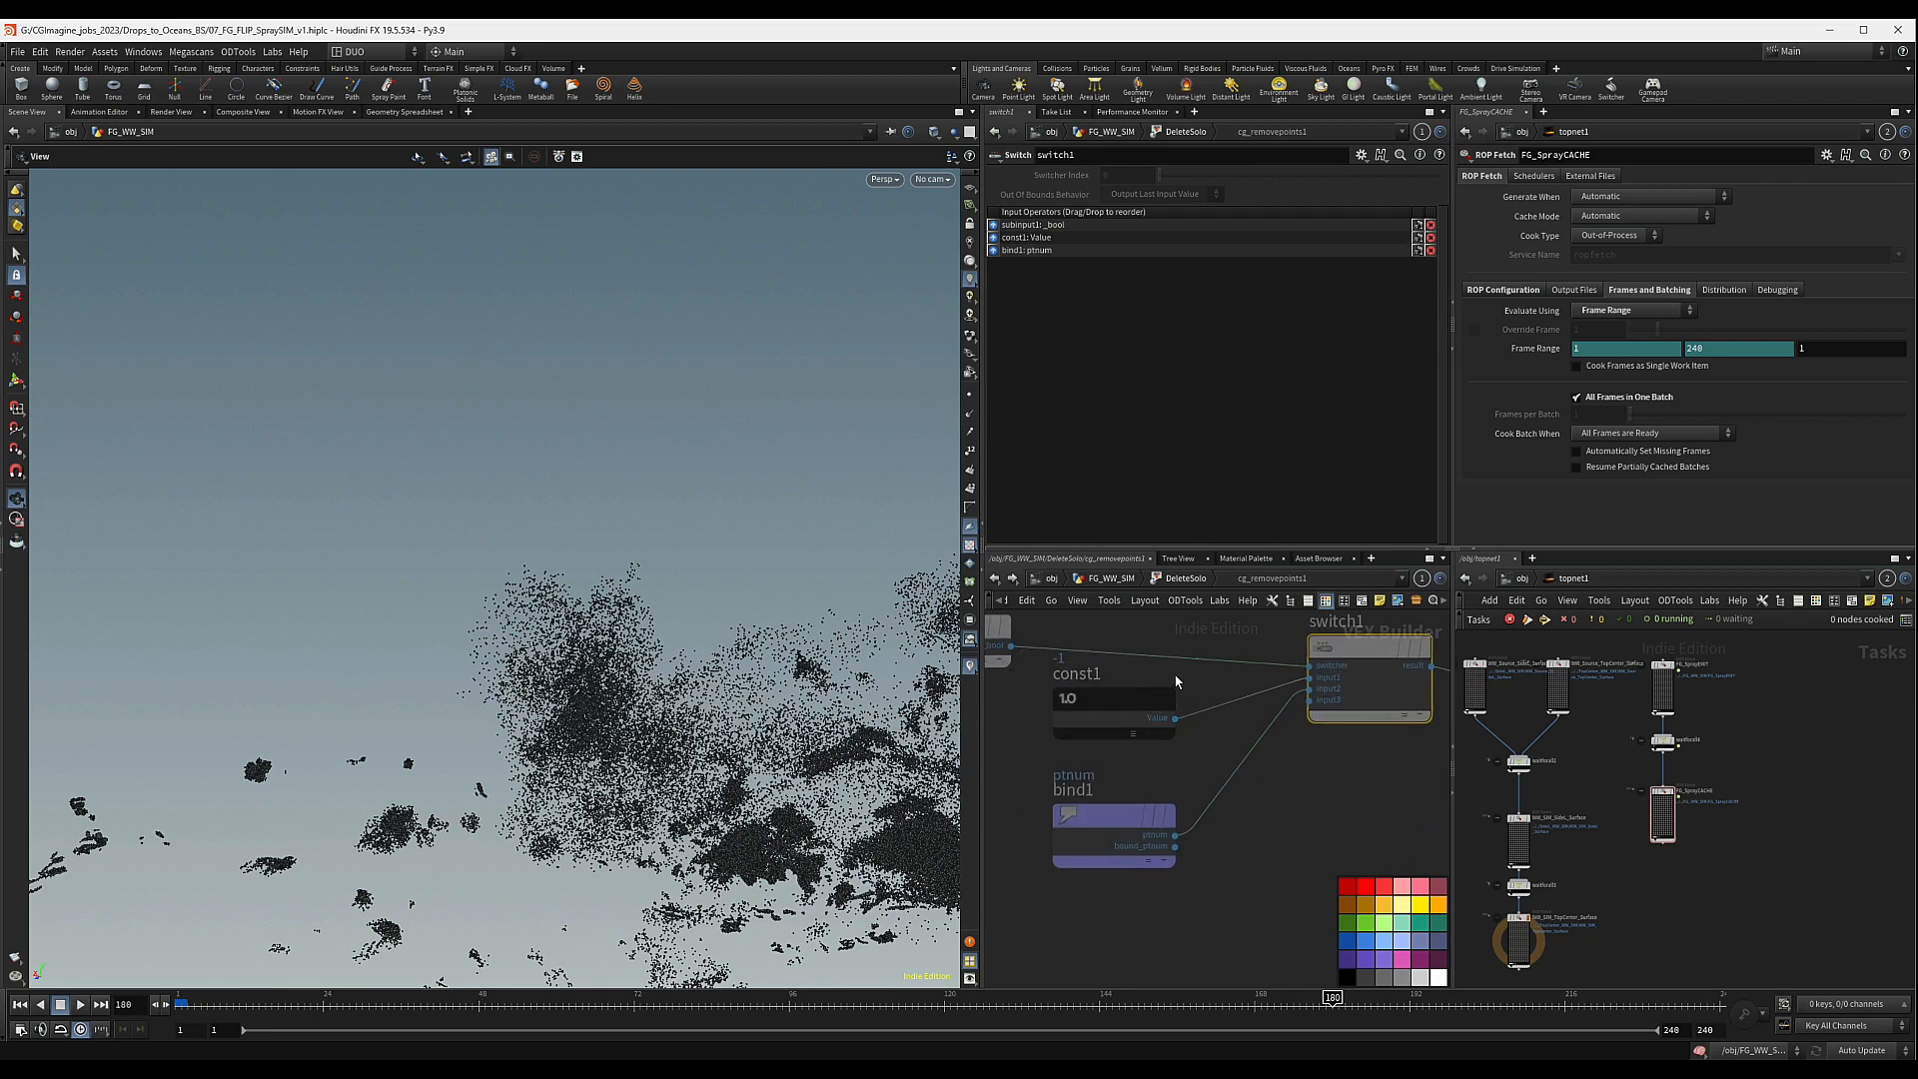
{"action": "middle_click_drag", "start_coordinate": [1305, 775], "coordinate": [1114, 784]}
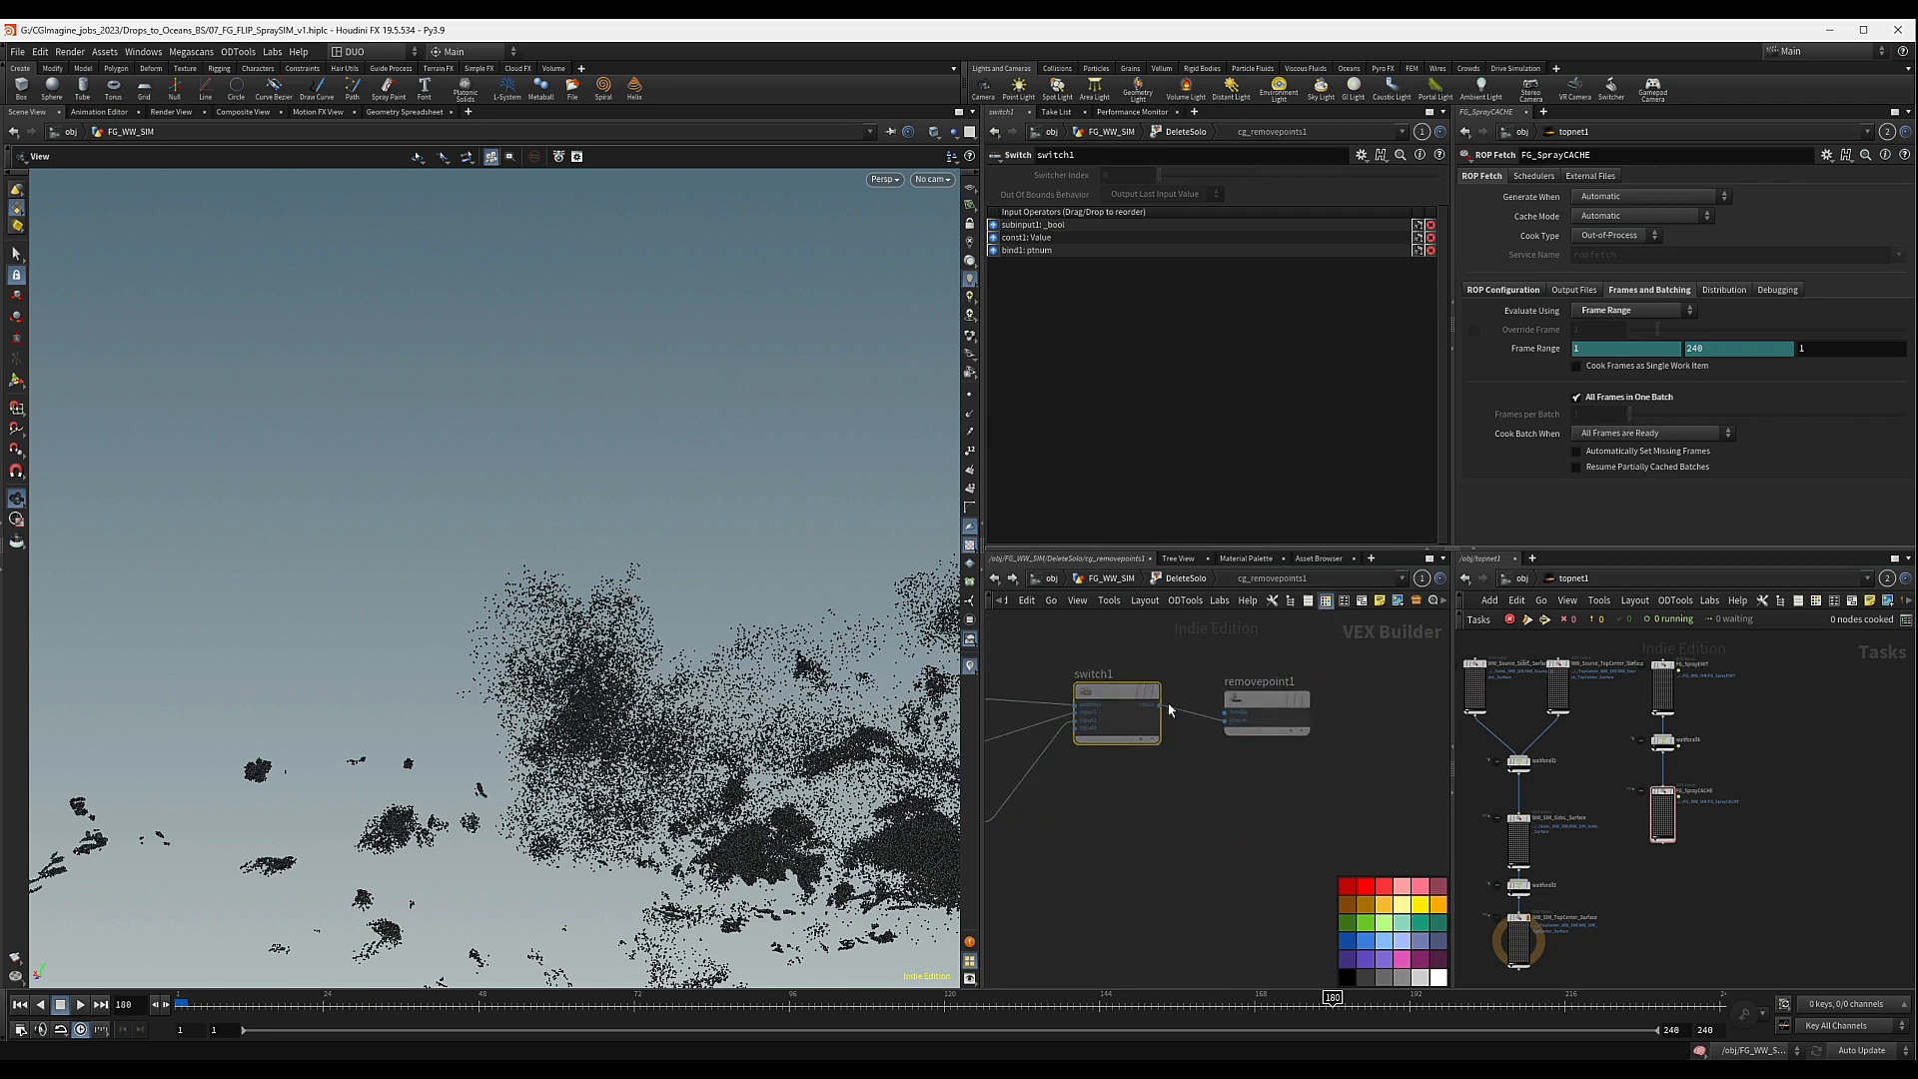
{"action": "middle_click_drag", "start_coordinate": [1169, 709], "coordinate": [1349, 700]}
{"action": "left_click_drag", "start_coordinate": [1042, 711], "coordinate": [1191, 765]}
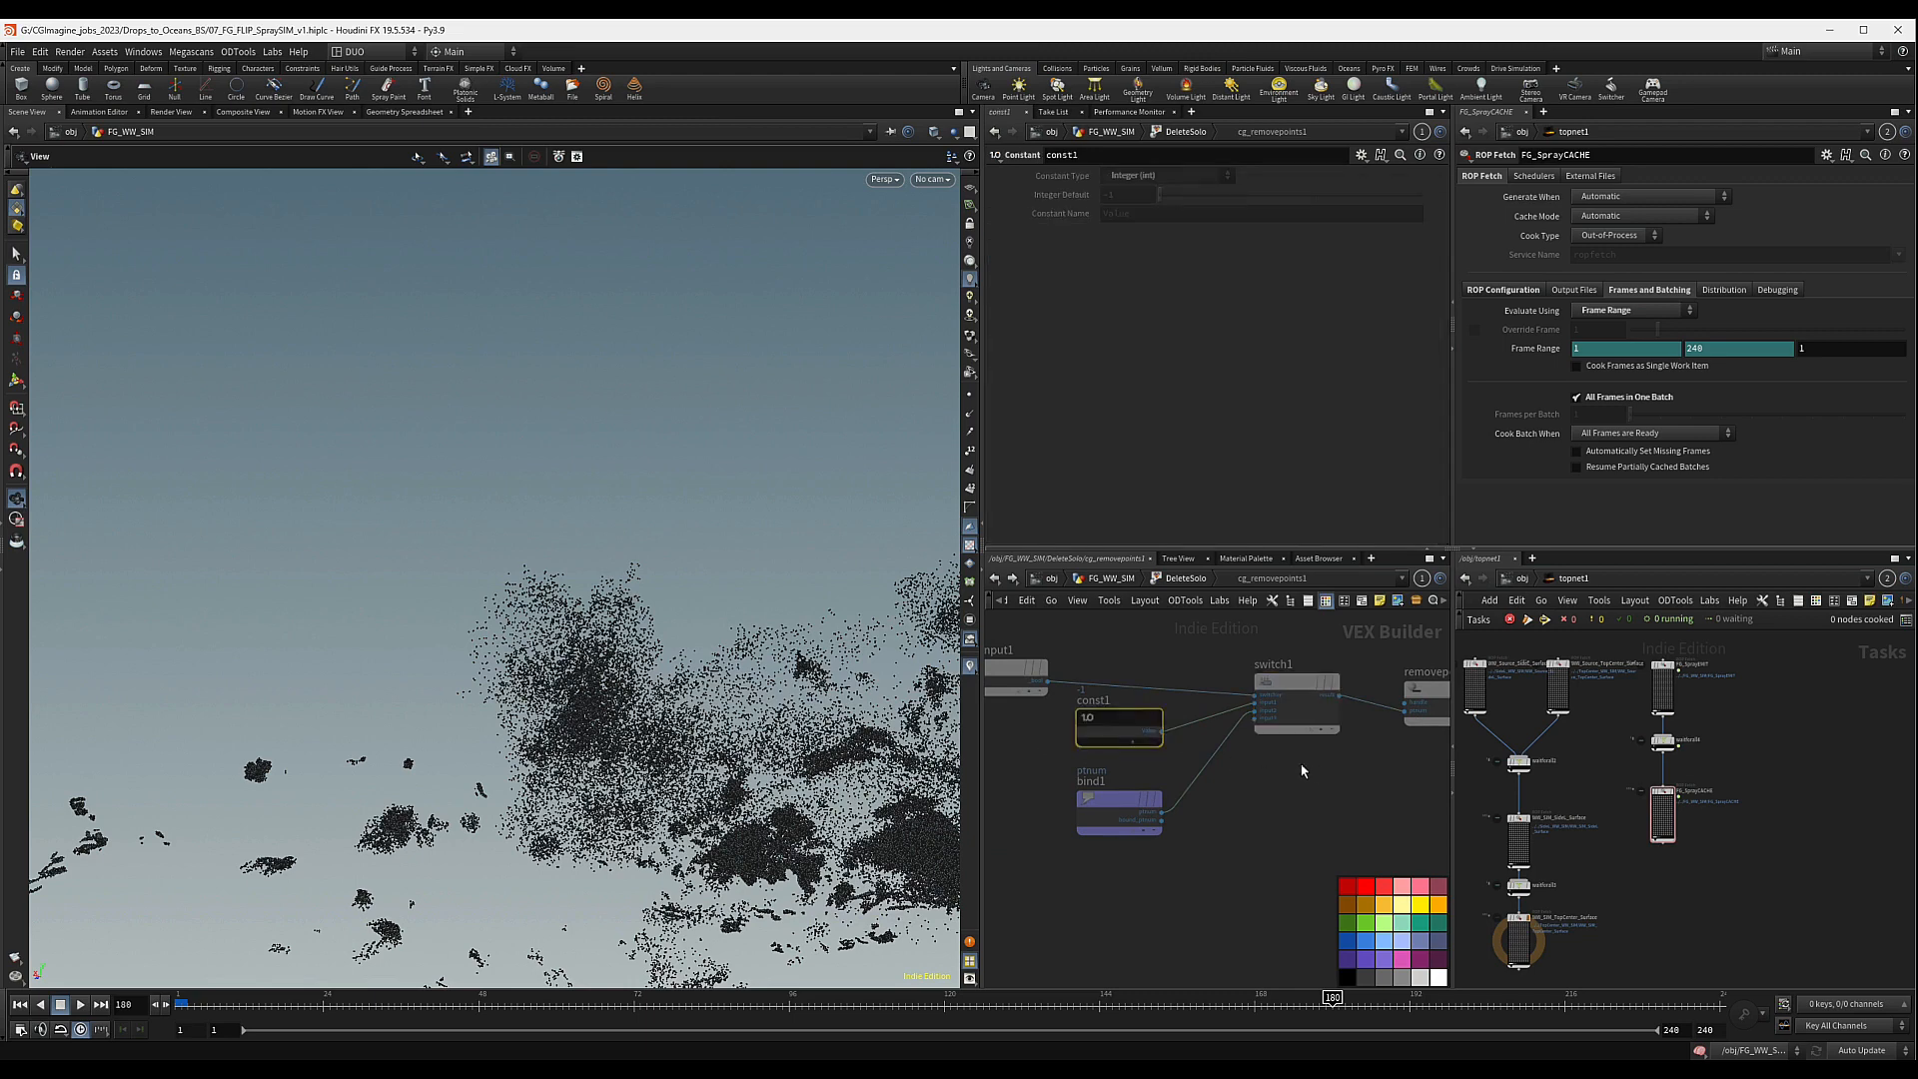
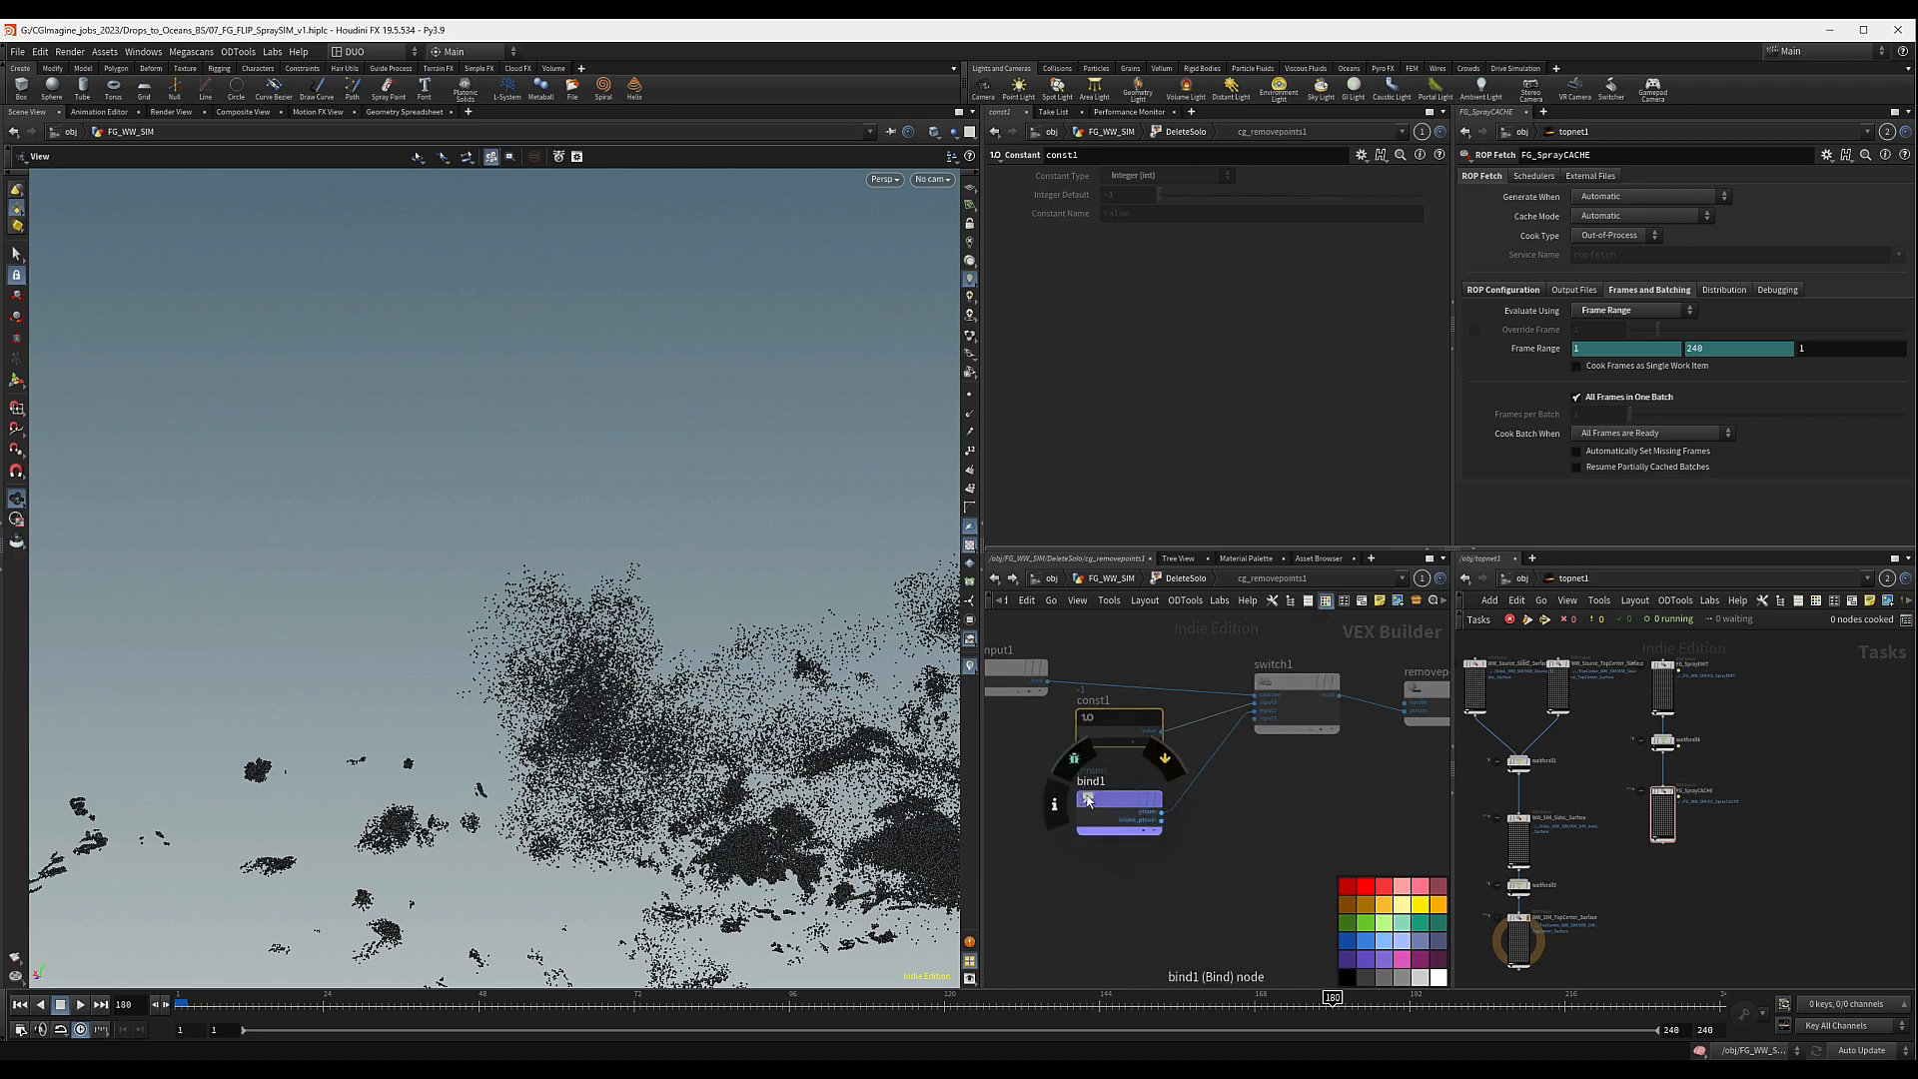
- Return from inside the Cg removepoints node to the FG_WW_SIM geometry network and inspect the remaining spray particles in the viewport
{"action": "middle_click_drag", "start_coordinate": [1218, 878], "coordinate": [1294, 878]}
{"action": "scroll", "coordinate": [1294, 878], "scroll_direction": "down", "scroll_amount": 1}
{"action": "left_click", "coordinate": [1185, 579]}
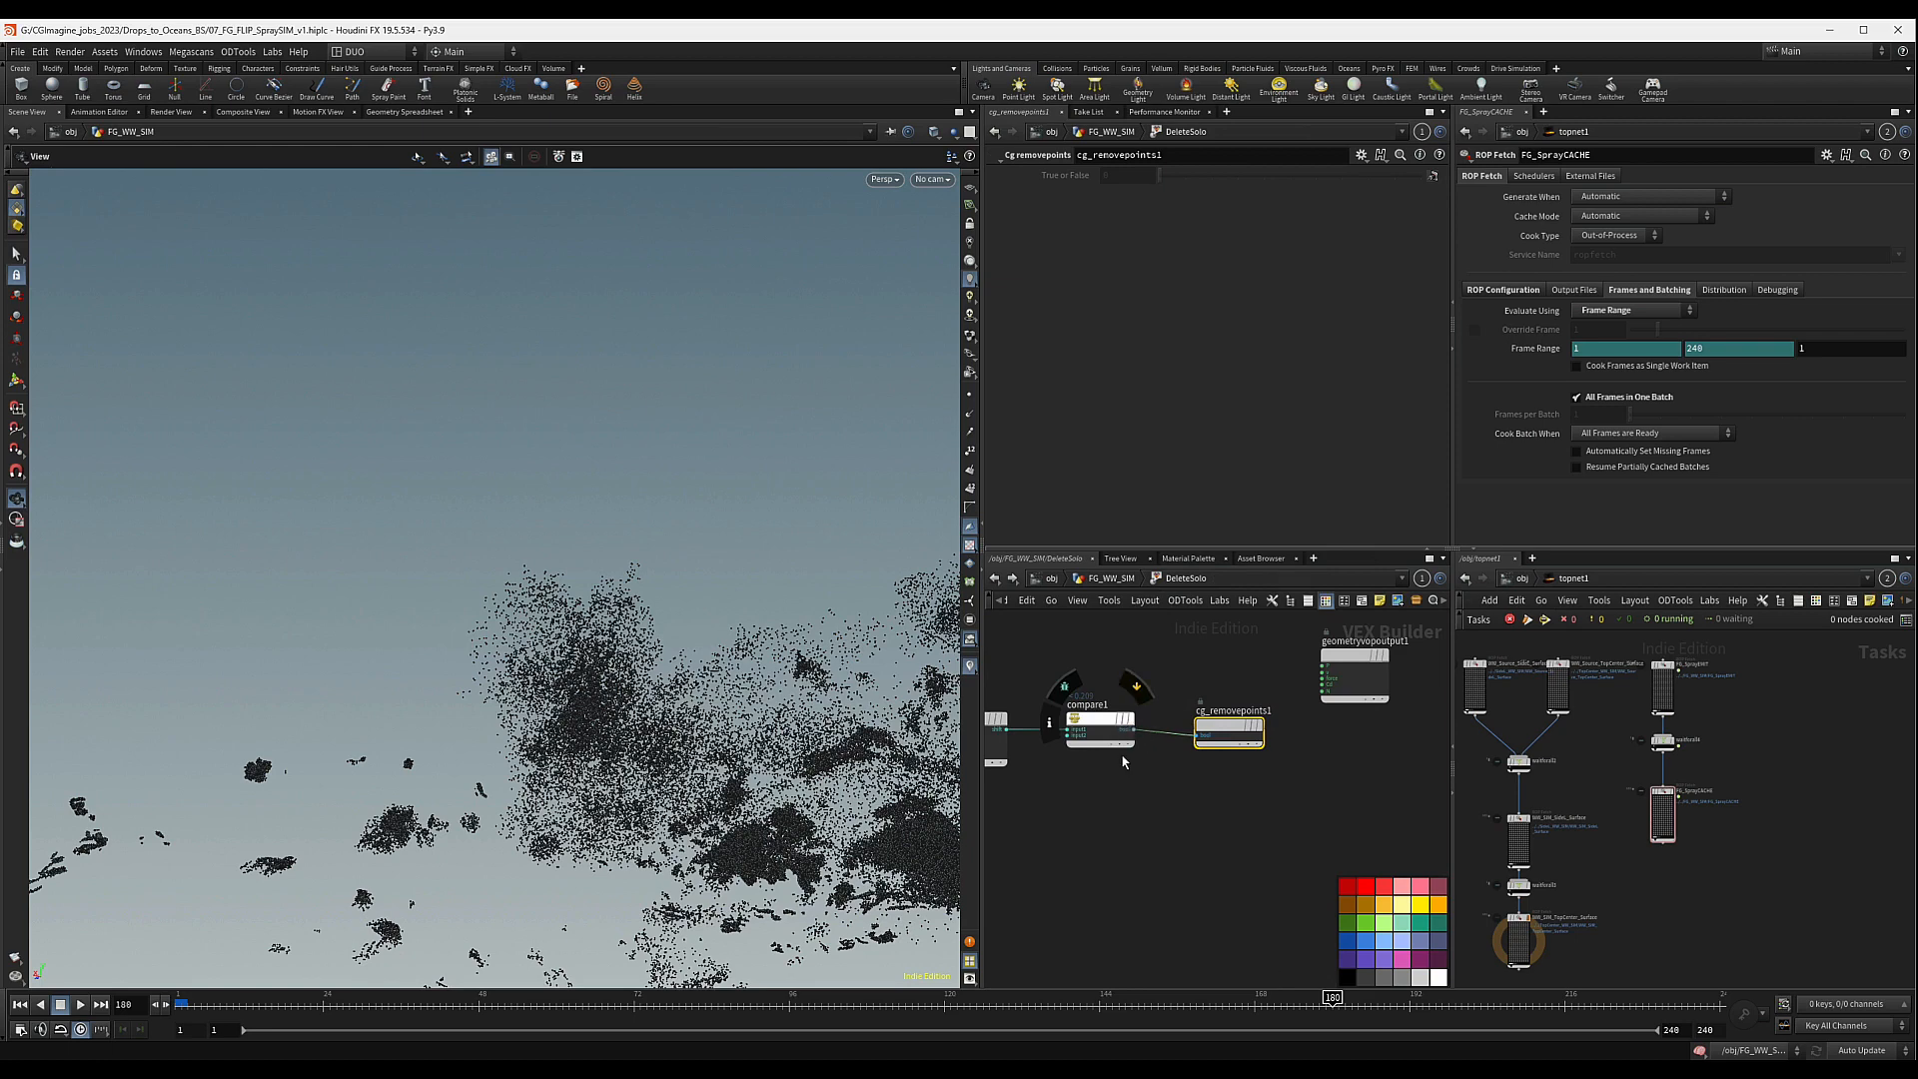
{"action": "scroll", "coordinate": [1149, 751], "scroll_direction": "down", "scroll_amount": 2}
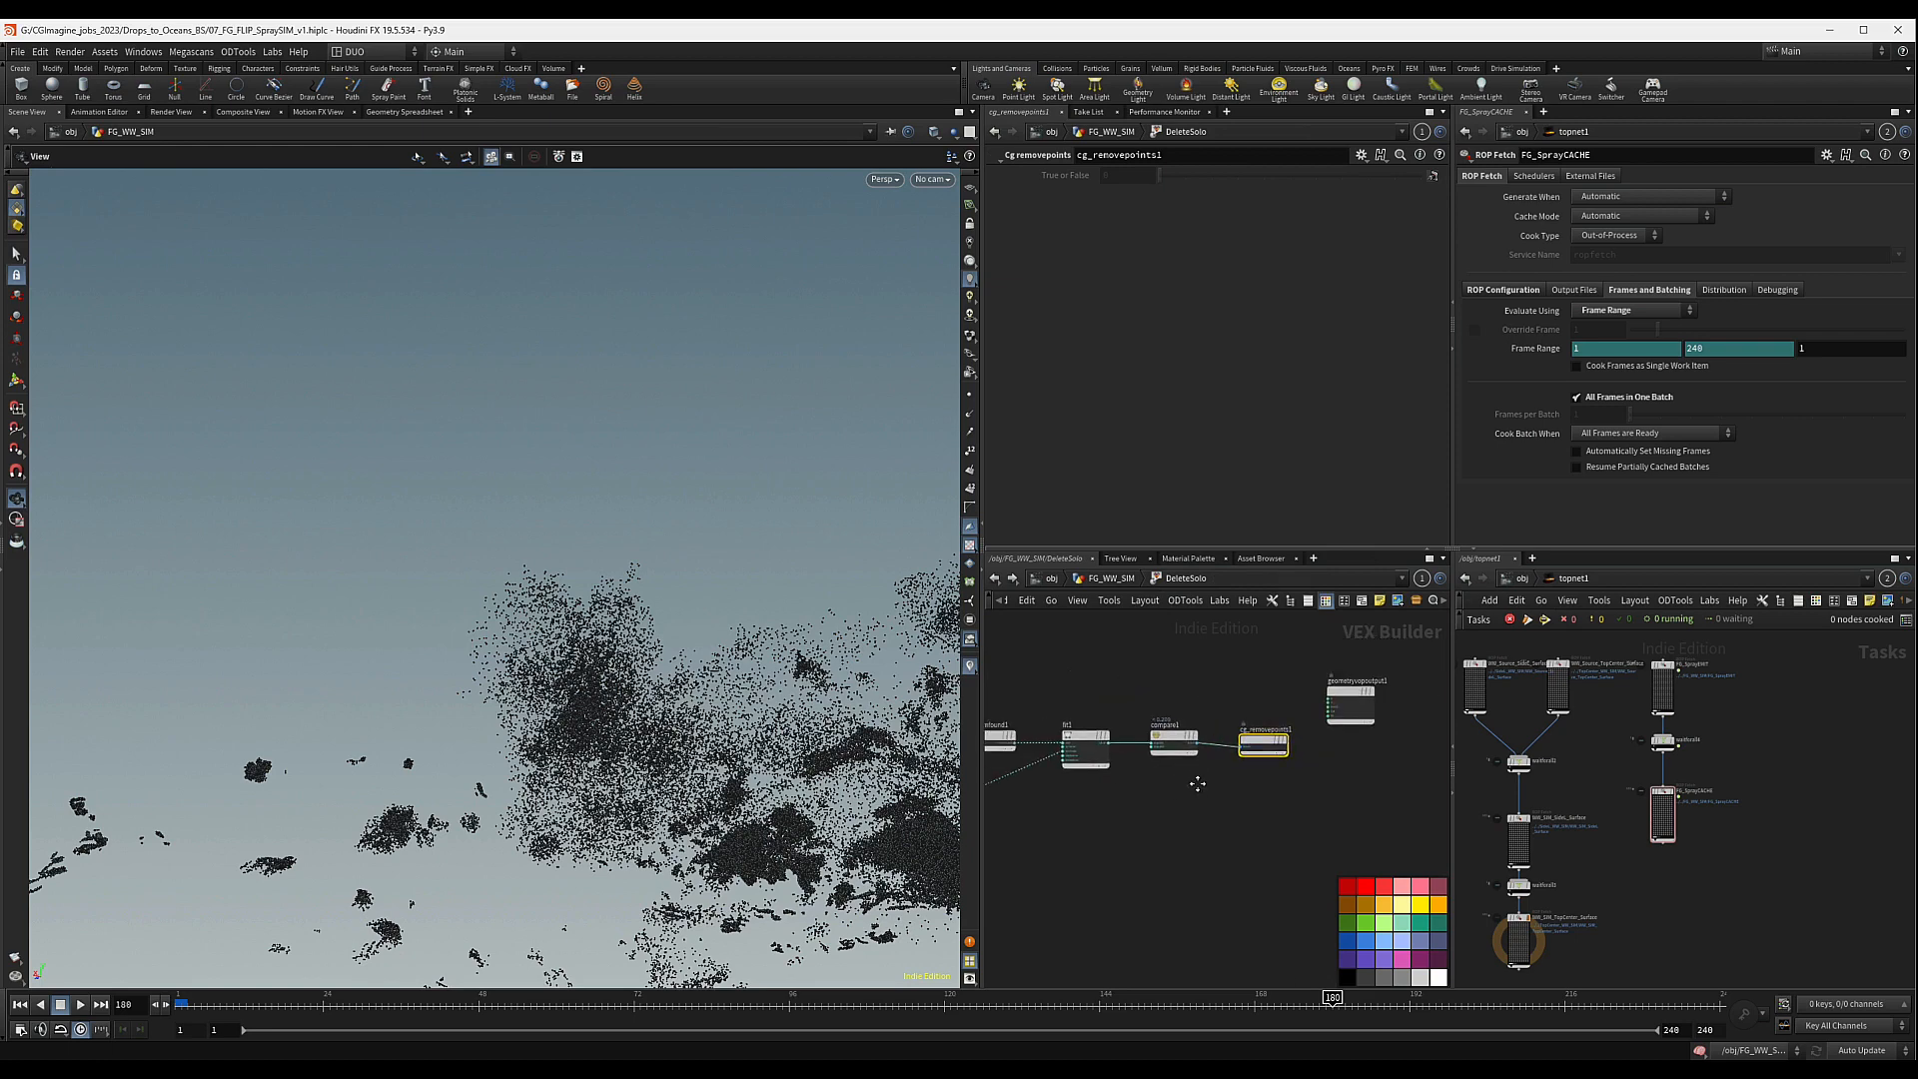
{"action": "left_click", "coordinate": [1111, 579]}
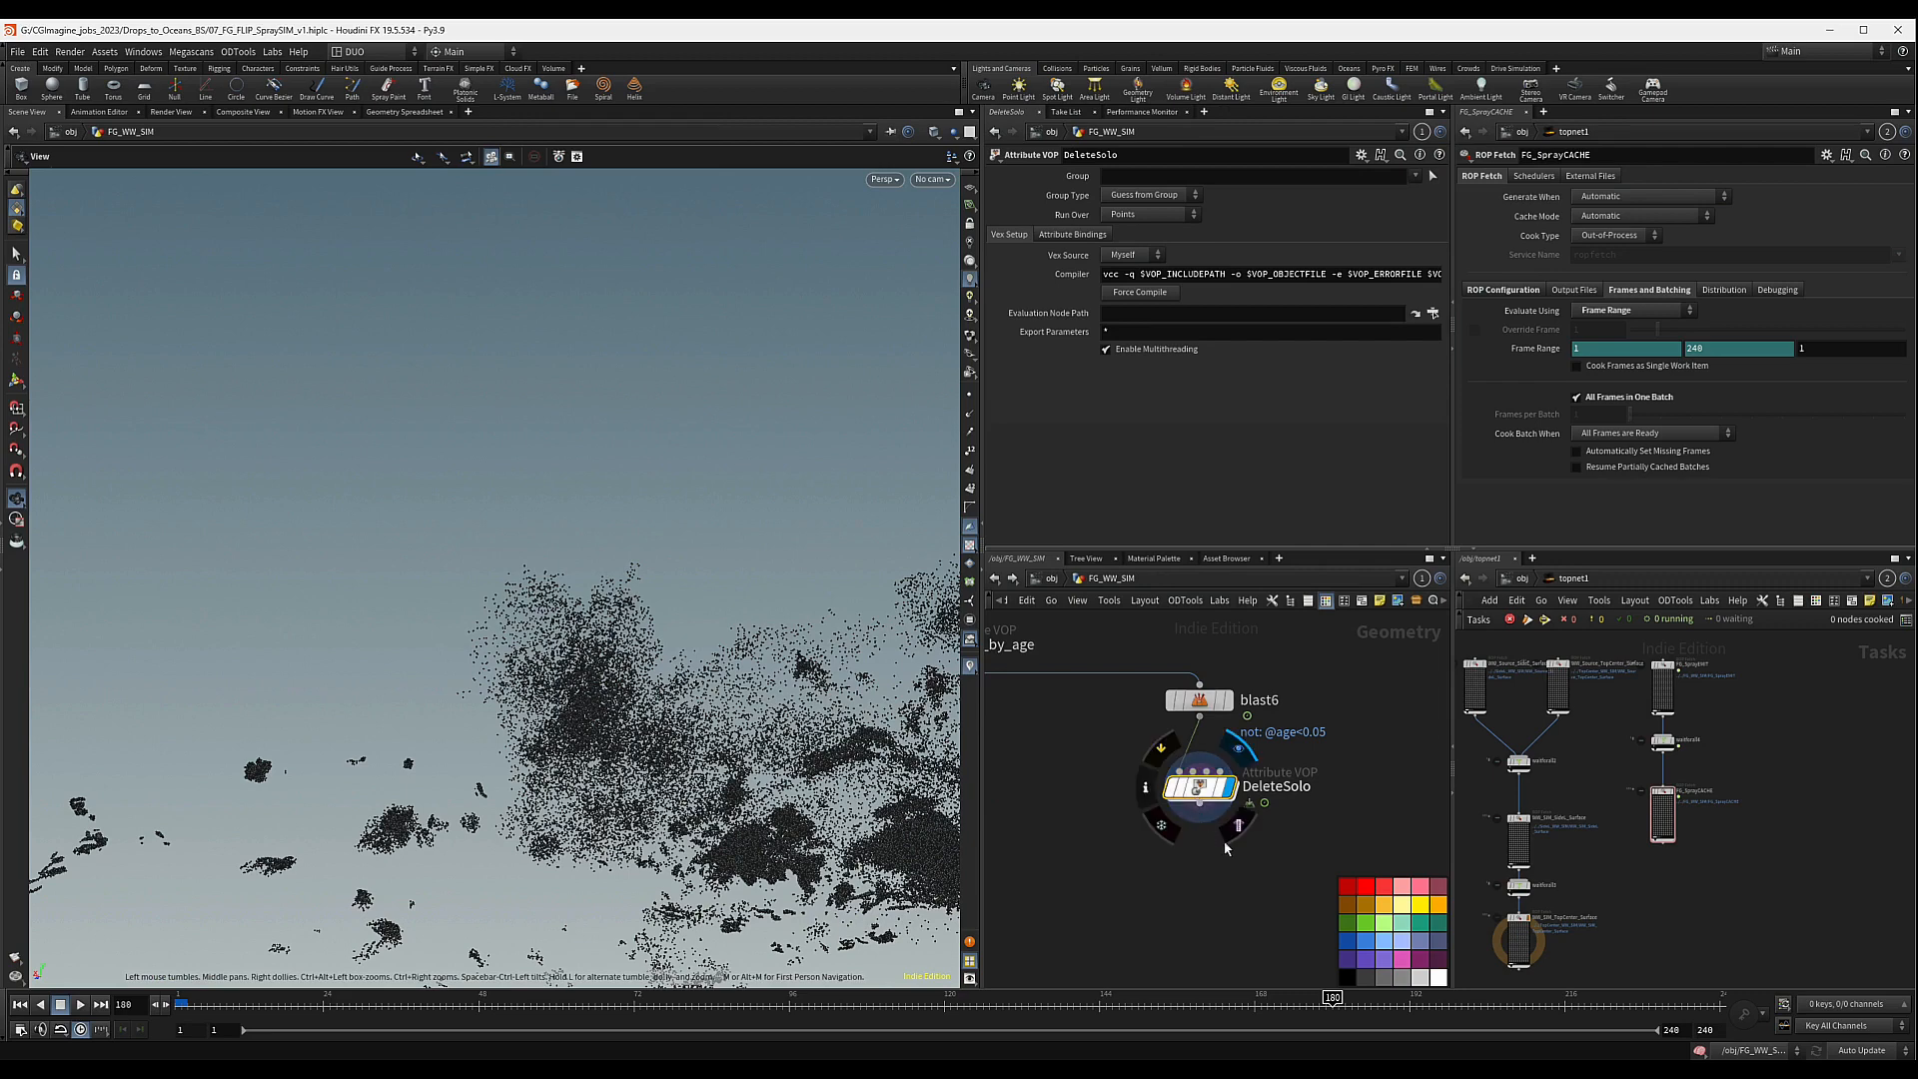
{"action": "middle_click_drag", "start_coordinate": [1233, 837], "coordinate": [1267, 814]}
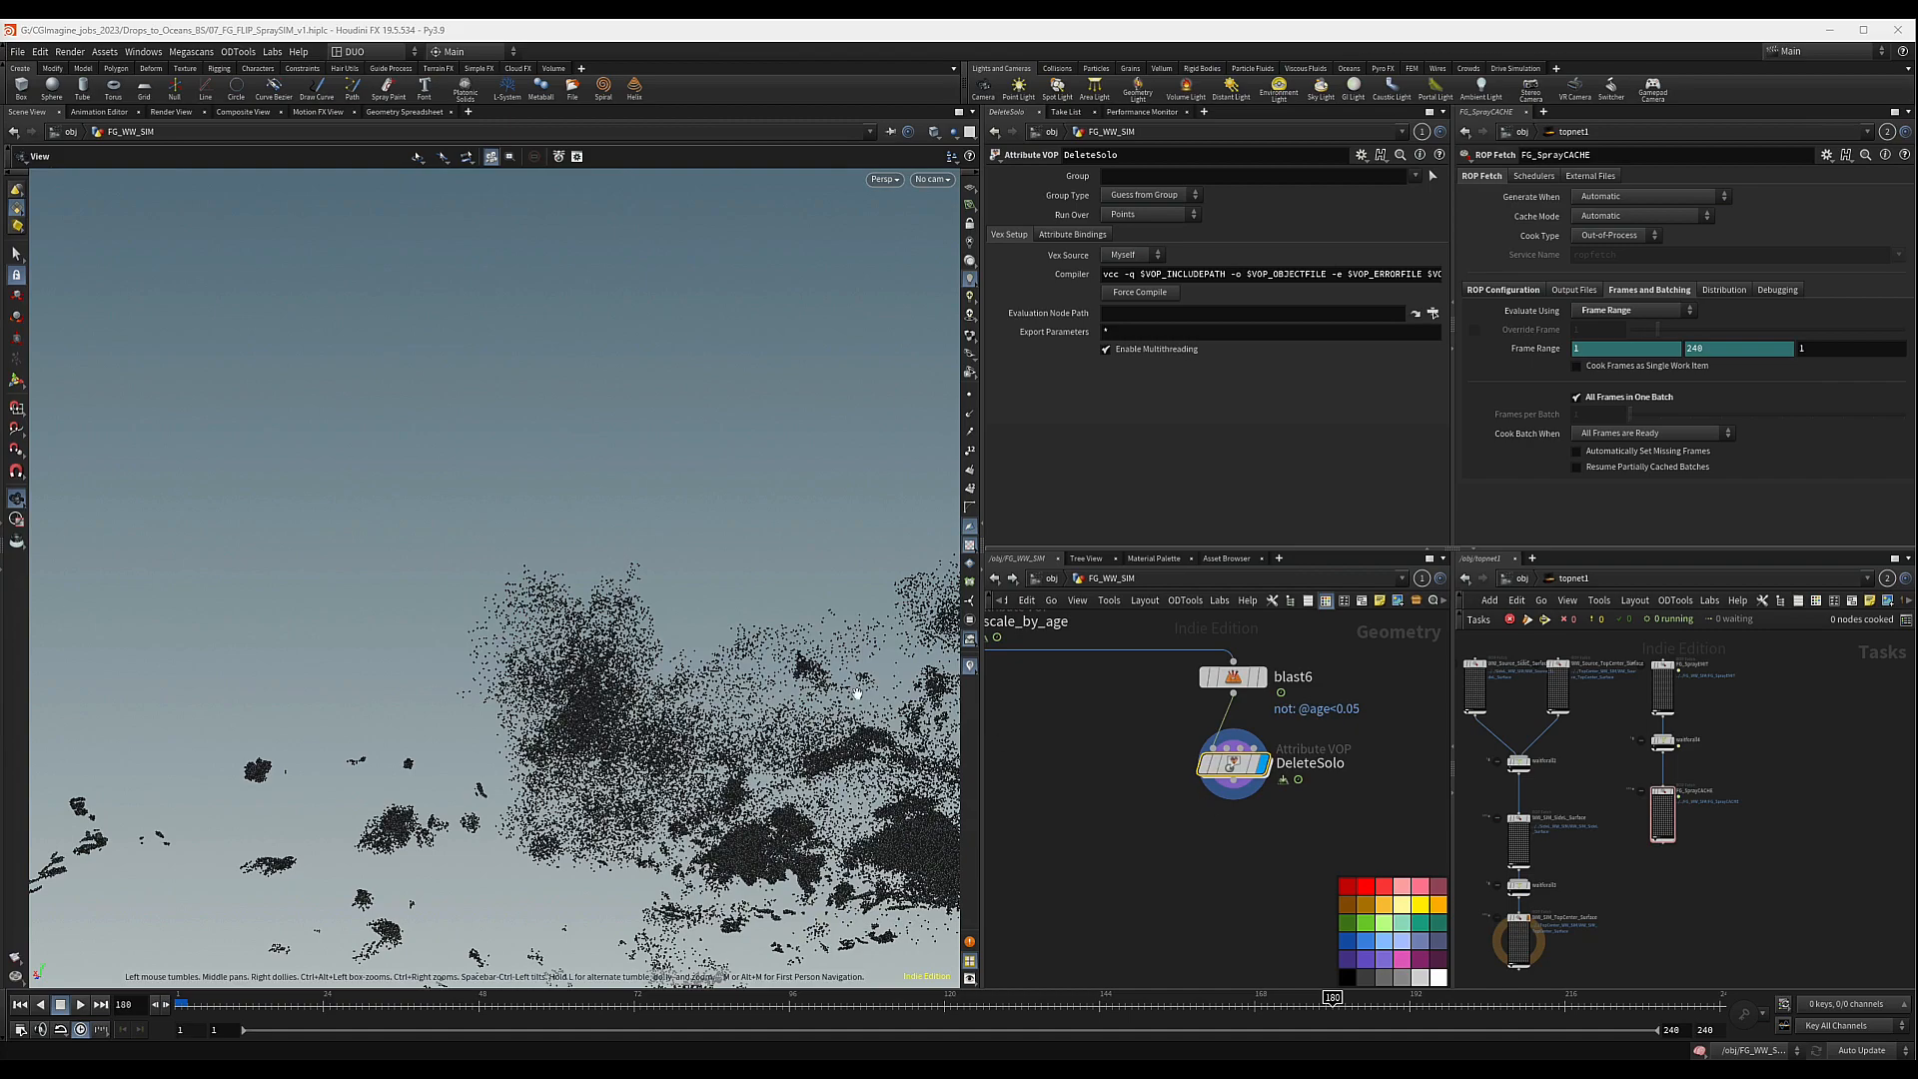
{"action": "left_click_drag", "start_coordinate": [857, 692], "coordinate": [638, 818]}
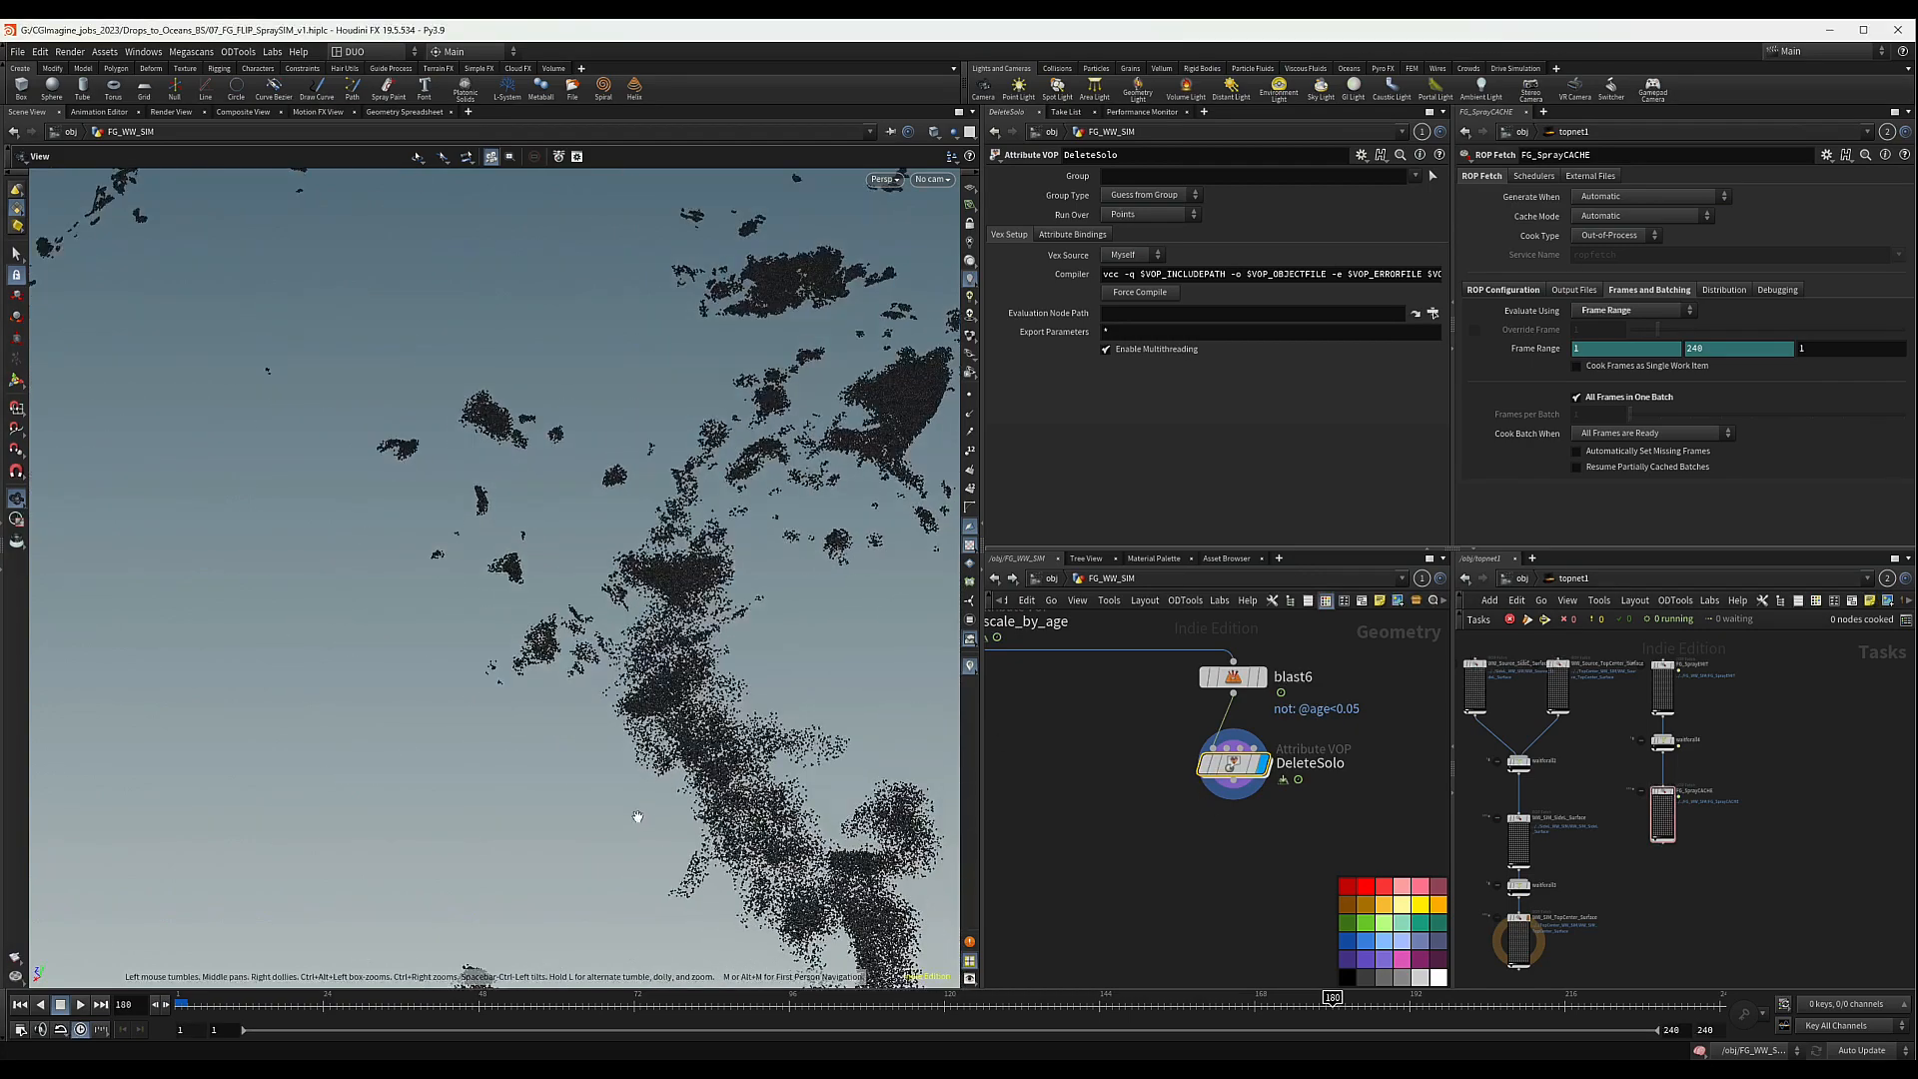
{"action": "scroll", "coordinate": [780, 862], "scroll_direction": "up", "scroll_amount": 3}
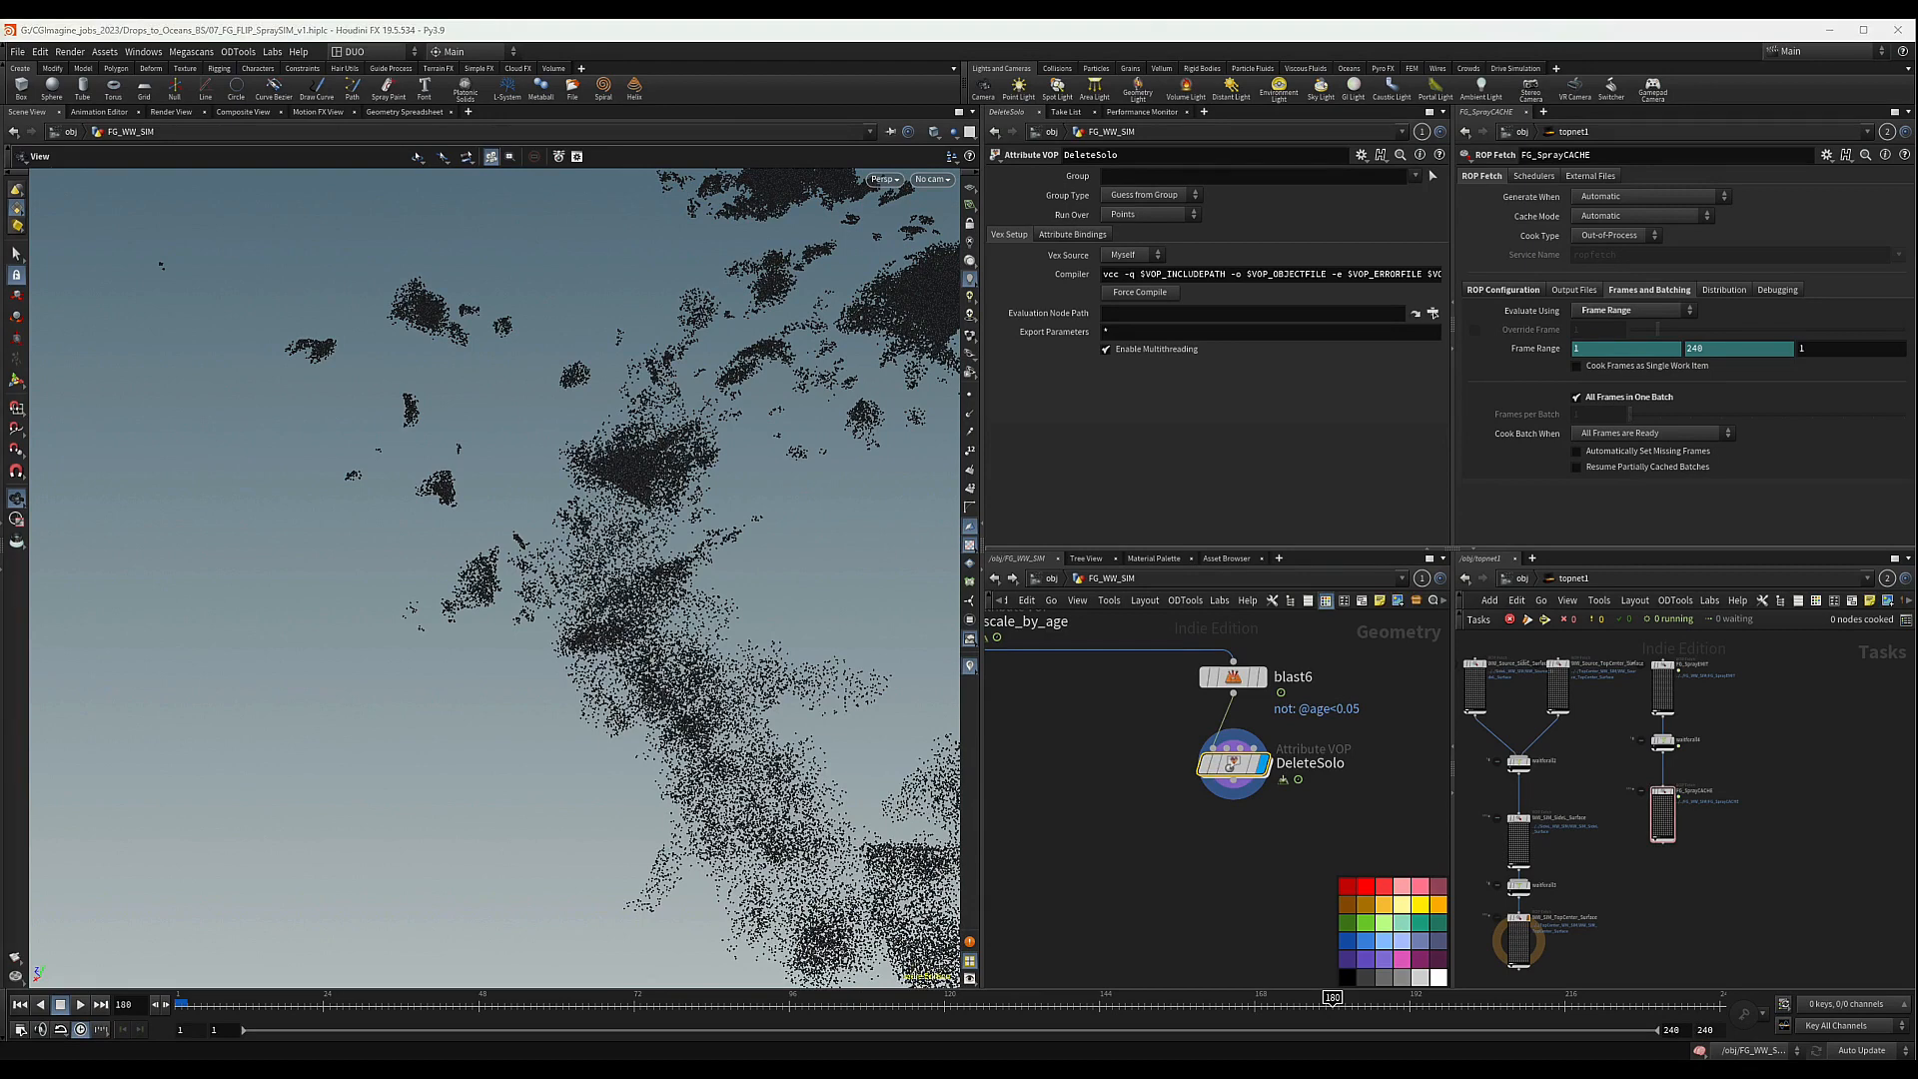
- Add a Point Replicate node below DeleteSolo and wire DeleteSolo's output into it
{"action": "left_click", "coordinate": [1237, 874]}
{"action": "middle_click_drag", "start_coordinate": [1237, 874], "coordinate": [1219, 824]}
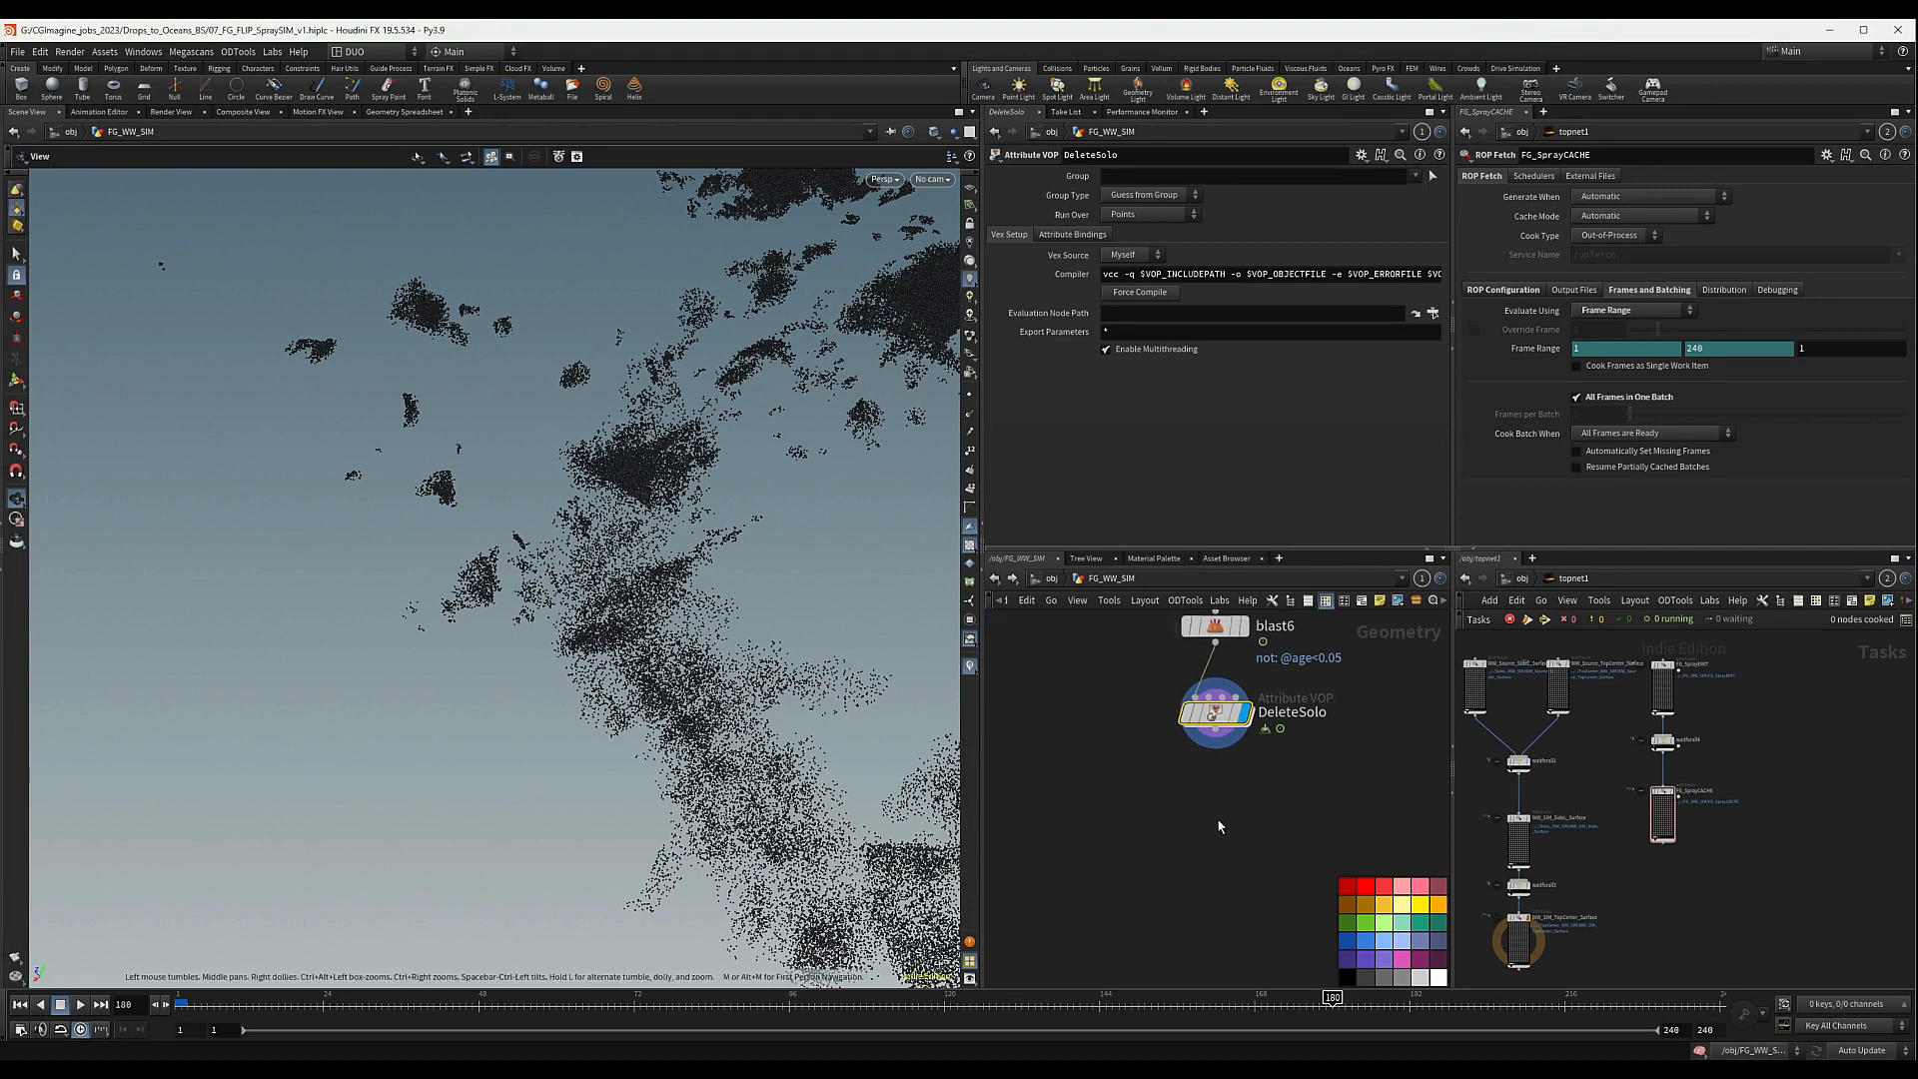
{"action": "middle_click_drag", "start_coordinate": [1132, 681], "coordinate": [1141, 710]}
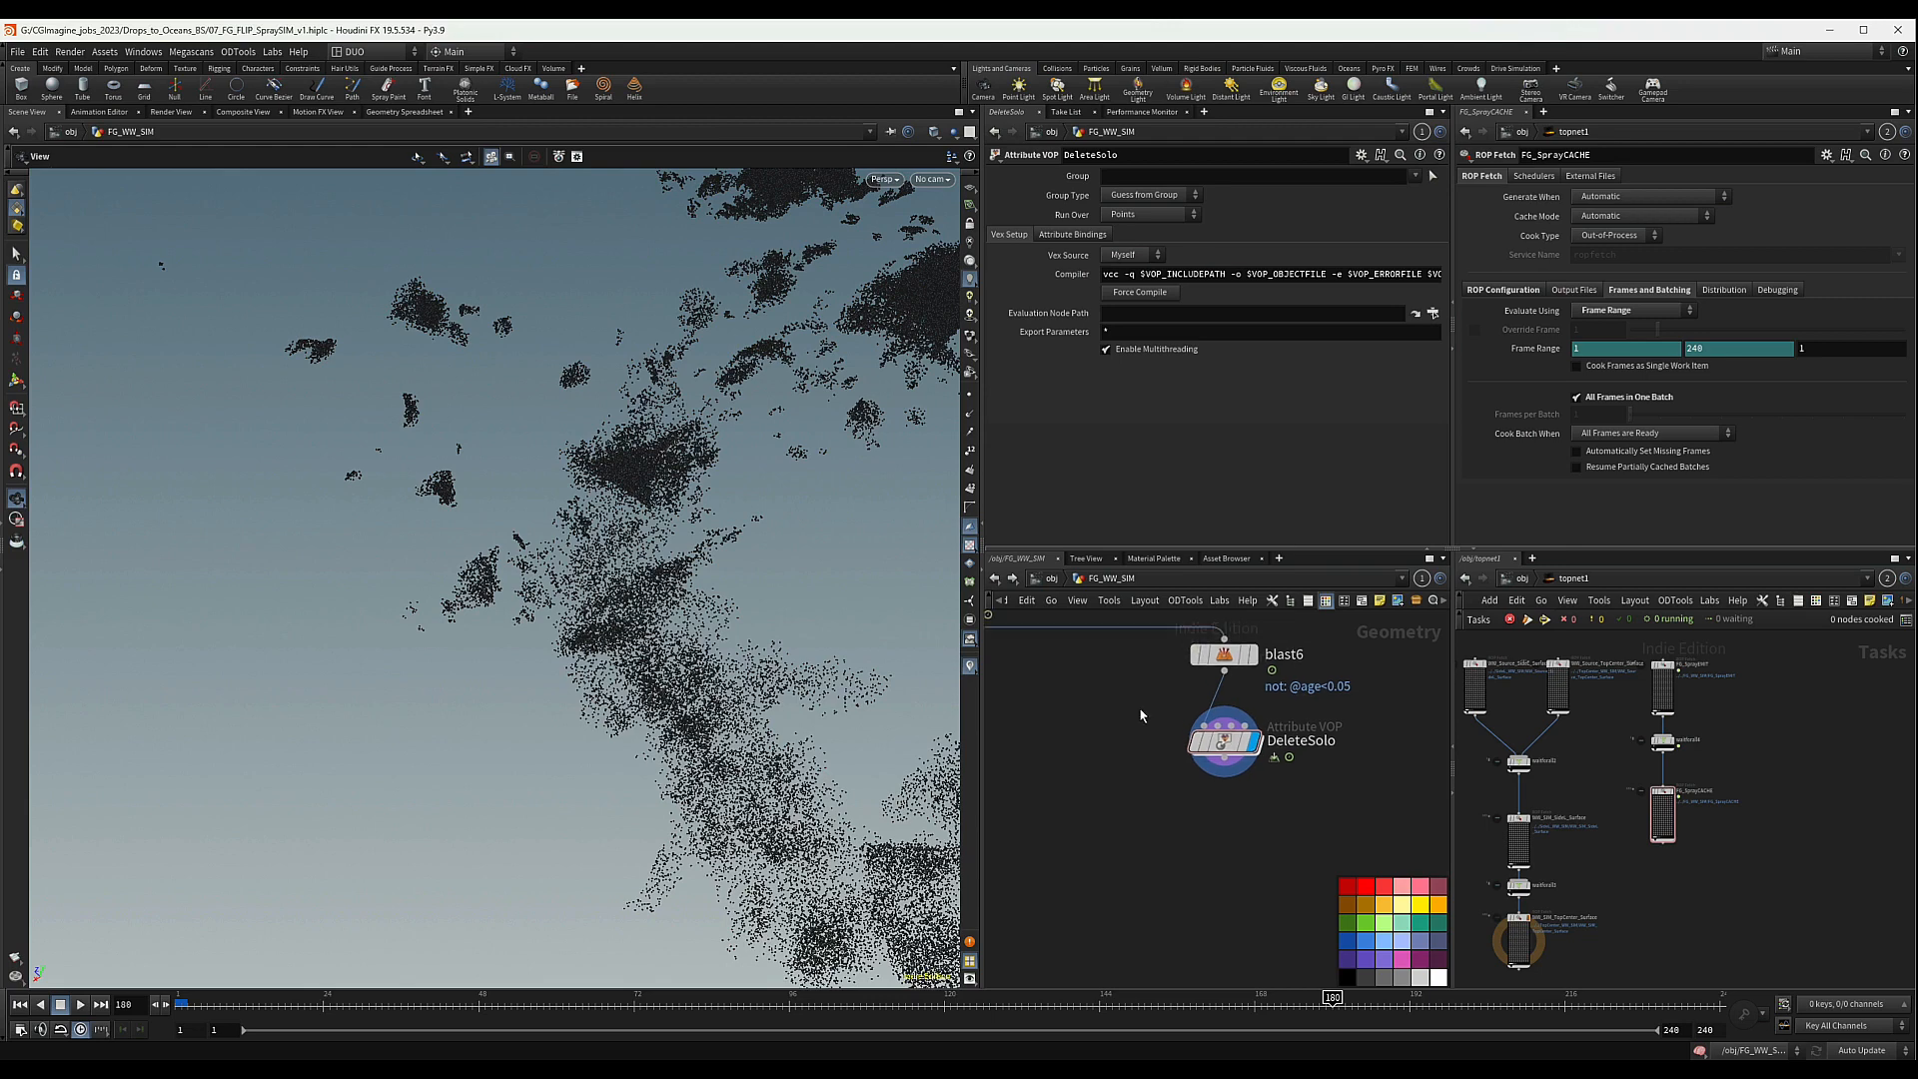
{"action": "middle_click_drag", "start_coordinate": [1275, 780], "coordinate": [1265, 752]}
{"action": "key", "text": "Tab"}
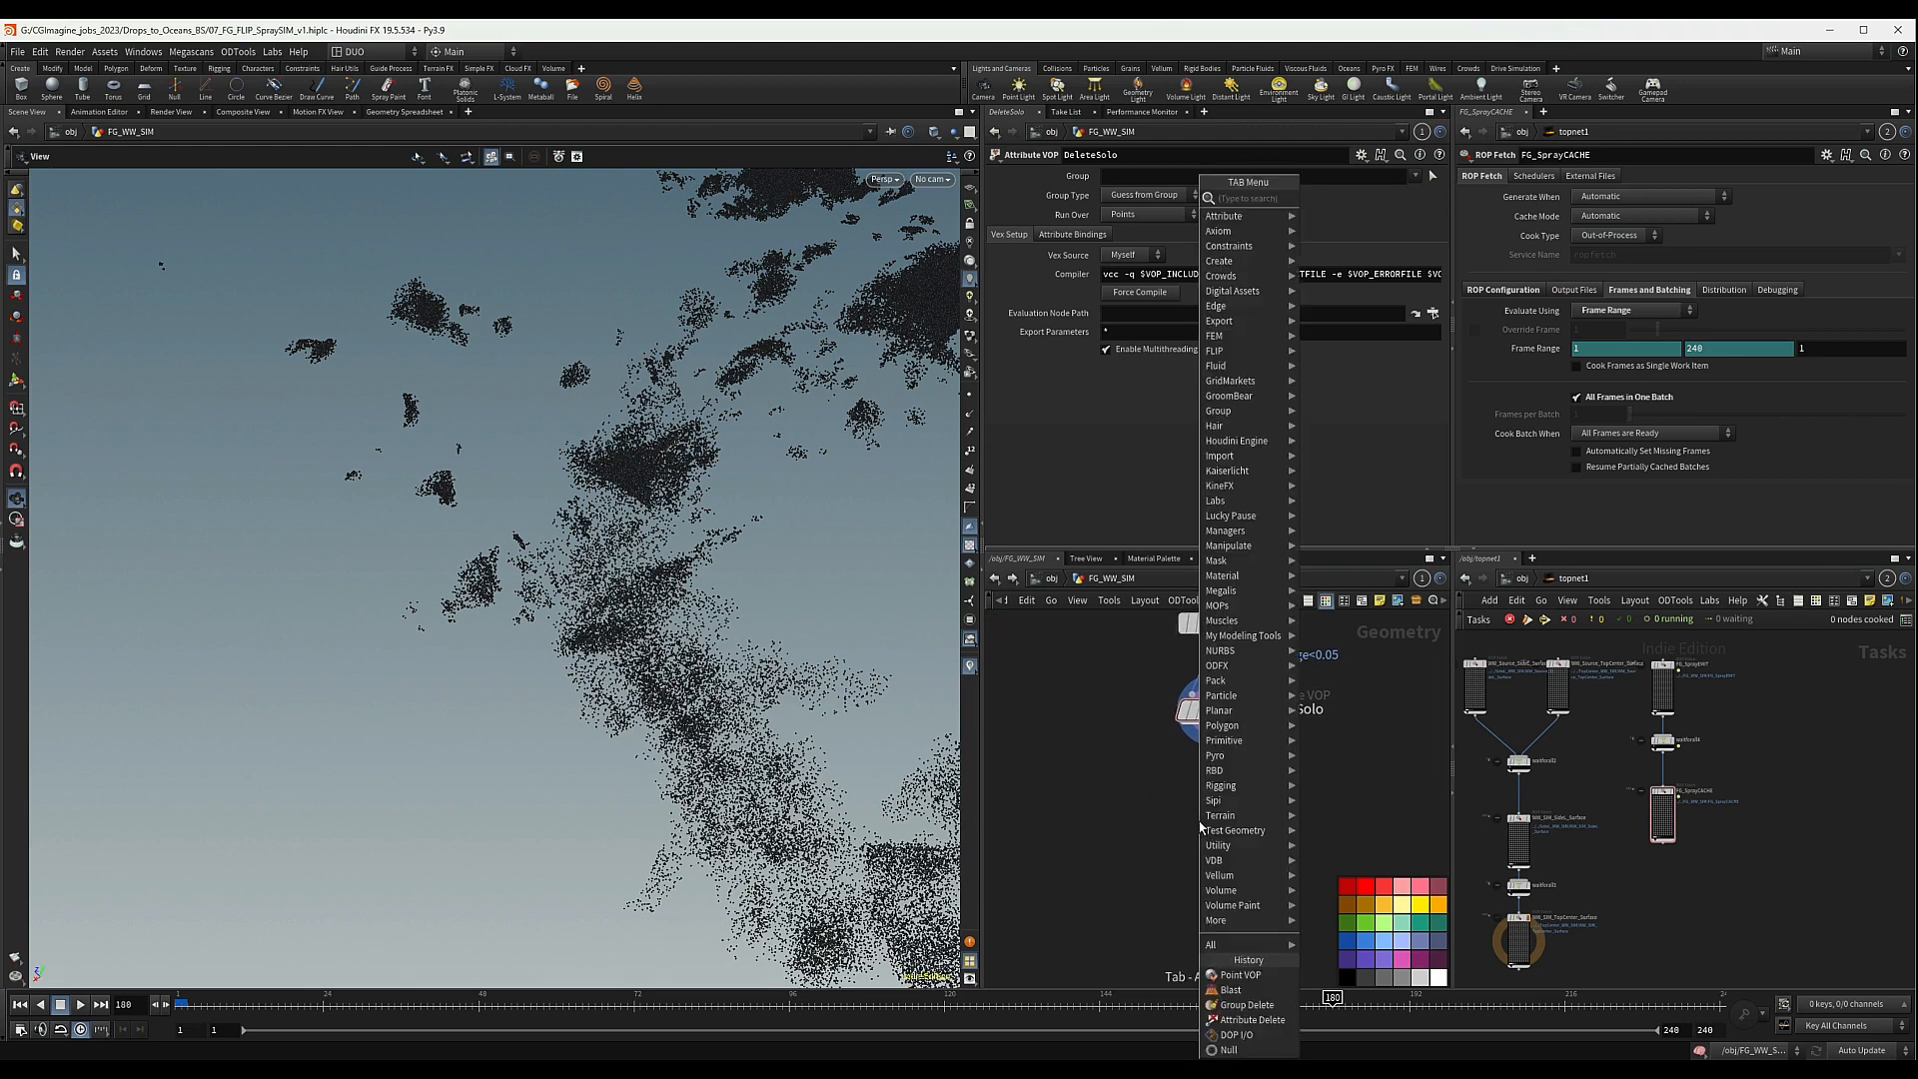
{"action": "type", "text": "point"}
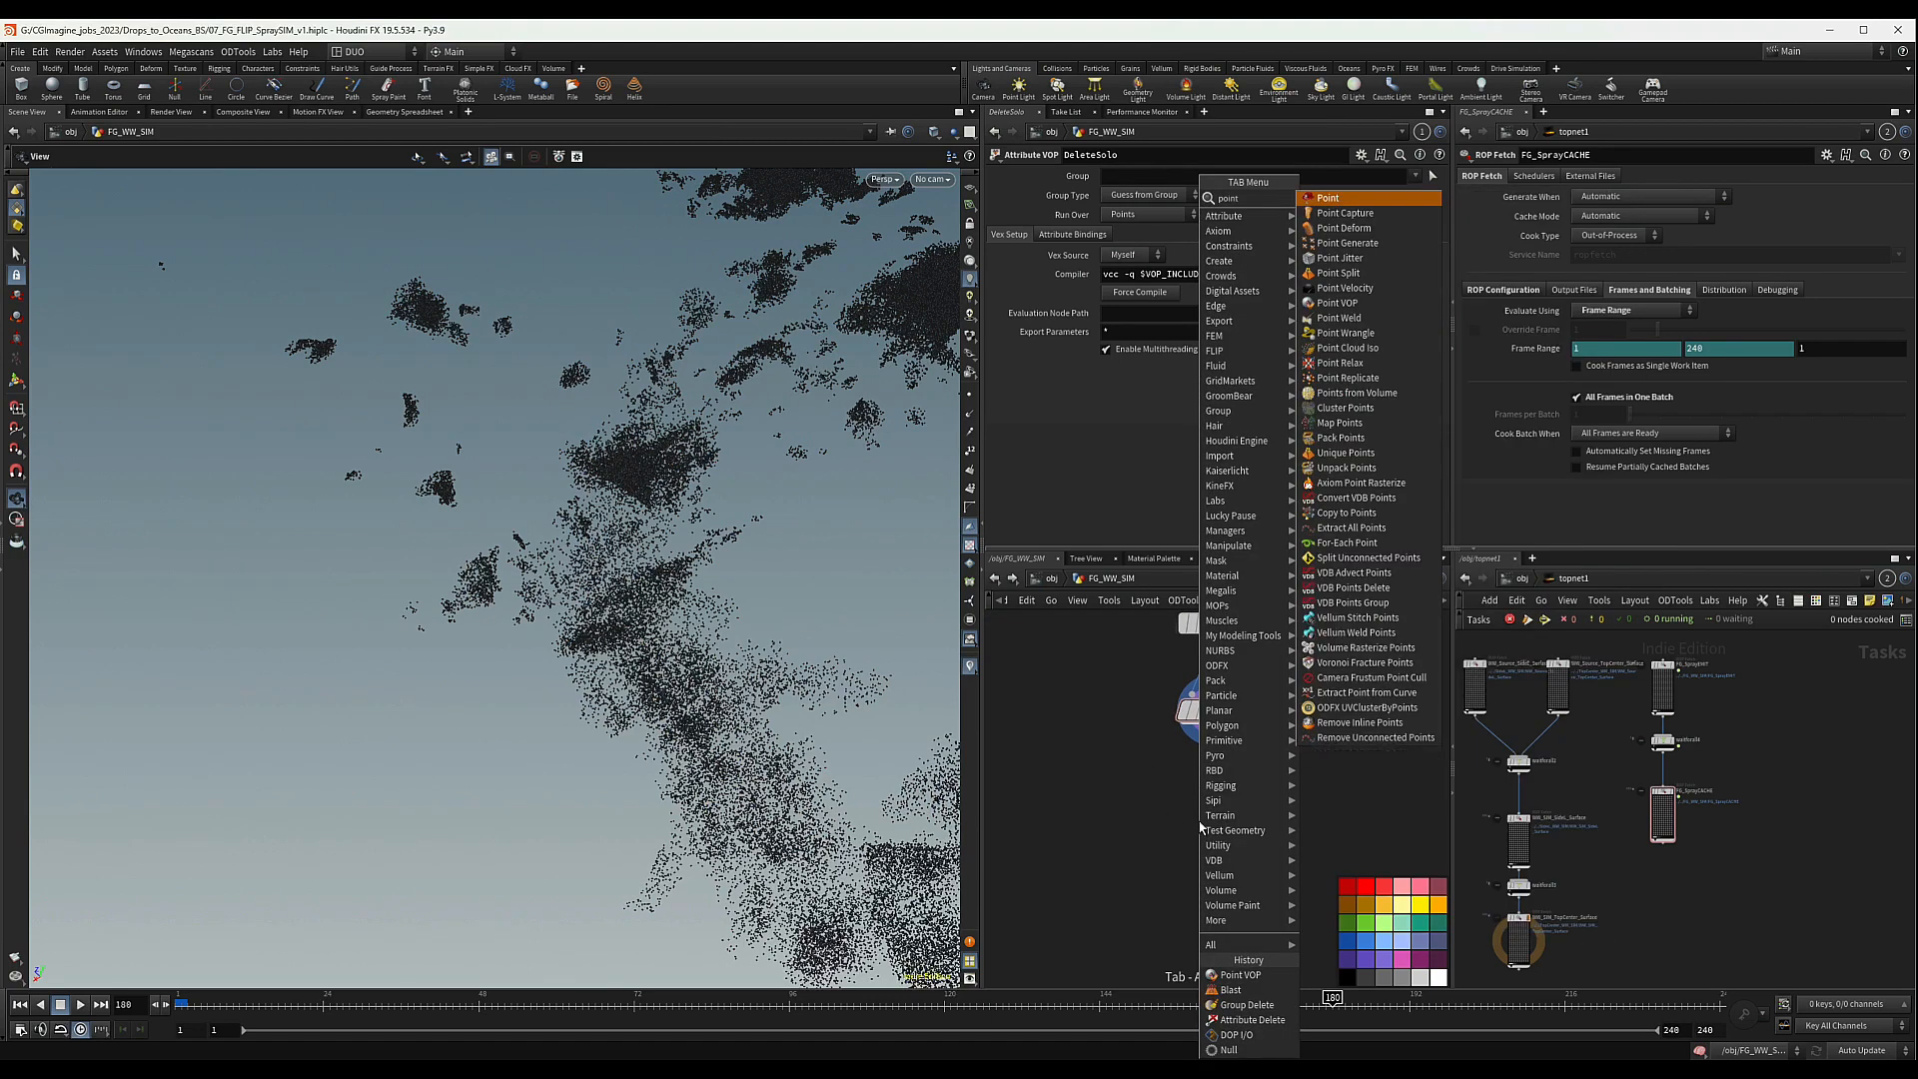
{"action": "type", "text": "r"}
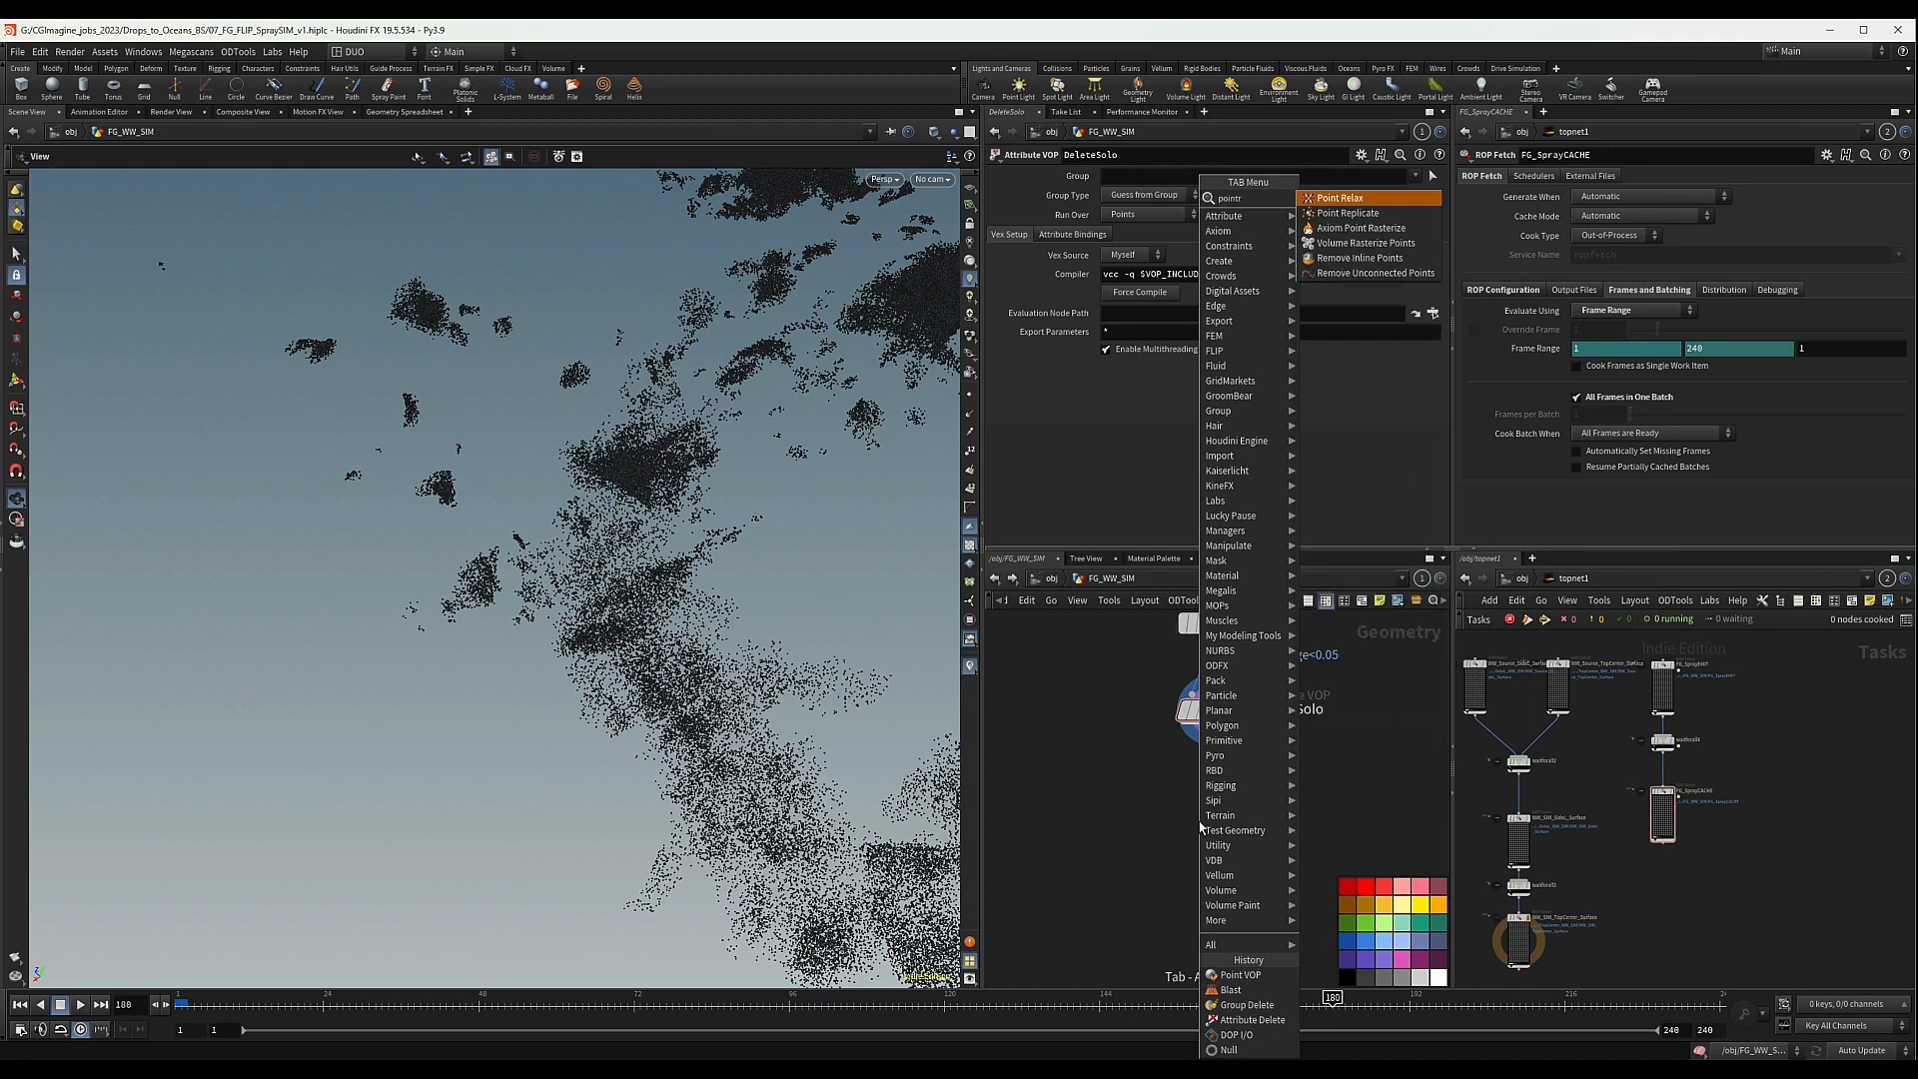
{"action": "key", "text": "Down"}
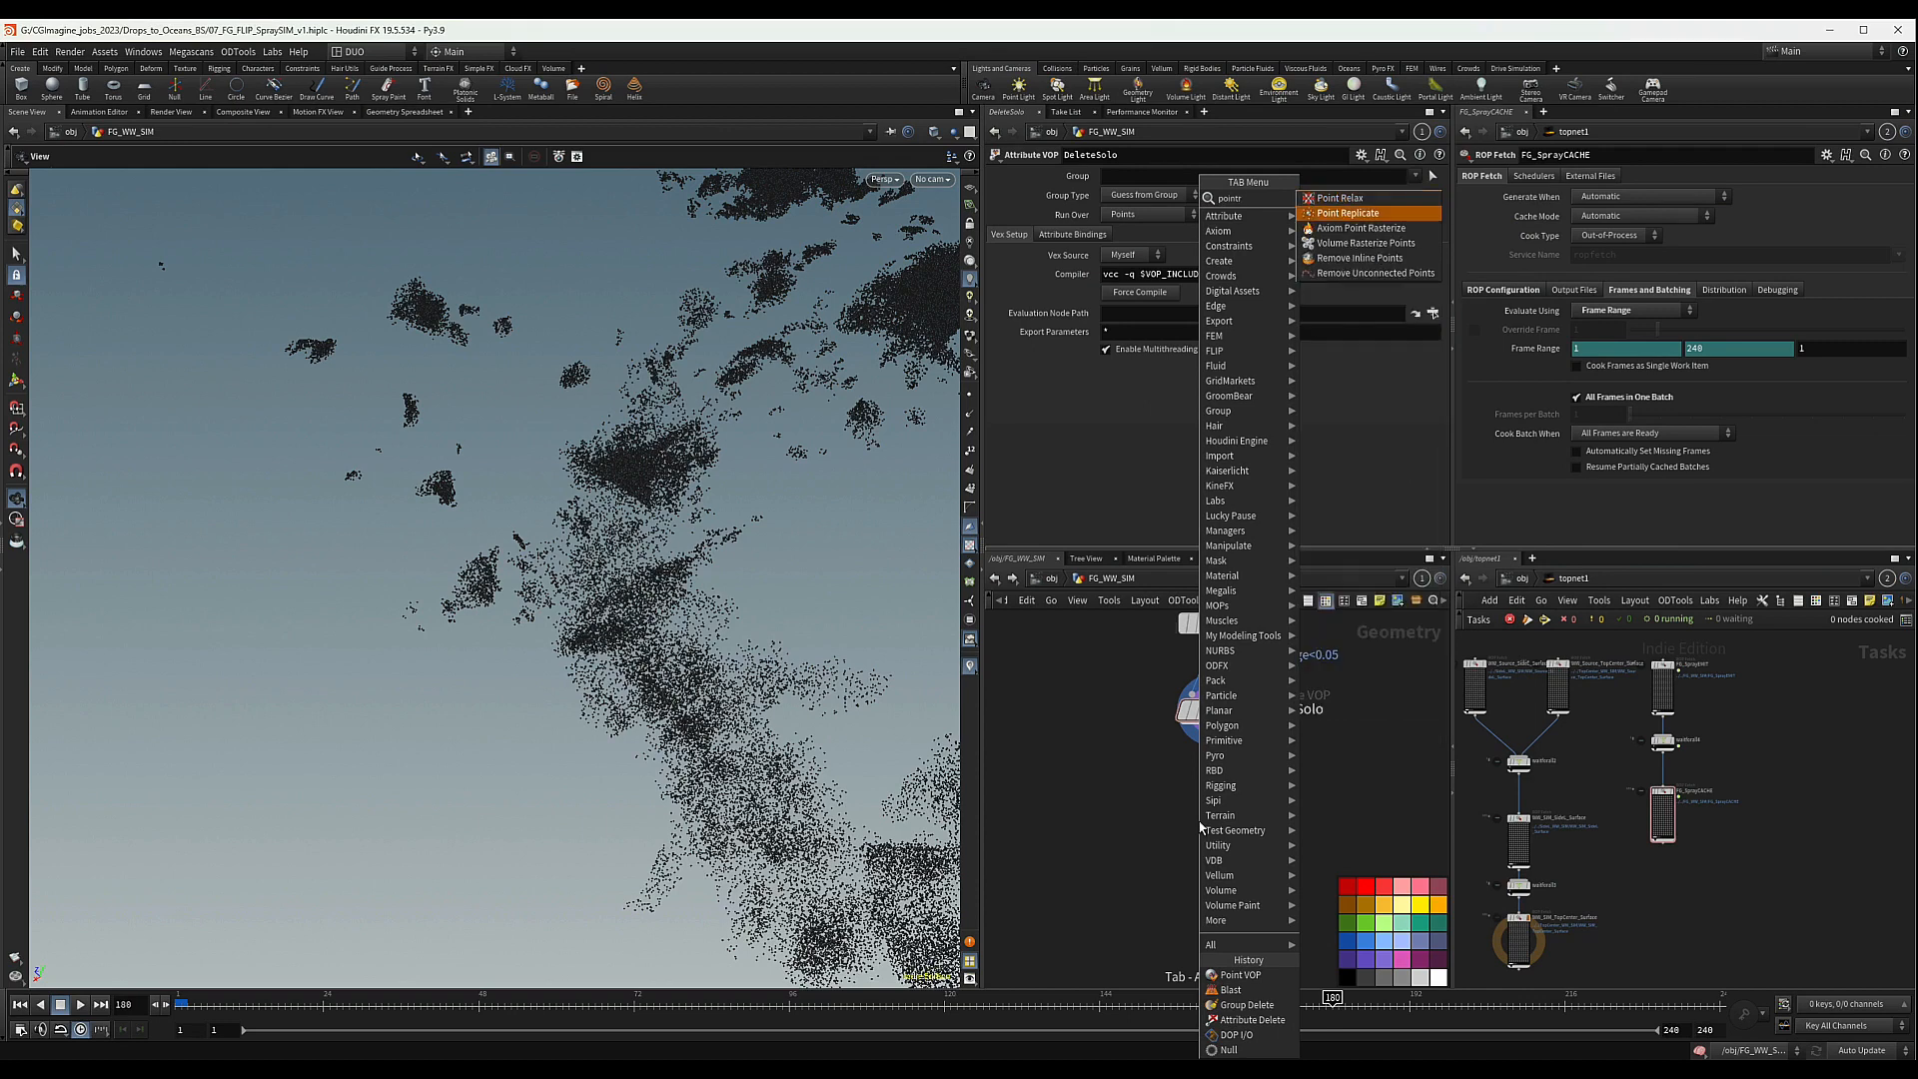
{"action": "key", "text": "Return"}
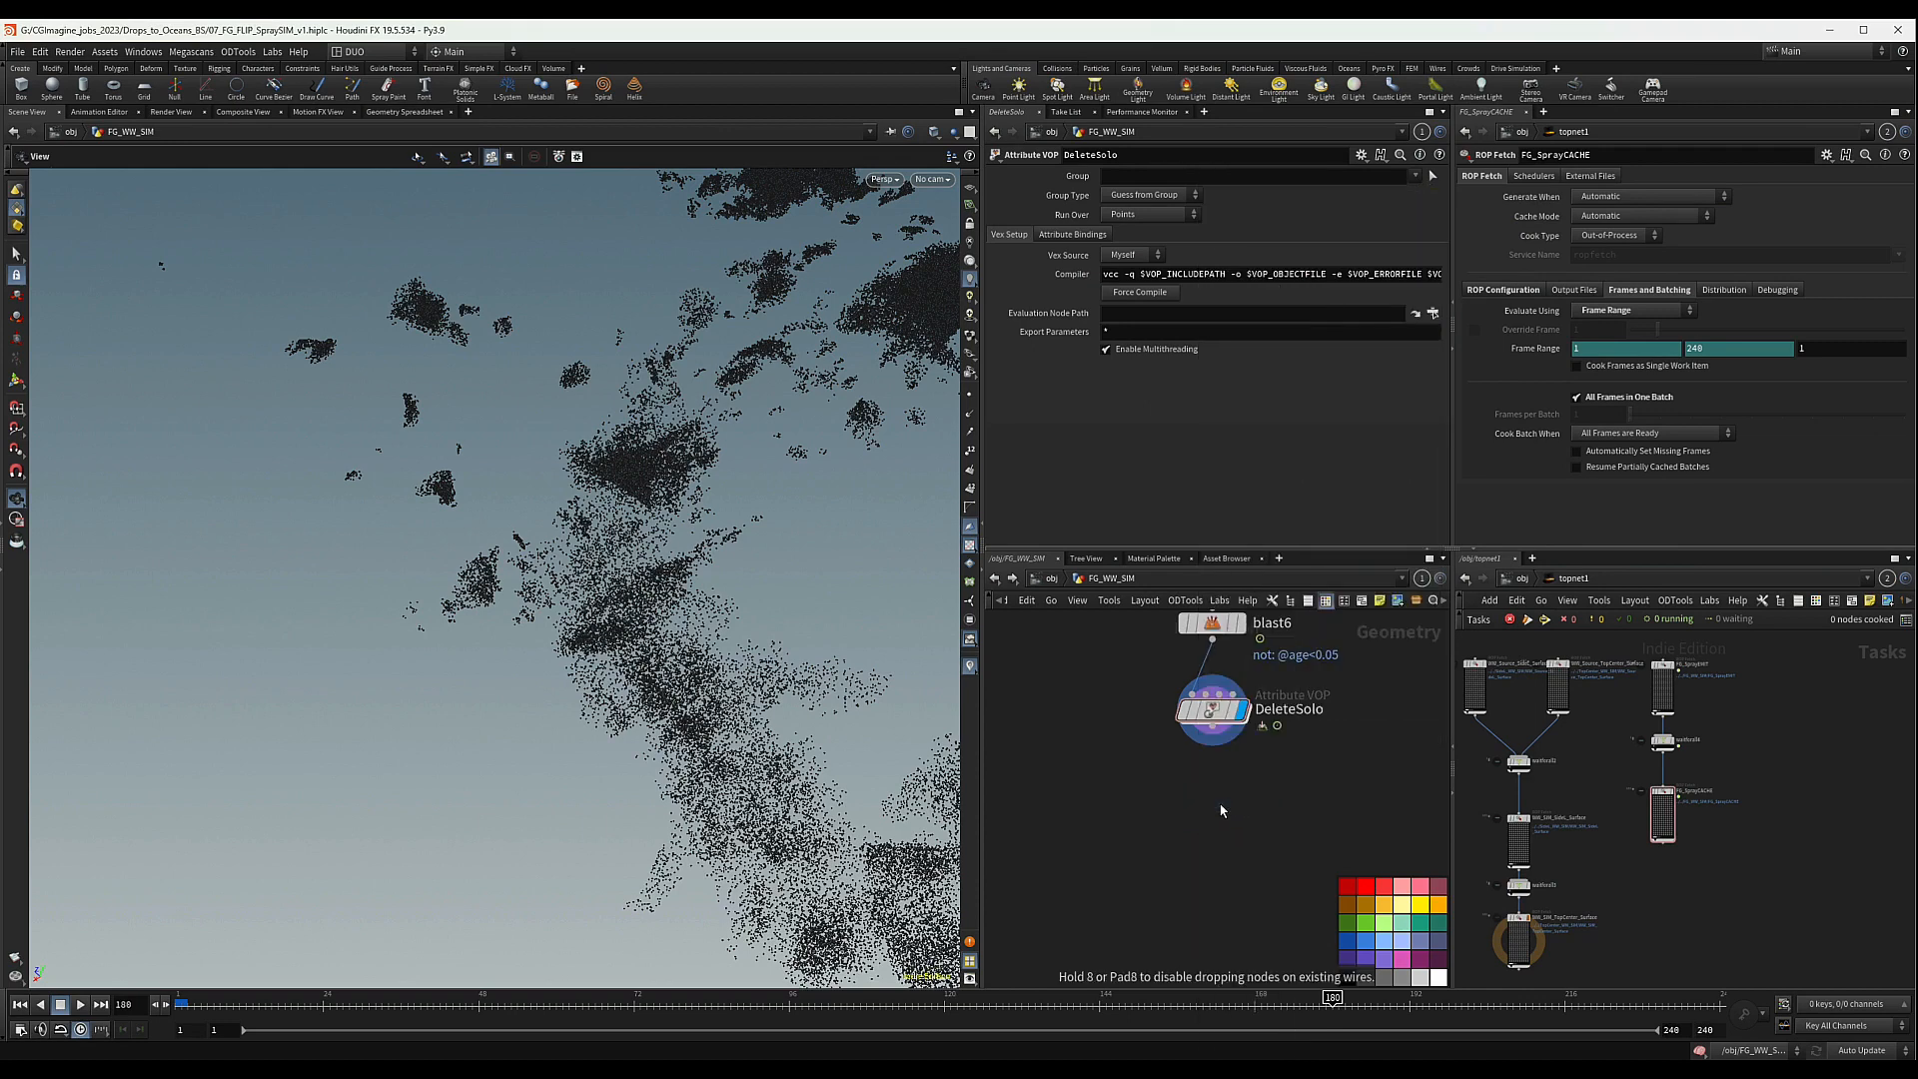
{"action": "left_click", "coordinate": [1220, 803]}
{"action": "left_click_drag", "start_coordinate": [1213, 728], "coordinate": [1215, 796]}
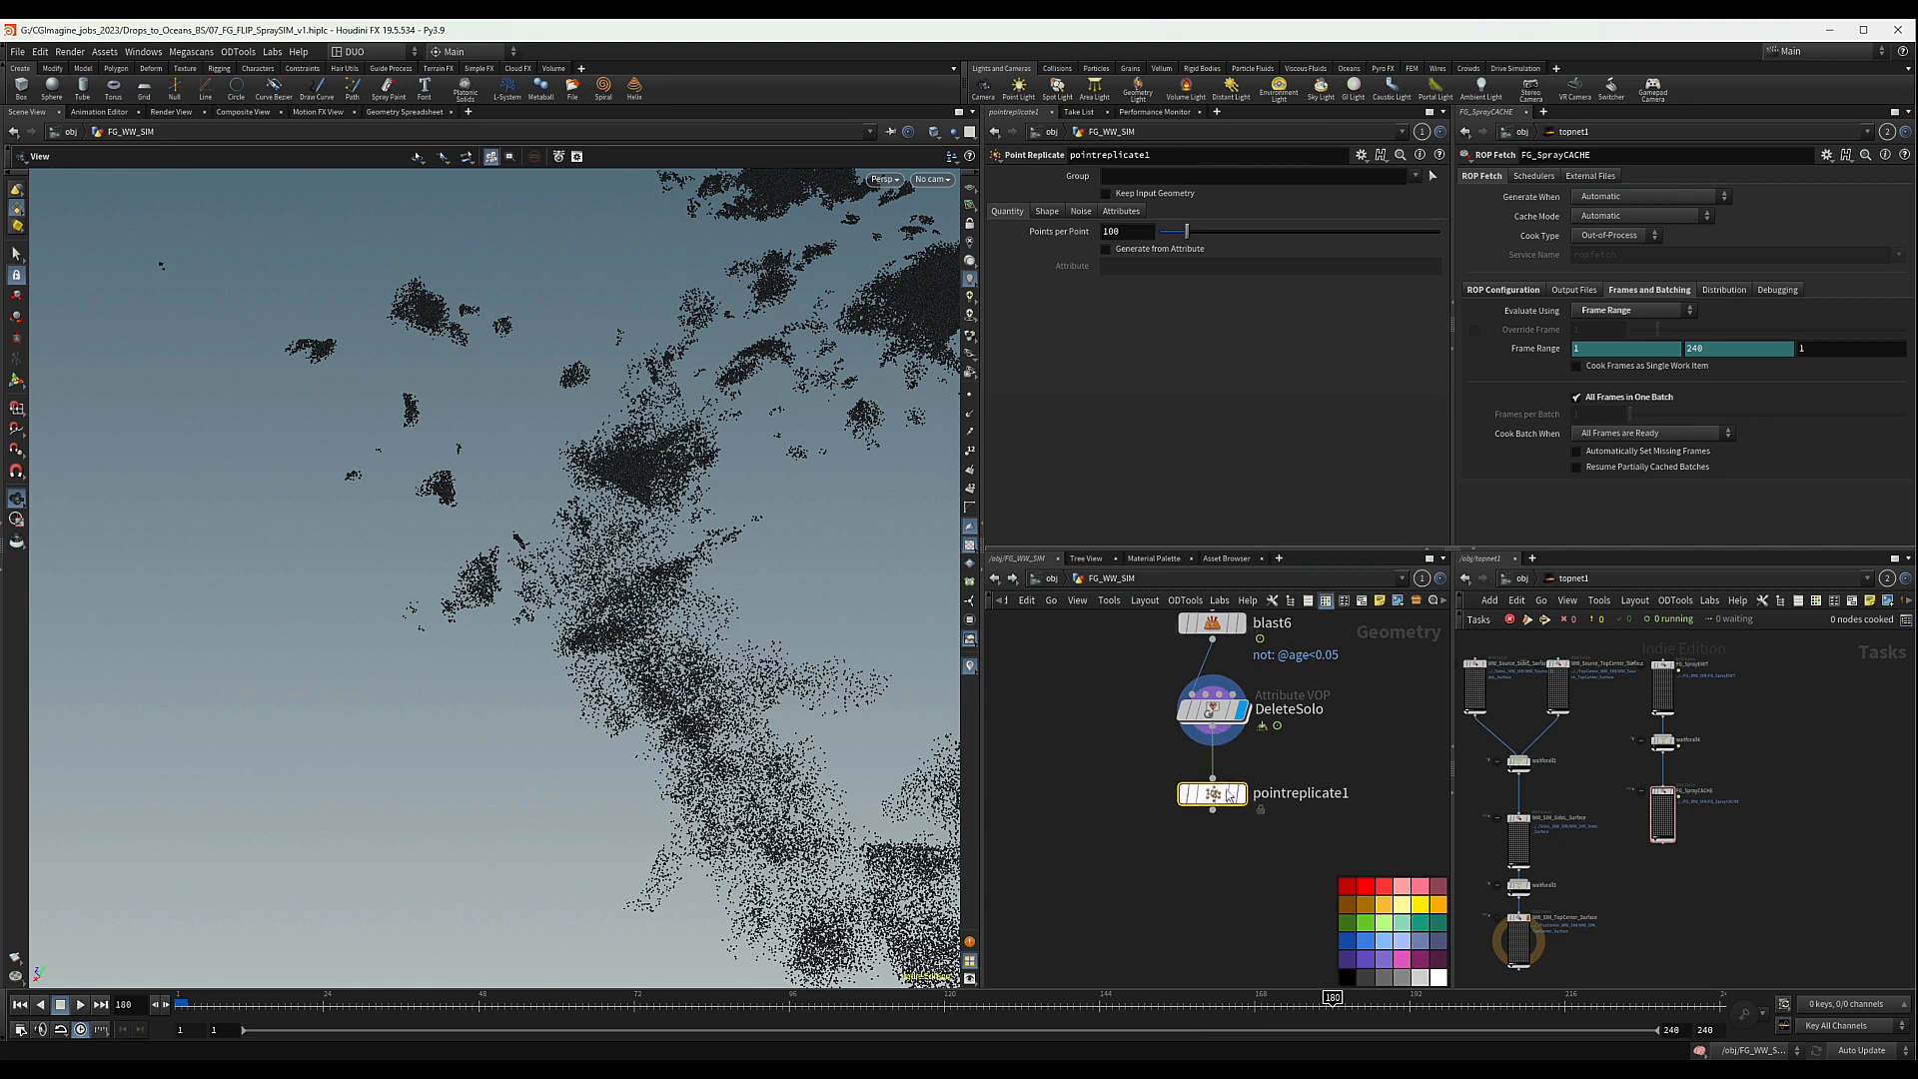
- Display the Point Replicate node's result and set its points per point to 30
{"action": "left_click", "coordinate": [1257, 797]}
{"action": "key", "text": "Return"}
{"action": "key", "text": "r"}
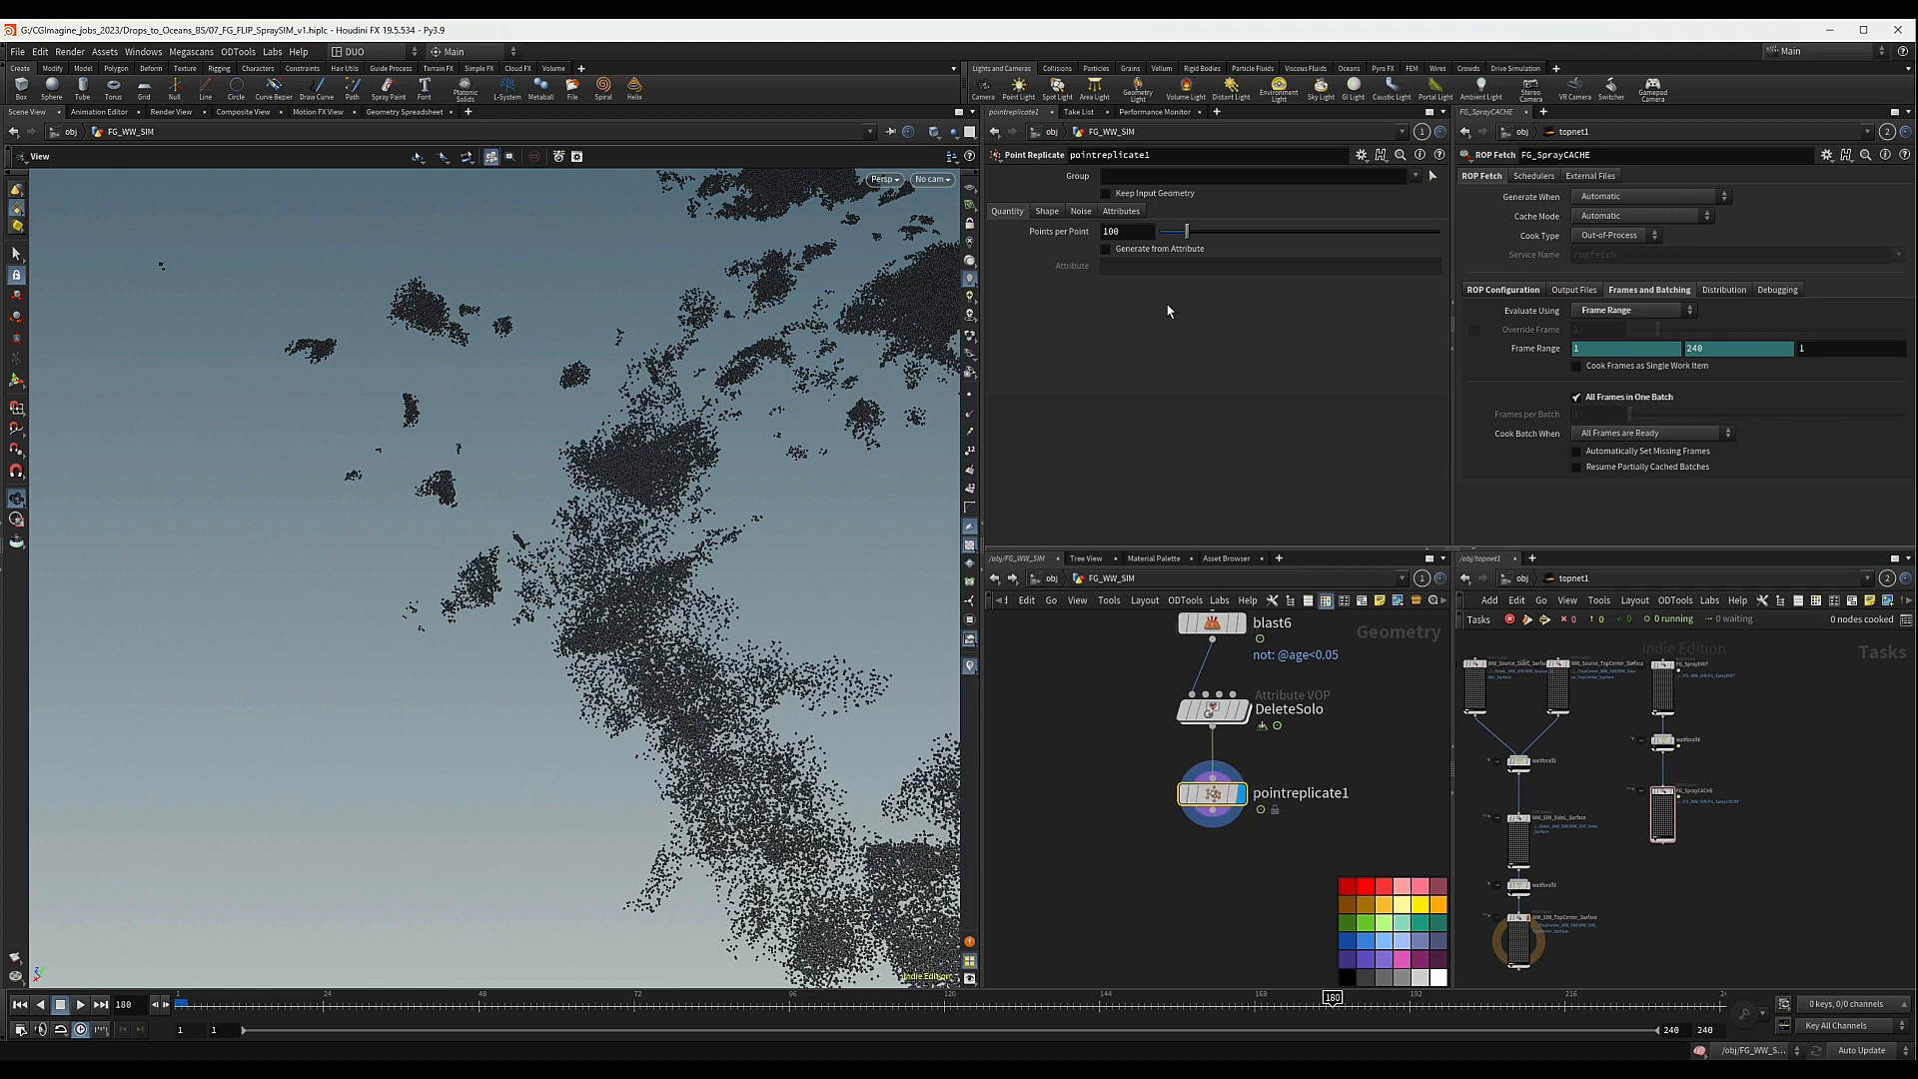
{"action": "left_click", "coordinate": [1112, 232]}
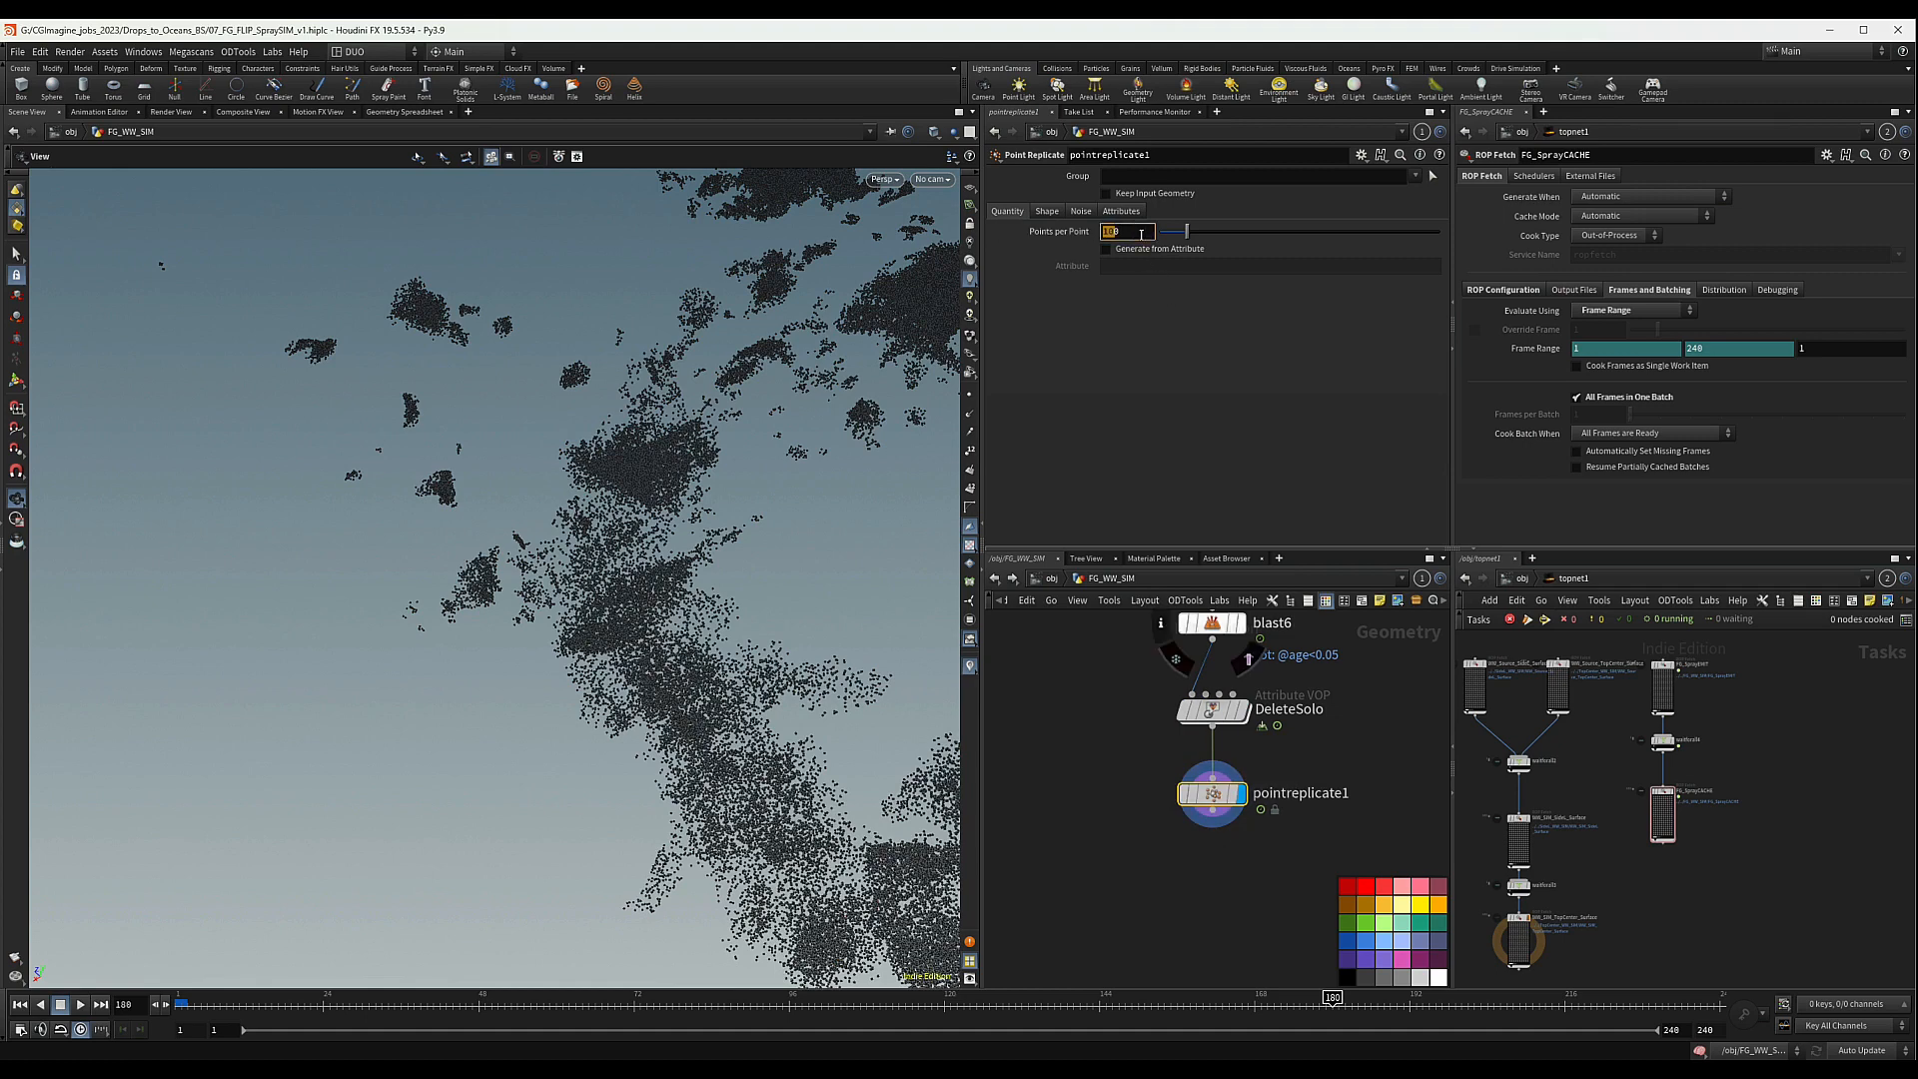
{"action": "type", "text": "30"}
{"action": "key", "text": "Return"}
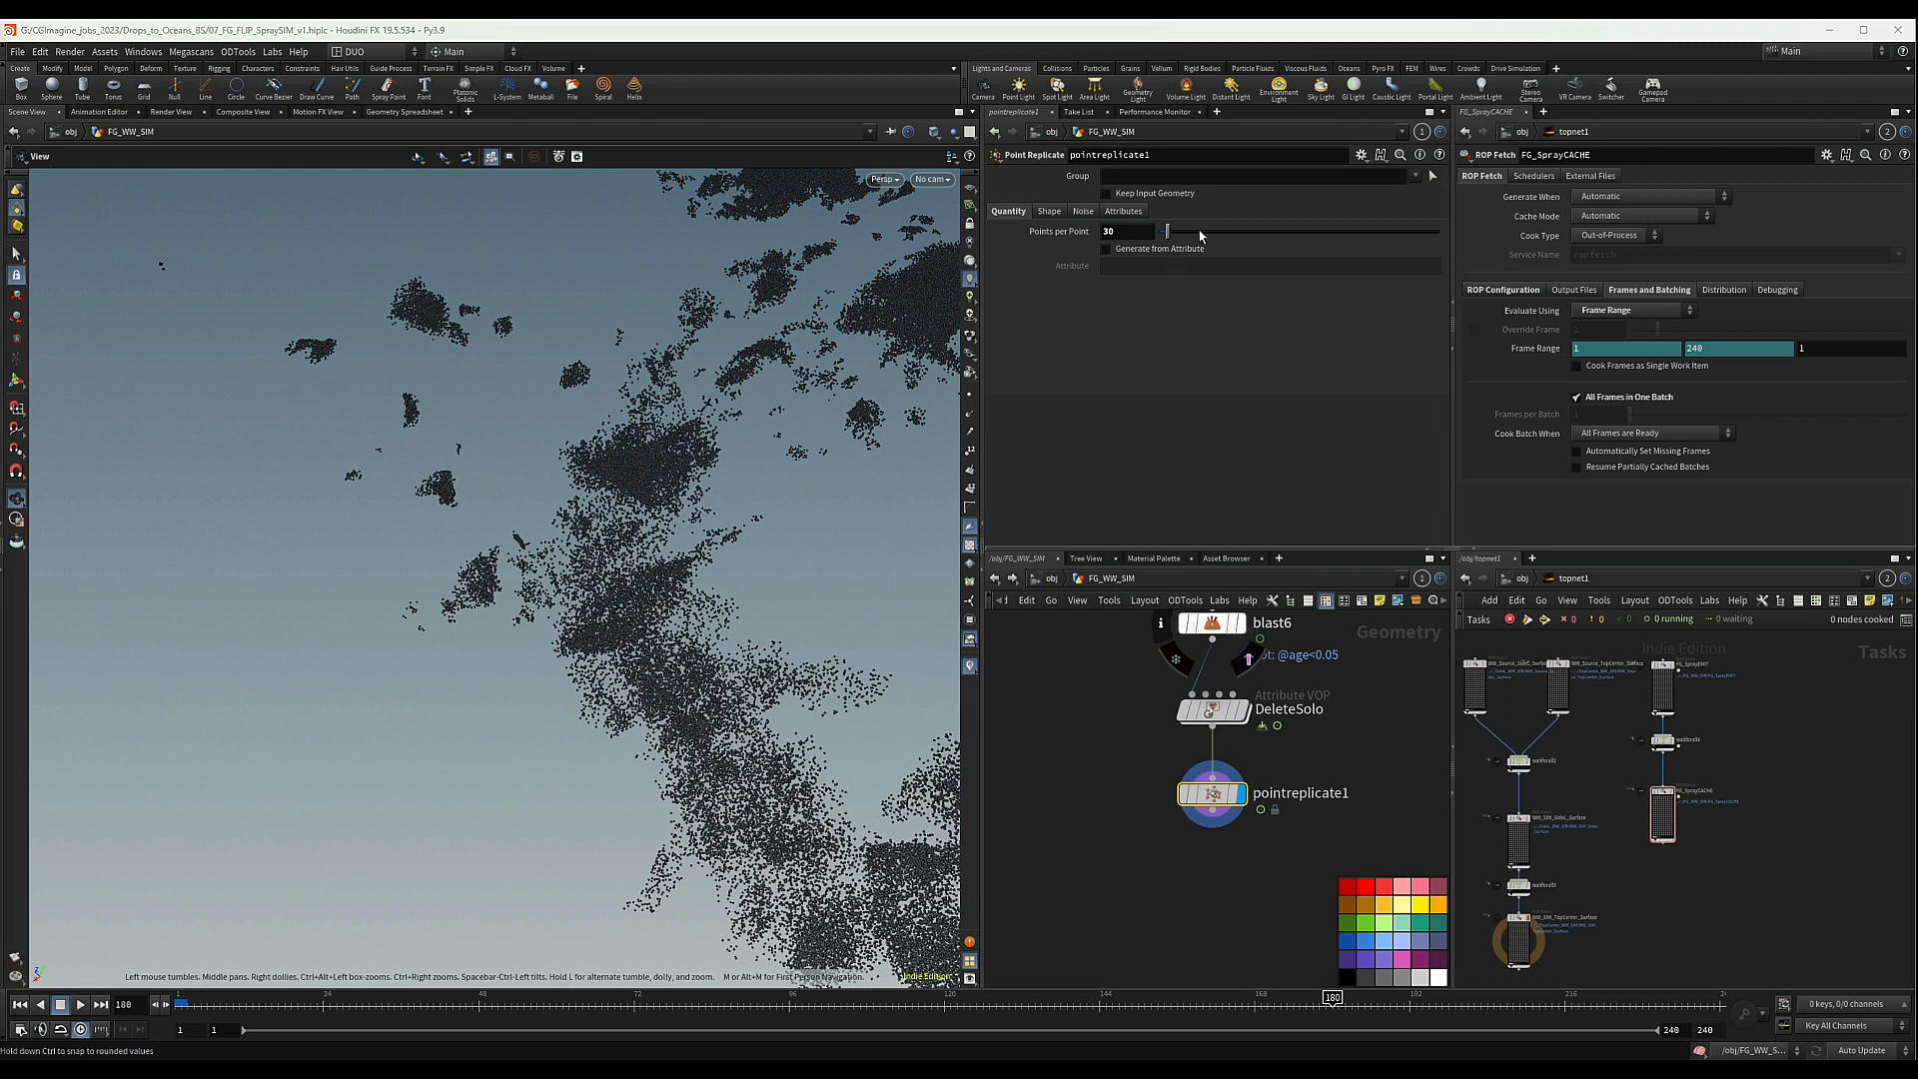
- Set the uniform scale of the Point Replicate node's sphere shape to 5
{"action": "left_click", "coordinate": [1050, 211]}
{"action": "left_click", "coordinate": [1133, 232]}
{"action": "left_click", "coordinate": [1139, 262]}
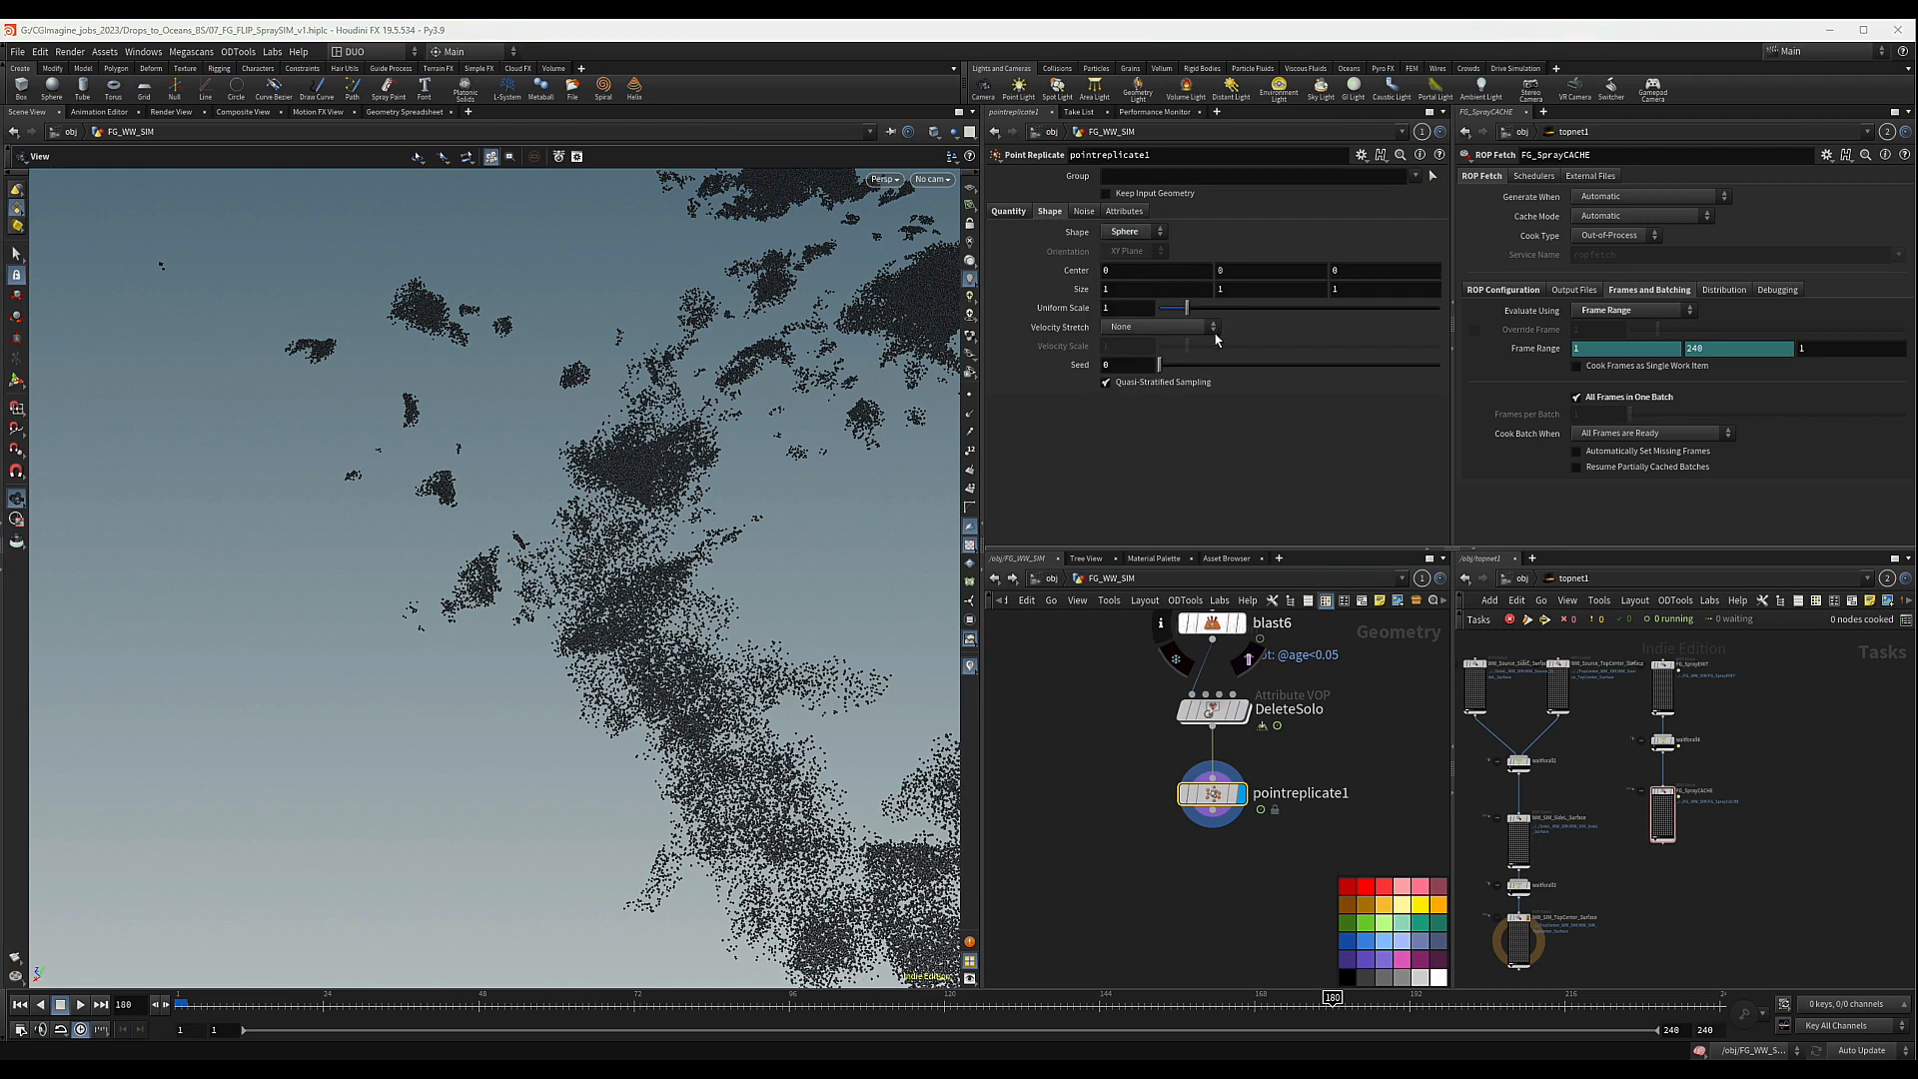
{"action": "left_click_drag", "start_coordinate": [1130, 309], "coordinate": [1043, 303]}
{"action": "type", "text": "5"}
{"action": "key", "text": "Return"}
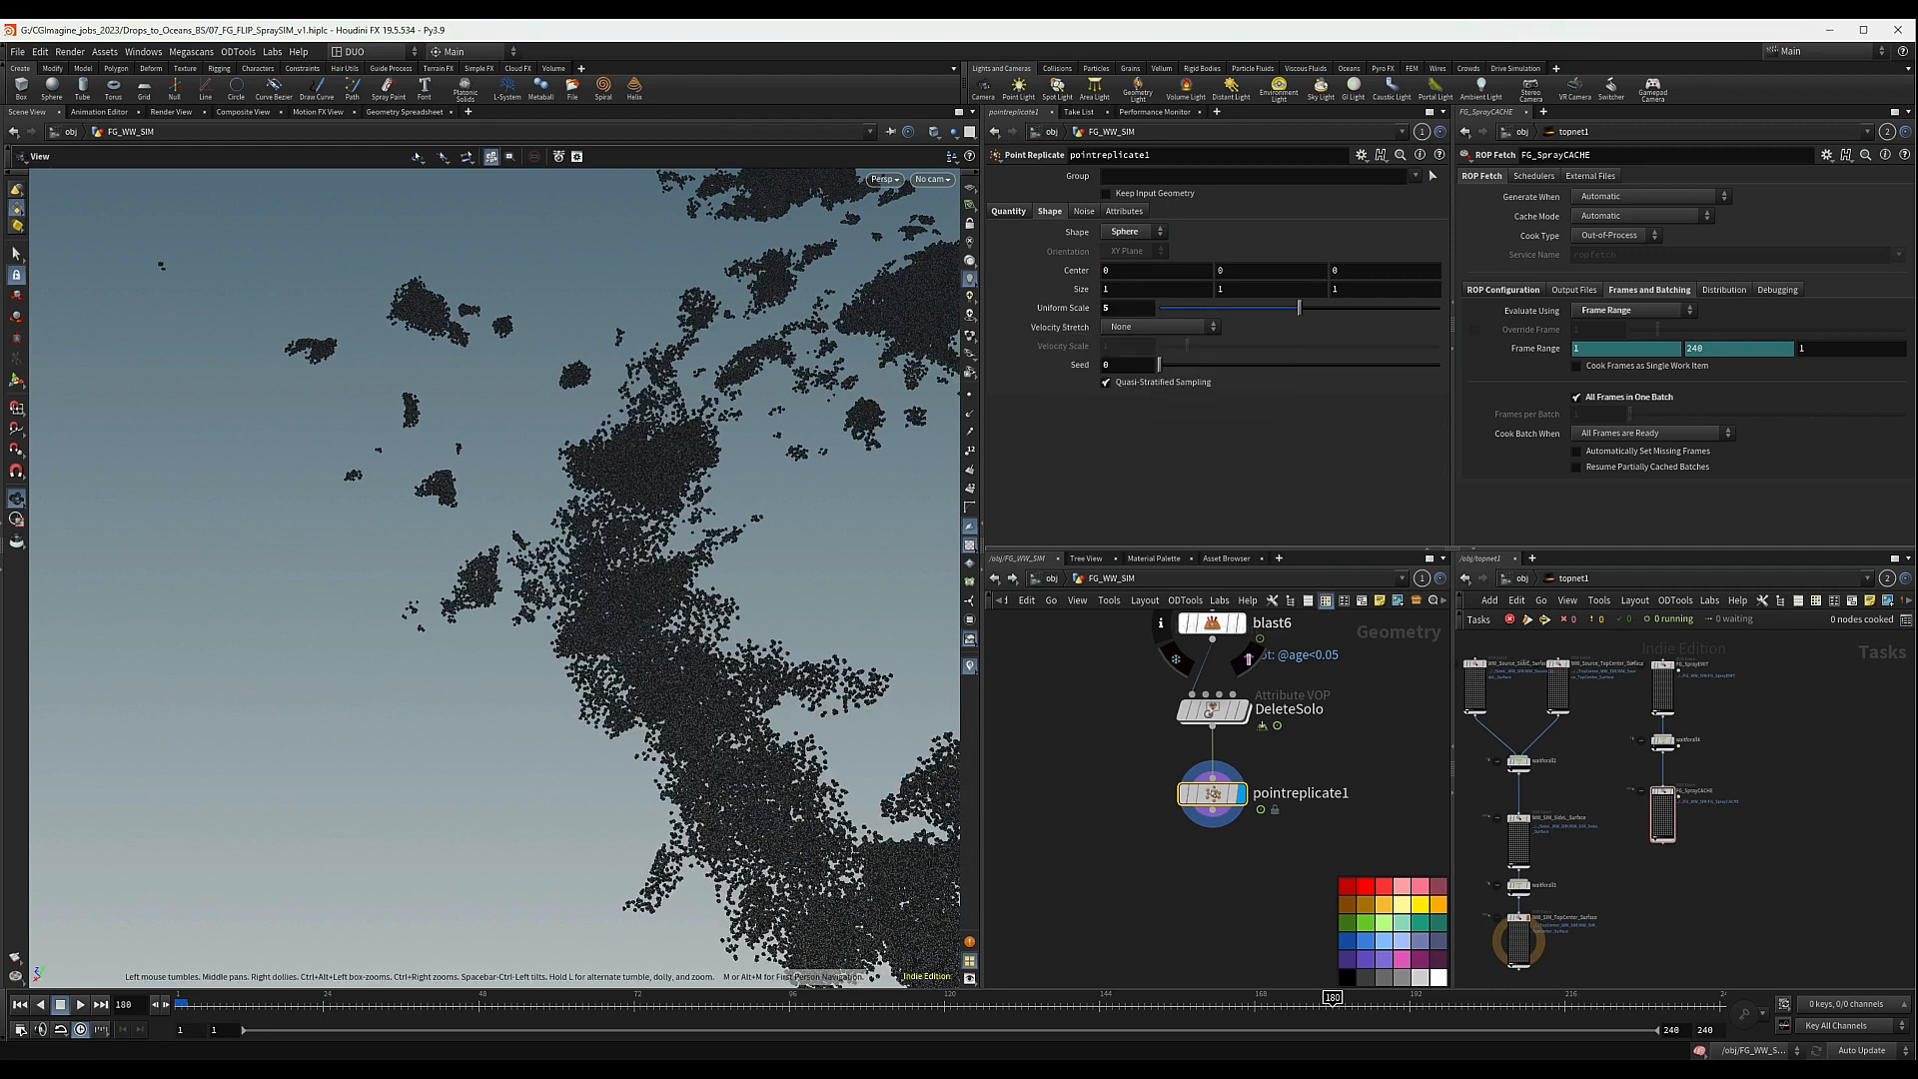
- Enable noise on the Point Replicate node with an amplitude of 3 and check the replicated particles
{"action": "left_click", "coordinate": [1083, 212]}
{"action": "left_click", "coordinate": [1106, 230]}
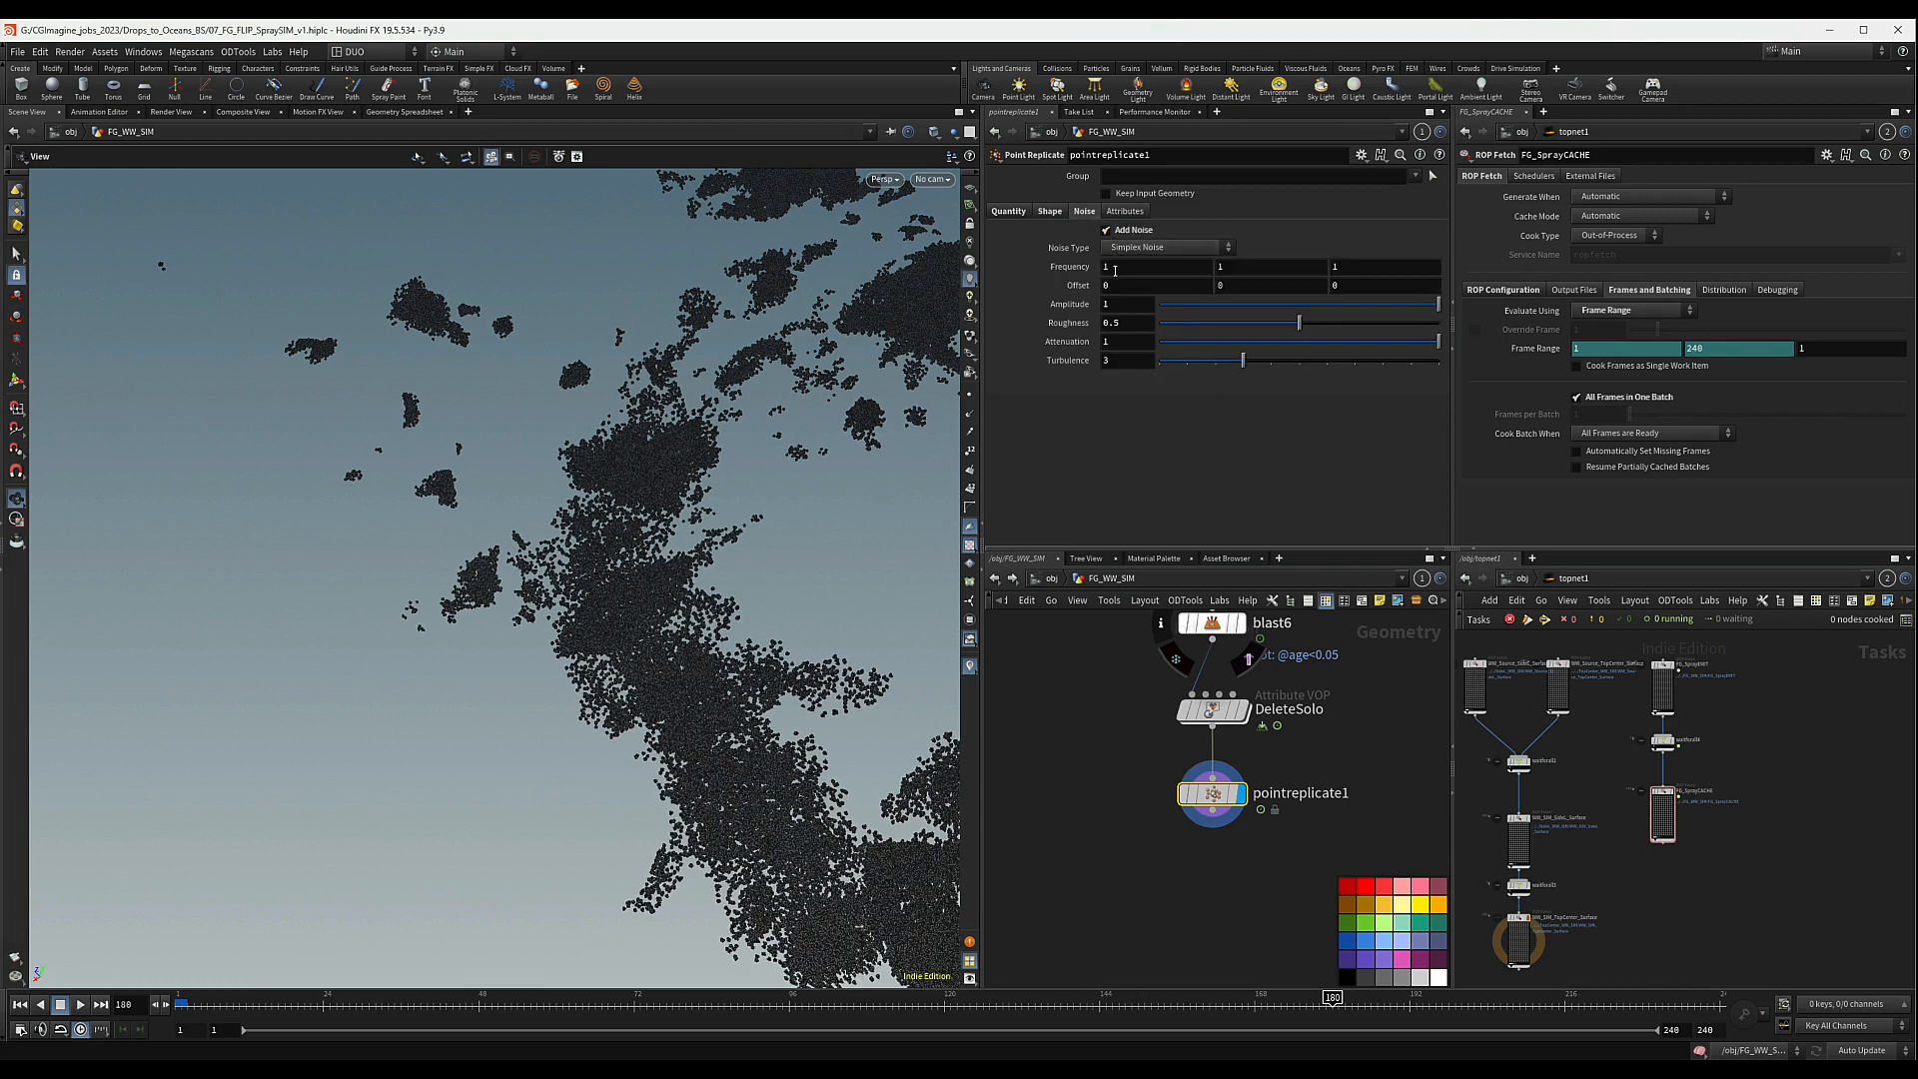
{"action": "left_click_drag", "start_coordinate": [1127, 305], "coordinate": [929, 301]}
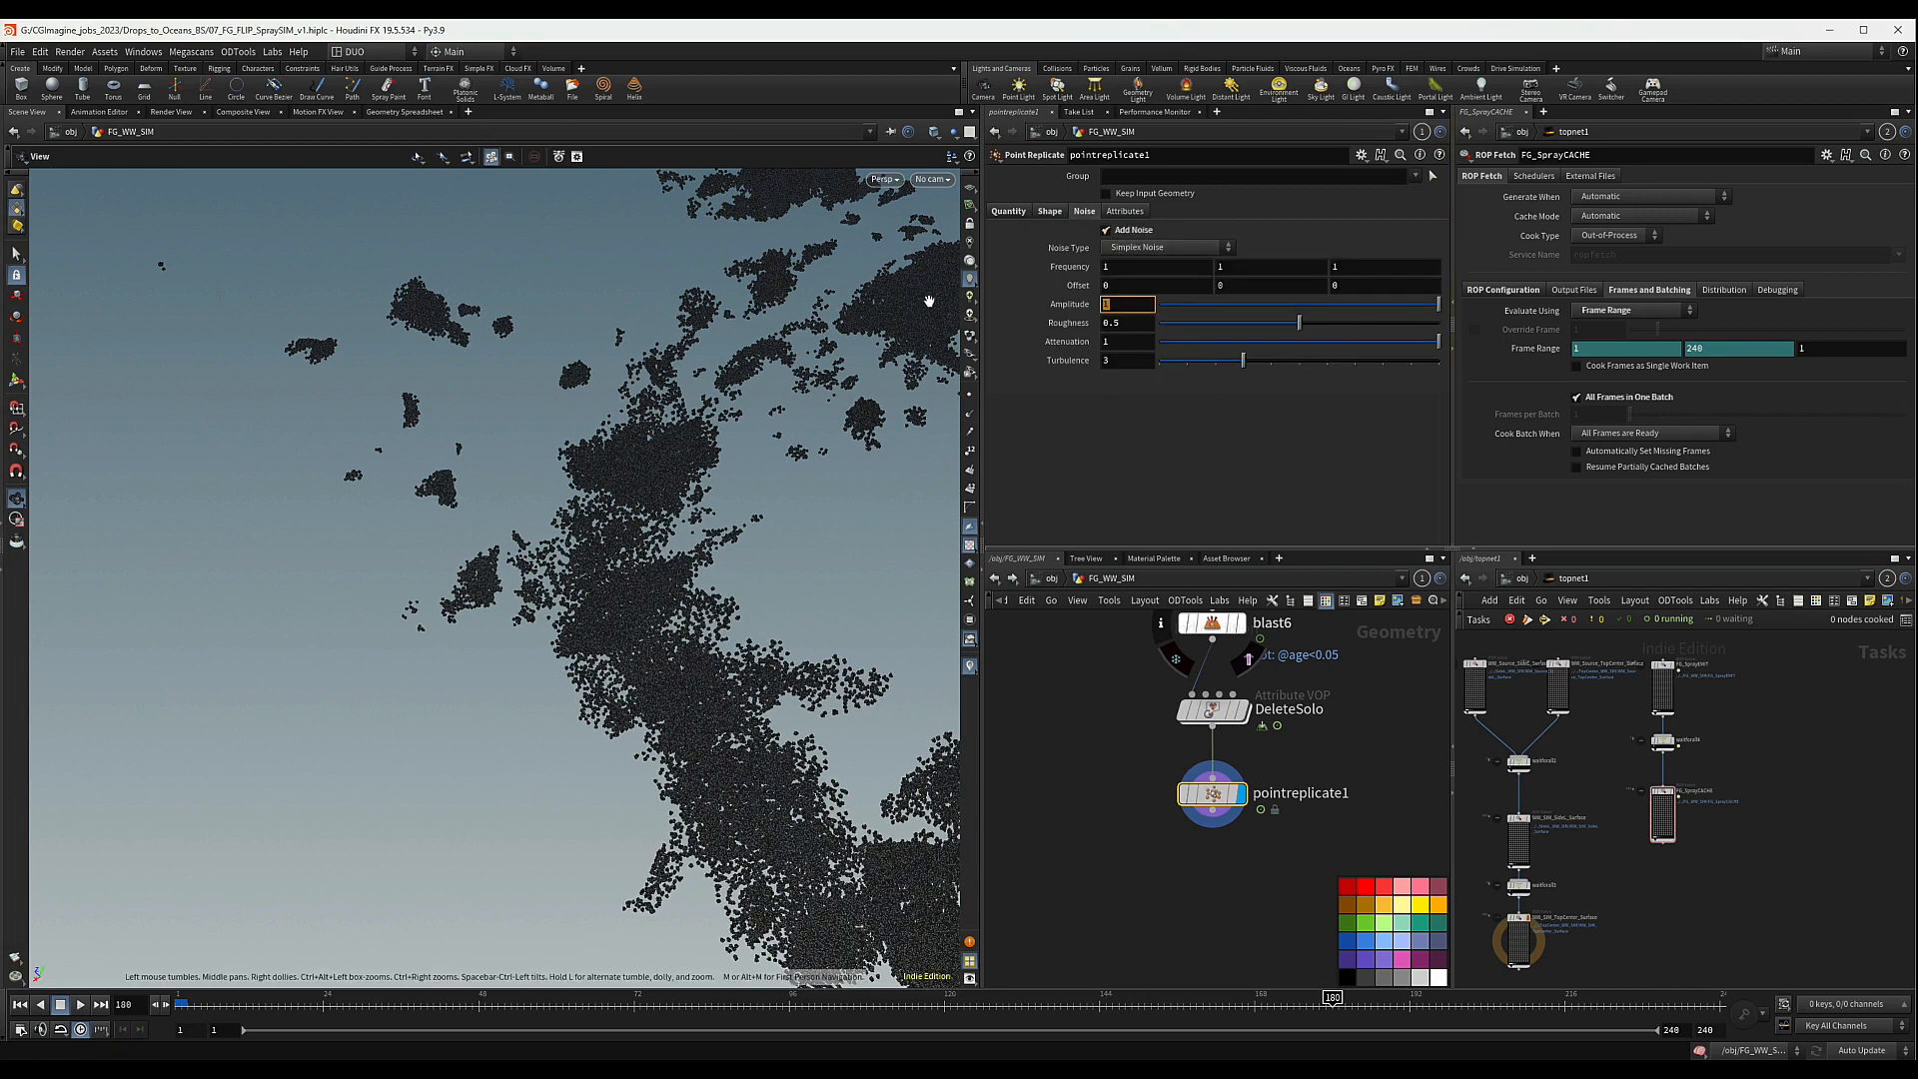
{"action": "key", "text": "Return"}
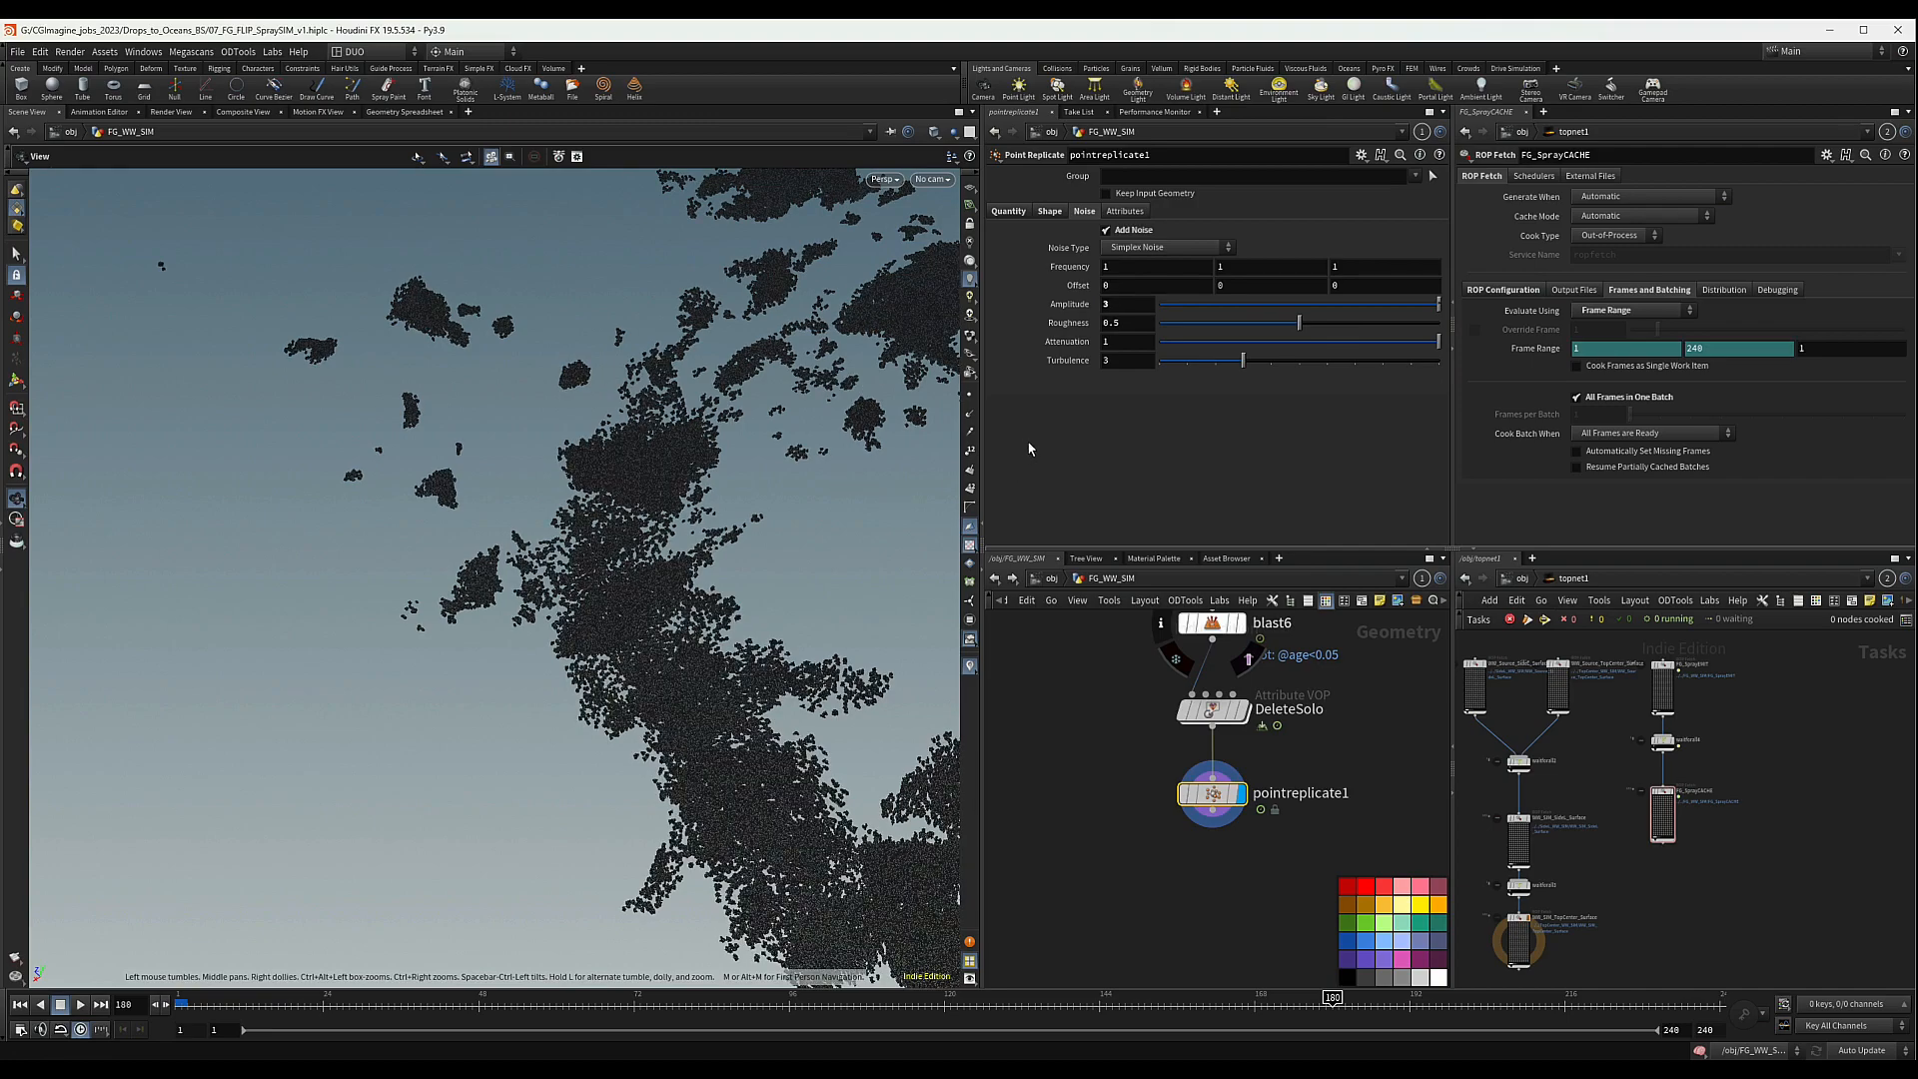
{"action": "left_click_drag", "start_coordinate": [698, 663], "coordinate": [659, 680]}
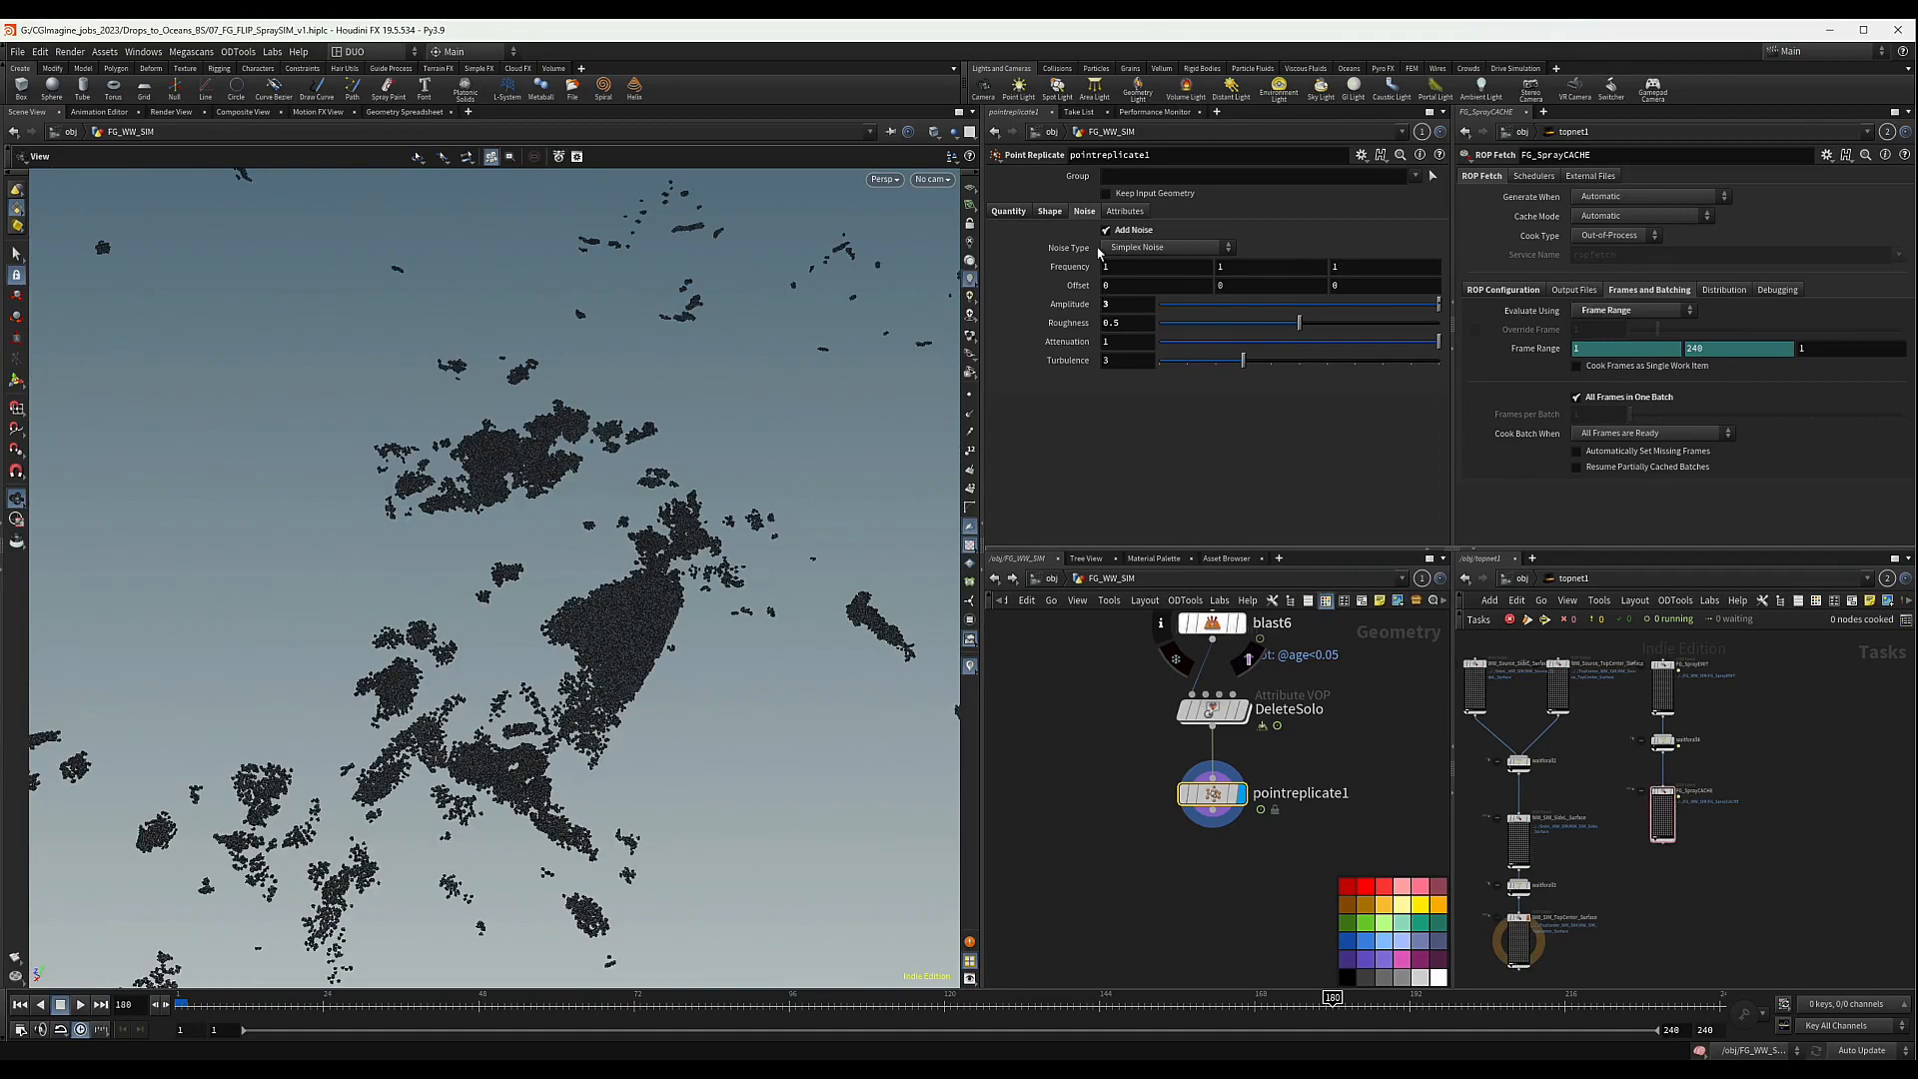
- Raise the Point Replicate shape's uniform scale to 10 and inspect the replicated spray from several angles
{"action": "left_click", "coordinate": [1051, 212]}
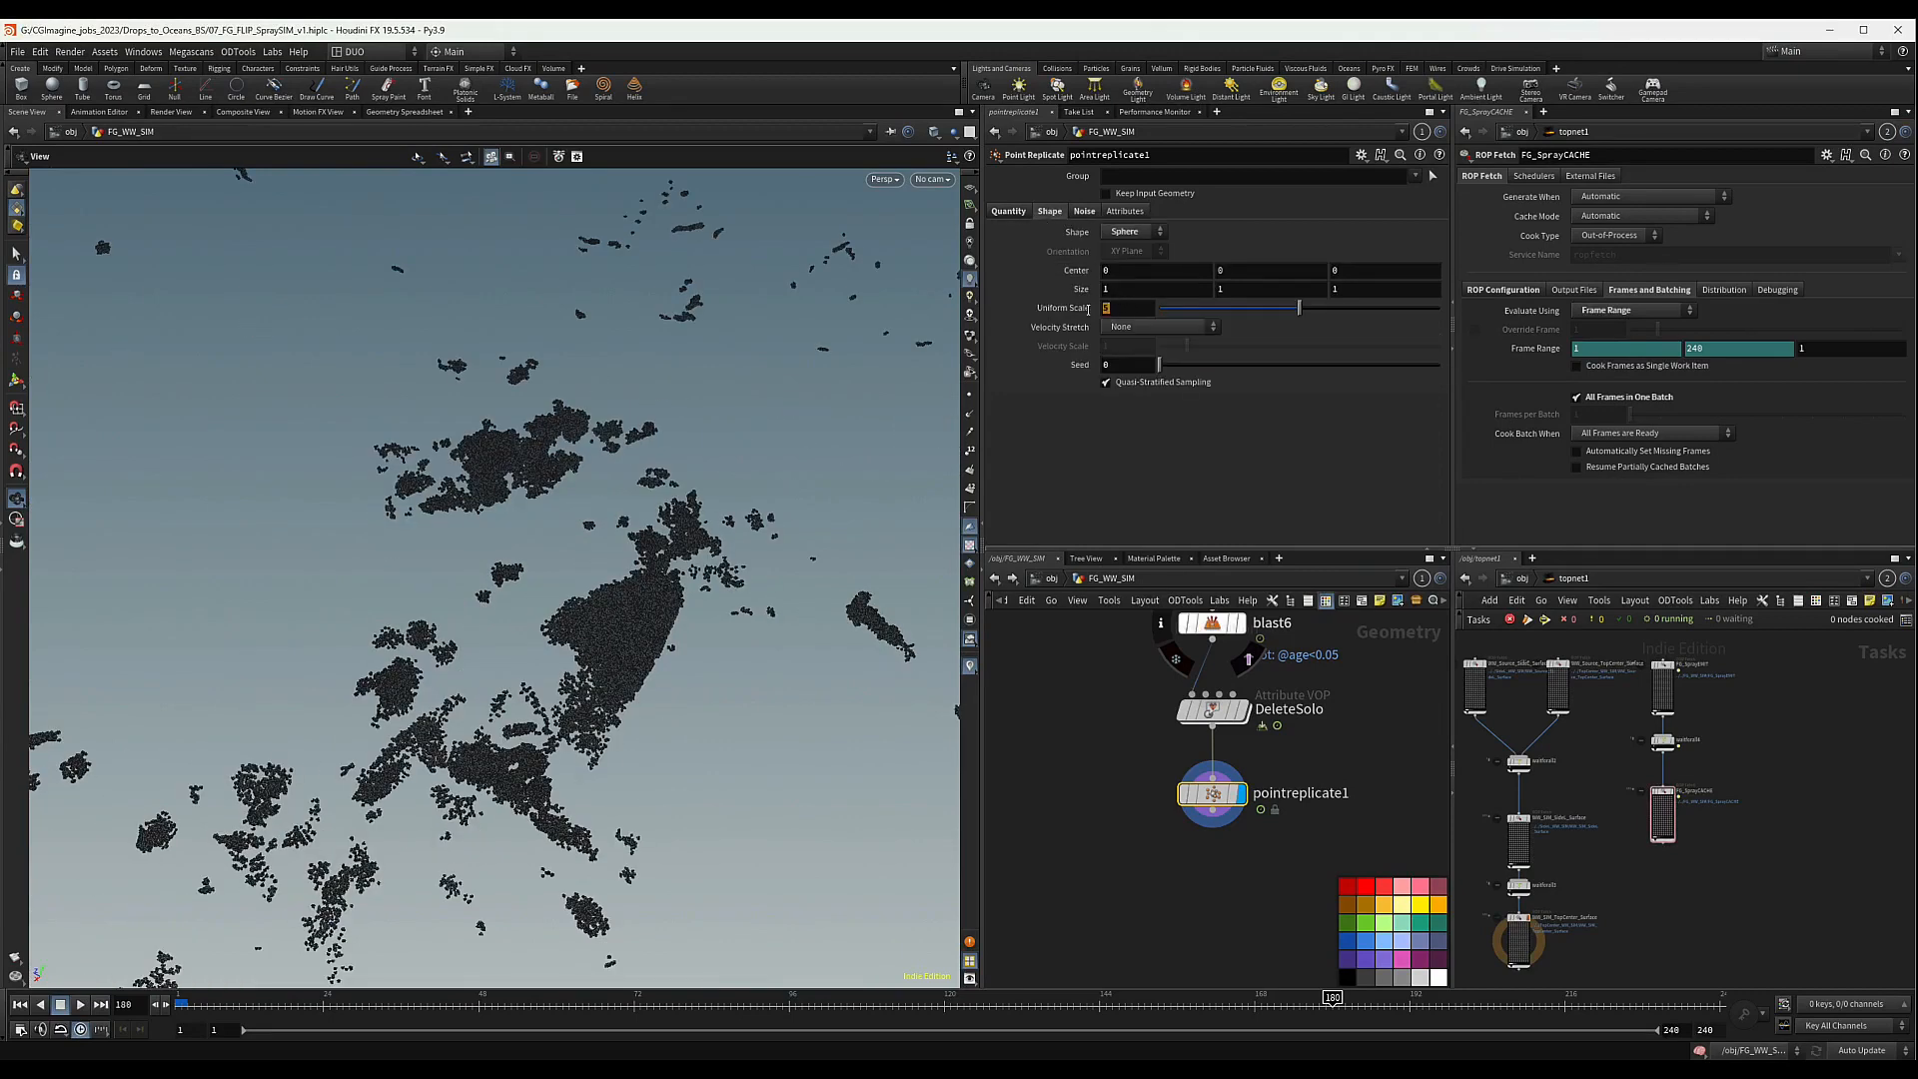
{"action": "type", "text": "10"}
{"action": "key", "text": "Return"}
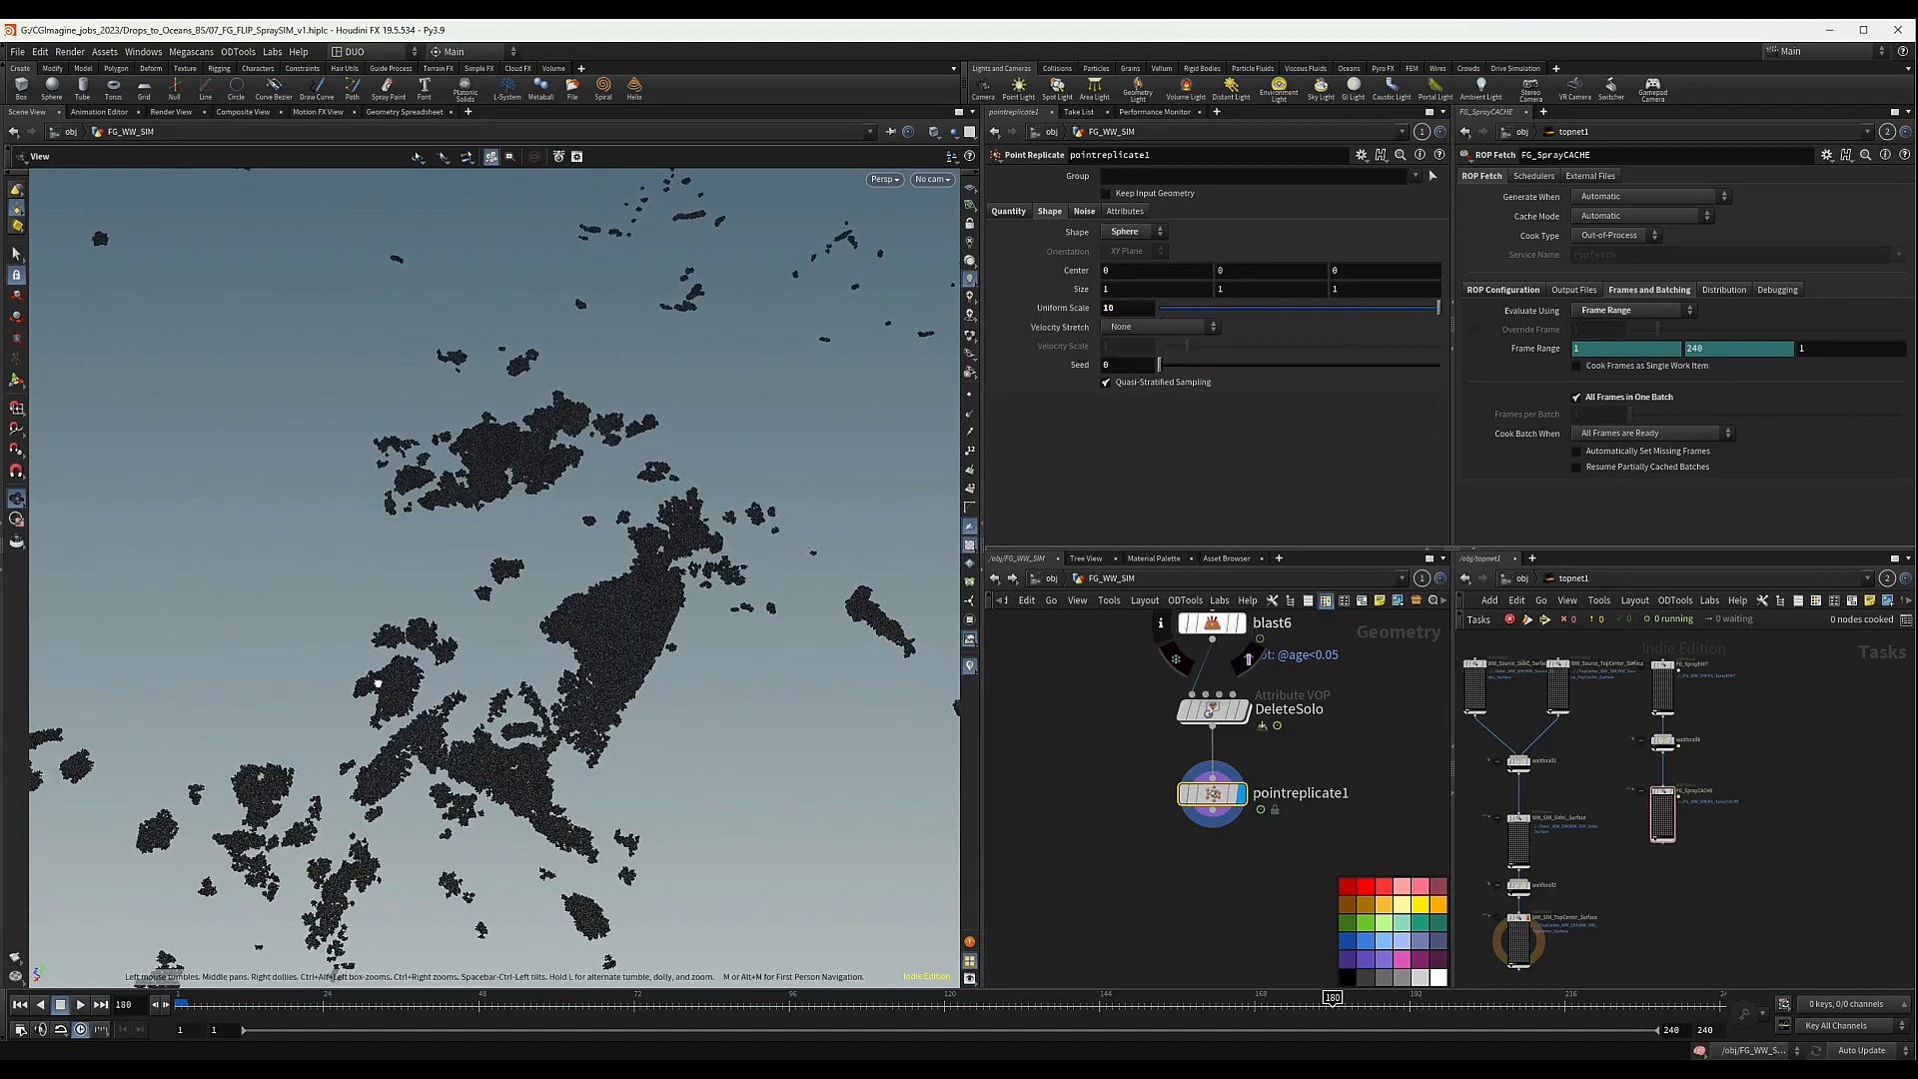
{"action": "left_click_drag", "start_coordinate": [377, 684], "coordinate": [591, 739]}
{"action": "right_click_drag", "start_coordinate": [599, 737], "coordinate": [927, 660]}
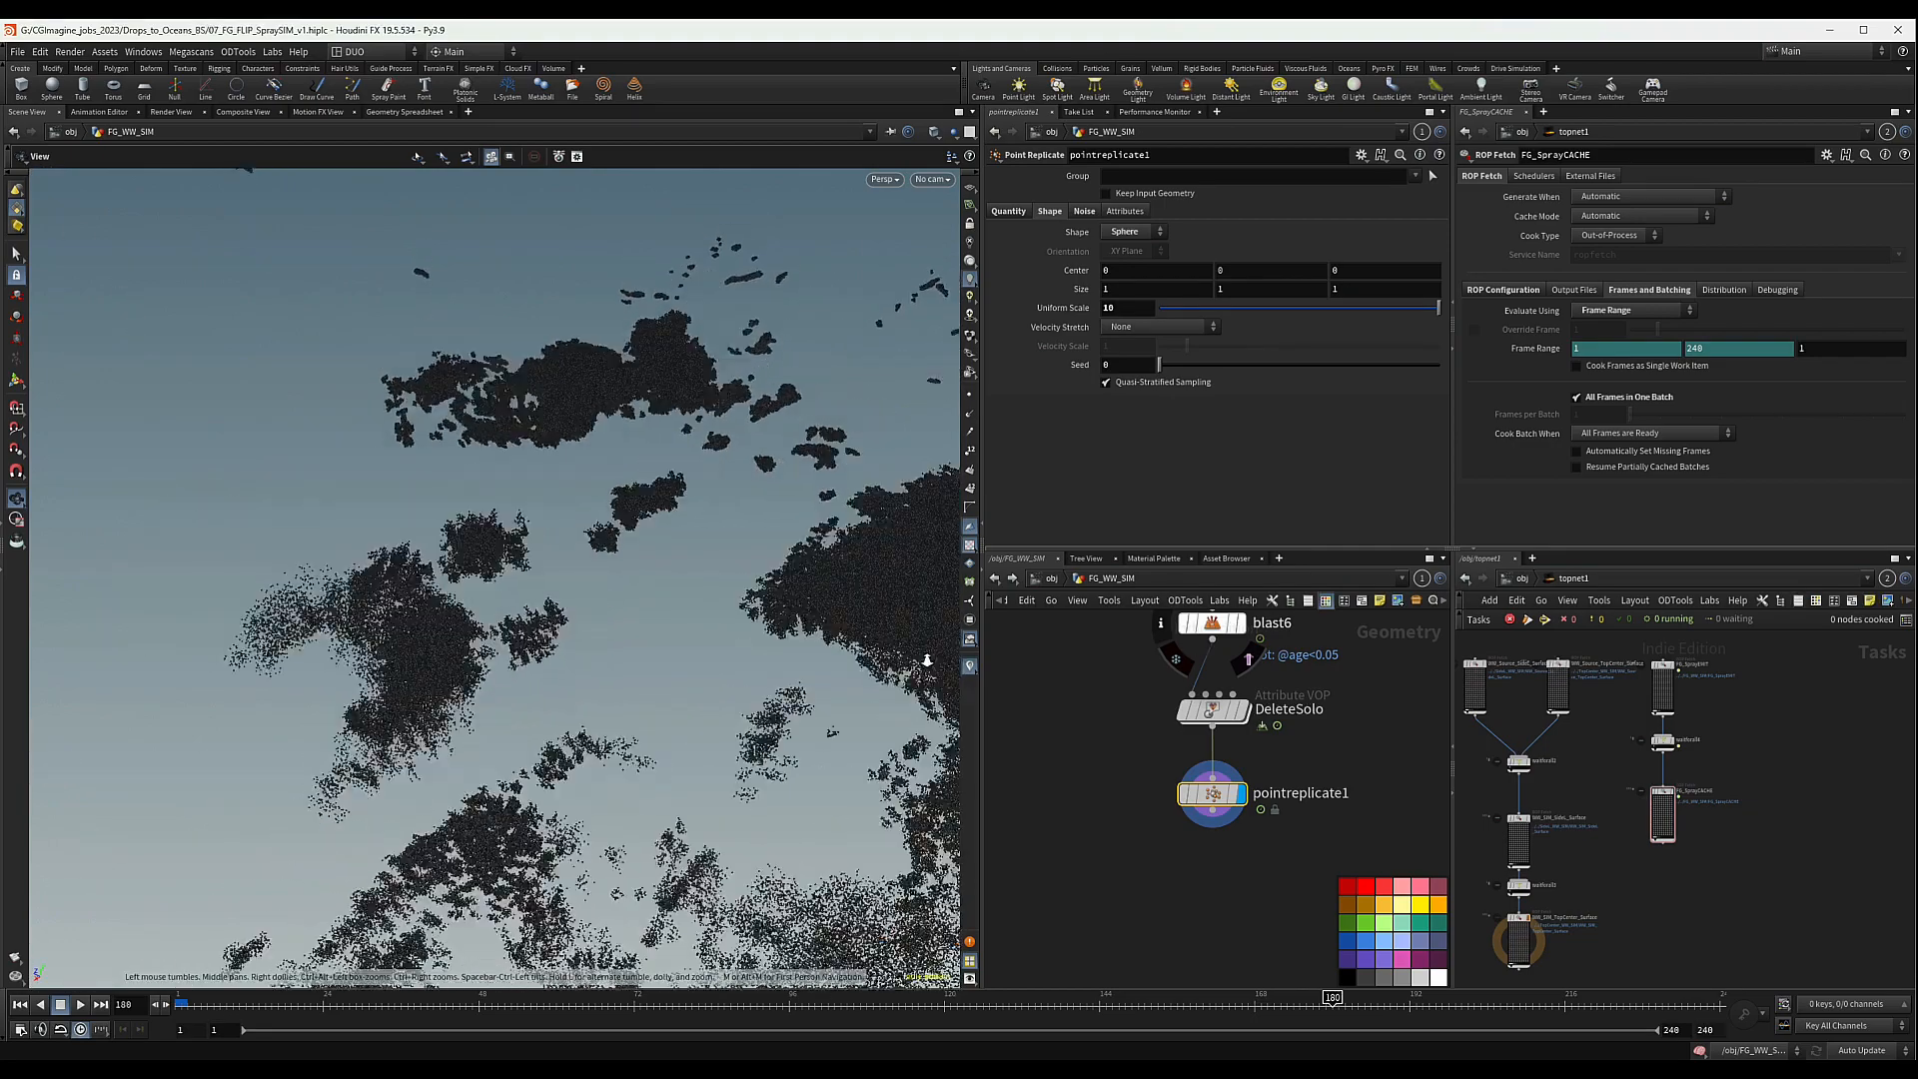
{"action": "left_click_drag", "start_coordinate": [927, 661], "coordinate": [573, 705]}
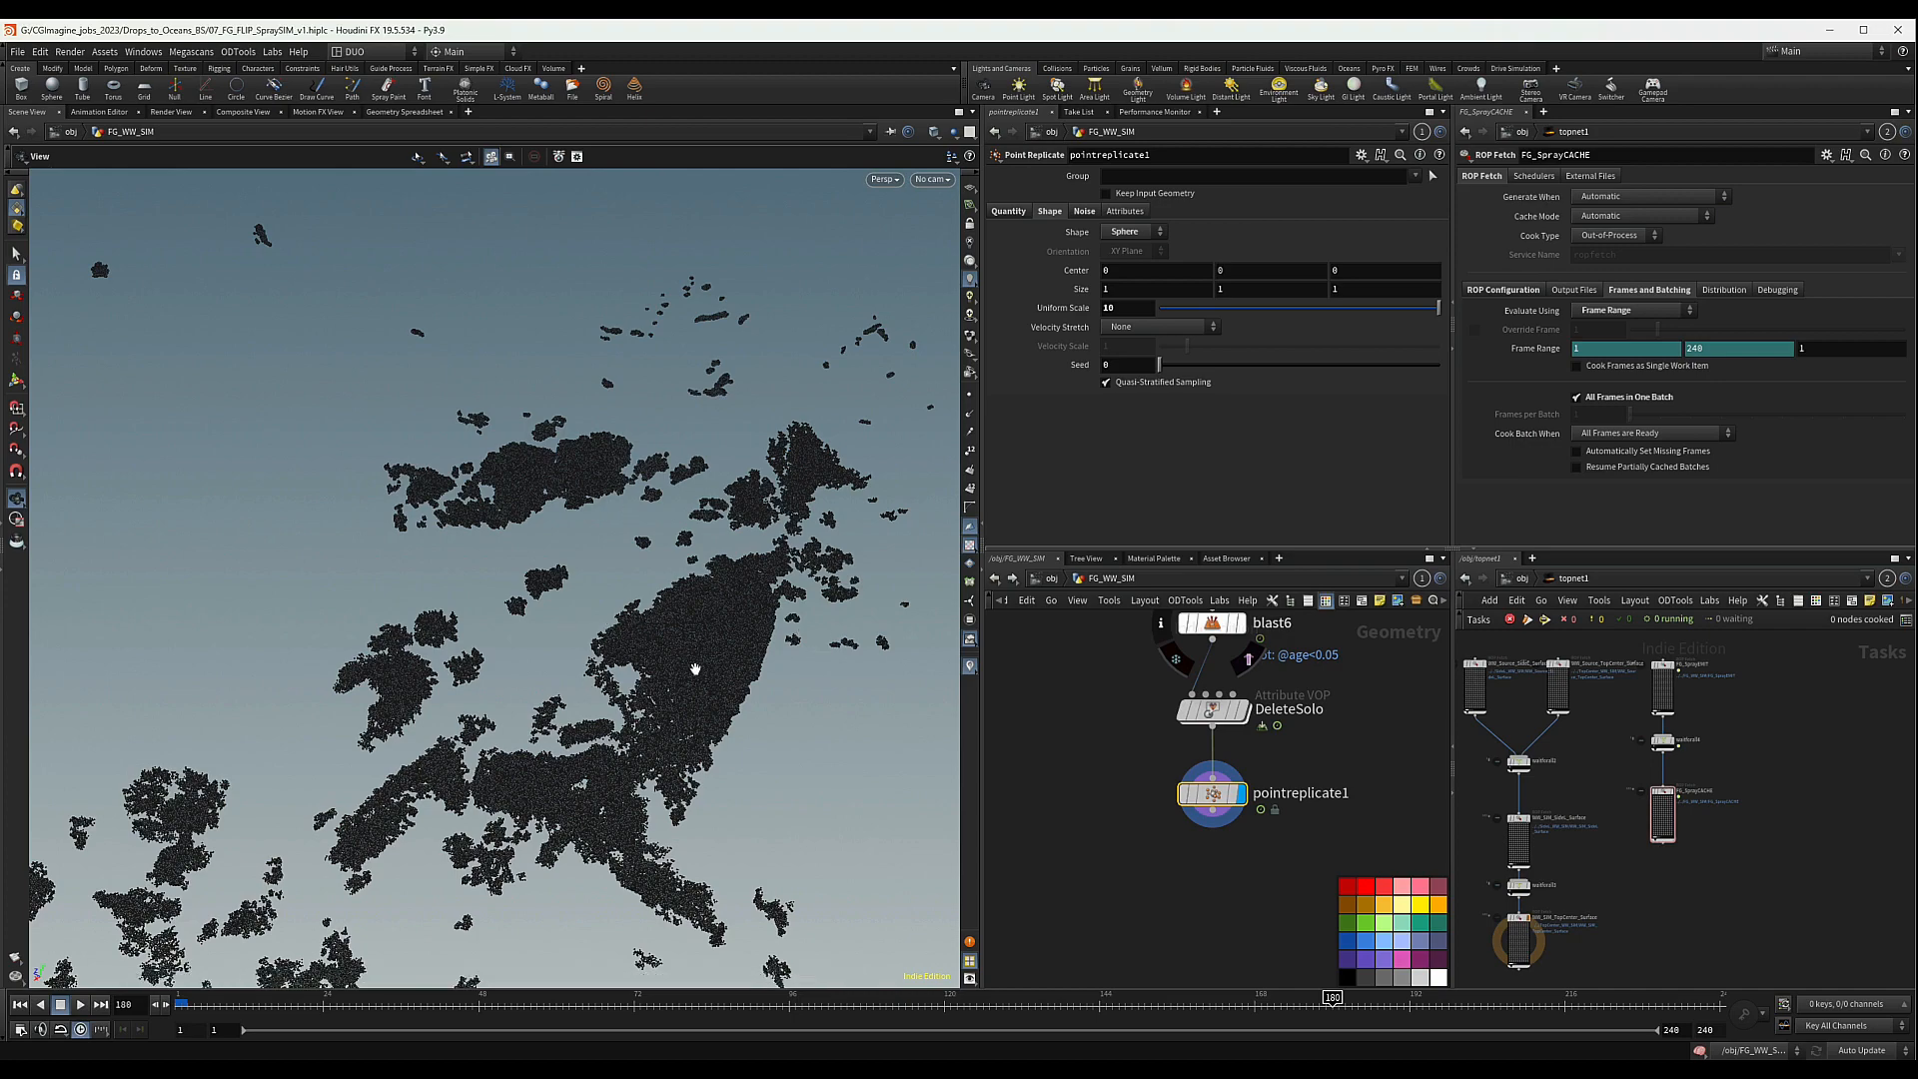
{"action": "mouse_move", "coordinate": [698, 667]}
{"action": "left_mouse_down"}
{"action": "mouse_move", "coordinate": [640, 690]}
{"action": "mouse_move", "coordinate": [612, 630]}
{"action": "mouse_move", "coordinate": [665, 652]}
{"action": "left_mouse_up"}
- Add a Point VOP node below pointreplicate1 and connect pointreplicate1's output to its first input
{"action": "scroll", "coordinate": [1104, 862], "scroll_direction": "down", "scroll_amount": 1}
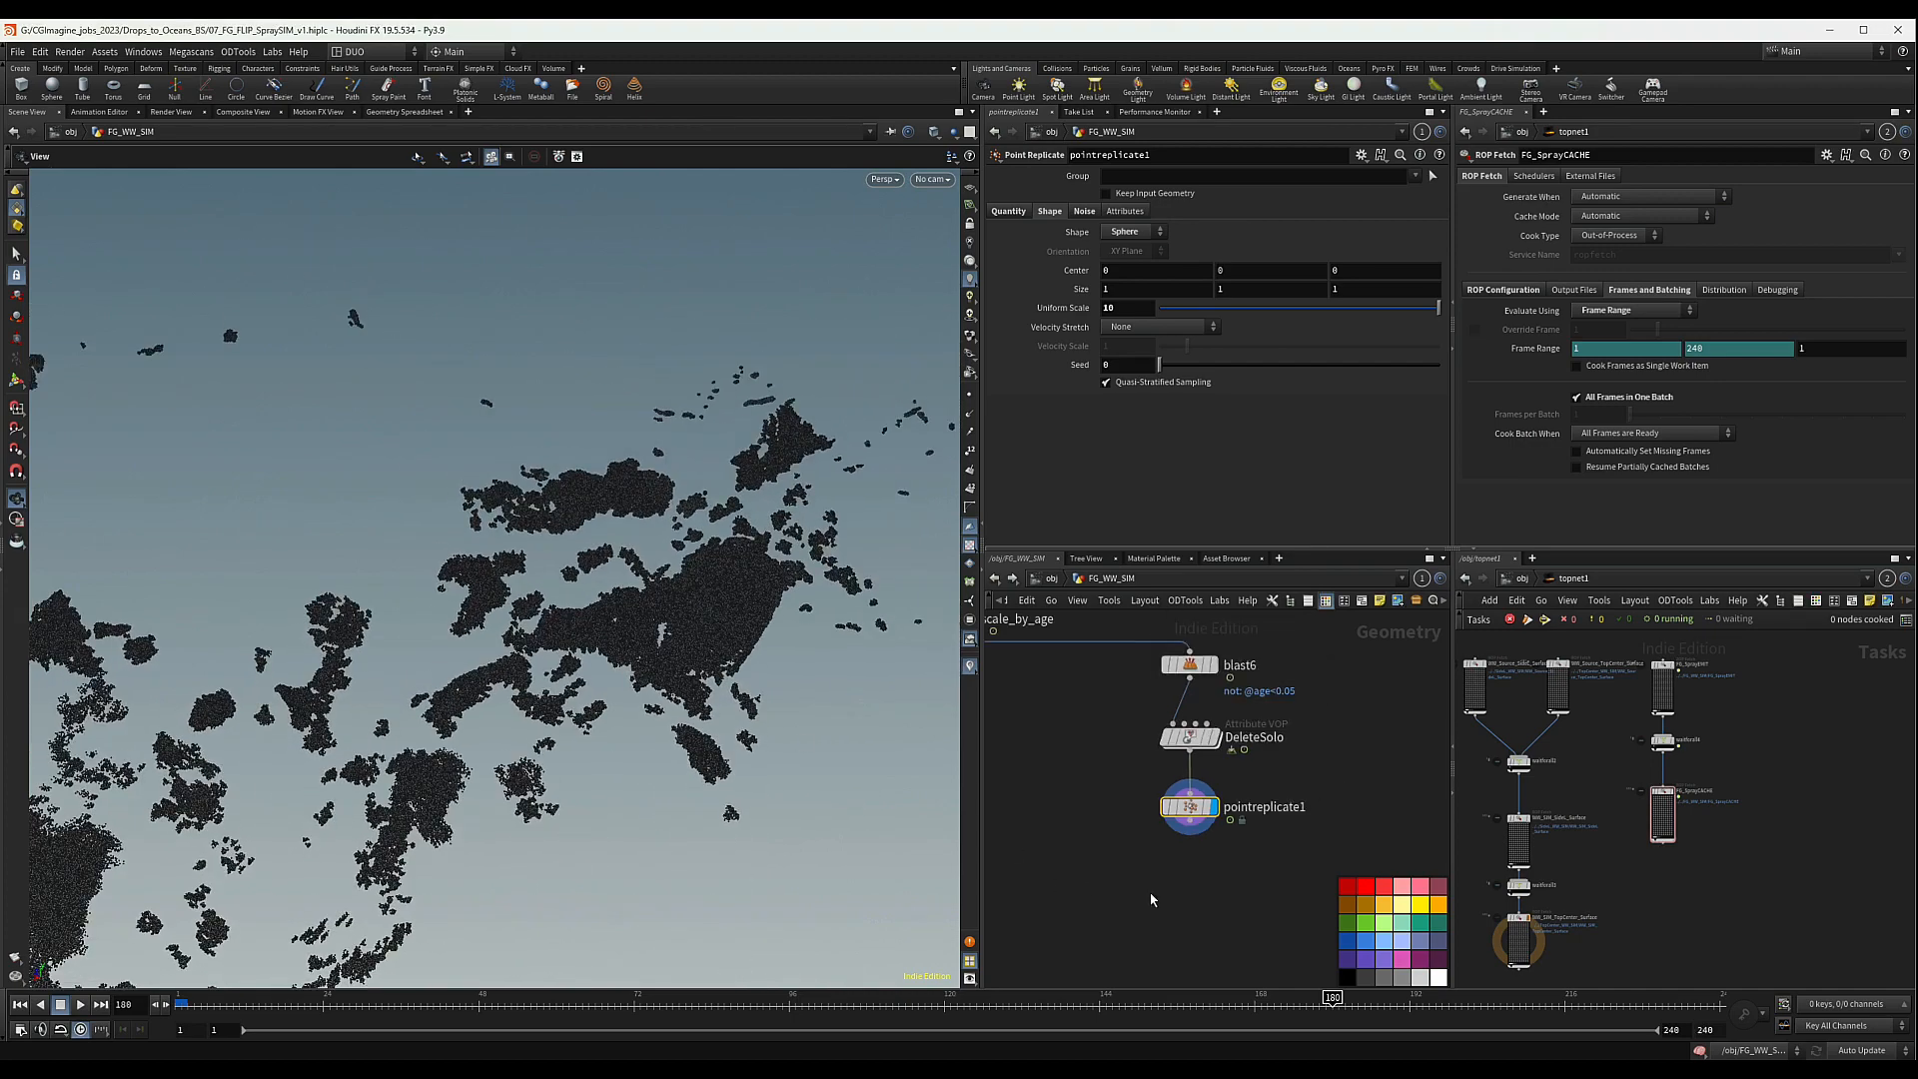
{"action": "middle_click_drag", "start_coordinate": [1152, 898], "coordinate": [1133, 835]}
{"action": "key", "text": "Tab"}
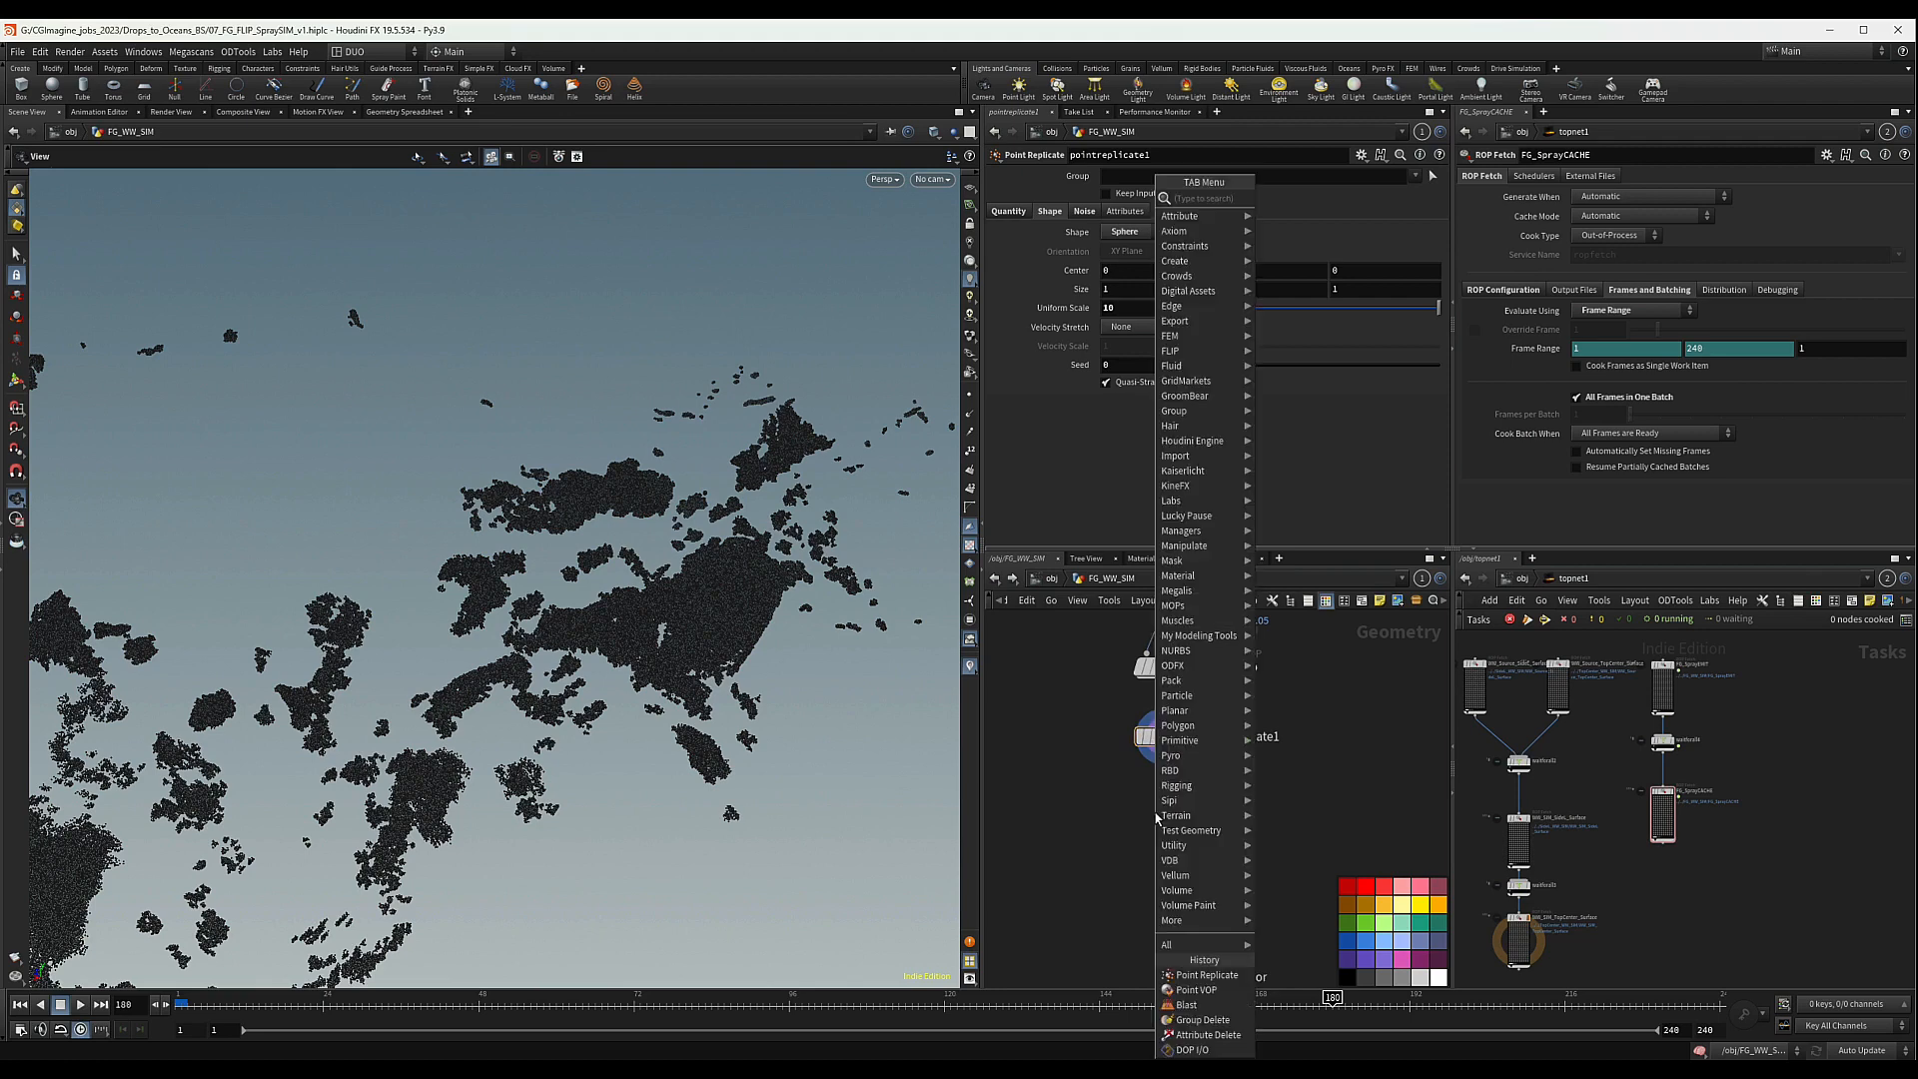
{"action": "type", "text": "poin"}
{"action": "type", "text": "t vo"}
{"action": "key", "text": "Return"}
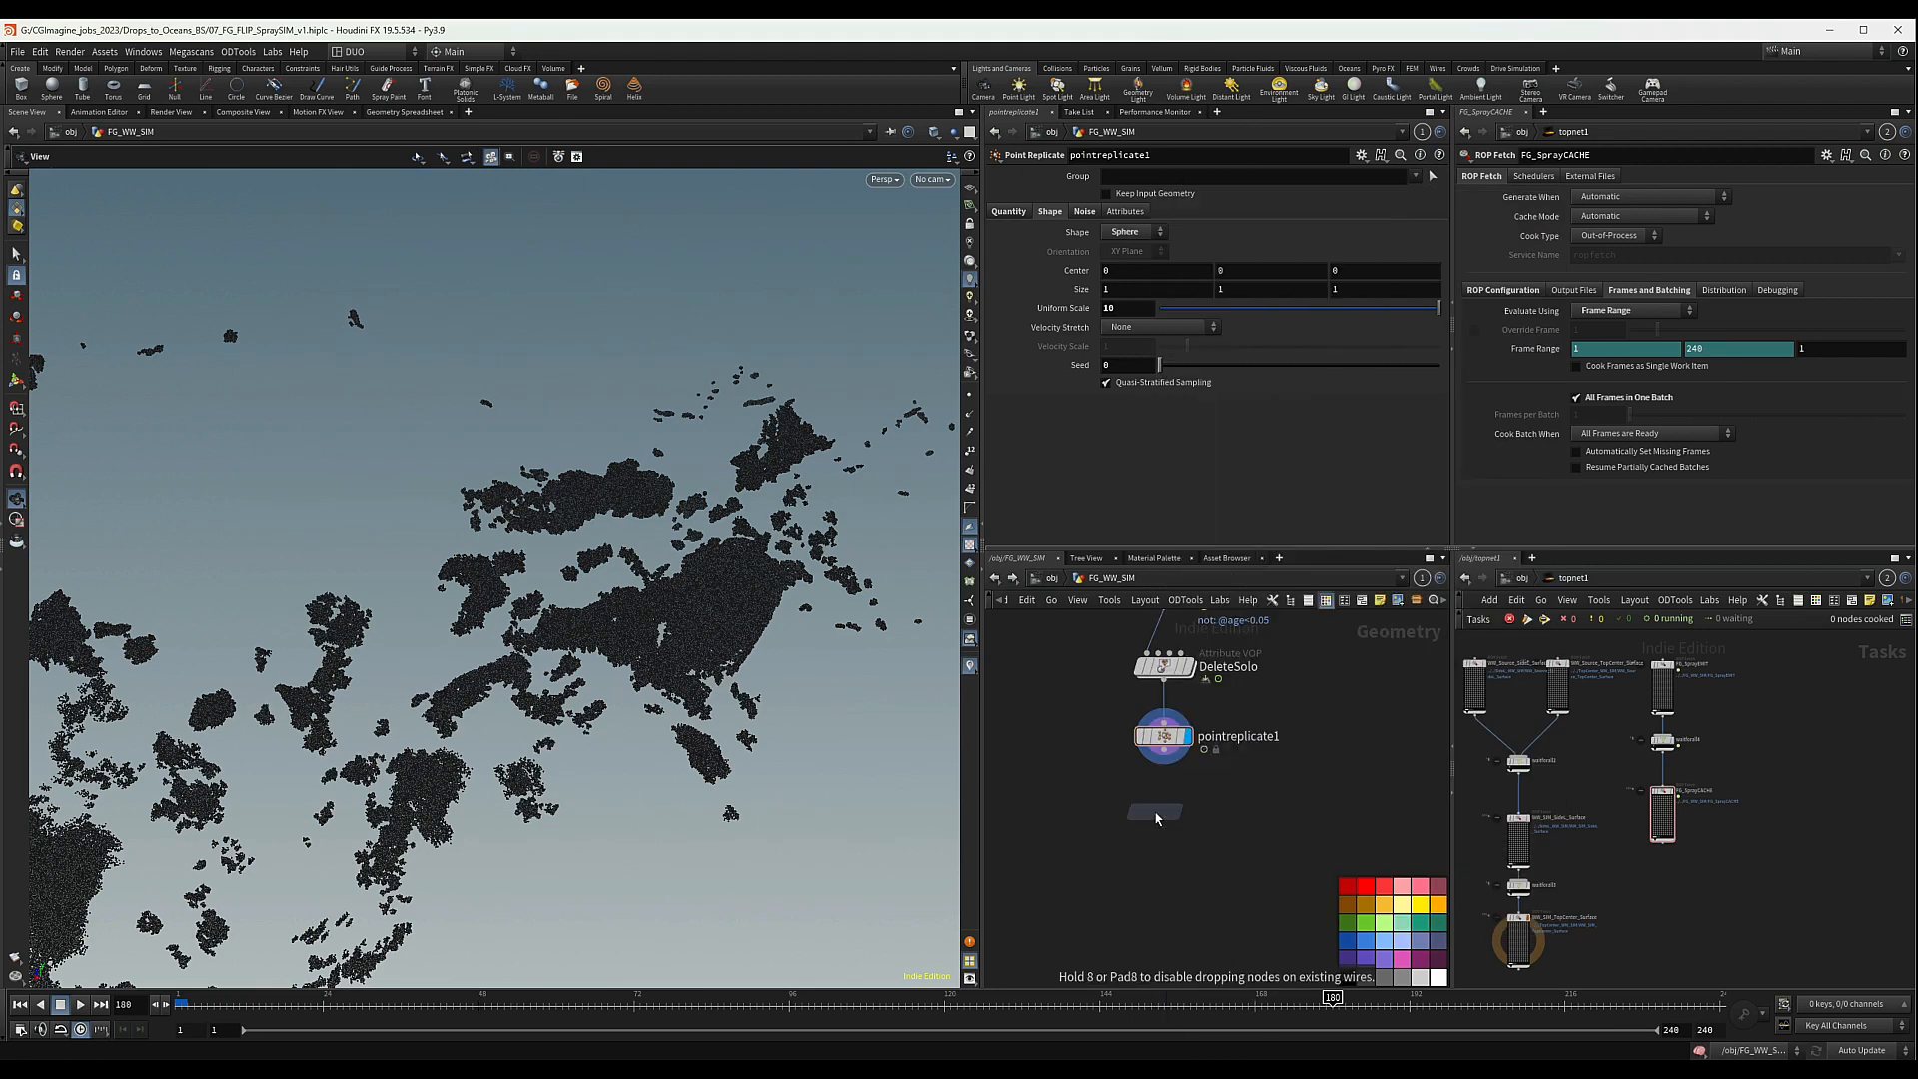
{"action": "left_click", "coordinate": [1156, 814]}
{"action": "left_click_drag", "start_coordinate": [1165, 759], "coordinate": [1156, 796]}
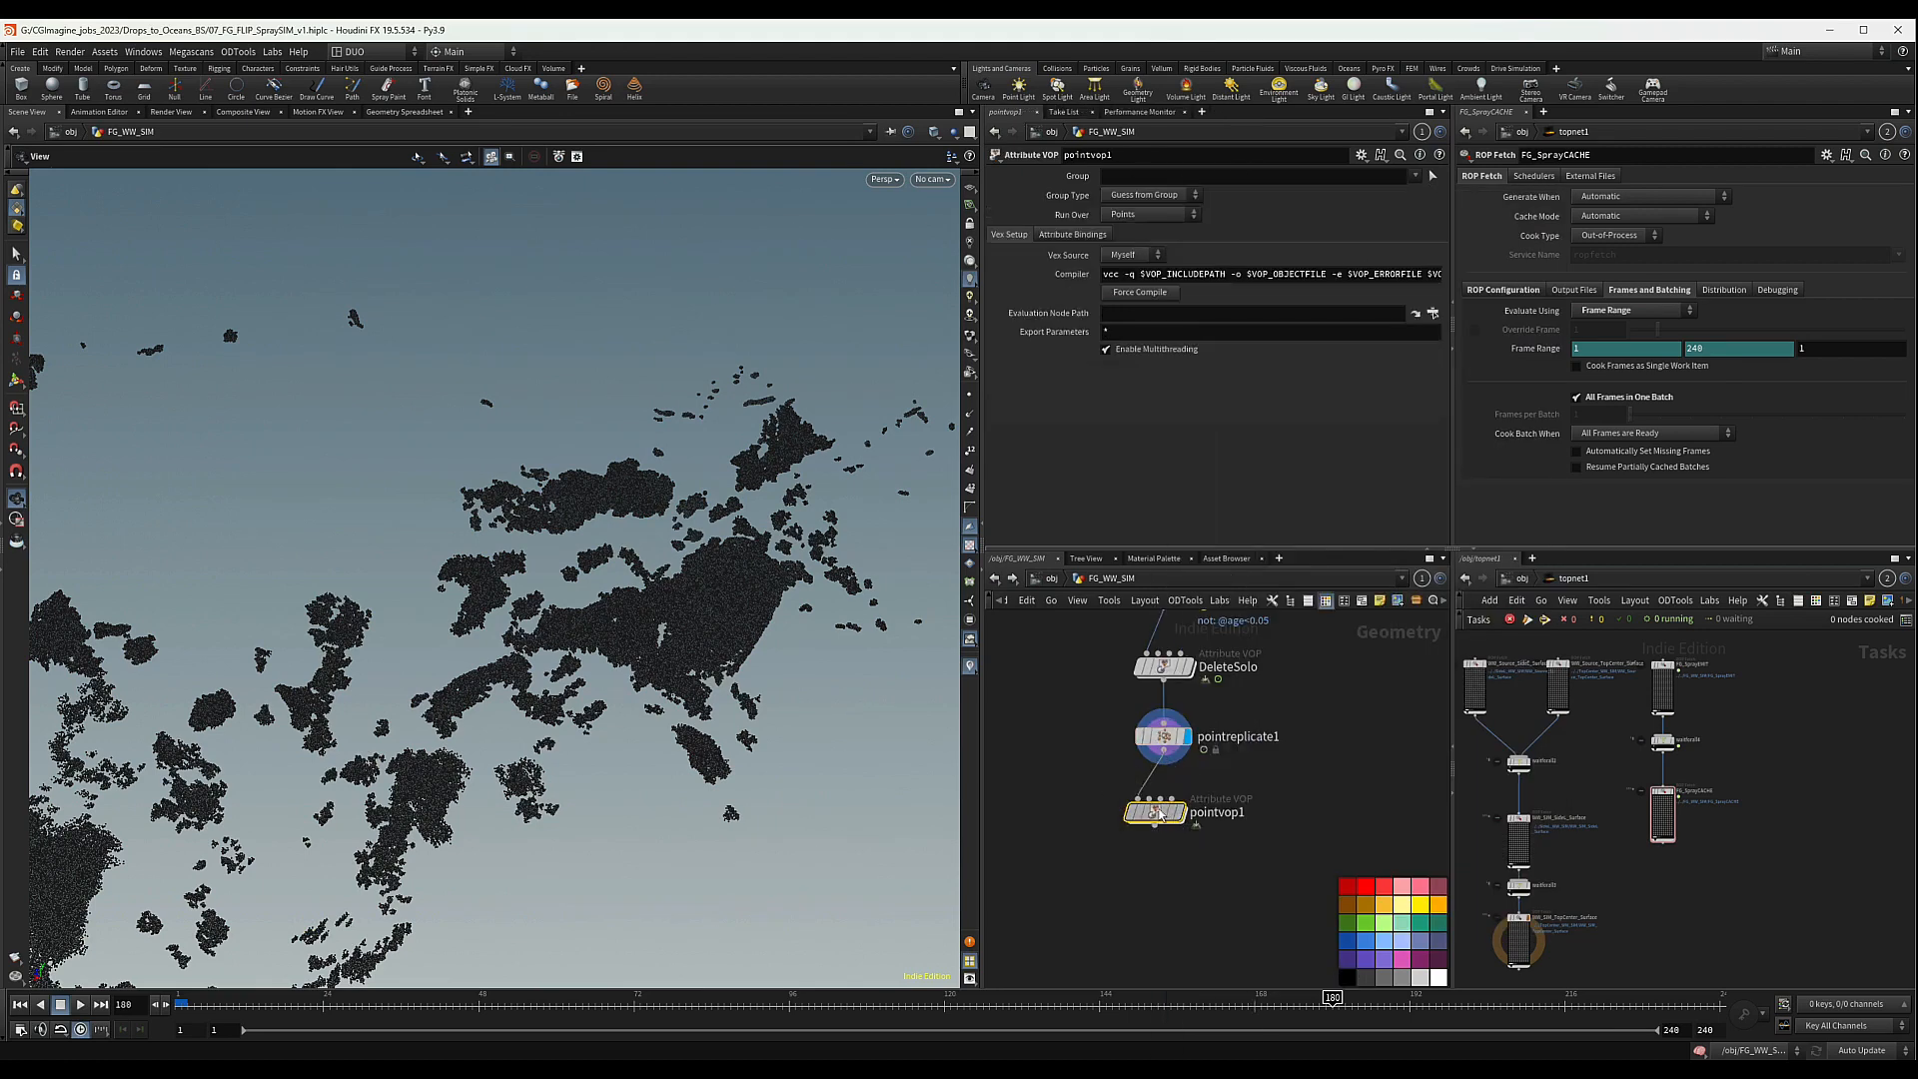
- Rename the new Point VOP node as stretchByV and open its inner network
{"action": "double_click", "coordinate": [1223, 807]}
{"action": "type", "text": "s"}
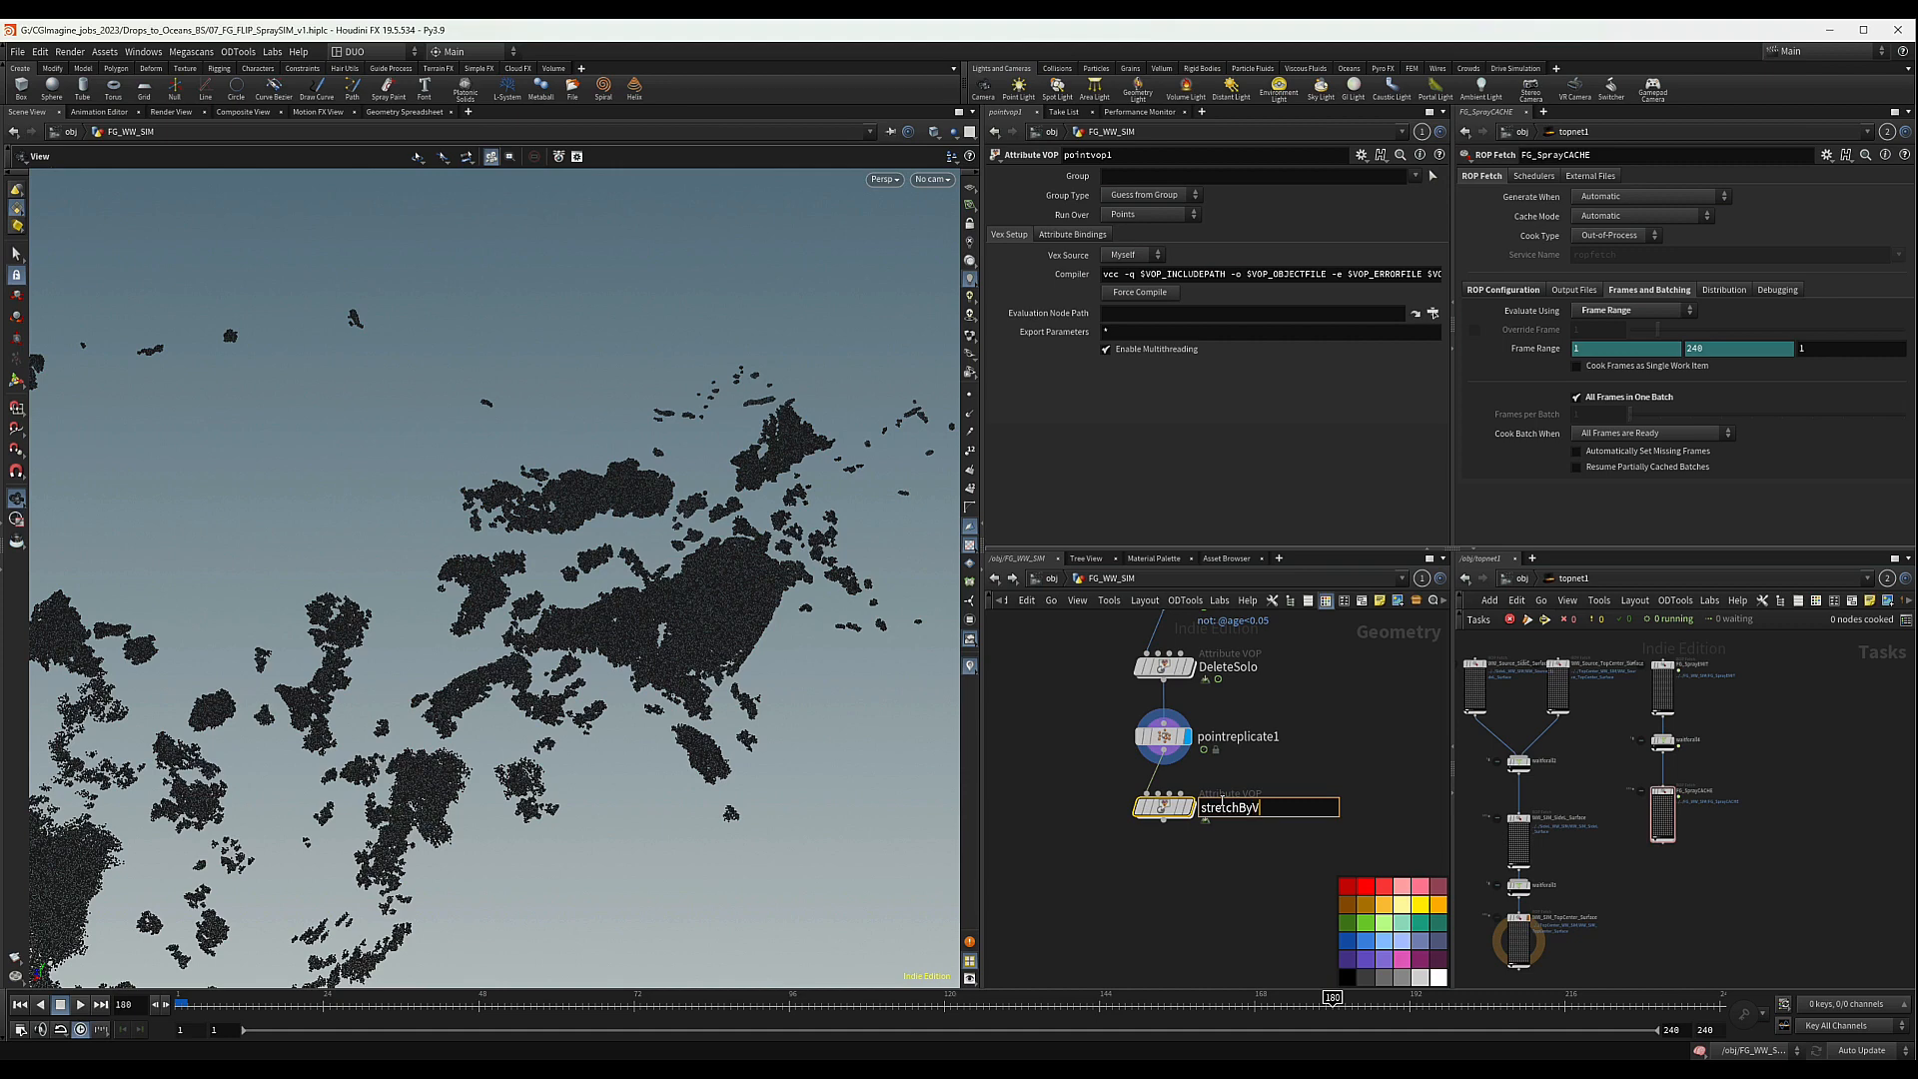
{"action": "type", "text": "tretchByV"}
{"action": "key", "text": "Return"}
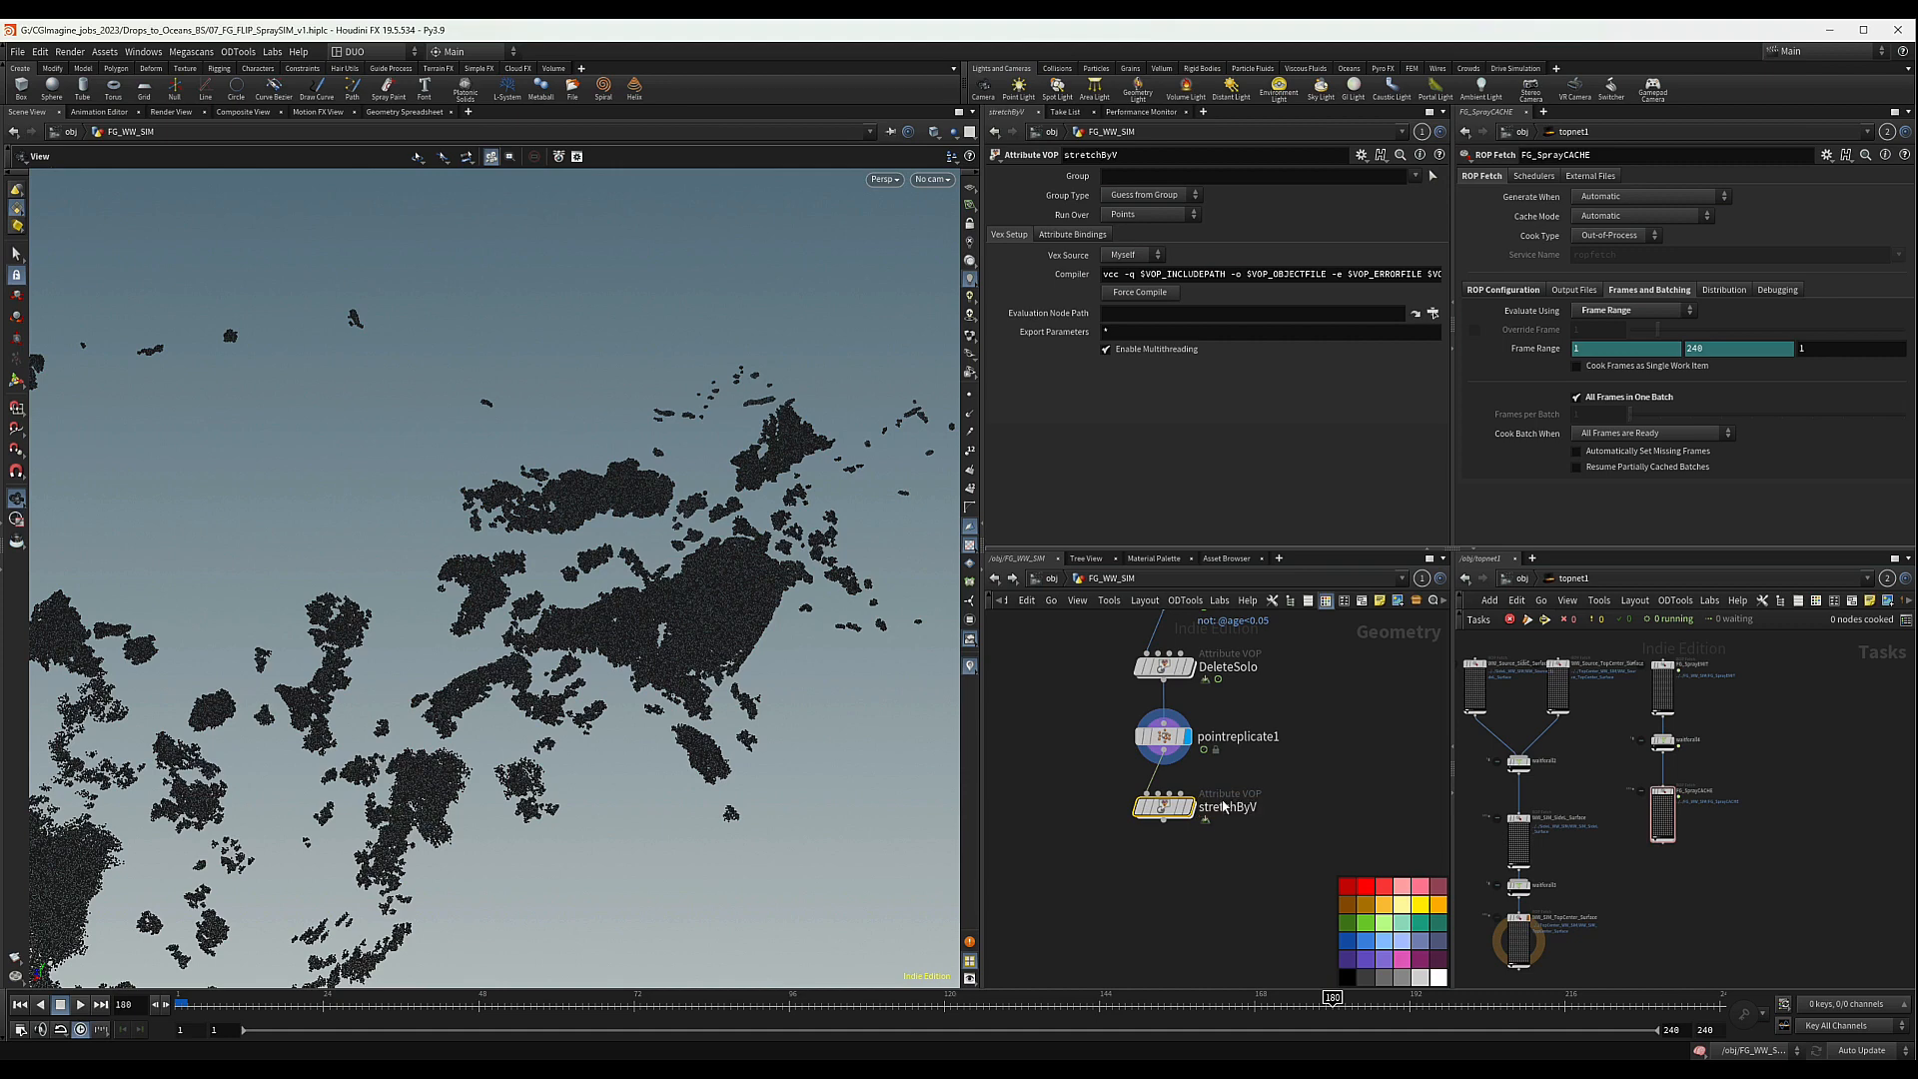
{"action": "double_click", "coordinate": [1165, 807]}
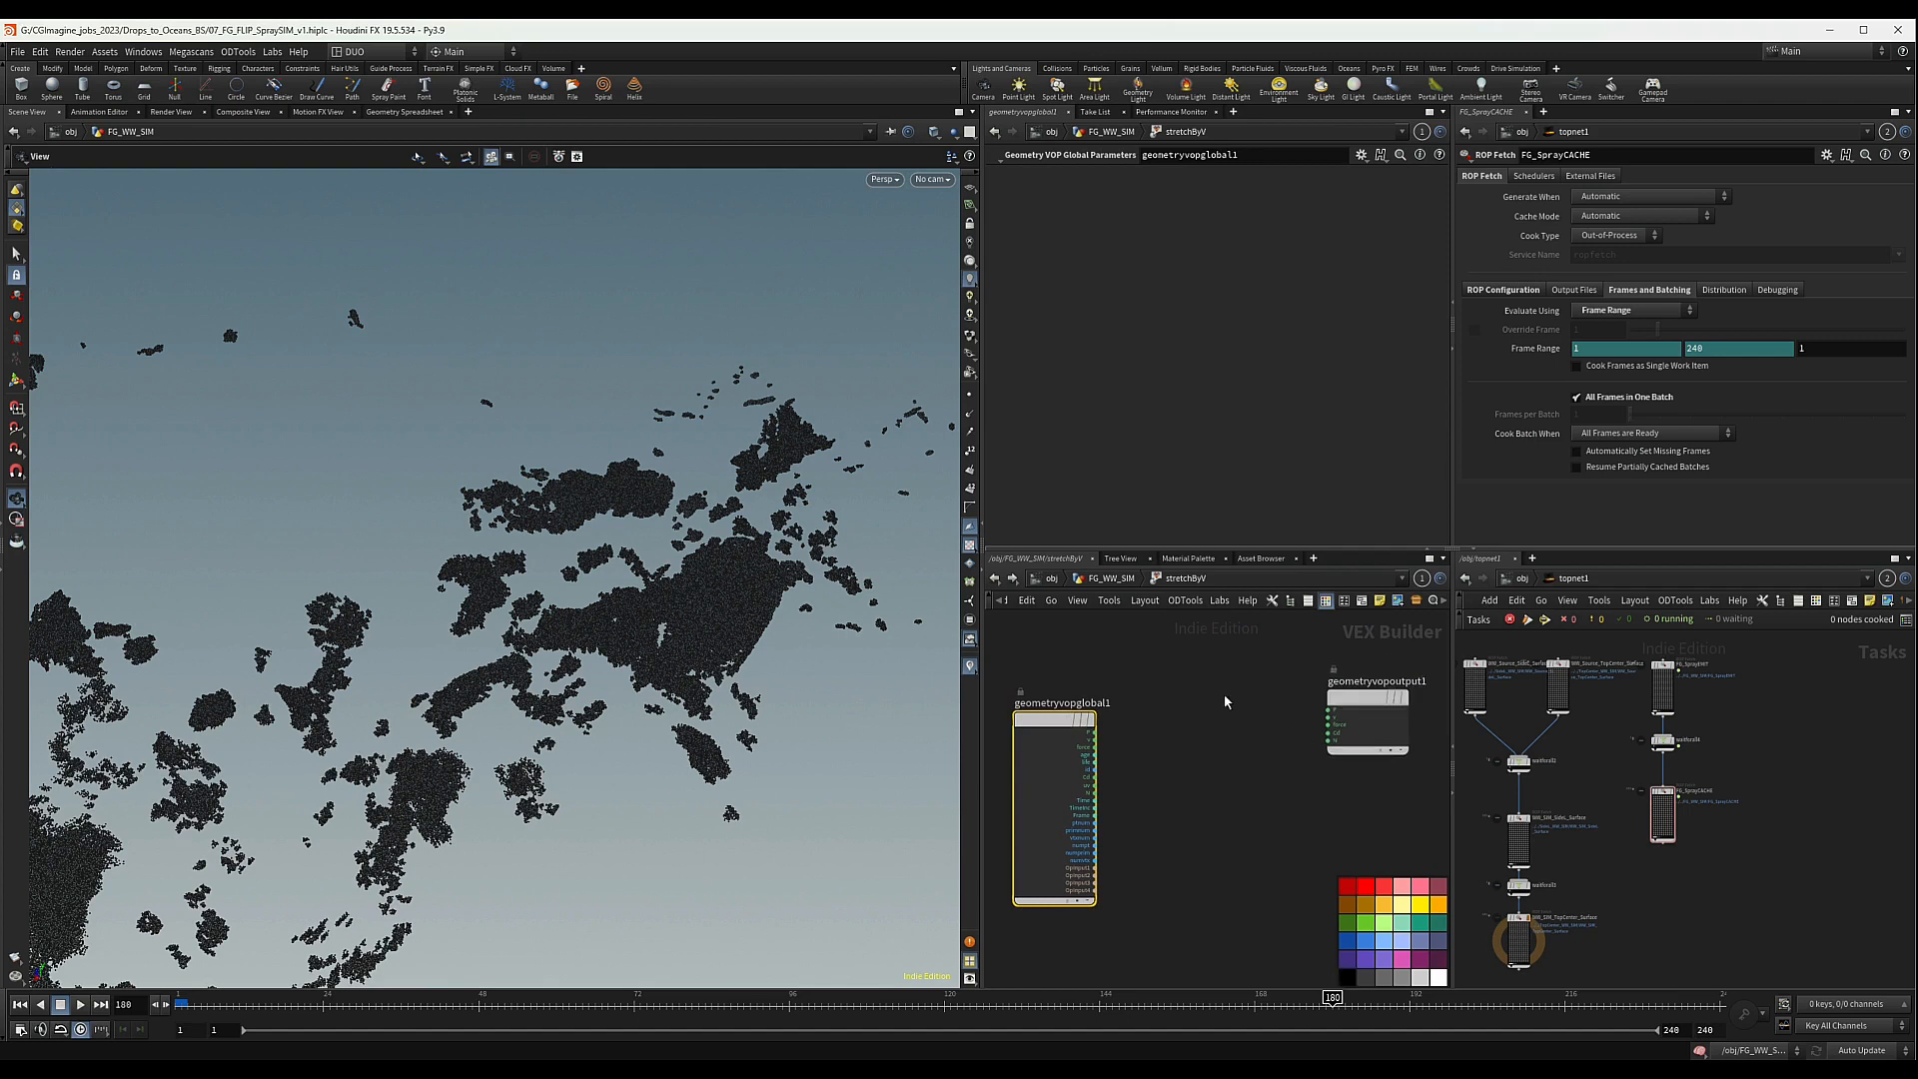
- Add a Divide node beside geometryvopglobal1 and connect the velocity output v to its first input
{"action": "left_click_drag", "start_coordinate": [1062, 718], "coordinate": [1036, 710]}
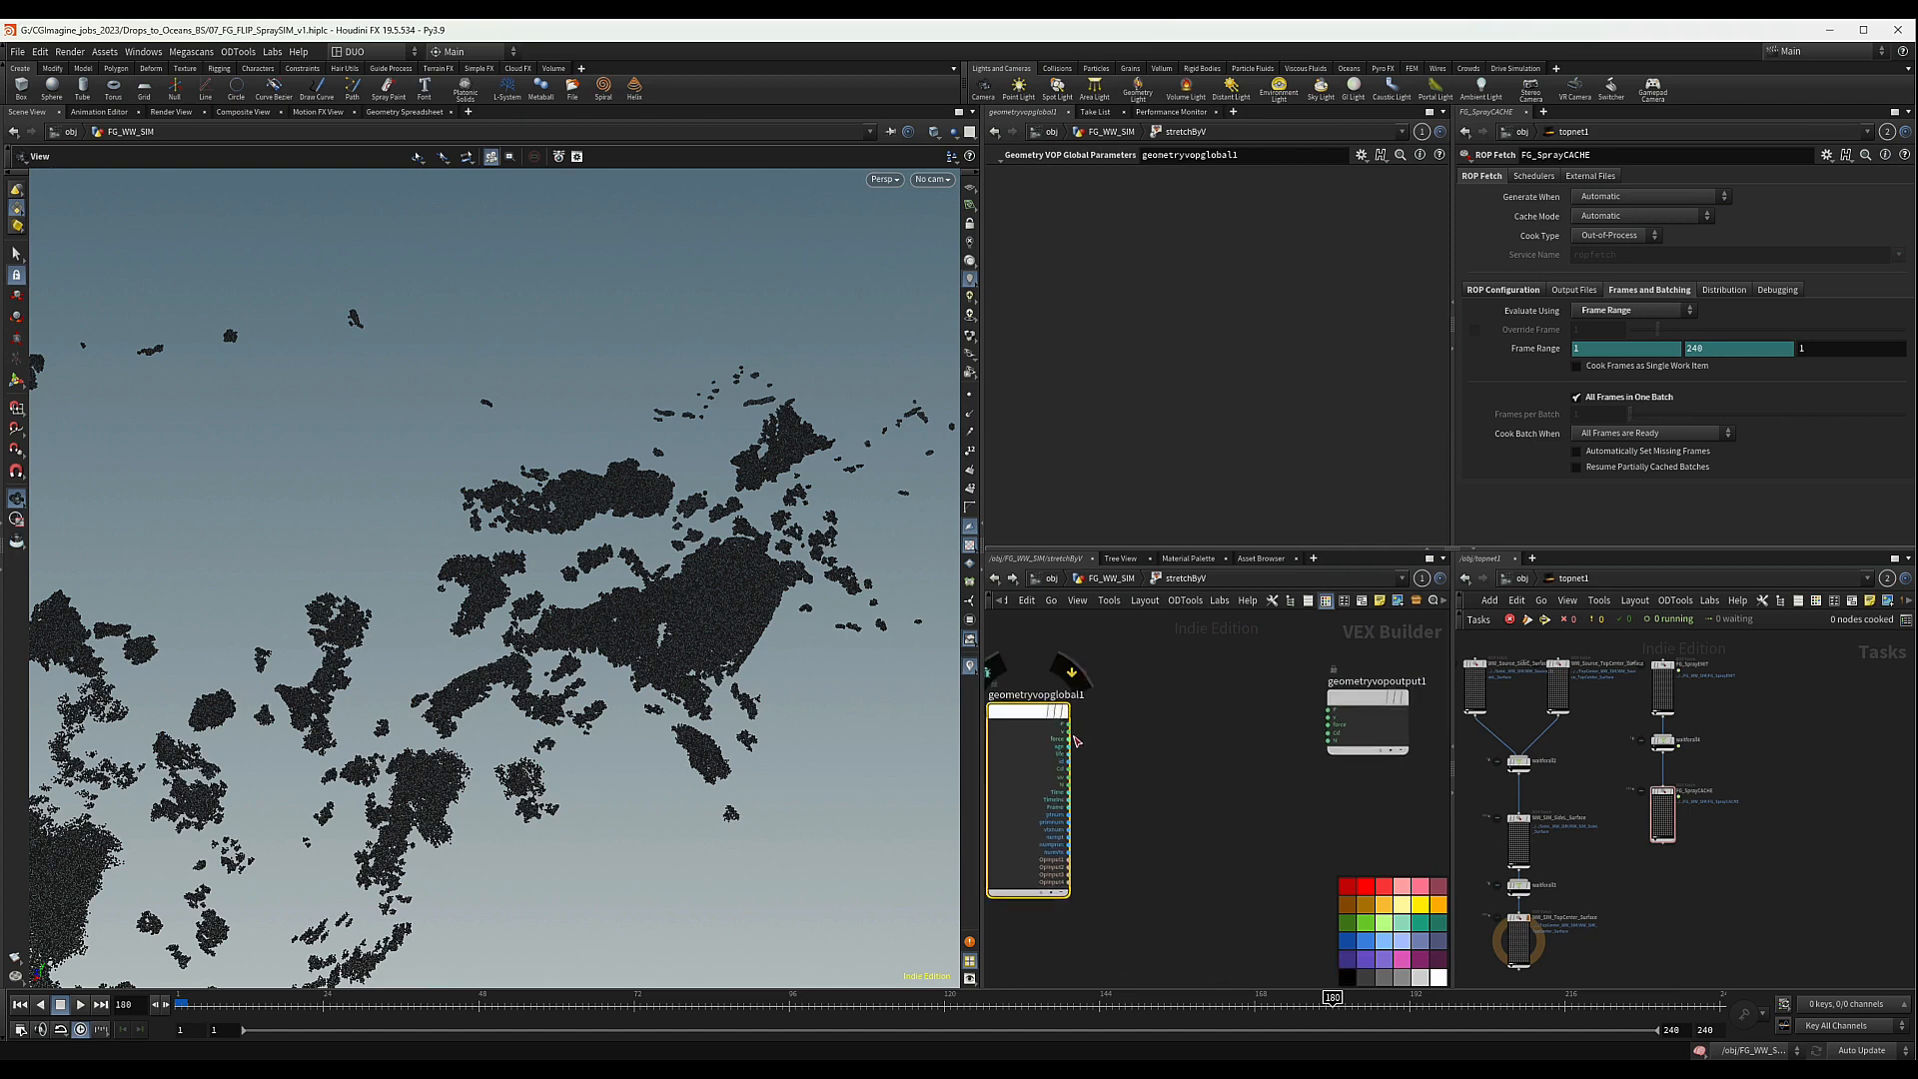
{"action": "key", "text": "Tab"}
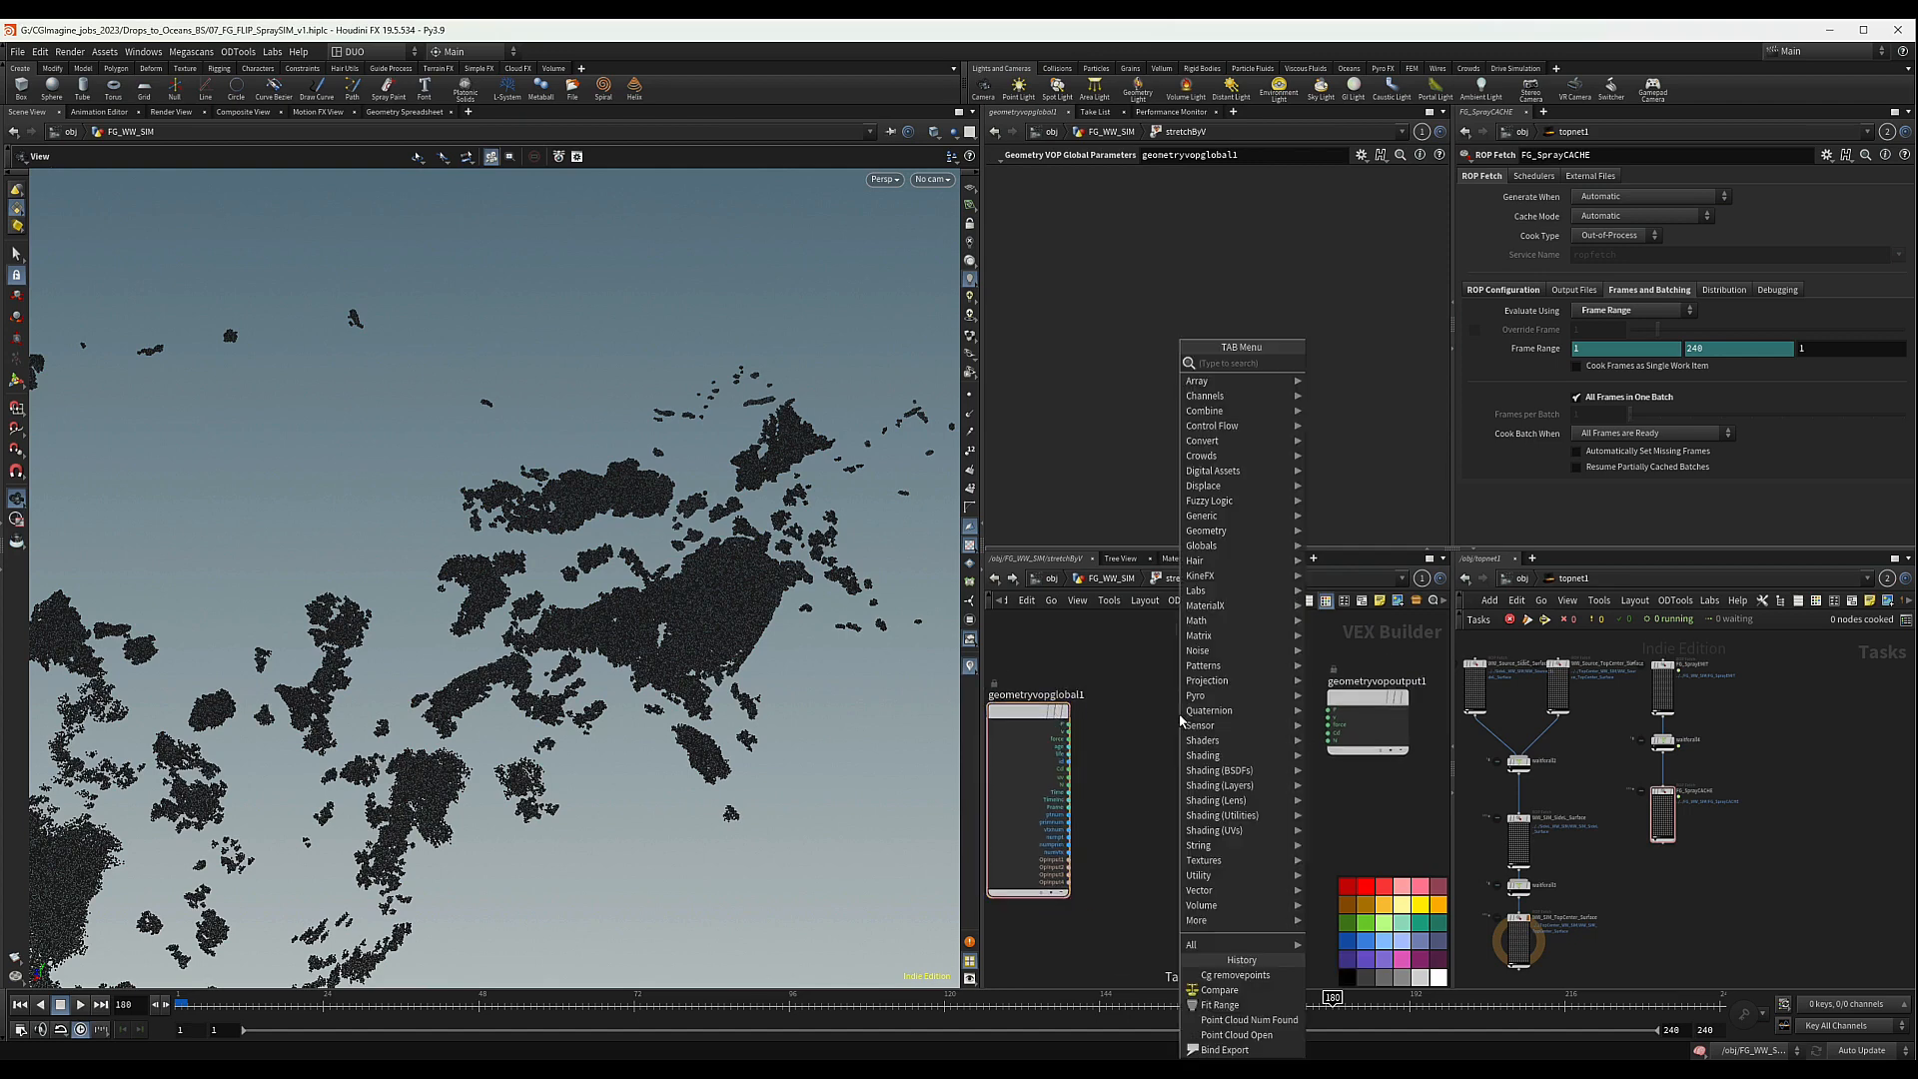
{"action": "type", "text": "divi"}
{"action": "key", "text": "Return"}
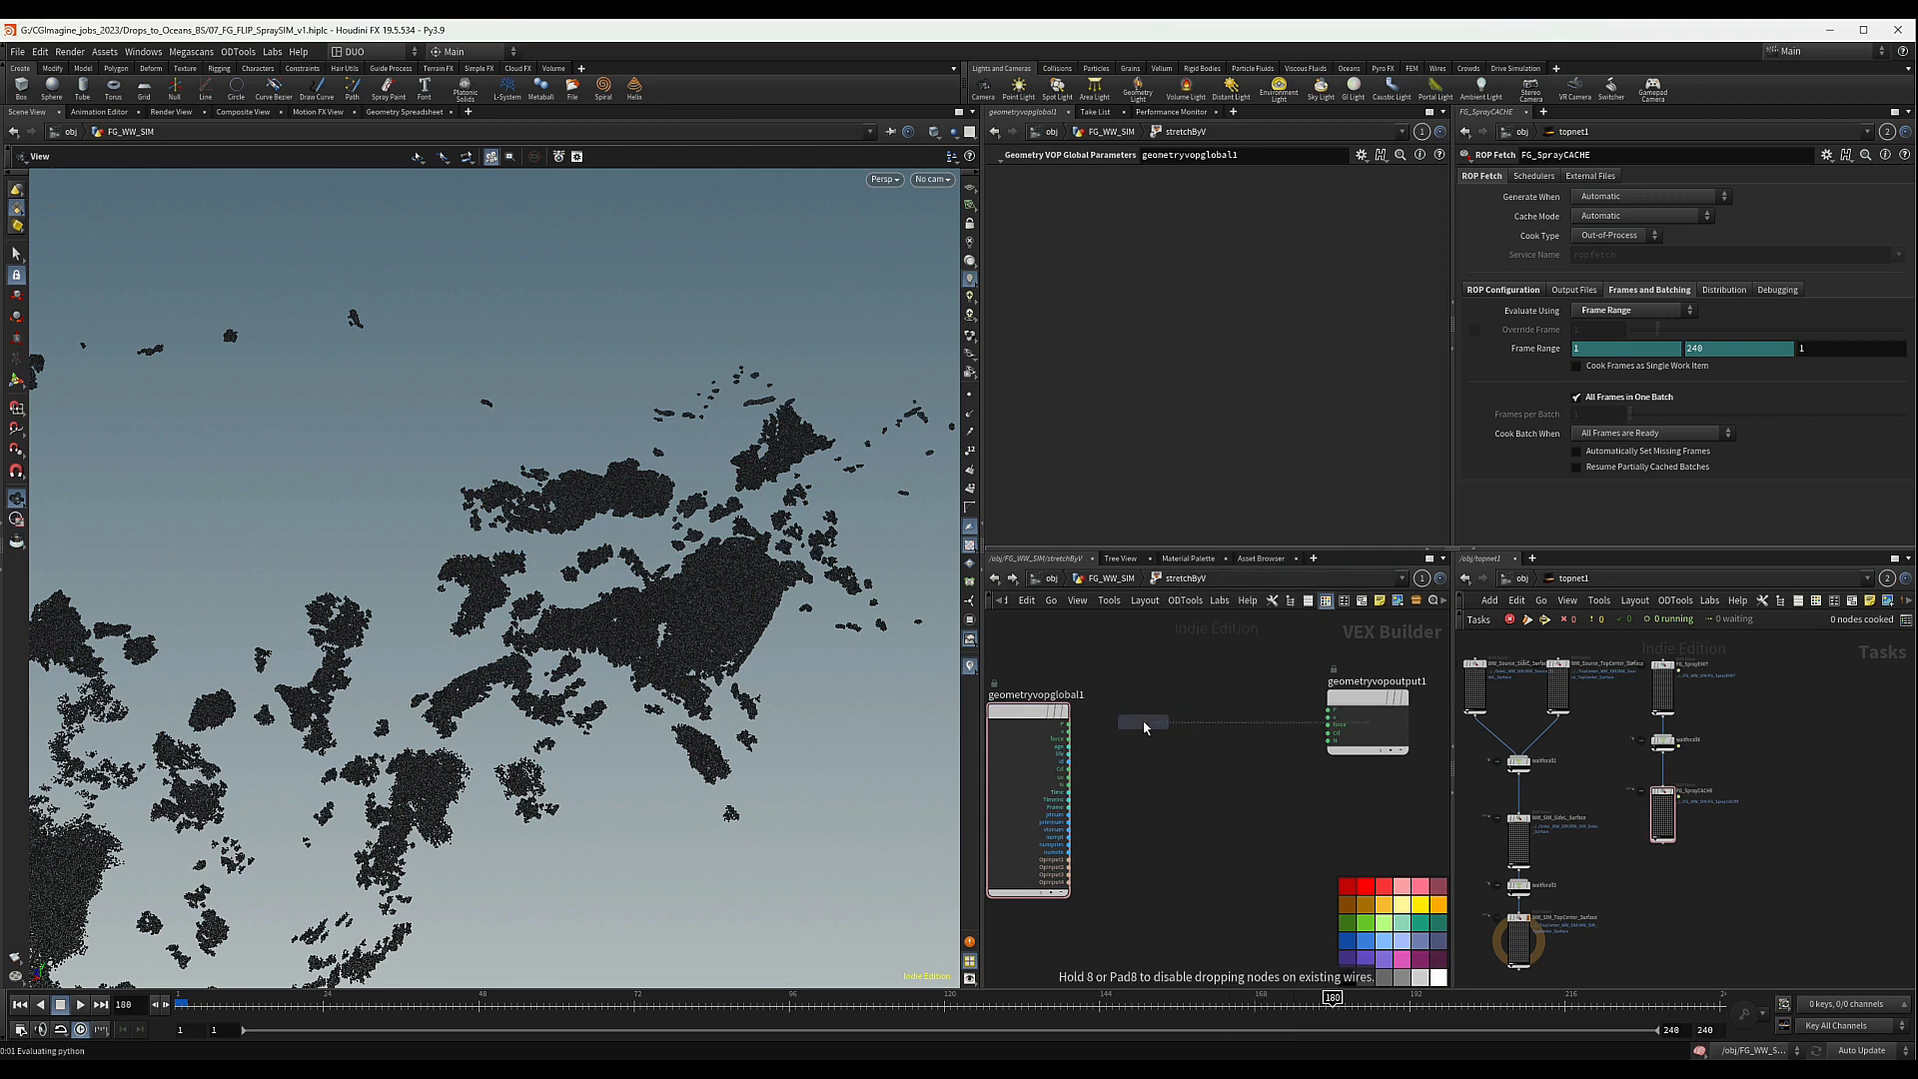
{"action": "left_click", "coordinate": [1143, 719]}
{"action": "scroll", "coordinate": [1066, 732], "scroll_direction": "up", "scroll_amount": 2}
{"action": "left_click_drag", "start_coordinate": [1067, 732], "coordinate": [1130, 737]}
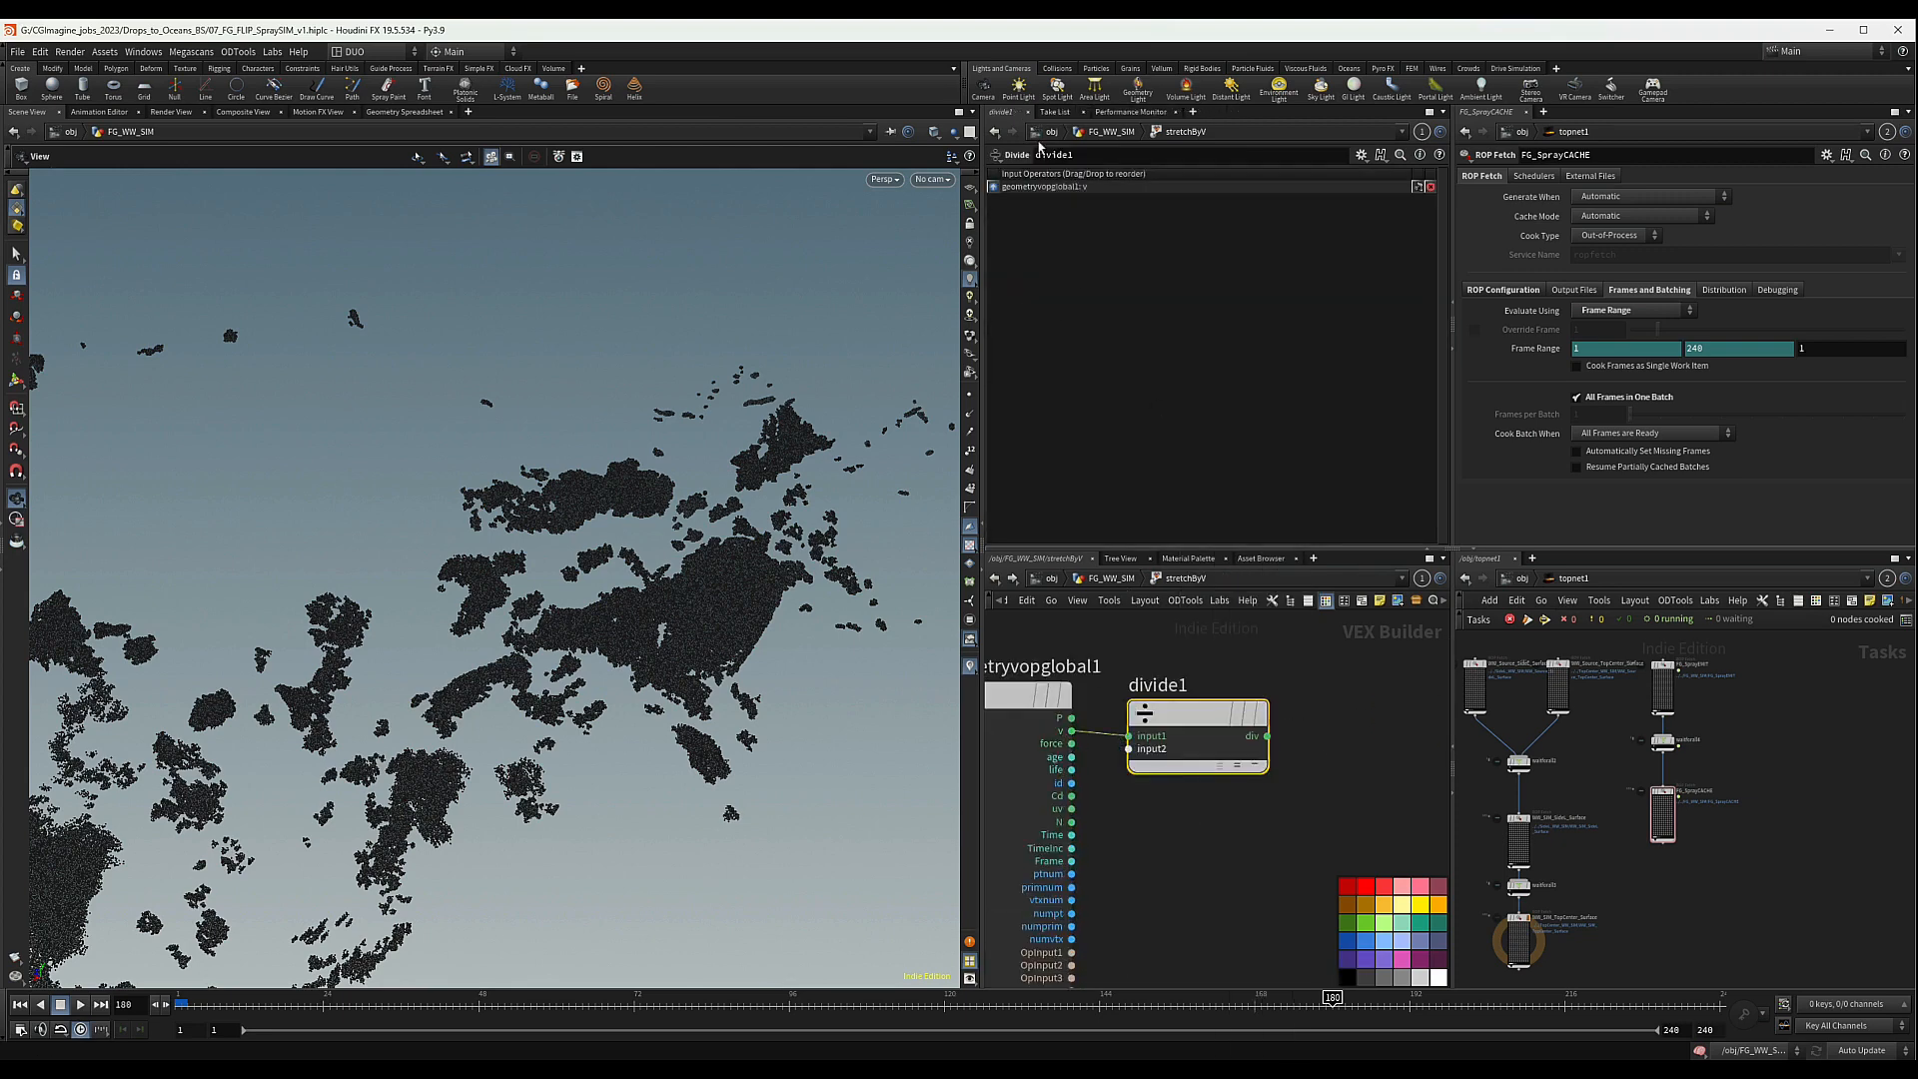
- Create a float constant feeding divide1's second input, place it below the node, and set its value to 24
{"action": "right_click", "coordinate": [1129, 749]}
{"action": "left_click", "coordinate": [1171, 760]}
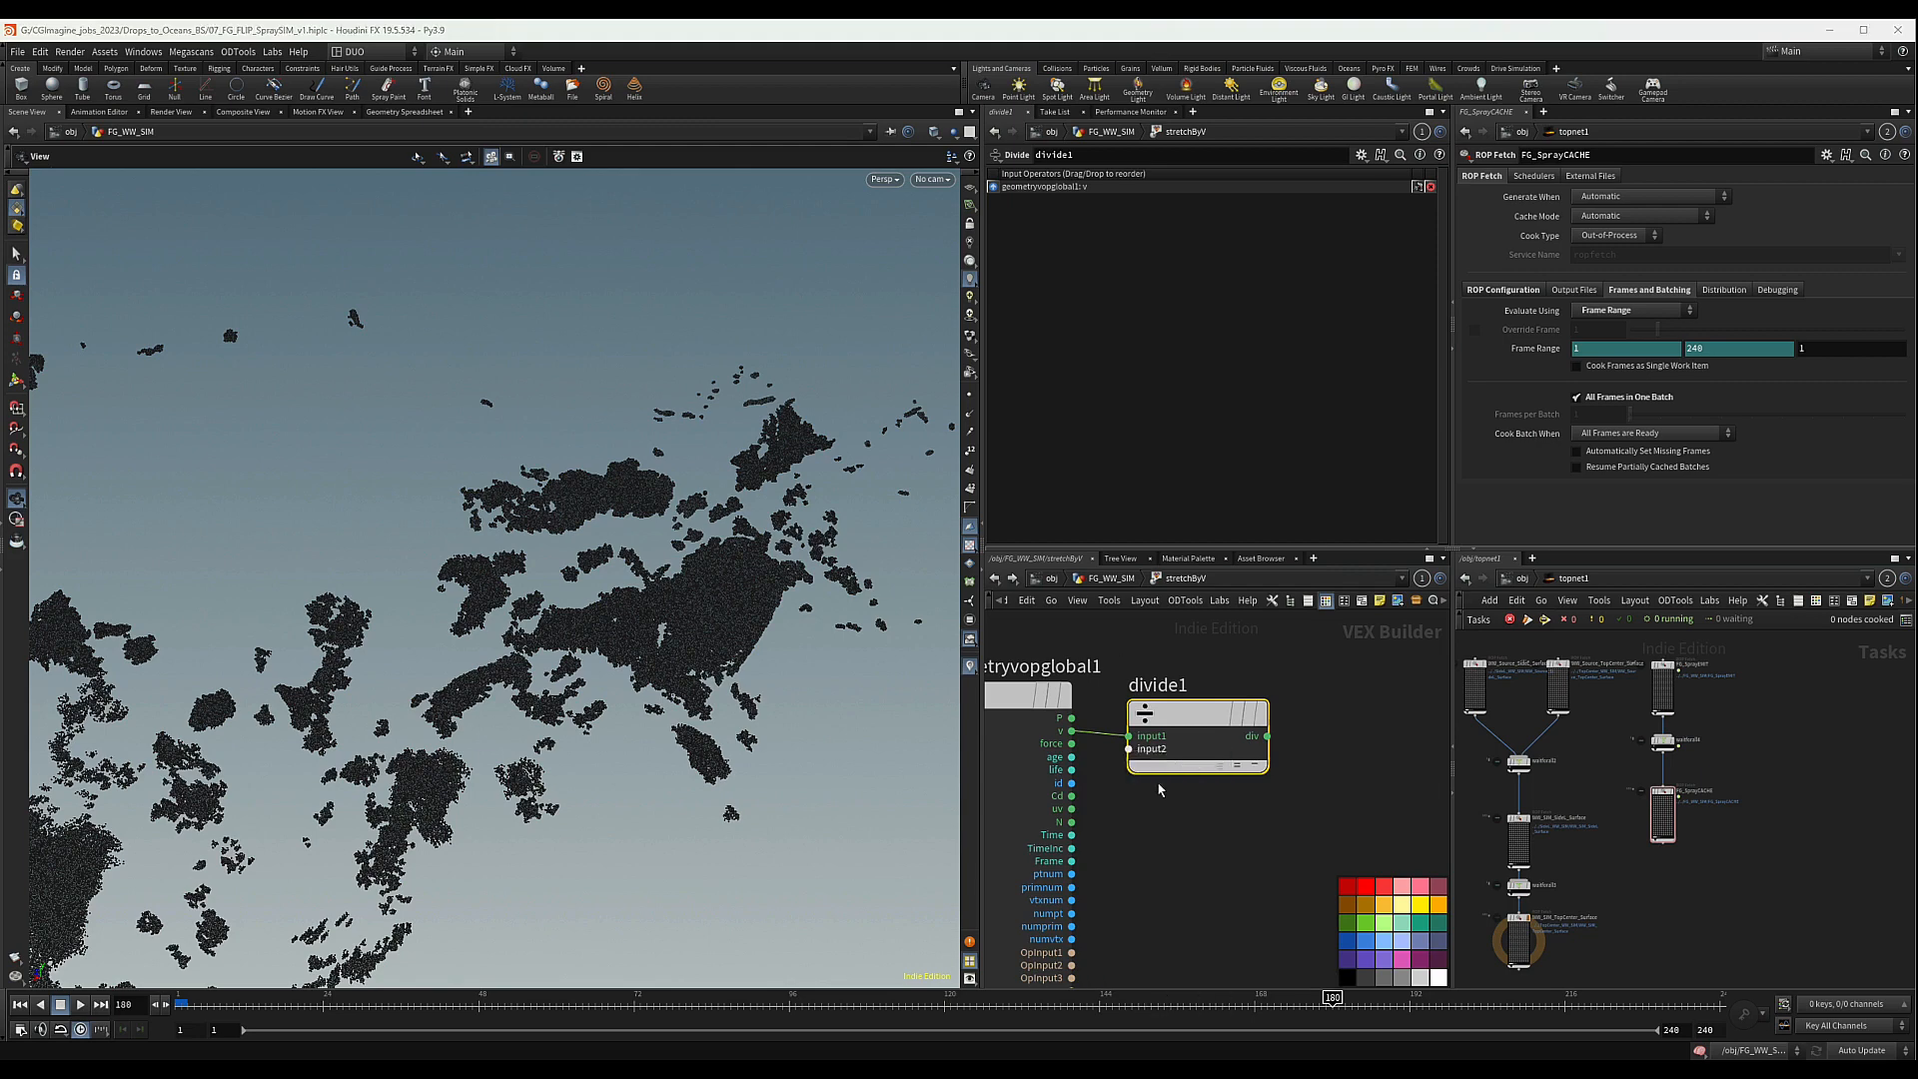
{"action": "scroll", "coordinate": [1062, 763], "scroll_direction": "down", "scroll_amount": 2}
{"action": "left_click_drag", "start_coordinate": [1062, 765], "coordinate": [1132, 925]}
{"action": "middle_click_drag", "start_coordinate": [1241, 873], "coordinate": [1276, 834]}
{"action": "left_click_drag", "start_coordinate": [1097, 744], "coordinate": [1010, 742]}
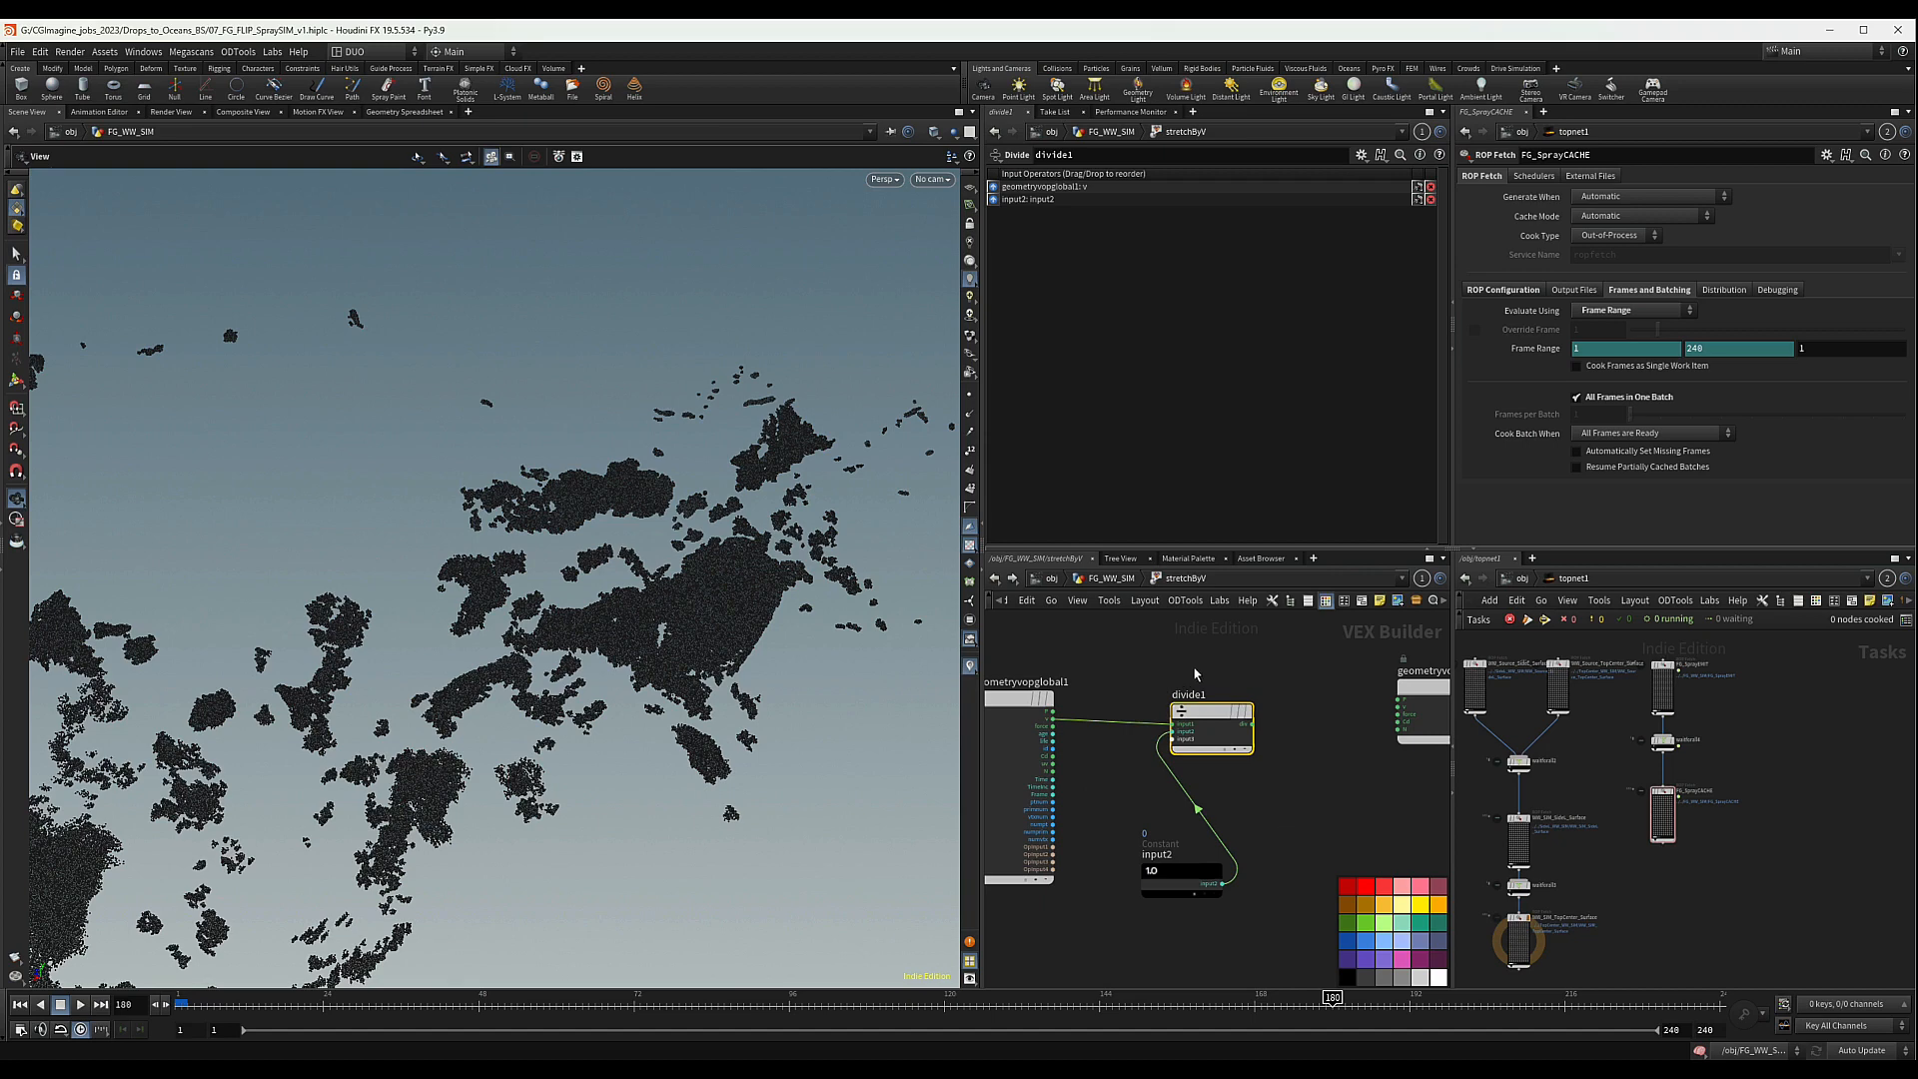
{"action": "left_click_drag", "start_coordinate": [1182, 871], "coordinate": [1132, 873]}
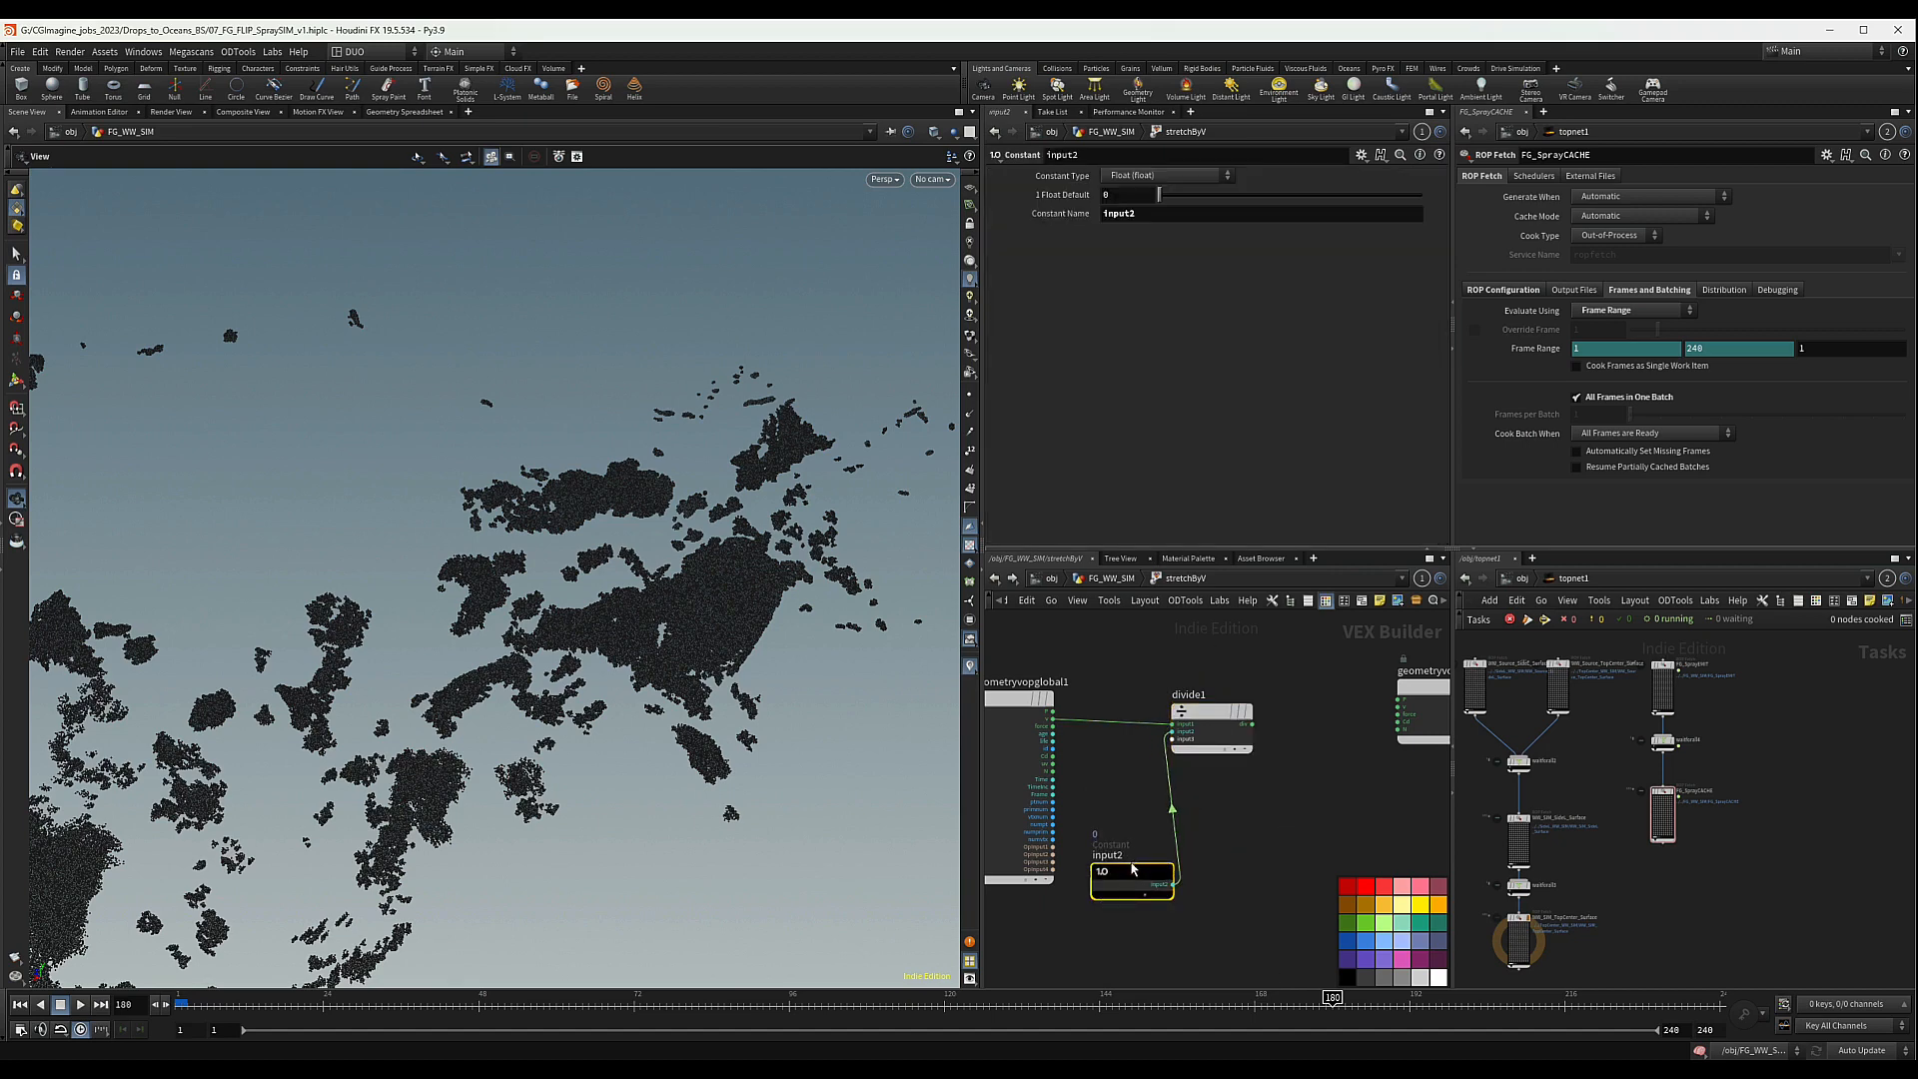
{"action": "left_click", "coordinate": [1130, 197]}
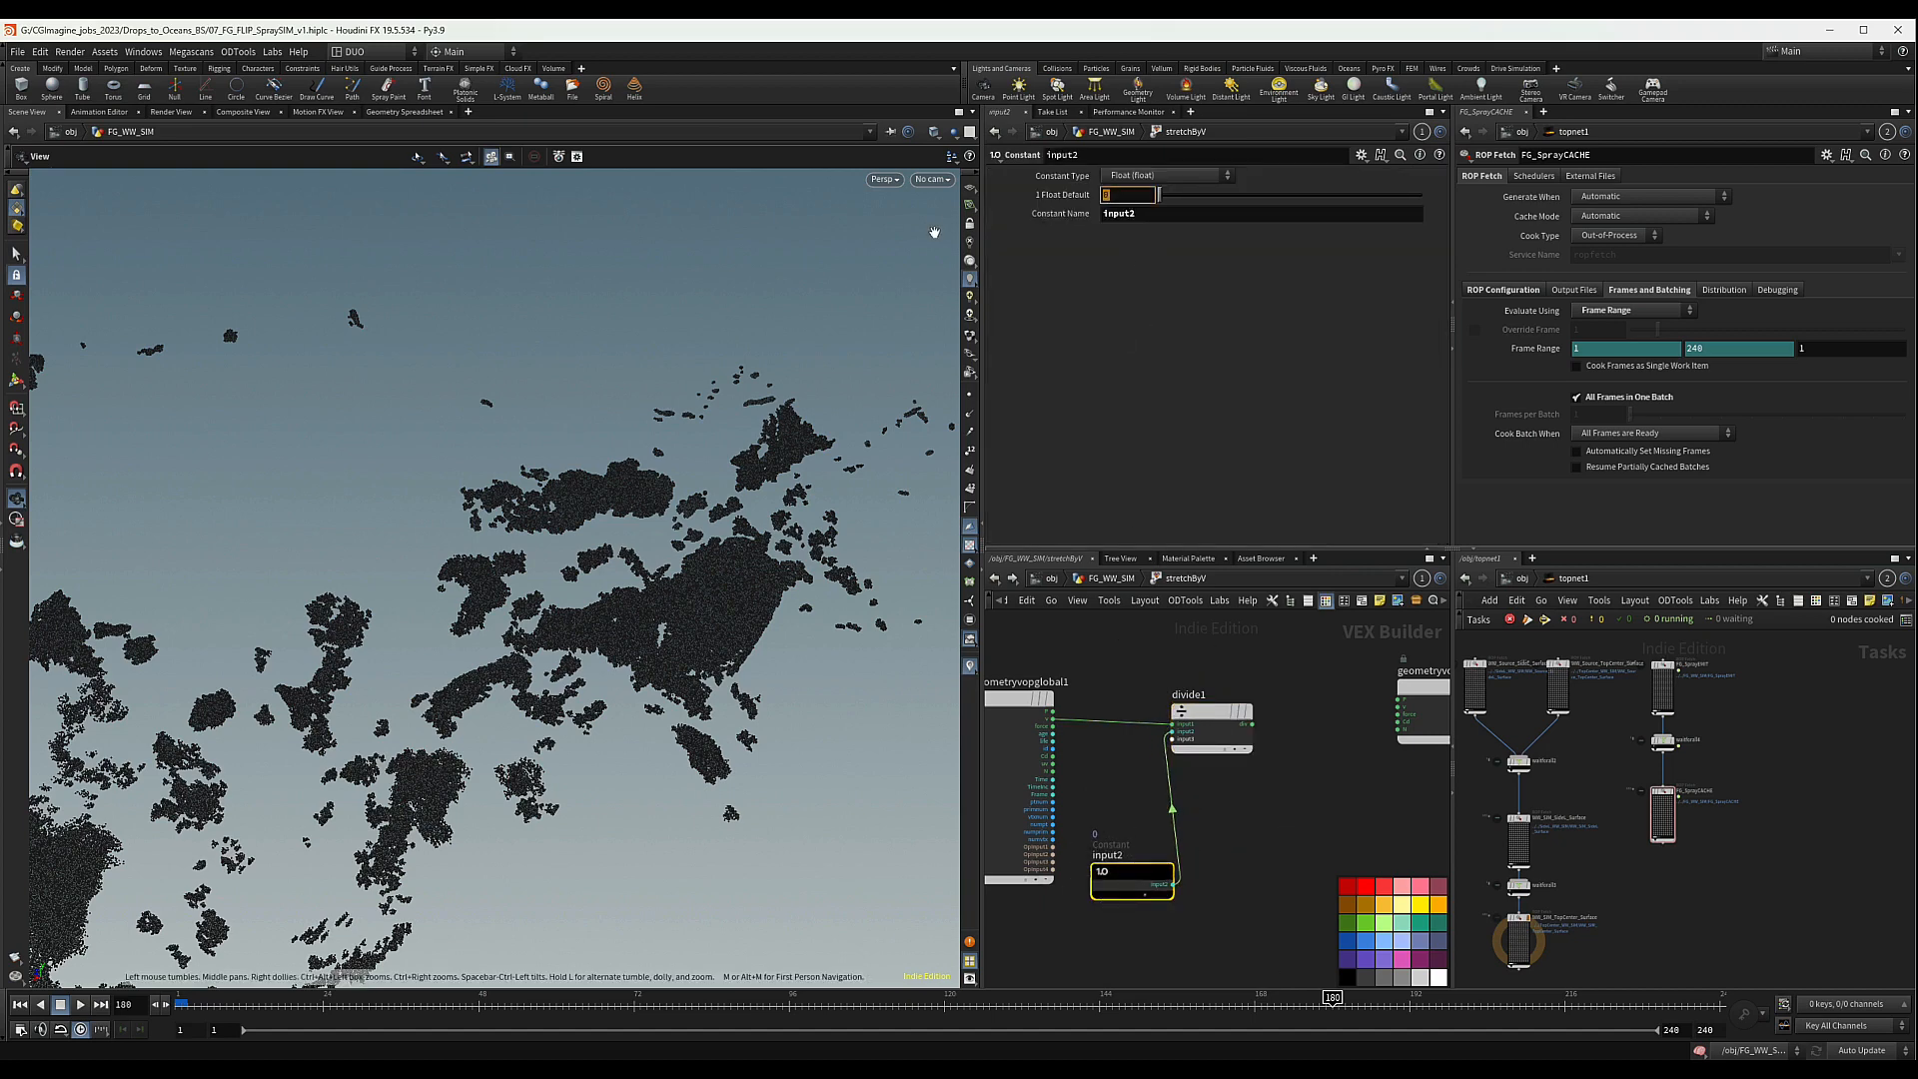
{"action": "type", "text": "24"}
{"action": "key", "text": "Return"}
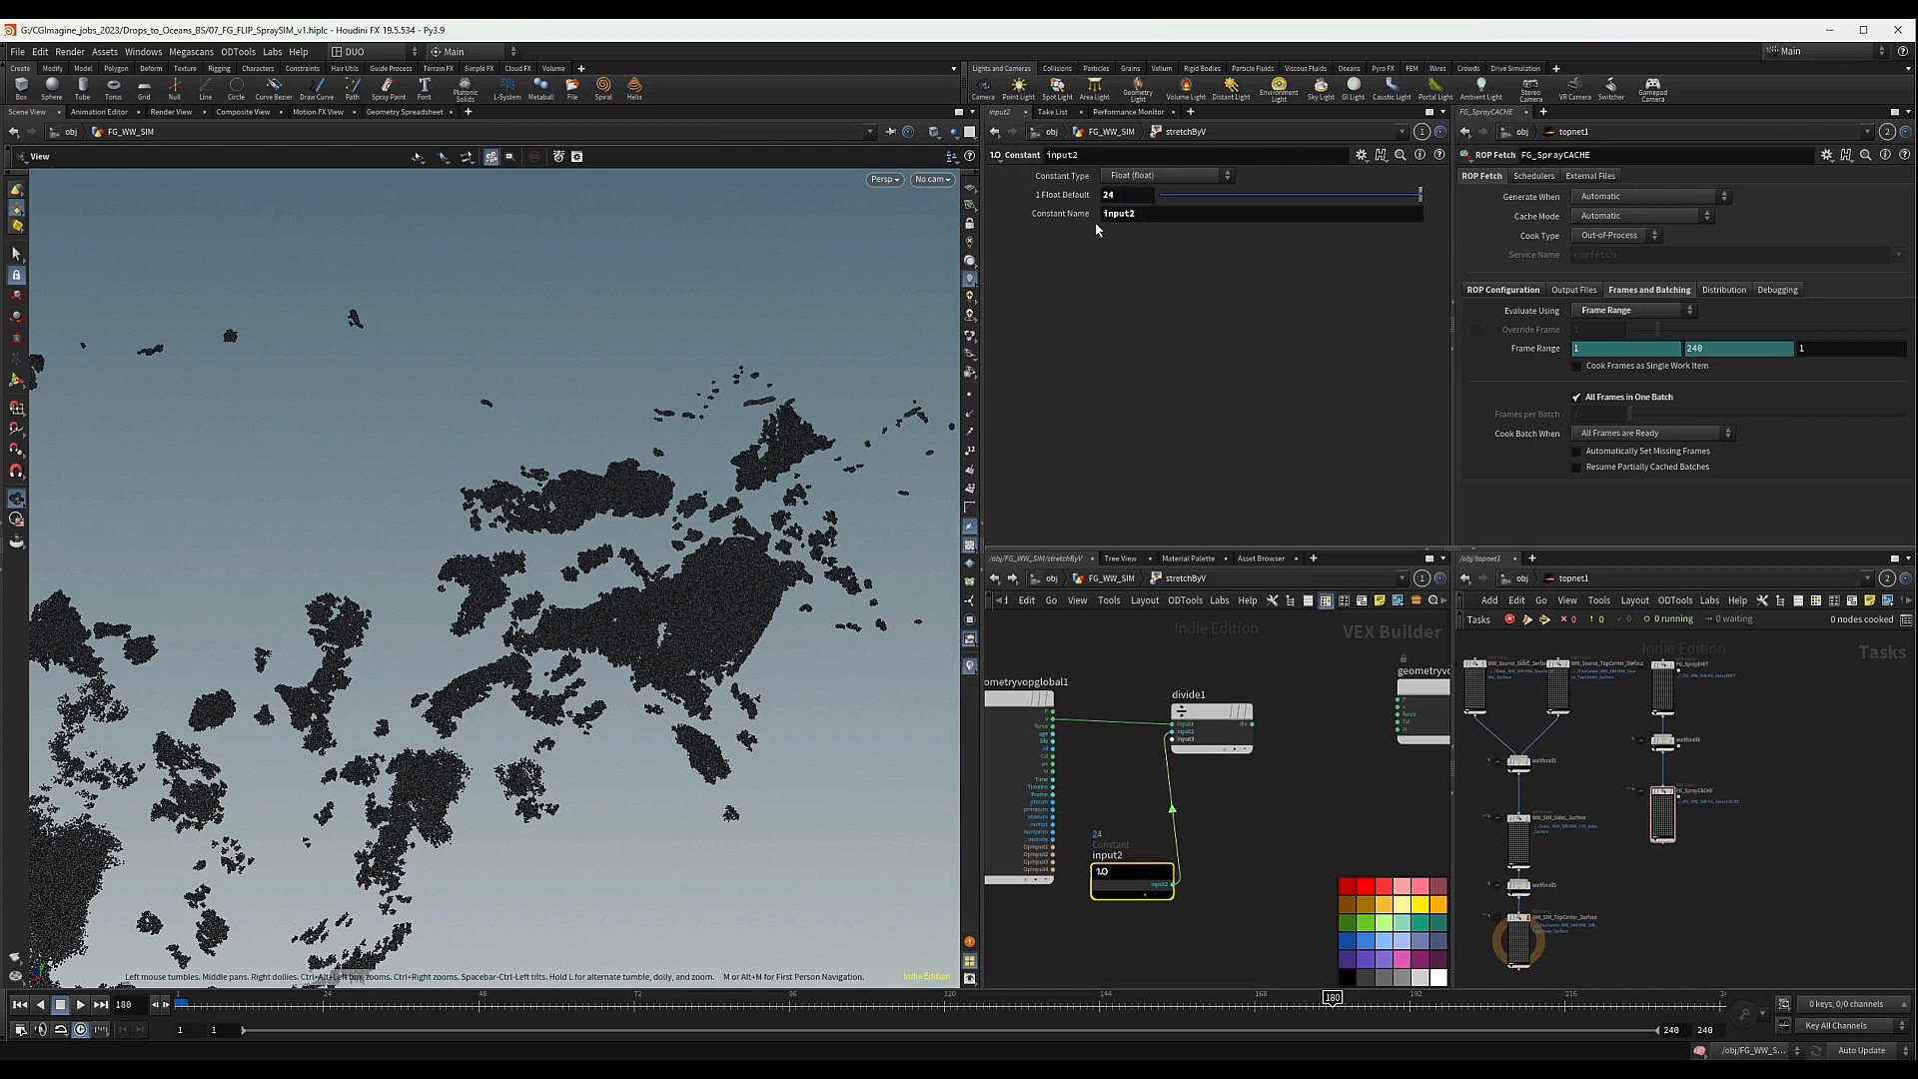
- Place an Add node after divide1 and connect the position output P of geometryvopglobal1 to its first input
{"action": "middle_click_drag", "start_coordinate": [1254, 793], "coordinate": [1238, 831]}
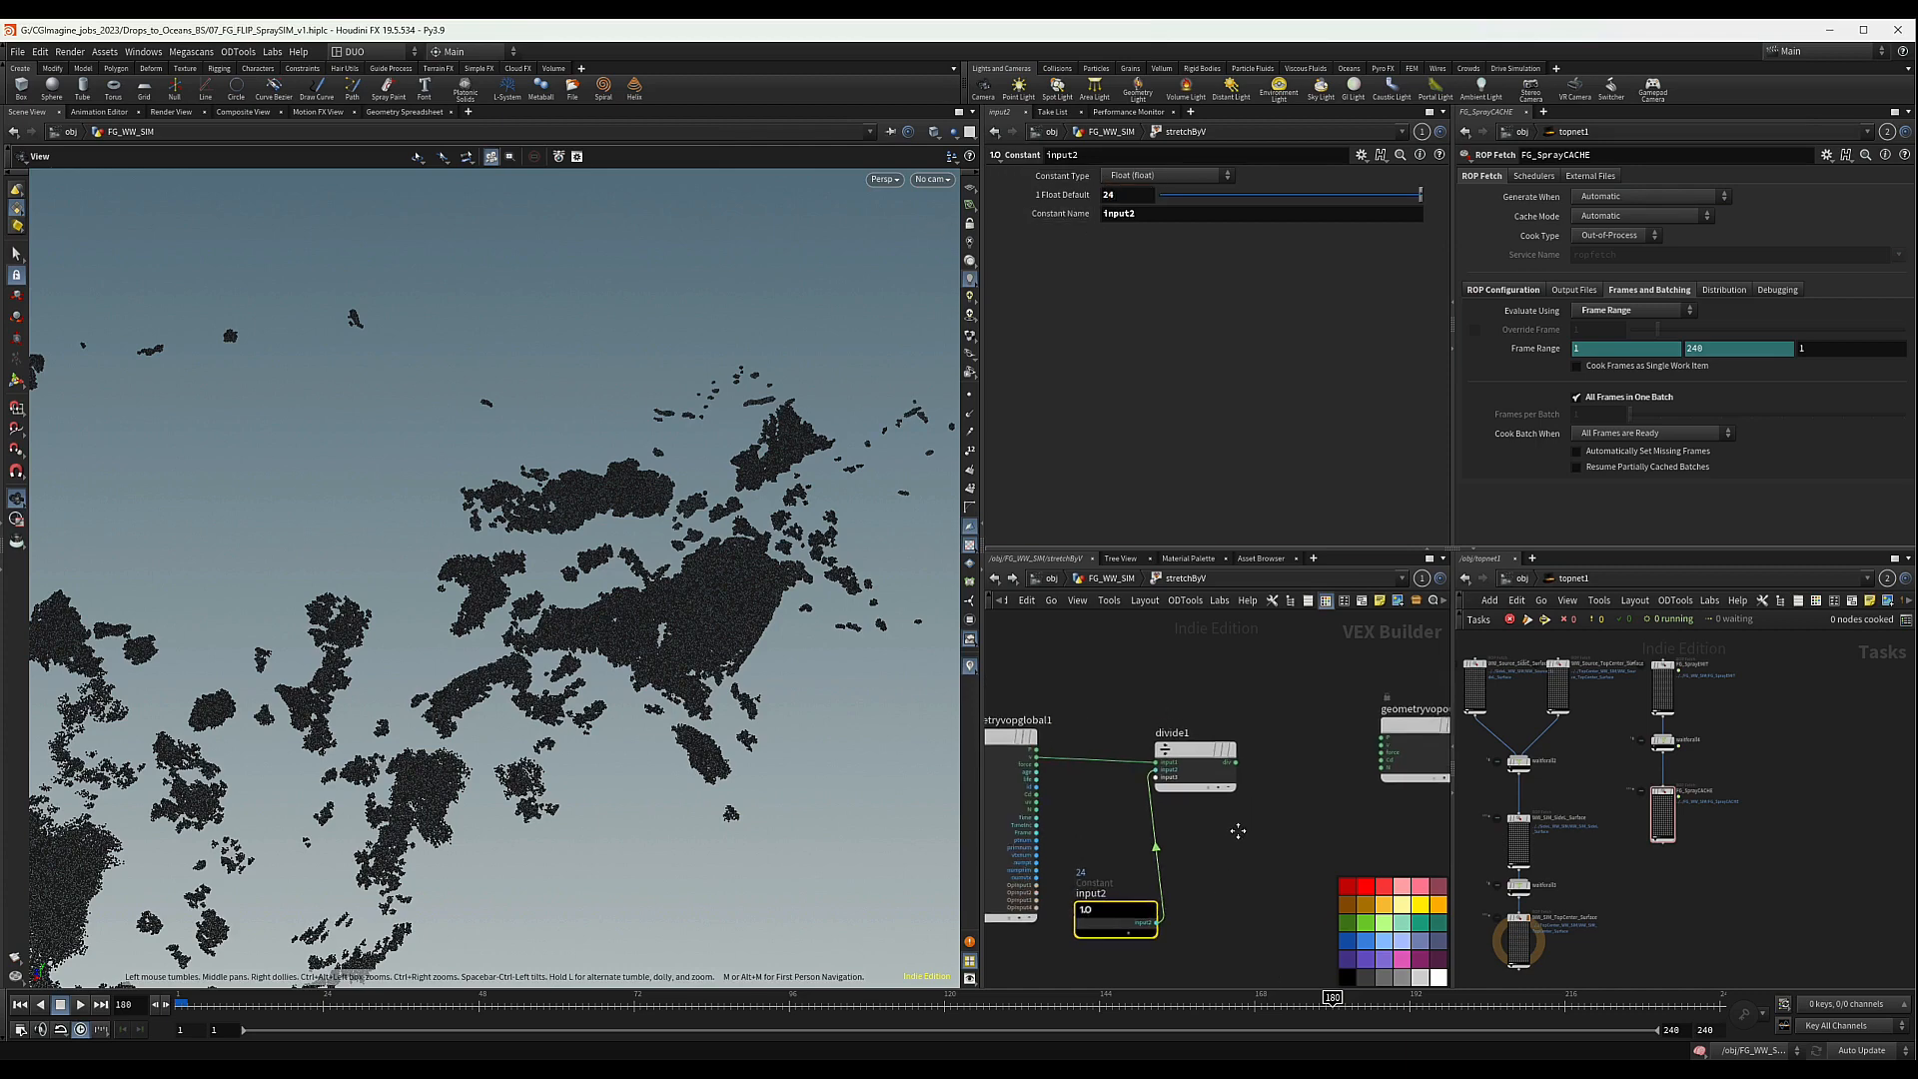
{"action": "scroll", "coordinate": [1217, 801], "scroll_direction": "up", "scroll_amount": 3}
{"action": "mouse_move", "coordinate": [1365, 783]}
{"action": "middle_mouse_down"}
{"action": "mouse_move", "coordinate": [1255, 816]}
{"action": "mouse_move", "coordinate": [1339, 778]}
{"action": "middle_mouse_up"}
{"action": "scroll", "coordinate": [1227, 718], "scroll_direction": "down", "scroll_amount": 1}
{"action": "scroll", "coordinate": [1339, 779], "scroll_direction": "down", "scroll_amount": 1}
{"action": "key", "text": "a"}
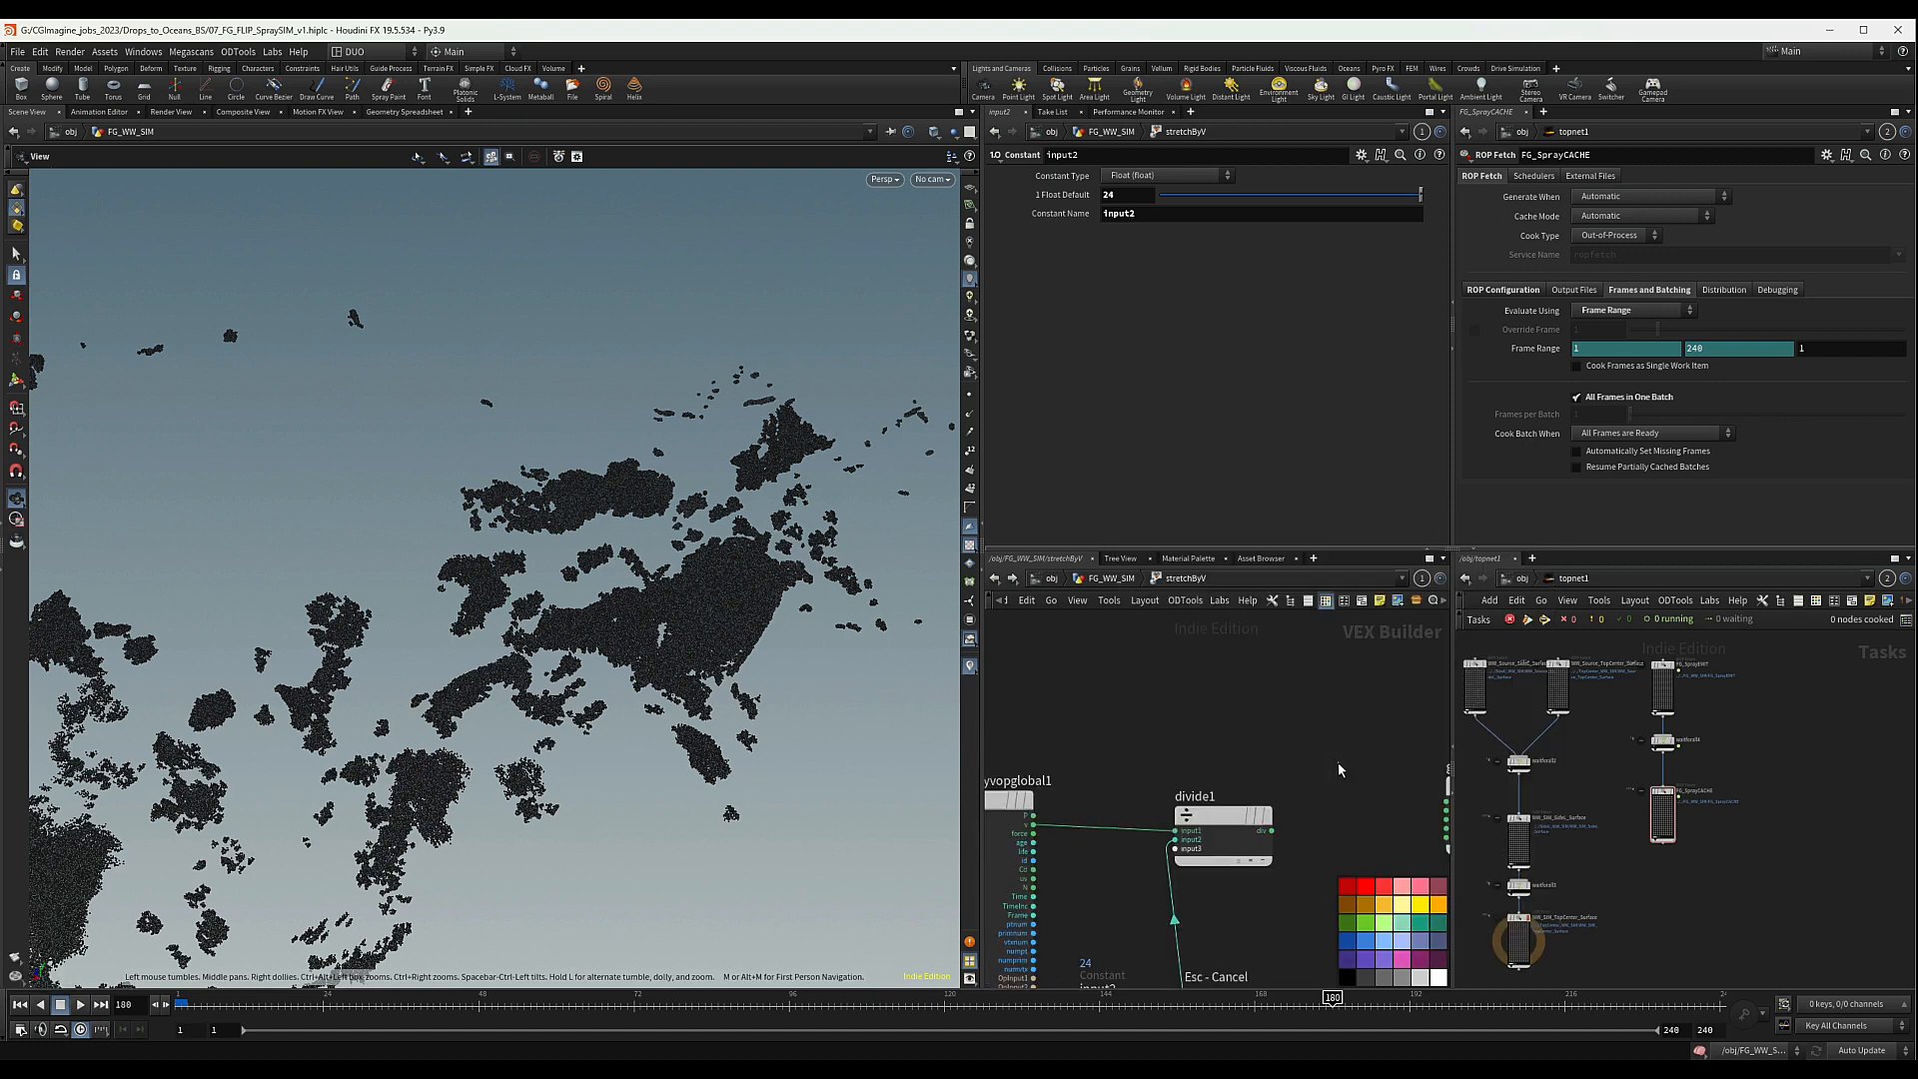
{"action": "key", "text": "Tab"}
{"action": "key", "text": "Caps_Lock"}
{"action": "type", "text": "d"}
{"action": "key", "text": "BackSpace"}
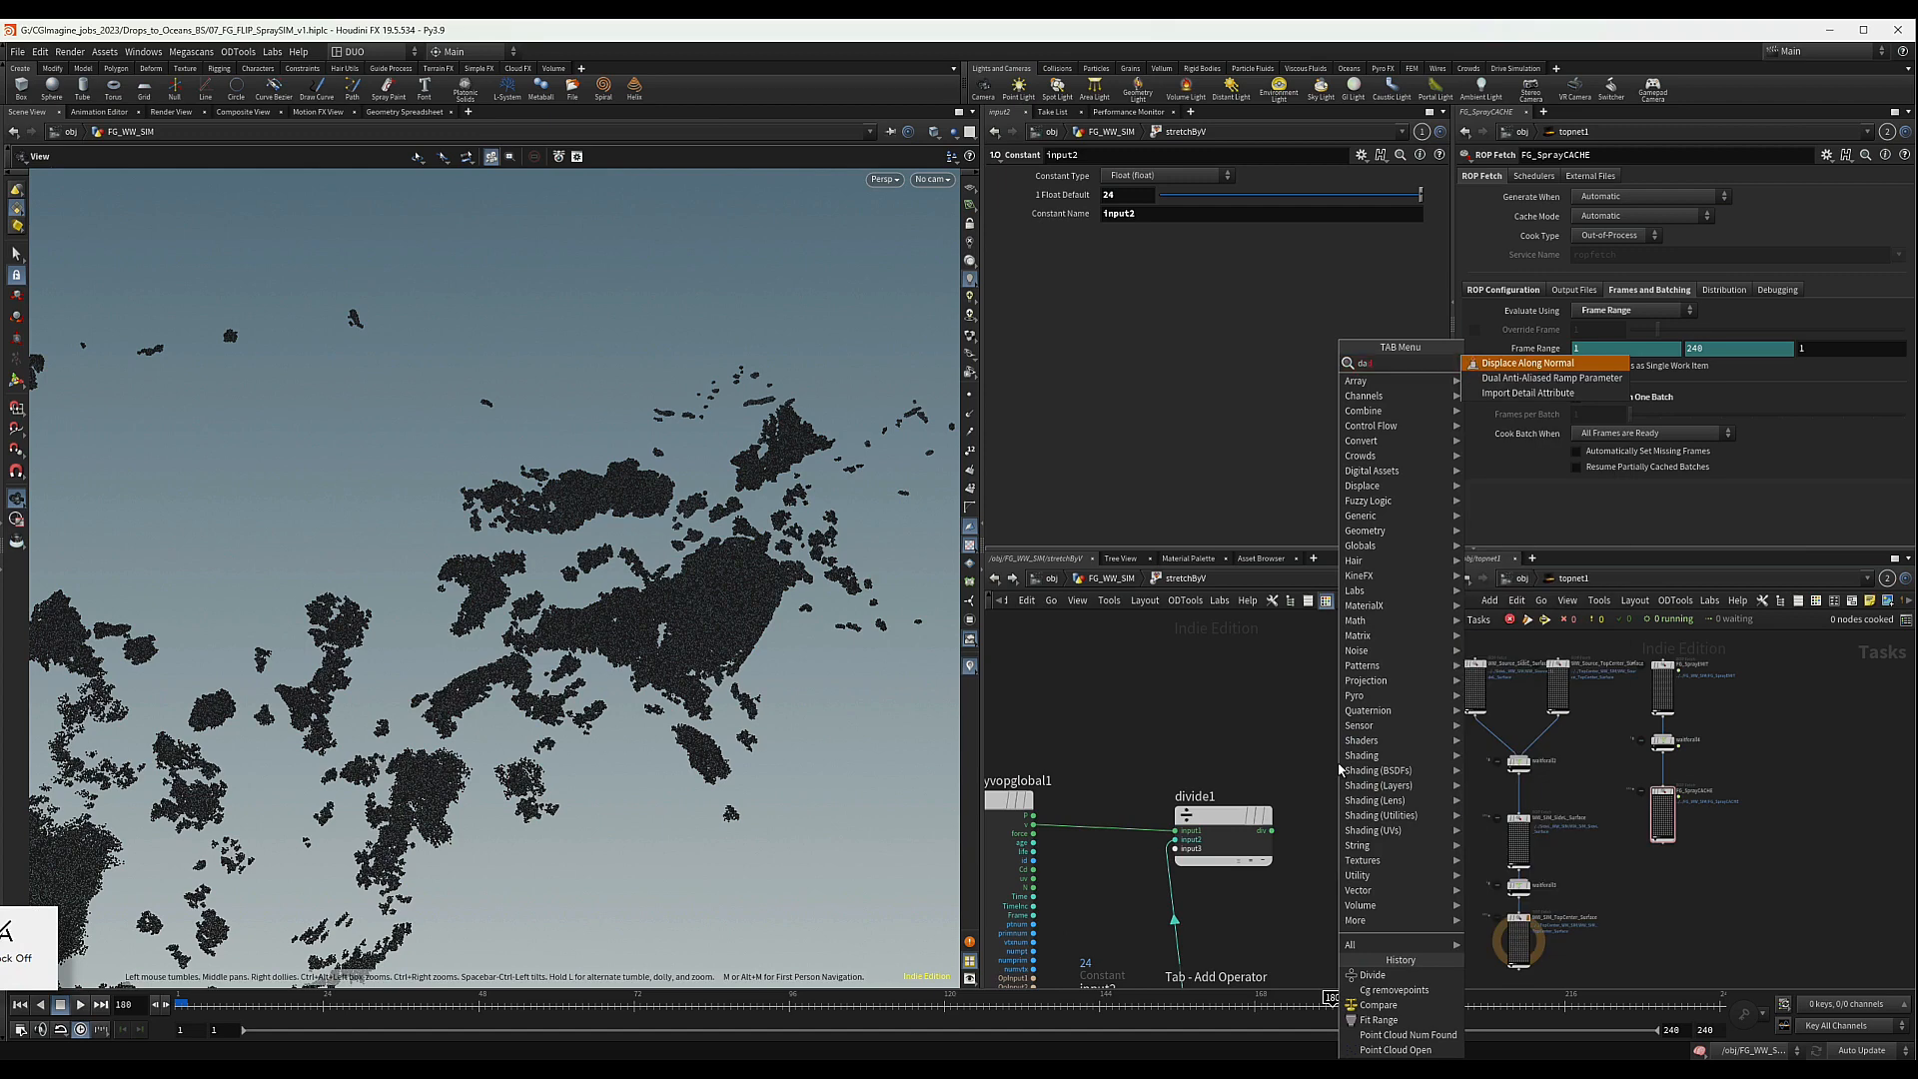
{"action": "type", "text": "ad"}
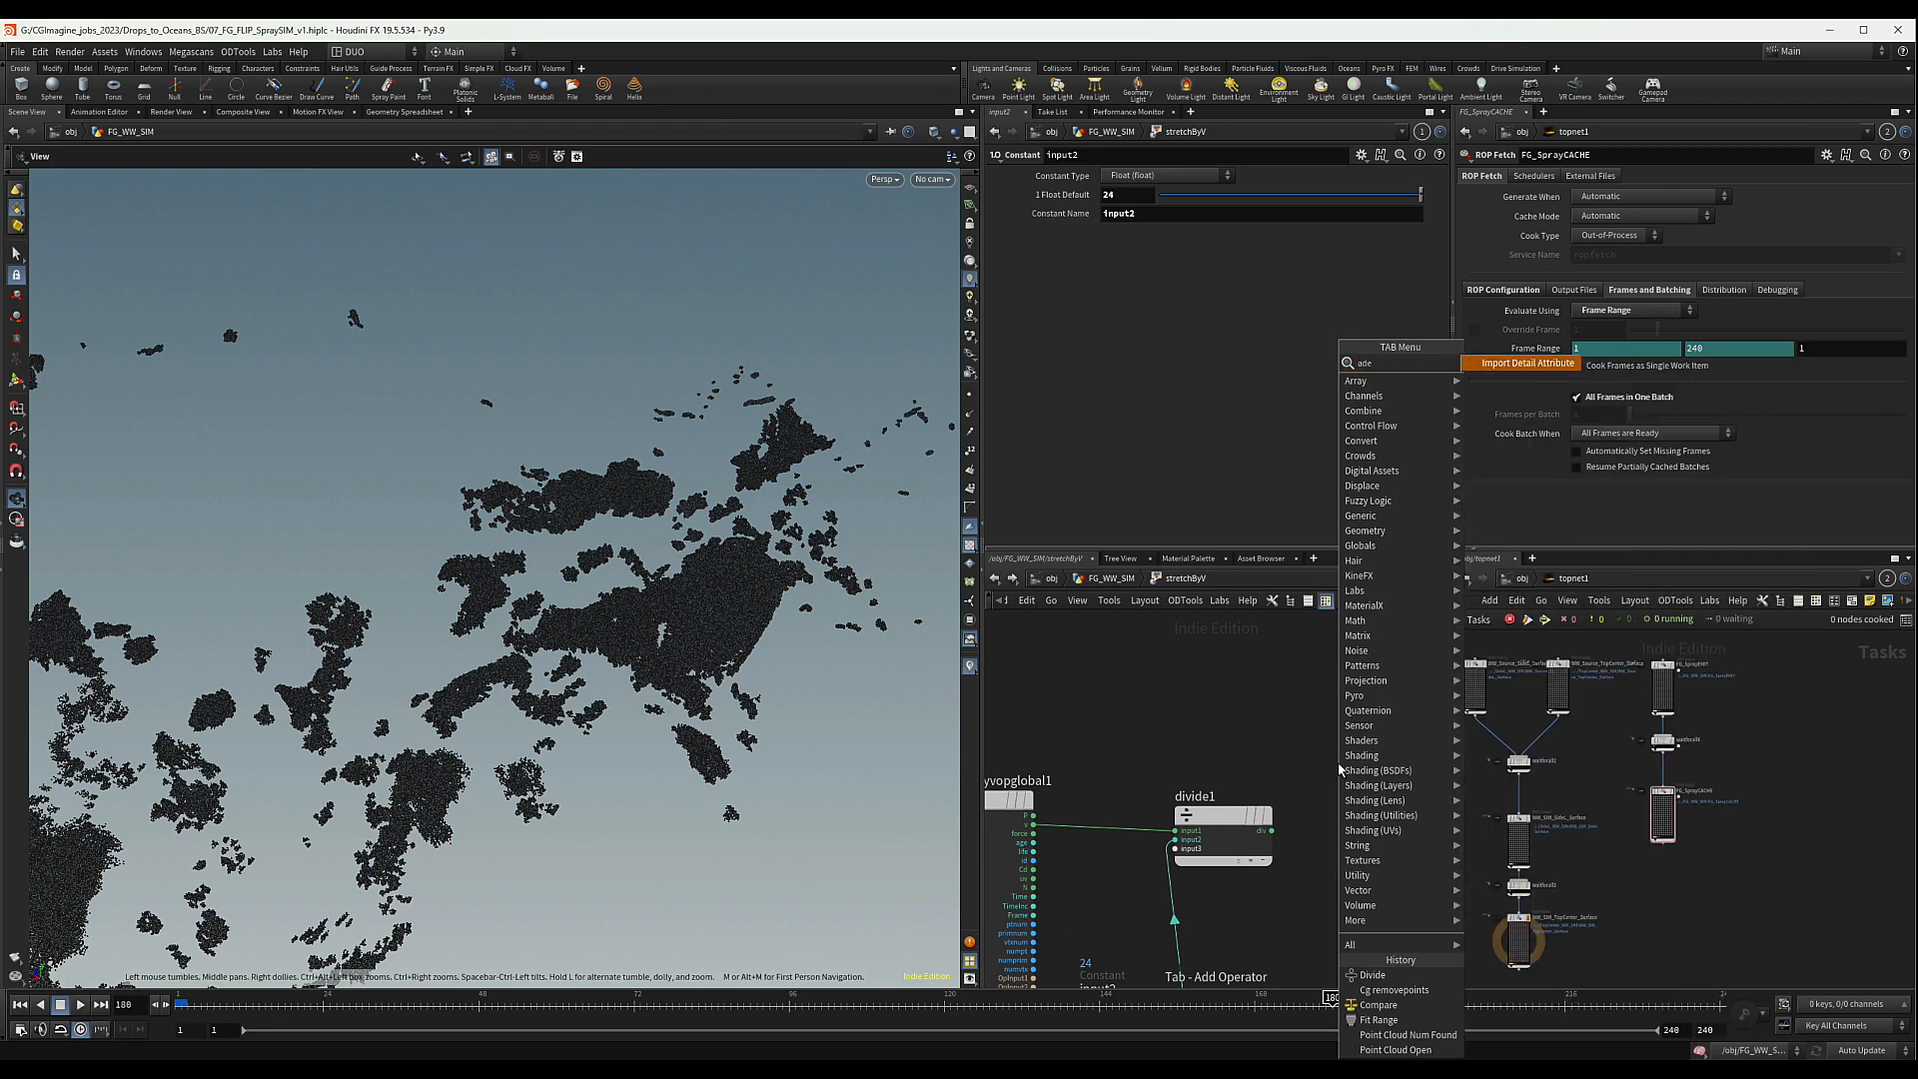
{"action": "key", "text": "Return"}
{"action": "left_click", "coordinate": [1339, 769]}
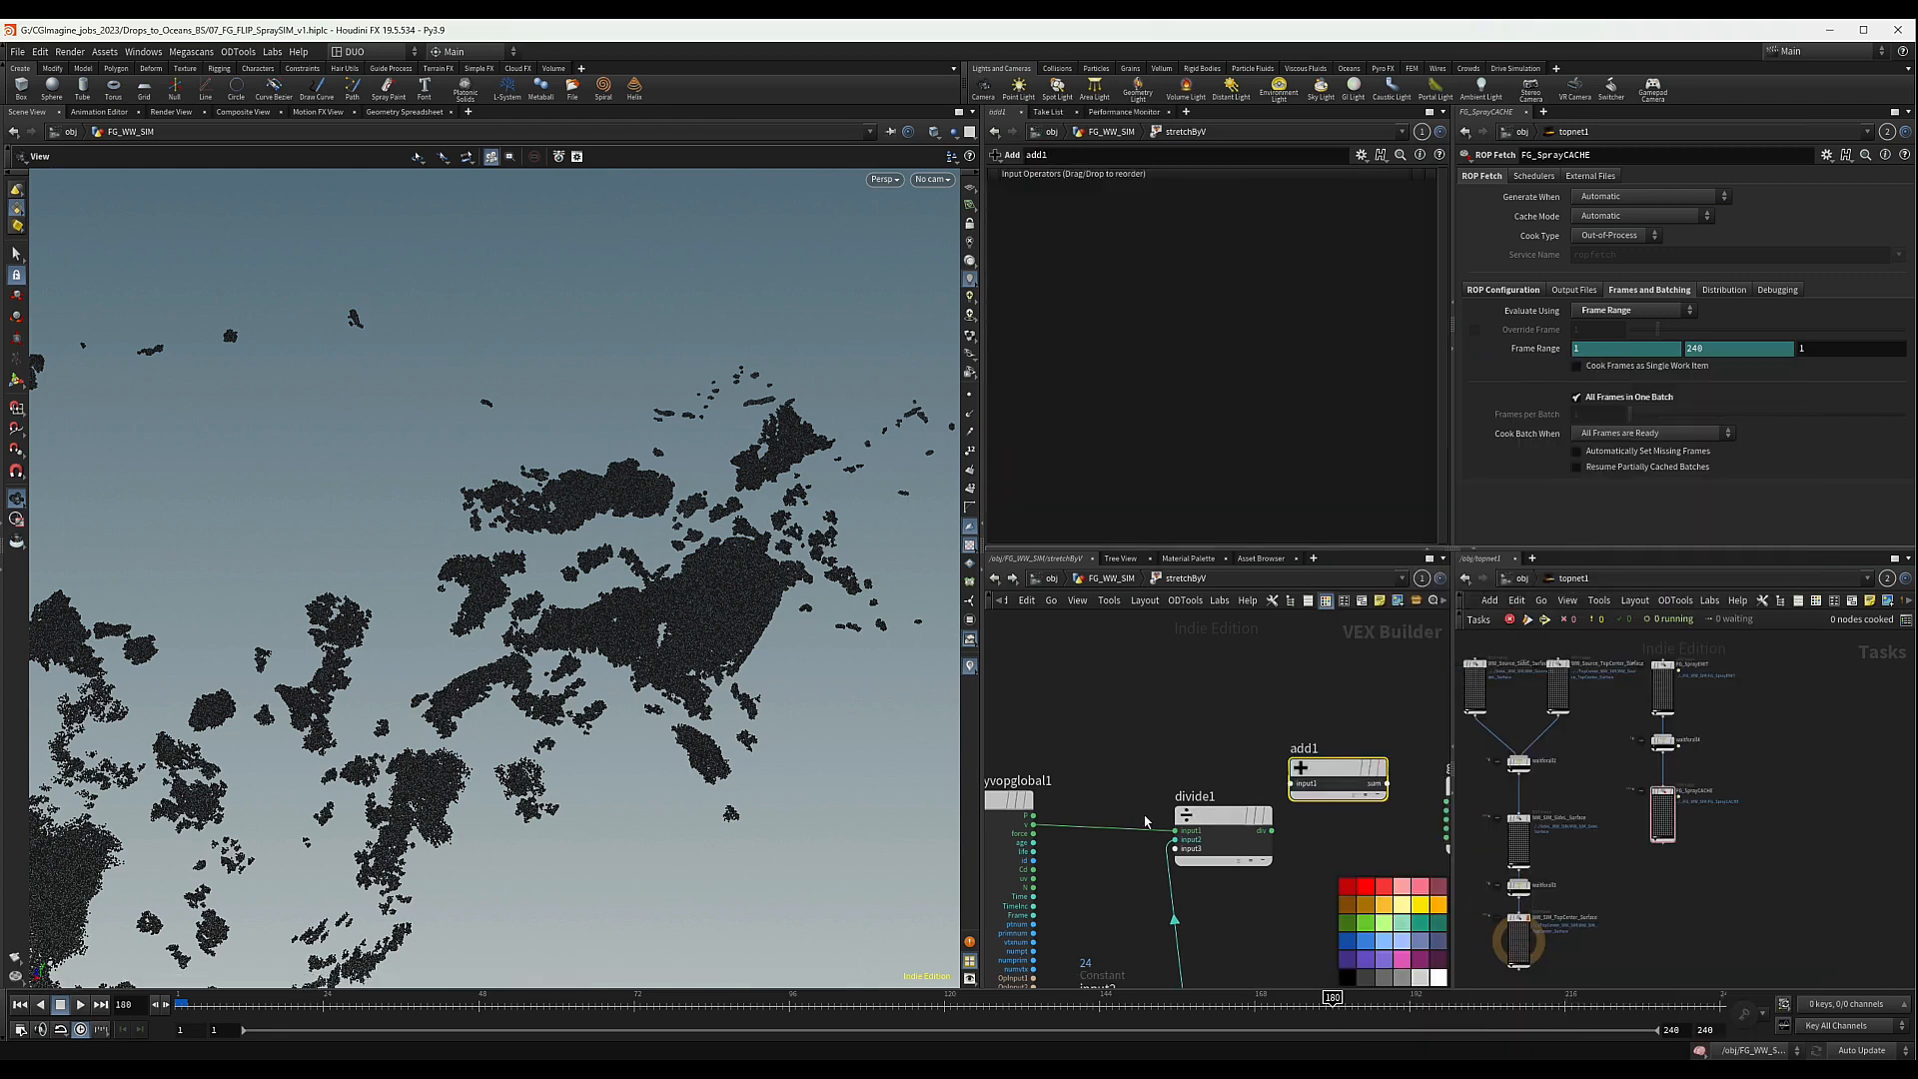
{"action": "left_click_drag", "start_coordinate": [1033, 816], "coordinate": [1211, 842]}
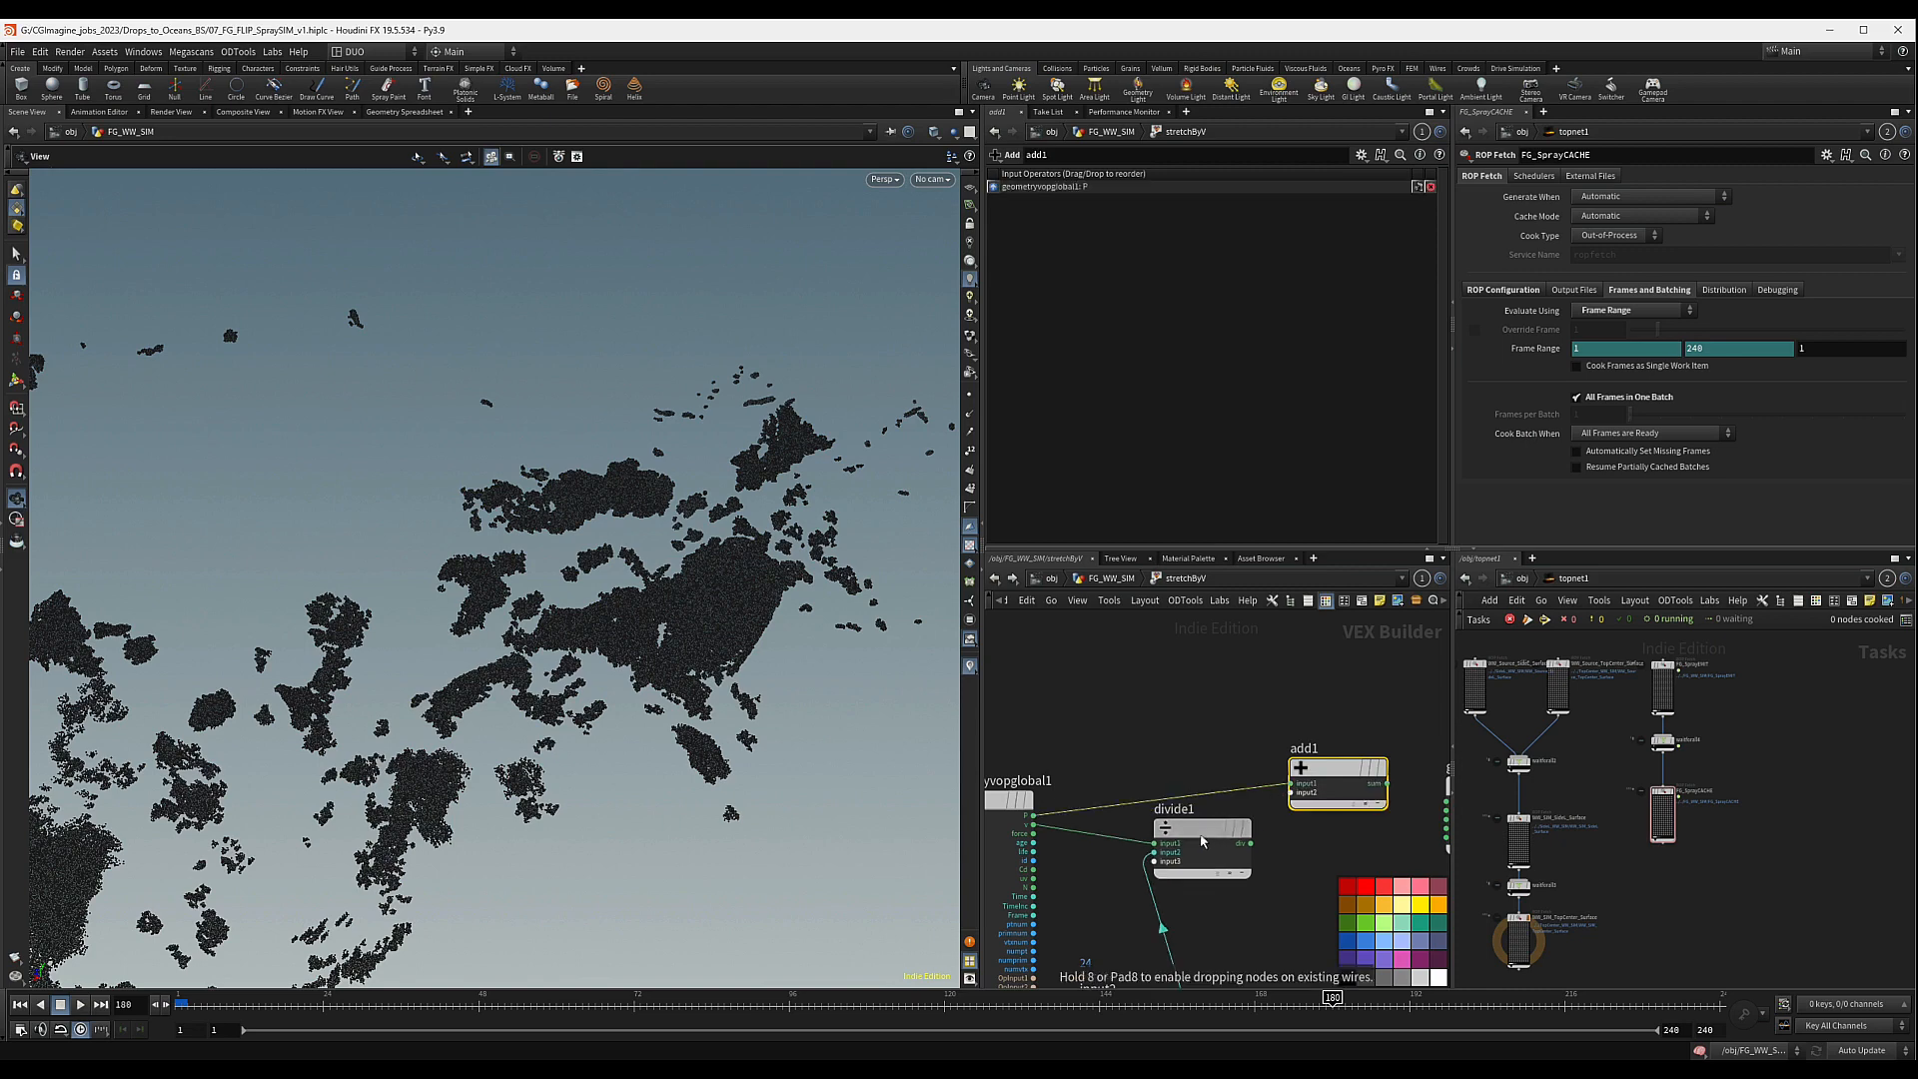
- Connect divide1's result to add1's second input, and wire add1's sum into P on geometryvopoutput1
{"action": "middle_click_drag", "start_coordinate": [1213, 915], "coordinate": [1233, 873]}
{"action": "scroll", "coordinate": [1197, 881], "scroll_direction": "down", "scroll_amount": 2}
{"action": "left_click_drag", "start_coordinate": [1147, 945], "coordinate": [1126, 927]}
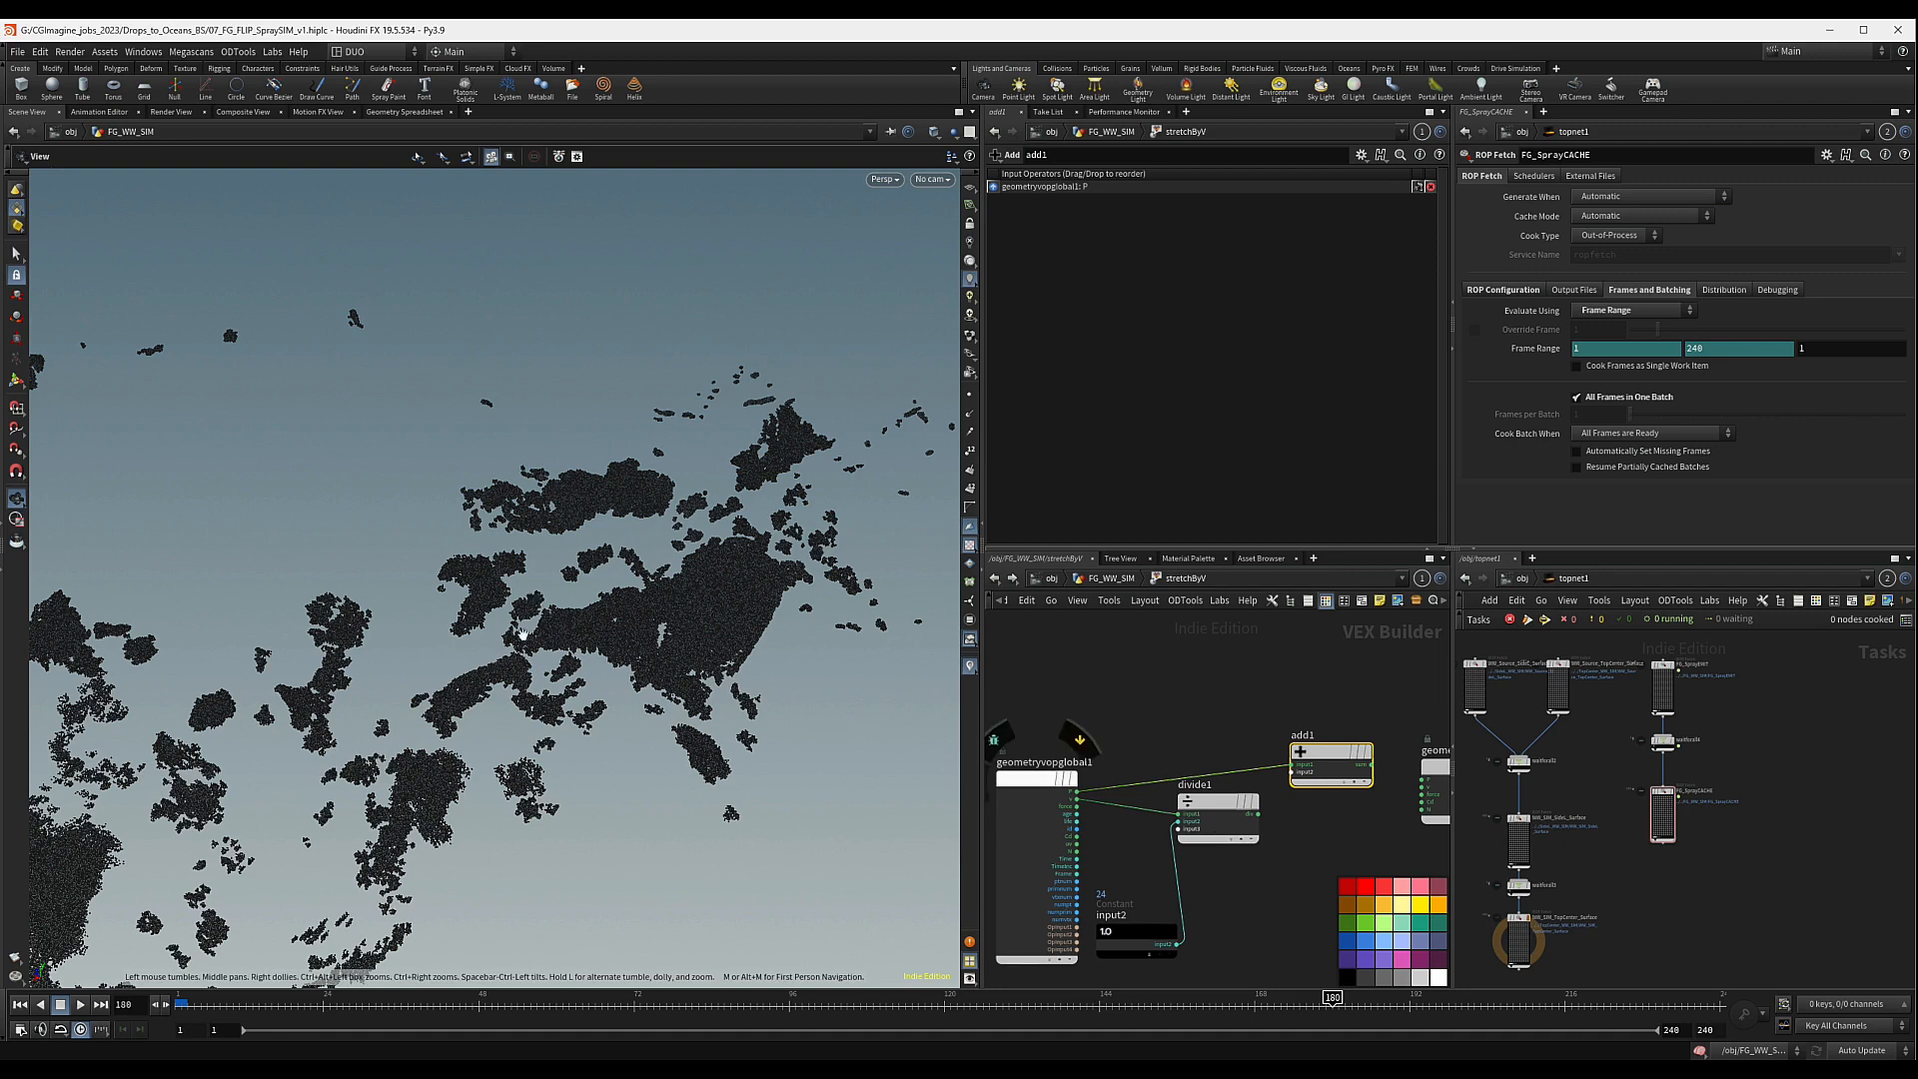
{"action": "scroll", "coordinate": [524, 627], "scroll_direction": "up", "scroll_amount": 3}
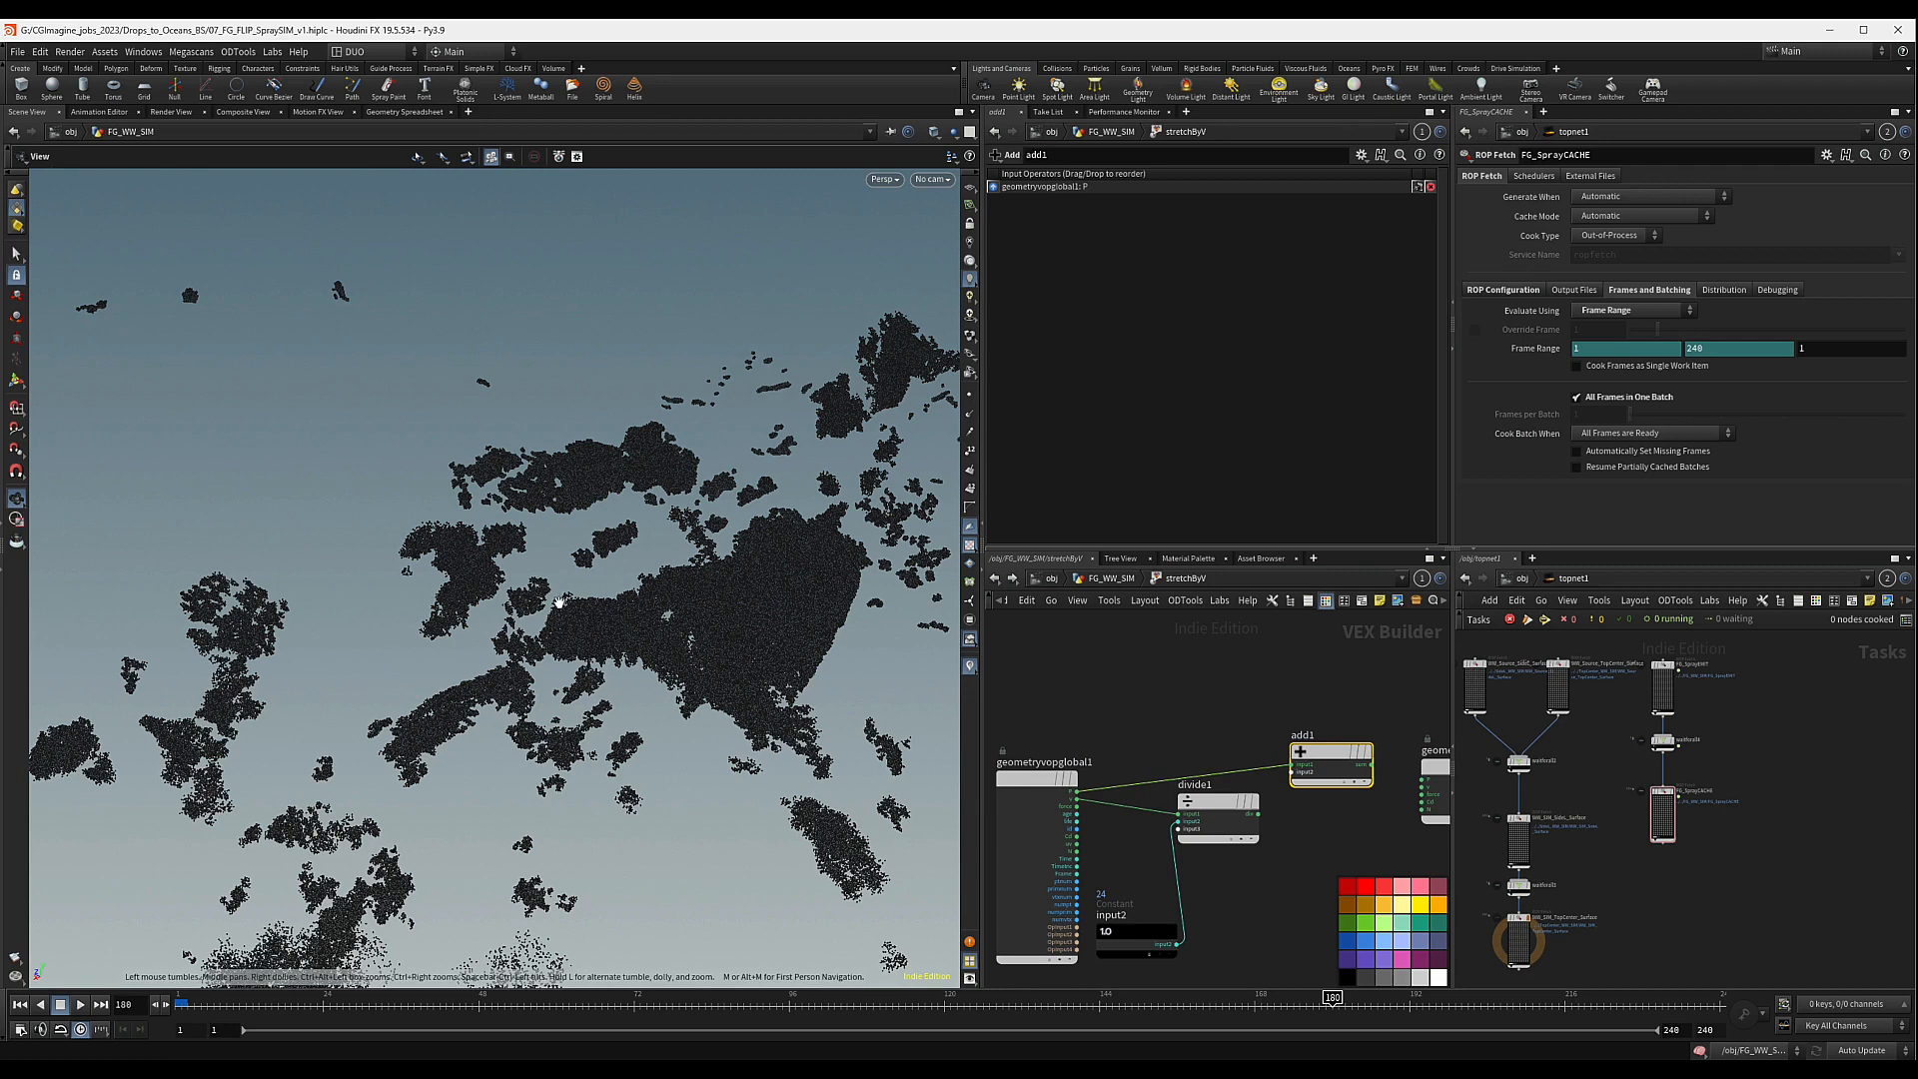
{"action": "middle_click_drag", "start_coordinate": [1289, 830], "coordinate": [1257, 834]}
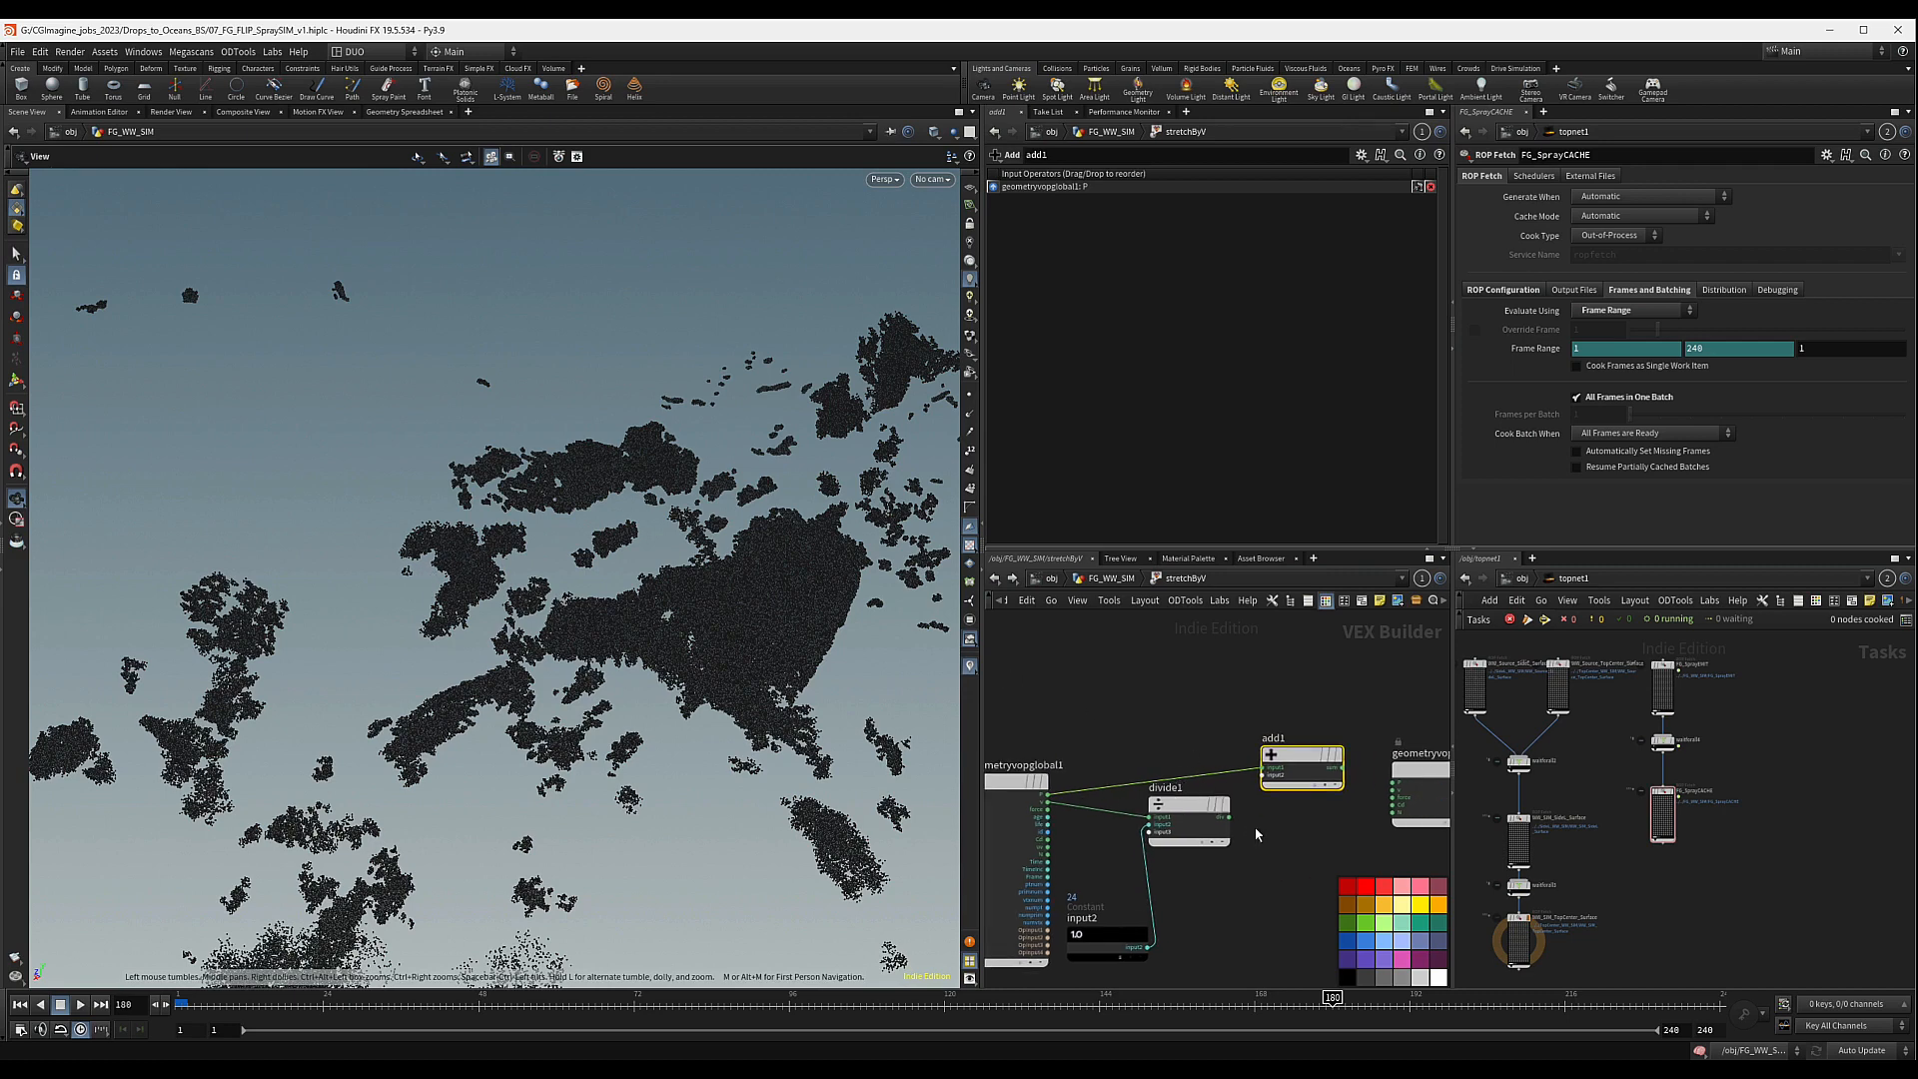
{"action": "left_click_drag", "start_coordinate": [1228, 818], "coordinate": [1264, 776]}
{"action": "middle_click_drag", "start_coordinate": [1295, 805], "coordinate": [1168, 817]}
{"action": "left_click_drag", "start_coordinate": [1303, 783], "coordinate": [1330, 753]}
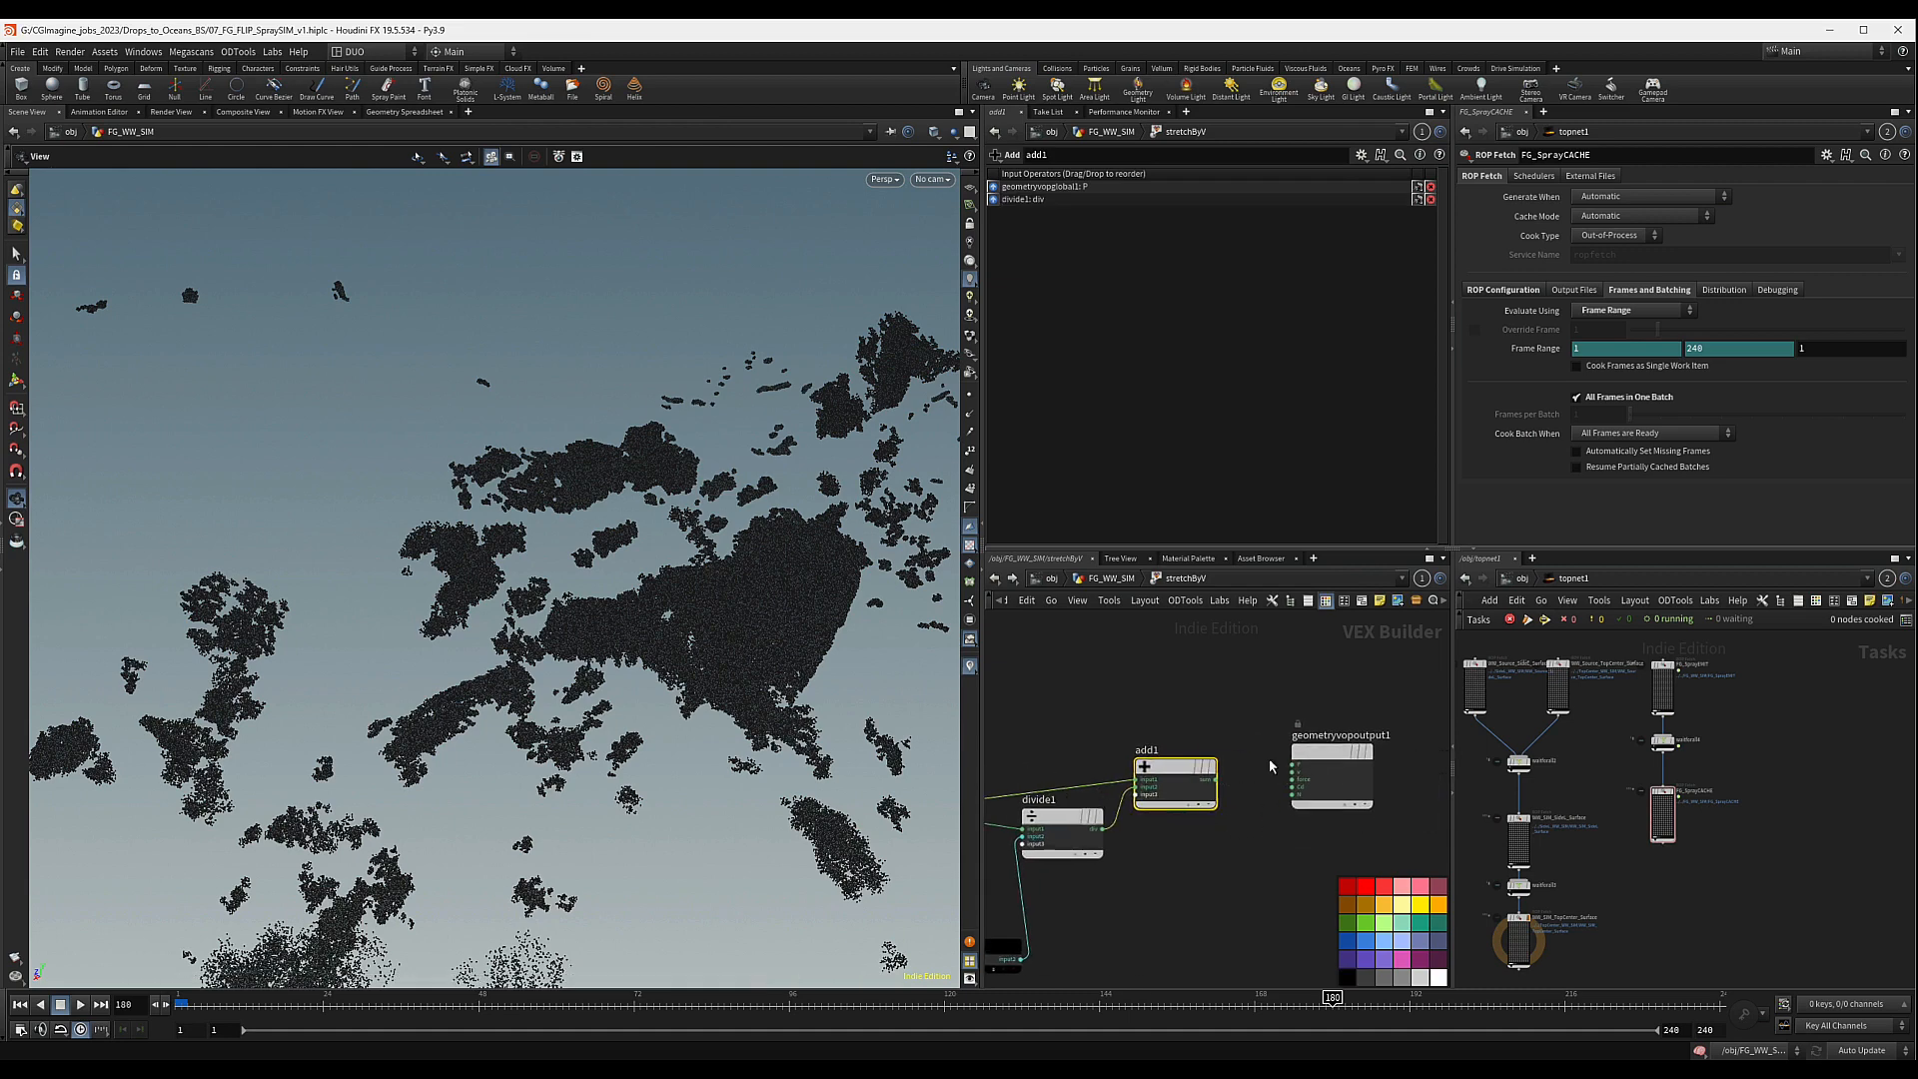
{"action": "left_click_drag", "start_coordinate": [1216, 781], "coordinate": [1295, 766]}
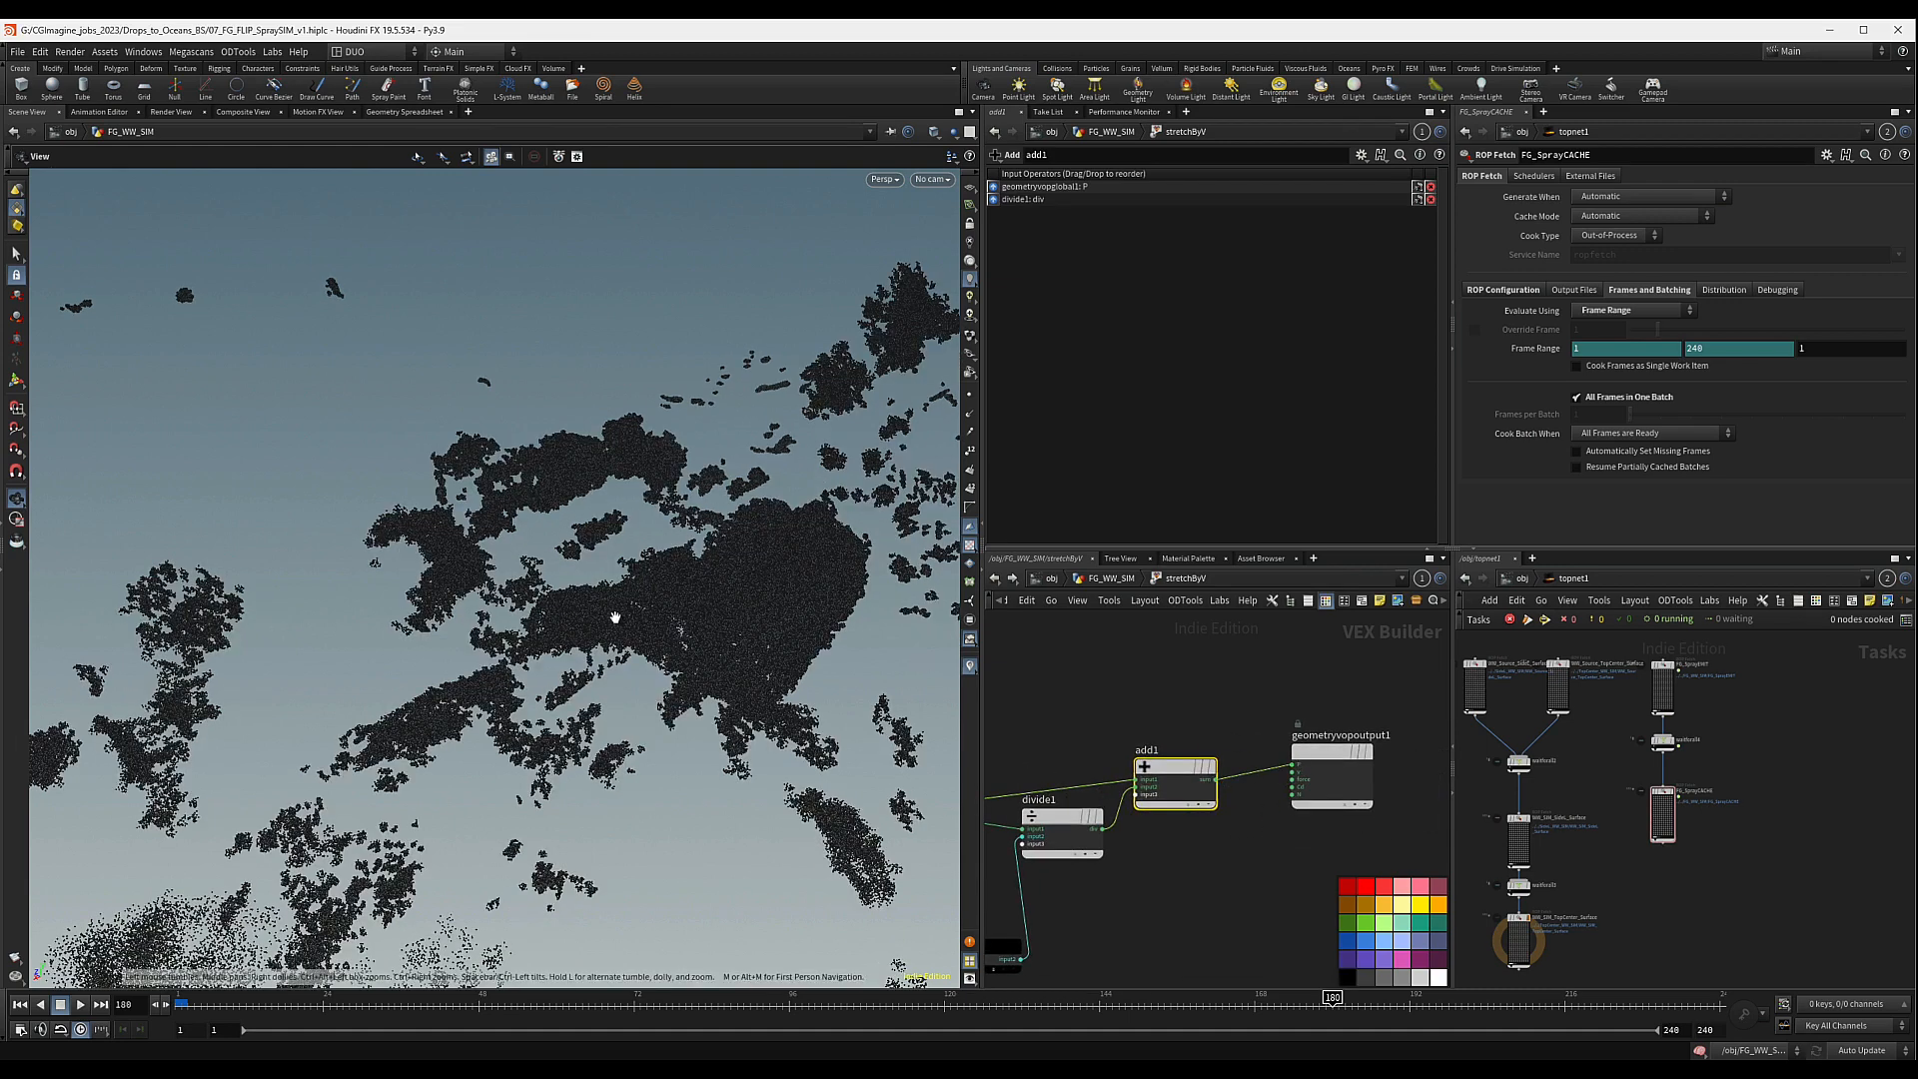
- Change the input2 constant feeding divide1 to -24 to reverse the stretch direction
{"action": "scroll", "coordinate": [1099, 879], "scroll_direction": "down", "scroll_amount": 5}
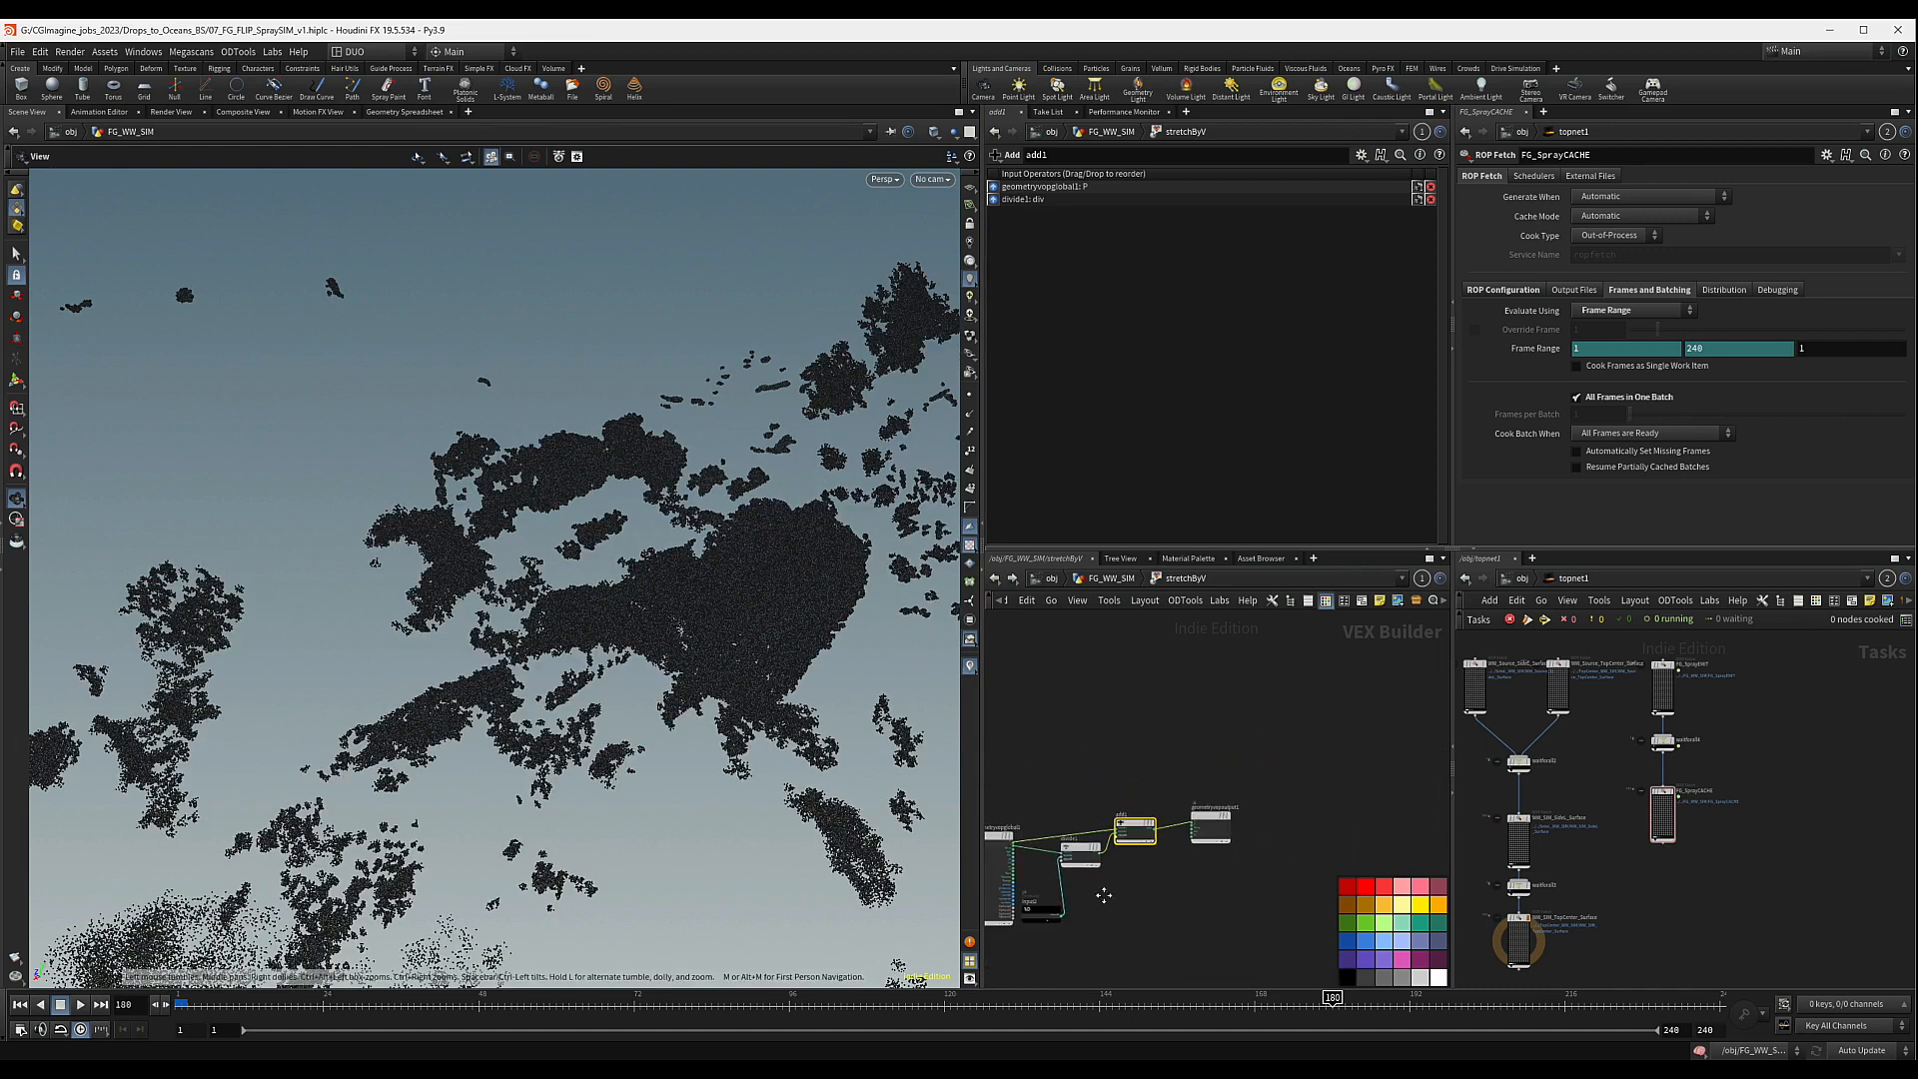
{"action": "middle_click_drag", "start_coordinate": [1102, 892], "coordinate": [1141, 834]}
{"action": "scroll", "coordinate": [1120, 824], "scroll_direction": "up", "scroll_amount": 6}
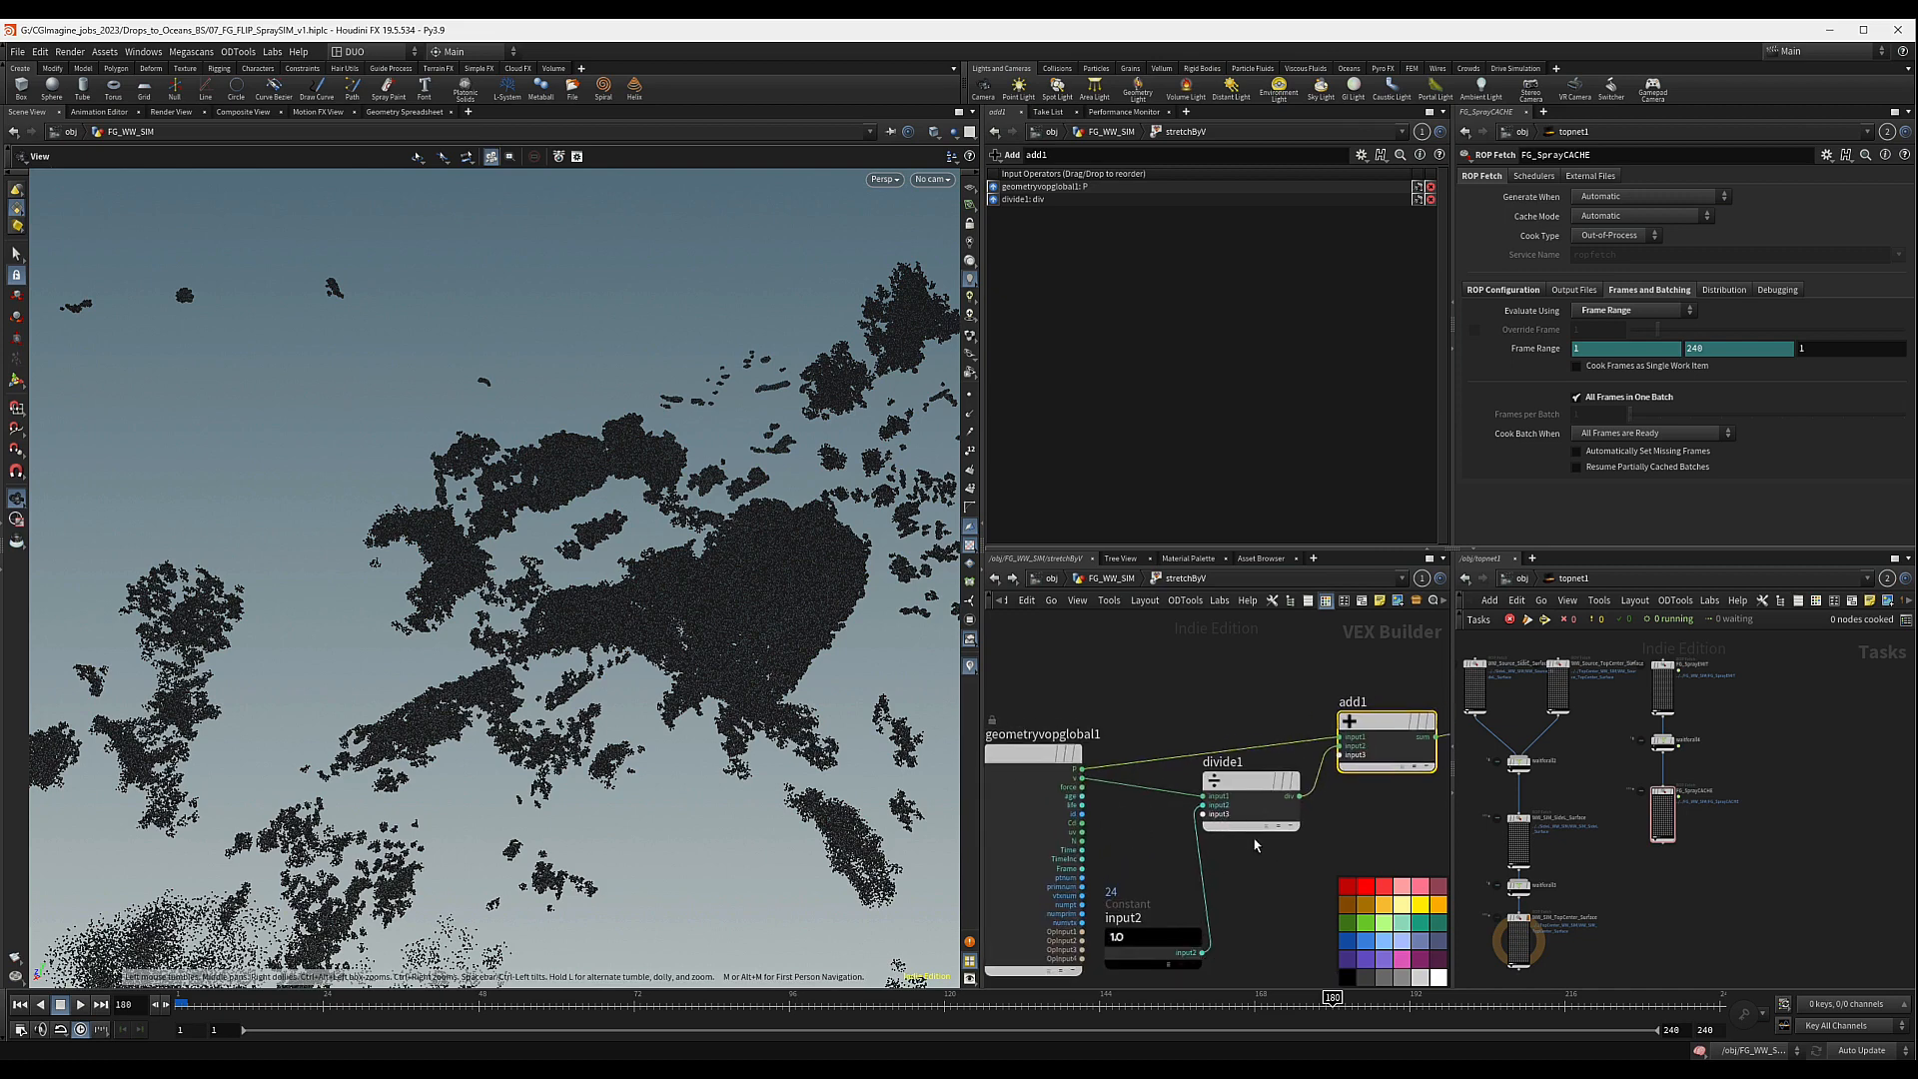
{"action": "left_click", "coordinate": [1244, 790]}
{"action": "left_click", "coordinate": [1154, 940]}
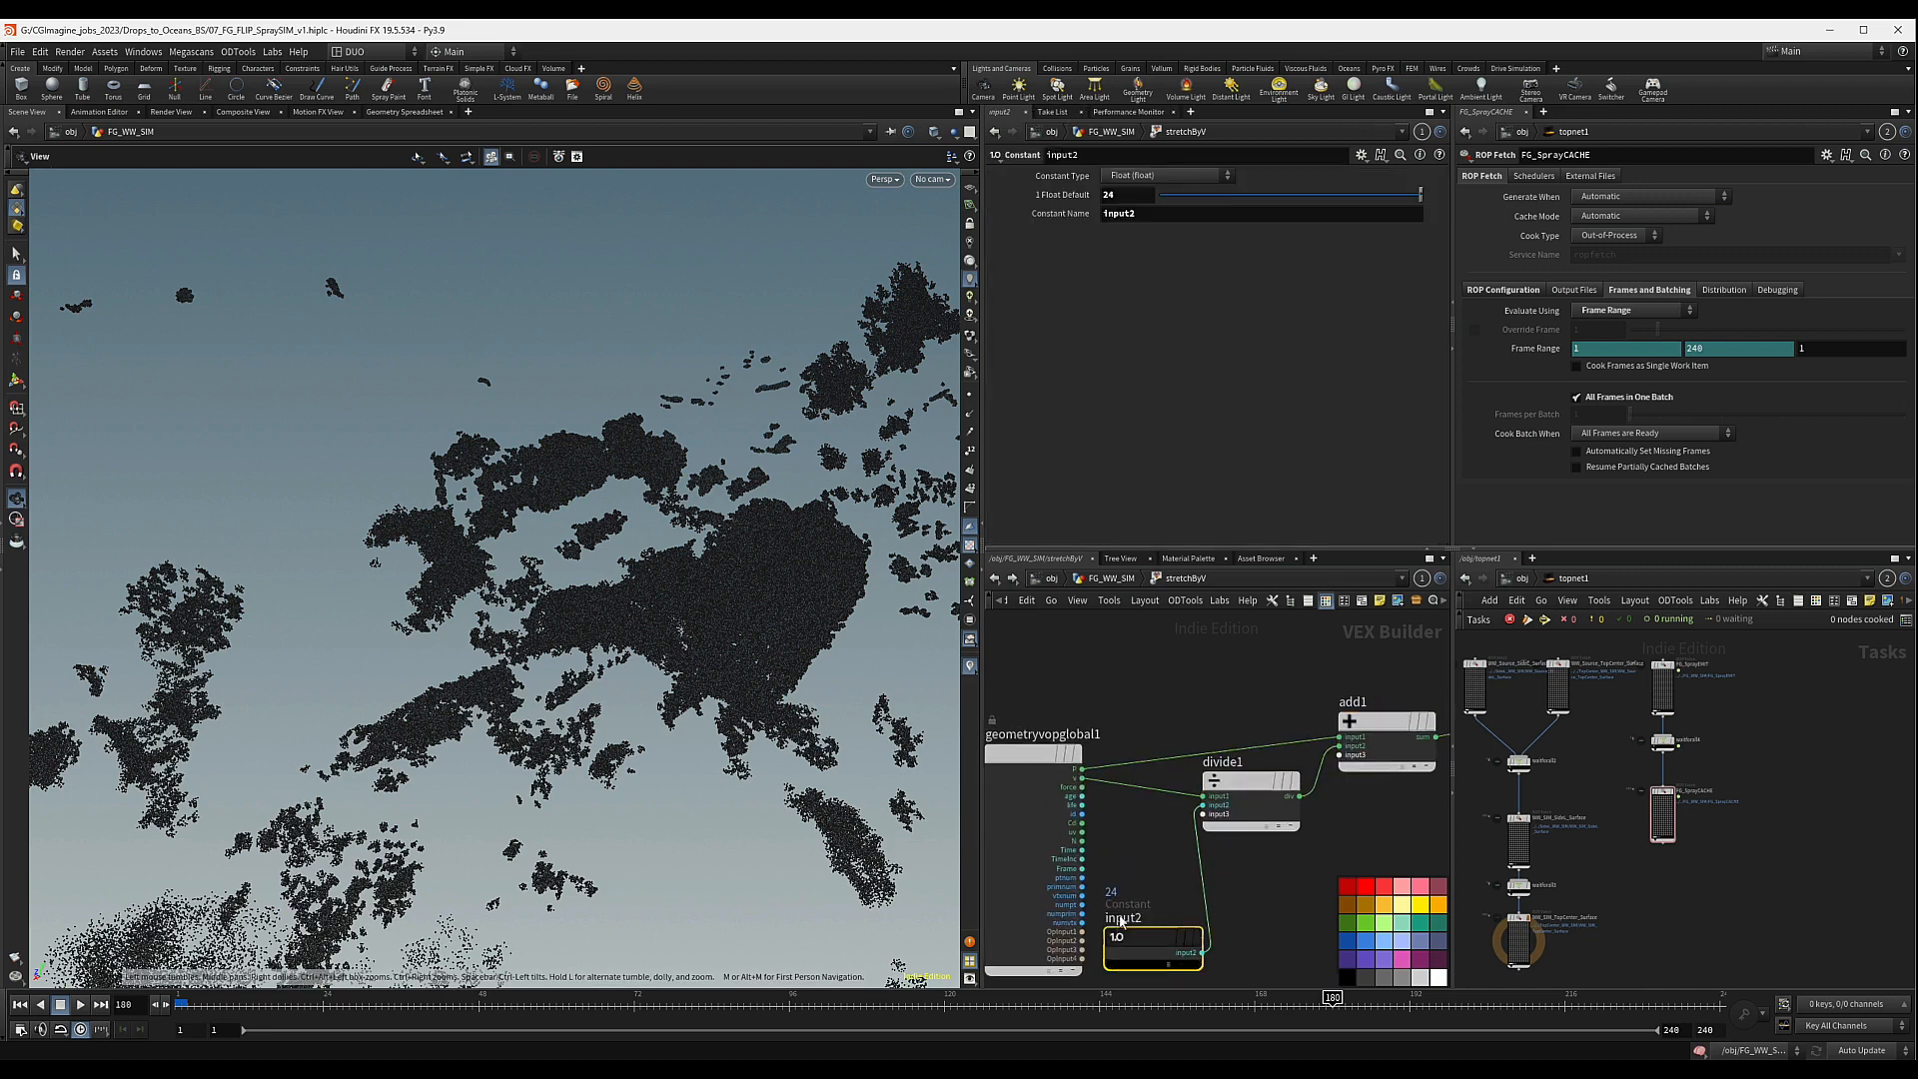
{"action": "double_click", "coordinate": [1121, 195]}
{"action": "type", "text": "-24"}
{"action": "key", "text": "Return"}
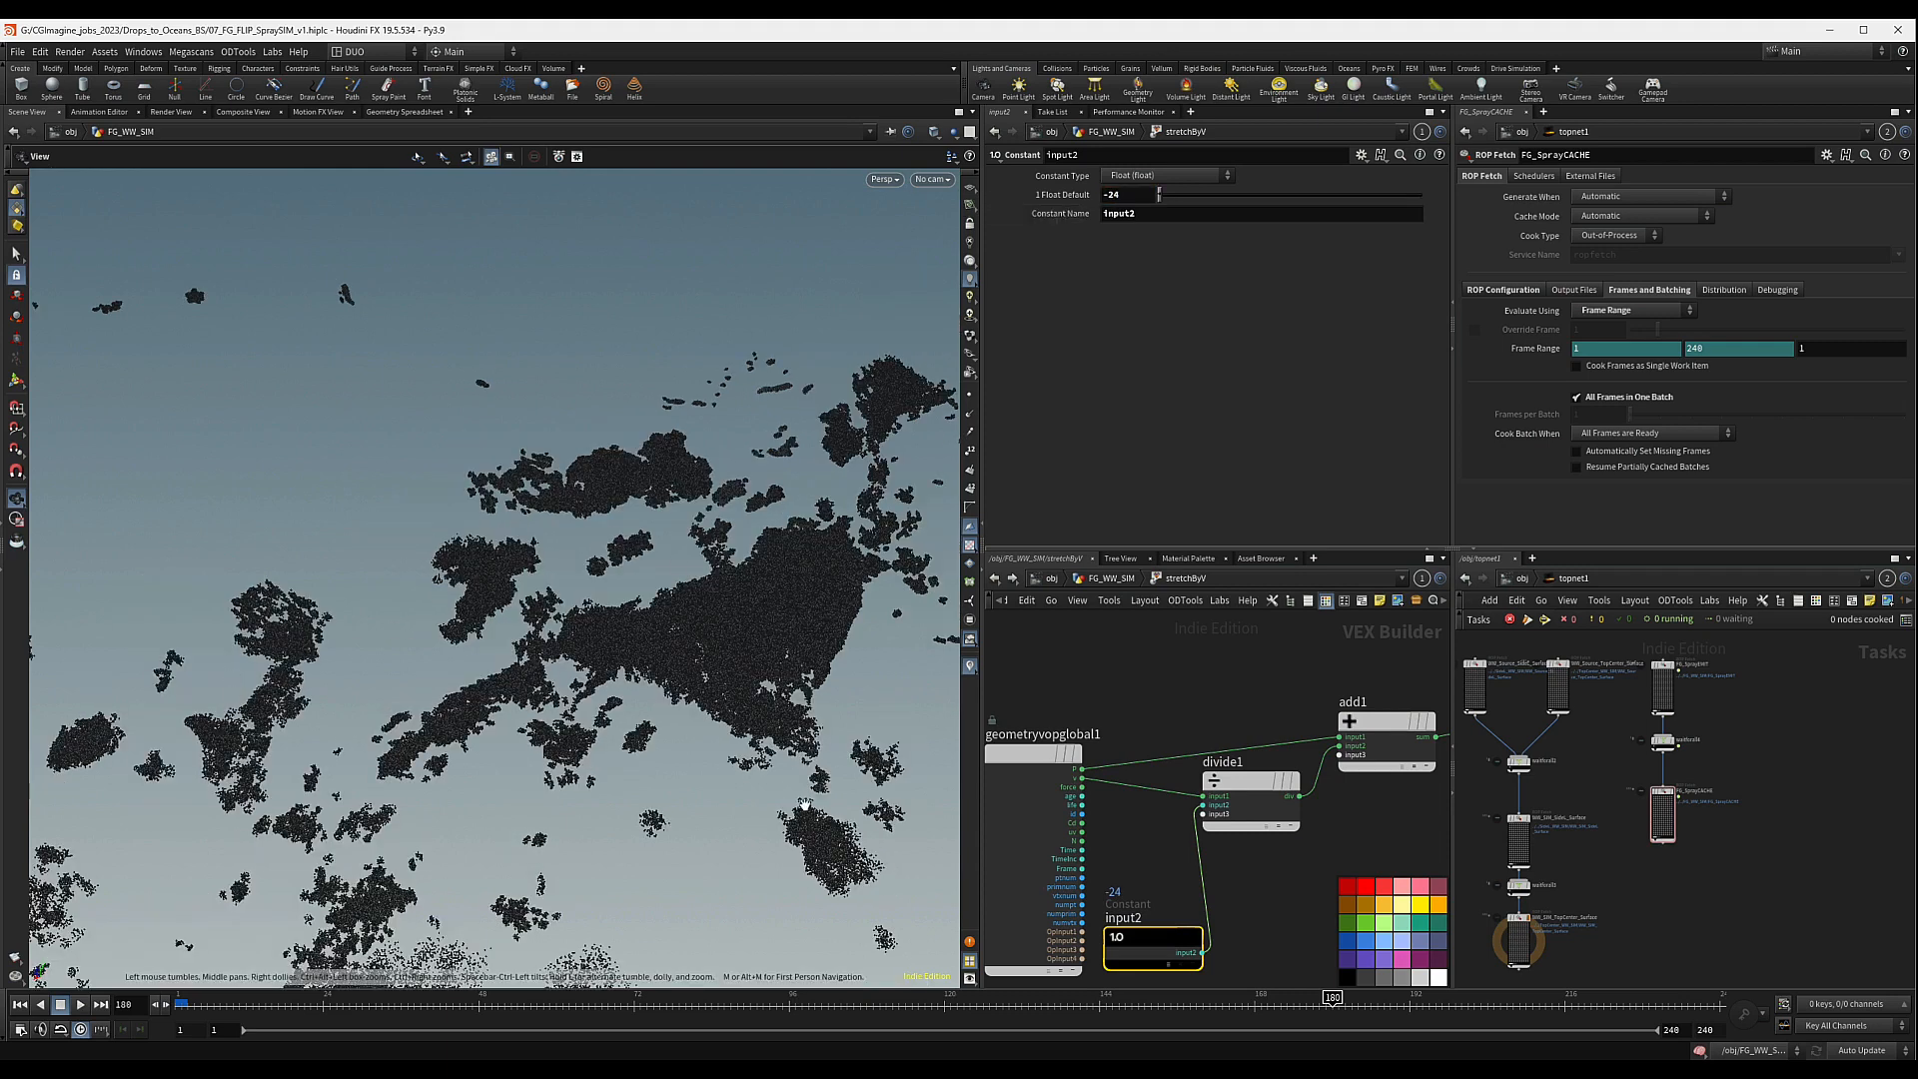
- Compare against the original positions by wiring the global P straight into the output's P, and reconnect add1's sum
{"action": "scroll", "coordinate": [1105, 856], "scroll_direction": "down", "scroll_amount": 5}
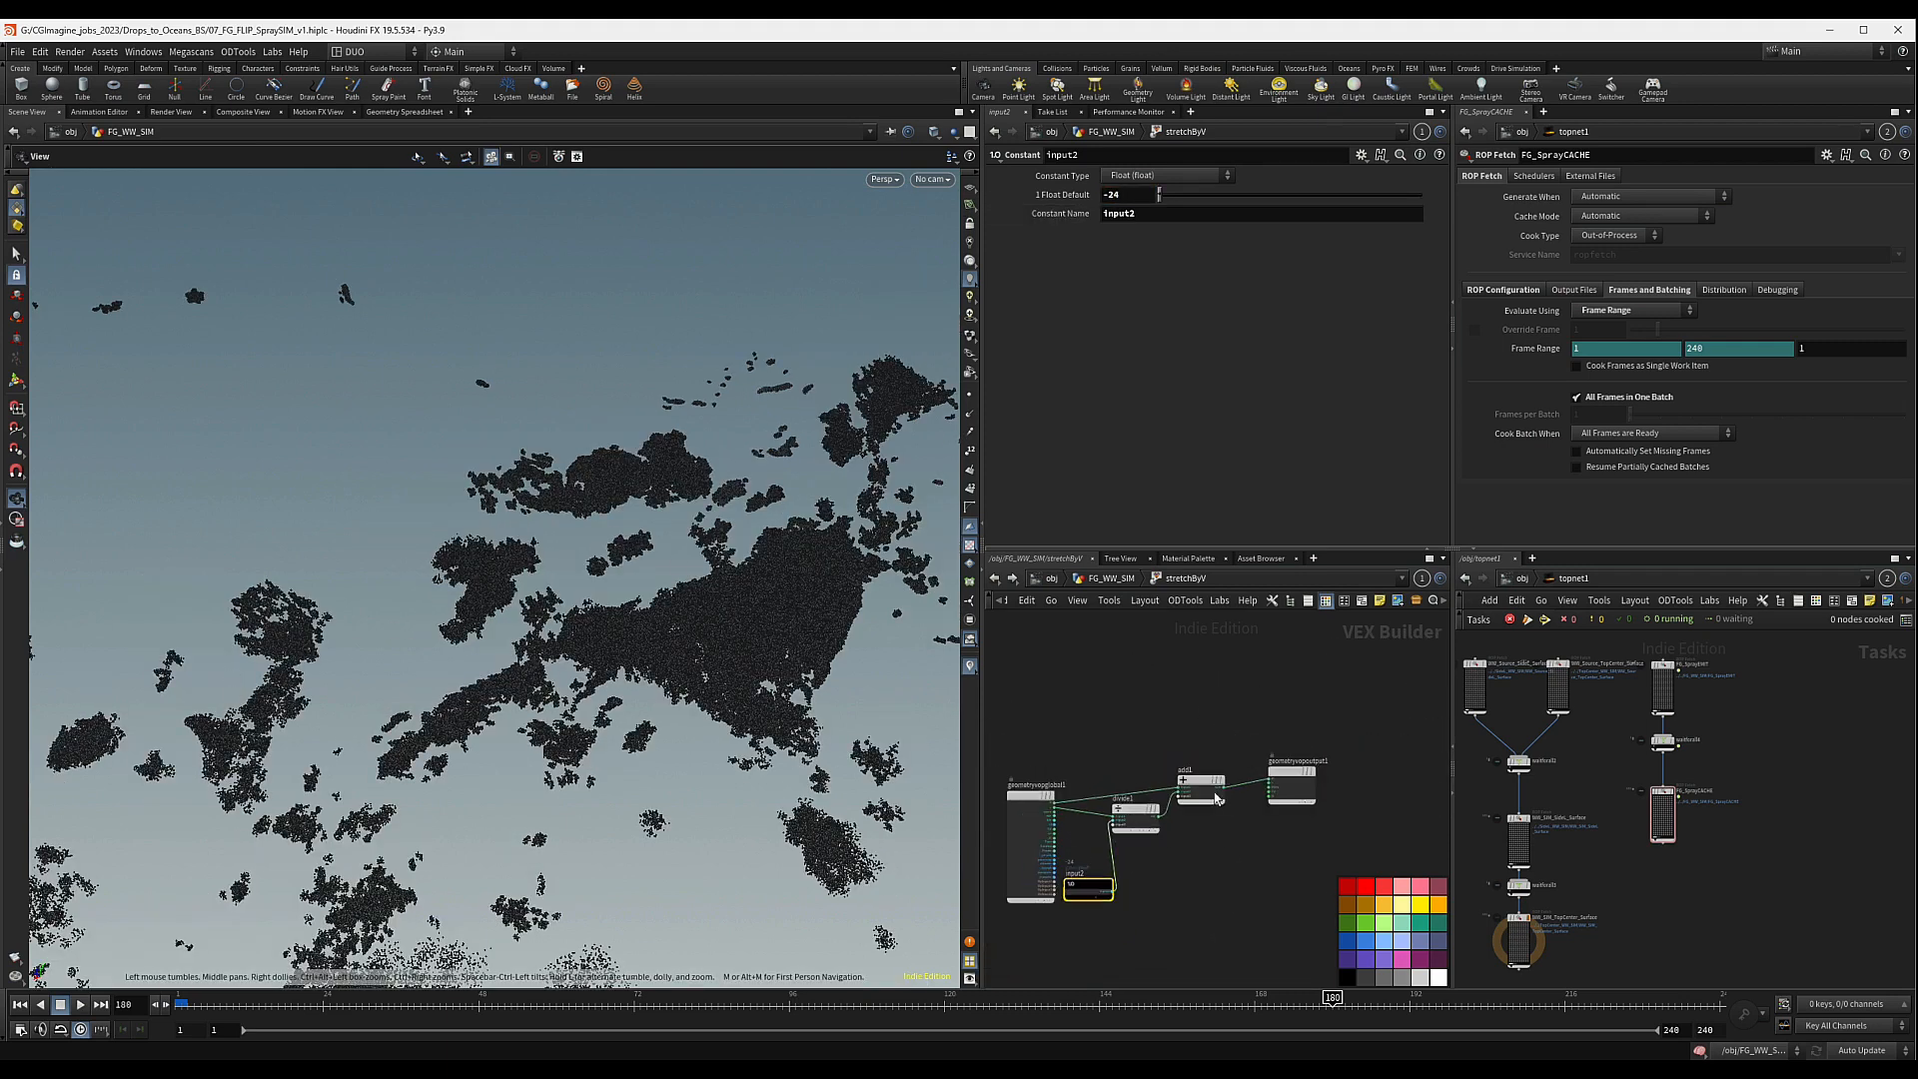
{"action": "scroll", "coordinate": [1104, 799], "scroll_direction": "up", "scroll_amount": 3}
{"action": "left_click", "coordinate": [1030, 805]}
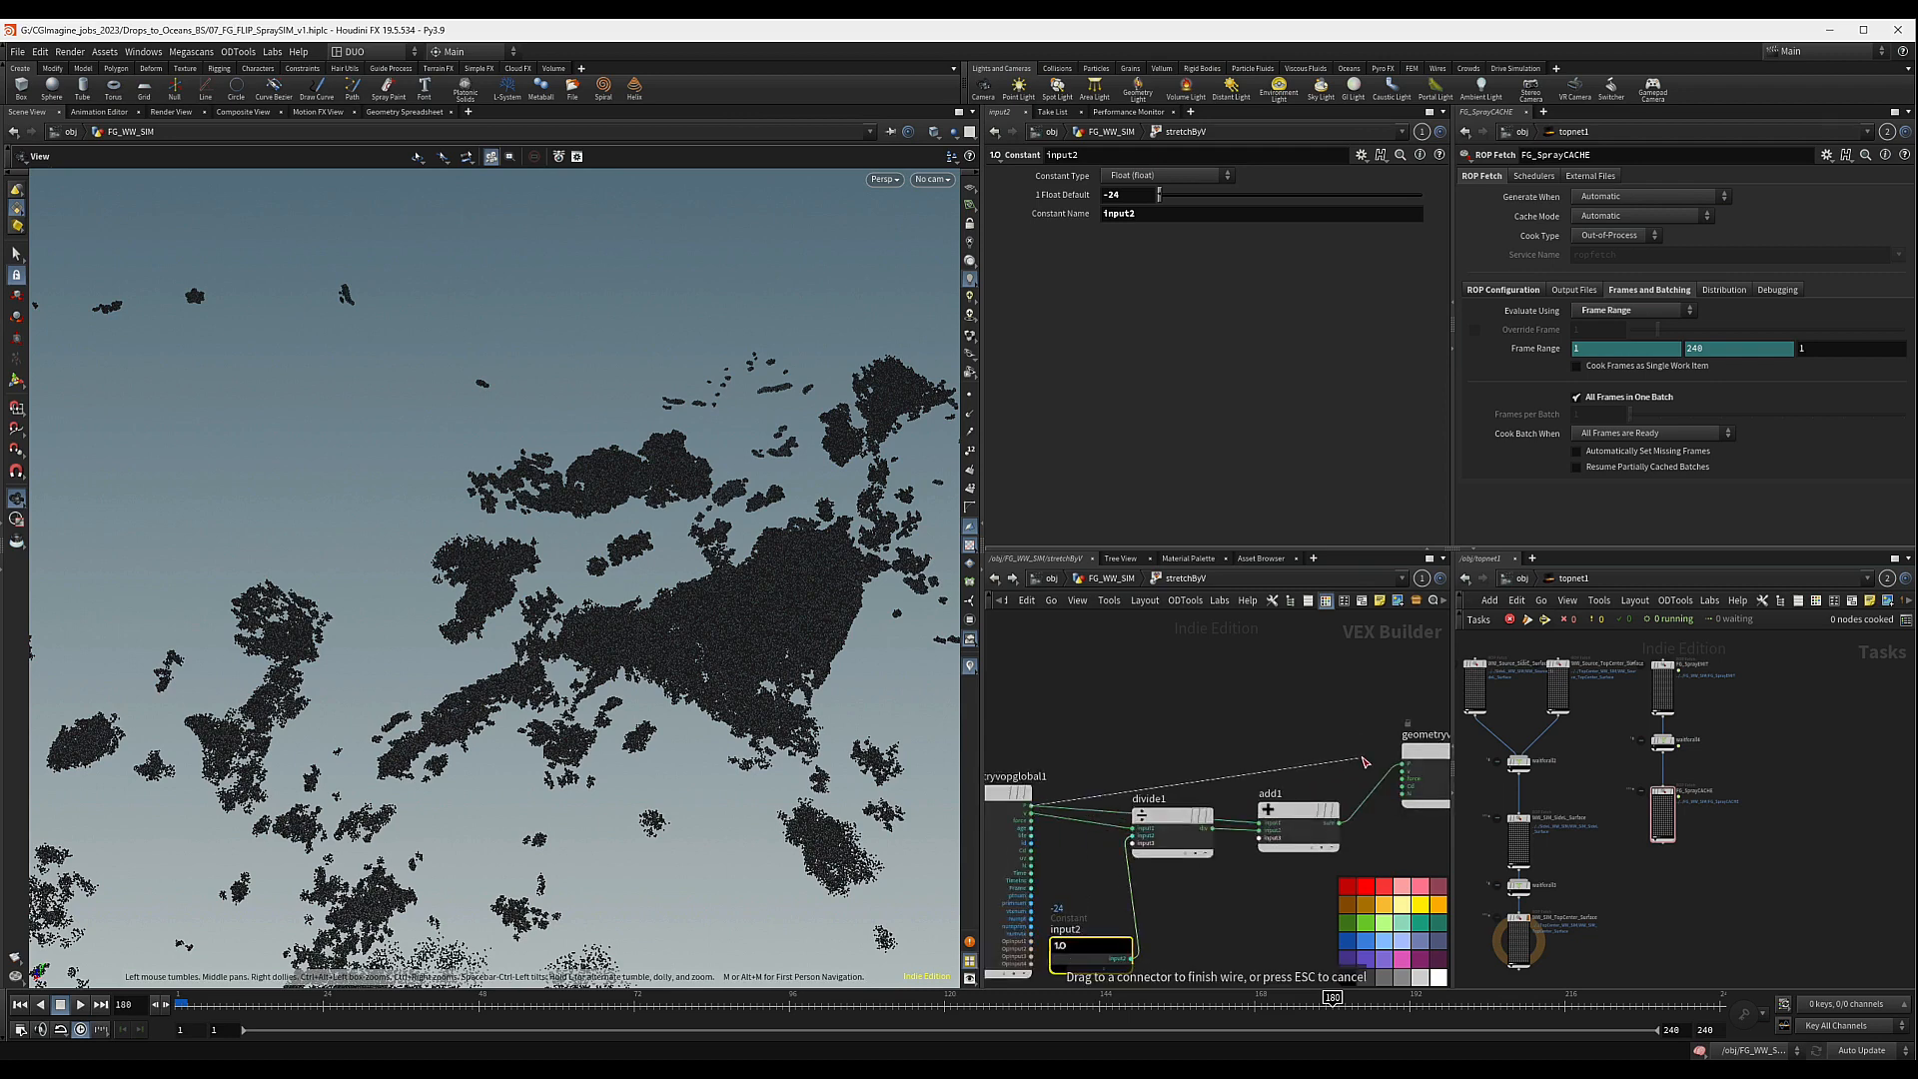
{"action": "left_click", "coordinate": [1403, 763]}
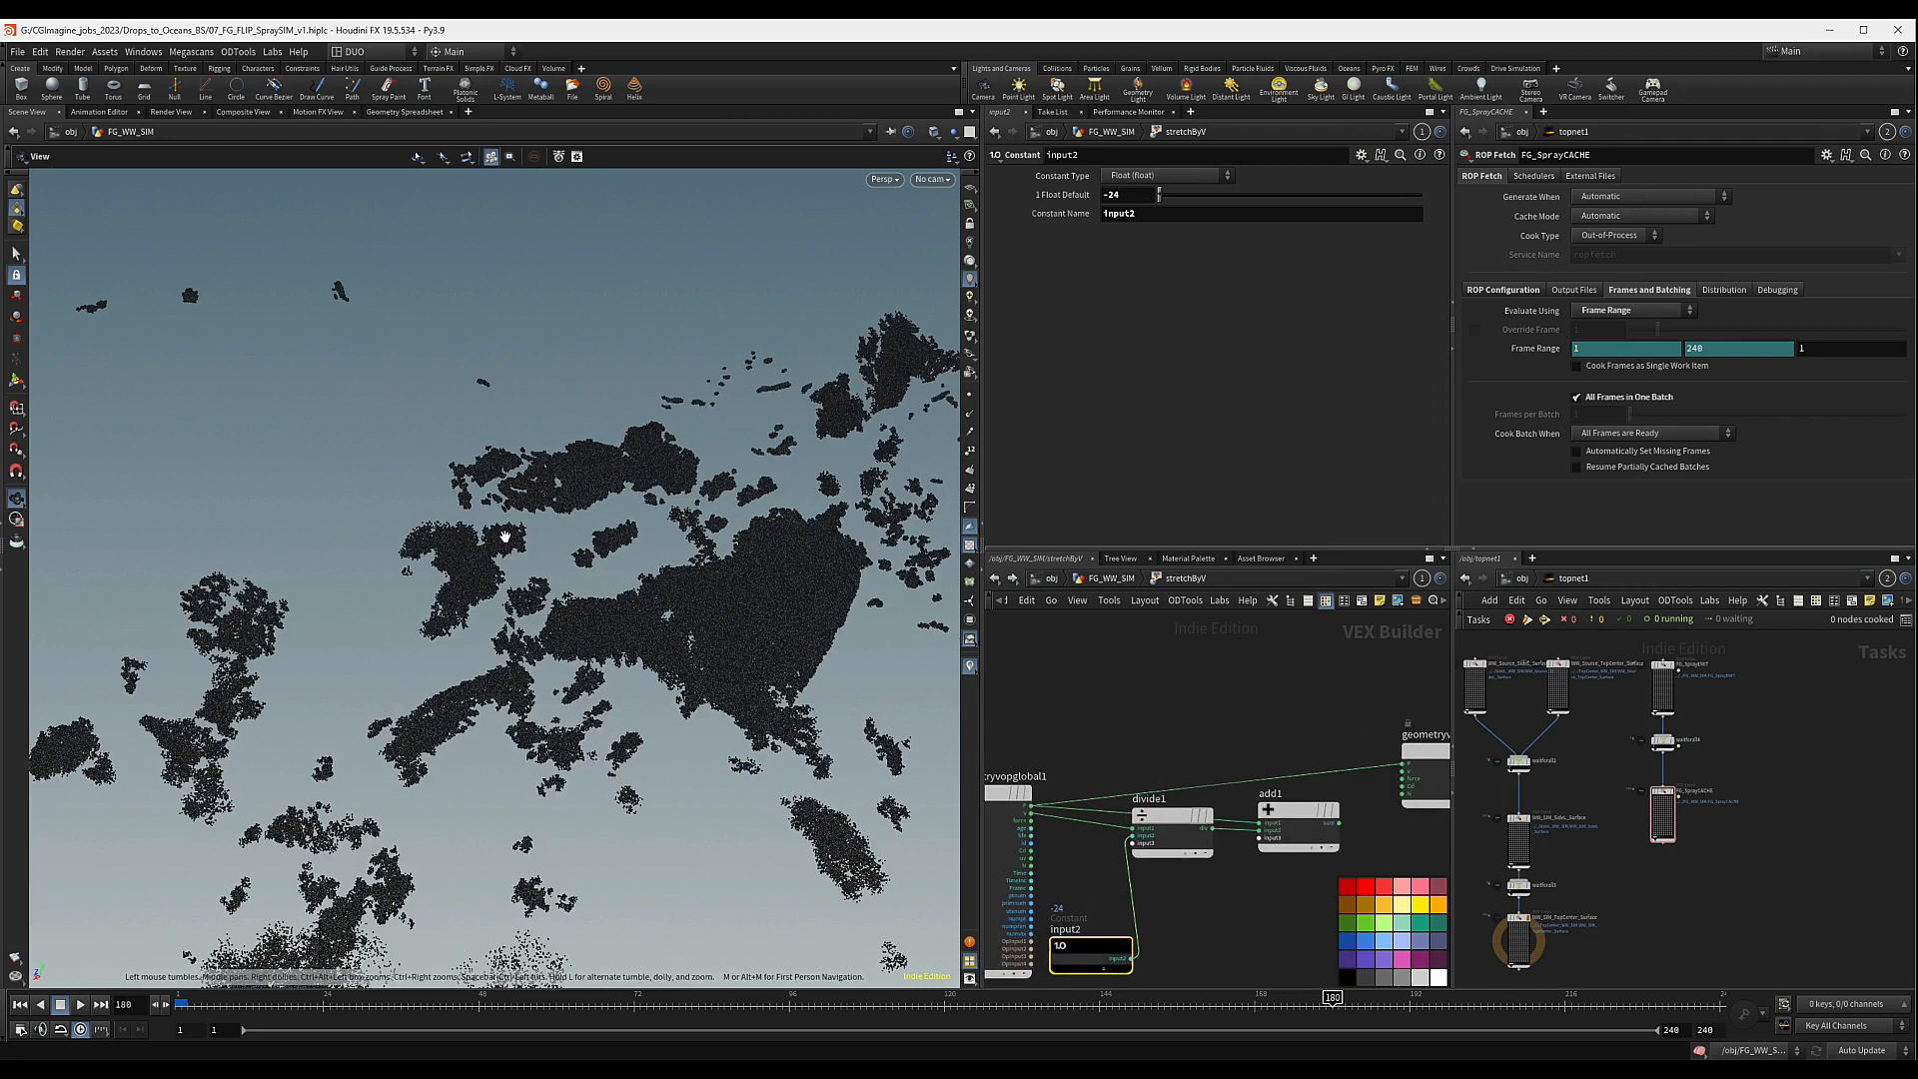
{"action": "left_click_drag", "start_coordinate": [1340, 822], "coordinate": [1405, 769]}
{"action": "scroll", "coordinate": [1183, 670], "scroll_direction": "down", "scroll_amount": 2}
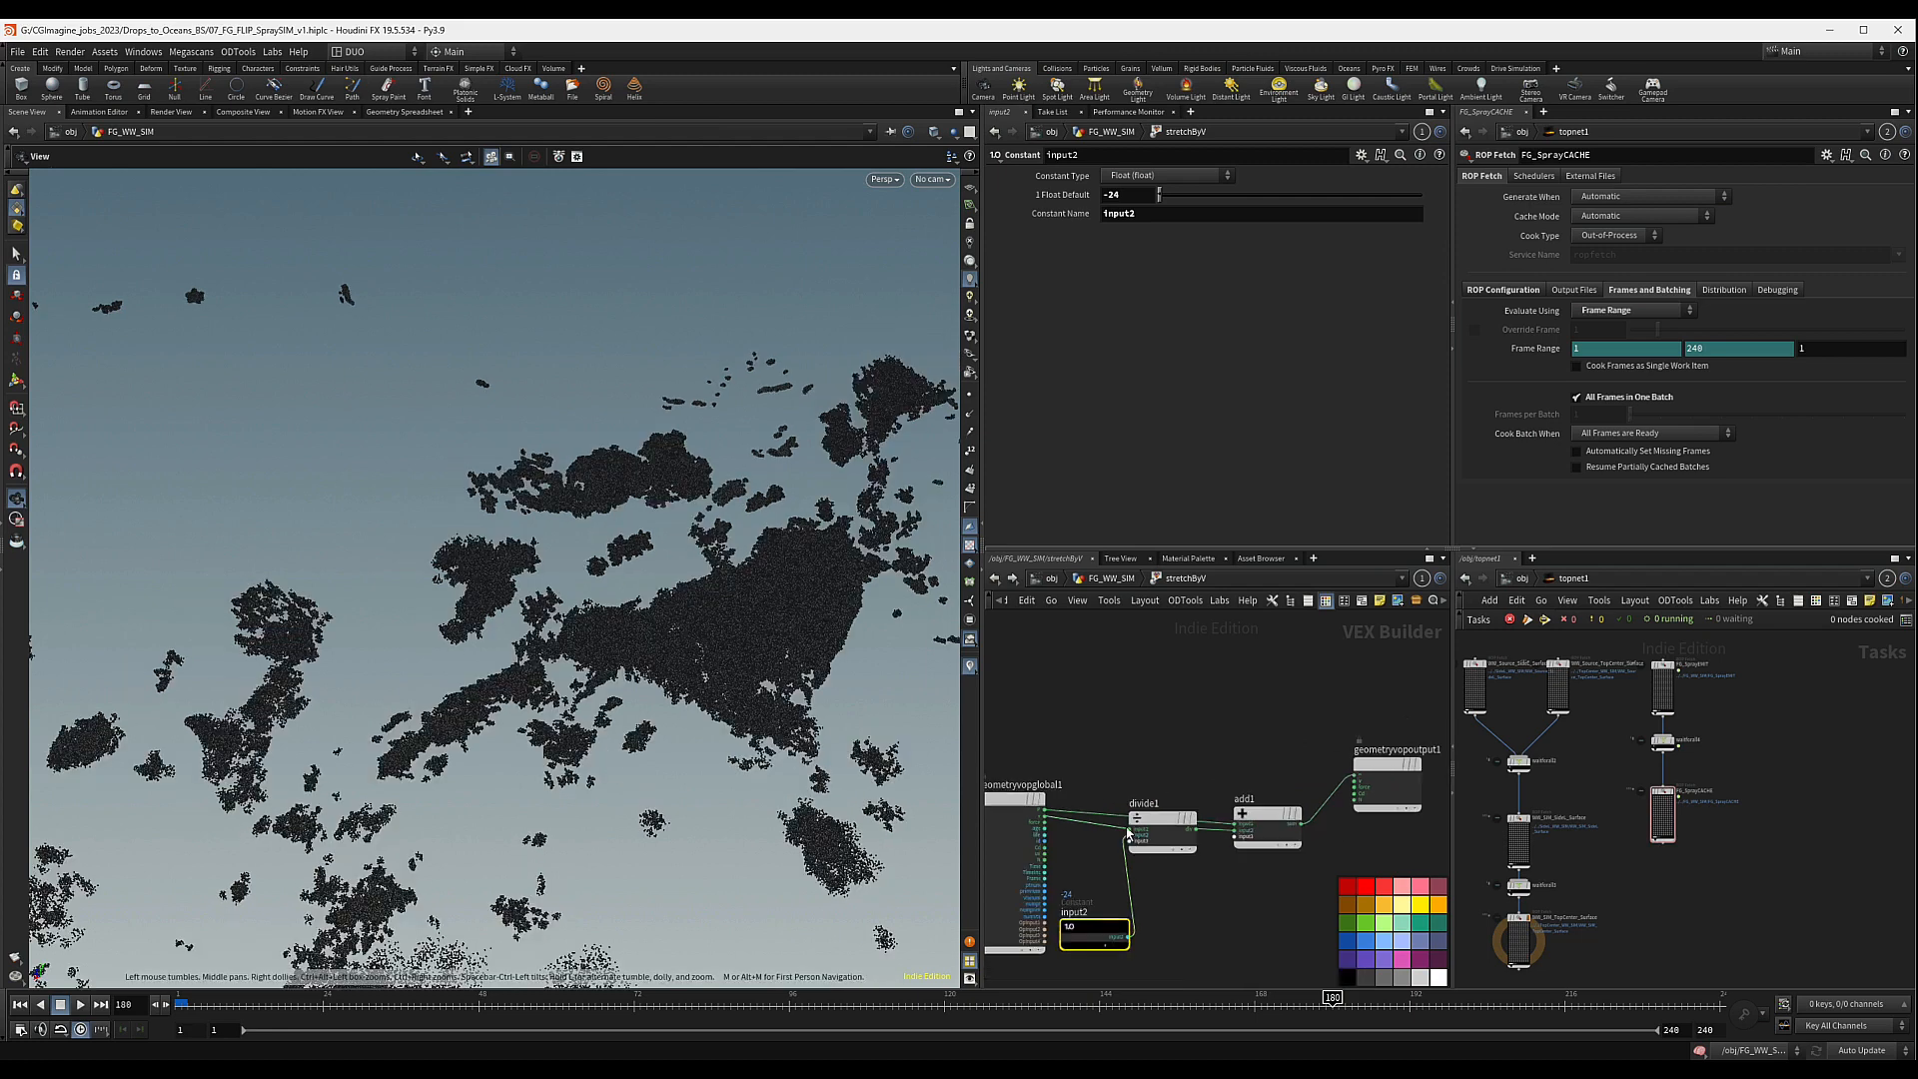
- Move the input2 constant closer to divide1, and add a Random node below it driven by the point id
{"action": "middle_click_drag", "start_coordinate": [1189, 832], "coordinate": [1171, 777]}
{"action": "left_click_drag", "start_coordinate": [1119, 769], "coordinate": [1131, 713]}
{"action": "key", "text": "Tab"}
{"action": "type", "text": "rando"}
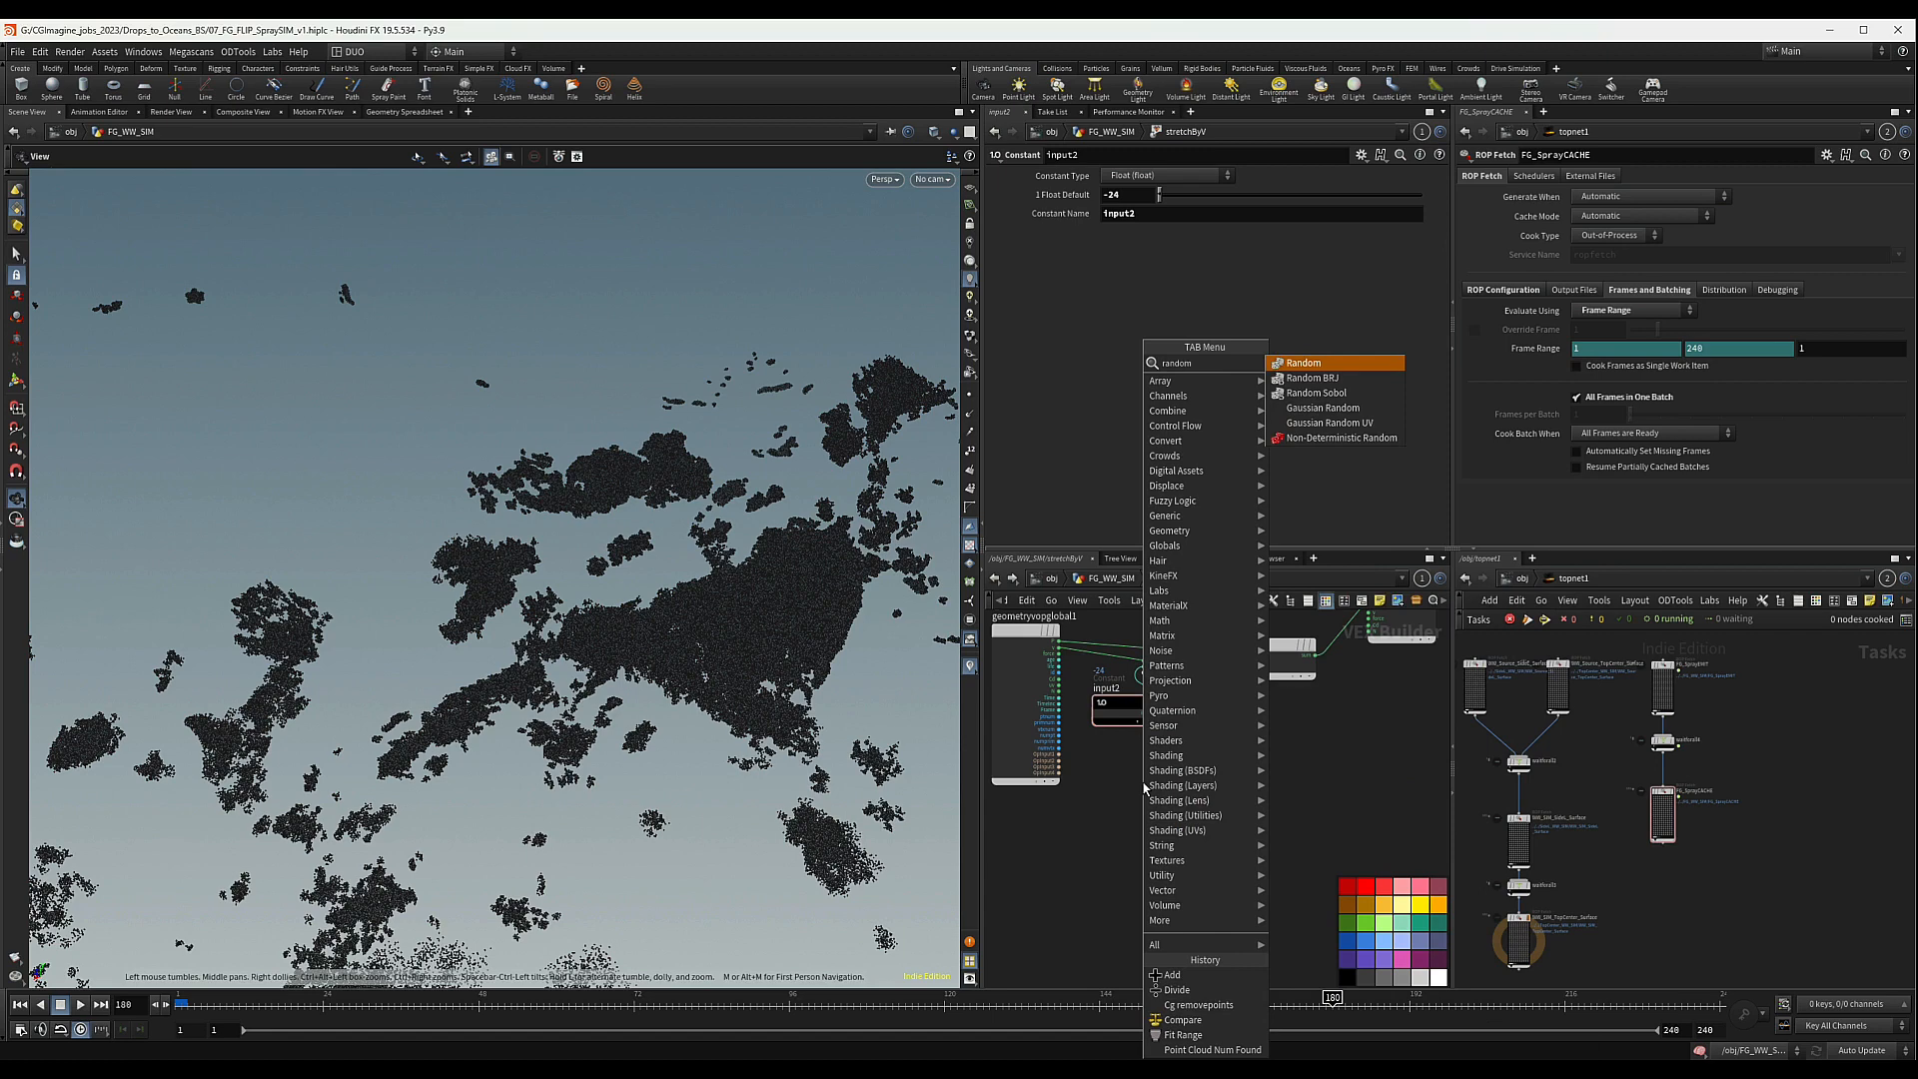
{"action": "key", "text": "Return"}
{"action": "left_click", "coordinate": [1147, 786]}
{"action": "scroll", "coordinate": [1179, 809], "scroll_direction": "up", "scroll_amount": 3}
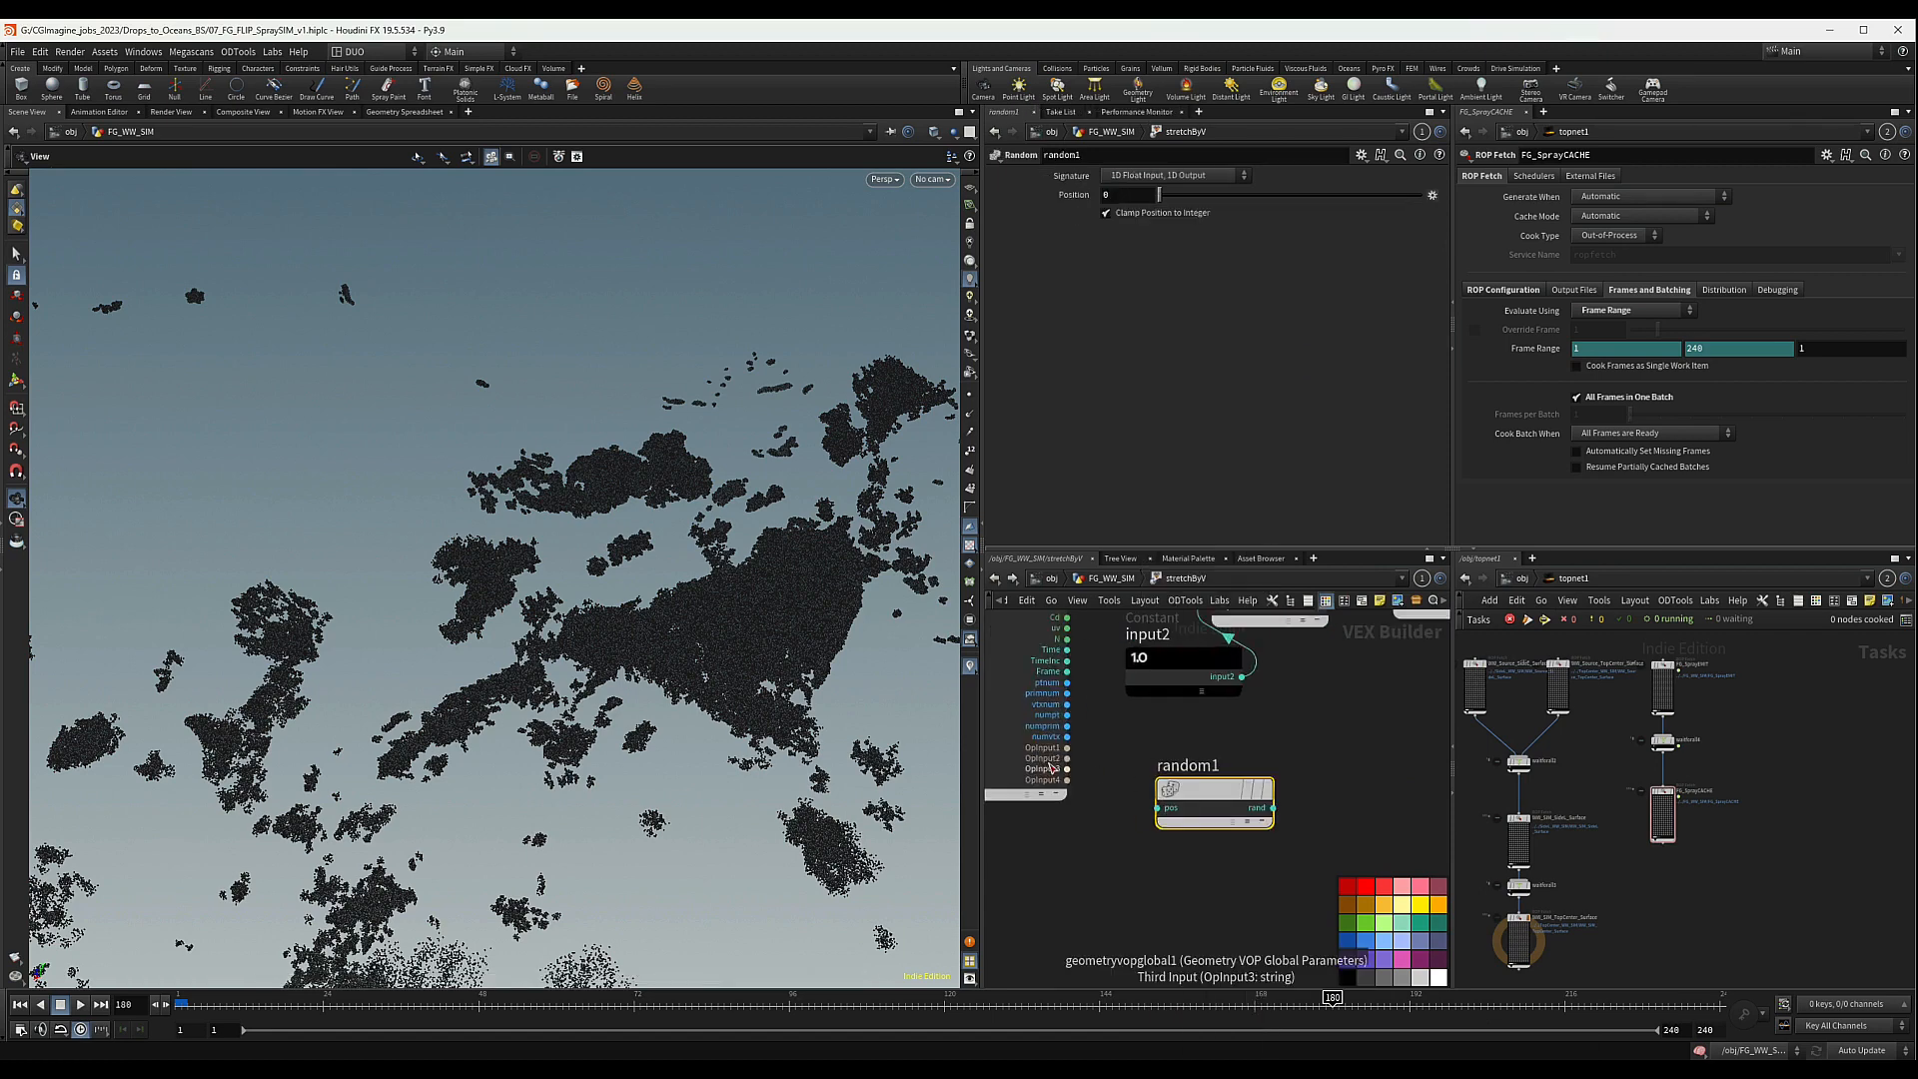
{"action": "left_click_drag", "start_coordinate": [1209, 836], "coordinate": [1209, 824]}
{"action": "left_click_drag", "start_coordinate": [1087, 677], "coordinate": [1180, 839]}
{"action": "left_click", "coordinate": [1239, 790]}
- Add a Multiply node and place it to the right of random1, below add1
{"action": "middle_click_drag", "start_coordinate": [1306, 794], "coordinate": [1234, 801]}
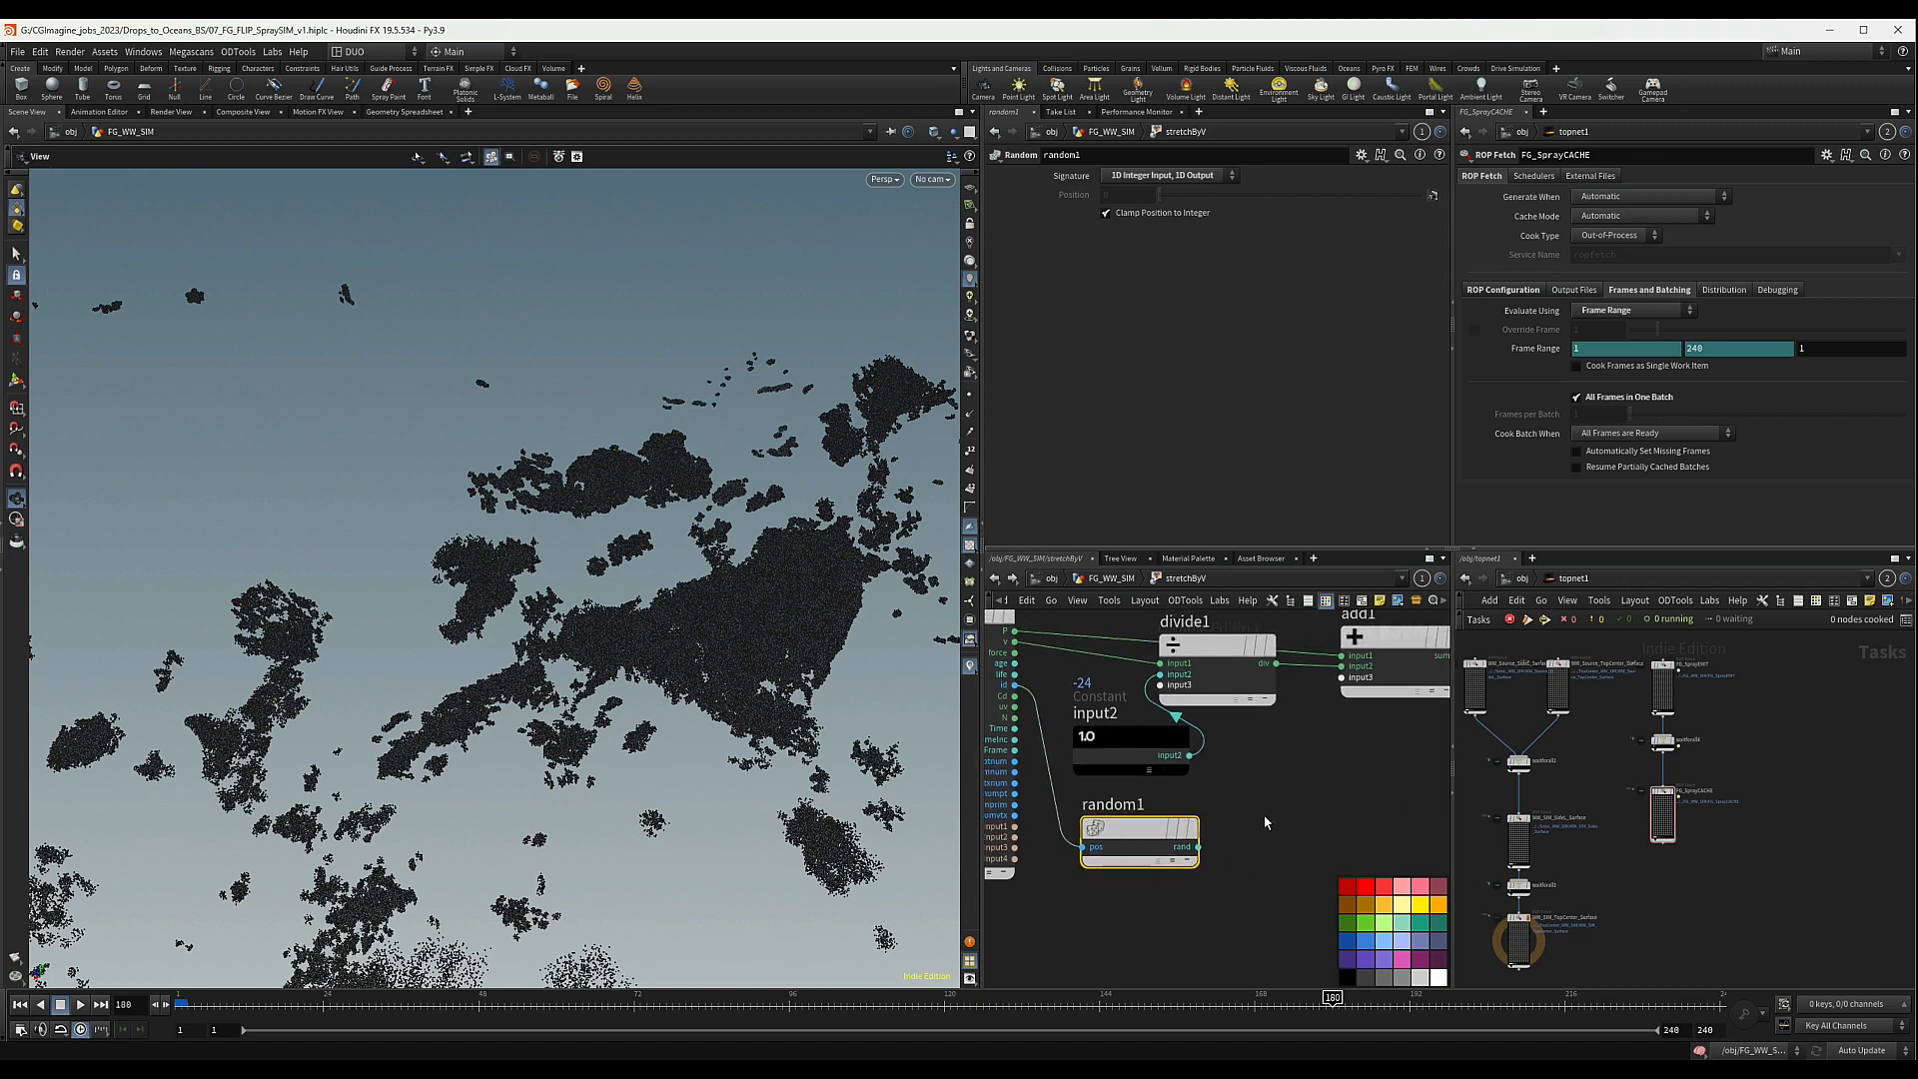
{"action": "key", "text": "Tab"}
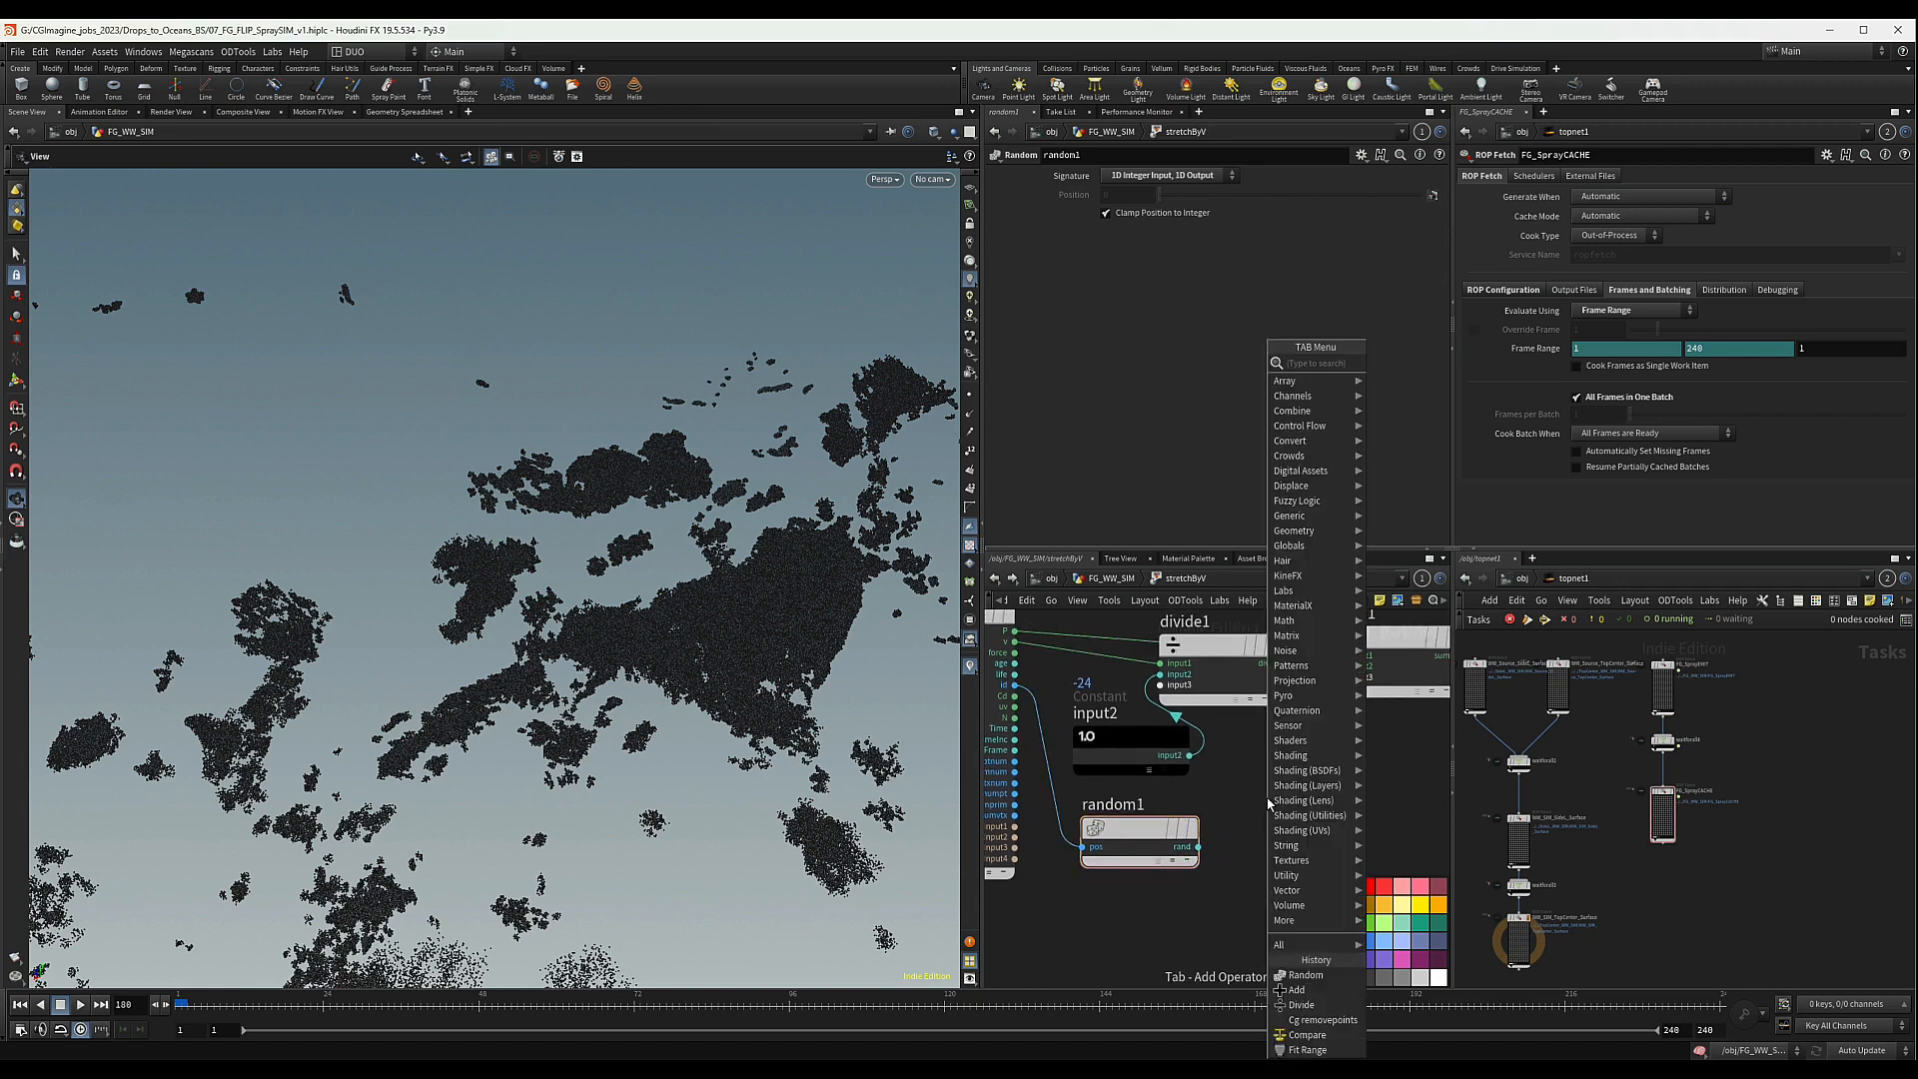
{"action": "key", "text": "Return"}
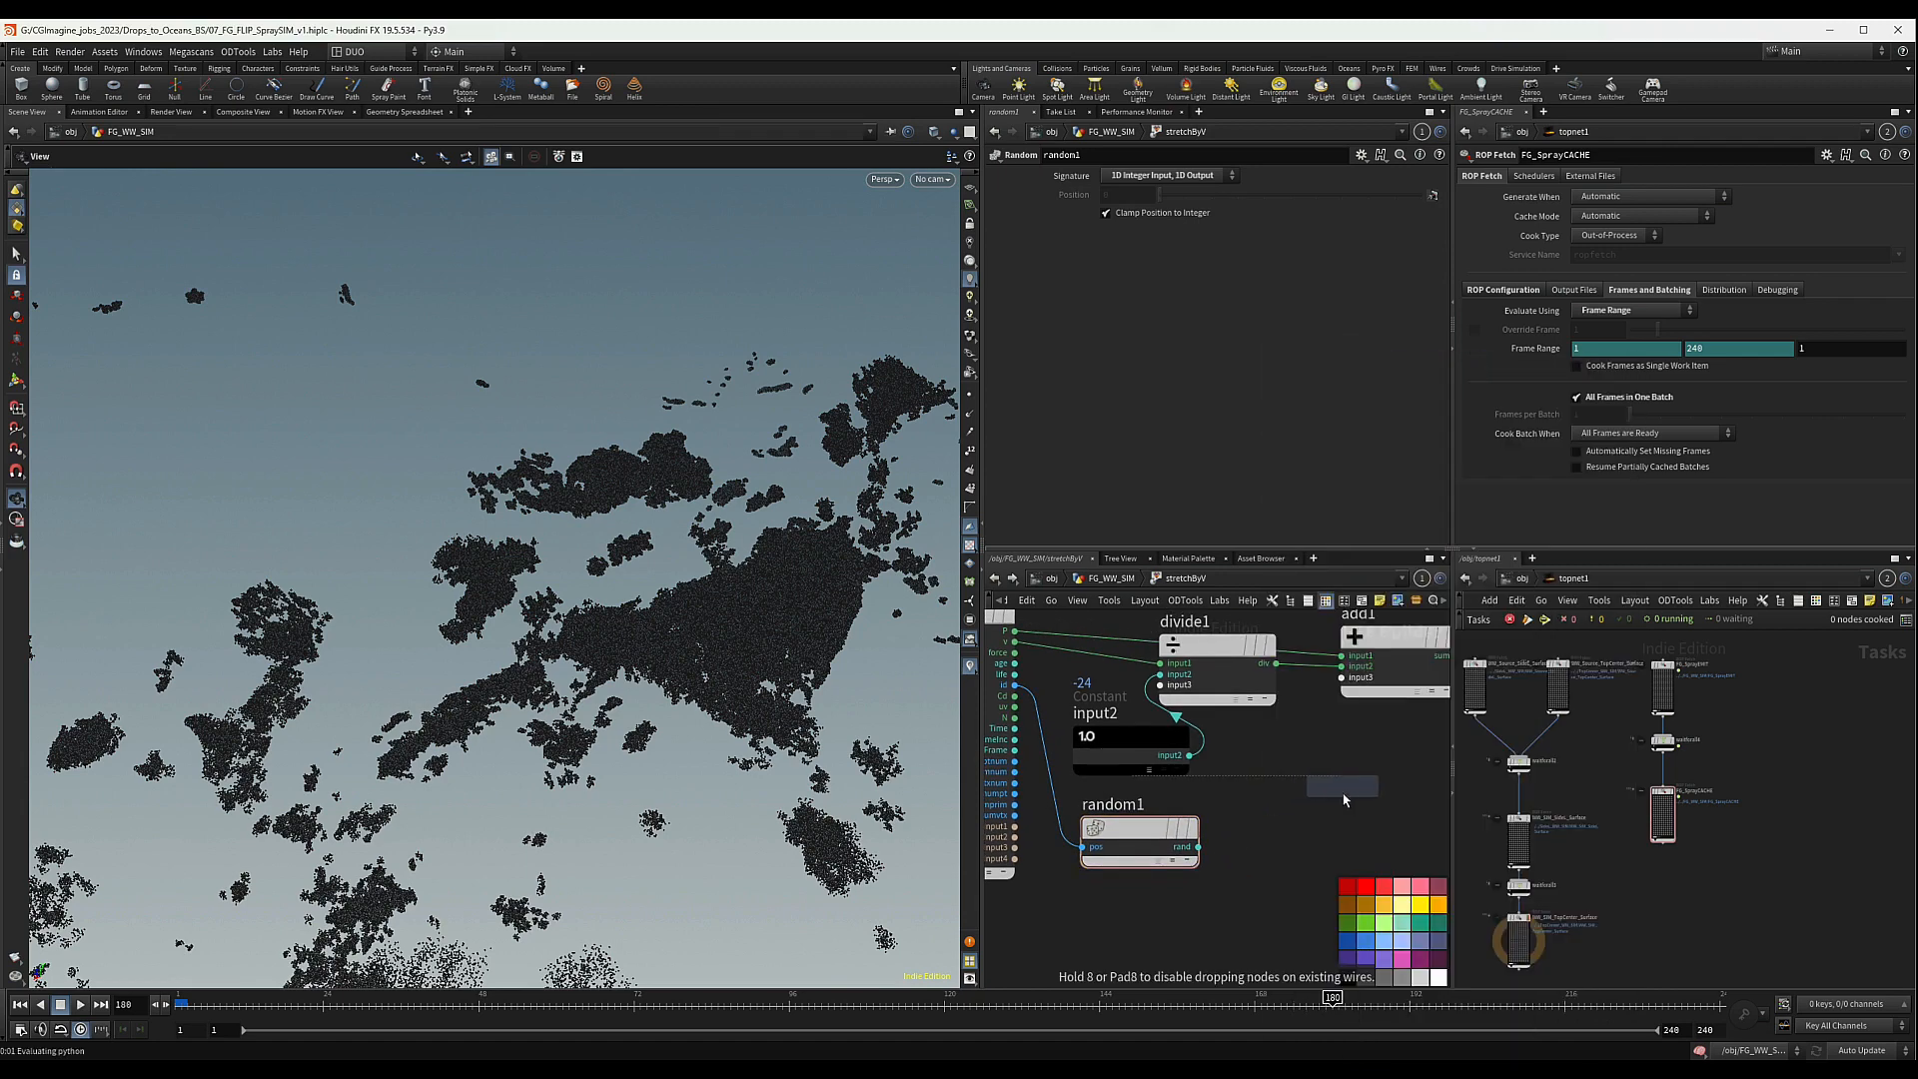
{"action": "left_click", "coordinate": [1385, 794]}
{"action": "scroll", "coordinate": [1199, 869], "scroll_direction": "down", "scroll_amount": 4}
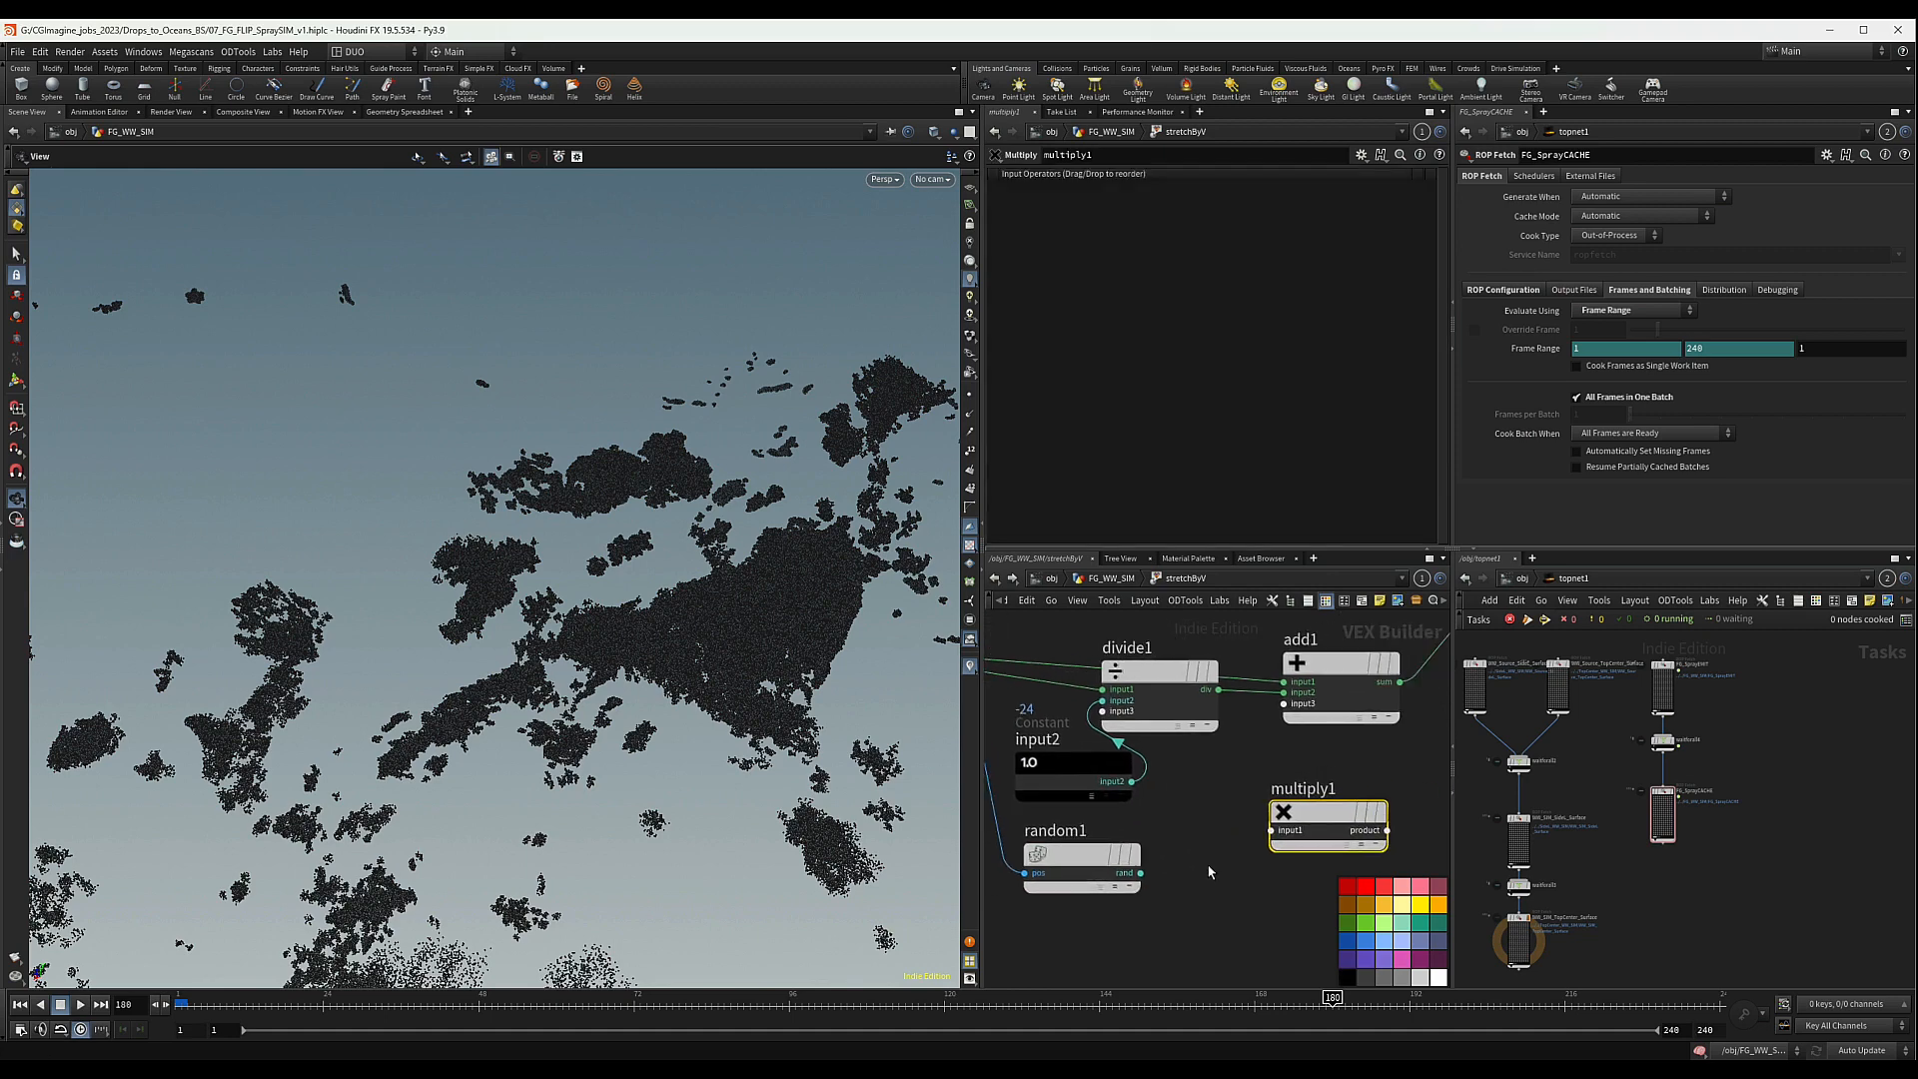
{"action": "left_click_drag", "start_coordinate": [1299, 826], "coordinate": [1286, 868]}
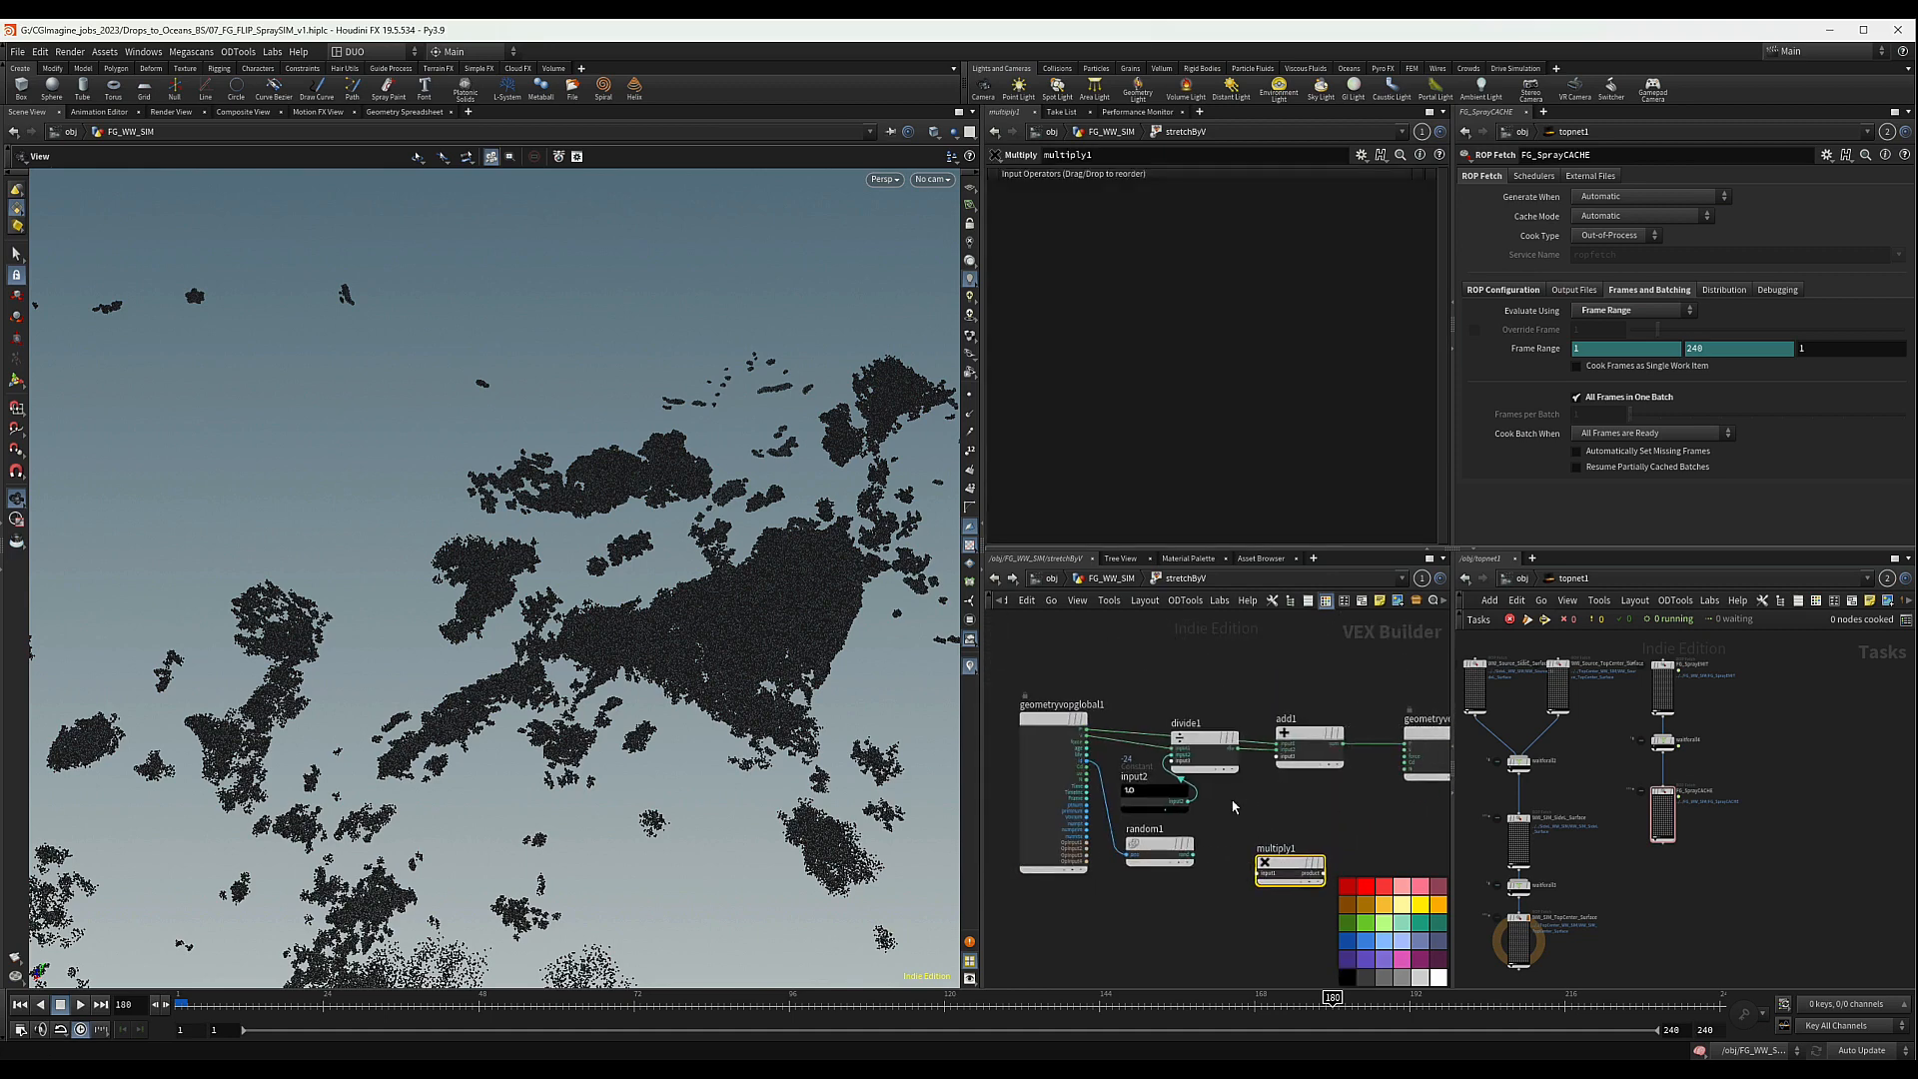
- Feed random1 into the output's Cd as a color preview, and inspect the point attributes on the nodes upstream of stretchByV
{"action": "middle_click_drag", "start_coordinate": [1399, 740], "coordinate": [1354, 731]}
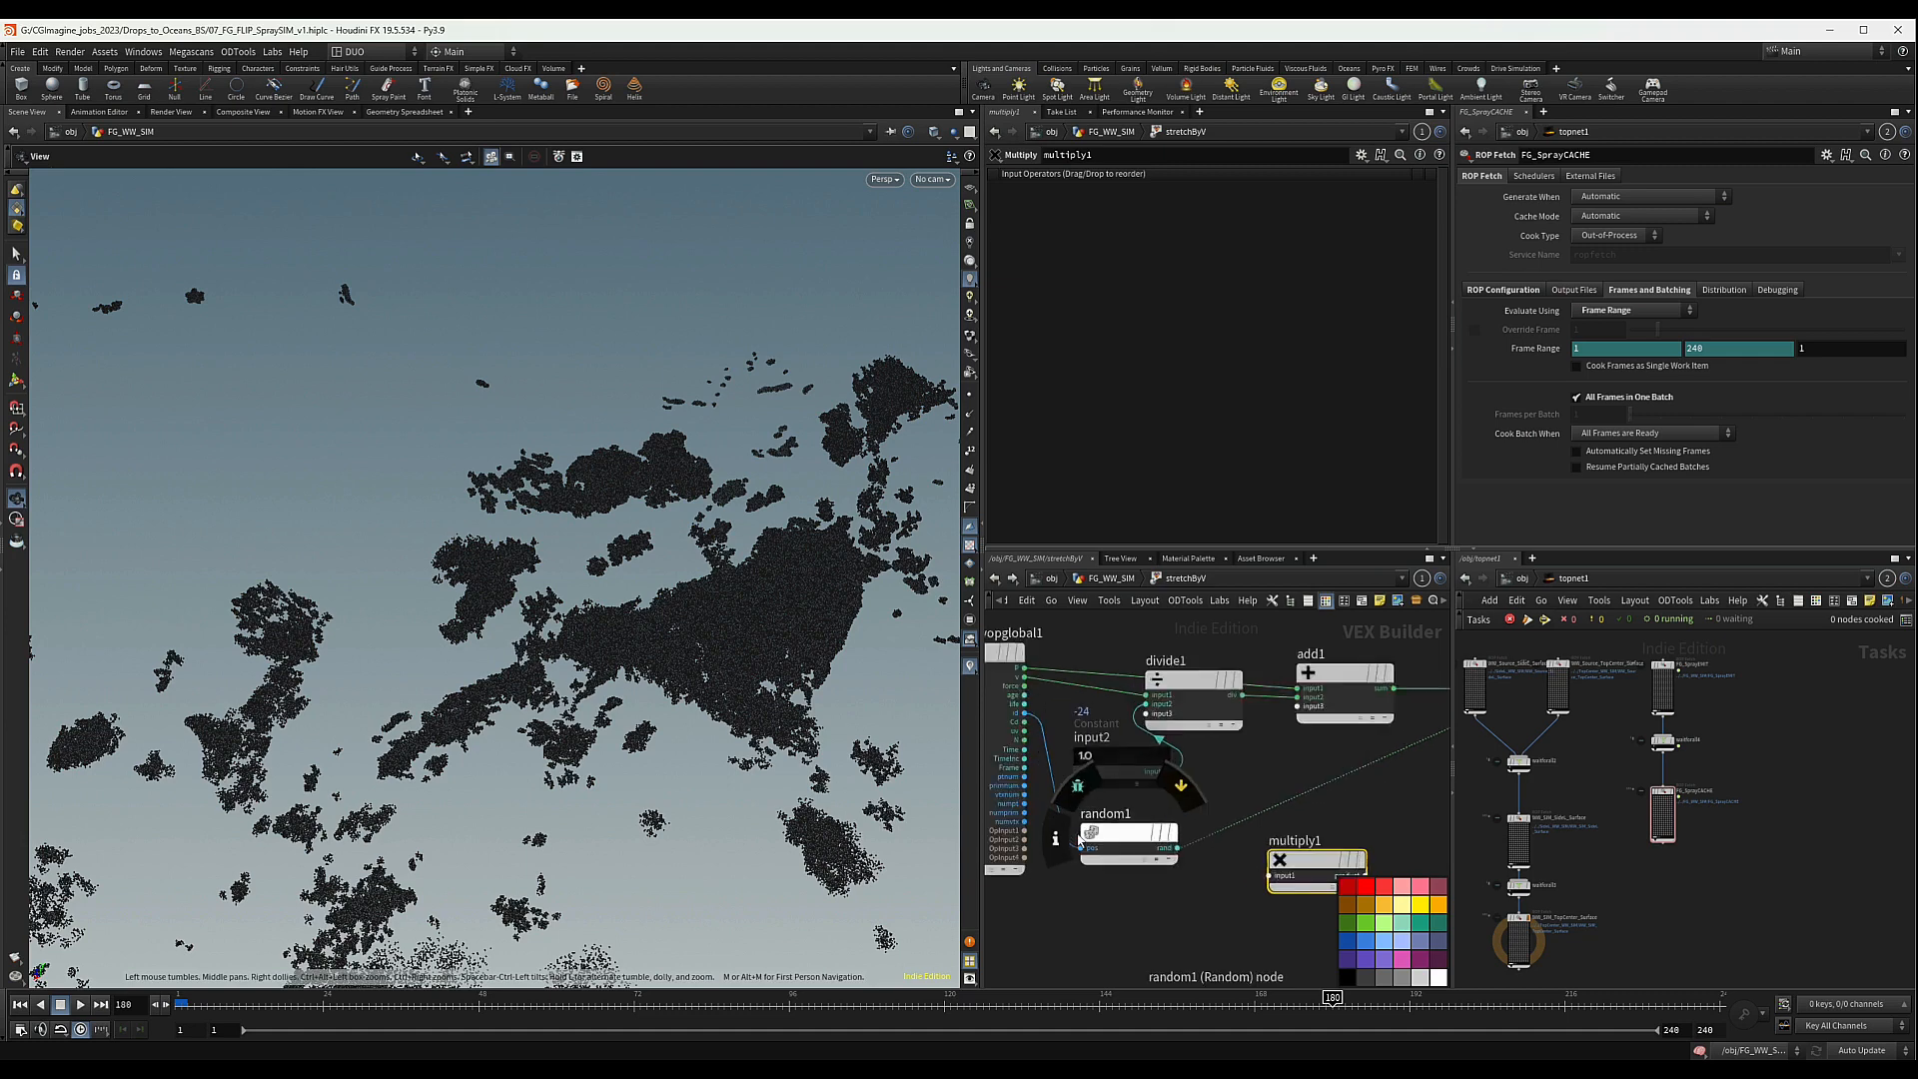
{"action": "key", "text": "u"}
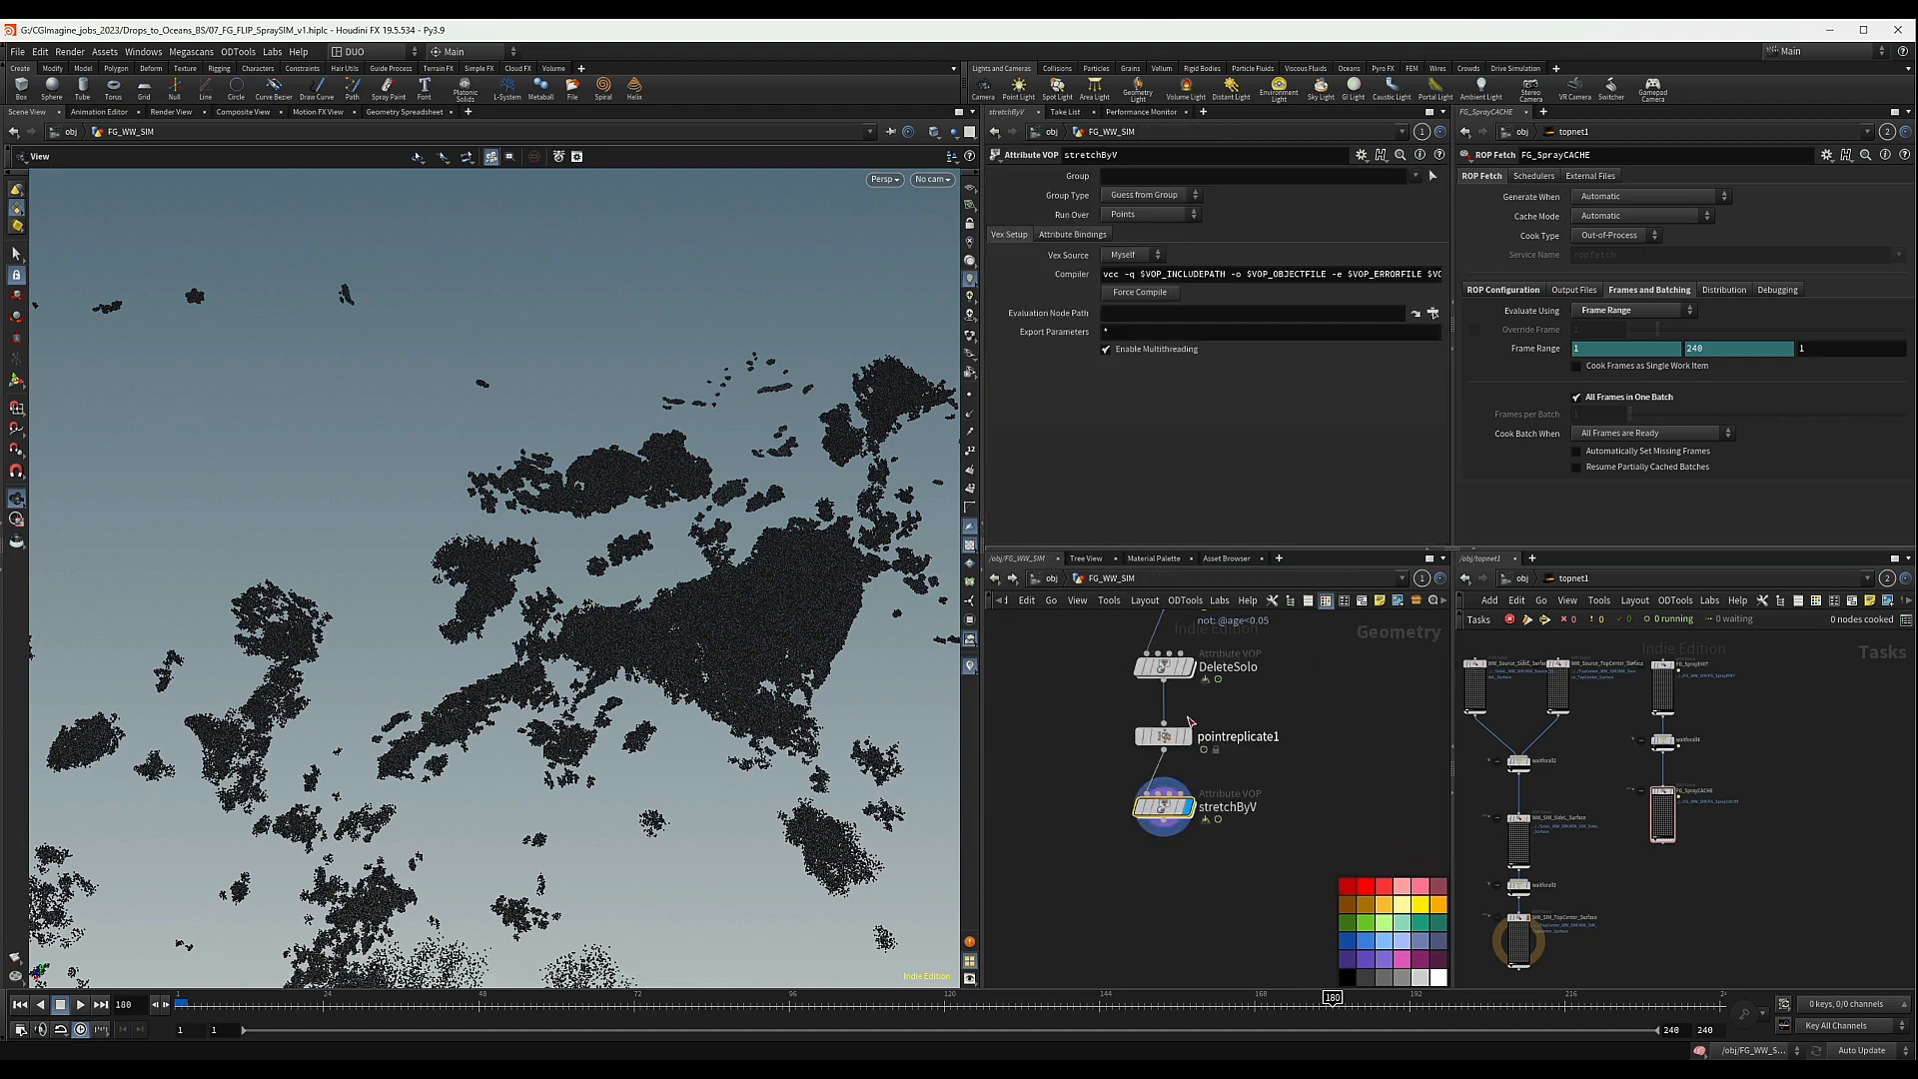
{"action": "middle_click", "coordinate": [1165, 814]}
{"action": "key", "text": "c"}
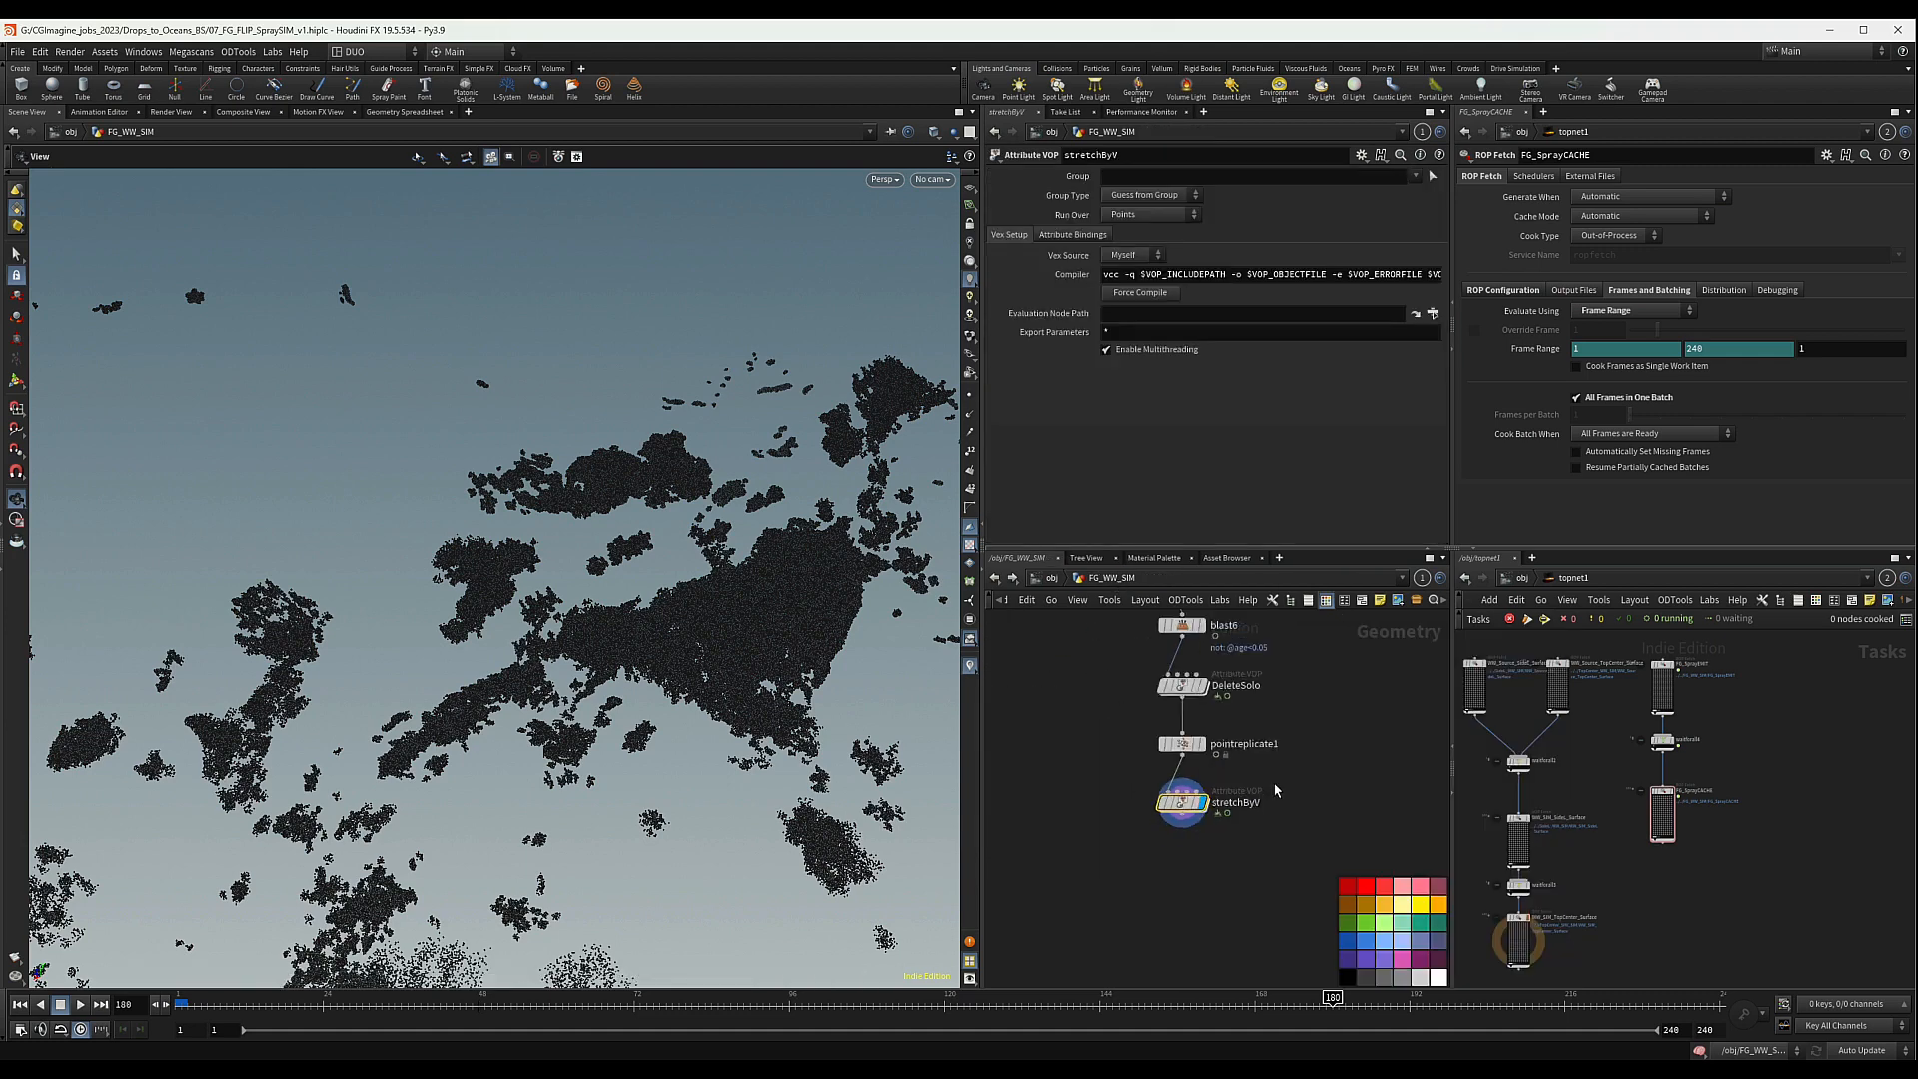
{"action": "middle_click_drag", "start_coordinate": [1210, 749], "coordinate": [1266, 821]}
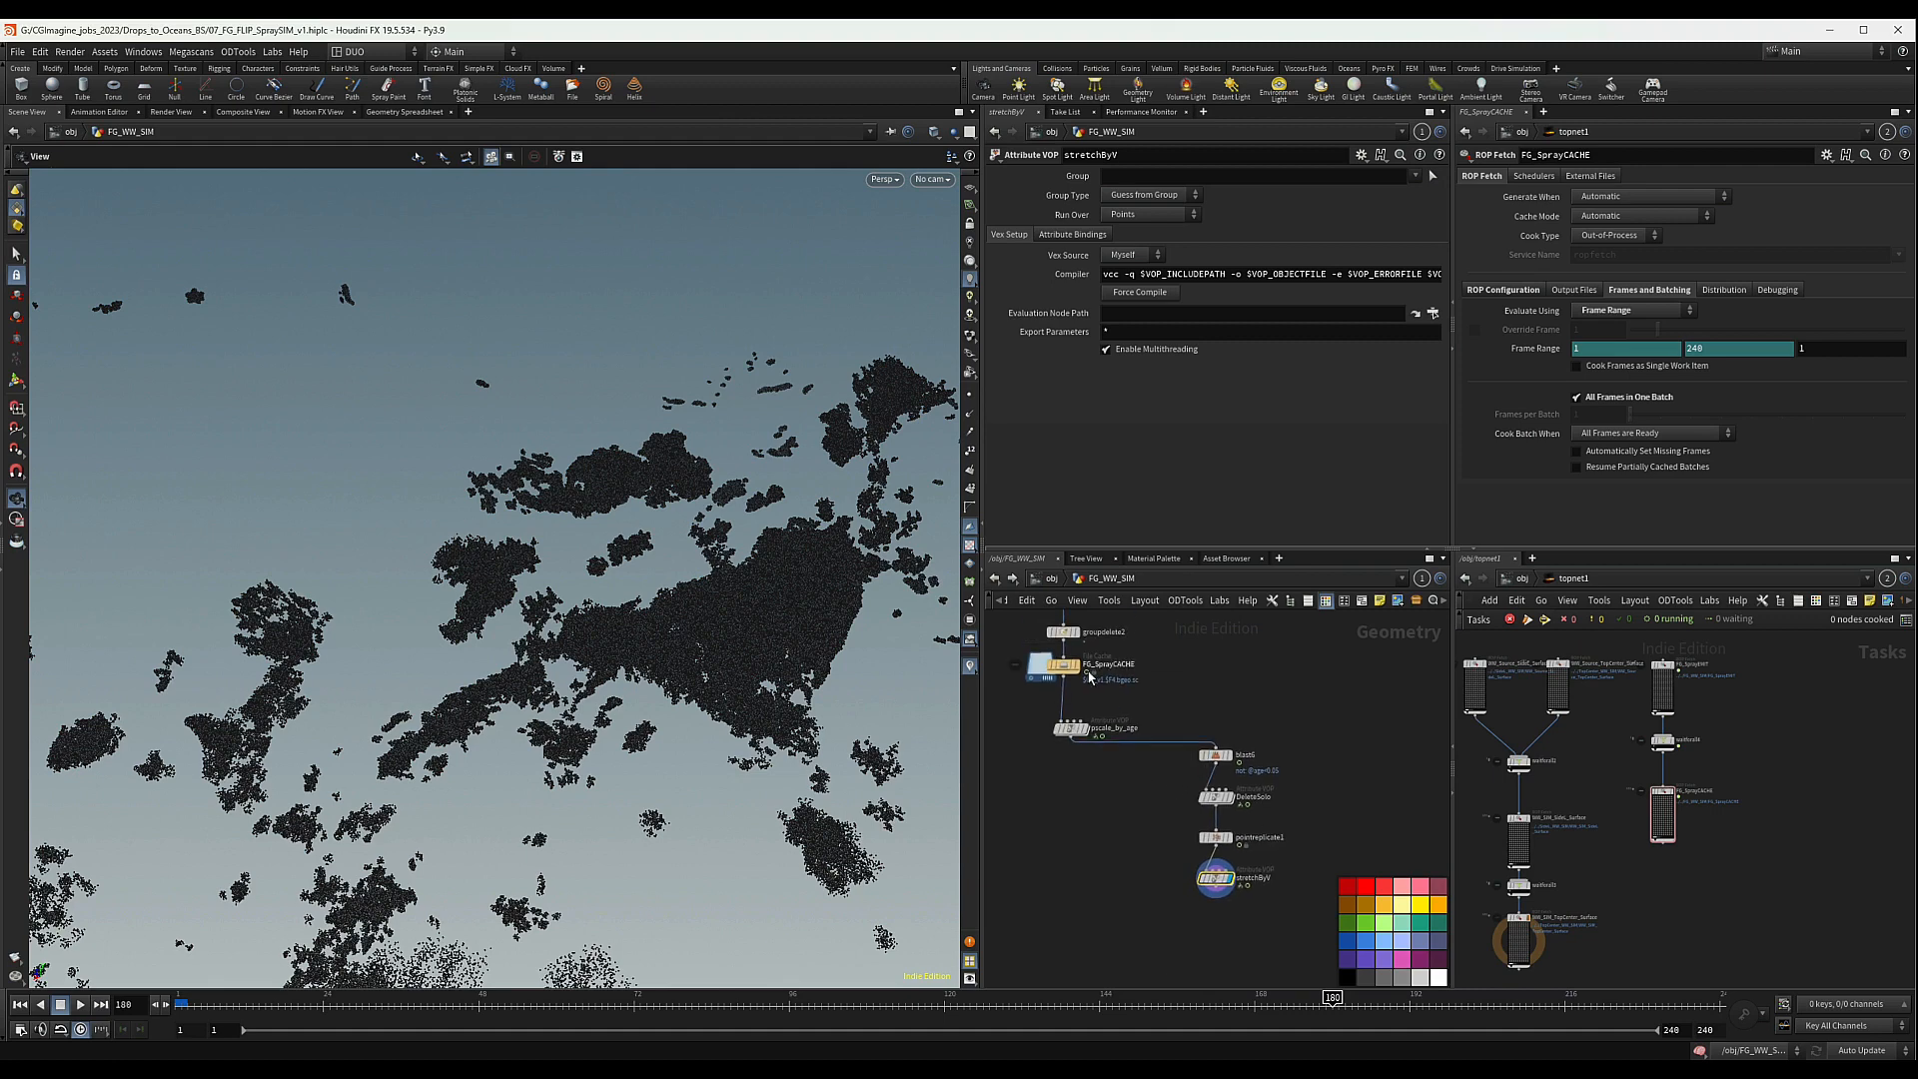
{"action": "middle_click_drag", "start_coordinate": [1278, 684], "coordinate": [1296, 753]}
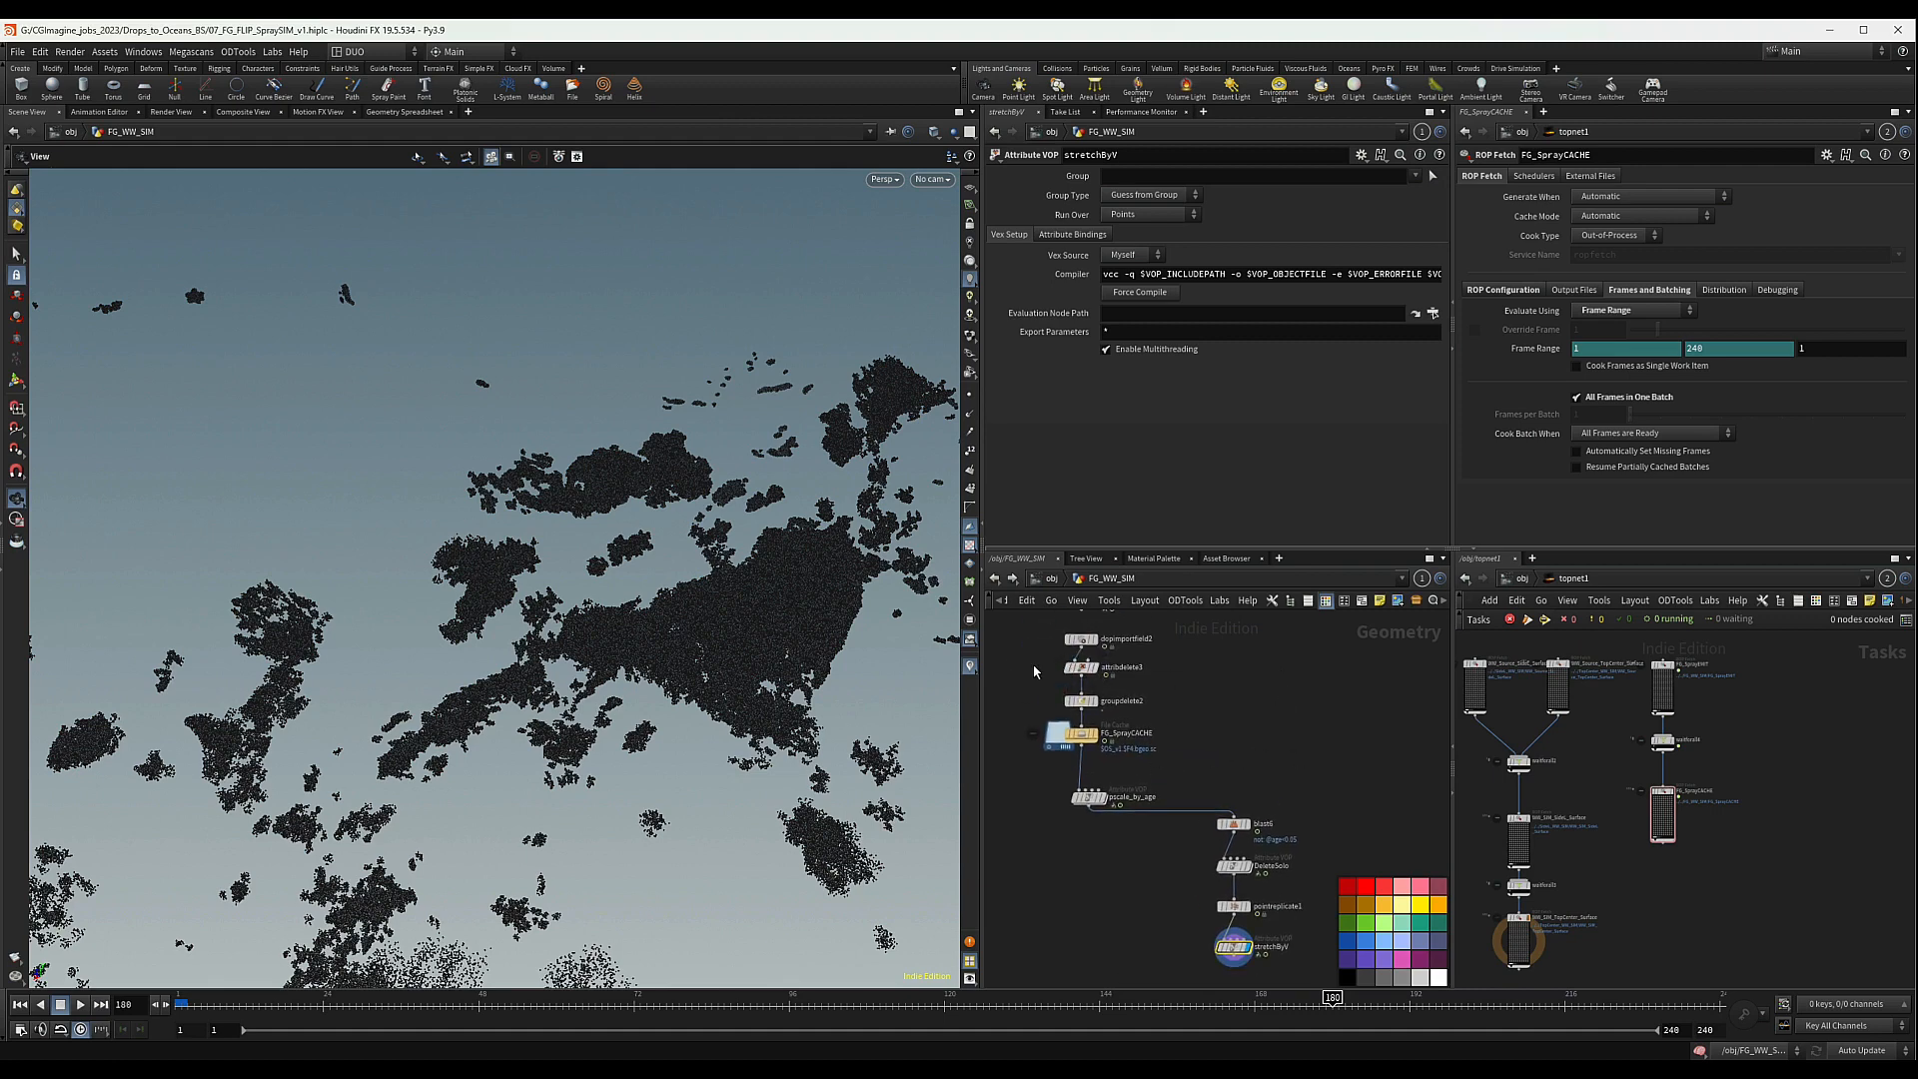
{"action": "middle_click", "coordinate": [1237, 825]}
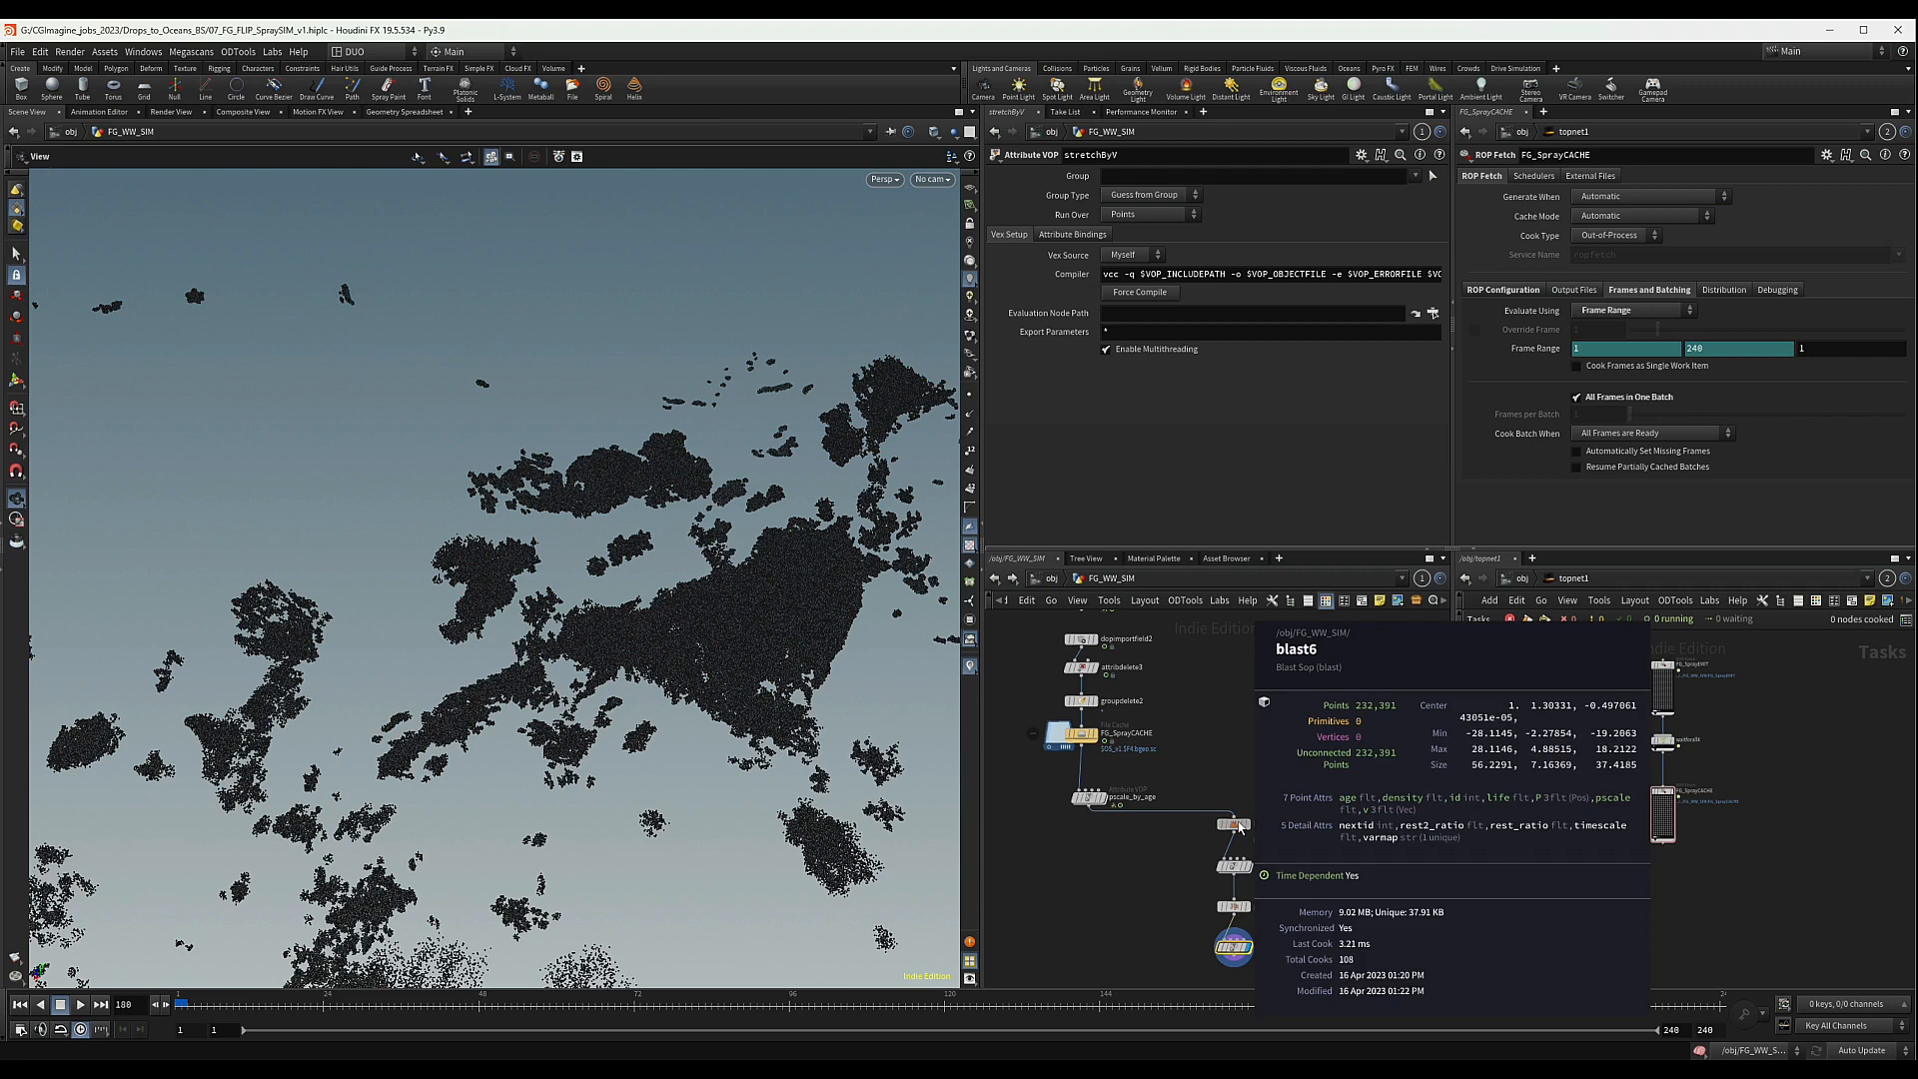
{"action": "middle_click_drag", "start_coordinate": [1328, 842], "coordinate": [1310, 775]}
{"action": "scroll", "coordinate": [1289, 805], "scroll_direction": "up", "scroll_amount": 2}
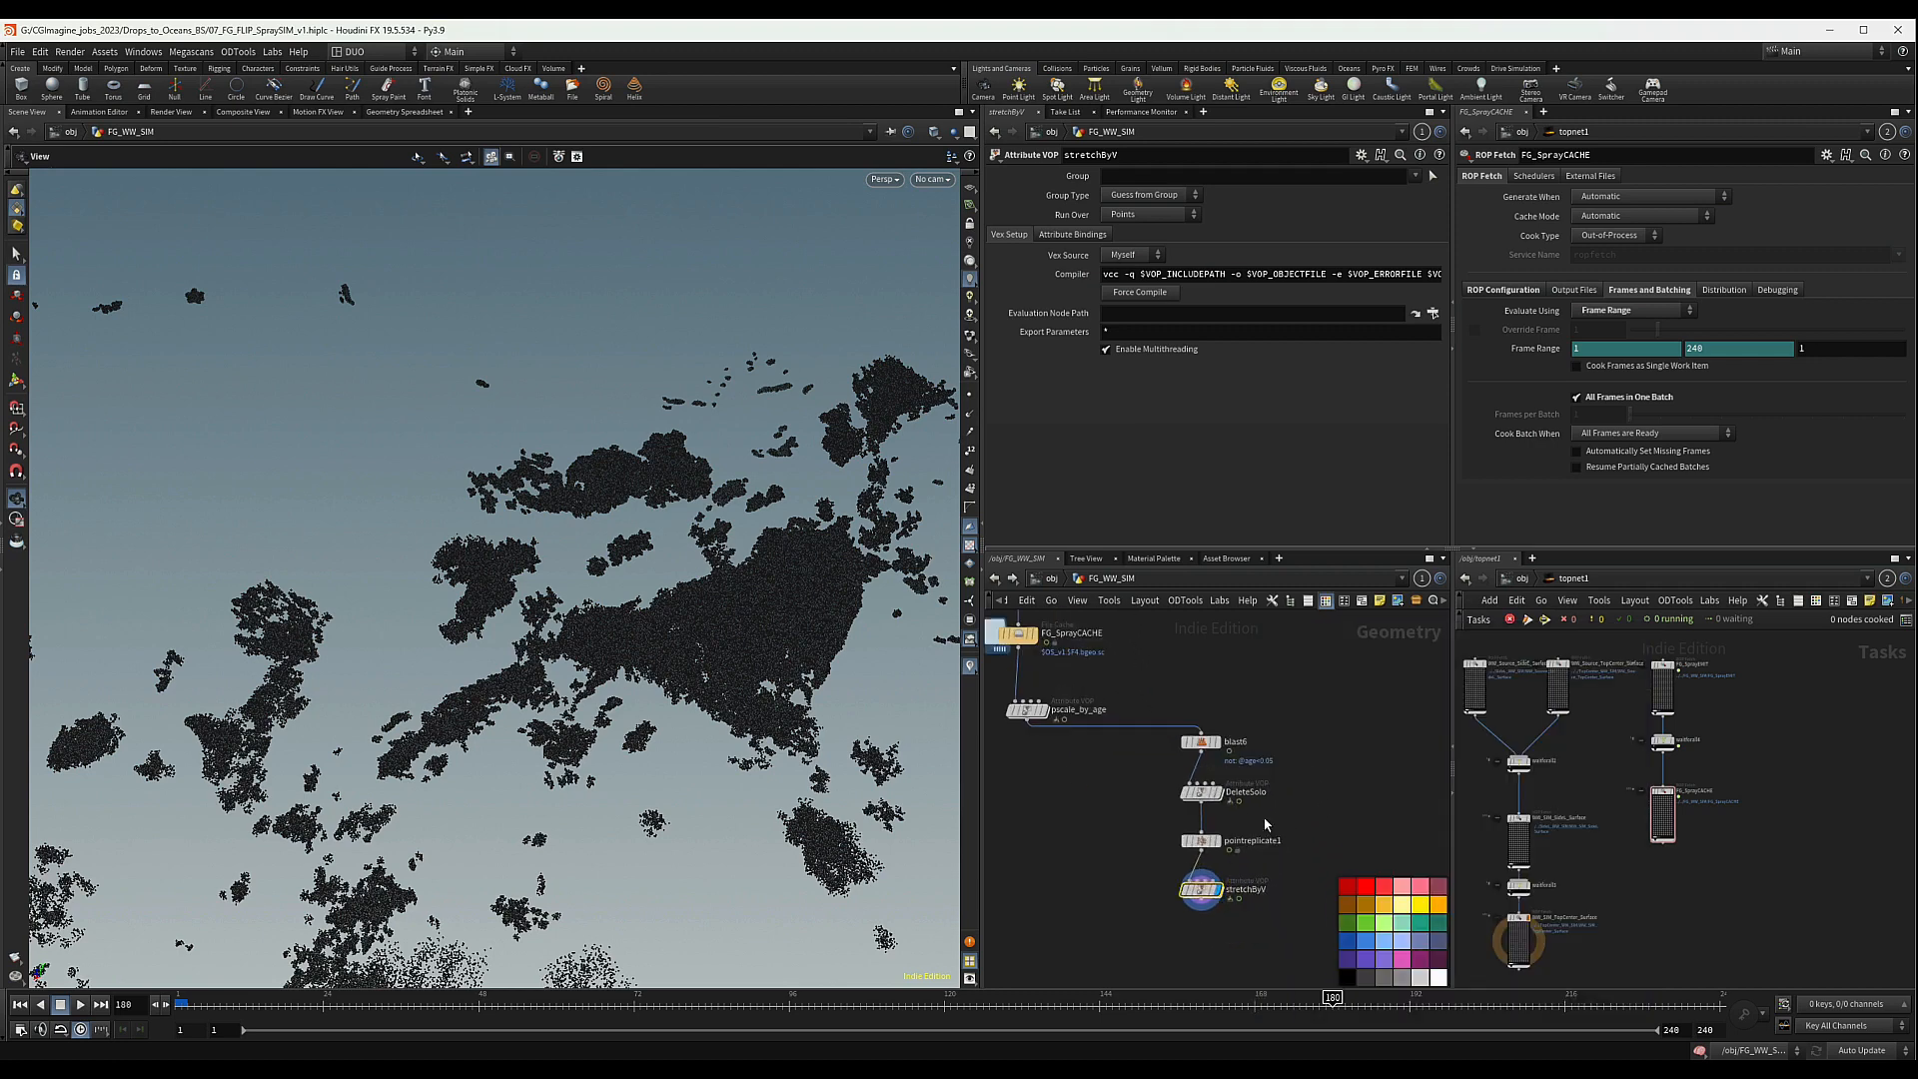
- Turn on Copy Source Attributes for all attributes in pointreplicate1, and go back inside the stretchByV network
{"action": "left_click", "coordinate": [1202, 841]}
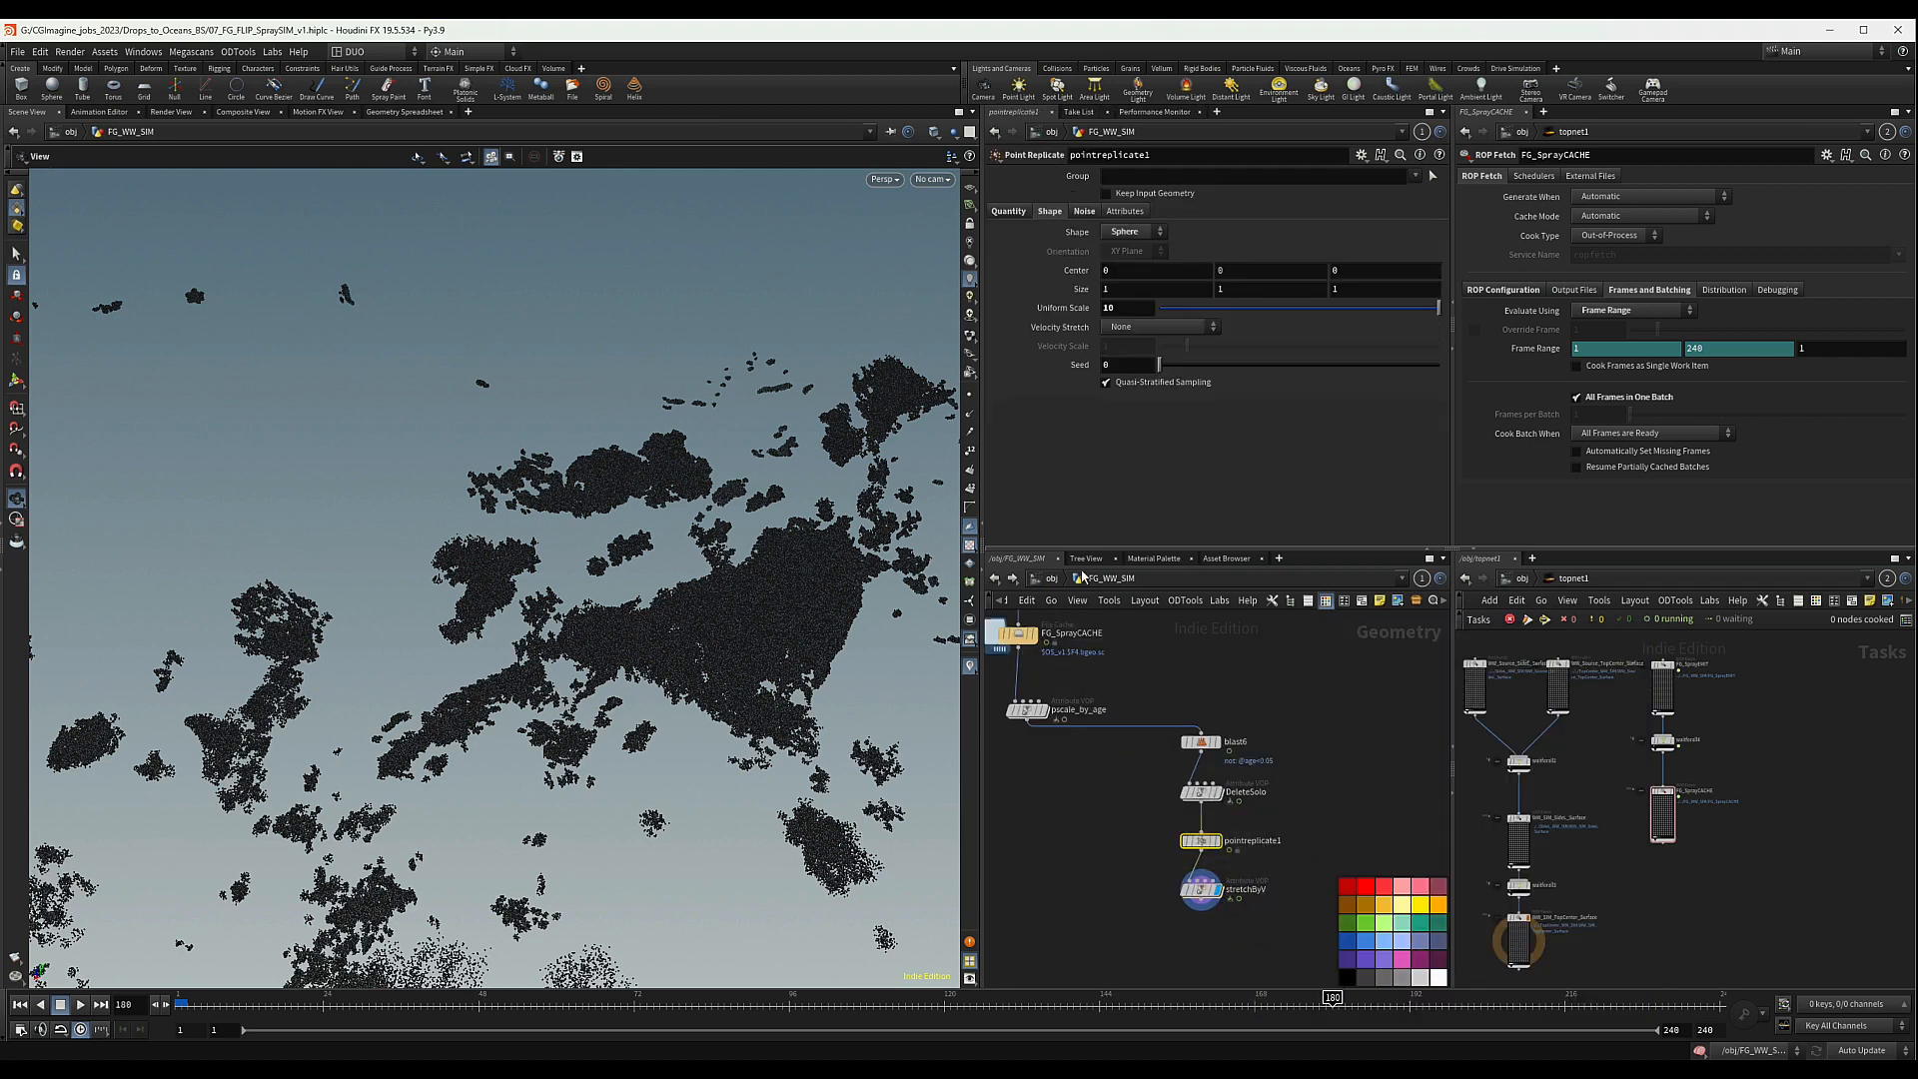
{"action": "left_click", "coordinate": [1129, 212]}
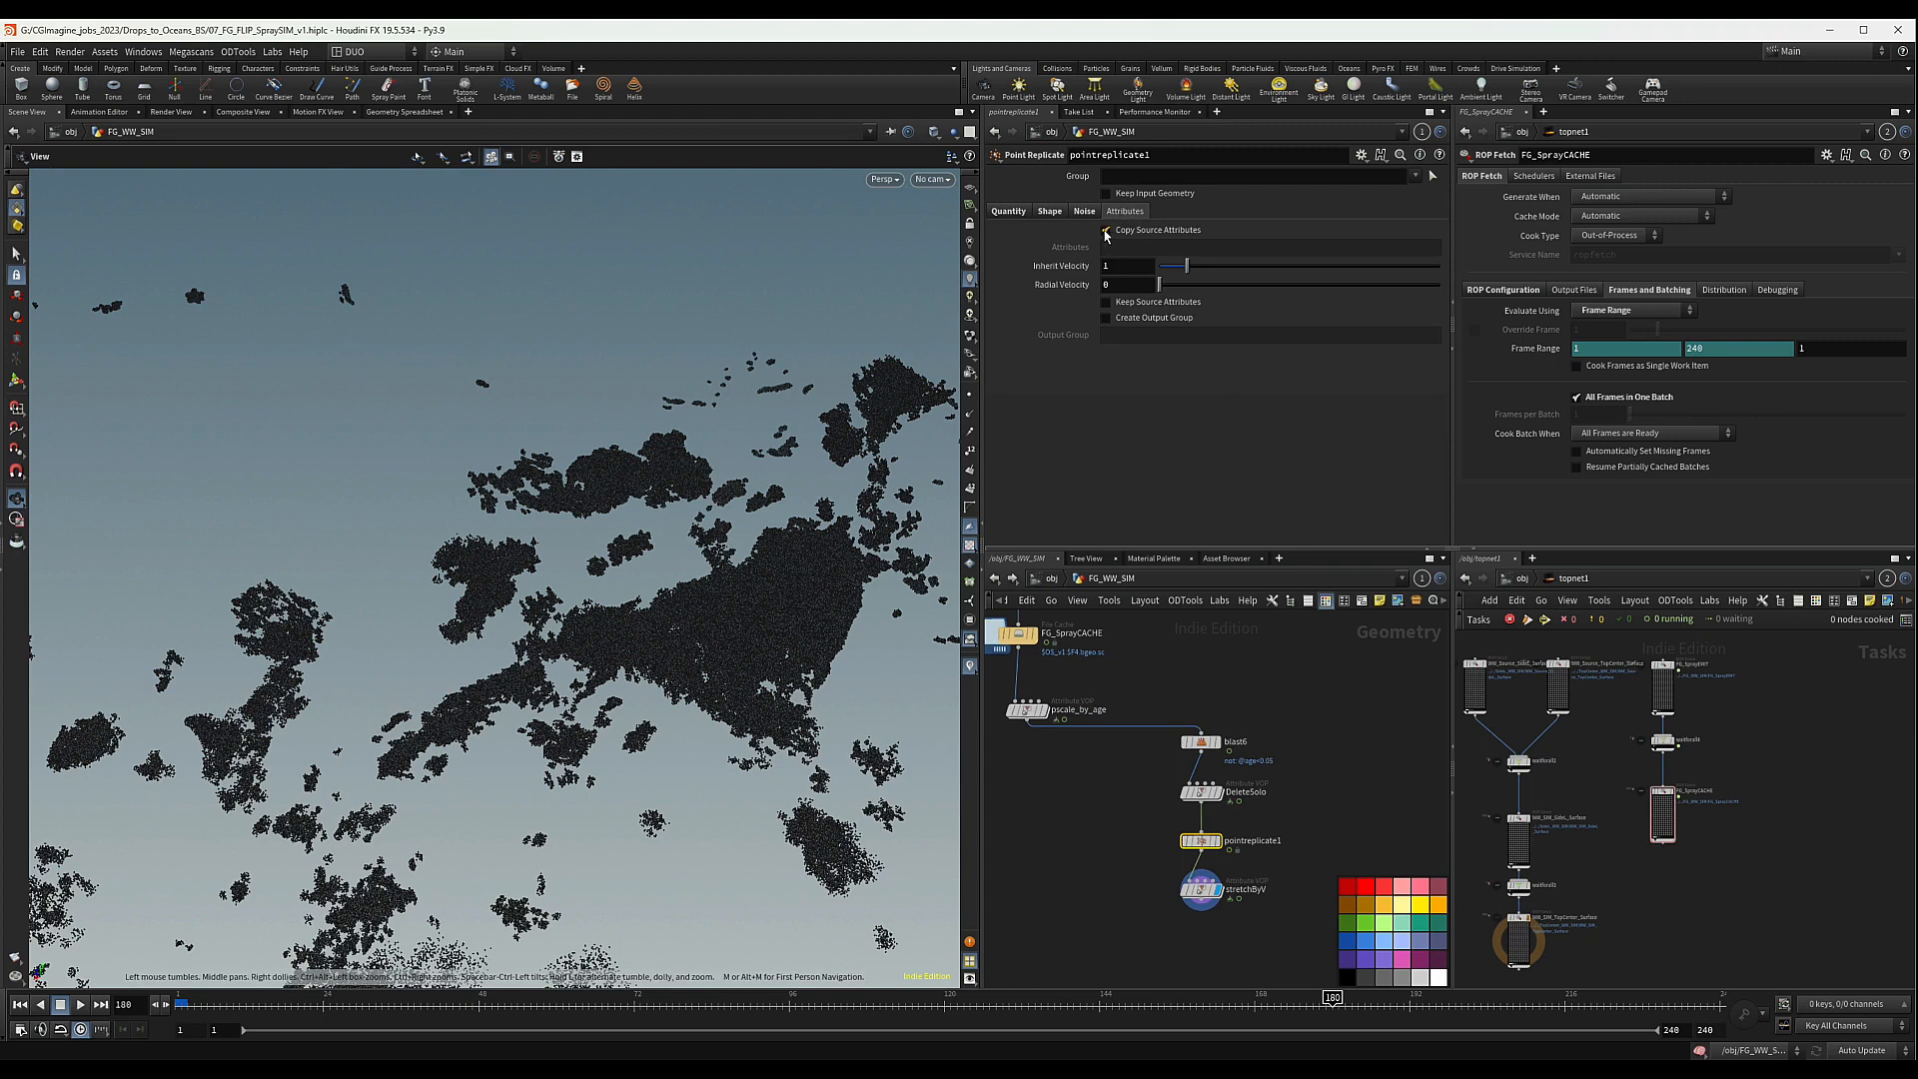
{"action": "left_click", "coordinate": [1106, 230]}
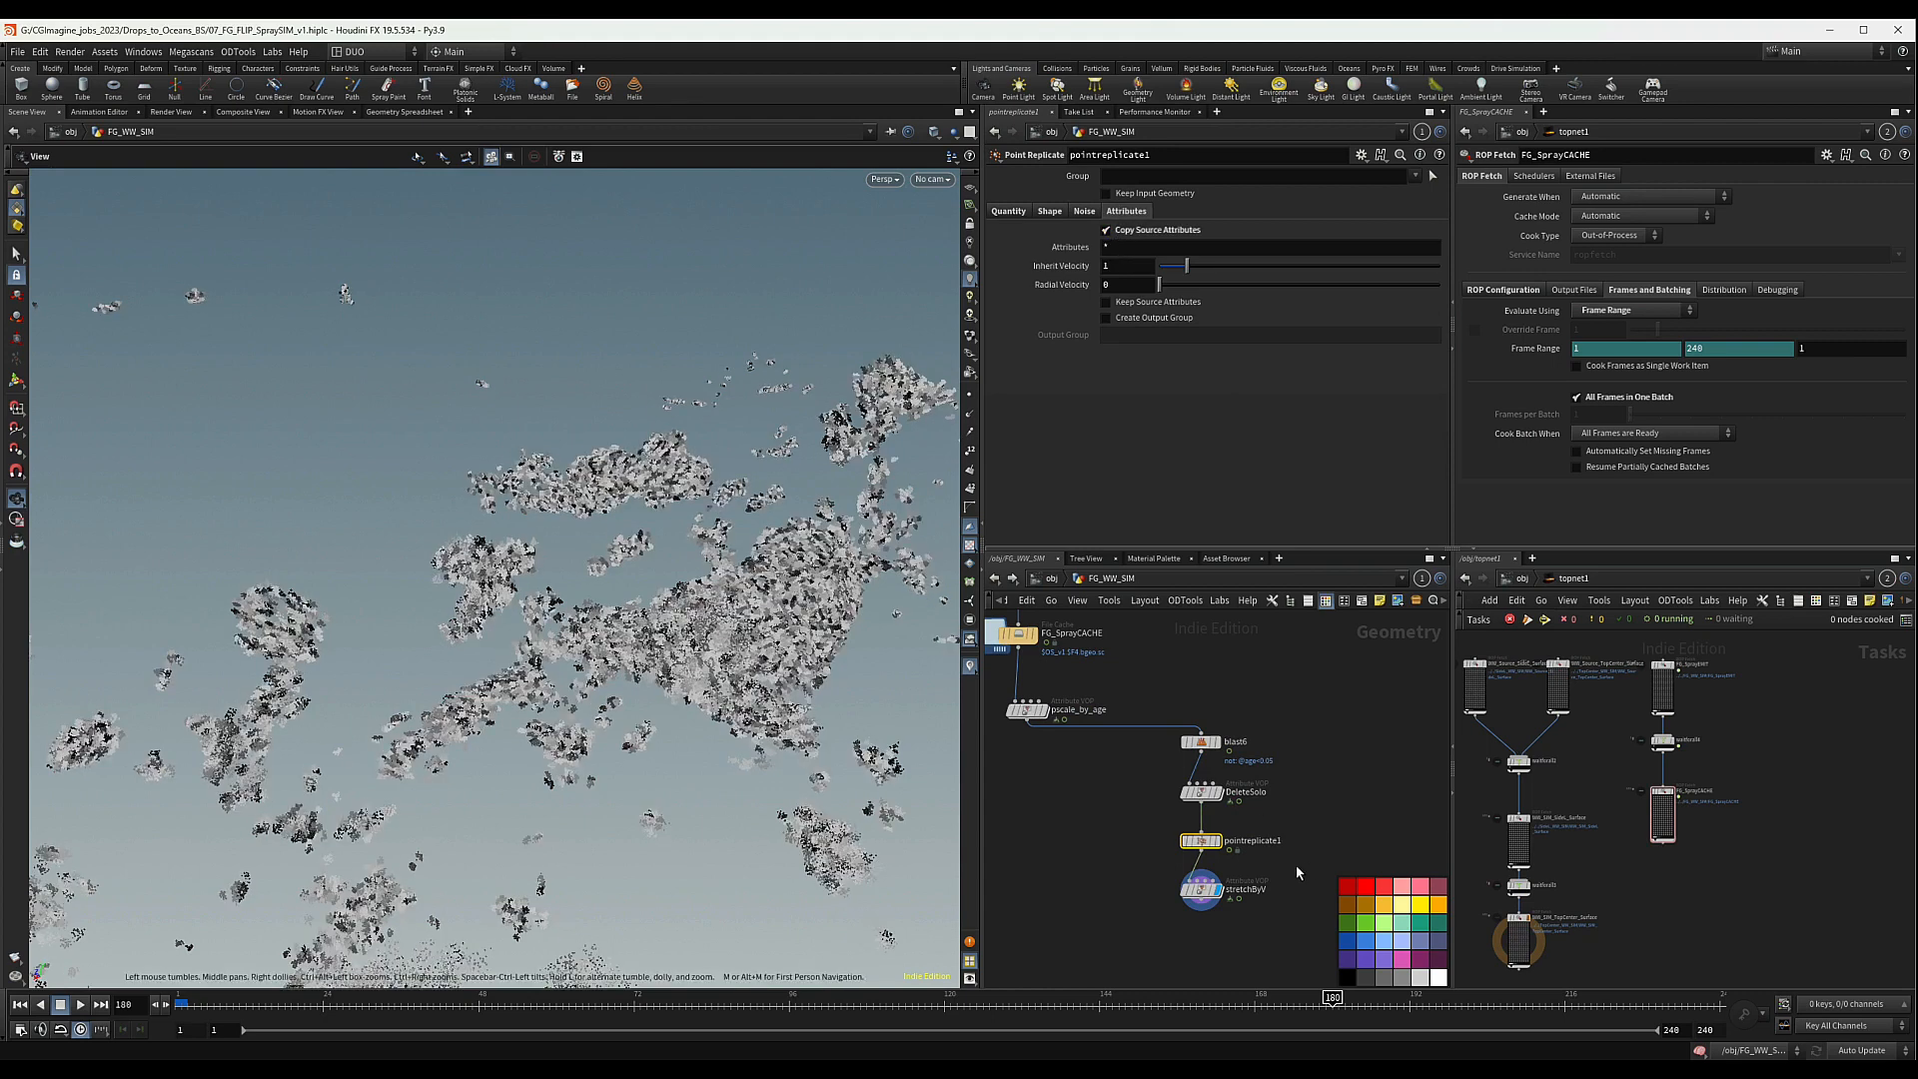
{"action": "scroll", "coordinate": [1237, 798], "scroll_direction": "up", "scroll_amount": 3}
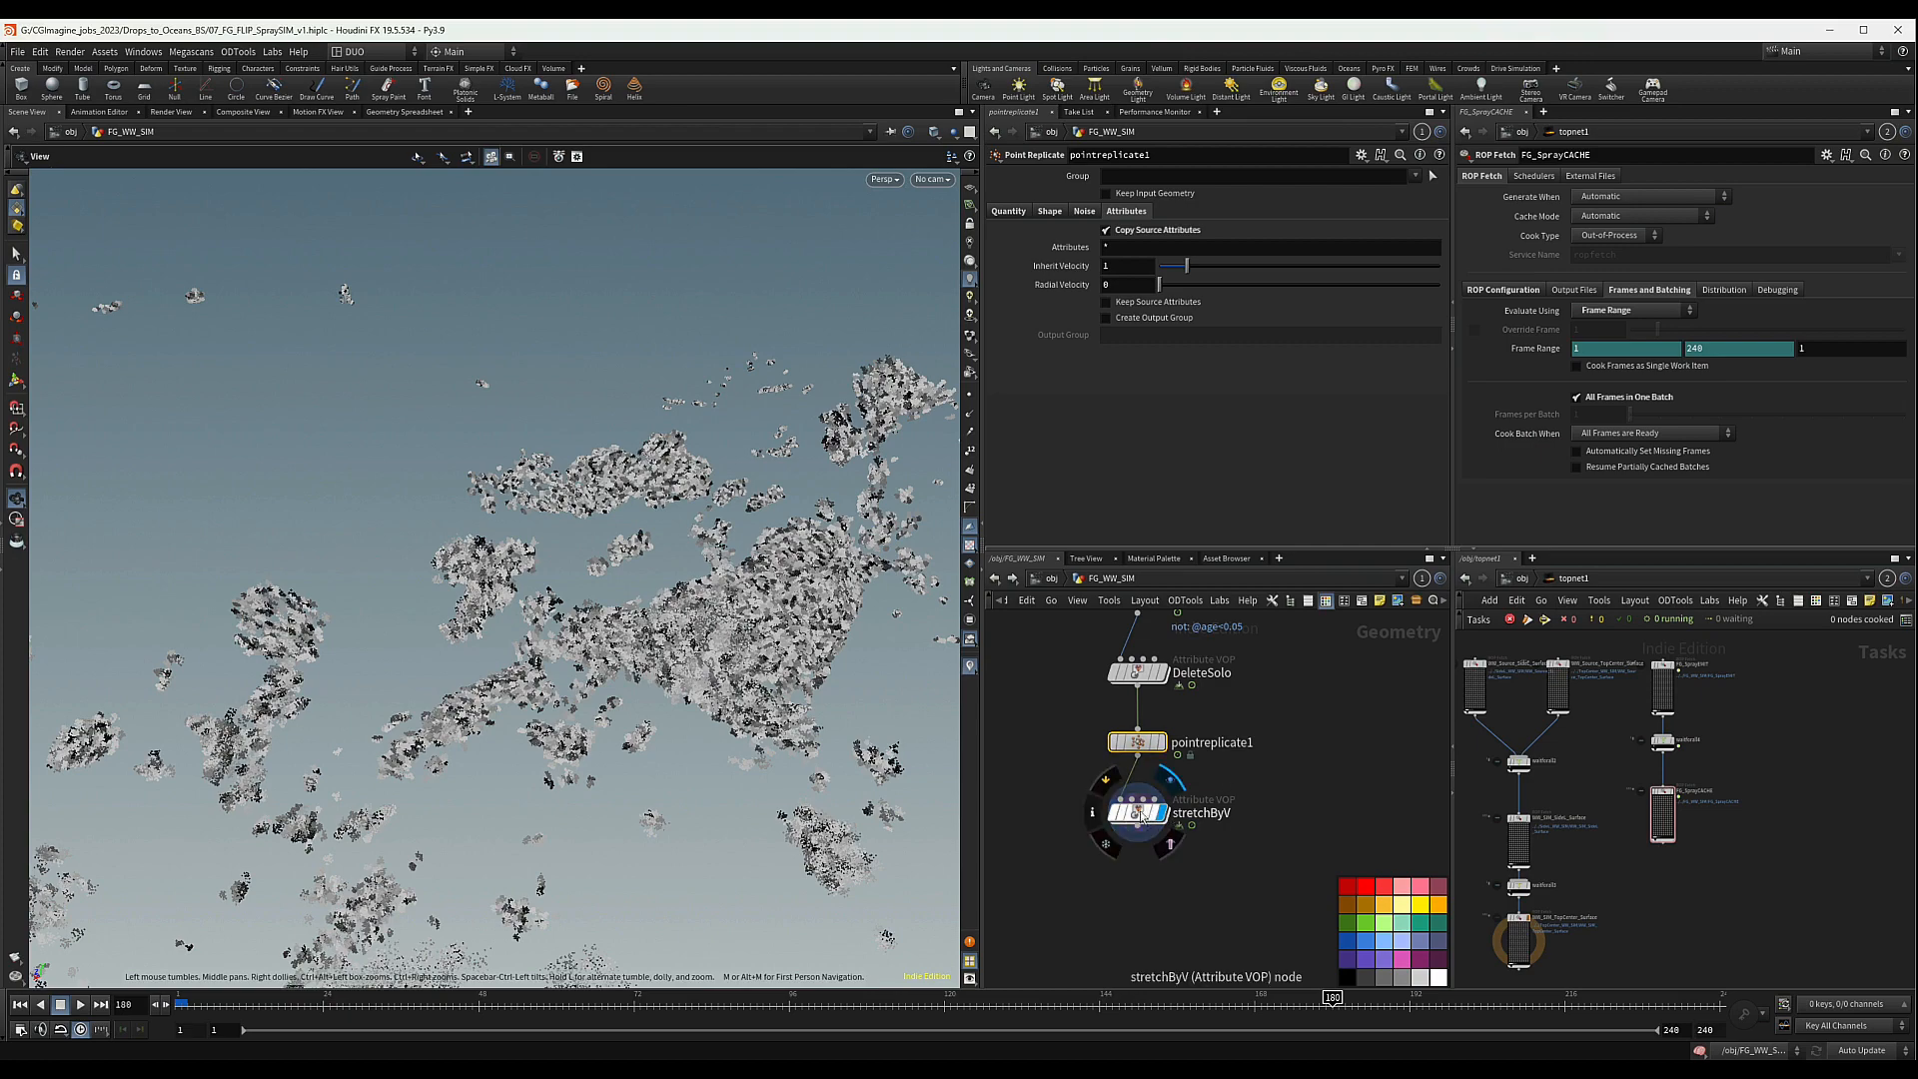
{"action": "double_click", "coordinate": [1140, 812]}
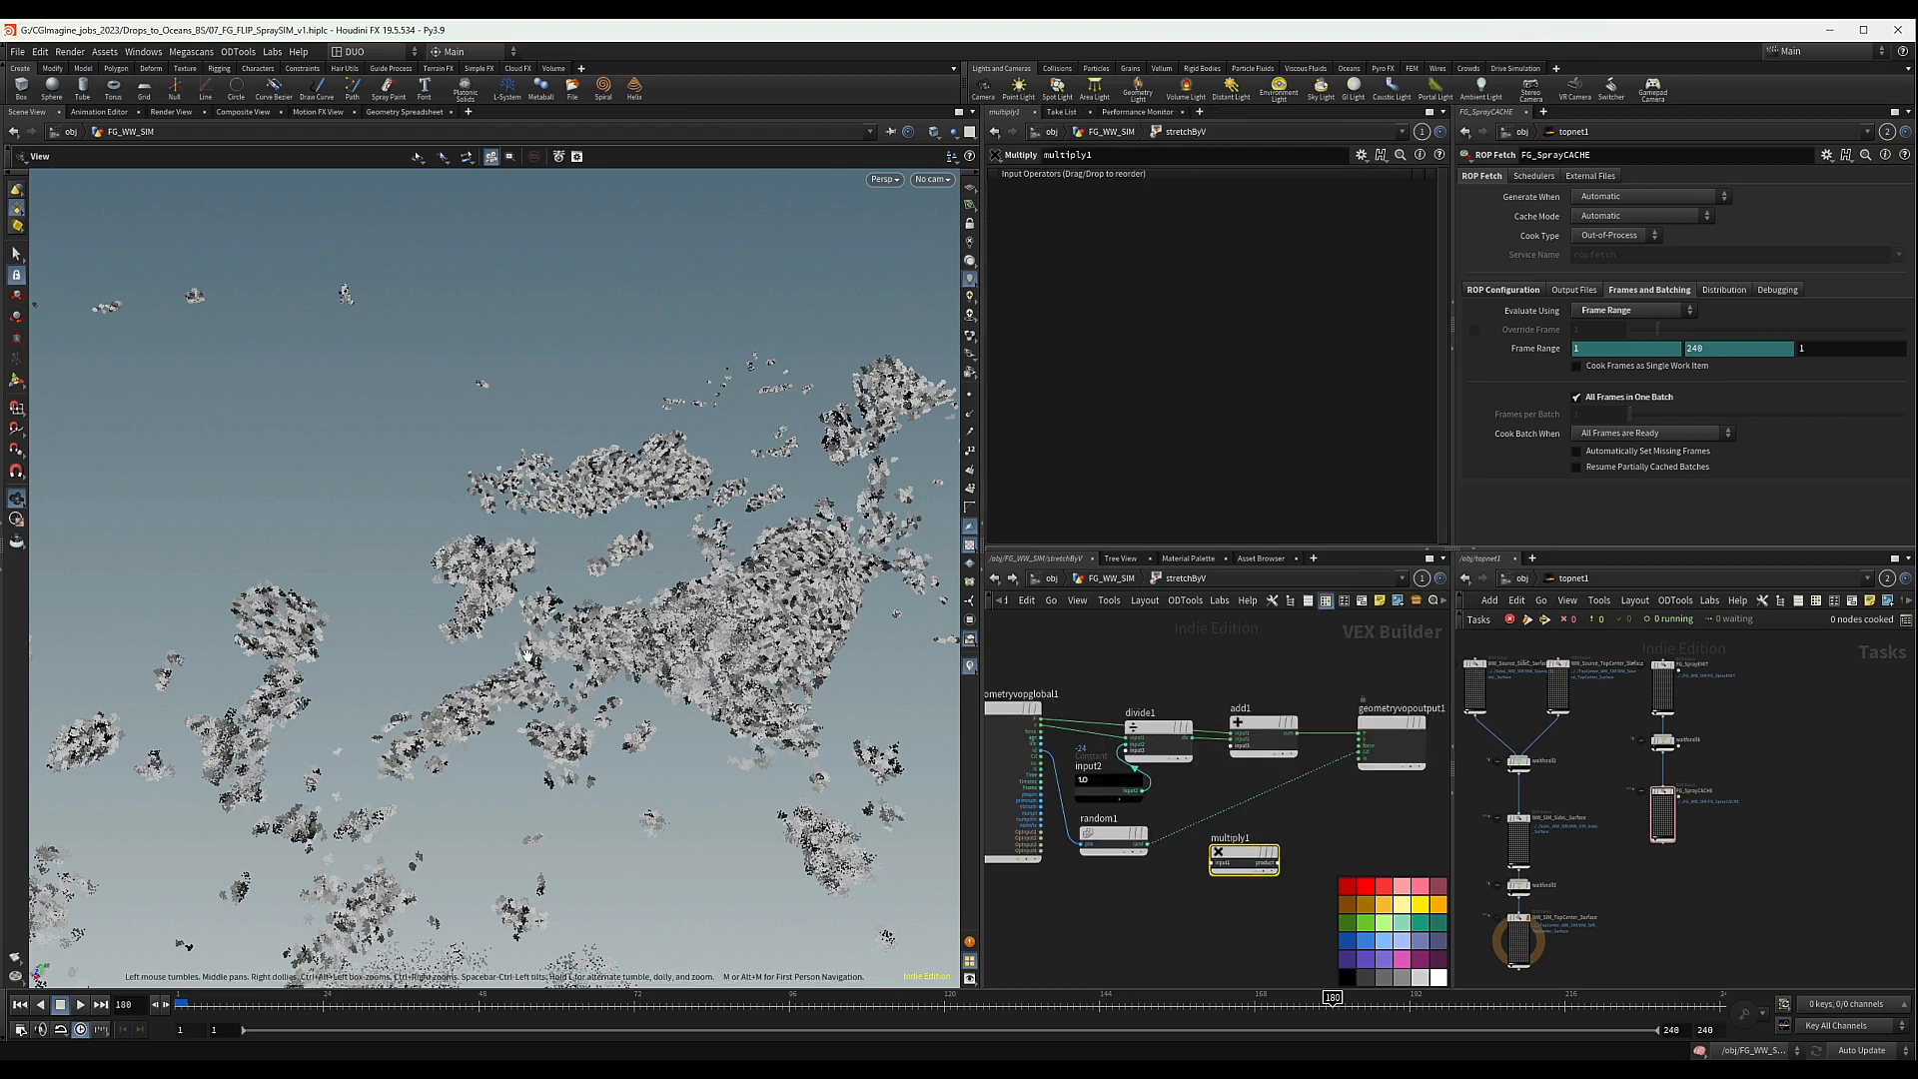
{"action": "mouse_move", "coordinate": [560, 621]}
{"action": "left_mouse_down"}
{"action": "mouse_move", "coordinate": [625, 460]}
{"action": "mouse_move", "coordinate": [631, 506]}
{"action": "mouse_move", "coordinate": [614, 512]}
{"action": "left_mouse_up"}
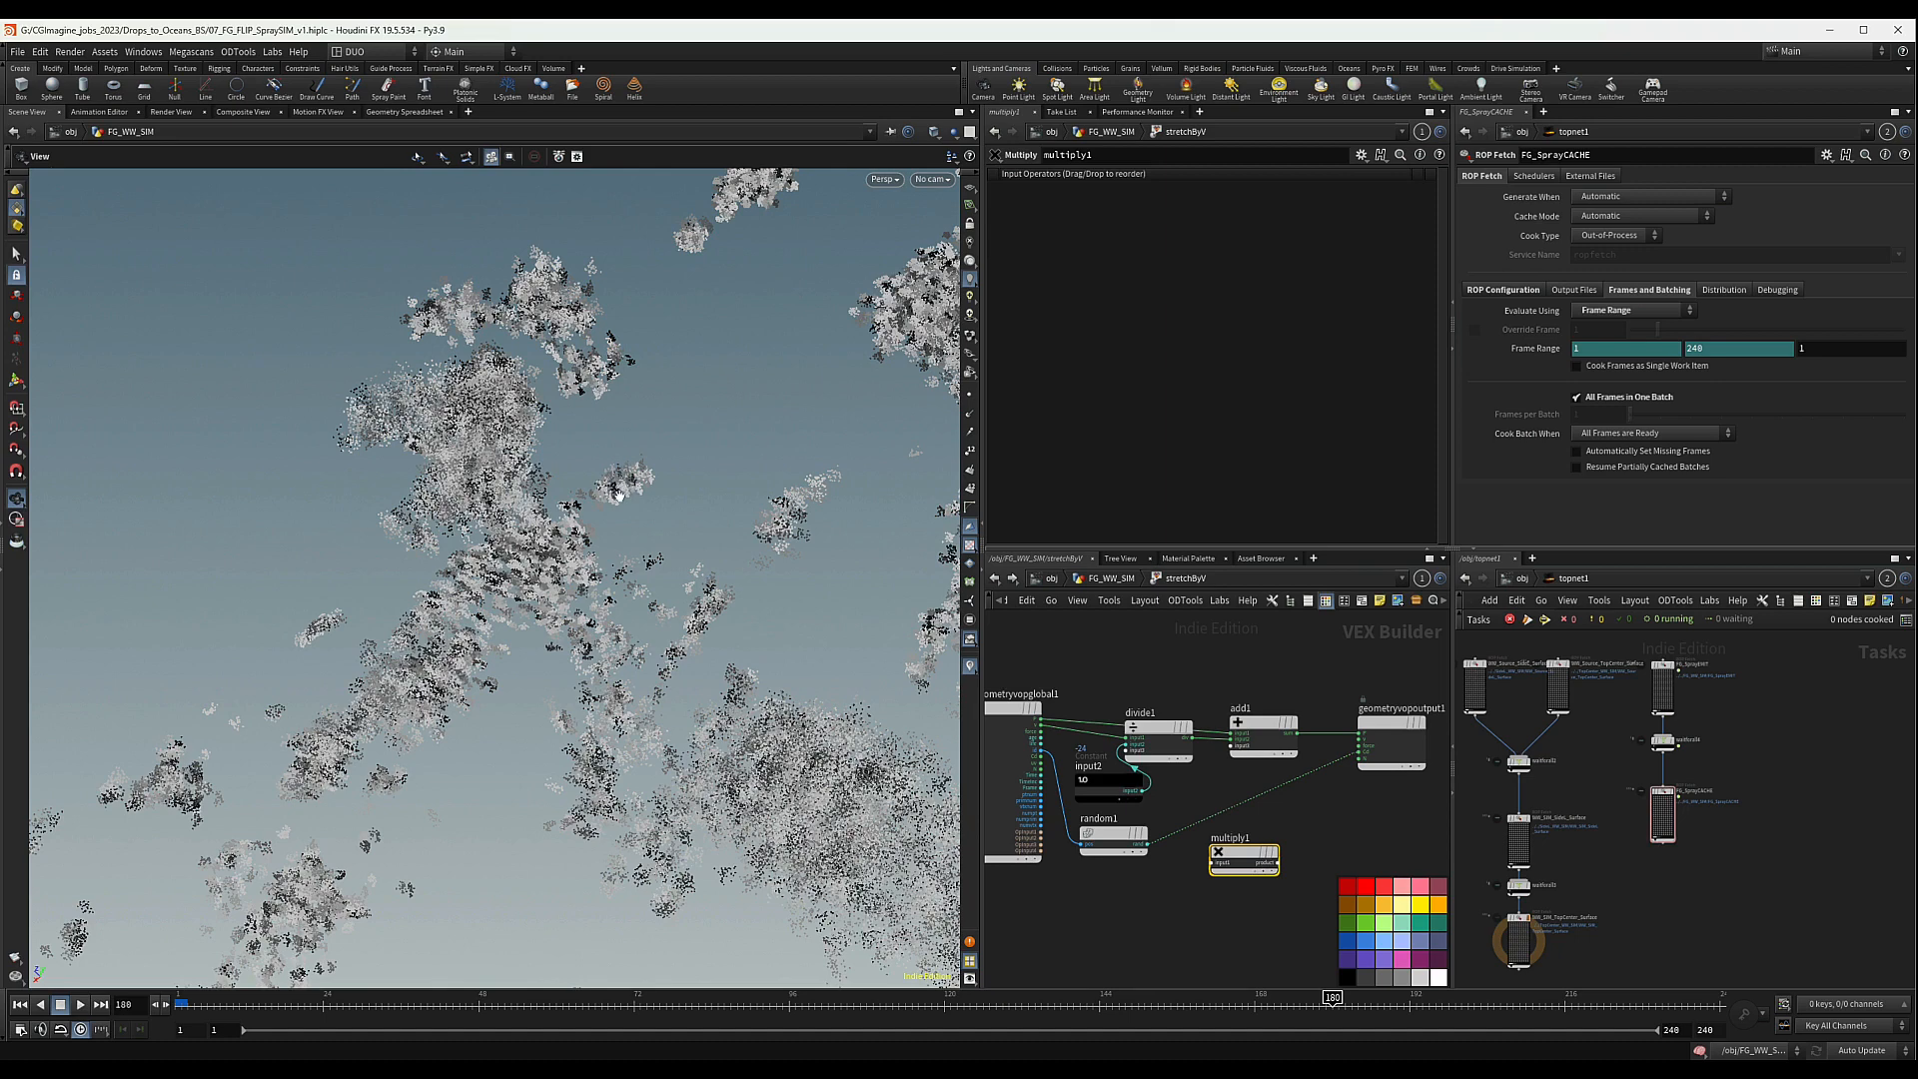
- Drive random1's pos input with the global ptnum instead of id, and examine the randomized point colors up close
{"action": "middle_click_drag", "start_coordinate": [1271, 818], "coordinate": [1270, 797]}
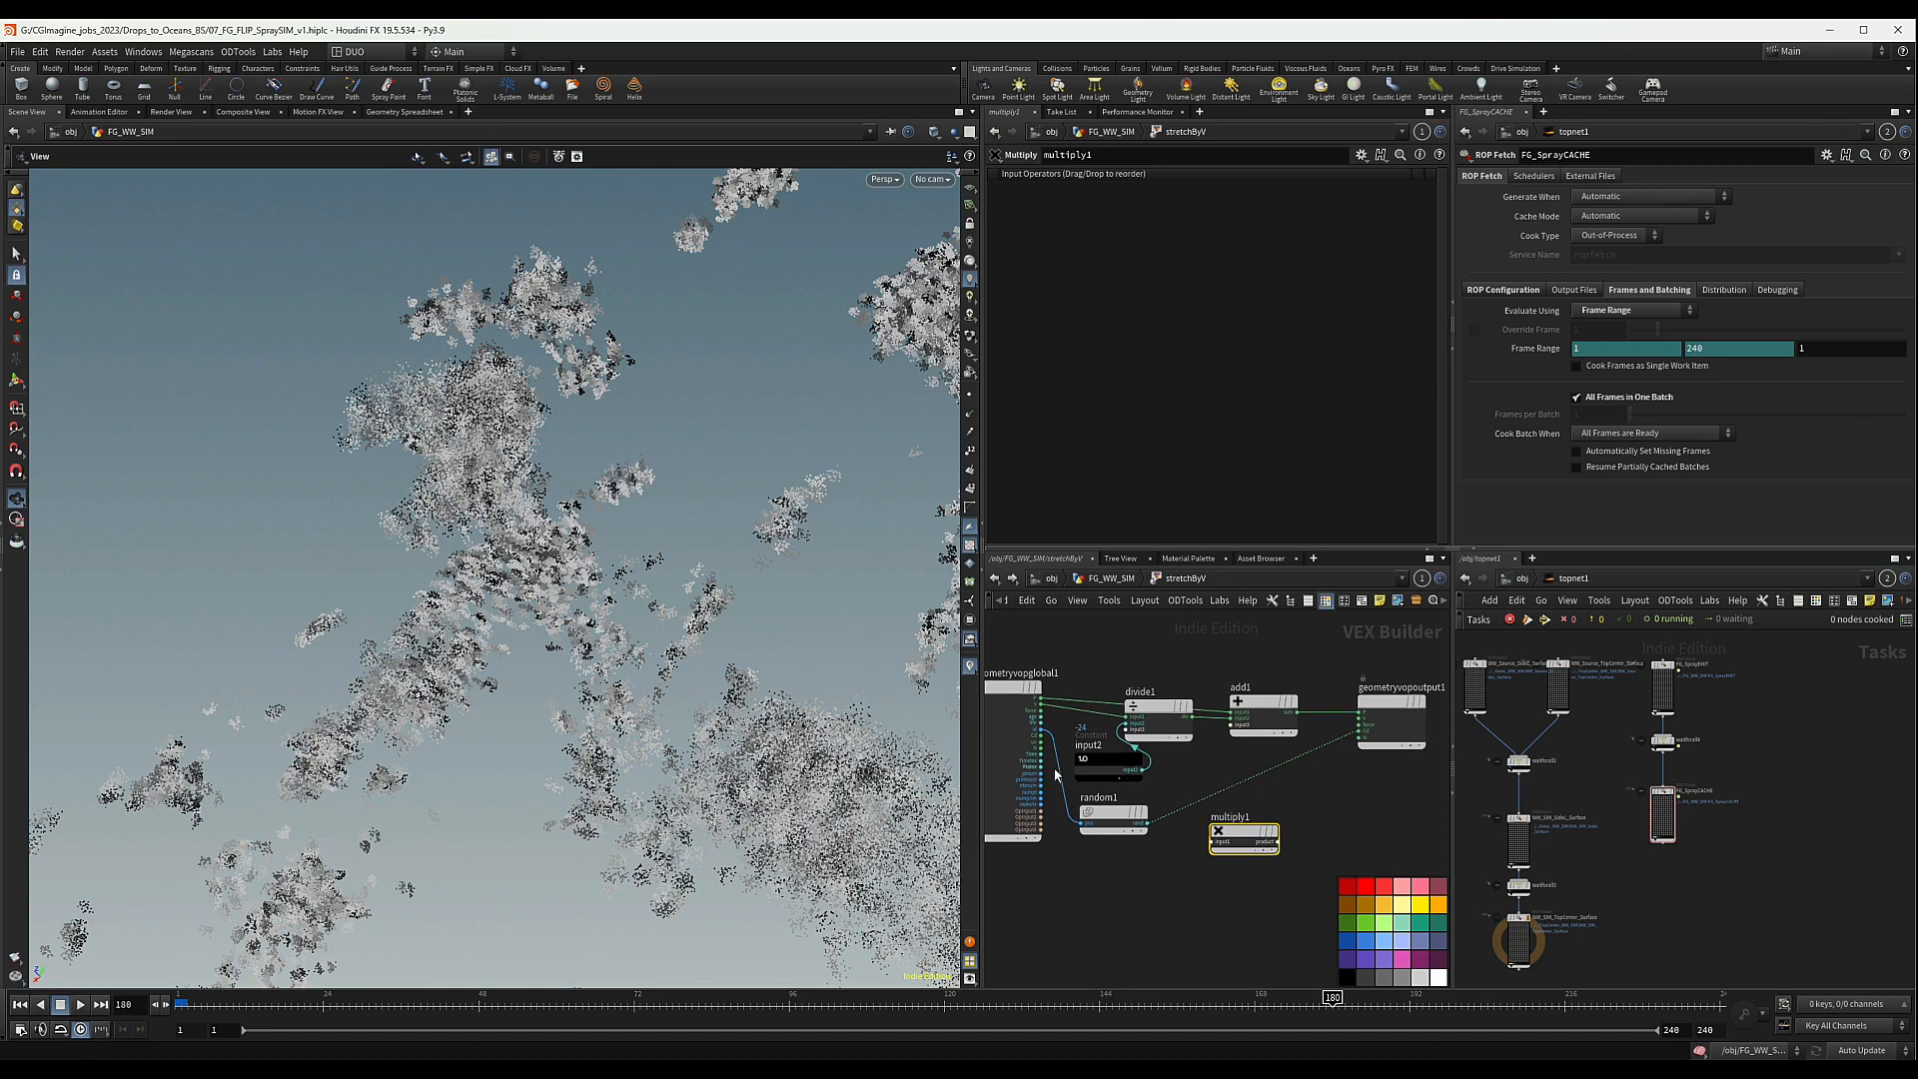
{"action": "scroll", "coordinate": [1056, 774], "scroll_direction": "up", "scroll_amount": 4}
{"action": "left_click_drag", "start_coordinate": [1021, 683], "coordinate": [1021, 775]}
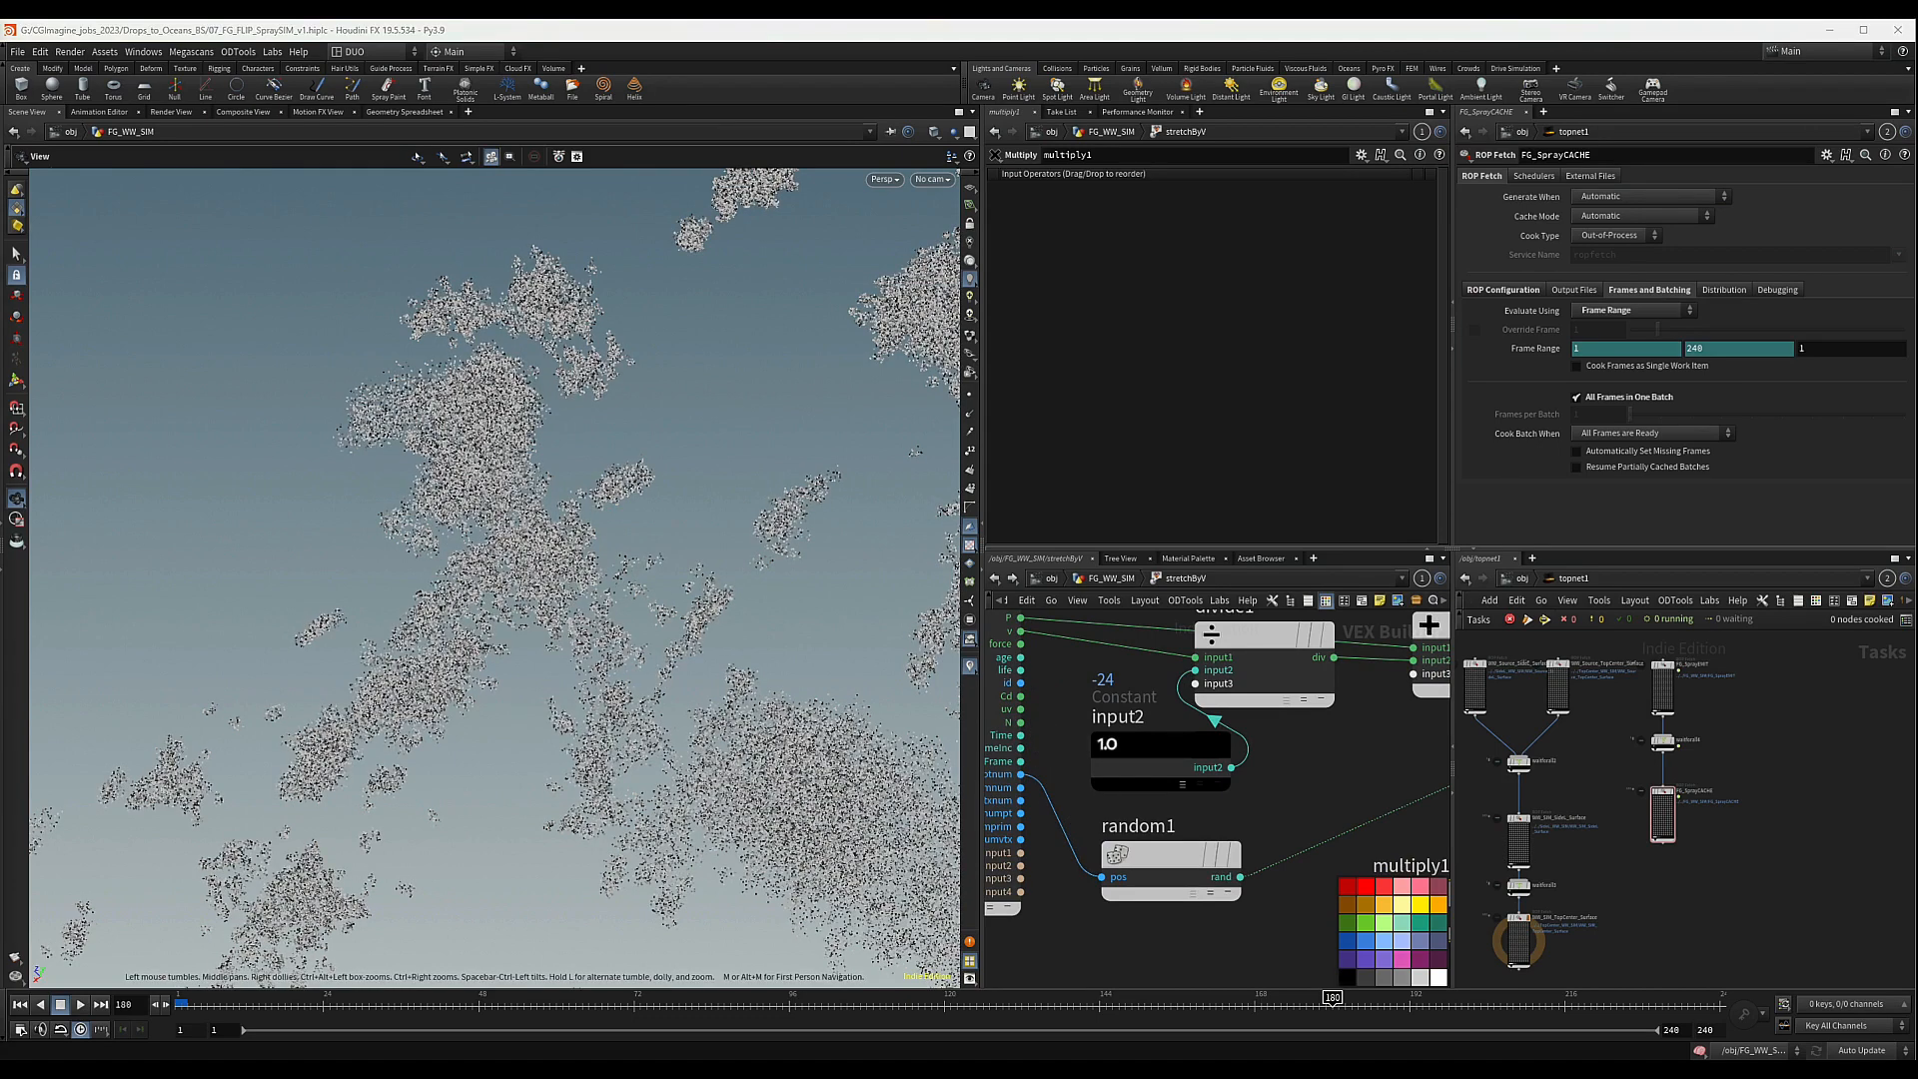
{"action": "scroll", "coordinate": [1301, 789], "scroll_direction": "down", "scroll_amount": 2}
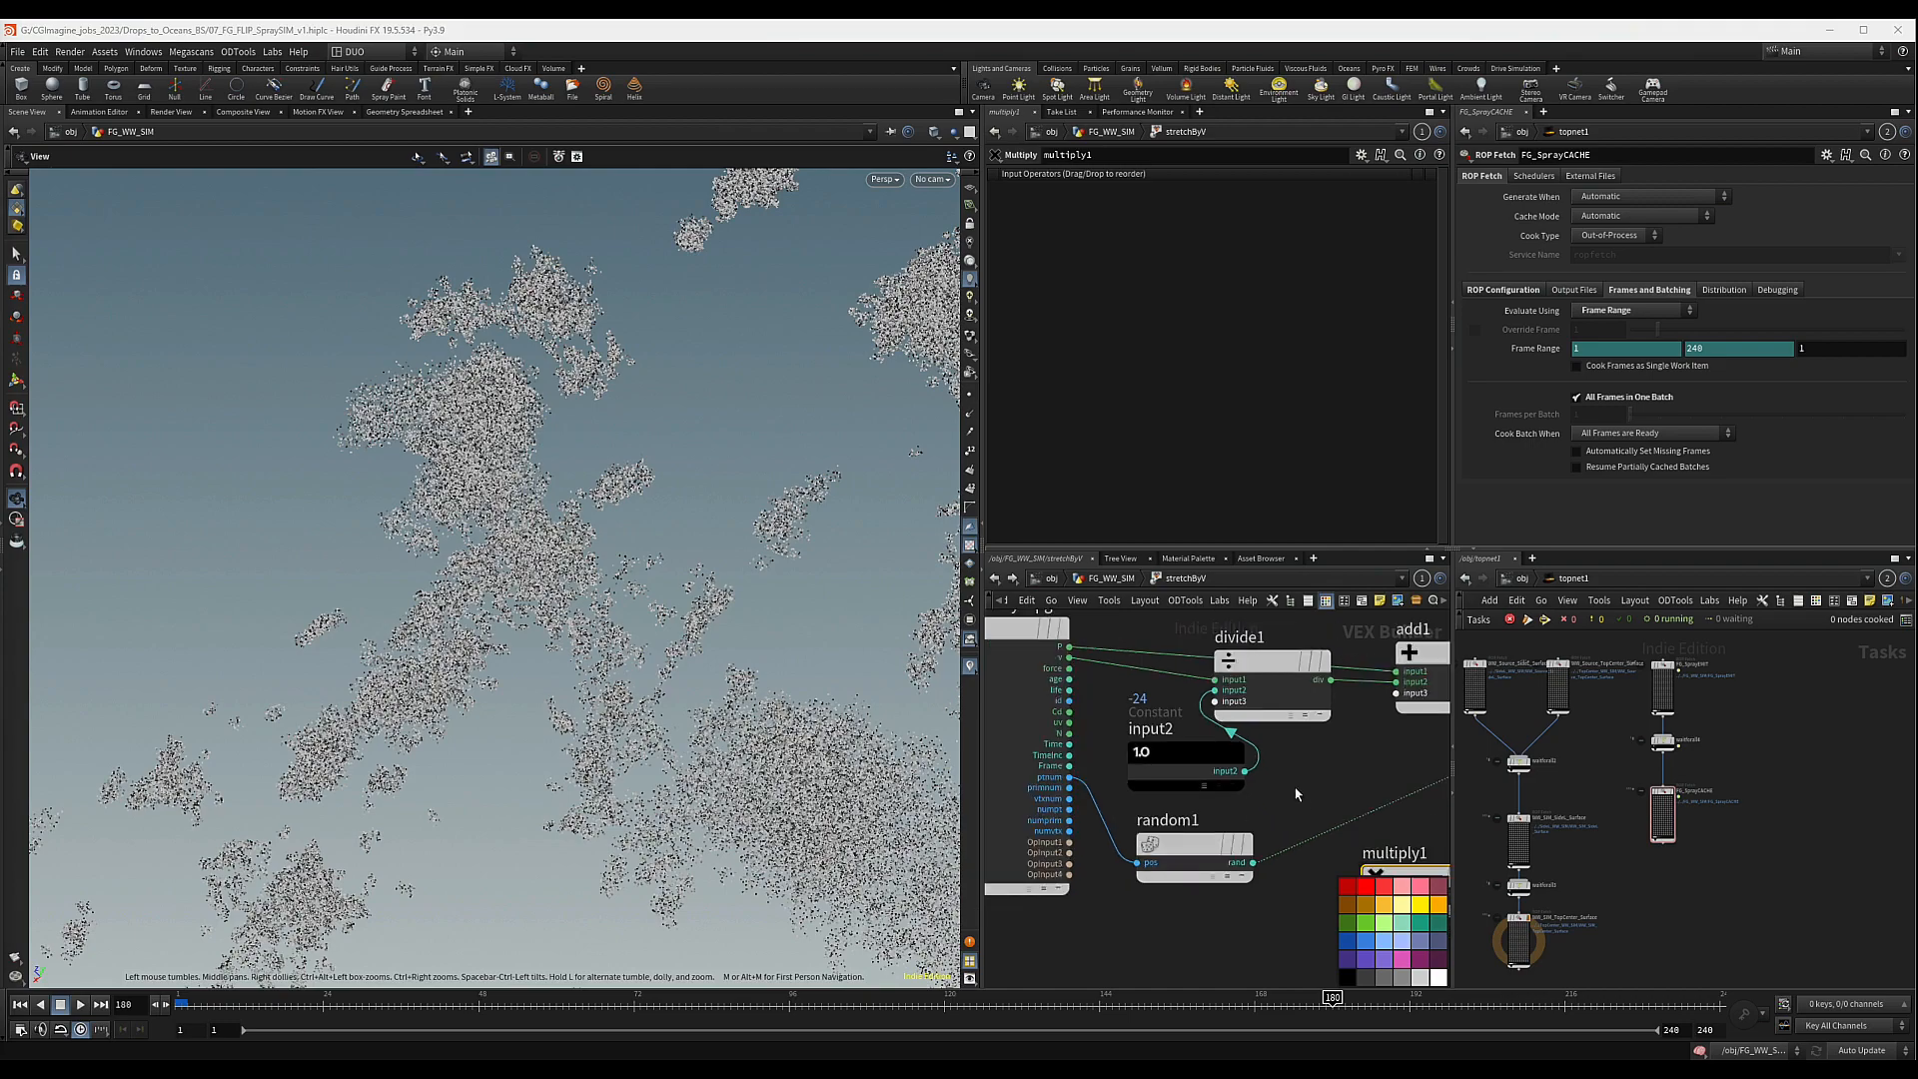
{"action": "middle_click_drag", "start_coordinate": [838, 291], "coordinate": [548, 352]}
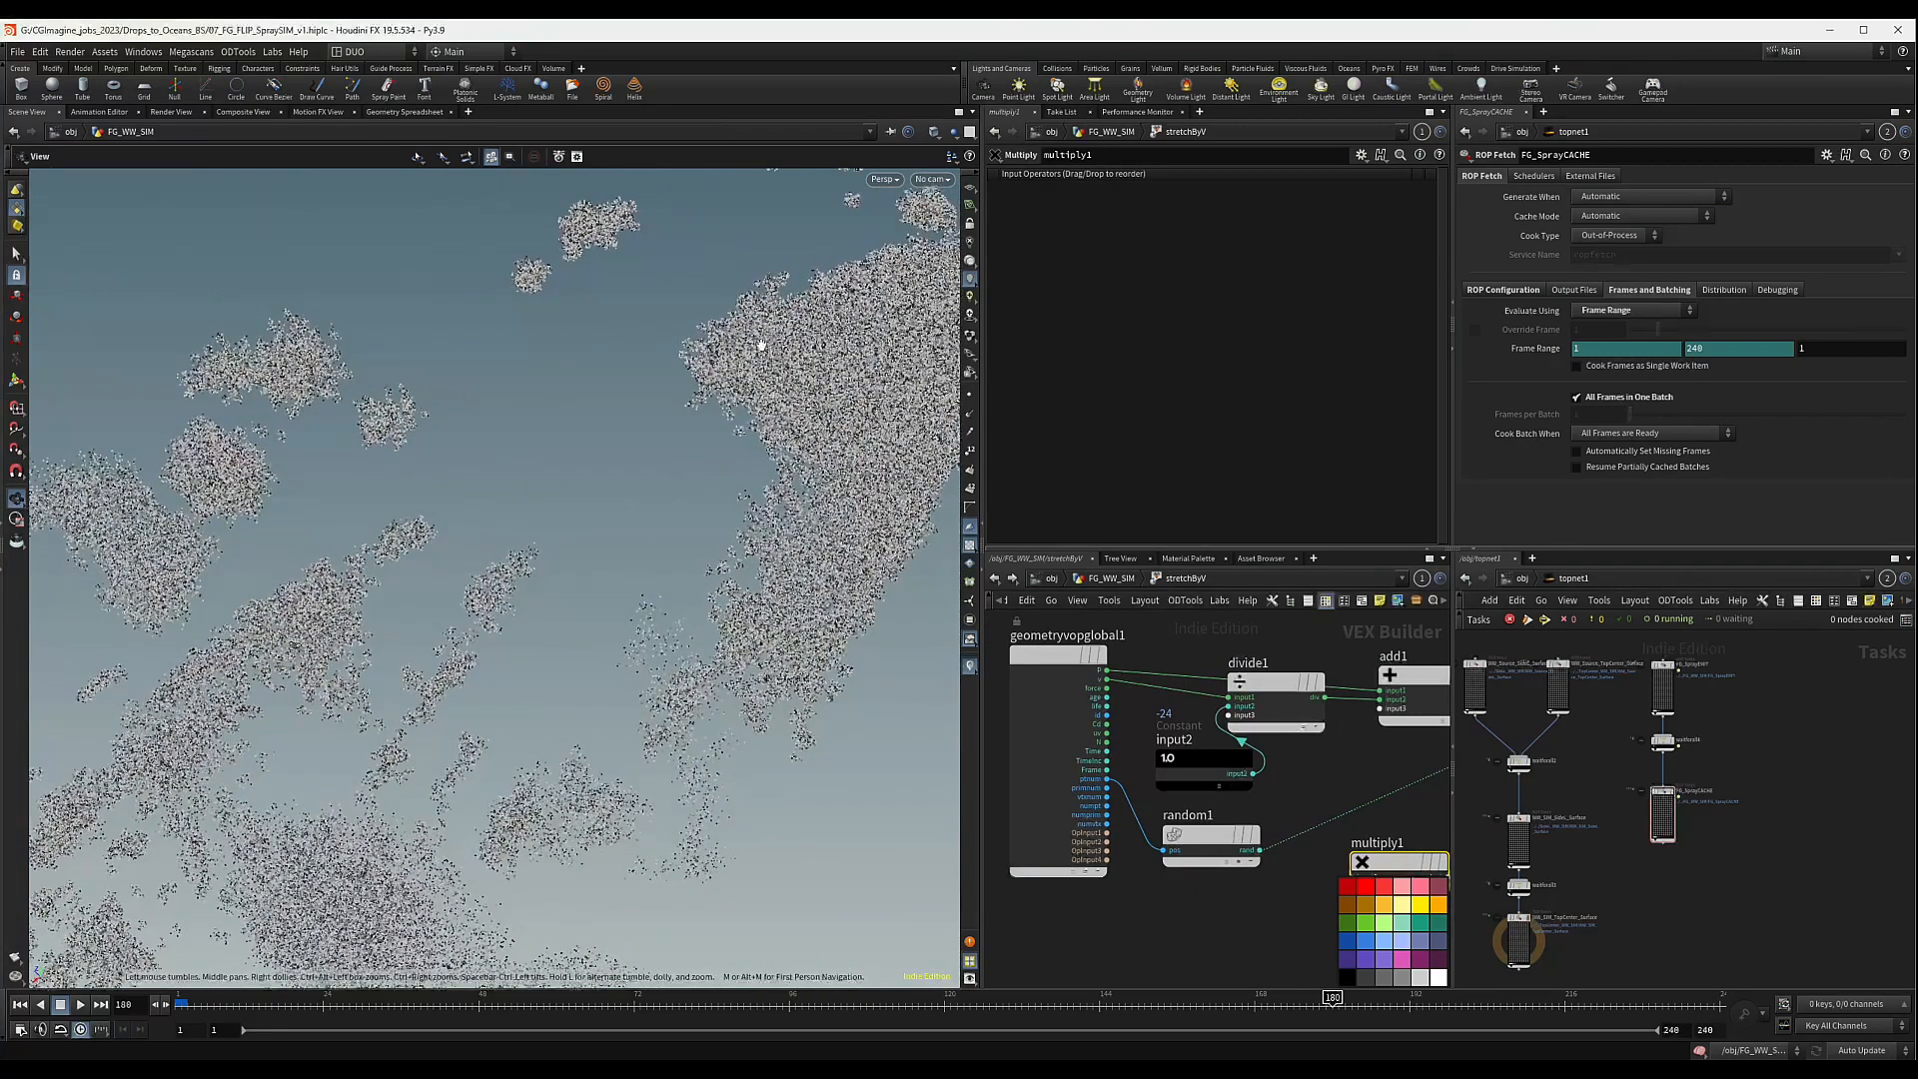
{"action": "right_click_drag", "start_coordinate": [768, 318], "coordinate": [1478, 188]}
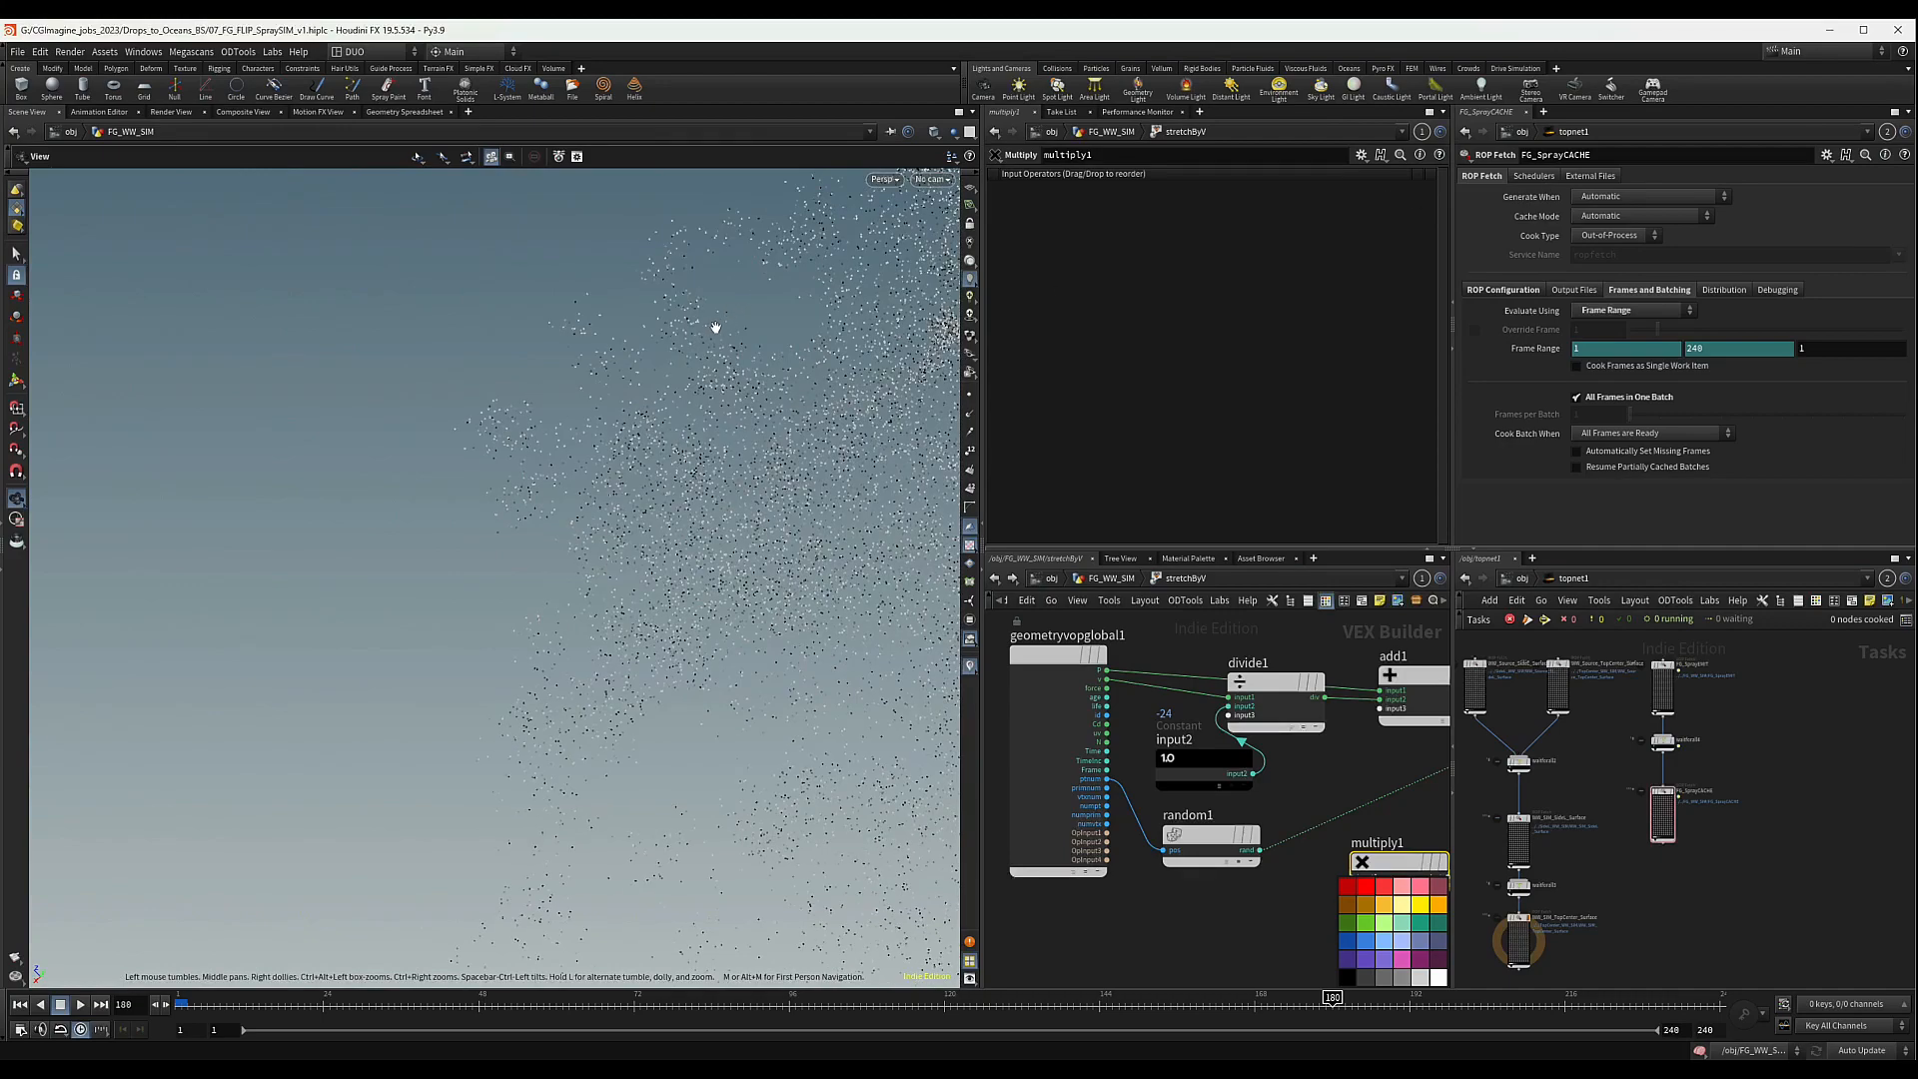
{"action": "right_click_drag", "start_coordinate": [716, 313], "coordinate": [107, 544]}
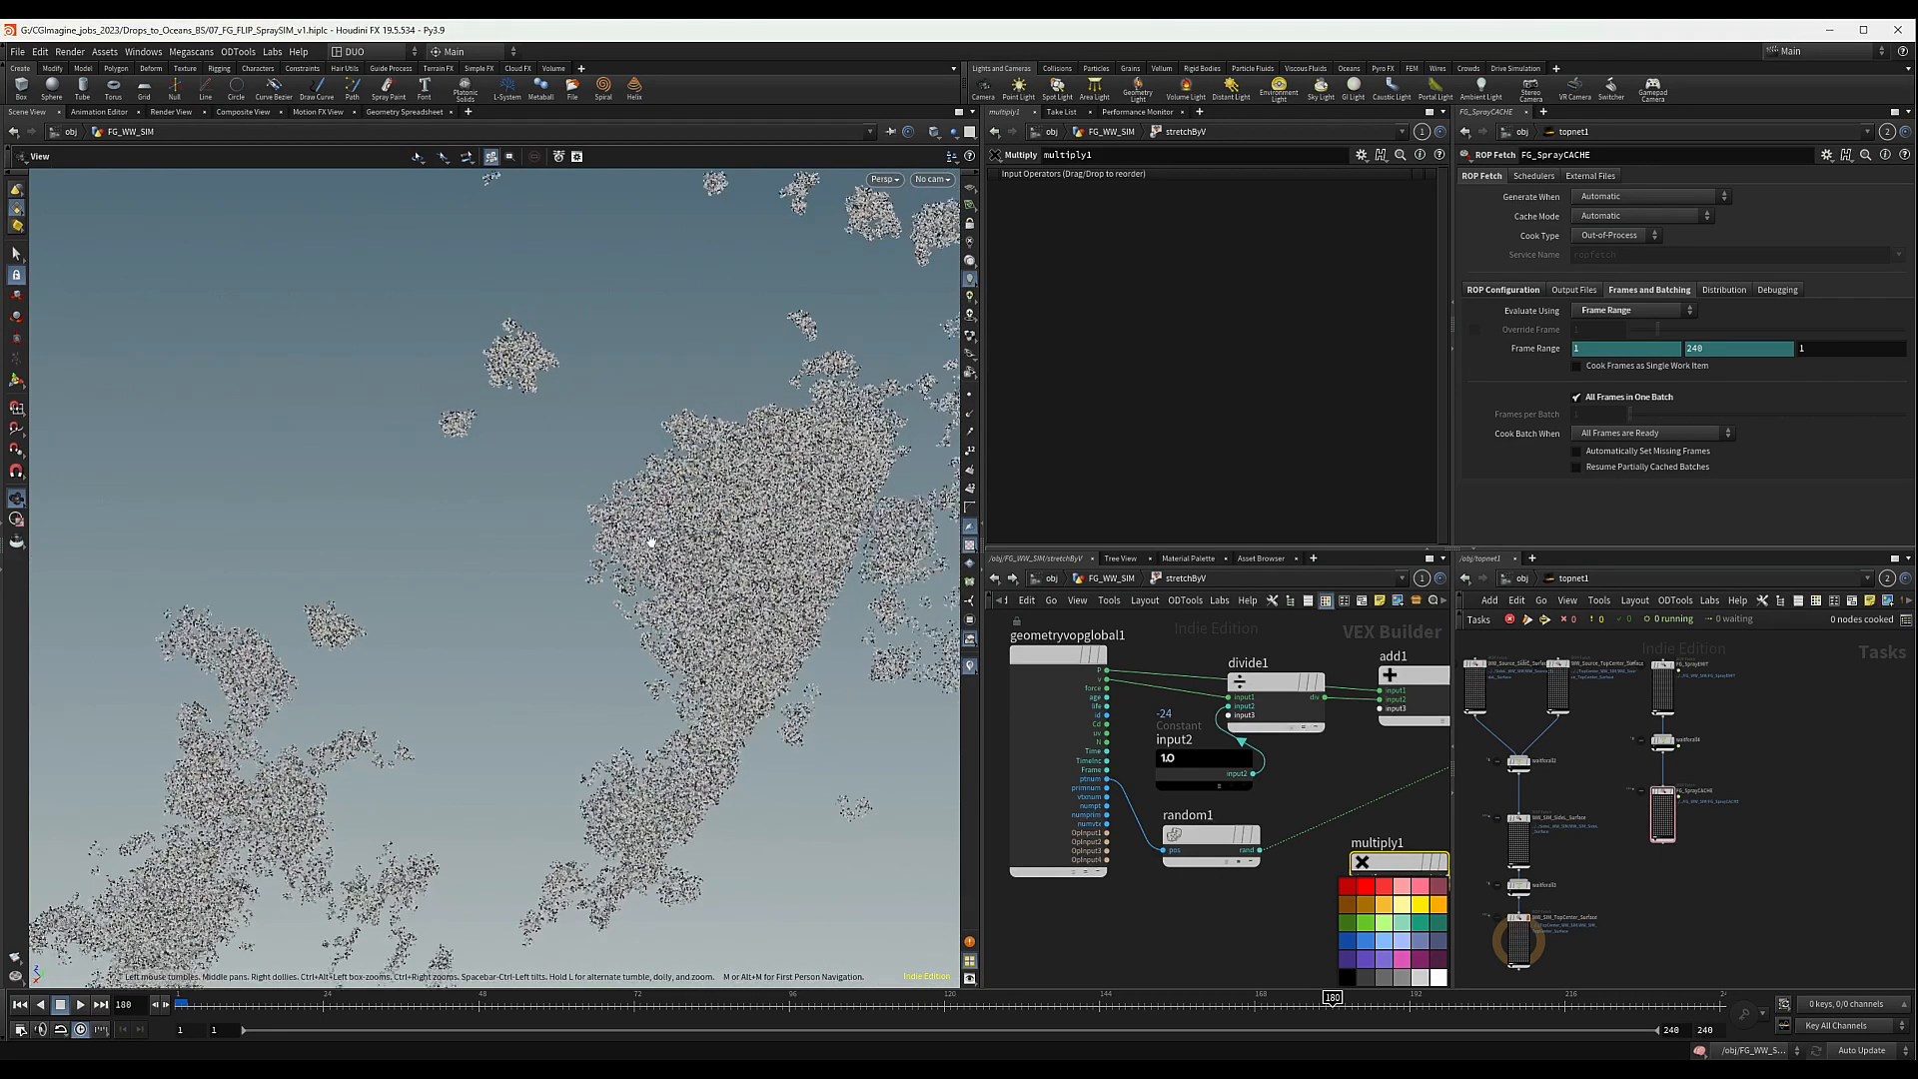
- Rearrange the multiply1, divide1 and input2 nodes to make room for new connections
{"action": "scroll", "coordinate": [1386, 843], "scroll_direction": "down", "scroll_amount": 2}
{"action": "middle_click_drag", "start_coordinate": [1368, 788], "coordinate": [1087, 771]}
{"action": "left_click_drag", "start_coordinate": [1112, 845], "coordinate": [1151, 828]}
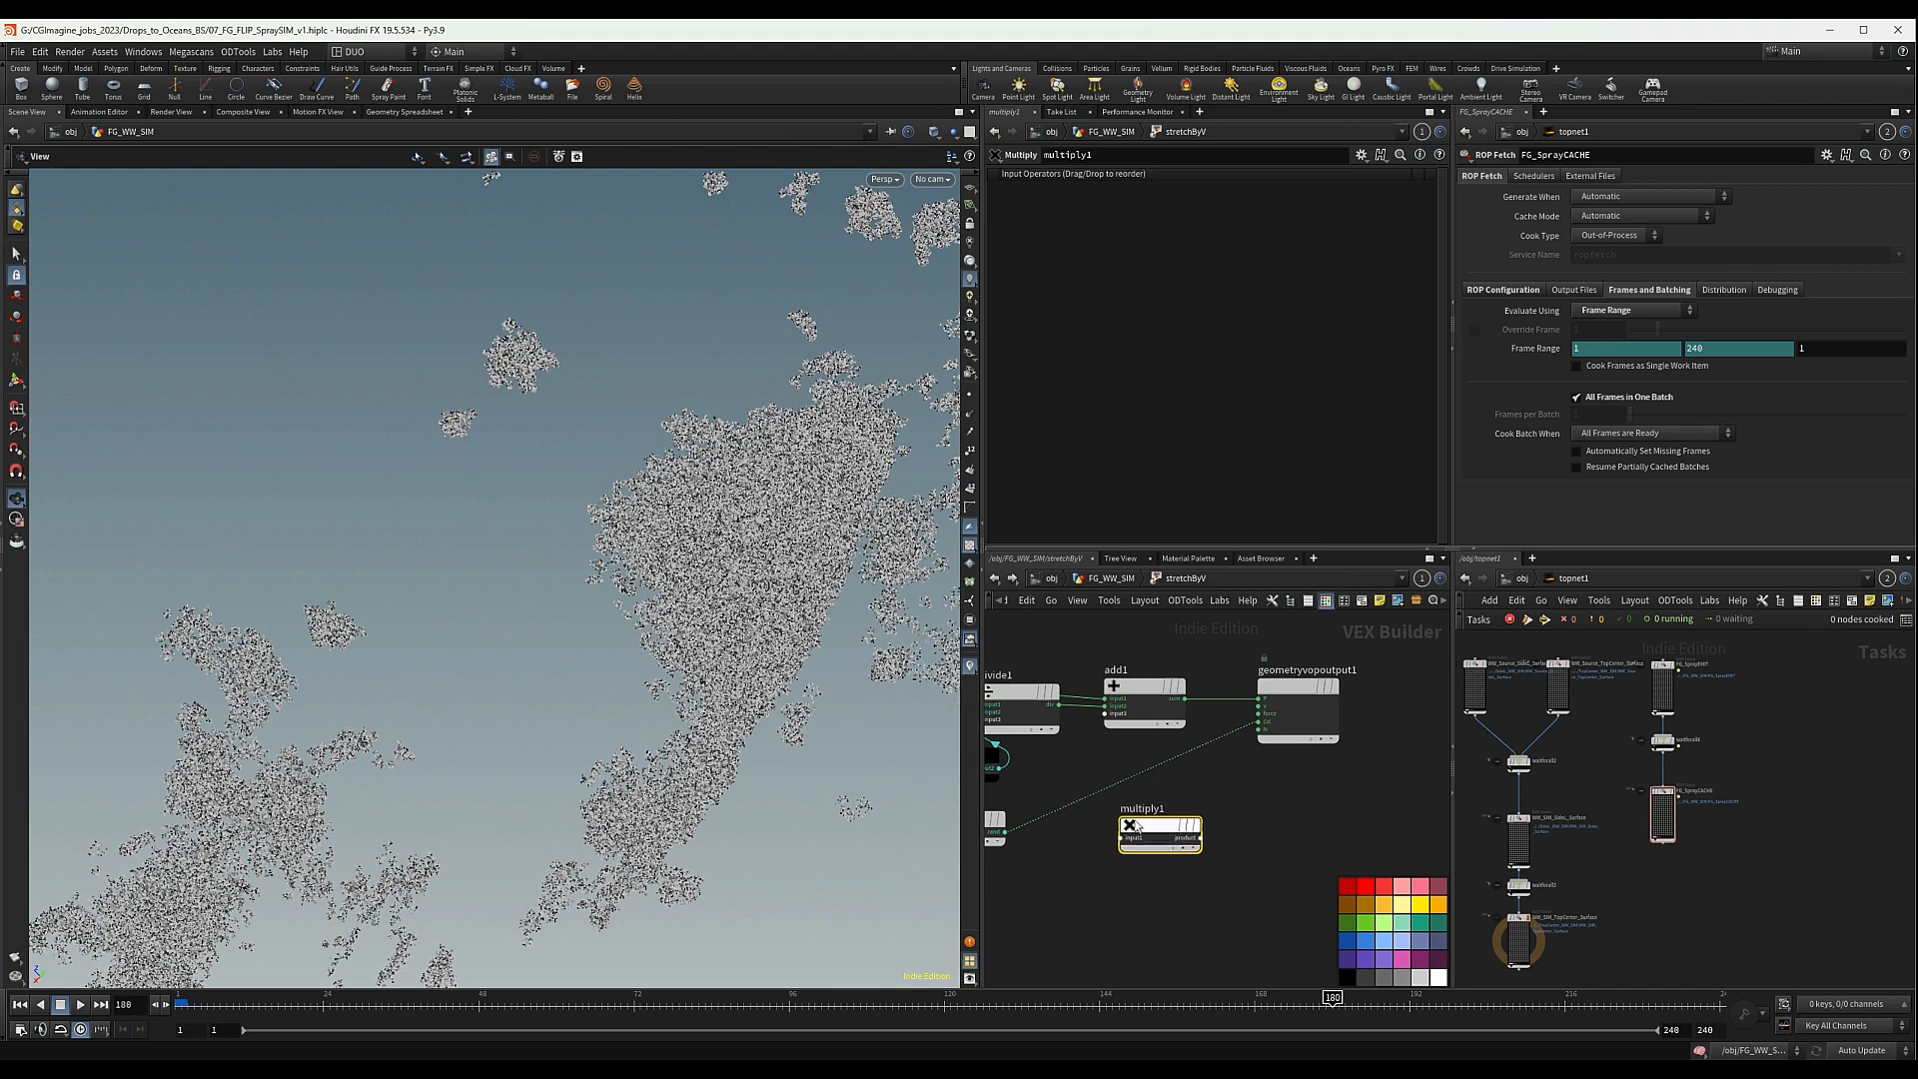
{"action": "middle_click_drag", "start_coordinate": [1072, 740], "coordinate": [1275, 697]}
{"action": "scroll", "coordinate": [1242, 663], "scroll_direction": "up", "scroll_amount": 4}
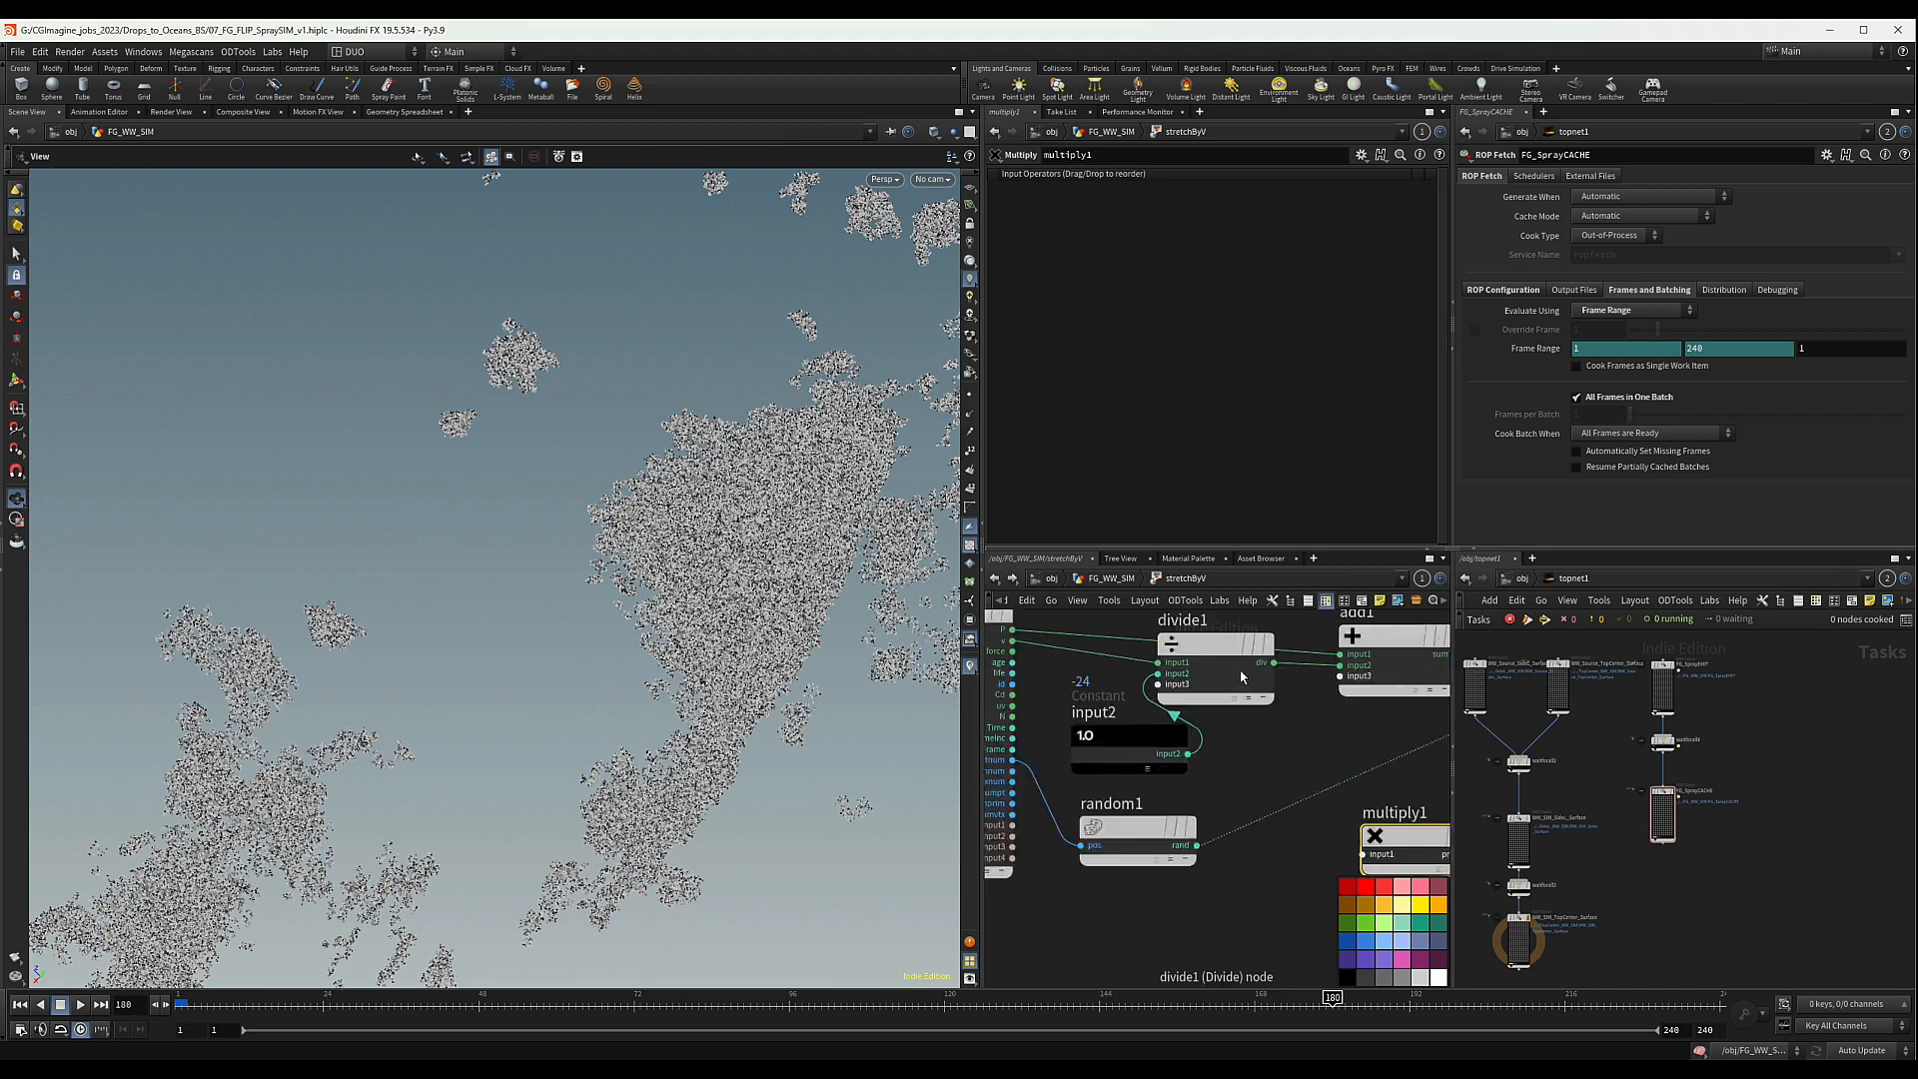
{"action": "left_click_drag", "start_coordinate": [1236, 653], "coordinate": [1230, 678]}
{"action": "middle_click_drag", "start_coordinate": [1334, 736], "coordinate": [1384, 706]}
{"action": "left_click_drag", "start_coordinate": [1118, 726], "coordinate": [1053, 714]}
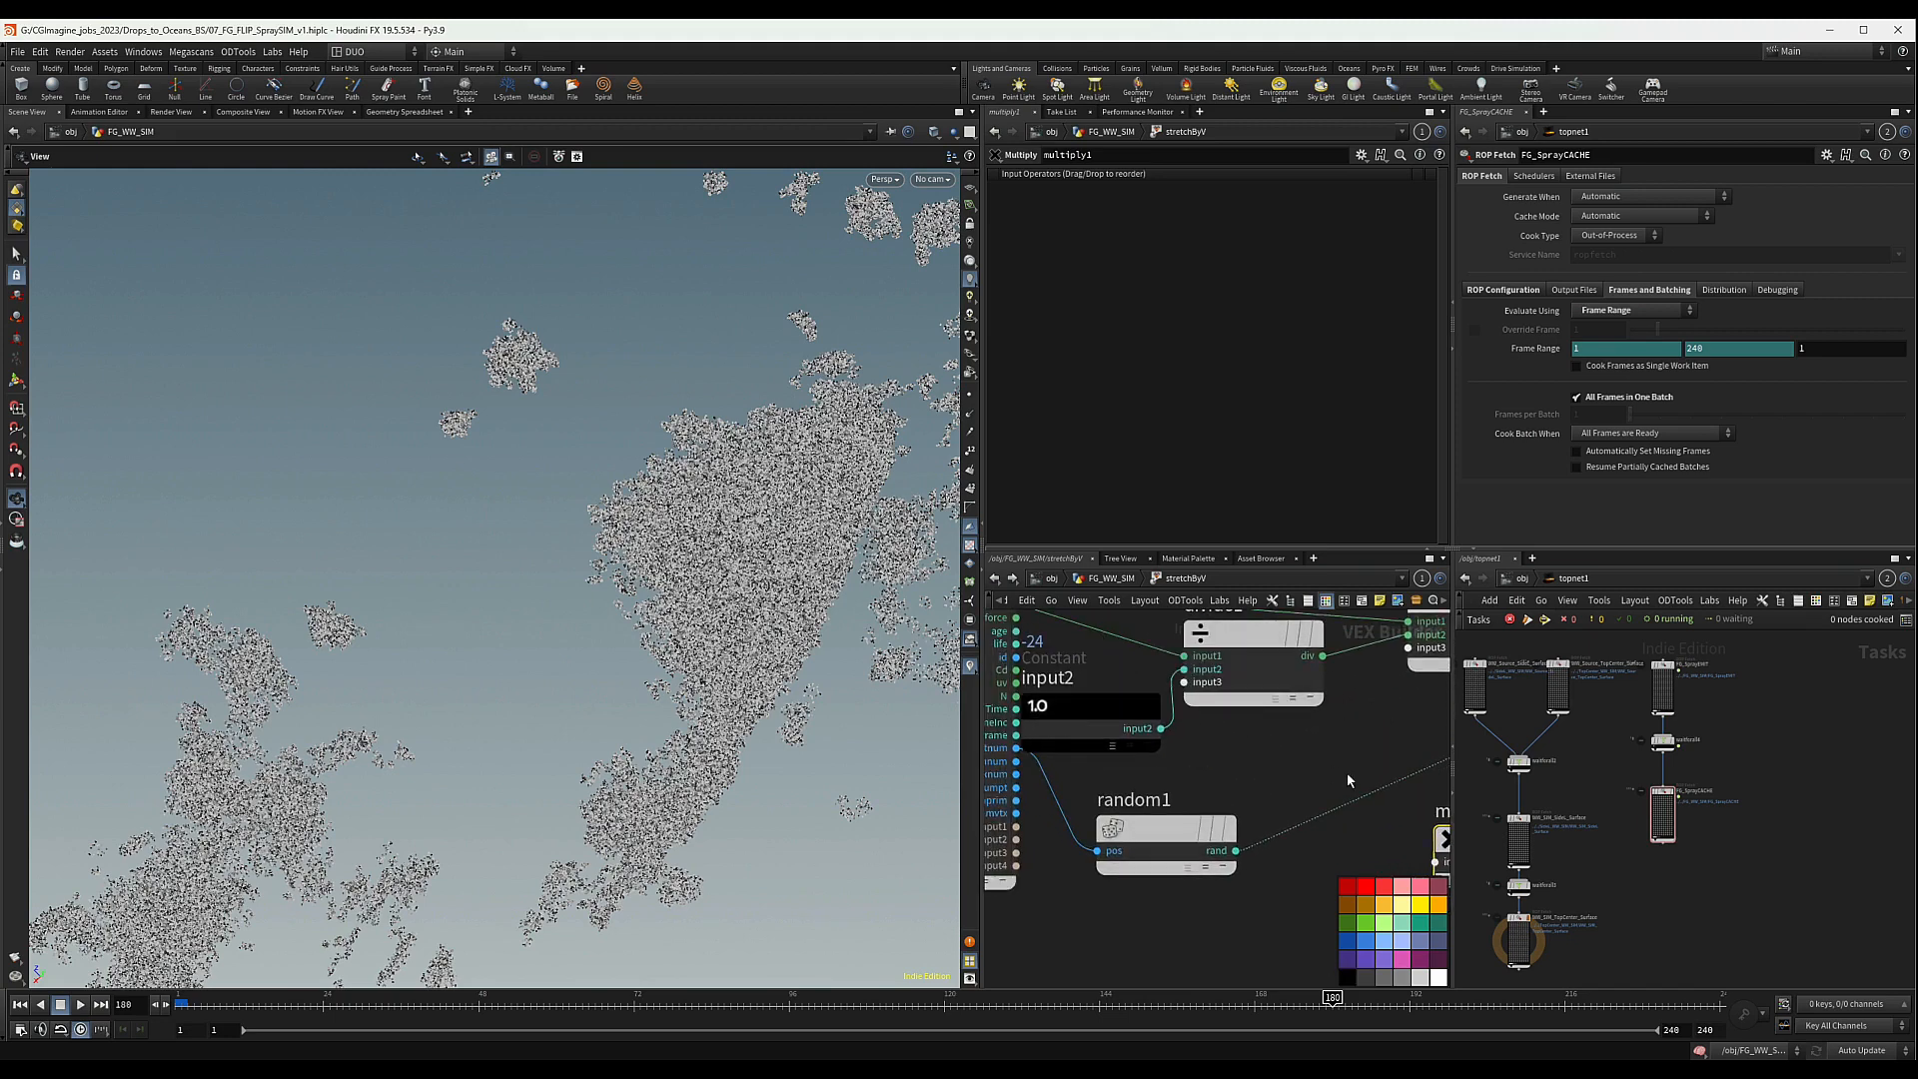
- Wire divide1's div output into multiply1's first input and random1's rand output into its second input
{"action": "middle_click_drag", "start_coordinate": [1347, 773], "coordinate": [1226, 772]}
{"action": "left_click_drag", "start_coordinate": [1129, 633], "coordinate": [1316, 860]}
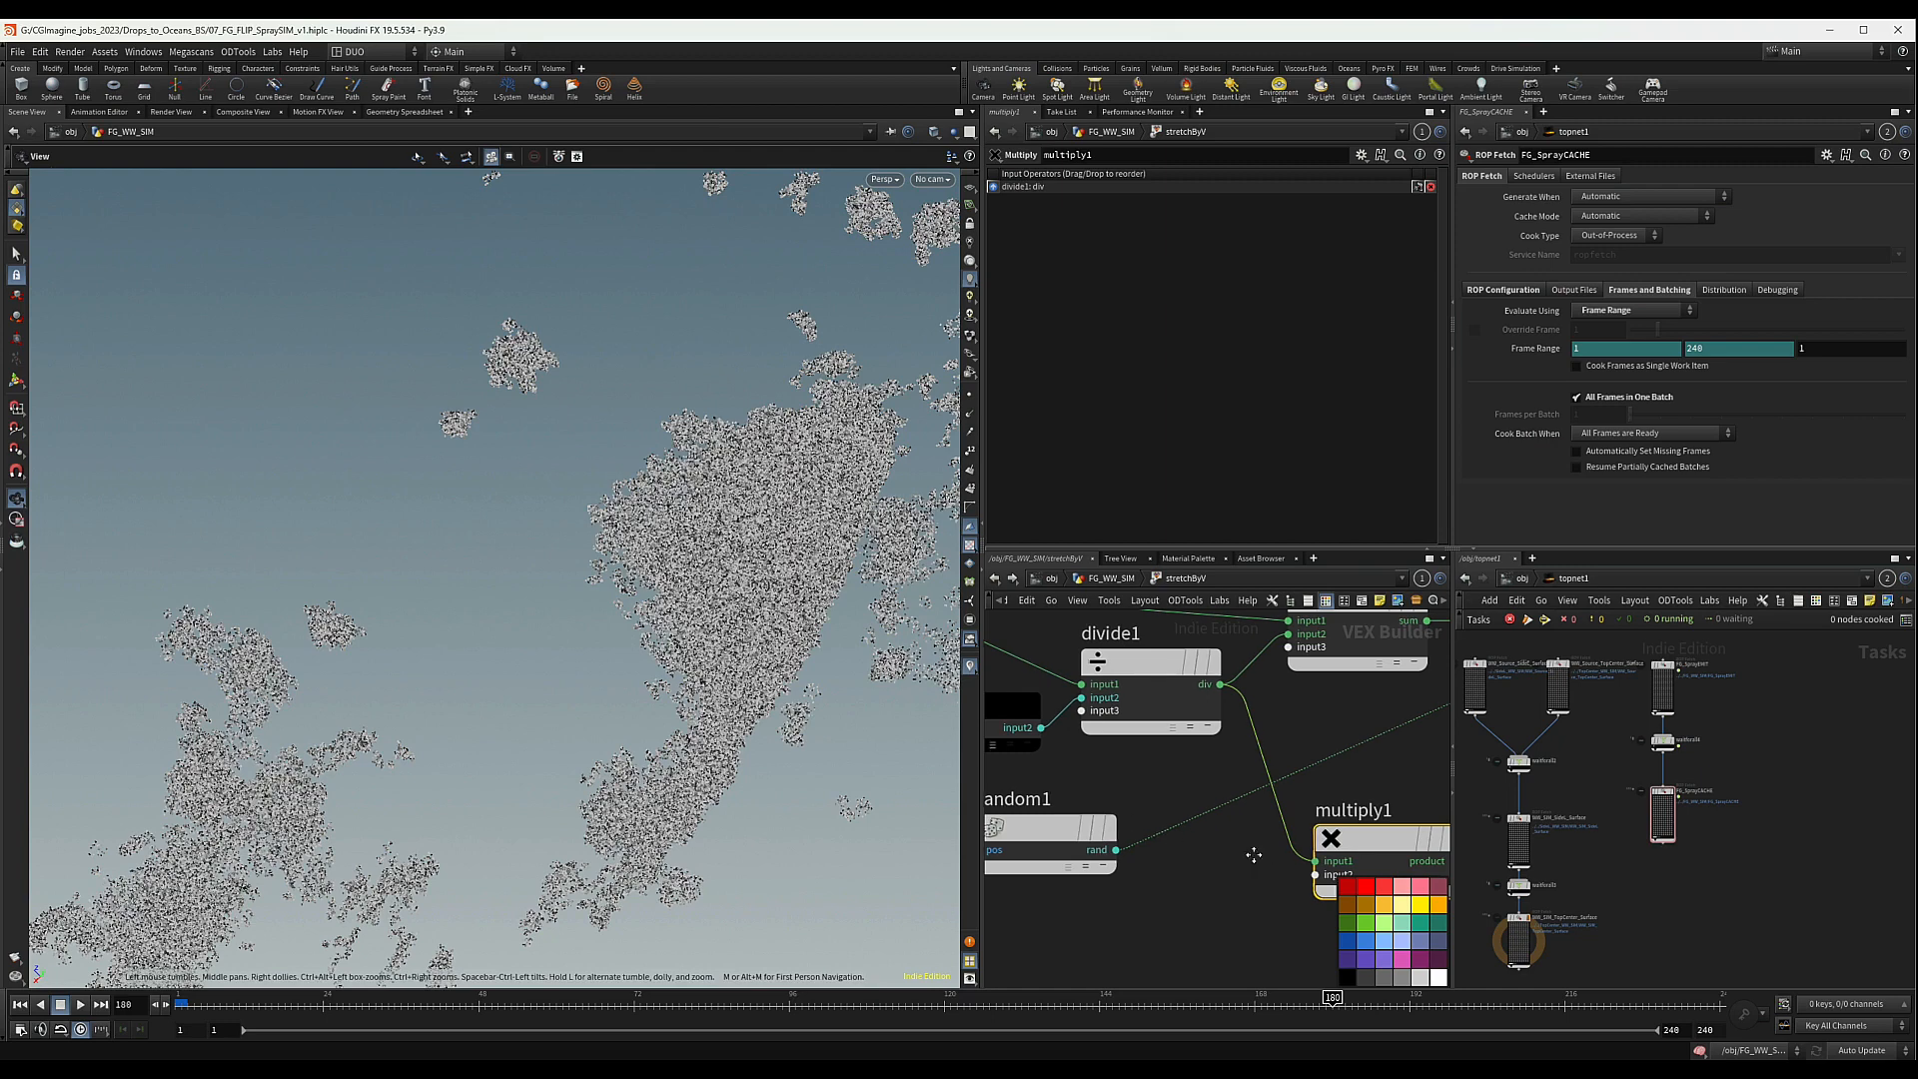
{"action": "scroll", "coordinate": [1159, 799], "scroll_direction": "down", "scroll_amount": 5}
{"action": "scroll", "coordinate": [1140, 766], "scroll_direction": "up", "scroll_amount": 5}
{"action": "left_click_drag", "start_coordinate": [1128, 762], "coordinate": [1357, 787]}
{"action": "middle_click_drag", "start_coordinate": [1323, 819], "coordinate": [989, 855]}
{"action": "middle_click_drag", "start_coordinate": [1334, 731], "coordinate": [1199, 792]}
{"action": "scroll", "coordinate": [1315, 738], "scroll_direction": "down", "scroll_amount": 3}
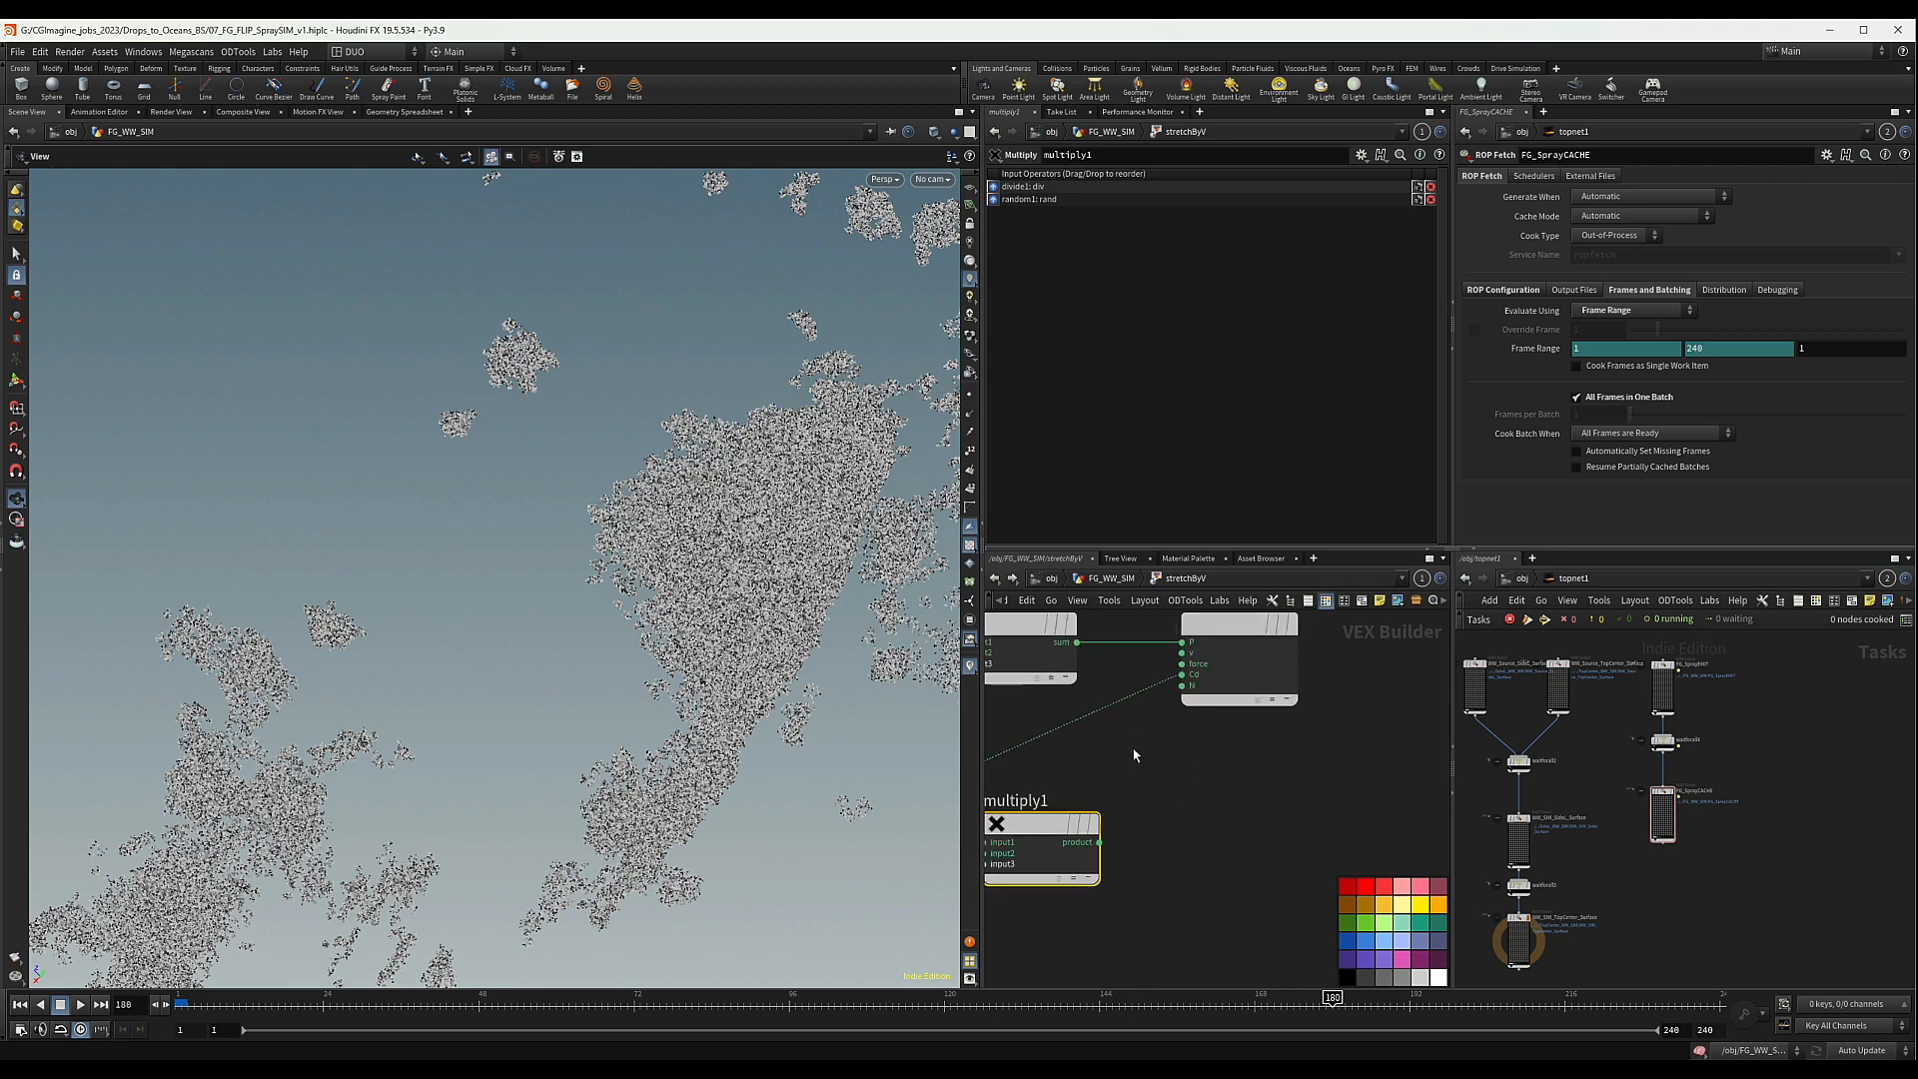
- Move add1 and the geometry output node farther right, and connect multiply1's product to add1's second input in place of divide1
{"action": "mouse_move", "coordinate": [1113, 769]}
{"action": "middle_mouse_down"}
{"action": "mouse_move", "coordinate": [1335, 779]}
{"action": "mouse_move", "coordinate": [1143, 782]}
{"action": "middle_mouse_up"}
{"action": "scroll", "coordinate": [1329, 777], "scroll_direction": "down", "scroll_amount": 4}
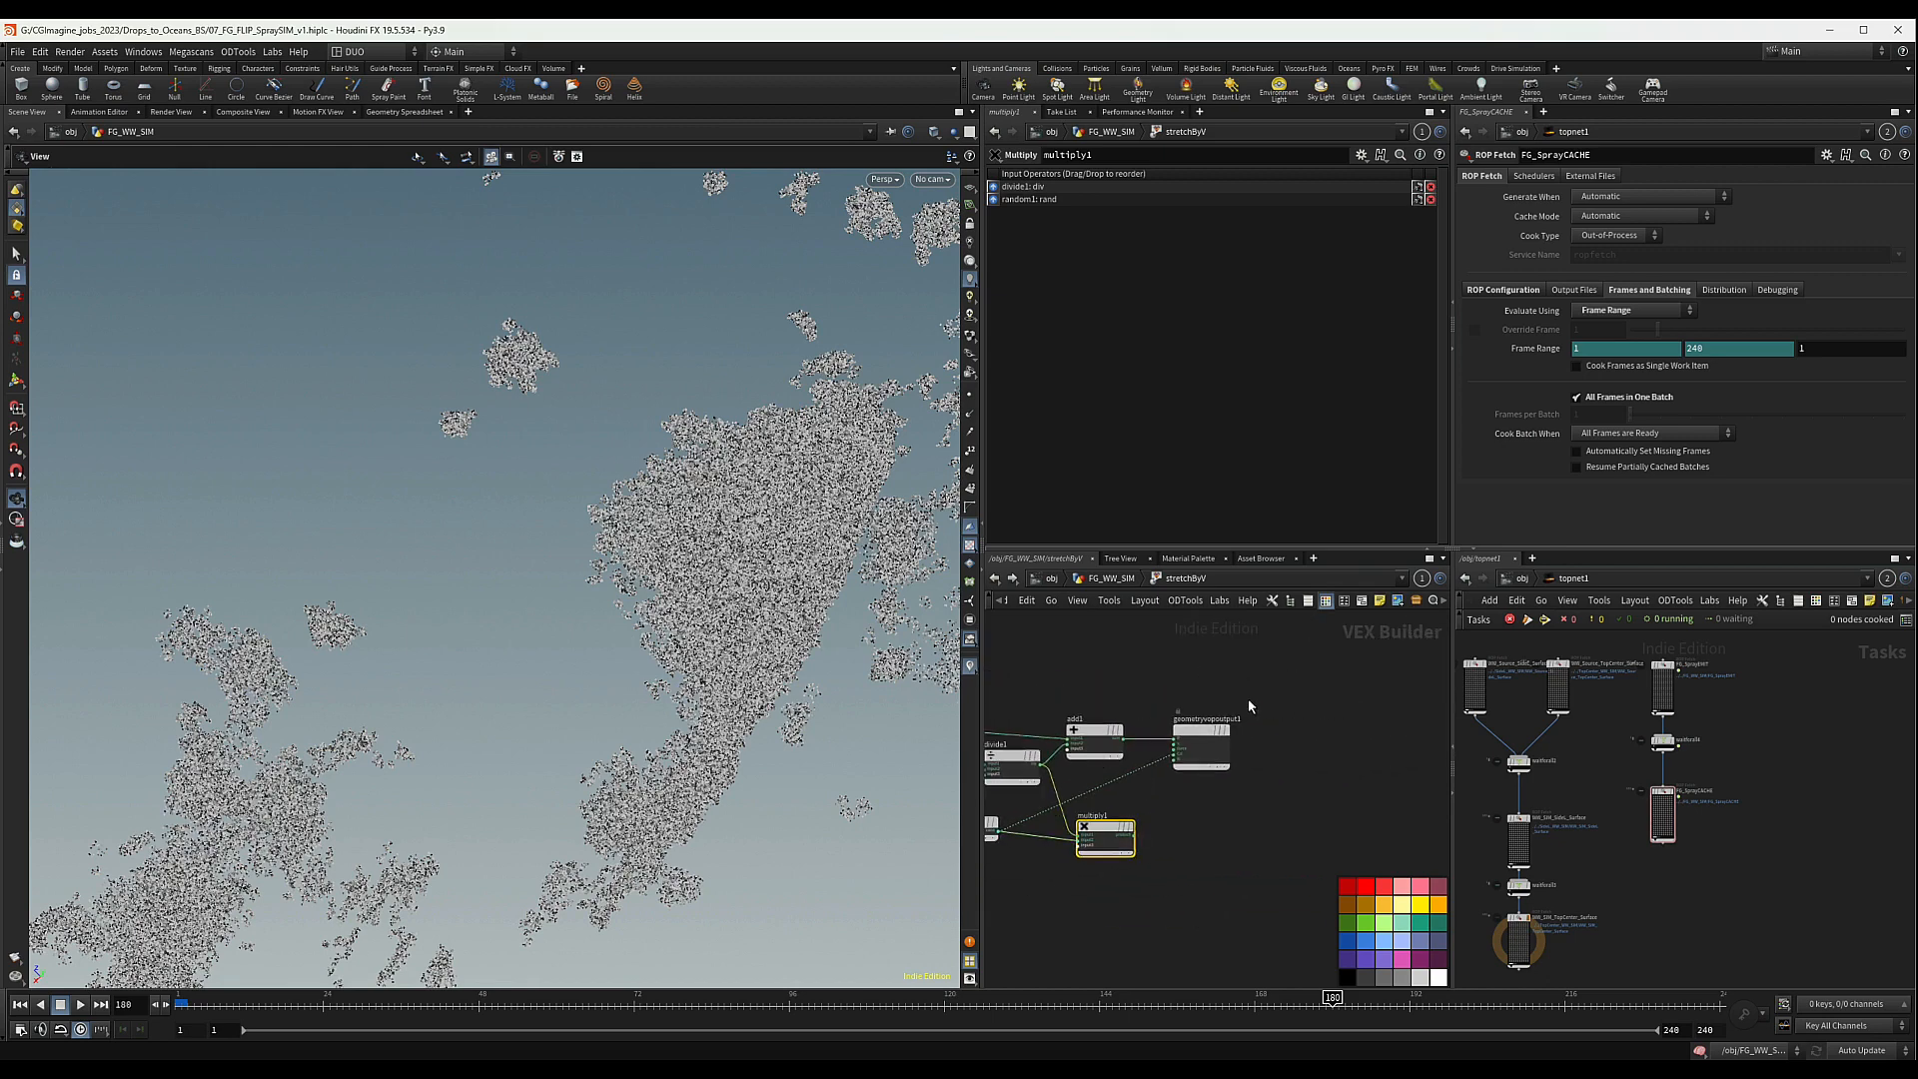
{"action": "left_click_drag", "start_coordinate": [1252, 702], "coordinate": [1017, 787]}
{"action": "left_click_drag", "start_coordinate": [1308, 683], "coordinate": [1268, 736]}
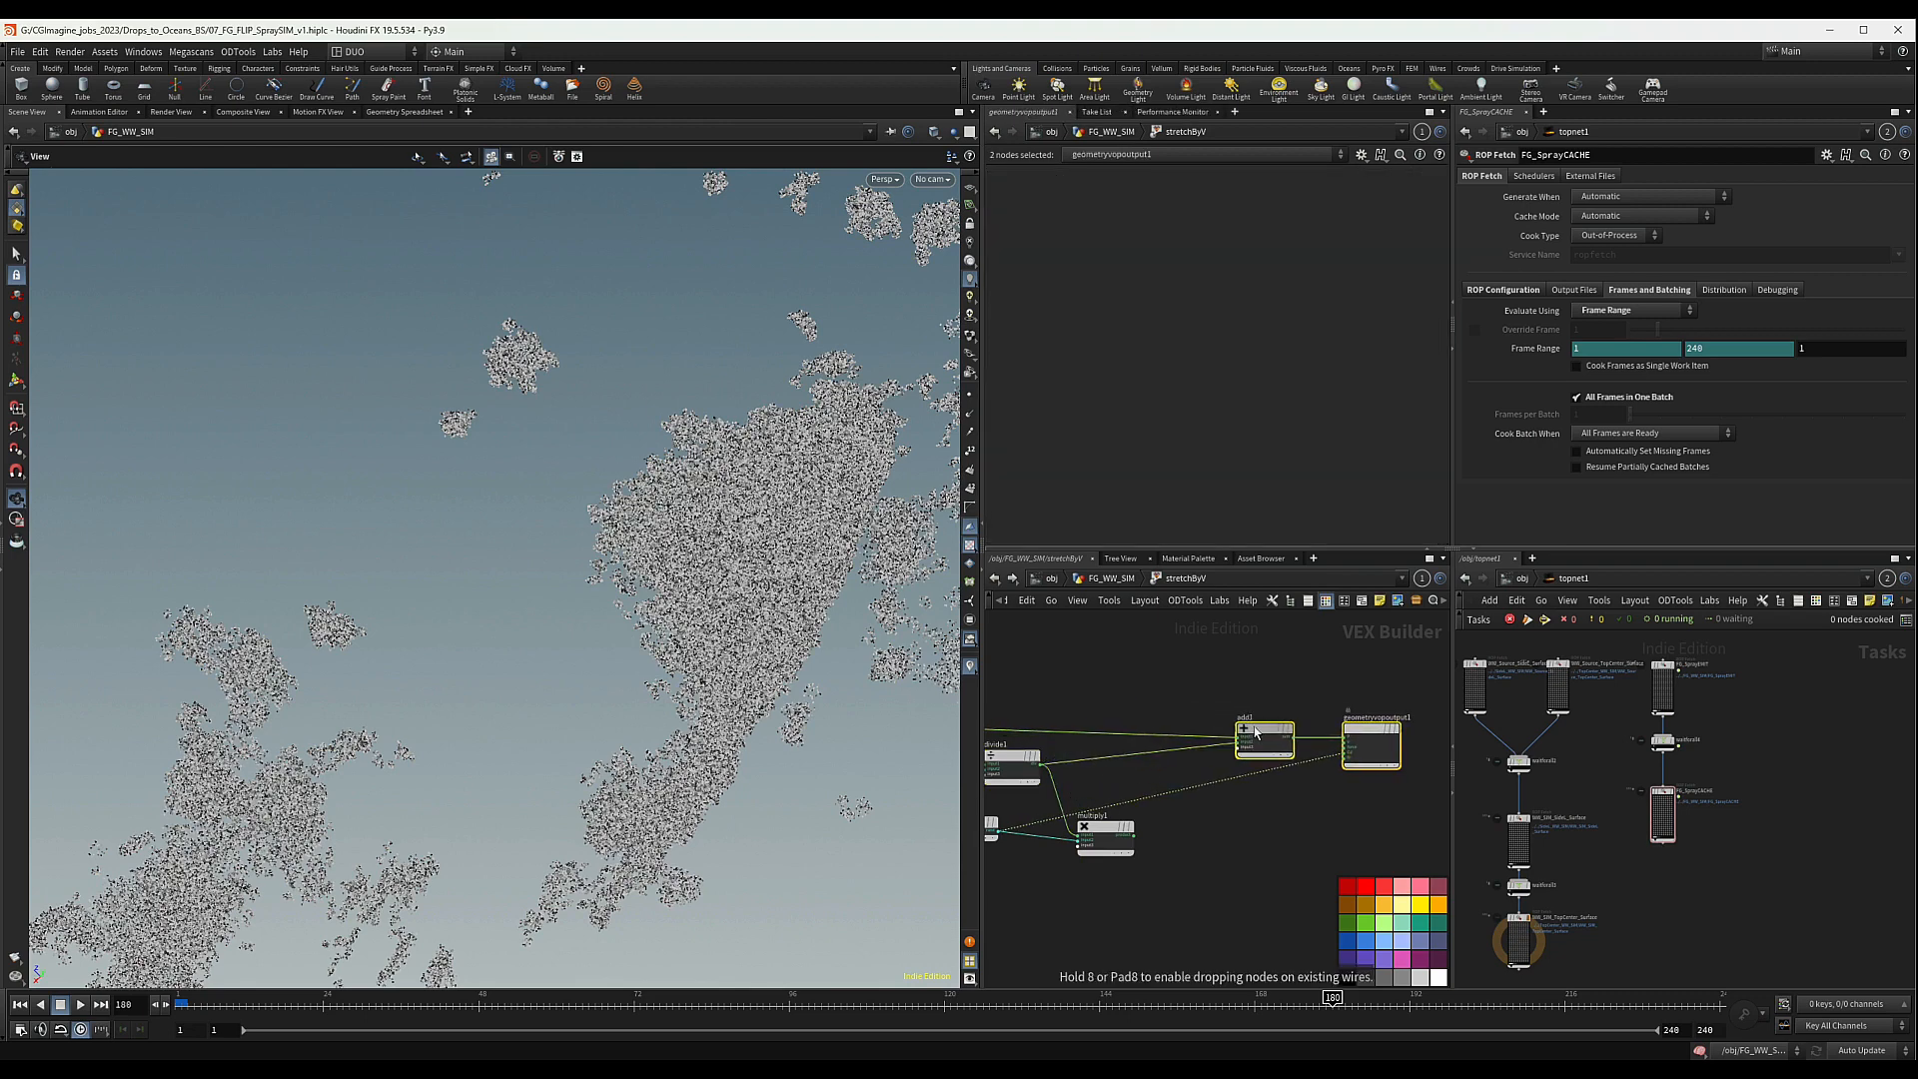
{"action": "left_click", "coordinate": [1153, 832]}
{"action": "left_click_drag", "start_coordinate": [1133, 829], "coordinate": [1244, 746]}
- Cut the wire from random1 to the output's Cd, and save the scene from the geometry network
{"action": "key", "text": "y"}
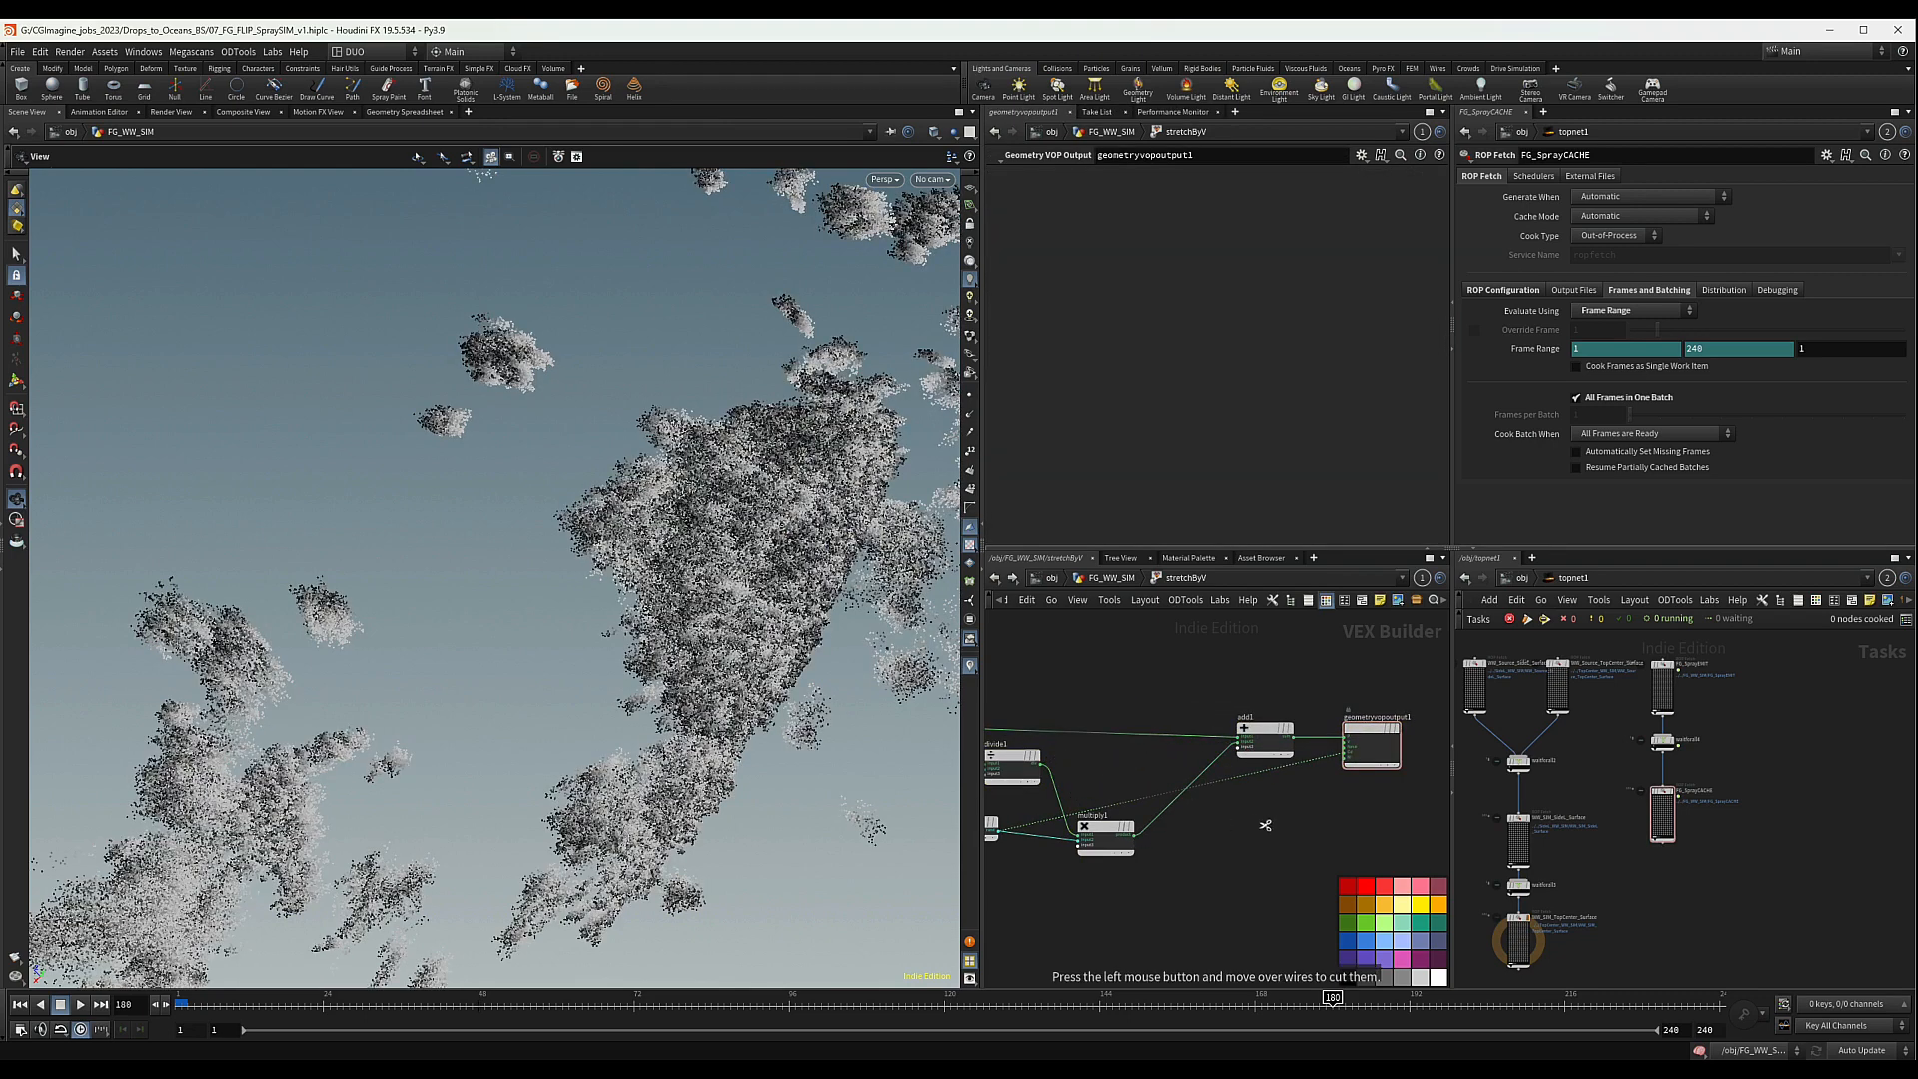
{"action": "left_click_drag", "start_coordinate": [1261, 820], "coordinate": [1231, 770]}
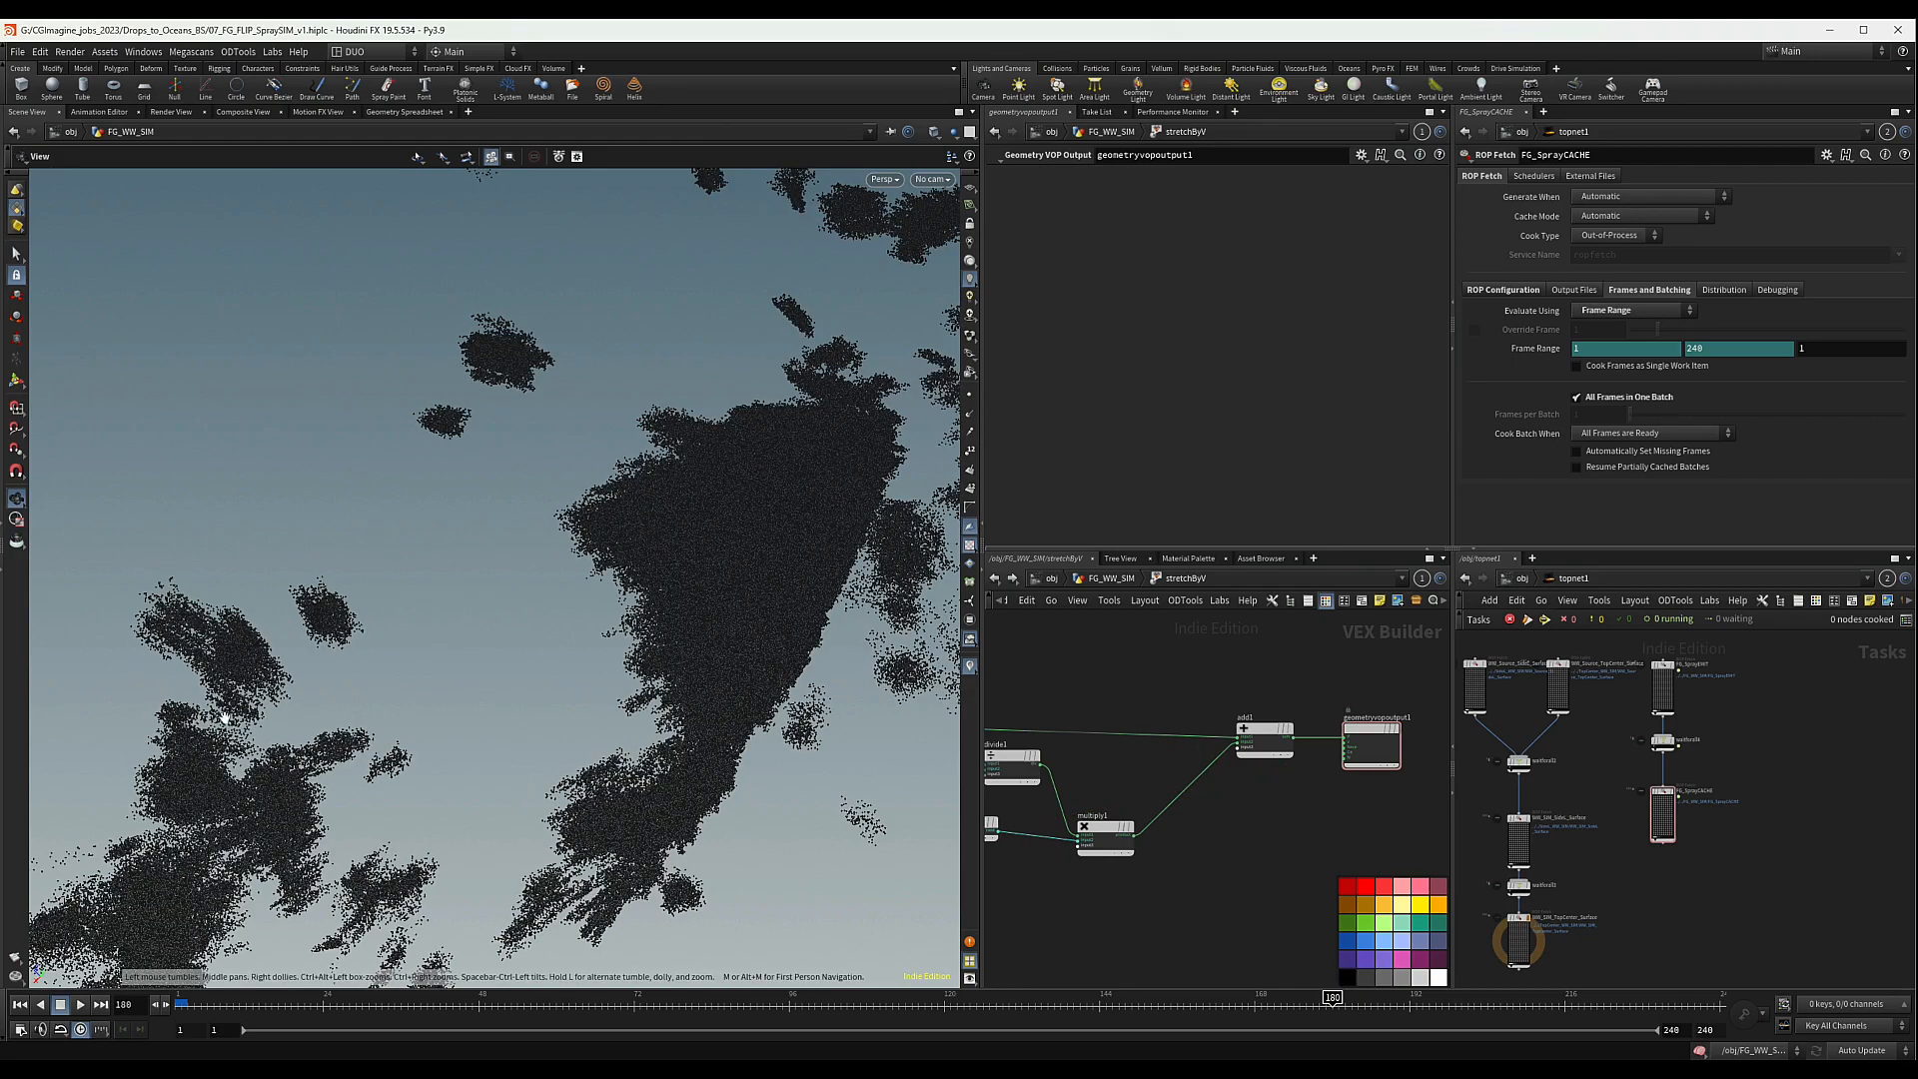
{"action": "left_click_drag", "start_coordinate": [225, 717], "coordinate": [390, 214]}
{"action": "left_click_drag", "start_coordinate": [444, 330], "coordinate": [403, 674]}
{"action": "key", "text": "u"}
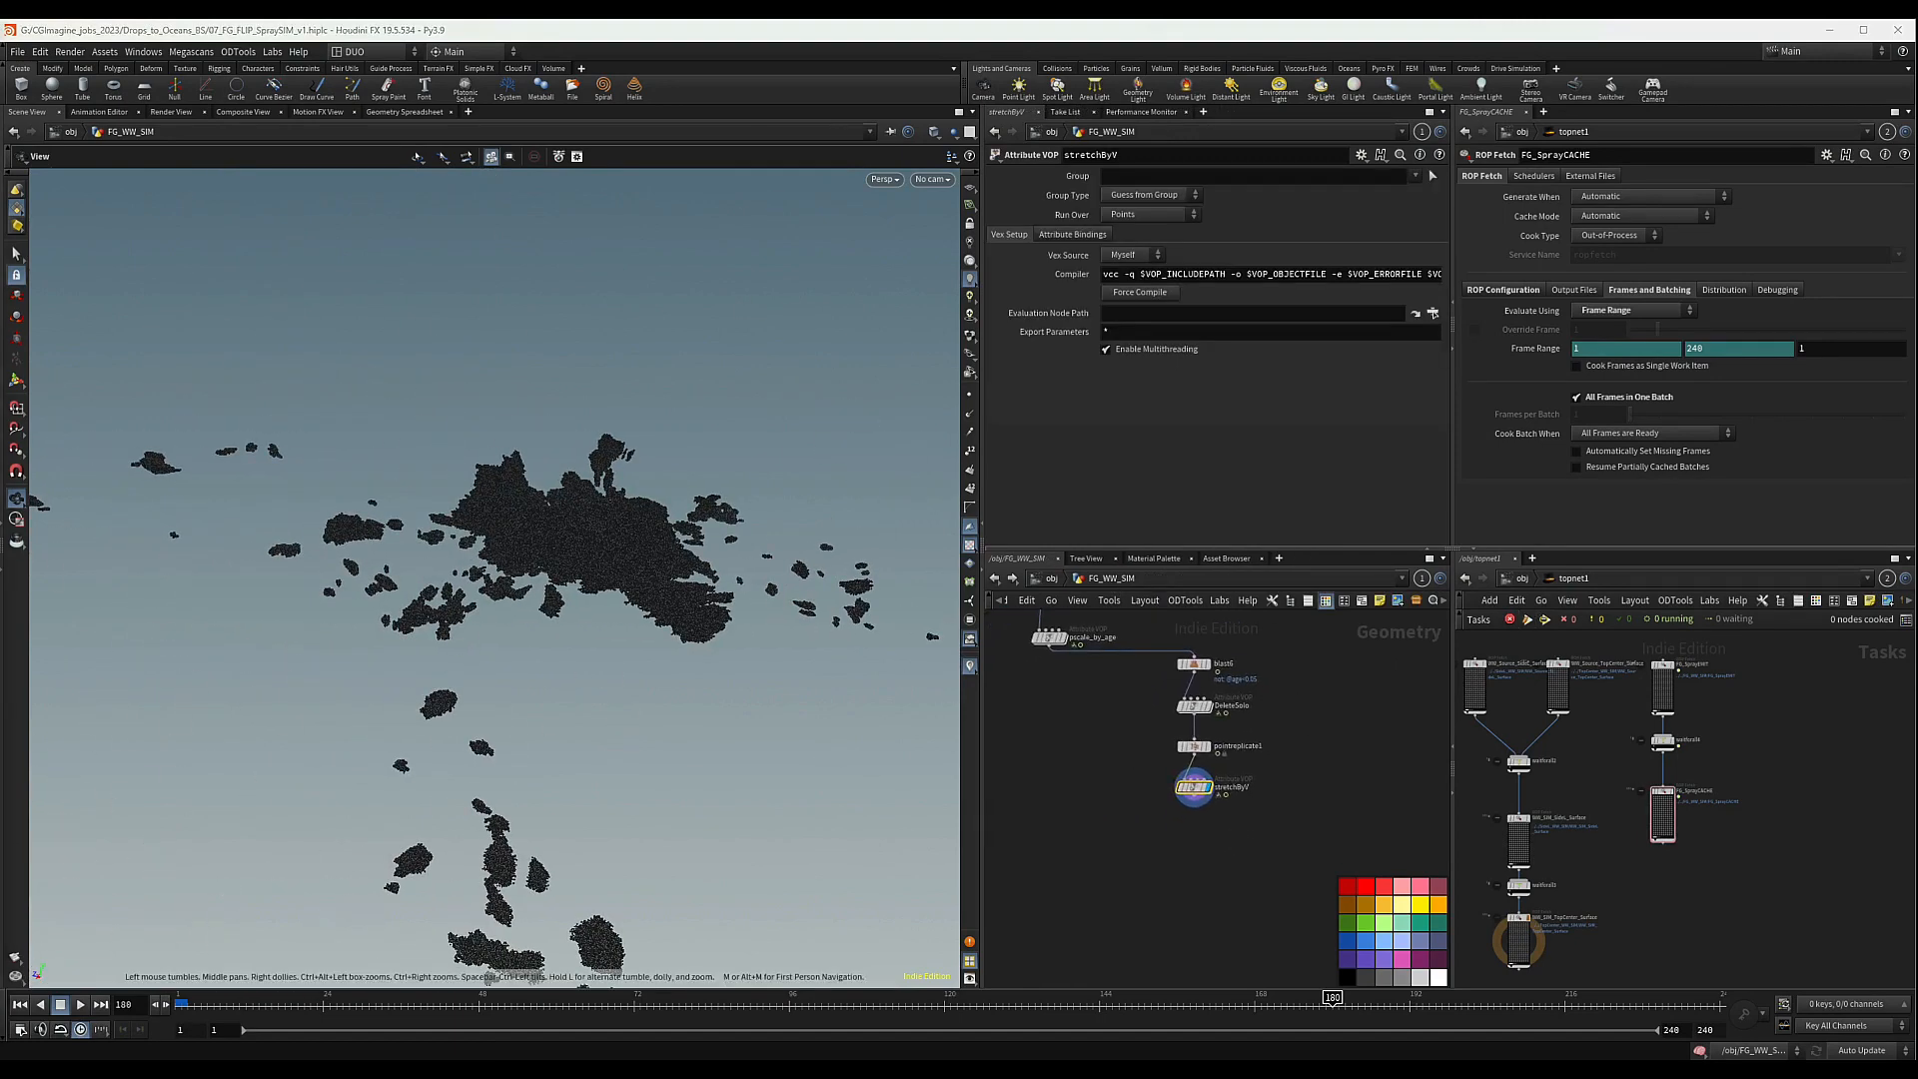
{"action": "key", "text": "ctrl+s"}
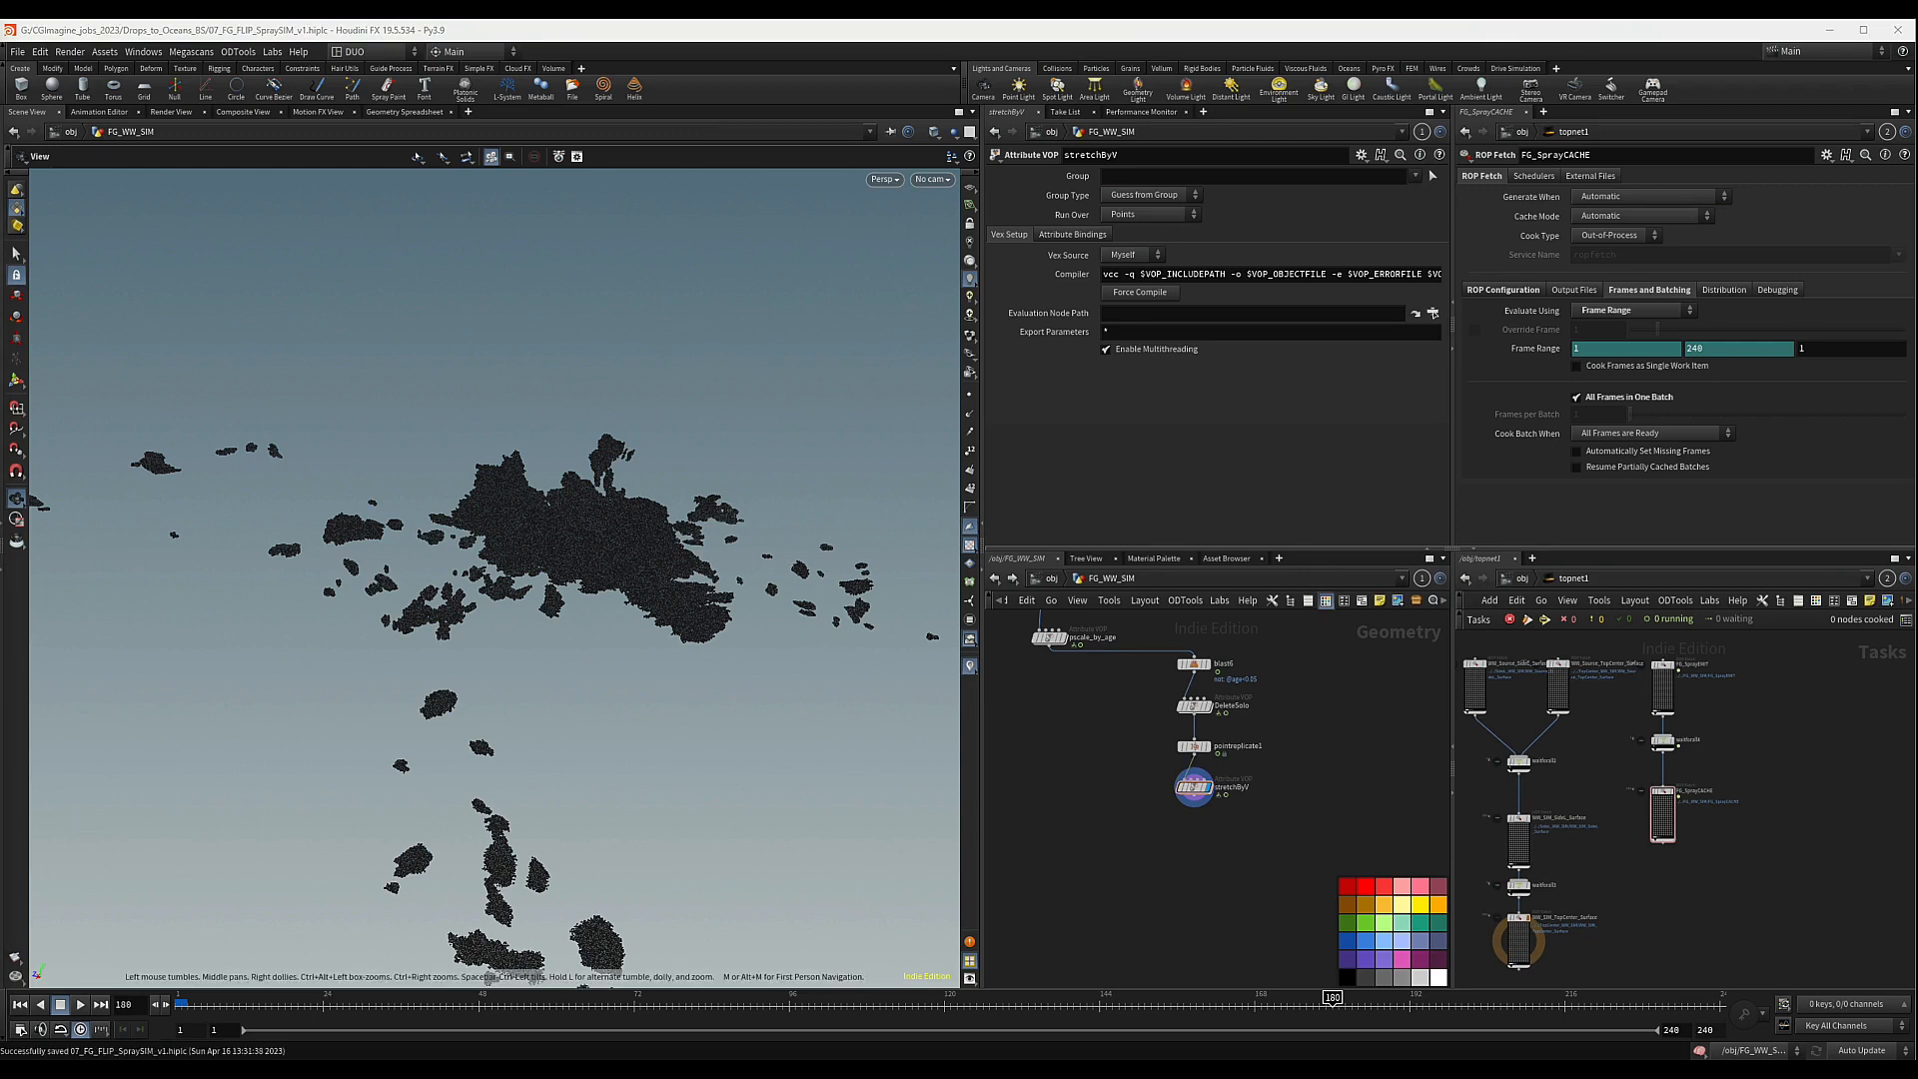
- Add a Pyro Source node below stretchByV and connect stretchByV's output to its first input
{"action": "mouse_move", "coordinate": [1215, 827]}
{"action": "middle_mouse_down"}
{"action": "mouse_move", "coordinate": [1193, 809]}
{"action": "mouse_move", "coordinate": [1208, 826]}
{"action": "middle_mouse_up"}
{"action": "scroll", "coordinate": [1203, 826], "scroll_direction": "up", "scroll_amount": 2}
{"action": "scroll", "coordinate": [1209, 826], "scroll_direction": "down", "scroll_amount": 2}
{"action": "scroll", "coordinate": [1205, 821], "scroll_direction": "up", "scroll_amount": 2}
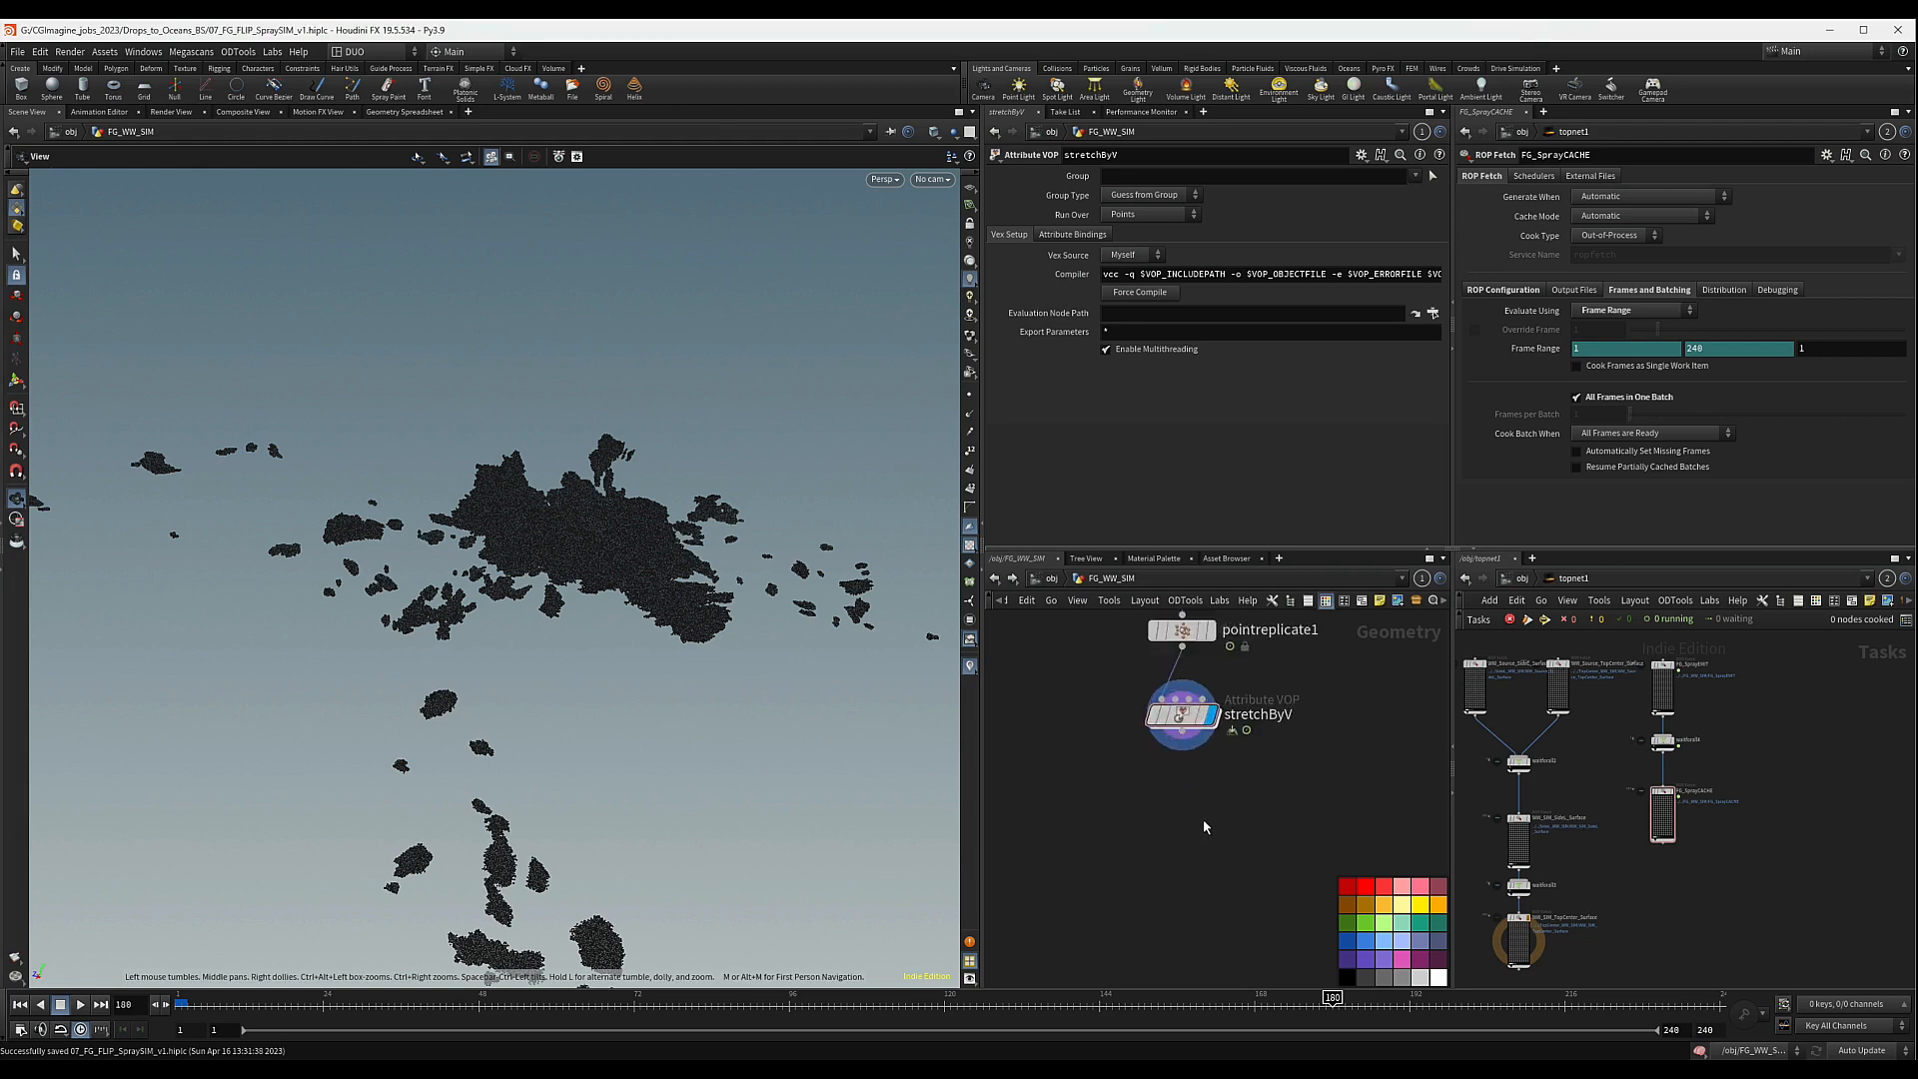
{"action": "key", "text": "Tab"}
{"action": "type", "text": "pyr"}
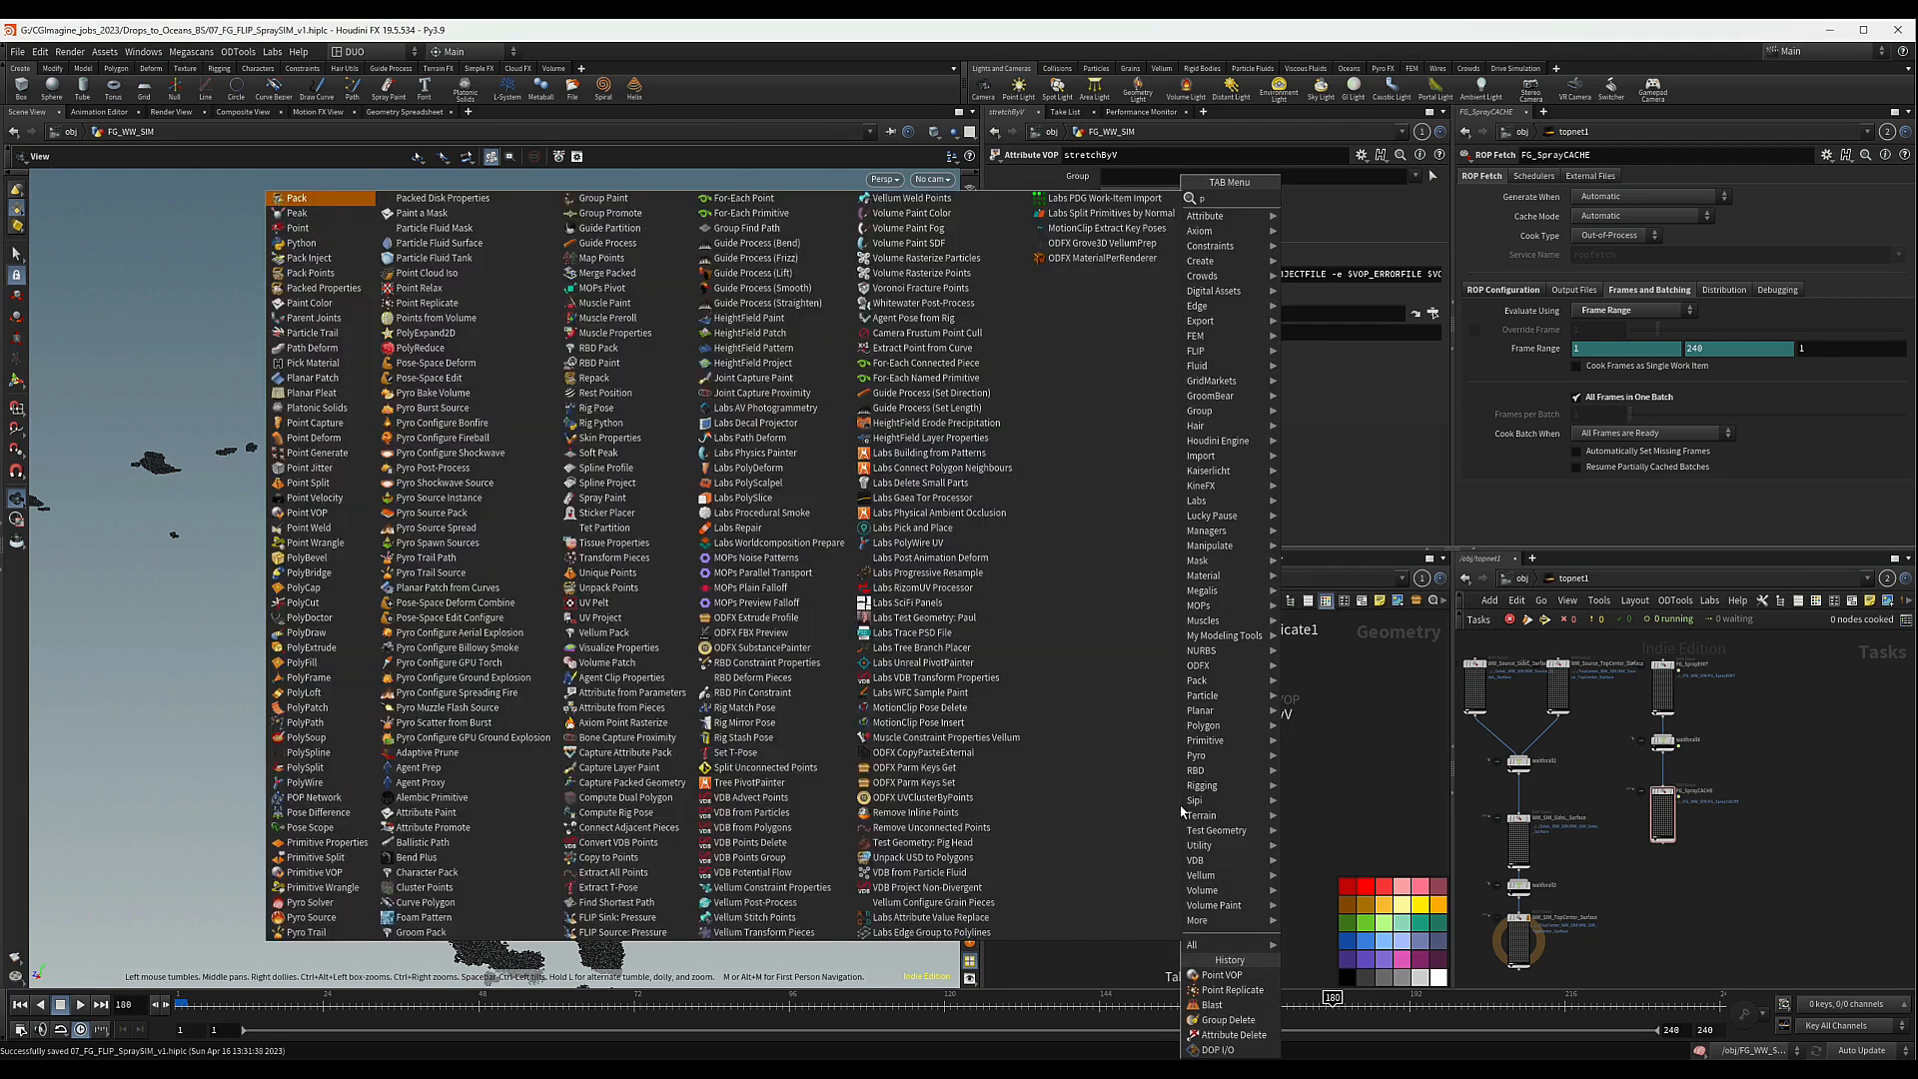
{"action": "key", "text": "Return"}
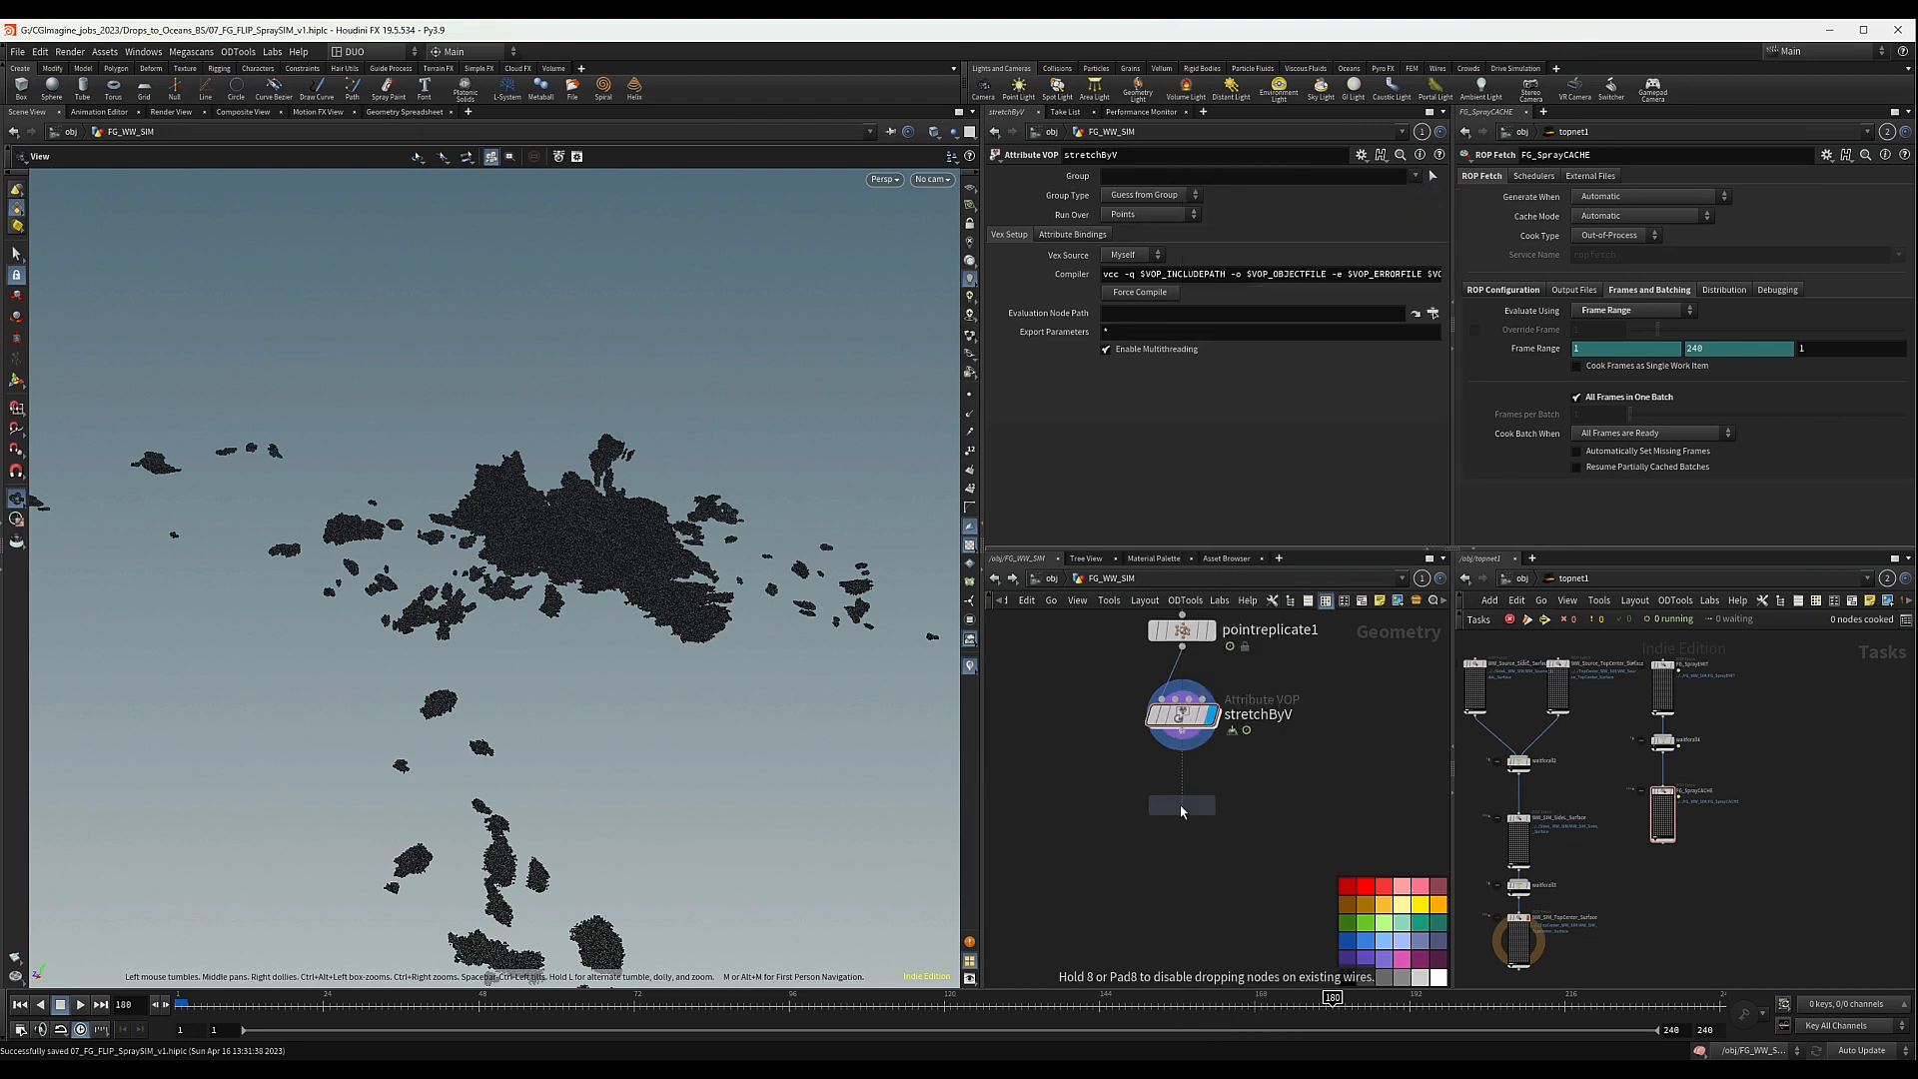
{"action": "left_click", "coordinate": [1182, 812]}
{"action": "scroll", "coordinate": [1184, 759], "scroll_direction": "up", "scroll_amount": 1}
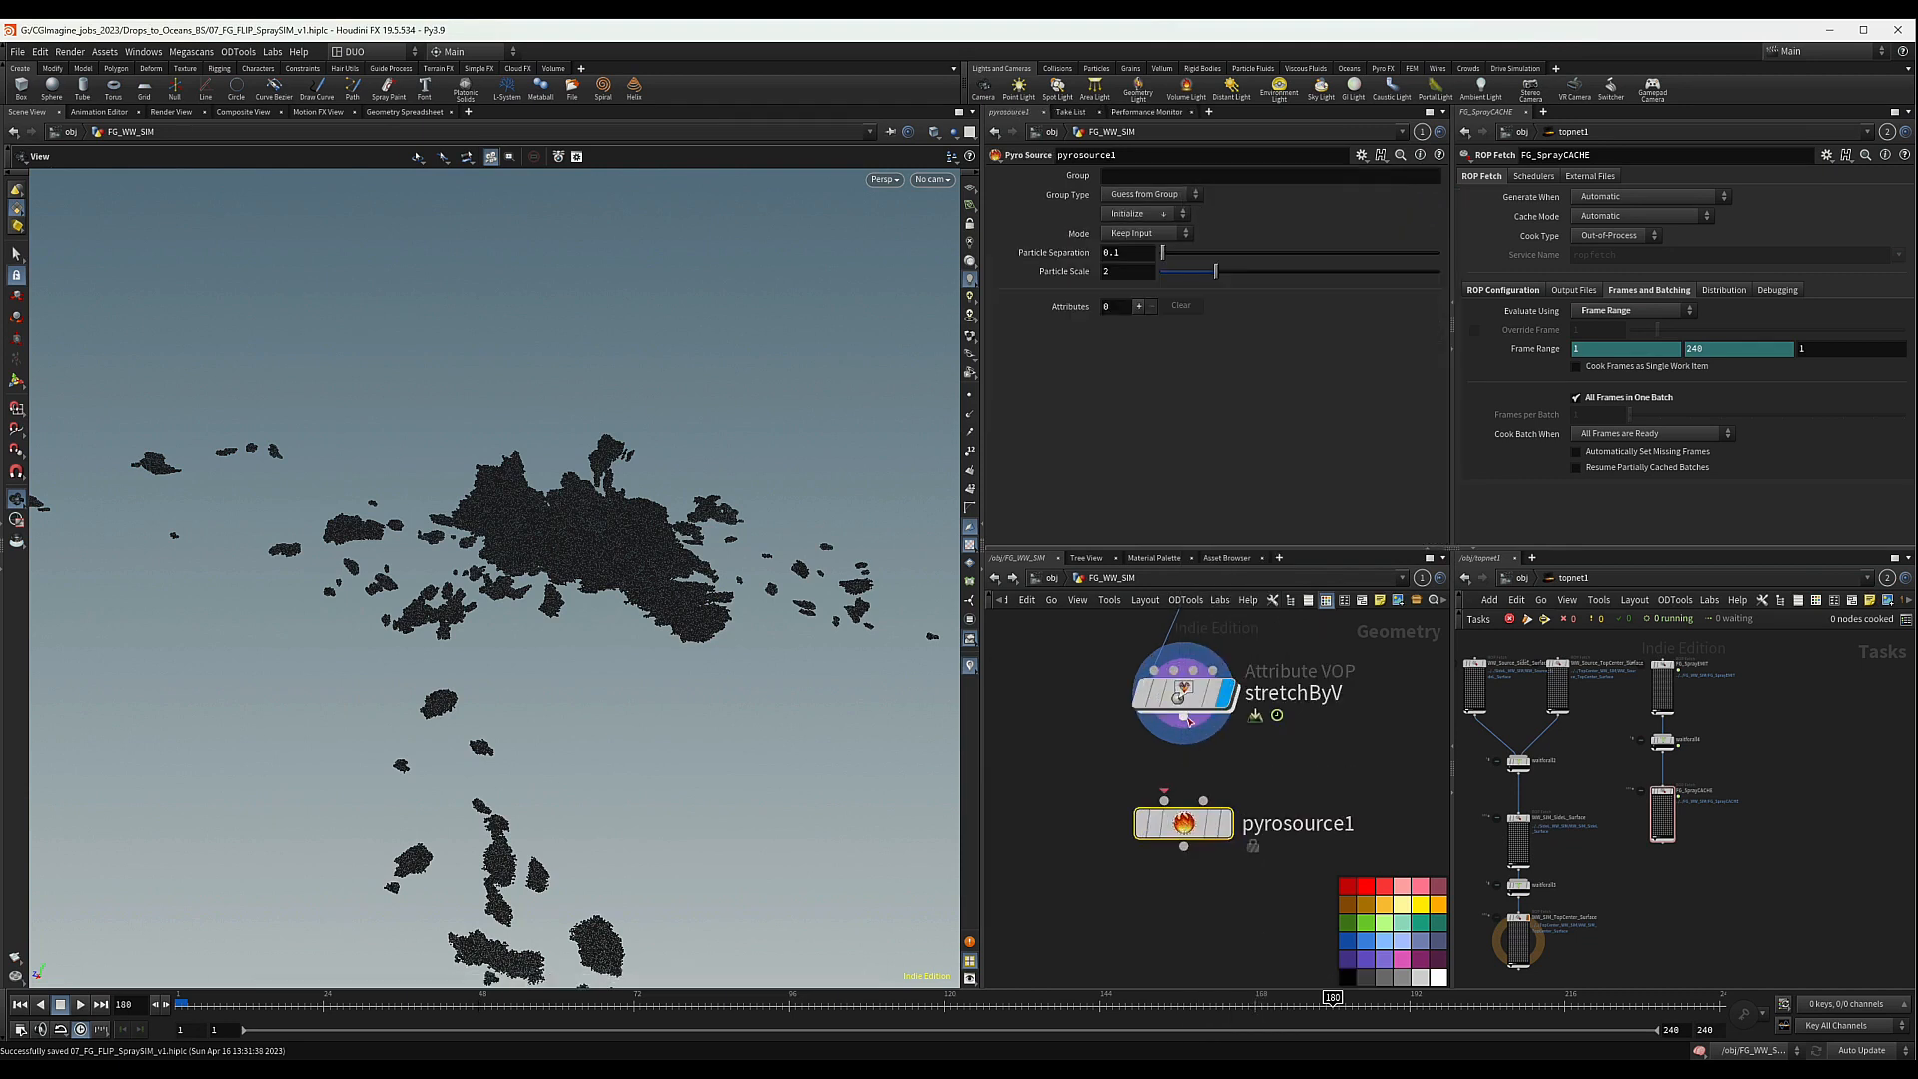
{"action": "left_click_drag", "start_coordinate": [1183, 720], "coordinate": [1169, 811]}
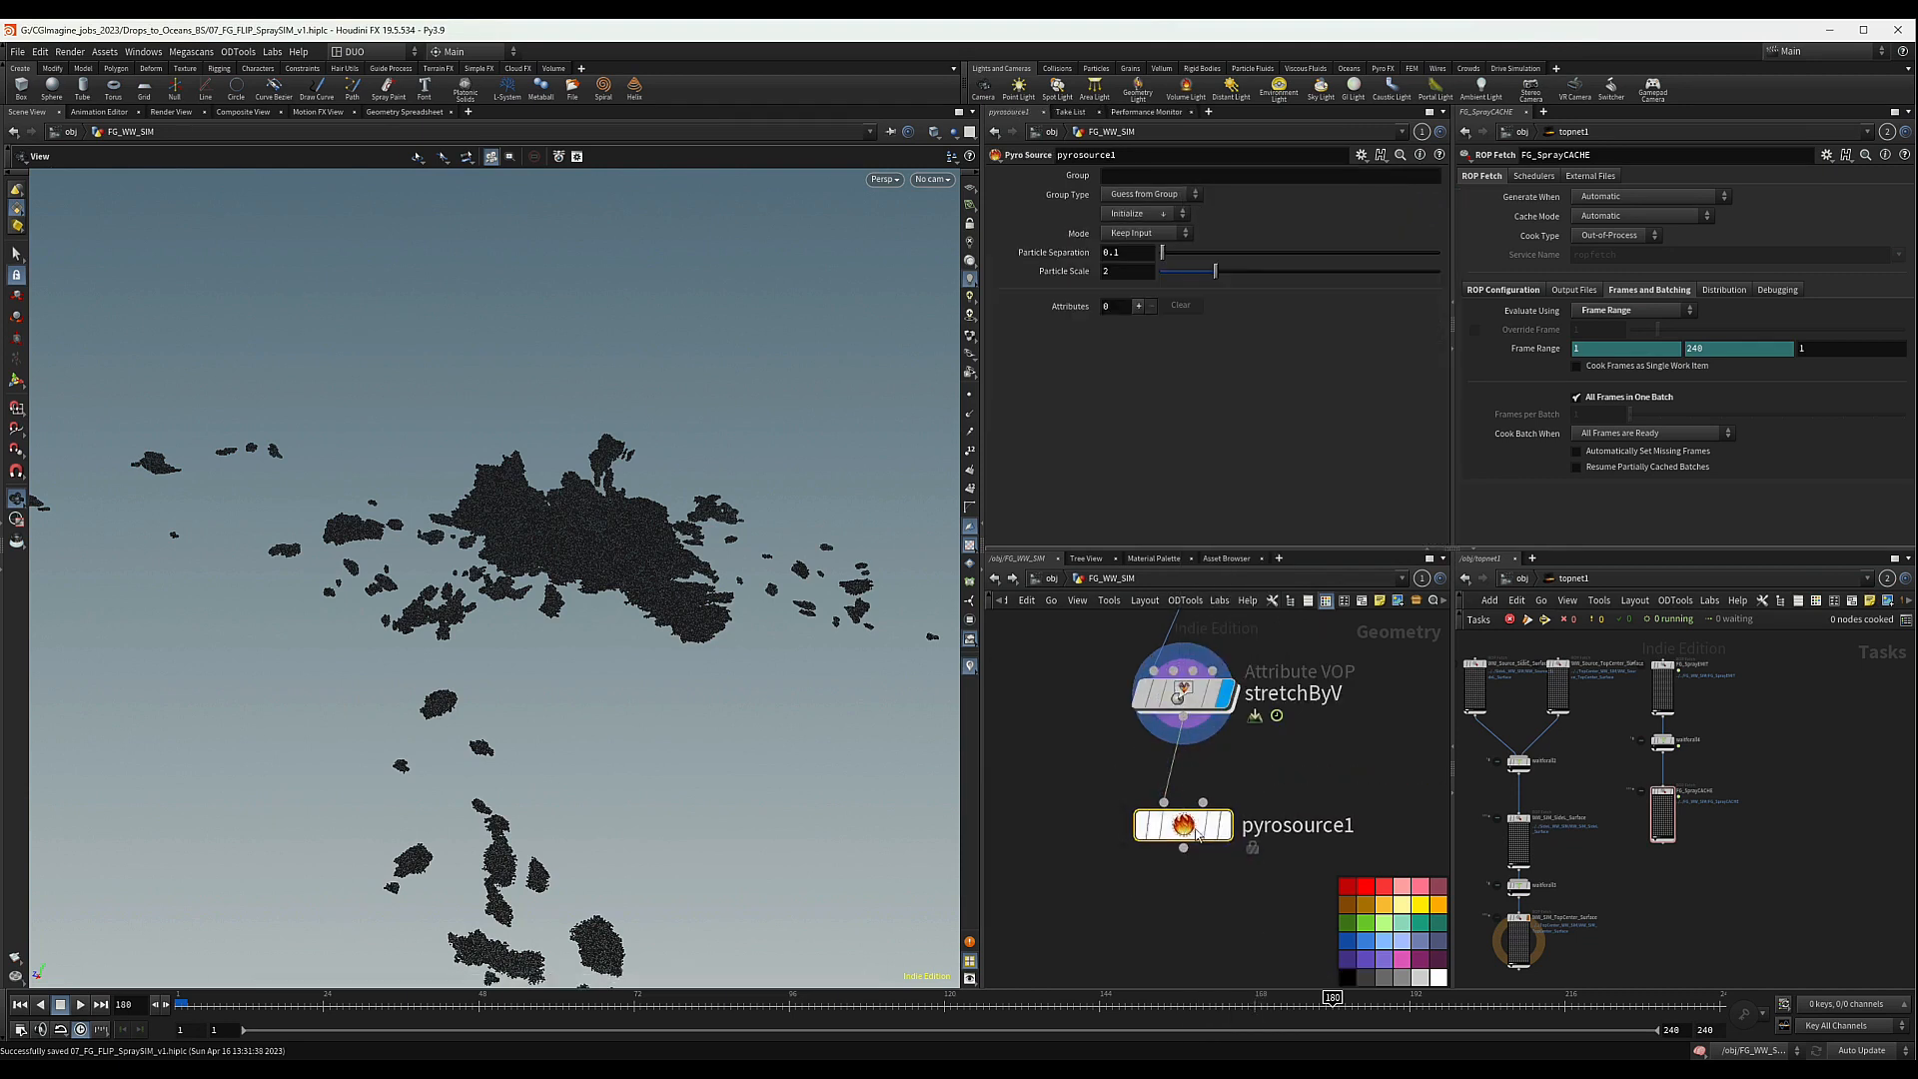
- Add two attribute entries to the Pyro Source and set the first to Density with a scale of 0.7
{"action": "left_click", "coordinate": [1154, 213]}
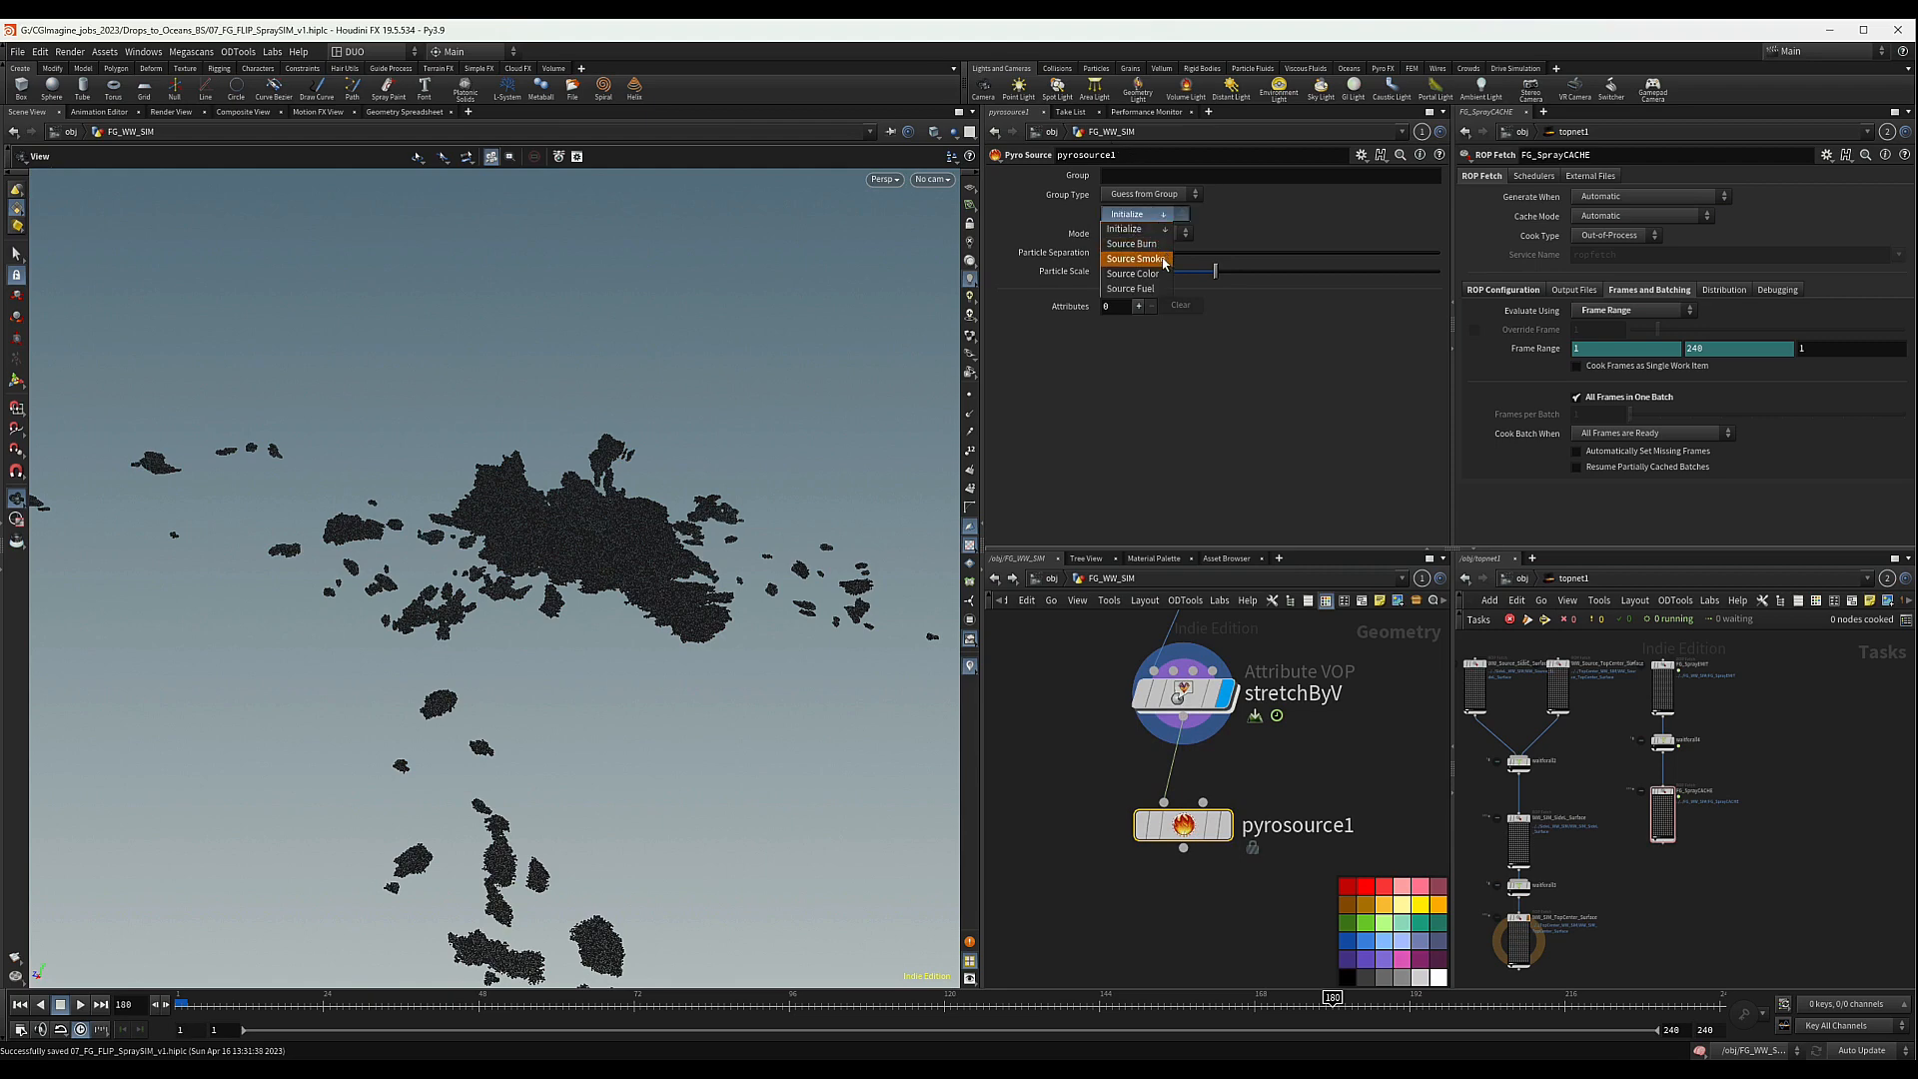
{"action": "left_click", "coordinate": [1273, 462]}
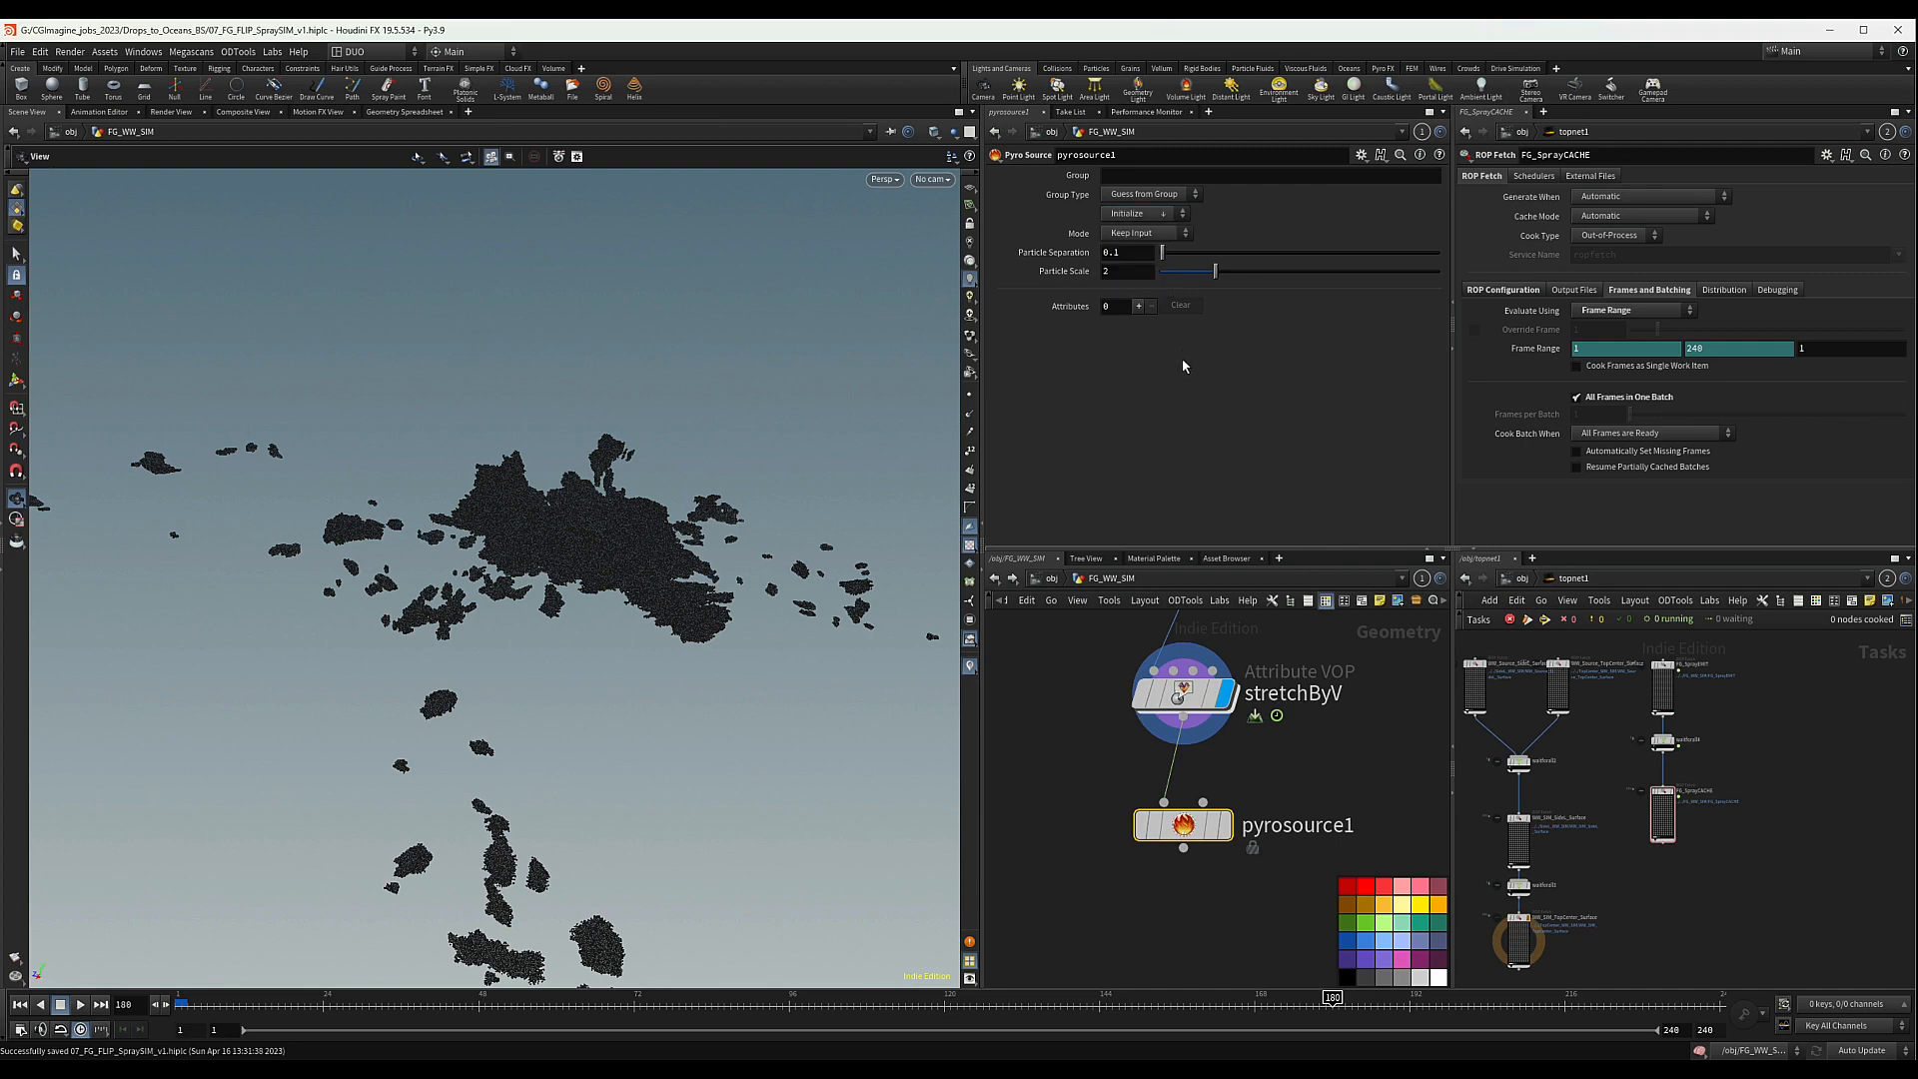
{"action": "left_click", "coordinate": [1139, 306]}
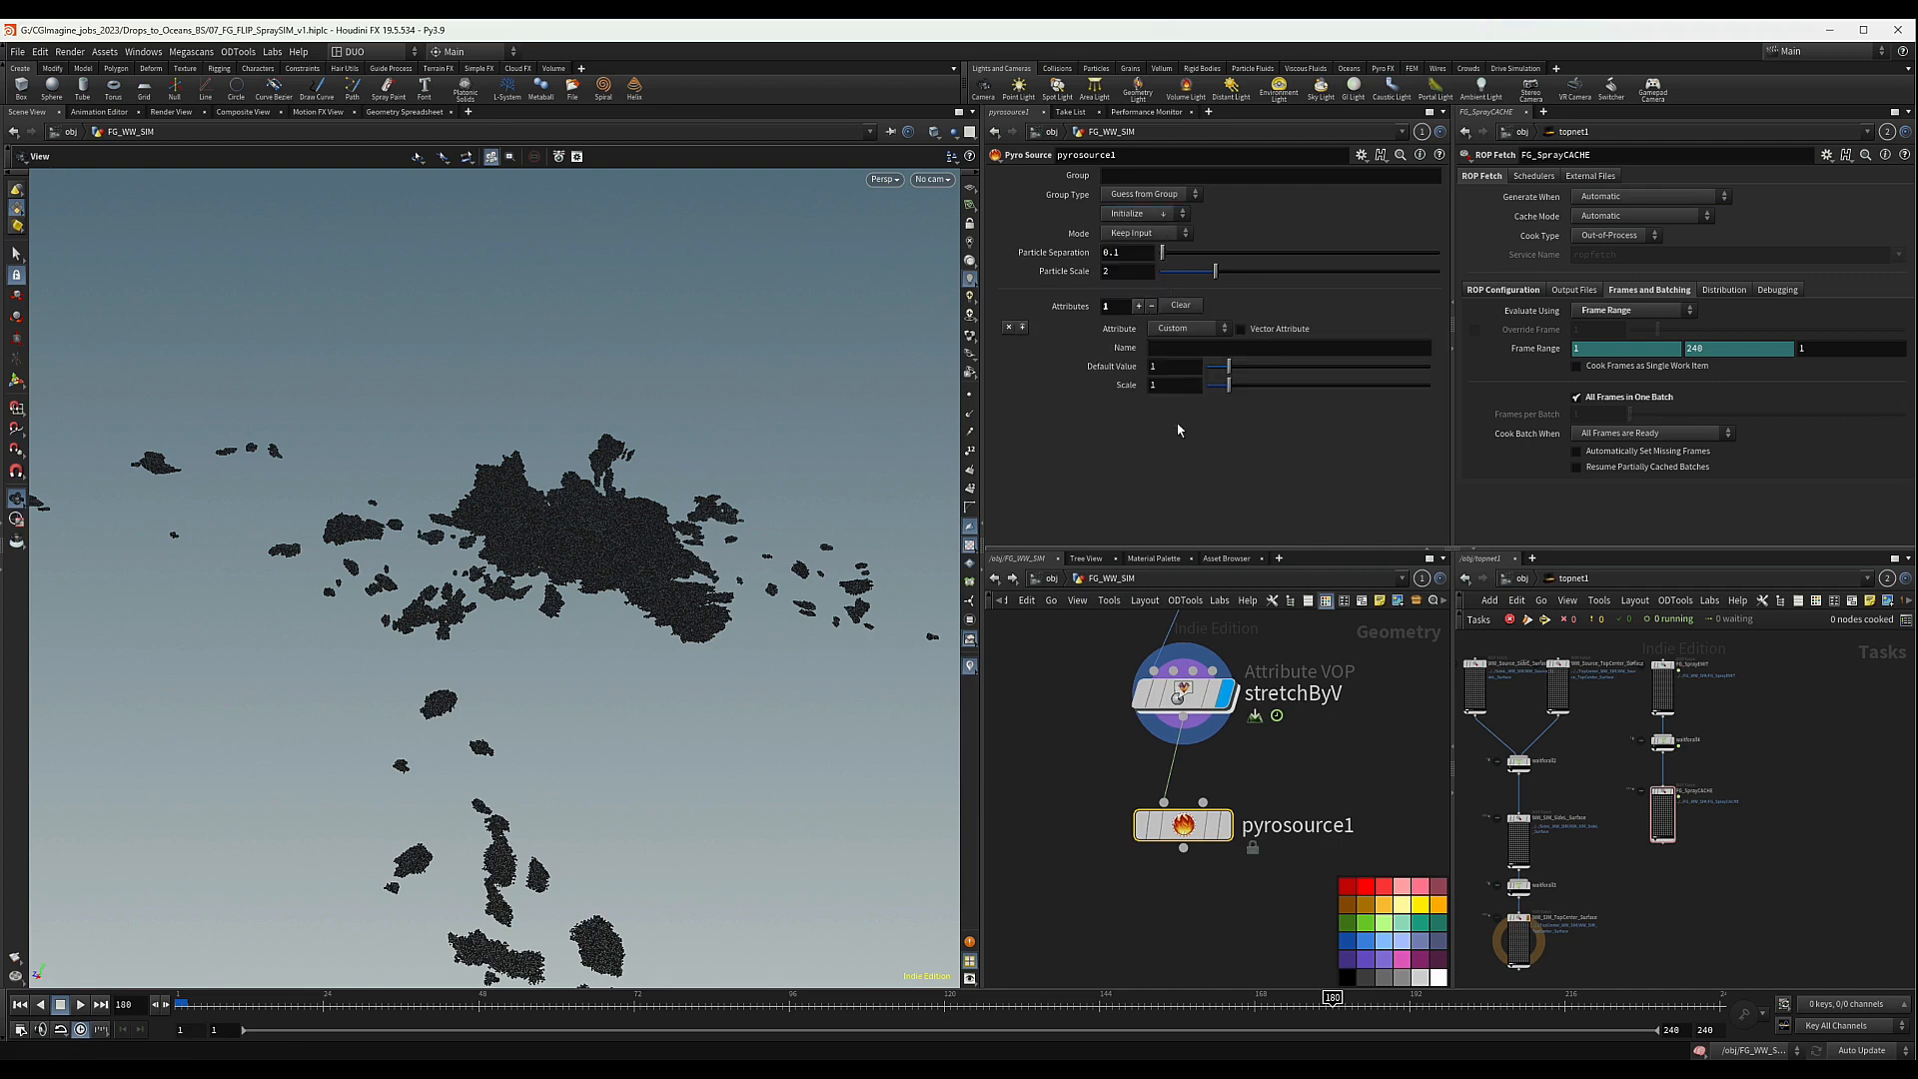
{"action": "left_click", "coordinate": [1139, 306]}
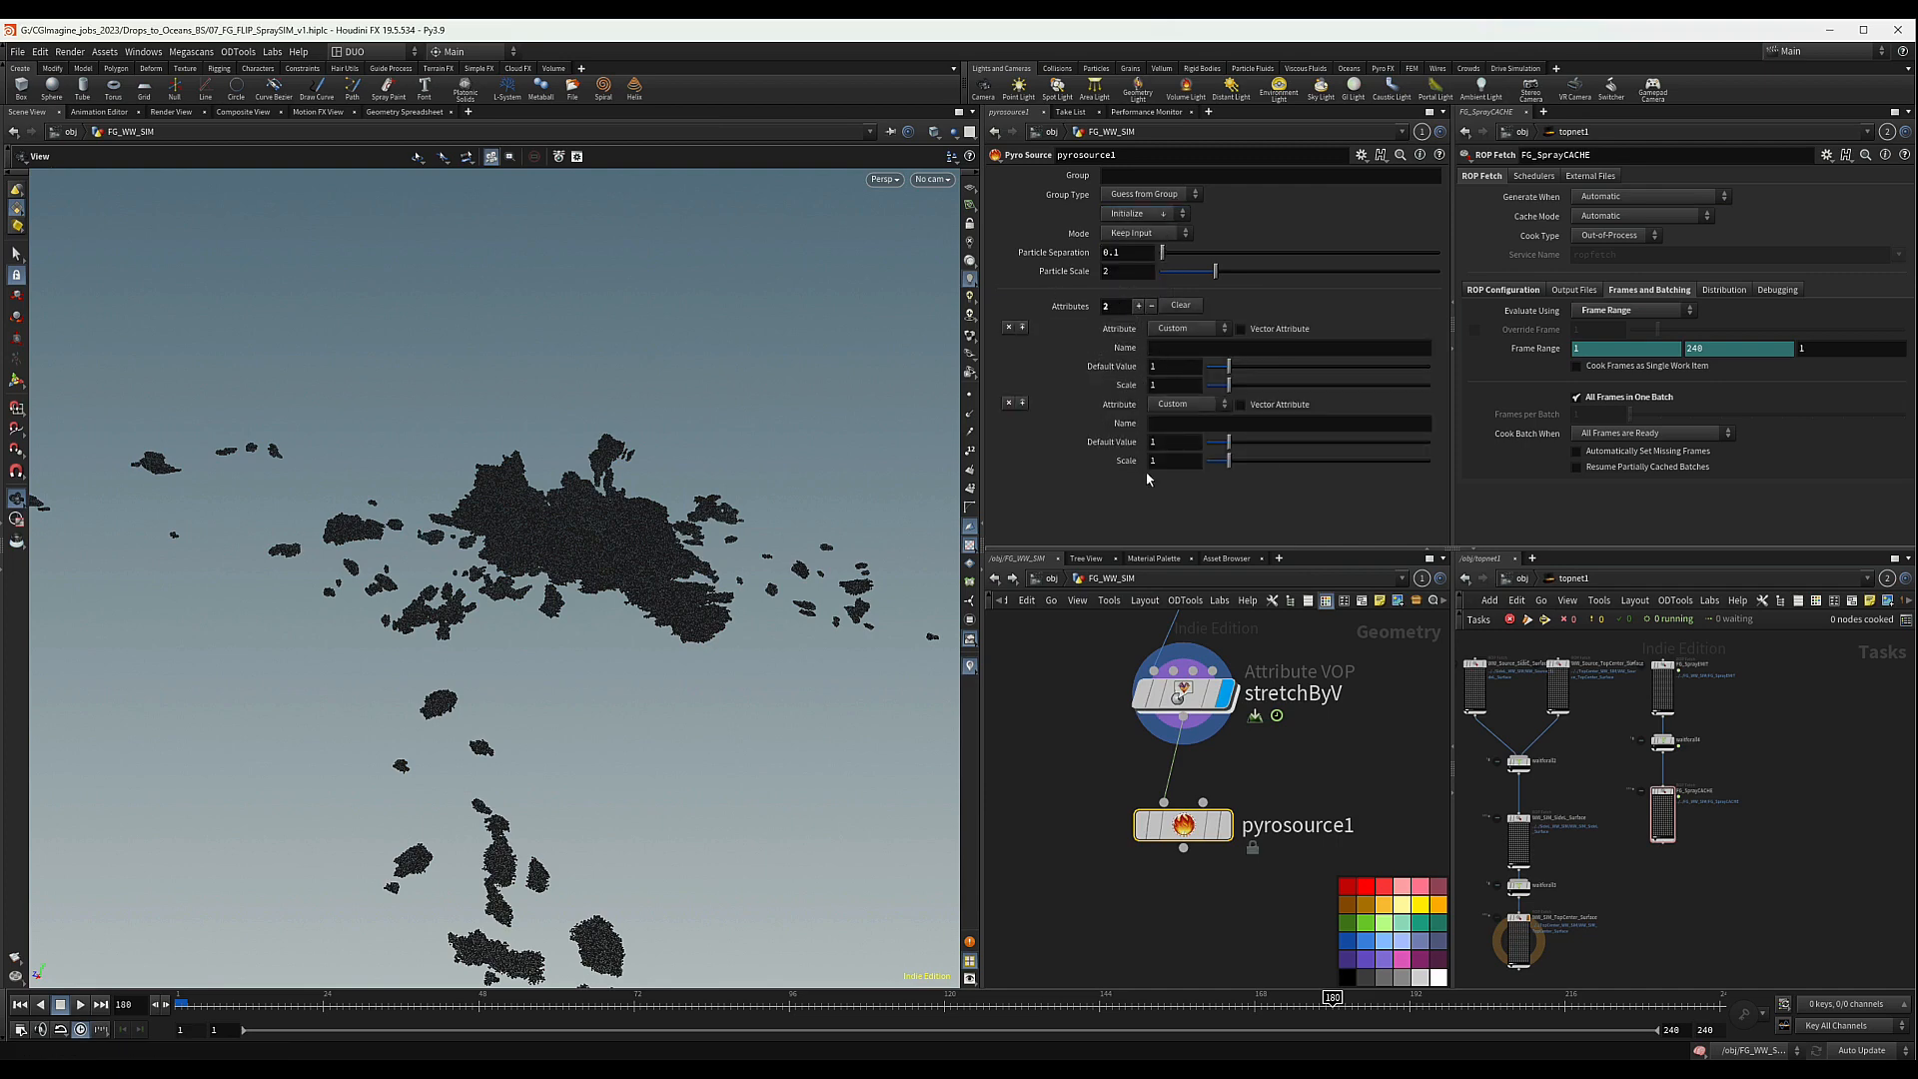
{"action": "left_click", "coordinate": [1187, 330]}
{"action": "left_click", "coordinate": [1169, 347]}
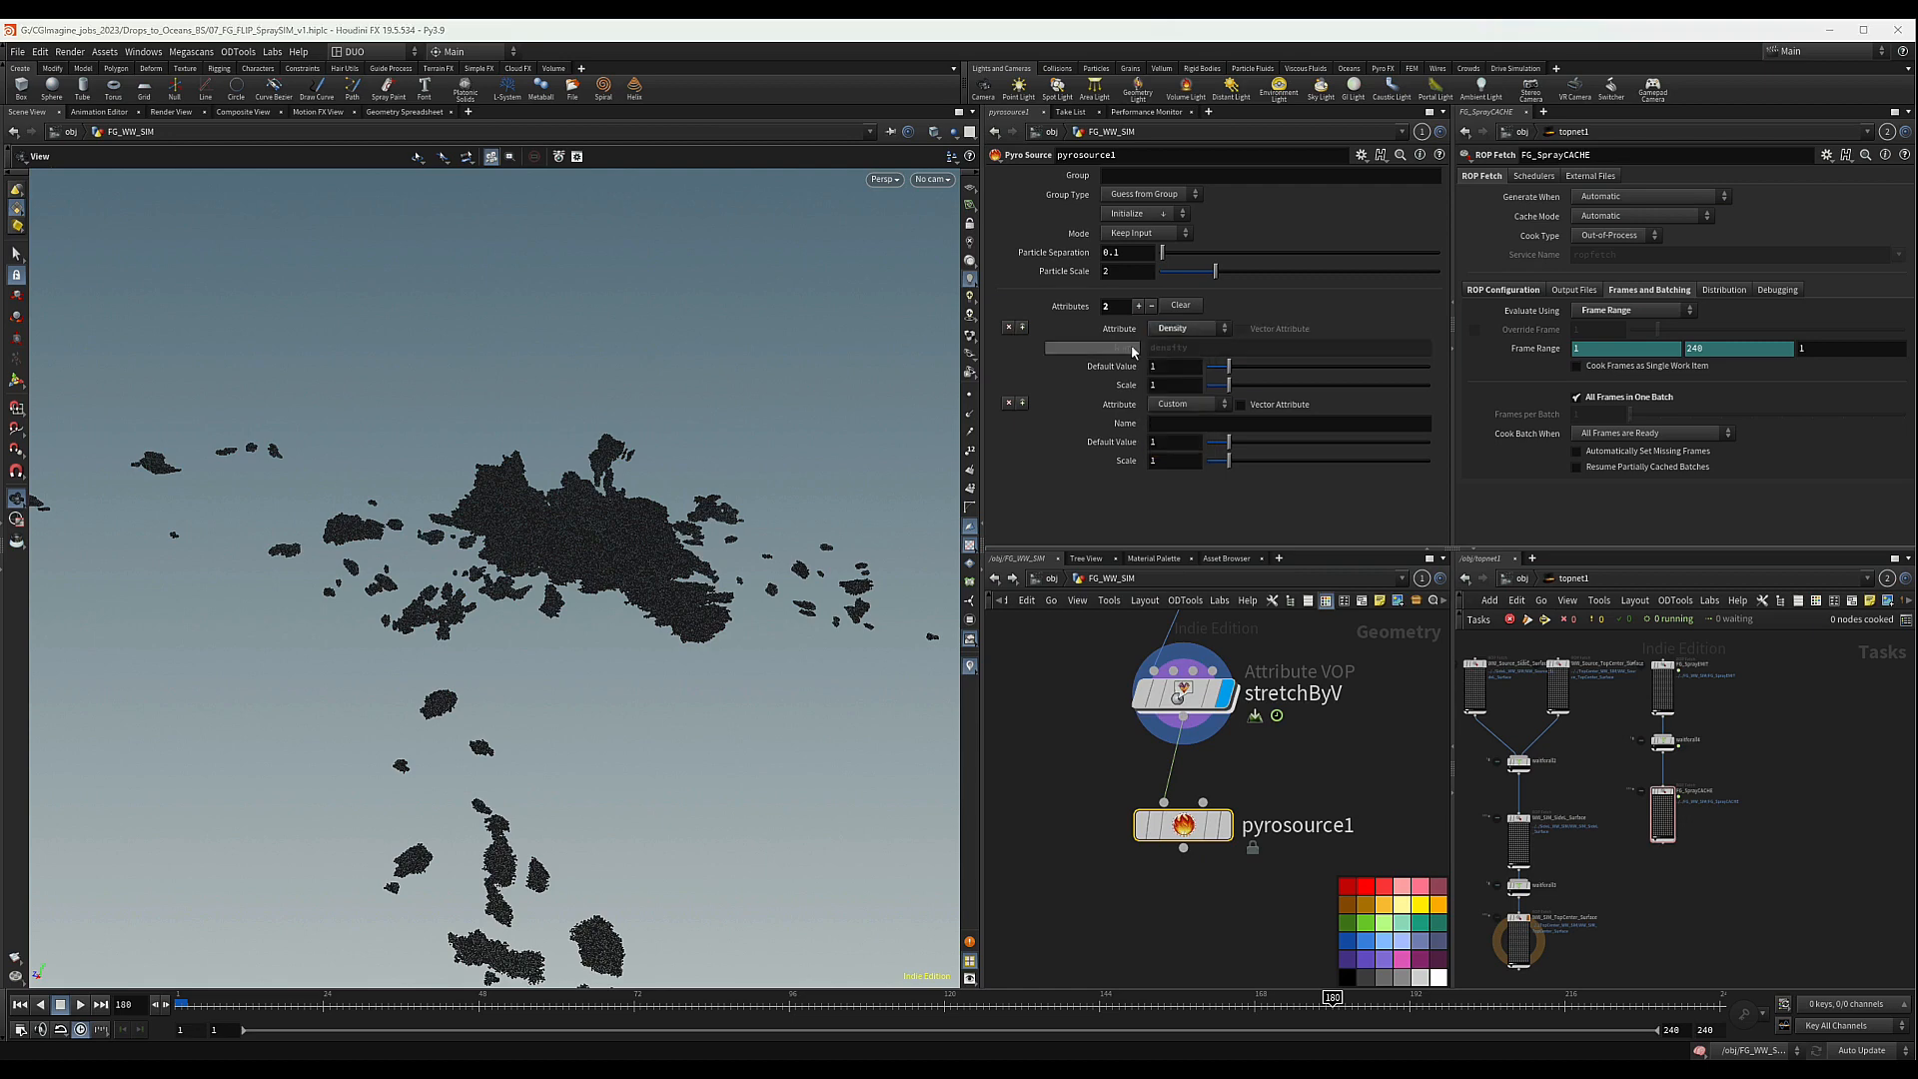
{"action": "left_click", "coordinate": [1170, 383]}
{"action": "type", "text": "."}
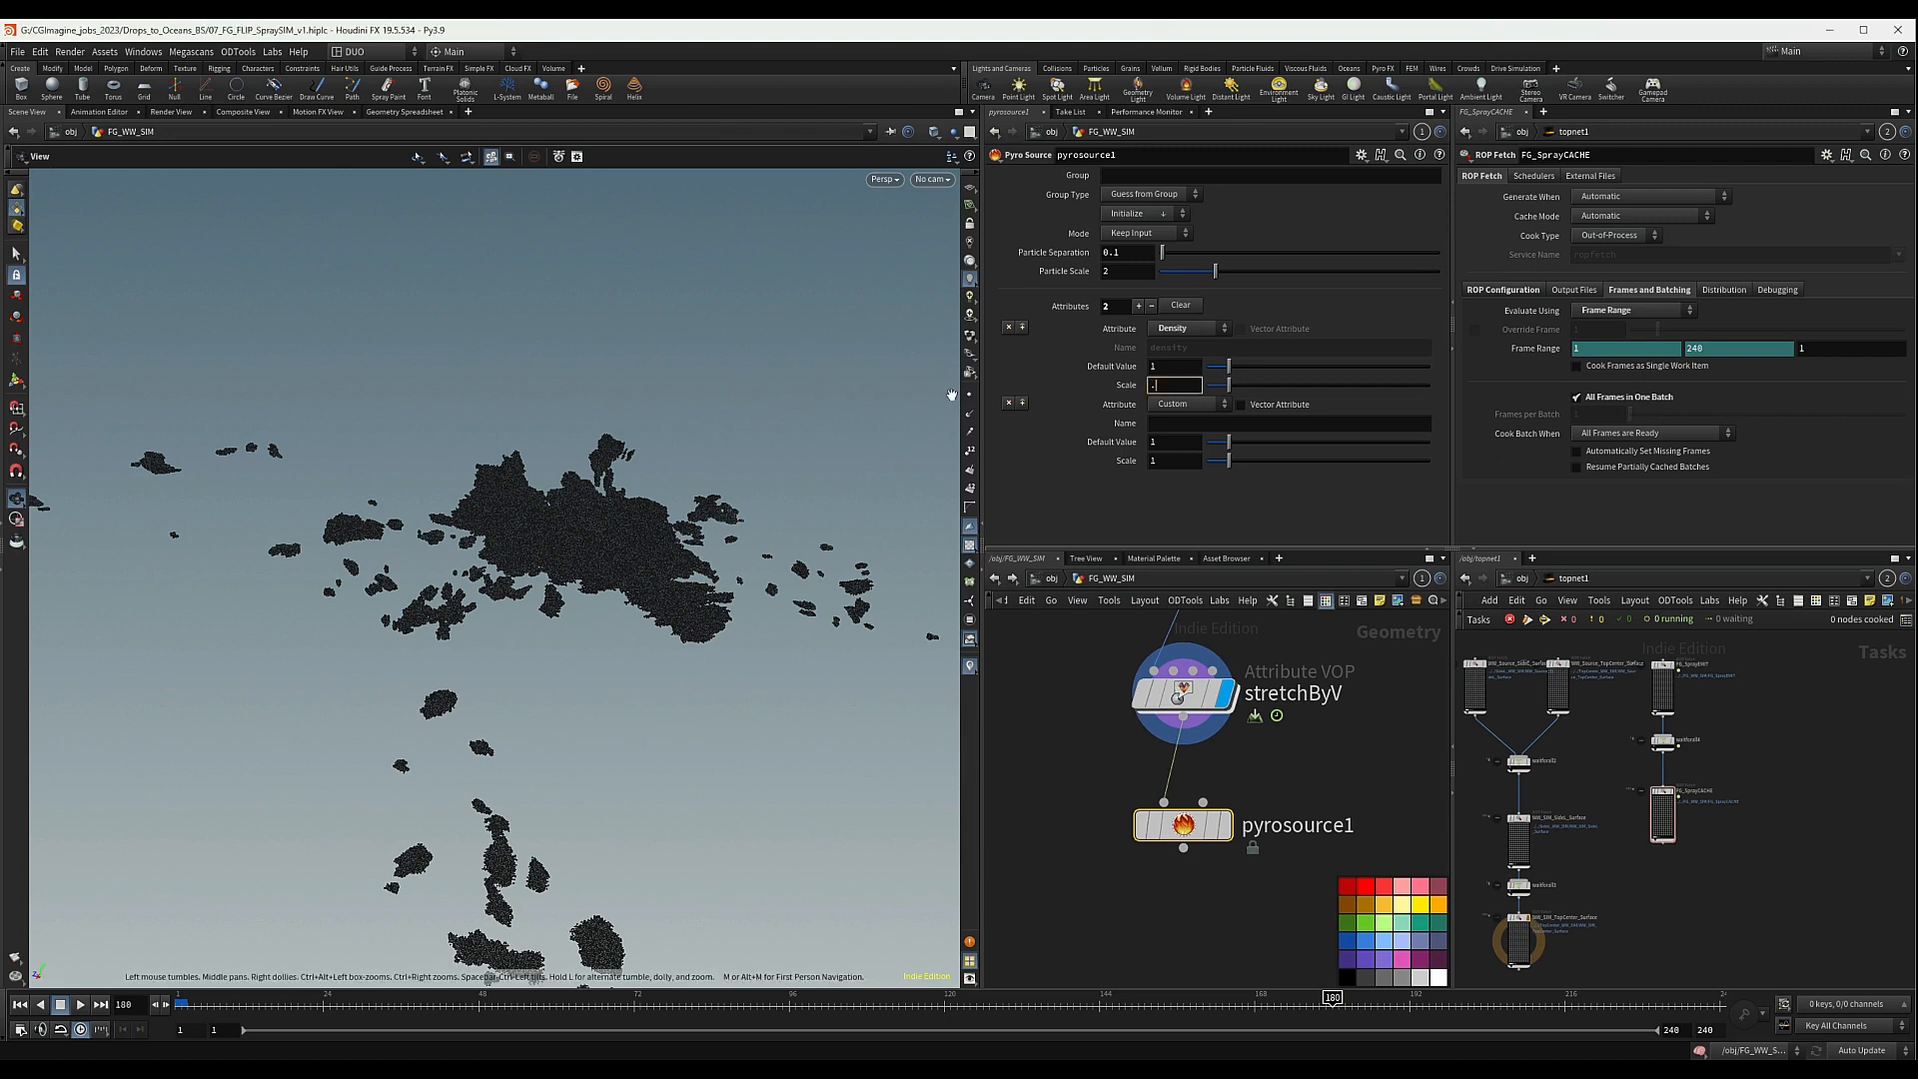
{"action": "type", "text": "7"}
{"action": "key", "text": "Return"}
- Set the Pyro Source's second attribute to Temperature with a scale of 0.02
{"action": "left_click", "coordinate": [1191, 405]}
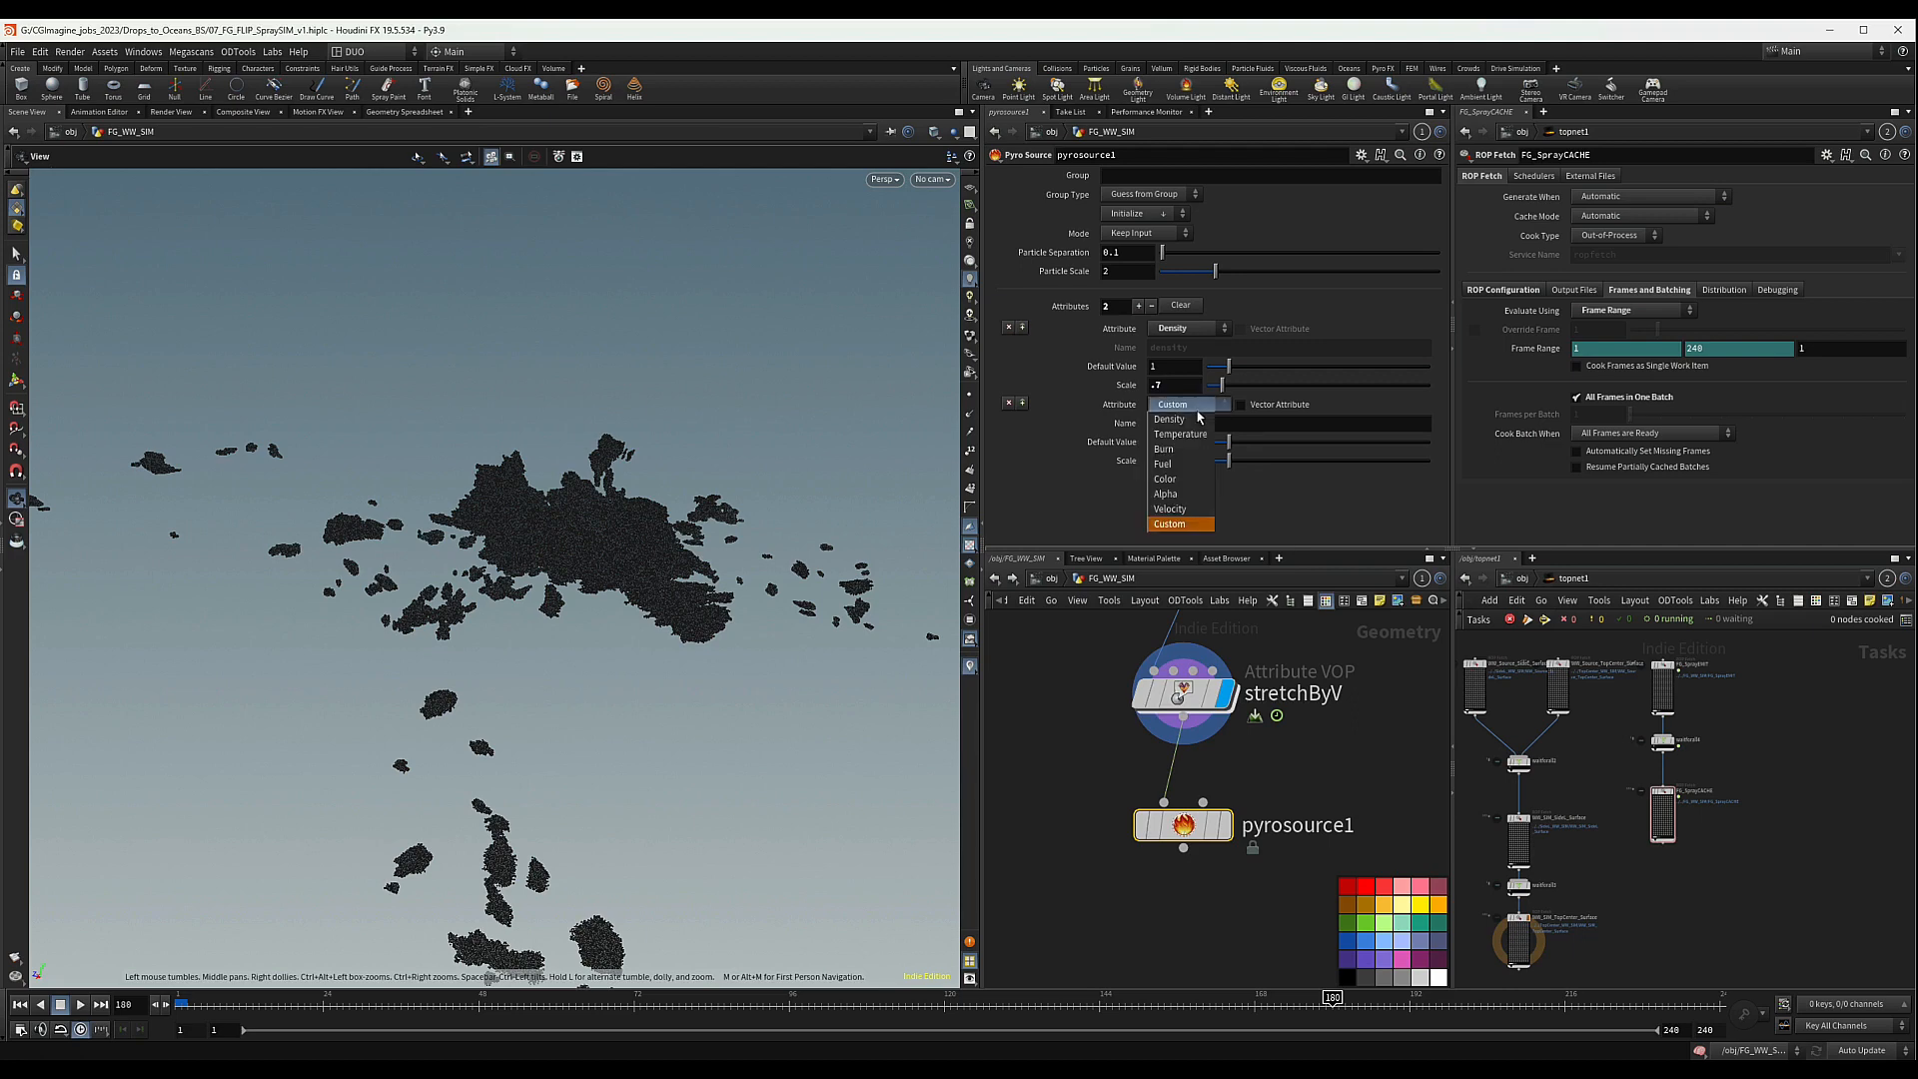
{"action": "left_click", "coordinate": [1192, 436]}
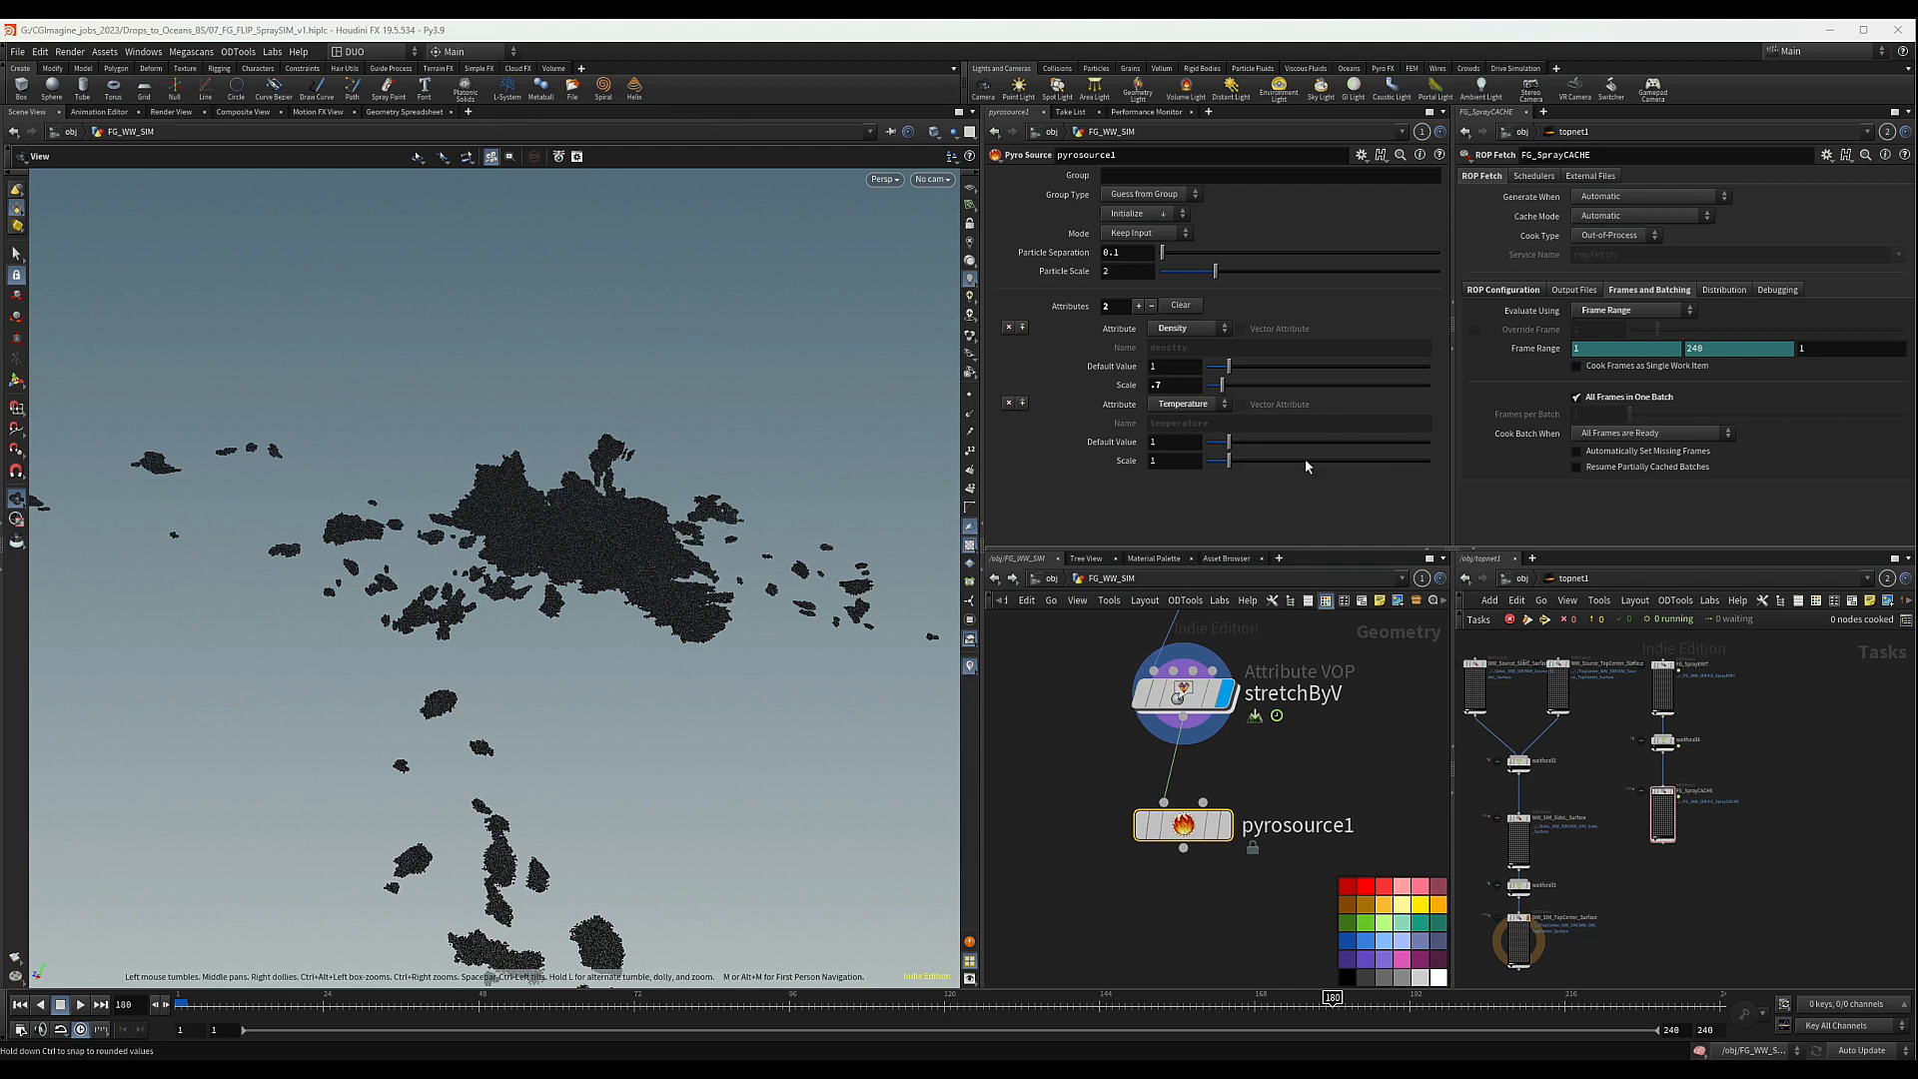
{"action": "left_click", "coordinate": [1167, 459]}
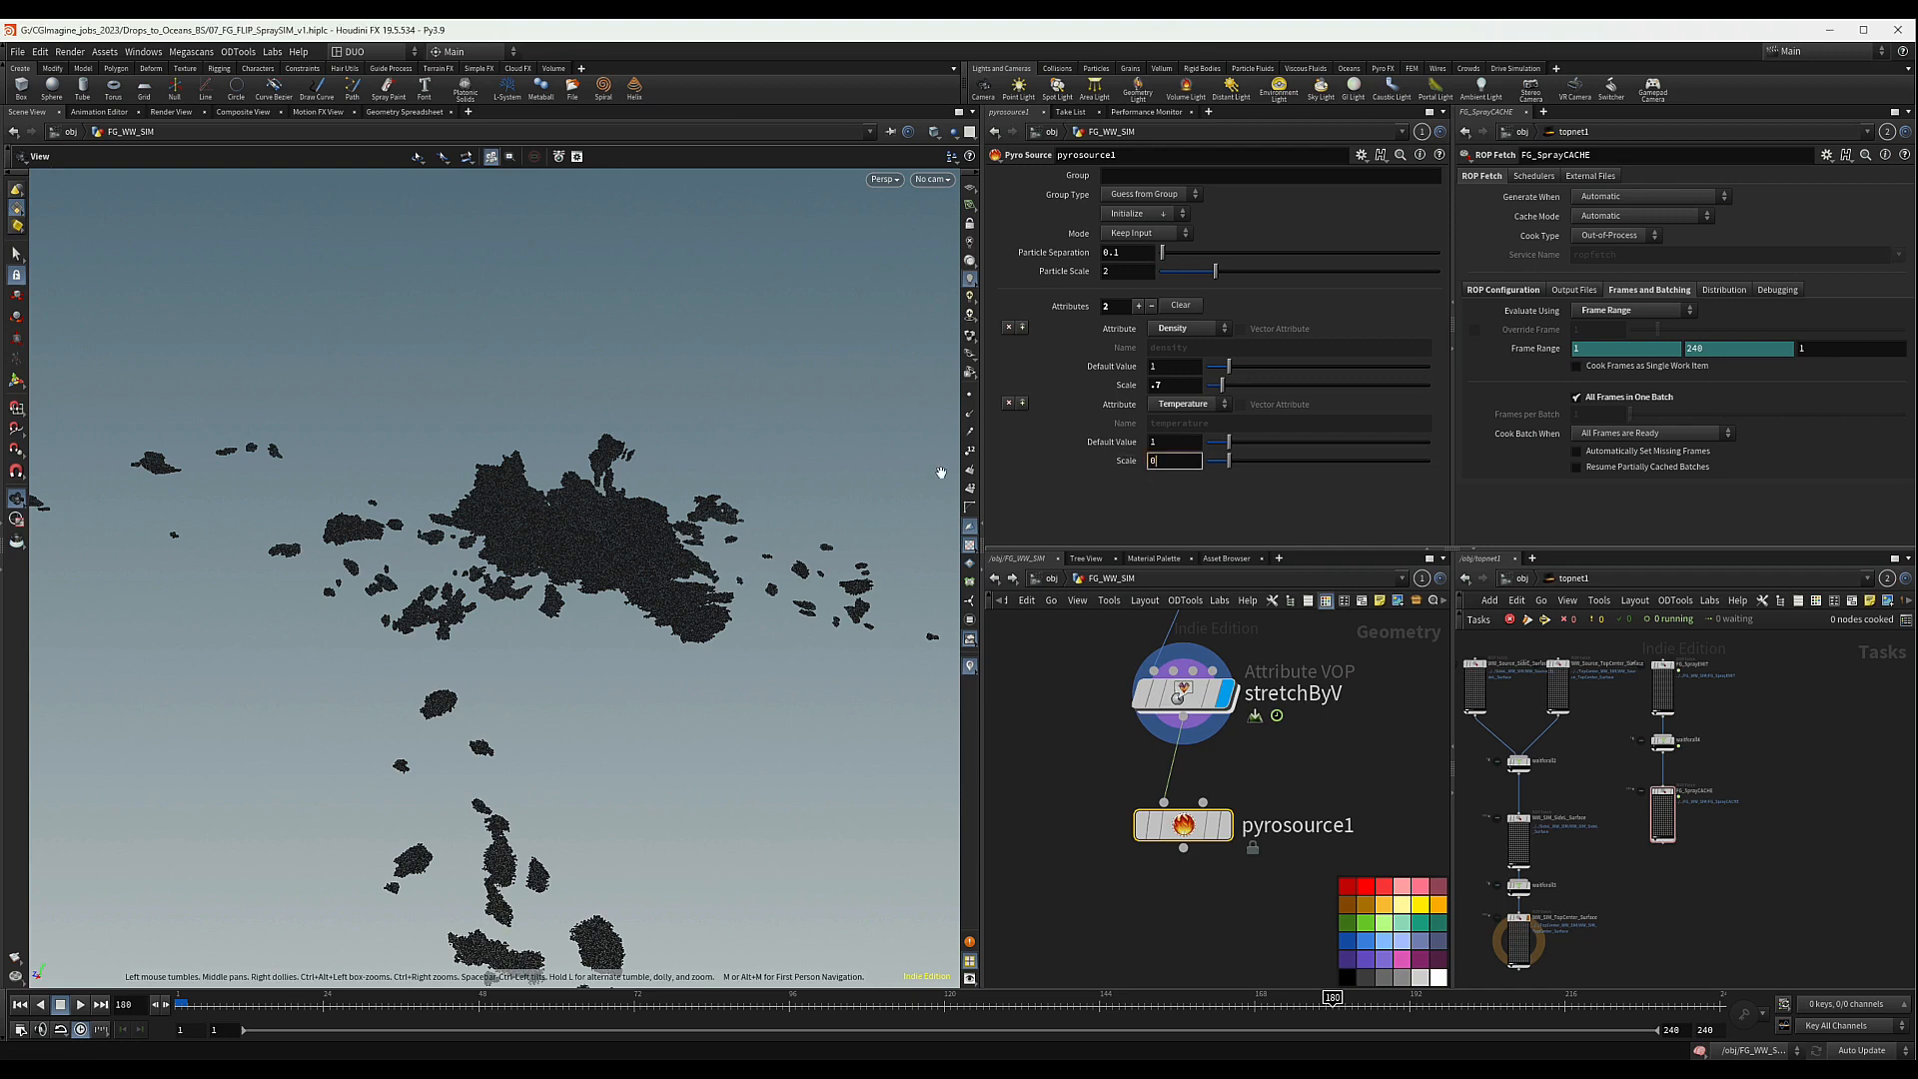
{"action": "type", "text": "0.02"}
{"action": "key", "text": "Return"}
- Set the Pyro Source's Particle Separation to 0.03, display pyrosource1 and check its node info
{"action": "left_click", "coordinate": [1116, 252]}
{"action": "key", "text": "Return"}
{"action": "left_click", "coordinate": [1225, 824]}
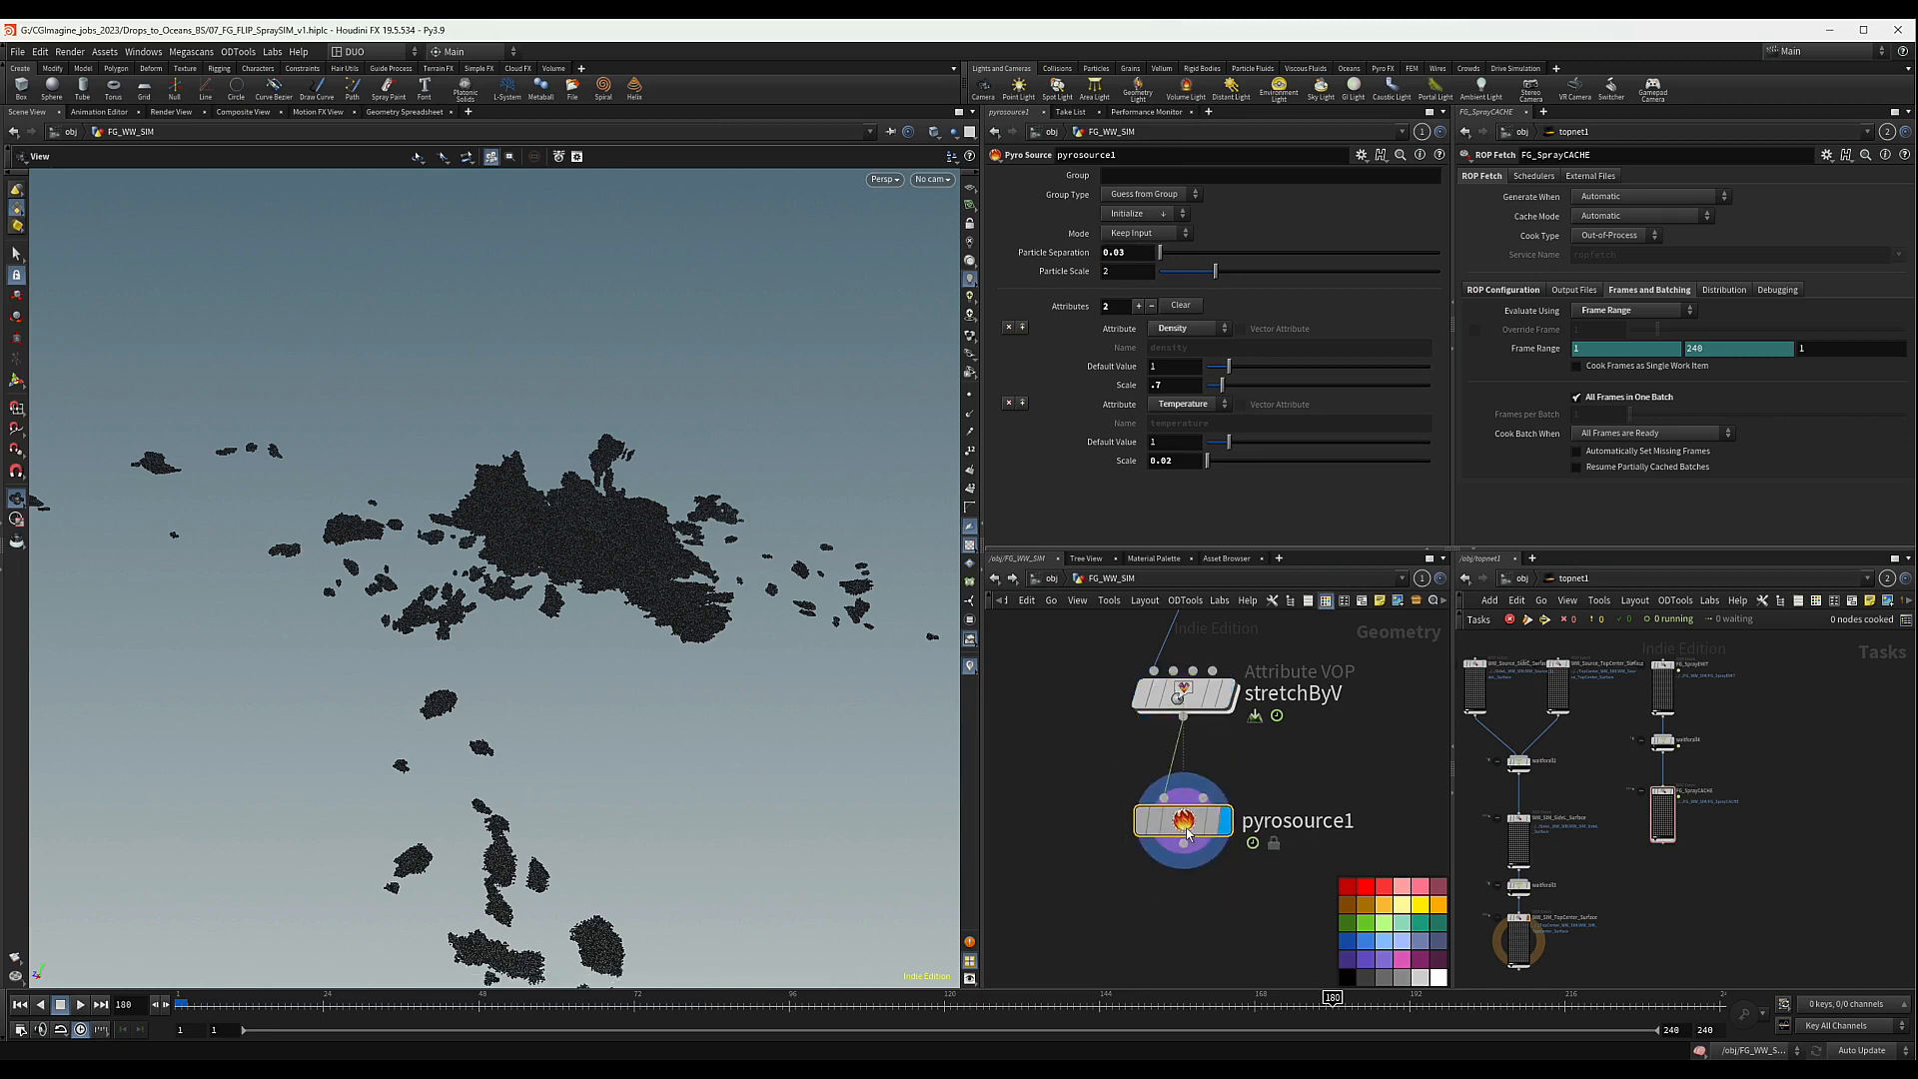
{"action": "middle_click", "coordinate": [1188, 834]}
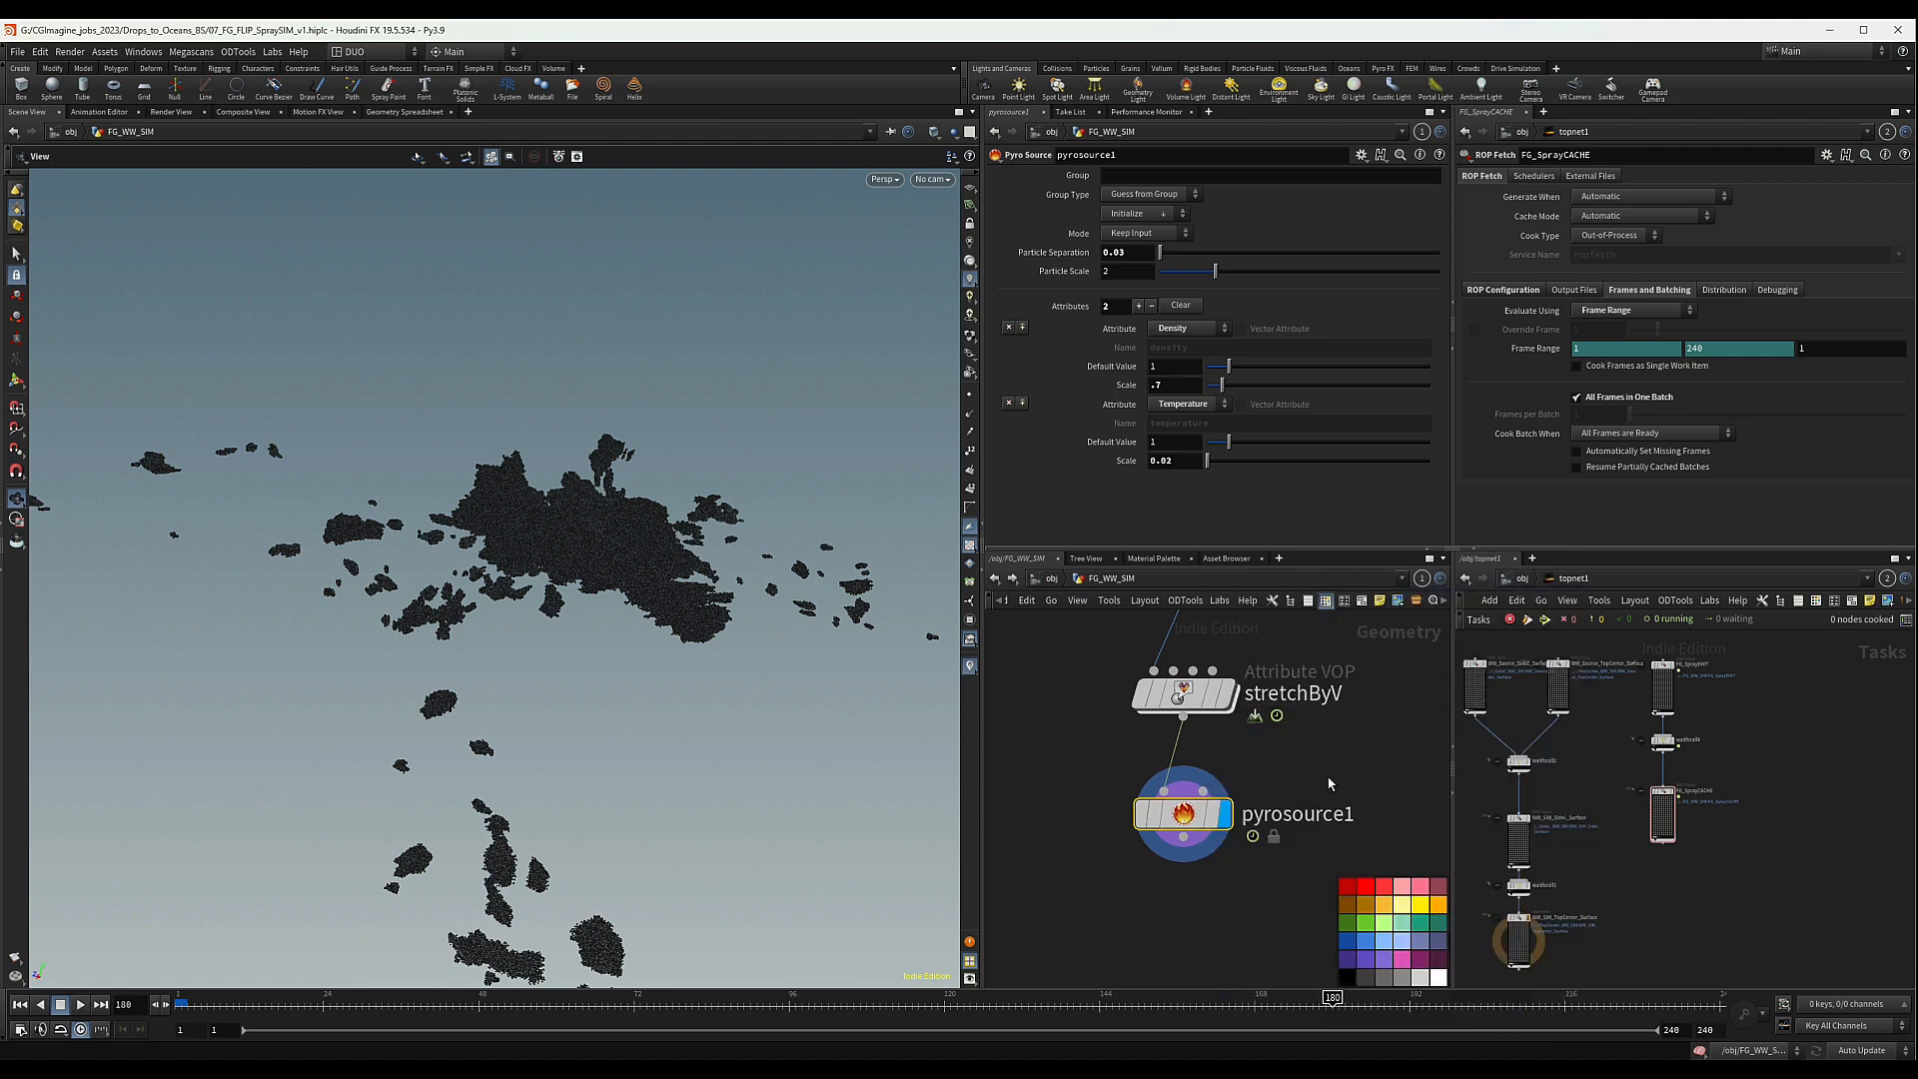
- Add an Attribute Delete node below pyrosource1, connect pyrosource1's output to its input, and display the new node
{"action": "scroll", "coordinate": [1191, 797], "scroll_direction": "down", "scroll_amount": 5}
{"action": "middle_click_drag", "start_coordinate": [1212, 866], "coordinate": [1221, 836]}
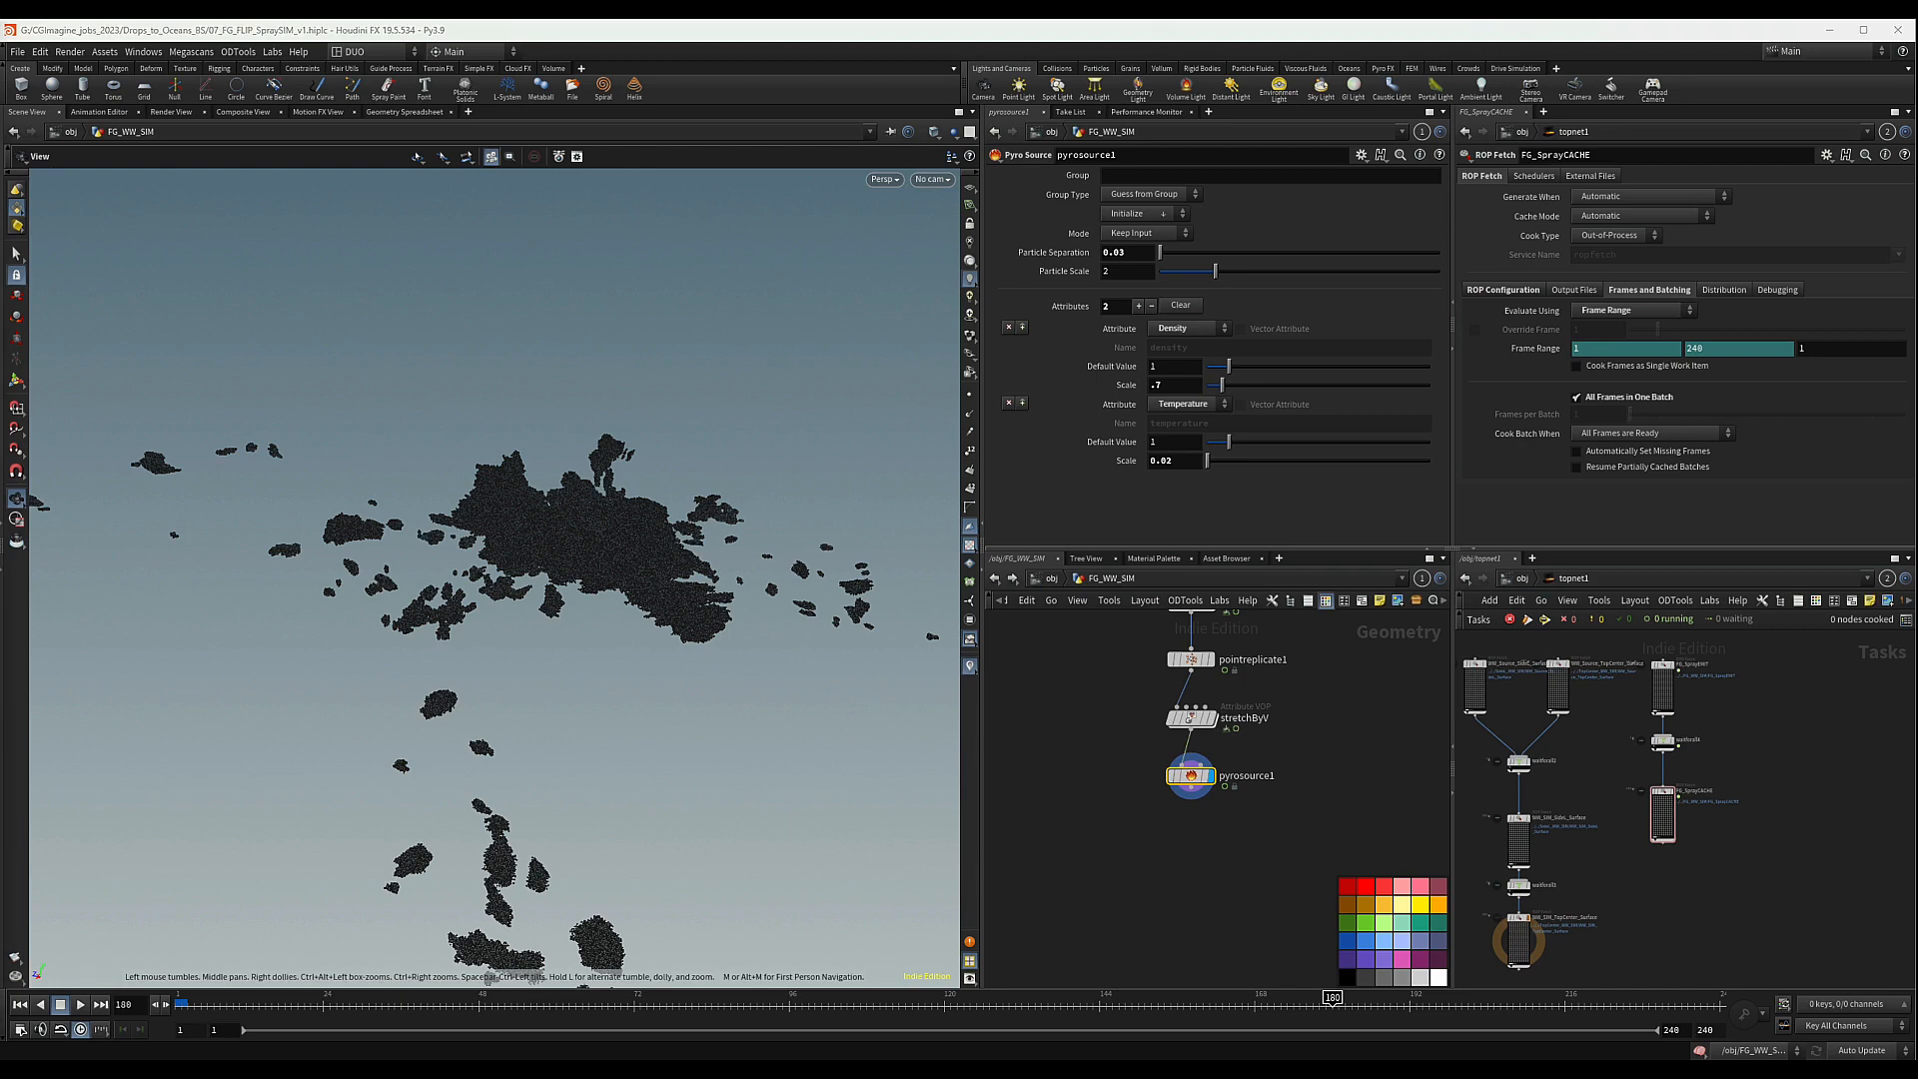
{"action": "middle_click", "coordinate": [1219, 778]}
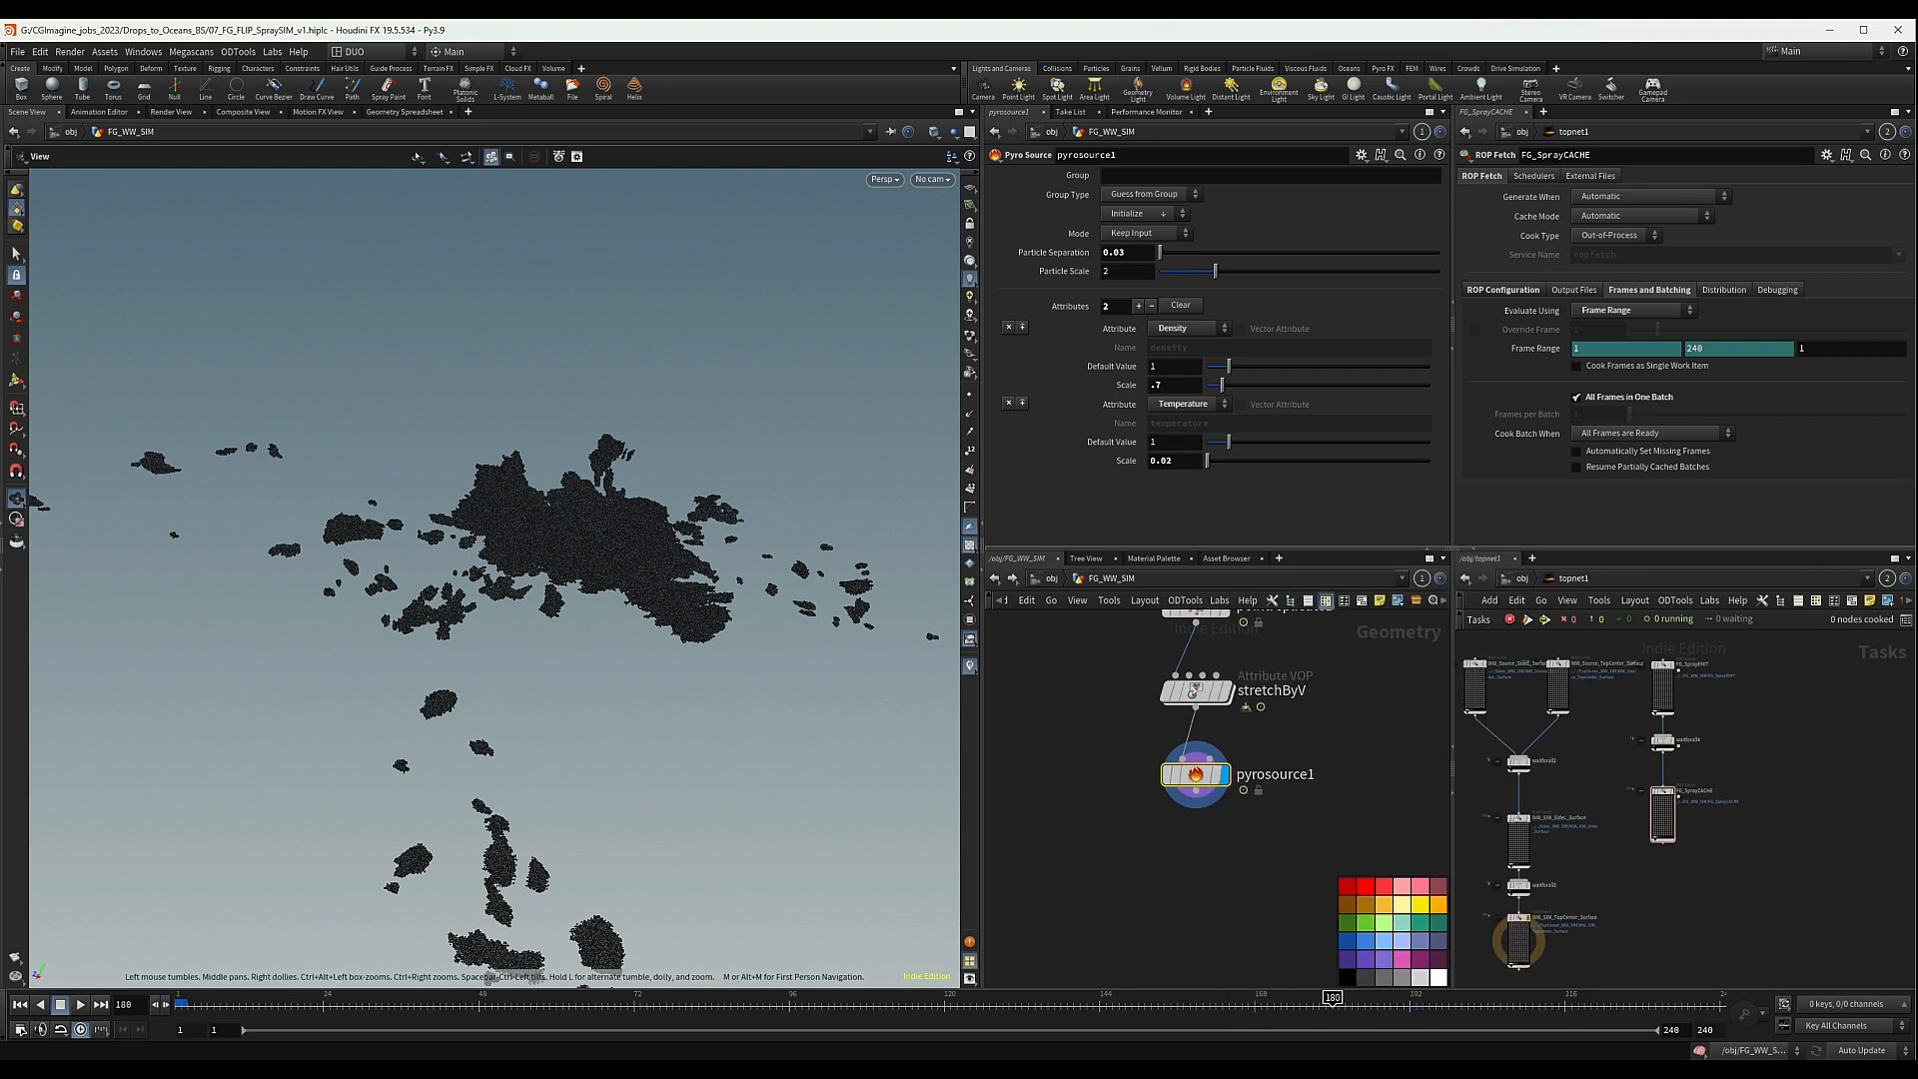
{"action": "key", "text": "Tab"}
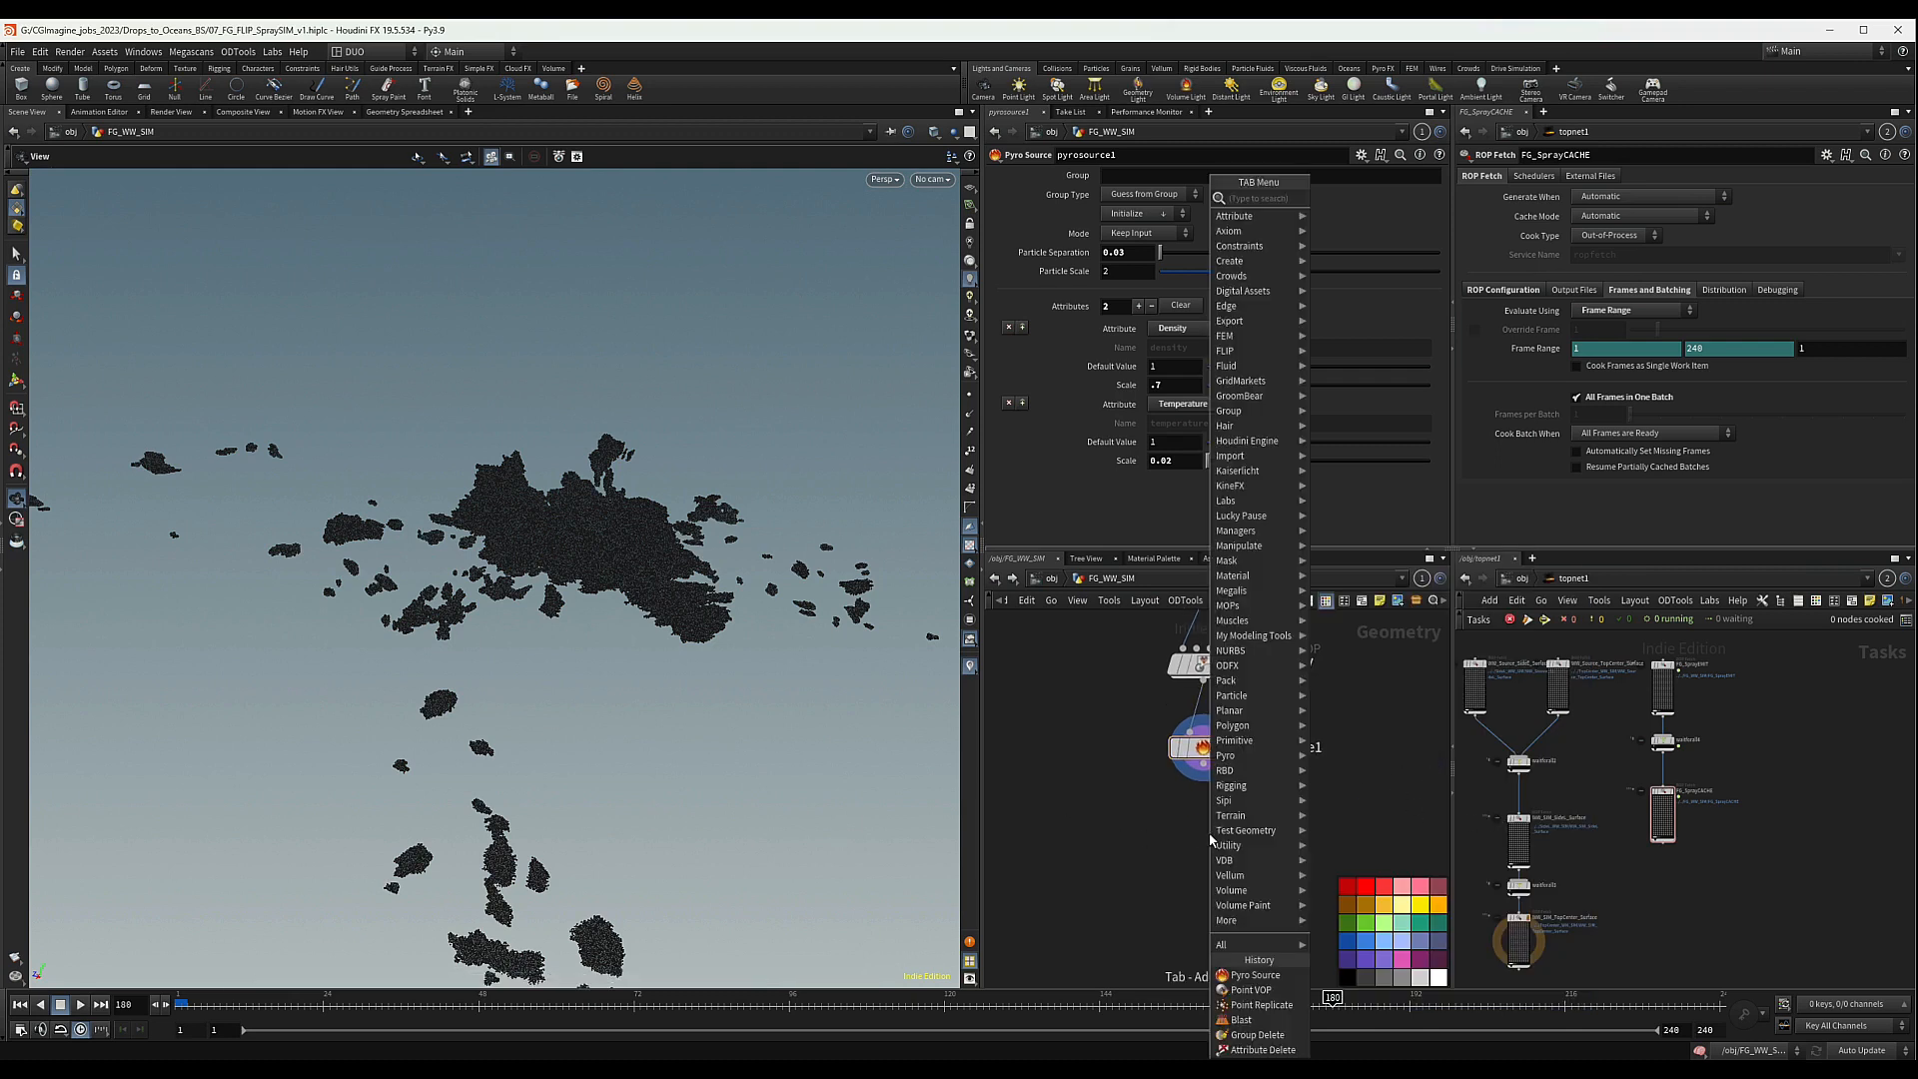
{"action": "type", "text": "attri"}
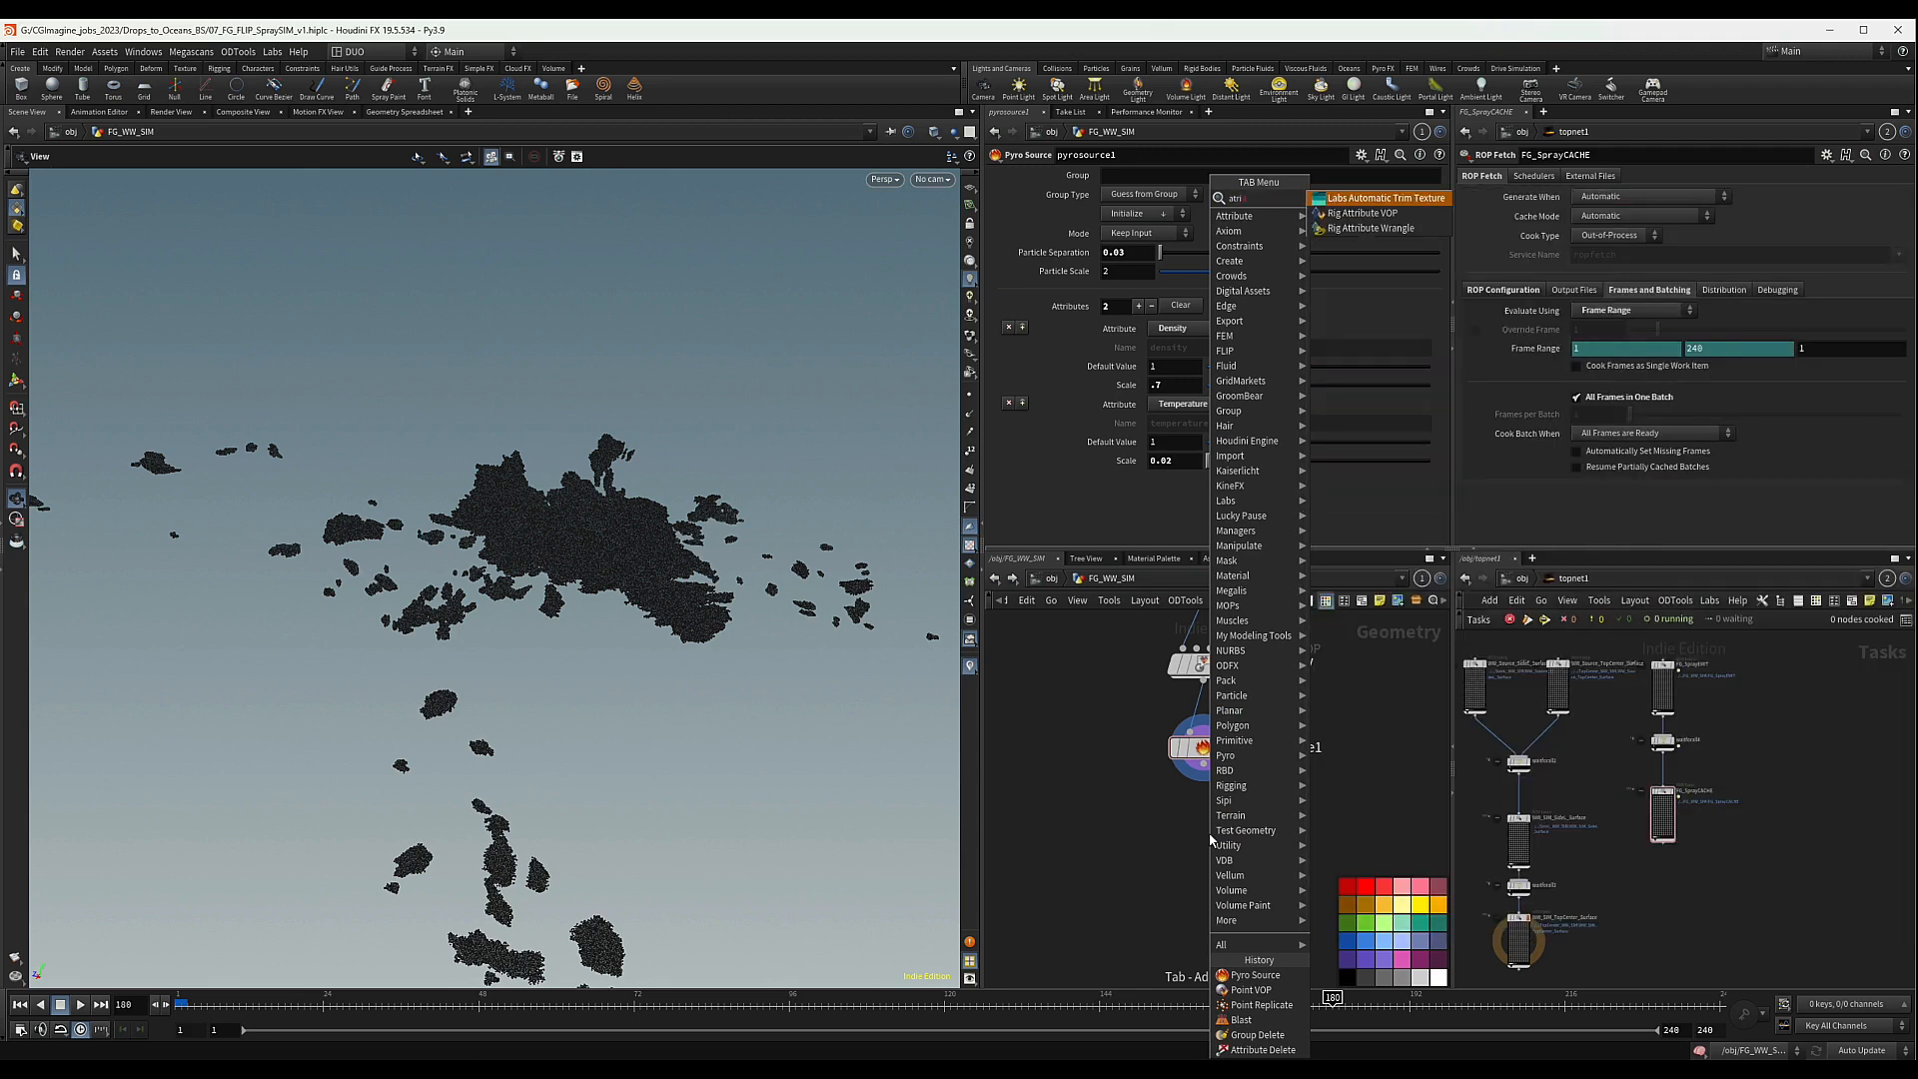
{"action": "key", "text": "BackSpace"}
{"action": "key", "text": "BackSpace"}
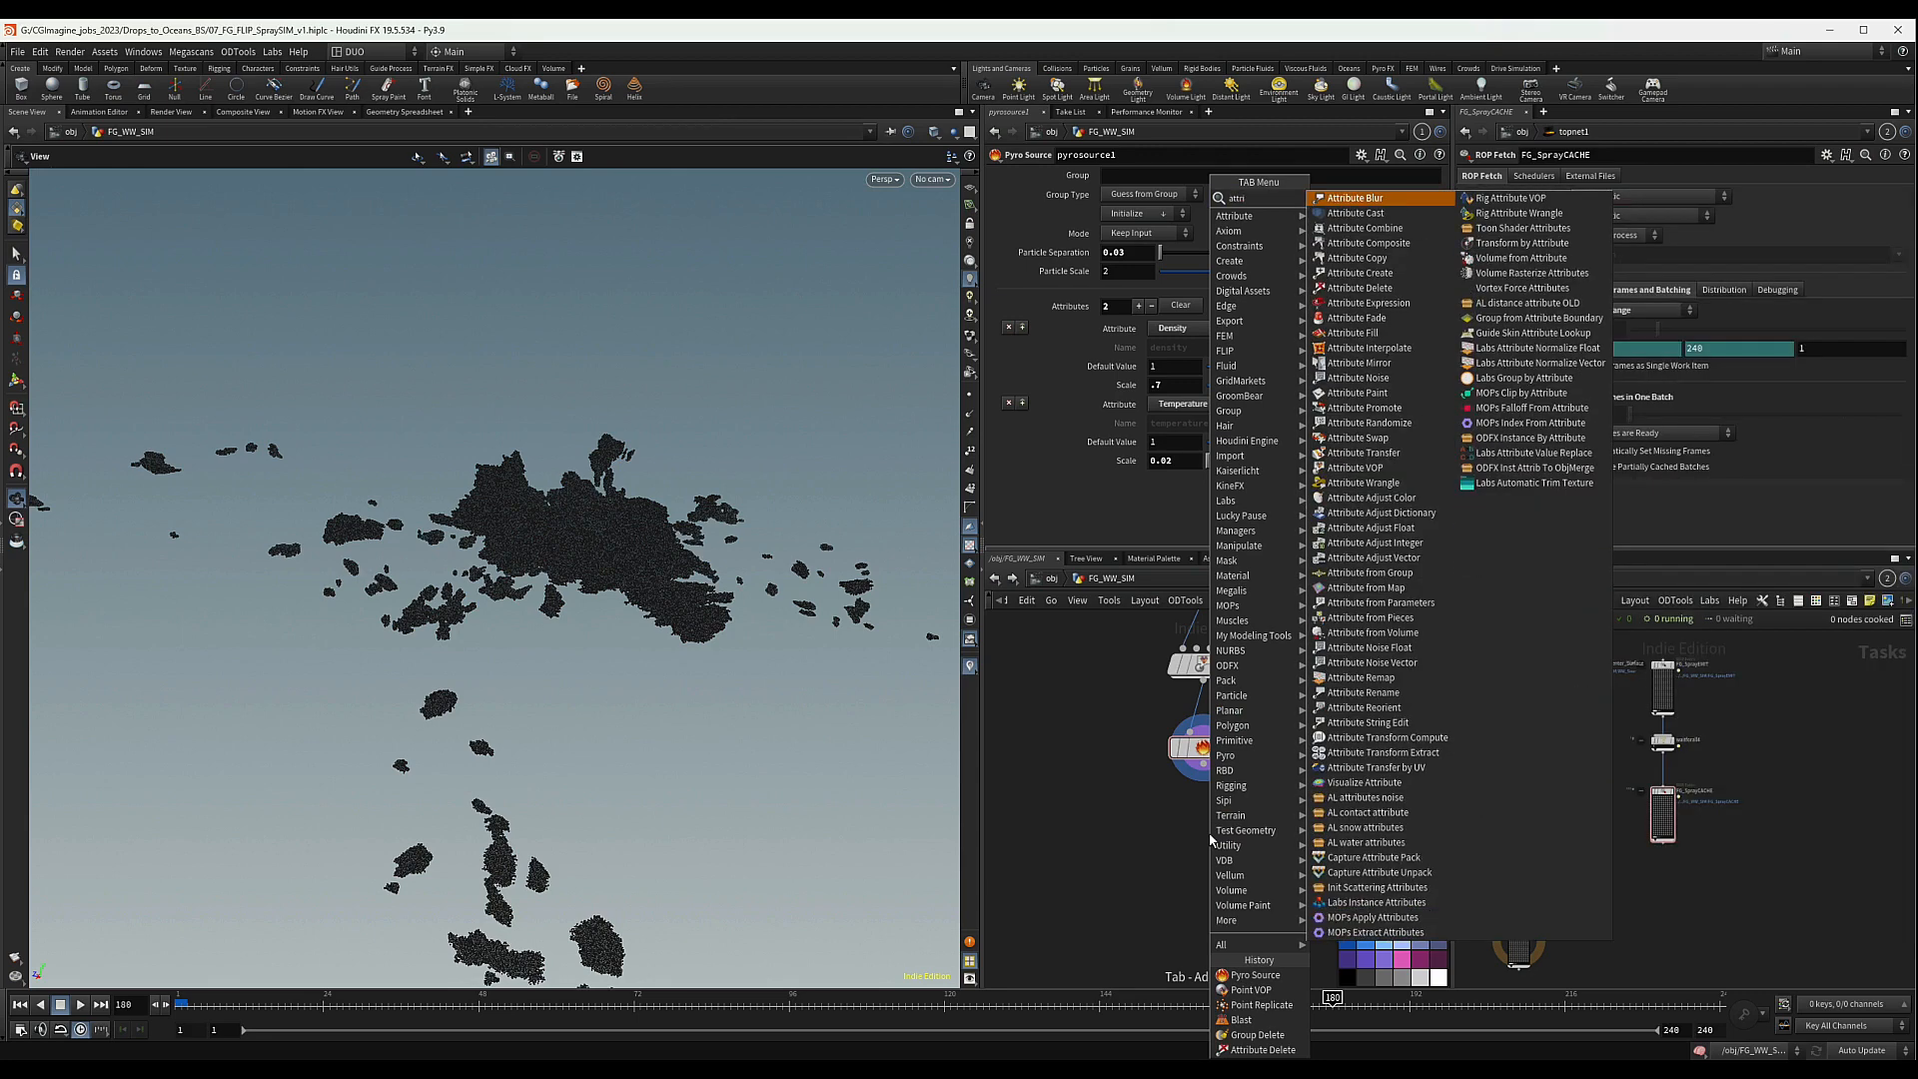
{"action": "type", "text": "tr"}
{"action": "key", "text": "Return"}
{"action": "left_click", "coordinate": [1210, 840]}
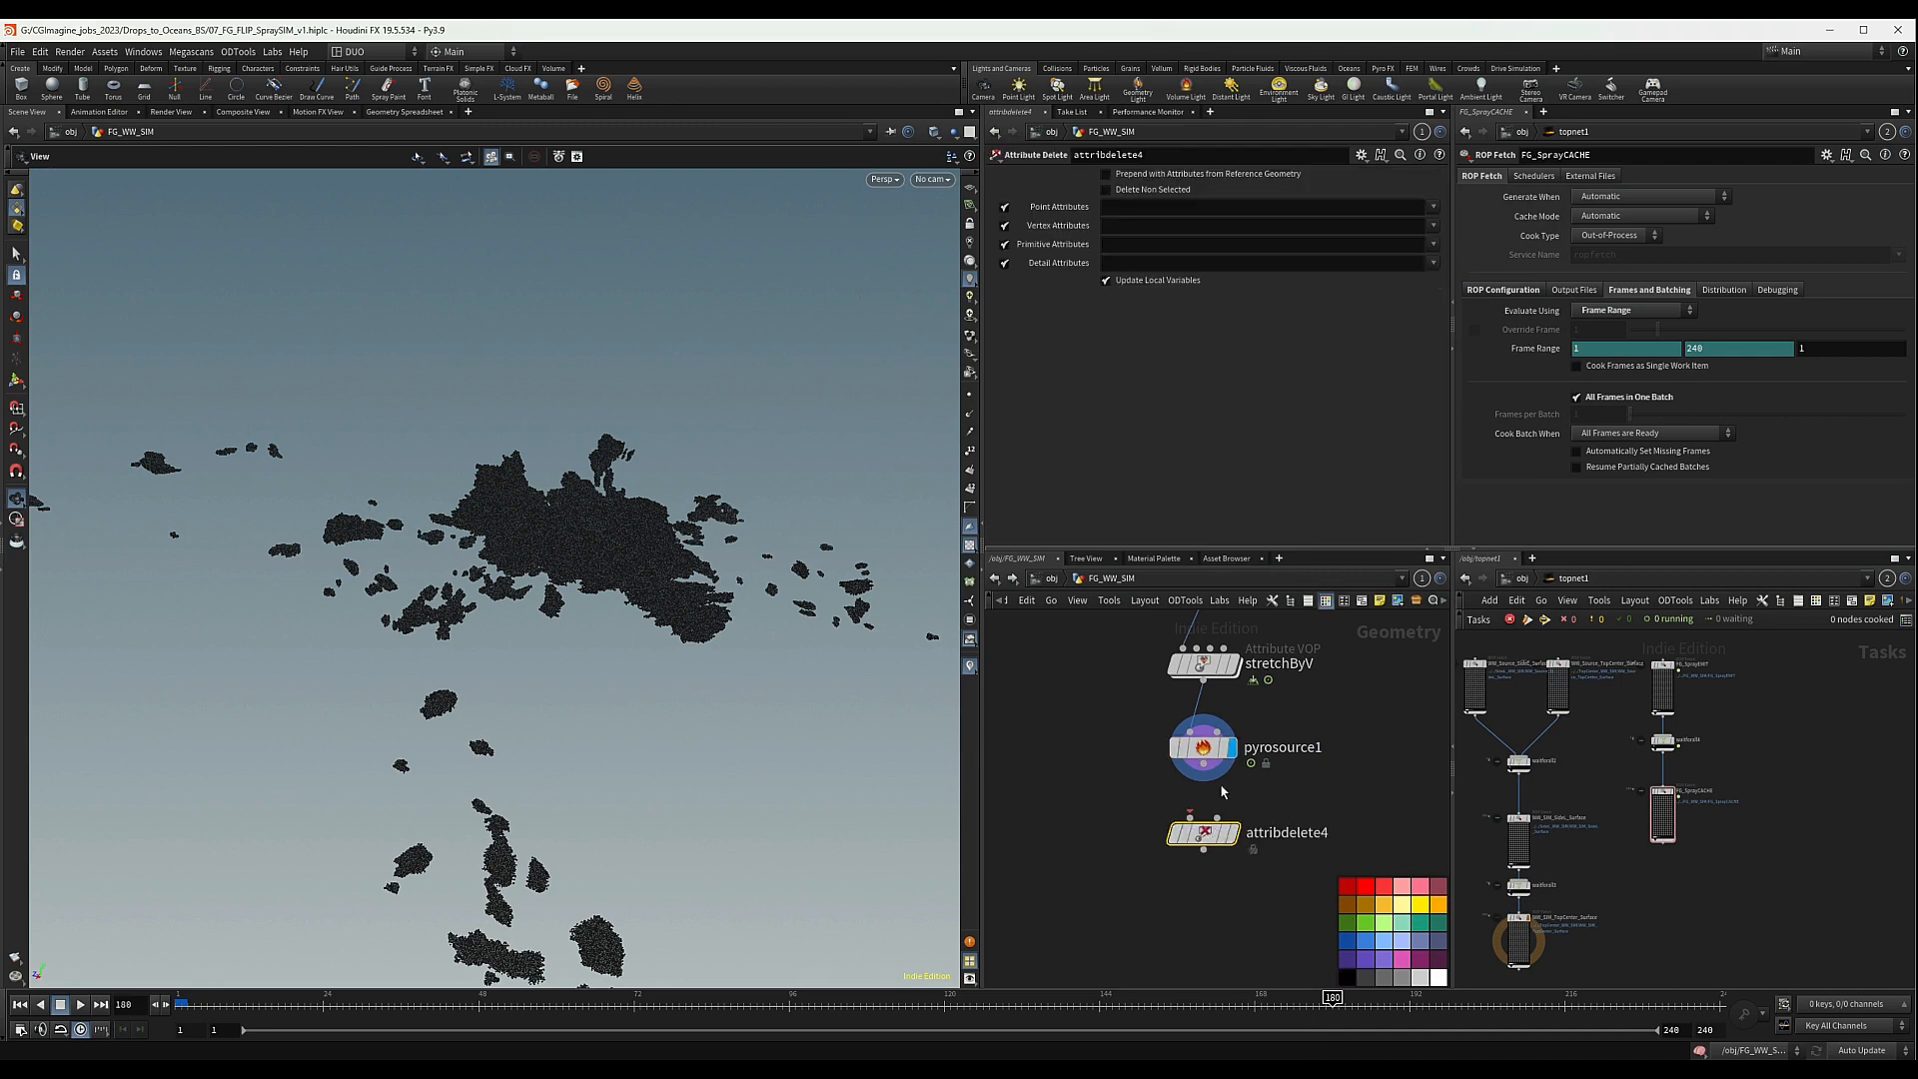
{"action": "left_click", "coordinate": [1235, 842]}
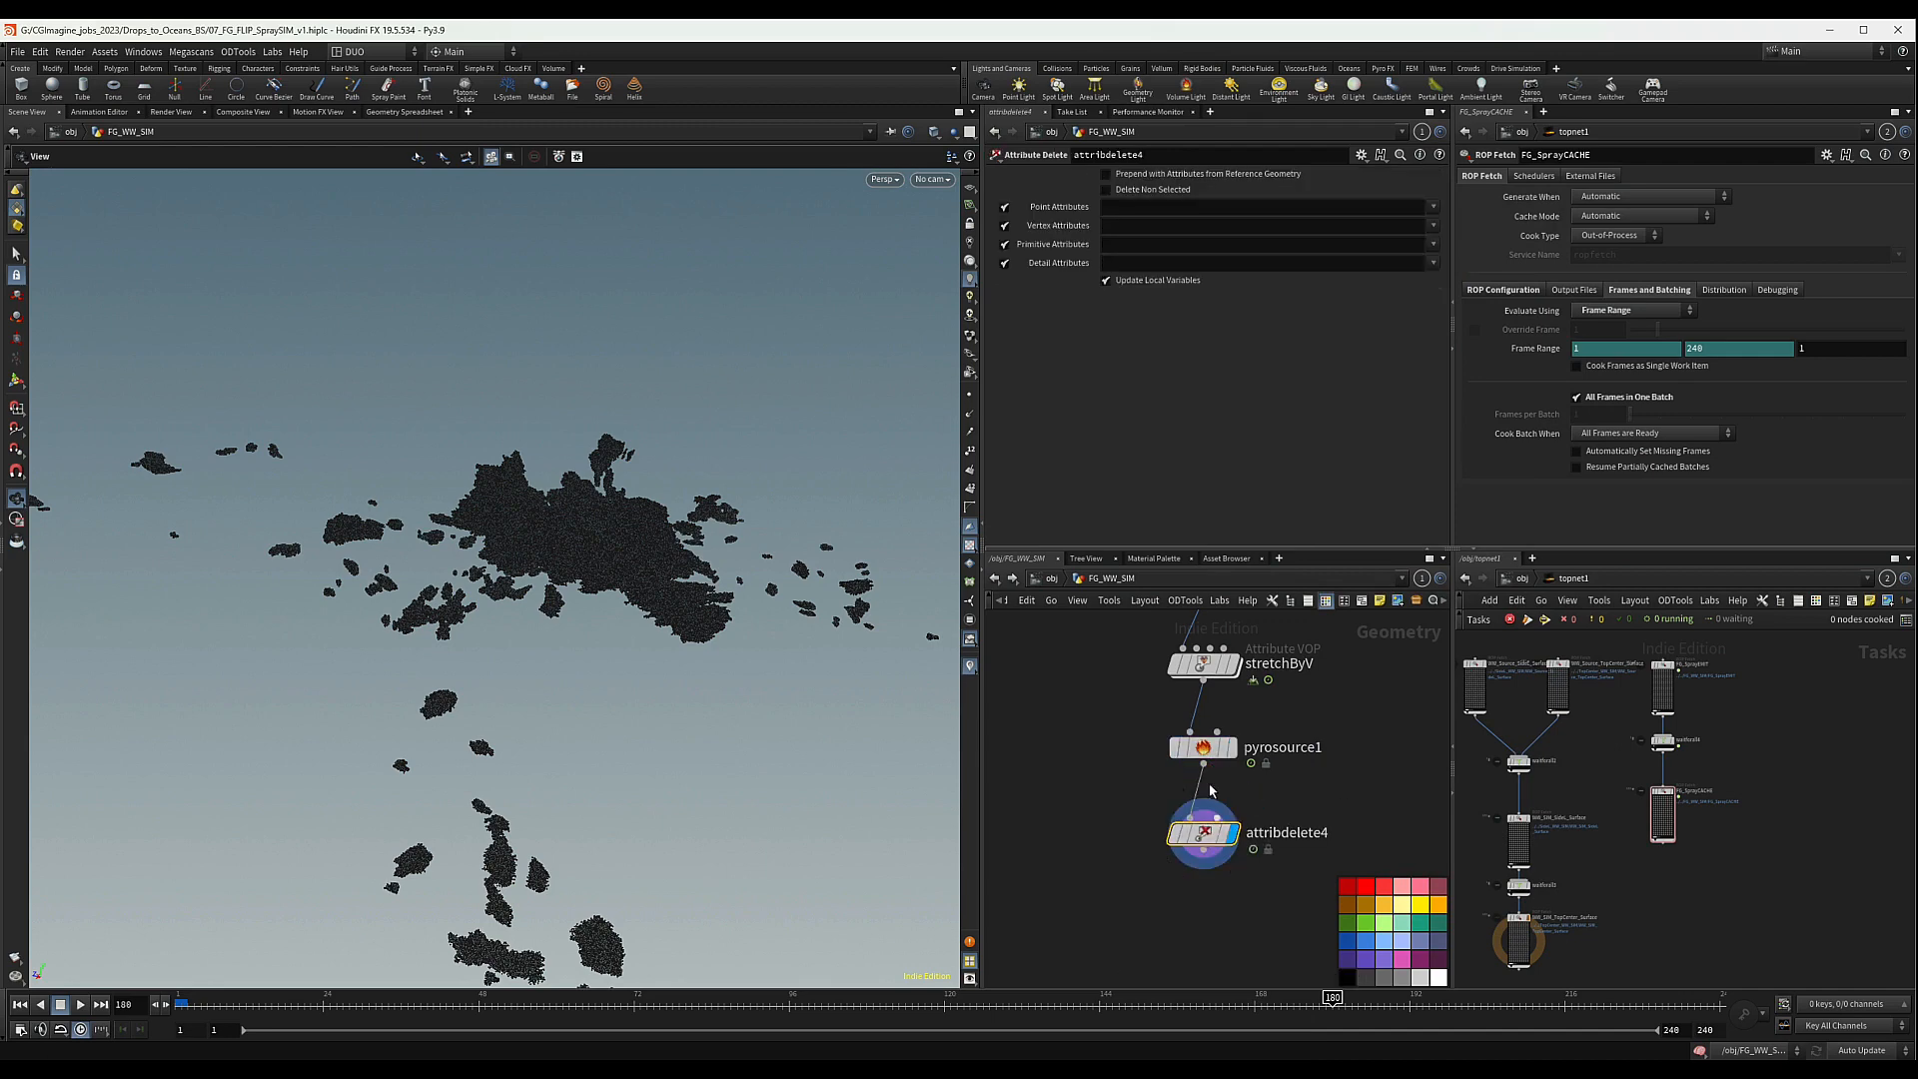
- Choose id and age as the point attributes for the Attribute Delete node to remove
{"action": "left_click", "coordinate": [1433, 206]}
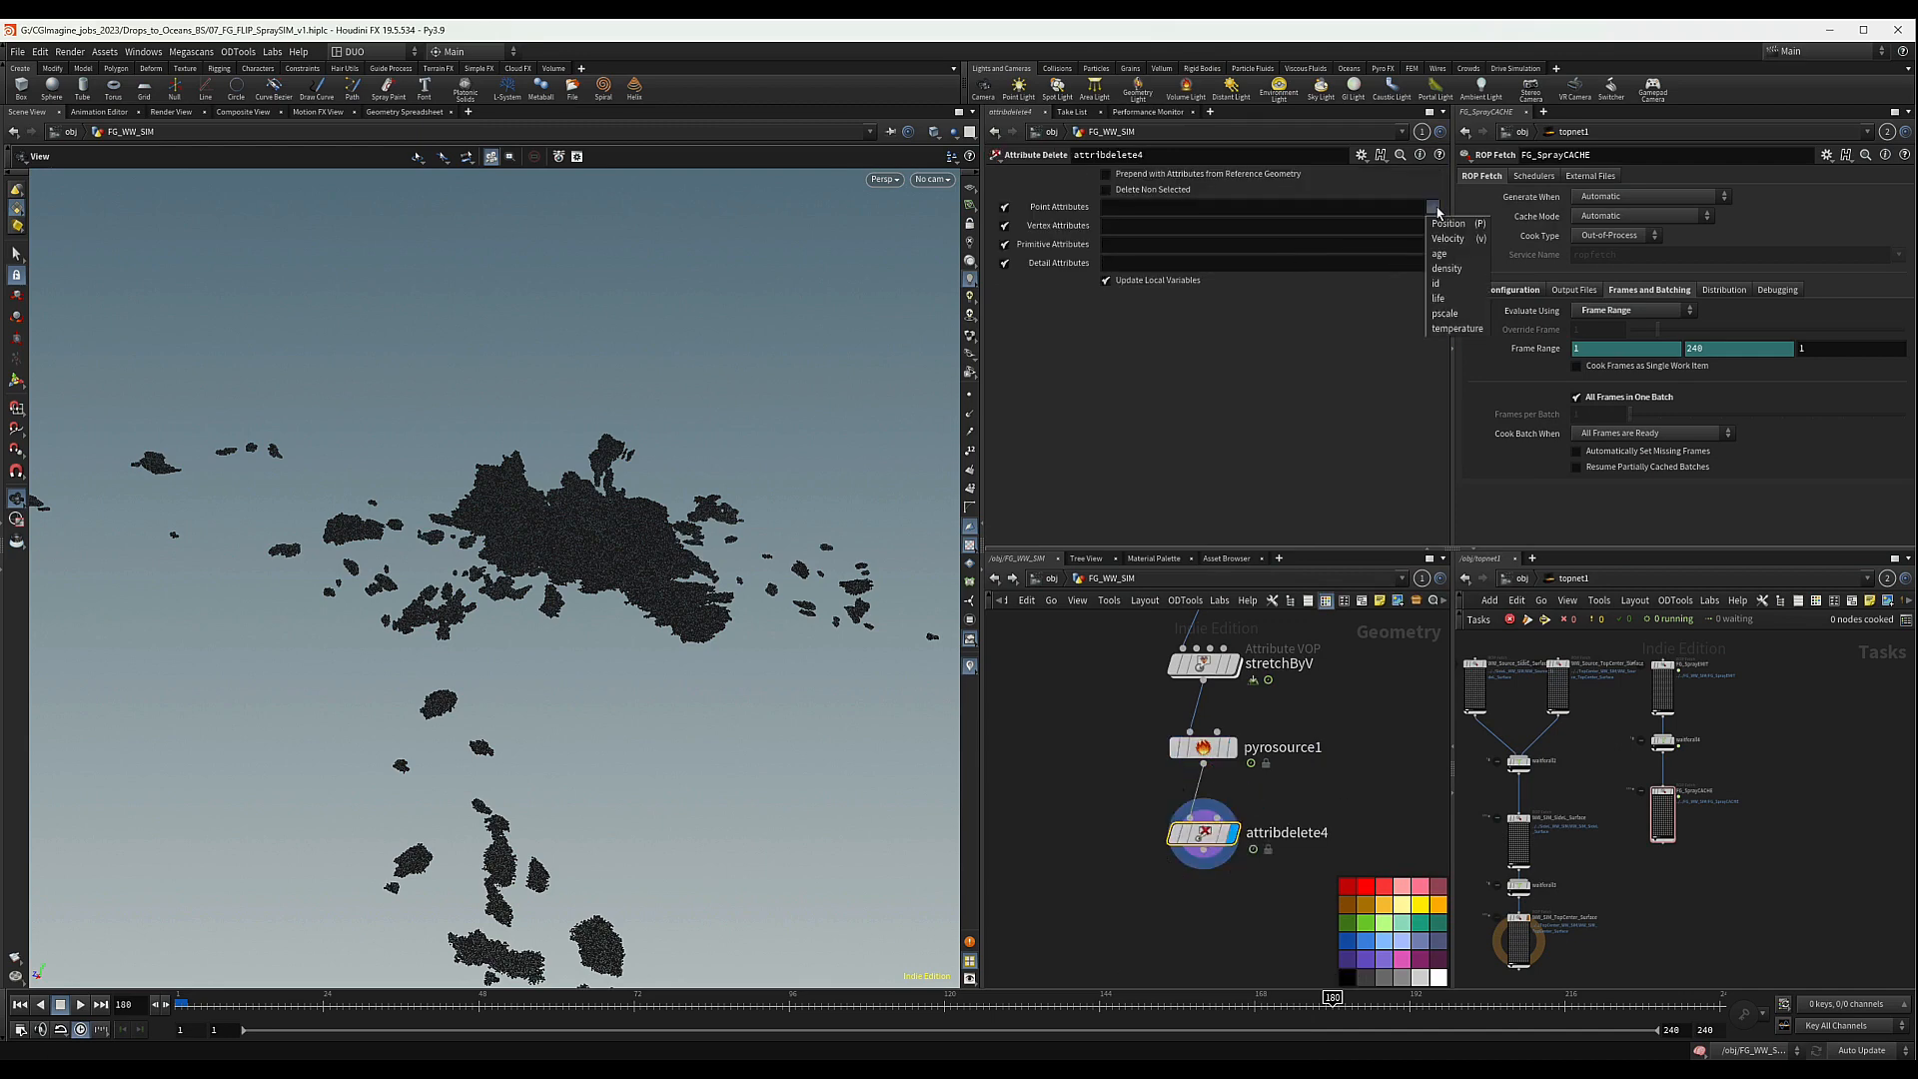
{"action": "left_click", "coordinate": [1451, 265]}
{"action": "left_click", "coordinate": [1434, 205]}
{"action": "left_click", "coordinate": [1441, 254]}
{"action": "left_click", "coordinate": [1433, 206]}
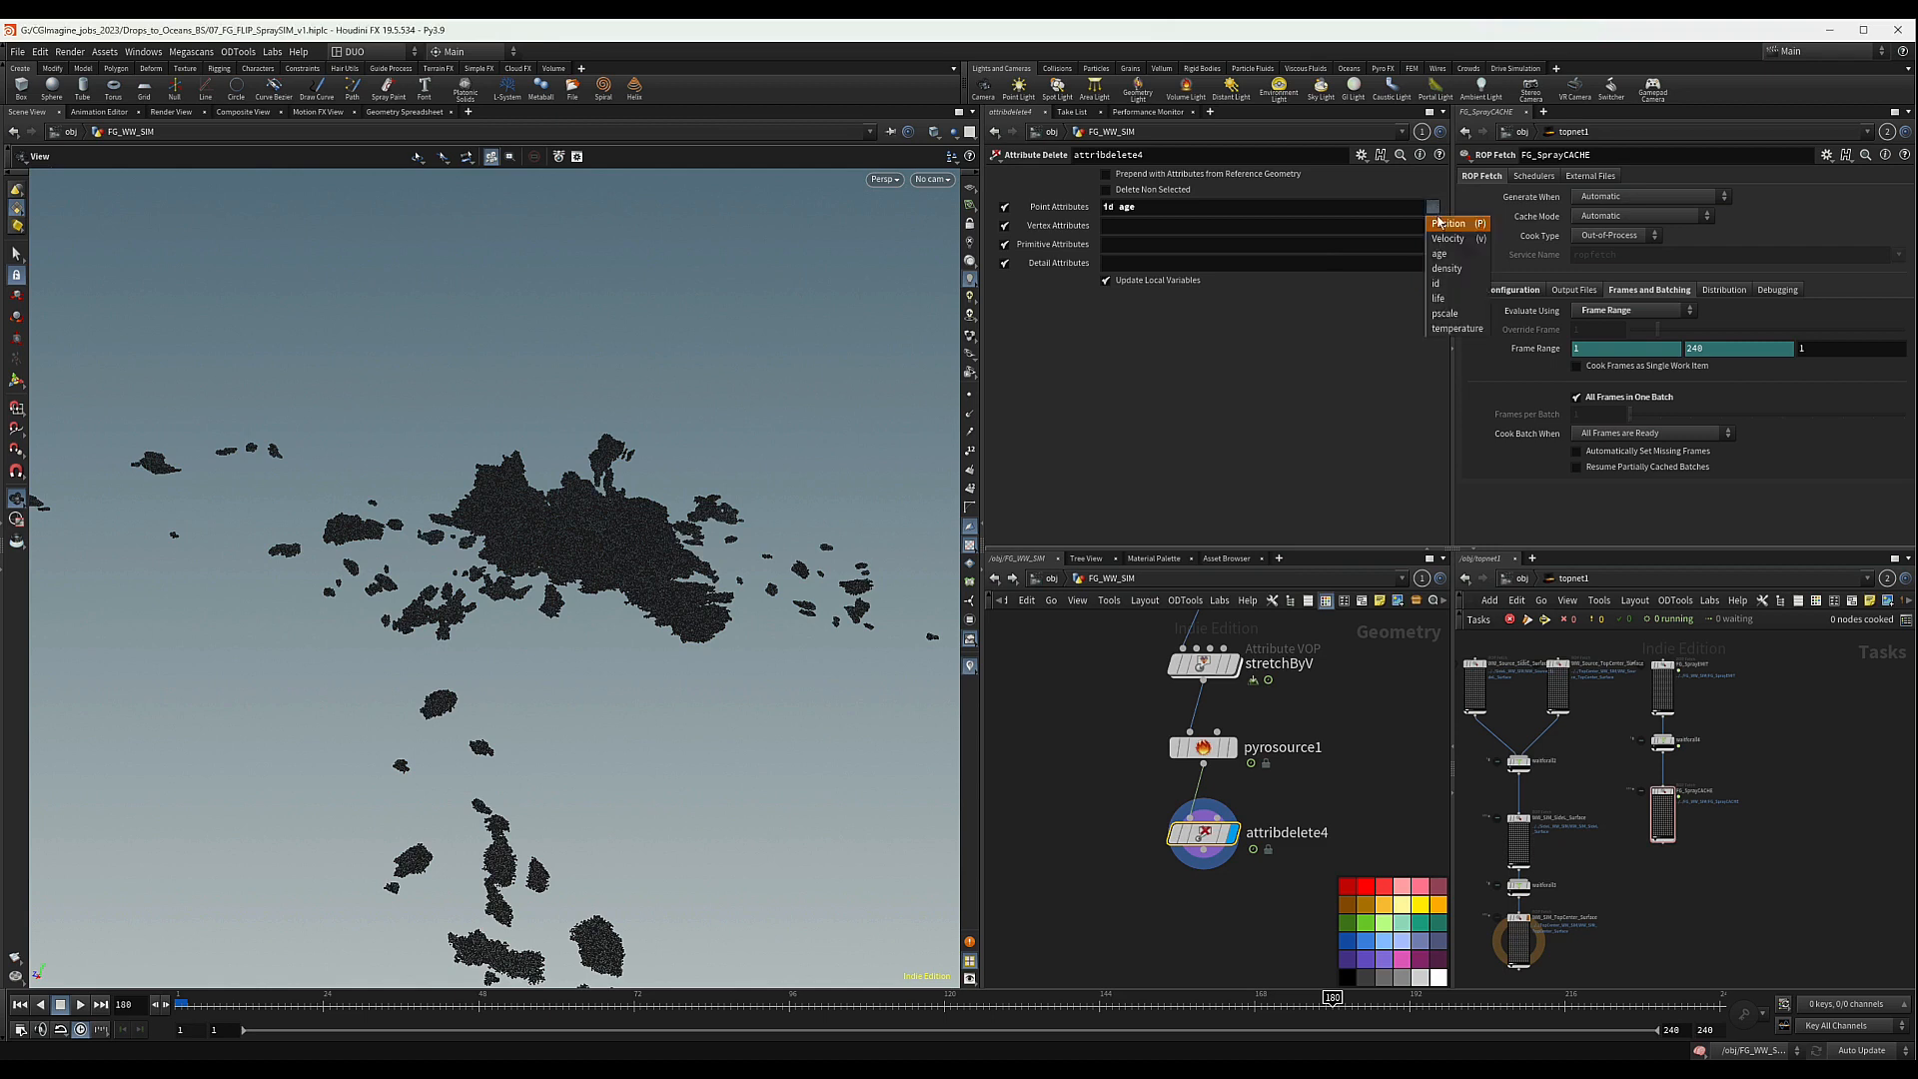
- Add the life attribute to the point attributes deleted by the attribdelete4 node
{"action": "left_click", "coordinate": [1439, 298]}
{"action": "left_click", "coordinate": [1434, 206]}
{"action": "left_click", "coordinate": [1435, 208]}
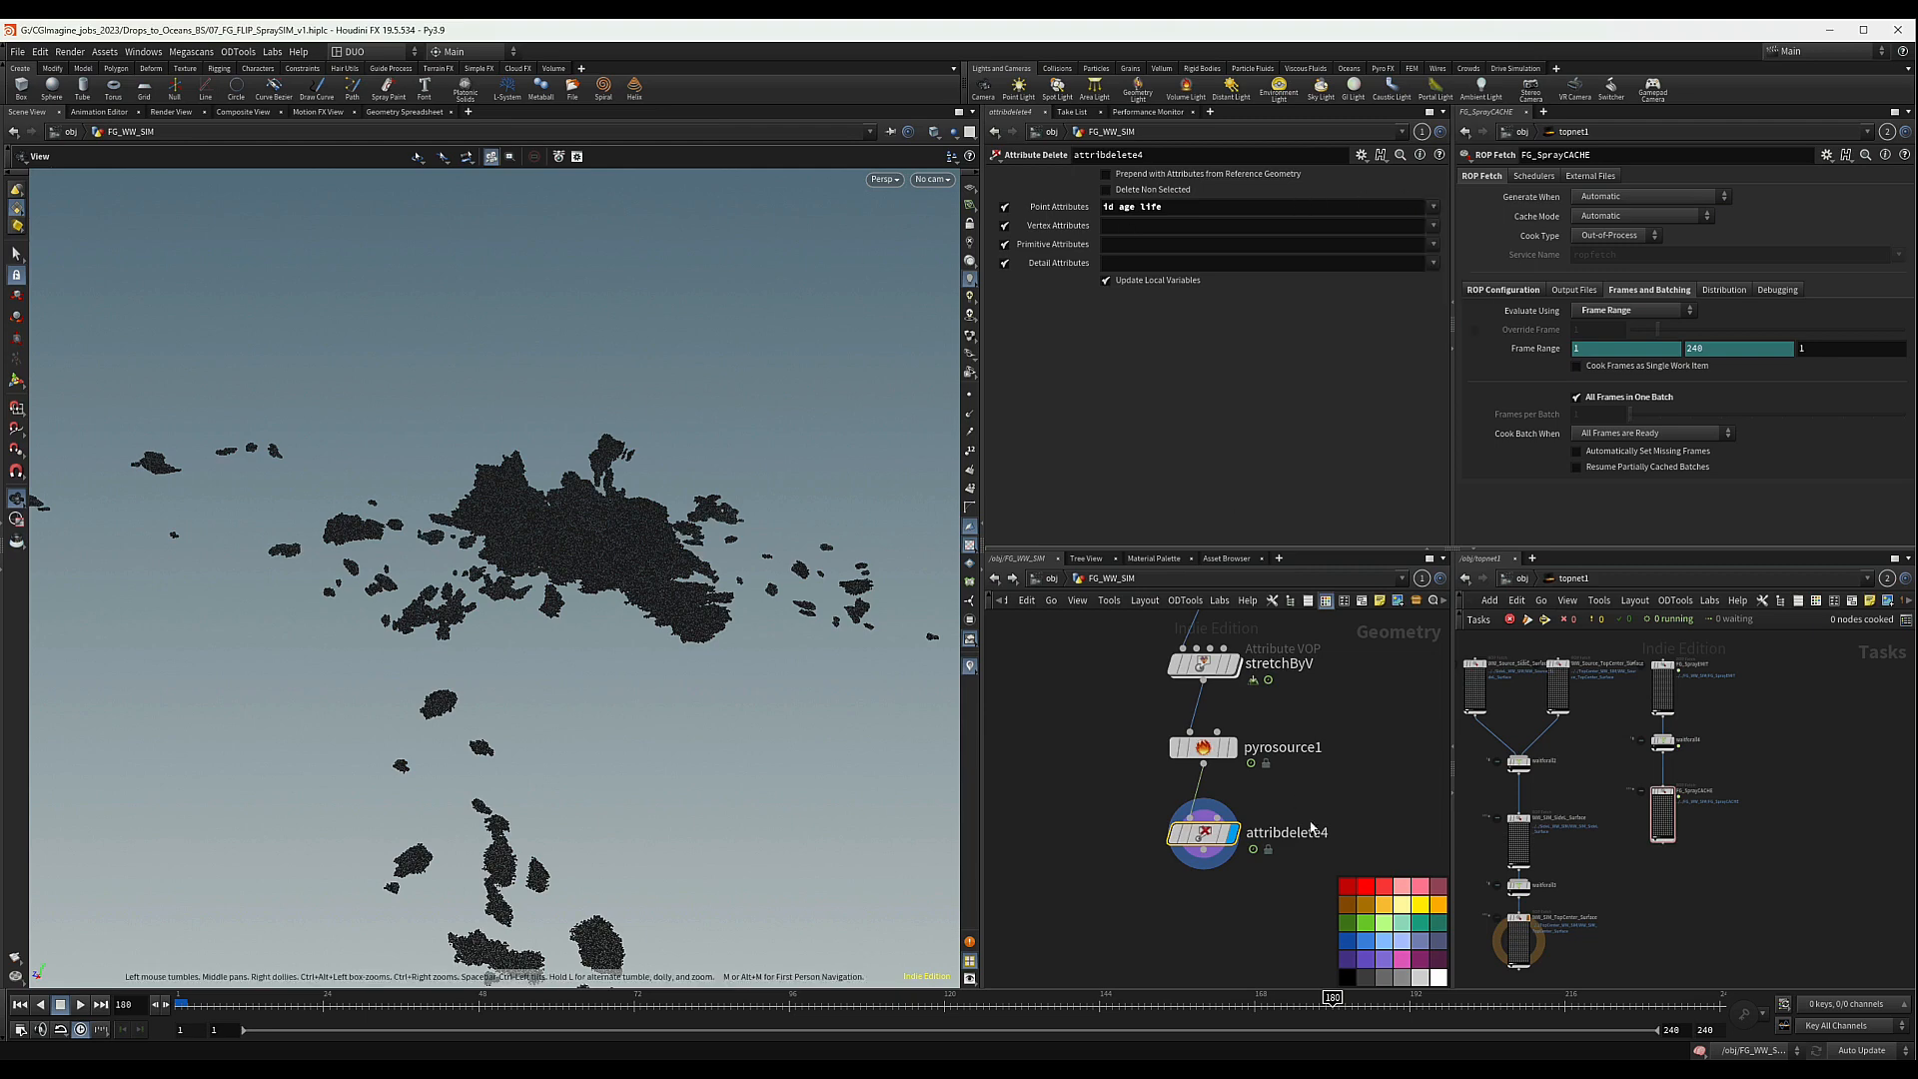
{"action": "middle_click", "coordinate": [1213, 842]}
{"action": "left_click_drag", "start_coordinate": [1187, 206], "coordinate": [1049, 208]}
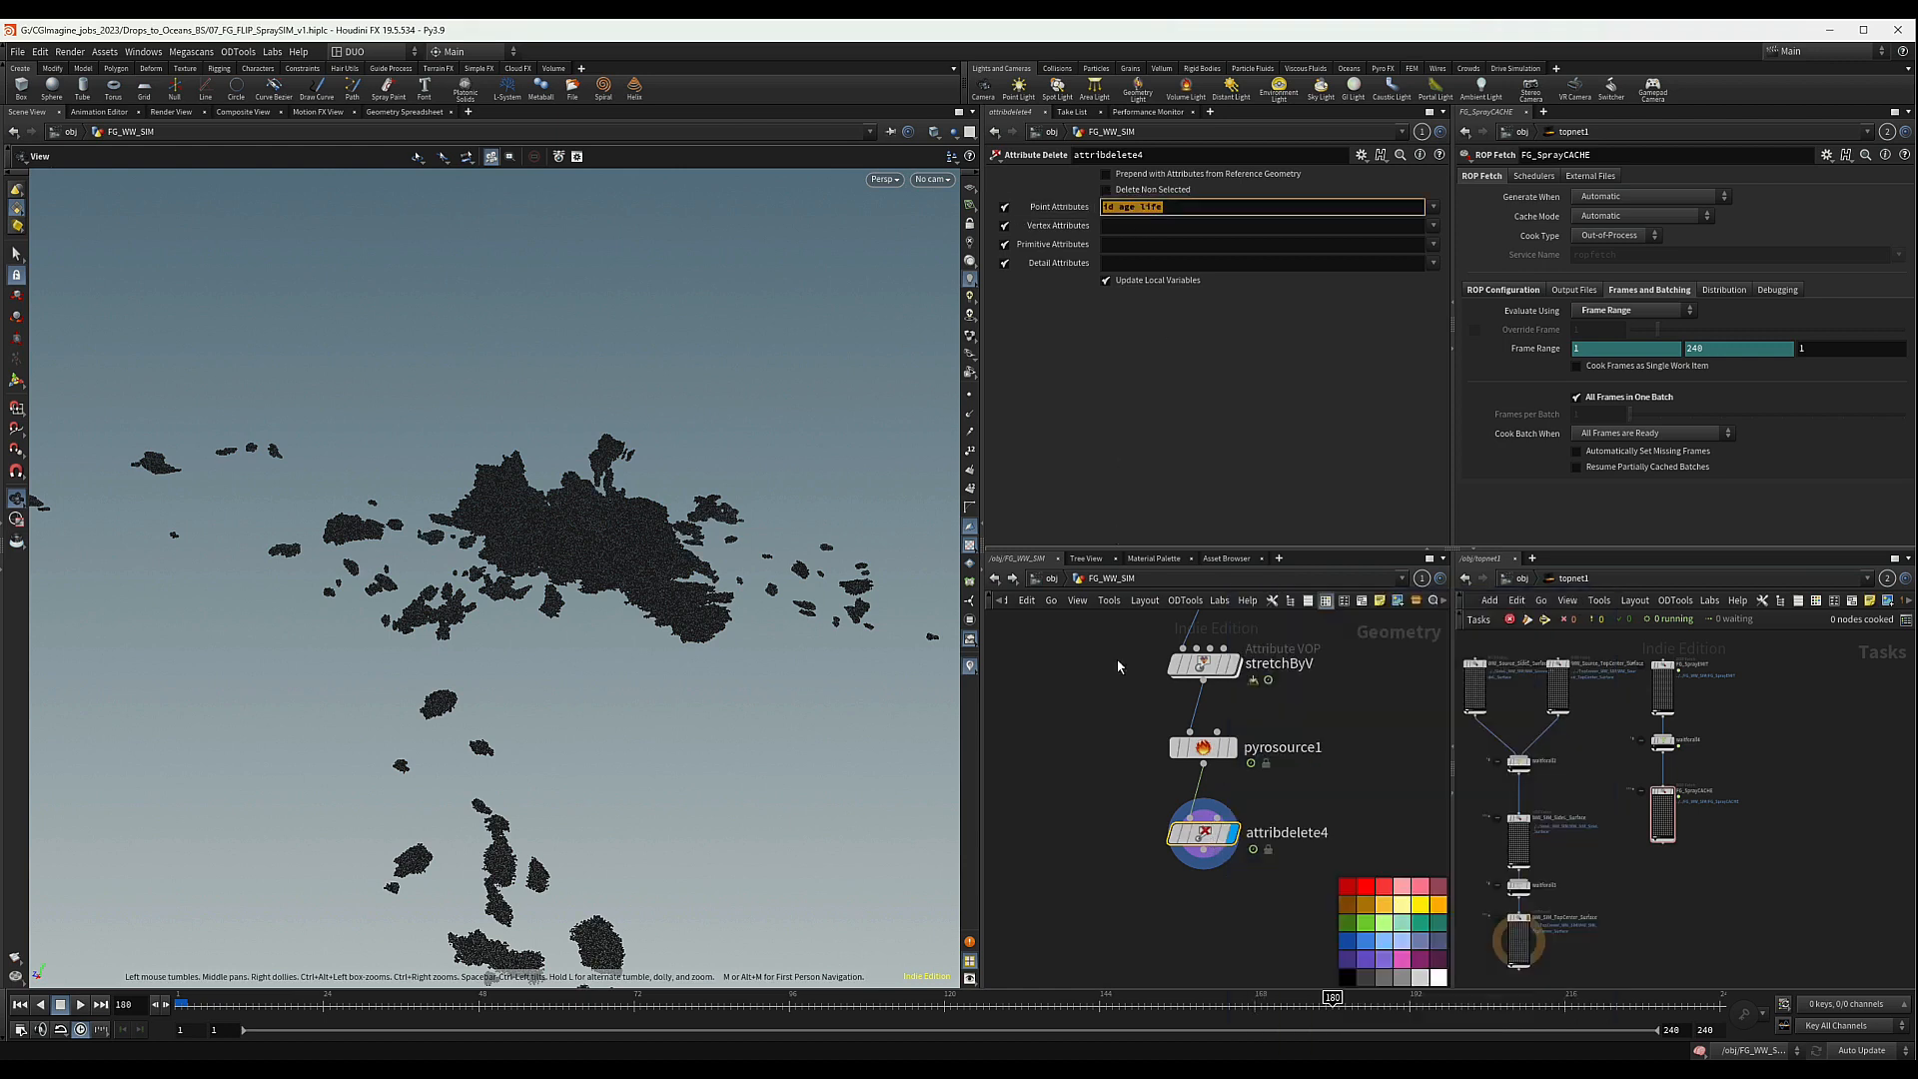
{"action": "left_click", "coordinate": [1049, 767]}
- Add a Null node below attribdelete4 and connect it to that node's output
{"action": "middle_click_drag", "start_coordinate": [1056, 833], "coordinate": [1031, 791]}
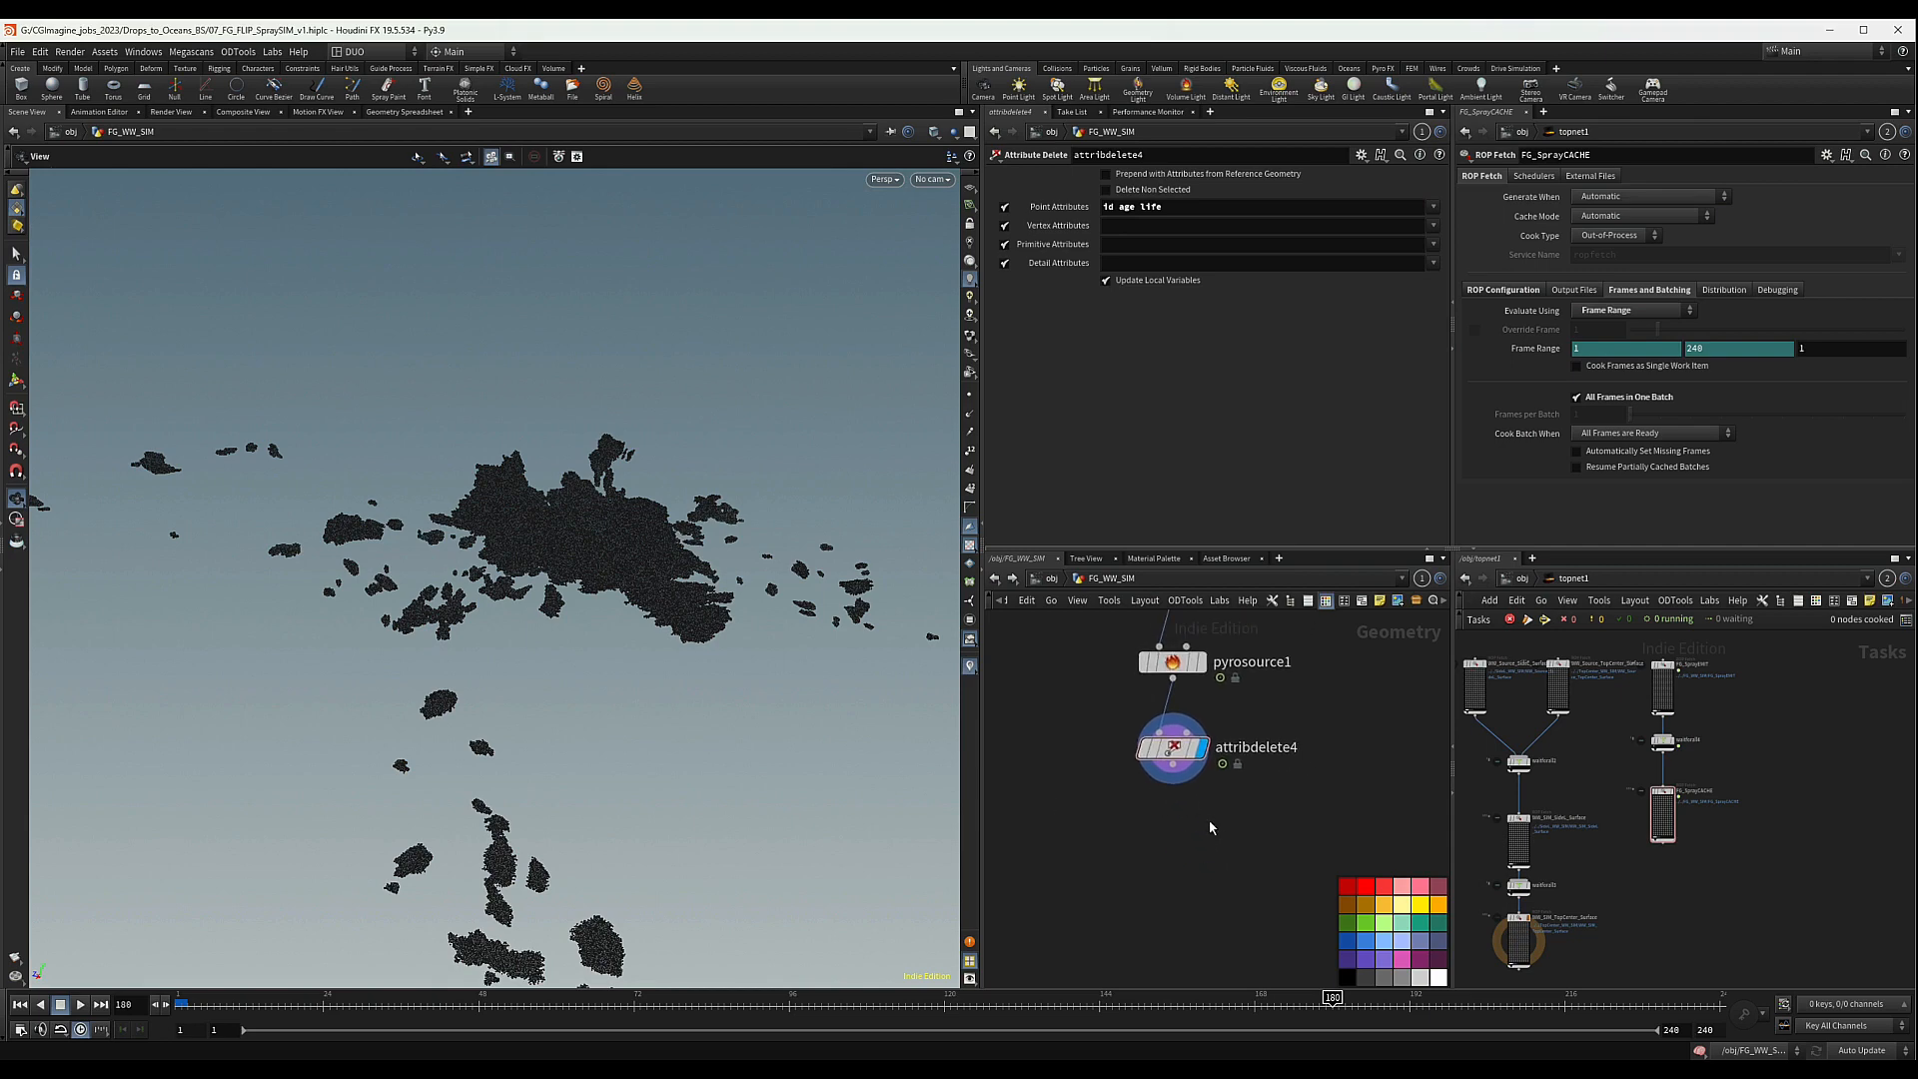
{"action": "key", "text": "Tab"}
{"action": "type", "text": "nul"}
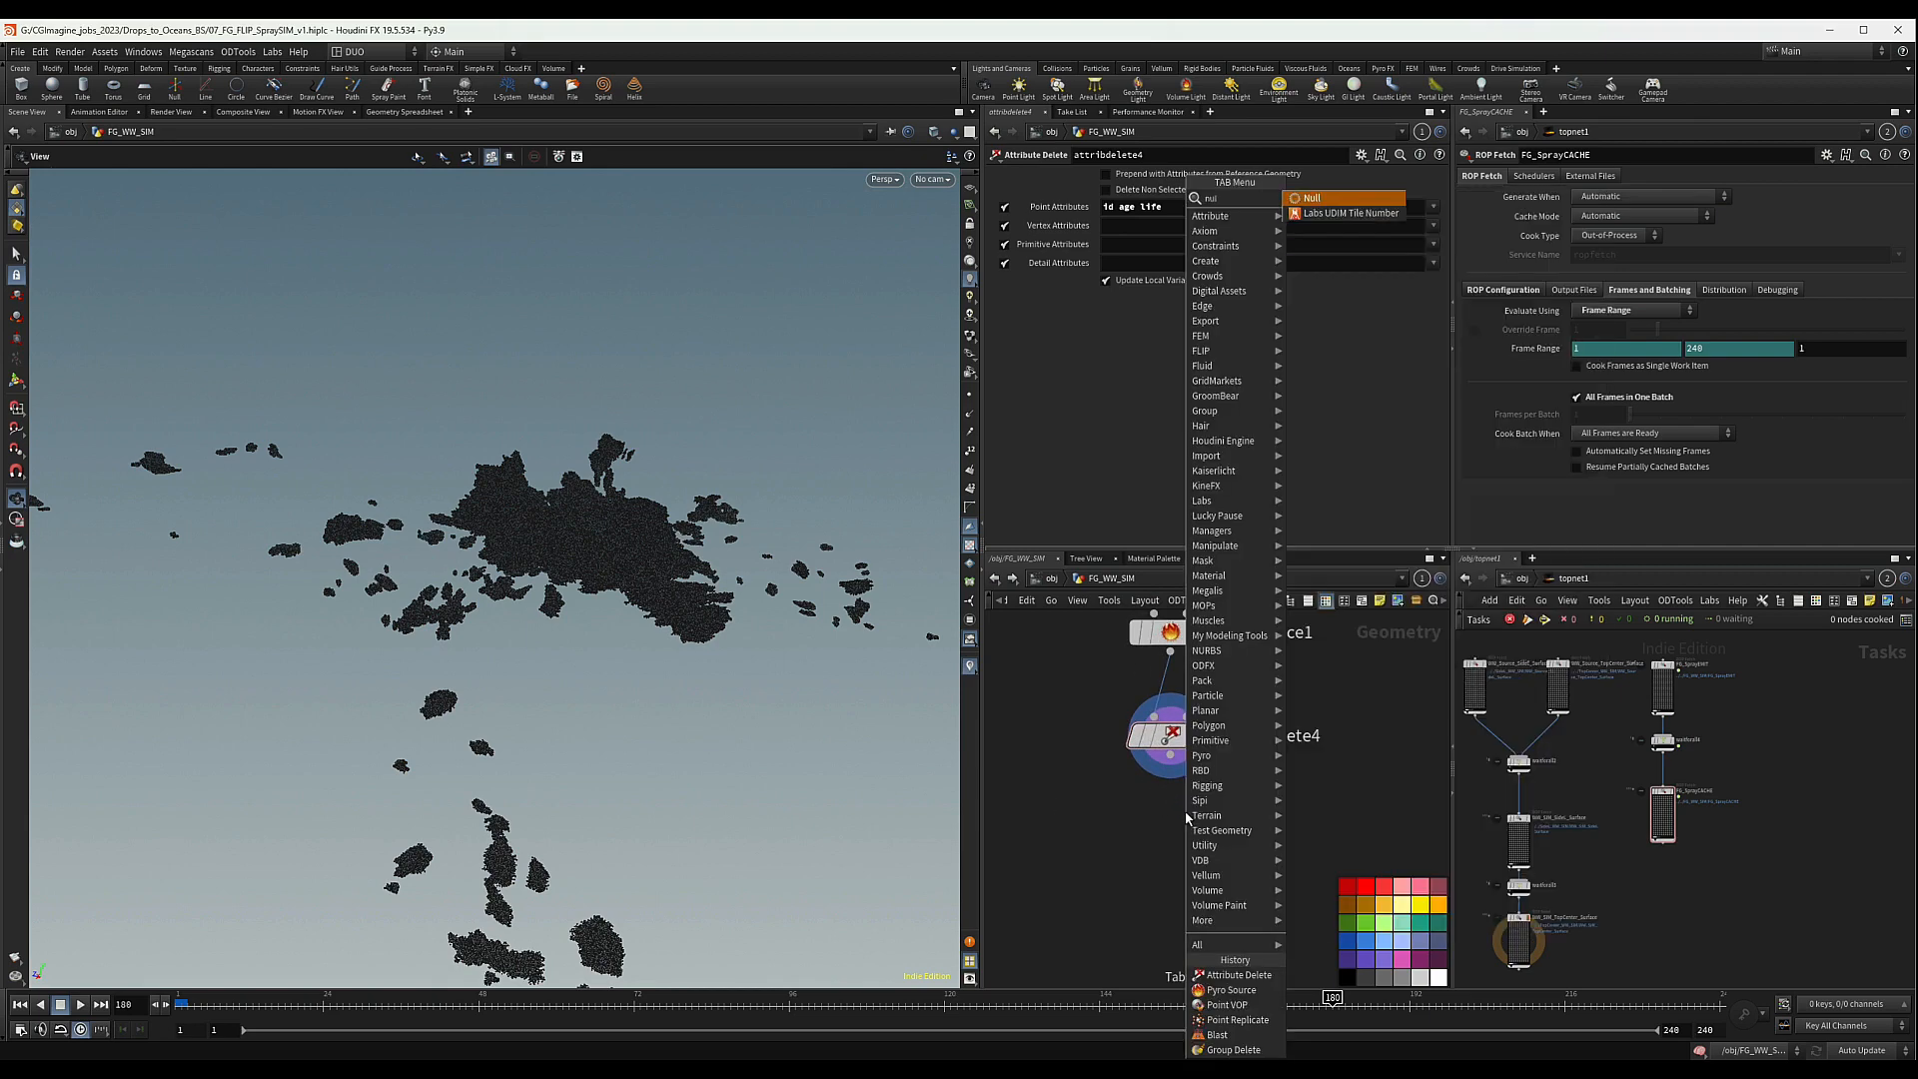
{"action": "key", "text": "Return"}
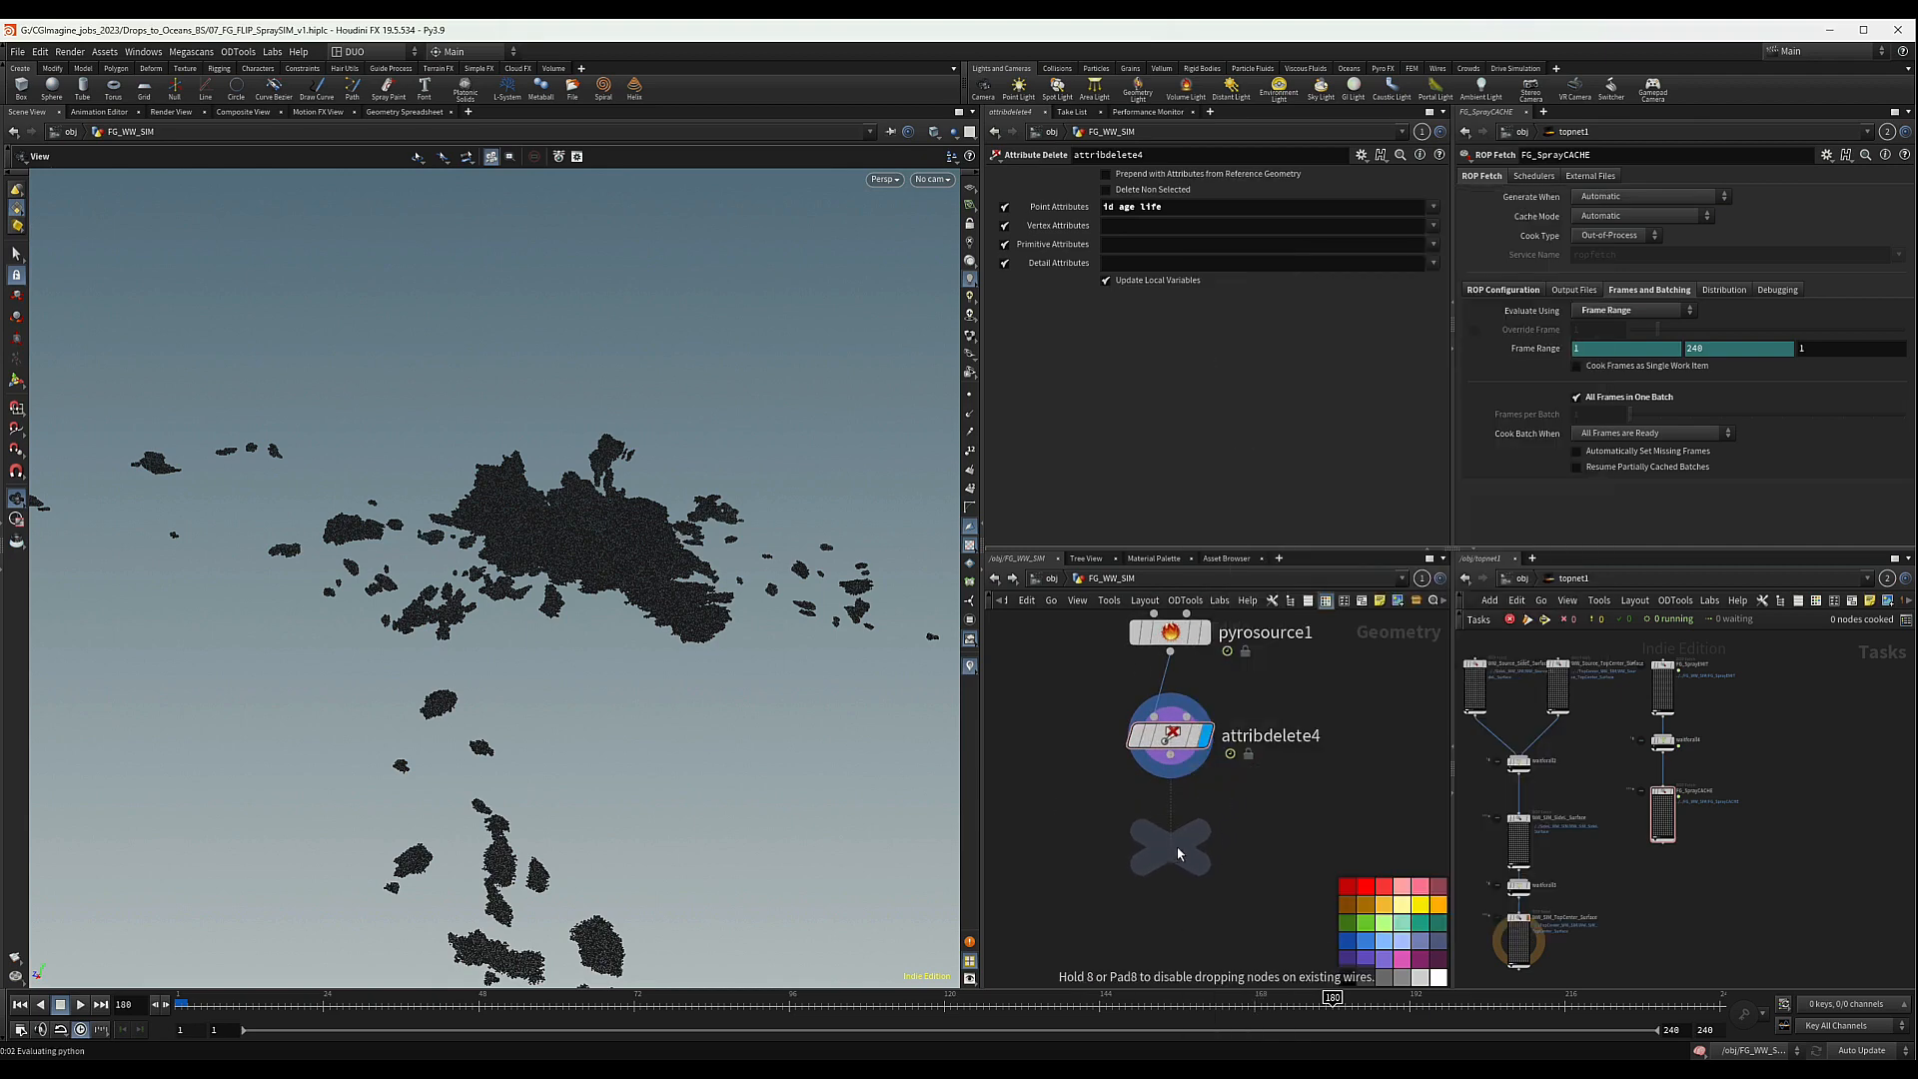
{"action": "left_click", "coordinate": [1177, 847]}
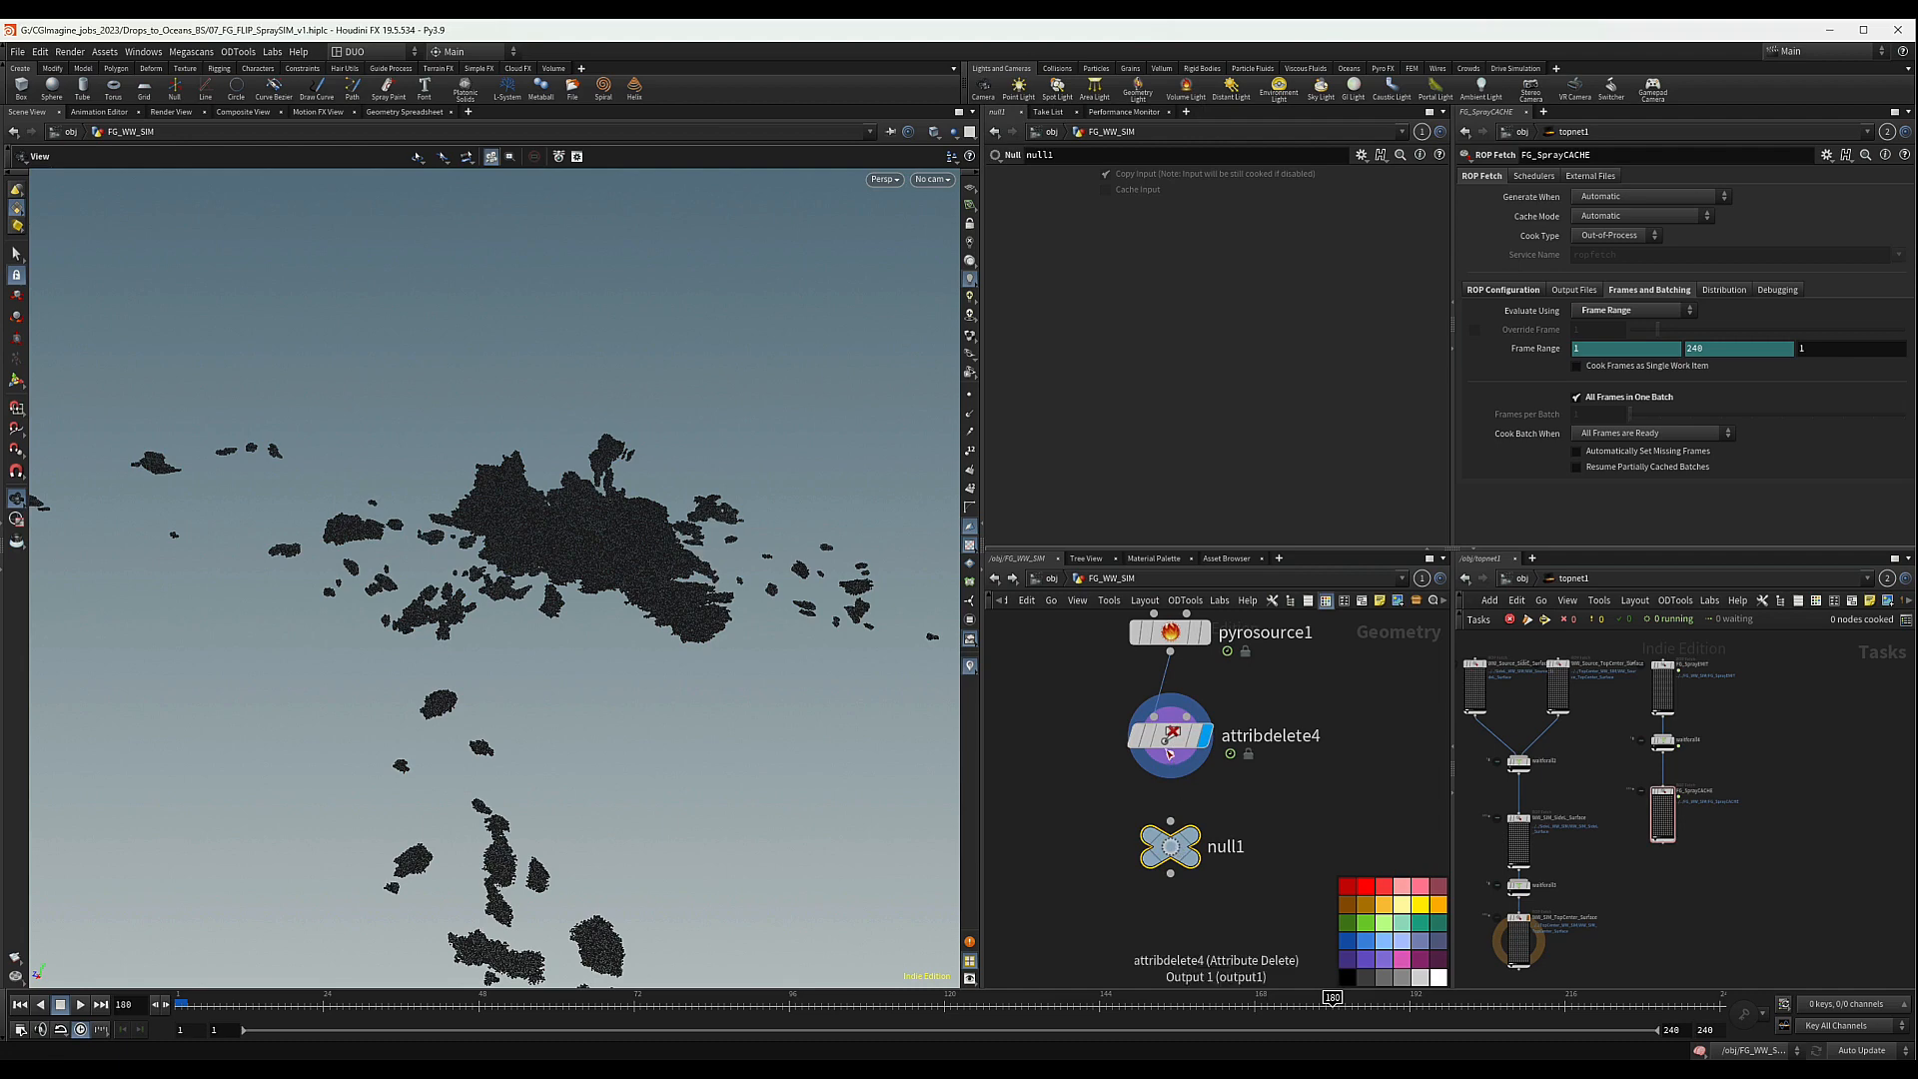
{"action": "scroll", "coordinate": [1205, 850], "scroll_direction": "up", "scroll_amount": 2}
- Rename the new null OUT_Spray_EMIT and make it the displayed node
{"action": "double_click", "coordinate": [1229, 848]}
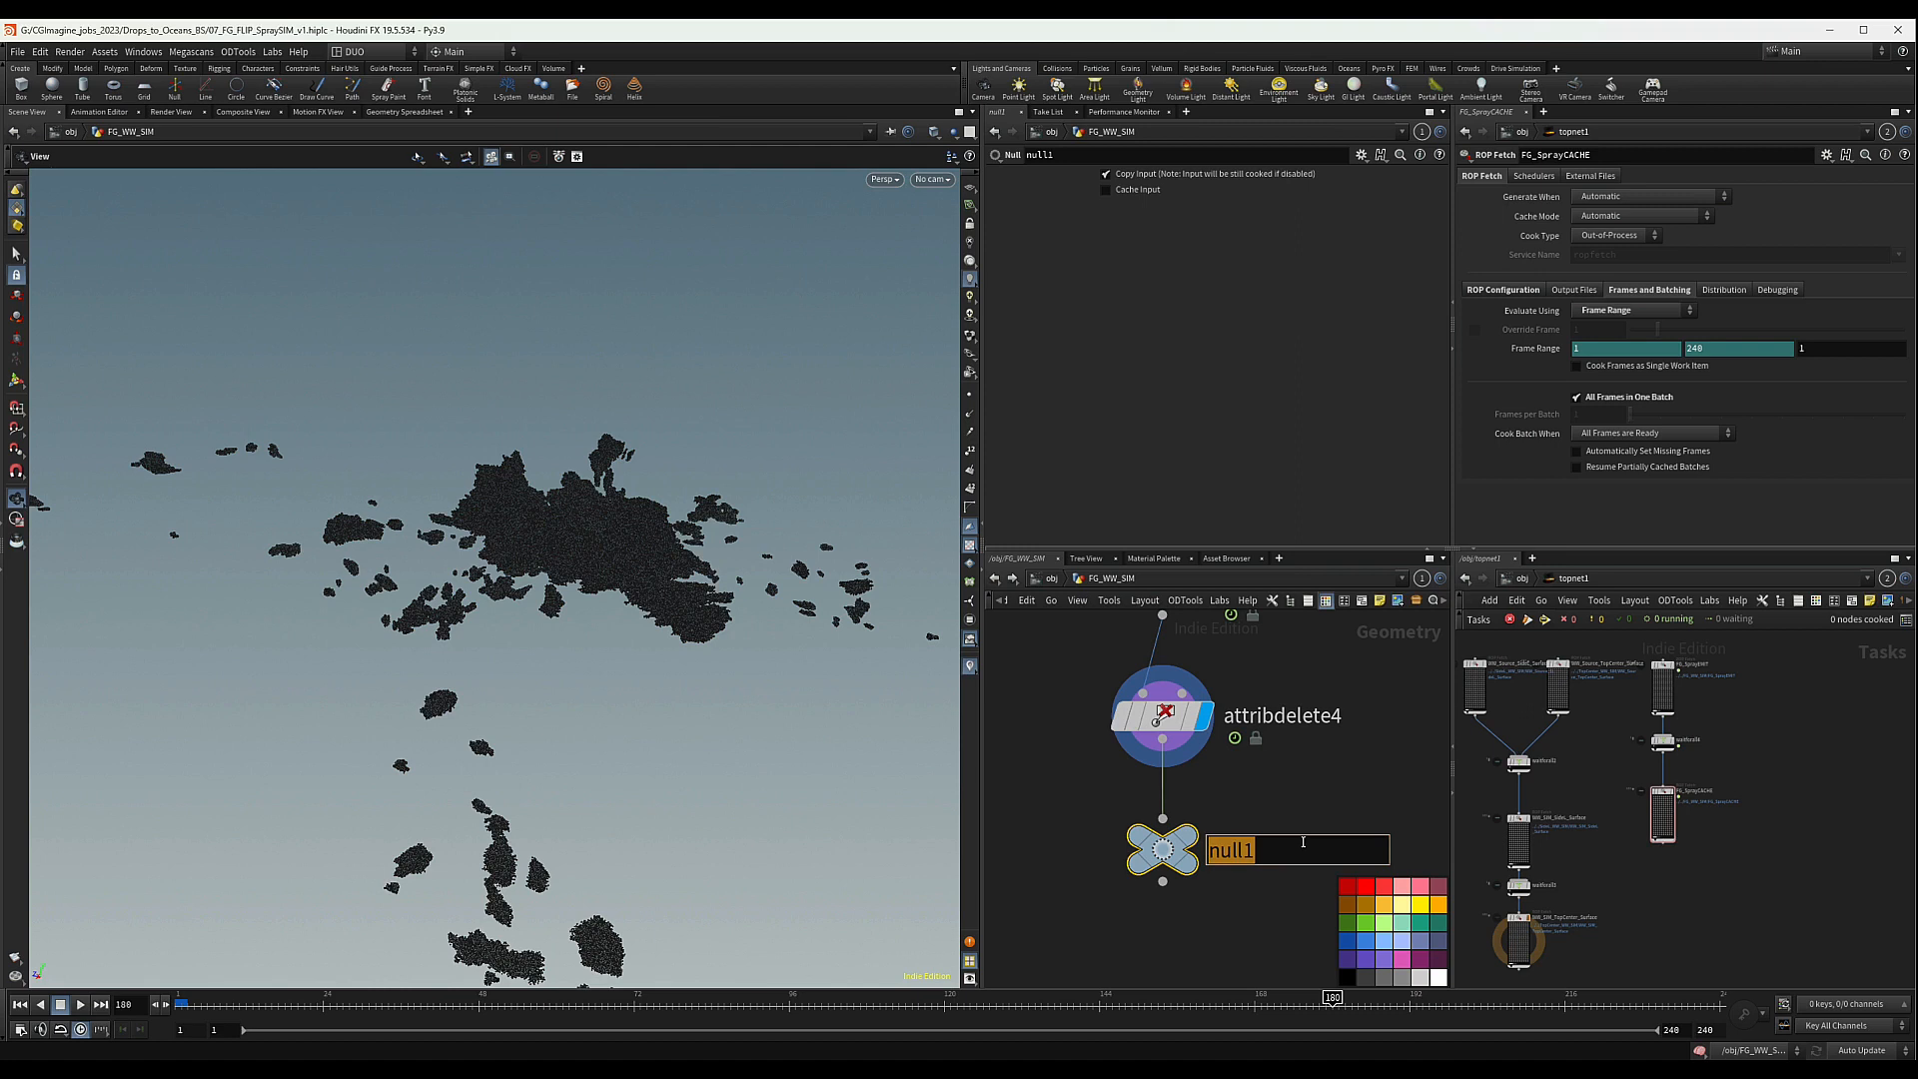
{"action": "type", "text": "OUT_Spray"}
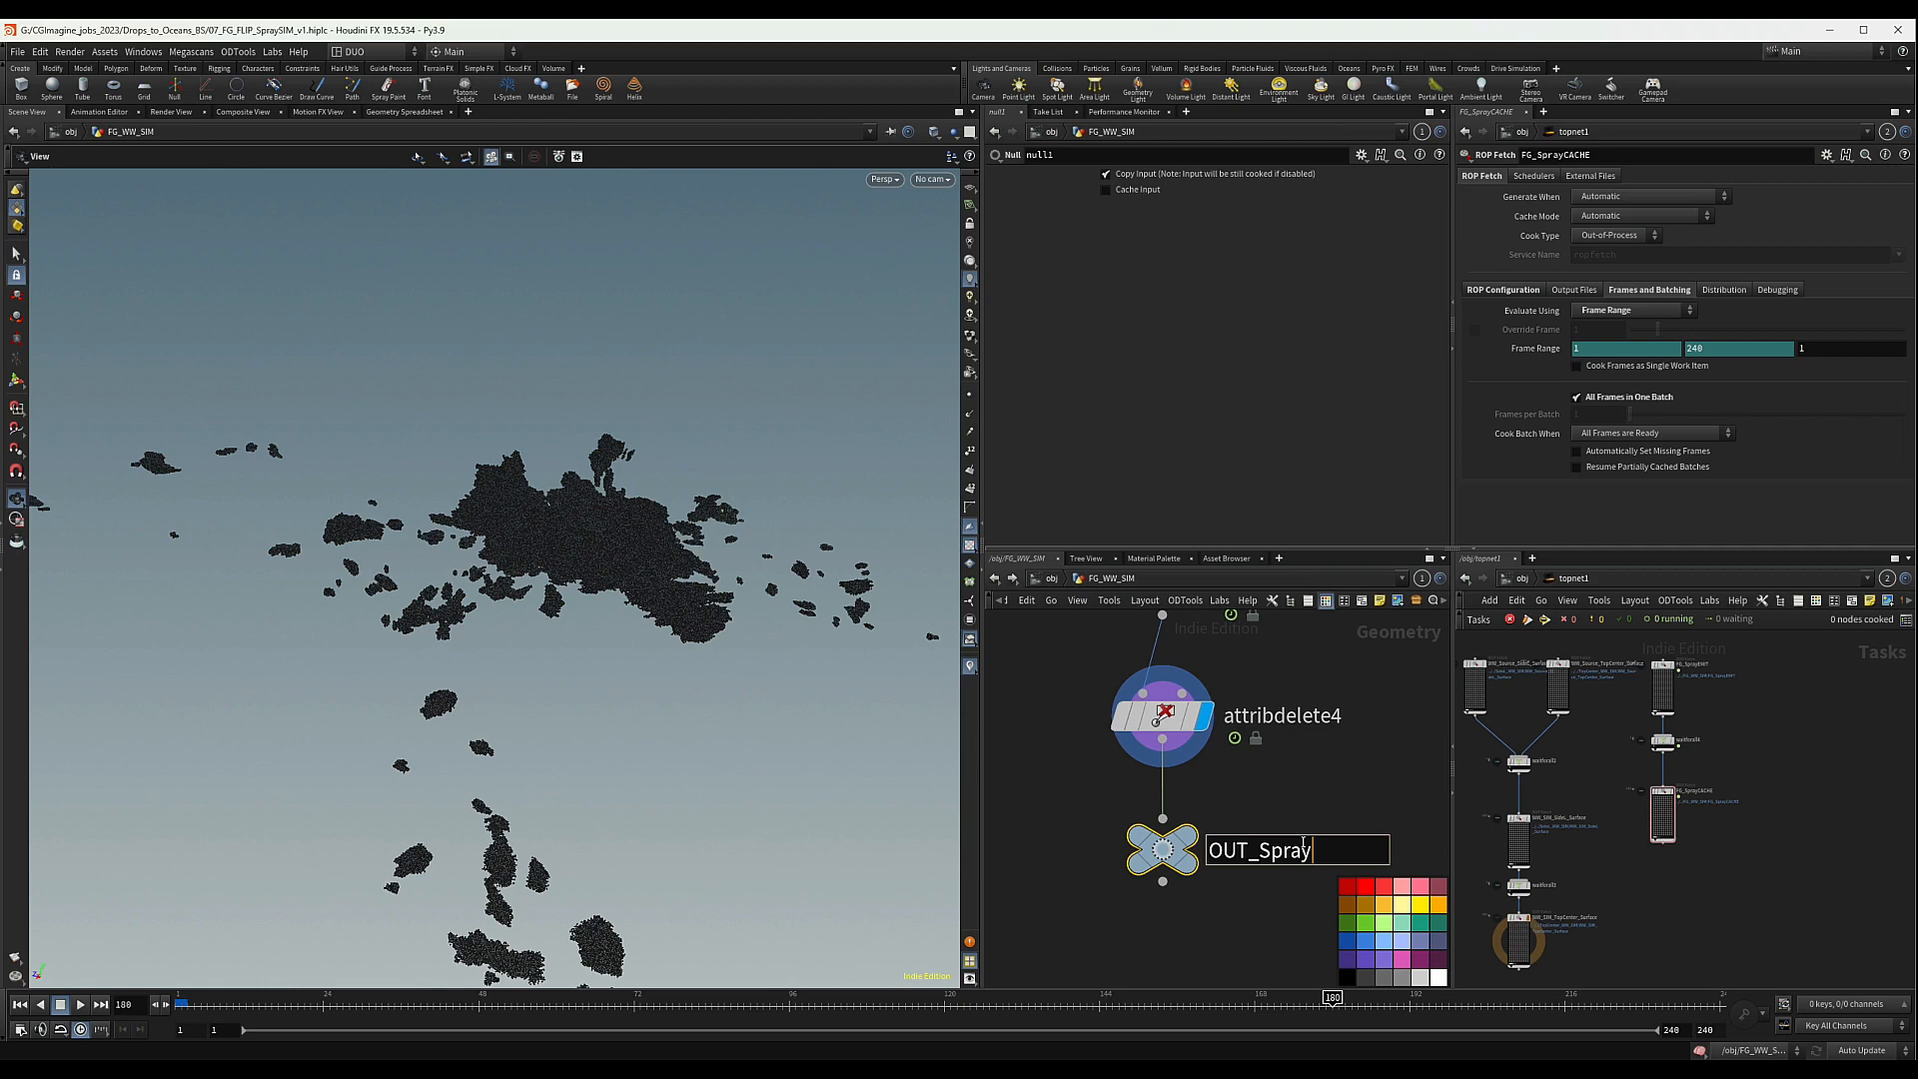
{"action": "type", "text": "_EMIT"}
{"action": "key", "text": "Return"}
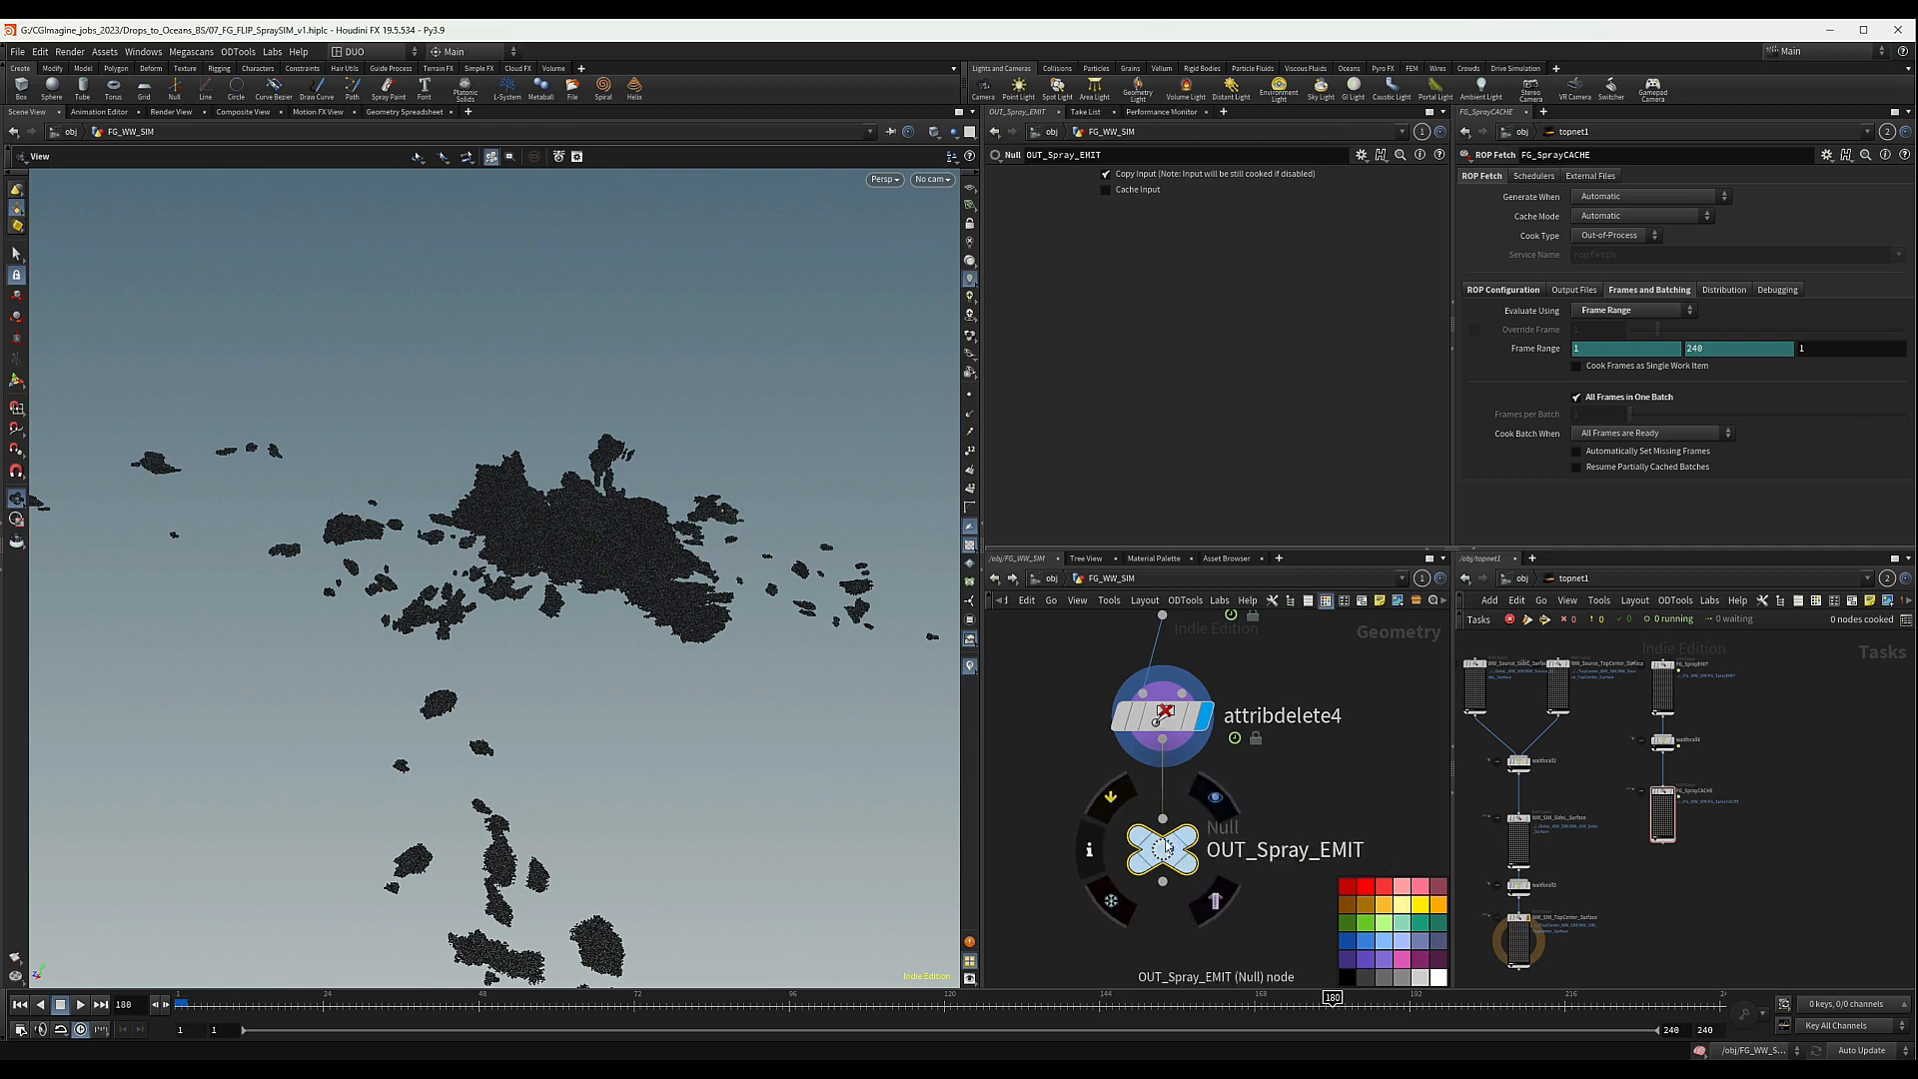
{"action": "scroll", "coordinate": [1341, 809], "scroll_direction": "down", "scroll_amount": 3}
{"action": "scroll", "coordinate": [1341, 809], "scroll_direction": "down", "scroll_amount": 2}
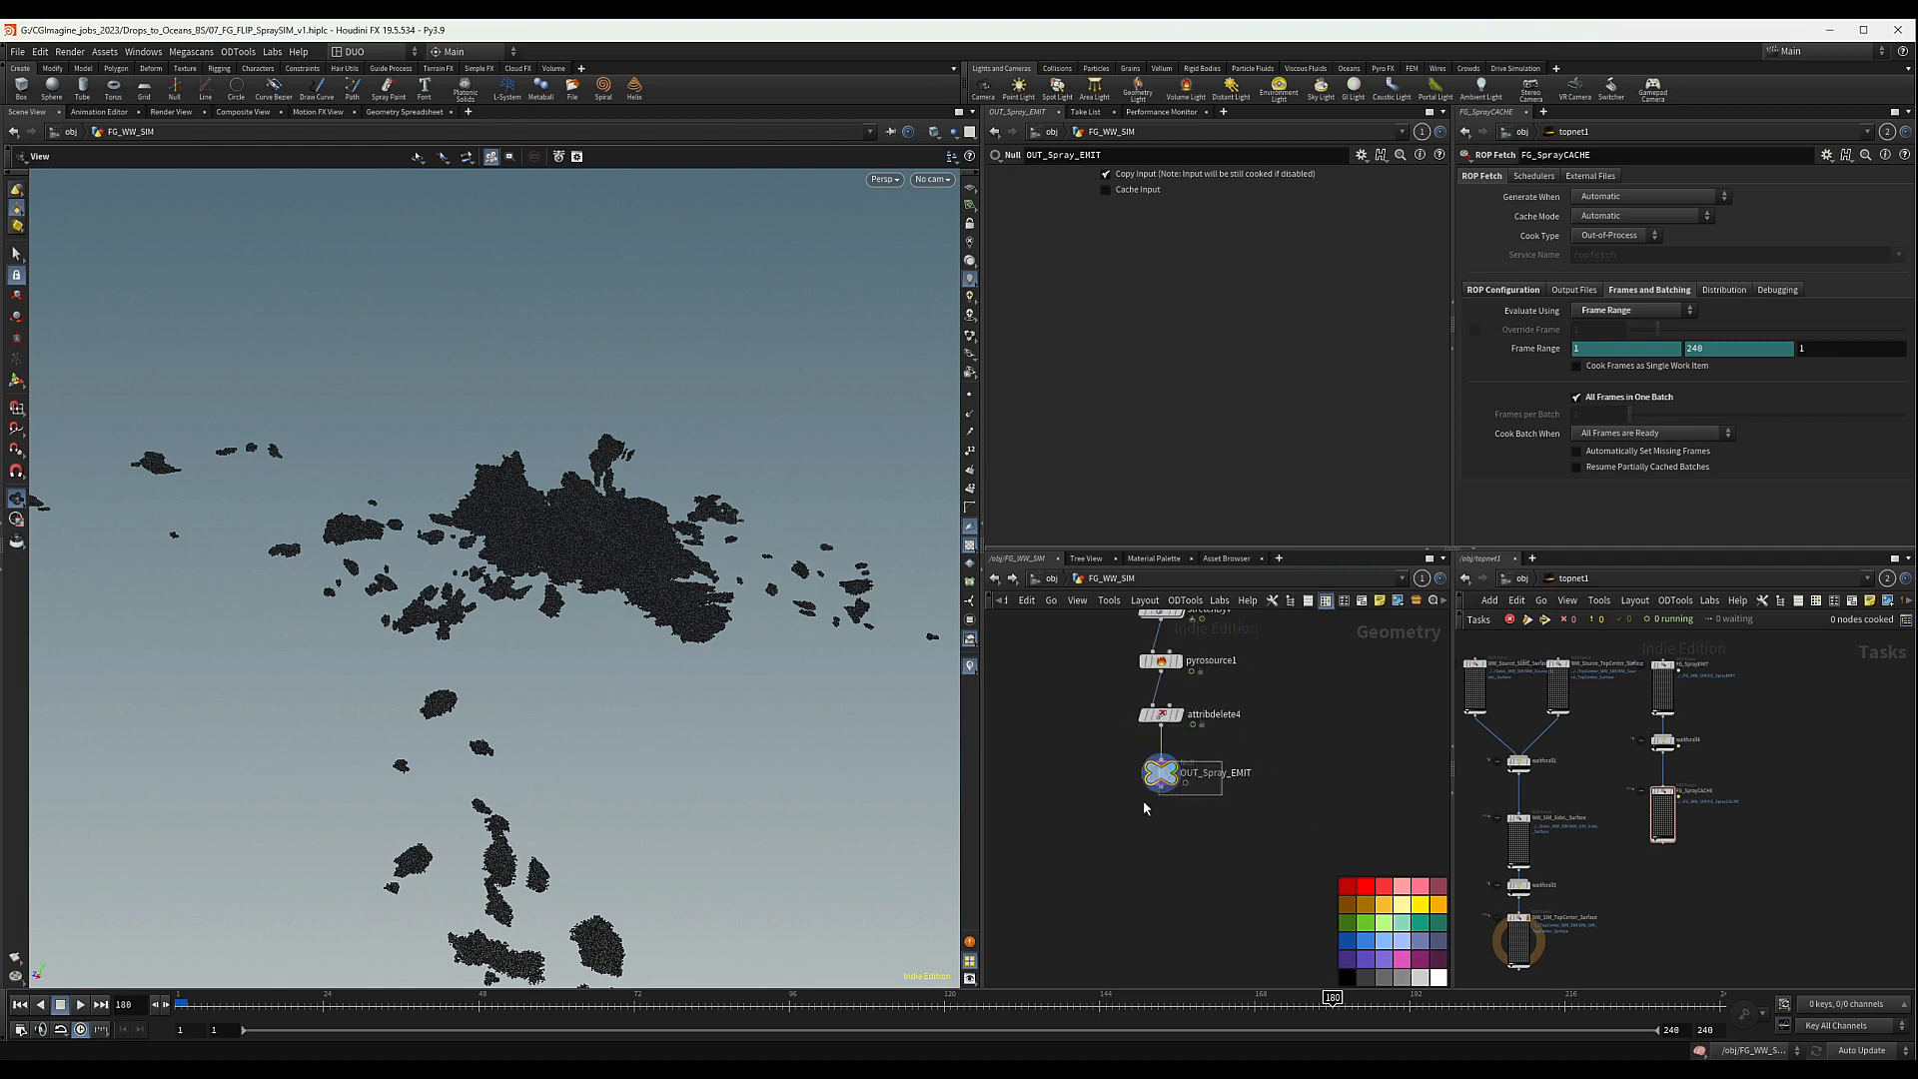
- Scrub back through the timeline to frame 147 and examine the spray emission points at several frames
{"action": "left_click", "coordinate": [1280, 1010]}
{"action": "left_click", "coordinate": [1184, 1010]}
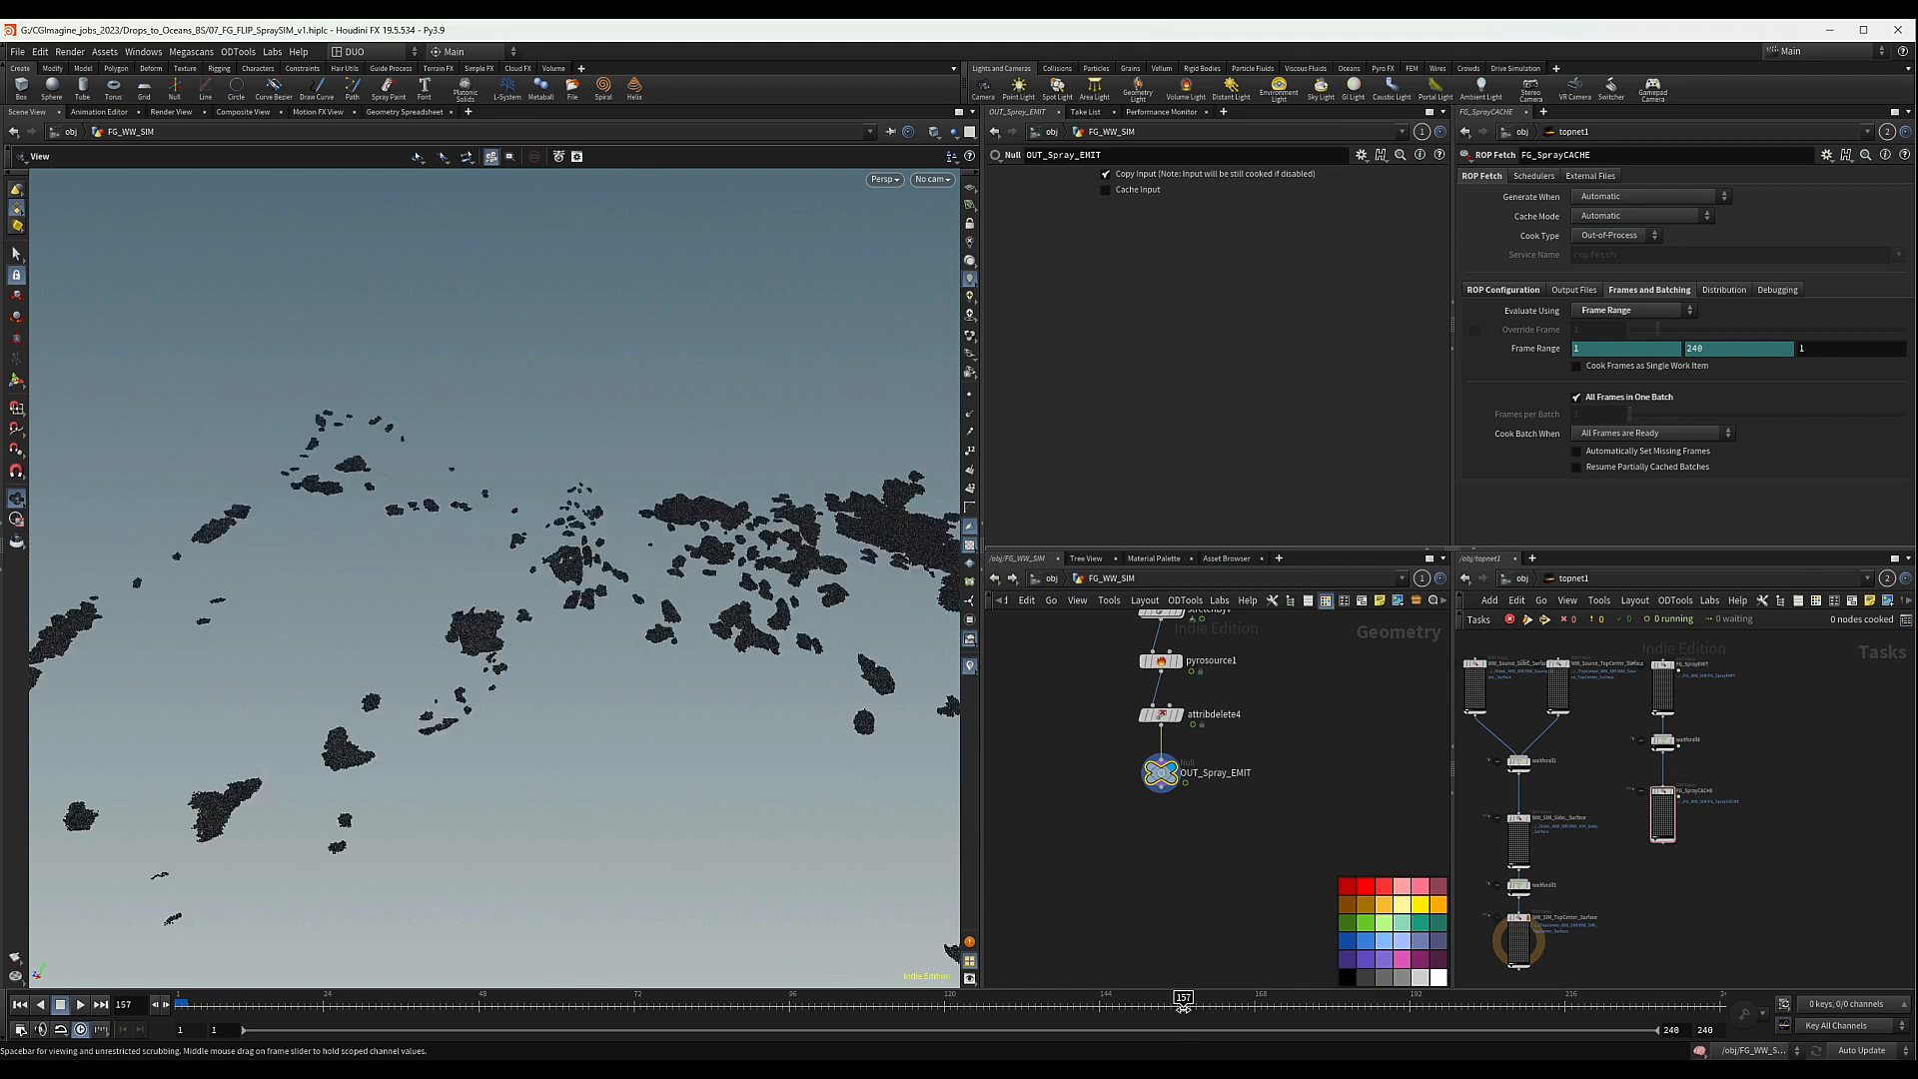
{"action": "left_click", "coordinate": [1112, 1010]}
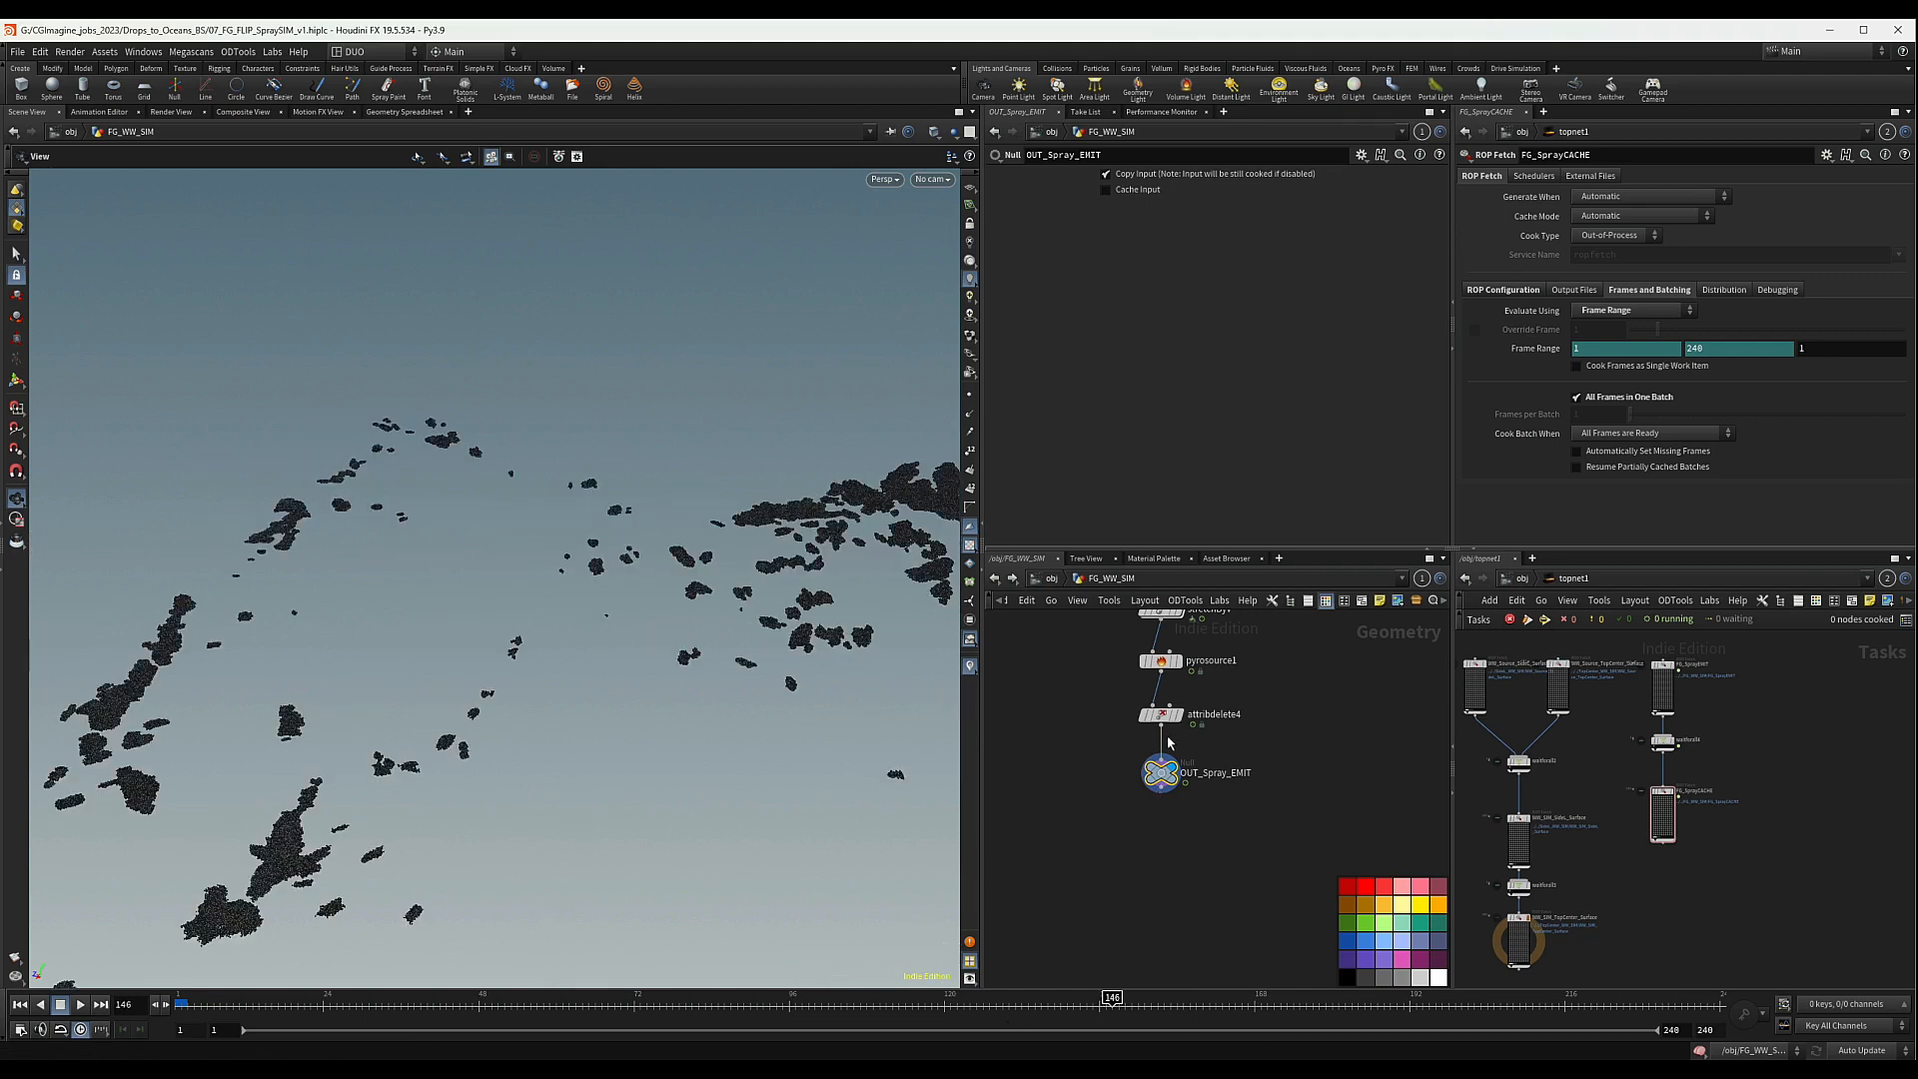
{"action": "left_click", "coordinate": [1048, 1006]}
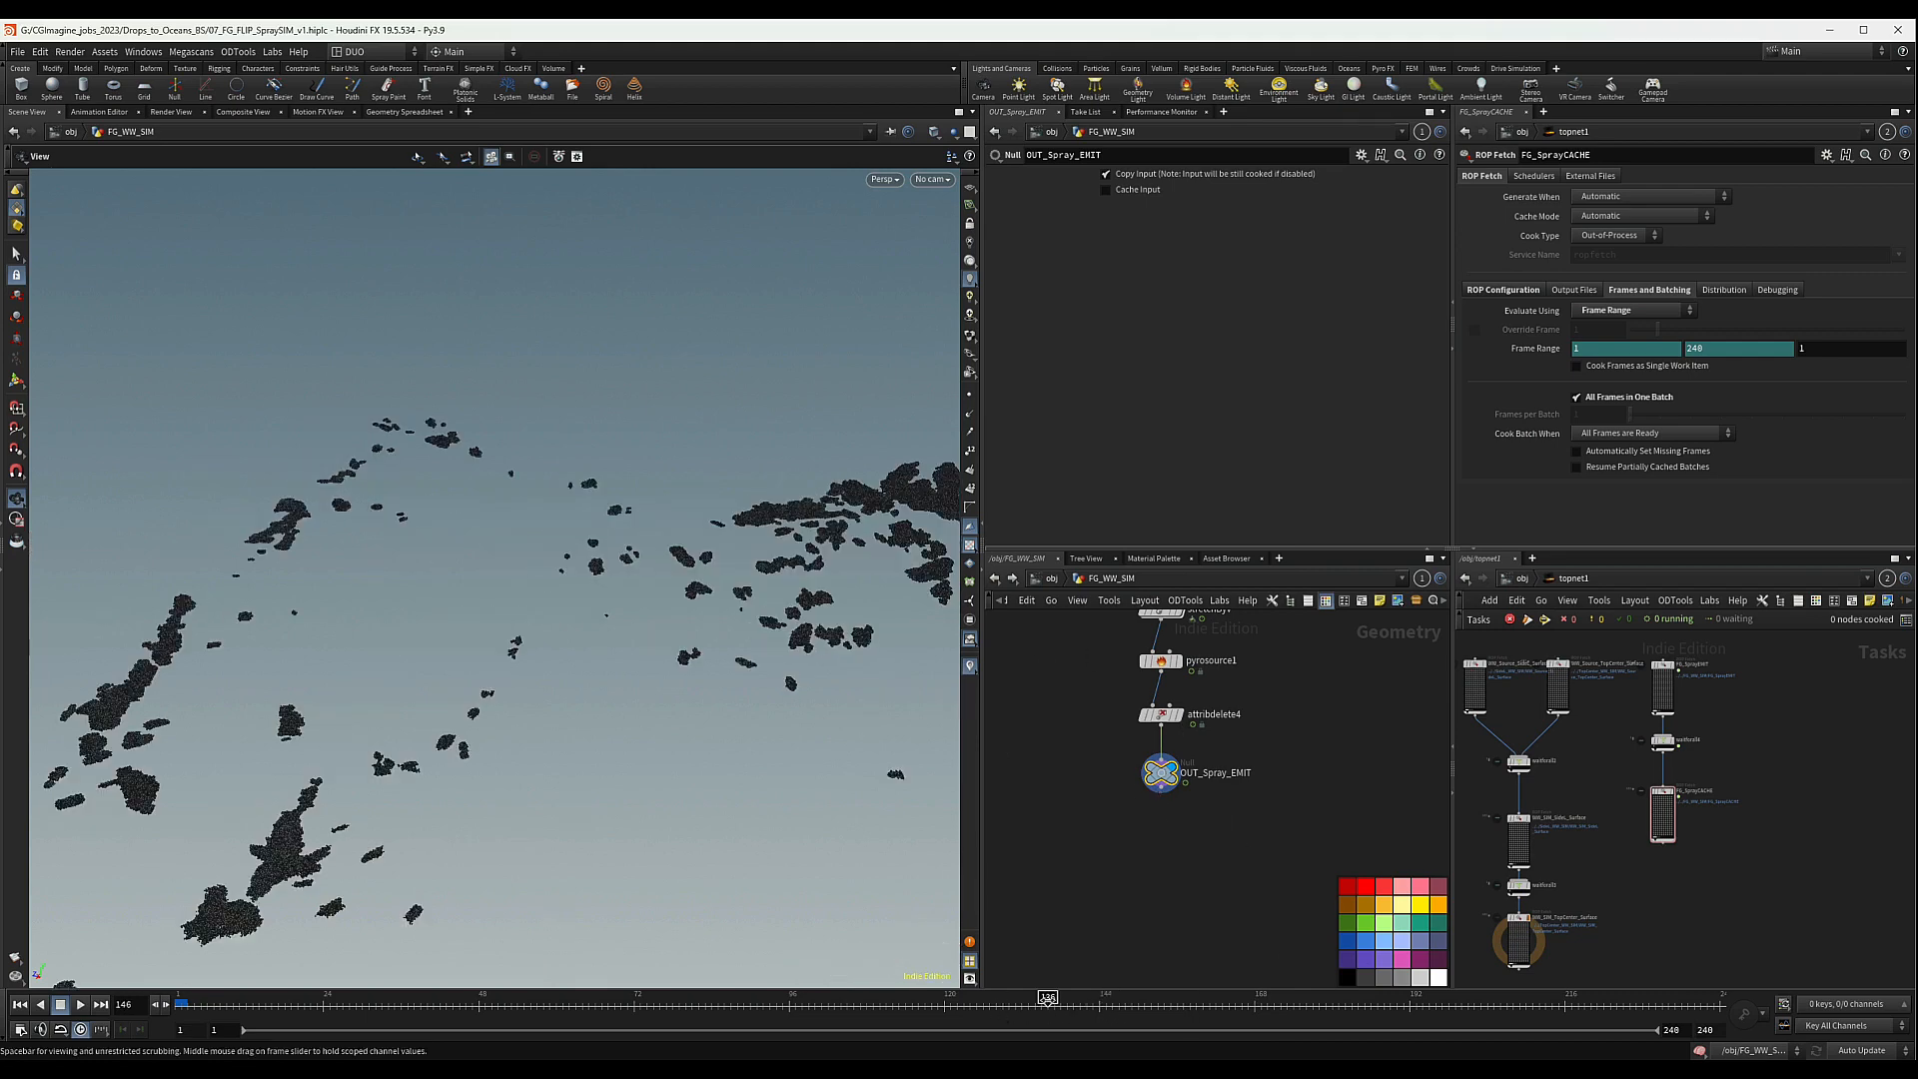
{"action": "left_click", "coordinate": [1119, 1006]}
{"action": "scroll", "coordinate": [1201, 857], "scroll_direction": "down", "scroll_amount": 4}
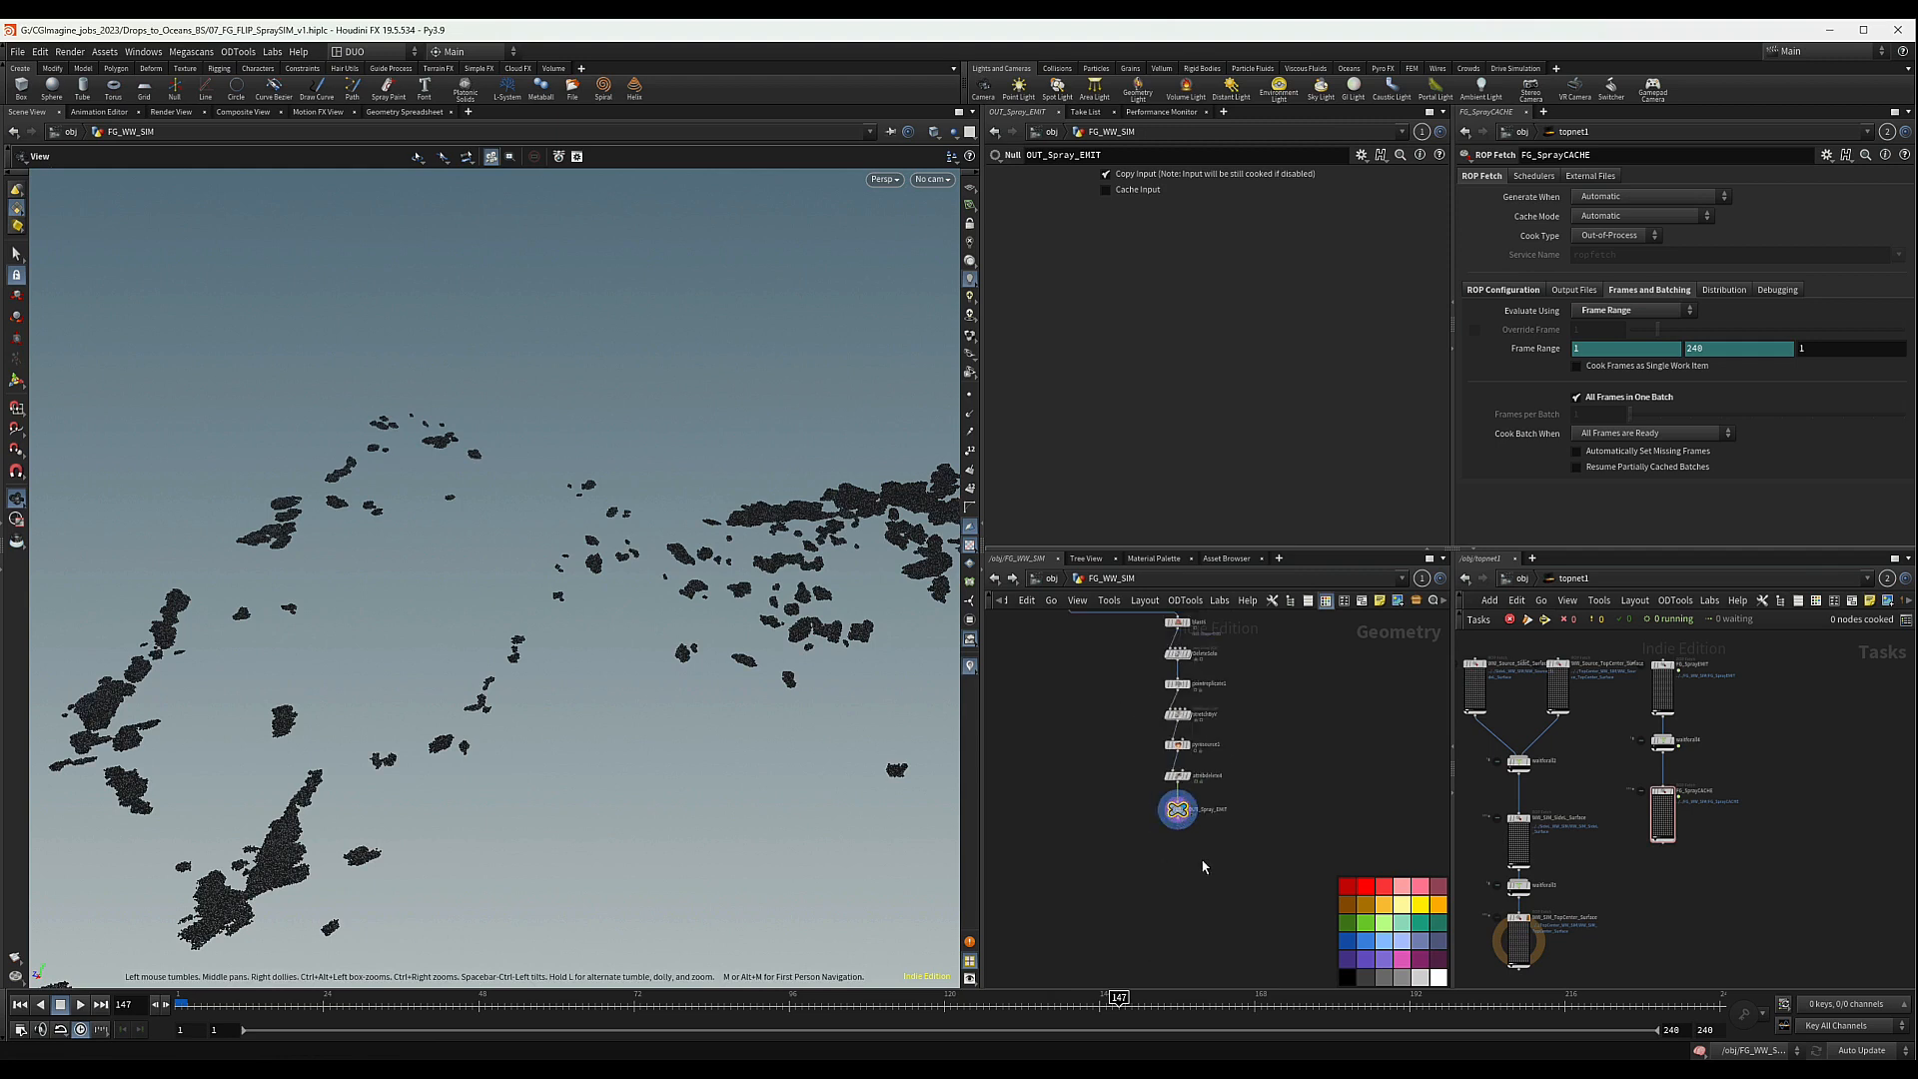
{"action": "middle_click_drag", "start_coordinate": [1203, 861], "coordinate": [1176, 830]}
{"action": "scroll", "coordinate": [1160, 839], "scroll_direction": "down", "scroll_amount": 3}
{"action": "scroll", "coordinate": [1174, 834], "scroll_direction": "up", "scroll_amount": 3}
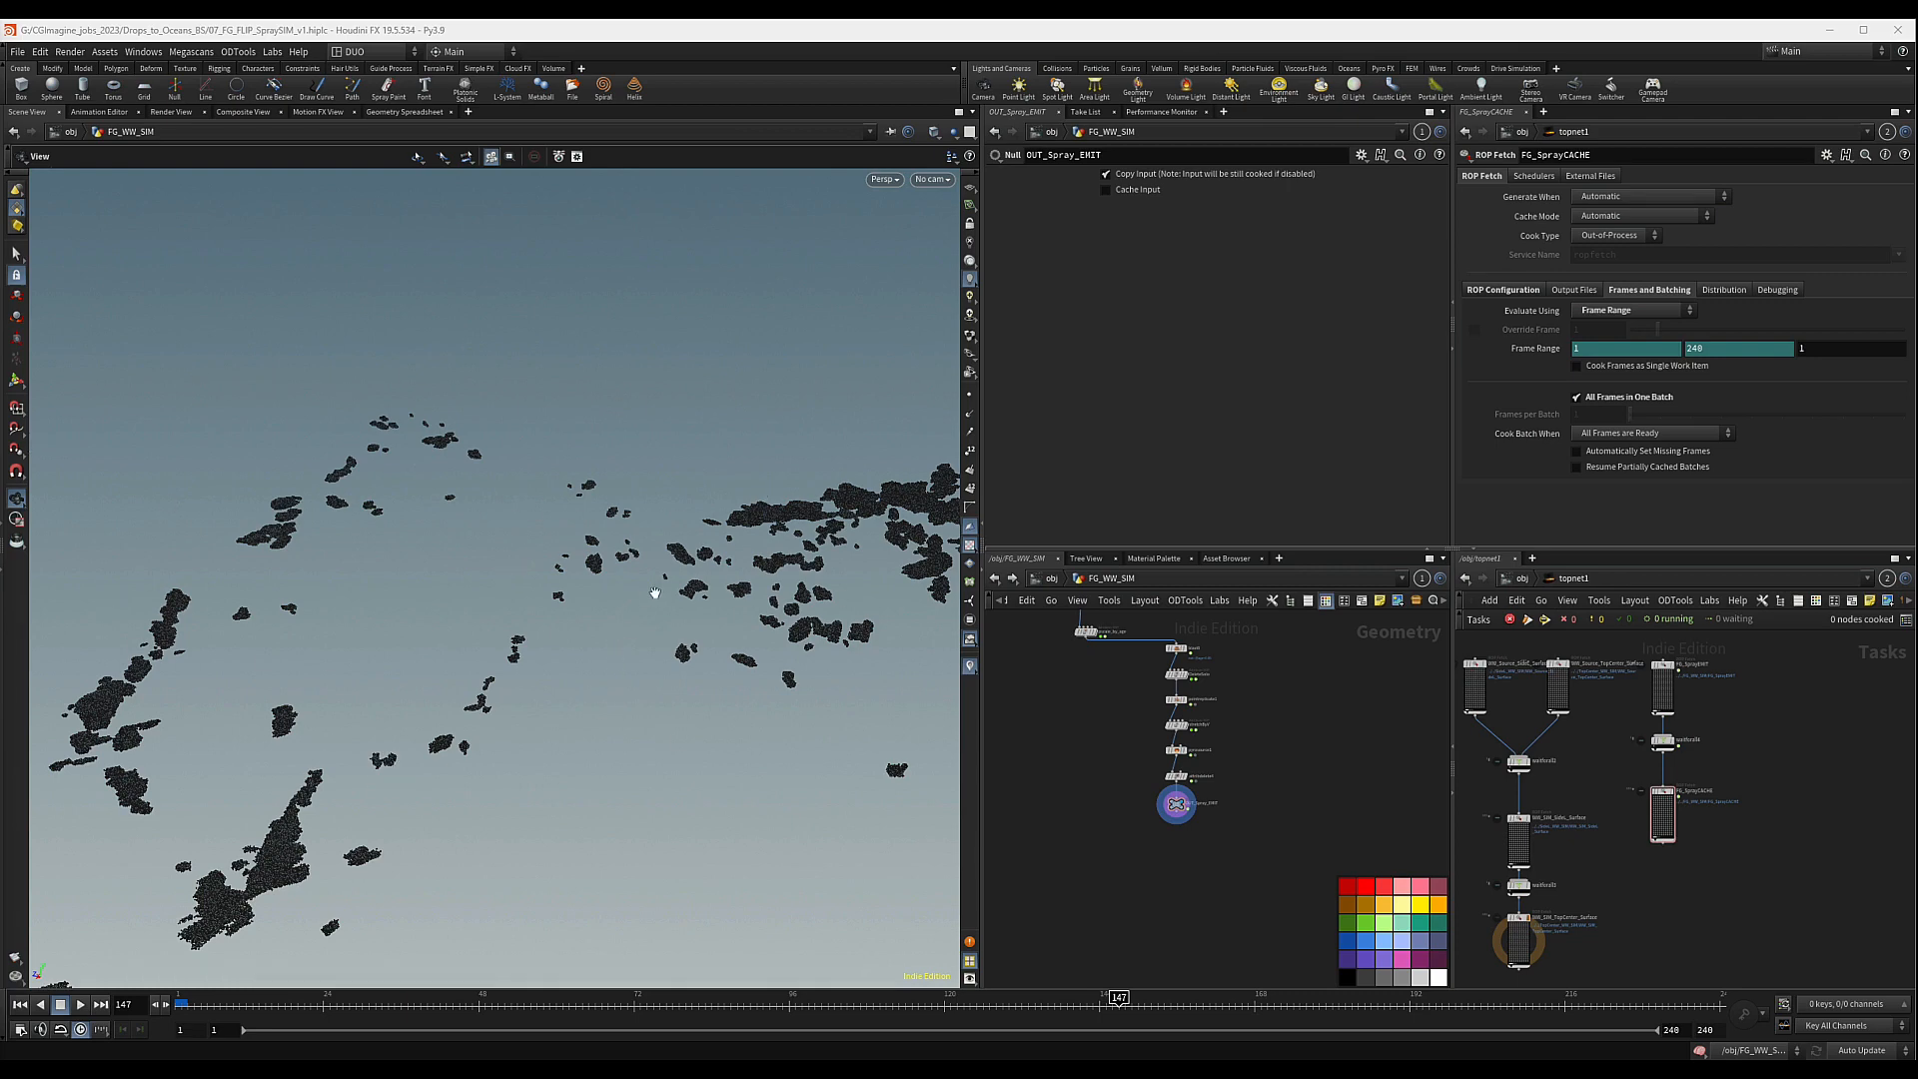
{"action": "left_click_drag", "start_coordinate": [654, 593], "coordinate": [590, 619]}
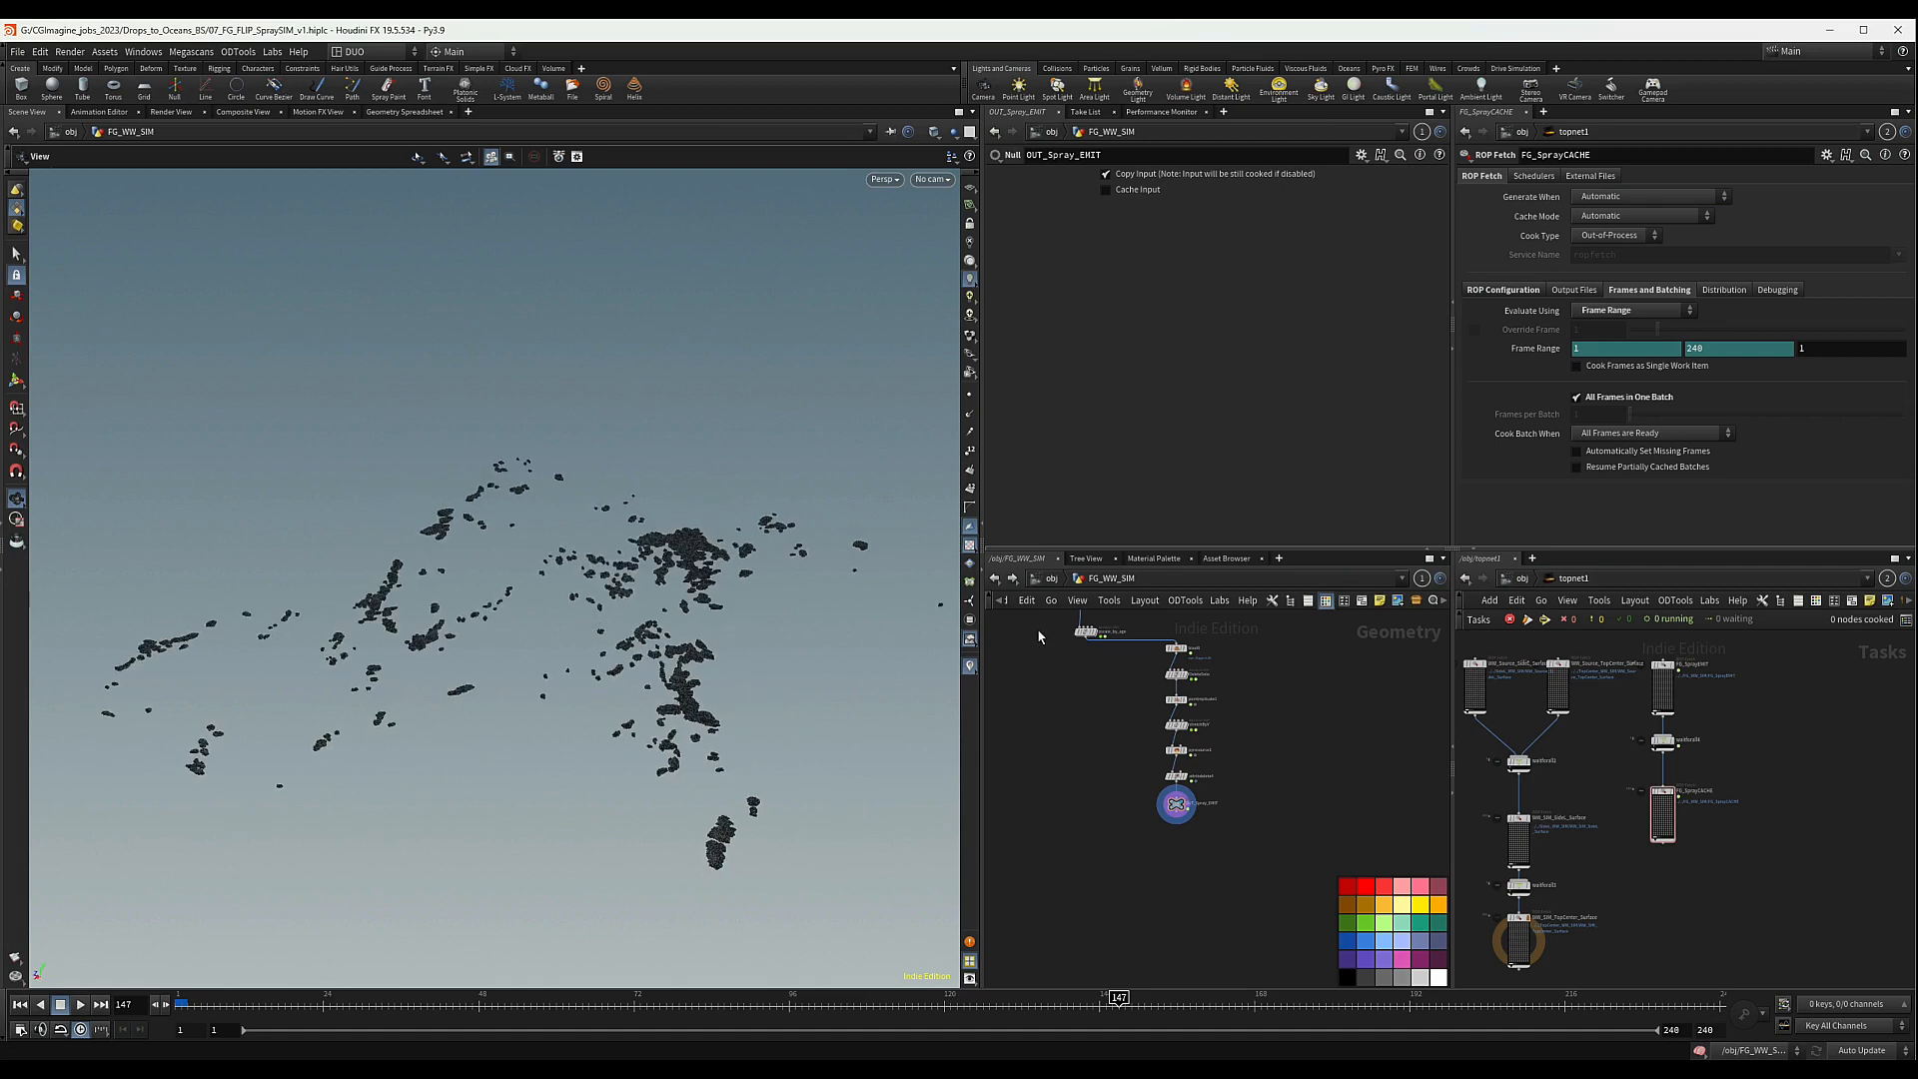
- Go up to the object level and open the sailboat_in geometry network in the Assets_IN group
{"action": "left_click", "coordinate": [1050, 579]}
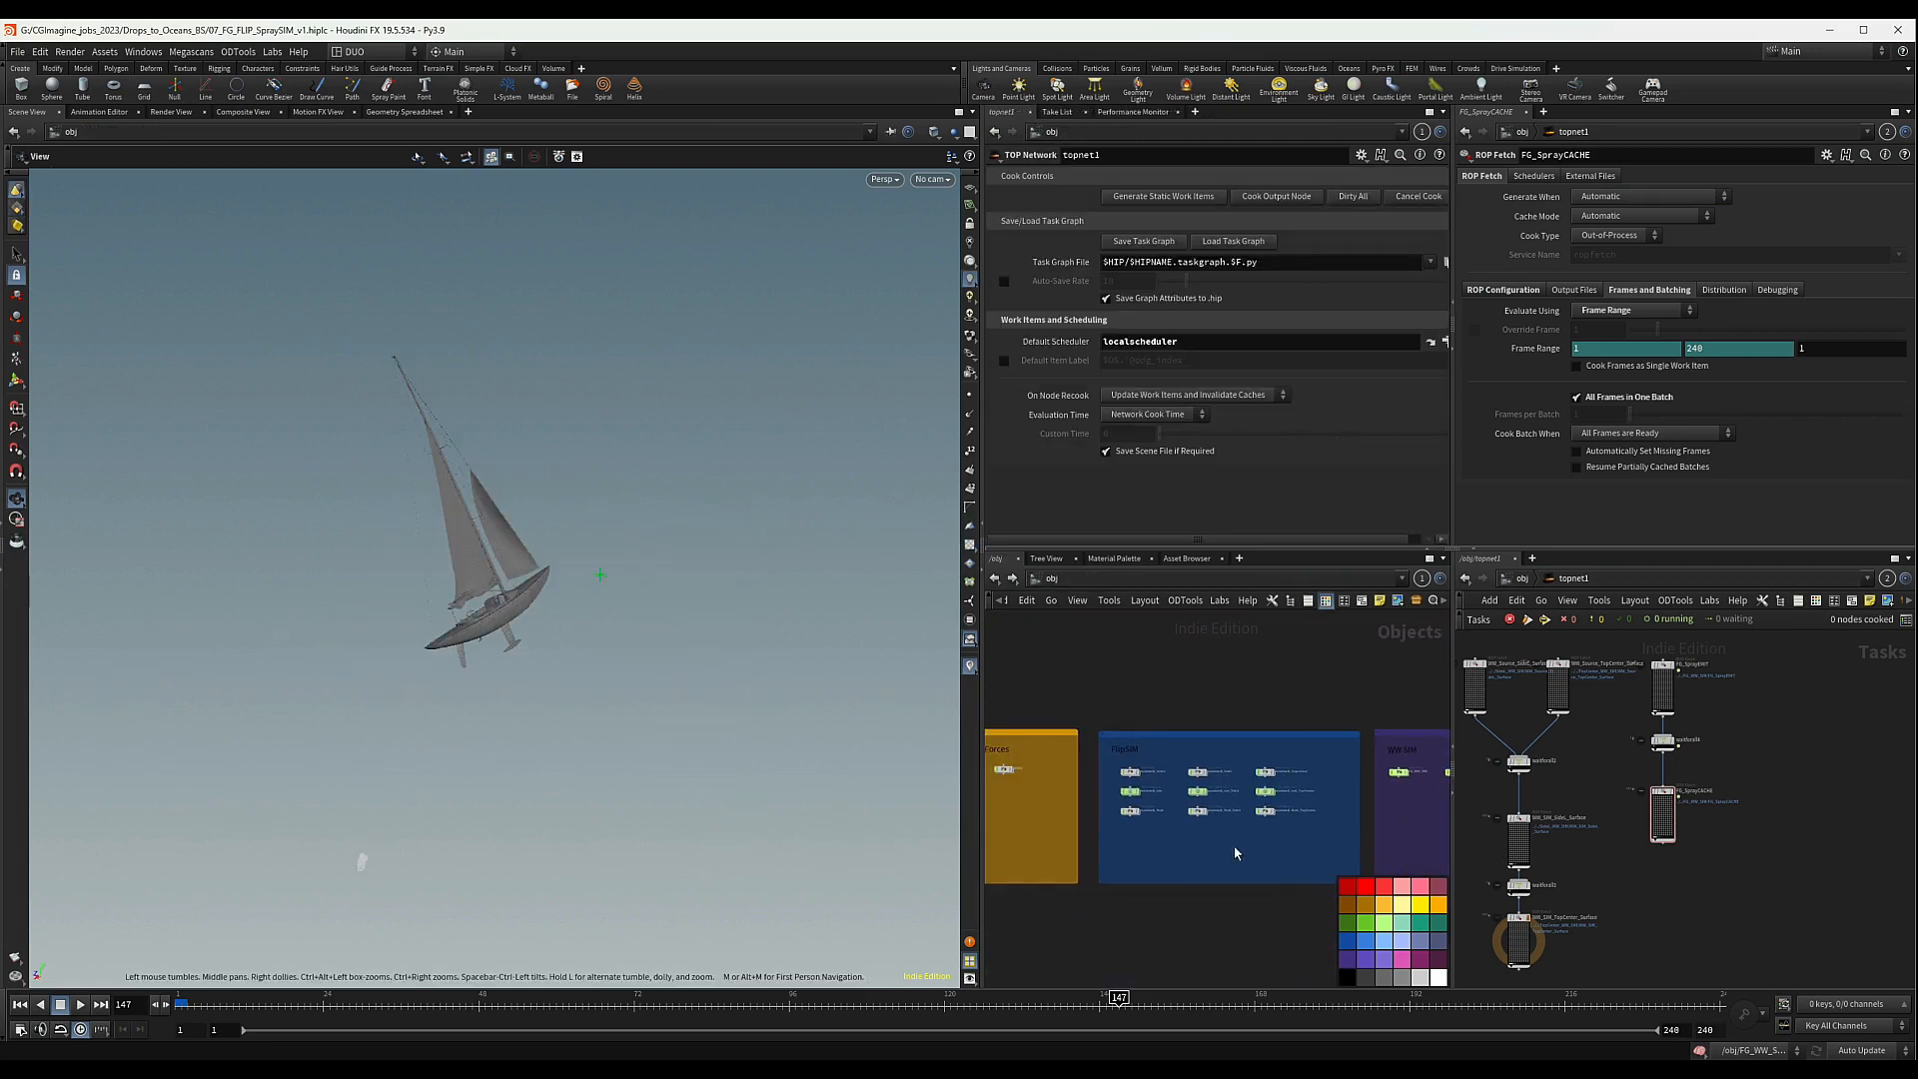
{"action": "scroll", "coordinate": [1023, 799], "scroll_direction": "up", "scroll_amount": 5}
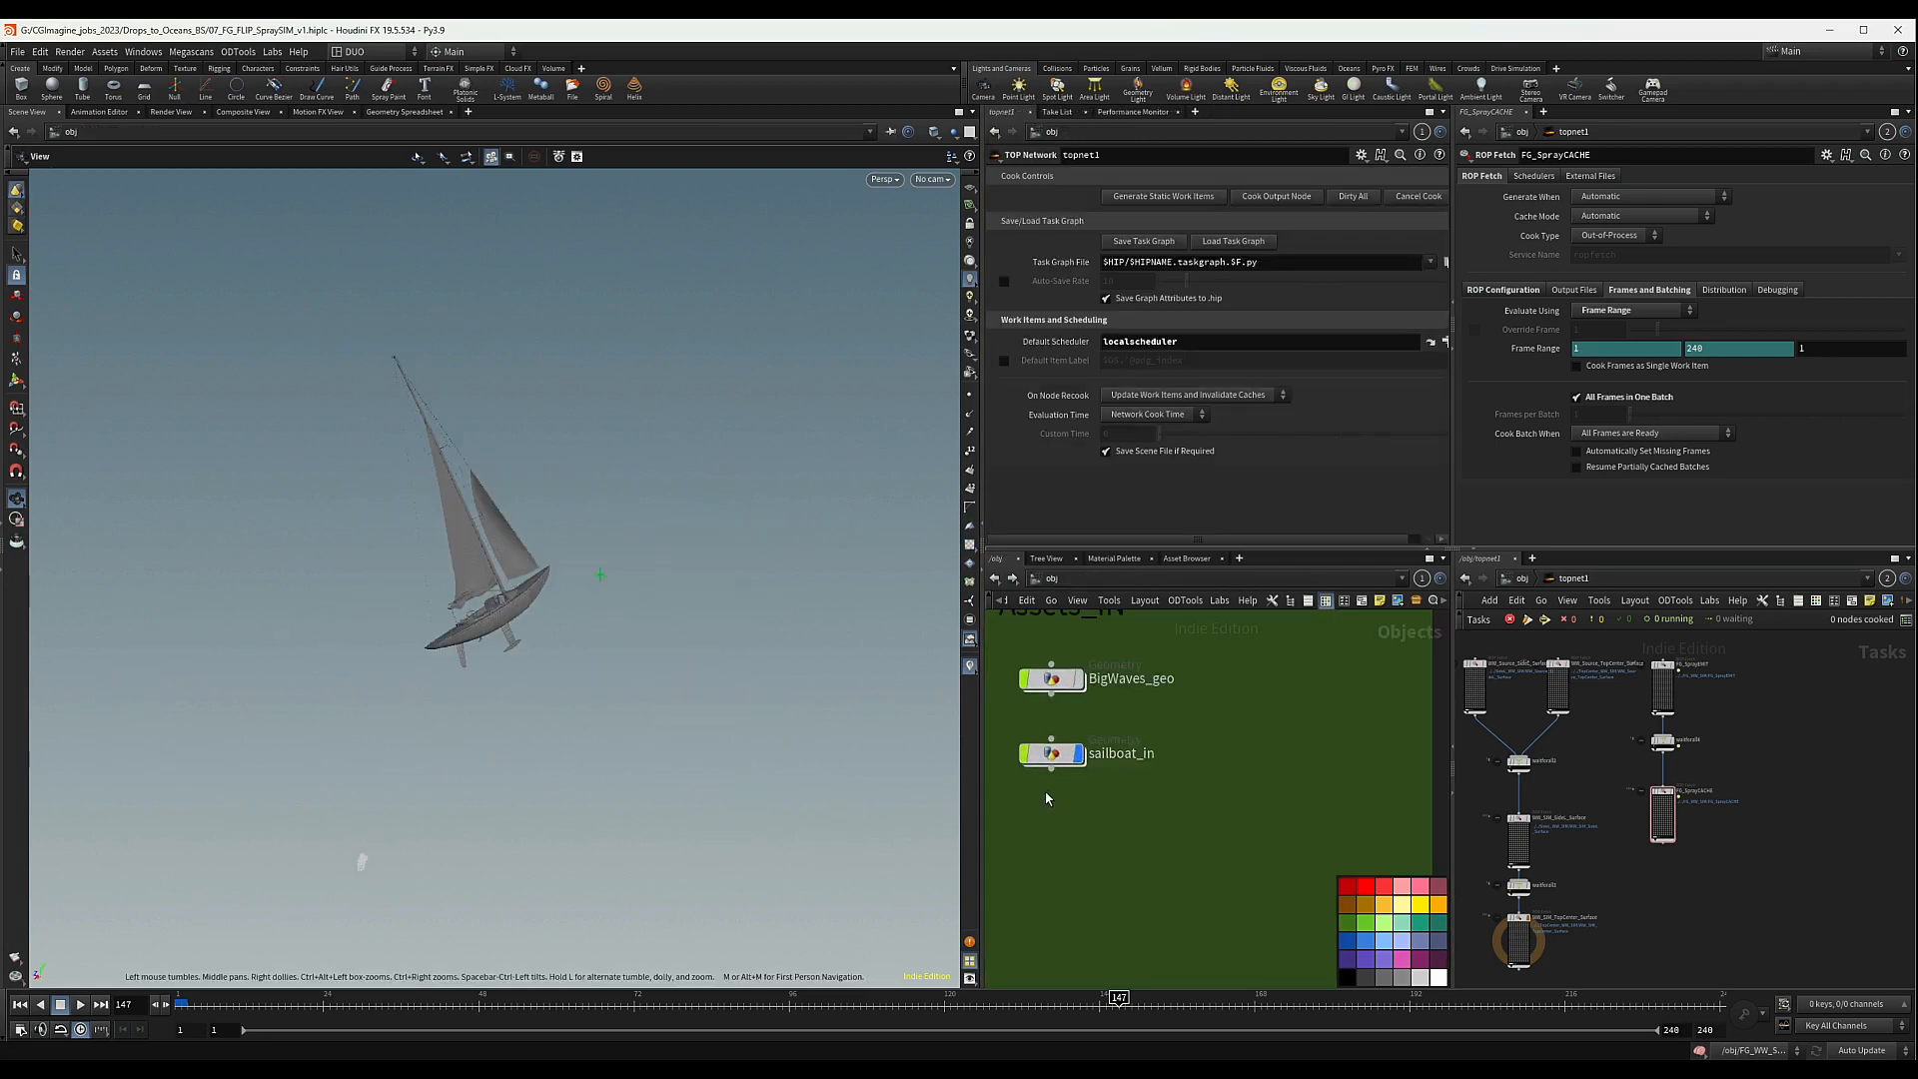
{"action": "double_click", "coordinate": [1044, 756]}
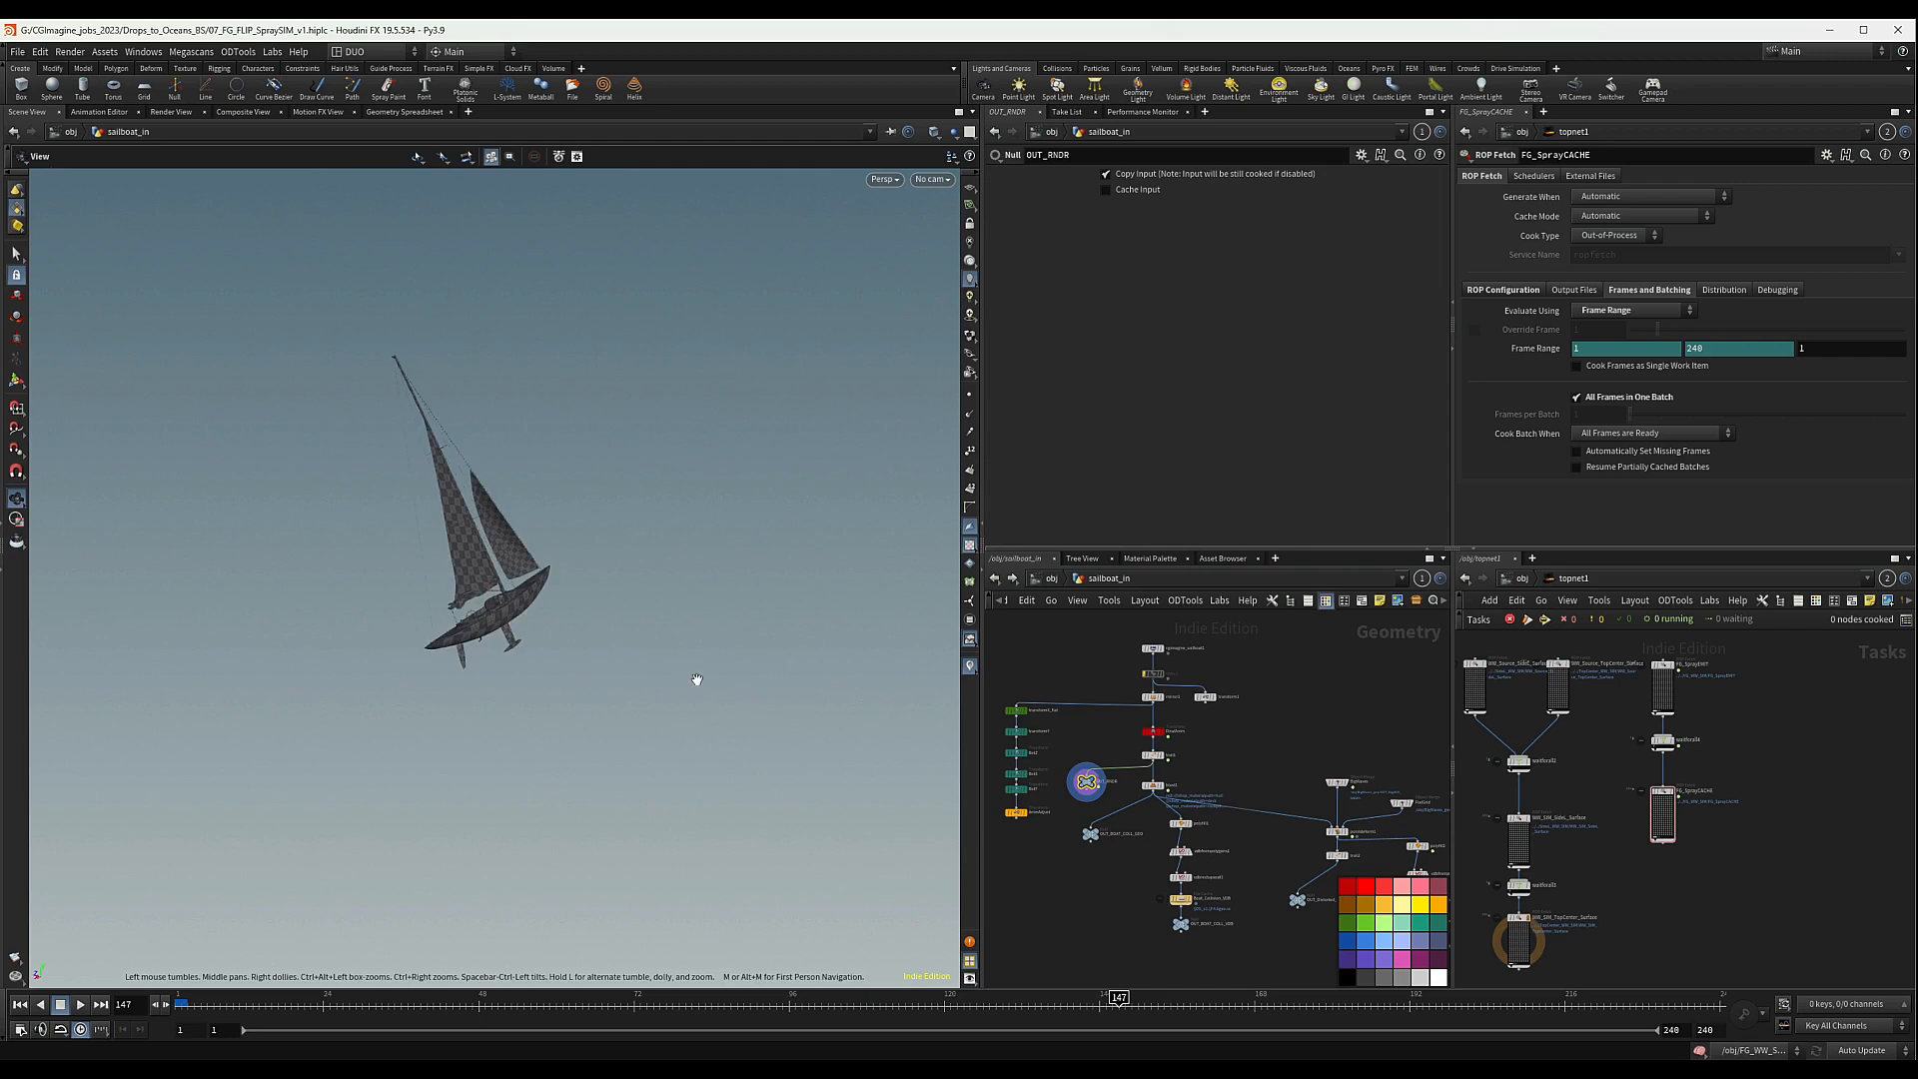
{"action": "left_click", "coordinate": [1050, 577]}
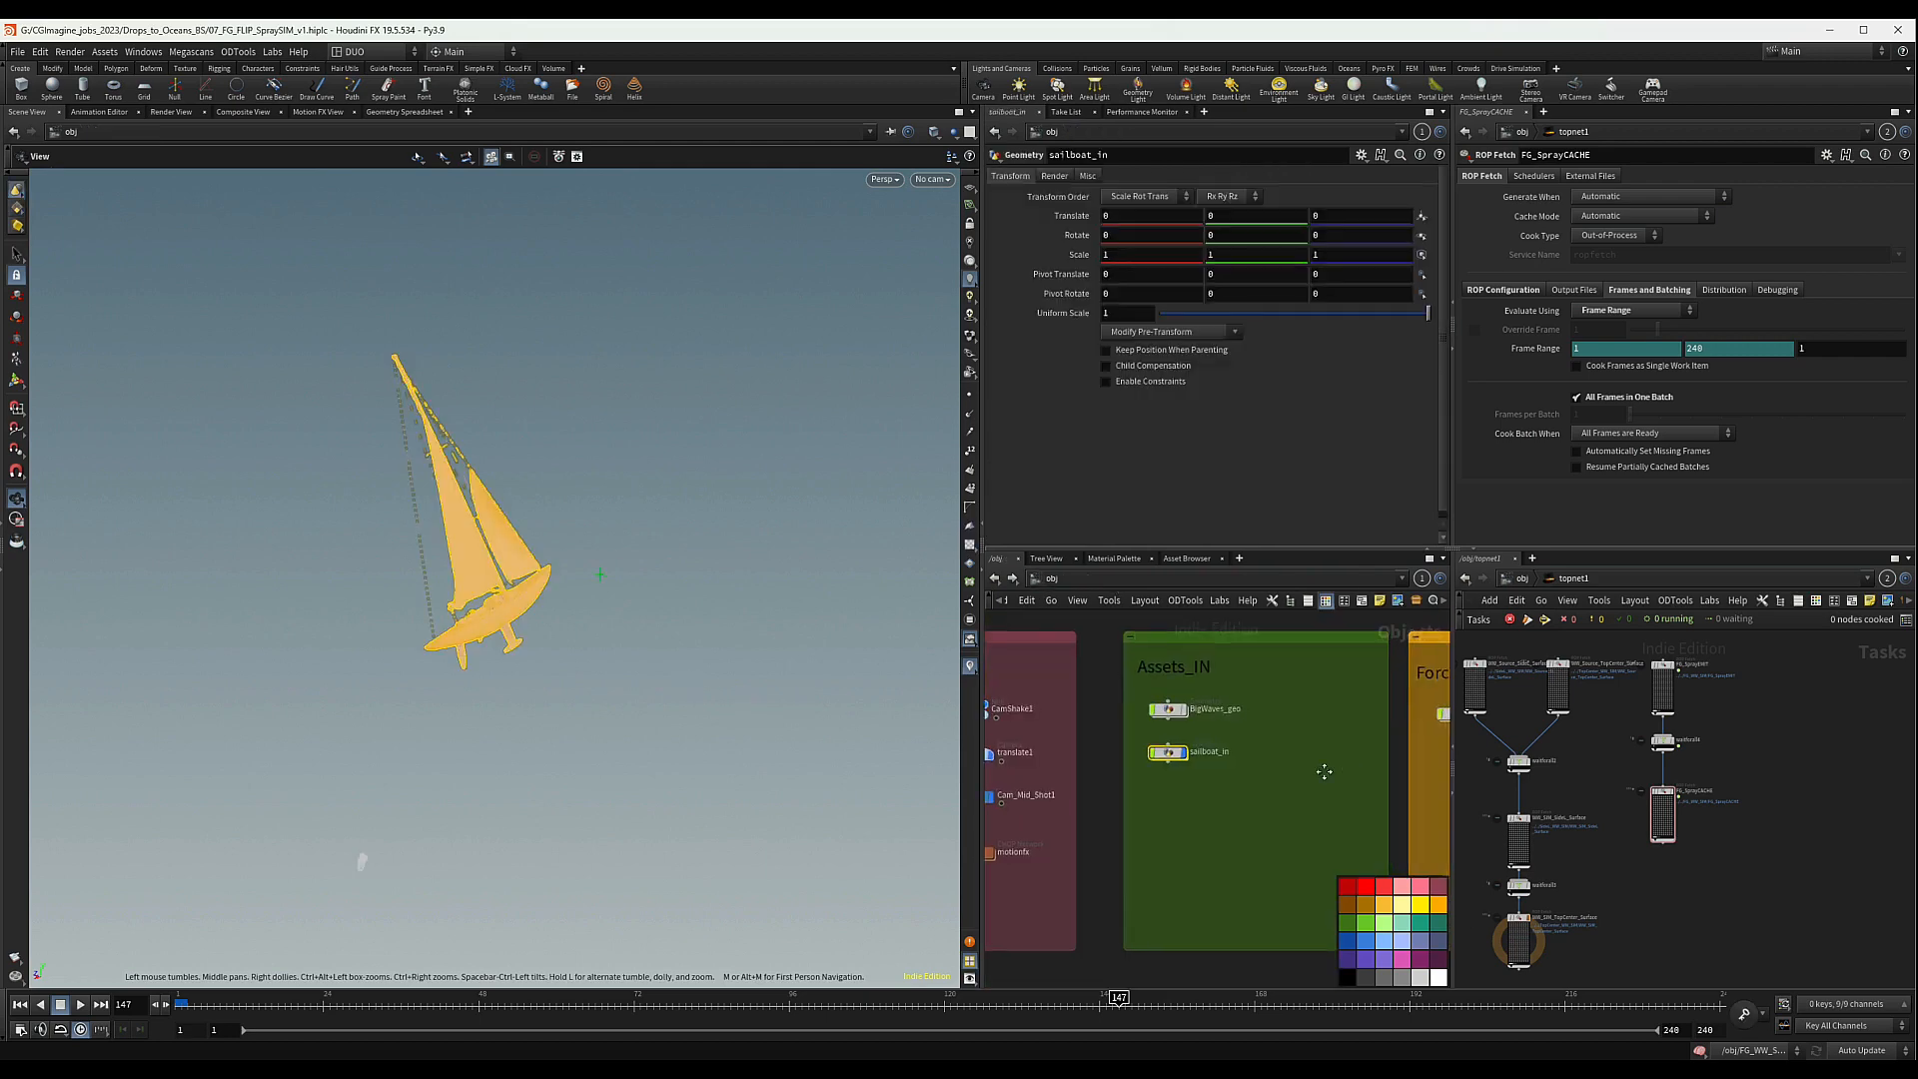
{"action": "scroll", "coordinate": [1169, 815], "scroll_direction": "down", "scroll_amount": 2}
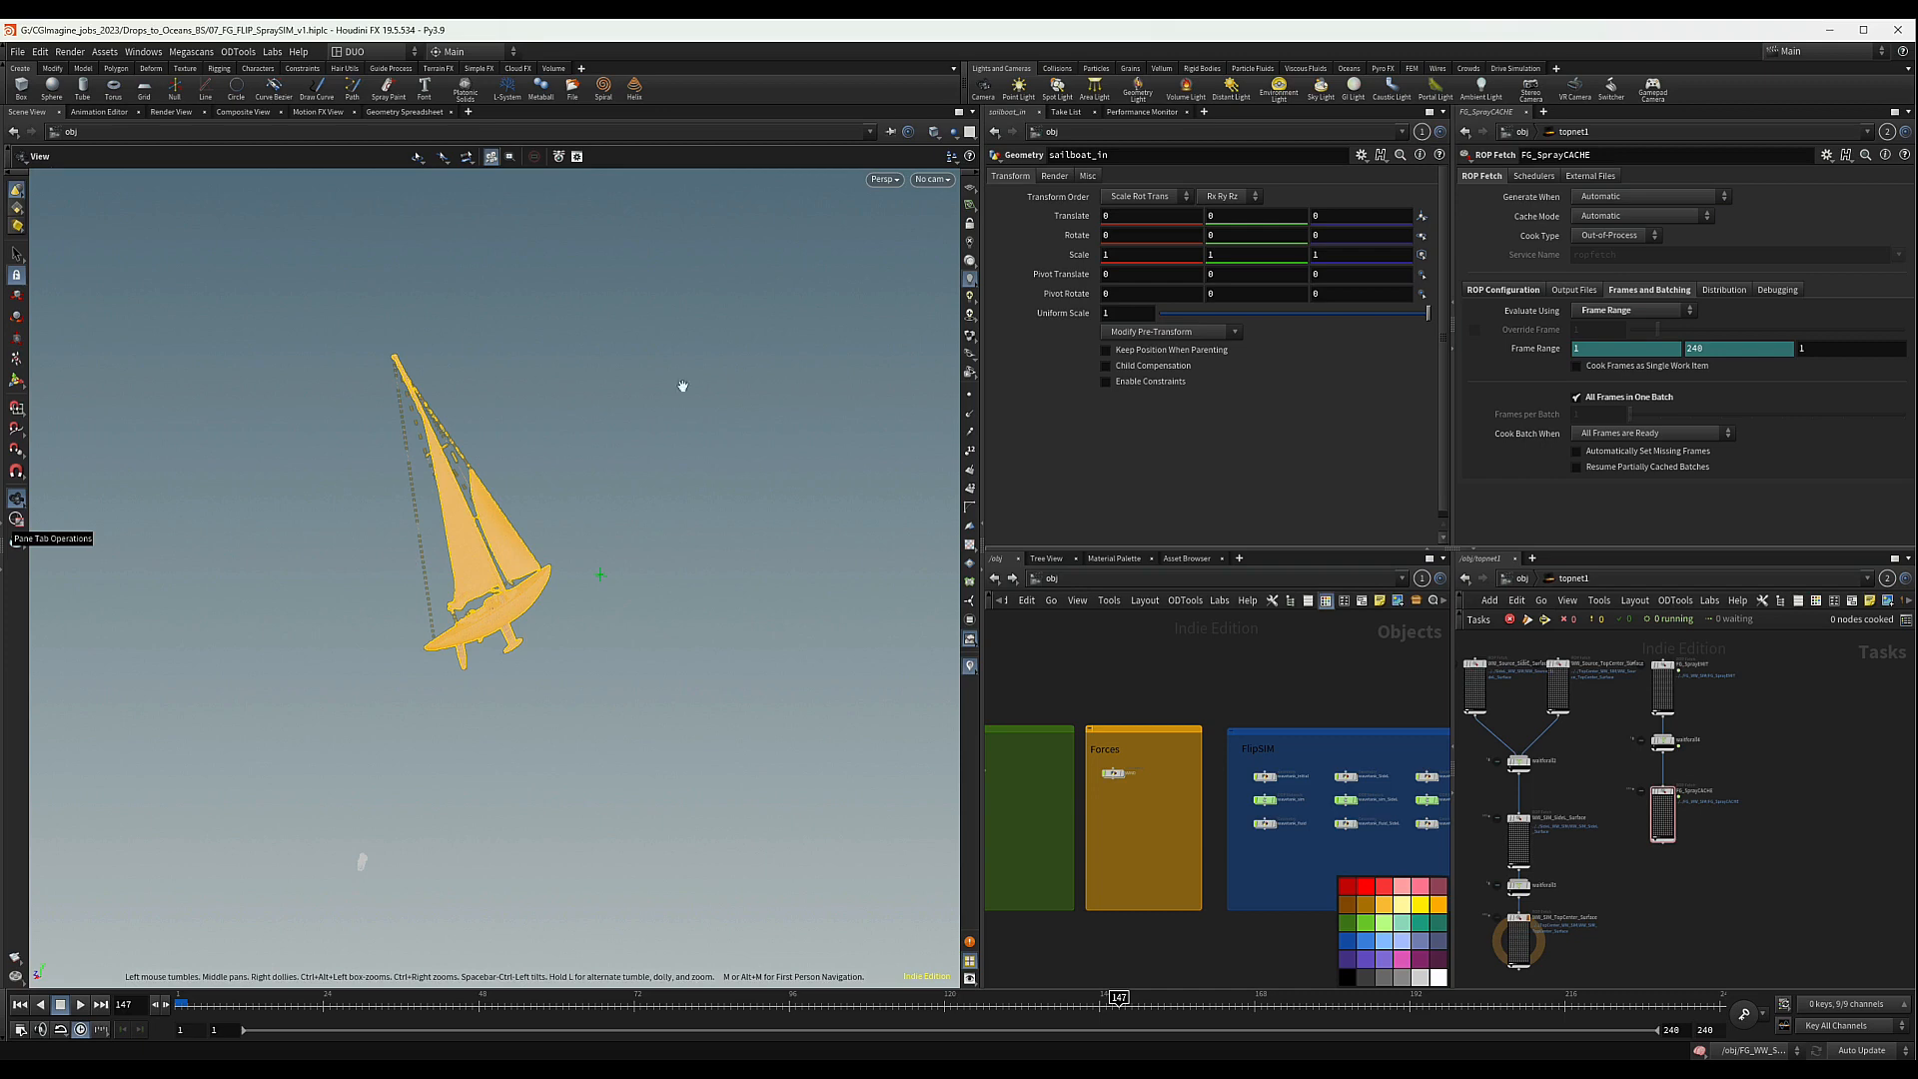
{"action": "scroll", "coordinate": [1100, 868], "scroll_direction": "down", "scroll_amount": 2}
{"action": "middle_click_drag", "start_coordinate": [1087, 865], "coordinate": [1199, 835]}
{"action": "scroll", "coordinate": [1176, 810], "scroll_direction": "up", "scroll_amount": 6}
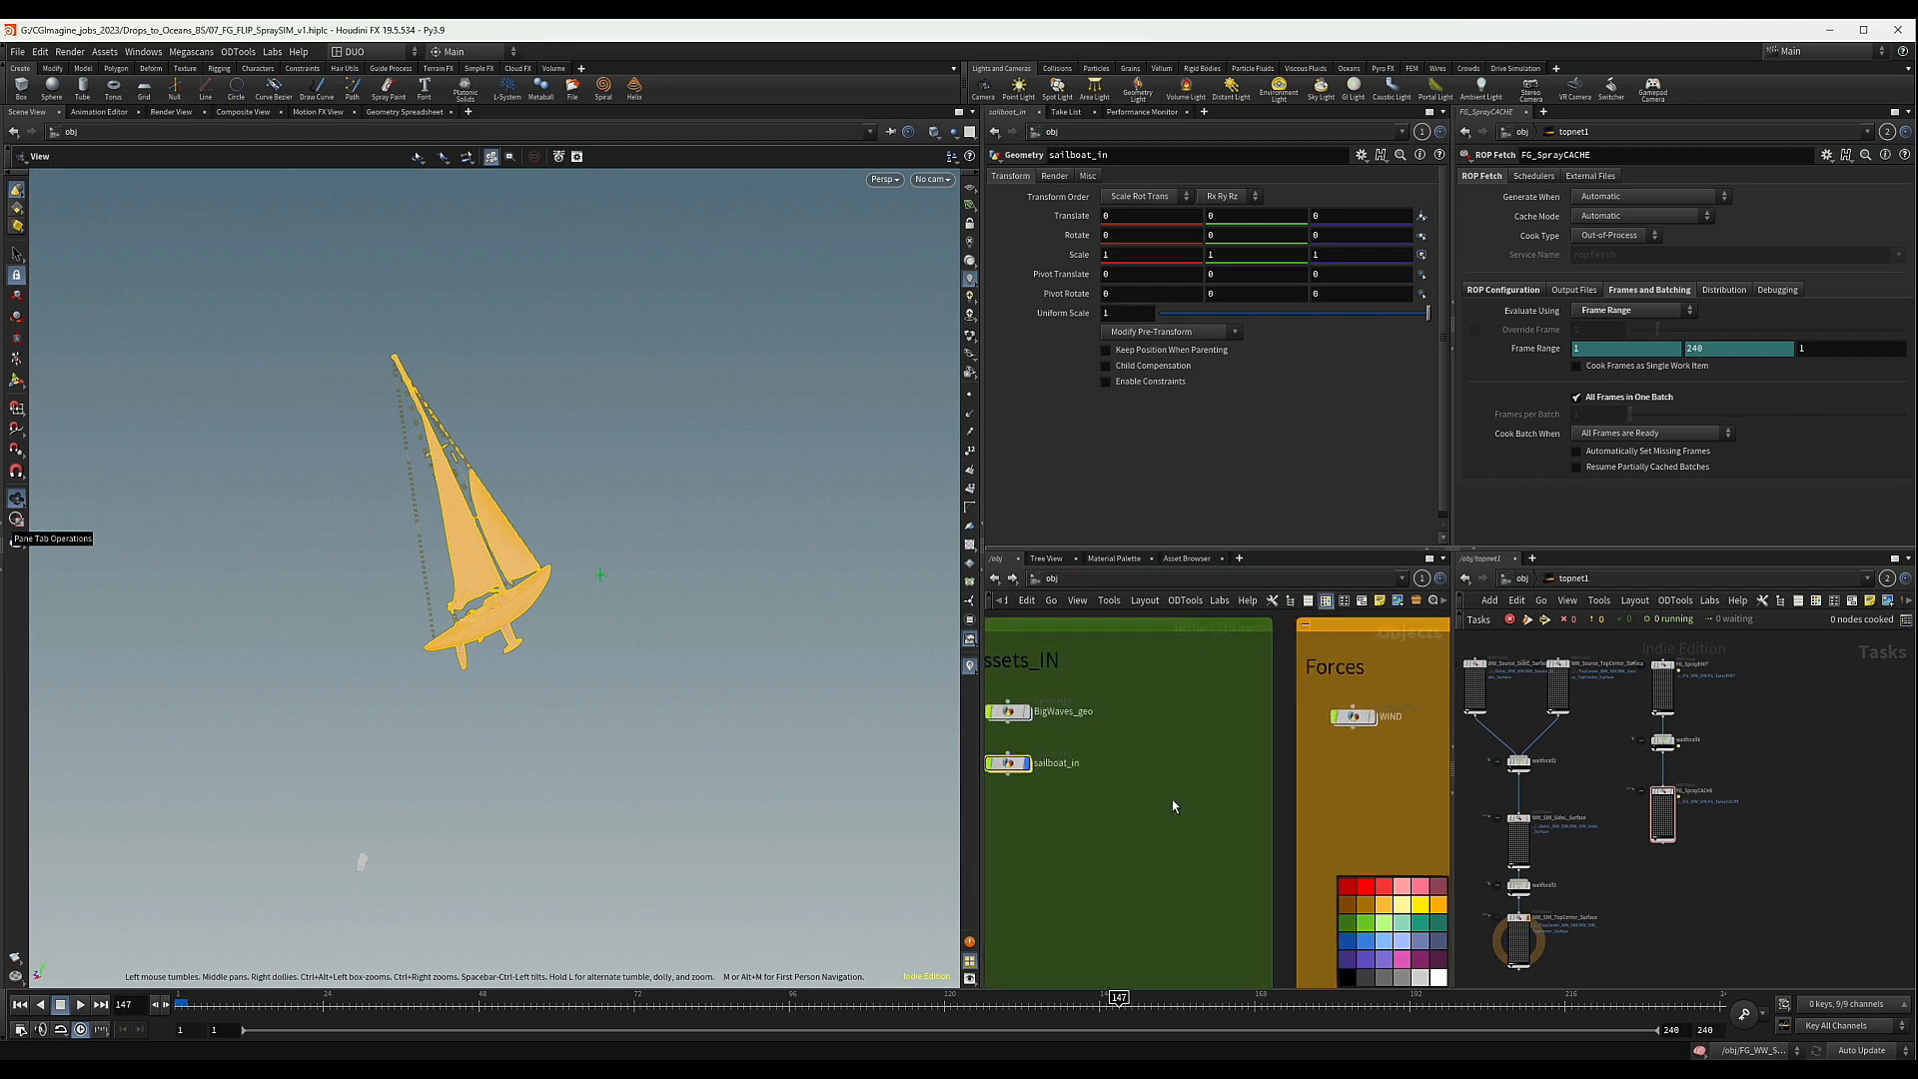
{"action": "middle_click_drag", "start_coordinate": [1073, 797], "coordinate": [1190, 802]}
{"action": "scroll", "coordinate": [1146, 788], "scroll_direction": "down", "scroll_amount": 1}
{"action": "double_click", "coordinate": [1131, 771]}
- Examine the sailboat_in network's render and collision output branches
{"action": "scroll", "coordinate": [1223, 884], "scroll_direction": "down", "scroll_amount": 3}
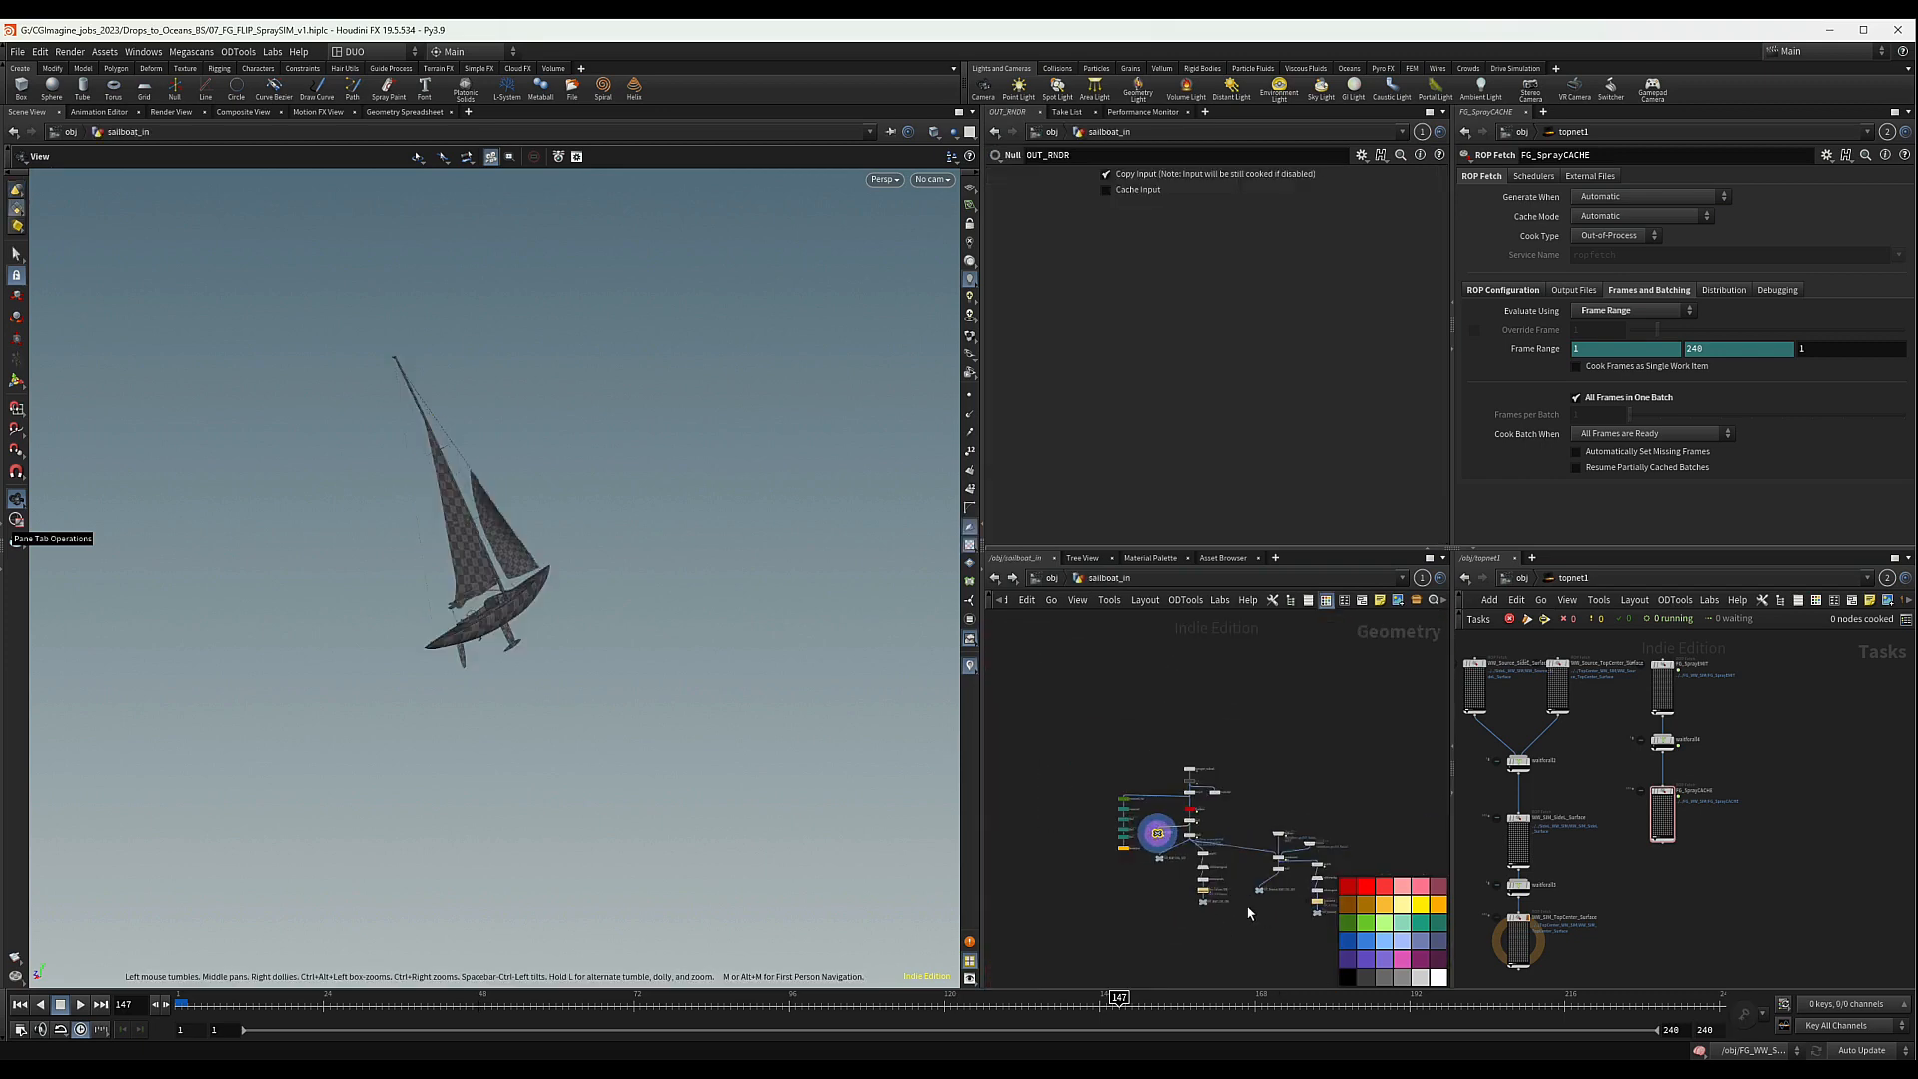
{"action": "middle_click_drag", "start_coordinate": [1249, 914], "coordinate": [1195, 771]}
{"action": "scroll", "coordinate": [1147, 788], "scroll_direction": "up", "scroll_amount": 3}
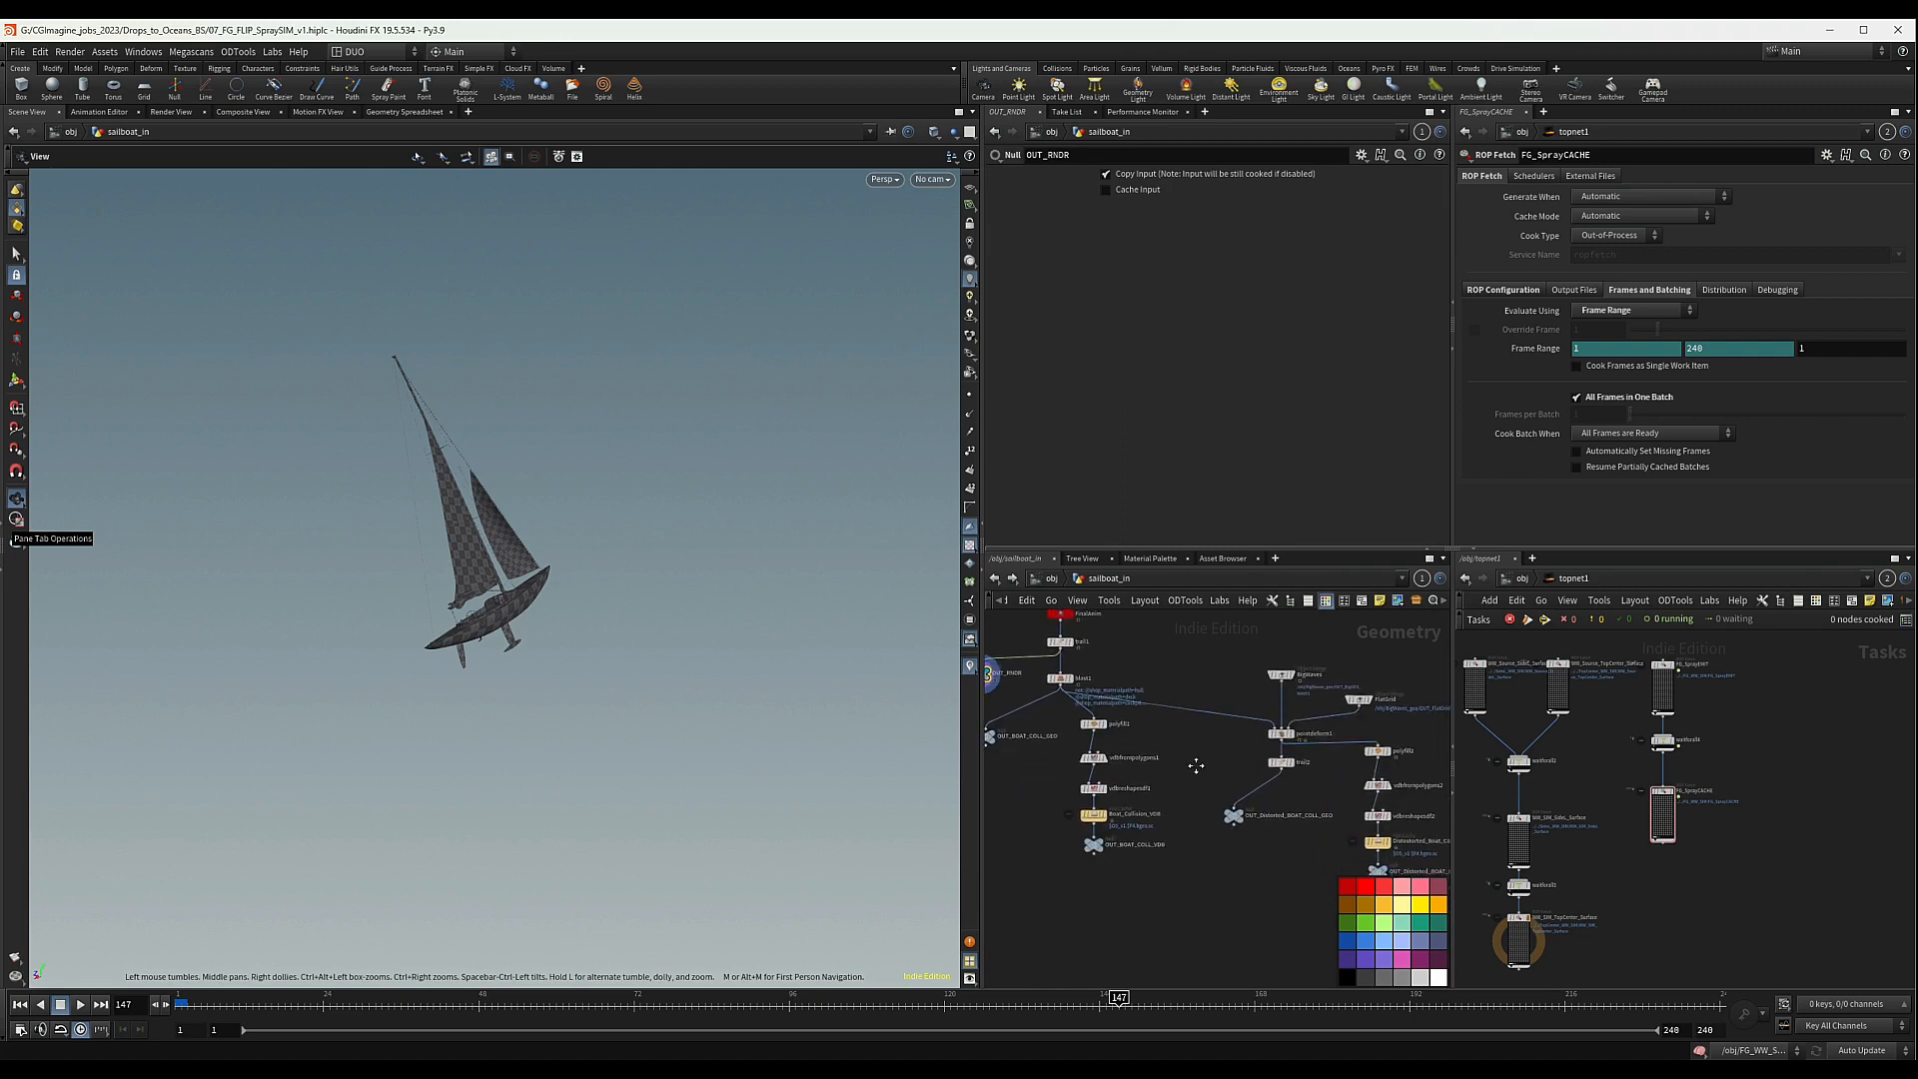
{"action": "scroll", "coordinate": [1203, 778], "scroll_direction": "down", "scroll_amount": 3}
{"action": "scroll", "coordinate": [1238, 827], "scroll_direction": "up", "scroll_amount": 4}
{"action": "left_click_drag", "start_coordinate": [1216, 787], "coordinate": [1273, 782]}
{"action": "scroll", "coordinate": [1243, 803], "scroll_direction": "down", "scroll_amount": 3}
{"action": "middle_click_drag", "start_coordinate": [1206, 821], "coordinate": [1250, 836]}
{"action": "scroll", "coordinate": [1102, 737], "scroll_direction": "up", "scroll_amount": 6}
{"action": "scroll", "coordinate": [1122, 763], "scroll_direction": "down", "scroll_amount": 4}
{"action": "middle_click_drag", "start_coordinate": [1327, 760], "coordinate": [1284, 766]}
{"action": "scroll", "coordinate": [1278, 730], "scroll_direction": "down", "scroll_amount": 3}
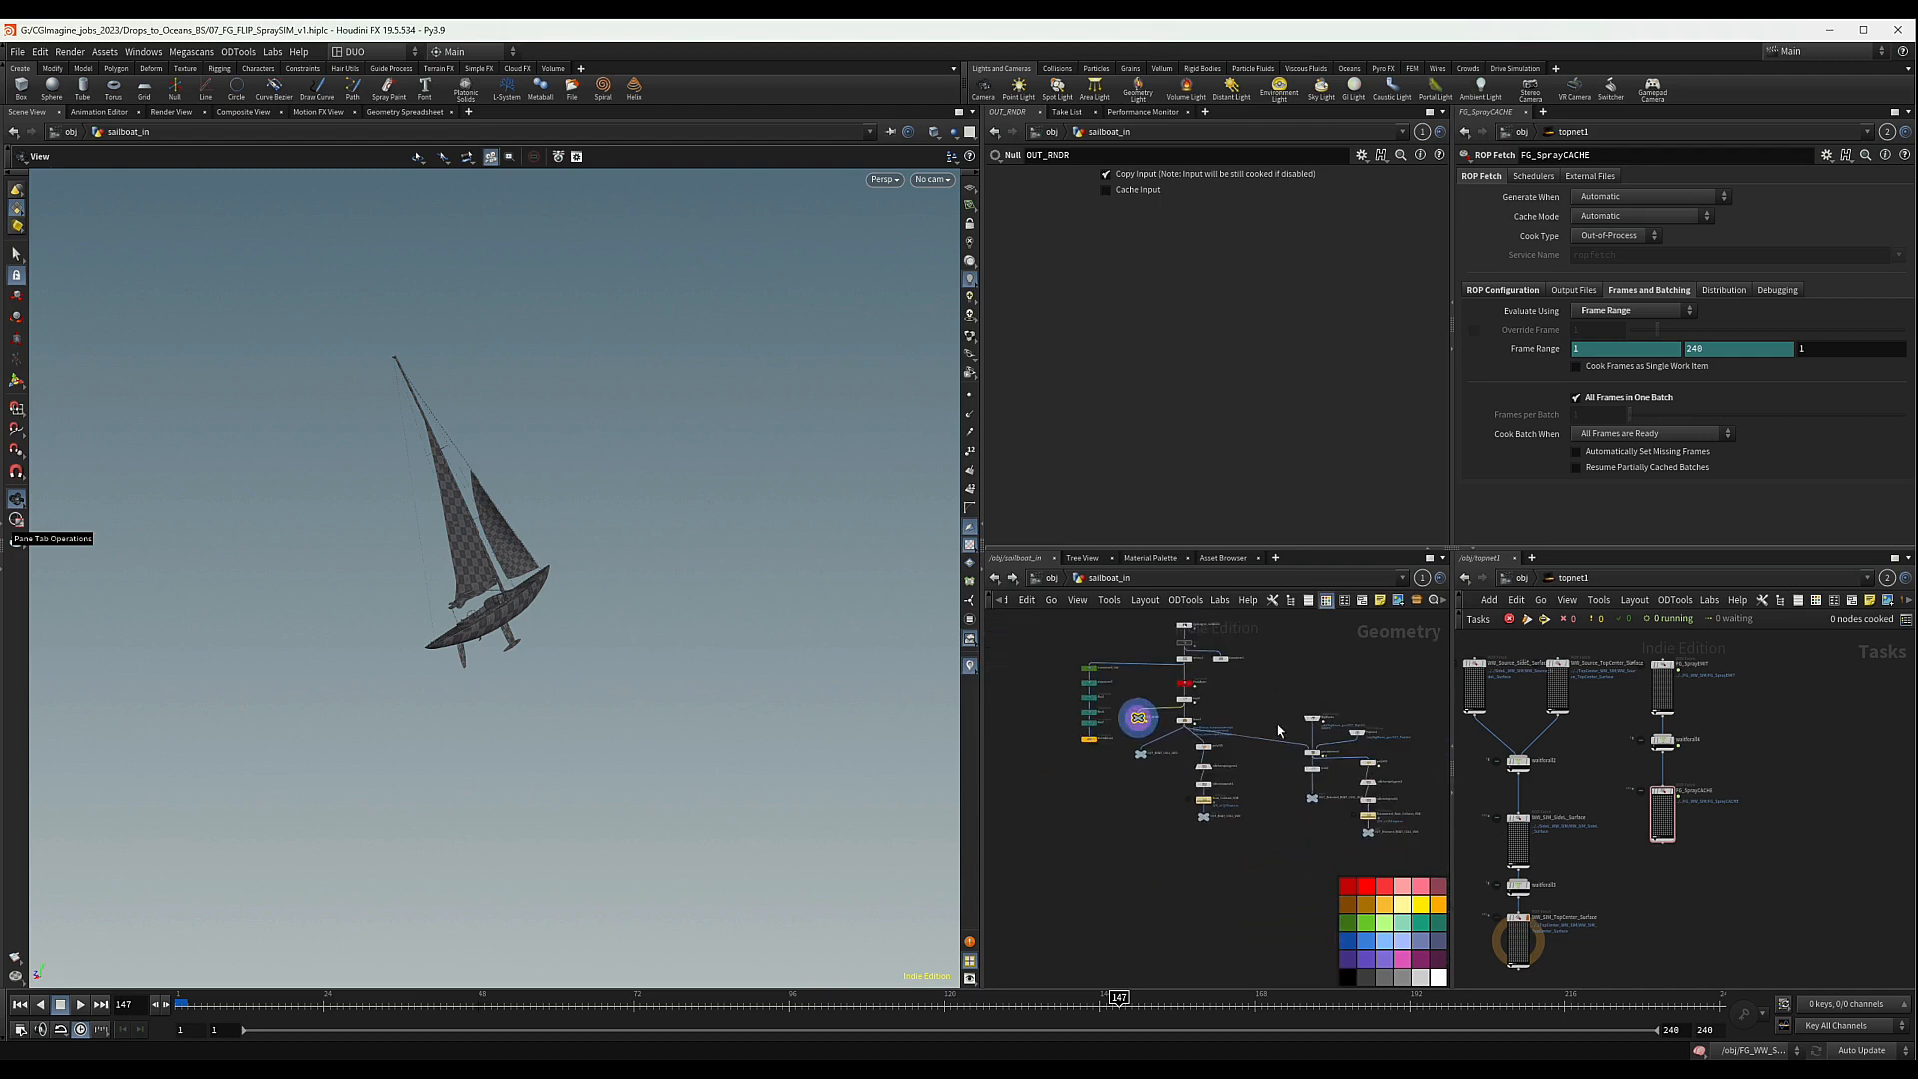
{"action": "scroll", "coordinate": [1315, 804], "scroll_direction": "up", "scroll_amount": 3}
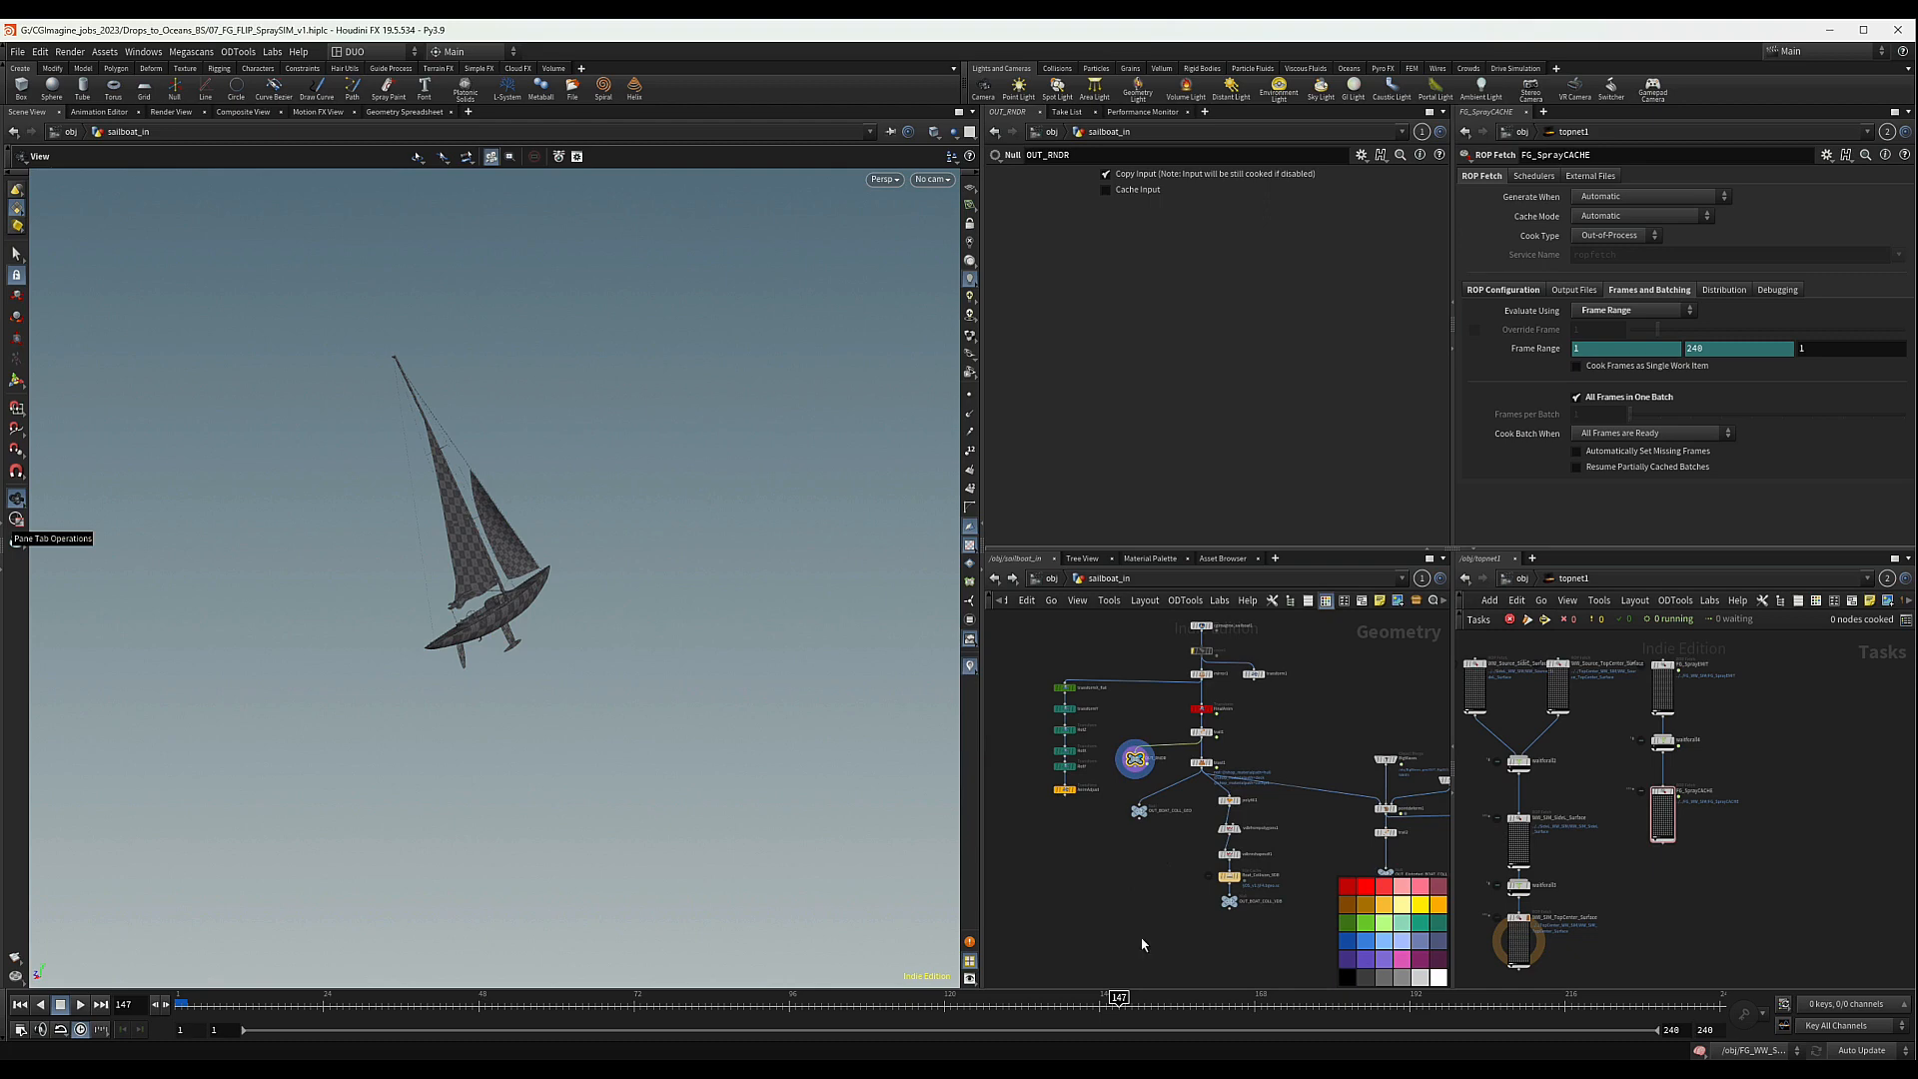
- Display the OUT_BOAT_COLL_GEO null to inspect the boat's collision geometry
{"action": "scroll", "coordinate": [1139, 828], "scroll_direction": "up", "scroll_amount": 4}
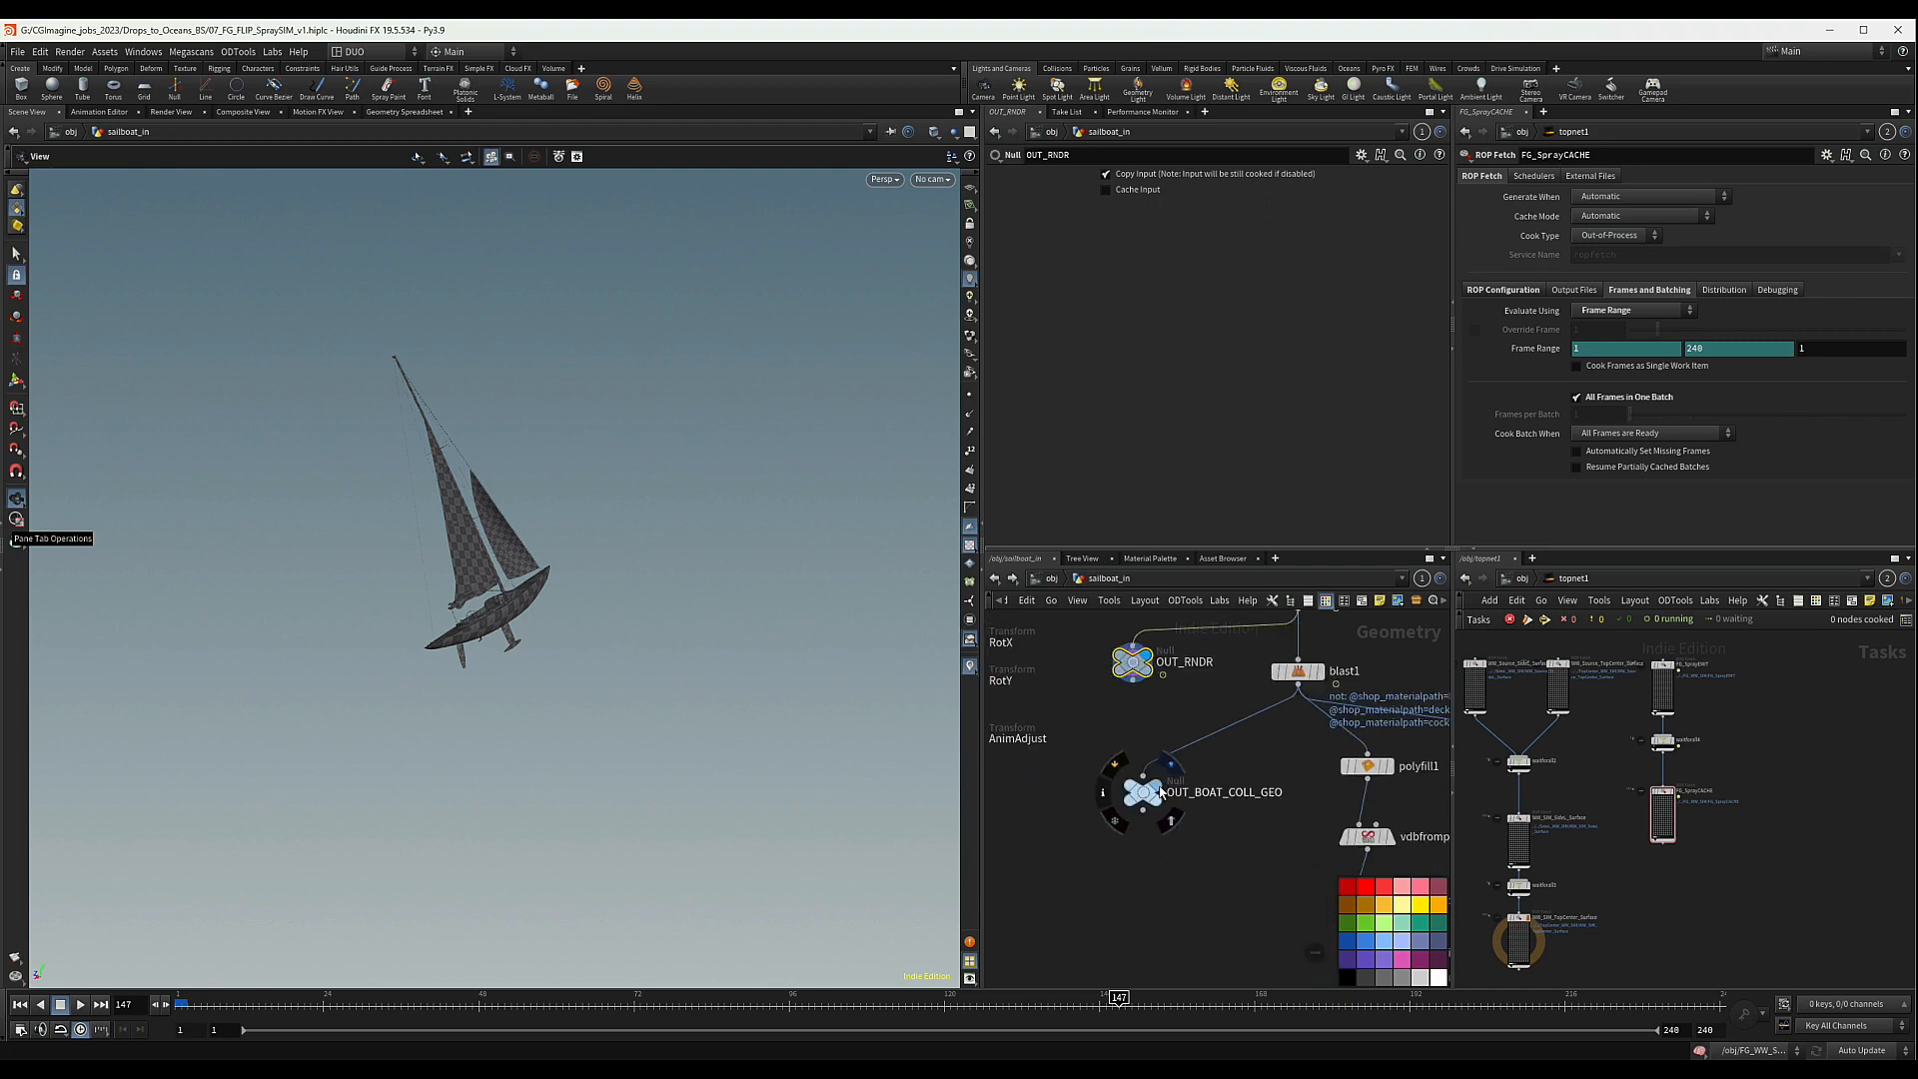
{"action": "key", "text": "r"}
{"action": "left_click", "coordinate": [1144, 793]}
{"action": "scroll", "coordinate": [1204, 876], "scroll_direction": "down", "scroll_amount": 3}
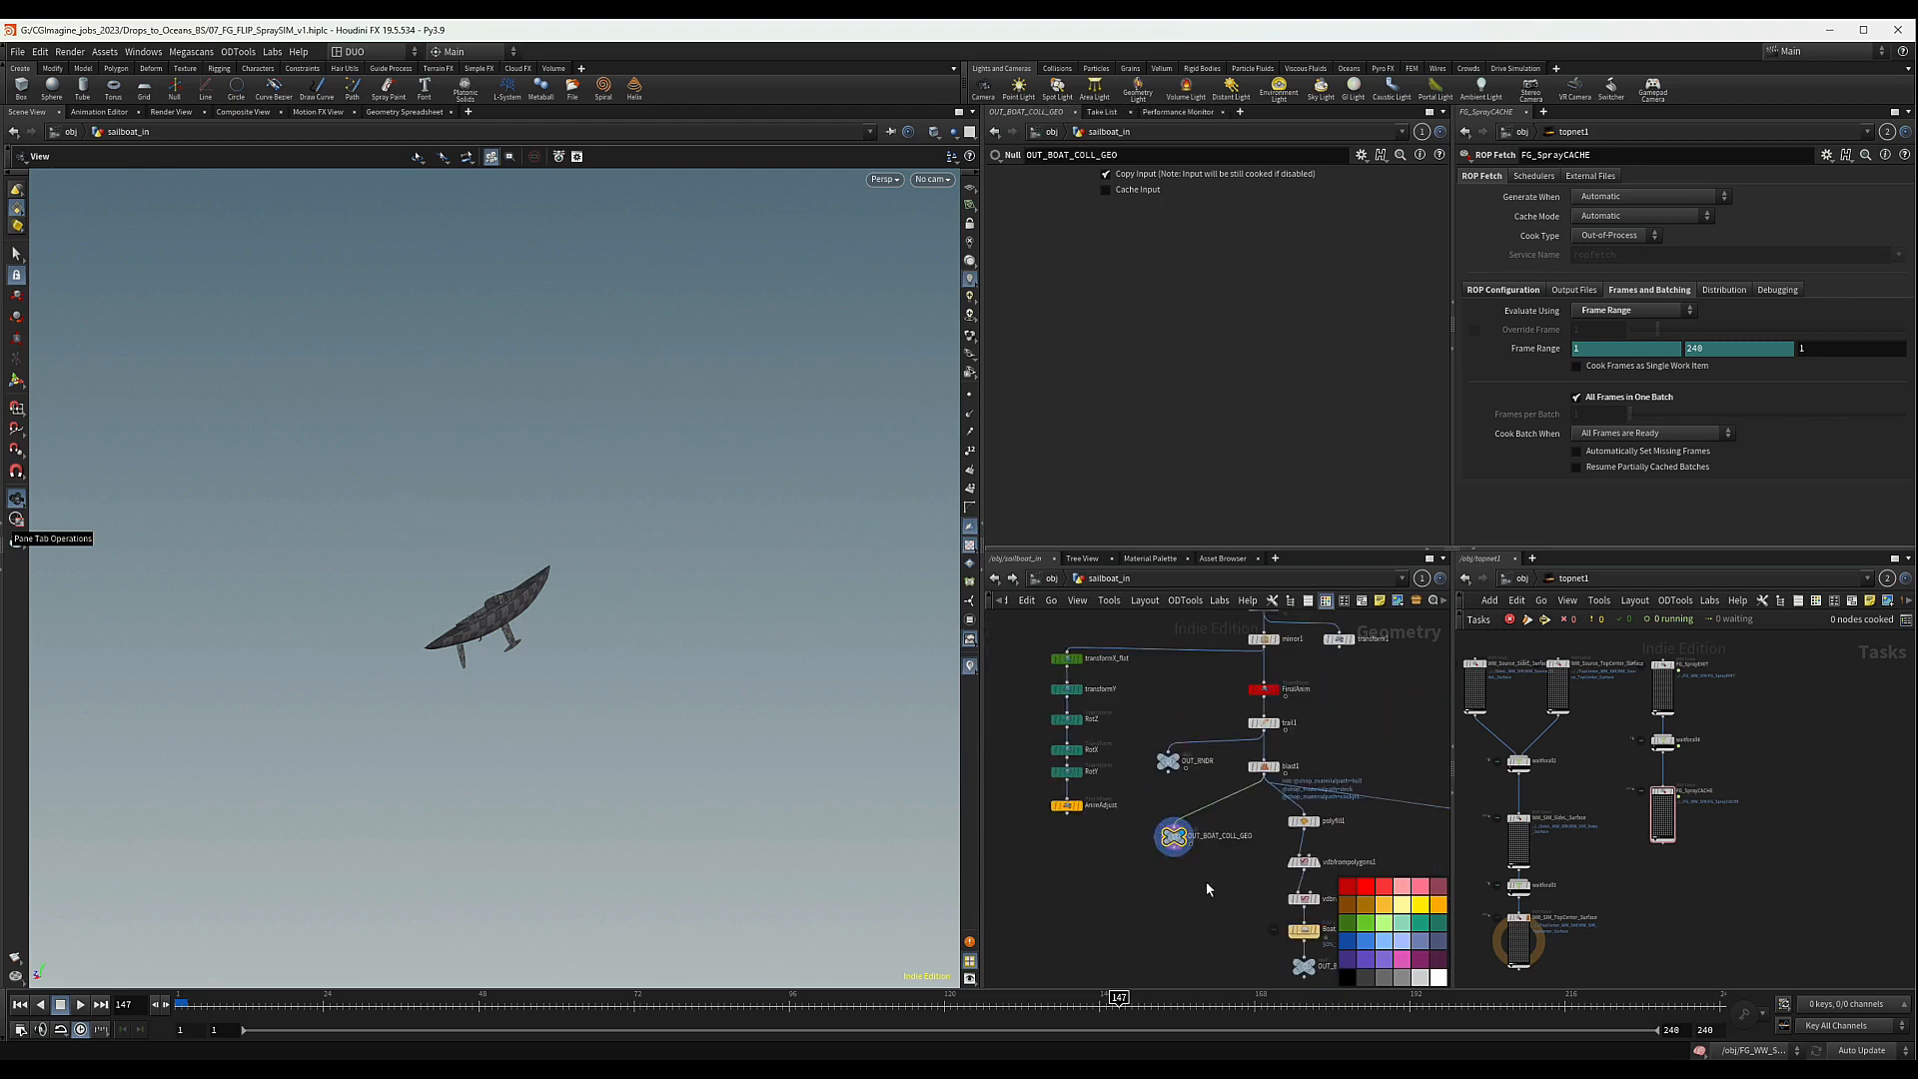
{"action": "left_click_drag", "start_coordinate": [1140, 811], "coordinate": [1235, 881]}
{"action": "scroll", "coordinate": [1246, 837], "scroll_direction": "down", "scroll_amount": 2}
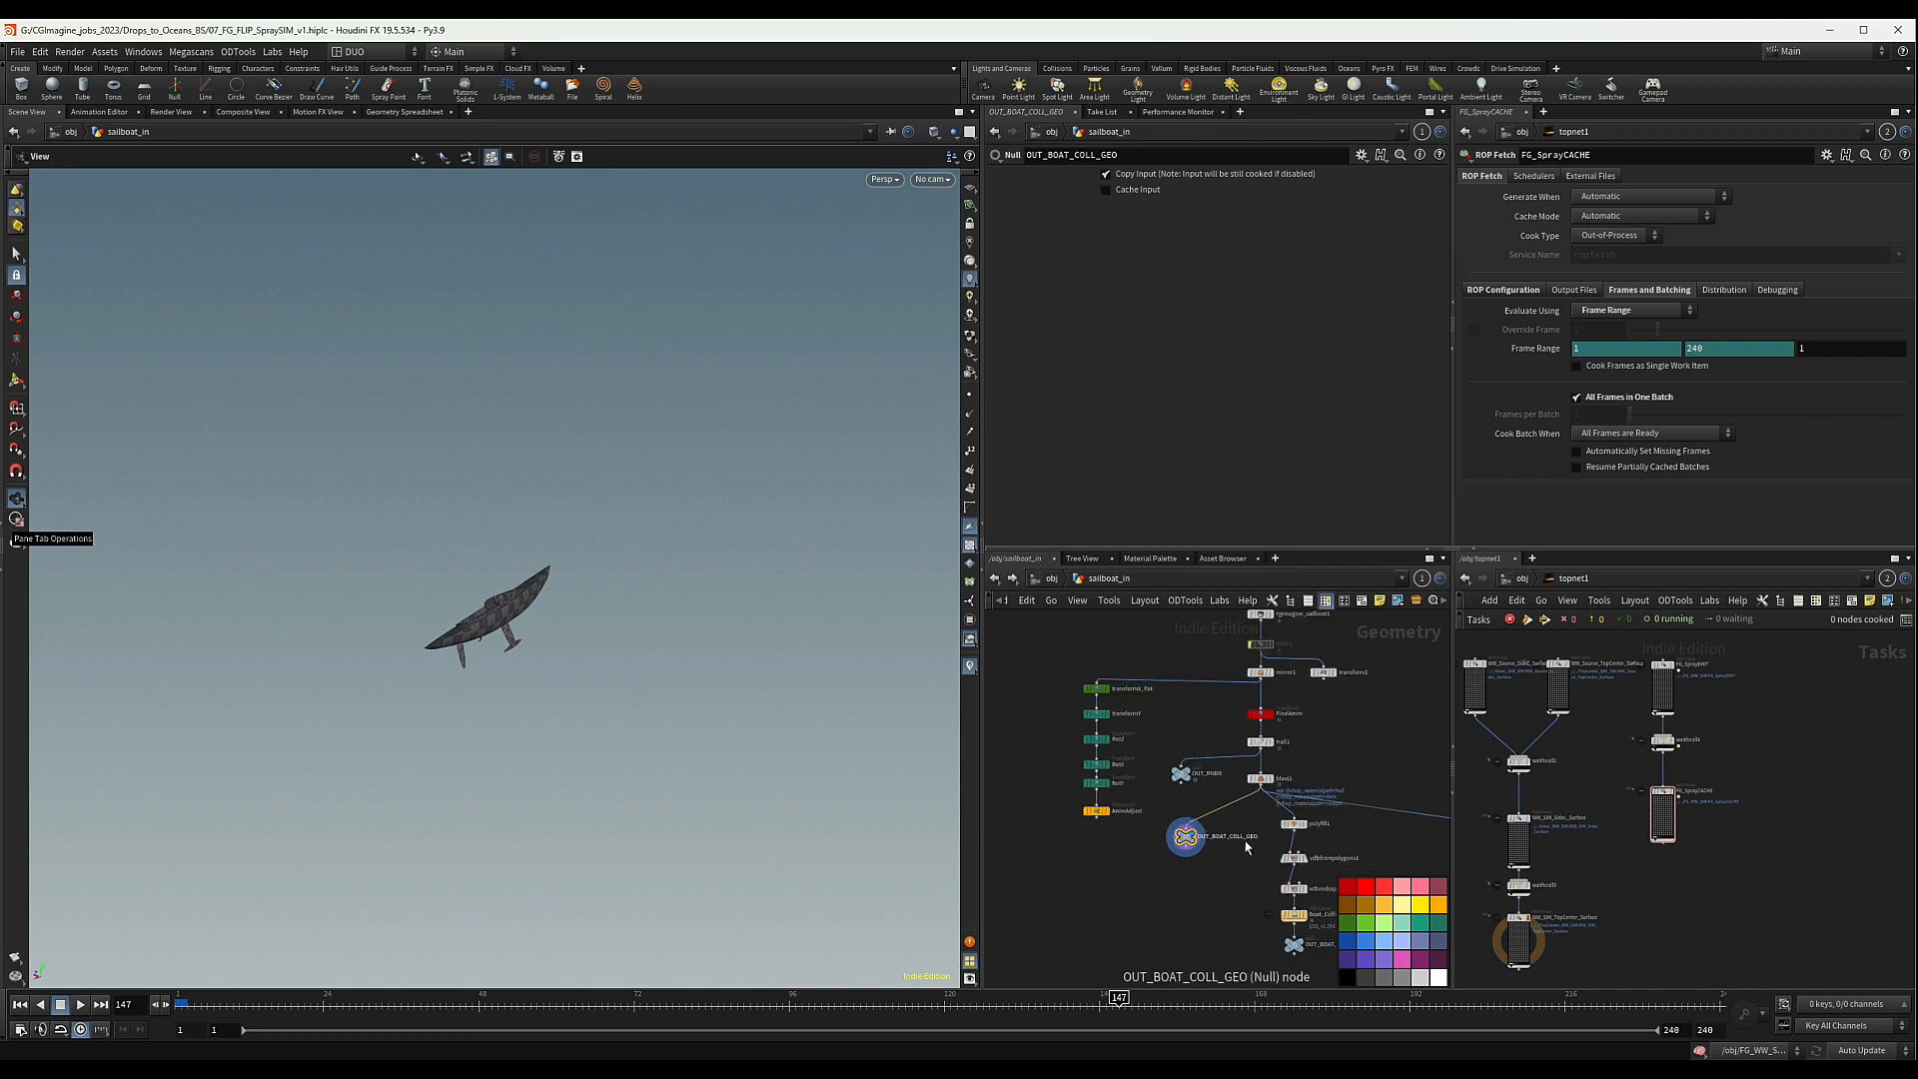
- Display the OUT_Distorted_BOAT_COLL_GEO null to inspect the distorted boat collision geometry
{"action": "middle_click_drag", "start_coordinate": [1313, 951], "coordinate": [1213, 868]}
{"action": "middle_click_drag", "start_coordinate": [1389, 825], "coordinate": [1212, 808]}
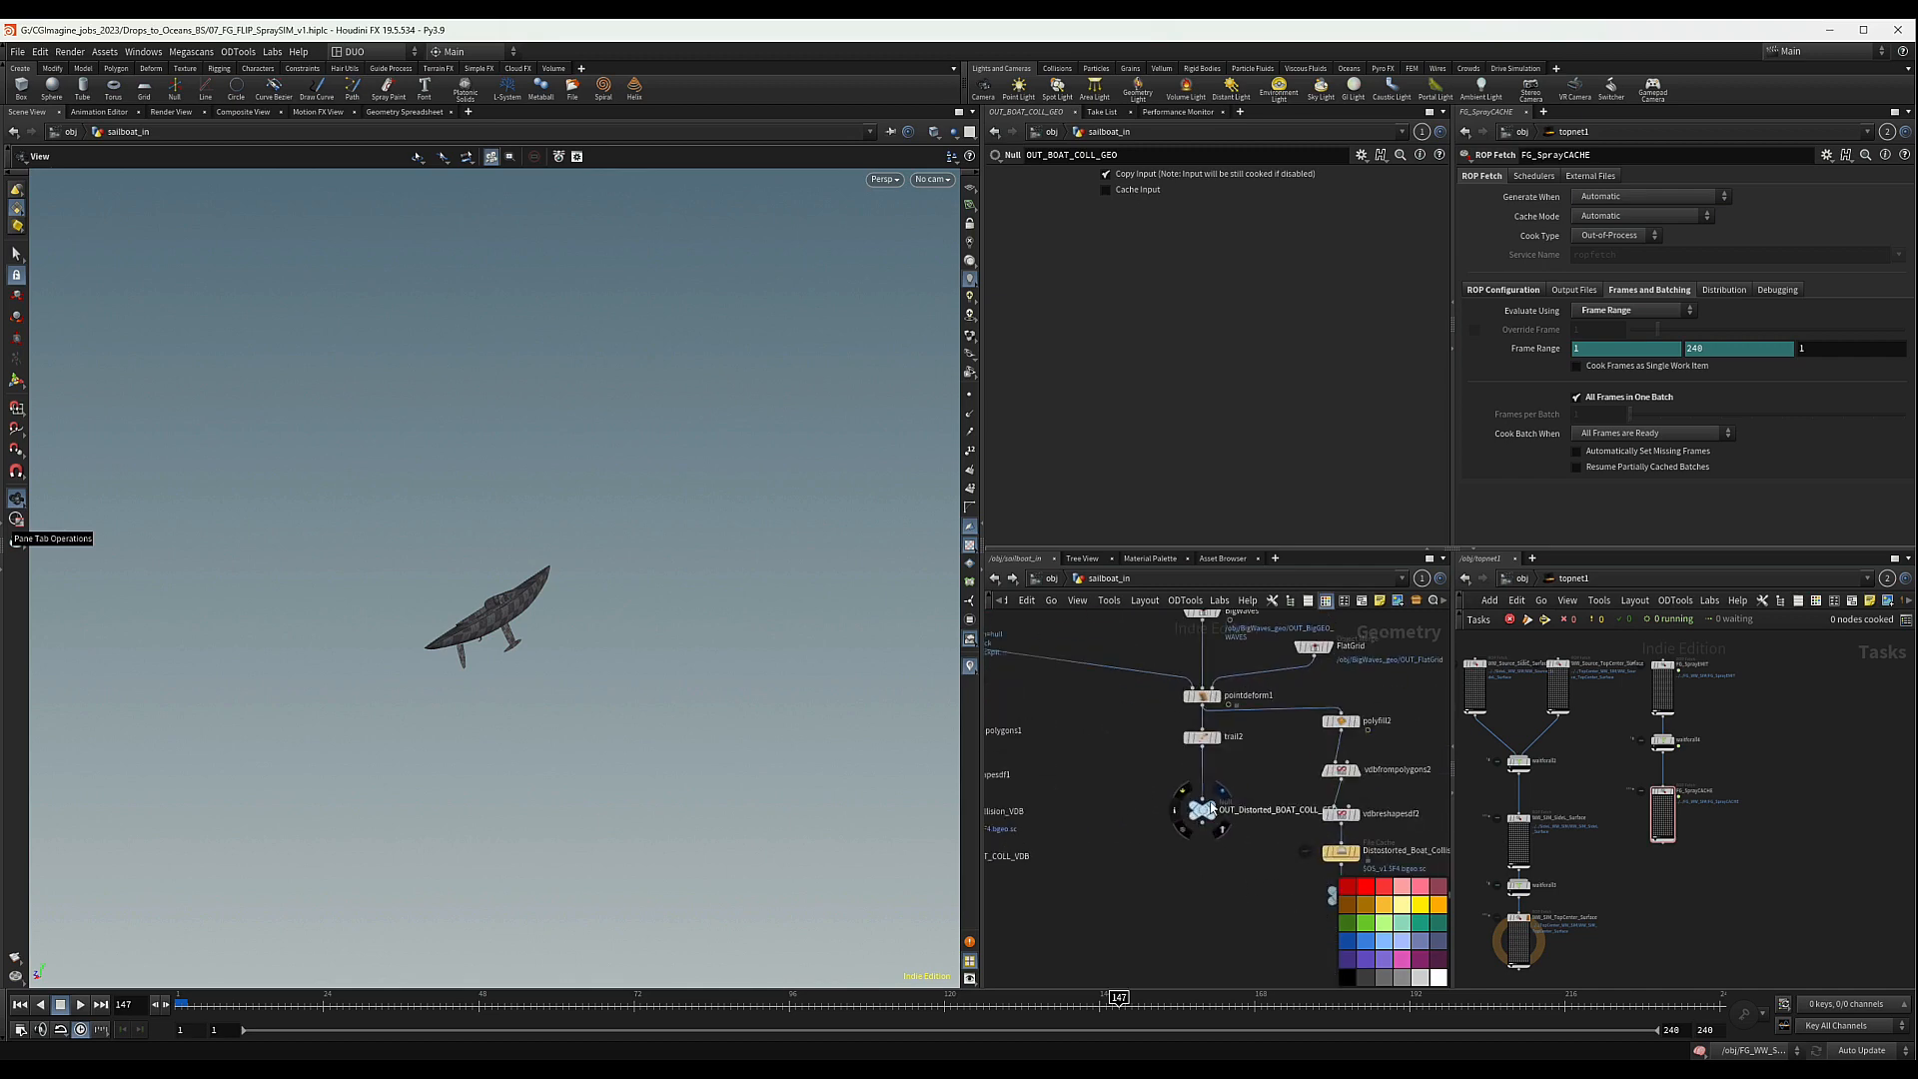
{"action": "left_click", "coordinate": [1222, 791]}
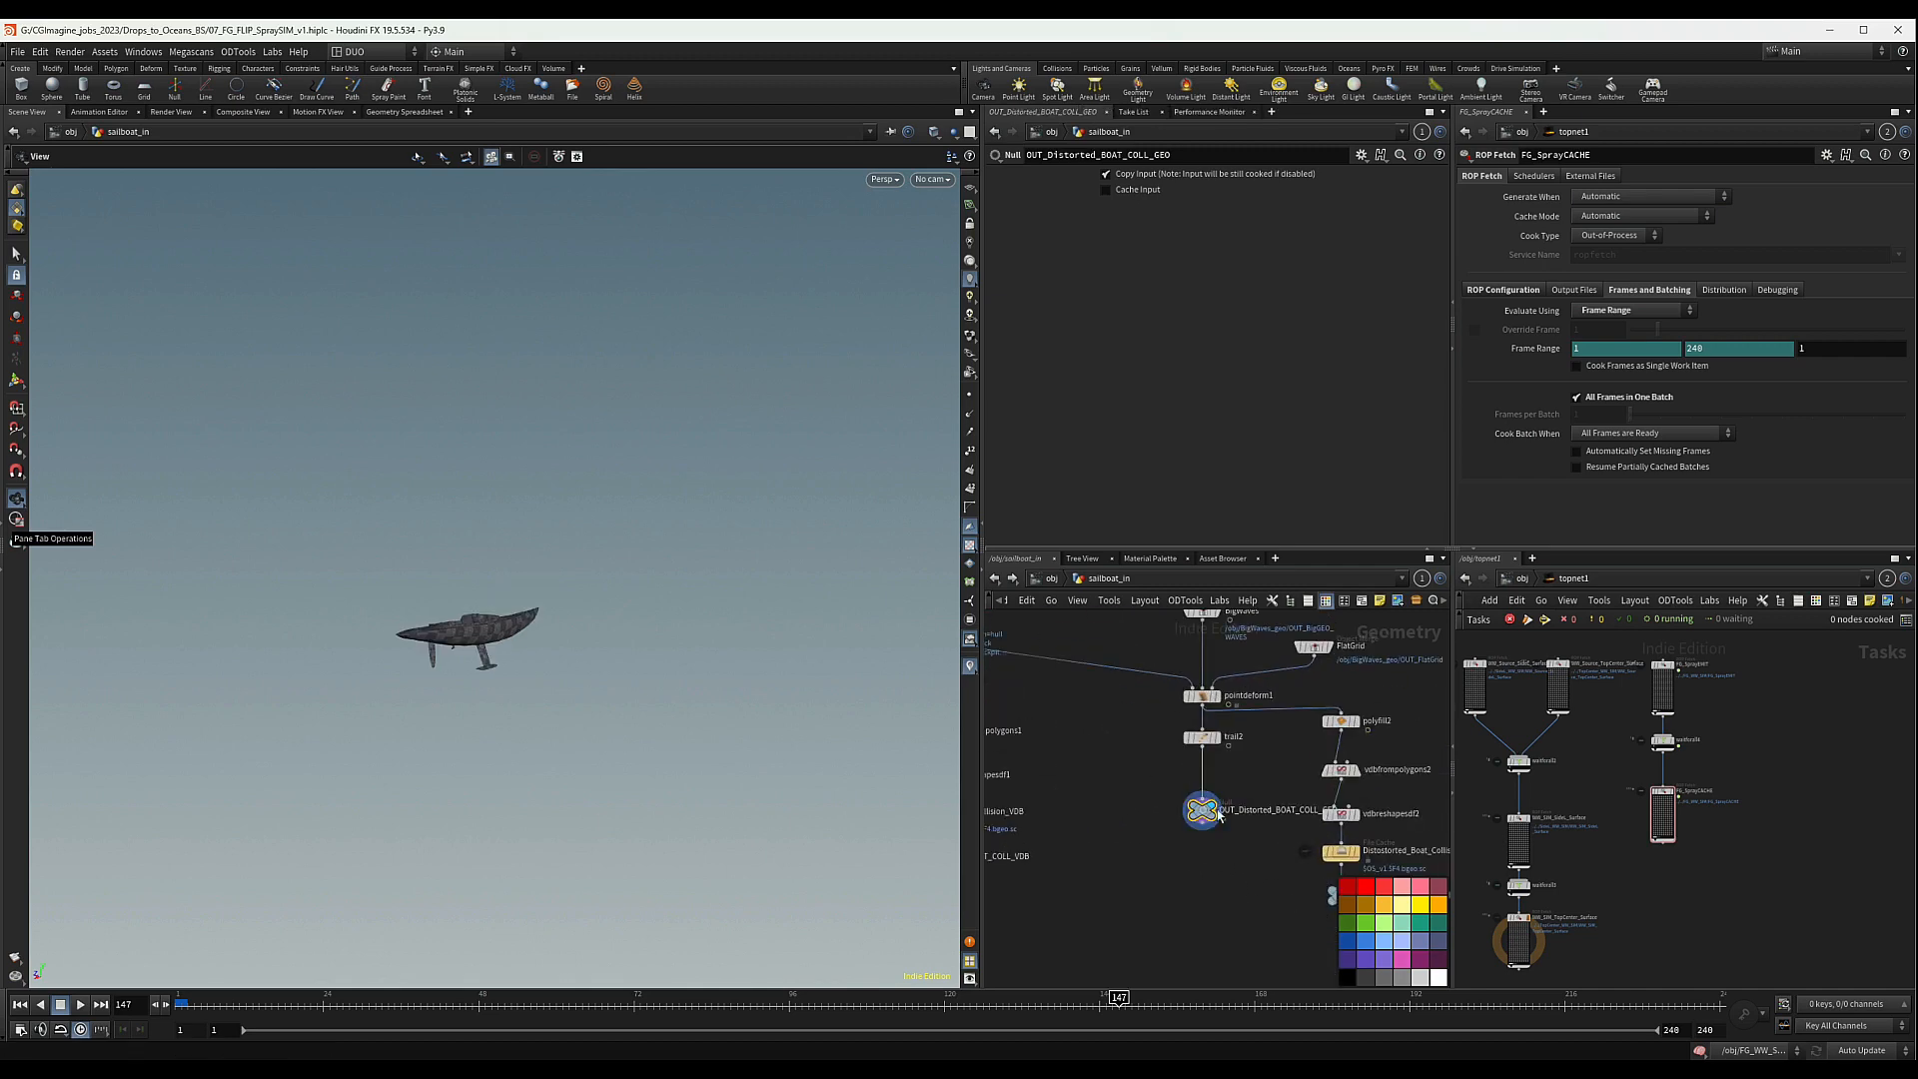
{"action": "left_click_drag", "start_coordinate": [1230, 831], "coordinate": [1247, 863]}
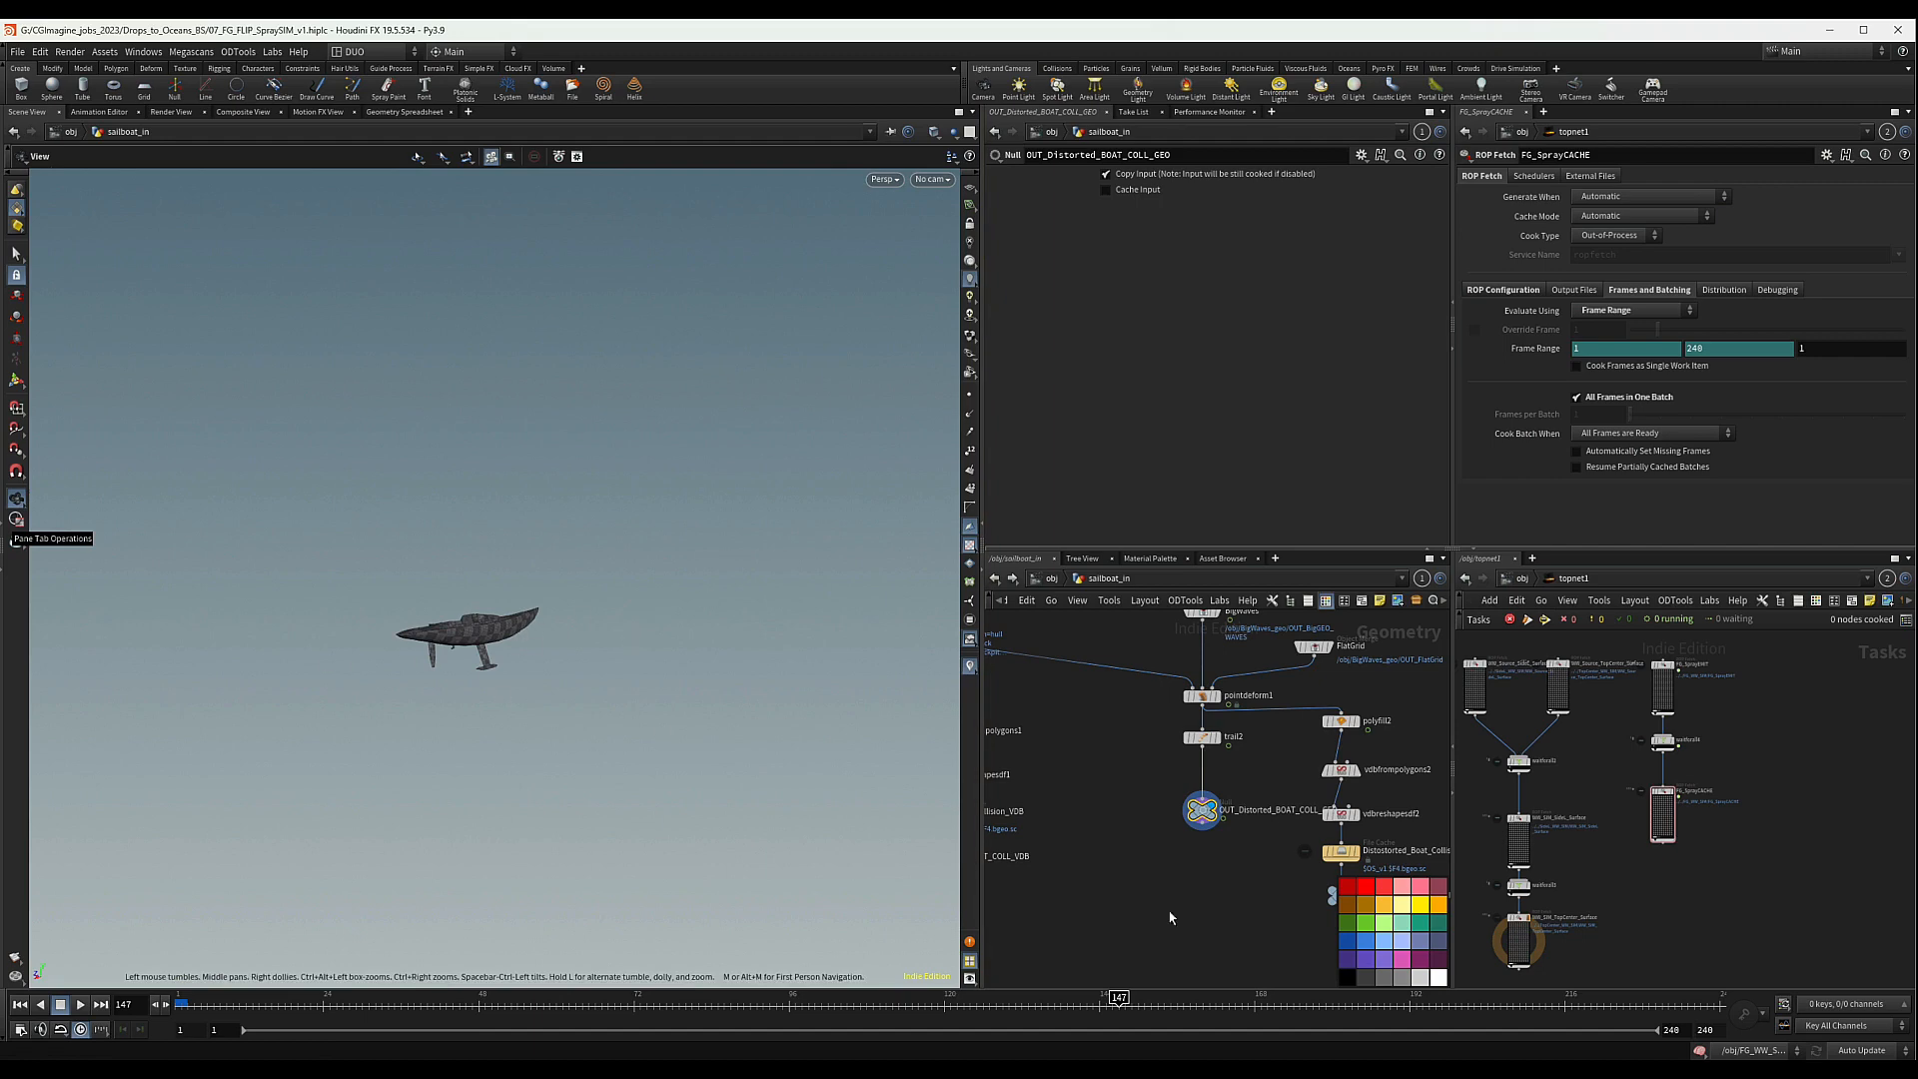
{"action": "scroll", "coordinate": [1171, 917], "scroll_direction": "down", "scroll_amount": 8}
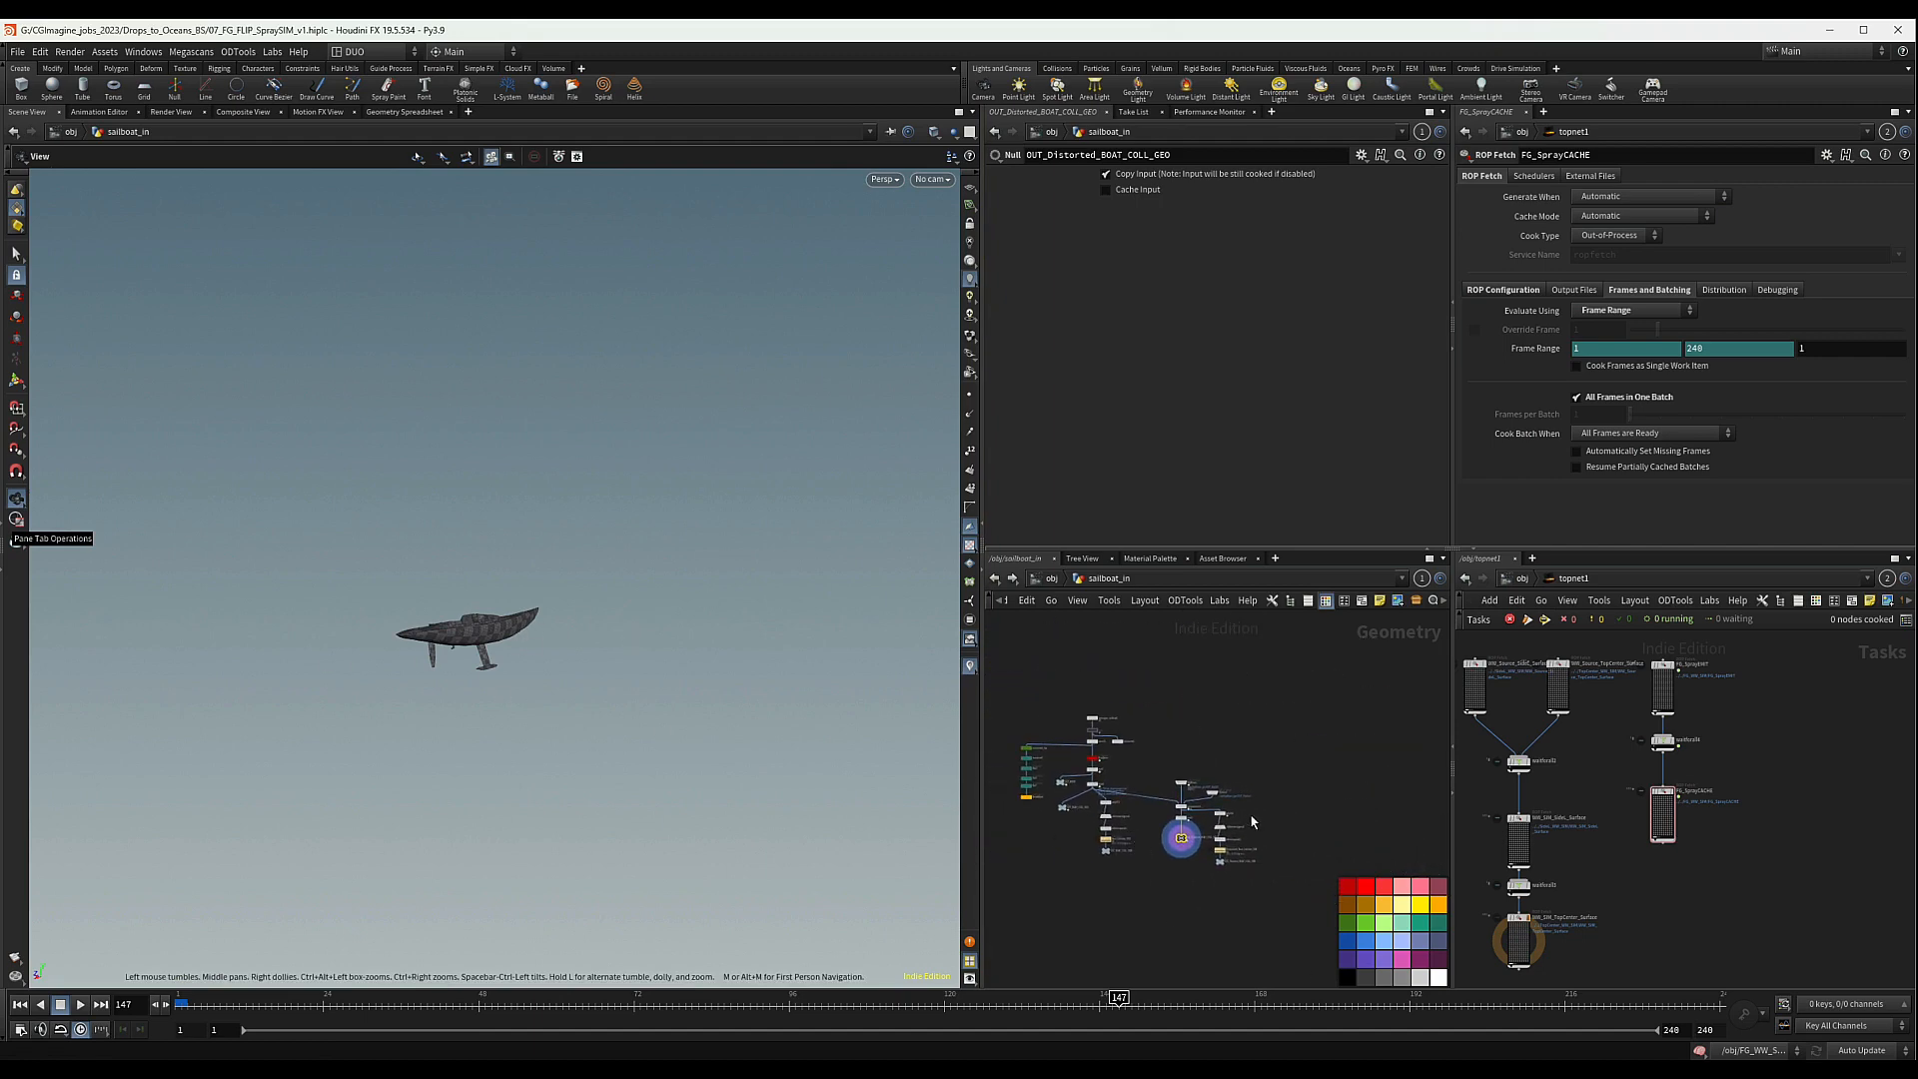
{"action": "scroll", "coordinate": [1282, 800], "scroll_direction": "up", "scroll_amount": 4}
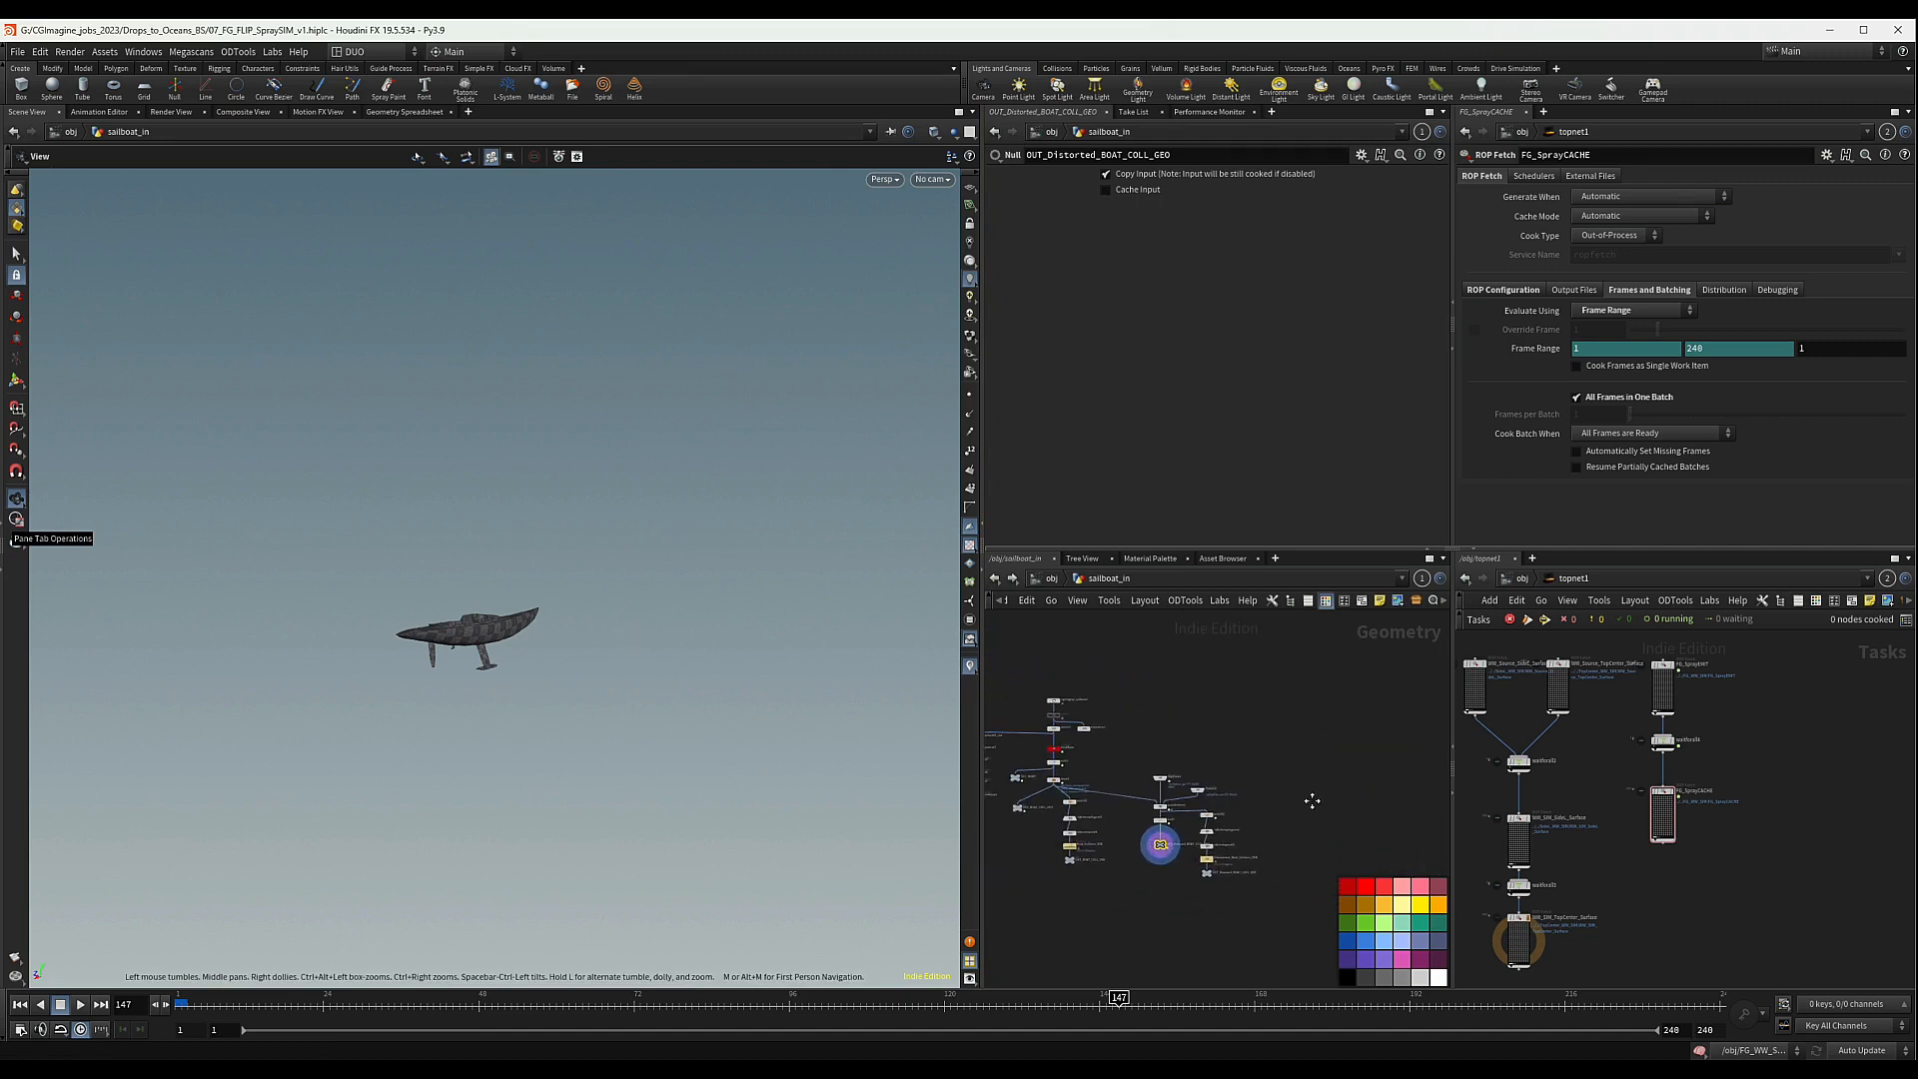
{"action": "scroll", "coordinate": [1301, 773], "scroll_direction": "up", "scroll_amount": 2}
{"action": "scroll", "coordinate": [1288, 775], "scroll_direction": "down", "scroll_amount": 2}
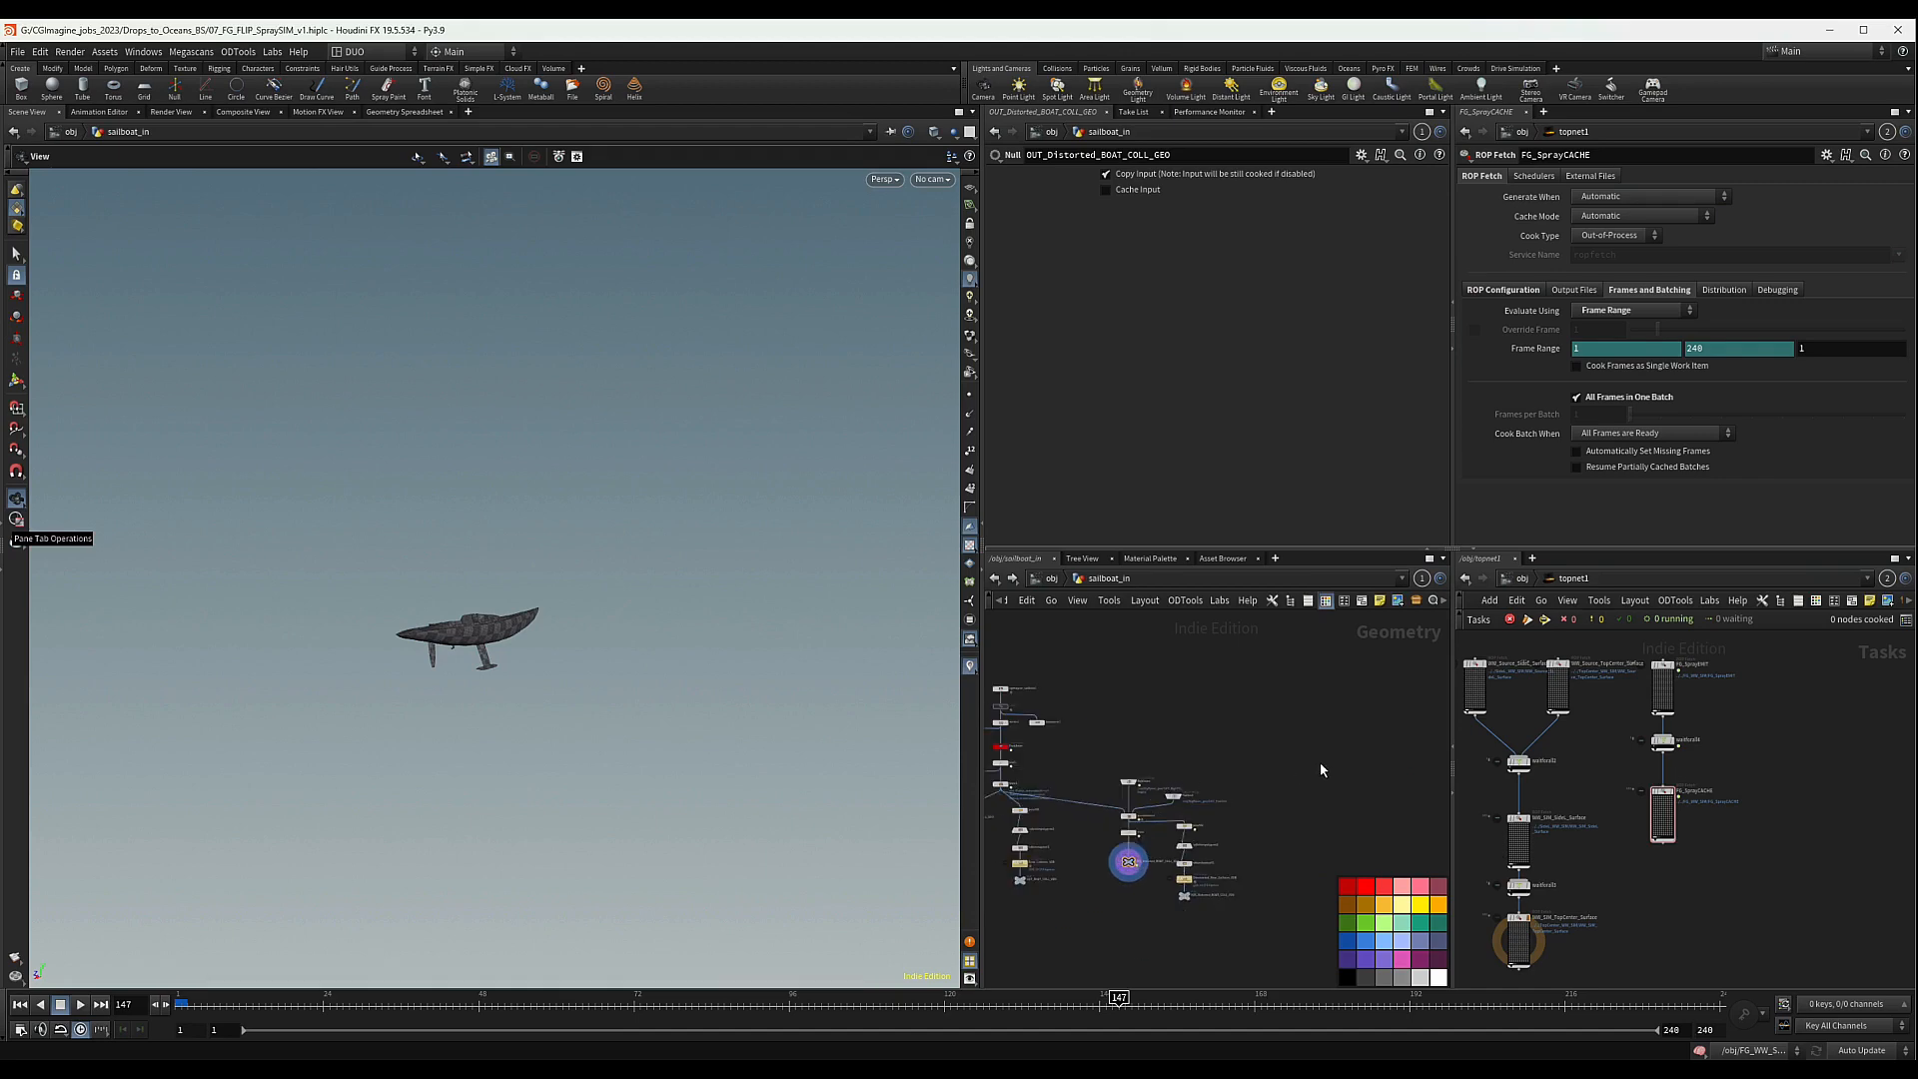
- Add a Blast node to the sailboat_in network and connect trail1's output to its input
{"action": "key", "text": "Tab"}
{"action": "type", "text": "obj"}
{"action": "key", "text": "Return"}
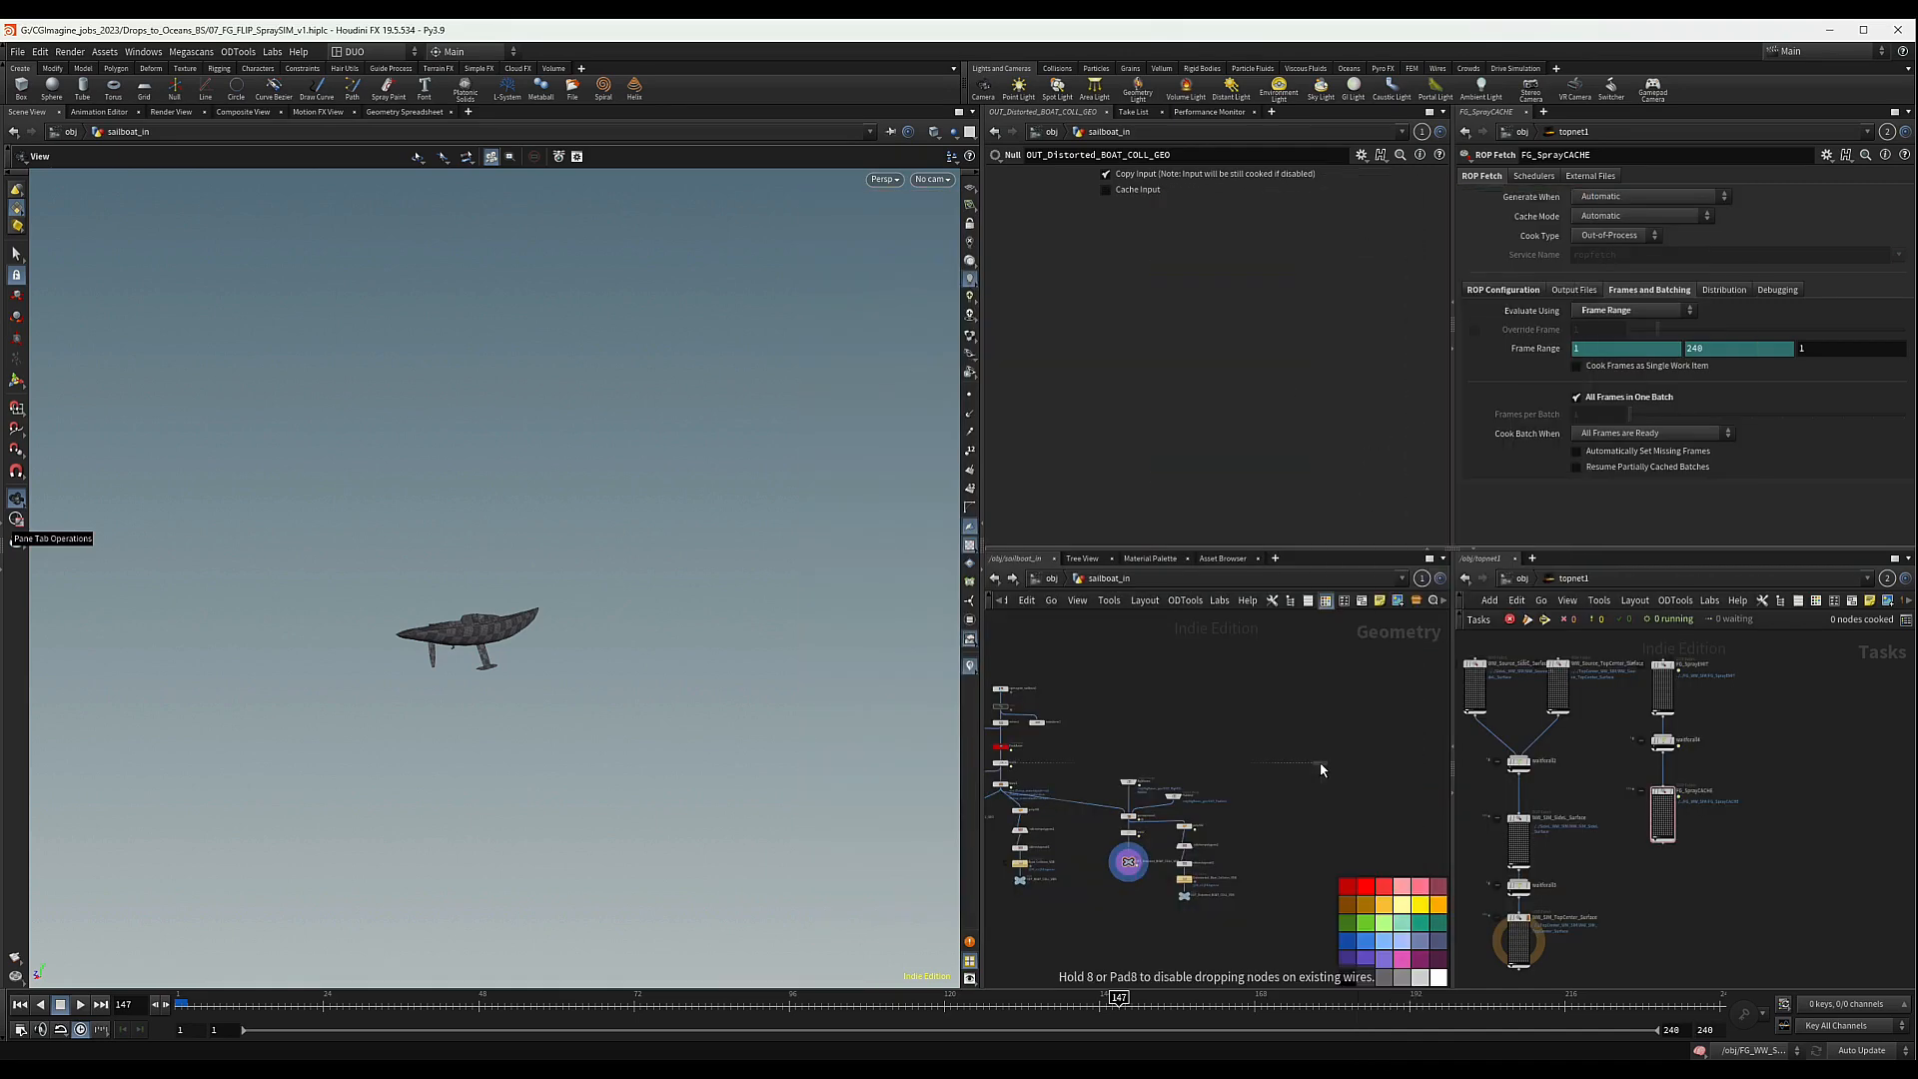
{"action": "left_click", "coordinate": [1321, 762]}
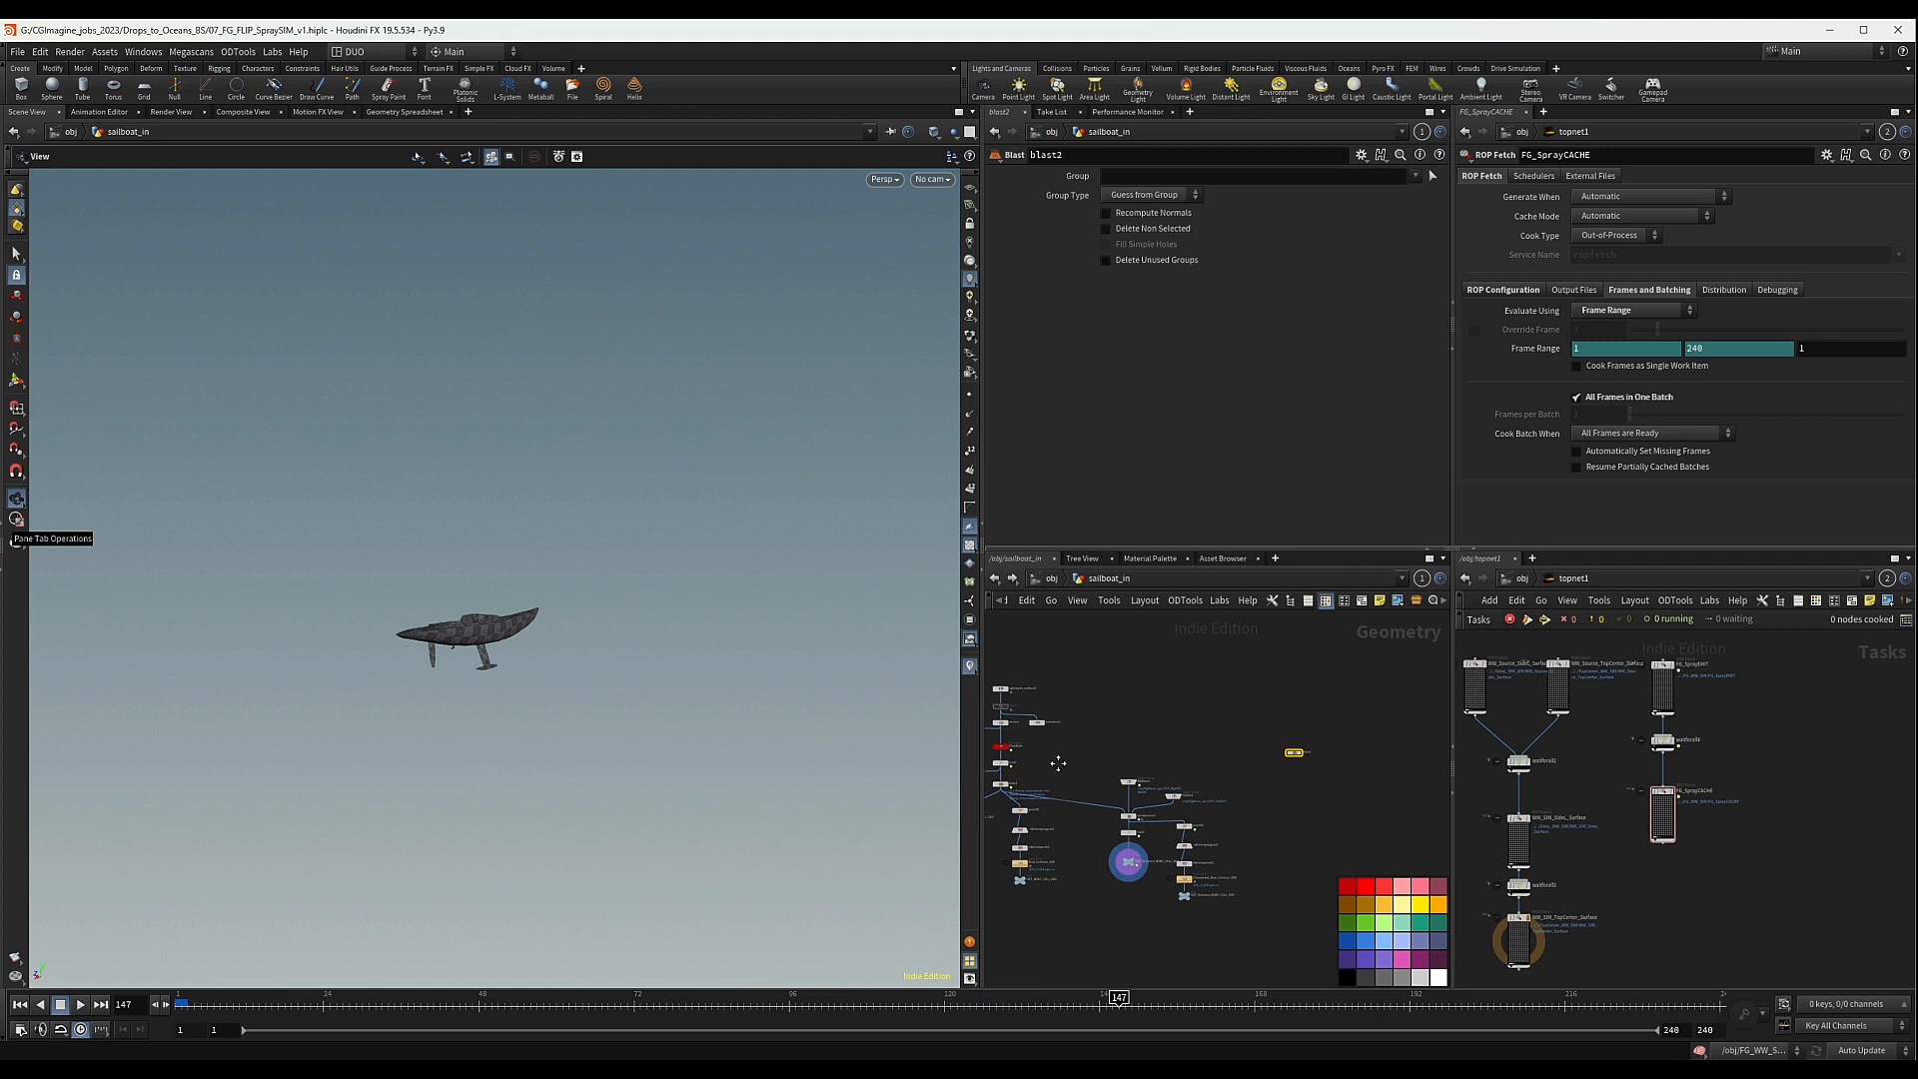
{"action": "middle_click_drag", "start_coordinate": [1003, 763], "coordinate": [1096, 748]}
{"action": "scroll", "coordinate": [1096, 747], "scroll_direction": "up", "scroll_amount": 5}
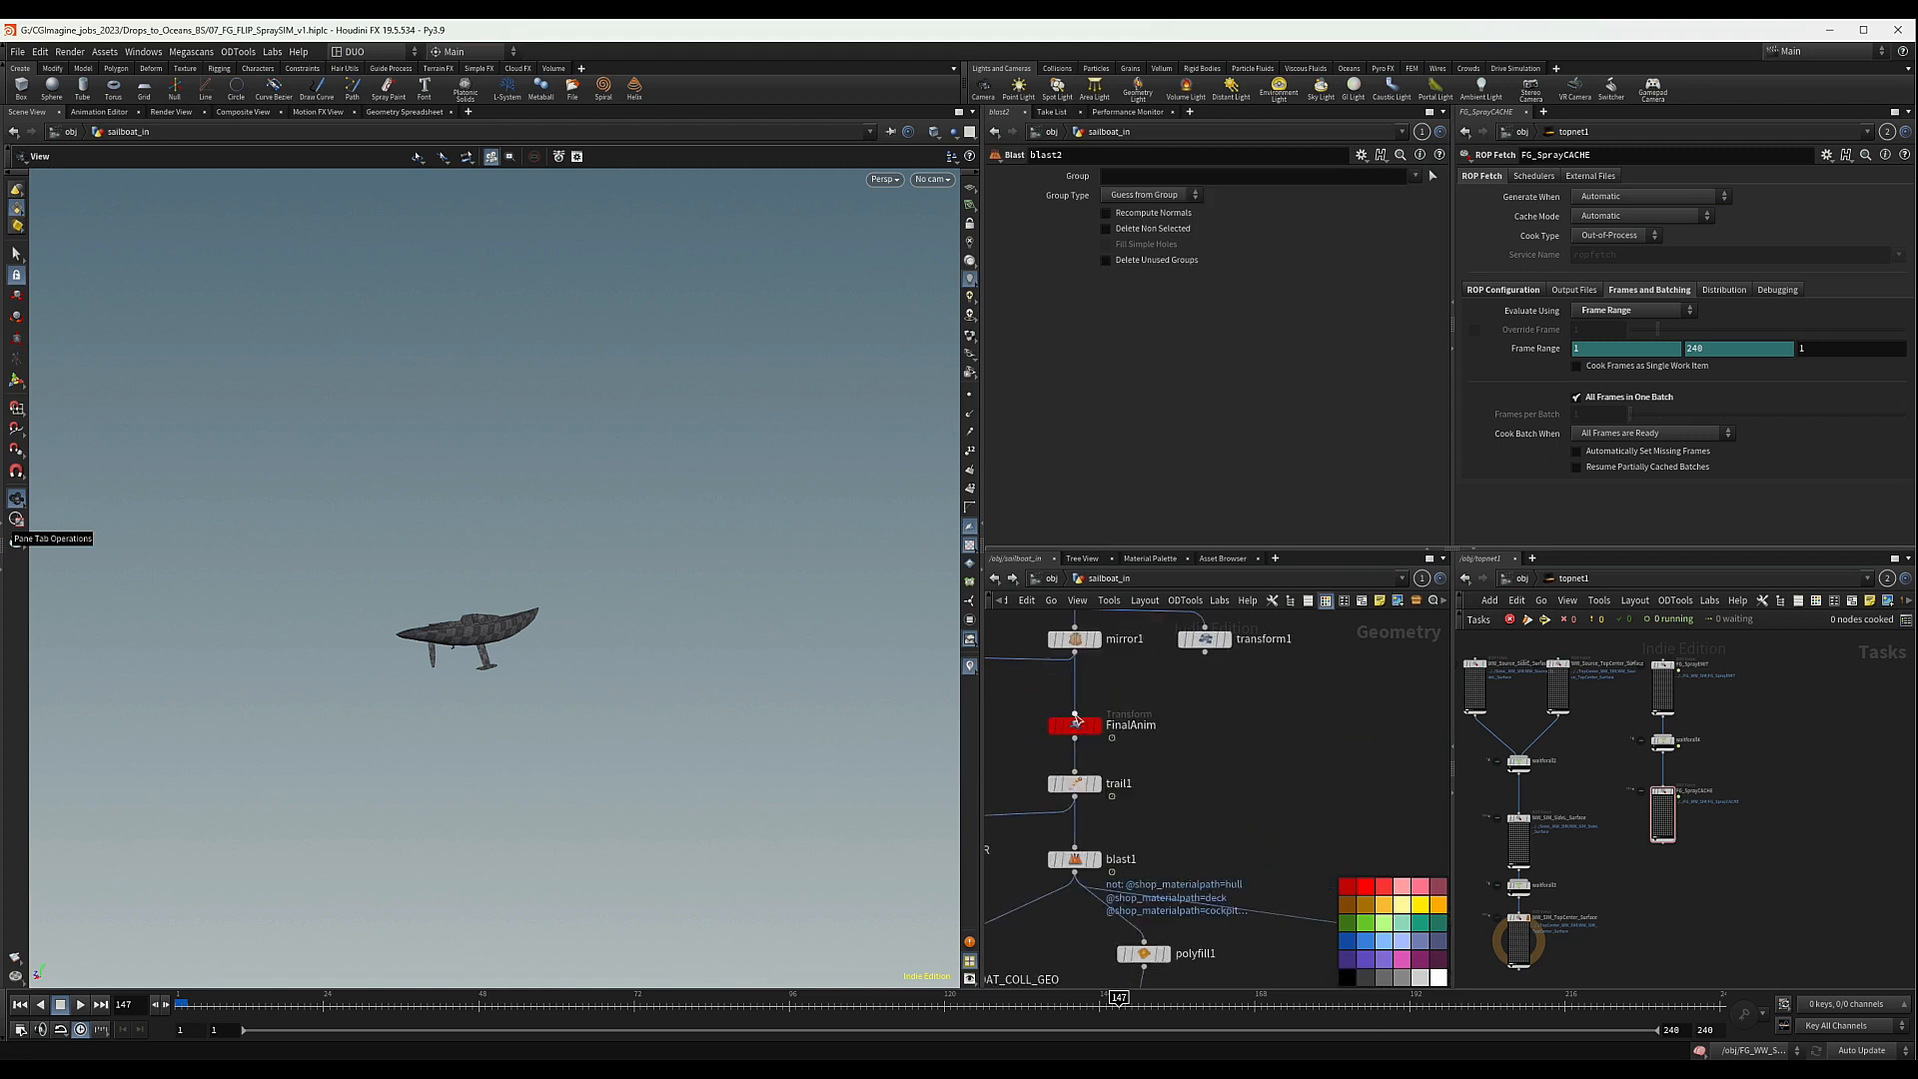
{"action": "scroll", "coordinate": [1107, 730], "scroll_direction": "down", "scroll_amount": 7}
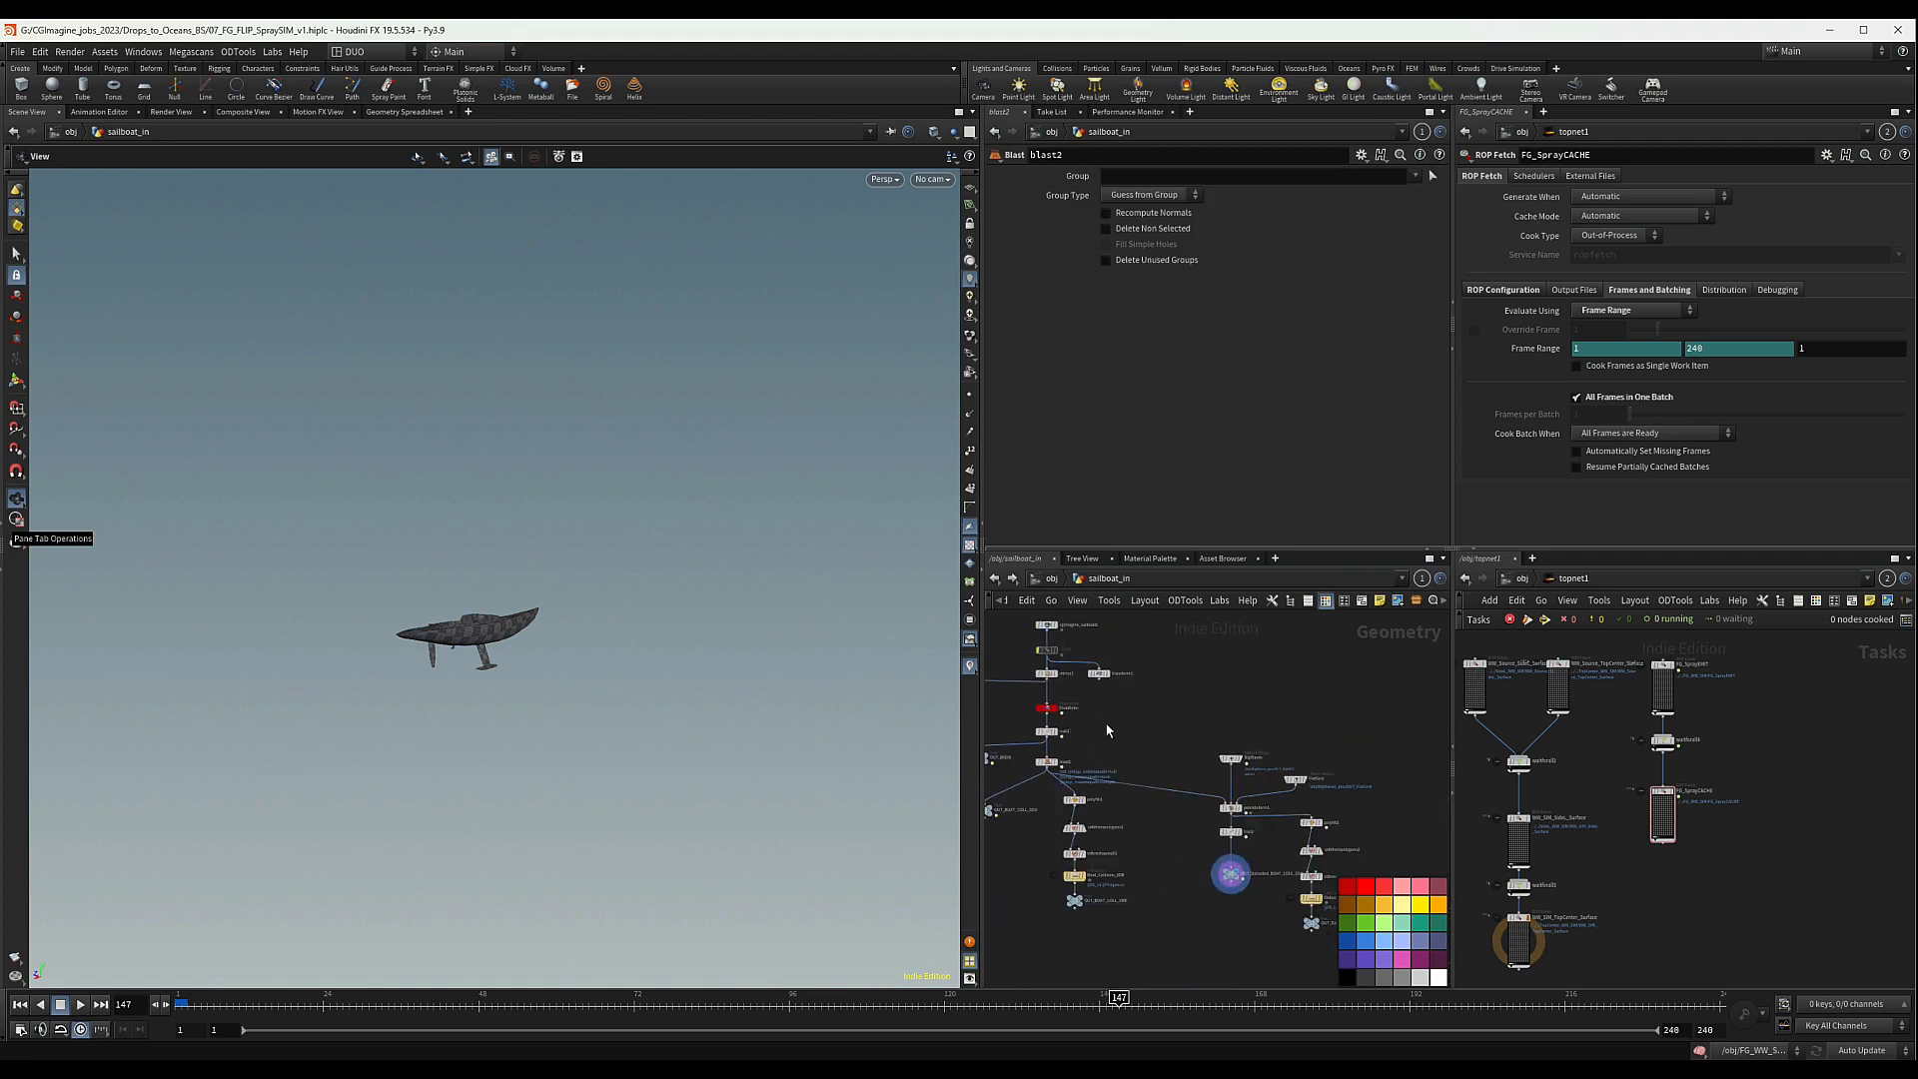
{"action": "left_click_drag", "start_coordinate": [1052, 739], "coordinate": [1406, 731]}
{"action": "middle_click_drag", "start_coordinate": [1407, 730], "coordinate": [1260, 774]}
{"action": "left_click", "coordinate": [1164, 718]}
{"action": "left_click_drag", "start_coordinate": [1261, 716], "coordinate": [1261, 746]}
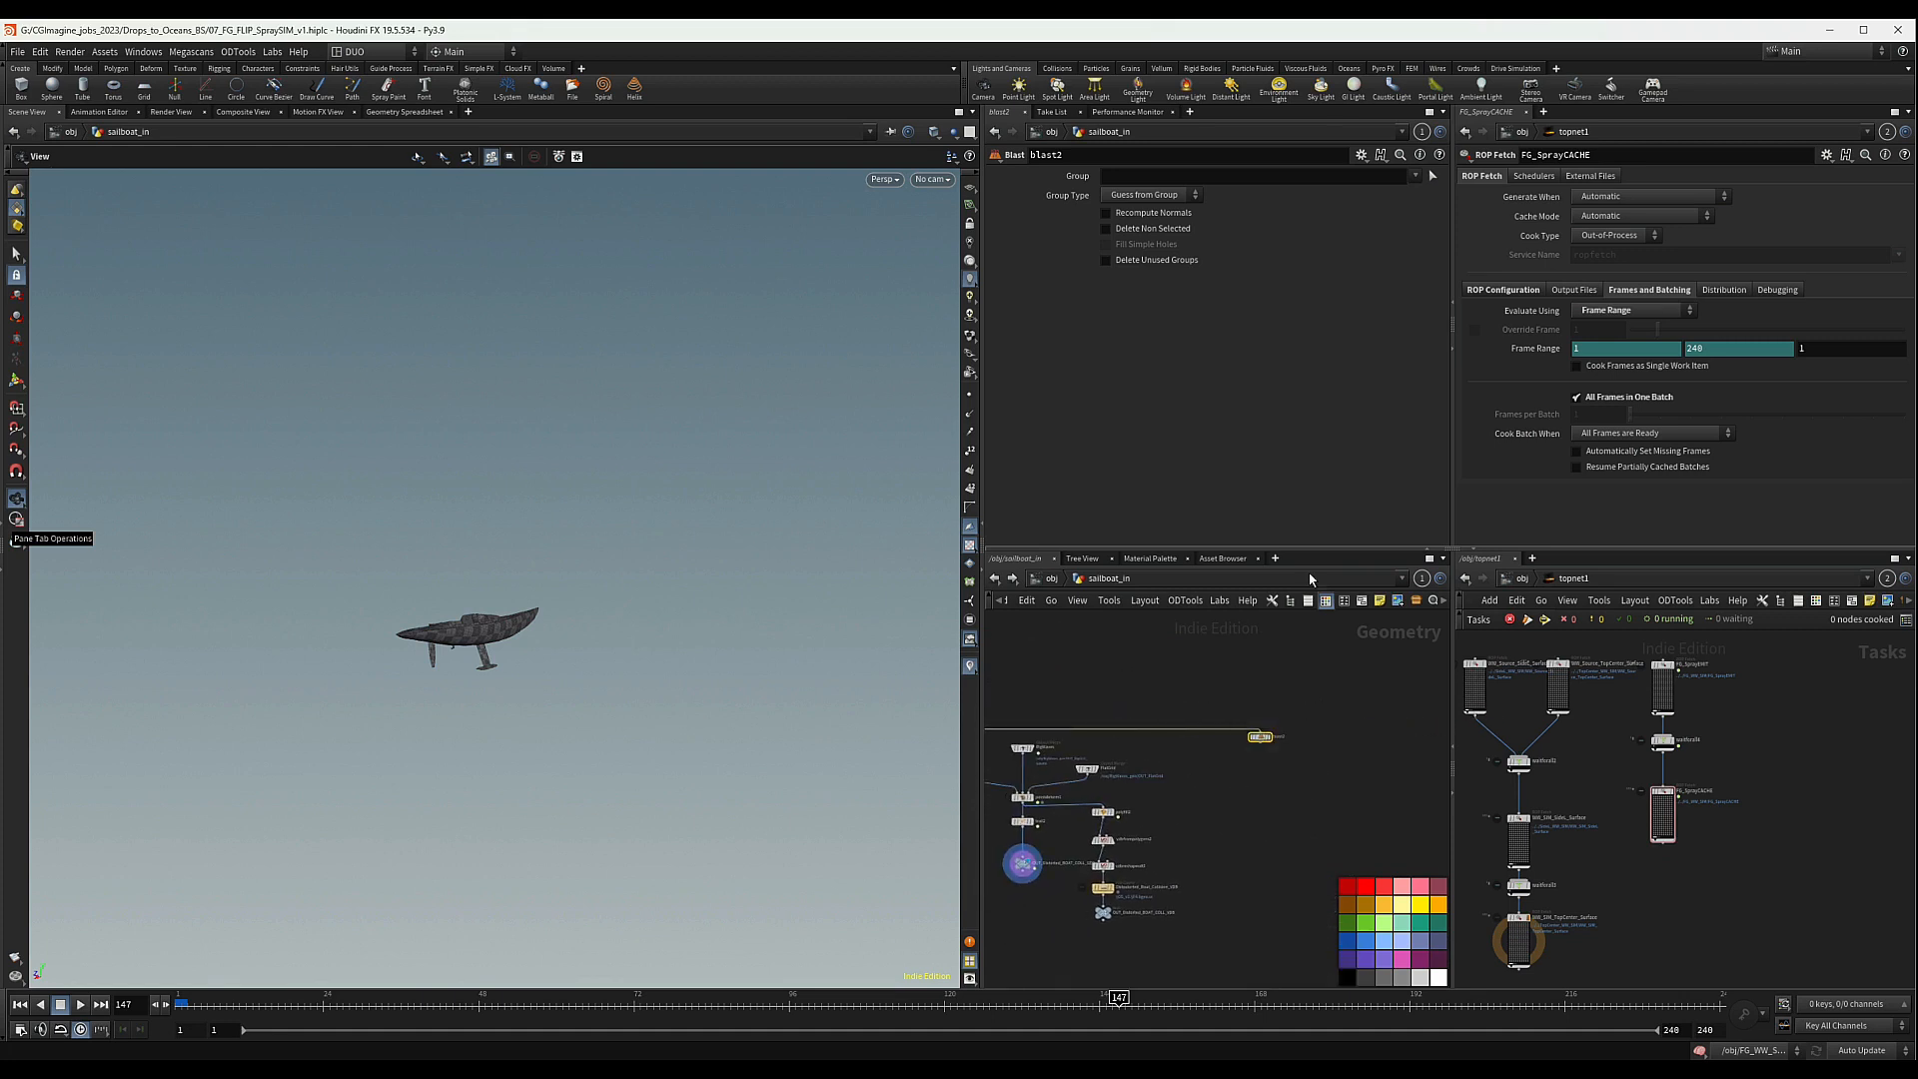
{"action": "scroll", "coordinate": [1274, 768], "scroll_direction": "up", "scroll_amount": 3}
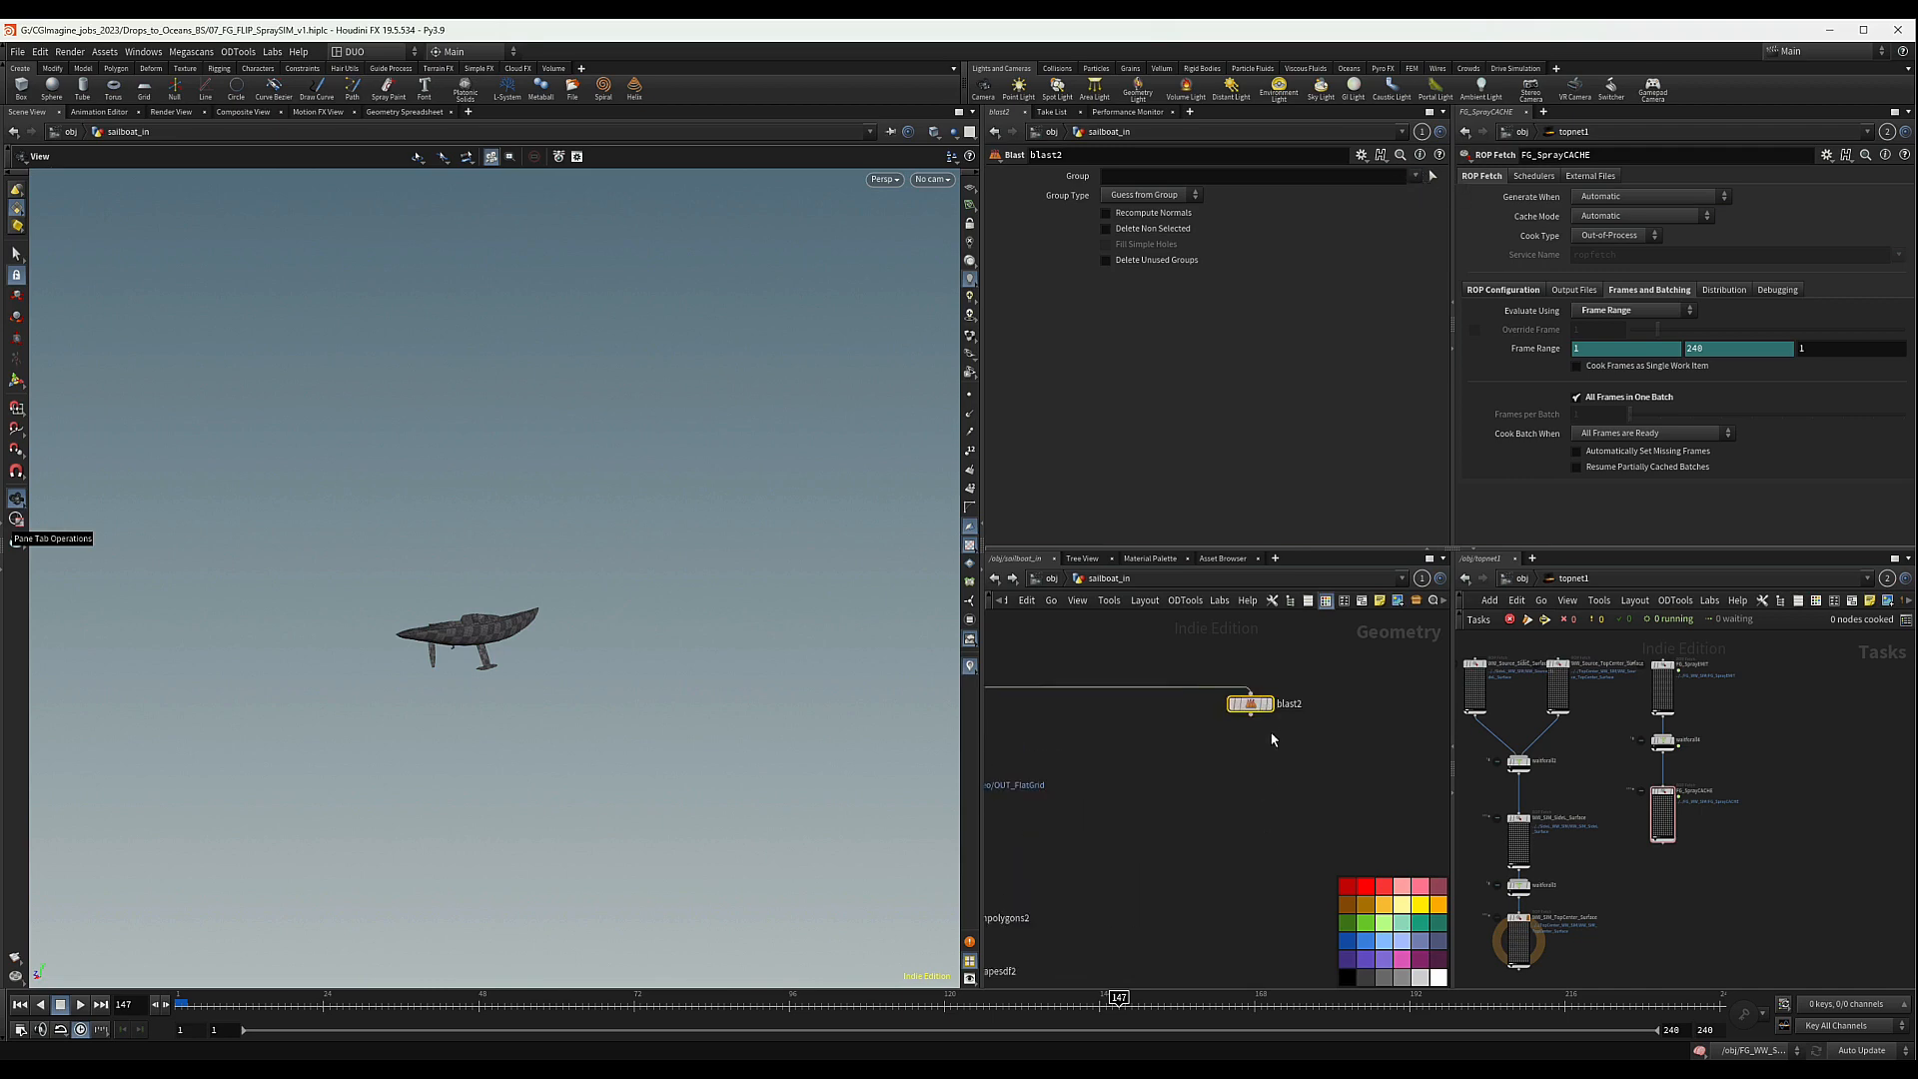
{"action": "left_click", "coordinate": [1270, 706]}
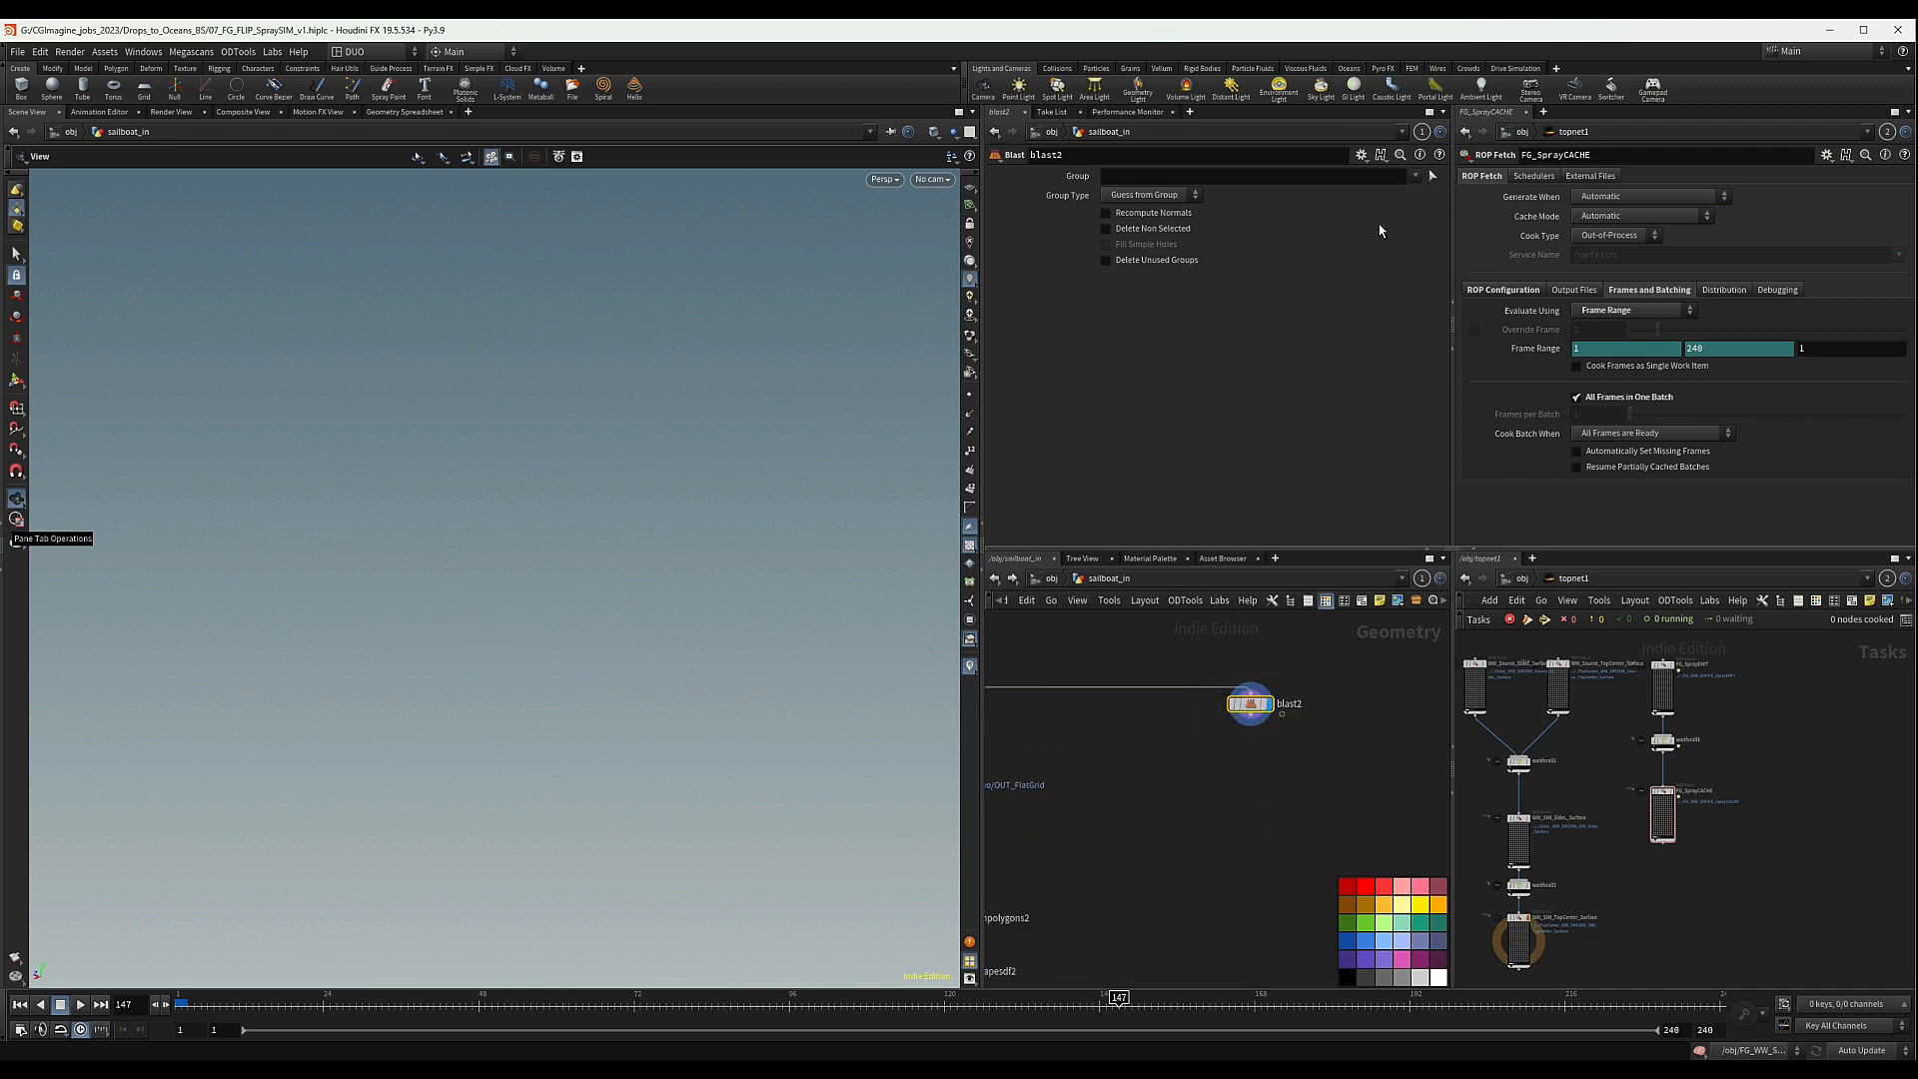
{"action": "left_click", "coordinate": [1415, 175]}
{"action": "scroll", "coordinate": [1508, 784], "scroll_direction": "down", "scroll_amount": 5}
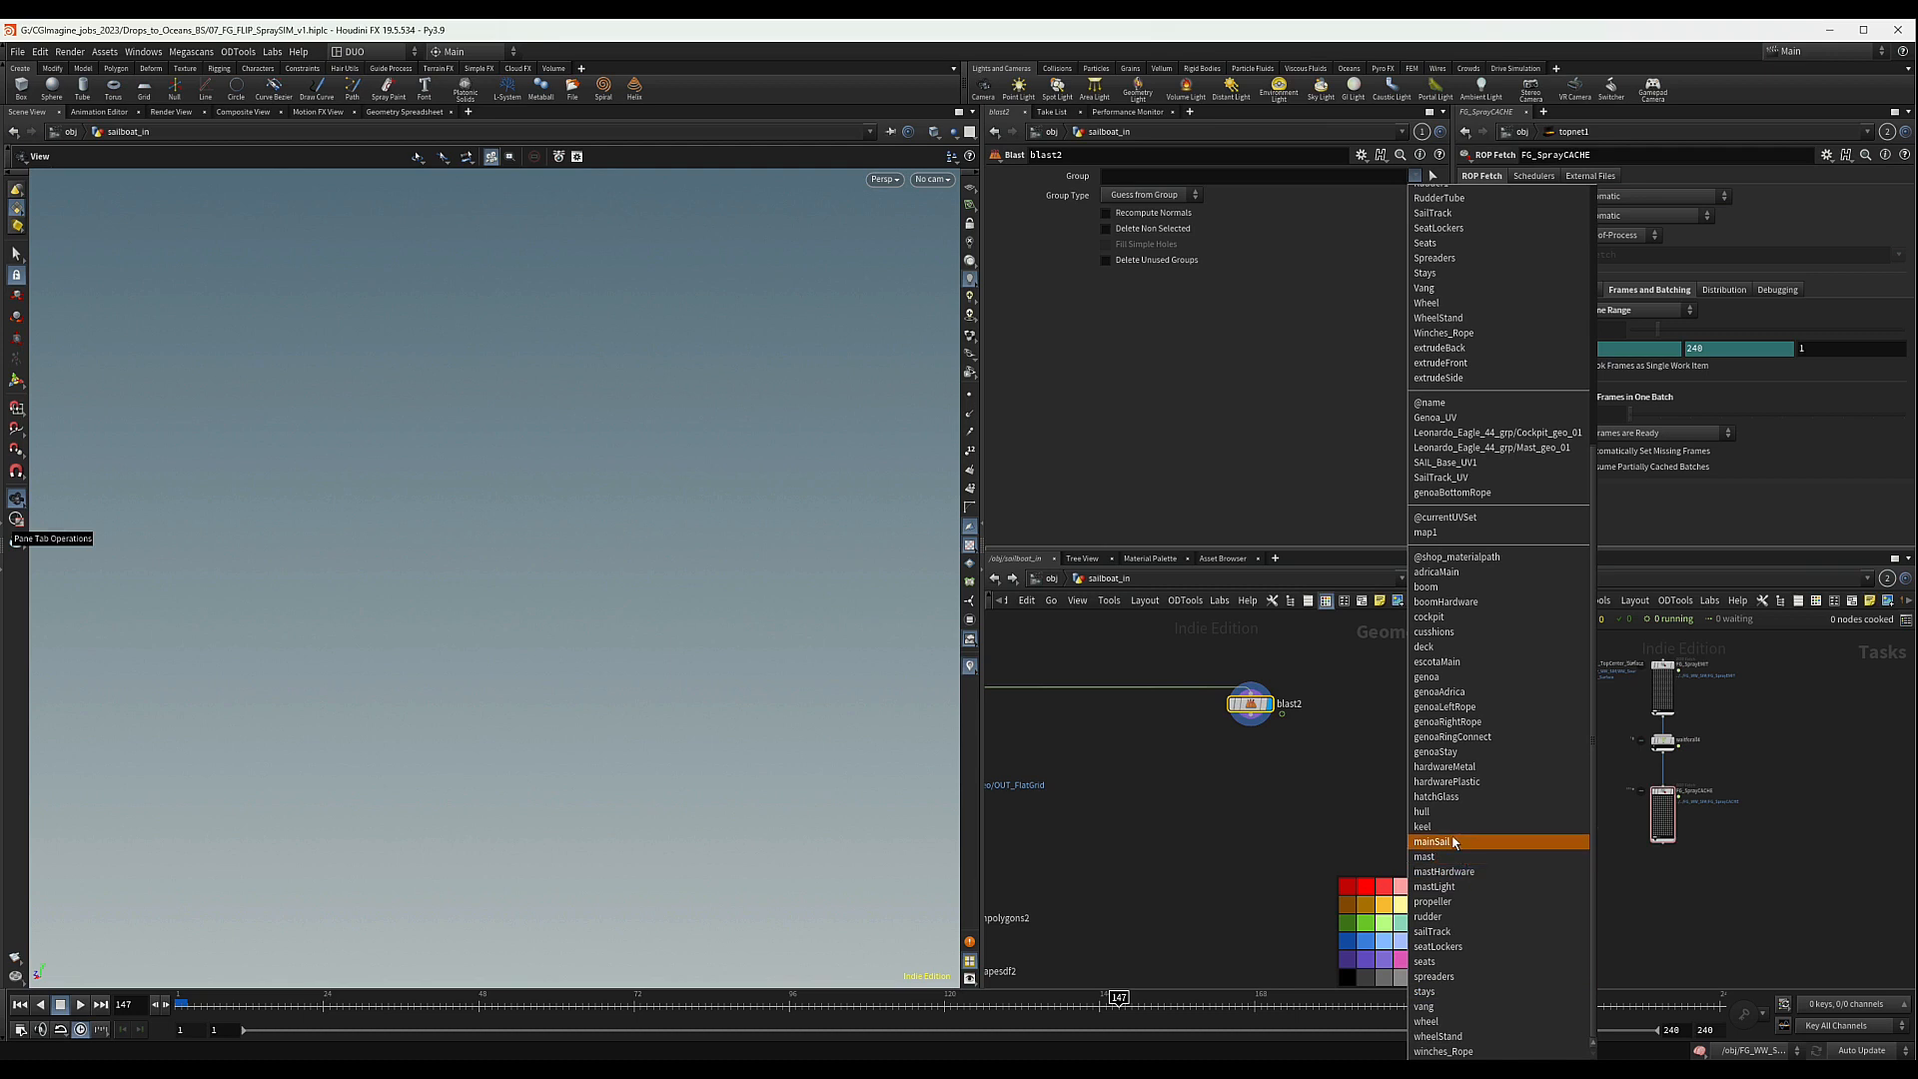
{"action": "left_click", "coordinate": [1459, 678]}
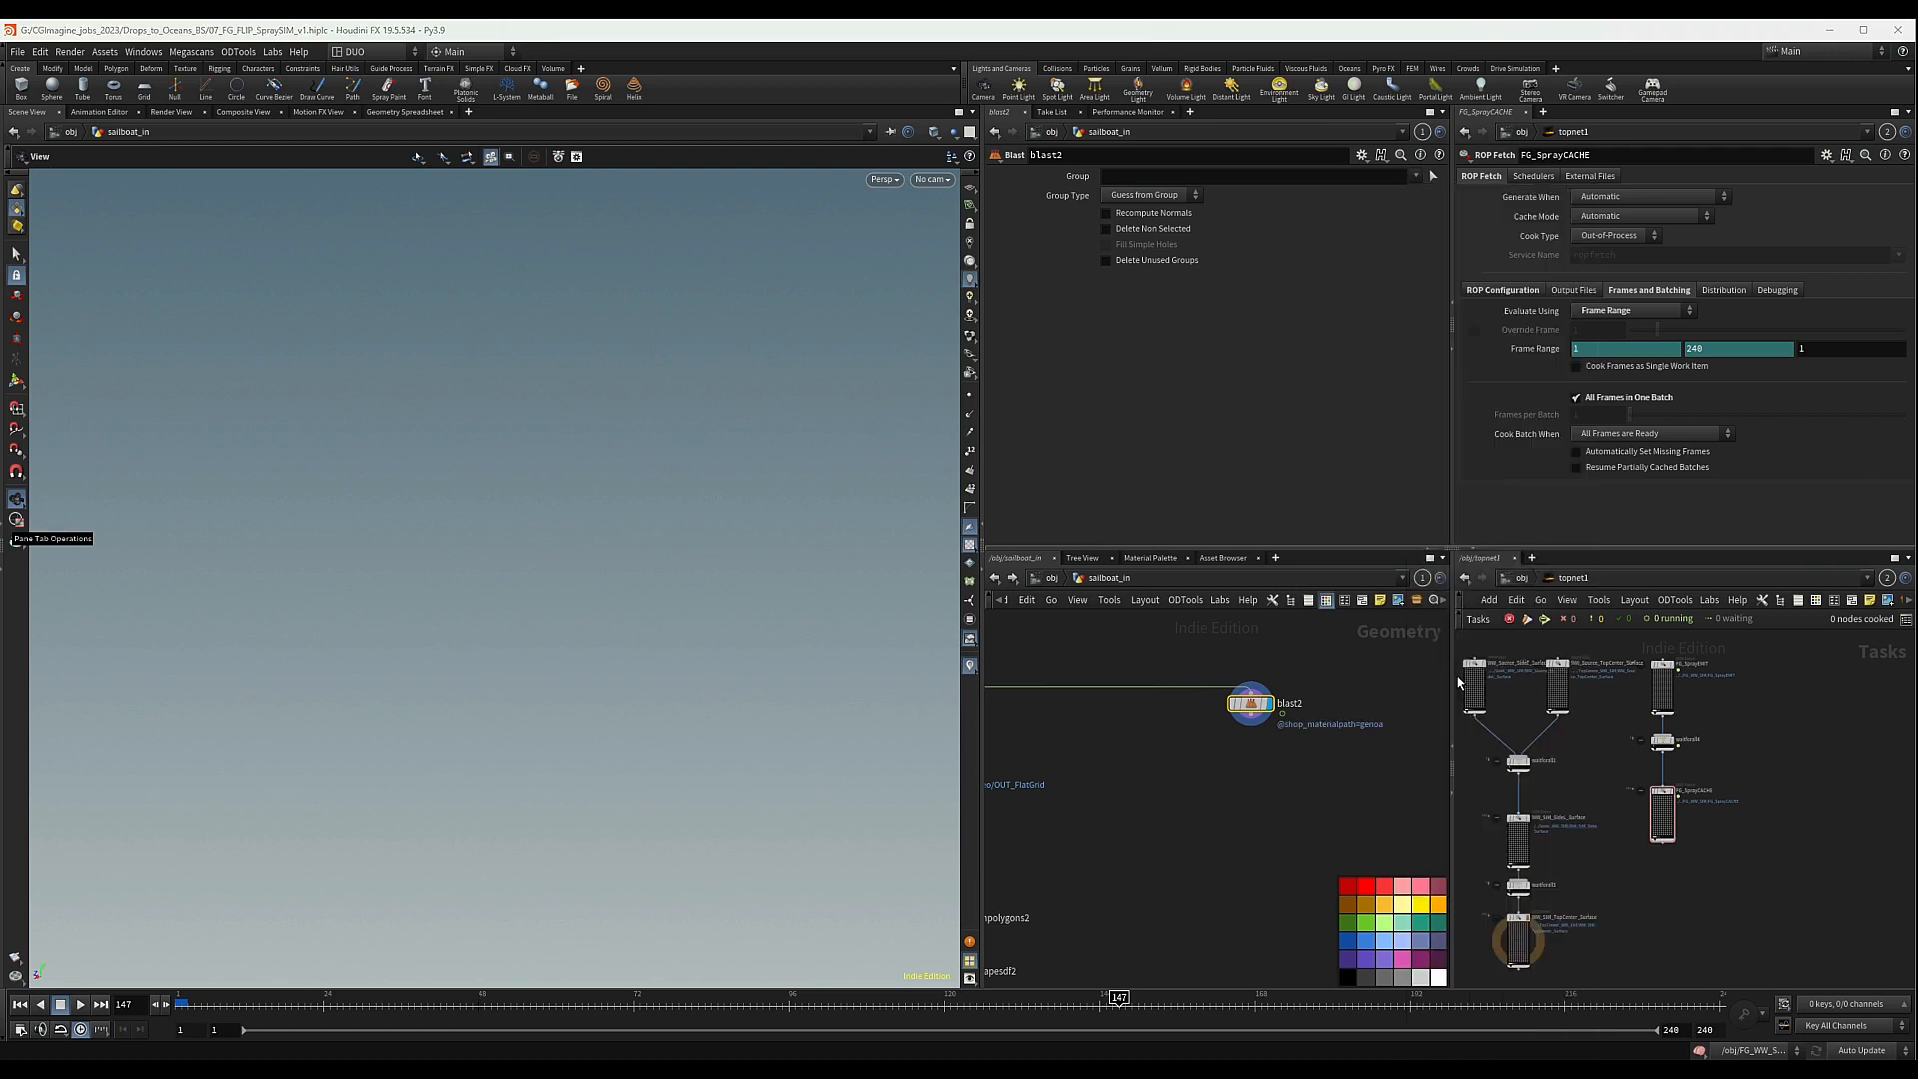
{"action": "left_click", "coordinate": [1121, 229]}
{"action": "left_click", "coordinate": [1416, 178]}
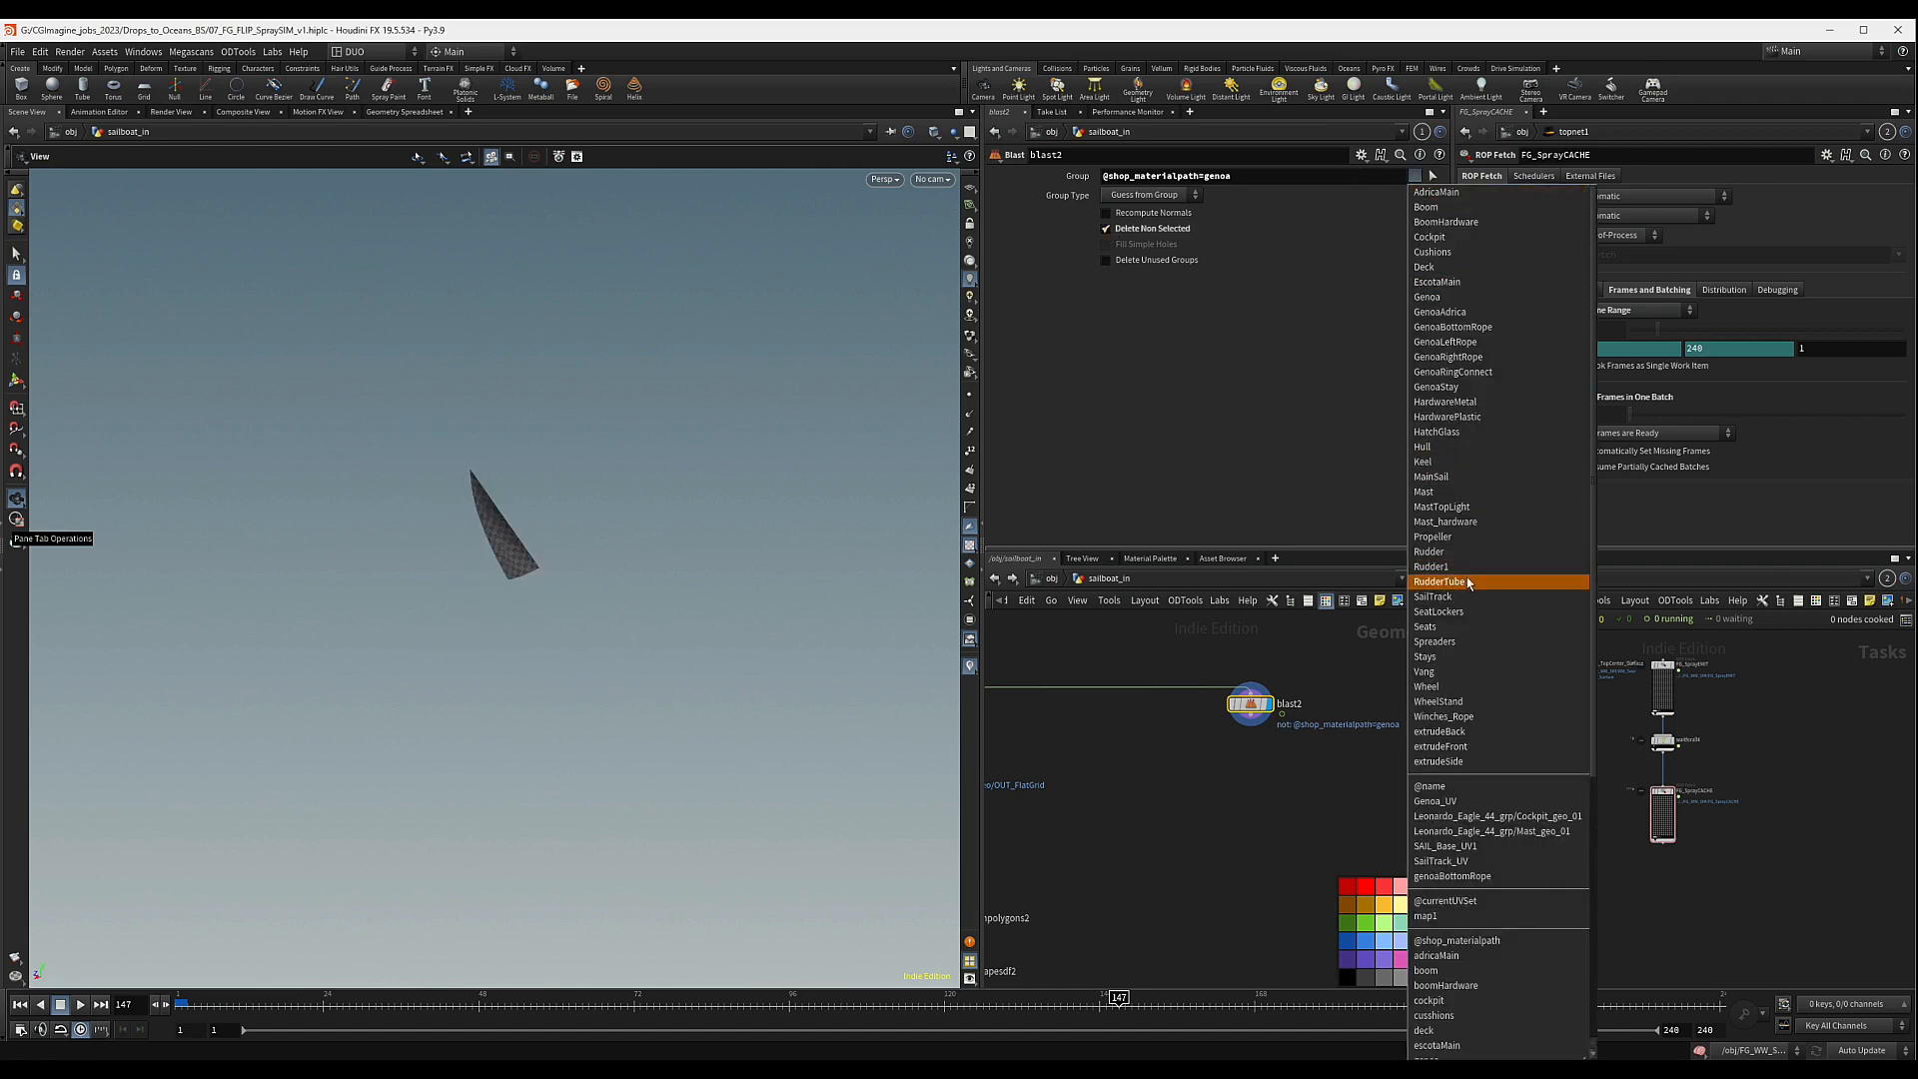
{"action": "scroll", "coordinate": [1502, 828], "scroll_direction": "down", "scroll_amount": 8}
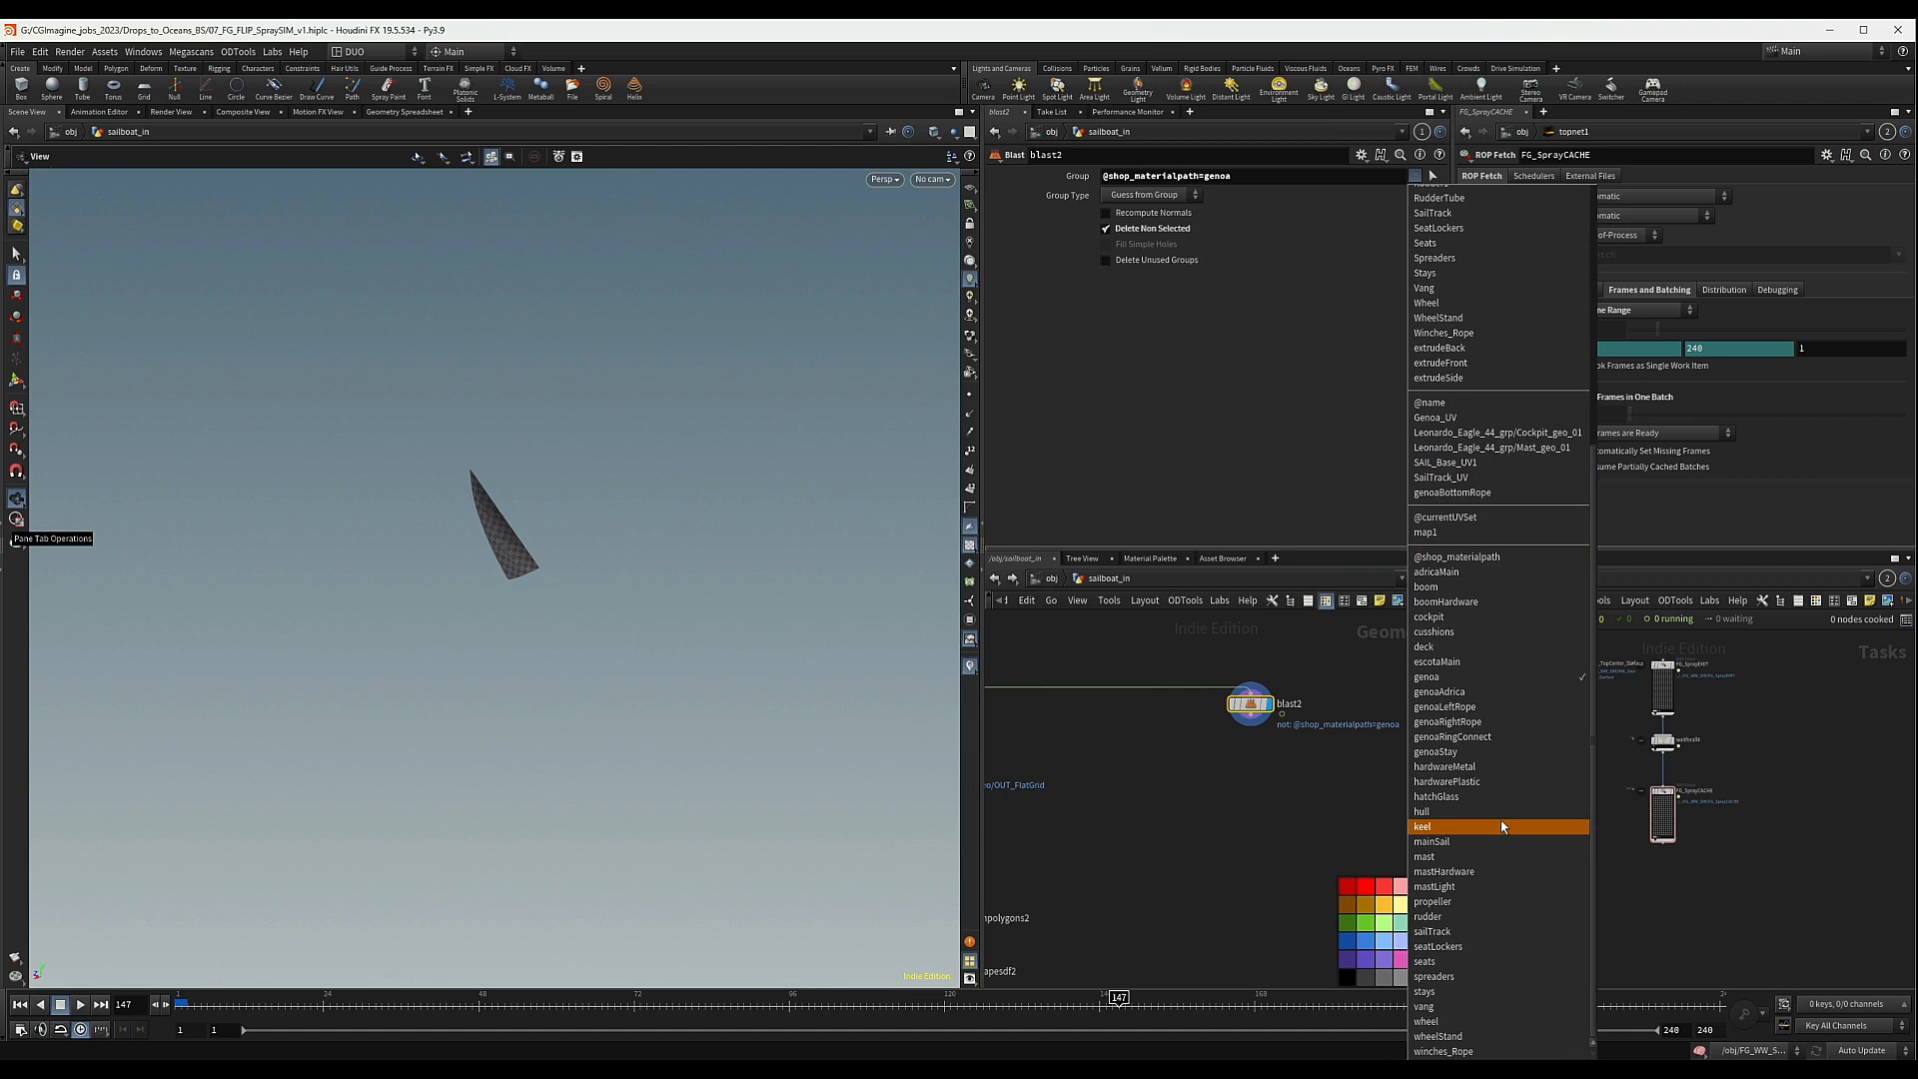
{"action": "left_click", "coordinate": [1446, 842]}
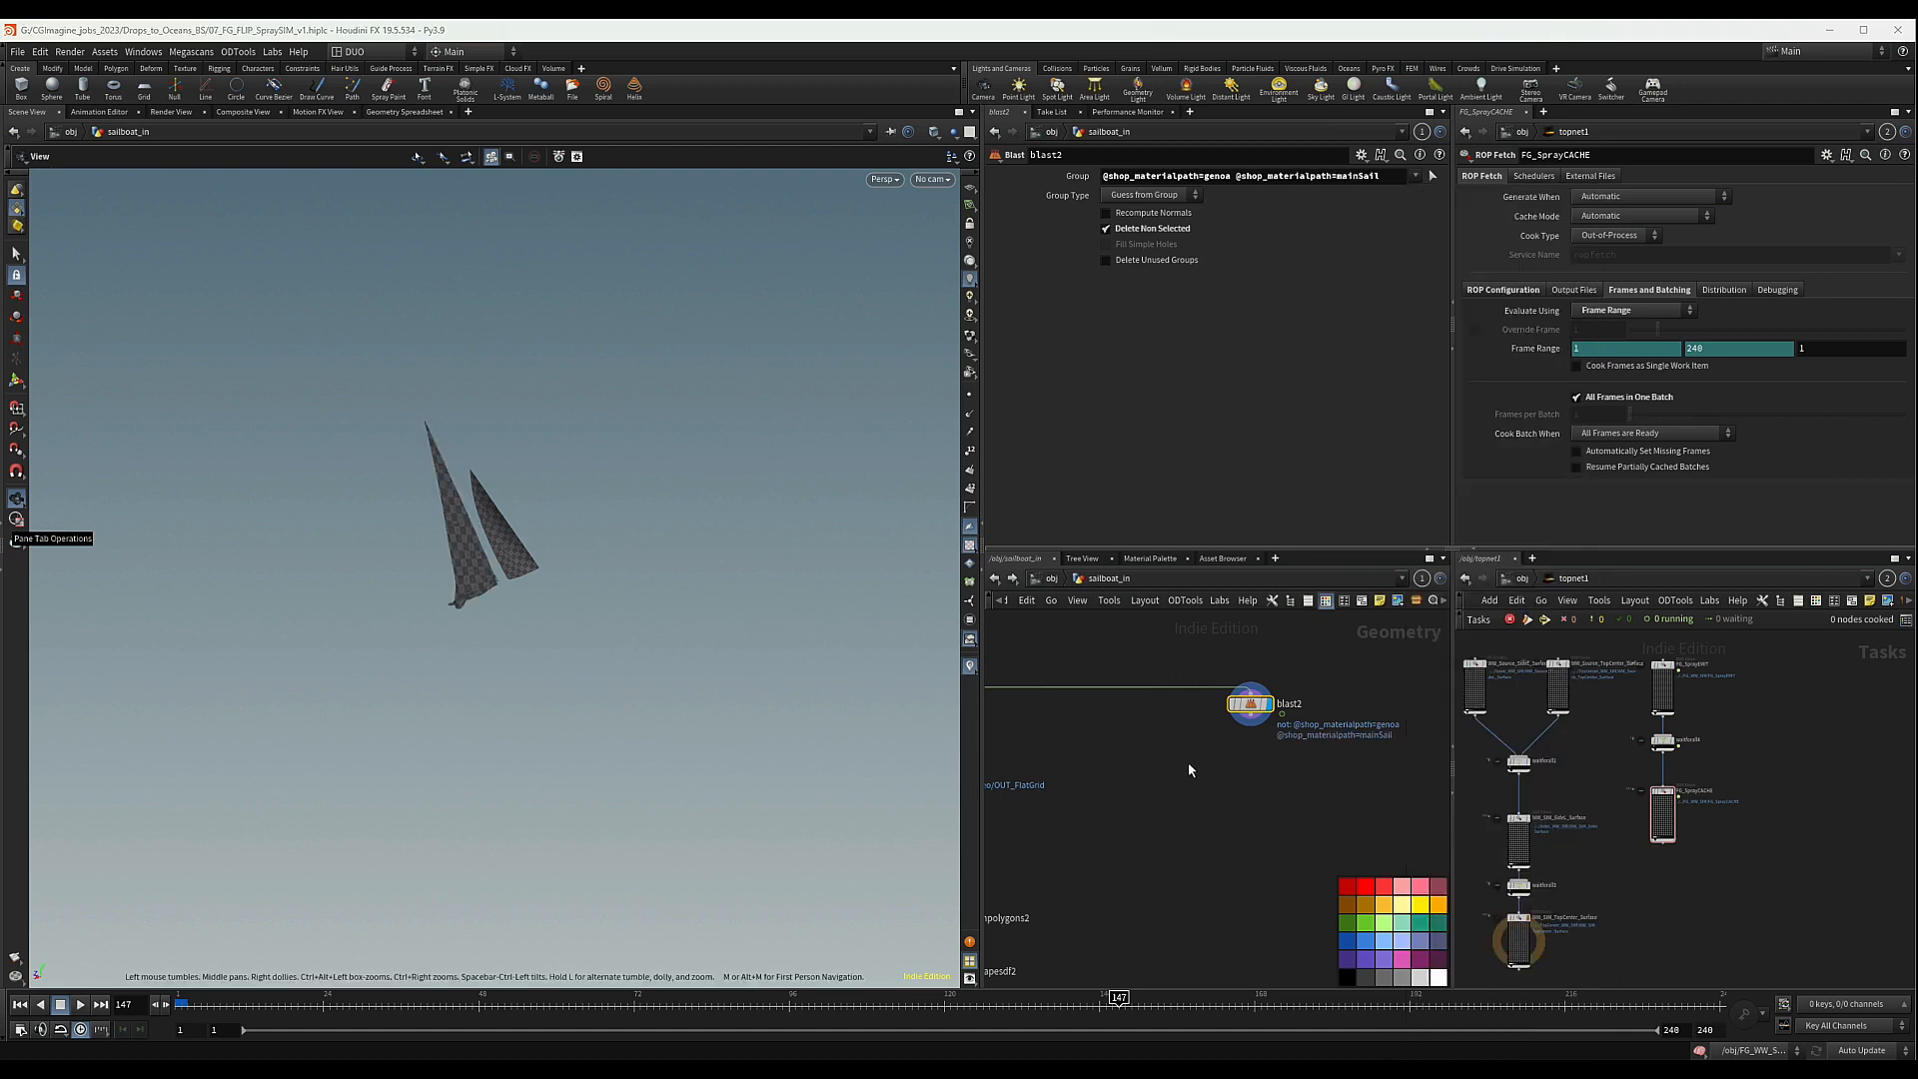
- Append a PolyExtrude node below the sail Blast and display it
{"action": "scroll", "coordinate": [1229, 745], "scroll_direction": "up", "scroll_amount": 2}
{"action": "key", "text": "Tab"}
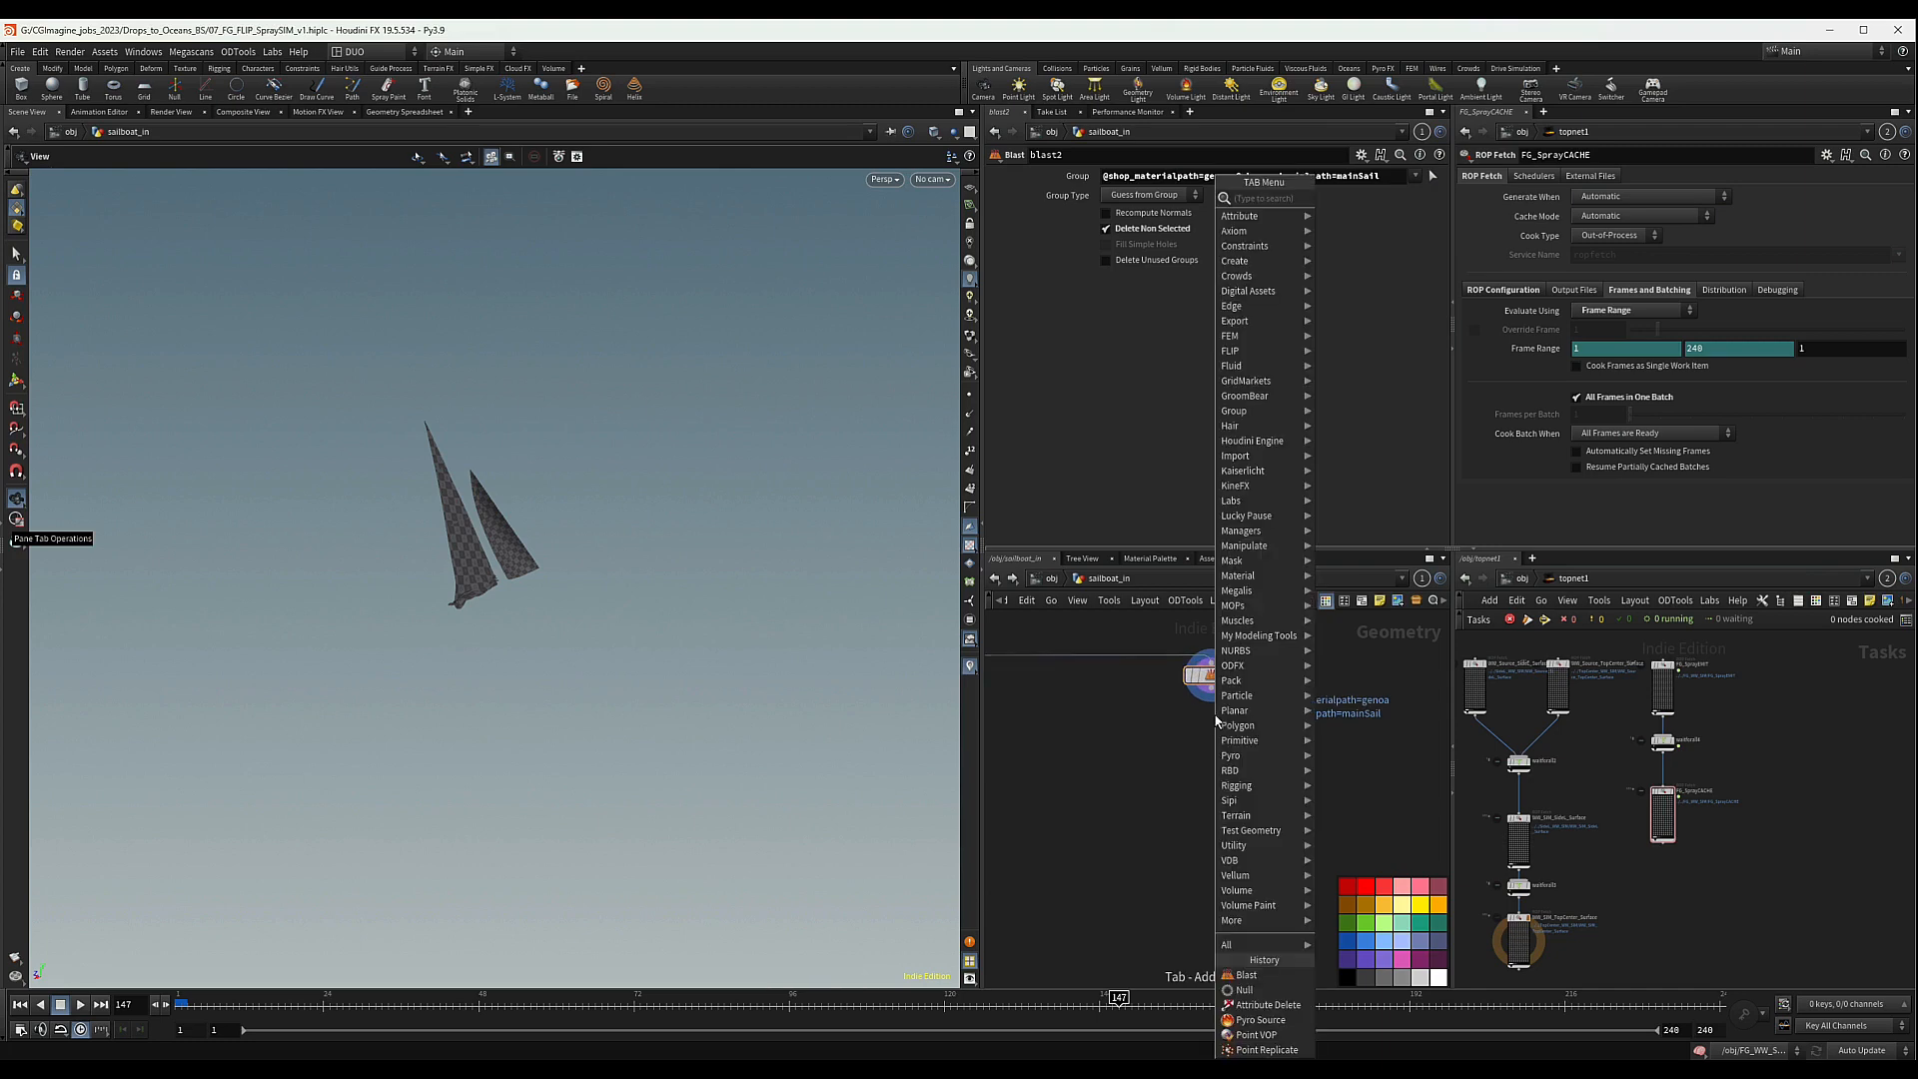
{"action": "key", "text": "Escape"}
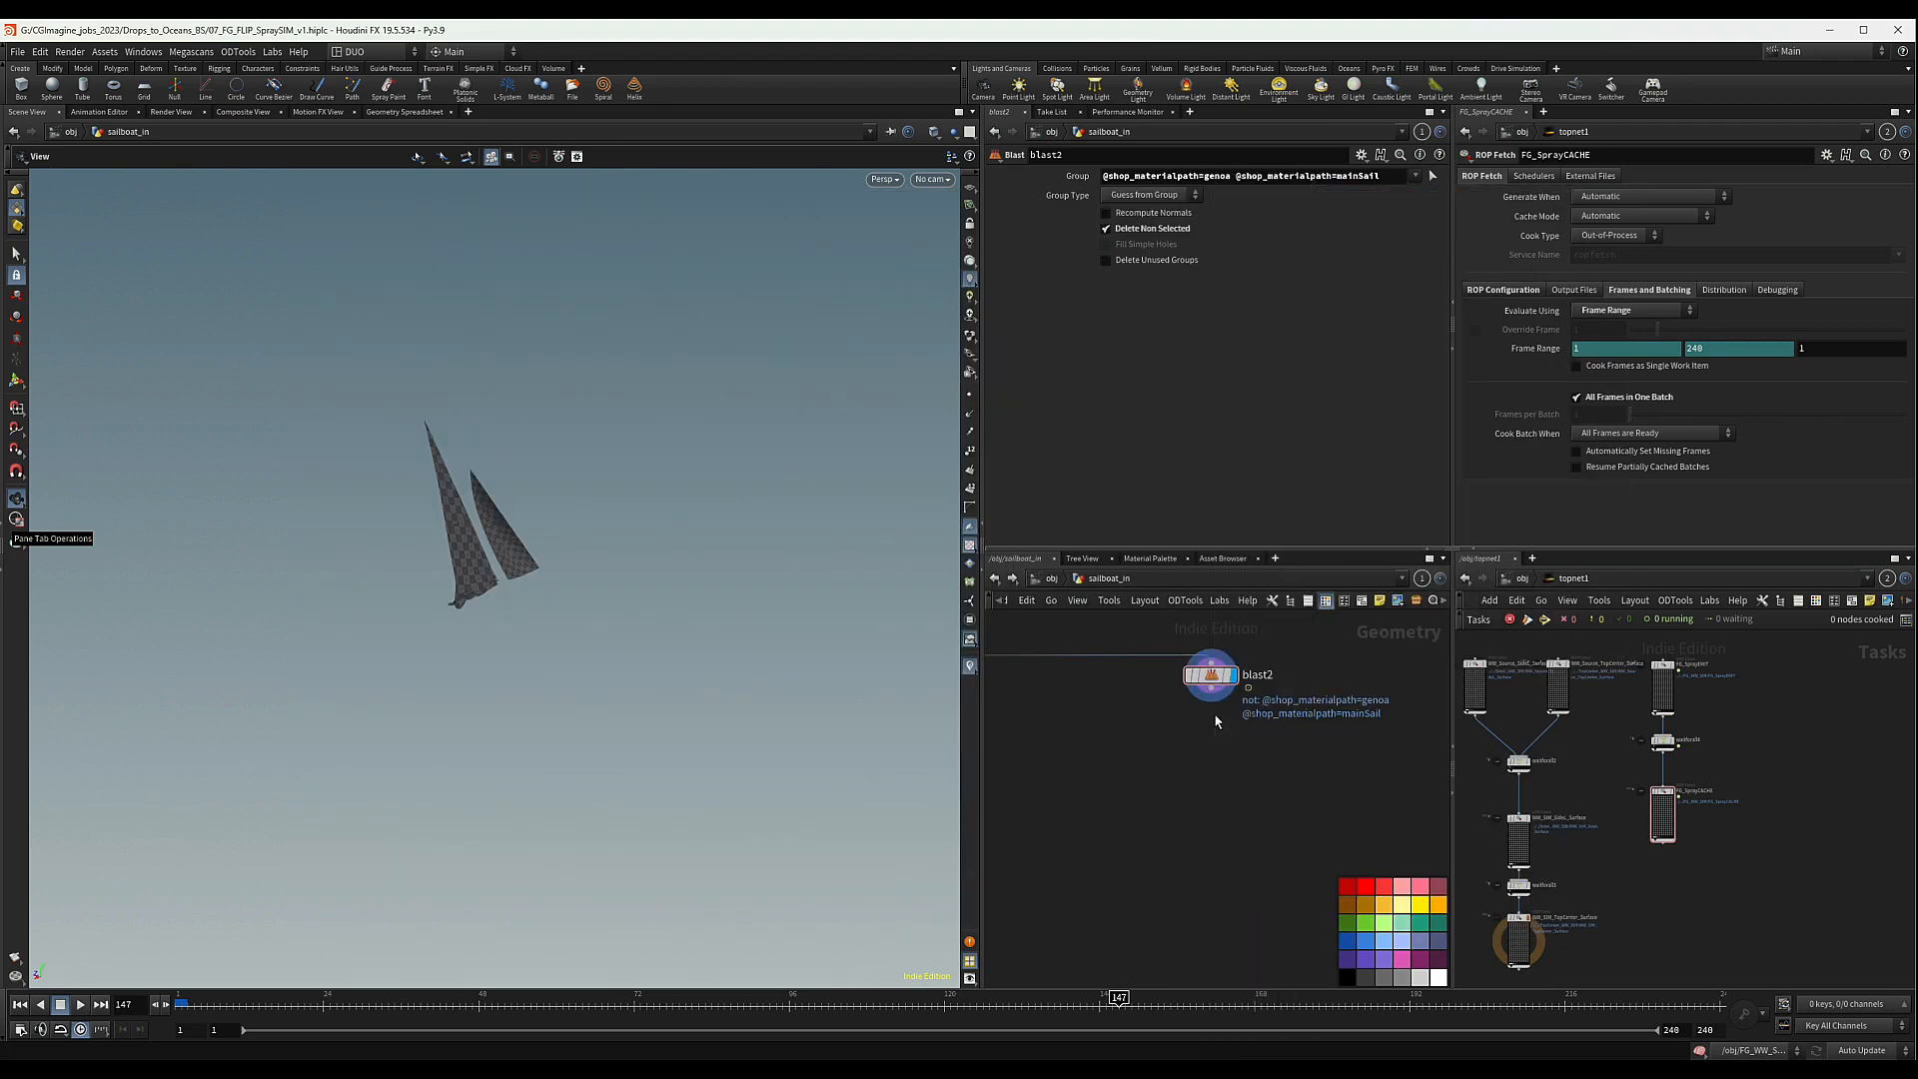
{"action": "left_click", "coordinate": [1212, 719]}
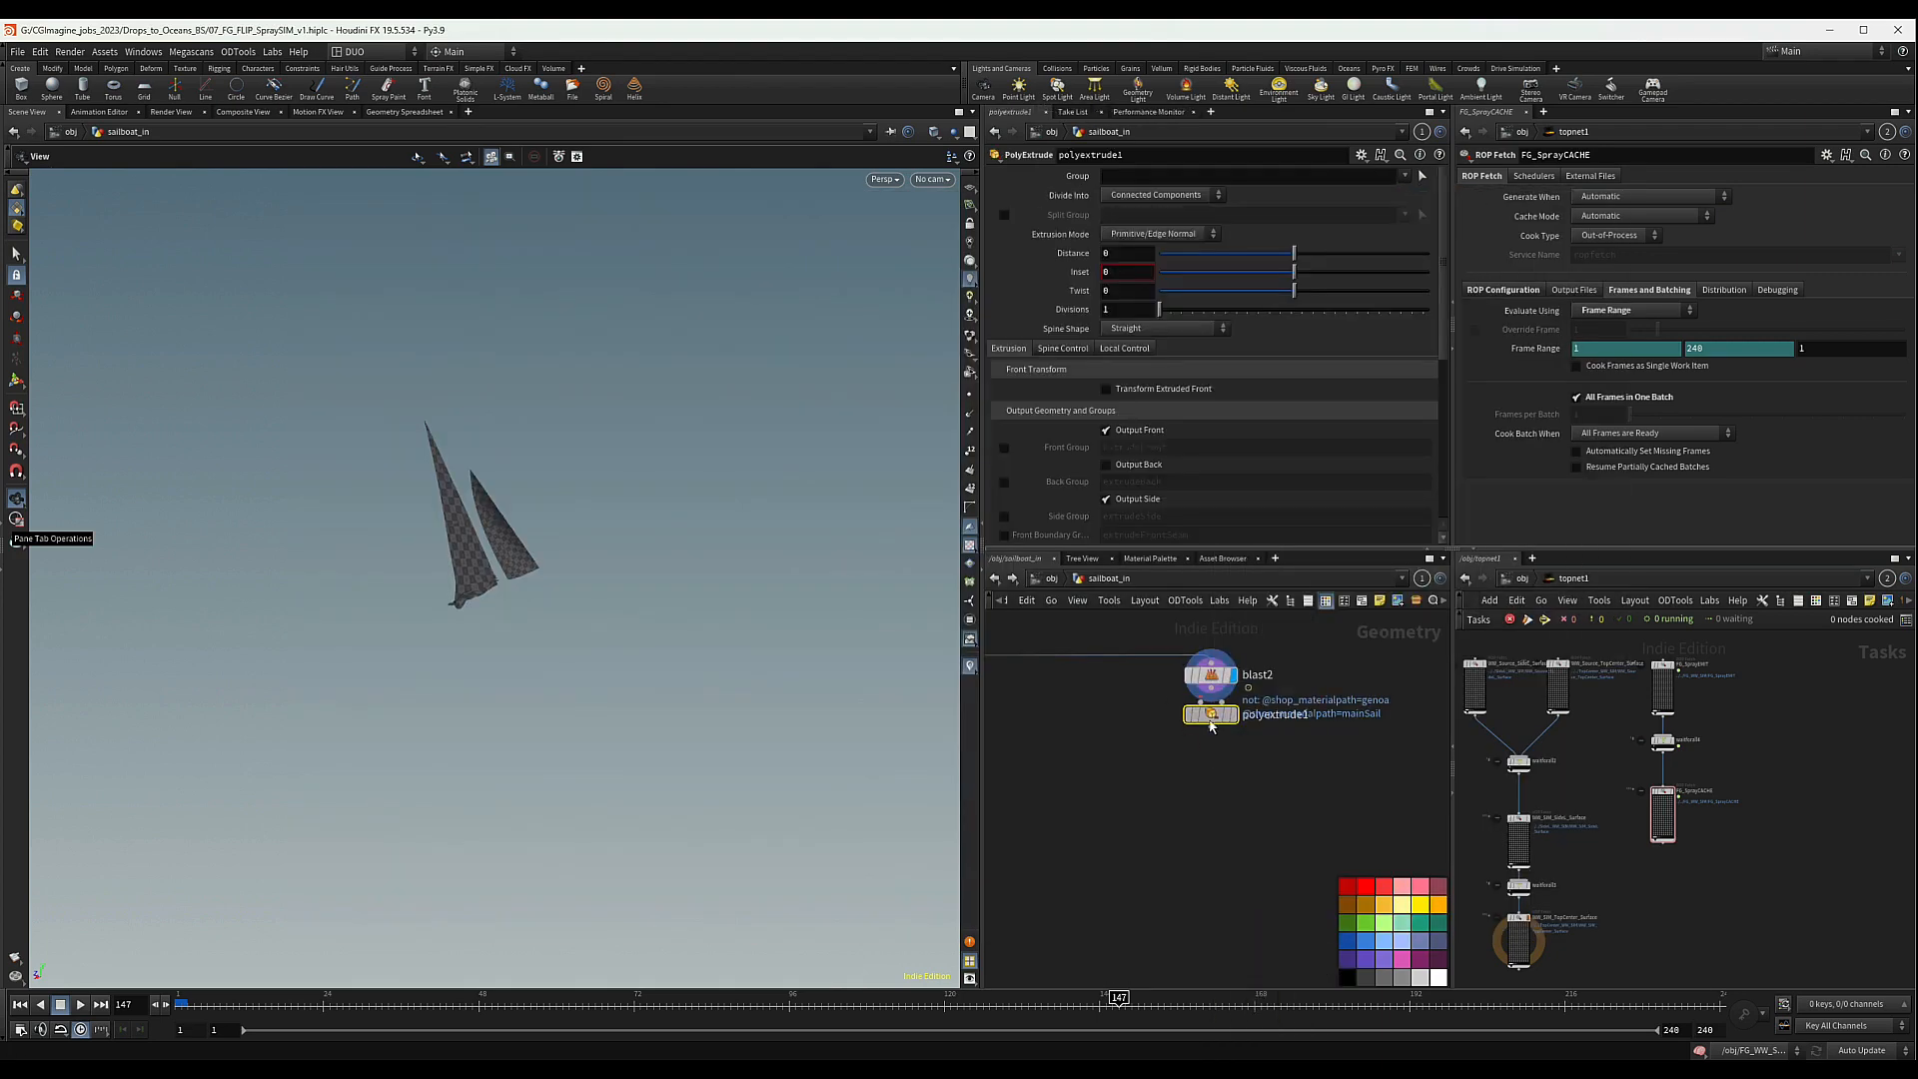
{"action": "left_click", "coordinate": [1231, 730]}
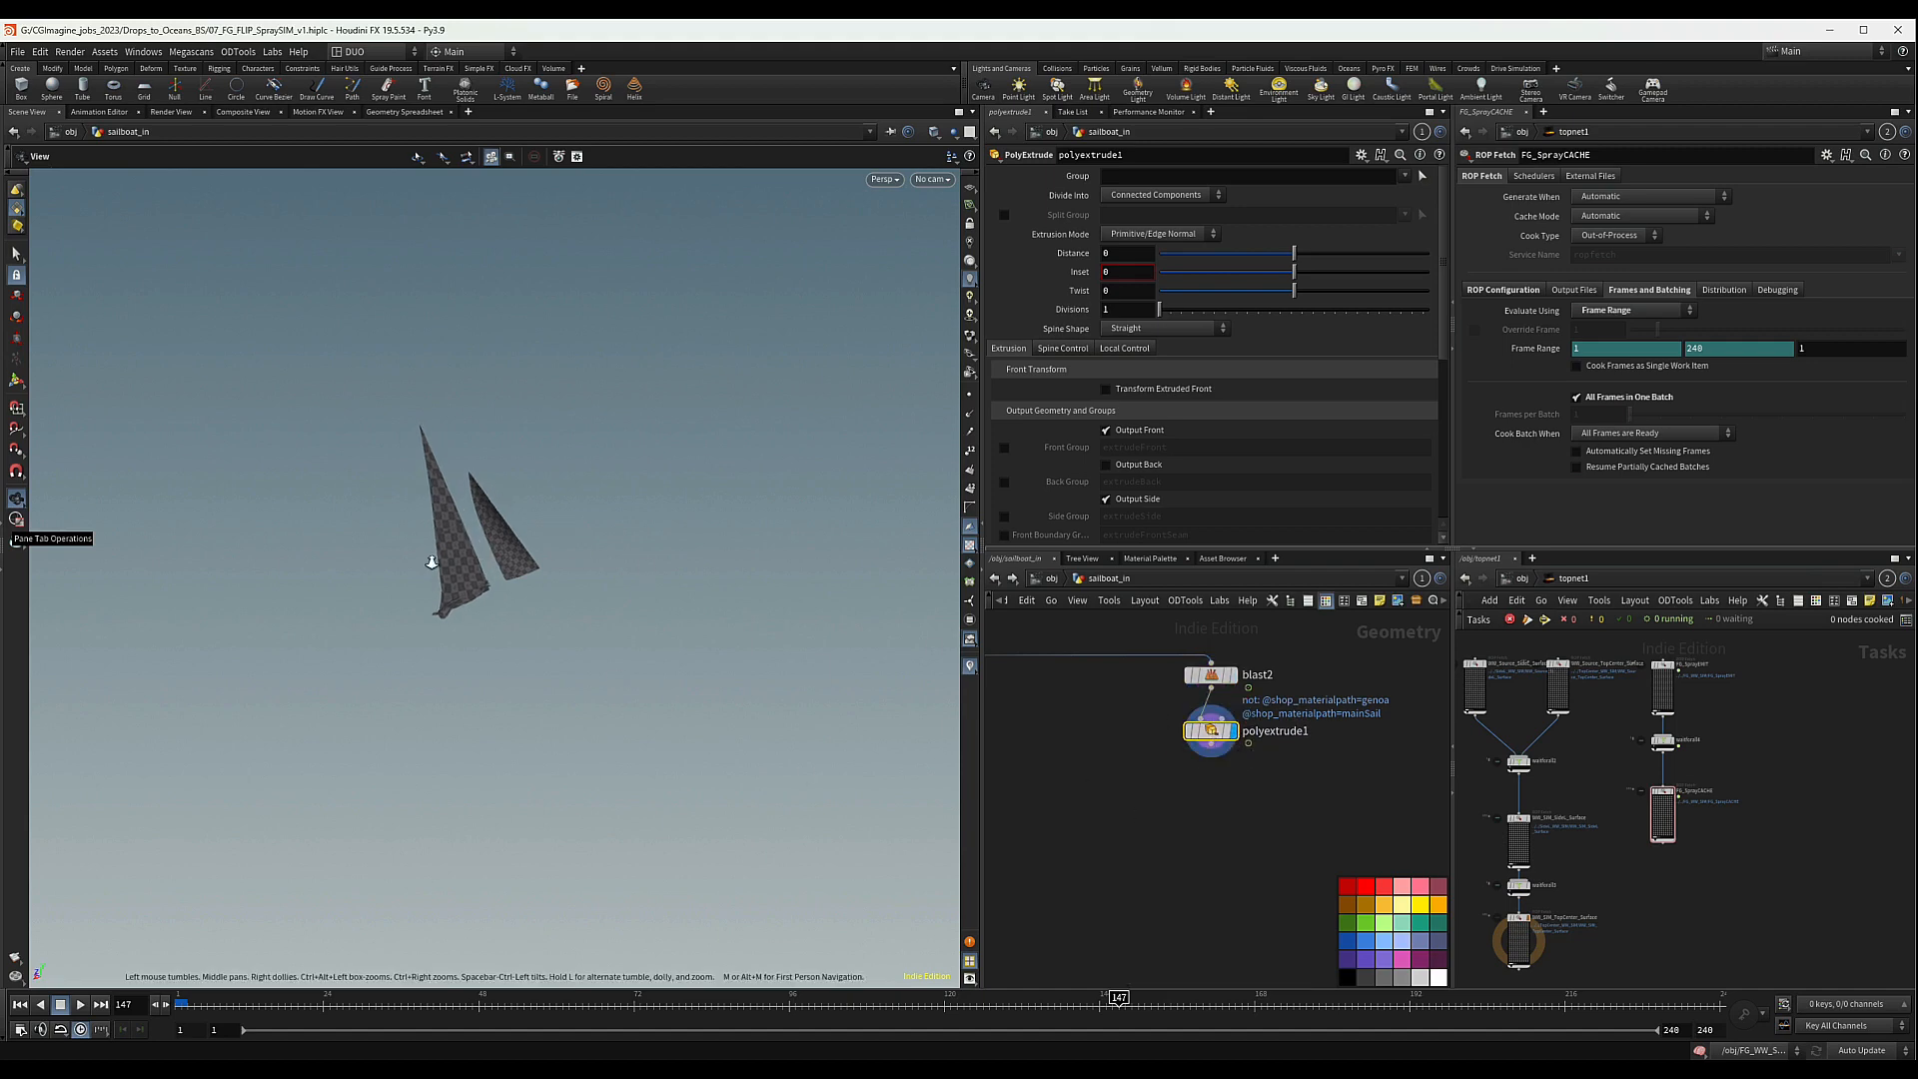
{"action": "scroll", "coordinate": [892, 529], "scroll_direction": "up", "scroll_amount": 10}
{"action": "left_click", "coordinate": [969, 544]}
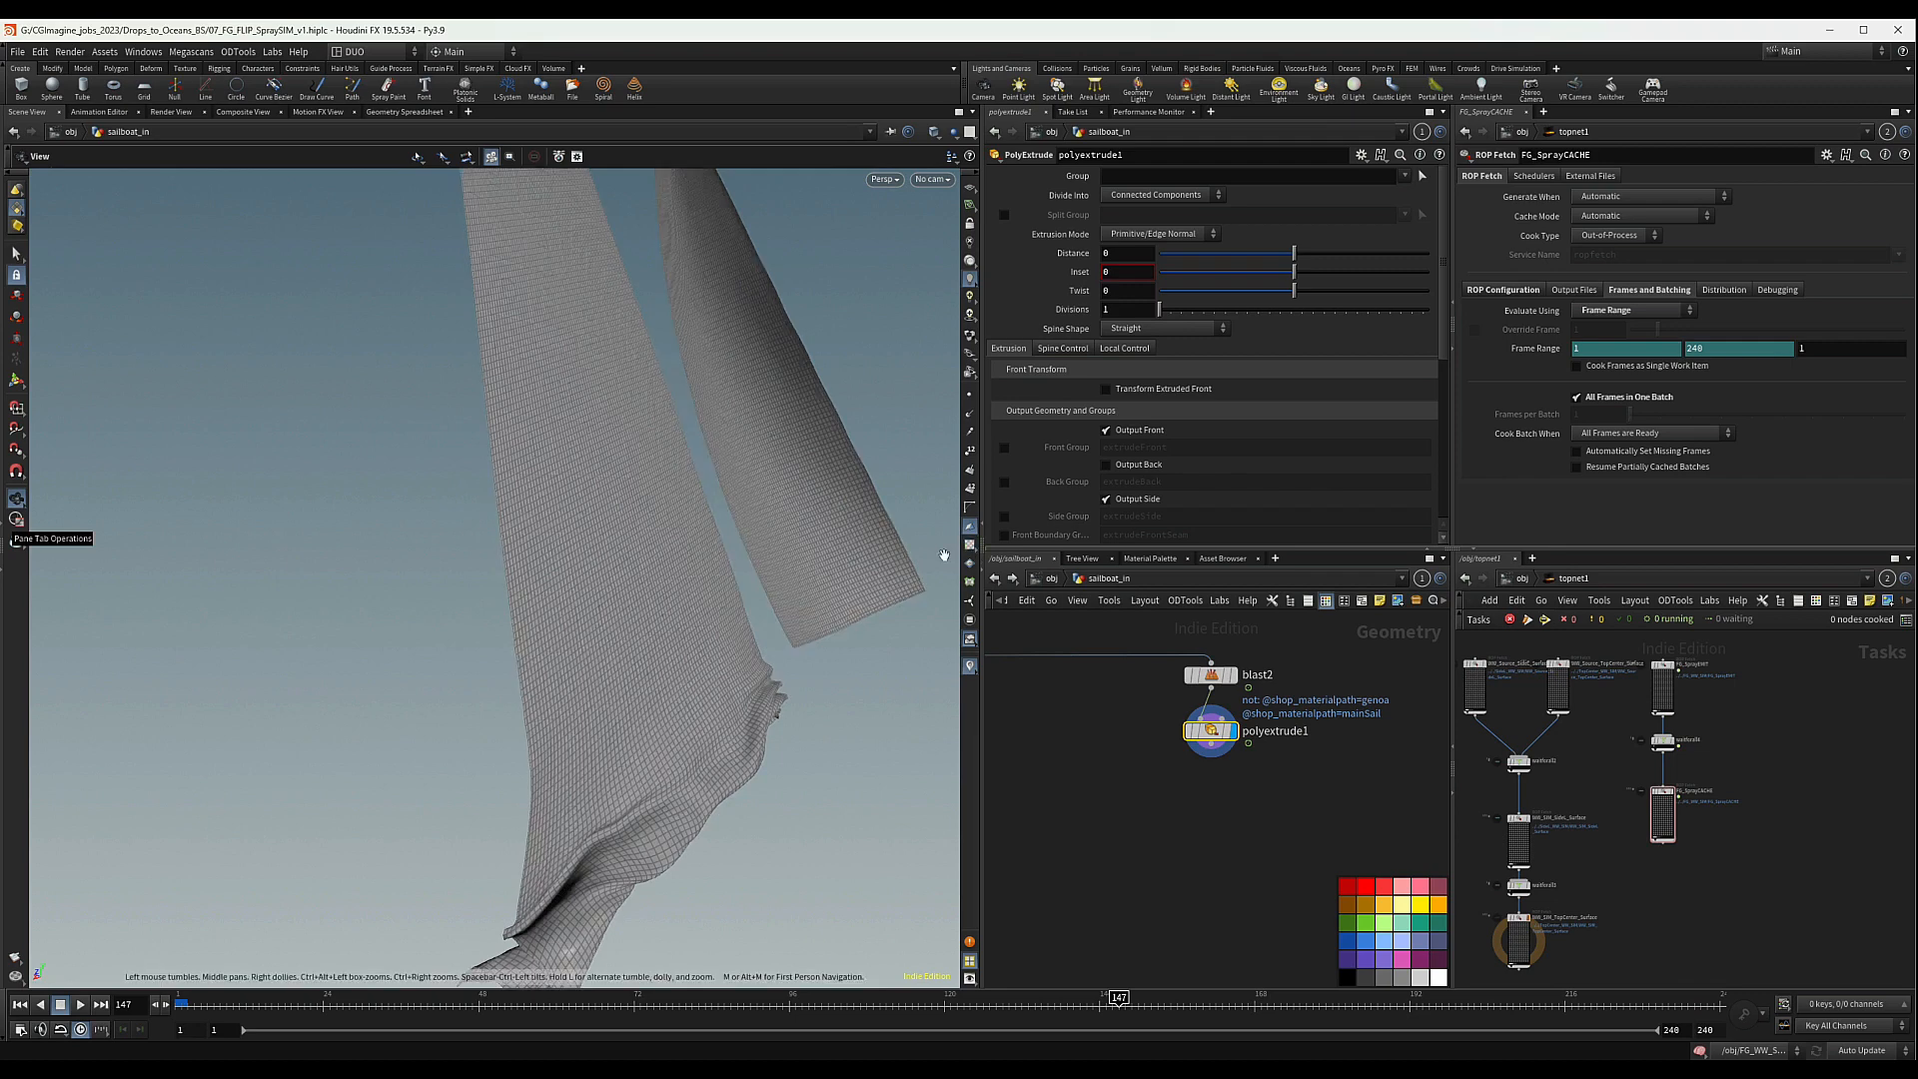
- Try a PolyExtrude distance of .01 on the sails
{"action": "left_click", "coordinate": [1132, 256]}
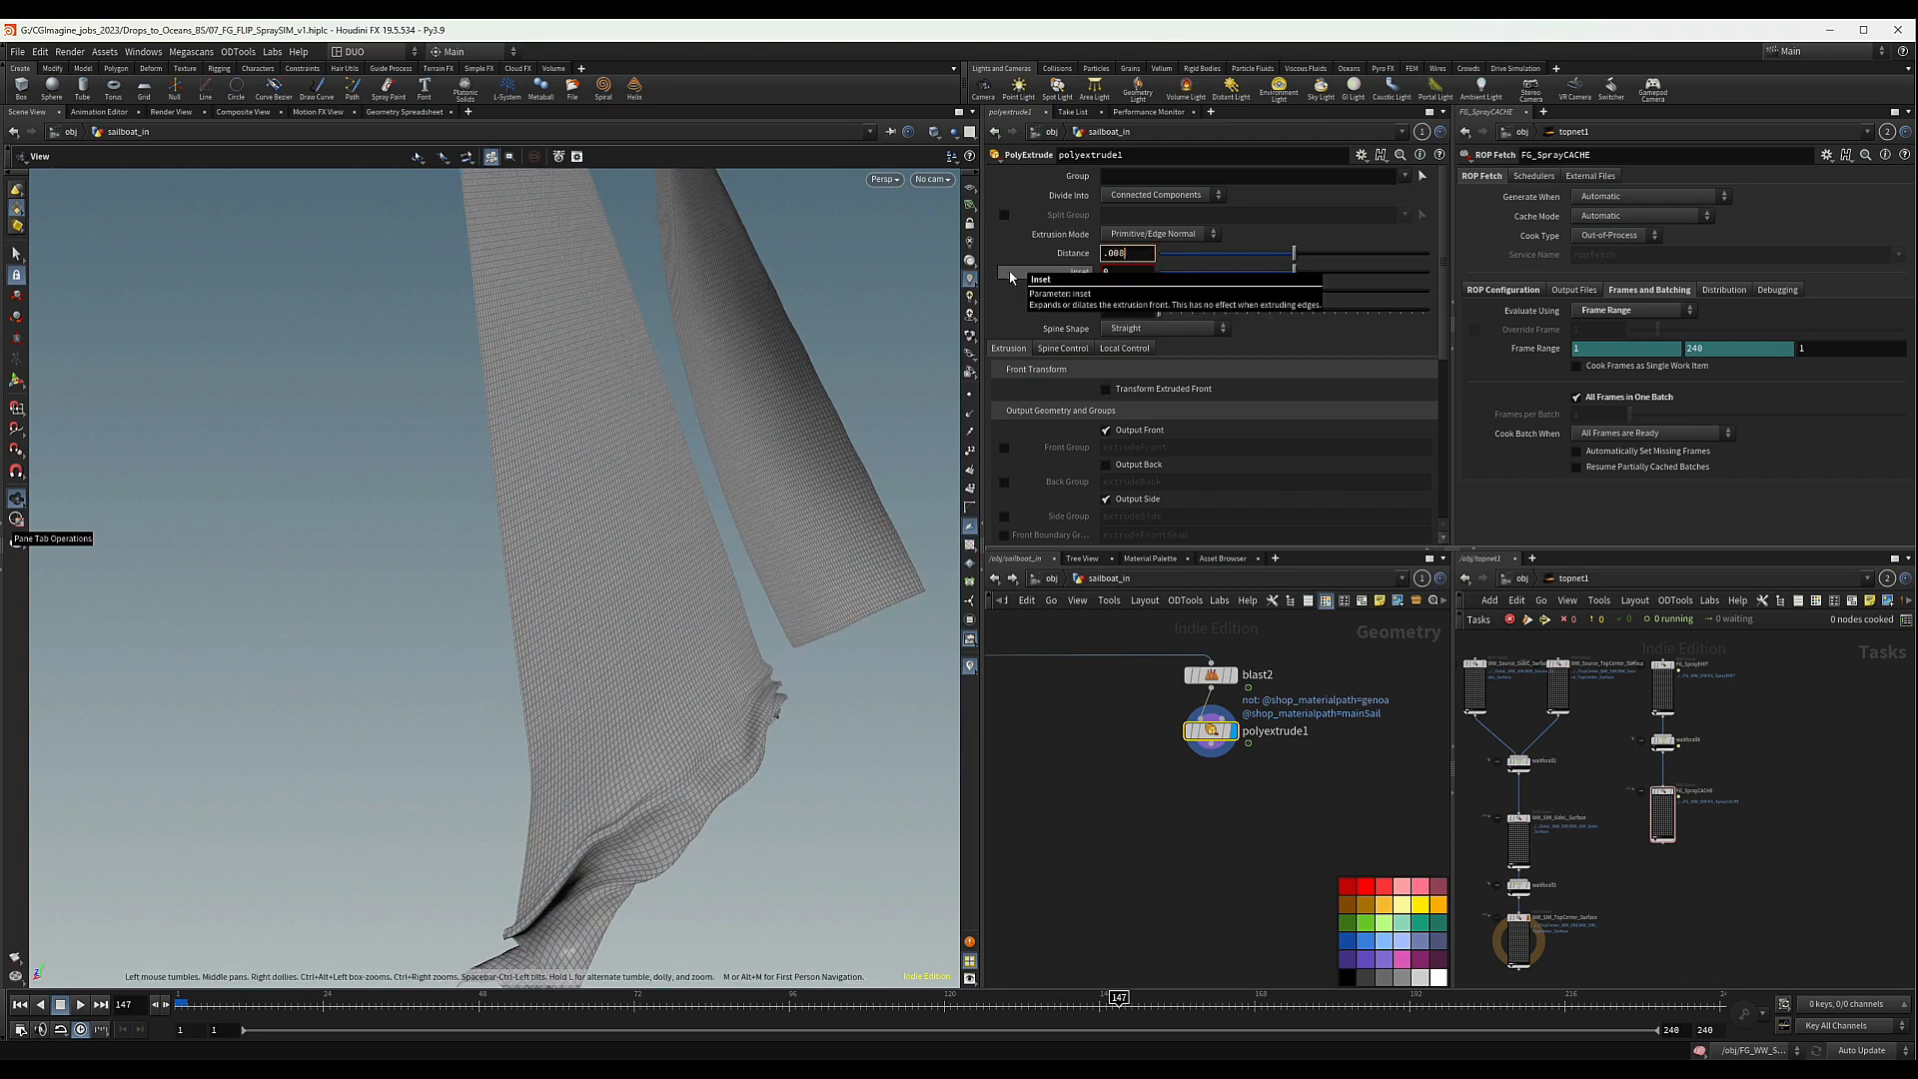
{"action": "key", "text": "Return"}
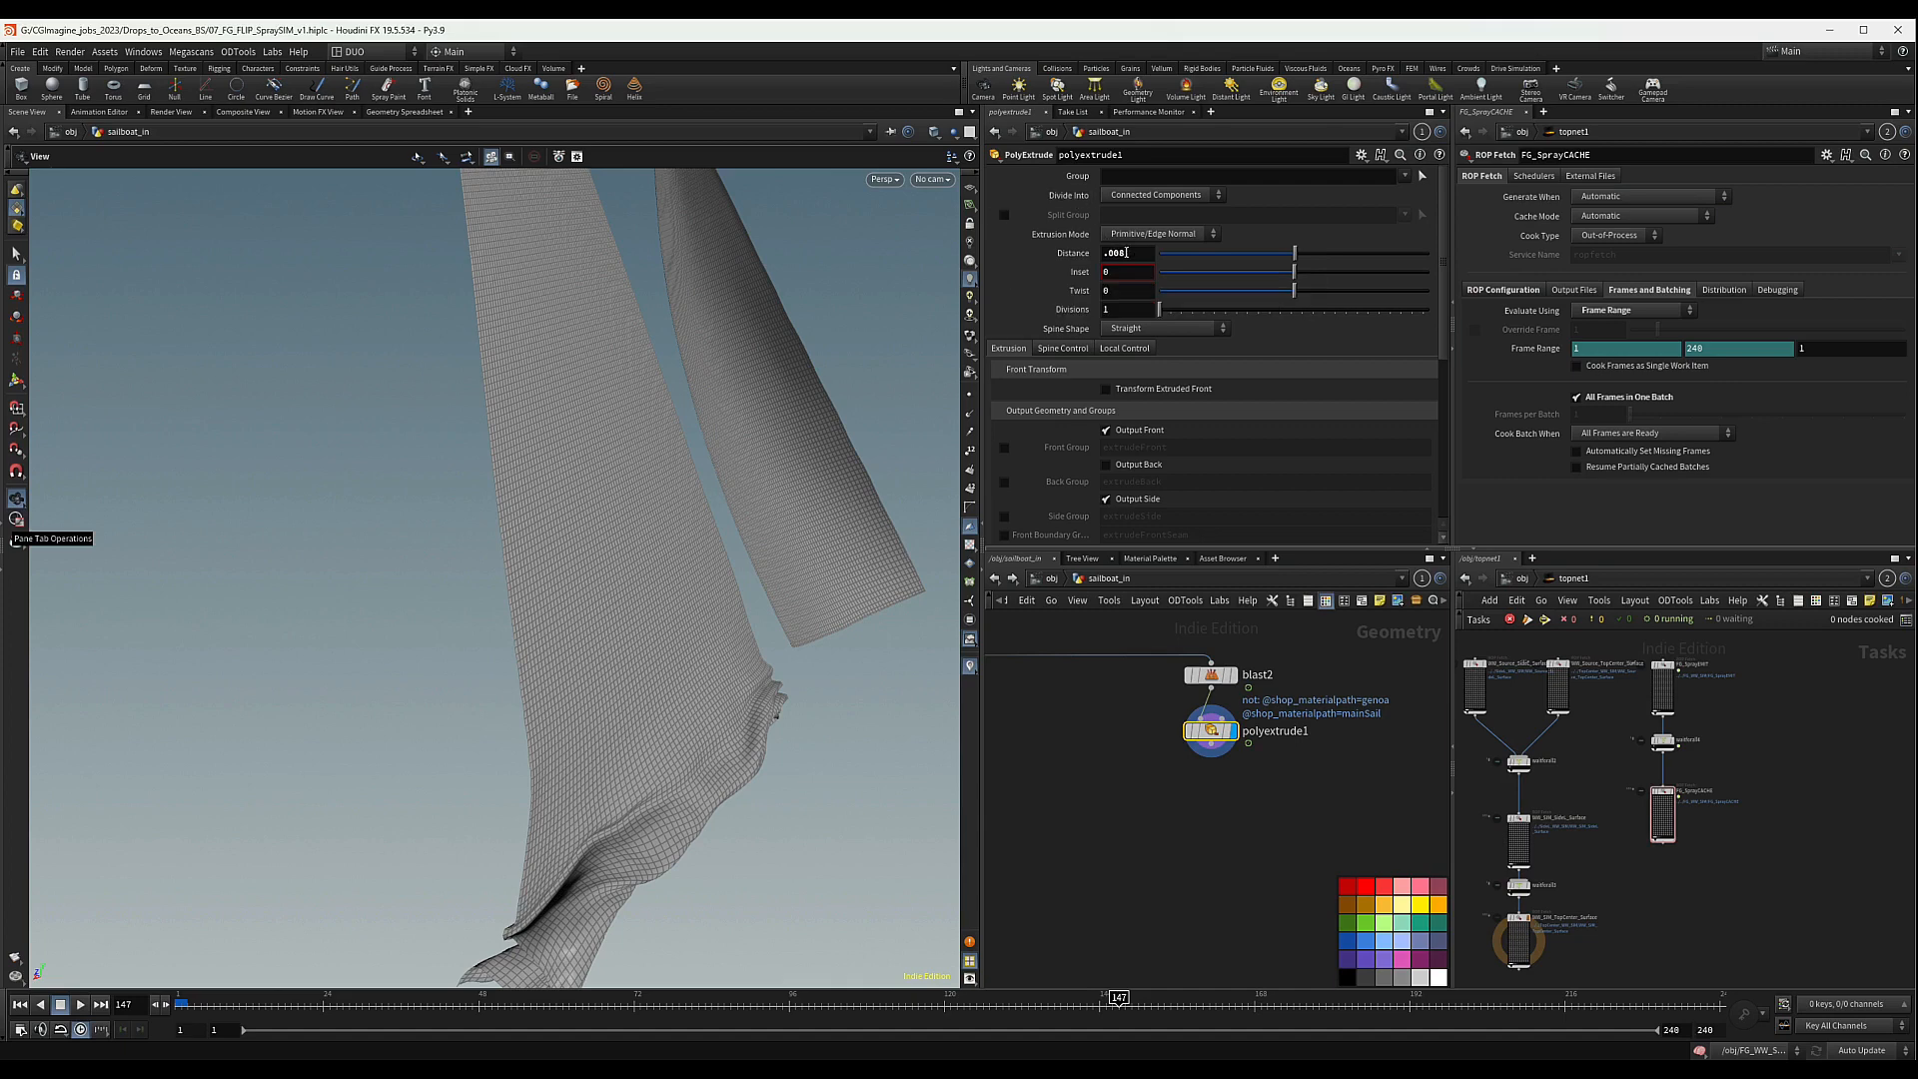
{"action": "left_click", "coordinate": [1121, 253]}
{"action": "left_click_drag", "start_coordinate": [1137, 253], "coordinate": [1122, 253]}
{"action": "type", "text": "1"}
{"action": "key", "text": "Return"}
{"action": "left_click_drag", "start_coordinate": [527, 643], "coordinate": [544, 710]}
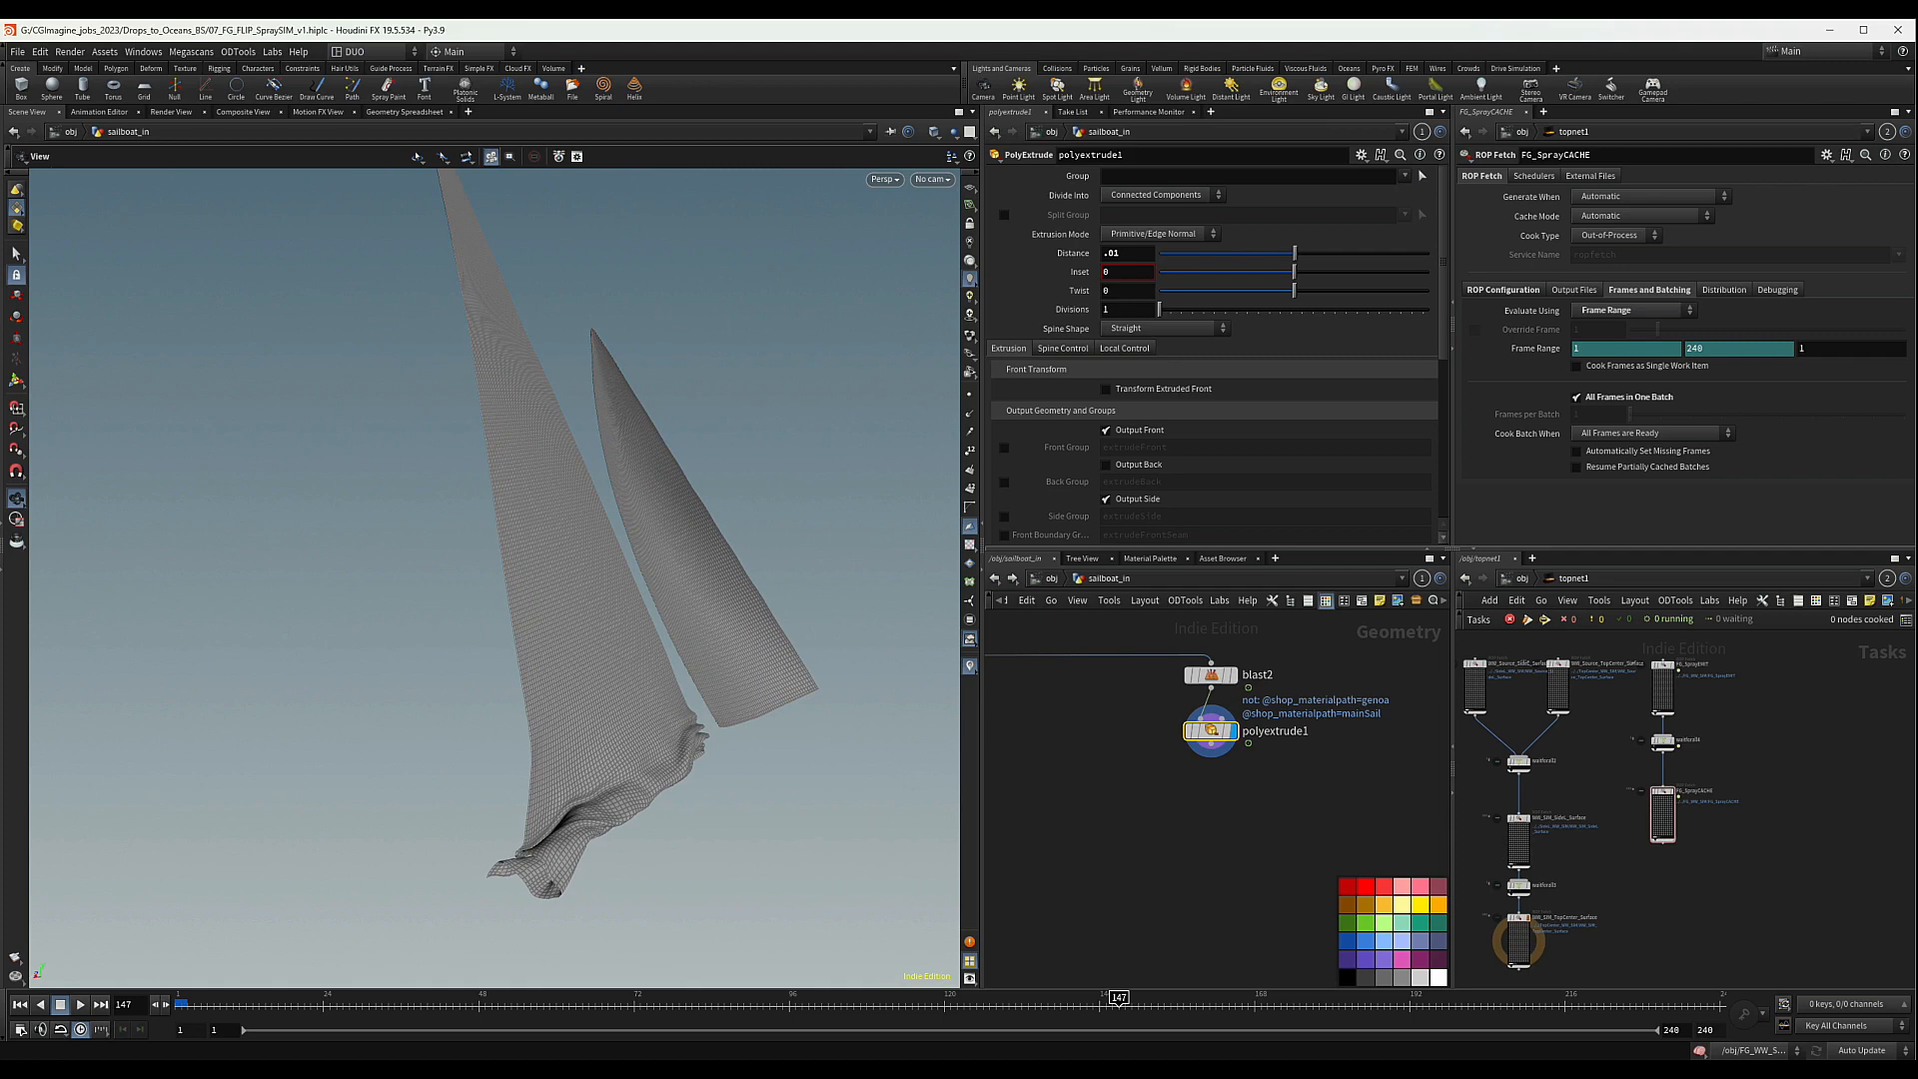
- Set the sails' PolyExtrude distance to .05 and inspect the thickness
{"action": "left_click", "coordinate": [1113, 254]}
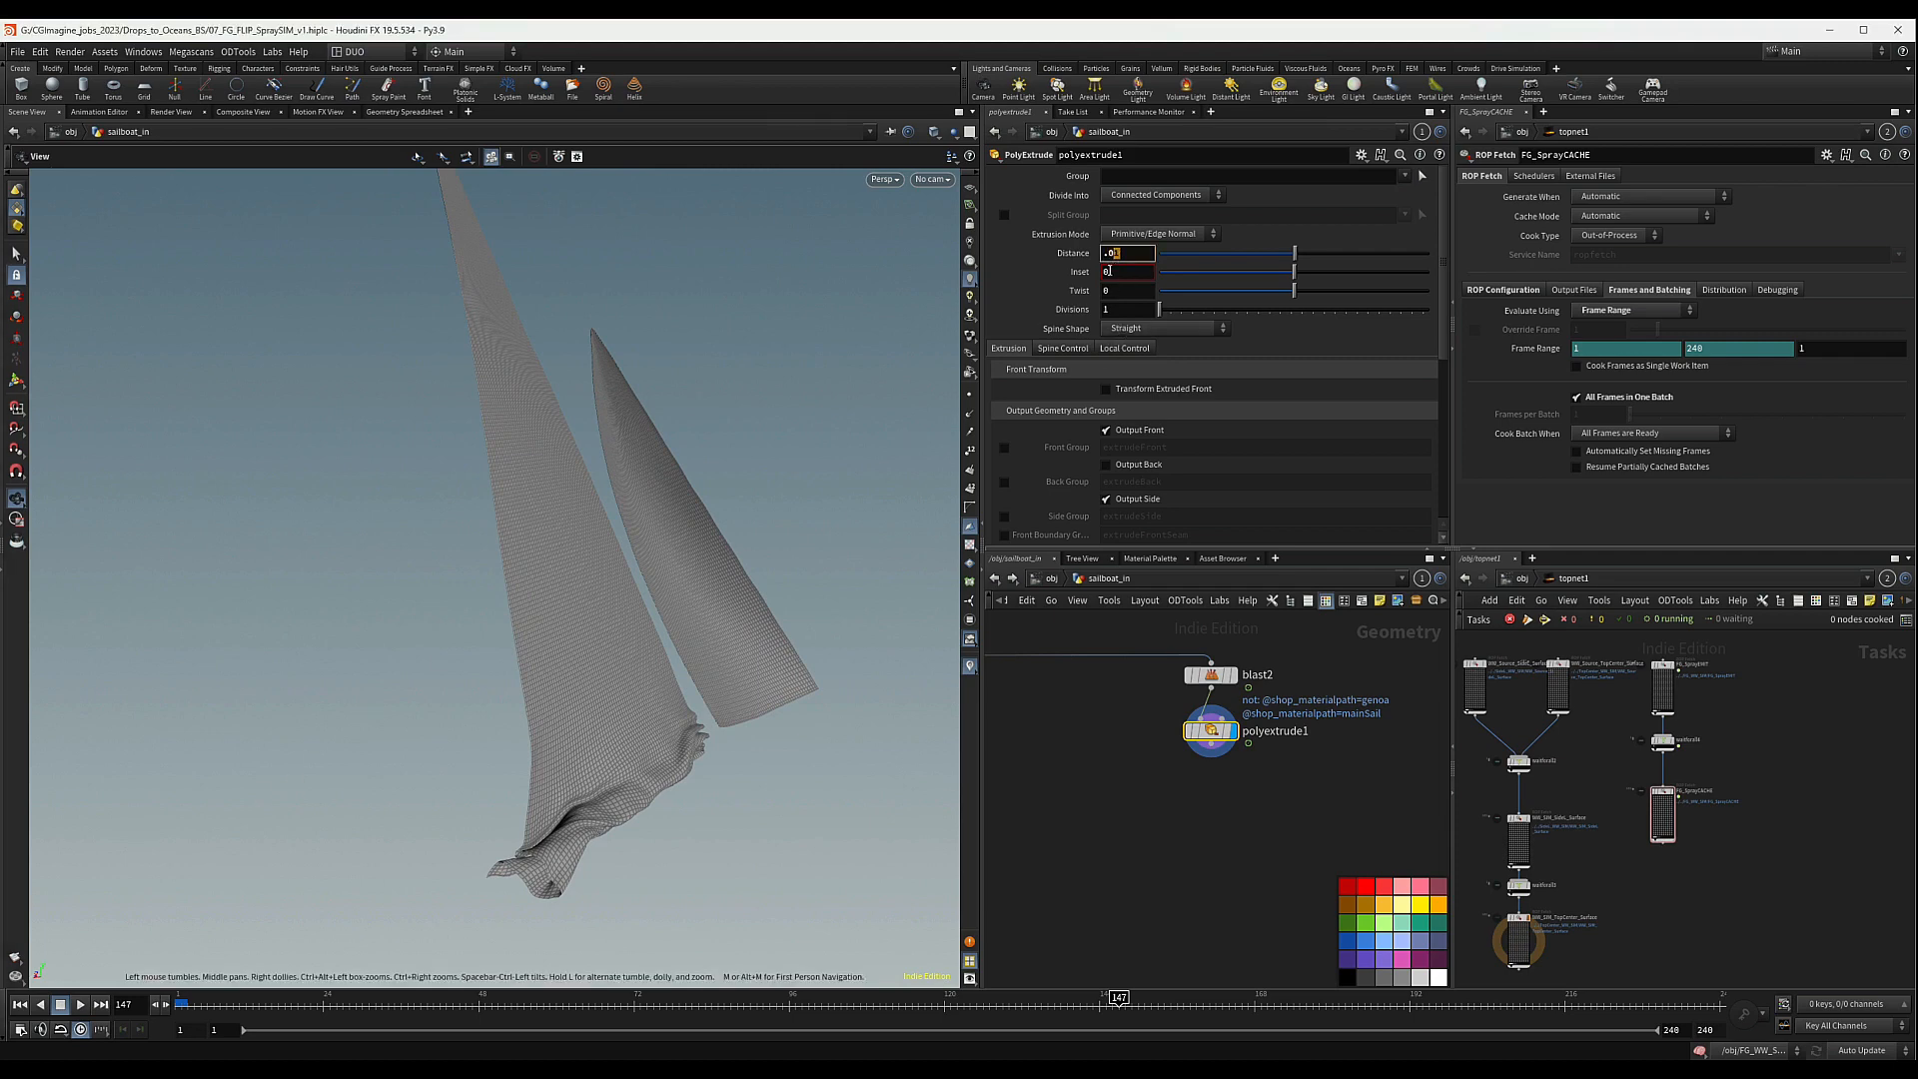
{"action": "type", "text": "5"}
{"action": "key", "text": "Return"}
{"action": "left_click_drag", "start_coordinate": [545, 564], "coordinate": [478, 545]}
- Add a VDB from Polygons node, connect it to polyextrude1 and display it
{"action": "scroll", "coordinate": [1239, 814], "scroll_direction": "down", "scroll_amount": 2}
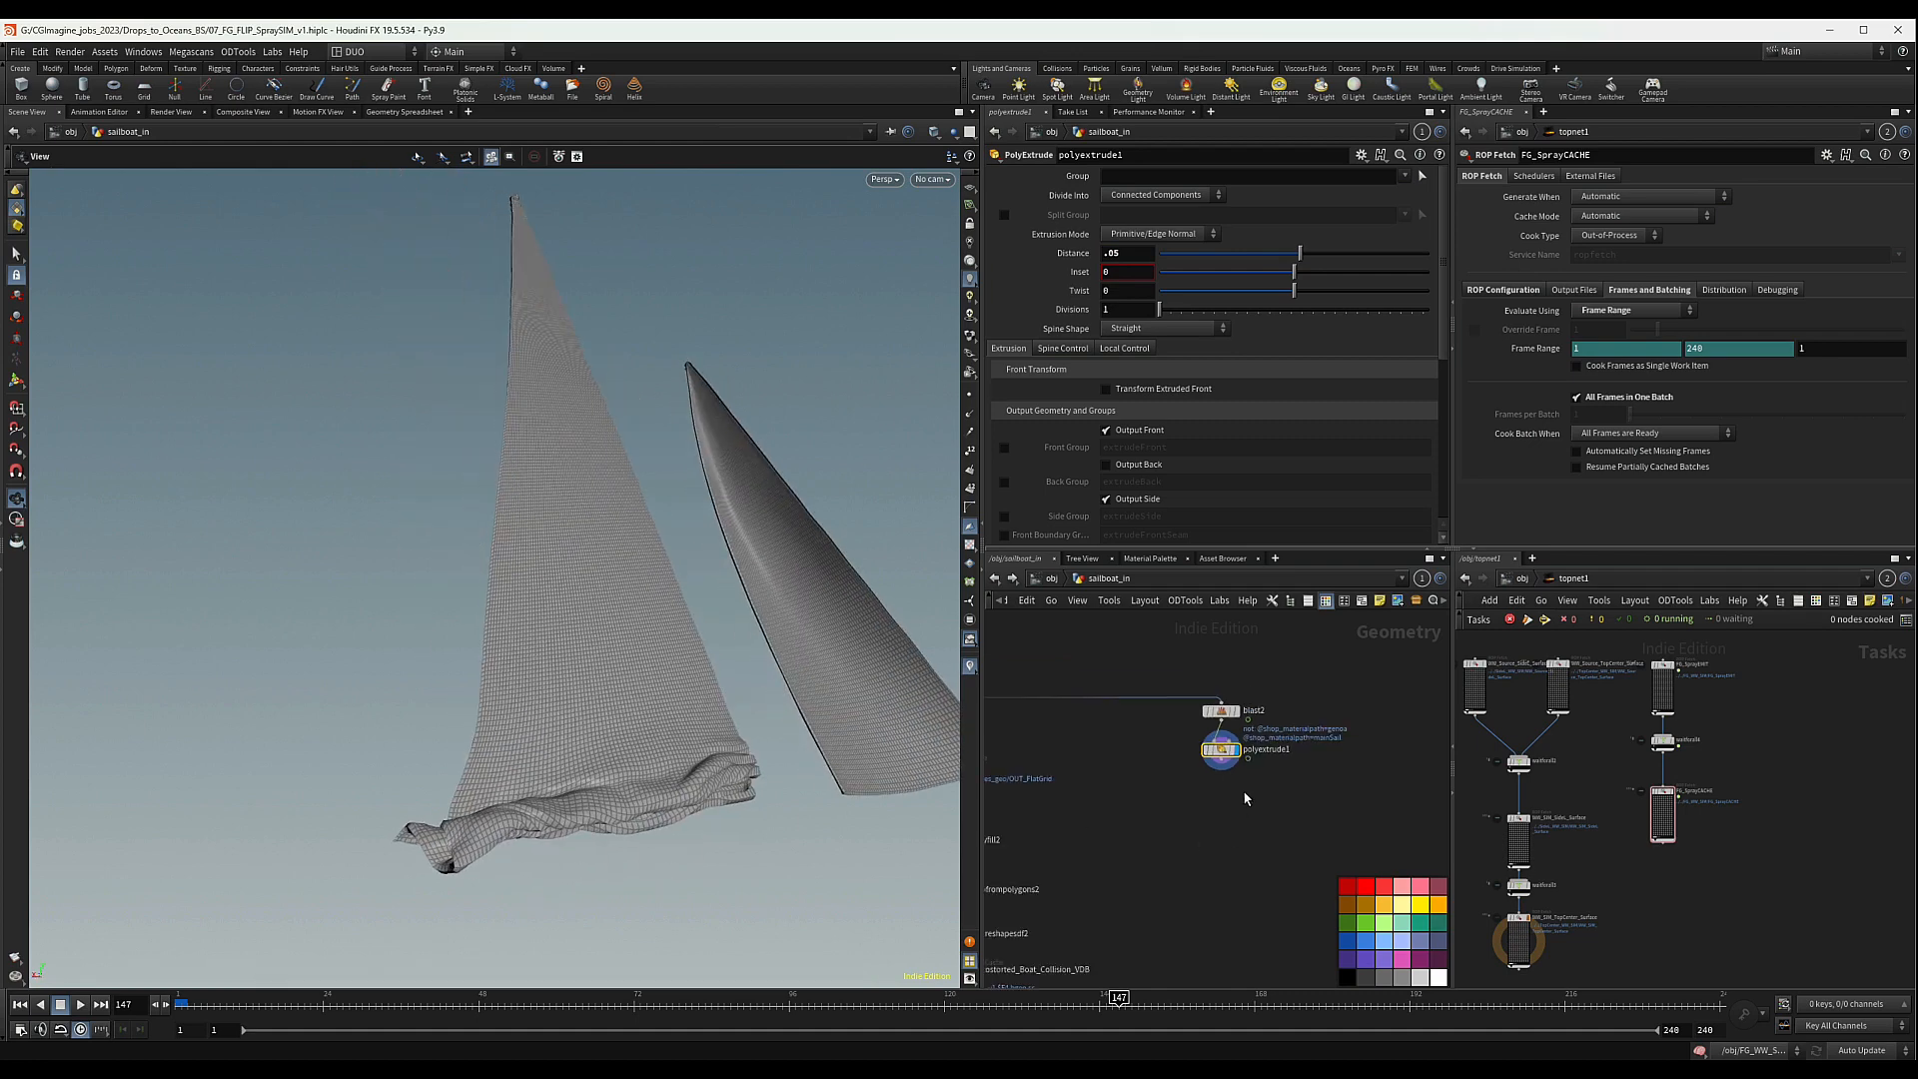
{"action": "scroll", "coordinate": [1249, 785], "scroll_direction": "up", "scroll_amount": 3}
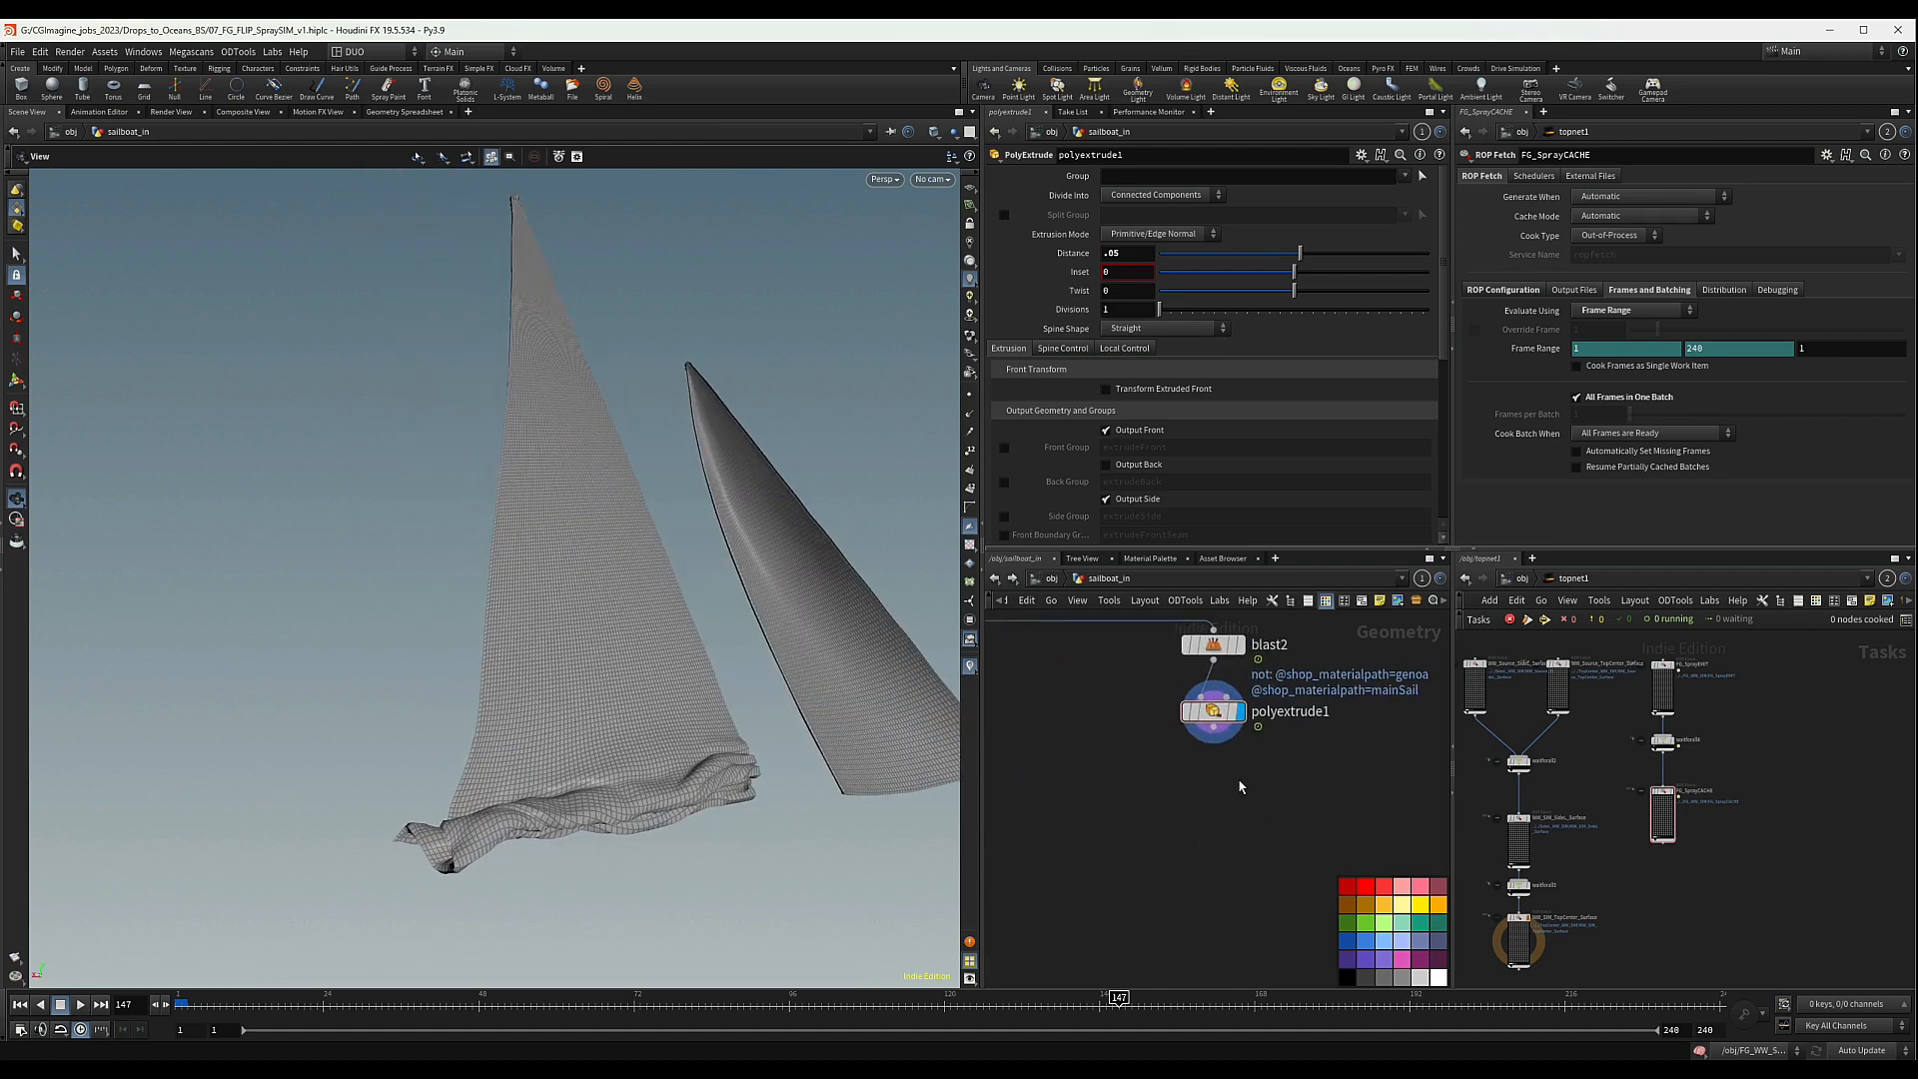
{"action": "key", "text": "Tab"}
{"action": "type", "text": "vdbfrom"}
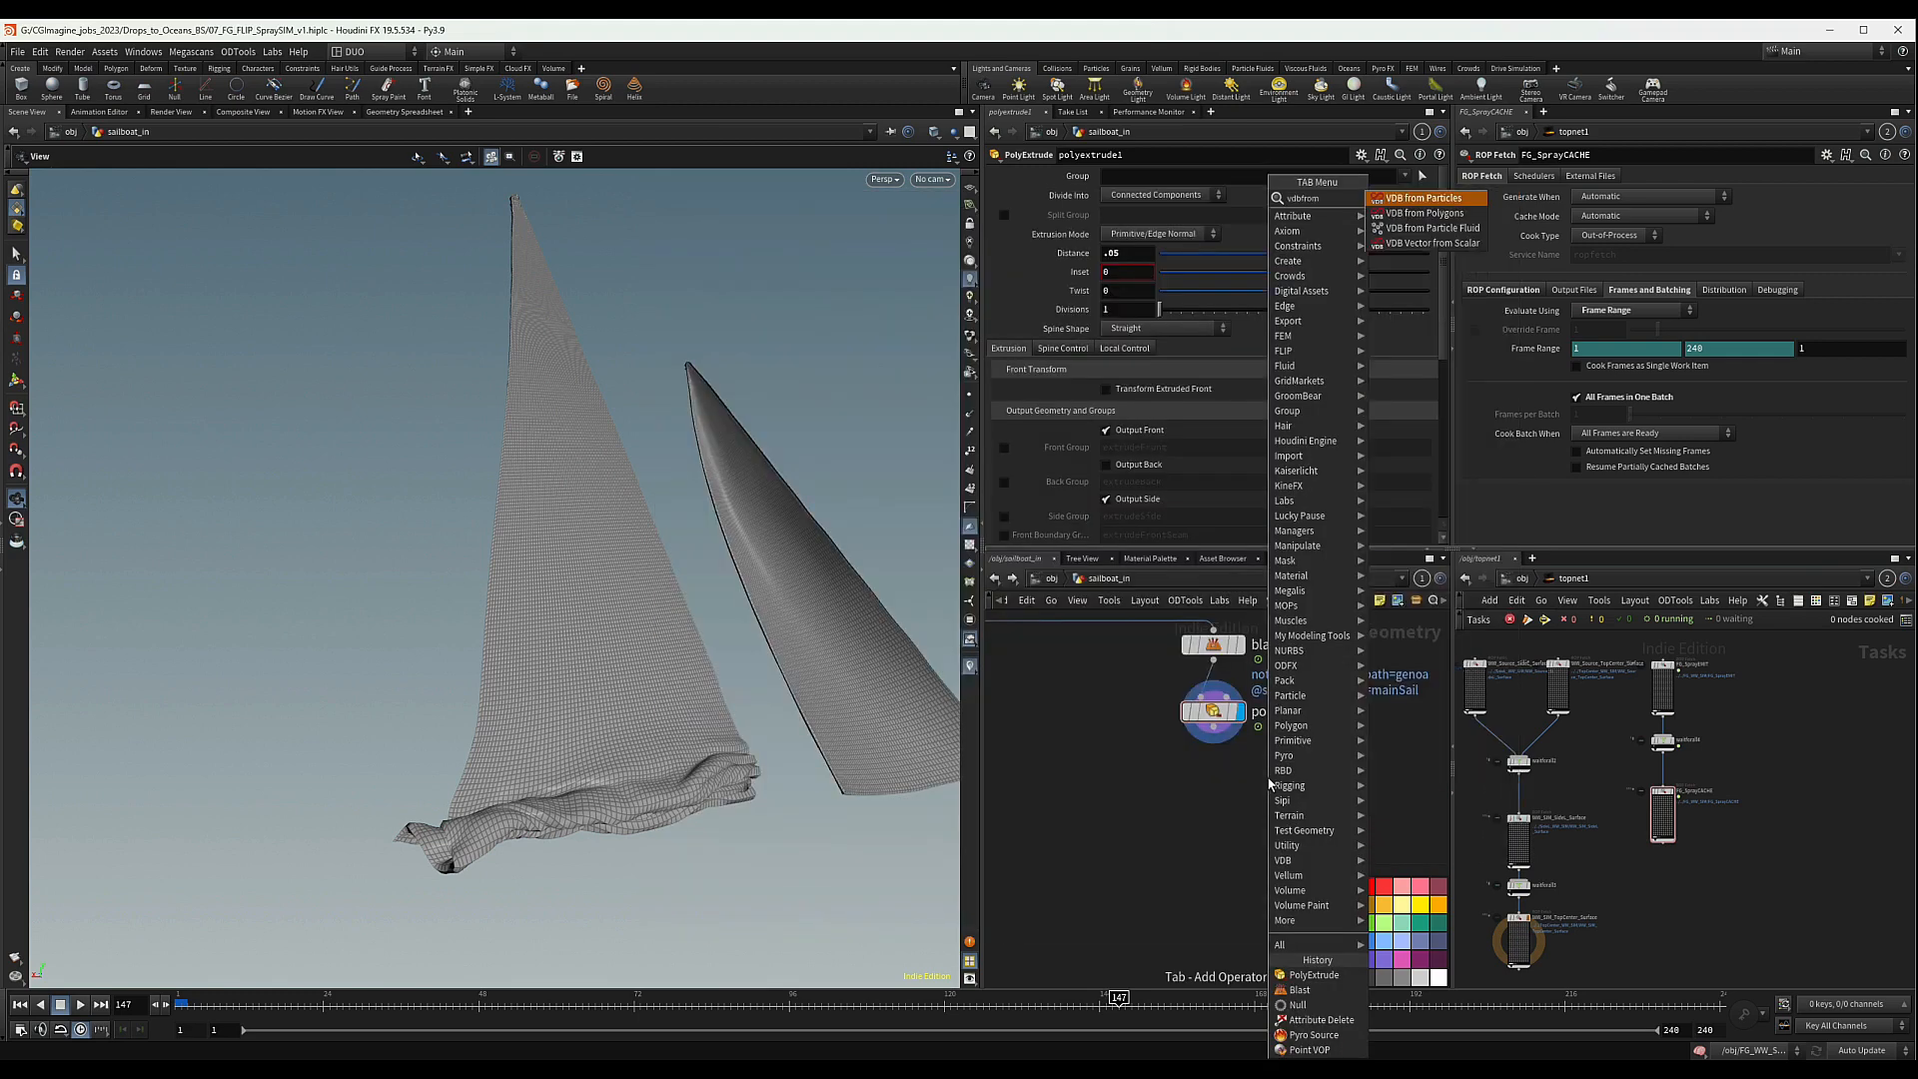
{"action": "key", "text": "Down"}
{"action": "key", "text": "Return"}
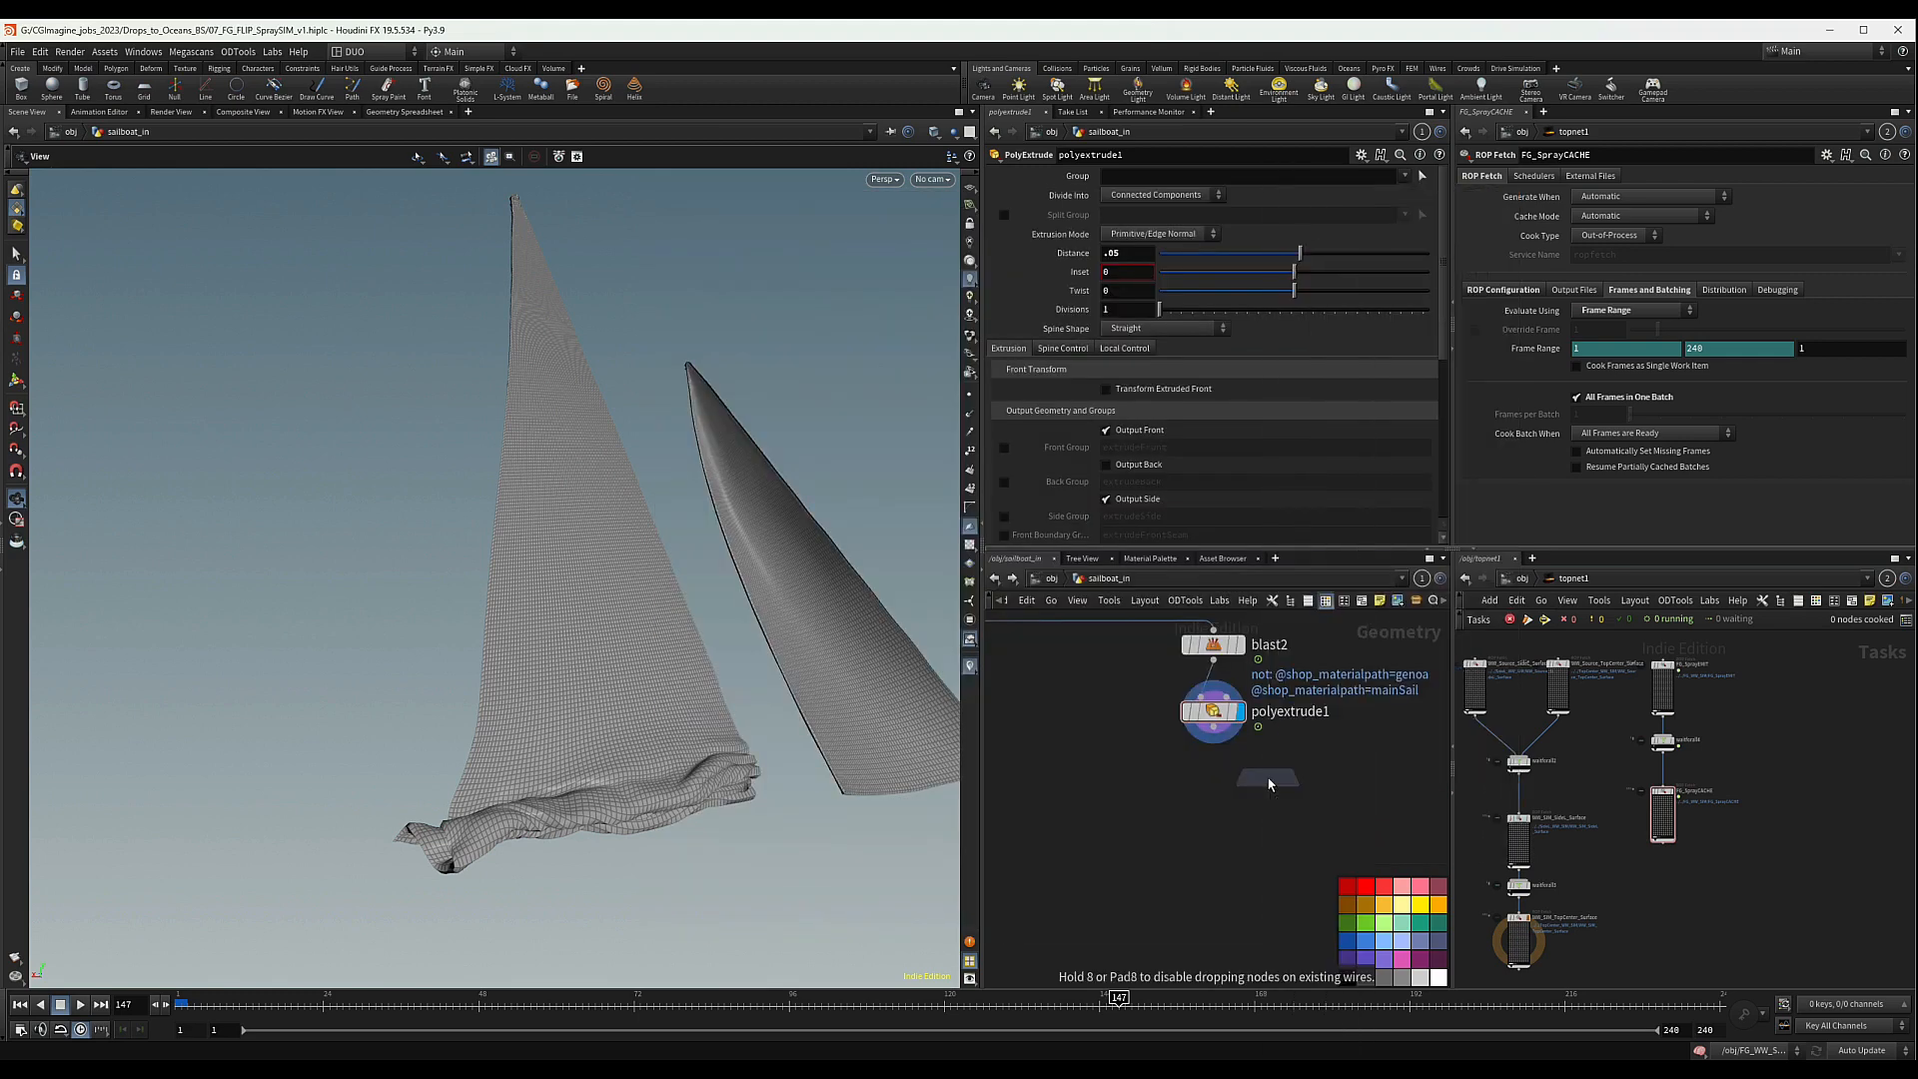
{"action": "left_click", "coordinate": [1346, 742]}
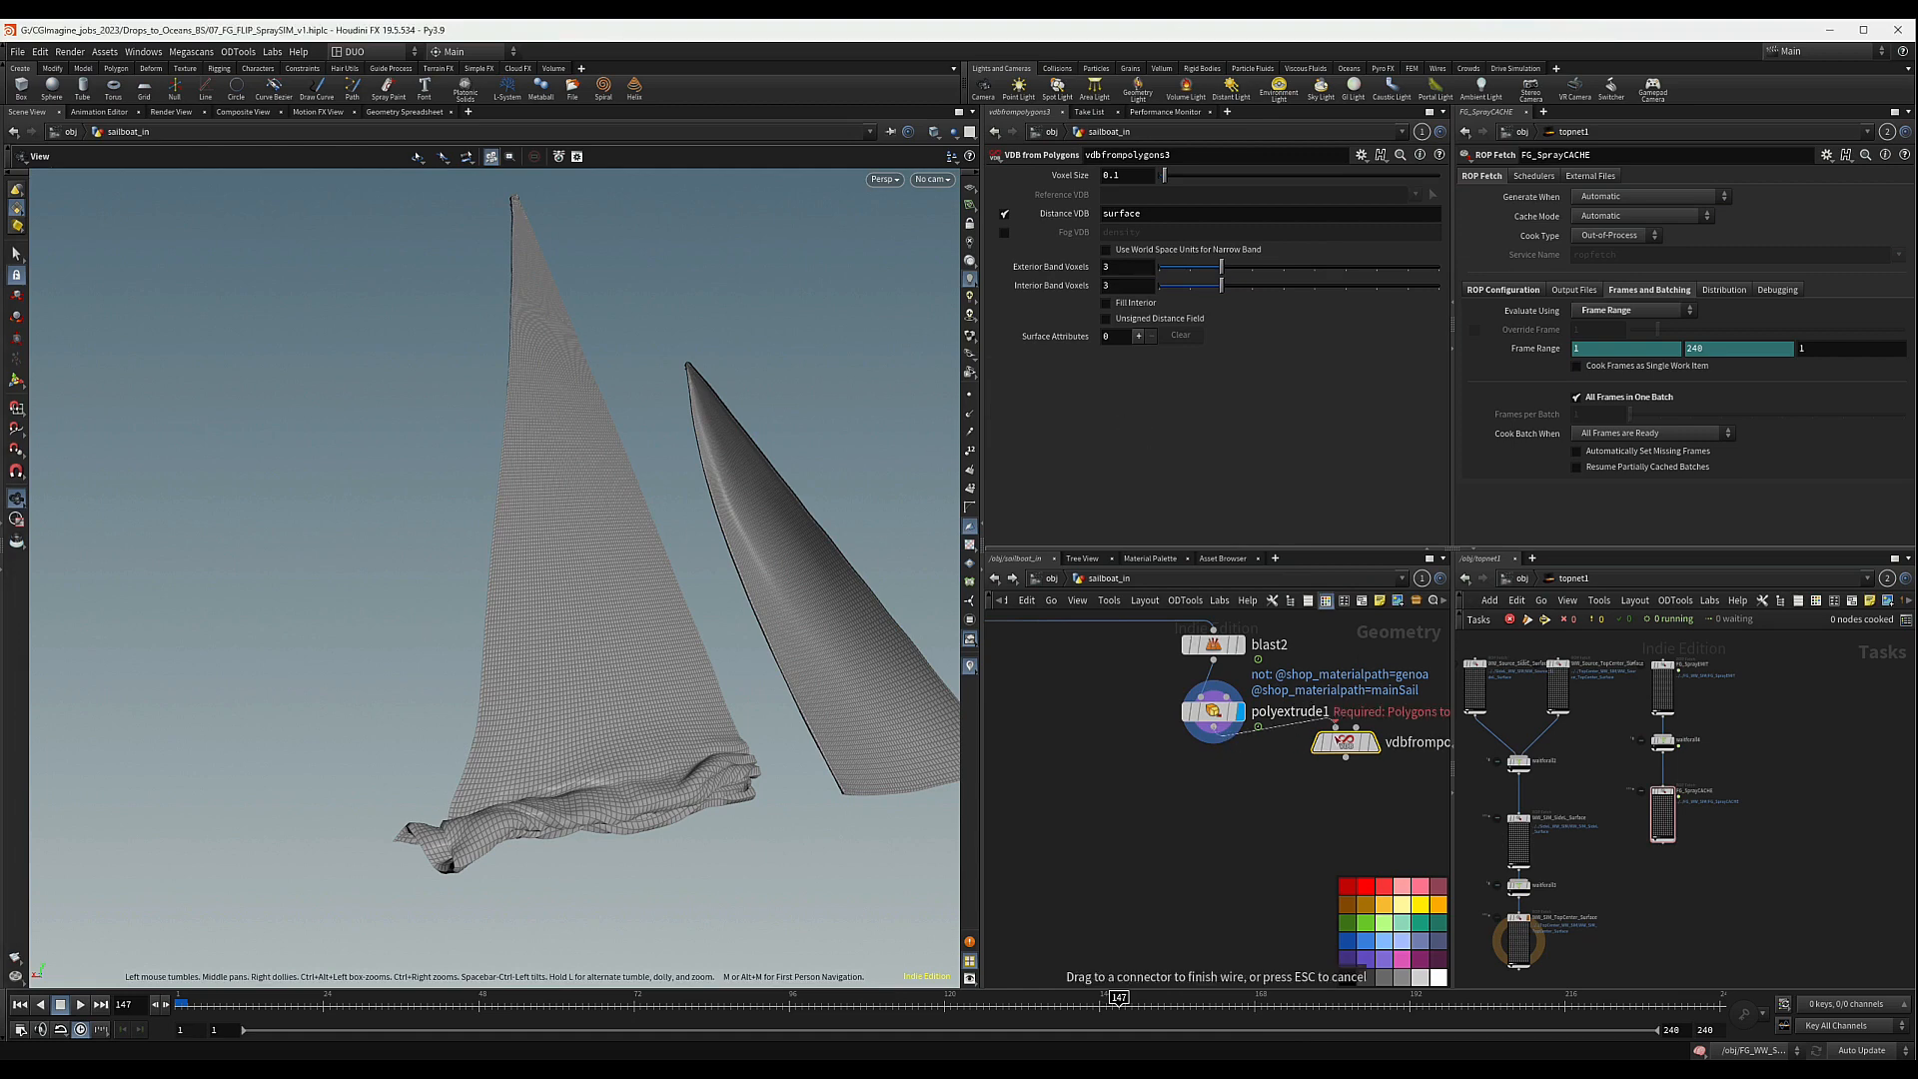
{"action": "left_click_drag", "start_coordinate": [1377, 751], "coordinate": [1382, 785]}
{"action": "left_click", "coordinate": [1382, 785]}
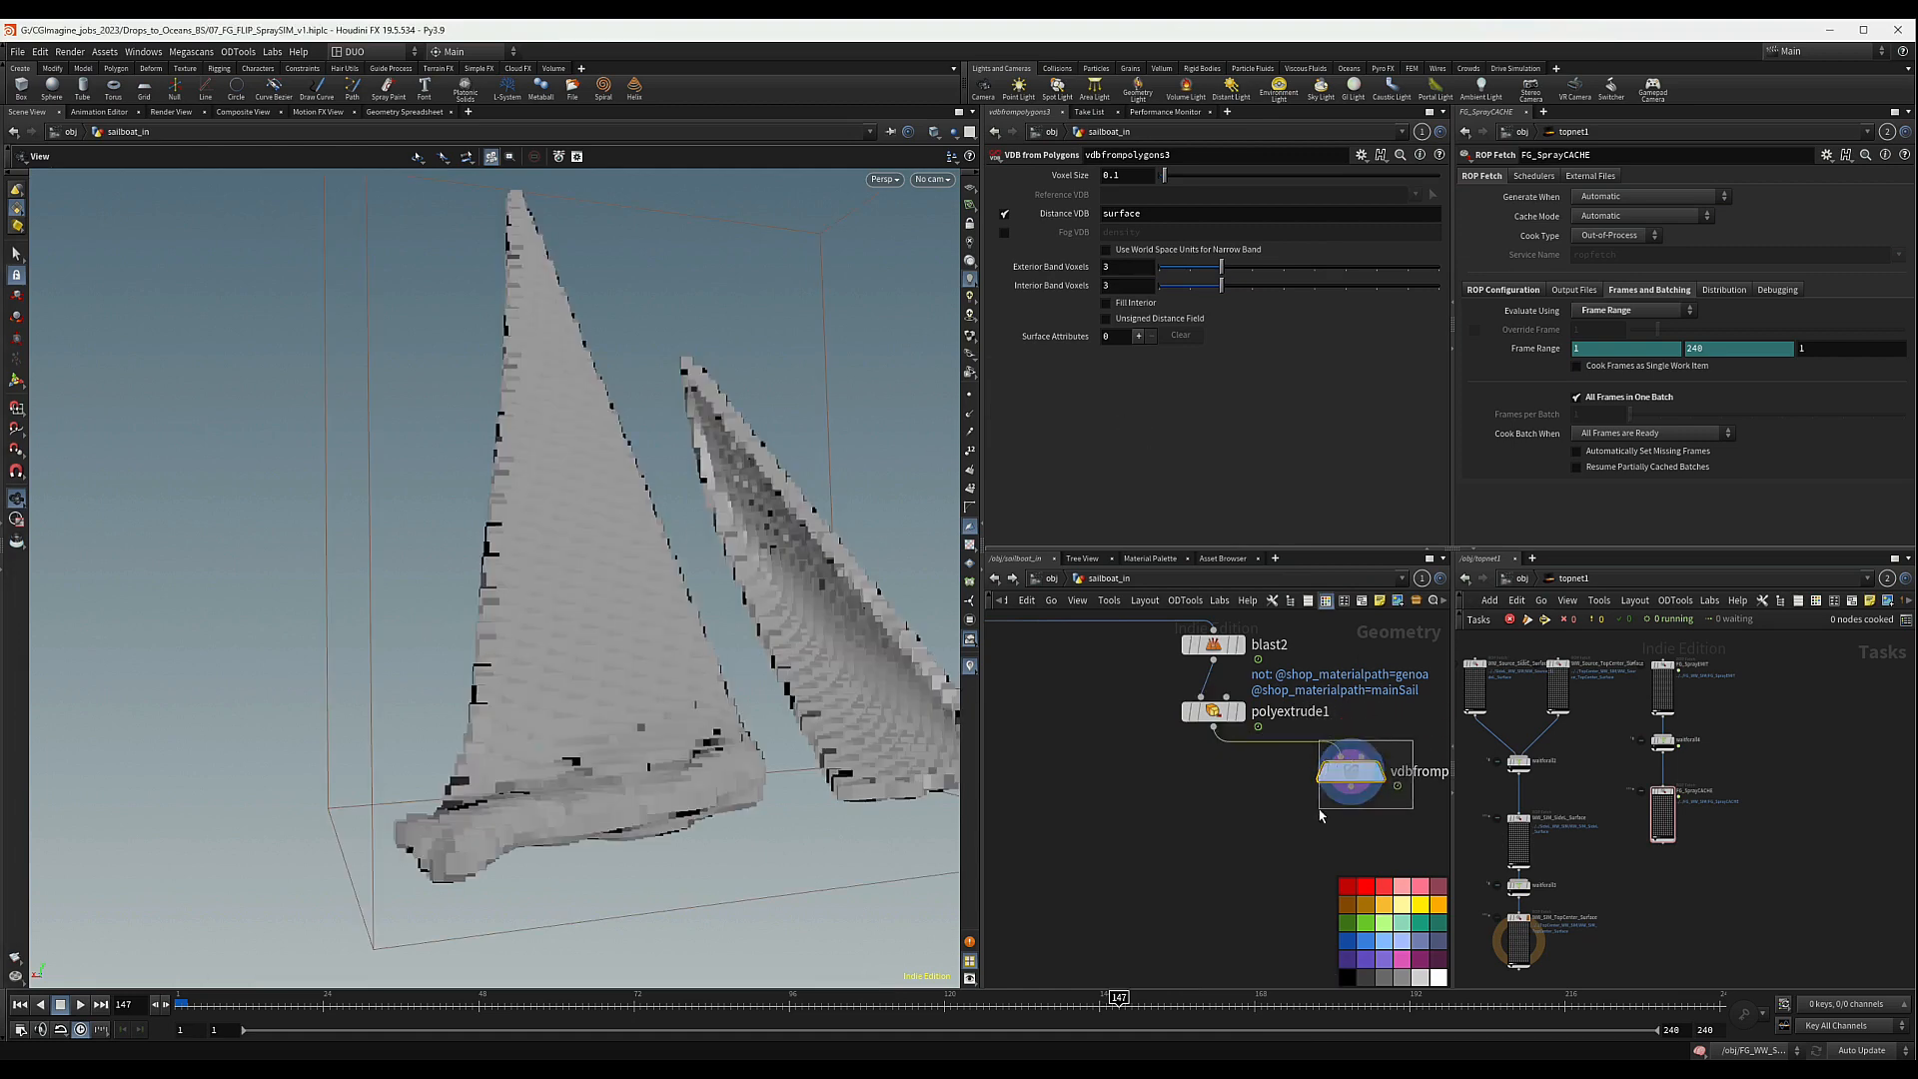
- Set the sail VDB's voxel size to 0.02 and inspect the surface
{"action": "double_click", "coordinate": [1117, 175]}
{"action": "type", "text": "0"}
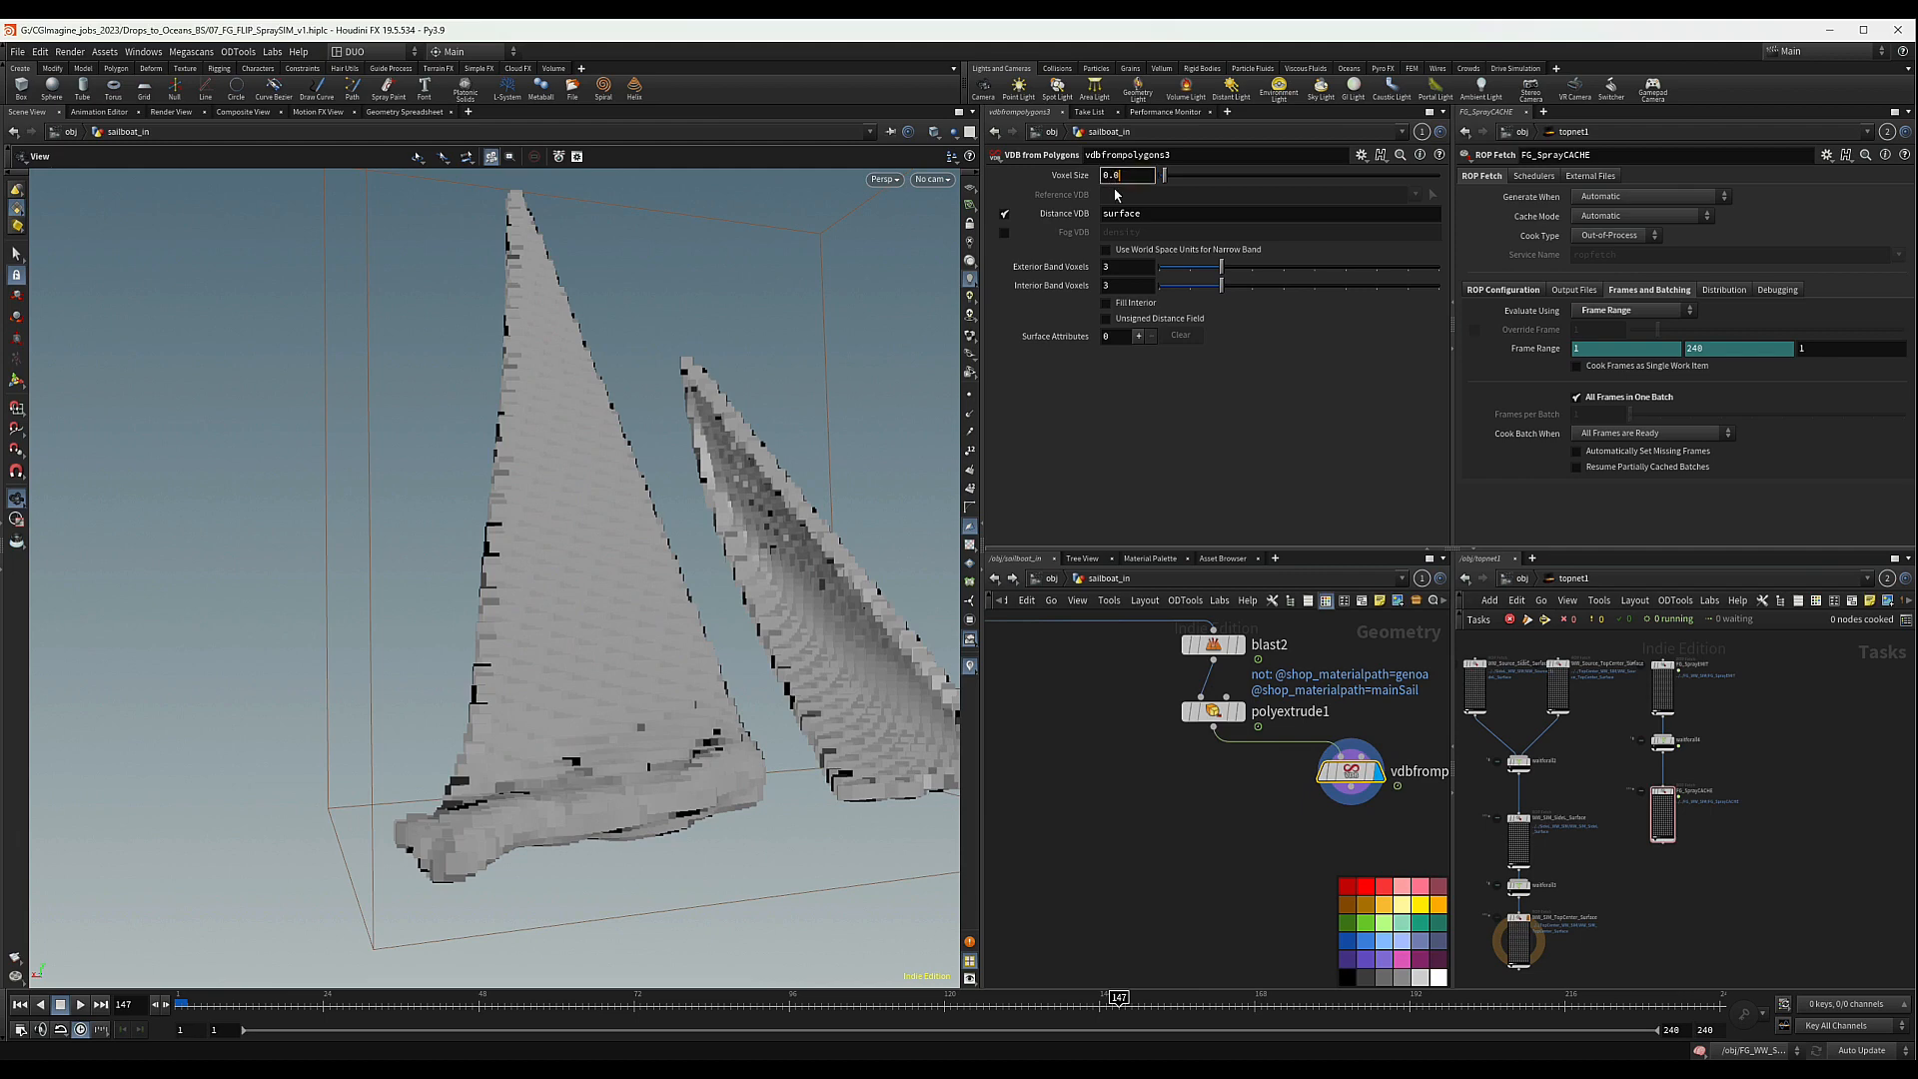
{"action": "type", "text": "2"}
{"action": "key", "text": "Return"}
{"action": "left_click_drag", "start_coordinate": [442, 569], "coordinate": [580, 649]}
- Add a VDB Reshape SDF node, connect it to the sails' VDB from Polygons node and display it
{"action": "middle_click_drag", "start_coordinate": [1218, 845], "coordinate": [1167, 813]}
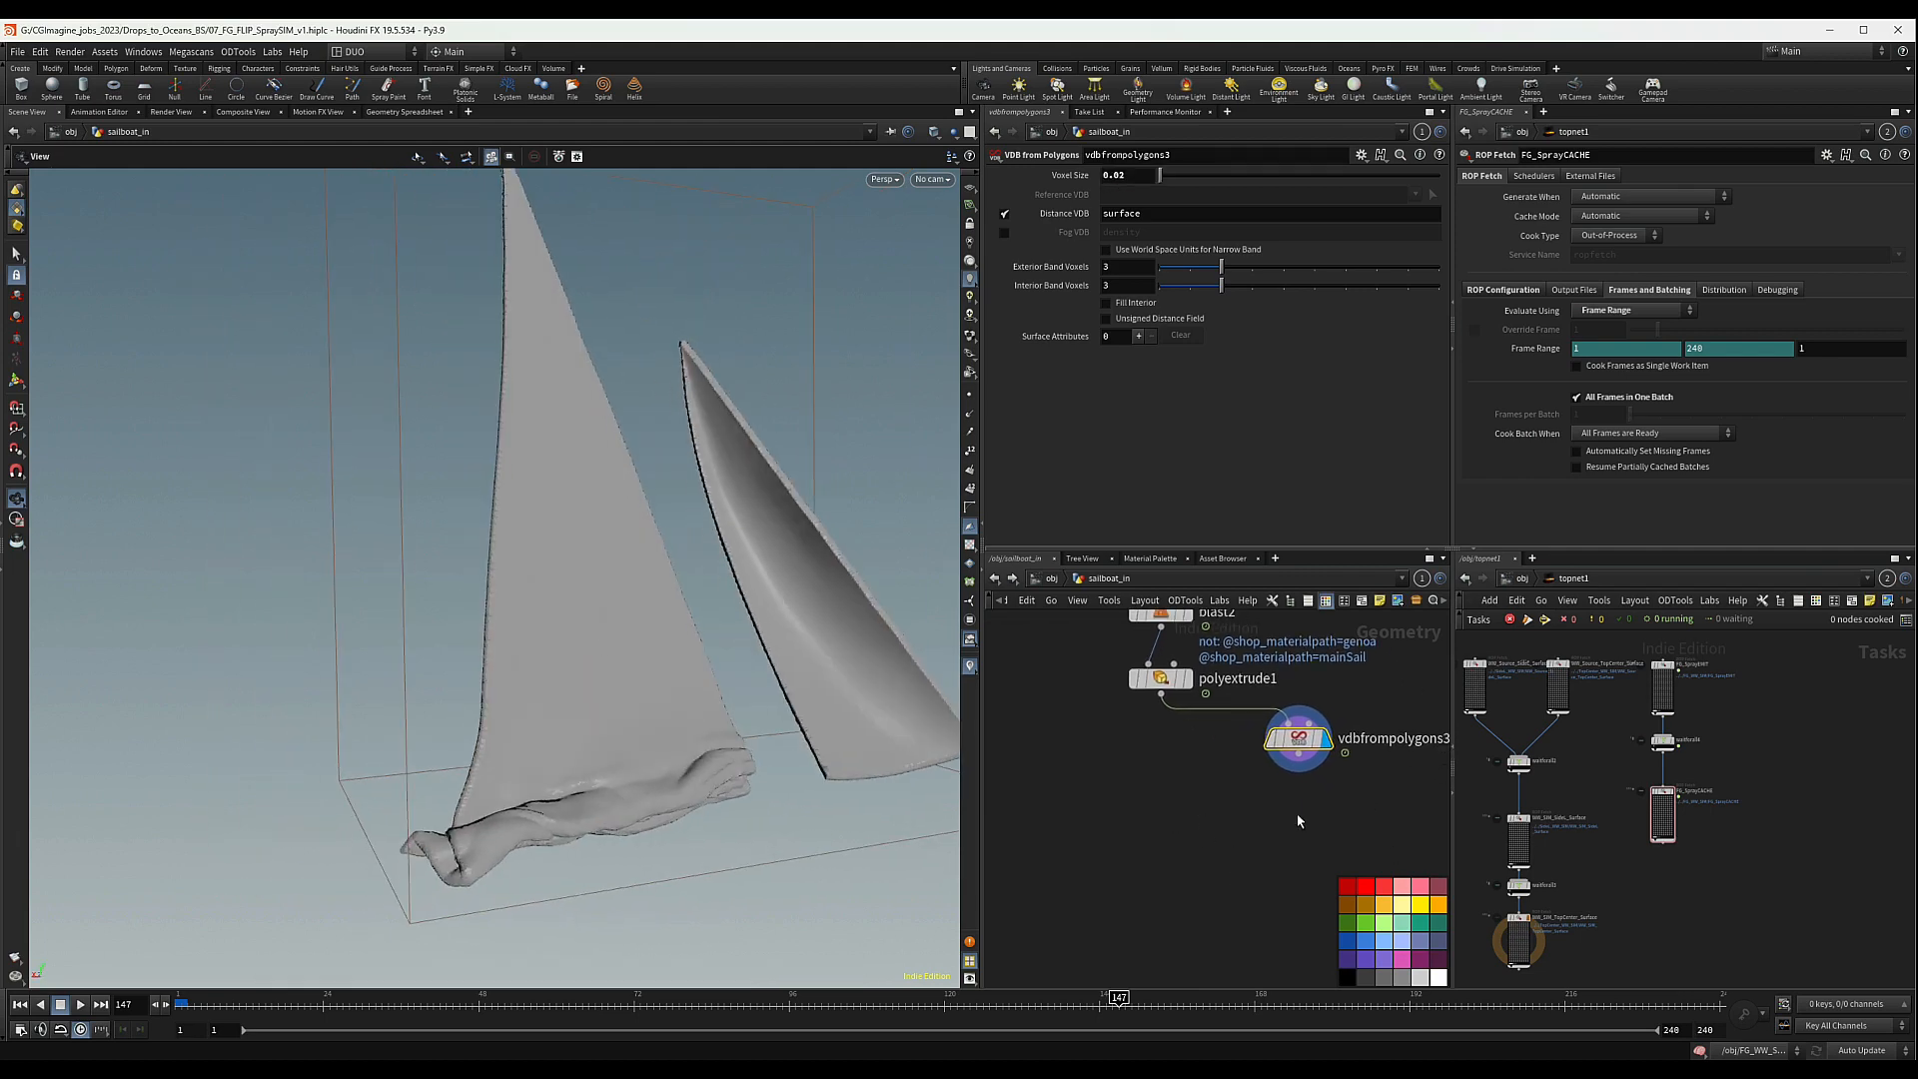
{"action": "key", "text": "Tab"}
{"action": "type", "text": "vdre"}
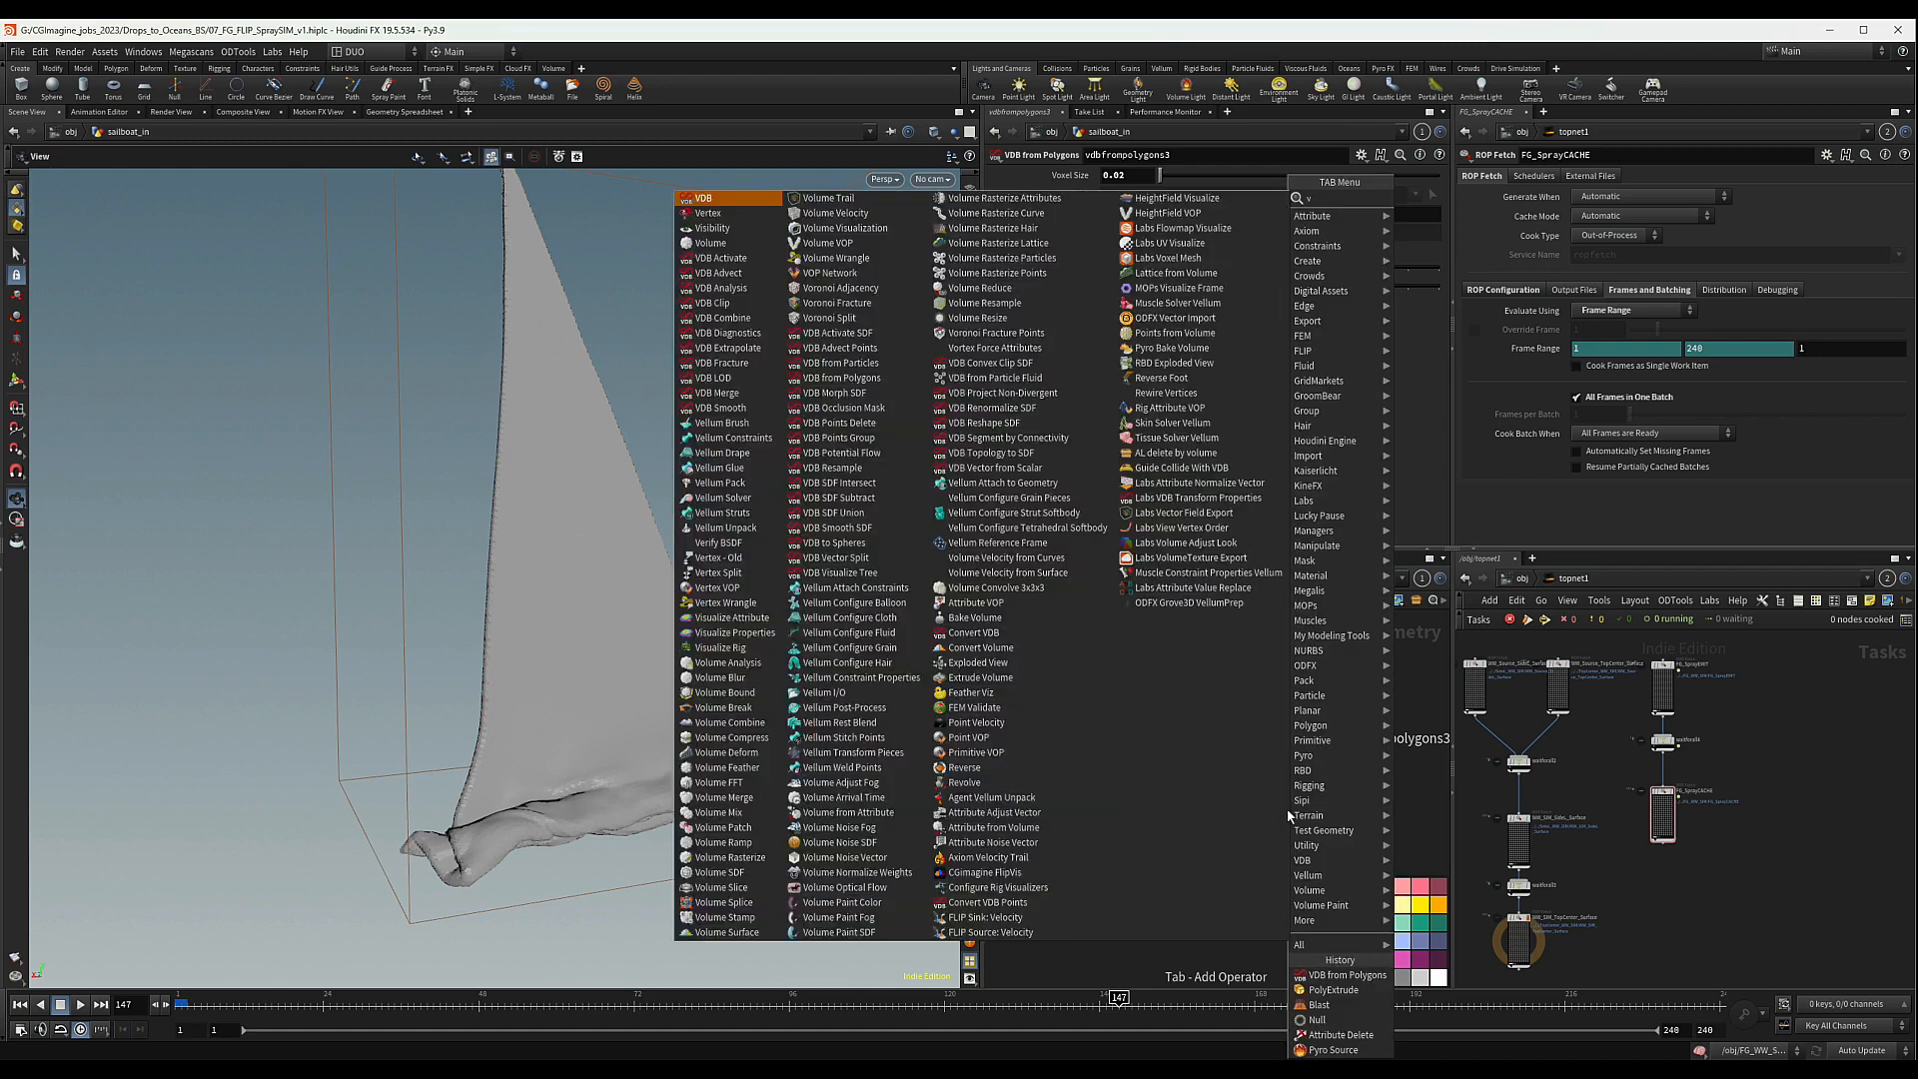
{"action": "key", "text": "Down"}
{"action": "key", "text": "Down"}
{"action": "key", "text": "Return"}
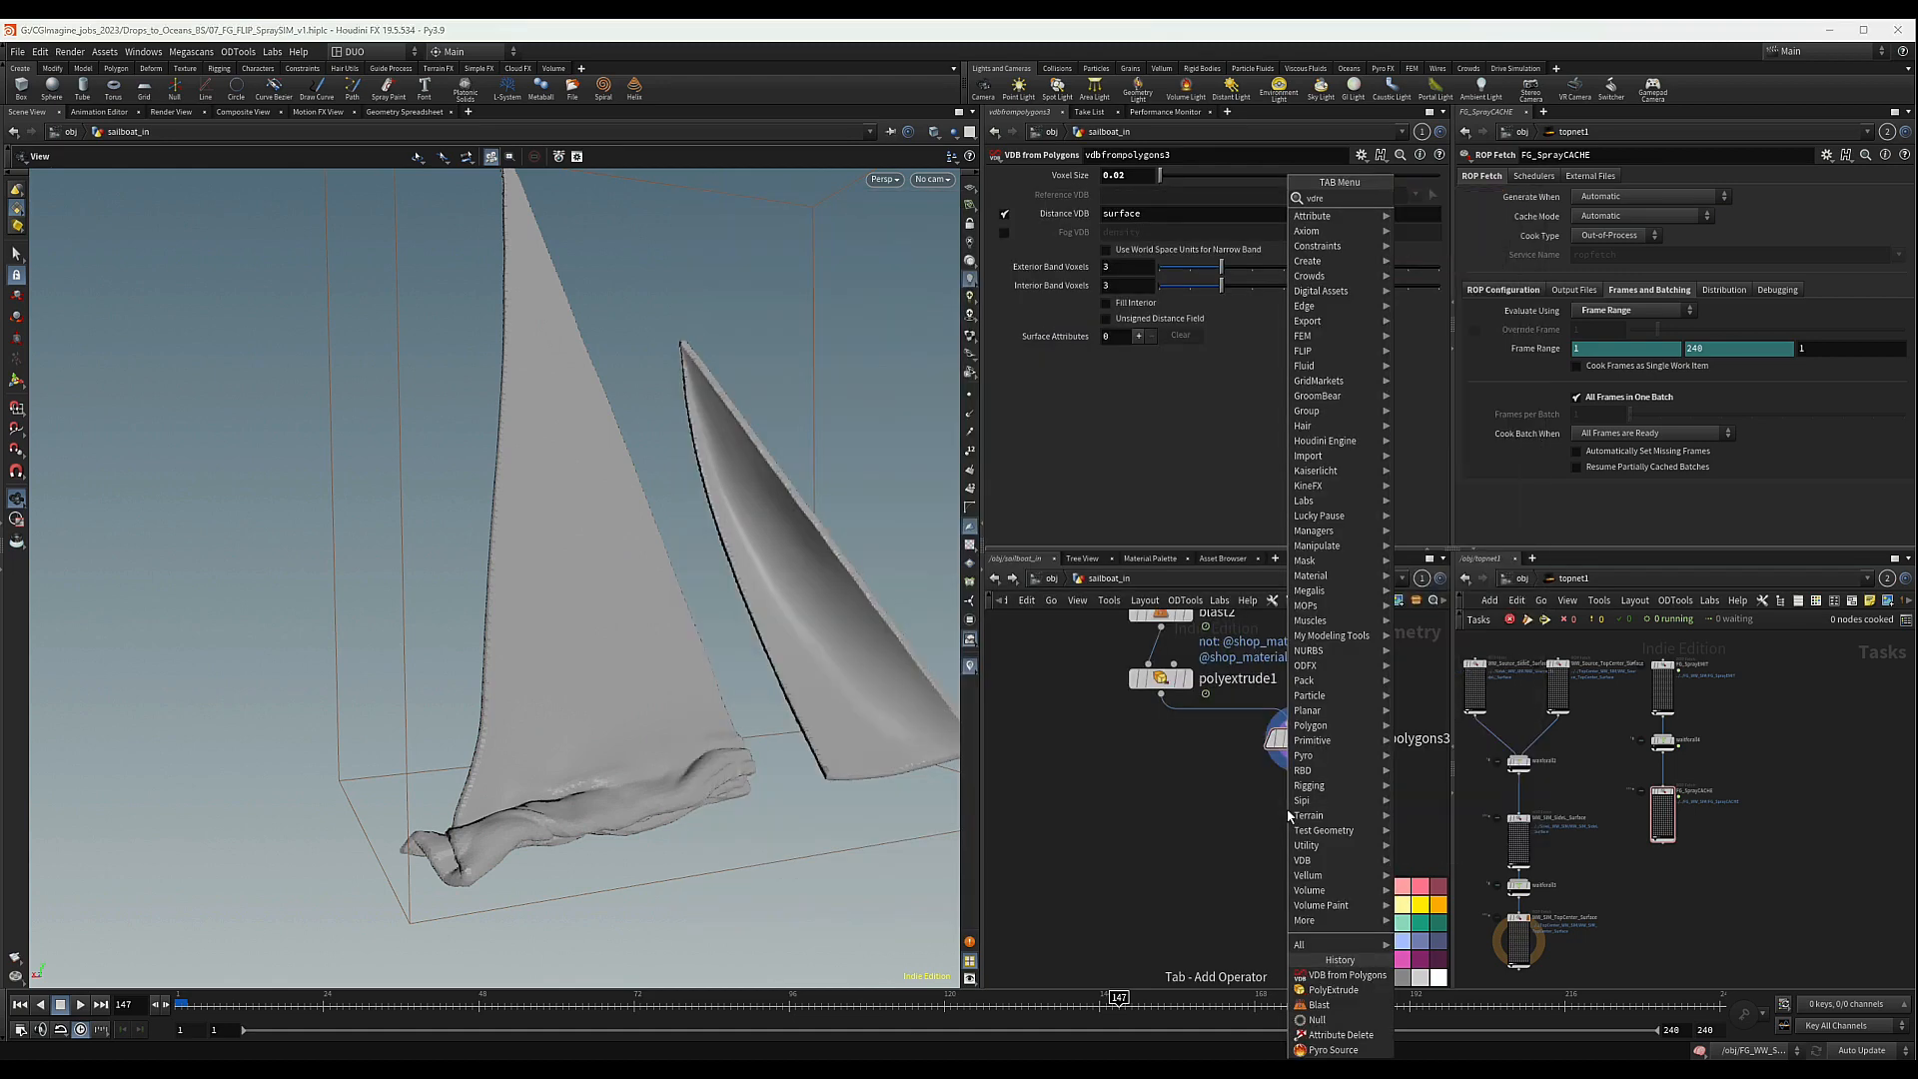
{"action": "left_click", "coordinate": [1300, 802]}
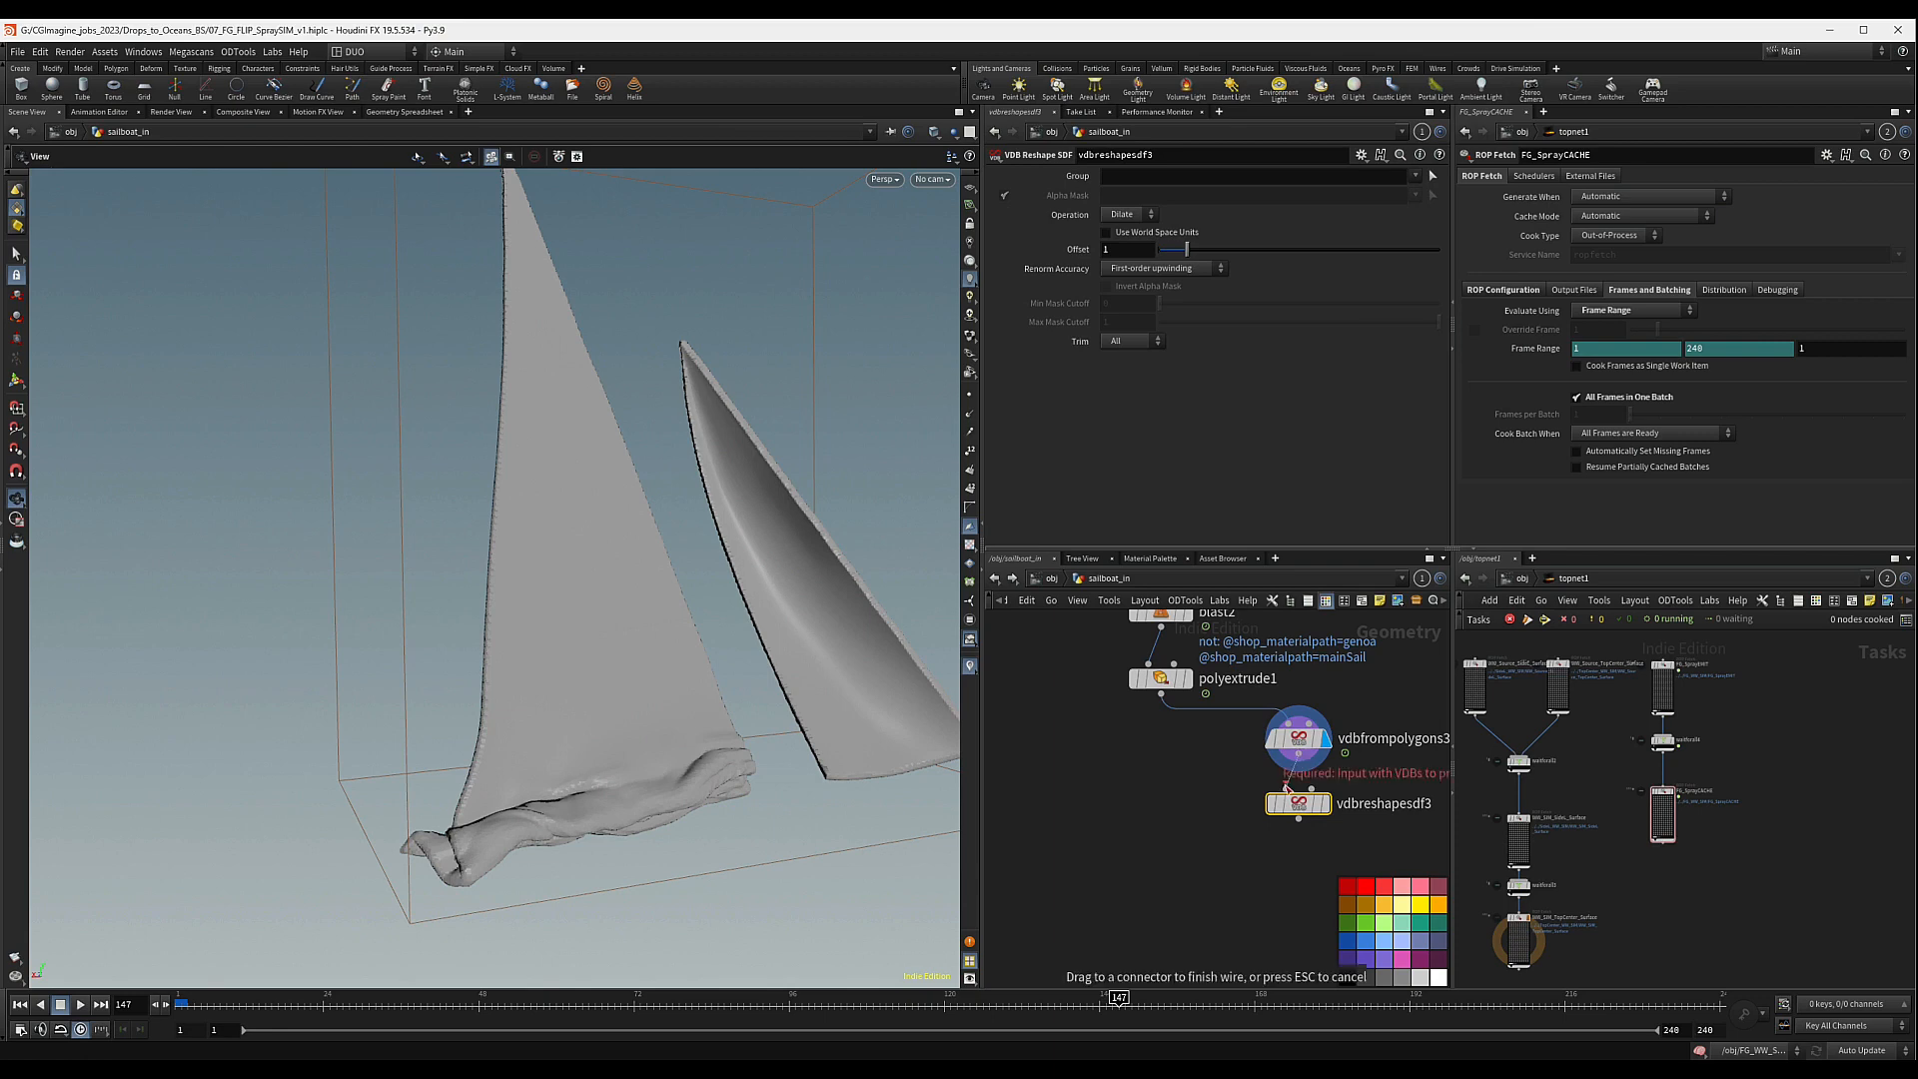
{"action": "left_click_drag", "start_coordinate": [1300, 761], "coordinate": [1298, 791]}
{"action": "left_click", "coordinate": [1325, 804]}
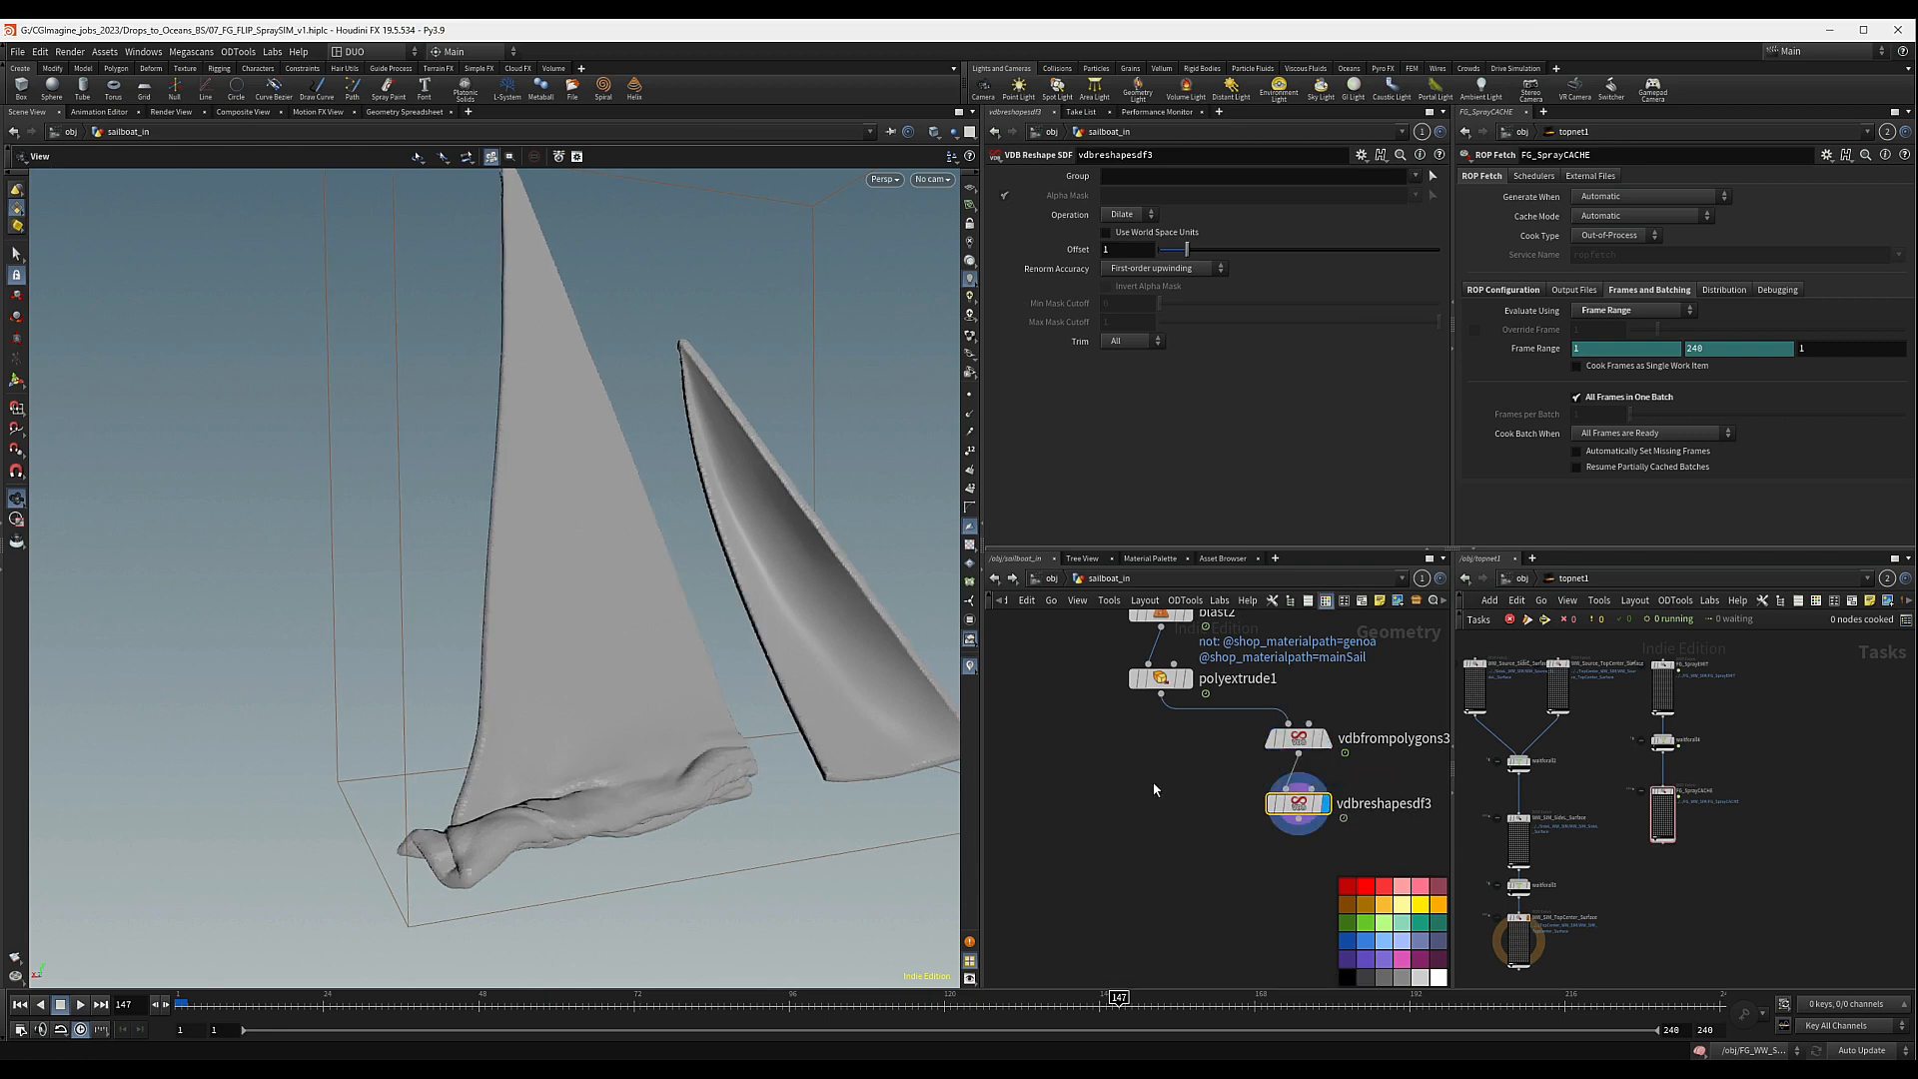
- Set the sails' VDB Reshape SDF operation to Erode and inspect the thinner sails
{"action": "left_click", "coordinate": [1124, 217]}
{"action": "left_click", "coordinate": [1123, 235]}
{"action": "left_click_drag", "start_coordinate": [638, 753], "coordinate": [599, 779]}
- Add a Null node, connect it to polyextrude1 and name it OUT_SAILS_GEO
{"action": "scroll", "coordinate": [1181, 853], "scroll_direction": "down", "scroll_amount": 3}
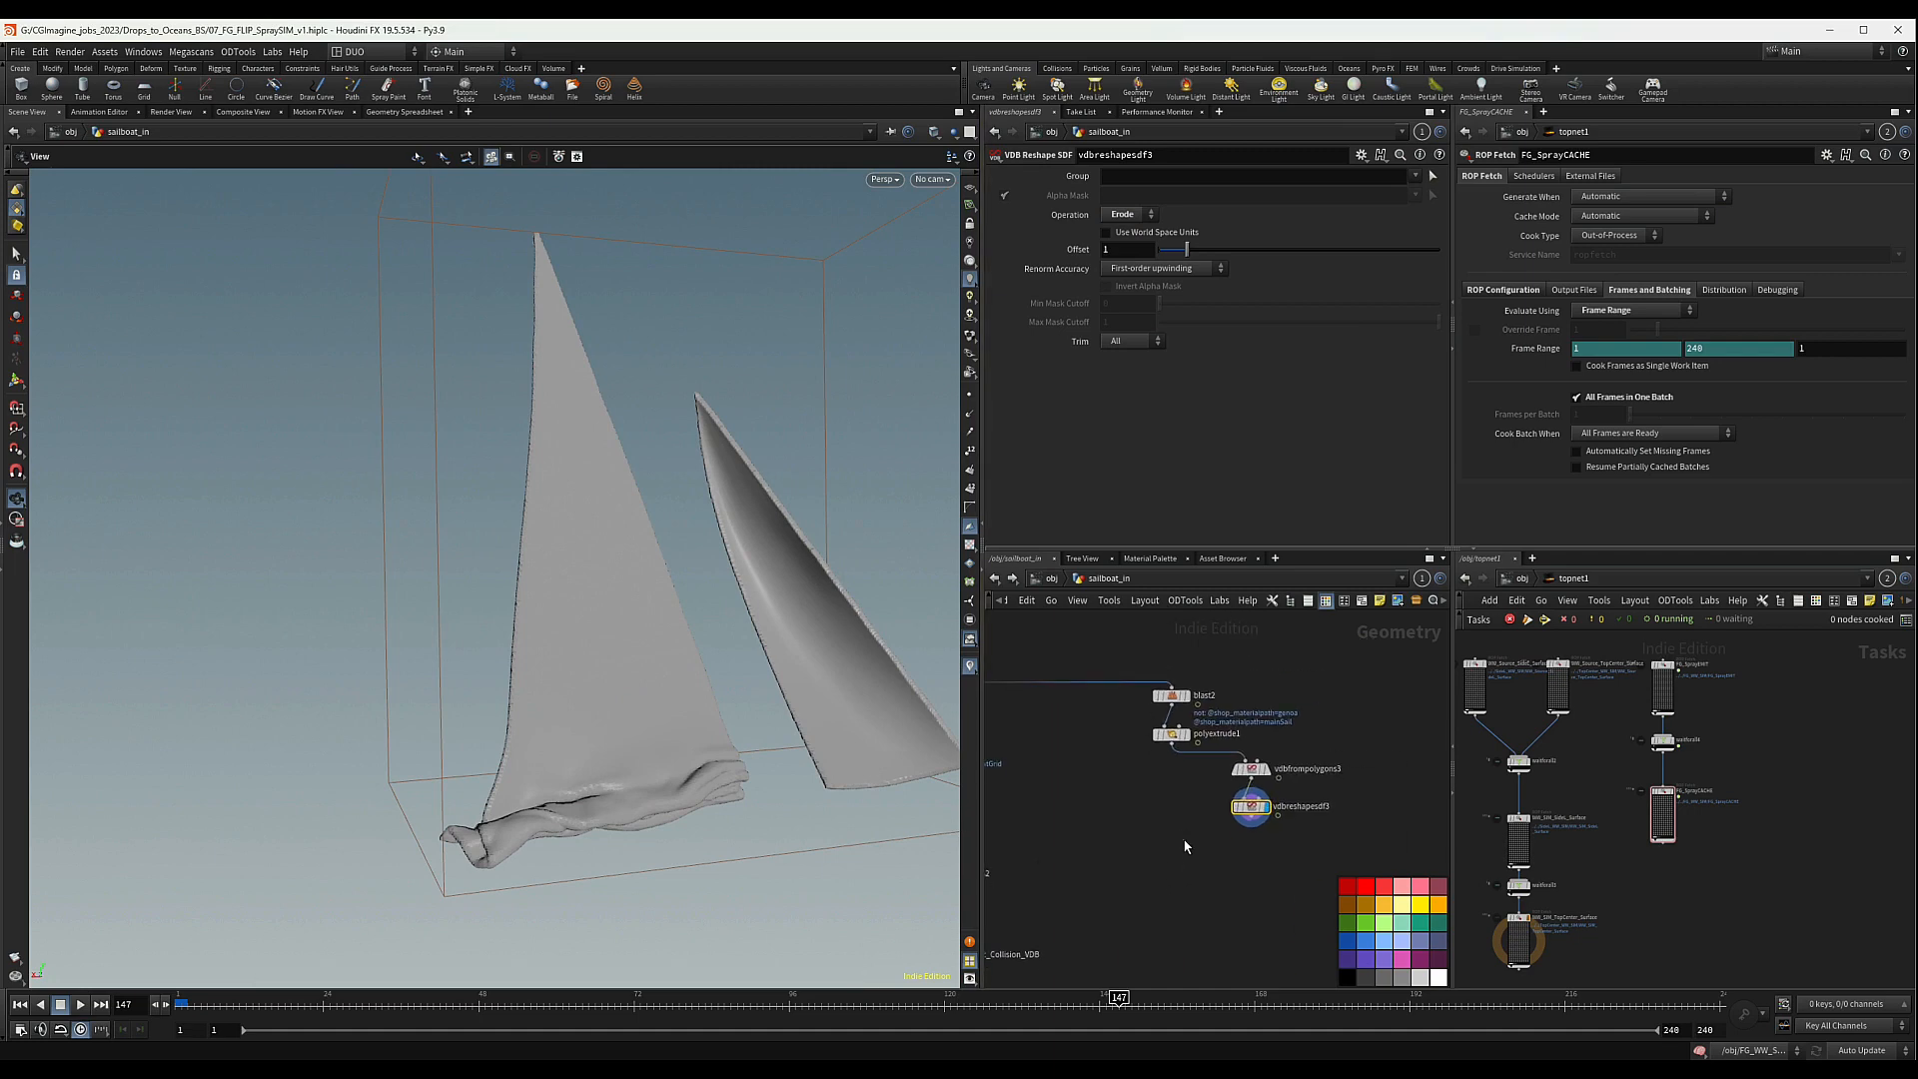
{"action": "left_click", "coordinate": [1189, 841]}
{"action": "key", "text": "Tab"}
{"action": "type", "text": "null"}
{"action": "key", "text": "Return"}
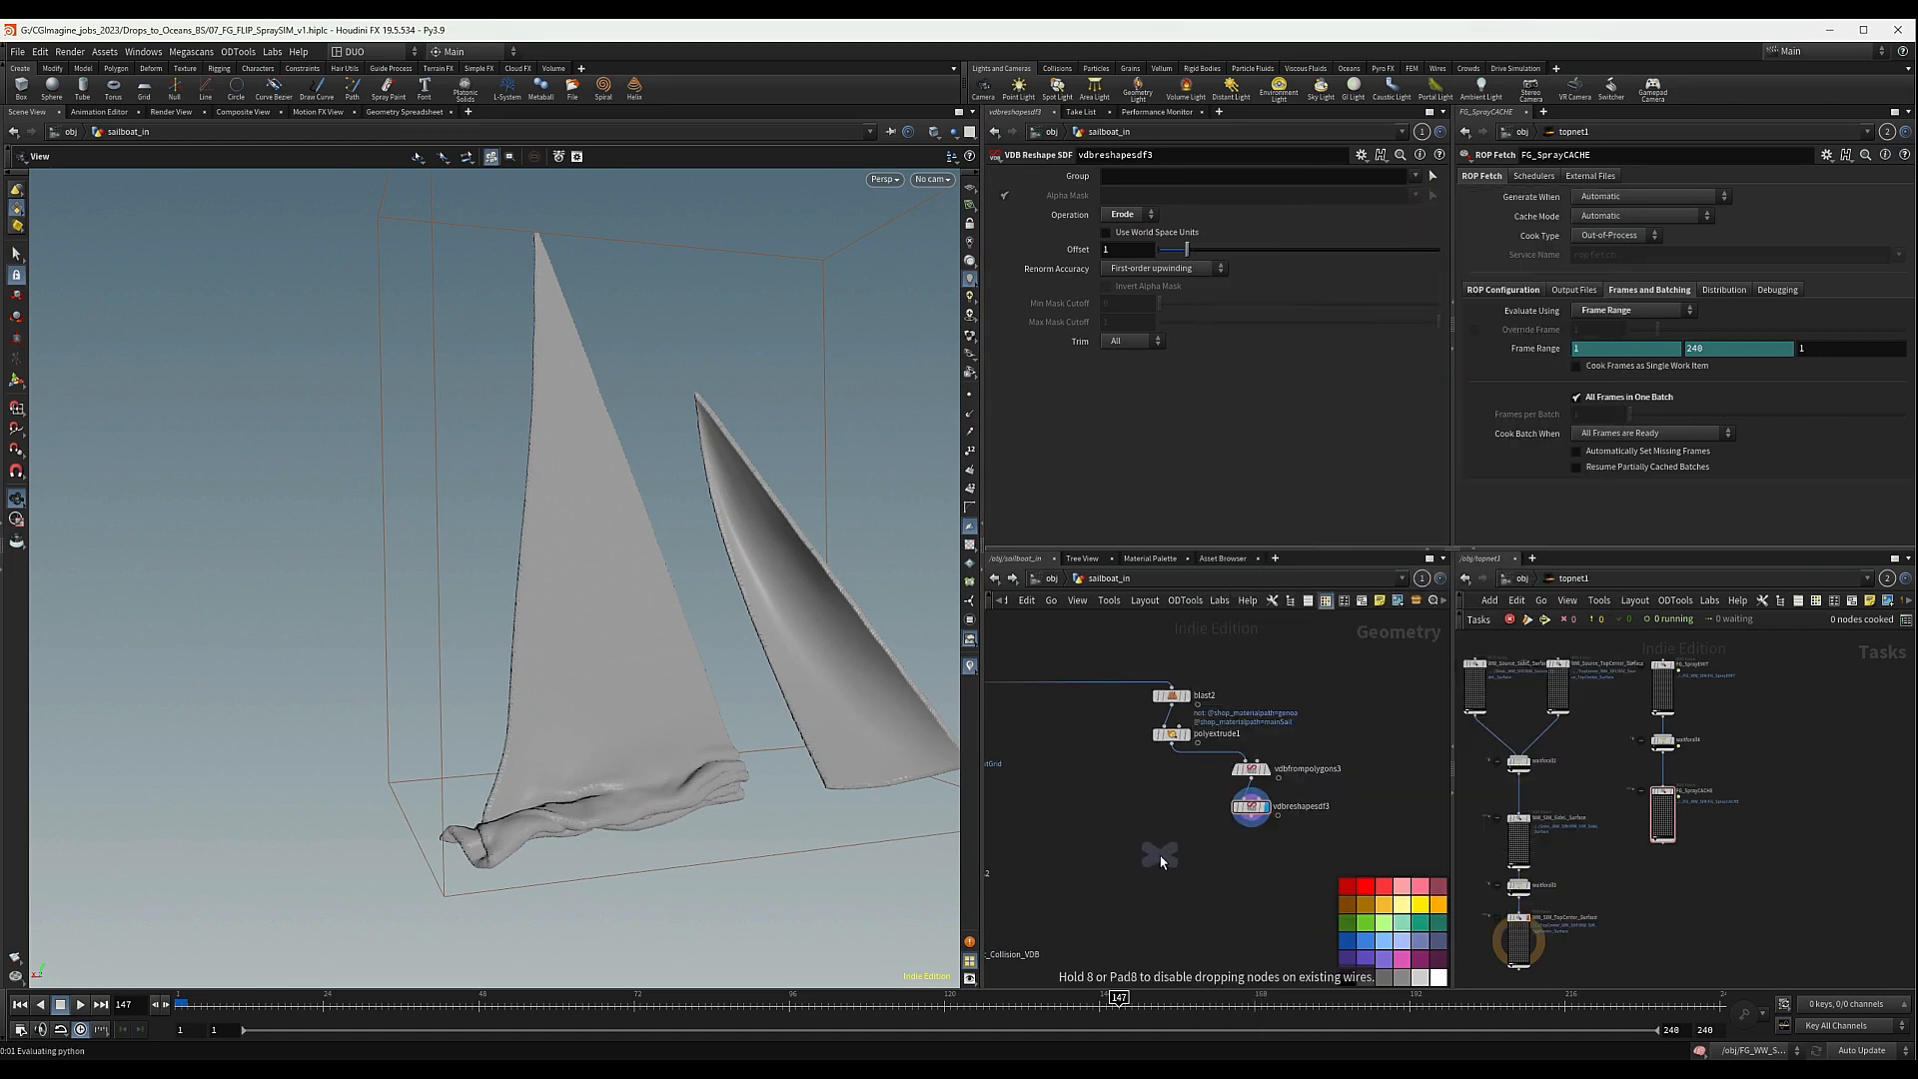
{"action": "left_click", "coordinate": [1190, 861]}
{"action": "left_click_drag", "start_coordinate": [1173, 742], "coordinate": [1177, 879]}
{"action": "left_click", "coordinate": [1209, 873]}
{"action": "type", "text": "OUT_SAILS_GEO"}
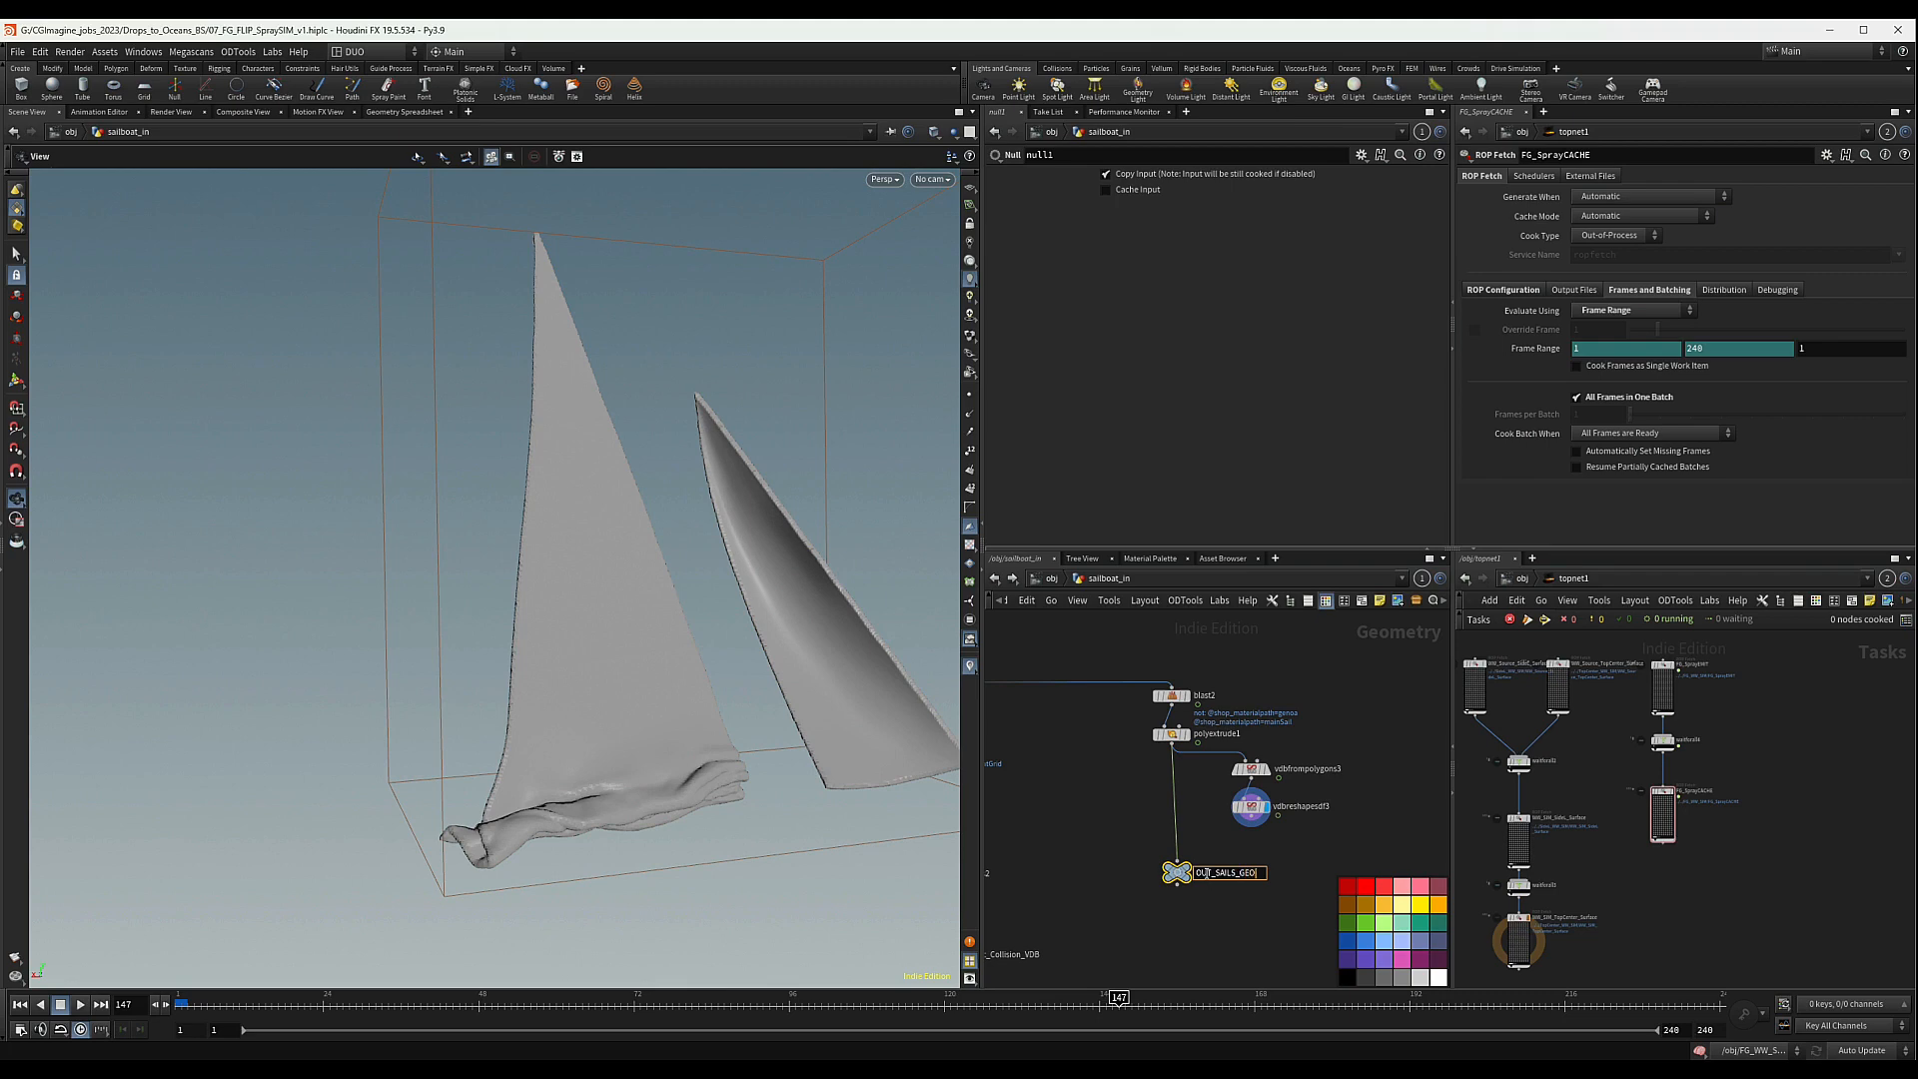
{"action": "key", "text": "Return"}
- Duplicate the OUT_SAILS_GEO null, feed it from vdbreshapesdf3 and name it OUT_SAILS_VOLUME
{"action": "left_click_drag", "start_coordinate": [1177, 870], "coordinate": [1259, 866], "text": "alt"}
{"action": "double_click", "coordinate": [1332, 868]}
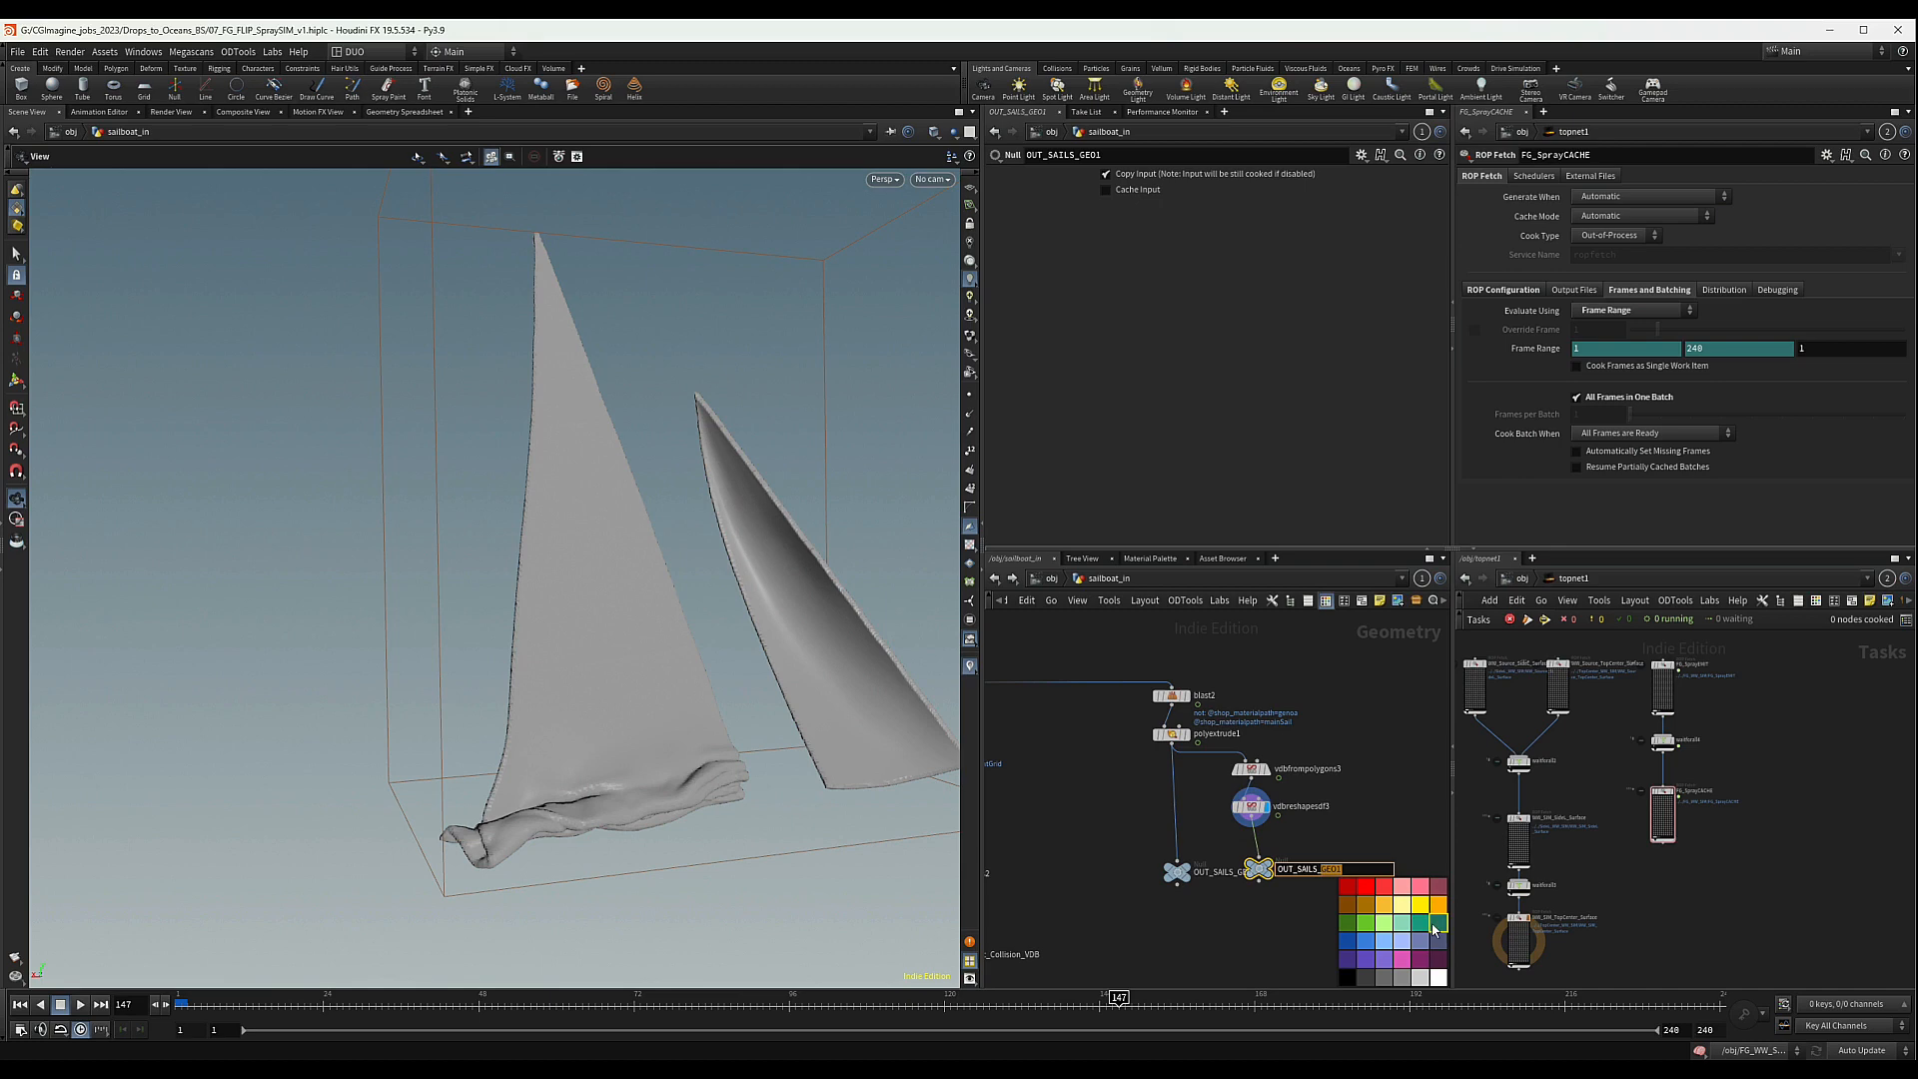
{"action": "type", "text": "VD"}
{"action": "key", "text": "Return"}
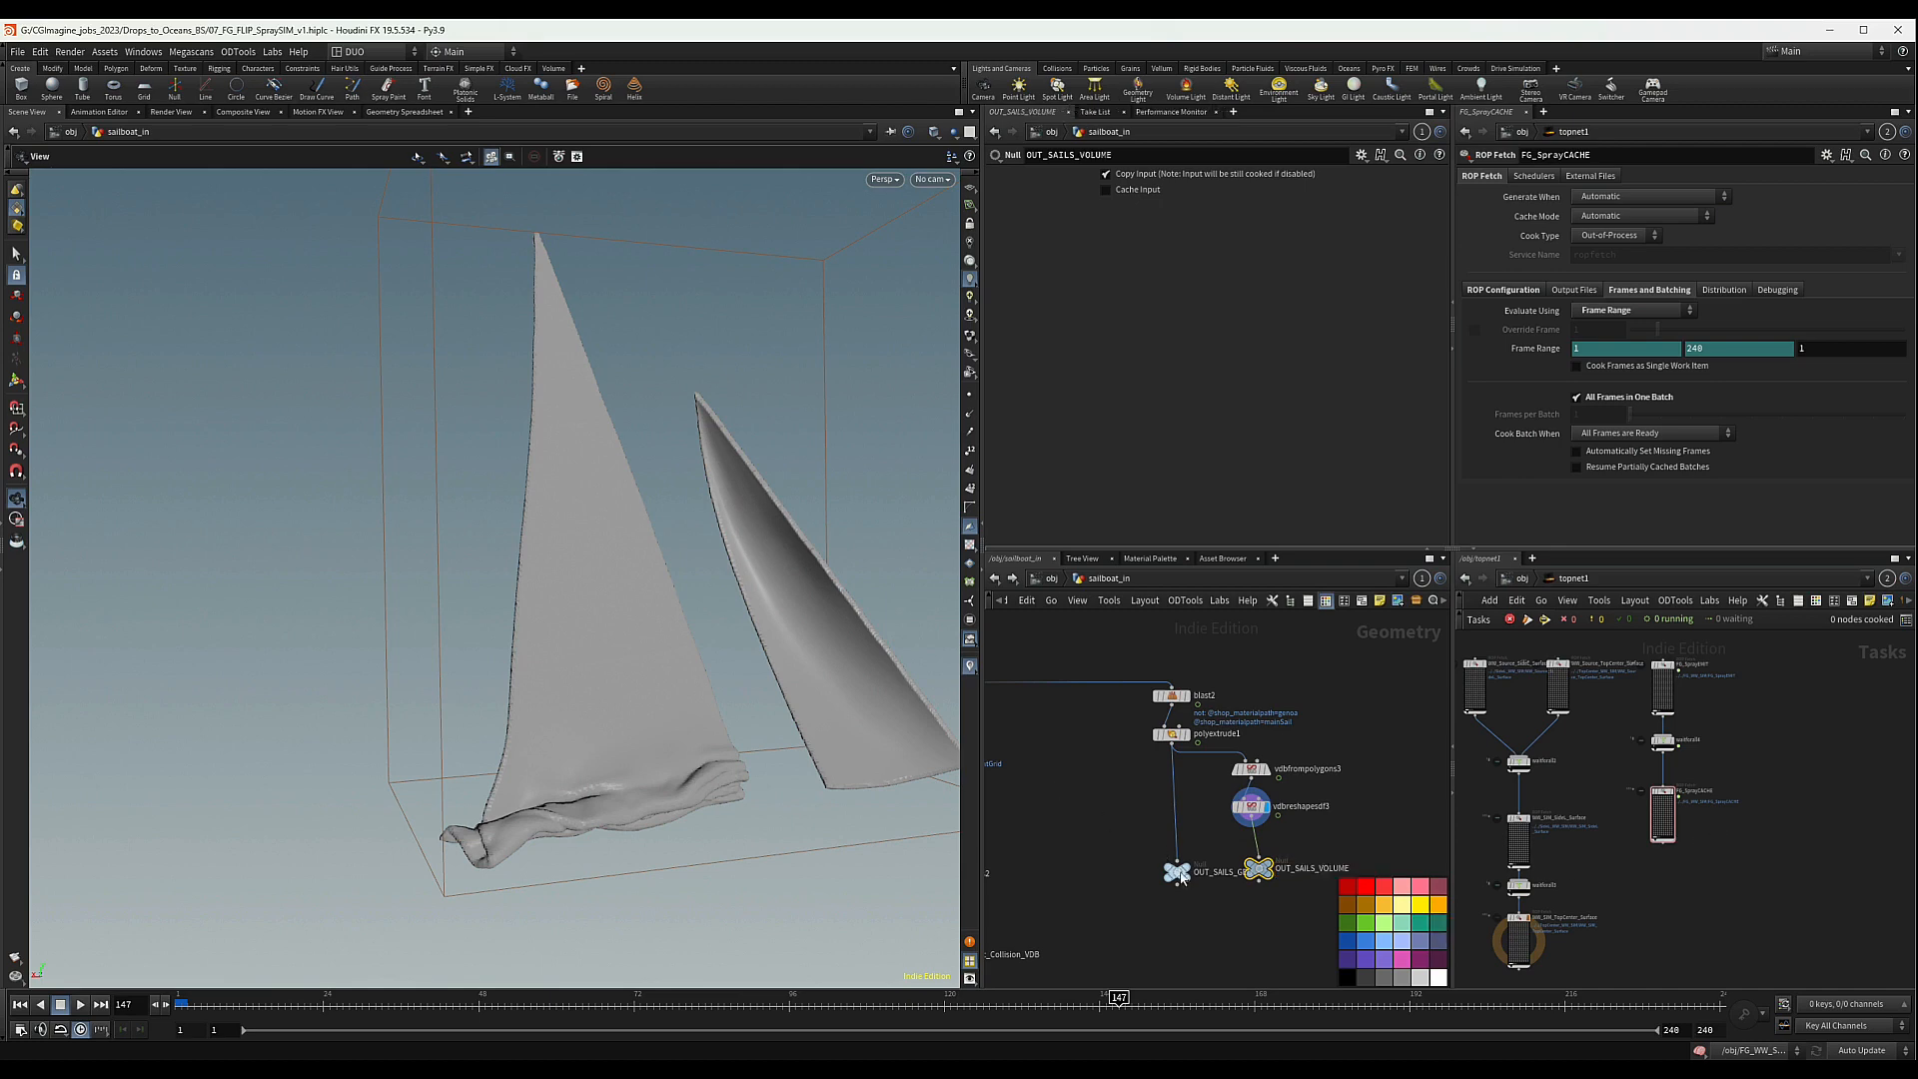
{"action": "left_click_drag", "start_coordinate": [1177, 871], "coordinate": [1172, 862]}
{"action": "scroll", "coordinate": [1280, 842], "scroll_direction": "down", "scroll_amount": 3}
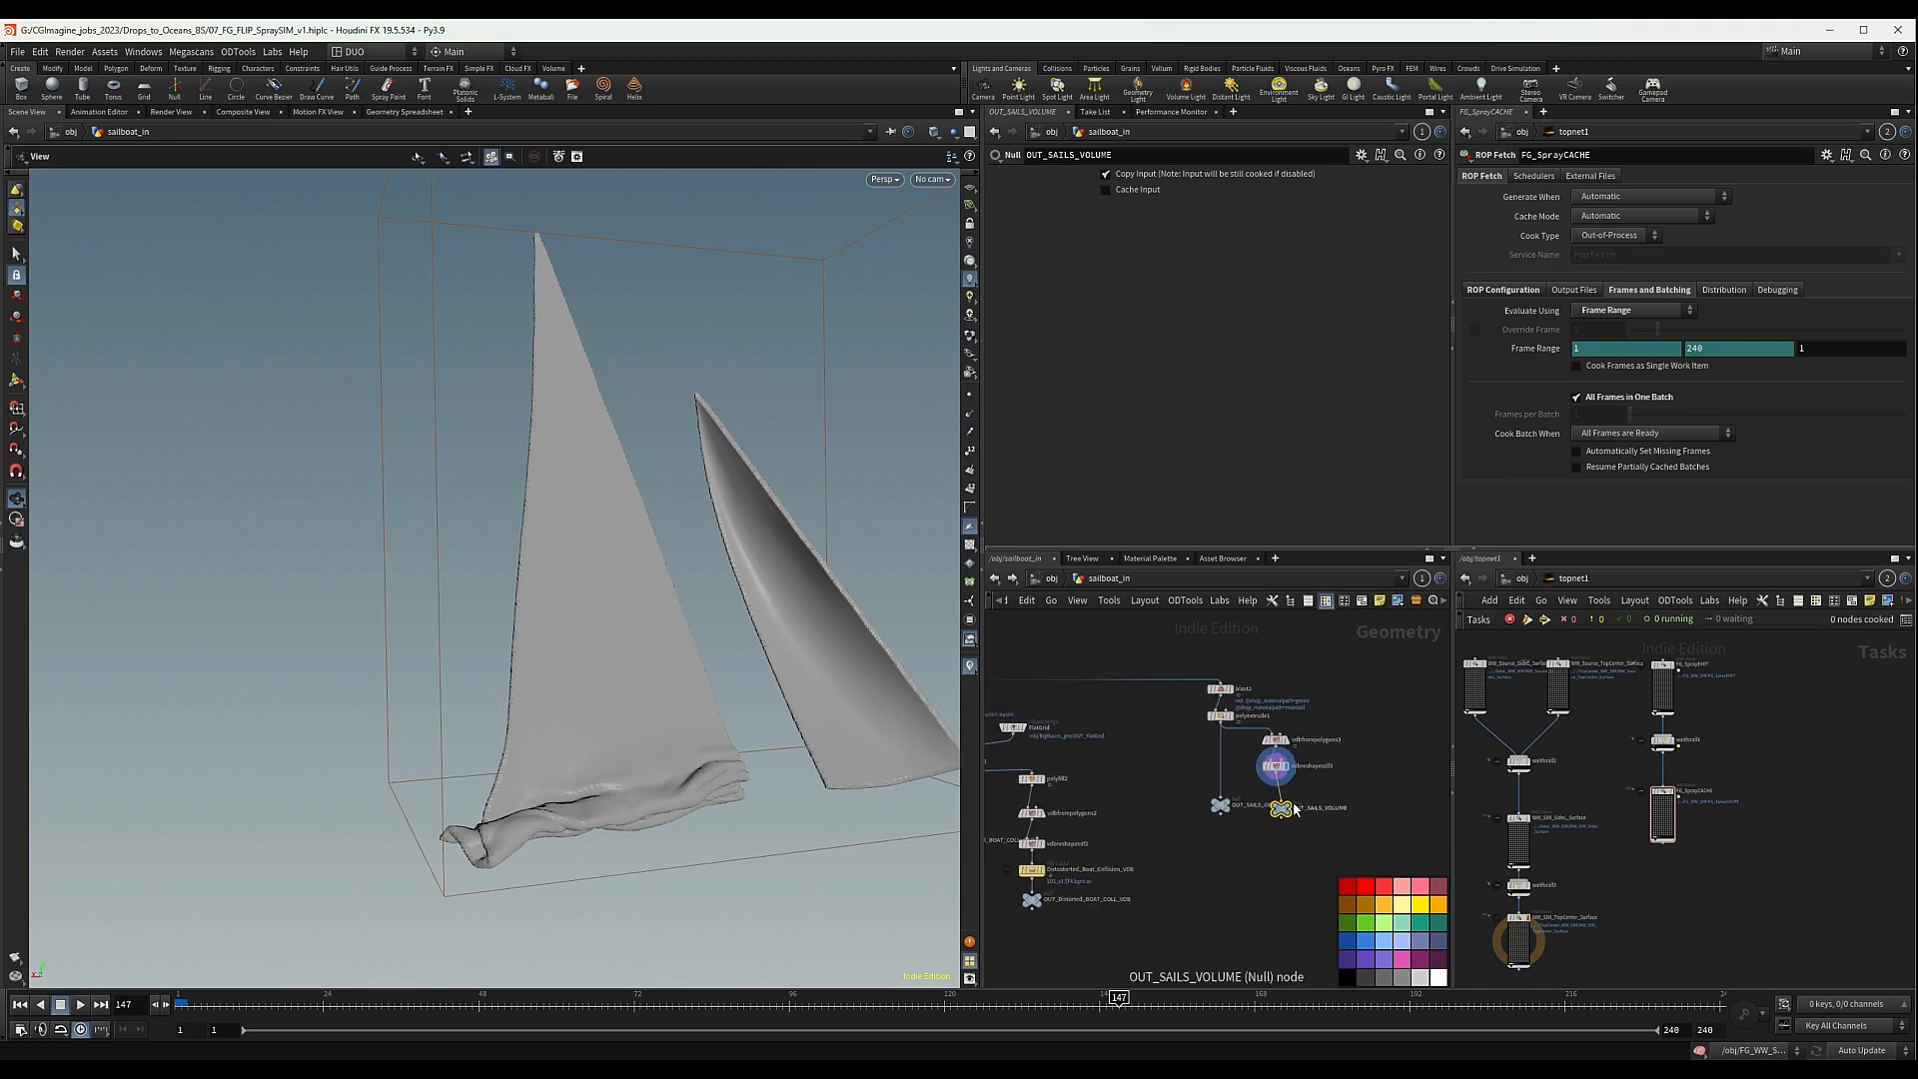
- Show the sailboat_in network in the second network pane and open the FG_WW_SIM network in the first
{"action": "scroll", "coordinate": [1257, 842], "scroll_direction": "down", "scroll_amount": 5}
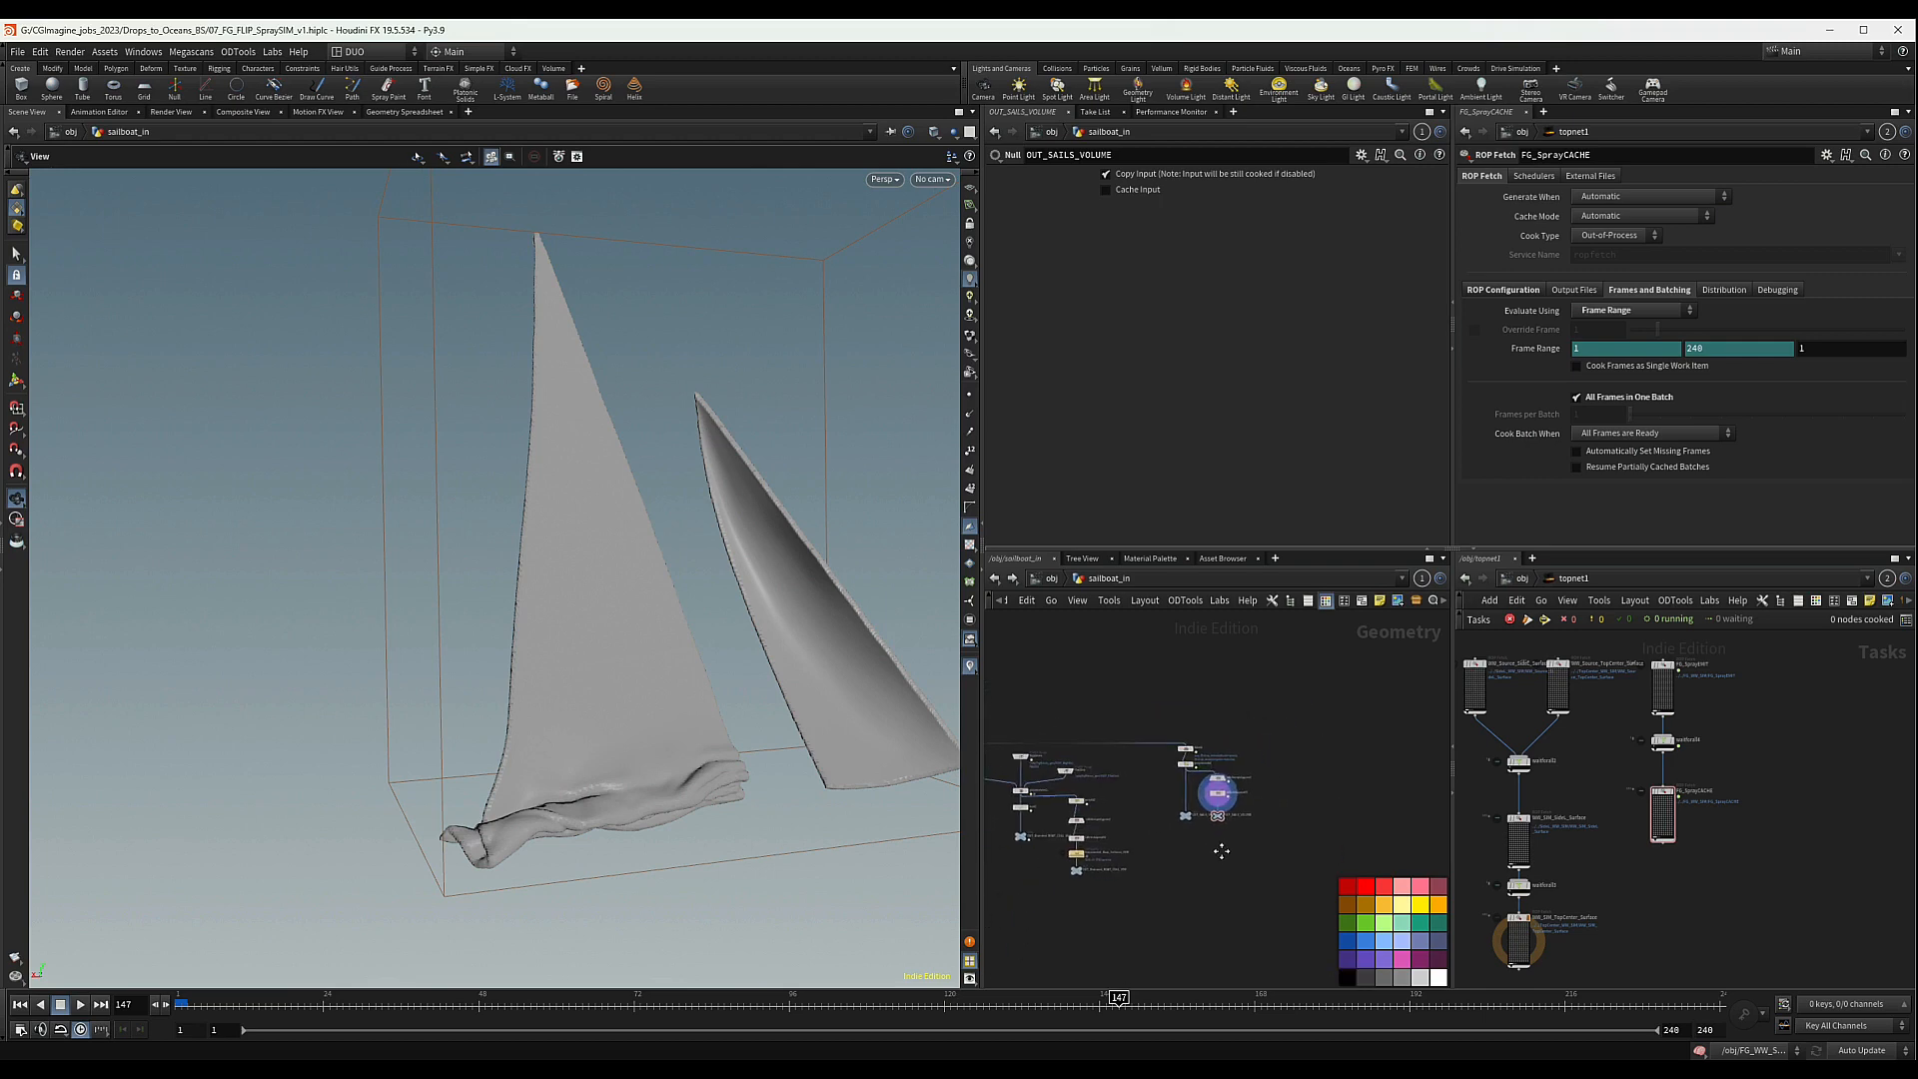
{"action": "left_click", "coordinate": [1523, 581]}
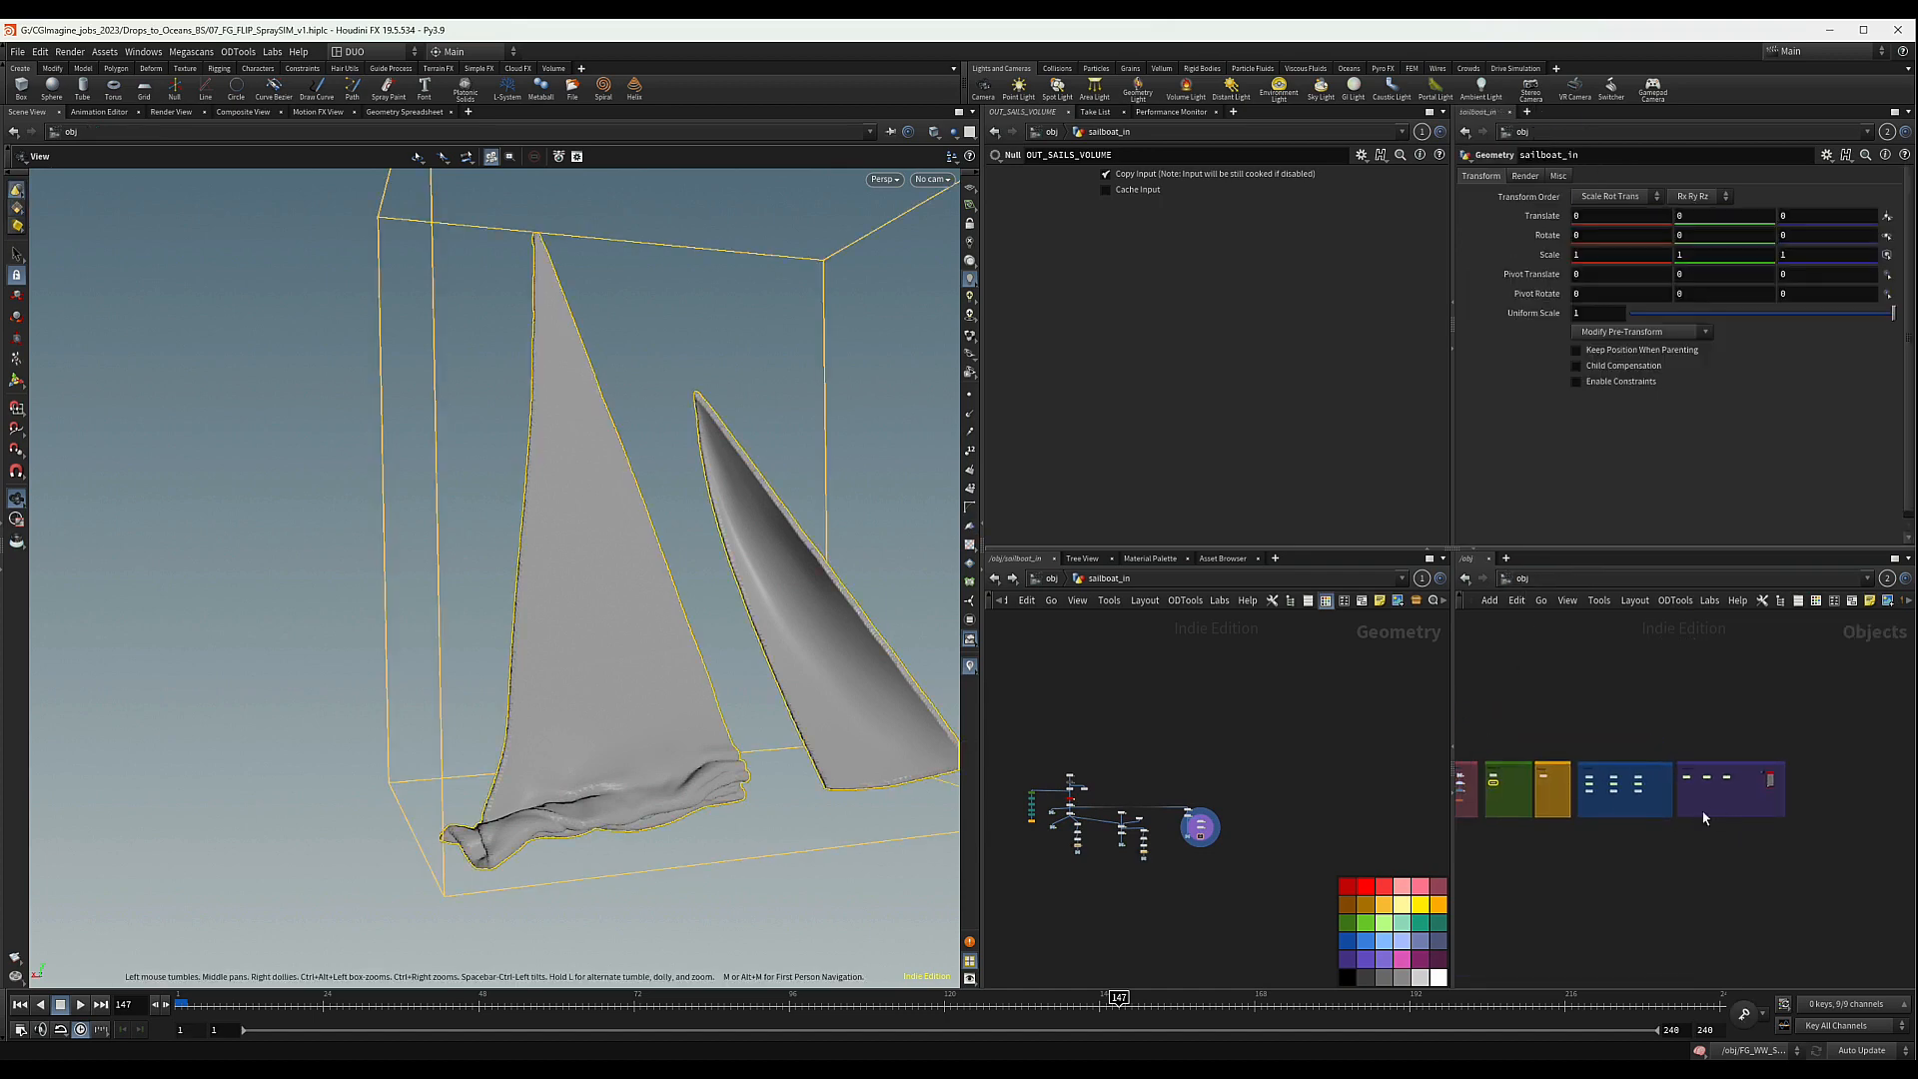
{"action": "scroll", "coordinate": [1566, 789], "scroll_direction": "up", "scroll_amount": 8}
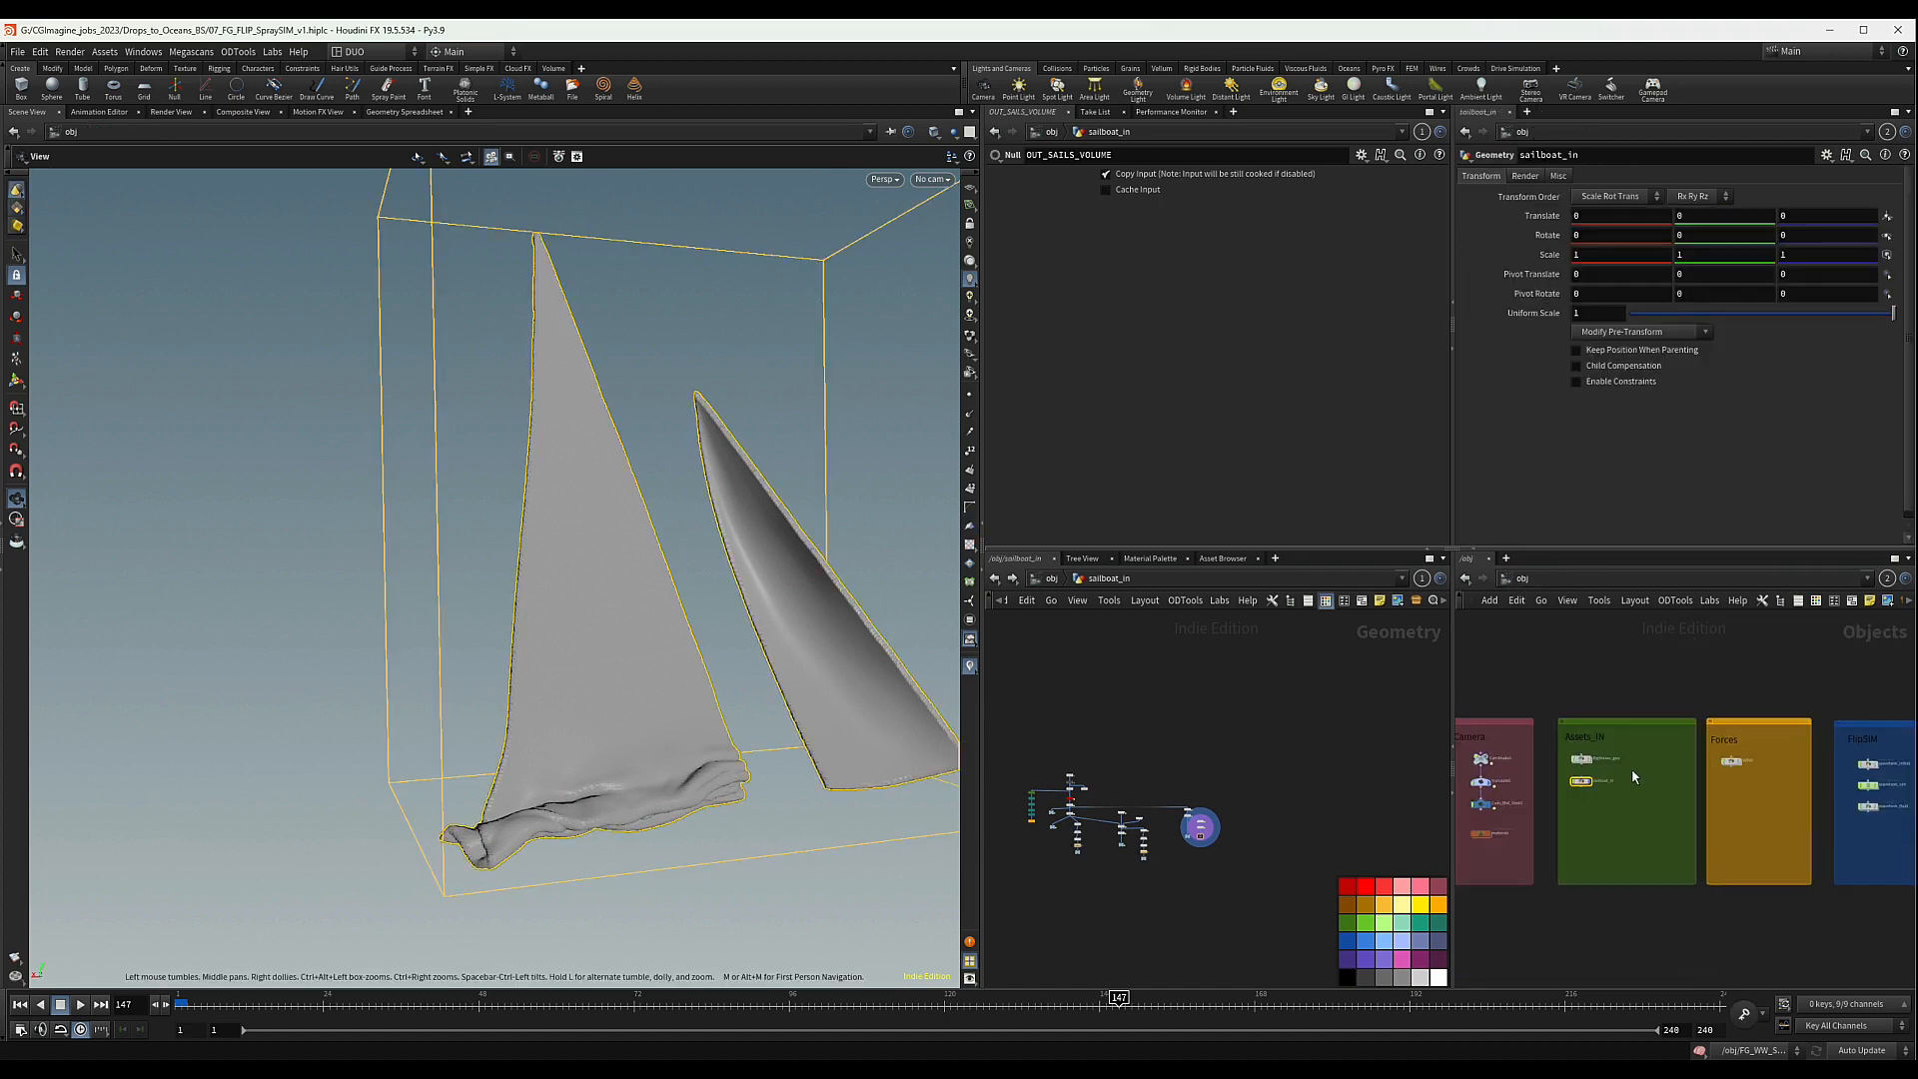
{"action": "double_click", "coordinate": [1566, 786]}
{"action": "left_click", "coordinate": [1055, 578]}
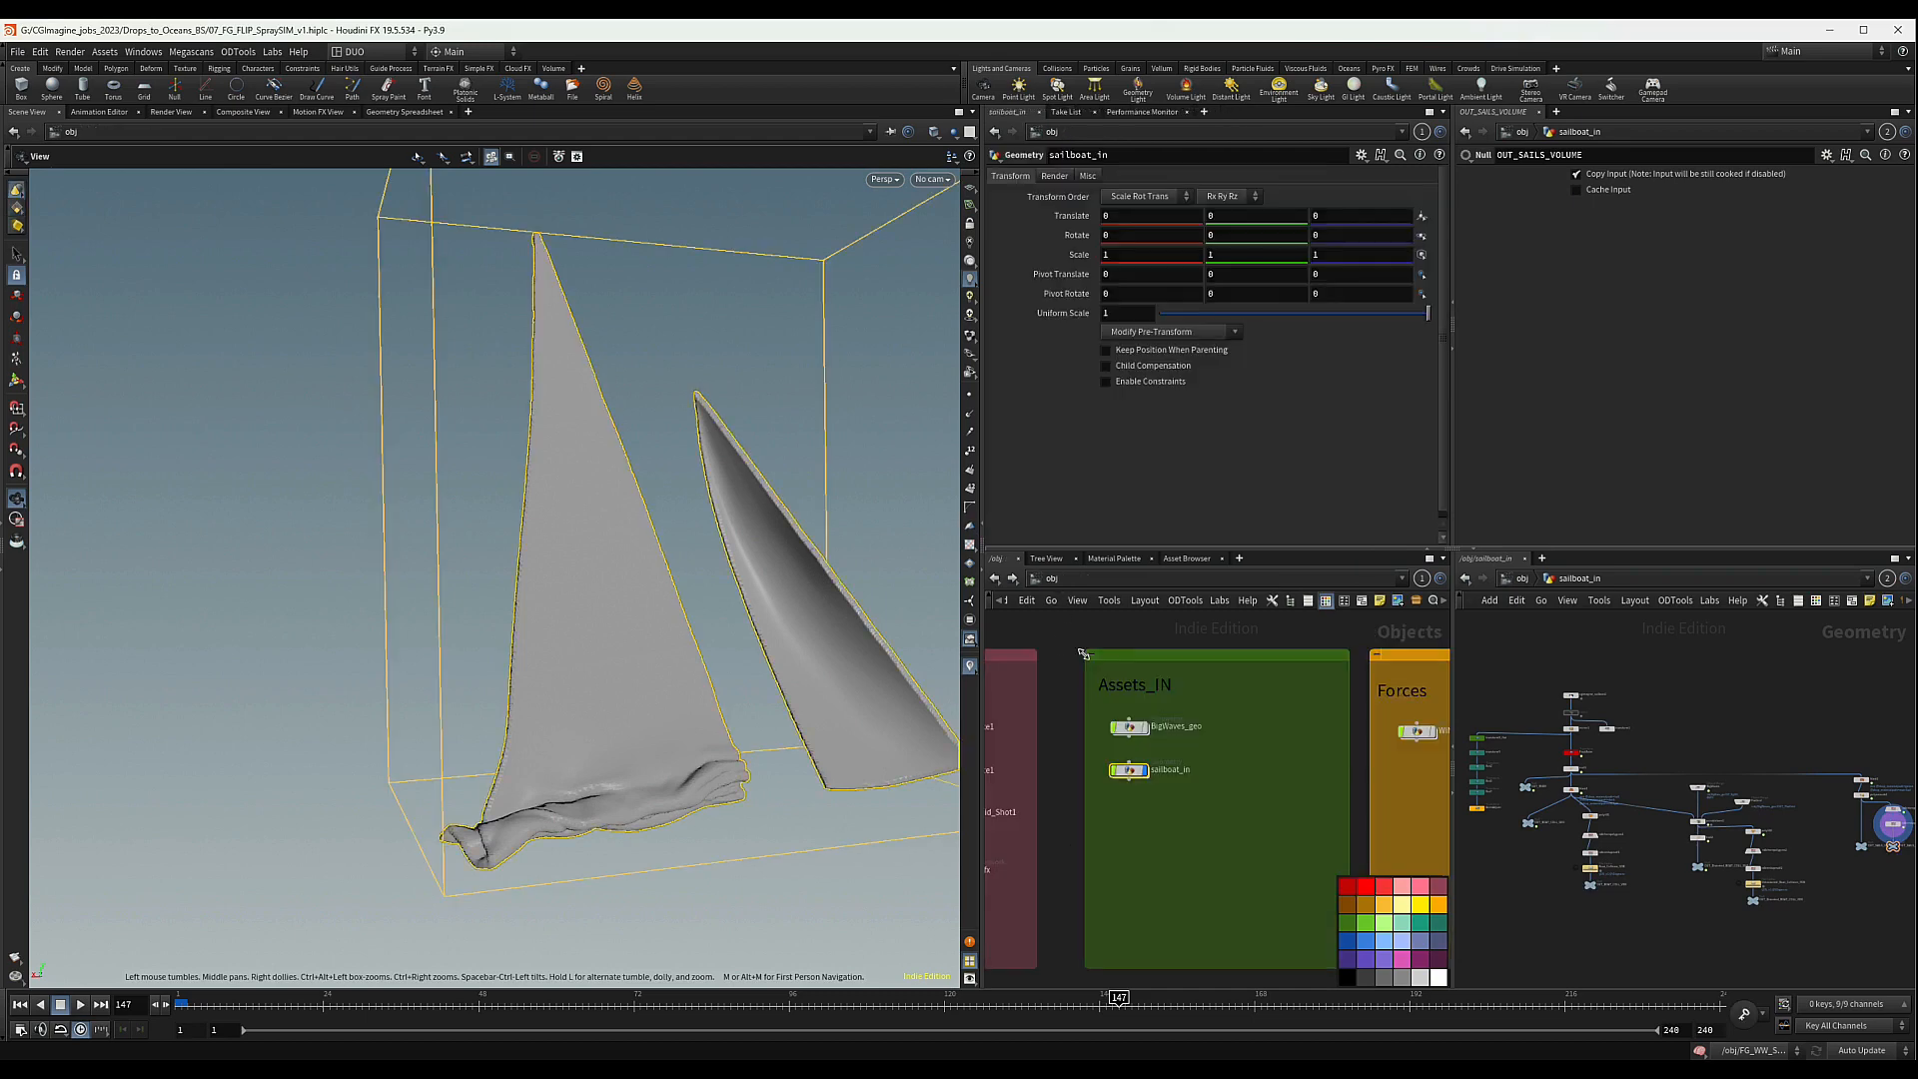
{"action": "scroll", "coordinate": [1280, 886], "scroll_direction": "down", "scroll_amount": 6}
{"action": "middle_click_drag", "start_coordinate": [1410, 873], "coordinate": [1114, 826]}
{"action": "middle_click_drag", "start_coordinate": [1356, 825], "coordinate": [1263, 833]}
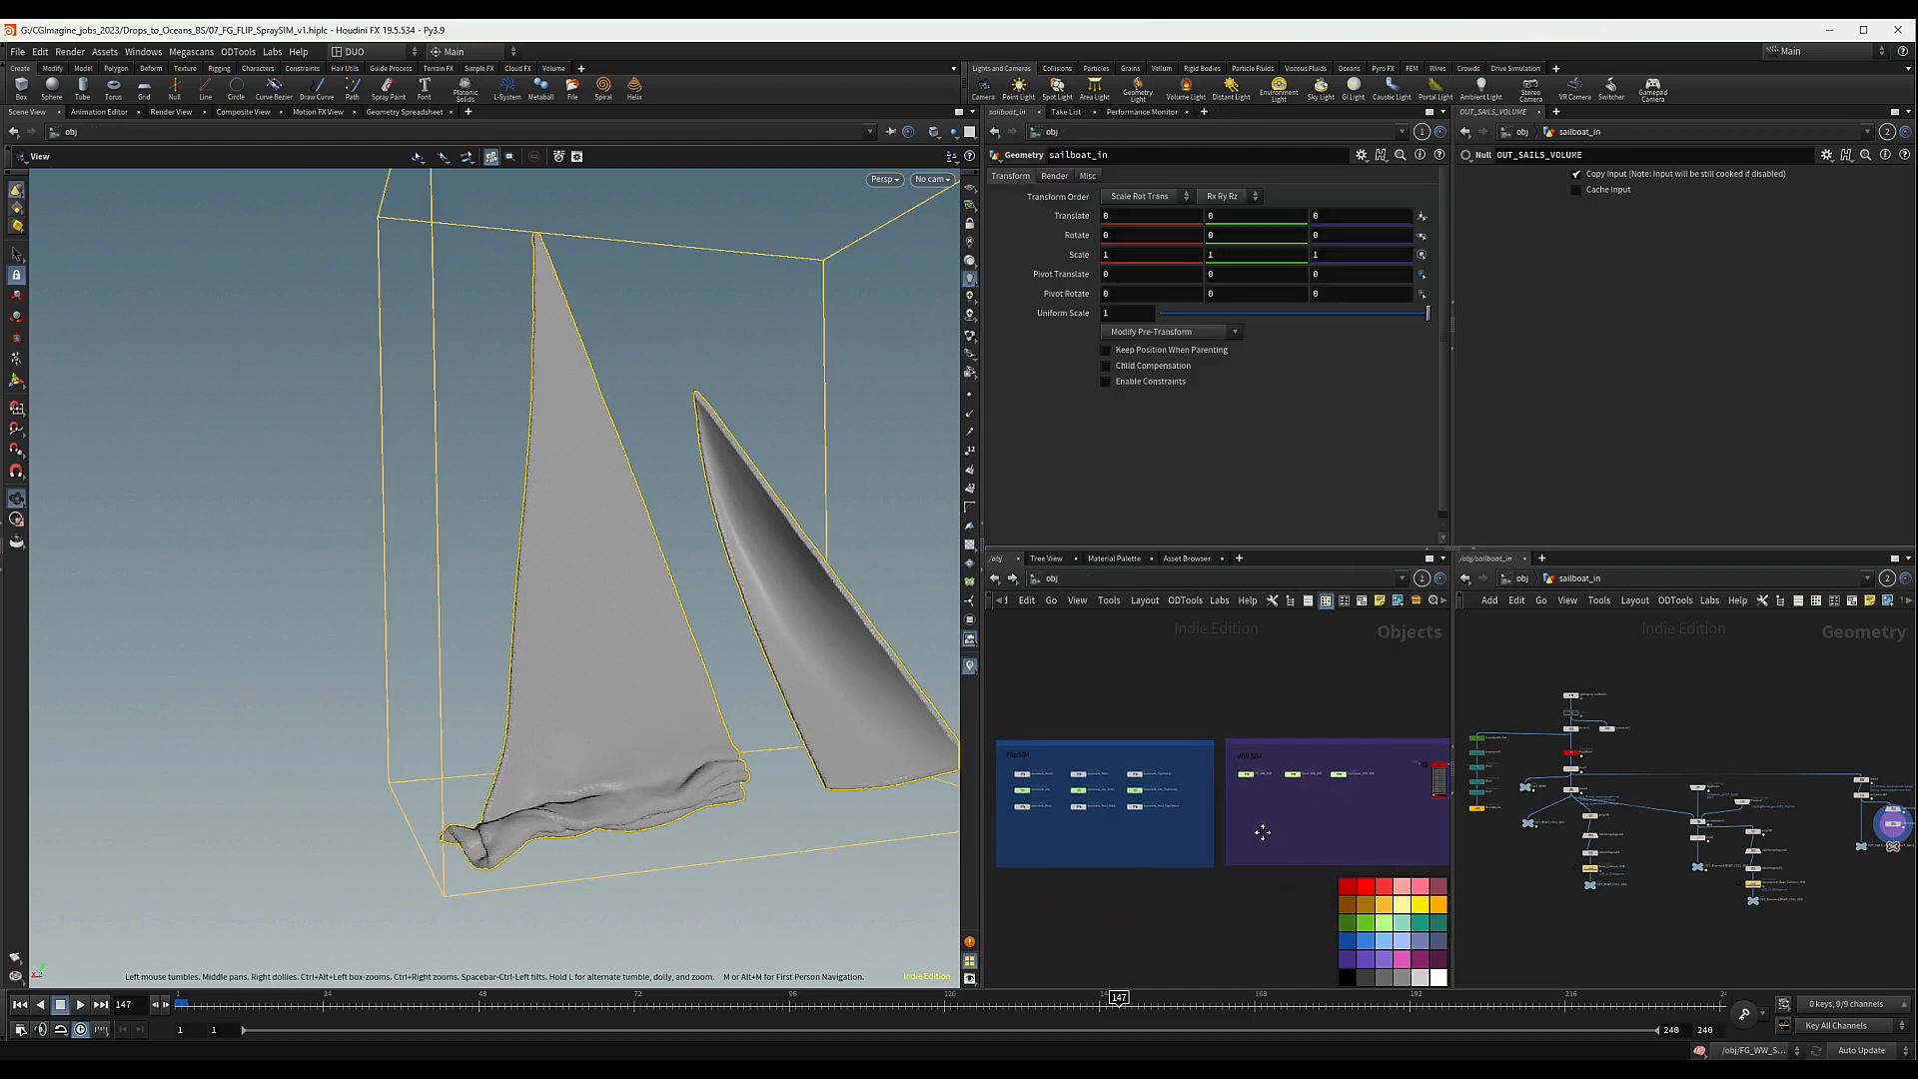
{"action": "scroll", "coordinate": [1263, 832], "scroll_direction": "up", "scroll_amount": 3}
{"action": "double_click", "coordinate": [1239, 771]}
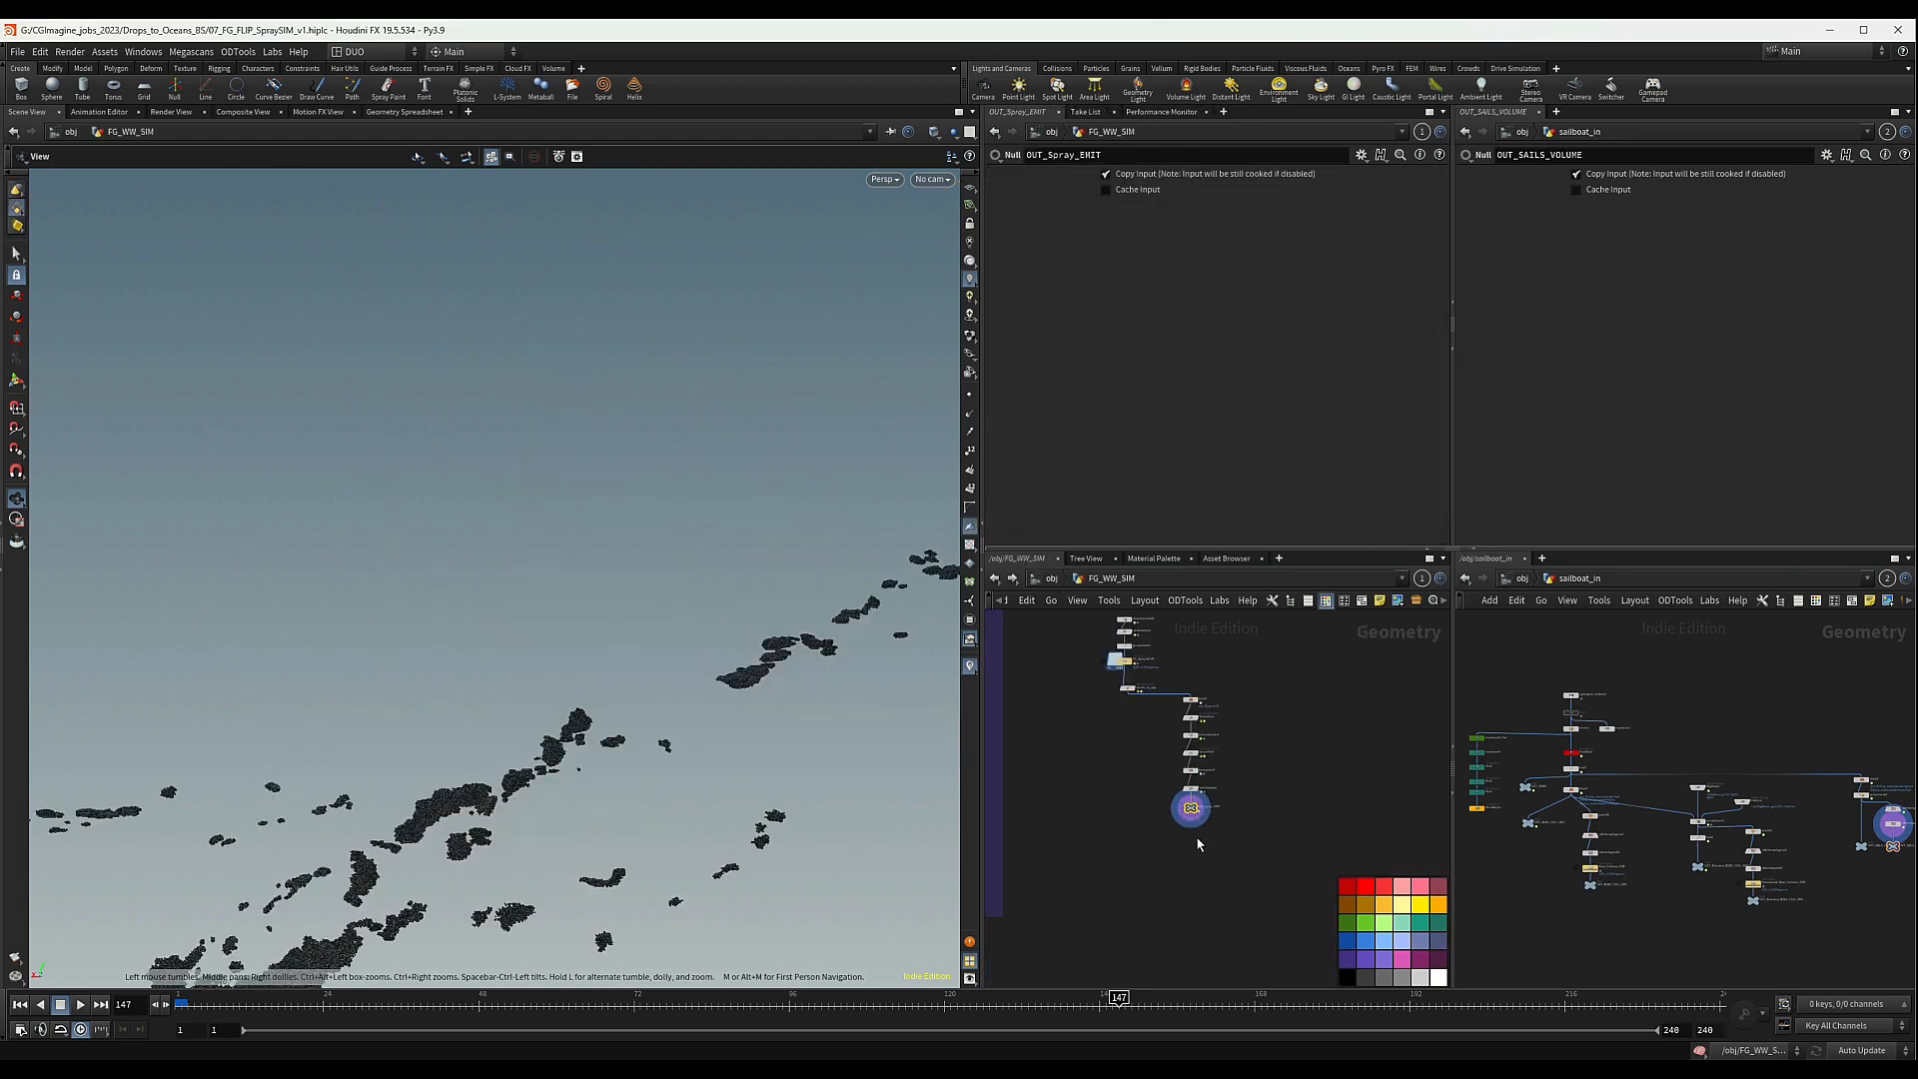
- Add a DOP Network node below OUT_Spray_EMIT and name it Spray_Mist_SIM
{"action": "scroll", "coordinate": [1198, 844], "scroll_direction": "up", "scroll_amount": 3}
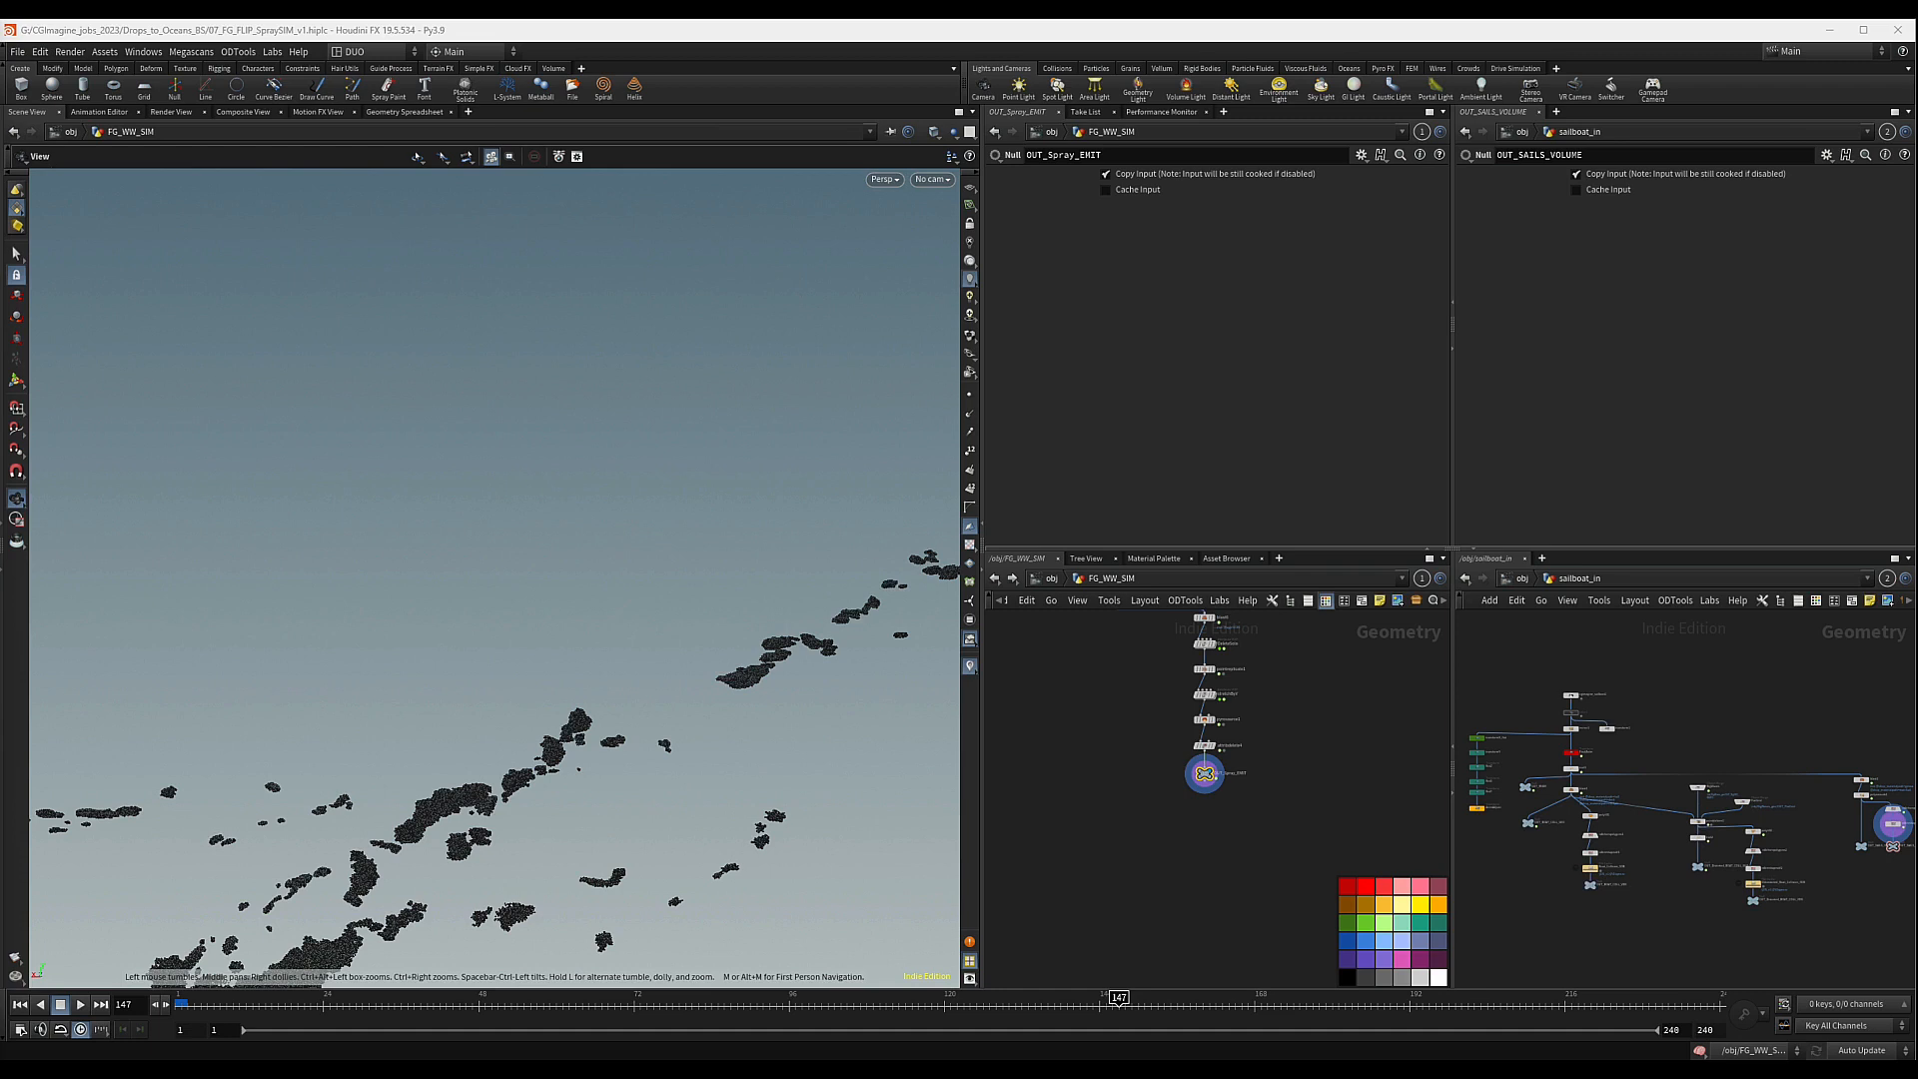
{"action": "scroll", "coordinate": [1199, 834], "scroll_direction": "up", "scroll_amount": 3}
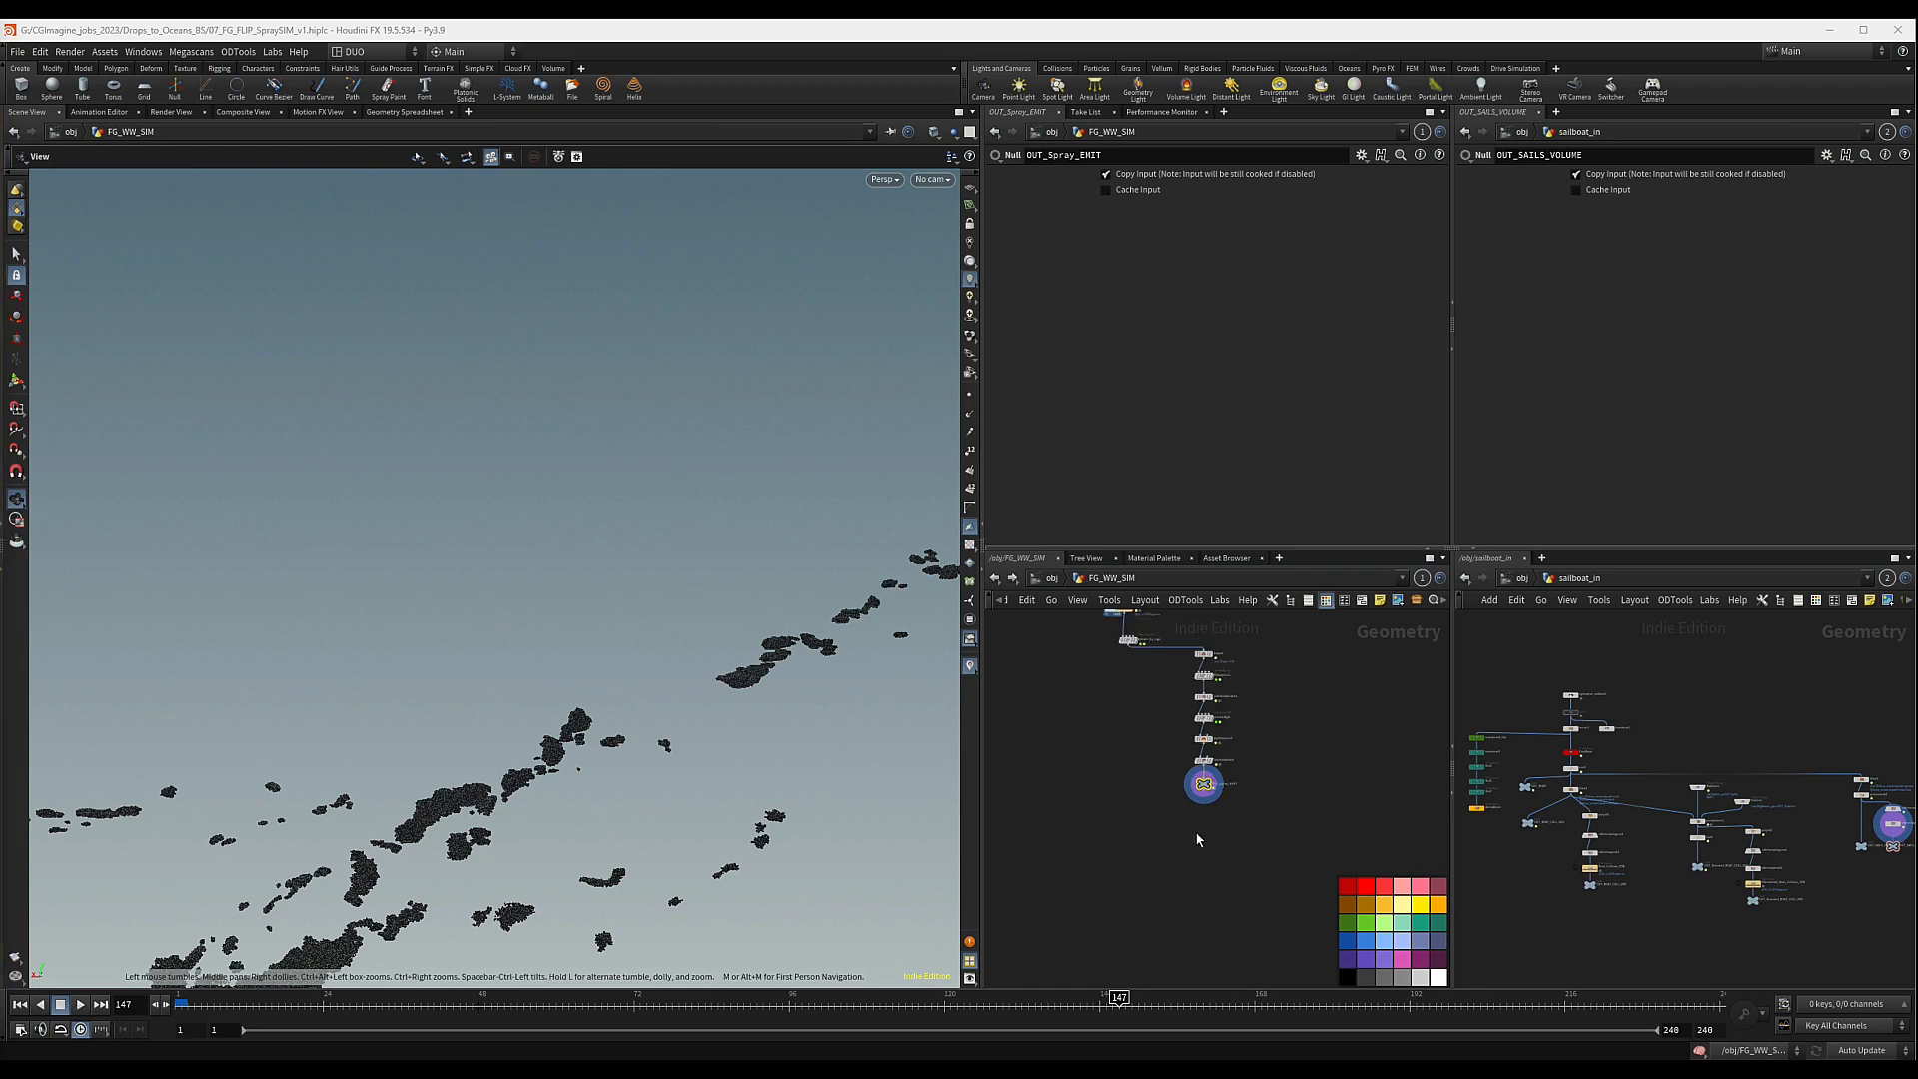
{"action": "key", "text": "Tab"}
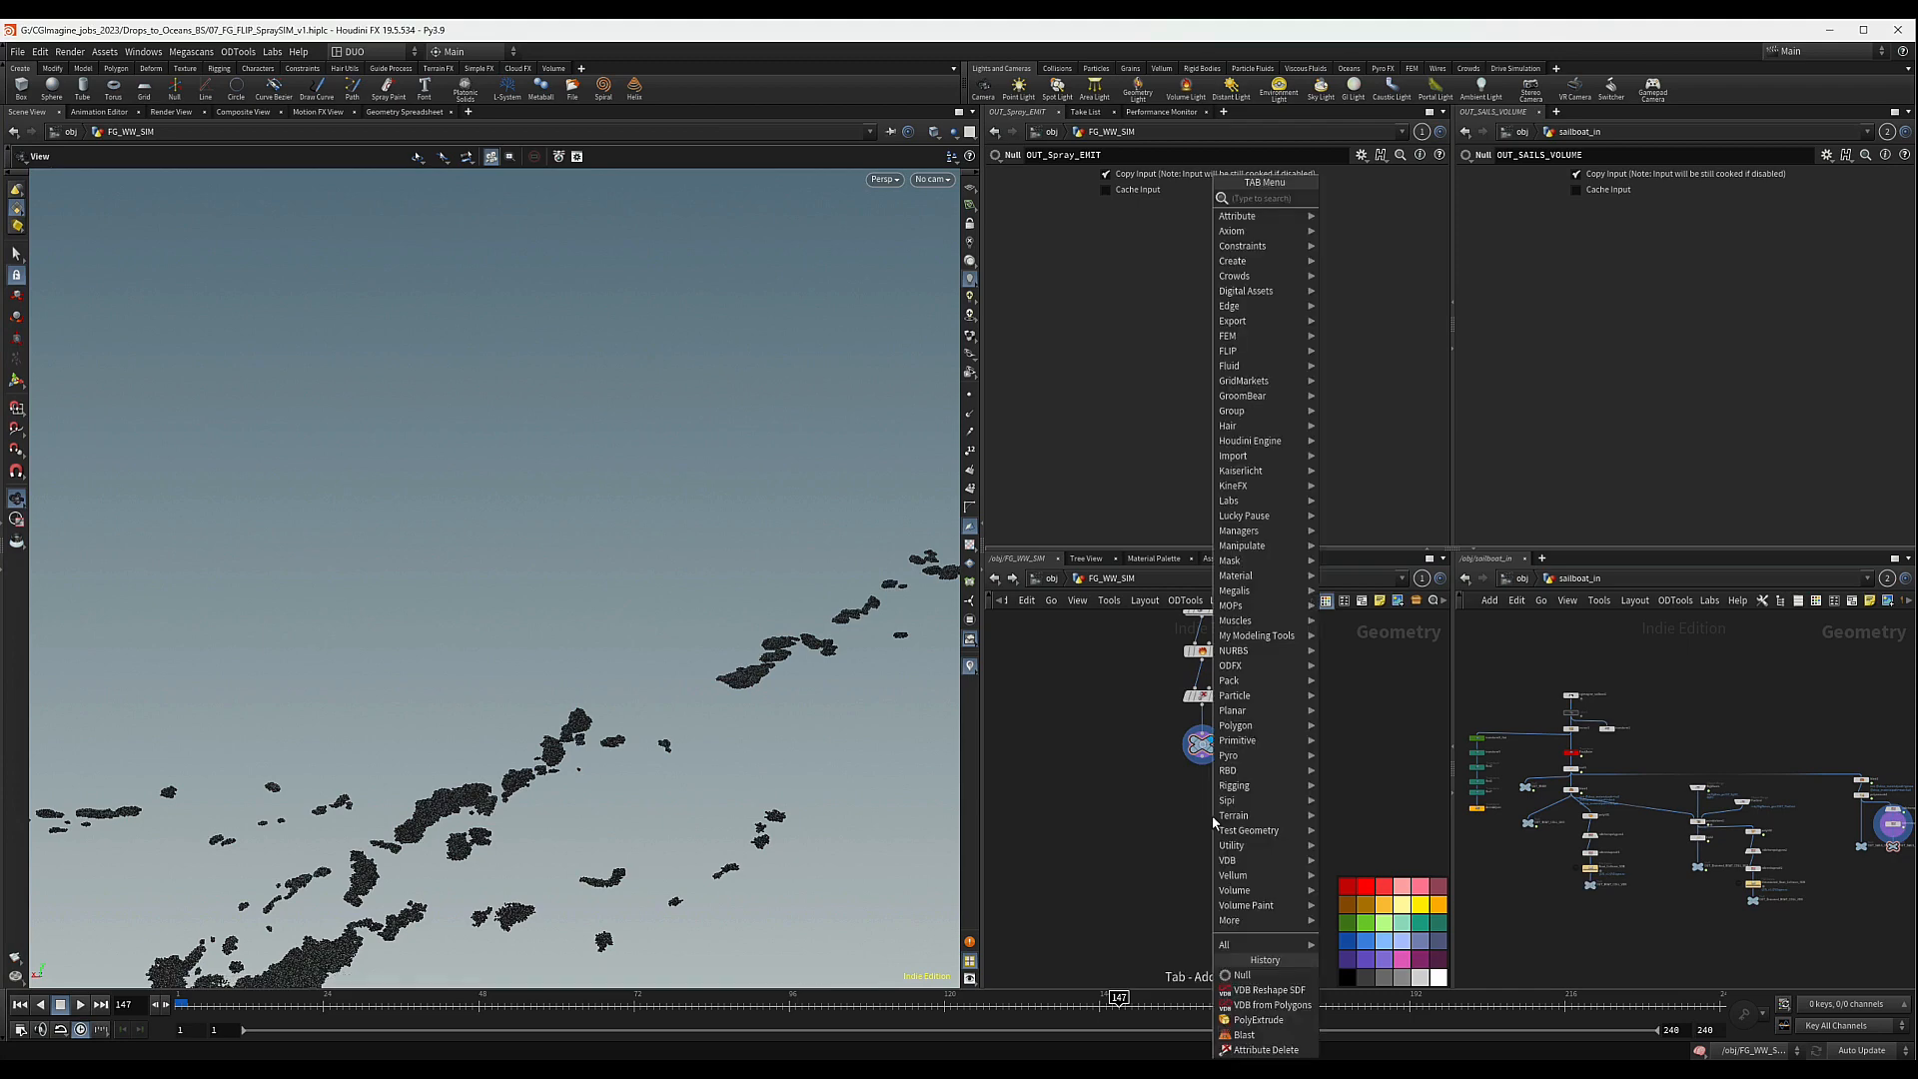
{"action": "type", "text": "do"}
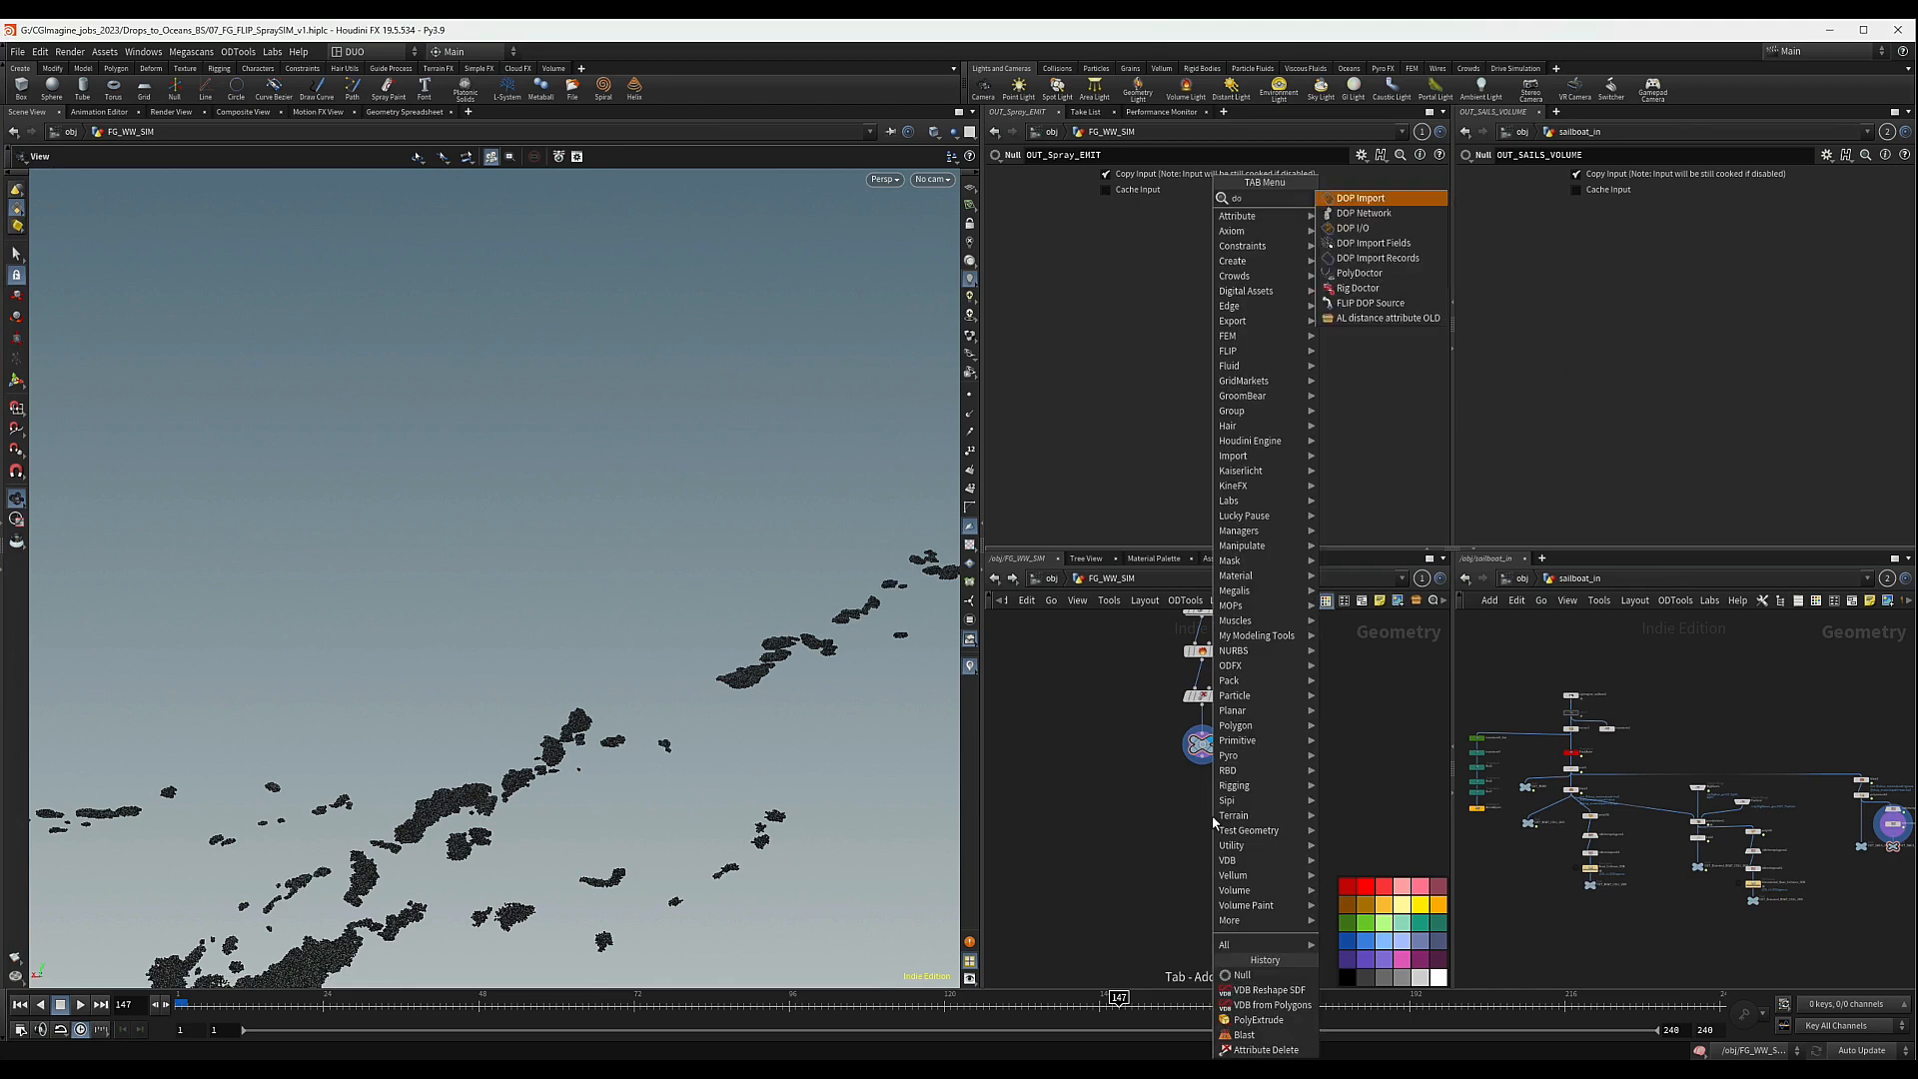
{"action": "key", "text": "Return"}
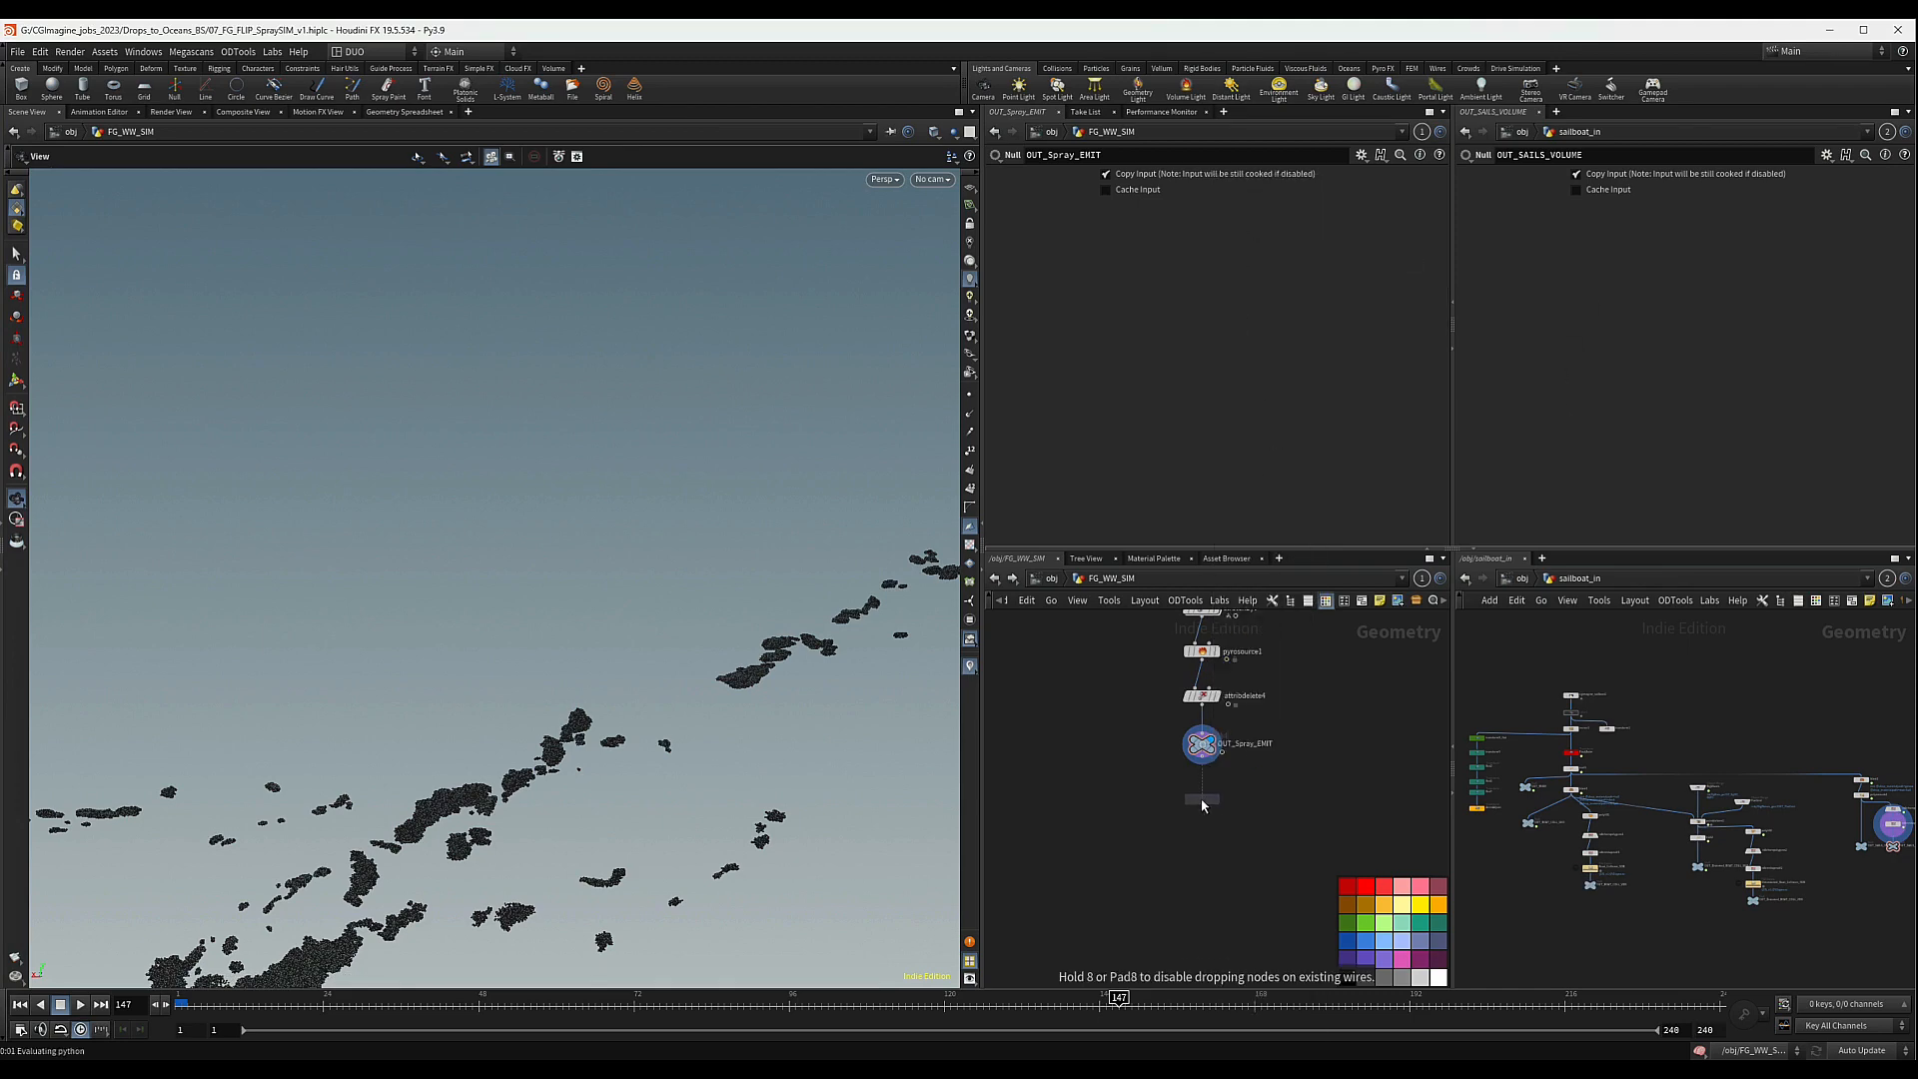
{"action": "left_click", "coordinate": [1201, 795]}
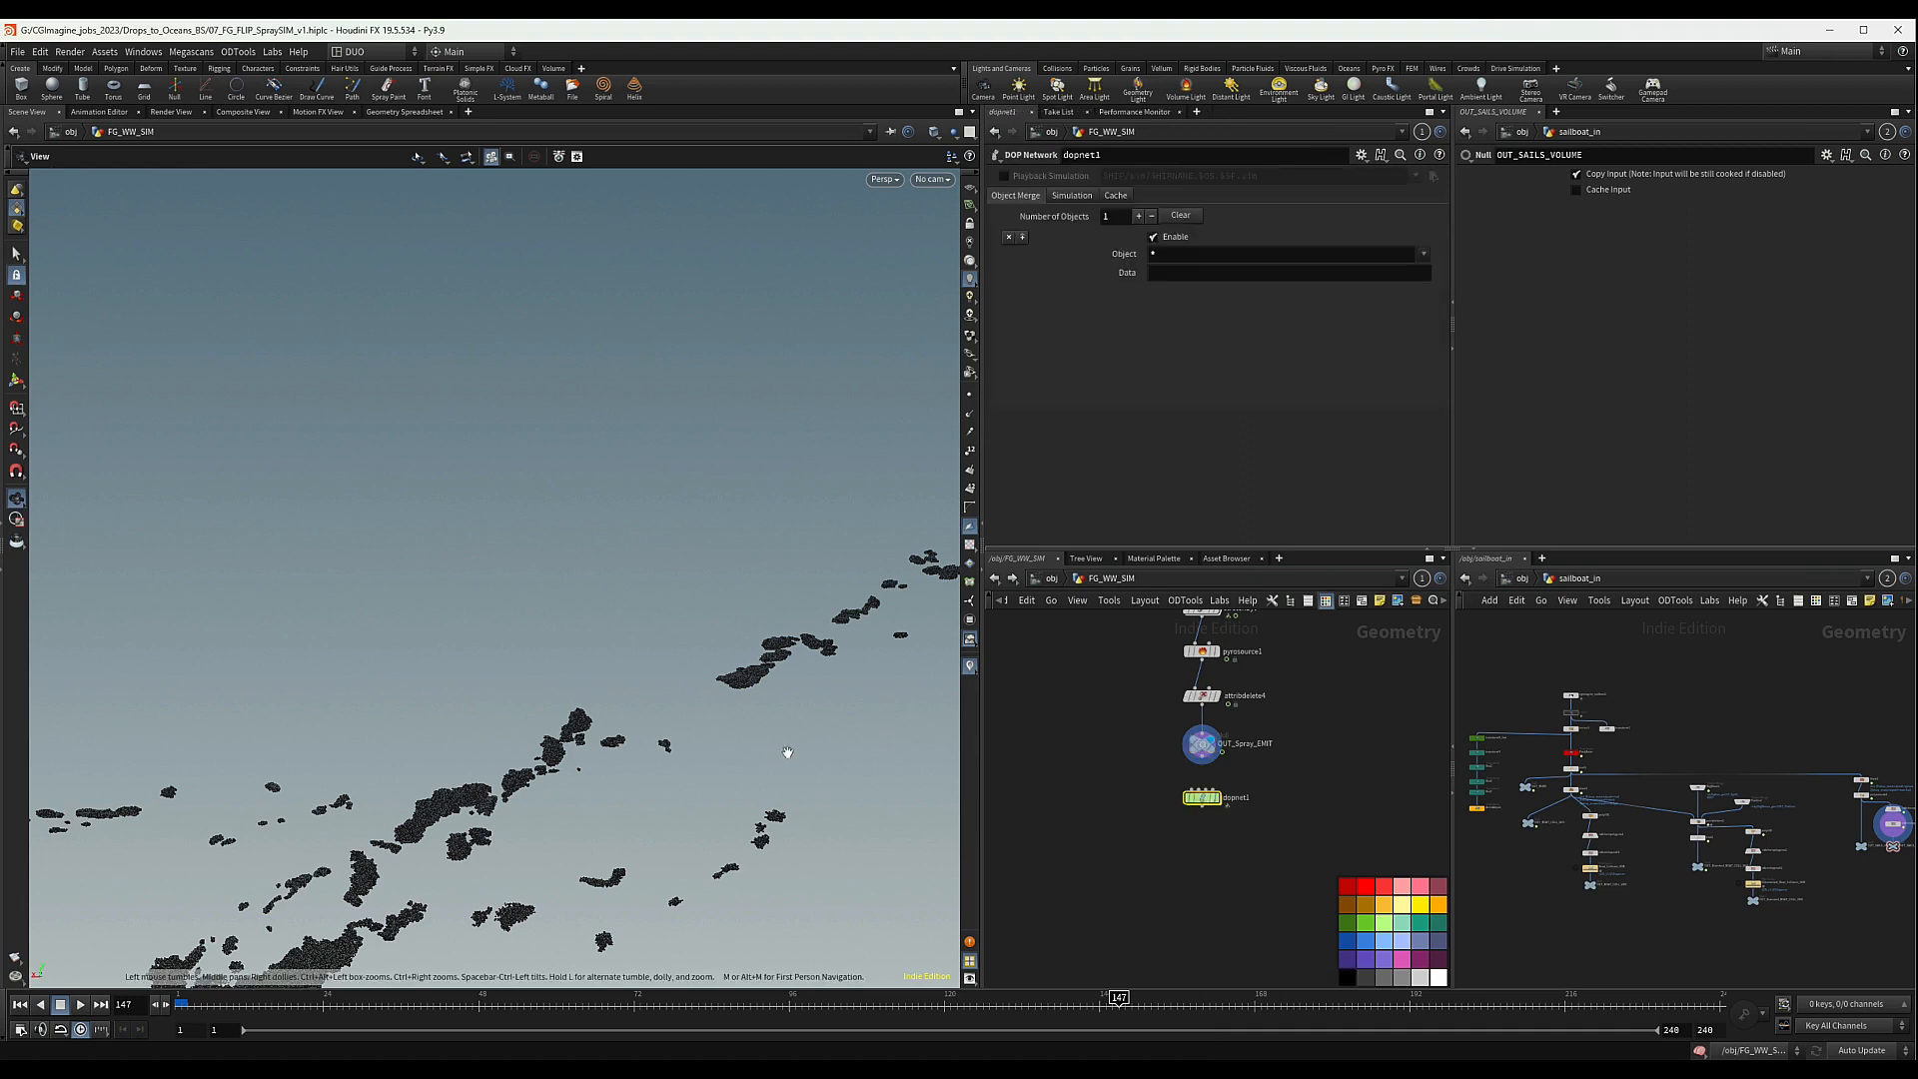
{"action": "scroll", "coordinate": [1234, 794], "scroll_direction": "up", "scroll_amount": 2}
{"action": "double_click", "coordinate": [1238, 795]}
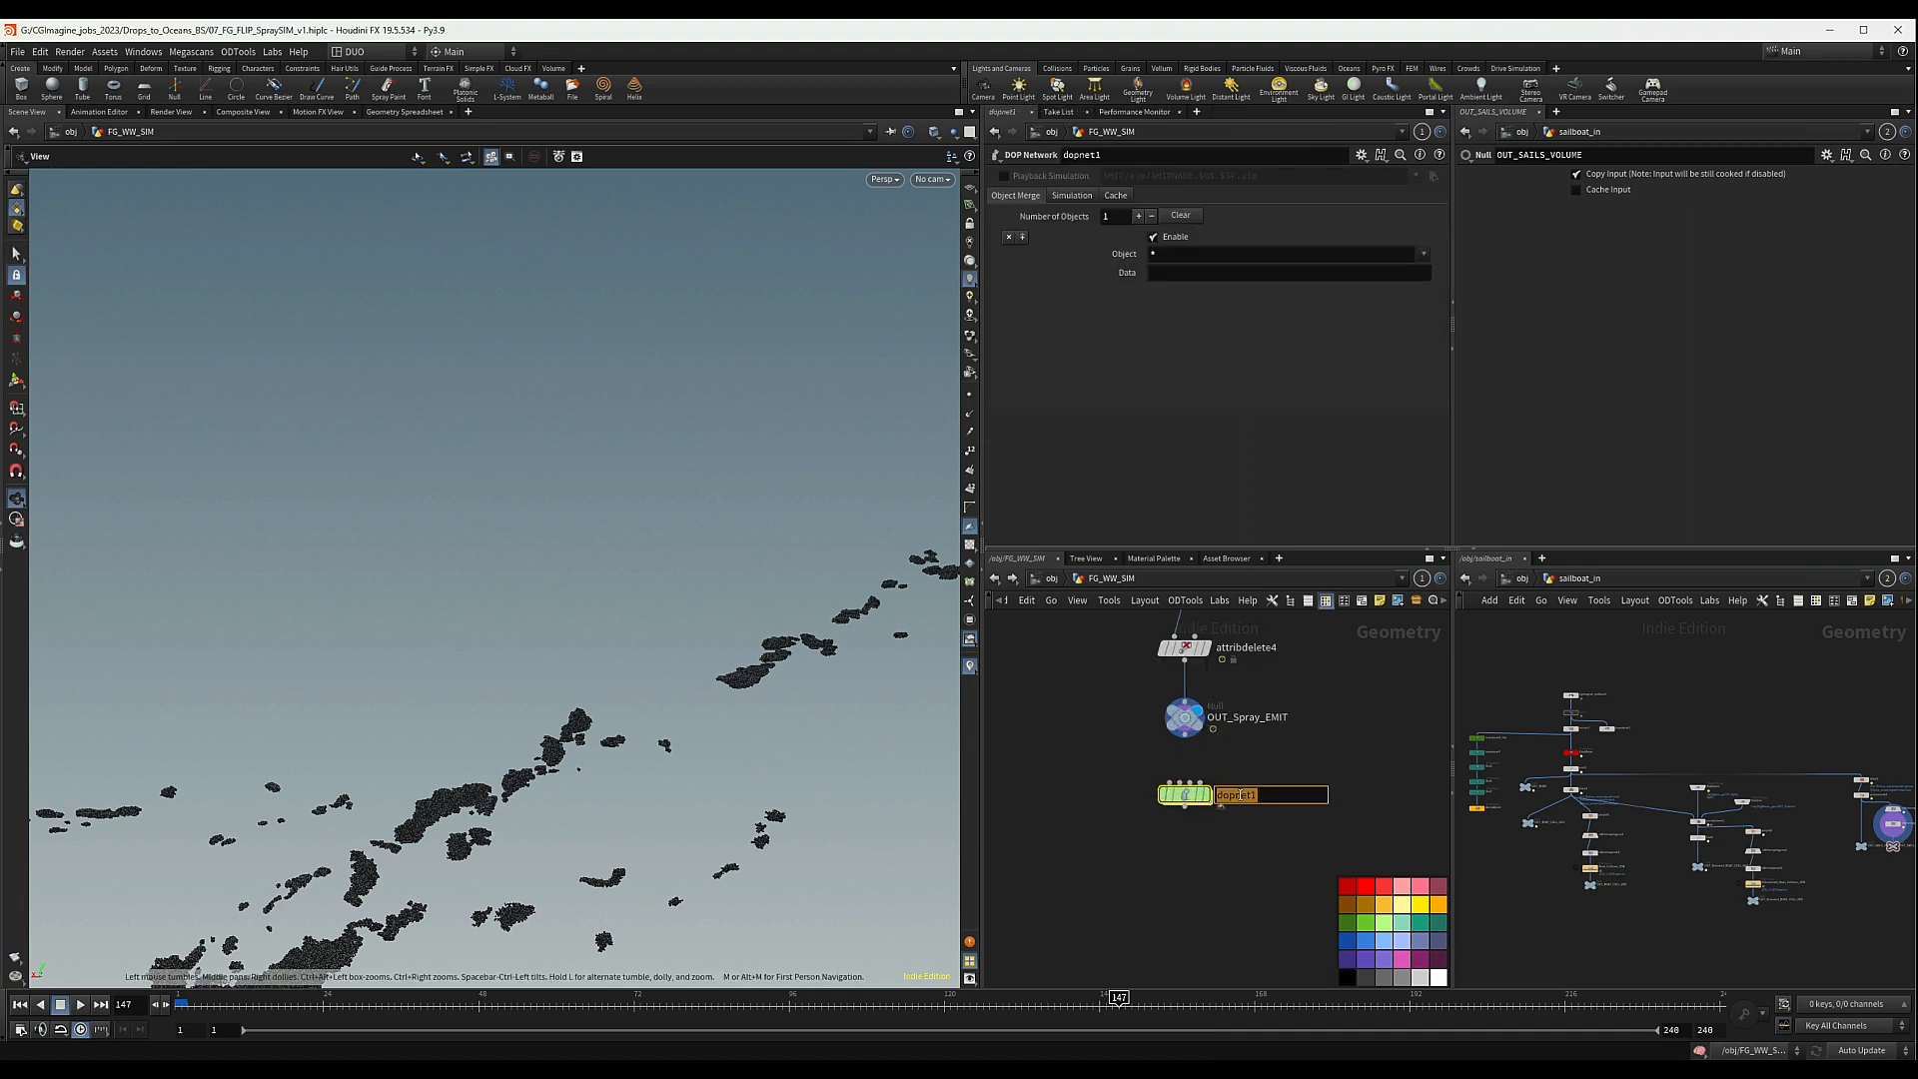
{"action": "type", "text": "Spray_Mist_SIM"}
{"action": "key", "text": "Return"}
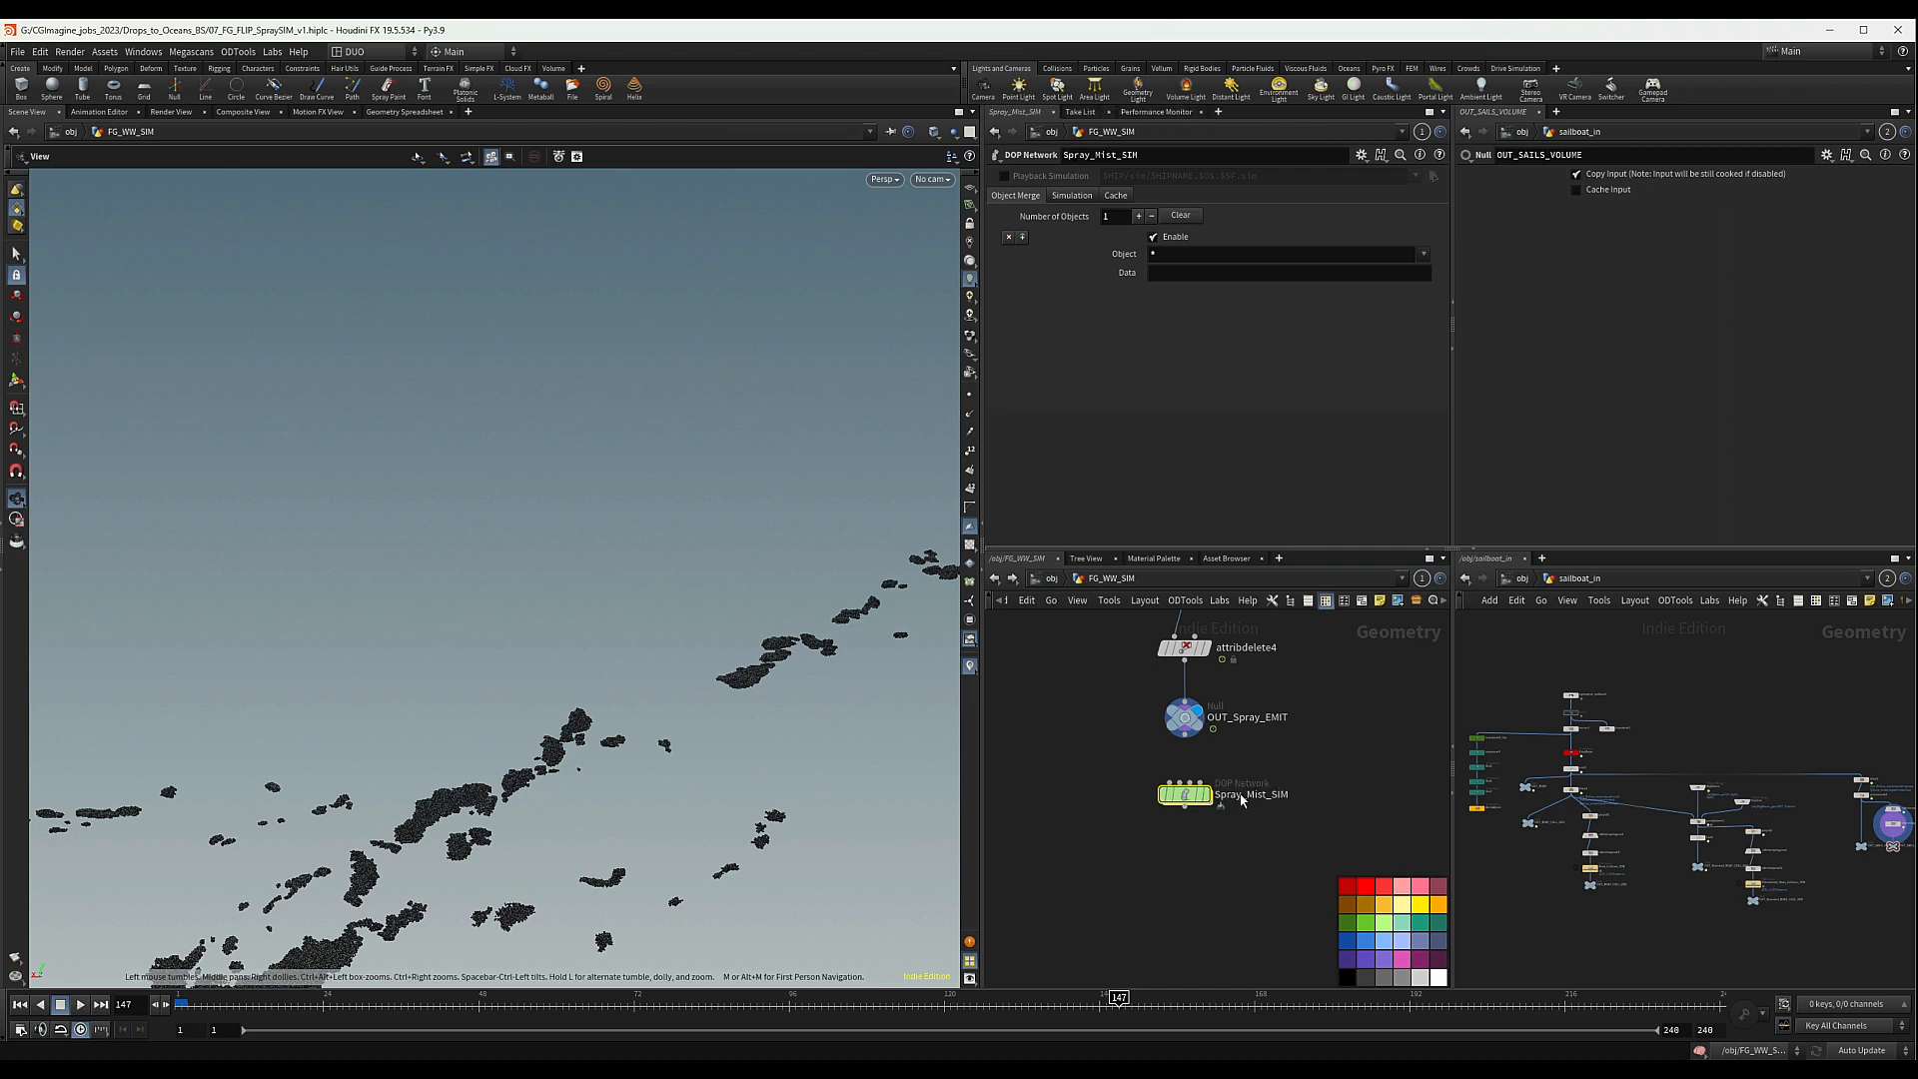
- Enter the Spray_Mist_SIM network and add a Static Object node near the output node
{"action": "double_click", "coordinate": [1184, 794]}
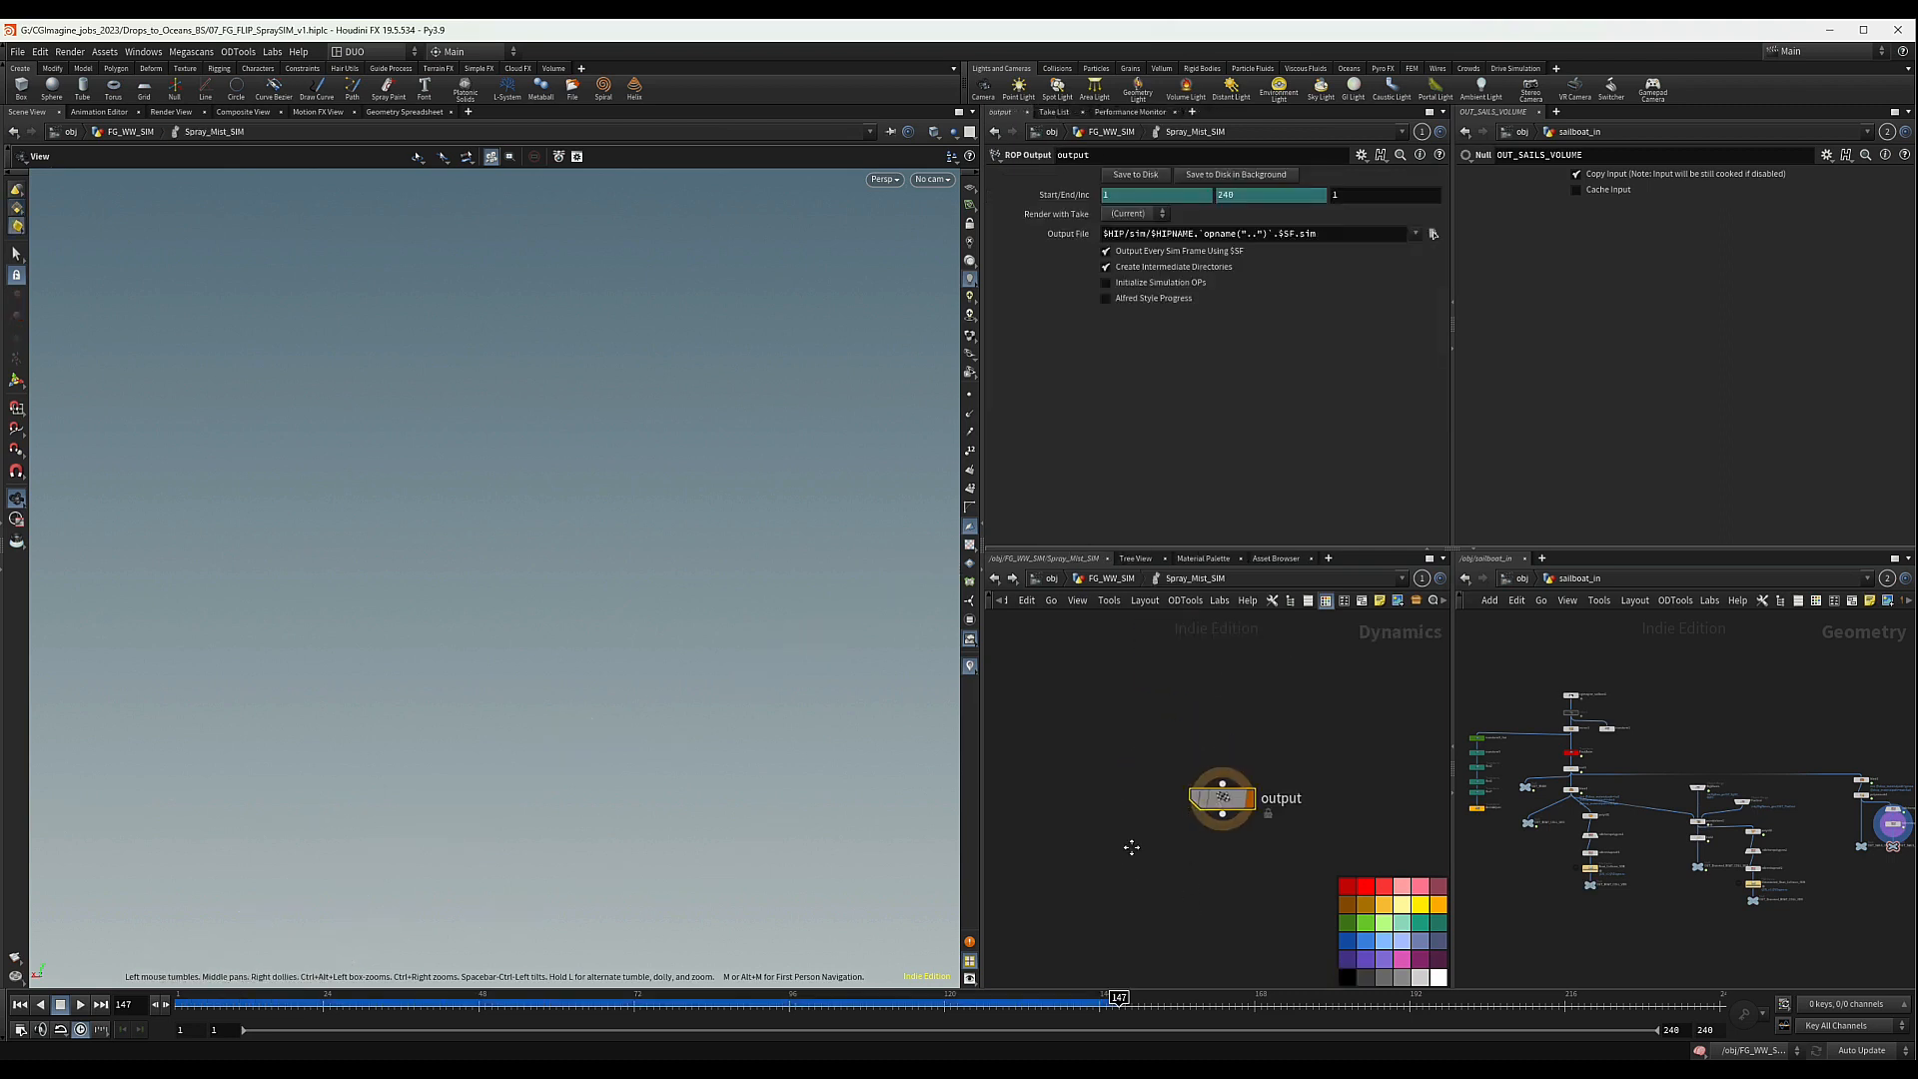
{"action": "scroll", "coordinate": [1133, 848], "scroll_direction": "down", "scroll_amount": 5}
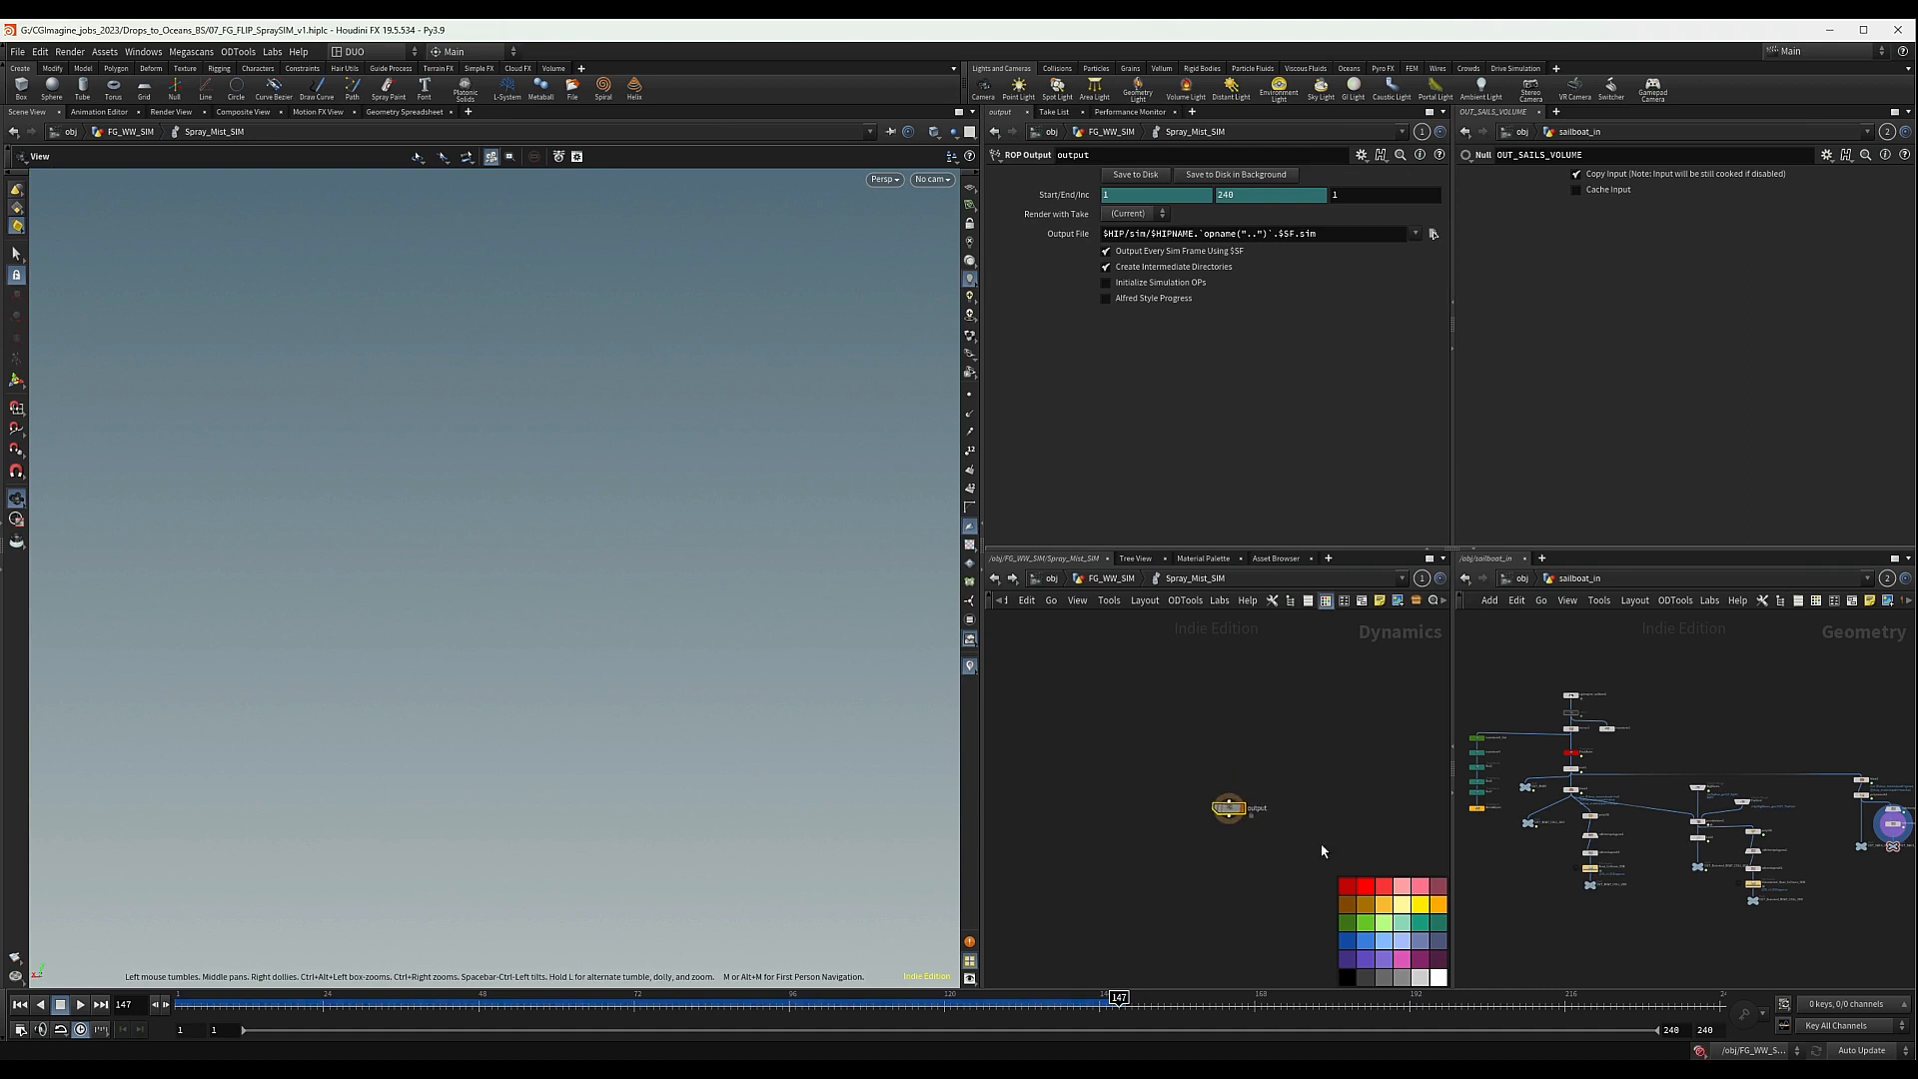
{"action": "middle_click_drag", "start_coordinate": [1243, 746], "coordinate": [1253, 786]}
{"action": "left_click", "coordinate": [1193, 725]}
{"action": "middle_click_drag", "start_coordinate": [1170, 723], "coordinate": [1176, 724]}
{"action": "key", "text": "Tab"}
{"action": "type", "text": "sta"}
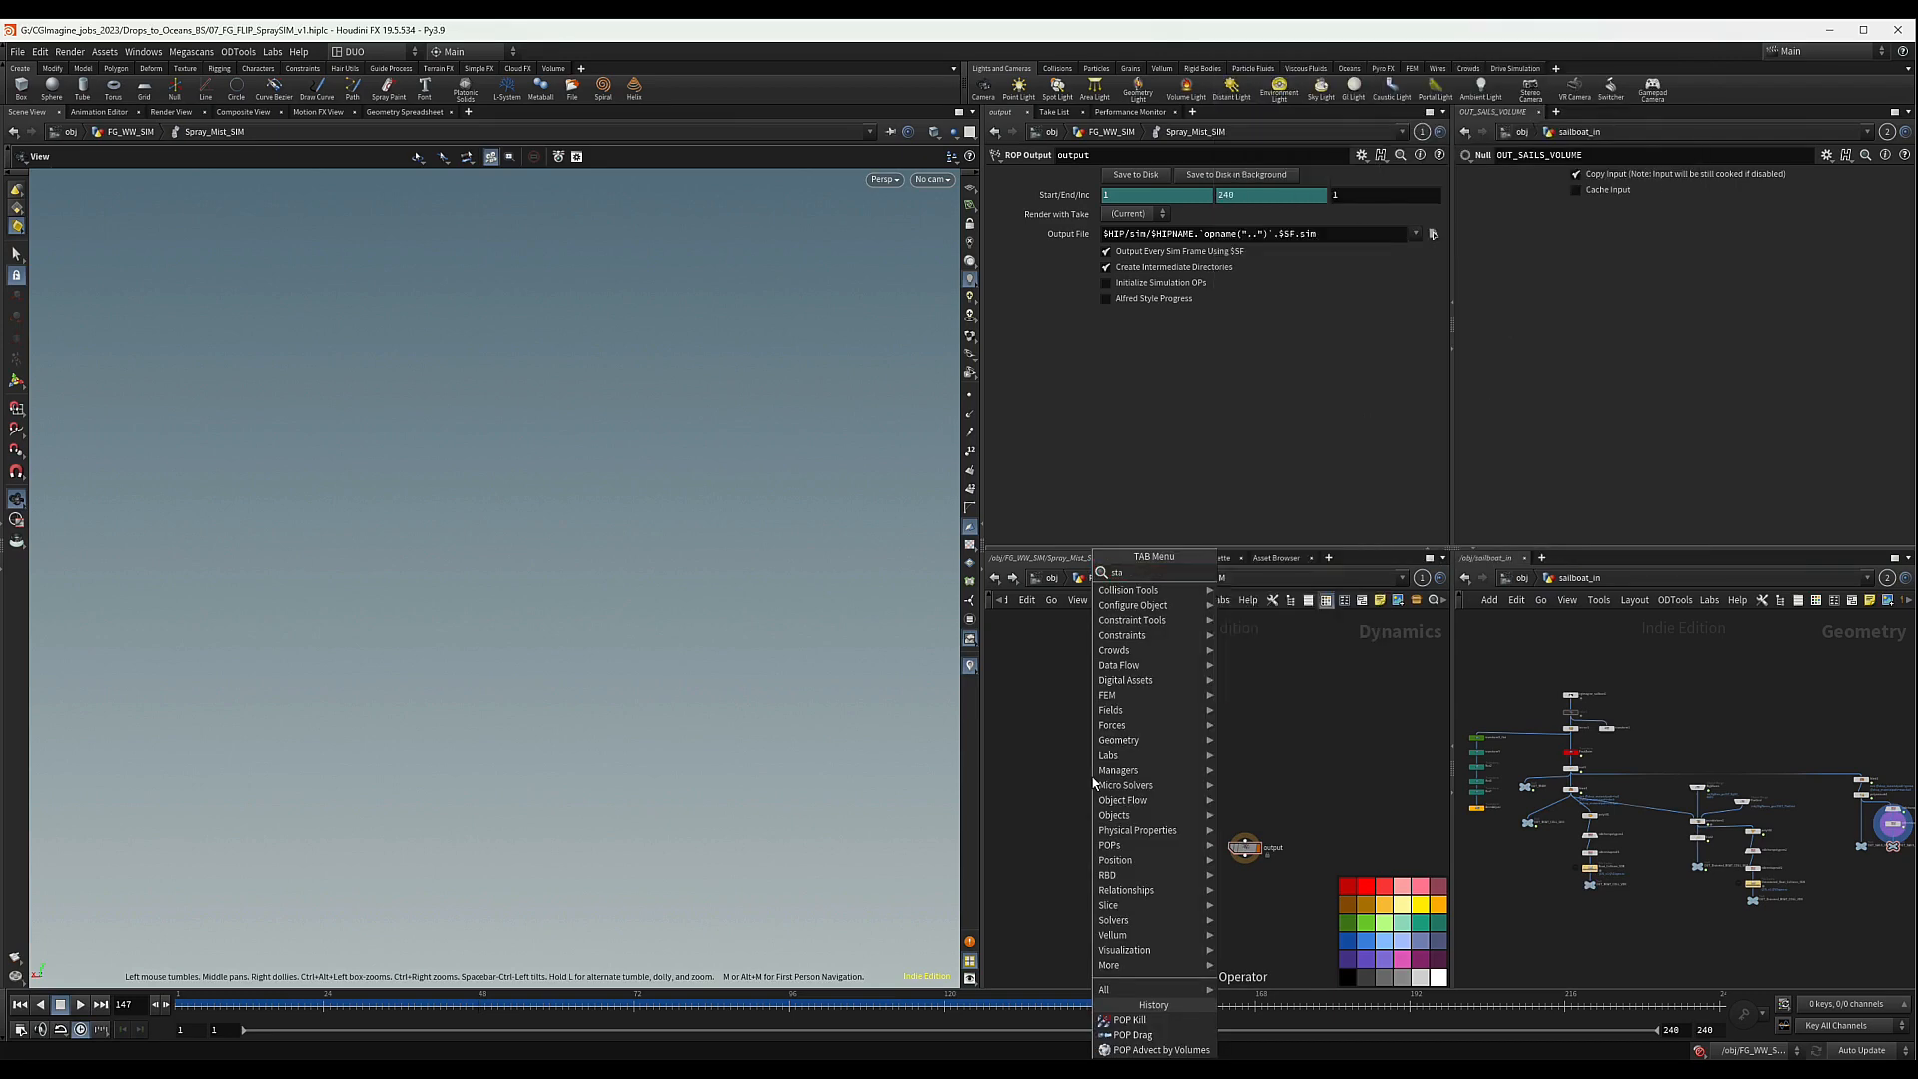
{"action": "type", "text": "tic"}
{"action": "key", "text": "Return"}
{"action": "left_click", "coordinate": [1095, 776]}
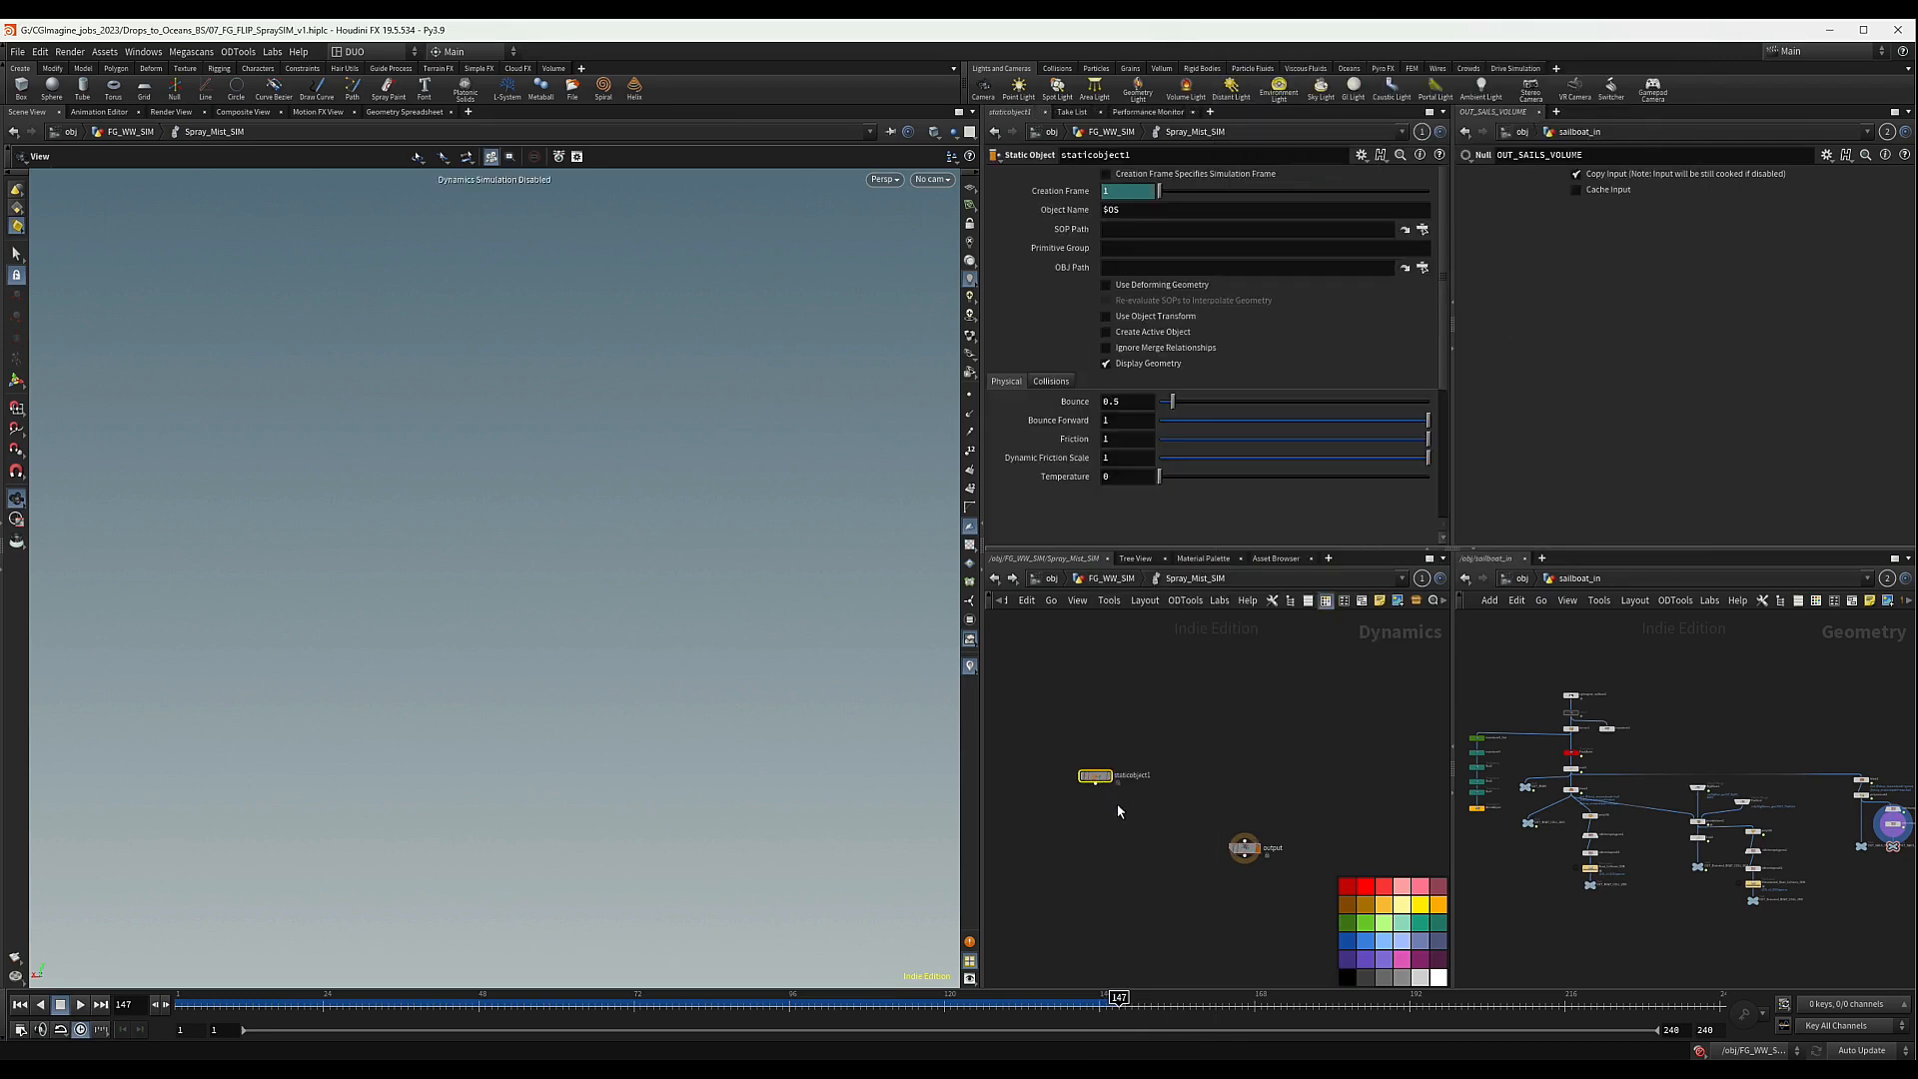
- Rename the new Static Object node to boat and place it away from the output node
{"action": "scroll", "coordinate": [1115, 797], "scroll_direction": "up", "scroll_amount": 2}
{"action": "double_click", "coordinate": [1133, 767]}
{"action": "type", "text": "boat"}
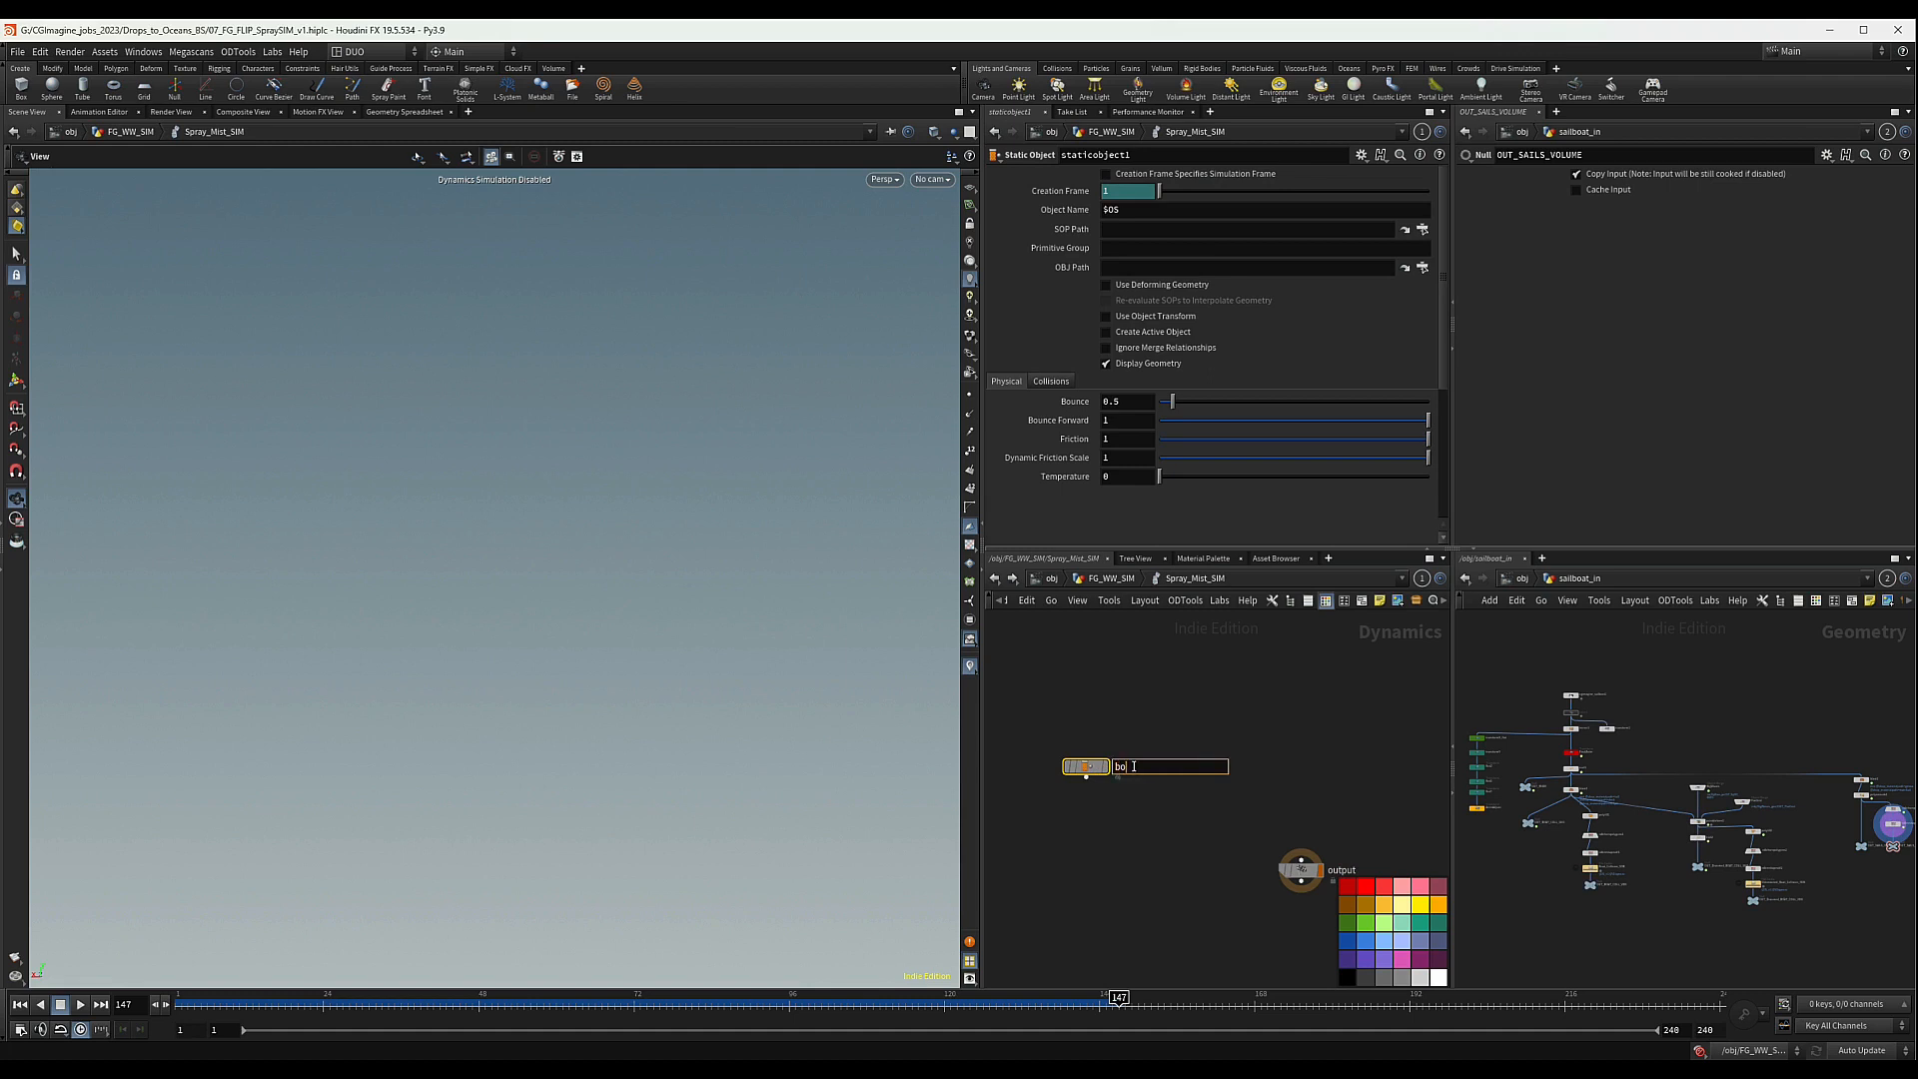
{"action": "key", "text": "Return"}
{"action": "mouse_move", "coordinate": [1095, 771]}
{"action": "mouse_move", "coordinate": [1095, 771]}
{"action": "left_mouse_down", "text": "alt"}
{"action": "mouse_move", "coordinate": [1183, 769]}
{"action": "mouse_move", "coordinate": [1077, 764]}
{"action": "left_mouse_up", "text": "alt"}
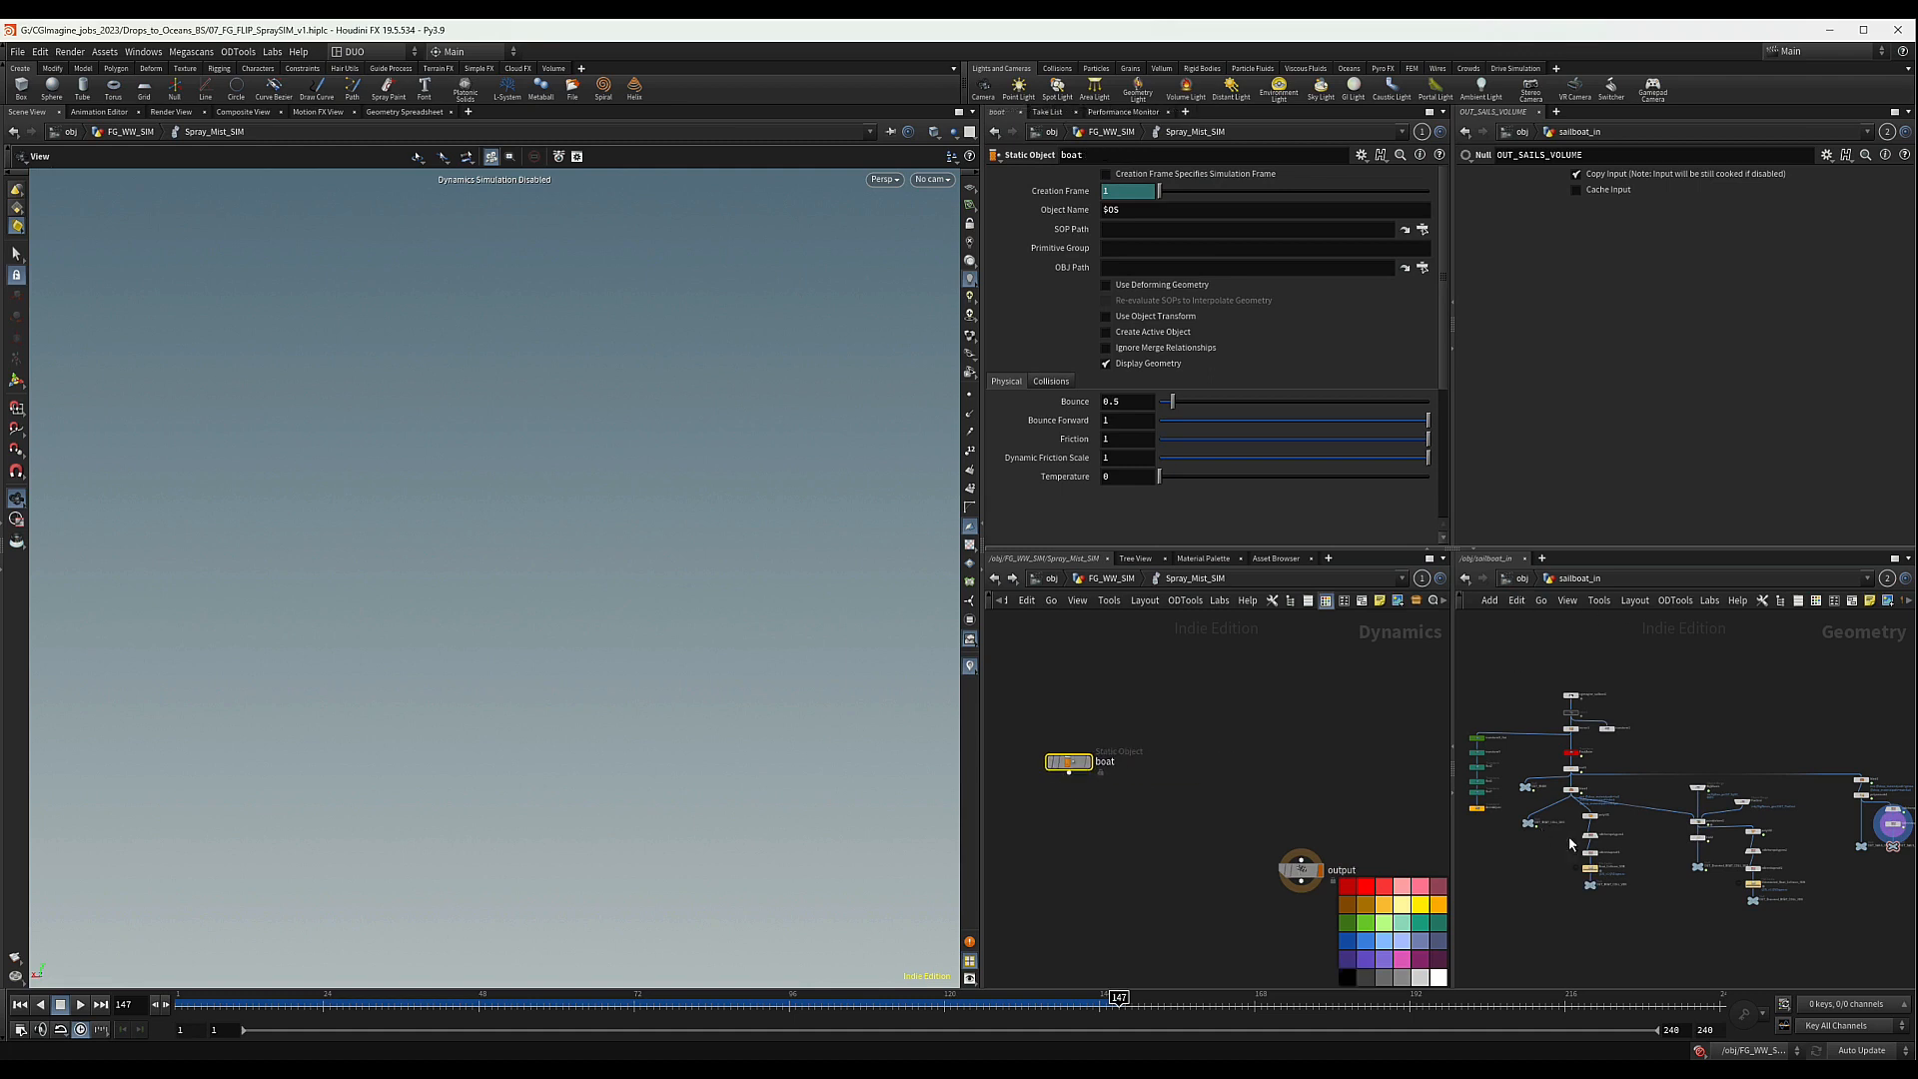
- Set the boat object's SOP Path to OUT_BOAT_COLL_GEO from sailboat_in and enable Use Deforming Geometry
{"action": "scroll", "coordinate": [1569, 837], "scroll_direction": "up", "scroll_amount": 4}
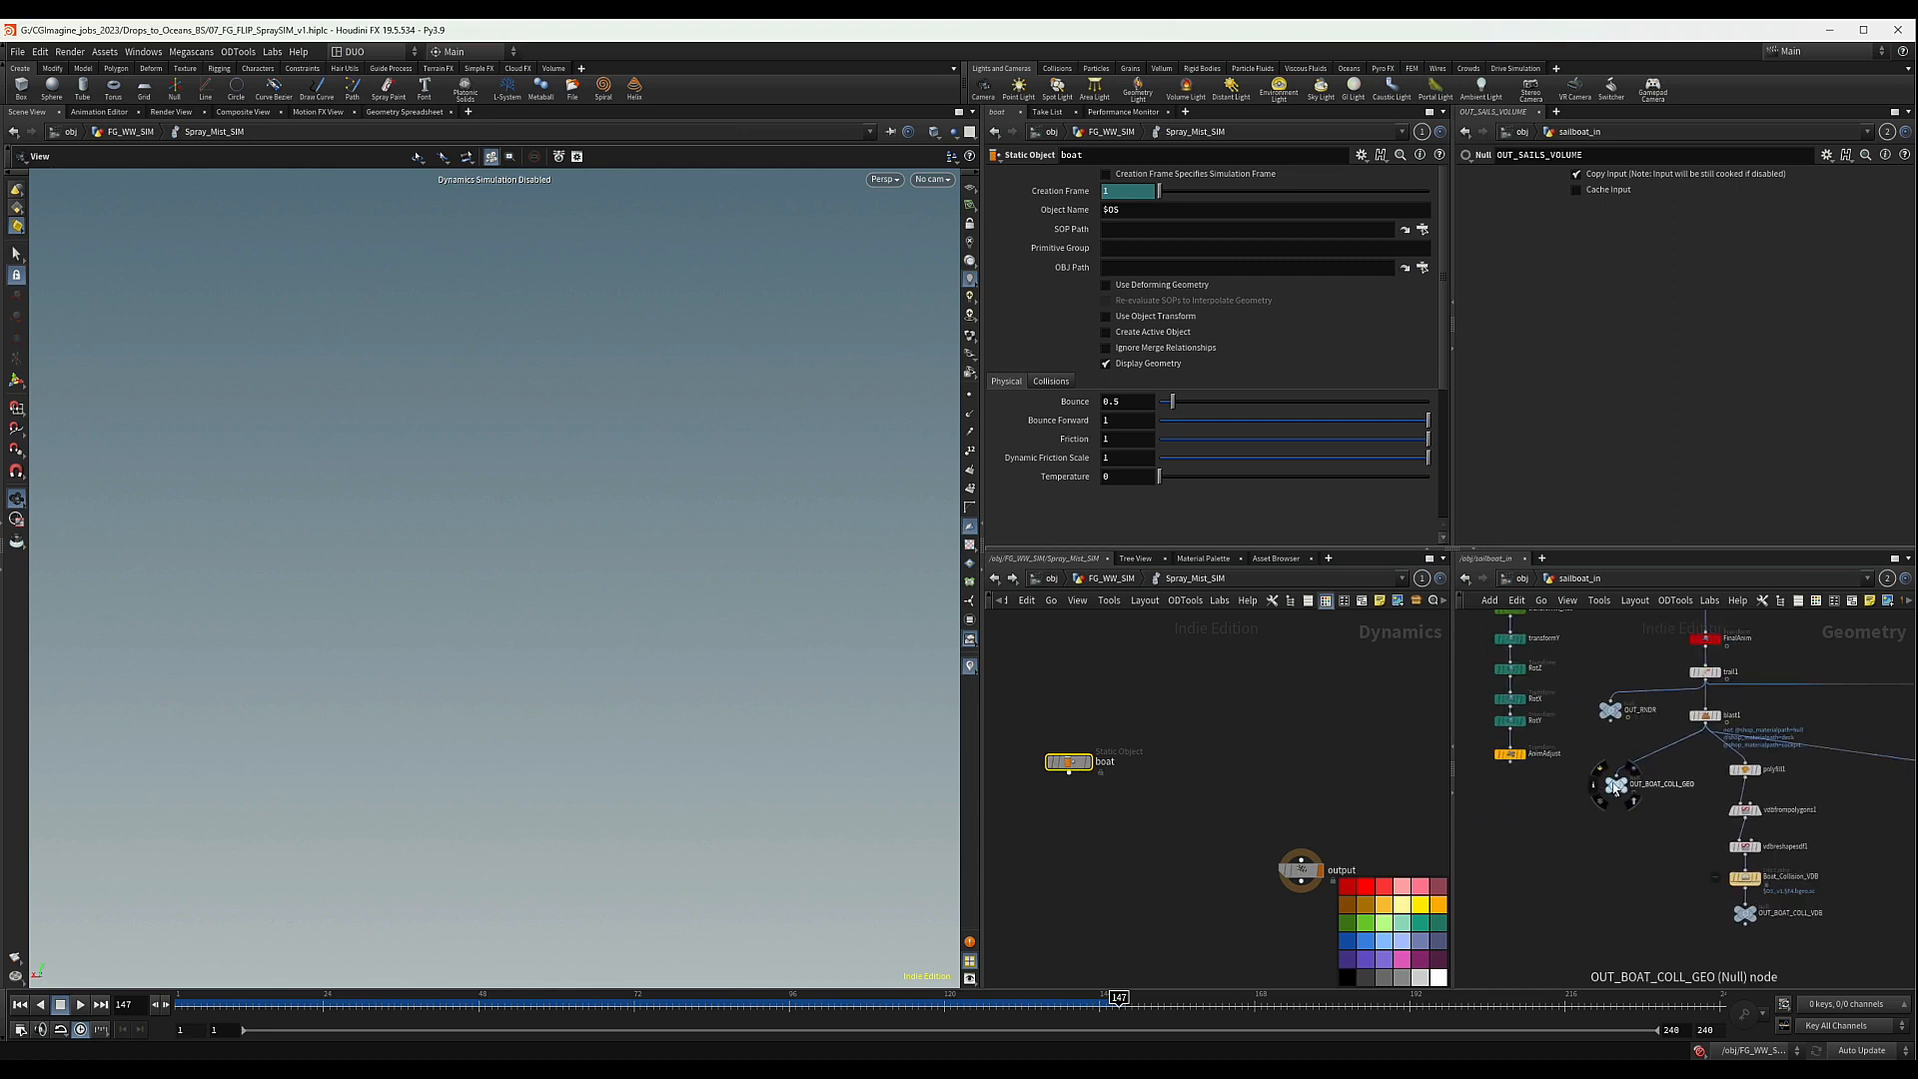
{"action": "left_click_drag", "start_coordinate": [1616, 786], "coordinate": [1114, 232]}
{"action": "left_click", "coordinate": [1106, 286]}
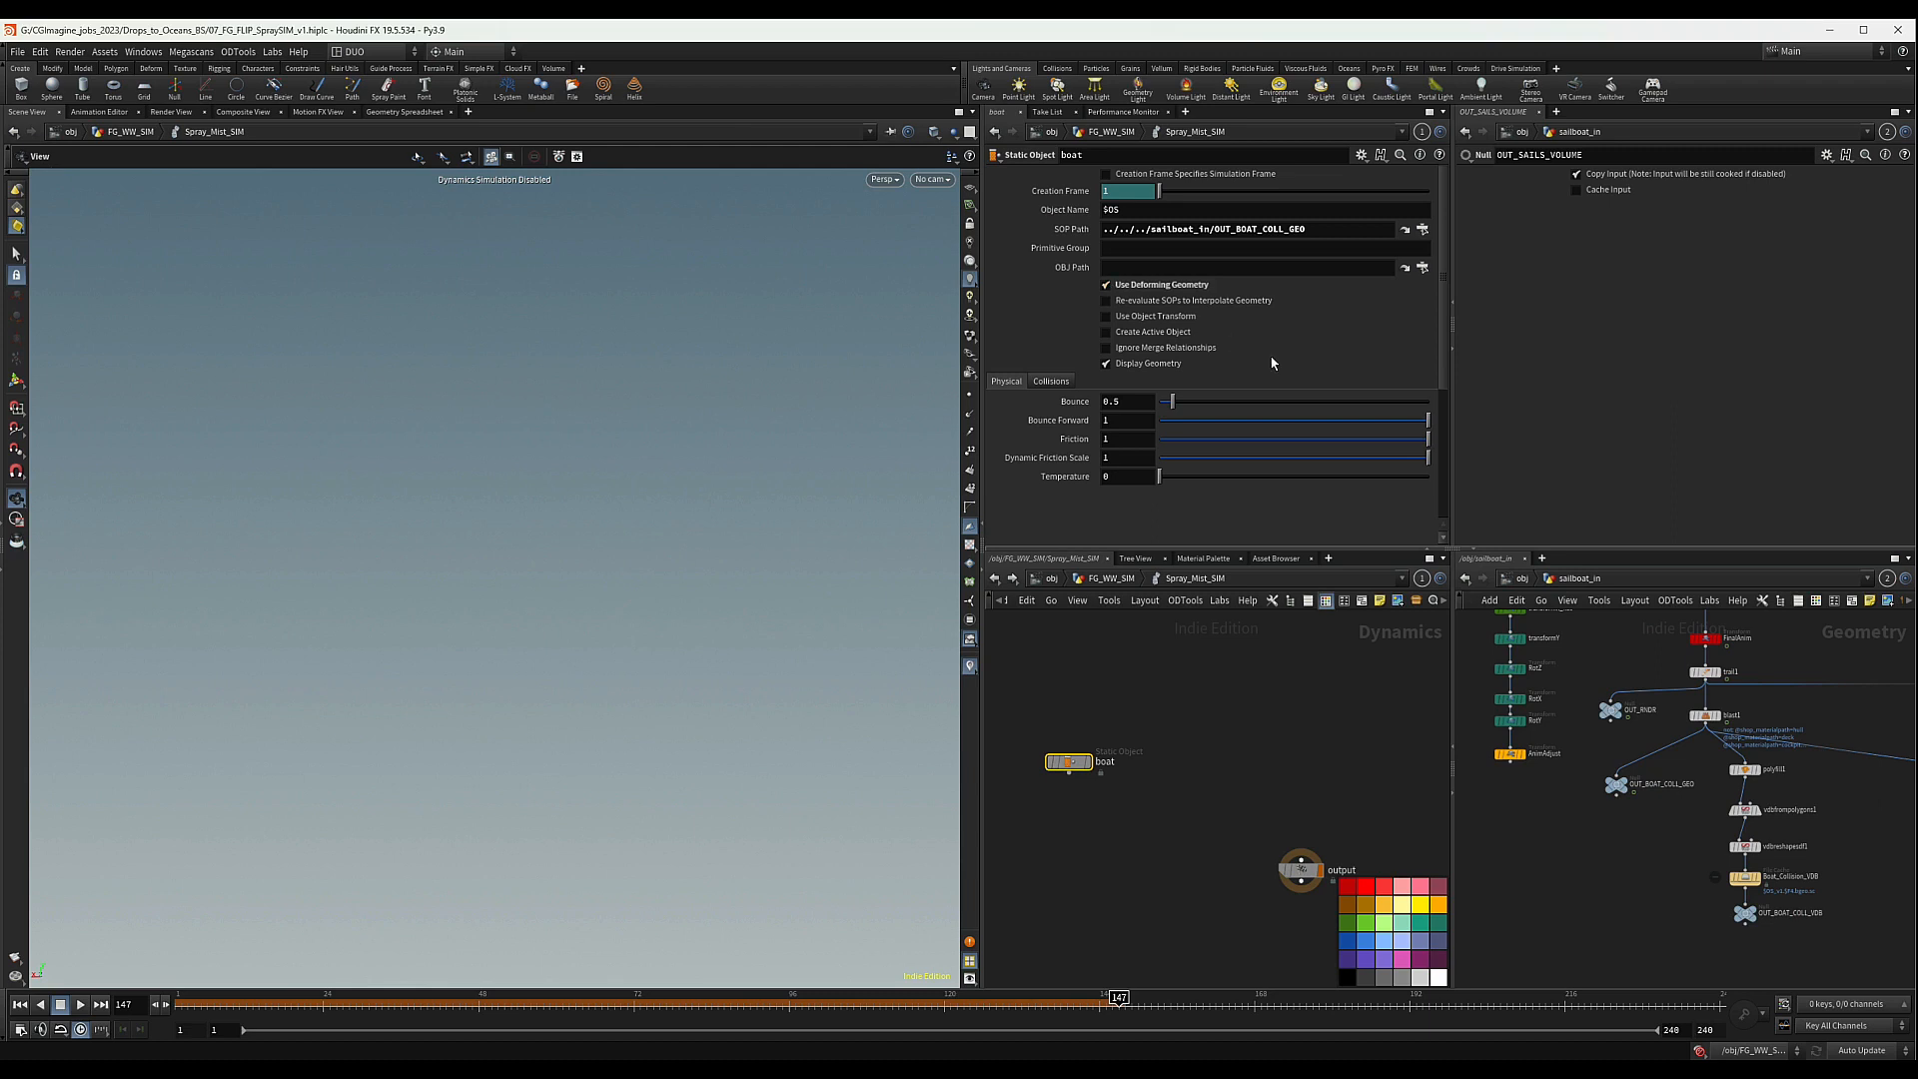
- Set the boat's collision volume mode to Volume Sample with OUT_BOAT_COLL_VDB as its proxy volume
{"action": "scroll", "coordinate": [1239, 320], "scroll_direction": "down", "scroll_amount": 5}
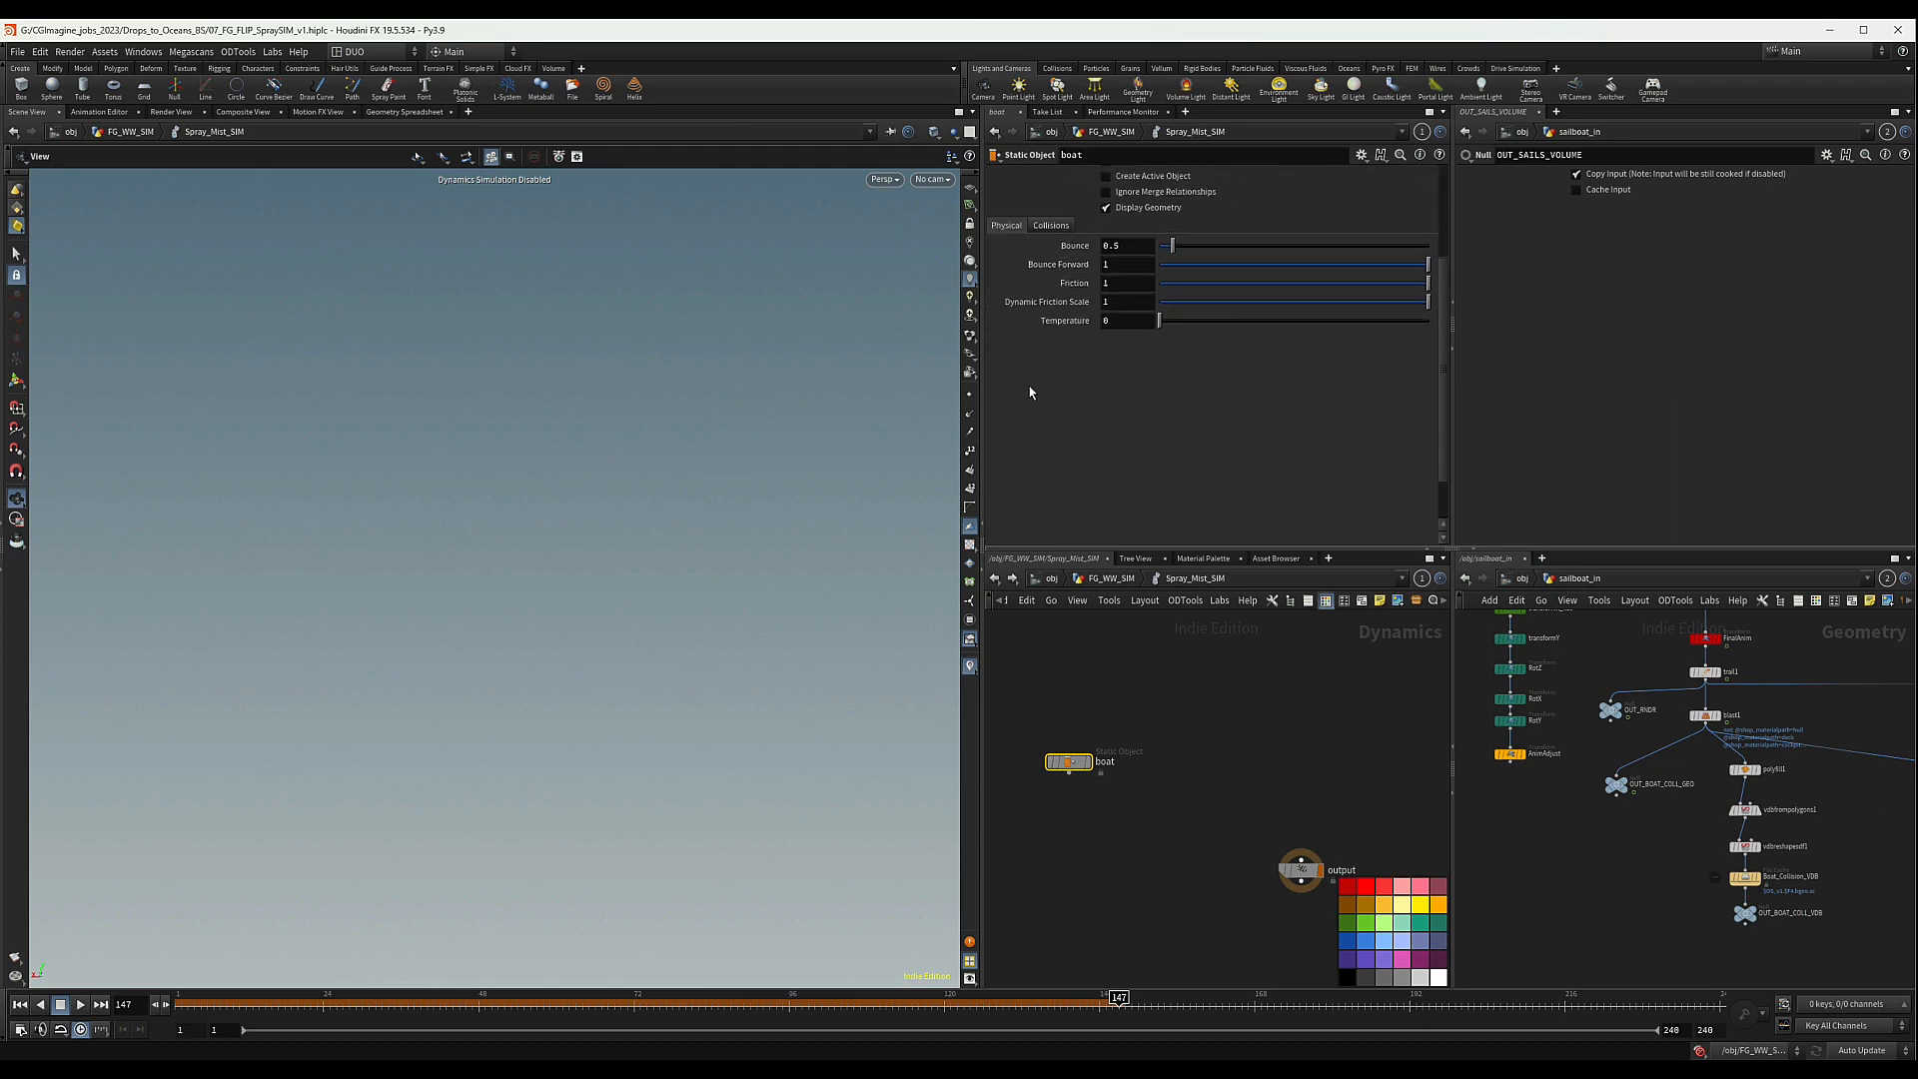
{"action": "left_click", "coordinate": [1051, 226]}
{"action": "scroll", "coordinate": [1149, 220], "scroll_direction": "down", "scroll_amount": 2}
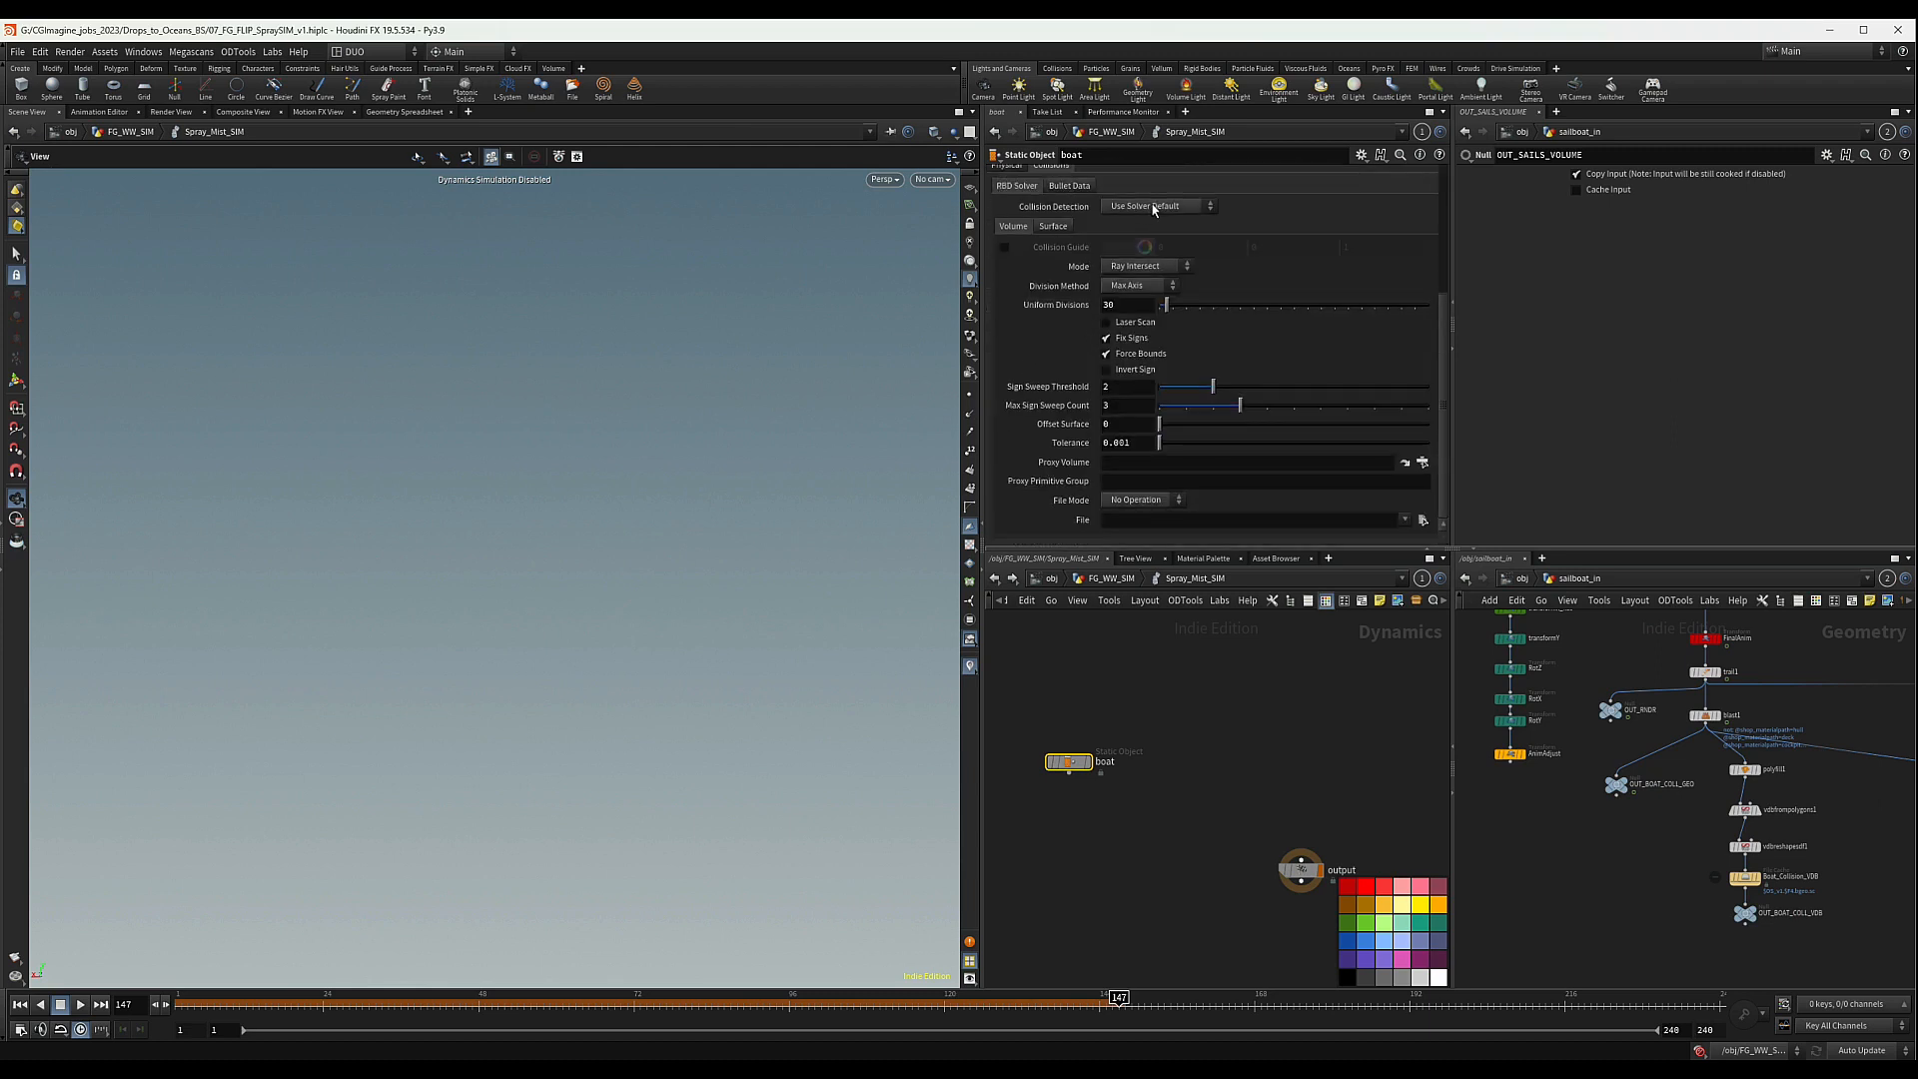
{"action": "left_click", "coordinate": [1142, 265]}
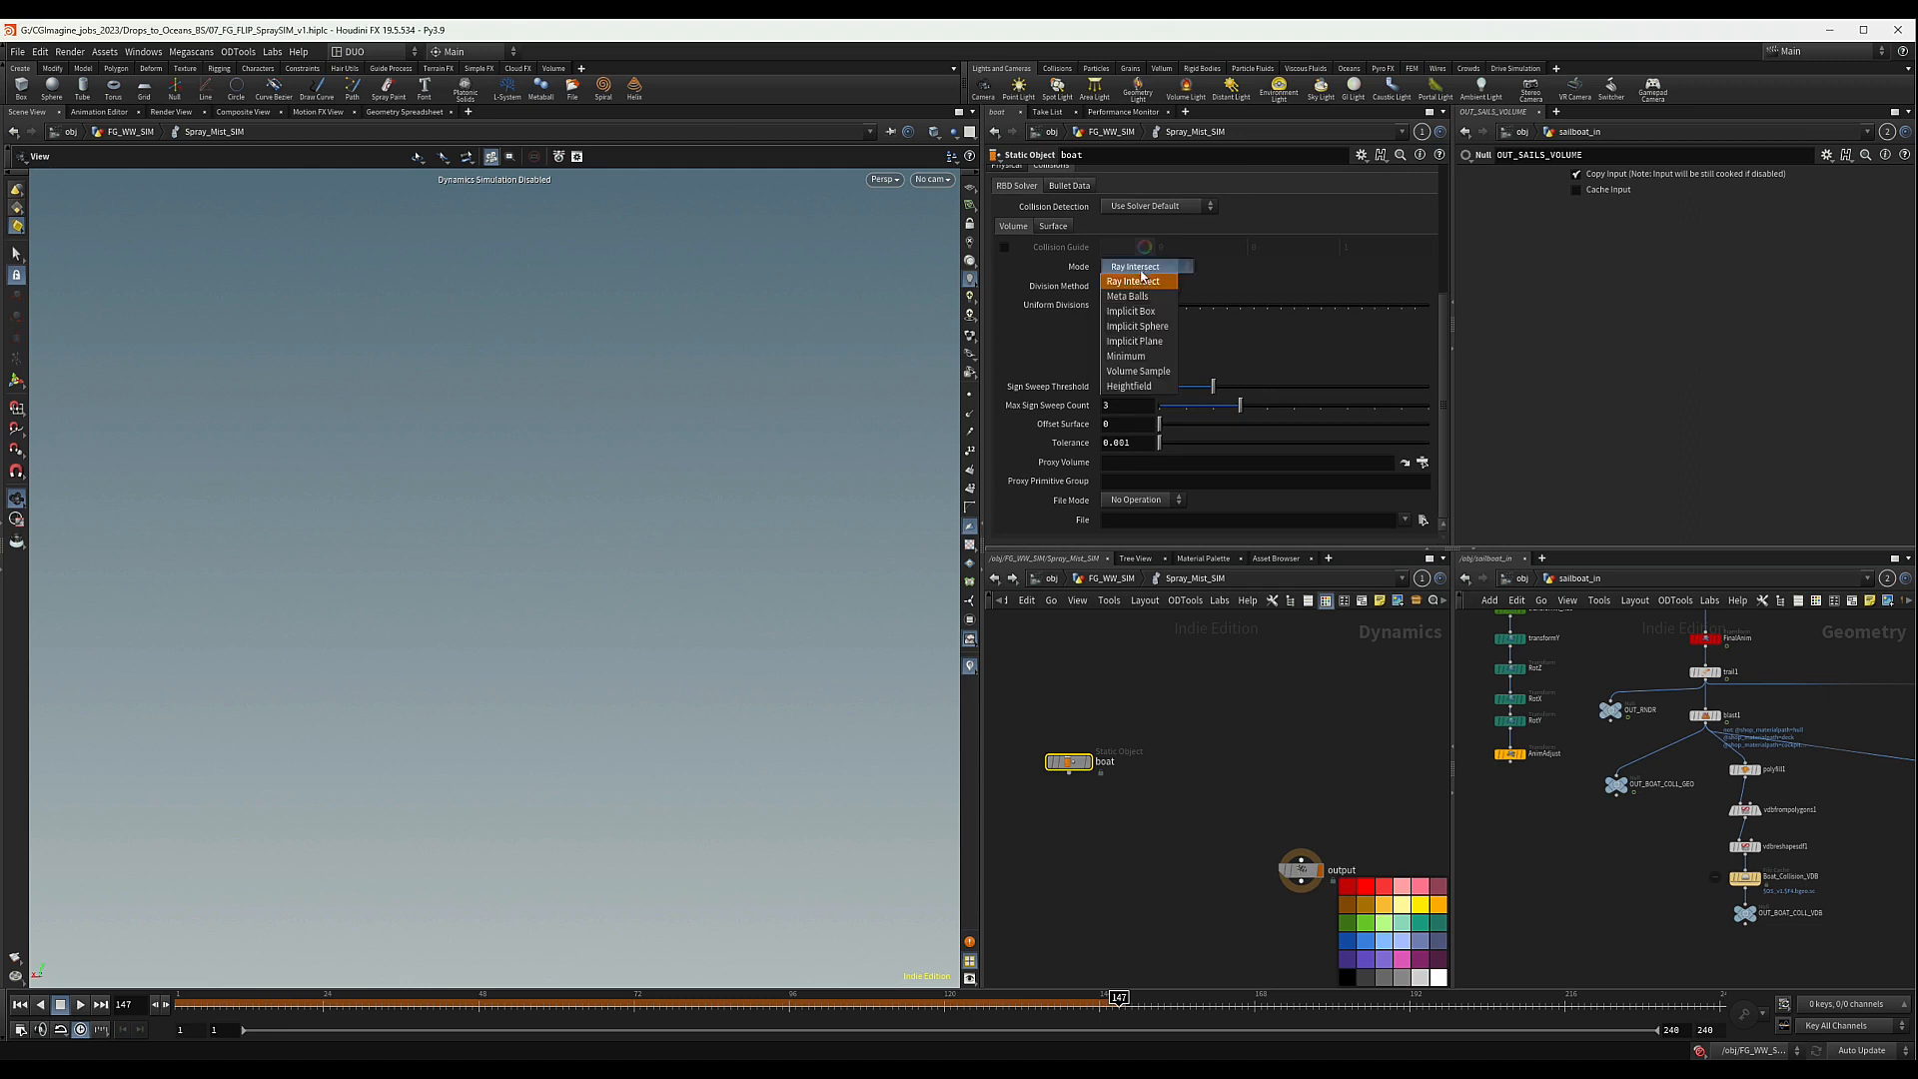
{"action": "left_click", "coordinate": [1139, 374]}
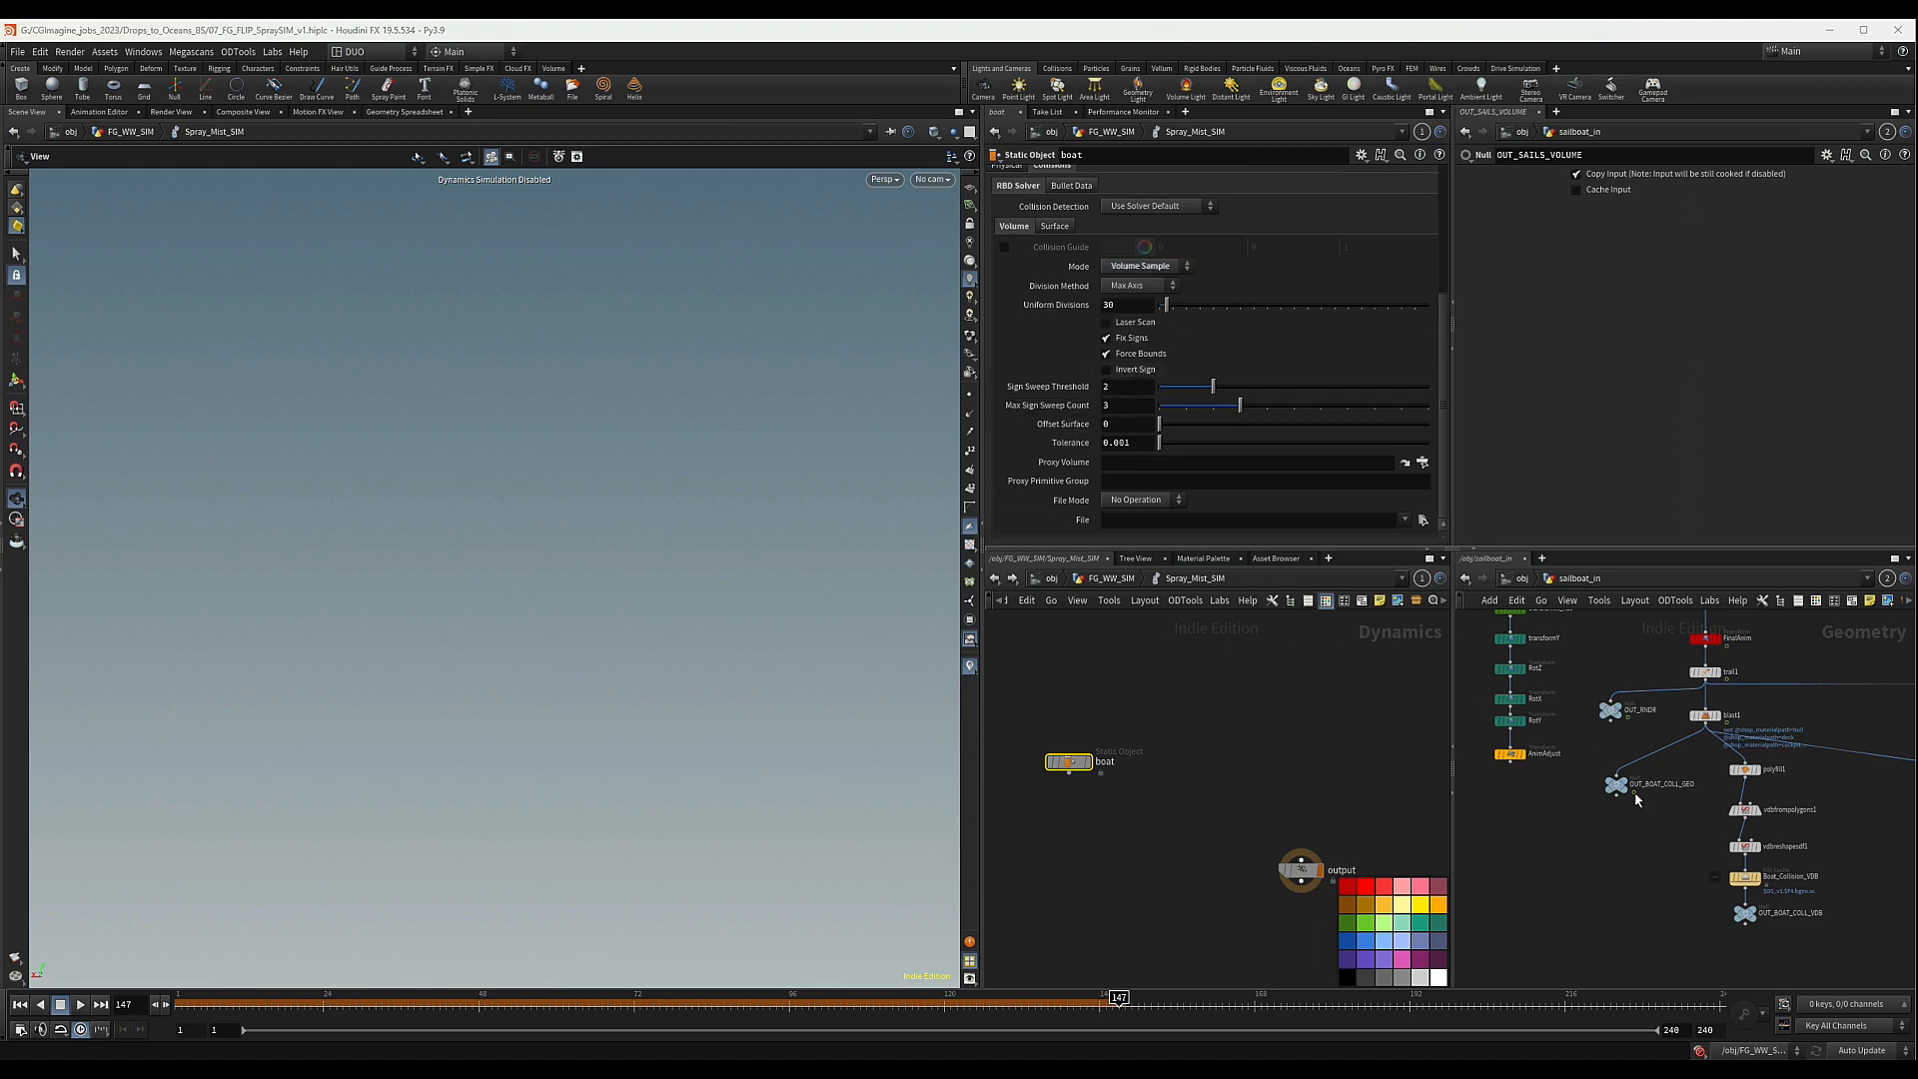
{"action": "left_click_drag", "start_coordinate": [1746, 914], "coordinate": [1135, 463]}
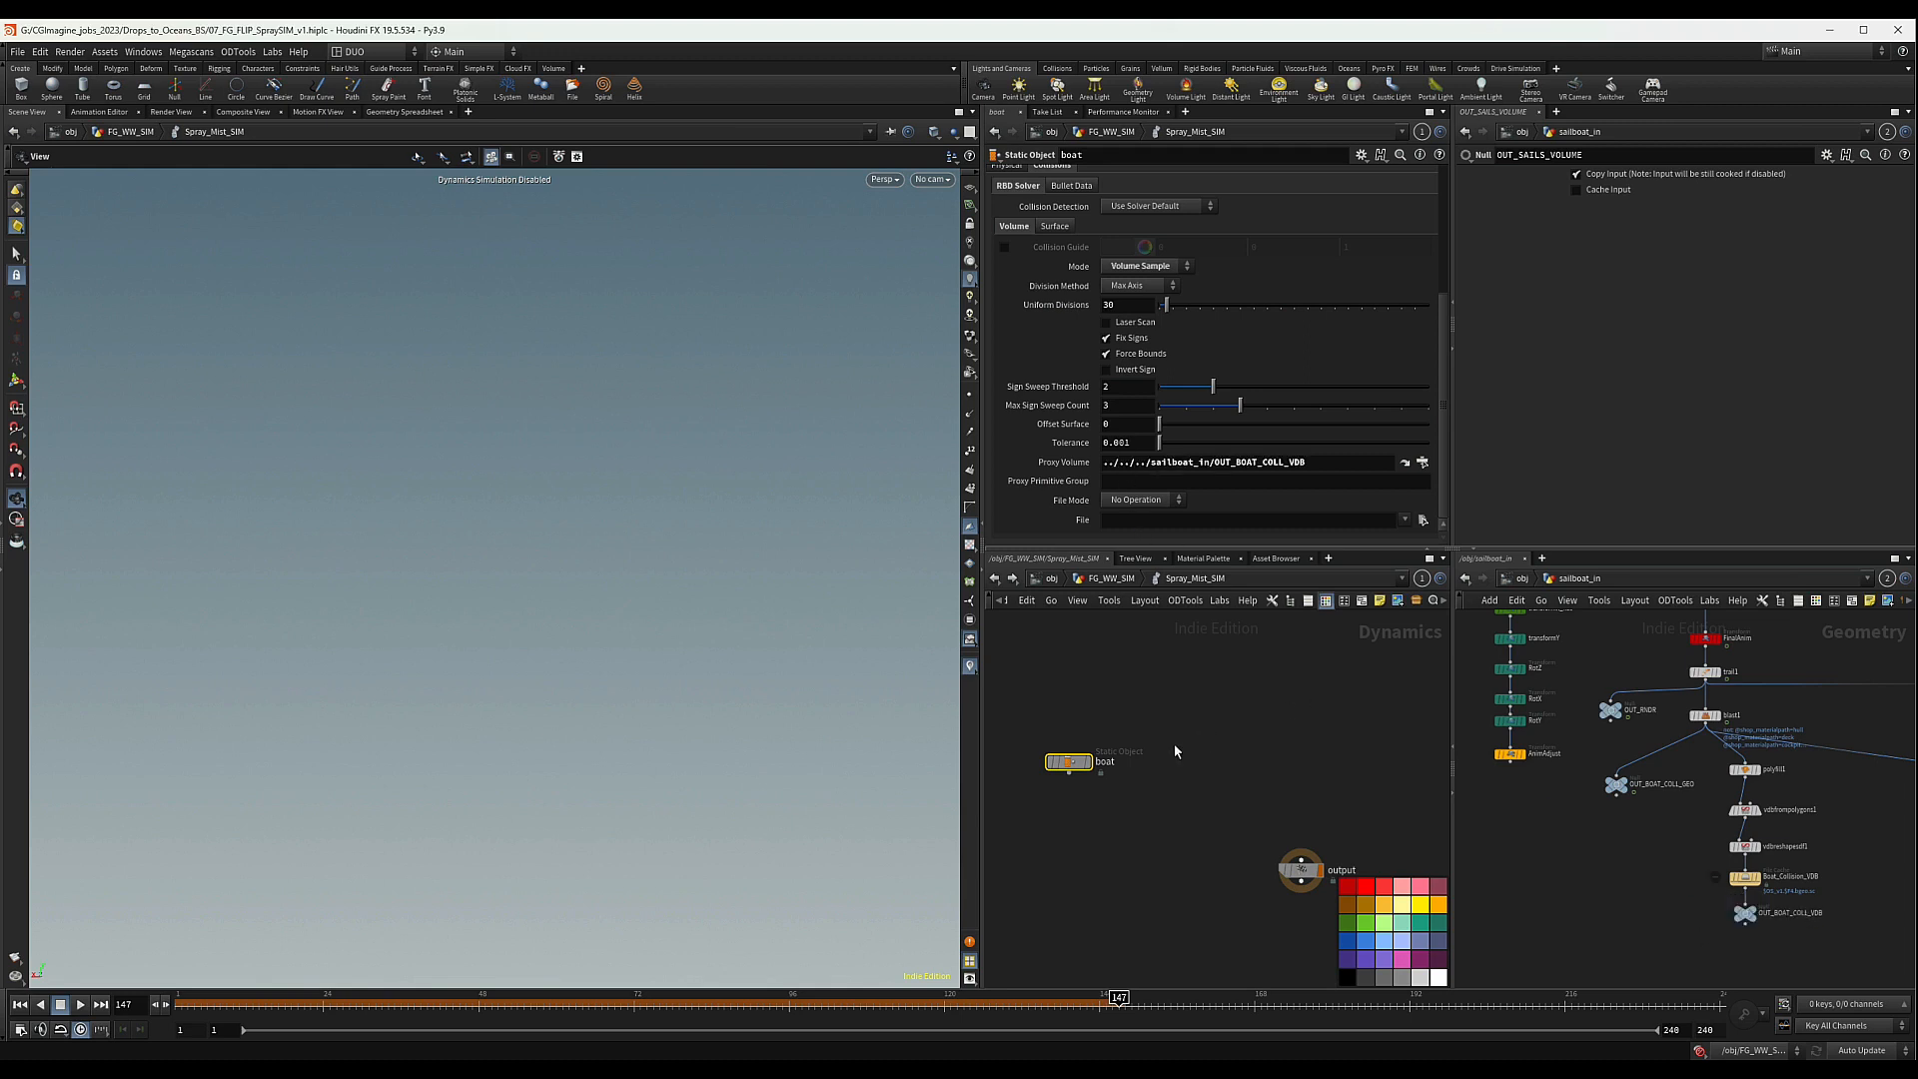
- Duplicate the boat Static Object beside the original and rename the copy sails
{"action": "scroll", "coordinate": [1176, 751], "scroll_direction": "down", "scroll_amount": 2}
{"action": "scroll", "coordinate": [1140, 769], "scroll_direction": "up", "scroll_amount": 3}
{"action": "left_click_drag", "start_coordinate": [1076, 755], "coordinate": [1180, 755], "text": "alt"}
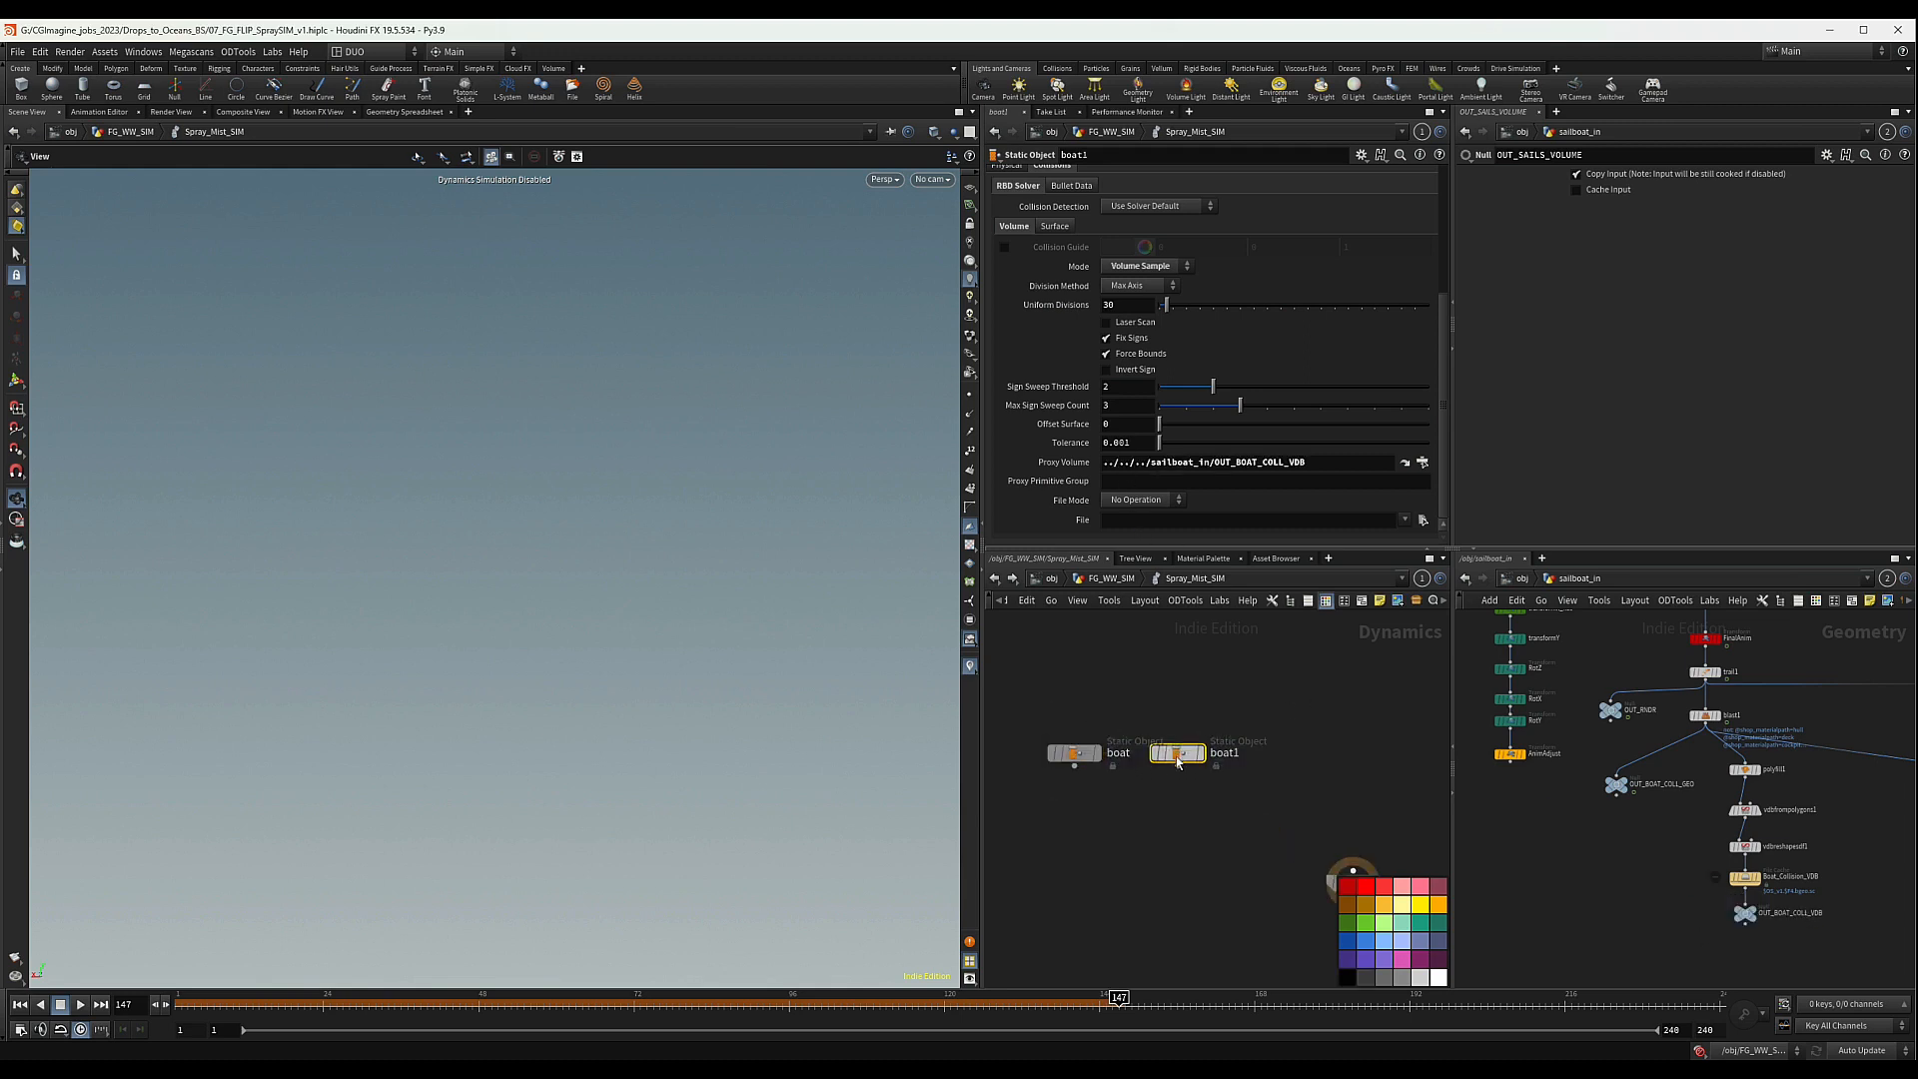
{"action": "left_click", "coordinate": [1231, 759]}
{"action": "type", "text": "s"}
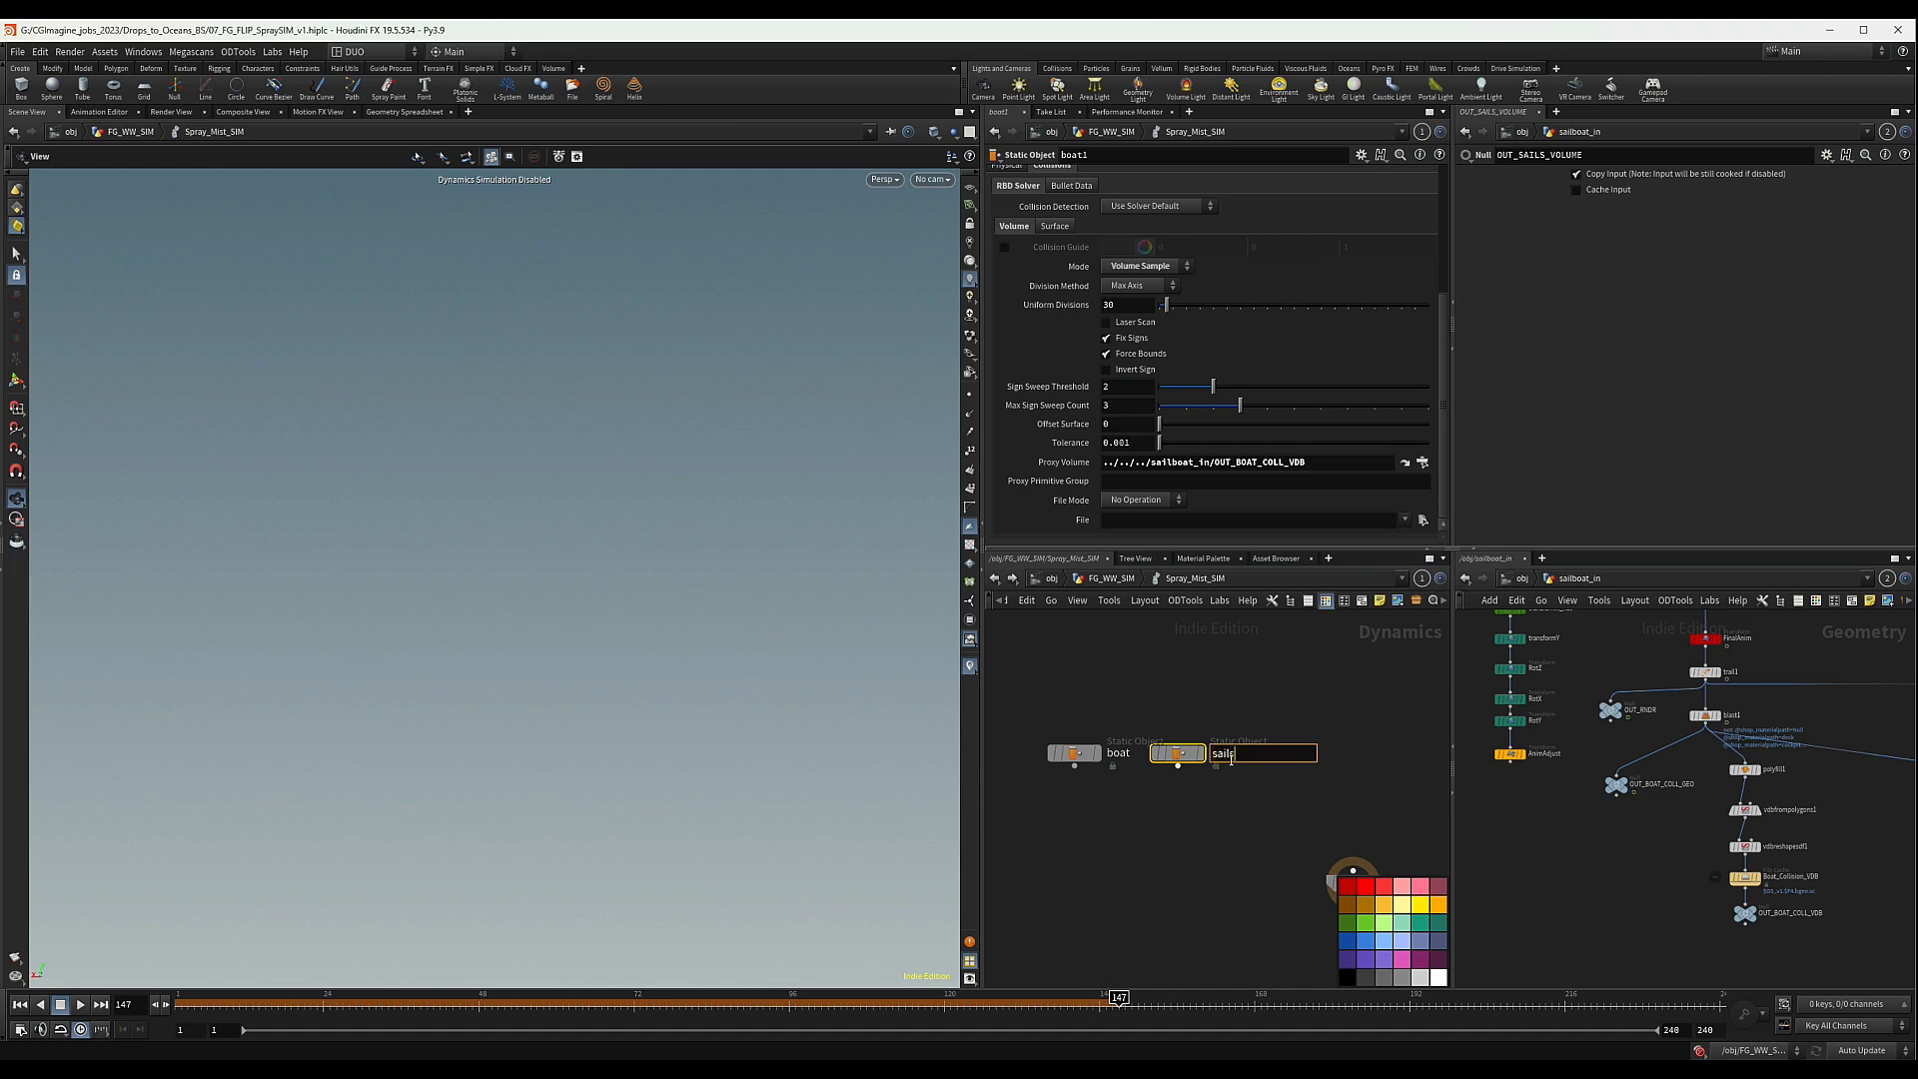
{"action": "type", "text": "ails"}
{"action": "key", "text": "Return"}
- Set the sails object's proxy volume to OUT_SAILS_VOLUME and its SOP Path to OUT_SAILS_GEO from sailboat_in
{"action": "scroll", "coordinate": [1716, 783], "scroll_direction": "down", "scroll_amount": 3}
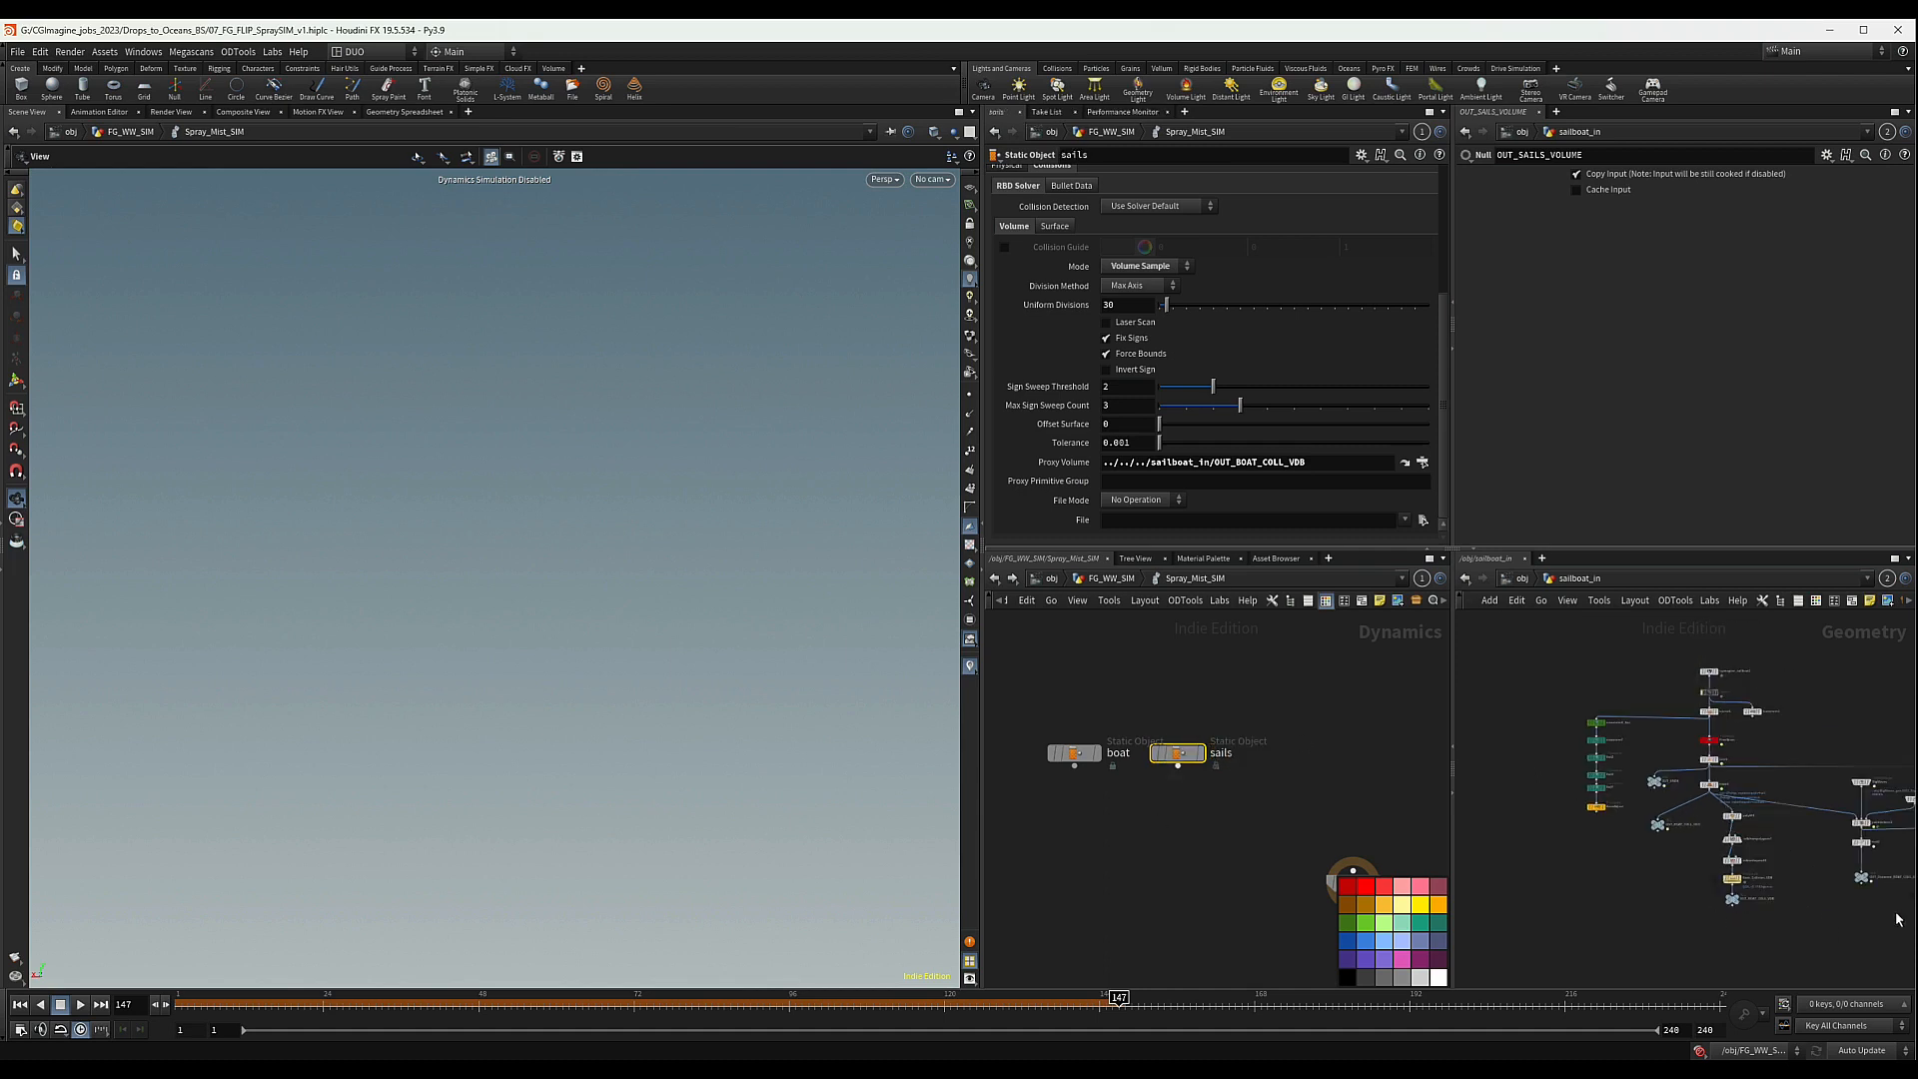
{"action": "middle_click_drag", "start_coordinate": [1888, 913], "coordinate": [1667, 891]}
{"action": "scroll", "coordinate": [1679, 886], "scroll_direction": "up", "scroll_amount": 3}
{"action": "middle_click_drag", "start_coordinate": [1889, 887], "coordinate": [1658, 890]}
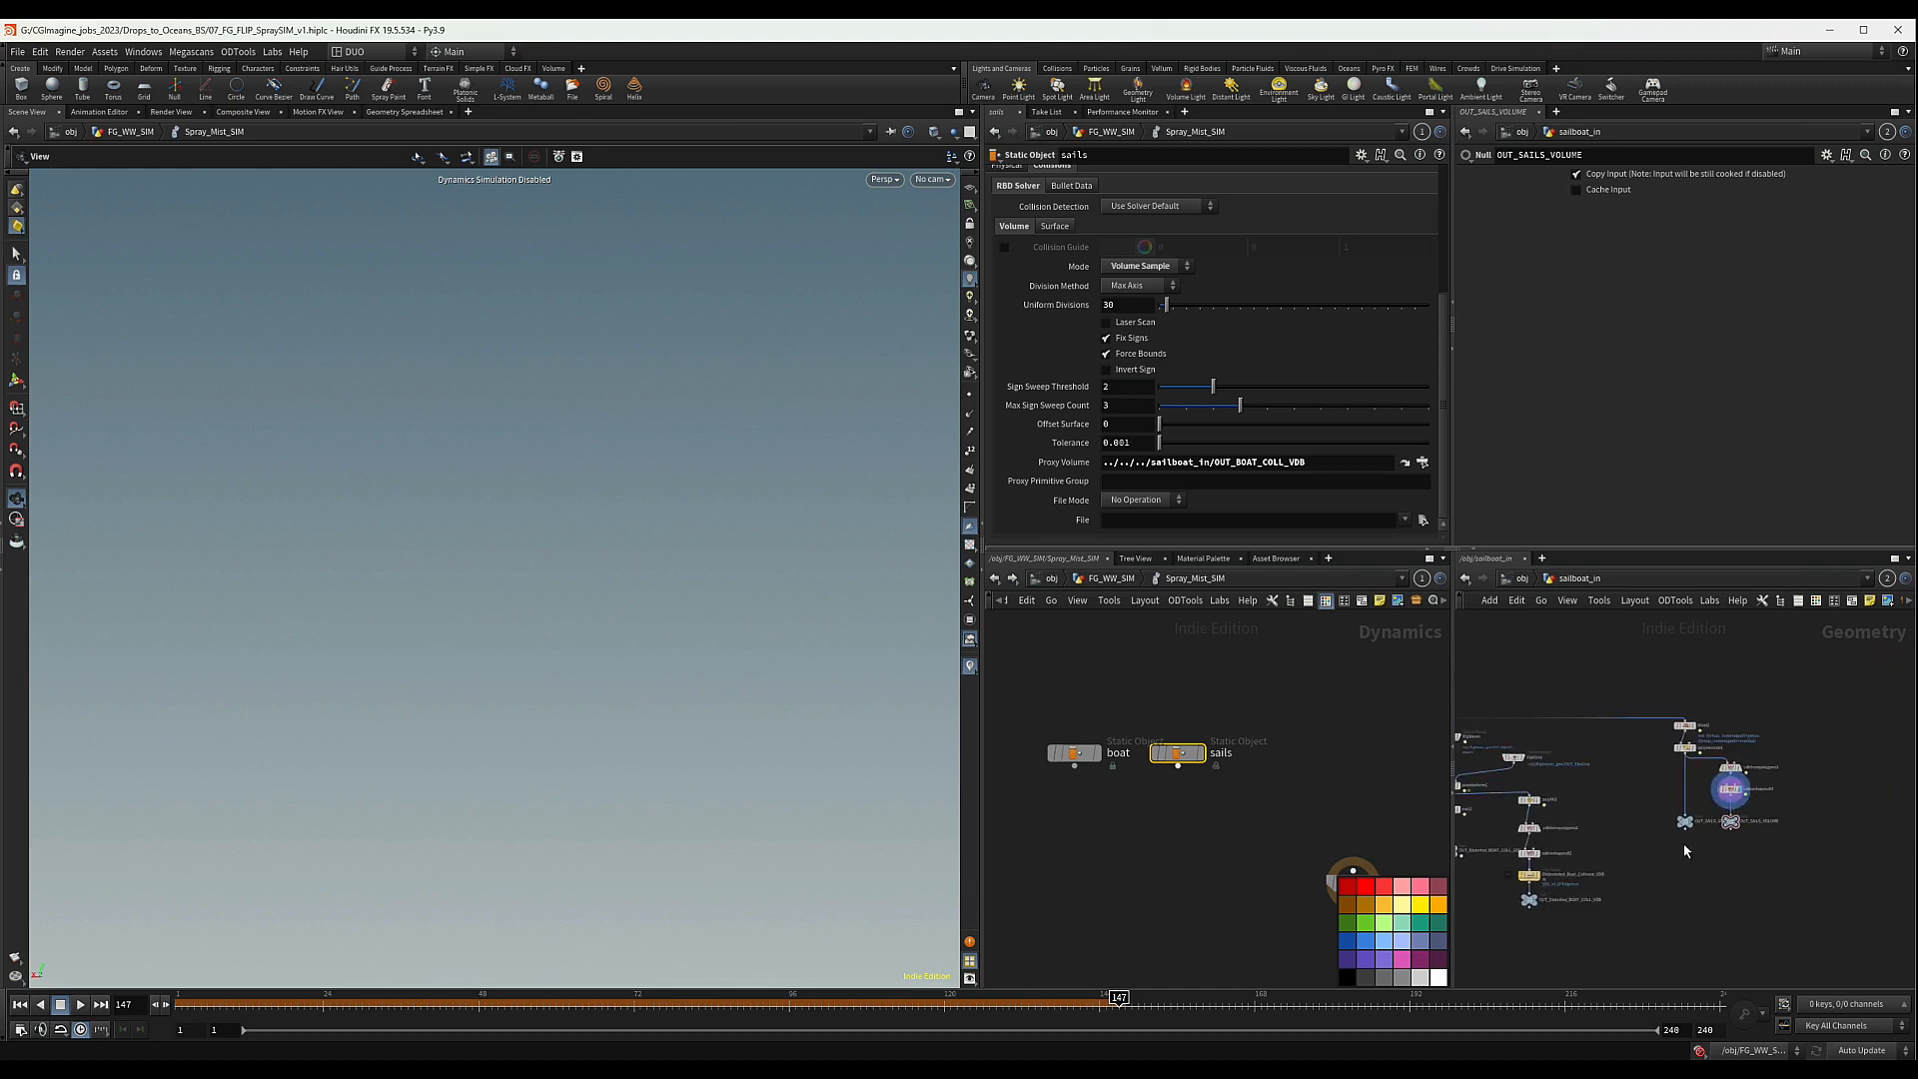
{"action": "scroll", "coordinate": [1683, 803], "scroll_direction": "up", "scroll_amount": 3}
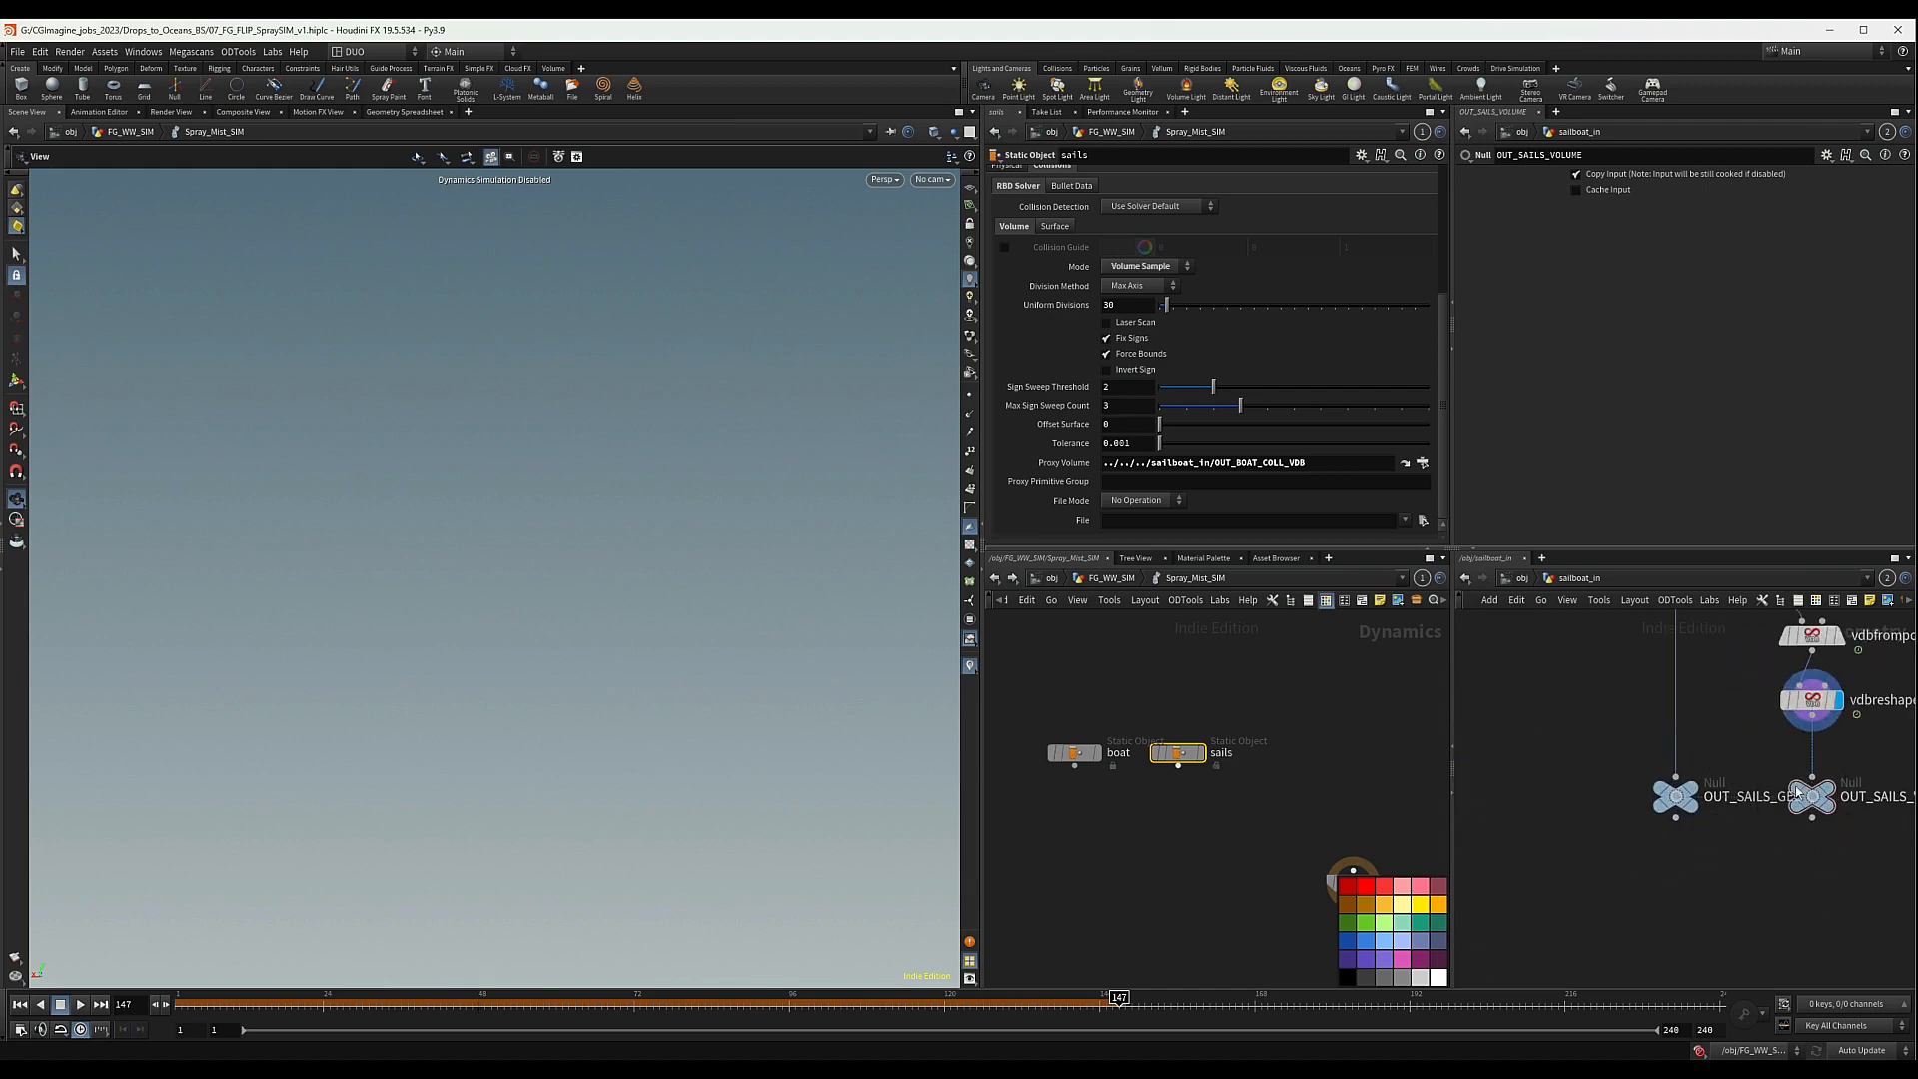
{"action": "left_click_drag", "start_coordinate": [1811, 796], "coordinate": [1299, 459]}
{"action": "left_click_drag", "start_coordinate": [1440, 372], "coordinate": [1424, 197]}
{"action": "left_click_drag", "start_coordinate": [1676, 796], "coordinate": [1247, 230]}
- Combine the boat and sails objects in a Merge node placed below them
{"action": "scroll", "coordinate": [1291, 830], "scroll_direction": "down", "scroll_amount": 3}
{"action": "key", "text": "Tab"}
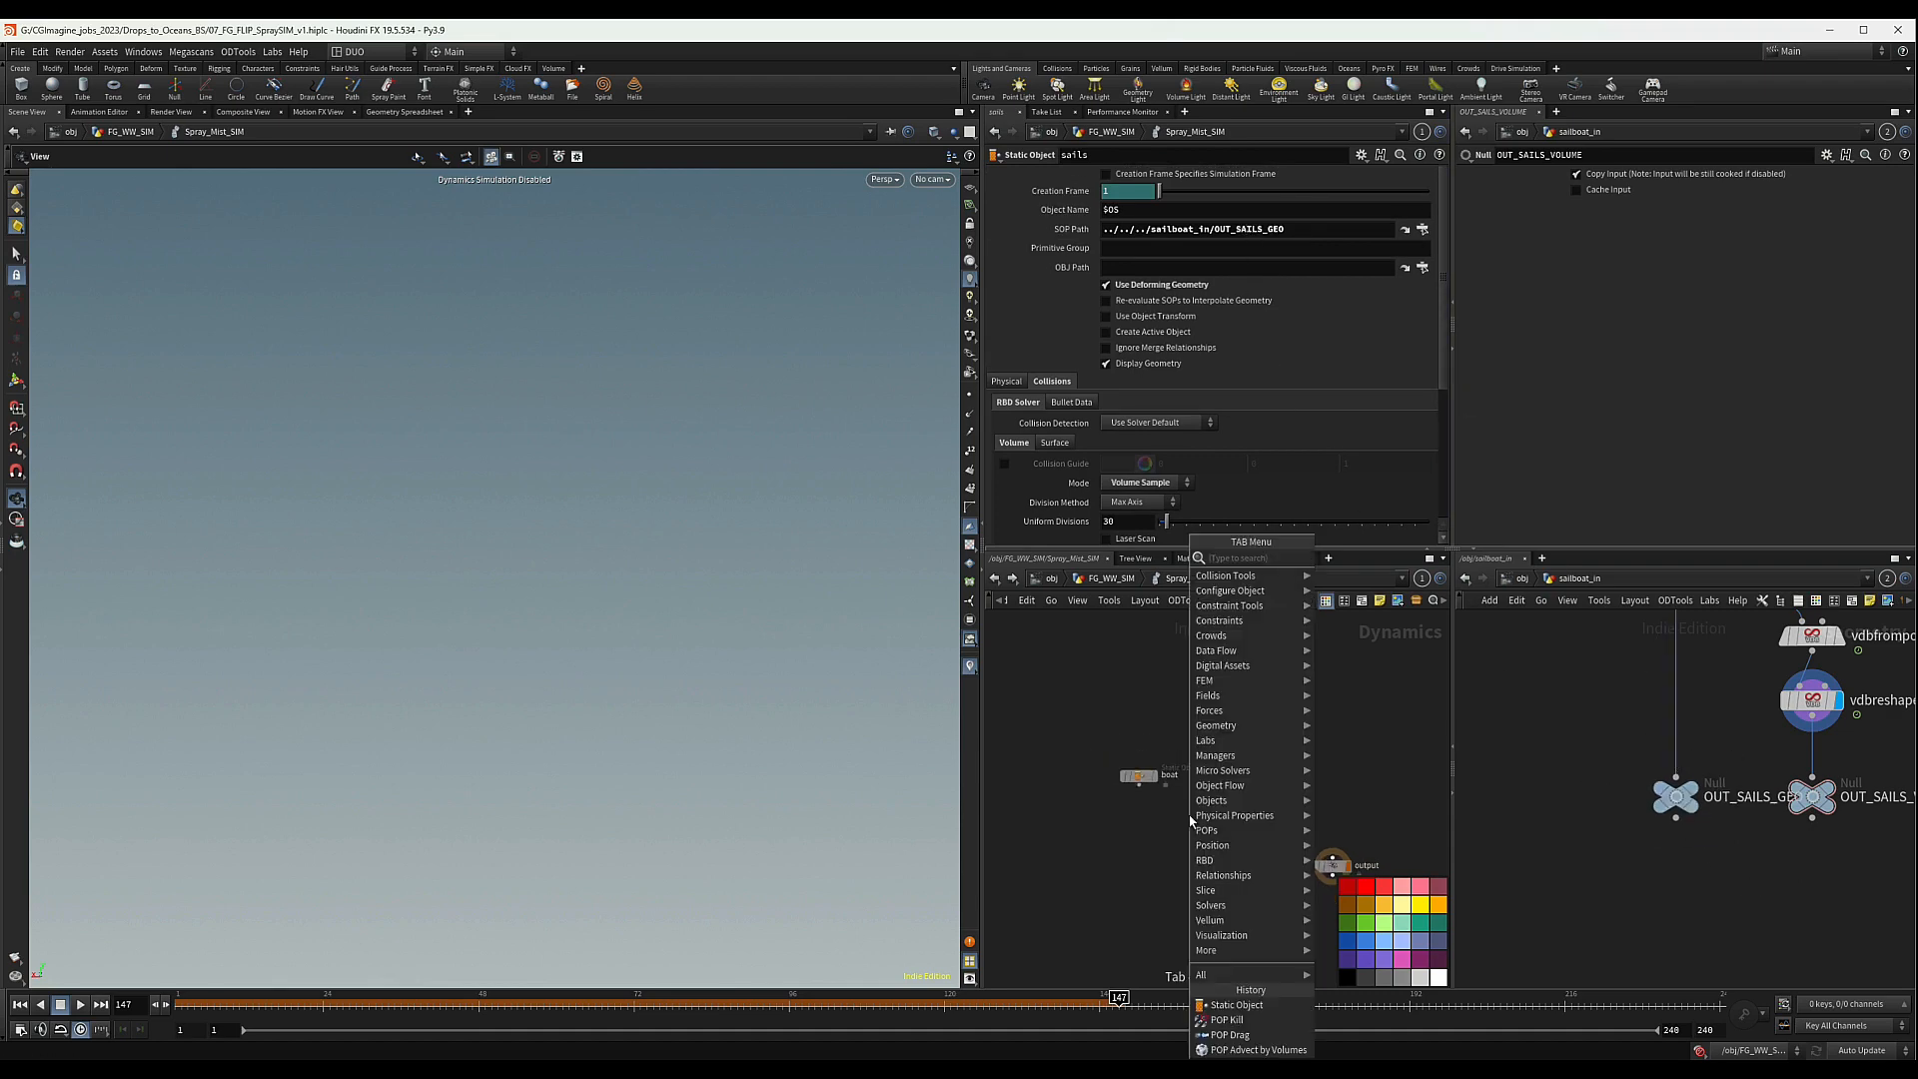
{"action": "key", "text": "Escape"}
{"action": "left_click", "coordinate": [1190, 822]}
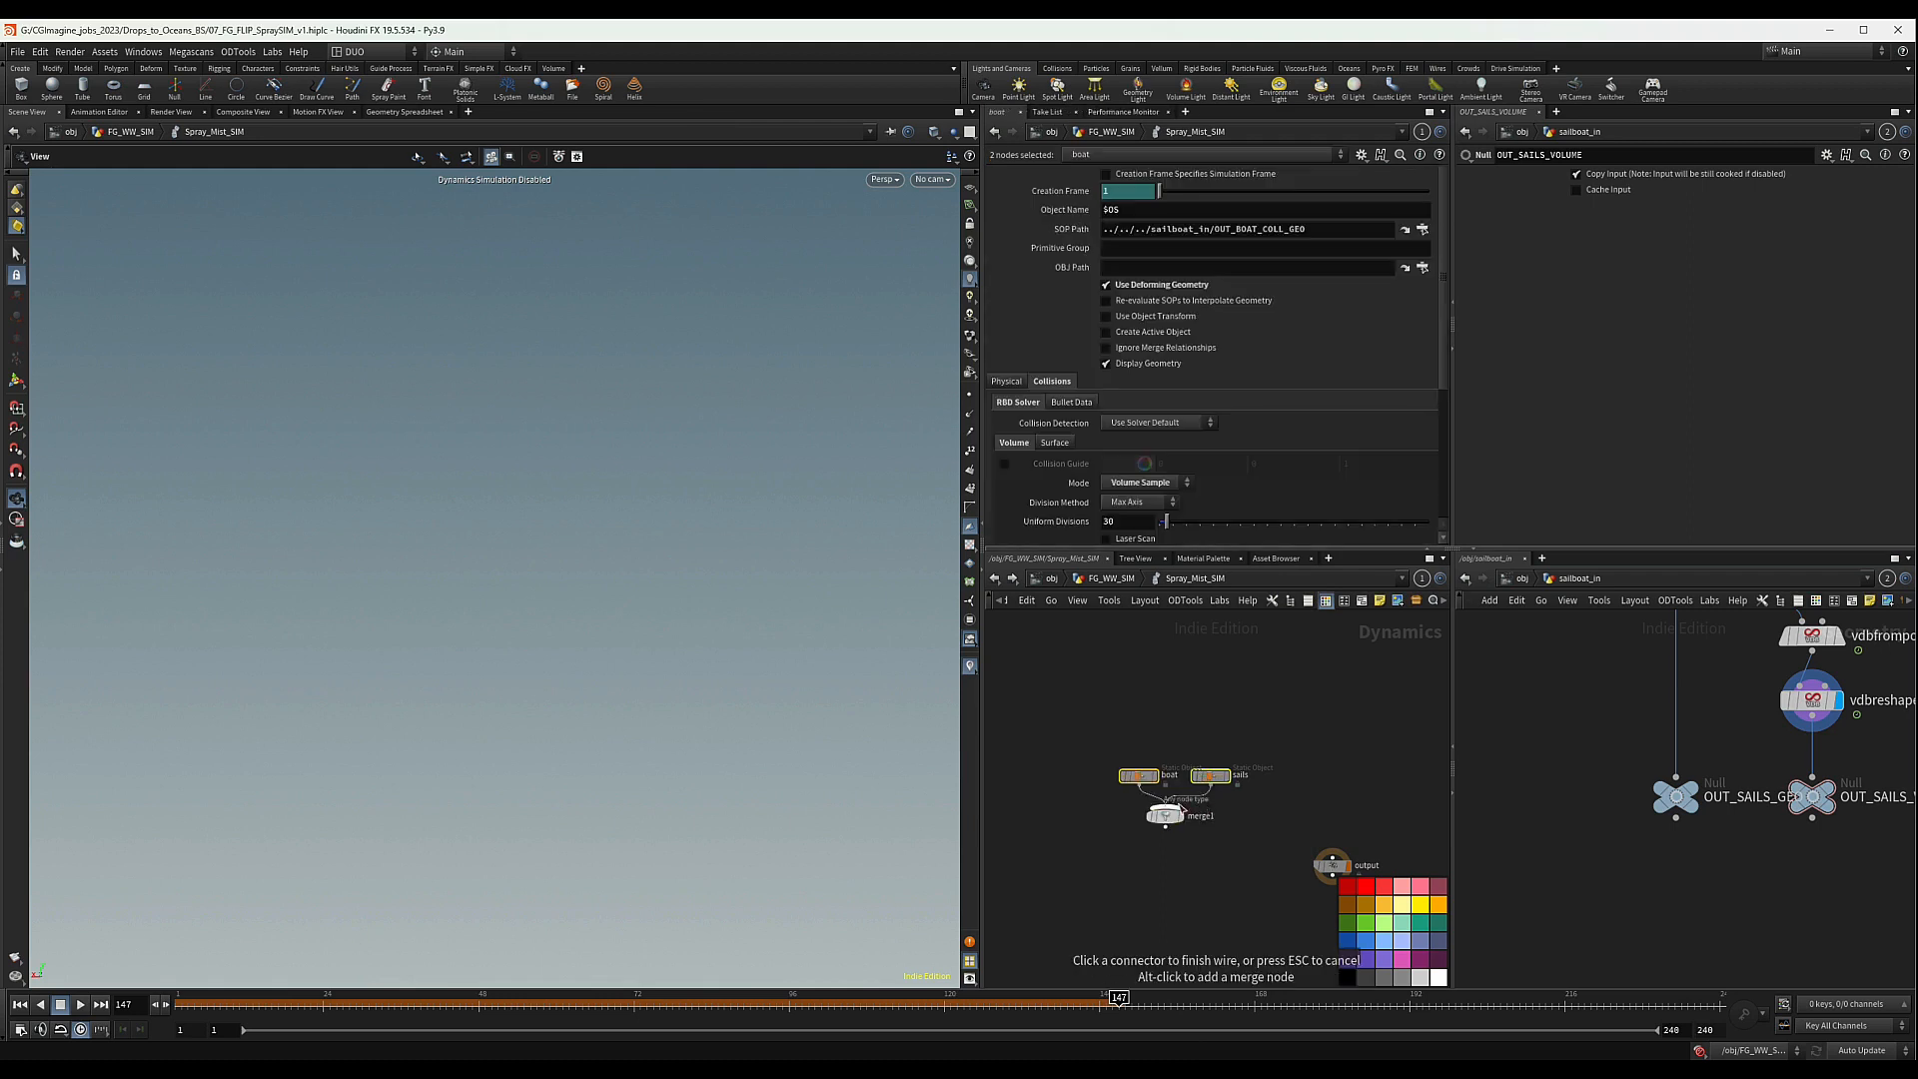
{"action": "left_click", "coordinate": [1169, 807]}
- Add a Pyro Solver (Sparse) node above the output node
{"action": "middle_click_drag", "start_coordinate": [1303, 784], "coordinate": [1219, 785]}
{"action": "left_click", "coordinate": [1242, 781]}
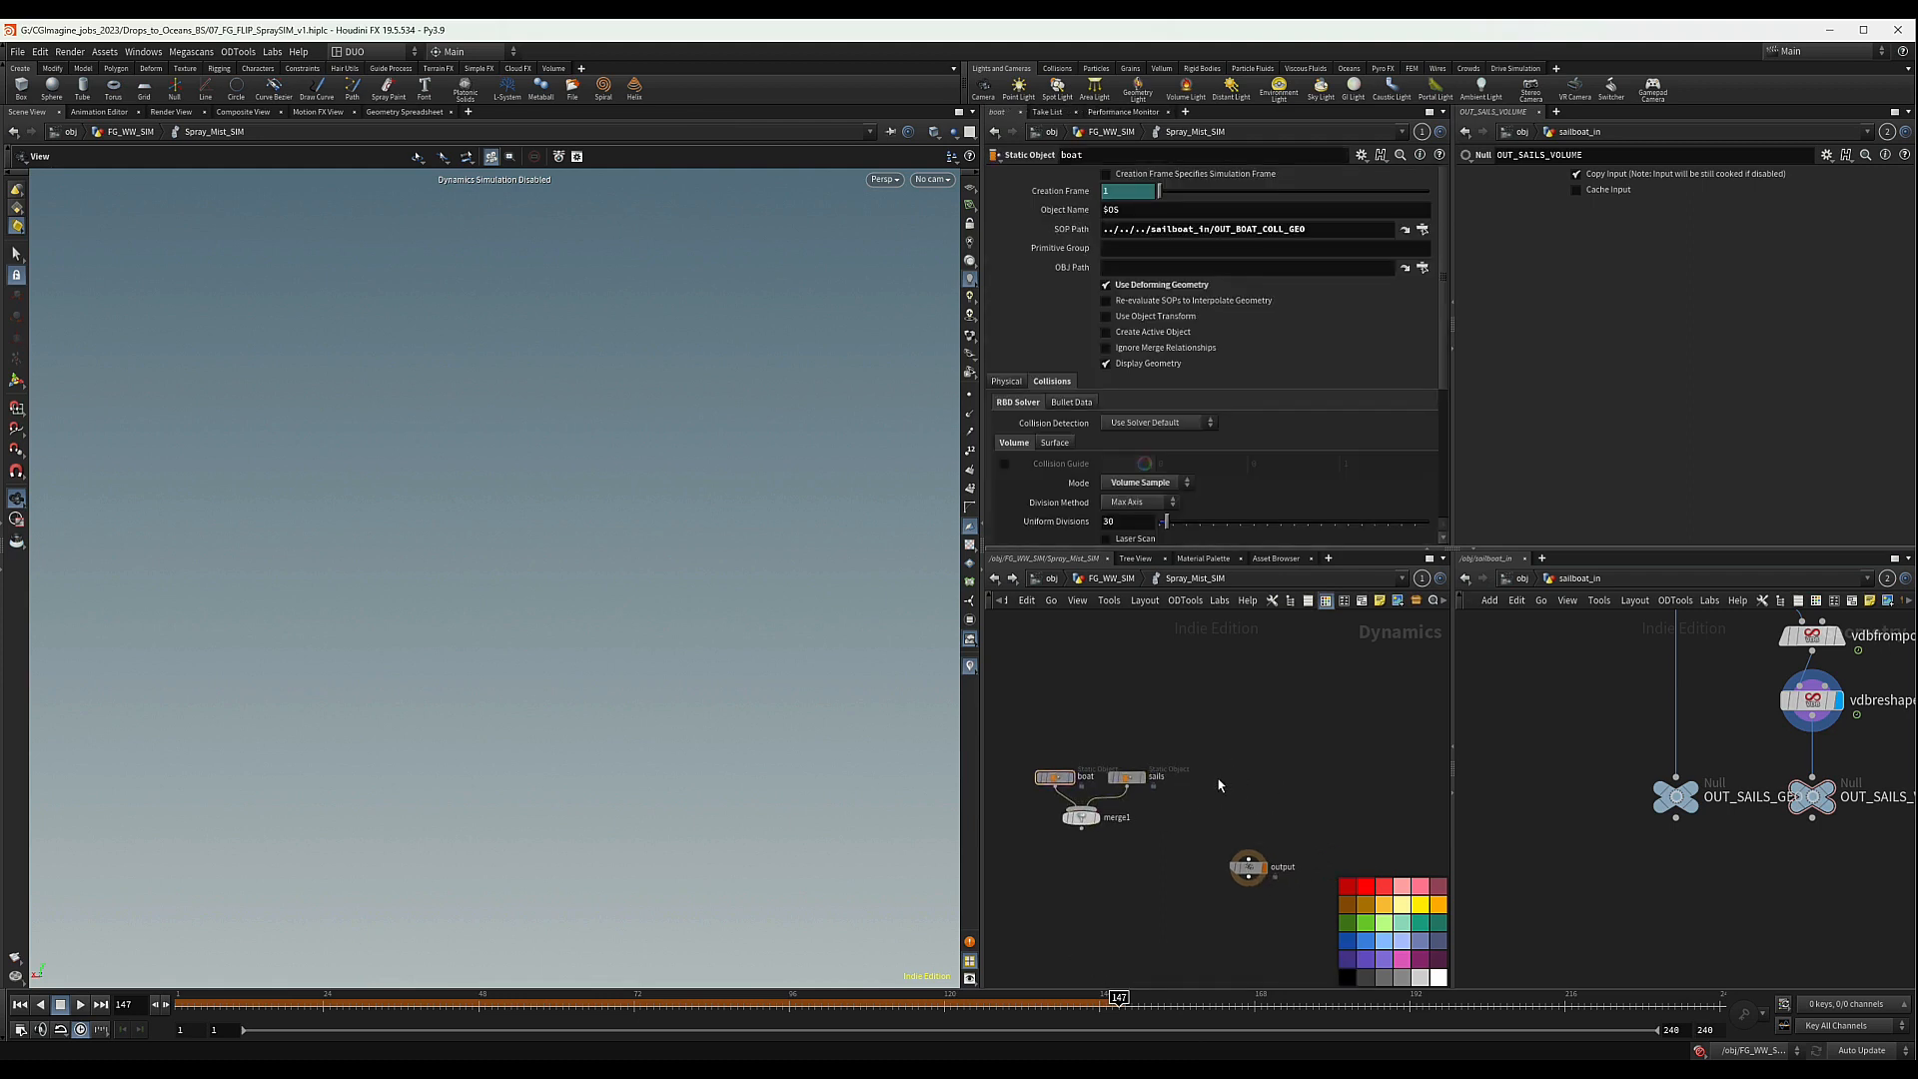
{"action": "key", "text": "Tab"}
{"action": "type", "text": "pyr"}
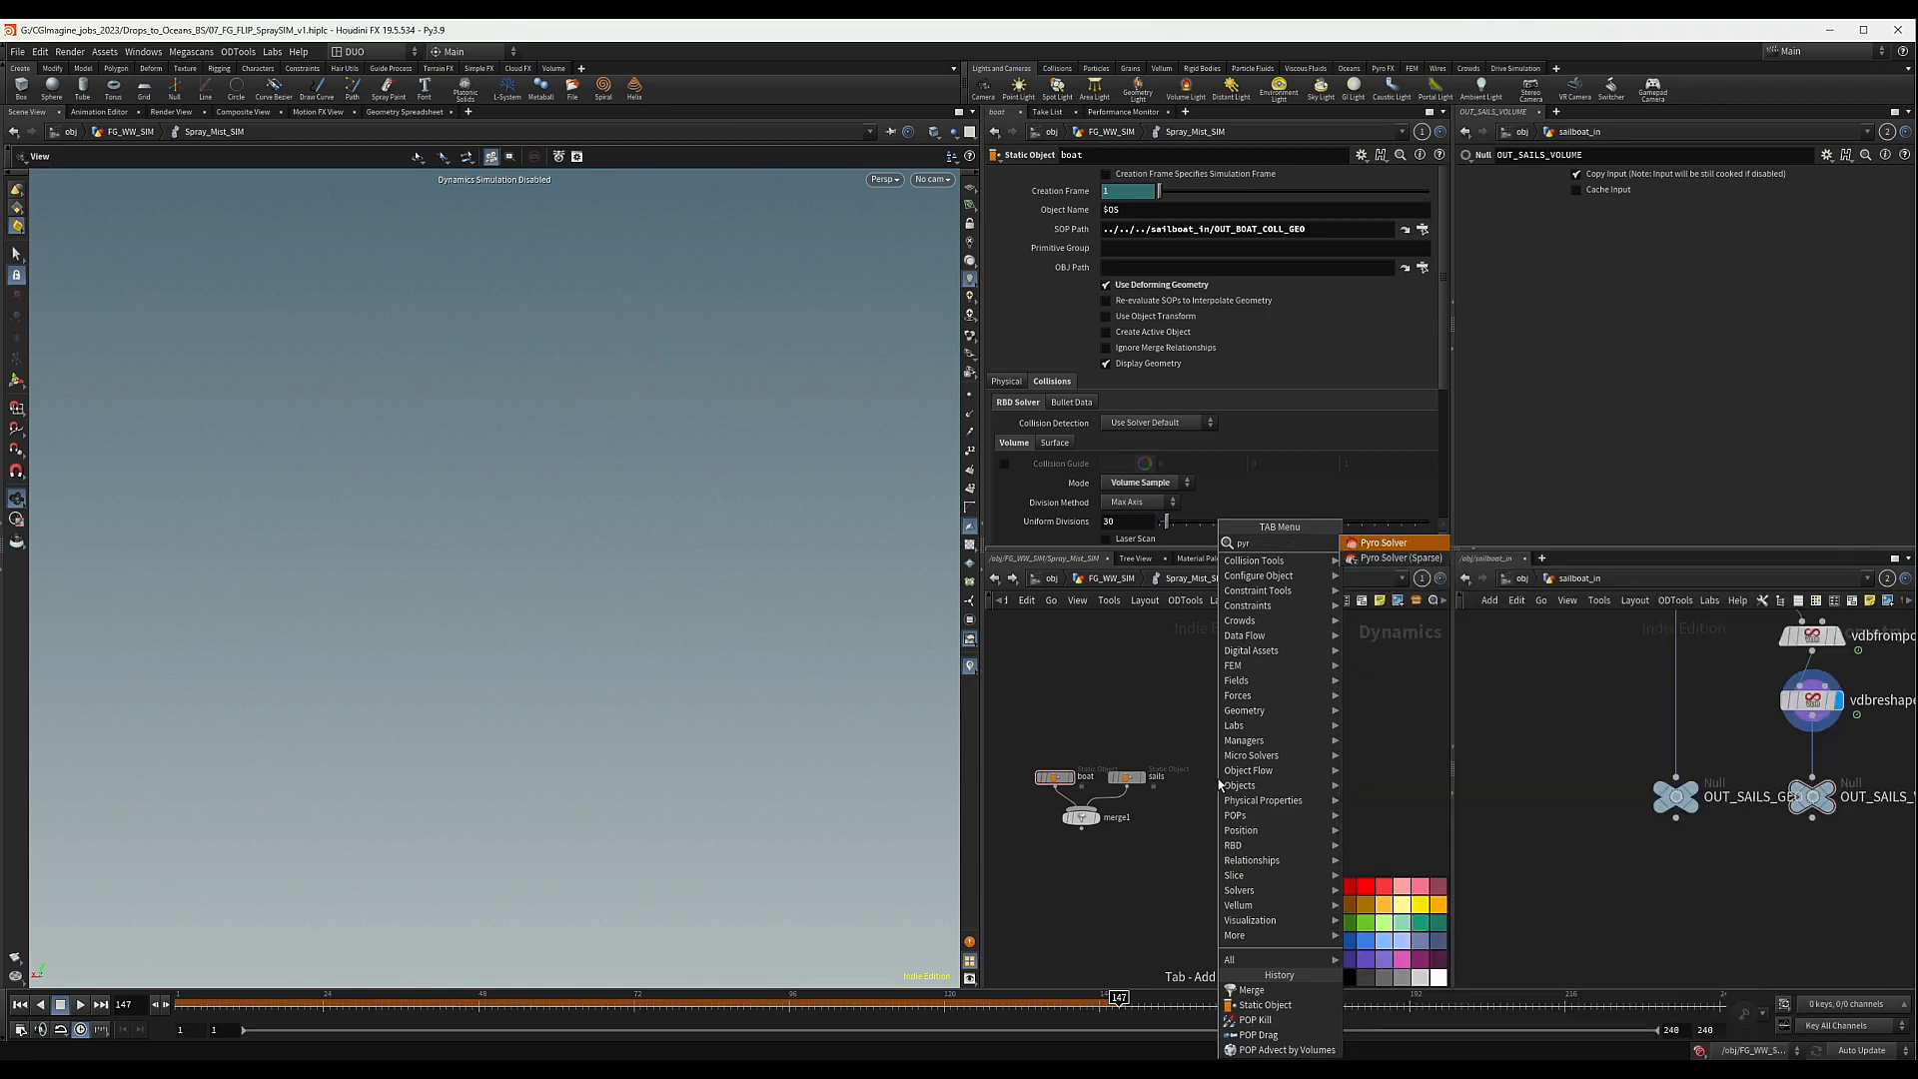
{"action": "key", "text": "Down"}
{"action": "key", "text": "Return"}
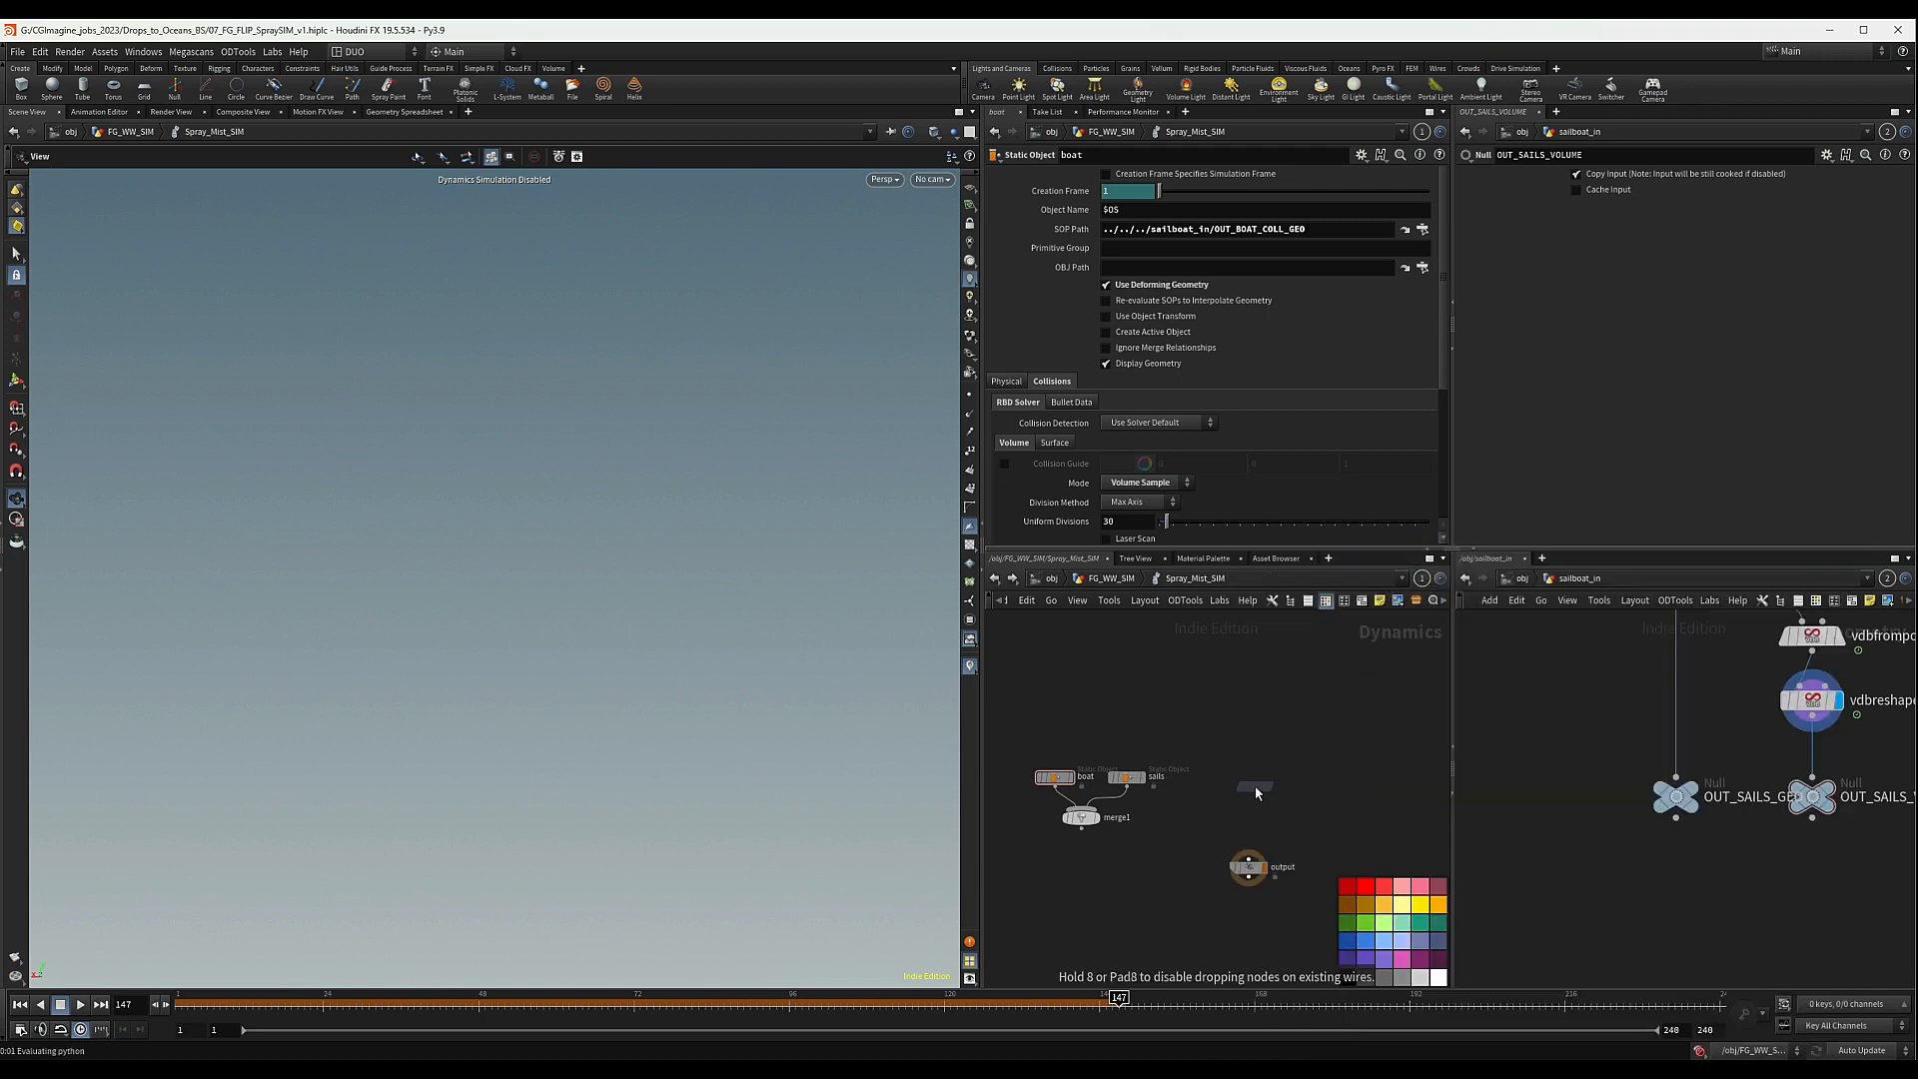
{"action": "left_click", "coordinate": [1255, 785]}
{"action": "scroll", "coordinate": [1266, 822], "scroll_direction": "up", "scroll_amount": 2}
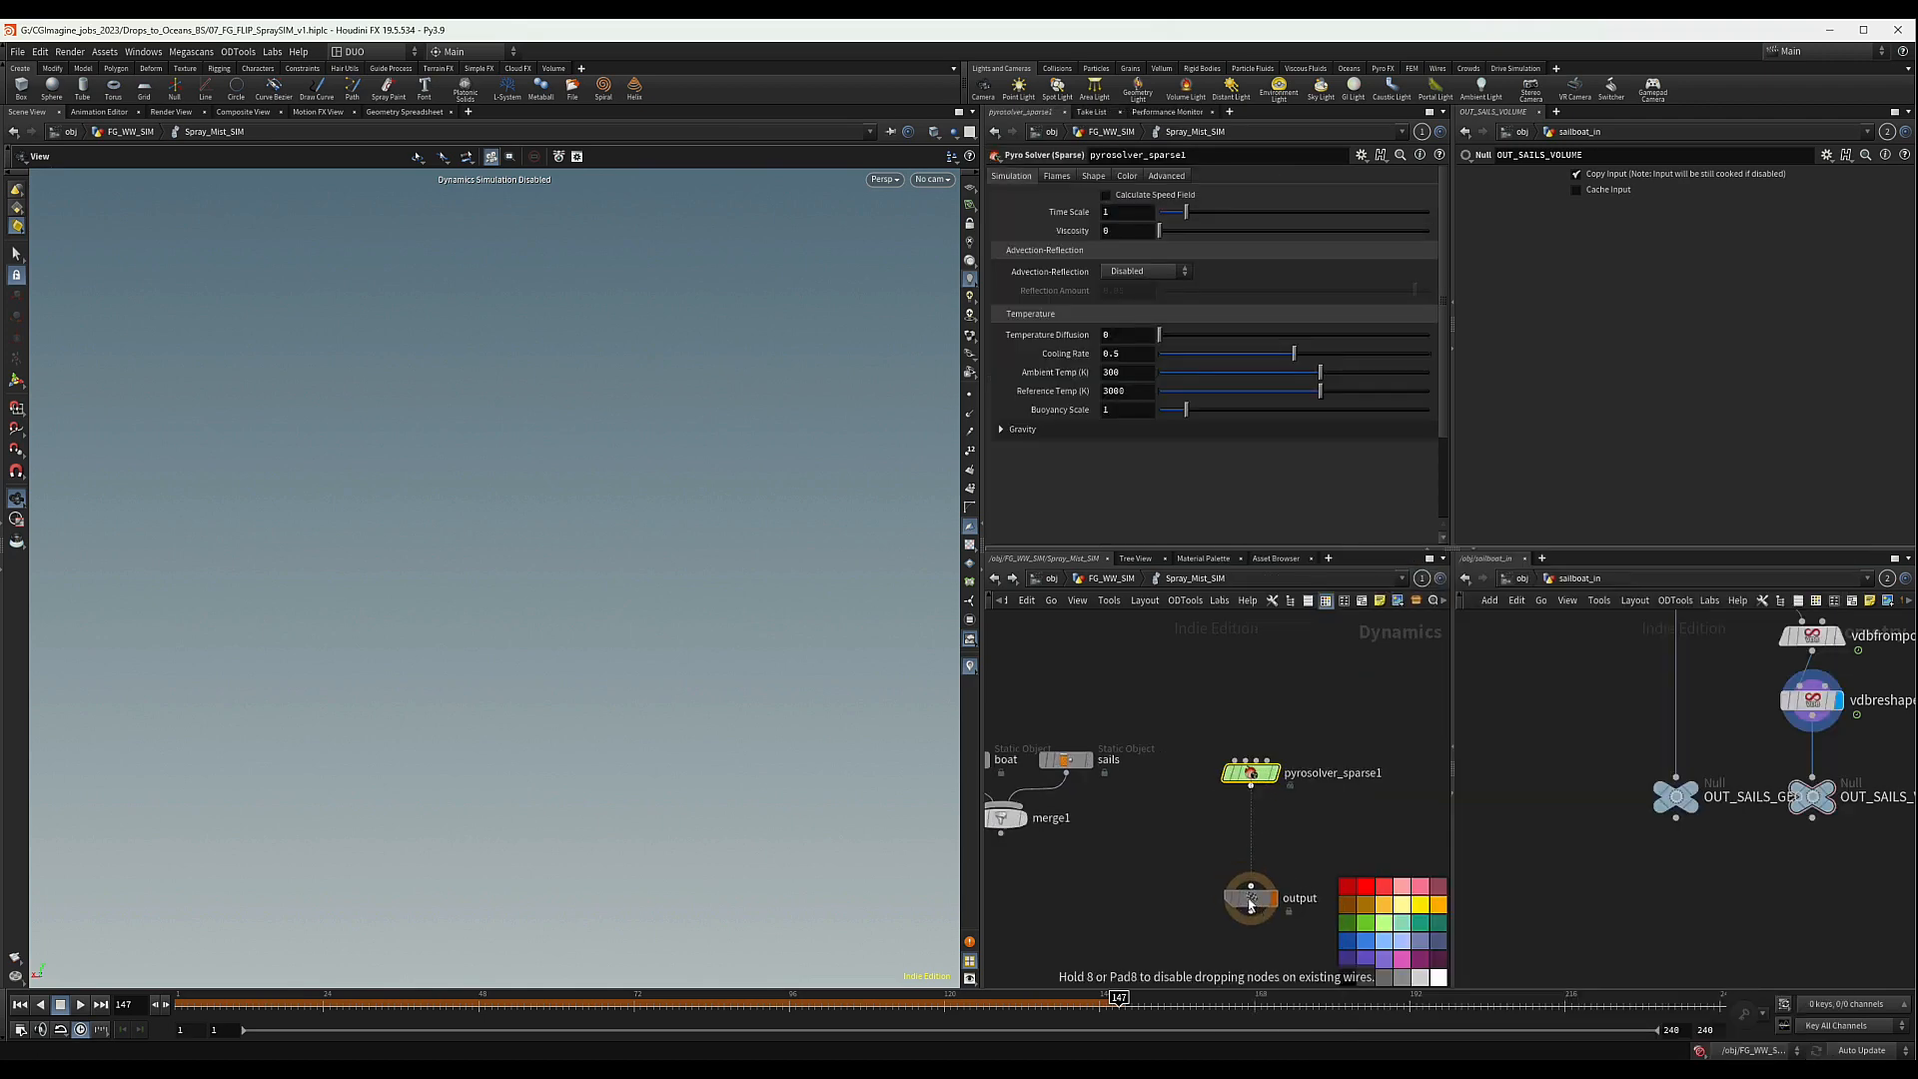
- Add a Gravity Force node below the pyro solver and wire it into the output node
{"action": "key", "text": "Tab"}
{"action": "type", "text": "gra"}
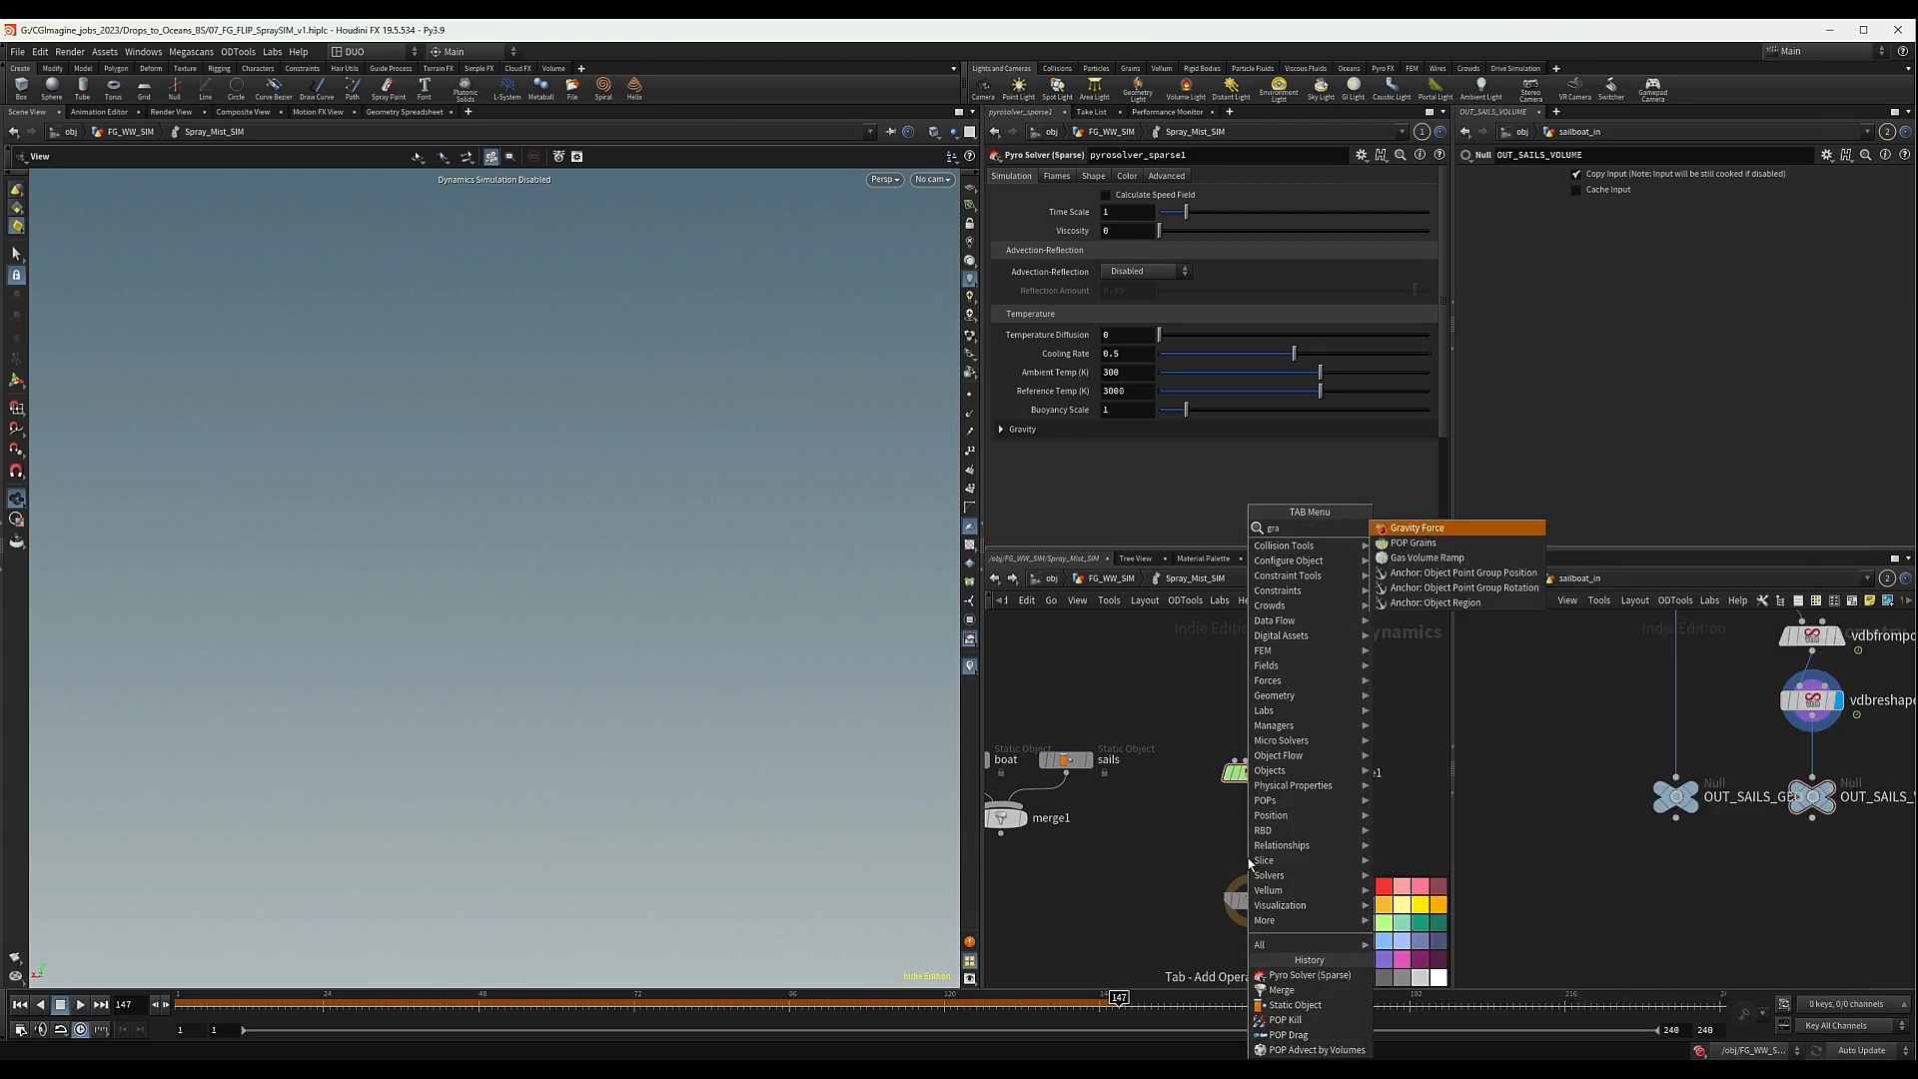
{"action": "key", "text": "Return"}
{"action": "left_click", "coordinate": [1251, 857]}
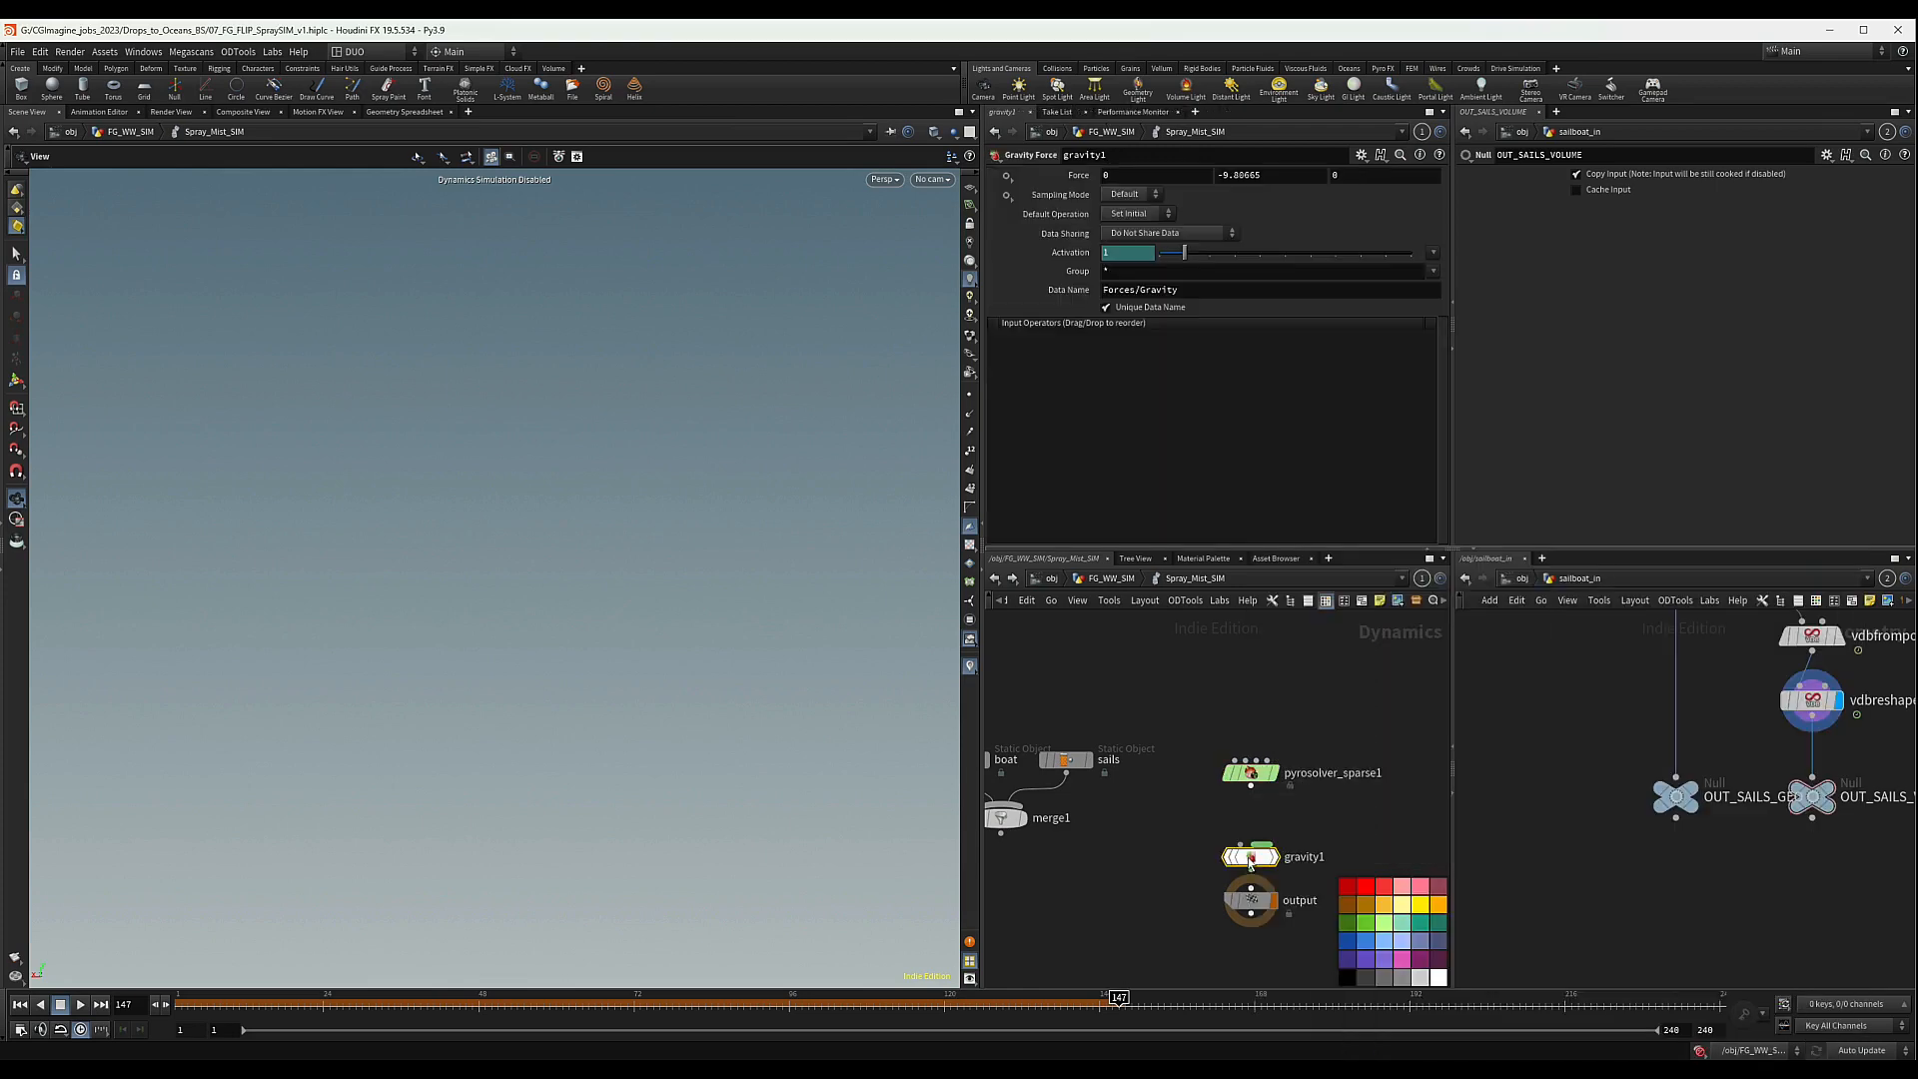
{"action": "middle_click_drag", "start_coordinate": [1253, 911], "coordinate": [1247, 839]}
{"action": "left_click_drag", "start_coordinate": [1246, 834], "coordinate": [1246, 901]}
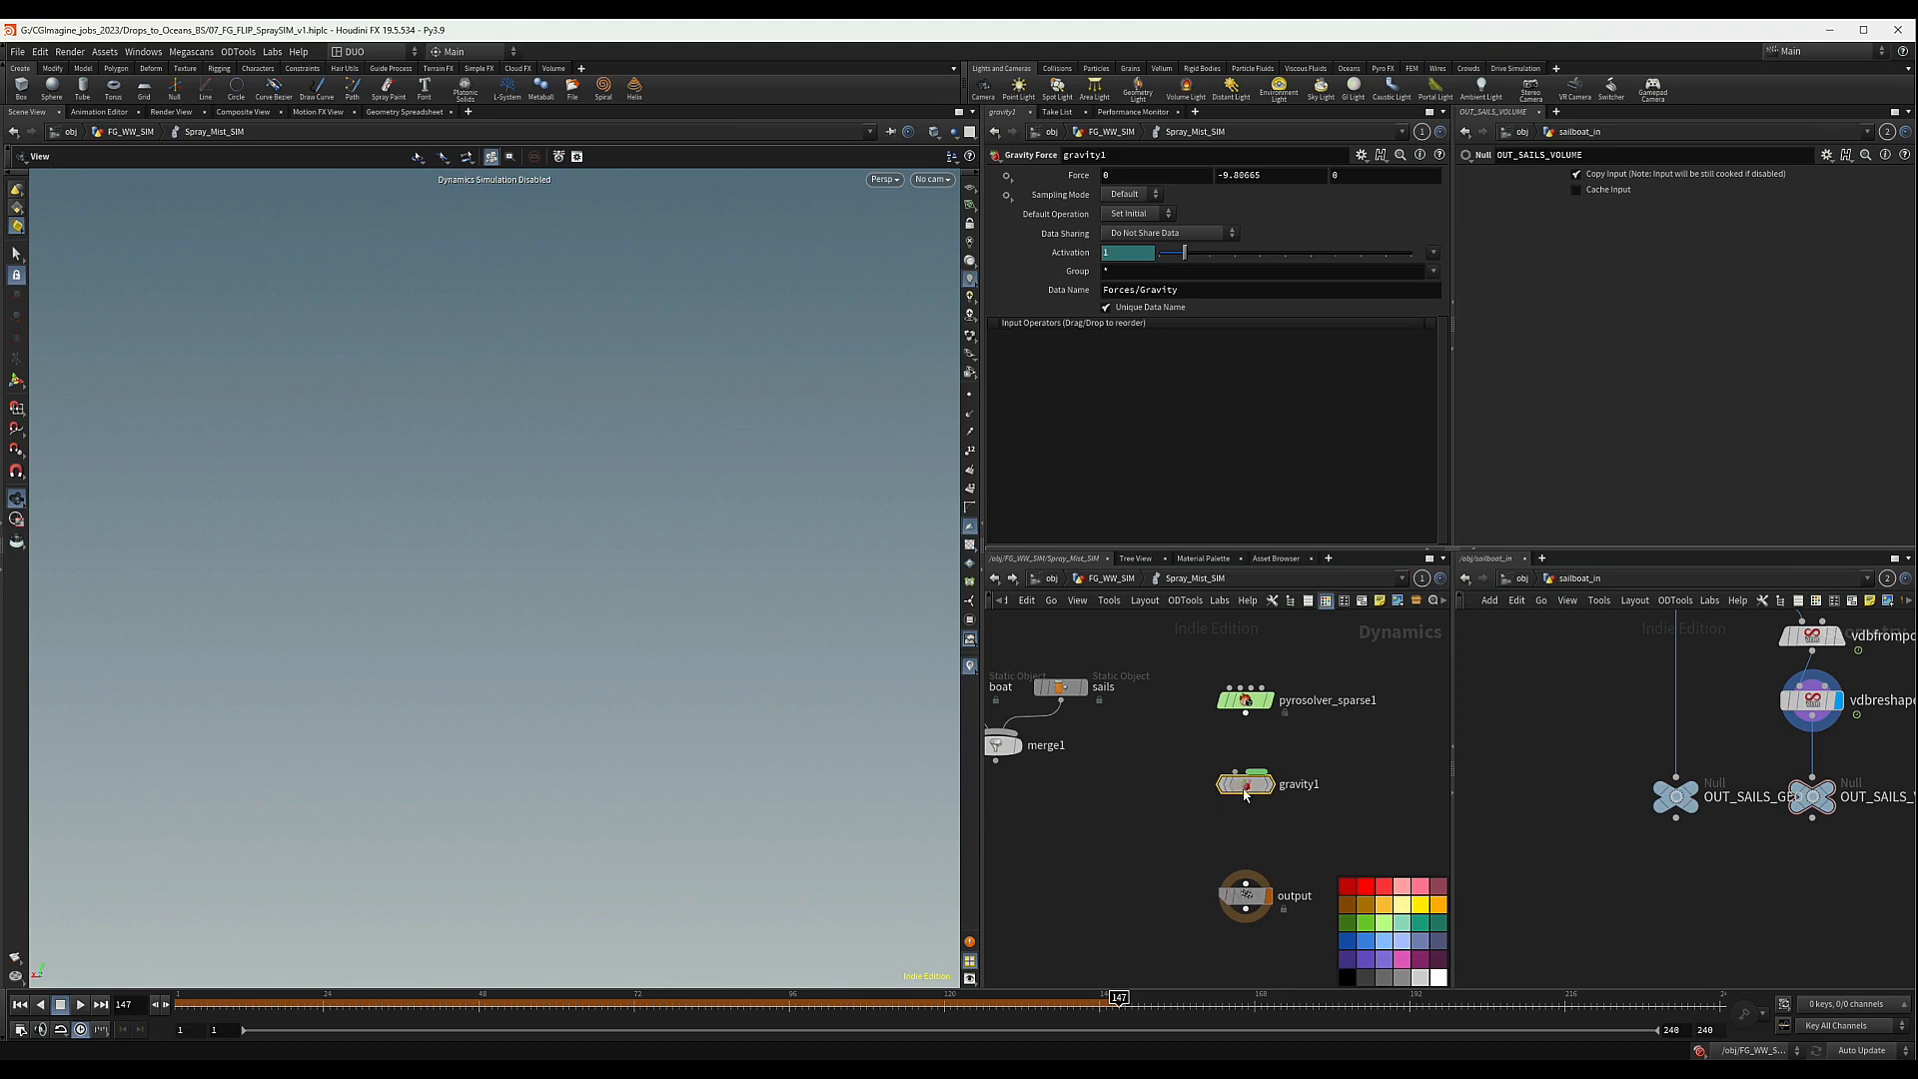
{"action": "left_click_drag", "start_coordinate": [1246, 786], "coordinate": [1243, 900]}
{"action": "middle_click_drag", "start_coordinate": [1250, 768], "coordinate": [1263, 818]}
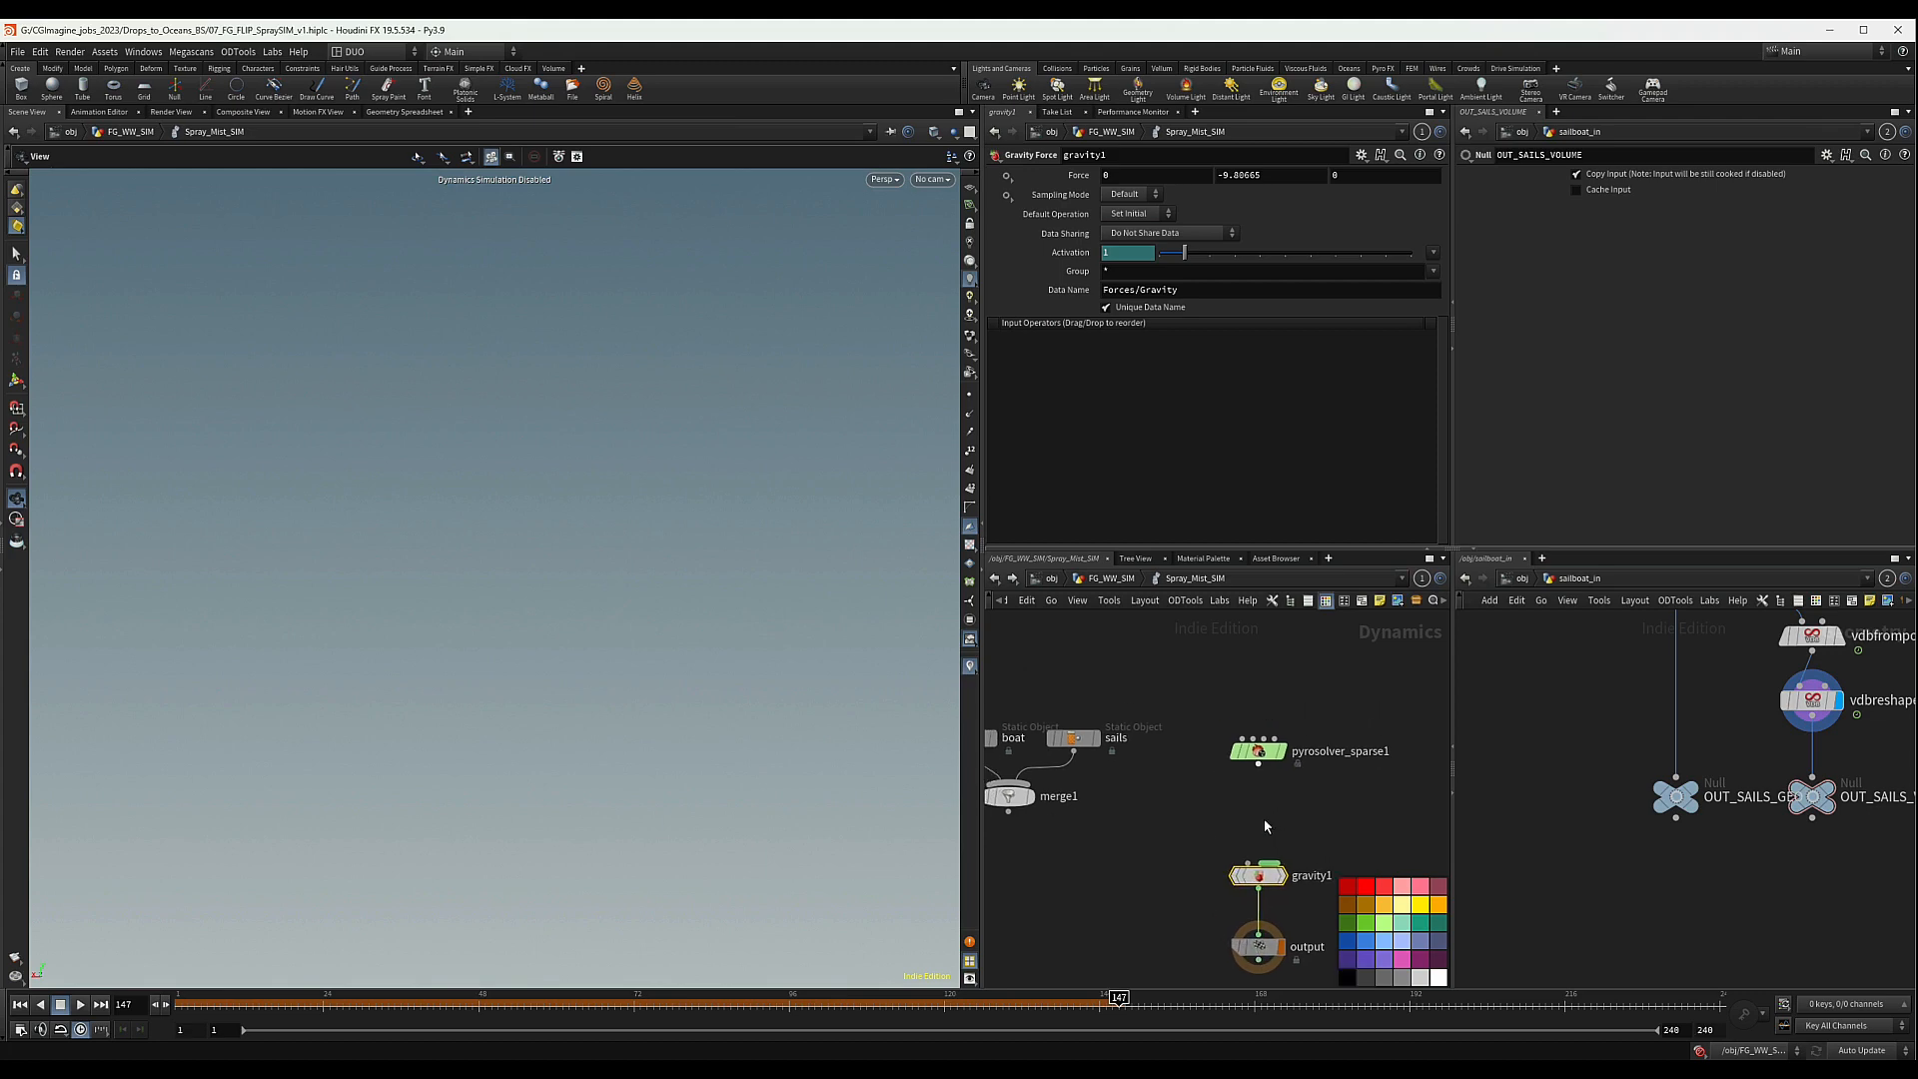
- Add a Merge node between the pyro solver and gravity, and connect the boat and sails merge to it
{"action": "key", "text": "Tab"}
{"action": "type", "text": "me"}
{"action": "key", "text": "Return"}
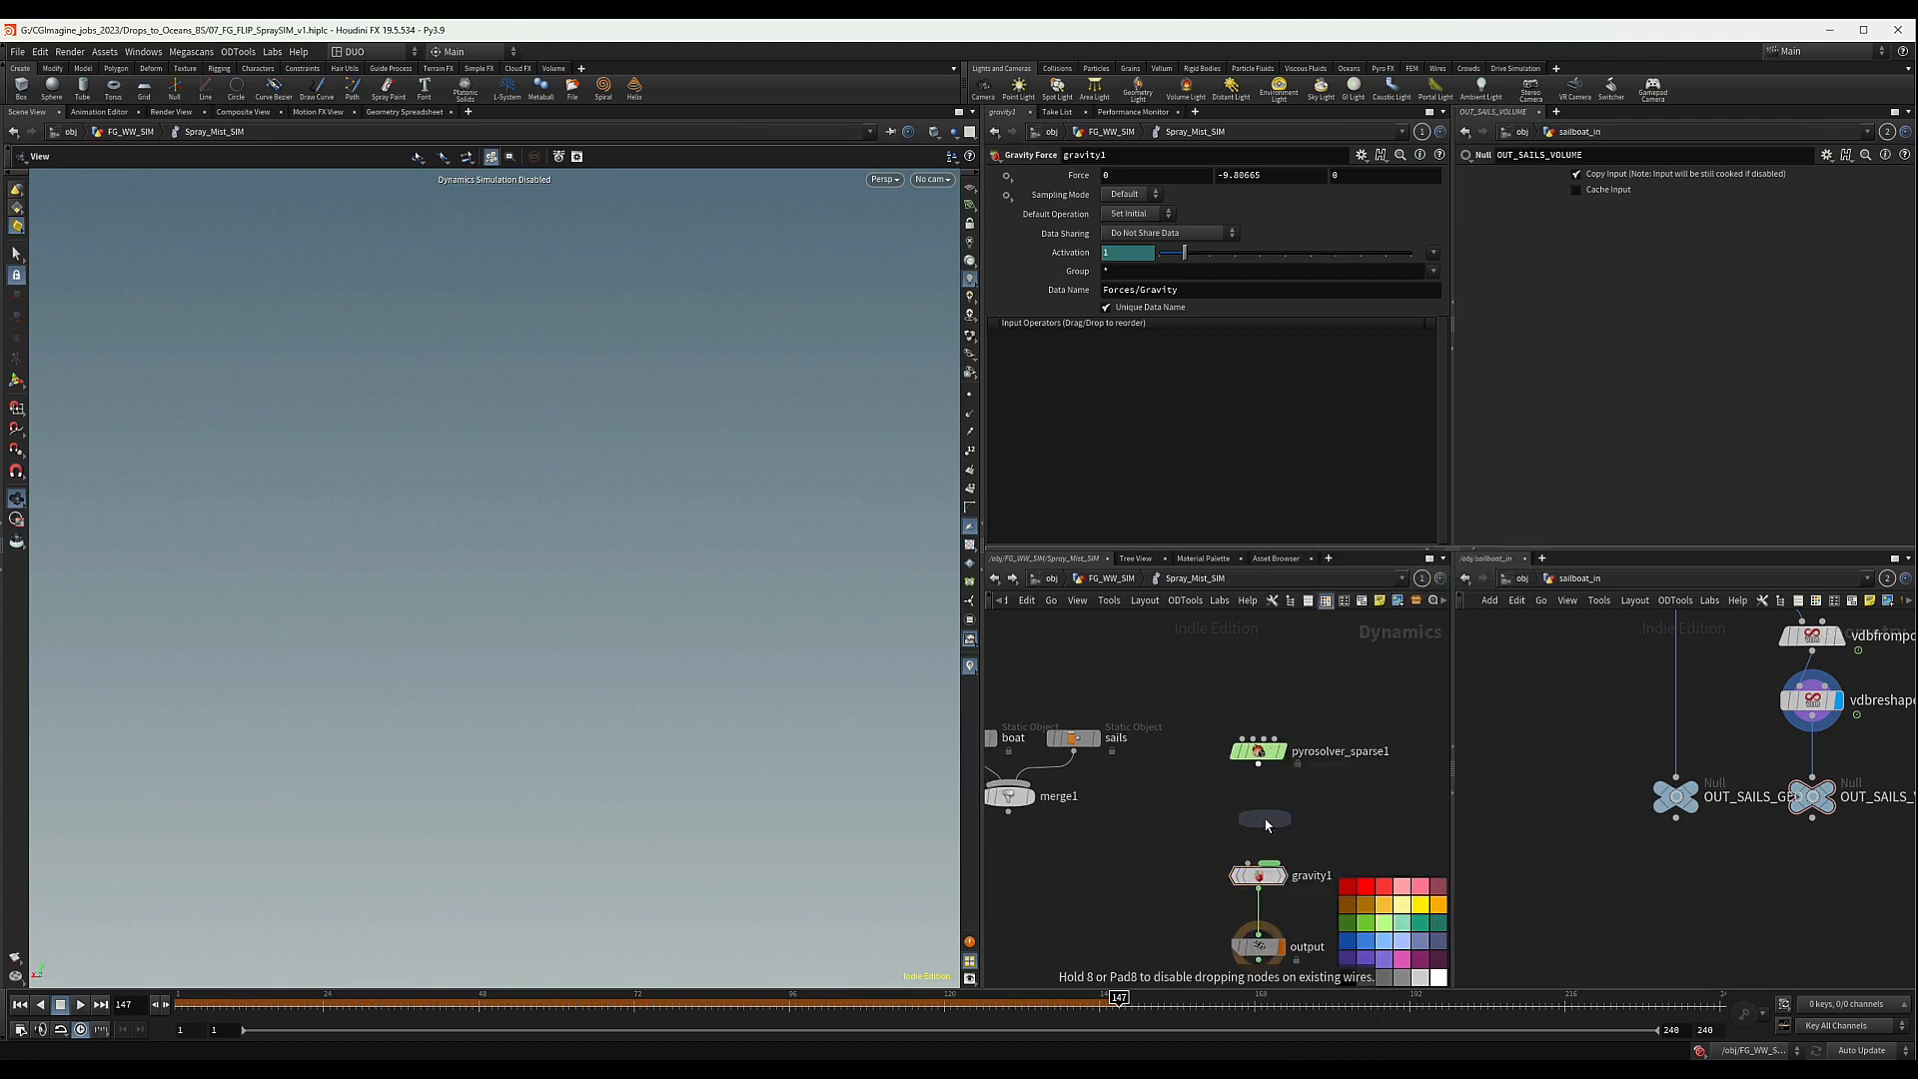
{"action": "left_click", "coordinate": [1266, 825]}
{"action": "left_click_drag", "start_coordinate": [1009, 813], "coordinate": [1259, 810]}
- Add a Smoke Object (Sparse) node and wire it into the first input of the pyro solver
{"action": "middle_click_drag", "start_coordinate": [1251, 666], "coordinate": [1257, 695]}
{"action": "key", "text": "Tab"}
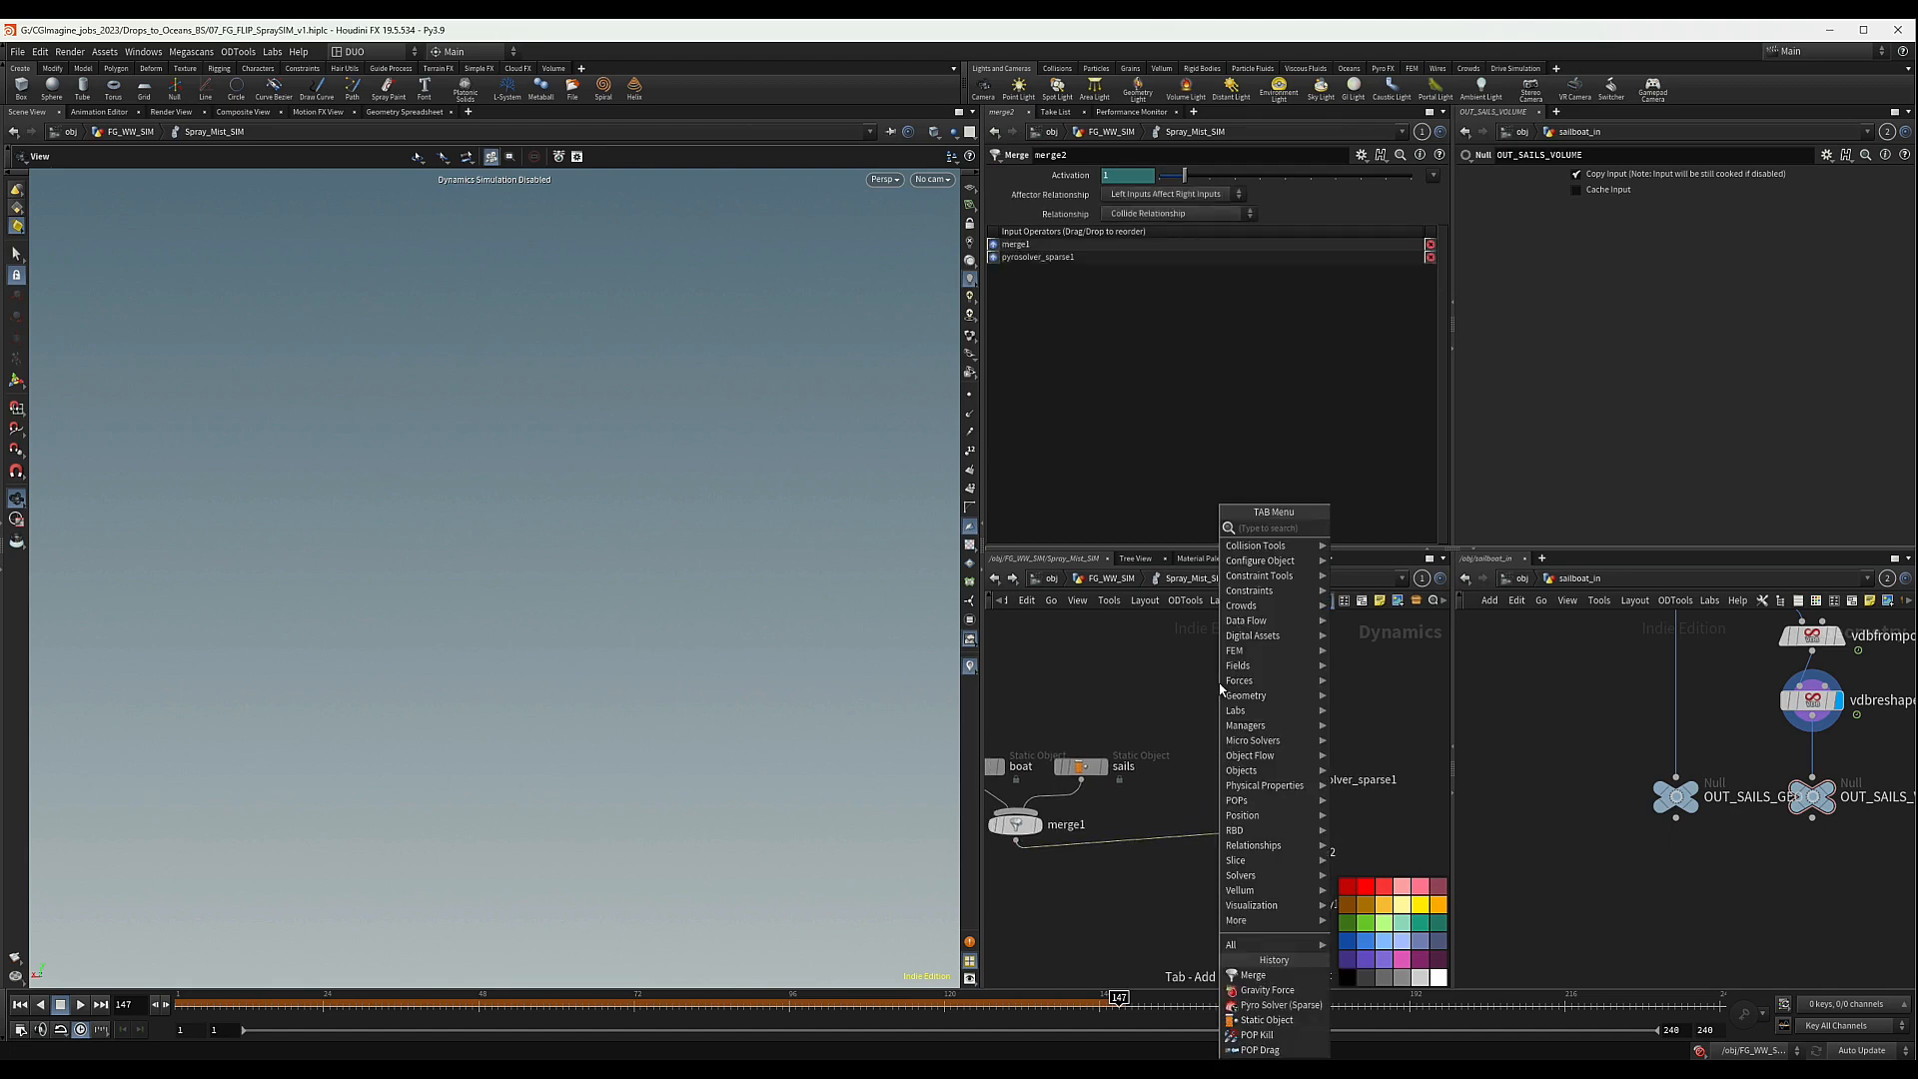
{"action": "type", "text": "sparse"}
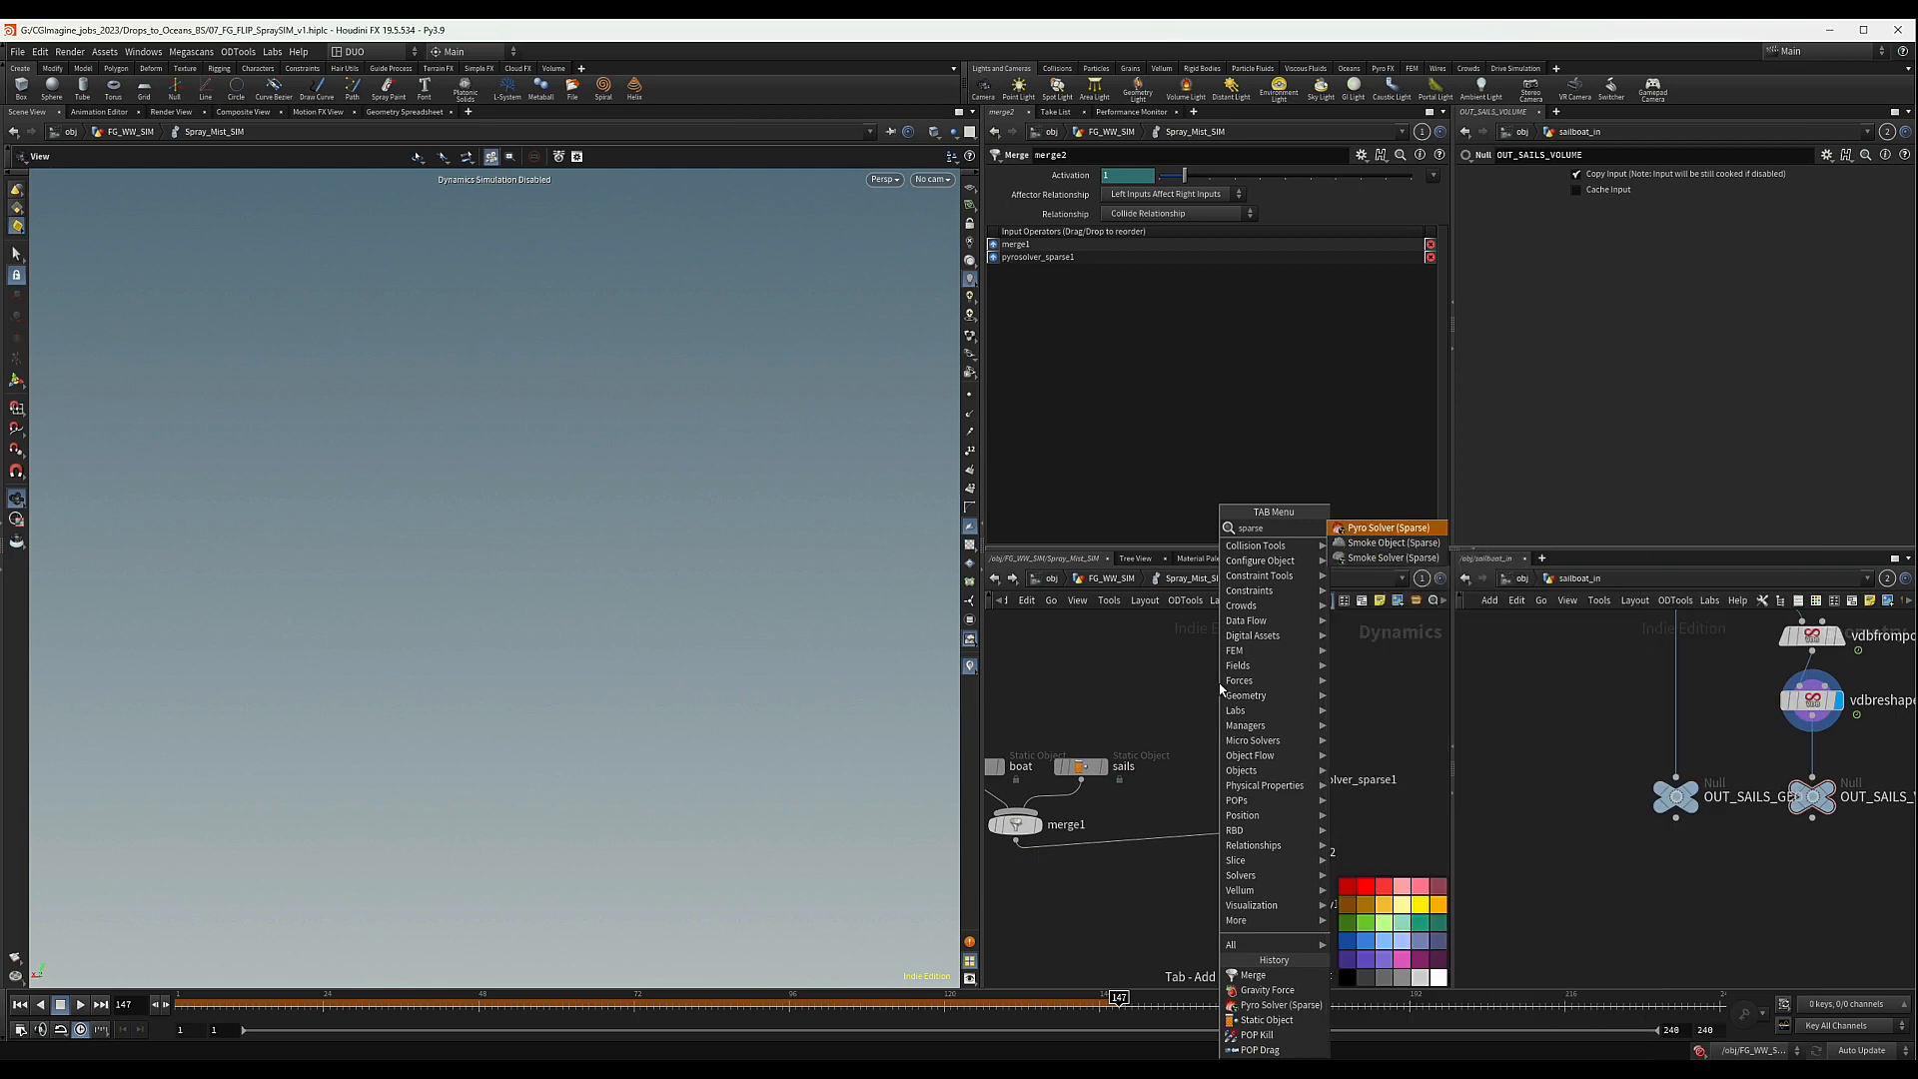
{"action": "key", "text": "Down"}
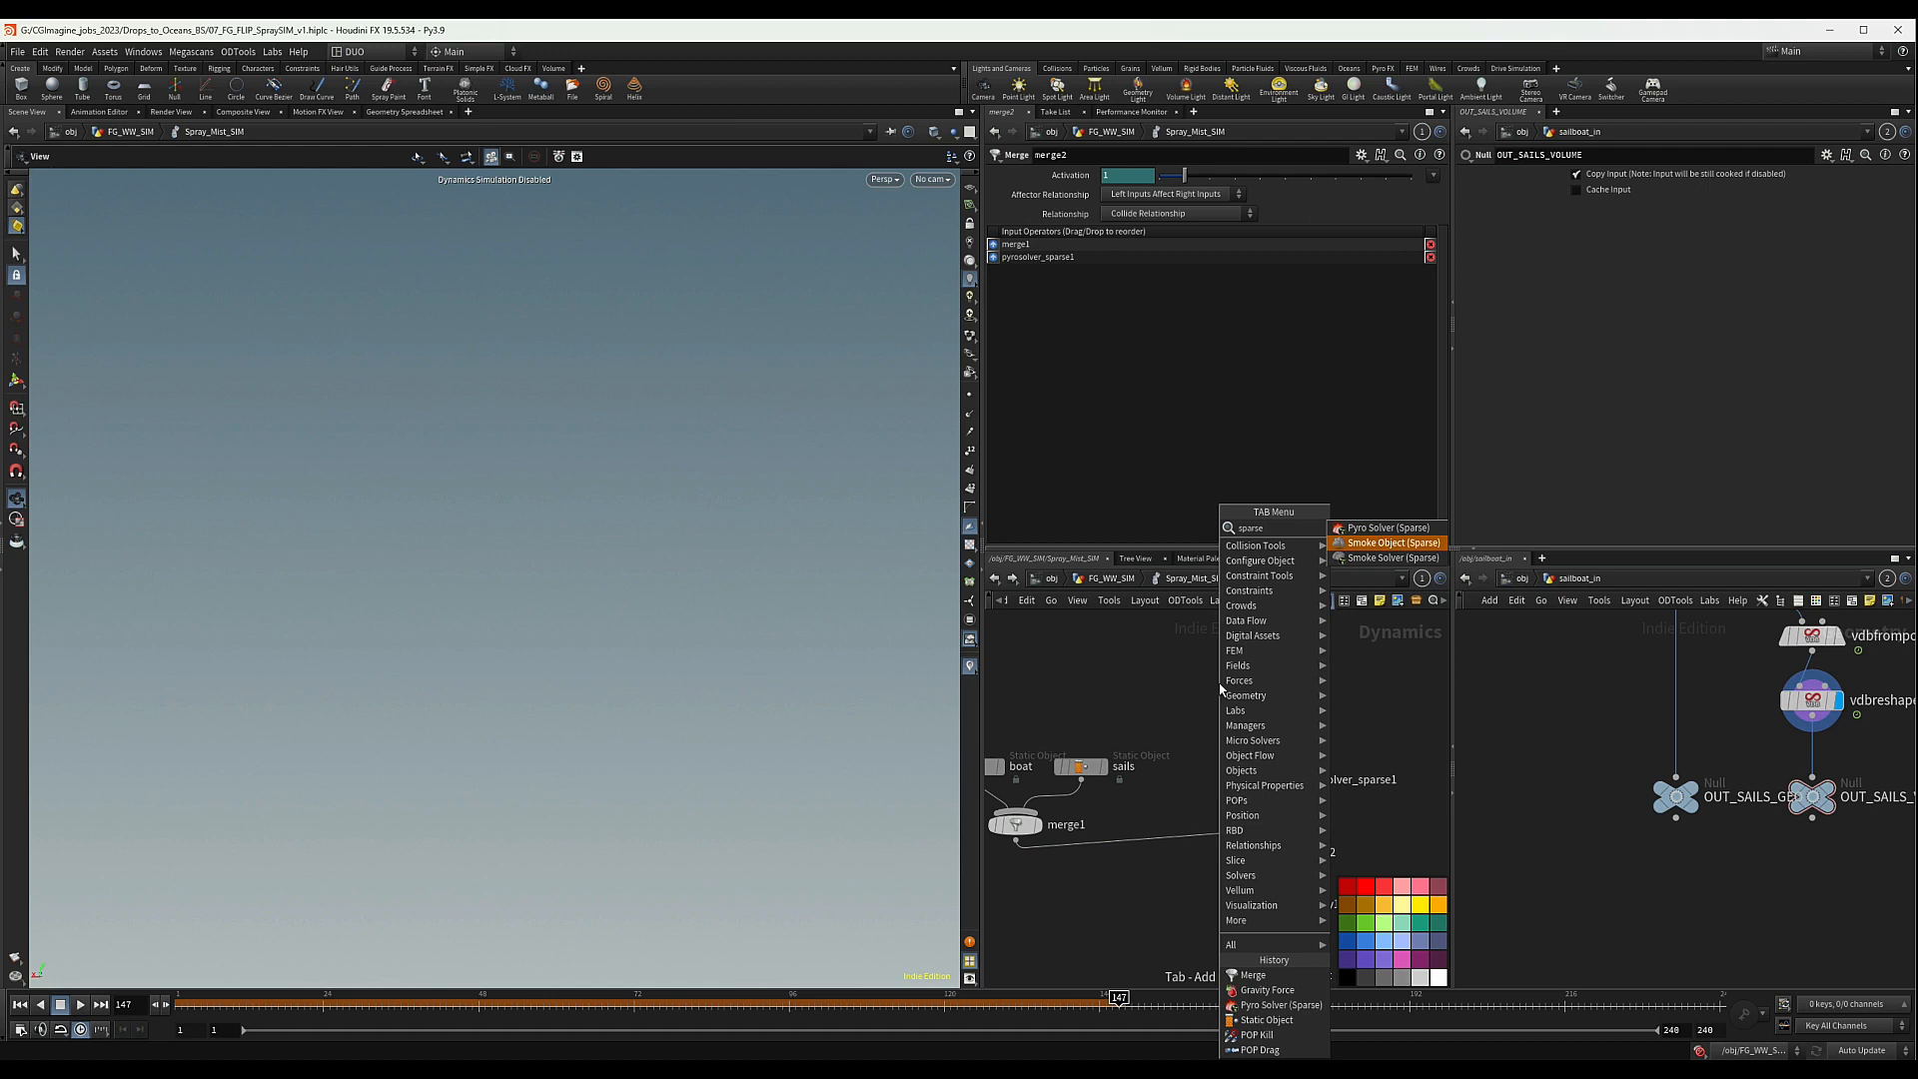
{"action": "key", "text": "Return"}
{"action": "left_click", "coordinate": [1166, 637]}
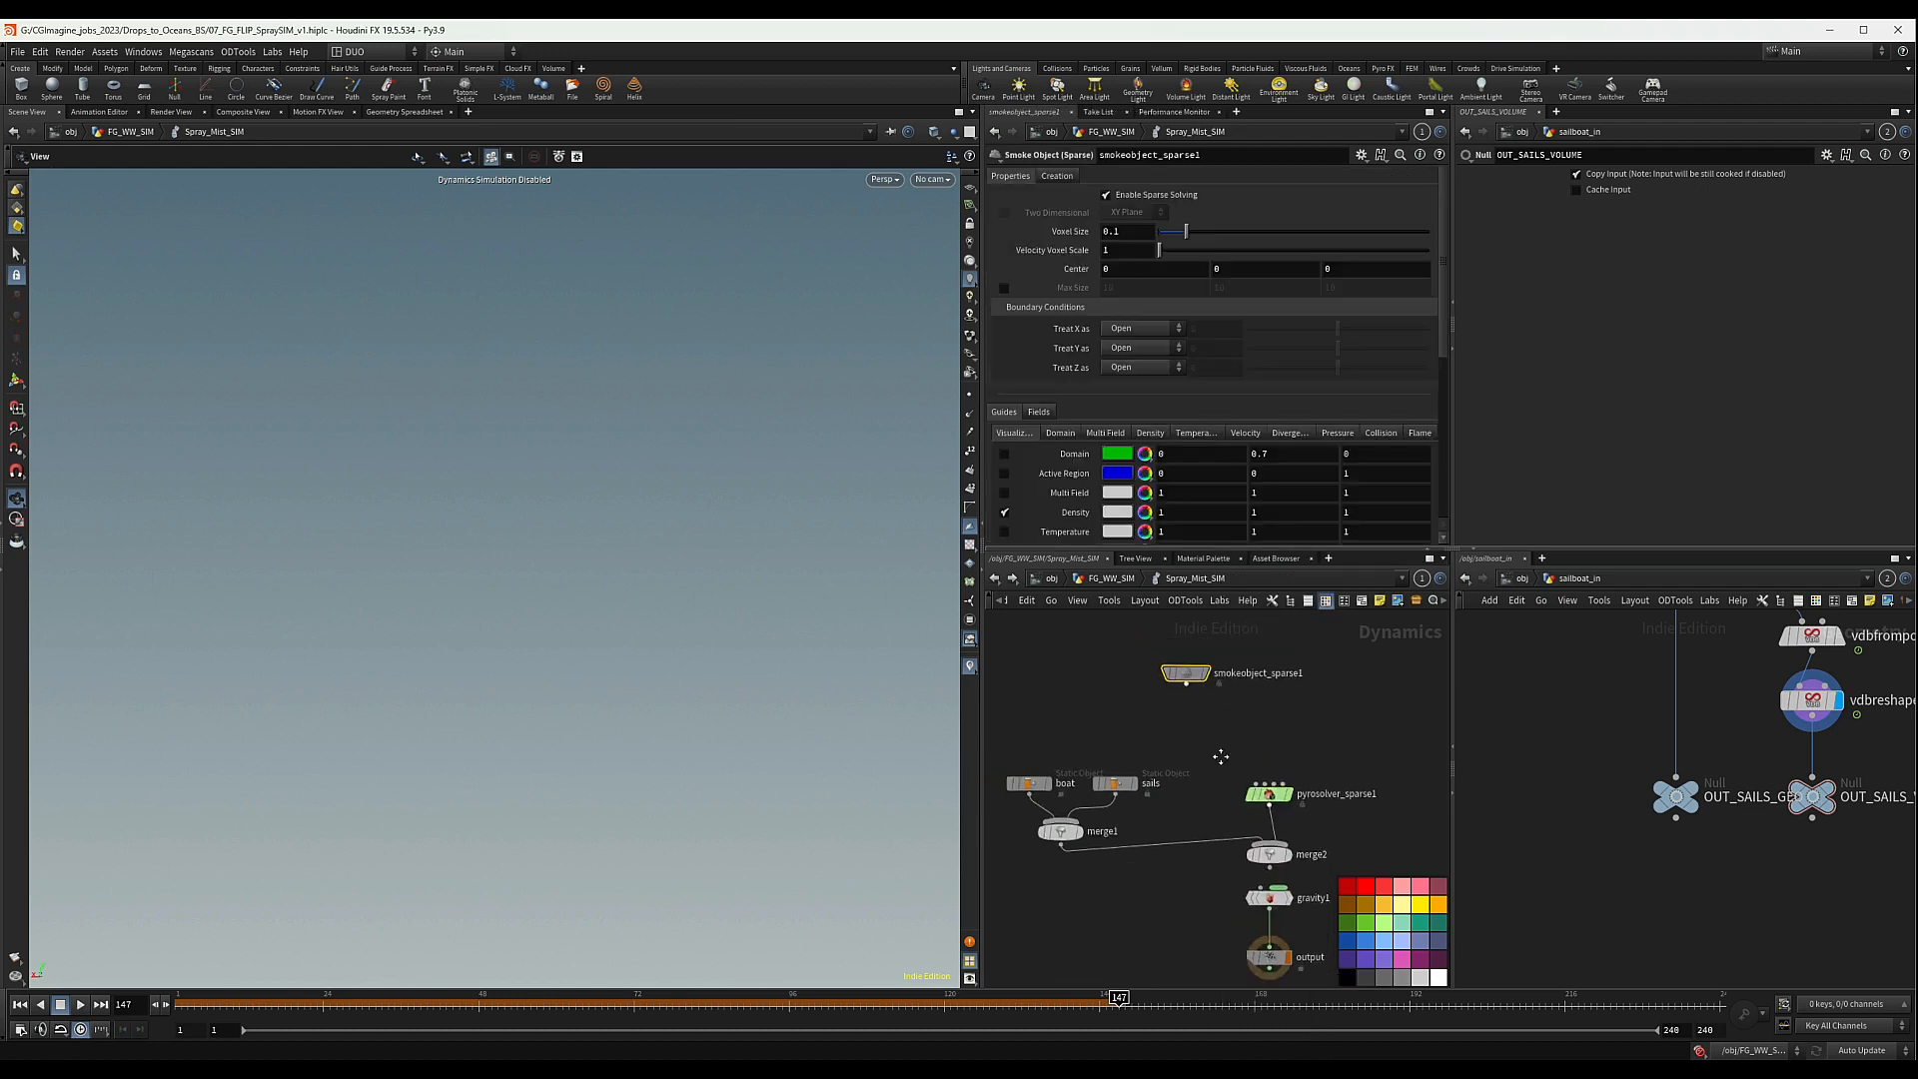
{"action": "scroll", "coordinate": [1235, 766], "scroll_direction": "down", "scroll_amount": 3}
{"action": "key", "text": "Escape"}
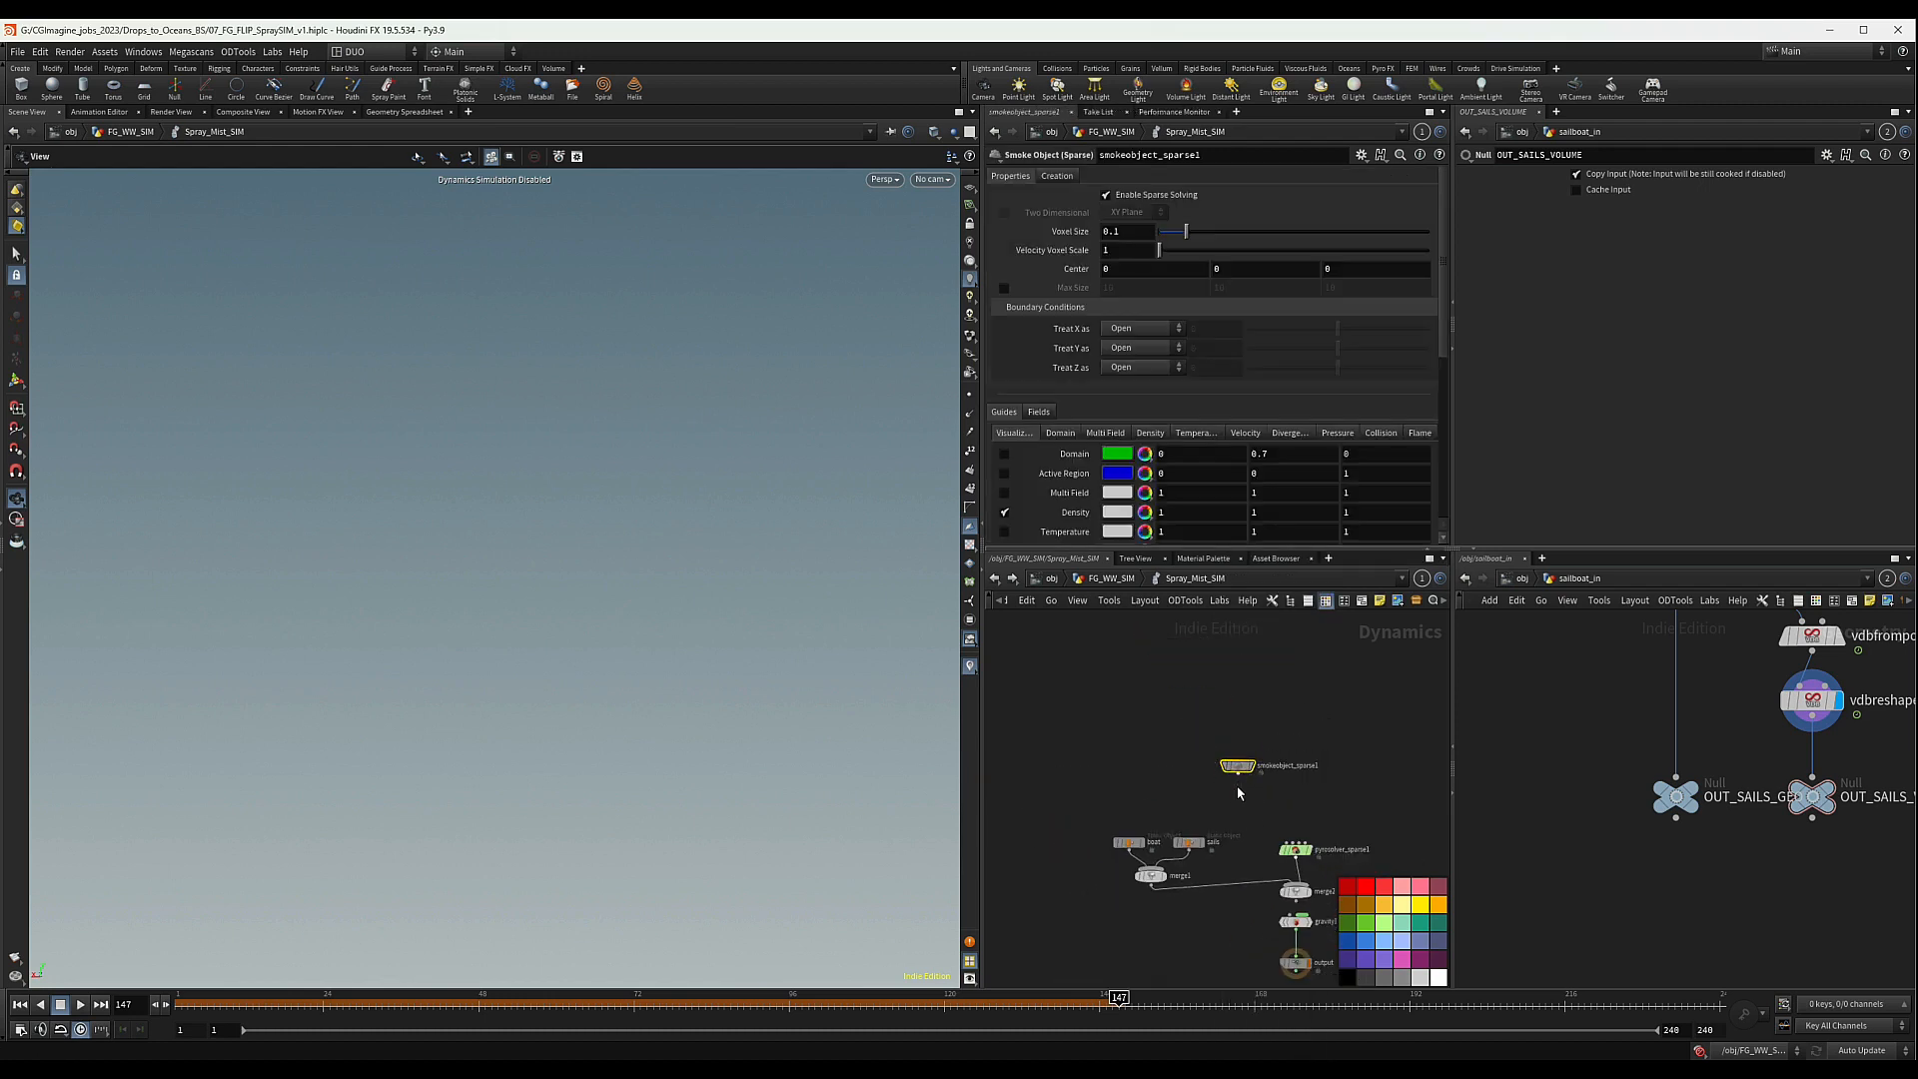
{"action": "left_click_drag", "start_coordinate": [1239, 766], "coordinate": [1325, 873]}
{"action": "scroll", "coordinate": [1202, 747], "scroll_direction": "up", "scroll_amount": 3}
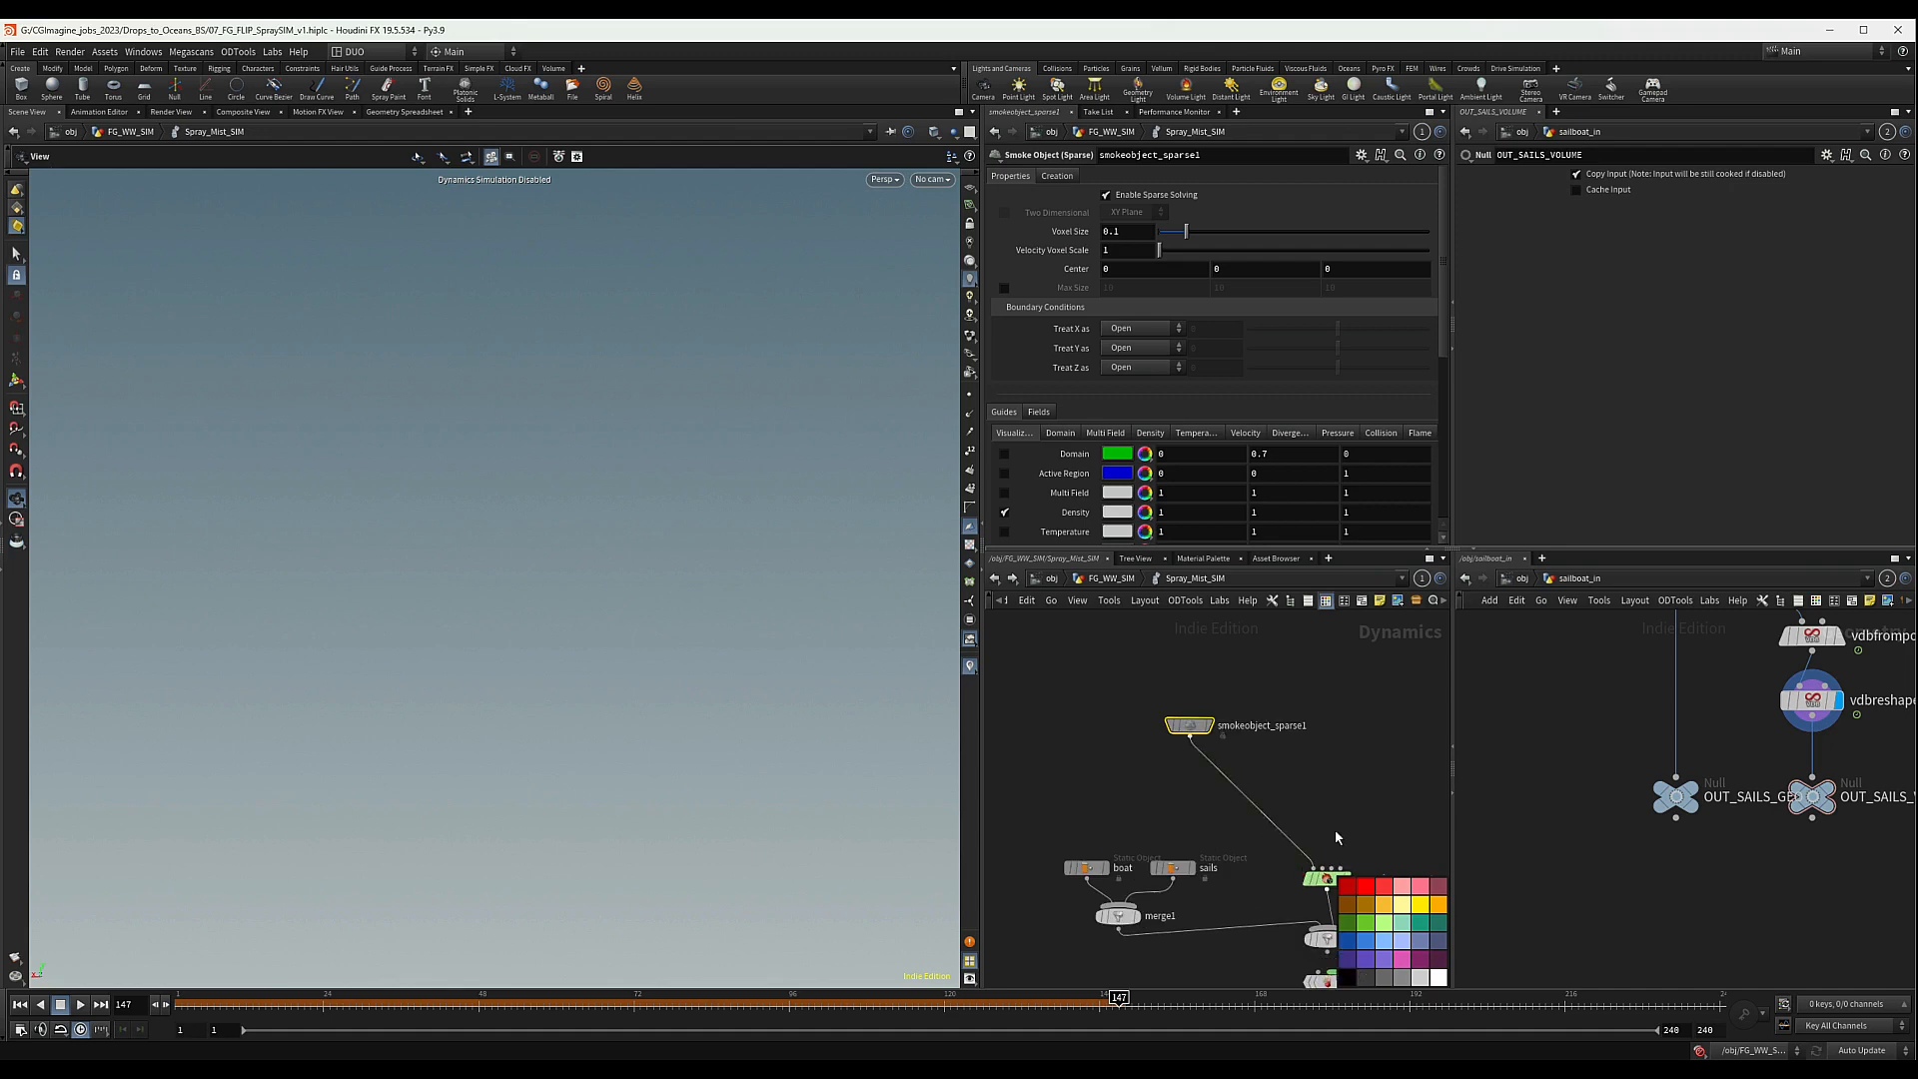
- Go back up to FG_WW_SIM and examine the point attributes on OUT_Spray_EMIT
{"action": "scroll", "coordinate": [1149, 760], "scroll_direction": "down", "scroll_amount": 3}
{"action": "scroll", "coordinate": [1197, 750], "scroll_direction": "up", "scroll_amount": 2}
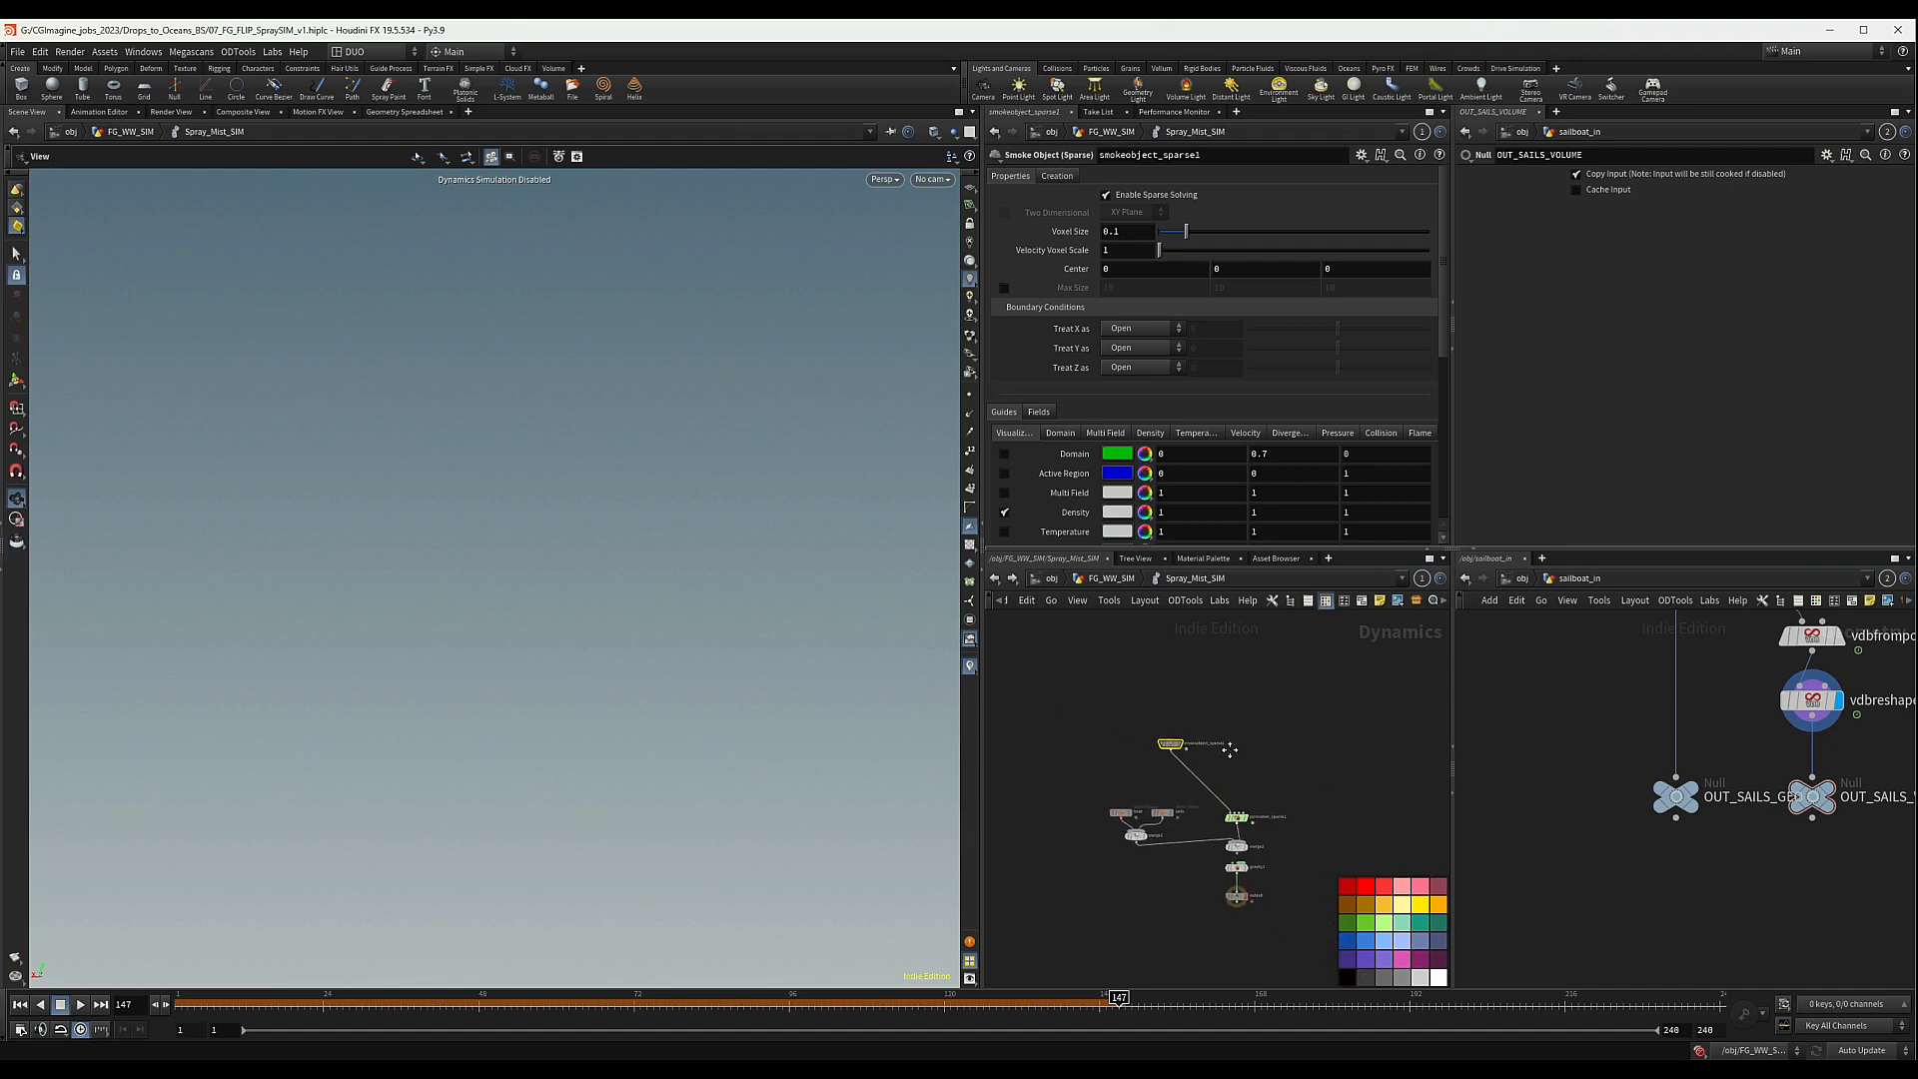
{"action": "left_click", "coordinate": [1109, 579]}
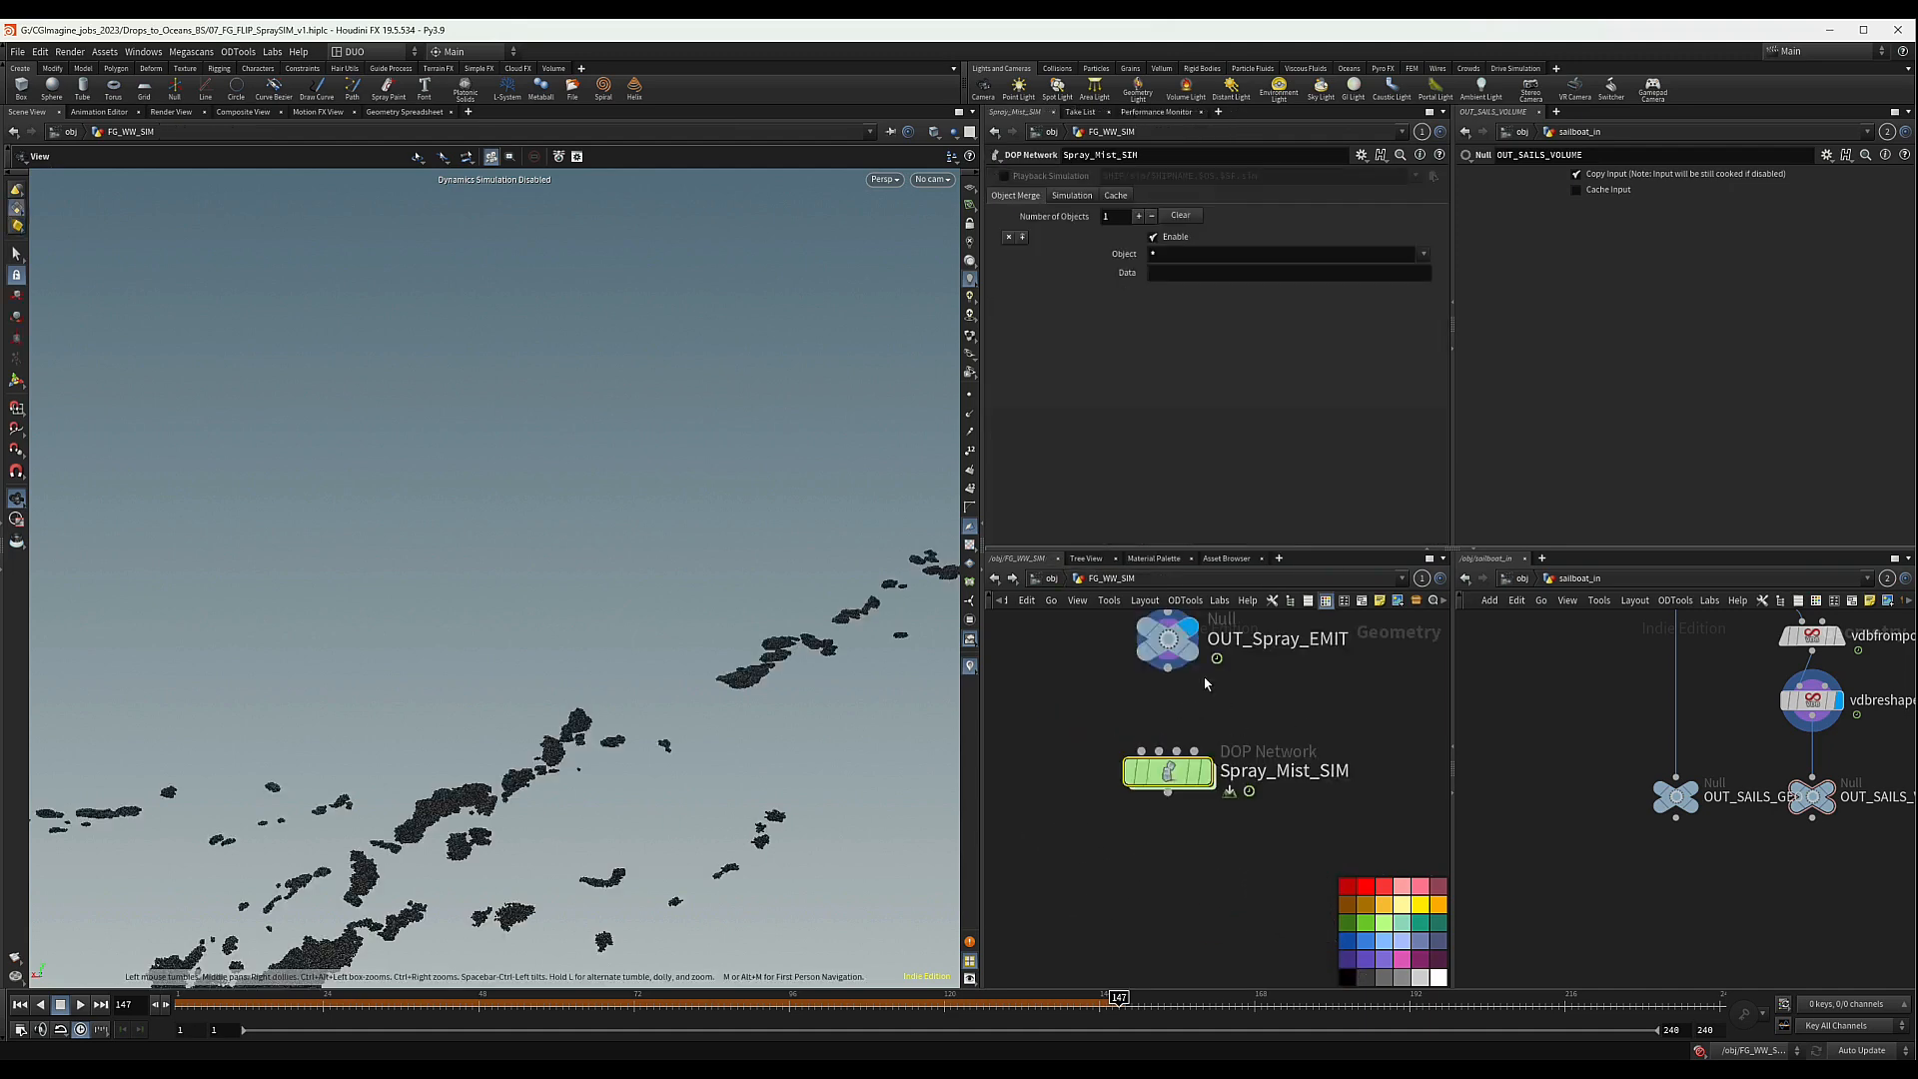
{"action": "middle_click", "coordinate": [1176, 640]}
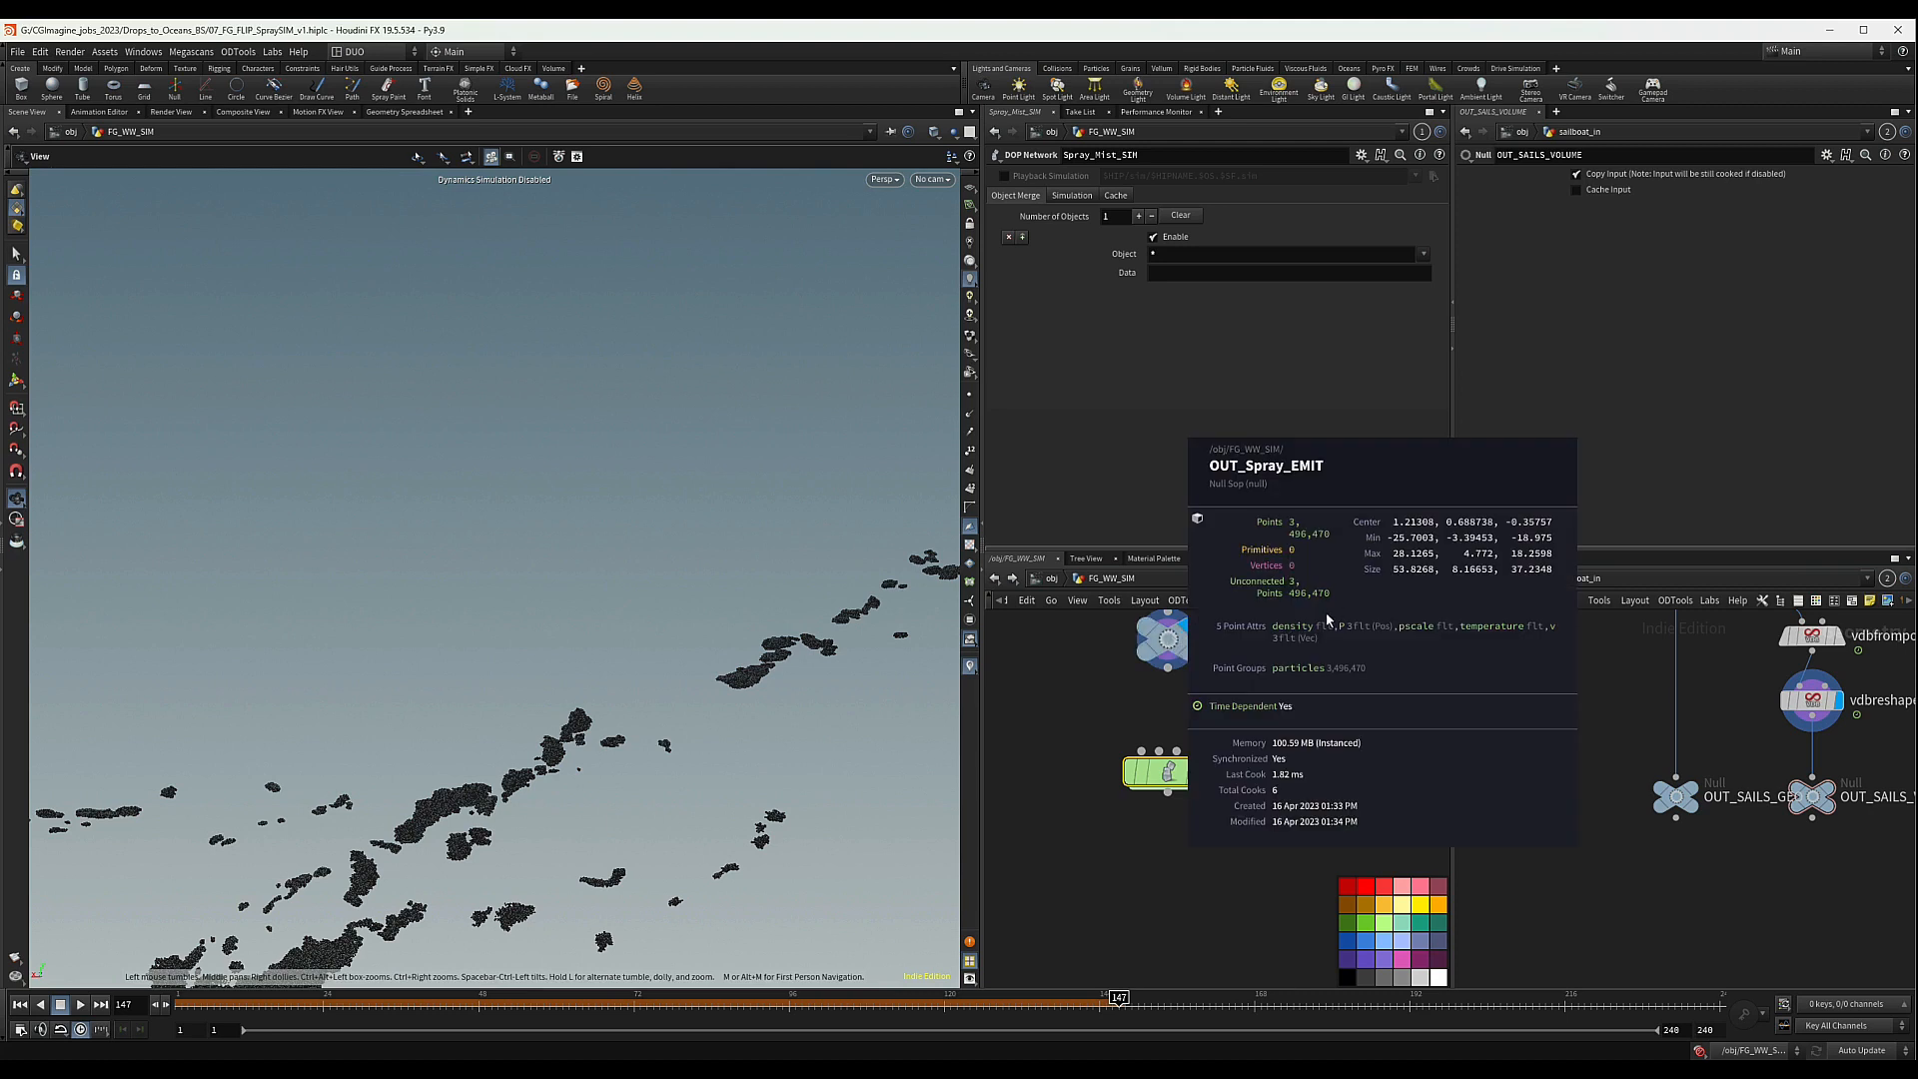
{"action": "middle_click_drag", "start_coordinate": [1187, 687], "coordinate": [1190, 768]}
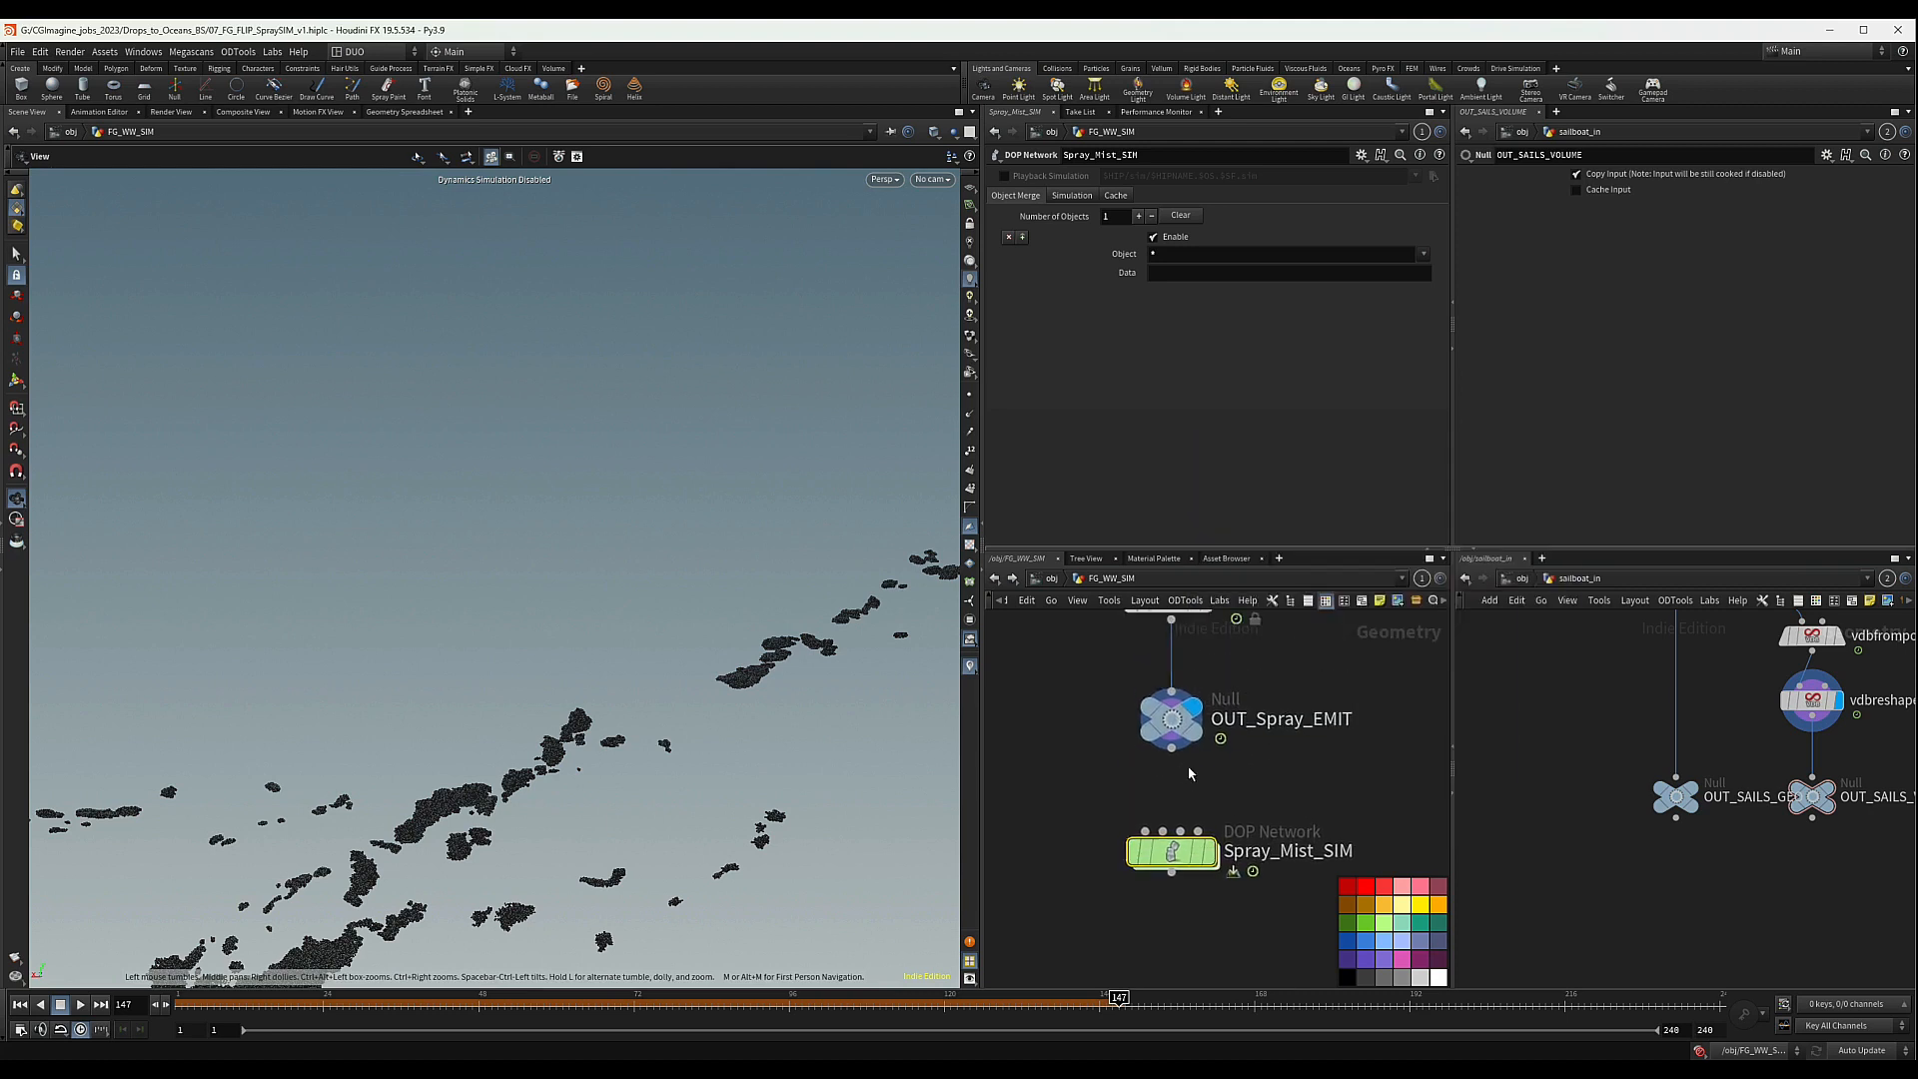
{"action": "scroll", "coordinate": [1192, 766], "scroll_direction": "down", "scroll_amount": 3}
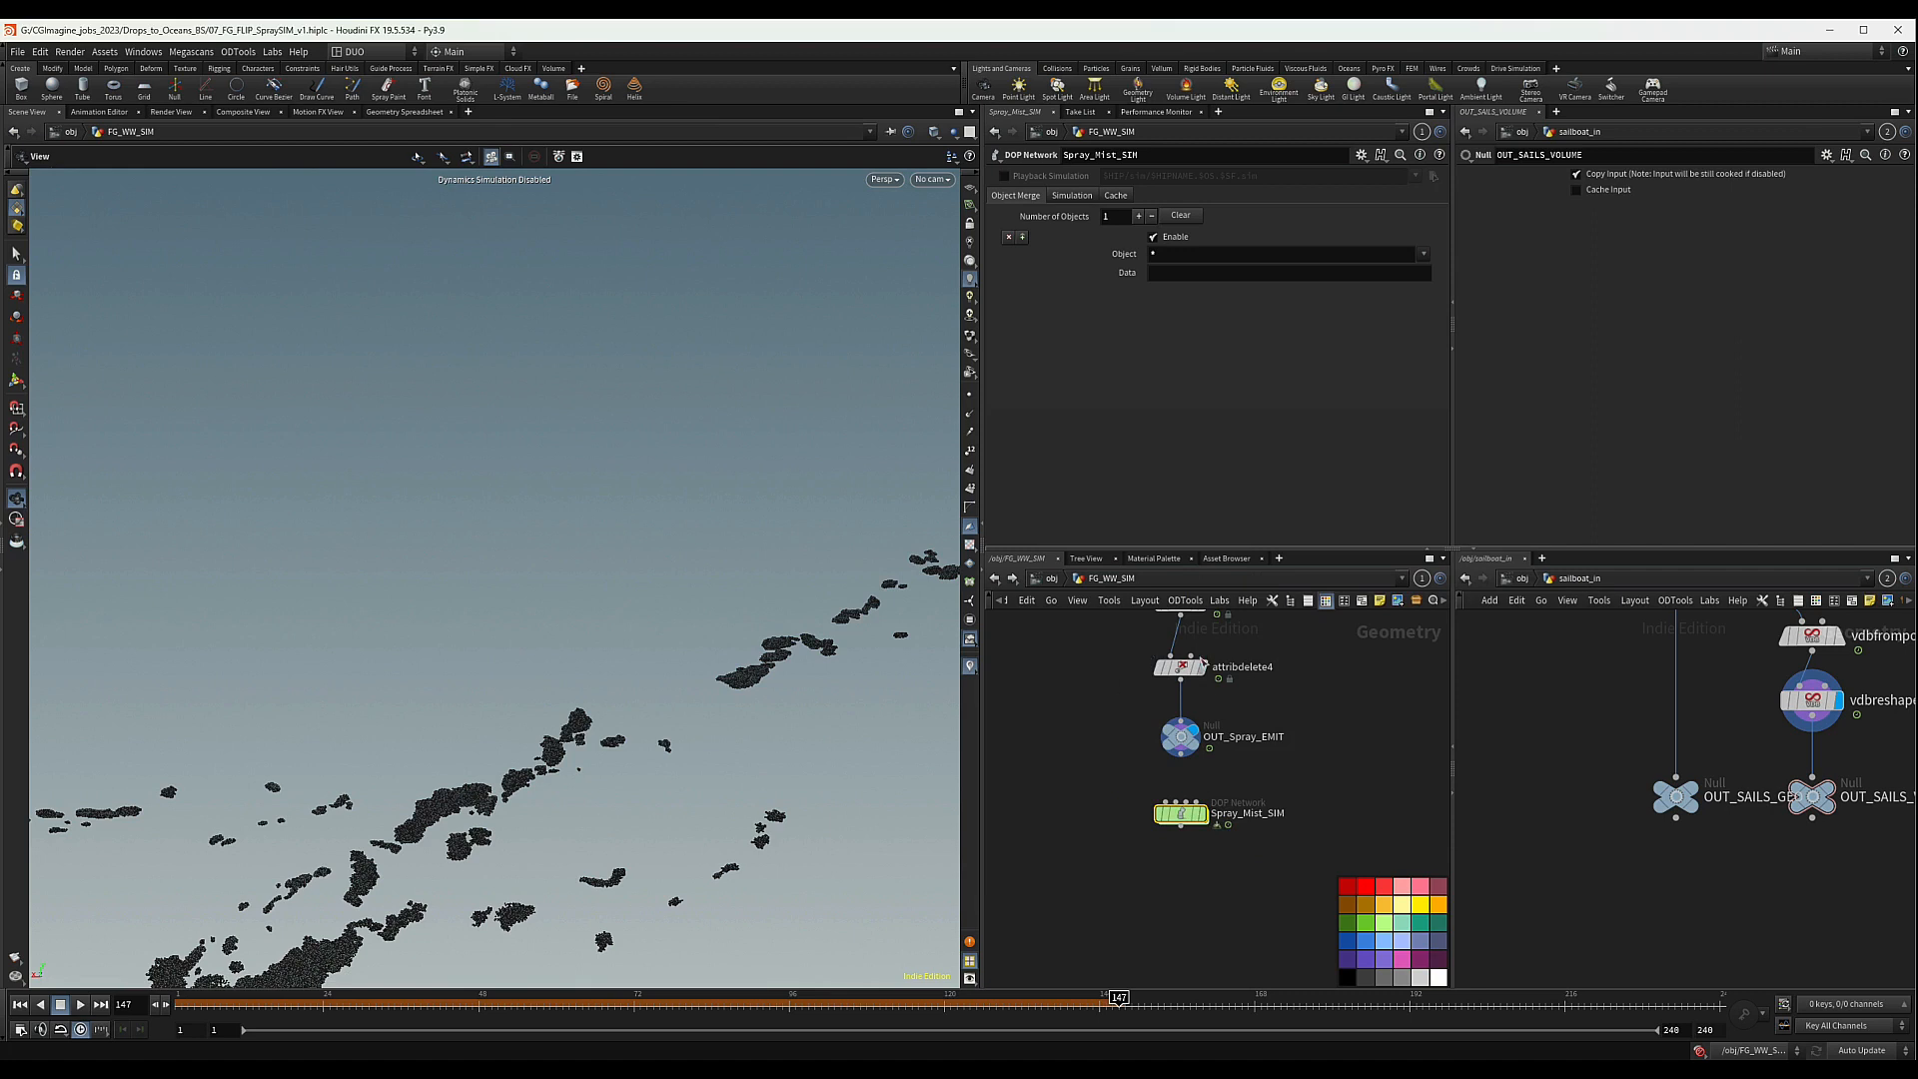
{"action": "mouse_move", "coordinate": [1185, 817]}
{"action": "mouse_move", "coordinate": [1188, 757]}
{"action": "left_click_drag", "start_coordinate": [1183, 818], "coordinate": [1182, 829]}
{"action": "middle_click_drag", "start_coordinate": [1246, 807], "coordinate": [1272, 763]}
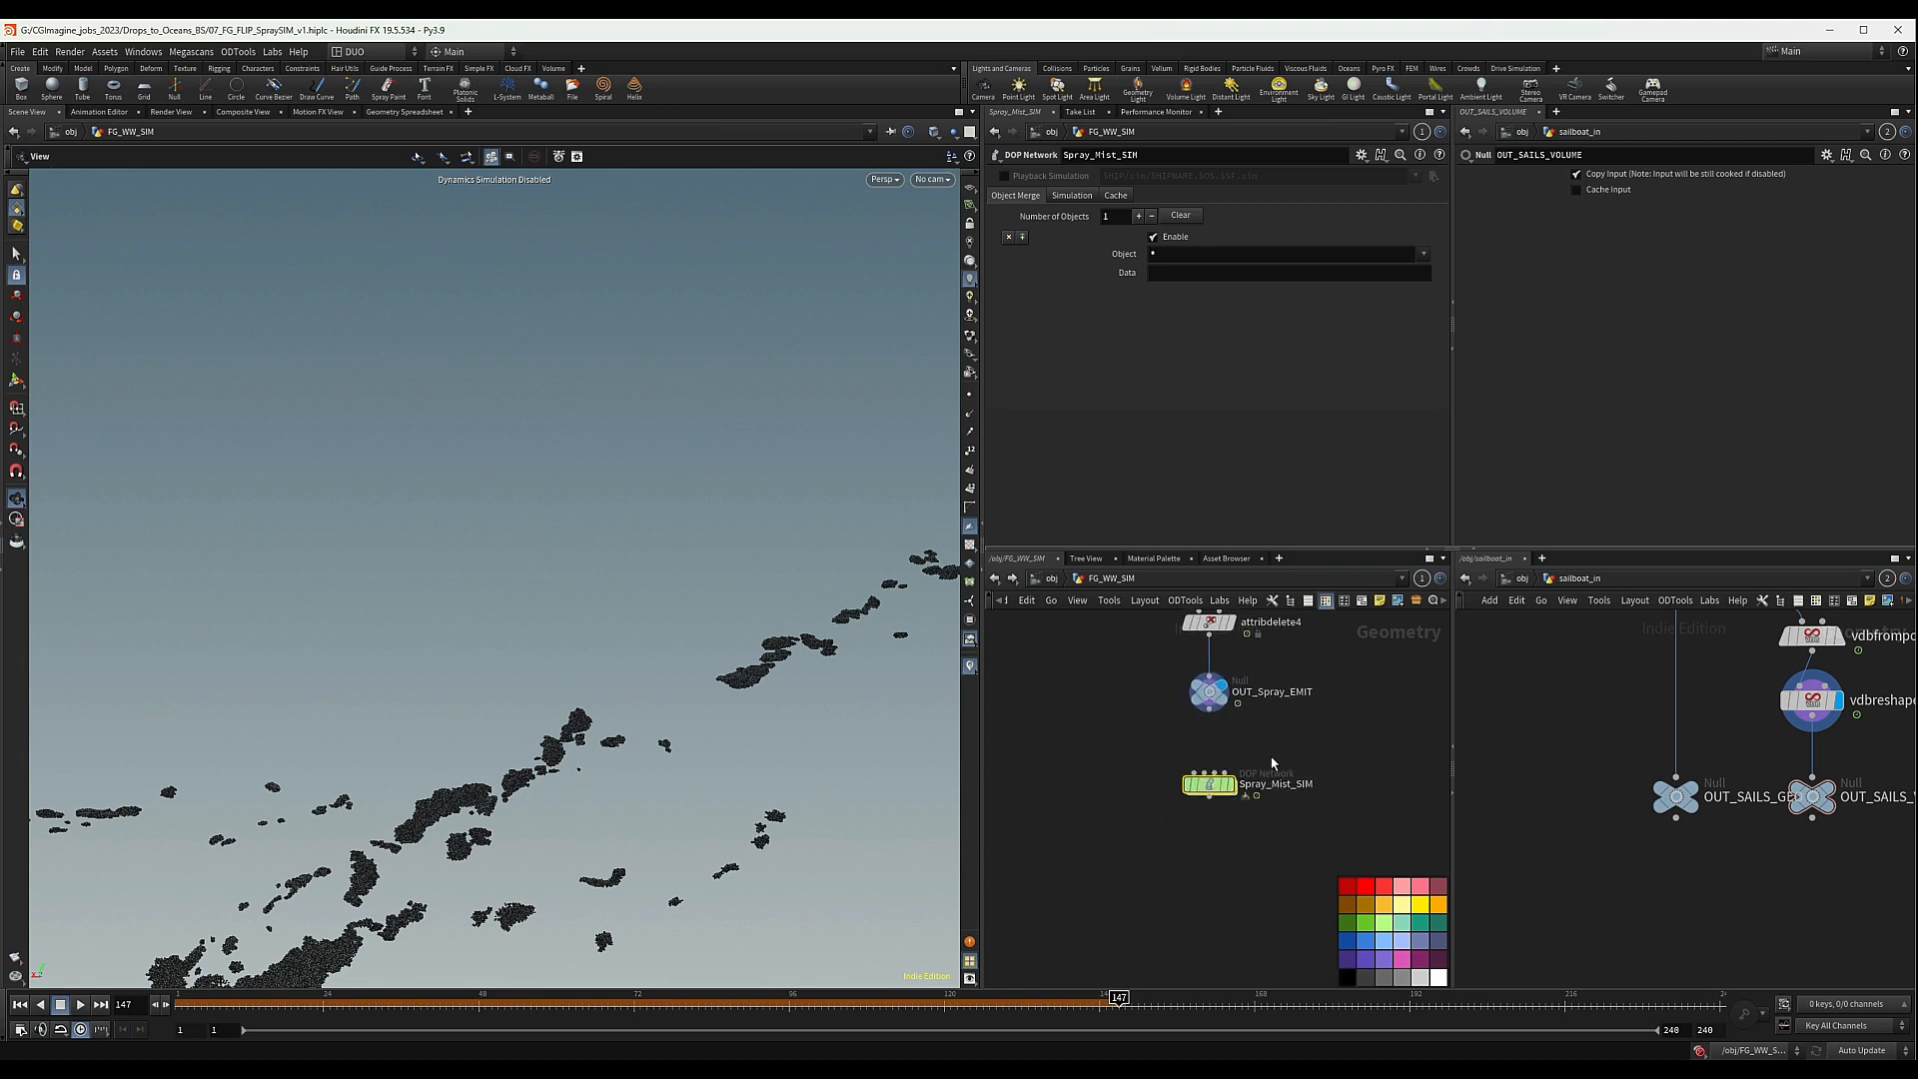
- Re-enter Spray_Mist_SIM and insert a SOP Geometry node between the sparse smoke object and the pyro solver
{"action": "double_click", "coordinate": [1208, 787]}
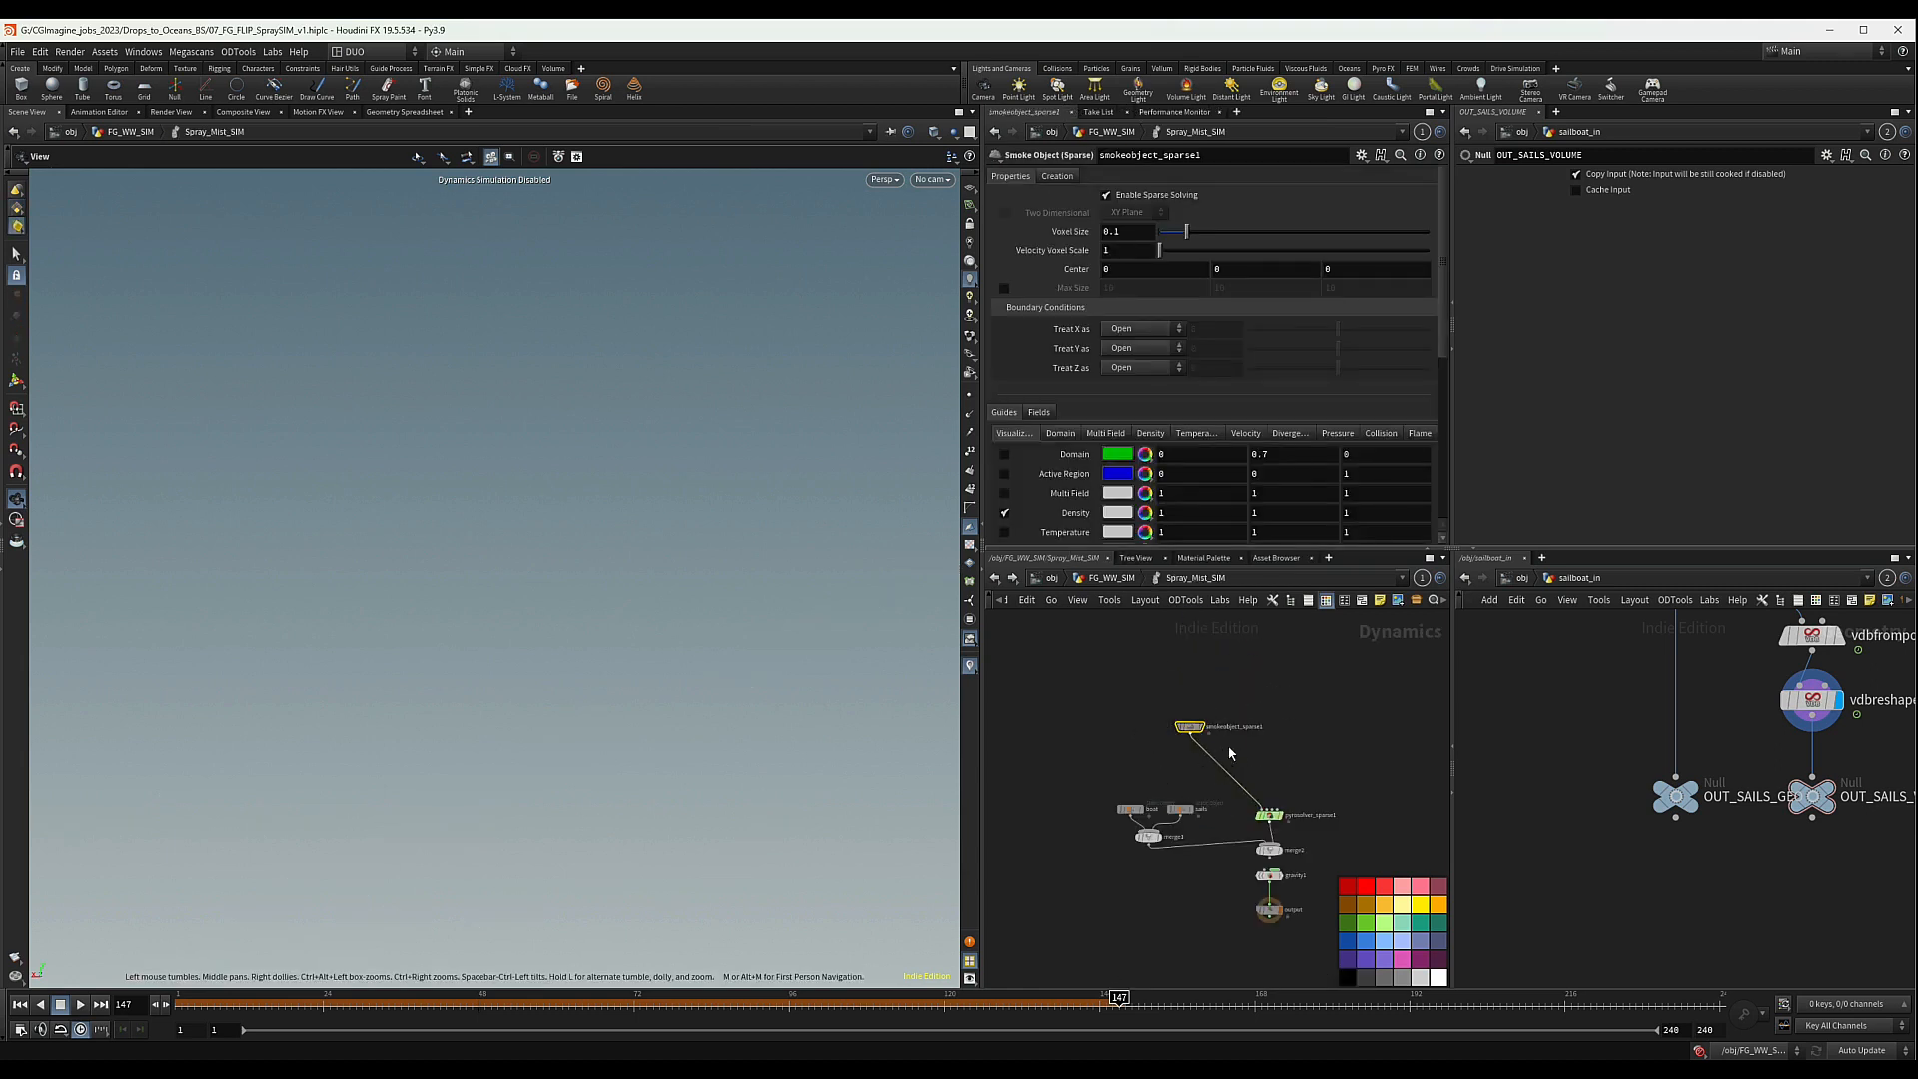
{"action": "scroll", "coordinate": [1161, 761], "scroll_direction": "up", "scroll_amount": 3}
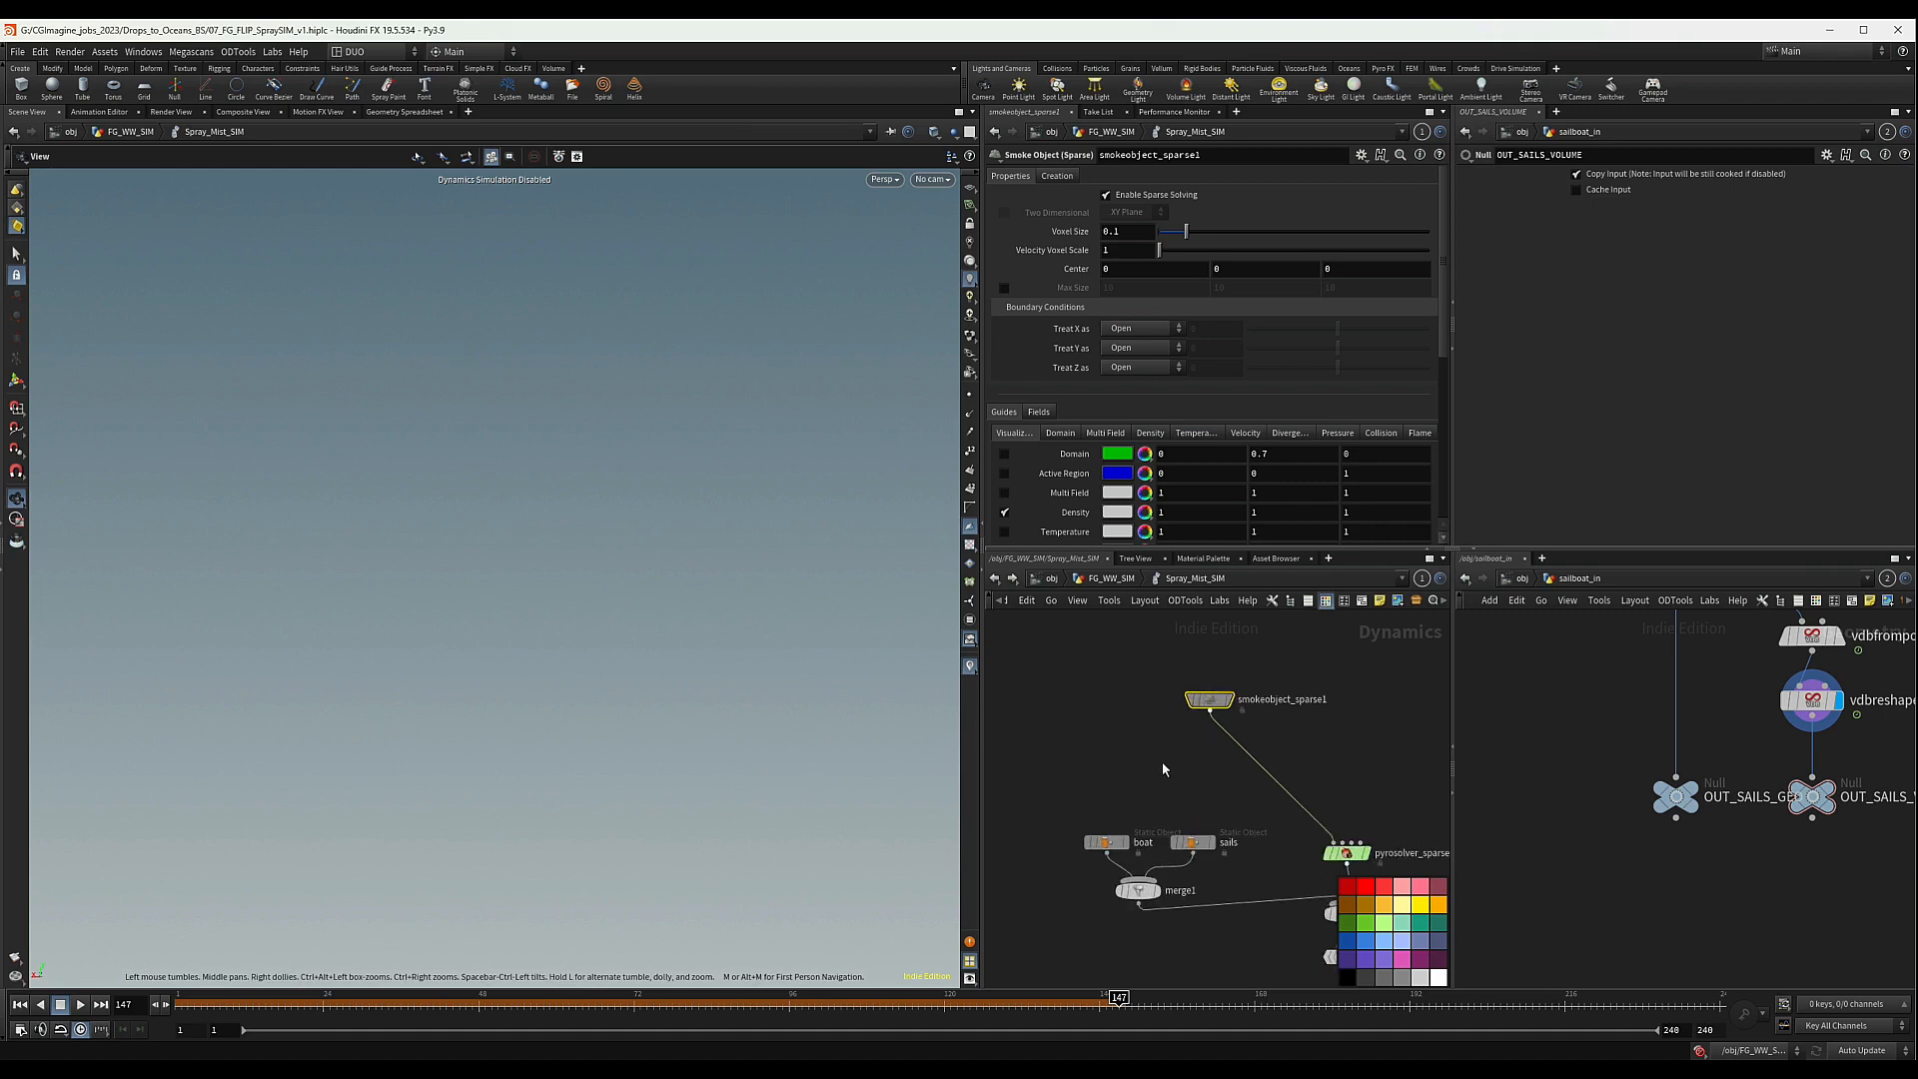
{"action": "middle_click_drag", "start_coordinate": [1161, 761], "coordinate": [1061, 762]}
{"action": "key", "text": "Tab"}
{"action": "type", "text": "so"}
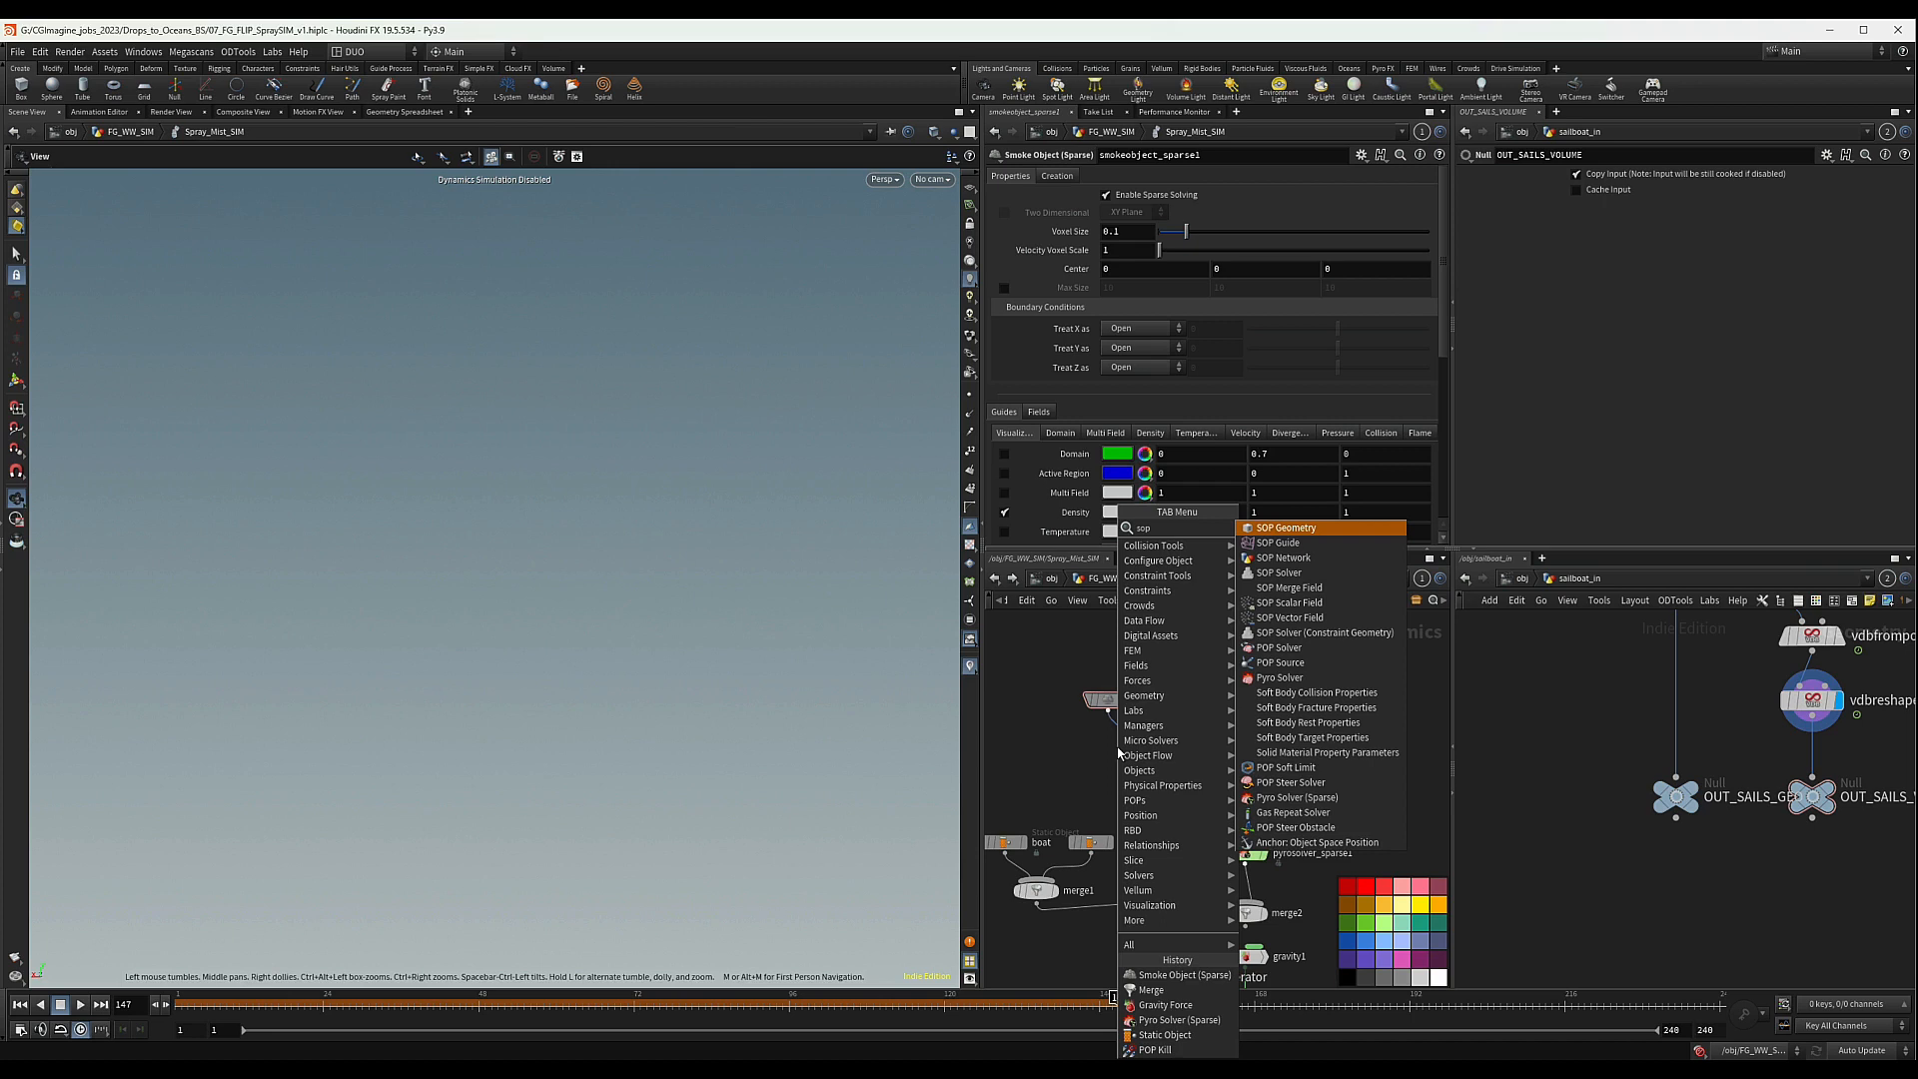
{"action": "key", "text": "Return"}
{"action": "left_click", "coordinate": [1120, 754]}
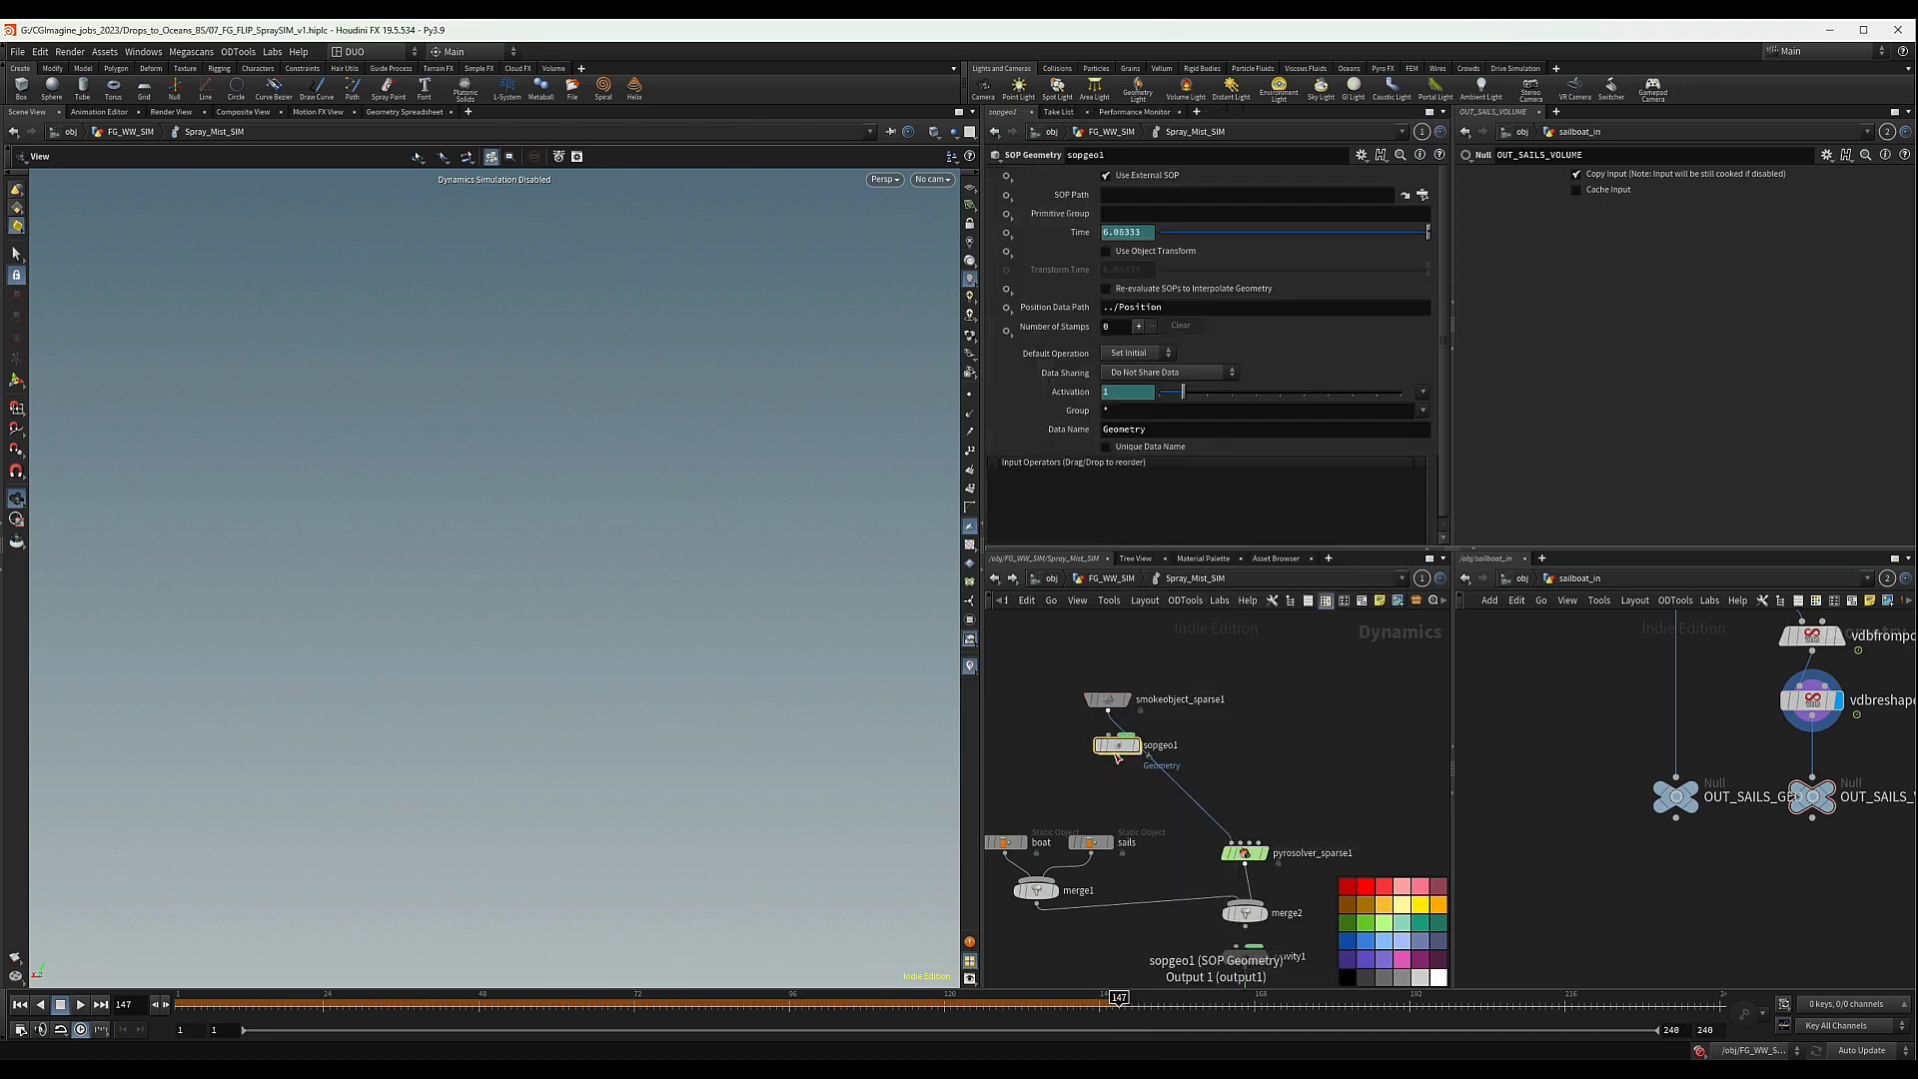
{"action": "left_click_drag", "start_coordinate": [1115, 760], "coordinate": [1108, 761]}
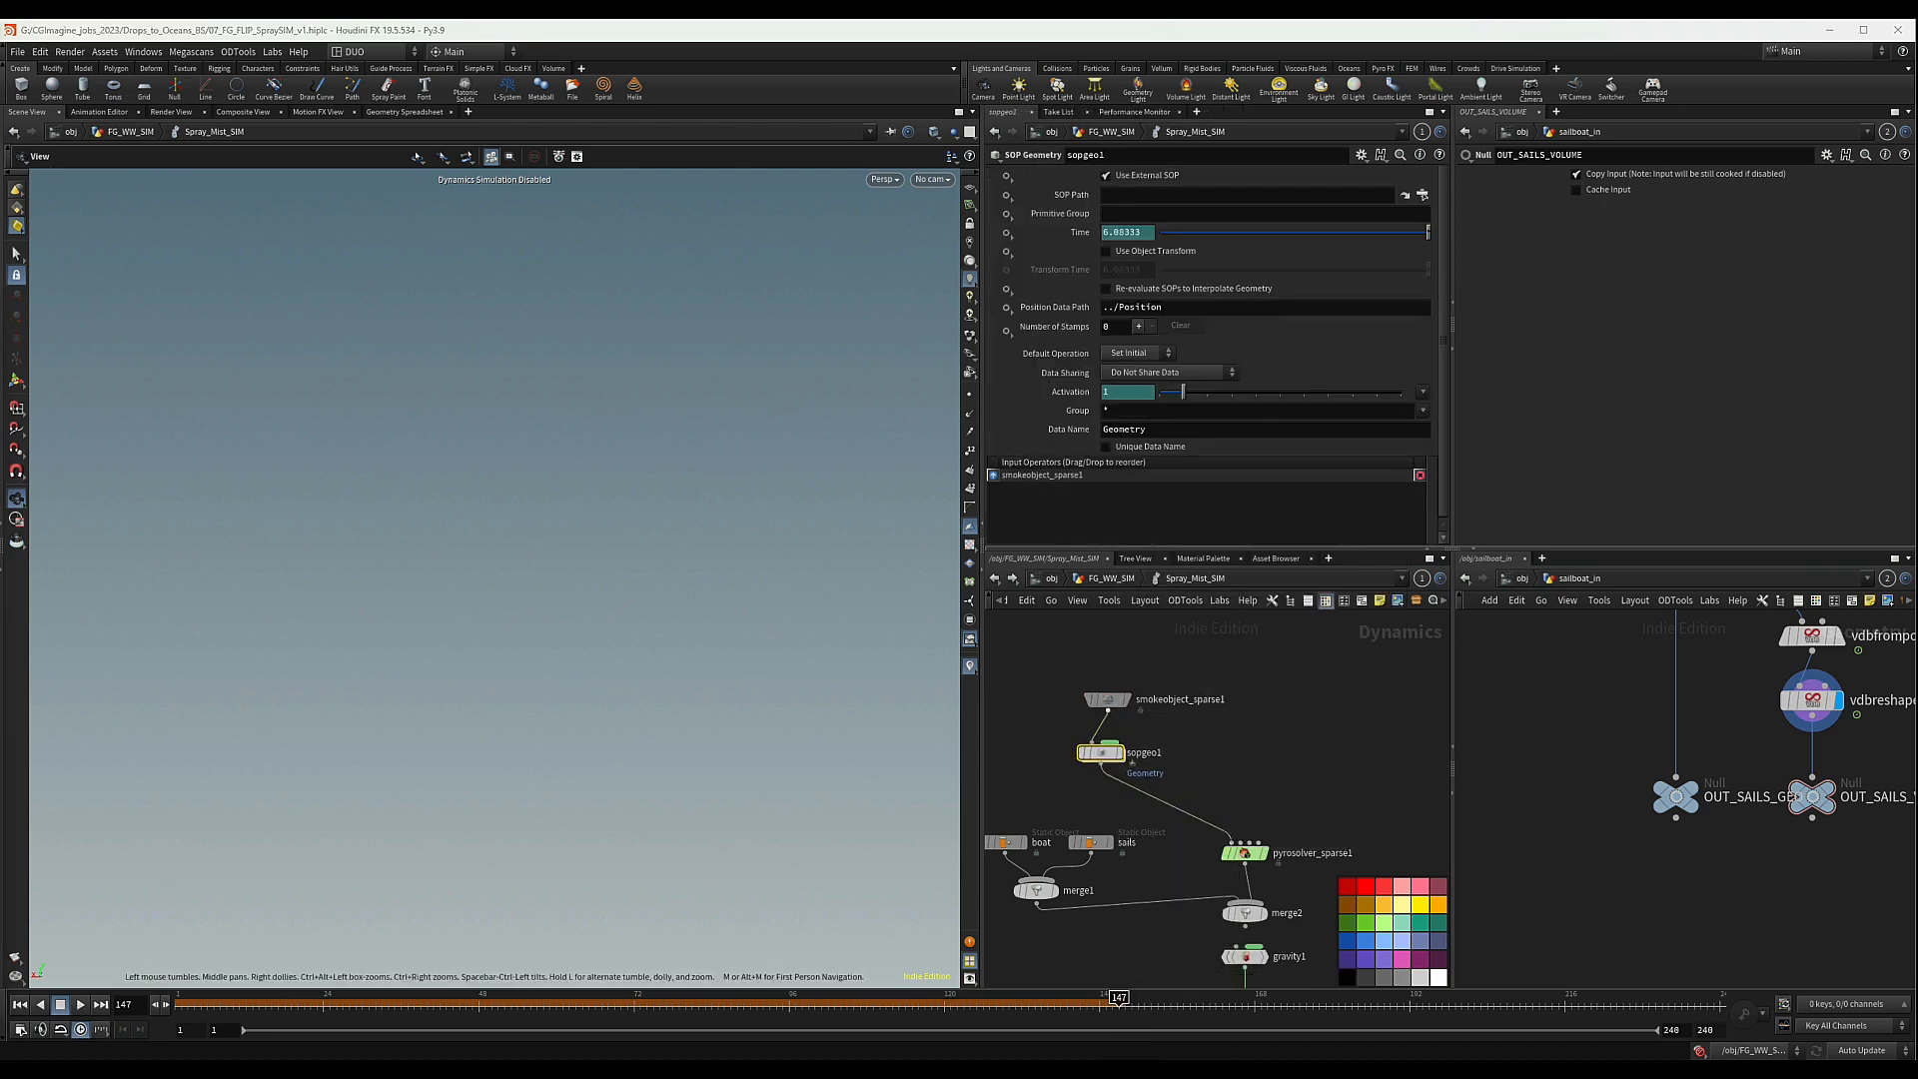
- Point the SOP Geometry node's SOP path to OUT_Spray_EMIT from FG_WW_SIM, as a relative path
{"action": "key", "text": "u"}
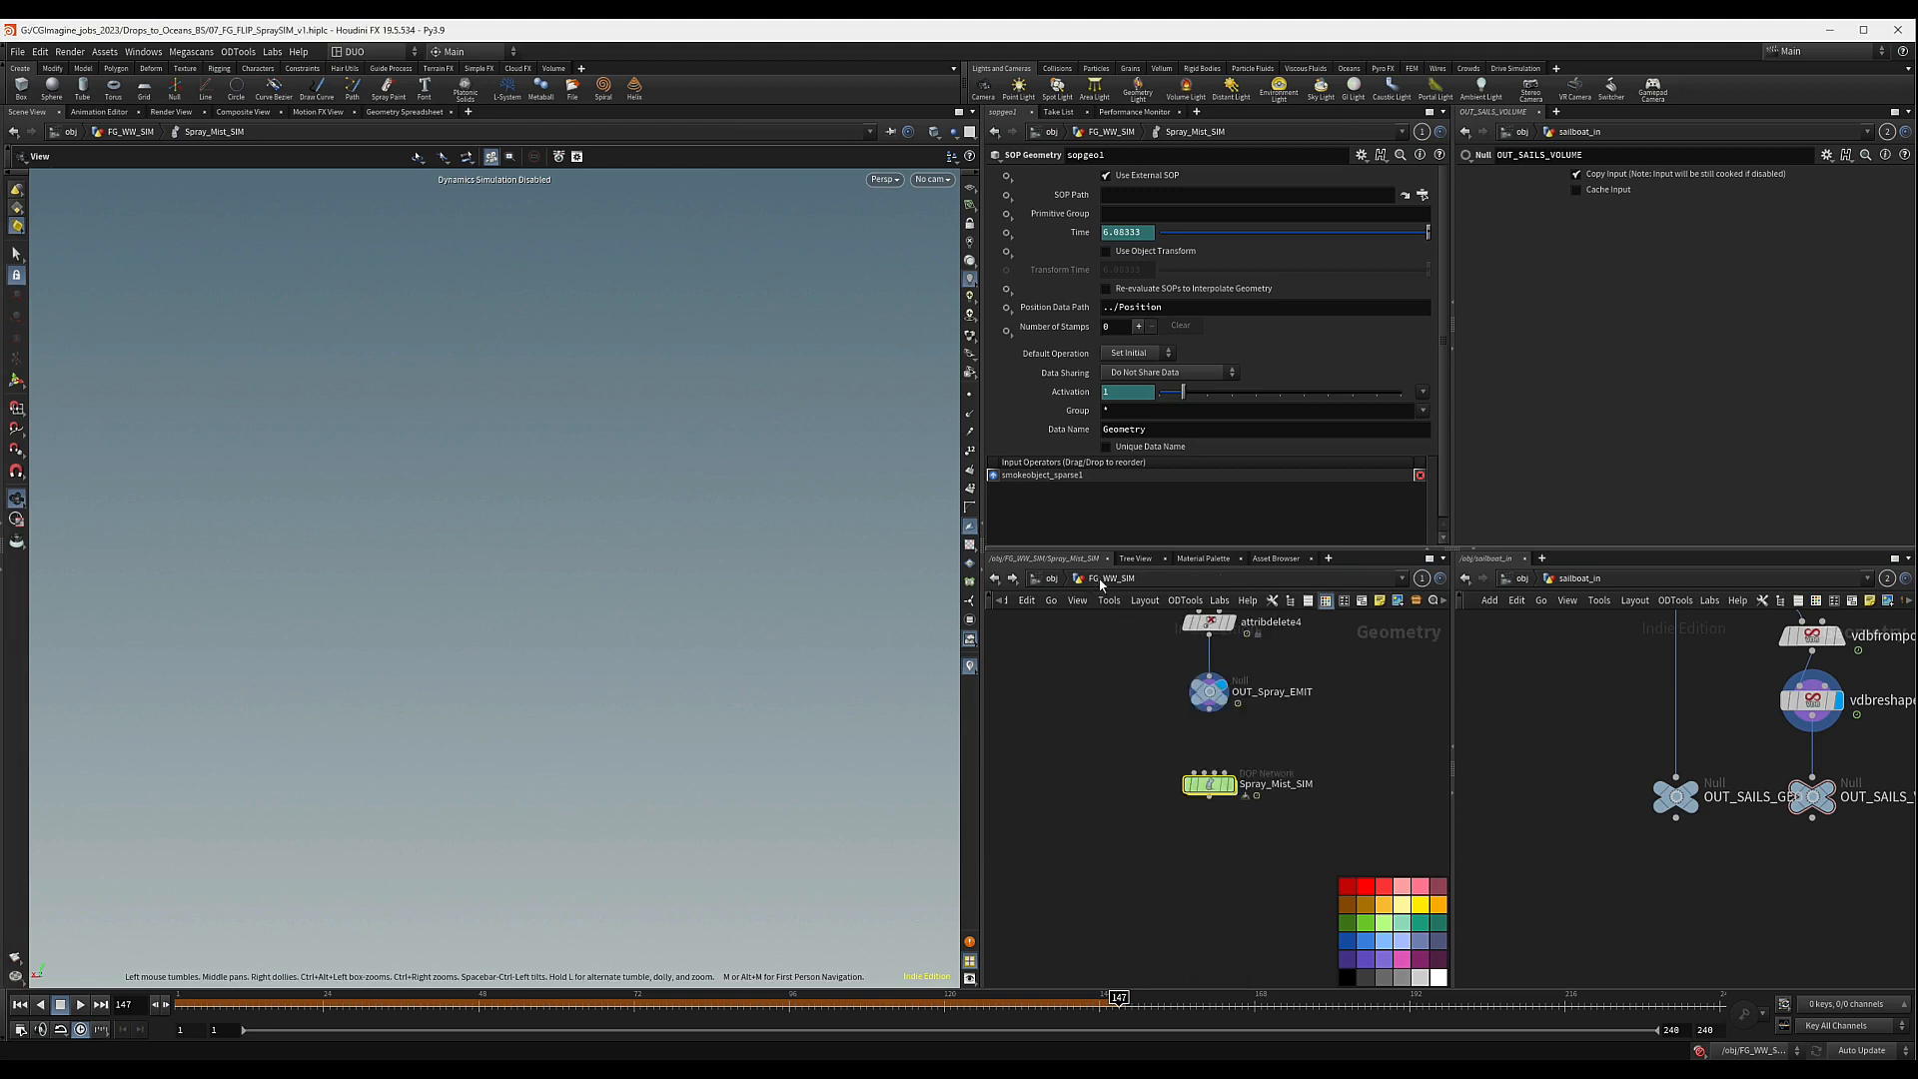
{"action": "left_click", "coordinate": [1211, 692]}
{"action": "key", "text": "ctrl+c"}
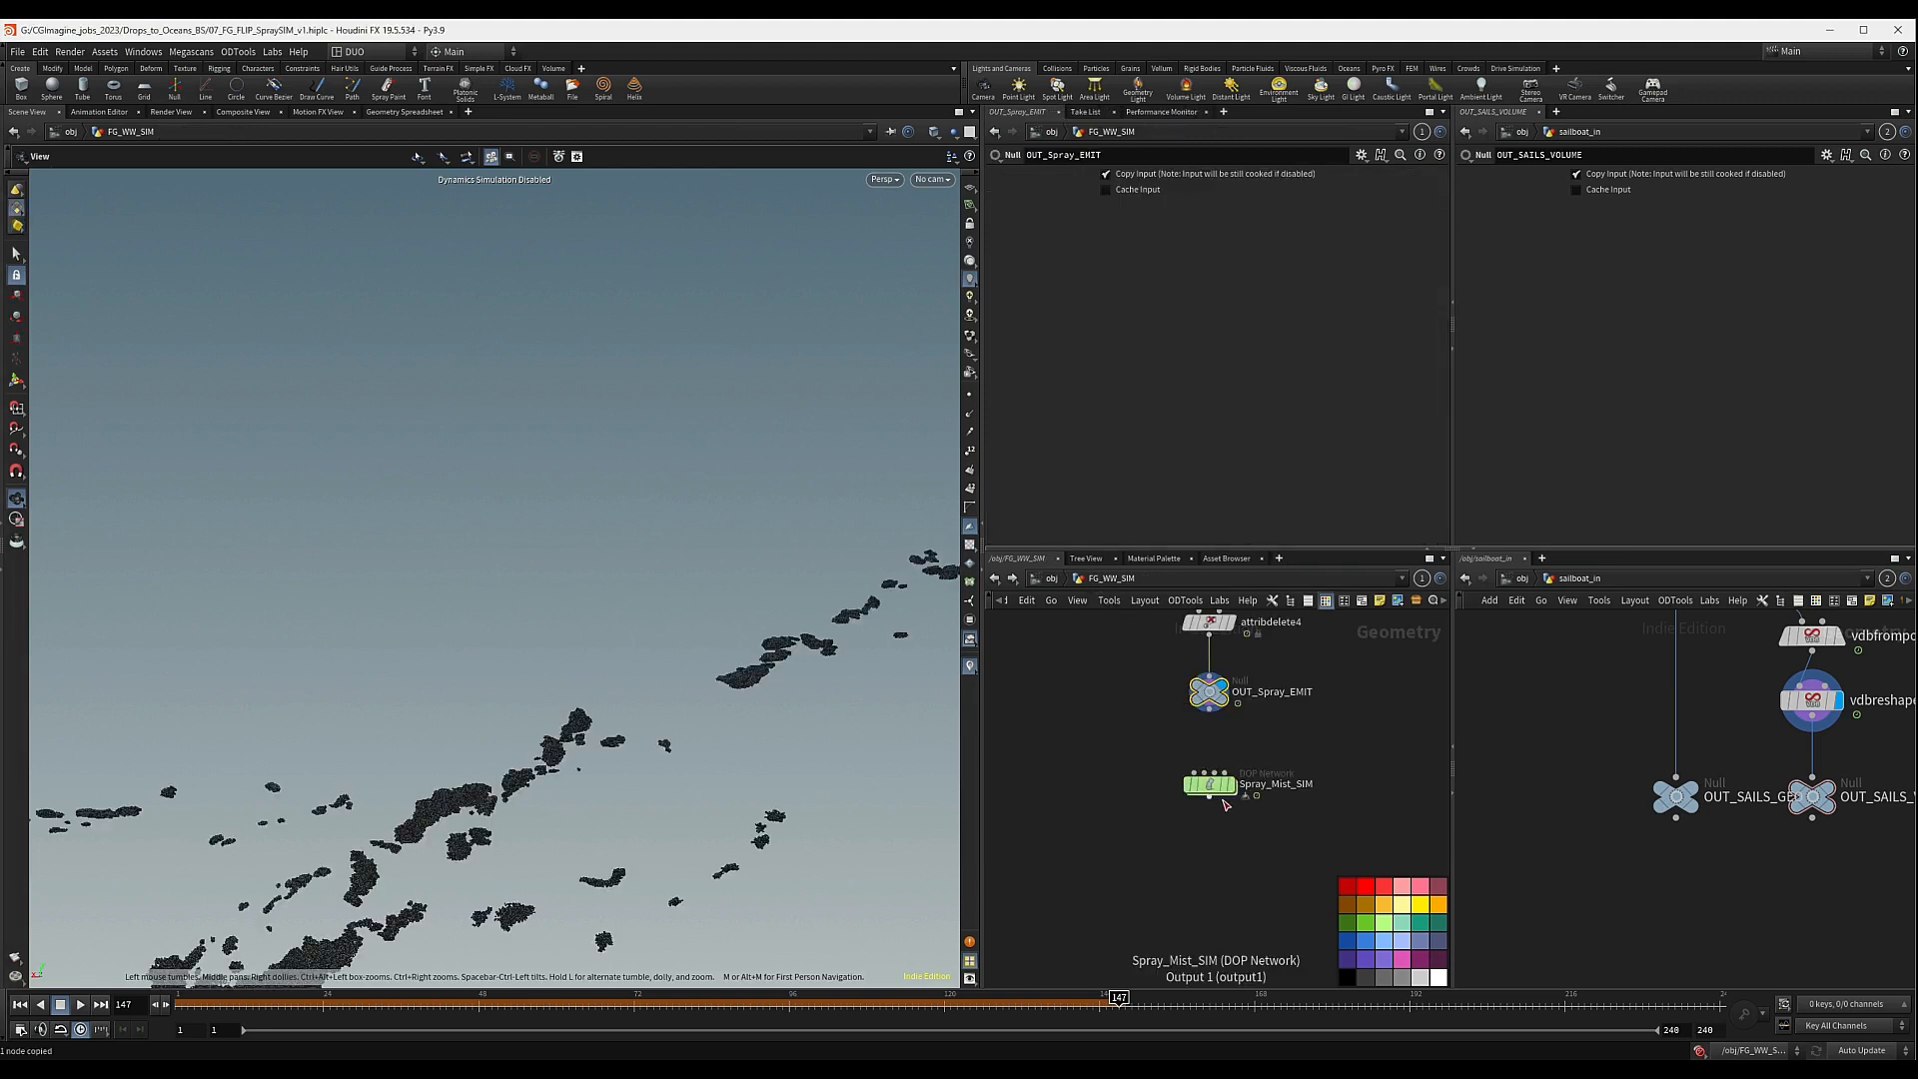
{"action": "double_click", "coordinate": [1210, 785]}
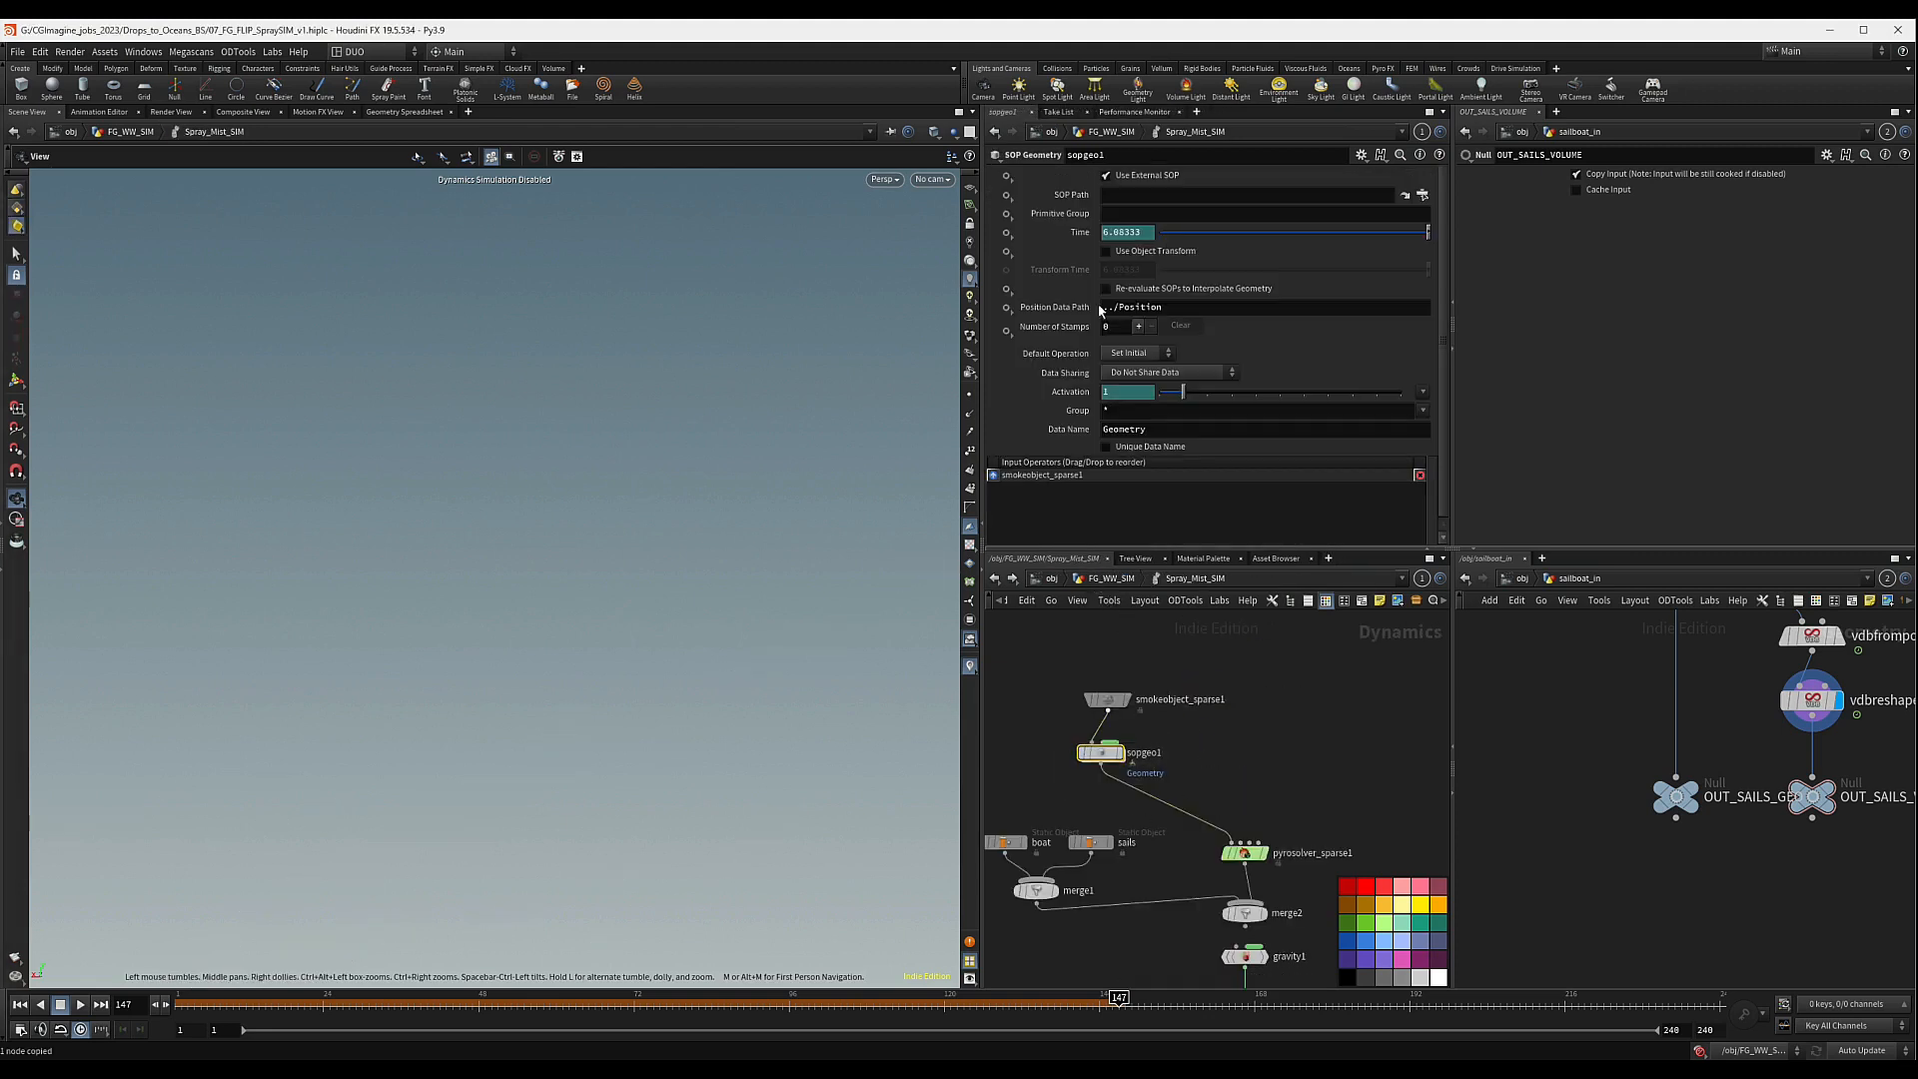
{"action": "left_click", "coordinate": [1130, 195]}
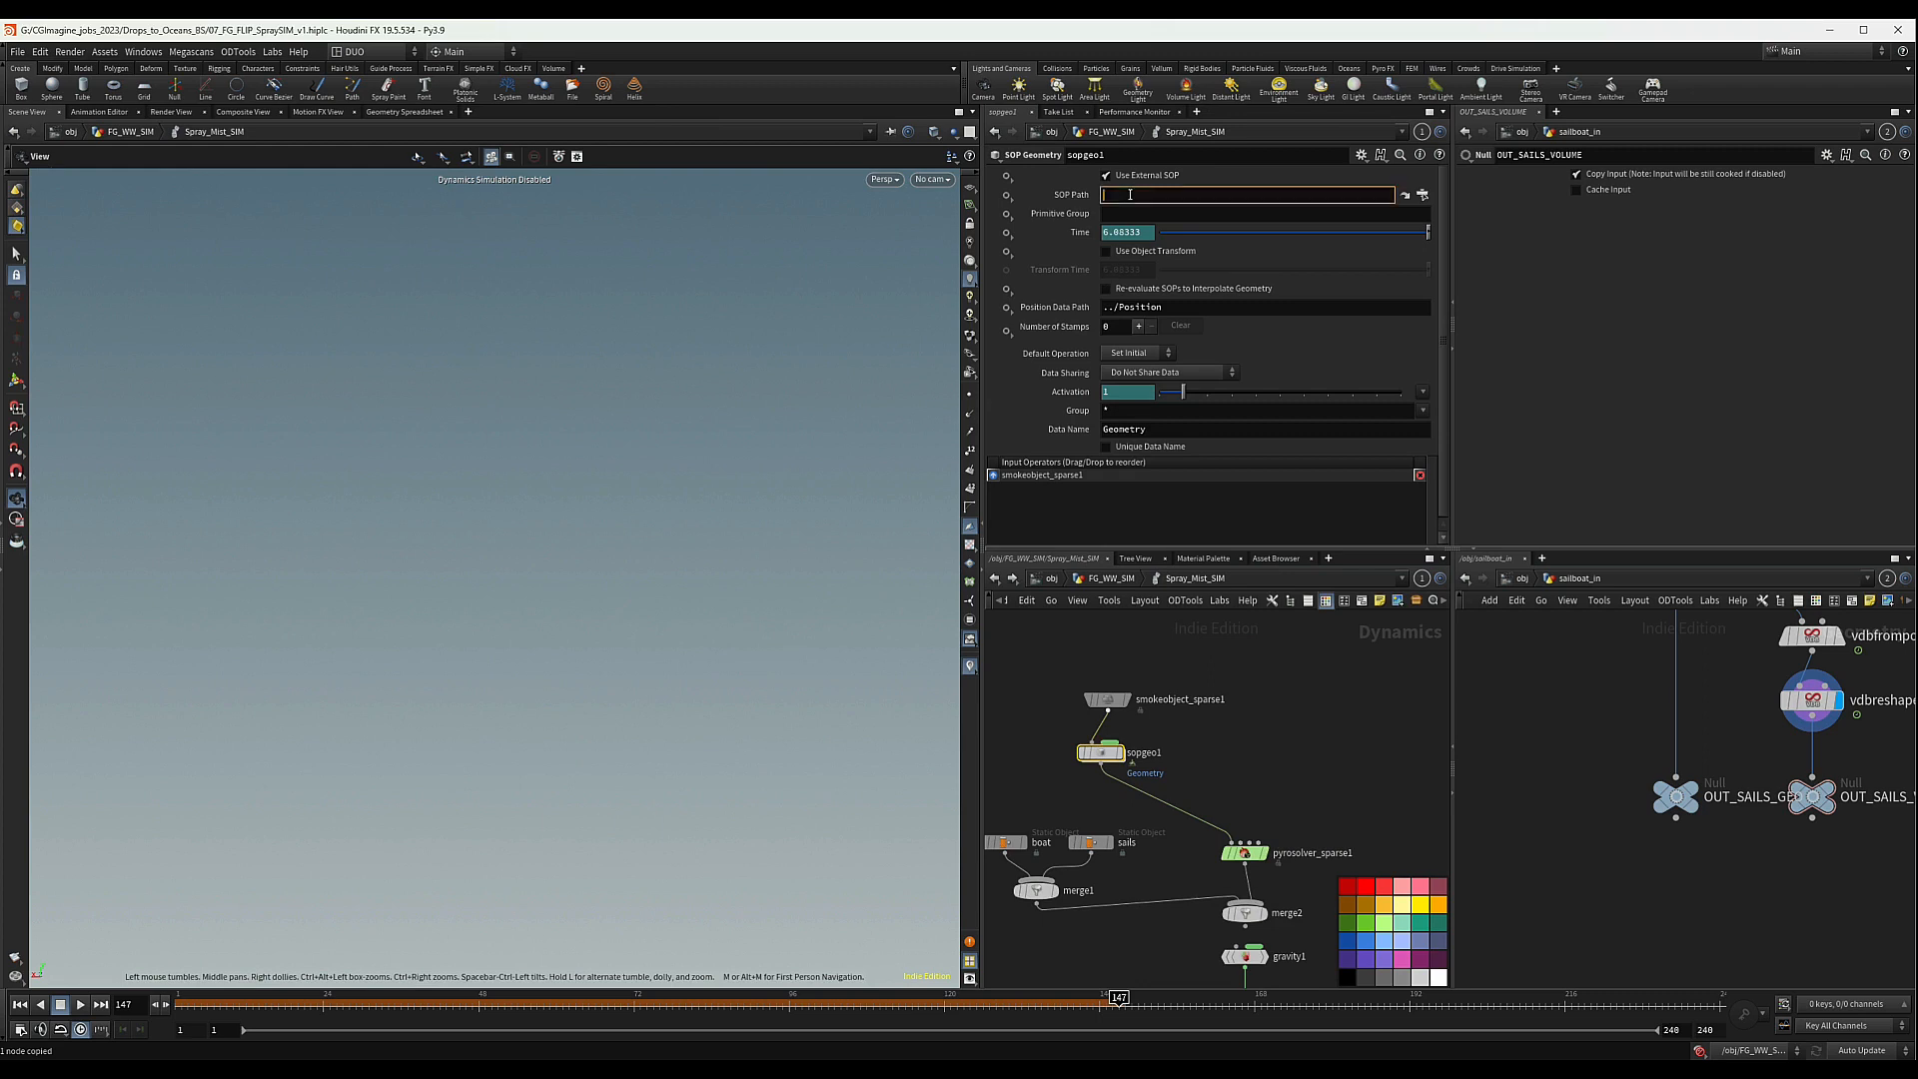
{"action": "key", "text": "ctrl+v"}
{"action": "left_click", "coordinate": [1424, 196]}
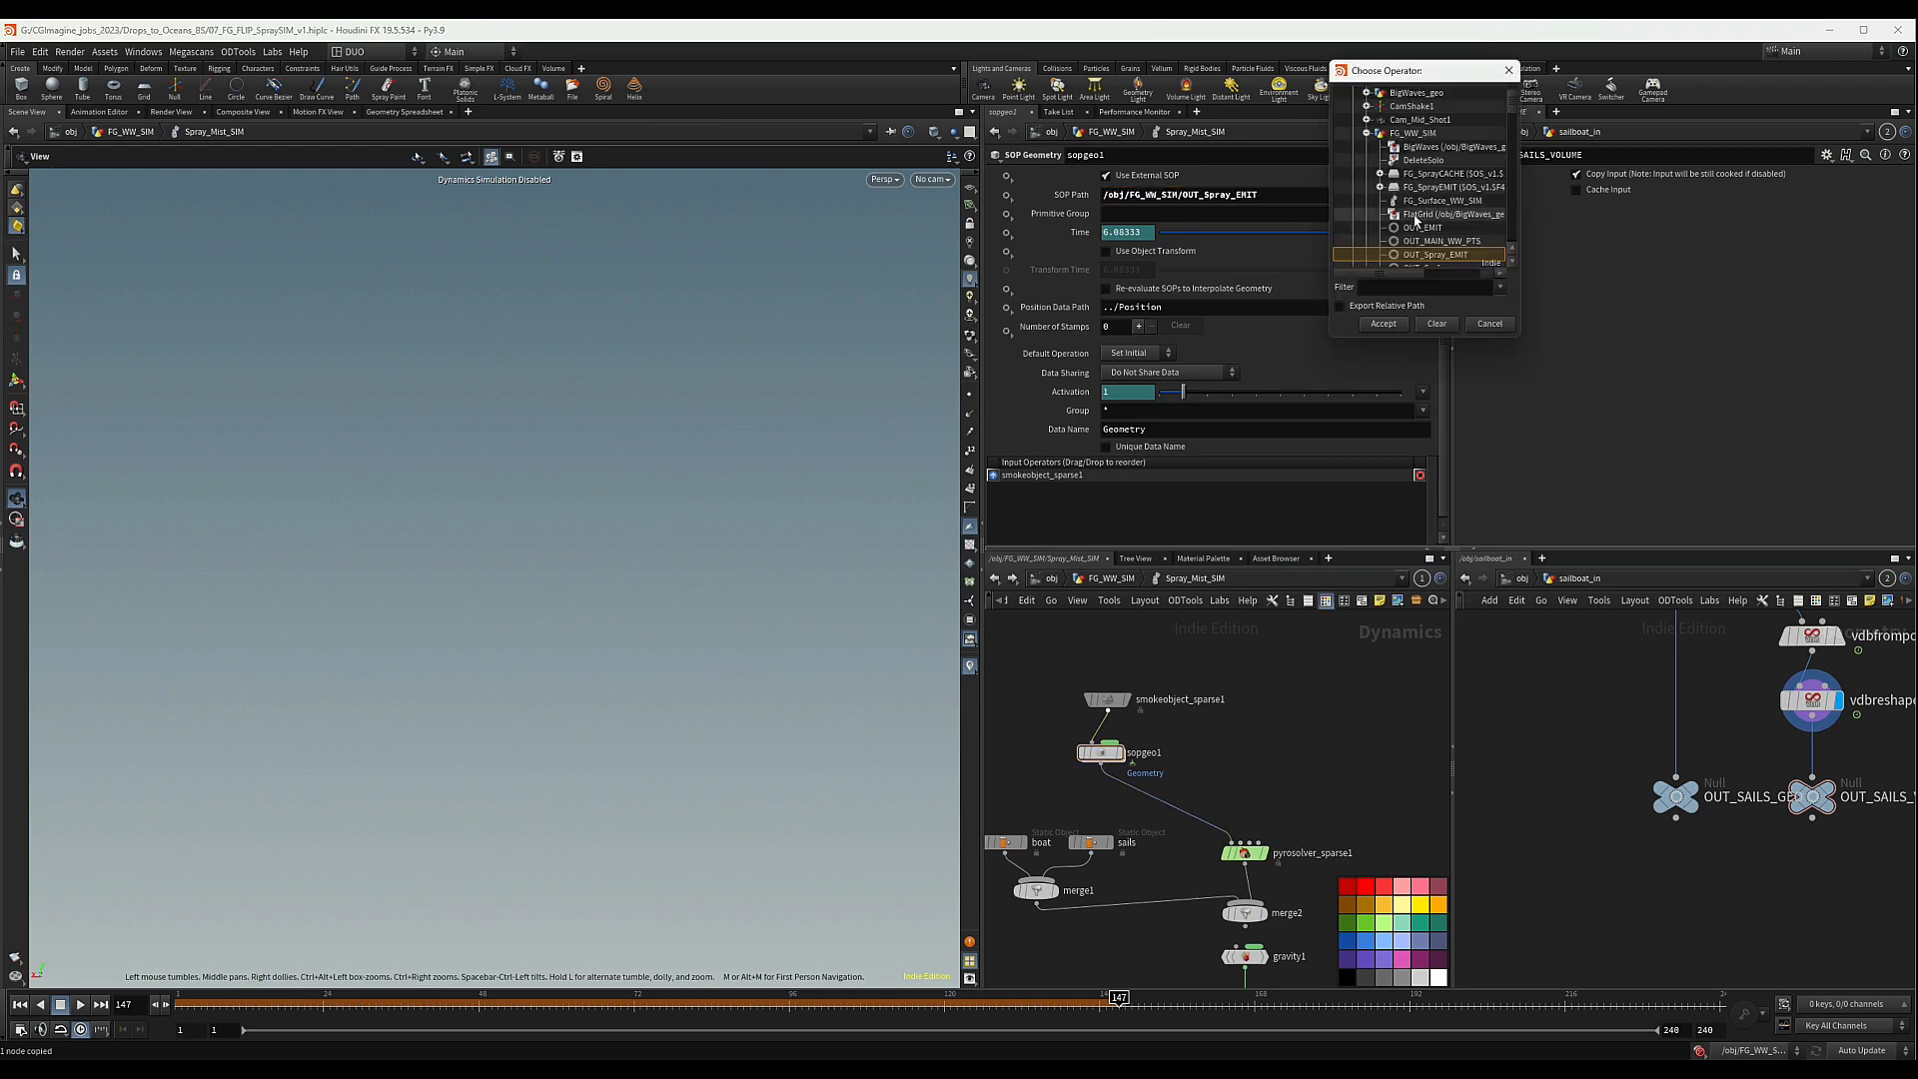
{"action": "left_click", "coordinate": [1357, 306]}
{"action": "left_click", "coordinate": [1384, 324]}
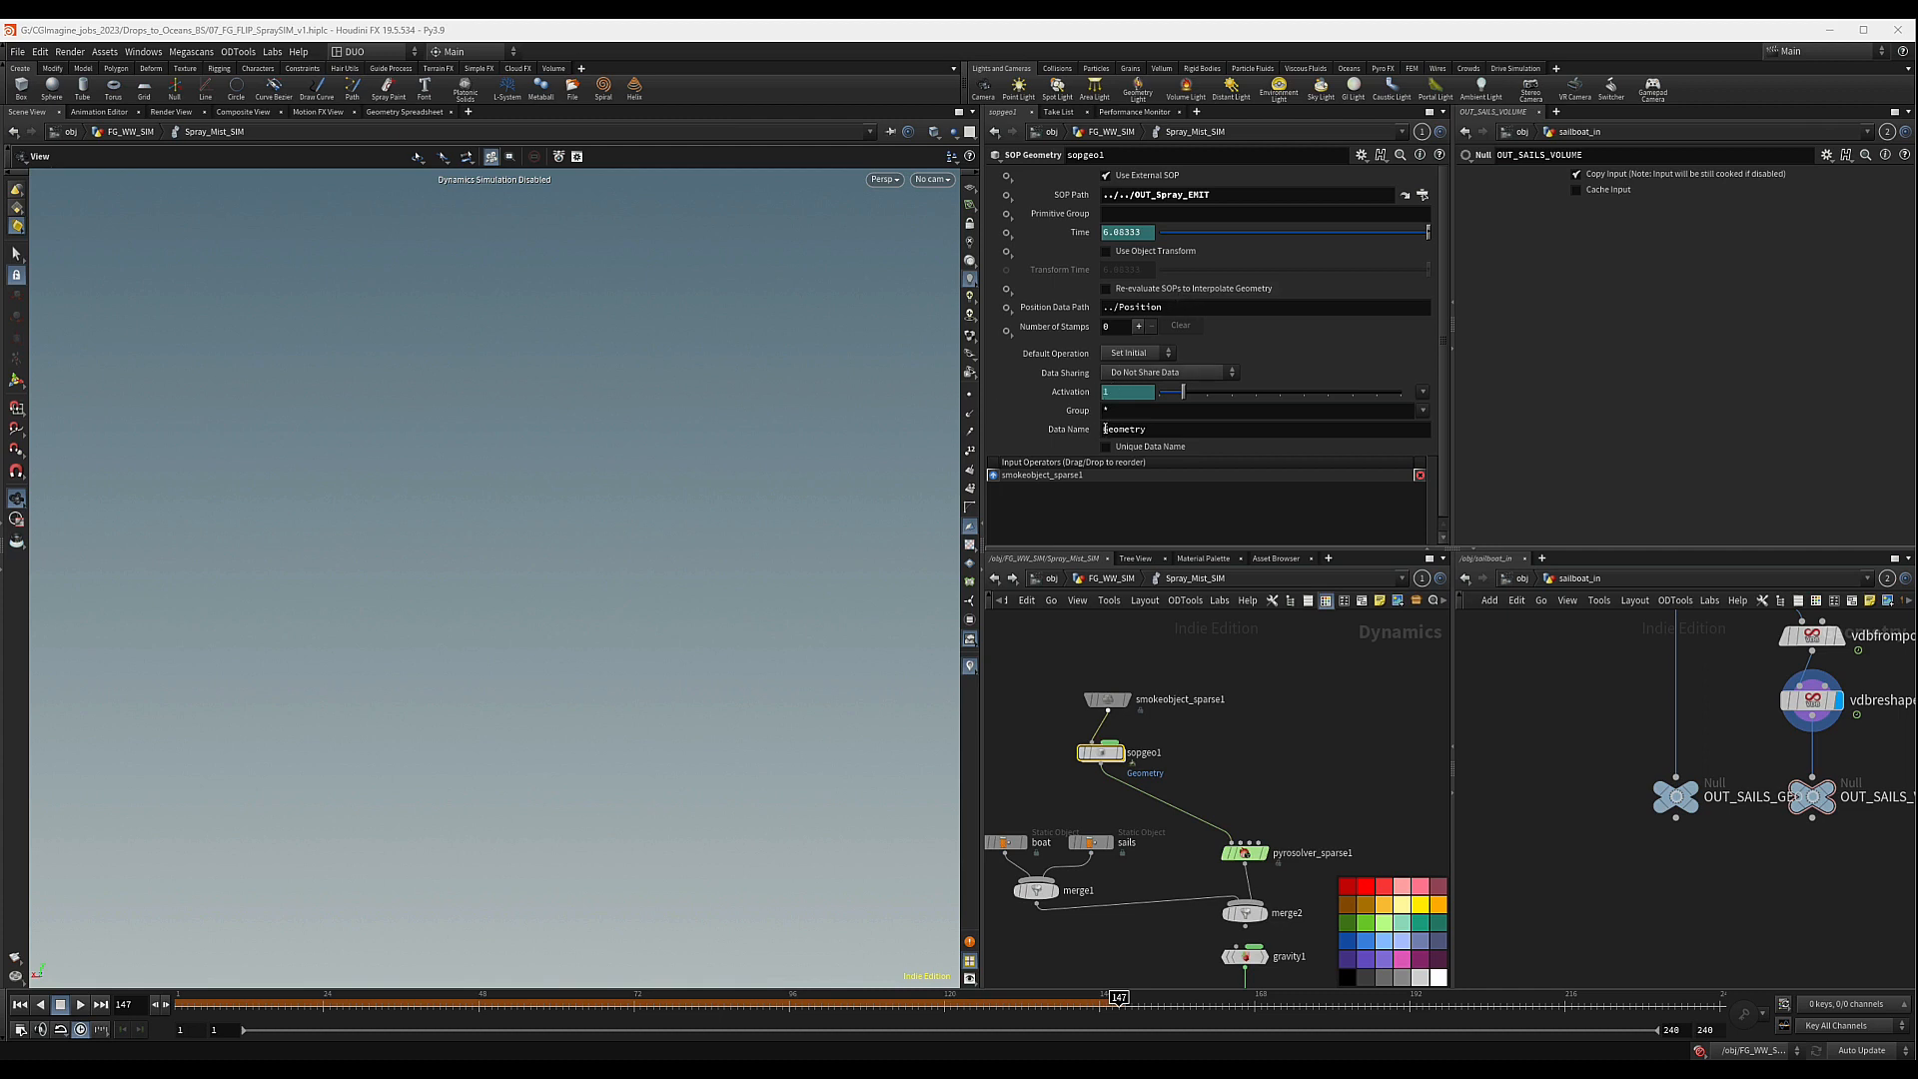
{"action": "left_click_drag", "start_coordinate": [1109, 757], "coordinate": [1117, 761]}
{"action": "scroll", "coordinate": [1214, 759], "scroll_direction": "down", "scroll_amount": 3}
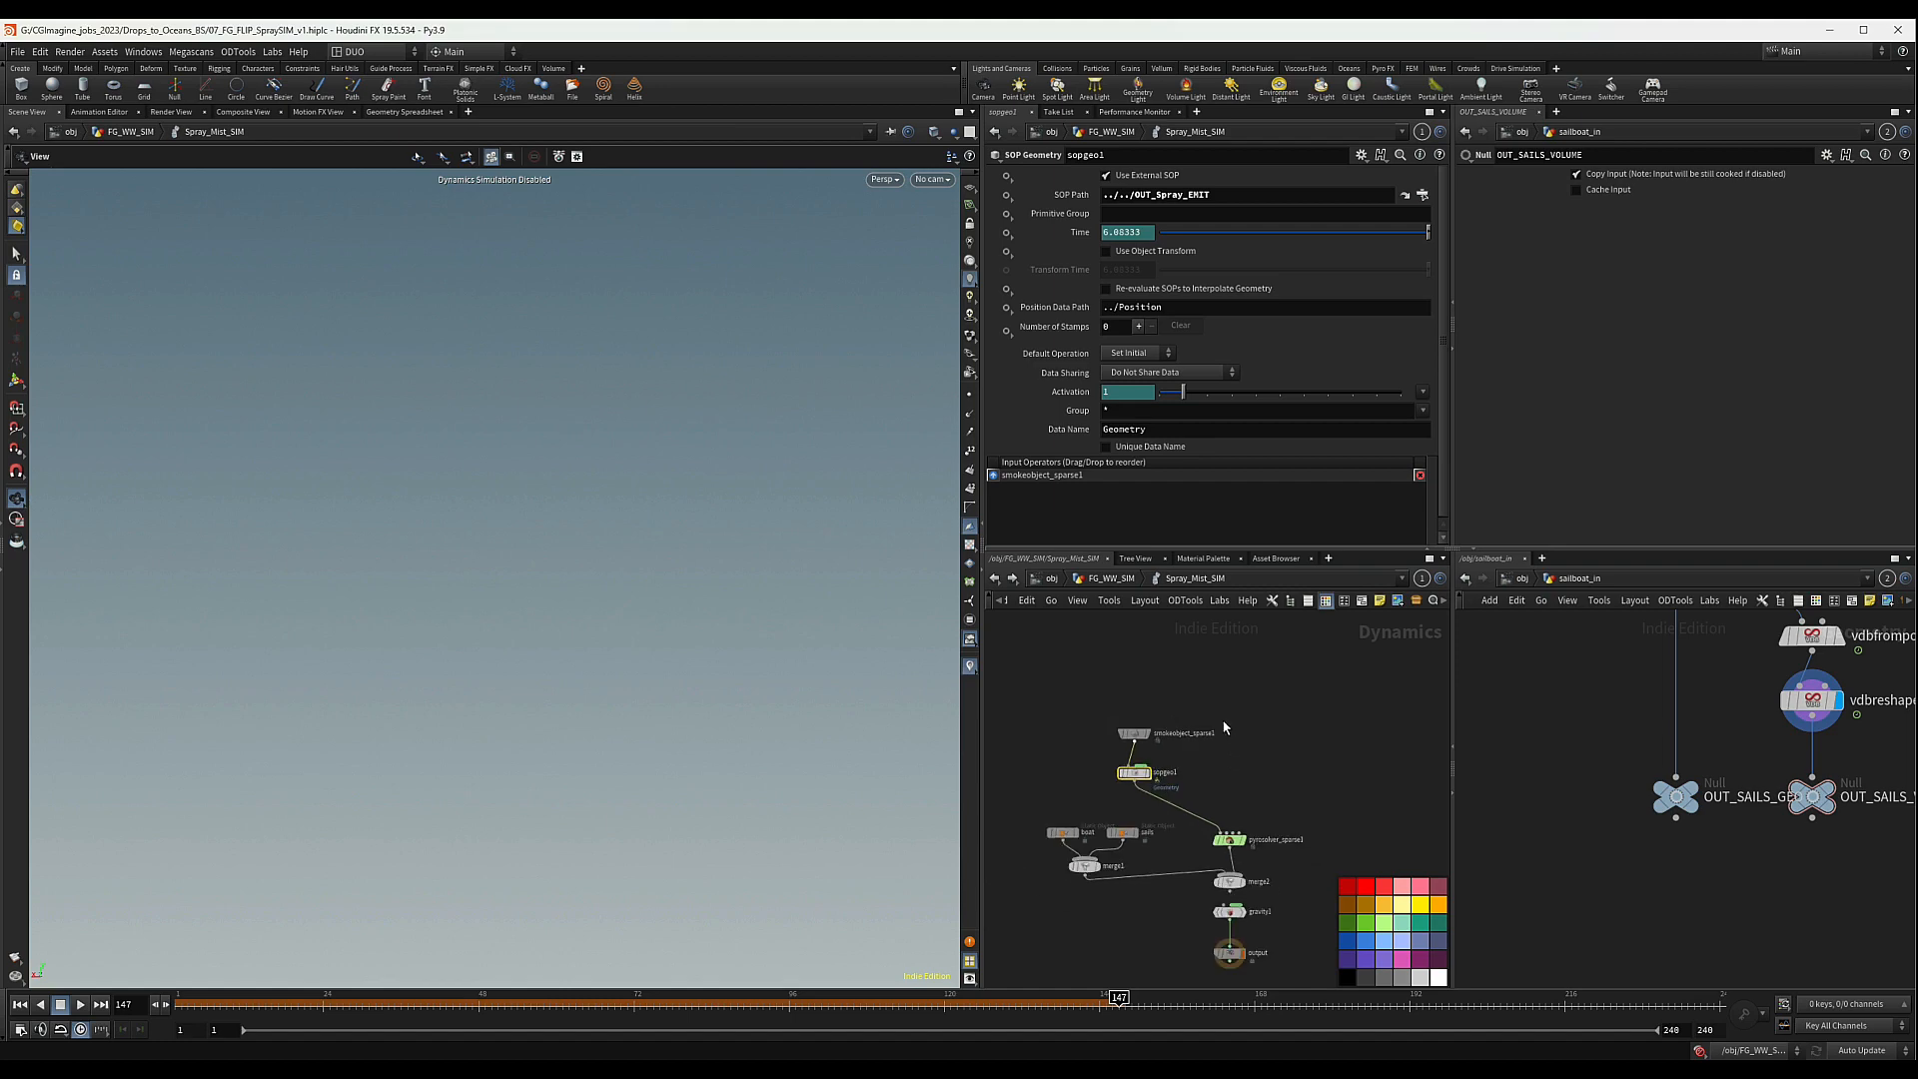
{"action": "scroll", "coordinate": [1198, 698], "scroll_direction": "up", "scroll_amount": 2}
{"action": "key", "text": "Tab"}
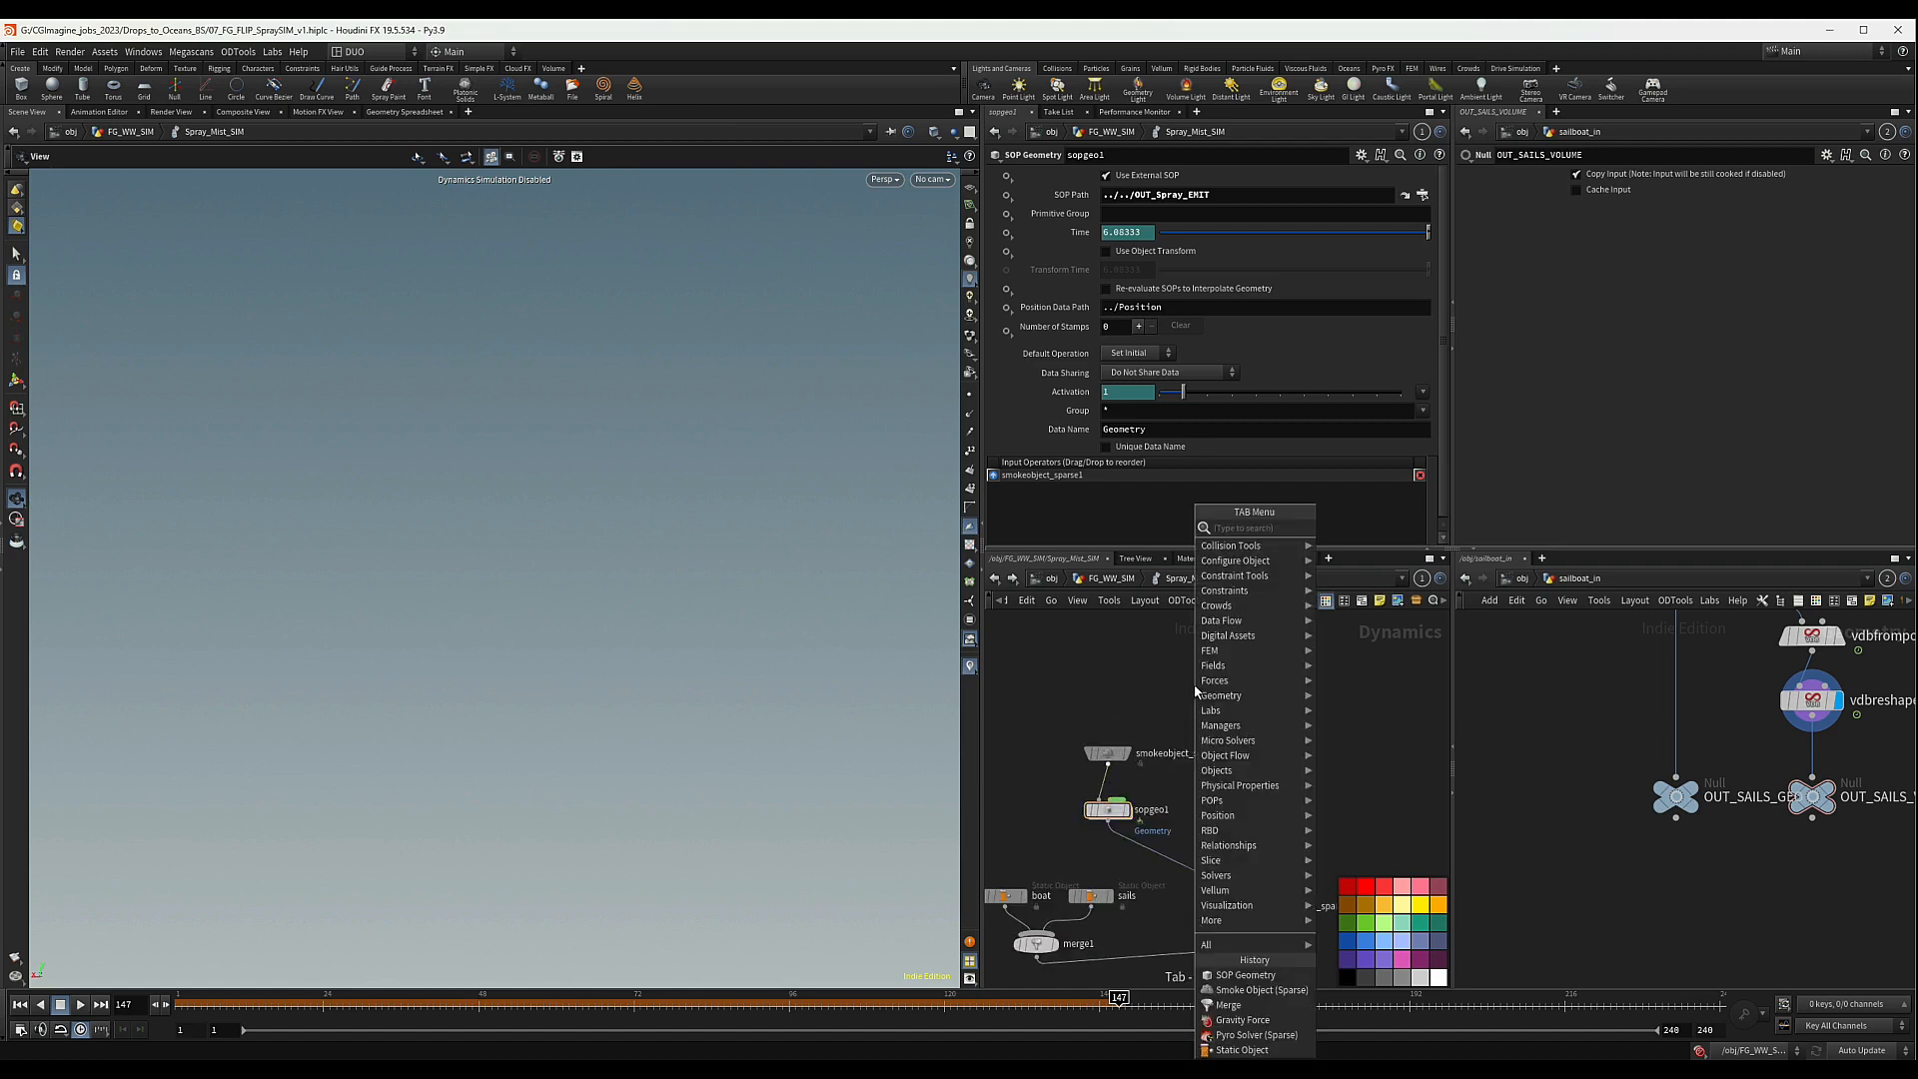
{"action": "type", "text": "gasfir"}
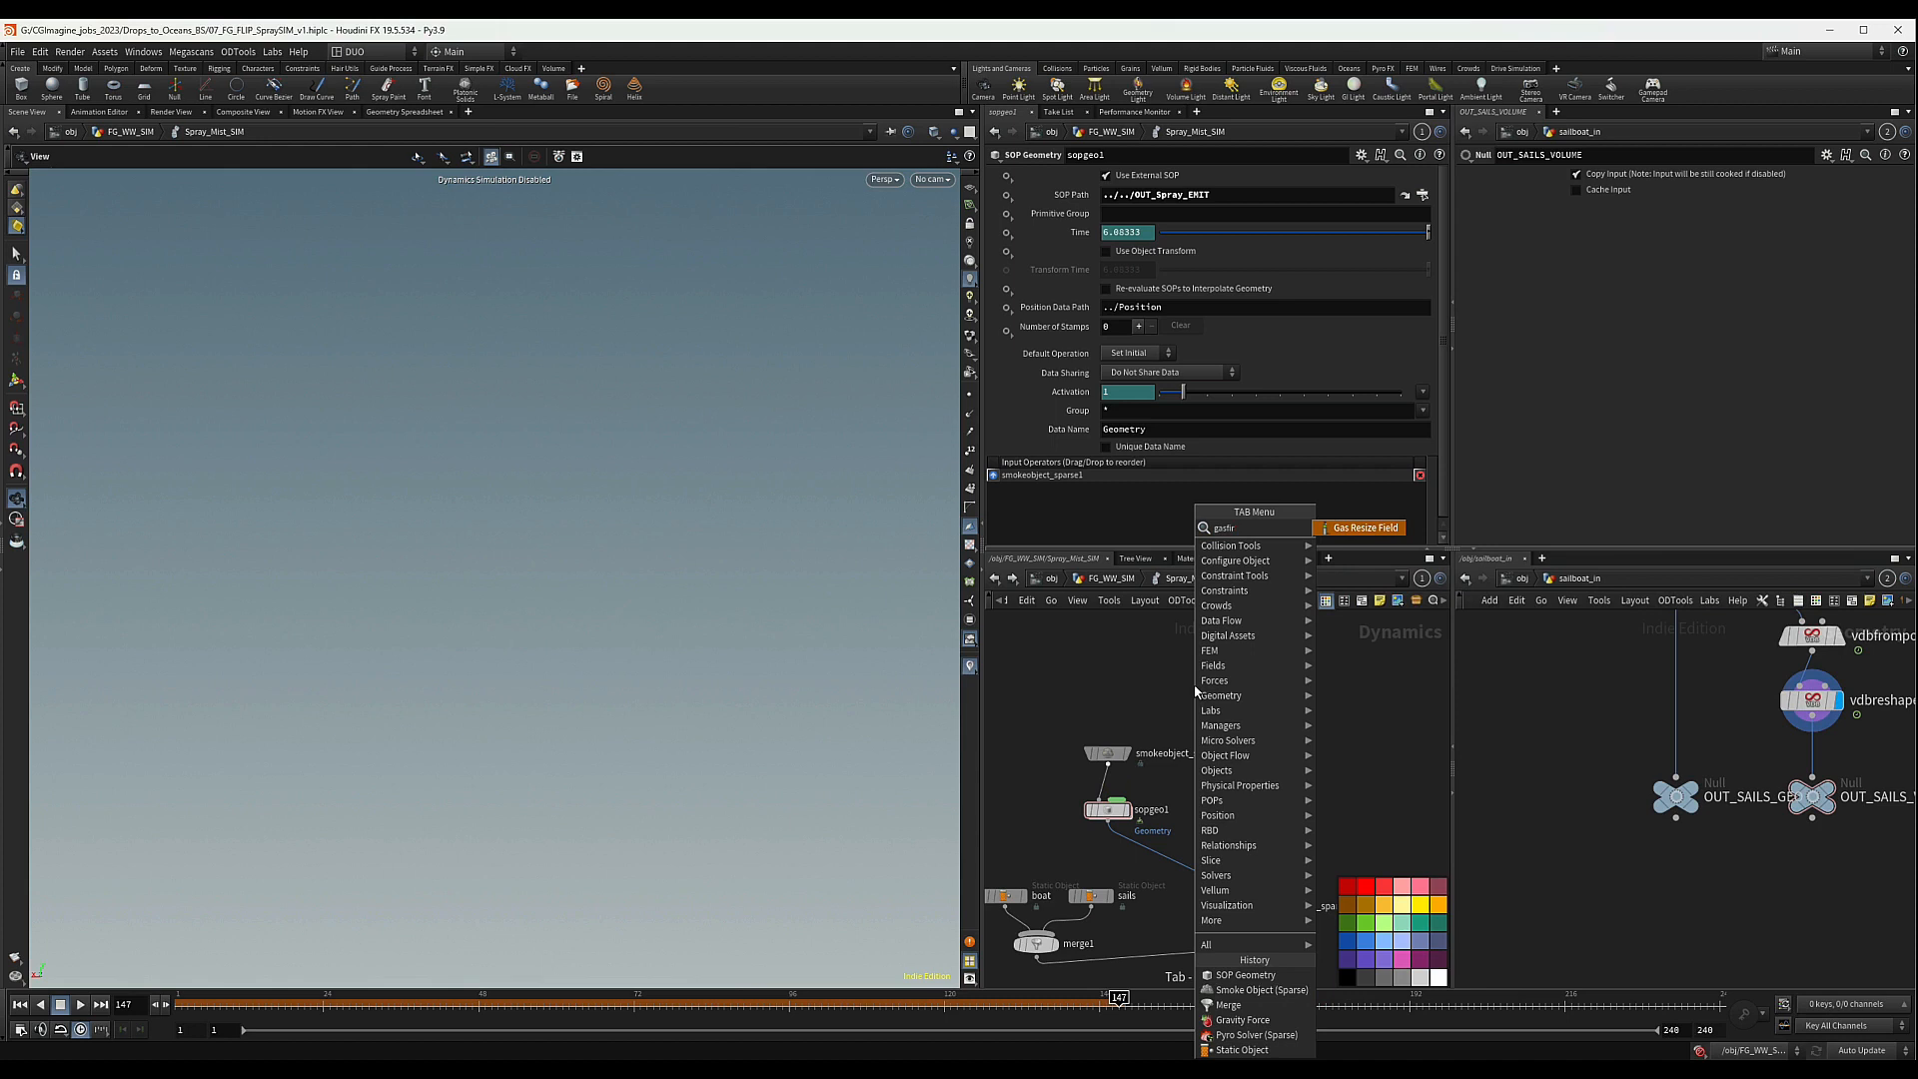
{"action": "key", "text": "Return"}
{"action": "left_click", "coordinate": [1194, 685]}
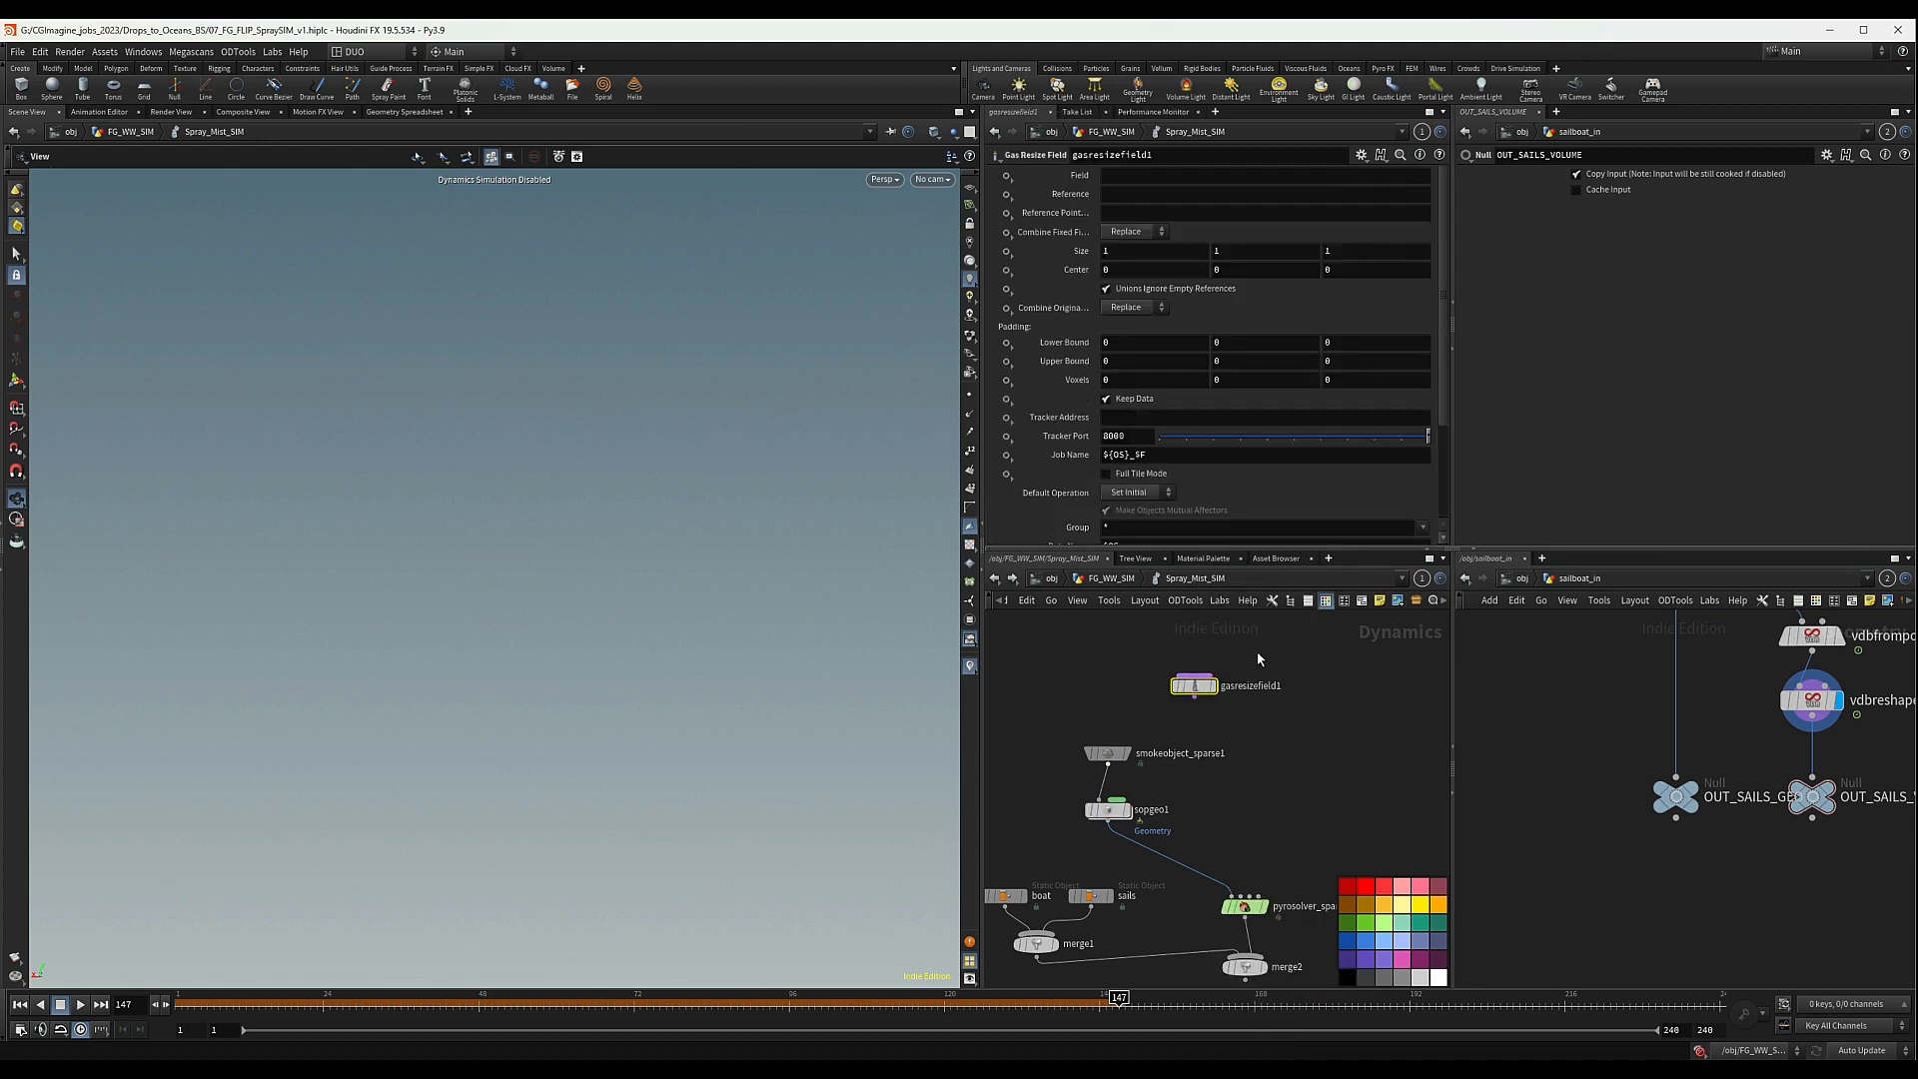
{"action": "key", "text": "Delete"}
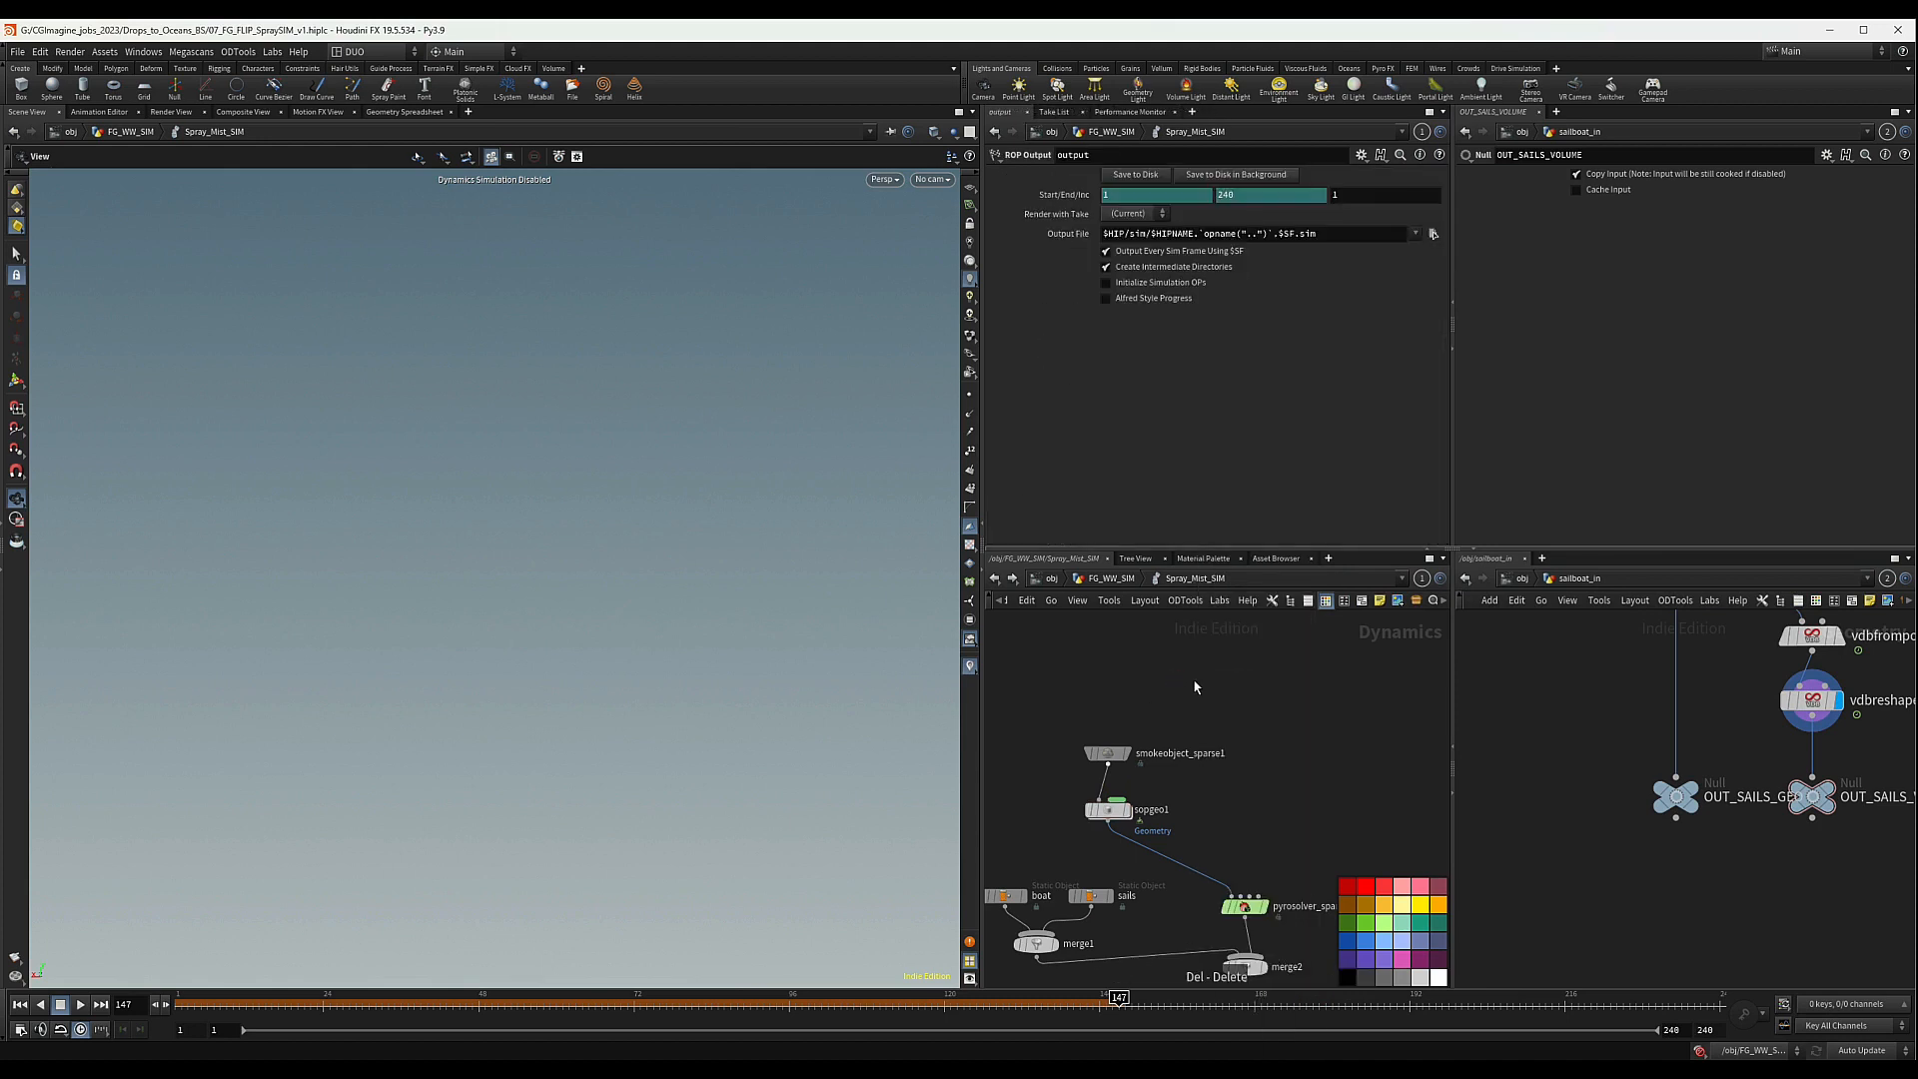
- Add a Gas Resize Fluid Dynamic node and place it above and beside the sparse smoke object
{"action": "key", "text": "Tab"}
{"action": "type", "text": "gasflui"}
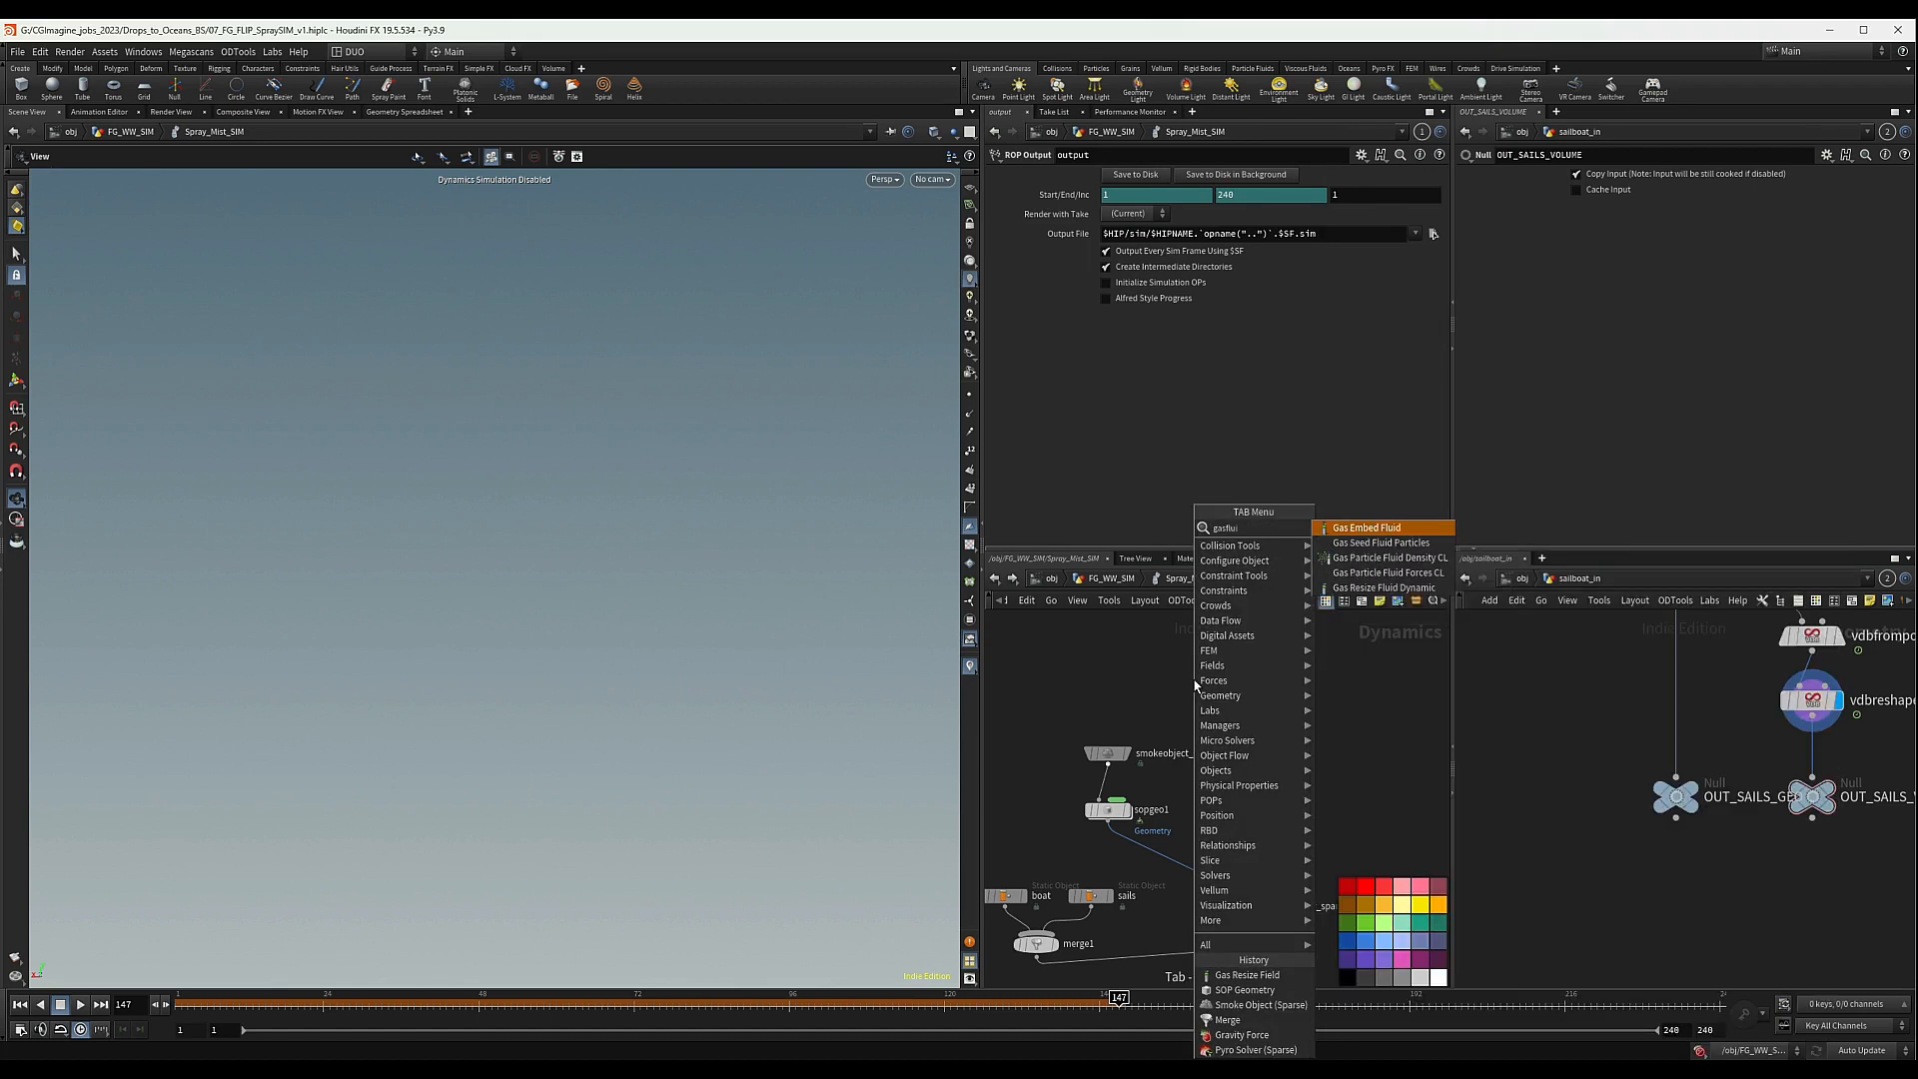
{"action": "key", "text": "Down"}
{"action": "key", "text": "Down"}
{"action": "key", "text": "Down"}
{"action": "key", "text": "Down"}
{"action": "key", "text": "Return"}
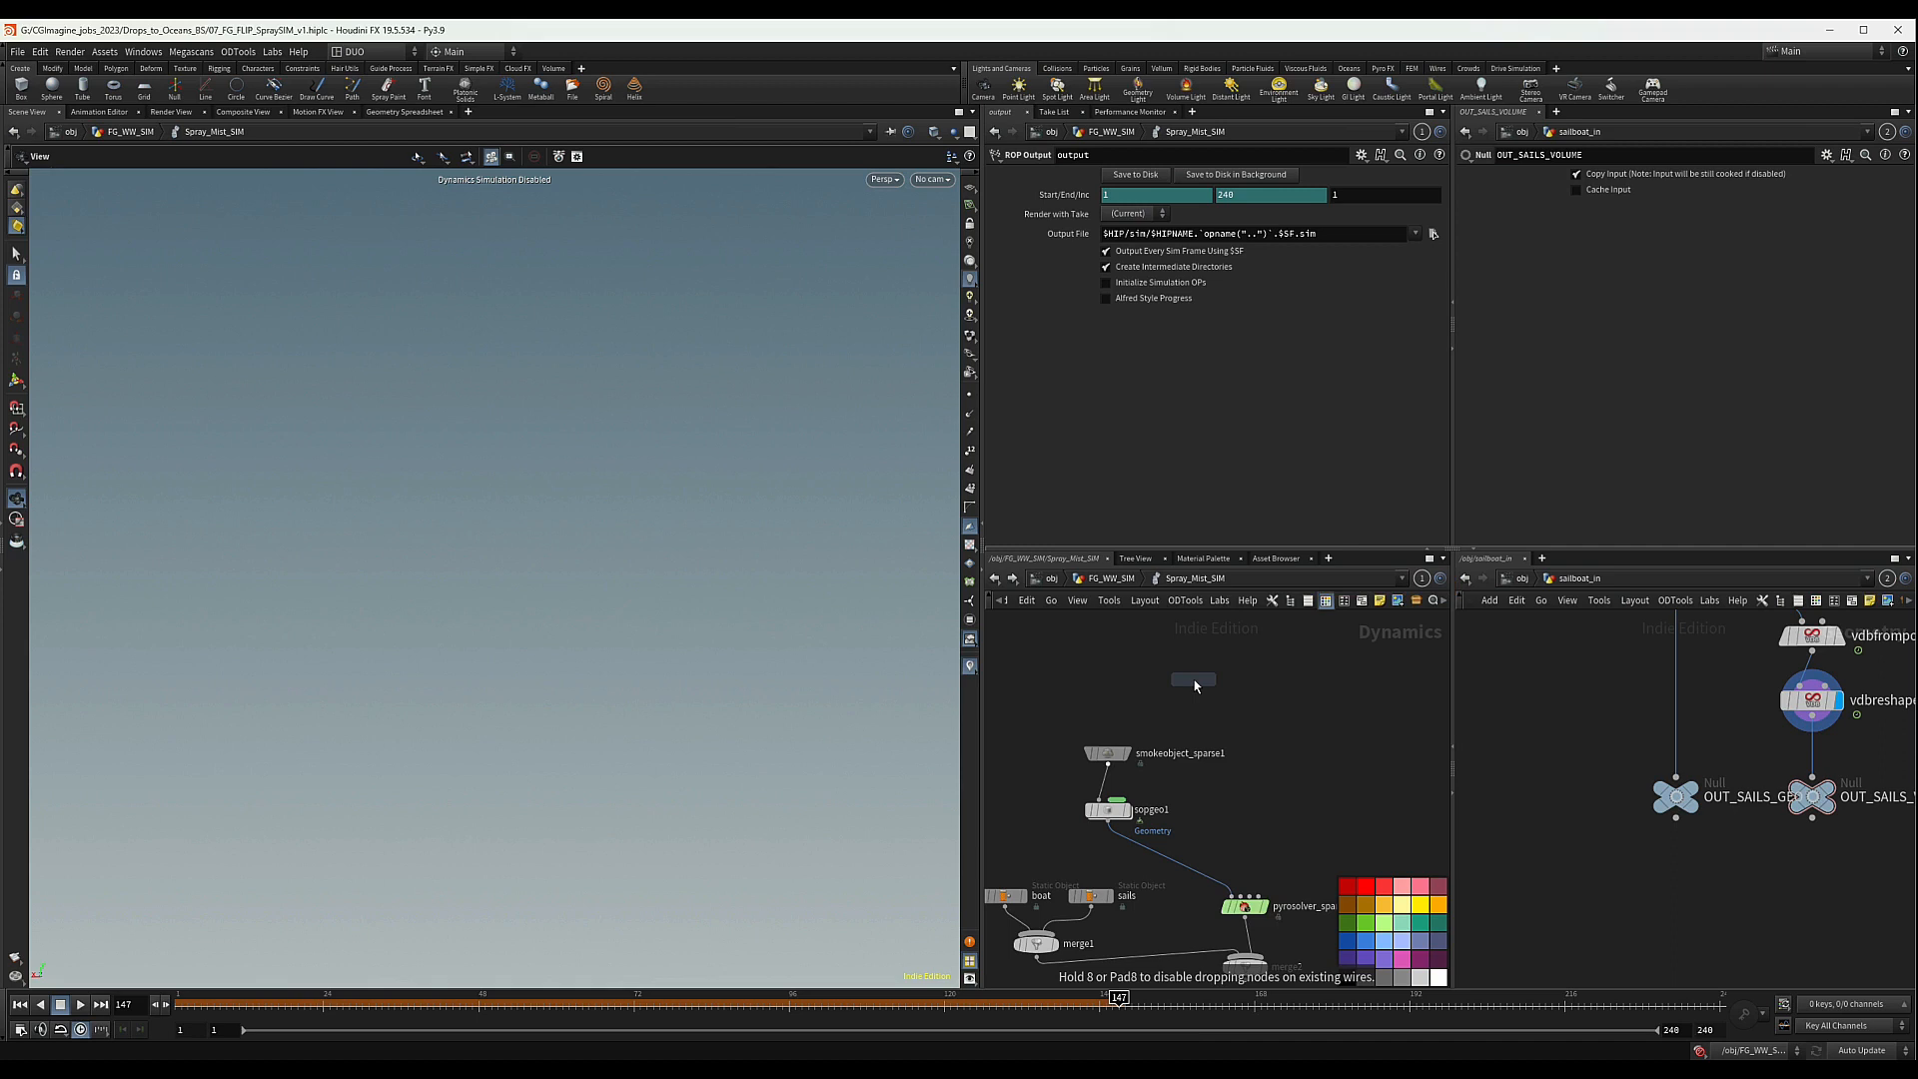
{"action": "left_click", "coordinate": [1188, 689]}
{"action": "left_click_drag", "start_coordinate": [1188, 689], "coordinate": [1037, 815]}
{"action": "left_click_drag", "start_coordinate": [1198, 733], "coordinate": [1164, 758]}
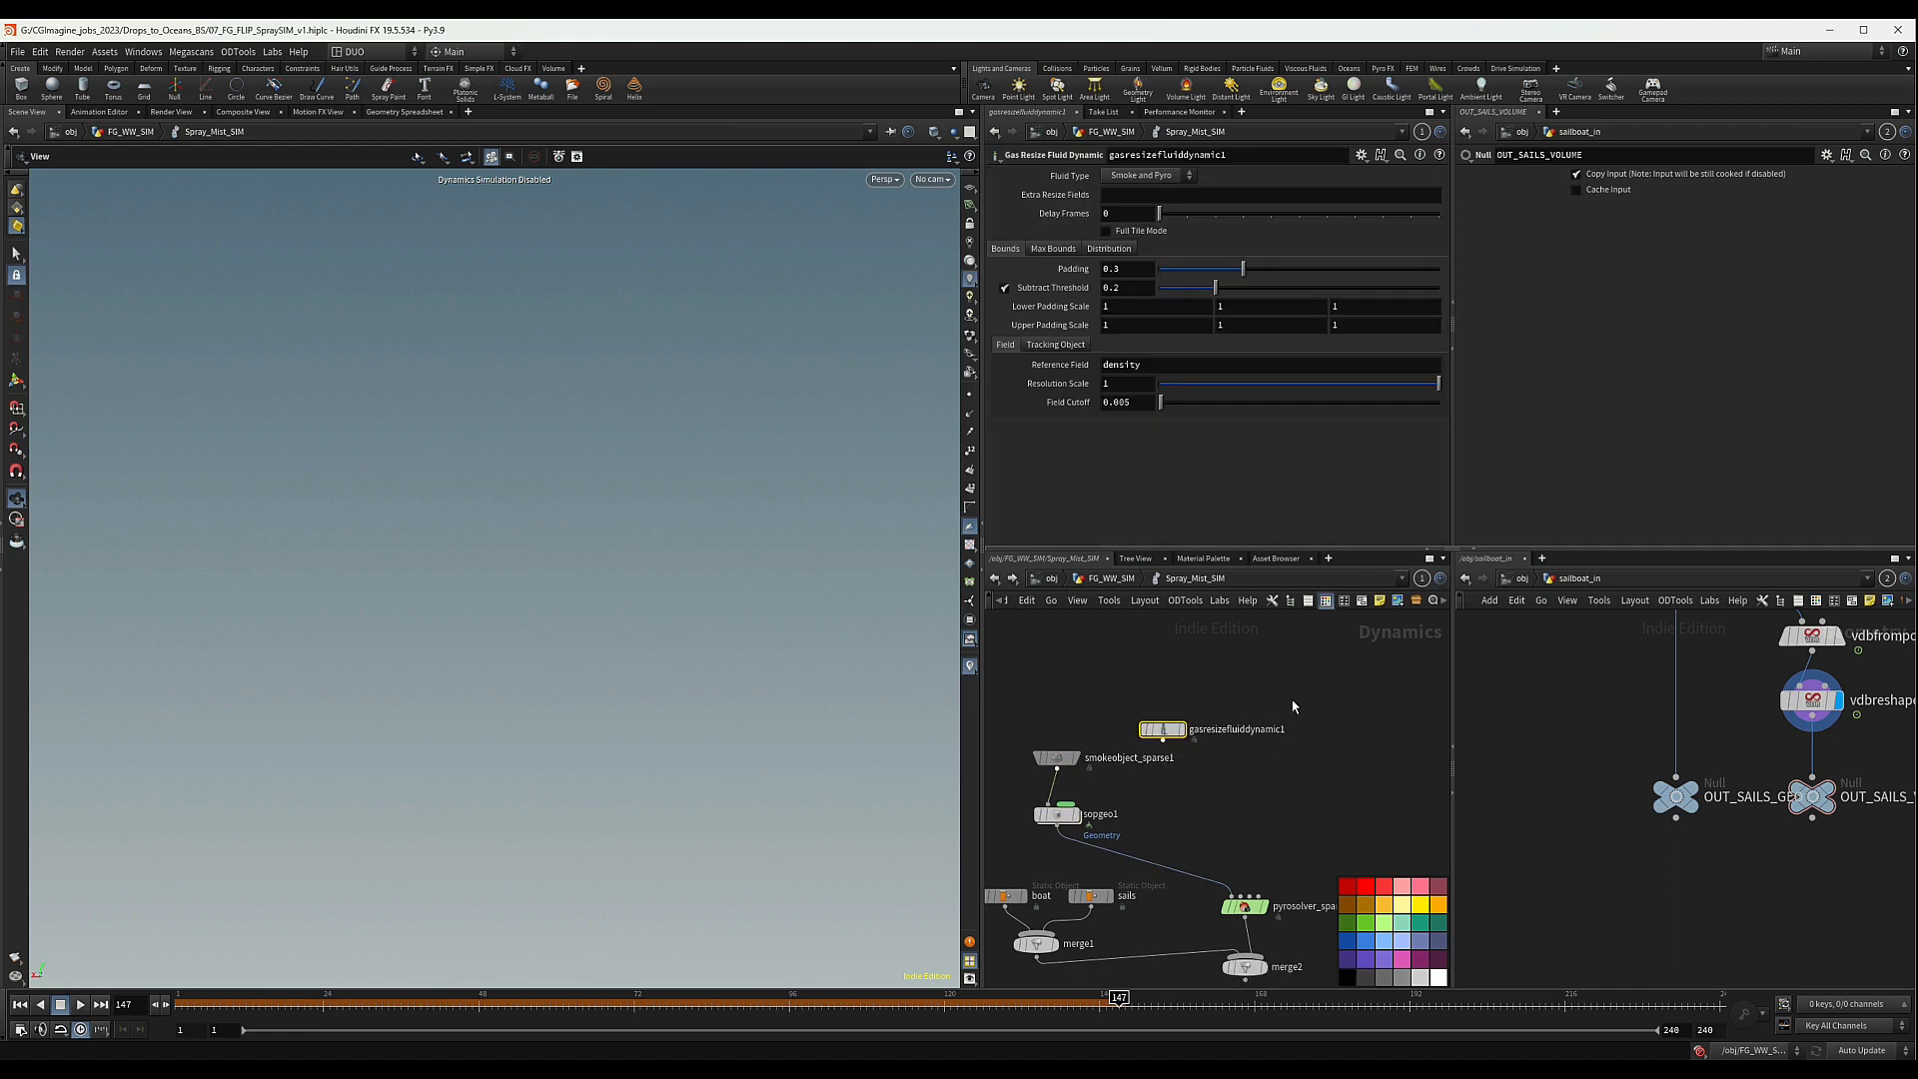
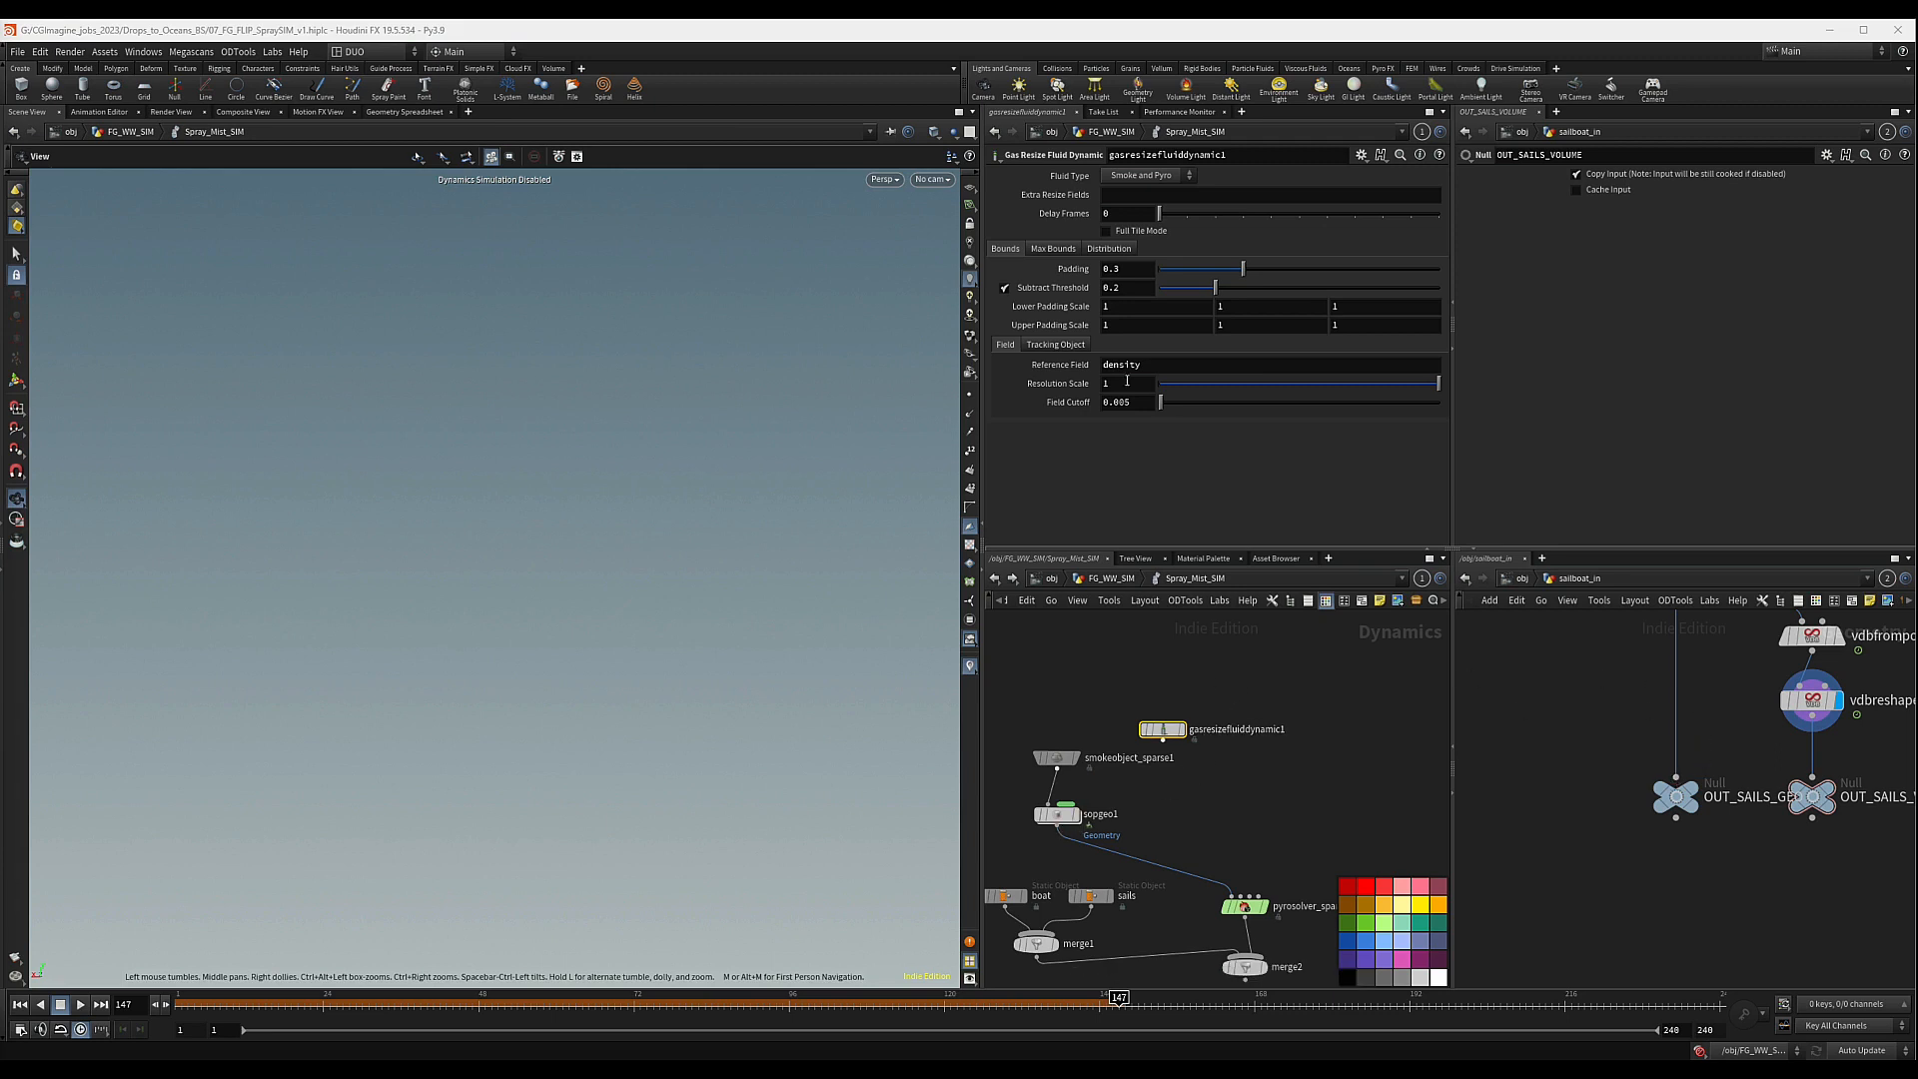
- Open the WIND network in the second network pane to reach OUT_BOUND, keeping the Gas Resize Fluid Dynamic node selected
{"action": "scroll", "coordinate": [1569, 669], "scroll_direction": "up", "scroll_amount": 3}
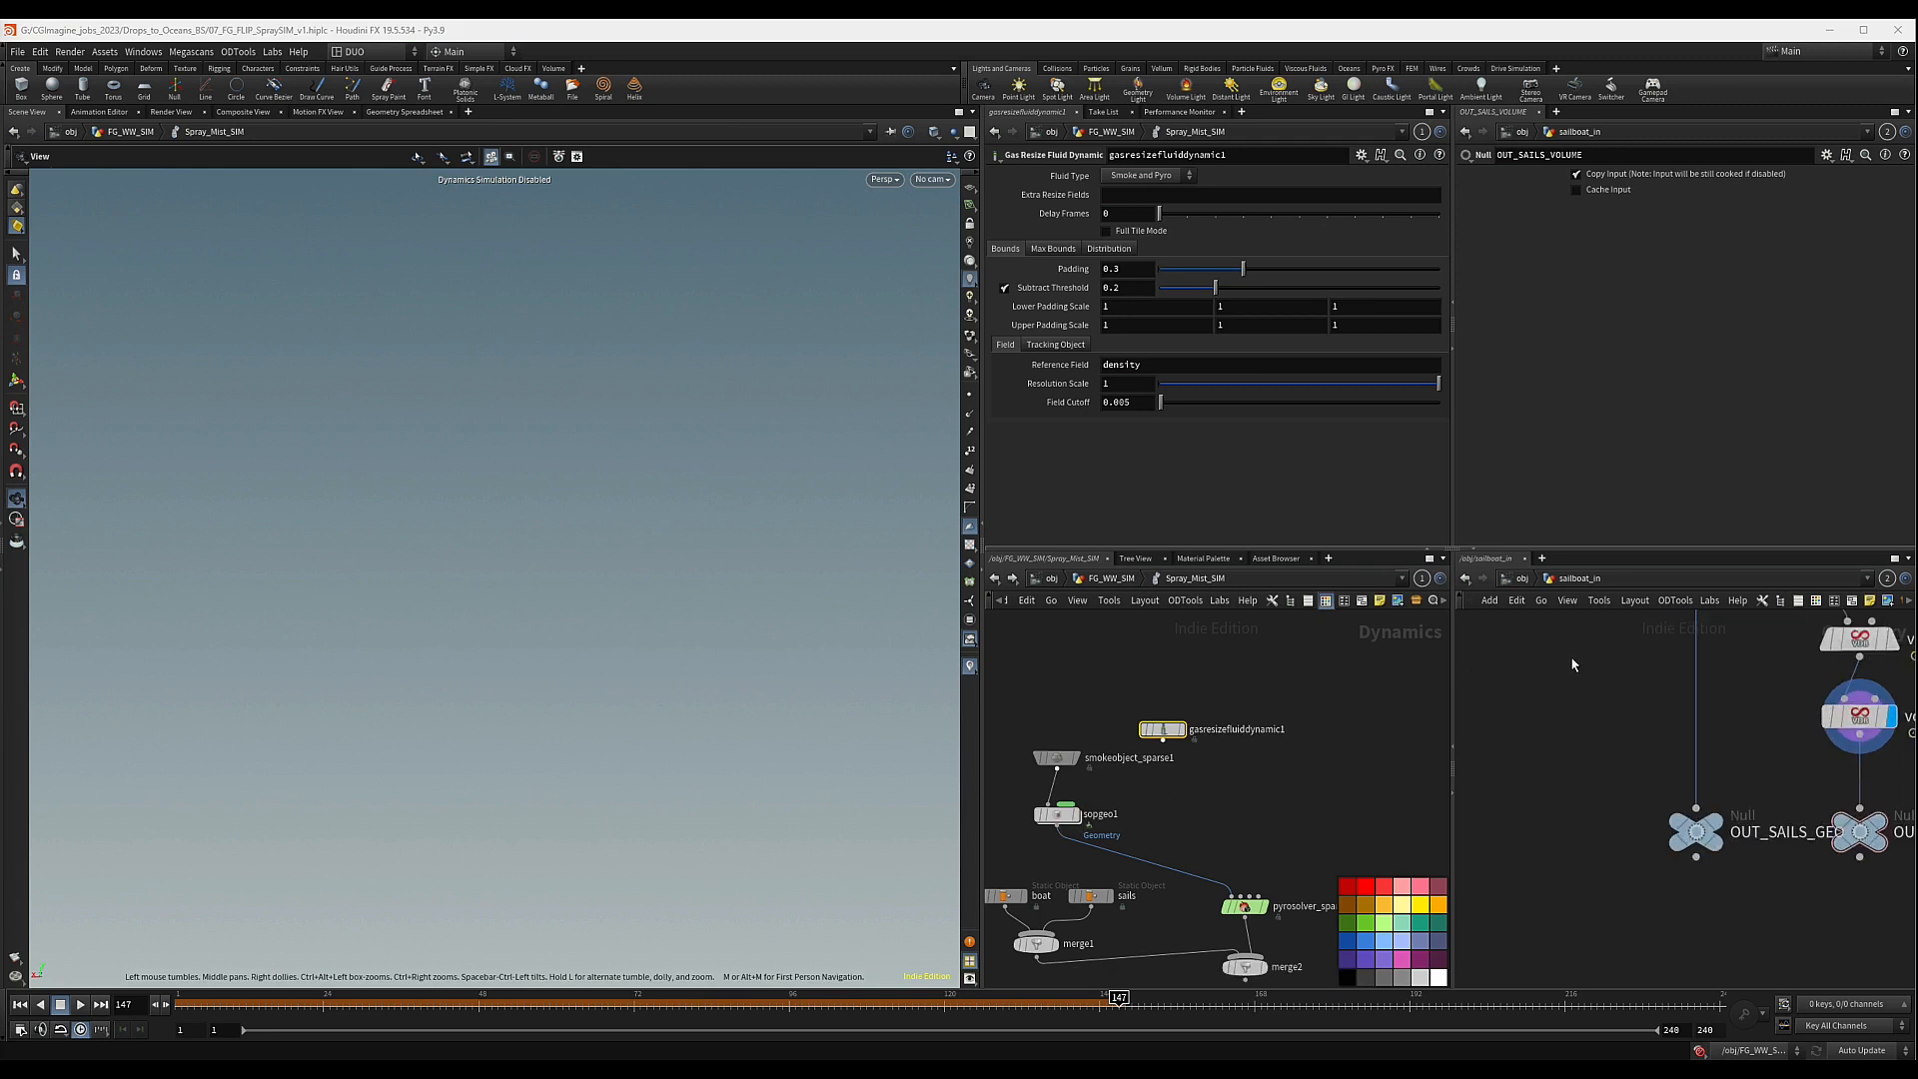
{"action": "left_click", "coordinate": [1515, 580]}
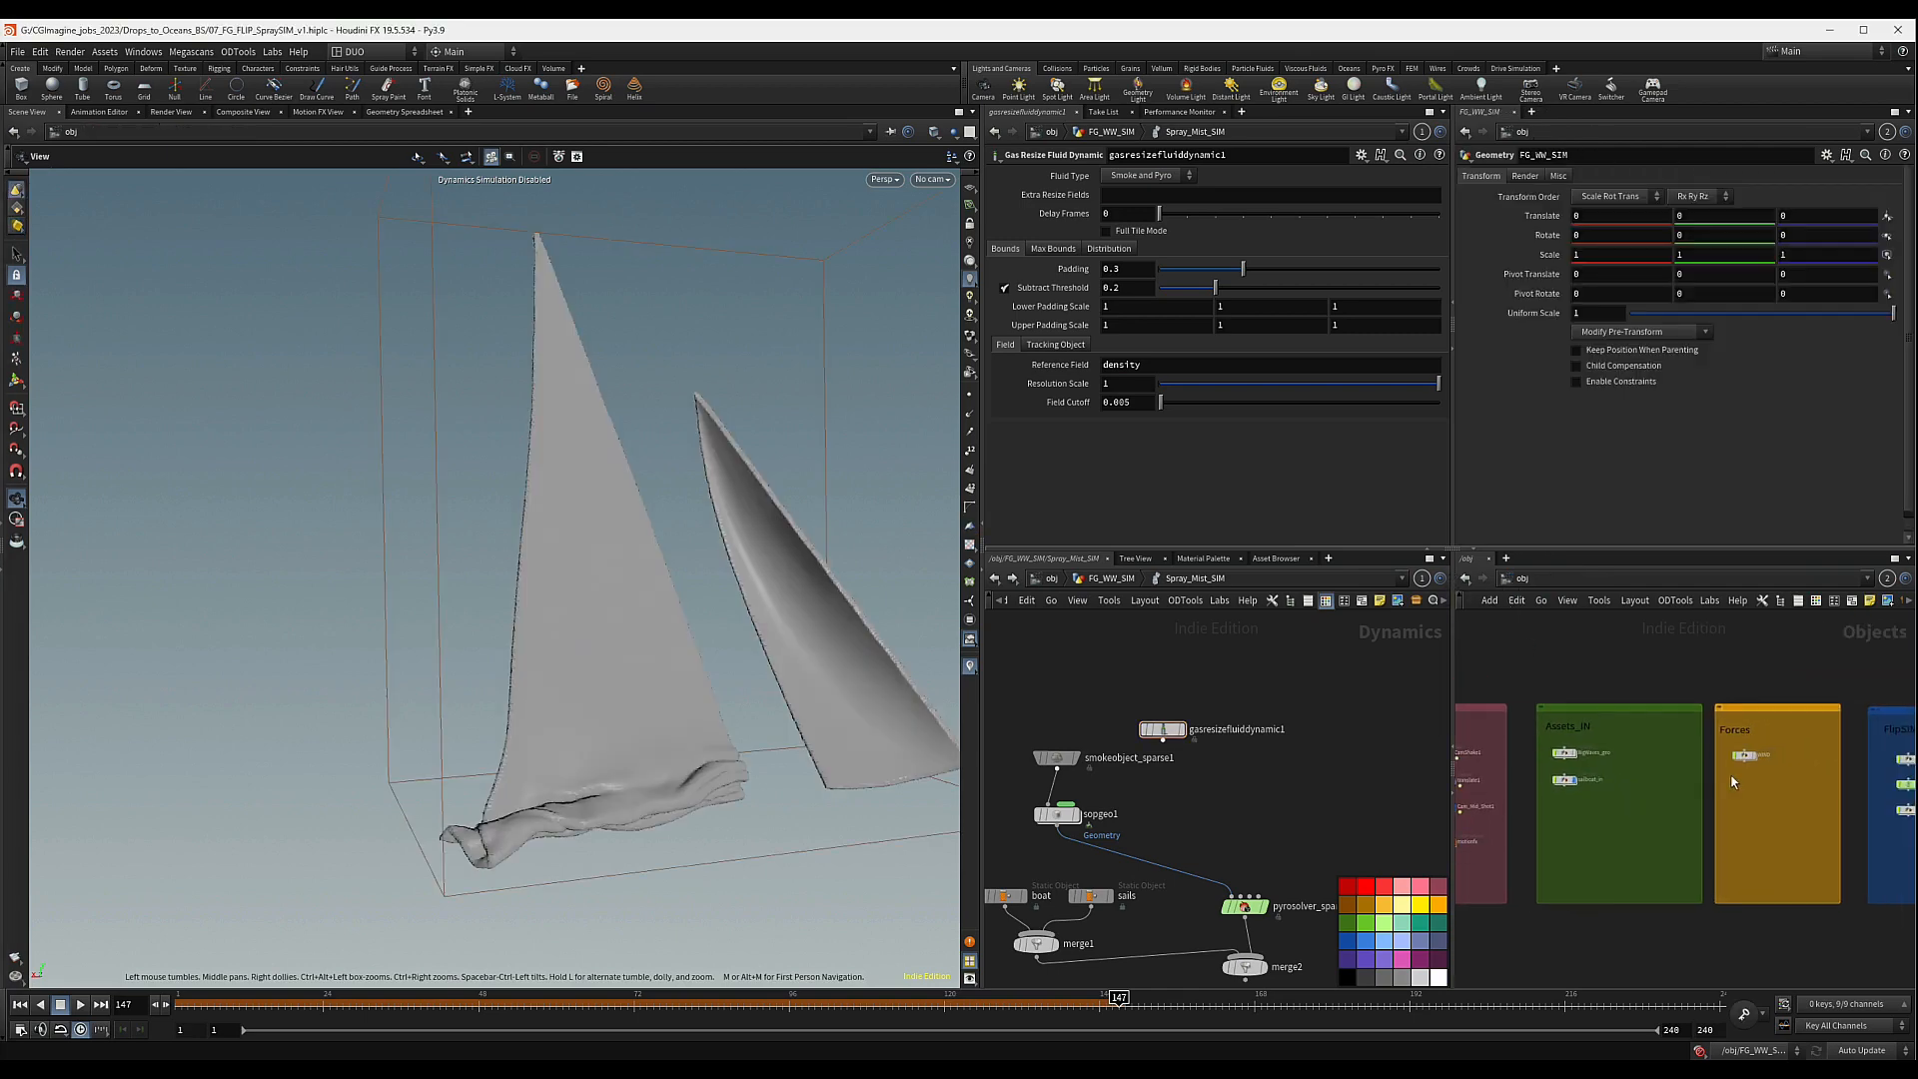
{"action": "double_click", "coordinate": [1758, 744]}
{"action": "mouse_move", "coordinate": [1711, 817]}
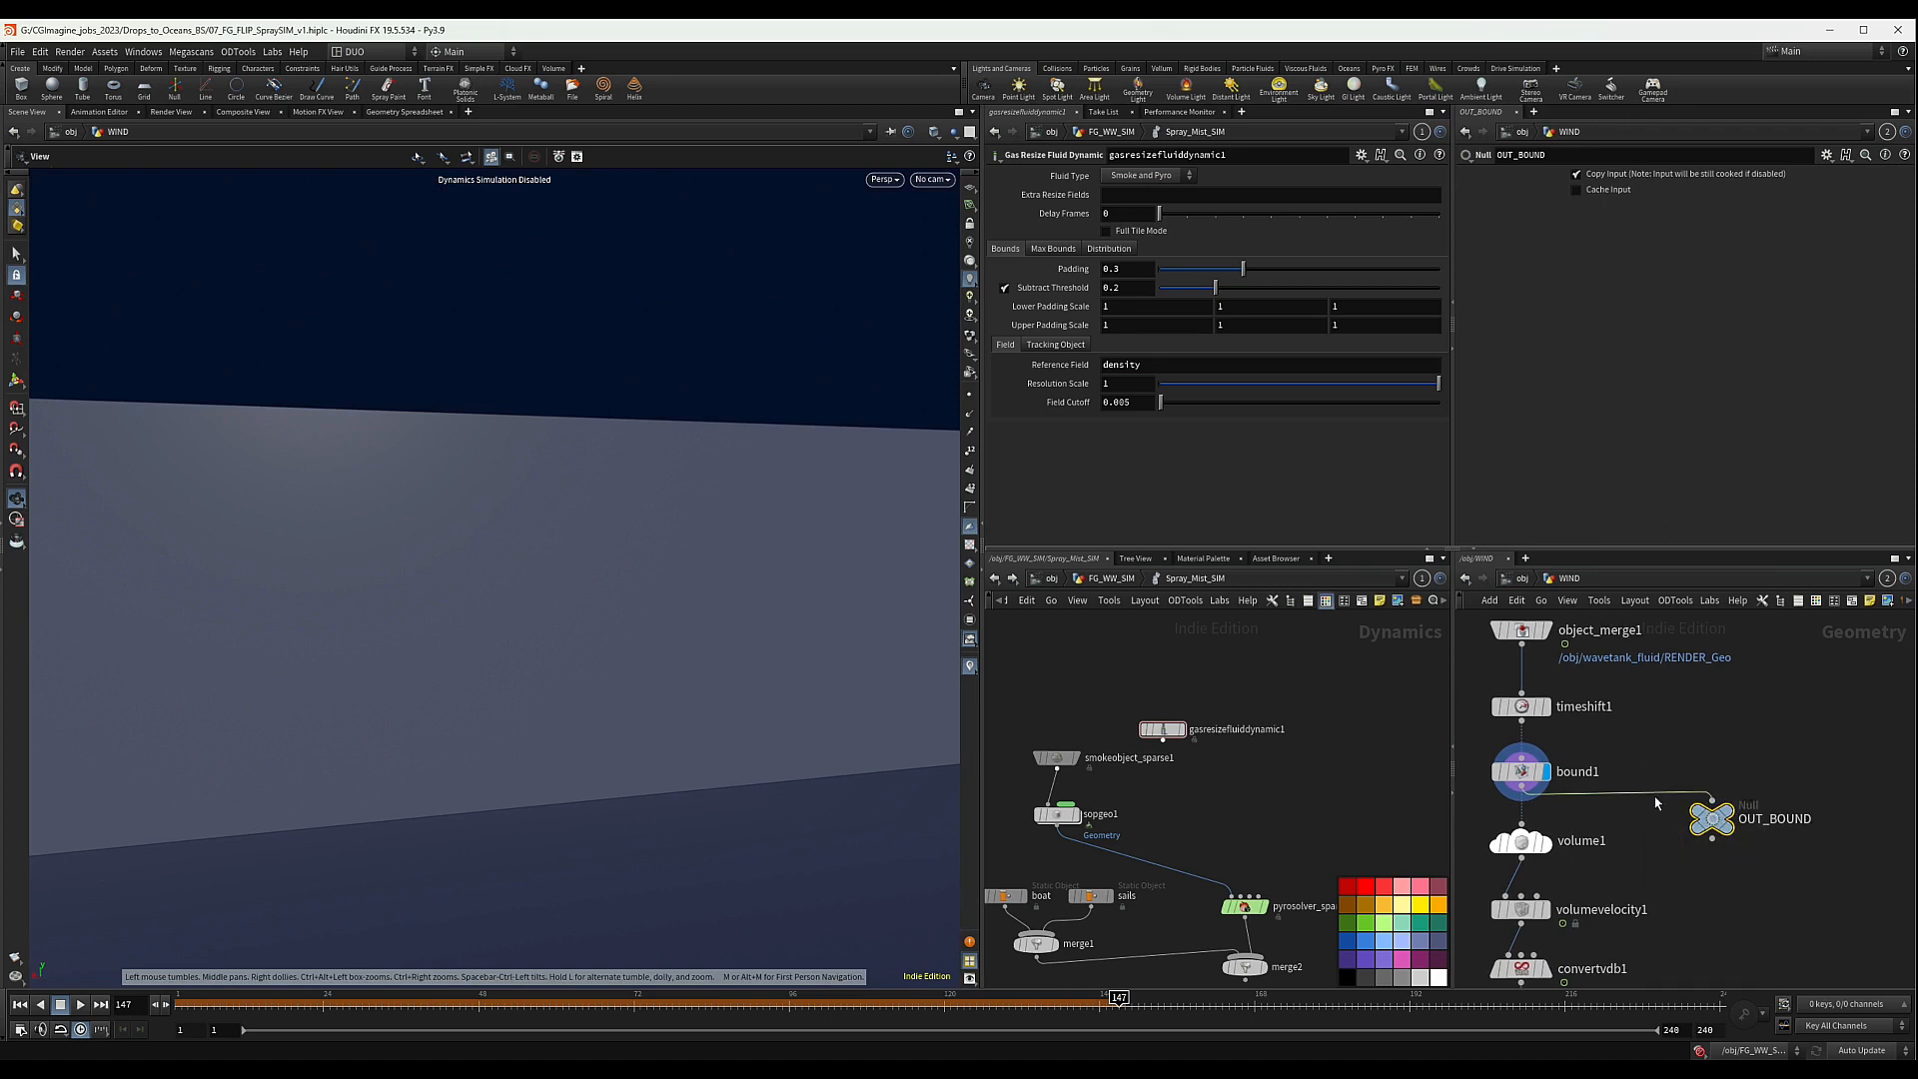
{"action": "left_click_drag", "start_coordinate": [1160, 713], "coordinate": [1209, 781]}
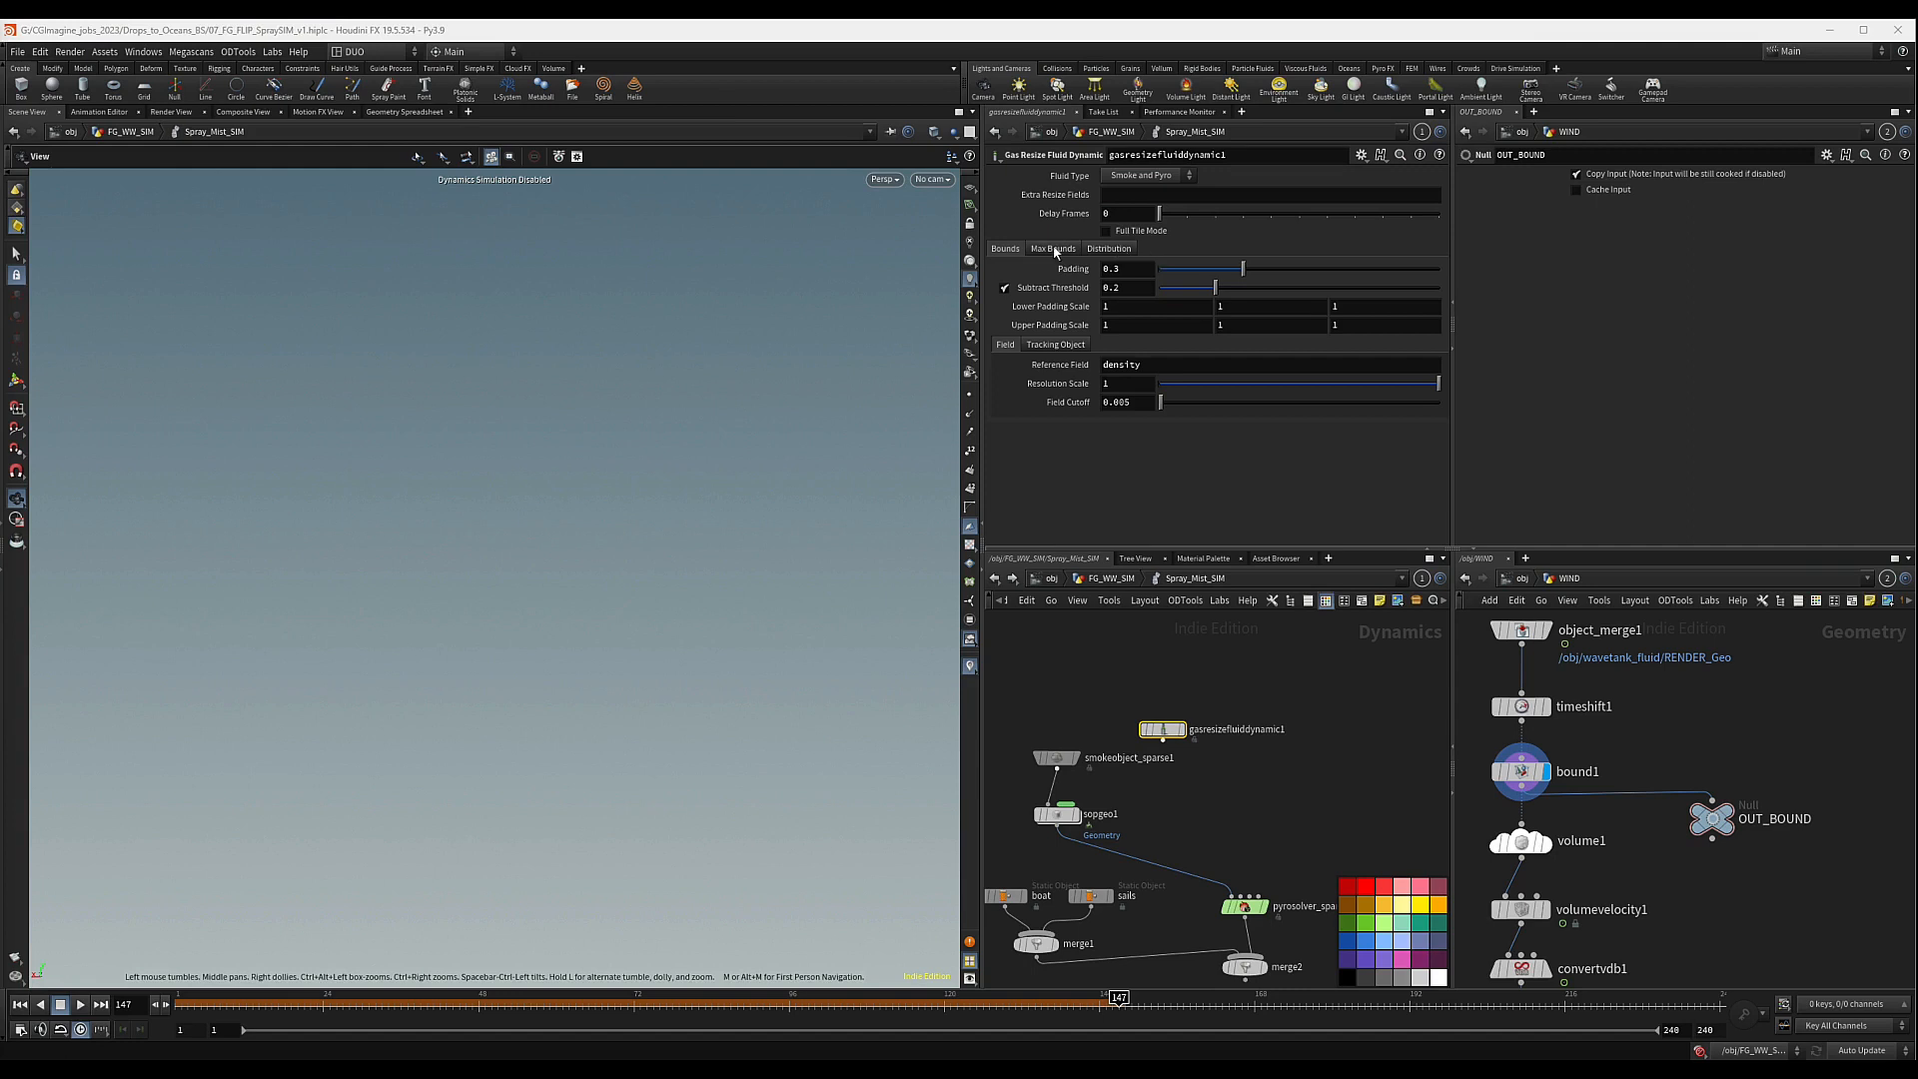
- Set the resize node's maximum bounds clamping to From Object, using OUT_BOUND from WIND as the object
{"action": "left_click", "coordinate": [1050, 250]}
{"action": "left_click", "coordinate": [1006, 249]}
{"action": "left_click", "coordinate": [1052, 249]}
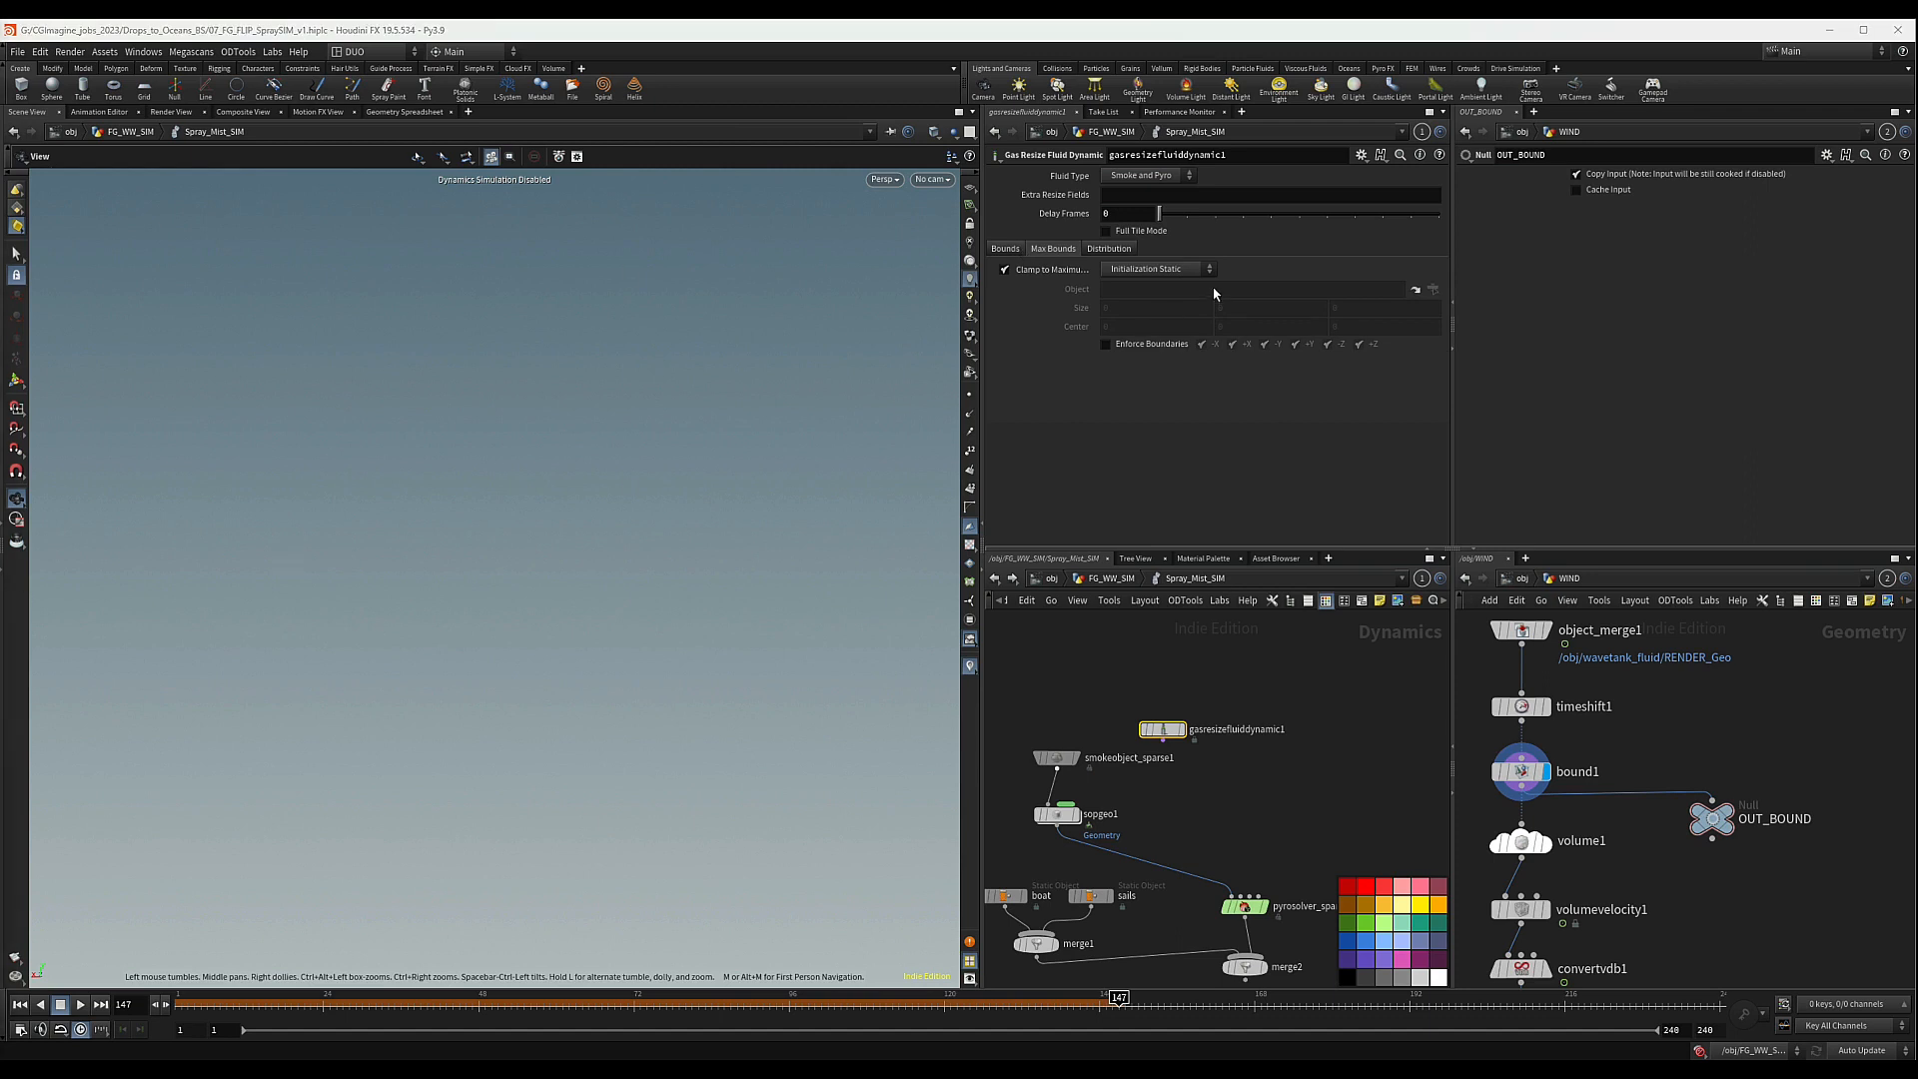
{"action": "left_click", "coordinate": [1157, 269]}
{"action": "left_click", "coordinate": [1153, 286]}
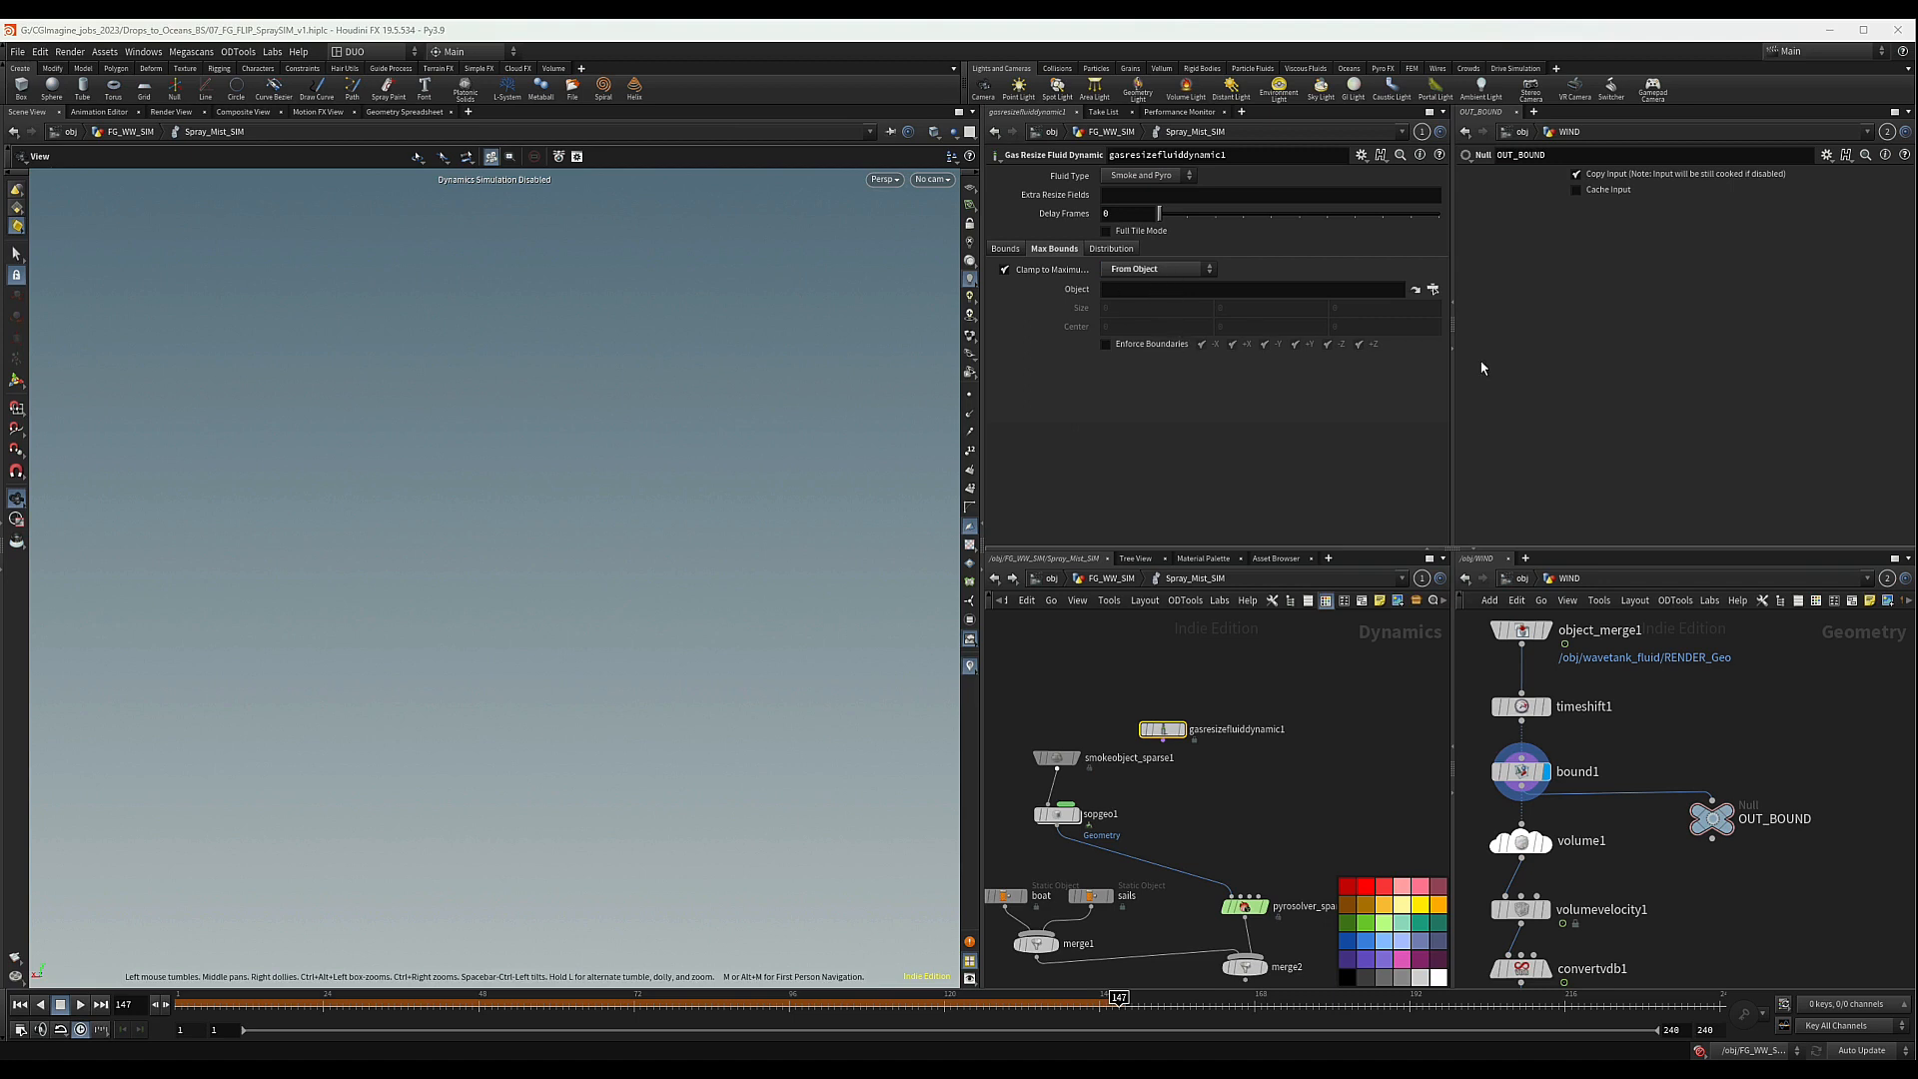
{"action": "left_click_drag", "start_coordinate": [1712, 818], "coordinate": [1181, 291]}
- Enable Track by Object in the resize node's bounds, with the type set to Dop and the Dop path to Geometry
{"action": "left_click", "coordinate": [1005, 248]}
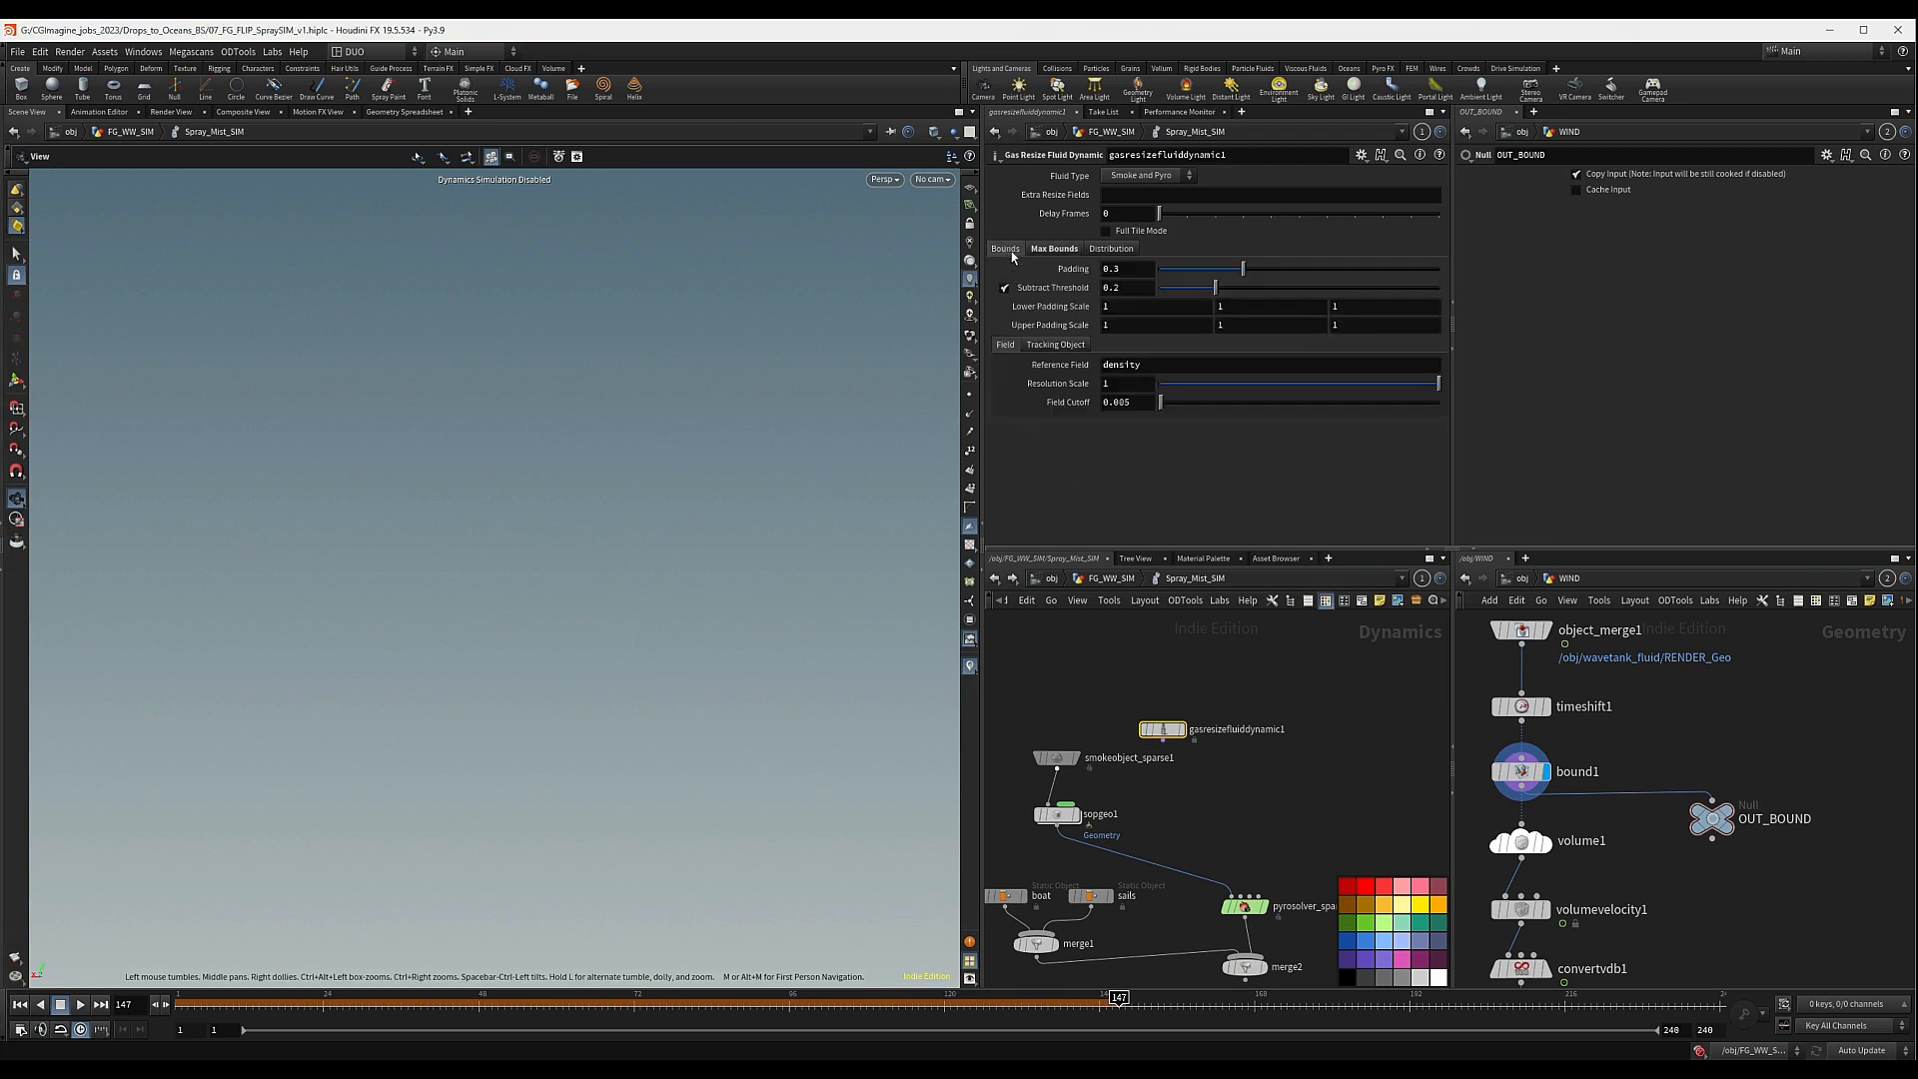
{"action": "left_click", "coordinate": [1056, 343]}
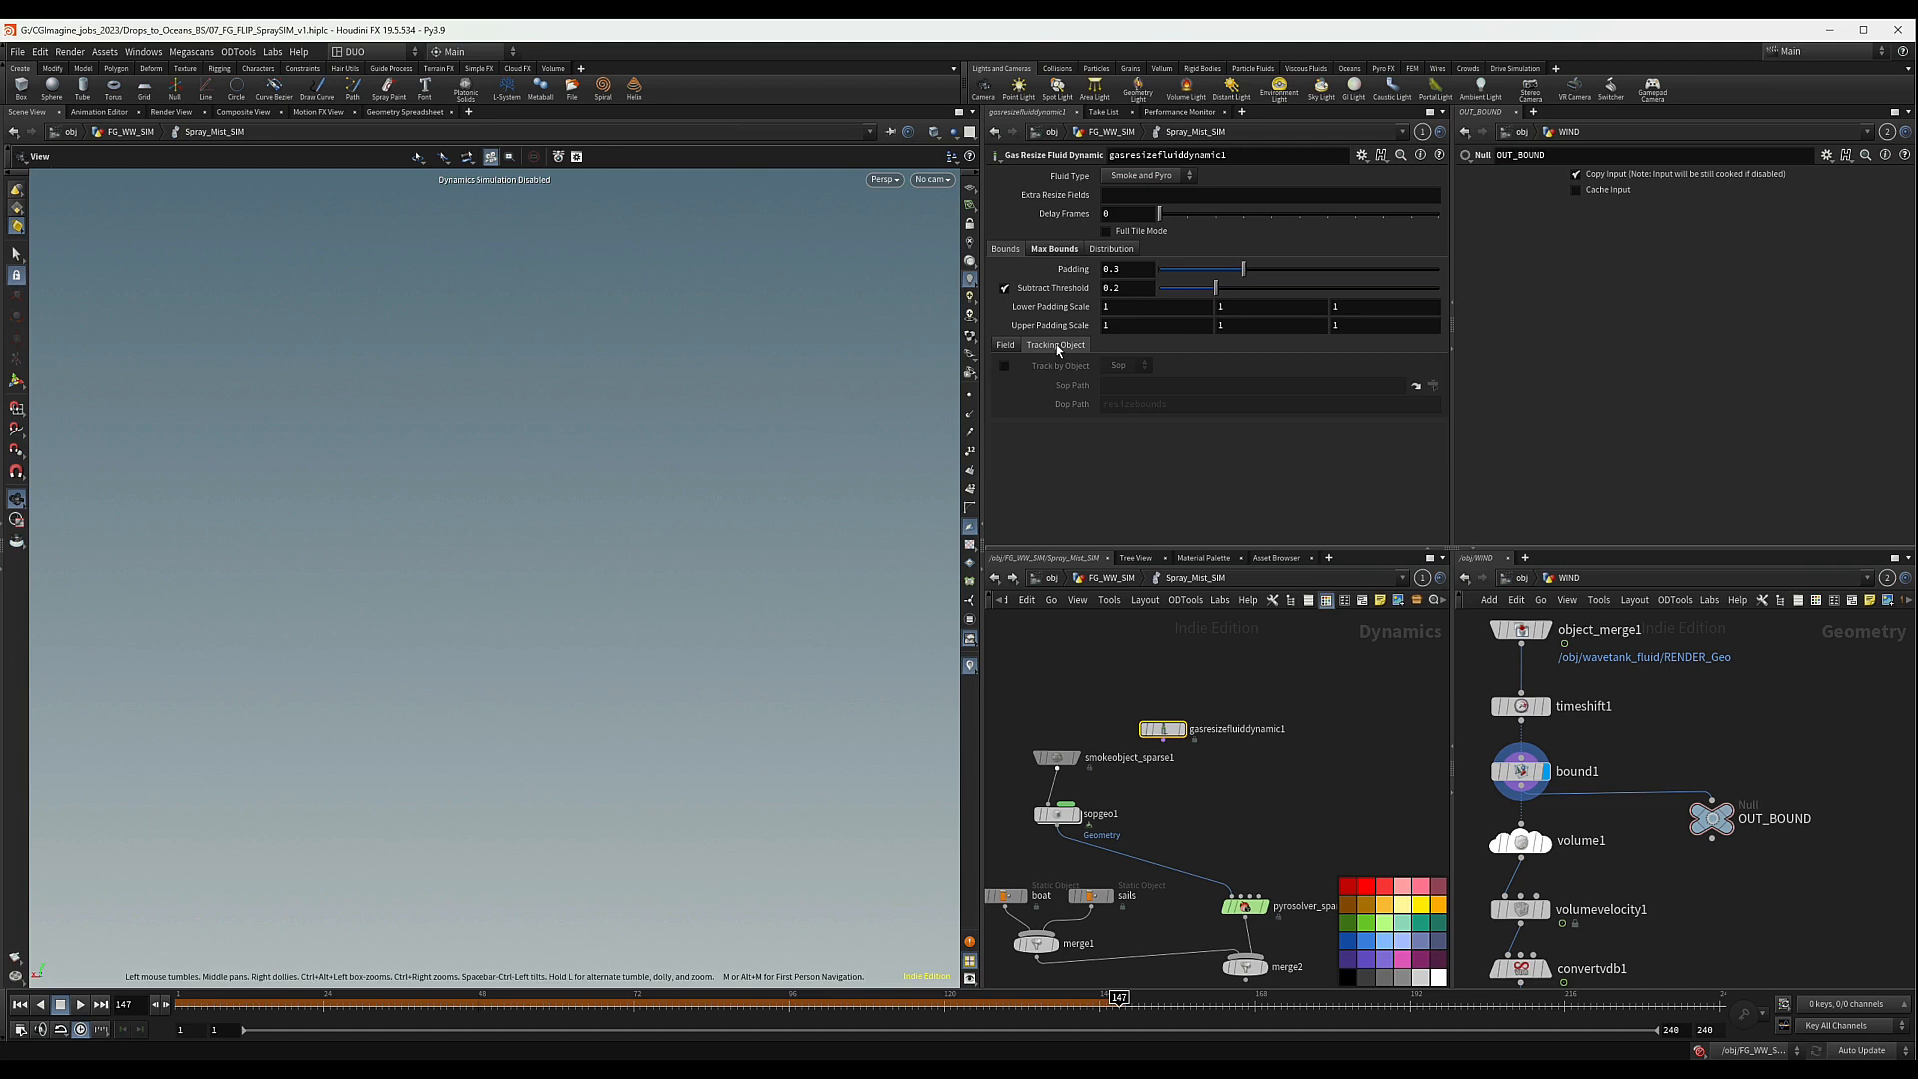
{"action": "left_click", "coordinate": [1005, 365]}
{"action": "left_click", "coordinate": [1125, 364]}
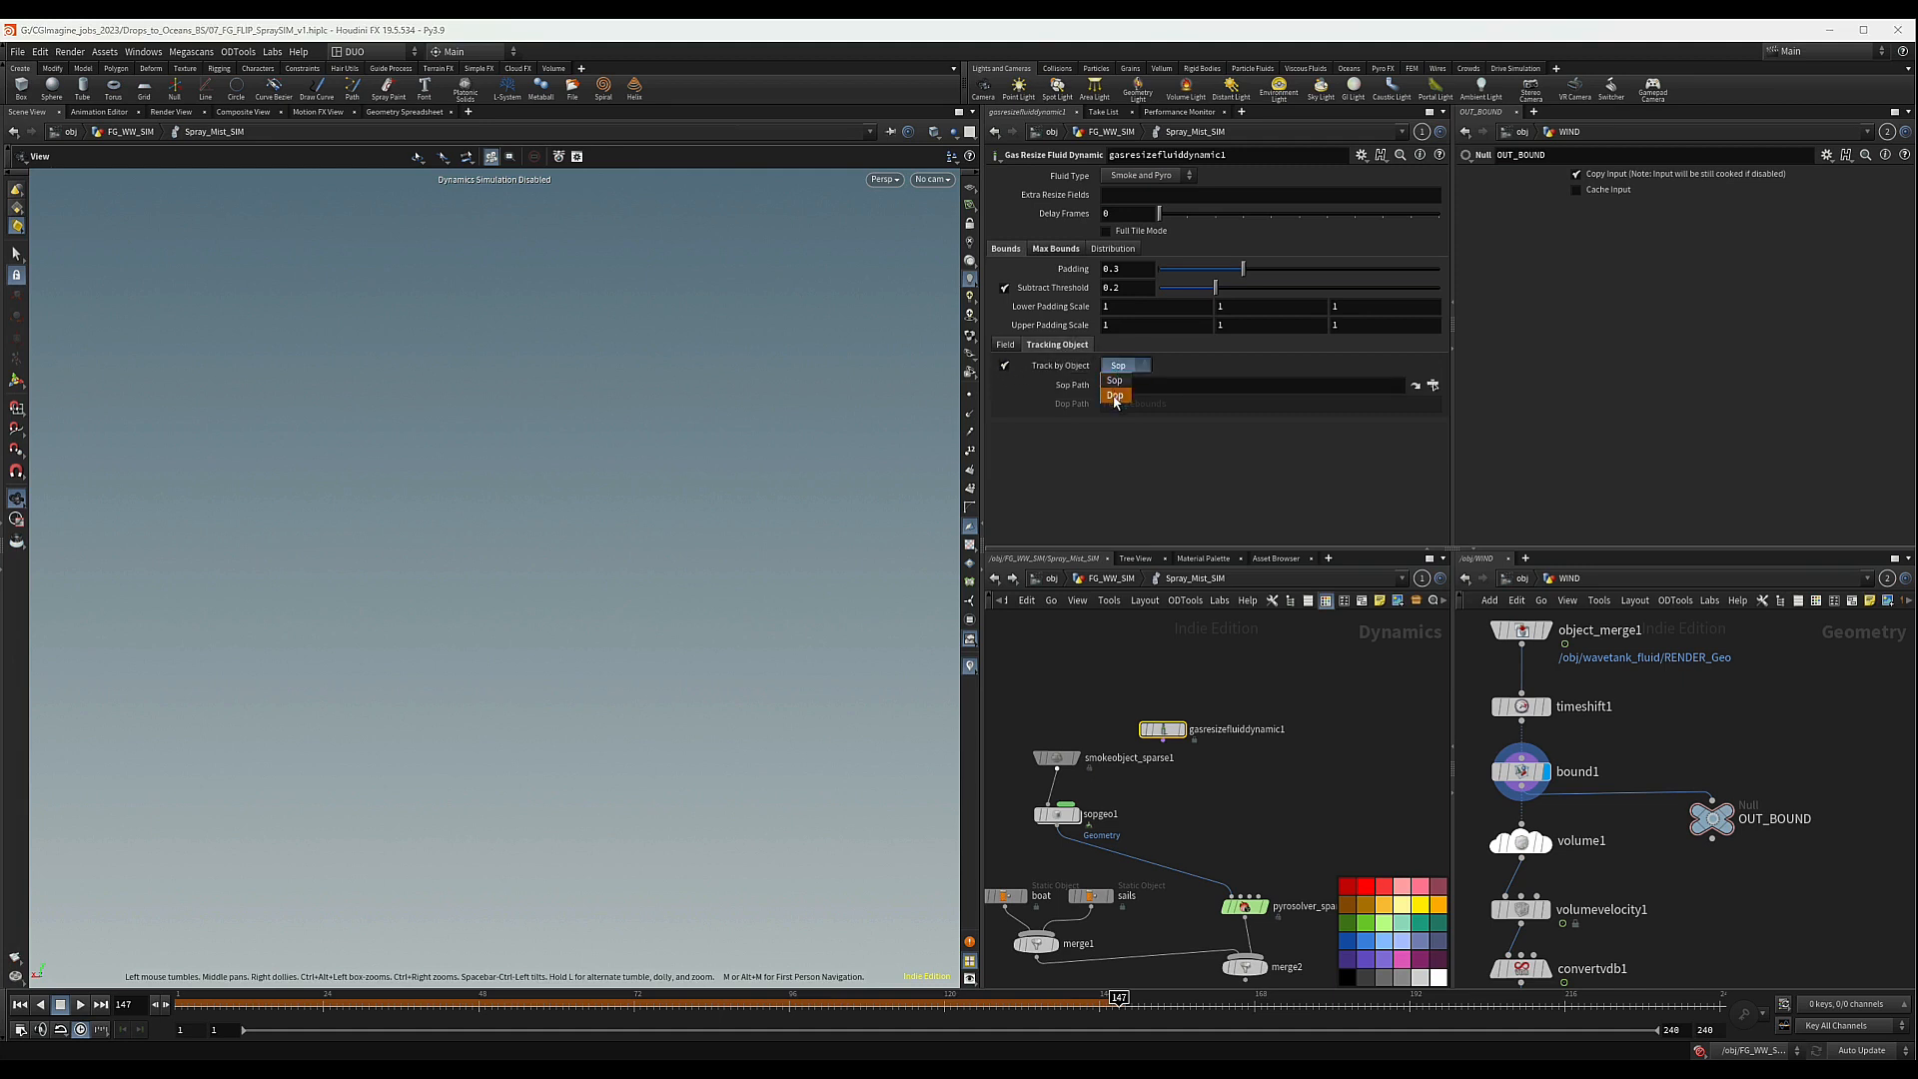
{"action": "left_click", "coordinate": [1127, 388]}
{"action": "double_click", "coordinate": [1134, 403]}
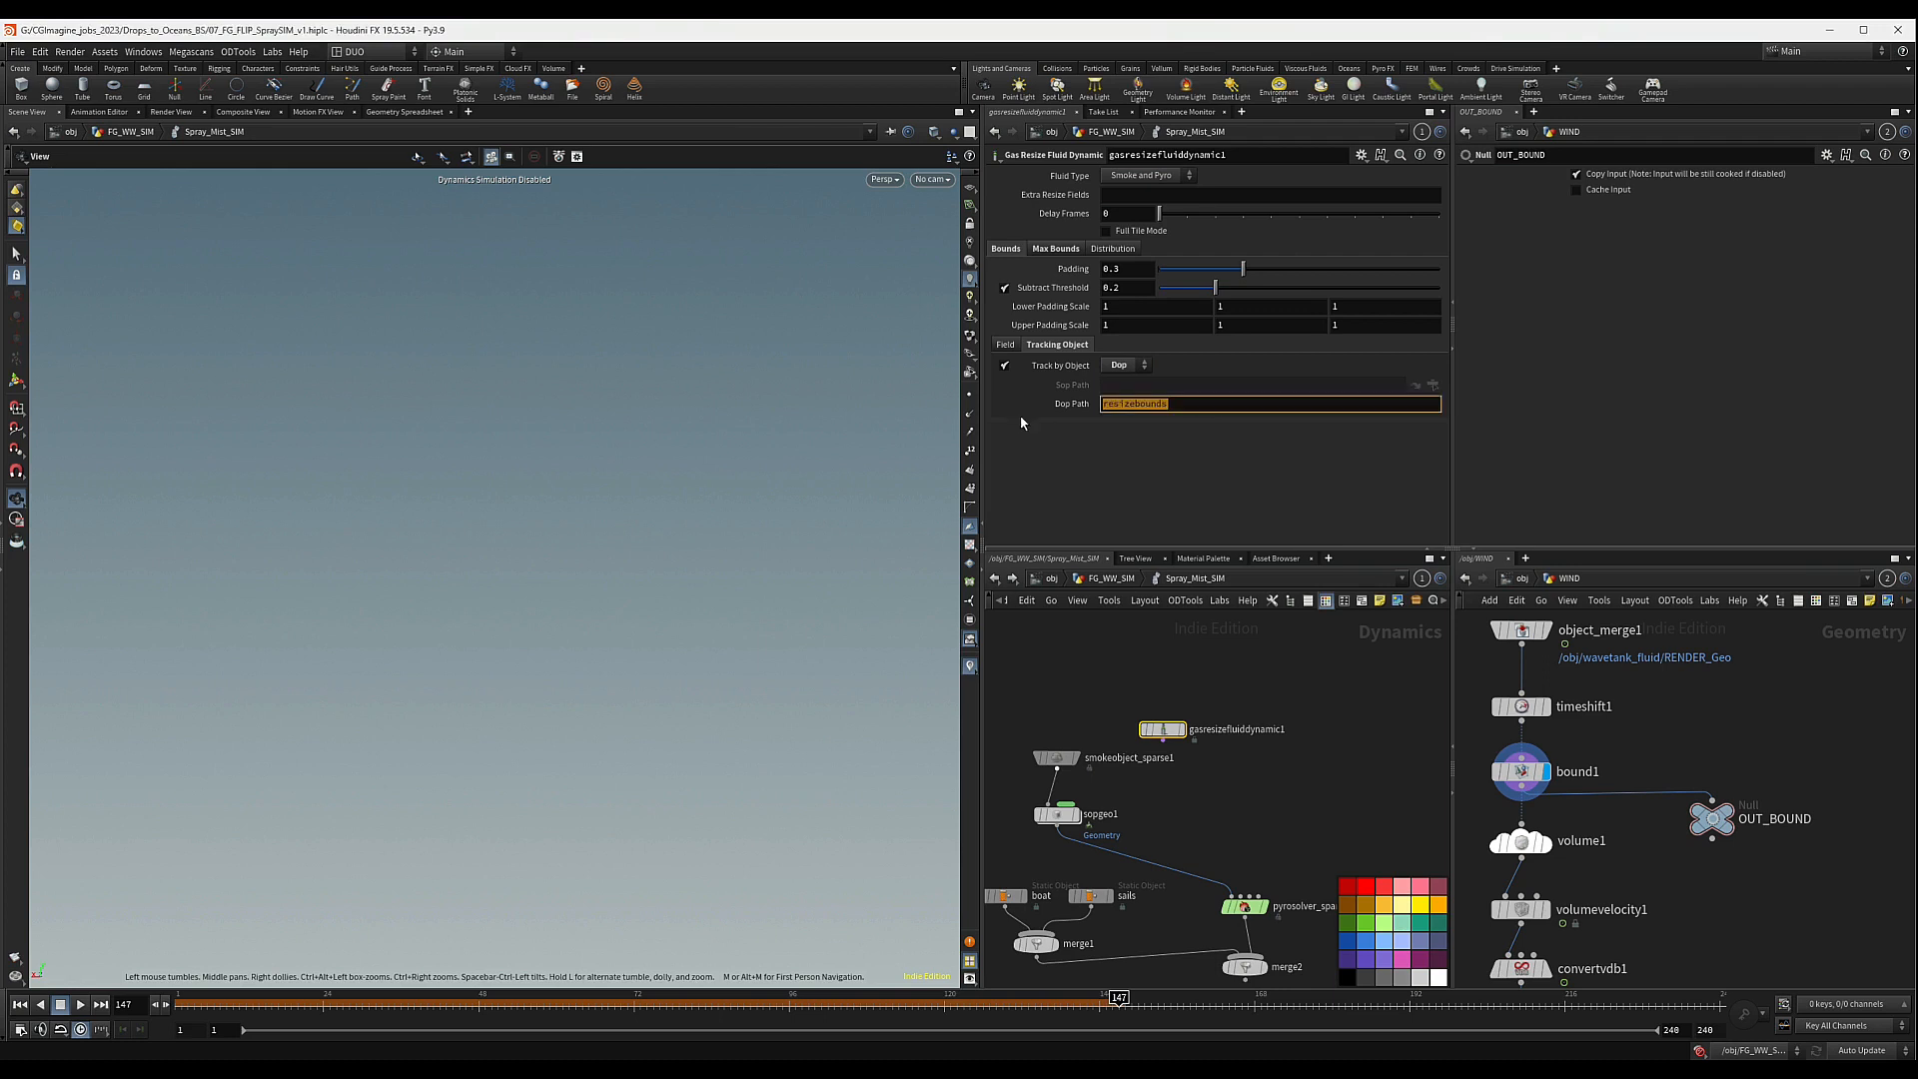
{"action": "type", "text": "Geometru"}
{"action": "key", "text": "BackSpace"}
{"action": "type", "text": "y"}
{"action": "key", "text": "Return"}
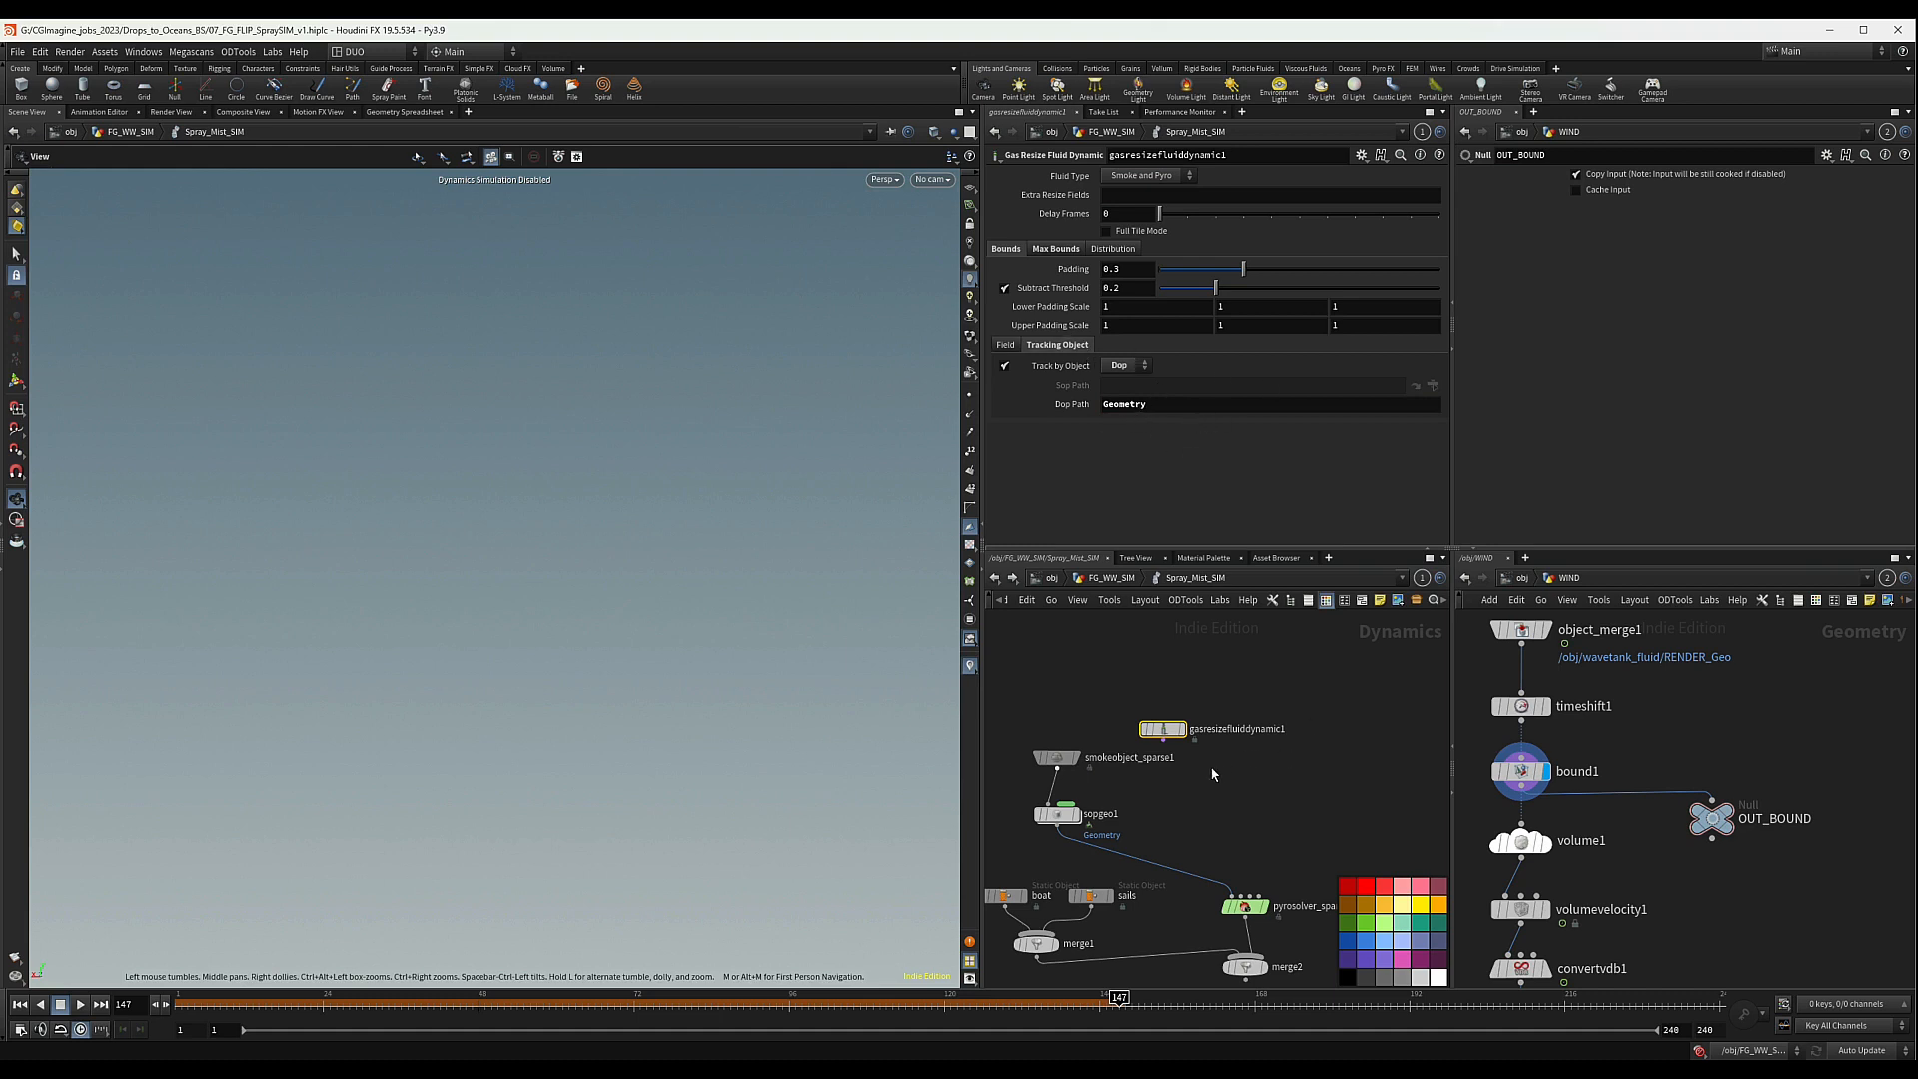
- Add a Merge node above the pyro solver, feed the Gas Resize Fluid Dynamic node into it and wire it to the Sourcing input
{"action": "middle_click_drag", "start_coordinate": [1249, 805], "coordinate": [1190, 759]}
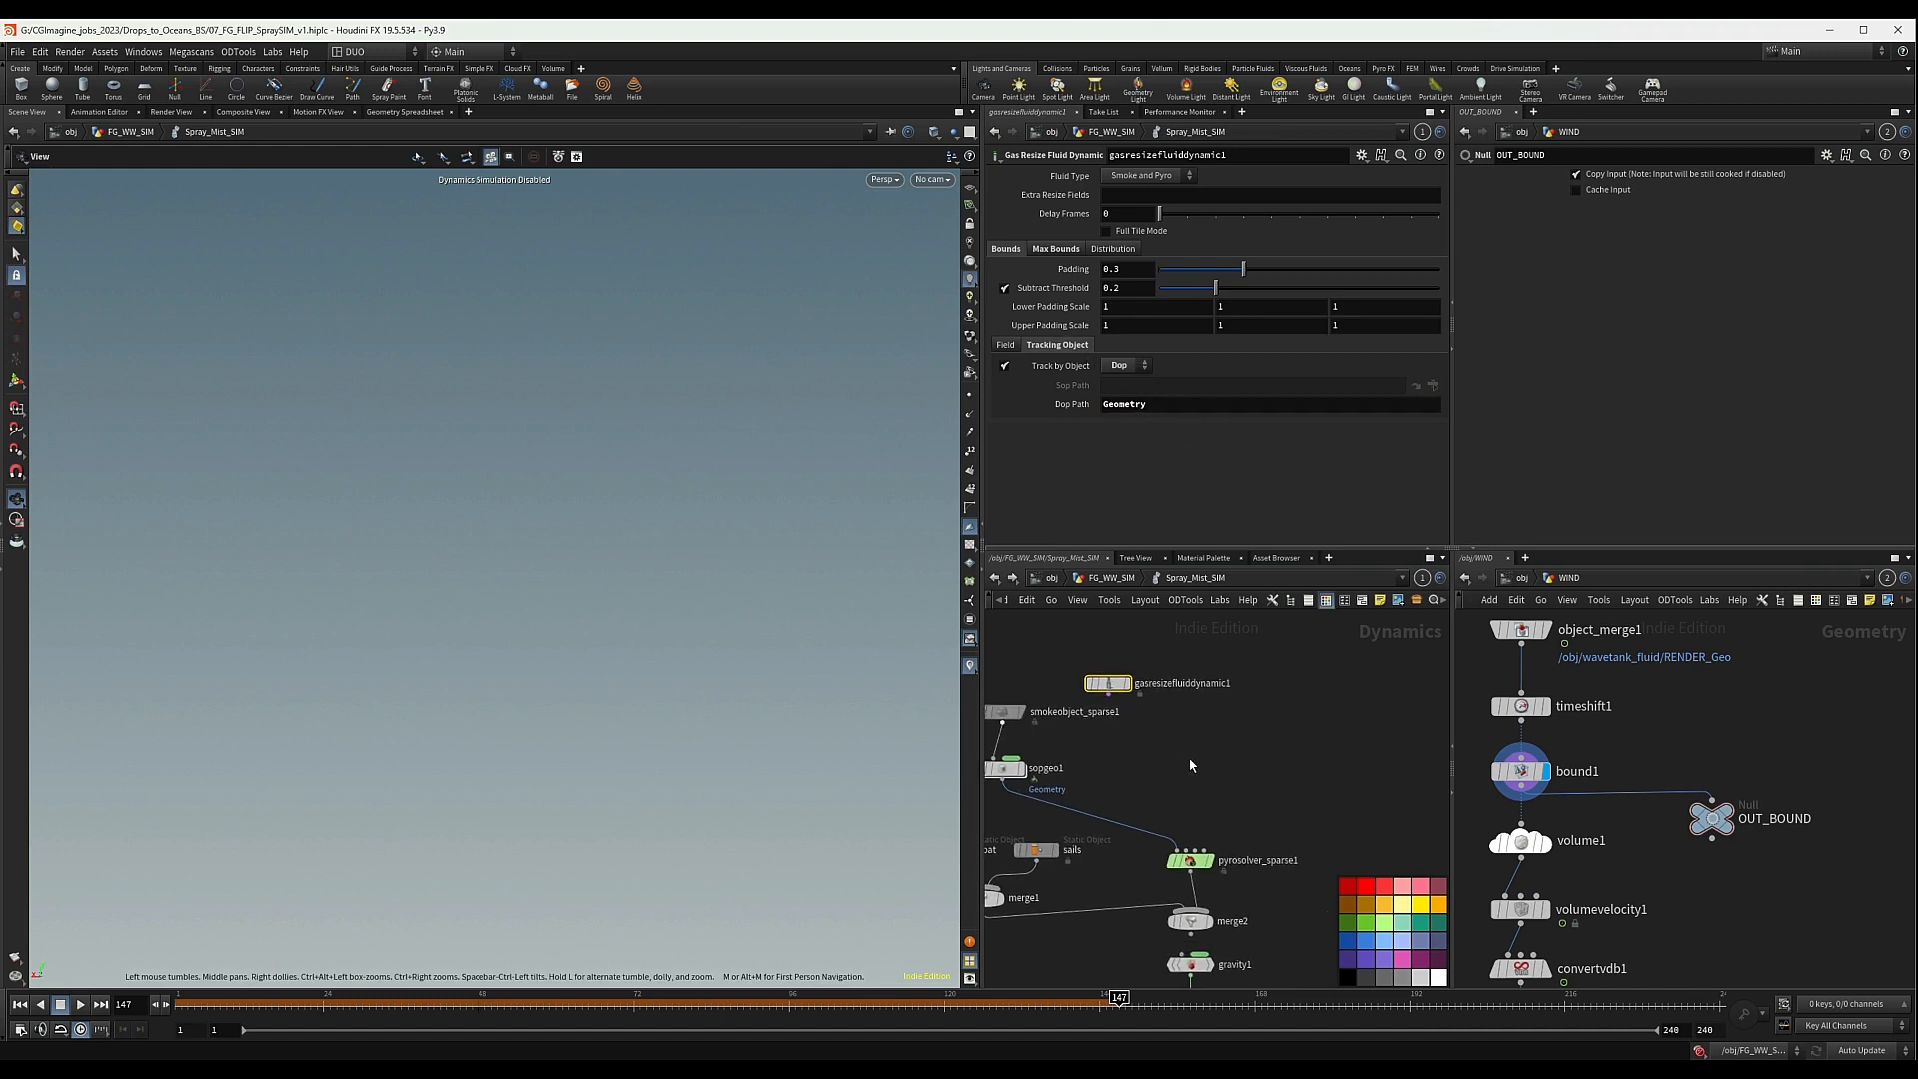
{"action": "key", "text": "Tab"}
{"action": "type", "text": "mer"}
{"action": "key", "text": "Return"}
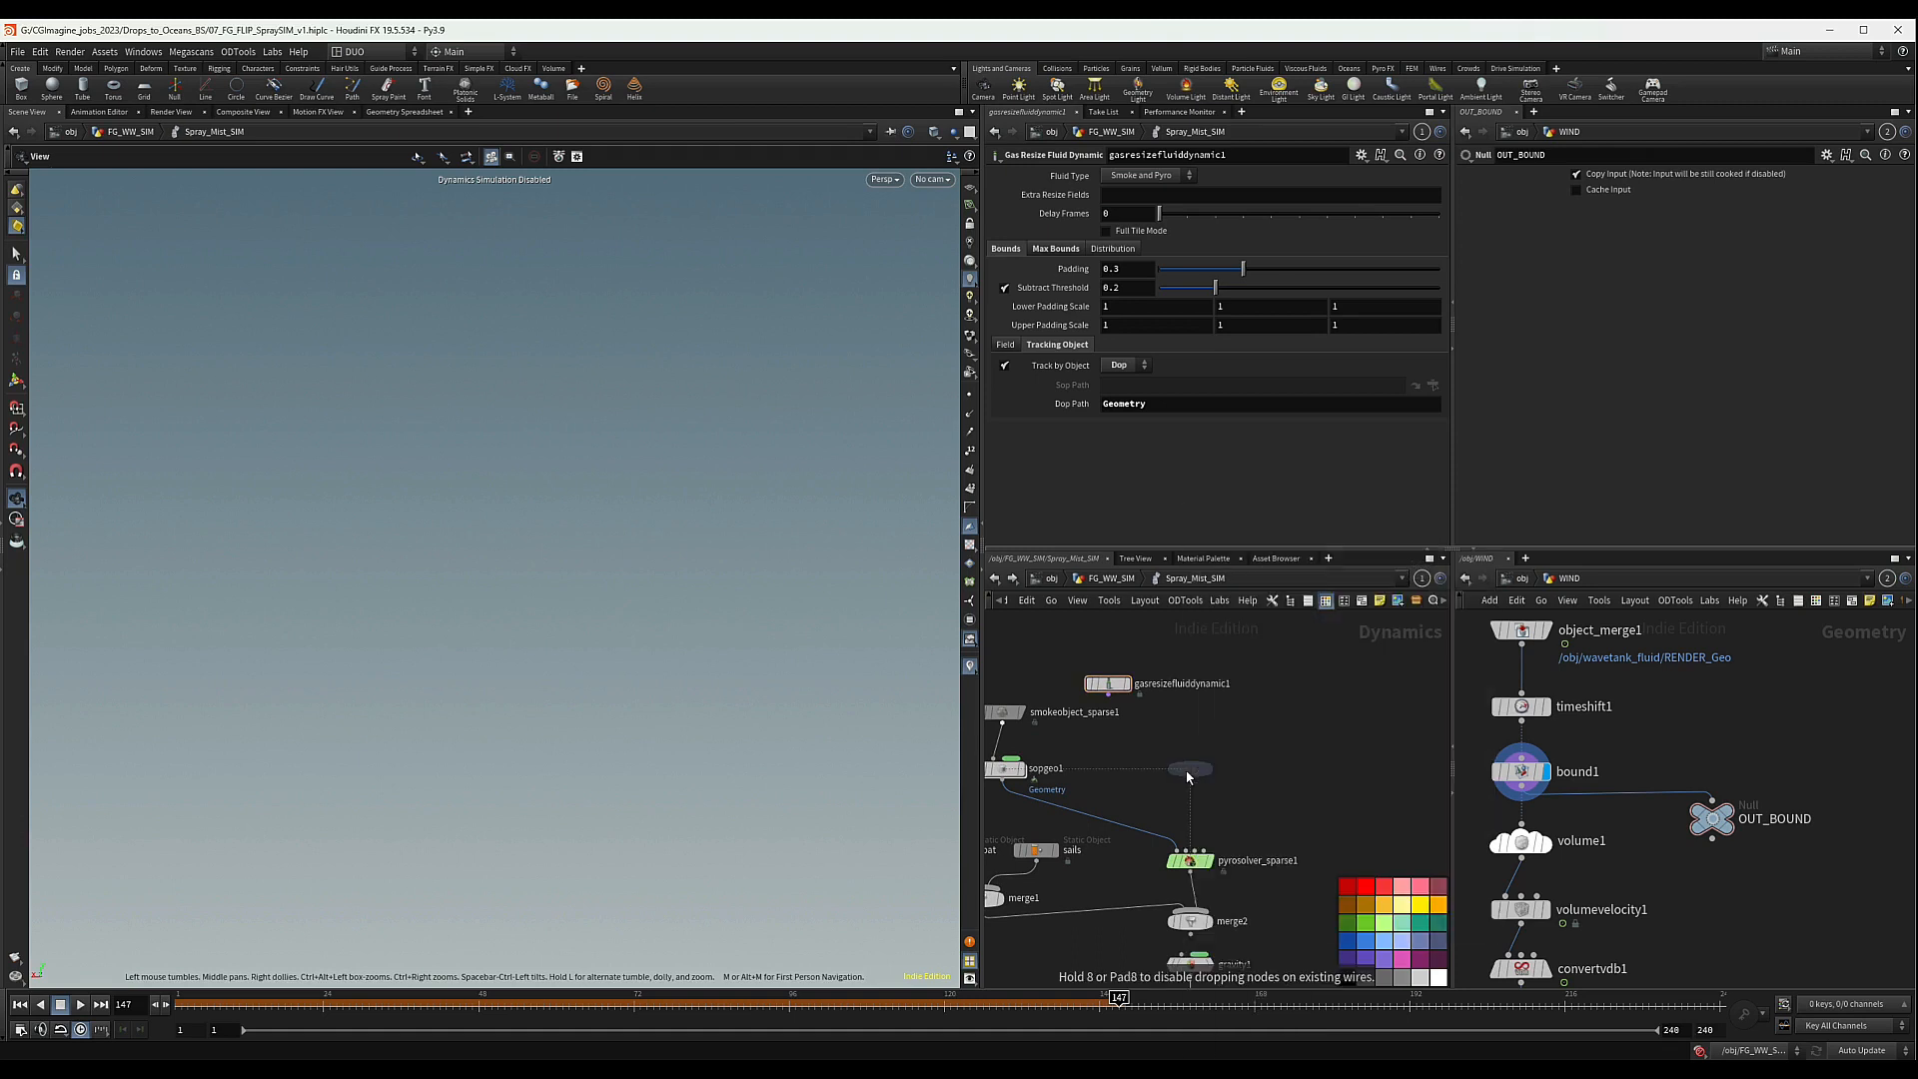
{"action": "left_click", "coordinate": [1187, 772]}
{"action": "left_click_drag", "start_coordinate": [1110, 694], "coordinate": [1189, 757]}
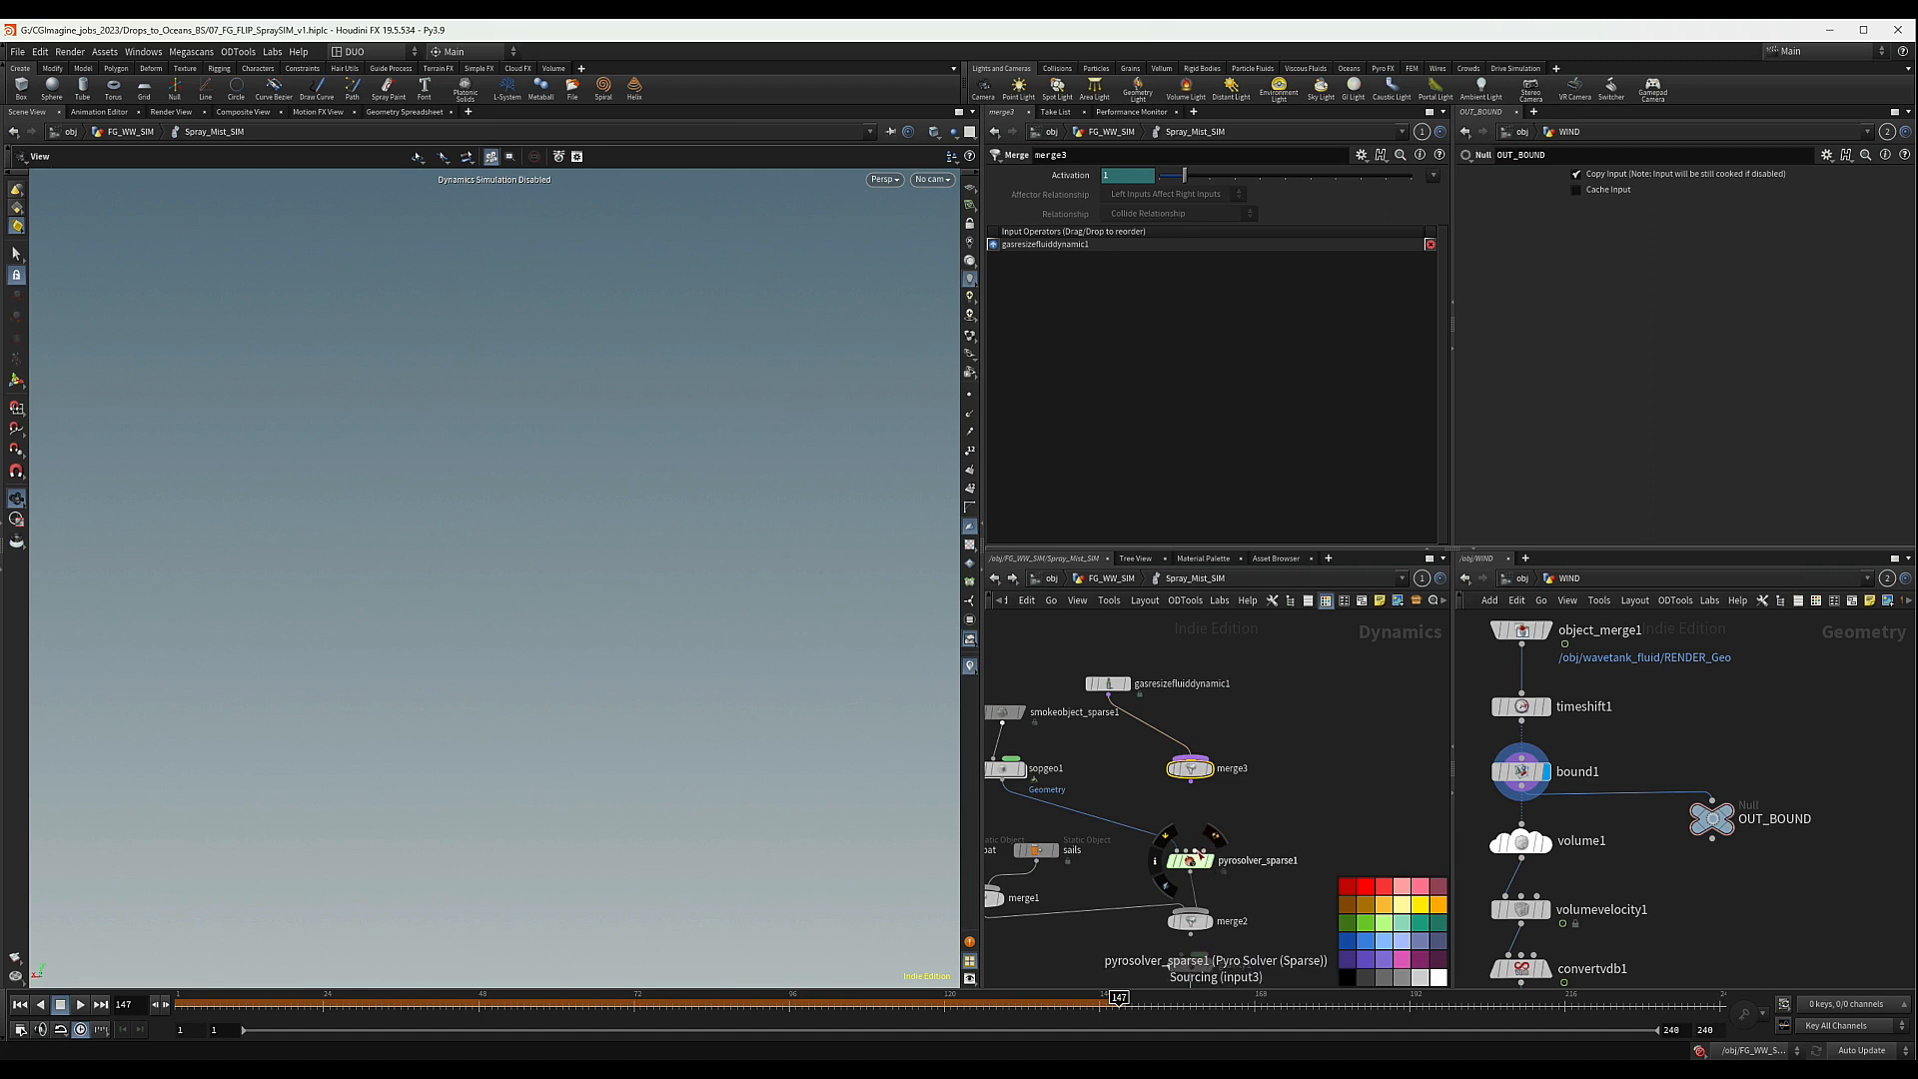
{"action": "left_click_drag", "start_coordinate": [1196, 851], "coordinate": [1192, 789]}
- Rearrange the sparse smoke object and Gas Resize Fluid Dynamic nodes so they sit side by side
{"action": "middle_click_drag", "start_coordinate": [1239, 749], "coordinate": [1249, 788]}
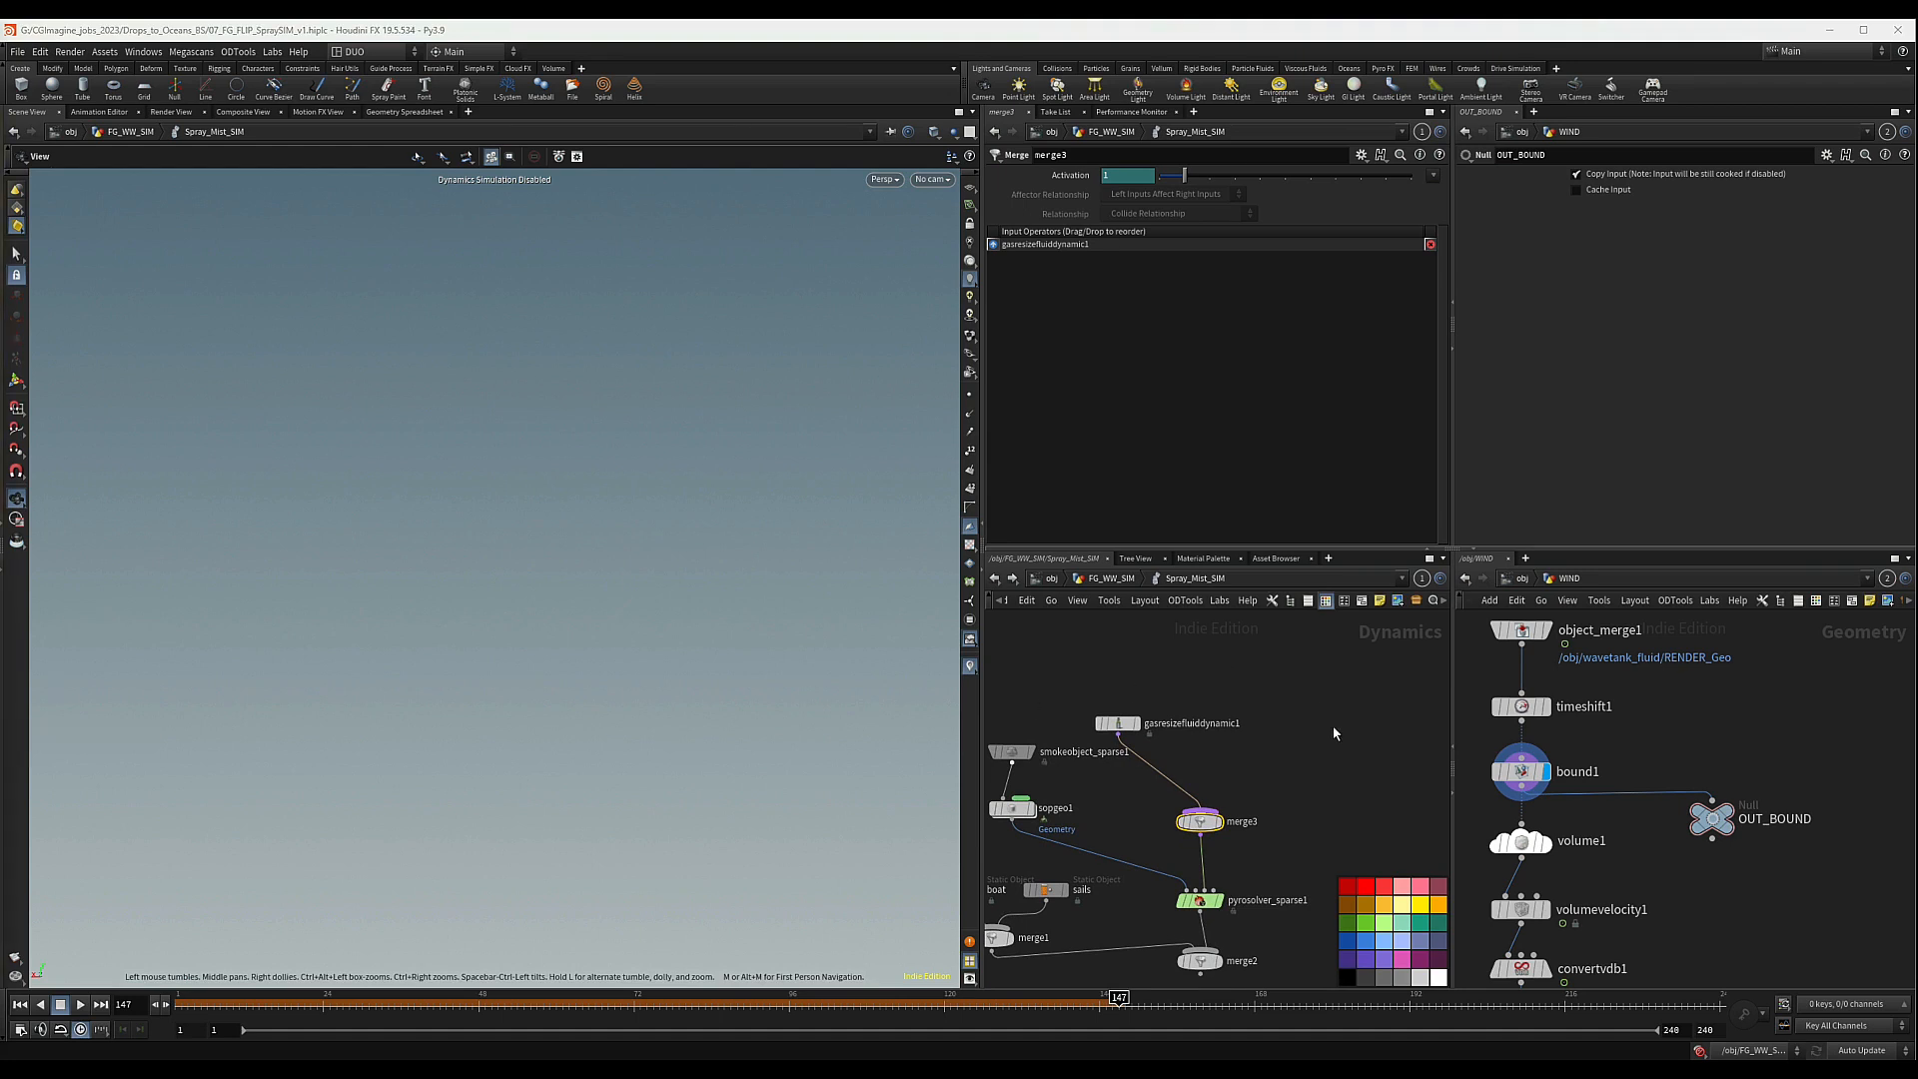
{"action": "middle_click_drag", "start_coordinate": [1148, 687], "coordinate": [1226, 739]}
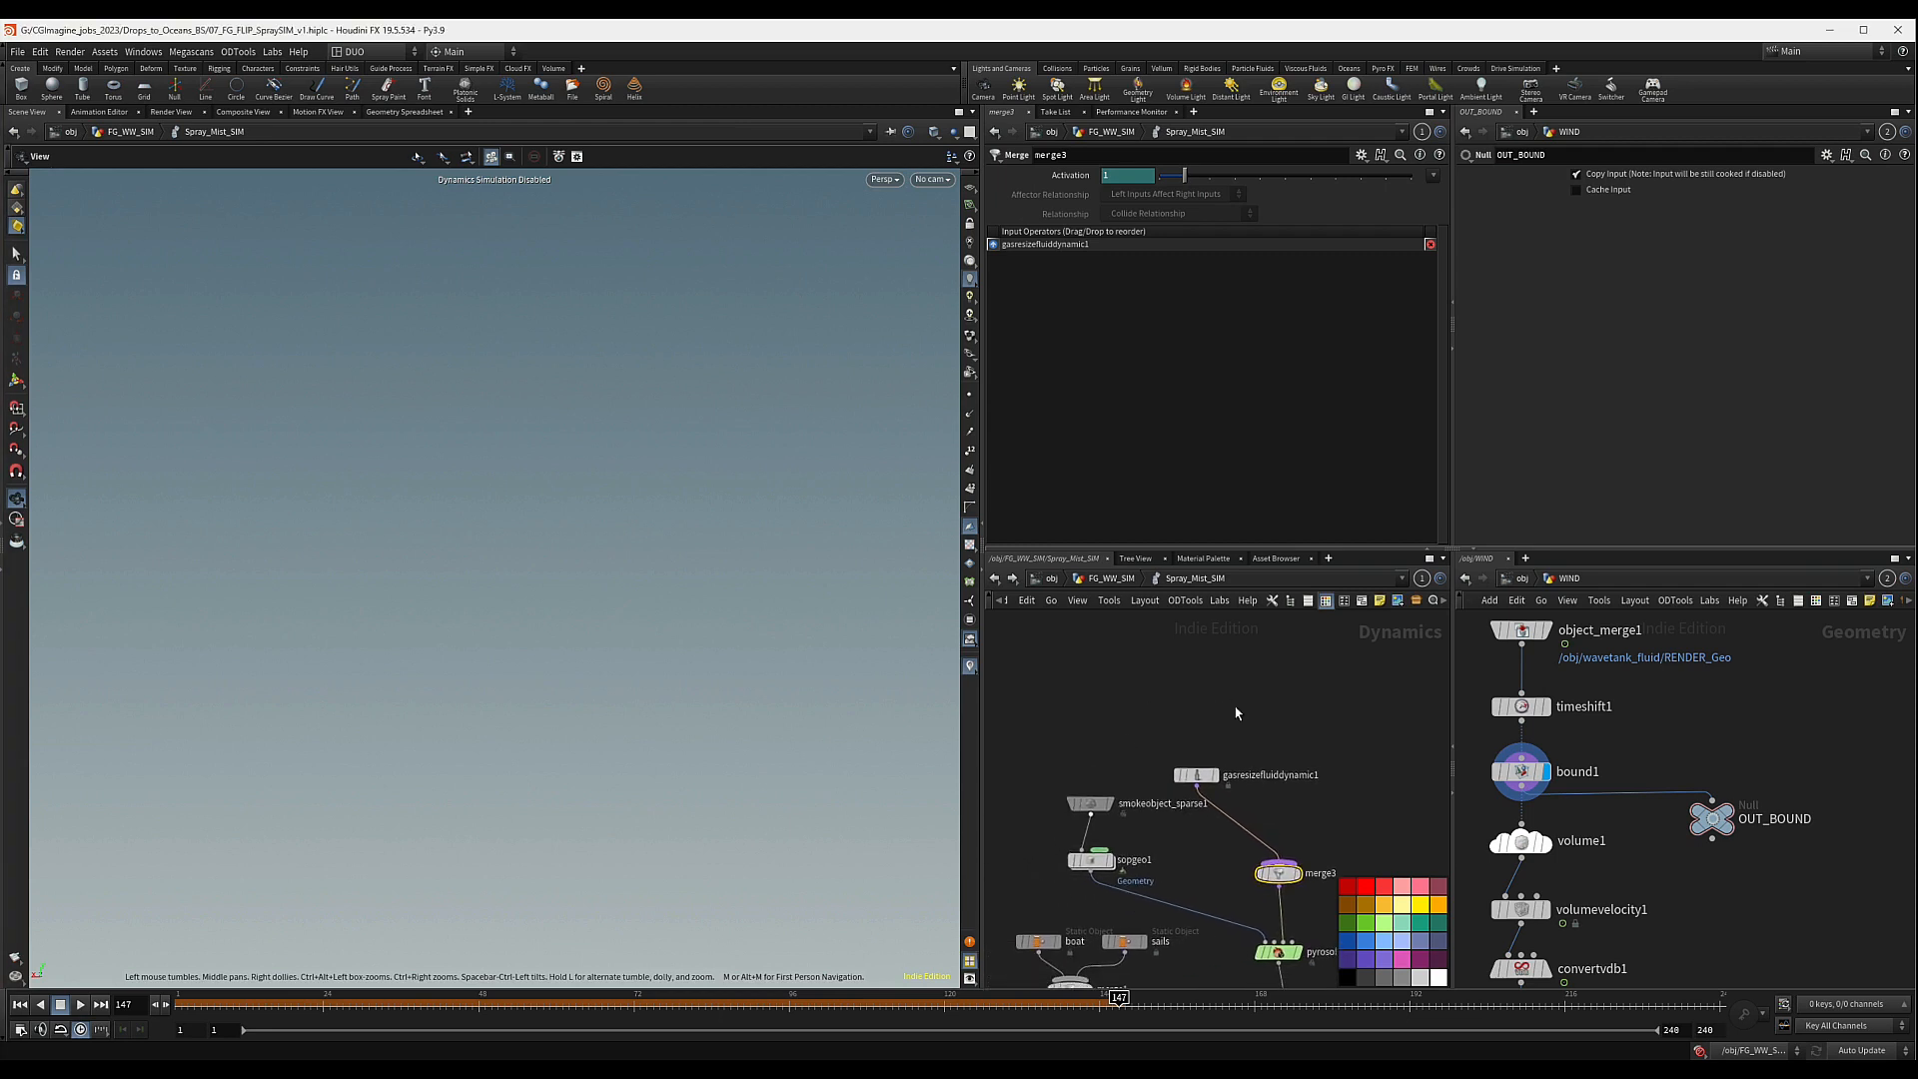
{"action": "left_click_drag", "start_coordinate": [1203, 778], "coordinate": [1189, 806]}
{"action": "middle_click_drag", "start_coordinate": [1141, 739], "coordinate": [1195, 677]}
{"action": "left_click_drag", "start_coordinate": [1190, 686], "coordinate": [1116, 834]}
- Add a Gas Particle to Field node in the empty area above the Merge node that feeds the pyro solver
{"action": "middle_click_drag", "start_coordinate": [1385, 679], "coordinate": [1156, 703]}
{"action": "left_click", "coordinate": [1156, 703]}
{"action": "key", "text": "Tab"}
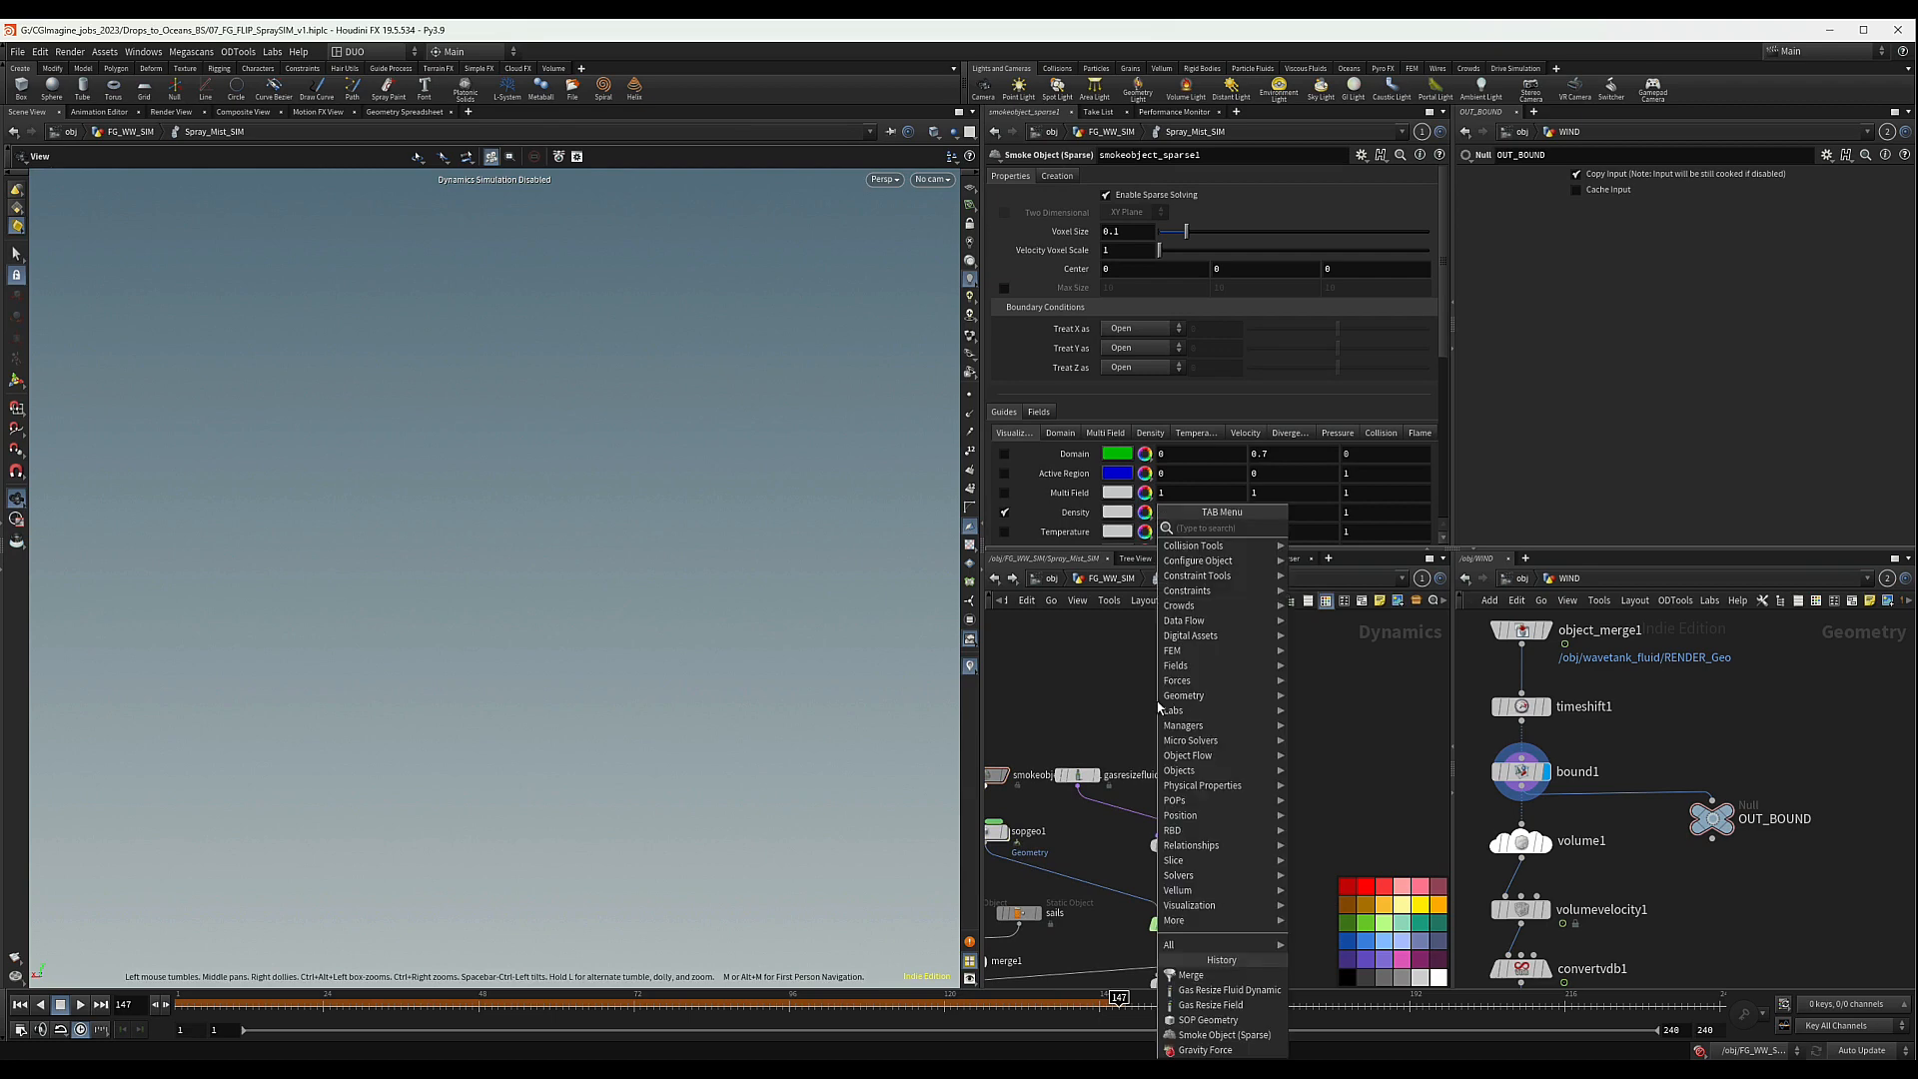
{"action": "type", "text": "gas"}
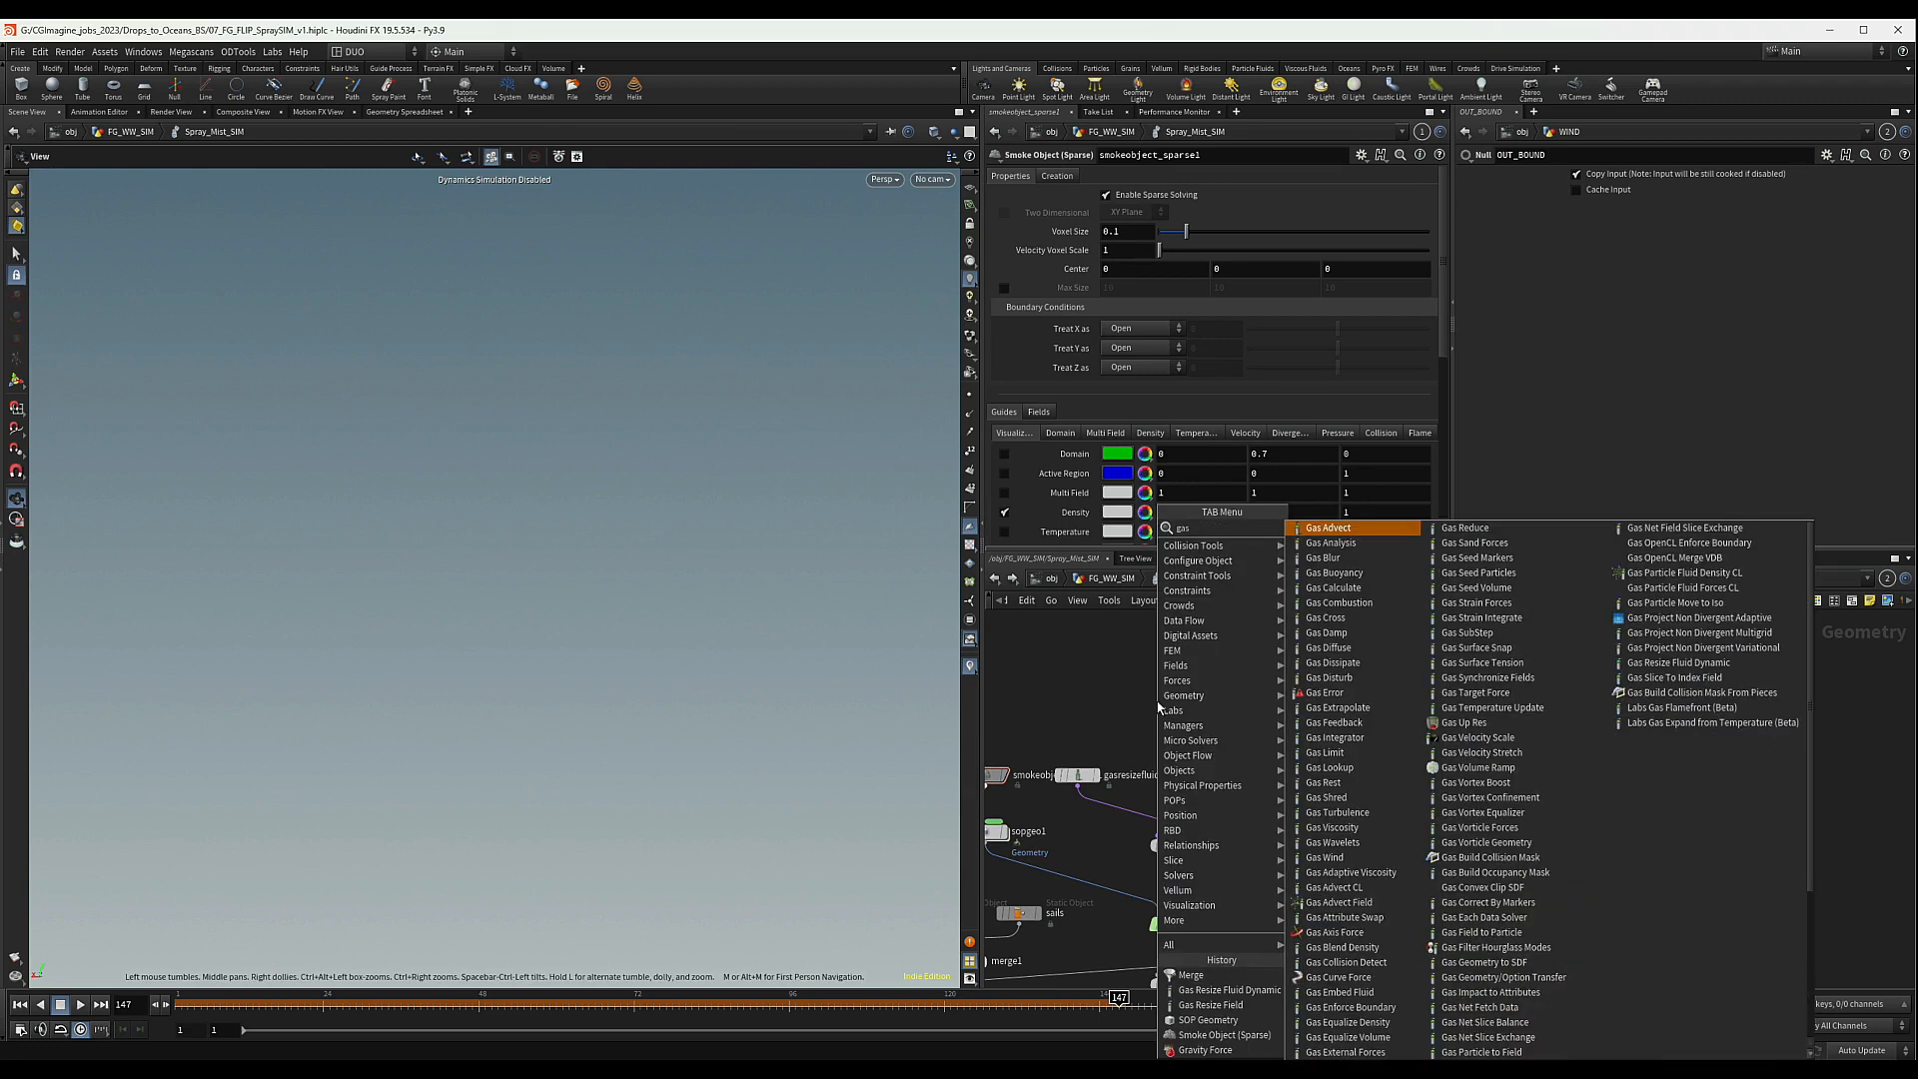
{"action": "type", "text": "particl"}
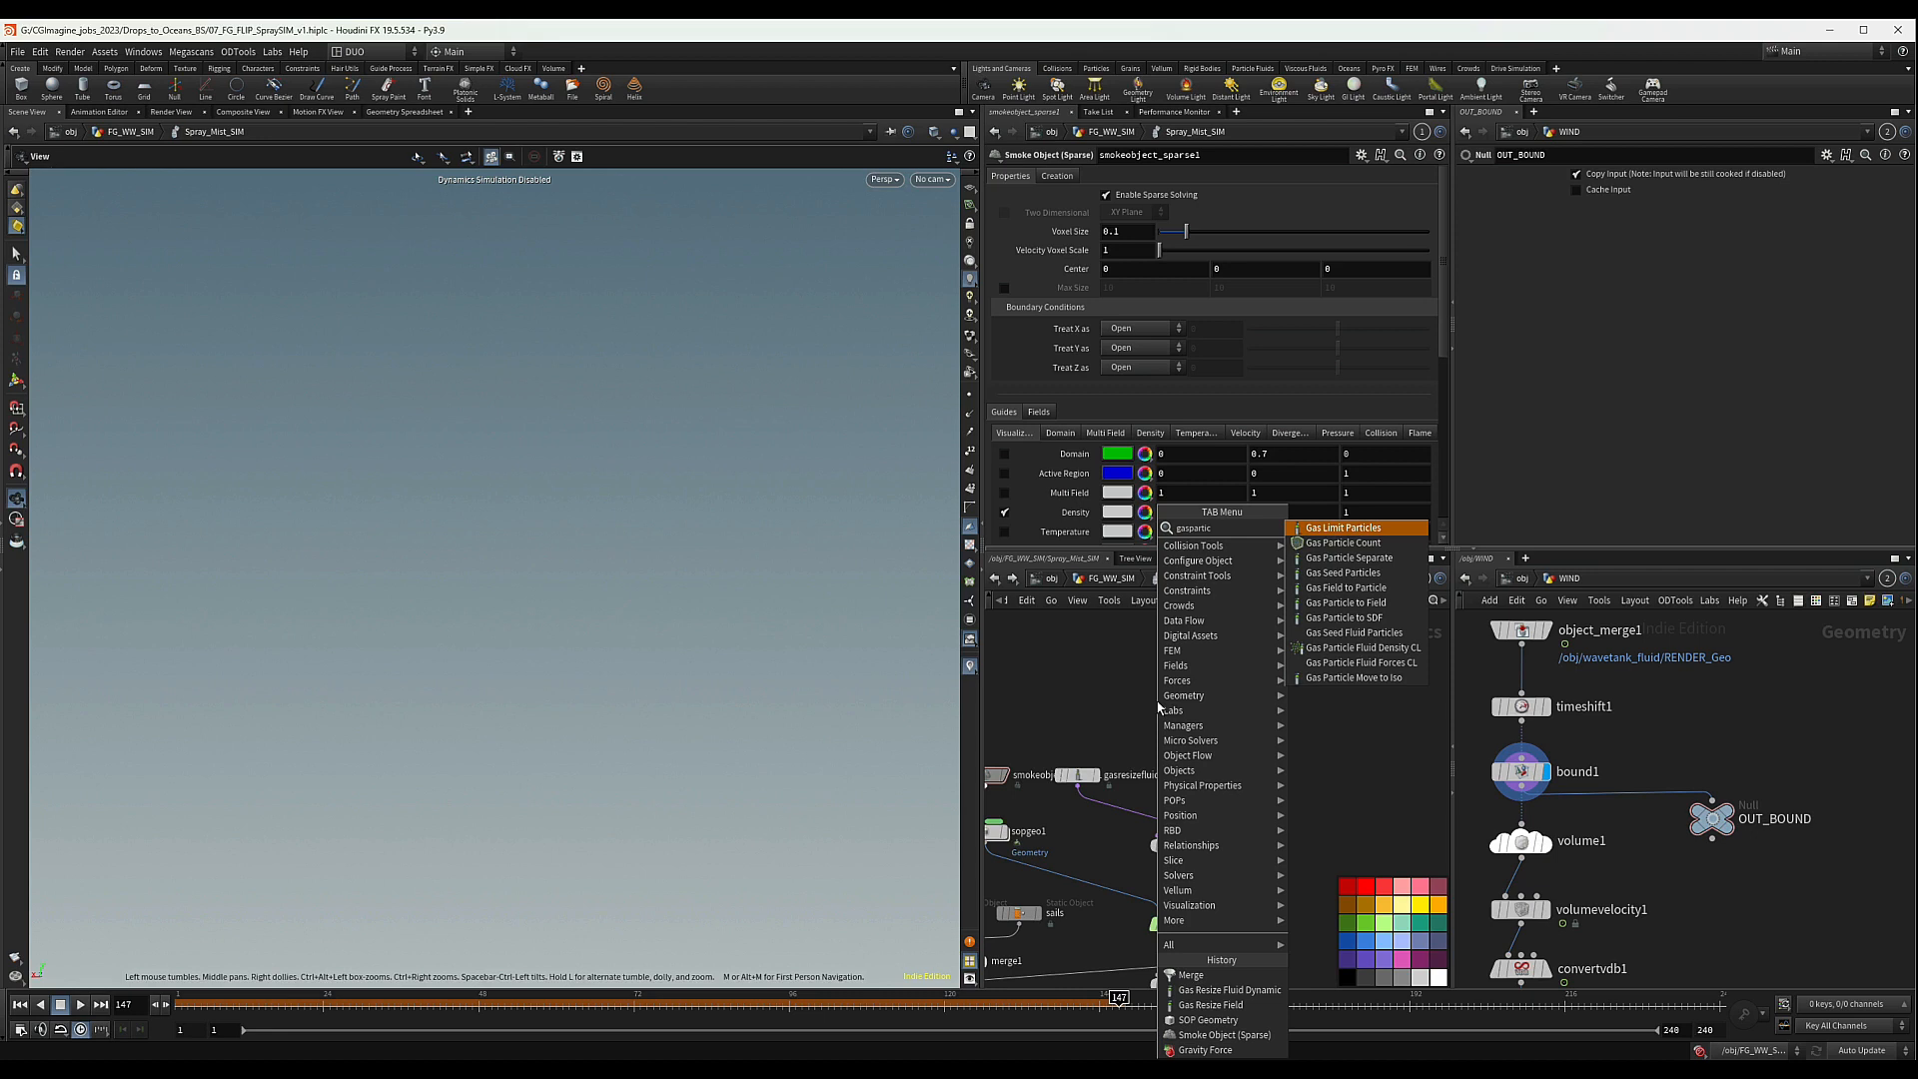
{"action": "type", "text": "to"}
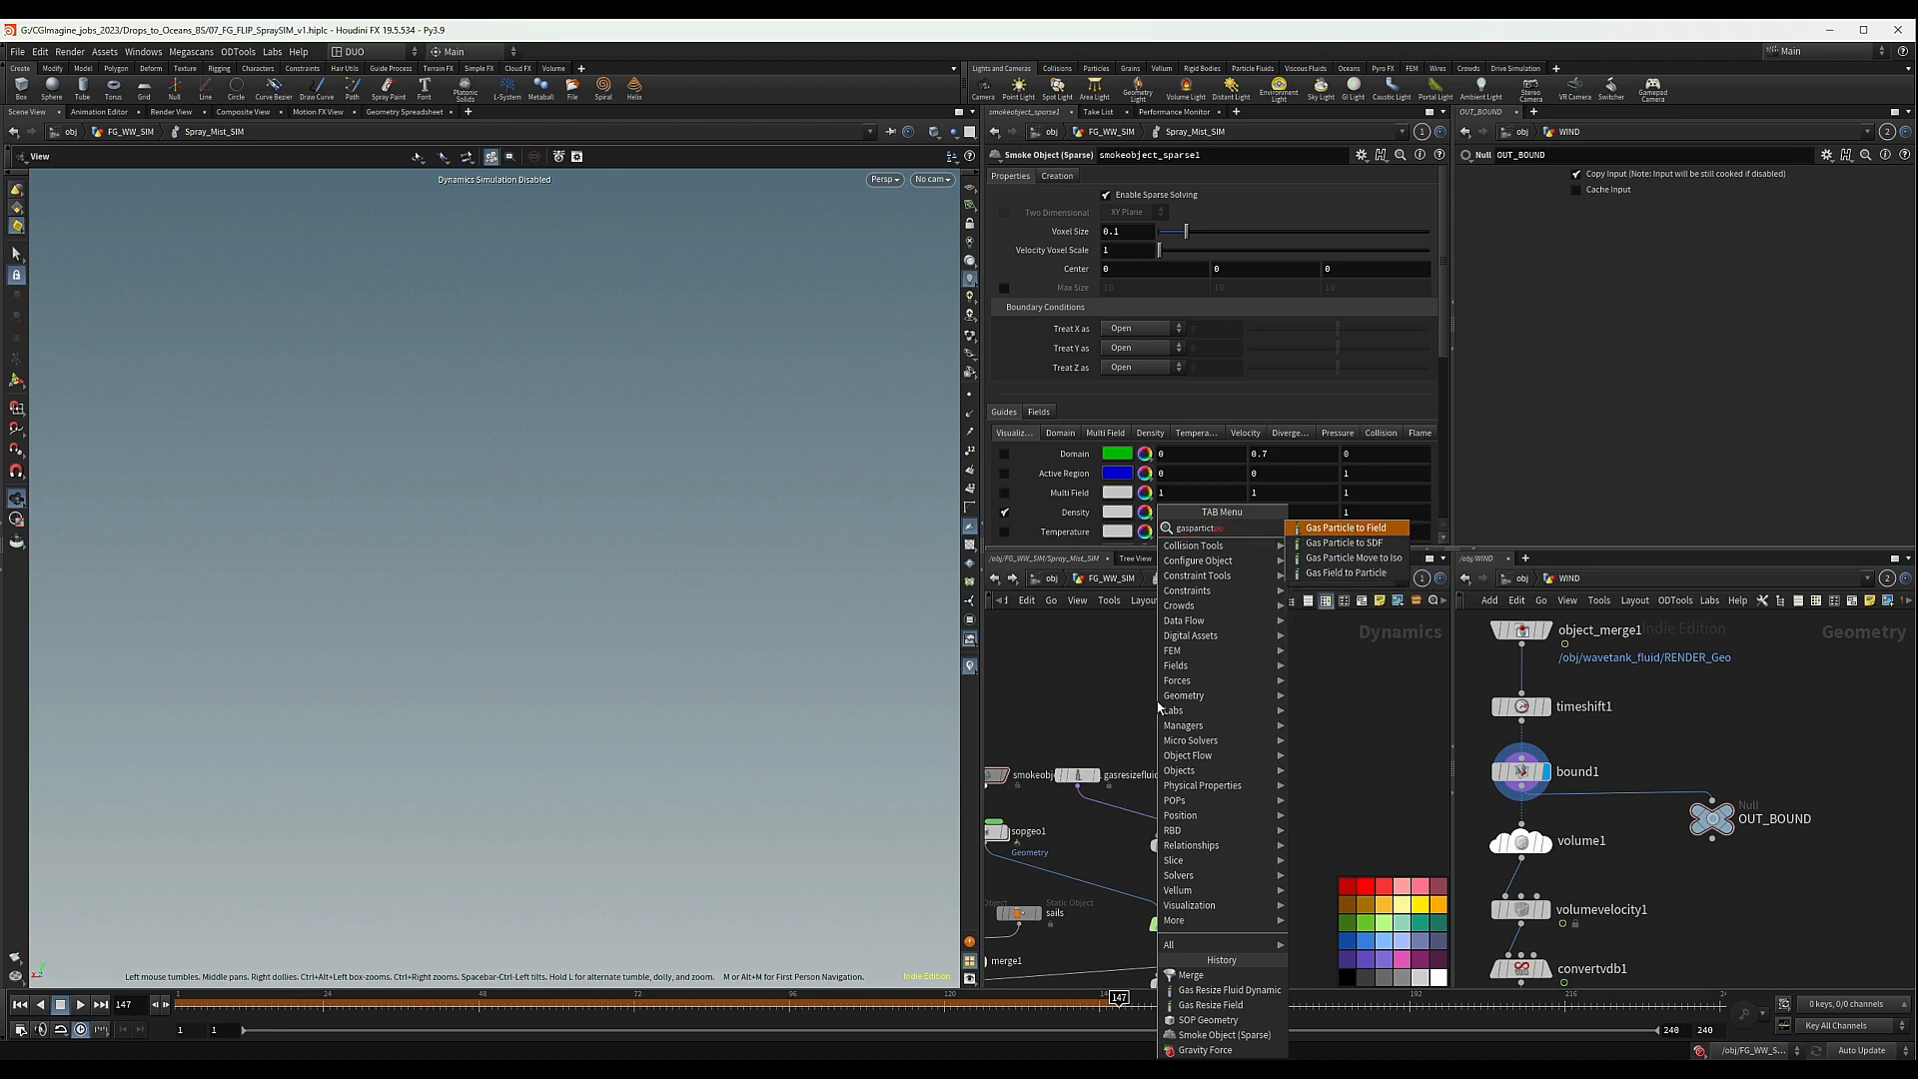
{"action": "key", "text": "Down"}
{"action": "key", "text": "Return"}
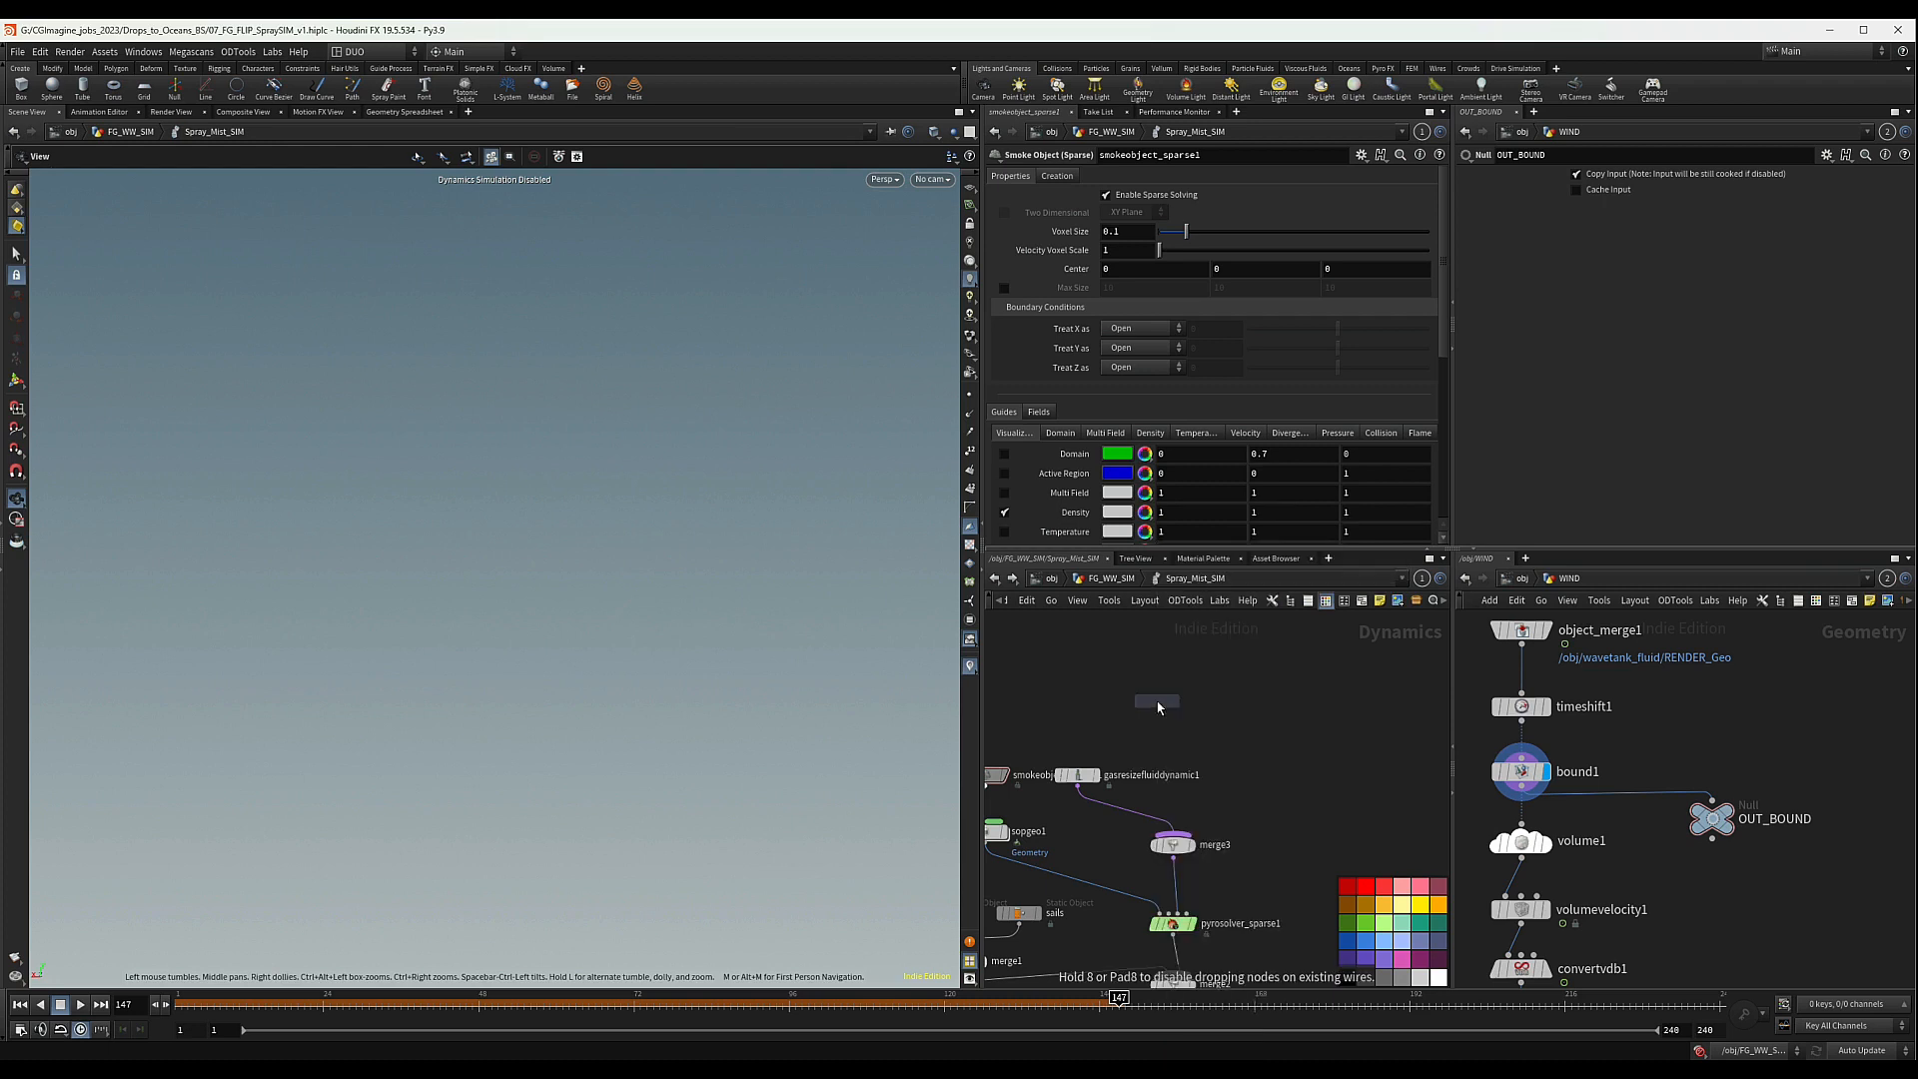
{"action": "left_click", "coordinate": [1159, 708]}
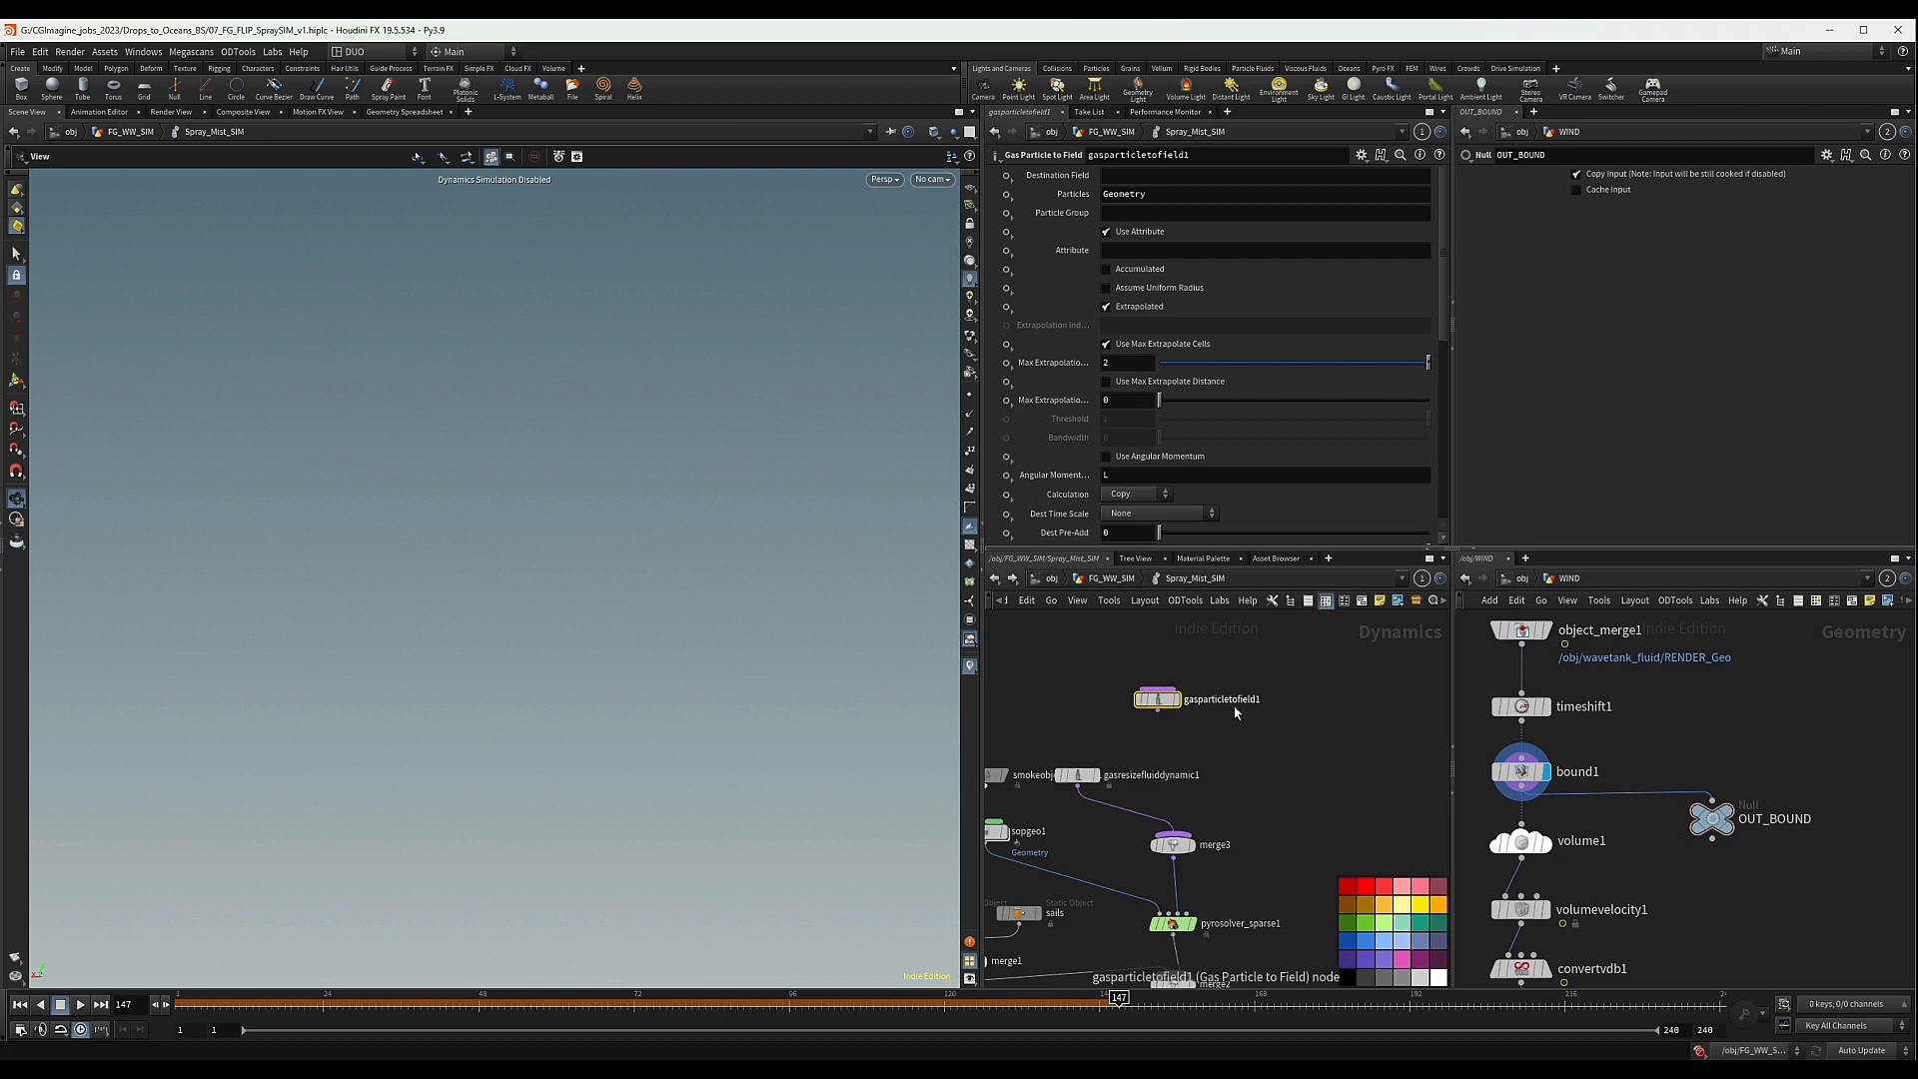
- Wire the Gas Particle to Field node into the sourcing Merge node and name it densityIn
{"action": "middle_click_drag", "start_coordinate": [1191, 727], "coordinate": [1212, 718]}
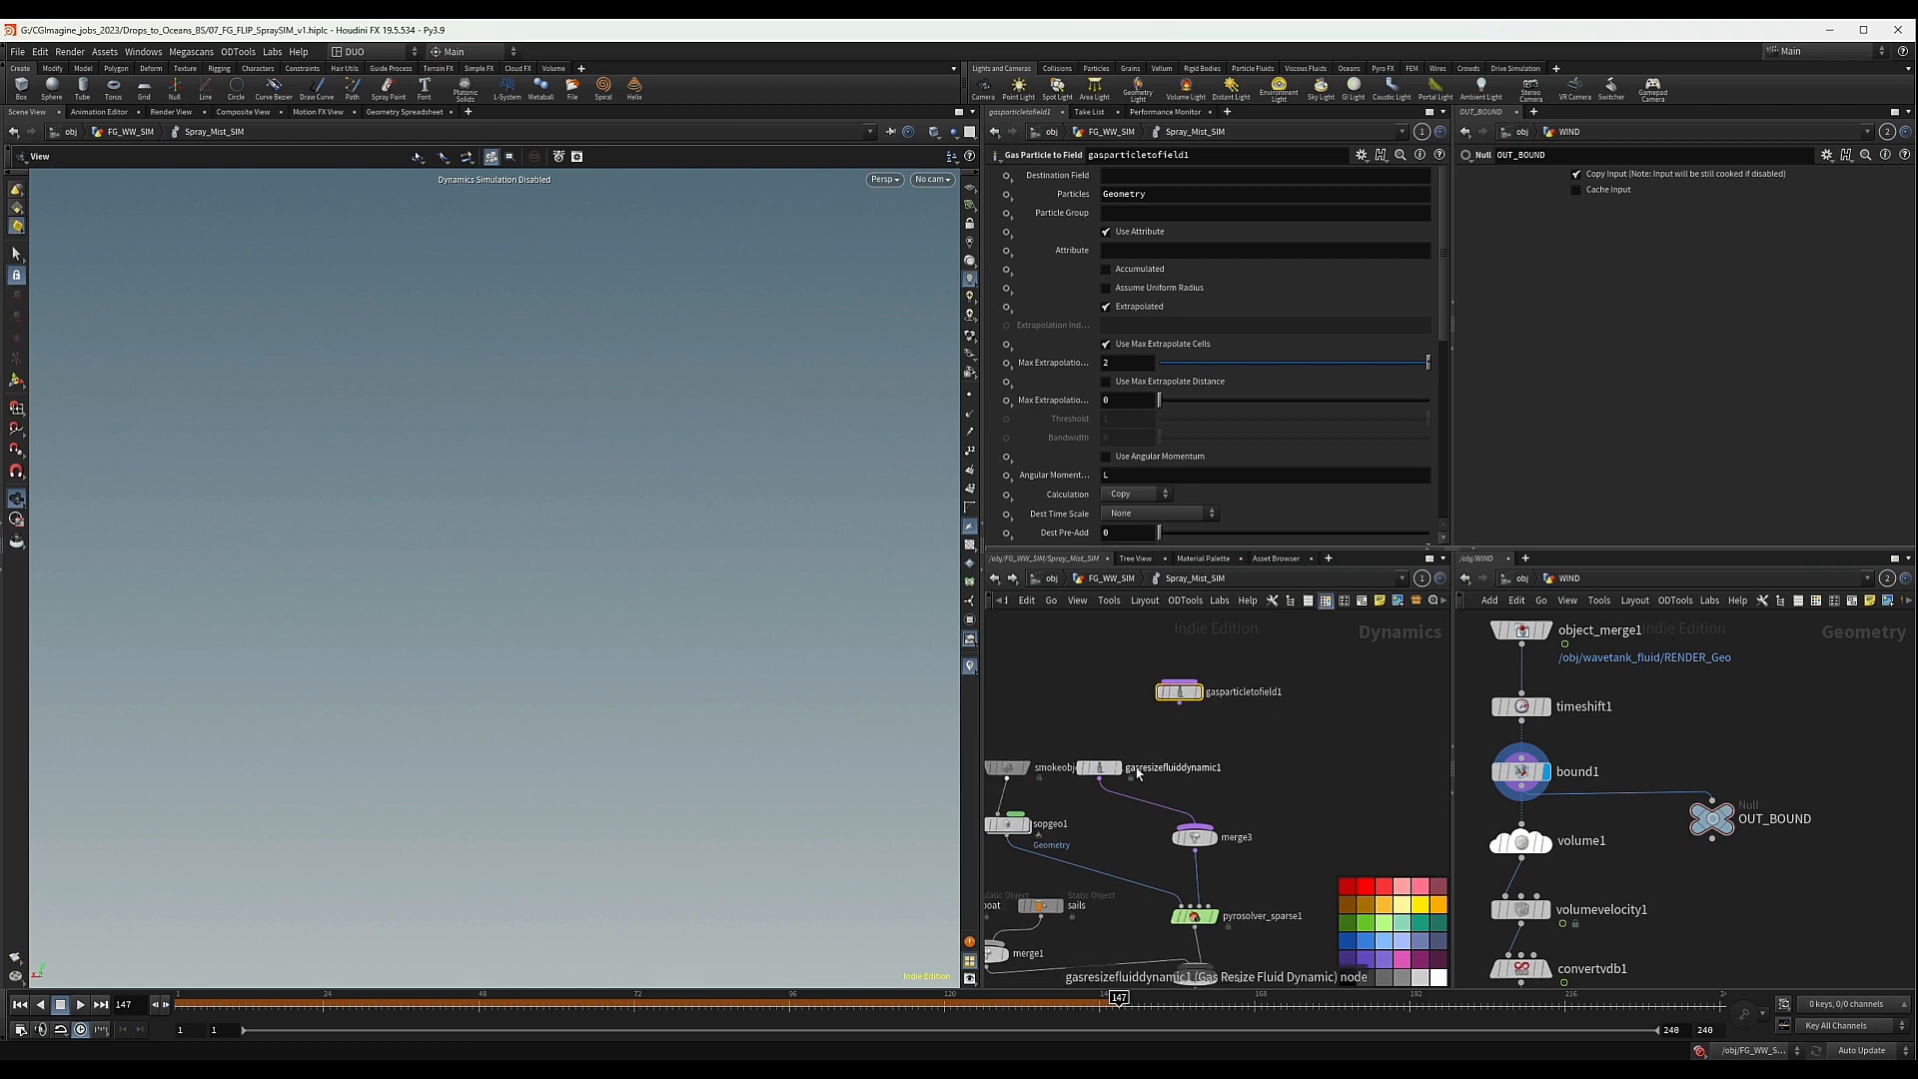
{"action": "middle_click_drag", "start_coordinate": [1084, 724], "coordinate": [1210, 703]}
{"action": "left_click_drag", "start_coordinate": [1177, 697], "coordinate": [1060, 753]}
{"action": "left_click", "coordinate": [1139, 700]}
{"action": "left_click_drag", "start_coordinate": [1305, 681], "coordinate": [1384, 640]}
{"action": "double_click", "coordinate": [1369, 670]}
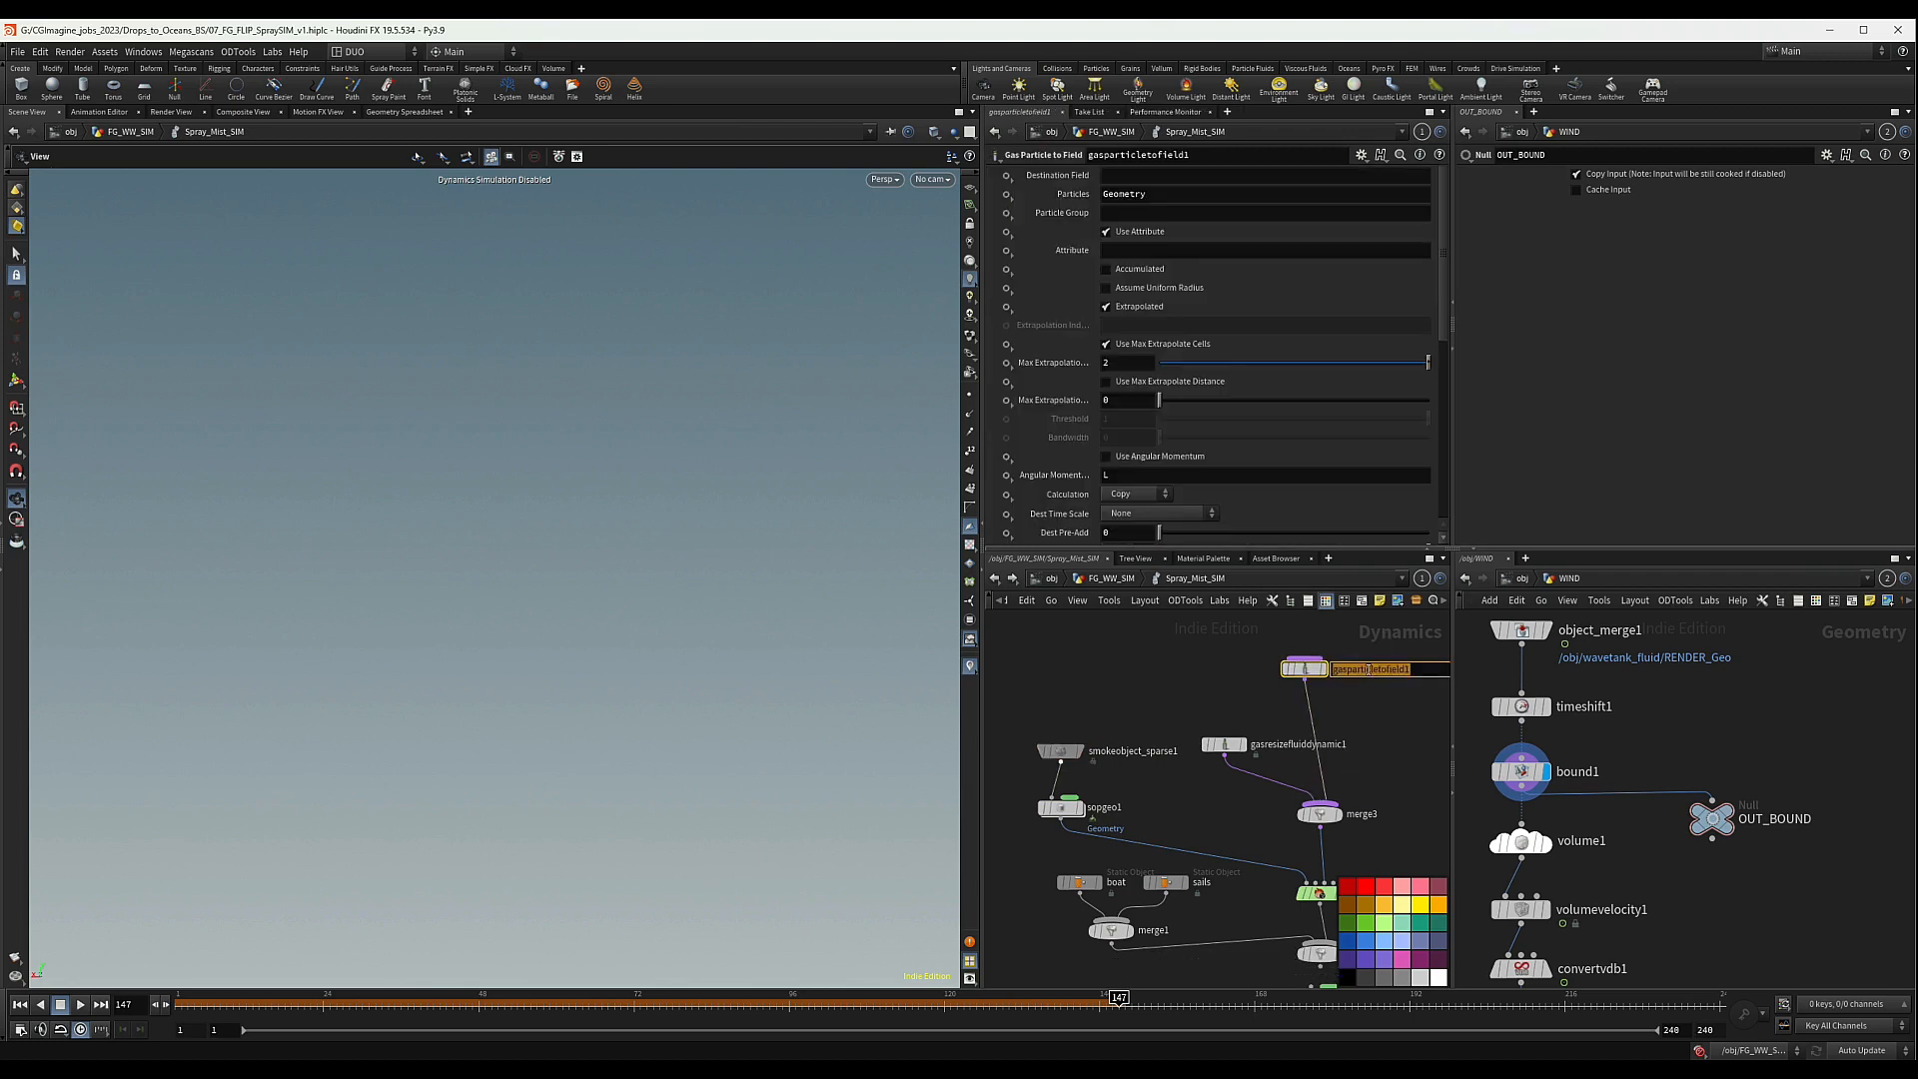
{"action": "type", "text": "densityIn"}
{"action": "key", "text": "Return"}
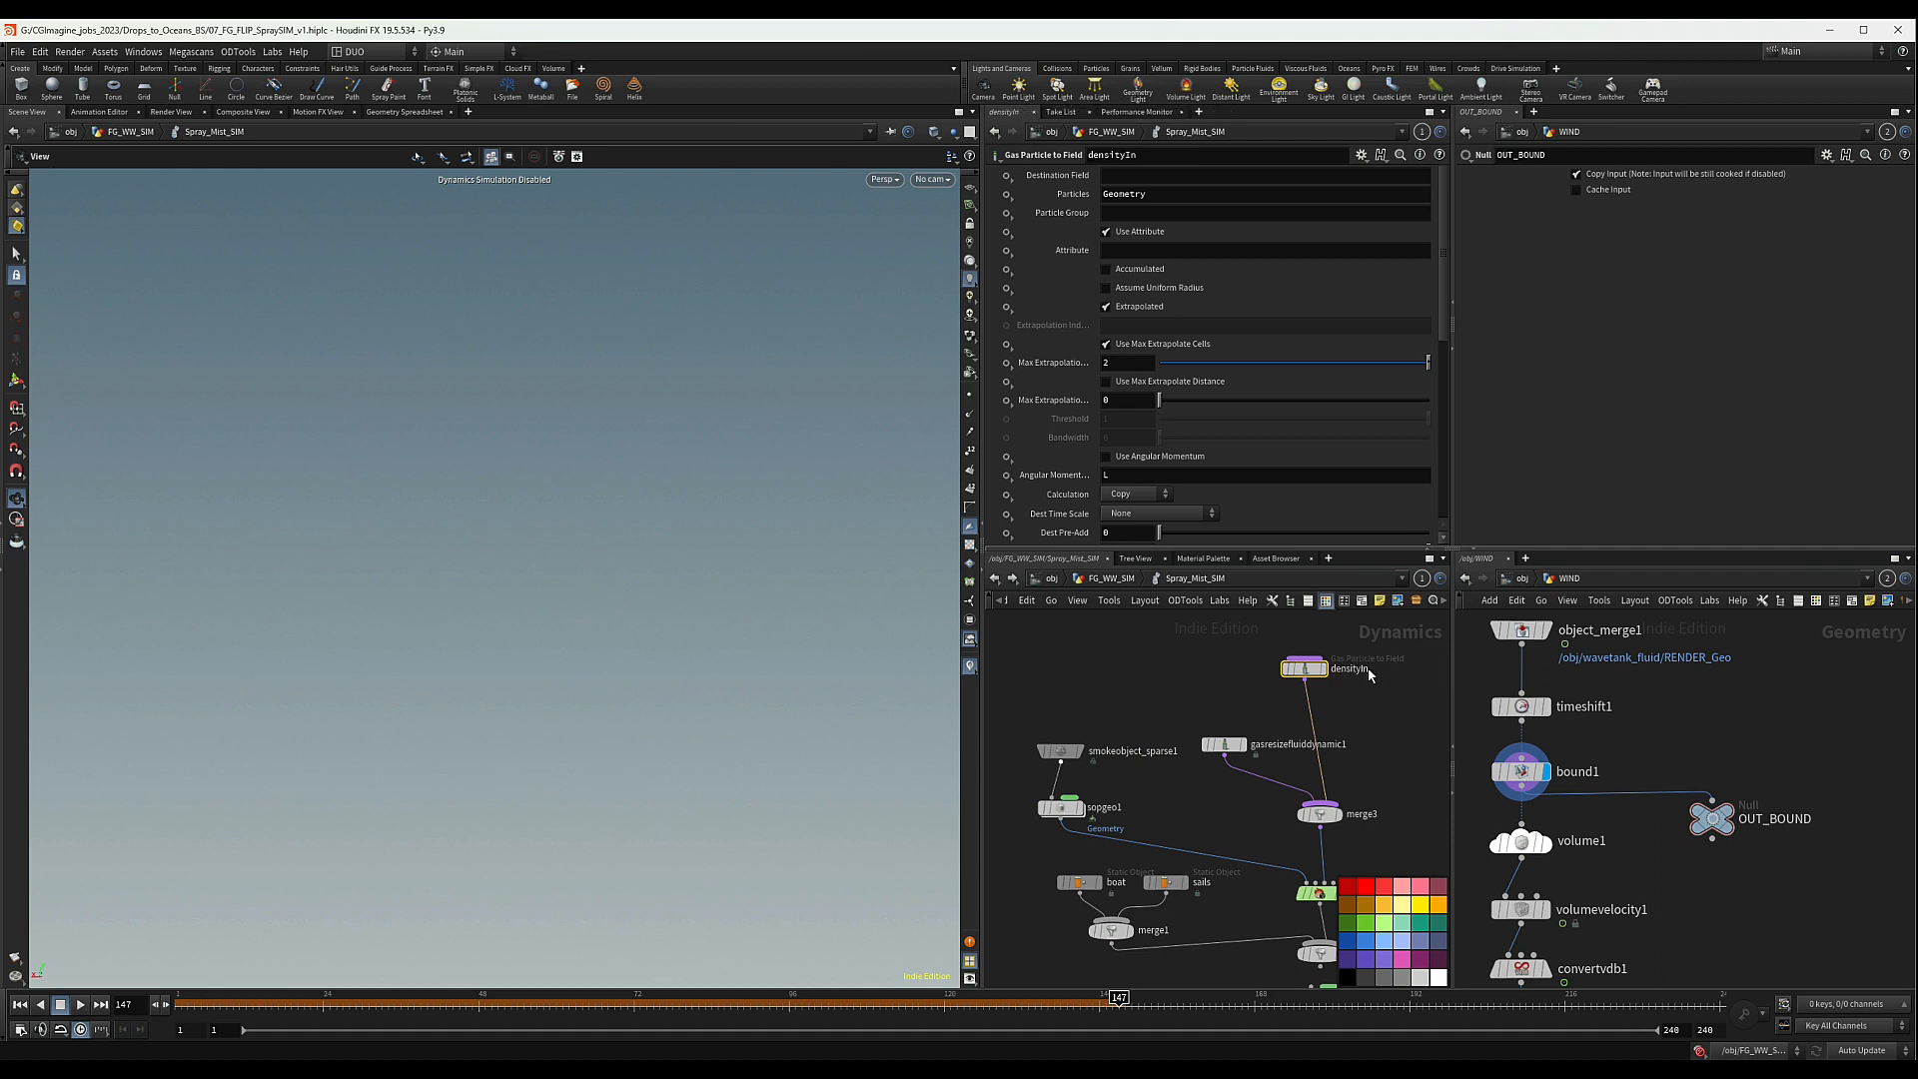
- Set both the Destination Field and the Attribute of the densityIn node to density
{"action": "left_click", "coordinate": [1146, 177]}
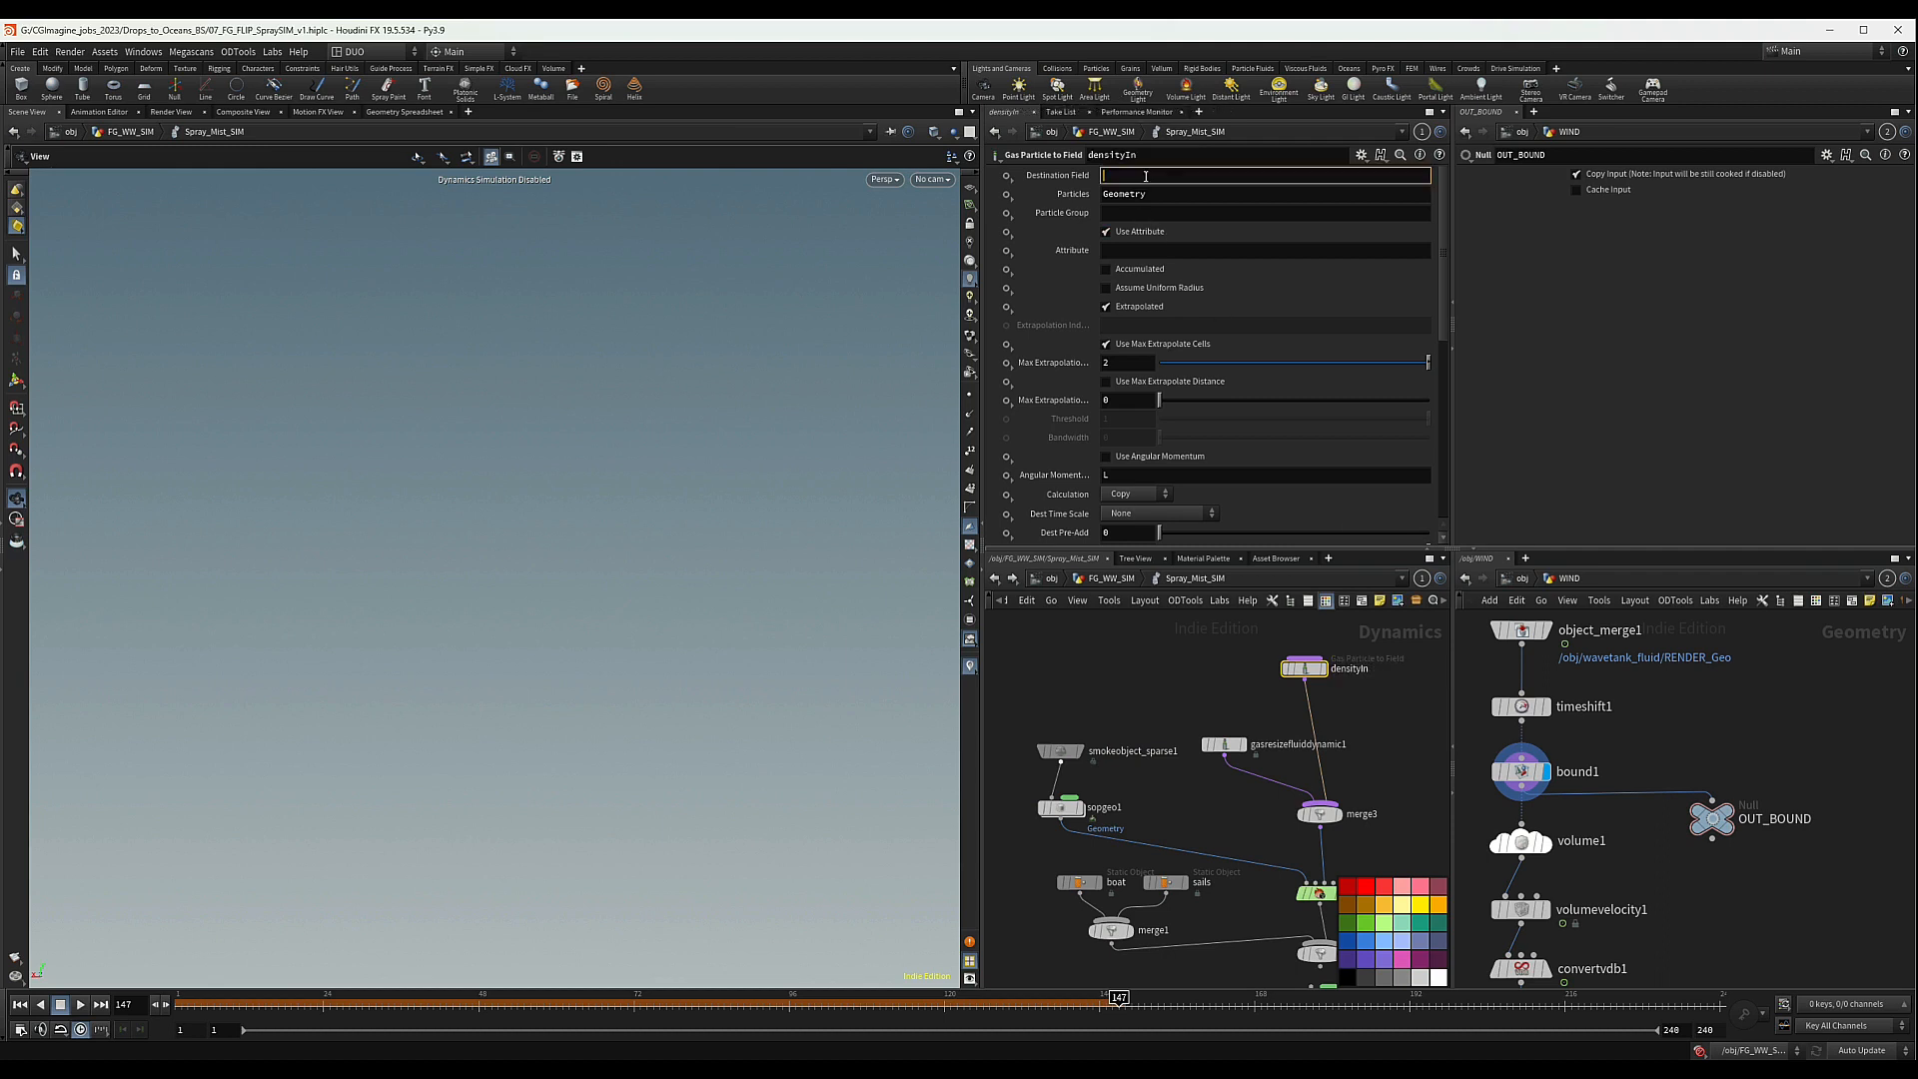
{"action": "type", "text": "density"}
{"action": "key", "text": "Return"}
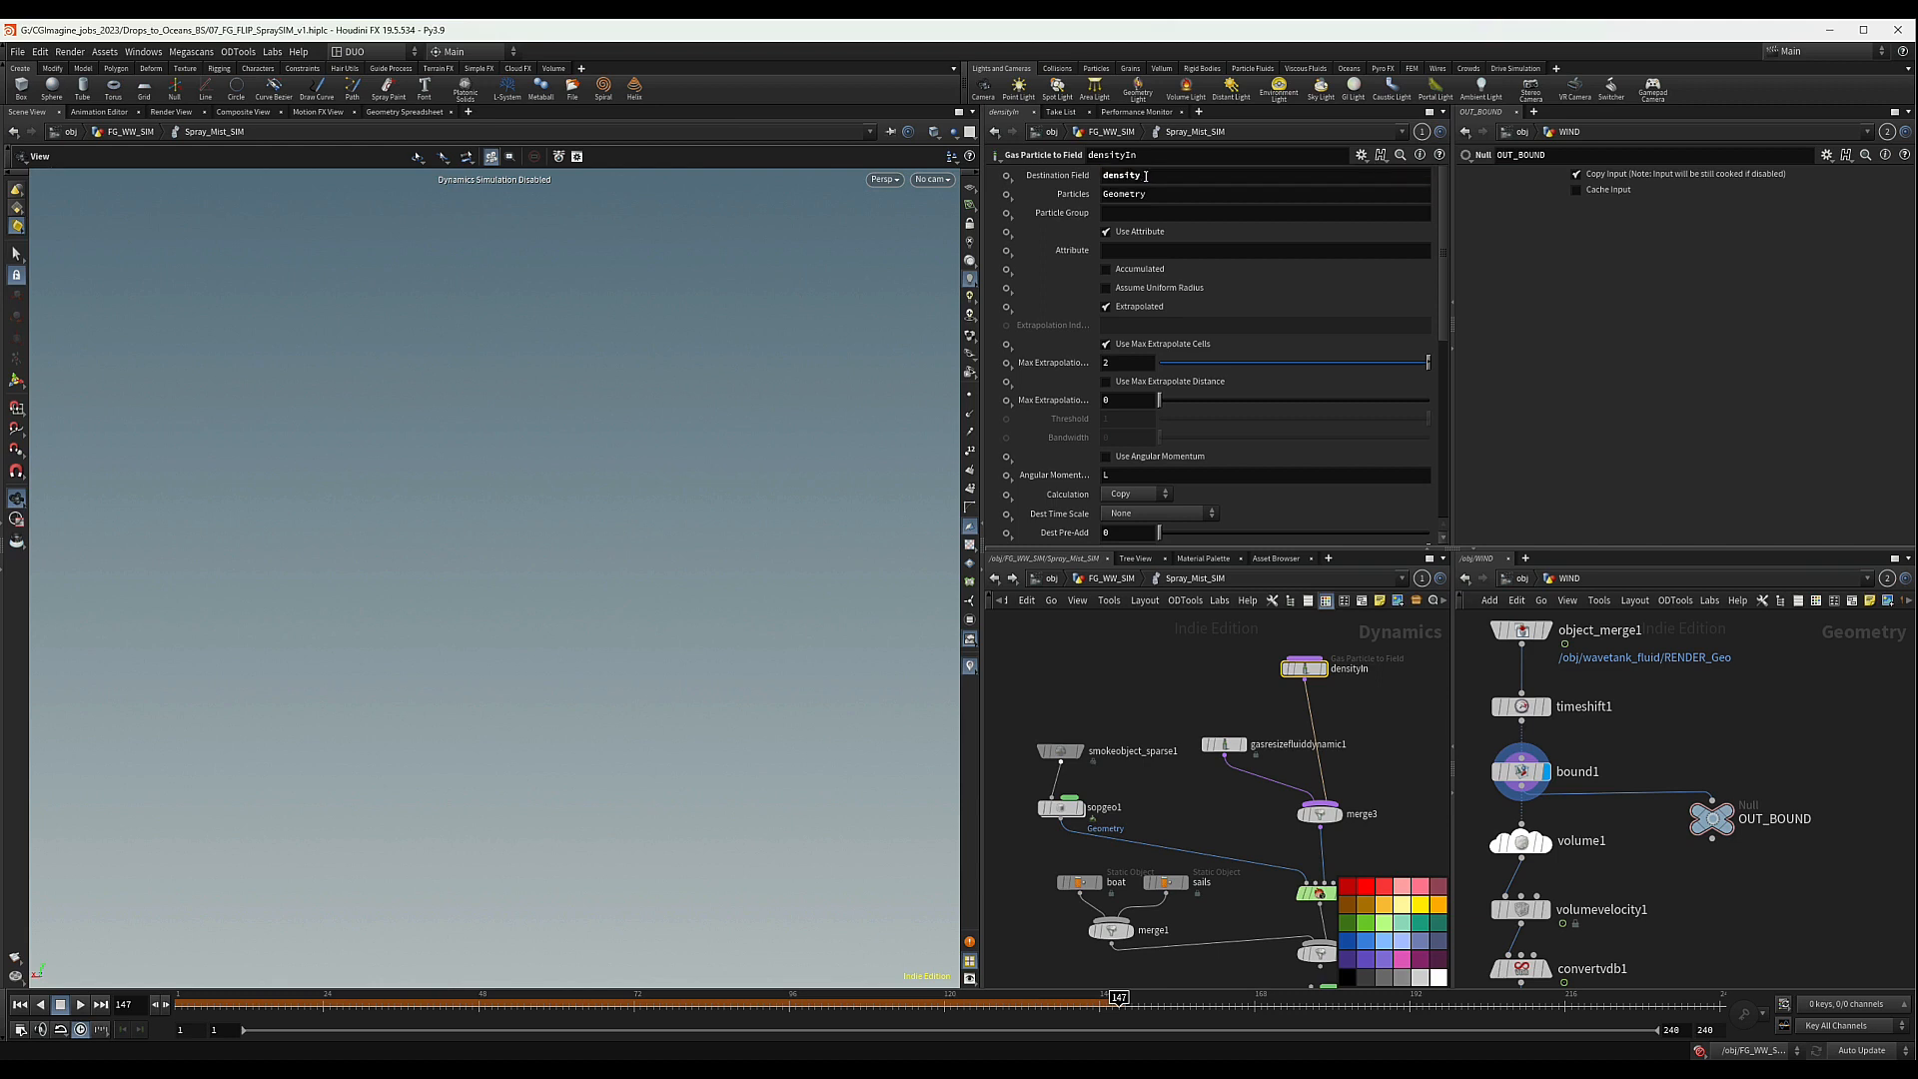
{"action": "left_click", "coordinate": [1133, 249]}
{"action": "type", "text": "density"}
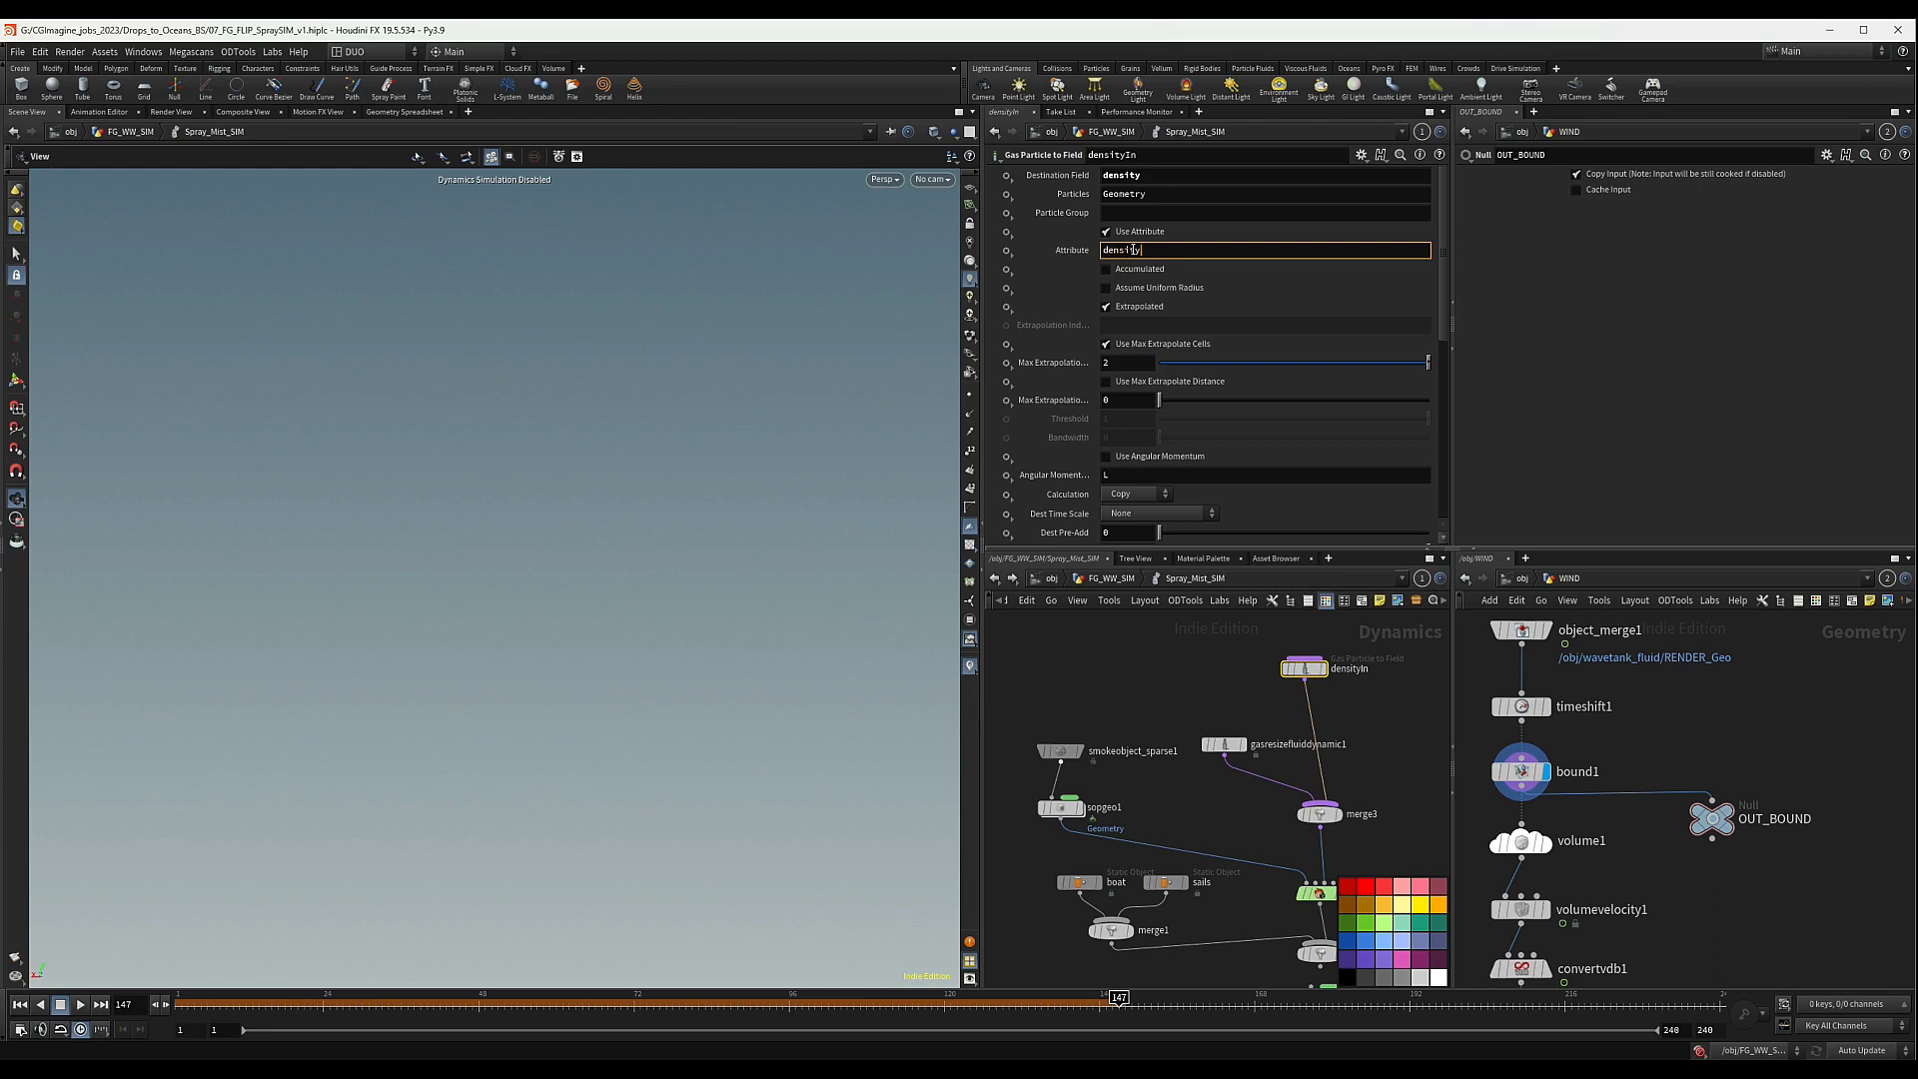
{"action": "key", "text": "Return"}
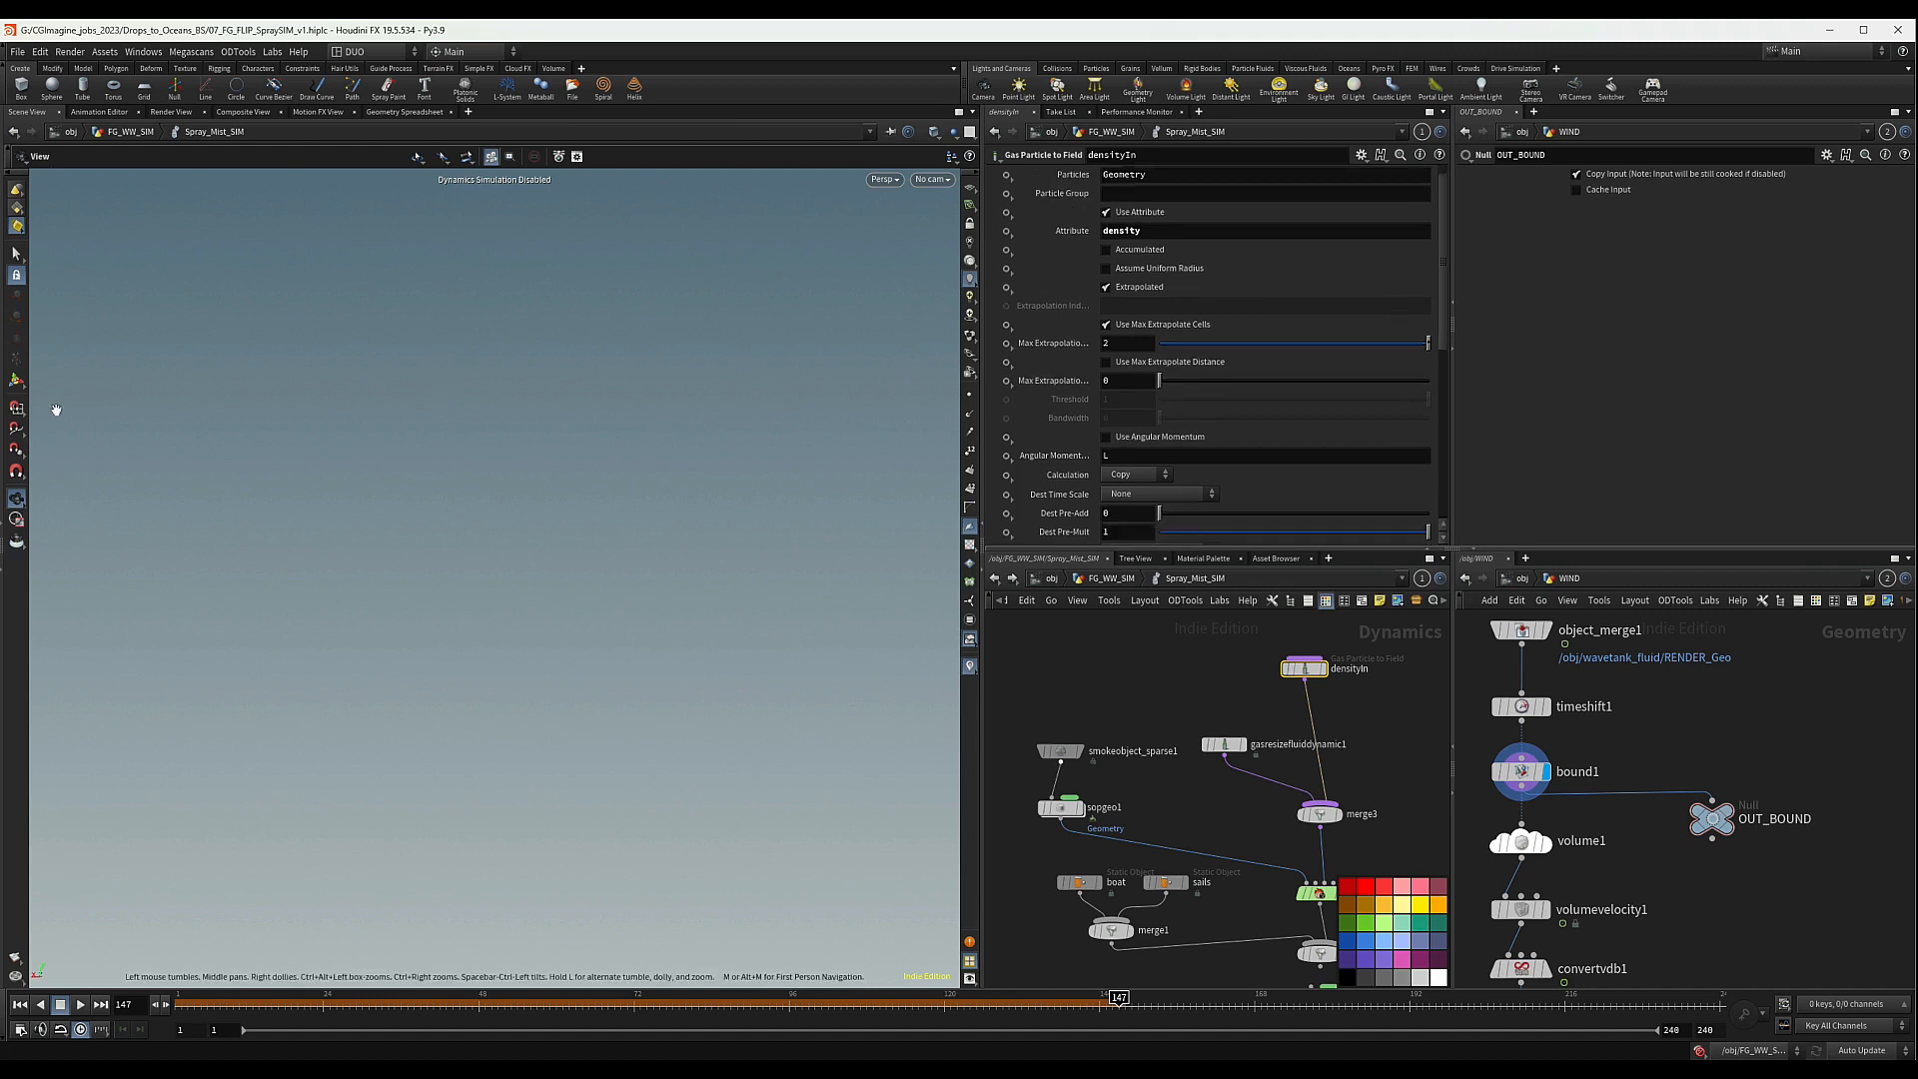
- Change the densityIn node's Calculation mode to Add
{"action": "scroll", "coordinate": [1129, 454], "scroll_direction": "down", "scroll_amount": 2}
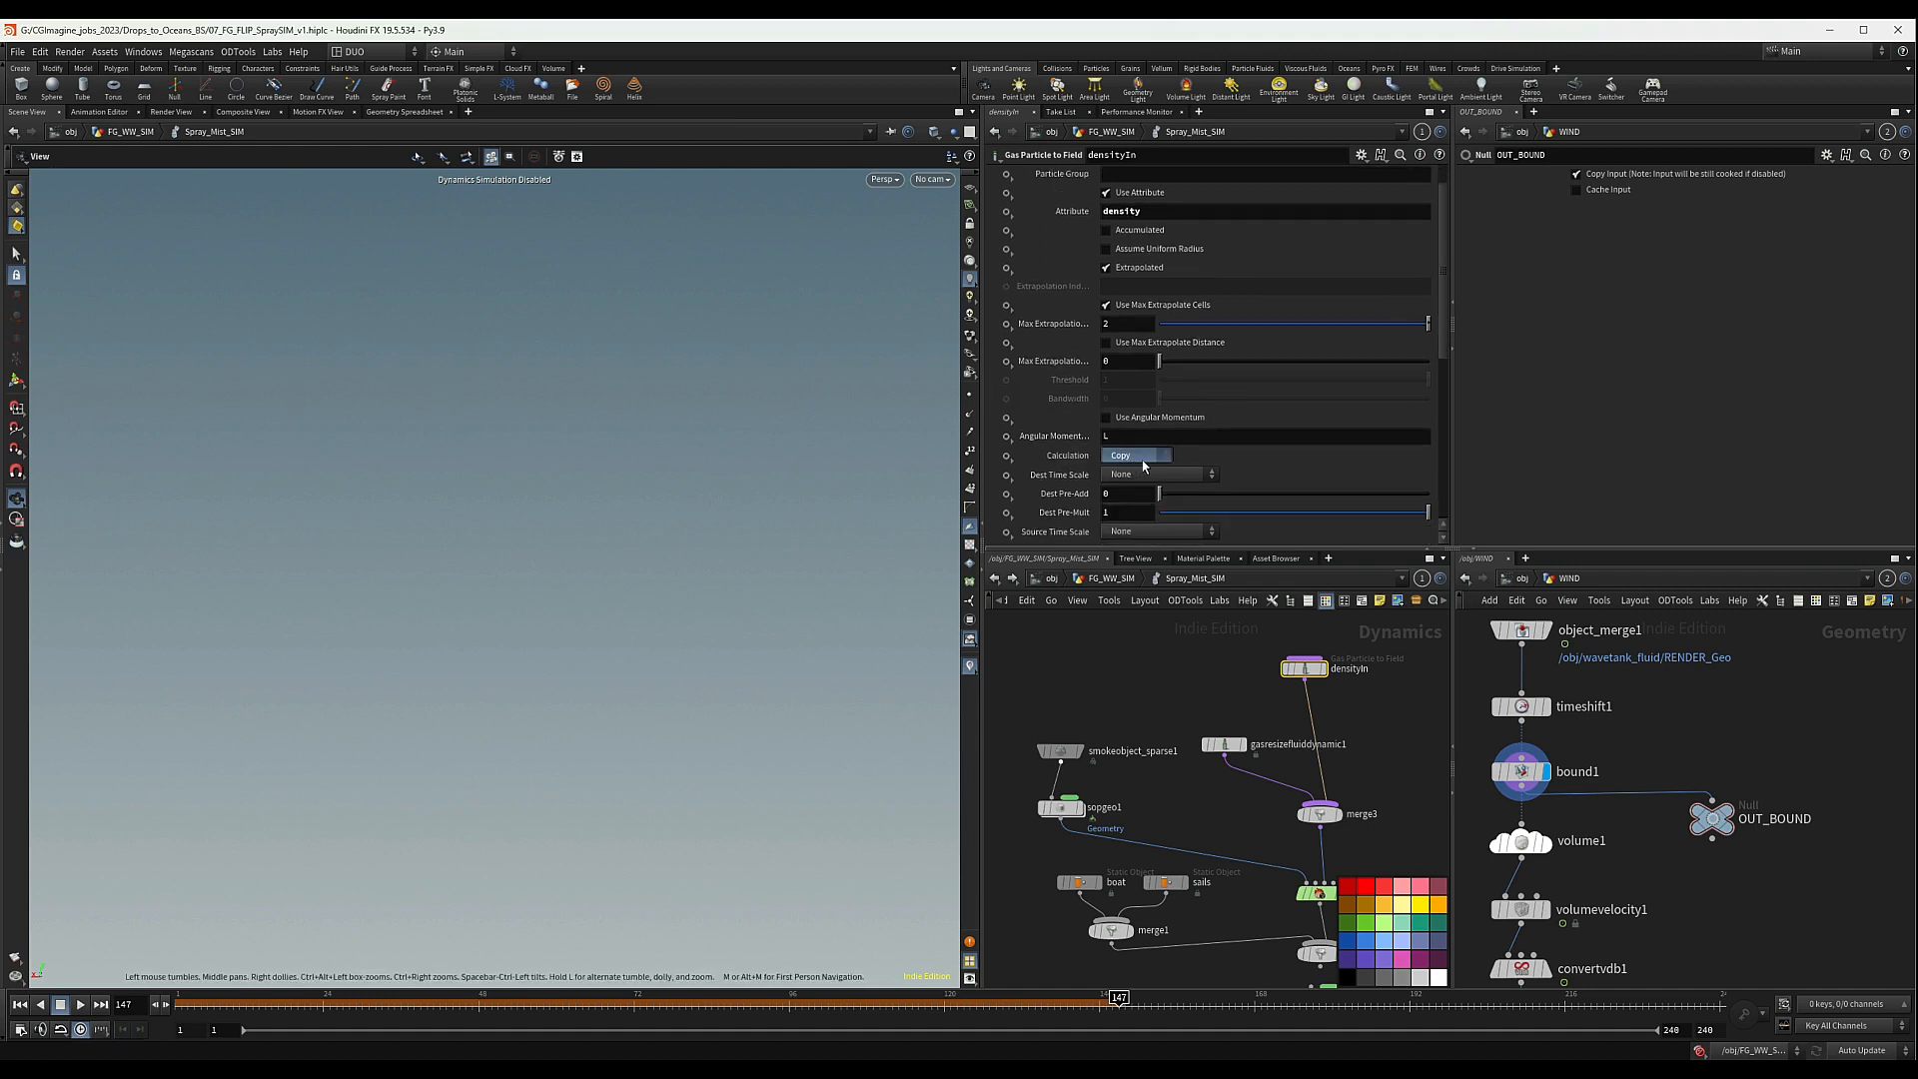
{"action": "left_click", "coordinate": [1129, 455]}
{"action": "left_click", "coordinate": [1123, 486]}
{"action": "scroll", "coordinate": [1315, 443], "scroll_direction": "down", "scroll_amount": 8}
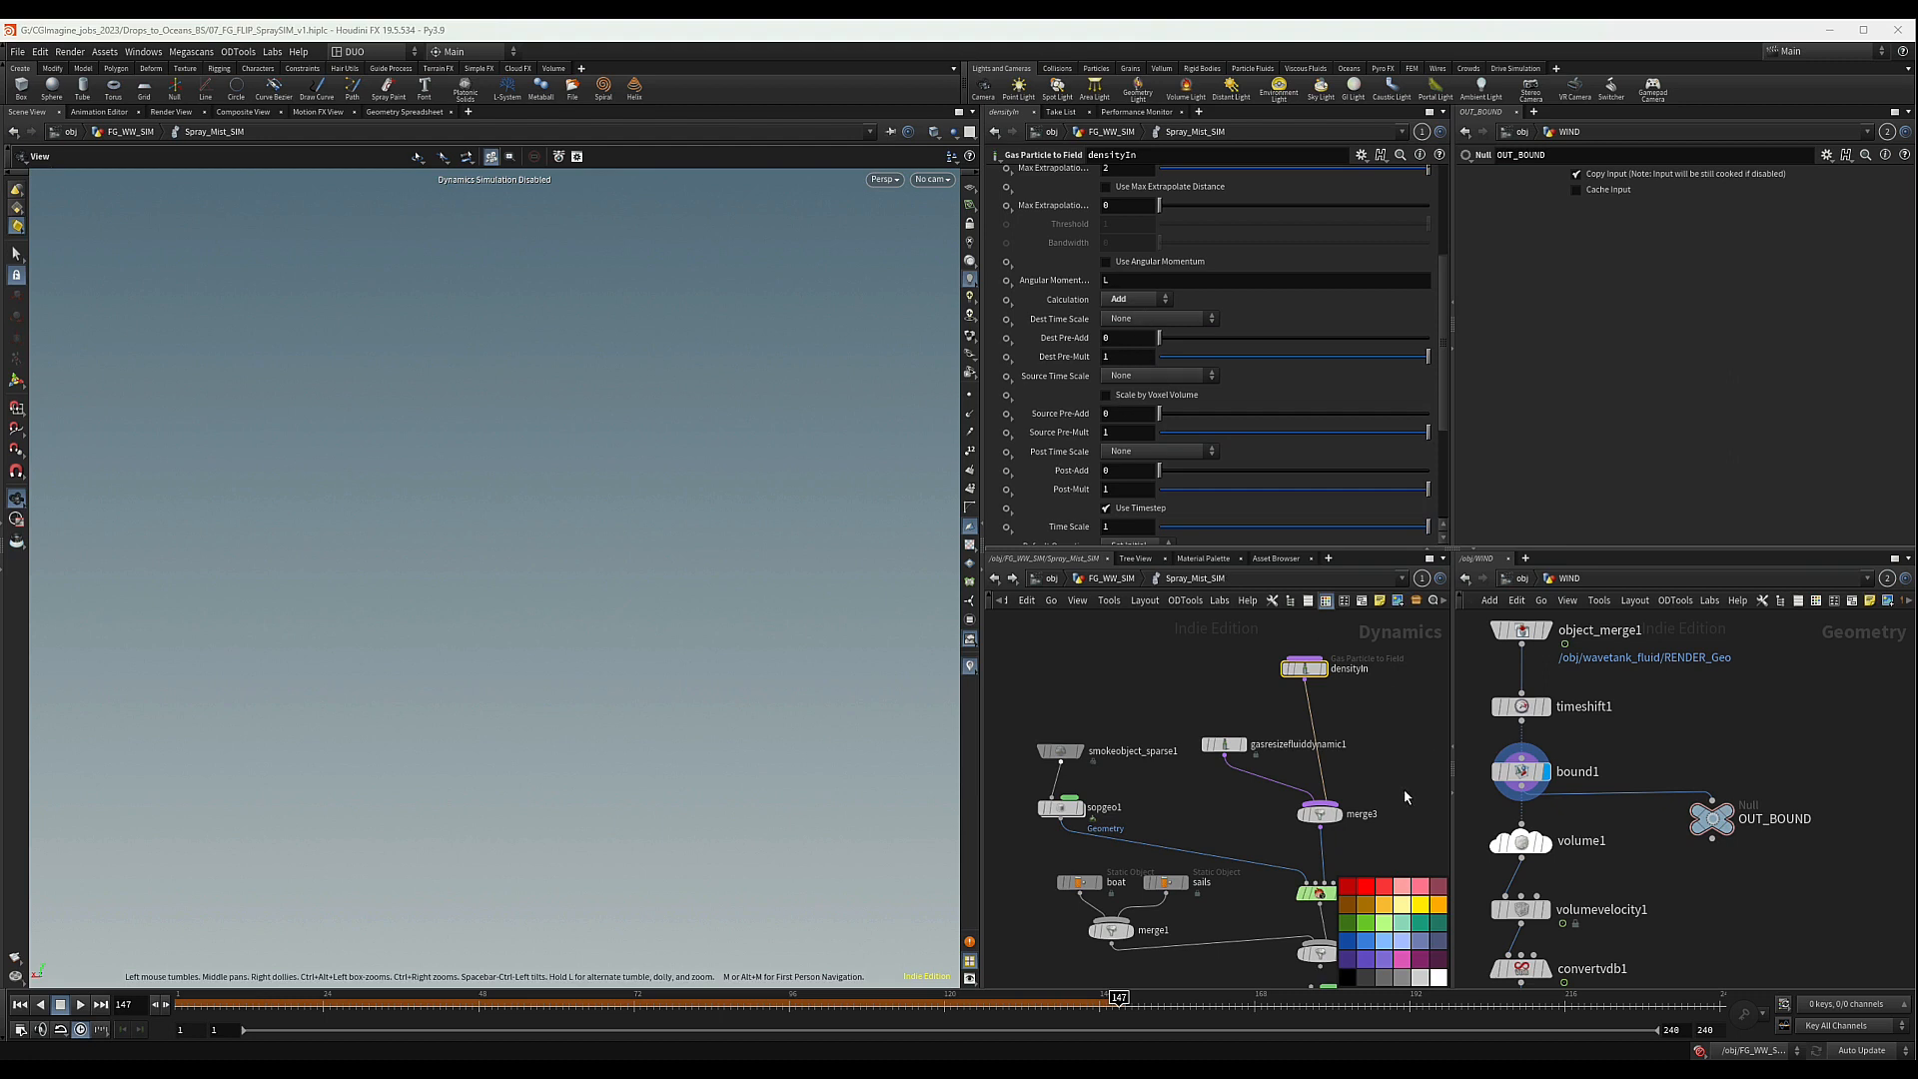
- Rename the densityIn node as density_In
{"action": "scroll", "coordinate": [1339, 700], "scroll_direction": "up", "scroll_amount": 5}
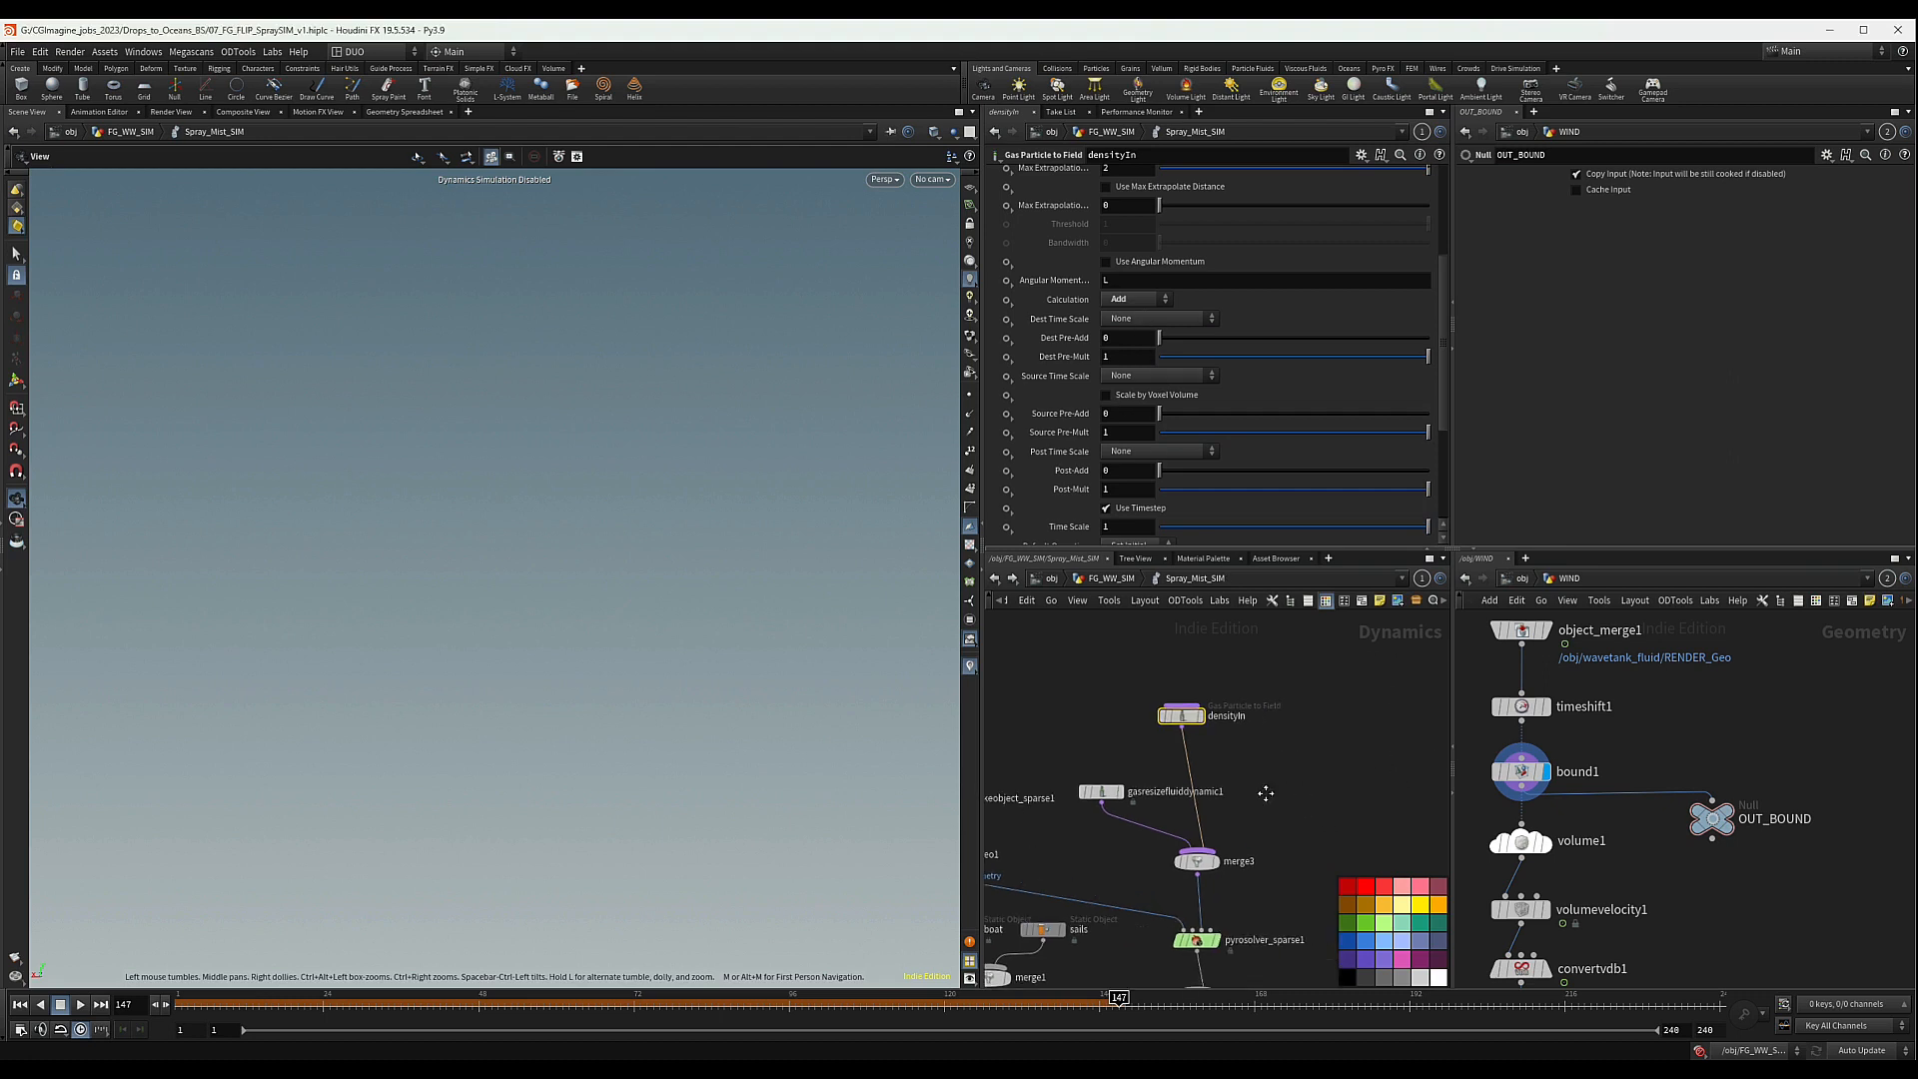
{"action": "double_click", "coordinate": [1229, 712]}
{"action": "left_click", "coordinate": [1226, 709]}
{"action": "type", "text": "_"}
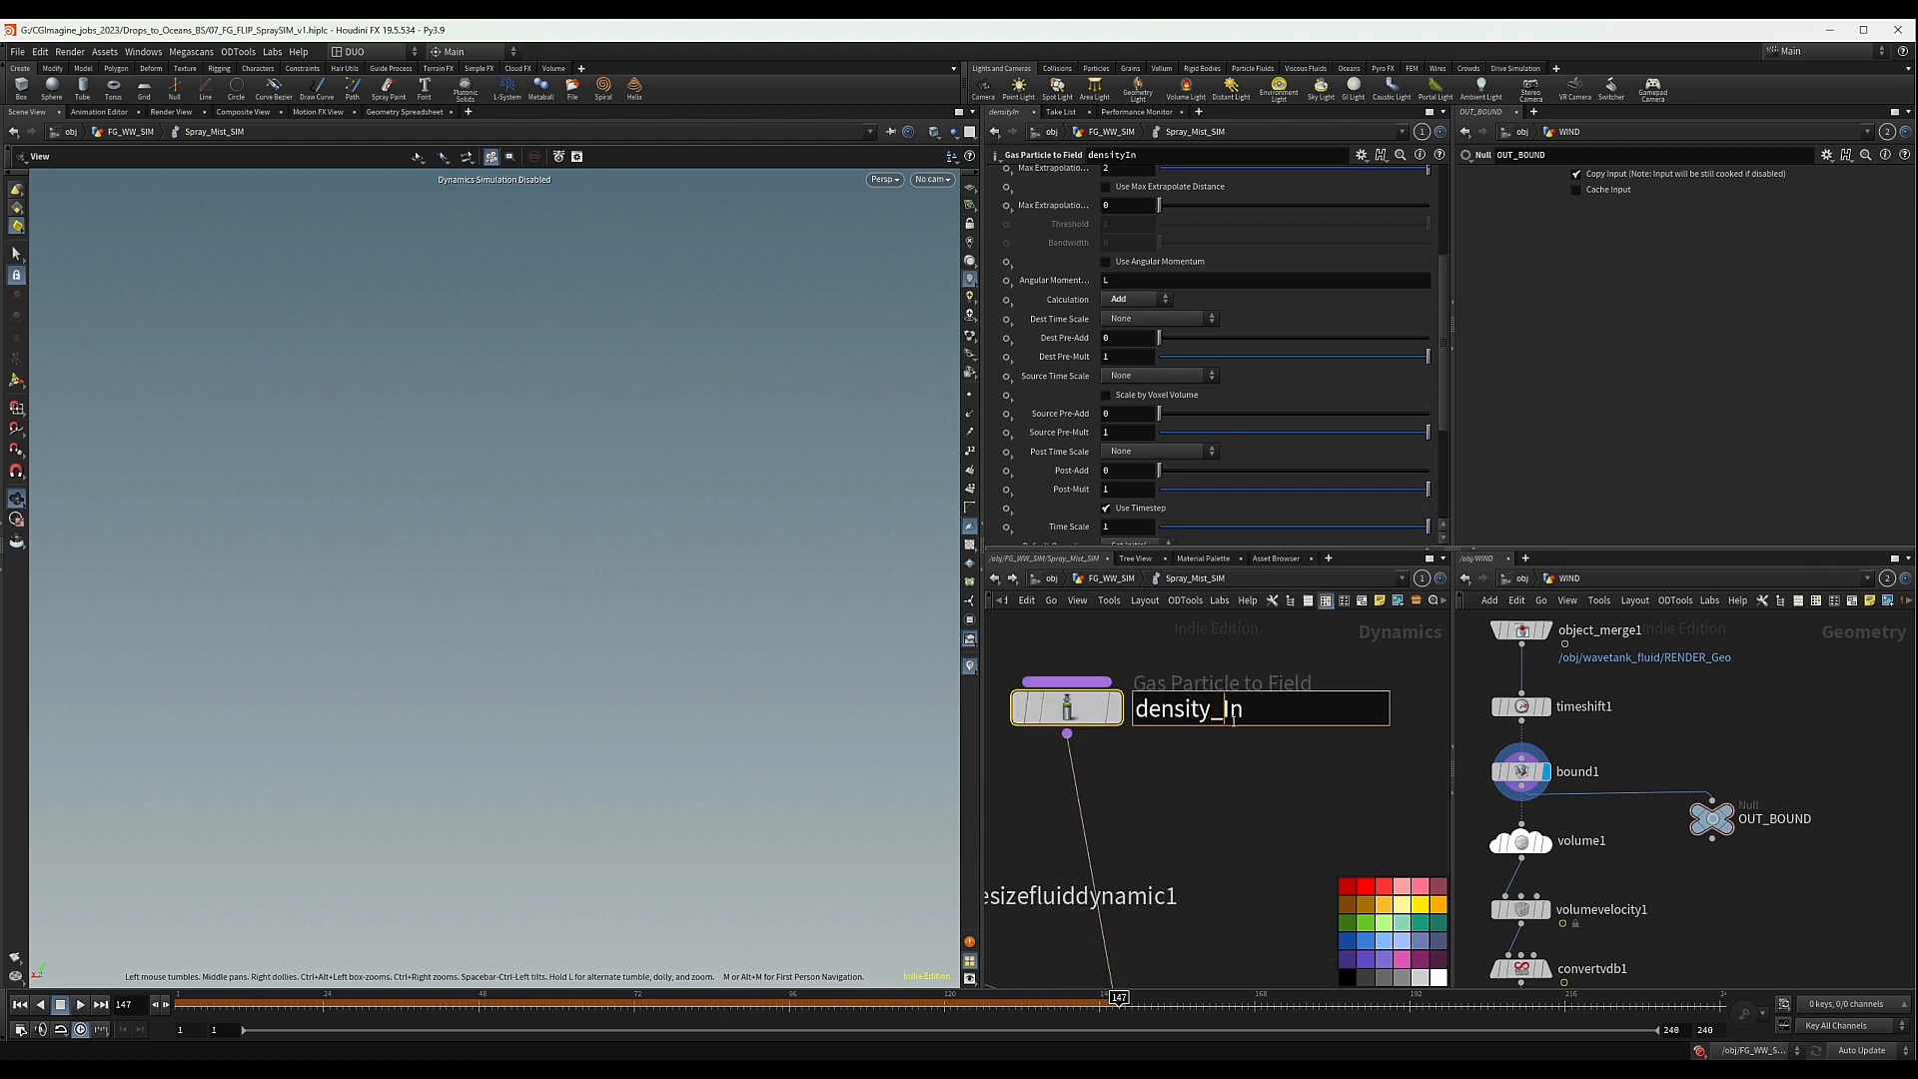
{"action": "key", "text": "Return"}
- Duplicate the density_In node beside the original and name the copy temperature_In
{"action": "left_click_drag", "start_coordinate": [1057, 711], "coordinate": [1335, 732], "text": "alt"}
{"action": "middle_click_drag", "start_coordinate": [1330, 805], "coordinate": [1064, 802]}
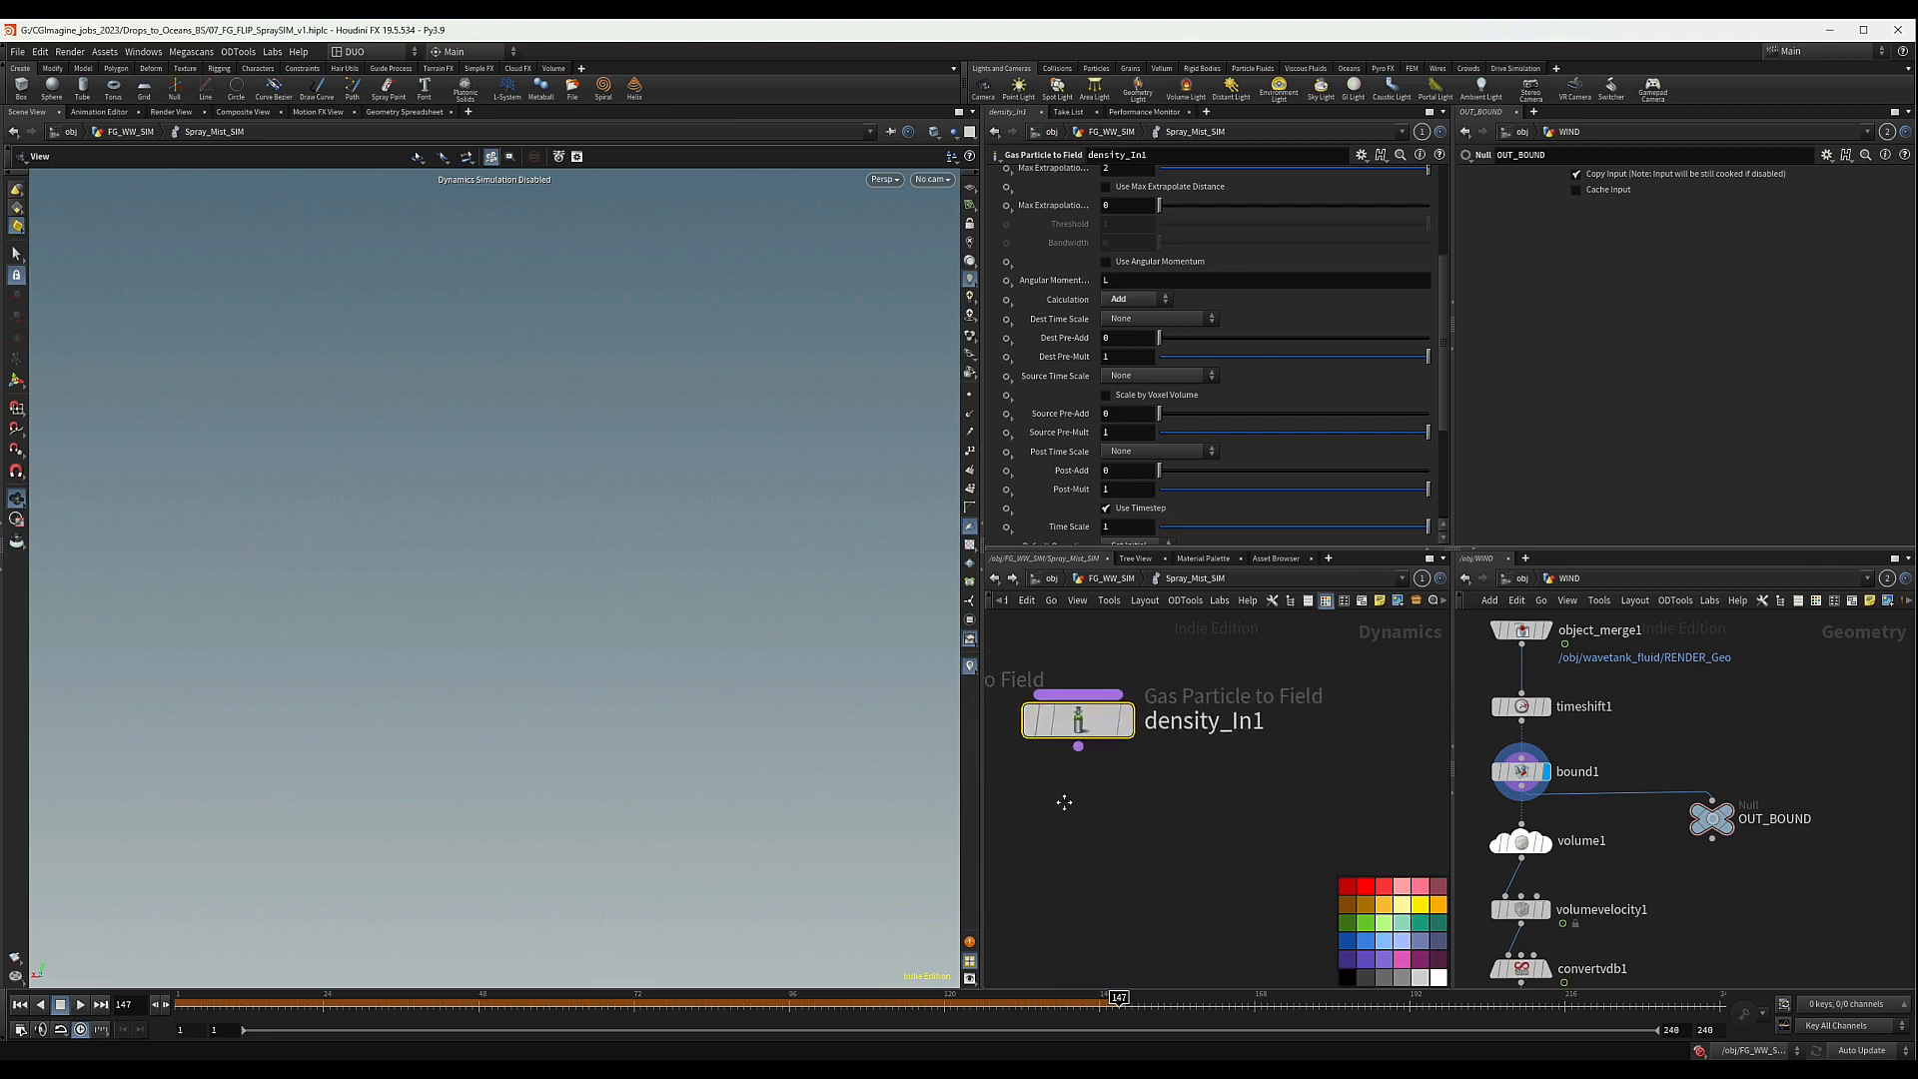
{"action": "double_click", "coordinate": [1214, 722]}
{"action": "double_click", "coordinate": [1214, 721]}
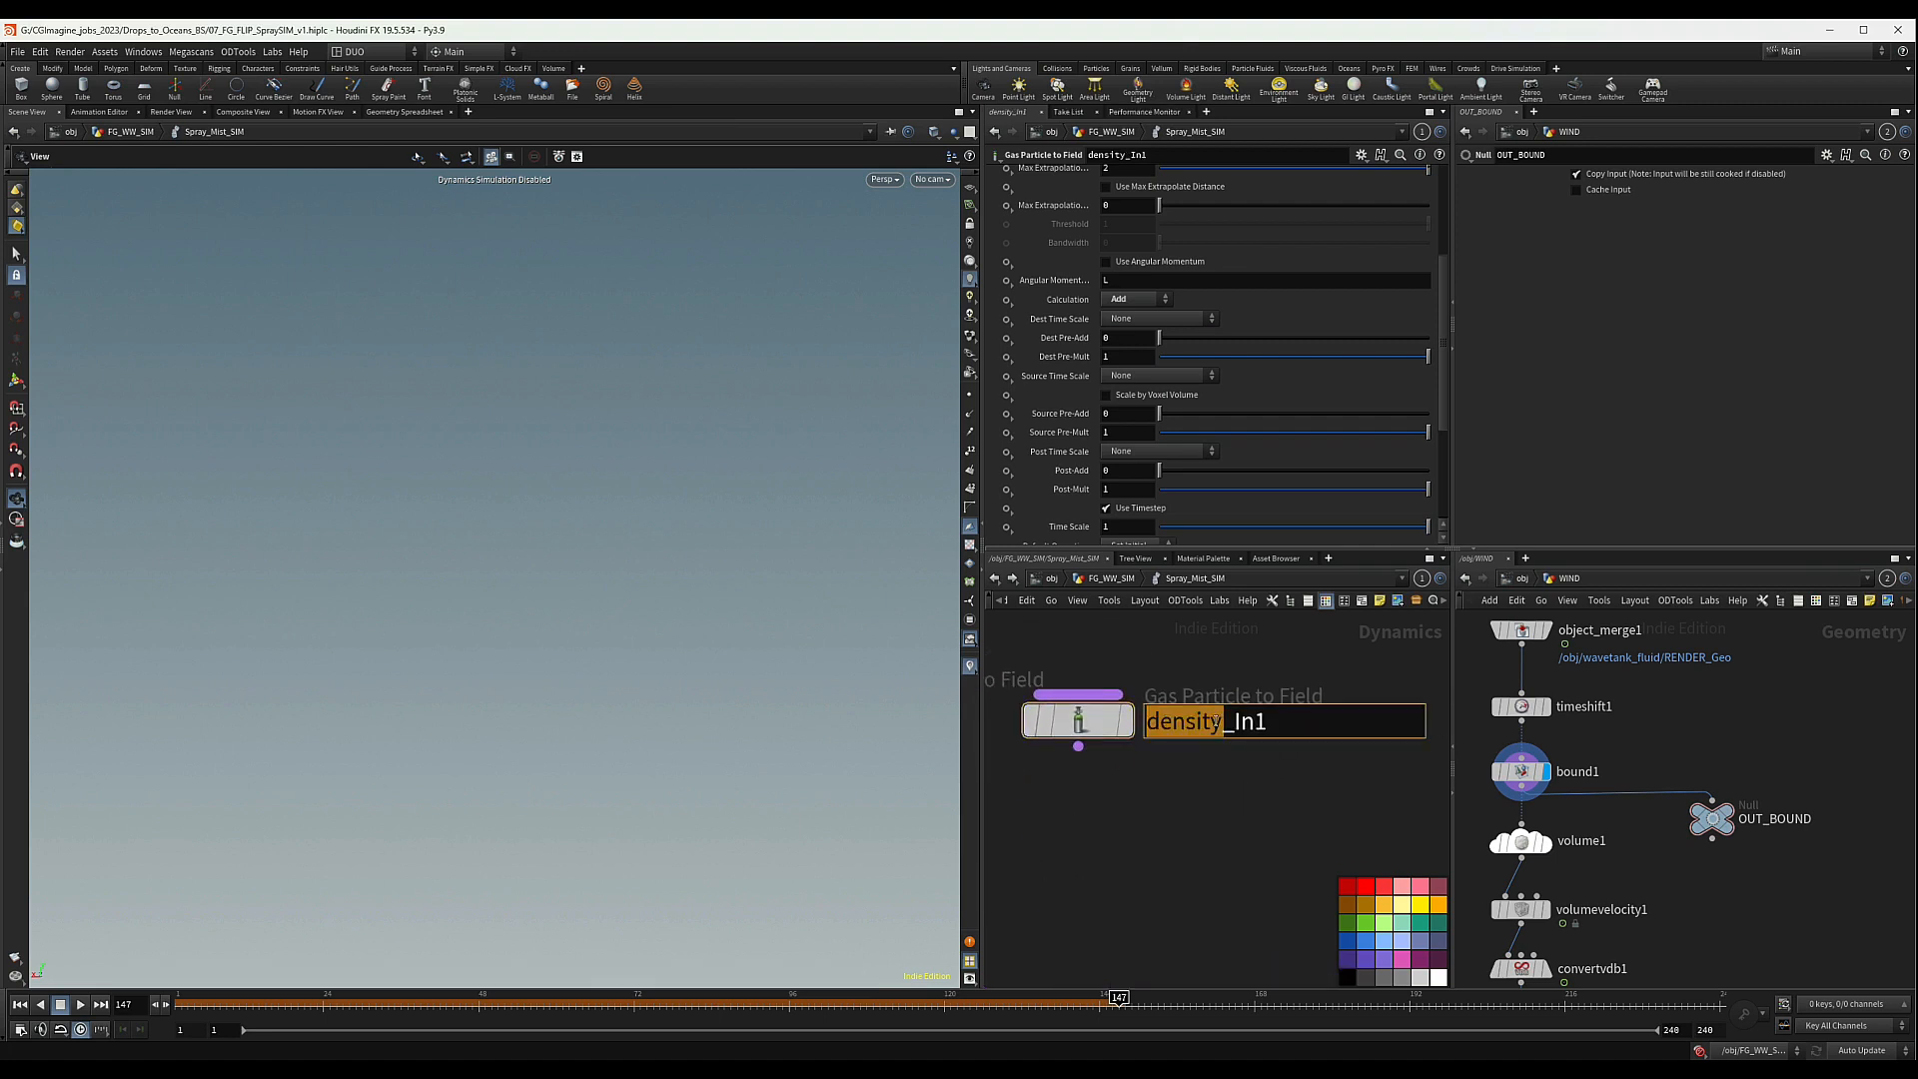
{"action": "type", "text": "temperature"}
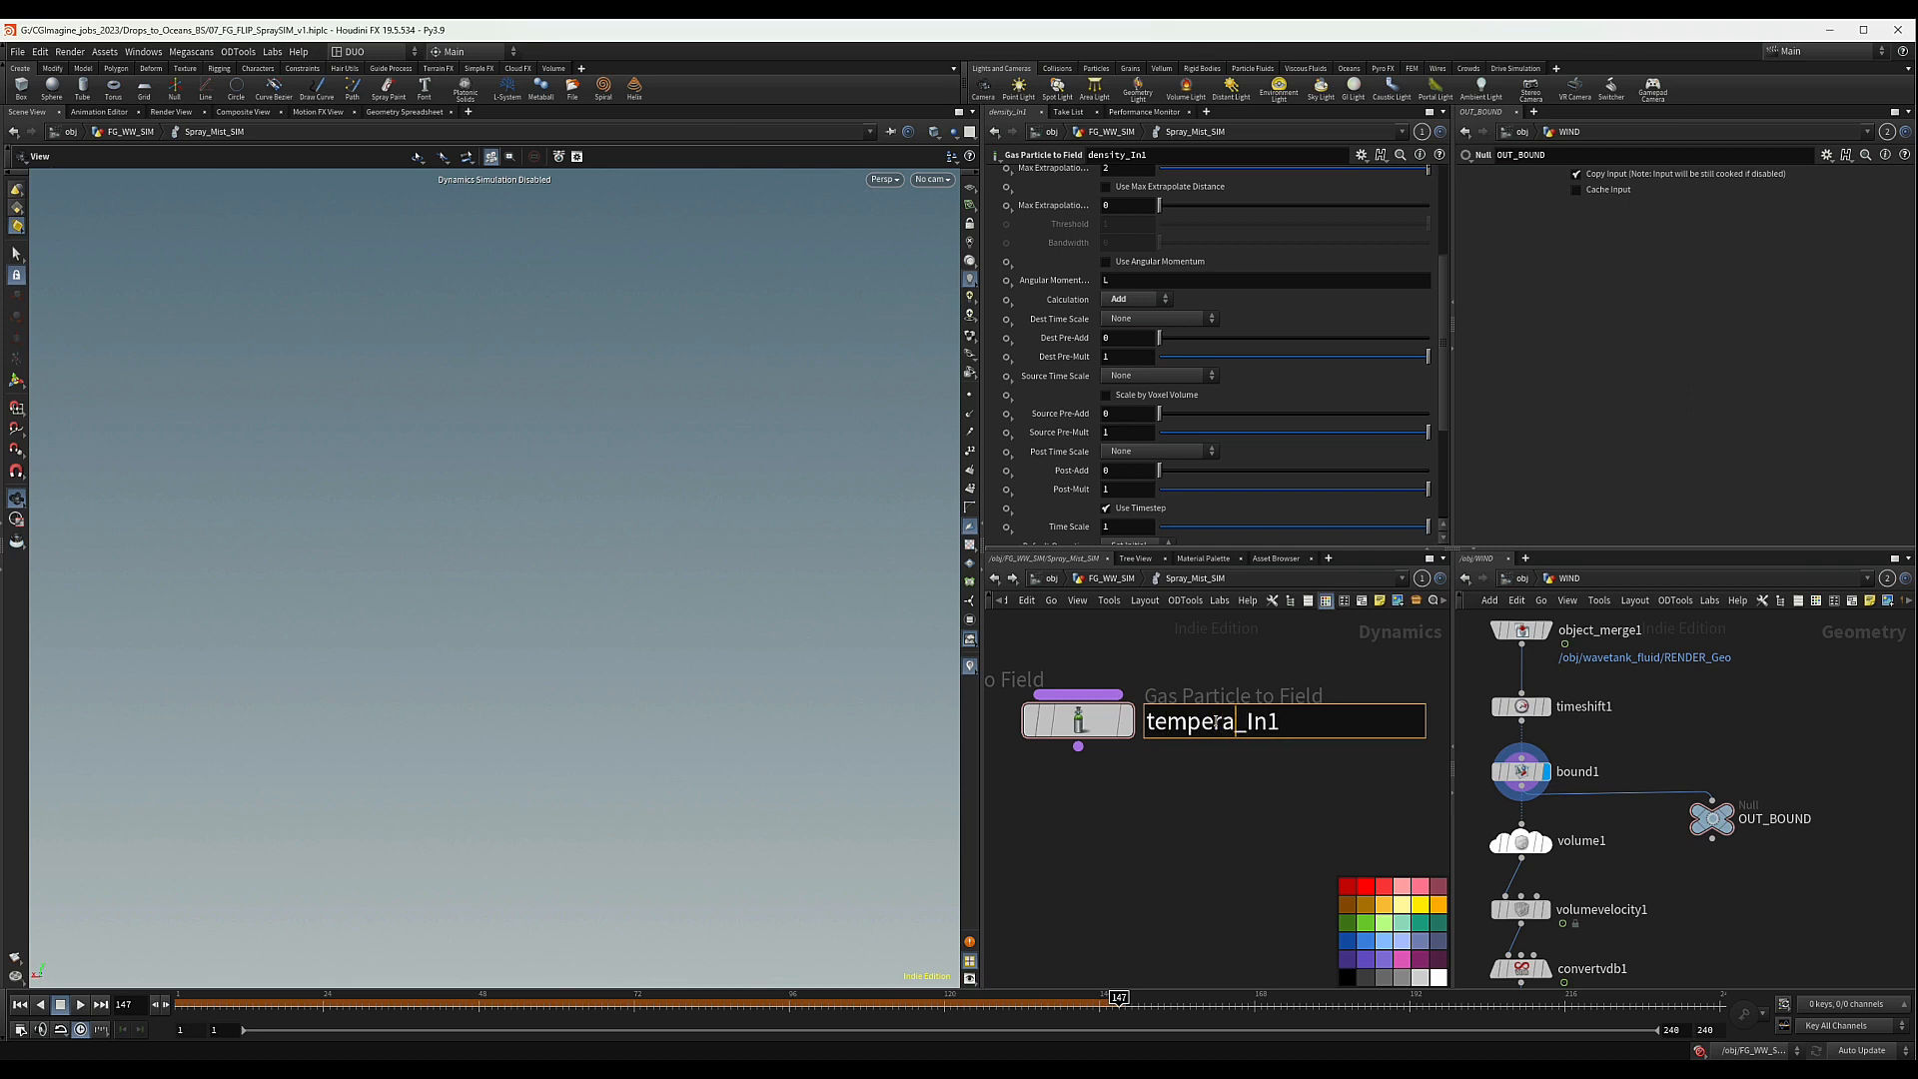
{"action": "key", "text": "End"}
{"action": "key", "text": "BackSpace"}
{"action": "key", "text": "Return"}
- Wire temperature_In into the sourcing Merge node and line it up beside density_In
{"action": "middle_click_drag", "start_coordinate": [1116, 797], "coordinate": [1225, 777]}
{"action": "scroll", "coordinate": [1225, 777], "scroll_direction": "down", "scroll_amount": 3}
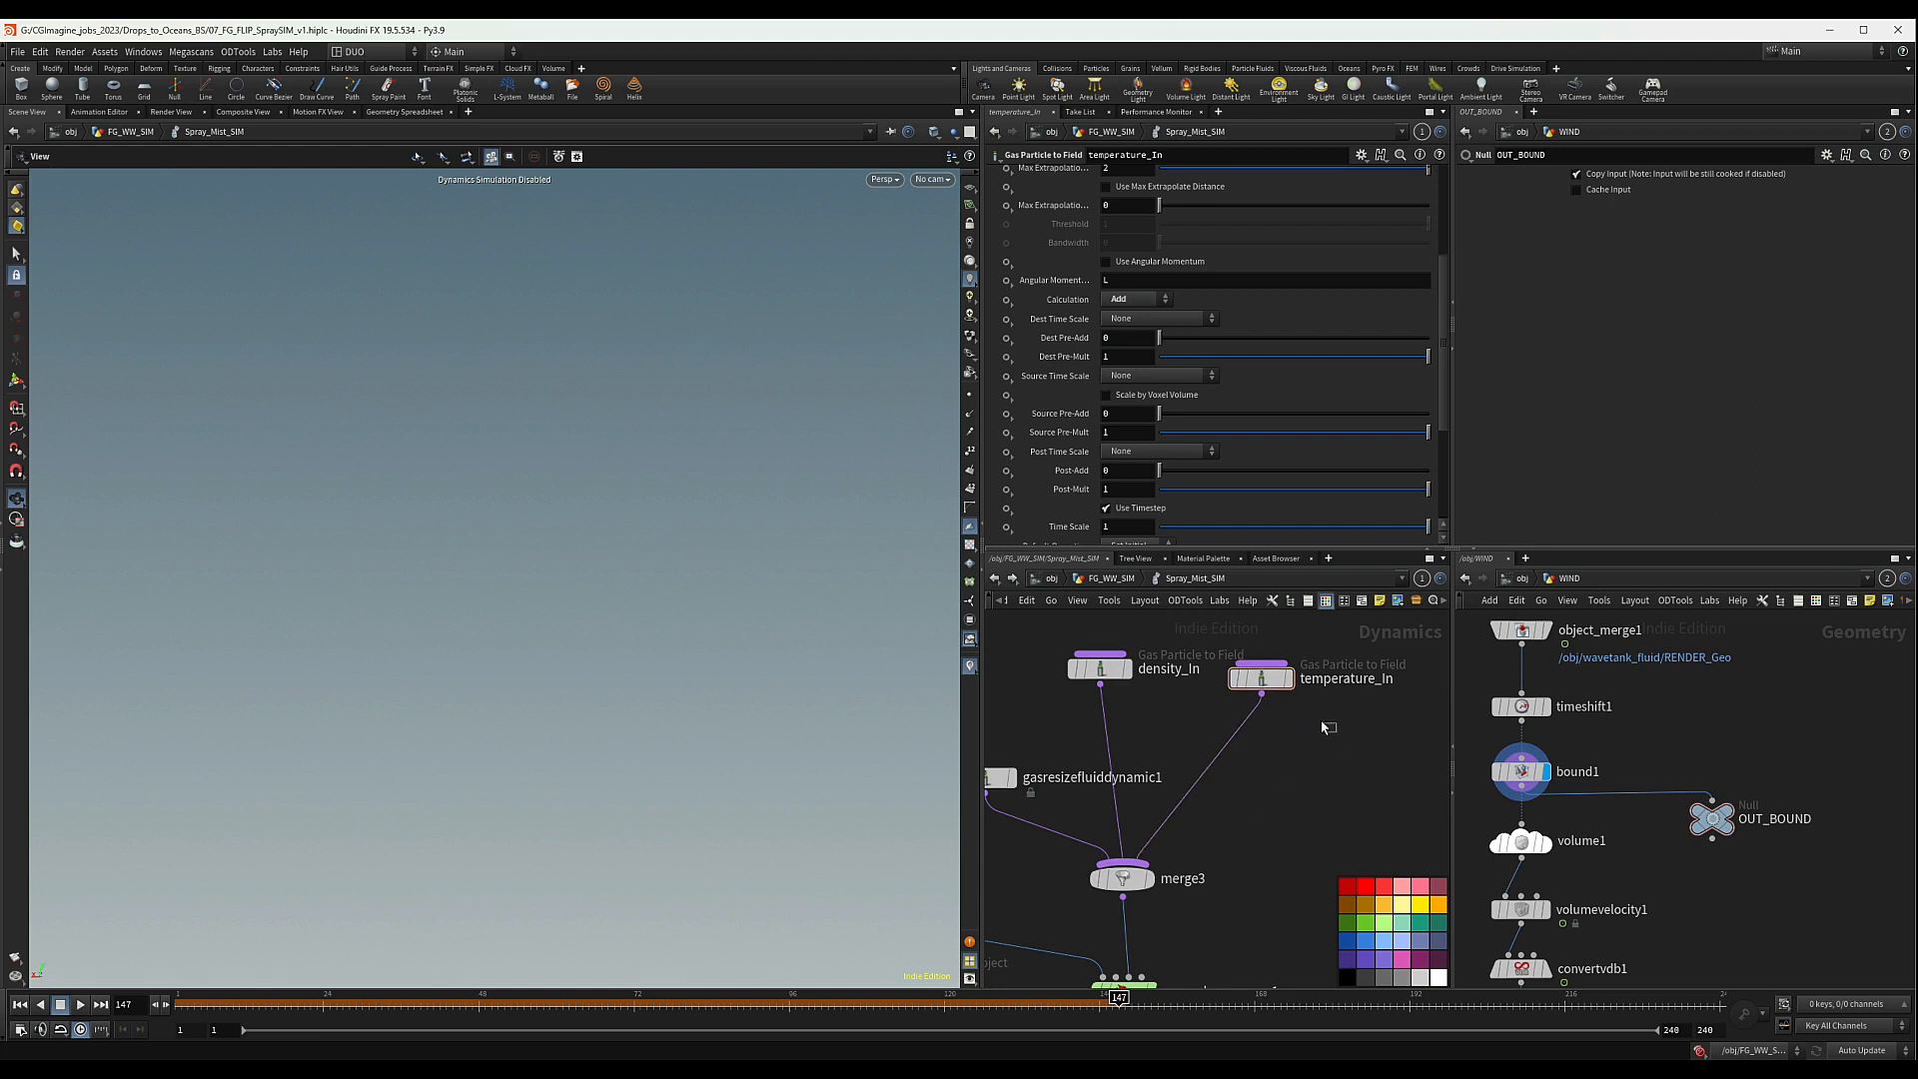
{"action": "left_click", "coordinate": [1281, 679]}
{"action": "middle_click_drag", "start_coordinate": [1171, 706], "coordinate": [1198, 733]}
{"action": "left_click_drag", "start_coordinate": [1129, 697], "coordinate": [1109, 684]}
{"action": "left_click_drag", "start_coordinate": [1313, 714], "coordinate": [1302, 696]}
- Set the Destination Field of the temperature_In node to temperature
{"action": "scroll", "coordinate": [1363, 331], "scroll_direction": "up", "scroll_amount": 4}
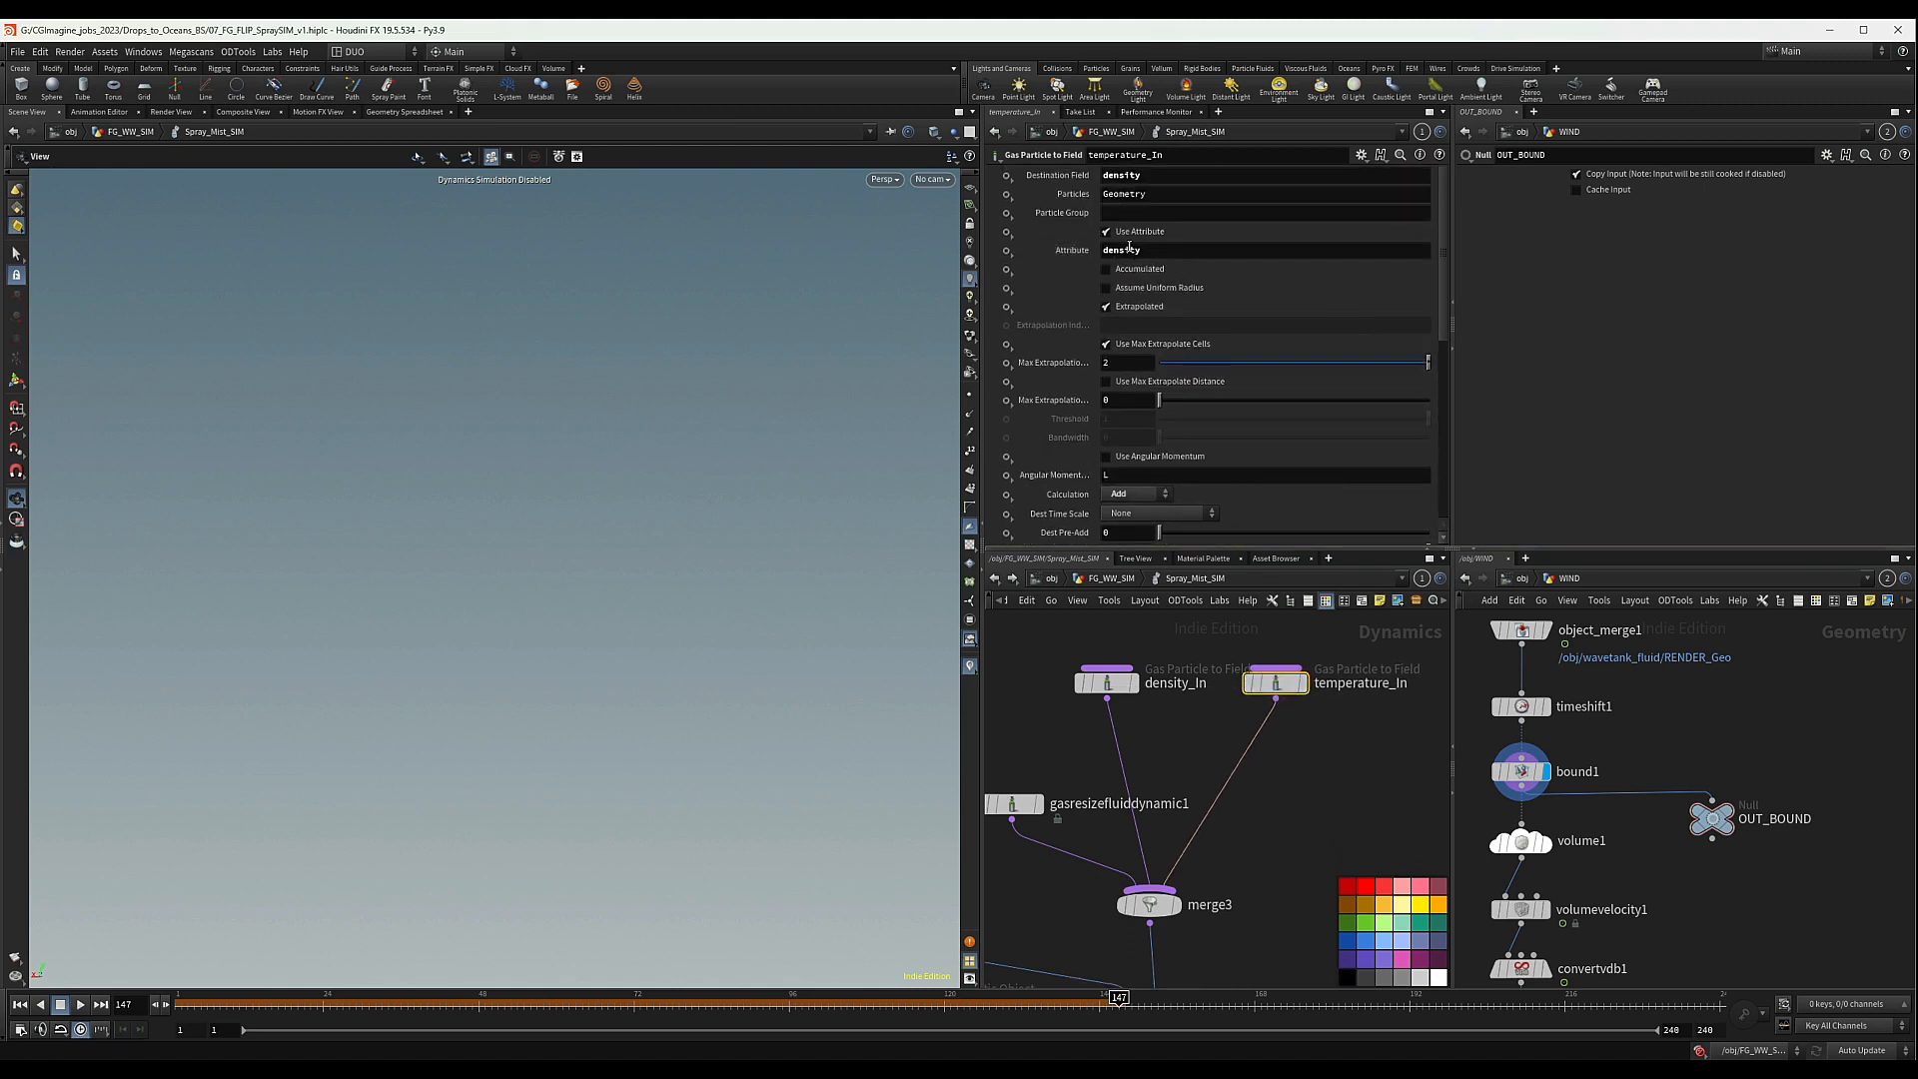
{"action": "left_click", "coordinate": [1156, 172]}
{"action": "type", "text": "te"}
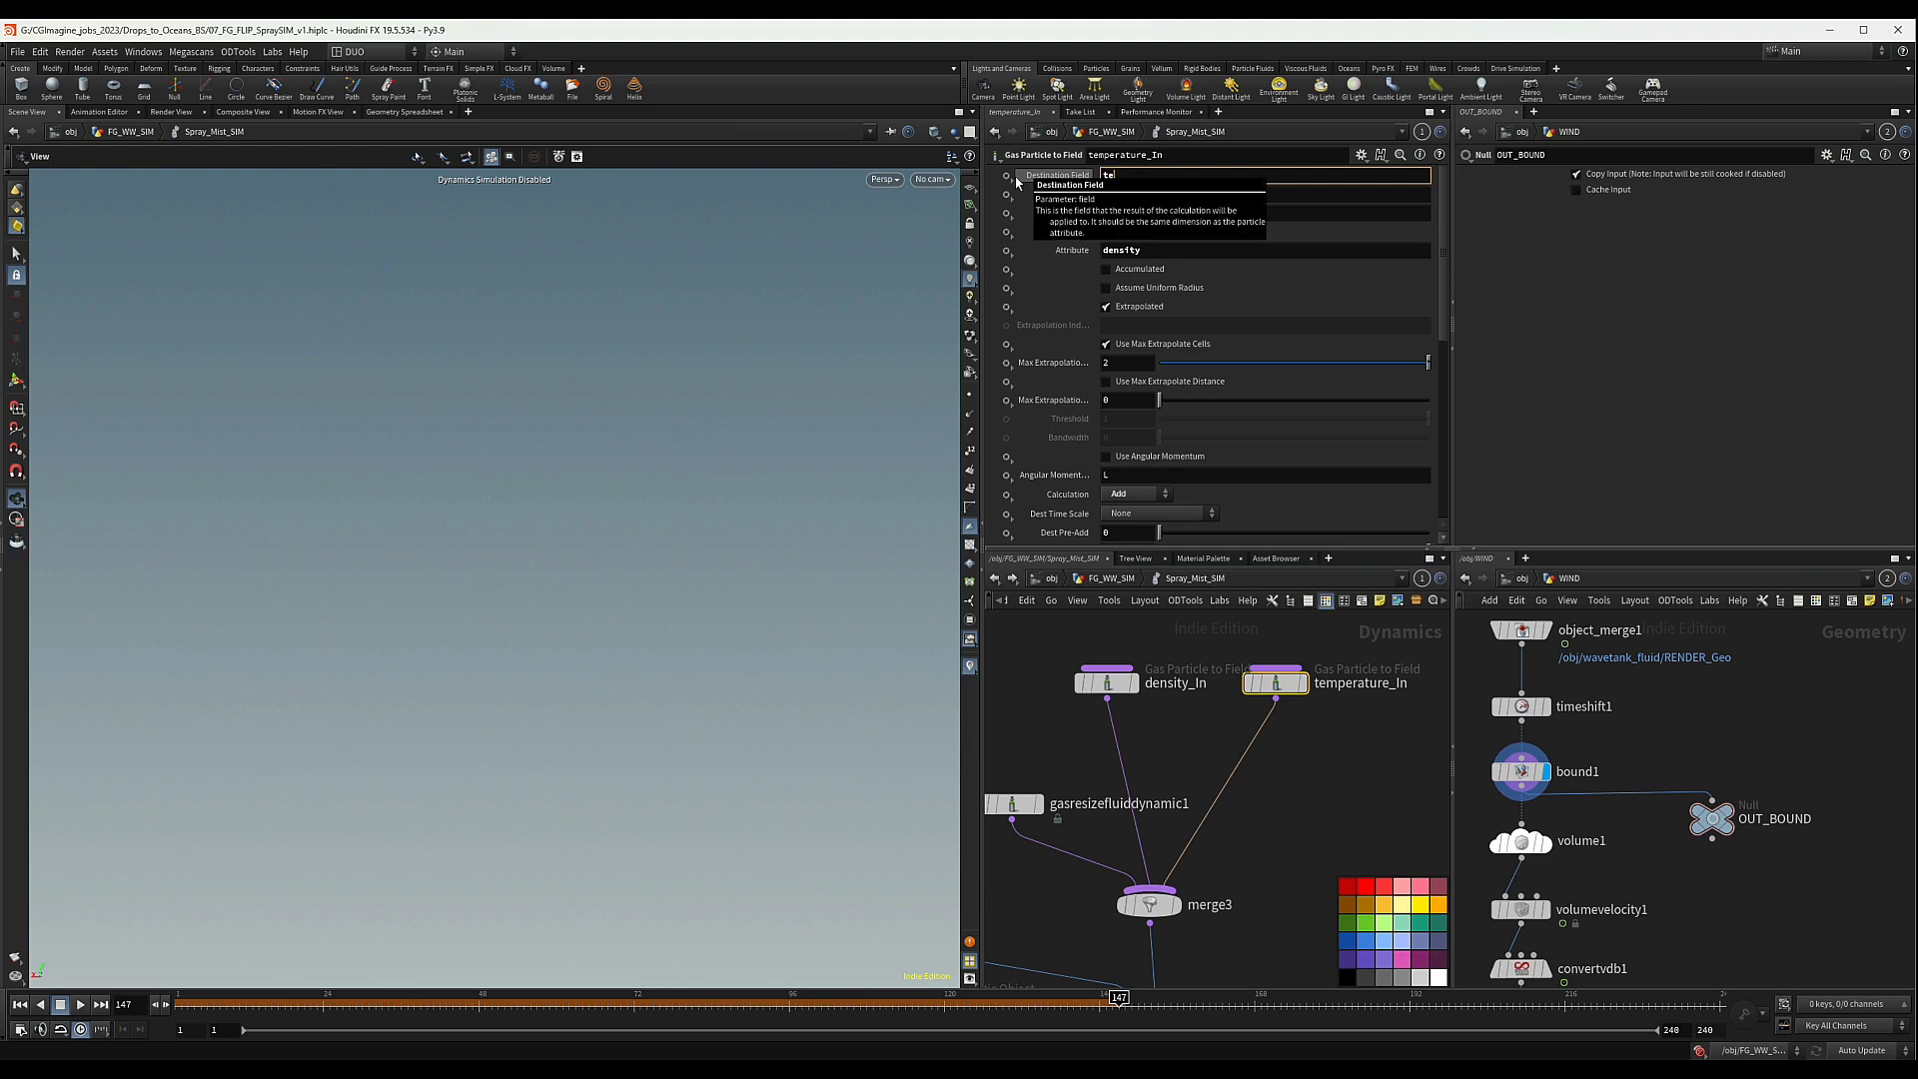
{"action": "type", "text": "mperature"}
{"action": "key", "text": "Return"}
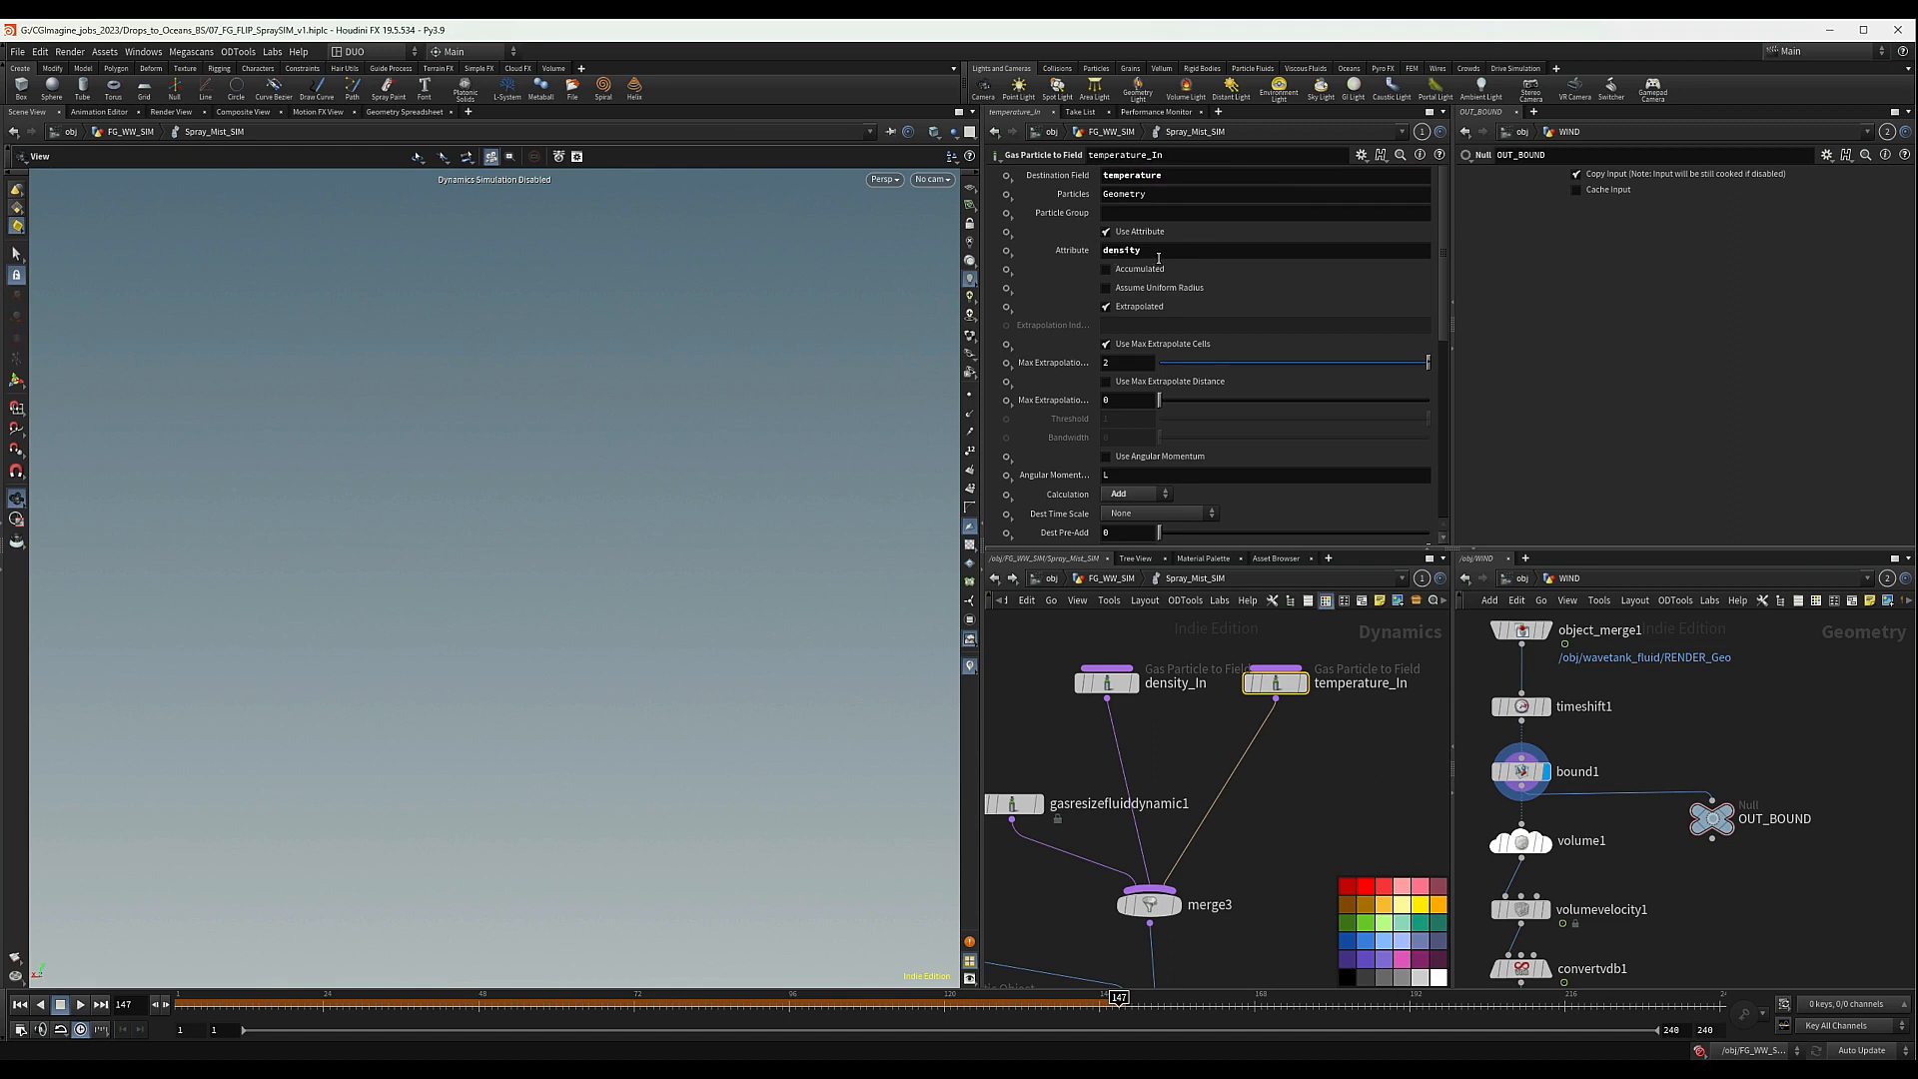
- Set the Source Pre-Mult of the temperature_In node to .02
{"action": "scroll", "coordinate": [1205, 380], "scroll_direction": "down", "scroll_amount": 5}
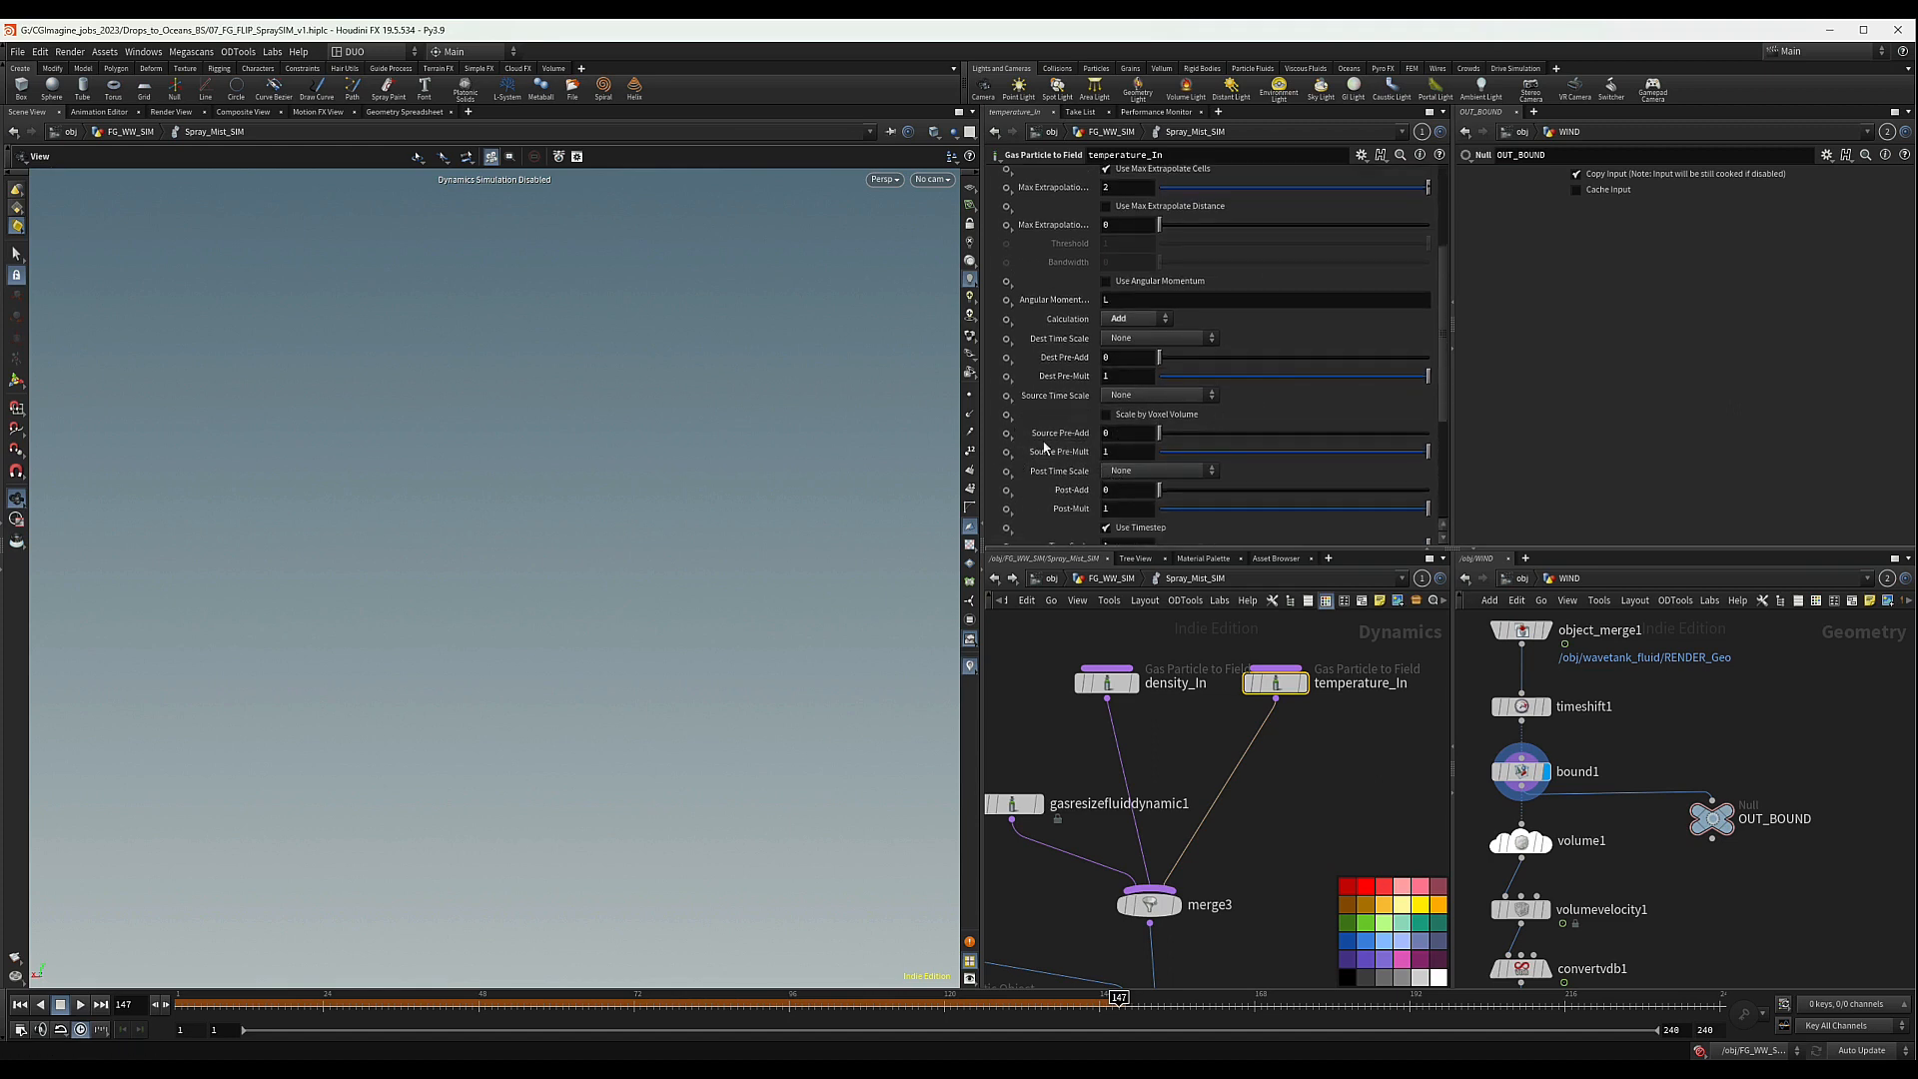
{"action": "double_click", "coordinate": [1132, 451]}
{"action": "type", "text": ".02"}
{"action": "key", "text": "Return"}
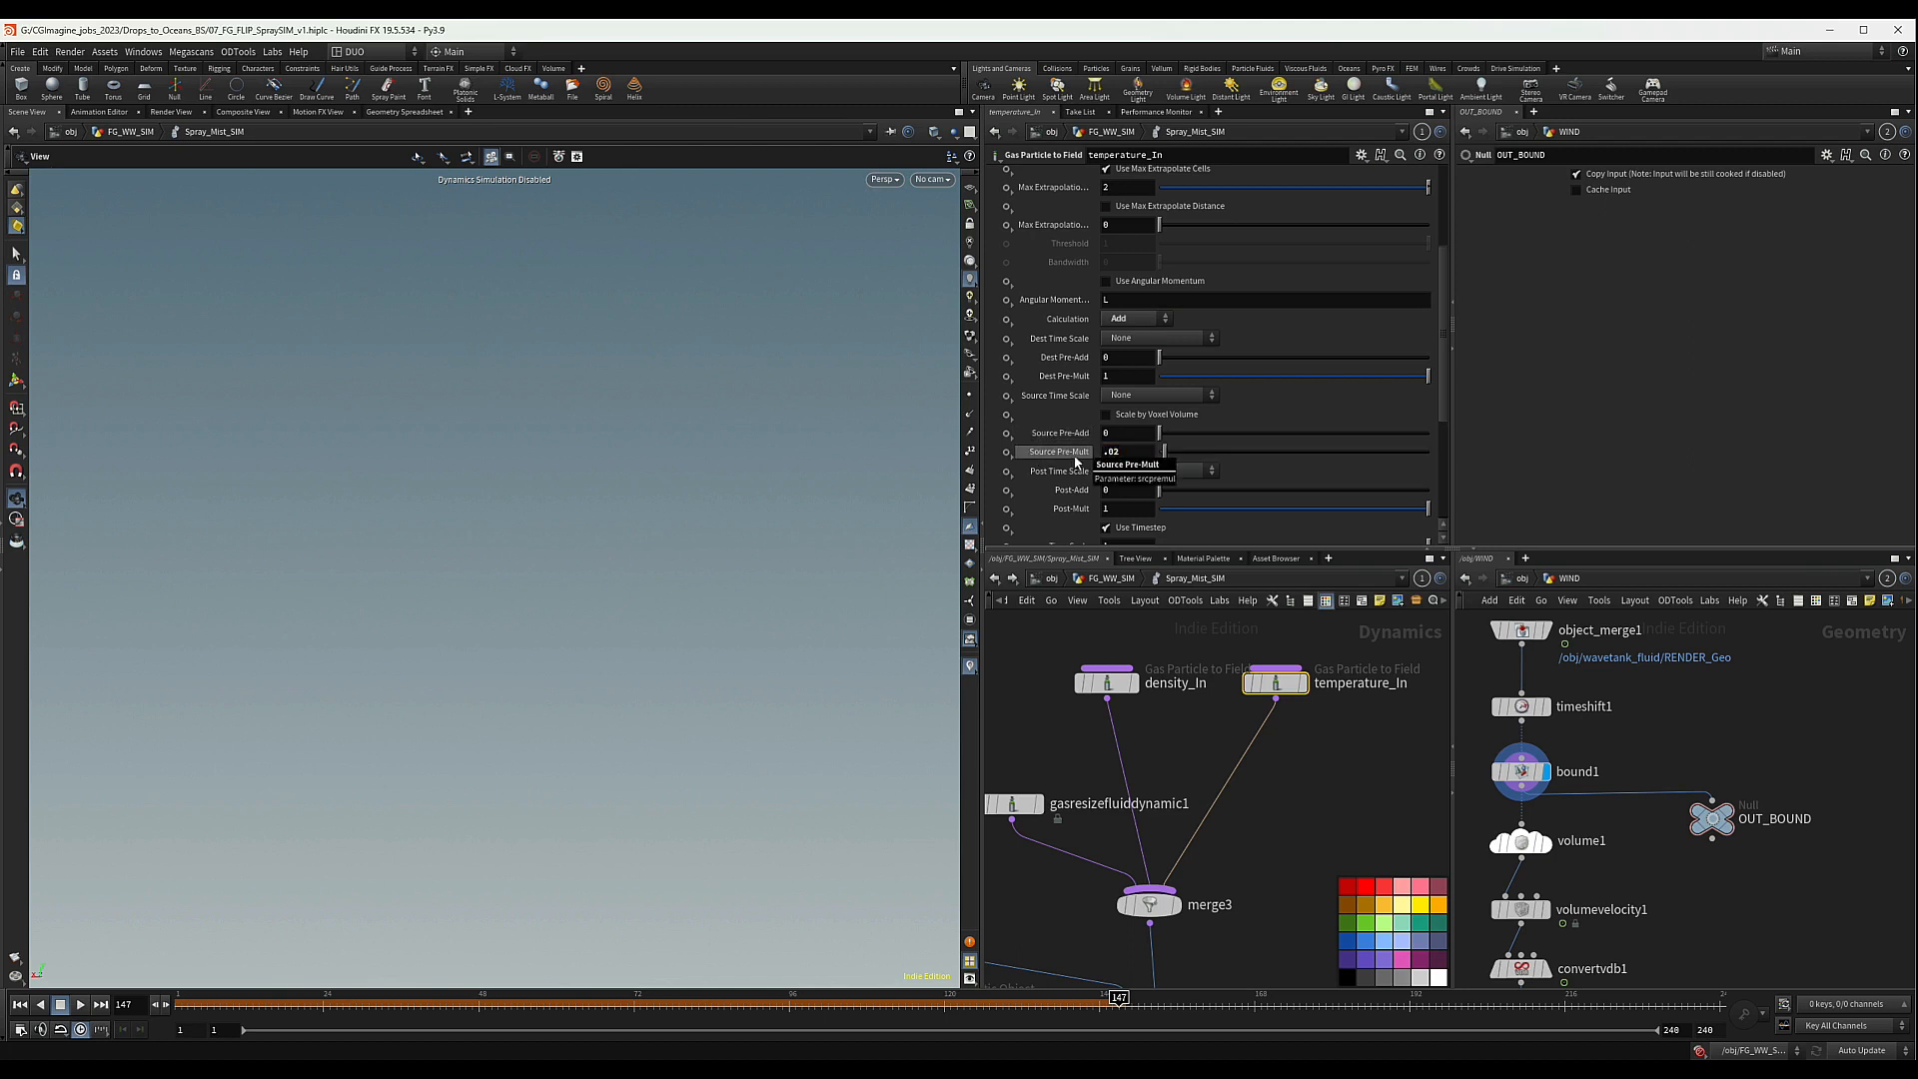
- Set the Attribute of the temperature_In node to temperature
{"action": "scroll", "coordinate": [1327, 365], "scroll_direction": "up", "scroll_amount": 3}
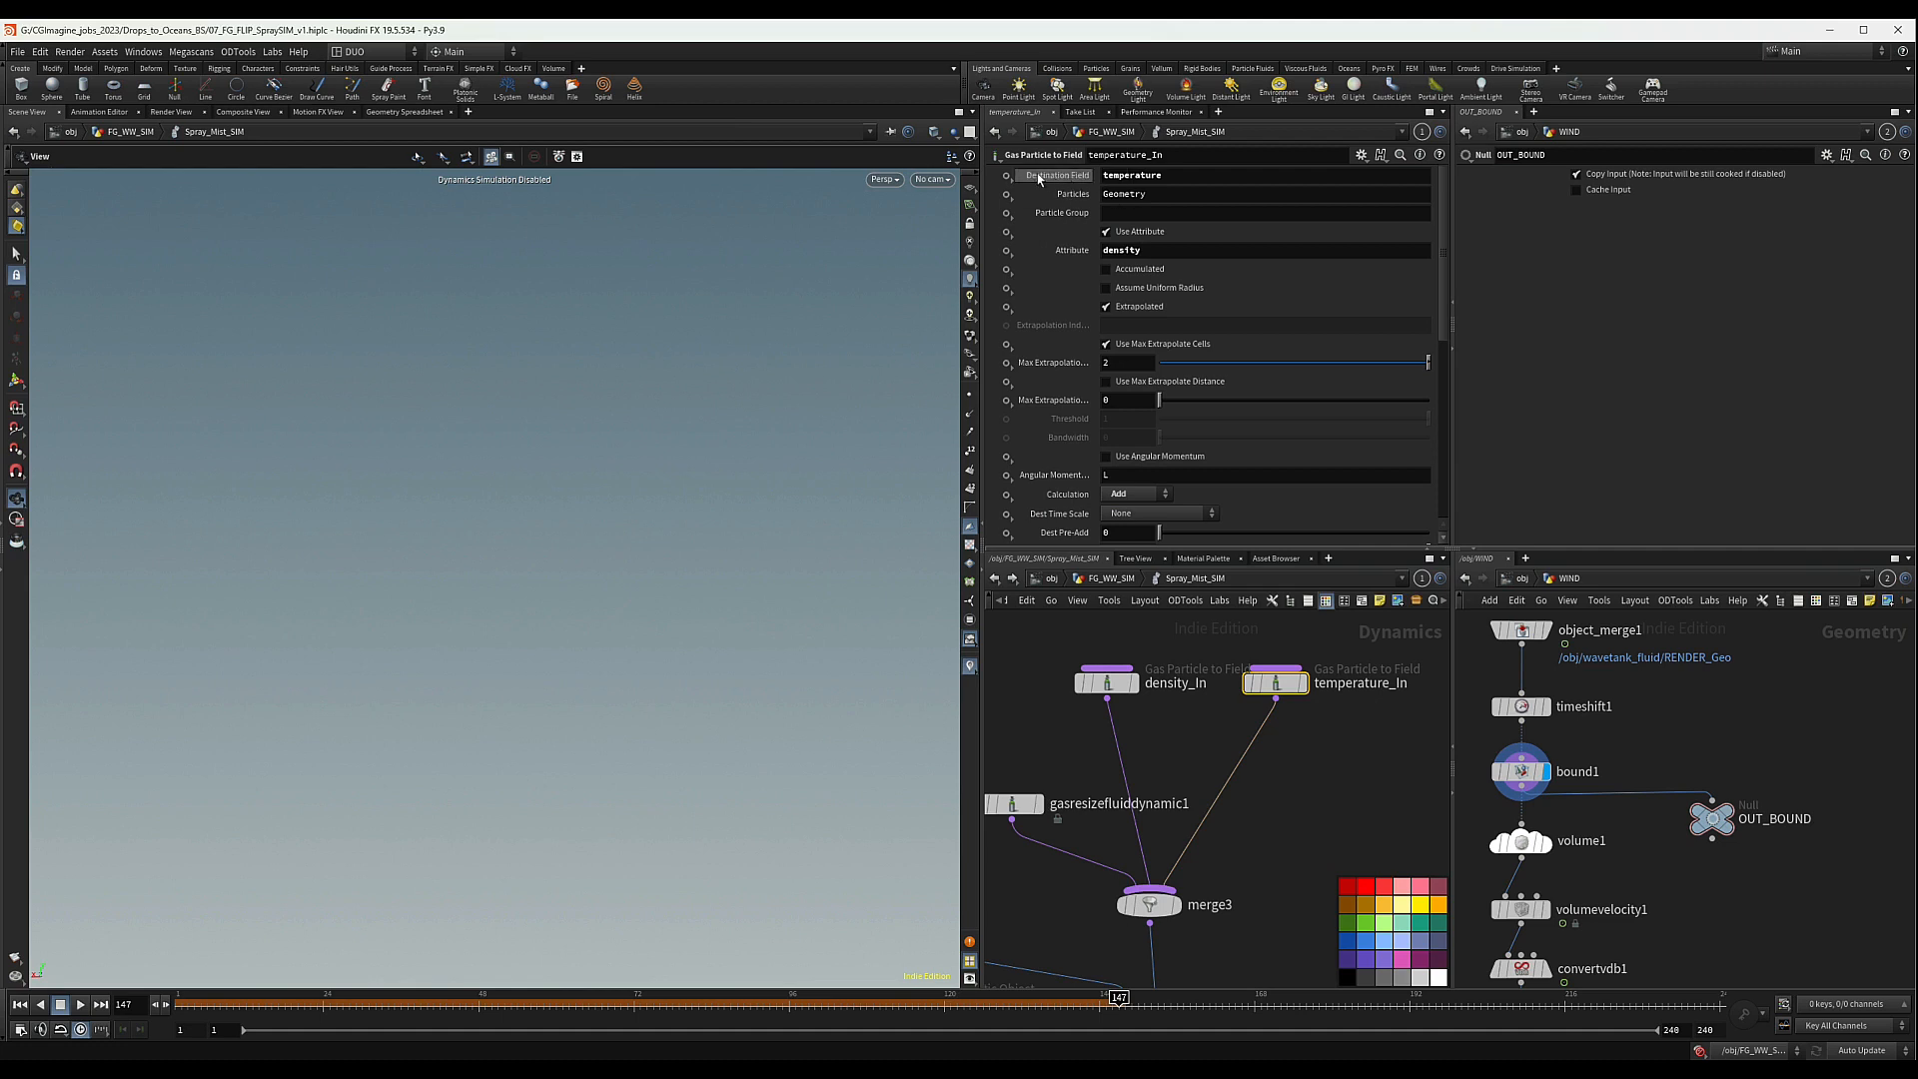
{"action": "double_click", "coordinate": [1121, 249]}
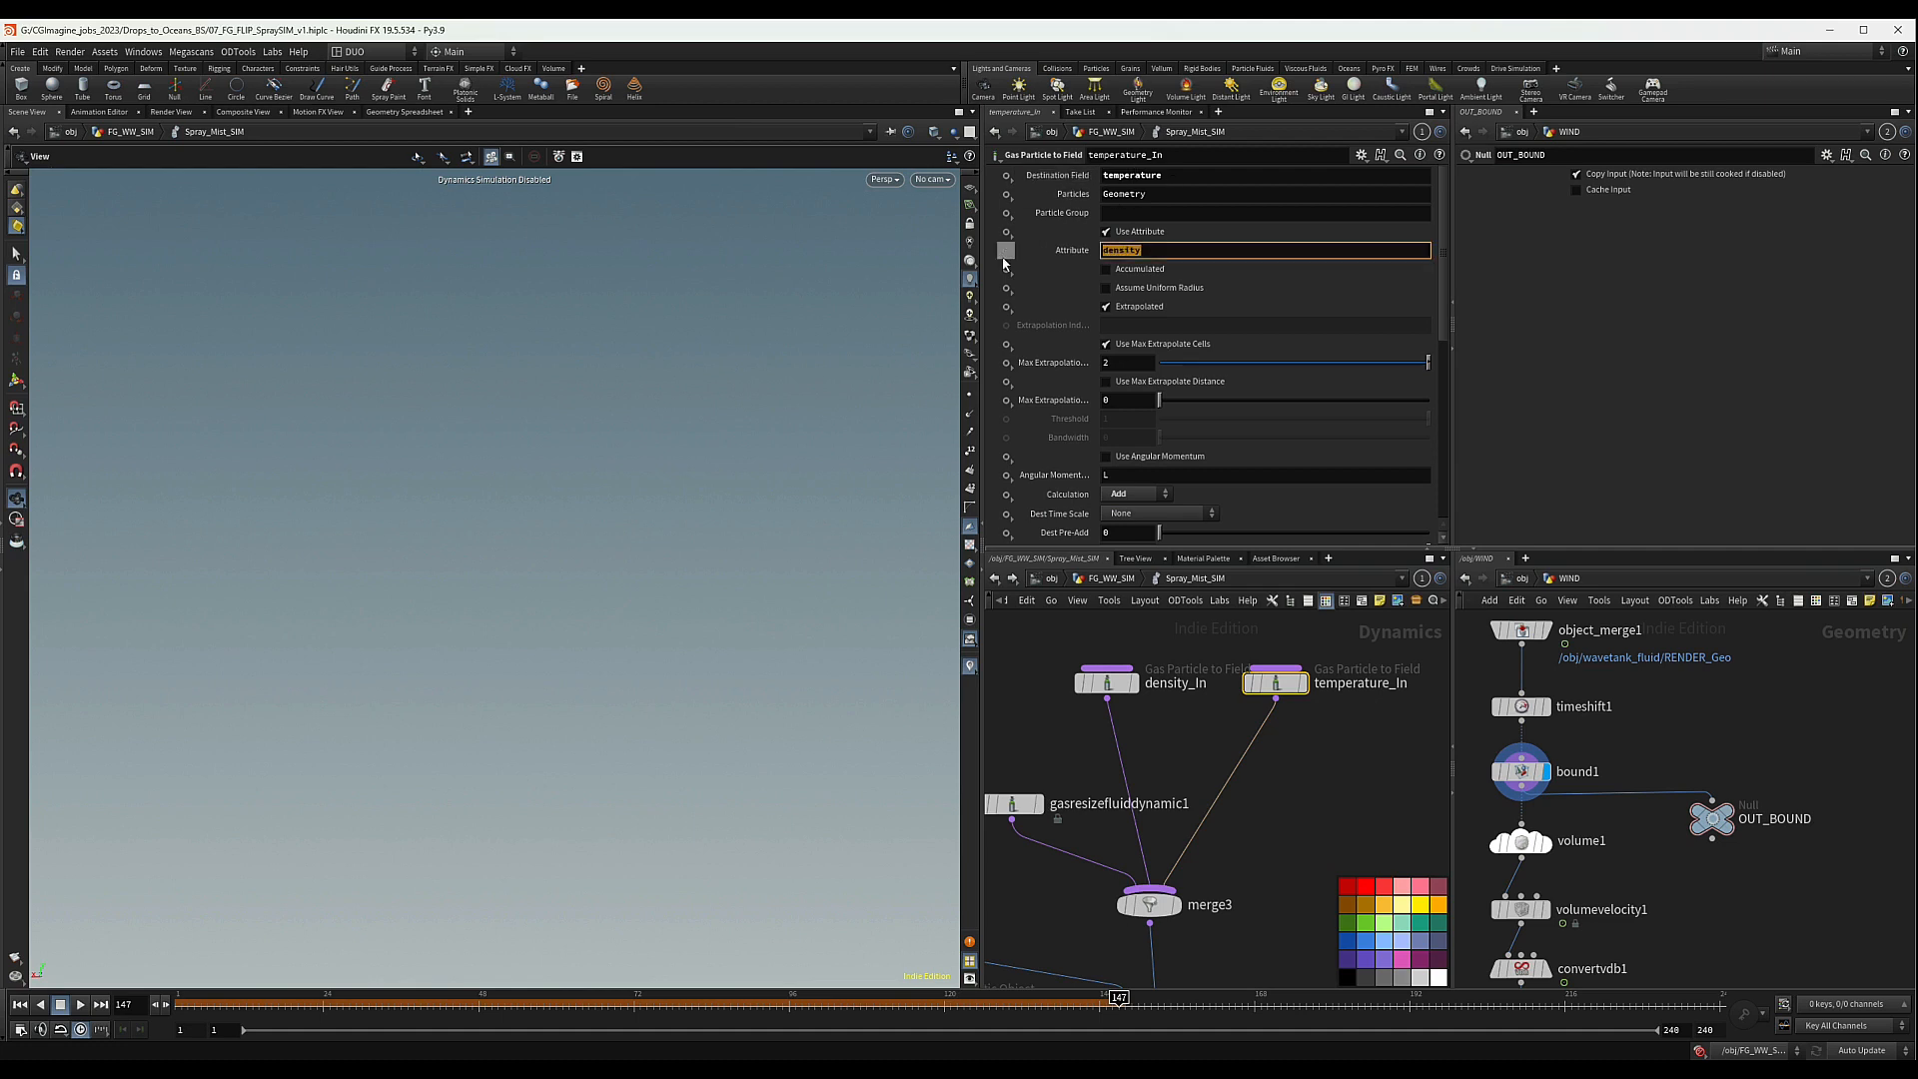
{"action": "type", "text": "temperad"}
{"action": "key", "text": "BackSpace"}
{"action": "type", "text": "u"}
{"action": "type", "text": "ture"}
- Restore the Source Pre-Mult of the temperature_In node to 1
{"action": "scroll", "coordinate": [1299, 308], "scroll_direction": "down", "scroll_amount": 9}
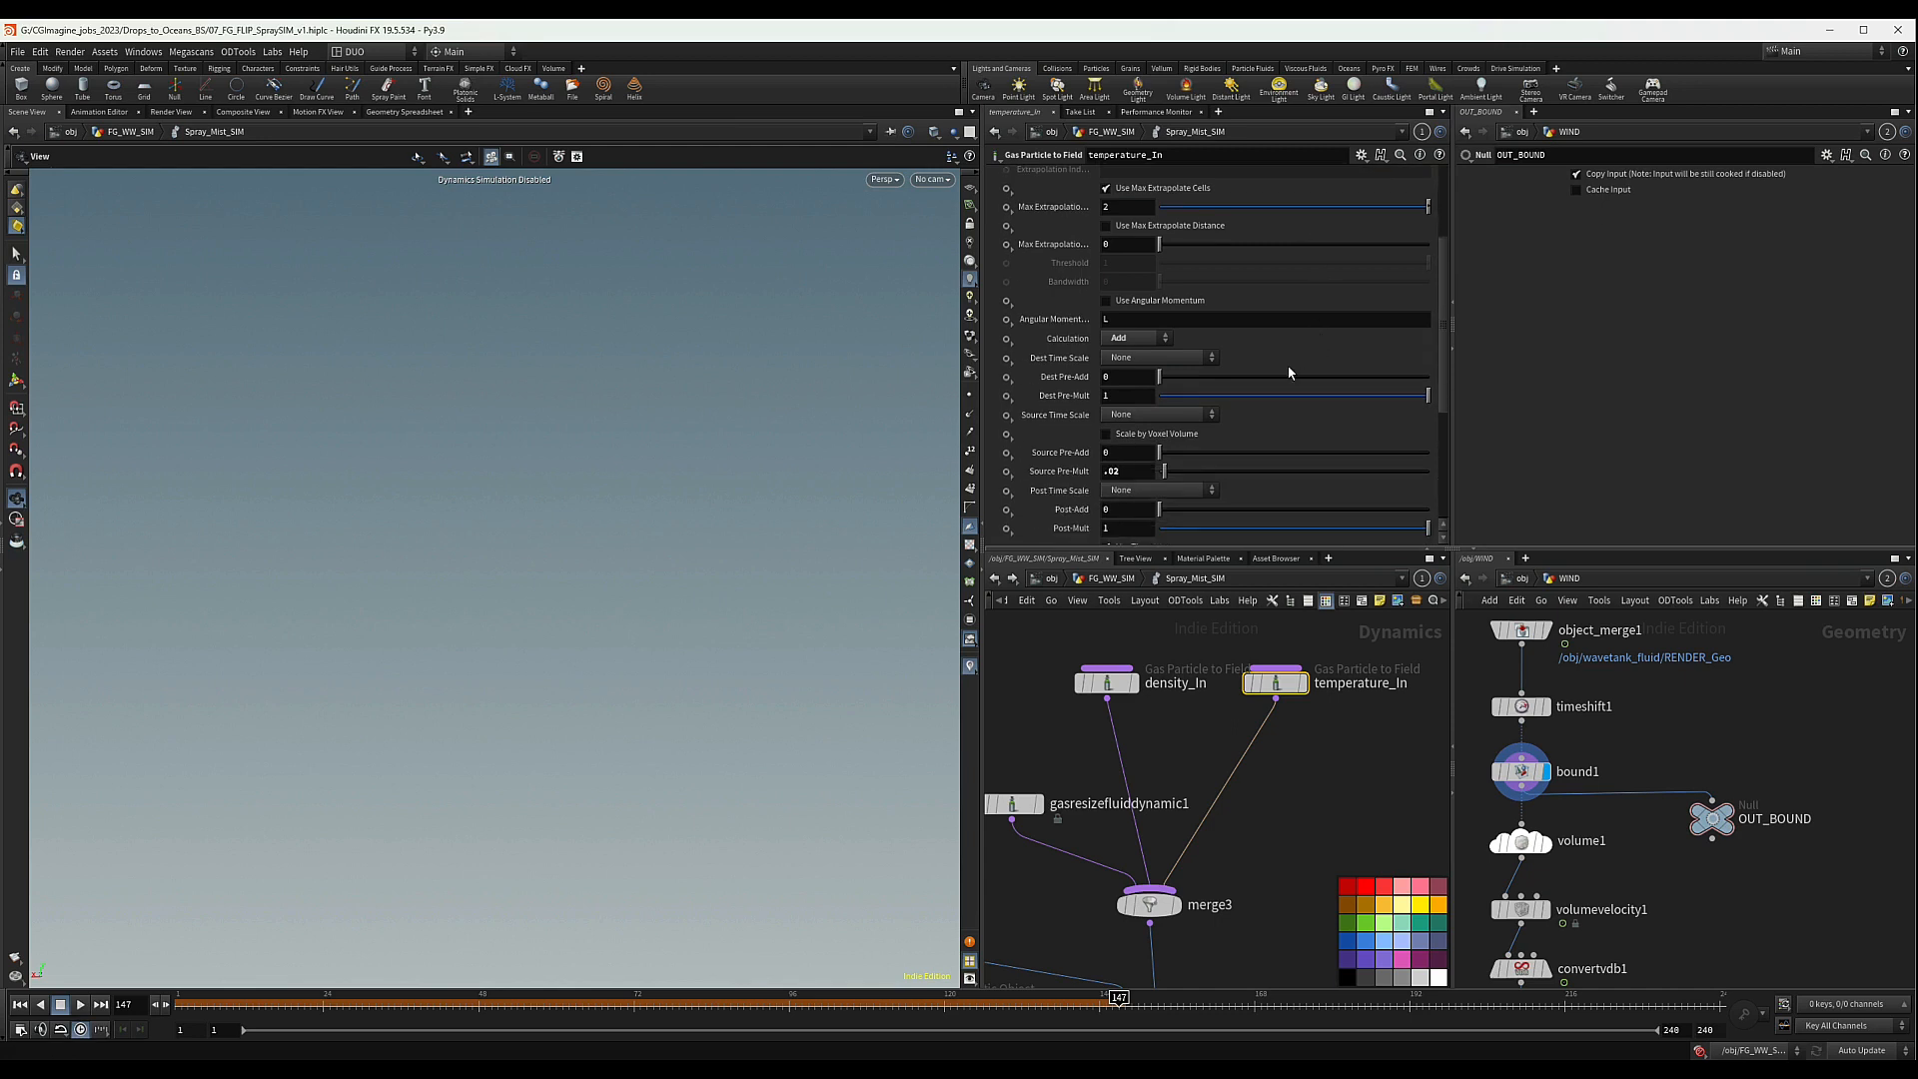
{"action": "left_click_drag", "start_coordinate": [1133, 453], "coordinate": [1070, 457]}
{"action": "type", "text": "1"}
{"action": "key", "text": "Return"}
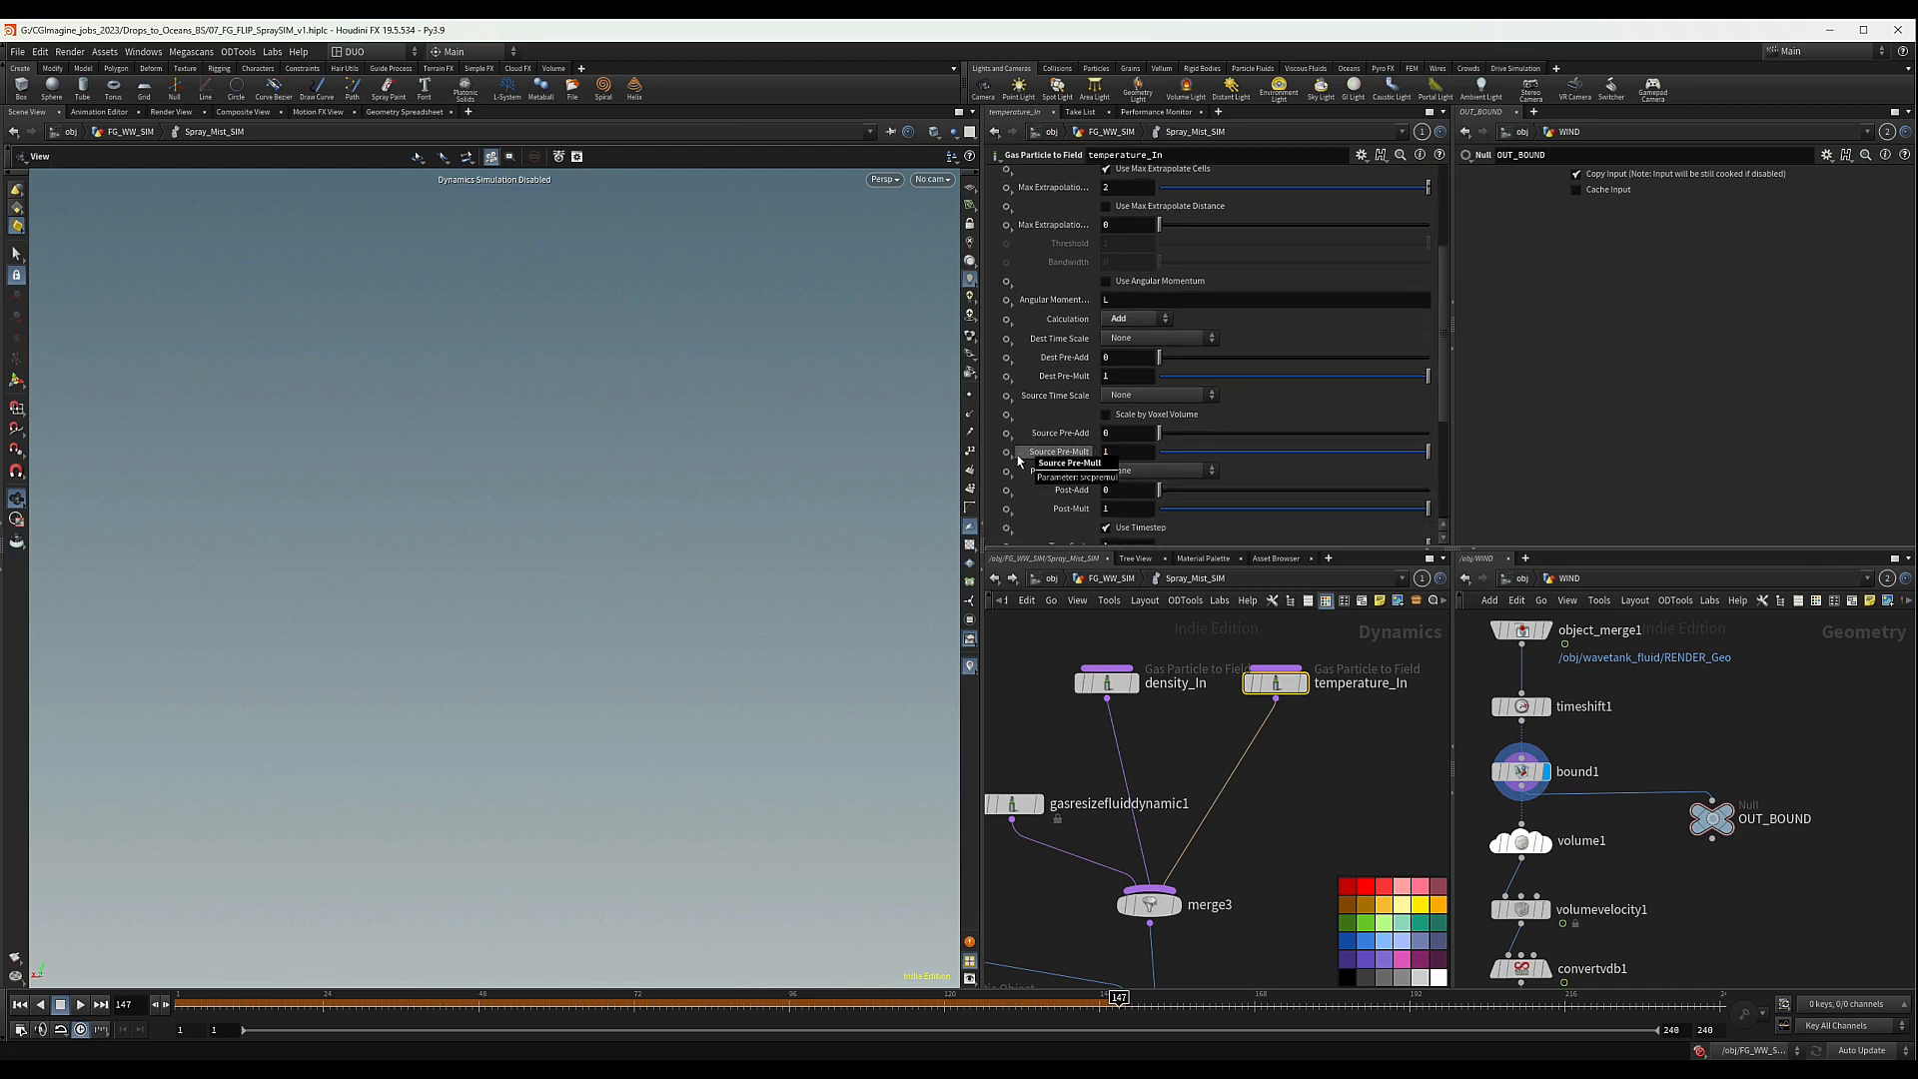
- Duplicate the temperature_In node and wire the copy into the sourcing Merge node
{"action": "scroll", "coordinate": [1311, 800], "scroll_direction": "down", "scroll_amount": 3}
{"action": "middle_click_drag", "start_coordinate": [1313, 775], "coordinate": [1287, 706]}
{"action": "left_click_drag", "start_coordinate": [1167, 678], "coordinate": [1090, 806], "text": "alt"}
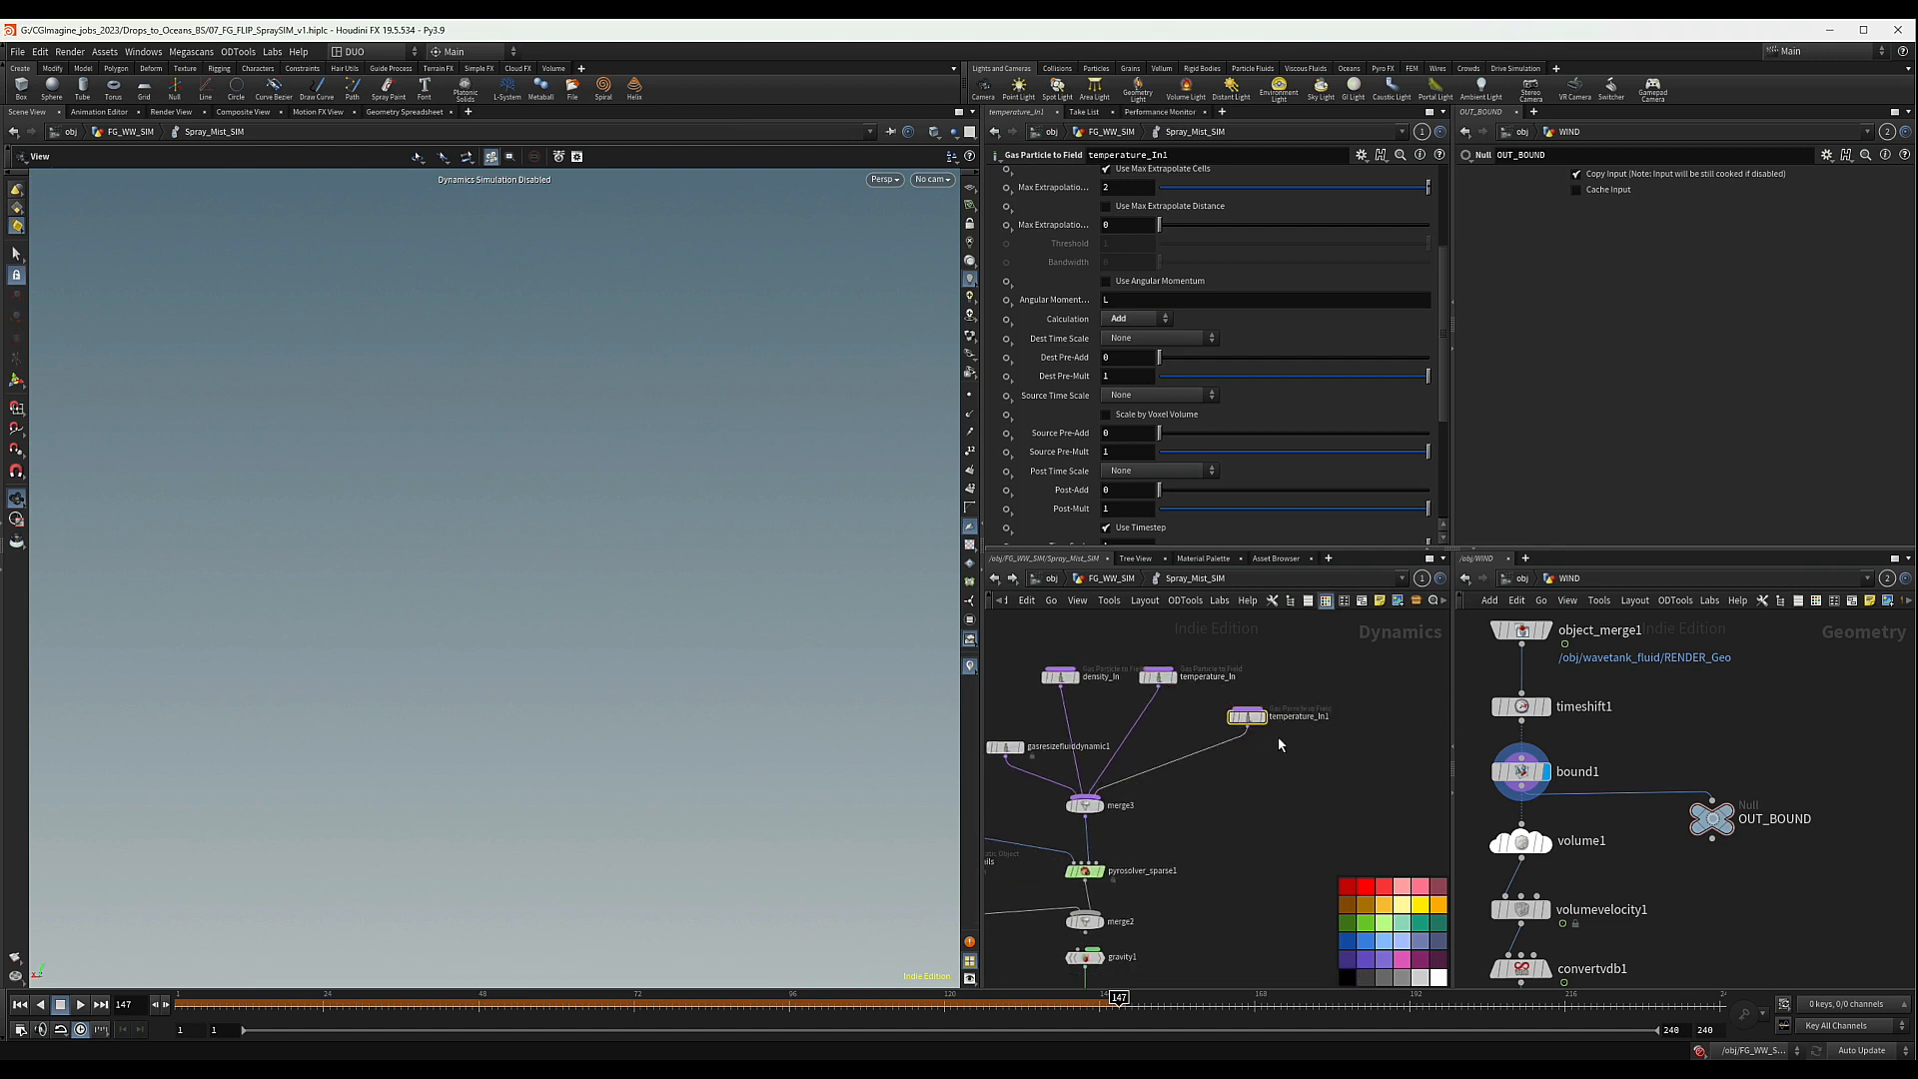
- Rename the copied Gas Particle to Field node as vel_In
{"action": "scroll", "coordinate": [1278, 734], "scroll_direction": "up", "scroll_amount": 4}
{"action": "left_click", "coordinate": [1265, 705]}
{"action": "left_click_drag", "start_coordinate": [1263, 703], "coordinate": [1350, 700]}
{"action": "type", "text": "velo"}
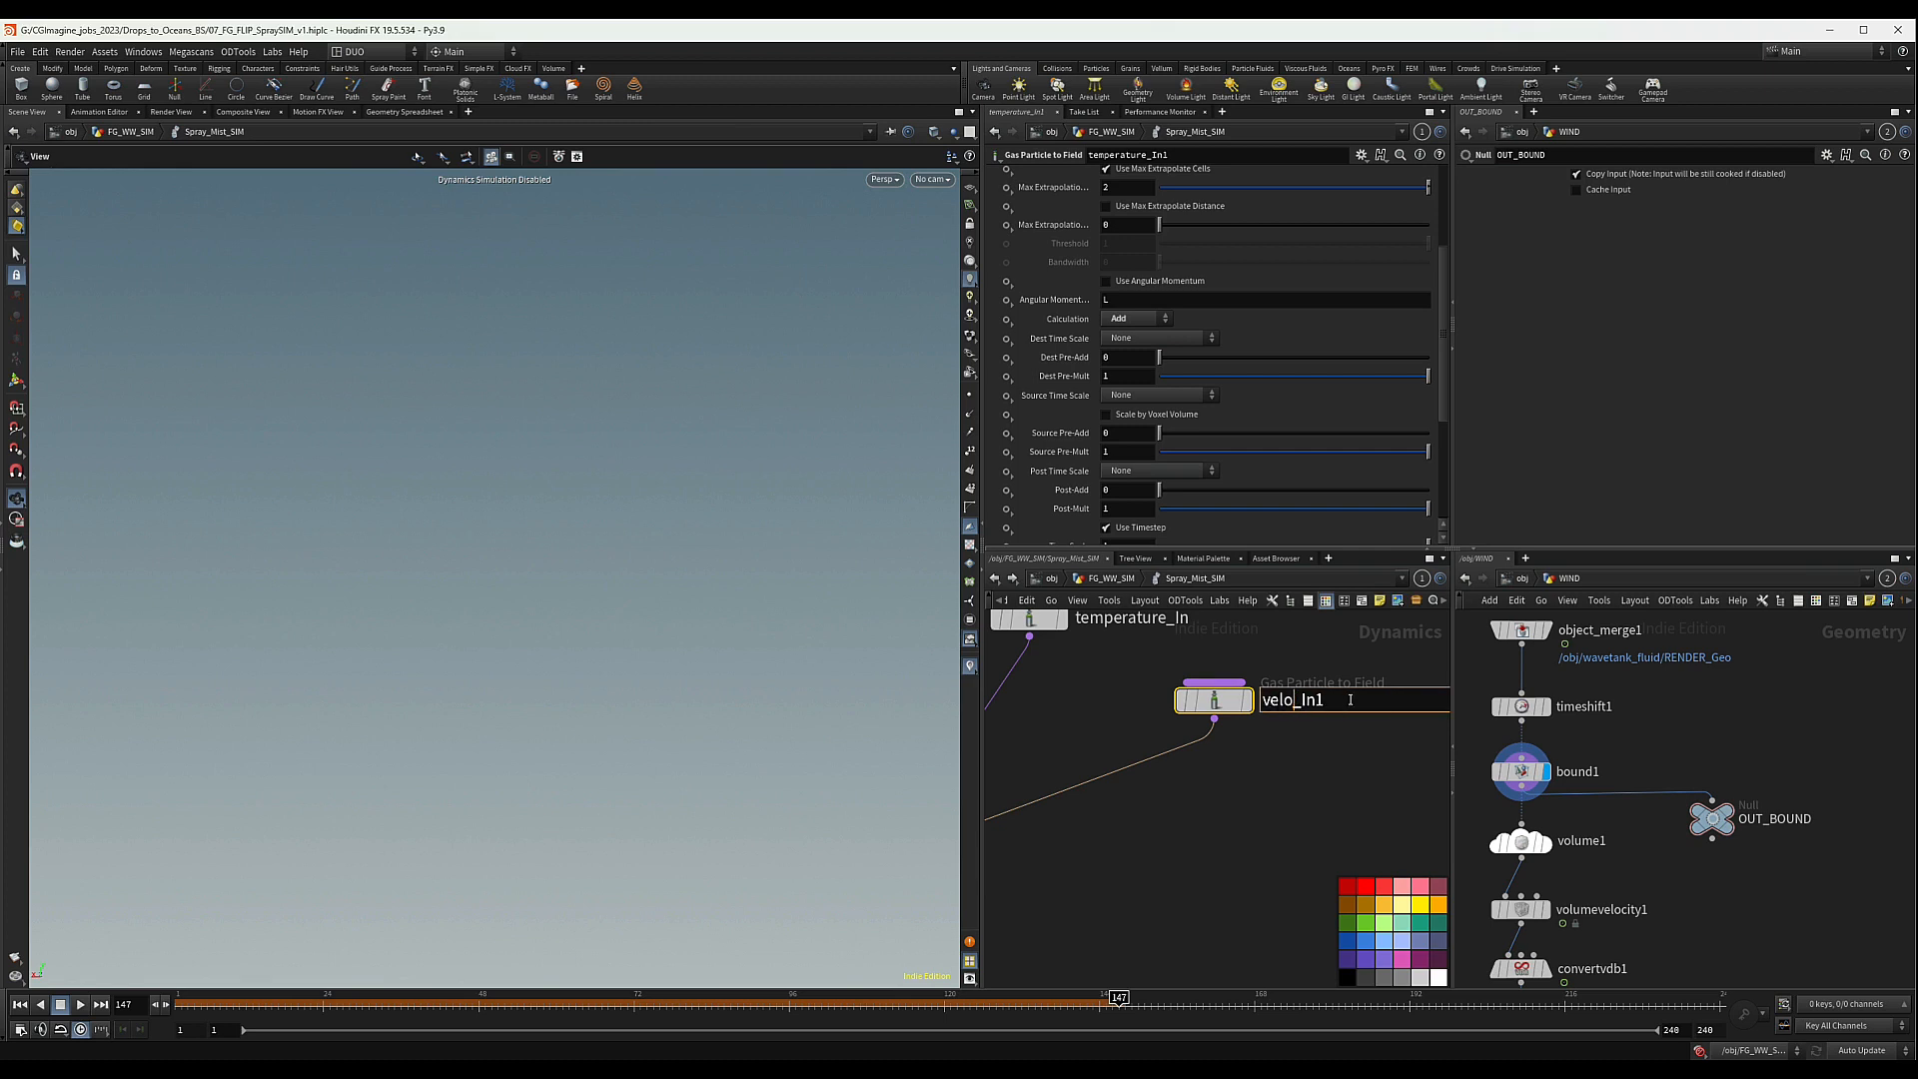
{"action": "key", "text": "BackSpace"}
{"action": "key", "text": "End"}
{"action": "key", "text": "BackSpace"}
{"action": "key", "text": "Return"}
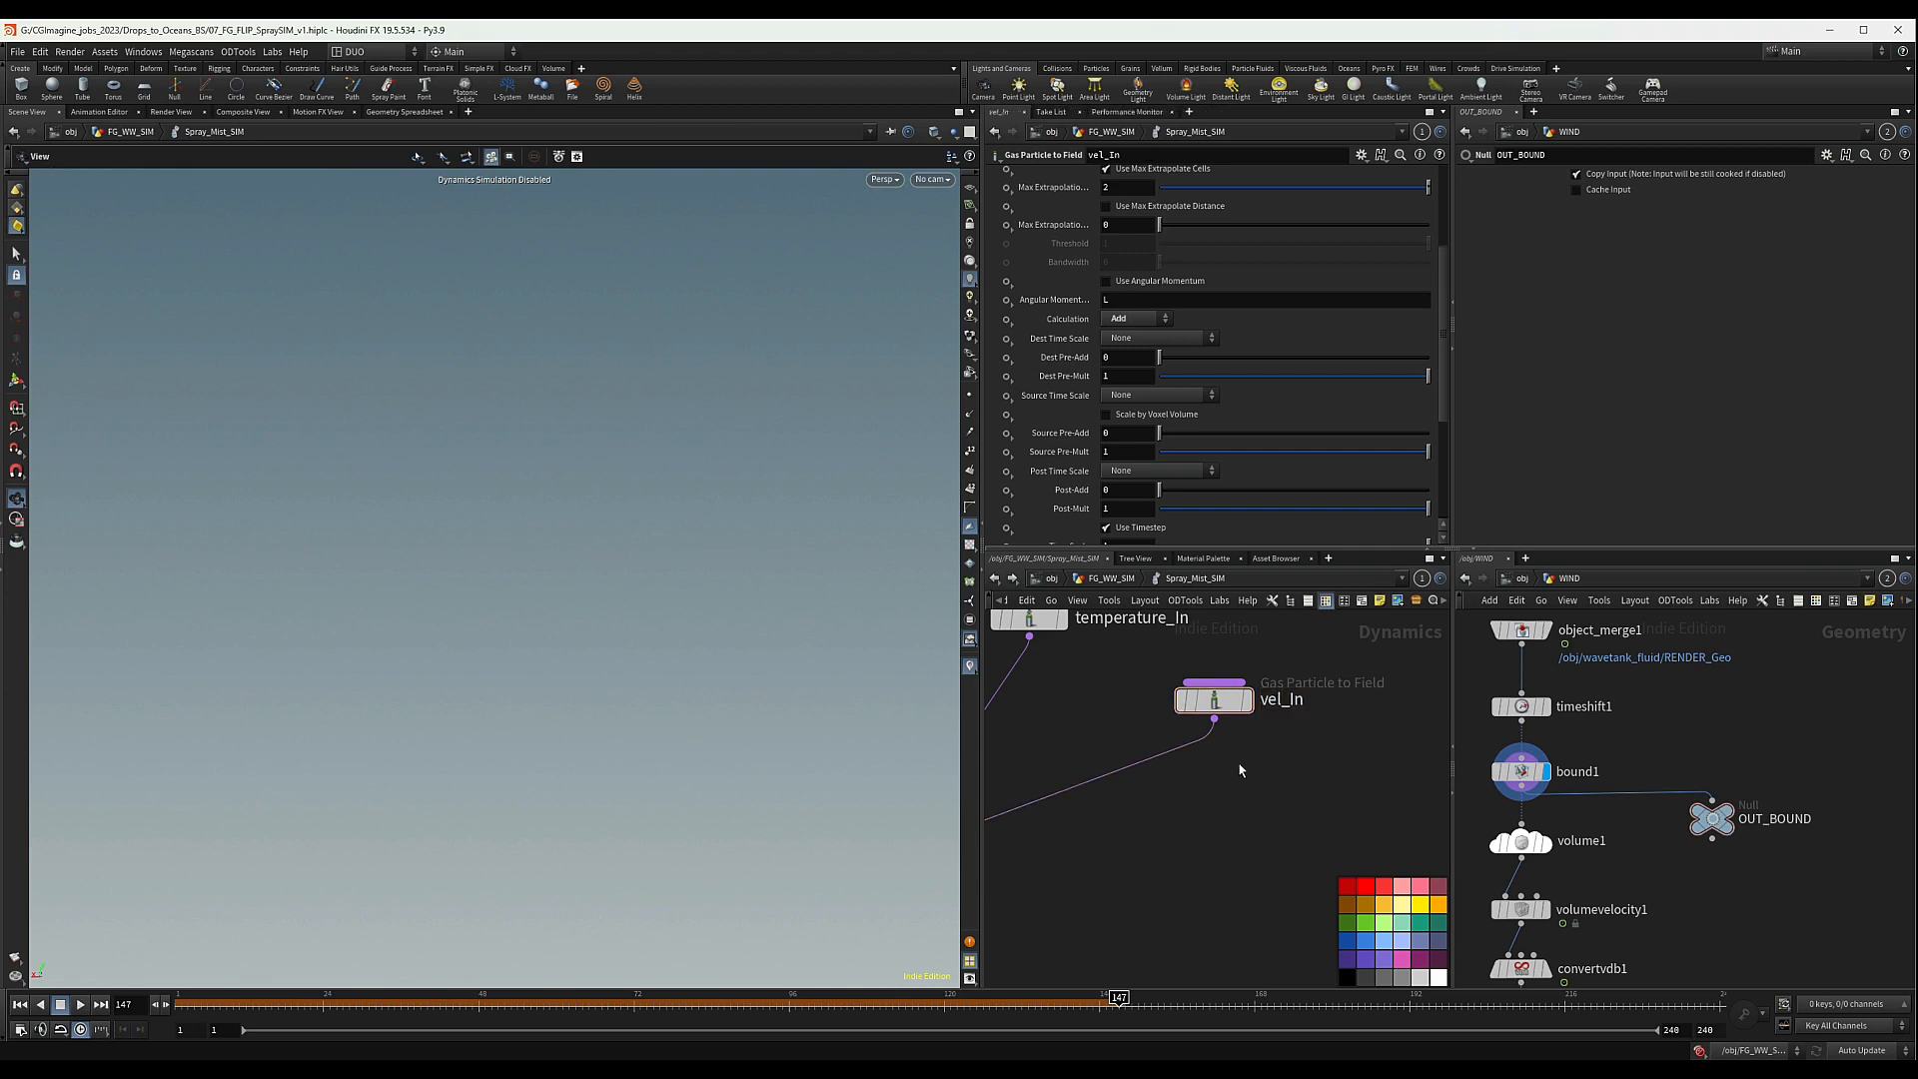
- Set the vel_In node's Destination Field to vel and its Attribute to v
{"action": "middle_click_drag", "start_coordinate": [1238, 761], "coordinate": [1314, 768]}
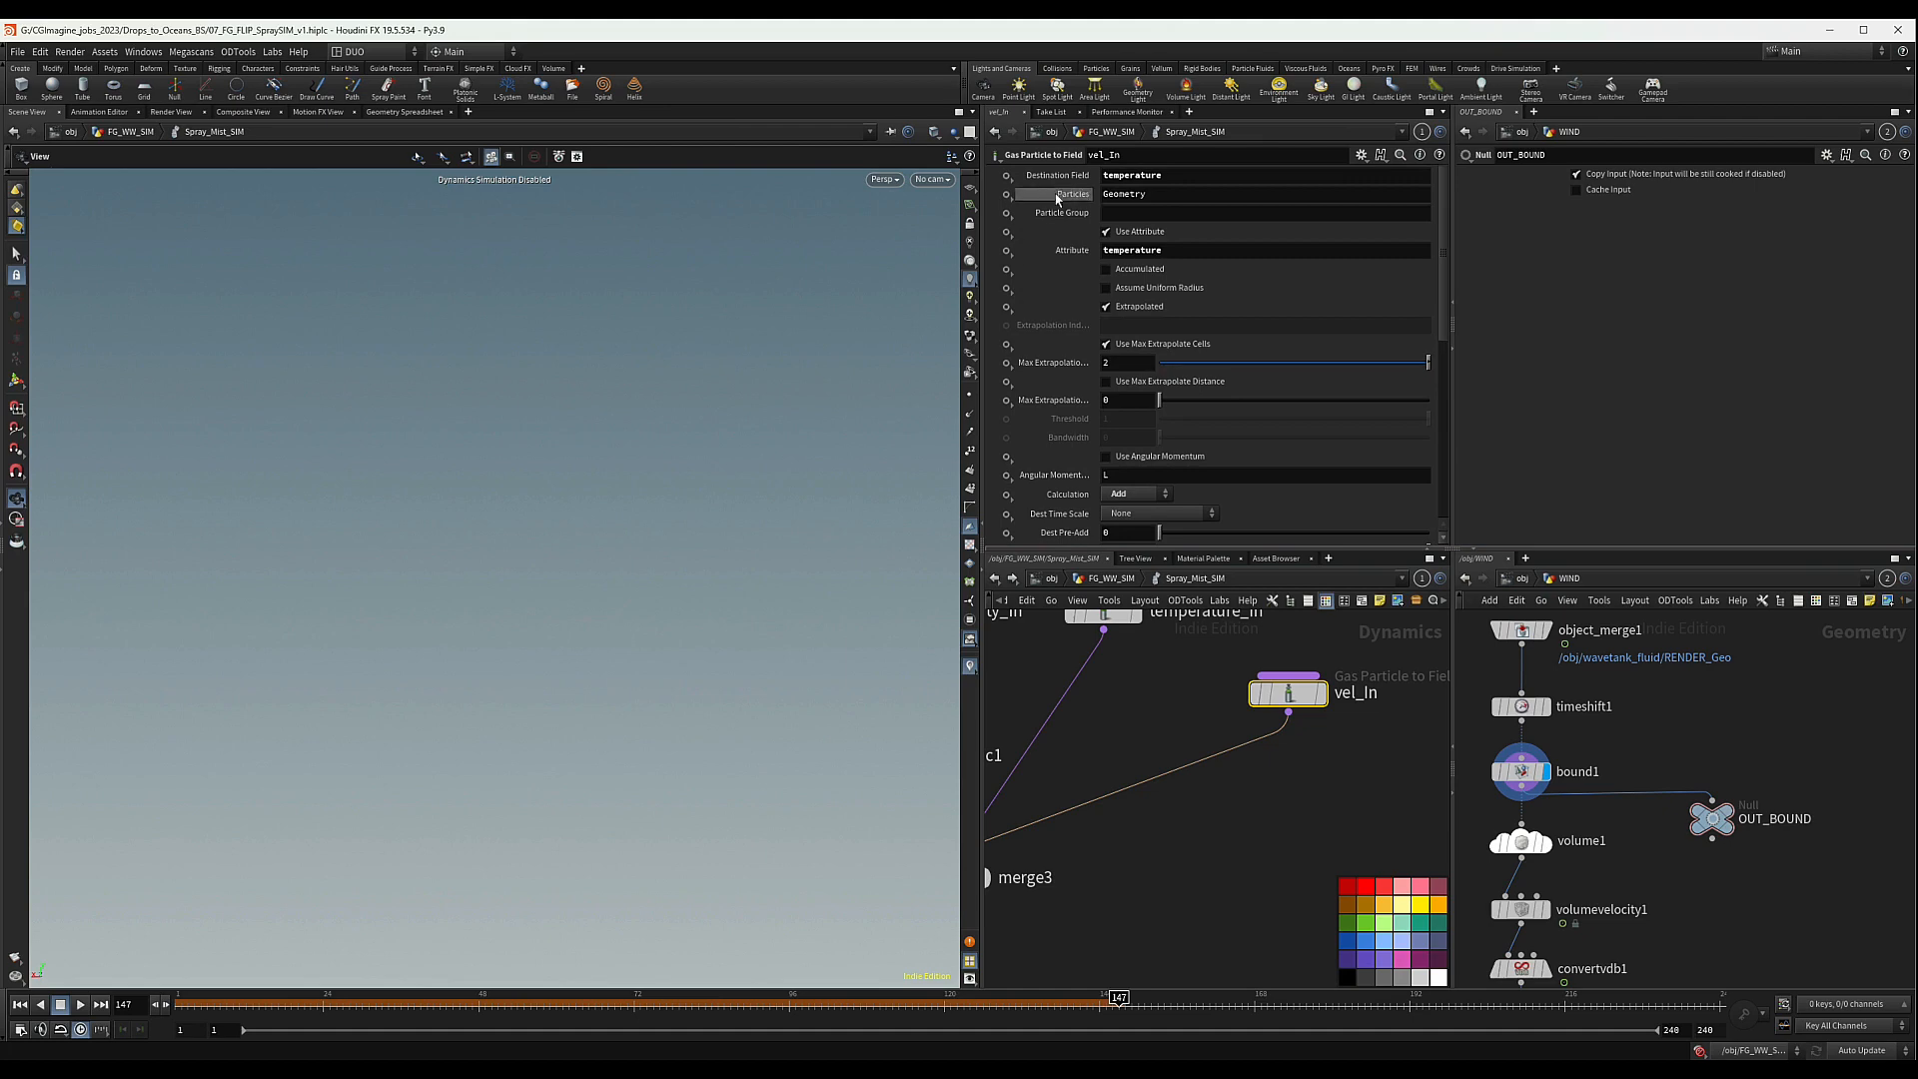
{"action": "double_click", "coordinate": [1139, 177]}
{"action": "type", "text": "vel"}
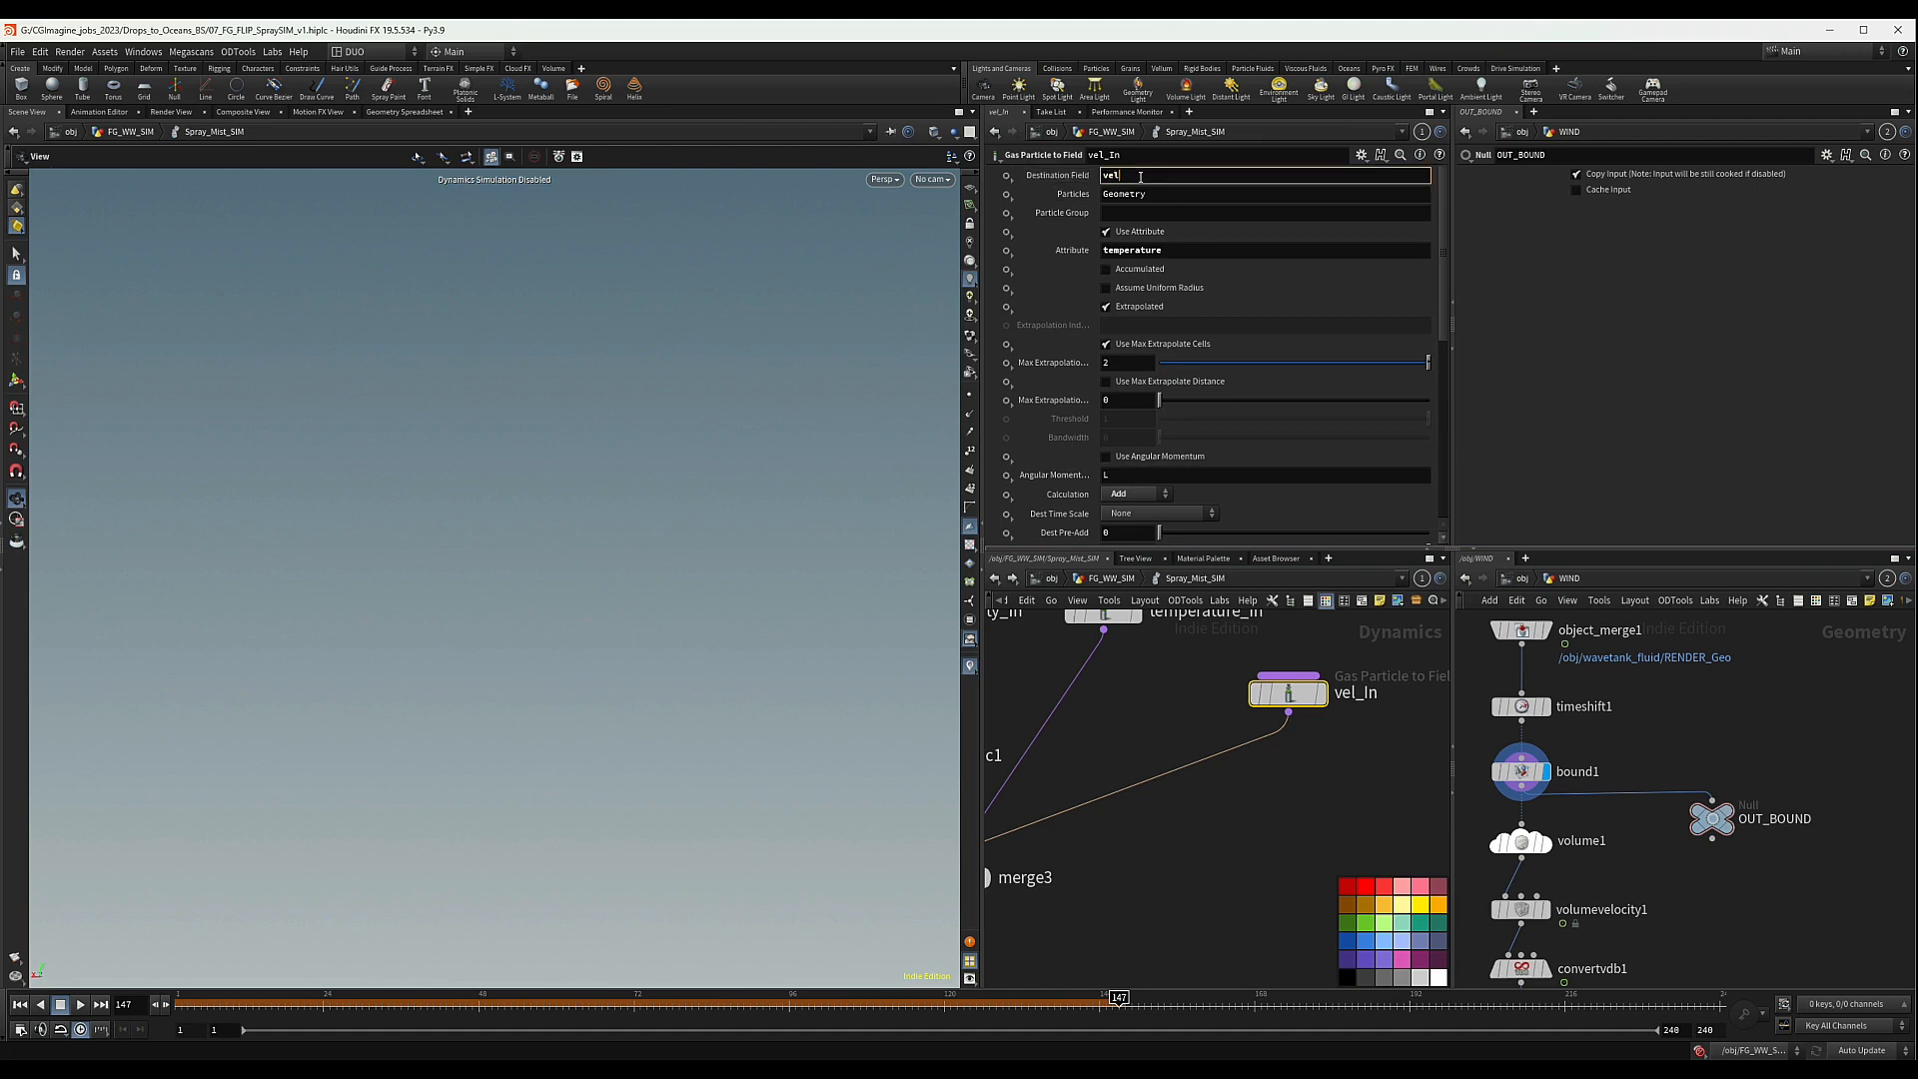
{"action": "double_click", "coordinate": [1169, 259]}
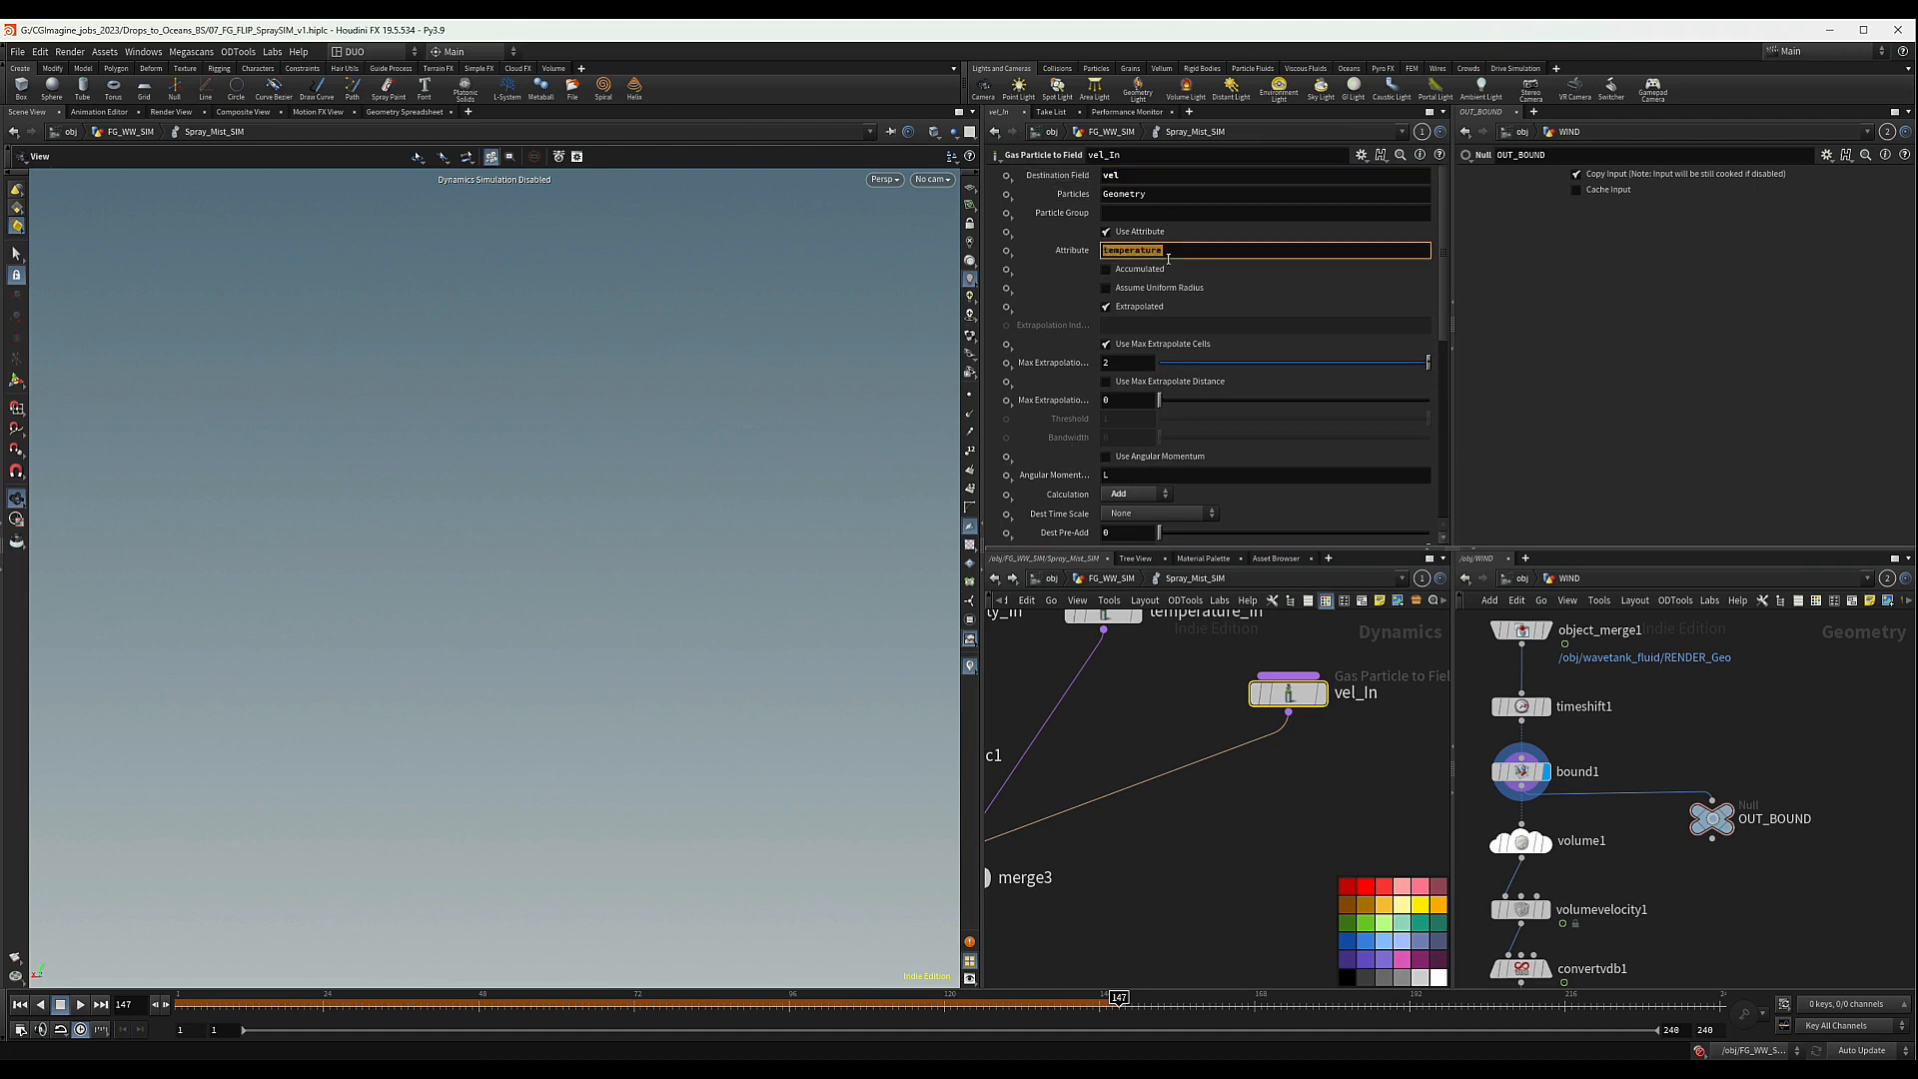
{"action": "type", "text": "v"}
{"action": "key", "text": "Return"}
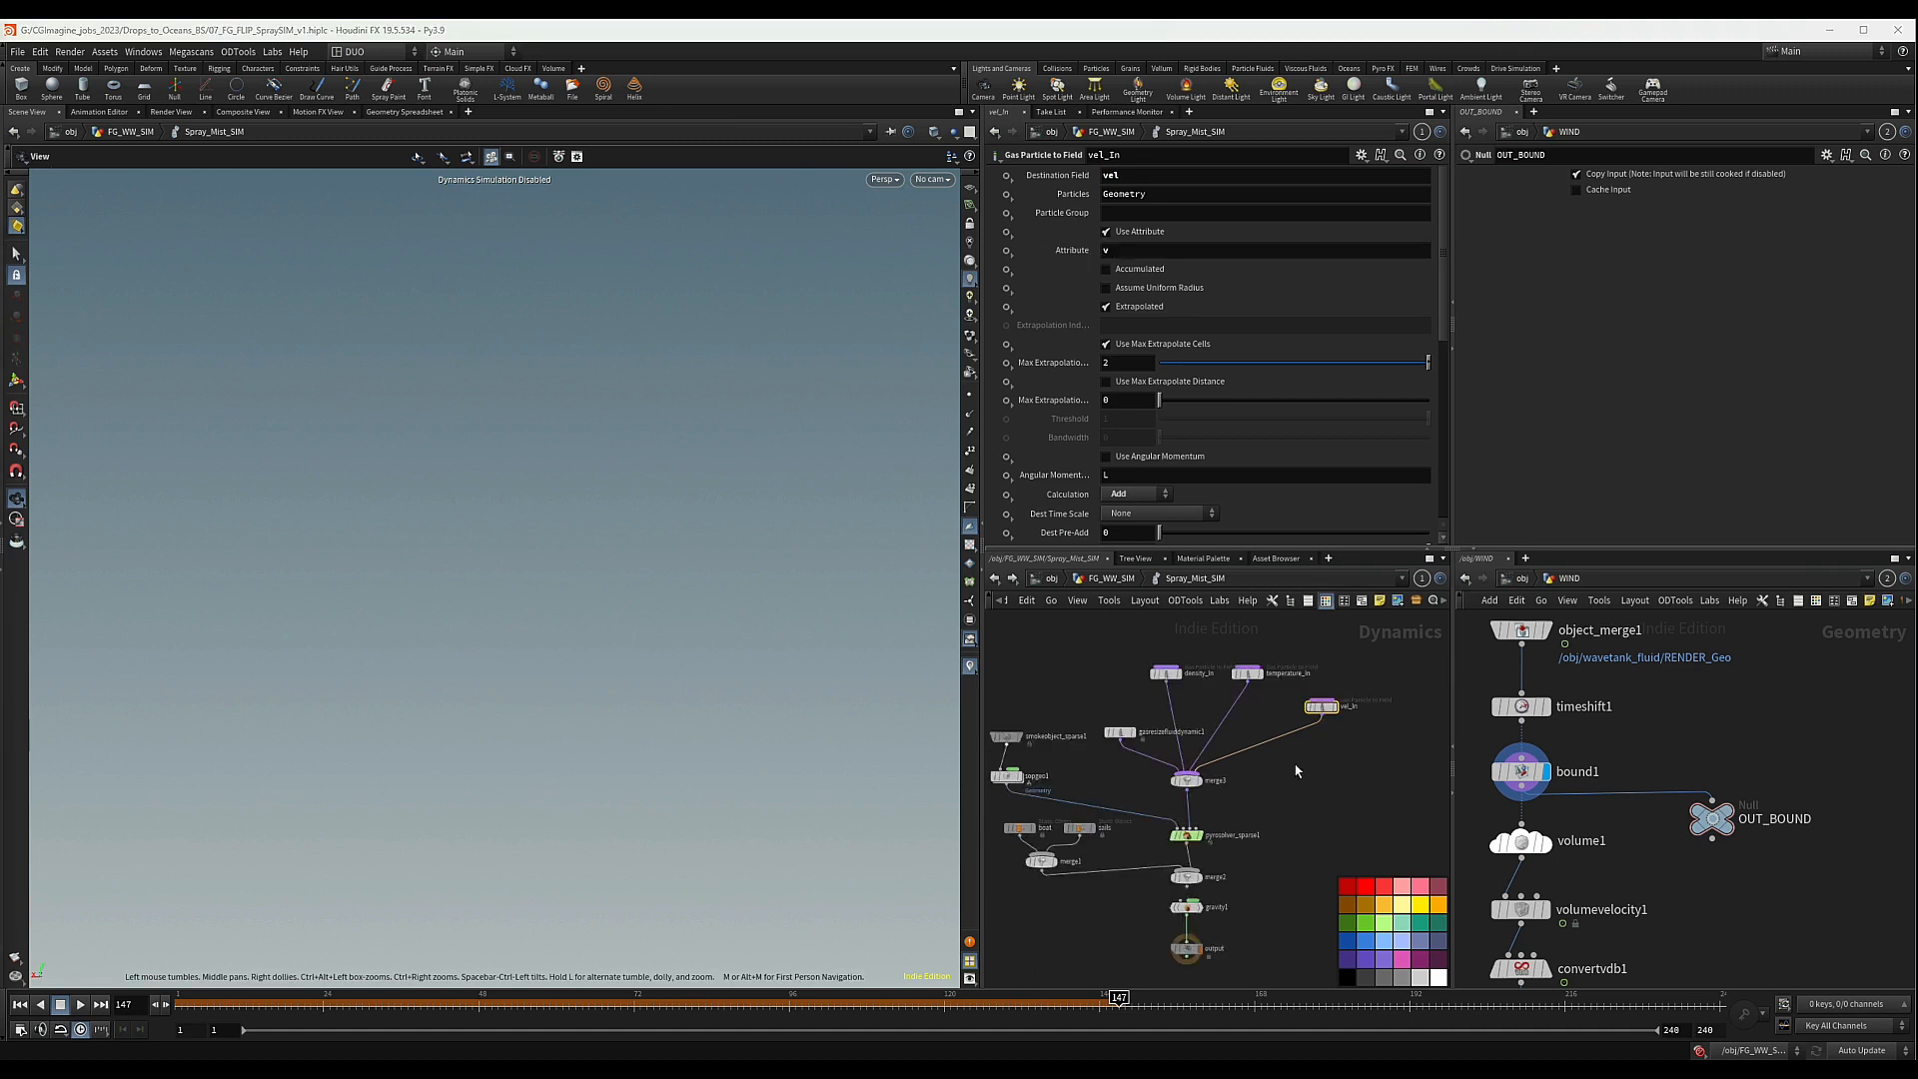
- Run the spray mist simulation from frame 1 and check its result around the sailboat
{"action": "scroll", "coordinate": [1331, 820], "scroll_direction": "down", "scroll_amount": 3}
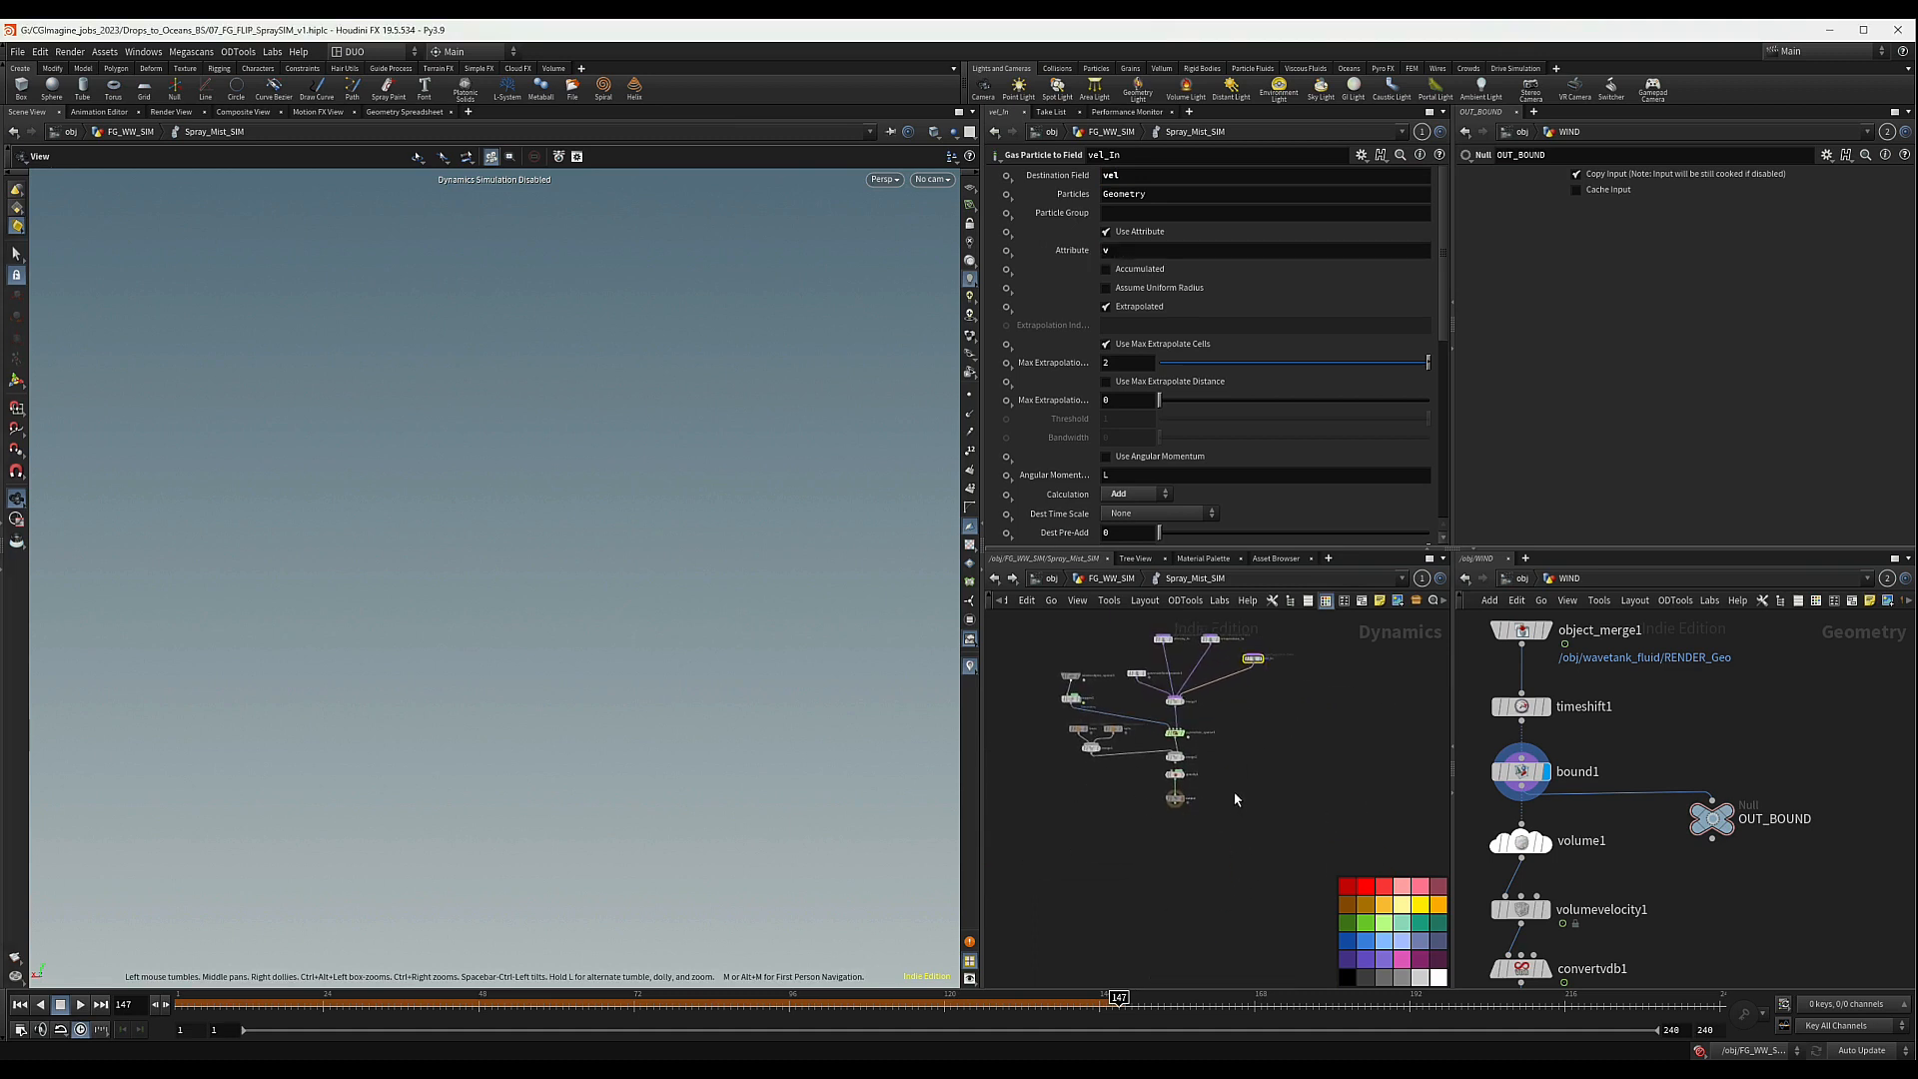
{"action": "middle_click_drag", "start_coordinate": [1233, 792], "coordinate": [1237, 770]}
{"action": "left_click", "coordinate": [20, 1004]}
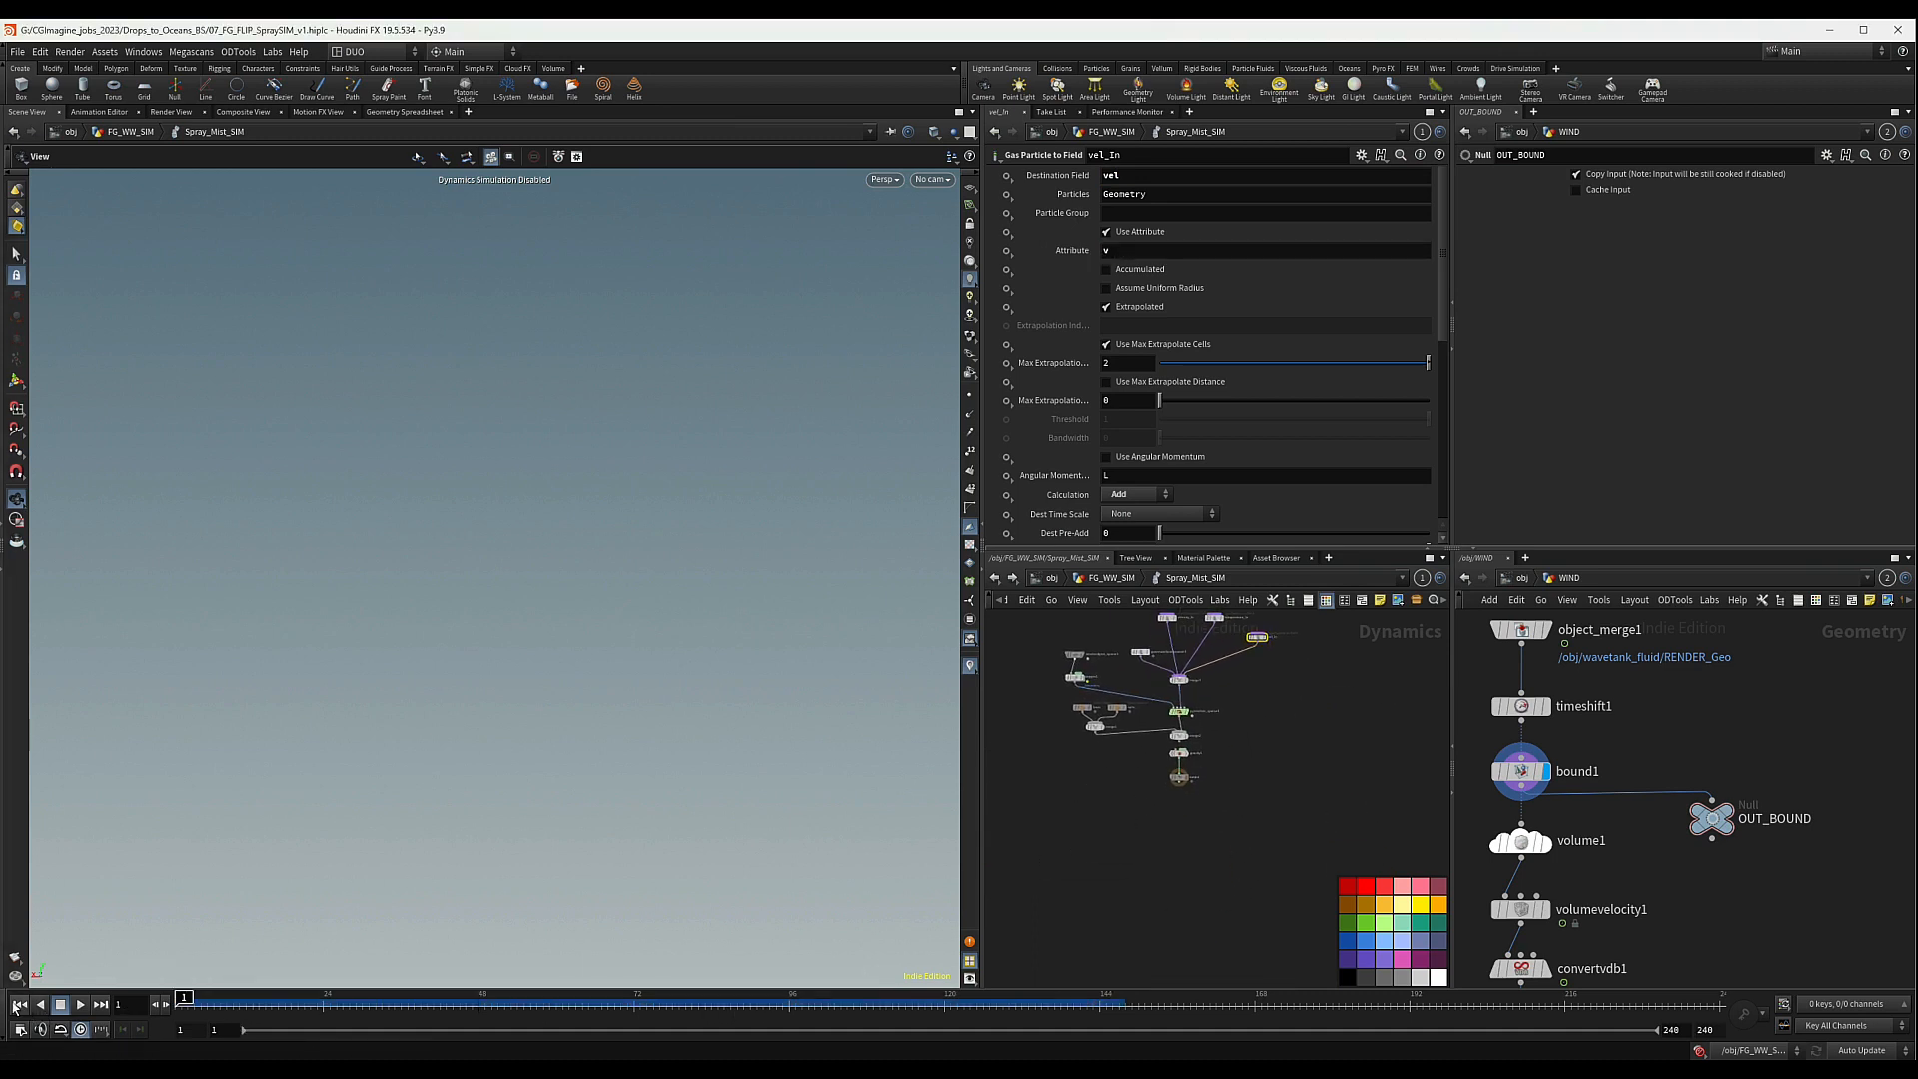
{"action": "scroll", "coordinate": [1123, 794], "scroll_direction": "up", "scroll_amount": 5}
{"action": "left_click", "coordinate": [1100, 781]}
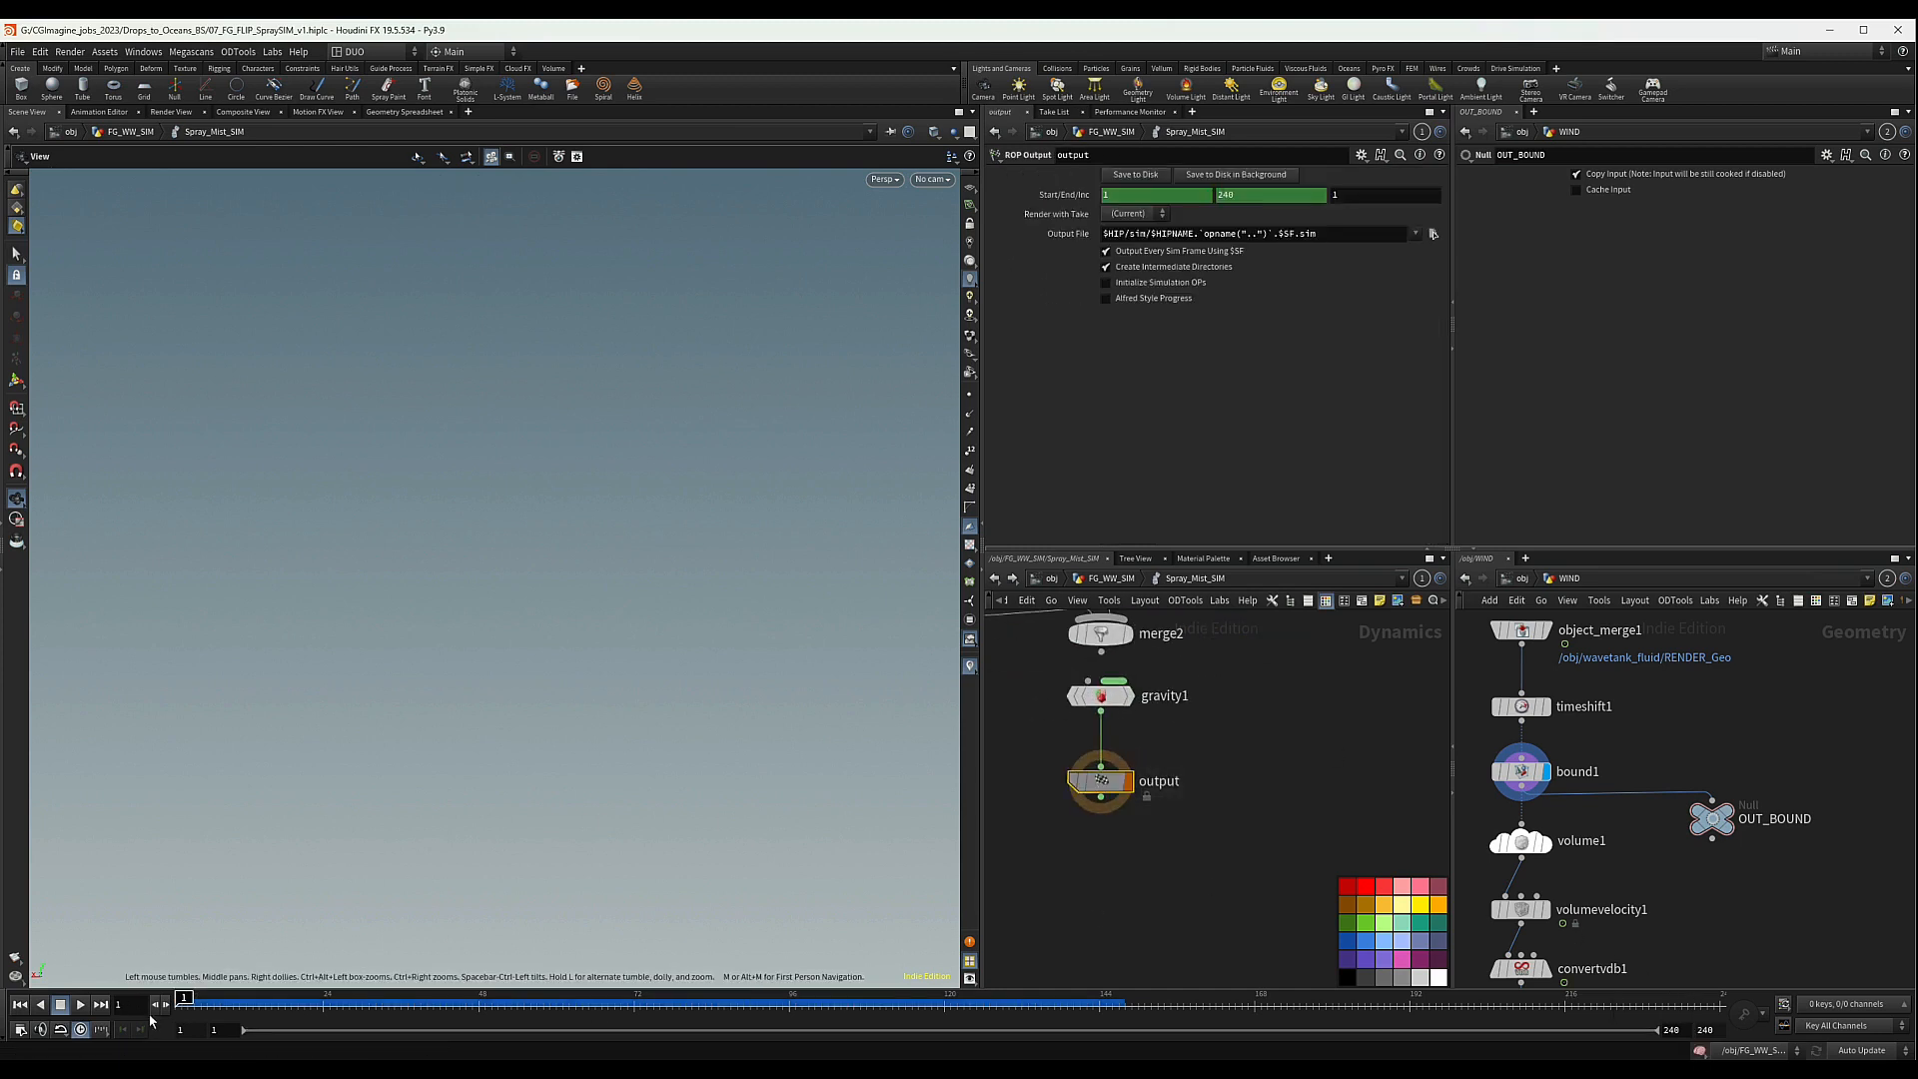
{"action": "key", "text": "h"}
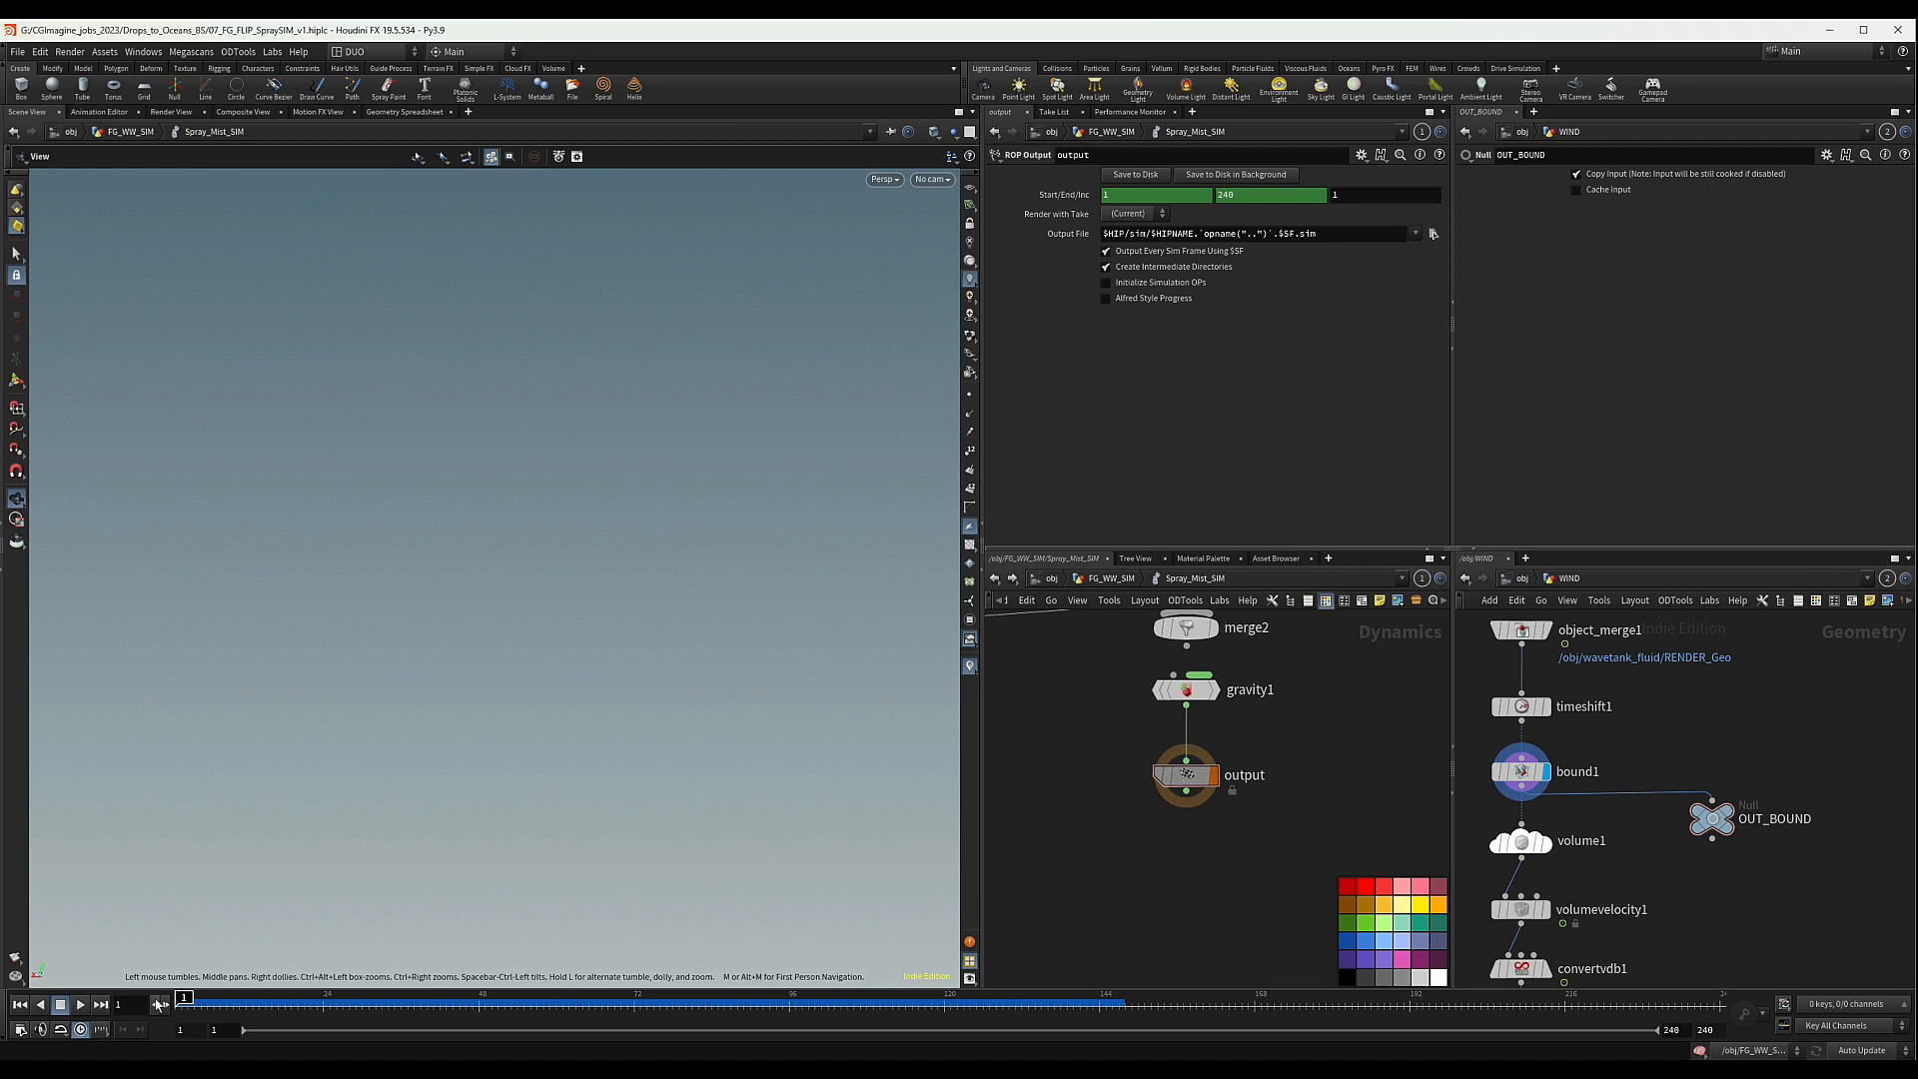
{"action": "left_click", "coordinate": [91, 1009]}
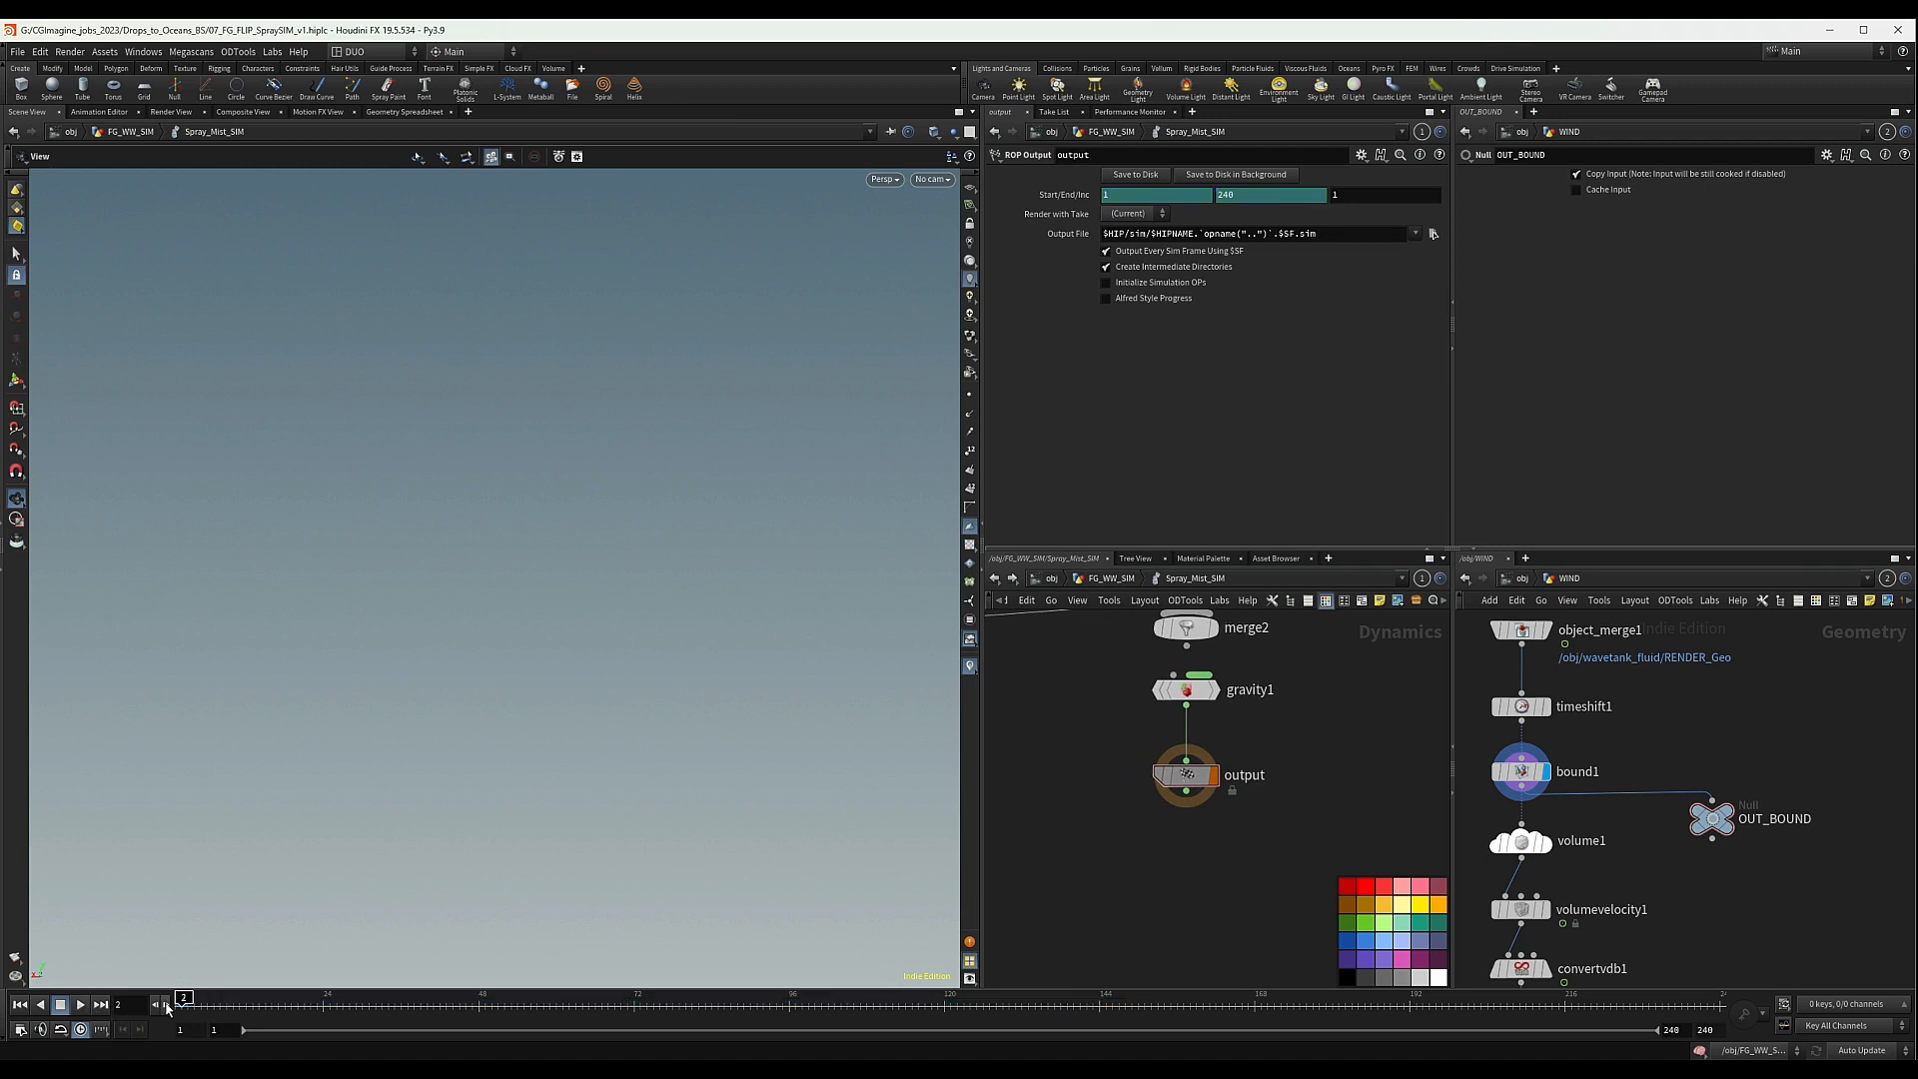
{"action": "key", "text": "u"}
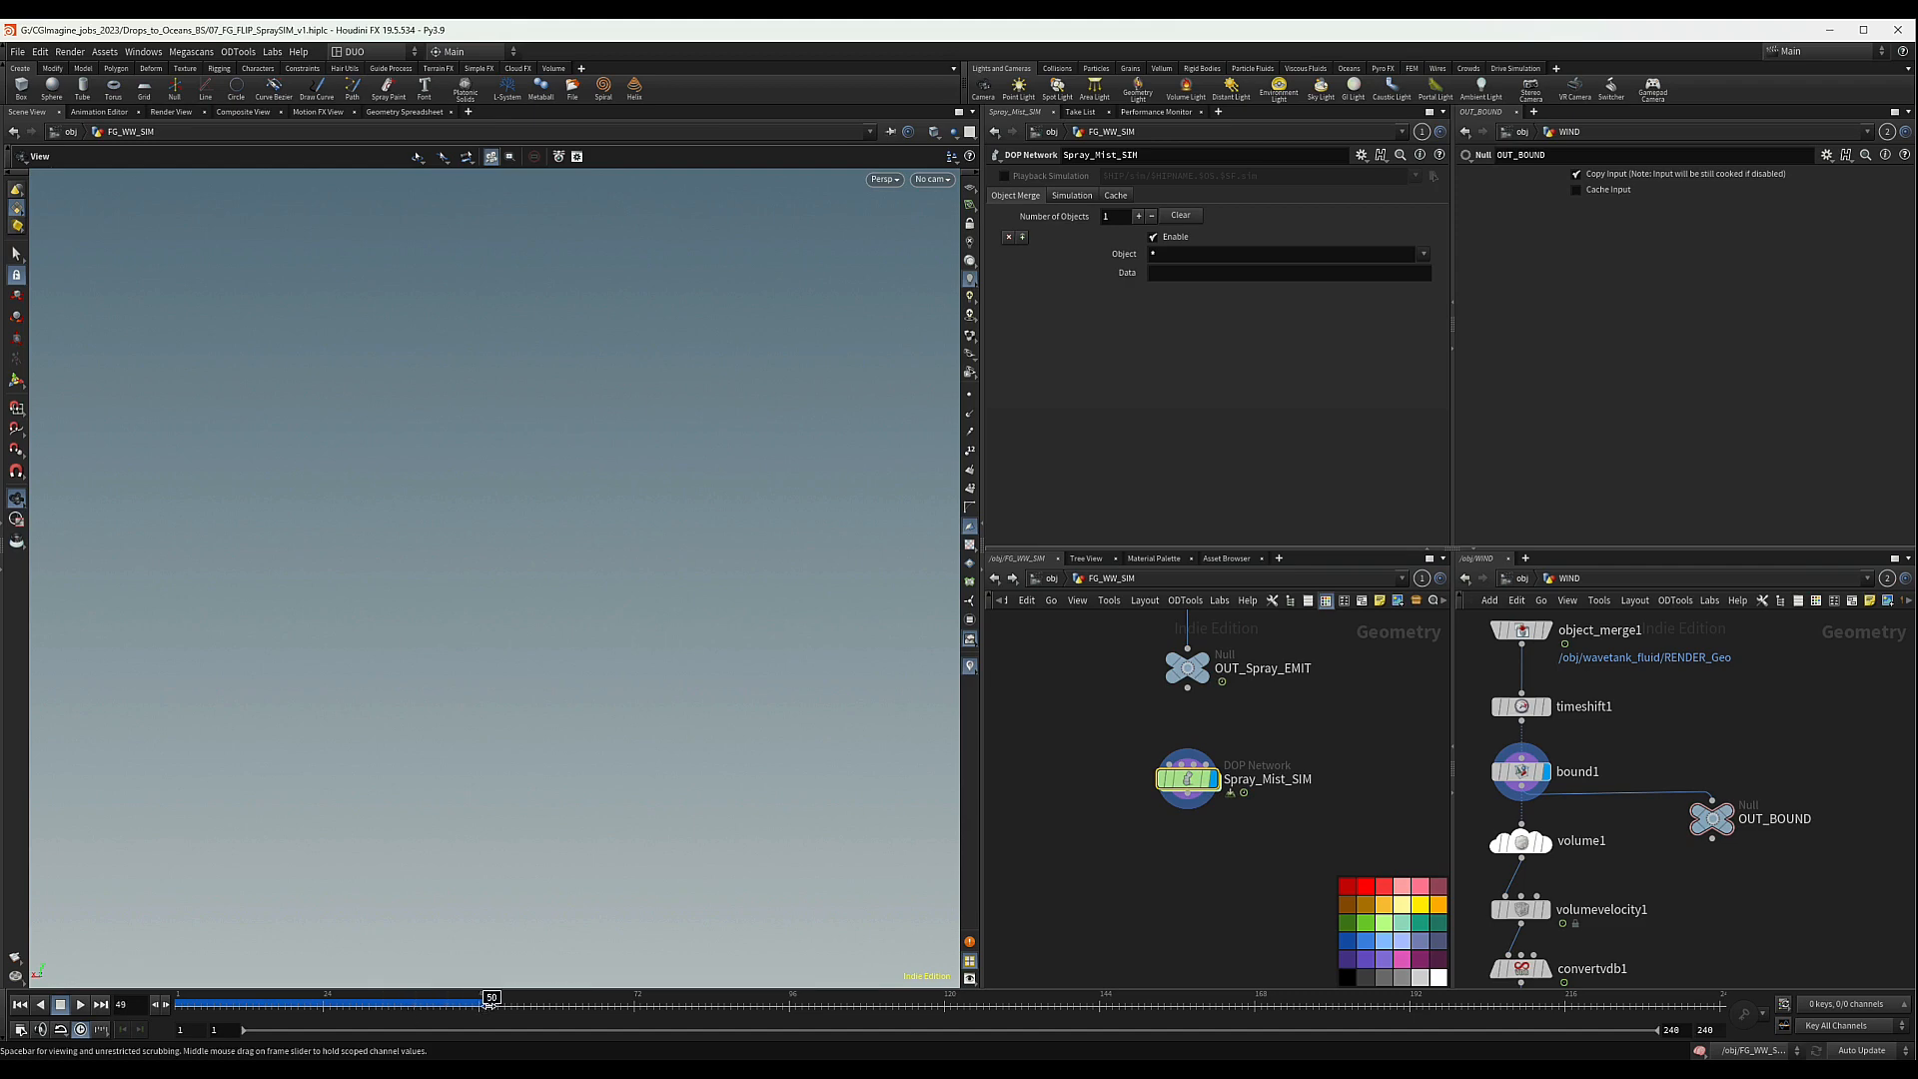
{"action": "key", "text": "i"}
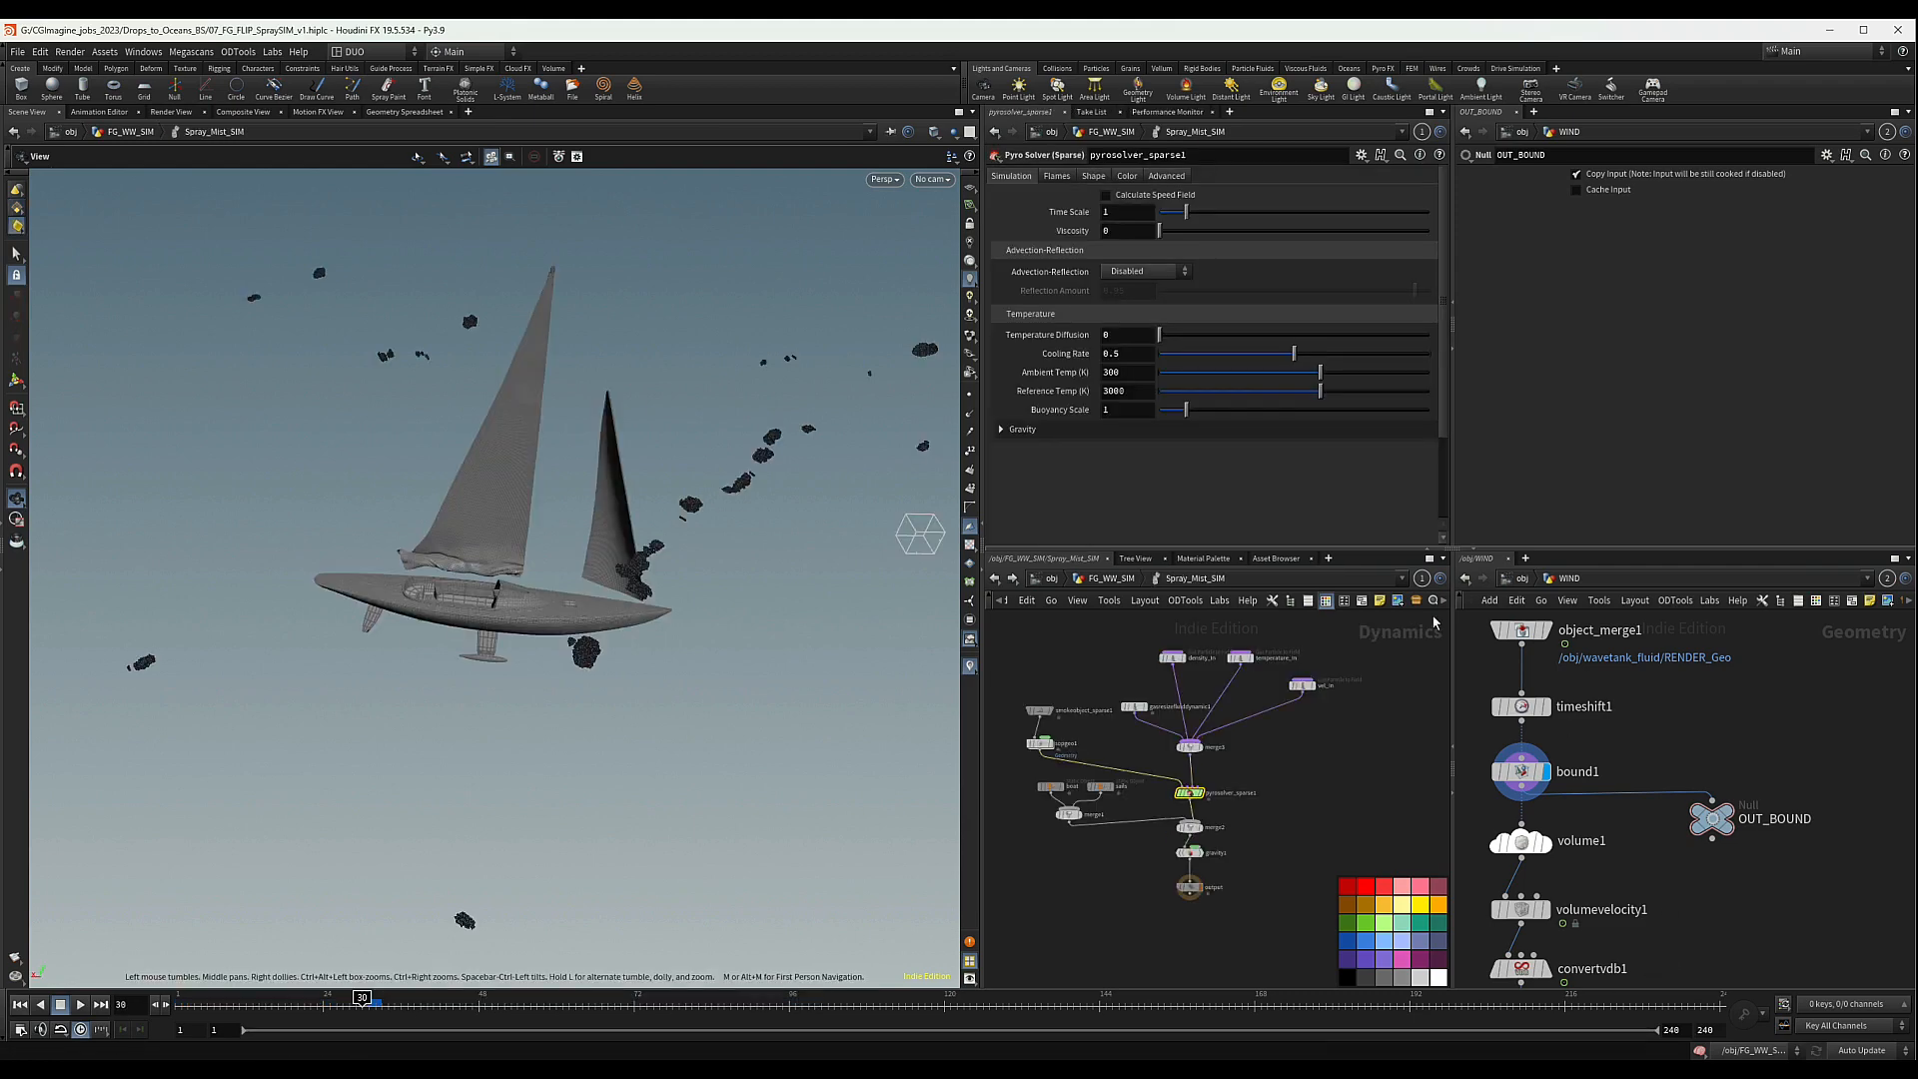
- Switch the Default Operation of the density_In node to Set Initial and return it to Set Always
{"action": "left_click", "coordinate": [1176, 657]}
{"action": "scroll", "coordinate": [1097, 492], "scroll_direction": "down", "scroll_amount": 8}
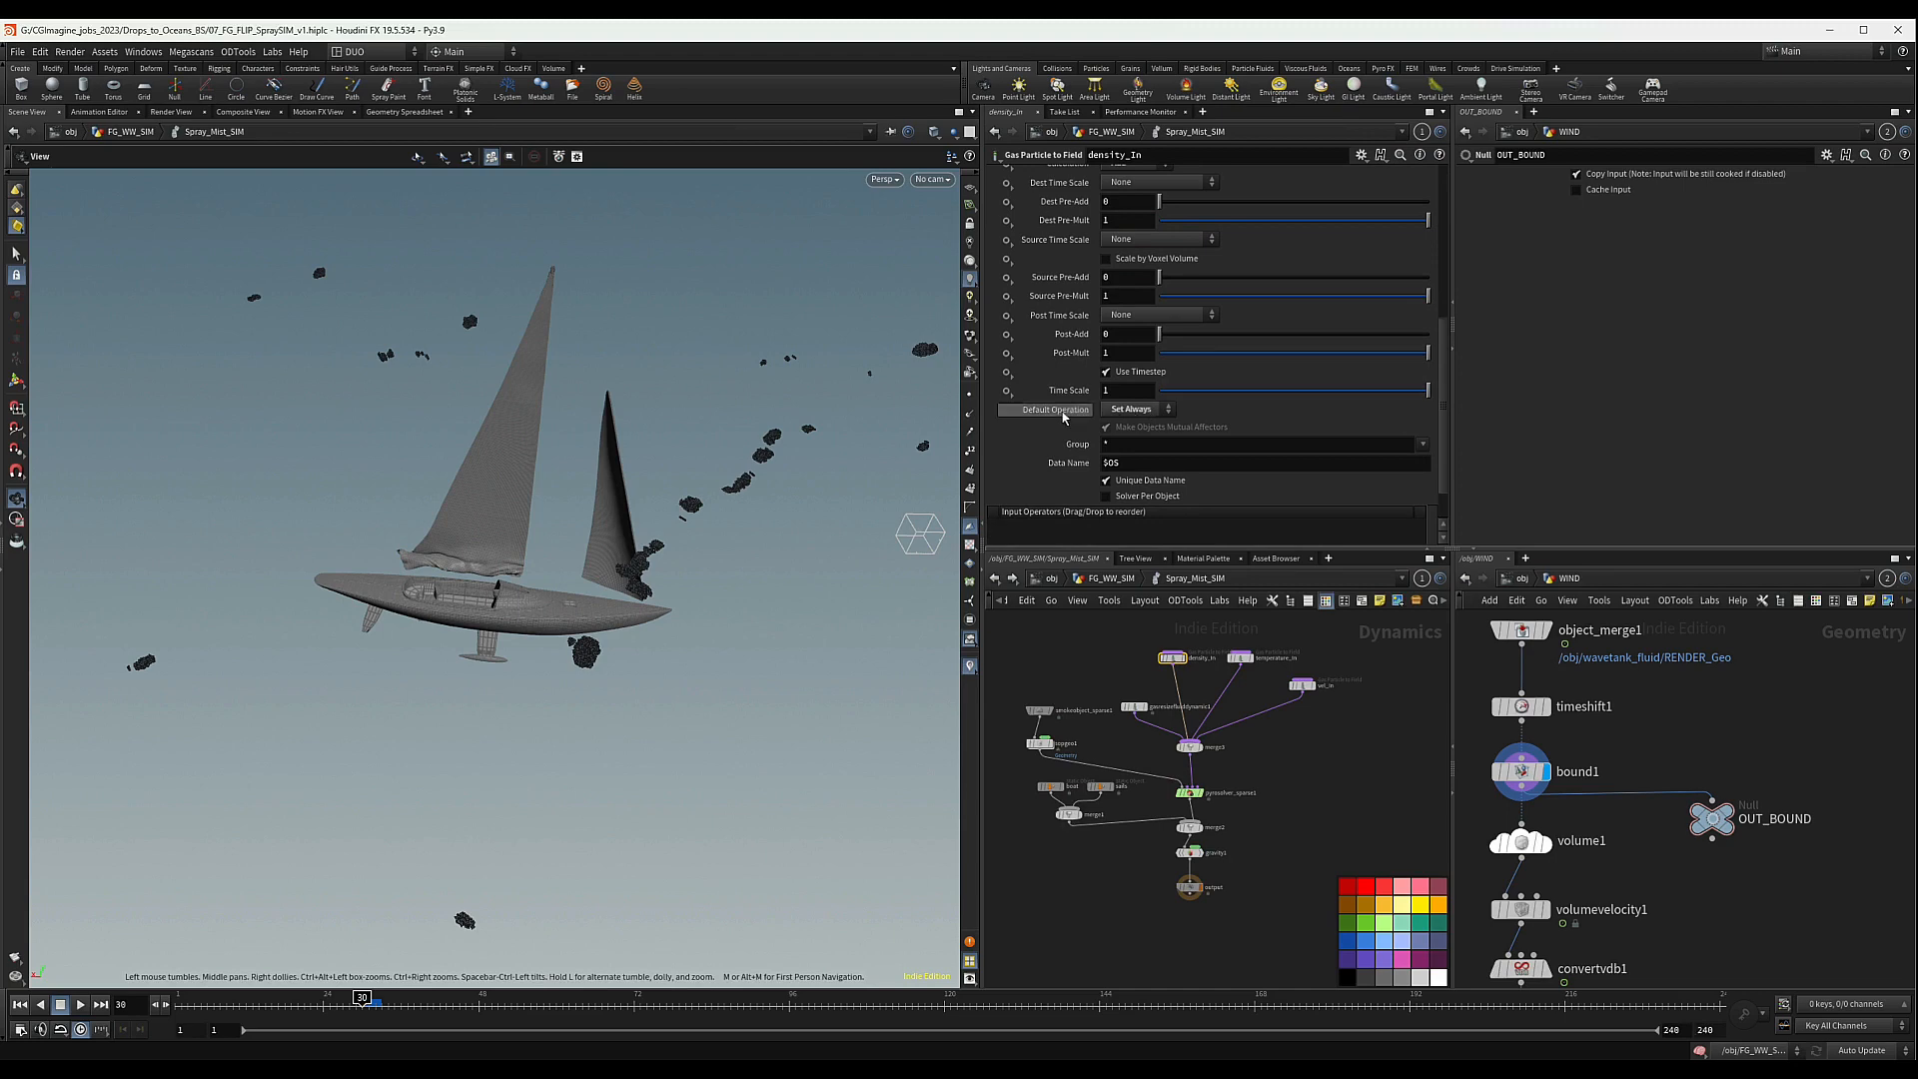
{"action": "left_click", "coordinate": [1131, 410]}
{"action": "left_click", "coordinate": [1114, 420]}
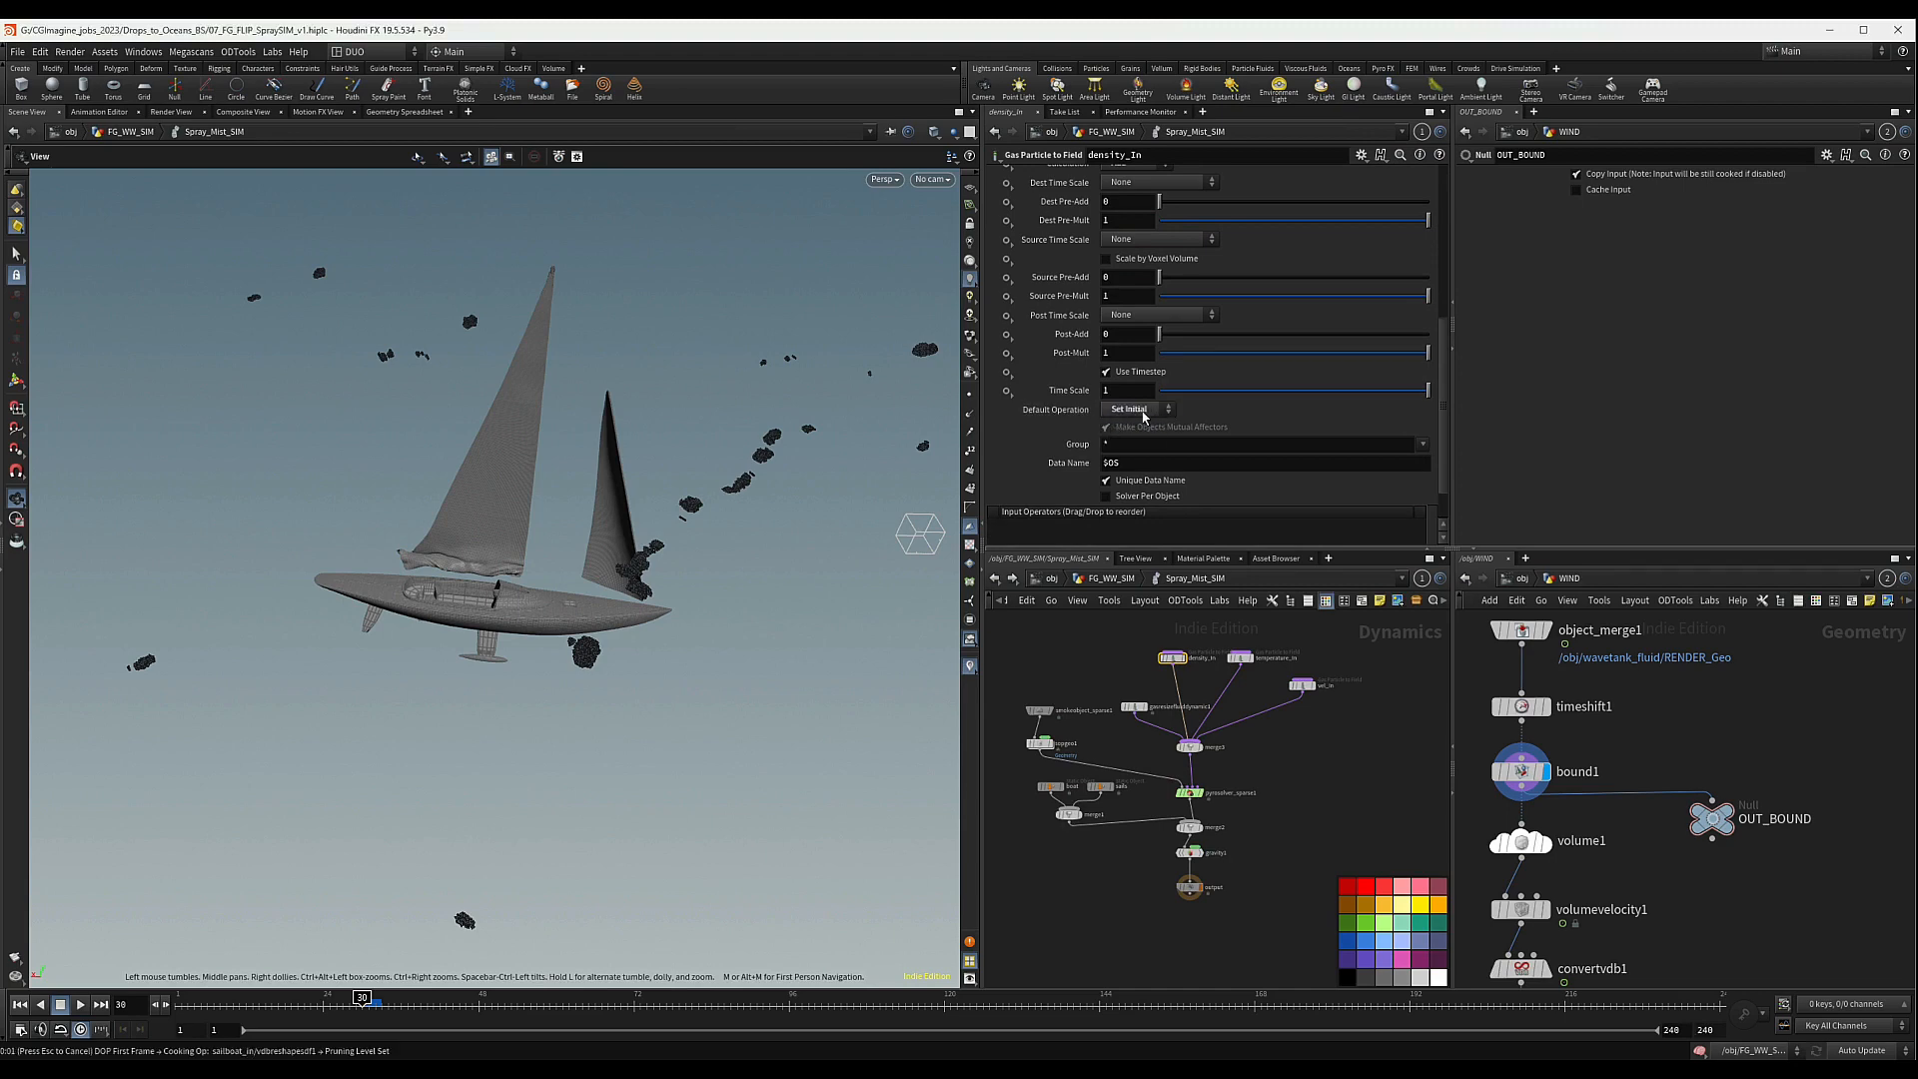
{"action": "left_click", "coordinate": [1144, 412]}
{"action": "left_click", "coordinate": [1148, 442]}
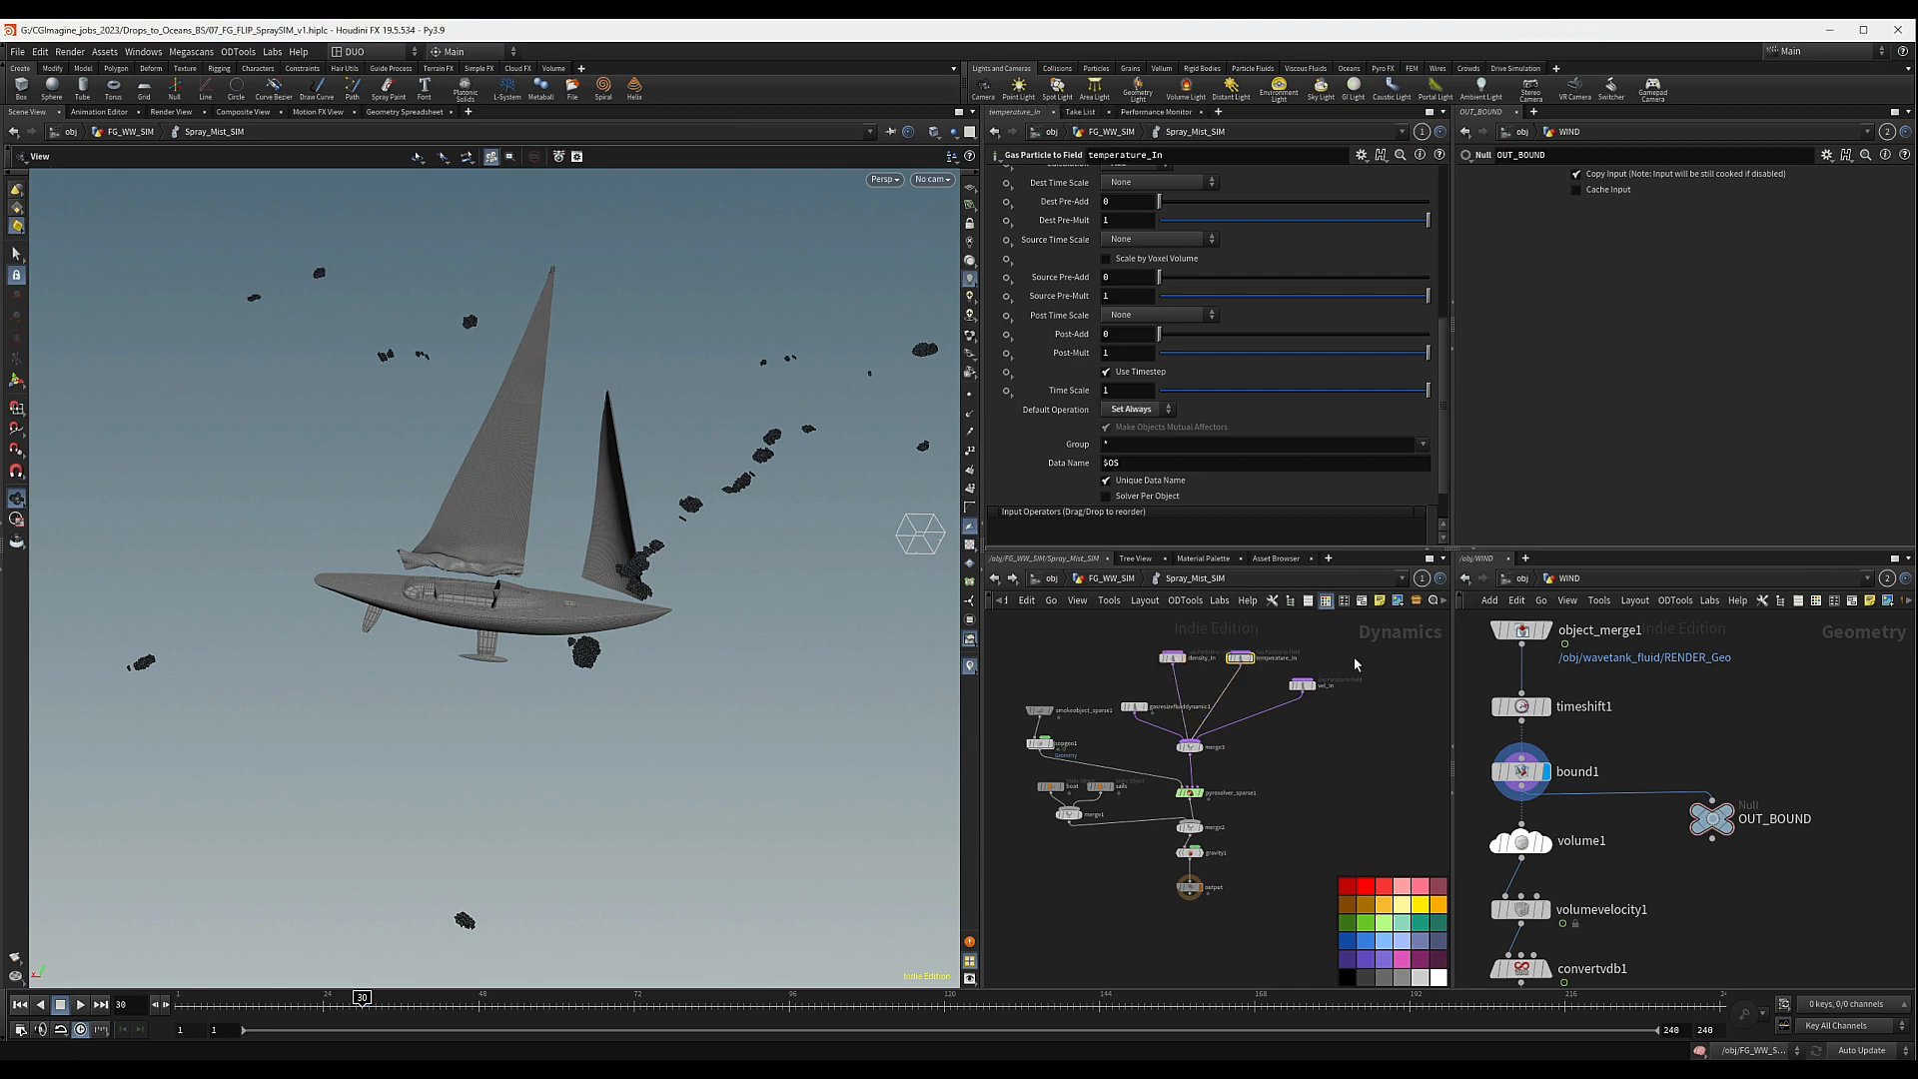
- Set the Default Operation of the sopgeo1 SOP Geometry node to Set Always
{"action": "left_click", "coordinate": [1302, 686]}
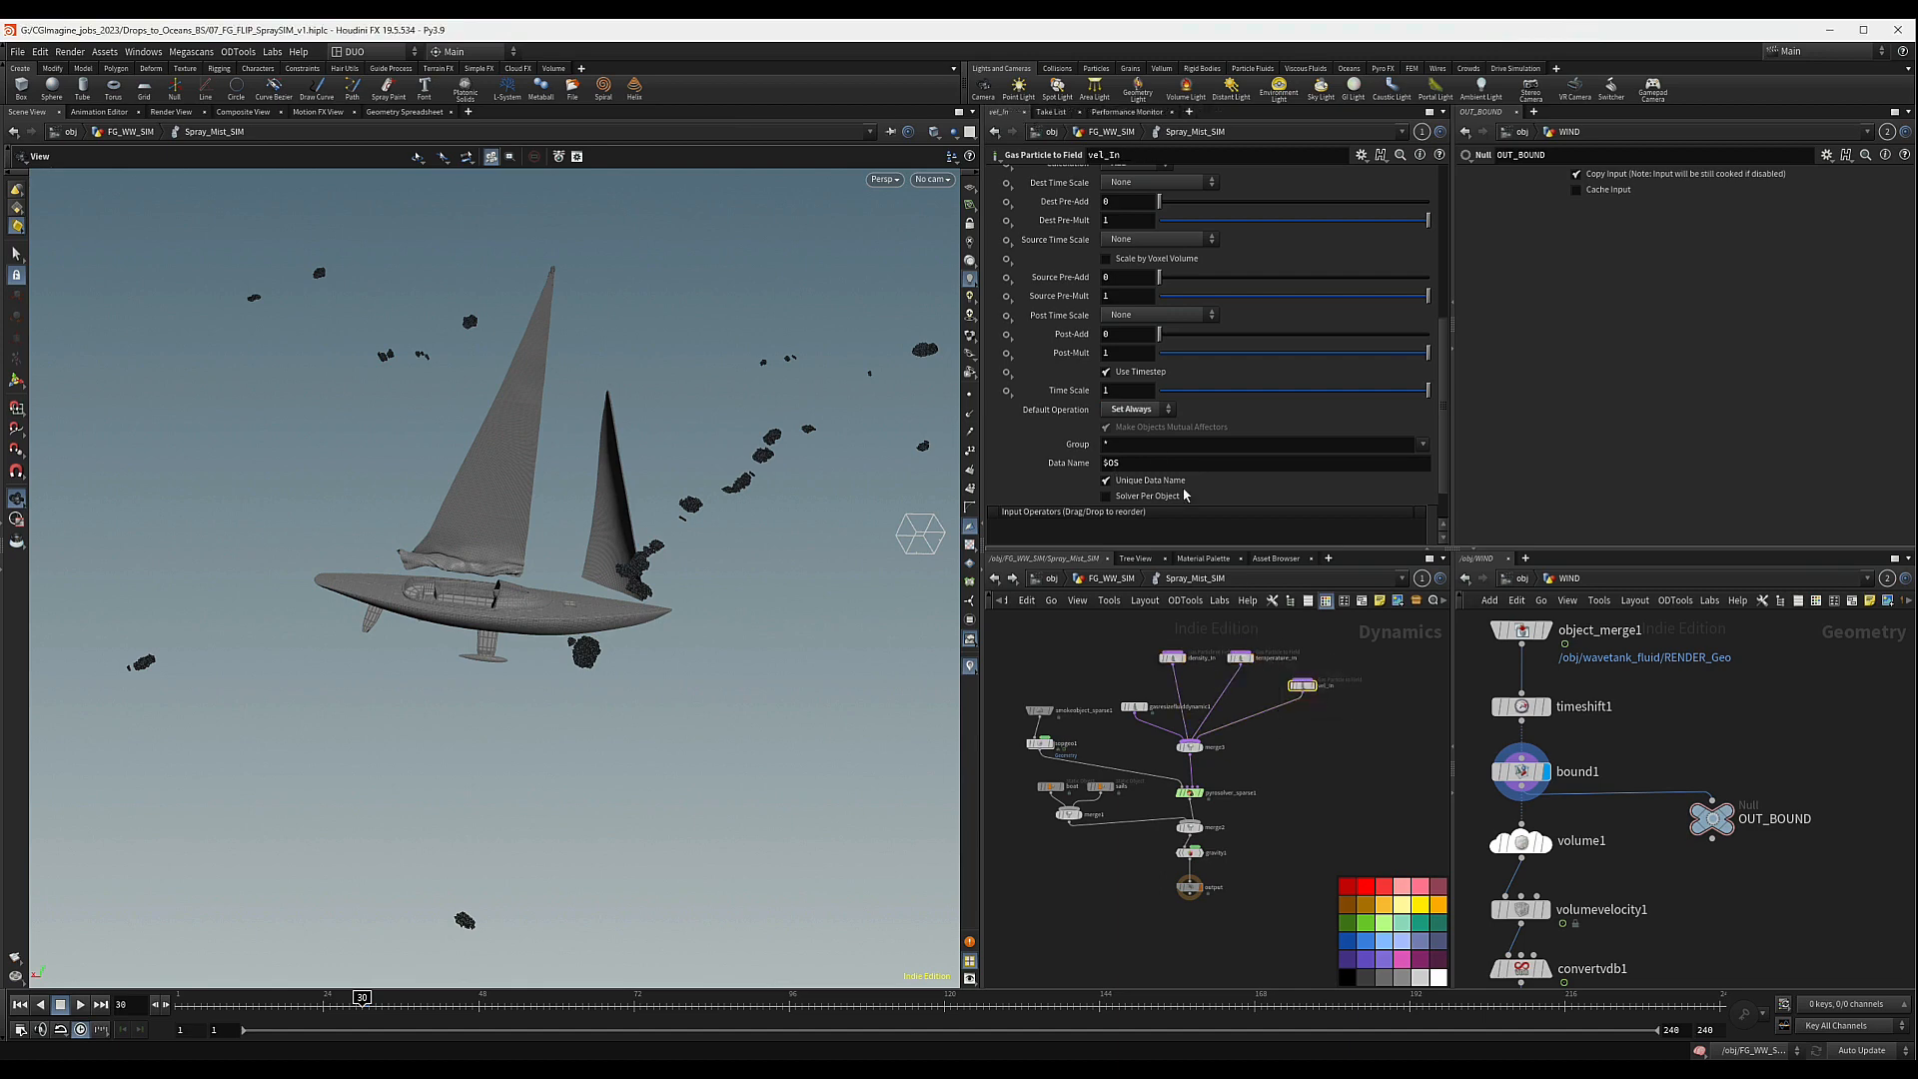
{"action": "middle_click_drag", "start_coordinate": [1075, 742], "coordinate": [1114, 743]}
{"action": "left_click", "coordinate": [1079, 745]}
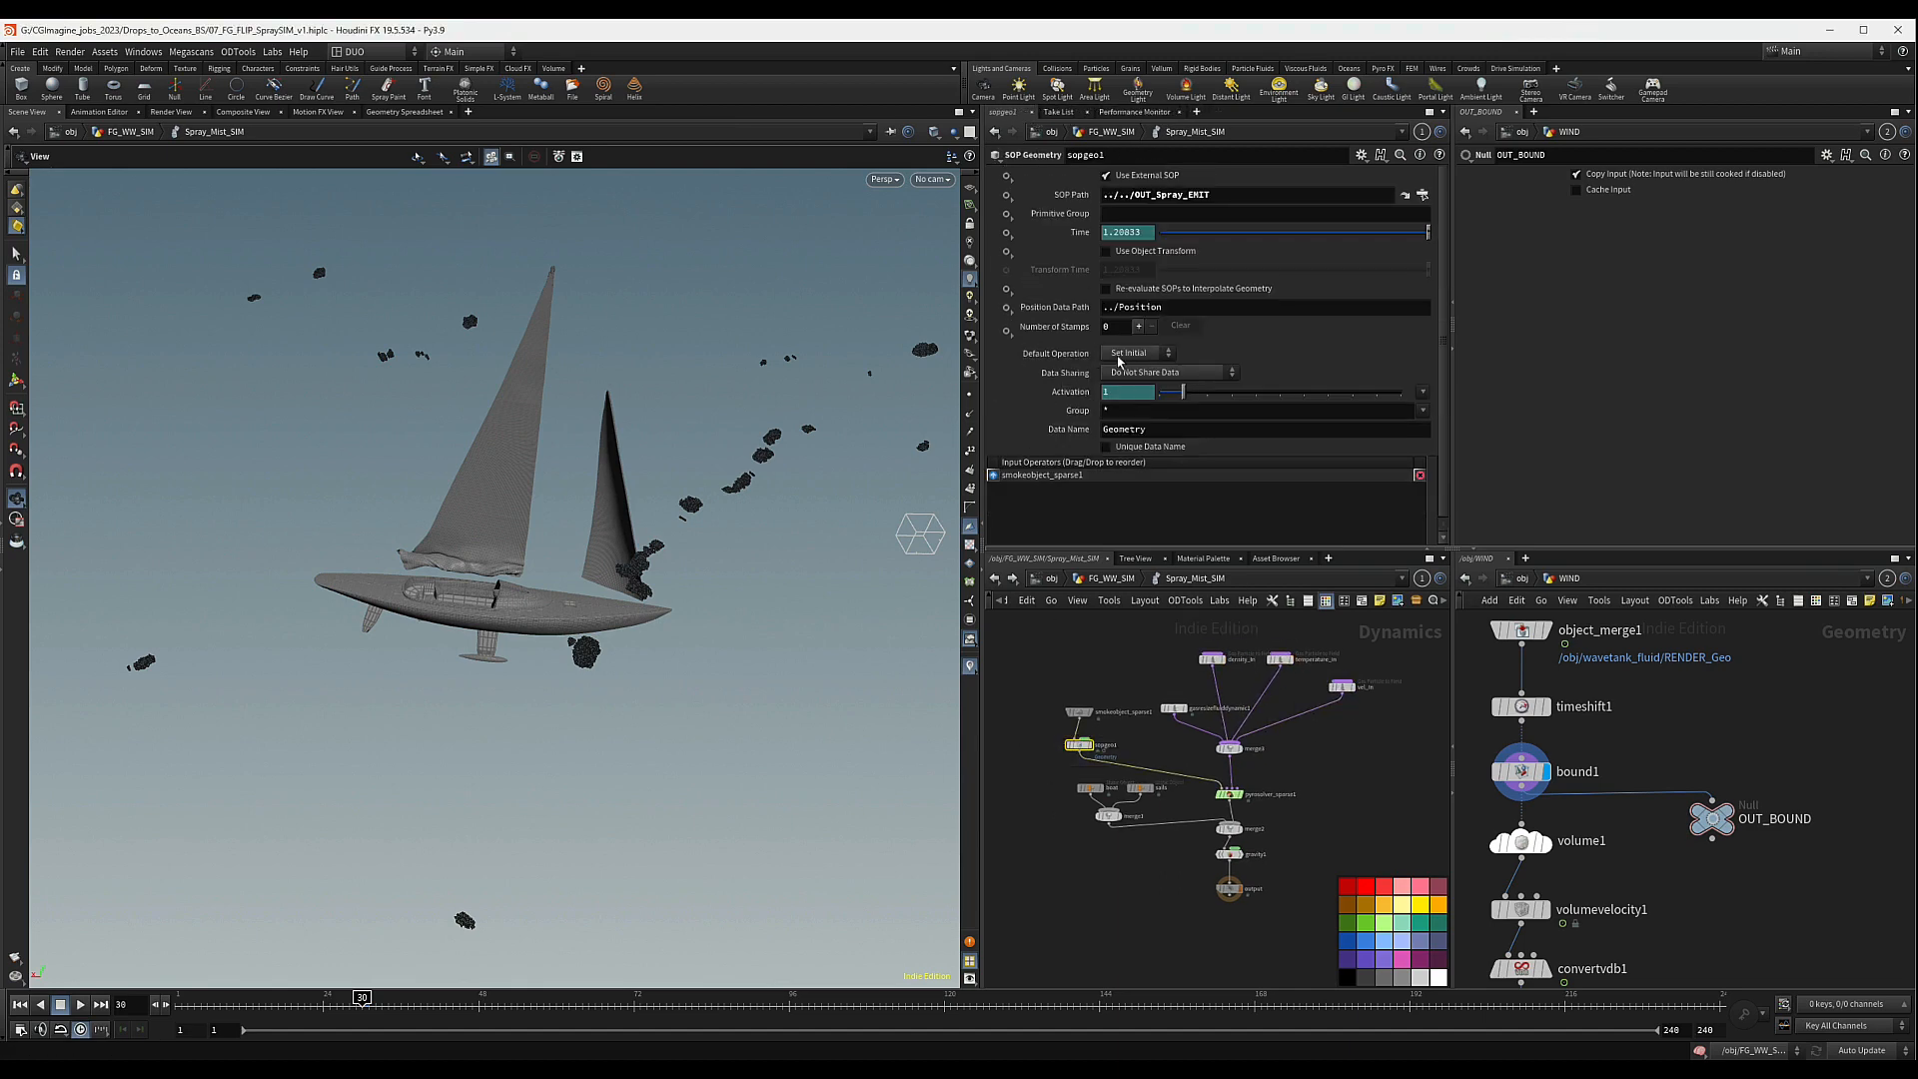
{"action": "left_click", "coordinate": [1147, 356]}
{"action": "left_click", "coordinate": [1136, 381]}
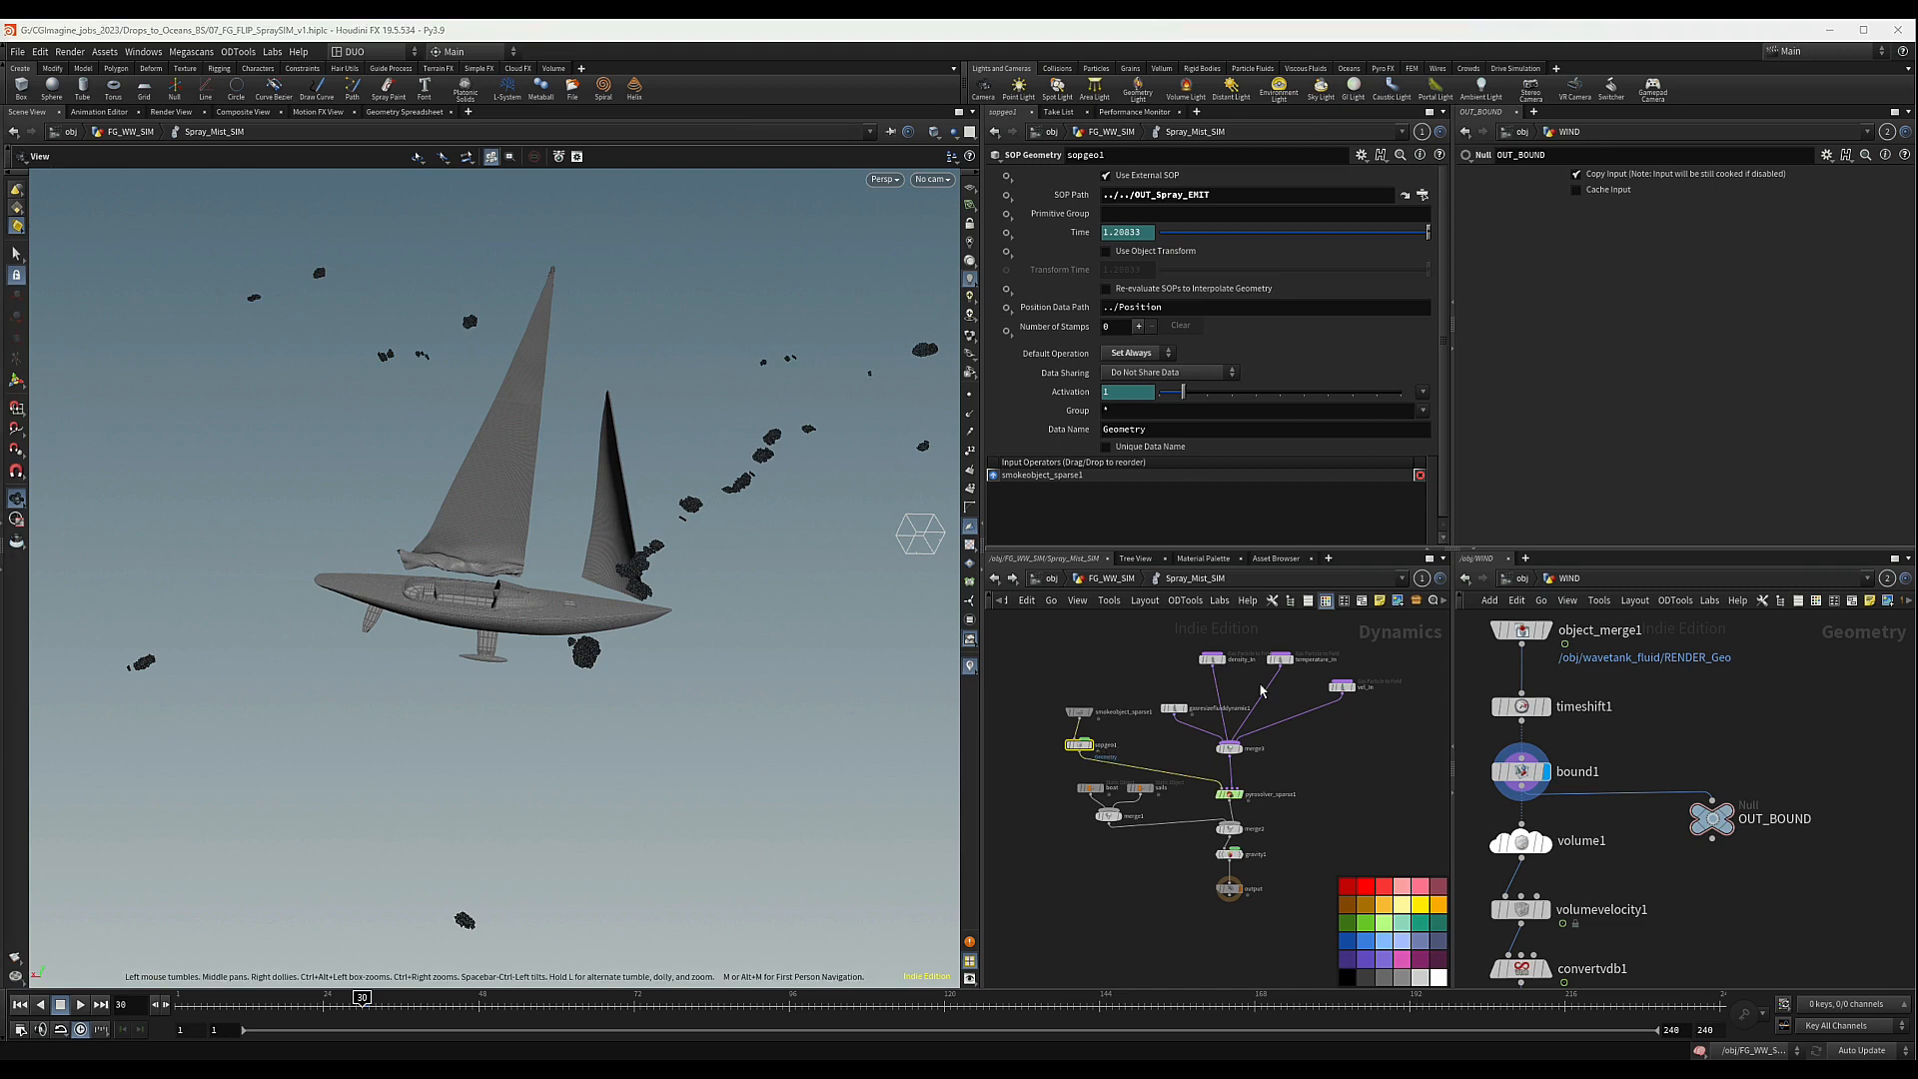
- Review the particle-to-field source nodes and their connections into the pyro solver, including the density_In settings
{"action": "middle_click_drag", "start_coordinate": [1317, 743], "coordinate": [1321, 792]}
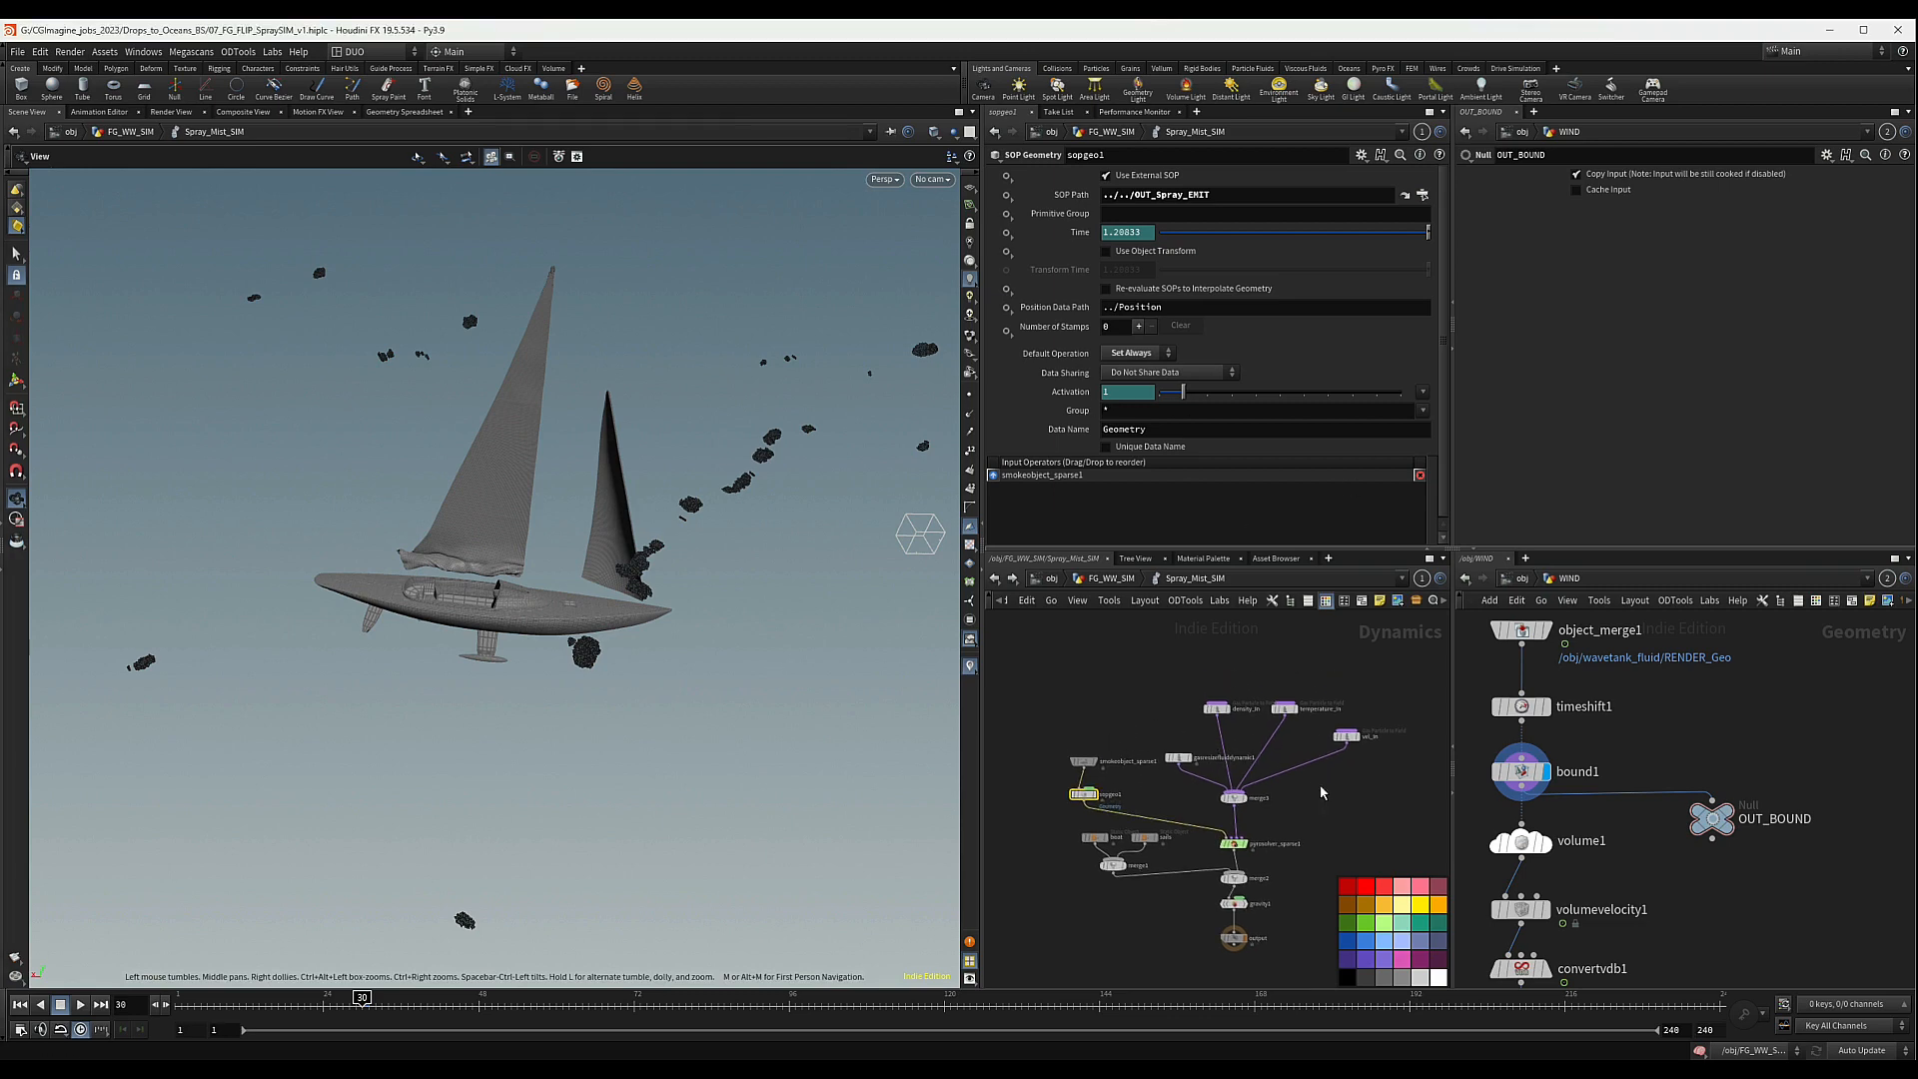
{"action": "scroll", "coordinate": [1328, 727], "scroll_direction": "up", "scroll_amount": 5}
{"action": "scroll", "coordinate": [1121, 743], "scroll_direction": "down", "scroll_amount": 2}
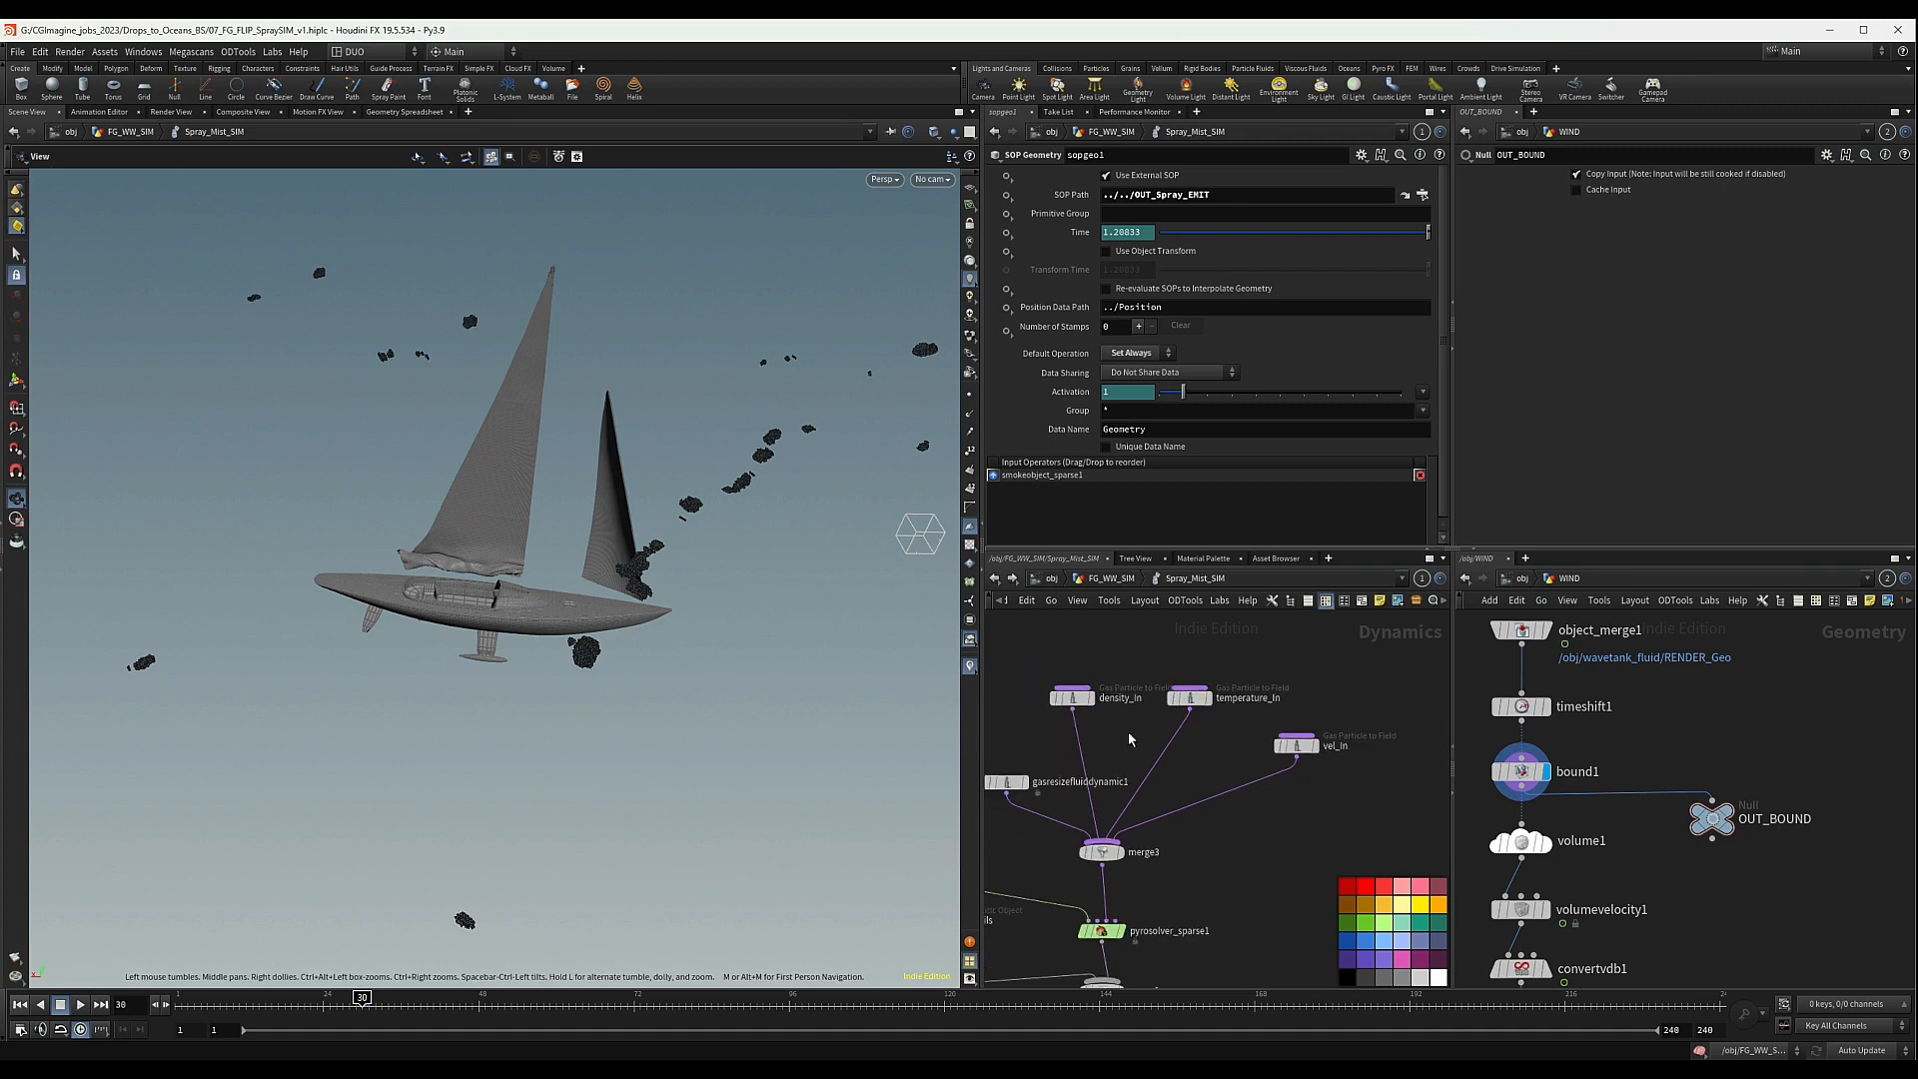
{"action": "middle_click_drag", "start_coordinate": [1130, 732], "coordinate": [1192, 726]}
{"action": "left_click", "coordinate": [1136, 690]}
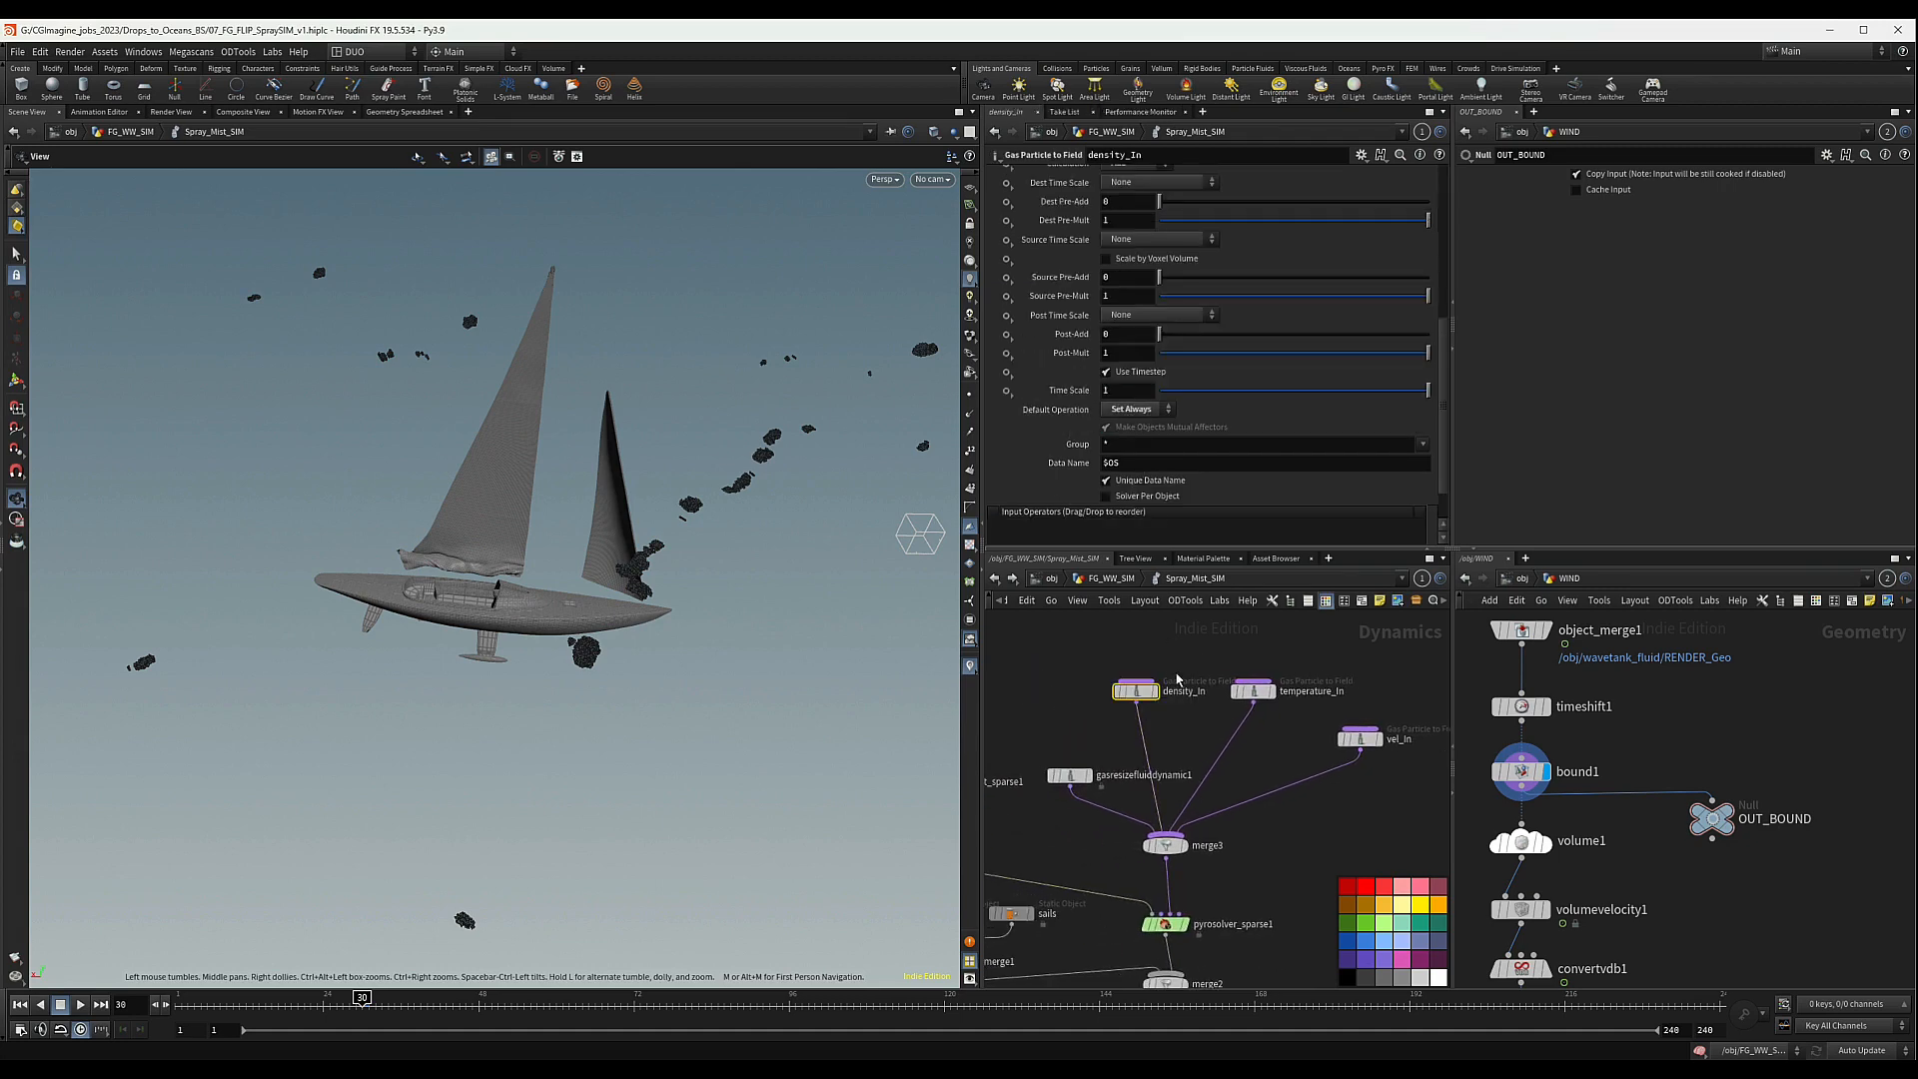
{"action": "scroll", "coordinate": [1177, 680], "scroll_direction": "down", "scroll_amount": 3}
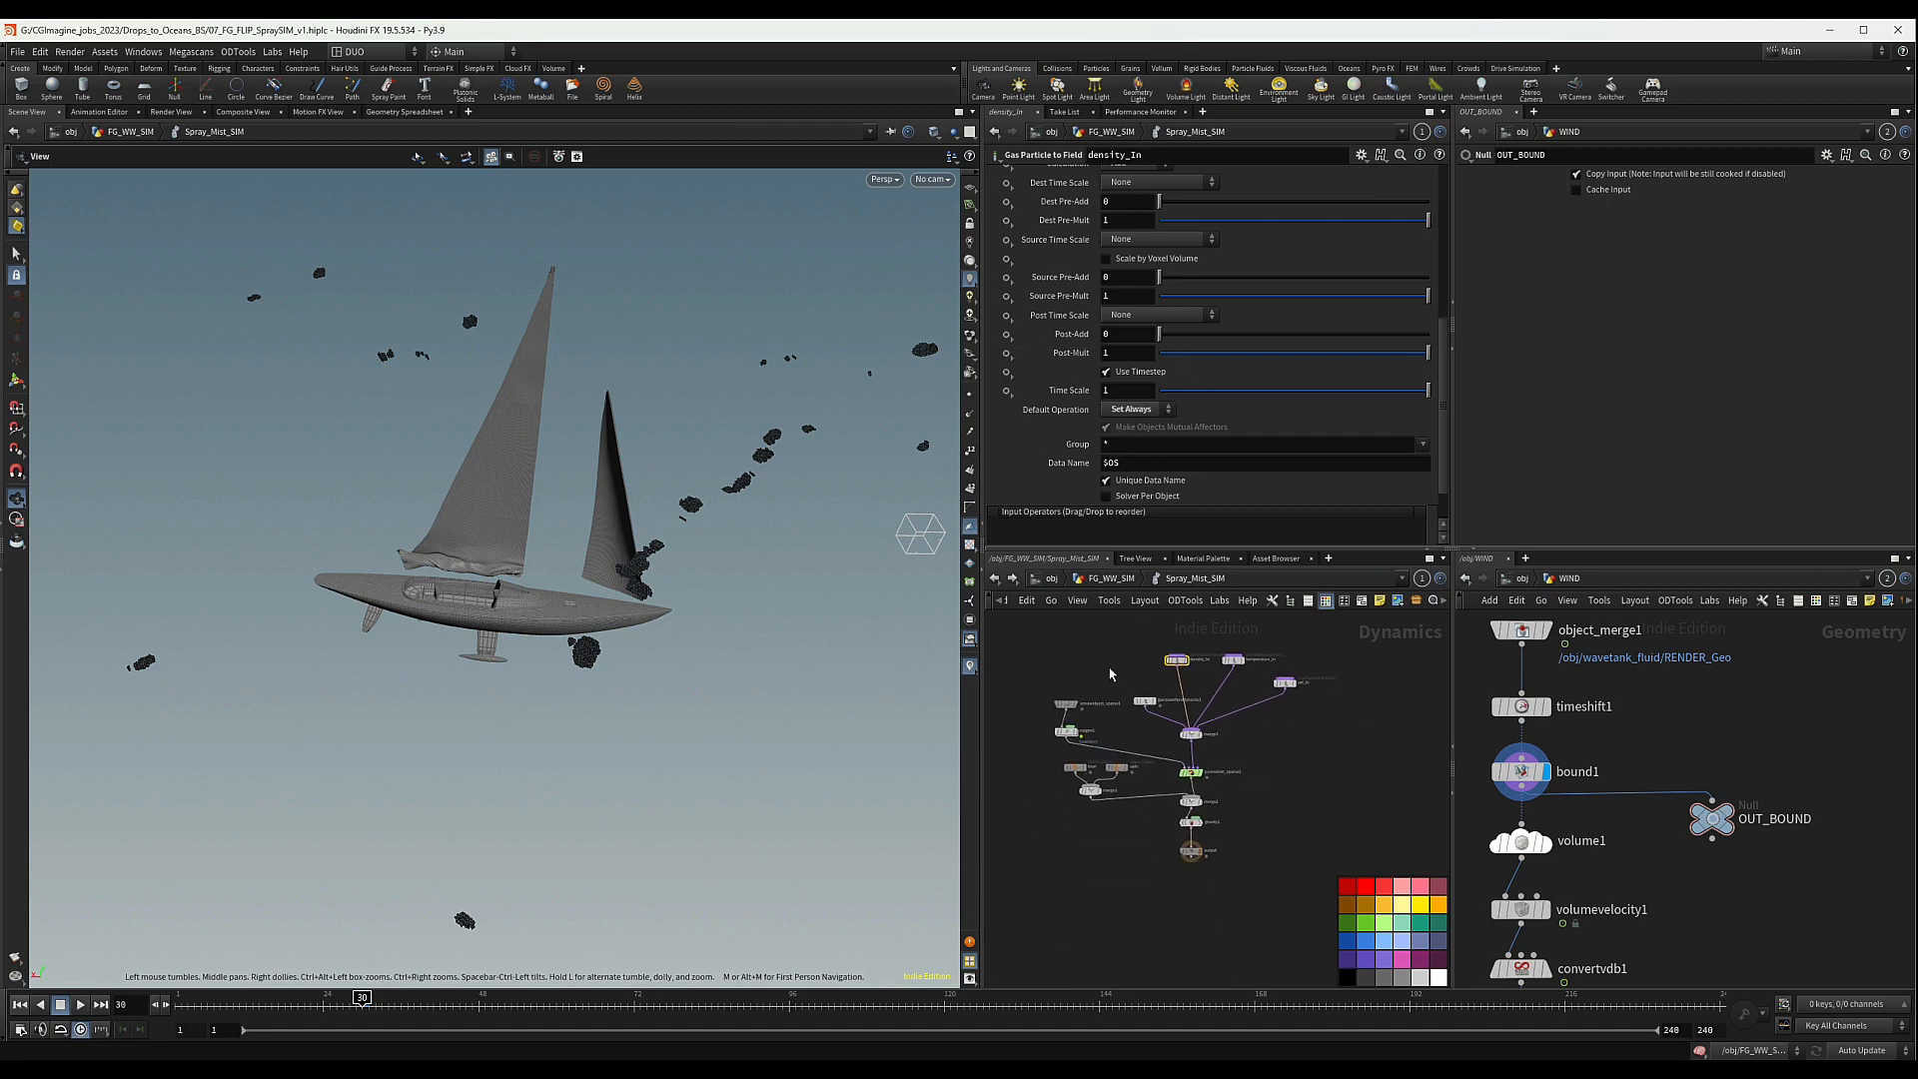
{"action": "scroll", "coordinate": [1289, 811], "scroll_direction": "down", "scroll_amount": 2}
{"action": "scroll", "coordinate": [1231, 805], "scroll_direction": "up", "scroll_amount": 3}
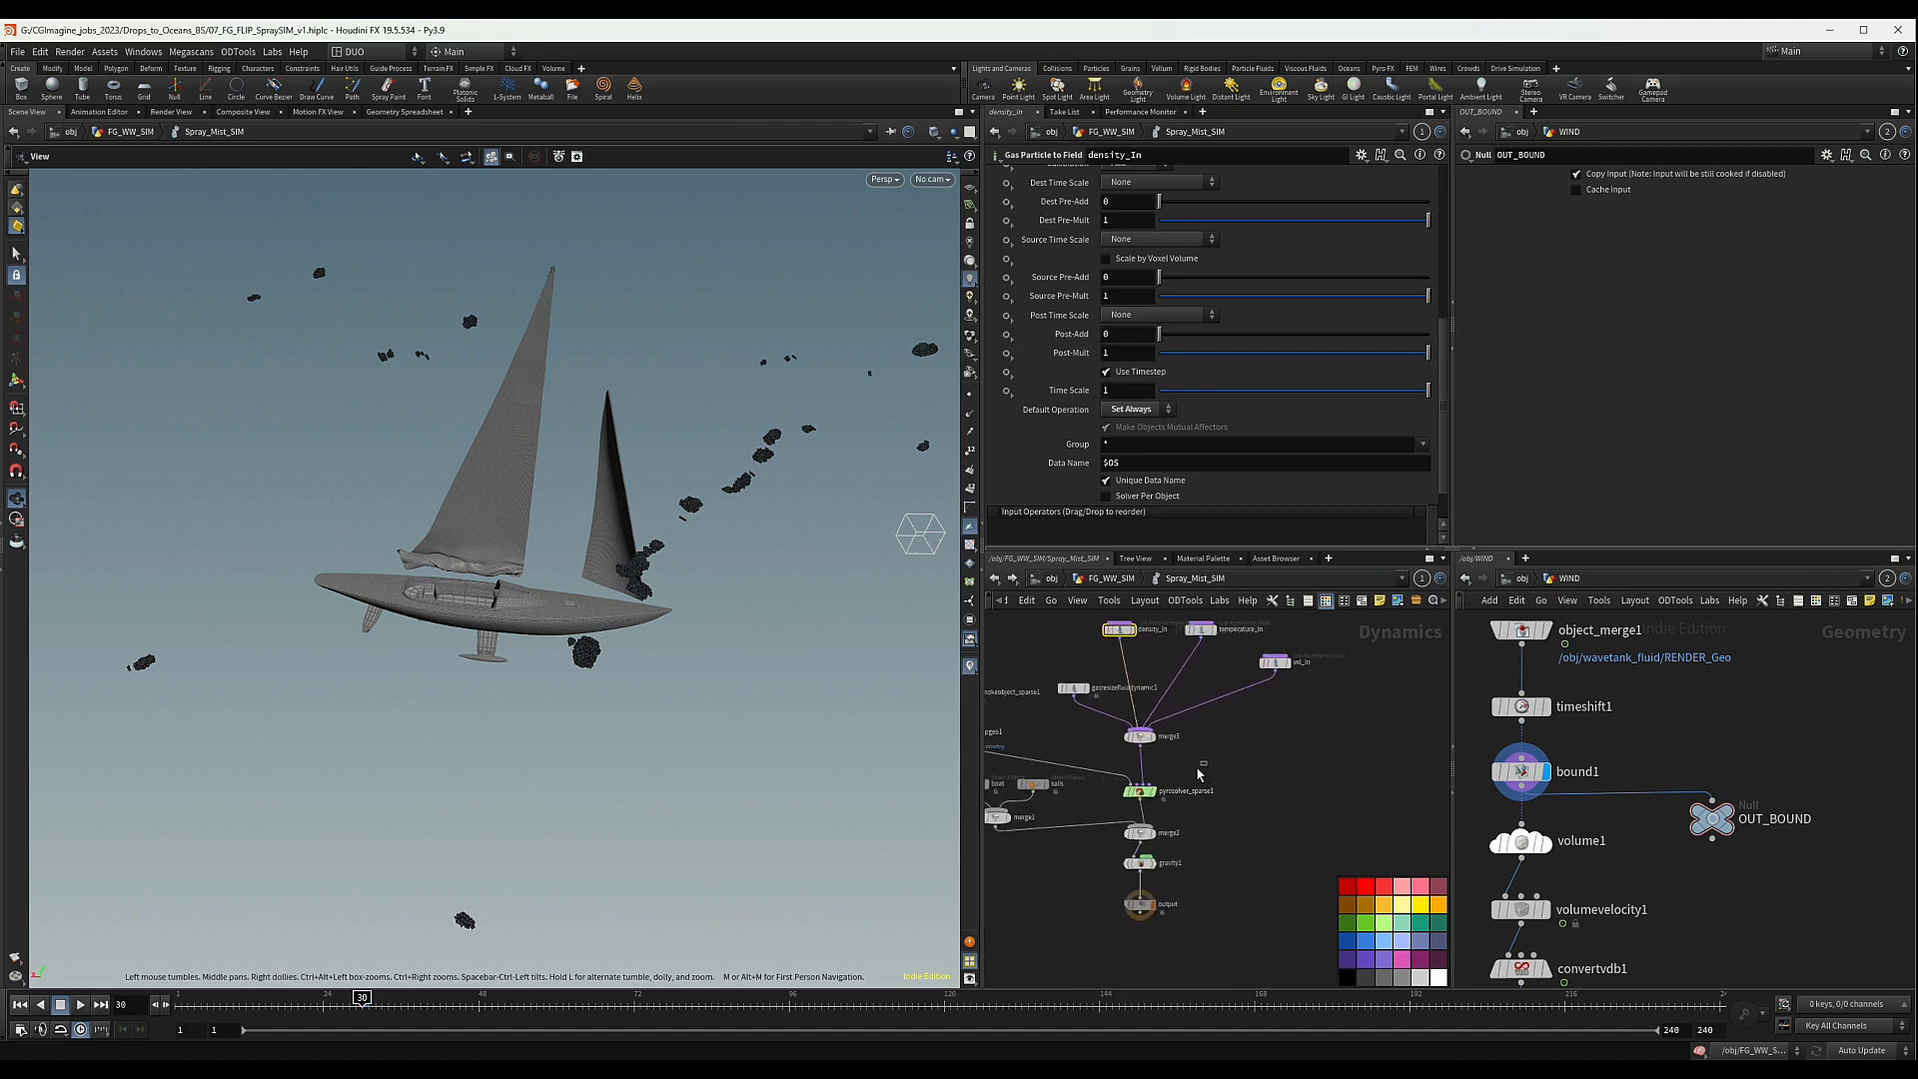
- Set the pyrosolver_sparse1 Temperature Diffusion to 0.12 and Cooling Rate to 0.868, and expand its Gravity settings
{"action": "left_click", "coordinate": [1140, 791]}
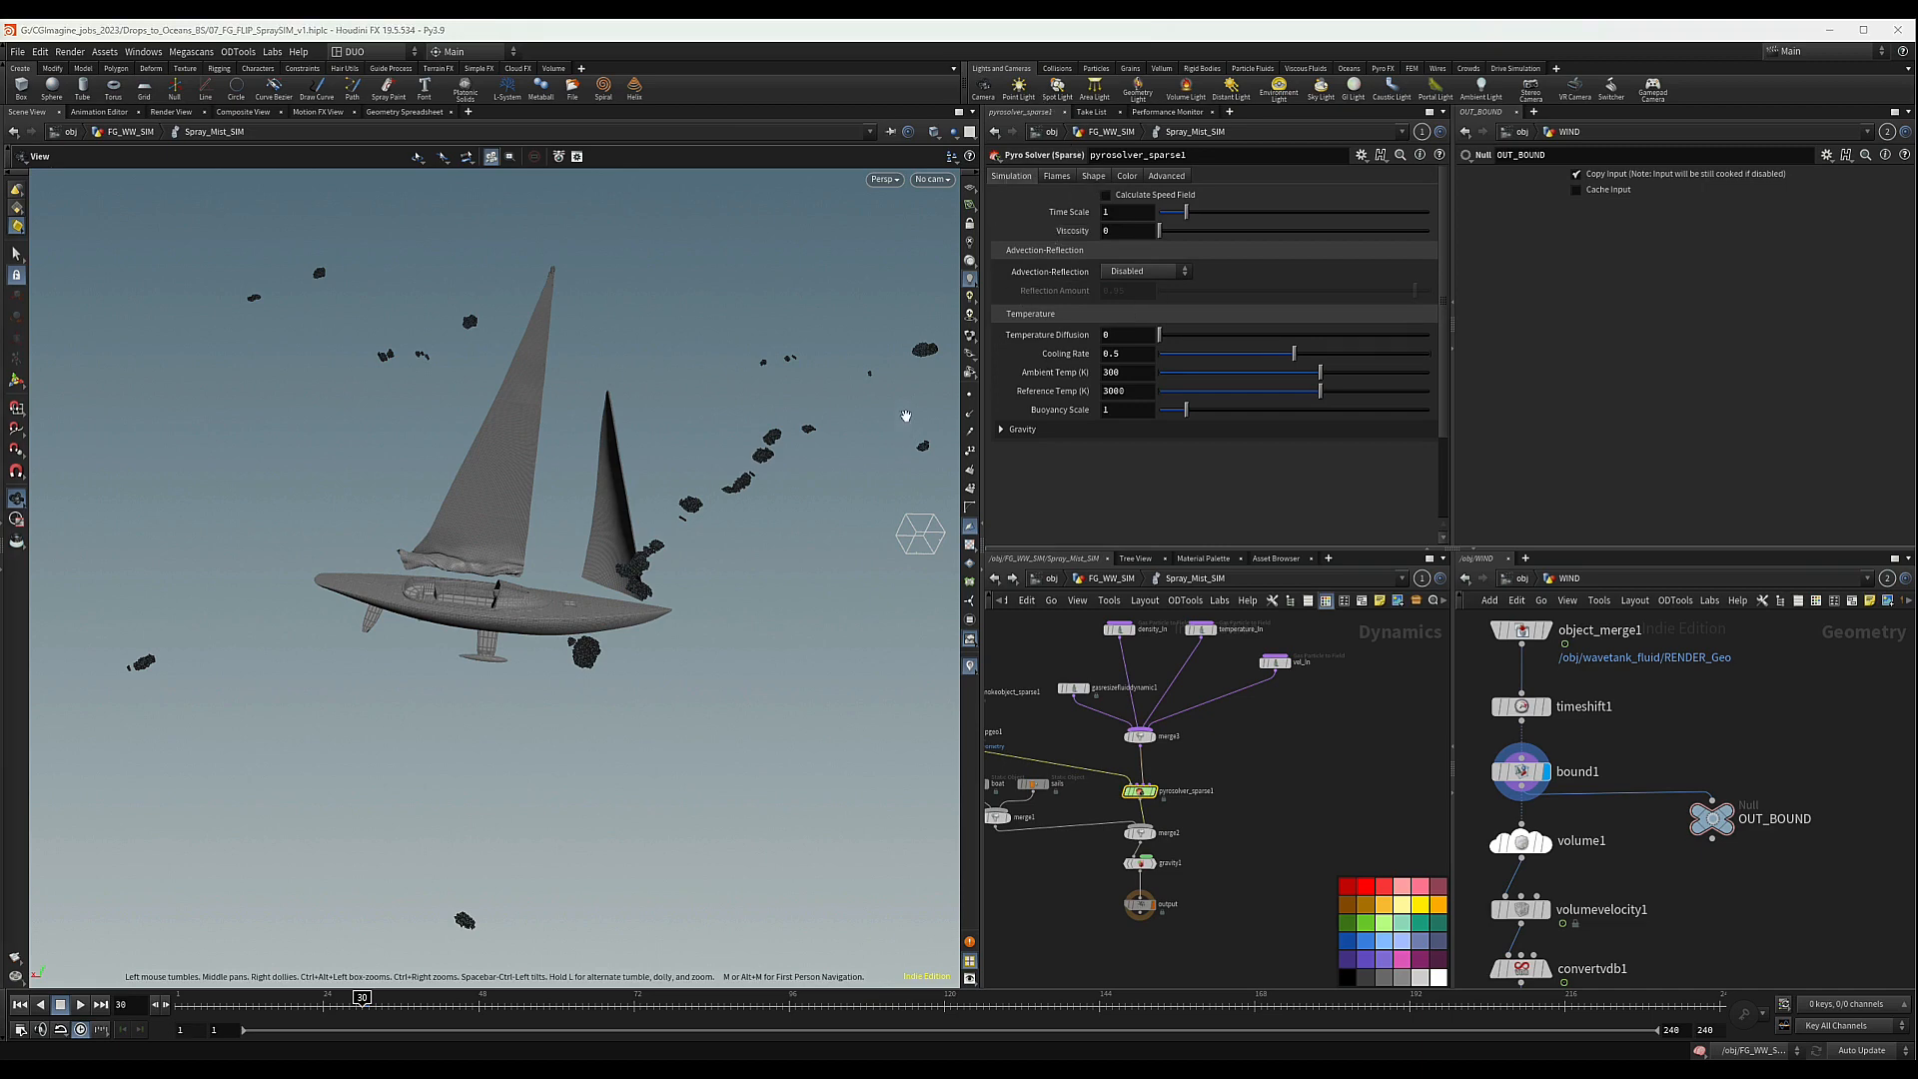
{"action": "left_click", "coordinate": [1106, 336]}
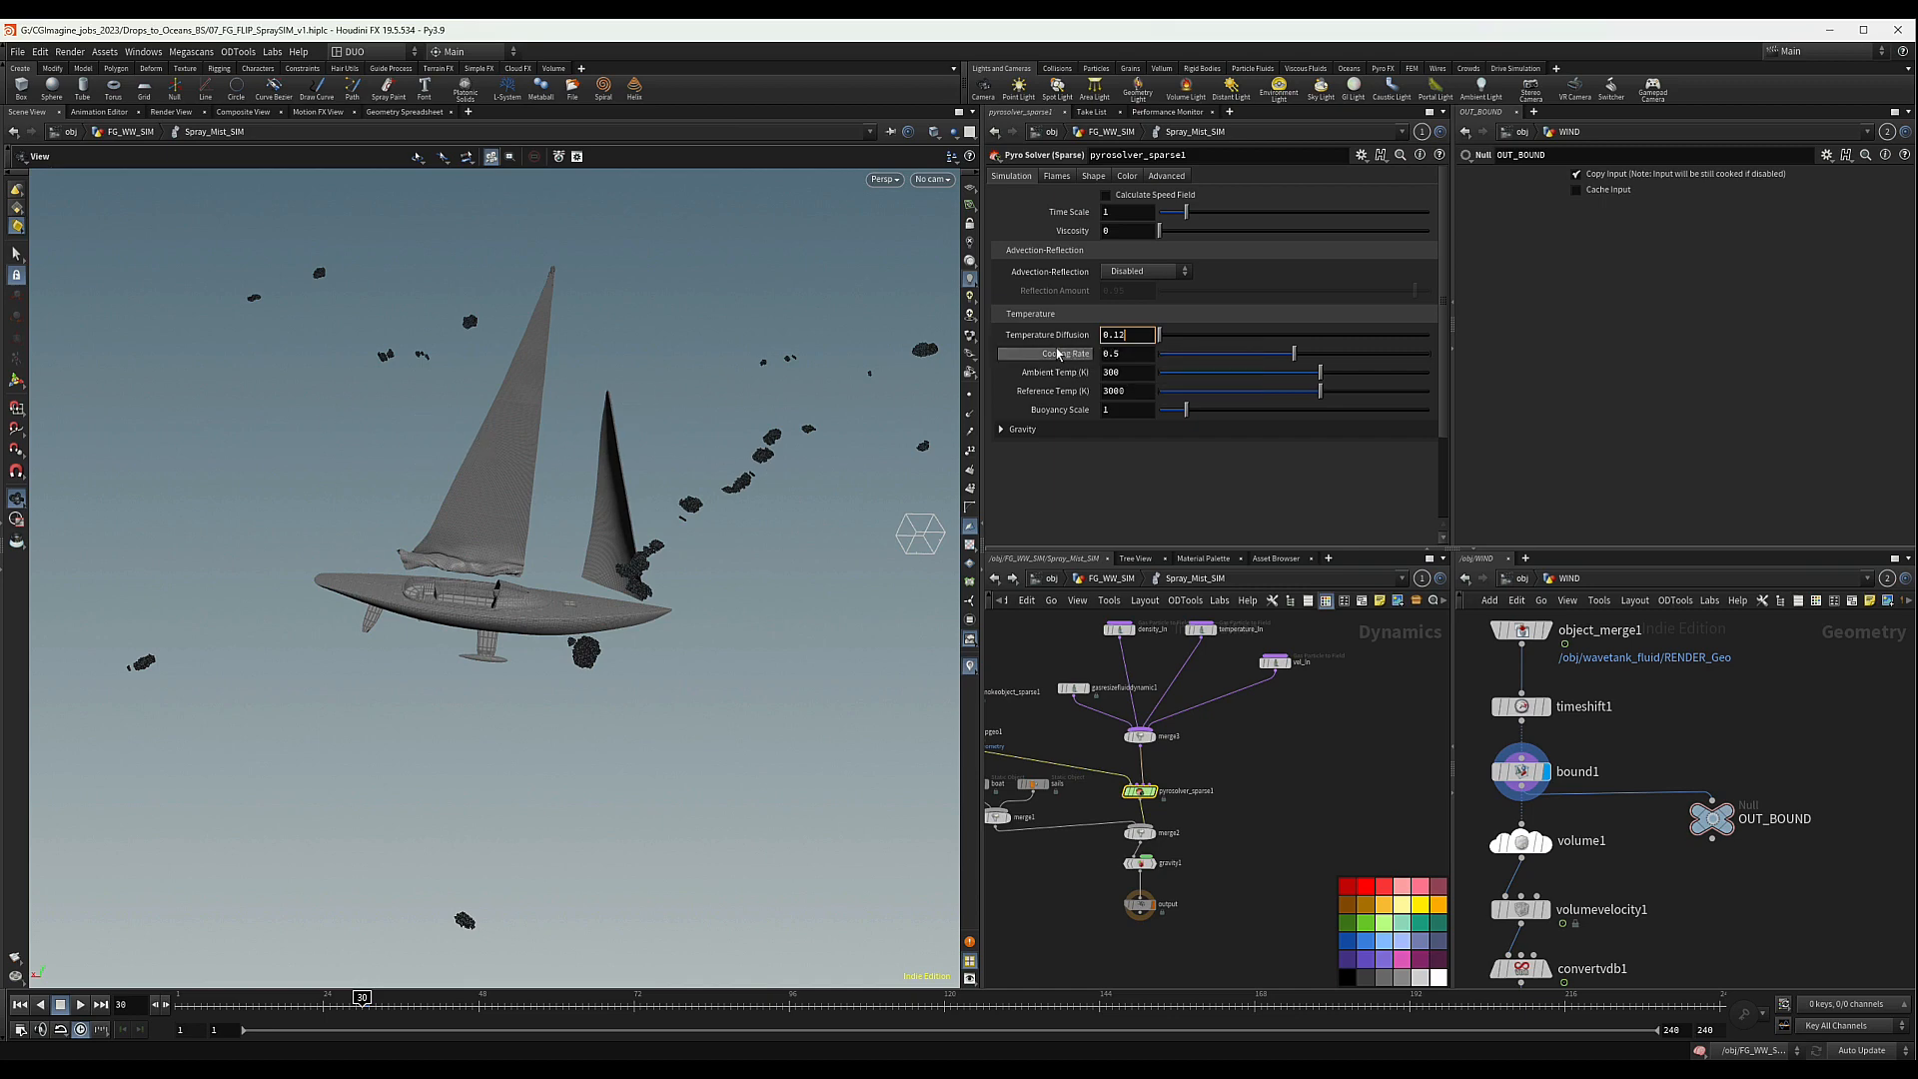
{"action": "double_click", "coordinate": [1117, 354]}
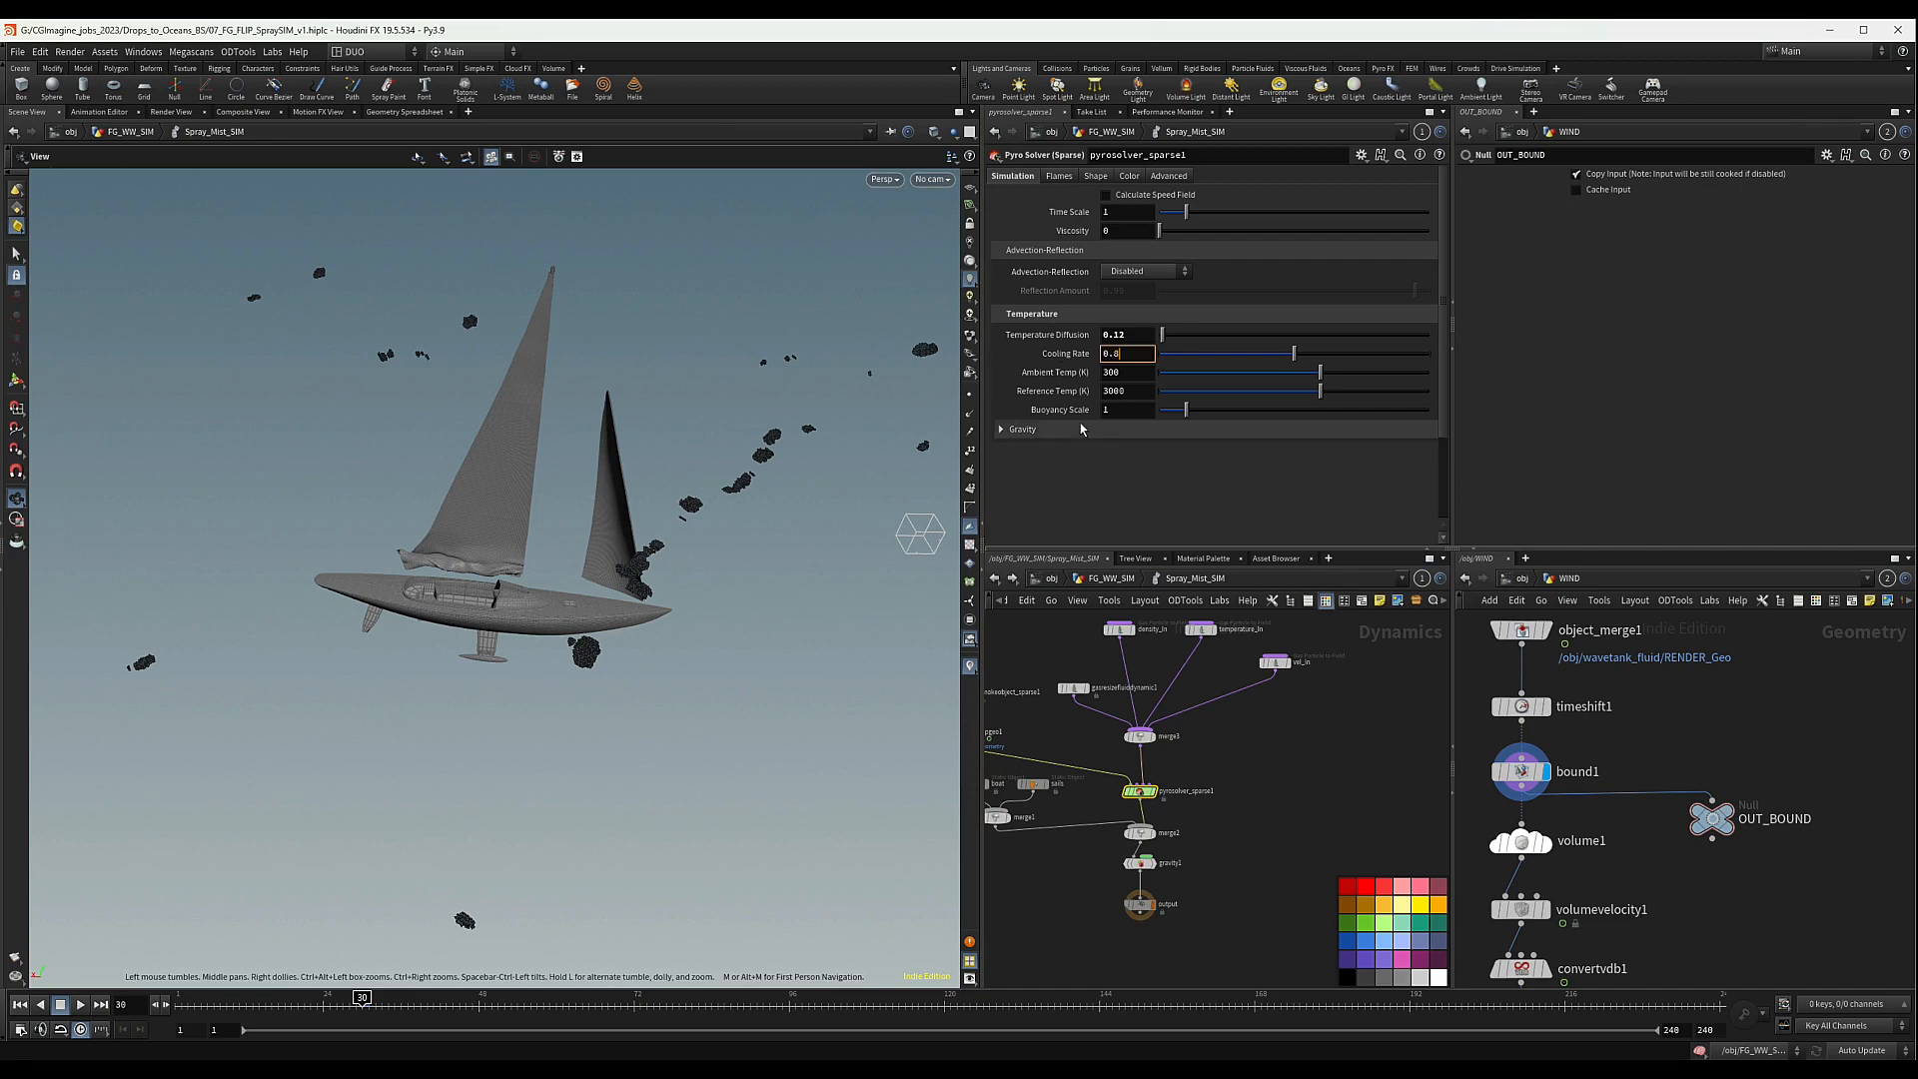
{"action": "type", "text": "8"}
{"action": "key", "text": "Return"}
{"action": "left_click", "coordinate": [1179, 429]}
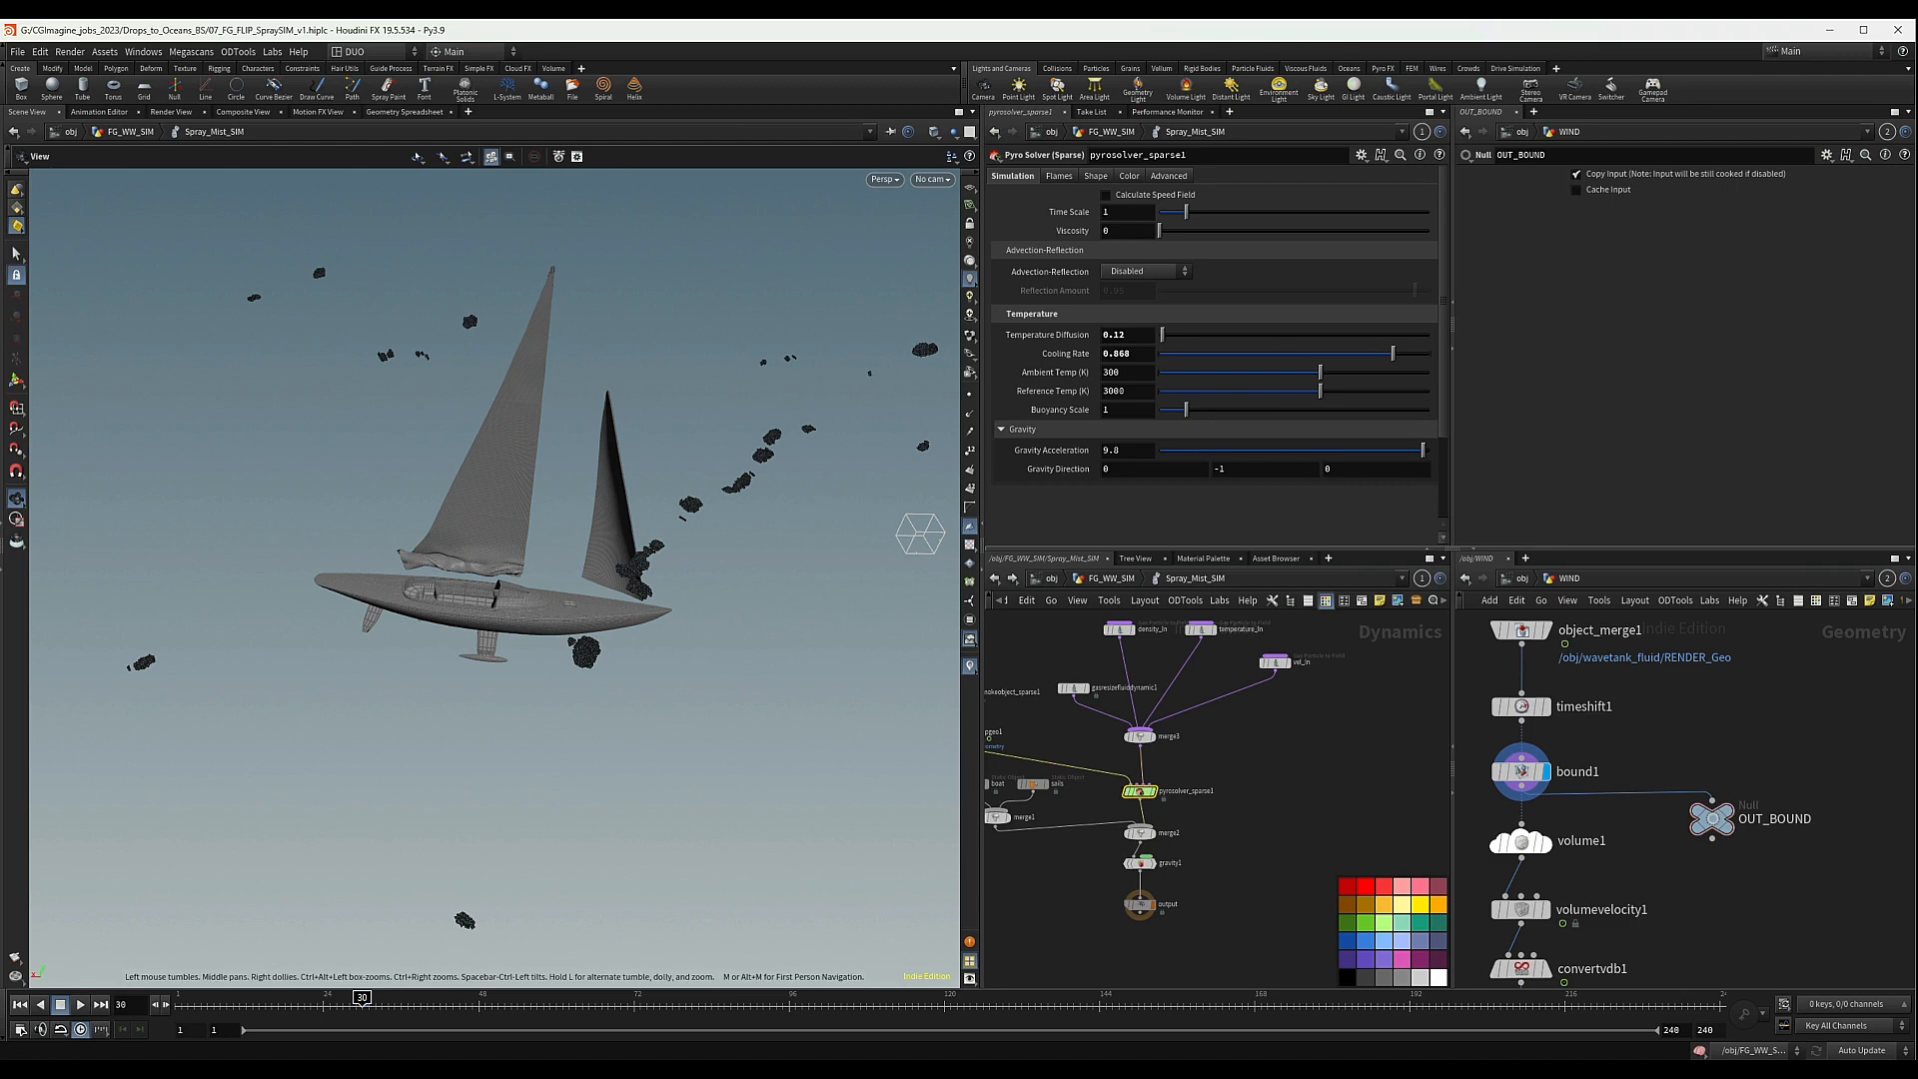
- Set the pyro solver's shape Dissipation to 0.15
{"action": "left_click", "coordinate": [1095, 176]}
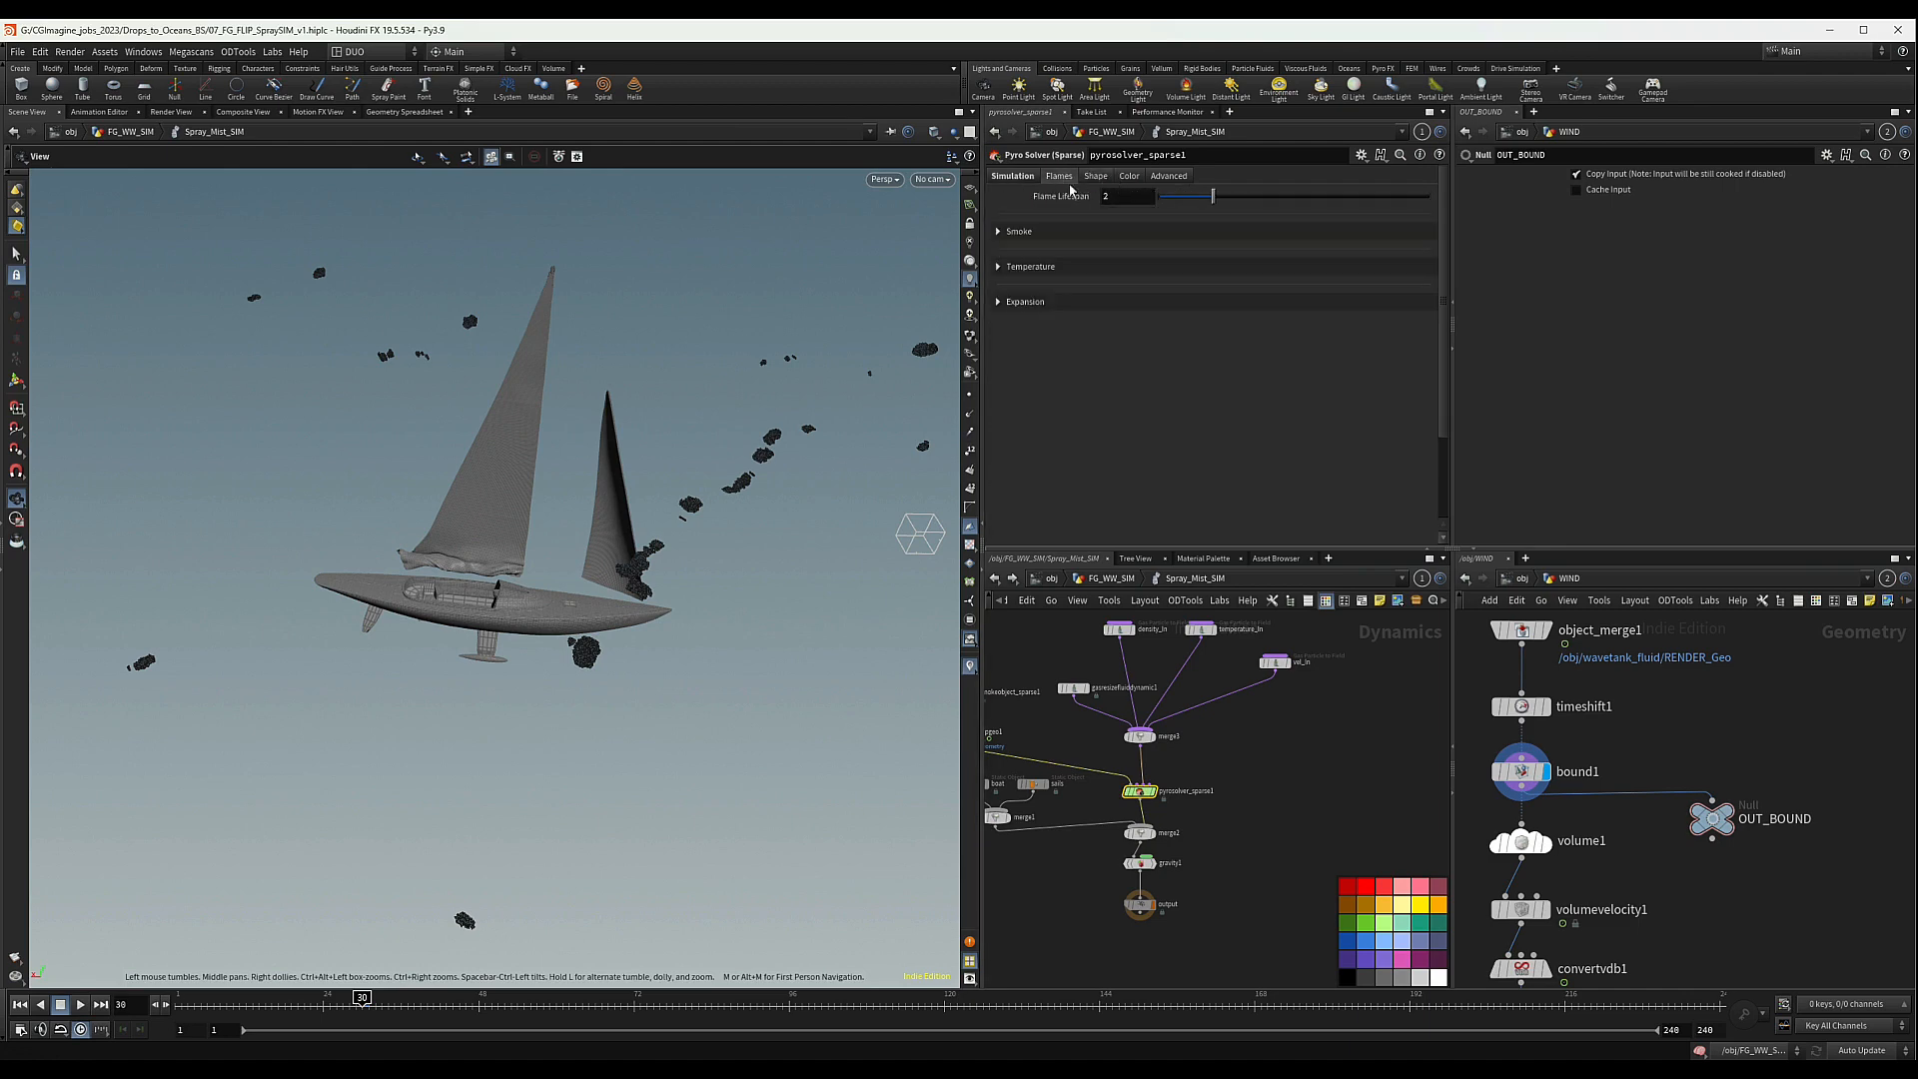
{"action": "left_click", "coordinate": [1094, 178]}
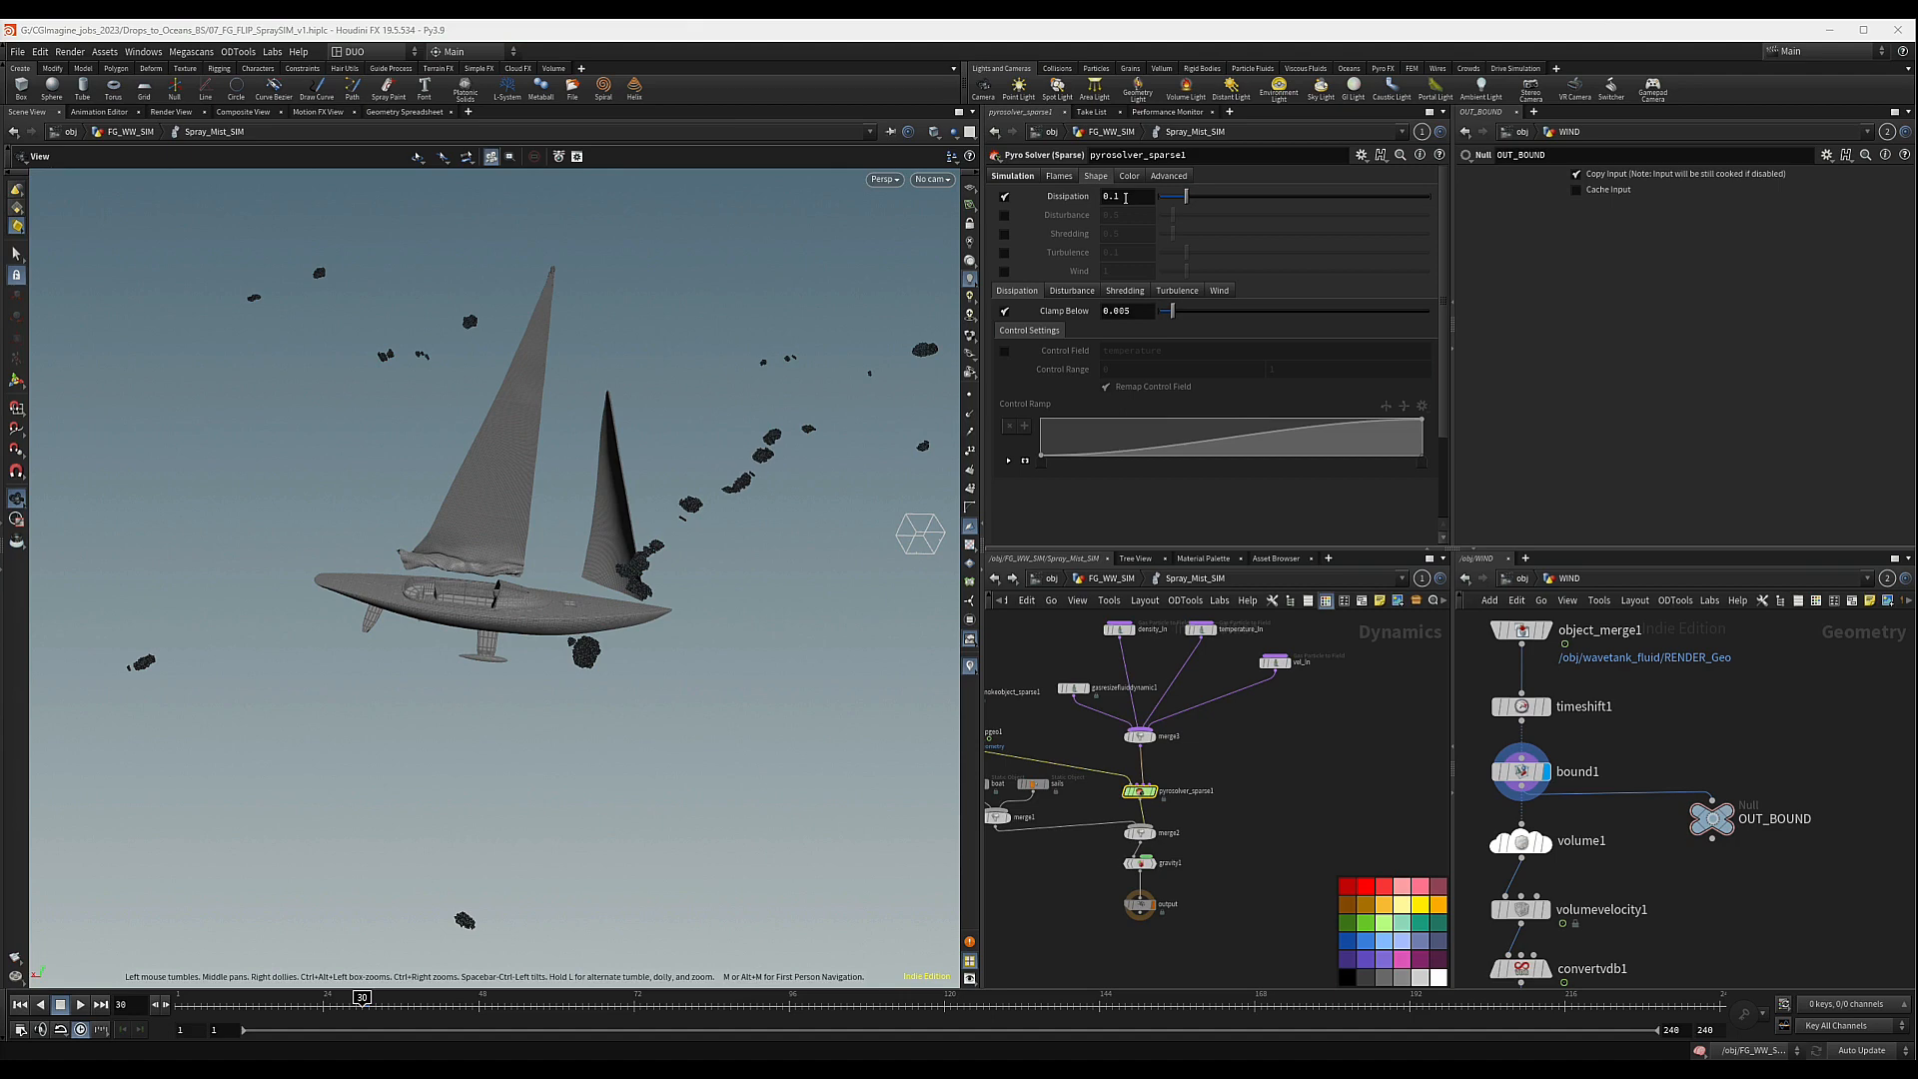
{"action": "left_click", "coordinate": [1127, 197]}
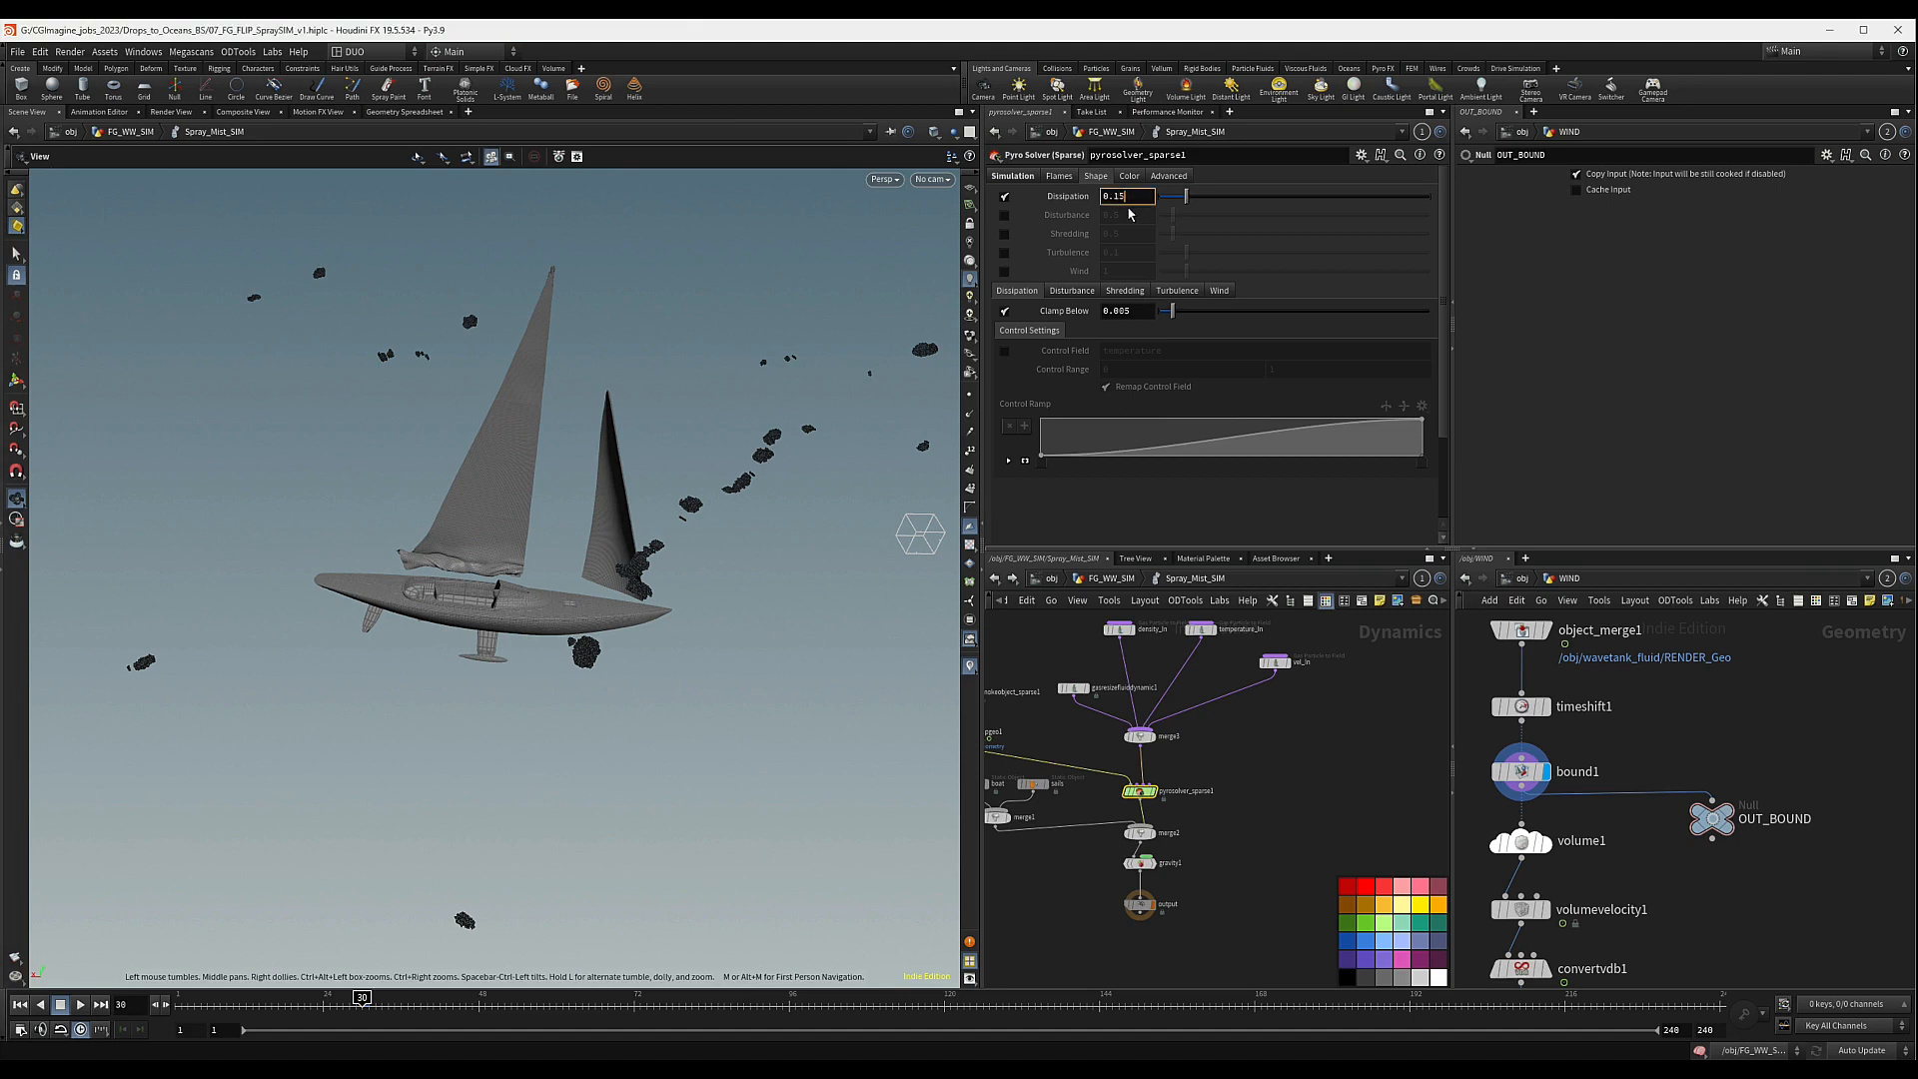
{"action": "type", "text": "5"}
{"action": "key", "text": "Return"}
- Enable Disturbance on the pyro solver and set it to 0.15
{"action": "left_click", "coordinate": [1004, 216]}
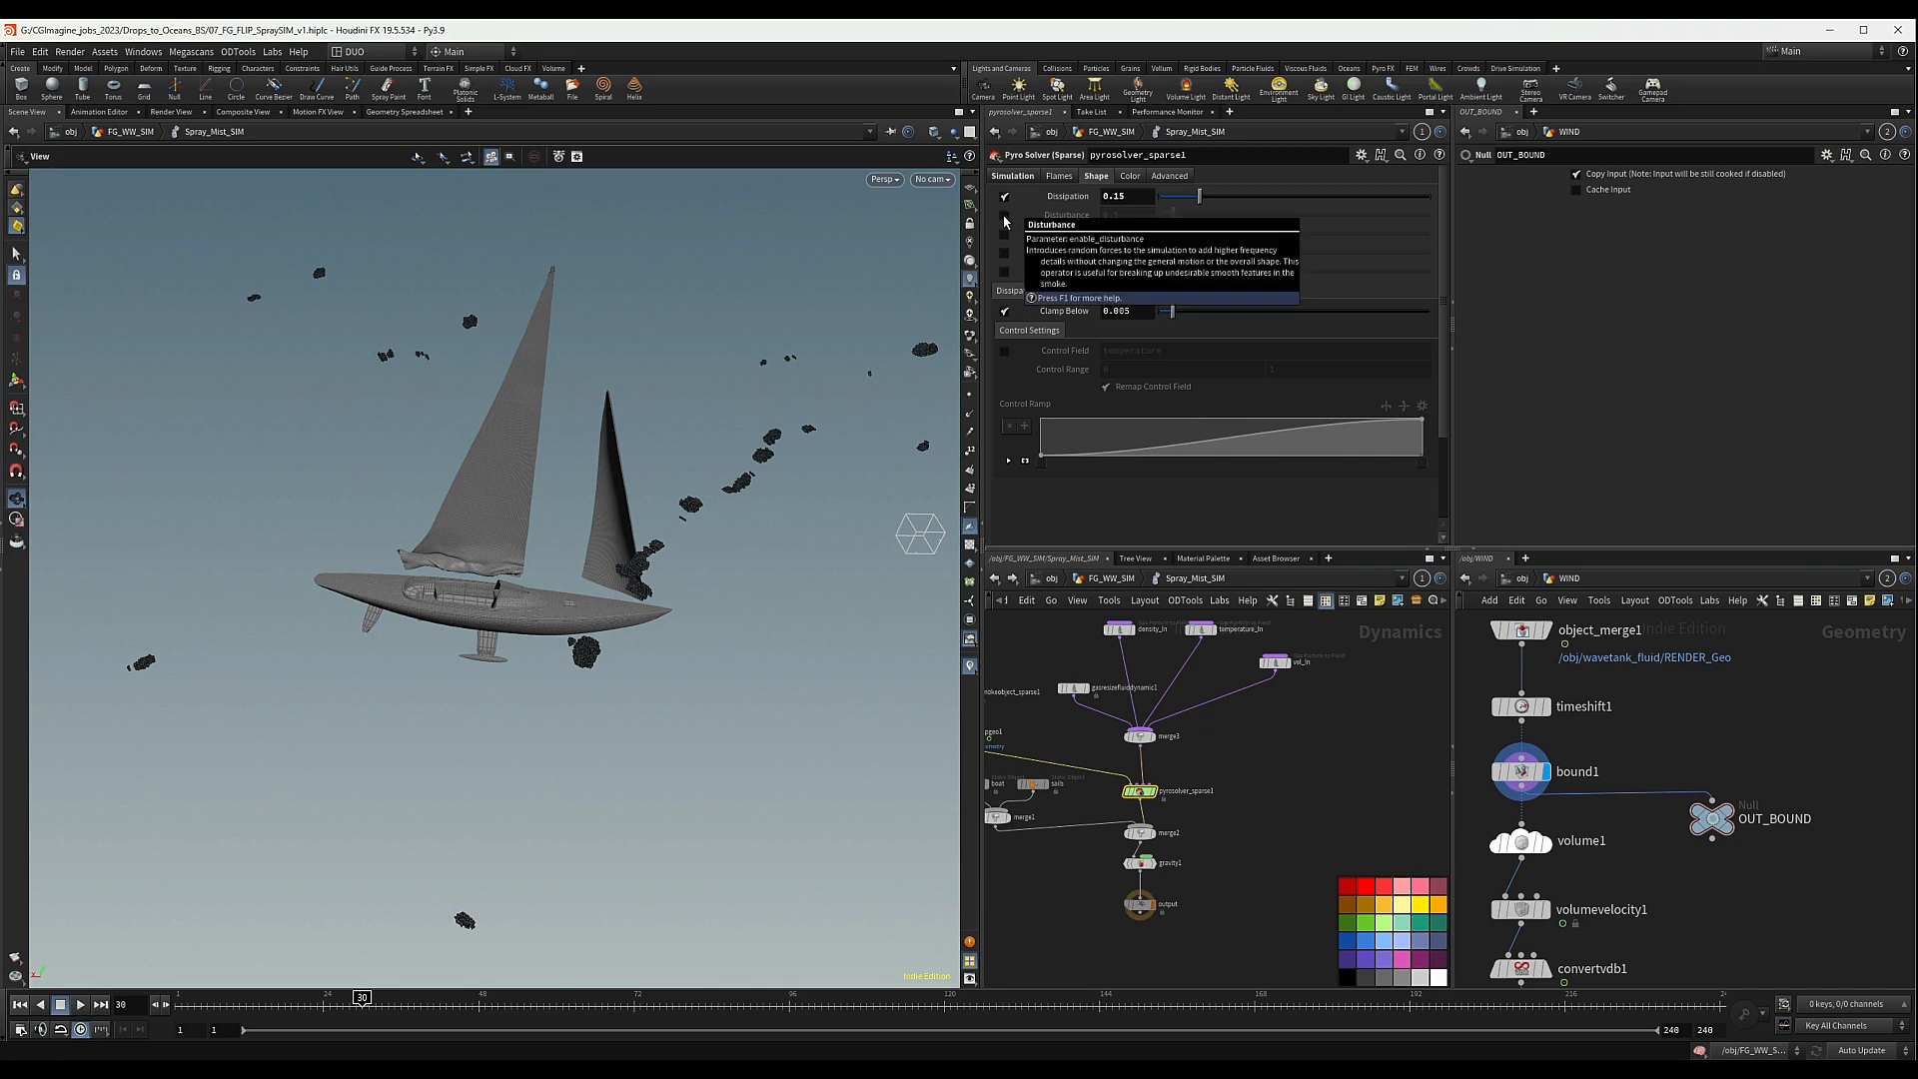
{"action": "double_click", "coordinate": [1116, 215]}
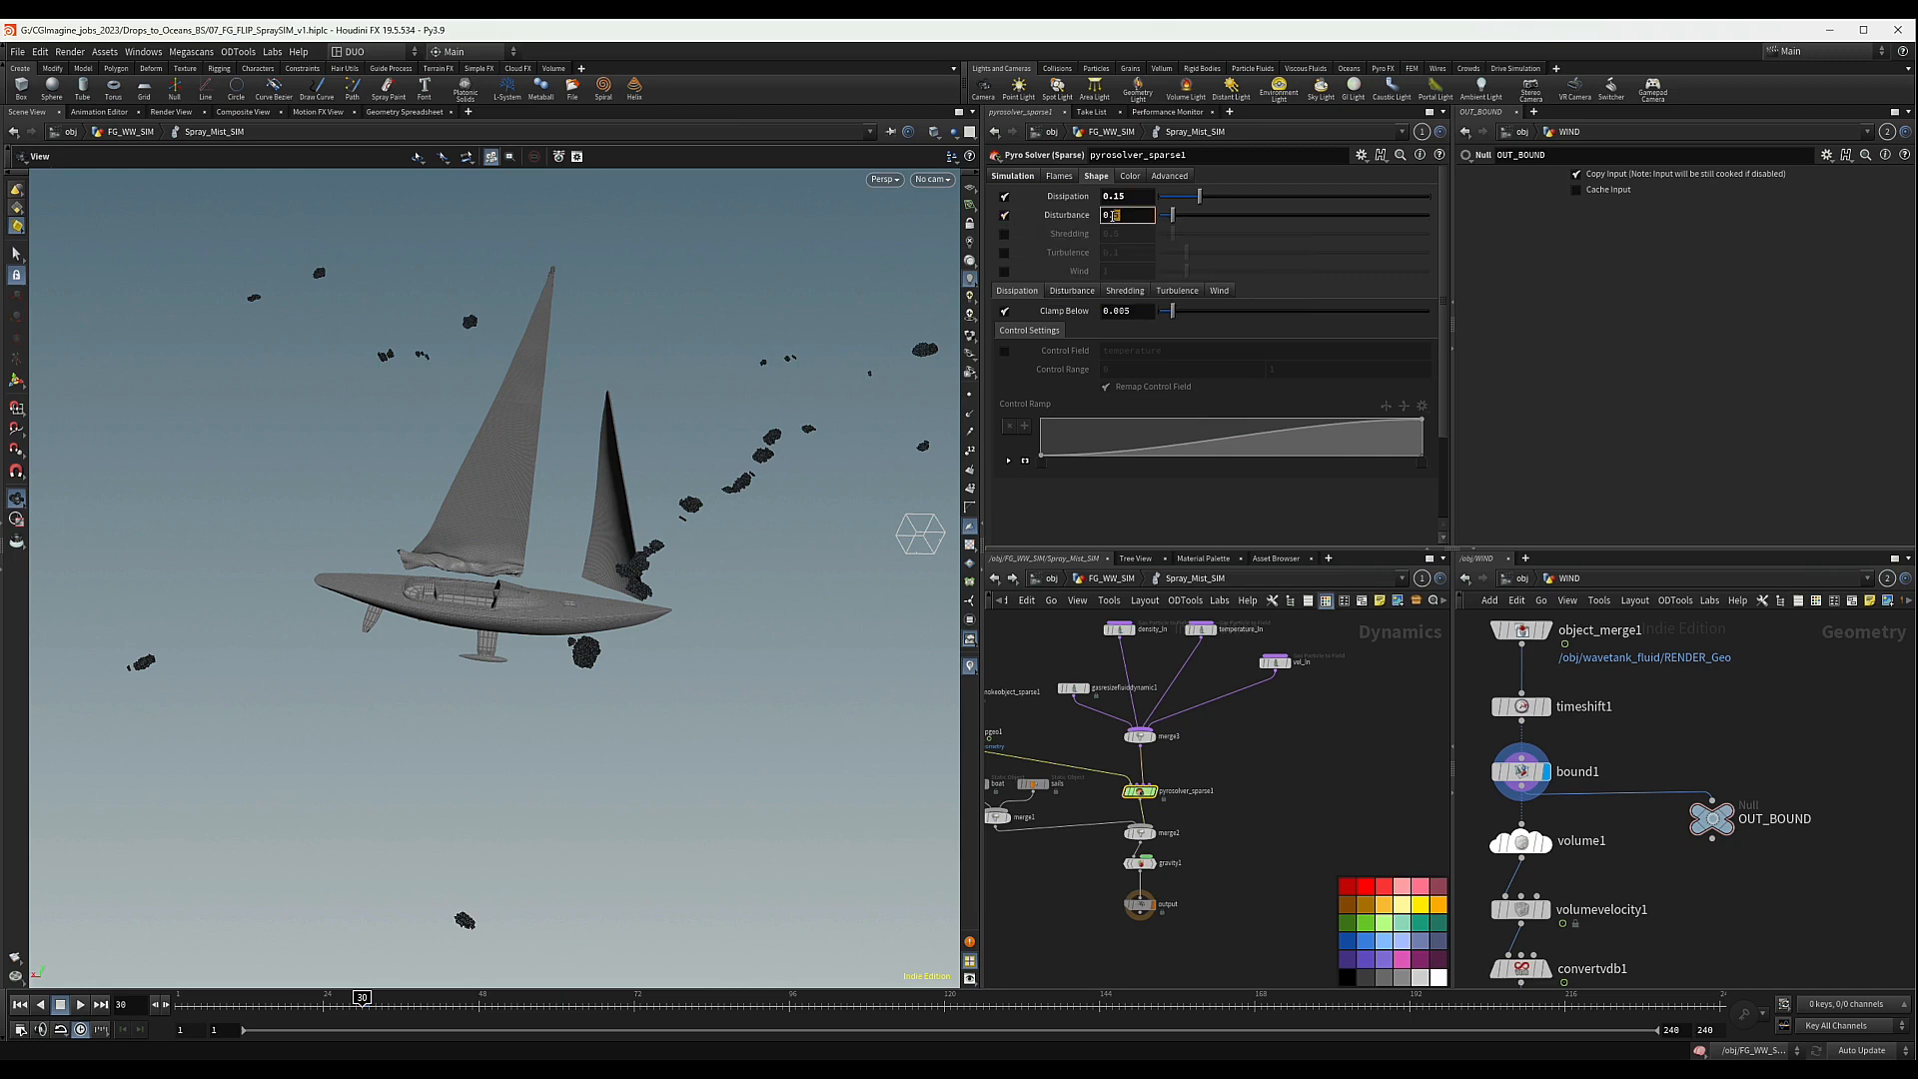
{"action": "type", "text": "15"}
{"action": "key", "text": "Return"}
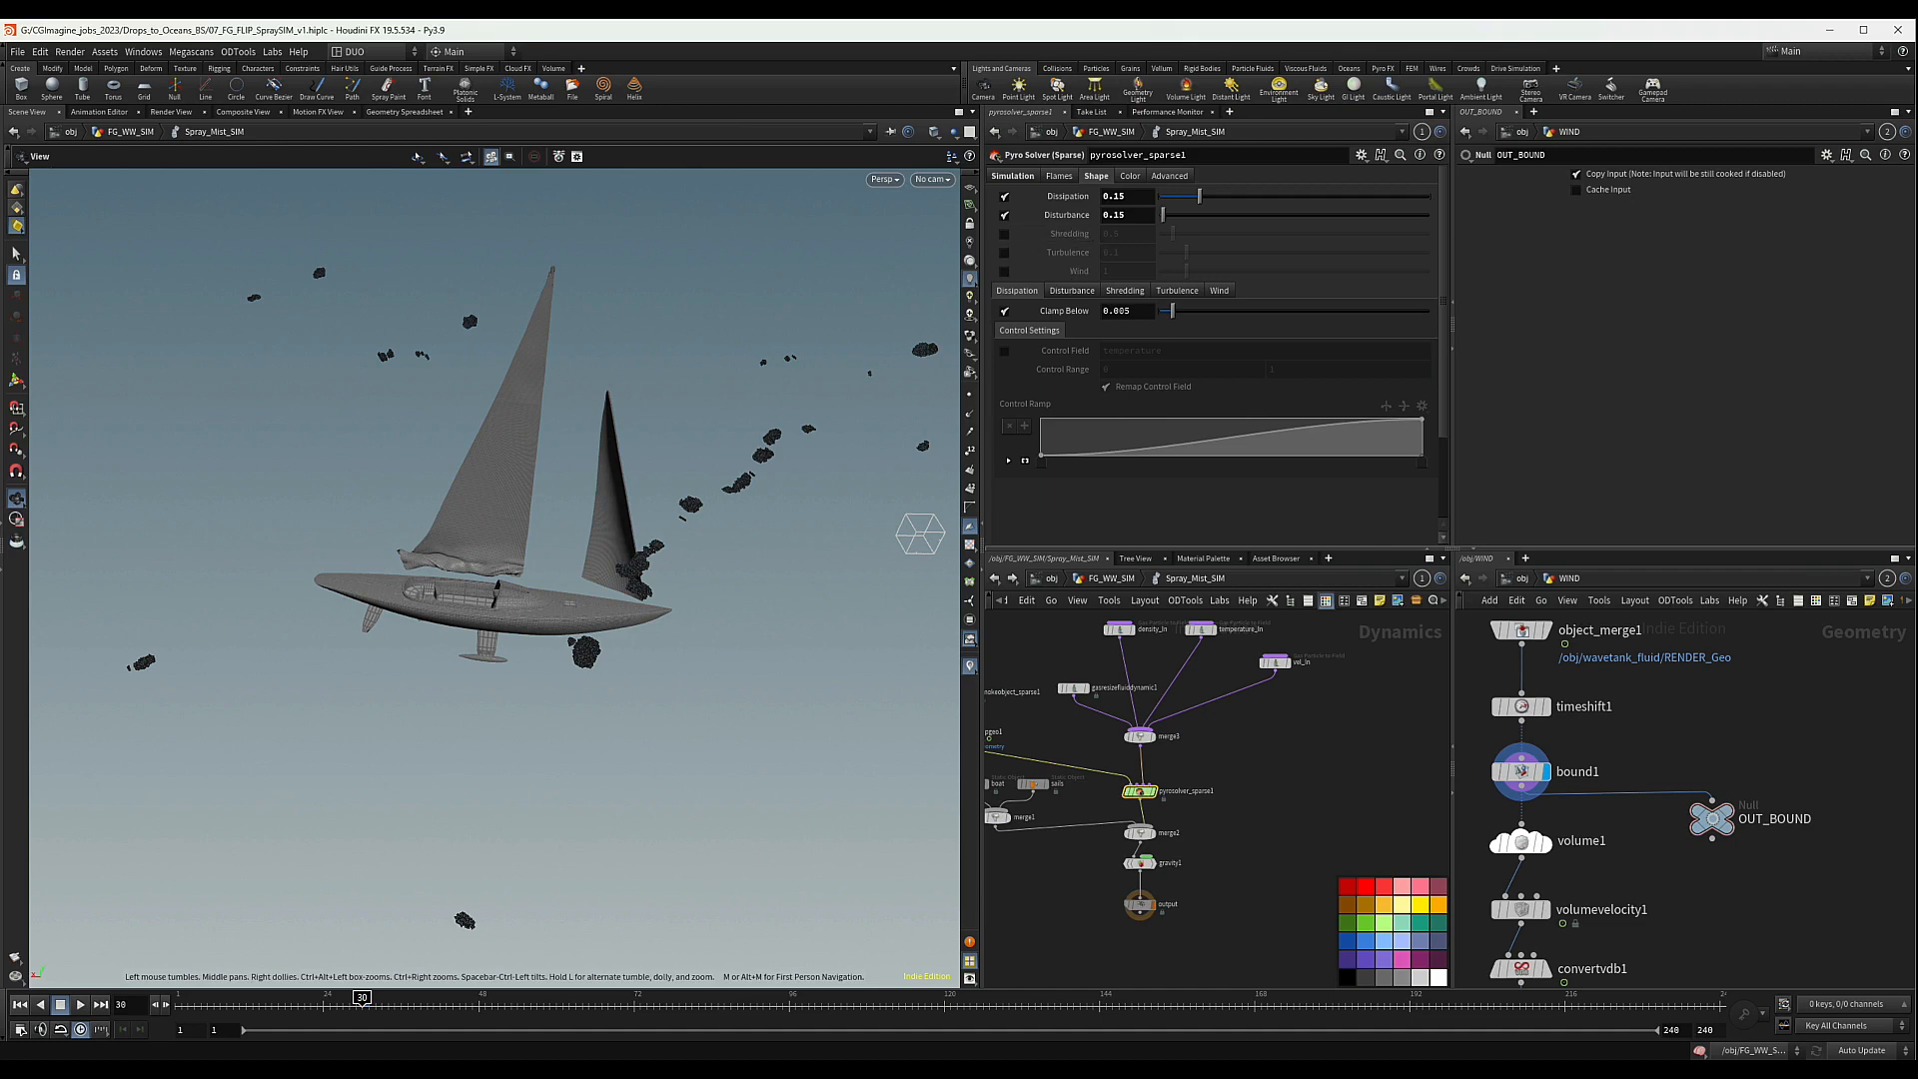
- Set the pyro solver's Disturbance Base Block Size to 0.65 and Pulse Length to 1
{"action": "left_click", "coordinate": [1070, 290]}
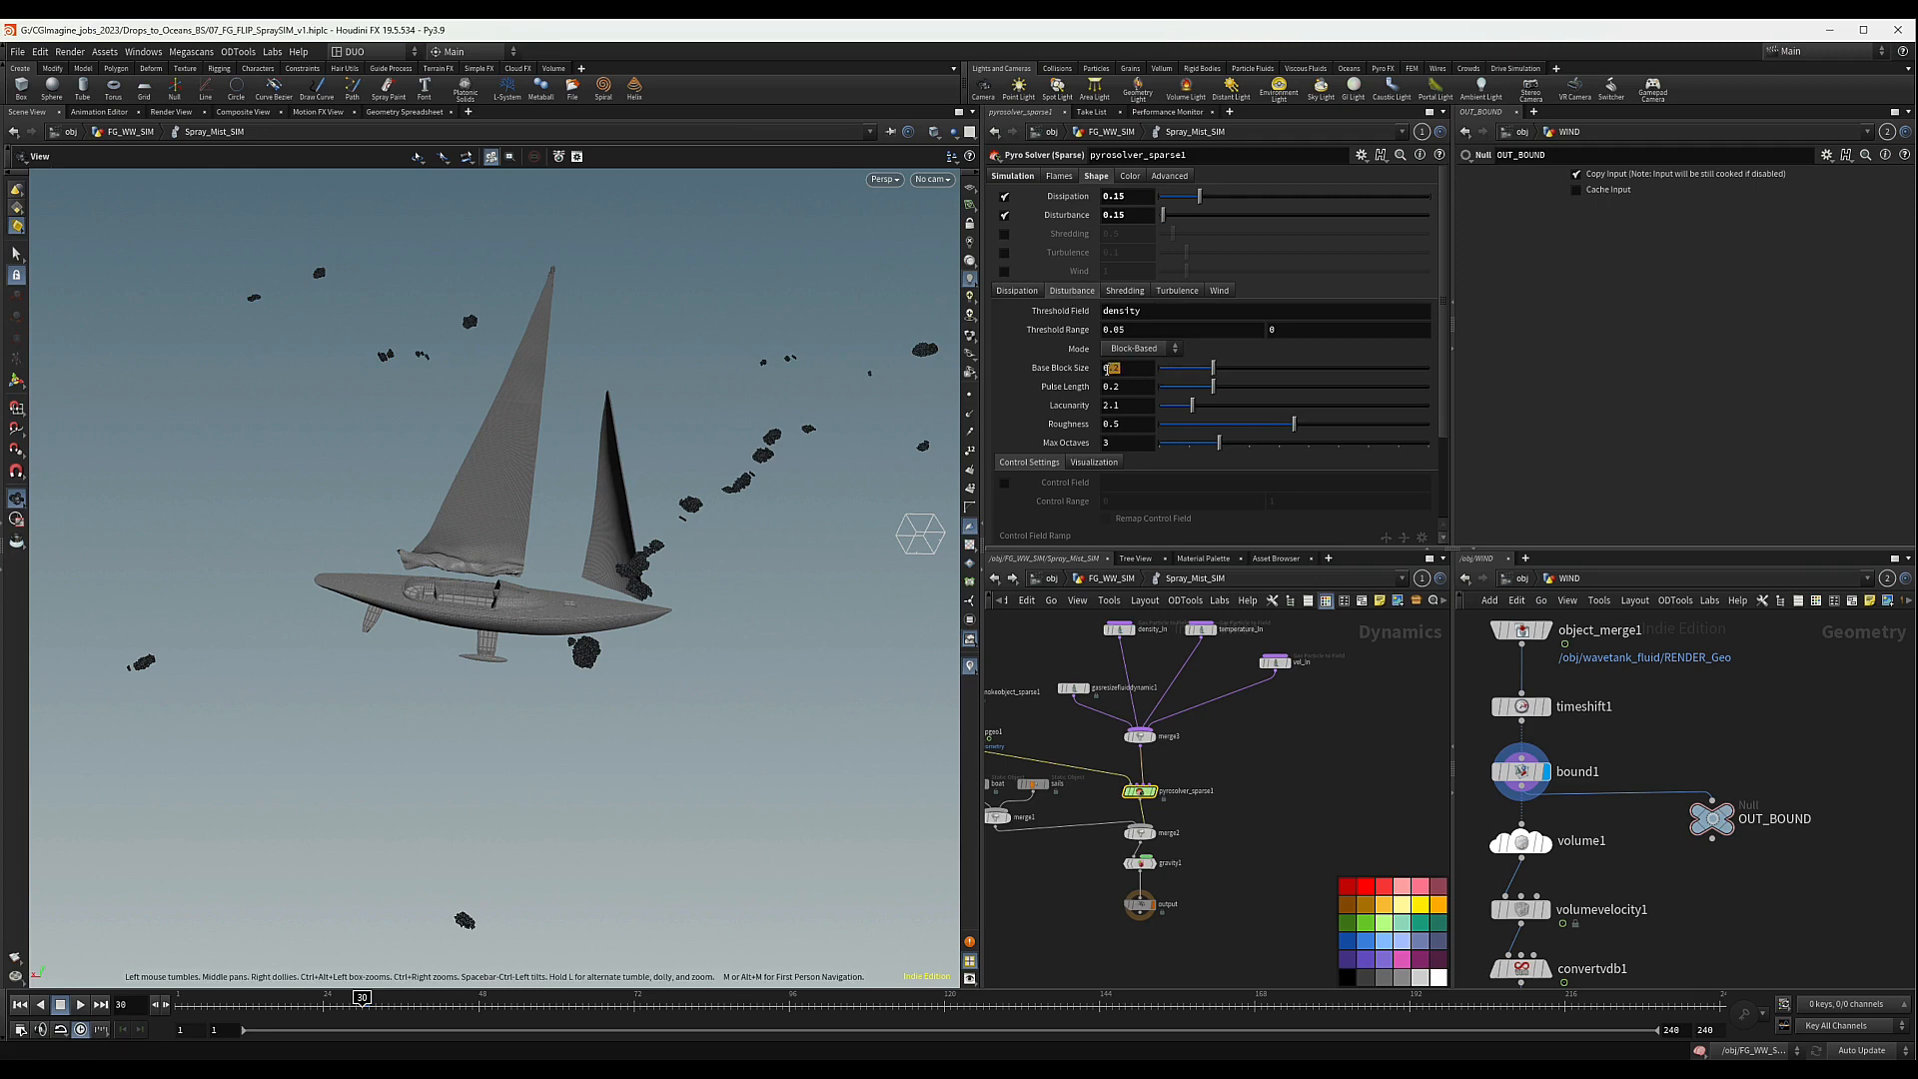
{"action": "left_click", "coordinate": [1109, 368]}
{"action": "type", "text": "065"}
{"action": "key", "text": "Return"}
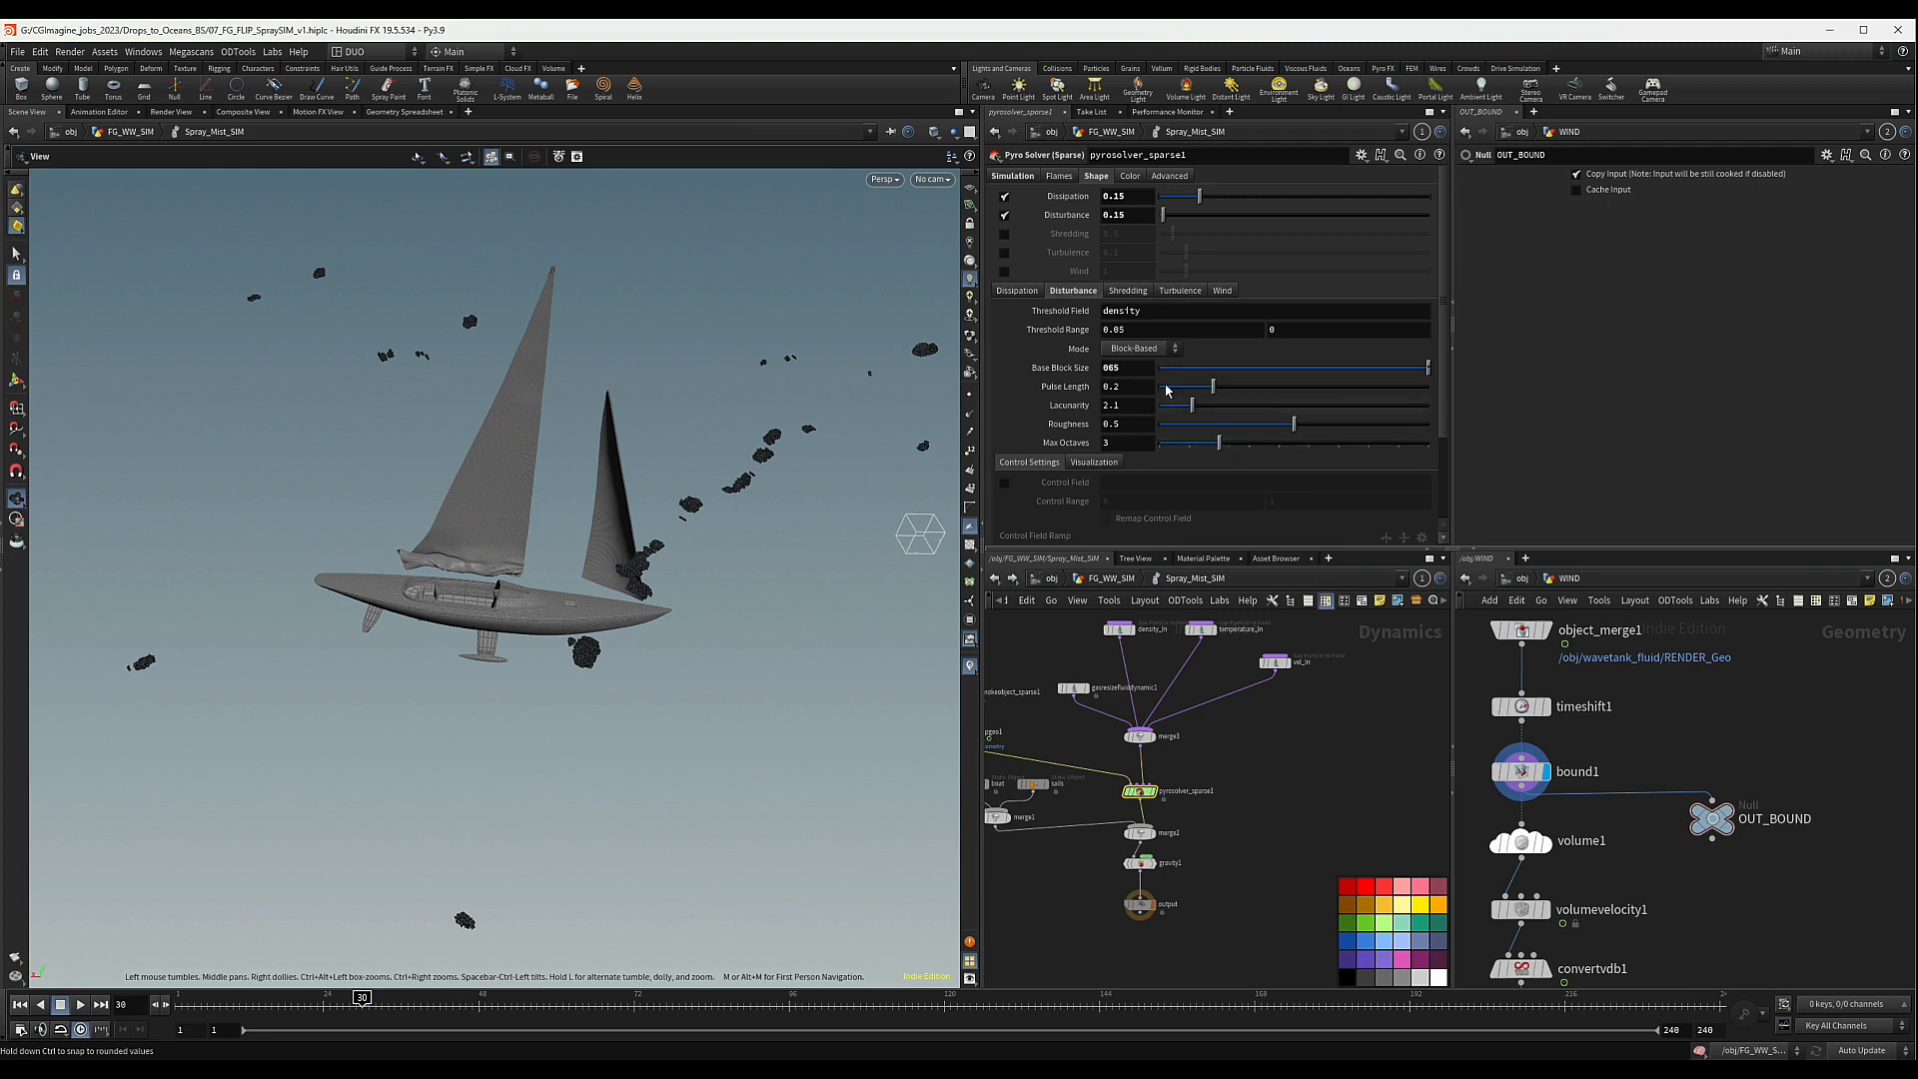
{"action": "left_click", "coordinate": [1109, 368]}
{"action": "type", "text": "."}
{"action": "left_click_drag", "start_coordinate": [1136, 390], "coordinate": [1037, 391]}
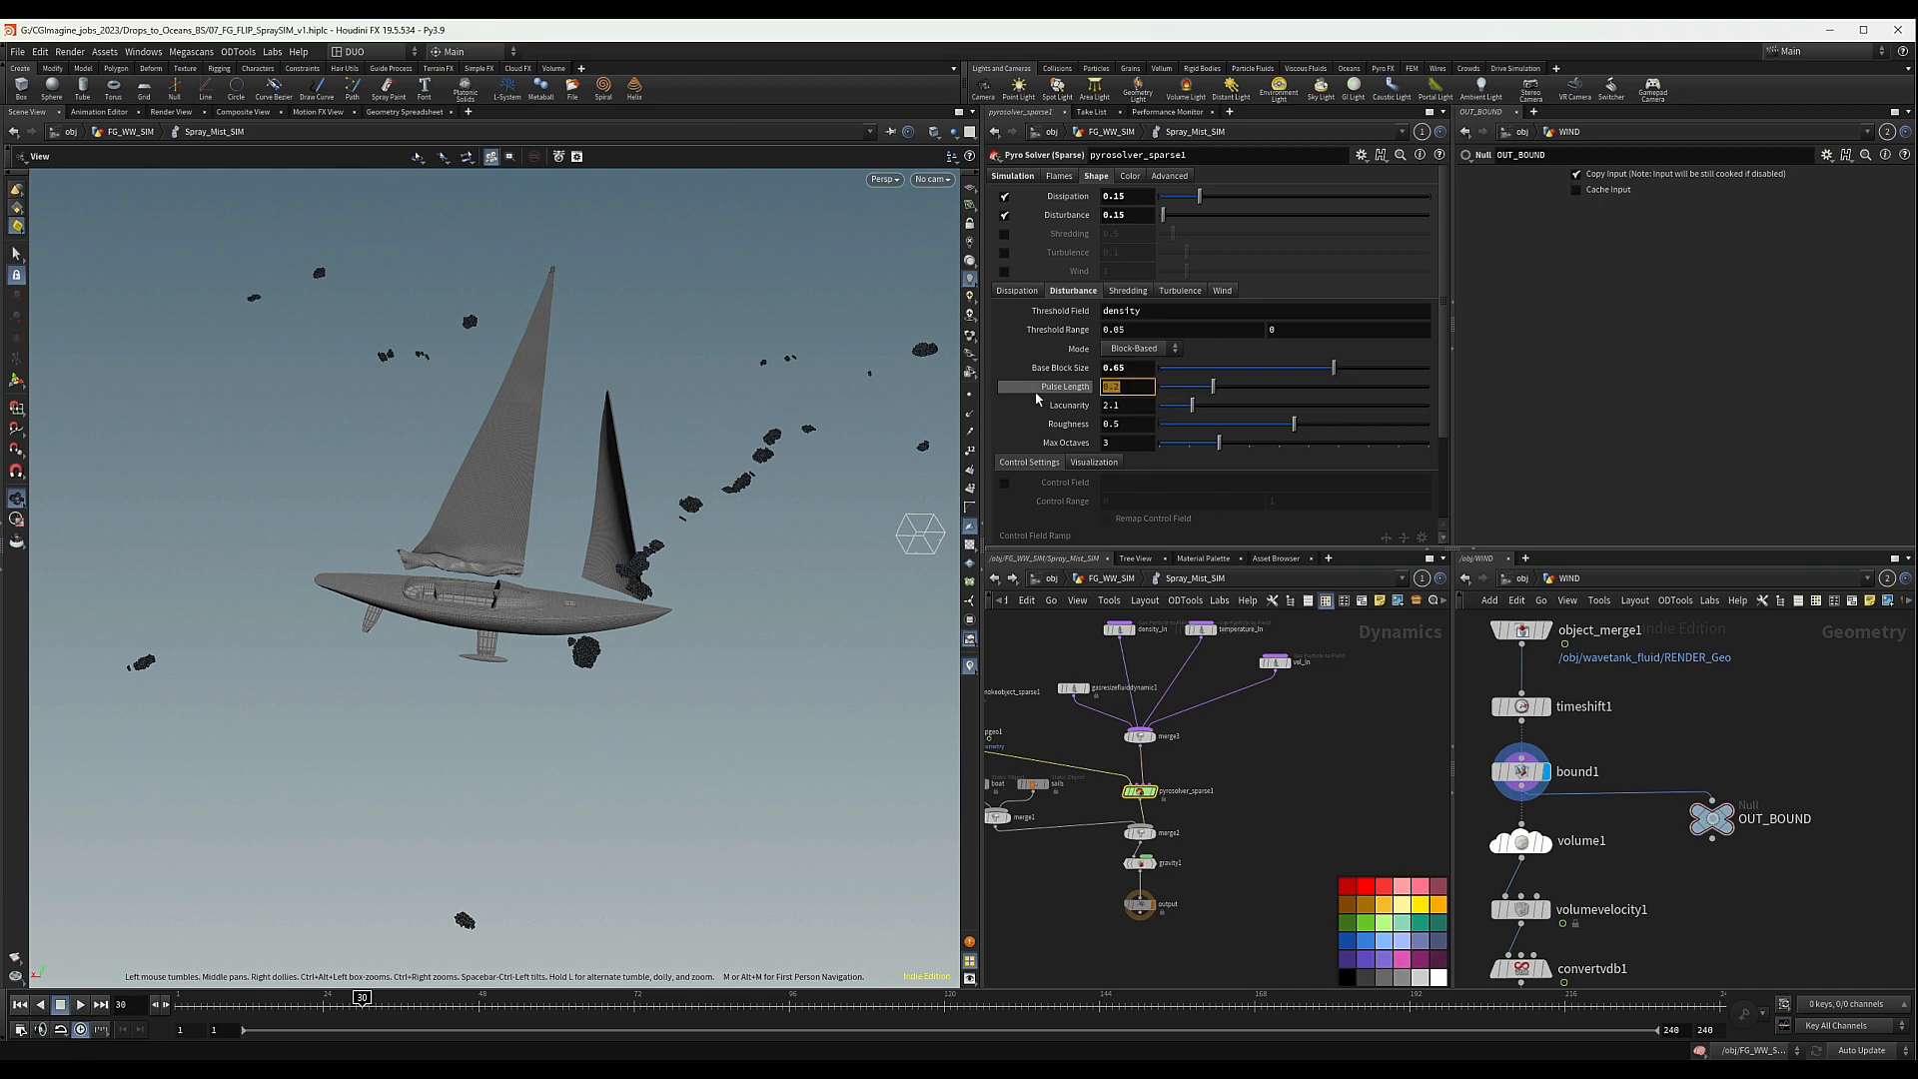
{"action": "type", "text": "1"}
{"action": "key", "text": "Return"}
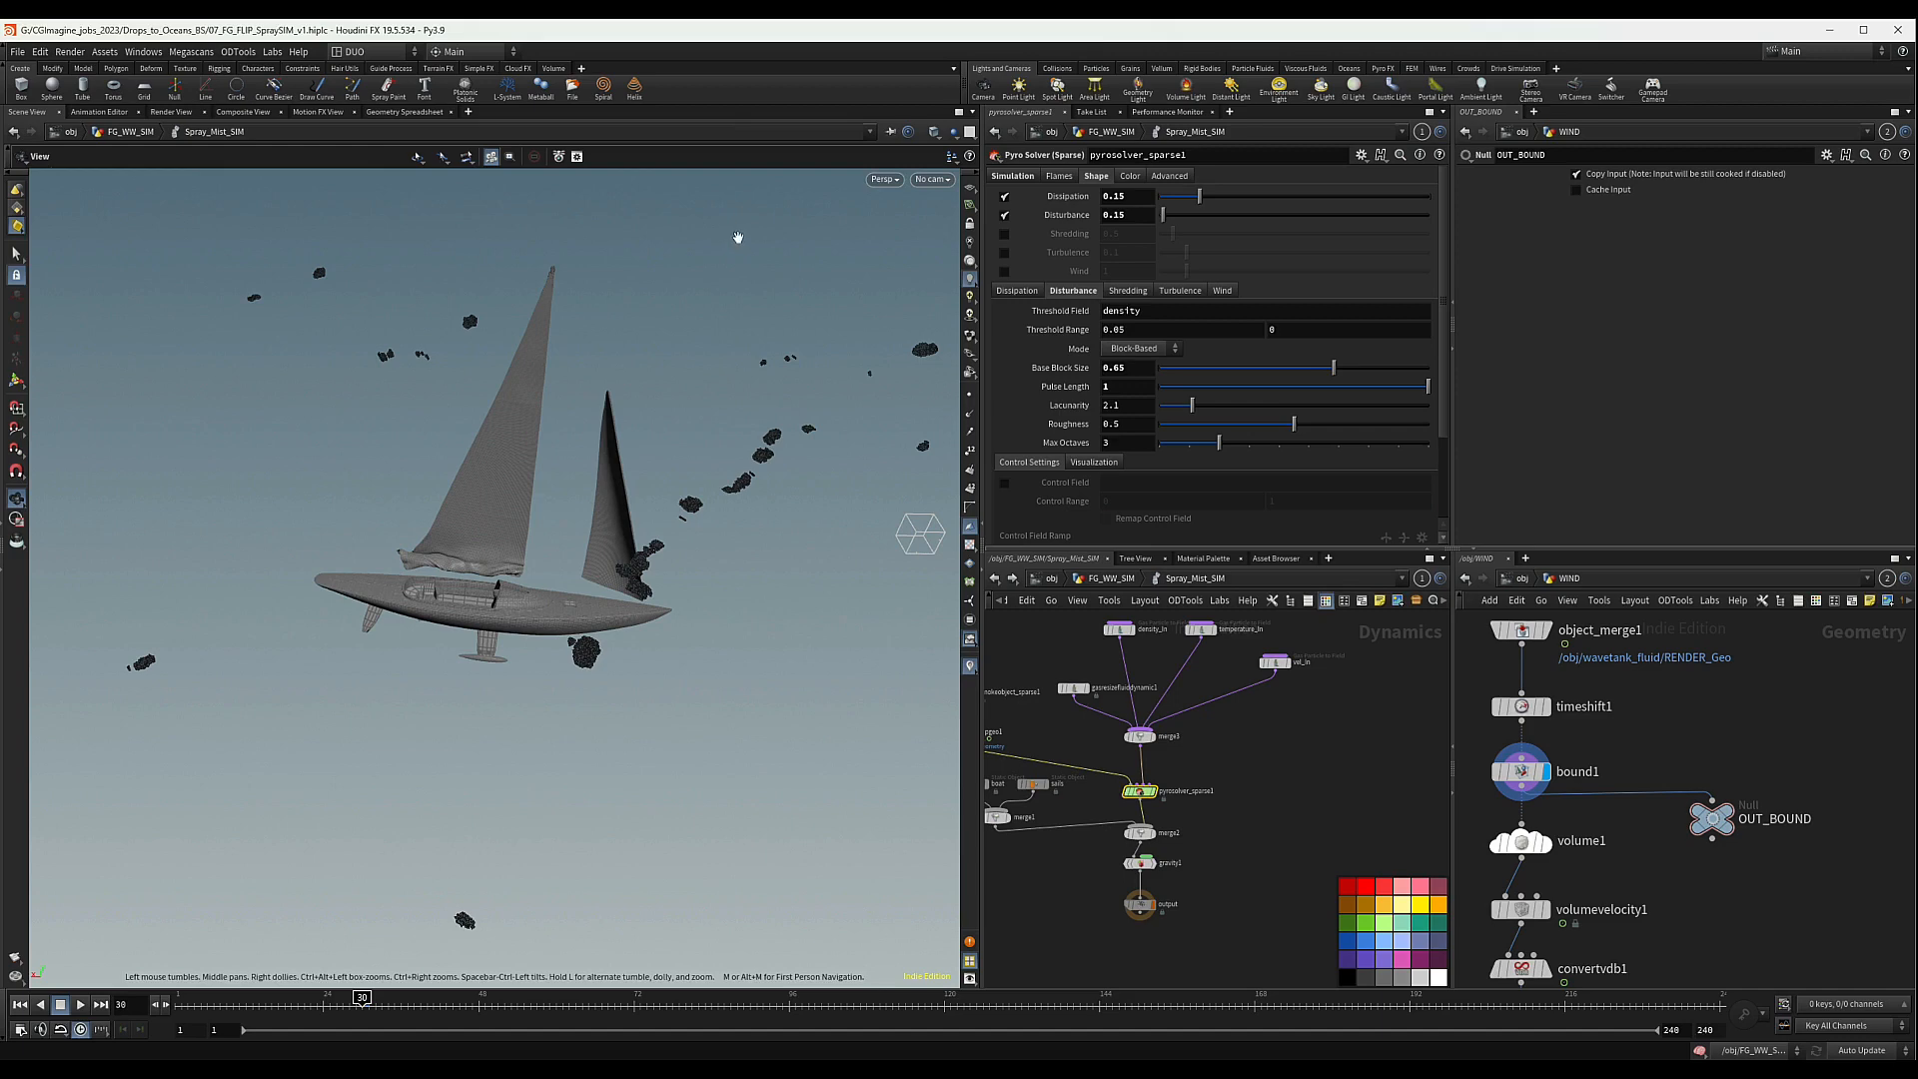
- Enable Turbulence on the pyro solver, set it to 0.2, and set its Swirl Size to 7
{"action": "left_click", "coordinate": [1004, 252]}
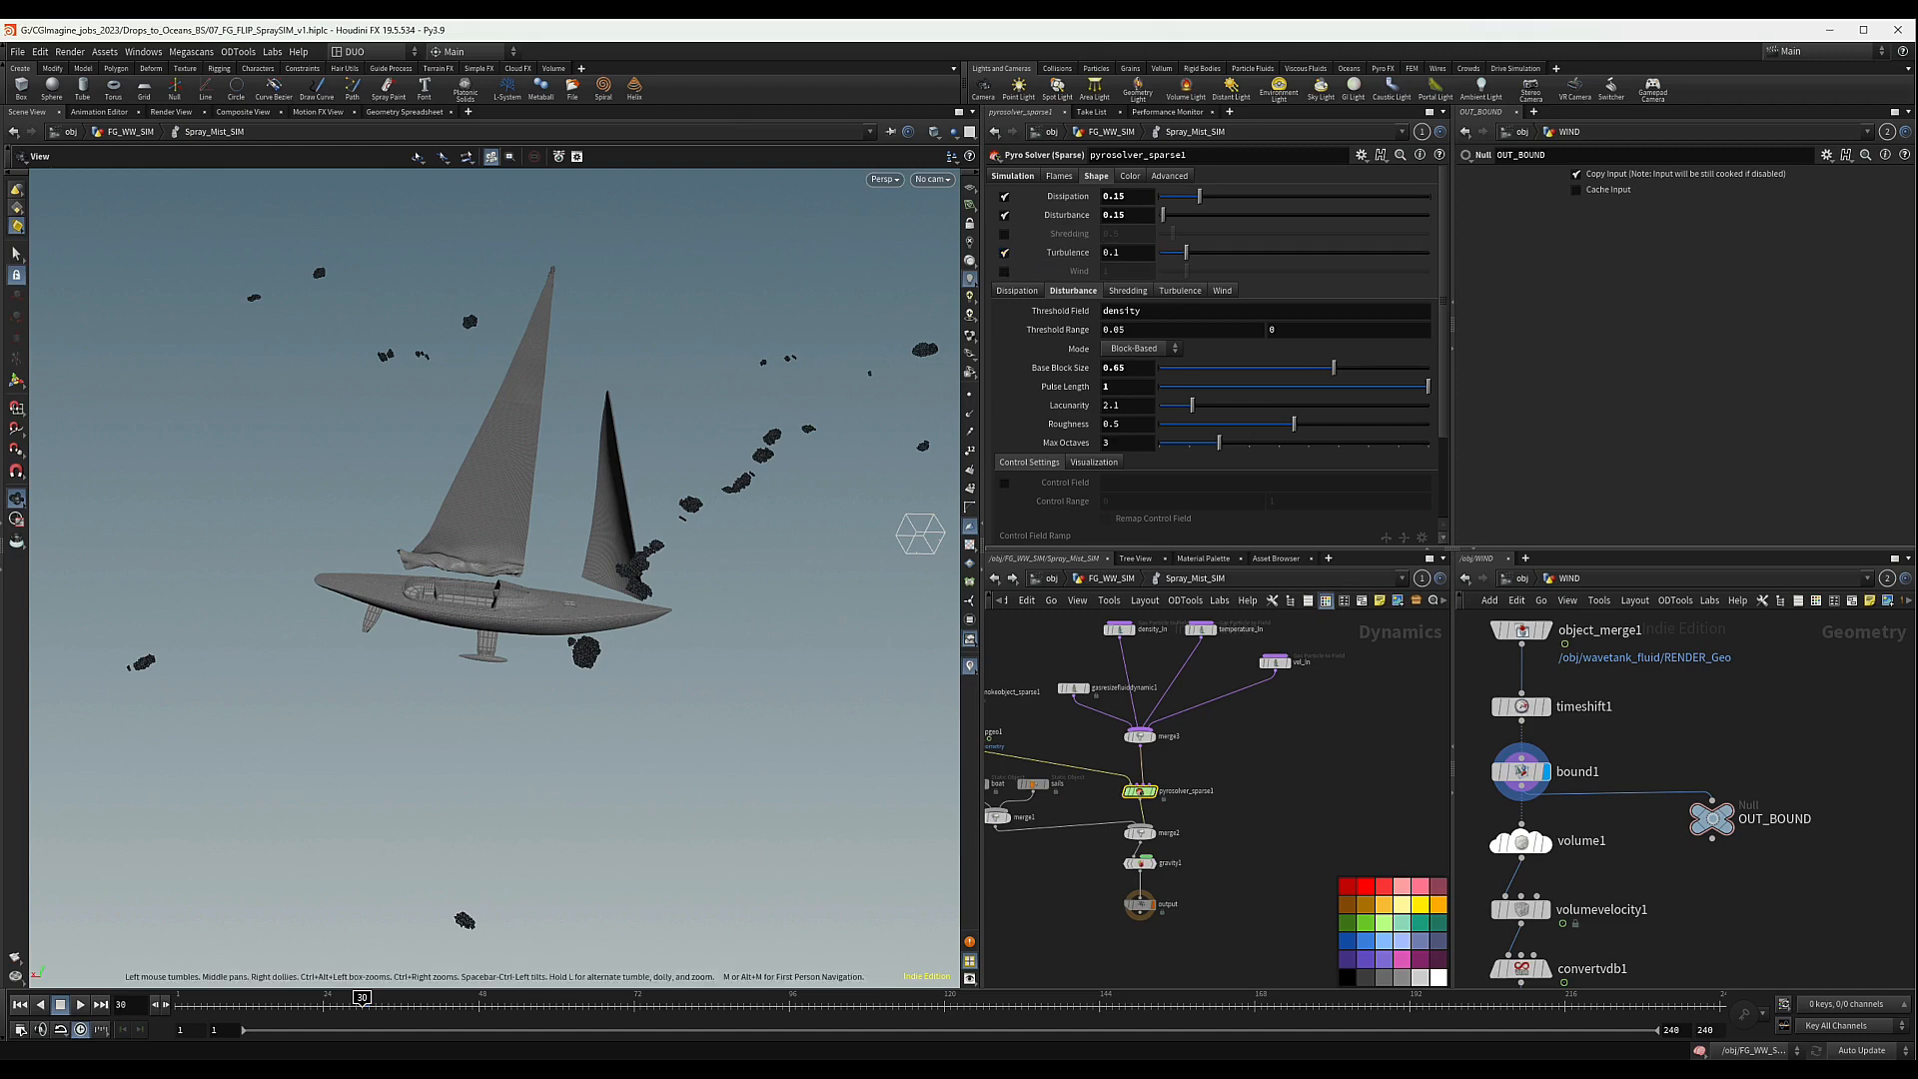
{"action": "left_click", "coordinate": [1112, 253]}
{"action": "type", "text": "2"}
{"action": "key", "text": "Return"}
{"action": "left_click", "coordinate": [1184, 290]}
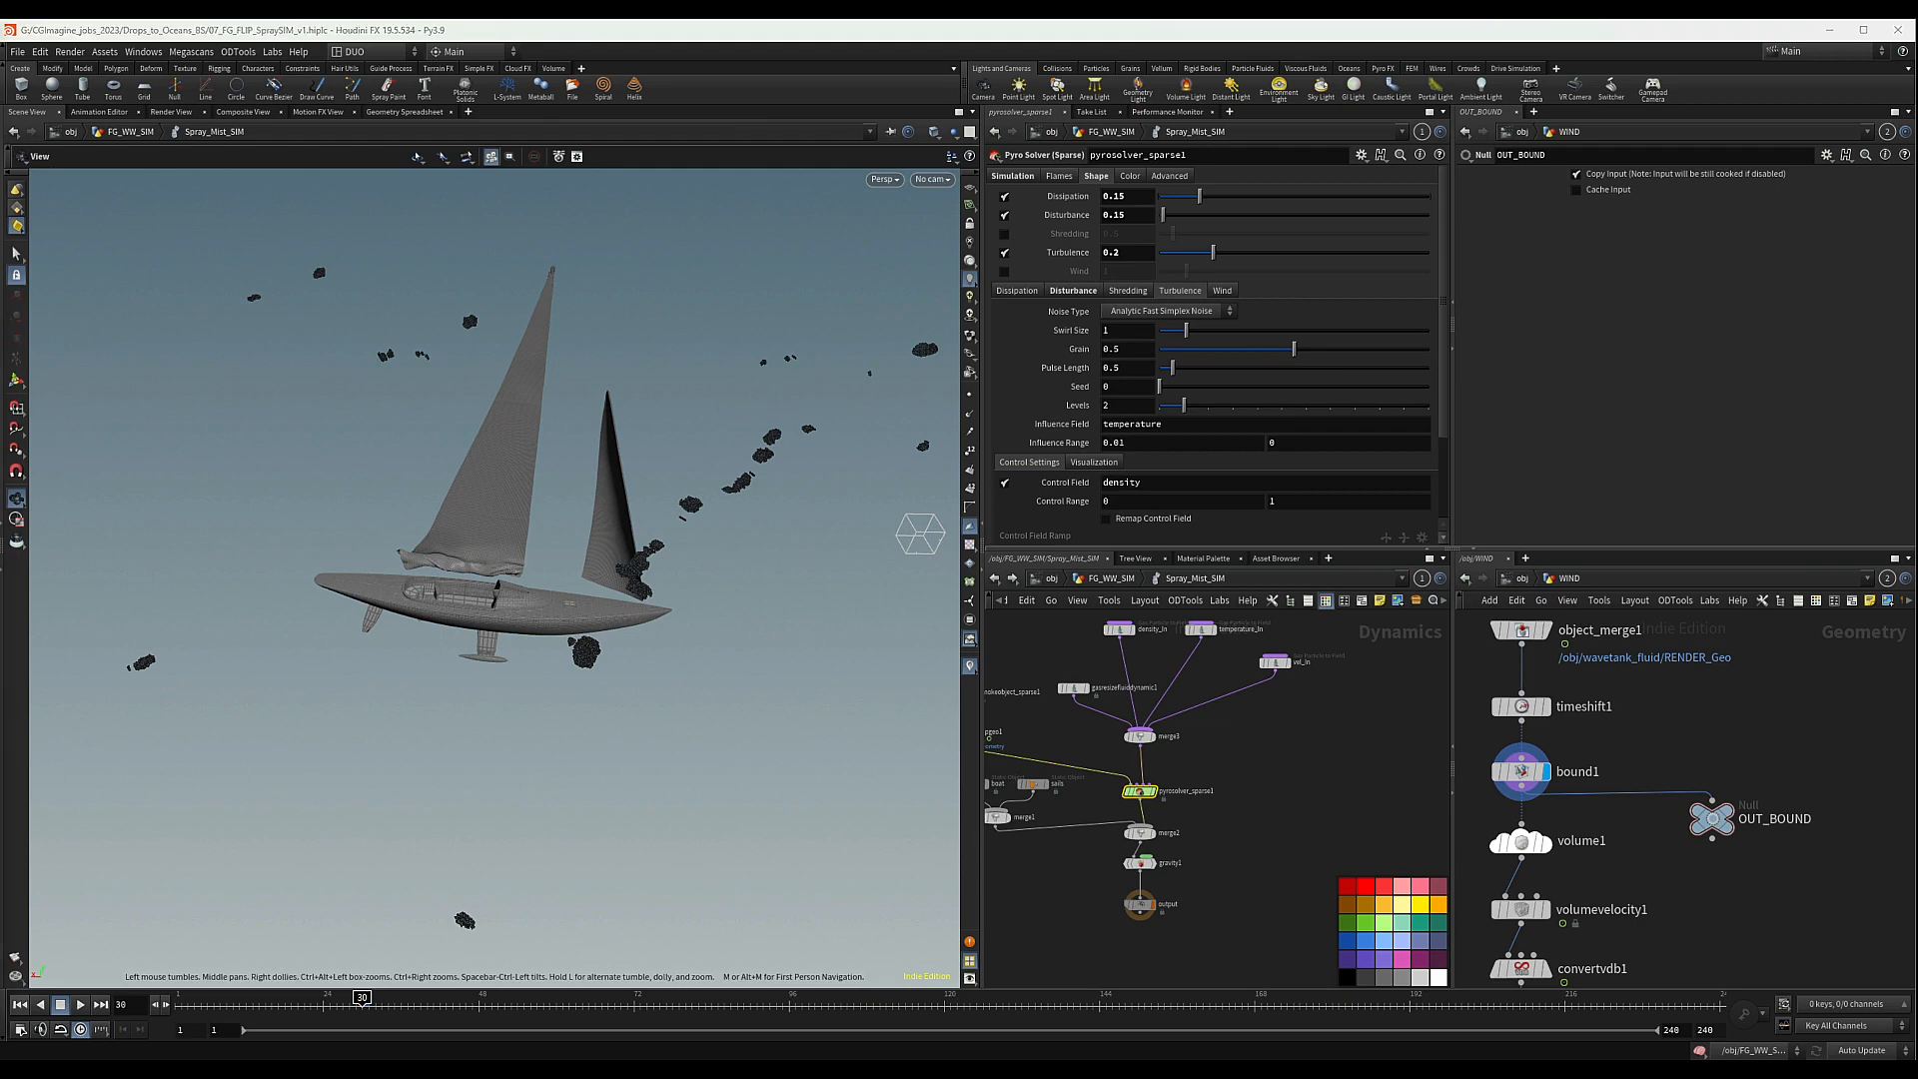
{"action": "left_click_drag", "start_coordinate": [1116, 331], "coordinate": [1040, 369]}
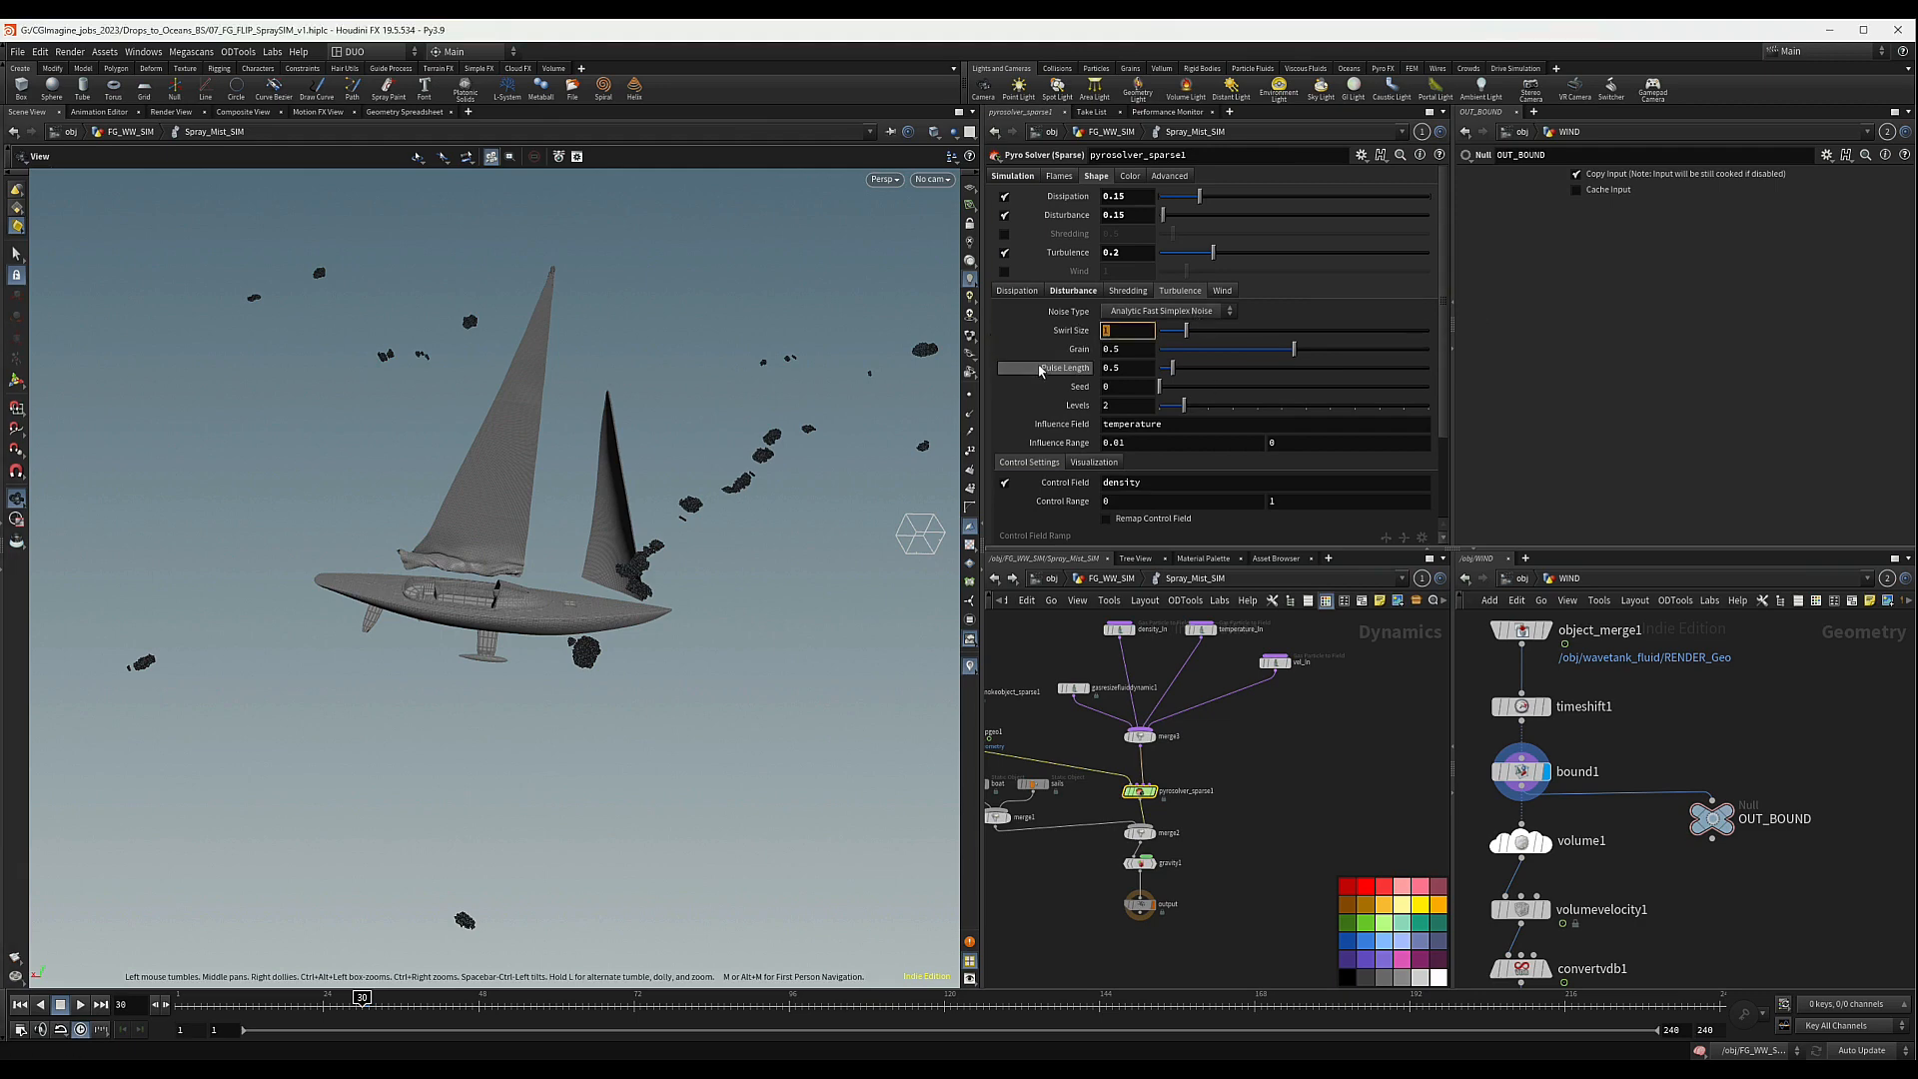
{"action": "type", "text": "7"}
{"action": "key", "text": "Return"}
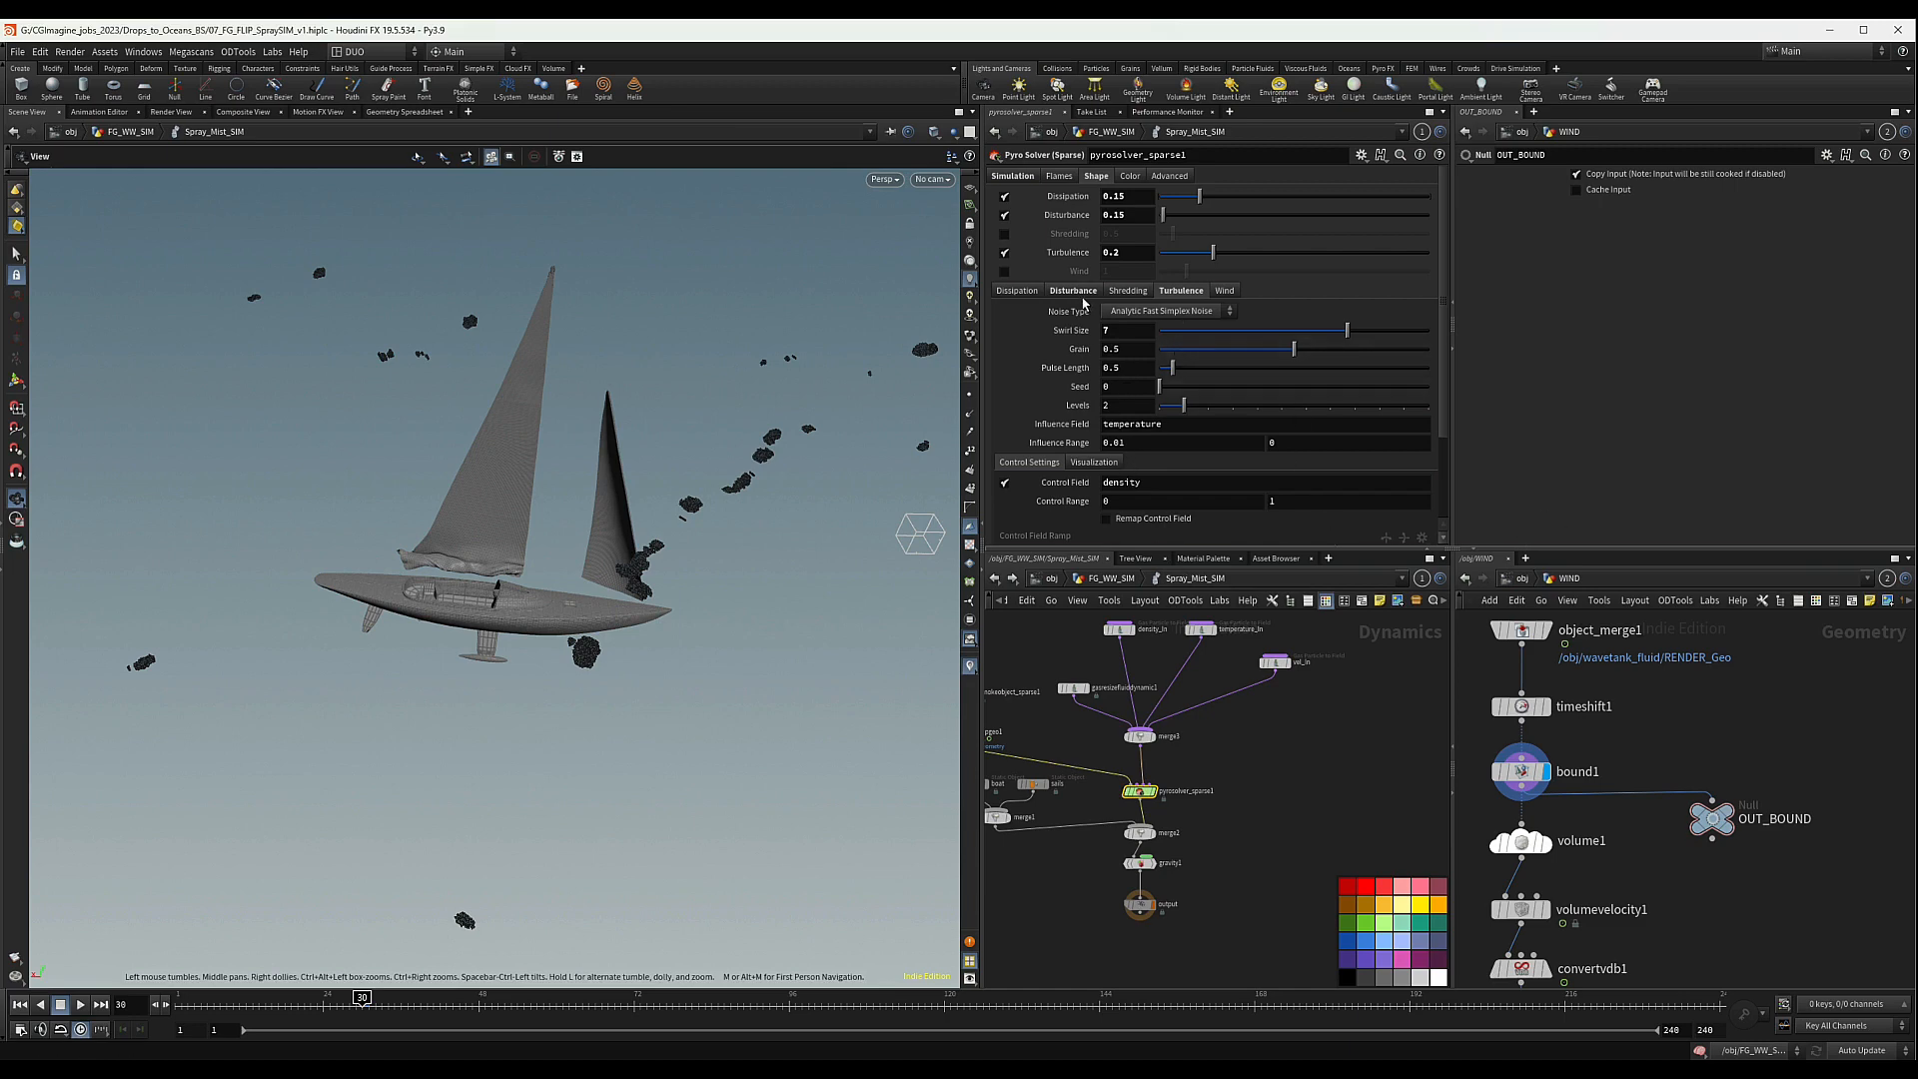
- Enable Wind on the pyro solver and set the Wind Direction to 10, 0, 6
{"action": "left_click", "coordinate": [1004, 271]}
{"action": "left_click", "coordinate": [1223, 291]}
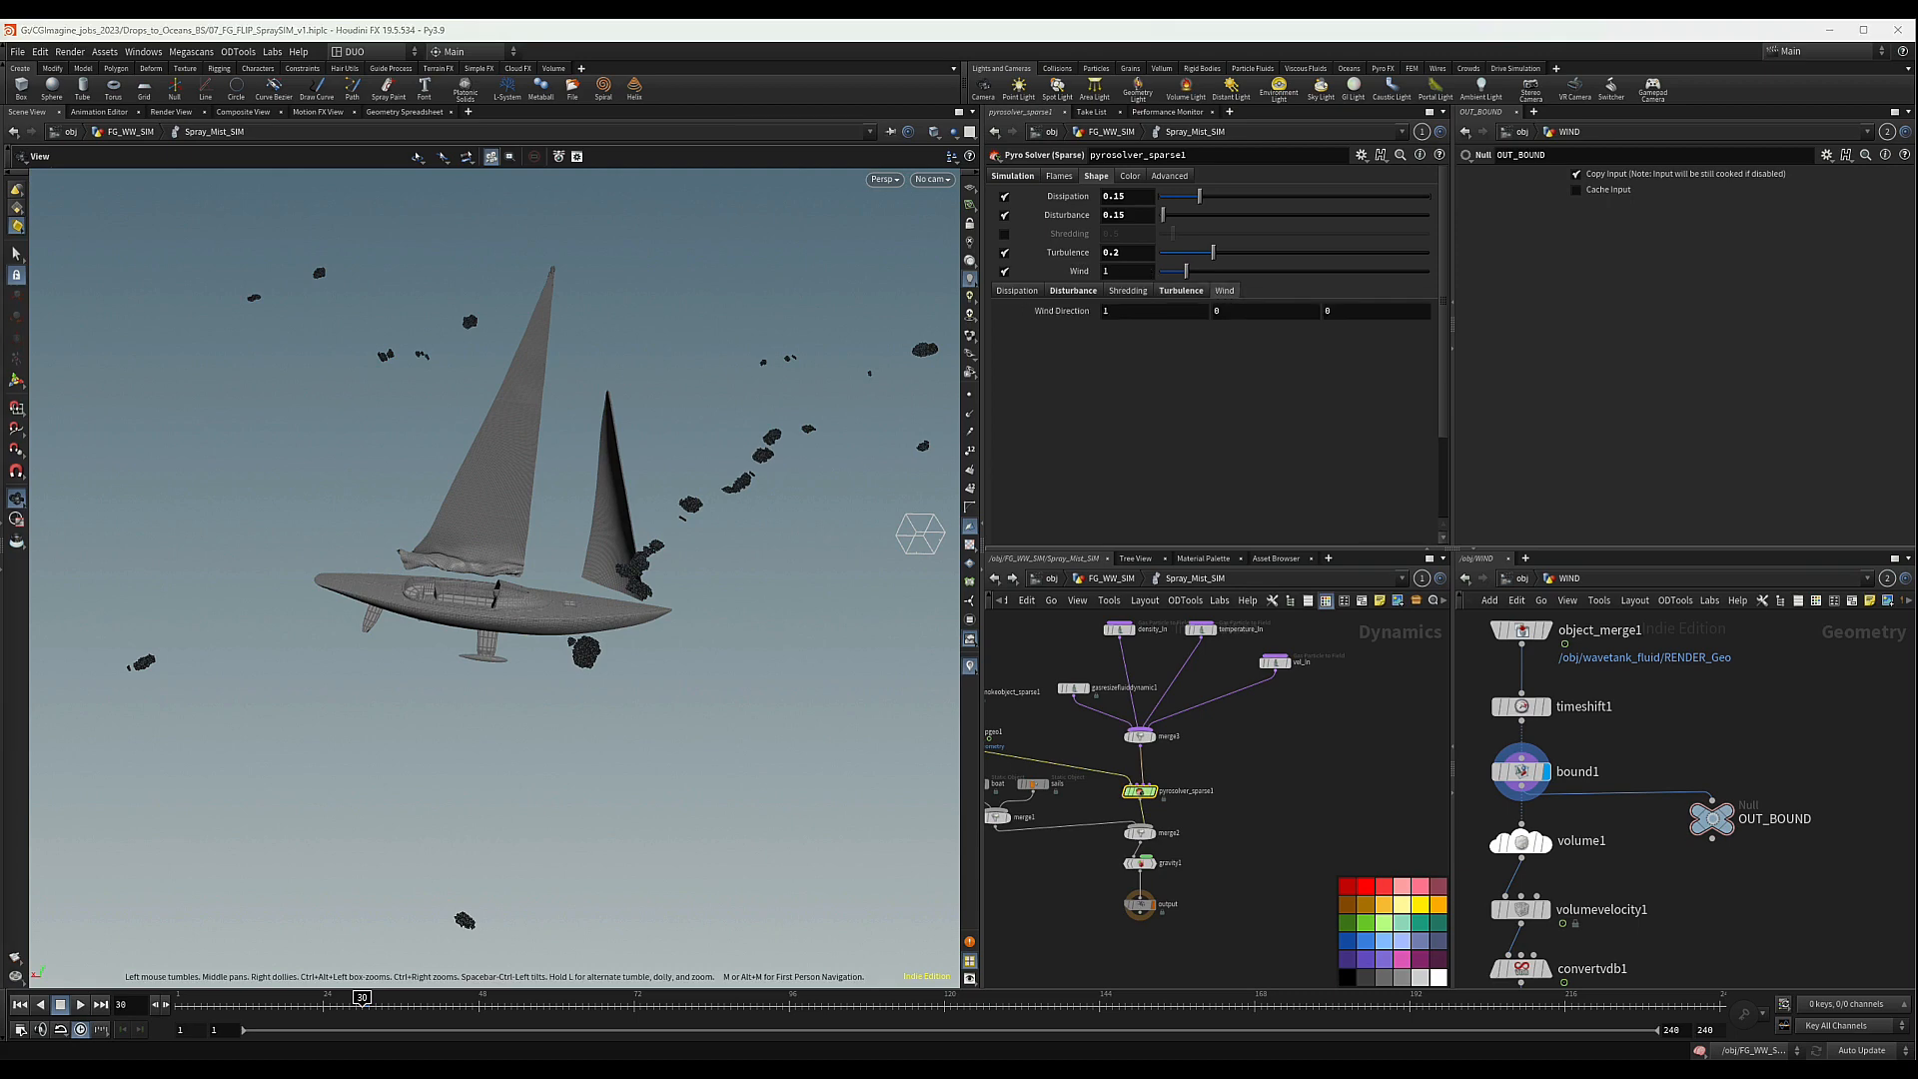
{"action": "left_click", "coordinate": [1111, 311]}
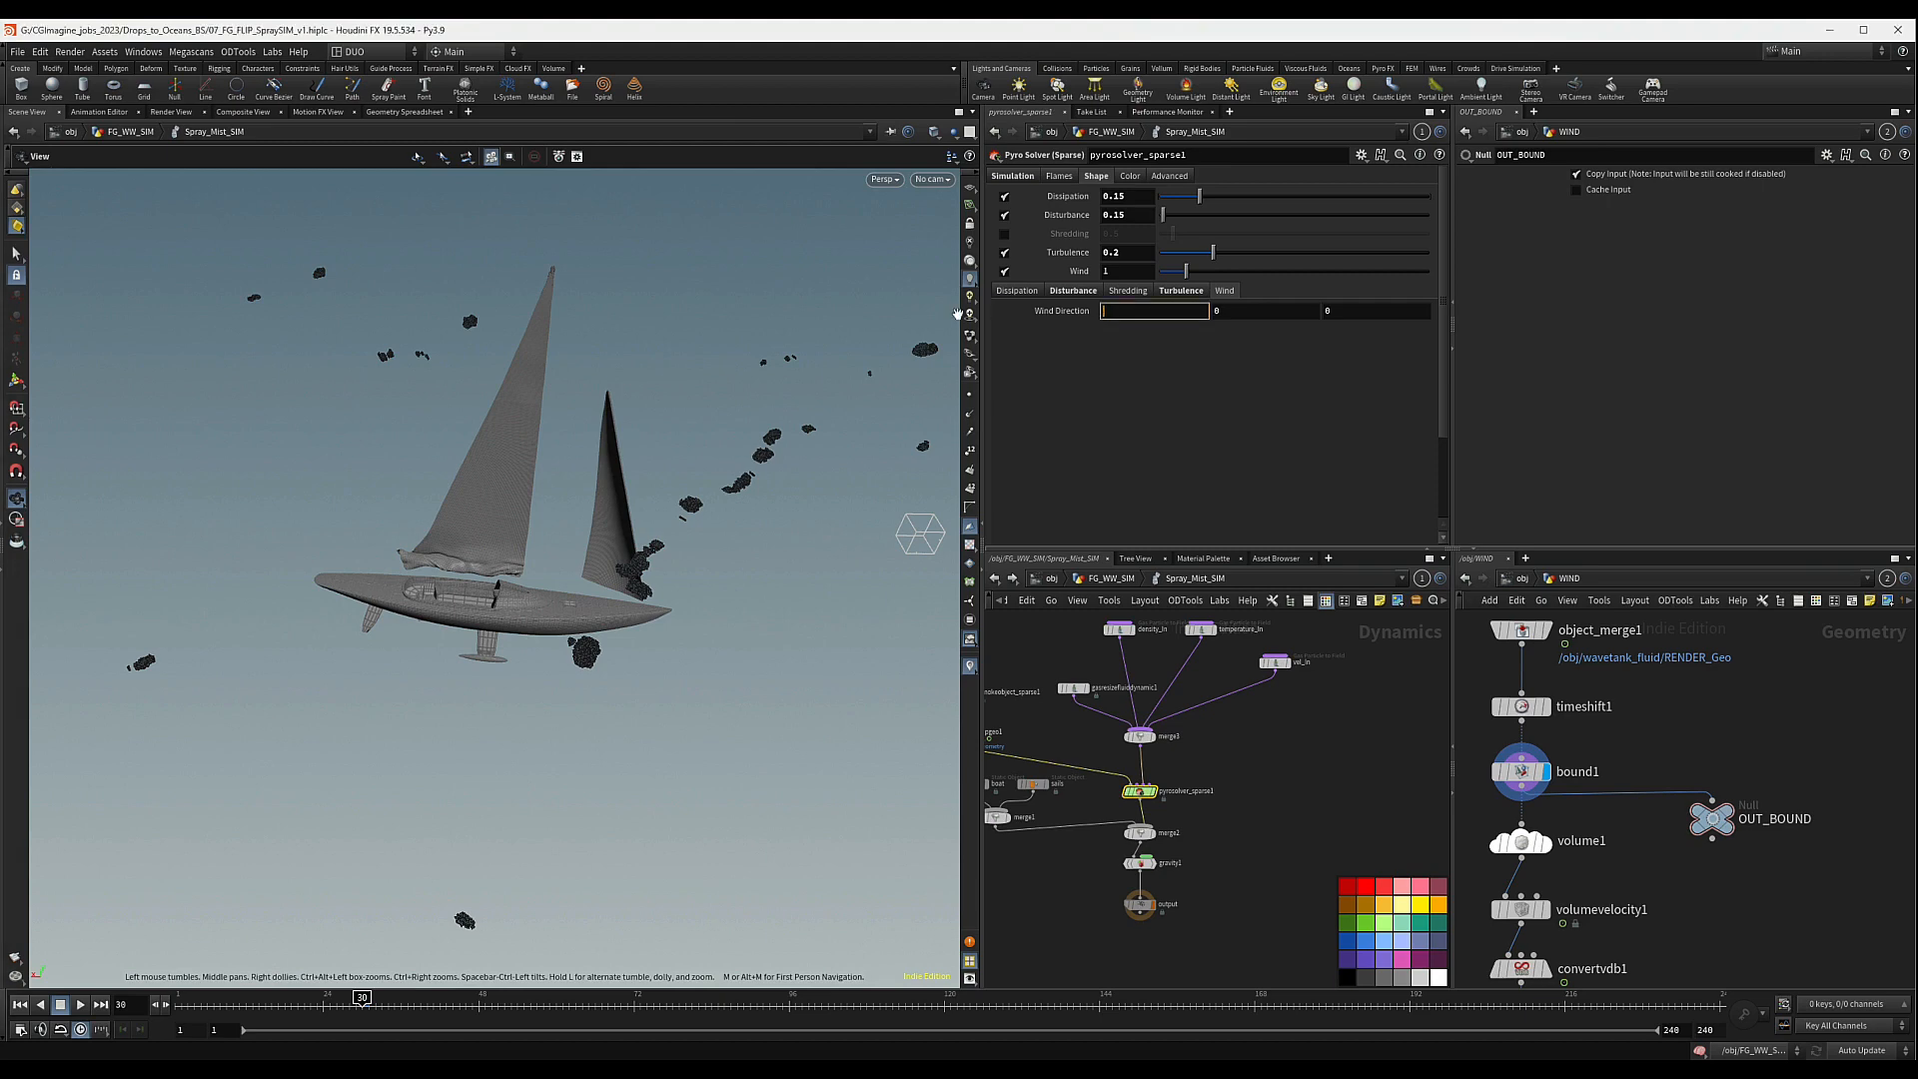
{"action": "type", "text": "10"}
{"action": "key", "text": "Return"}
{"action": "left_click", "coordinate": [1354, 313]}
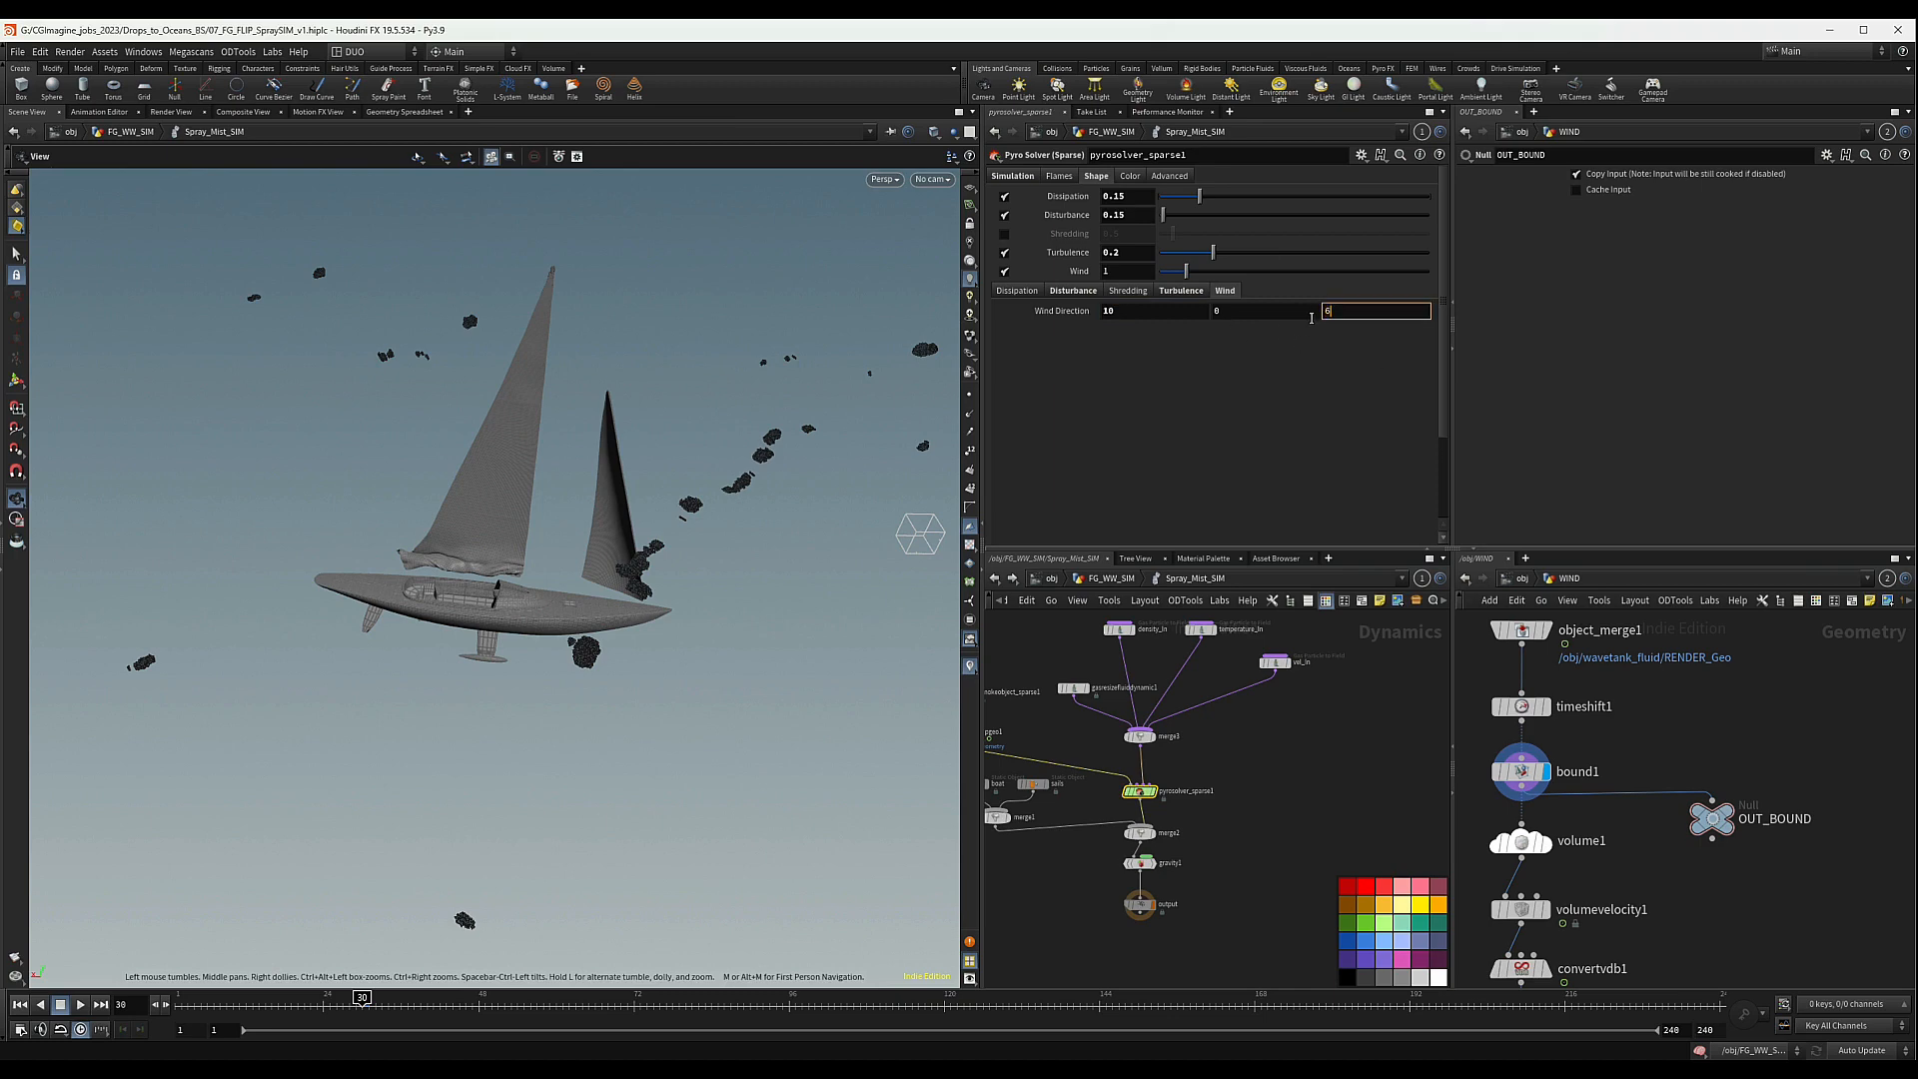
{"action": "key", "text": "Return"}
{"action": "left_click", "coordinate": [1242, 313]}
{"action": "key", "text": "Return"}
- Select the DOP output node, advance to frame 31, and examine the simulated mist around the sailboat up close and from afar
{"action": "middle_click_drag", "start_coordinate": [1060, 939], "coordinate": [1117, 900]}
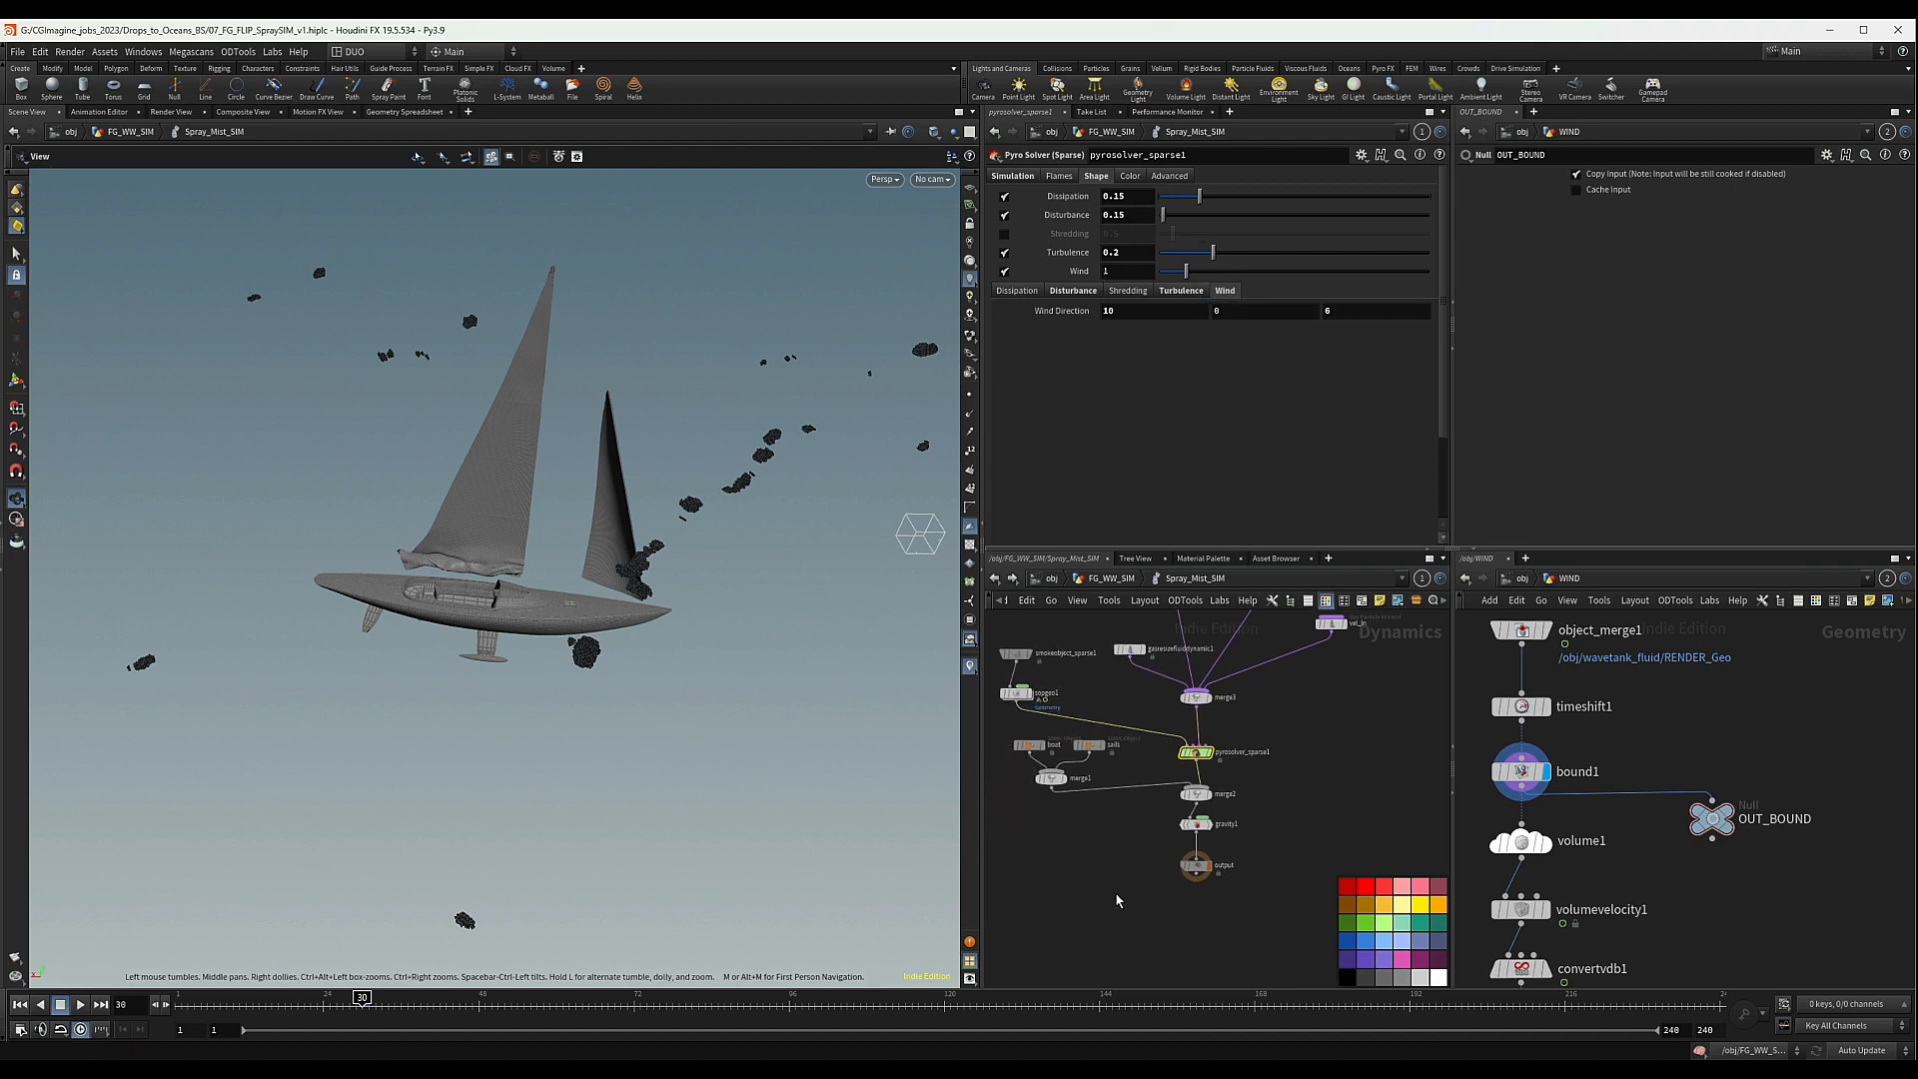
{"action": "left_click", "coordinate": [1196, 866]}
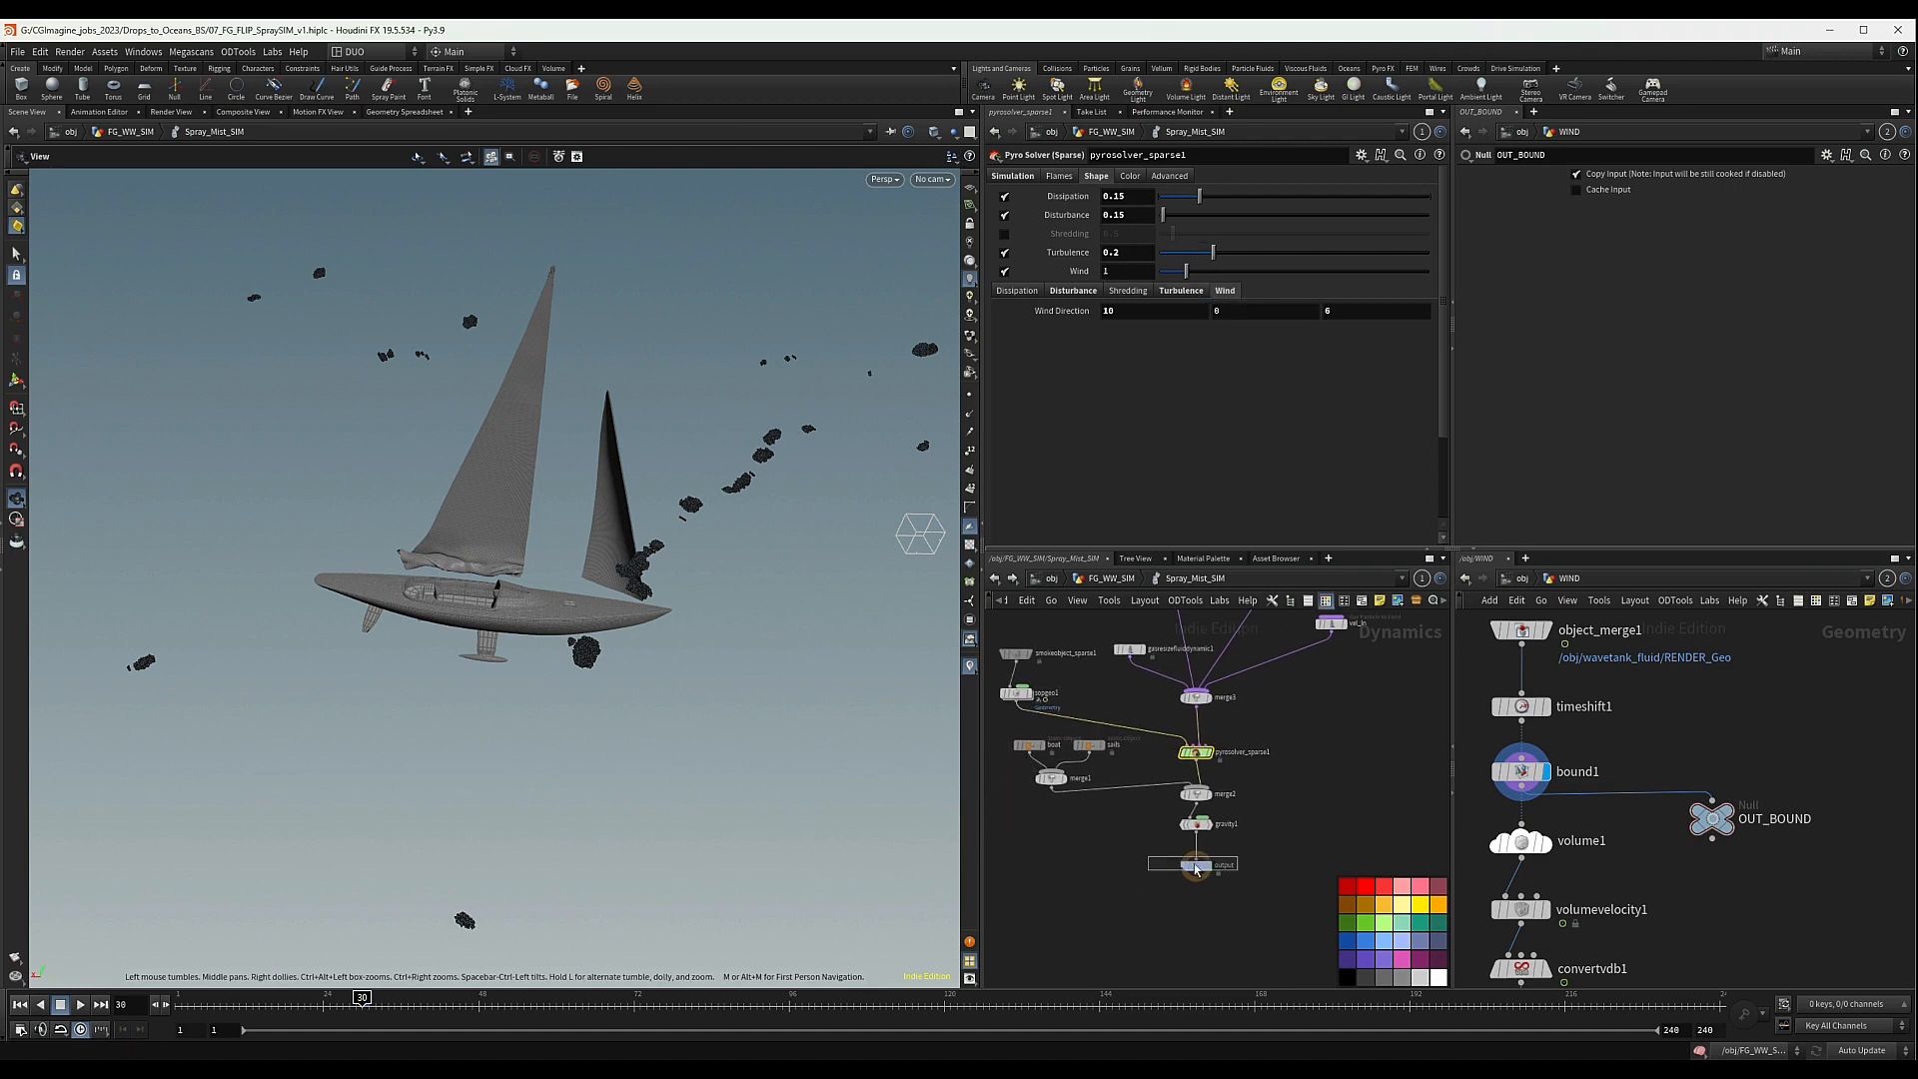
{"action": "left_click", "coordinate": [166, 1005]}
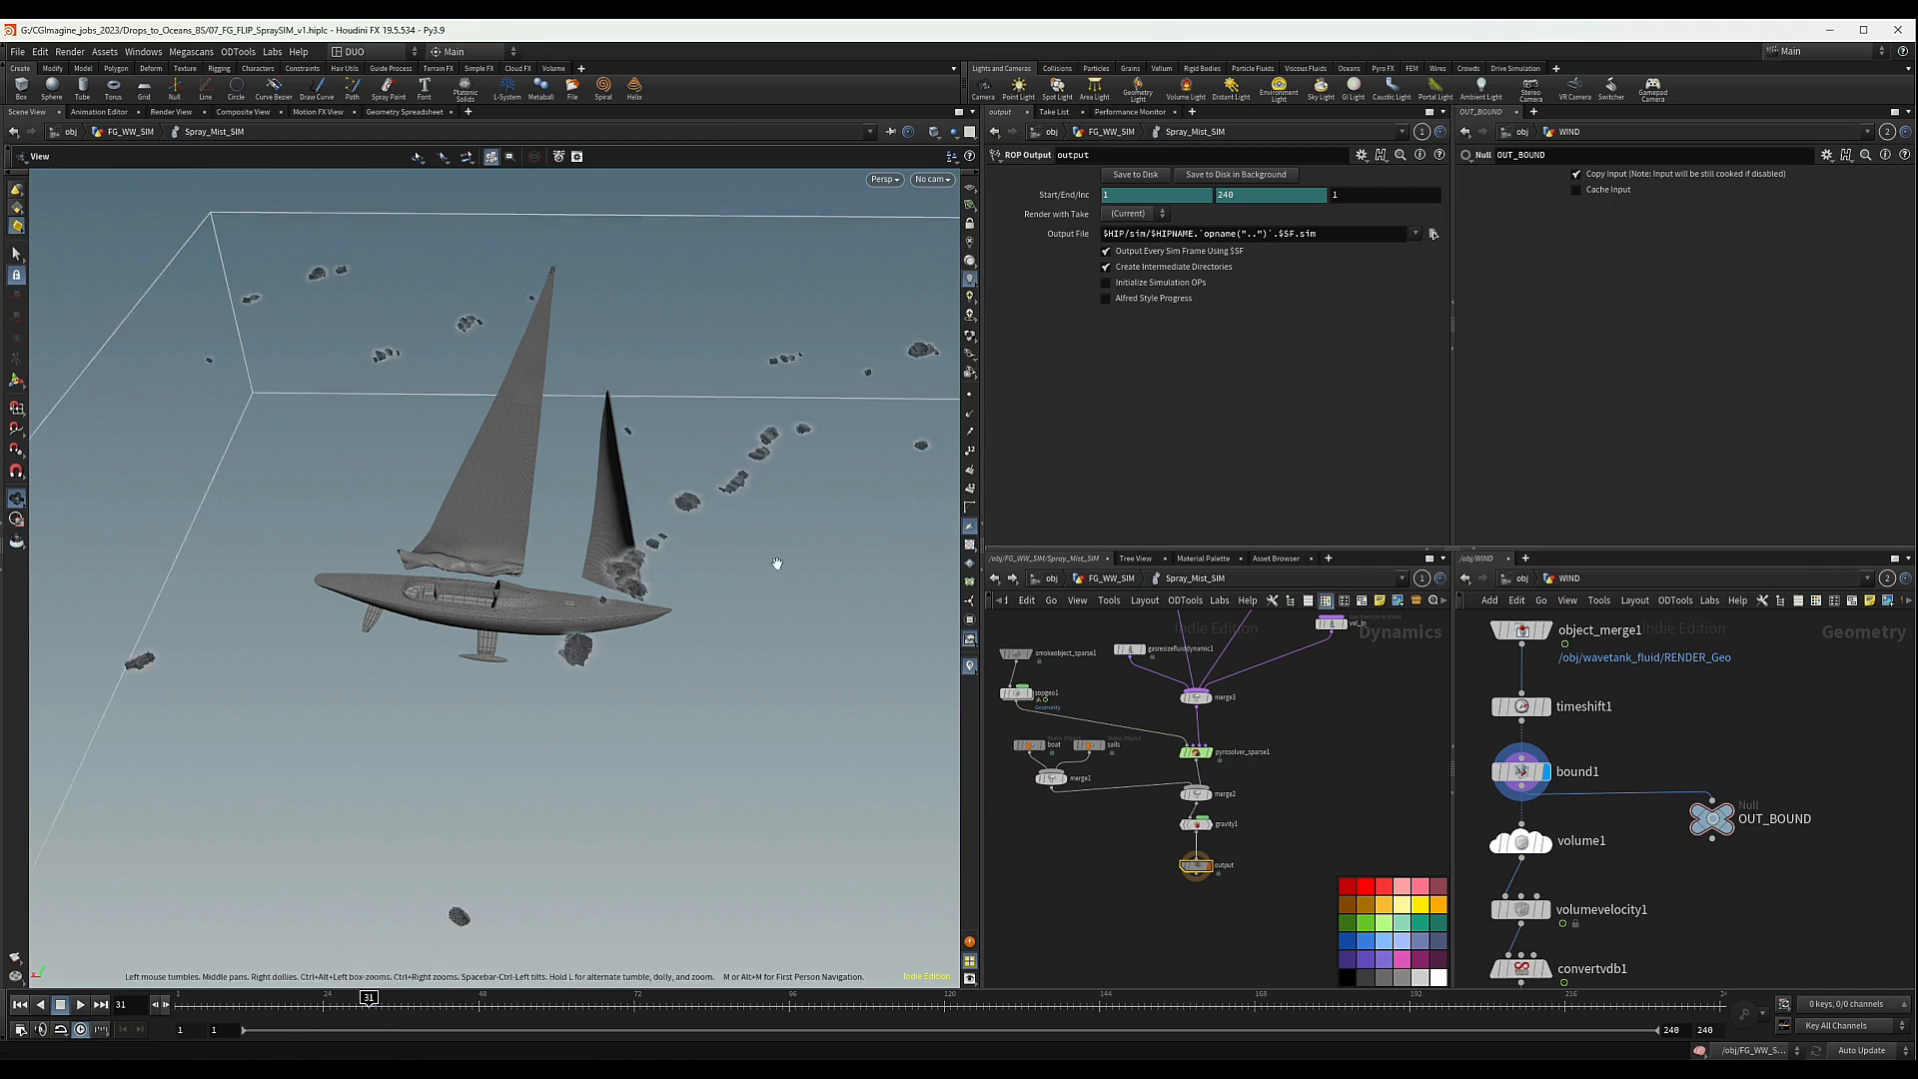
{"action": "scroll", "coordinate": [606, 440], "scroll_direction": "up", "scroll_amount": 10}
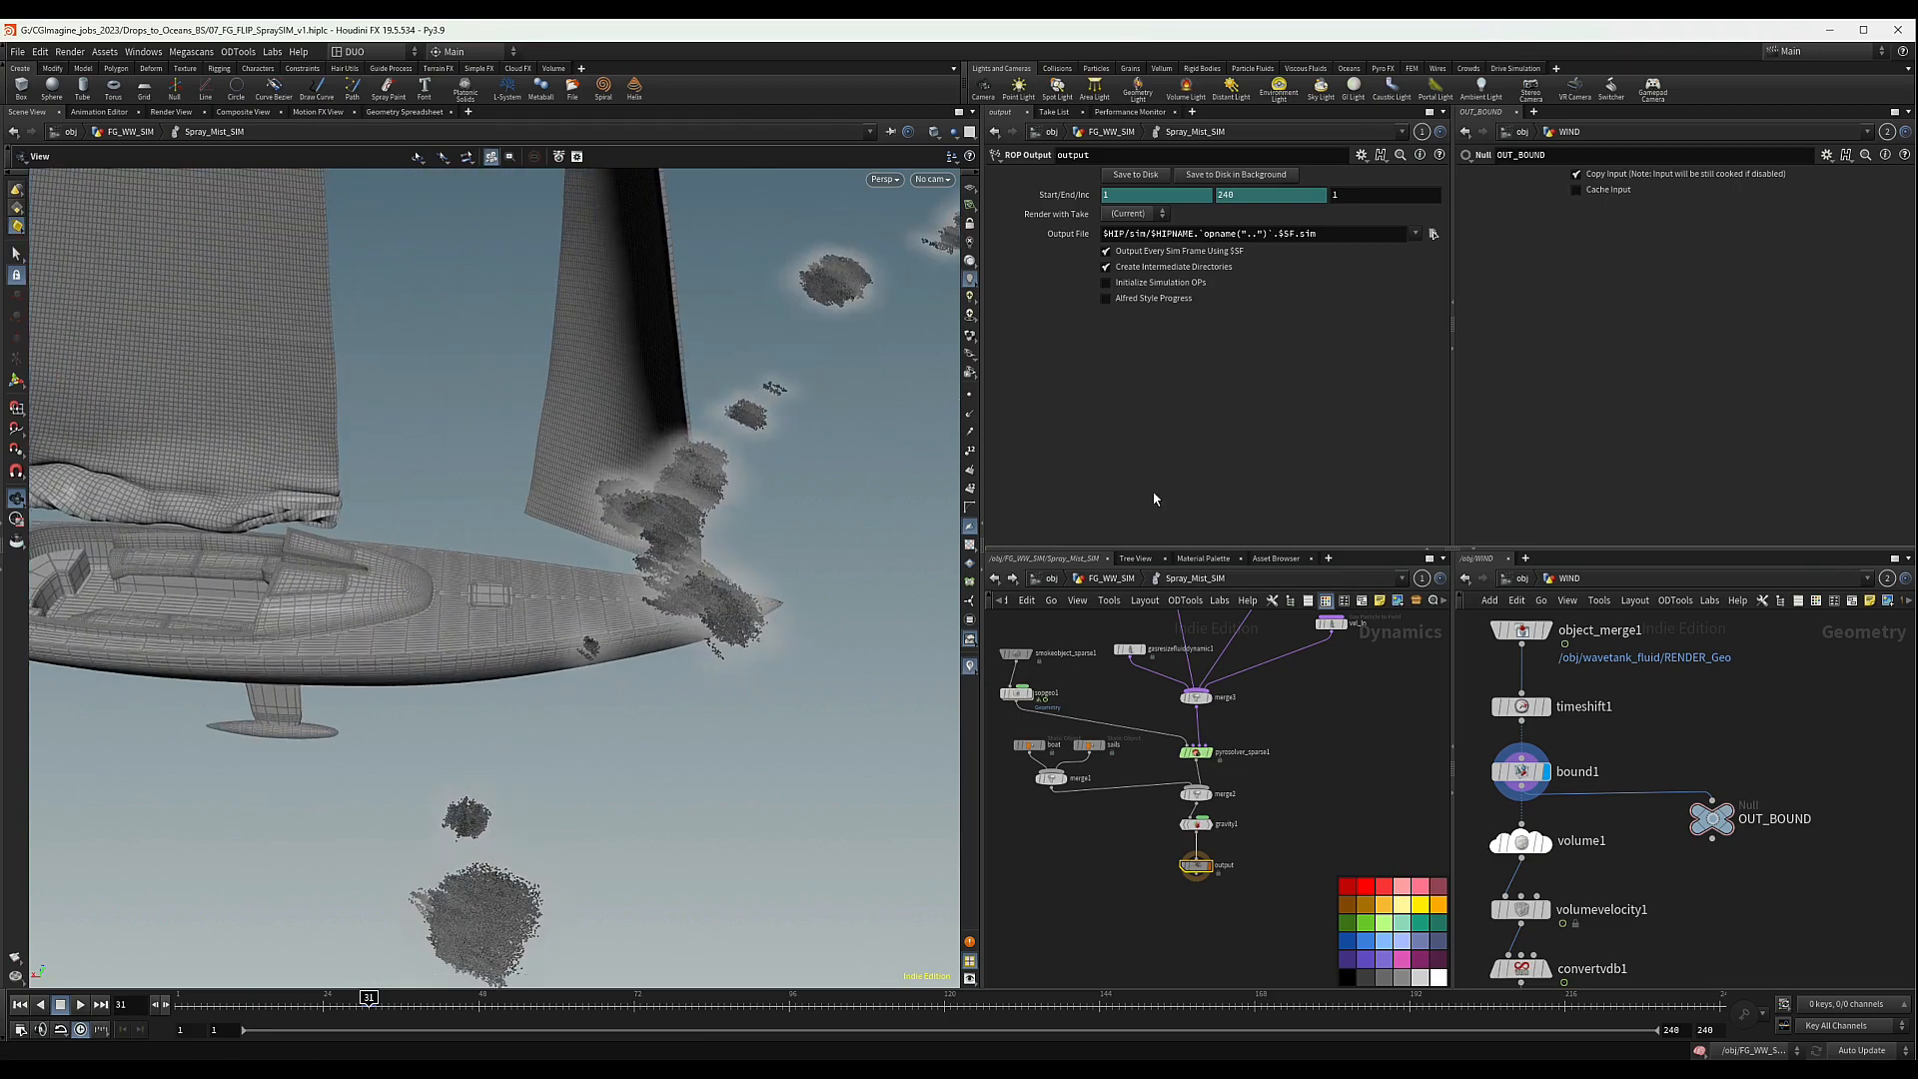
{"action": "mouse_move", "coordinate": [606, 440]}
{"action": "left_mouse_down"}
{"action": "mouse_move", "coordinate": [665, 430]}
{"action": "mouse_move", "coordinate": [595, 436]}
{"action": "left_mouse_up"}
{"action": "scroll", "coordinate": [664, 430], "scroll_direction": "down", "scroll_amount": 10}
{"action": "scroll", "coordinate": [1239, 718], "scroll_direction": "up", "scroll_amount": 5}
{"action": "scroll", "coordinate": [1239, 717], "scroll_direction": "down", "scroll_amount": 2}
{"action": "middle_click_drag", "start_coordinate": [1239, 717], "coordinate": [1385, 642]}
- Set the X component of pyrosolver_sparse1's Wind Direction to 9
{"action": "left_click", "coordinate": [1158, 743]}
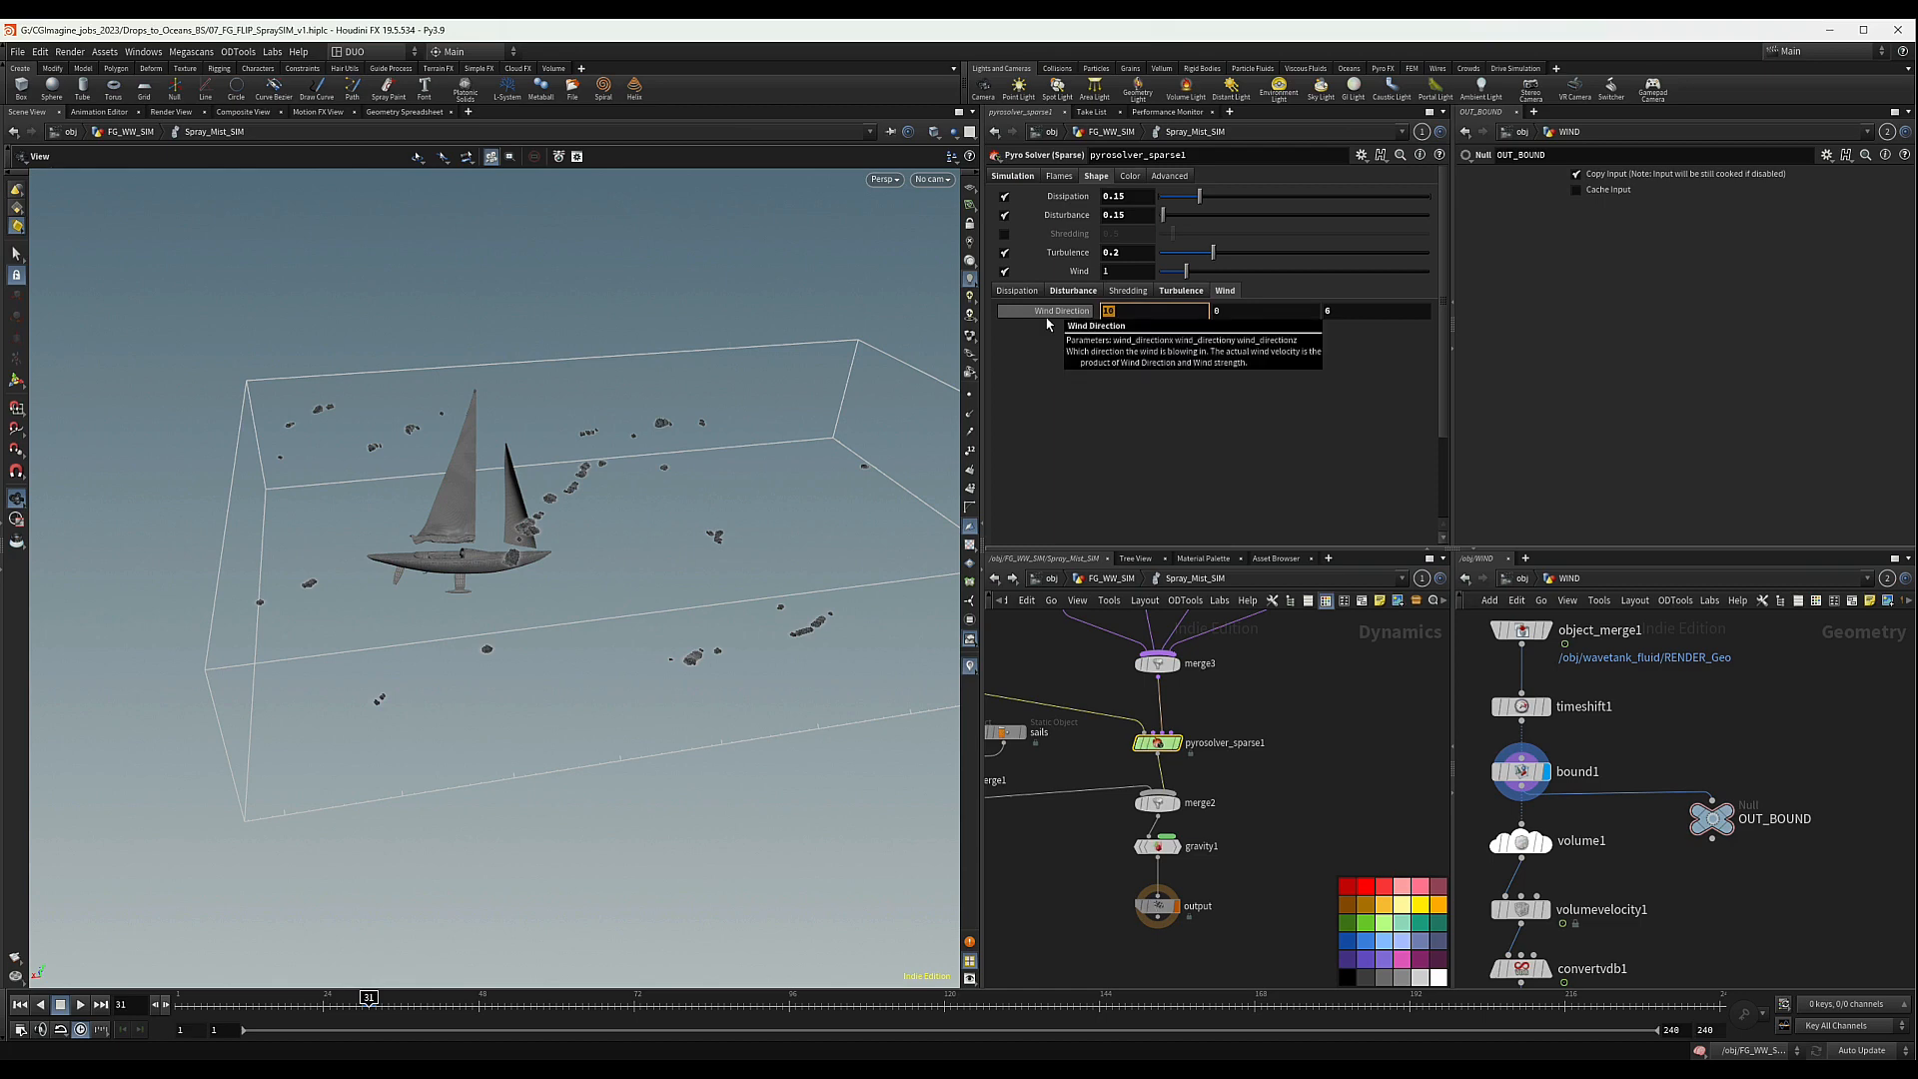
{"action": "type", "text": "9"}
{"action": "key", "text": "Return"}
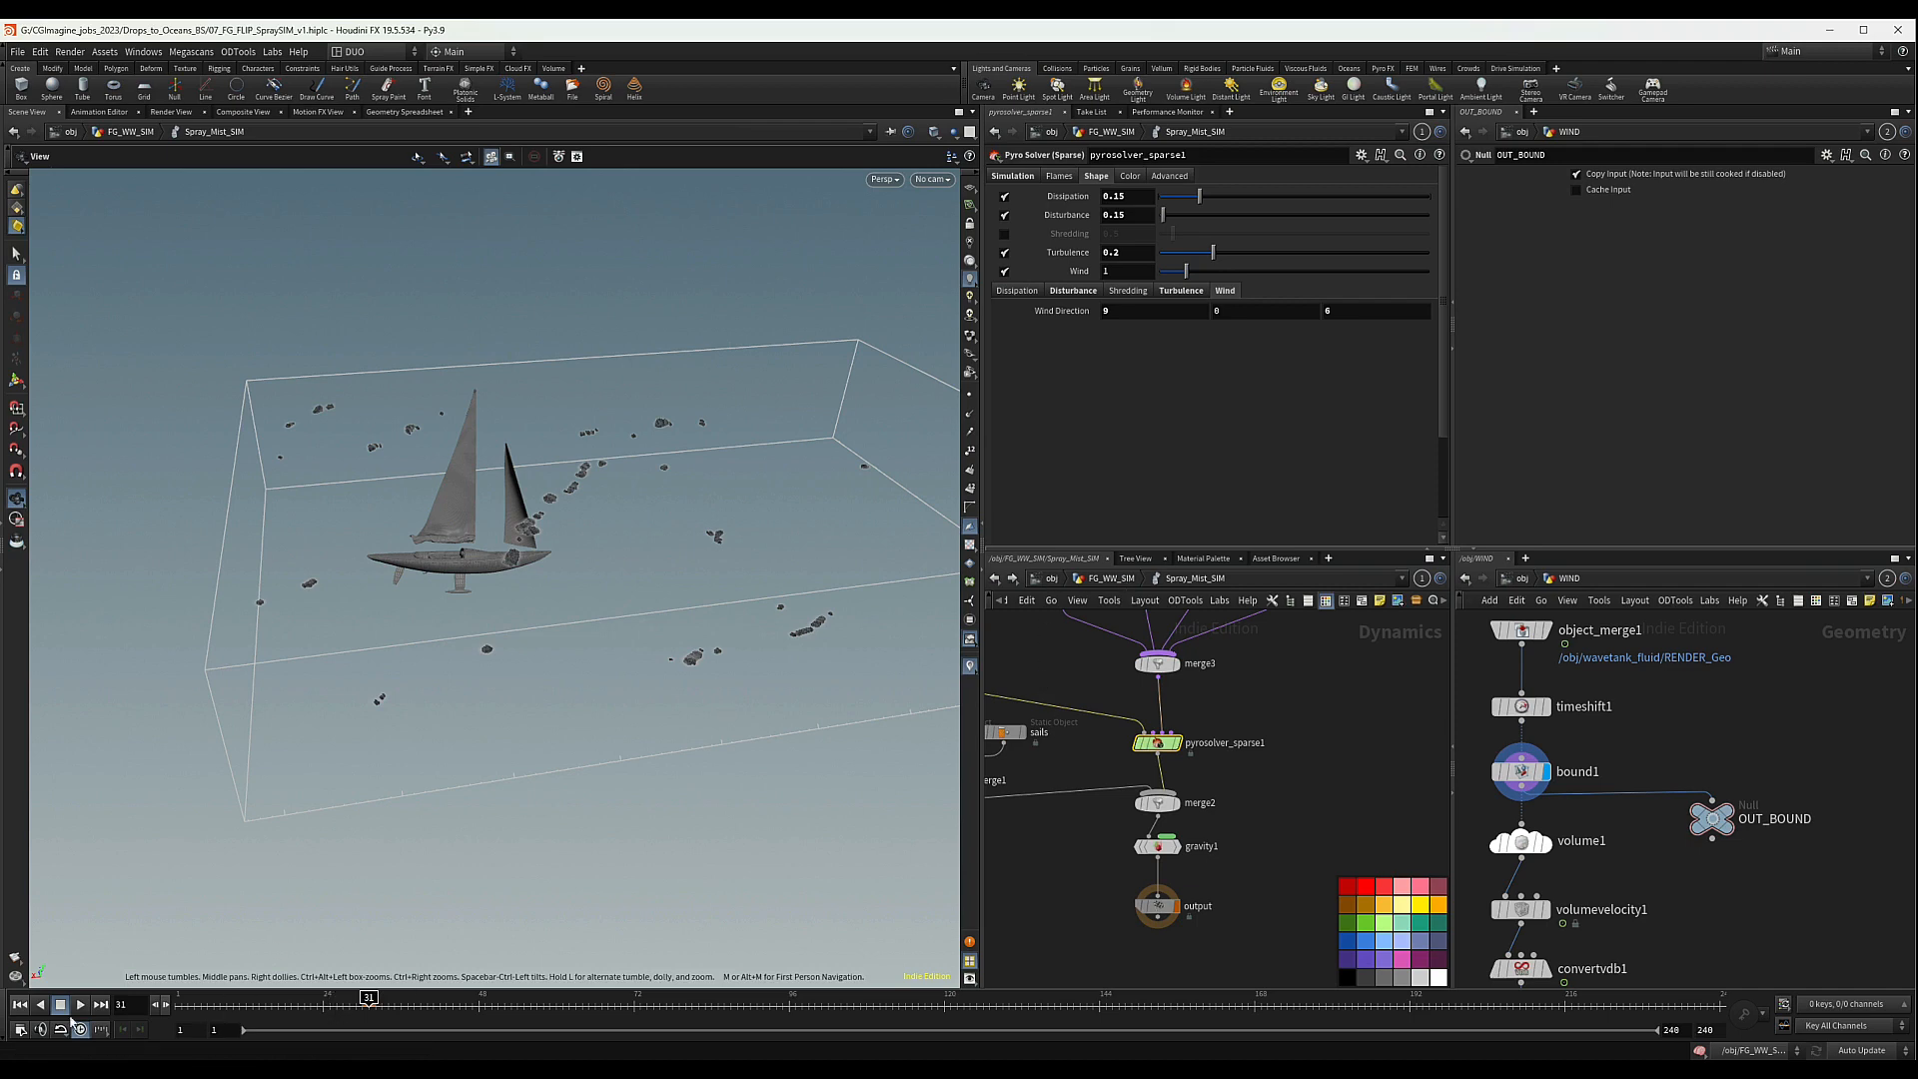
- In FG_WW_SIM, display OUT_Spray_EMIT, scrub from the first frame to frame 25, and set Spray_Mist_SIM's Start Frame to 25
{"action": "left_click", "coordinate": [21, 1009]}
{"action": "left_click", "coordinate": [1105, 583]}
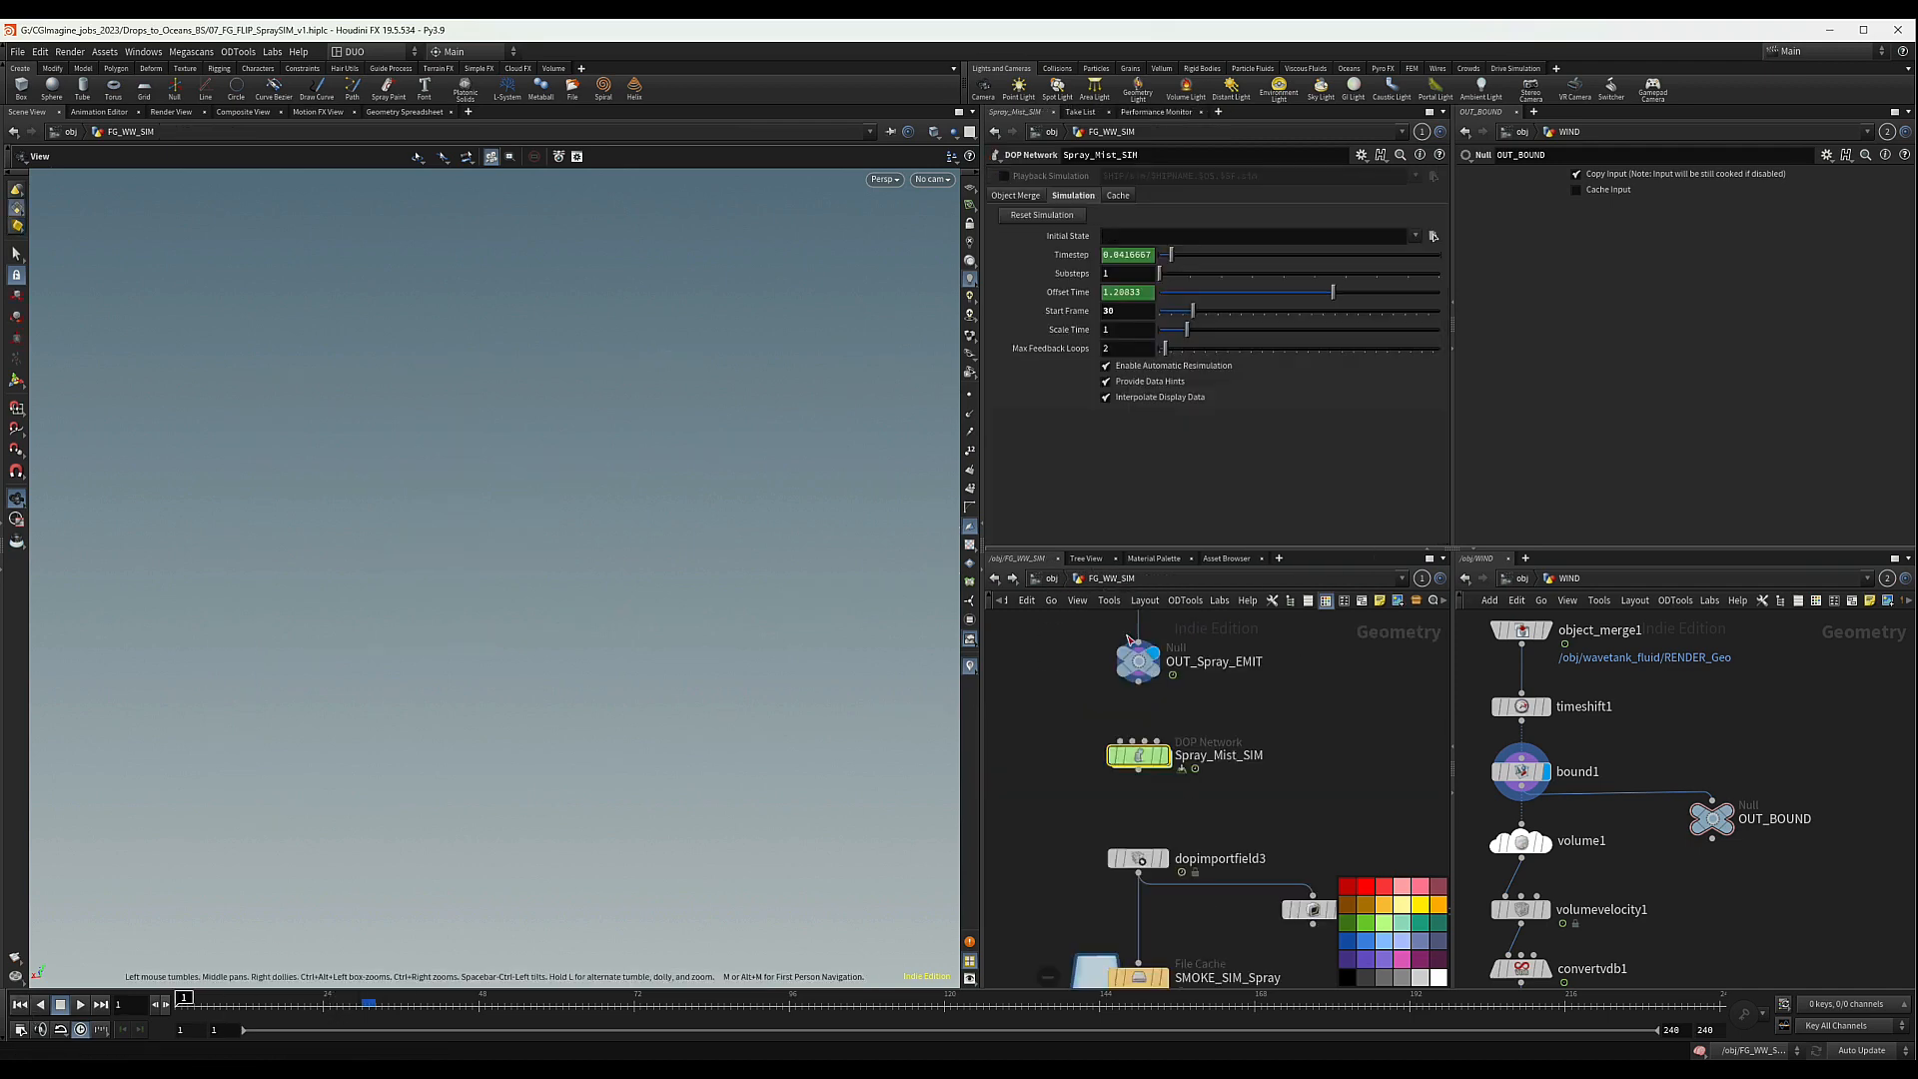
{"action": "scroll", "coordinate": [1229, 717], "scroll_direction": "down", "scroll_amount": 3}
{"action": "left_click", "coordinate": [1174, 686]}
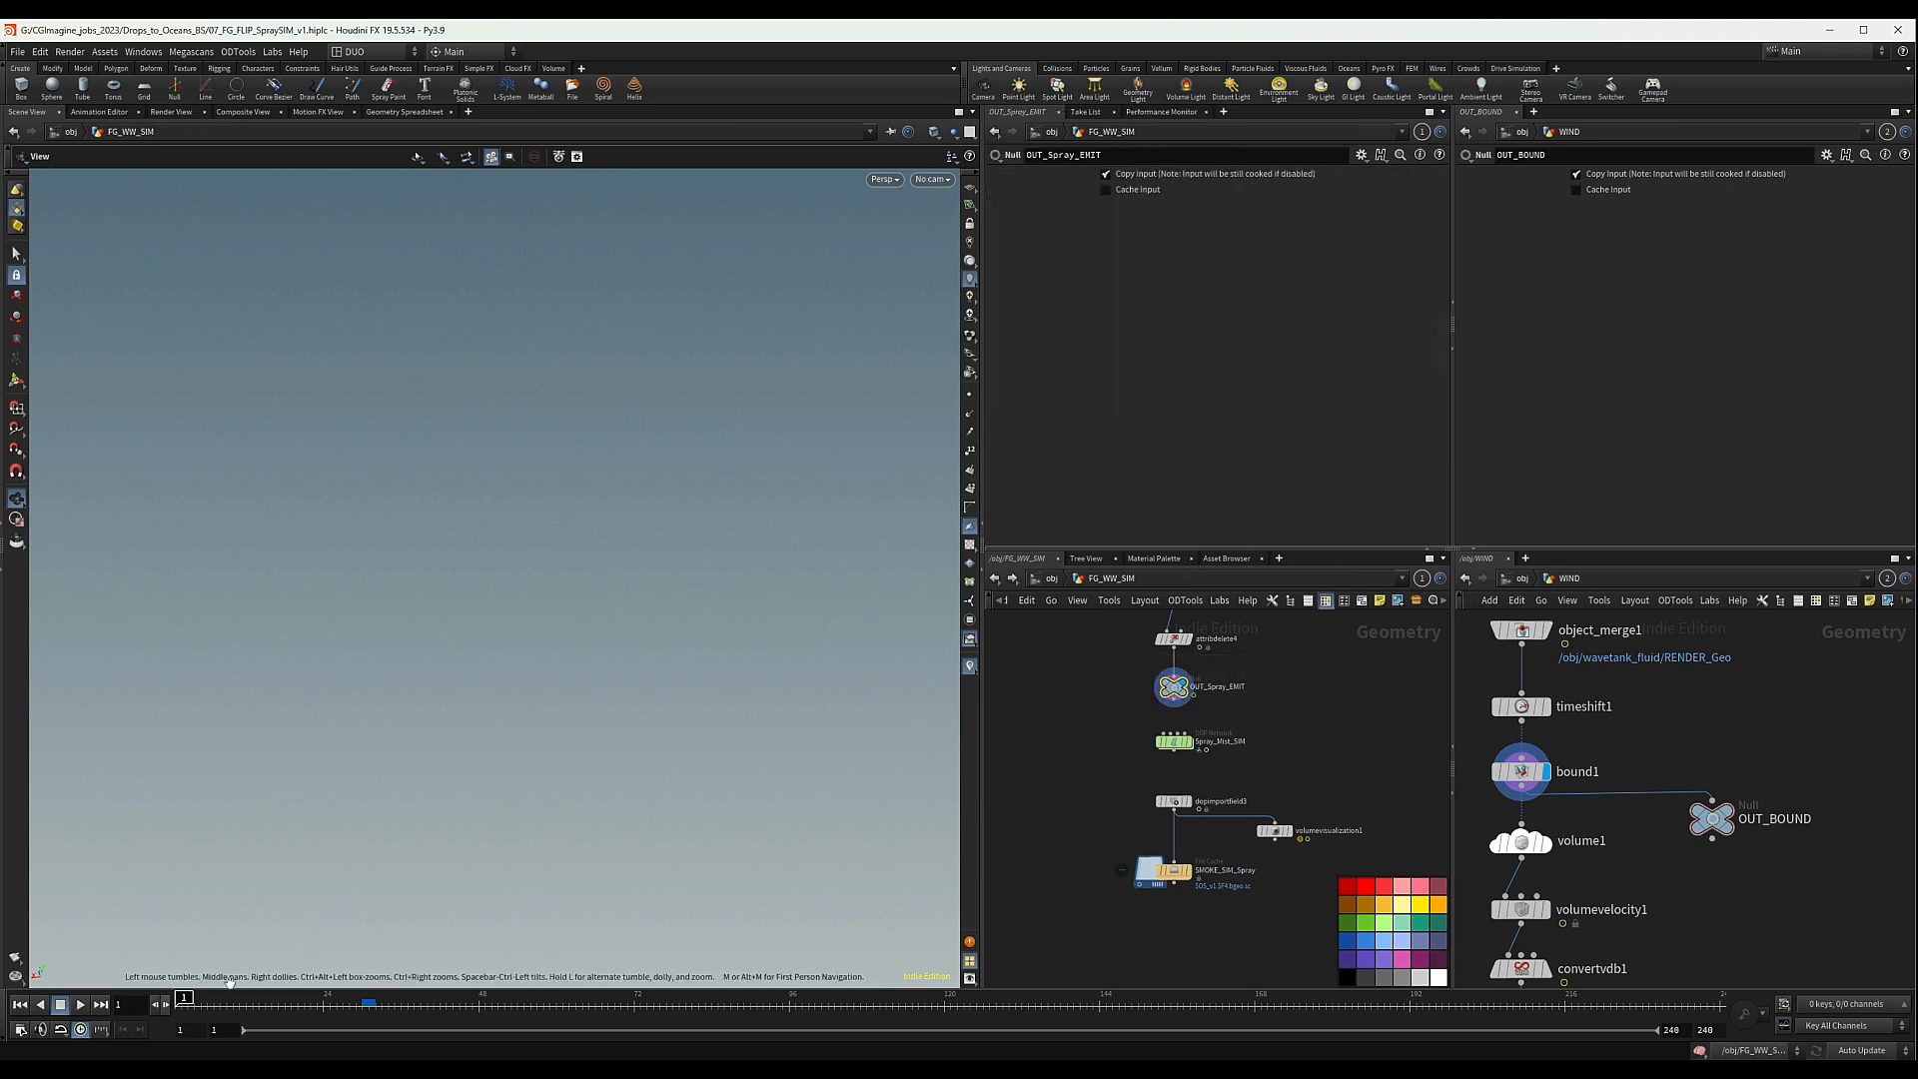
{"action": "left_click_drag", "start_coordinate": [203, 1000], "coordinate": [330, 1001]}
{"action": "left_click", "coordinate": [1255, 735]}
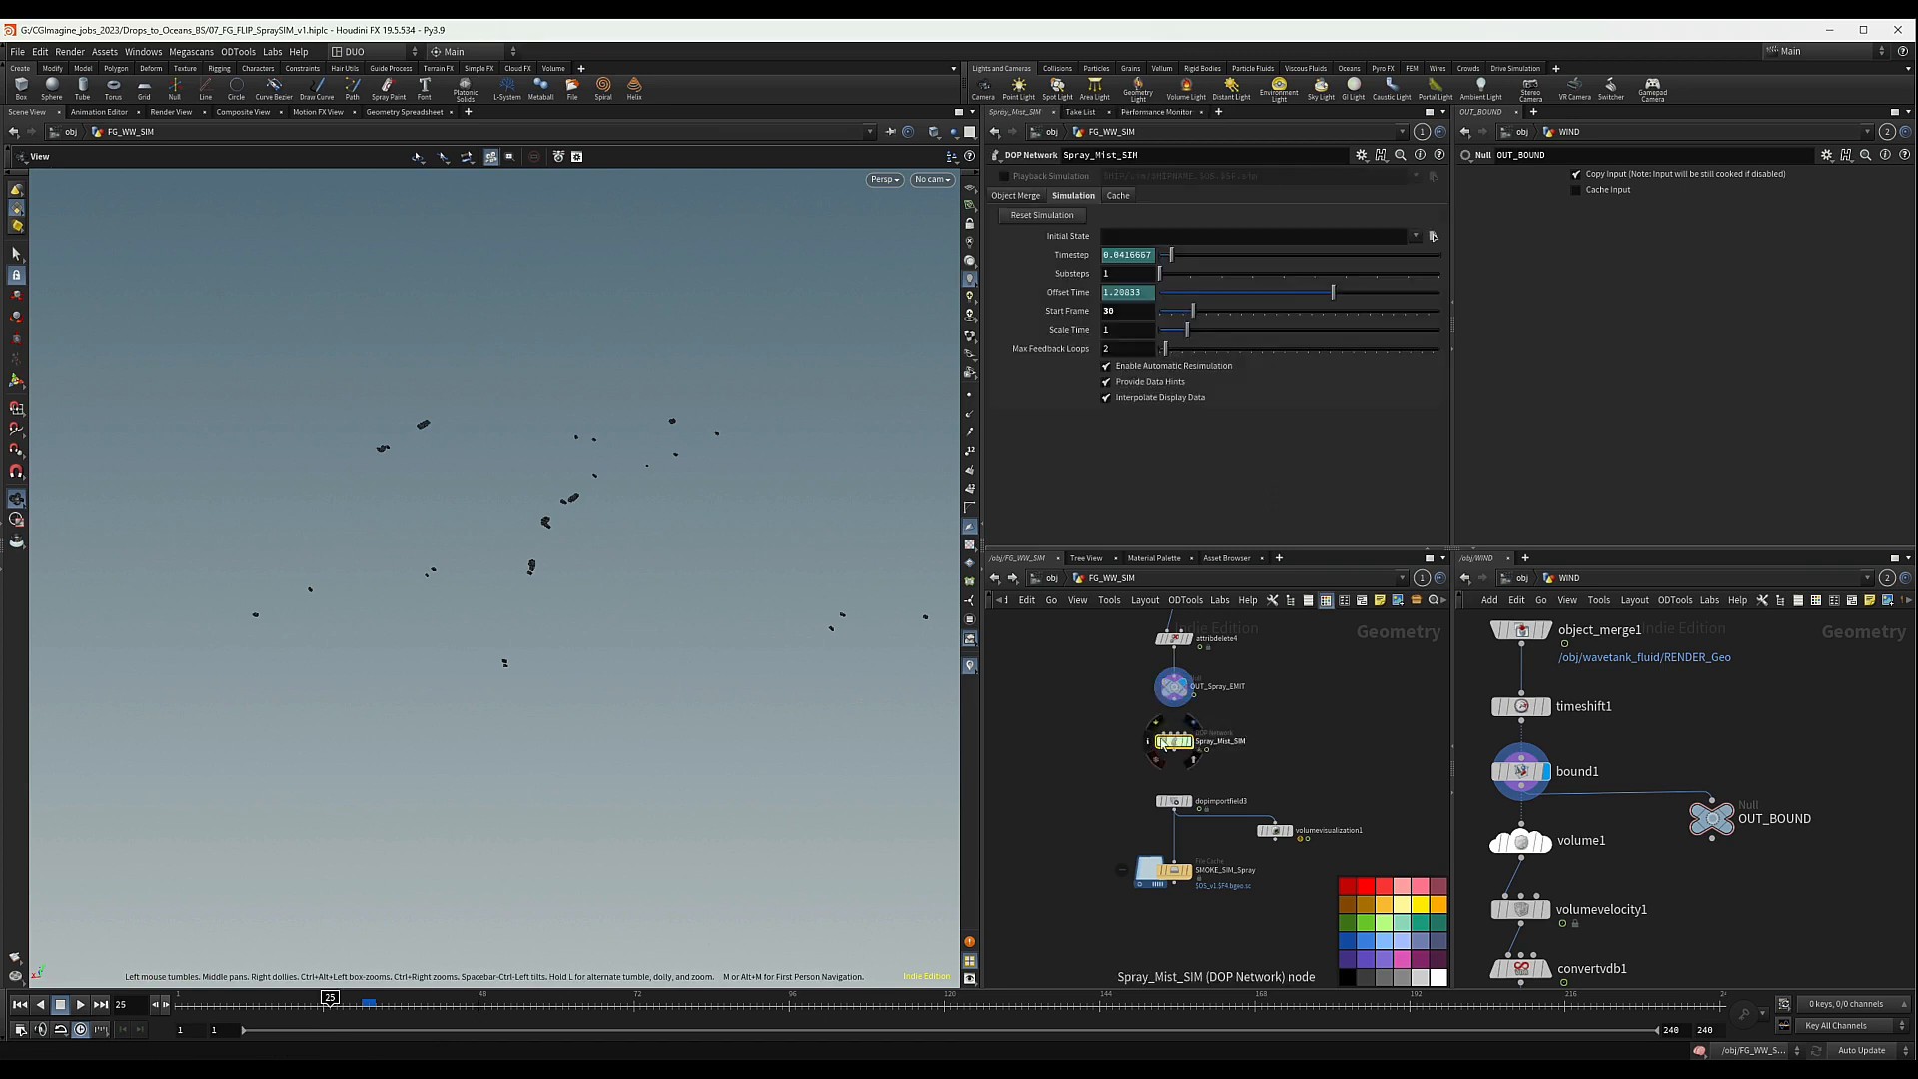
{"action": "type", "text": "25"}
{"action": "key", "text": "Return"}
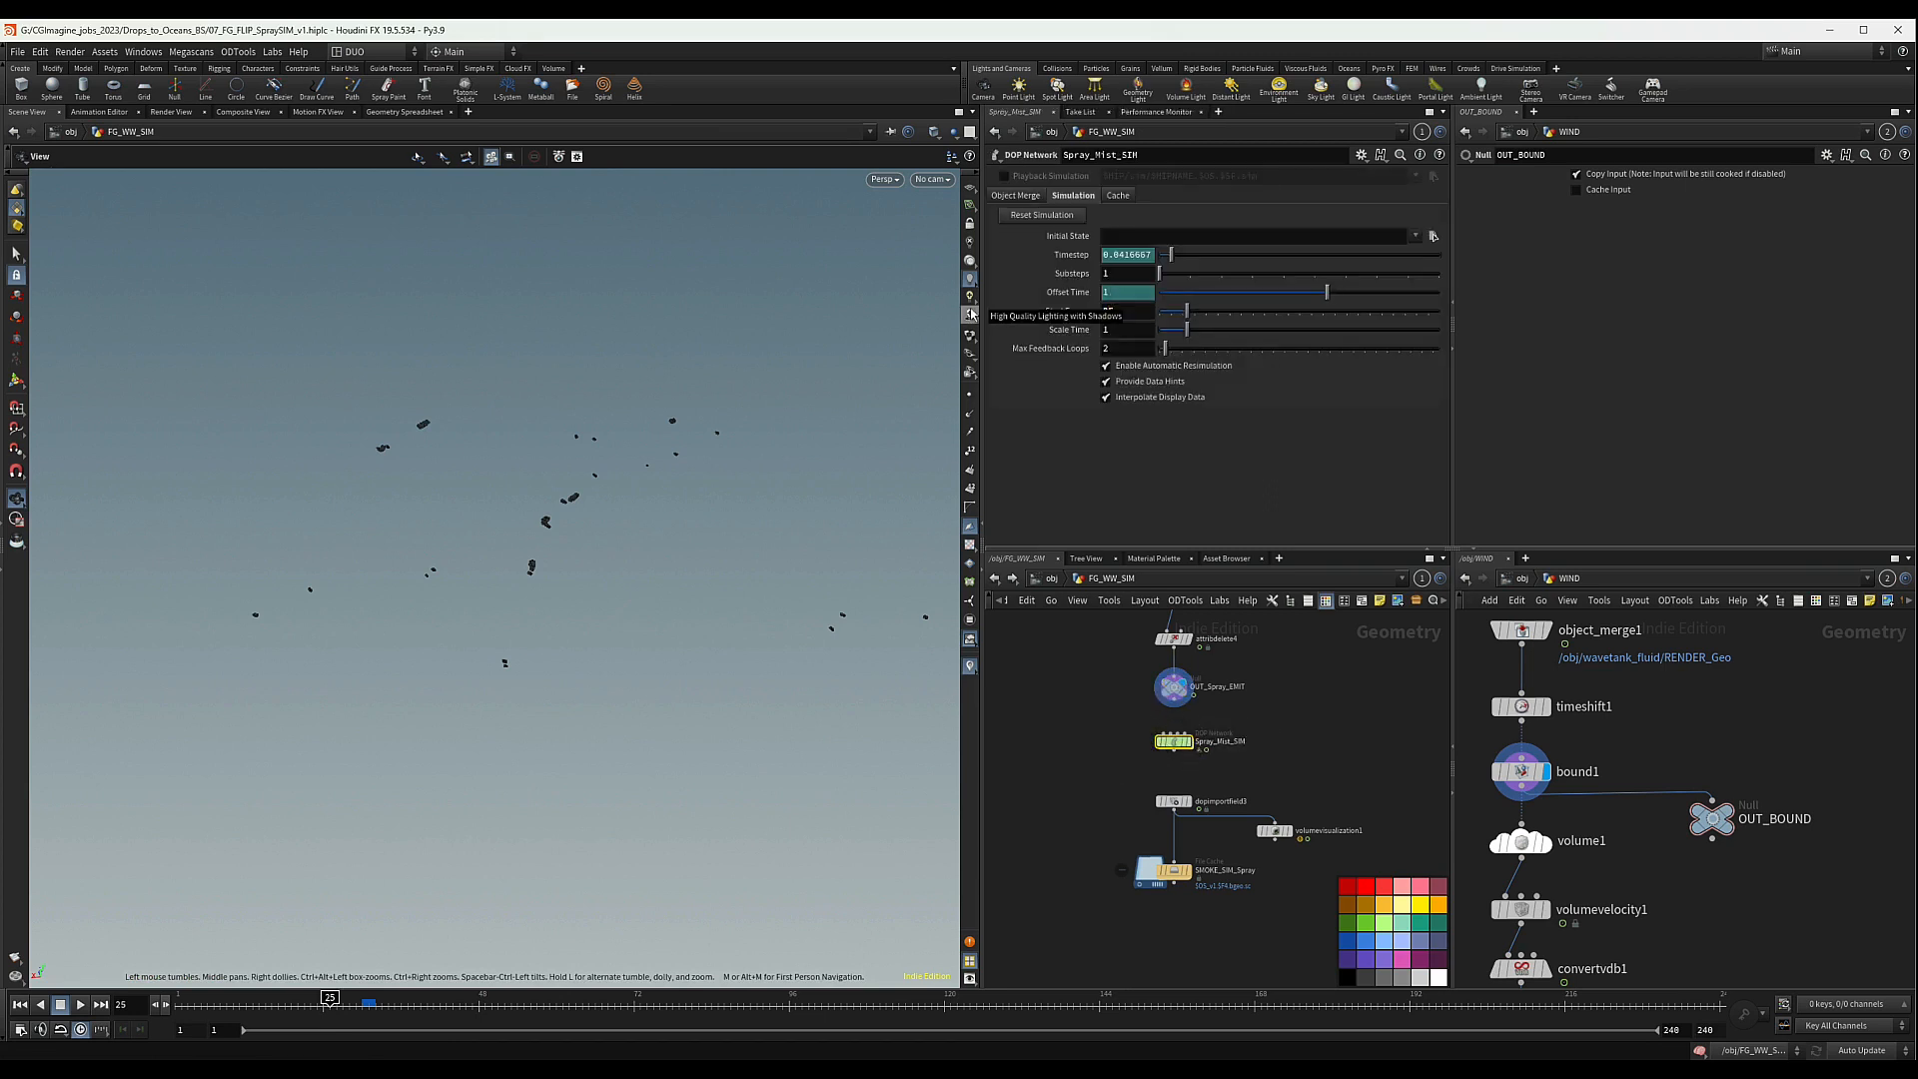
- Display dopimportfield3 to preview the imported mist at frame 26, and return to frame 25
{"action": "scroll", "coordinate": [1159, 862], "scroll_direction": "up", "scroll_amount": 5}
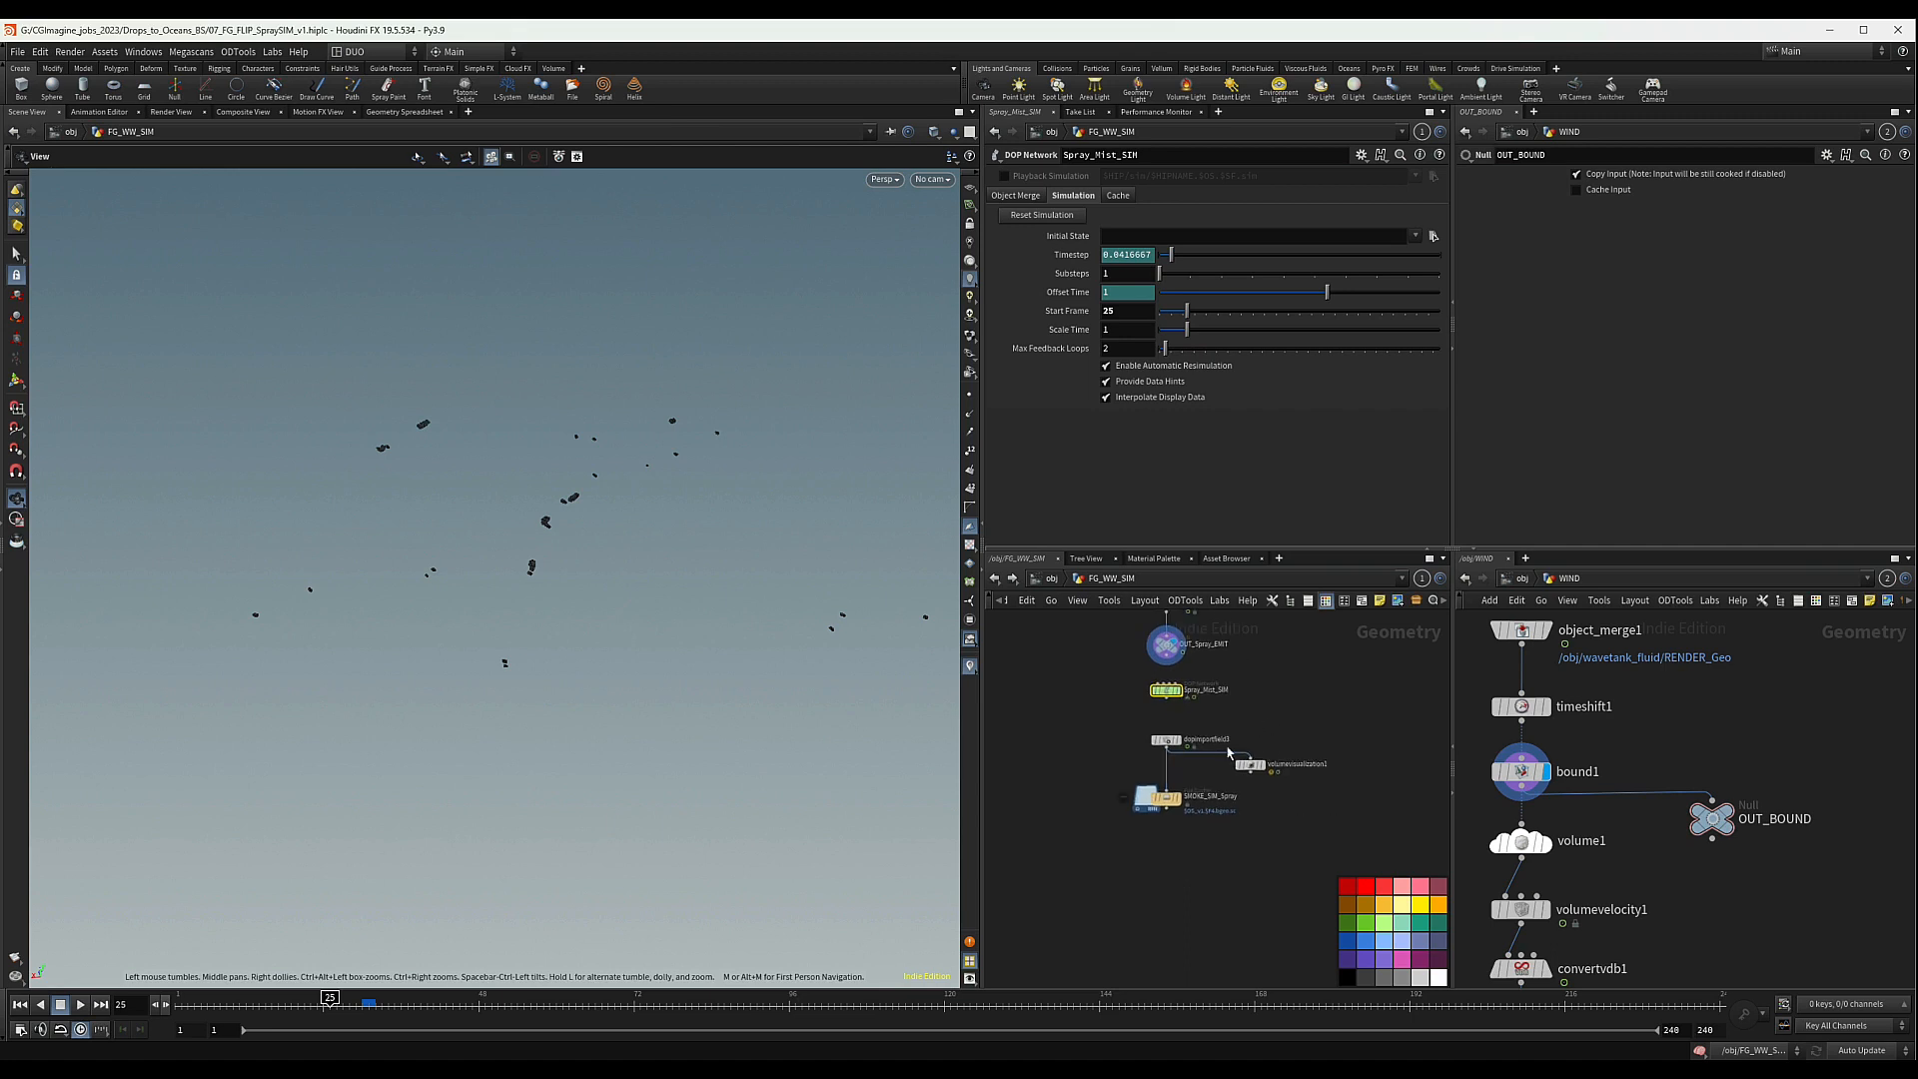
{"action": "left_click_drag", "start_coordinate": [1247, 746], "coordinate": [1247, 746]}
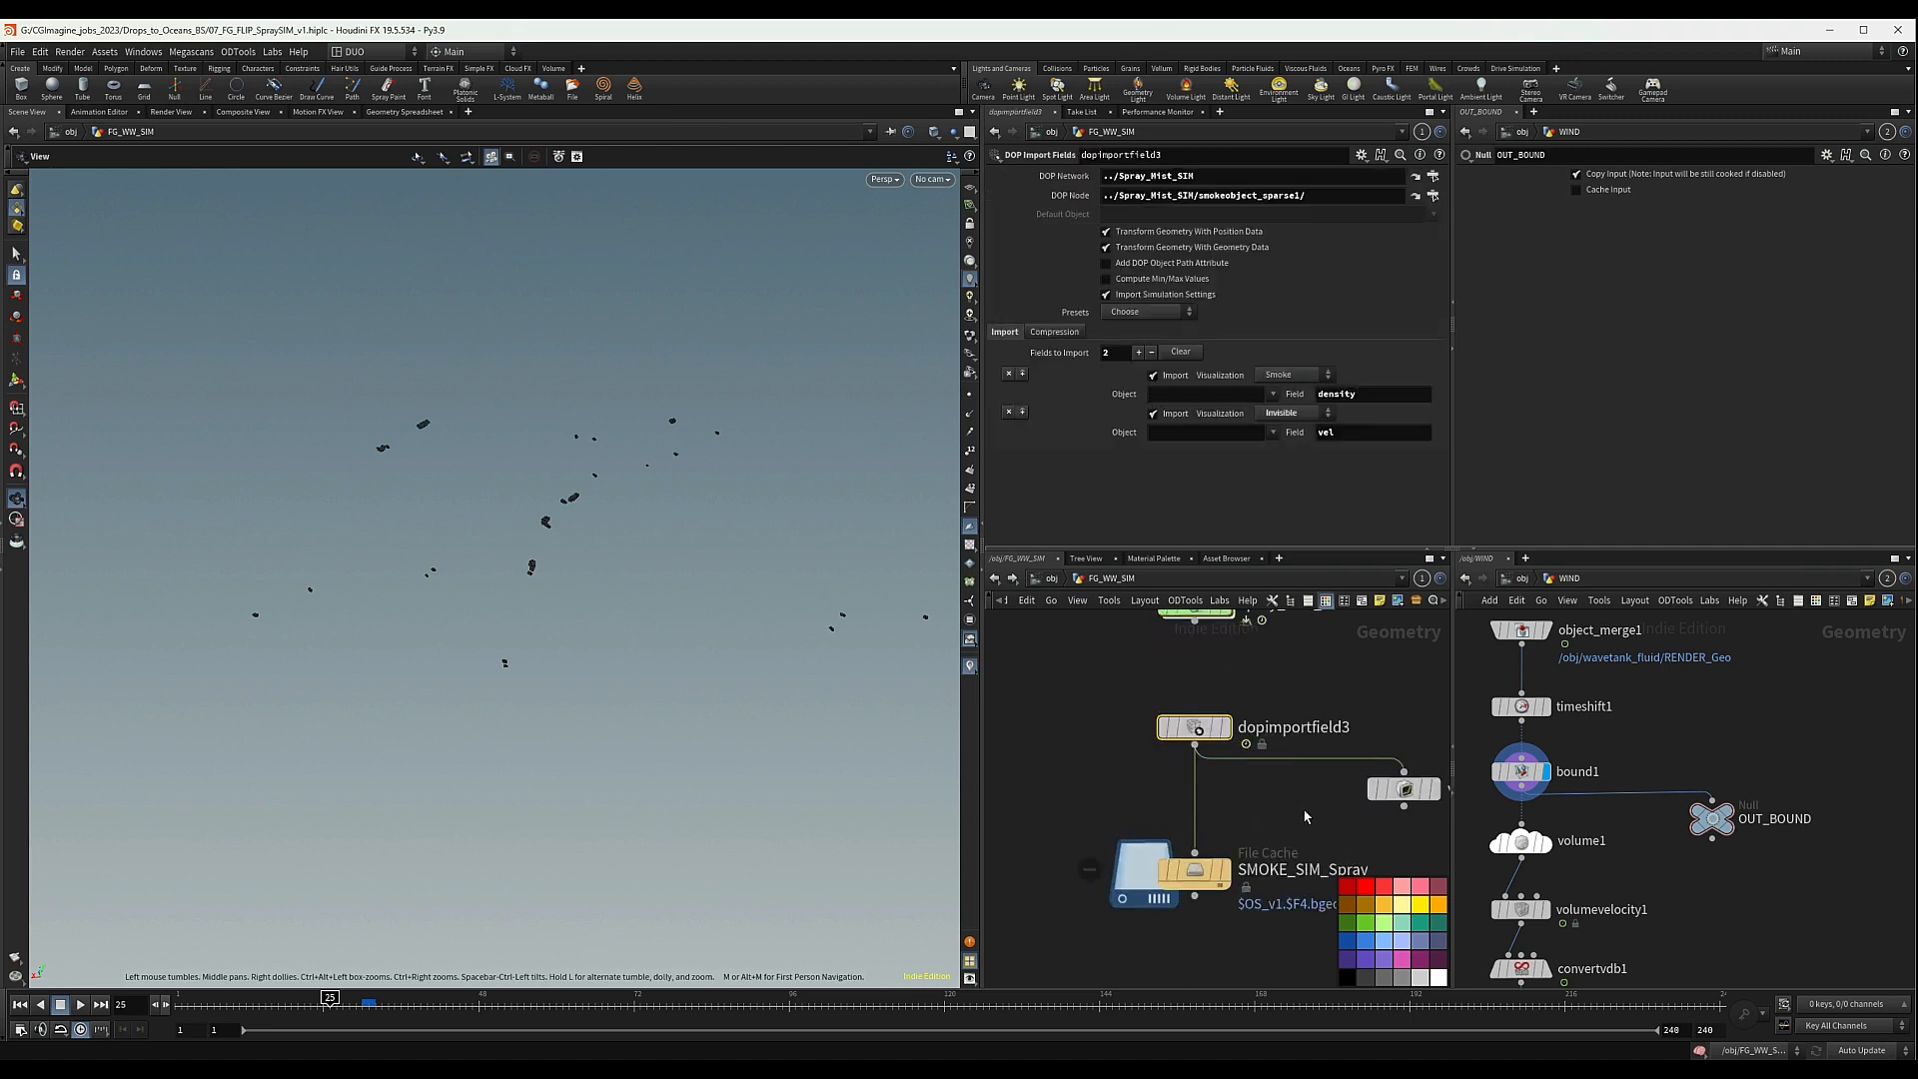
{"action": "middle_click_drag", "start_coordinate": [1305, 817], "coordinate": [1251, 773]}
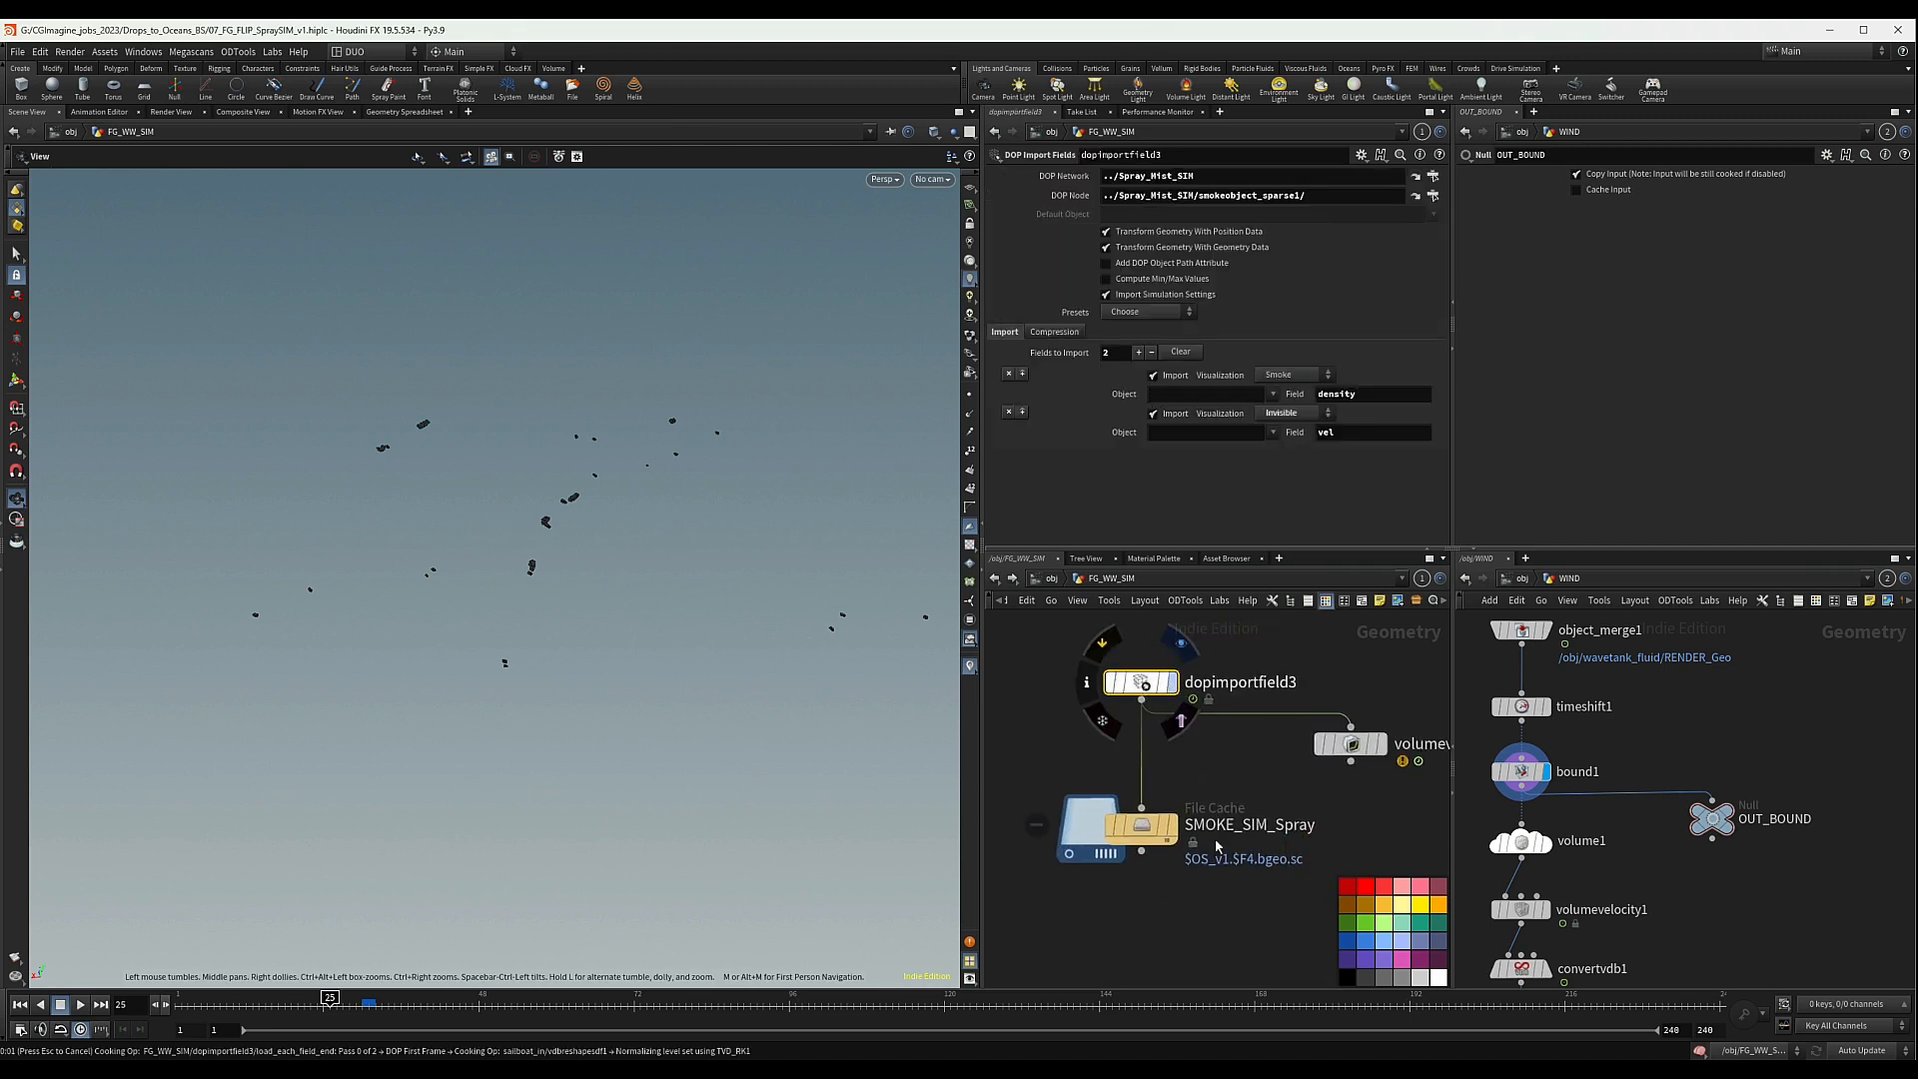
{"action": "left_click", "coordinate": [1171, 682]}
{"action": "middle_click_drag", "start_coordinate": [1333, 699], "coordinate": [1265, 684]}
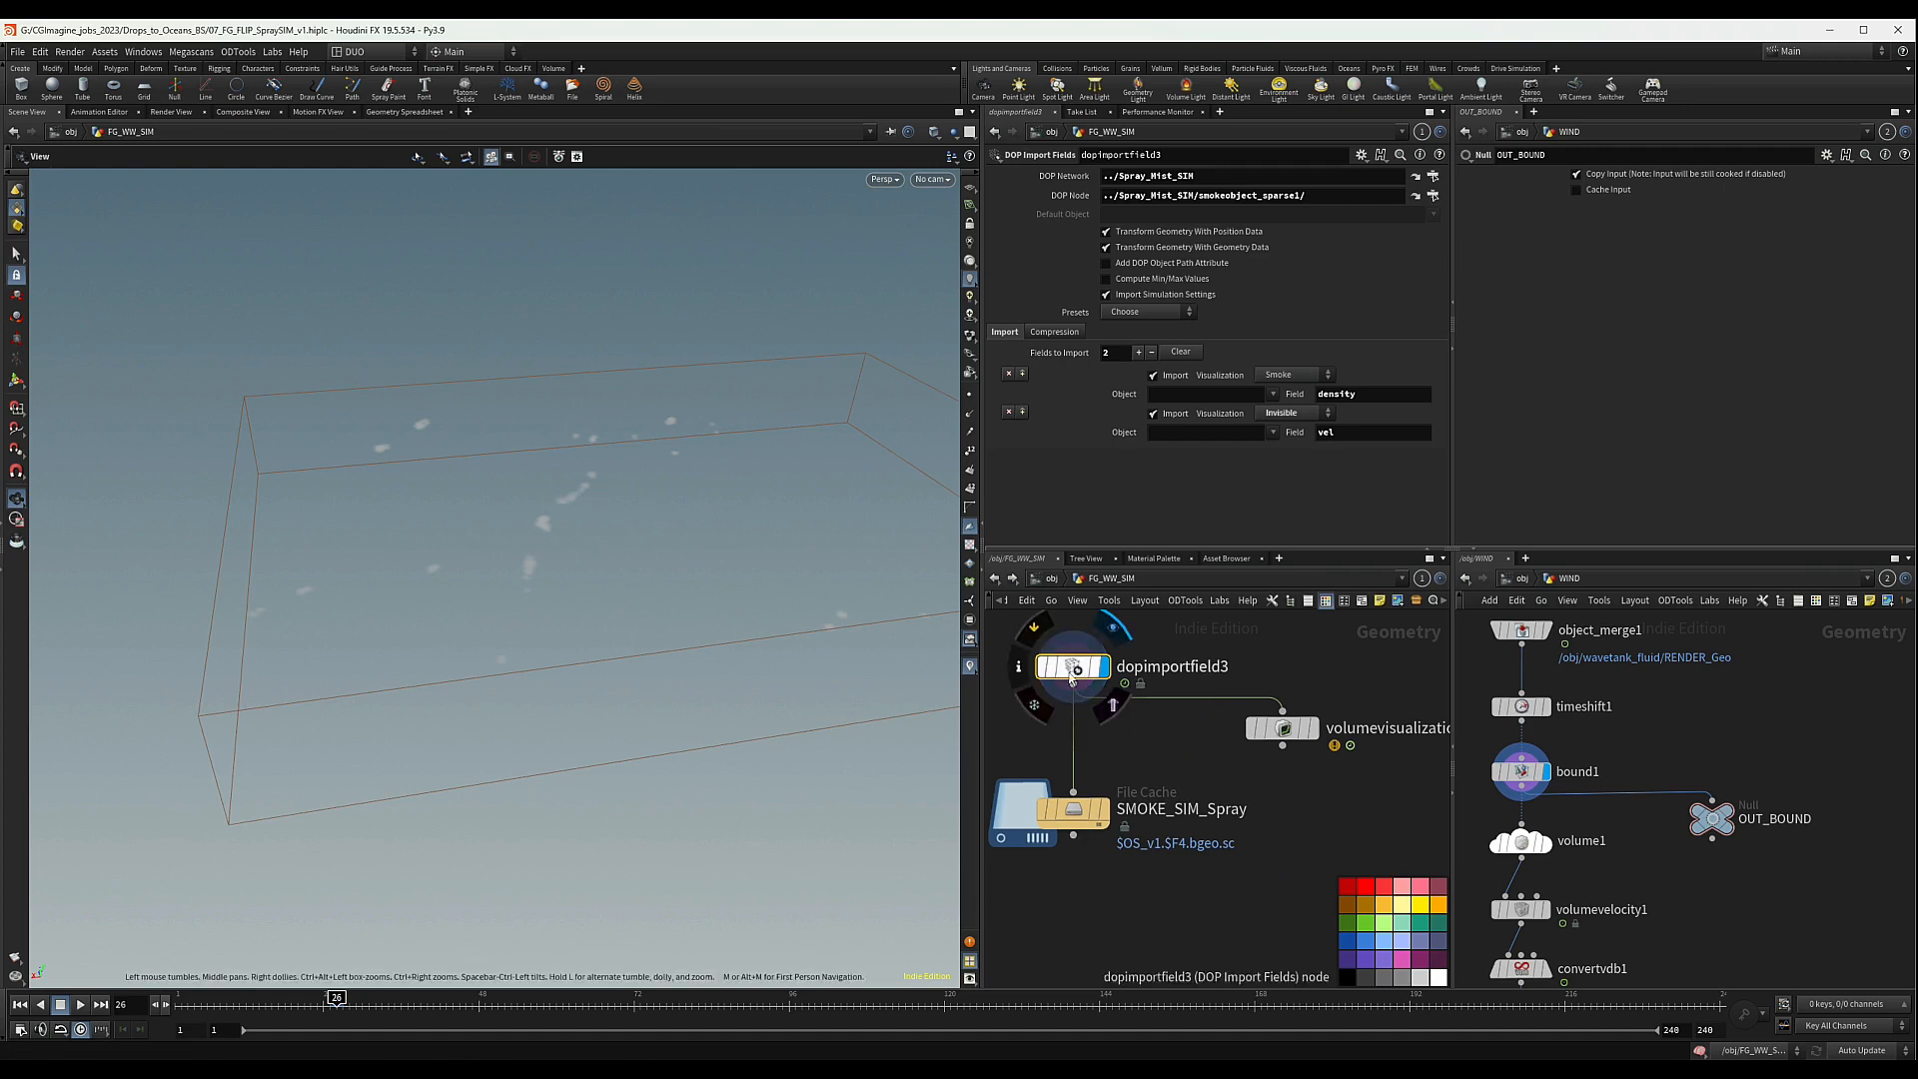
{"action": "left_click", "coordinate": [330, 1010]}
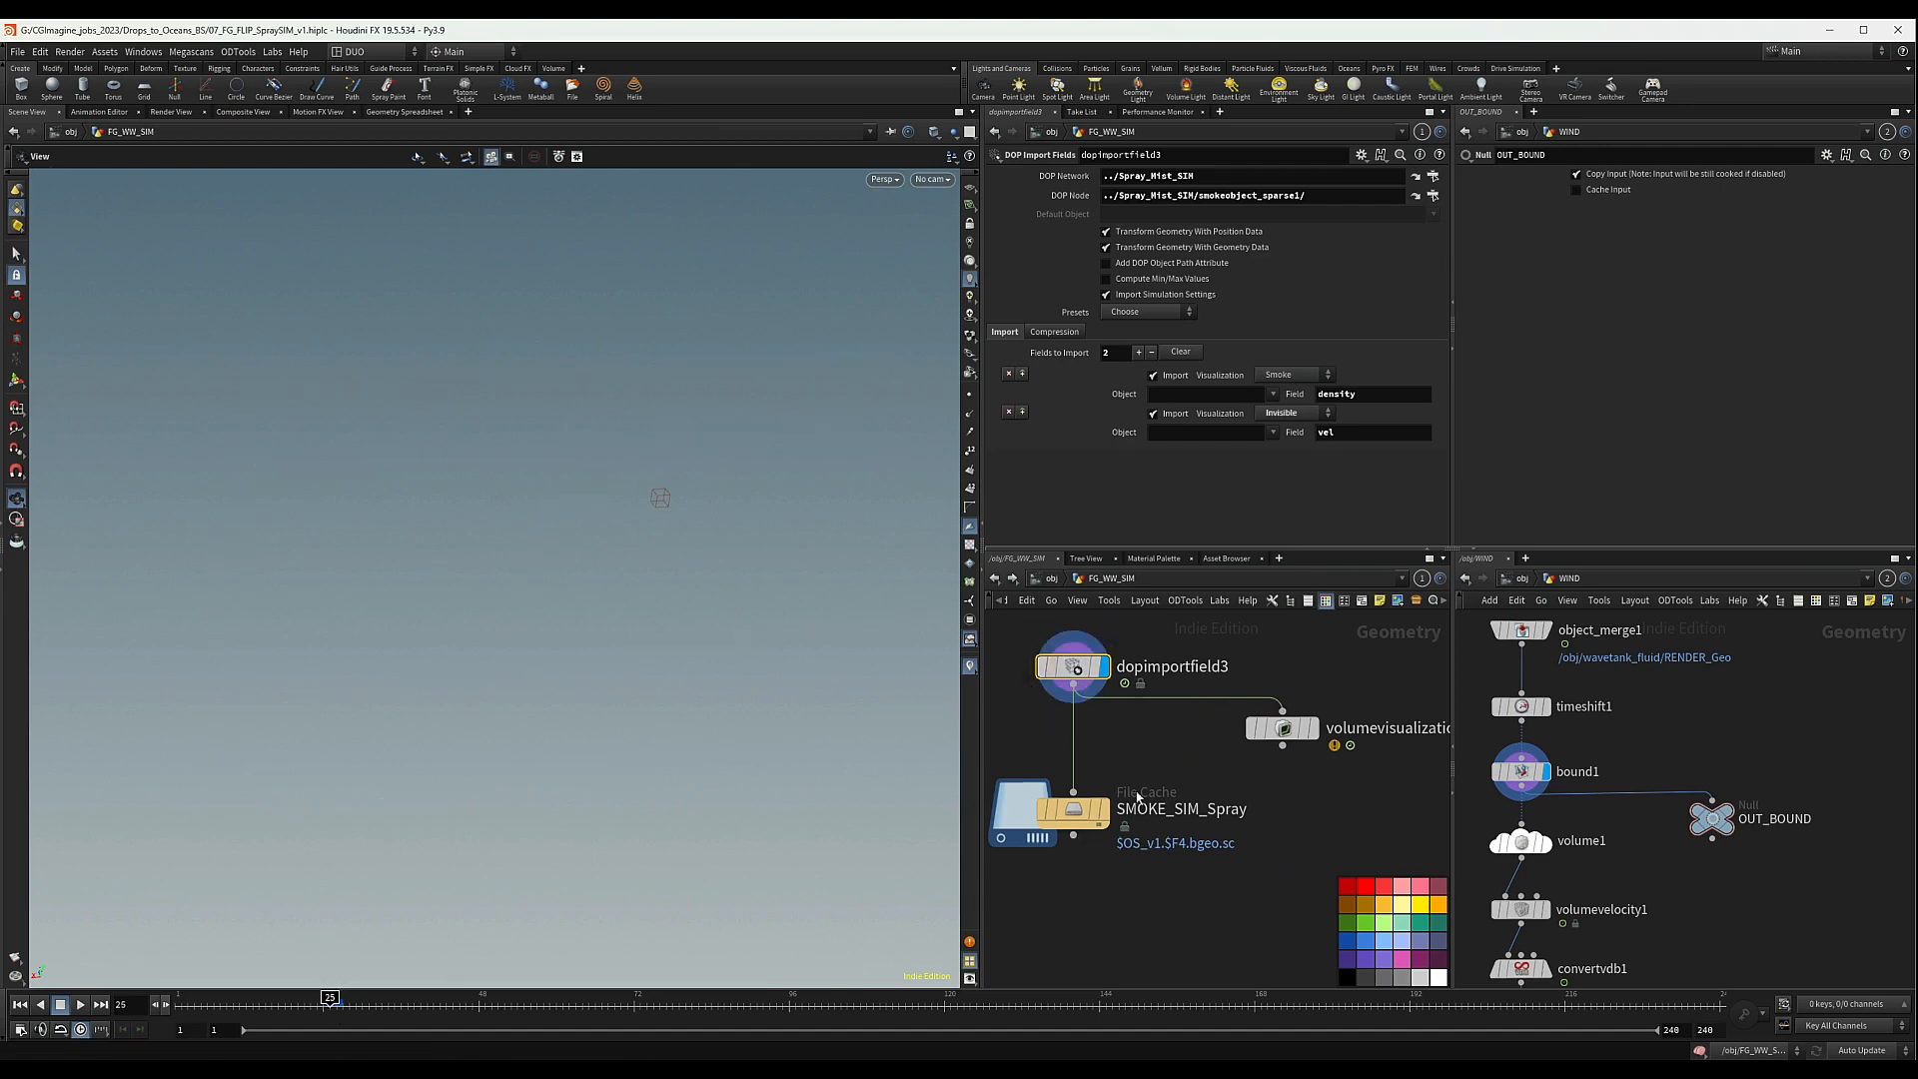
- Display the SMOKE_SIM_Spray file cache and examine the cached mist from several angles up to frame 165
{"action": "middle_click_drag", "start_coordinate": [1154, 749], "coordinate": [1227, 710]}
{"action": "left_click", "coordinate": [1147, 772]}
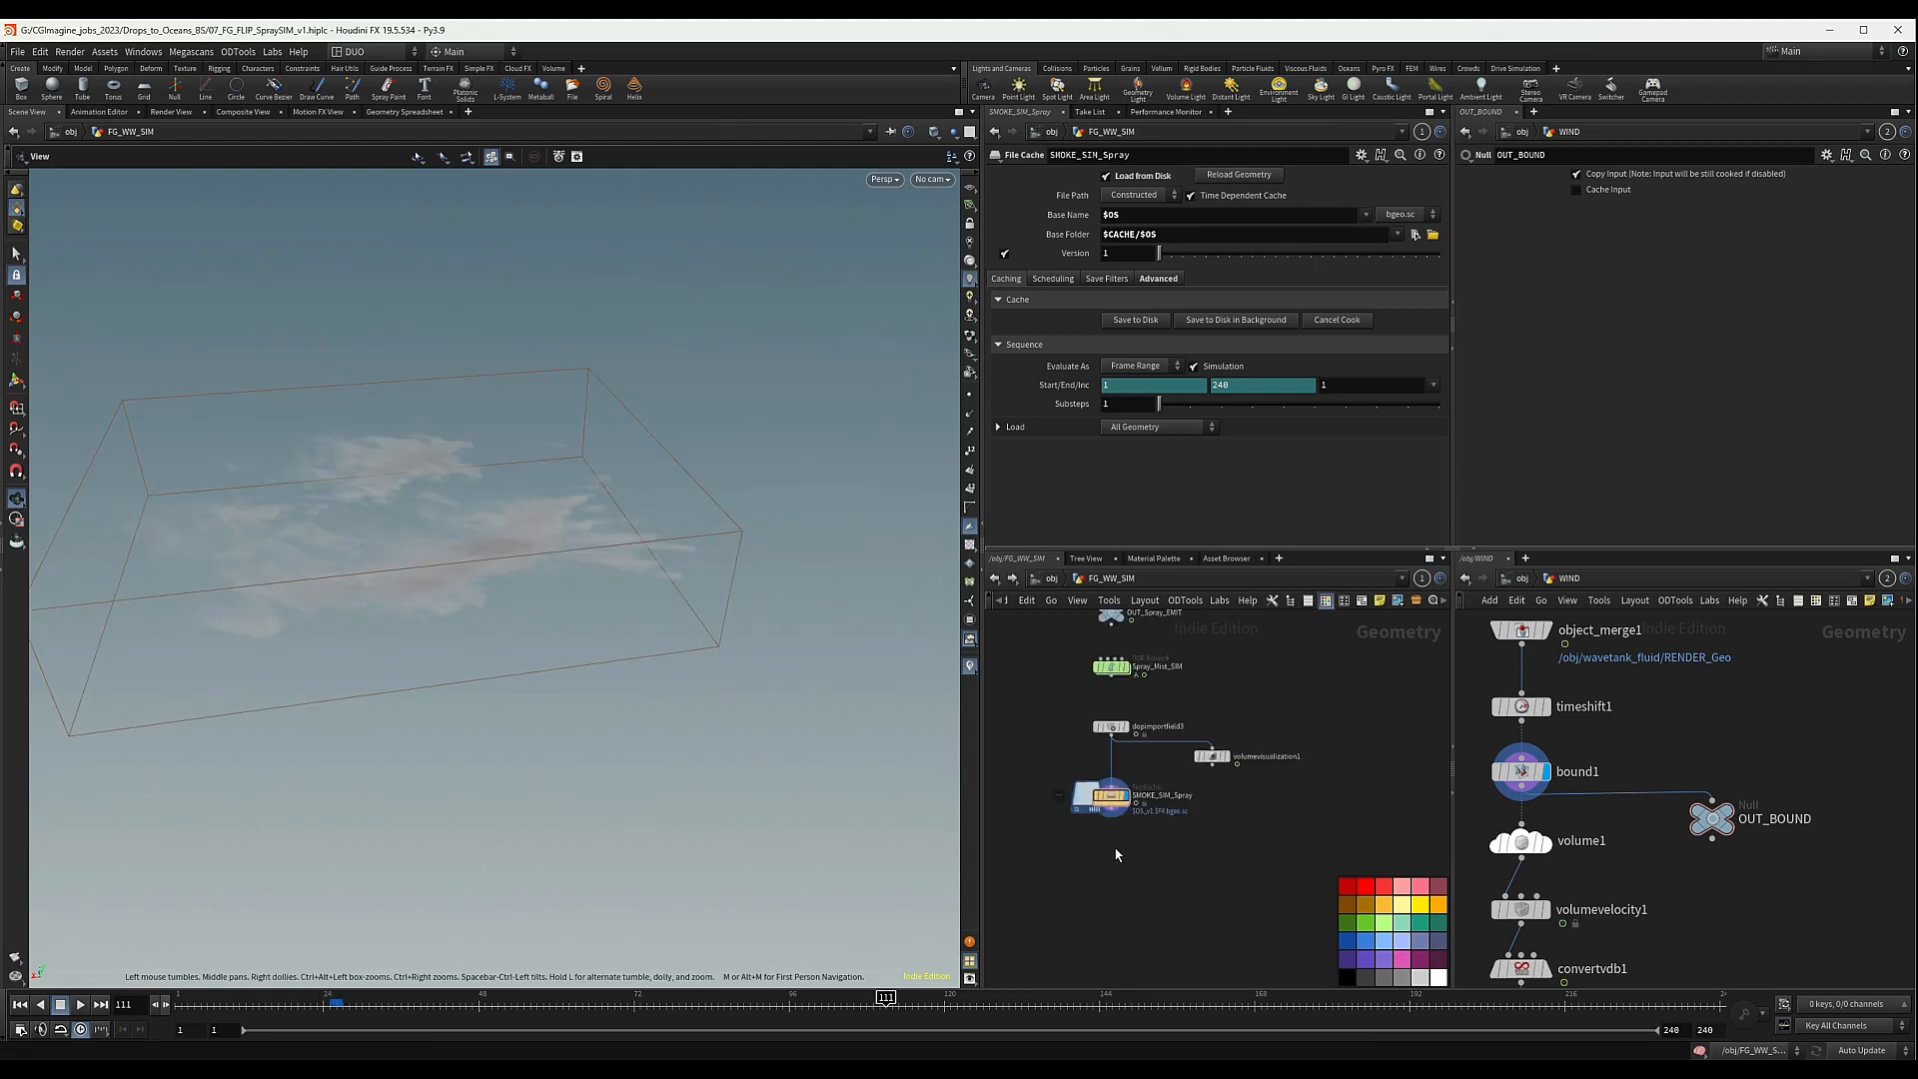
{"action": "scroll", "coordinate": [1118, 854], "scroll_direction": "up", "scroll_amount": 3}
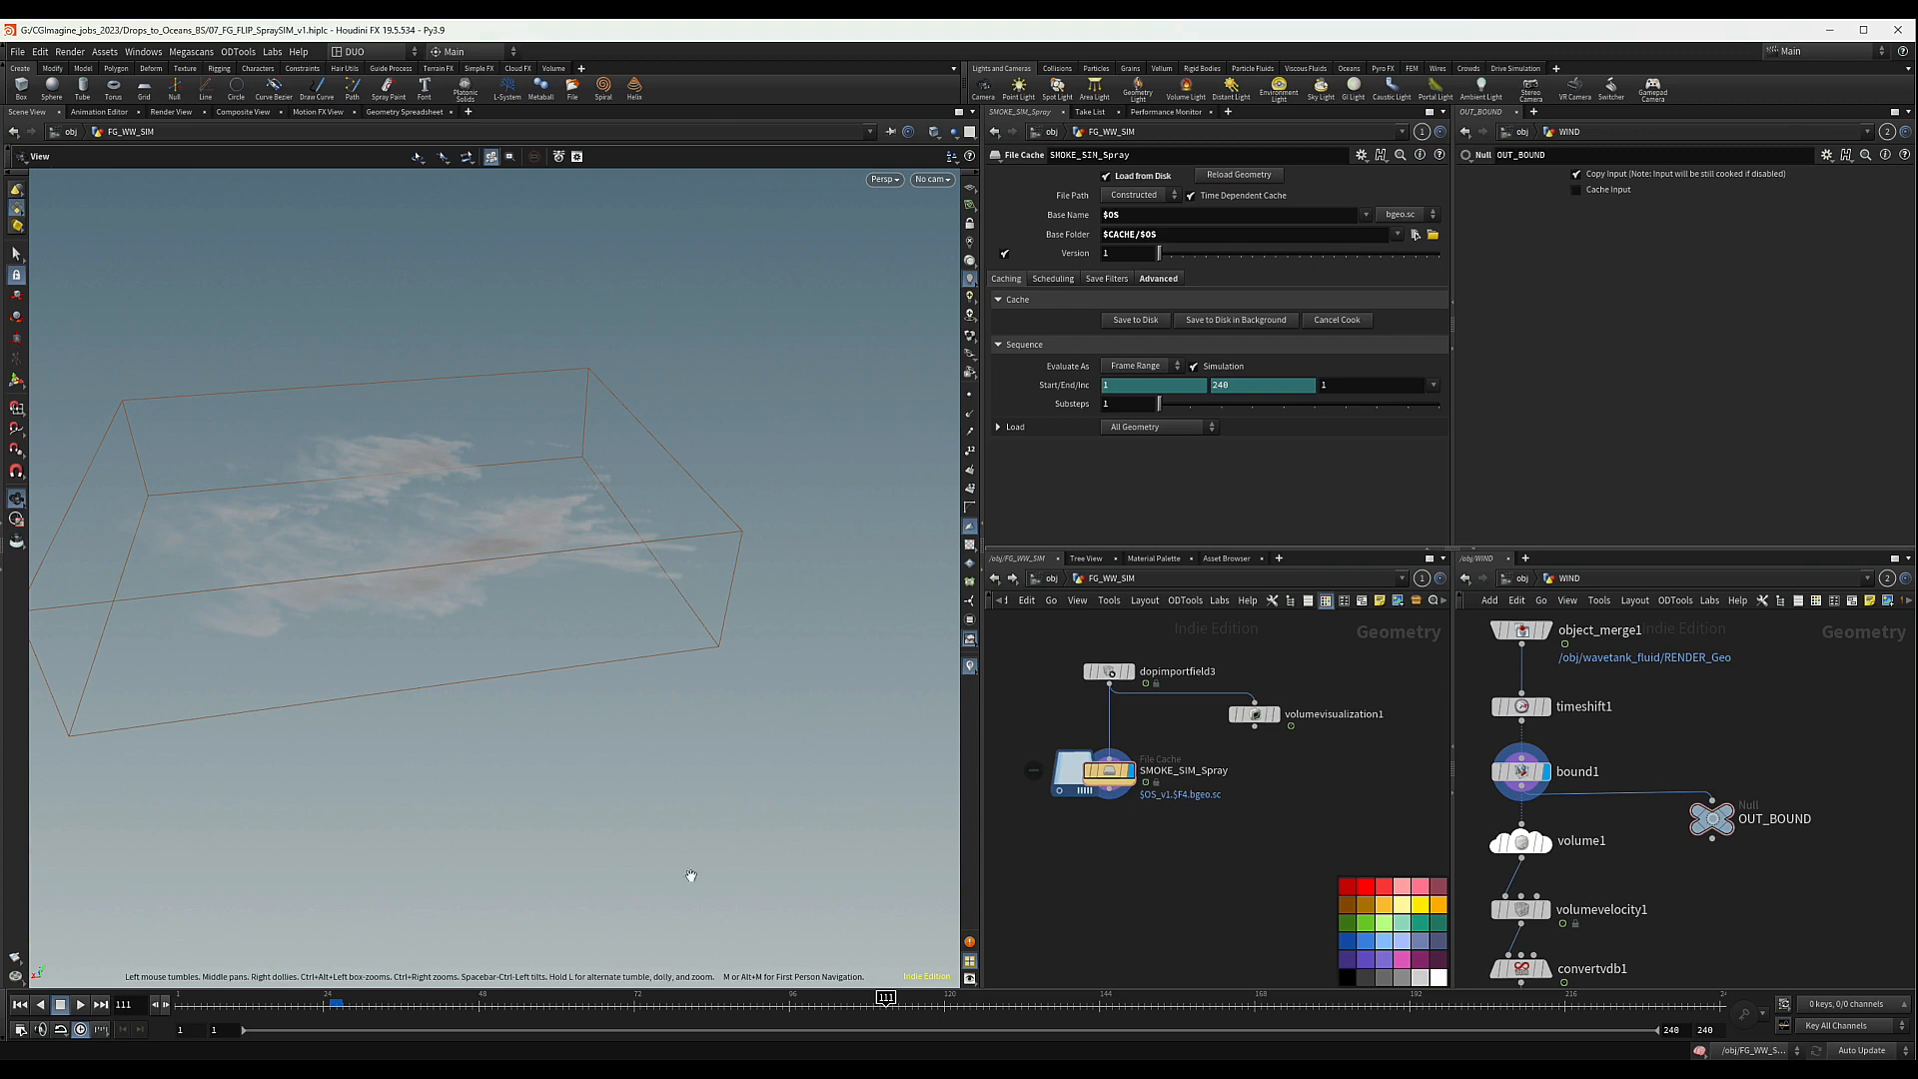
{"action": "left_click", "coordinate": [1150, 1002]}
{"action": "left_click", "coordinate": [1236, 1007]}
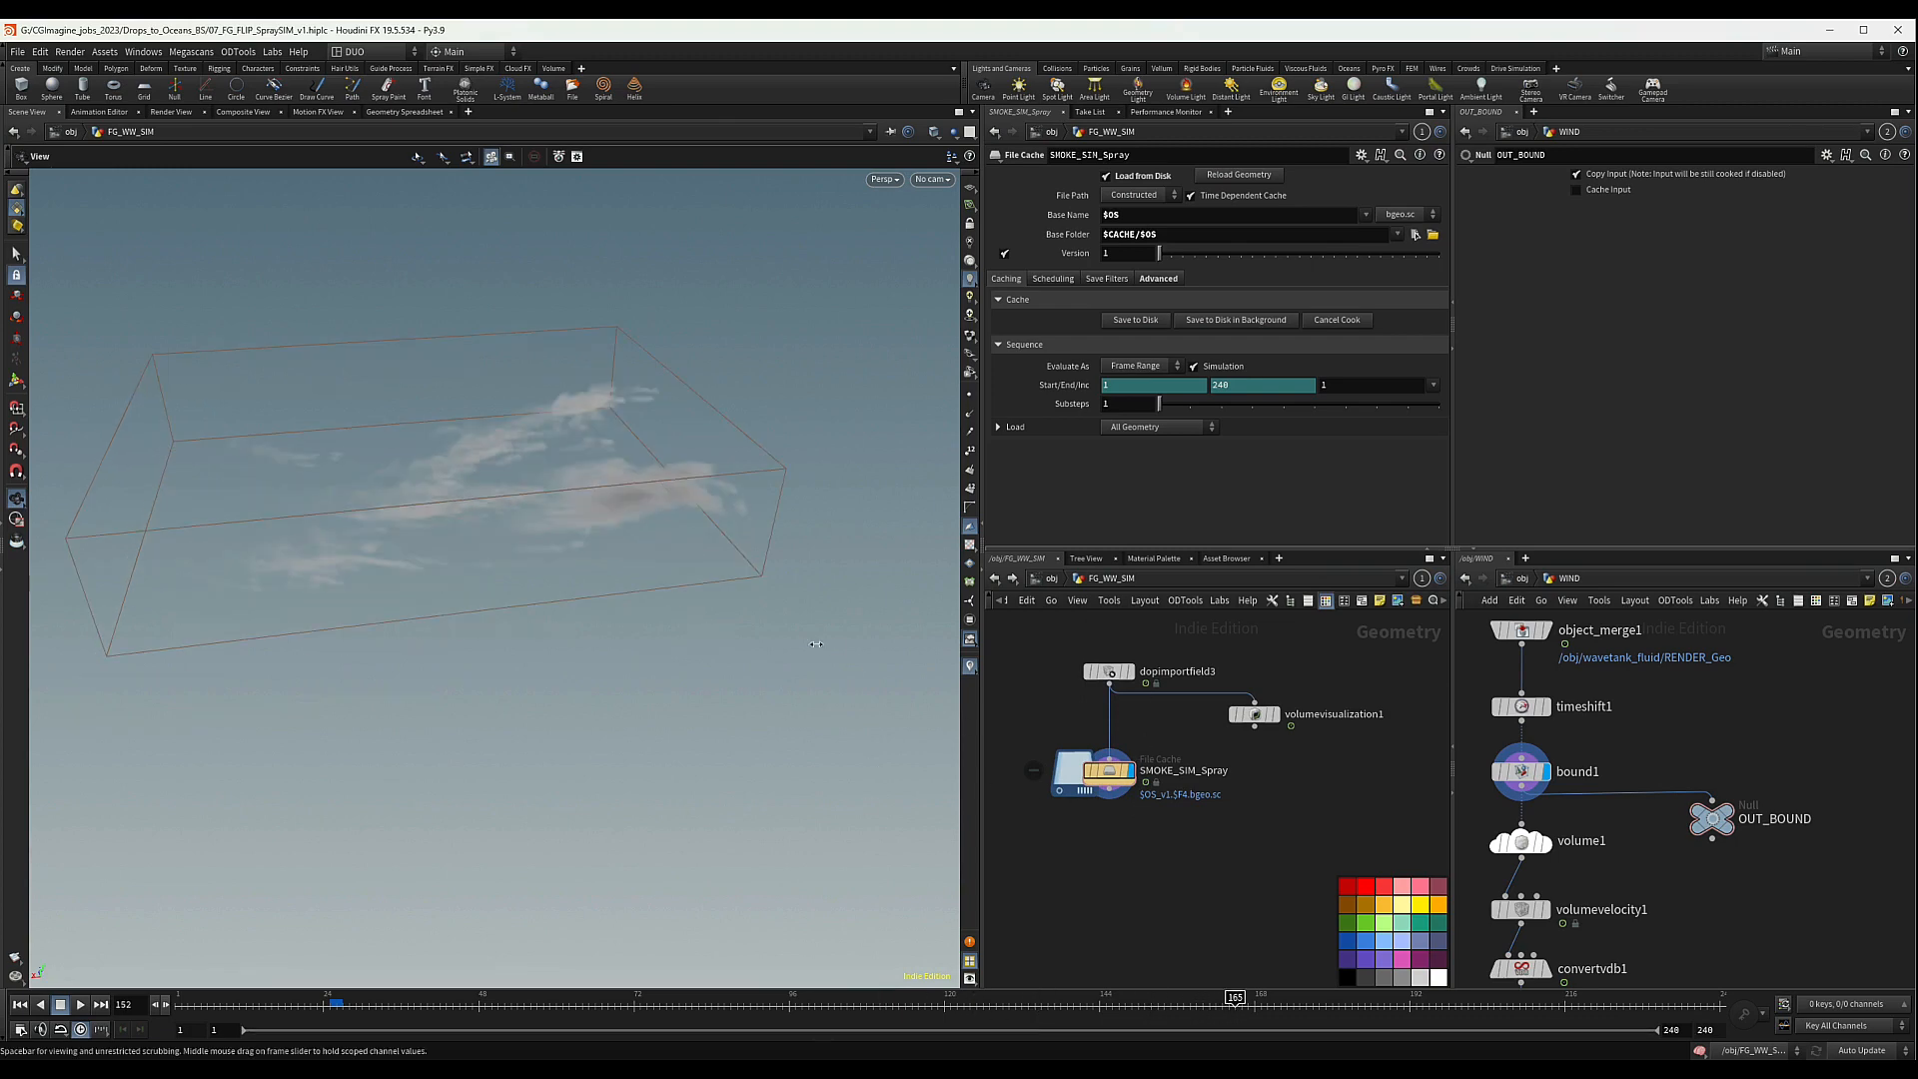
{"action": "right_click_drag", "start_coordinate": [553, 510], "coordinate": [947, 463]}
{"action": "mouse_move", "coordinate": [579, 481]}
{"action": "left_mouse_down"}
{"action": "mouse_move", "coordinate": [592, 638]}
{"action": "mouse_move", "coordinate": [592, 621]}
{"action": "left_mouse_up"}
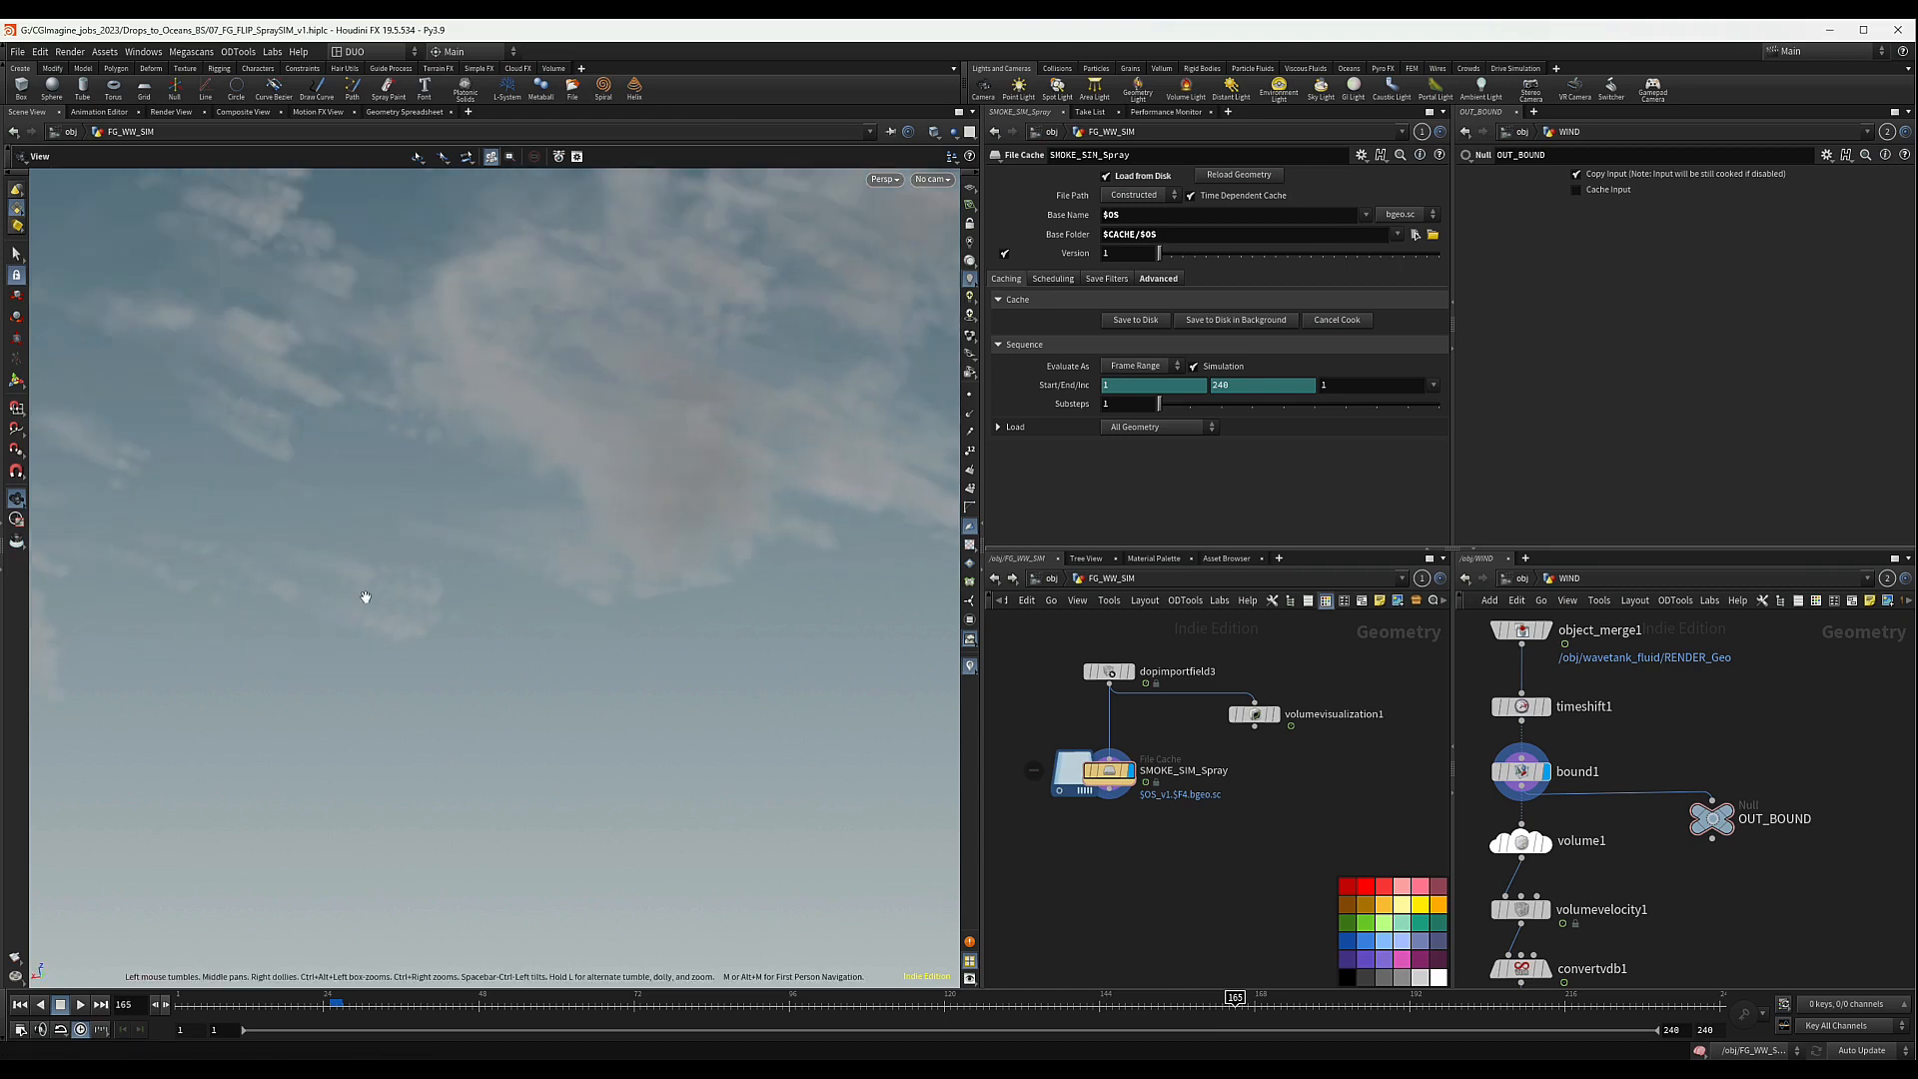
{"action": "mouse_move", "coordinate": [366, 596]}
{"action": "left_mouse_down"}
{"action": "mouse_move", "coordinate": [390, 630]}
{"action": "mouse_move", "coordinate": [479, 441]}
{"action": "mouse_move", "coordinate": [527, 530]}
{"action": "mouse_move", "coordinate": [398, 454]}
{"action": "mouse_move", "coordinate": [667, 506]}
{"action": "left_mouse_up"}
- Set the viewport's 3D texture Limit Resolution to 1024 on all three axes and check the cached mist at frame 161
{"action": "right_click", "coordinate": [782, 355]}
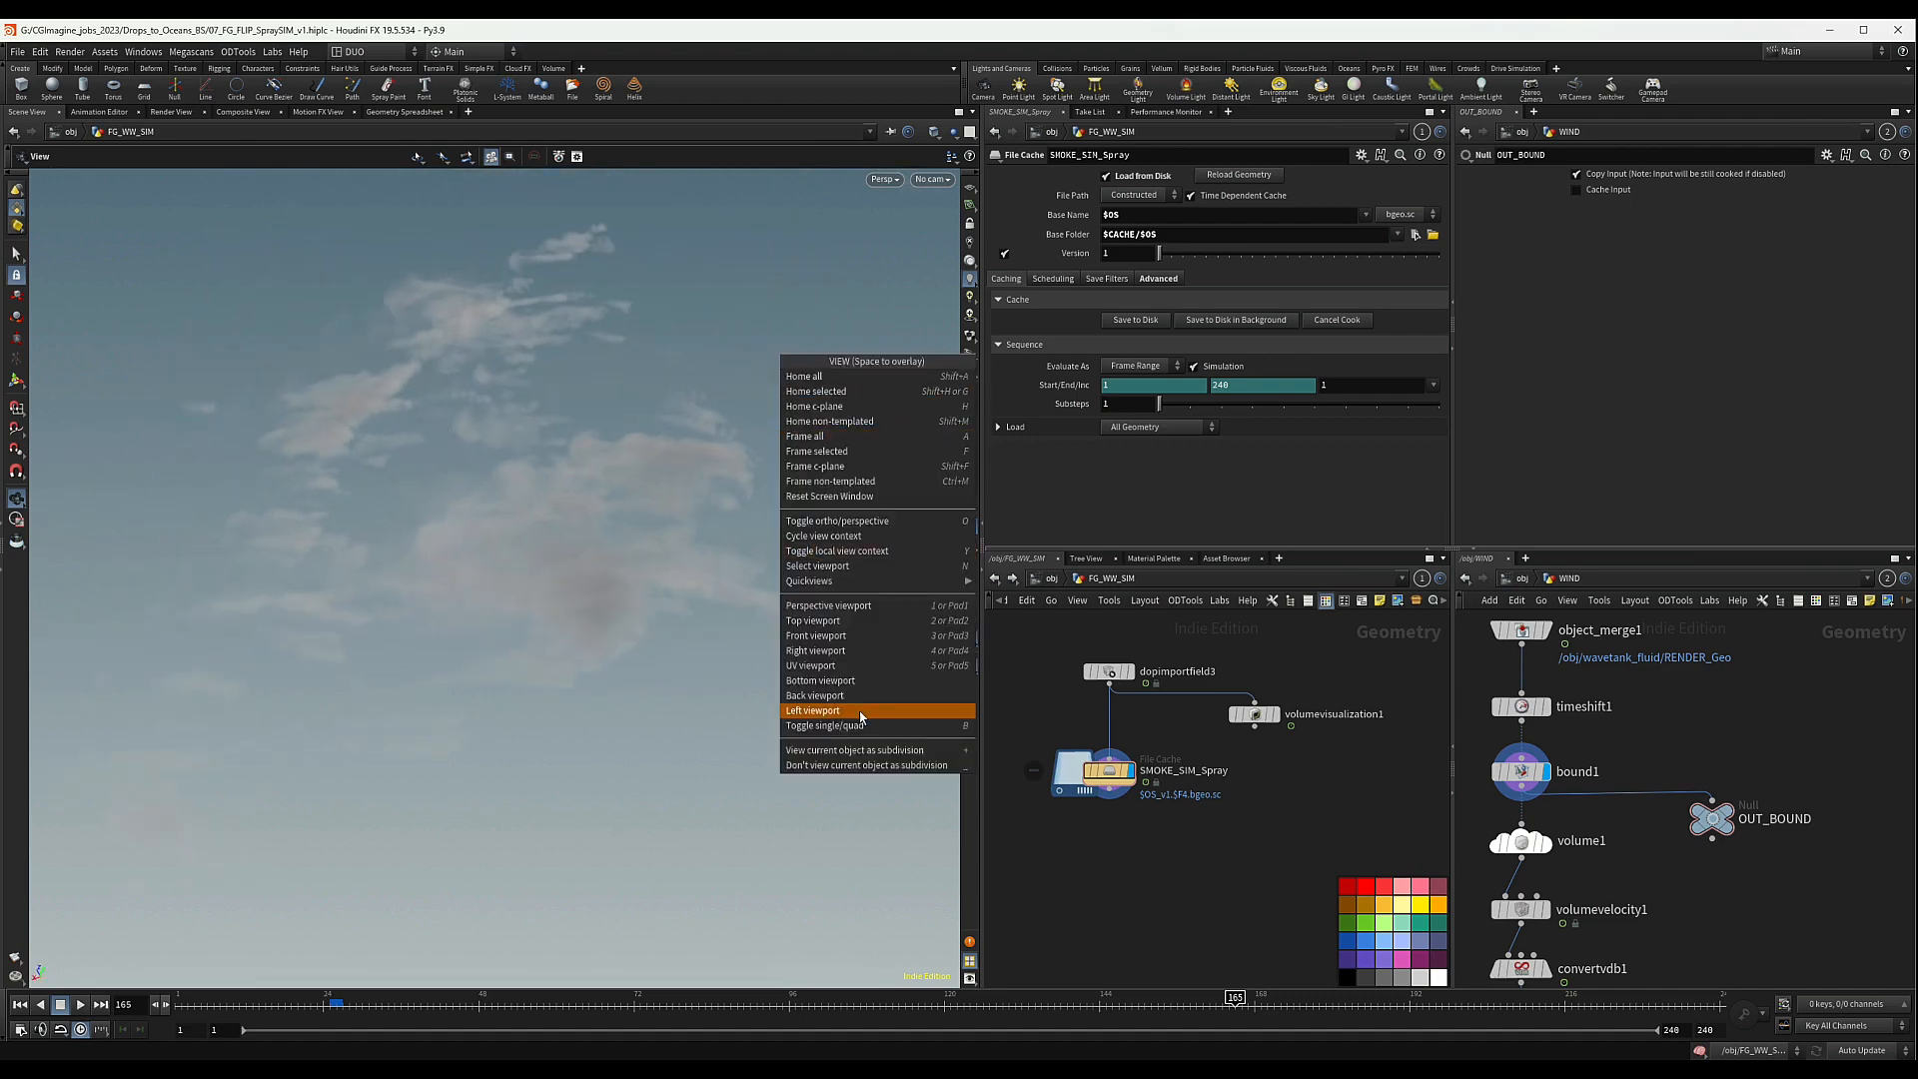
{"action": "left_click", "coordinate": [861, 725]}
{"action": "key", "text": "d"}
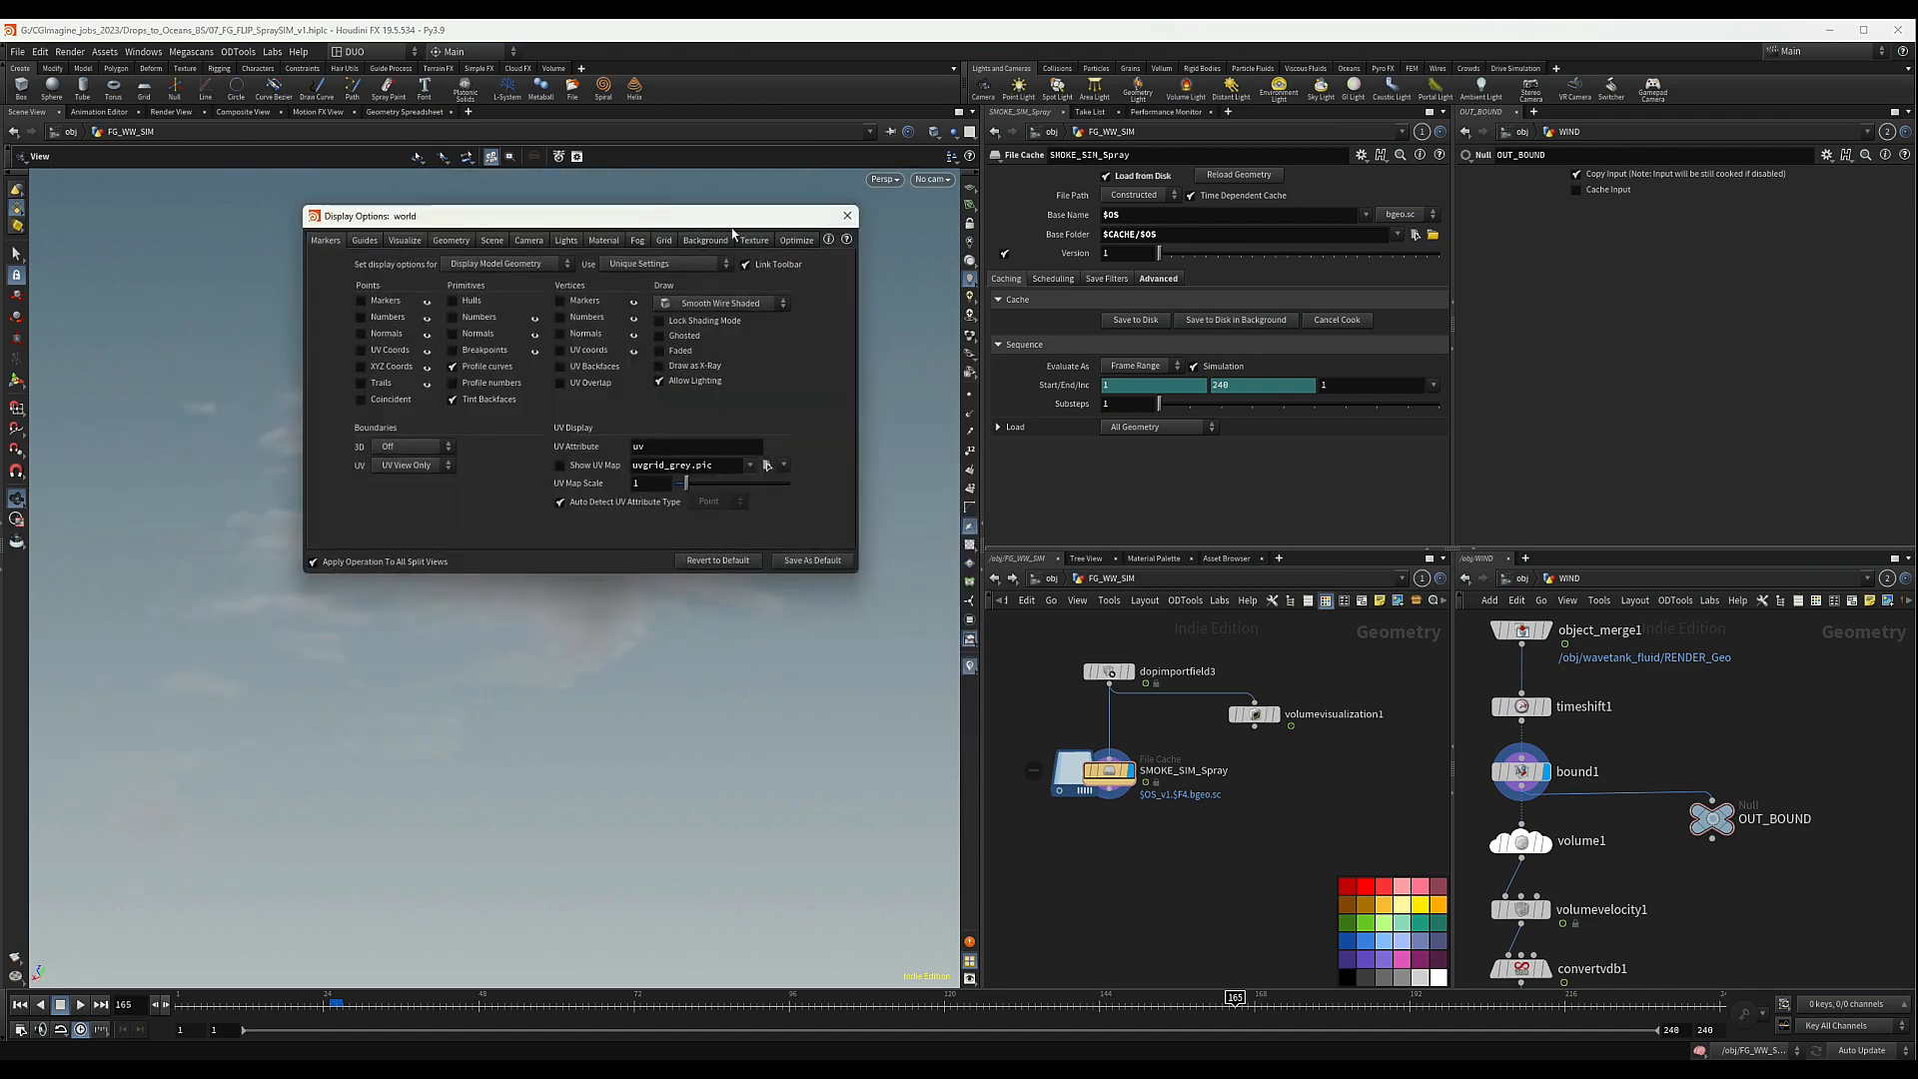
{"action": "left_click", "coordinate": [754, 240]}
{"action": "left_click", "coordinate": [679, 413]}
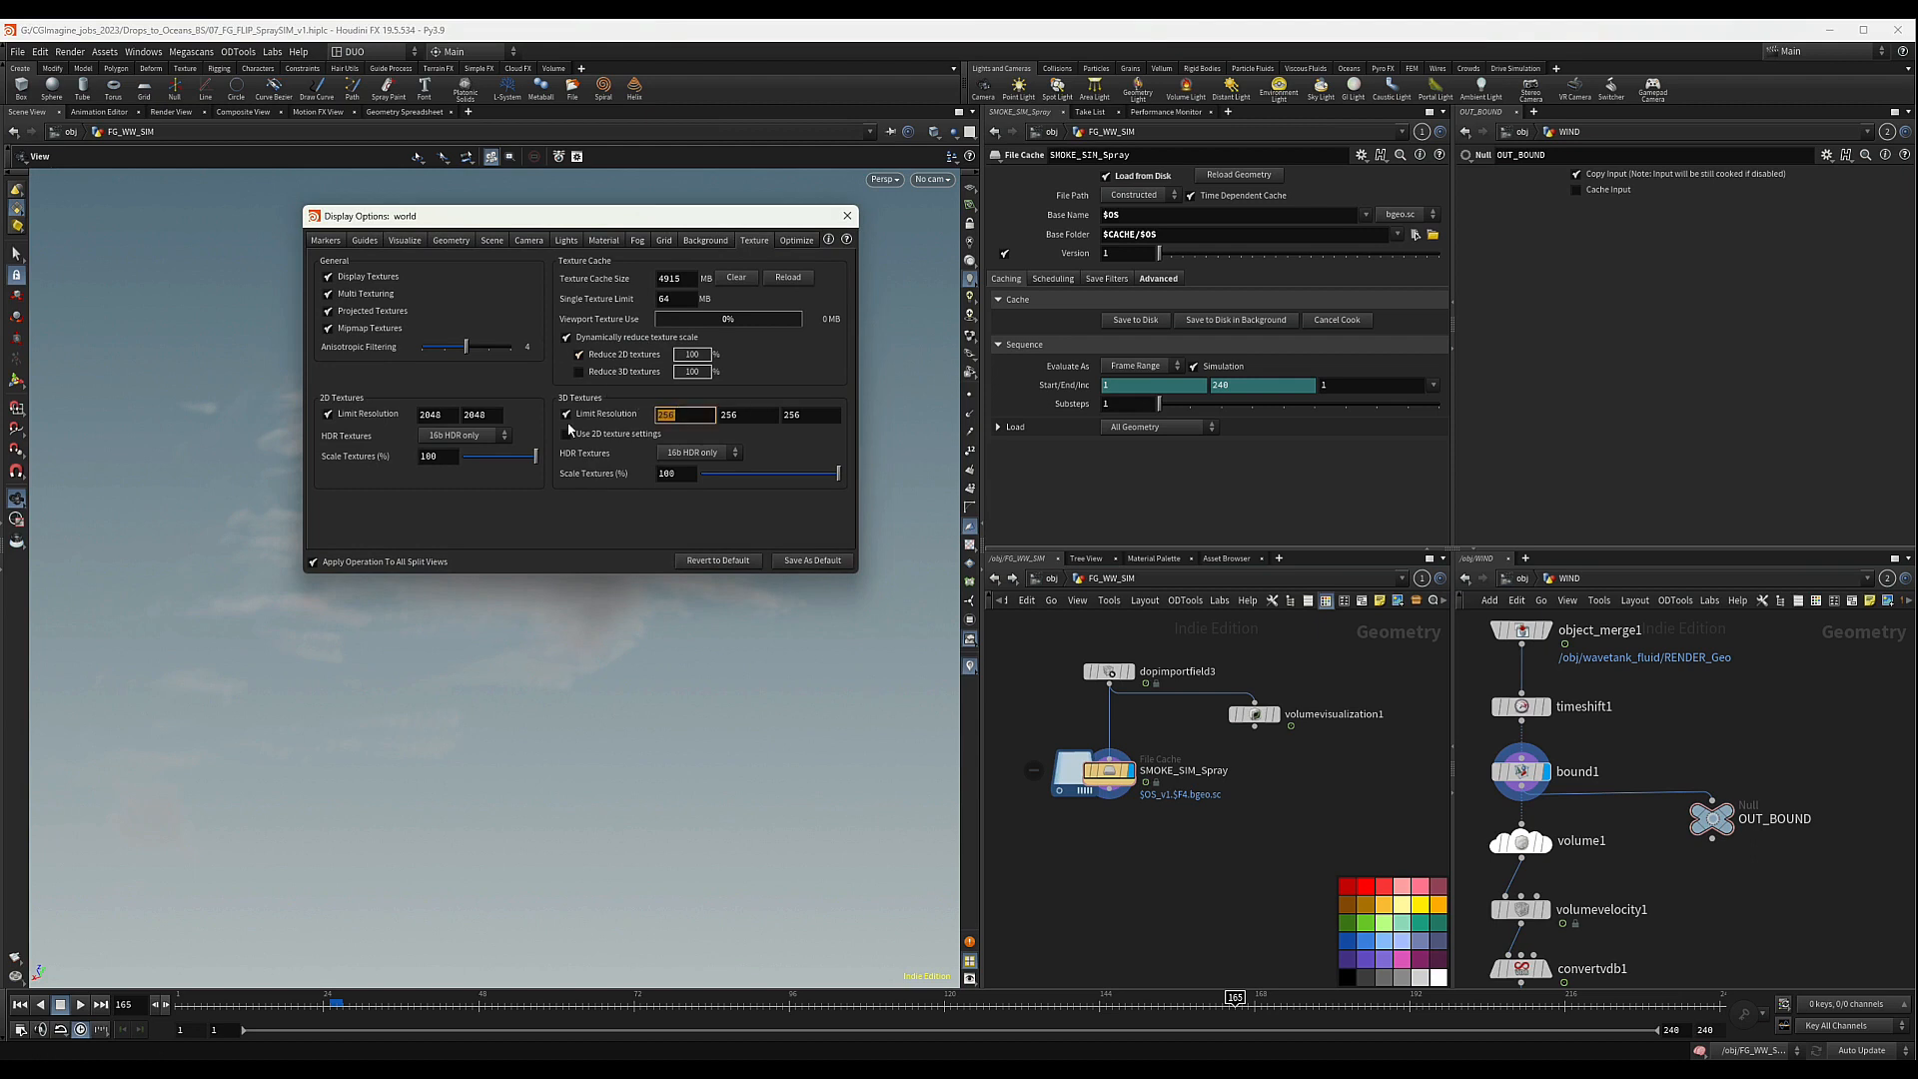
{"action": "type", "text": "1"}
{"action": "key", "text": "Tab"}
{"action": "type", "text": "1024"}
{"action": "key", "text": "Tab"}
{"action": "type", "text": "1024"}
{"action": "key", "text": "Return"}
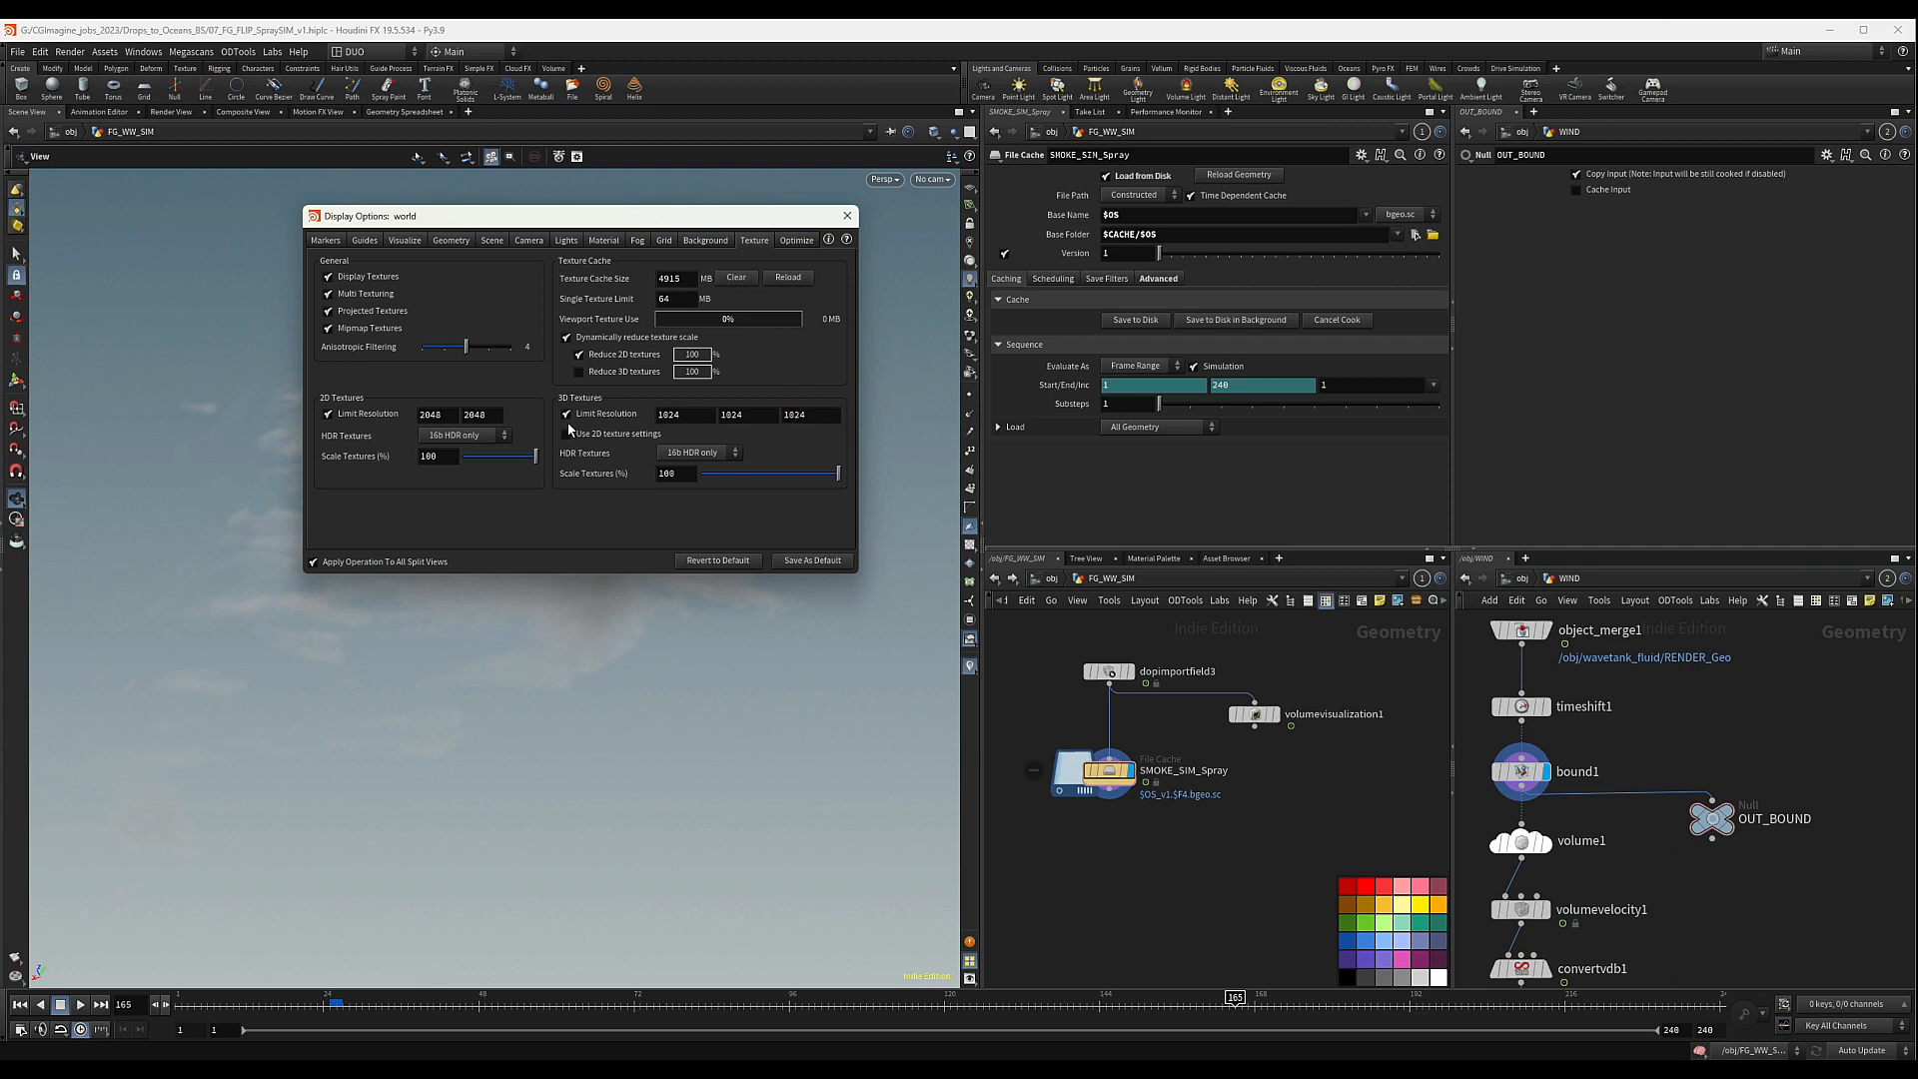
{"action": "left_click", "coordinate": [847, 215]}
{"action": "left_click", "coordinate": [1214, 1009]}
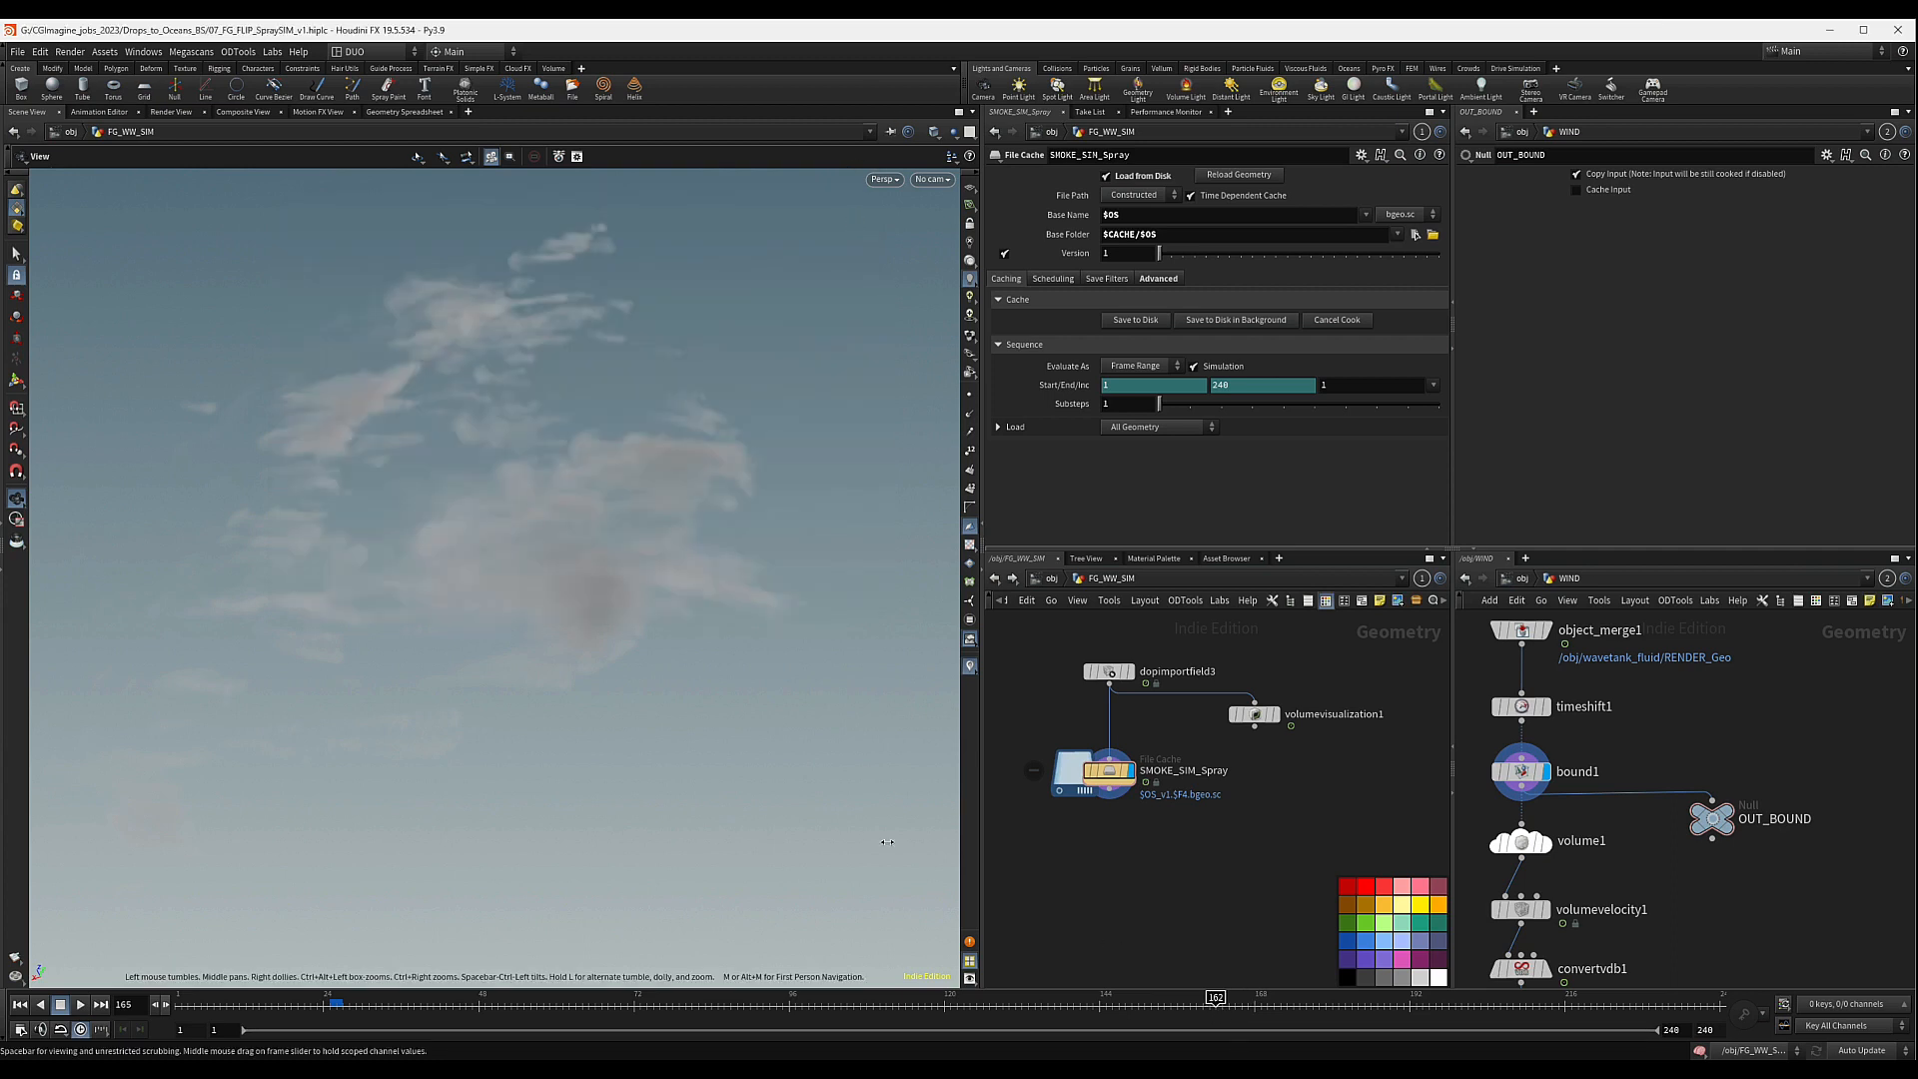
- Look closer at the cached mist at frame 162, and switch the viewport to the Cam_Mid_Shot1 camera
{"action": "right_click_drag", "start_coordinate": [525, 522], "coordinate": [643, 498]}
{"action": "left_click_drag", "start_coordinate": [643, 499], "coordinate": [663, 309]}
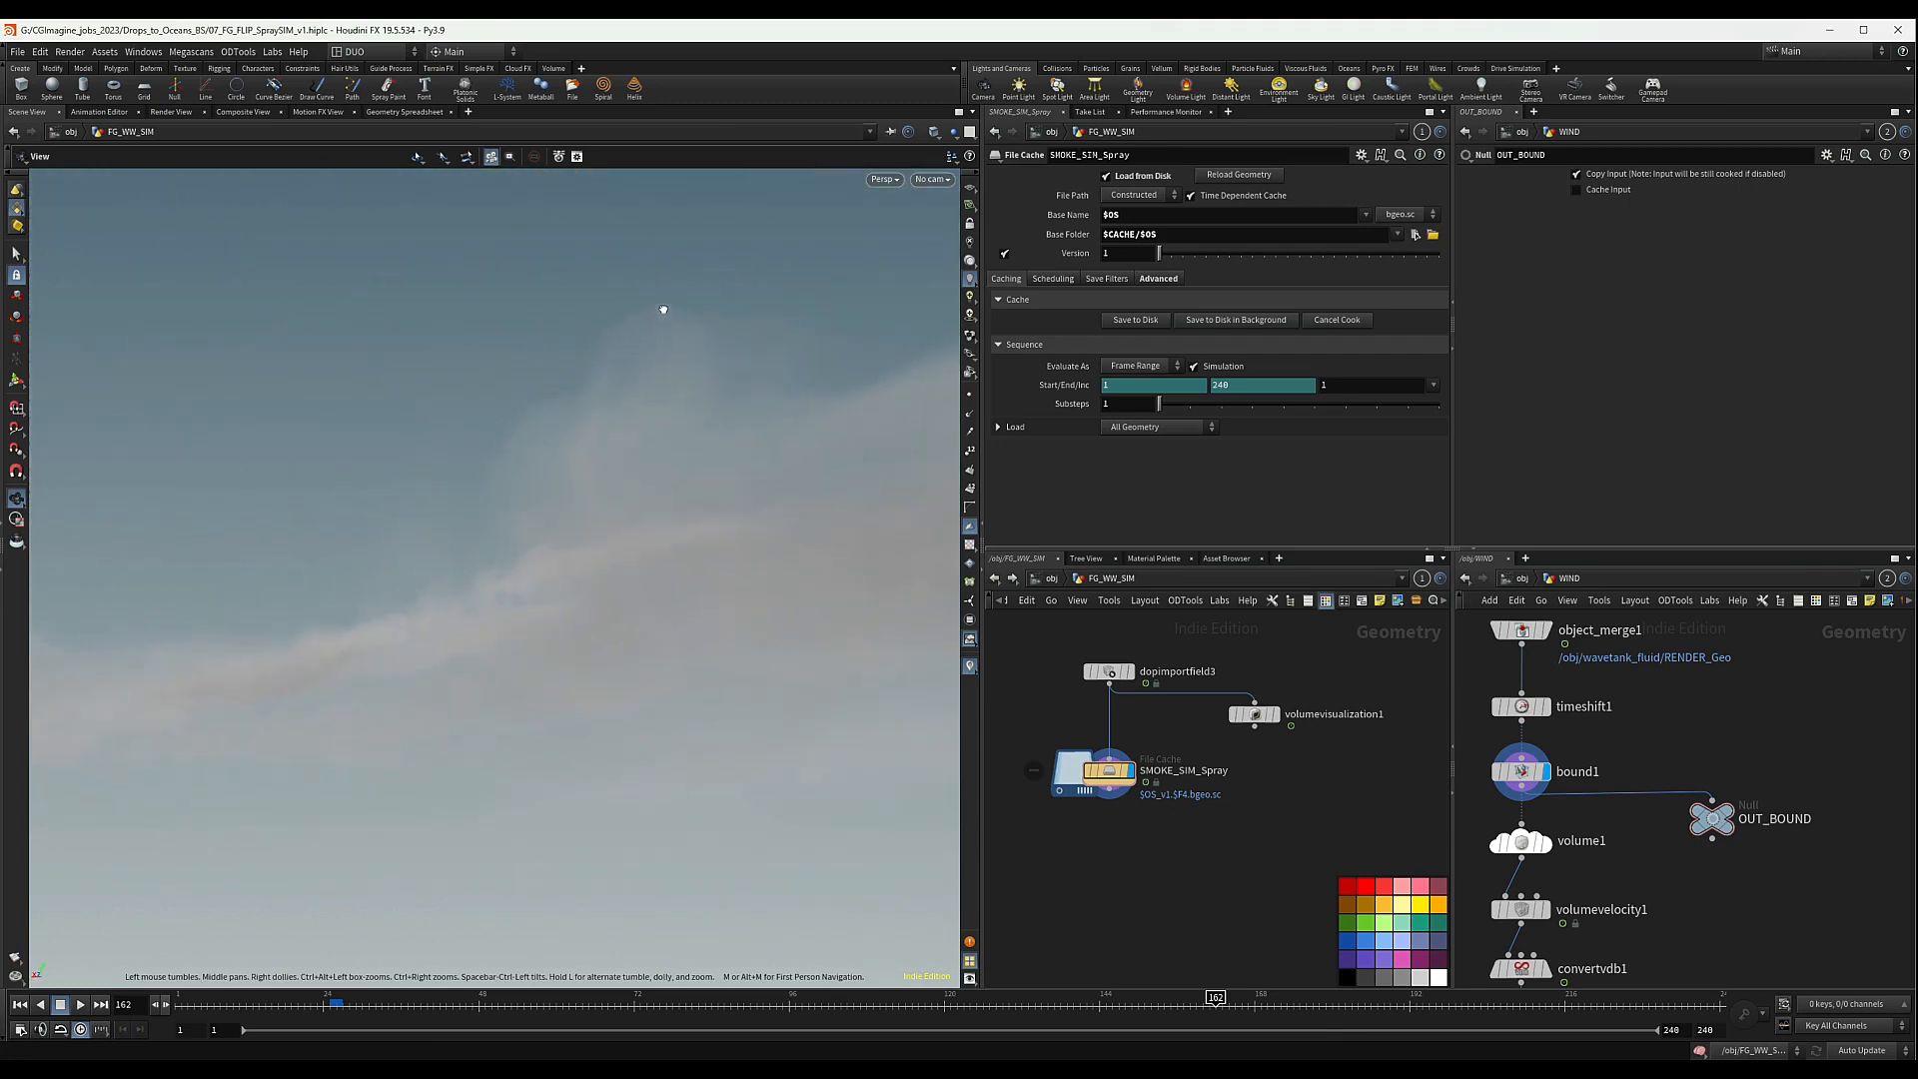
{"action": "left_click", "coordinate": [932, 178]}
{"action": "left_click", "coordinate": [939, 253]}
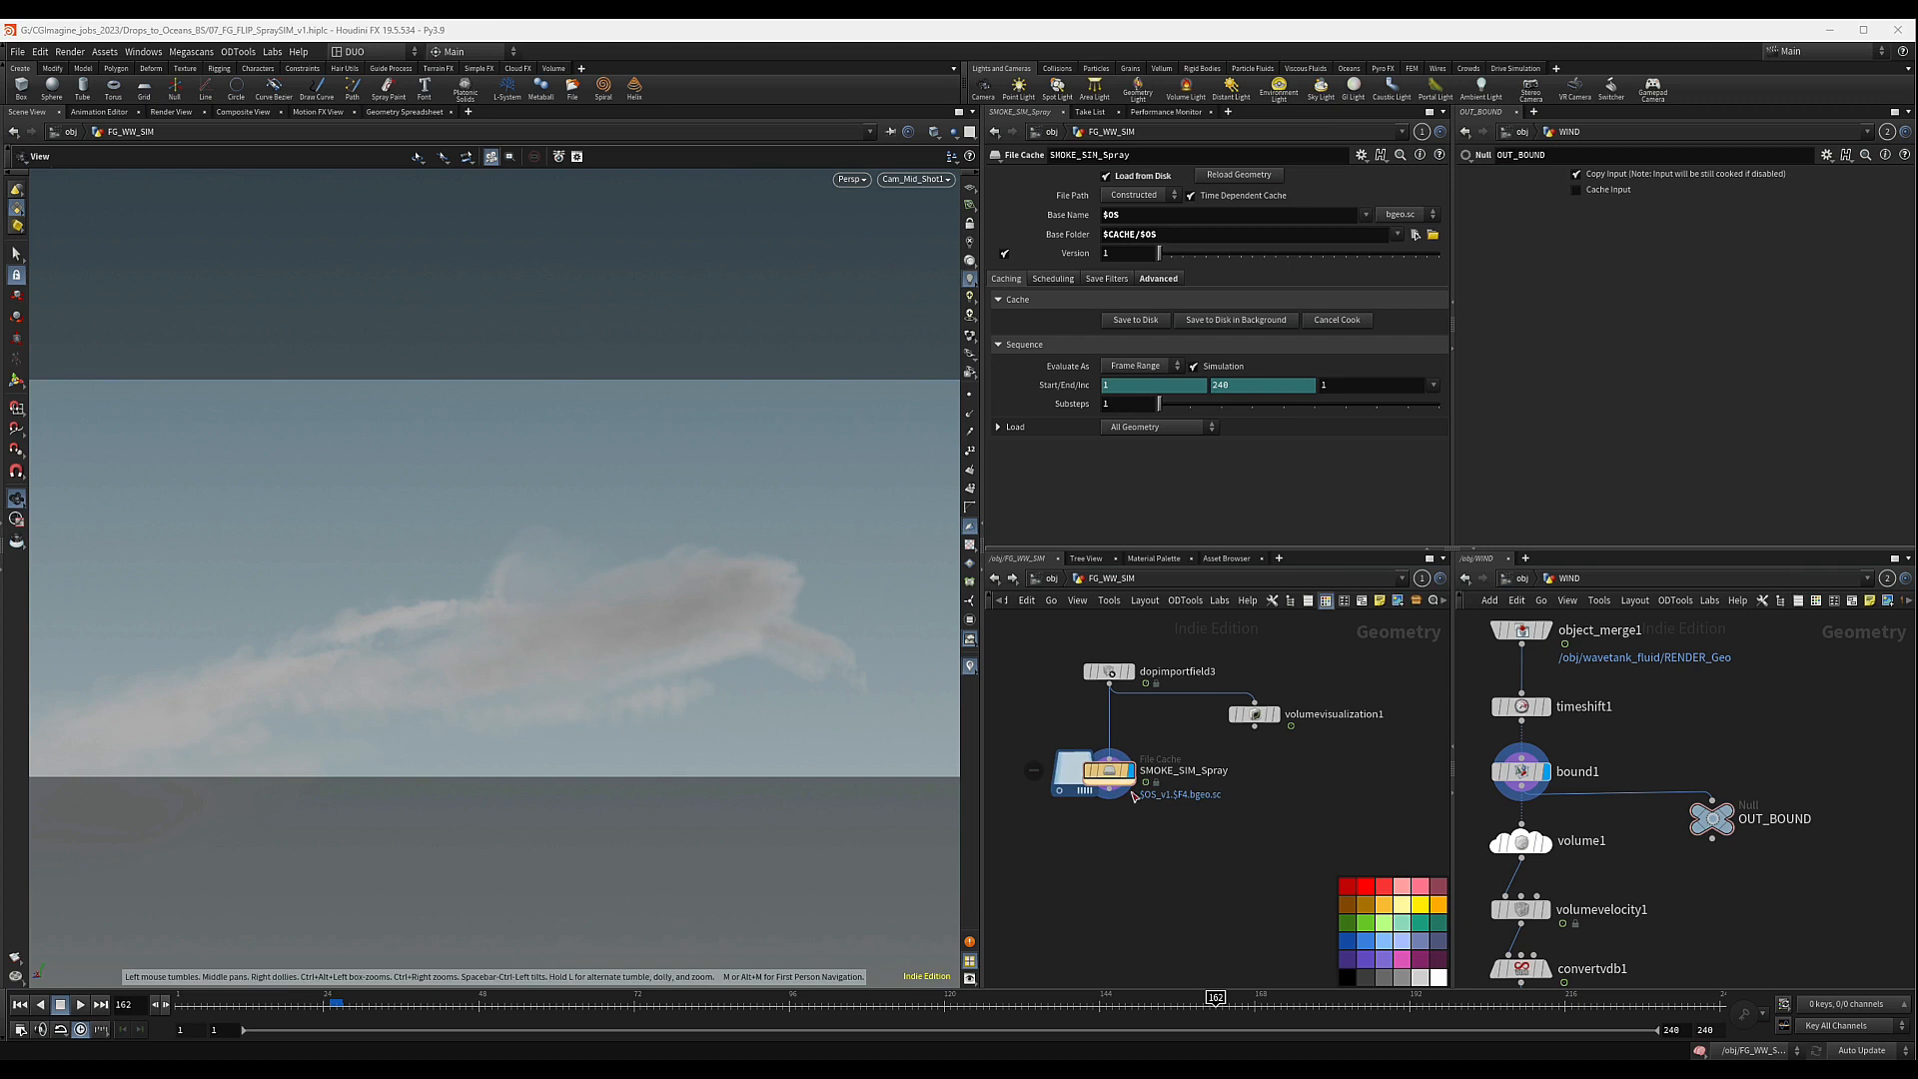
- Set the viewport's 3D texture Limit Resolution to 256 on all three axes and close the display options
{"action": "middle_click_drag", "start_coordinate": [1146, 870], "coordinate": [1191, 842]}
{"action": "key", "text": "d"}
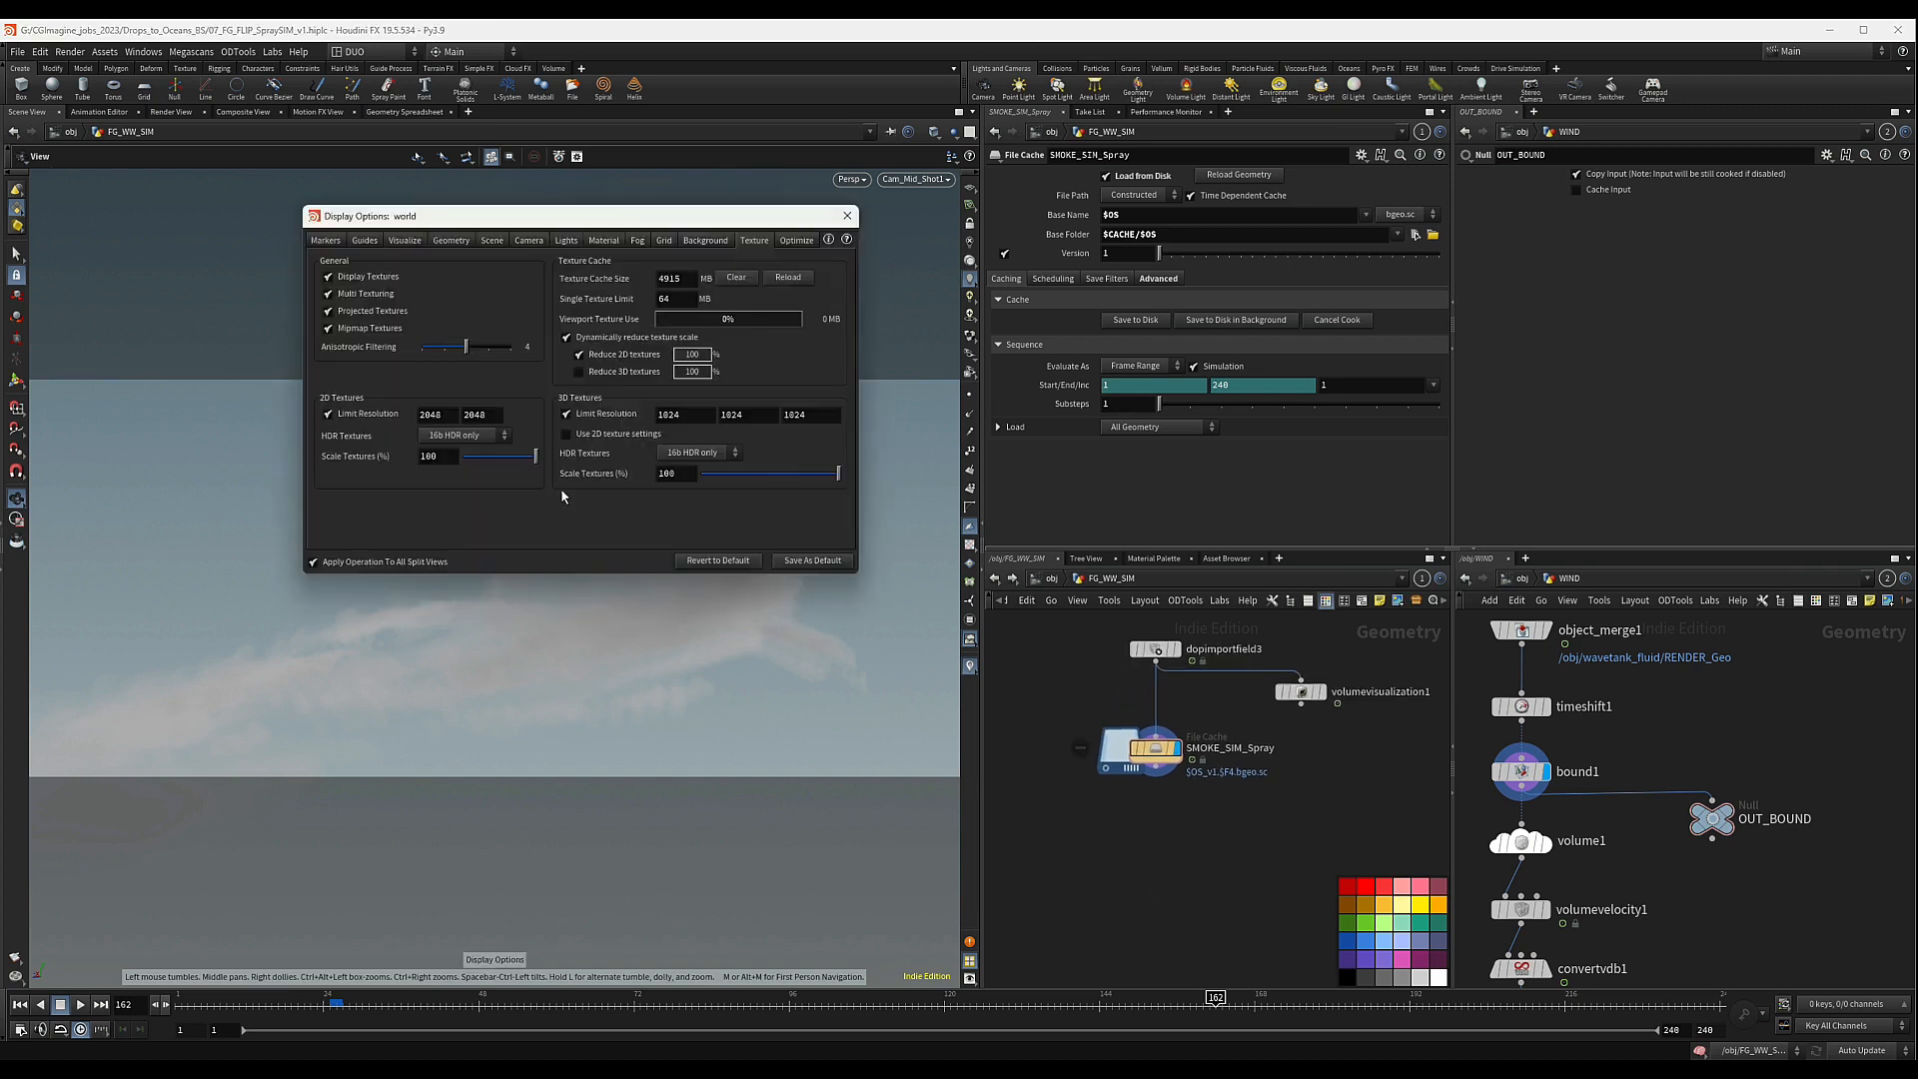
{"action": "left_click", "coordinate": [703, 414]}
{"action": "type", "text": "256"}
{"action": "key", "text": "Tab"}
{"action": "type", "text": "256"}
{"action": "key", "text": "Tab"}
{"action": "type", "text": "2"}
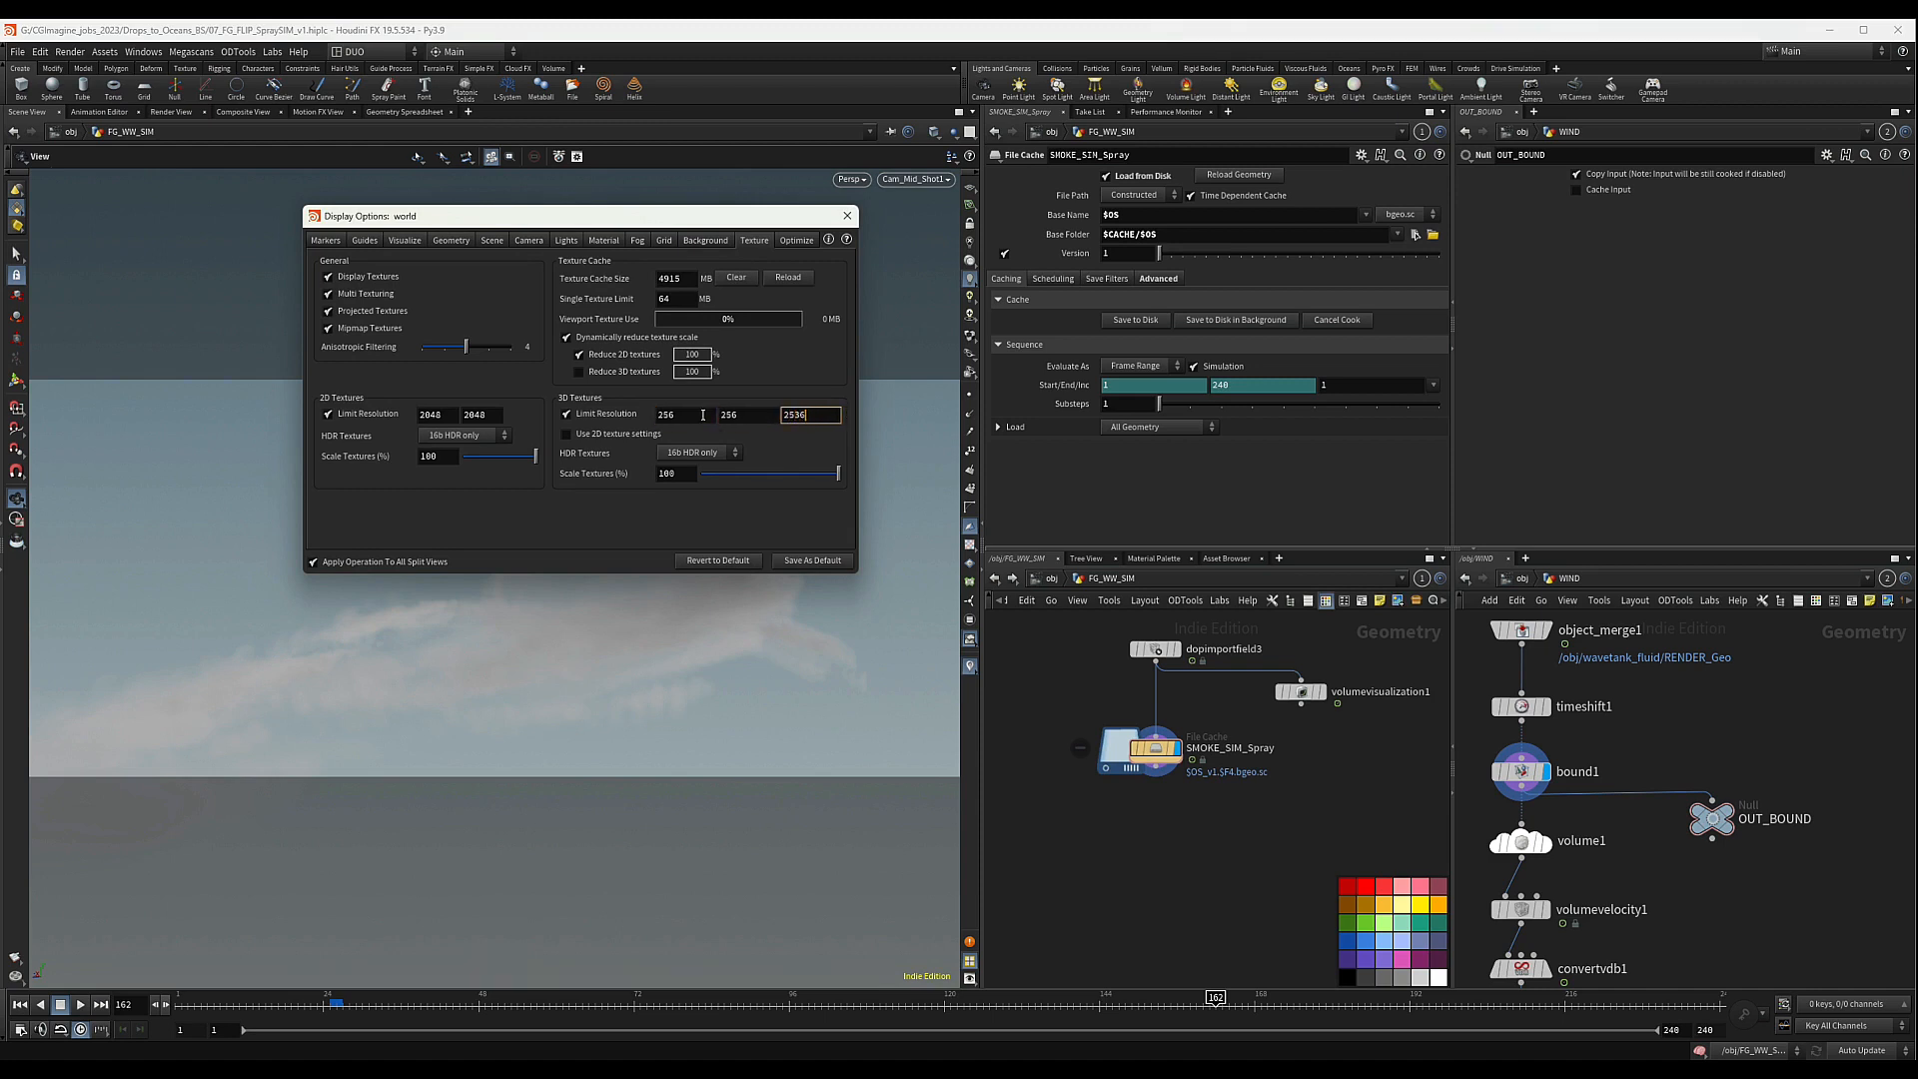
{"action": "type", "text": "56"}
{"action": "key", "text": "Return"}
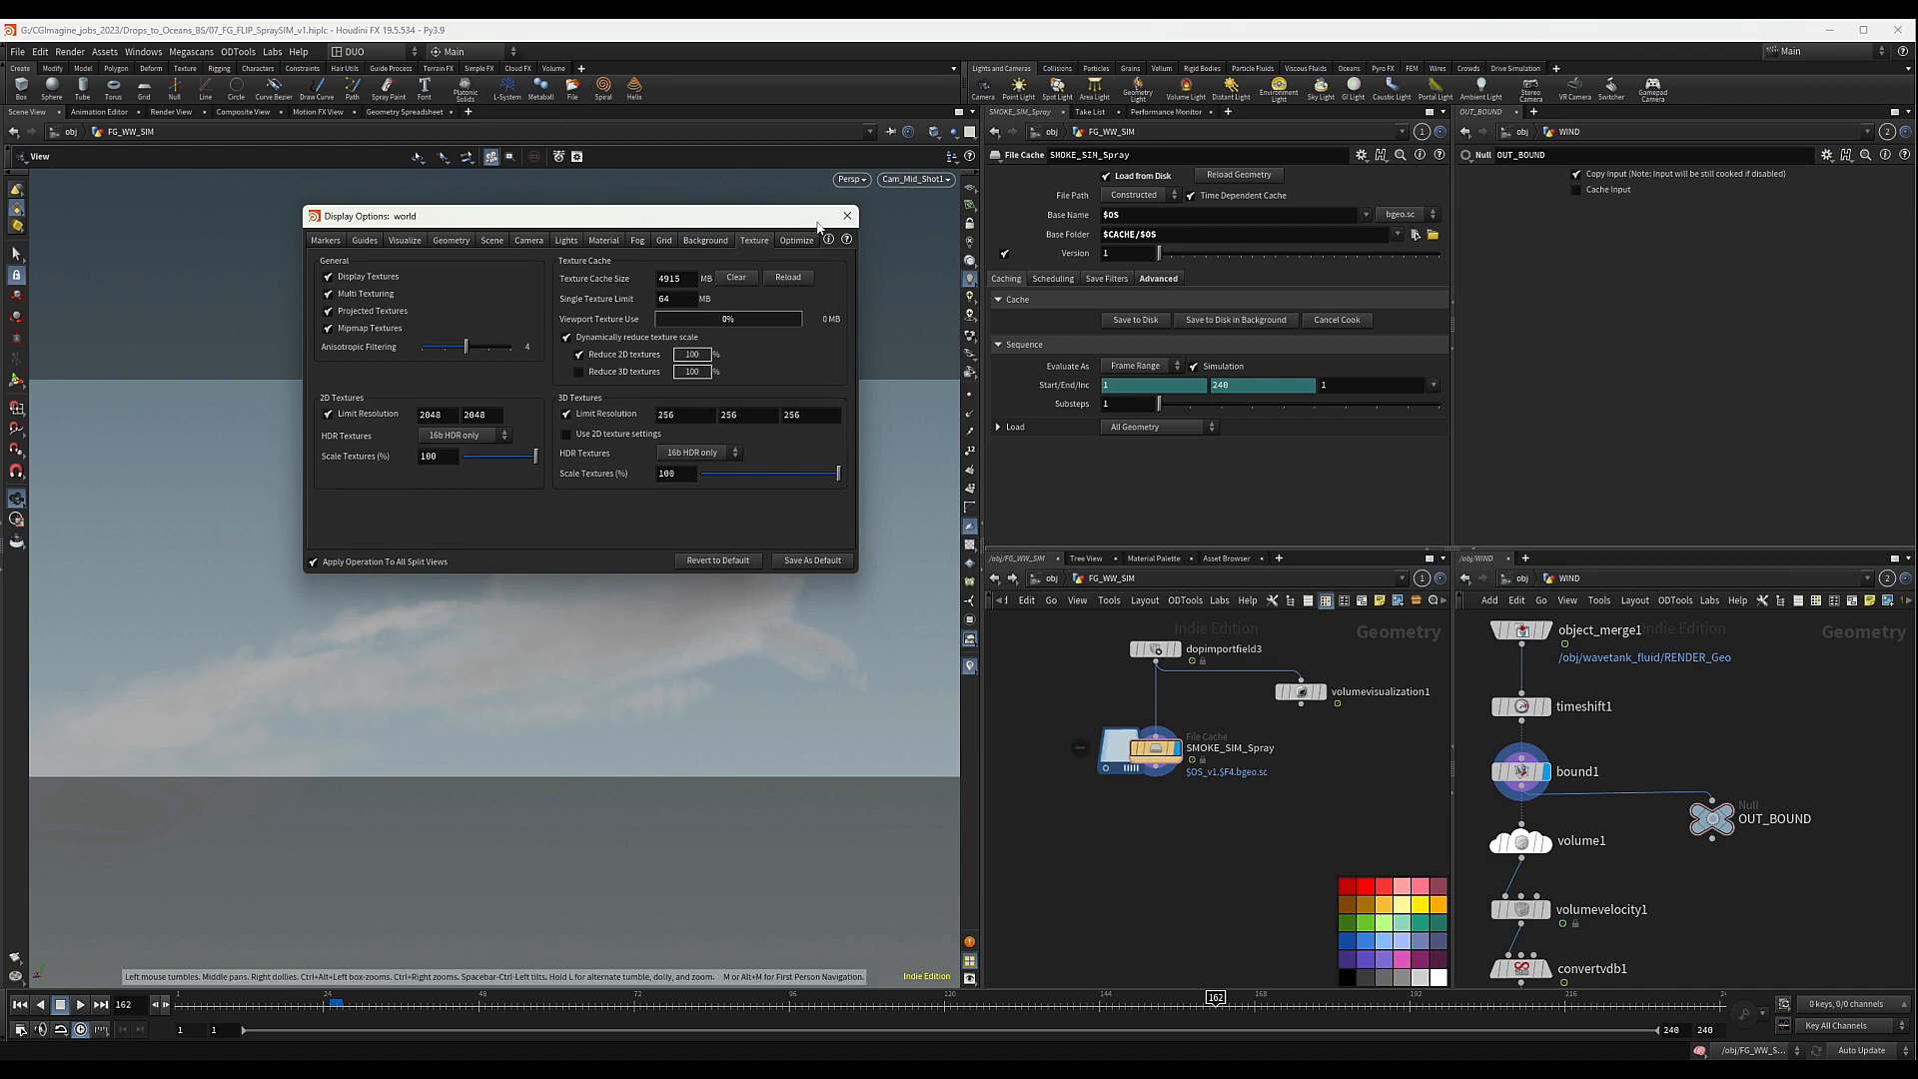
{"action": "left_click", "coordinate": [848, 215]}
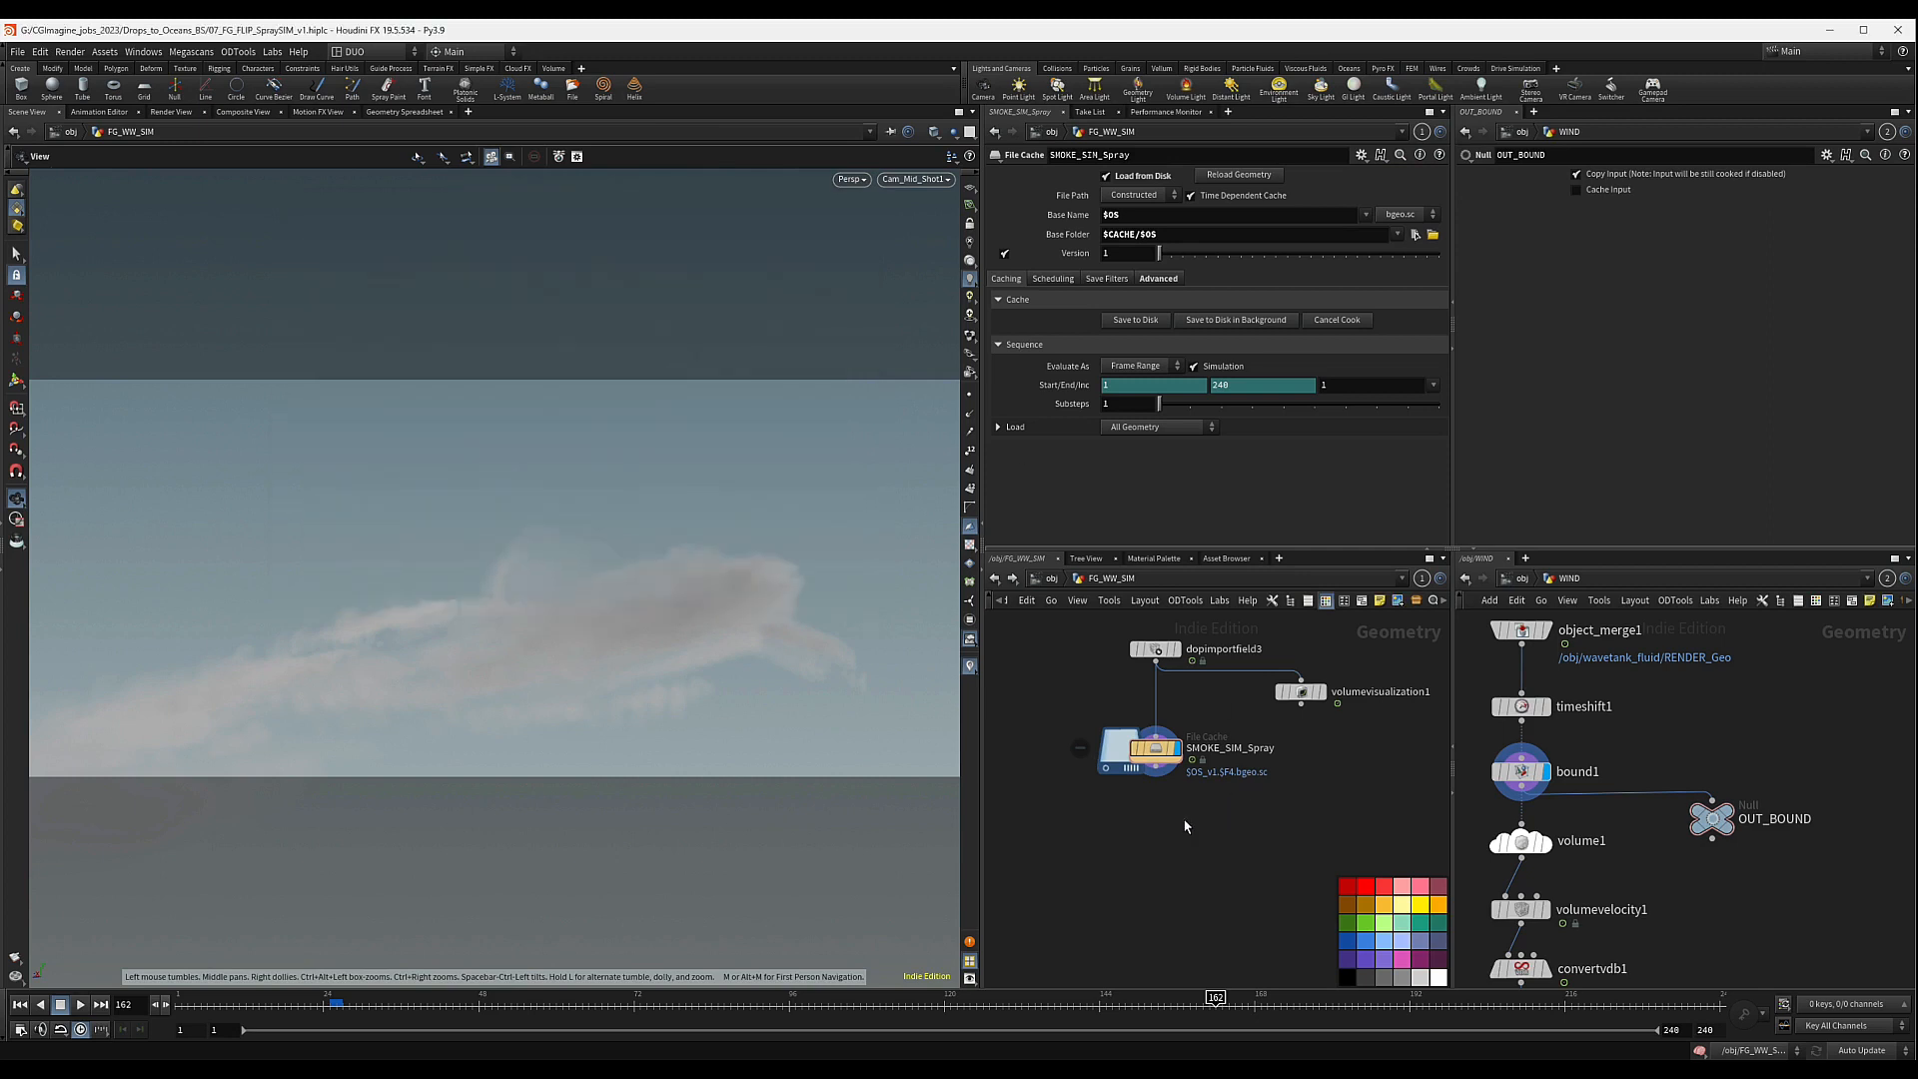
- Check SMOKE_SIM_Spray's node information and connect a new Convert VDB node to its output
{"action": "key", "text": "Tab"}
{"action": "key", "text": "Escape"}
{"action": "middle_click", "coordinate": [1158, 748]}
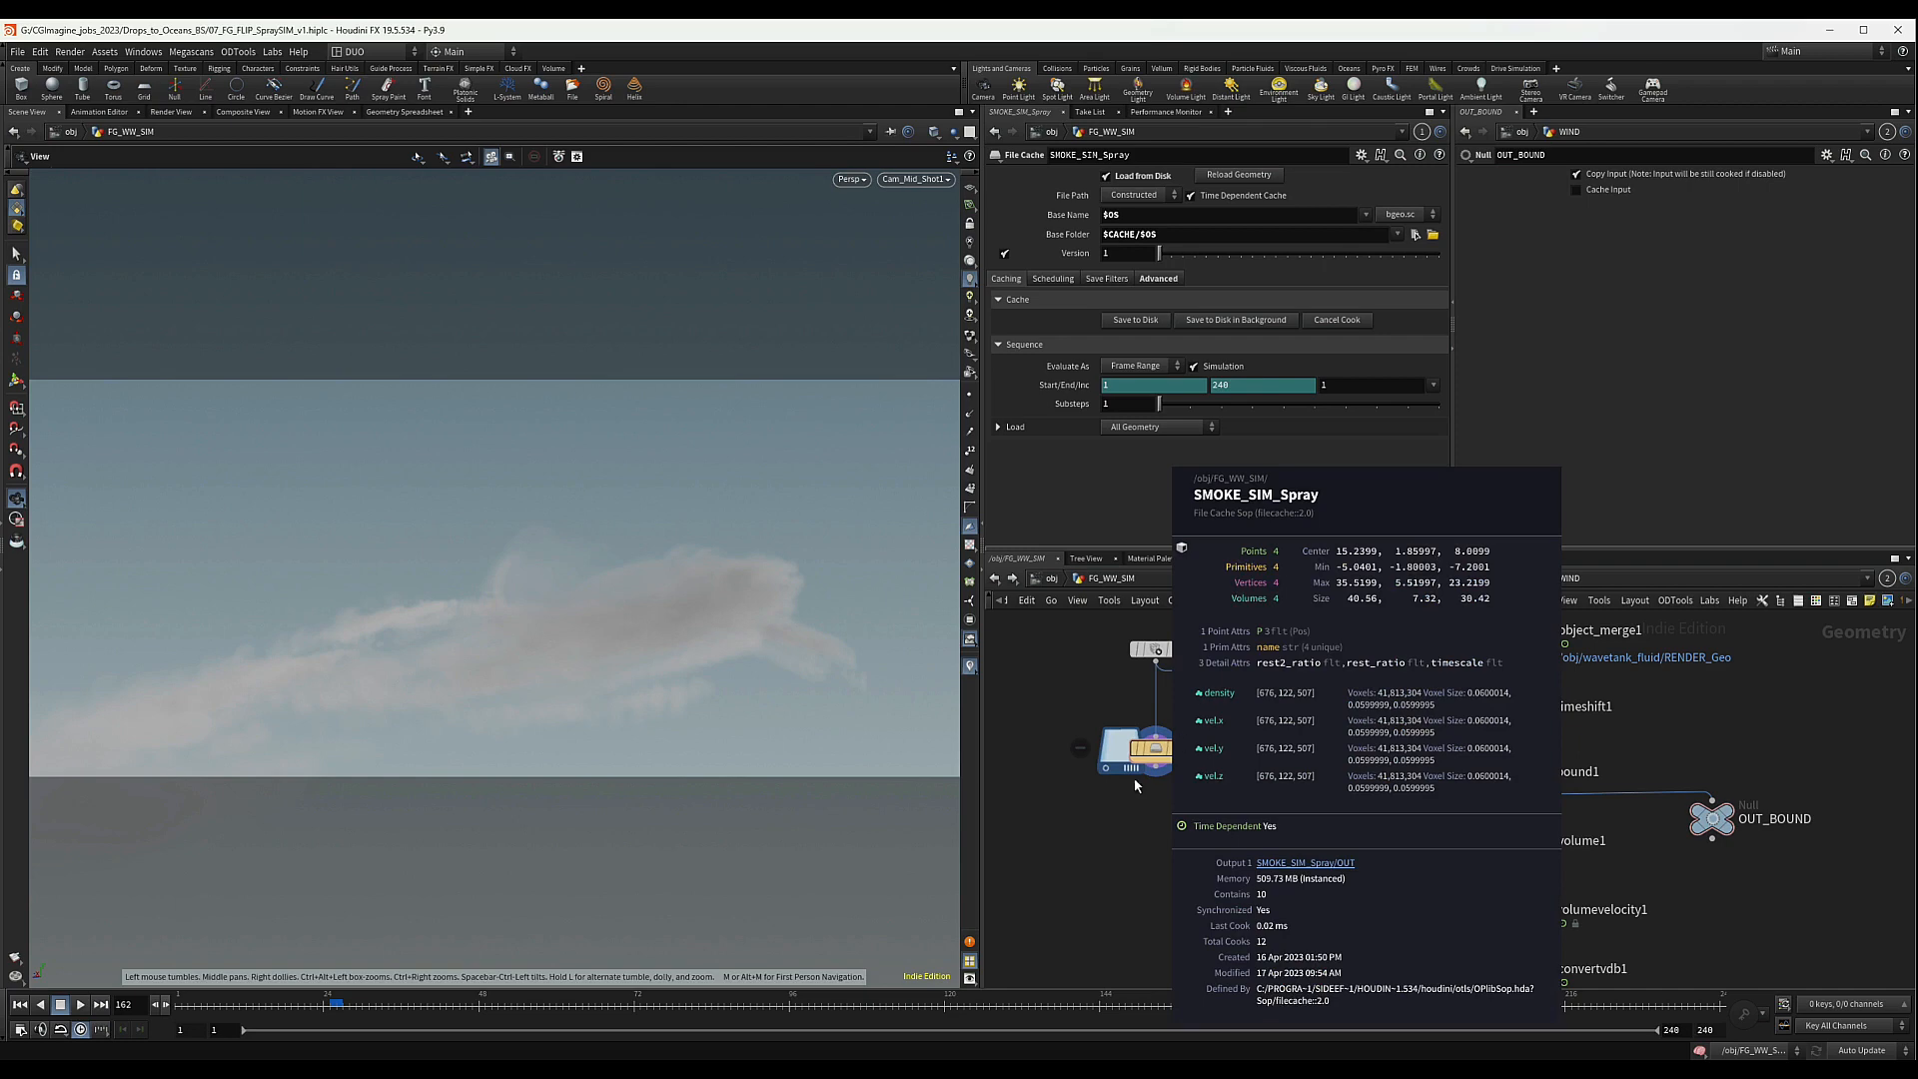
{"action": "key", "text": "Tab"}
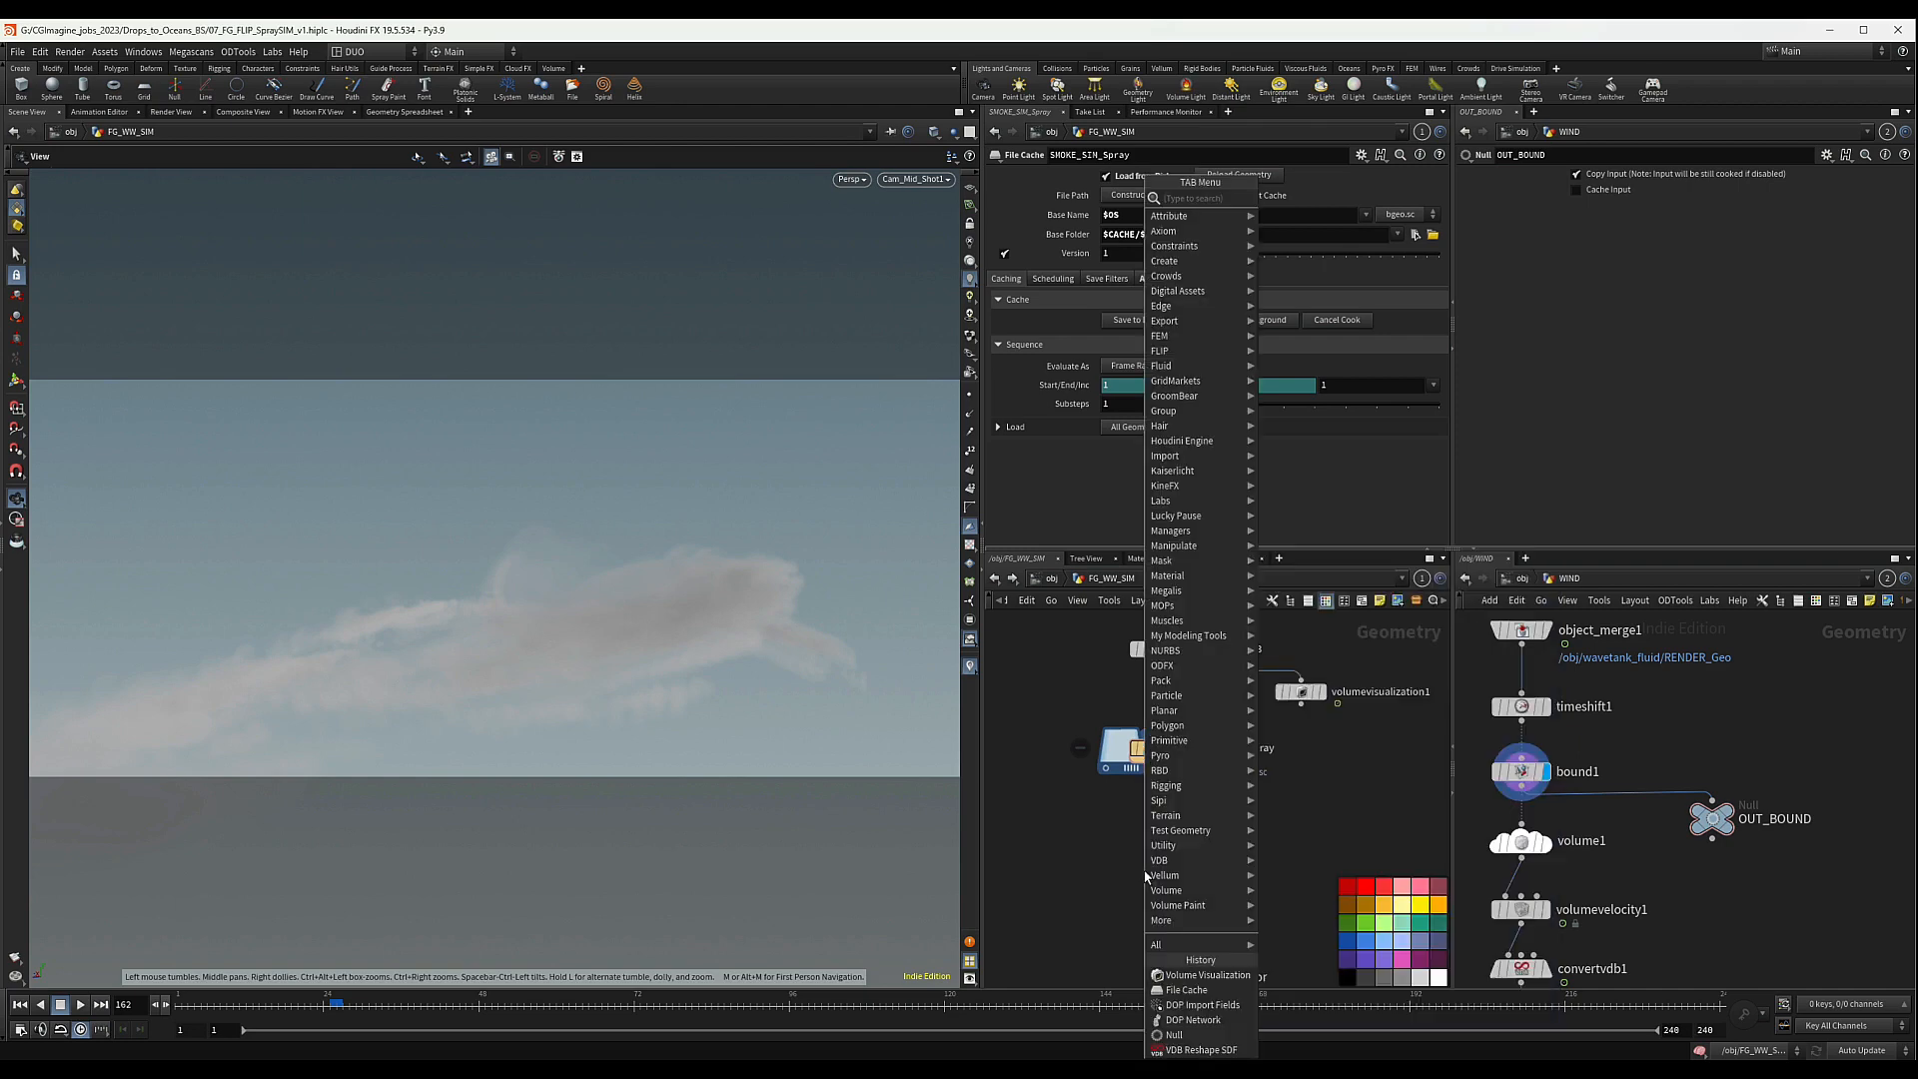
{"action": "type", "text": "vdbconv"}
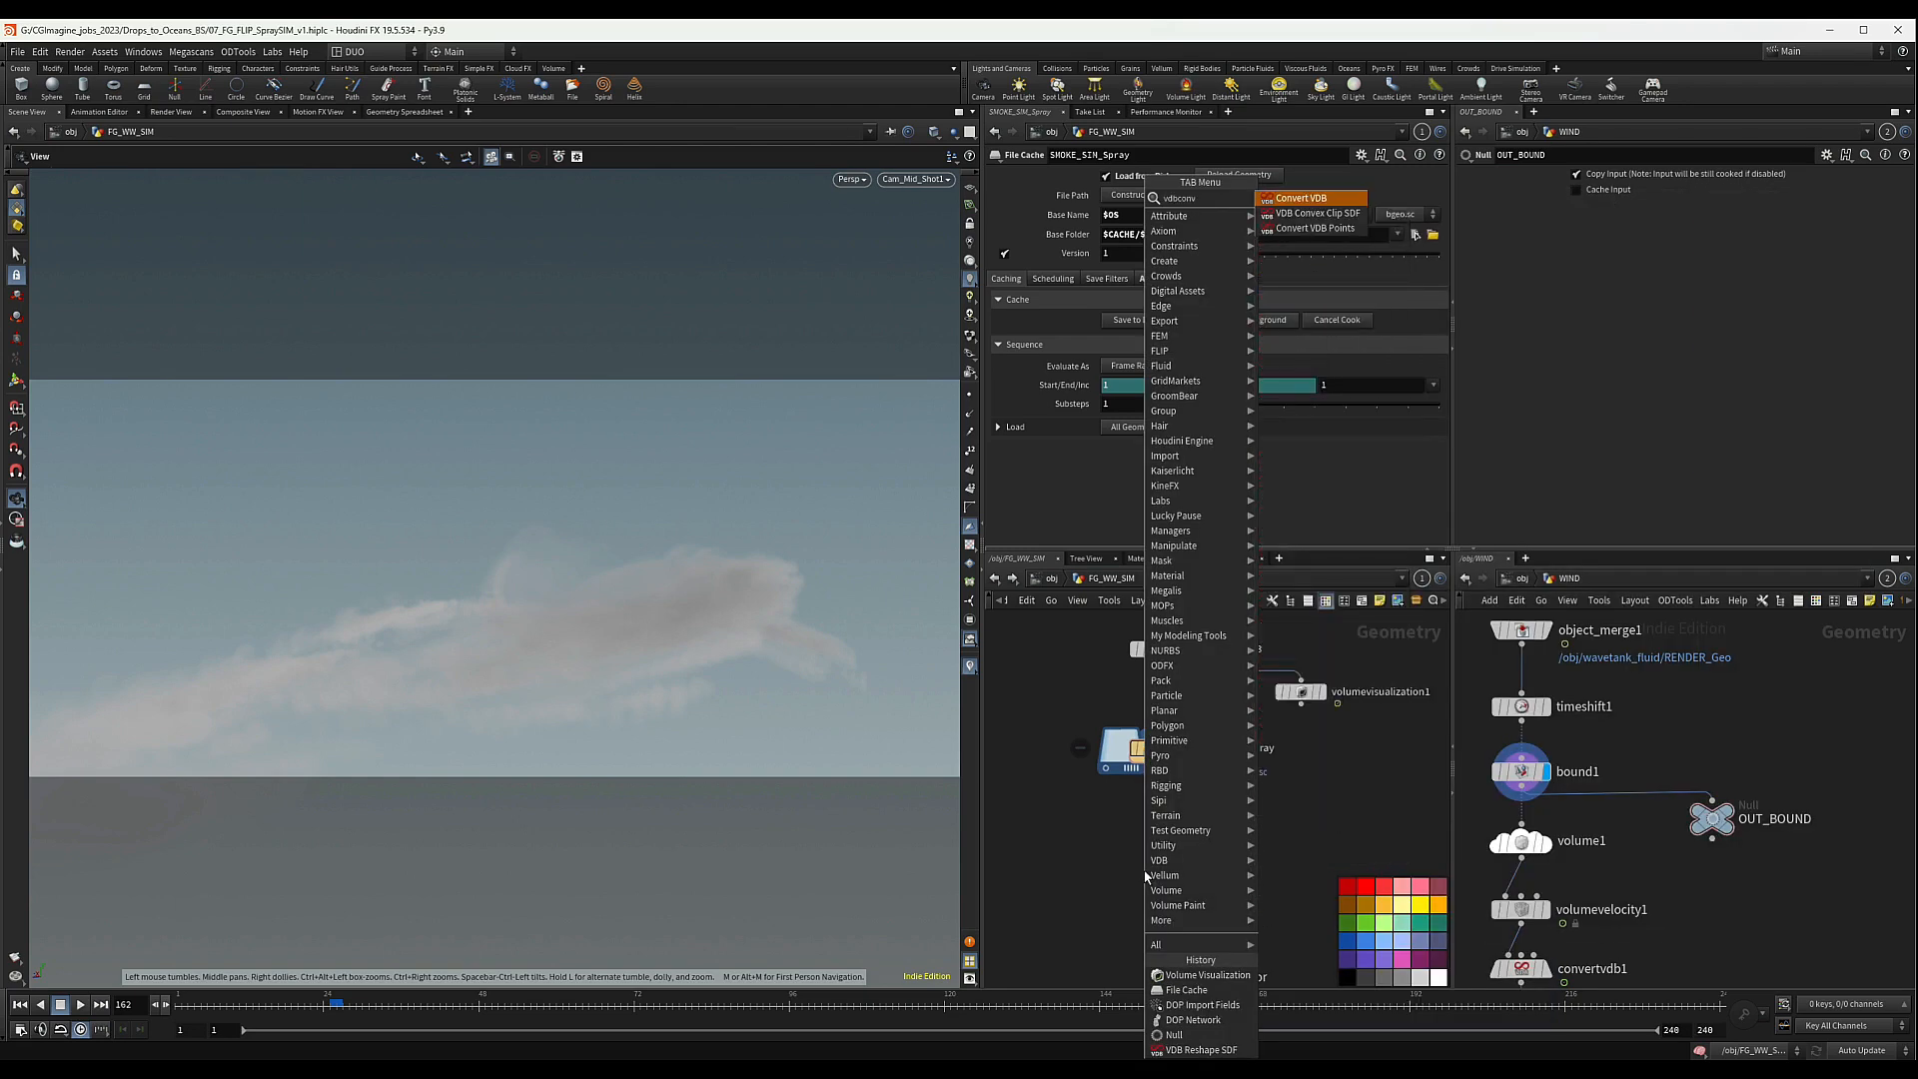
{"action": "key", "text": "Escape"}
{"action": "left_click", "coordinate": [1154, 833]}
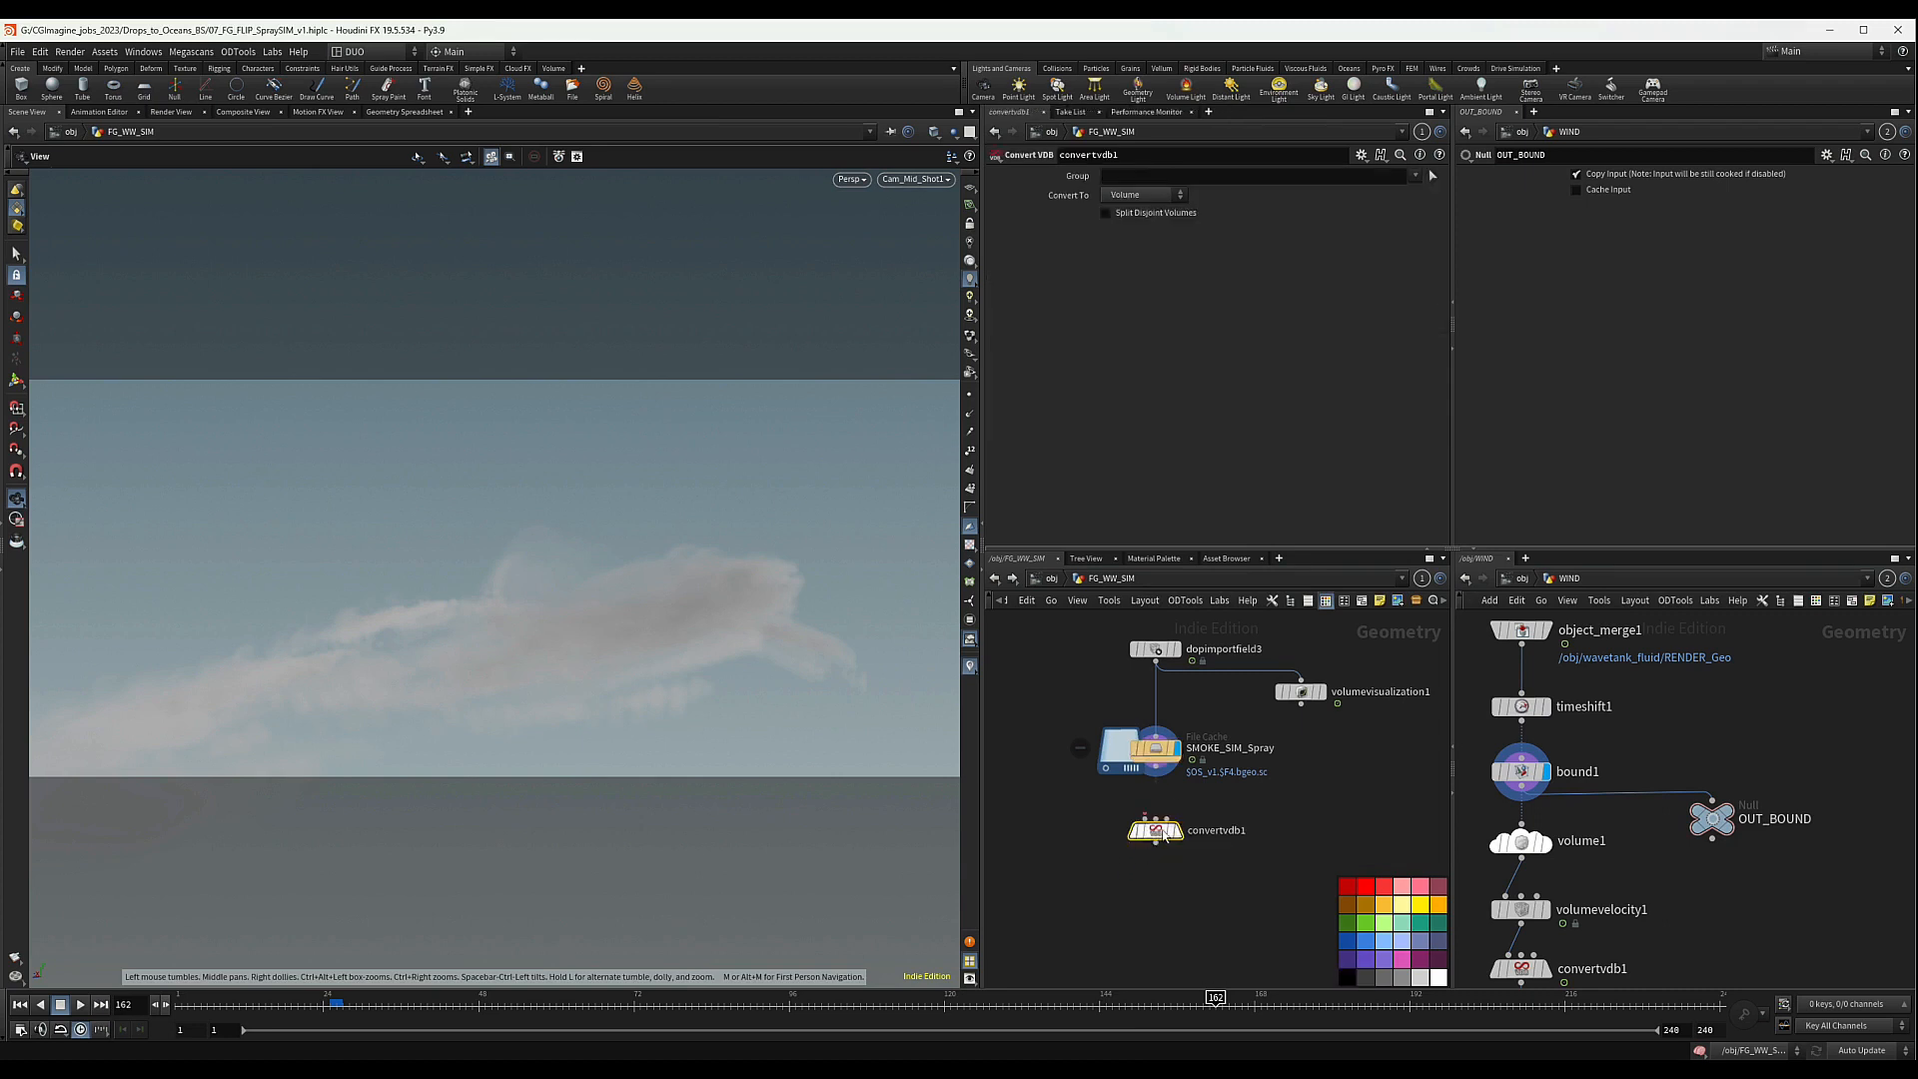
{"action": "left_click_drag", "start_coordinate": [1156, 777], "coordinate": [1147, 807]}
{"action": "left_click", "coordinate": [1155, 817]}
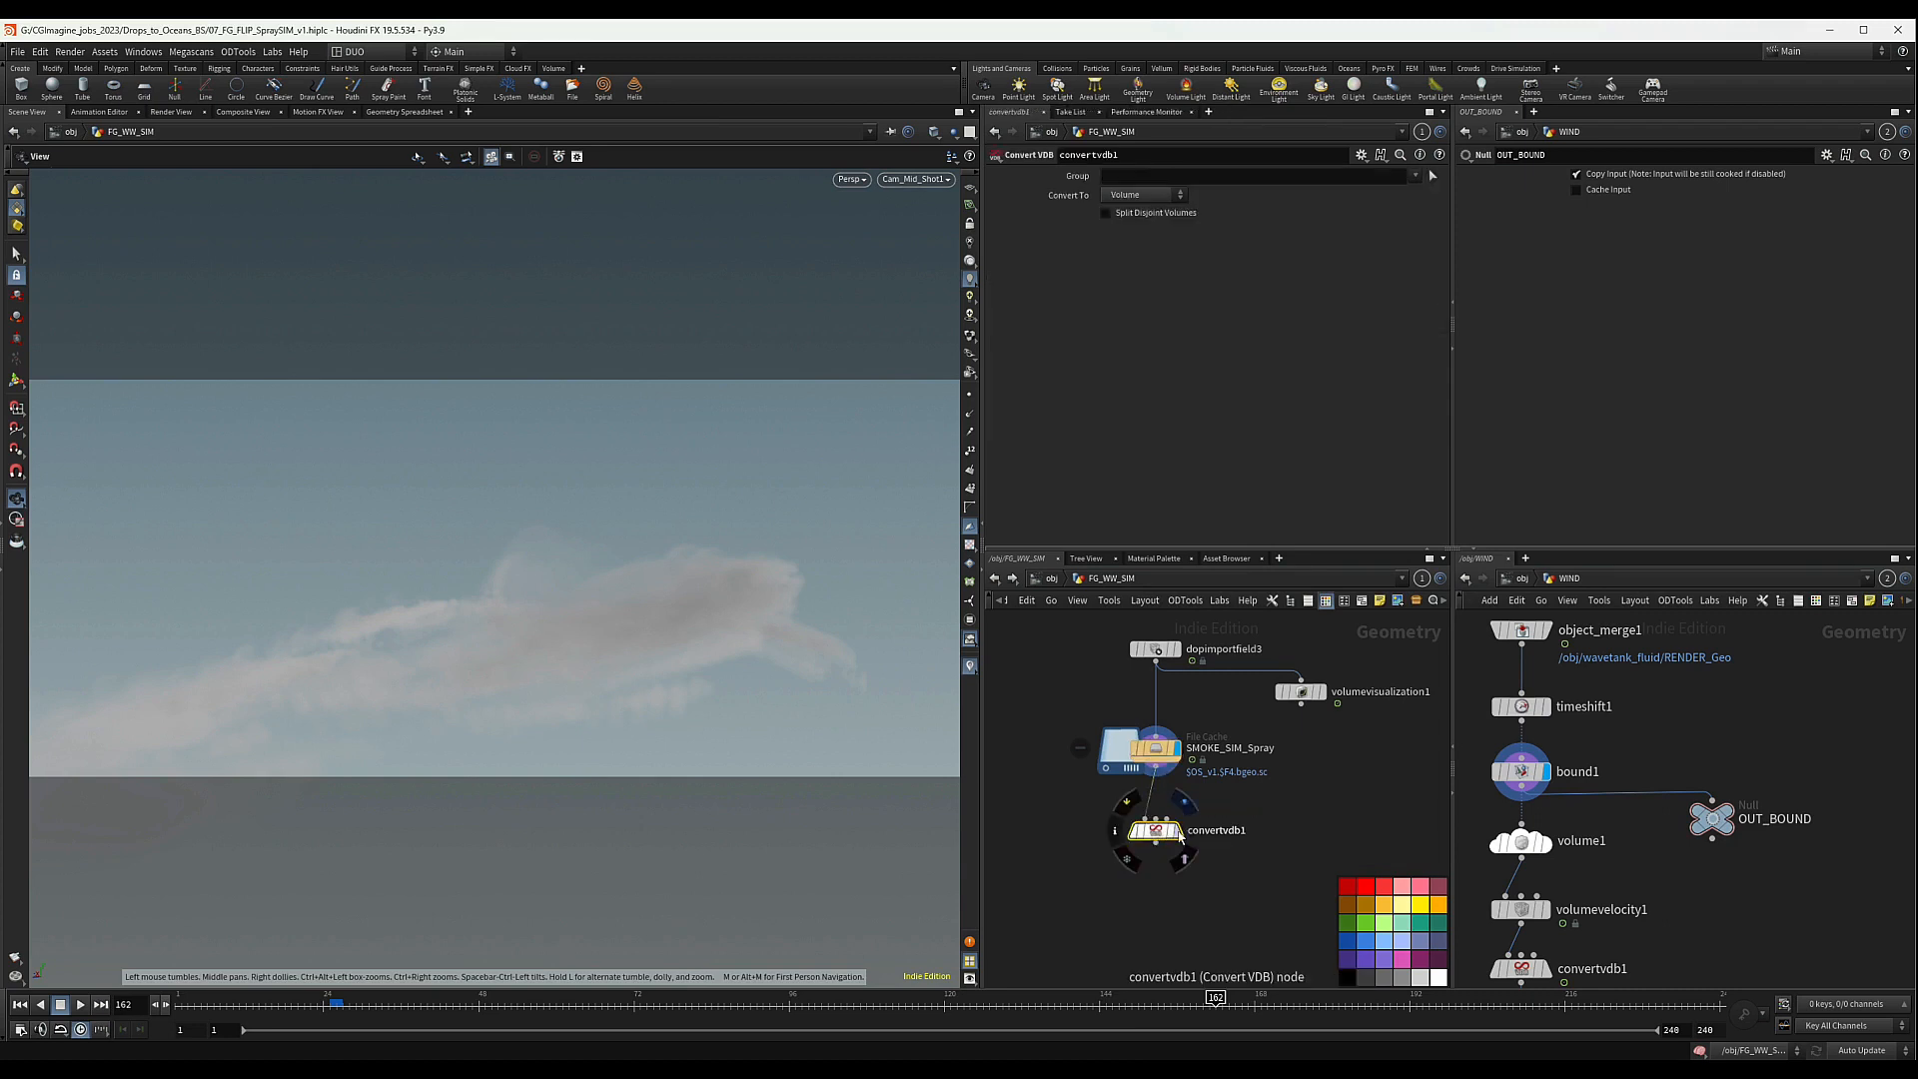
- Display convertvdb1, set its Convert To option to VDB, and check the converted node's information
{"action": "left_click", "coordinate": [1179, 830]}
{"action": "left_click", "coordinate": [1145, 196]}
{"action": "left_click", "coordinate": [1137, 225]}
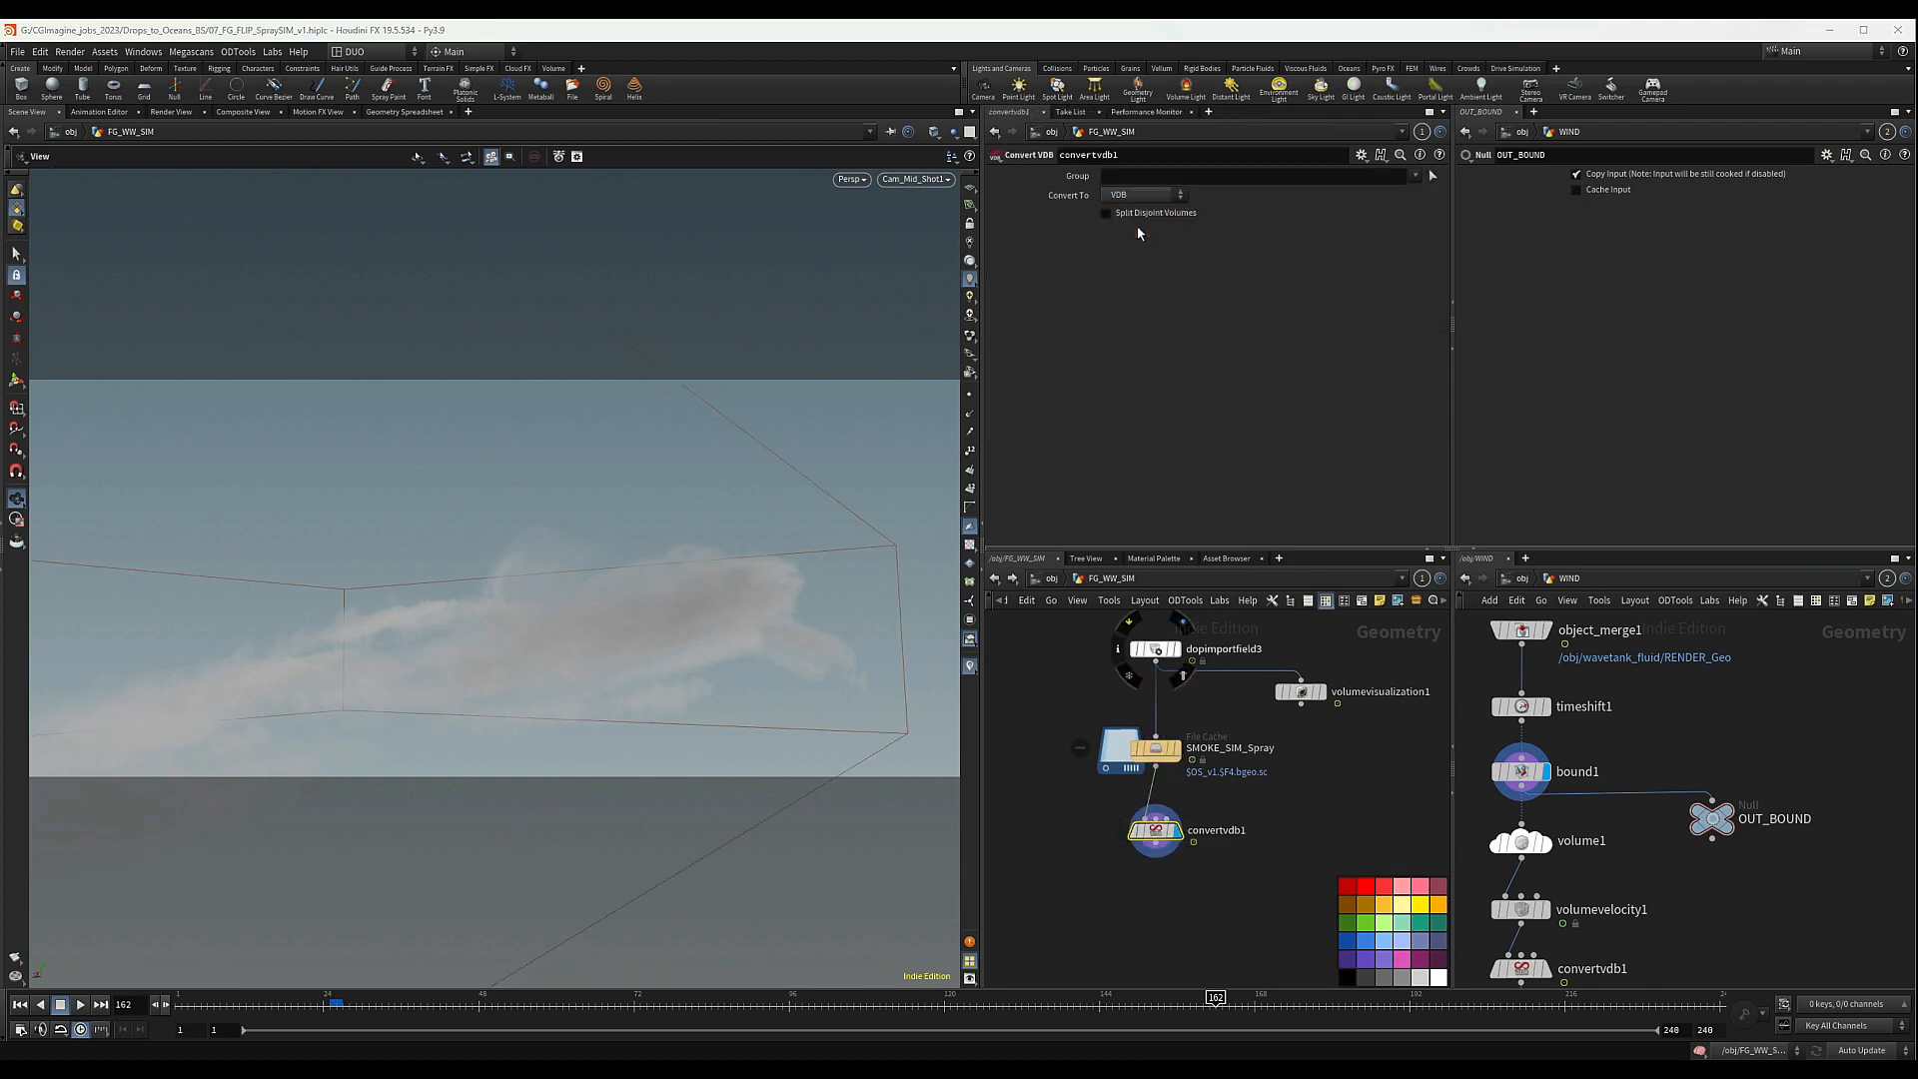
{"action": "middle_click", "coordinate": [1177, 831]}
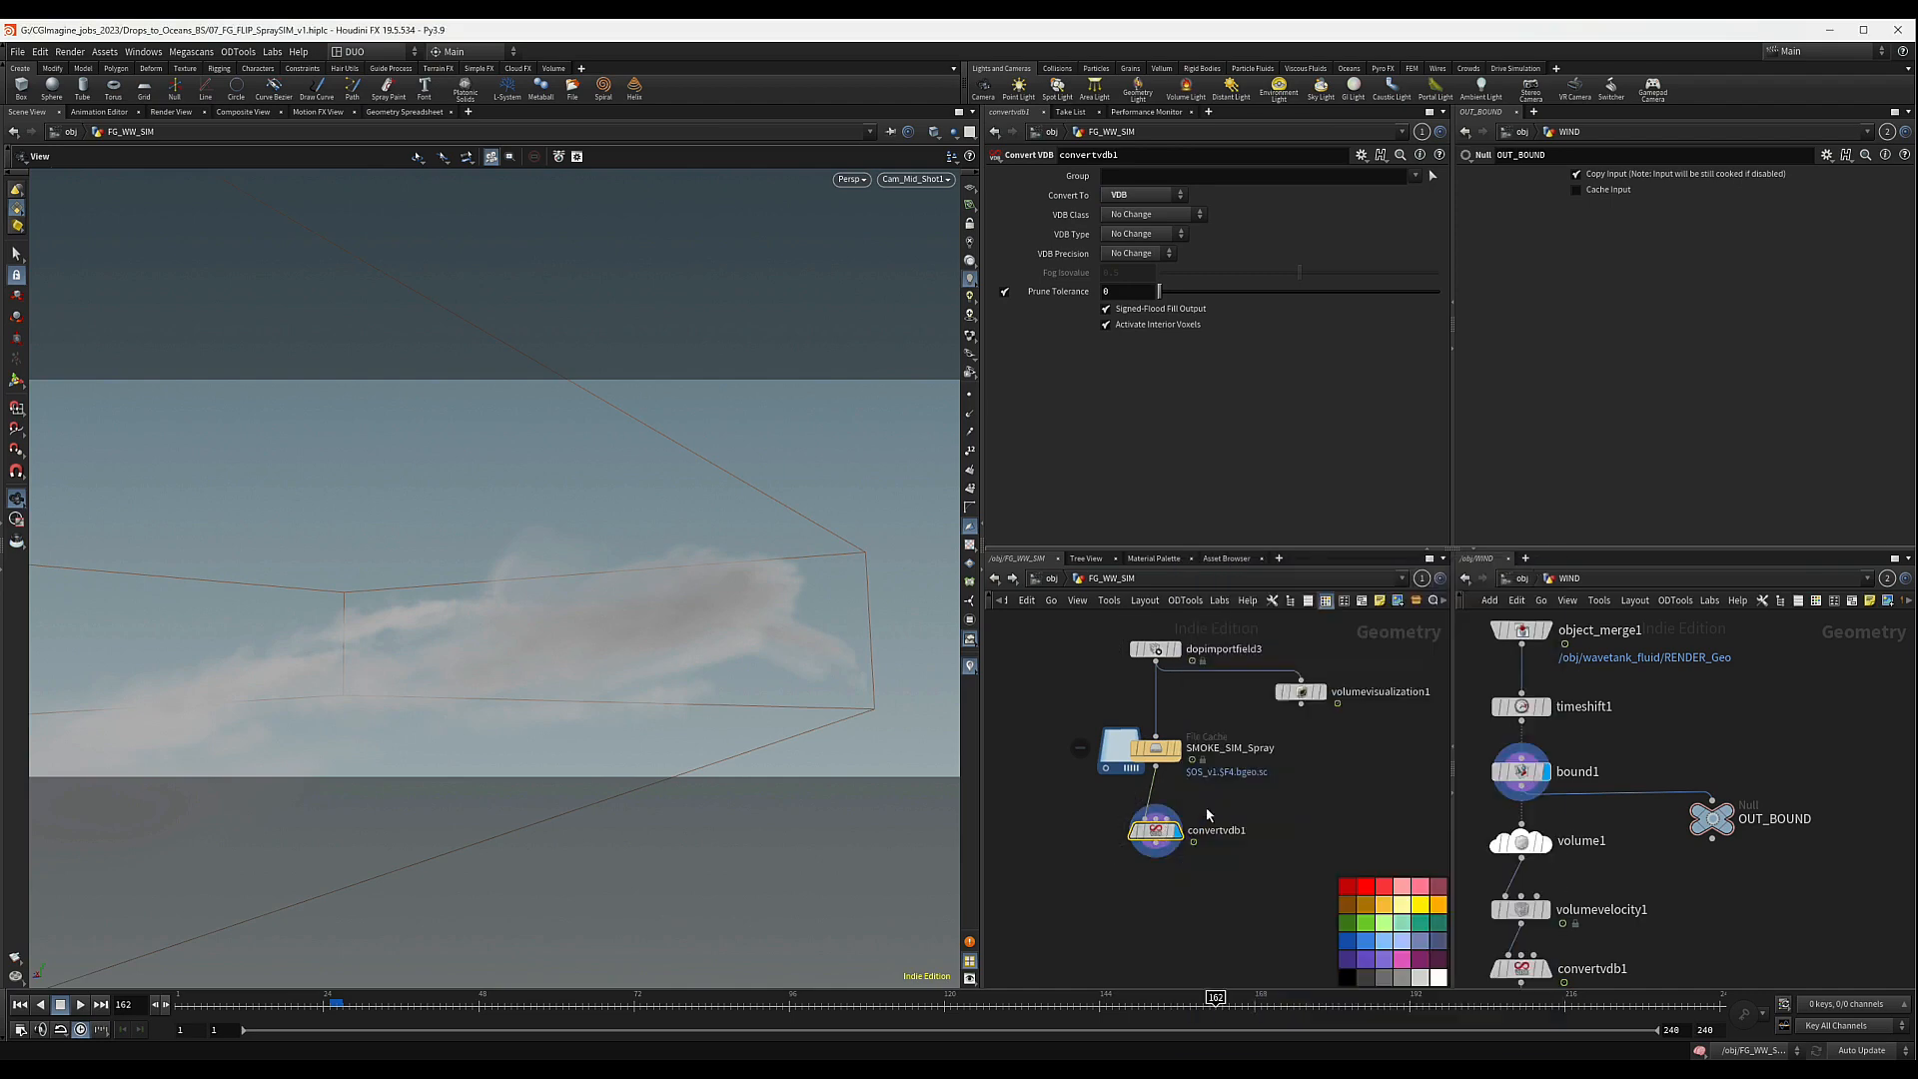
{"action": "middle_click_drag", "start_coordinate": [1120, 898], "coordinate": [1174, 845]}
{"action": "key", "text": "Tab"}
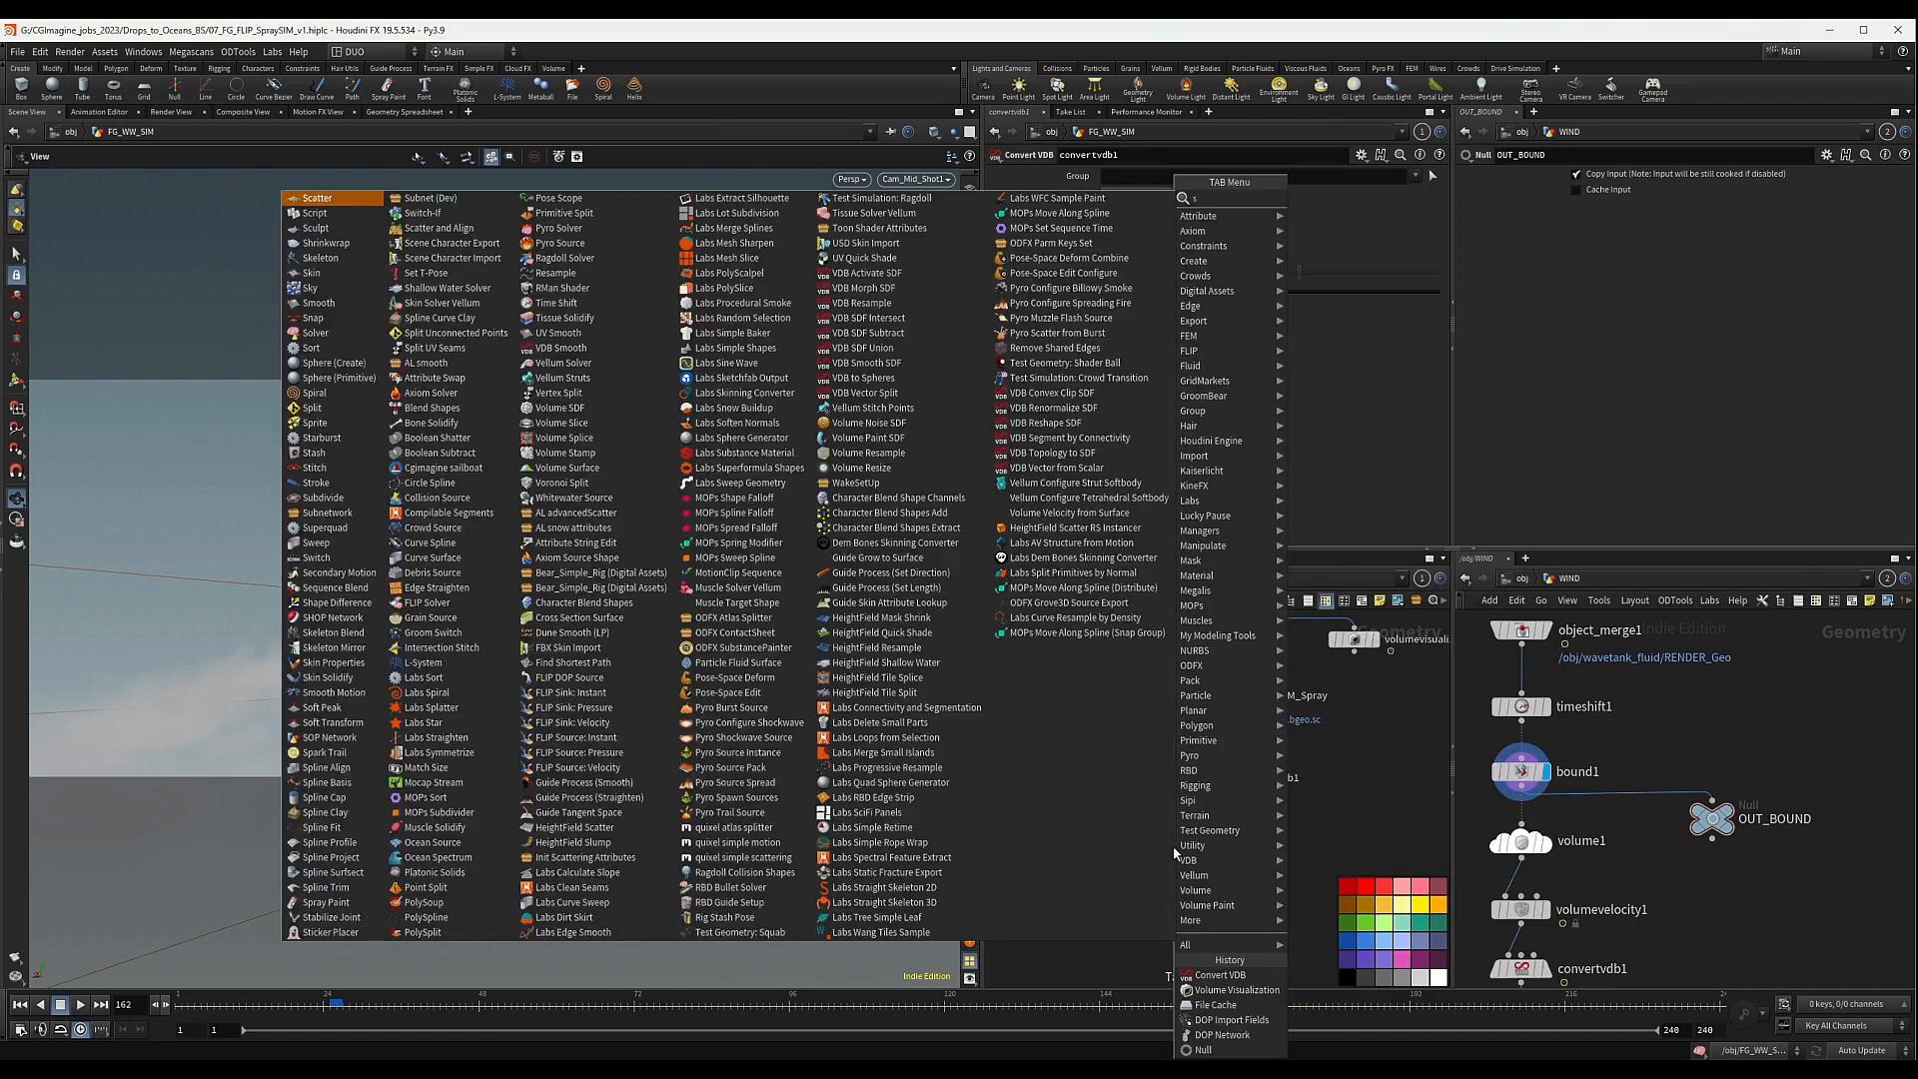
{"action": "type", "text": "spla"}
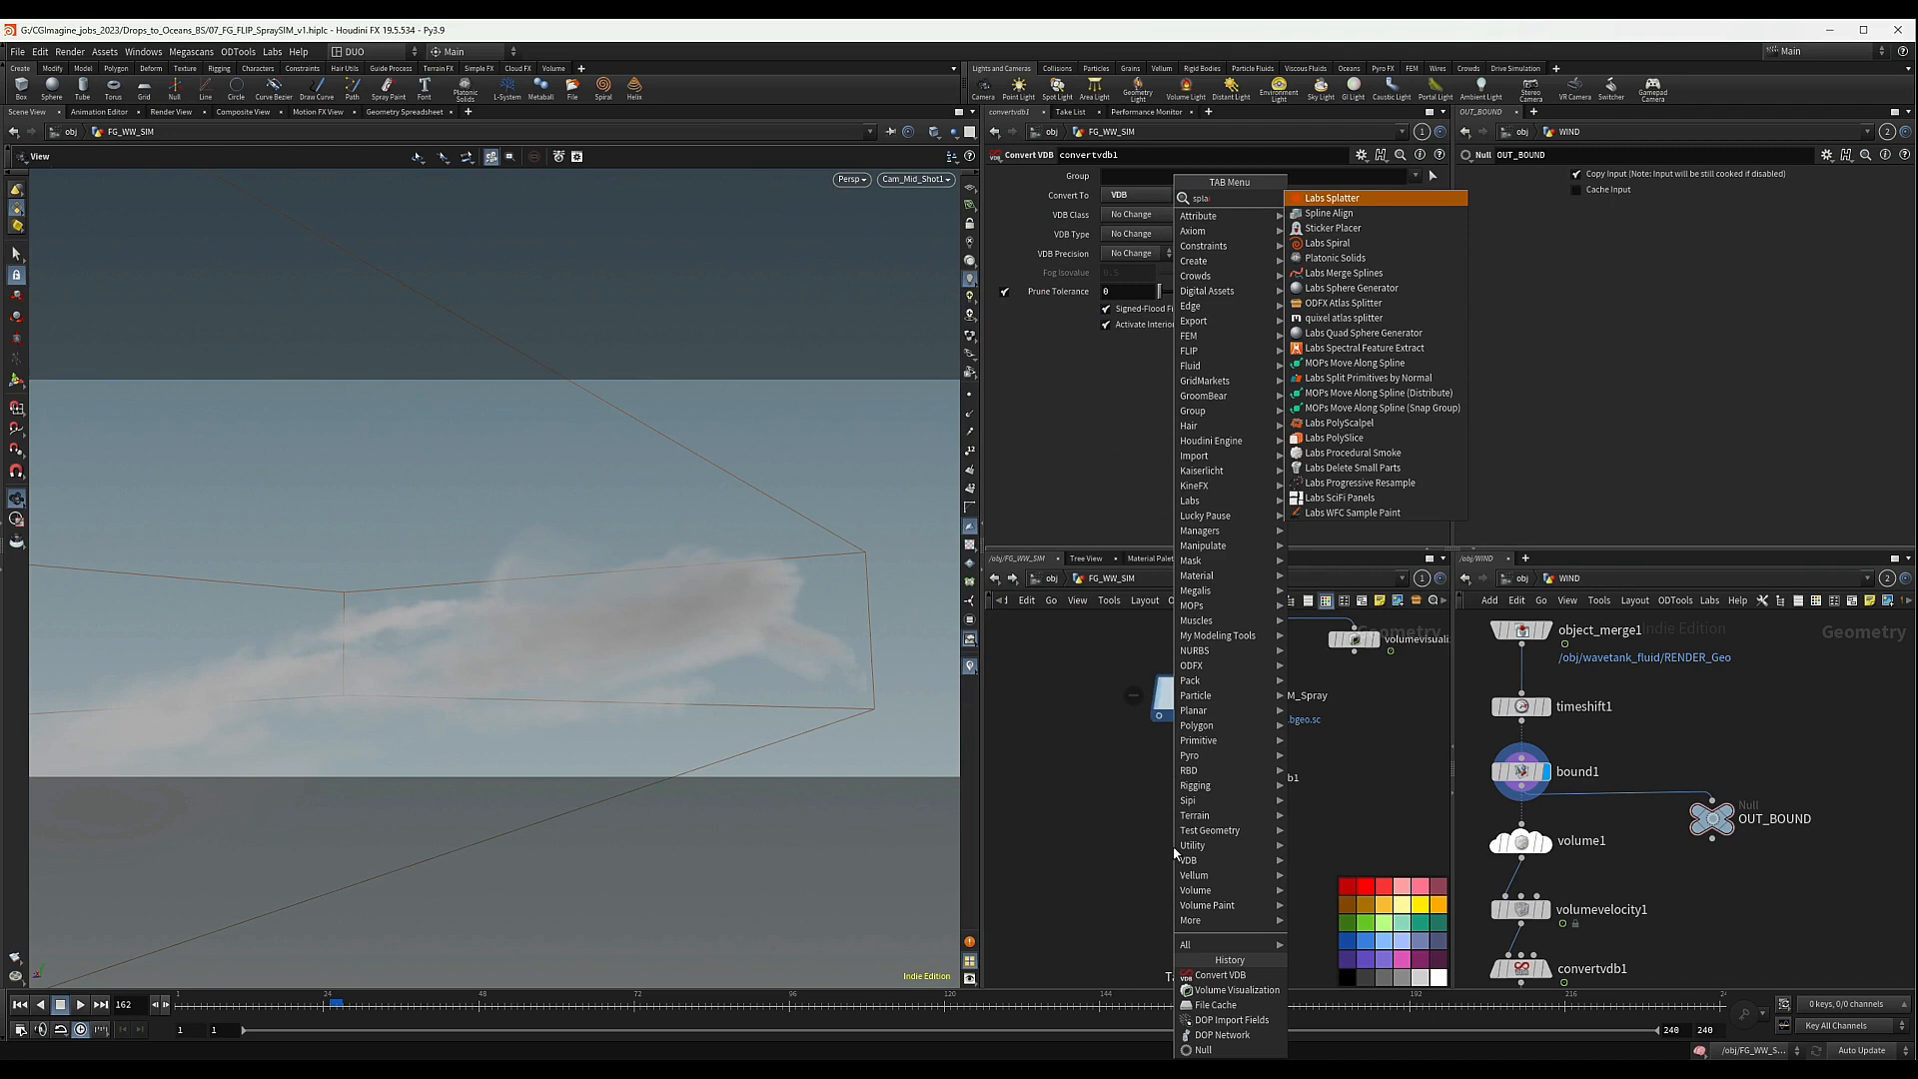
{"action": "key", "text": "BackSpace"}
{"action": "key", "text": "Return"}
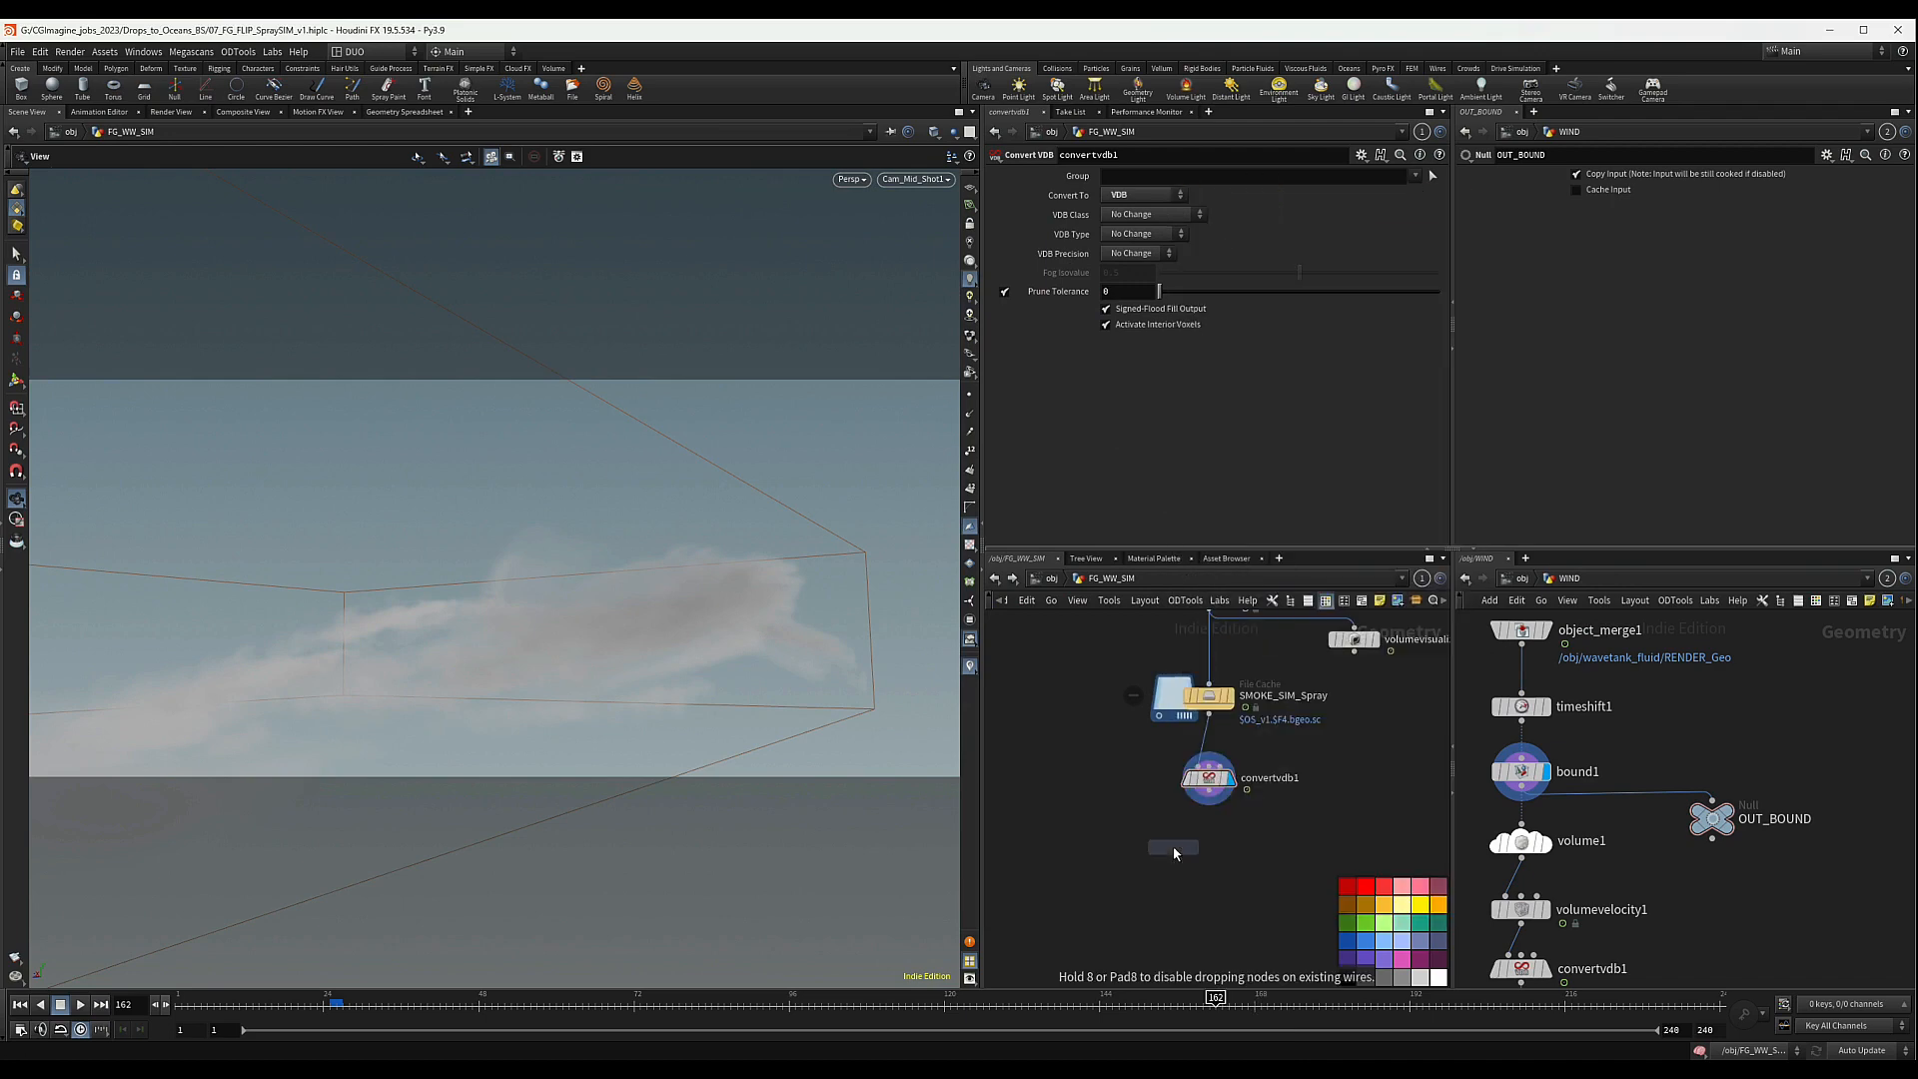
{"action": "left_click", "coordinate": [1173, 845]}
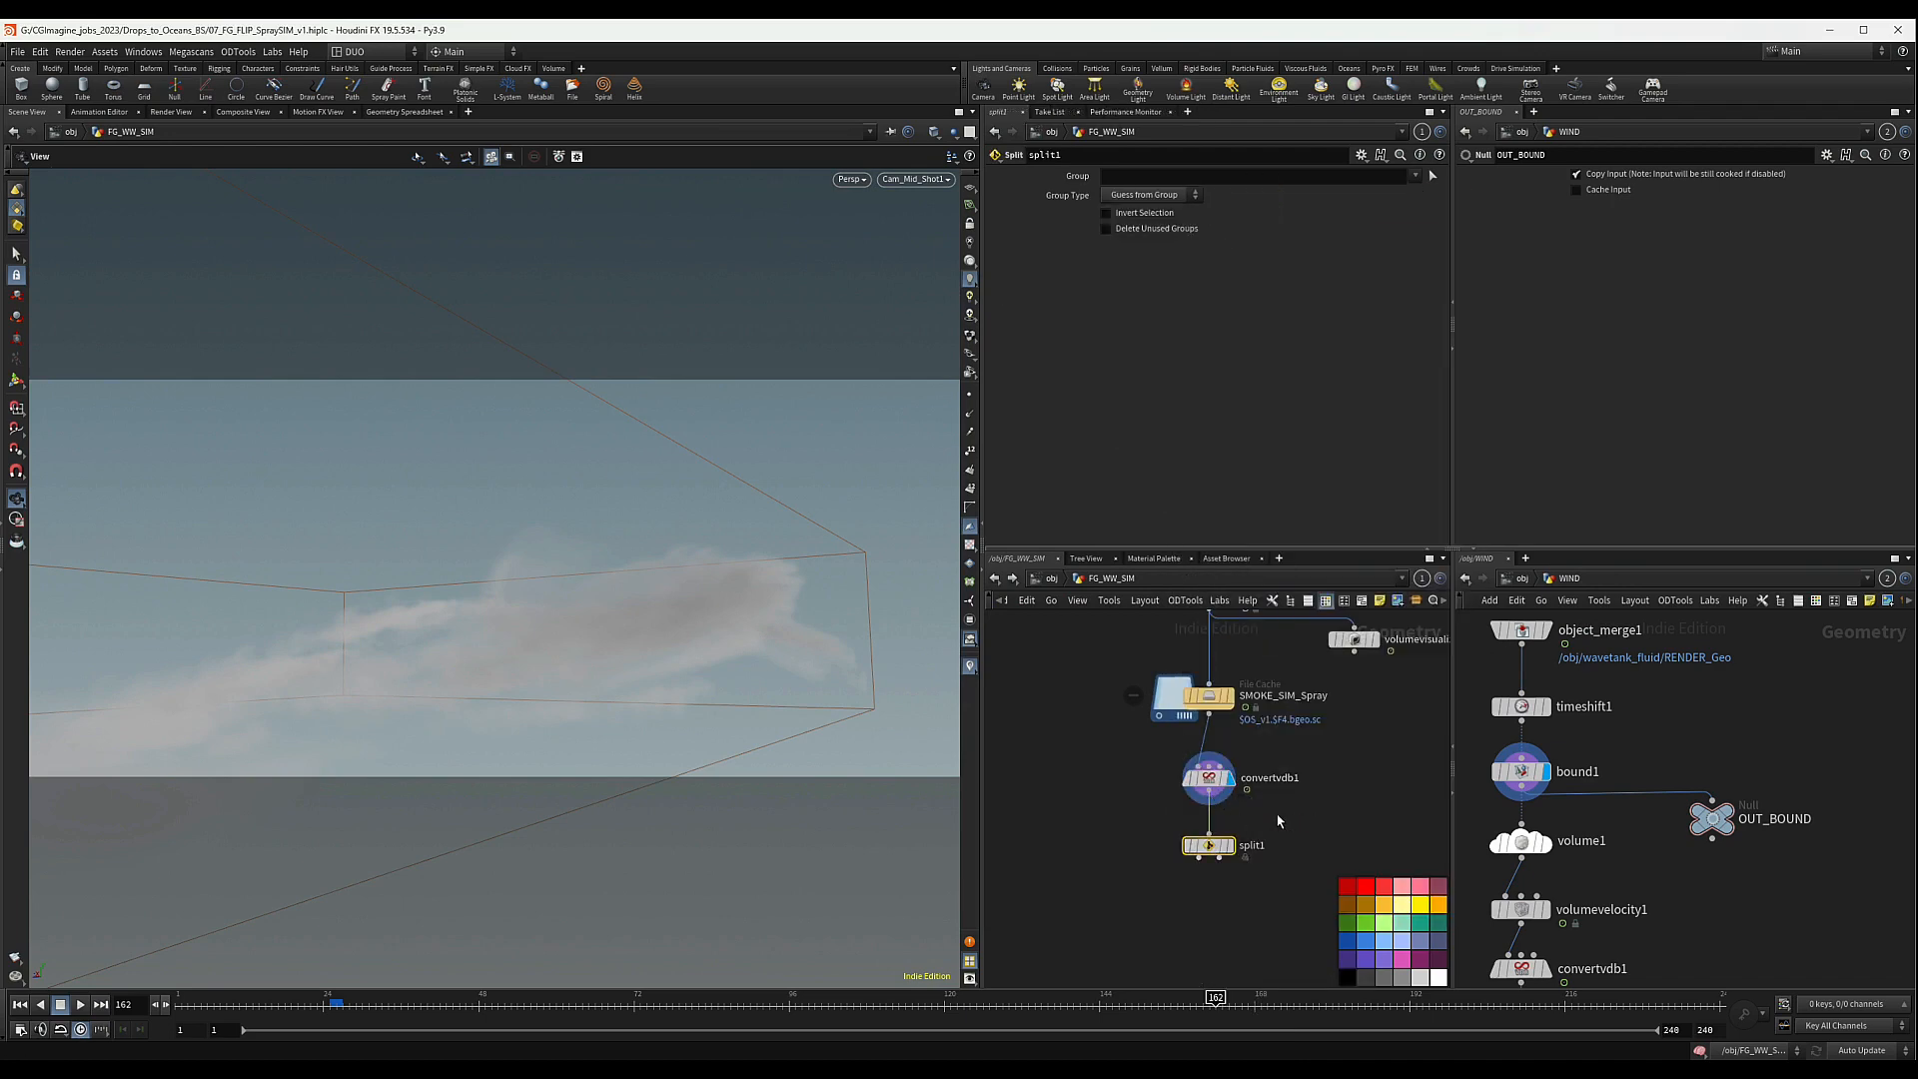
{"action": "left_click", "coordinate": [1225, 847]}
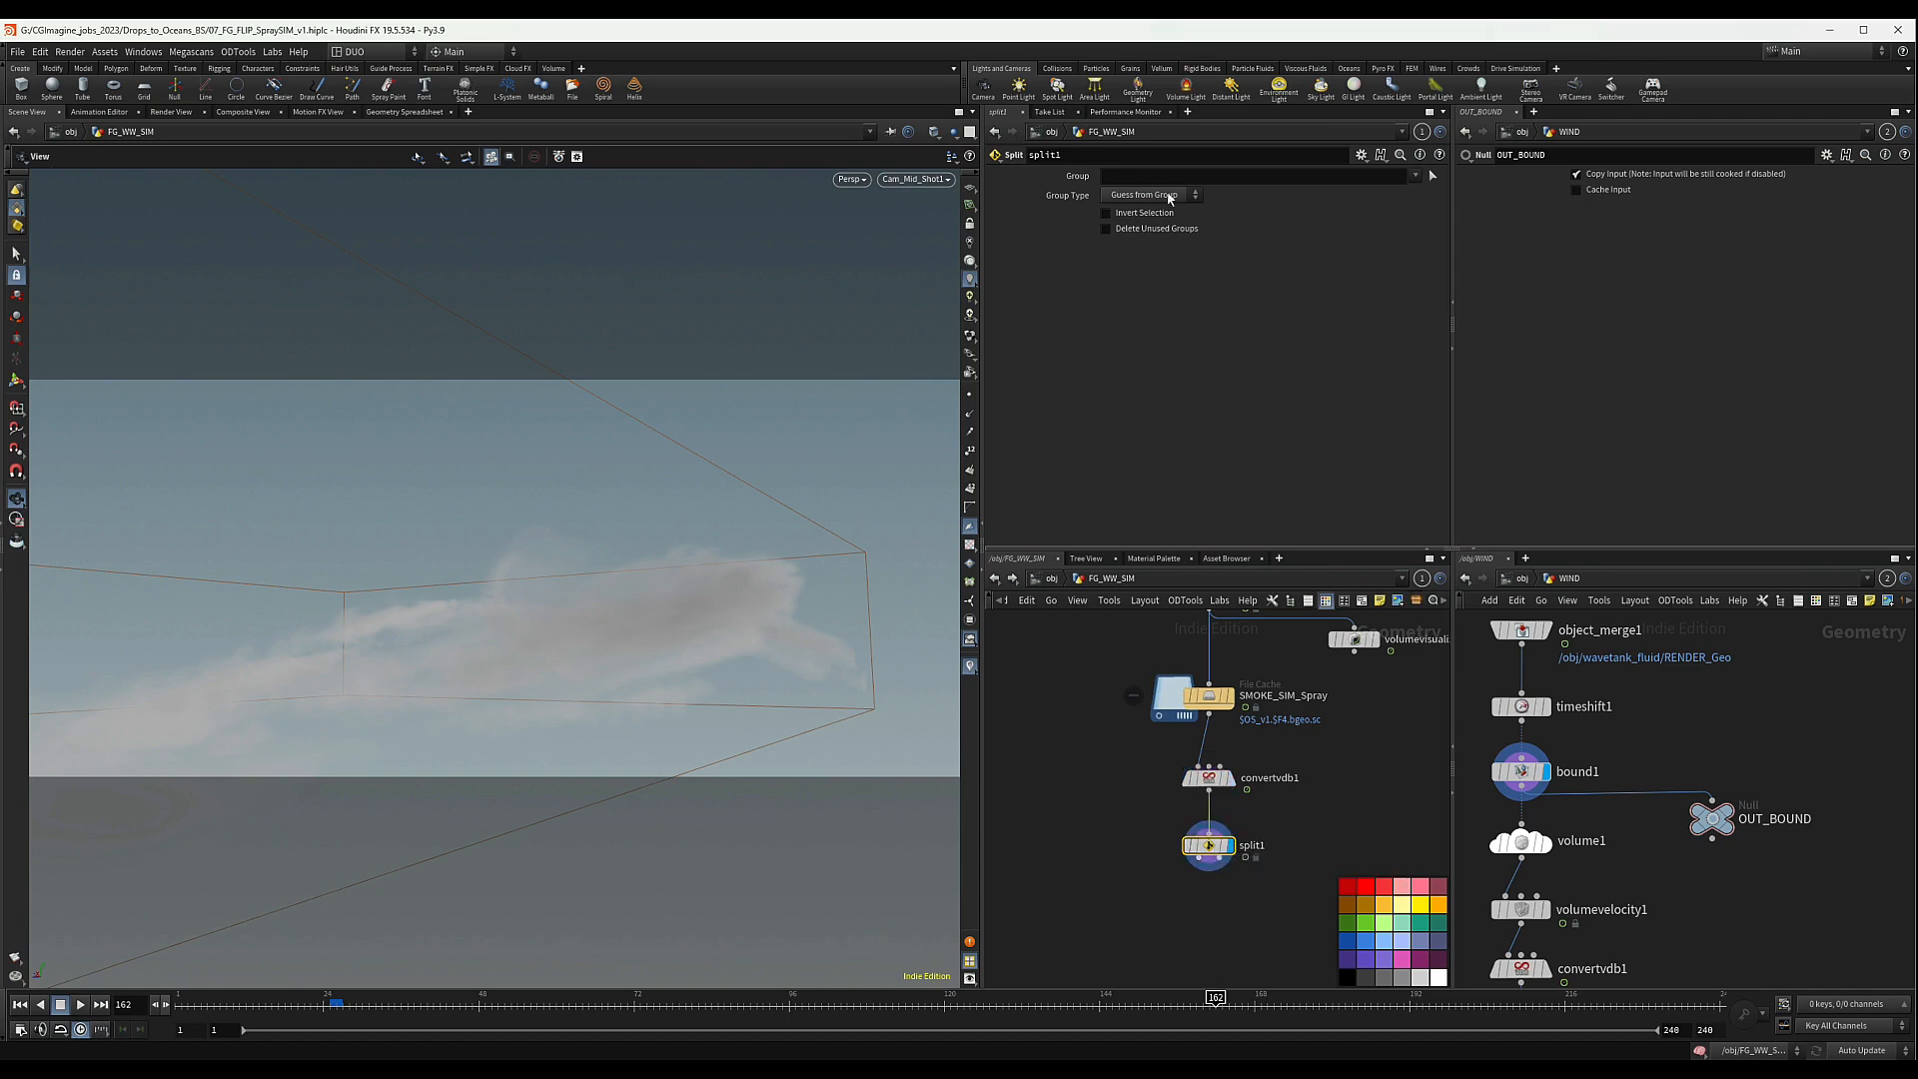
{"action": "left_click", "coordinate": [1416, 176]}
{"action": "left_click", "coordinate": [1426, 201]}
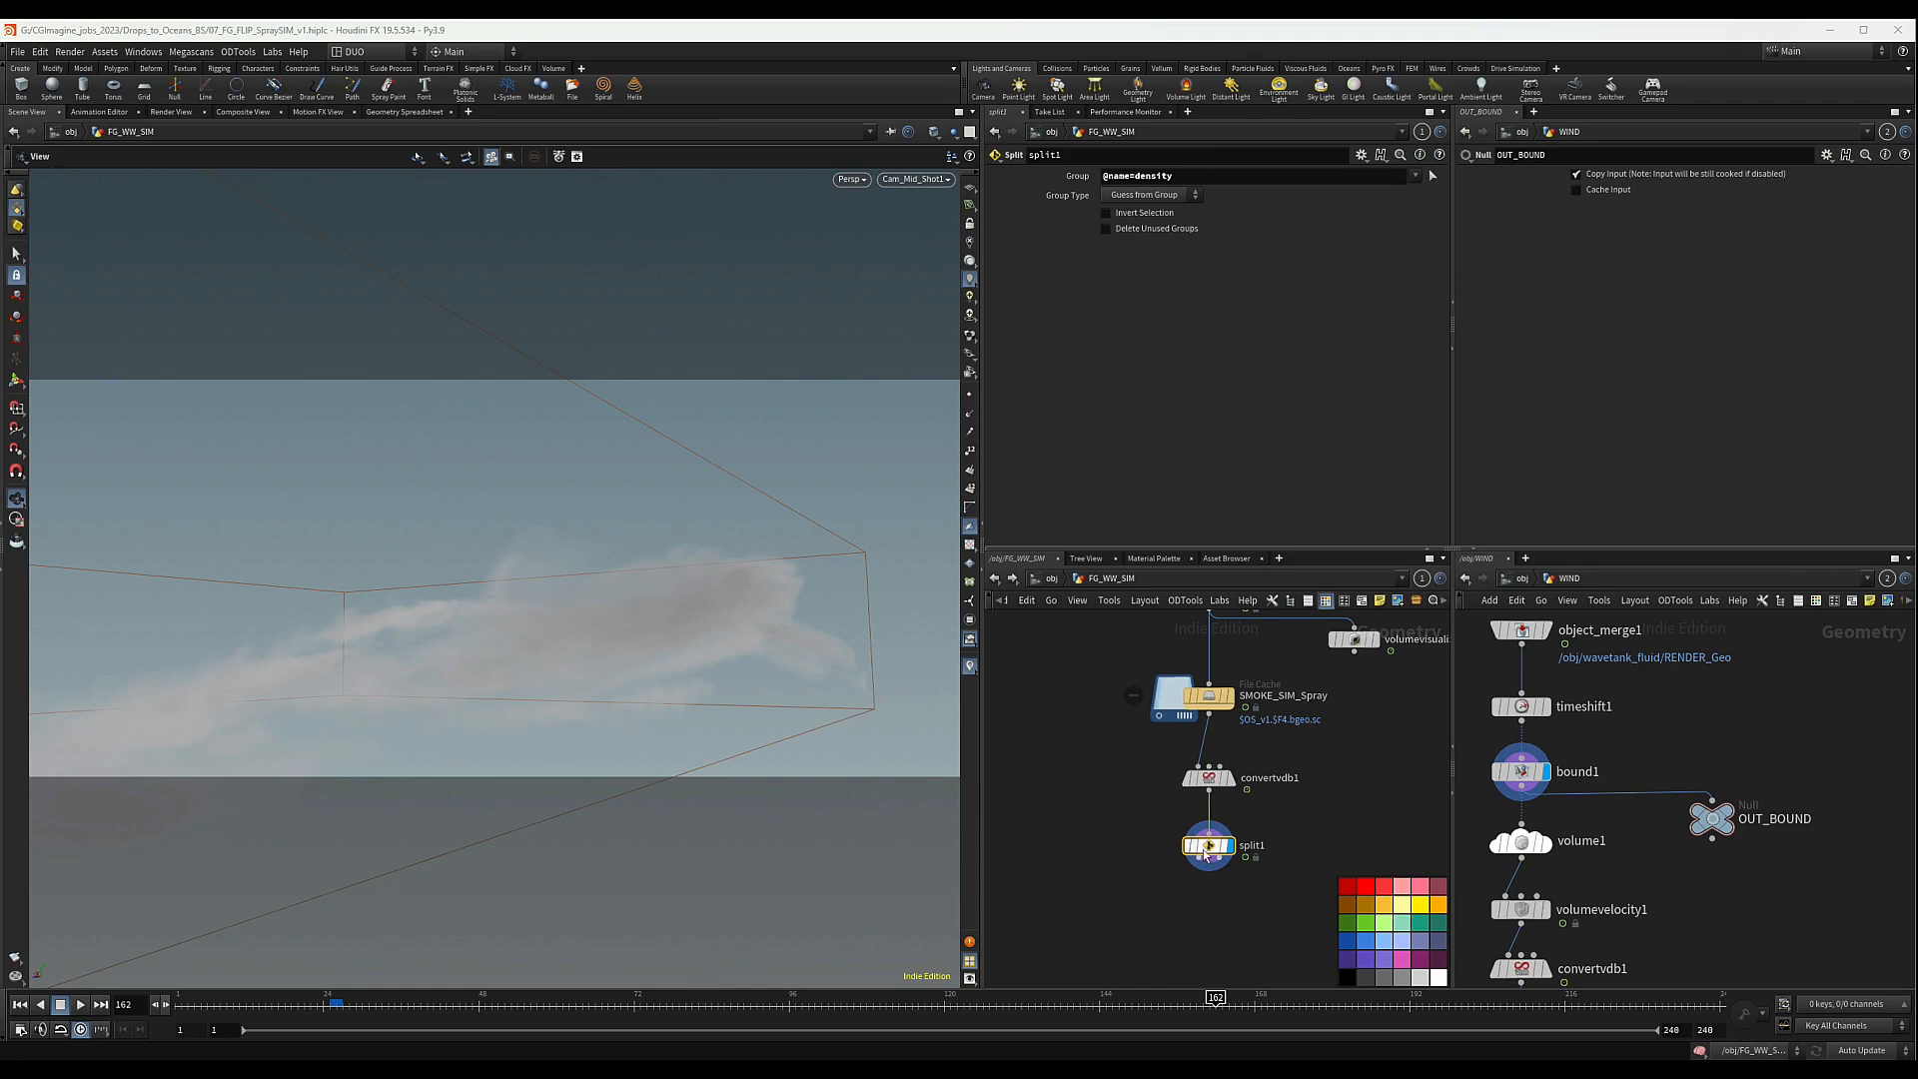
- Add a Null named OUT_Spray_Mist_Density and connect it to split1's first output
{"action": "middle_click_drag", "start_coordinate": [1152, 730], "coordinate": [1171, 626]}
{"action": "key", "text": "Tab"}
{"action": "type", "text": "nu"}
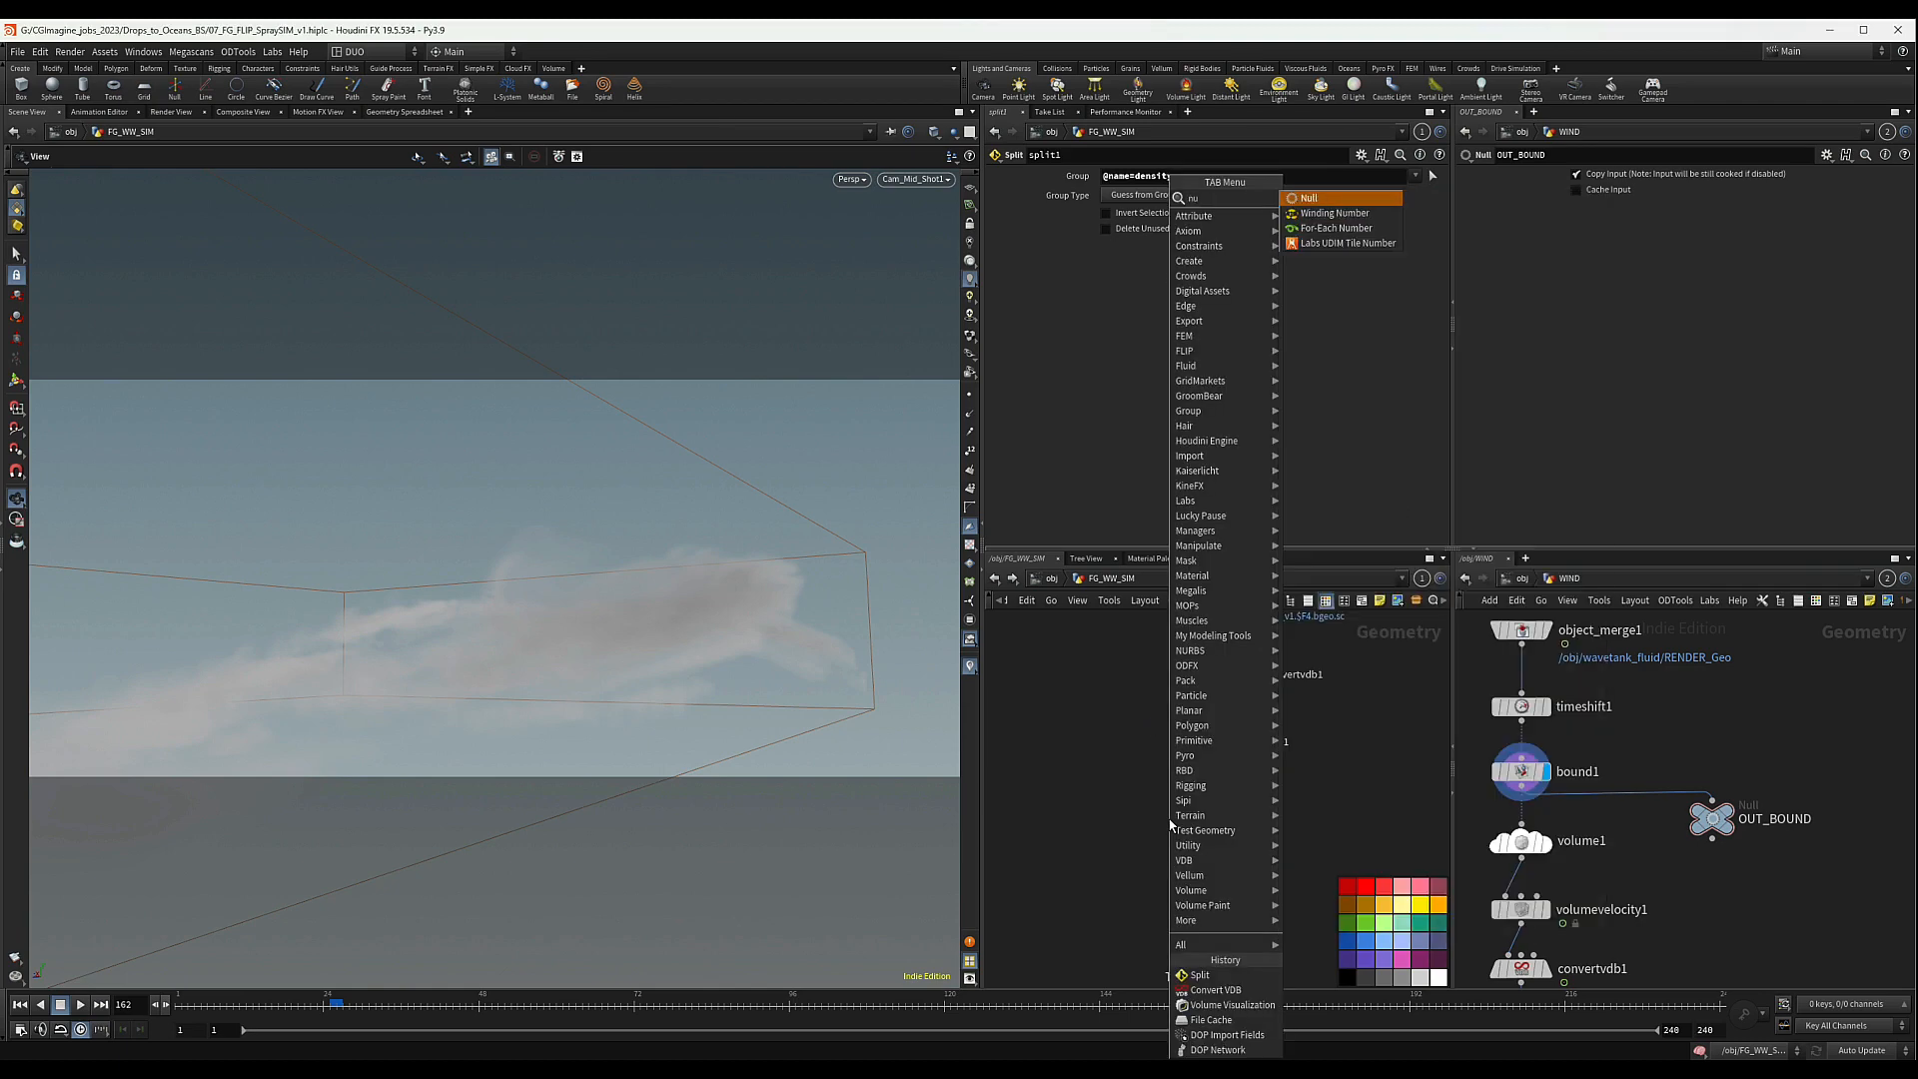
{"action": "key", "text": "Return"}
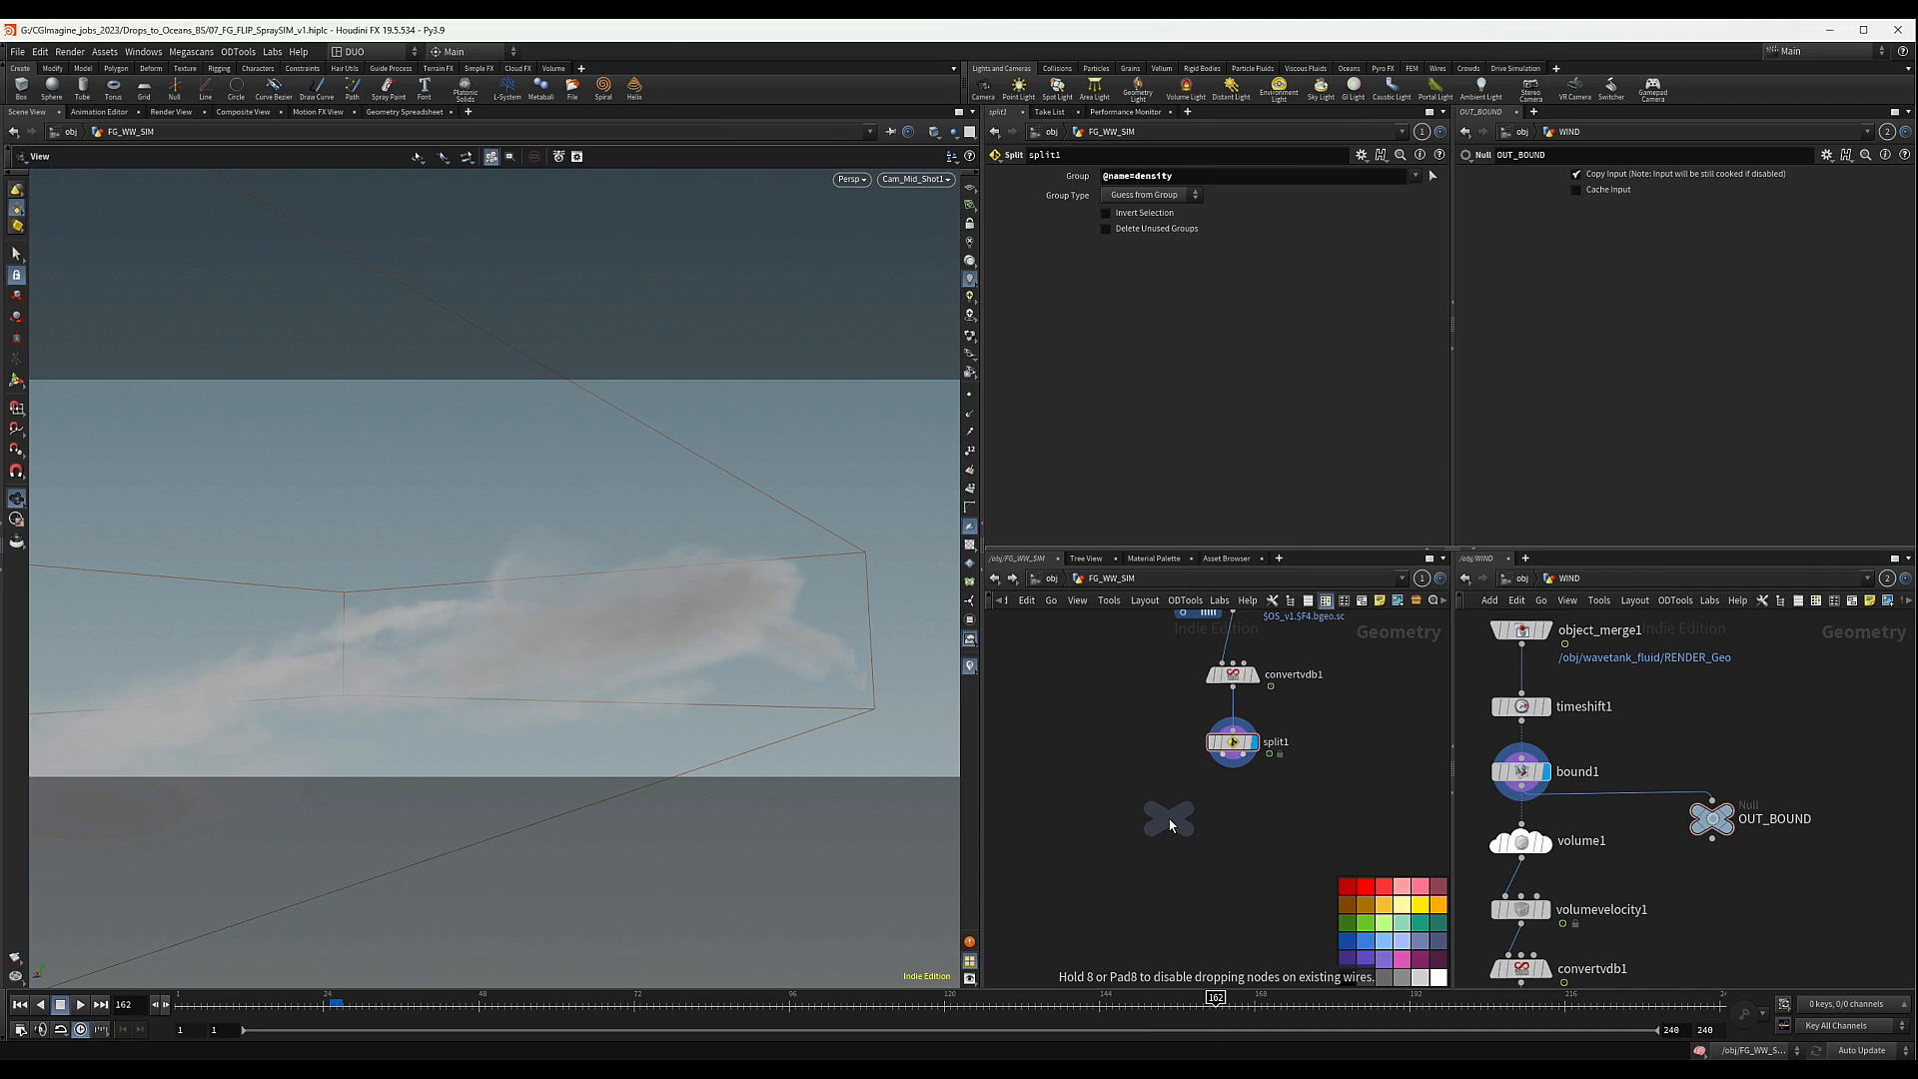
{"action": "left_click", "coordinate": [1171, 824]}
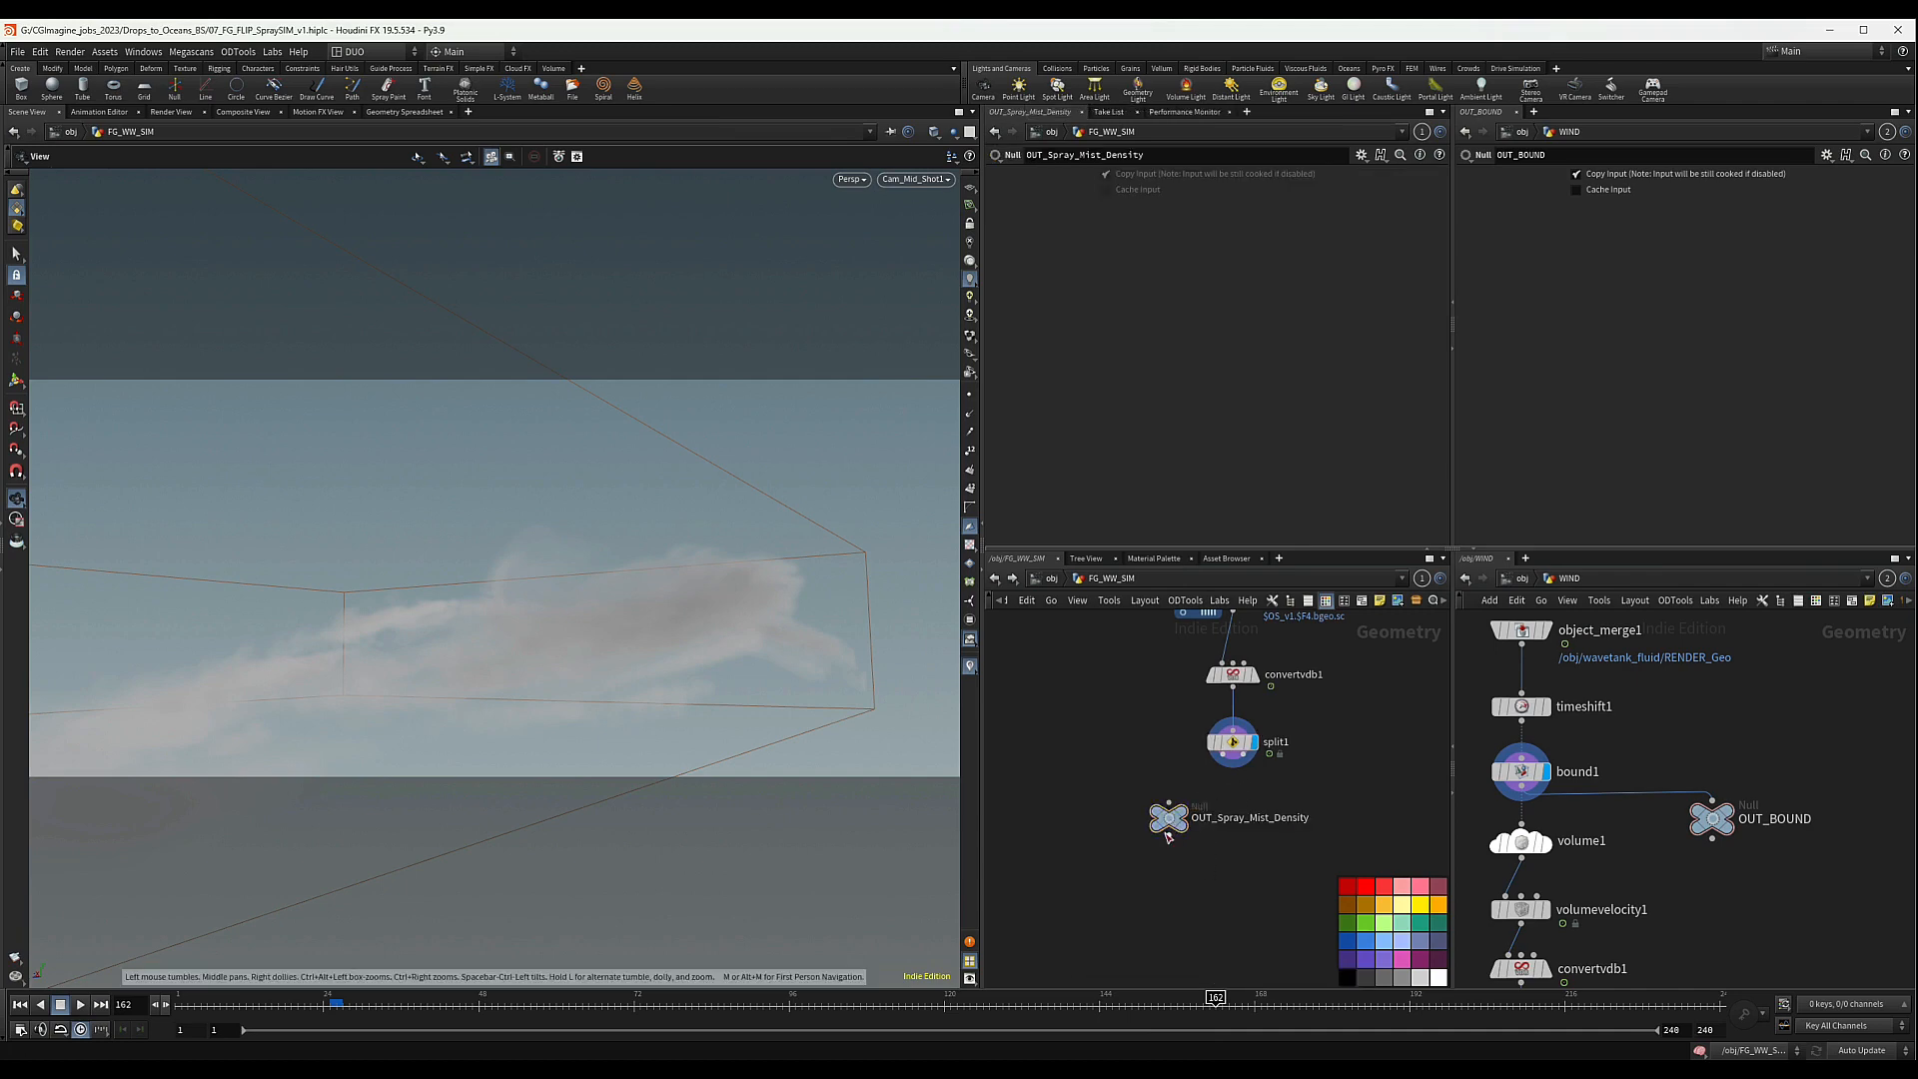
{"action": "left_click_drag", "start_coordinate": [1223, 755], "coordinate": [1095, 833]}
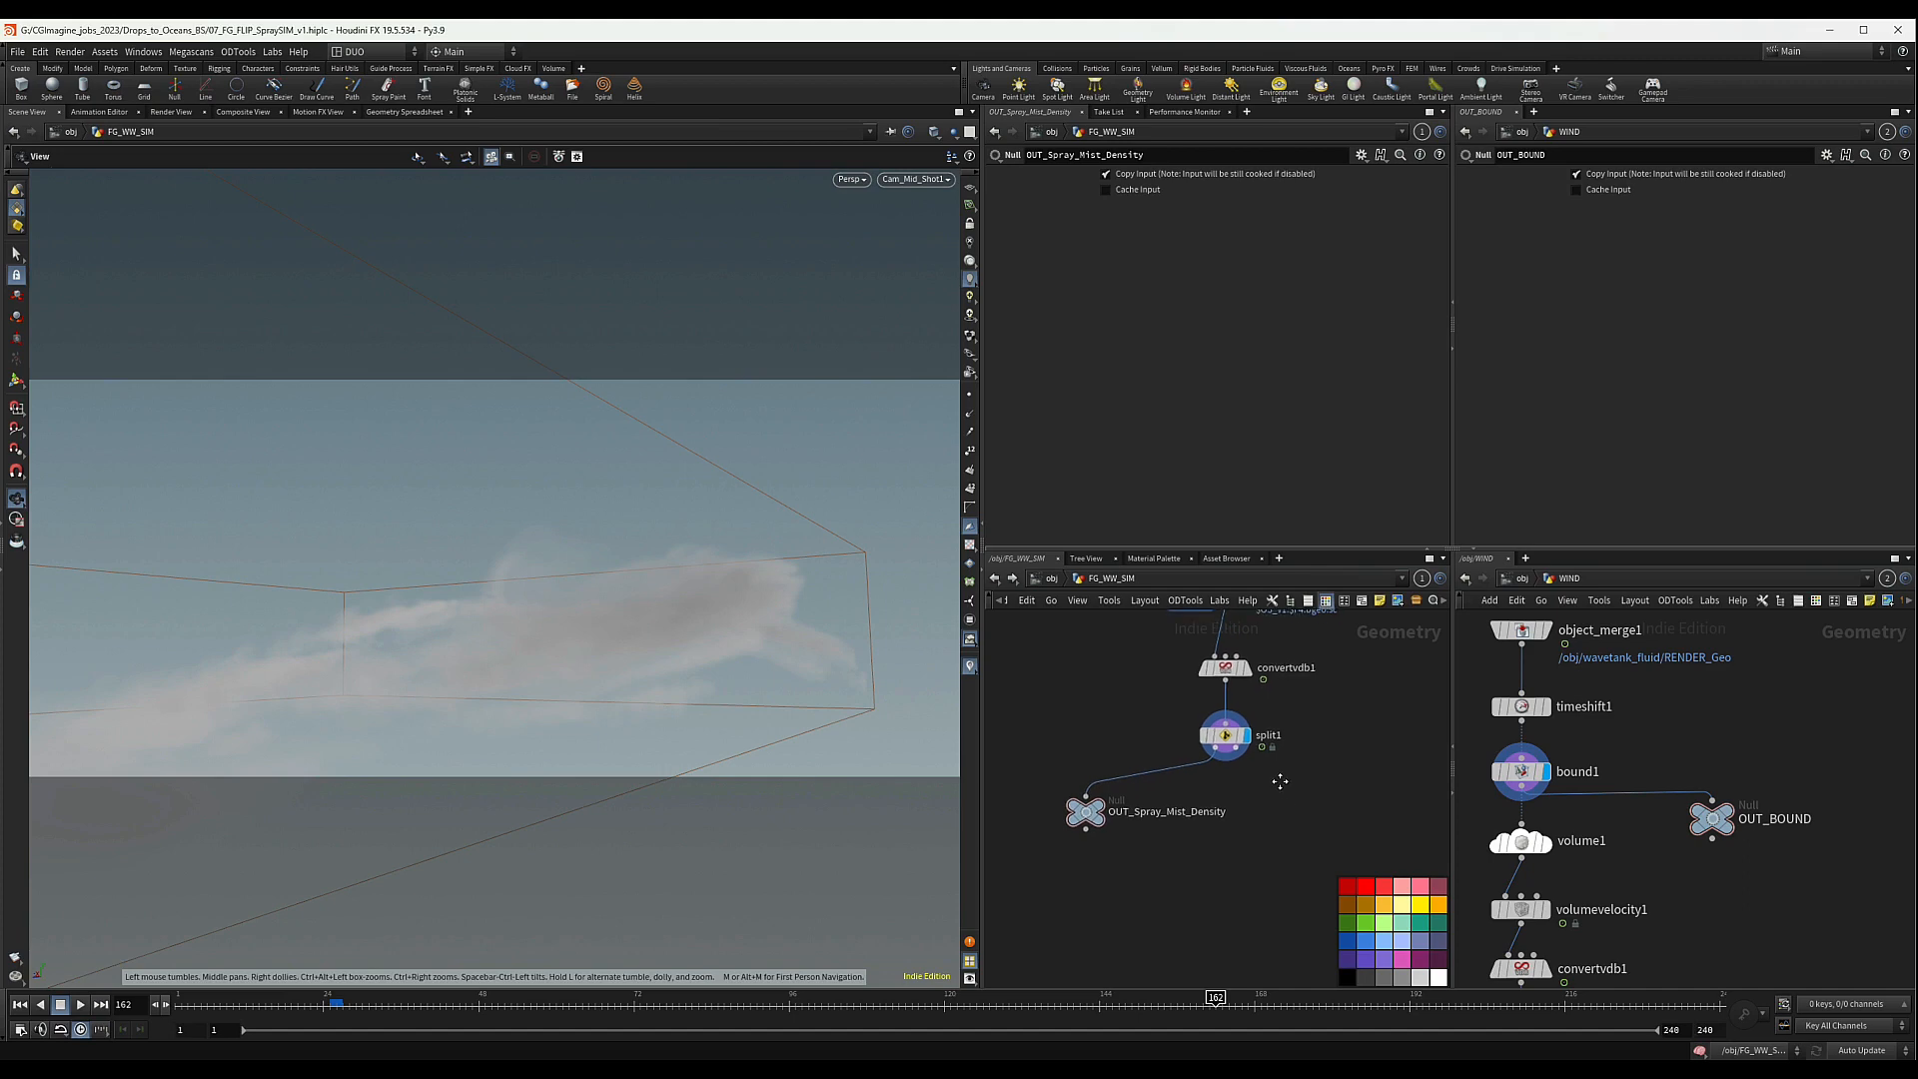
- Connect a VDB Vector from Scalar node to split1's non-selected geometry output, display it, and check its node information
{"action": "key", "text": "Tab"}
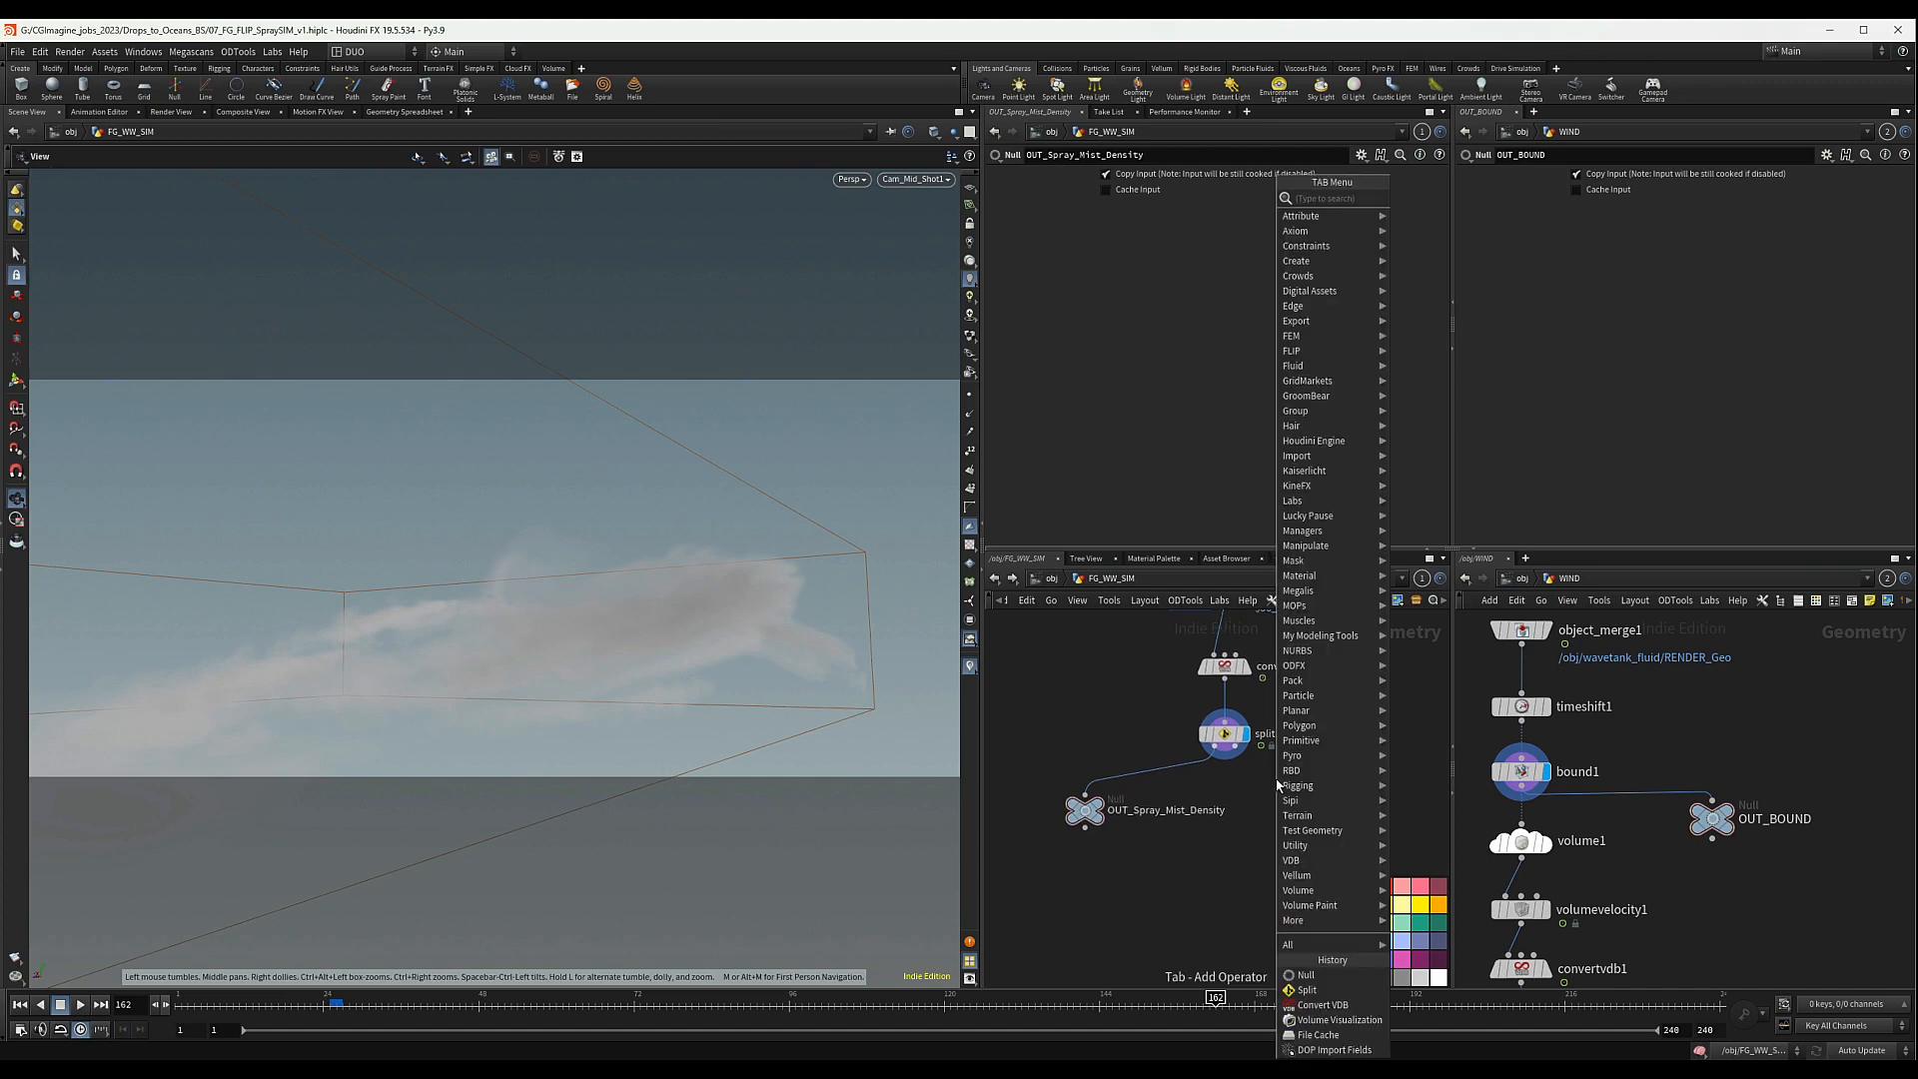
{"action": "type", "text": "vecto"}
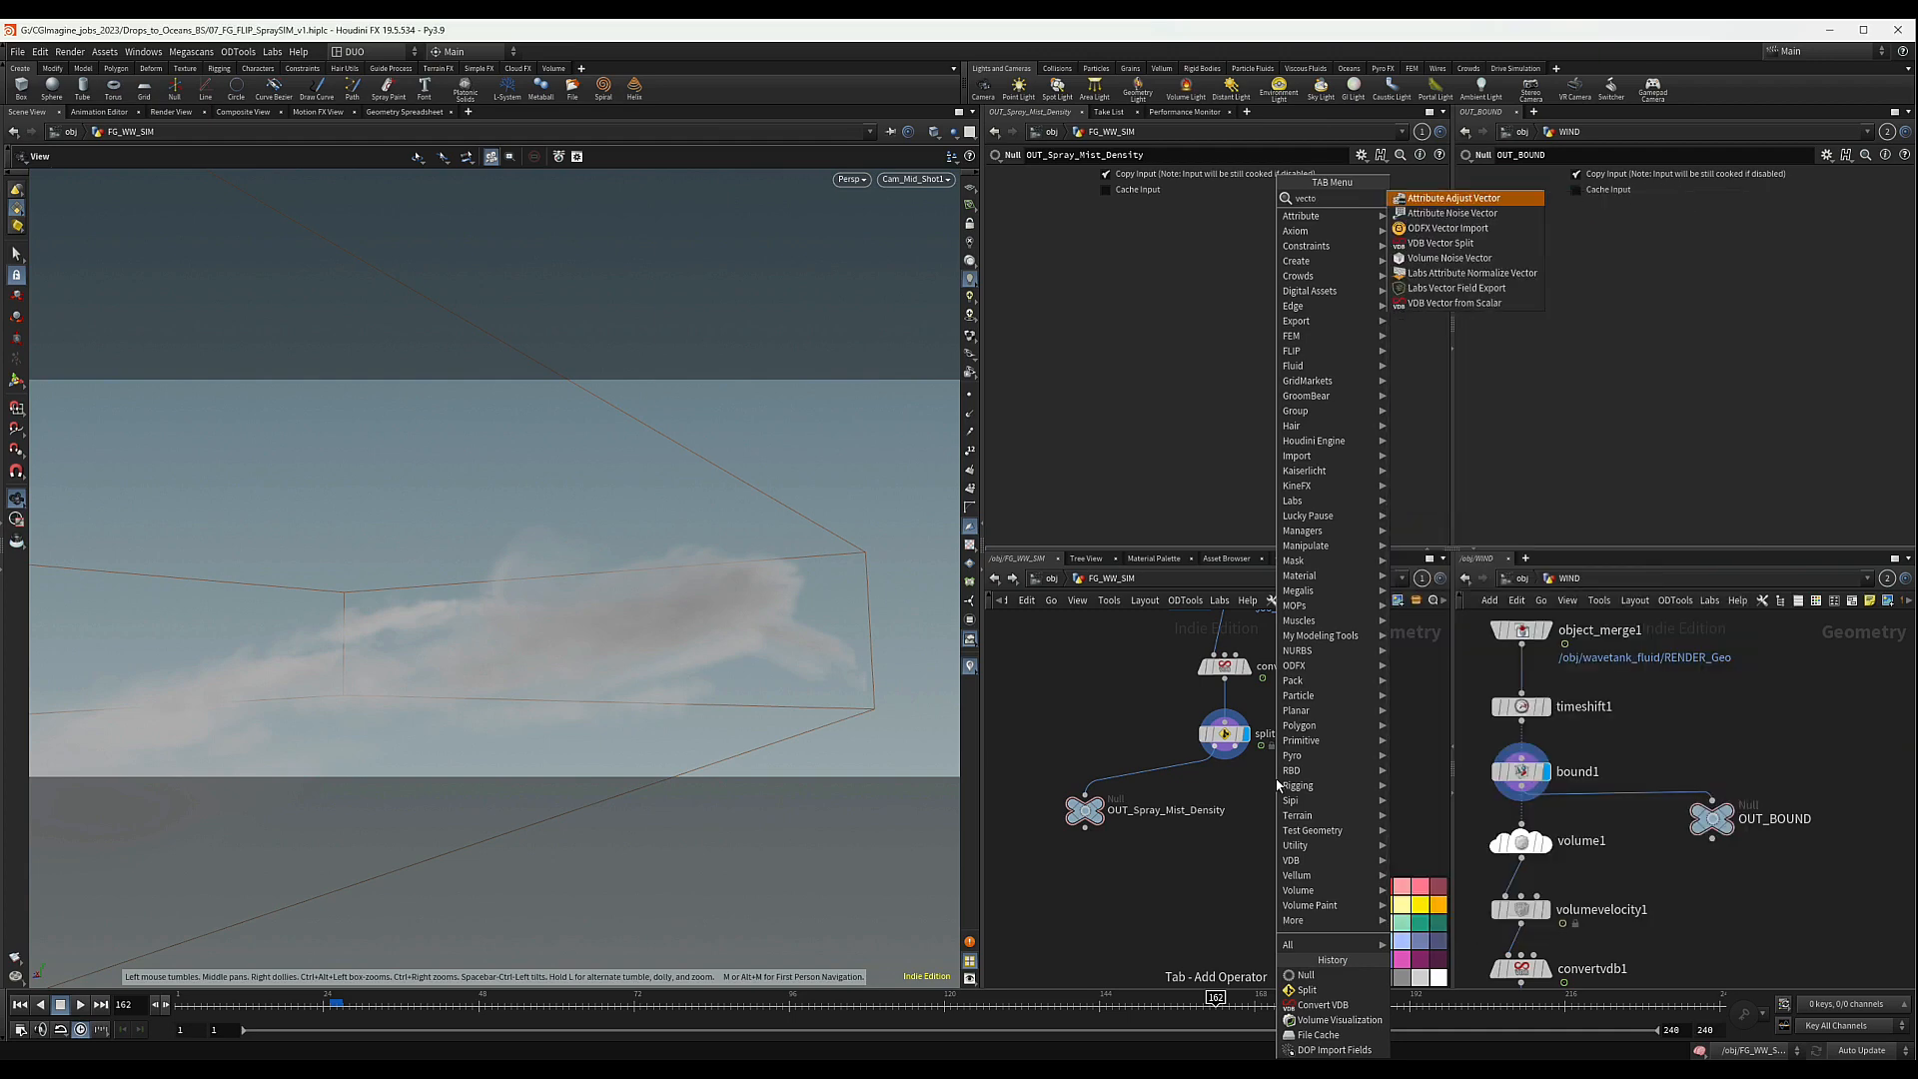
{"action": "key", "text": "Down"}
{"action": "key", "text": "Down"}
{"action": "key", "text": "Down"}
{"action": "key", "text": "Down"}
{"action": "key", "text": "Down"}
{"action": "key", "text": "Down"}
{"action": "key", "text": "Down"}
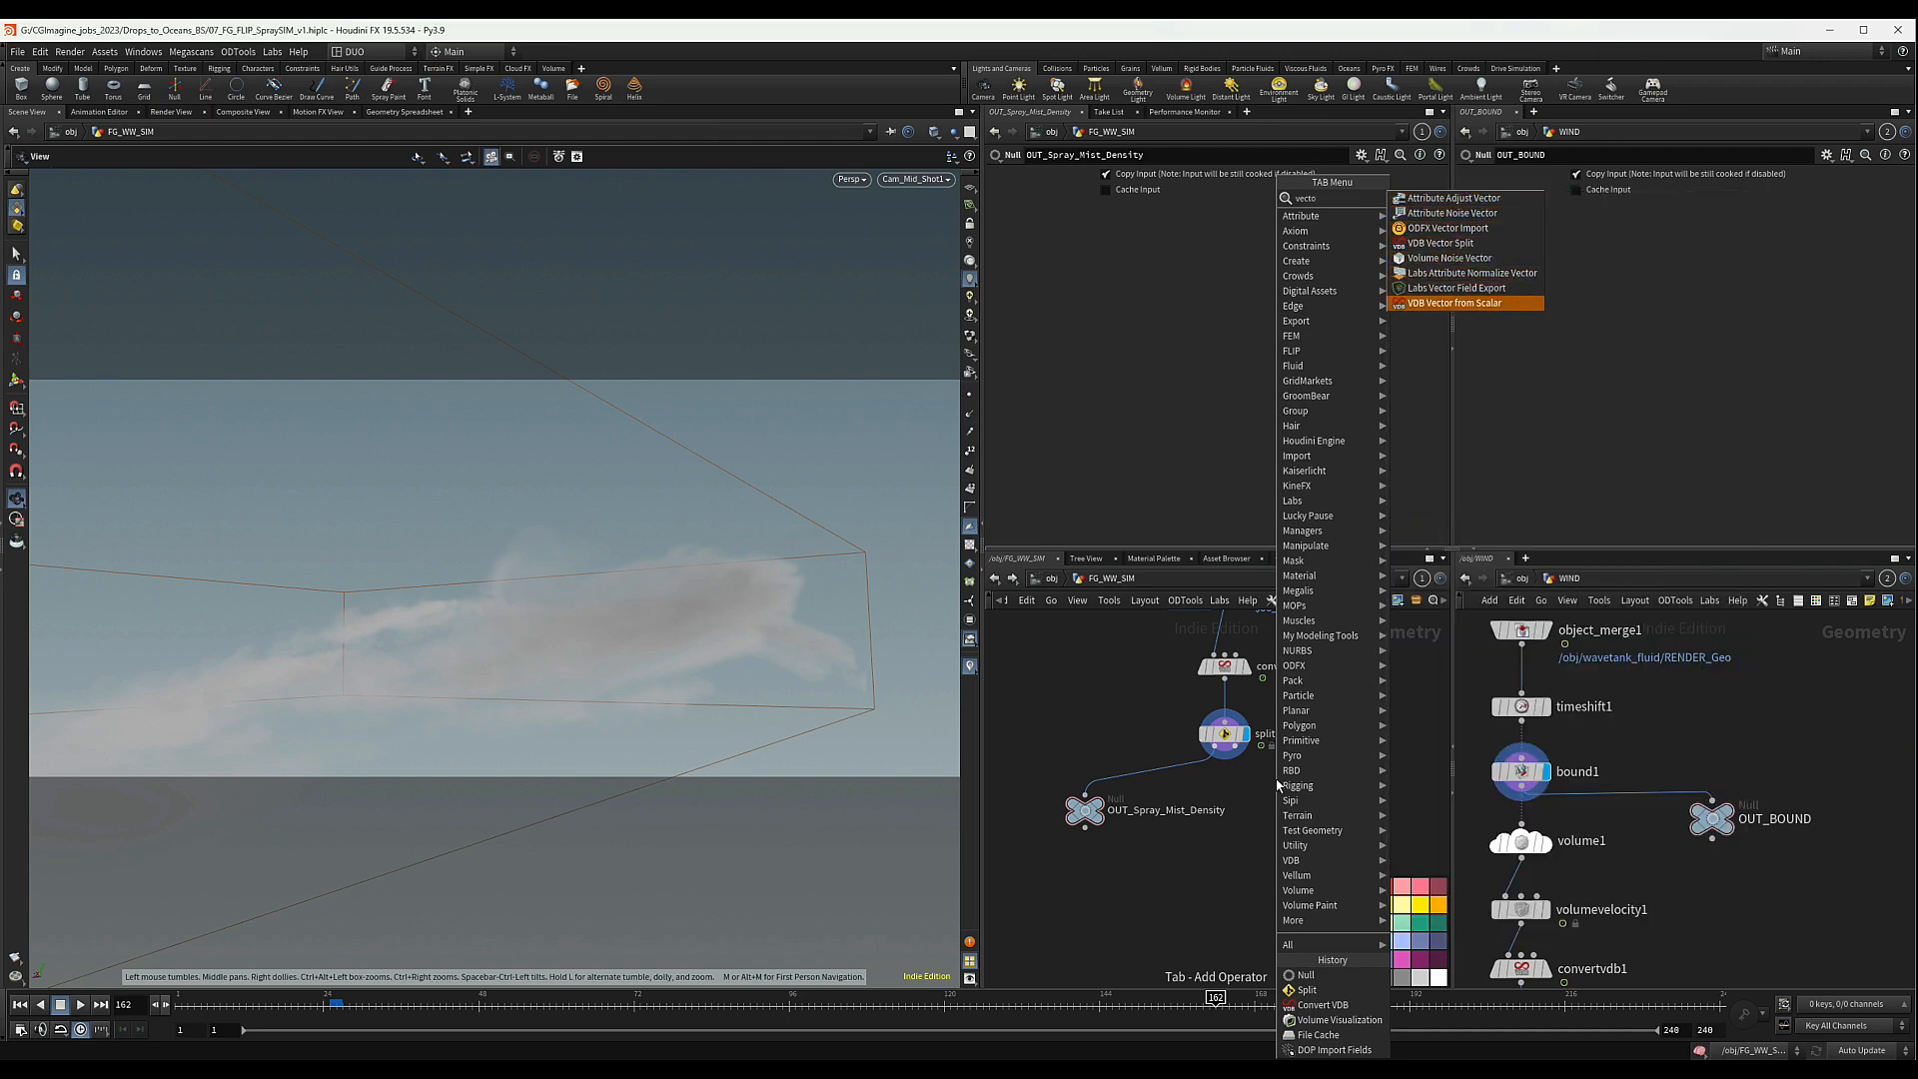
{"action": "key", "text": "Return"}
{"action": "left_click", "coordinate": [1275, 797]}
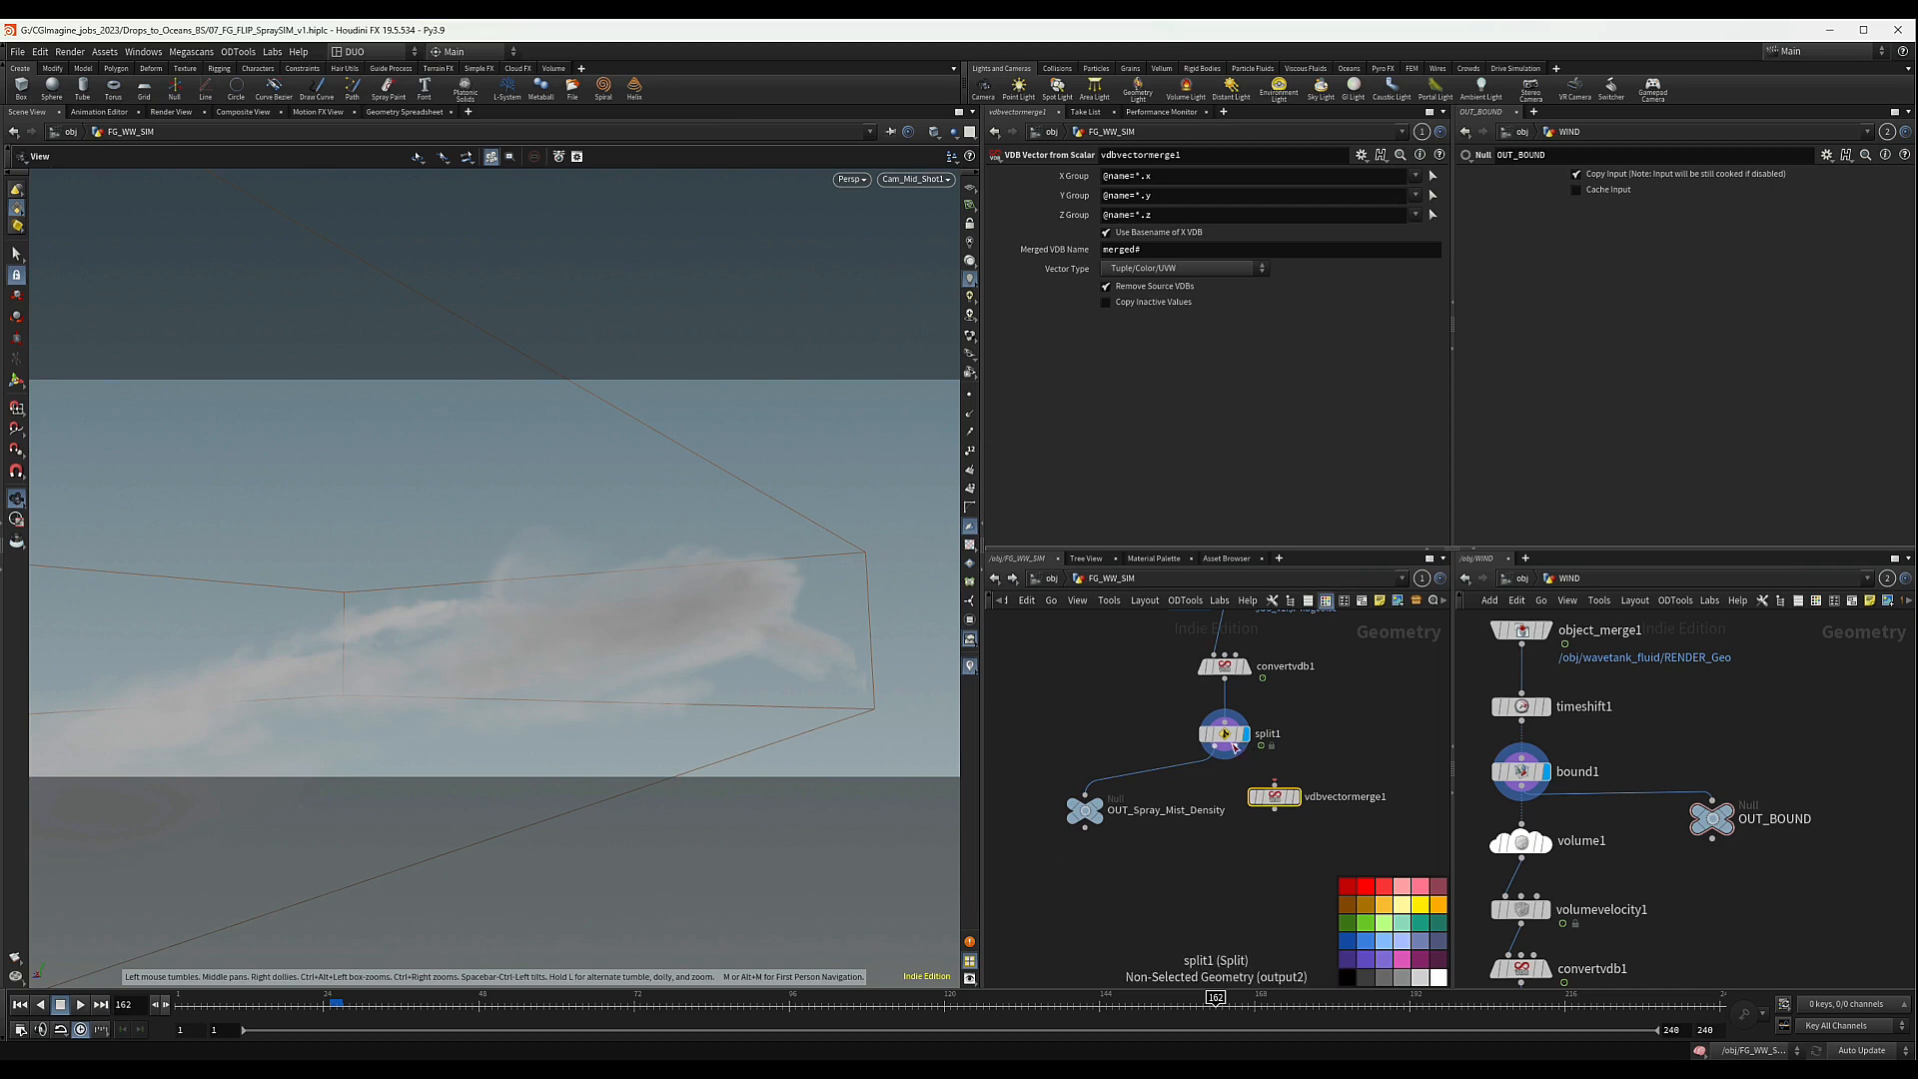
{"action": "left_click", "coordinate": [1296, 794]}
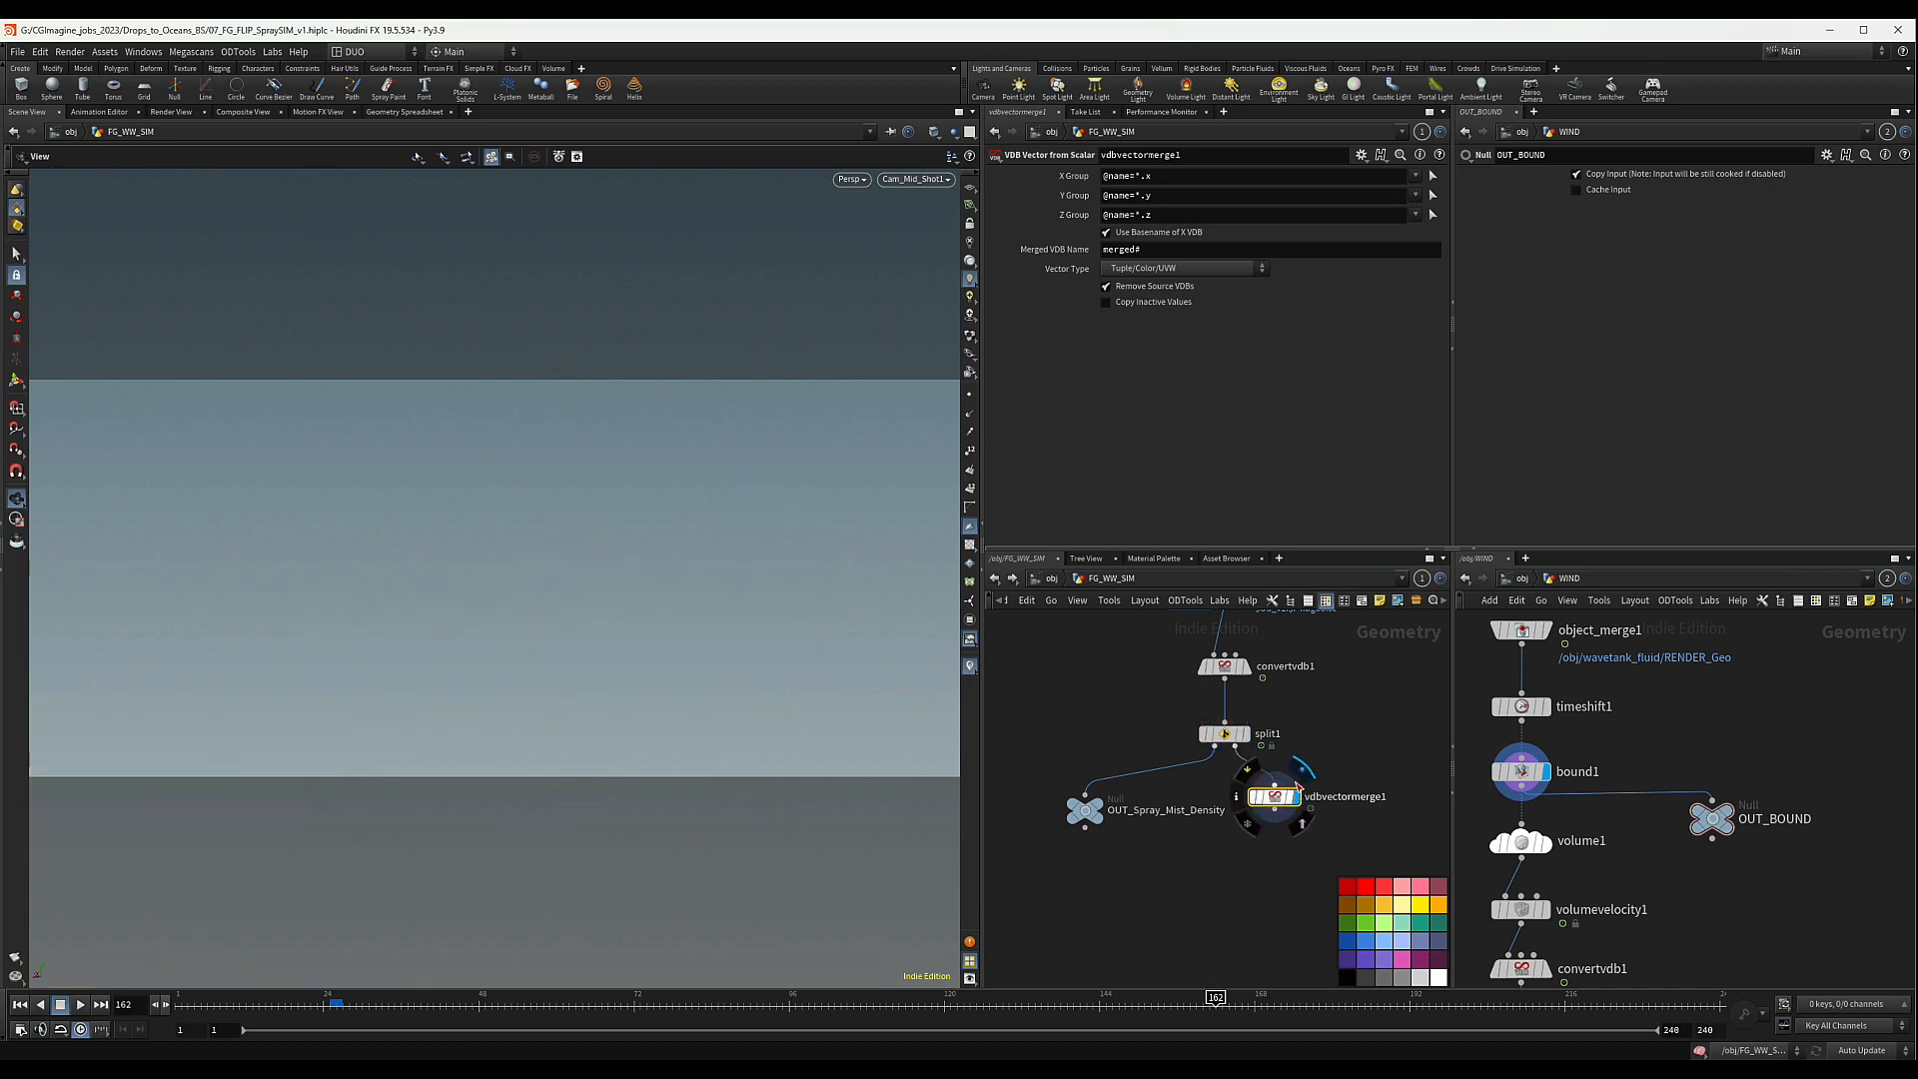
{"action": "middle_click", "coordinate": [1279, 796]}
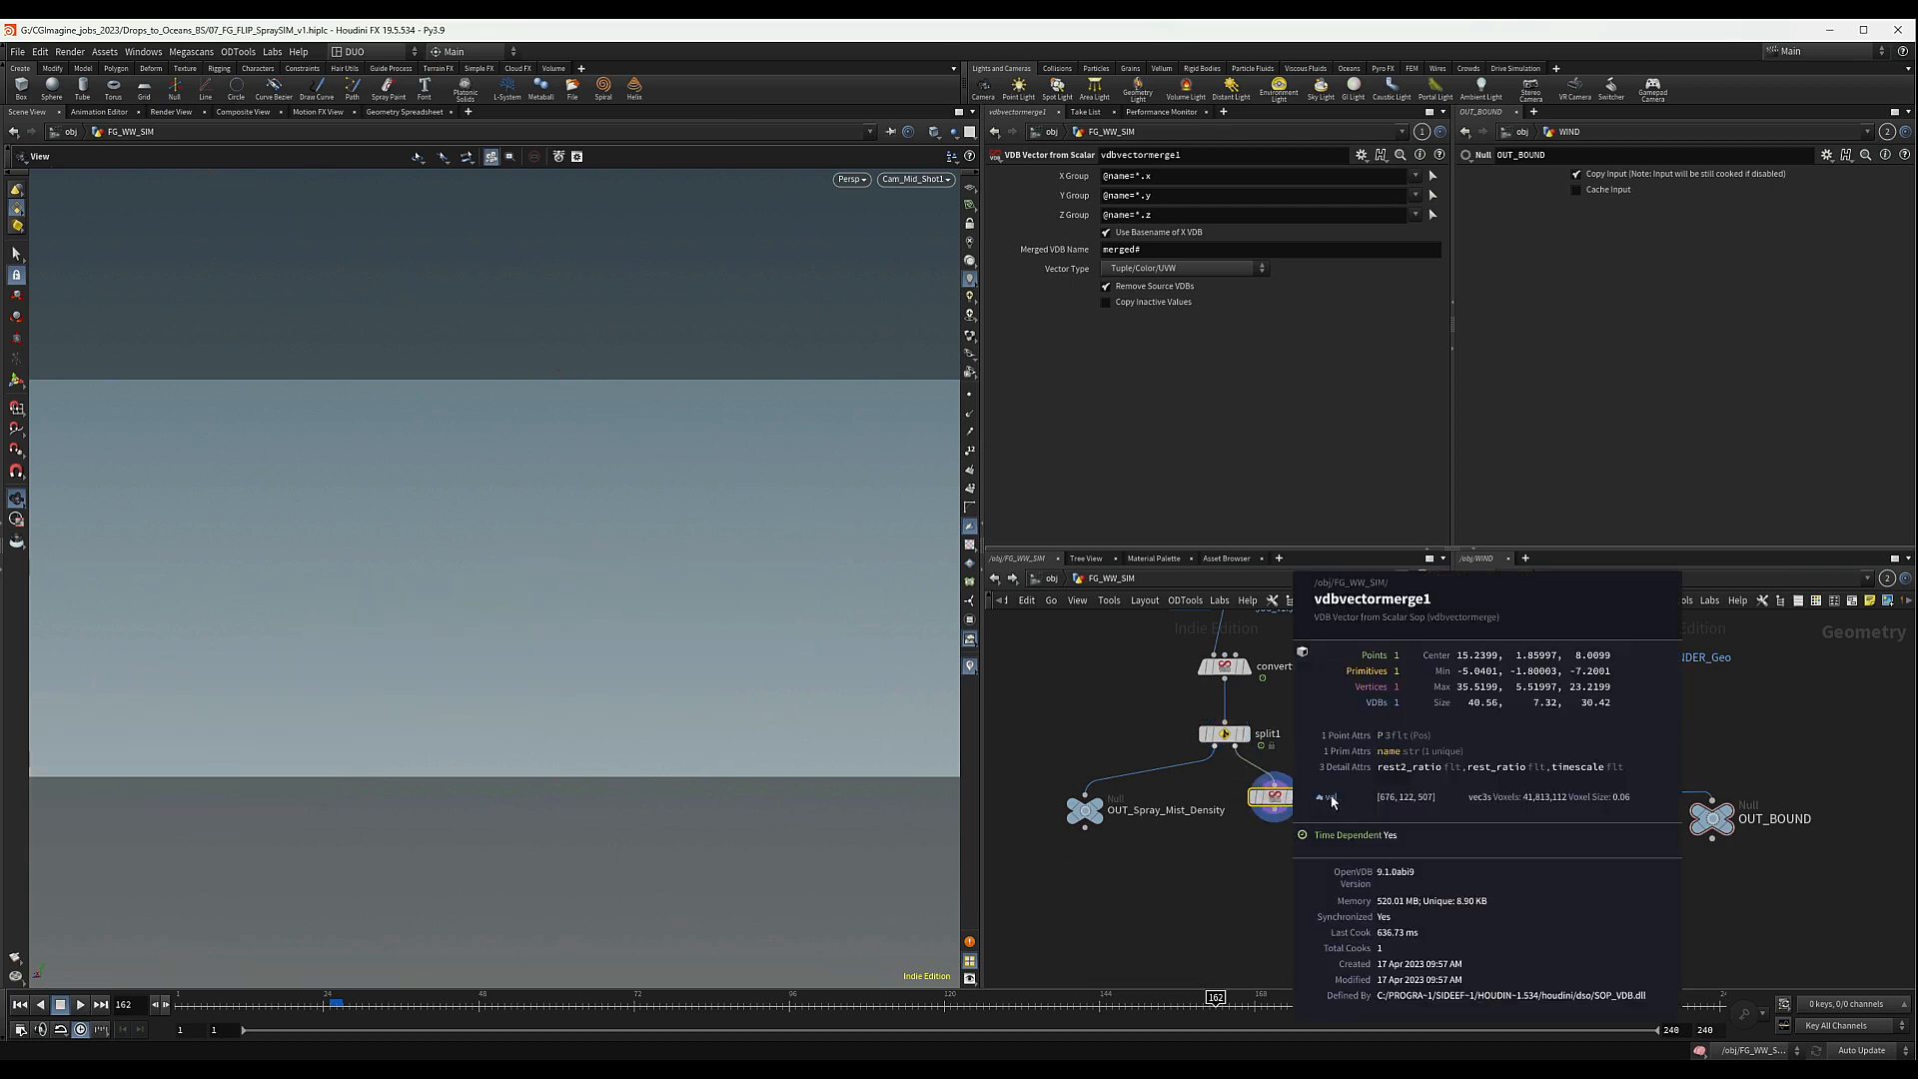
- Duplicate the OUT_Spray_Mist_Density null, connect the copy below vdbvectormerge1, and rename it OUT_Spray_Mist_vel
{"action": "scroll", "coordinate": [1272, 869], "scroll_direction": "up", "scroll_amount": 1}
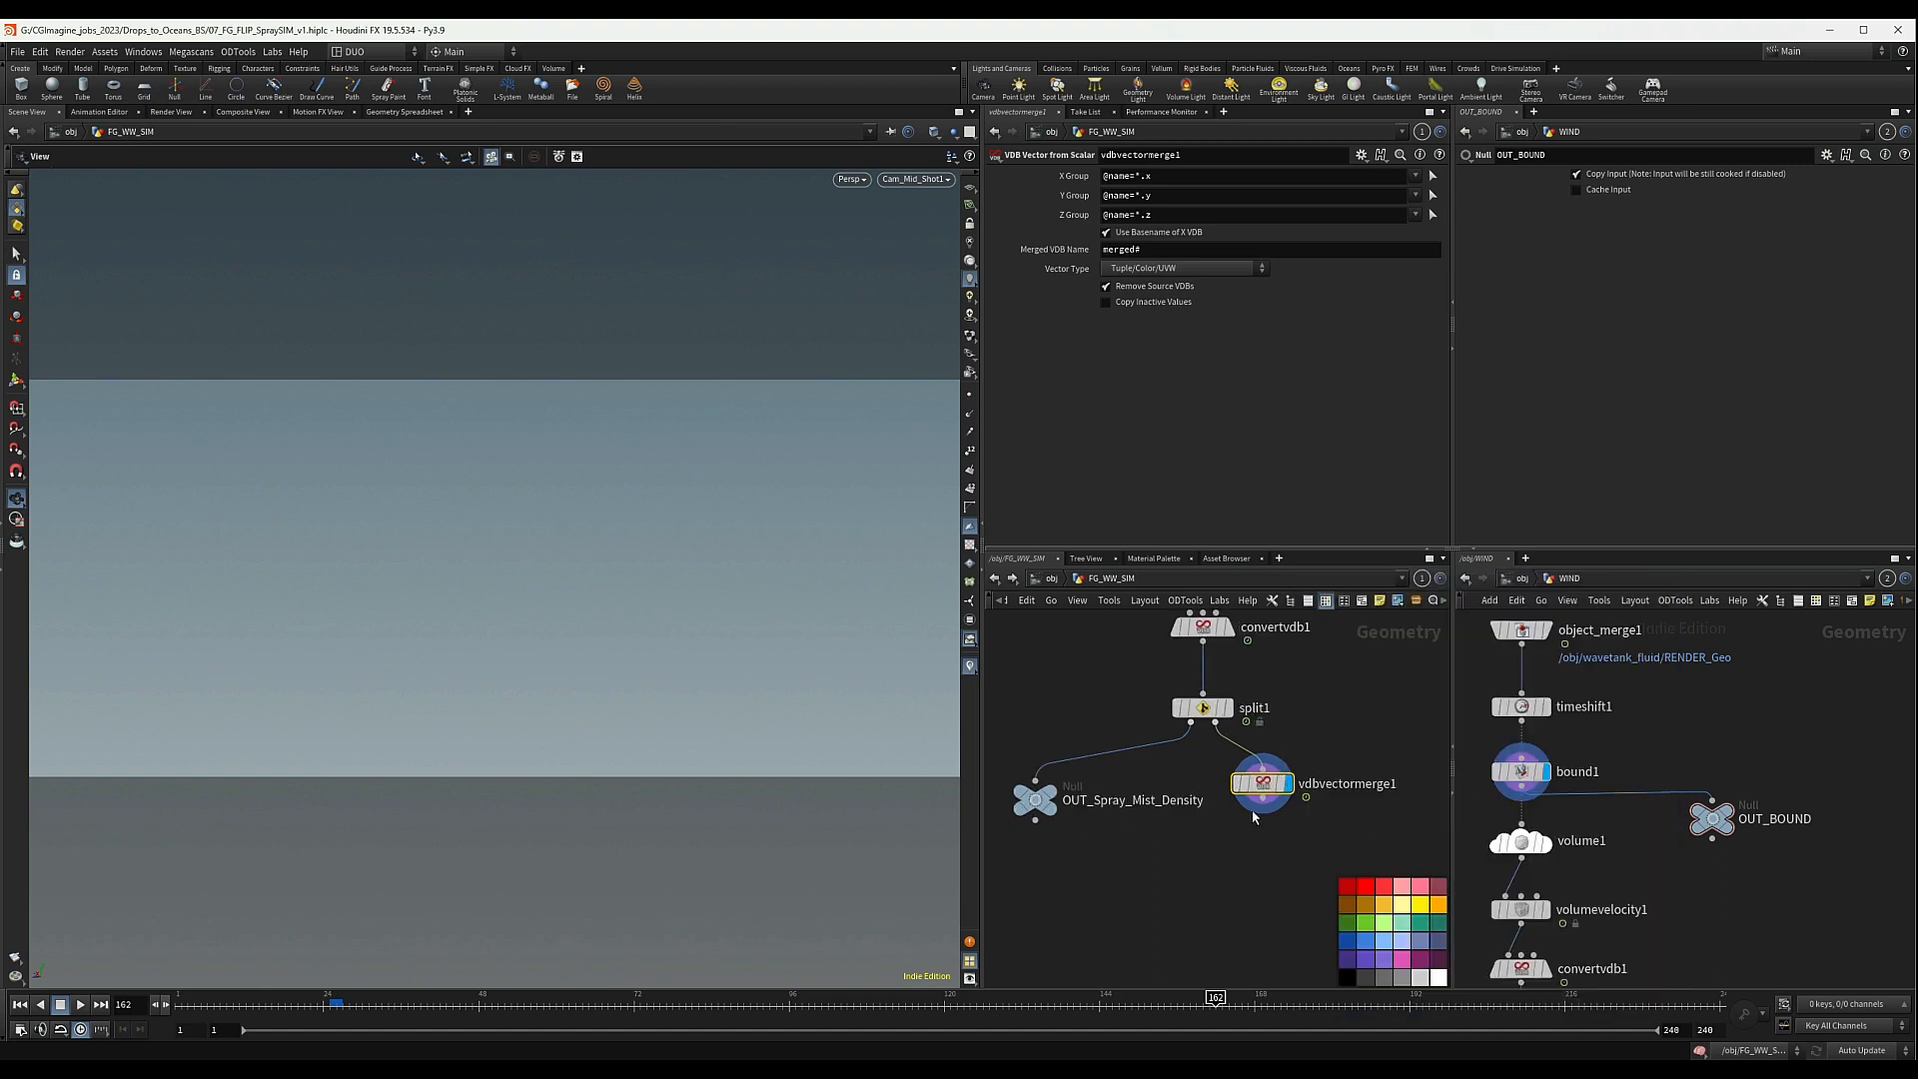
{"action": "left_click_drag", "start_coordinate": [1036, 802], "coordinate": [1262, 874], "text": "alt"}
{"action": "left_click_drag", "start_coordinate": [1263, 798], "coordinate": [1263, 851]}
{"action": "middle_click_drag", "start_coordinate": [1353, 840], "coordinate": [1210, 810]}
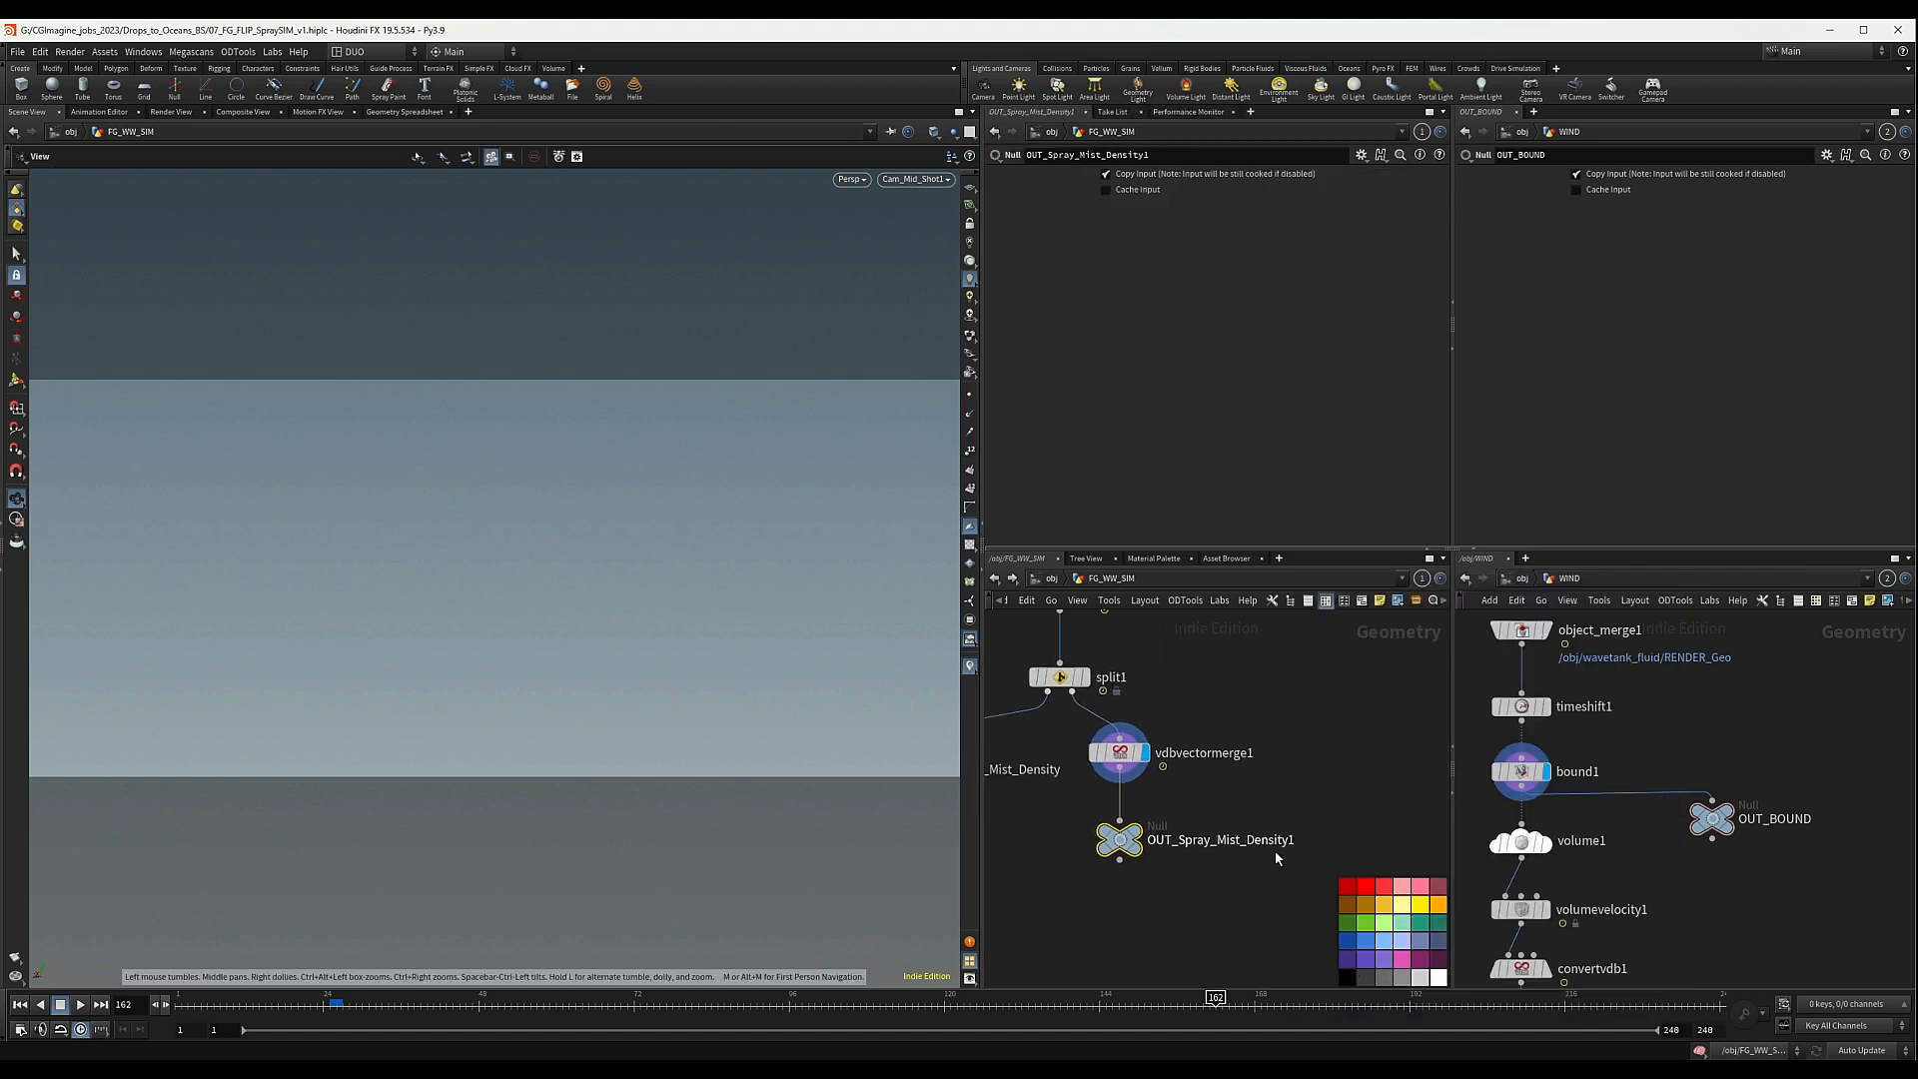
{"action": "double_click", "coordinate": [1275, 849]}
{"action": "left_click_drag", "start_coordinate": [1298, 840], "coordinate": [1255, 841]}
{"action": "type", "text": "V"}
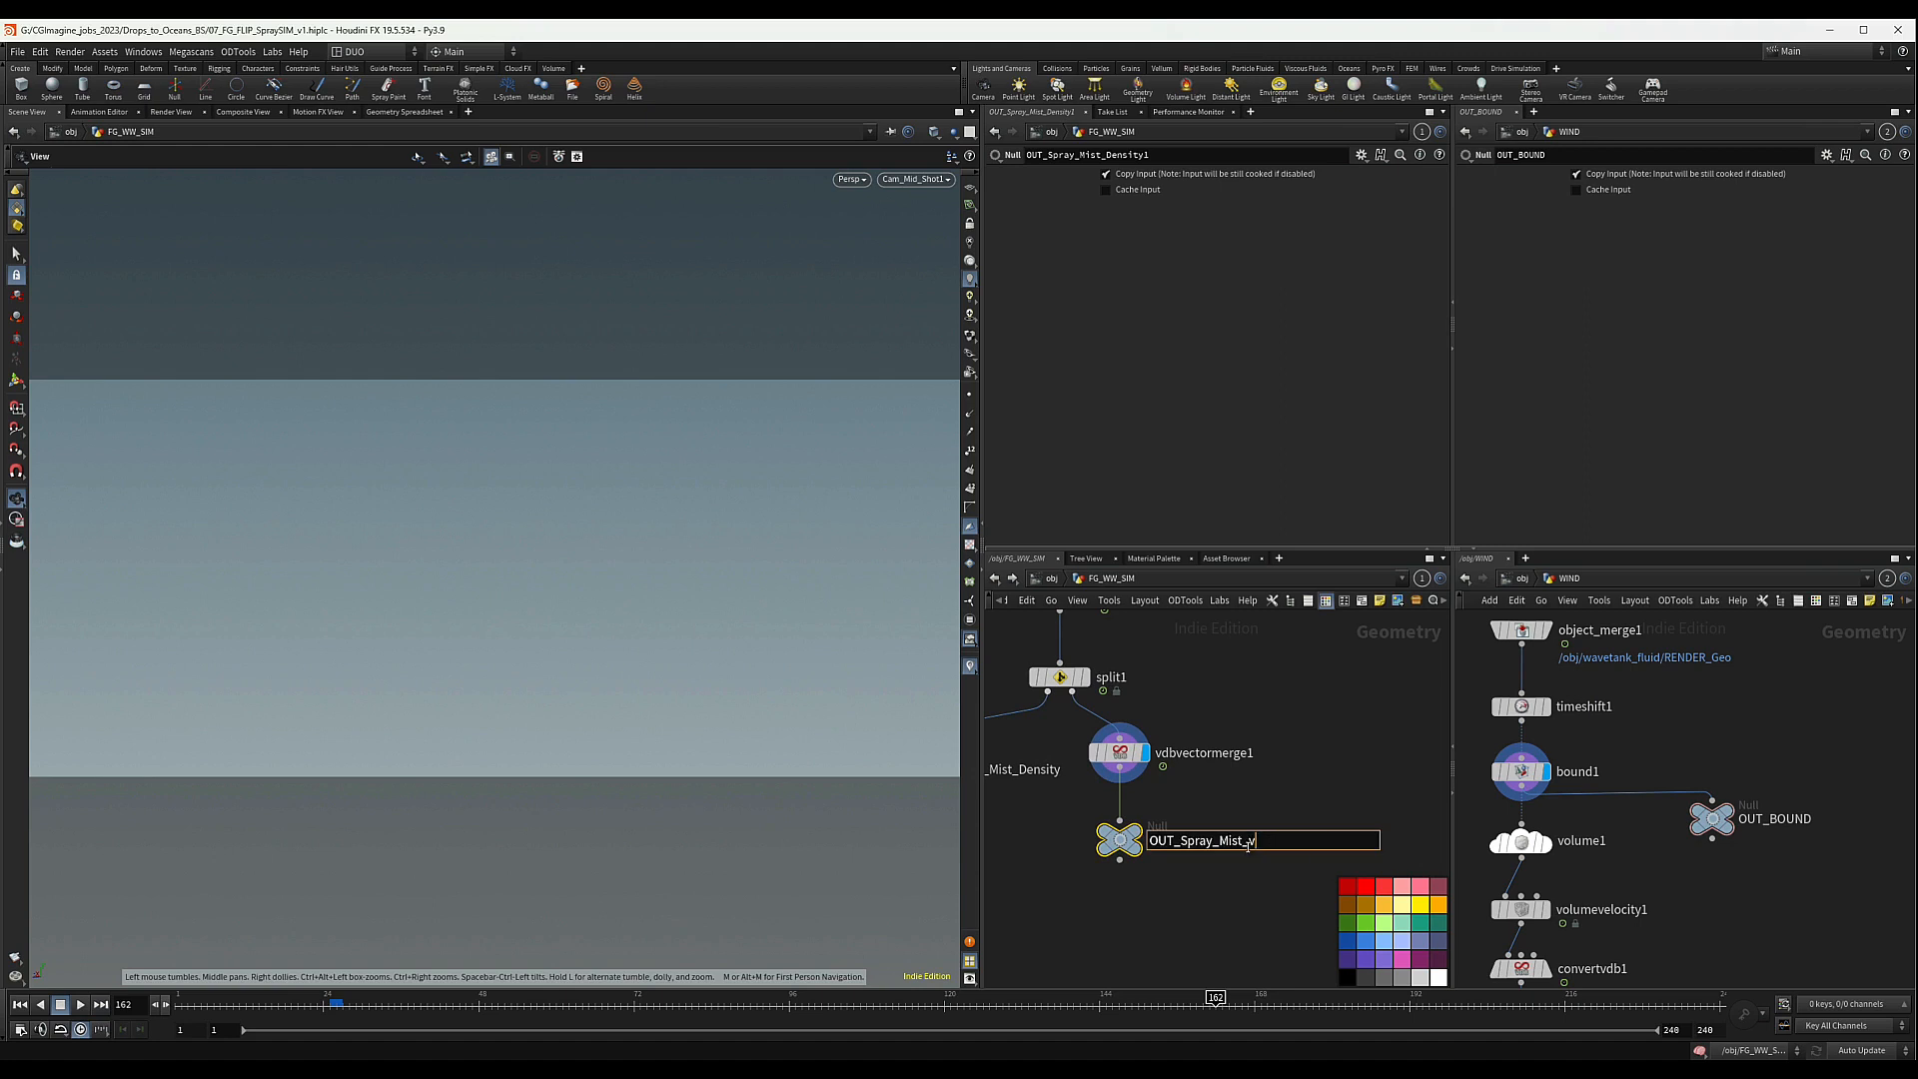
{"action": "left_click", "coordinate": [1371, 742]}
{"action": "scroll", "coordinate": [1354, 809], "scroll_direction": "down", "scroll_amount": 3}
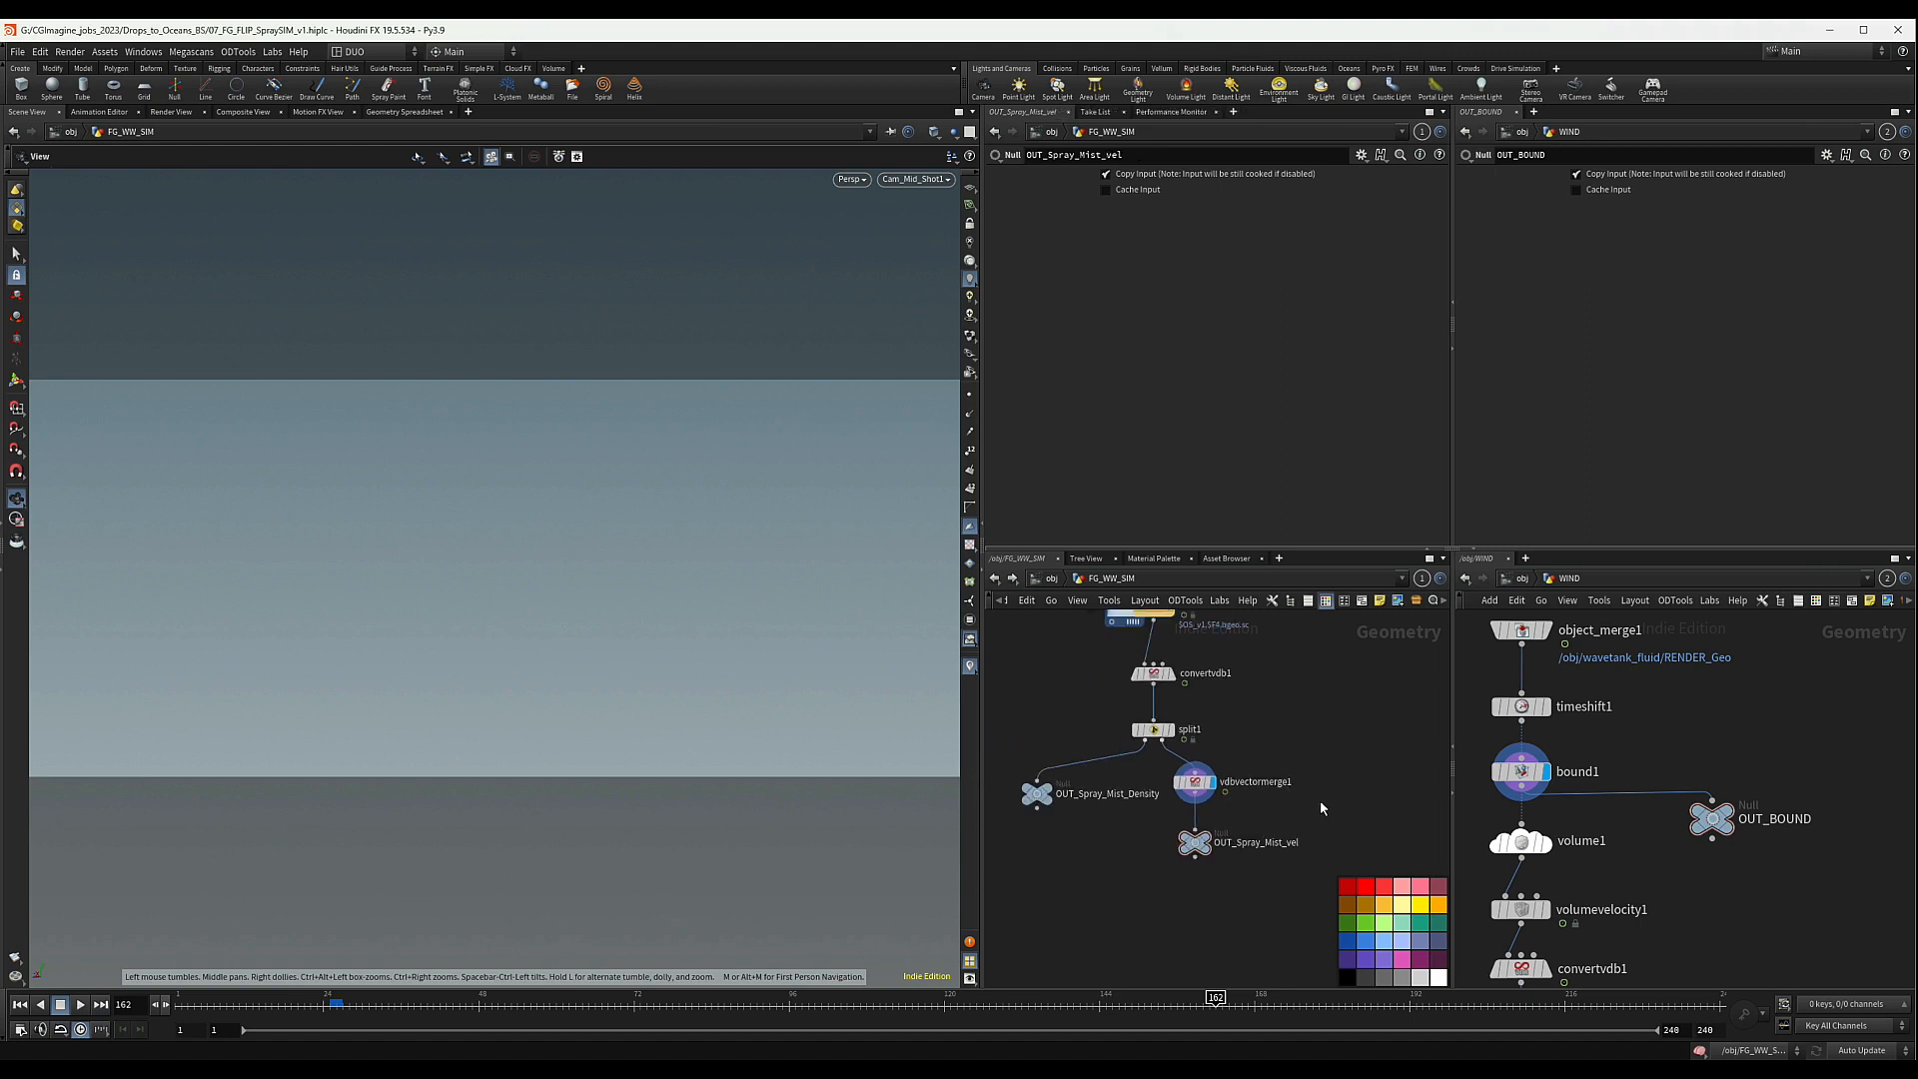